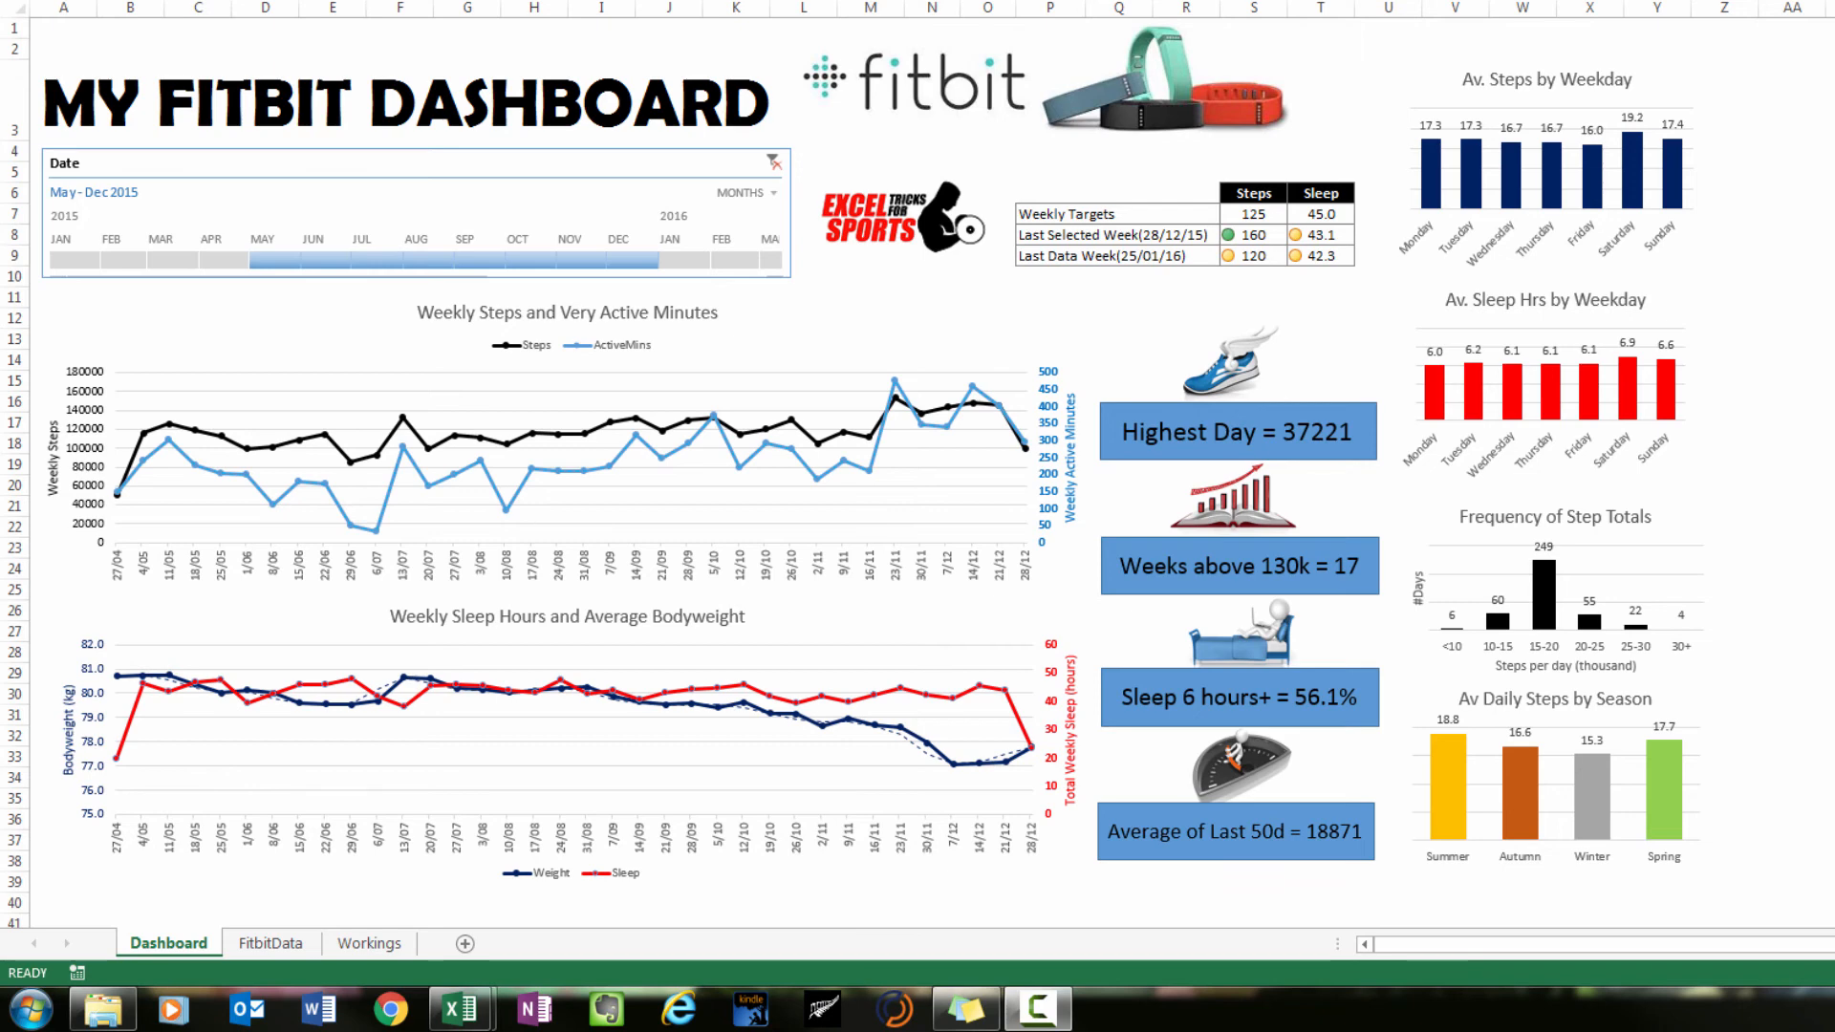
# Shorten the selected period on the dashboard's Date timeline by moving its end to an earlier month of 2015
pyautogui.click(662, 260)
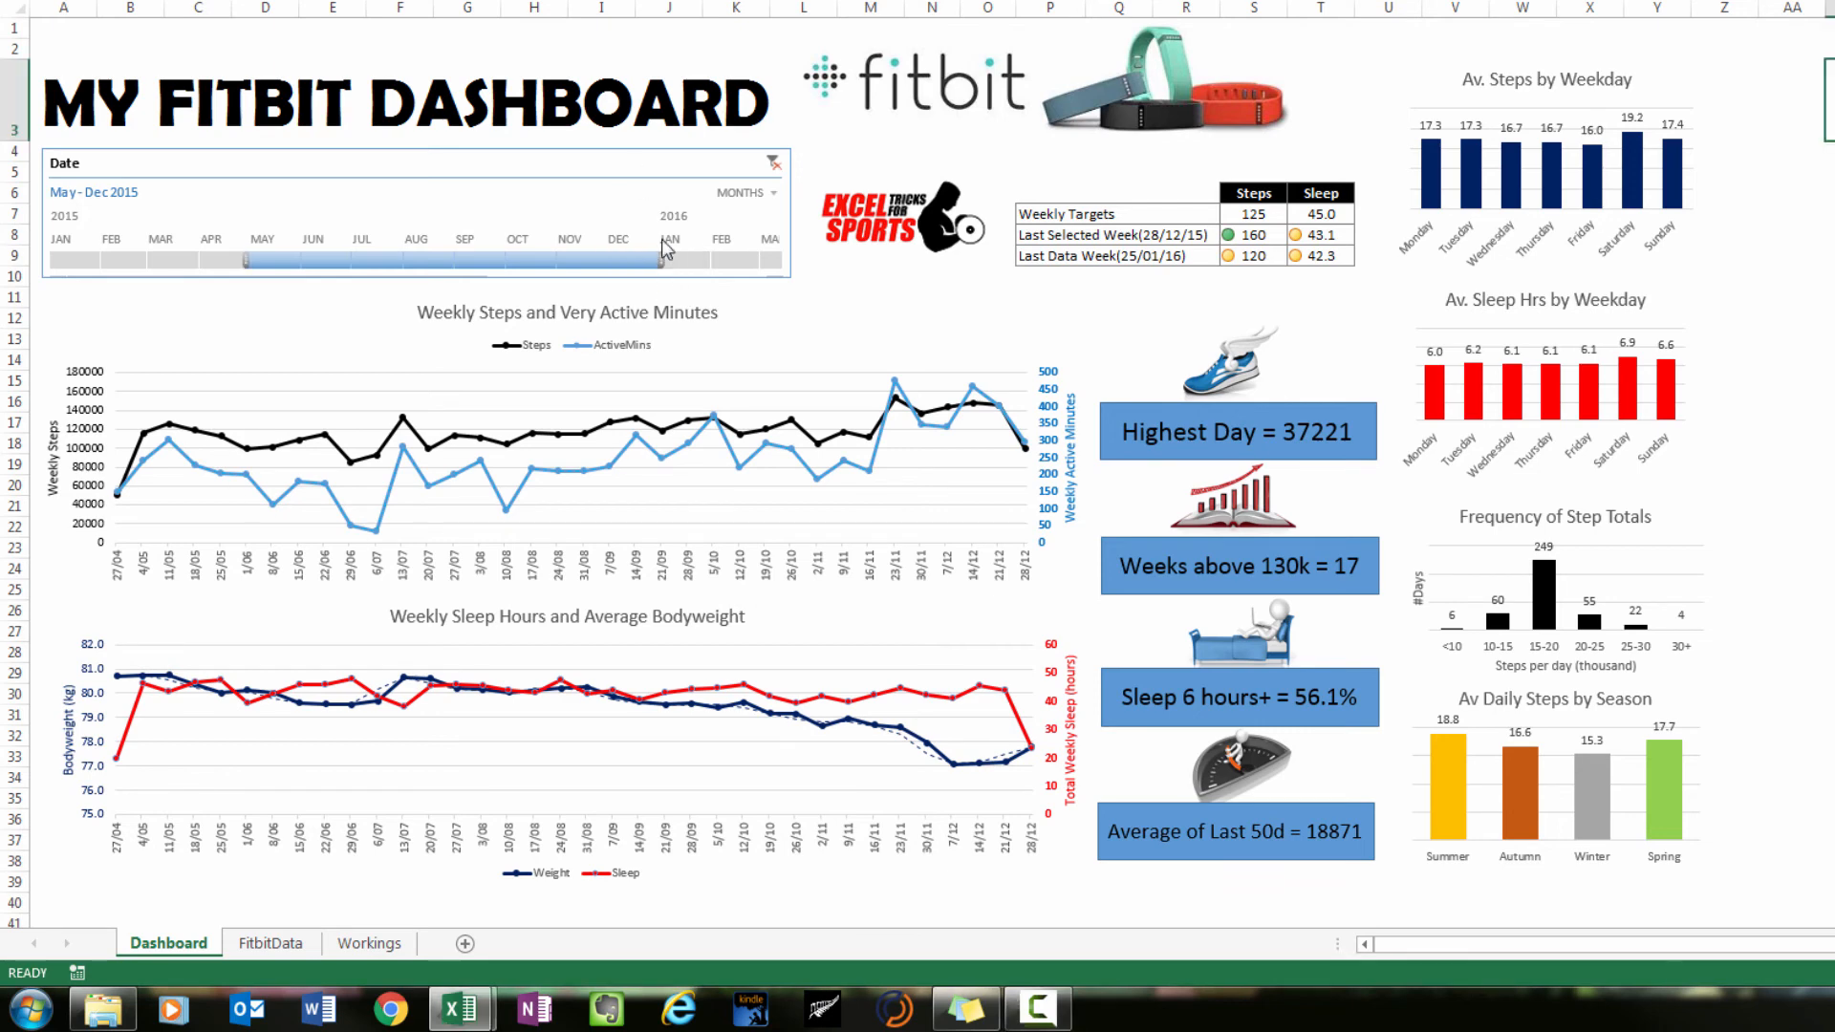
pyautogui.moveTo(657, 259); pyautogui.dragTo(494, 258)
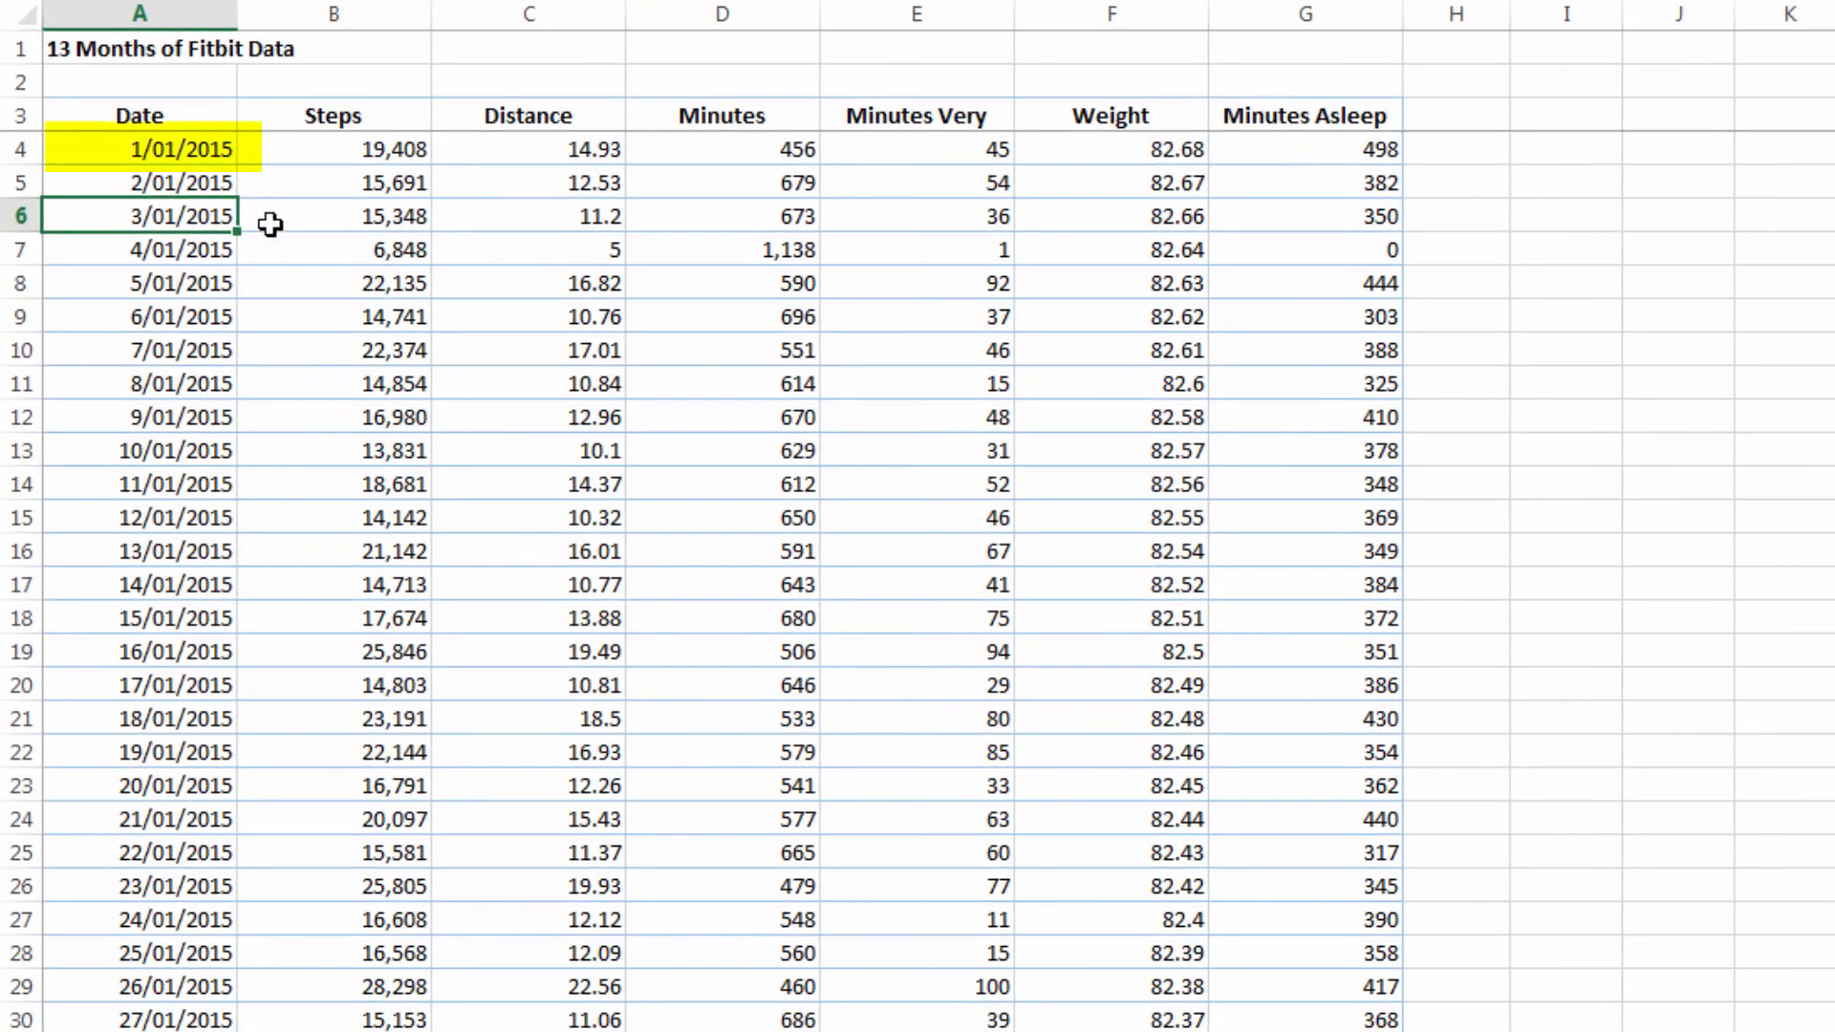
# Check the first and last dates in the Fitbit data, then return to the start of the data
pyautogui.click(170, 157)
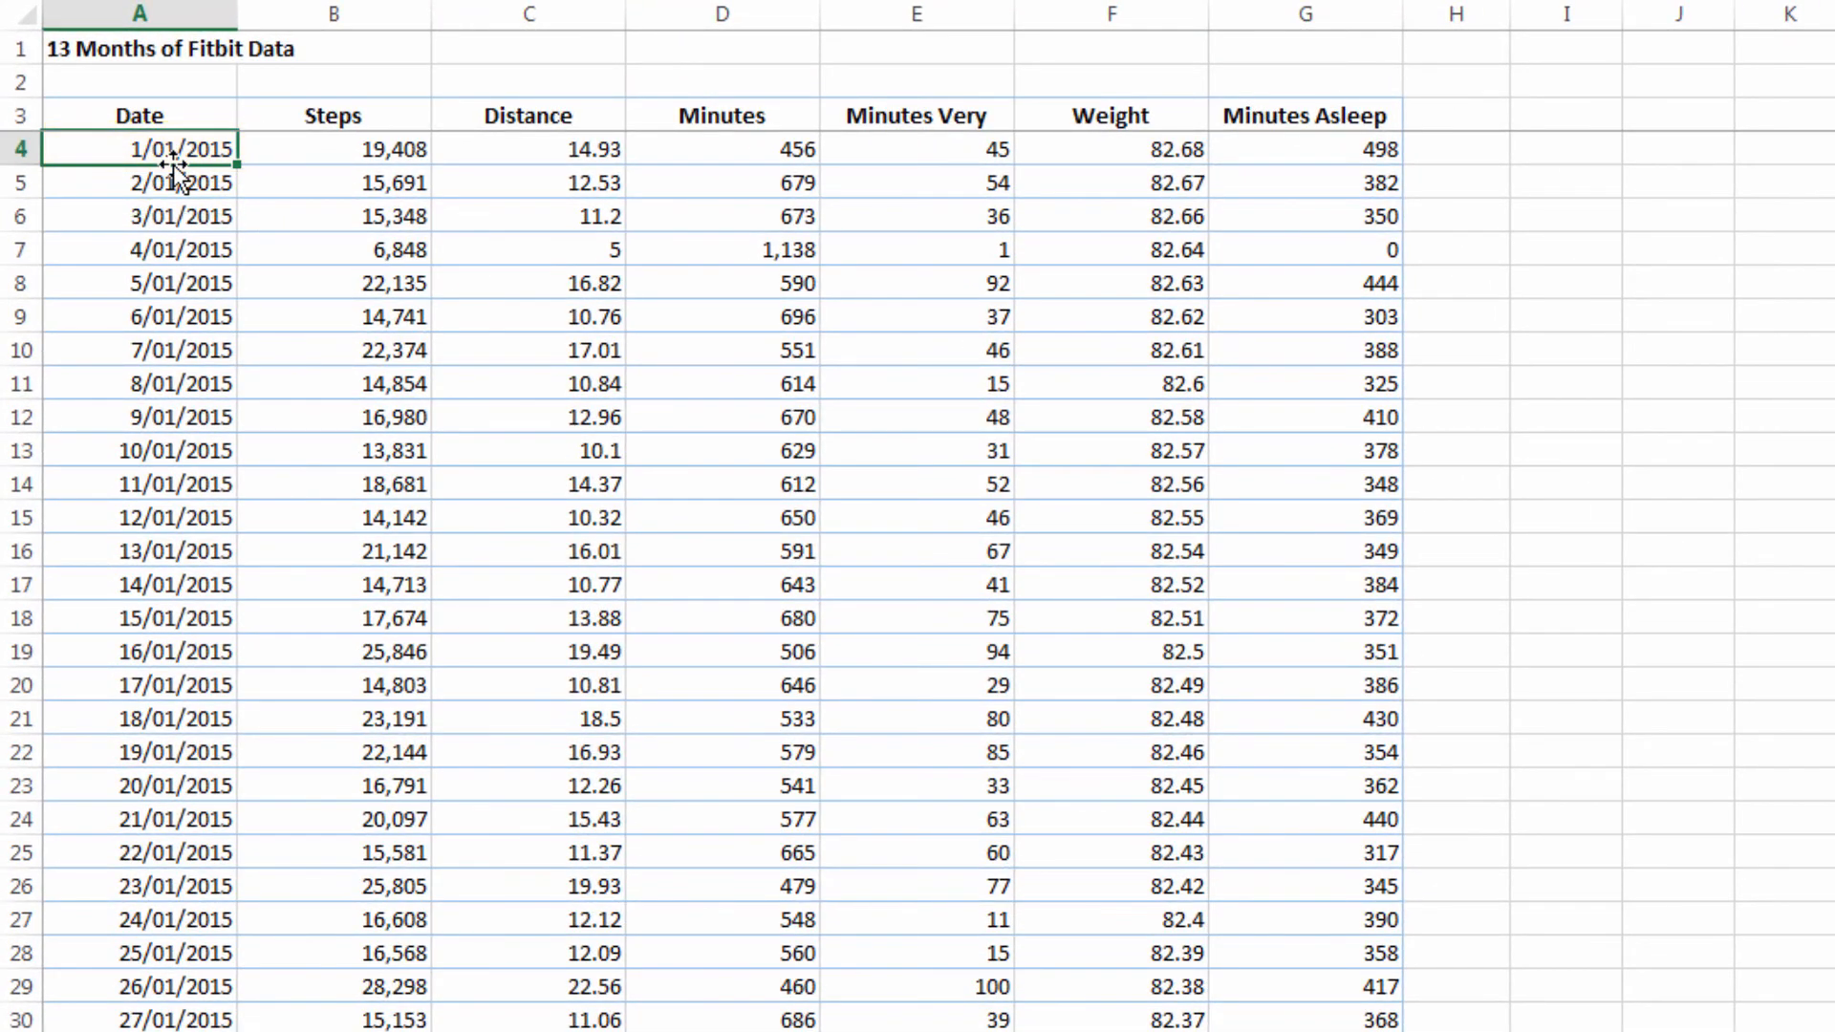
pyautogui.hotkey('ctrl', 'Down')
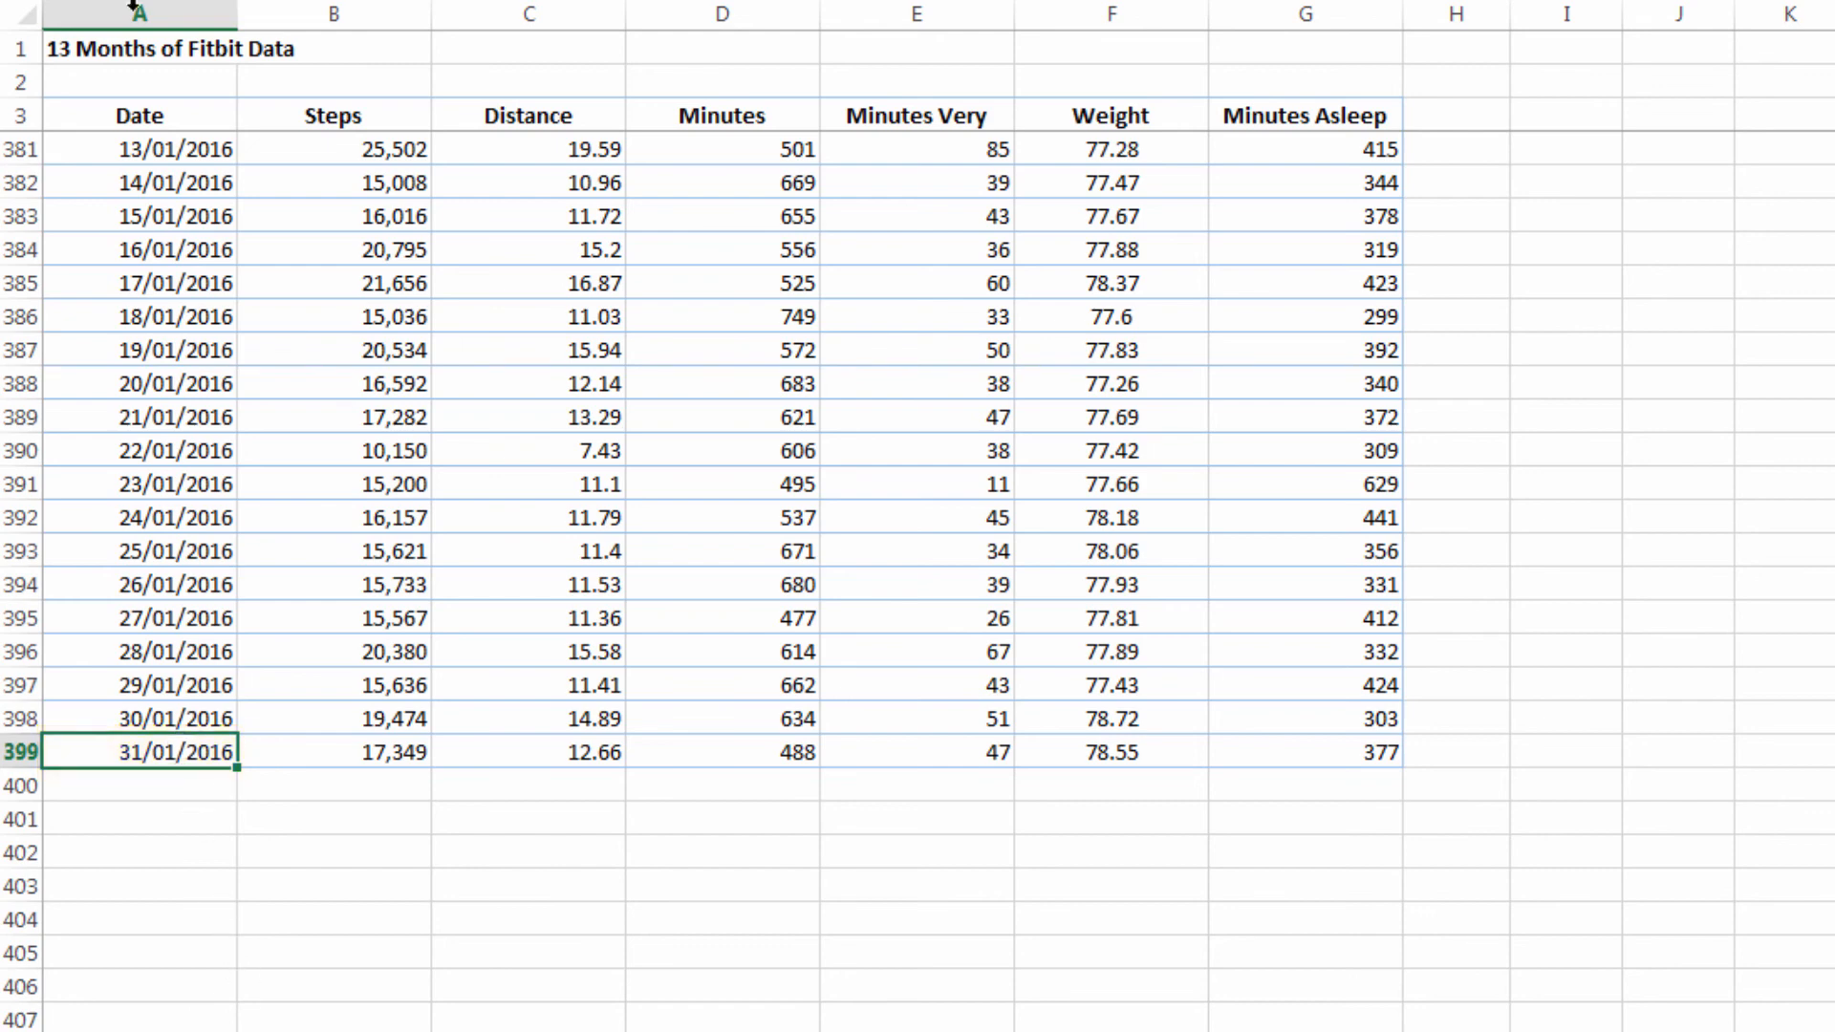
pyautogui.hotkey('ctrl', 'Home')
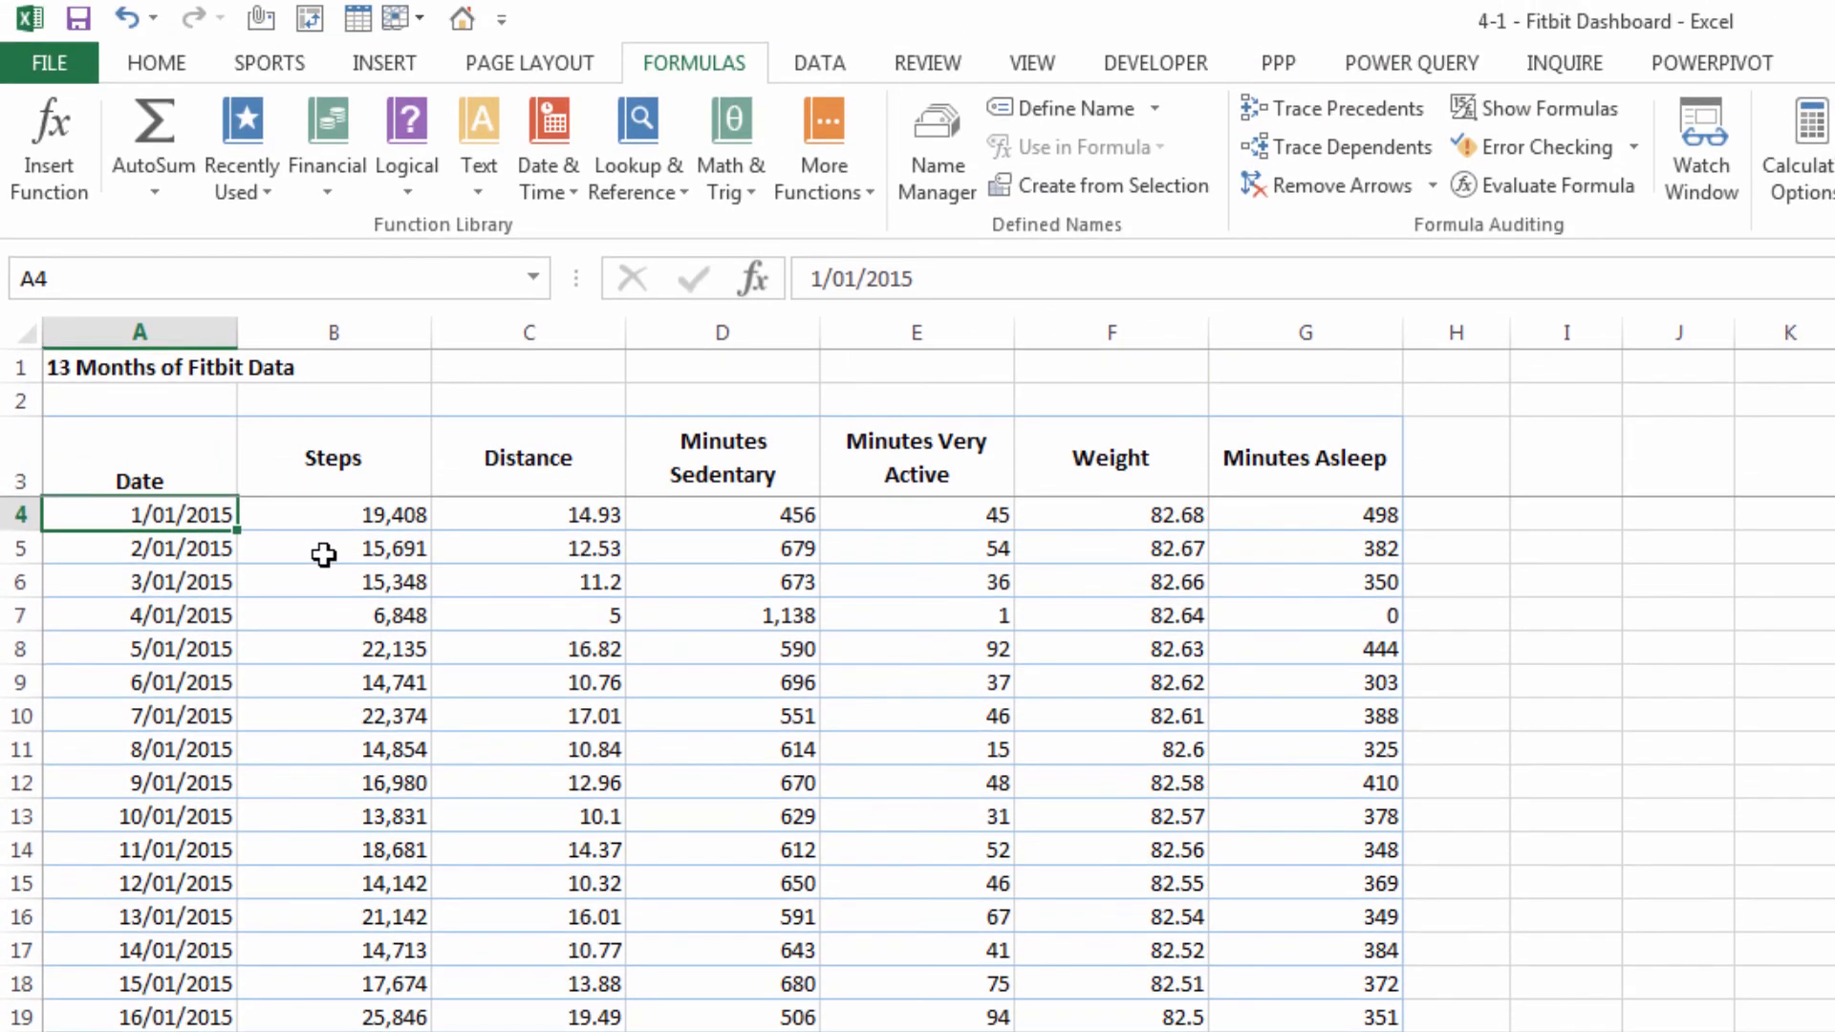
# Convert the Fitbit data range A3:G399 into a table with headers
pyautogui.click(324, 555)
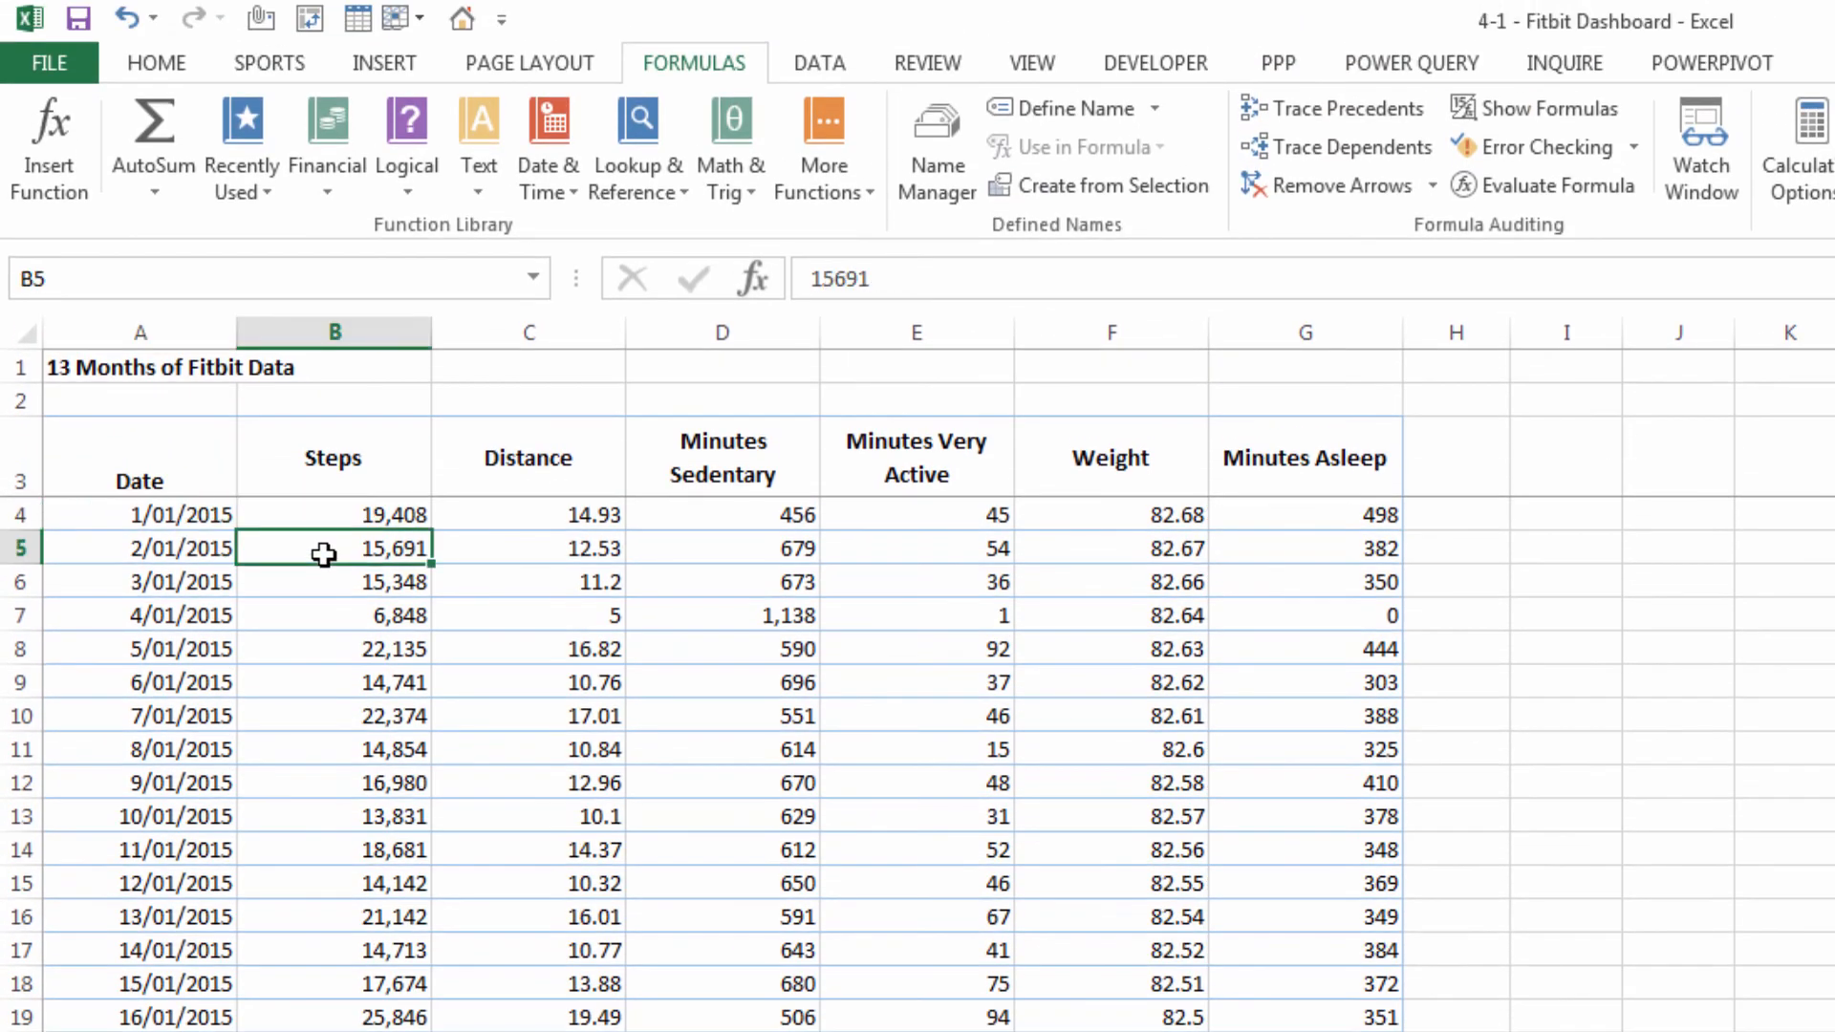
pyautogui.click(385, 63)
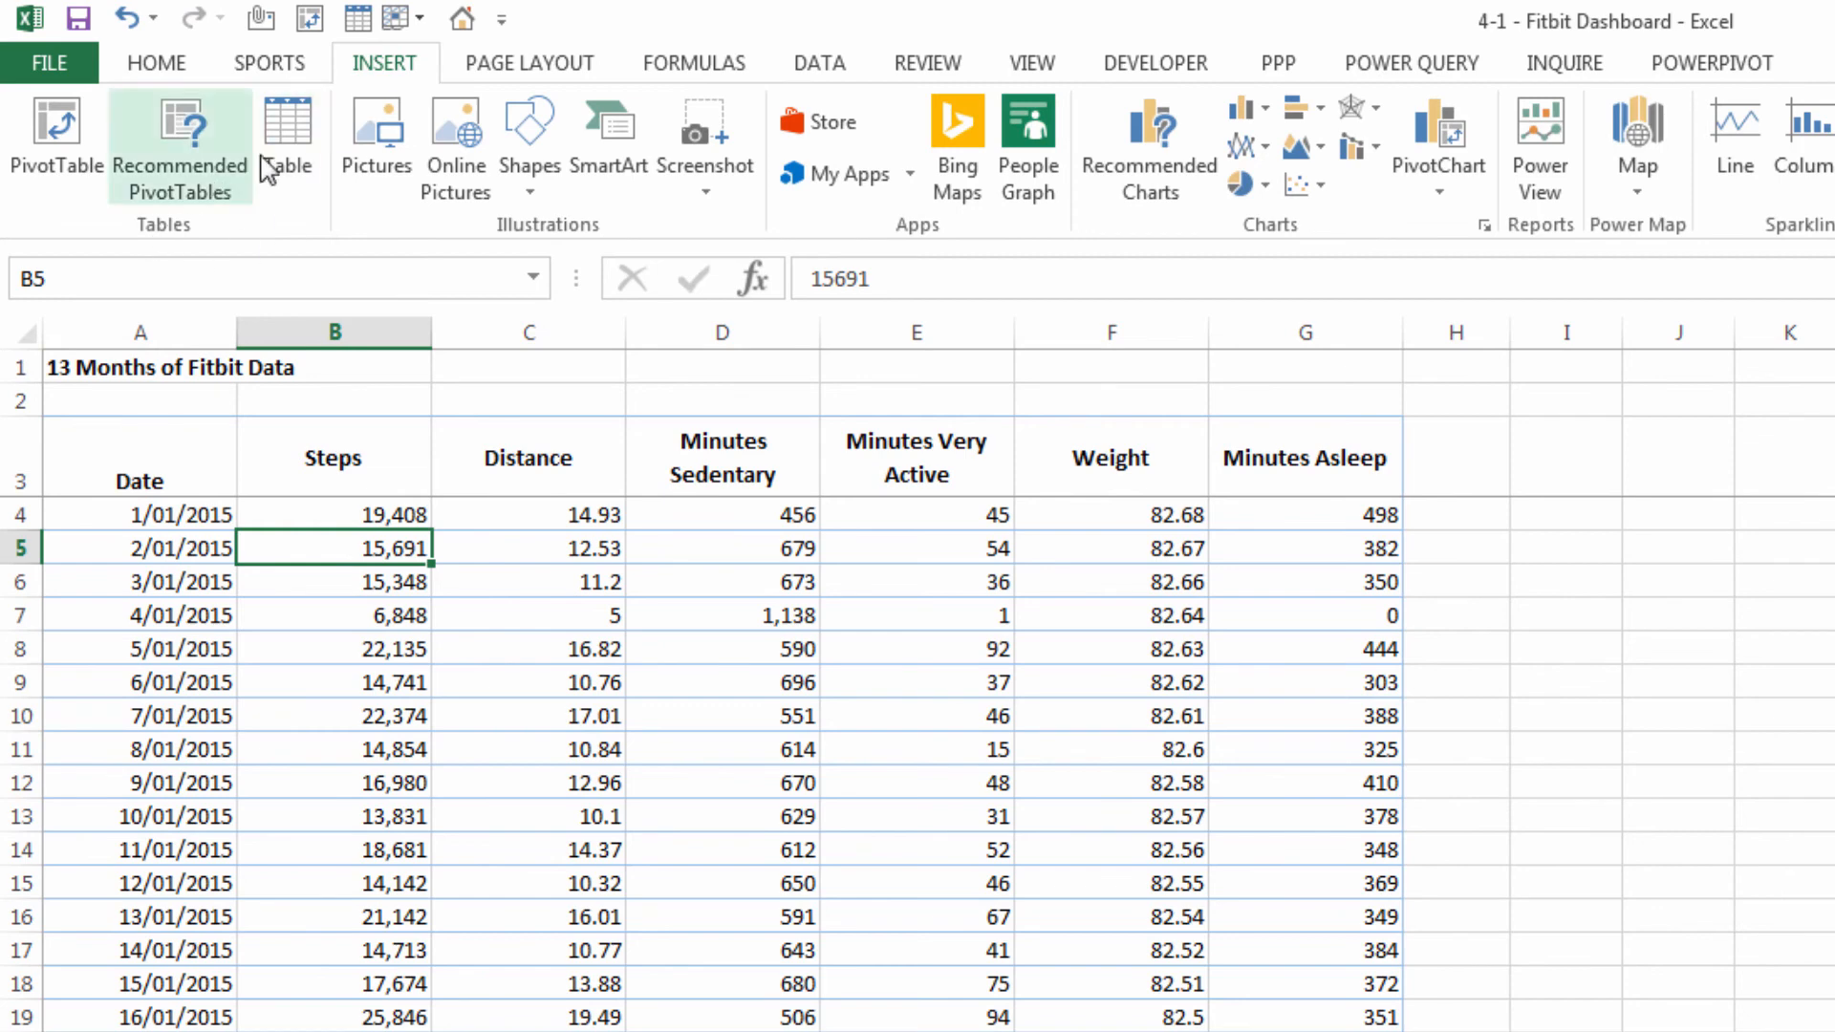
pyautogui.click(321, 212)
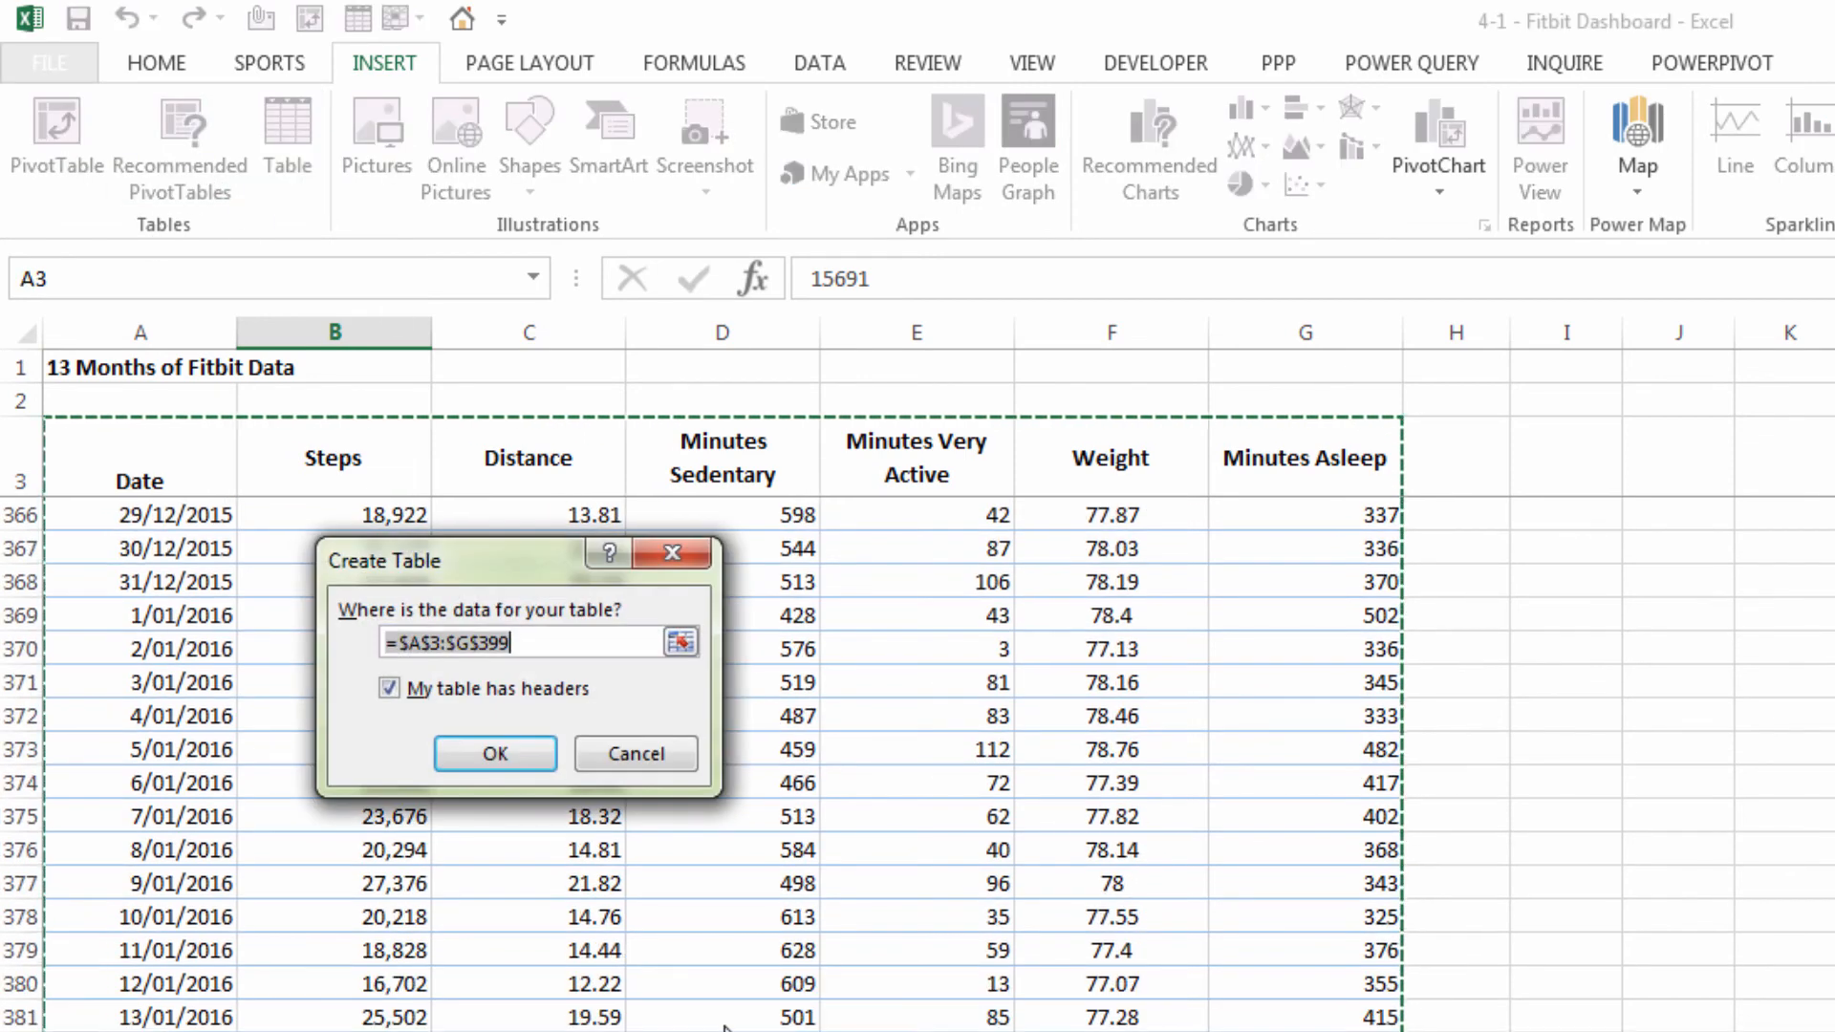
pyautogui.click(492, 757)
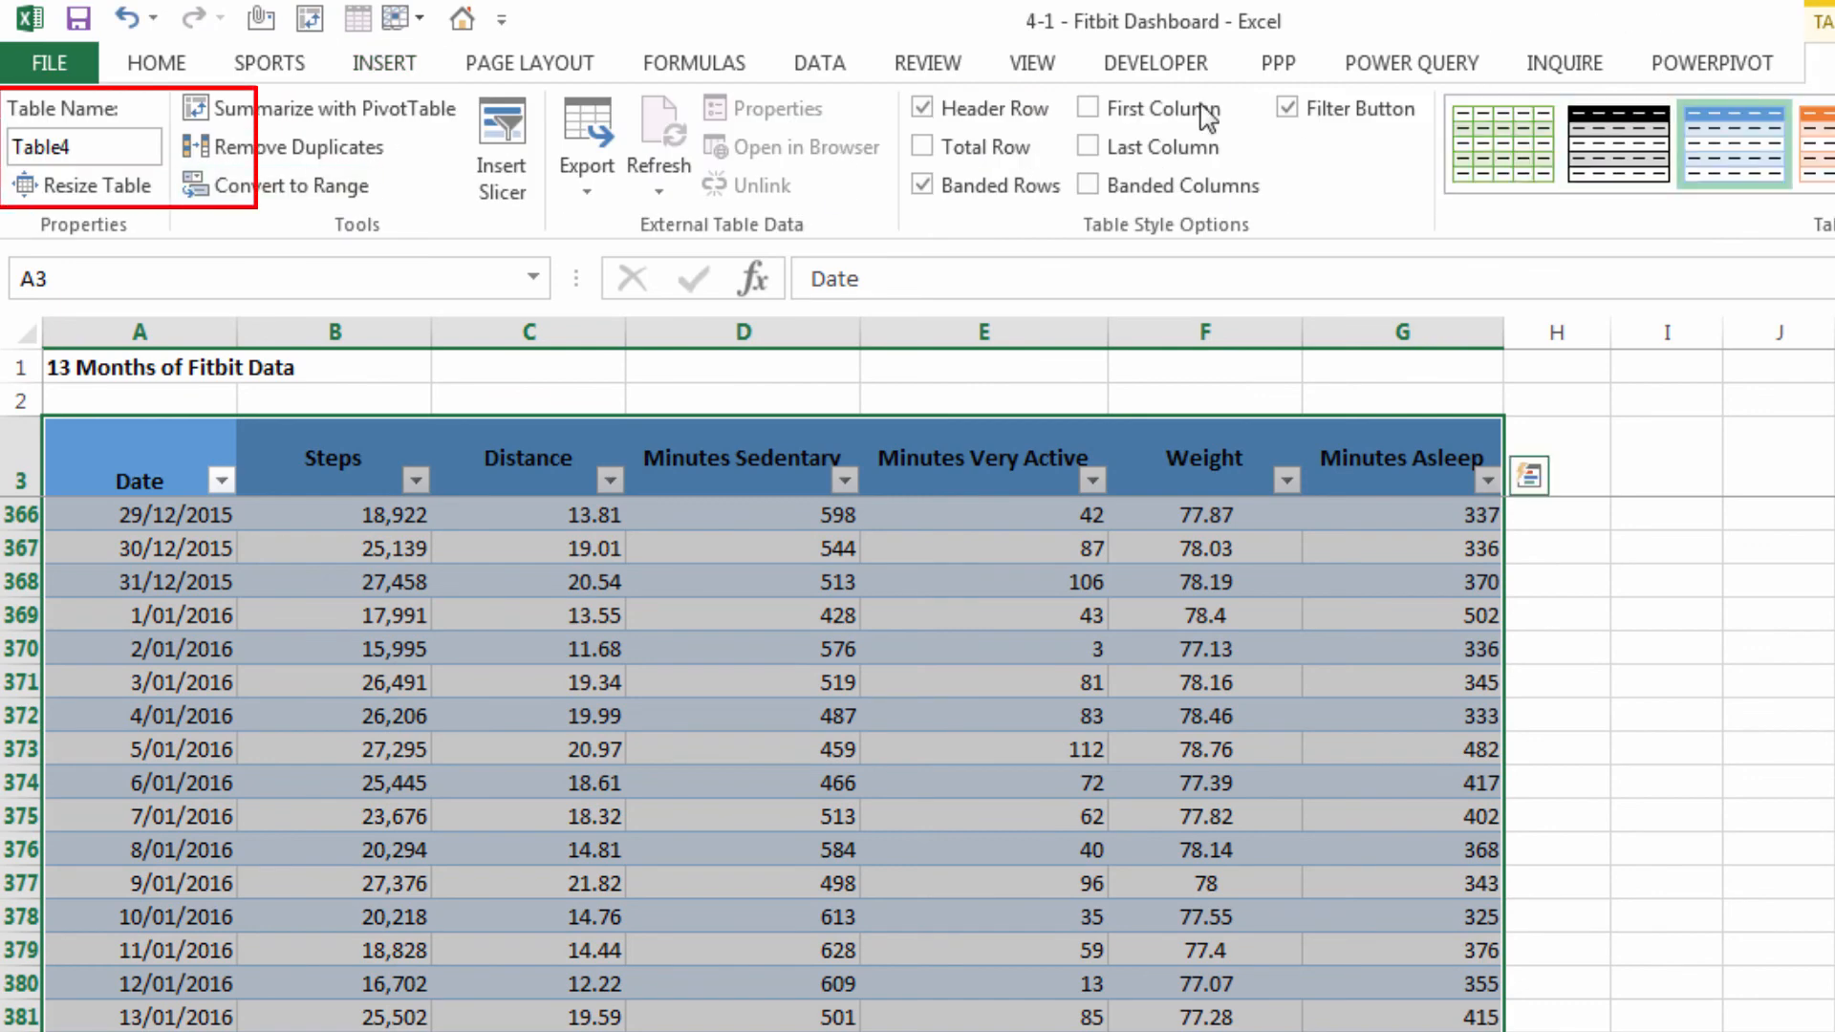
# Name the Fitbit data table TBLFitbit and return to the beginning of its records
pyautogui.click(148, 143)
pyautogui.write('T')
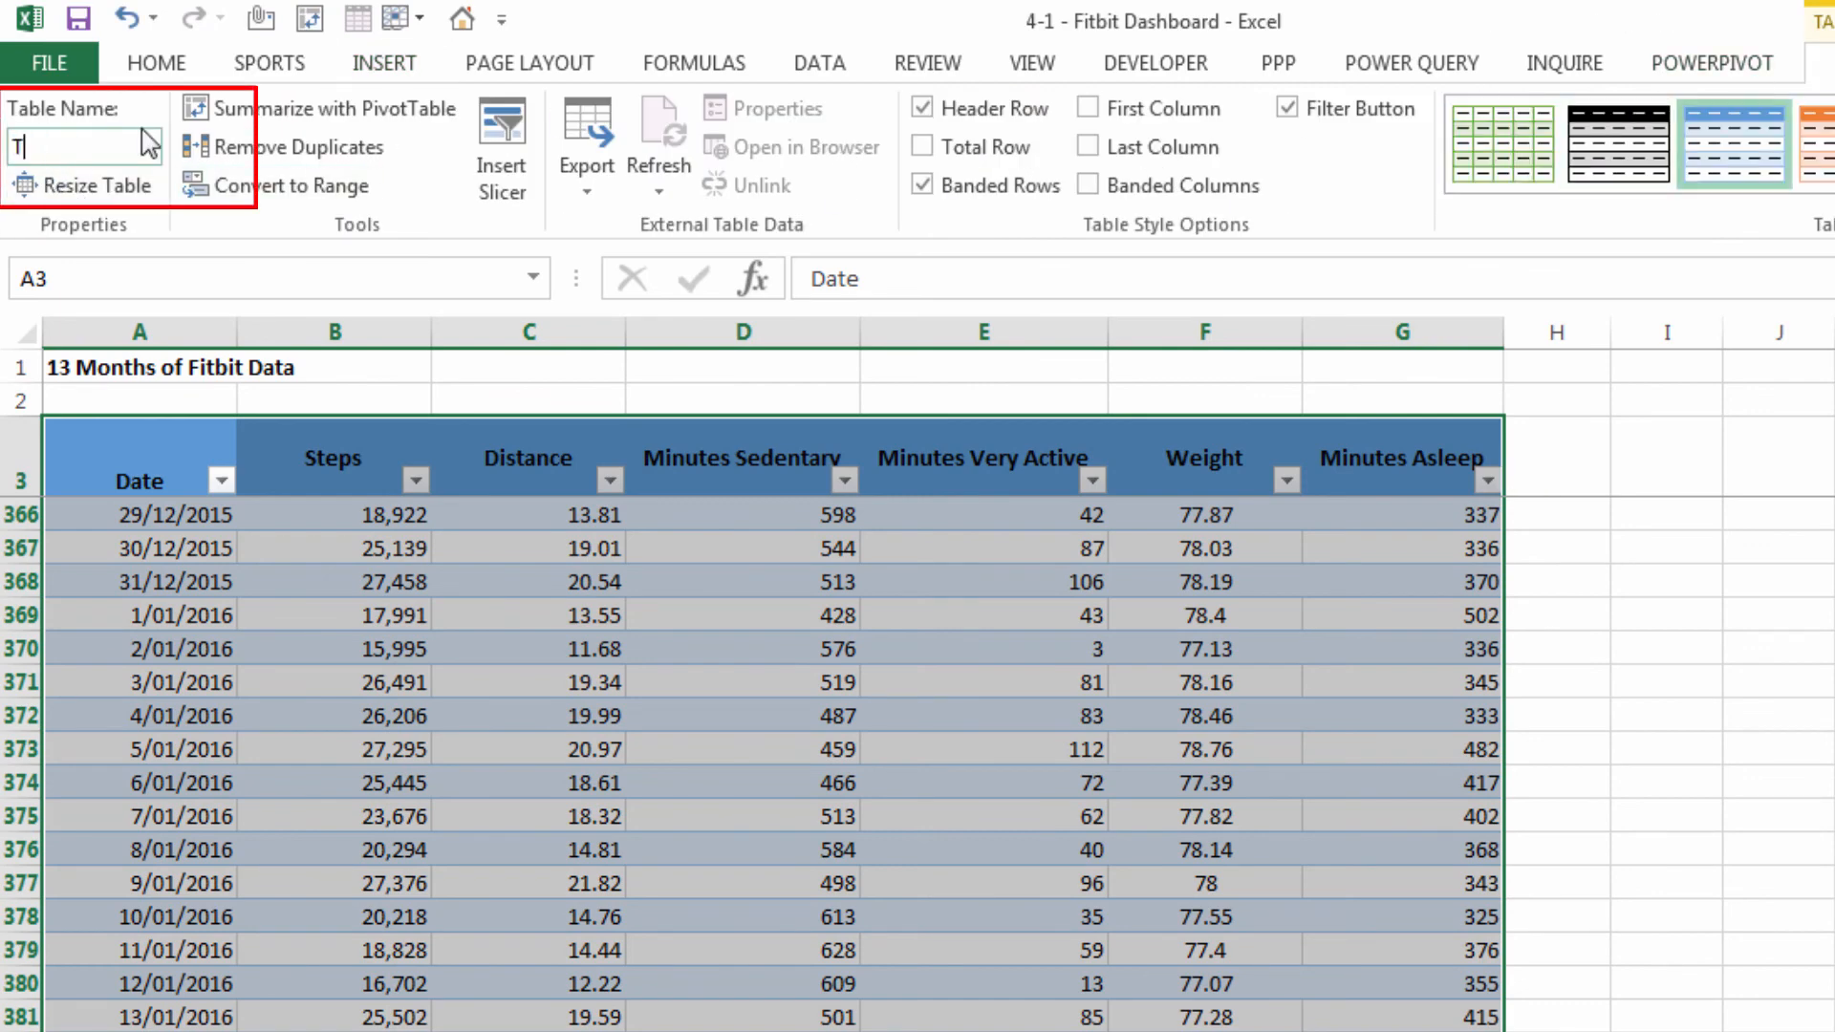
pyautogui.write('BLFitbit')
pyautogui.press('Return')
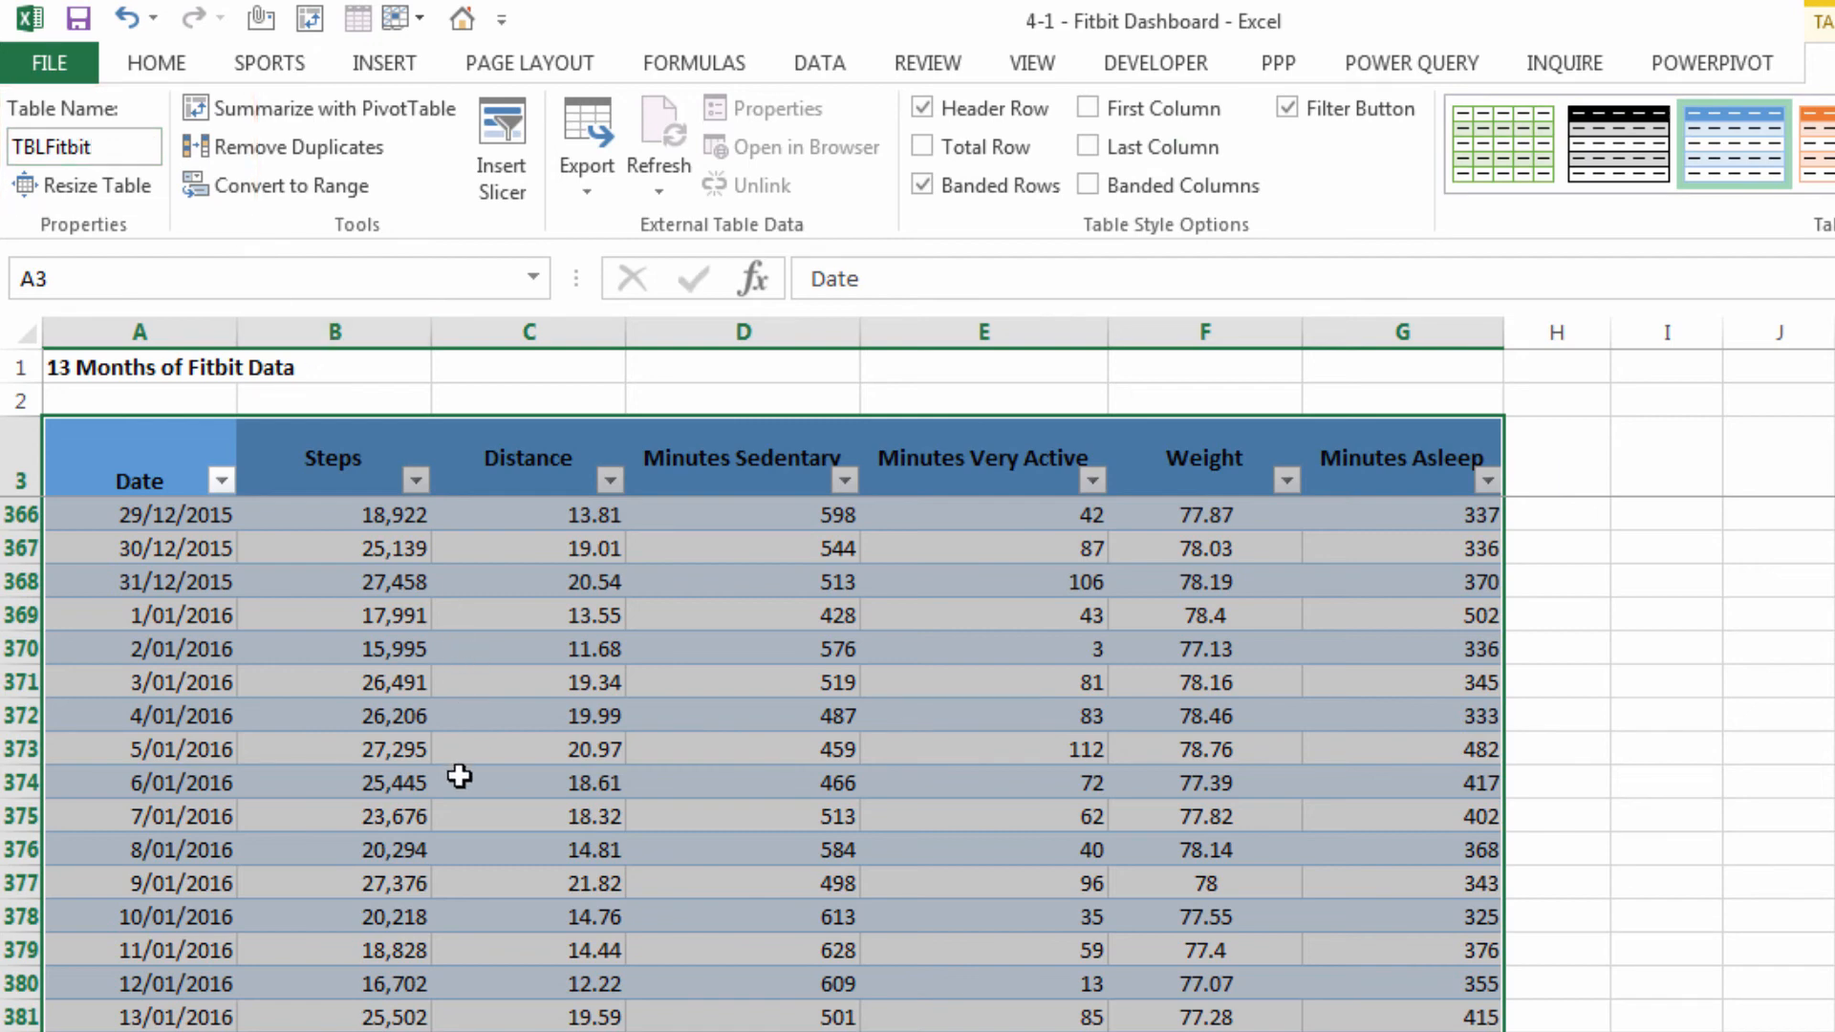
pyautogui.click(187, 779)
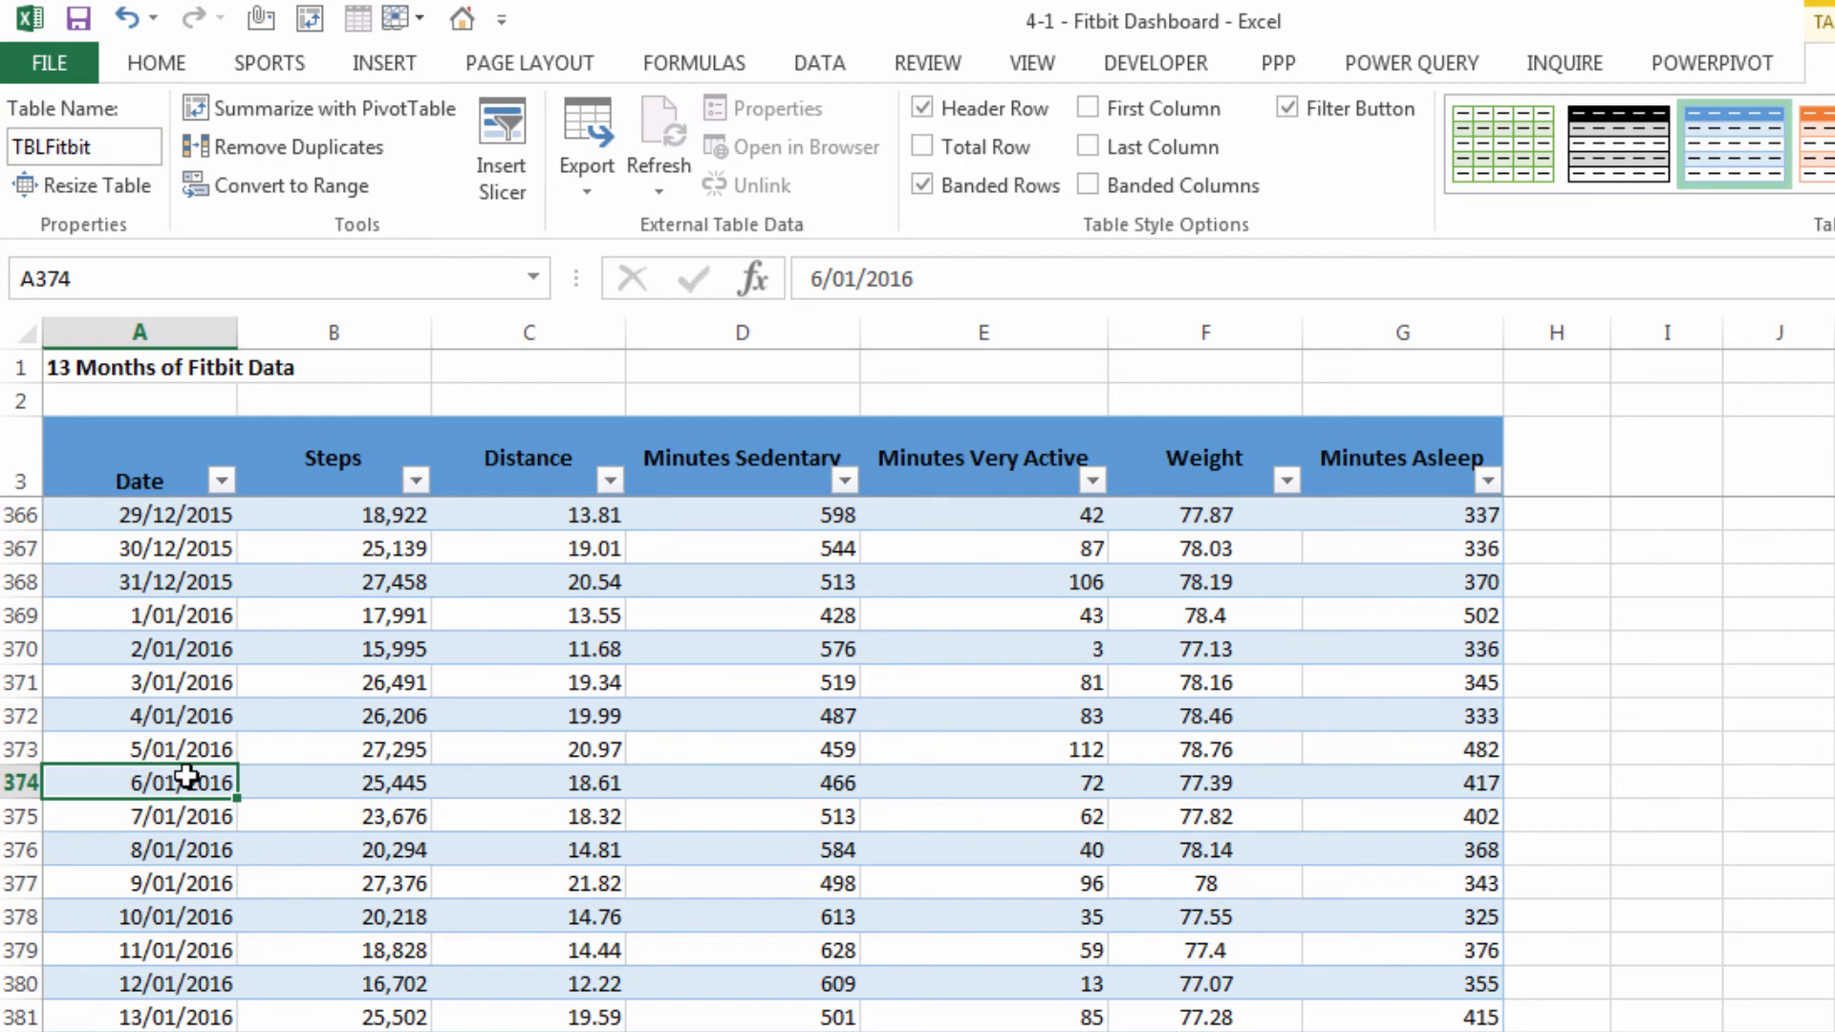
pyautogui.hotkey('ctrl', 'Up')
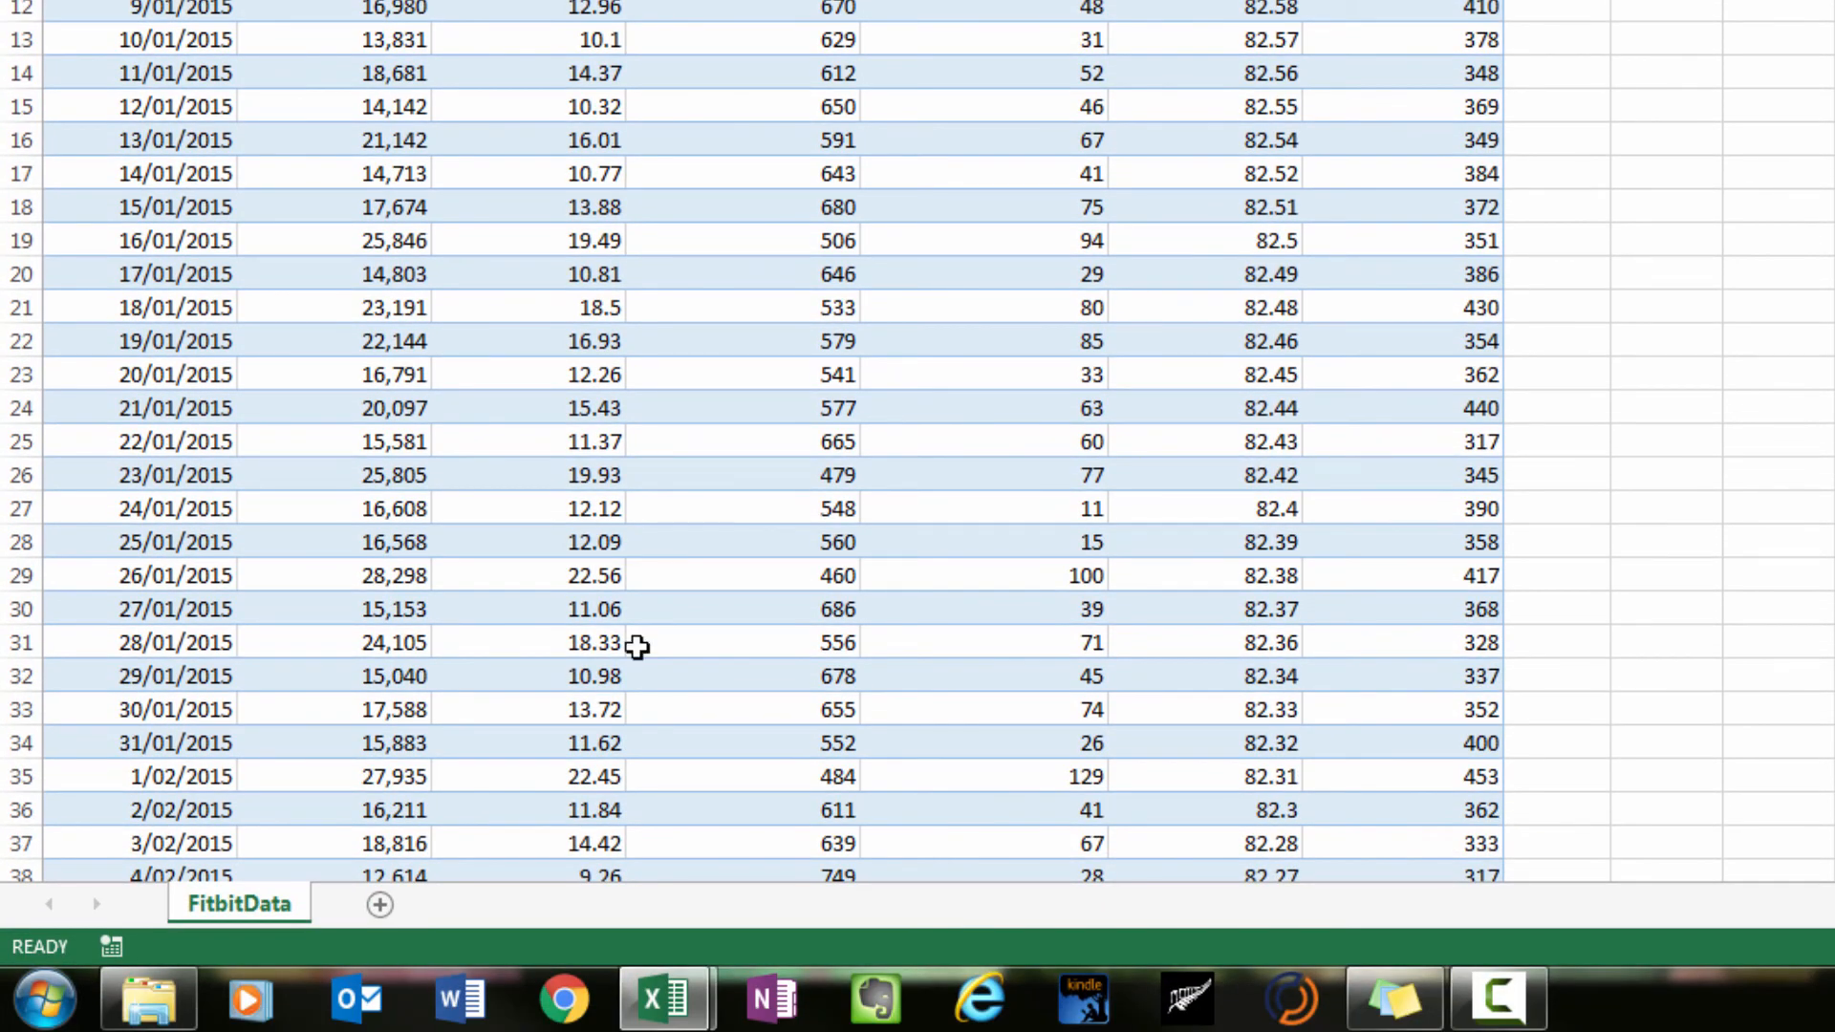
# Add a new worksheet and rename it Control
pyautogui.click(379, 905)
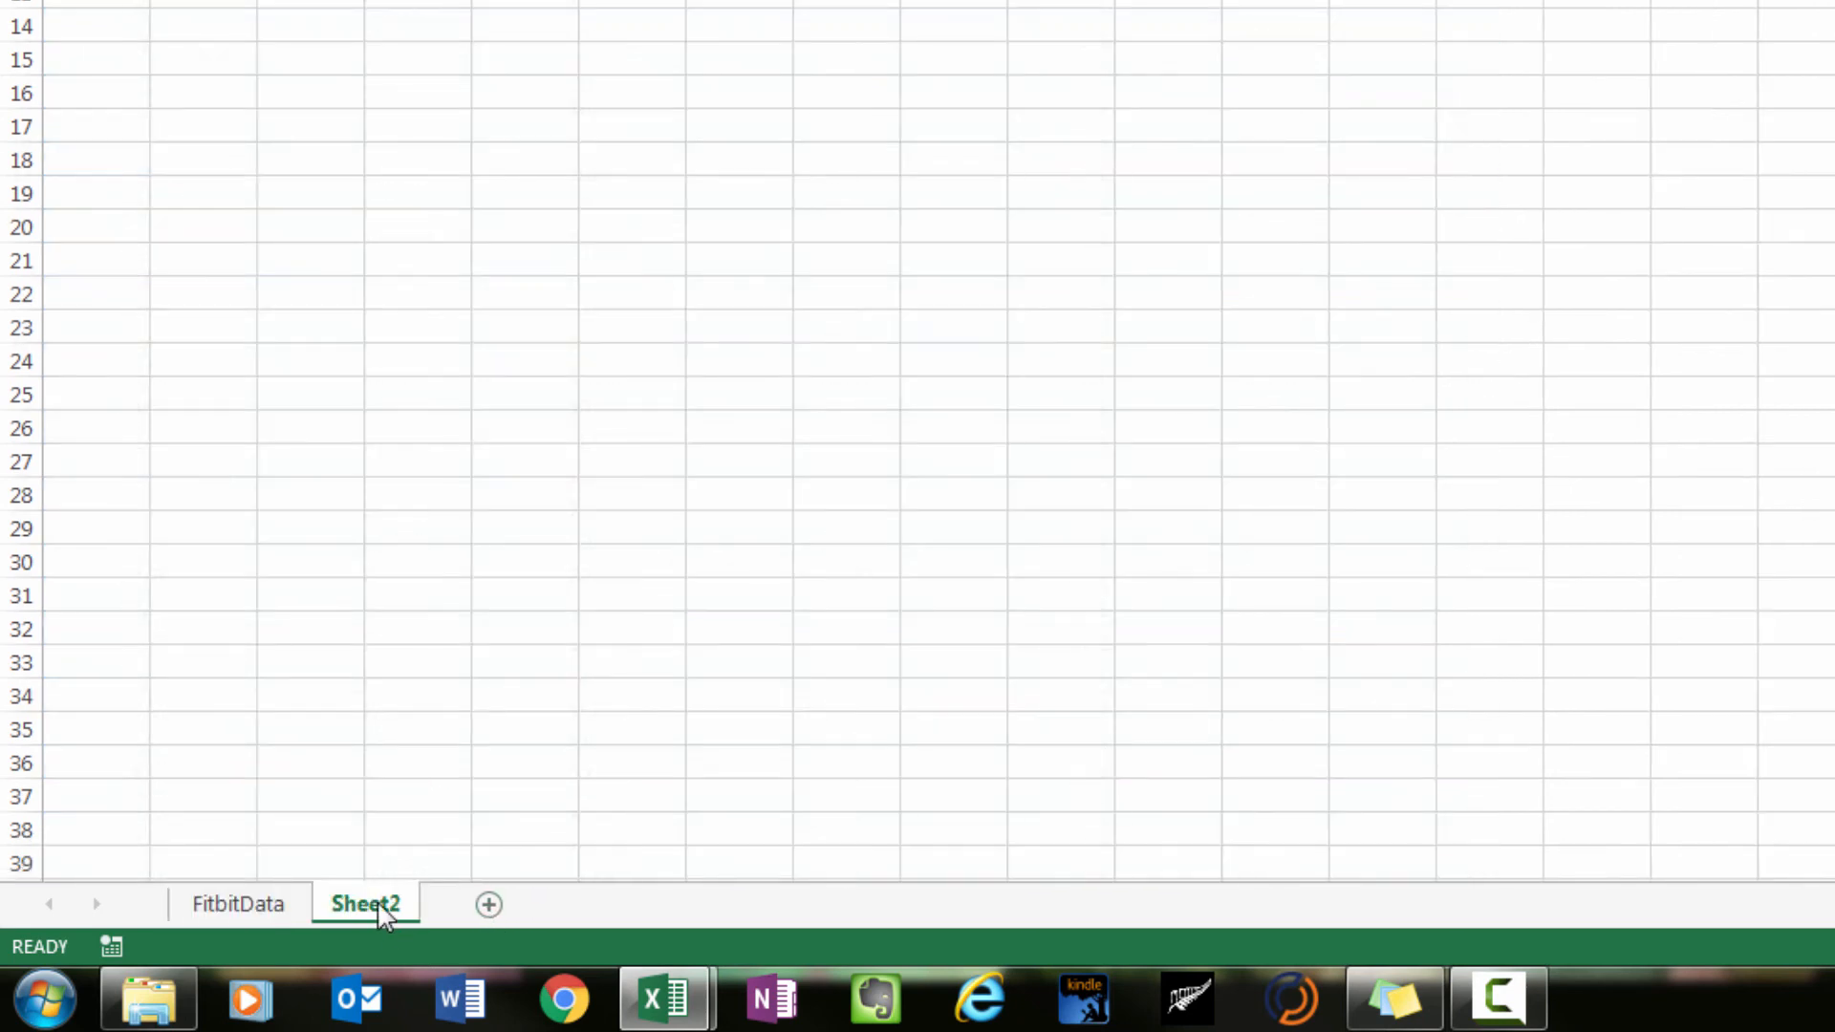
pyautogui.doubleClick(373, 905)
pyautogui.press('BackSpace')
pyautogui.write('Control')
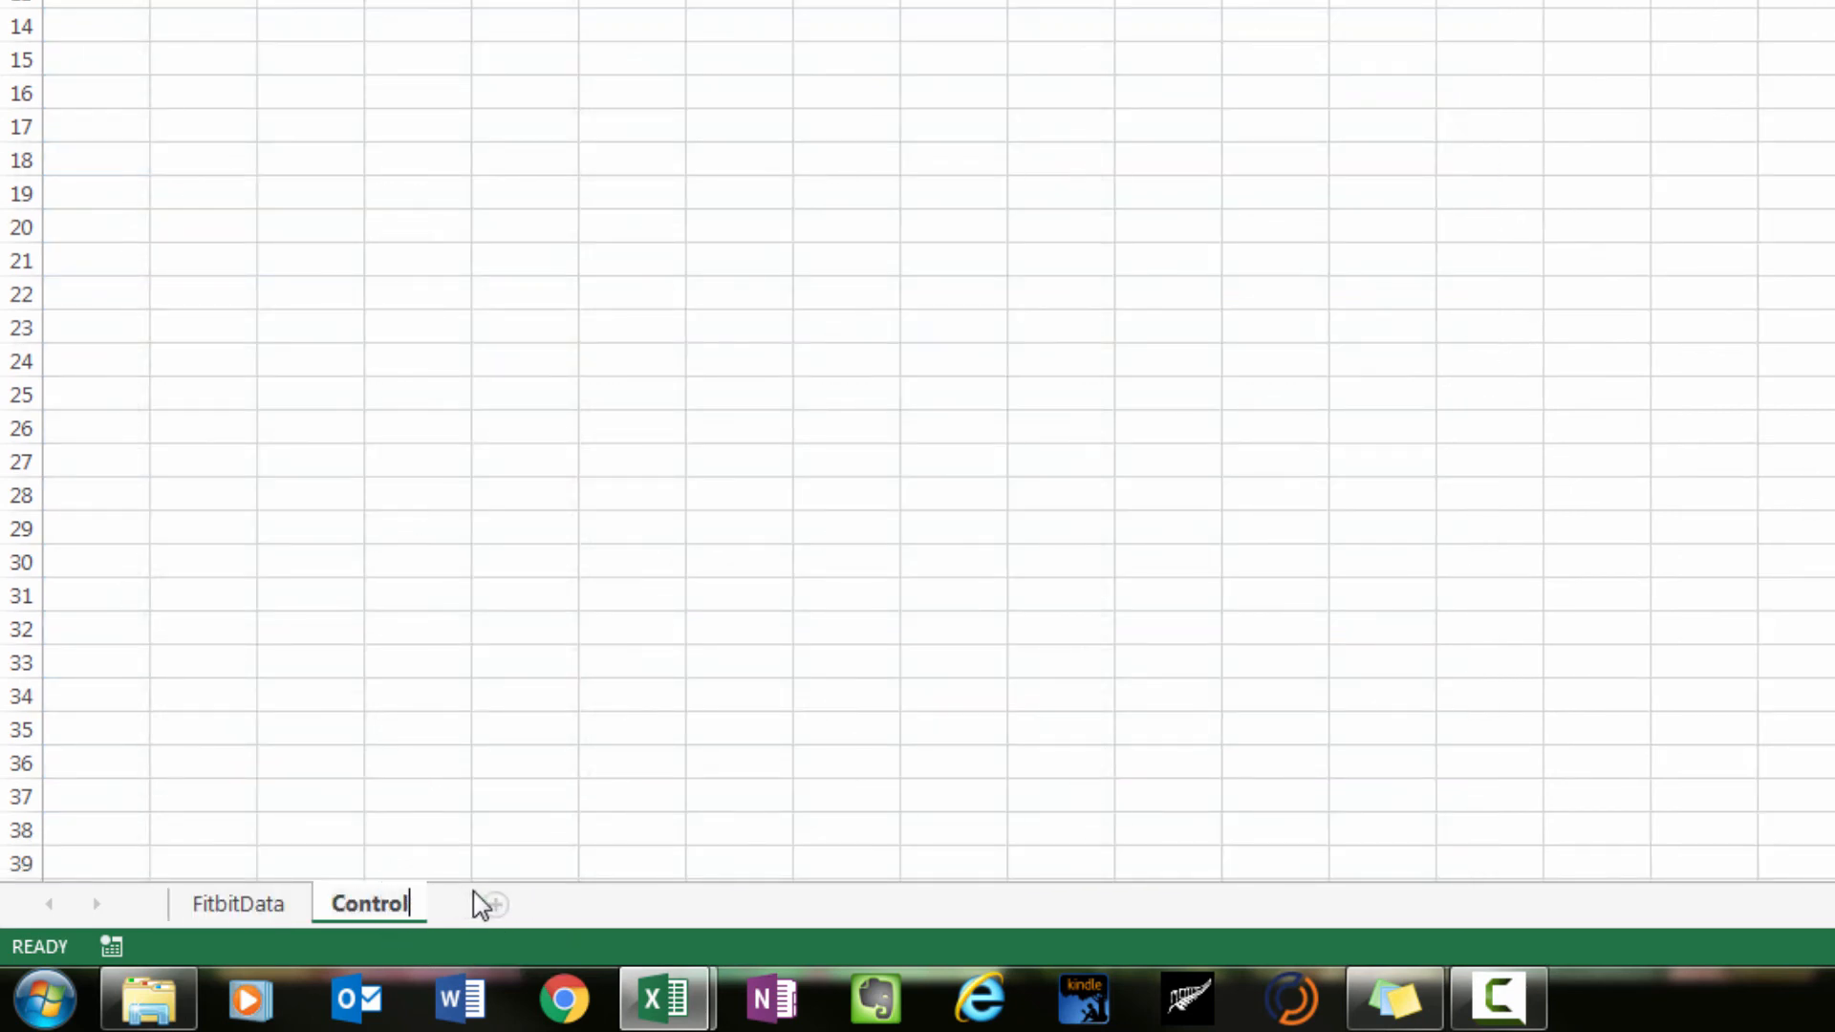
pyautogui.press('Return')
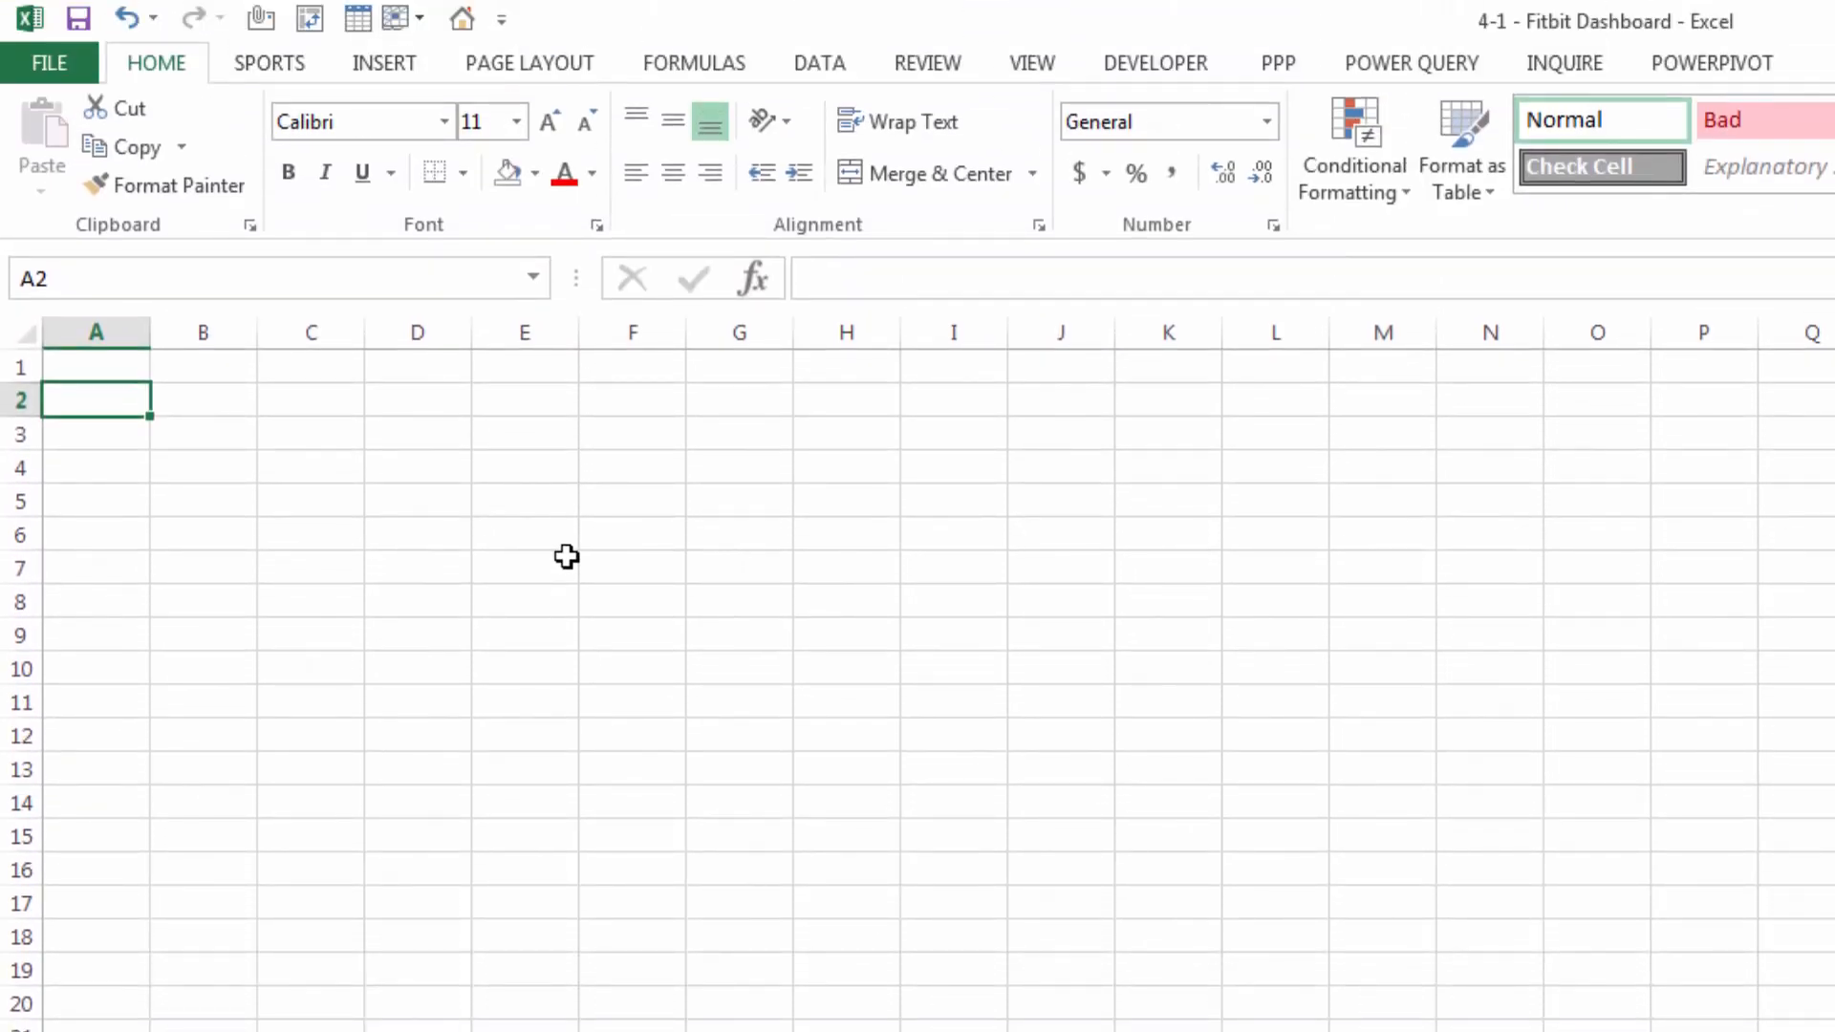
# Enter the title "Date Table" in cell A2 of the Control sheet
pyautogui.write('Date ')
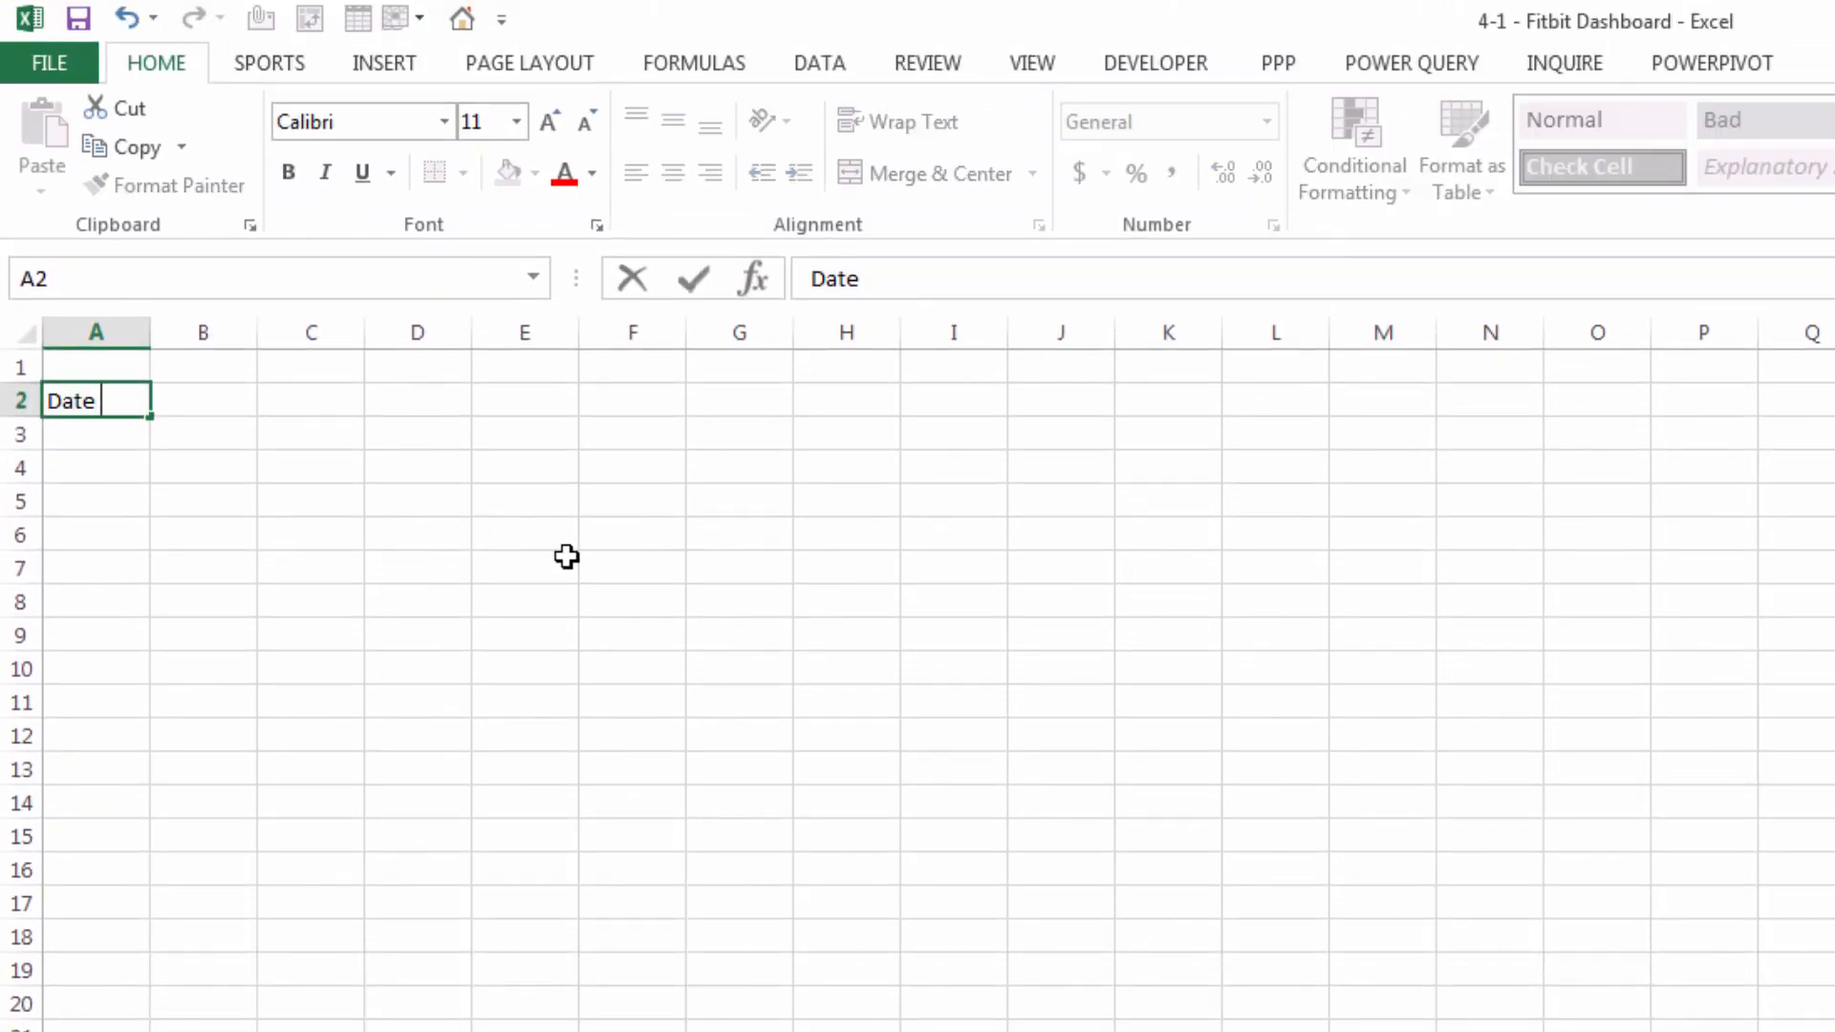
pyautogui.write('Table')
pyautogui.press('Return')
pyautogui.press('Return')
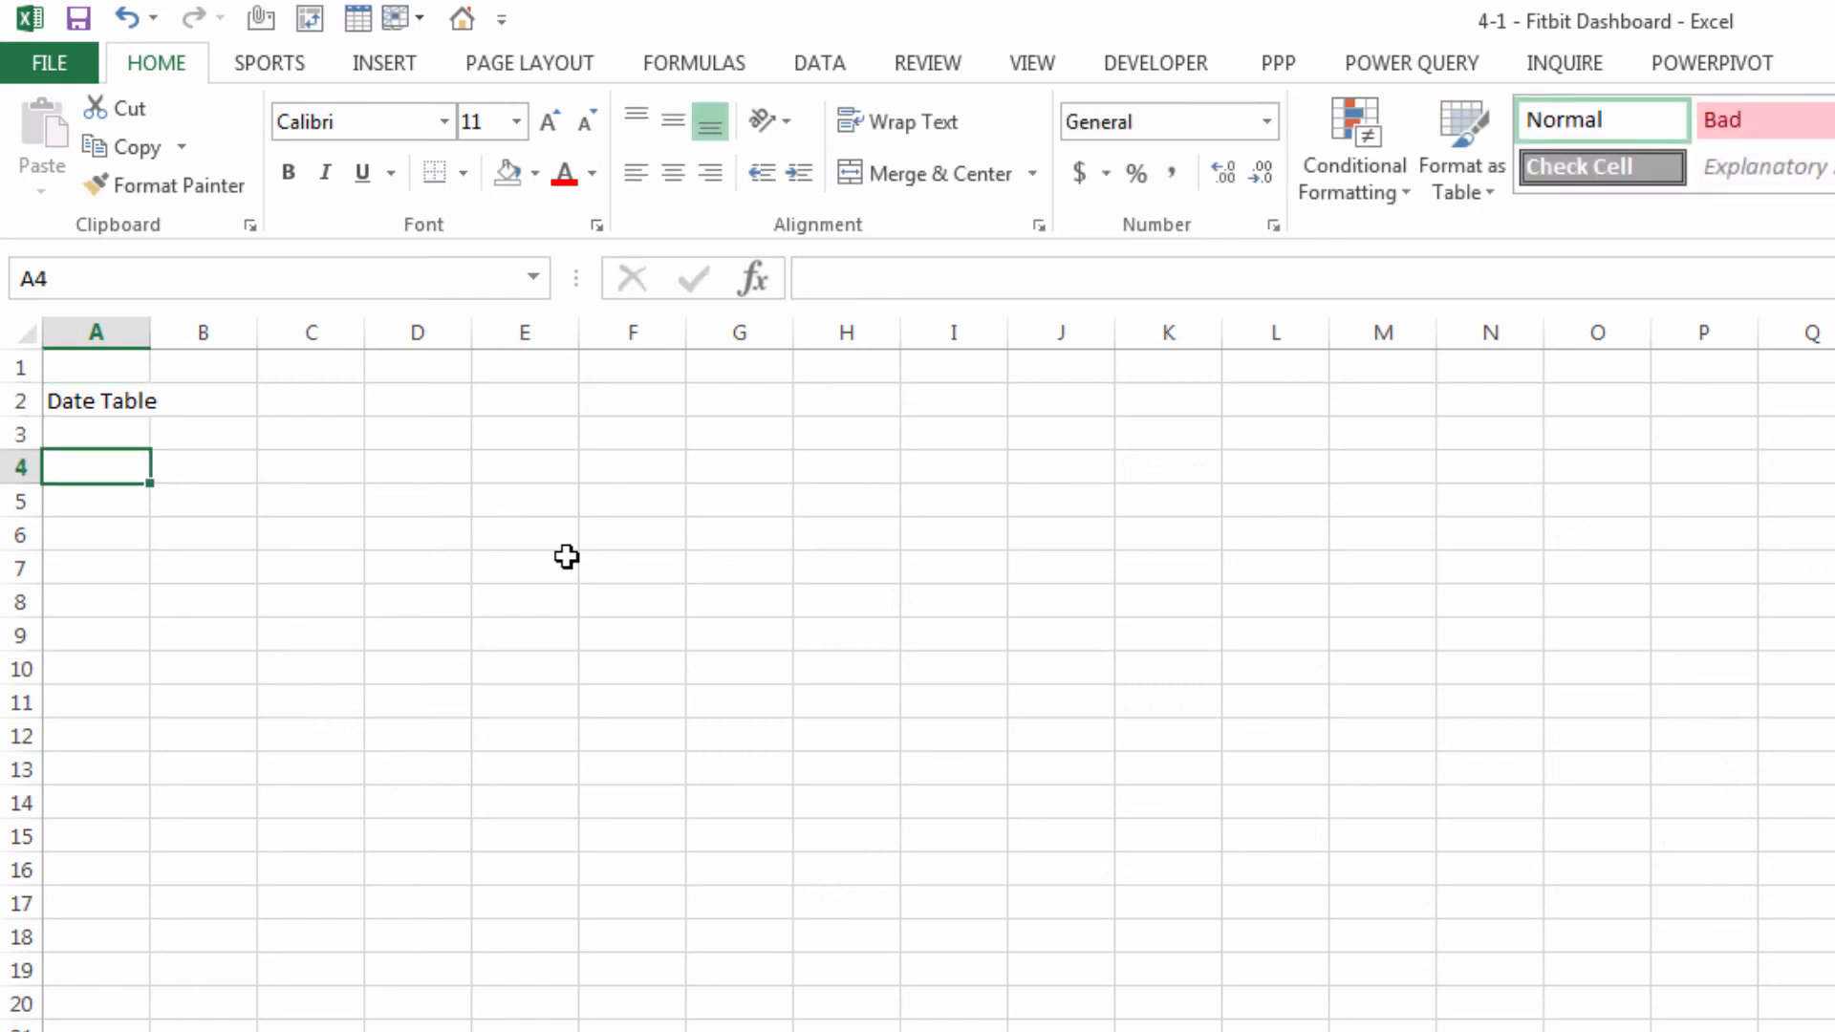
# Add the headers "Week Number" in A4 and "Monday" in B4, and widen columns A and B equally to fit them
pyautogui.write('Week Number')
pyautogui.press('Tab')
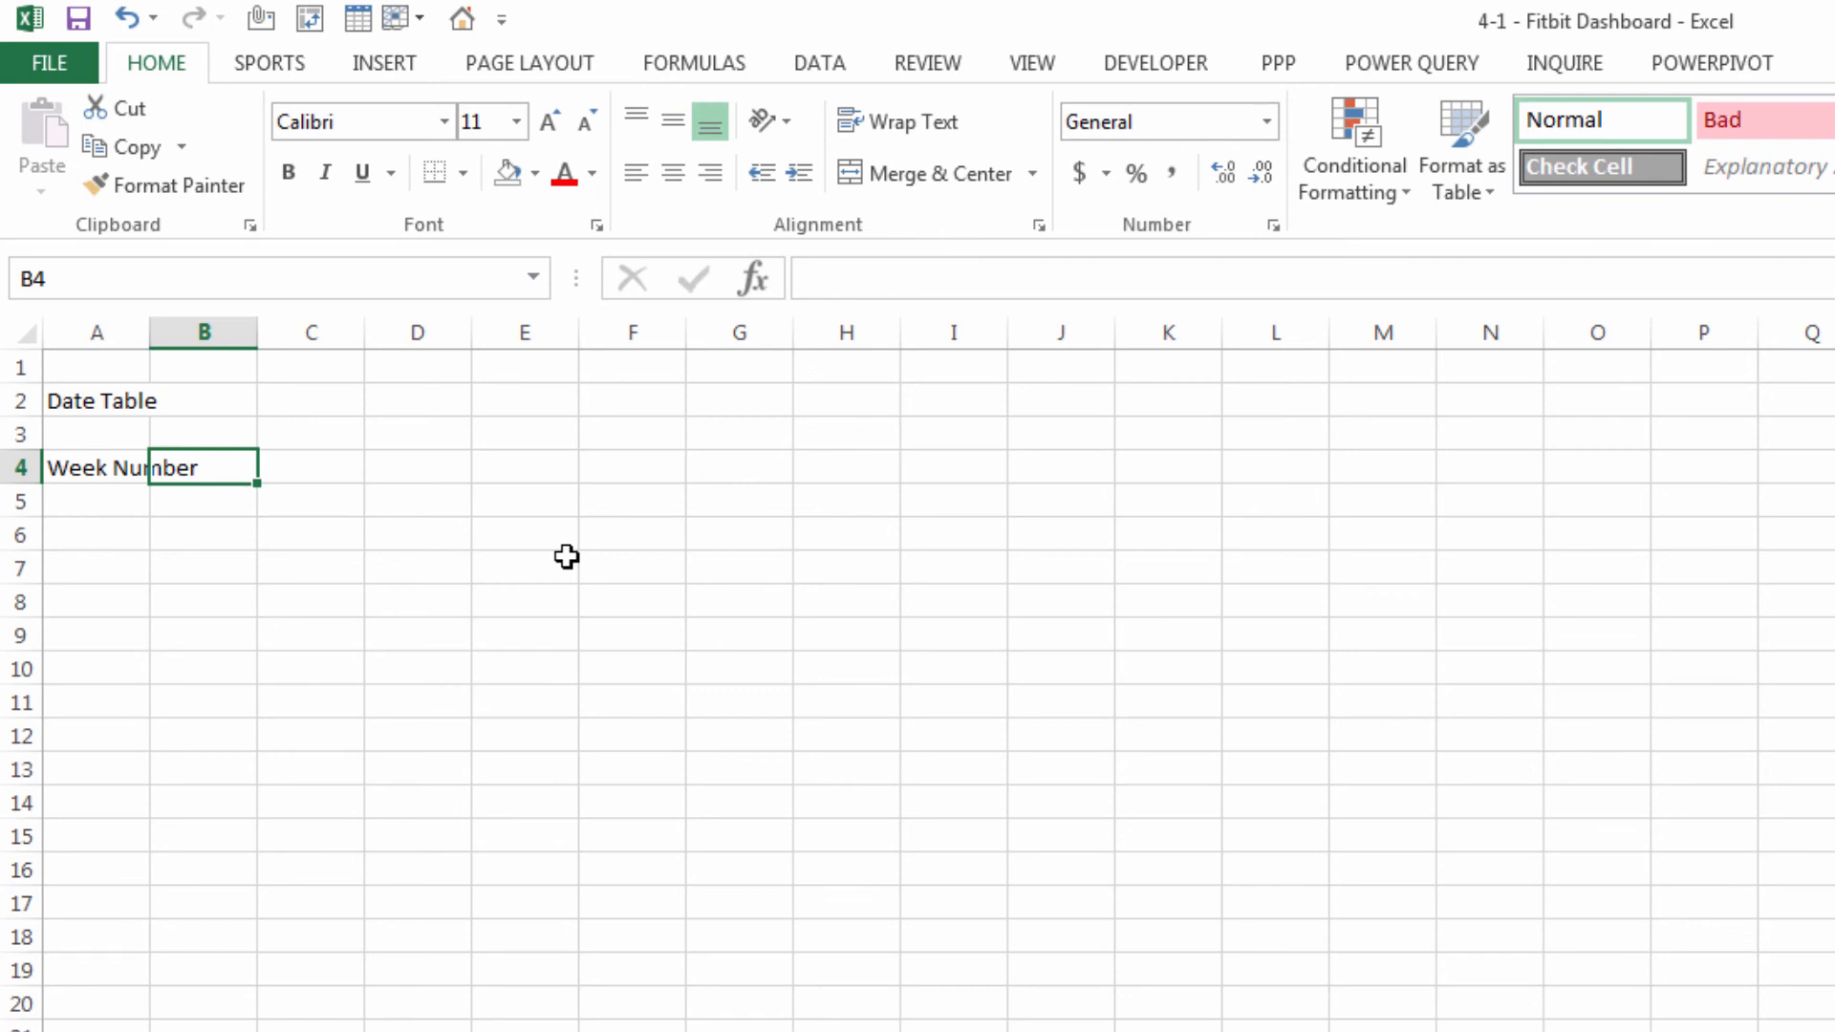
pyautogui.write('Monday')
pyautogui.press('Return')
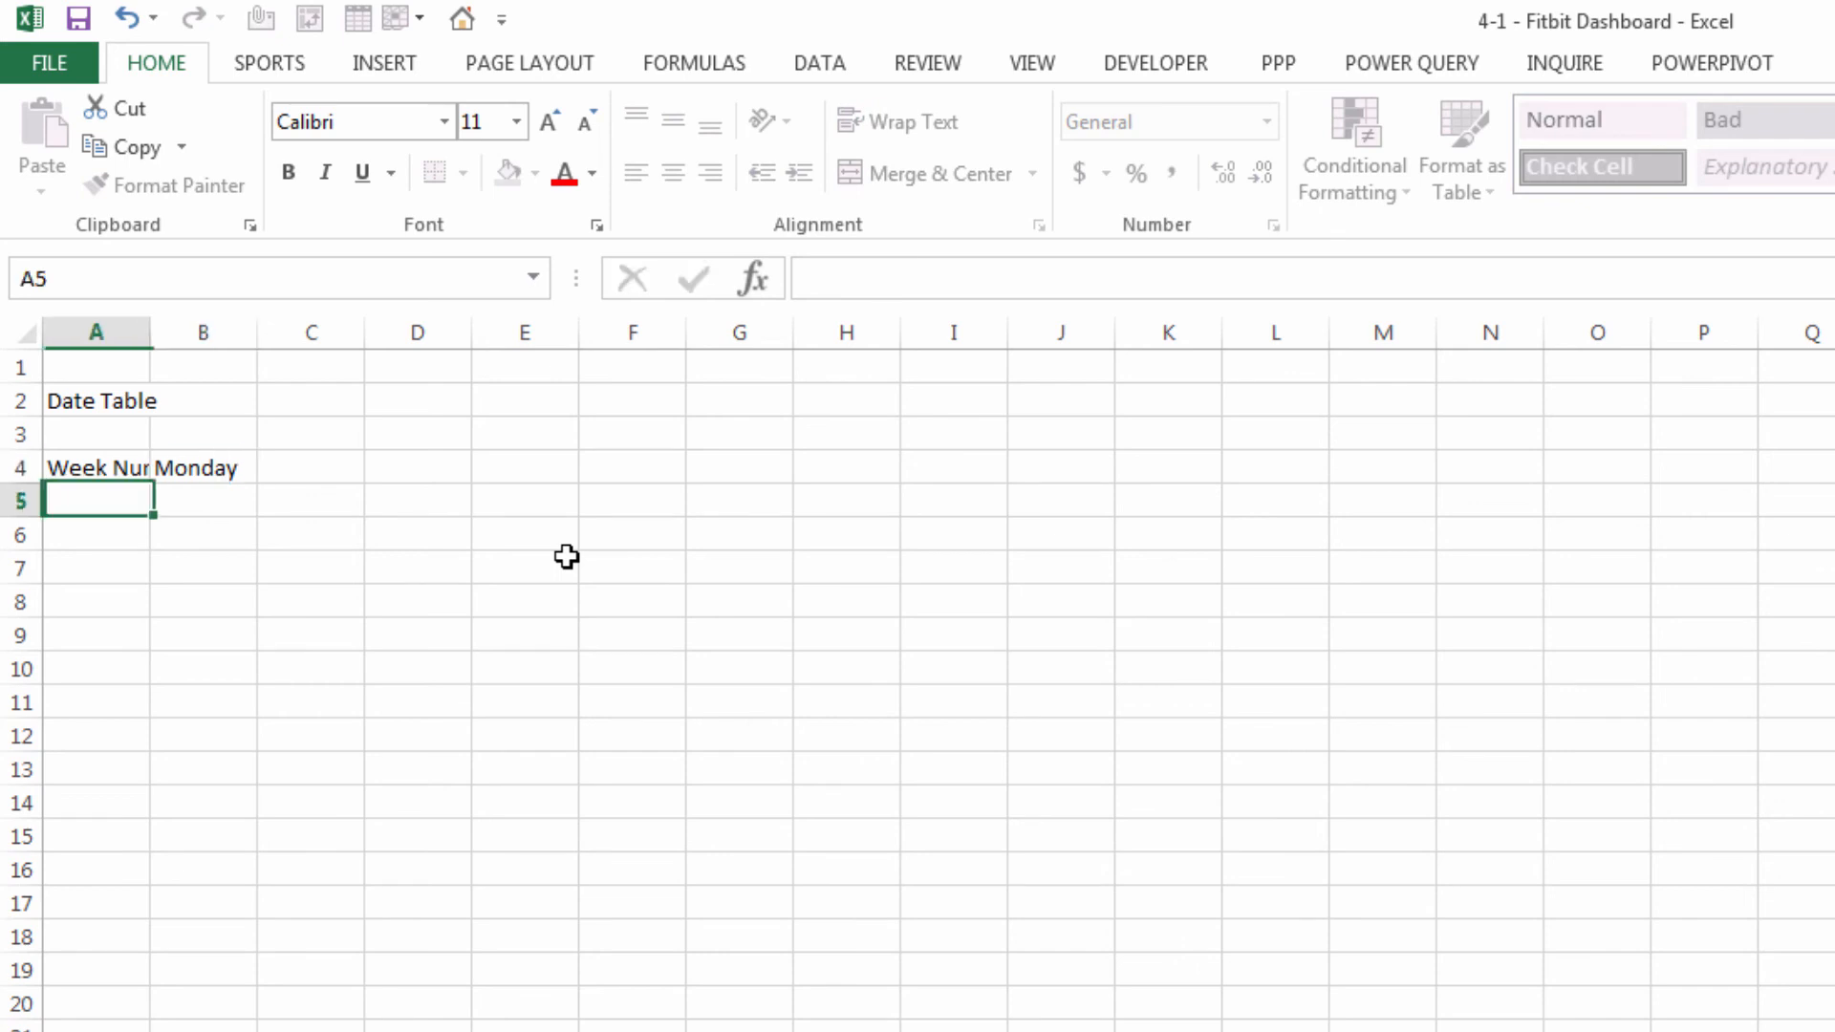
pyautogui.moveTo(96, 332); pyautogui.dragTo(296, 328)
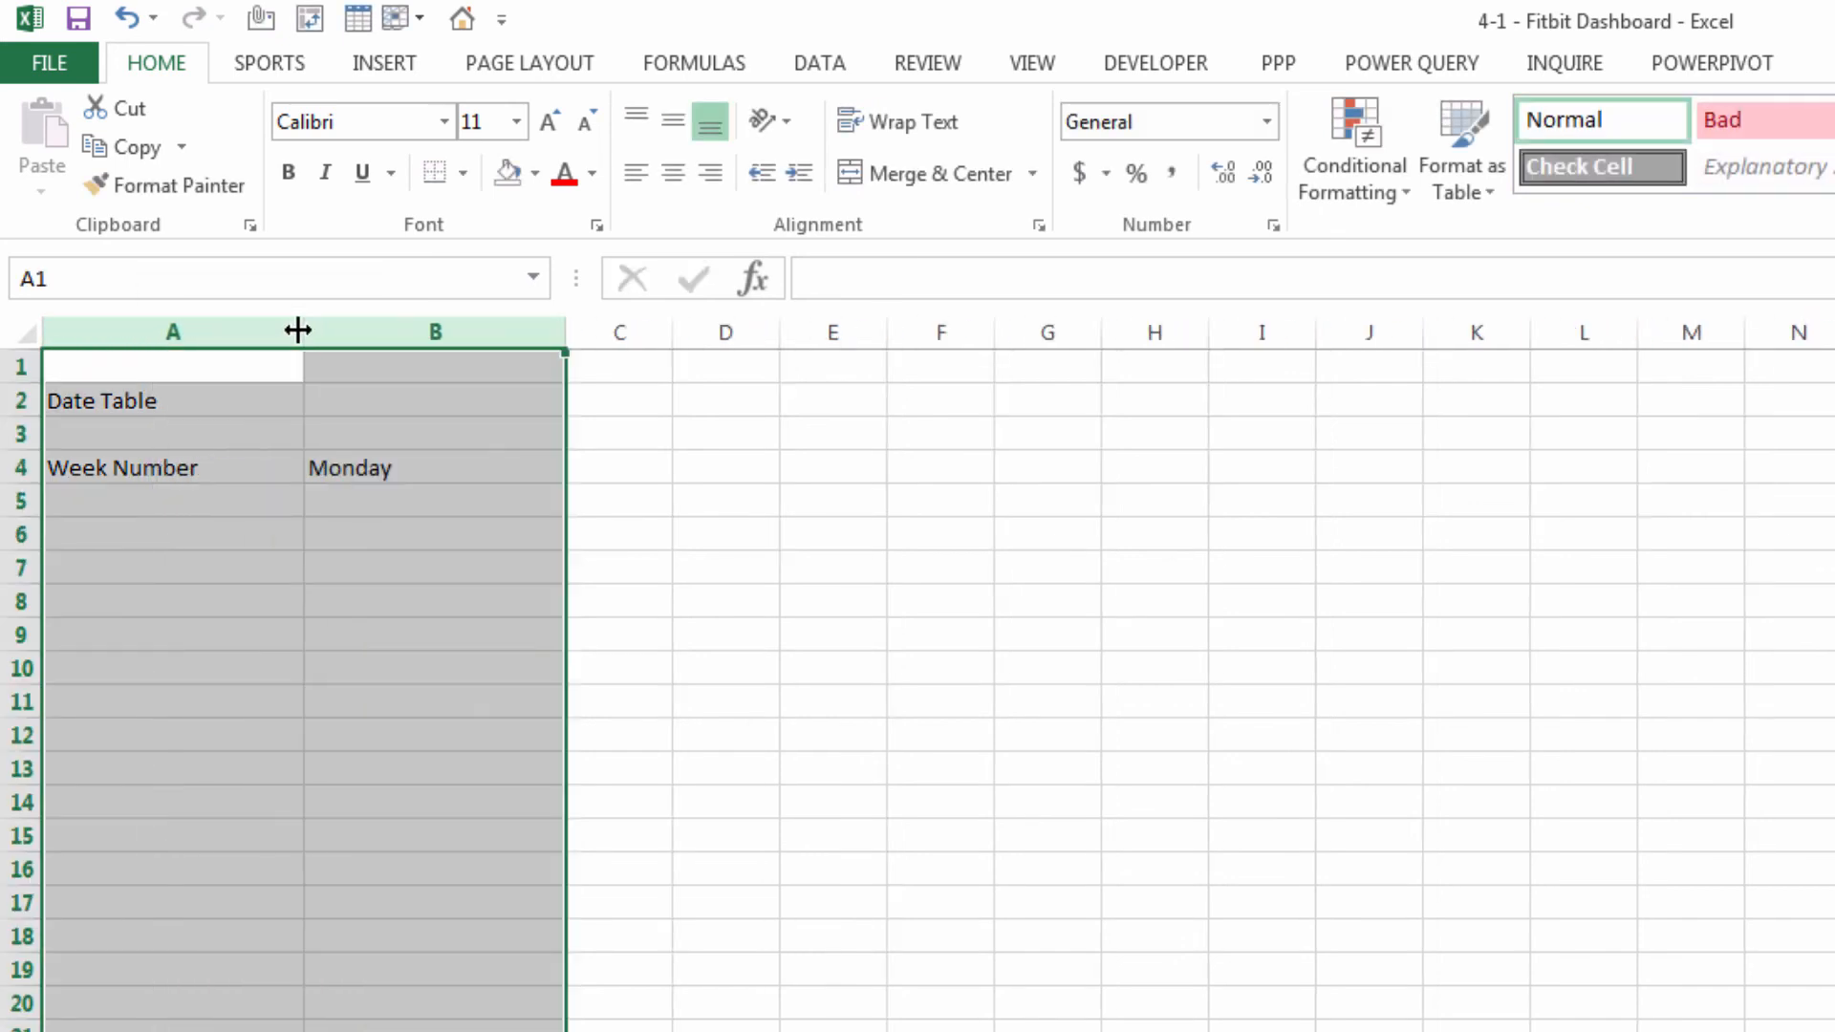
# Enter "Week 1" in A5 and fill the week series down column A to beyond Week 83
pyautogui.click(181, 506)
pyautogui.write('Week 1')
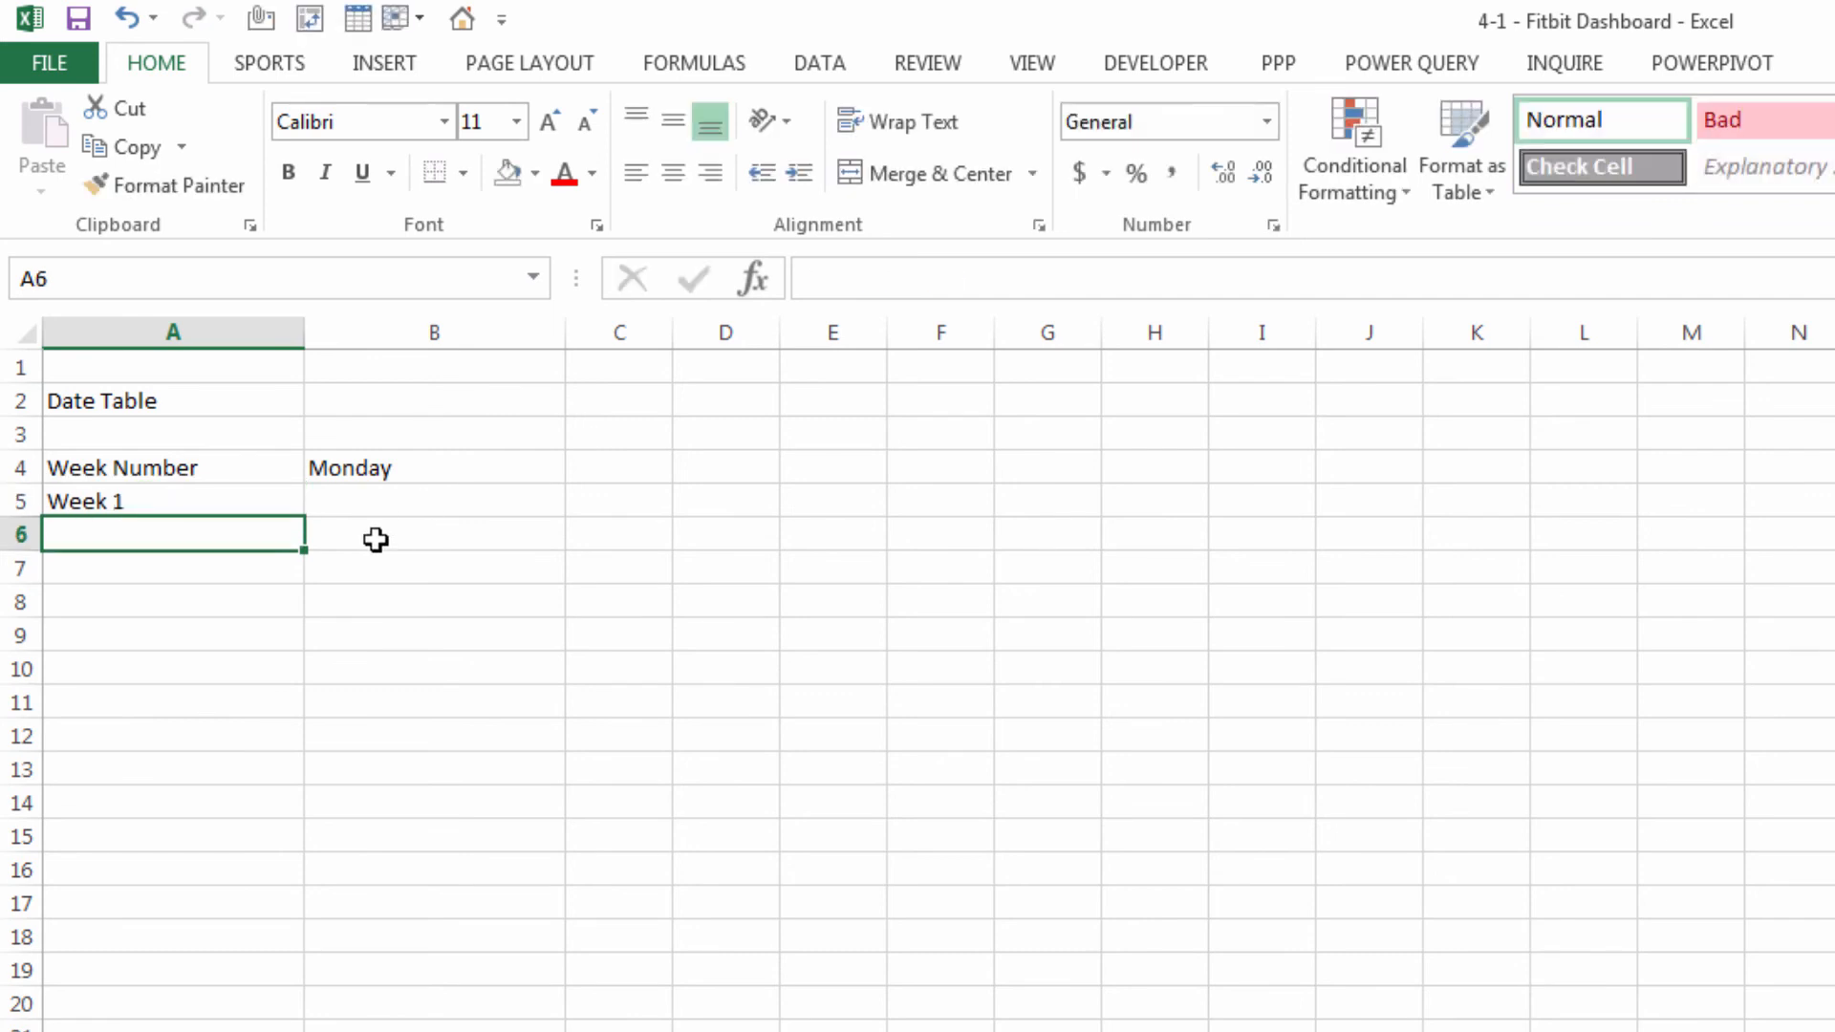
pyautogui.click(258, 503)
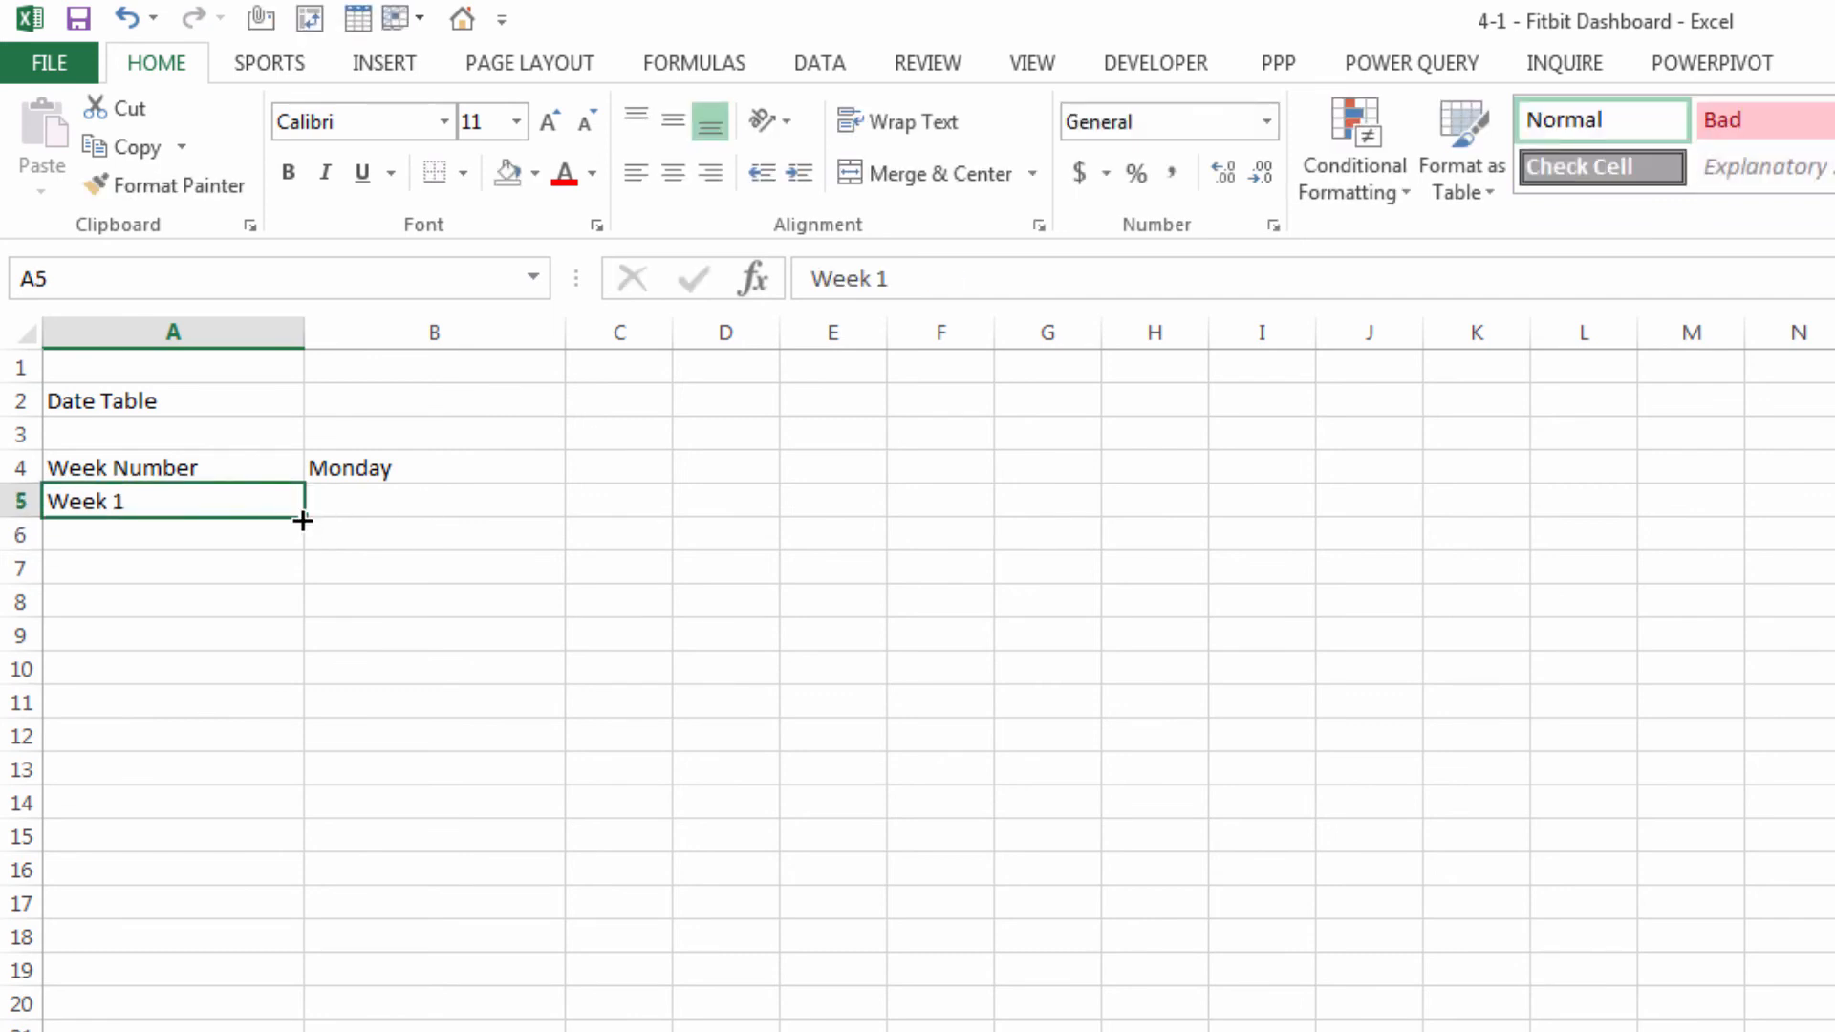
pyautogui.moveTo(302, 520); pyautogui.dragTo(258, 1030)
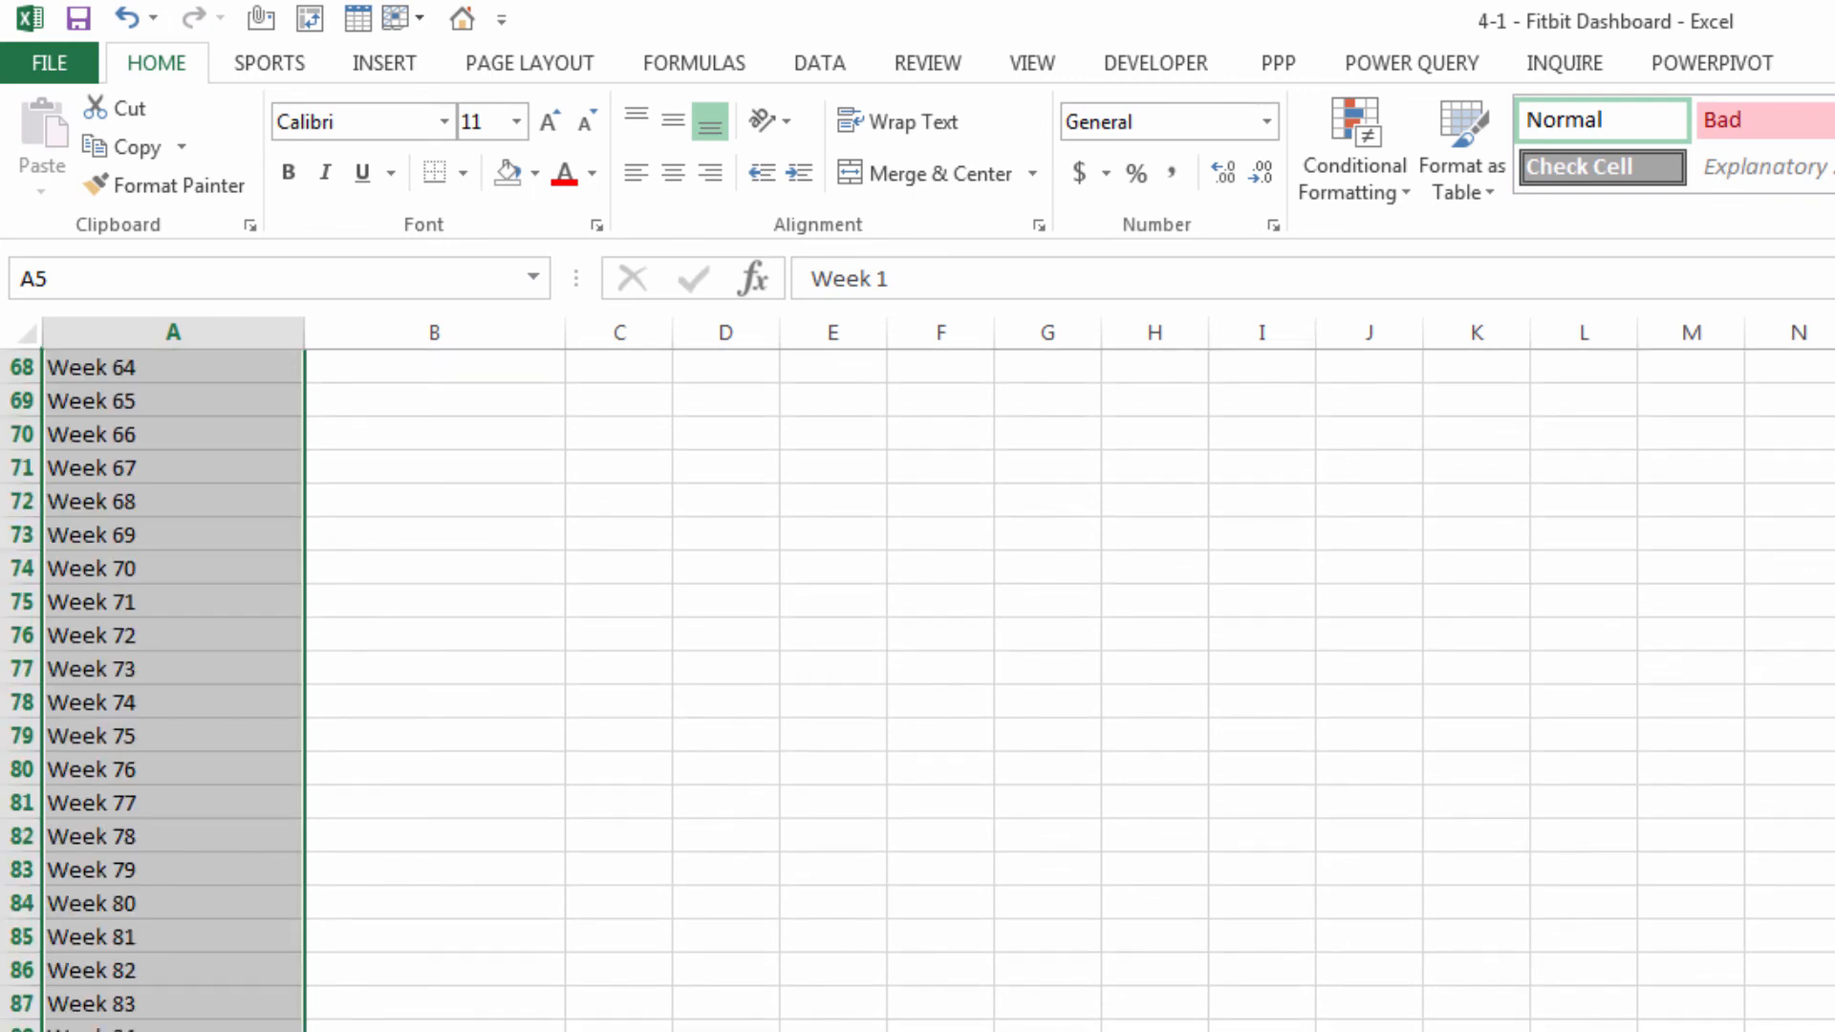
pyautogui.hotkey('ctrl', 'Down')
pyautogui.hotkey('ctrl', 'Up')
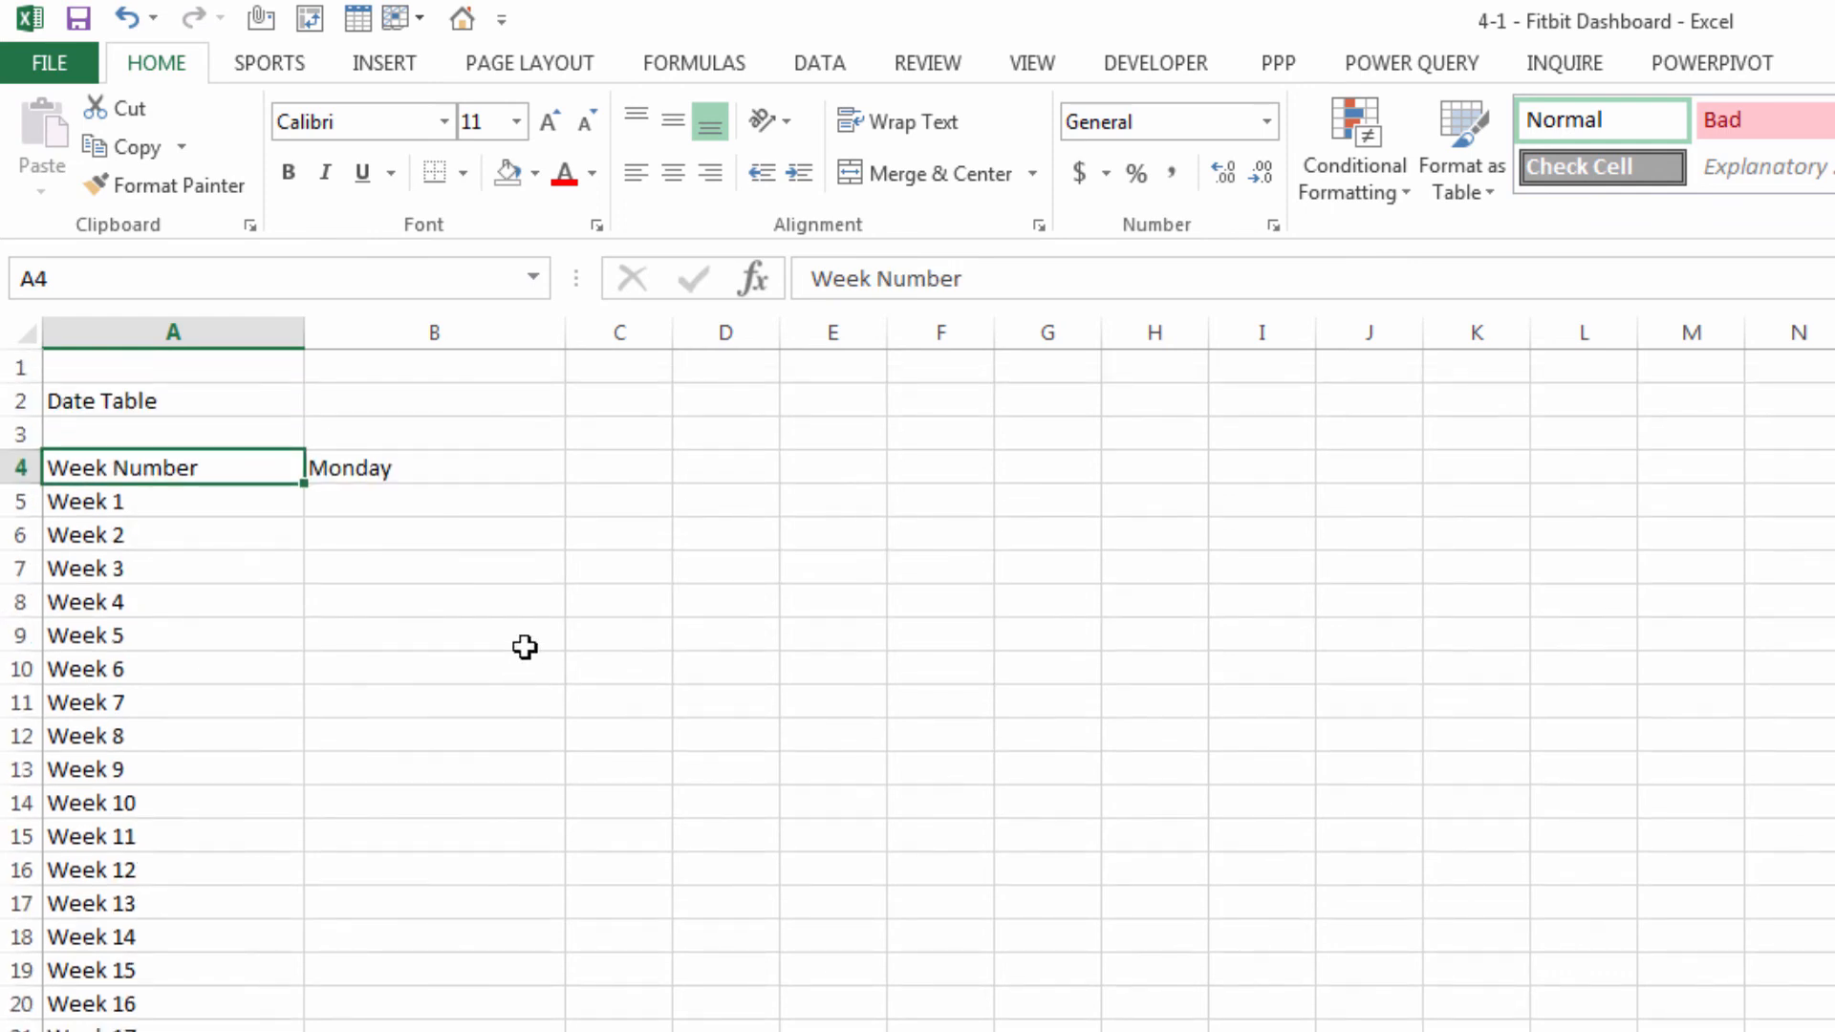
# Enter the date 1/1/2015 in cell B5 for Week 1
pyautogui.click(411, 492)
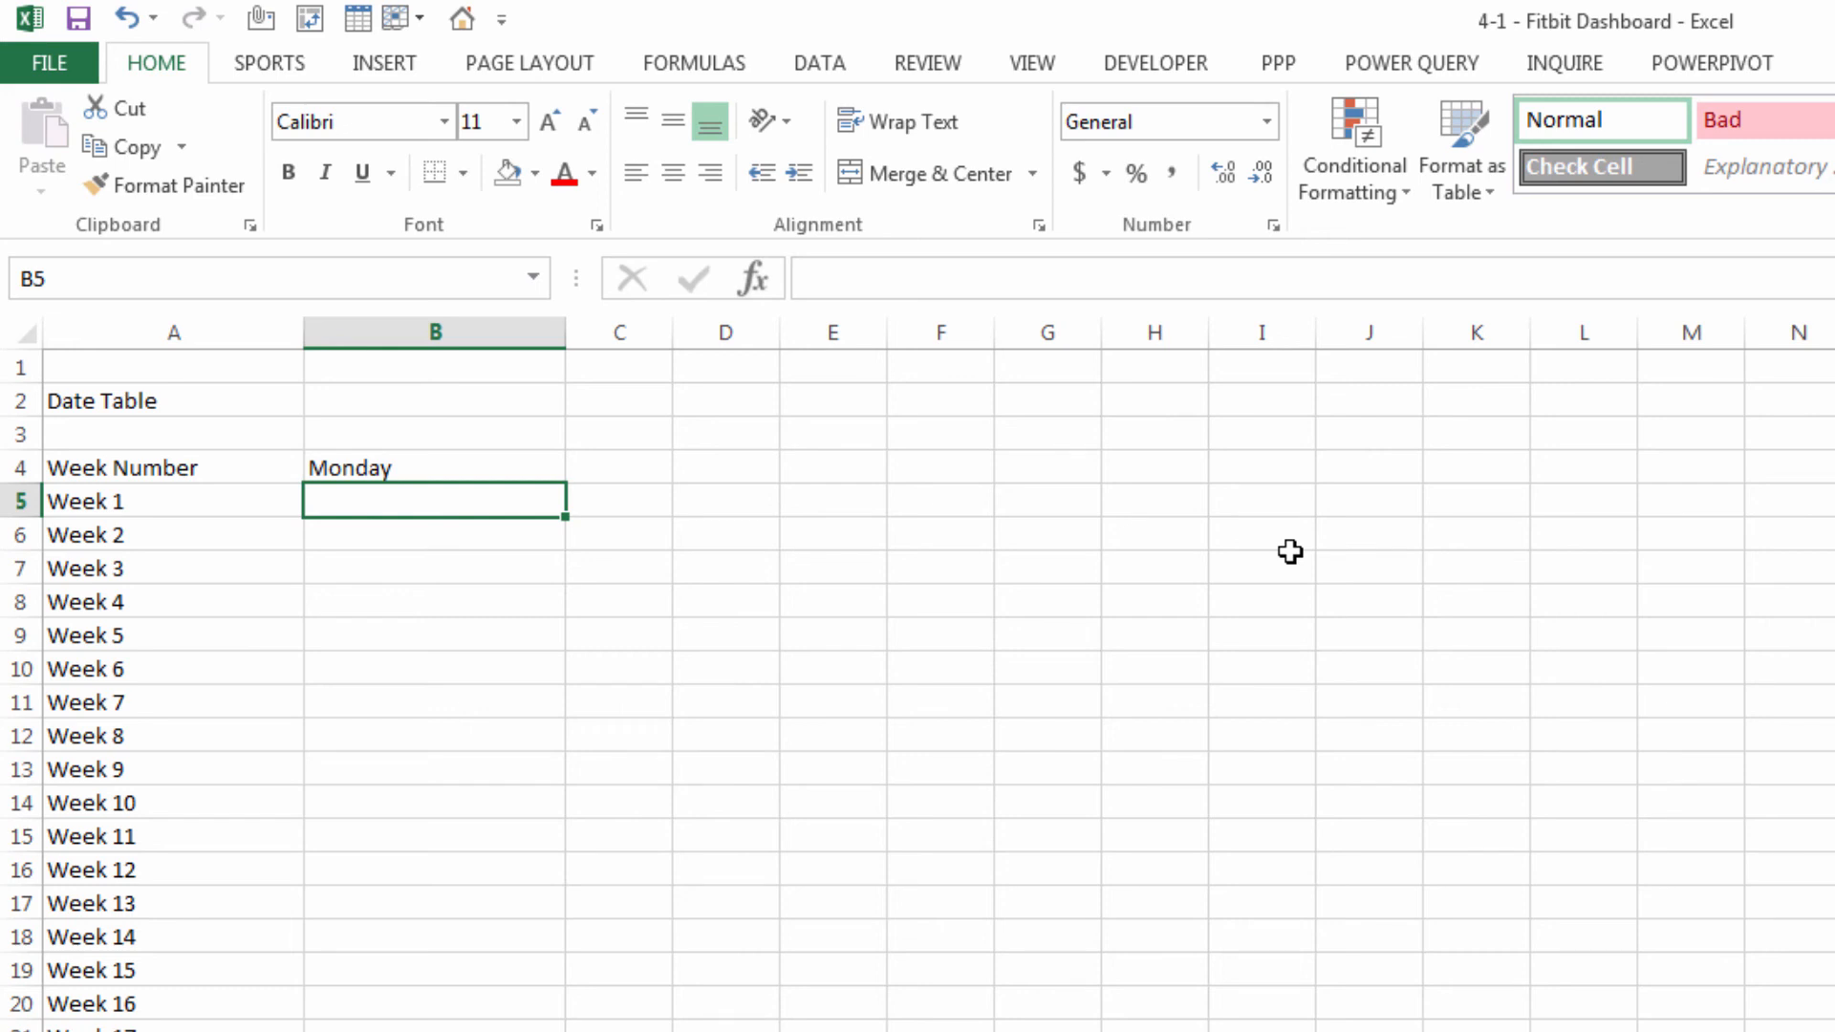
pyautogui.write('1/1/2015')
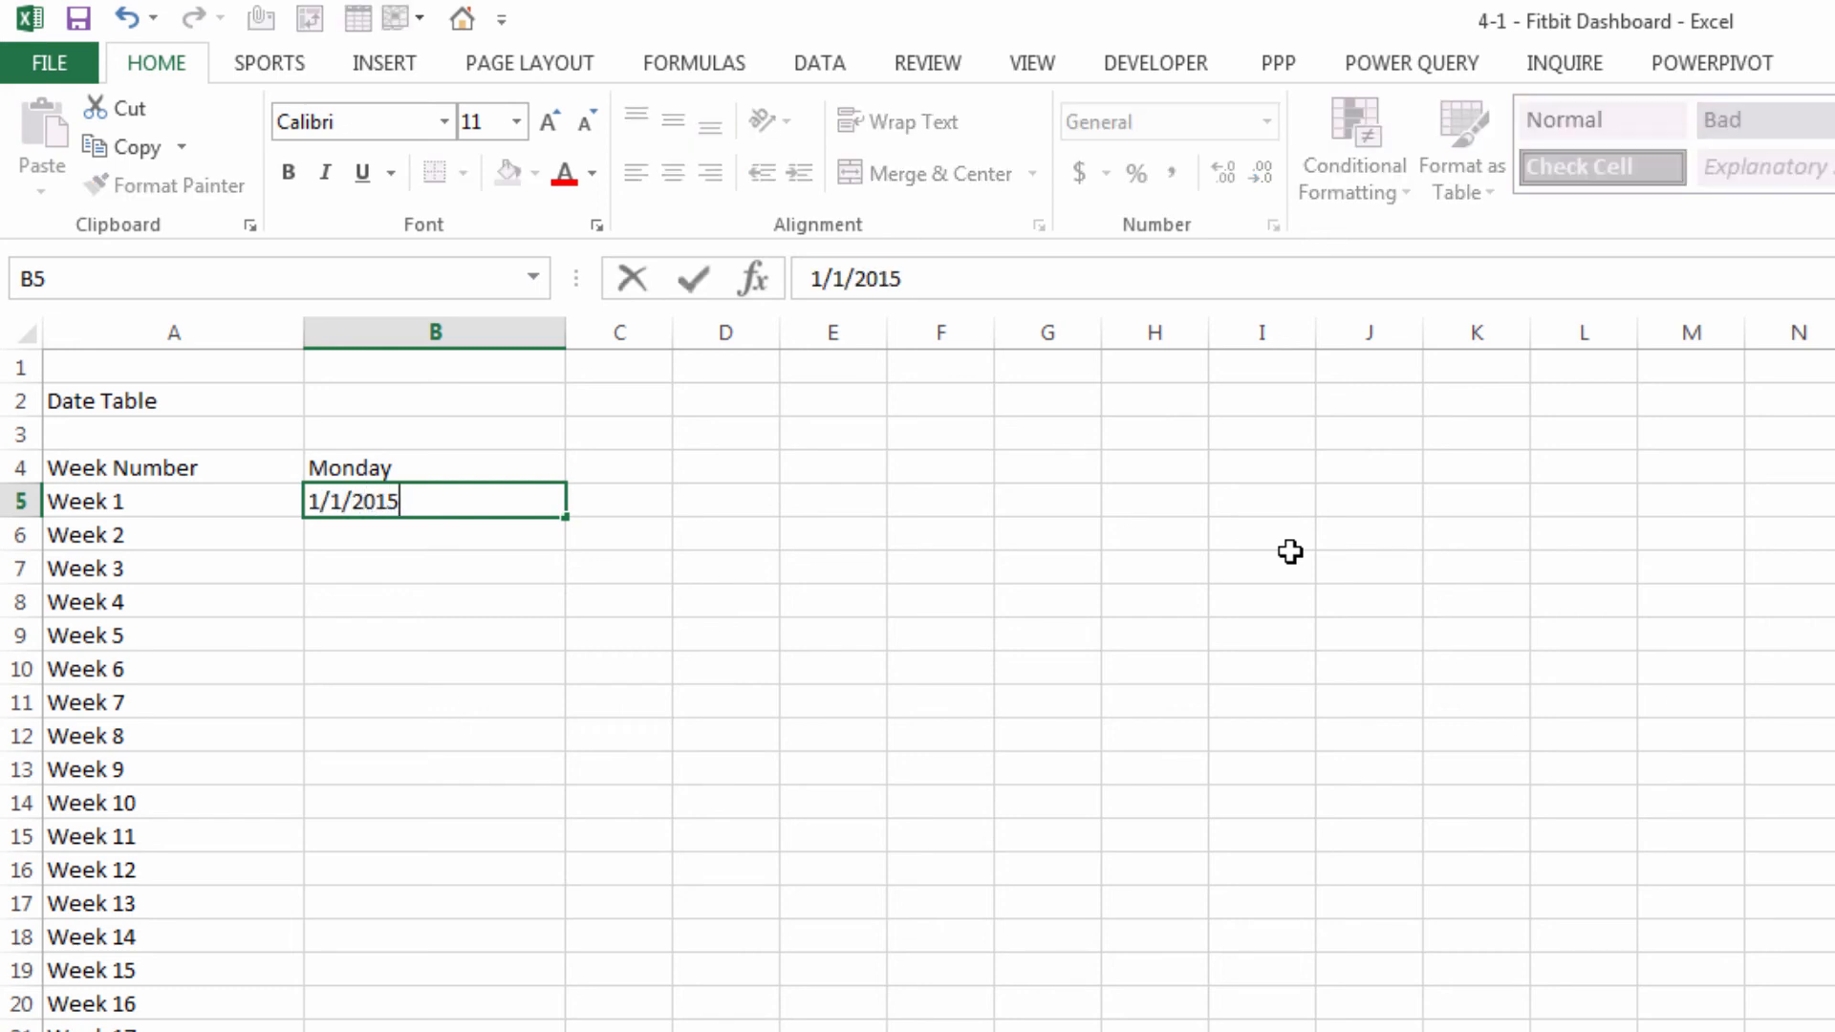
pyautogui.press('Return')
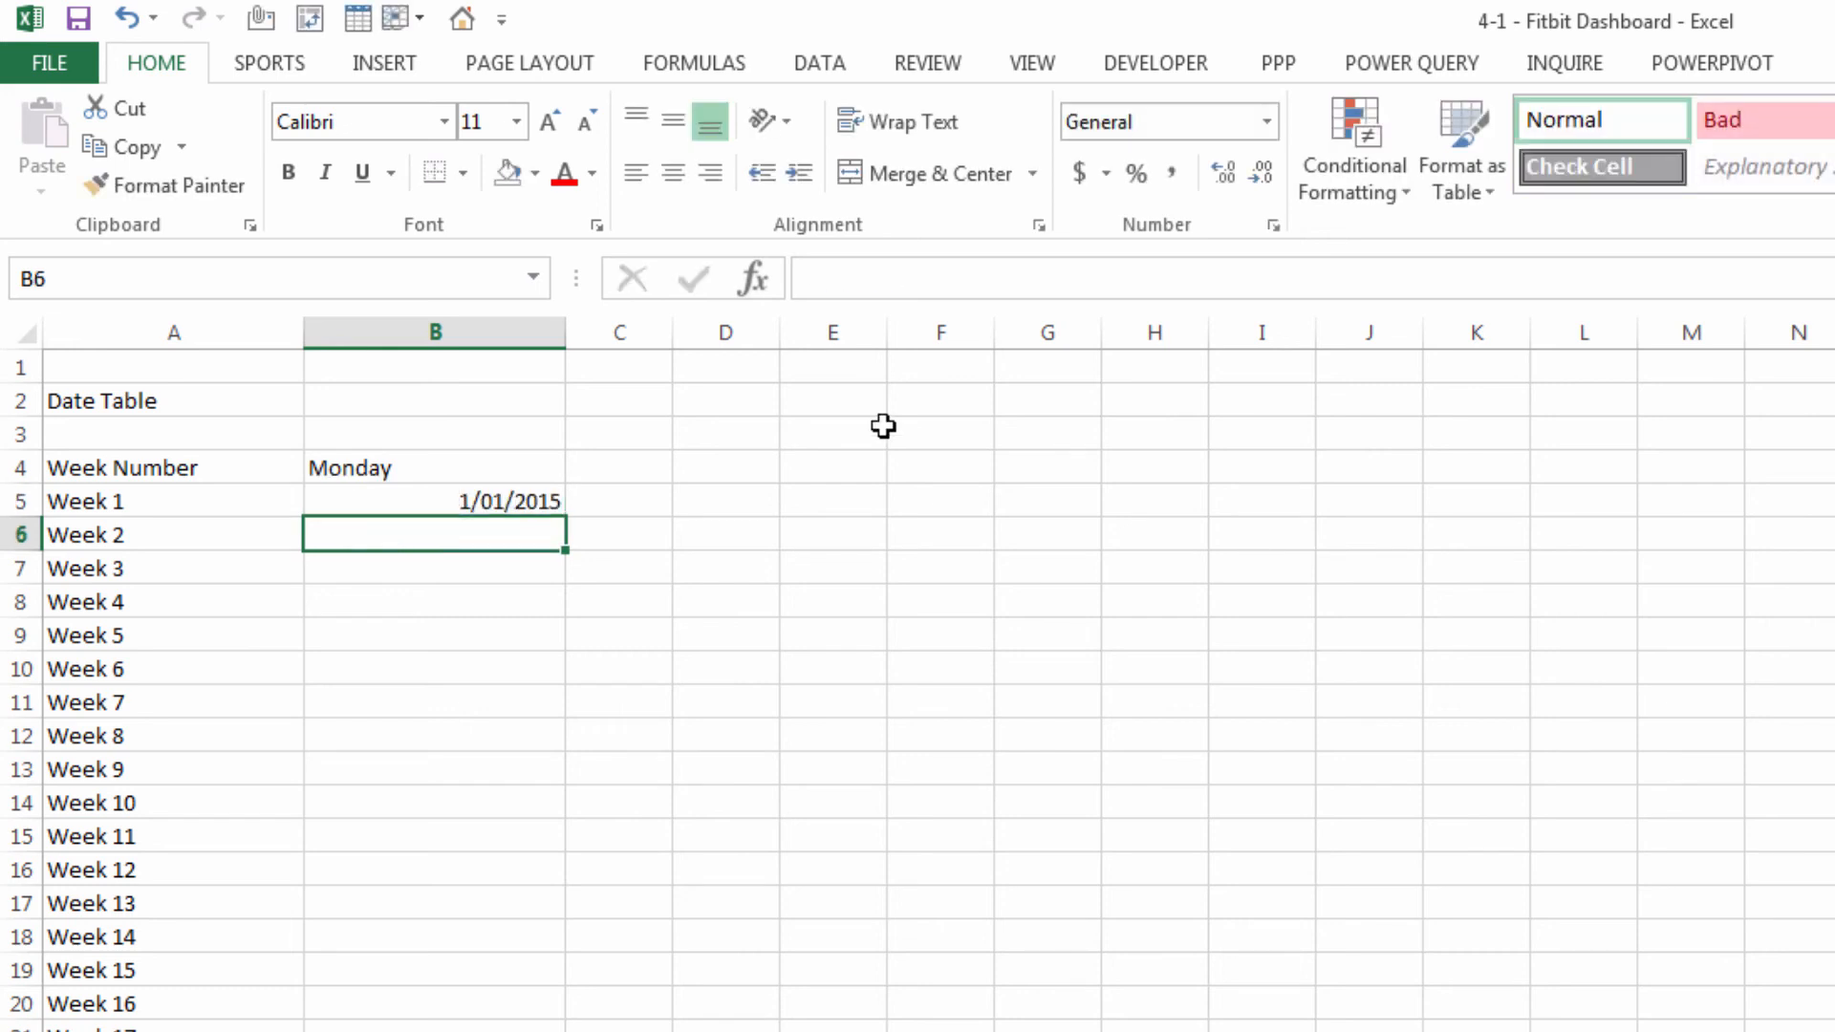
# Widen column B and apply the Long Date format to the date in B5
pyautogui.moveTo(557, 336); pyautogui.dragTo(671, 334)
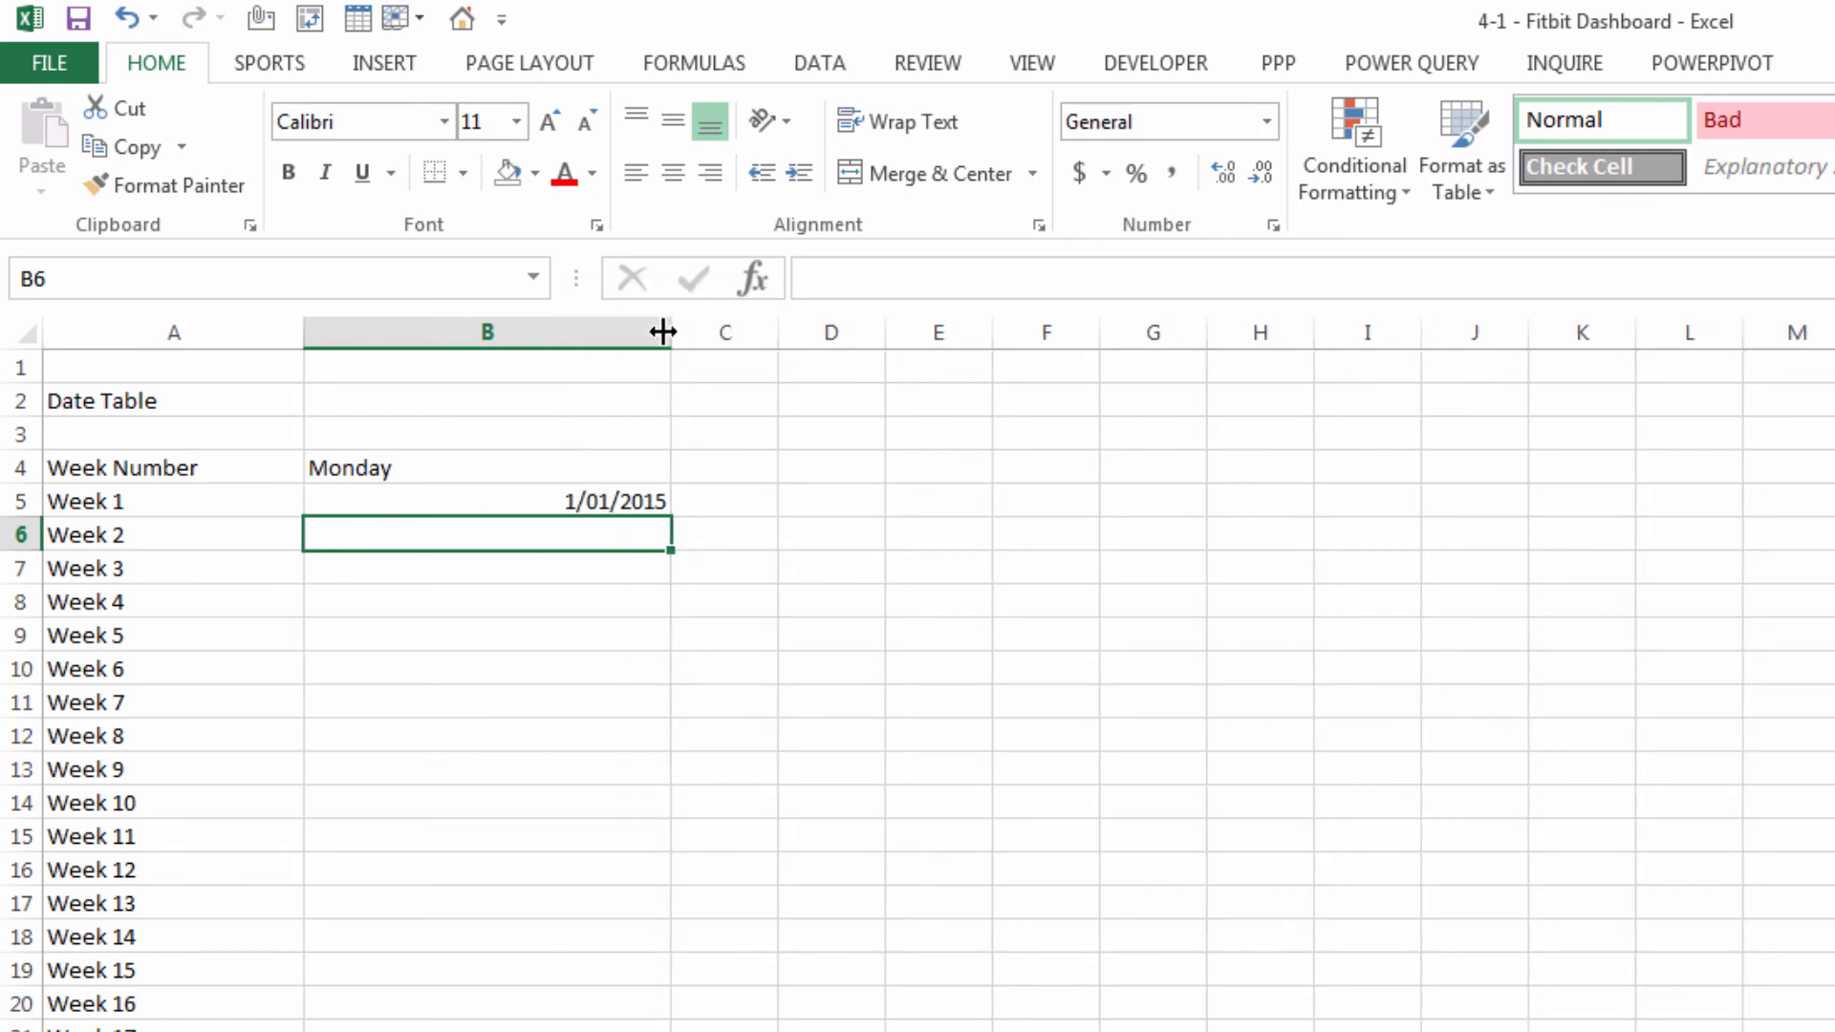
pyautogui.click(352, 498)
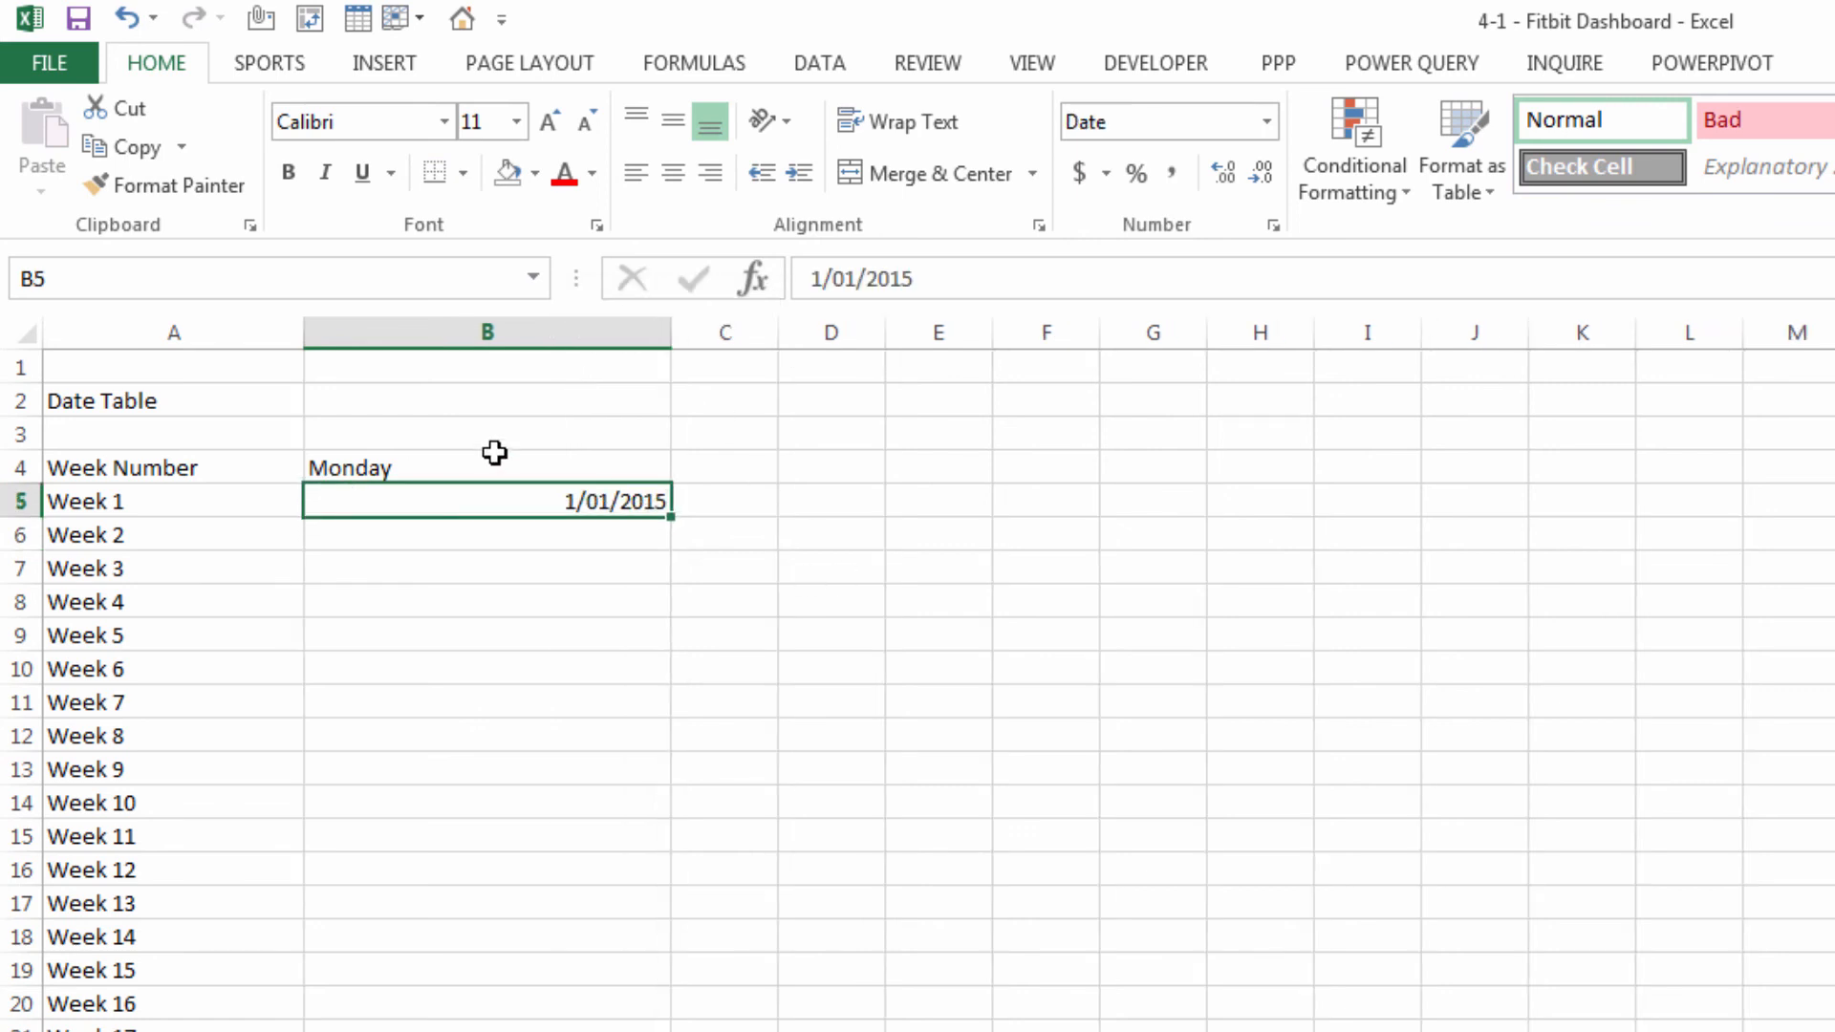
pyautogui.click(1268, 121)
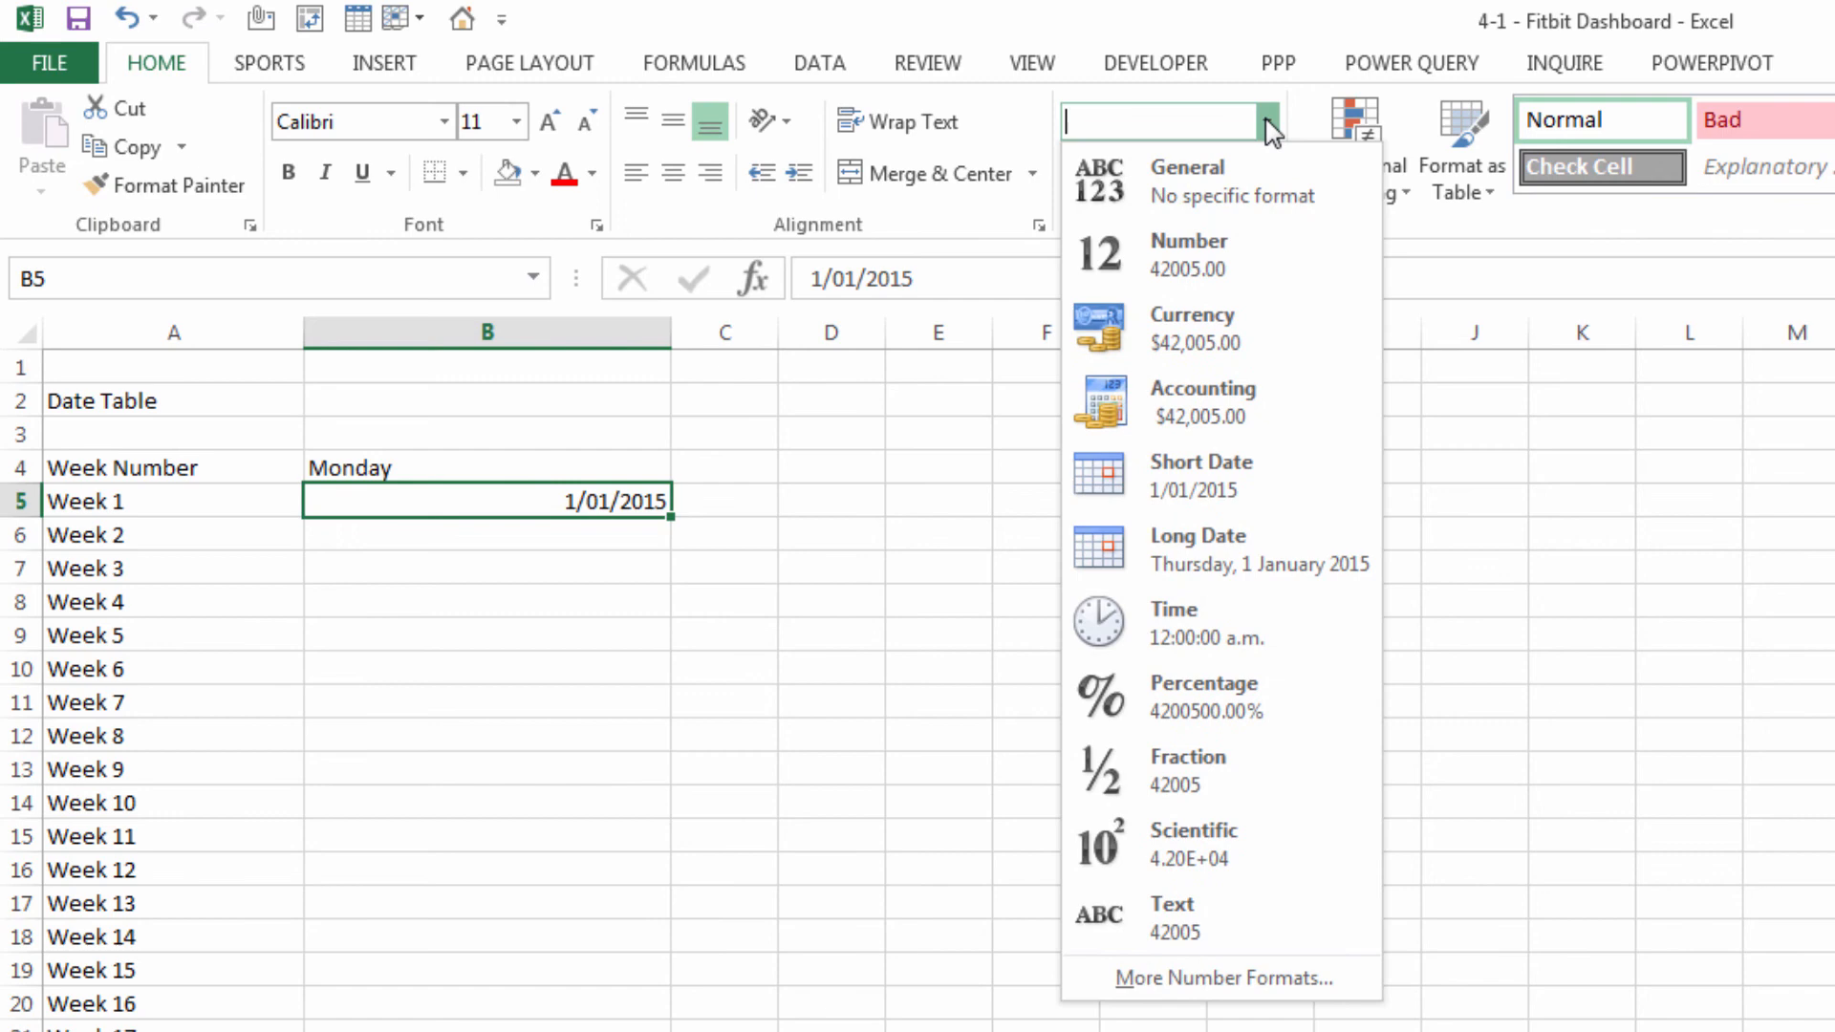
pyautogui.click(1206, 554)
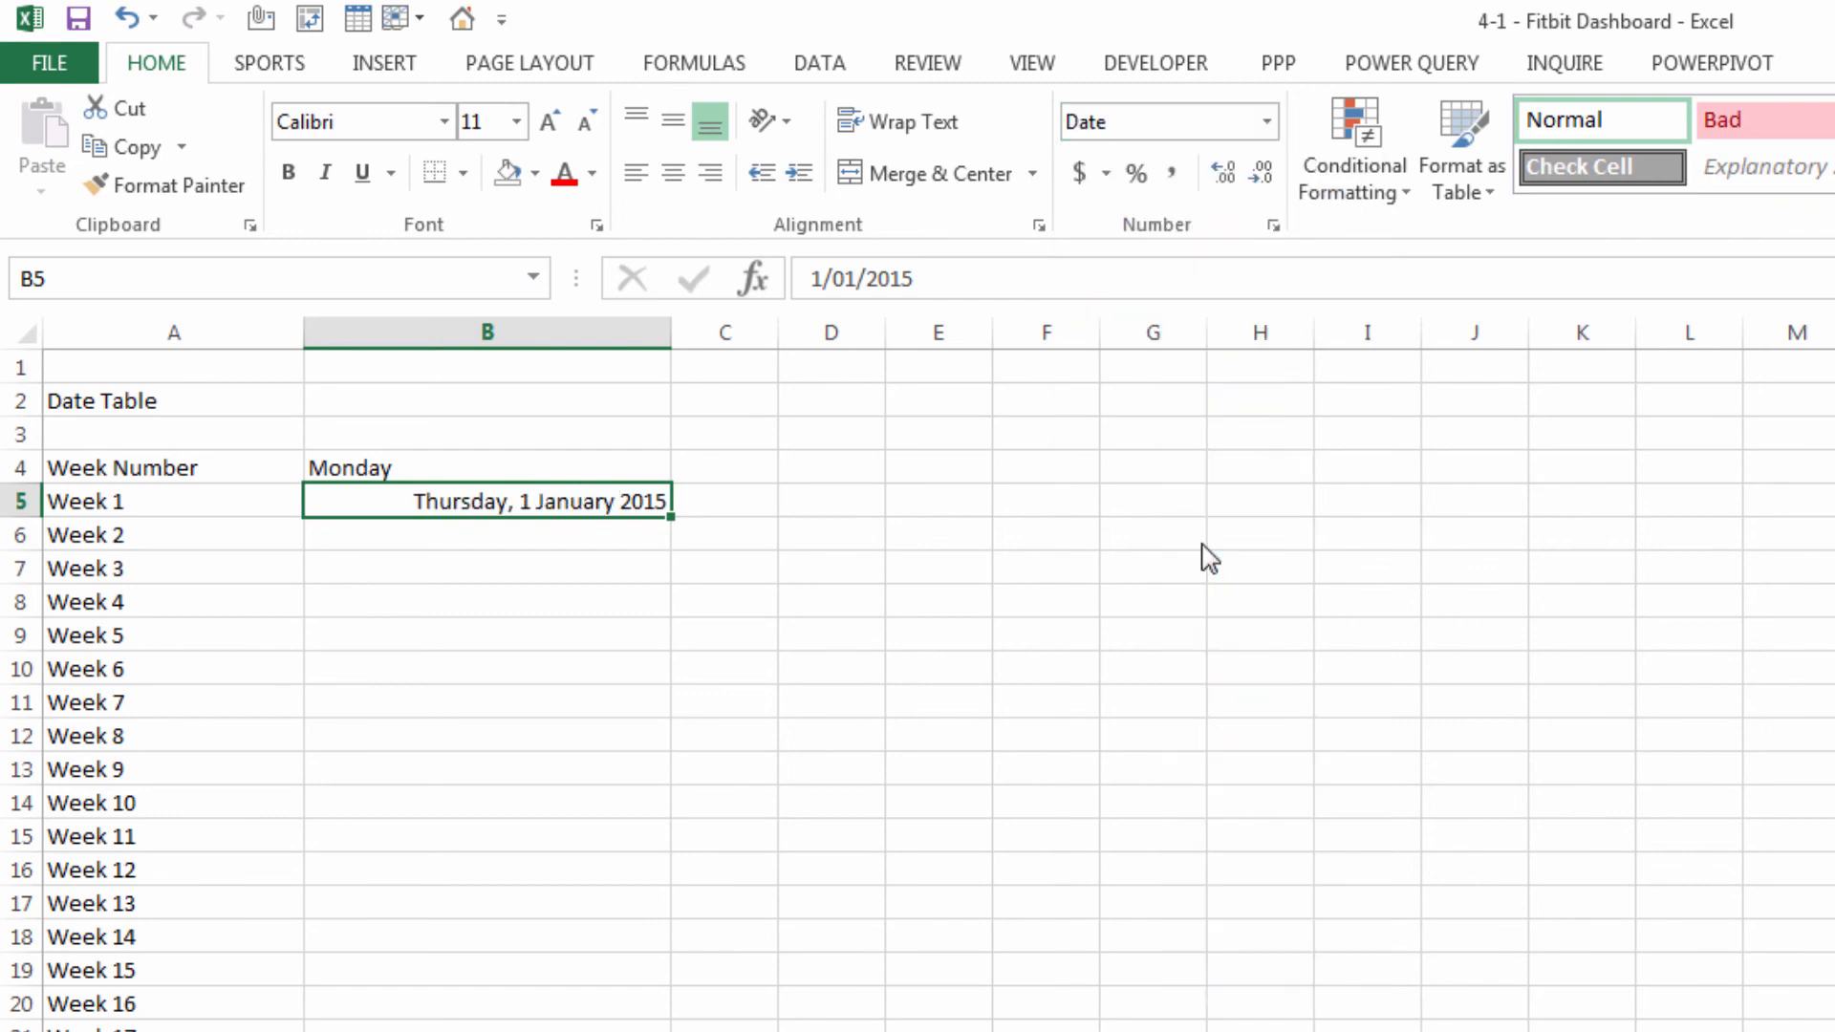
# Change the Week 1 date in B5 to 28/12/2014
pyautogui.doubleClick(824, 278)
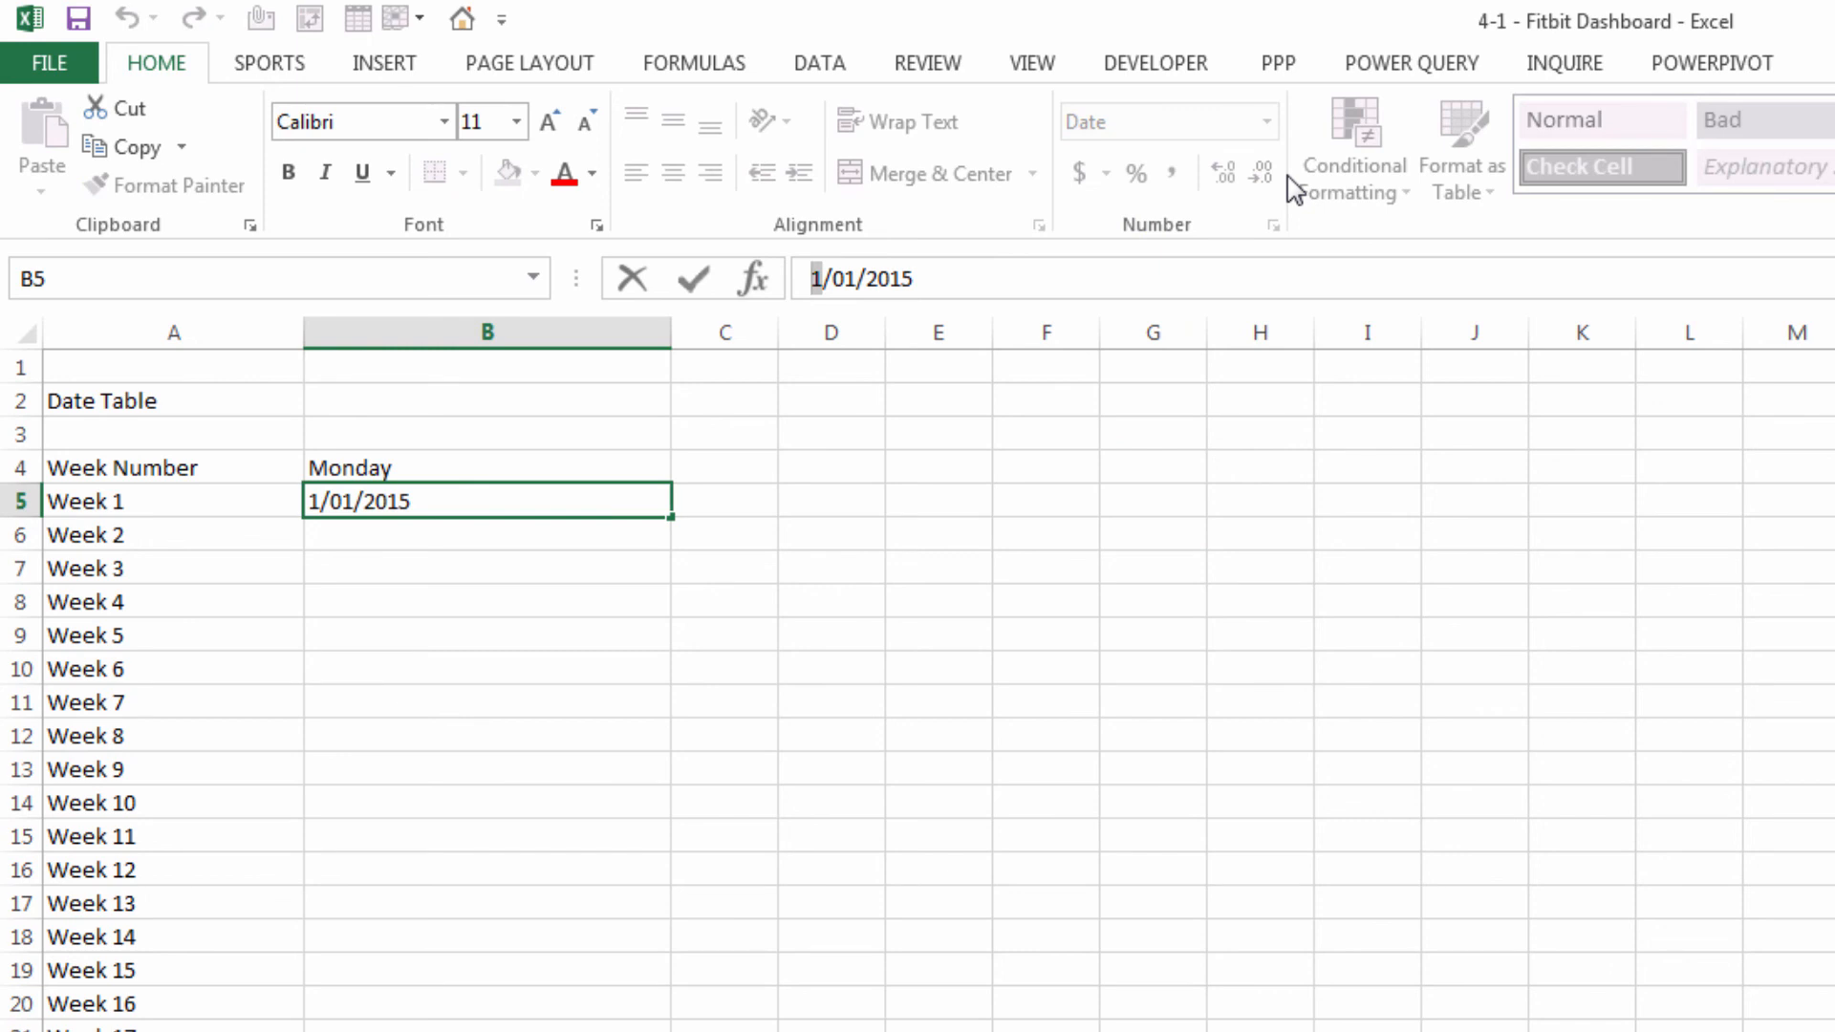
pyautogui.write('28')
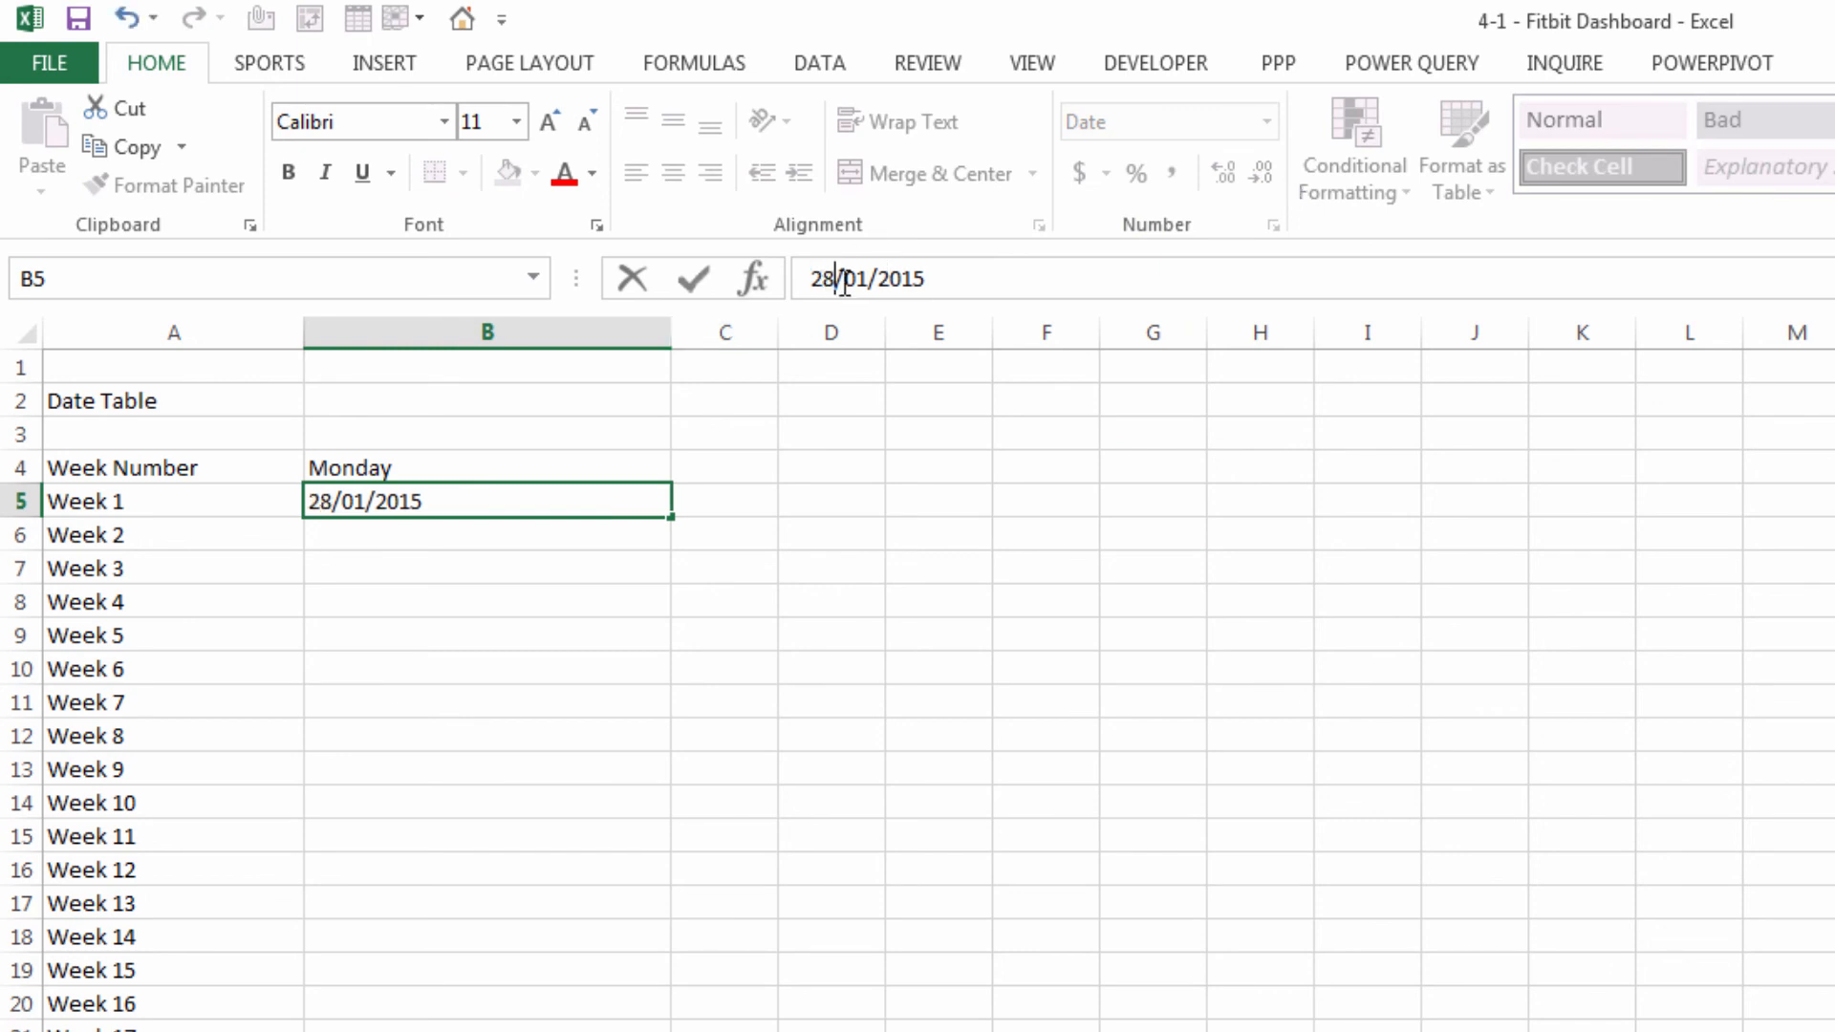
pyautogui.click(847, 281)
pyautogui.press('Delete')
pyautogui.press('Delete')
pyautogui.write('12')
pyautogui.click(961, 279)
pyautogui.press('BackSpace')
pyautogui.write('4')
pyautogui.press('Return')
pyautogui.click(557, 505)
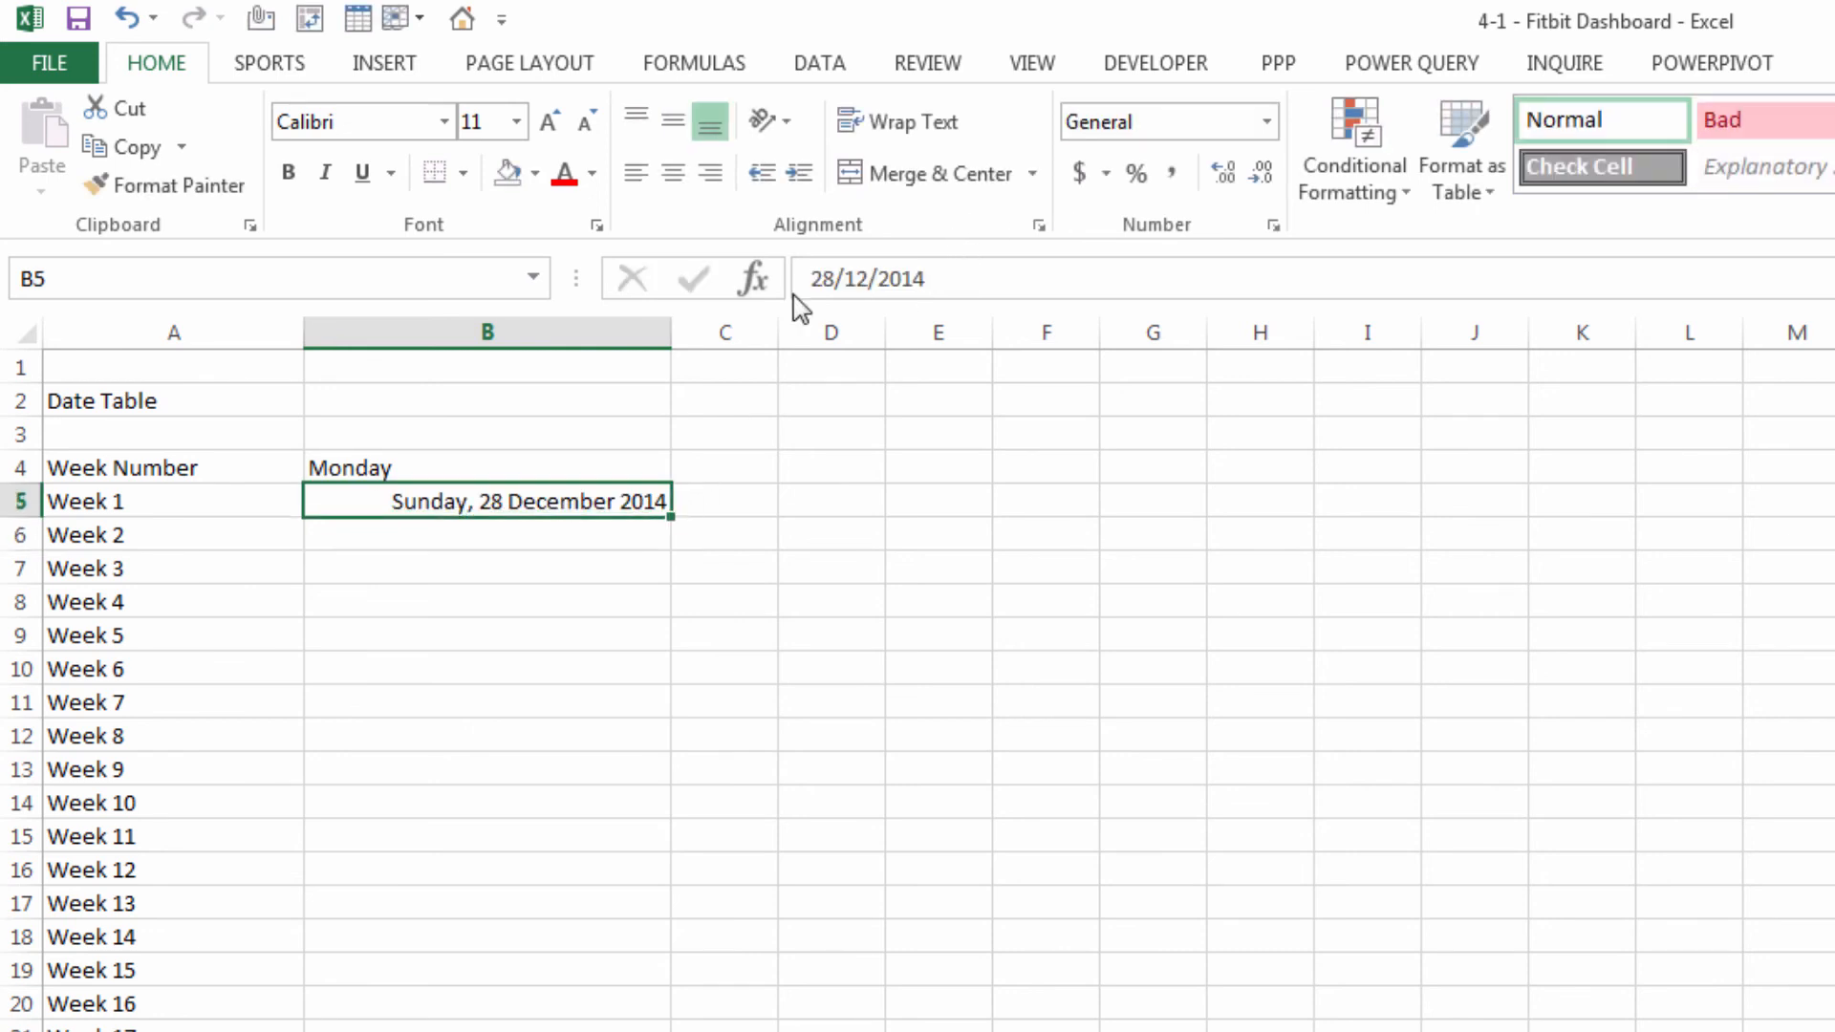
# Change the Week 1 date in B5 to 29/12/2014 and slightly adjust the width of column B
pyautogui.click(822, 279)
pyautogui.press('Delete')
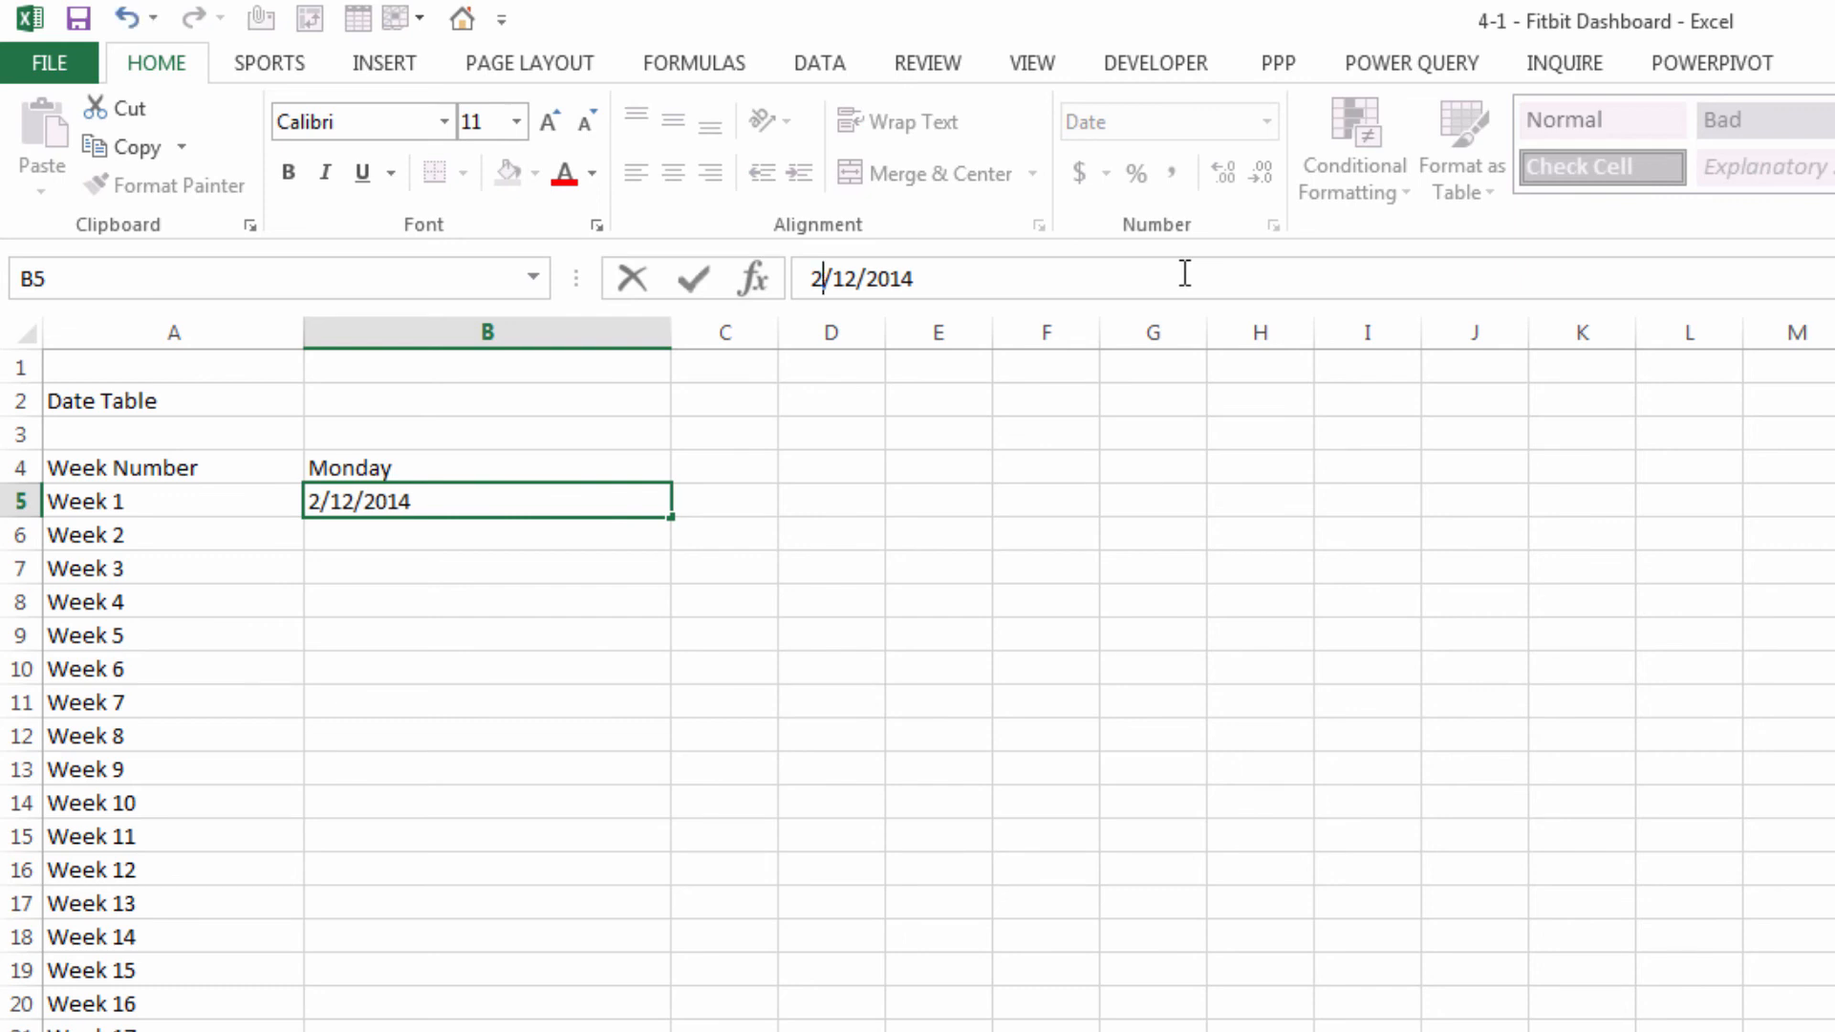
pyautogui.write('9')
pyautogui.press('Return')
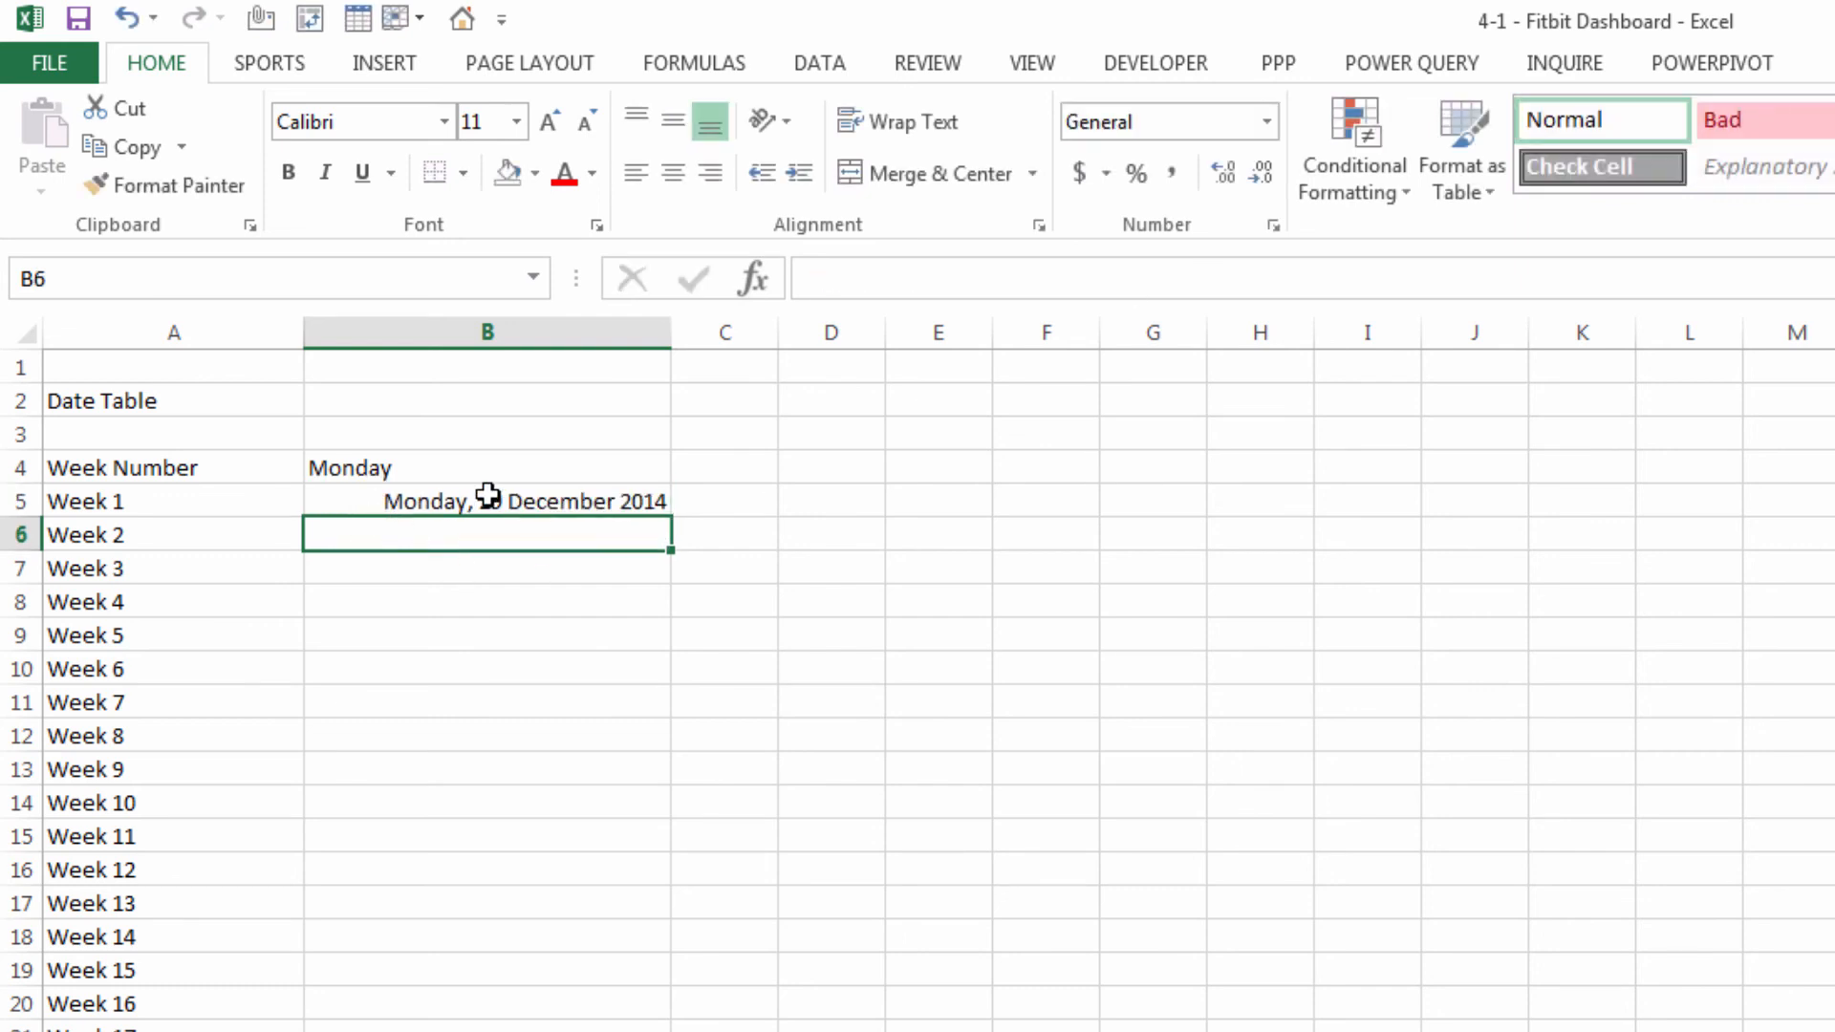
pyautogui.press('Up')
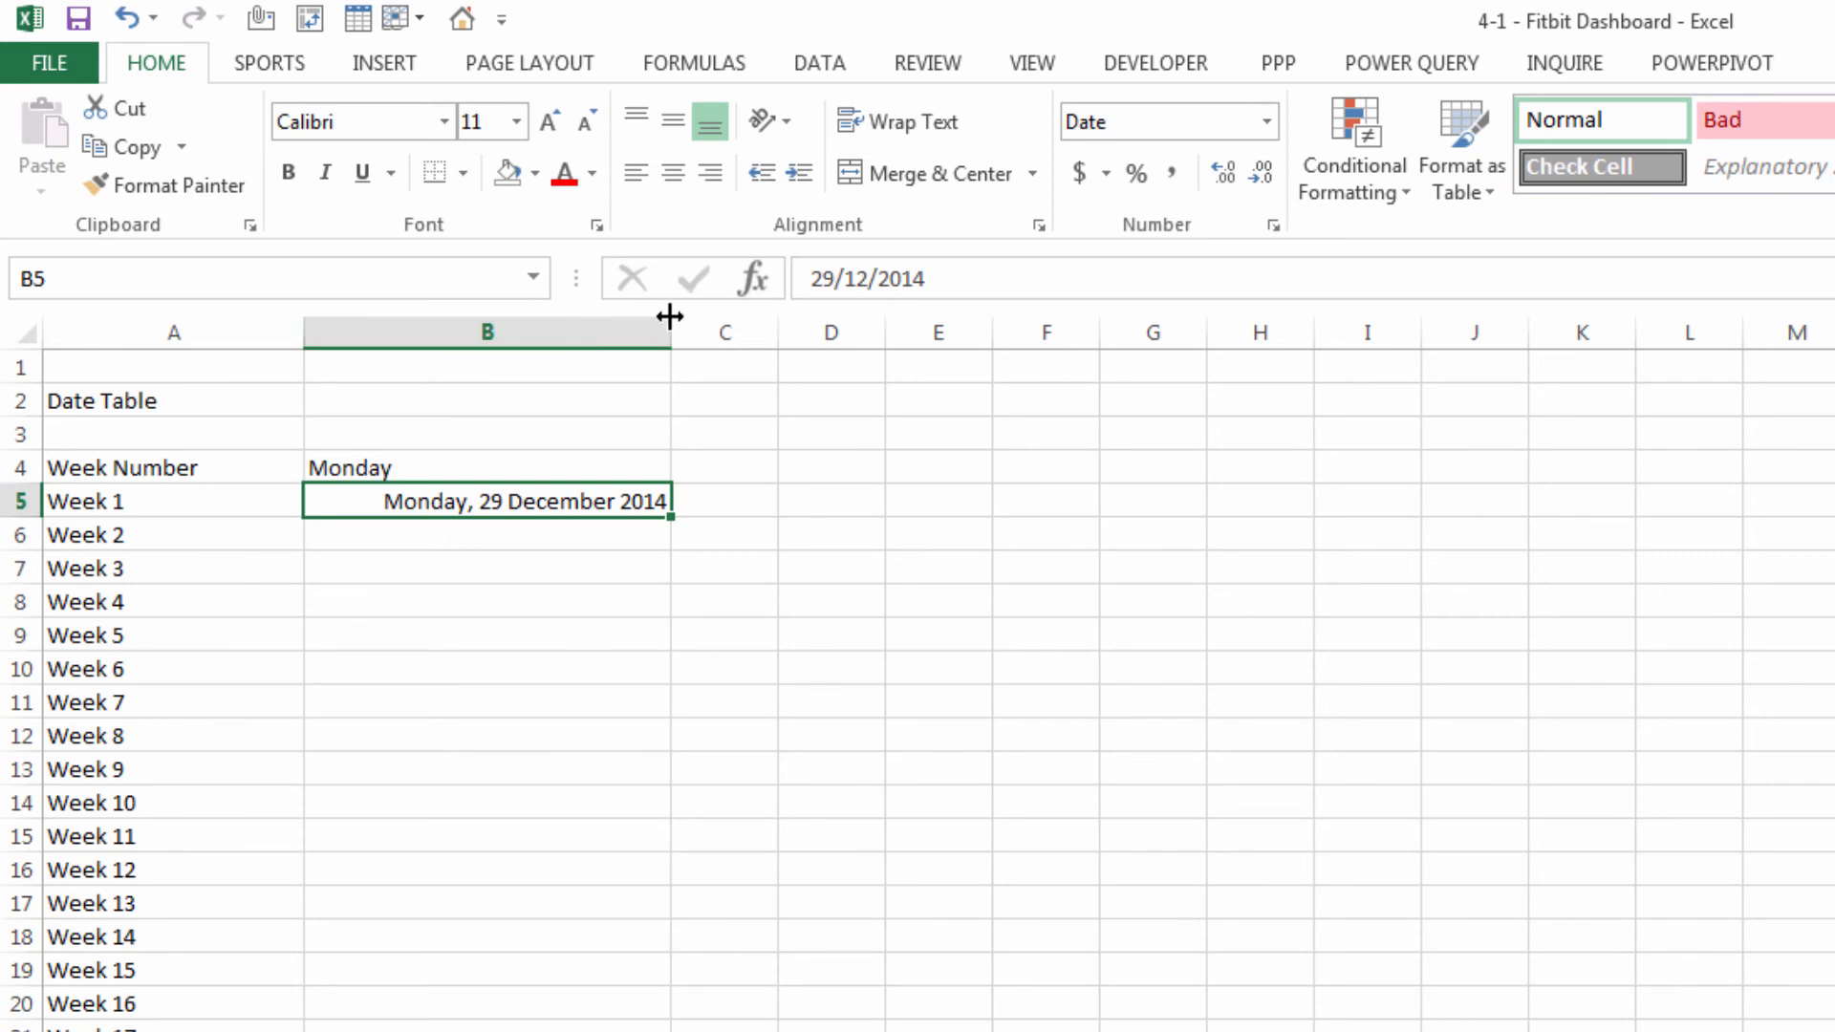
pyautogui.moveTo(669, 323)
pyautogui.mouseDown()
pyautogui.moveTo(640, 323)
pyautogui.moveTo(672, 332)
pyautogui.mouseUp()
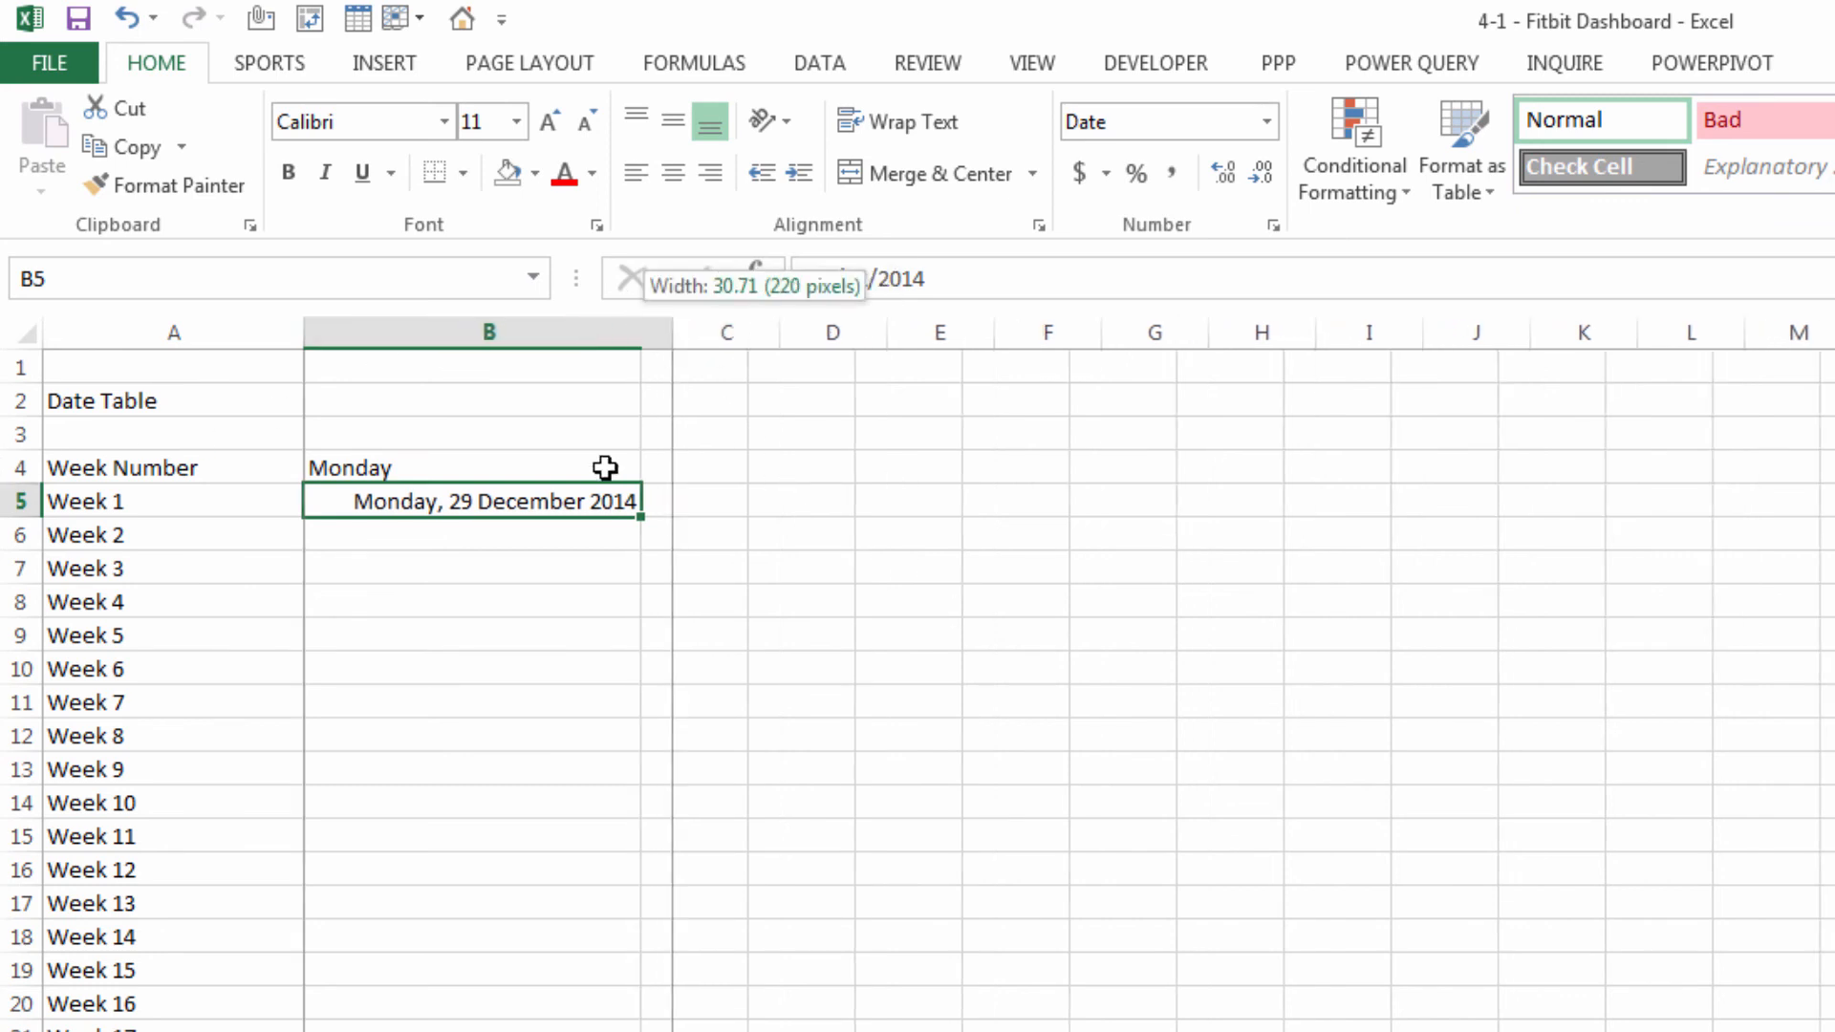
# Enter the formula =B5+7 in B6 and fill it down the Monday column alongside the week numbers
pyautogui.click(491, 532)
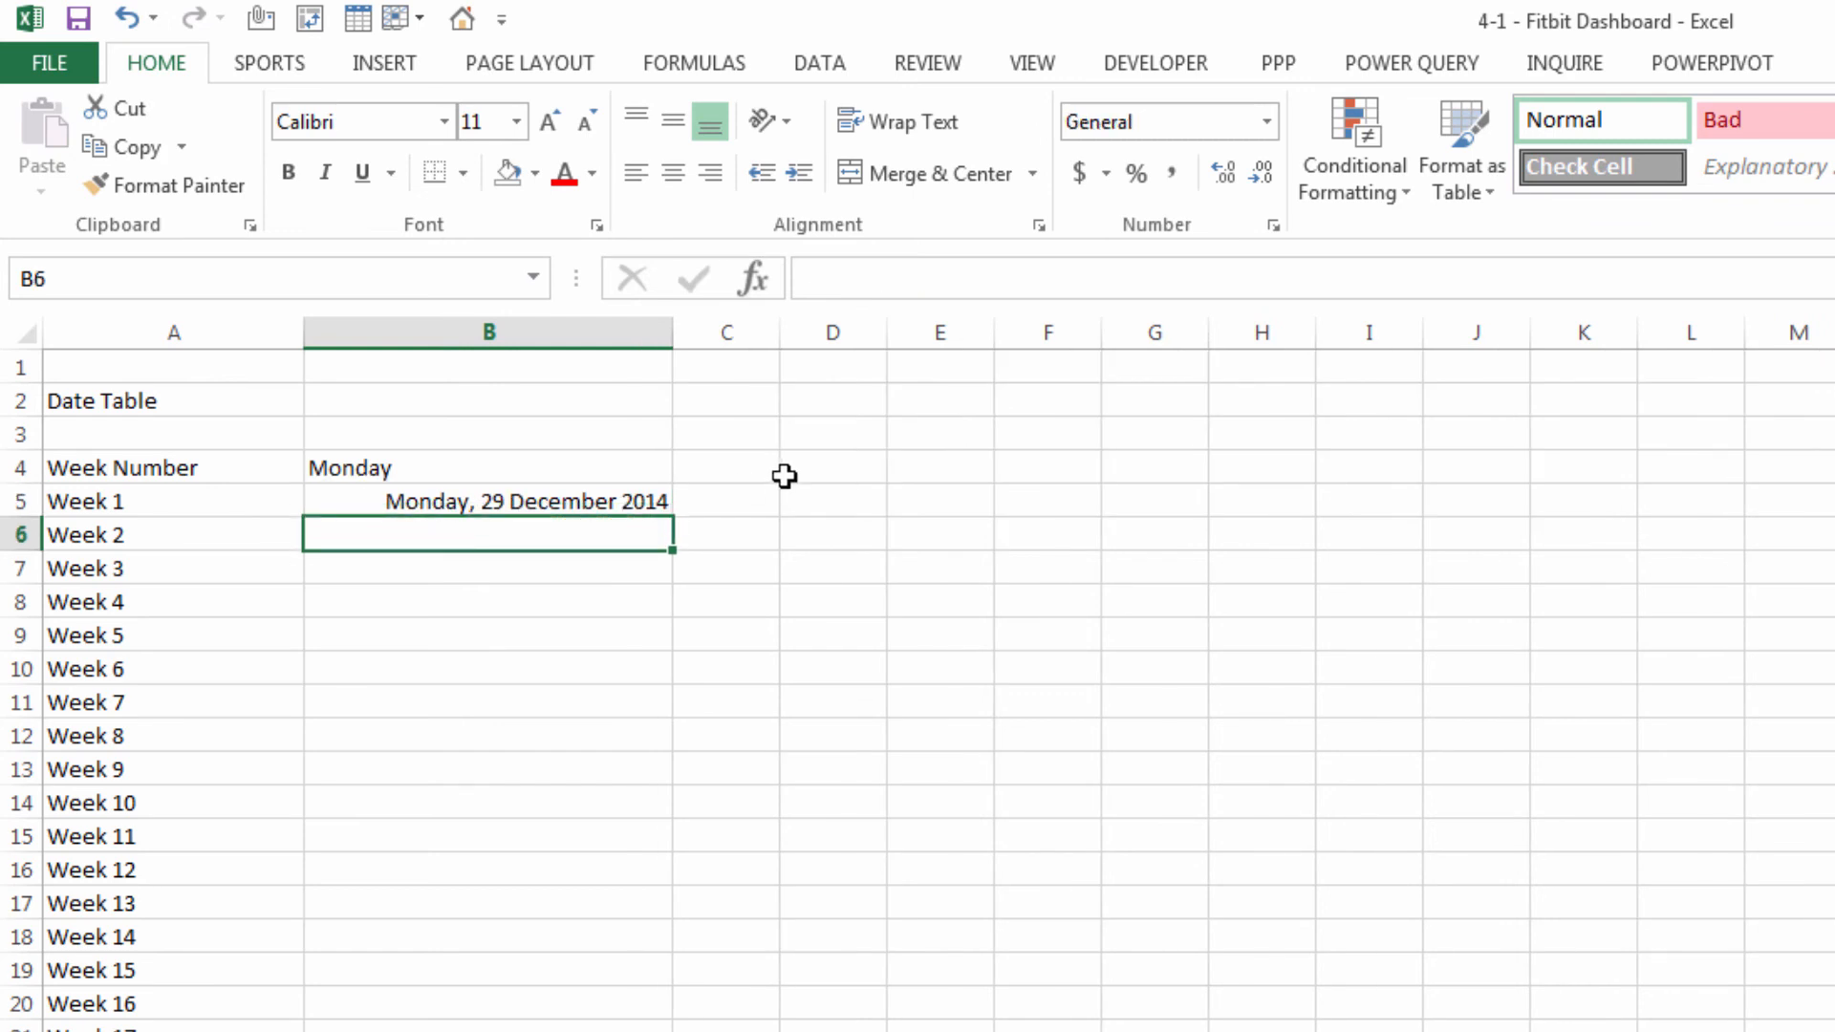
pyautogui.write('=')
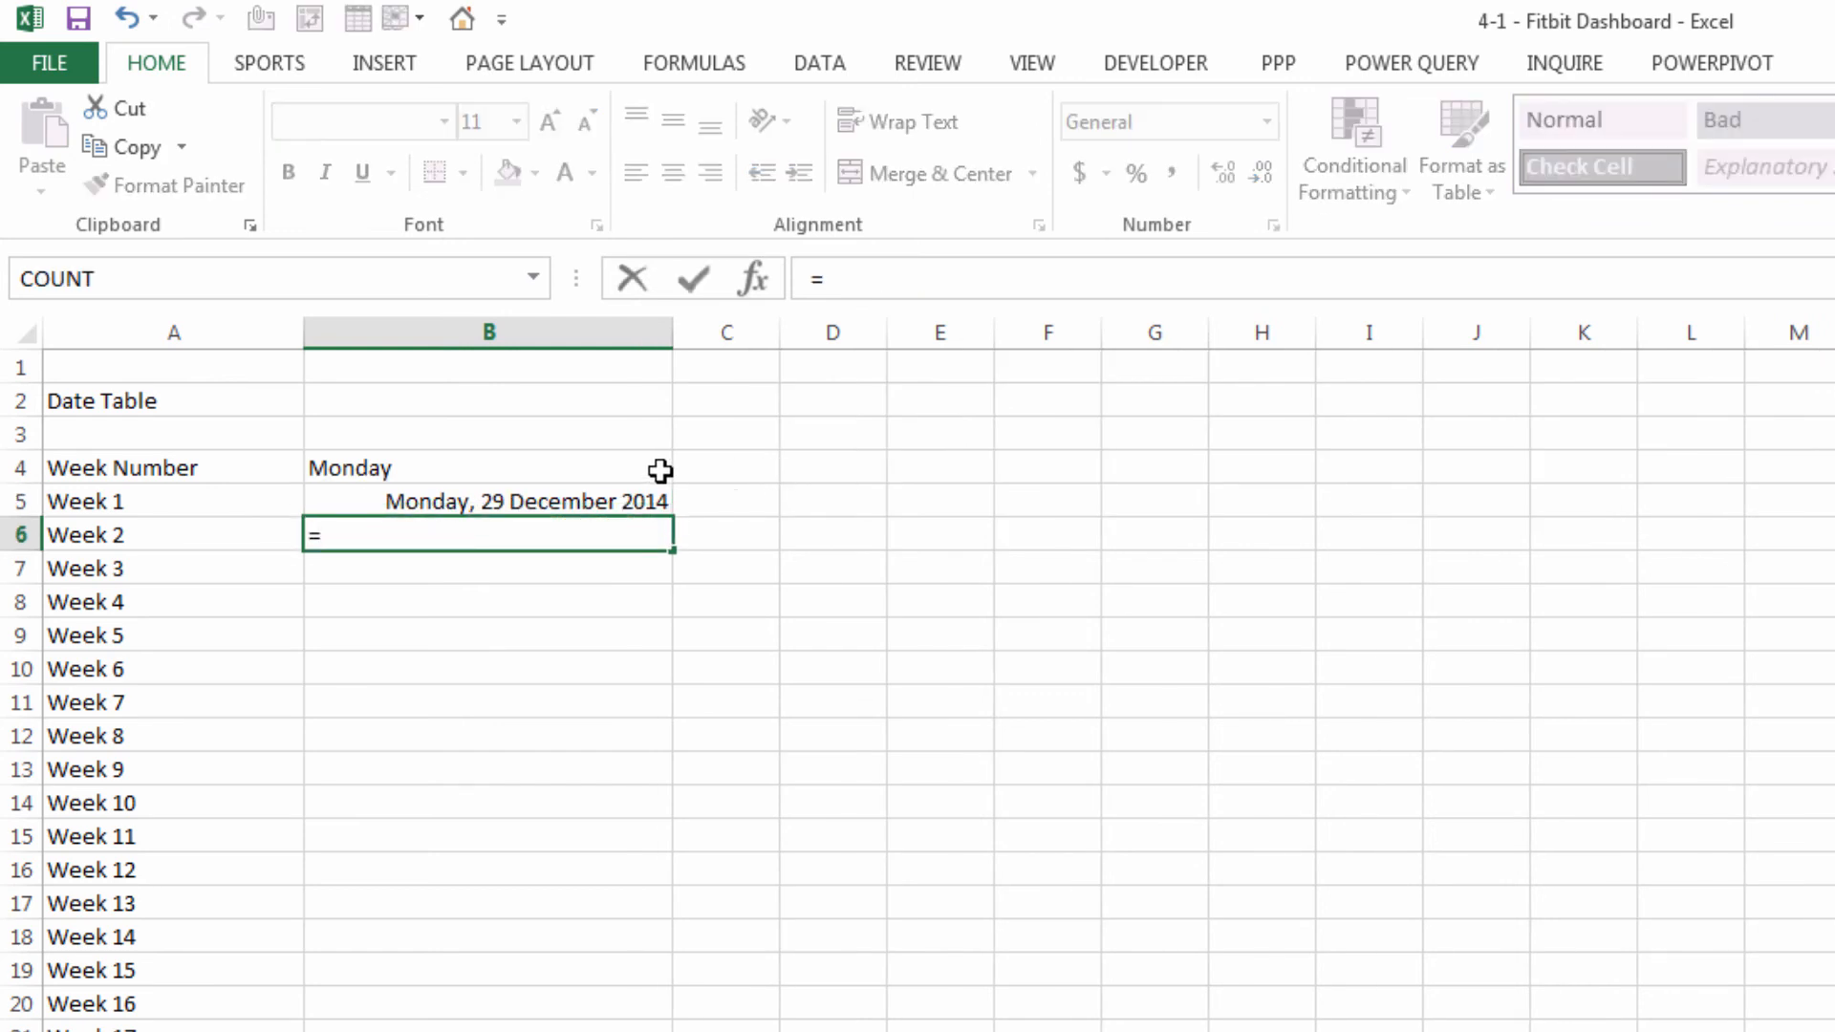
pyautogui.click(581, 495)
pyautogui.write('+7')
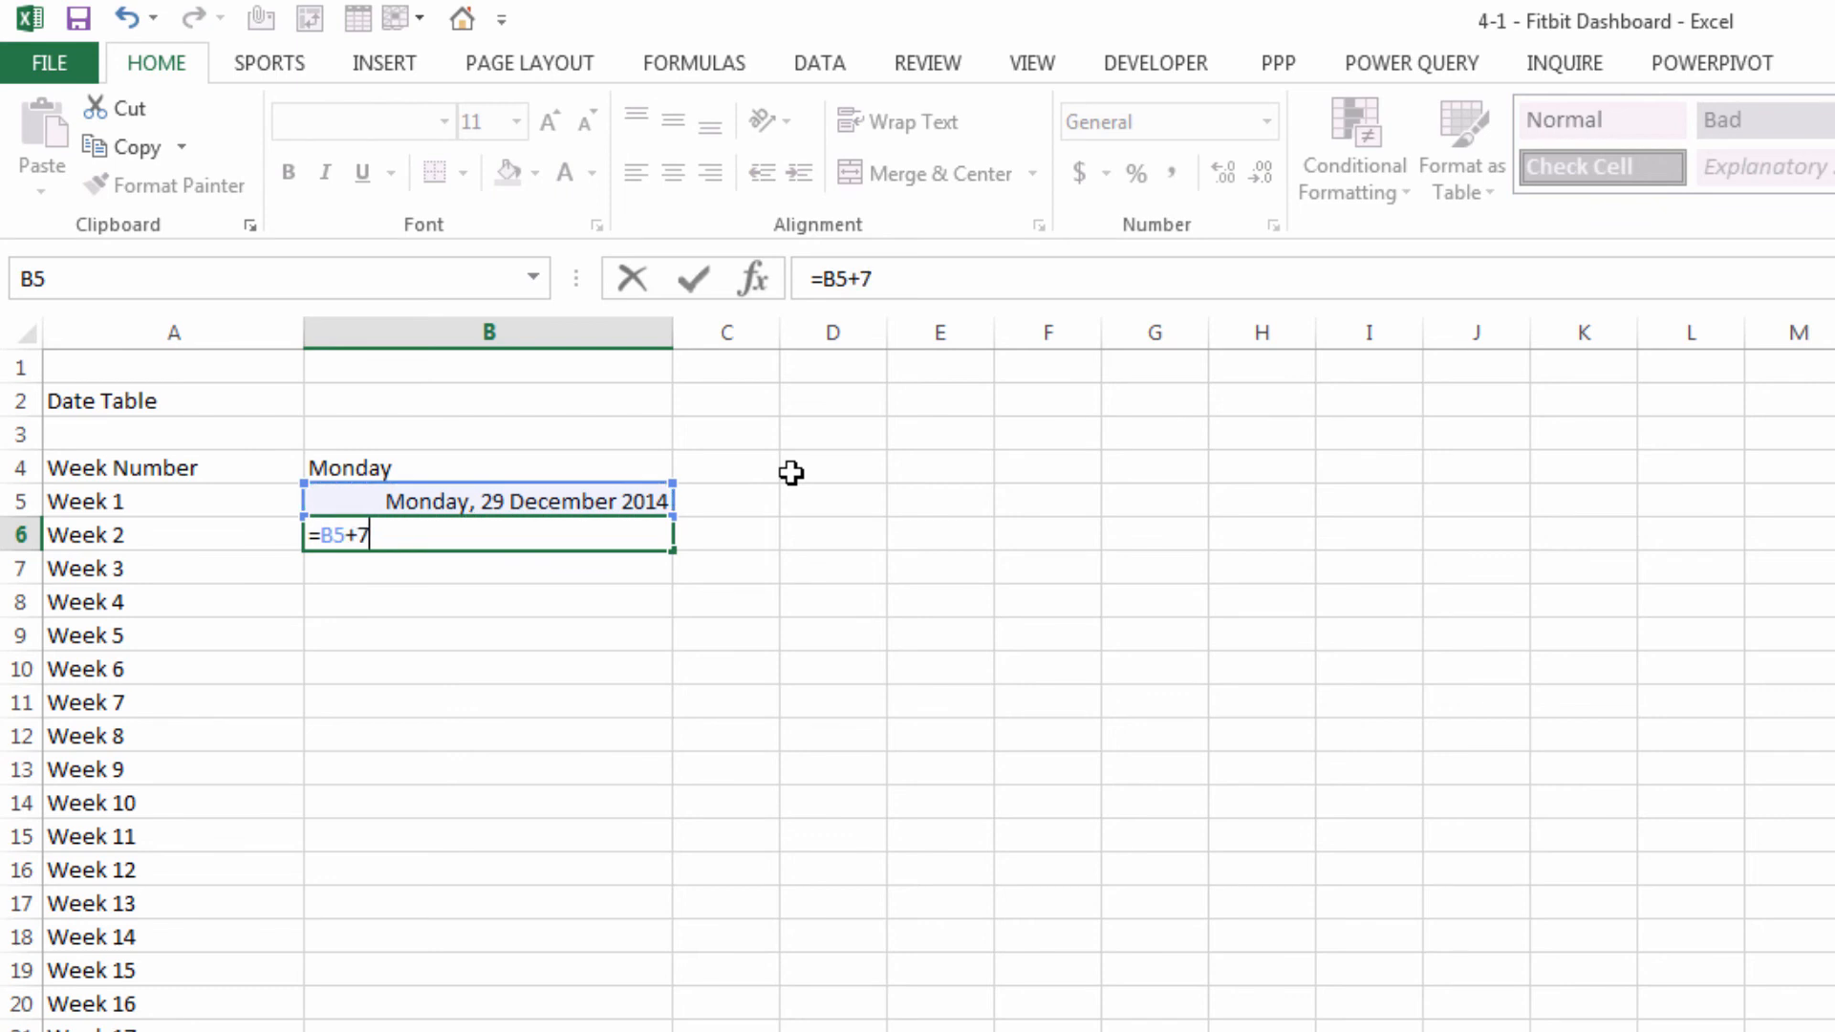
pyautogui.press('Return')
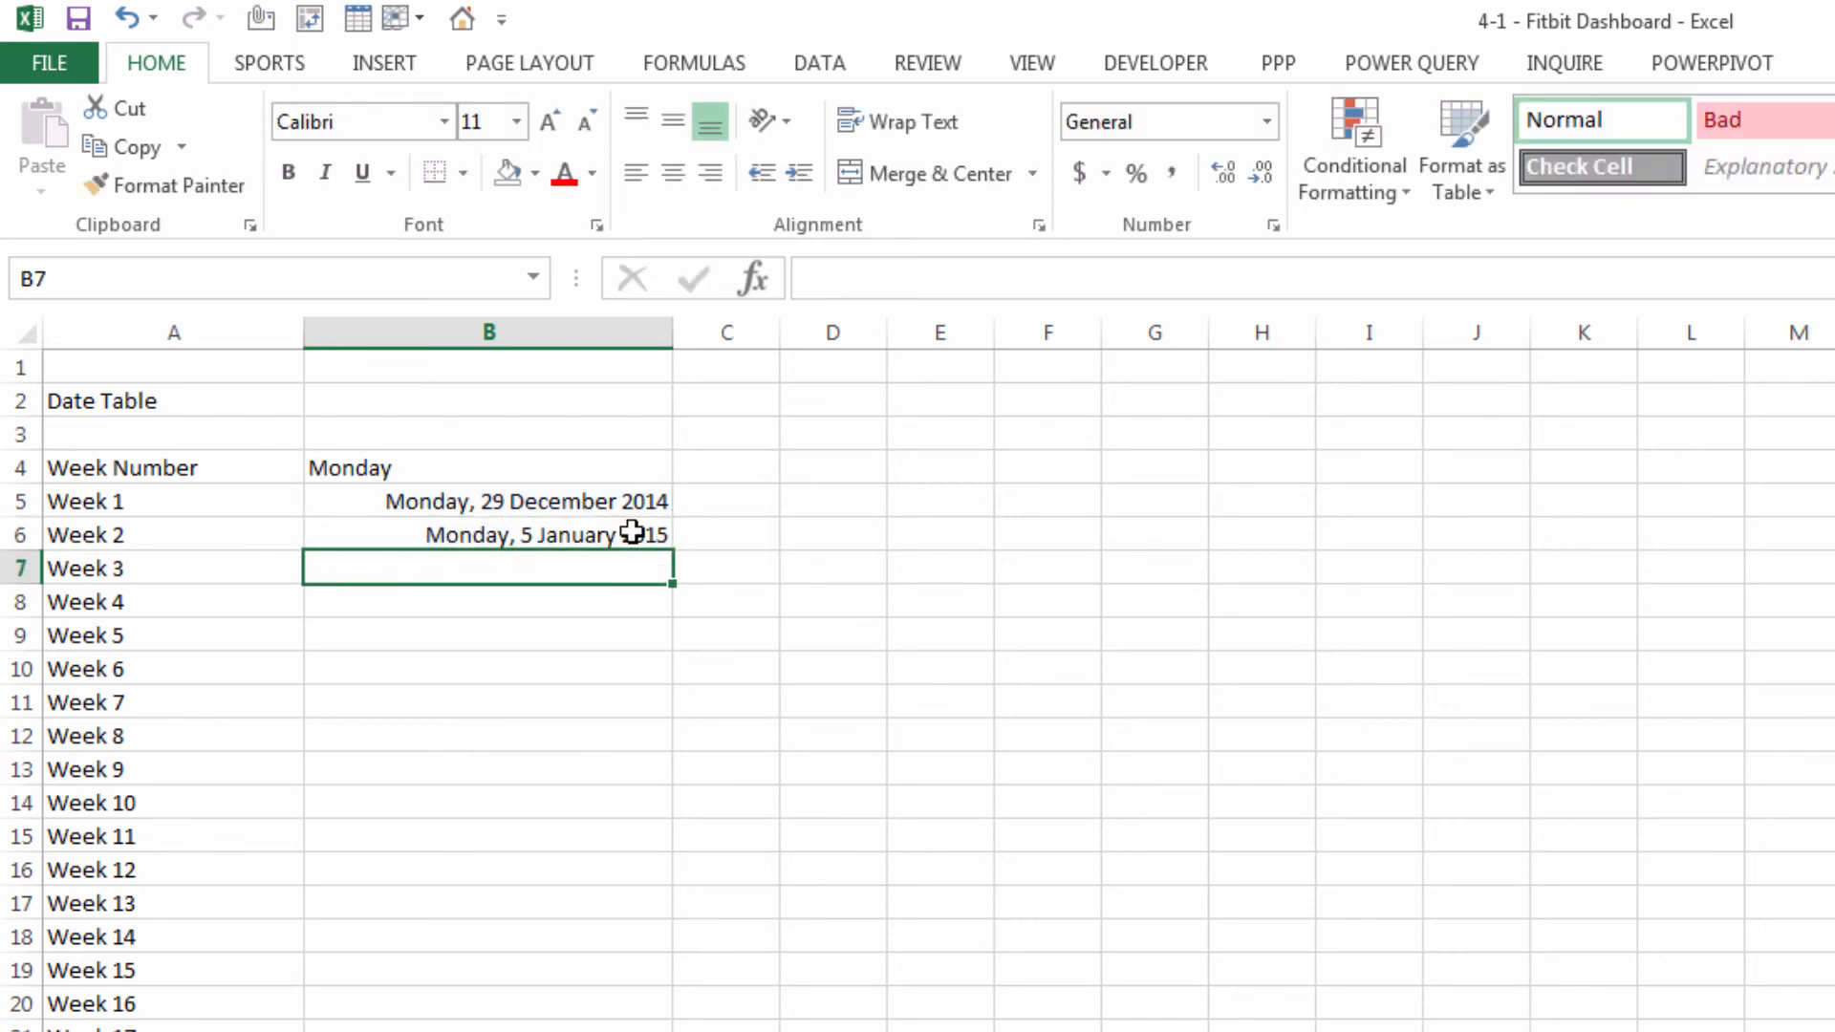
pyautogui.click(638, 534)
pyautogui.doubleClick(677, 552)
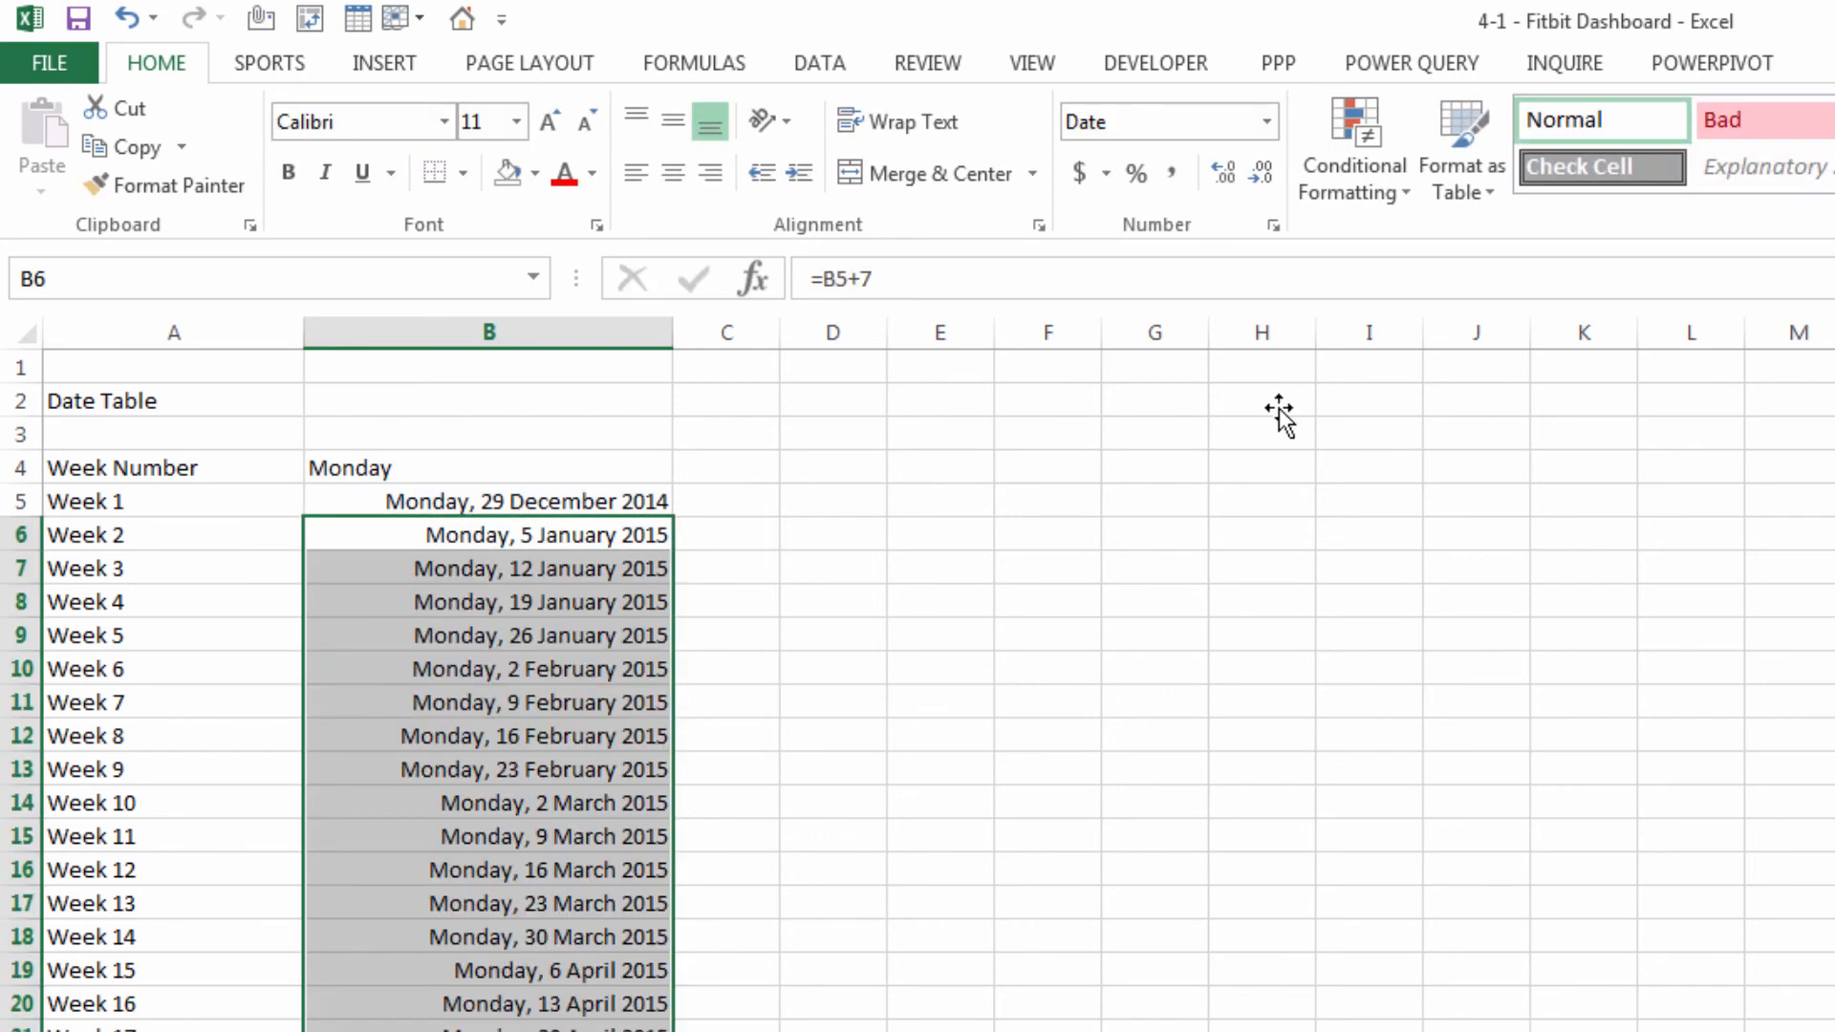
# Extend the week series in column A to Week 105 and fill the Monday formula down to row 109
pyautogui.click(496, 634)
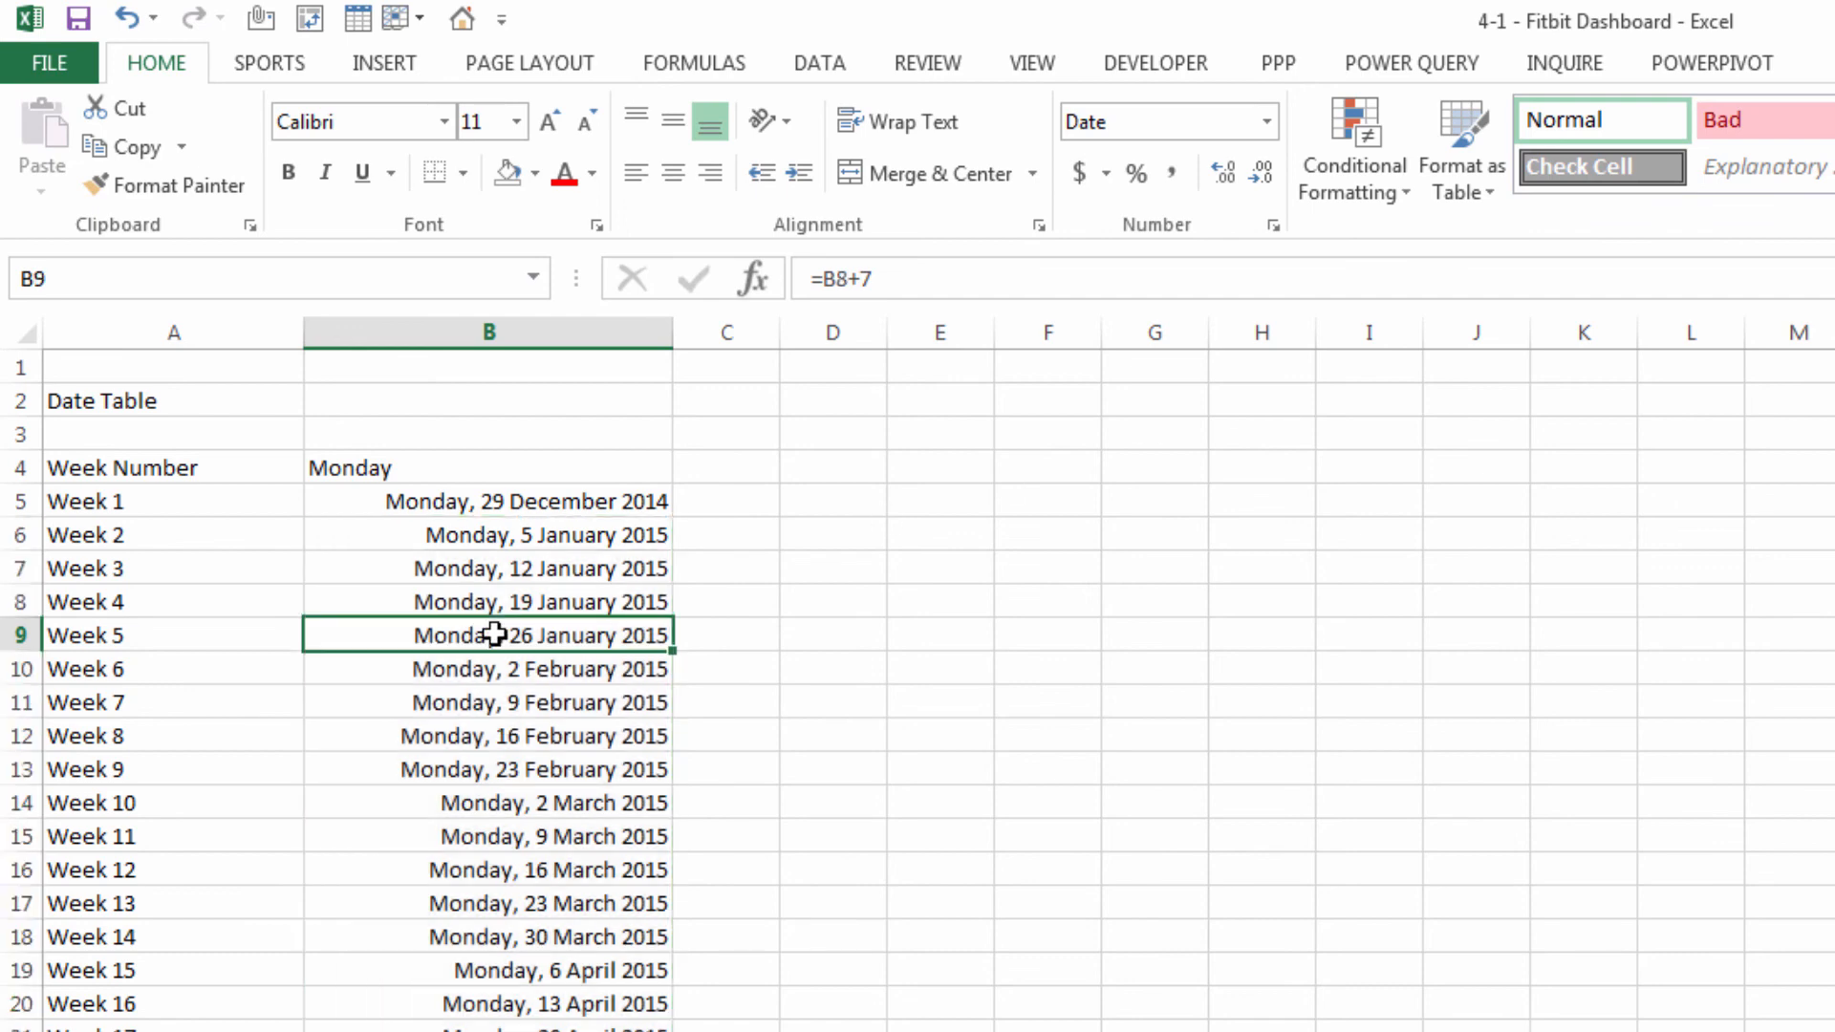
pyautogui.hotkey('ctrl', 'Down')
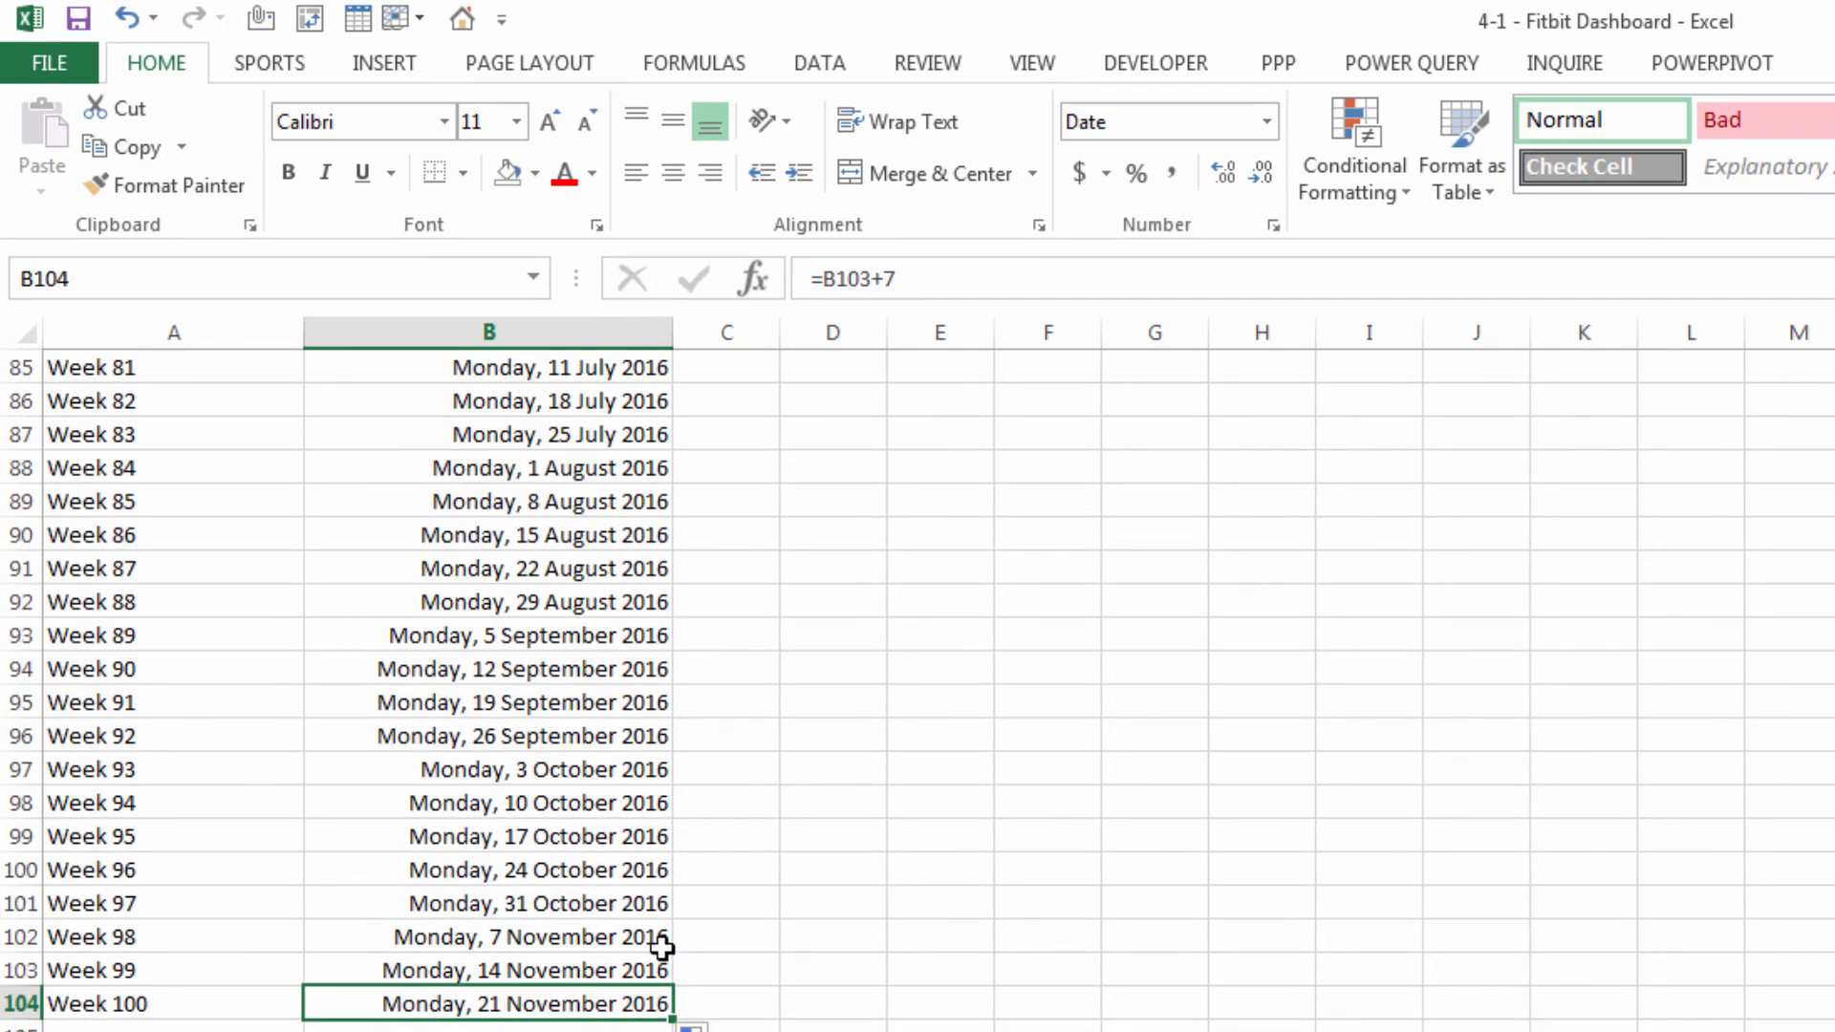
pyautogui.moveTo(176, 970); pyautogui.dragTo(180, 1004)
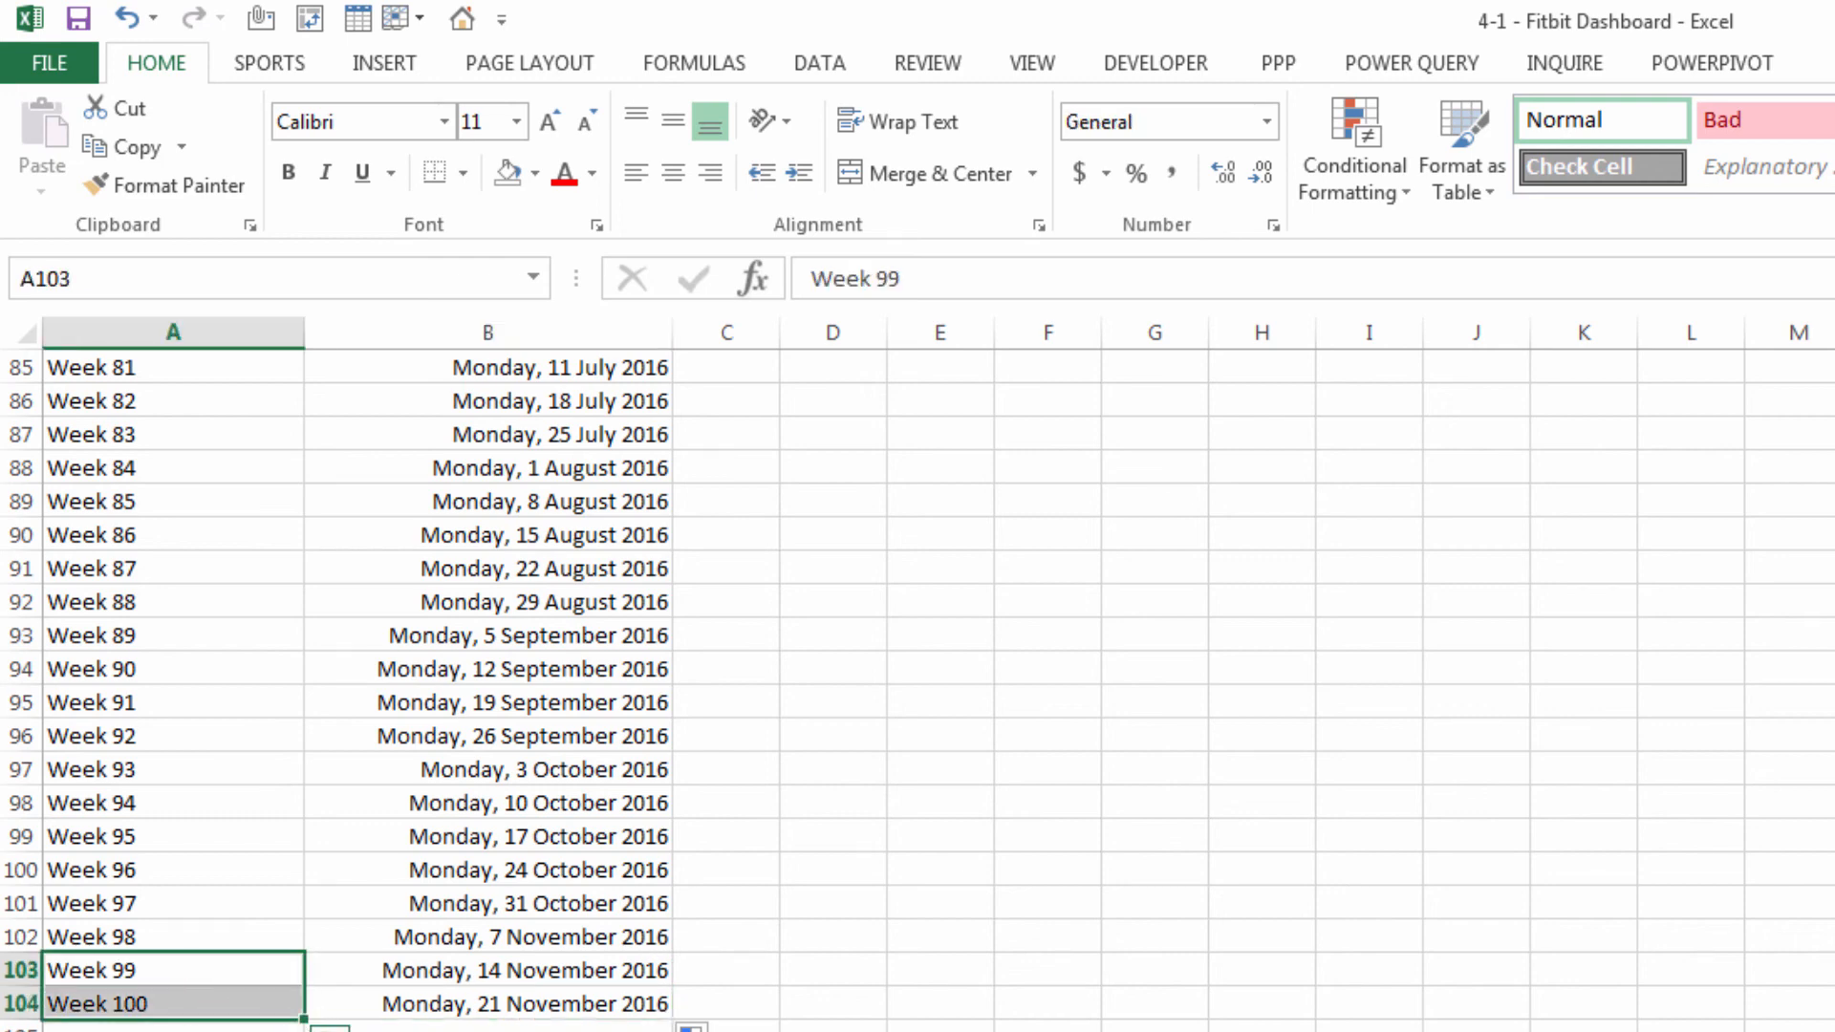
pyautogui.moveTo(304, 1020); pyautogui.dragTo(304, 937)
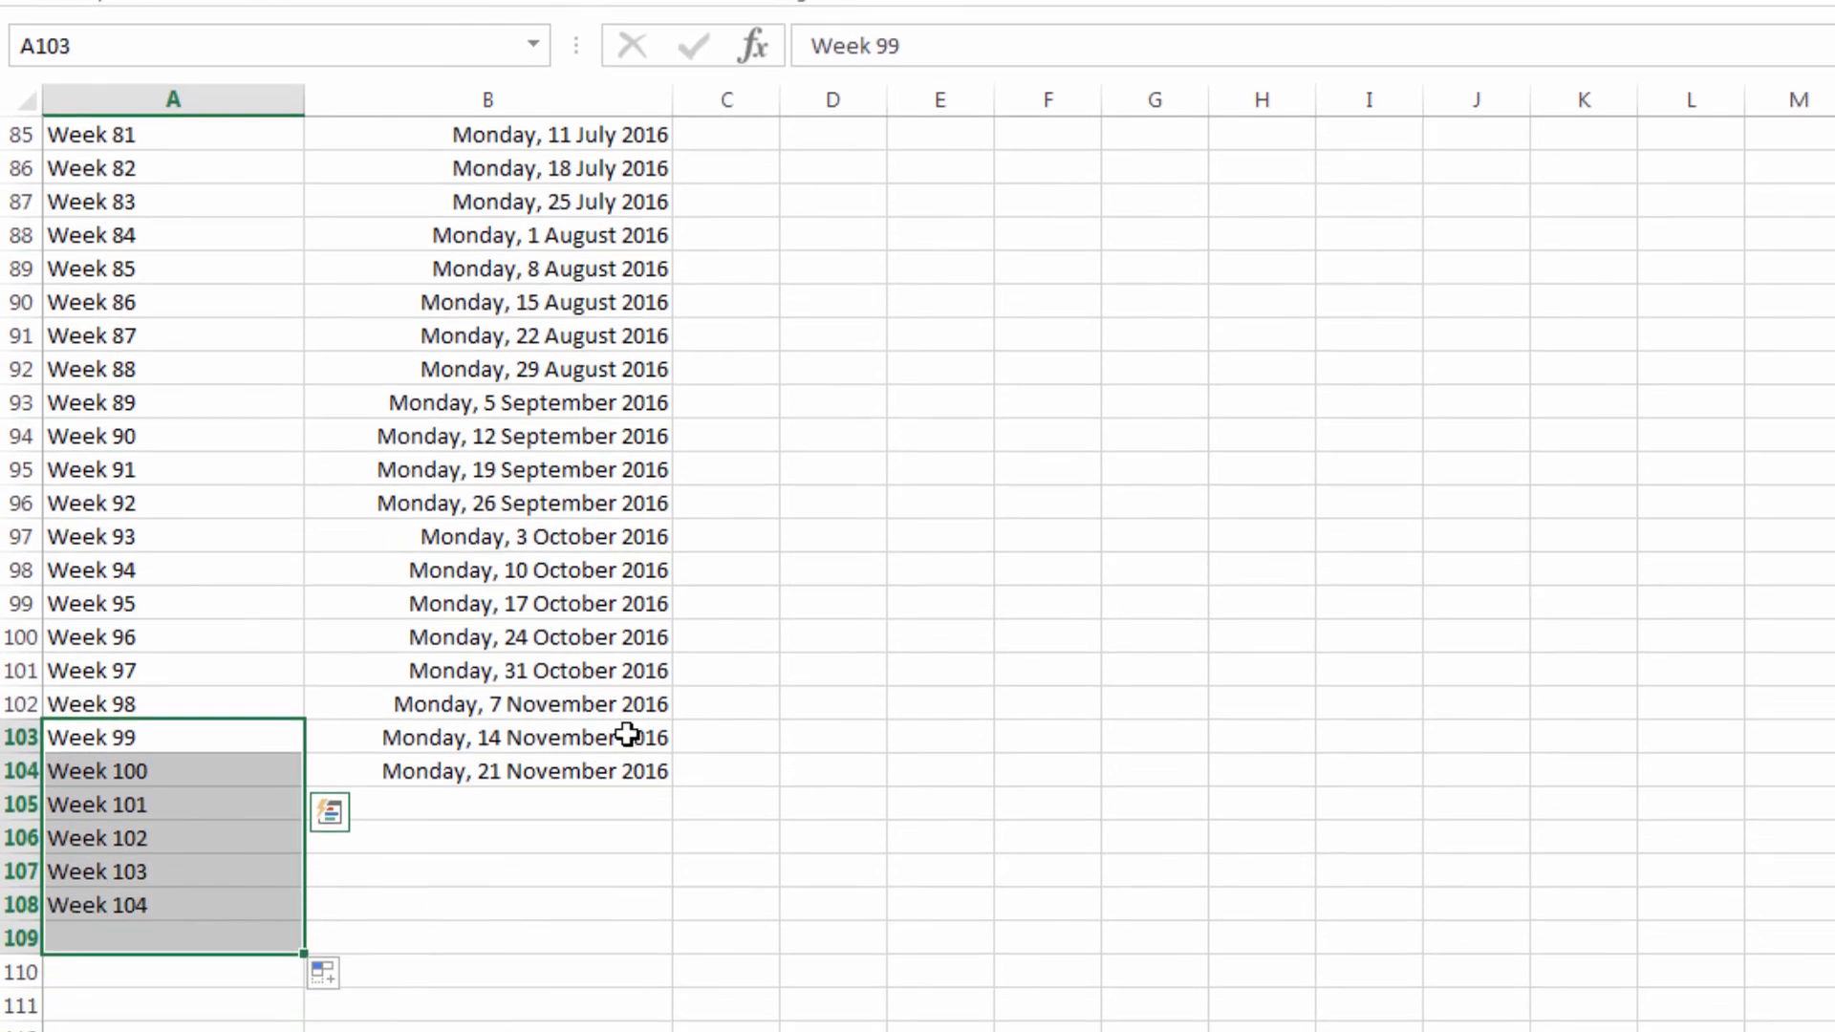
pyautogui.click(627, 1003)
pyautogui.doubleClick(673, 740)
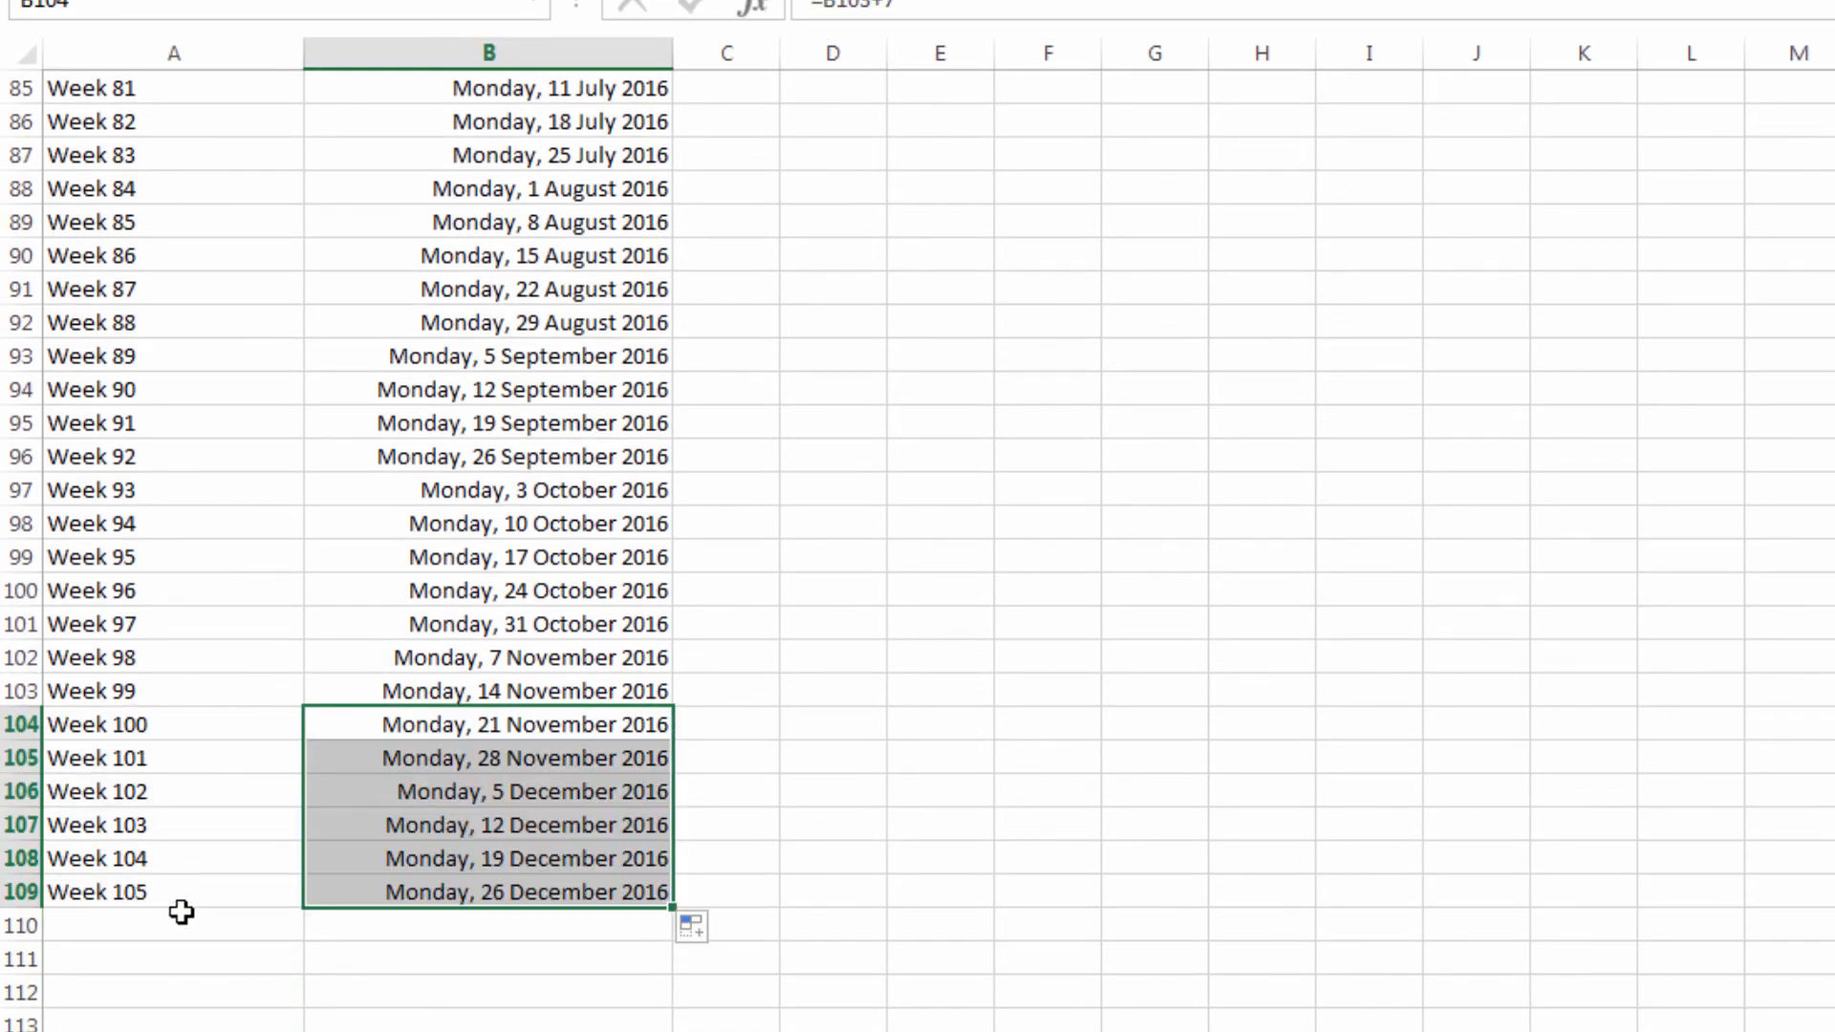
# Convert the week and date range A4:B109 into a table with headers
pyautogui.click(201, 888)
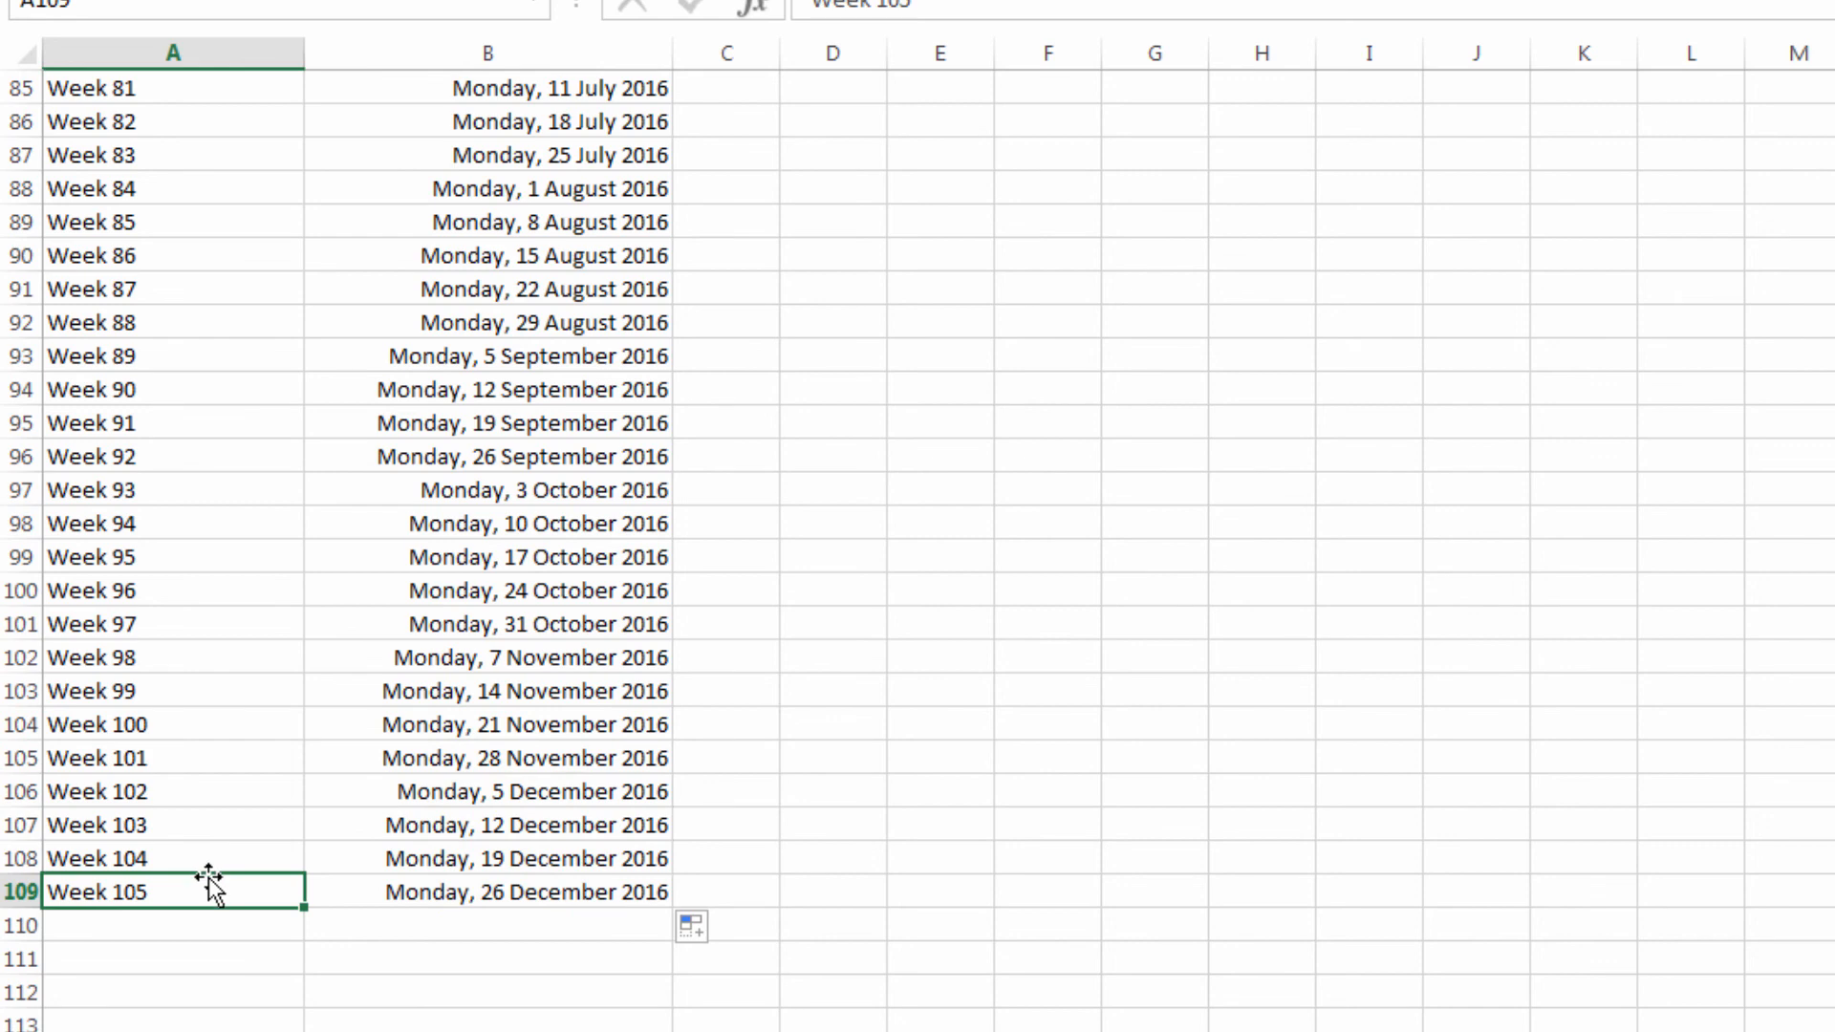
pyautogui.hotkey('ctrl', 'Up')
pyautogui.click(184, 293)
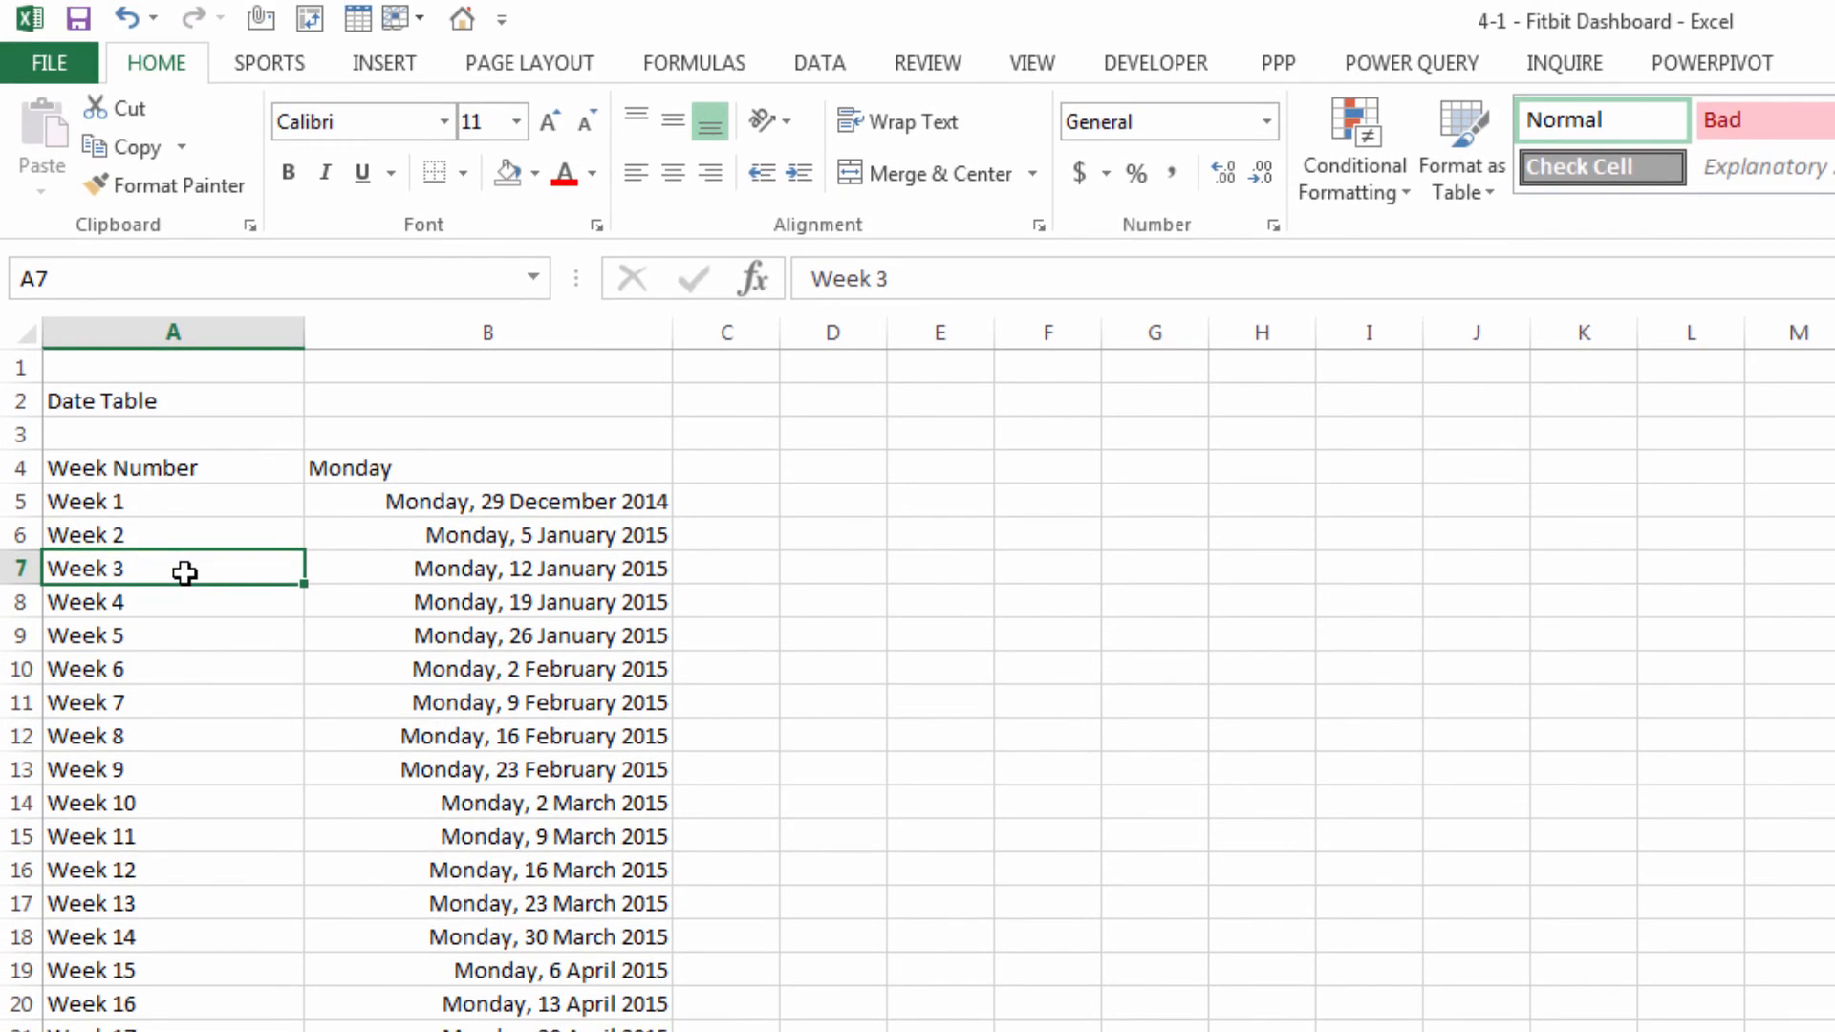
pyautogui.click(358, 18)
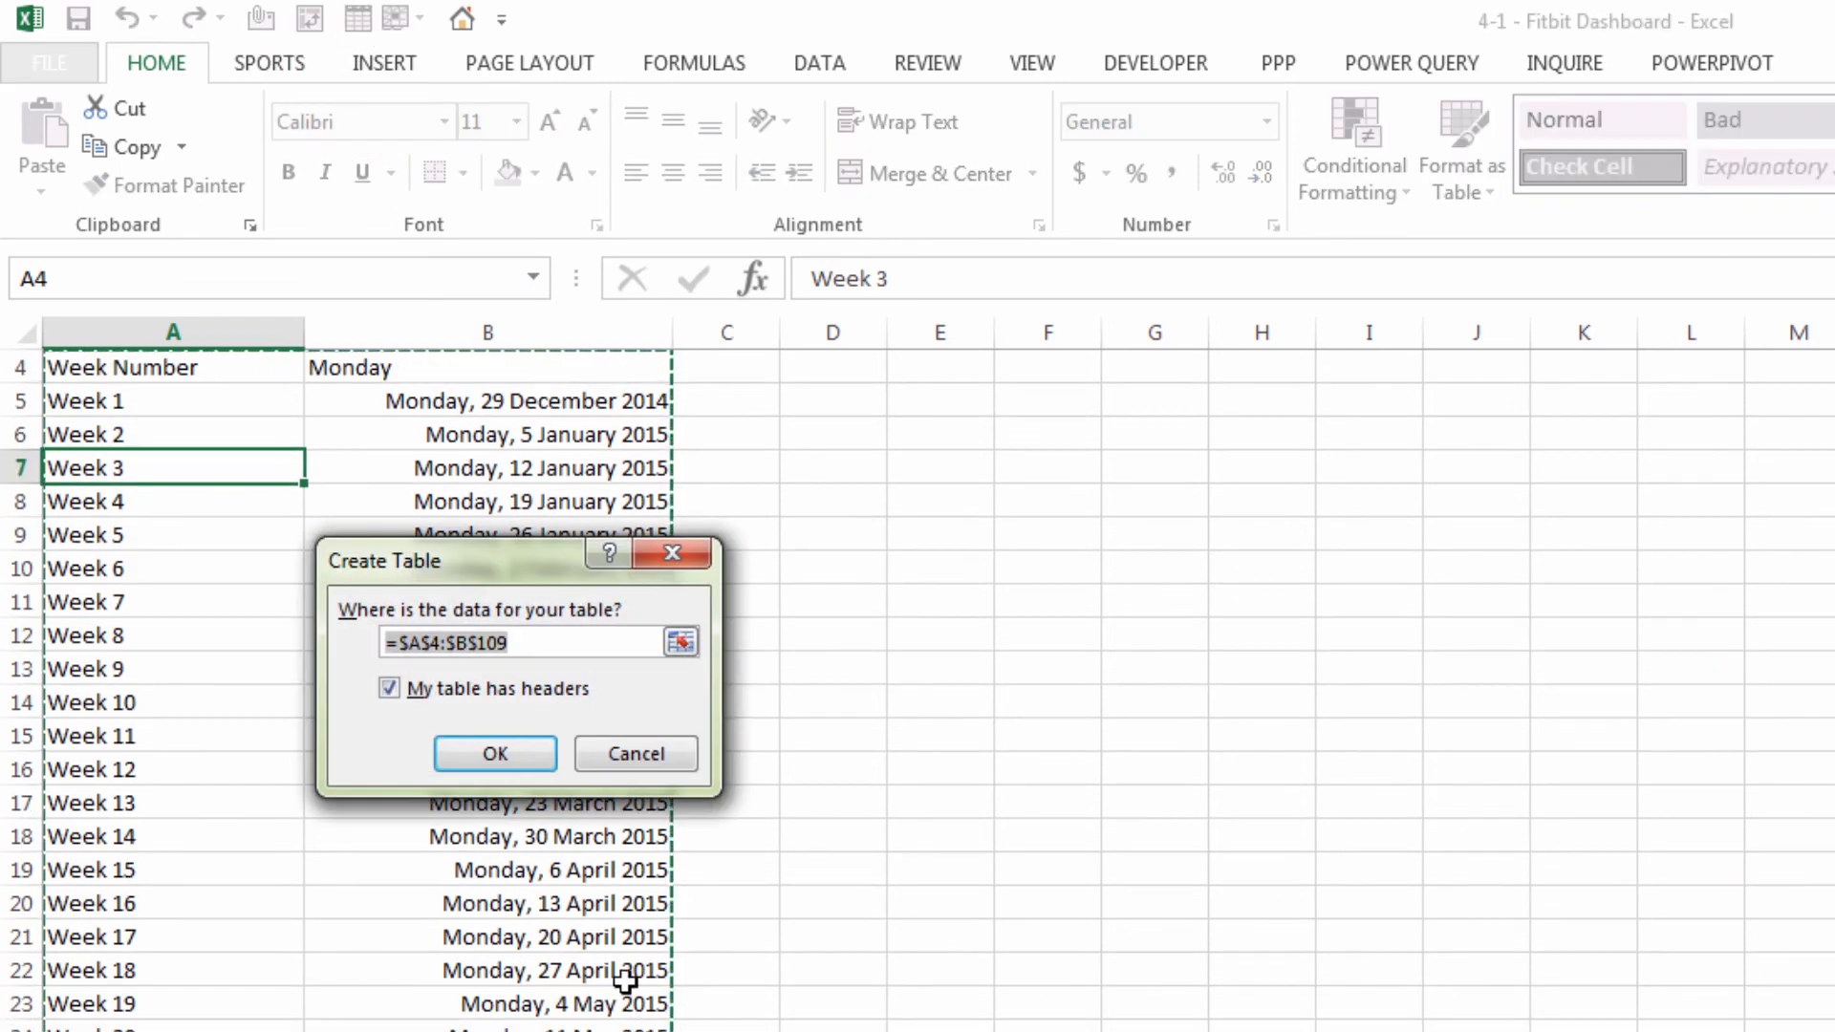
pyautogui.scroll(1, 625, 980)
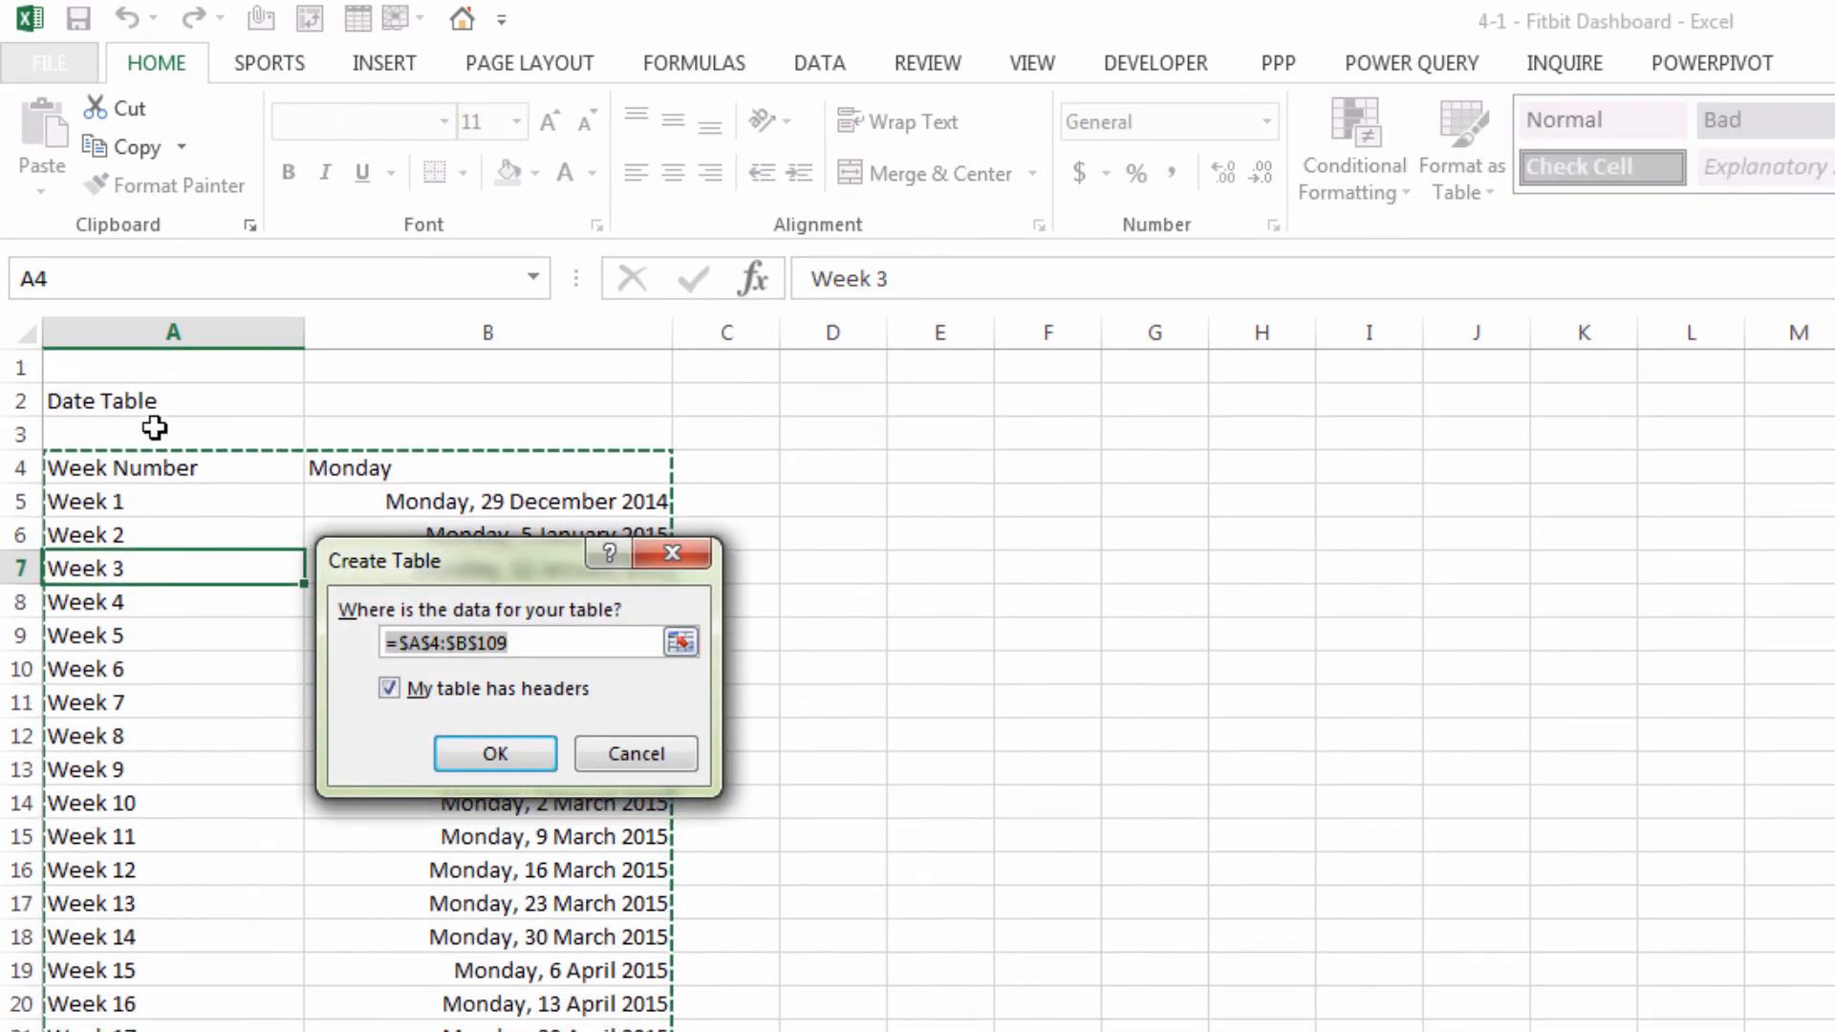
pyautogui.click(461, 755)
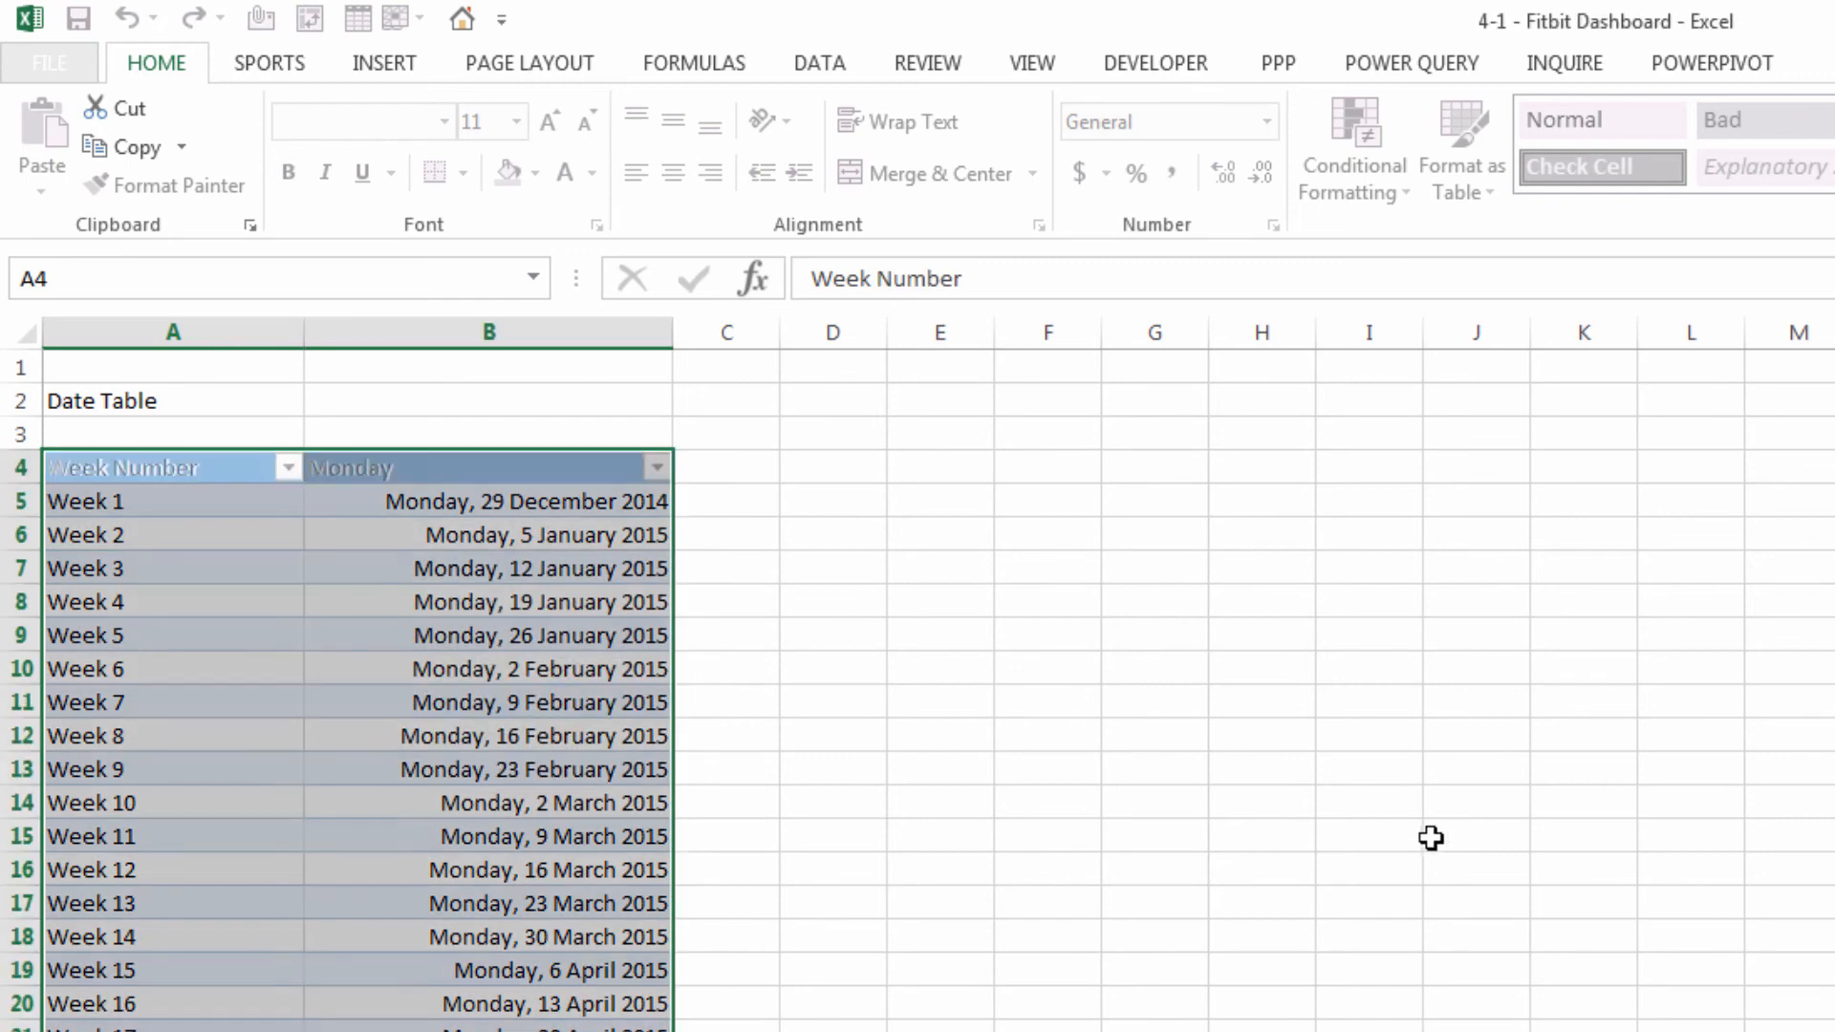
# Name the new date table TBLDates
pyautogui.click(91, 151)
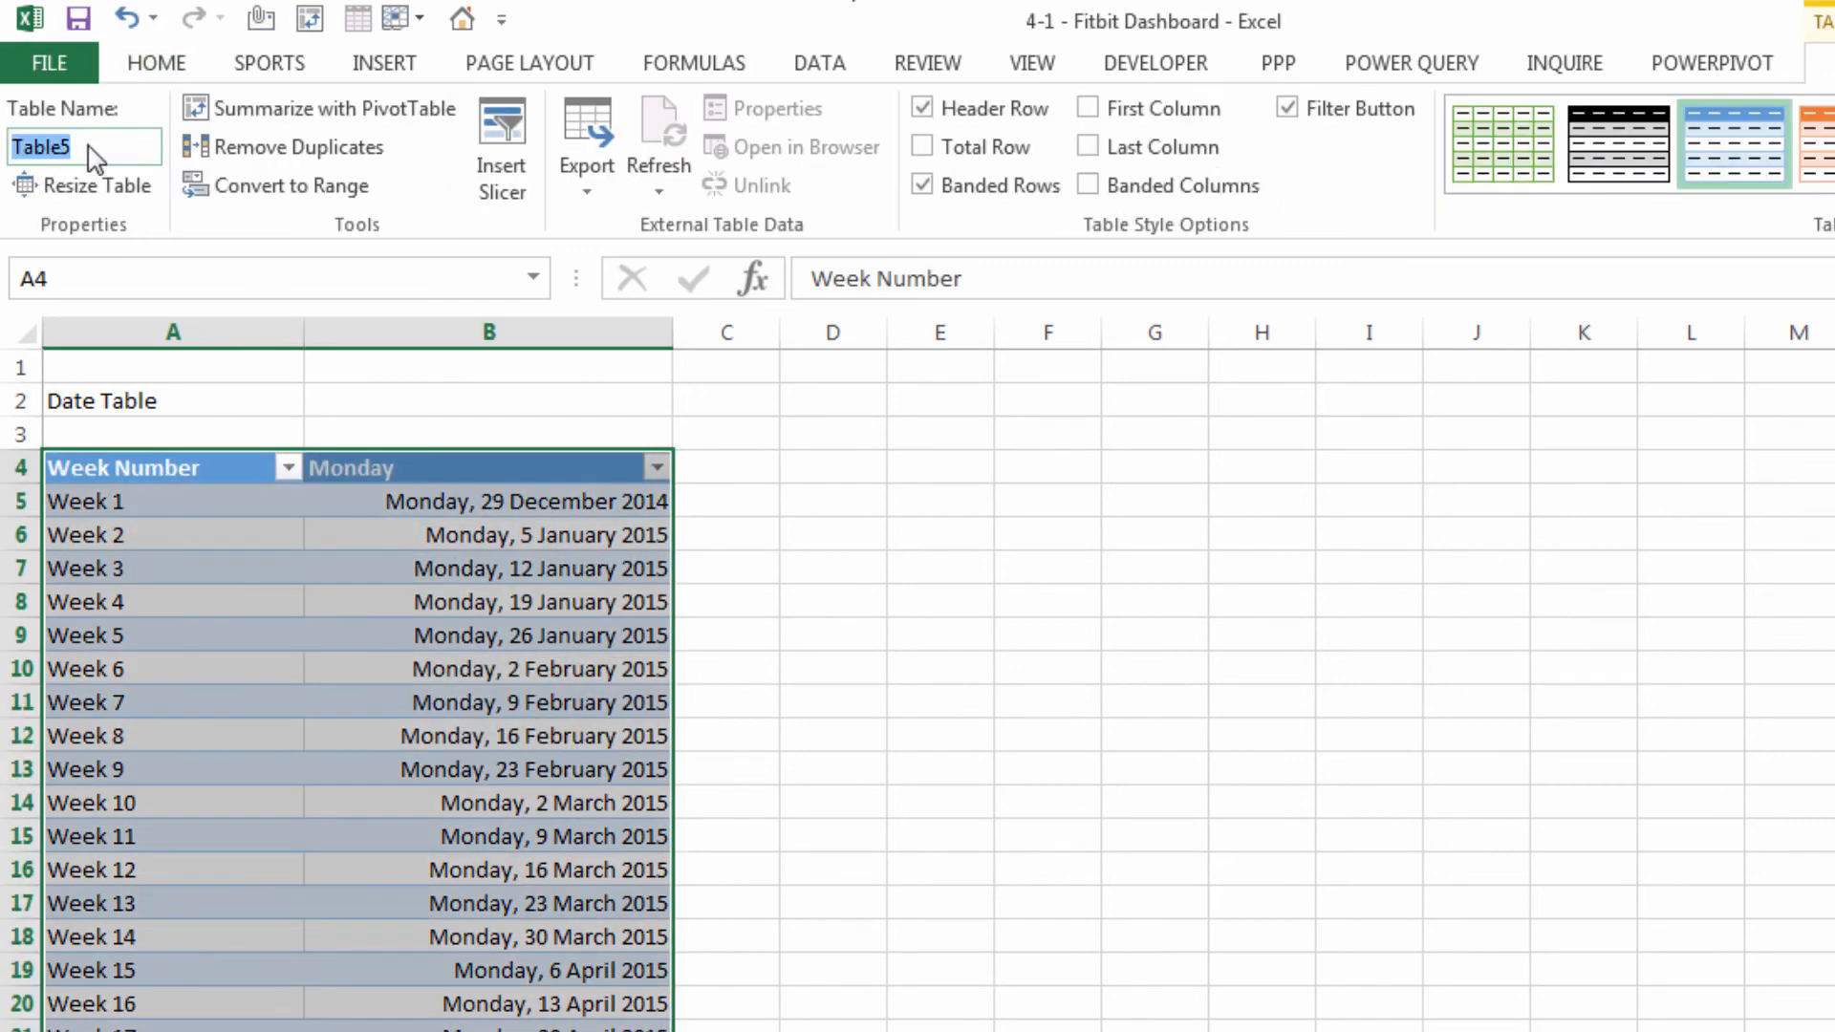
pyautogui.write('TBLDa')
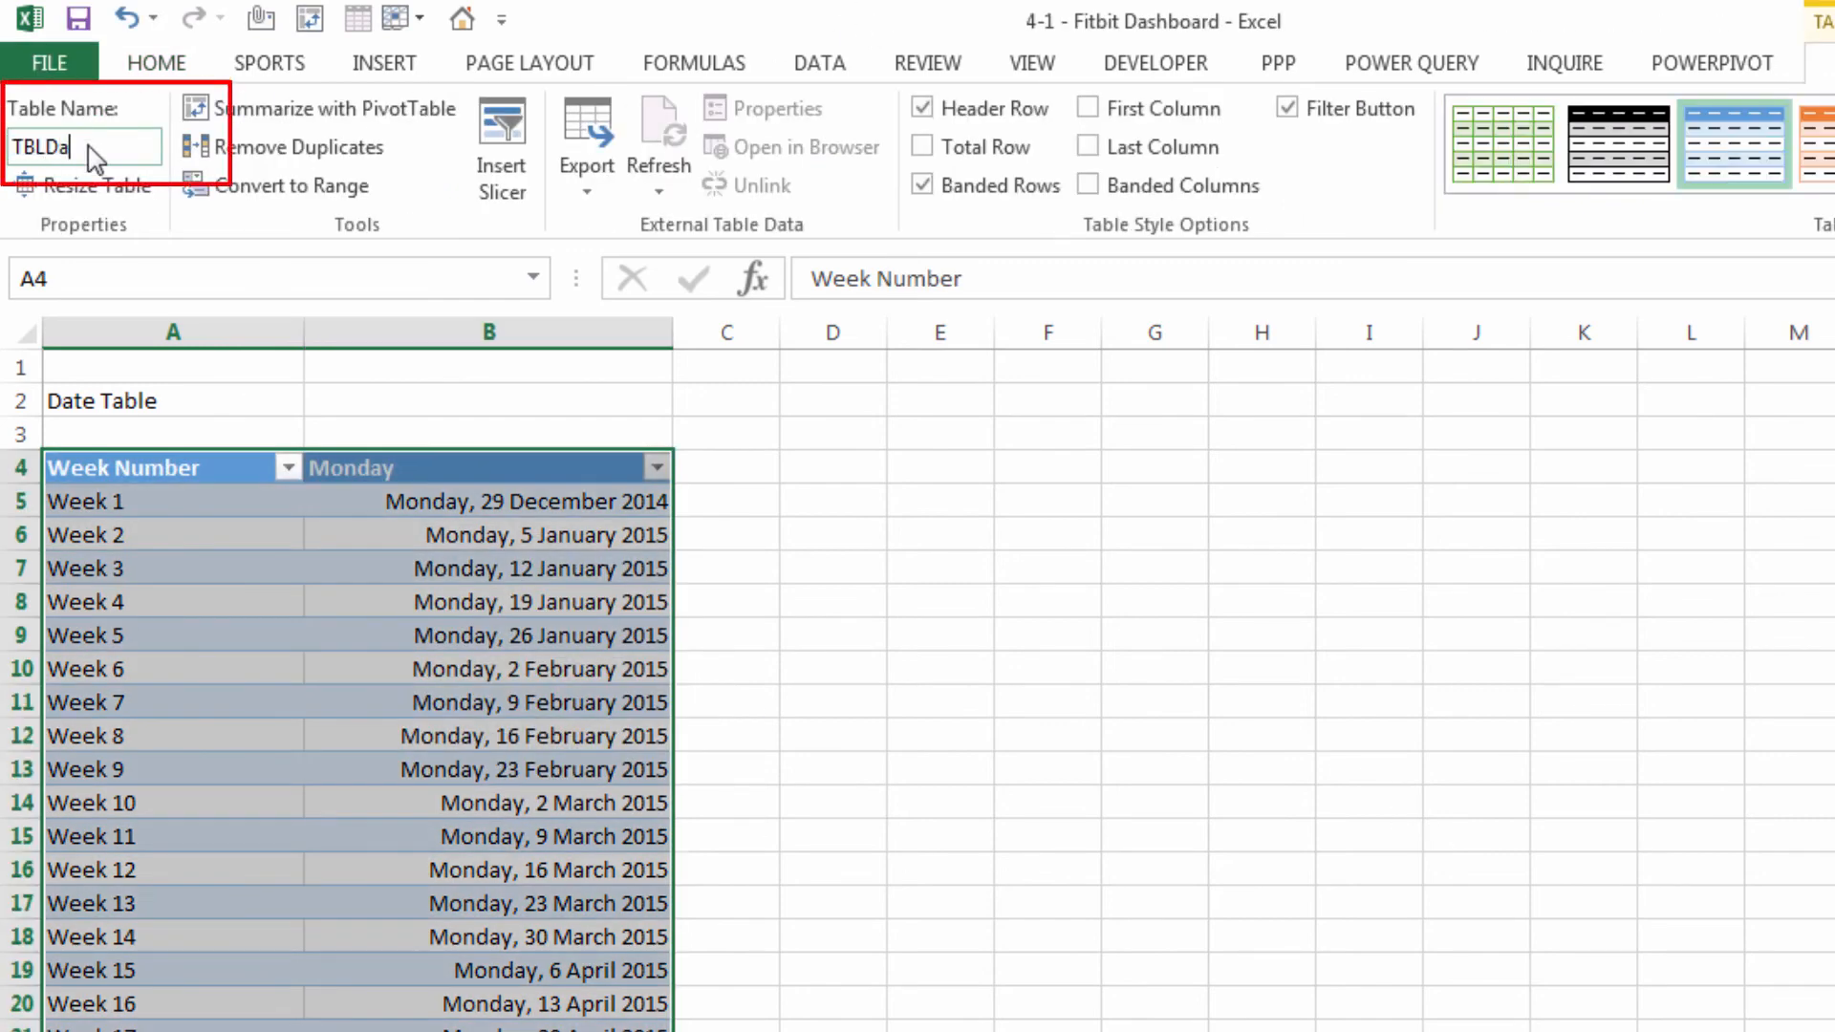
pyautogui.write('tes')
pyautogui.click(246, 635)
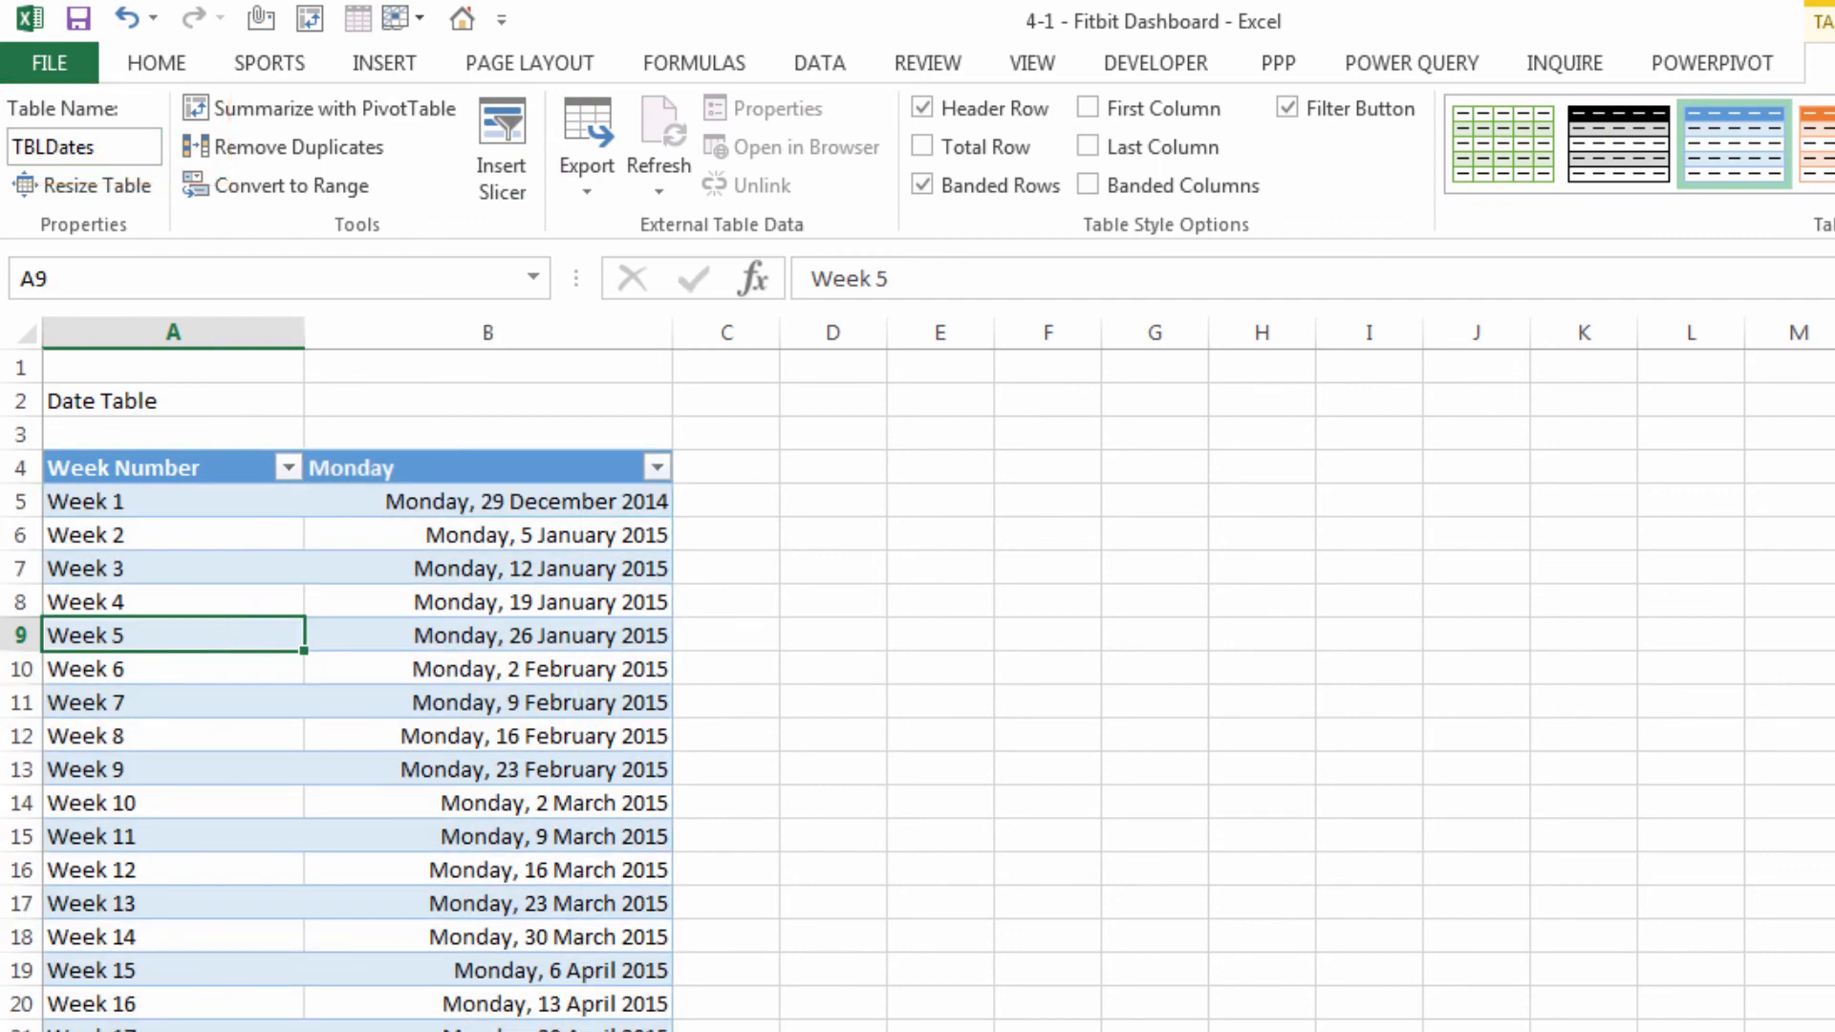
# On the Fitbit data sheet, insert a column before Steps and head it "Week" in B3
pyautogui.hotkey('ctrl', 'pageup')
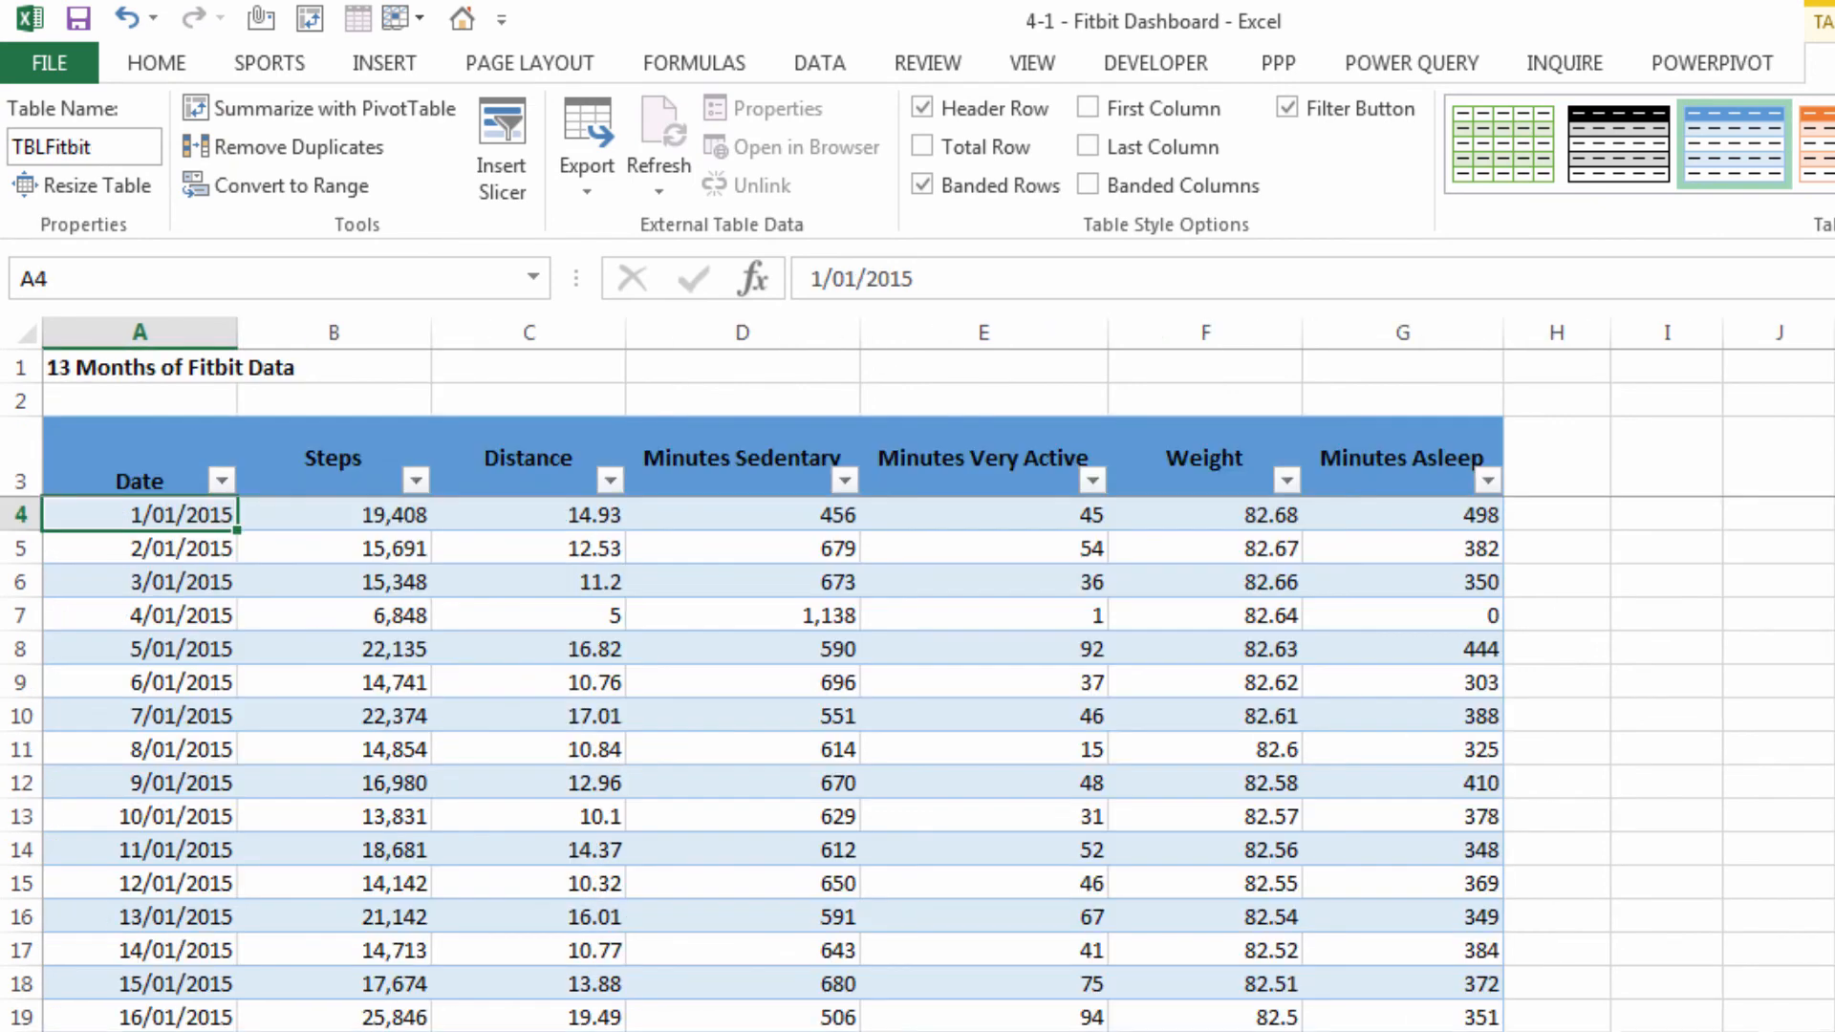
pyautogui.click(332, 328)
pyautogui.rightClick(330, 330)
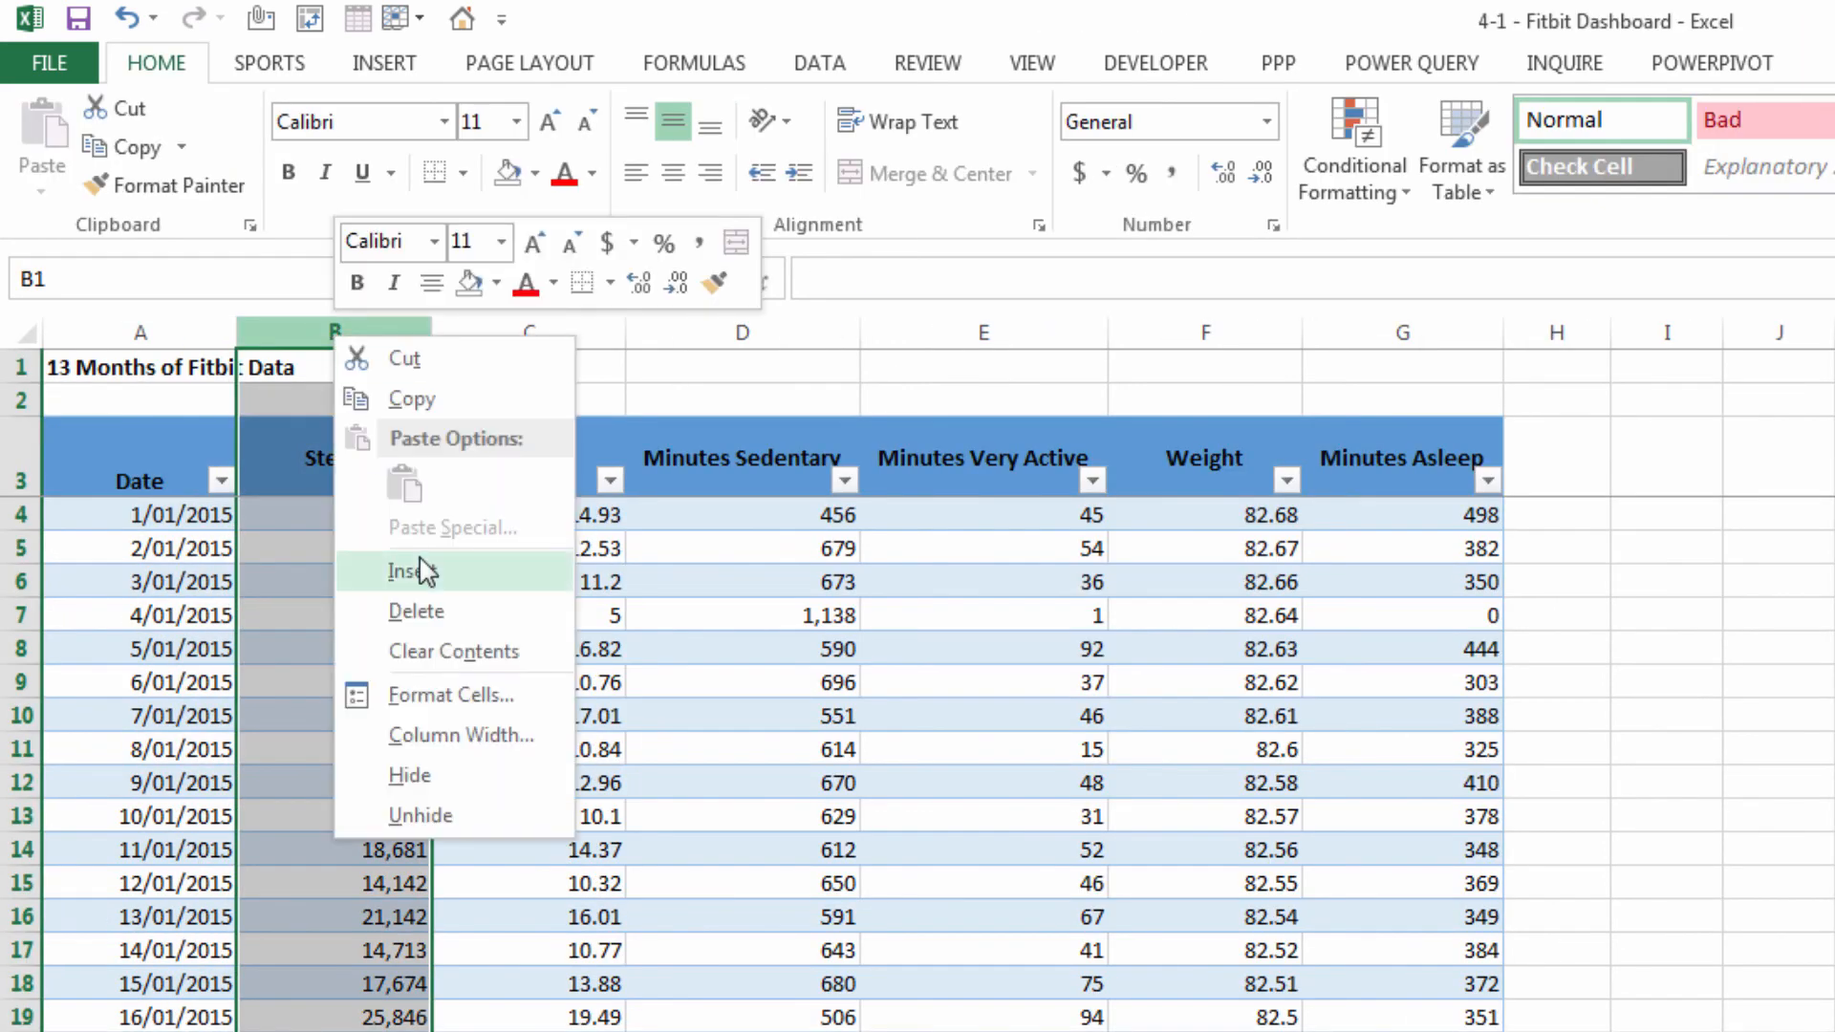
pyautogui.click(360, 571)
pyautogui.click(357, 458)
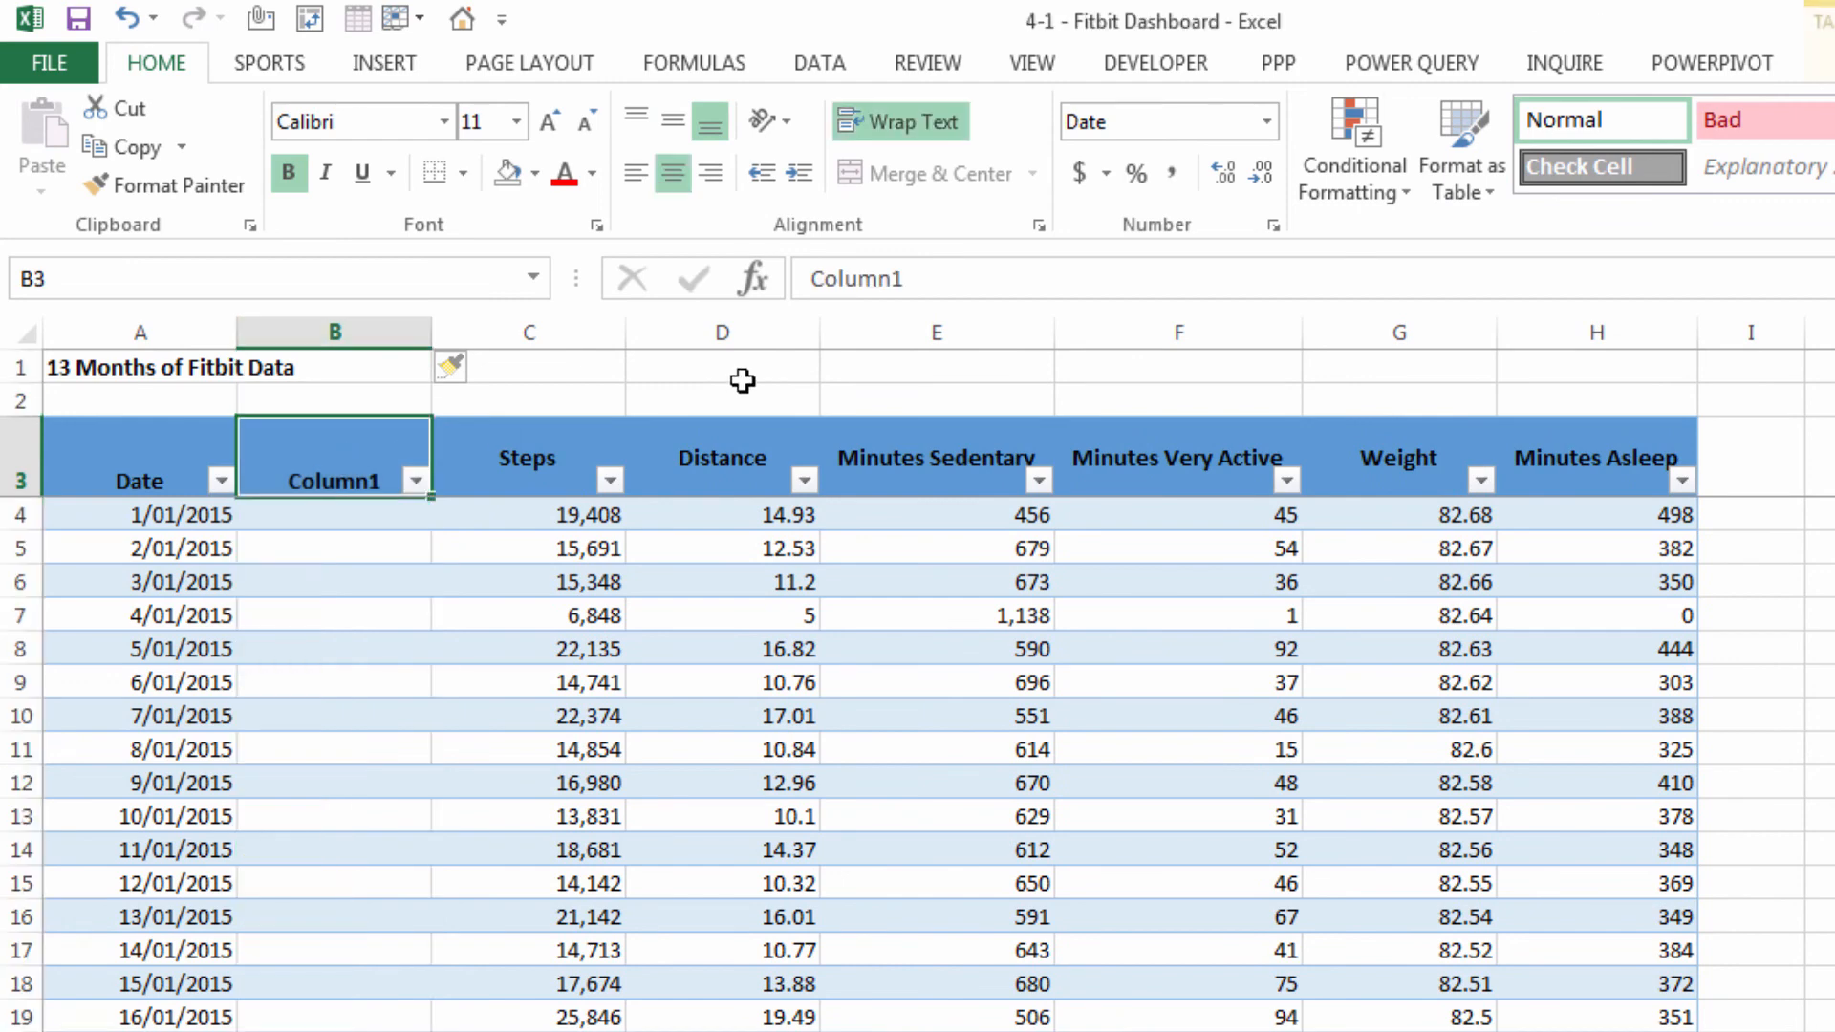
pyautogui.write('Week')
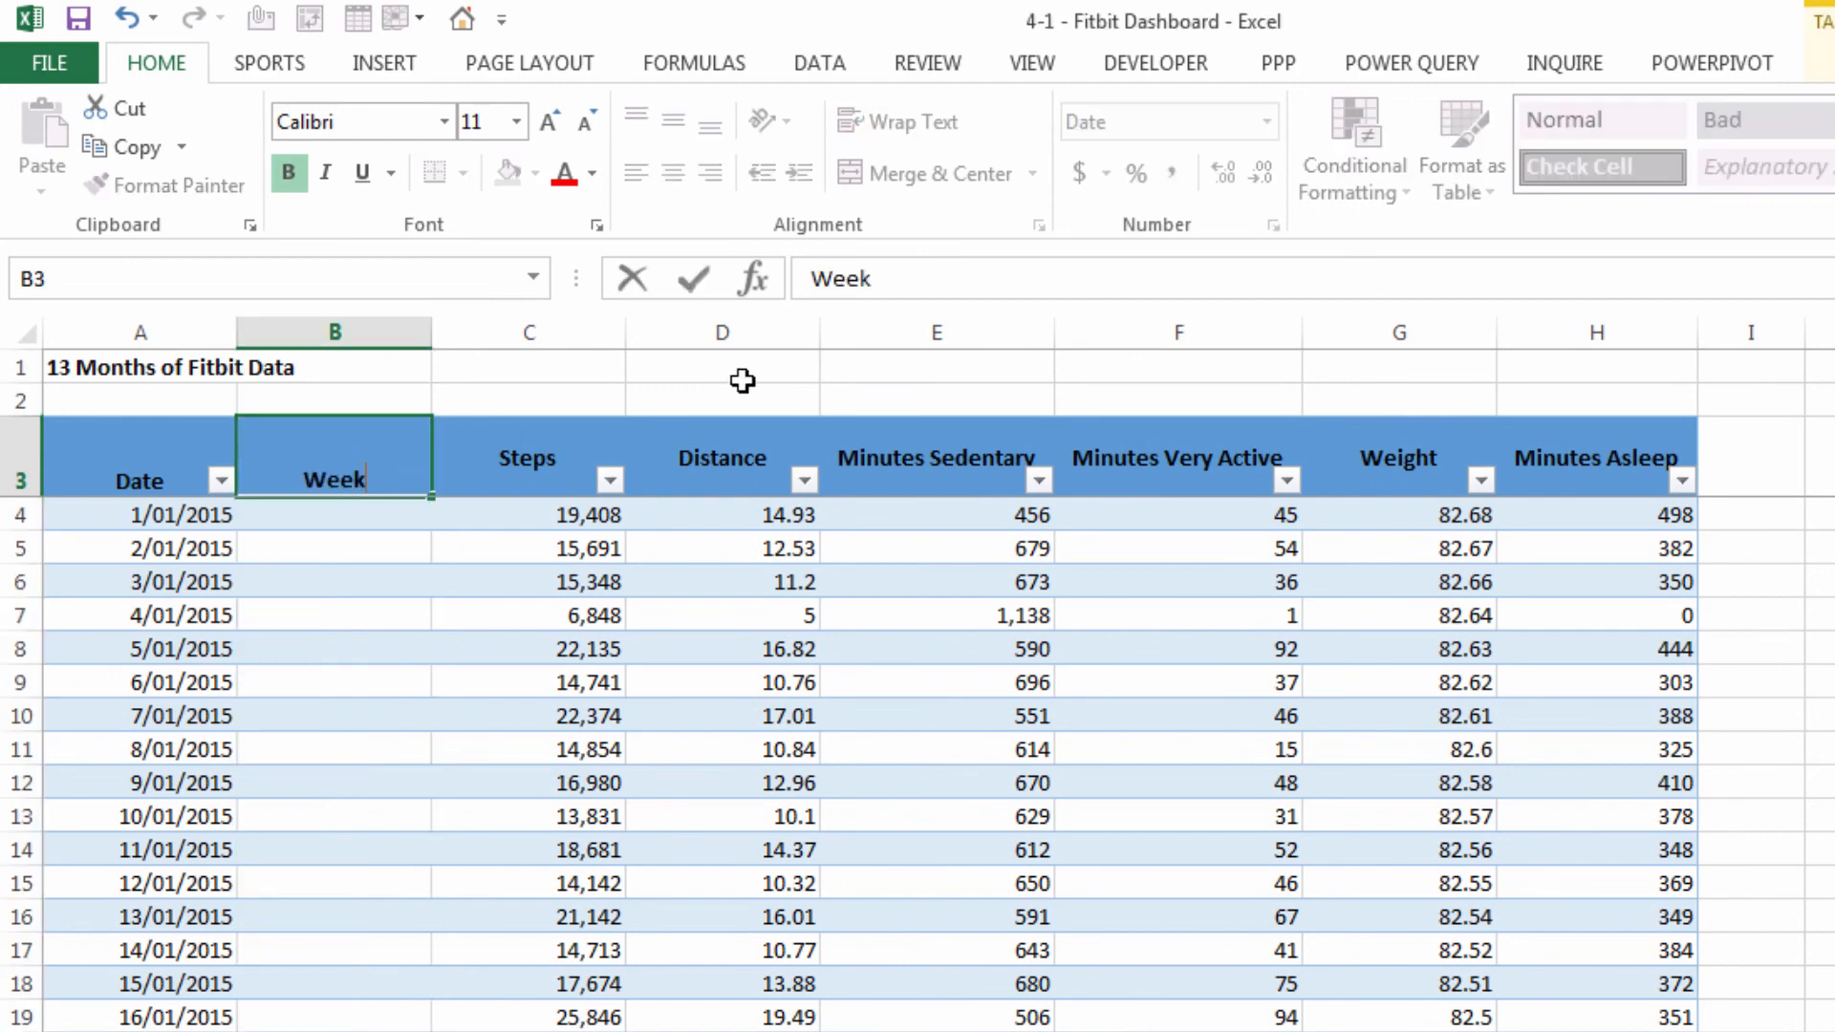
pyautogui.press('Return')
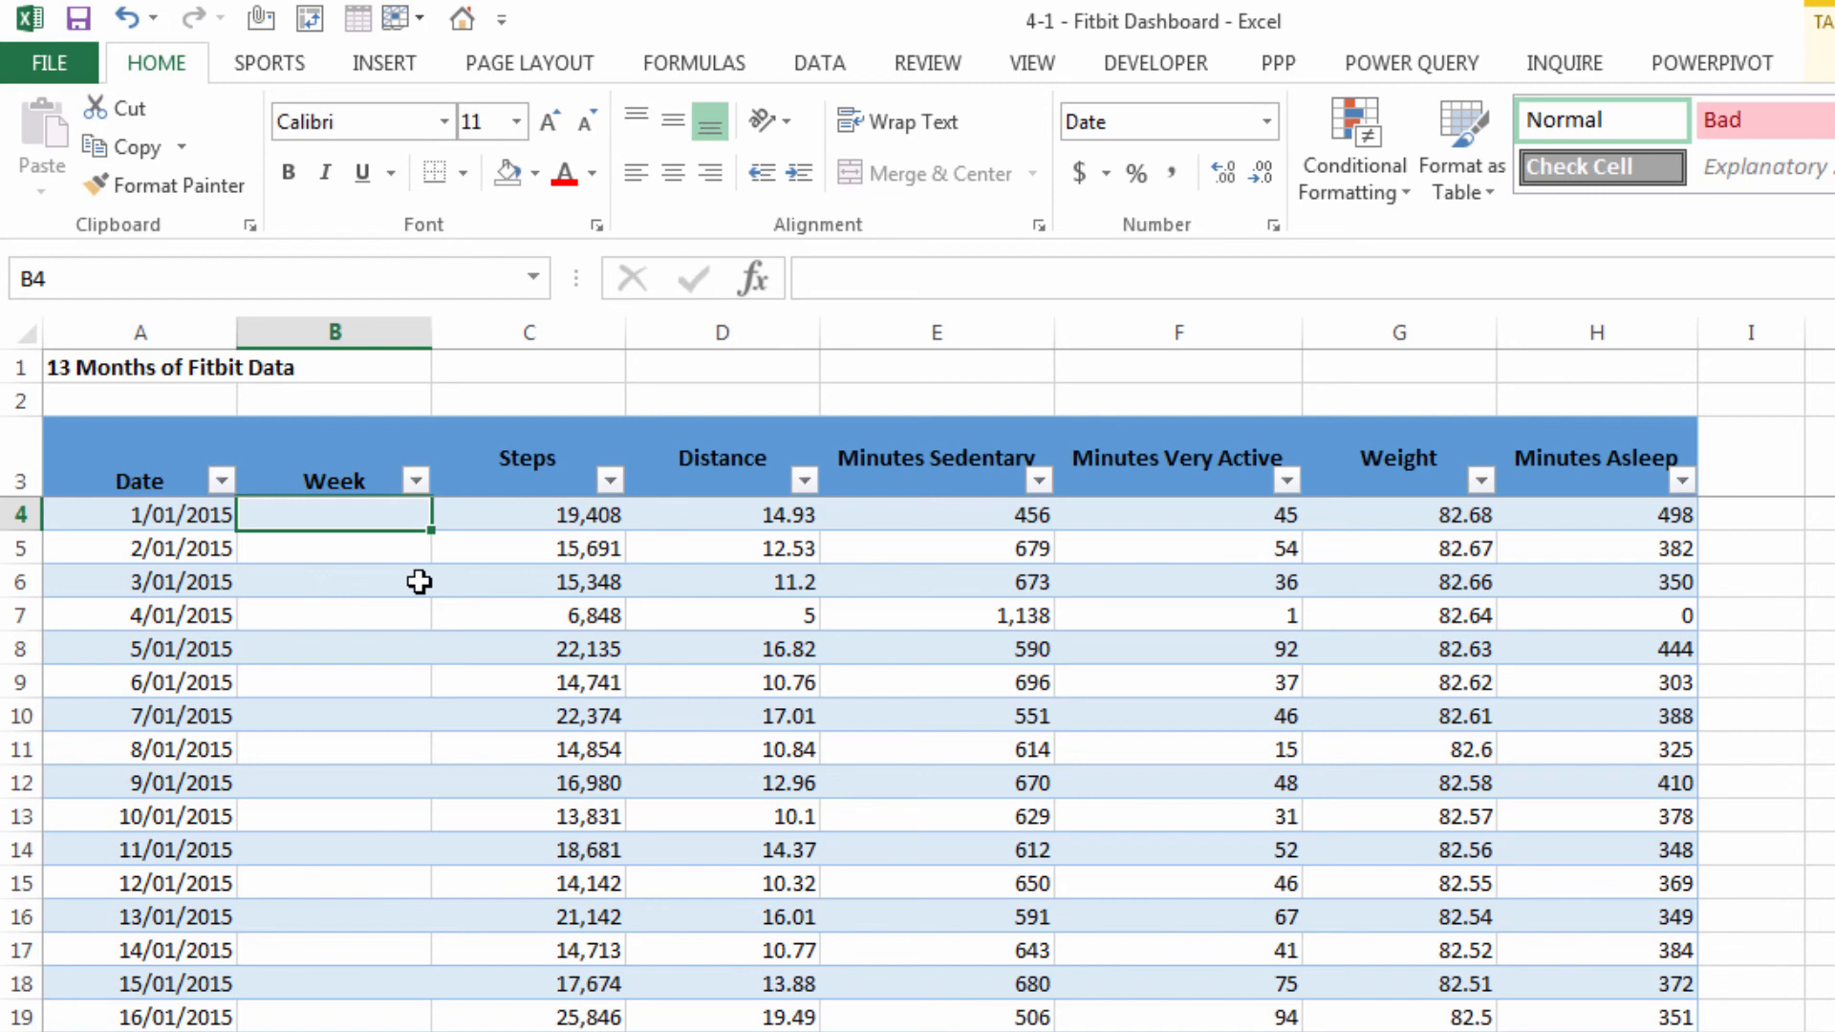
# Start an INDEX formula in B4 with the Week Number column of TBLDates as its array
pyautogui.write('=index(')
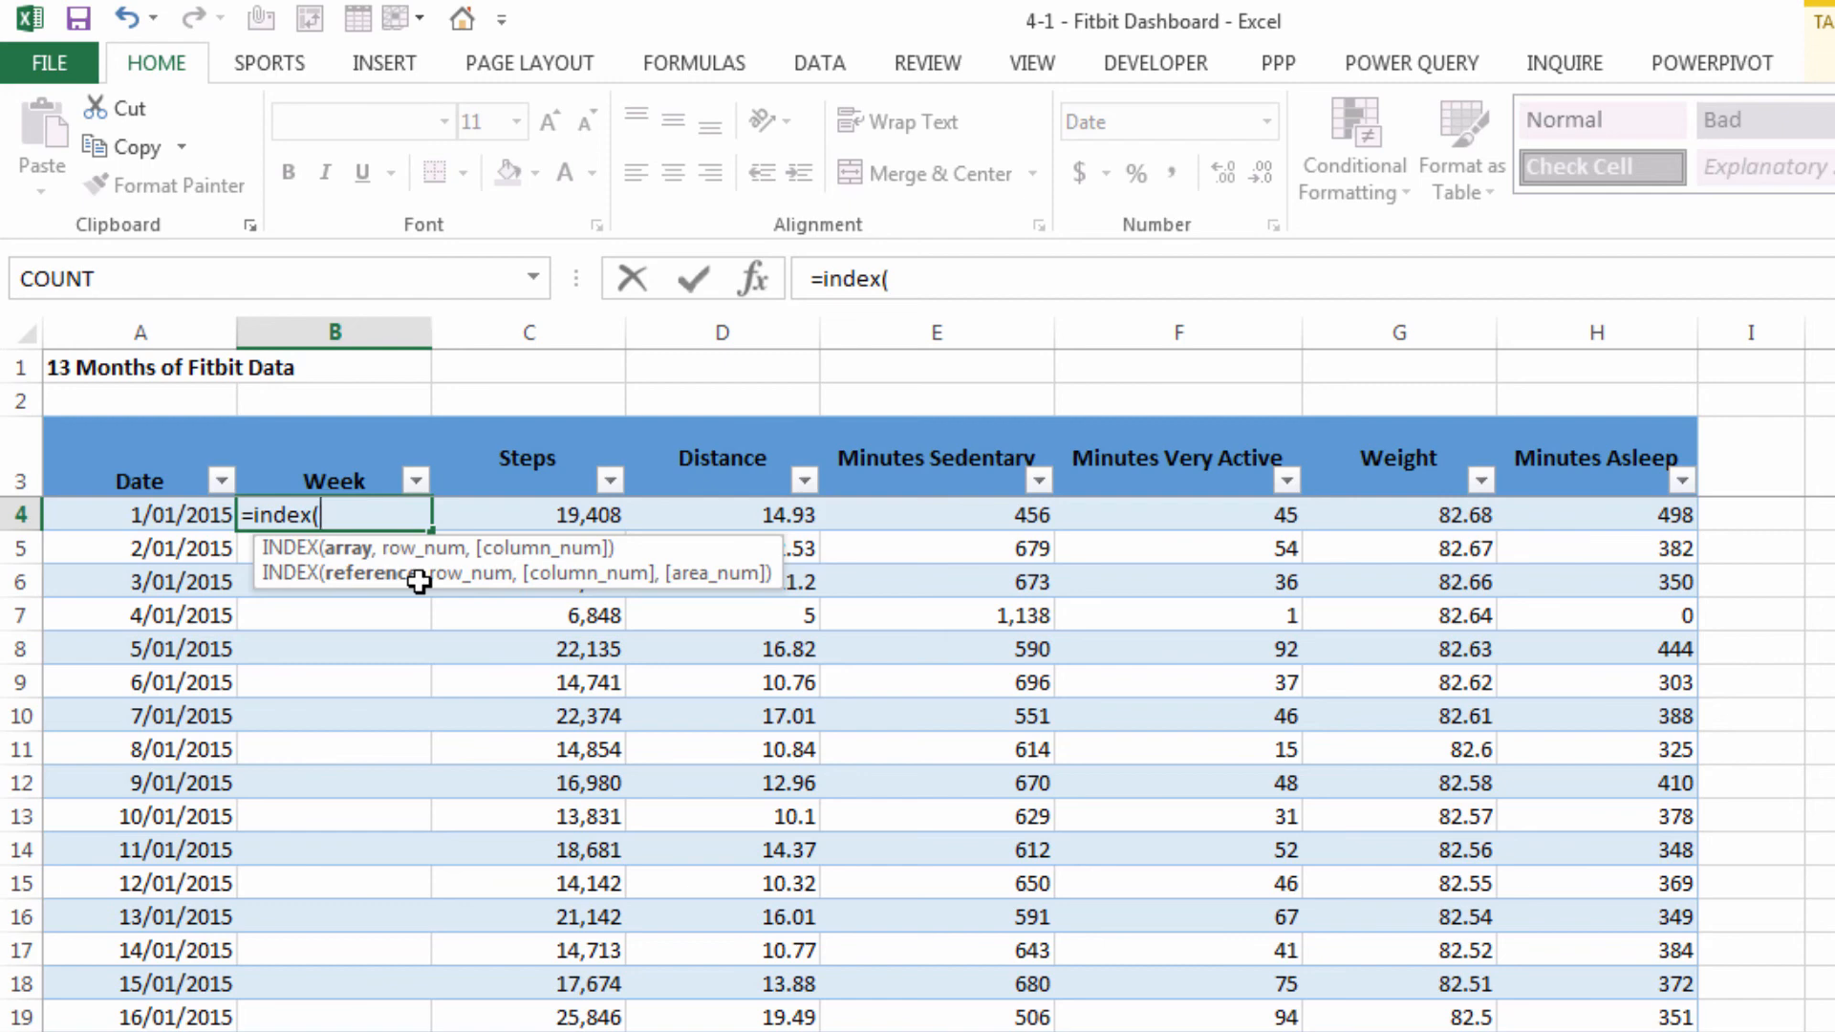
pyautogui.write('tbl')
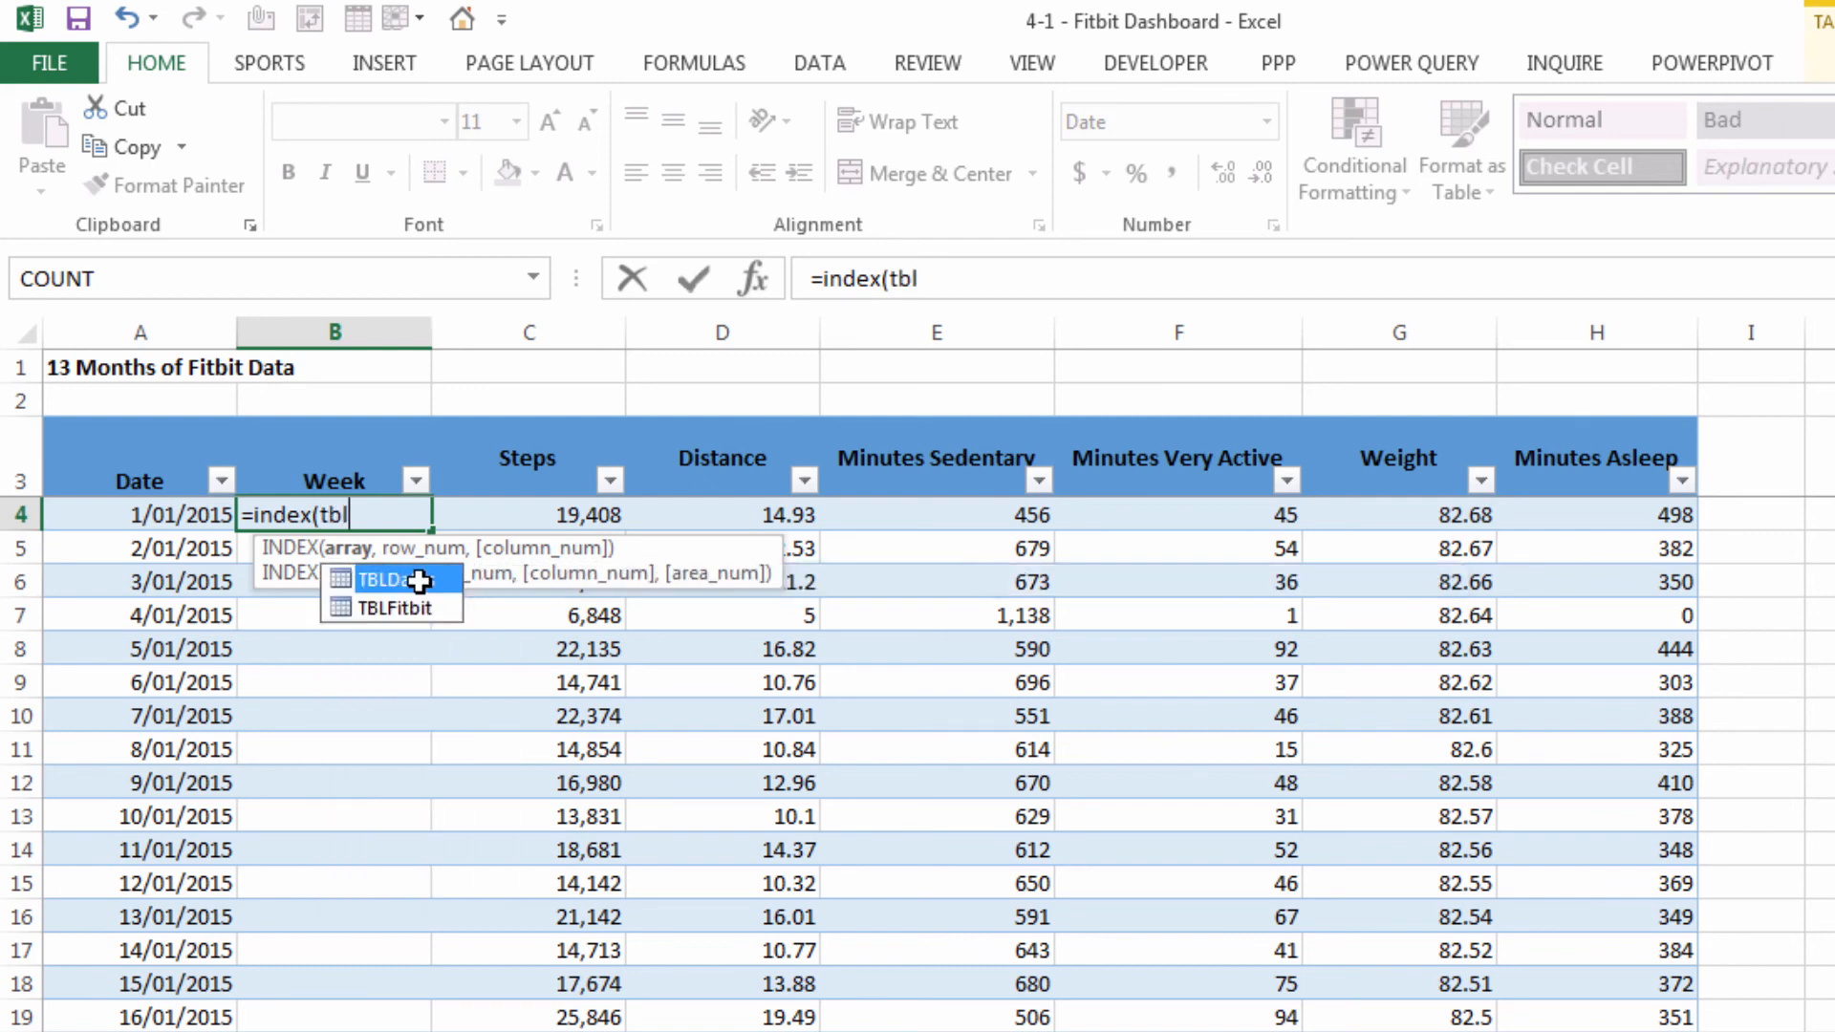
pyautogui.press('Down')
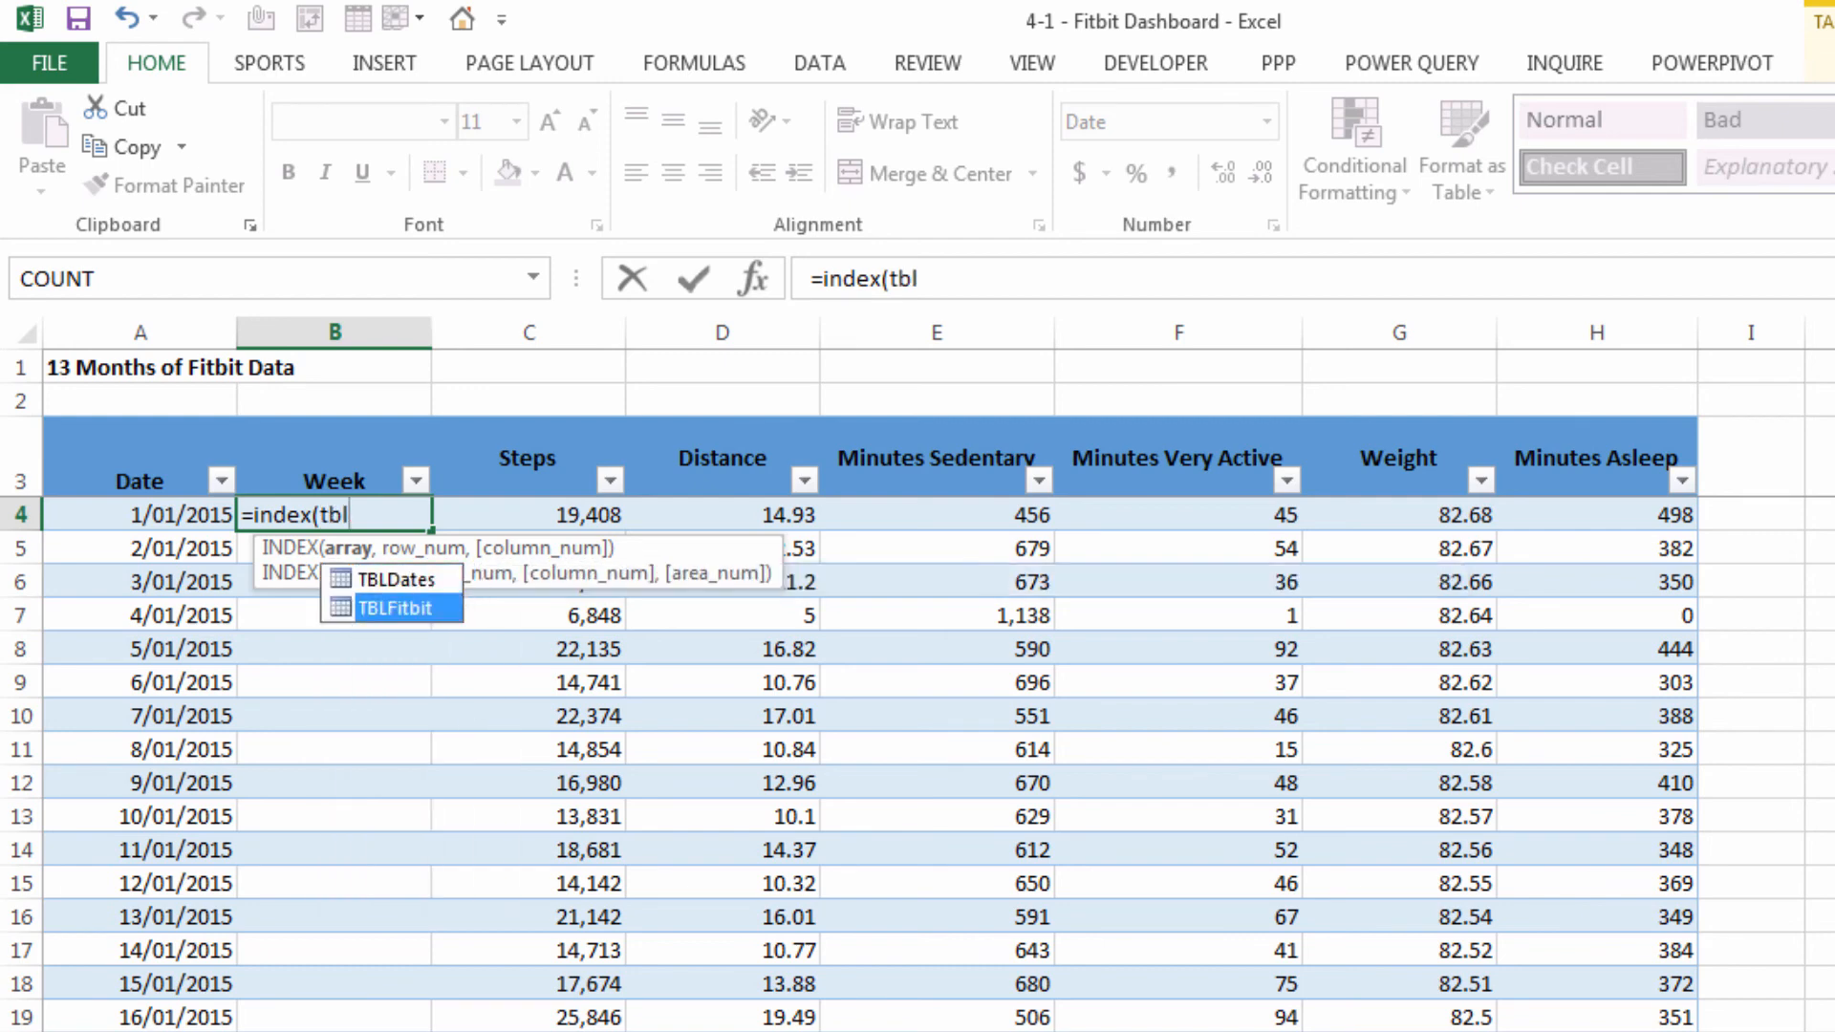
pyautogui.press('Up')
pyautogui.press('Tab')
pyautogui.write('[')
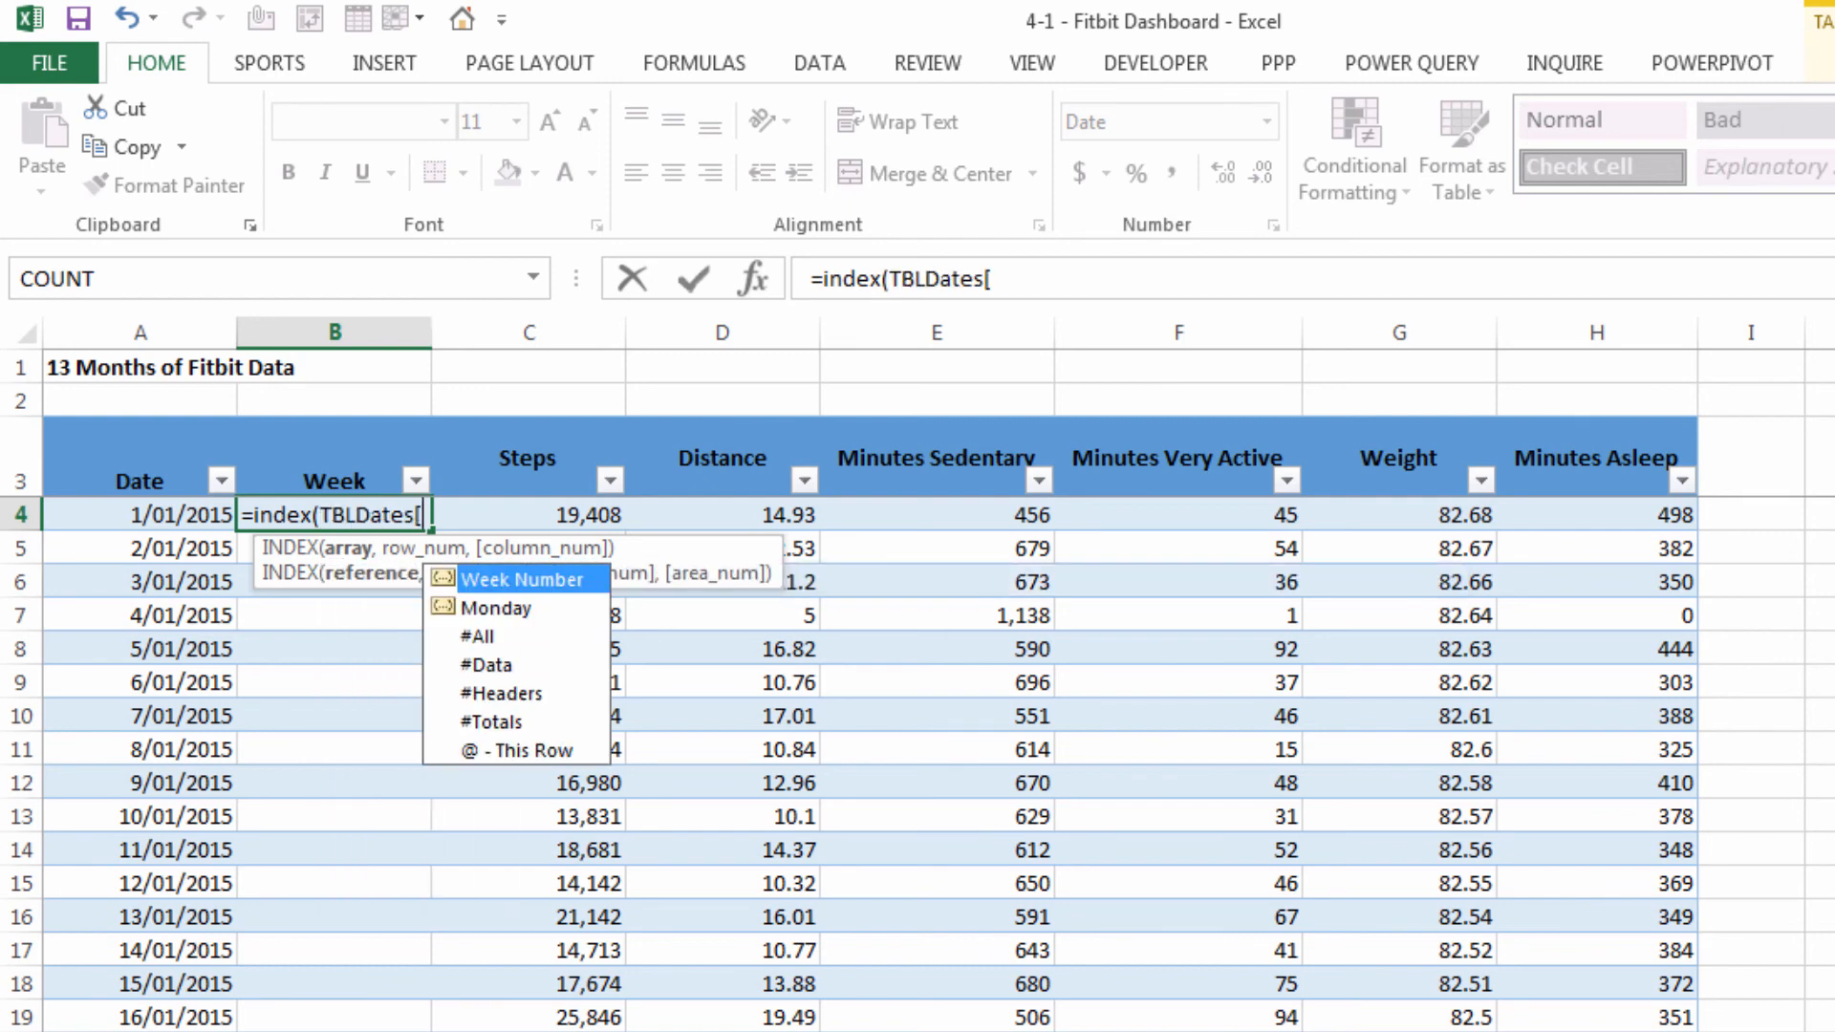
pyautogui.press('Tab')
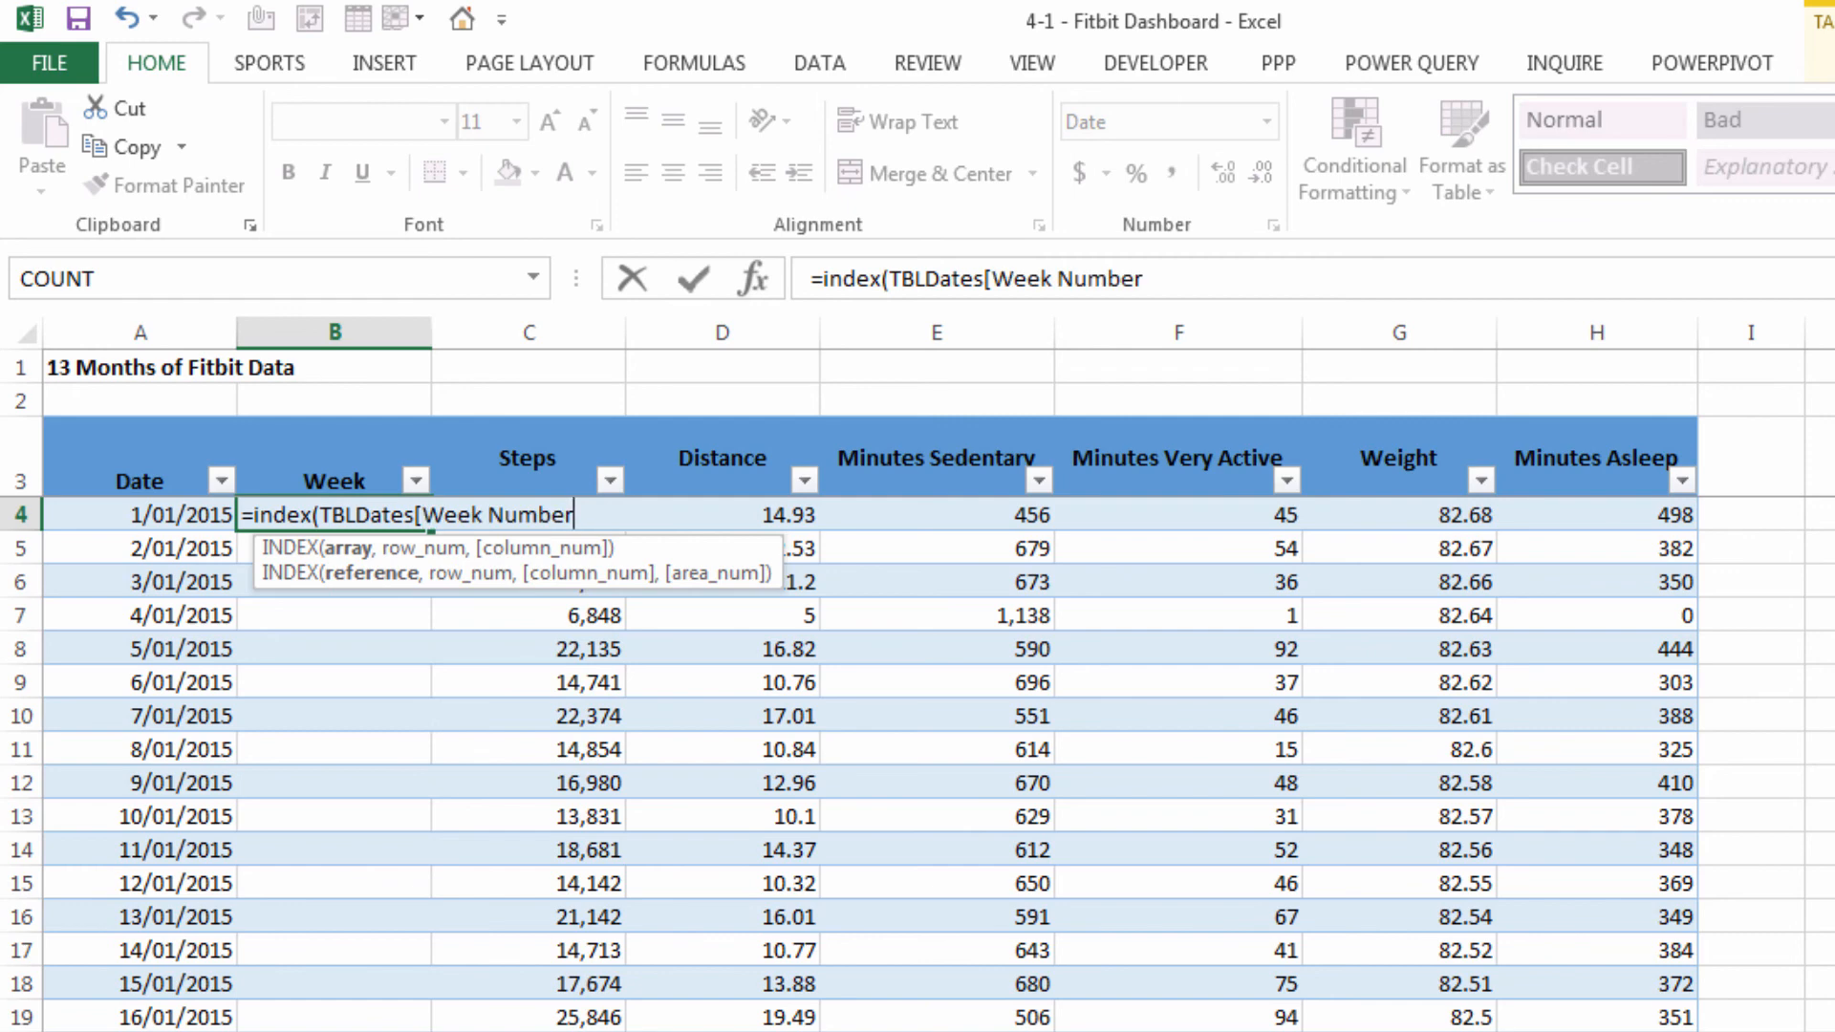
pyautogui.write('],match(')
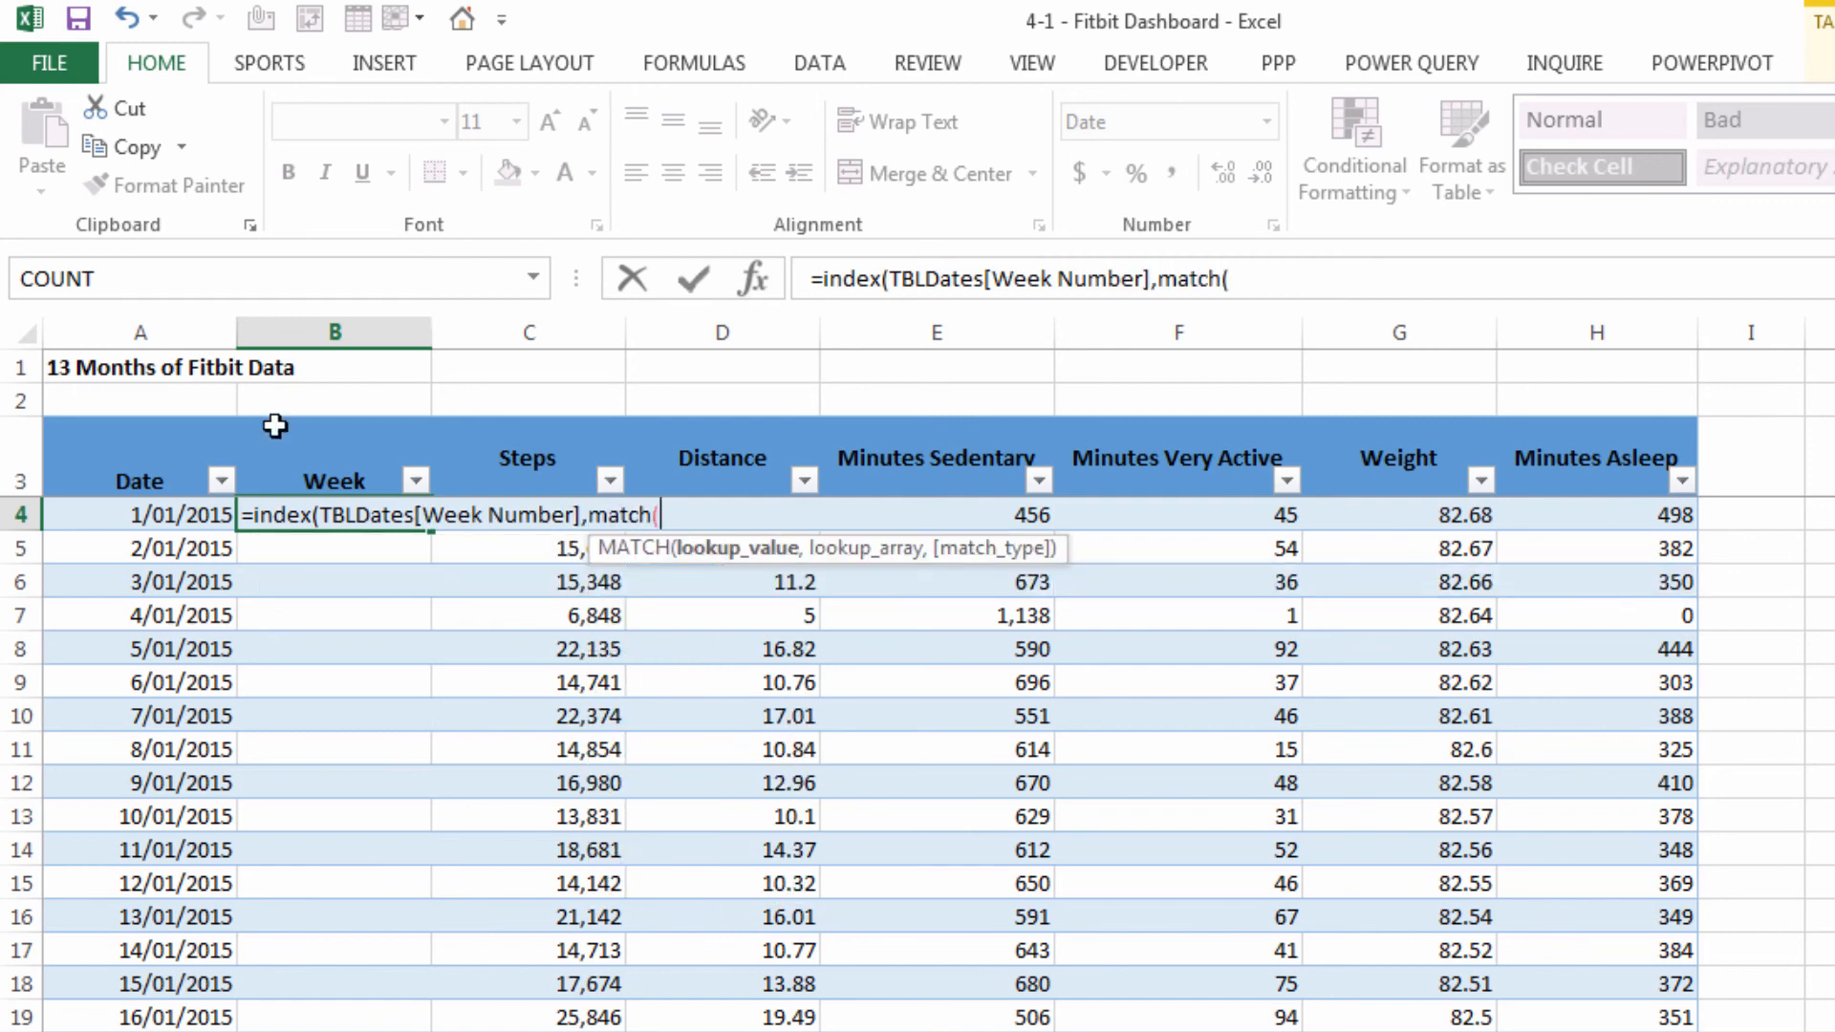
pyautogui.click(84, 517)
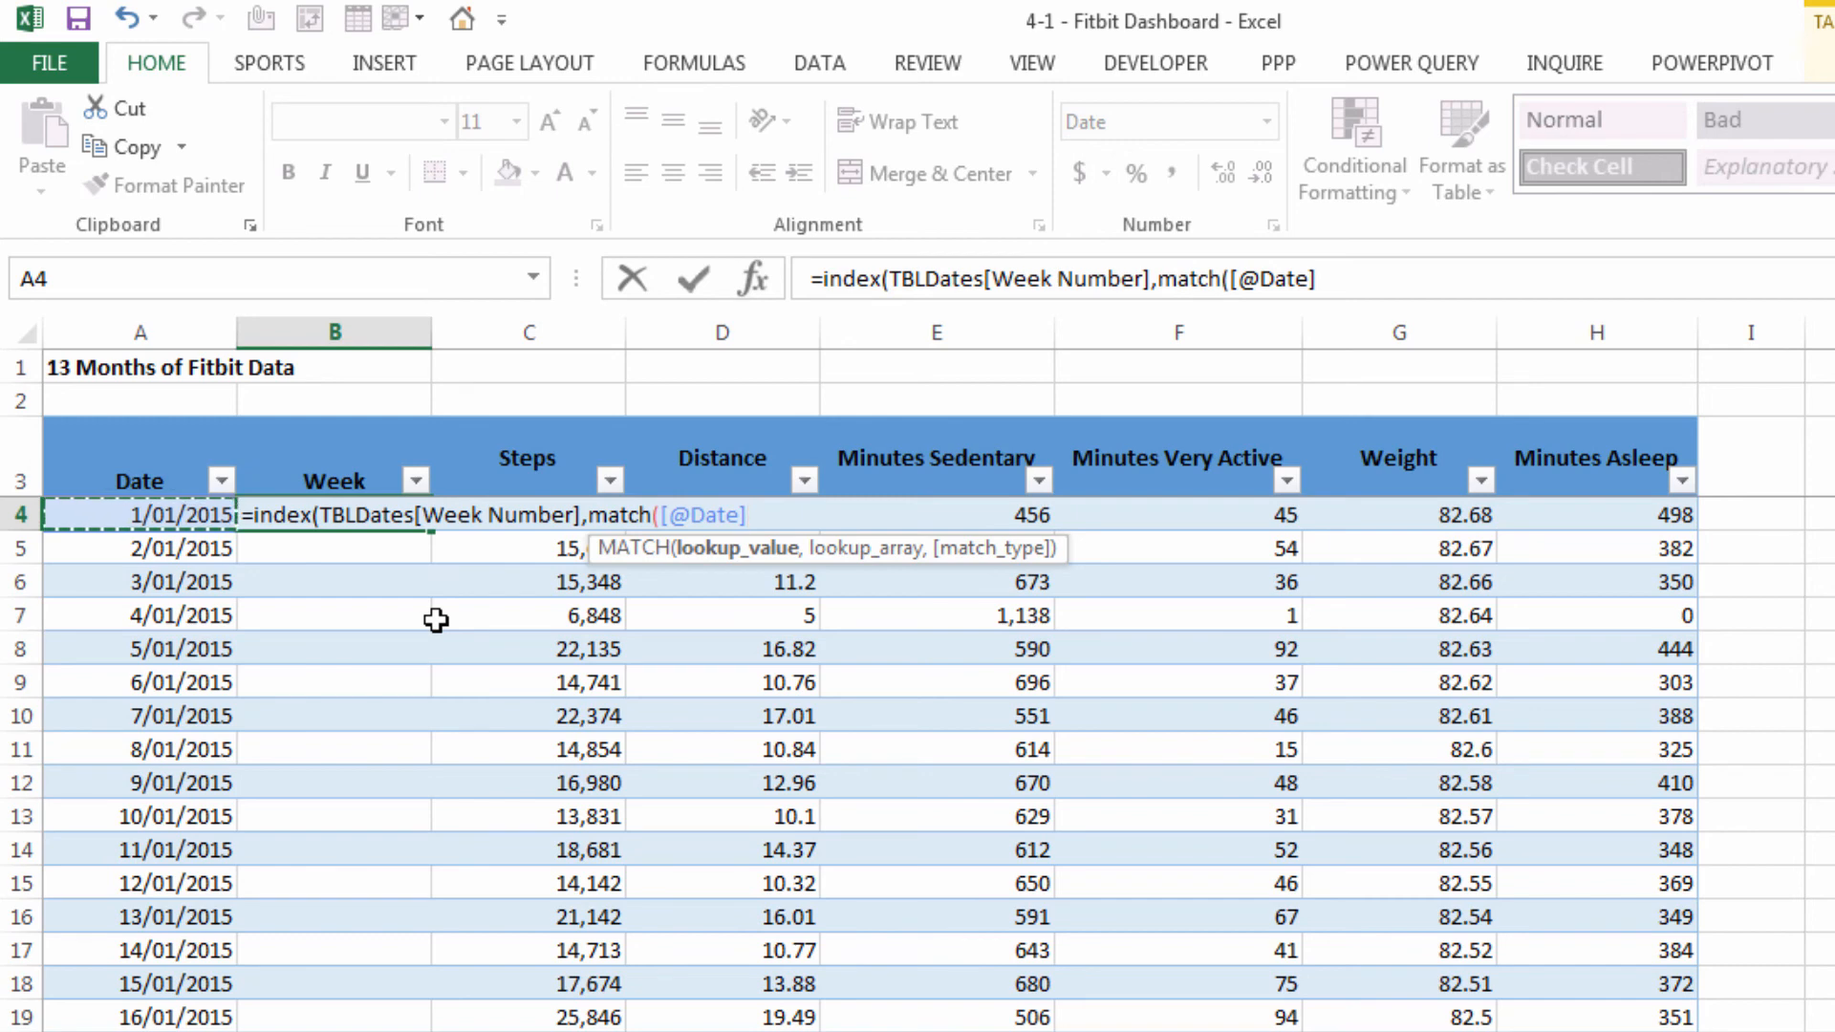
pyautogui.write(',tbl')
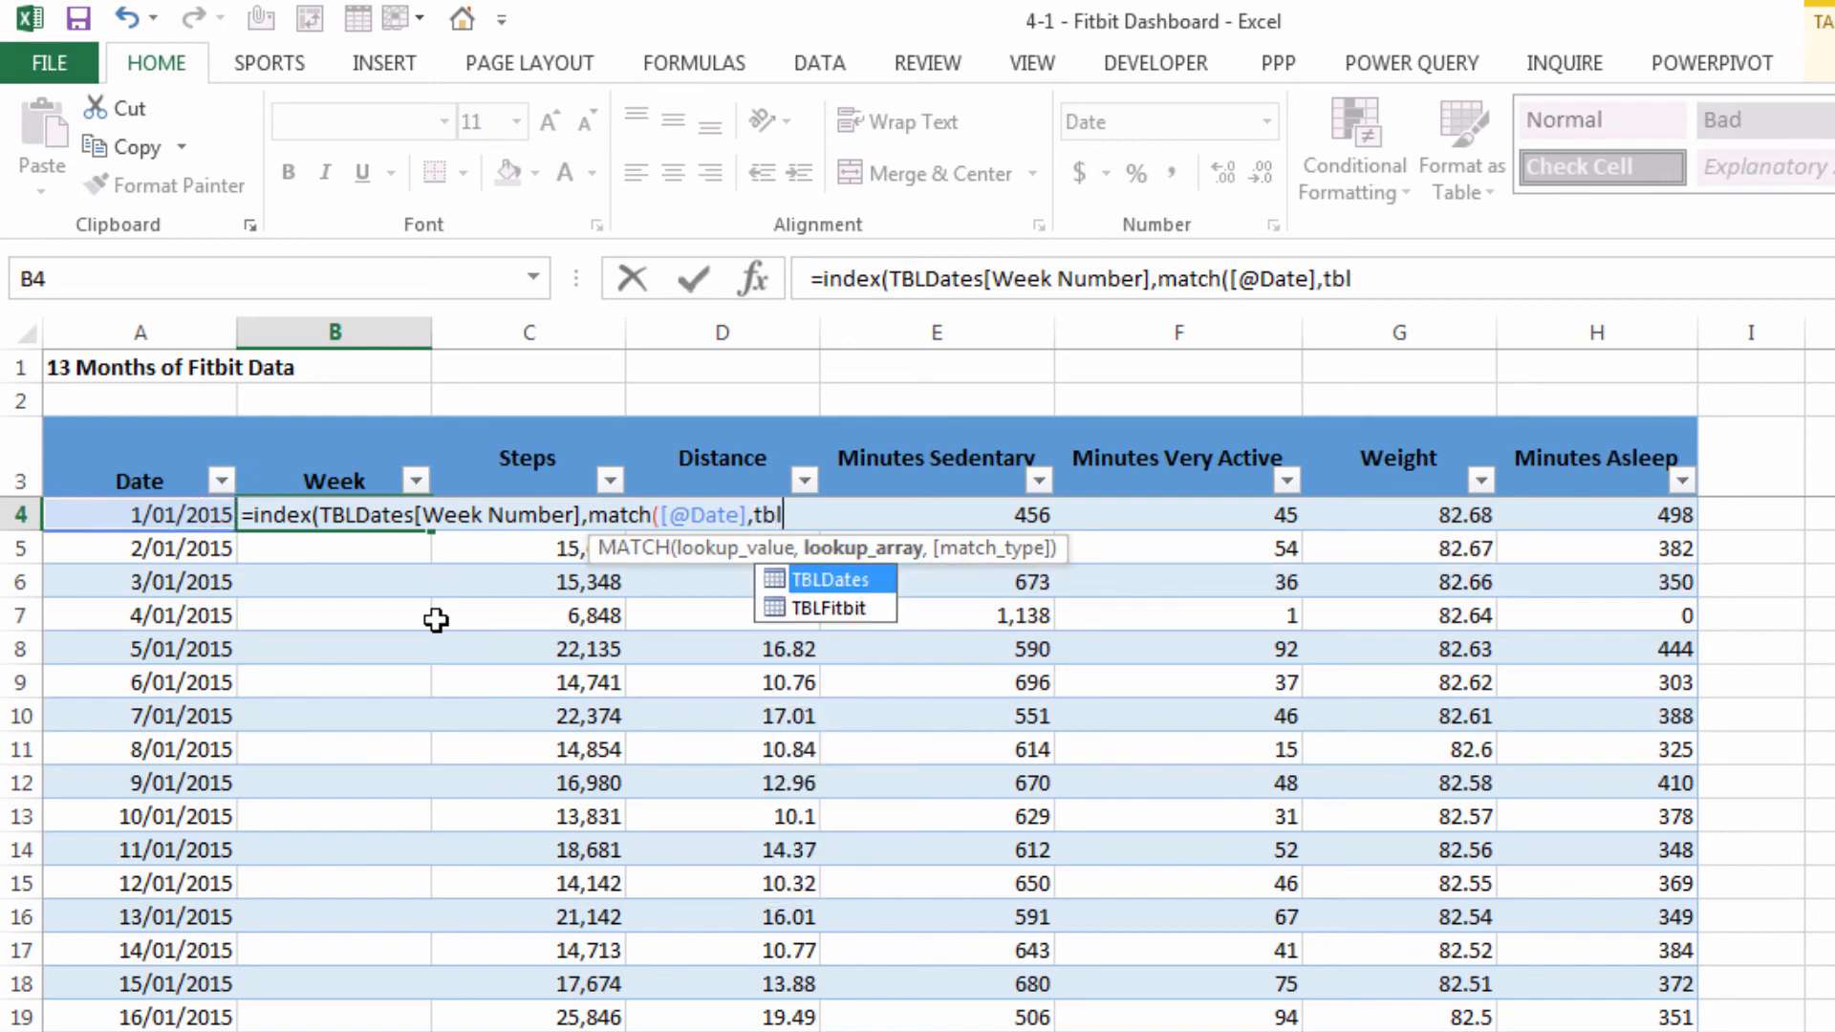
pyautogui.press('Tab')
pyautogui.write('[')
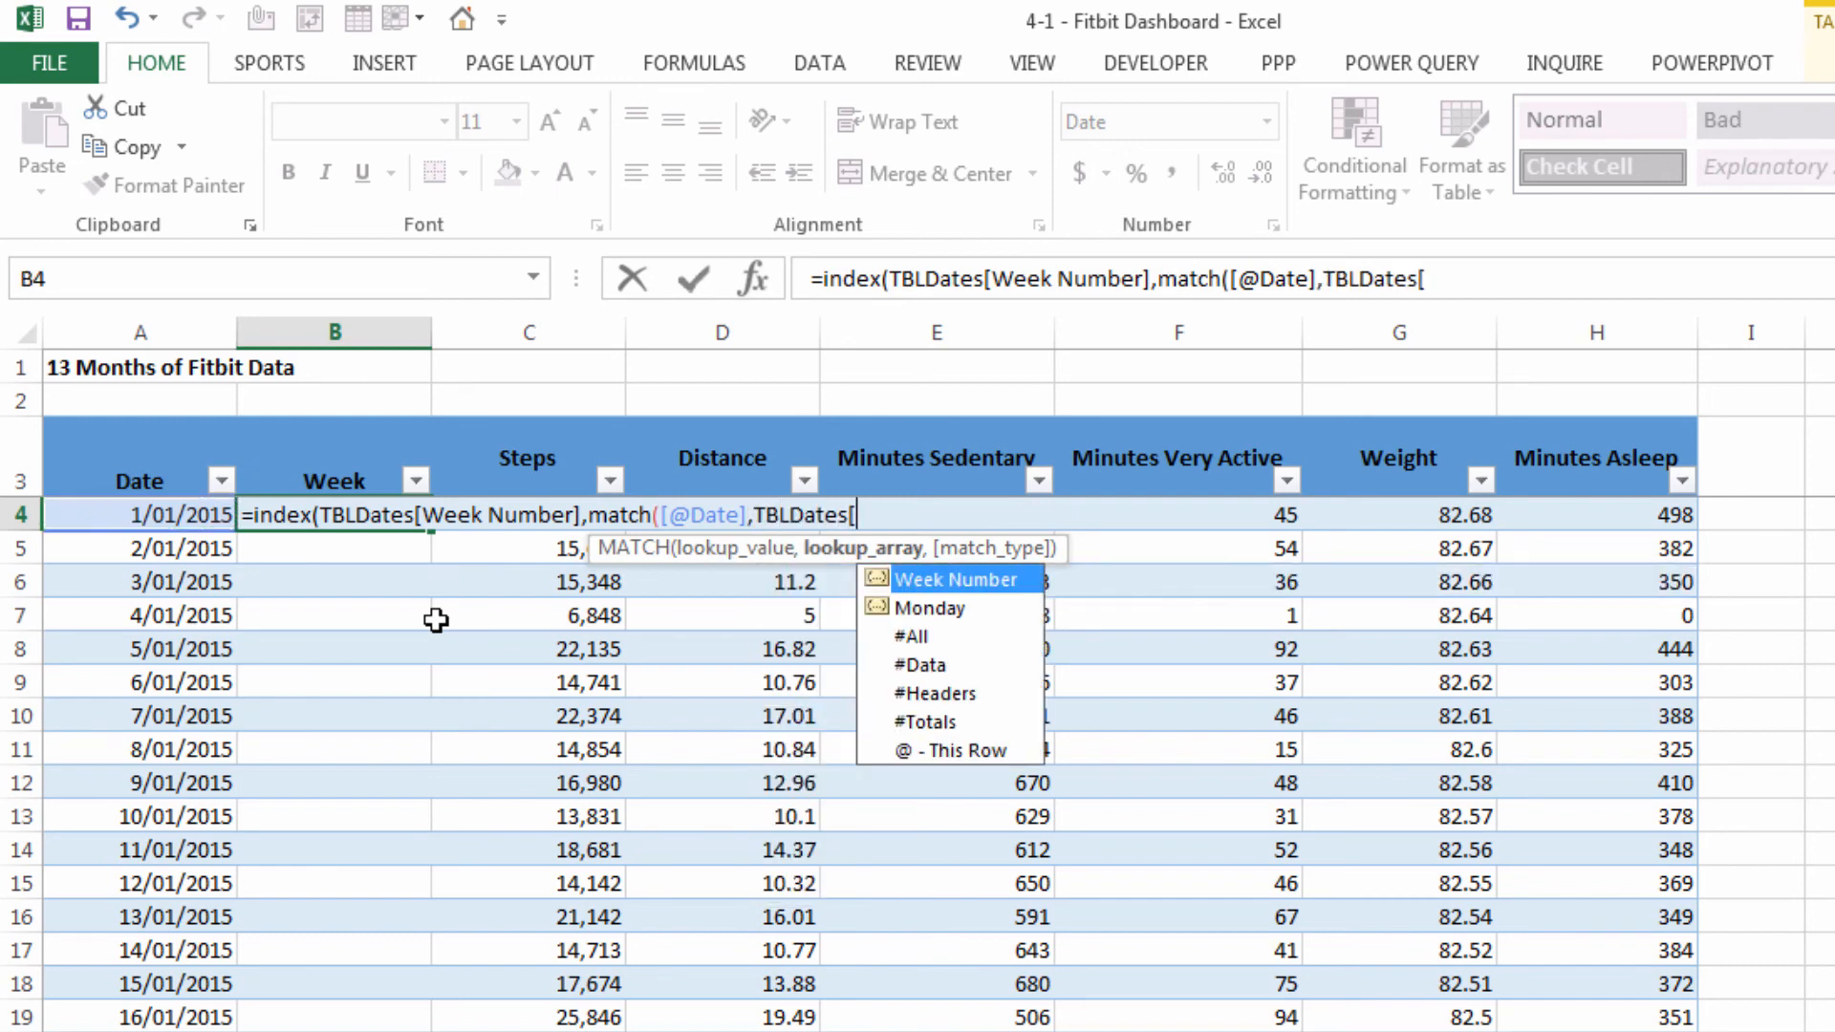
pyautogui.press('Down')
pyautogui.press('Tab')
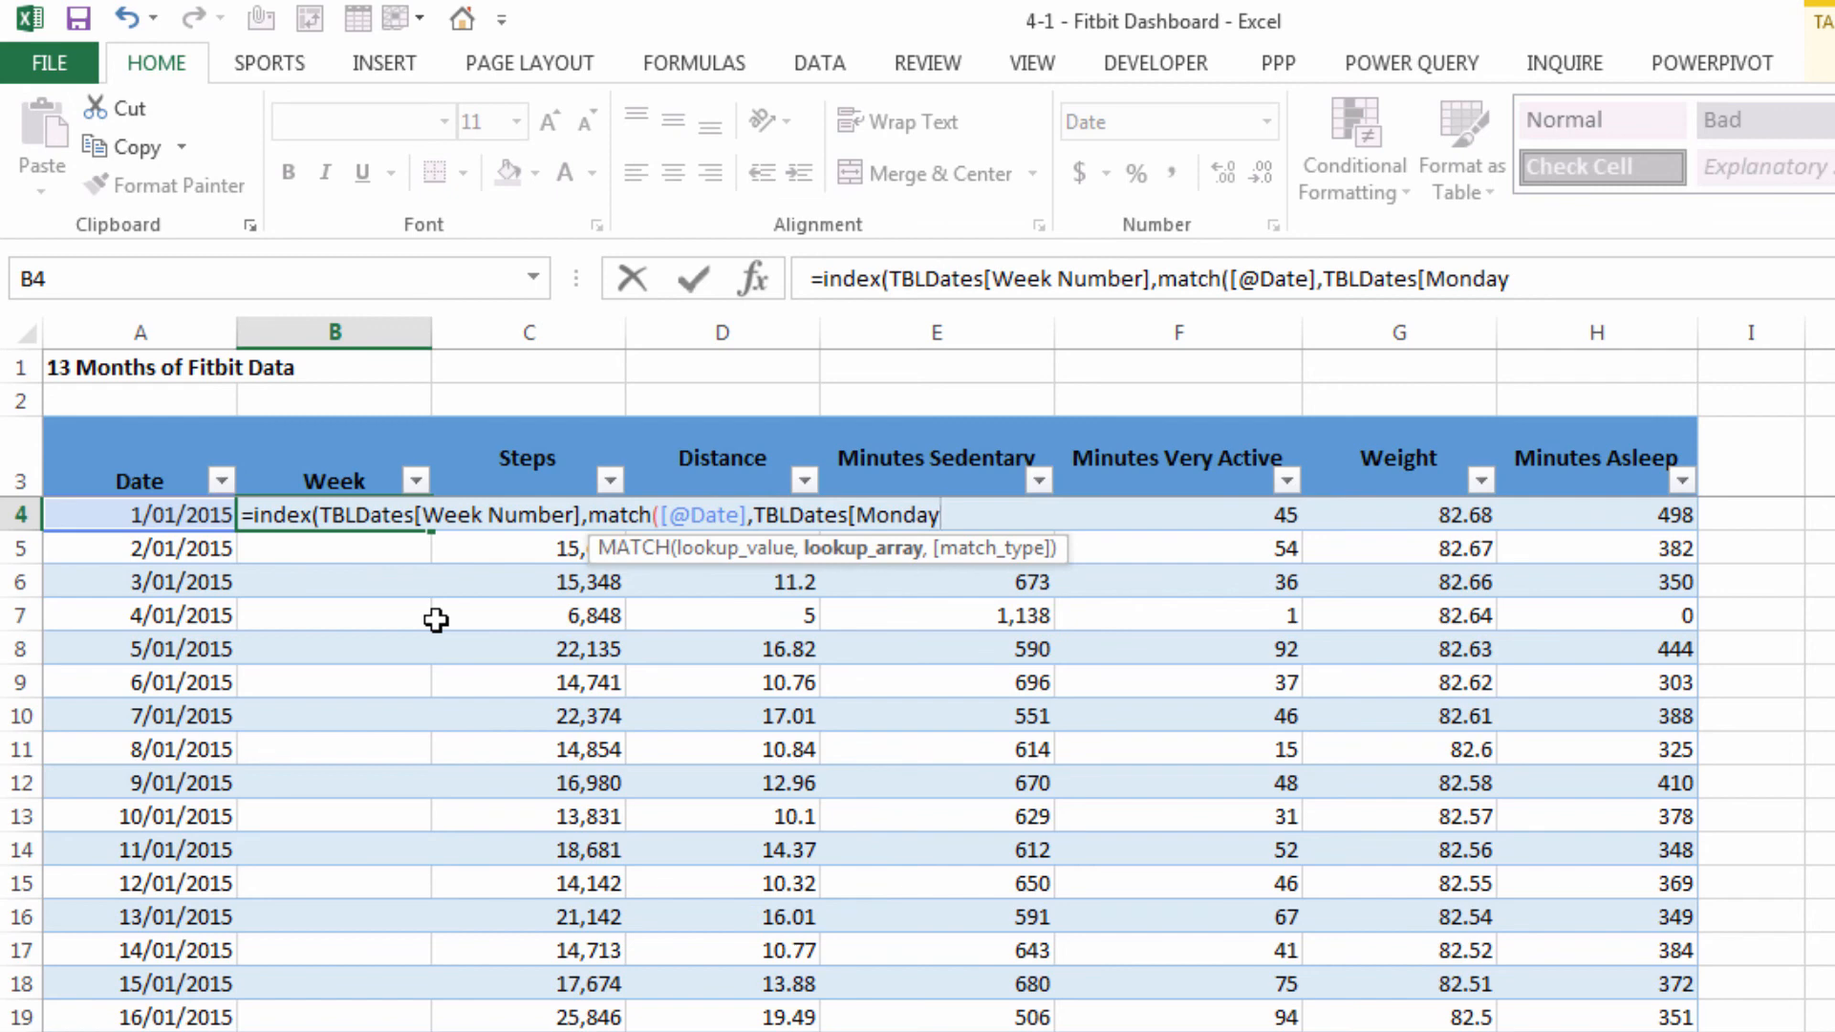
pyautogui.write('],')
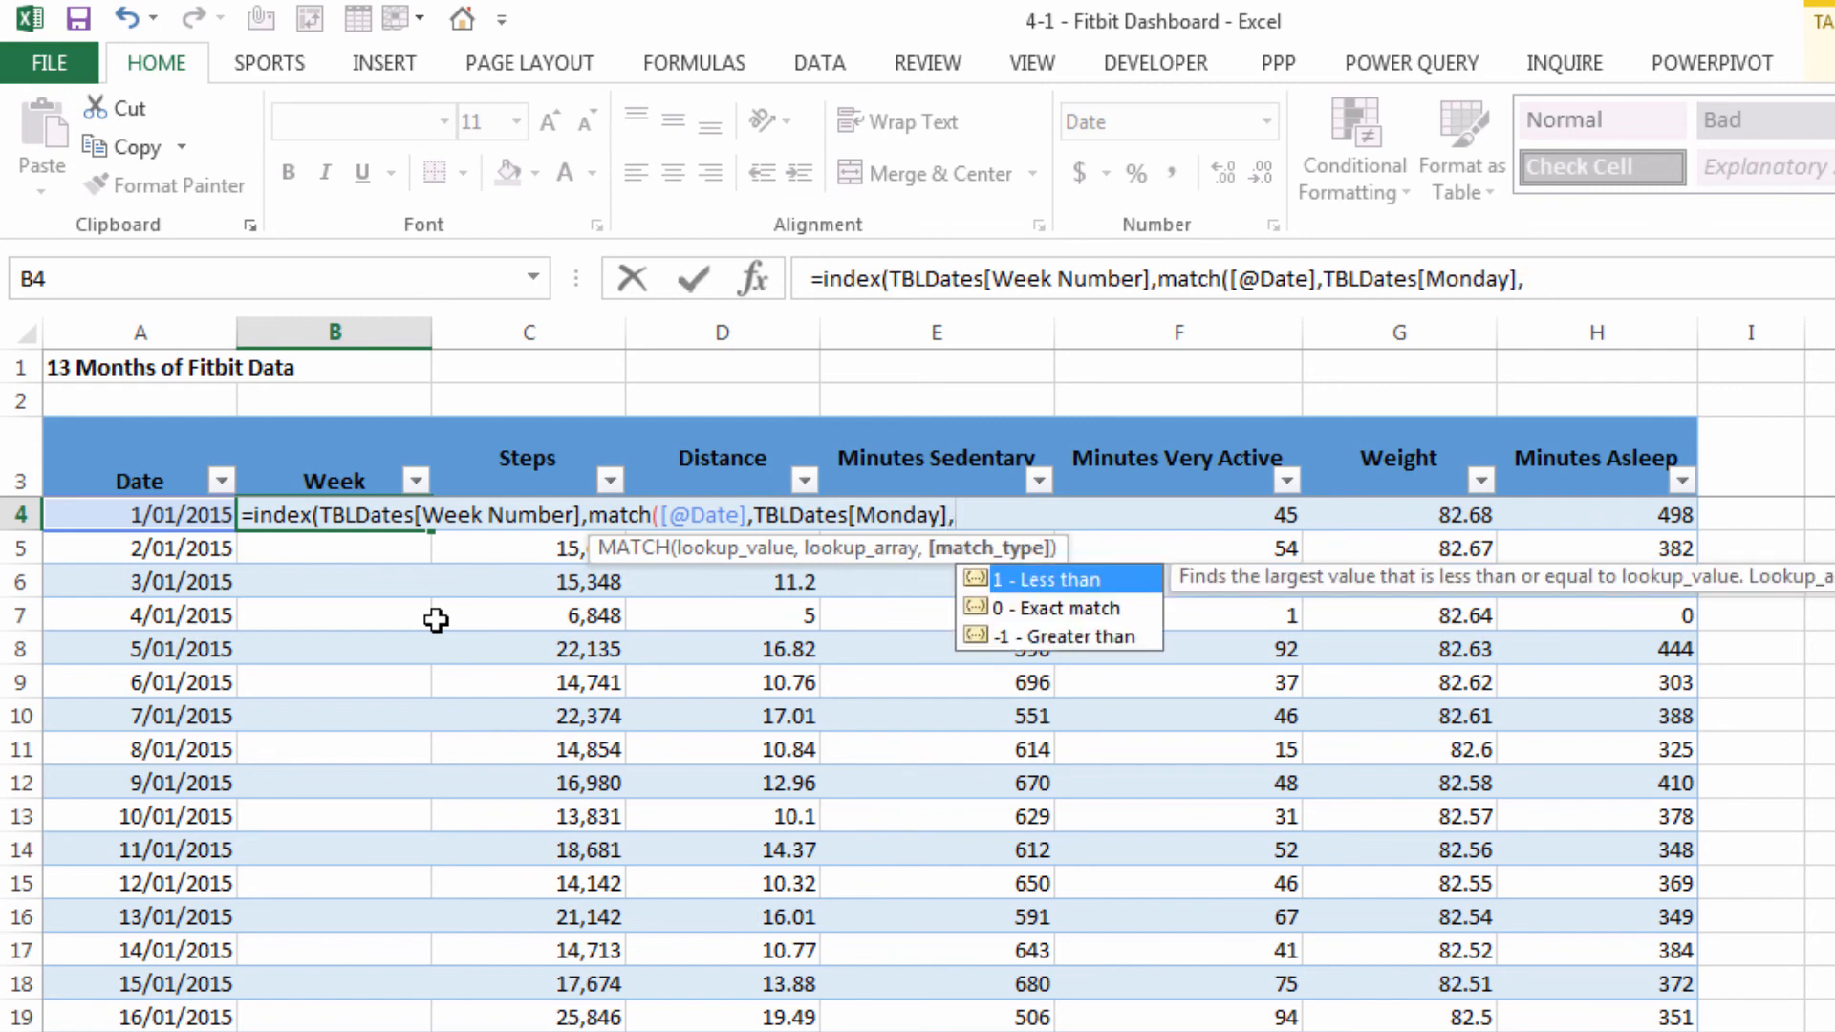
pyautogui.write('1)')
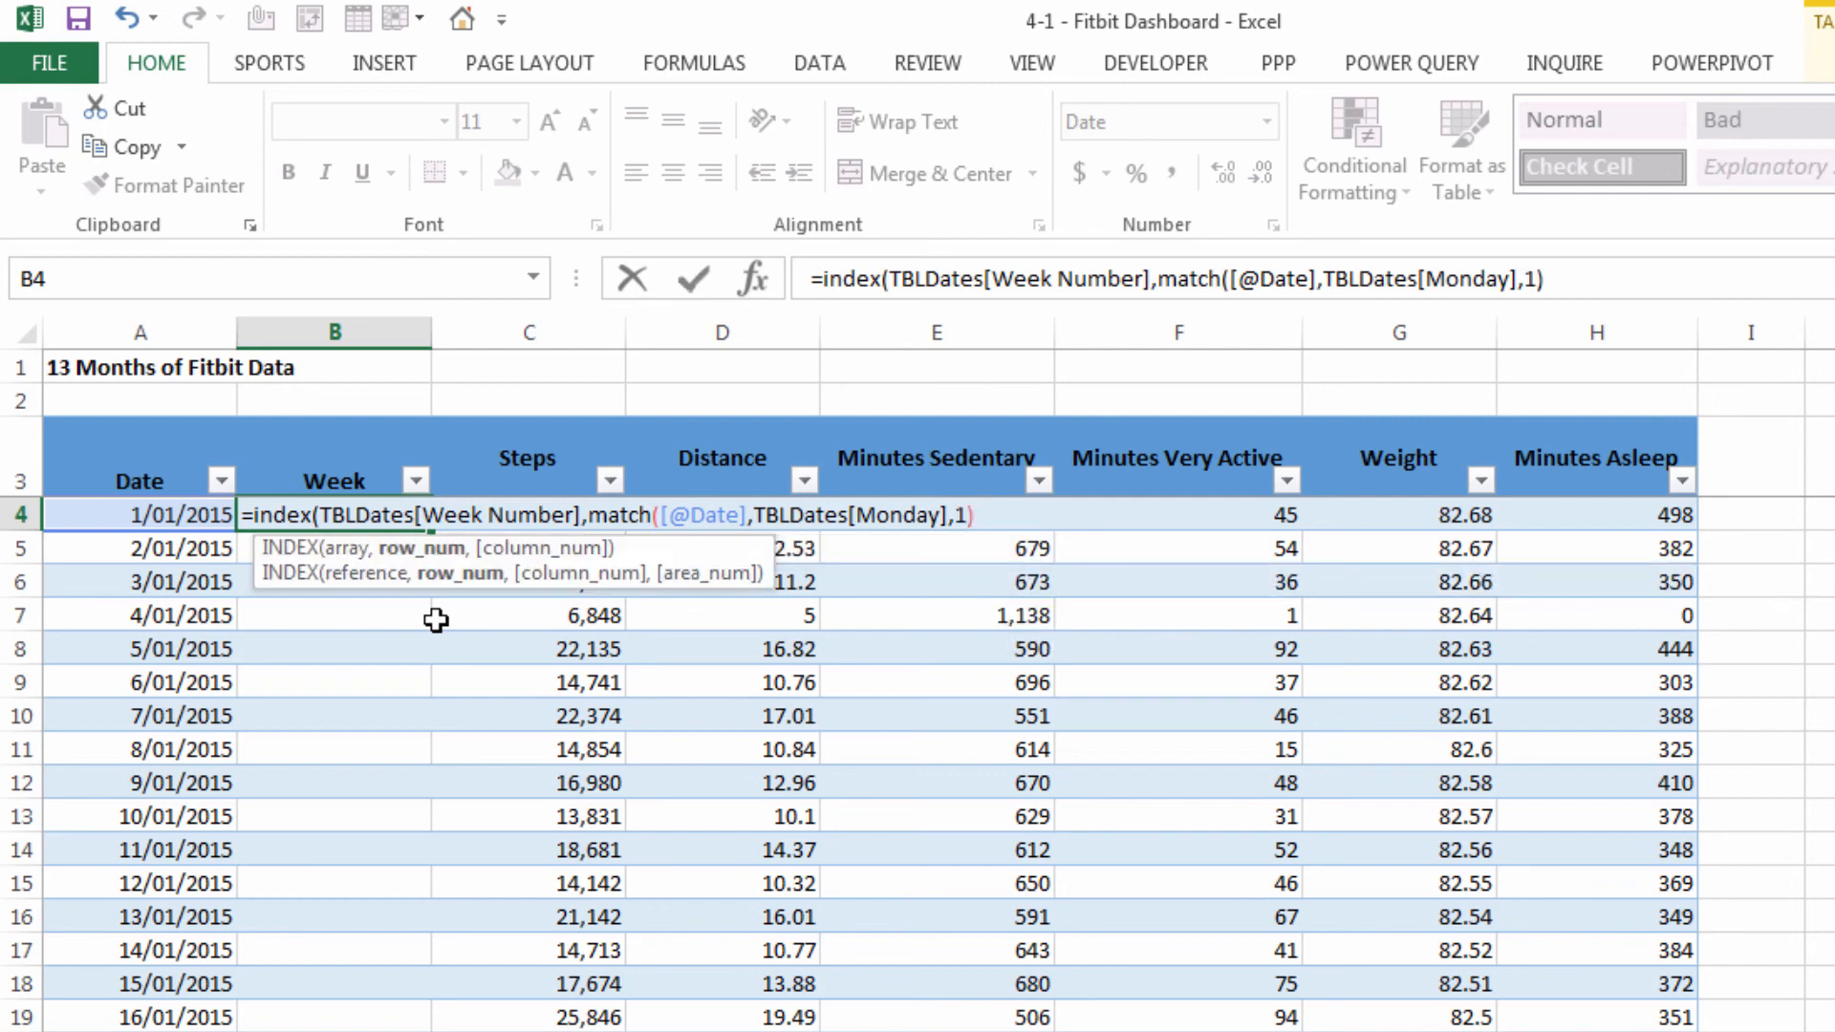
pyautogui.write(')')
pyautogui.press('Return')
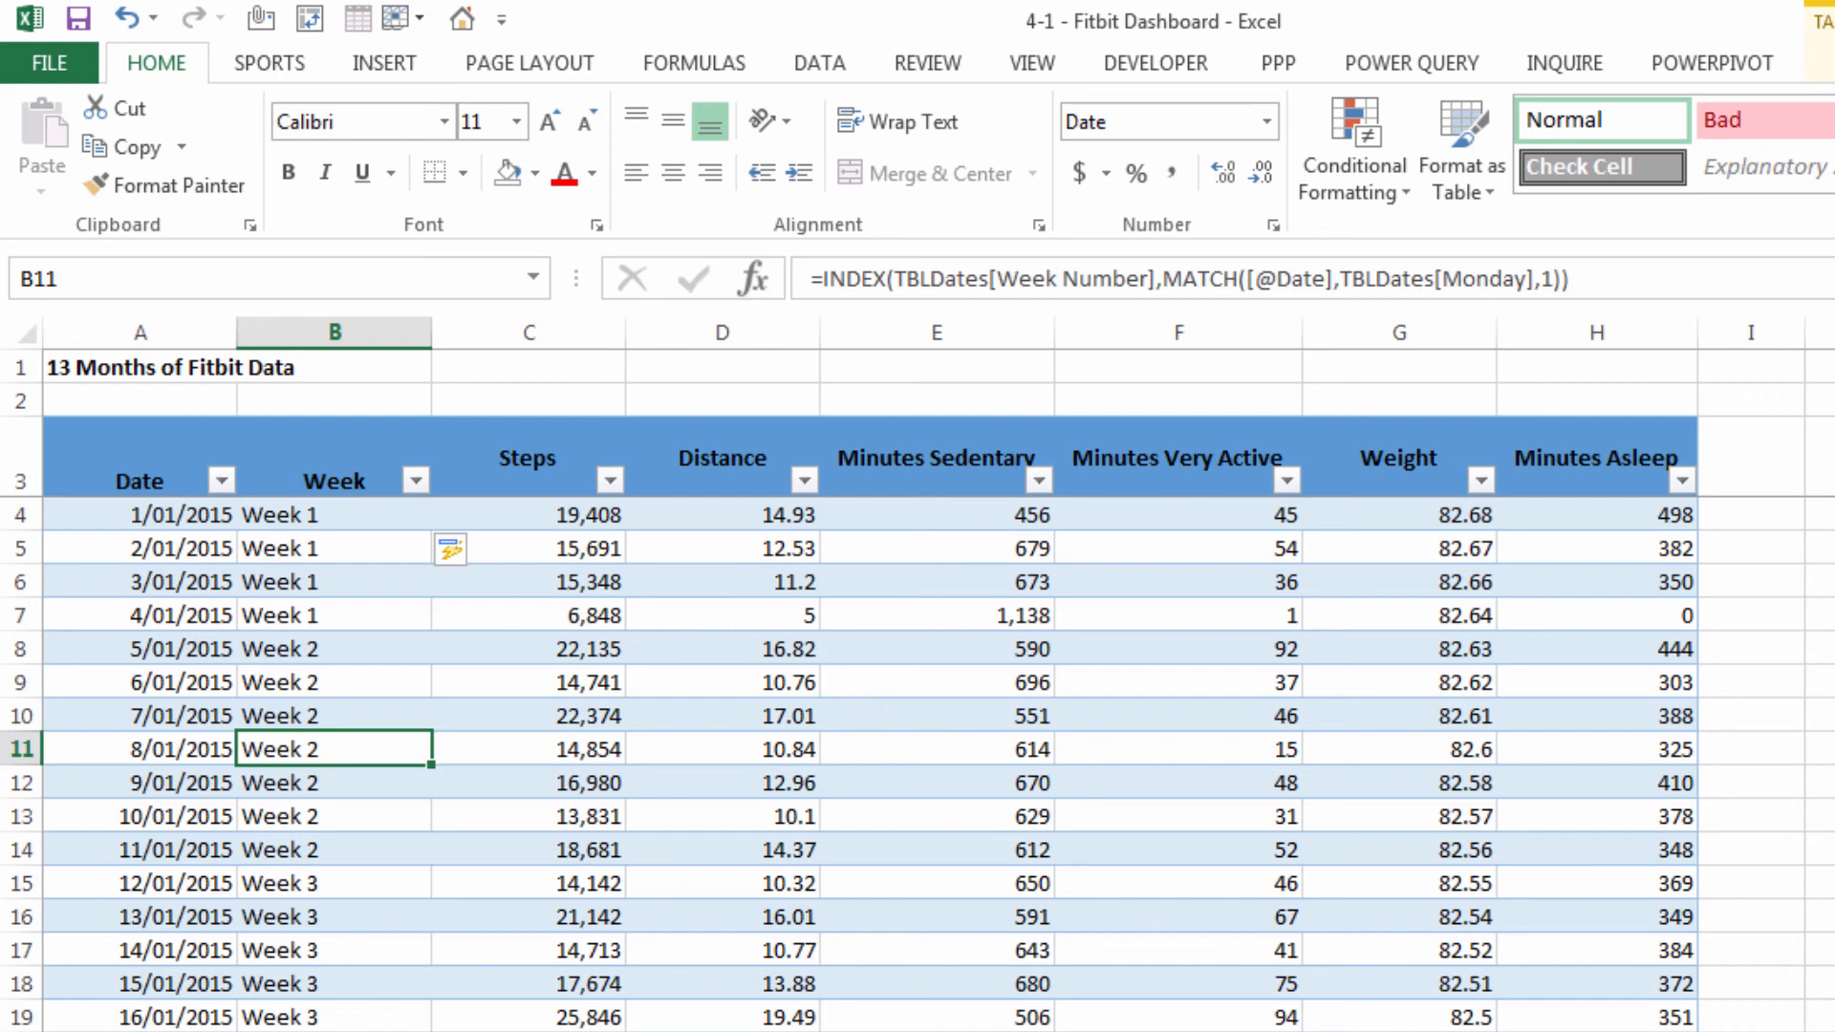
# On the date table sheet, add the column headers "Total Steps" in C4 and "Total Sleep" in D4
pyautogui.hotkey('ctrl', 'pagedown')
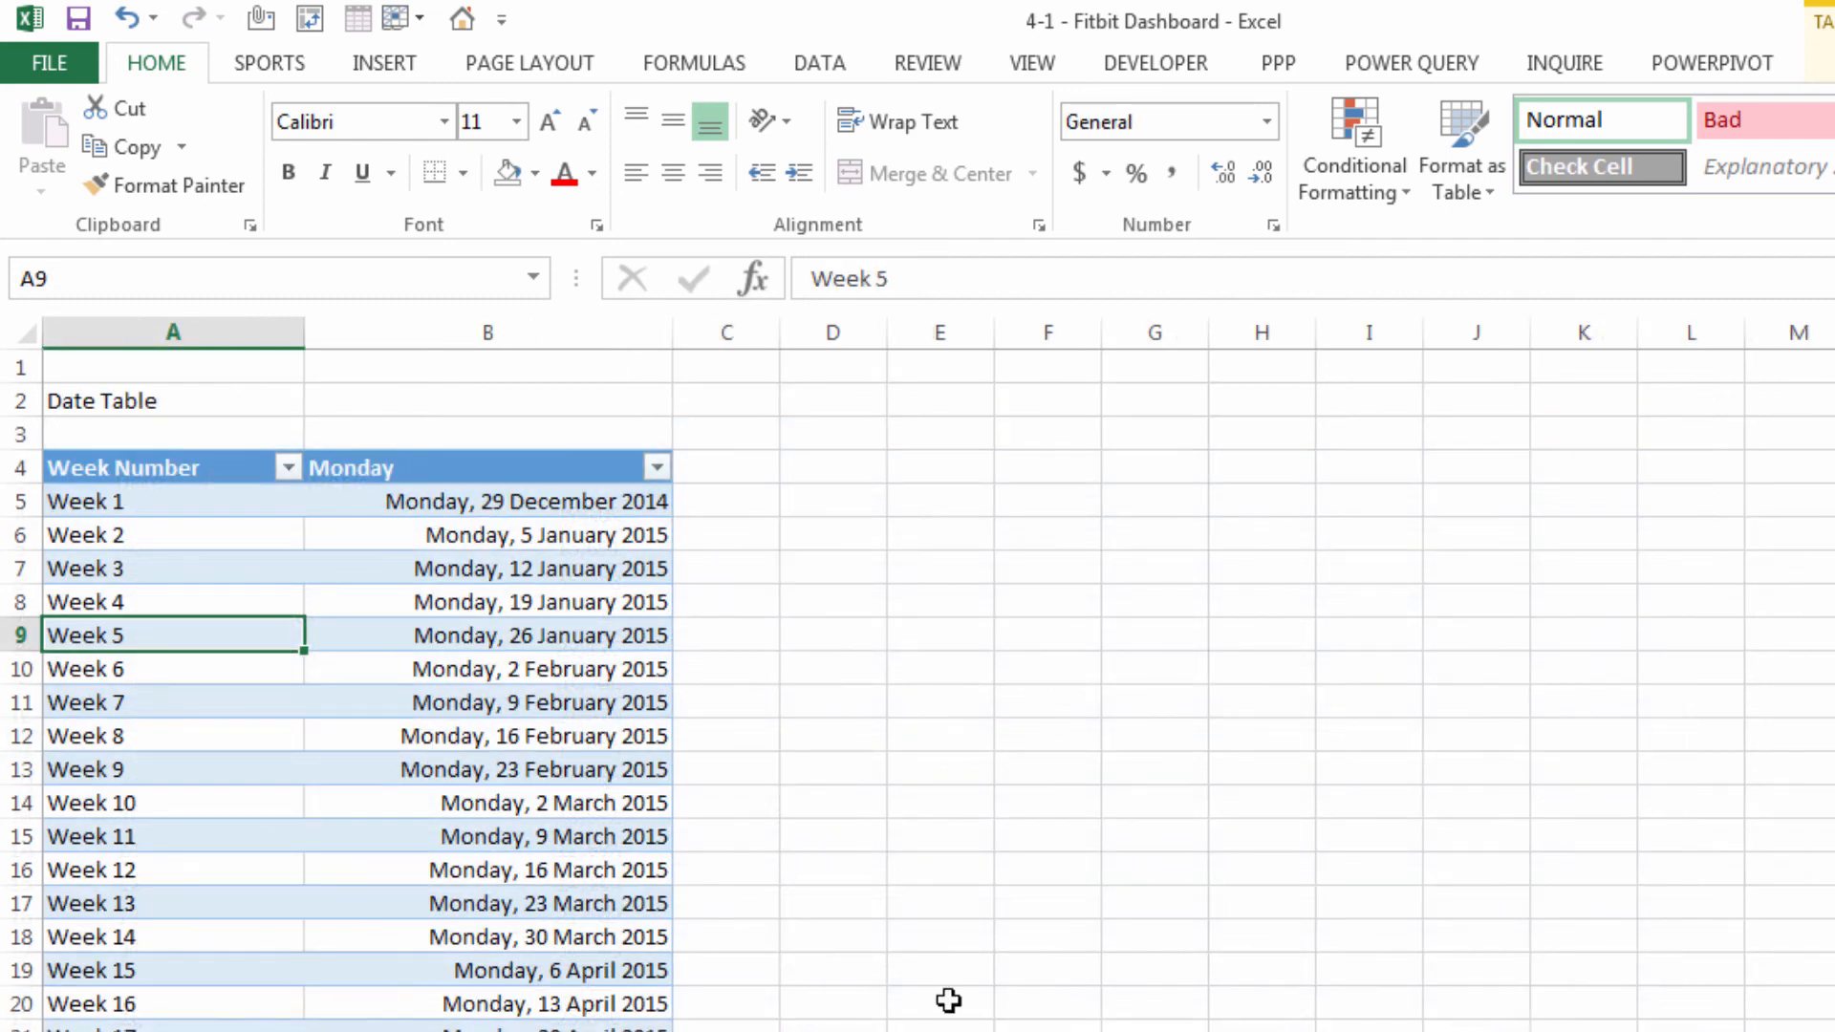
pyautogui.click(749, 467)
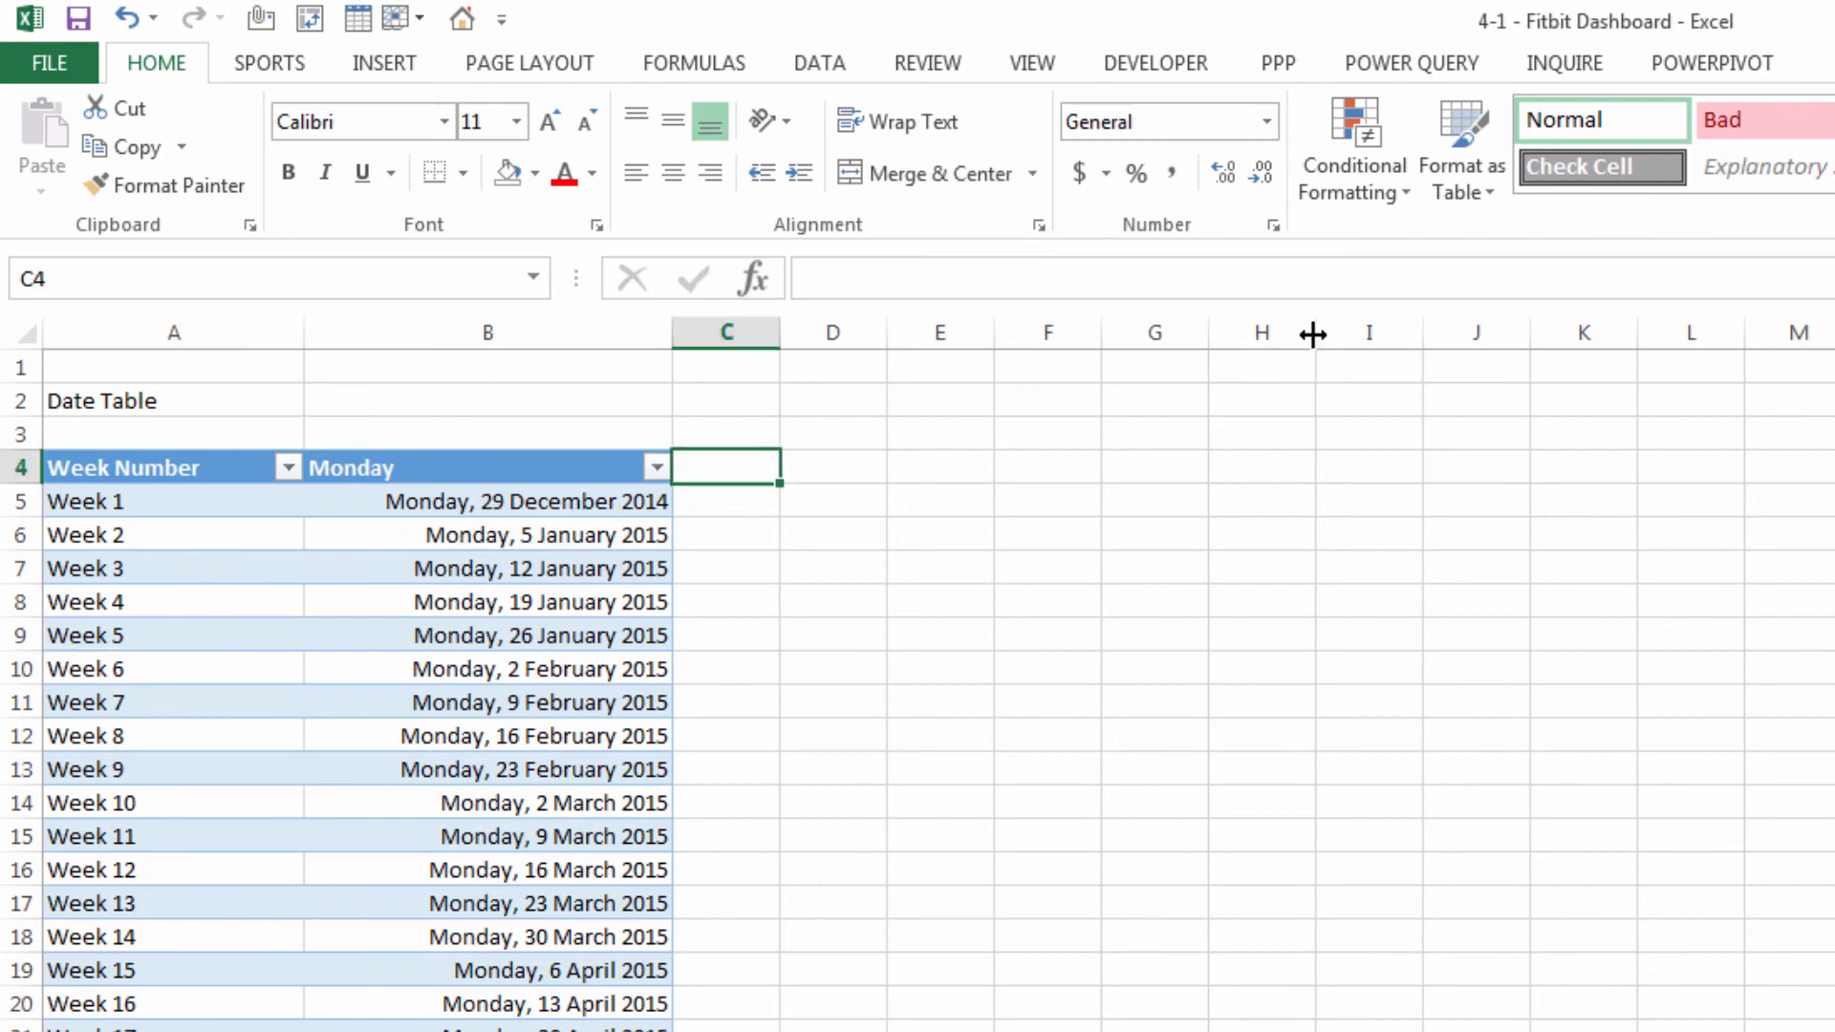
pyautogui.write('Total ')
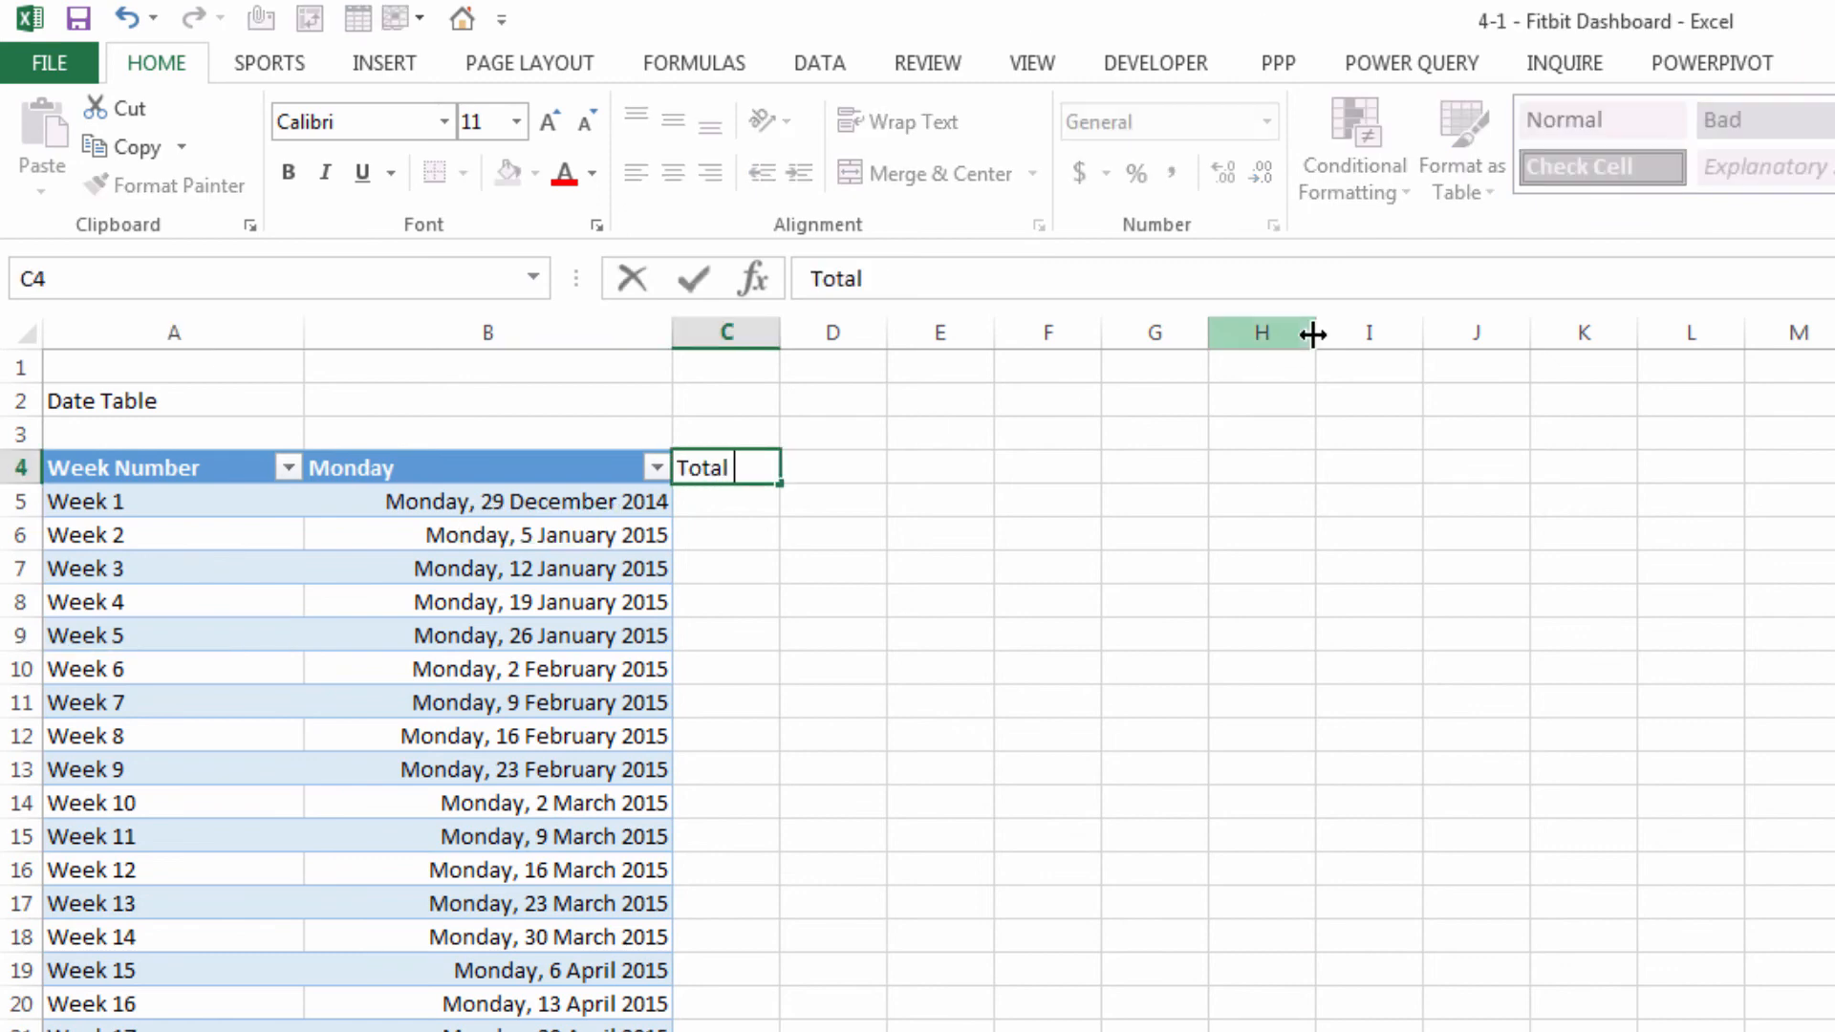
pyautogui.write('Steps')
pyautogui.press('Tab')
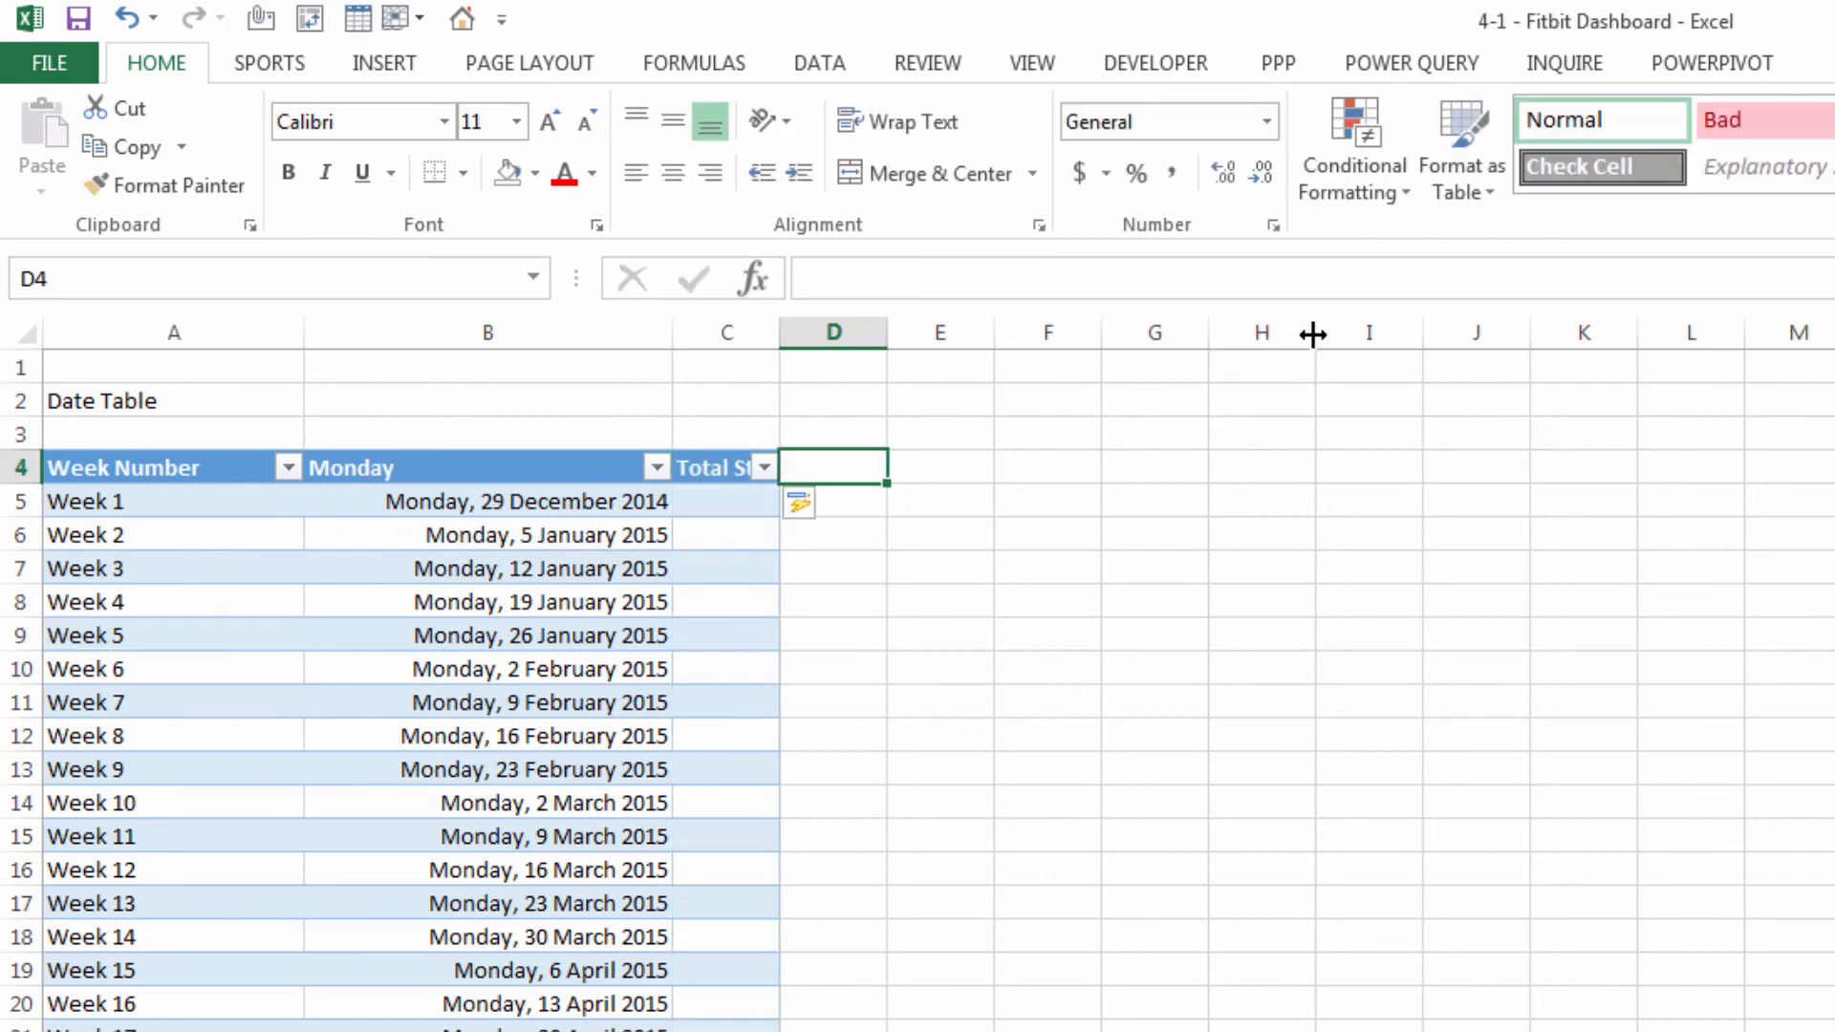
pyautogui.write('Total Sleep')
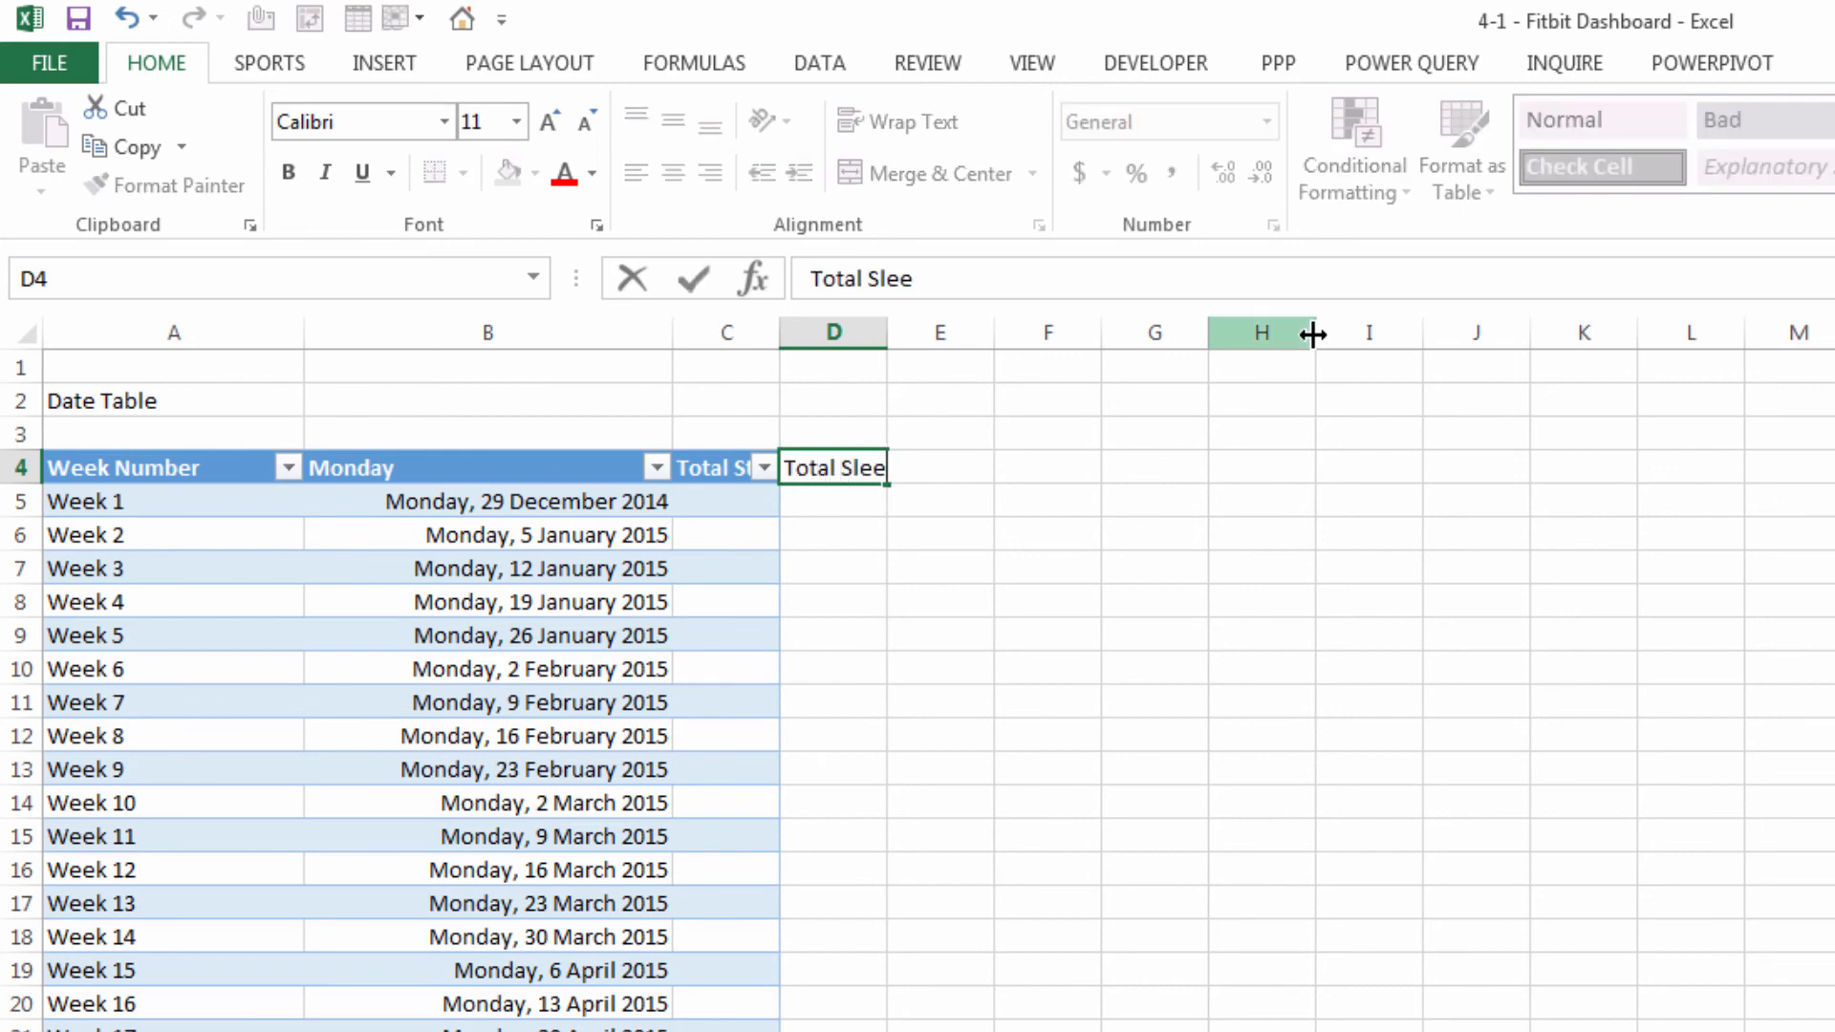
pyautogui.hotkey('ctrl', 'Return')
pyautogui.press('Right')
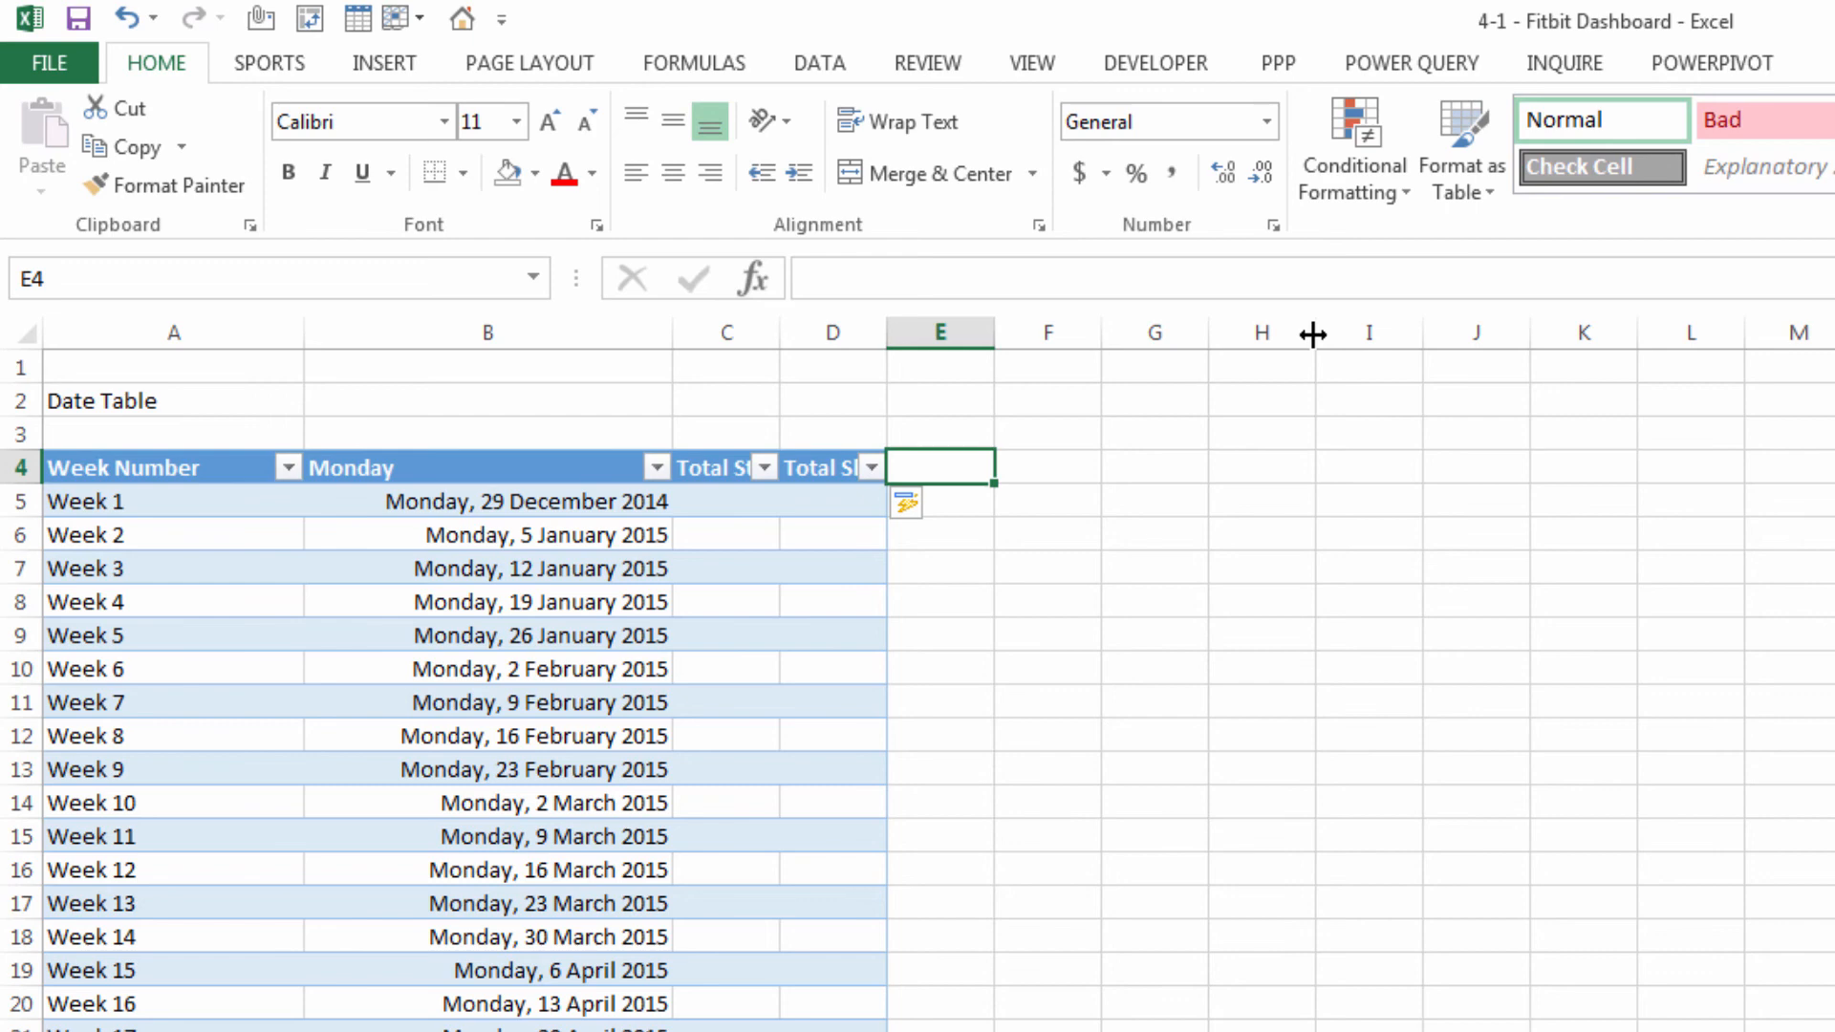
# Add the headers "Average Weight" in E4 and "Average Active Mins" in F4, and widen columns C to F
pyautogui.write('Average')
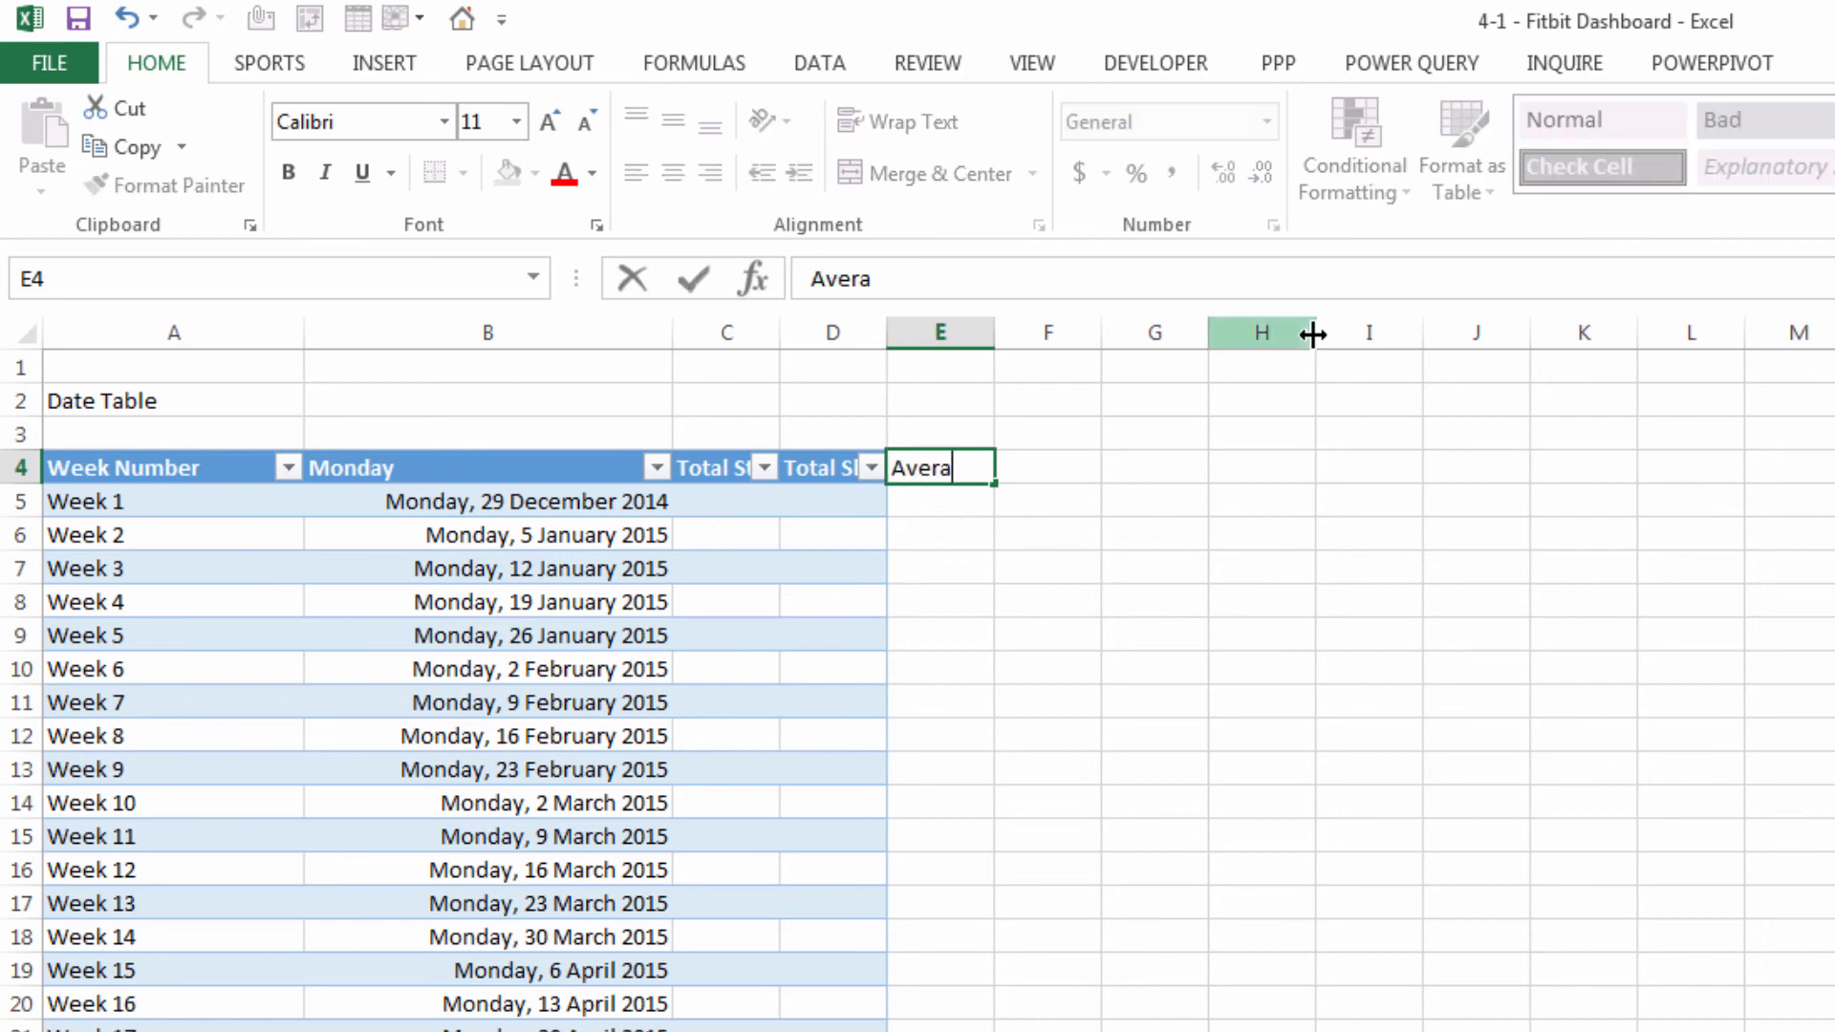
pyautogui.press('Right')
pyautogui.write('Average Active')
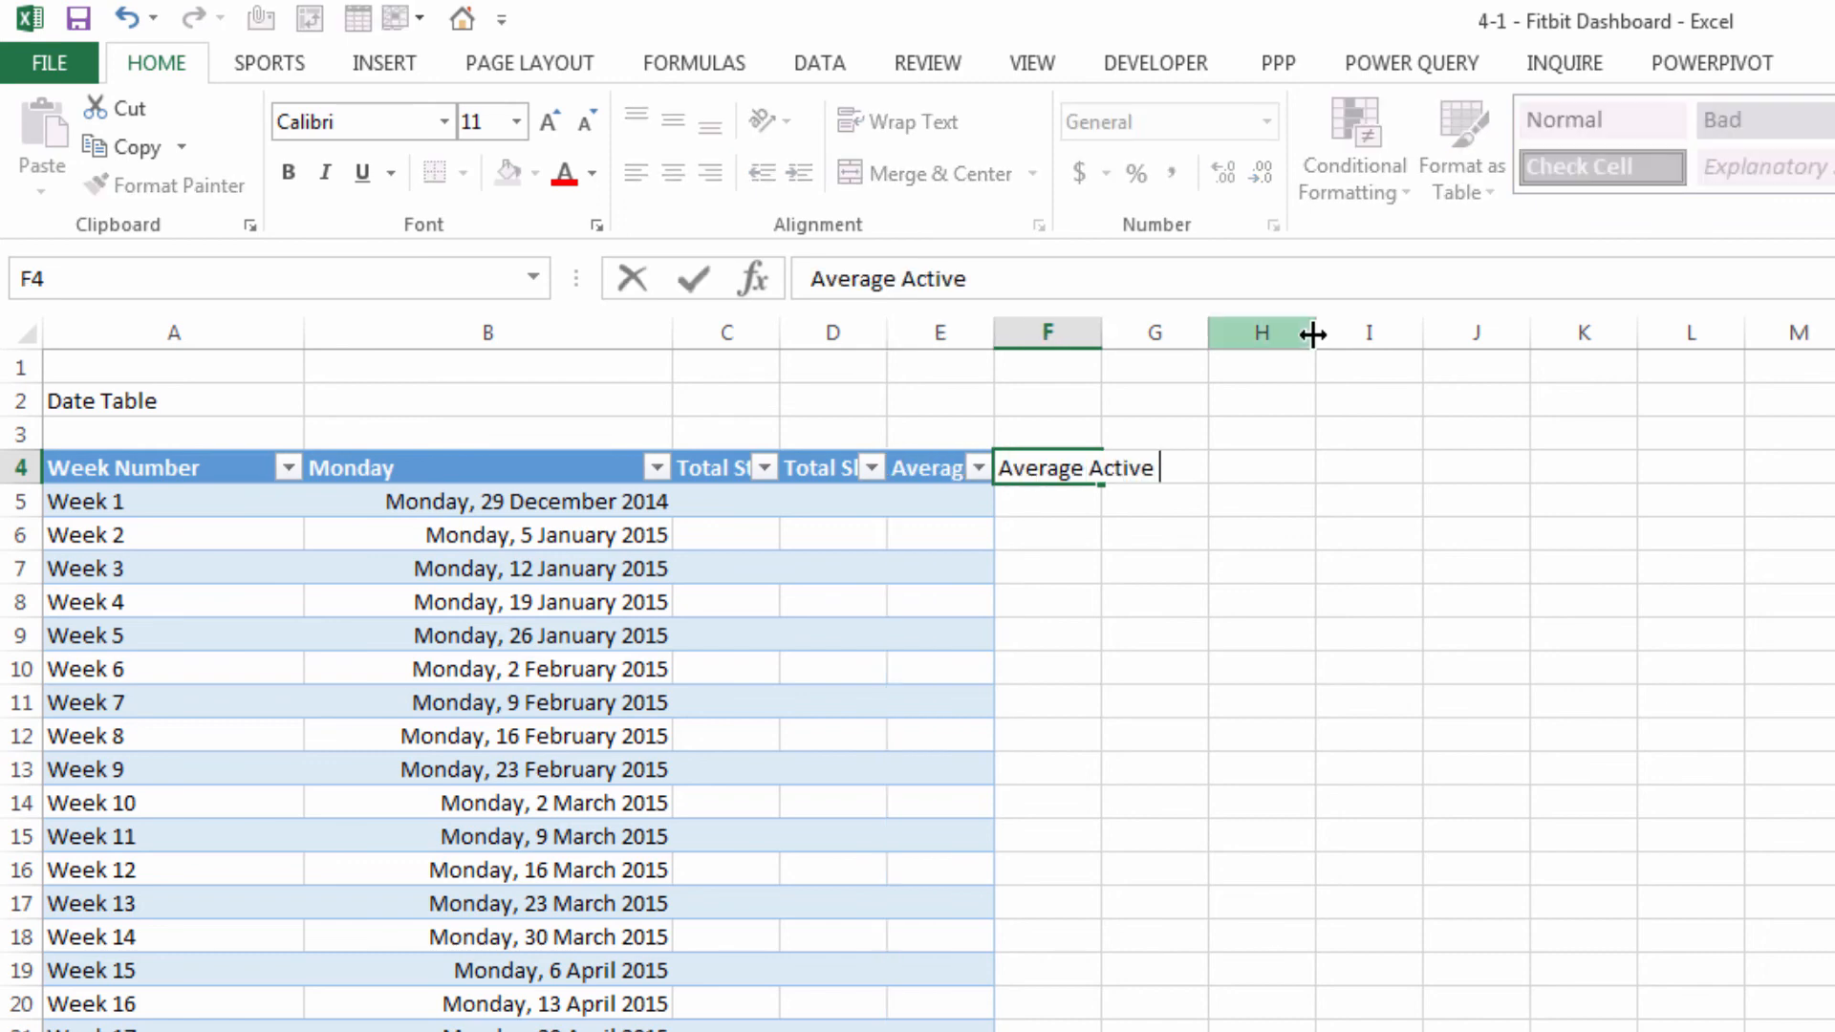
pyautogui.write(' Mins')
pyautogui.press('Return')
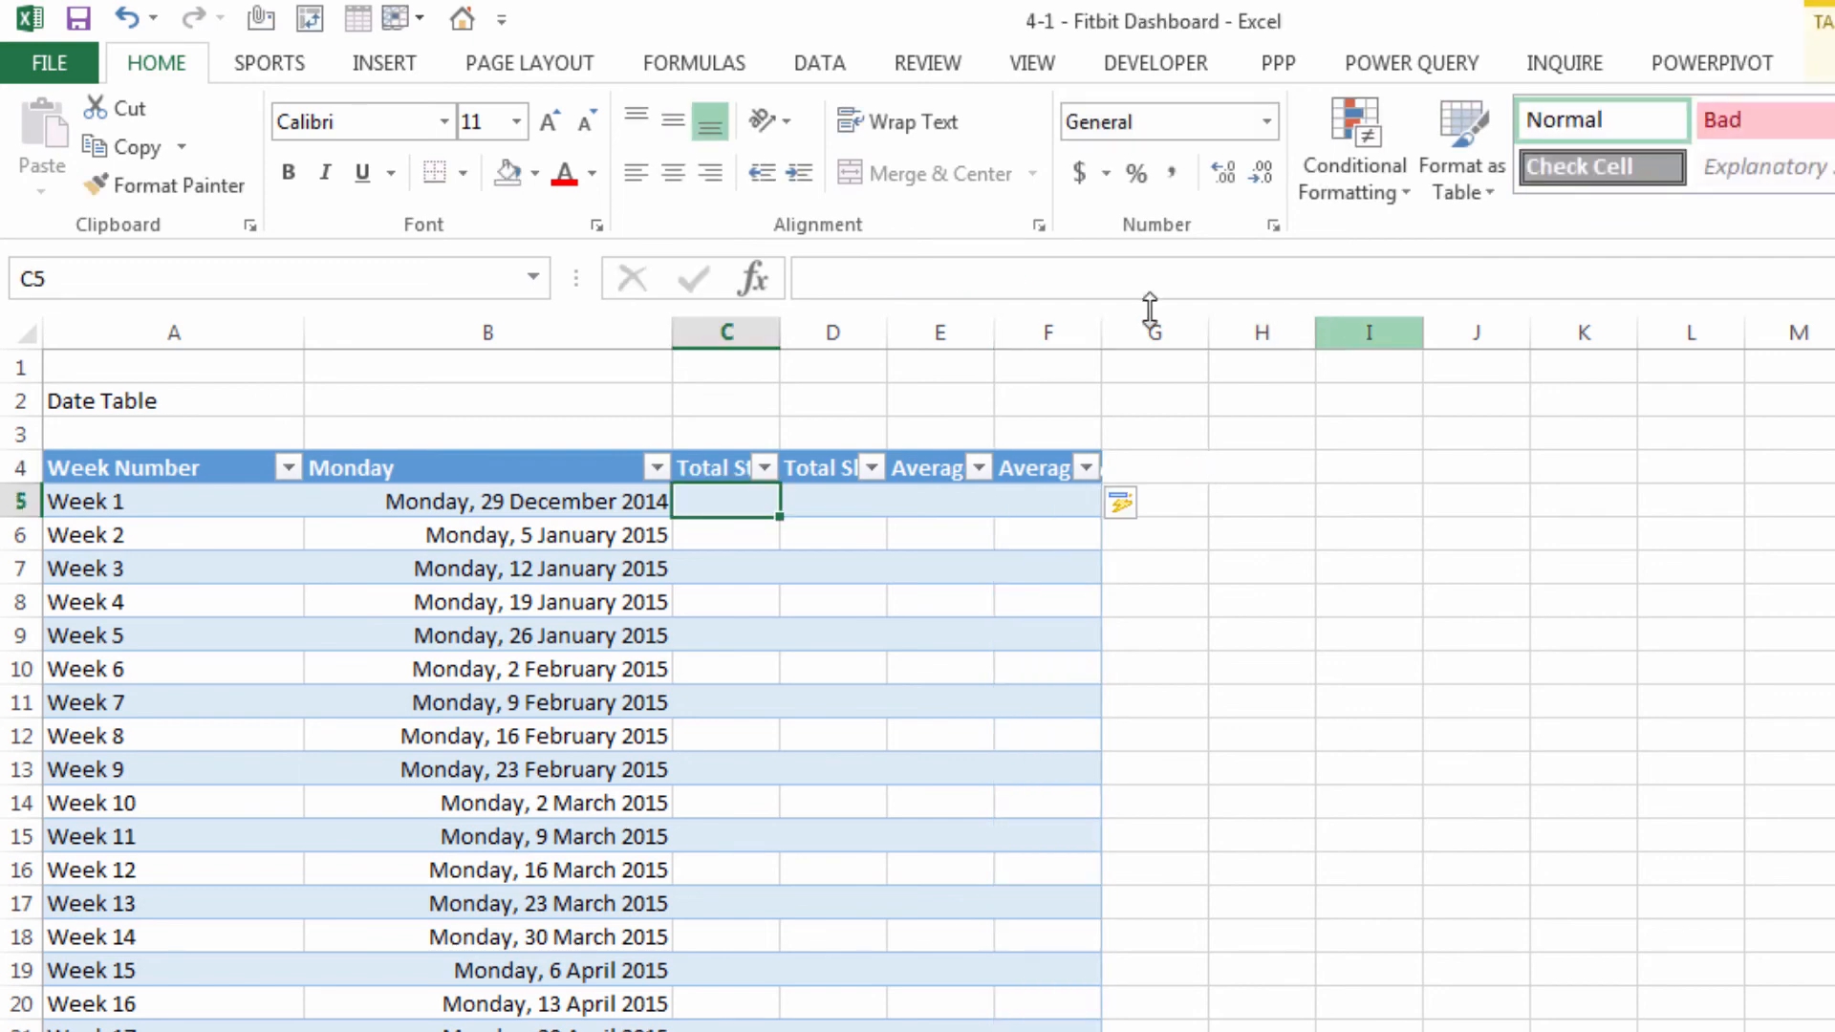
pyautogui.moveTo(1063, 332); pyautogui.dragTo(905, 329)
pyautogui.click(961, 765)
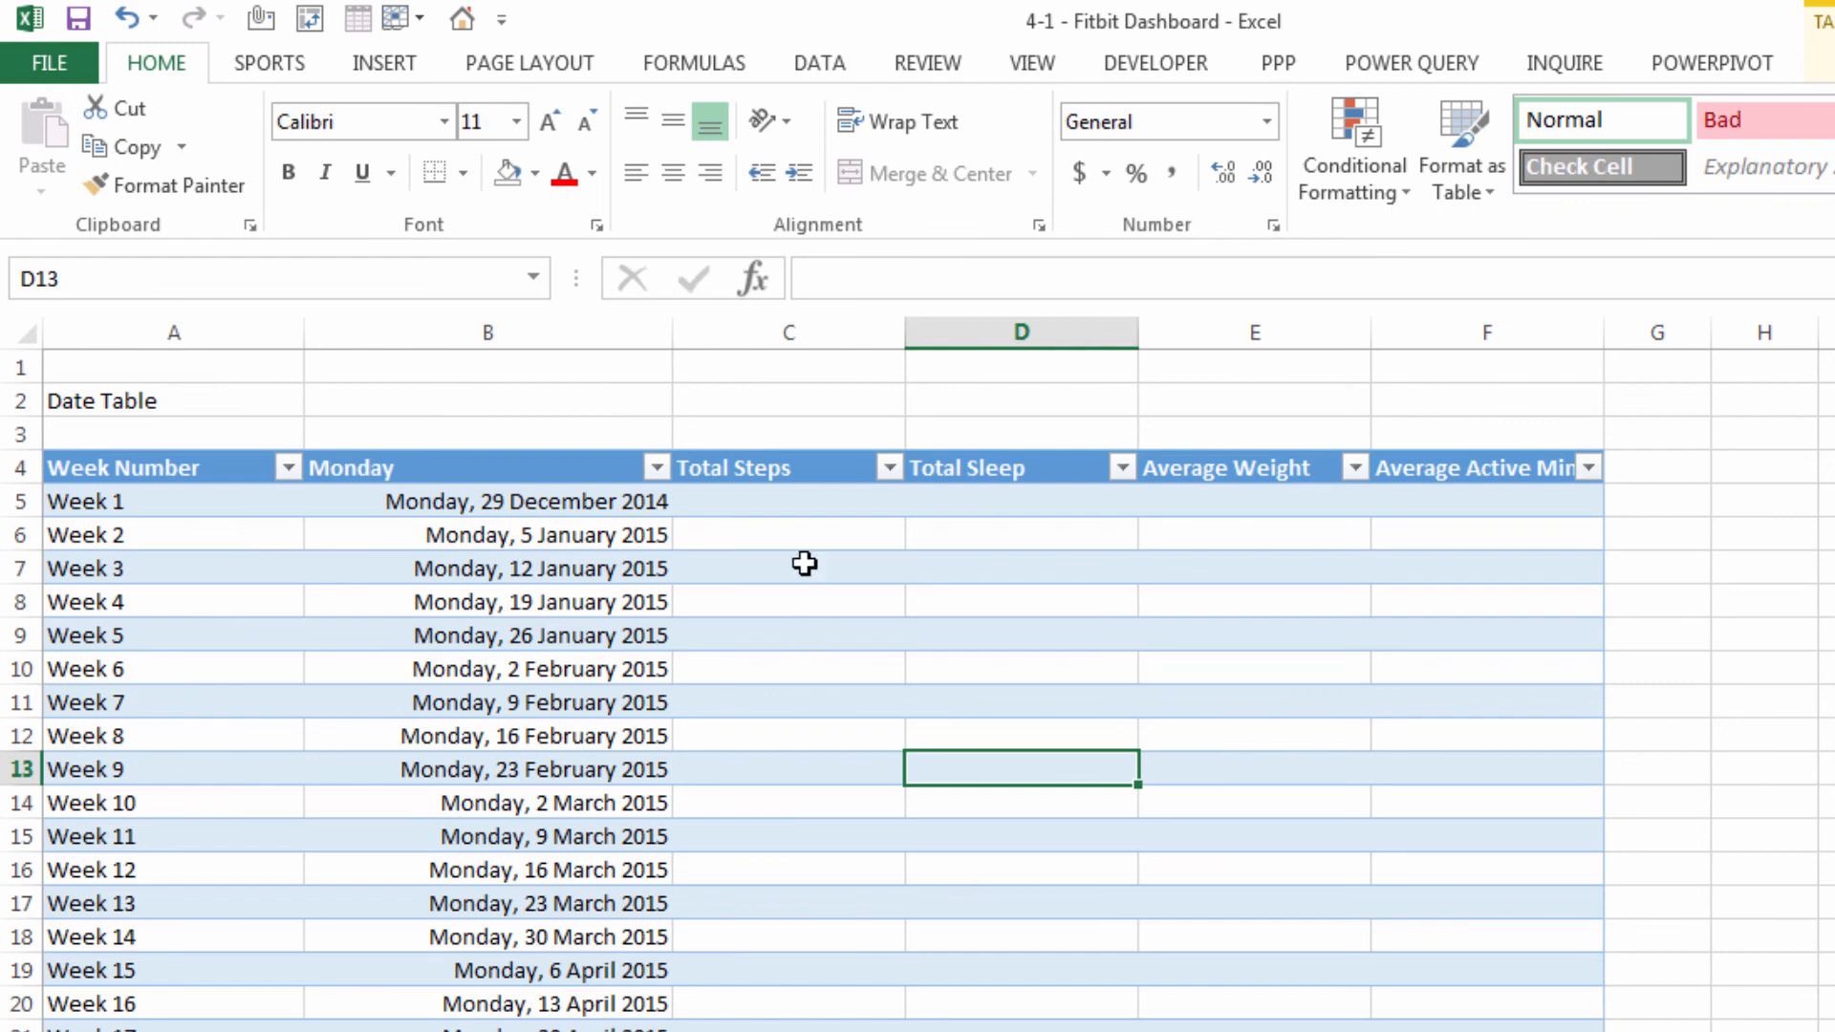
# Start a SUMIF formula in C5 under Total Steps with TBLFitbit[Week] as its range
pyautogui.click(796, 506)
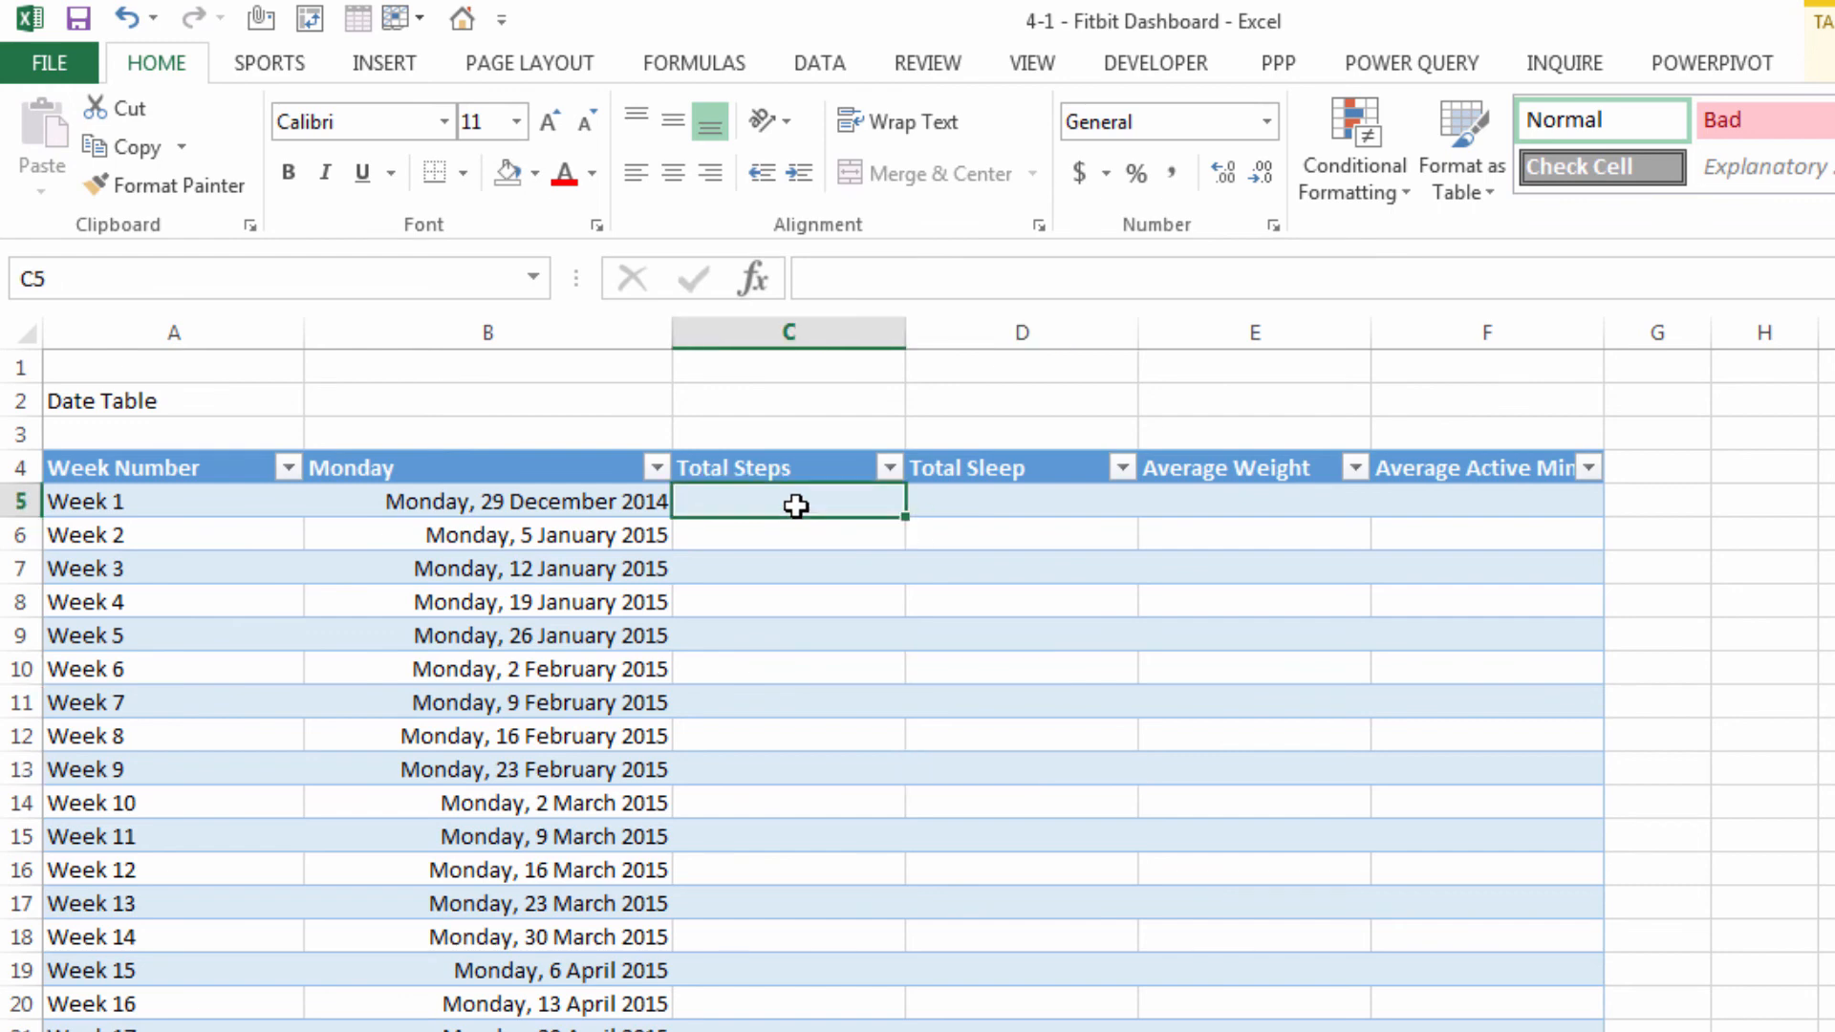
pyautogui.write('=sumif')
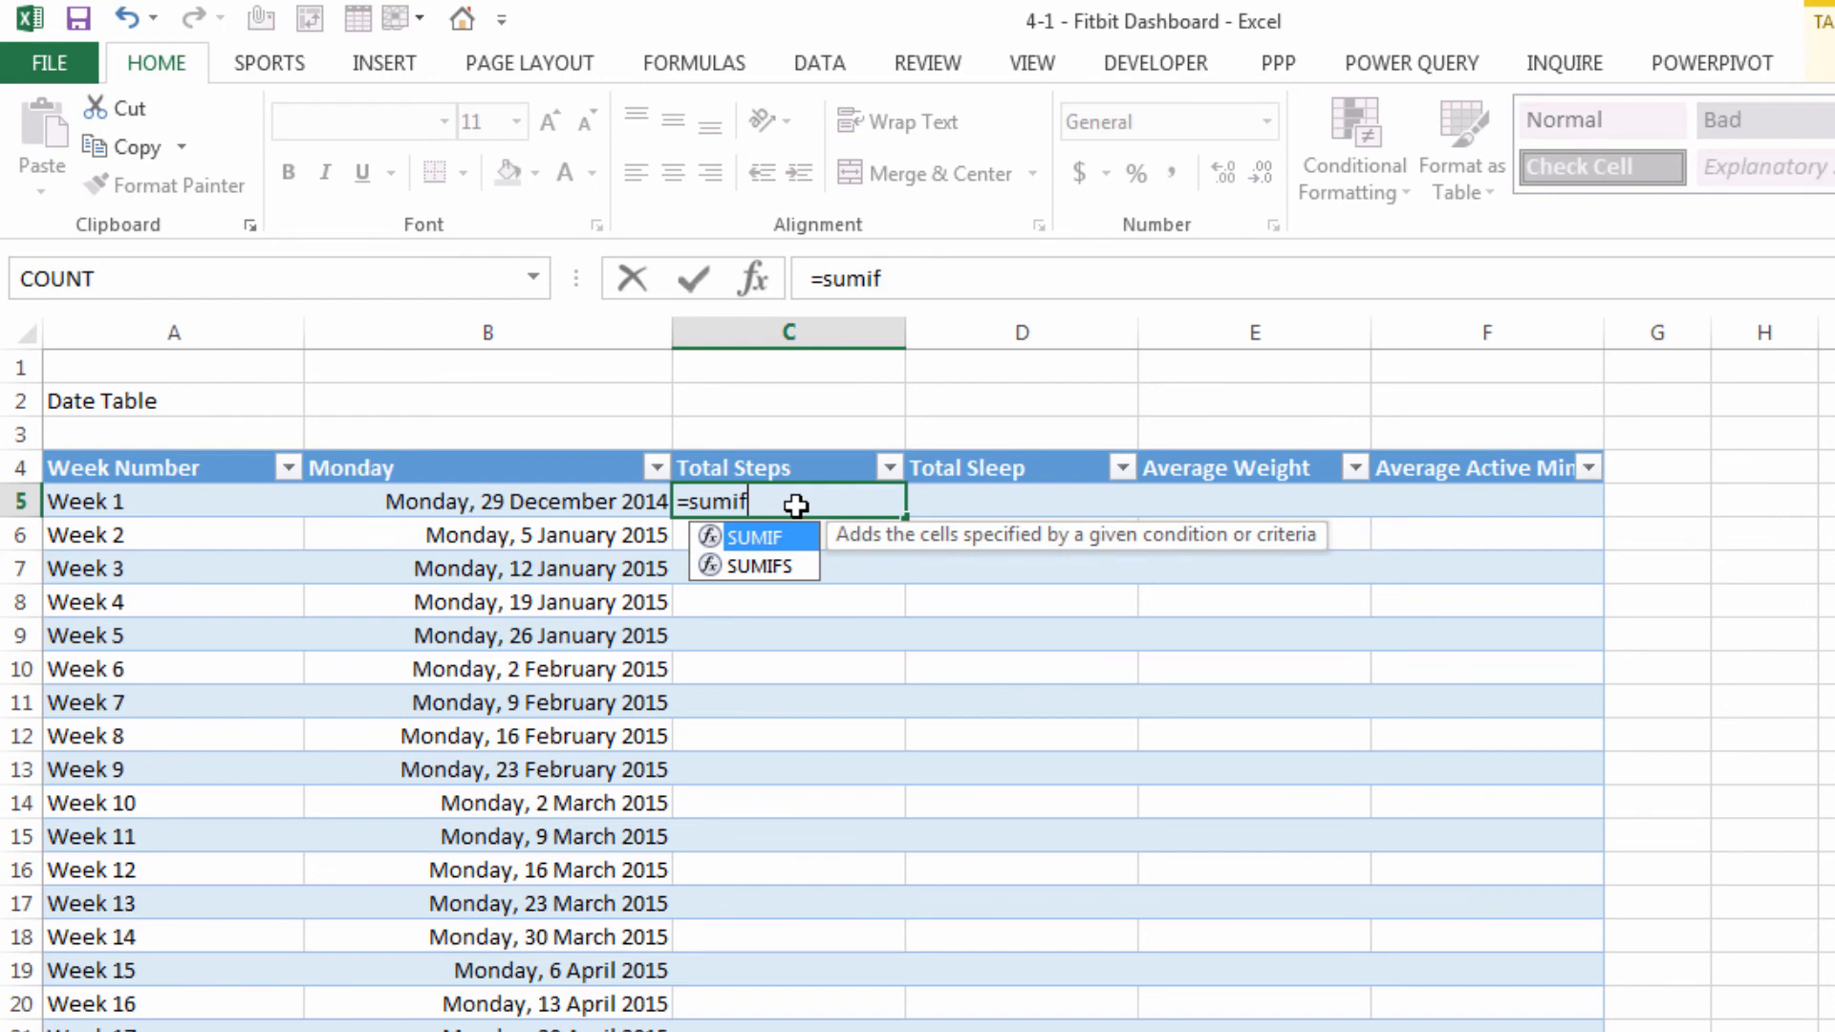
pyautogui.write('(')
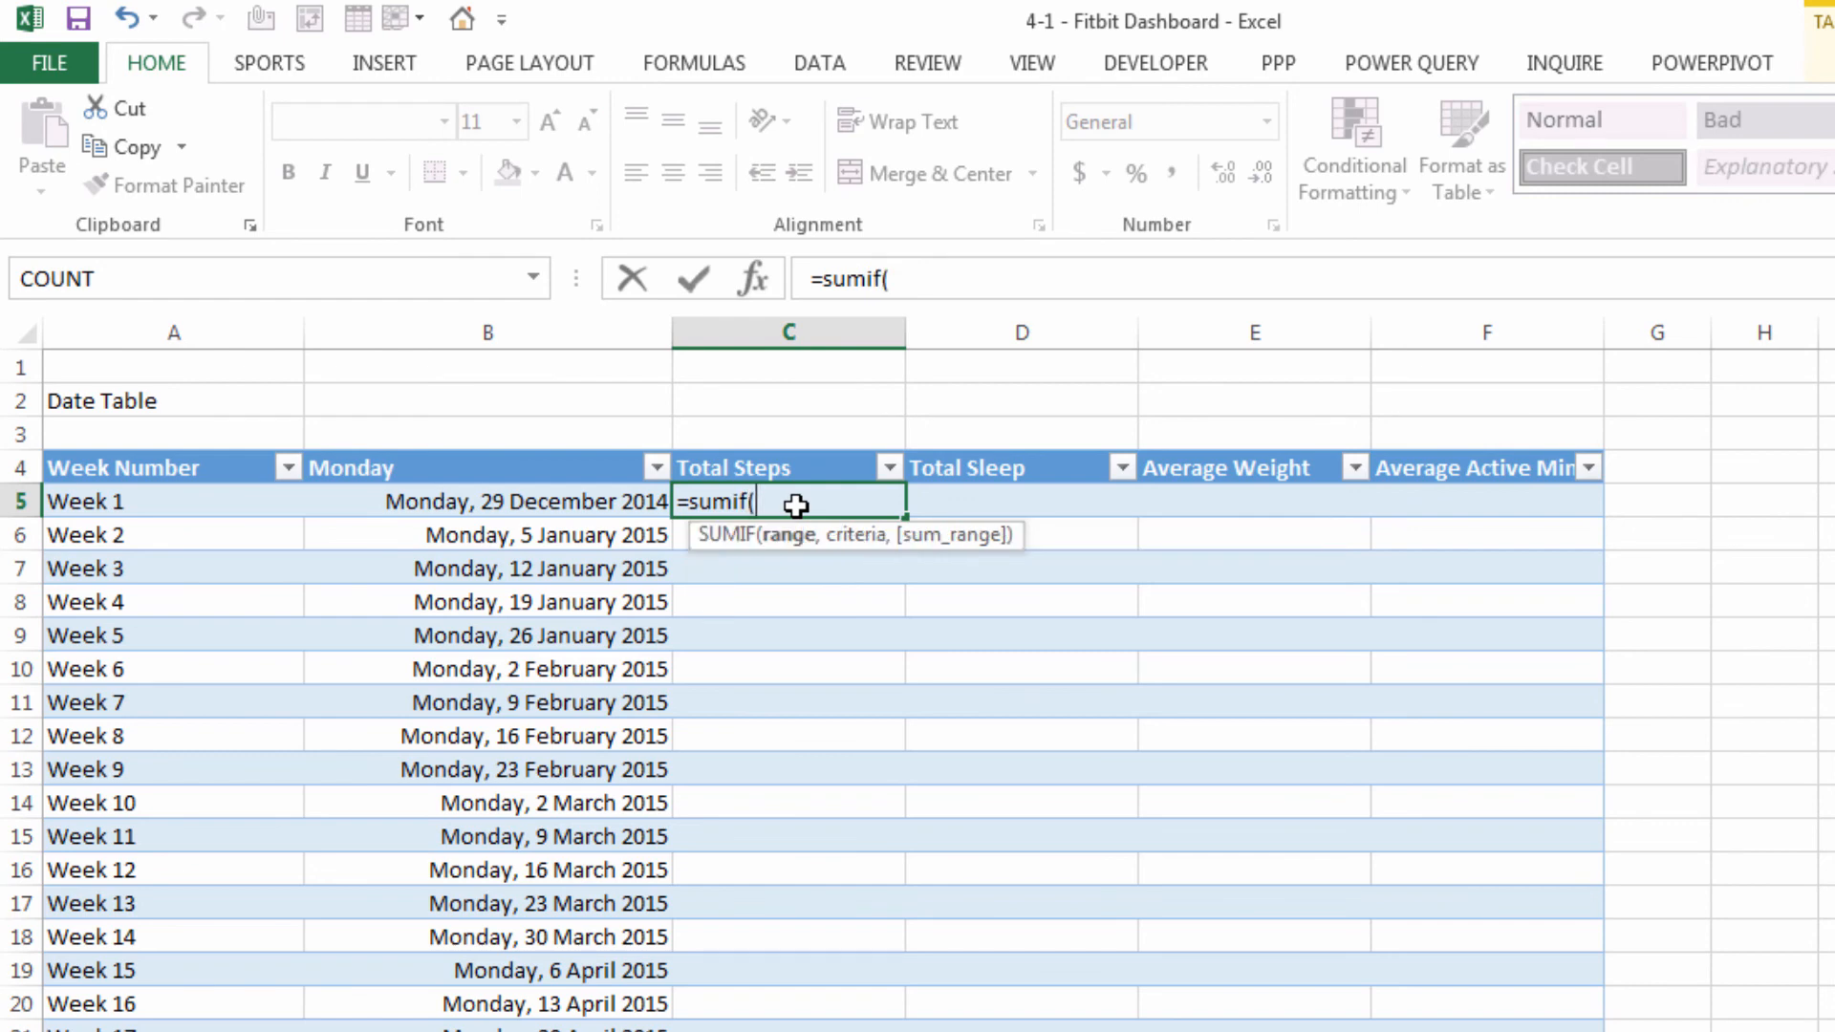
pyautogui.write('tbl')
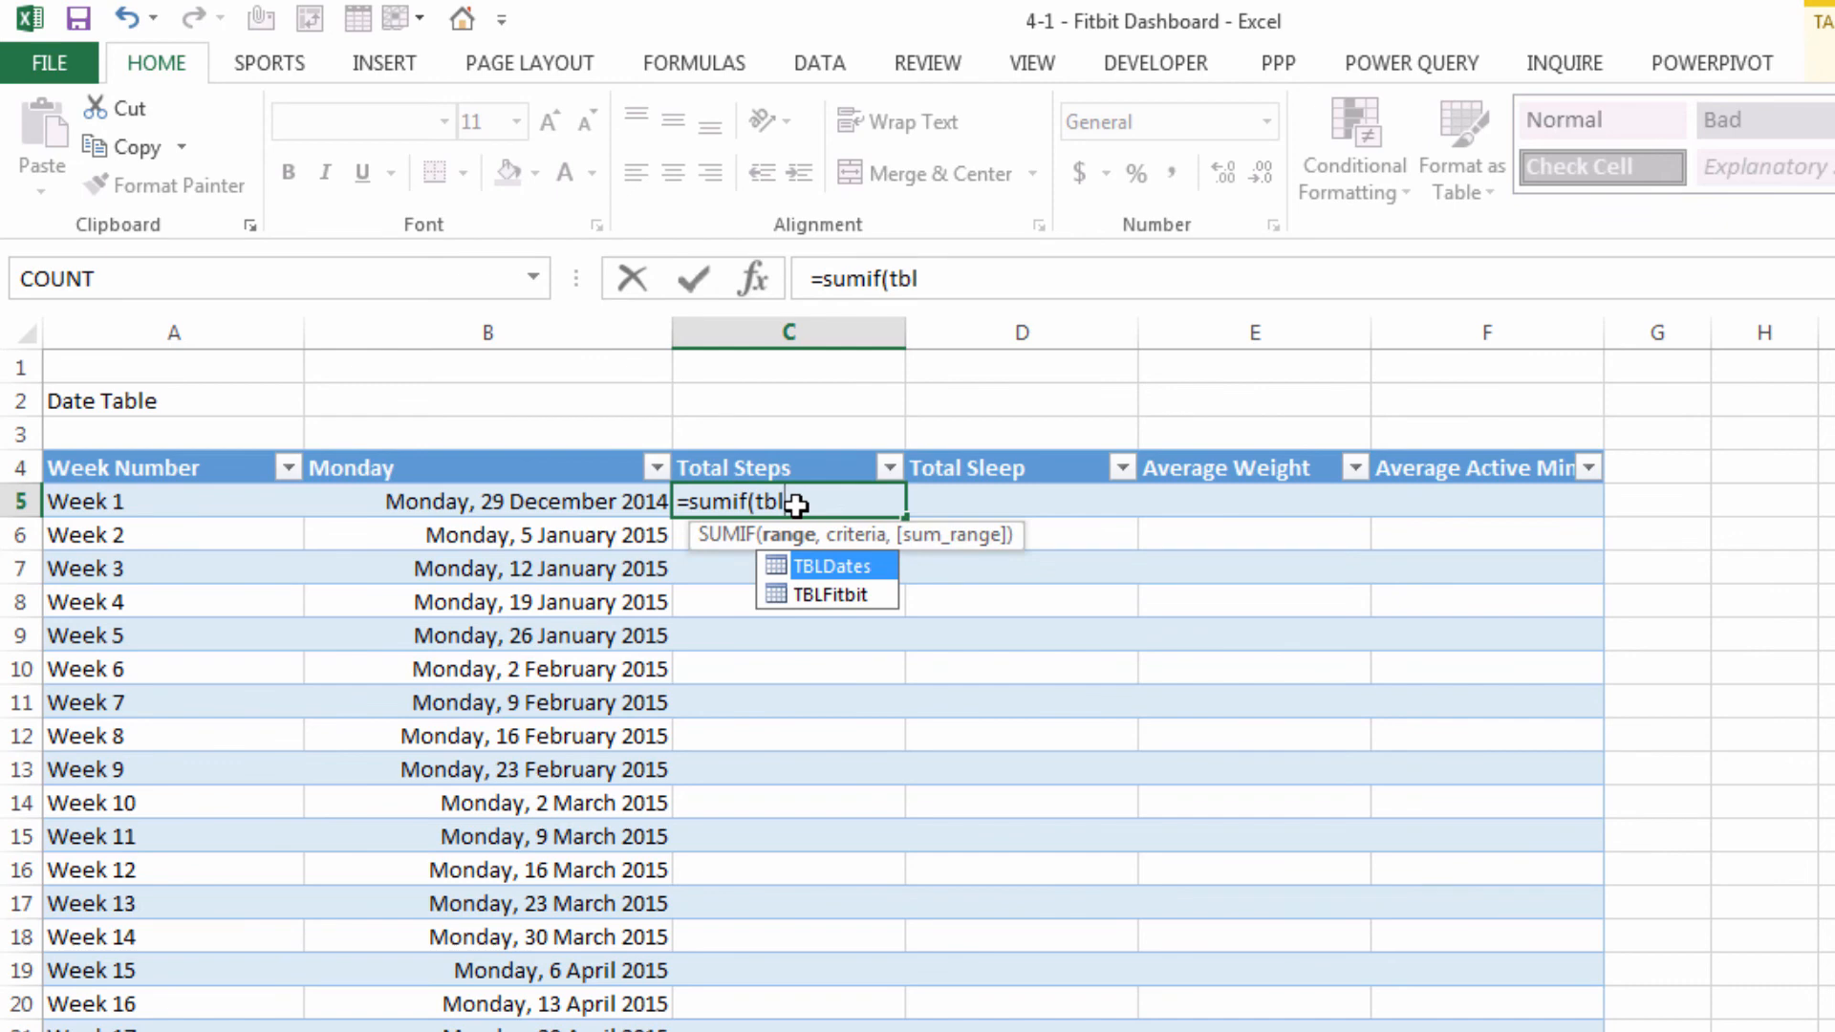
pyautogui.press('Down')
pyautogui.press('Tab')
pyautogui.write('[')
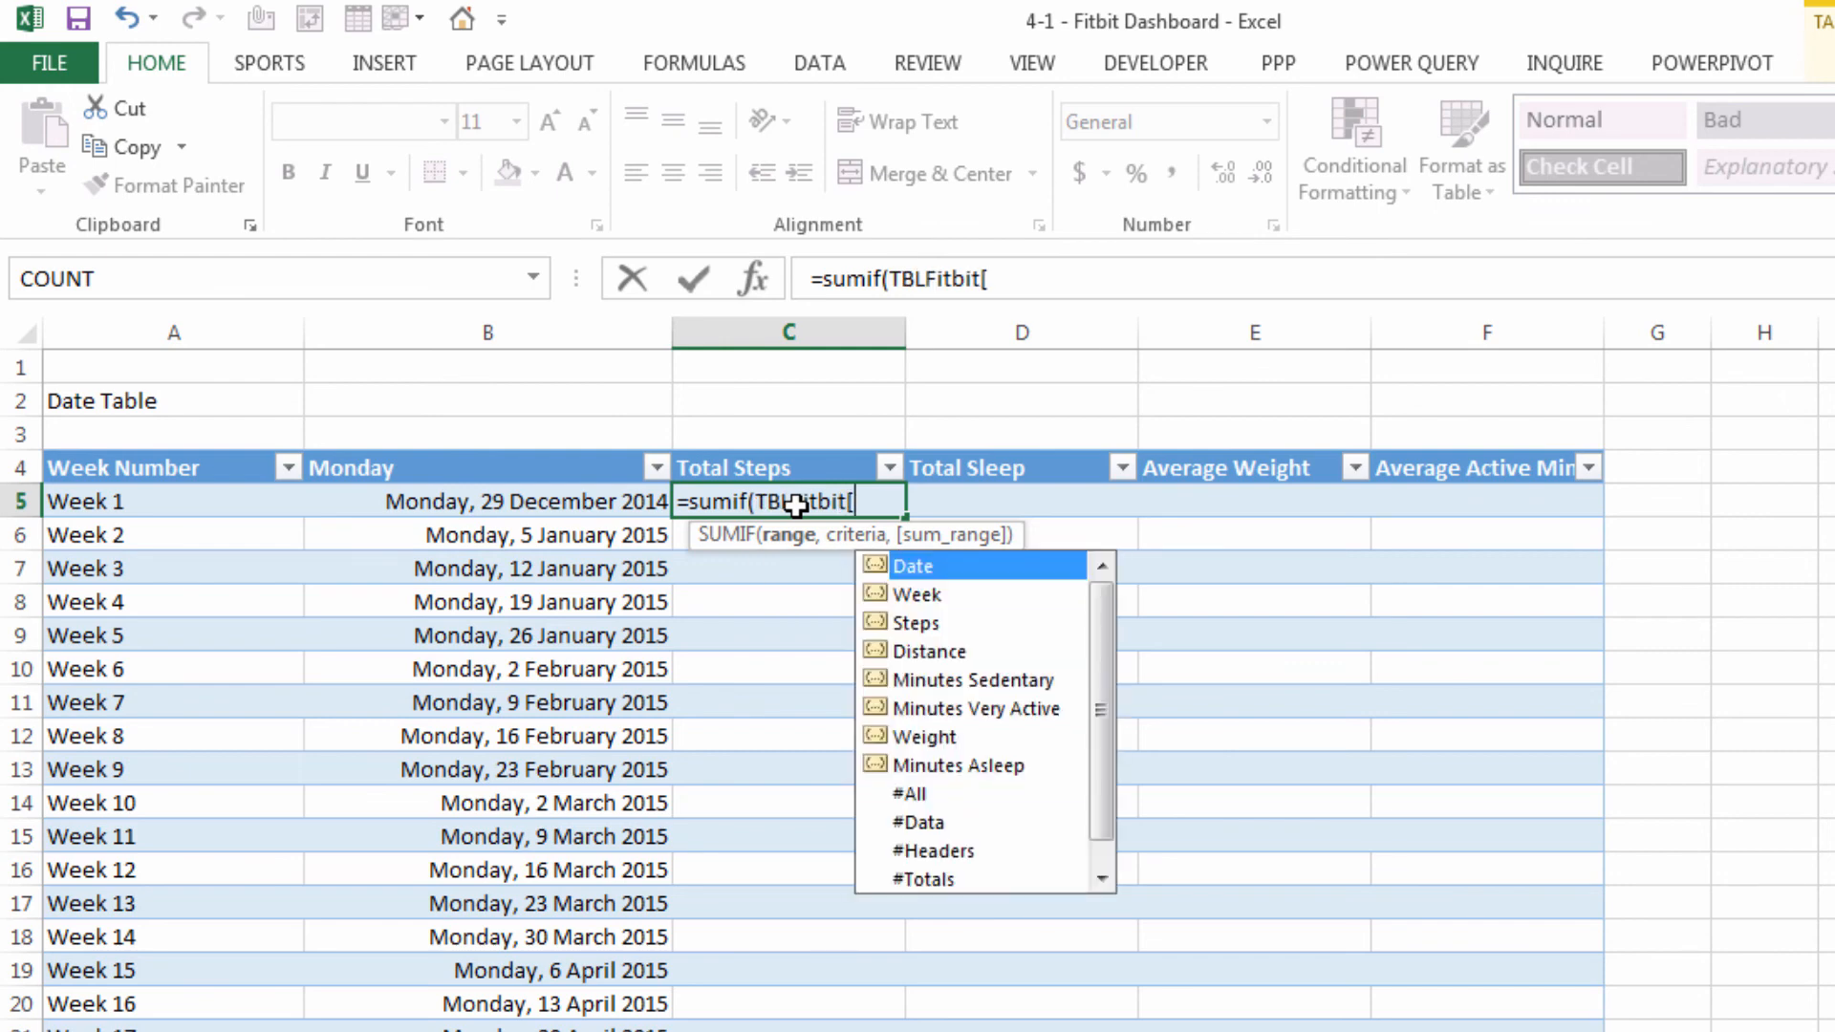
pyautogui.press('Down')
pyautogui.press('Tab')
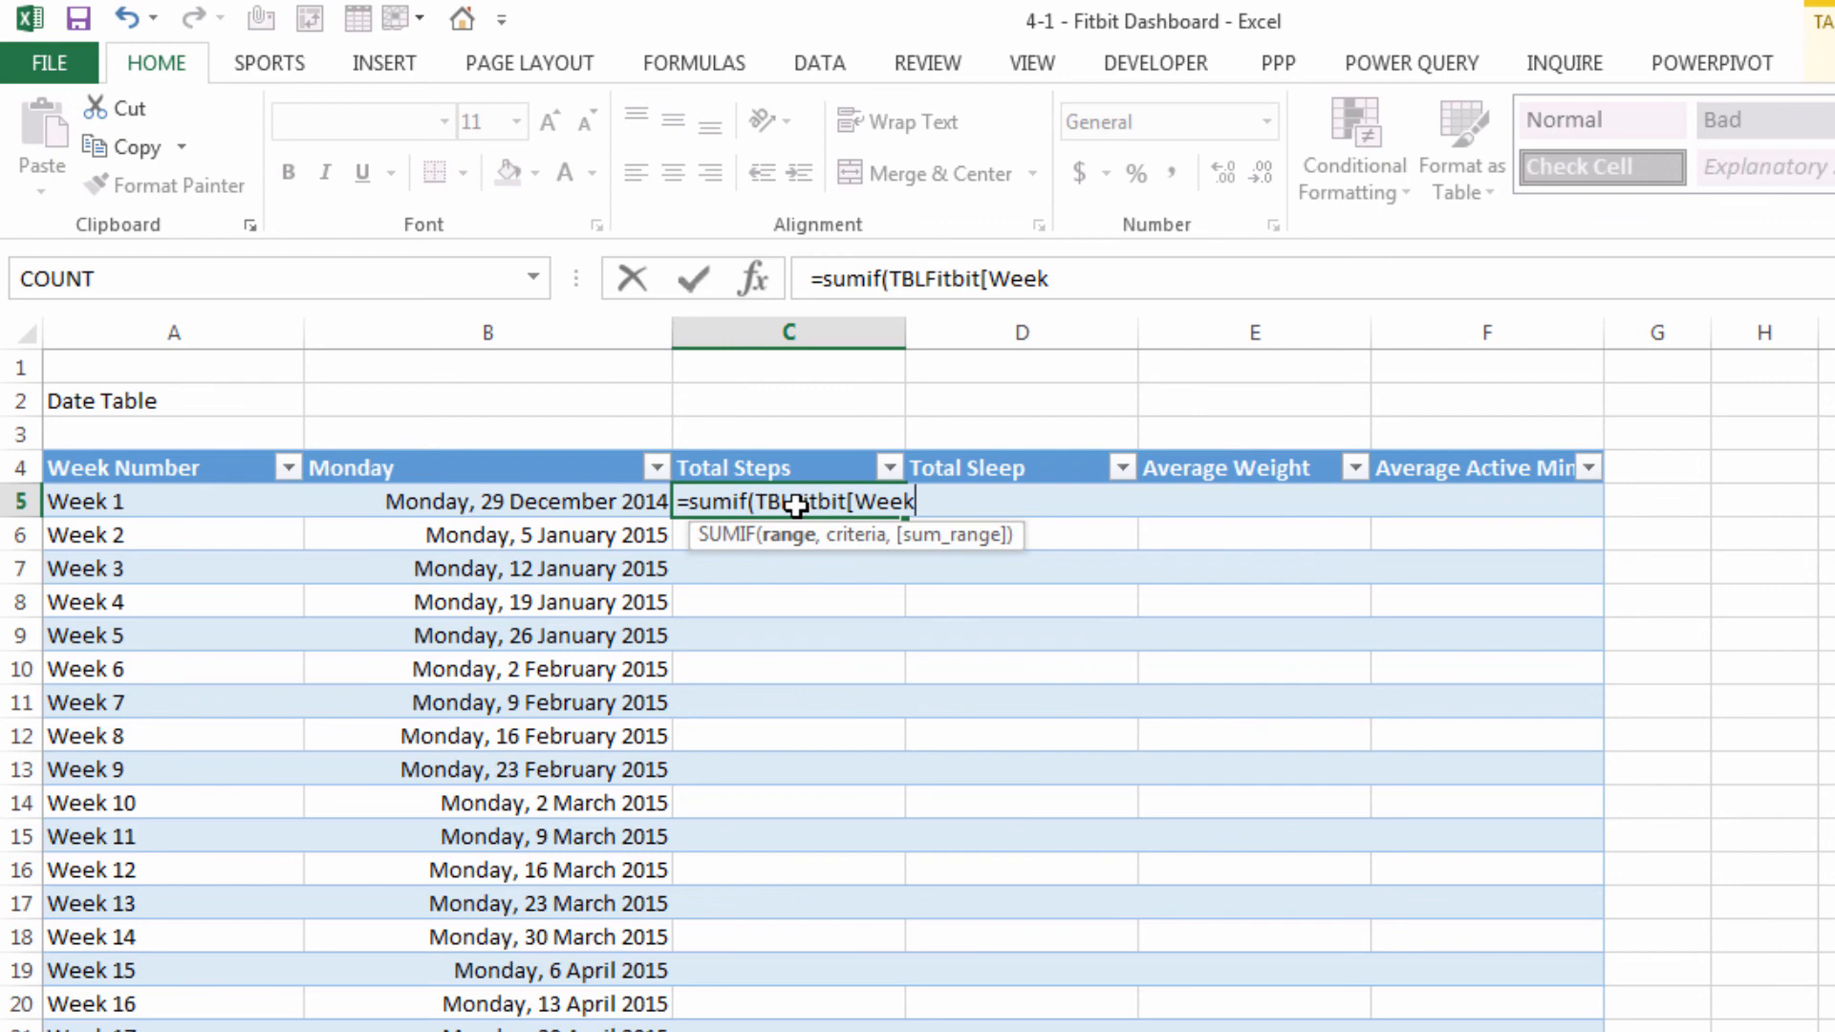
pyautogui.write('],')
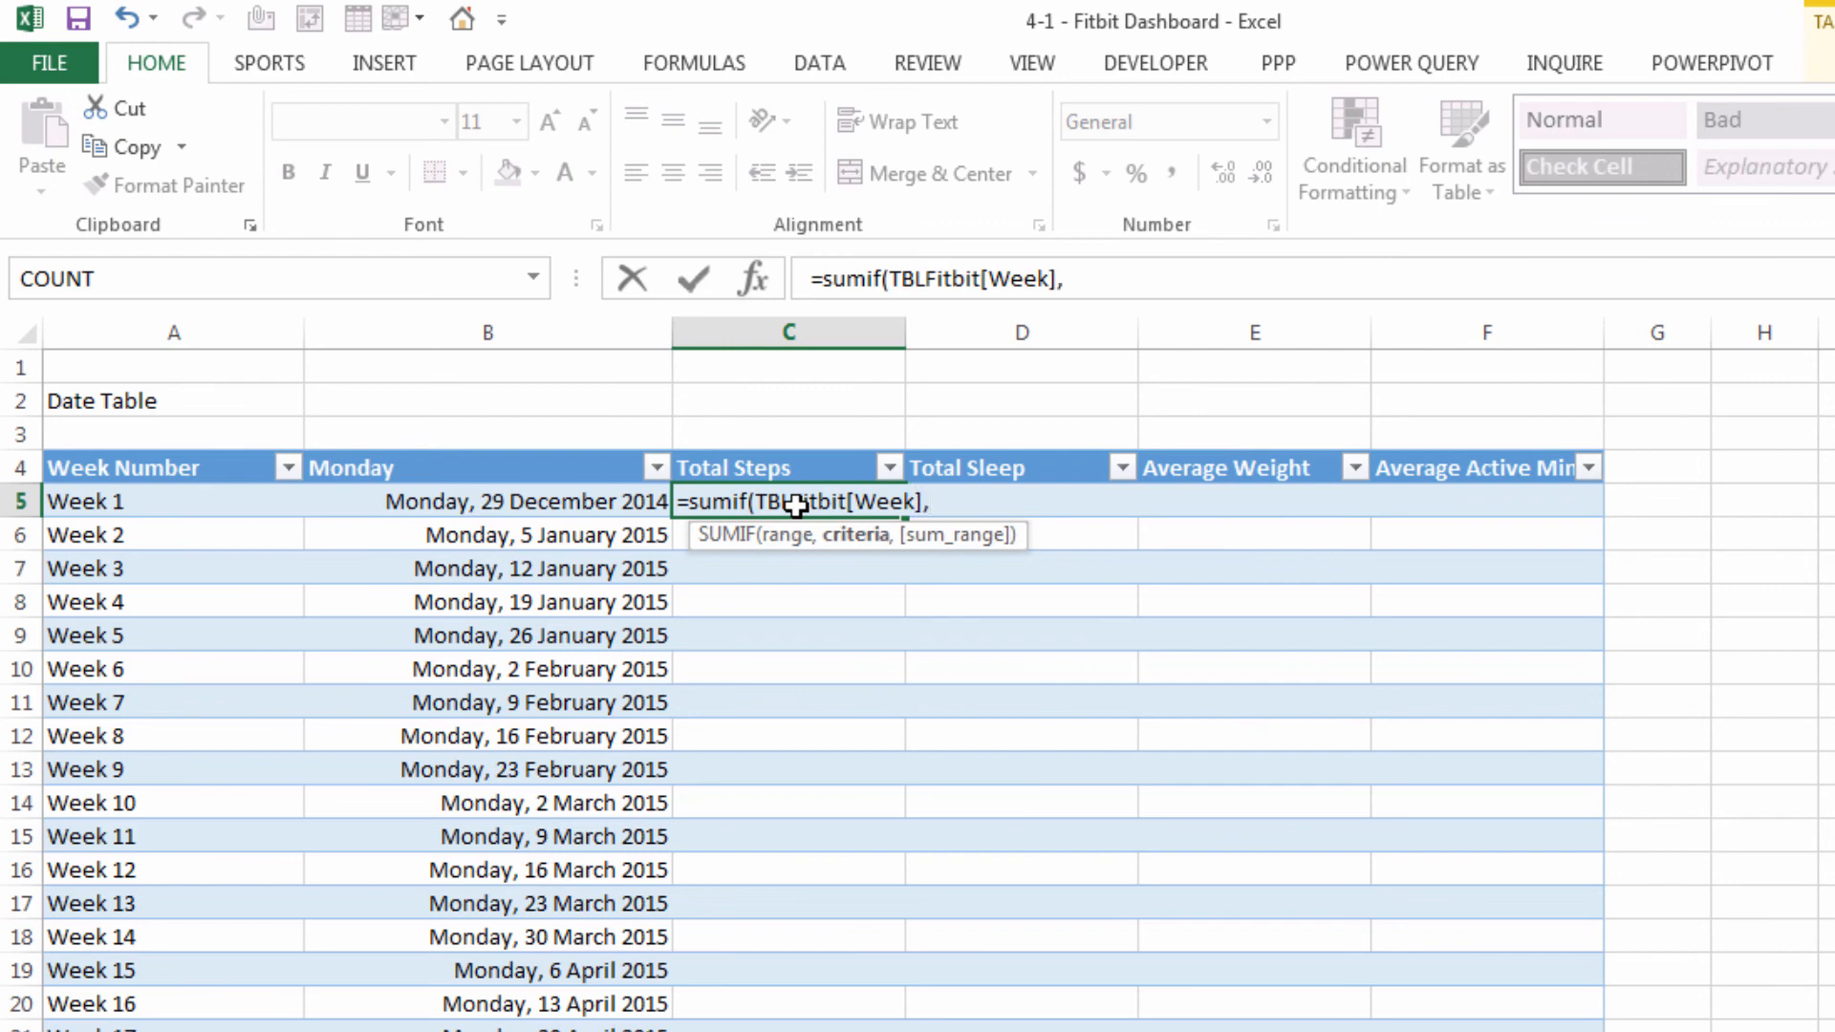
# Complete the C5 SUMIF with [@[Week Number]] as the criteria and TBLFitbit[Steps] as the sum range
pyautogui.click(146, 503)
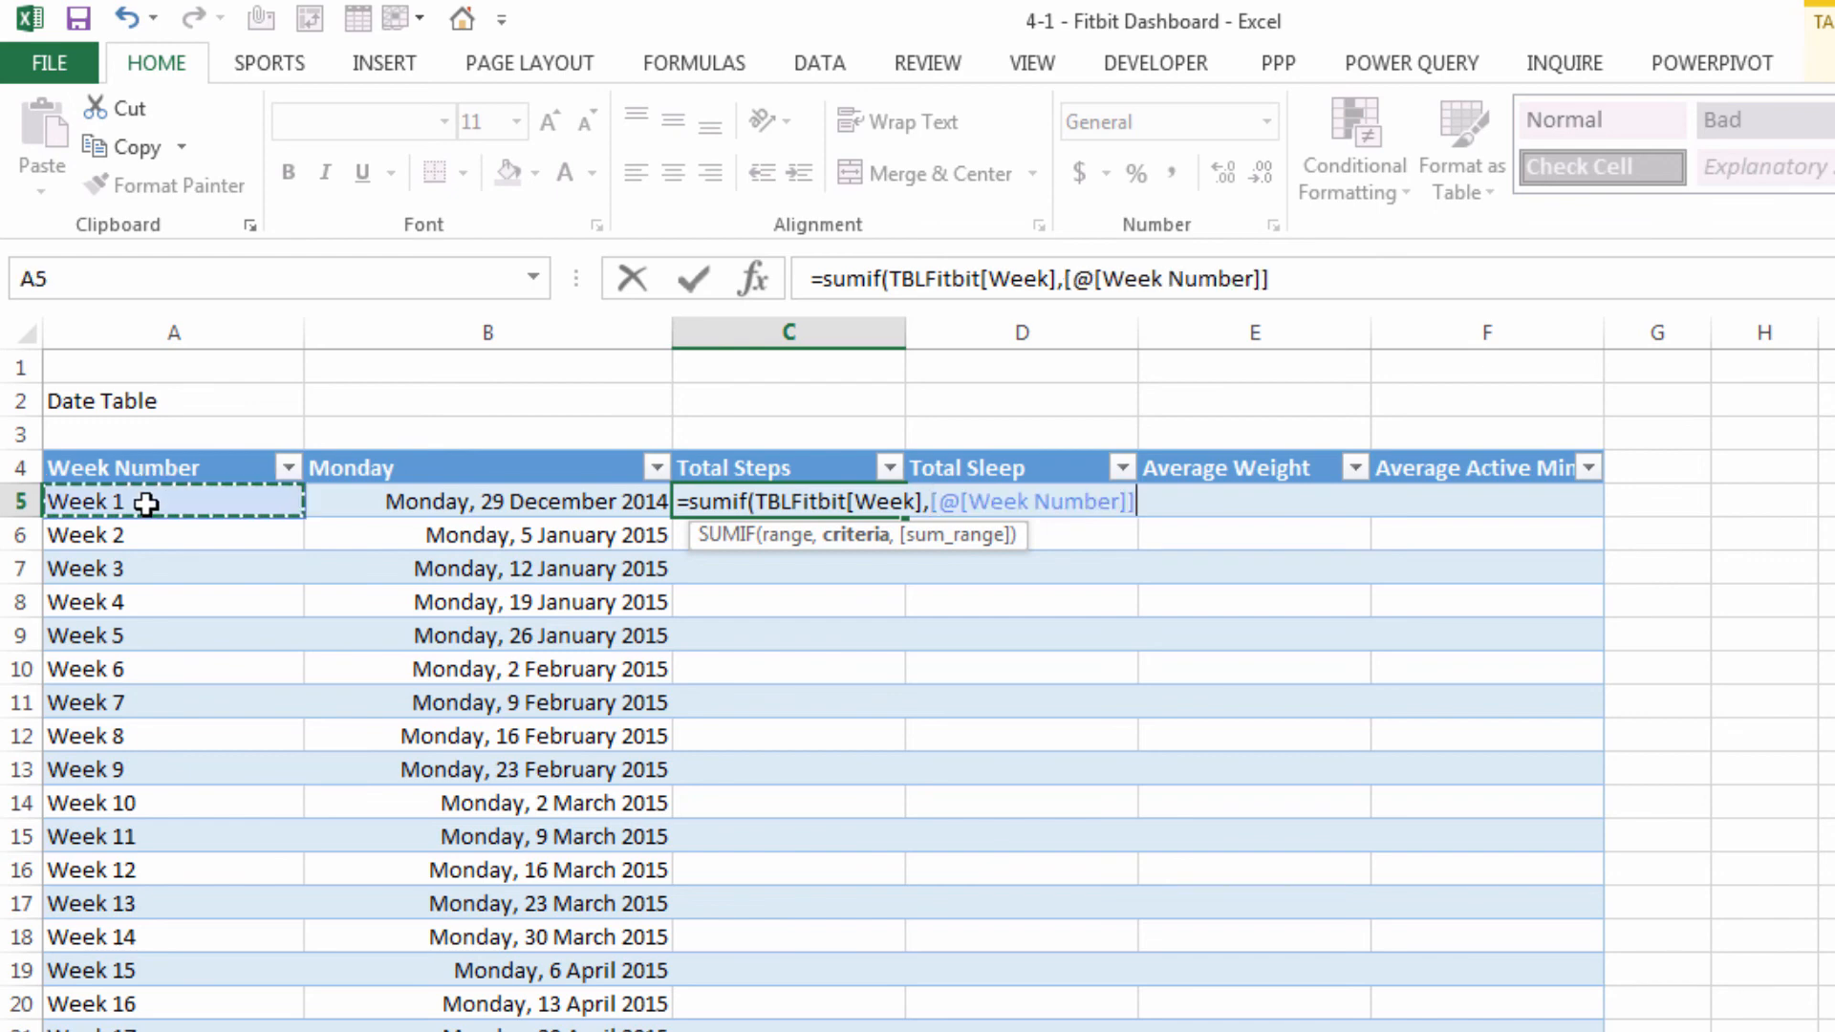
pyautogui.write(',')
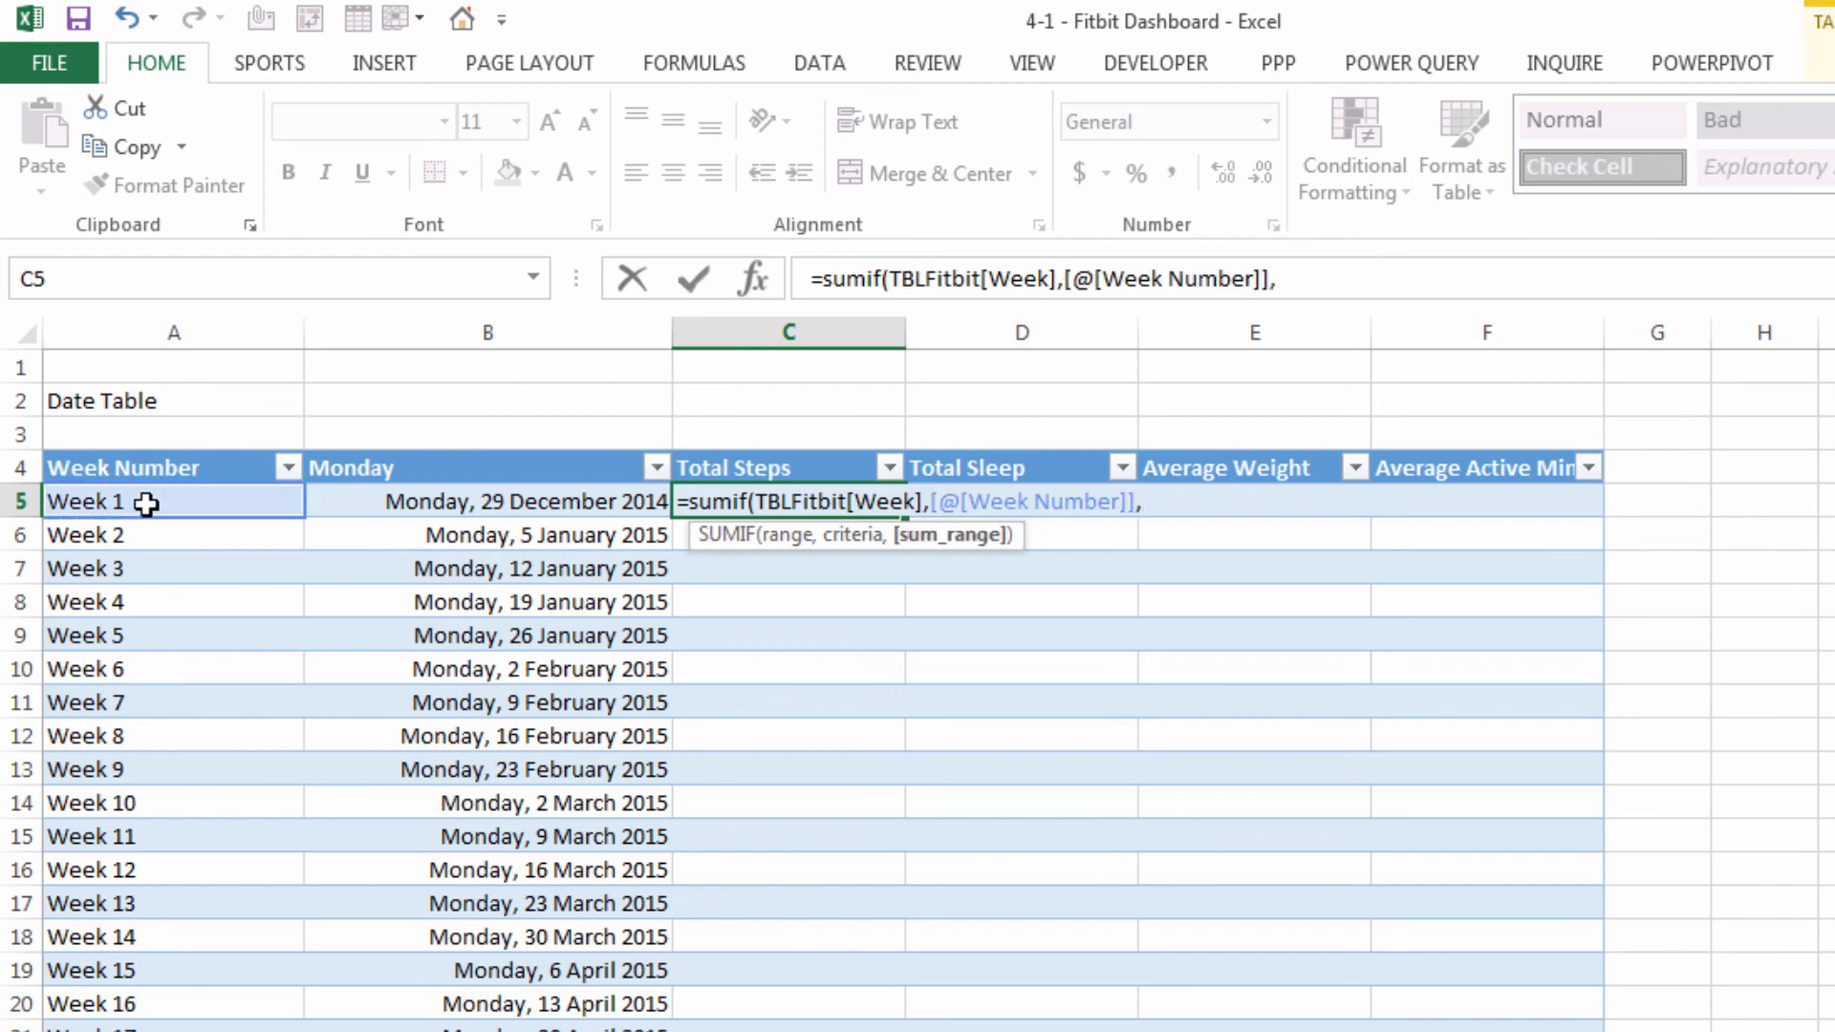
pyautogui.write('tbl')
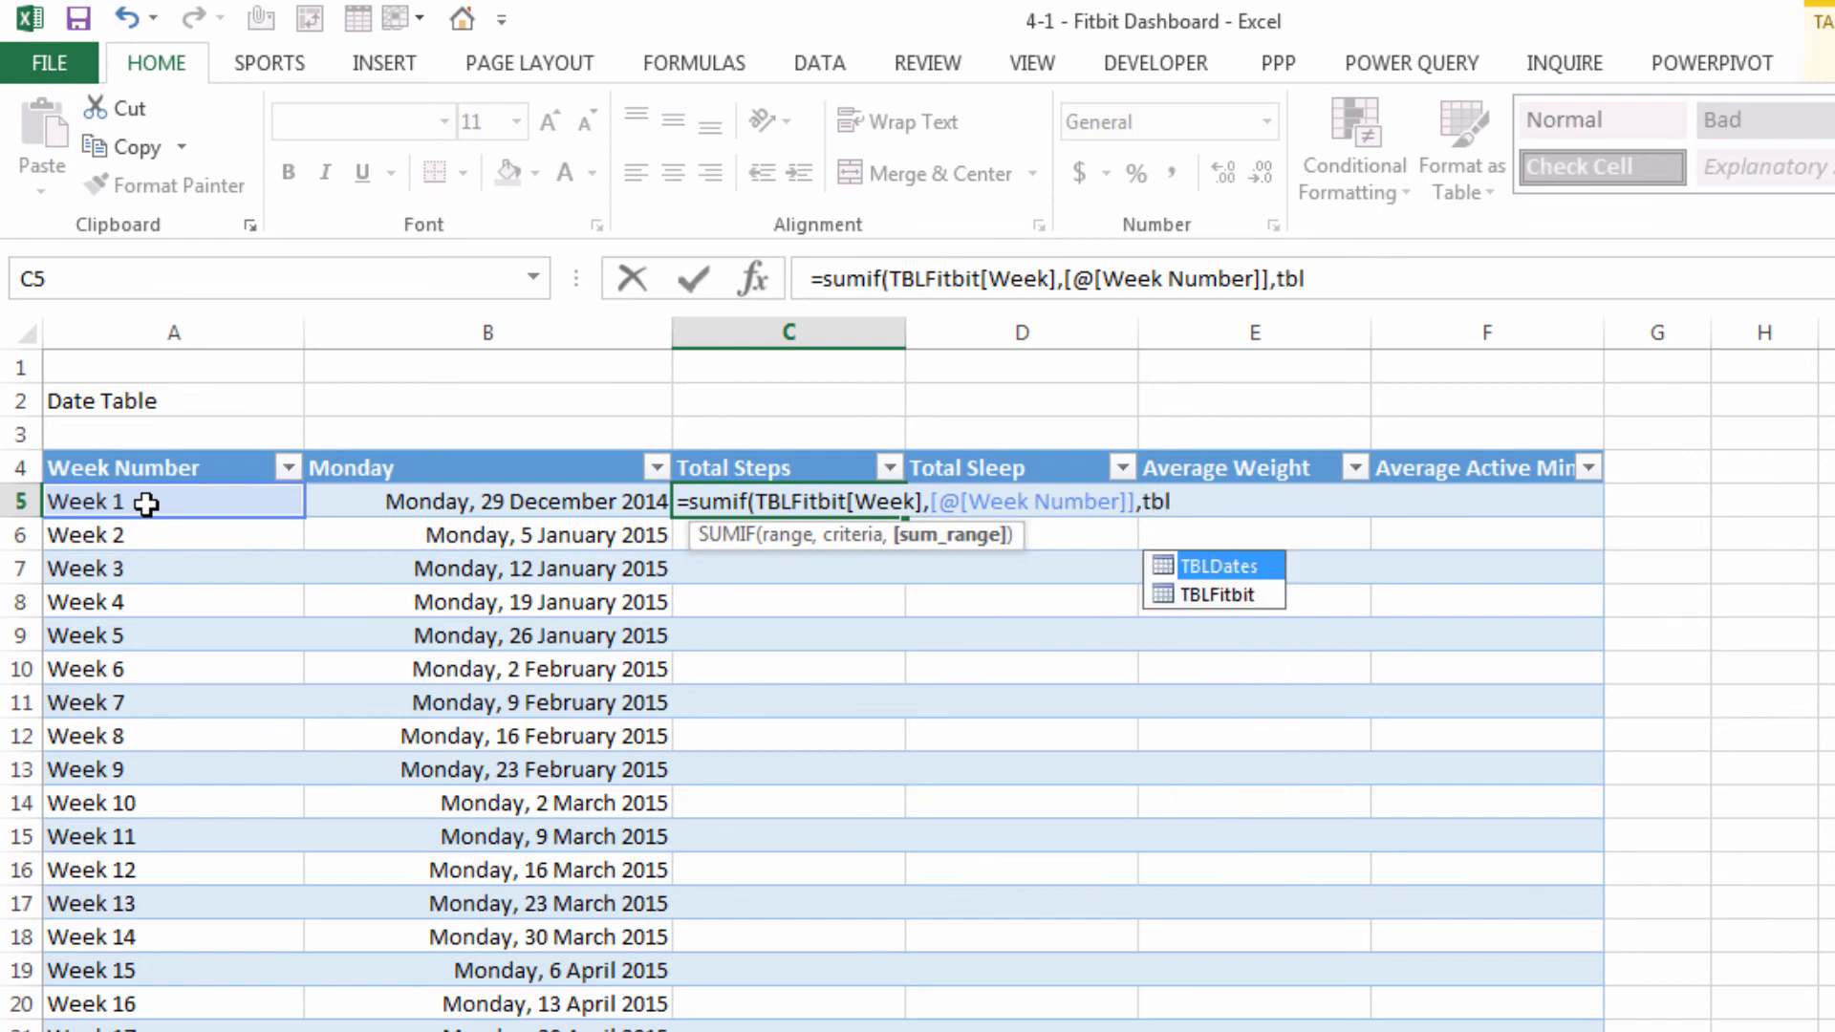
pyautogui.press('Down')
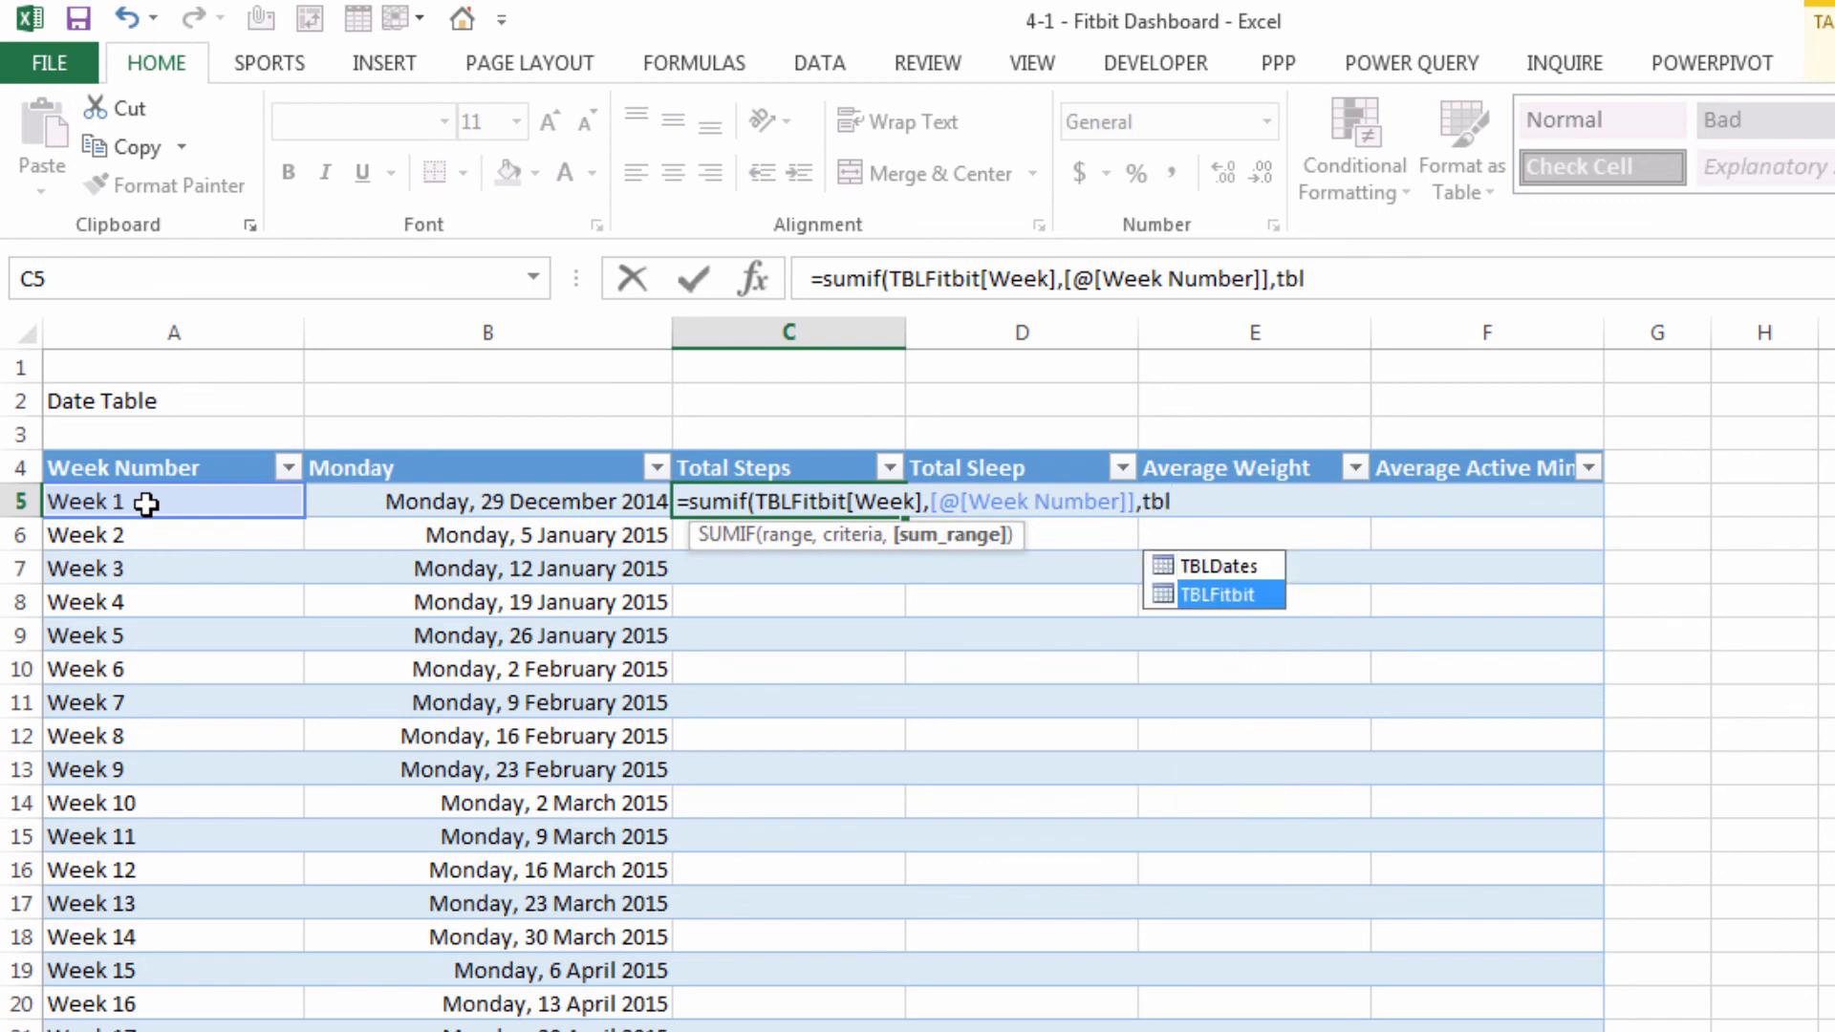
pyautogui.press('Tab')
pyautogui.write('[')
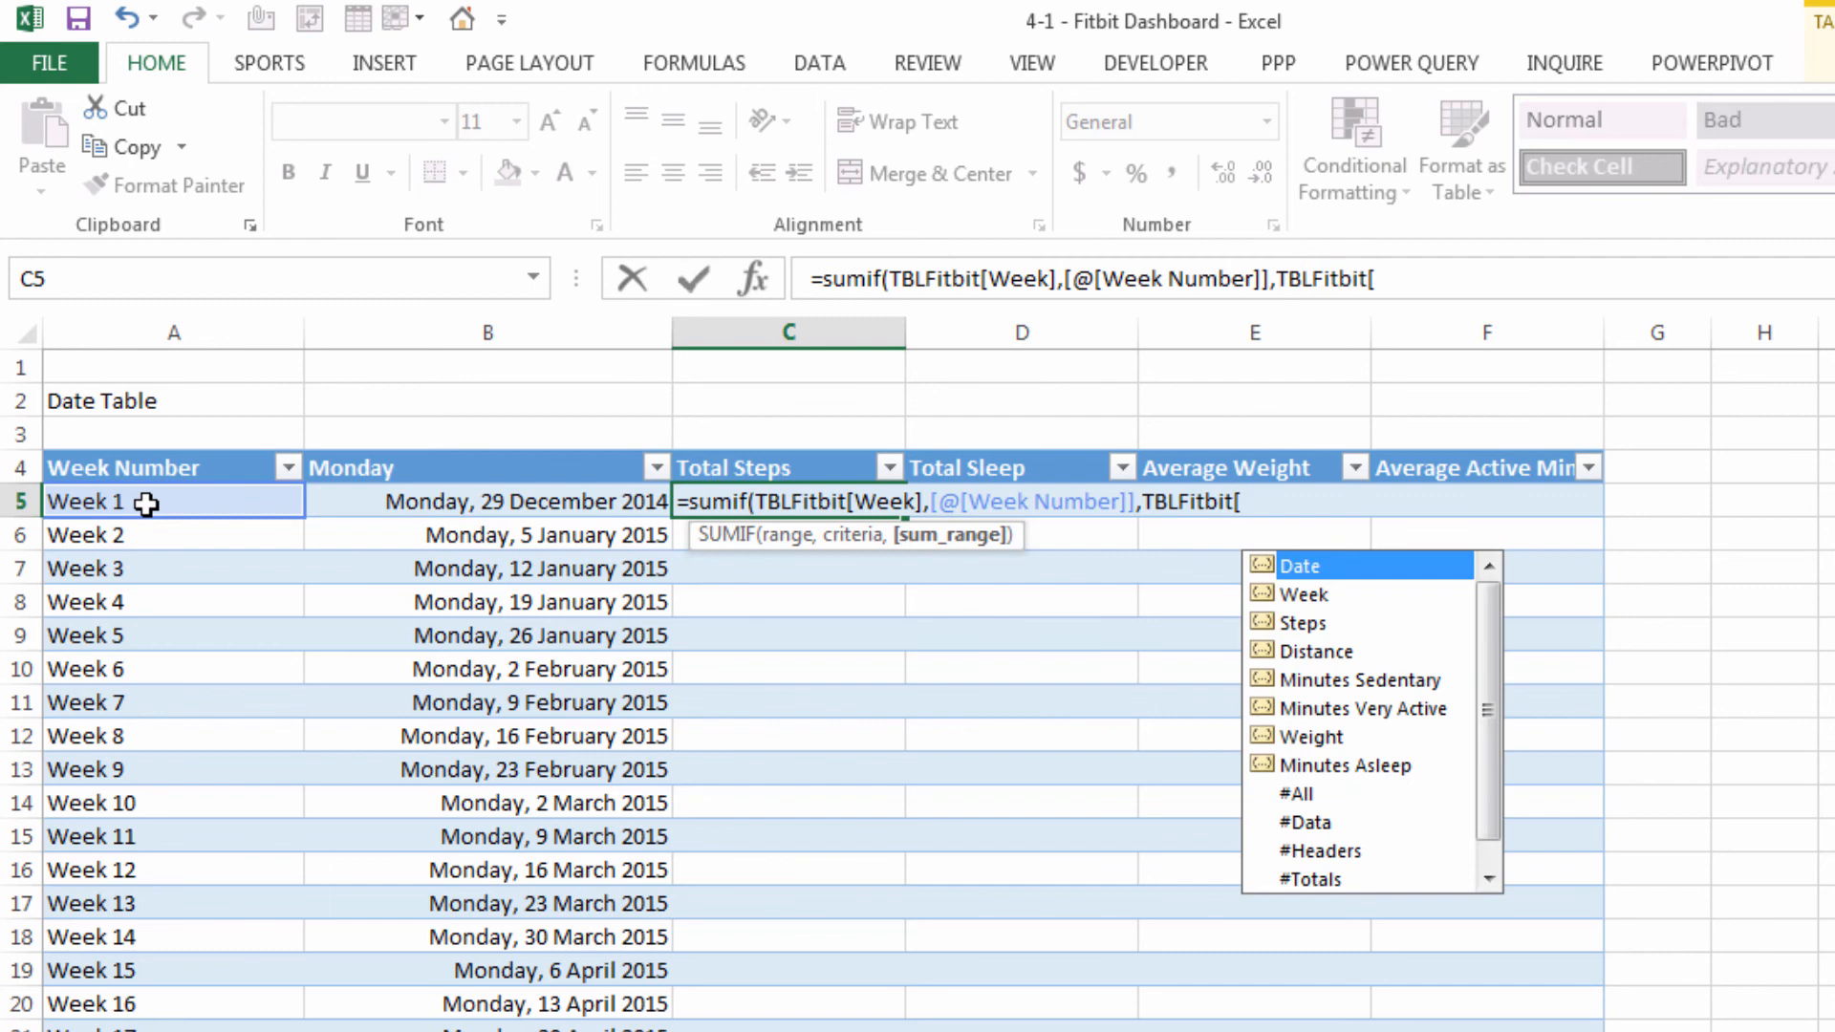
pyautogui.press('Down')
pyautogui.press('Down')
pyautogui.press('Tab')
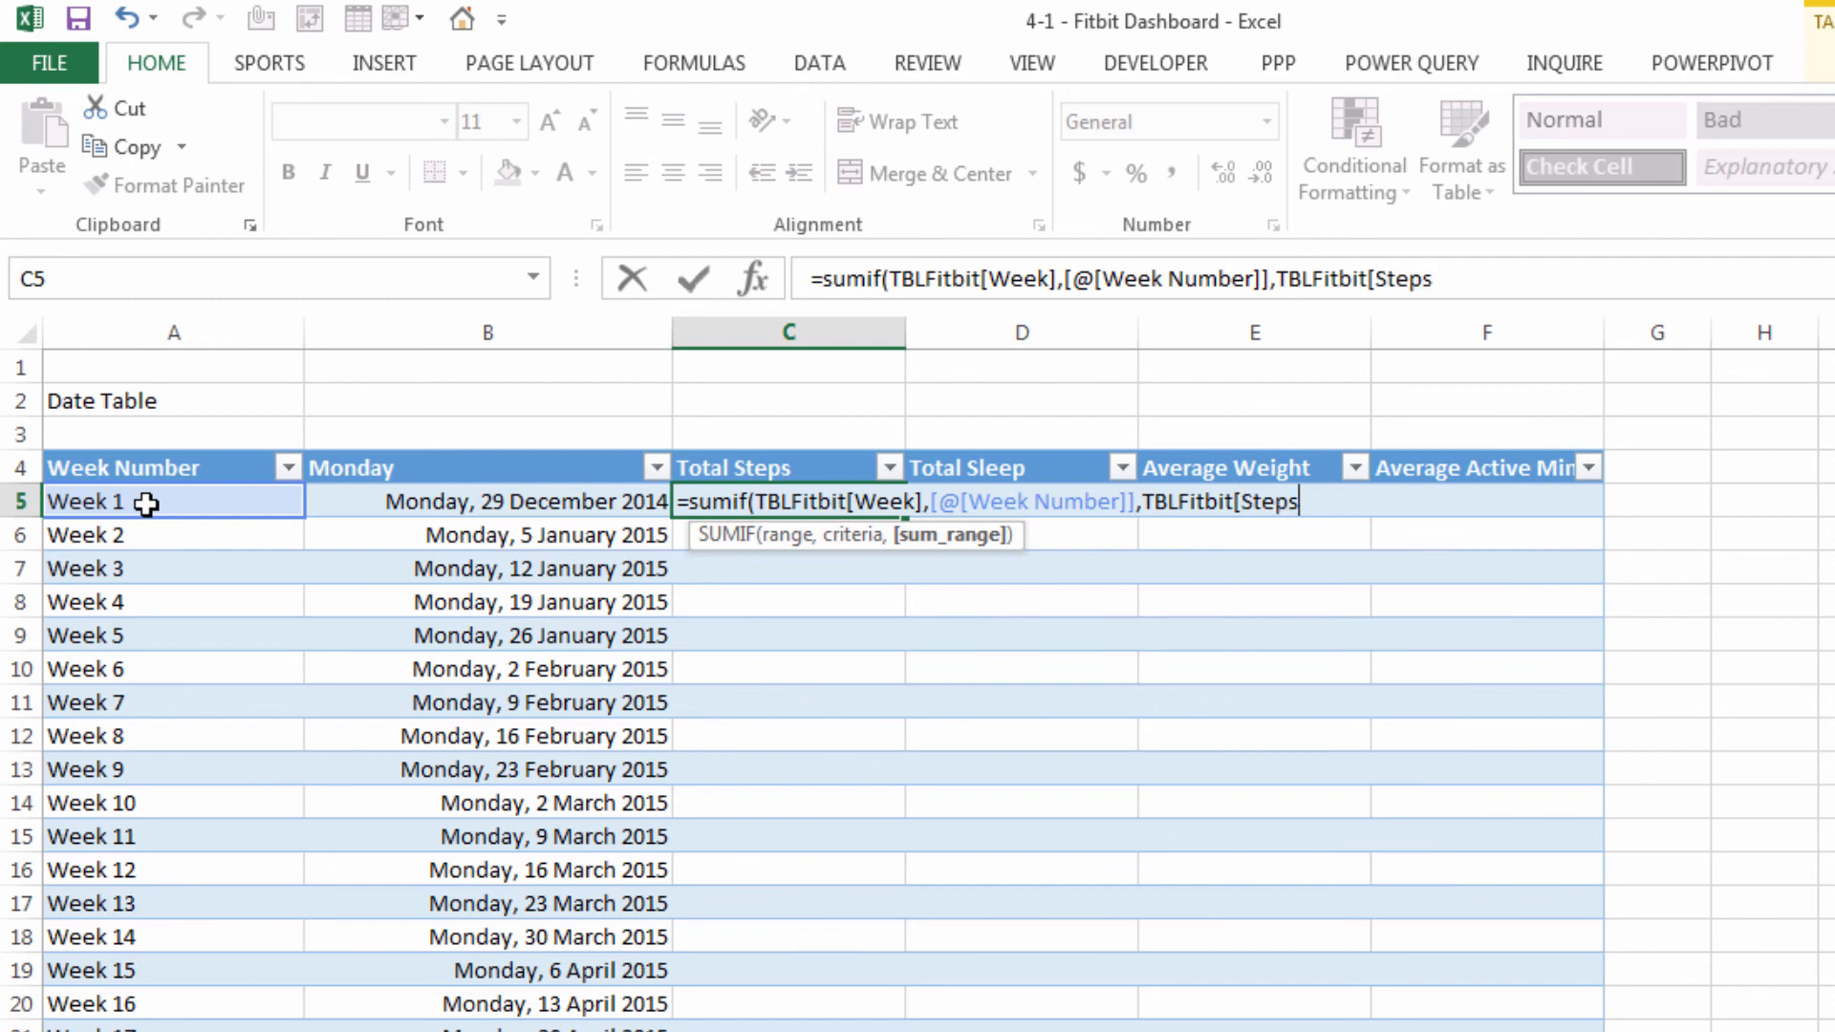
pyautogui.write('])')
pyautogui.press('Return')
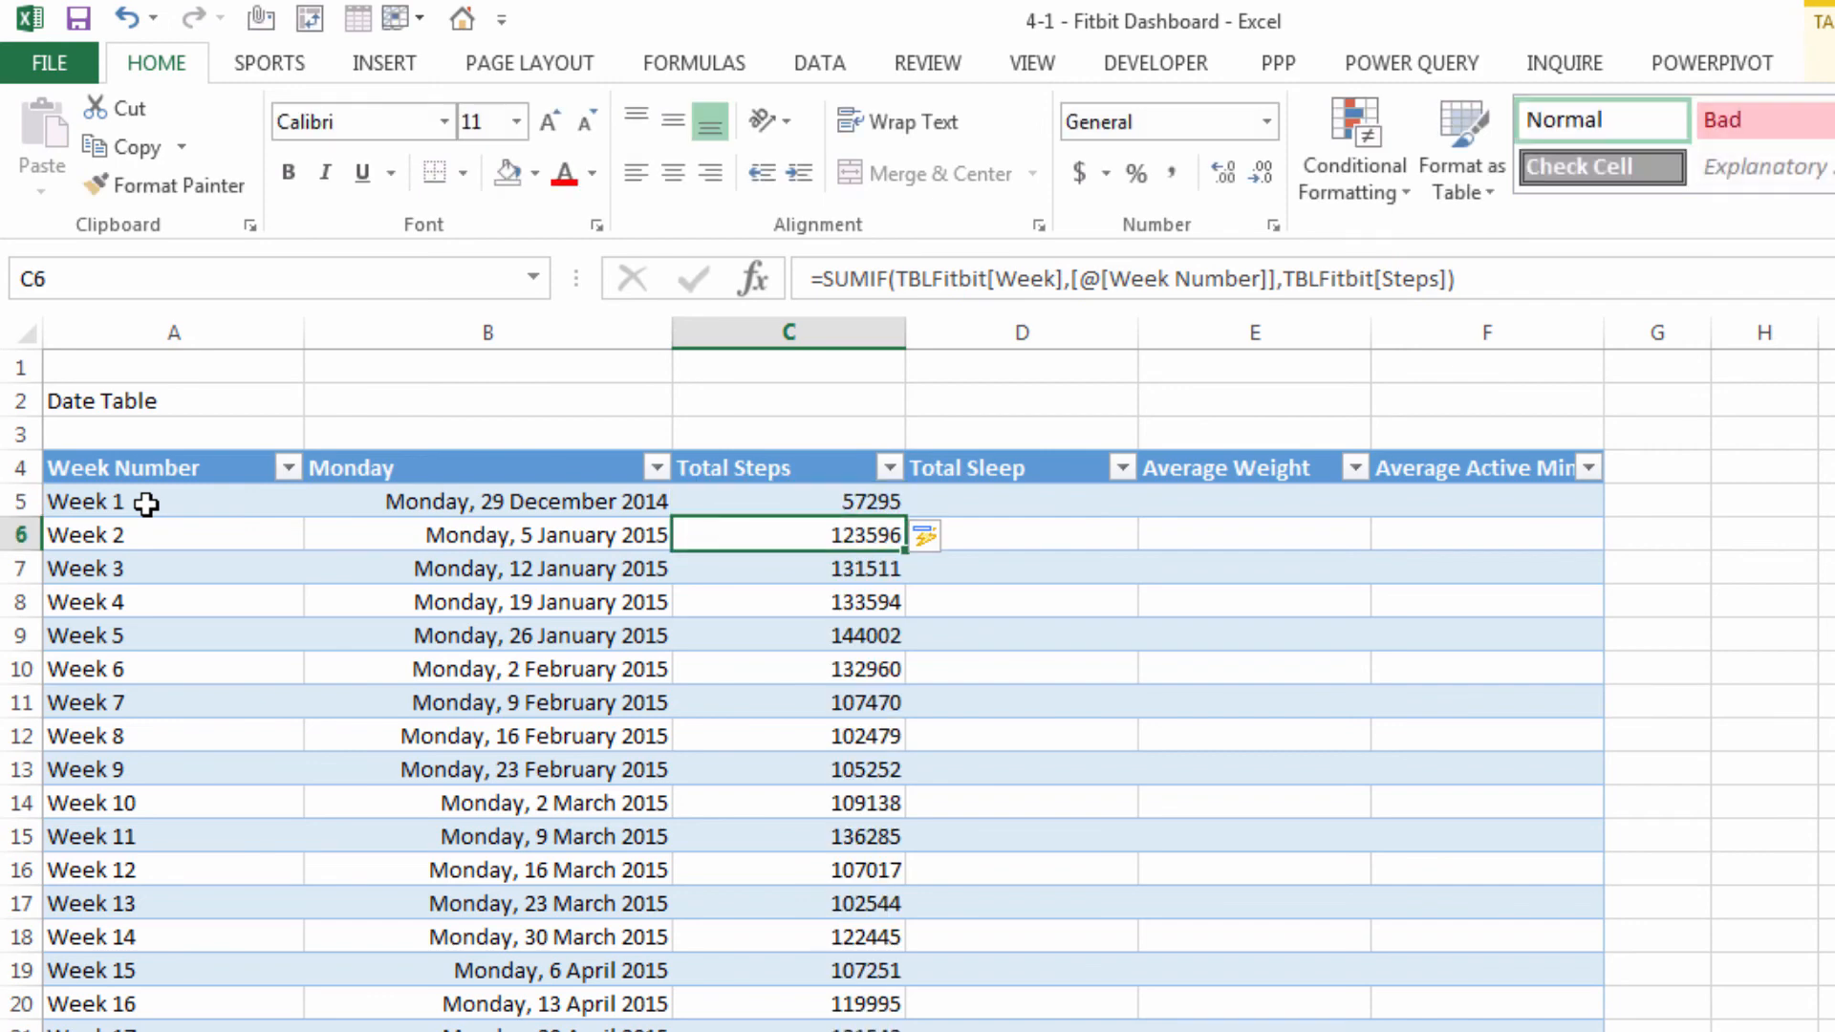
# Copy the SUMIF formula text from Total Steps in C5 into Total Sleep in D5
pyautogui.click(837, 501)
pyautogui.moveTo(1537, 270); pyautogui.dragTo(724, 281)
pyautogui.hotkey('ctrl', 'c')
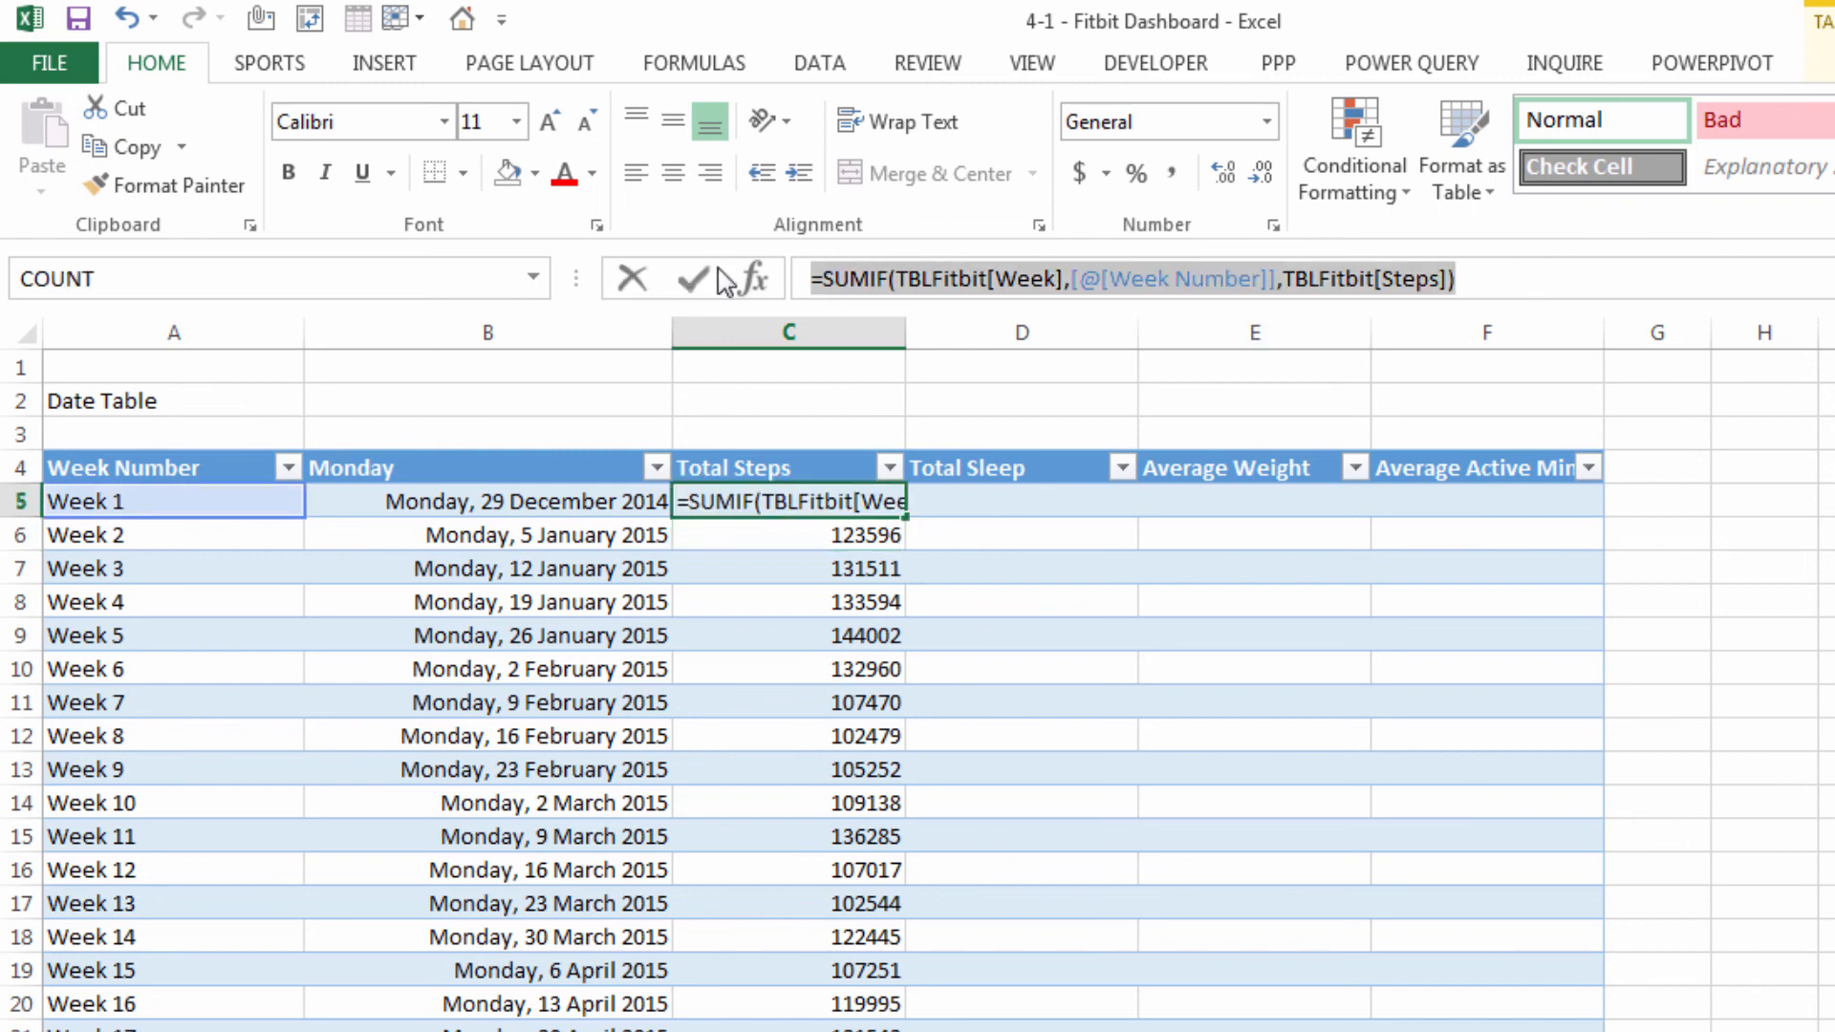
pyautogui.press('Escape')
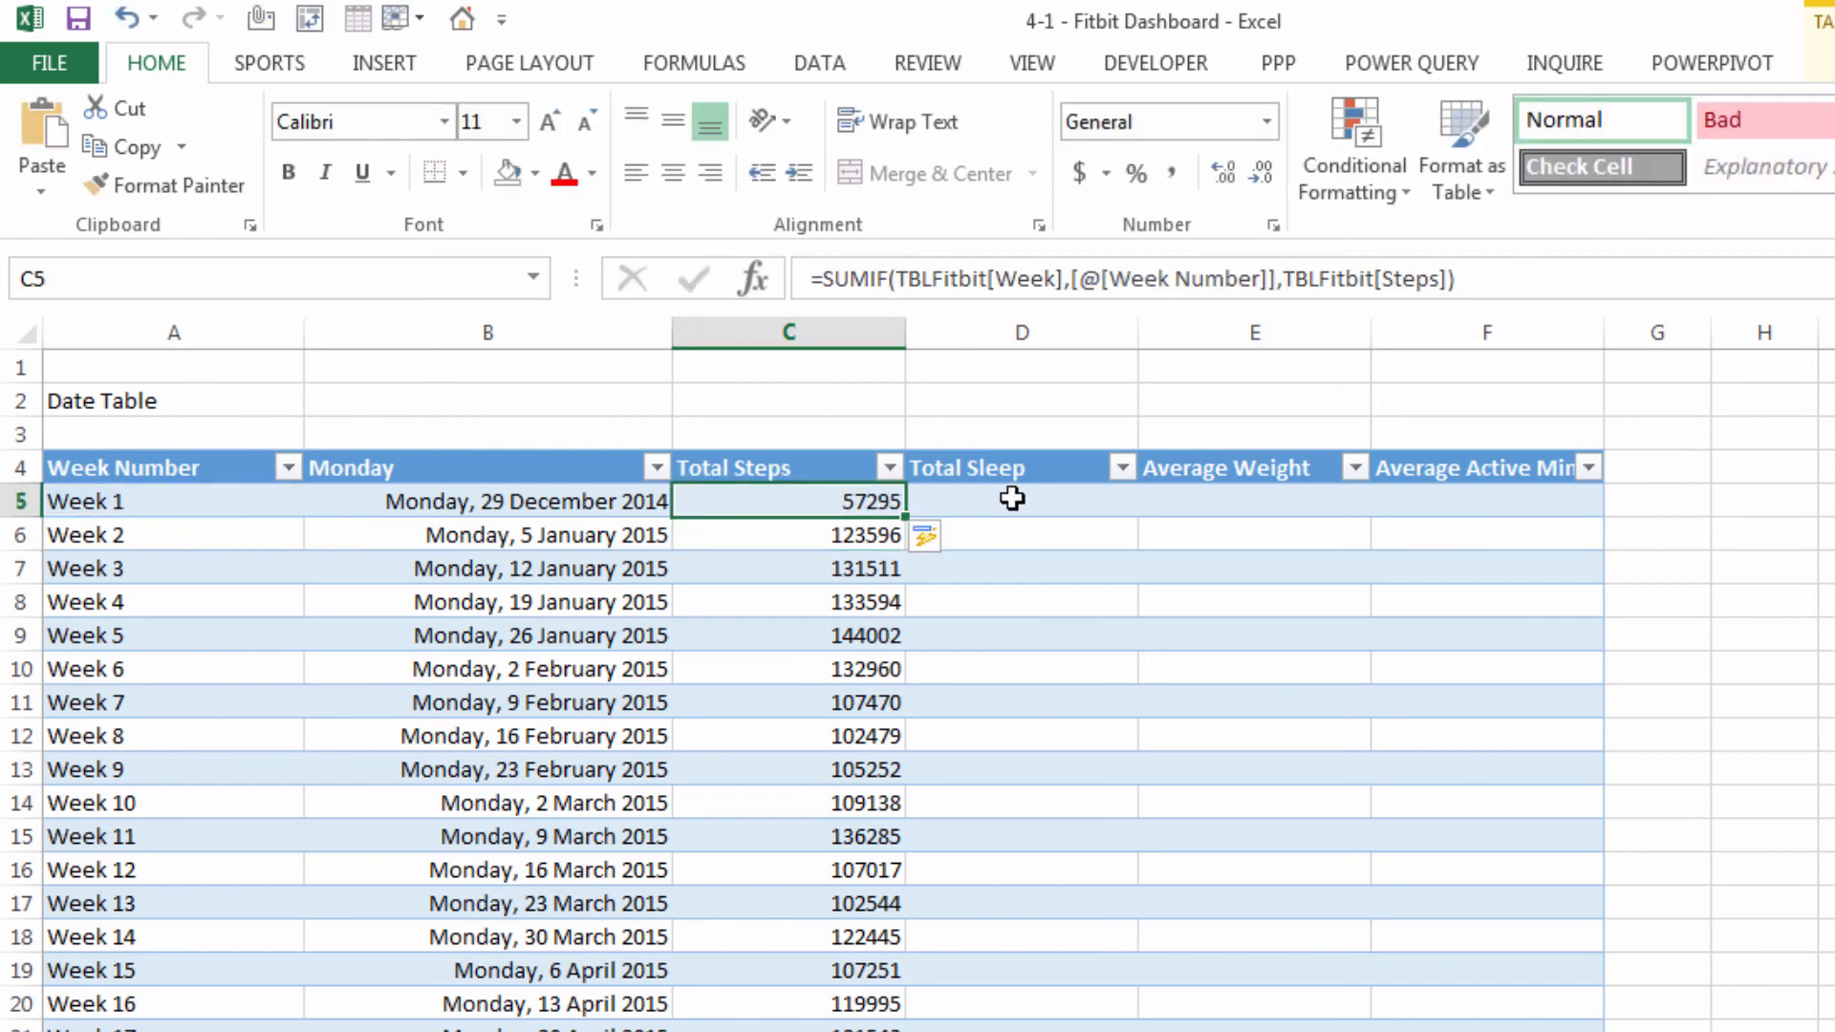
pyautogui.click(1004, 496)
pyautogui.click(890, 283)
pyautogui.hotkey('ctrl', 'v')
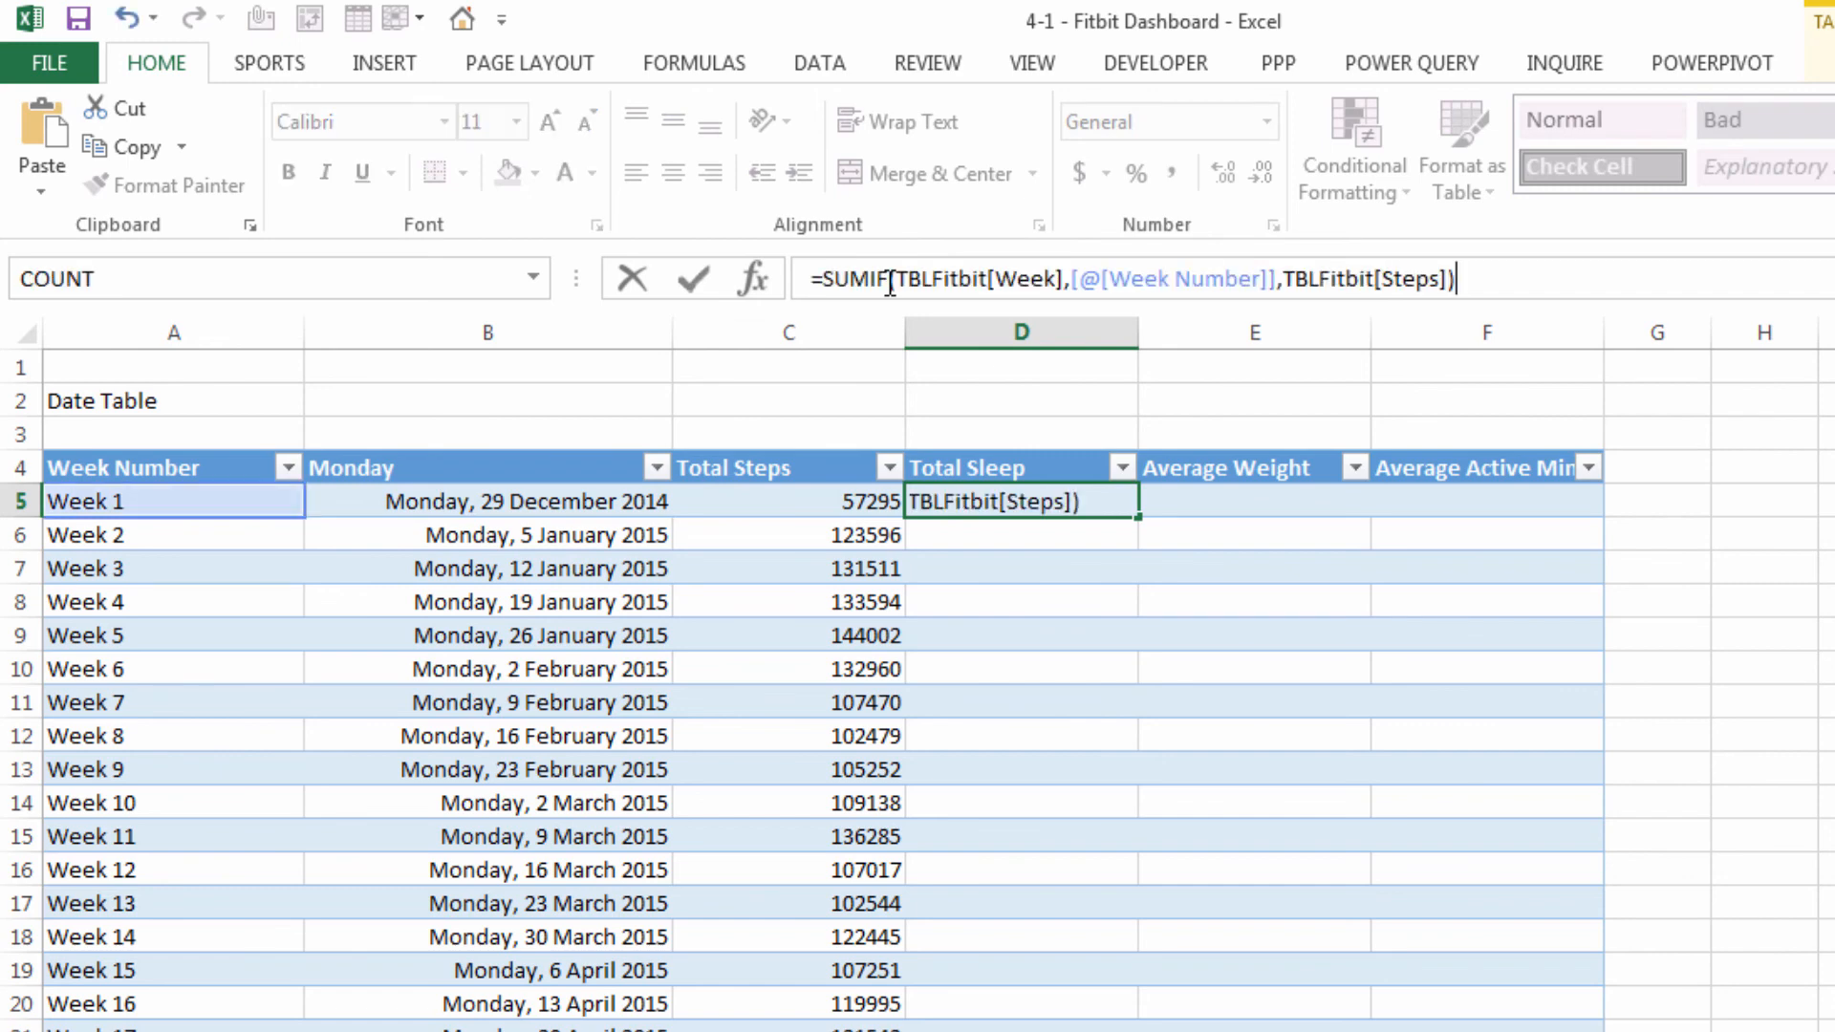
pyautogui.press('Tab')
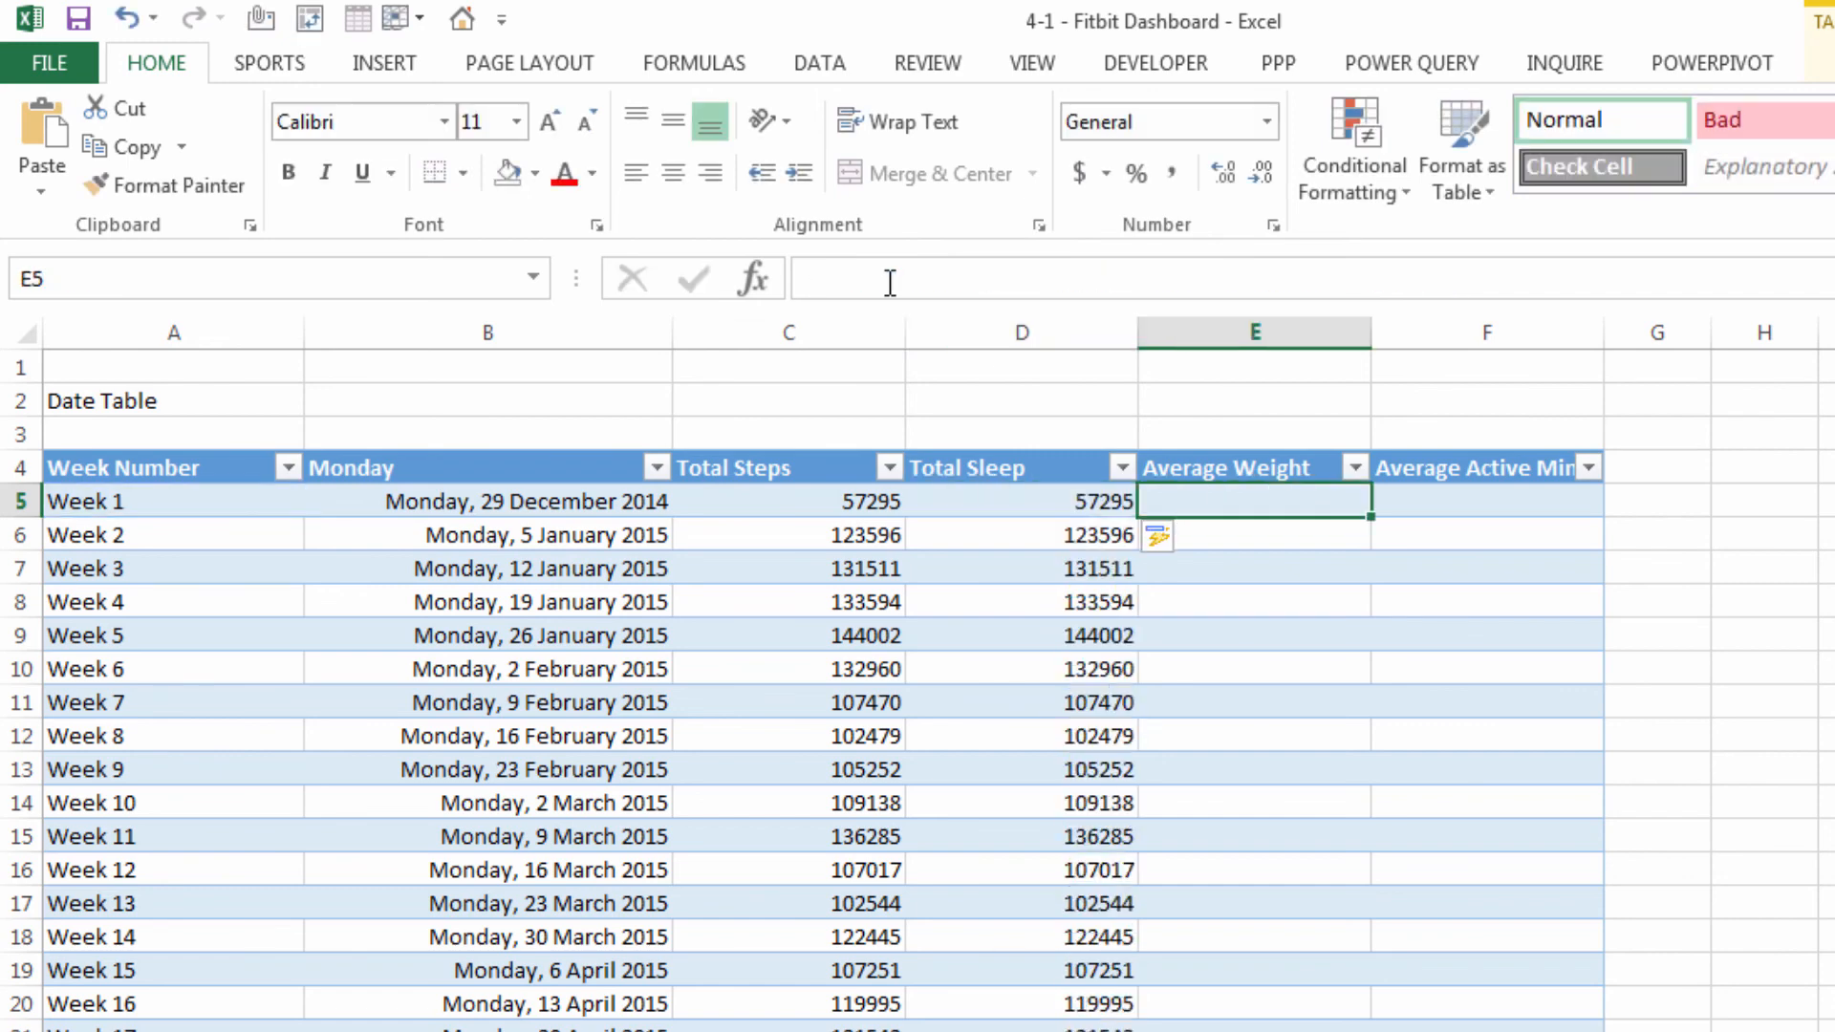
pyautogui.press('Tab')
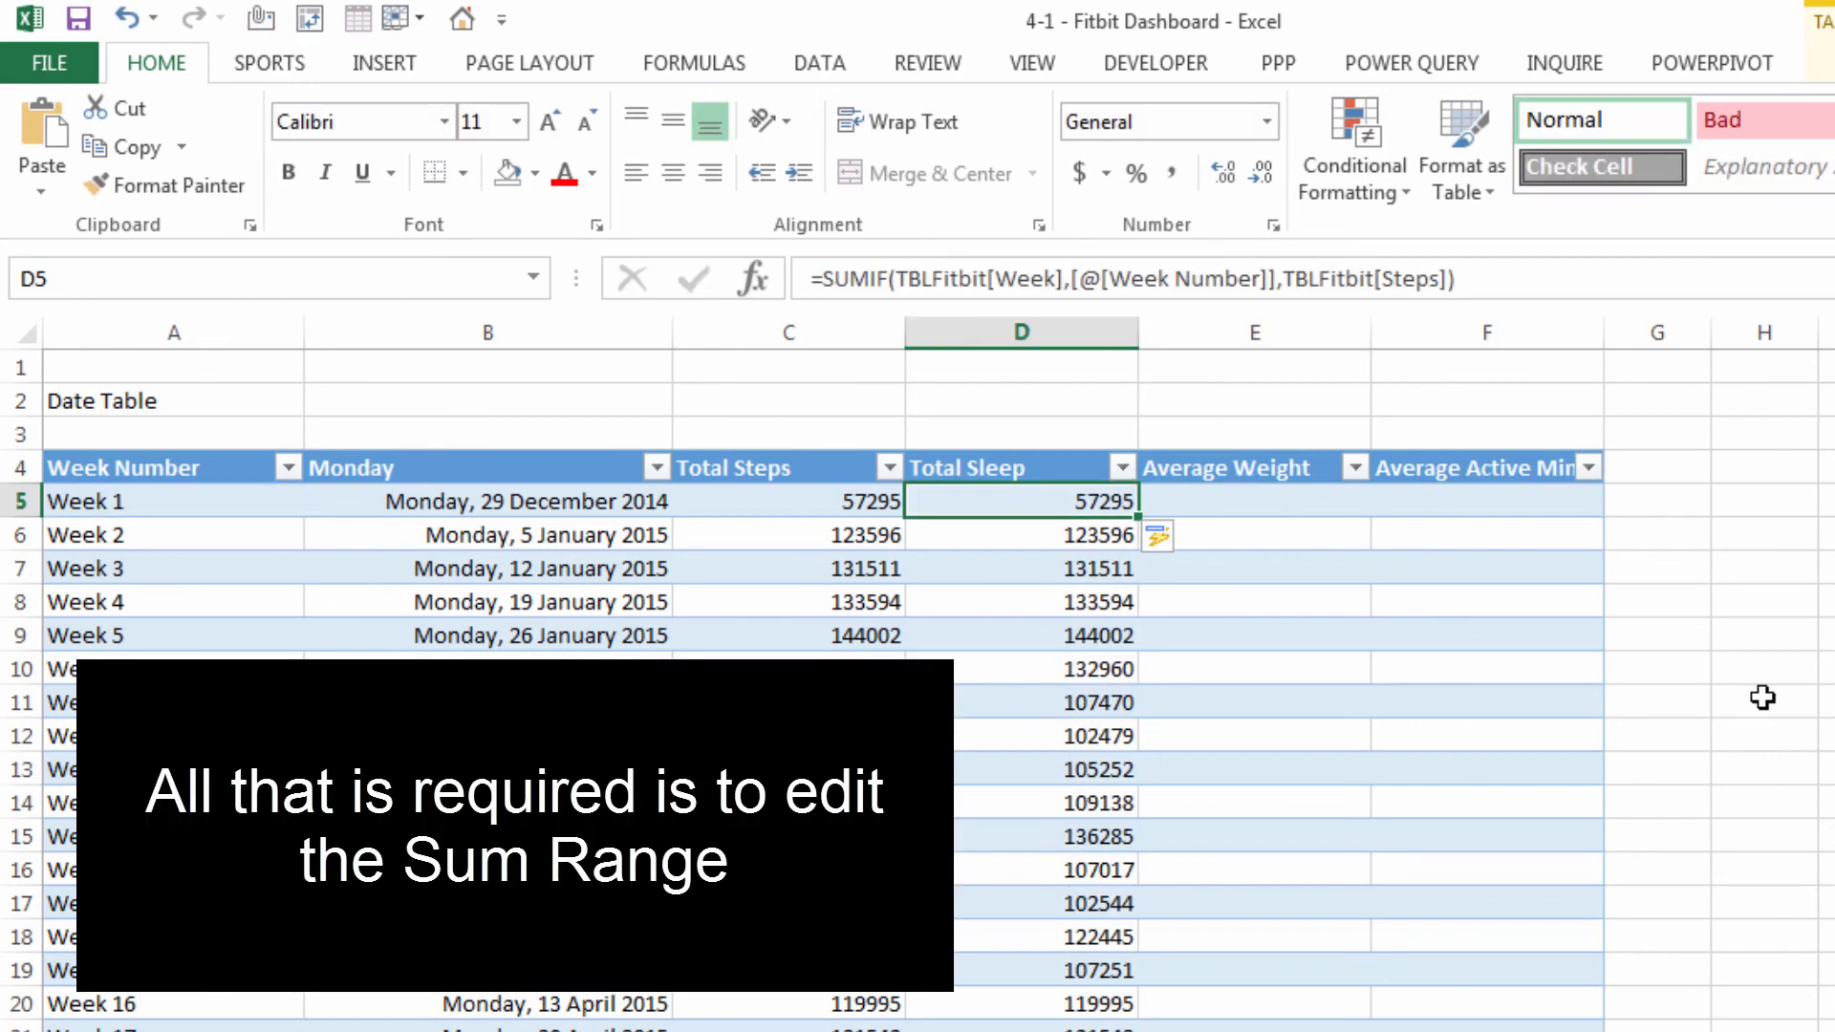
# Change the sum range of the D5 SUMIF formula to TBLFitbit[Minutes Asleep]
pyautogui.click(1546, 266)
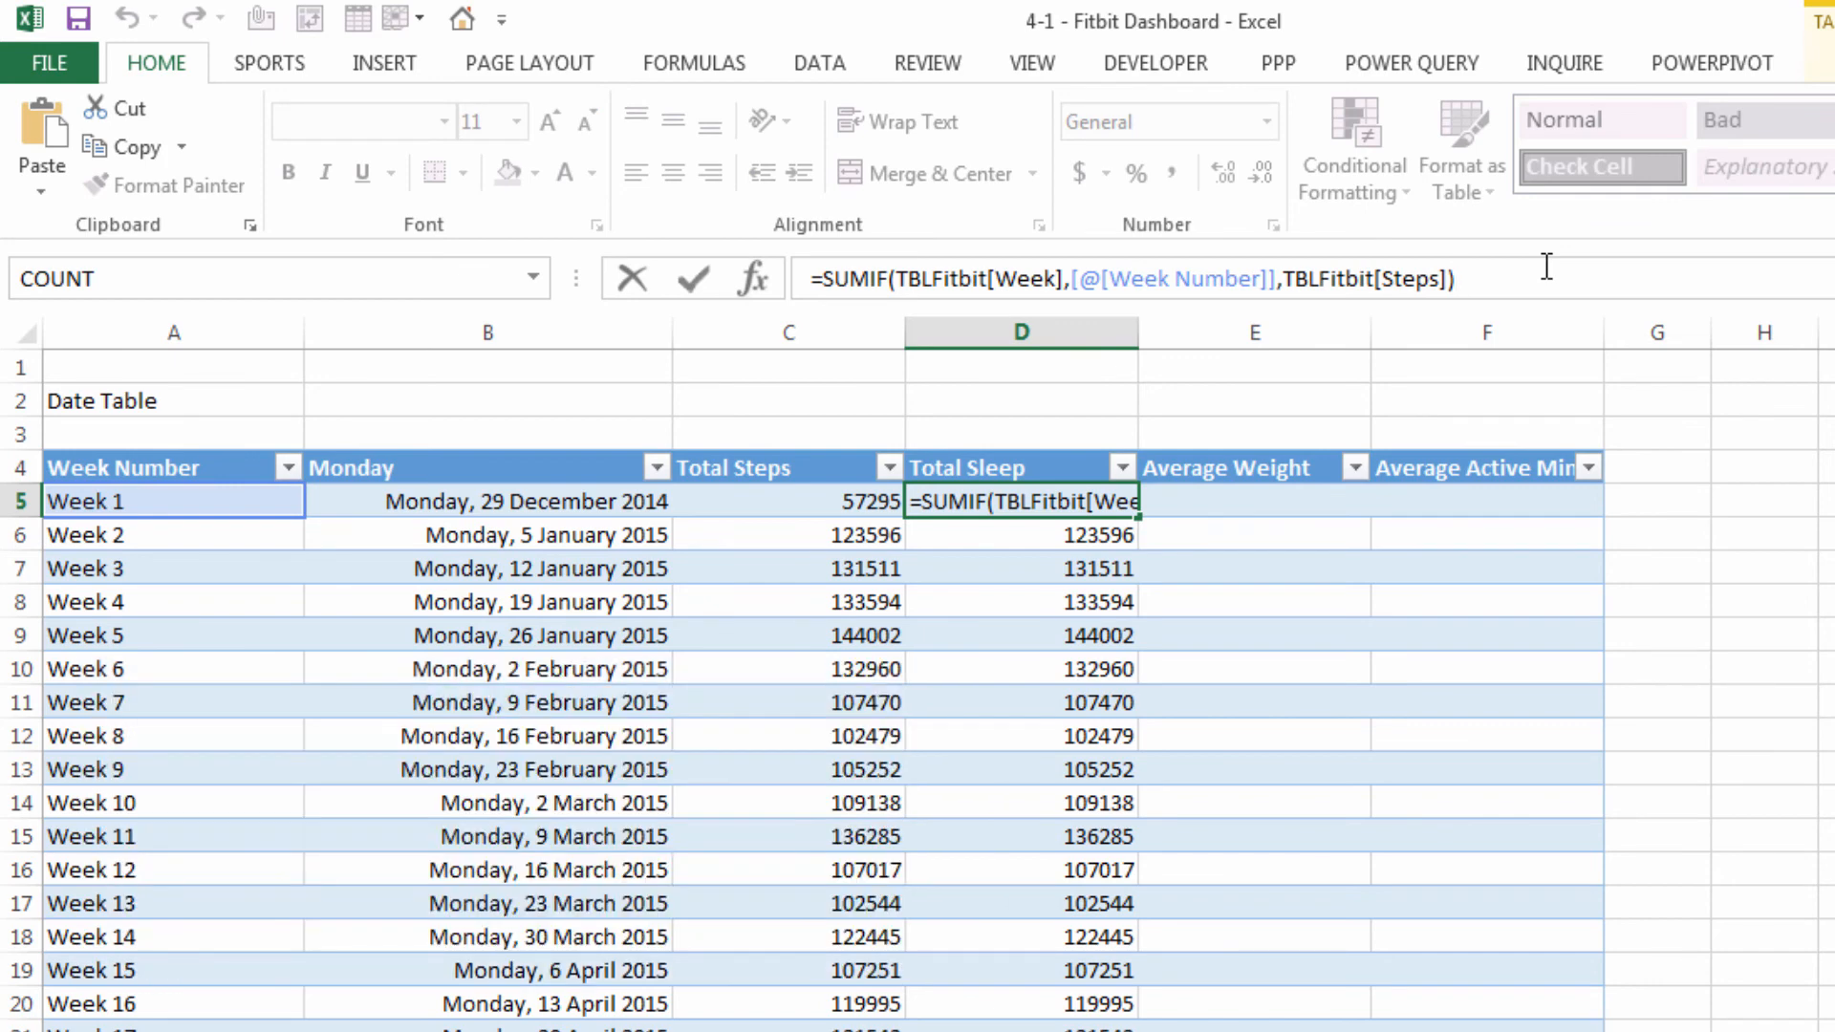
pyautogui.click(1431, 276)
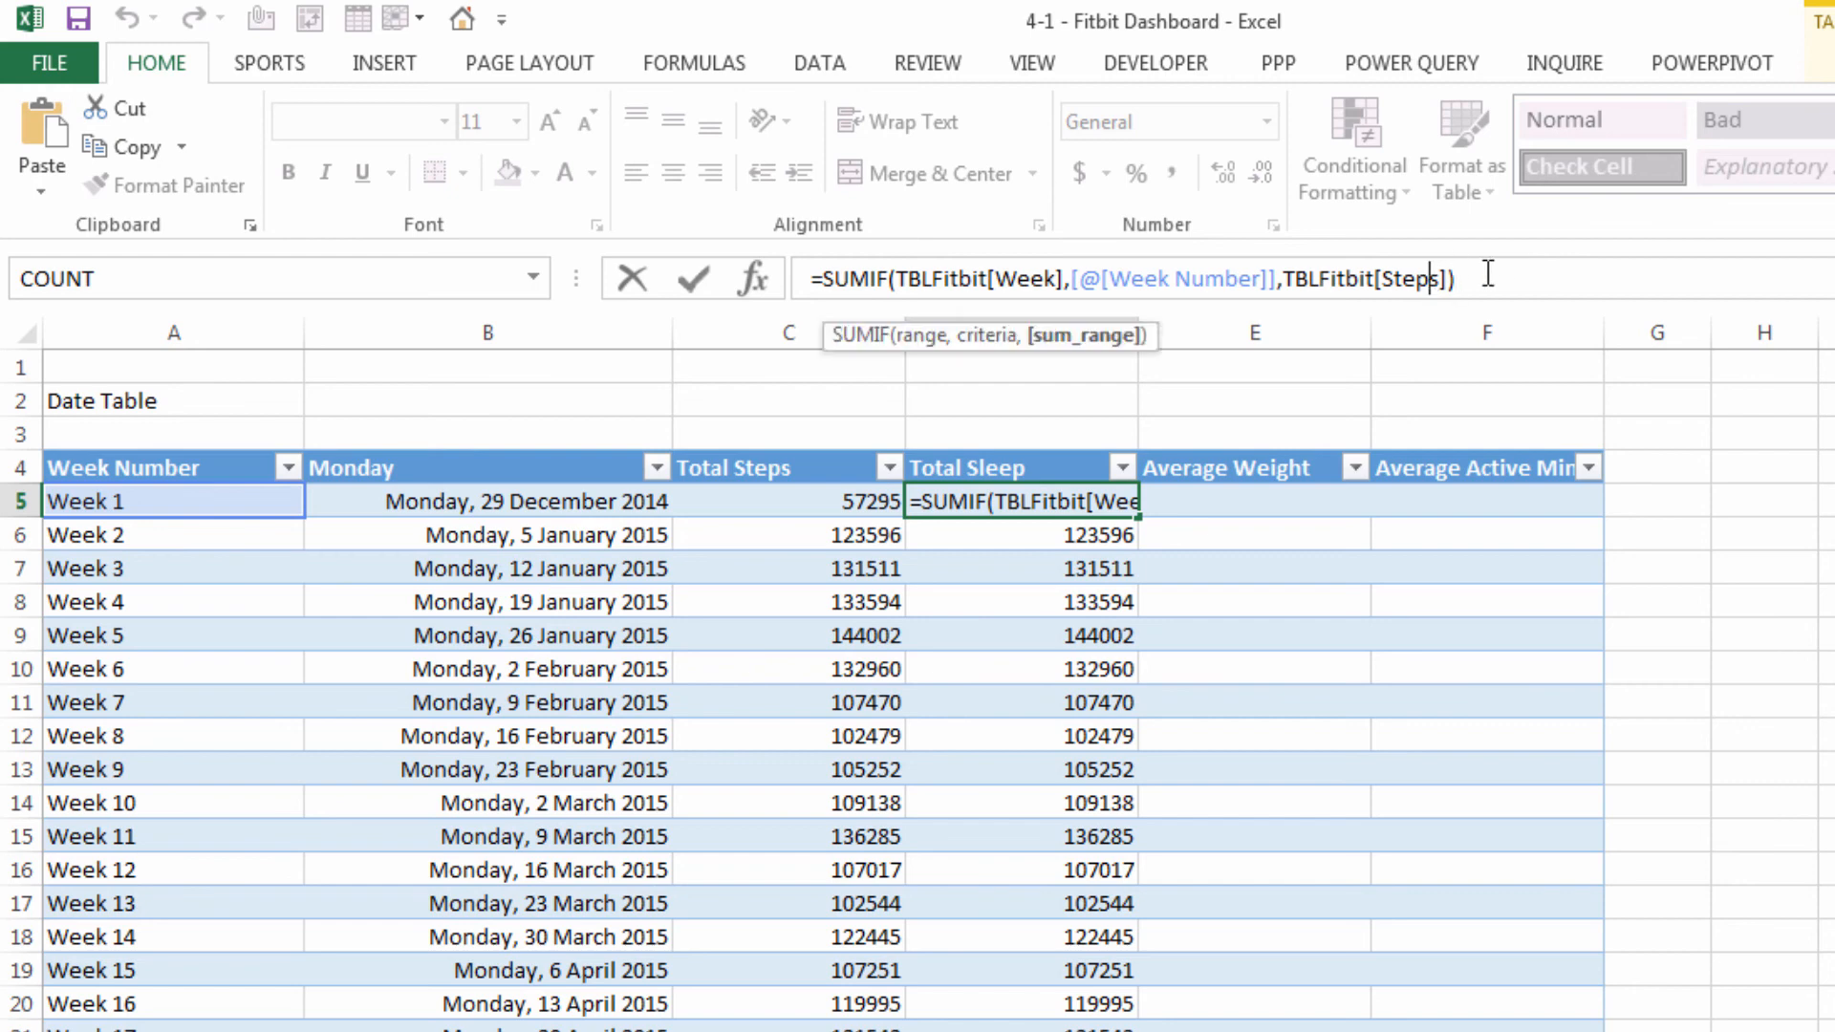
pyautogui.press('BackSpace')
pyautogui.press('BackSpace')
pyautogui.press('BackSpace')
pyautogui.press('BackSpace')
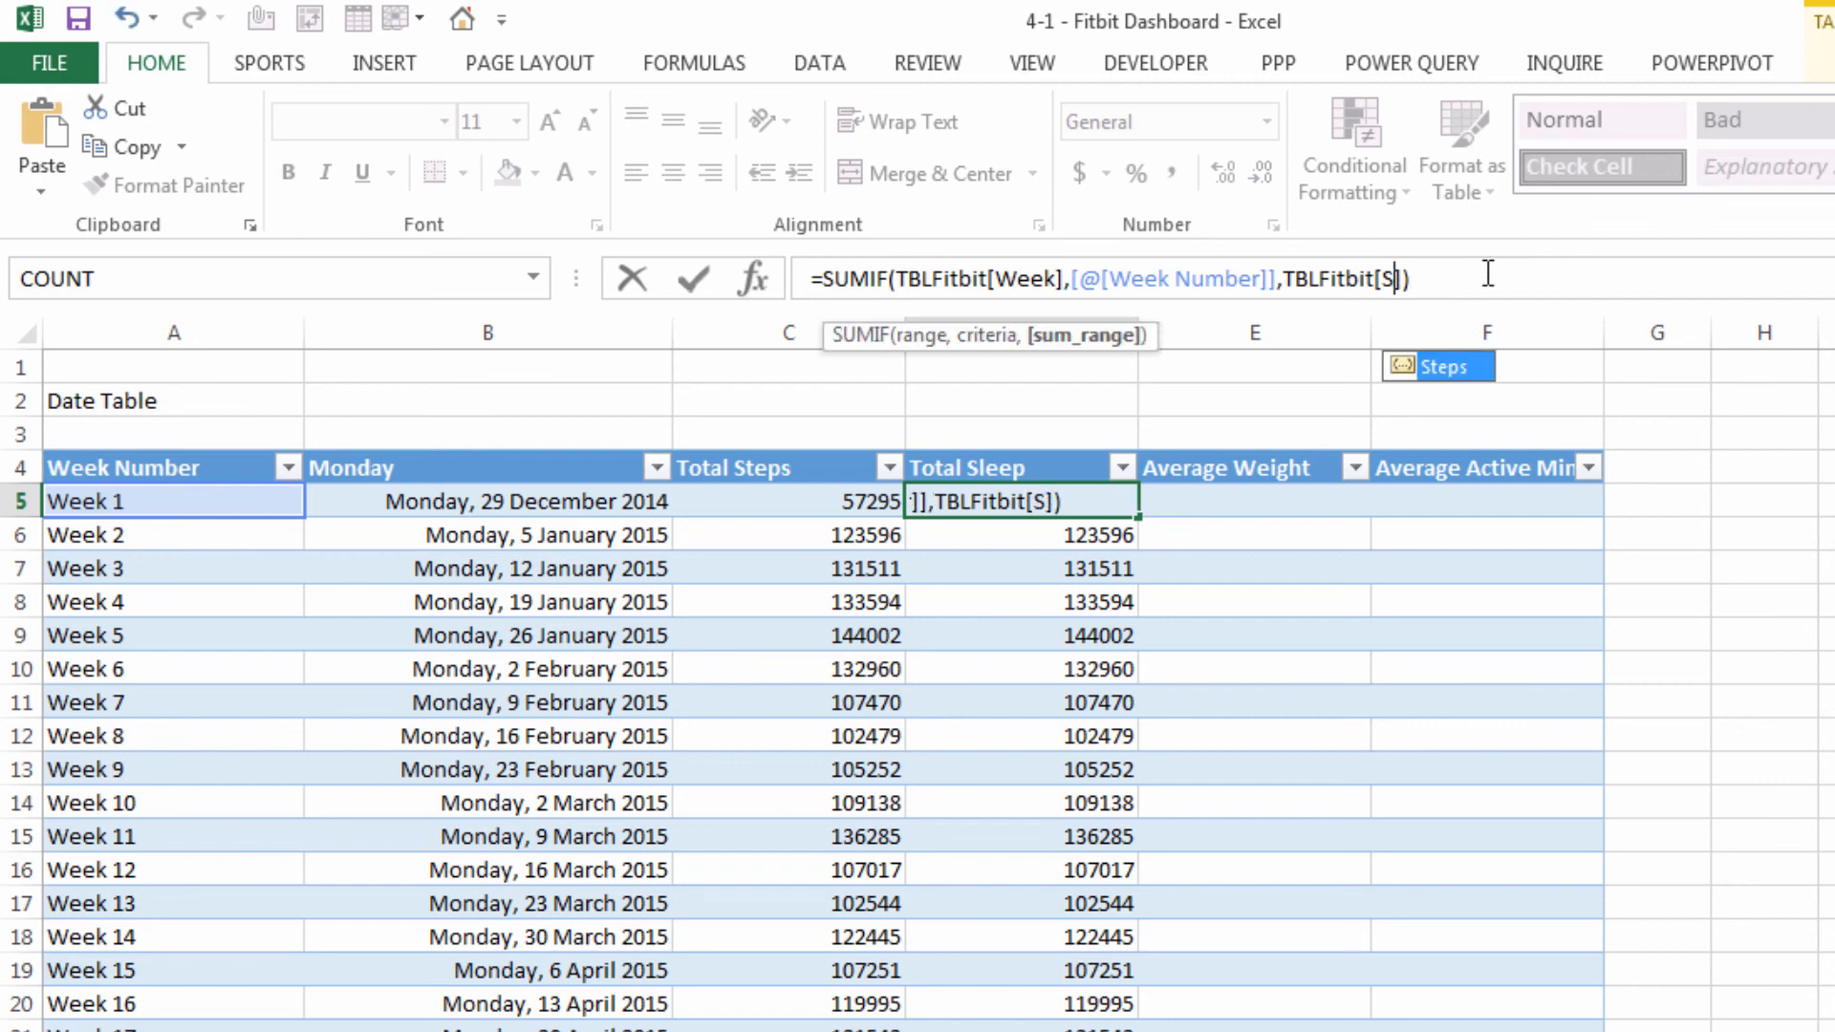
pyautogui.press('BackSpace')
pyautogui.press('Down')
pyautogui.press('Down')
pyautogui.press('Down')
pyautogui.press('Down')
pyautogui.press('Down')
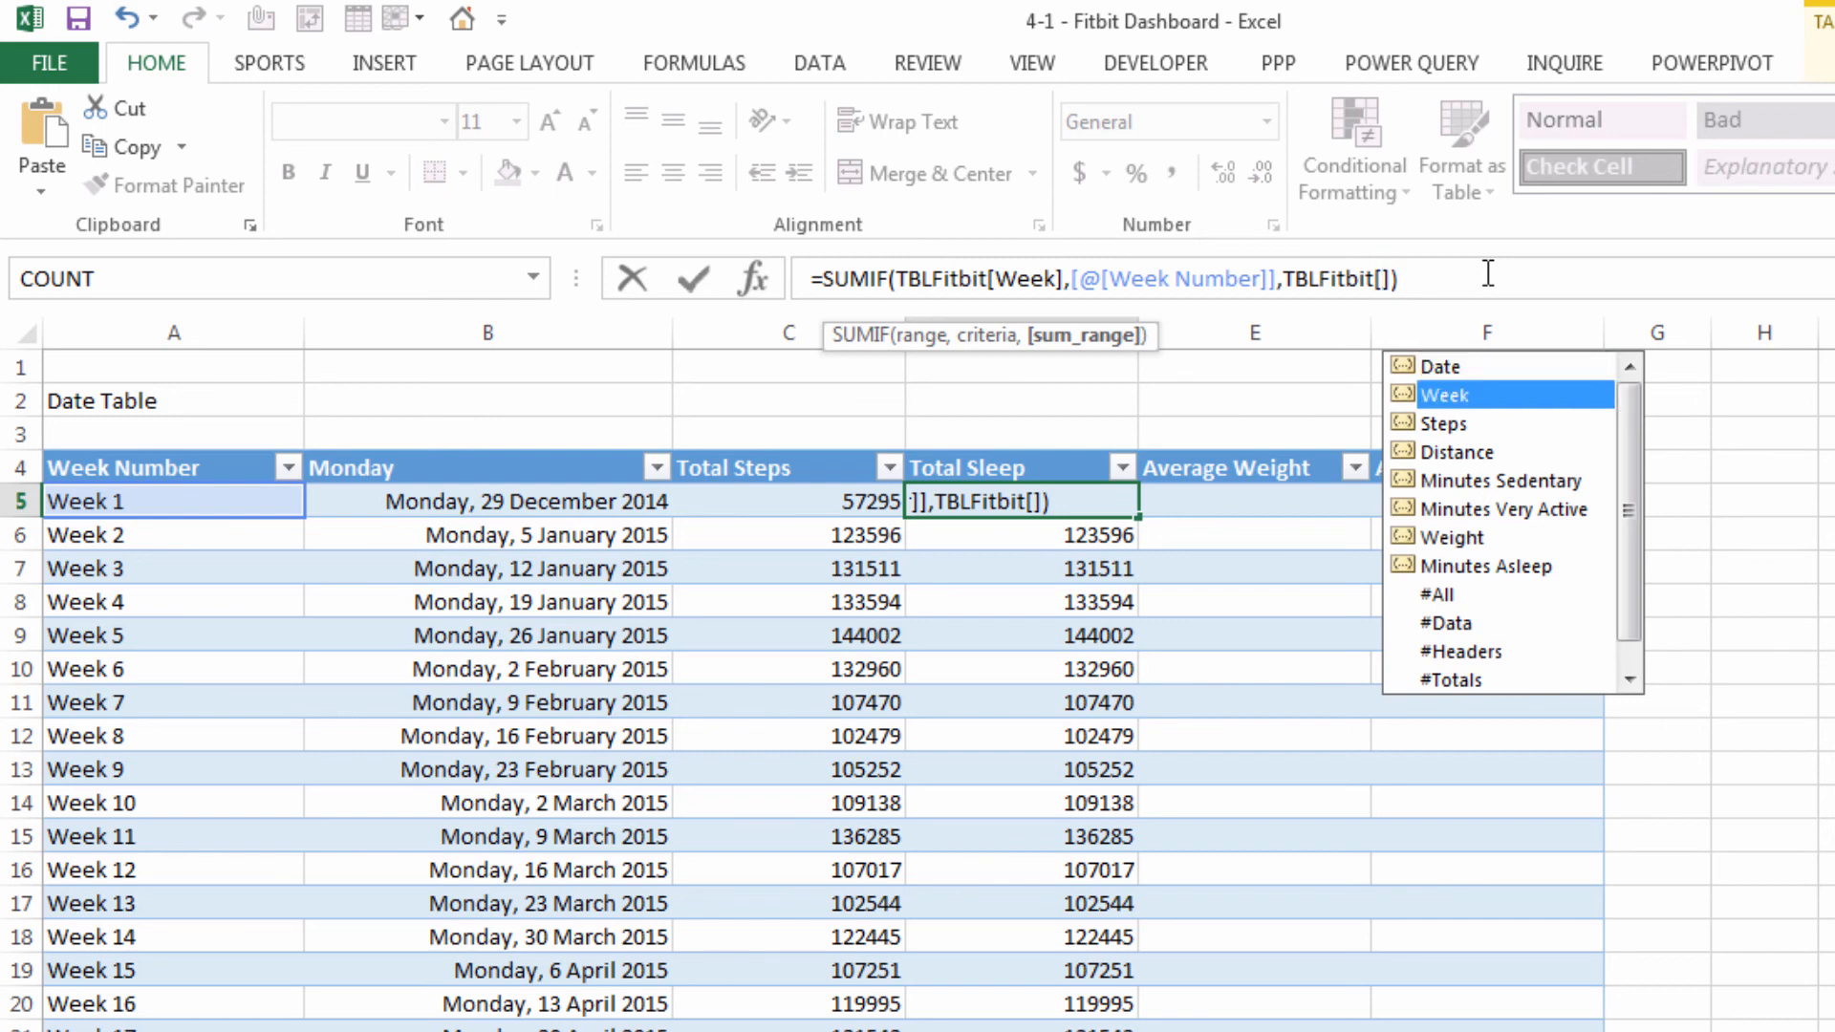
pyautogui.press('Down')
pyautogui.press('Down')
pyautogui.press('Tab')
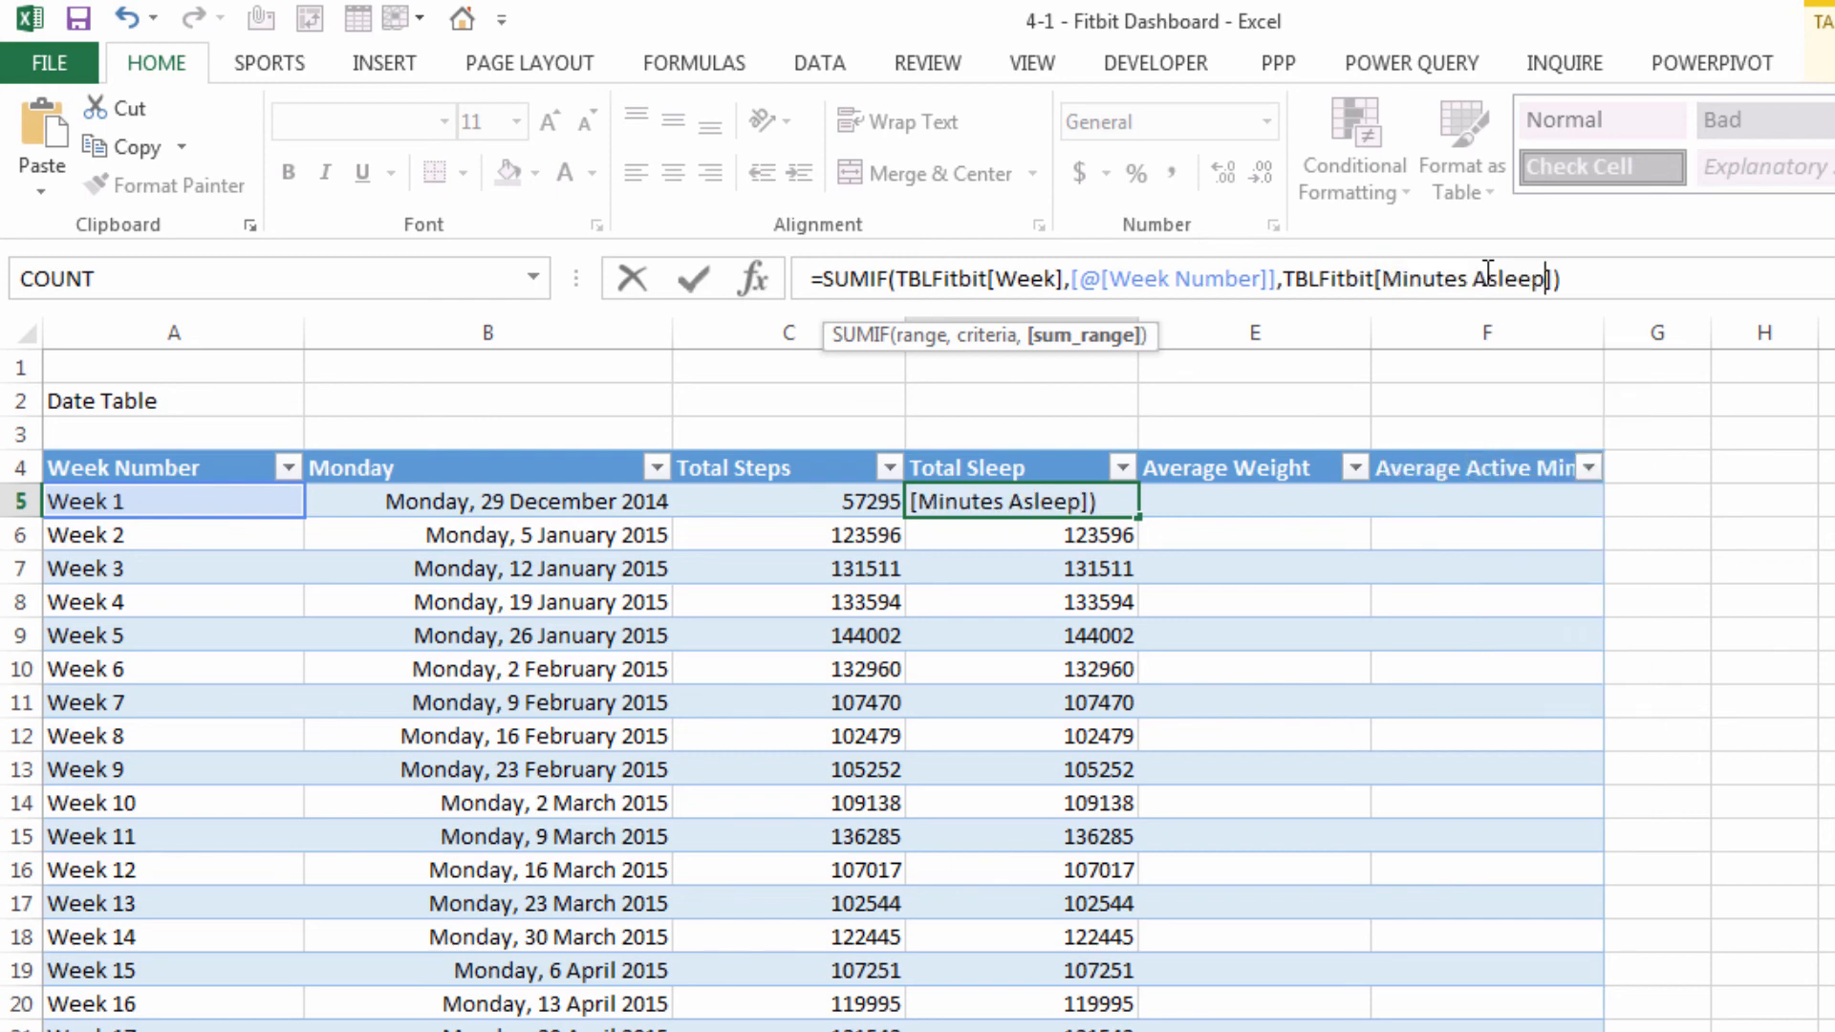
pyautogui.press('Return')
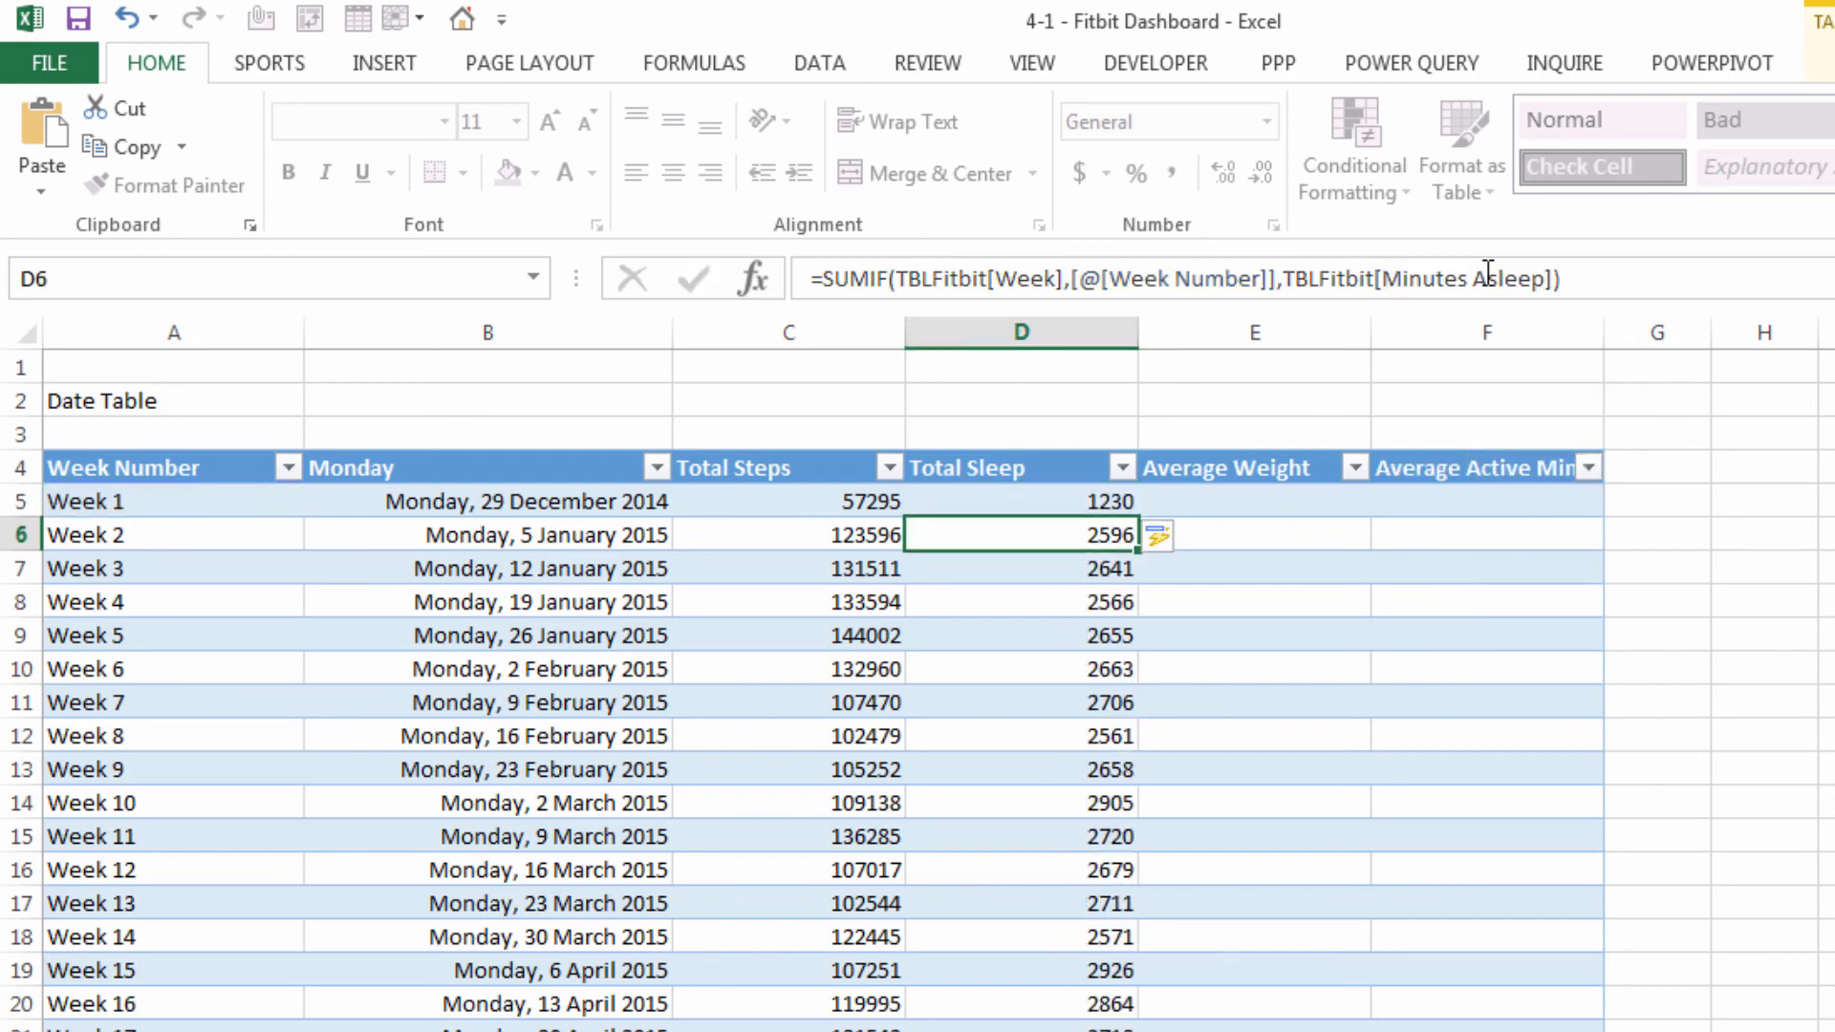
# Append /60 to the Total Sleep formula in D5 to convert the minutes to hours
pyautogui.click(1052, 507)
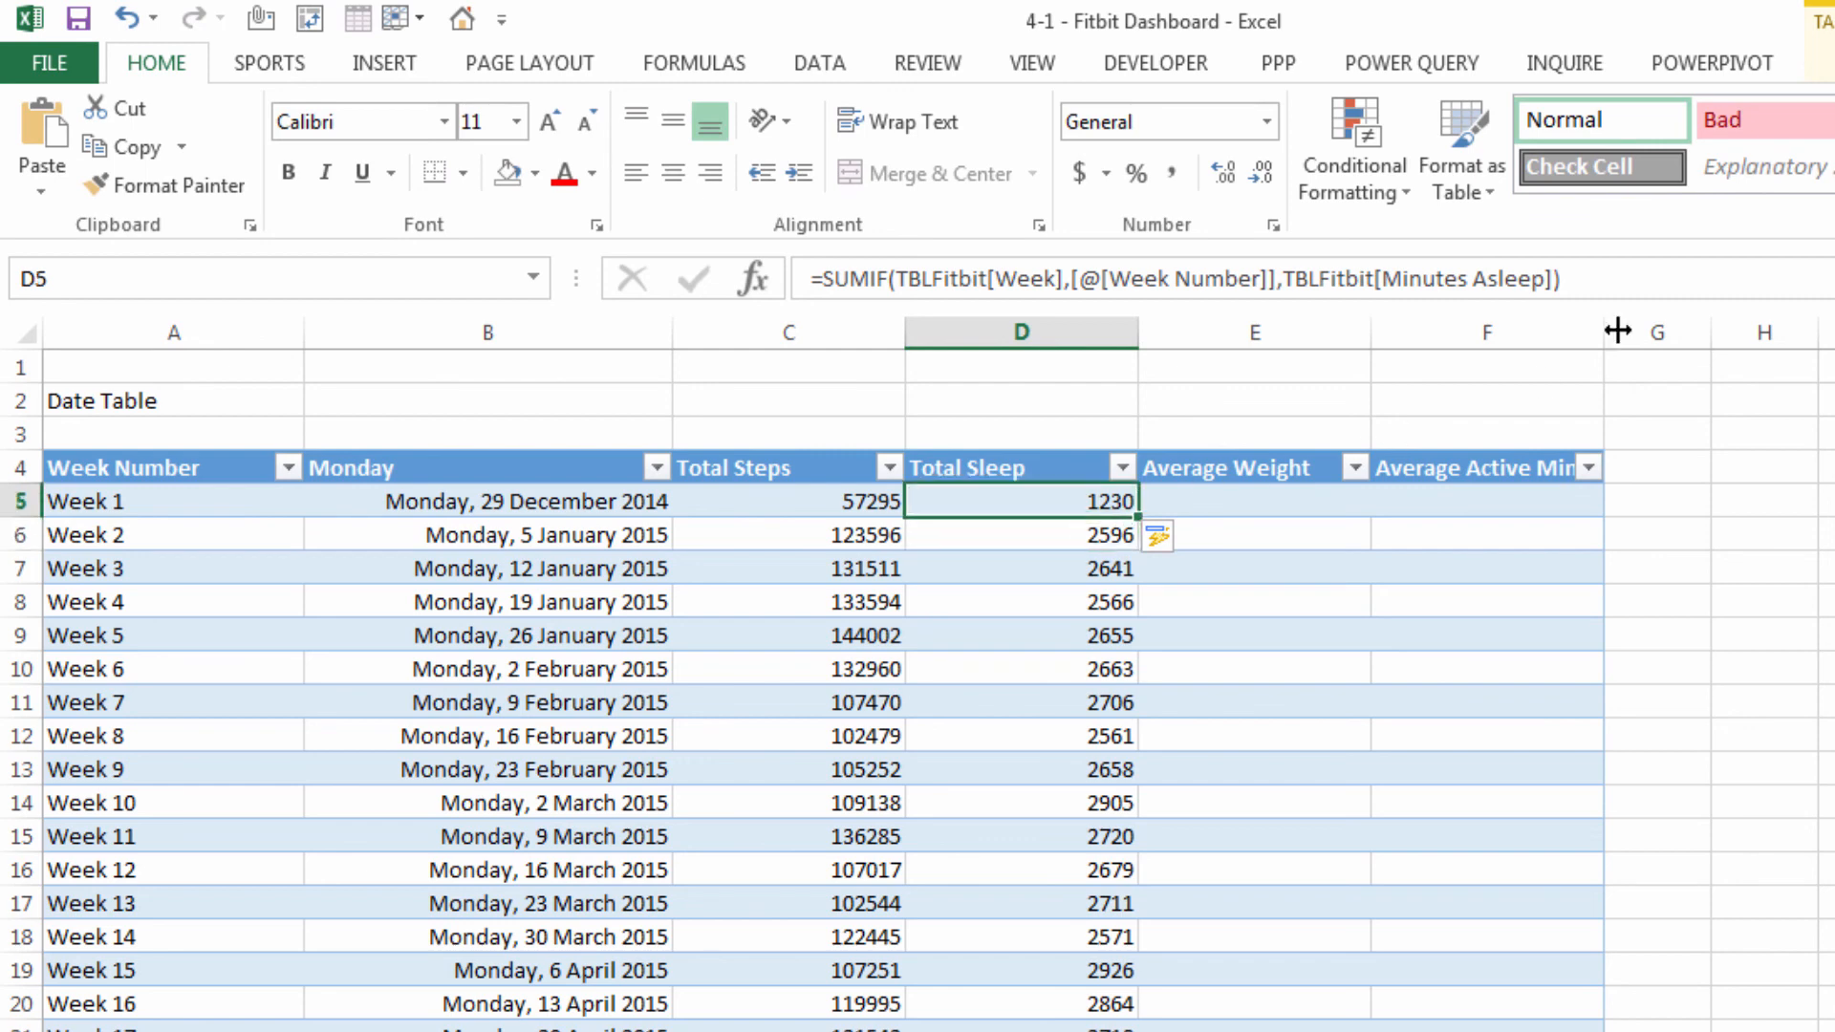
pyautogui.click(1682, 274)
pyautogui.write('/60')
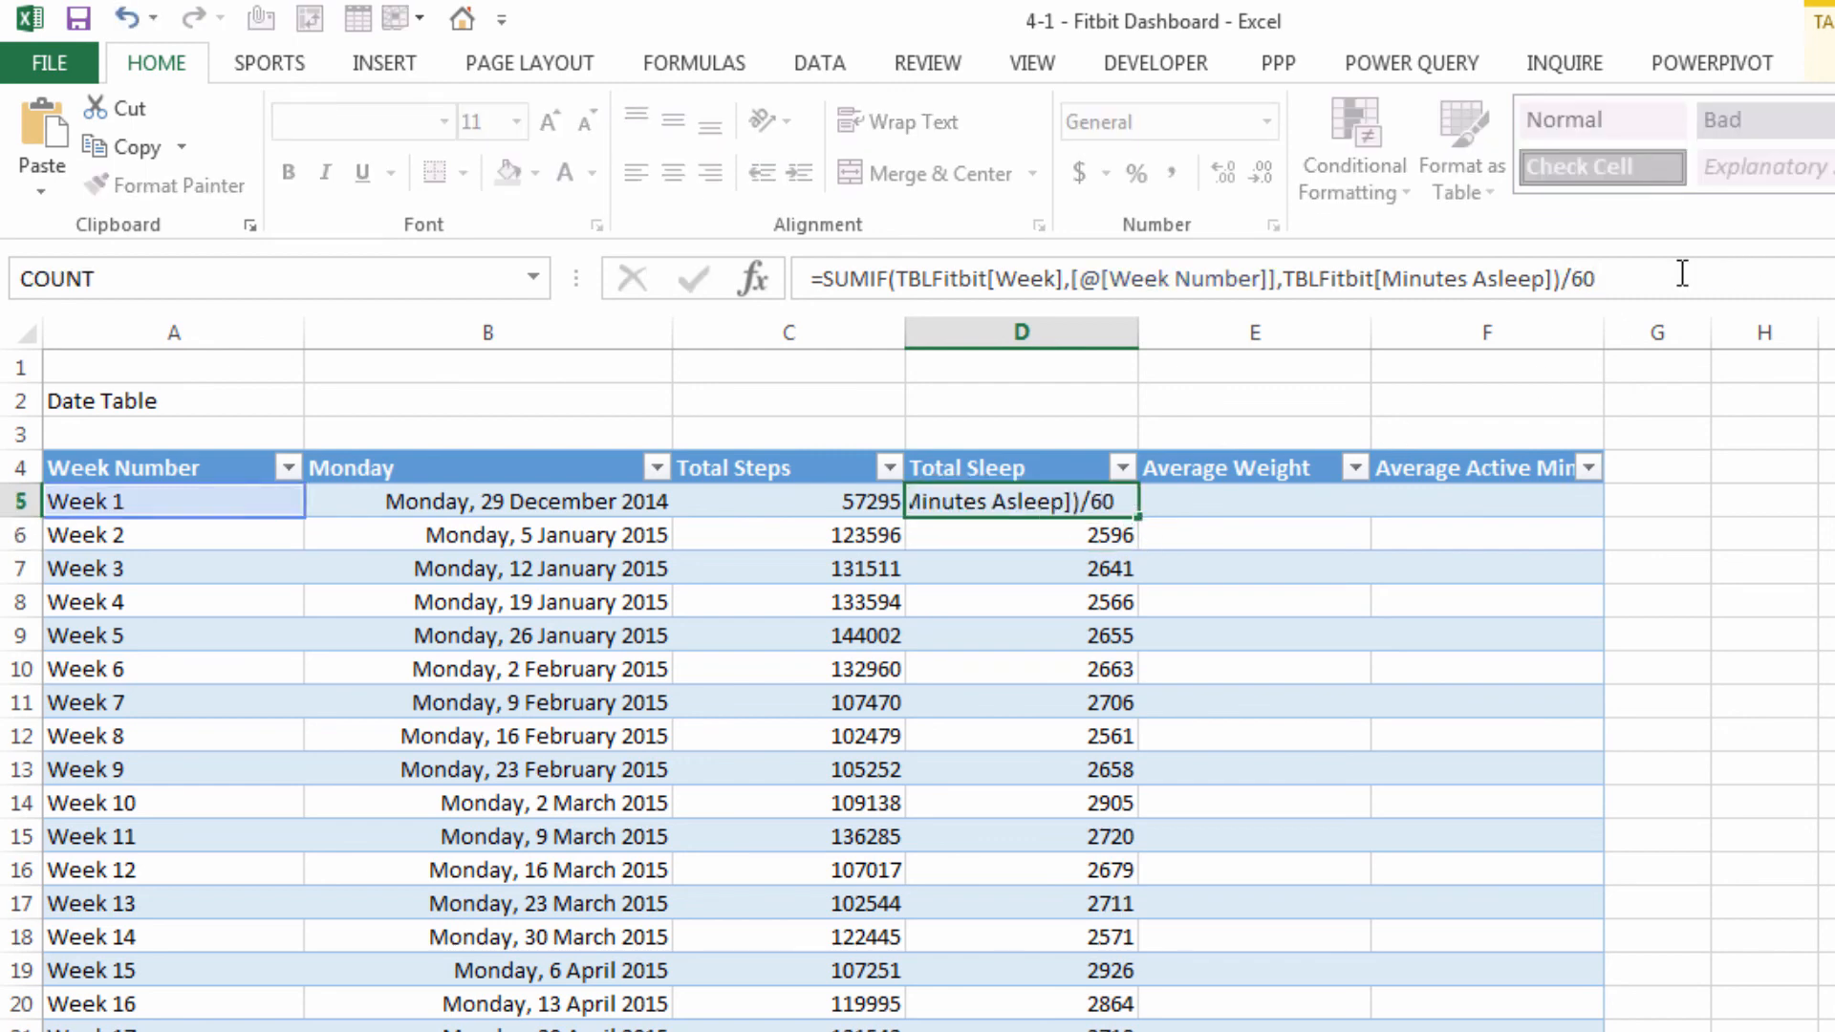
pyautogui.press('Return')
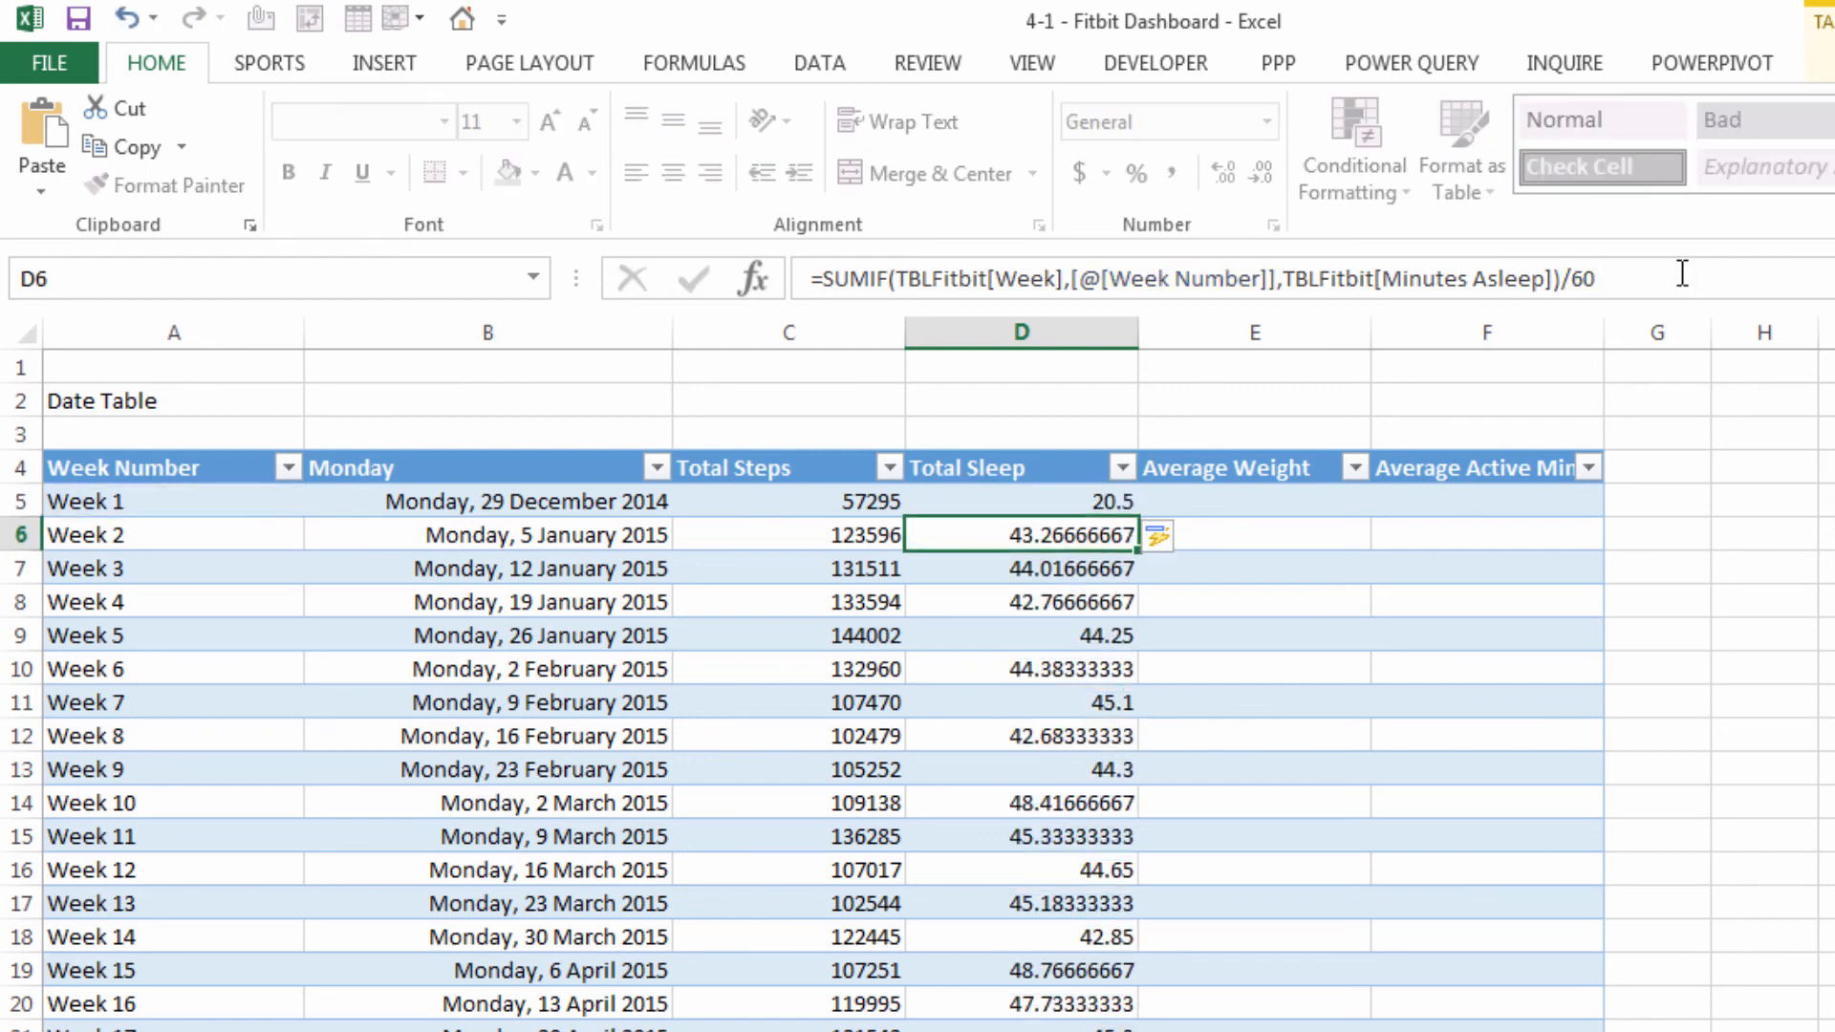
# Format all Total Sleep values from D5 down as Number with one decimal place
pyautogui.click(1071, 496)
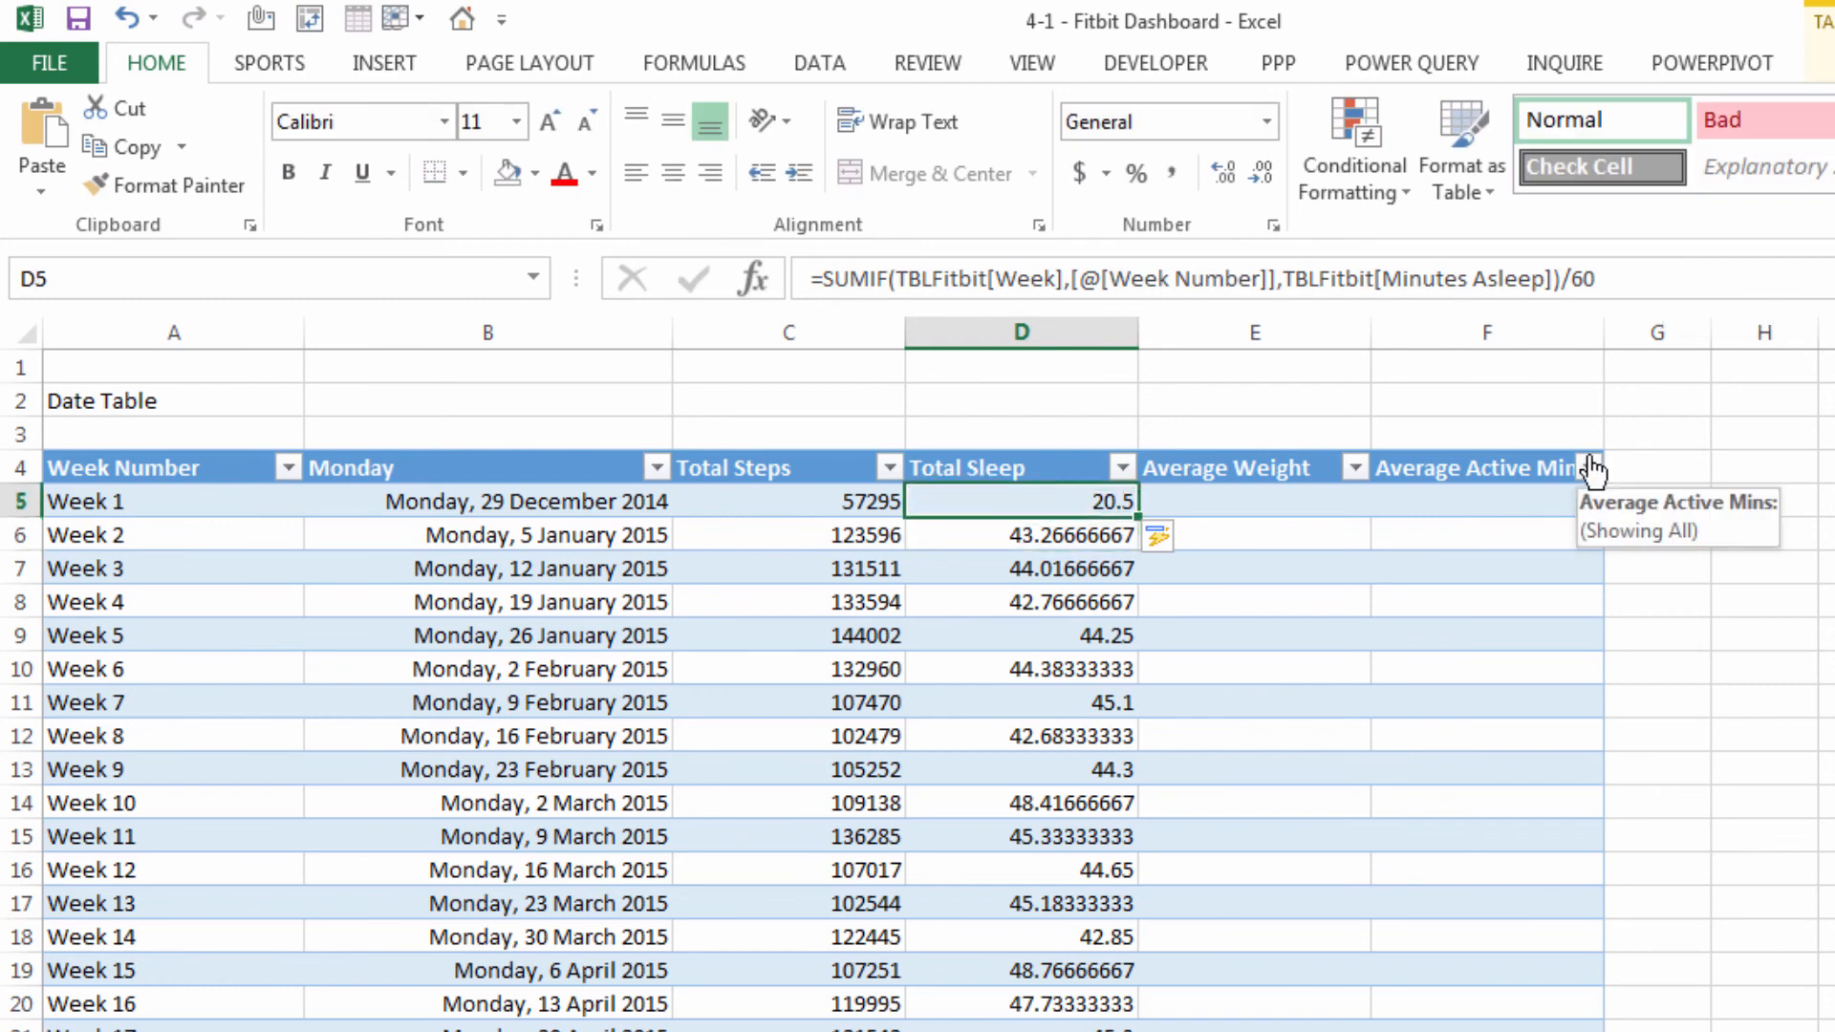
pyautogui.hotkey('ctrl', 'shift', 'Down')
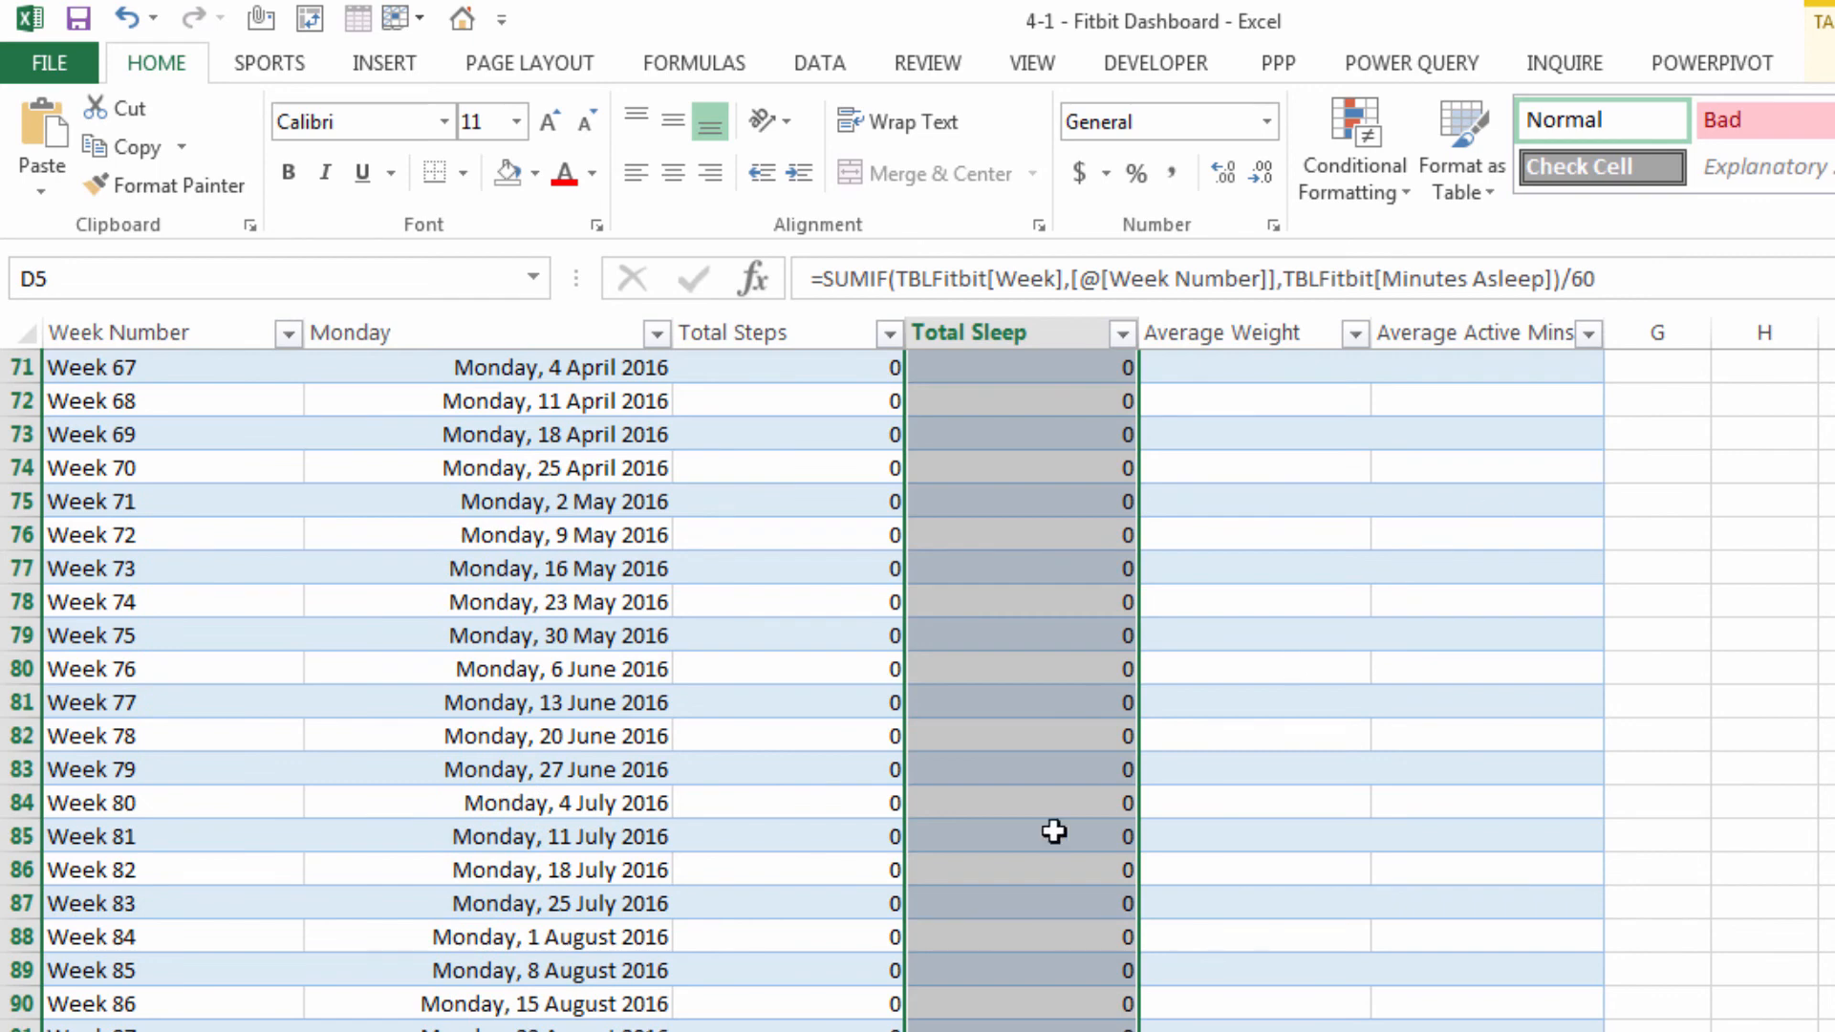
pyautogui.scroll(8, 1047, 827)
pyautogui.click(1266, 122)
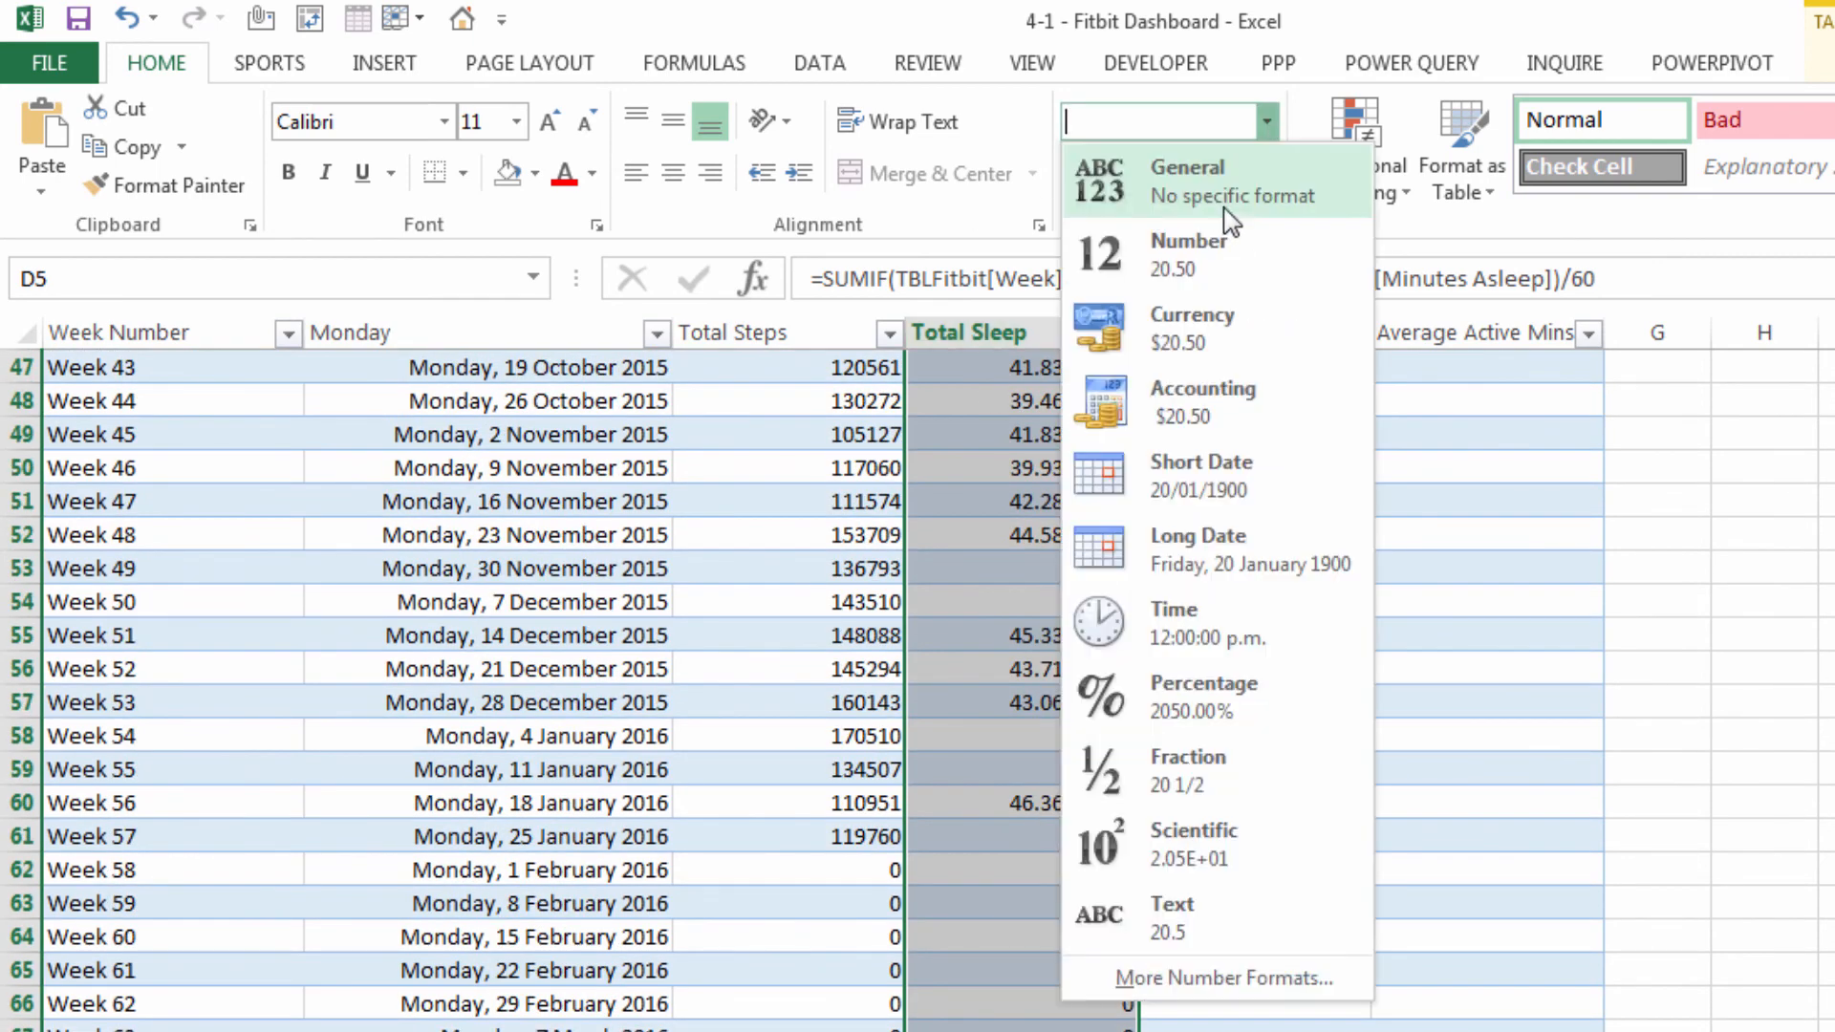
pyautogui.click(1233, 253)
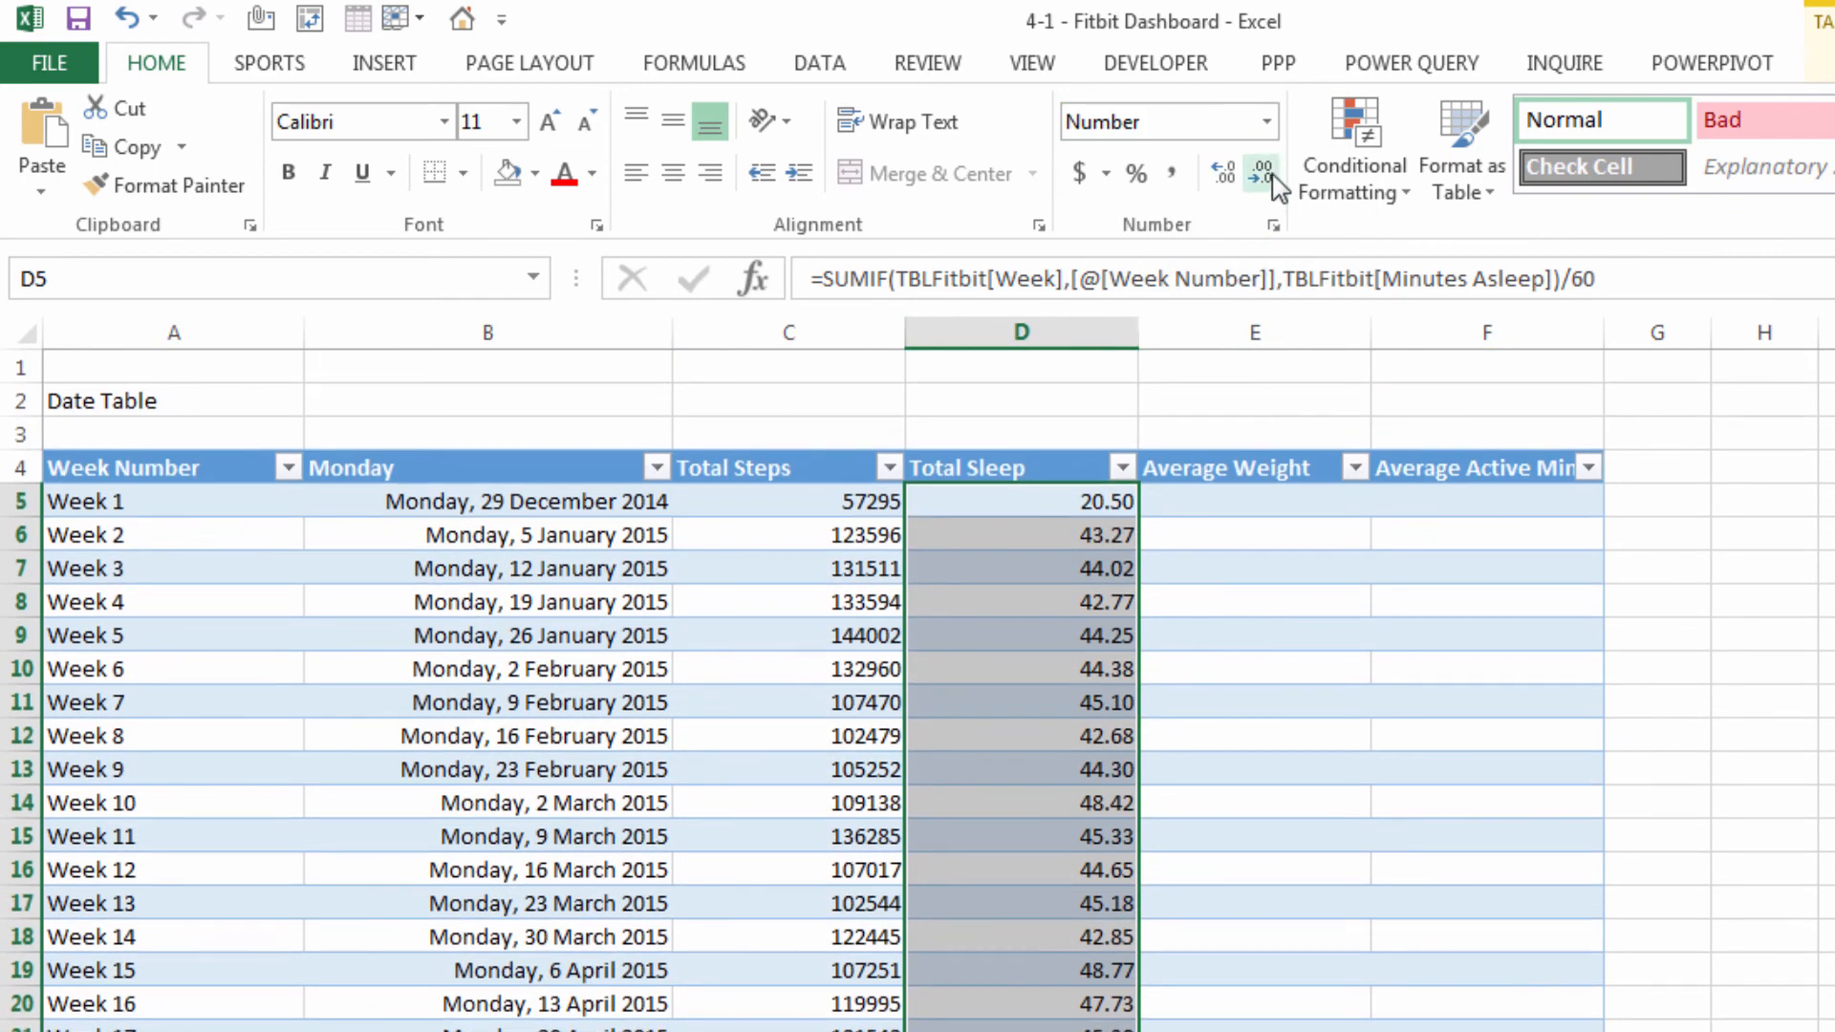
pyautogui.click(1261, 172)
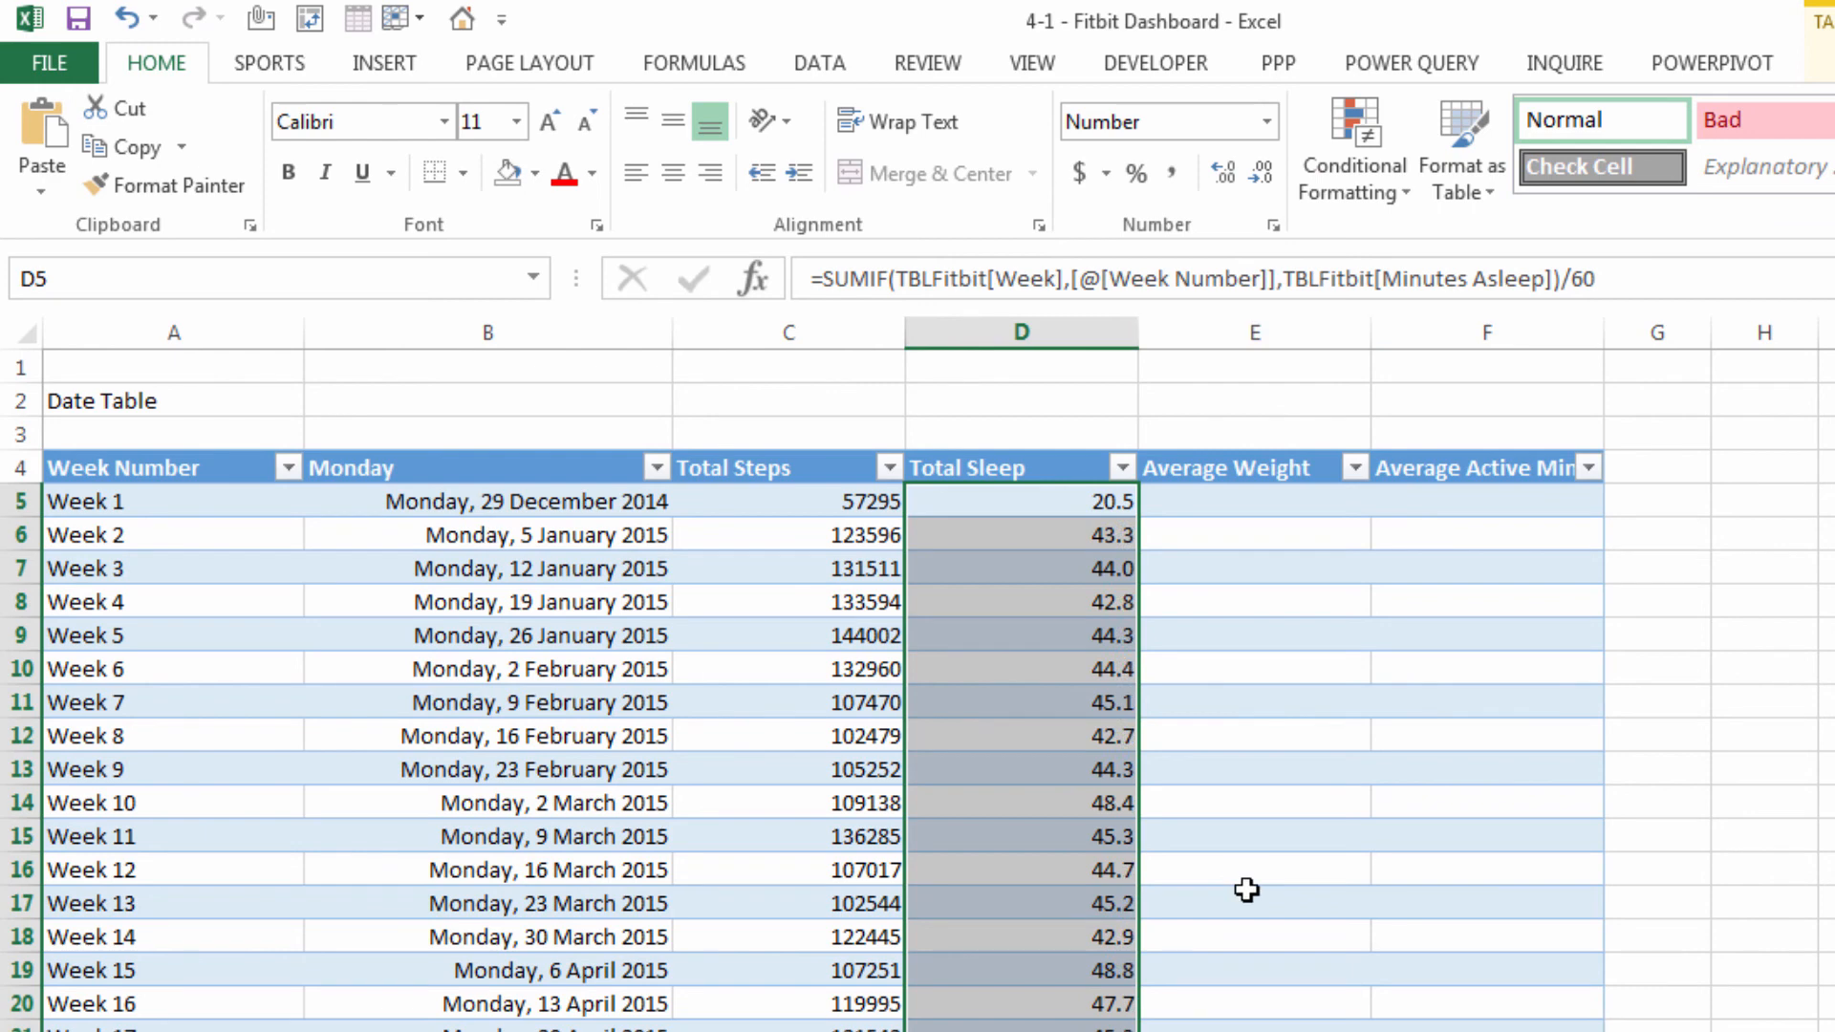
# Start an AVERAGEIF formula in E5 under Average Weight with TBLFitbit[Week] as its range
pyautogui.click(1244, 499)
pyautogui.write('=')
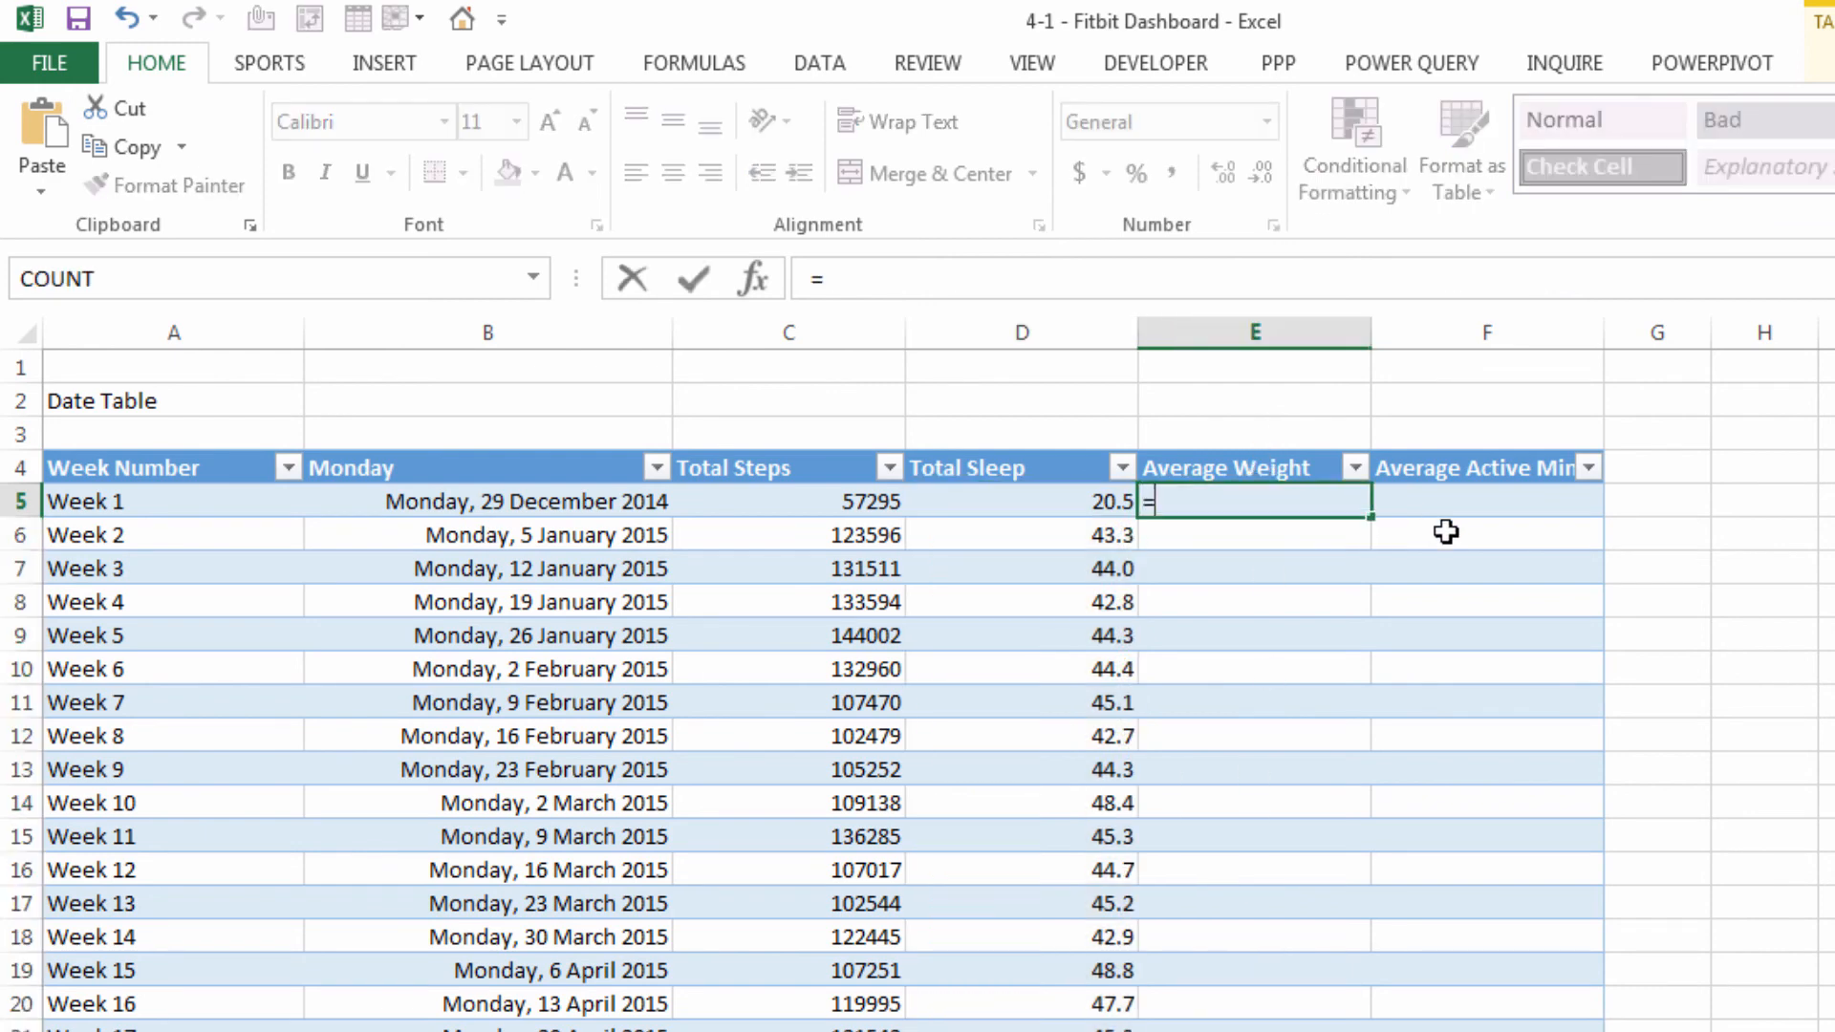
pyautogui.write('av')
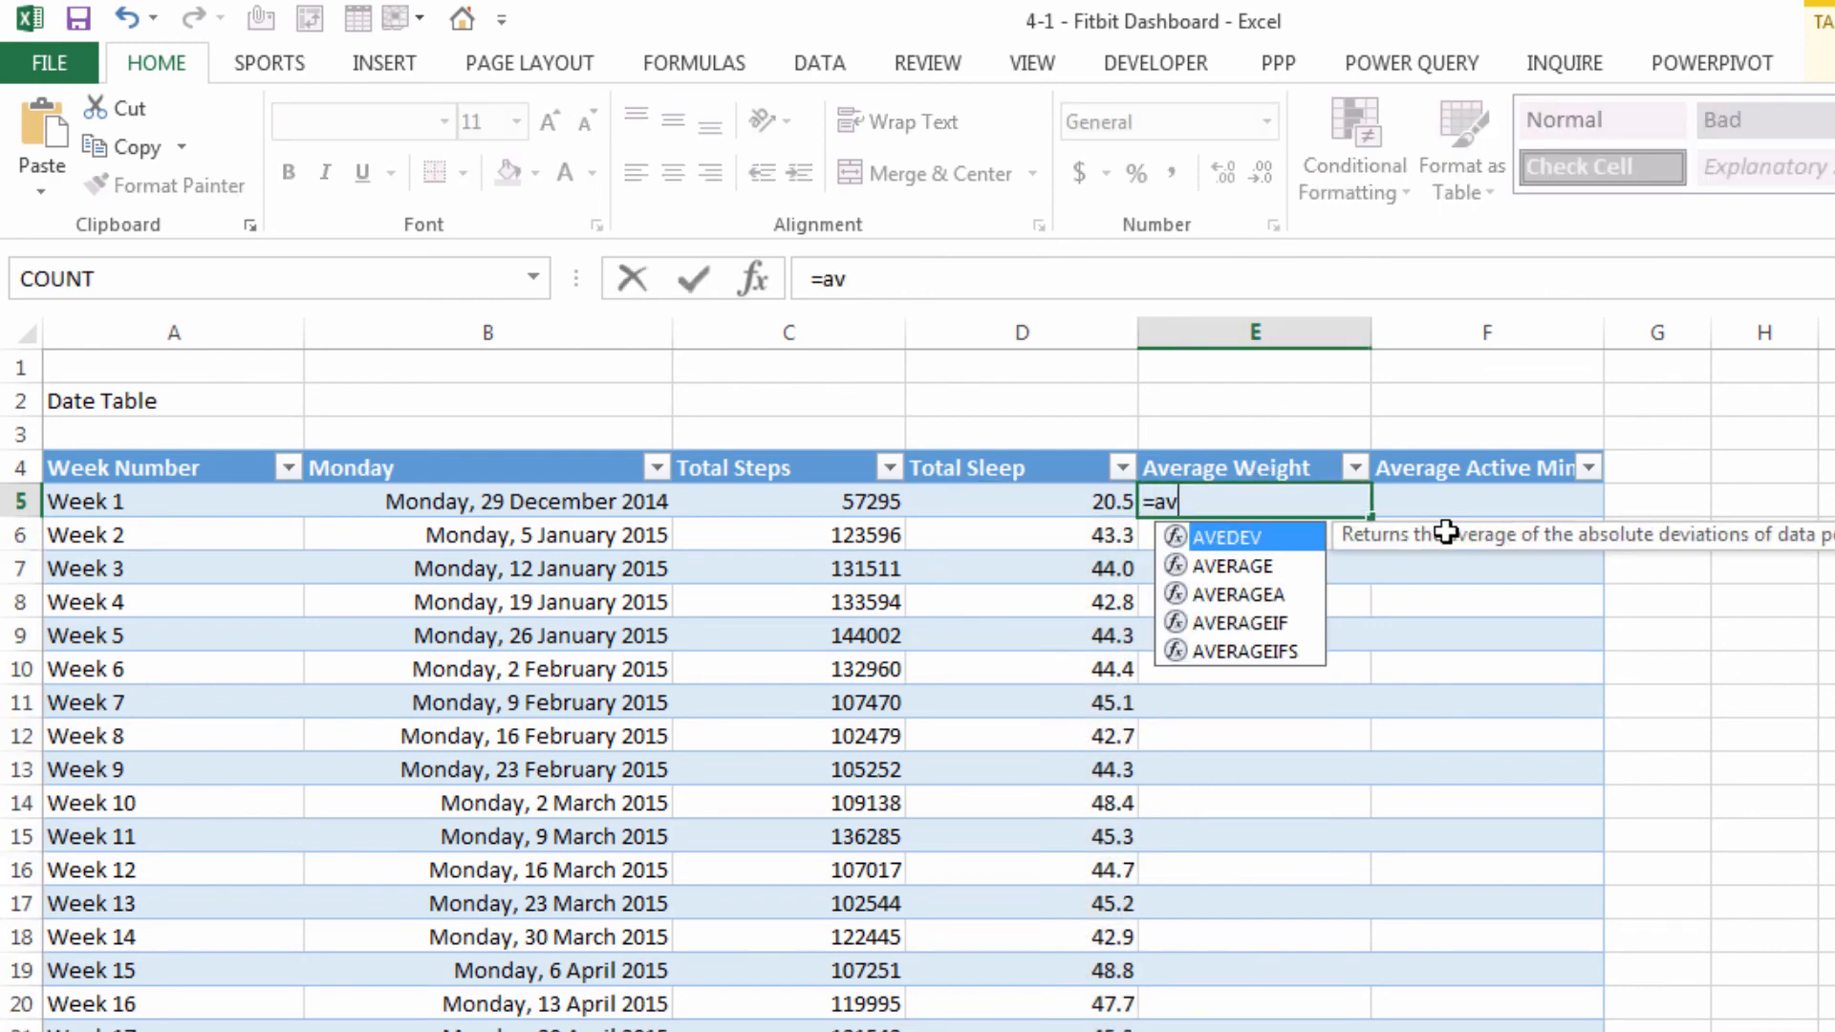
pyautogui.press('Down')
pyautogui.press('Down')
pyautogui.press('Down')
pyautogui.press('Tab')
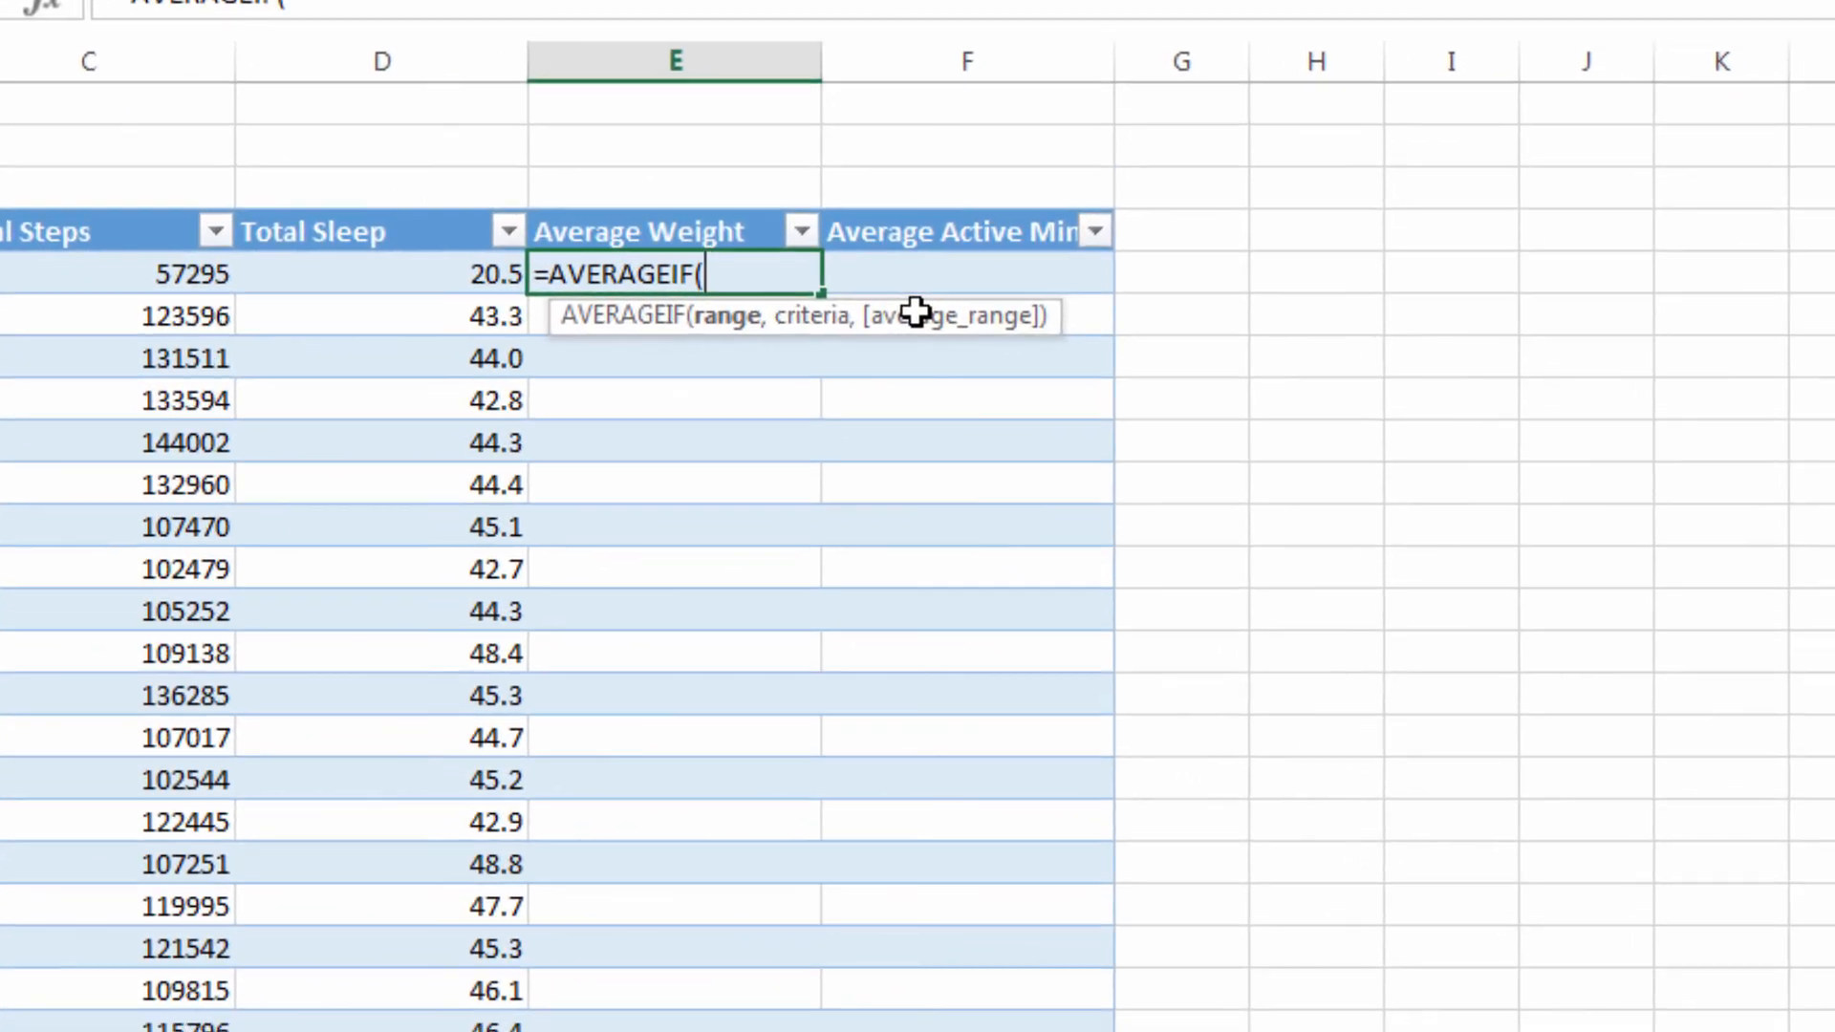
pyautogui.write('tbl')
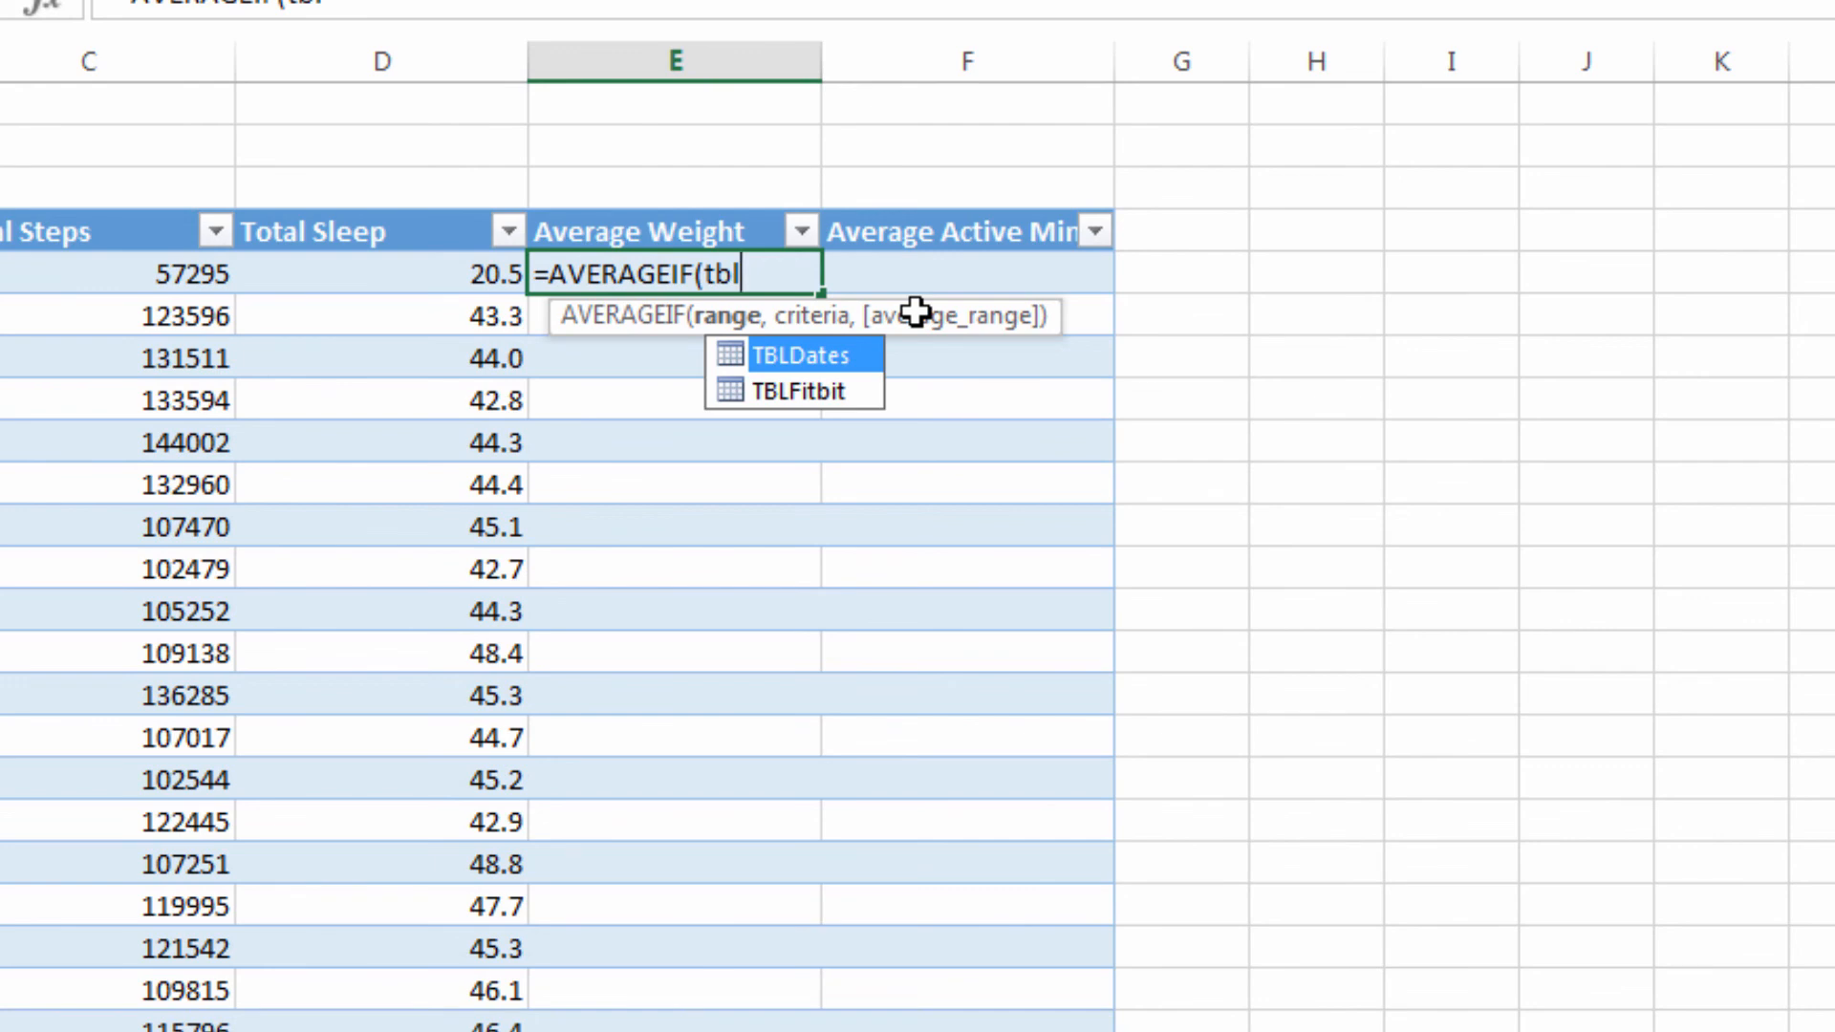
pyautogui.press('Down')
pyautogui.press('Tab')
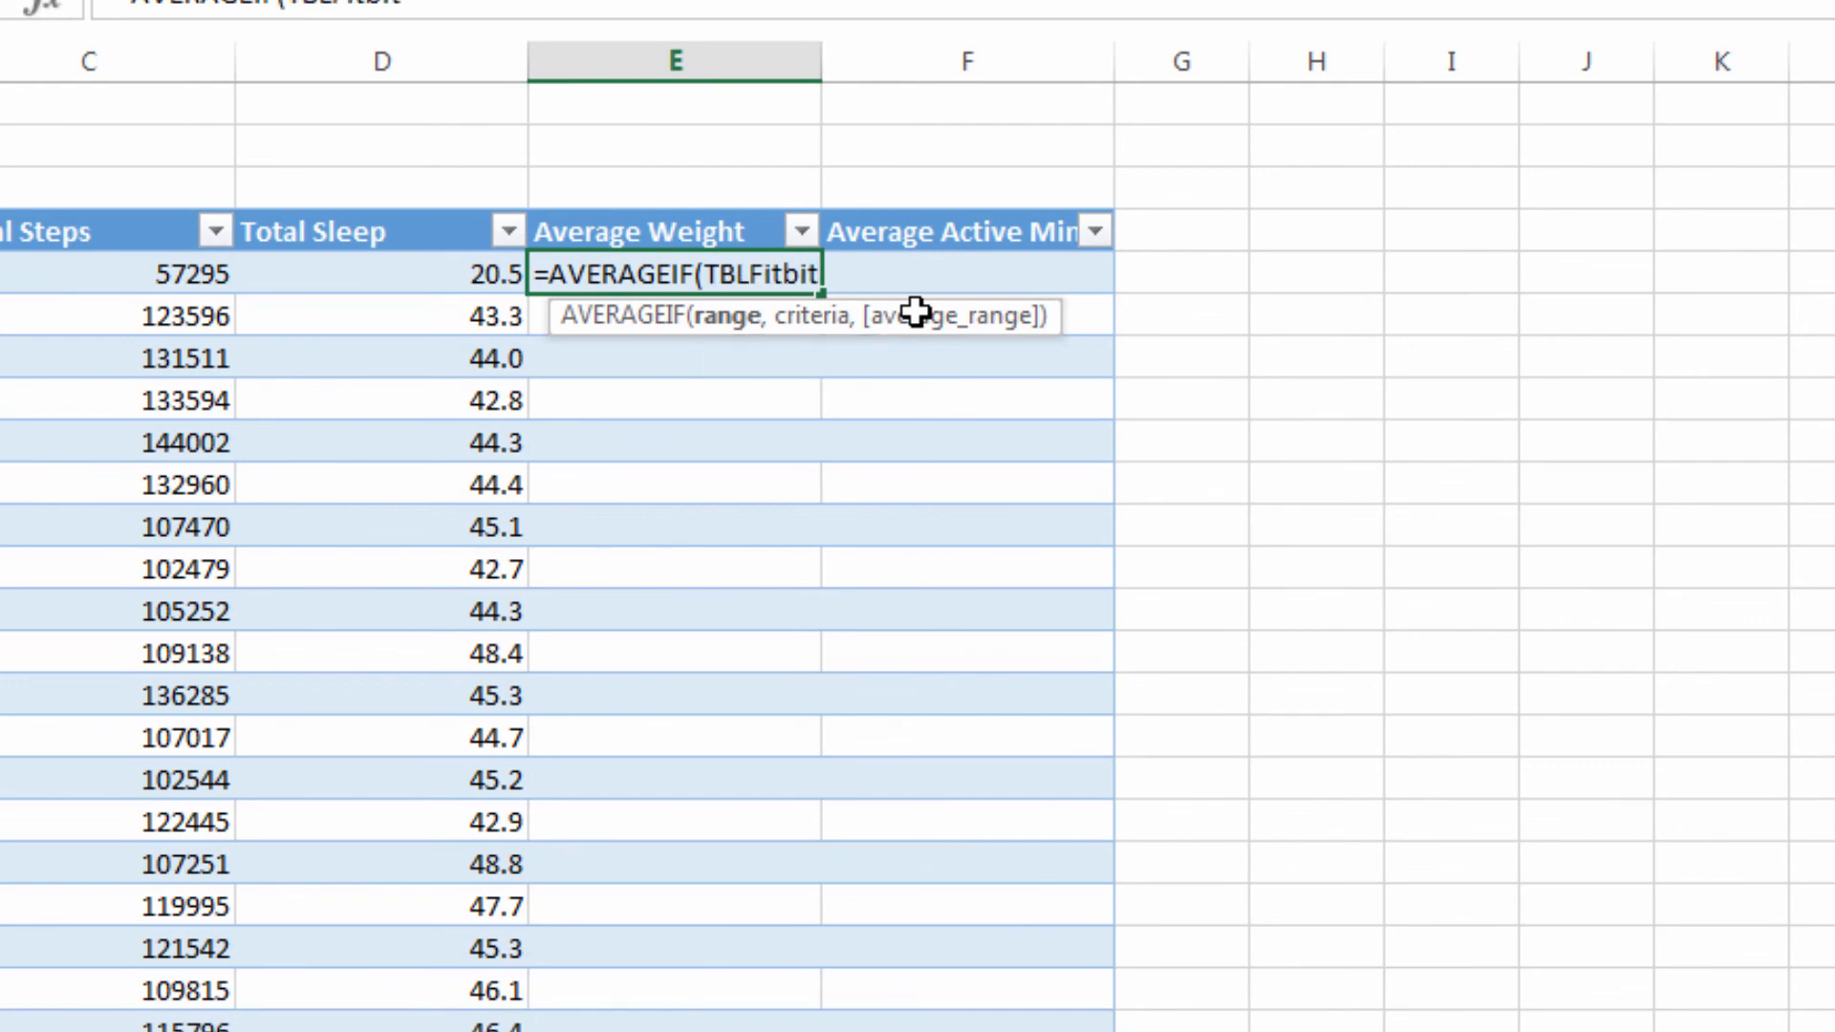
pyautogui.write('[')
pyautogui.press('Down')
pyautogui.press('Tab')
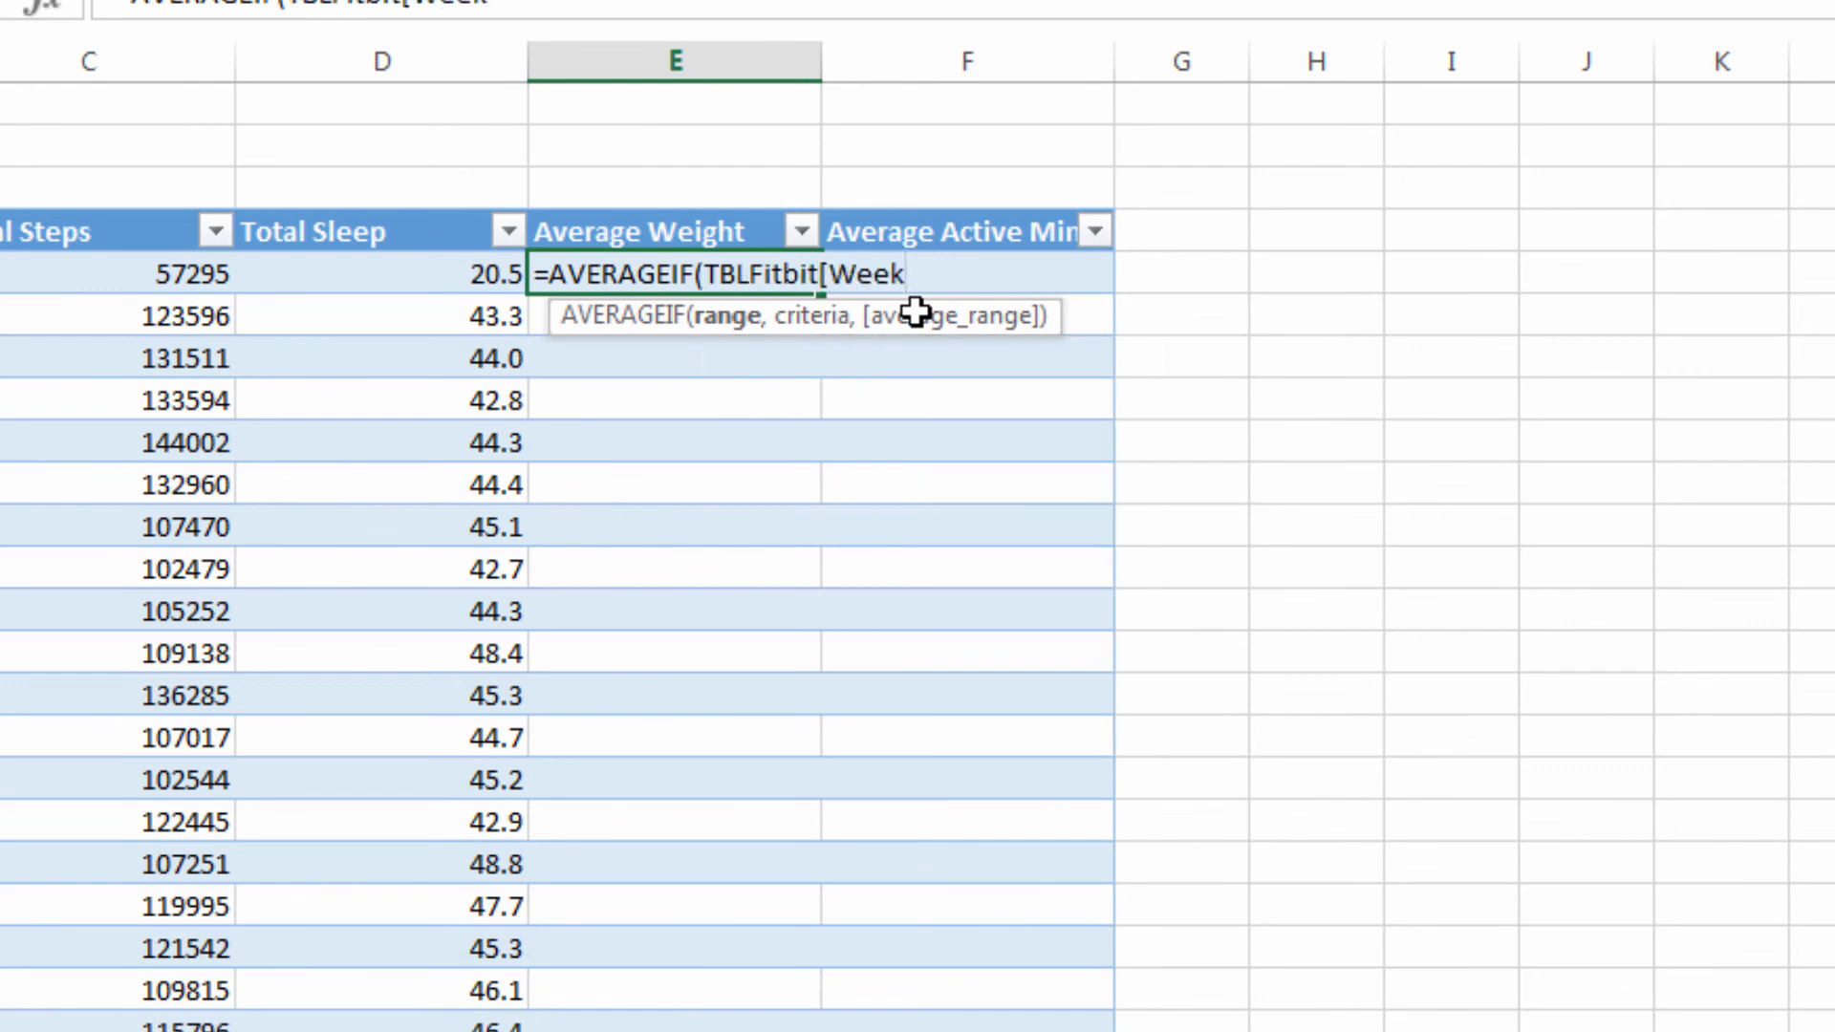
pyautogui.write('],')
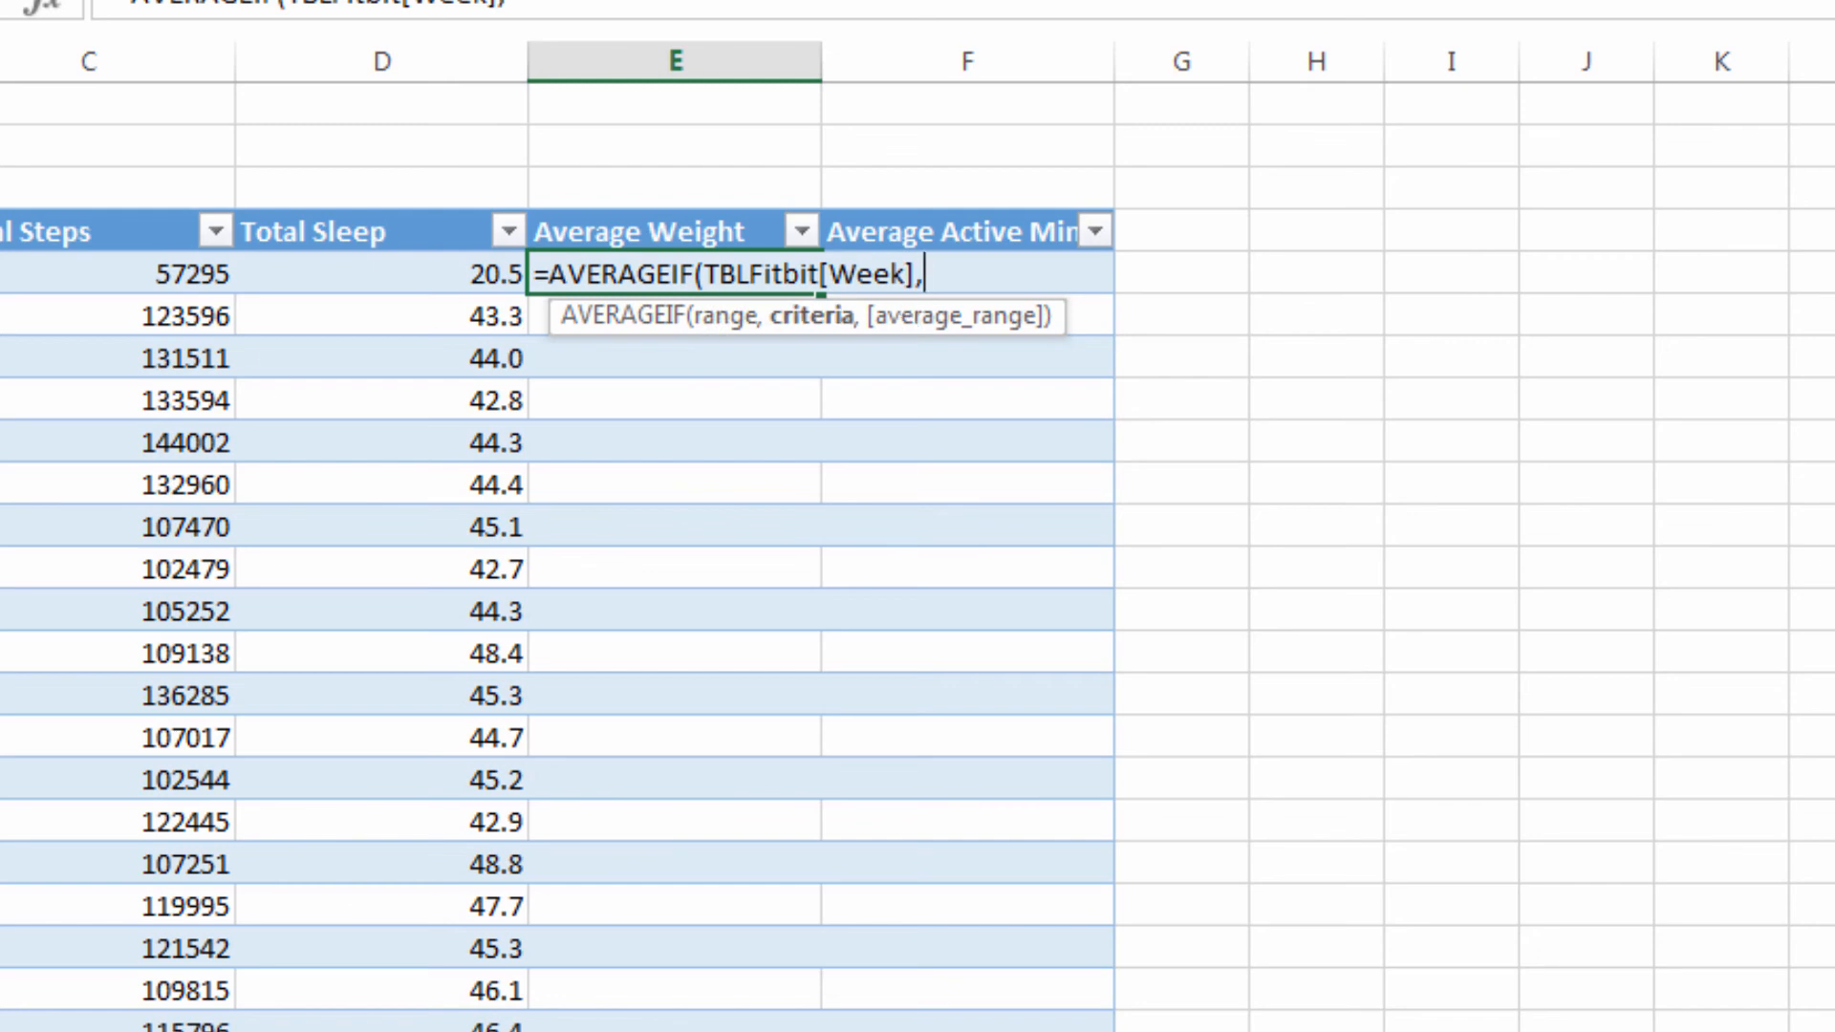
# Complete the E5 AVERAGEIF with [@[Week Number]] as the criteria and TBLFitbit[Weight] as the average range
pyautogui.press('Left')
pyautogui.press('Left')
pyautogui.press('Left')
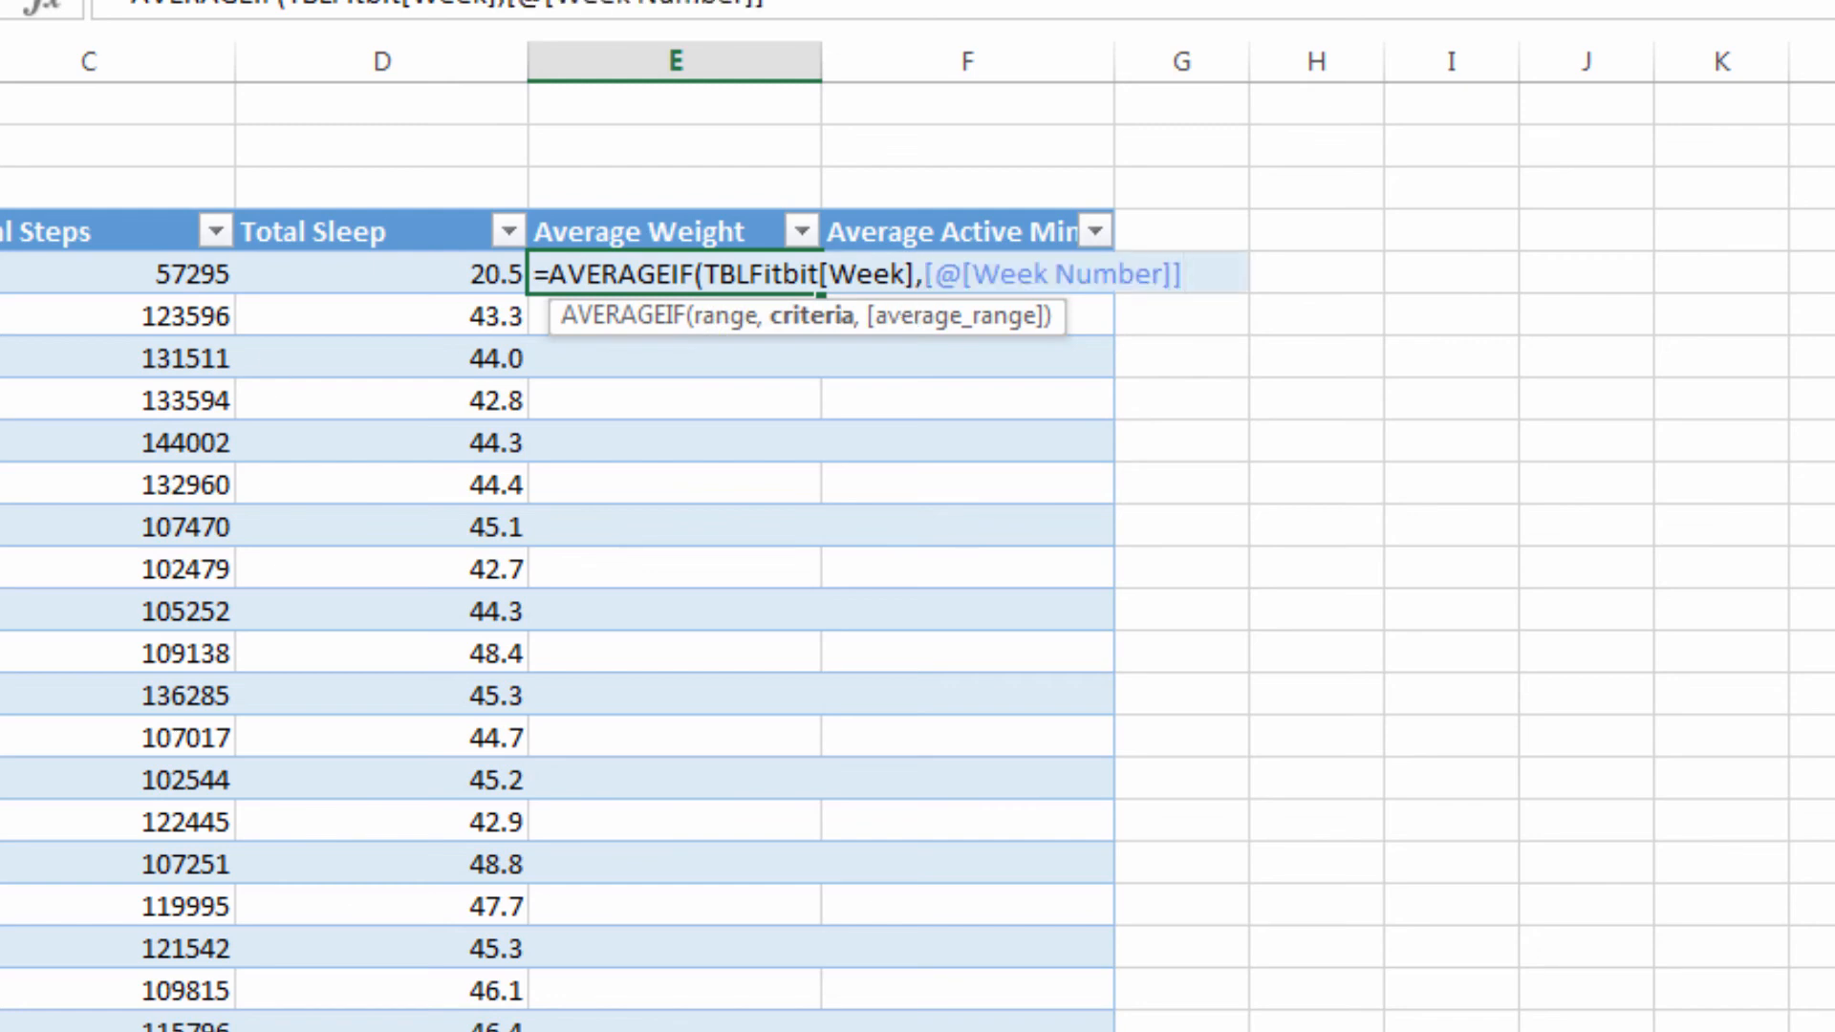
pyautogui.write(',')
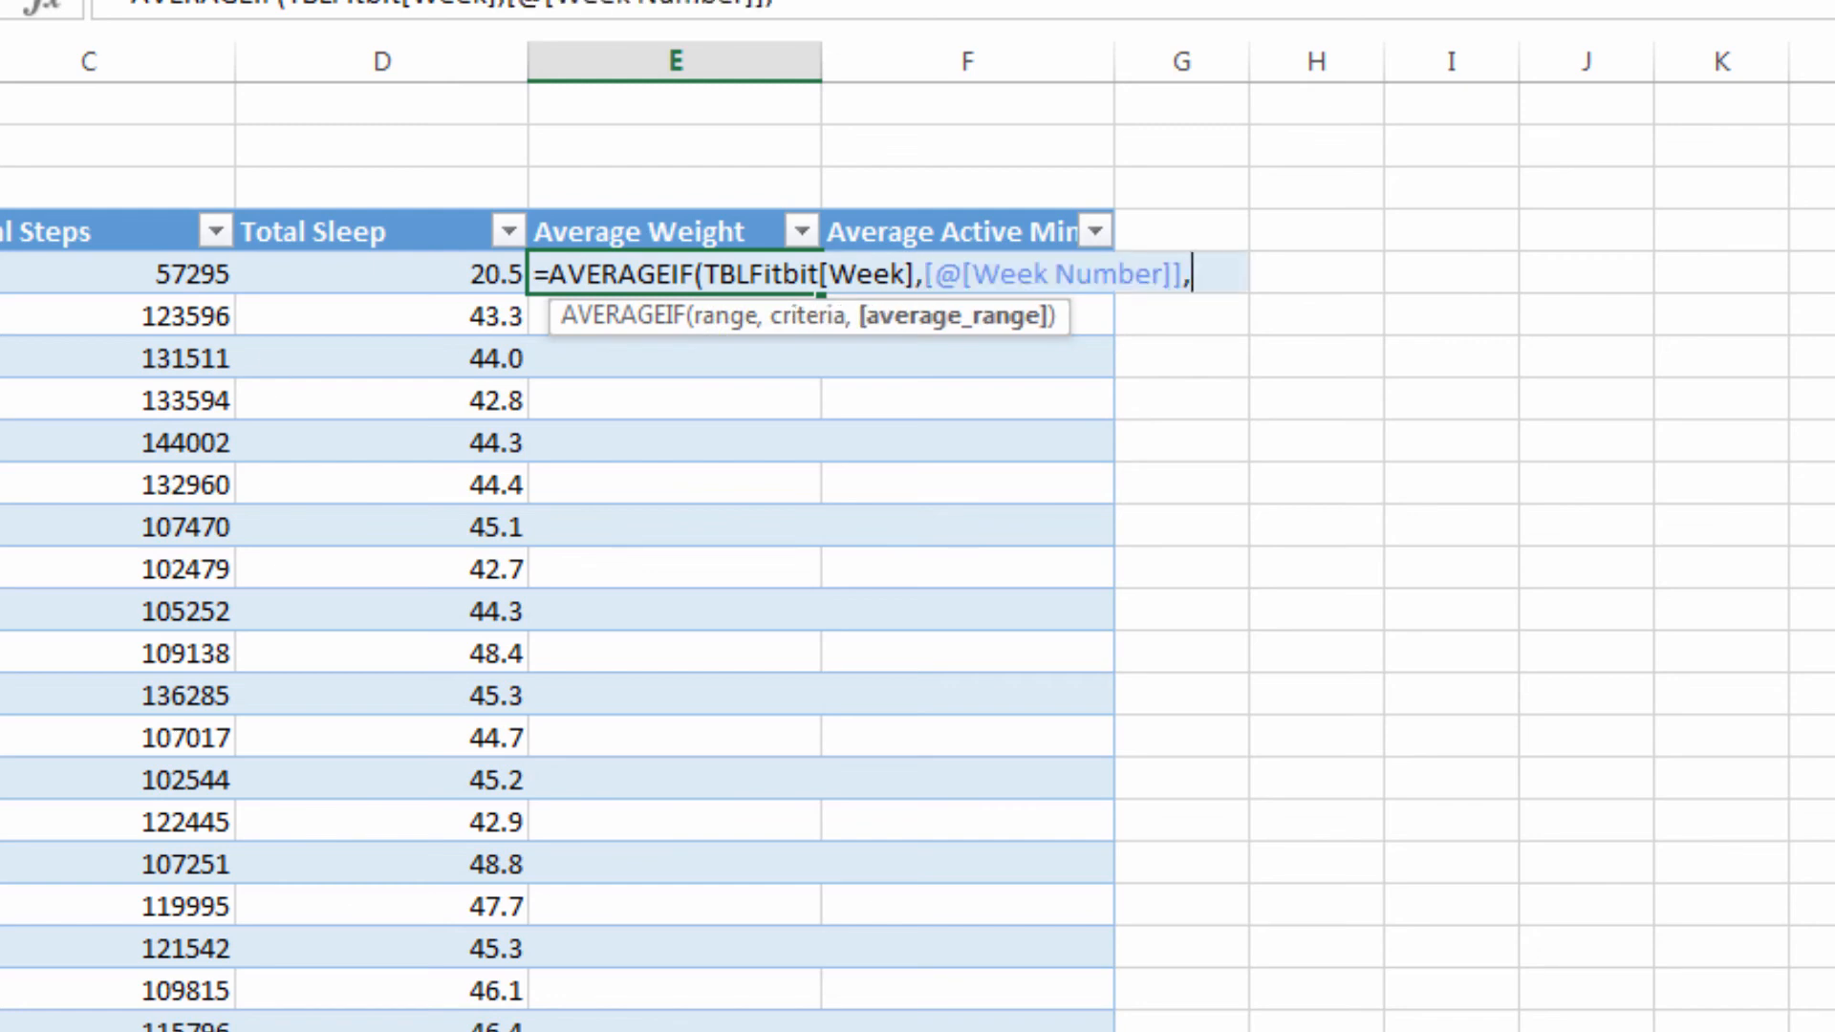
pyautogui.write('tbl')
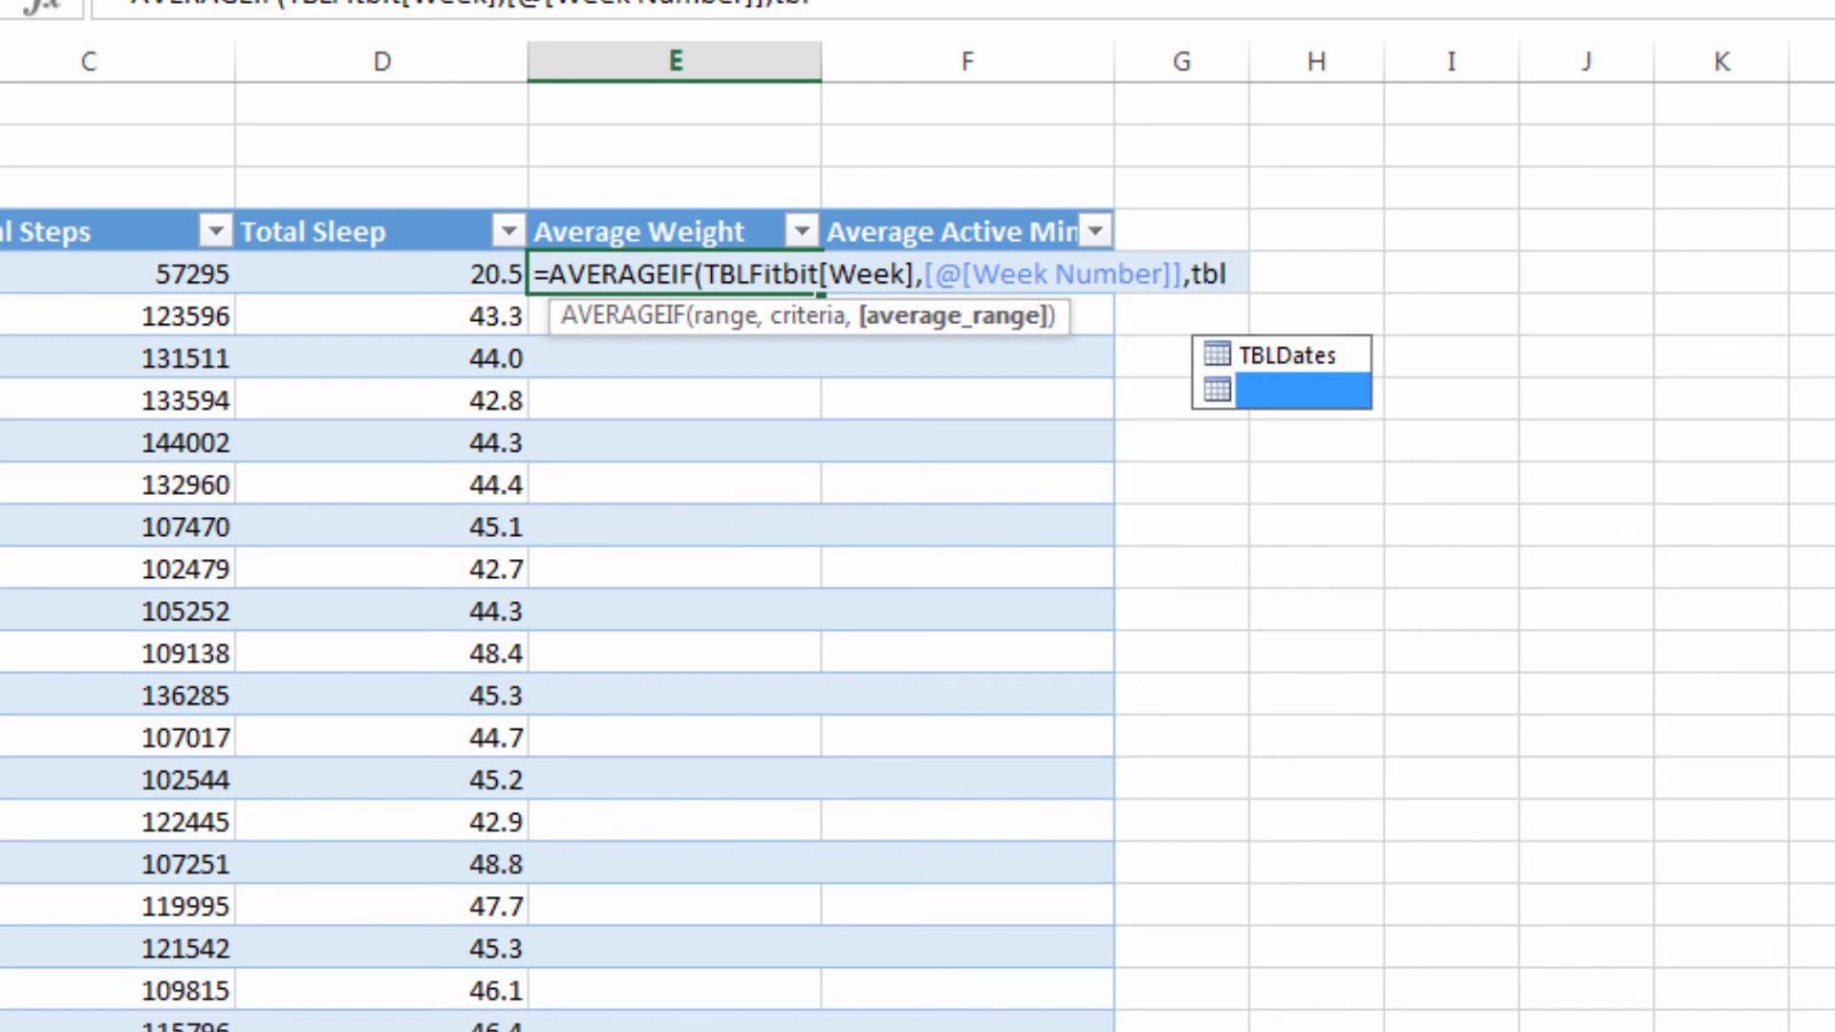
pyautogui.press('Tab')
pyautogui.write('[')
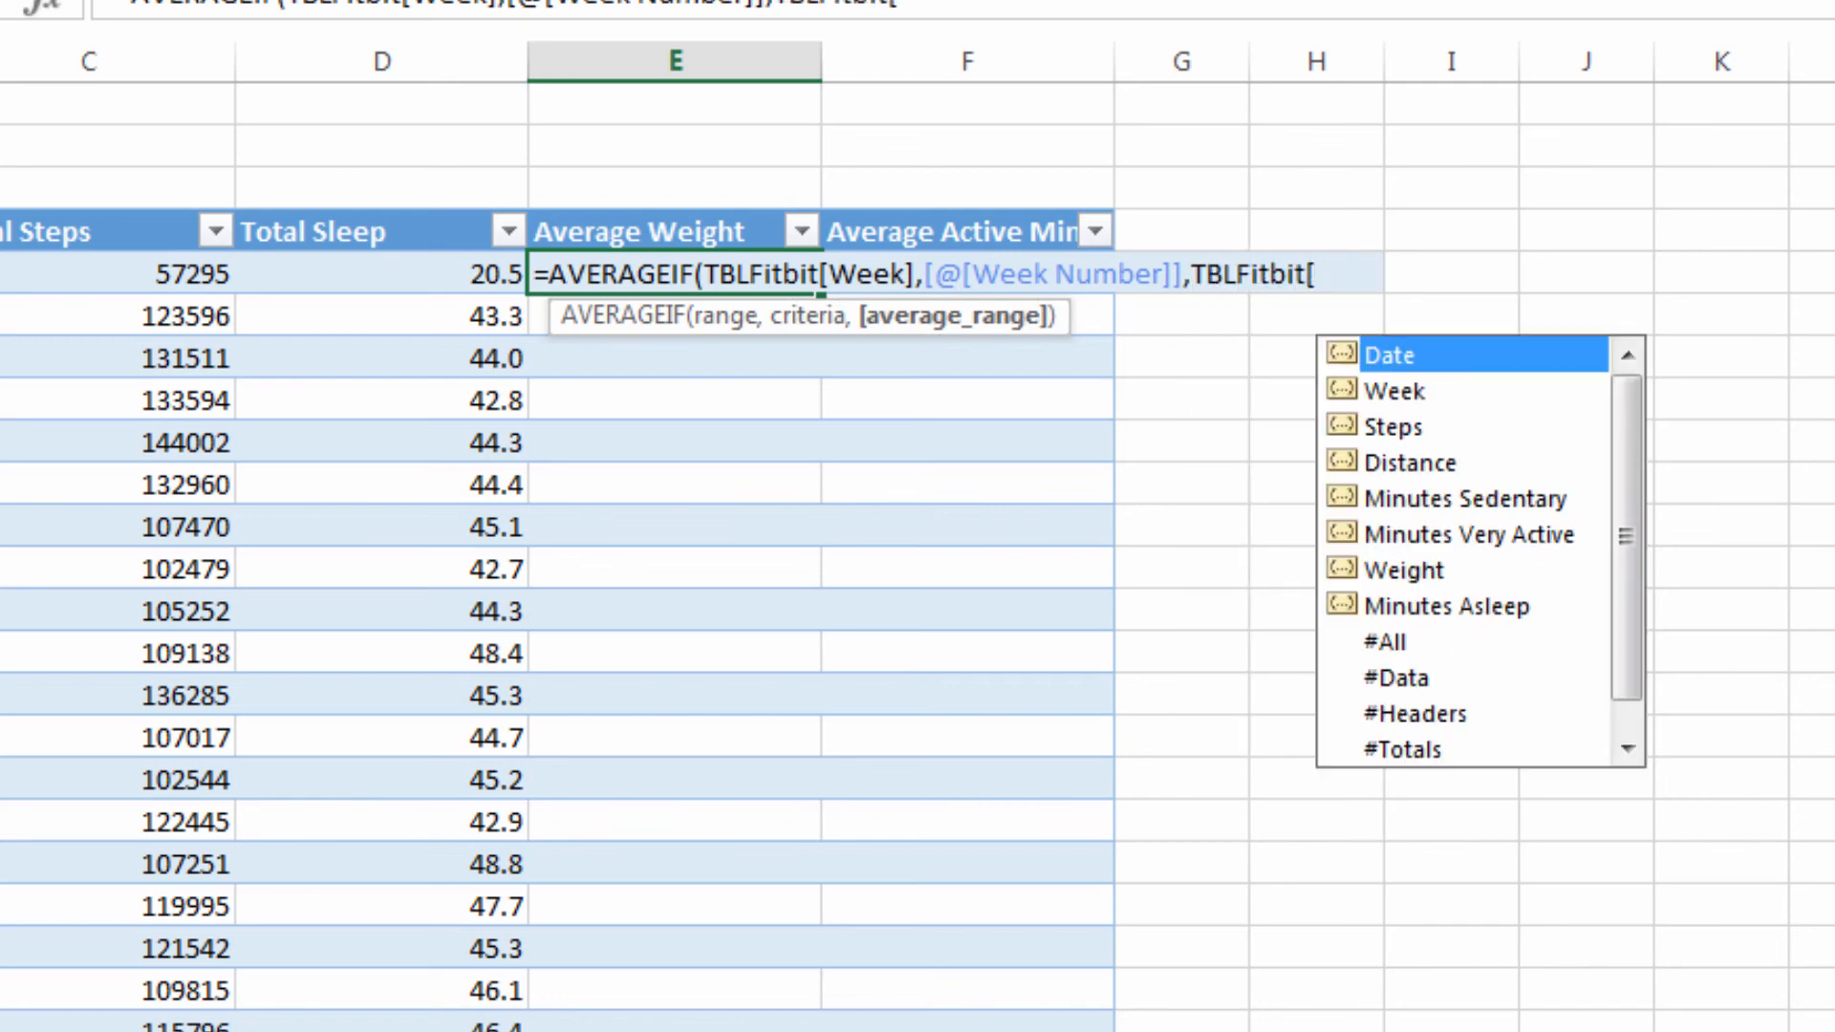
pyautogui.press('Down')
pyautogui.press('Down')
pyautogui.press('Down')
pyautogui.press('Down')
pyautogui.press('Down')
pyautogui.press('Down')
pyautogui.press('Tab')
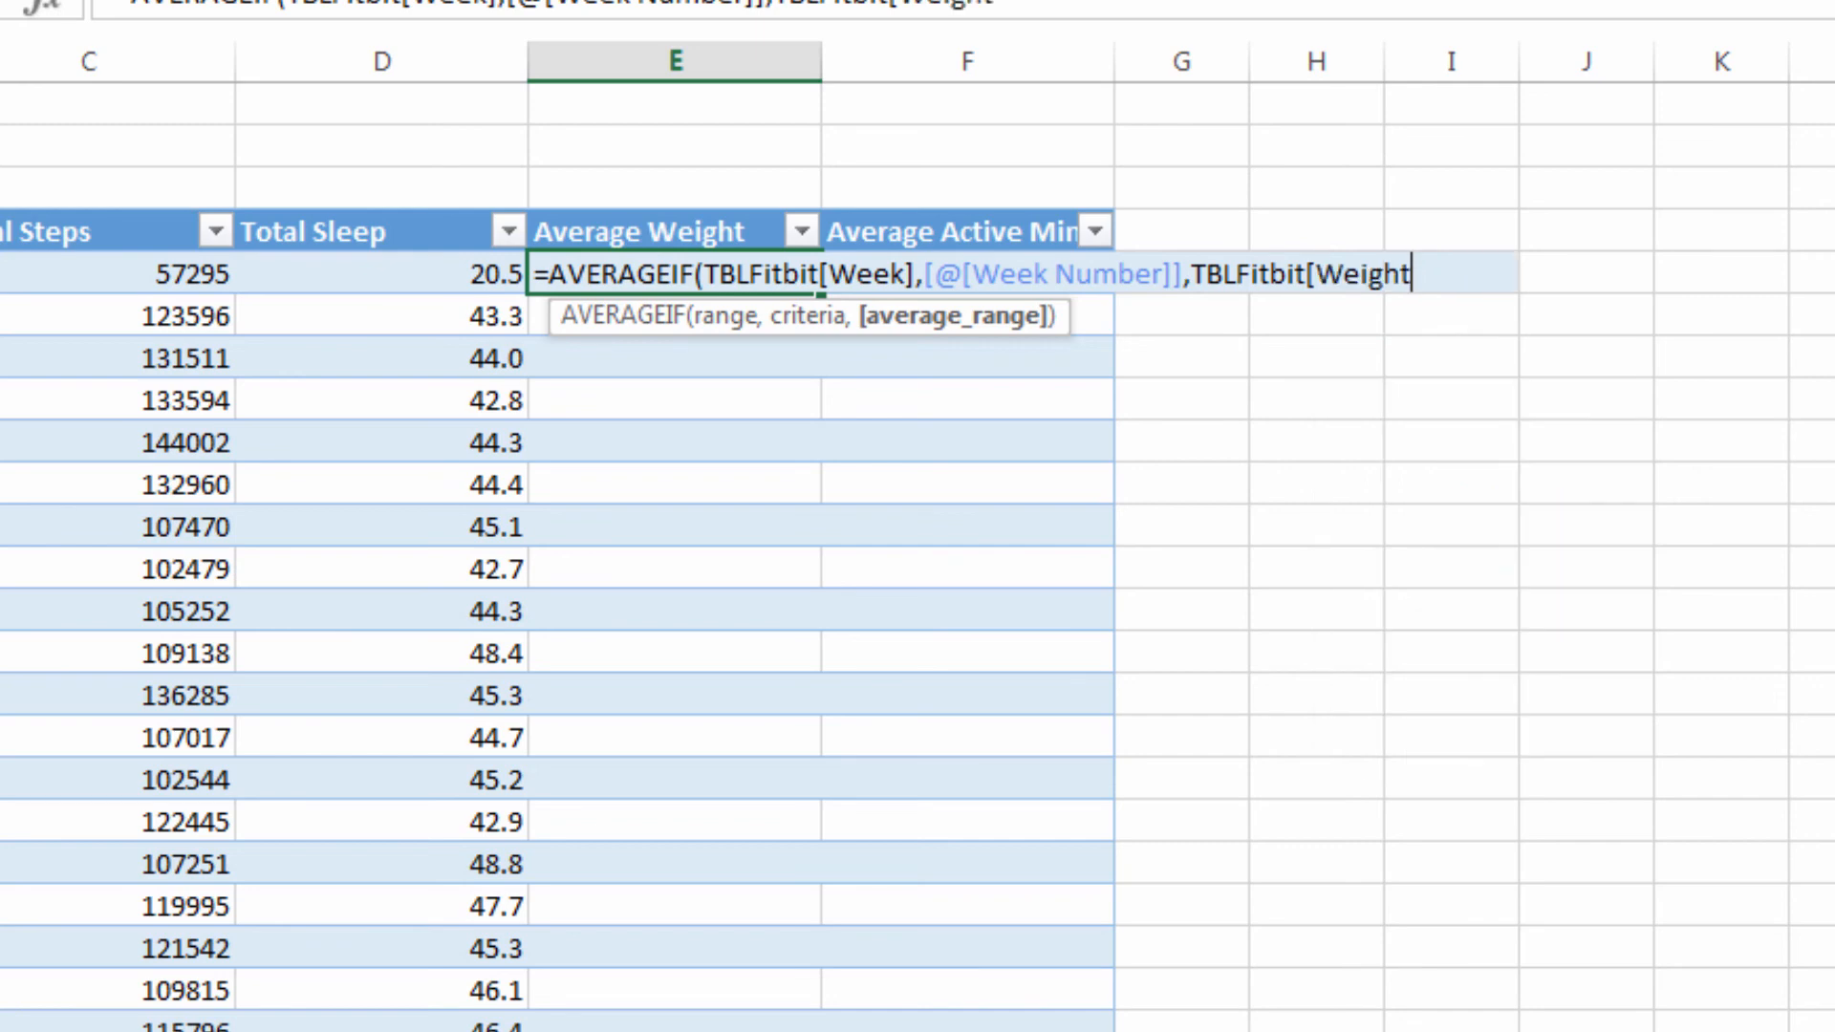
pyautogui.write('])')
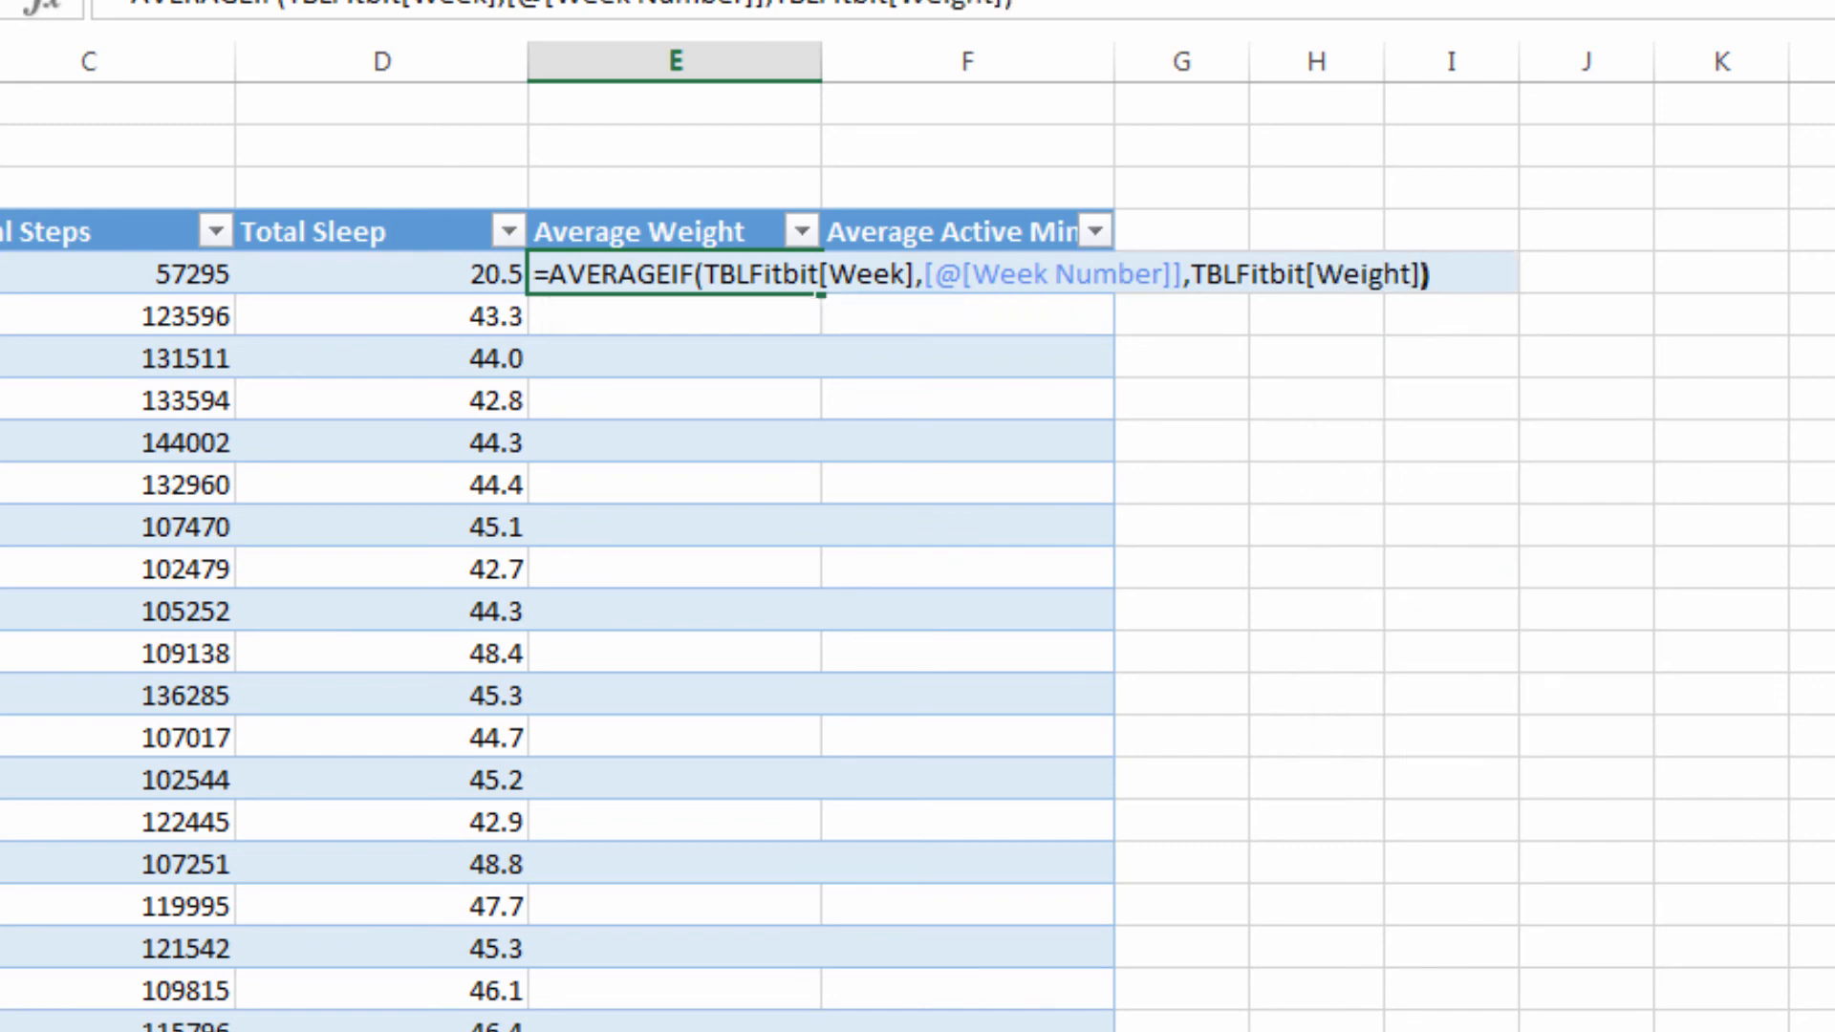
pyautogui.press('Return')
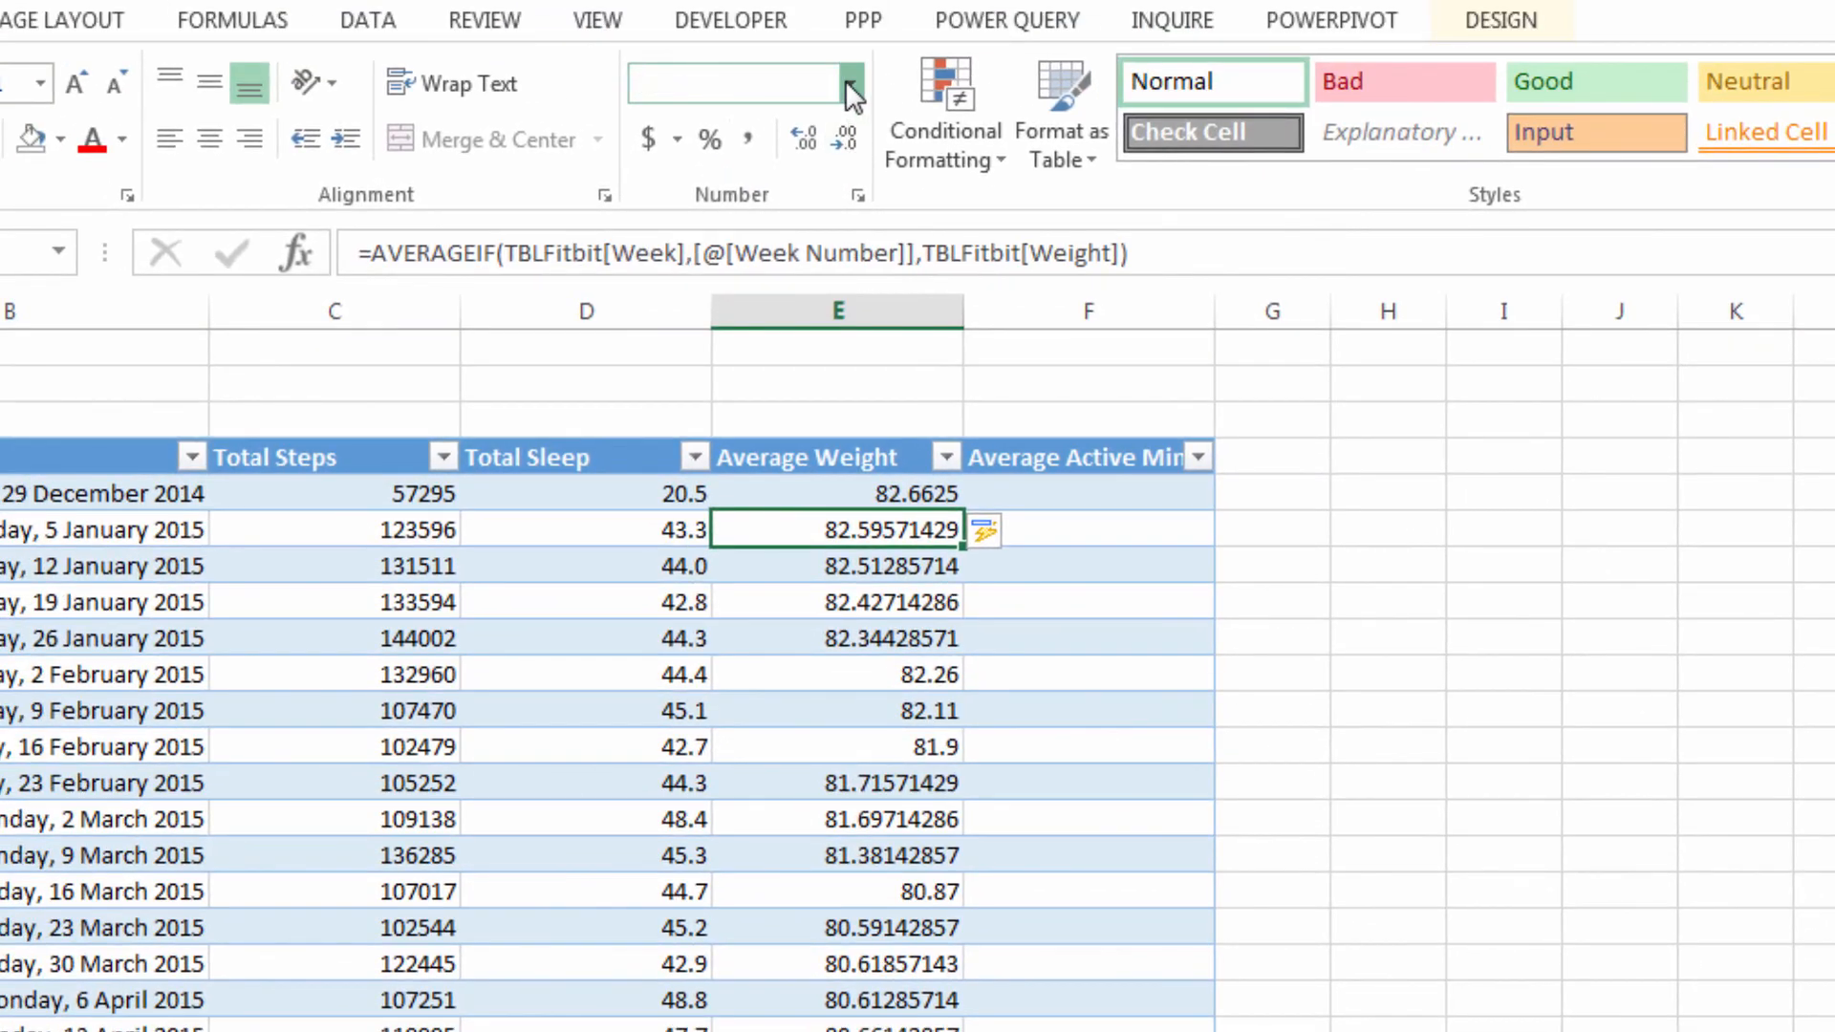
# Format all Average Weight values from E5 down as Number with one decimal place
pyautogui.click(849, 84)
pyautogui.click(814, 215)
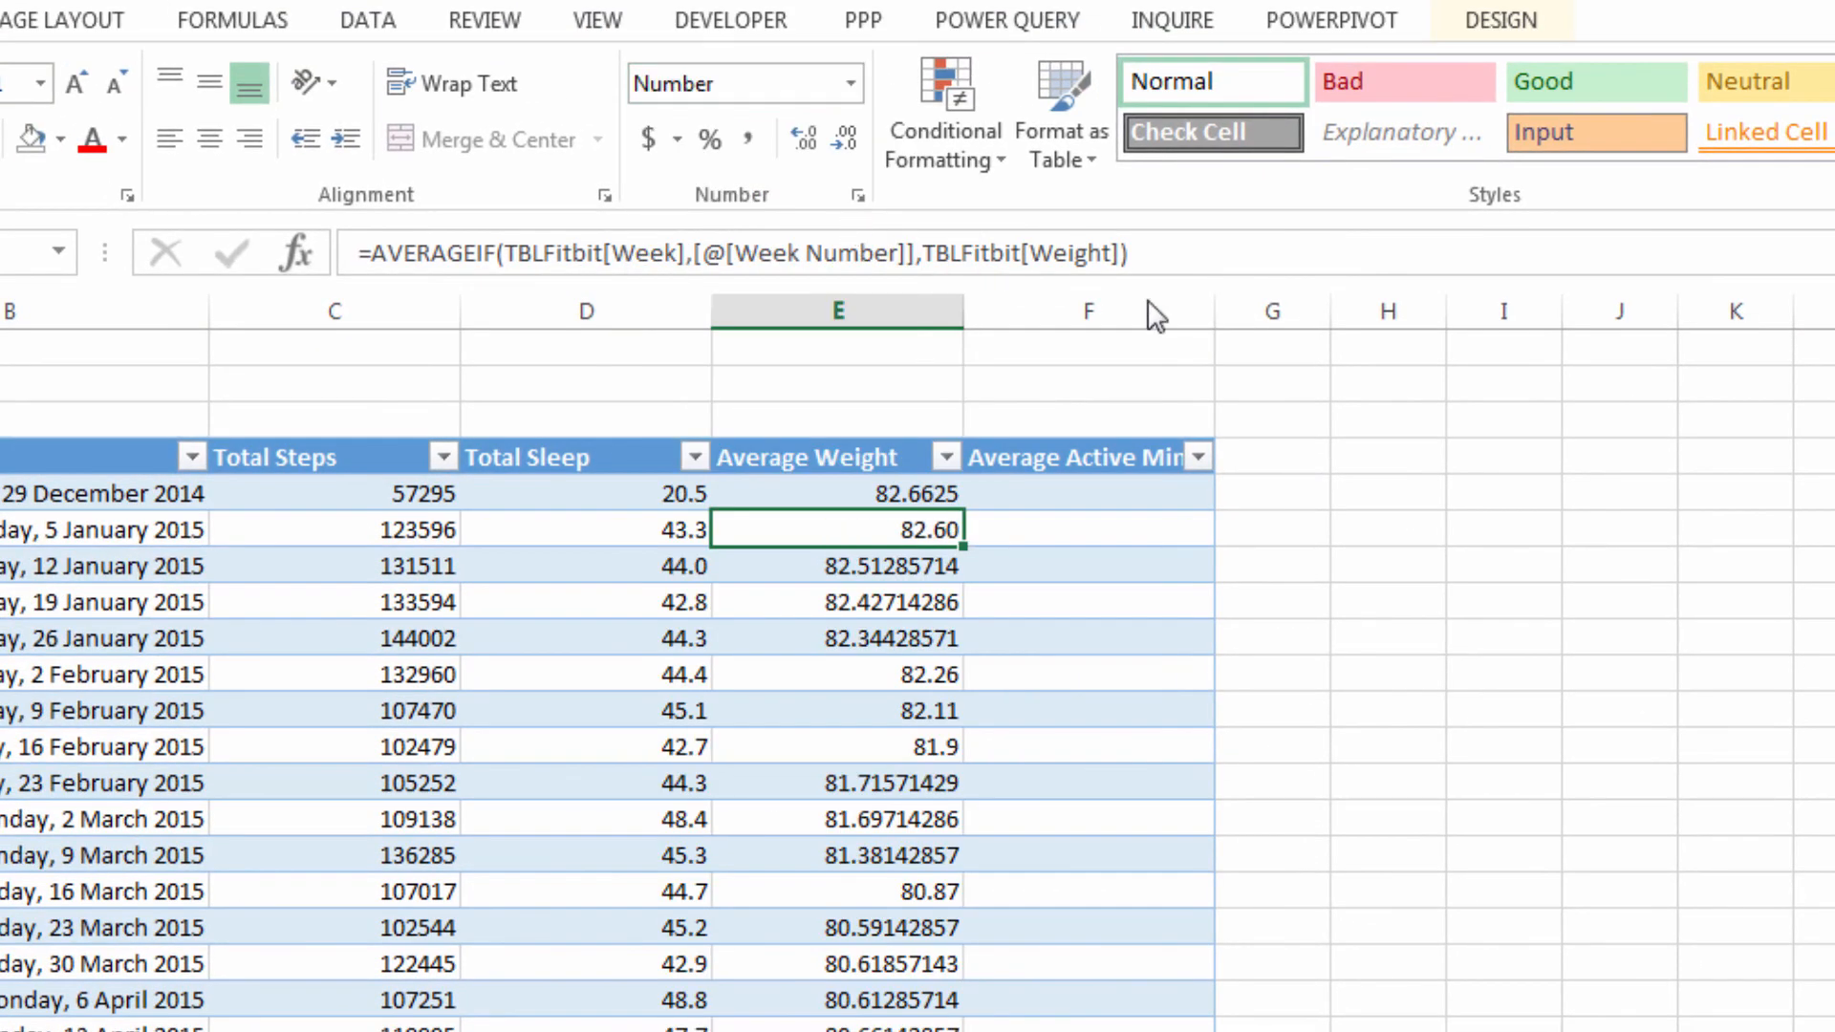
pyautogui.click(893, 495)
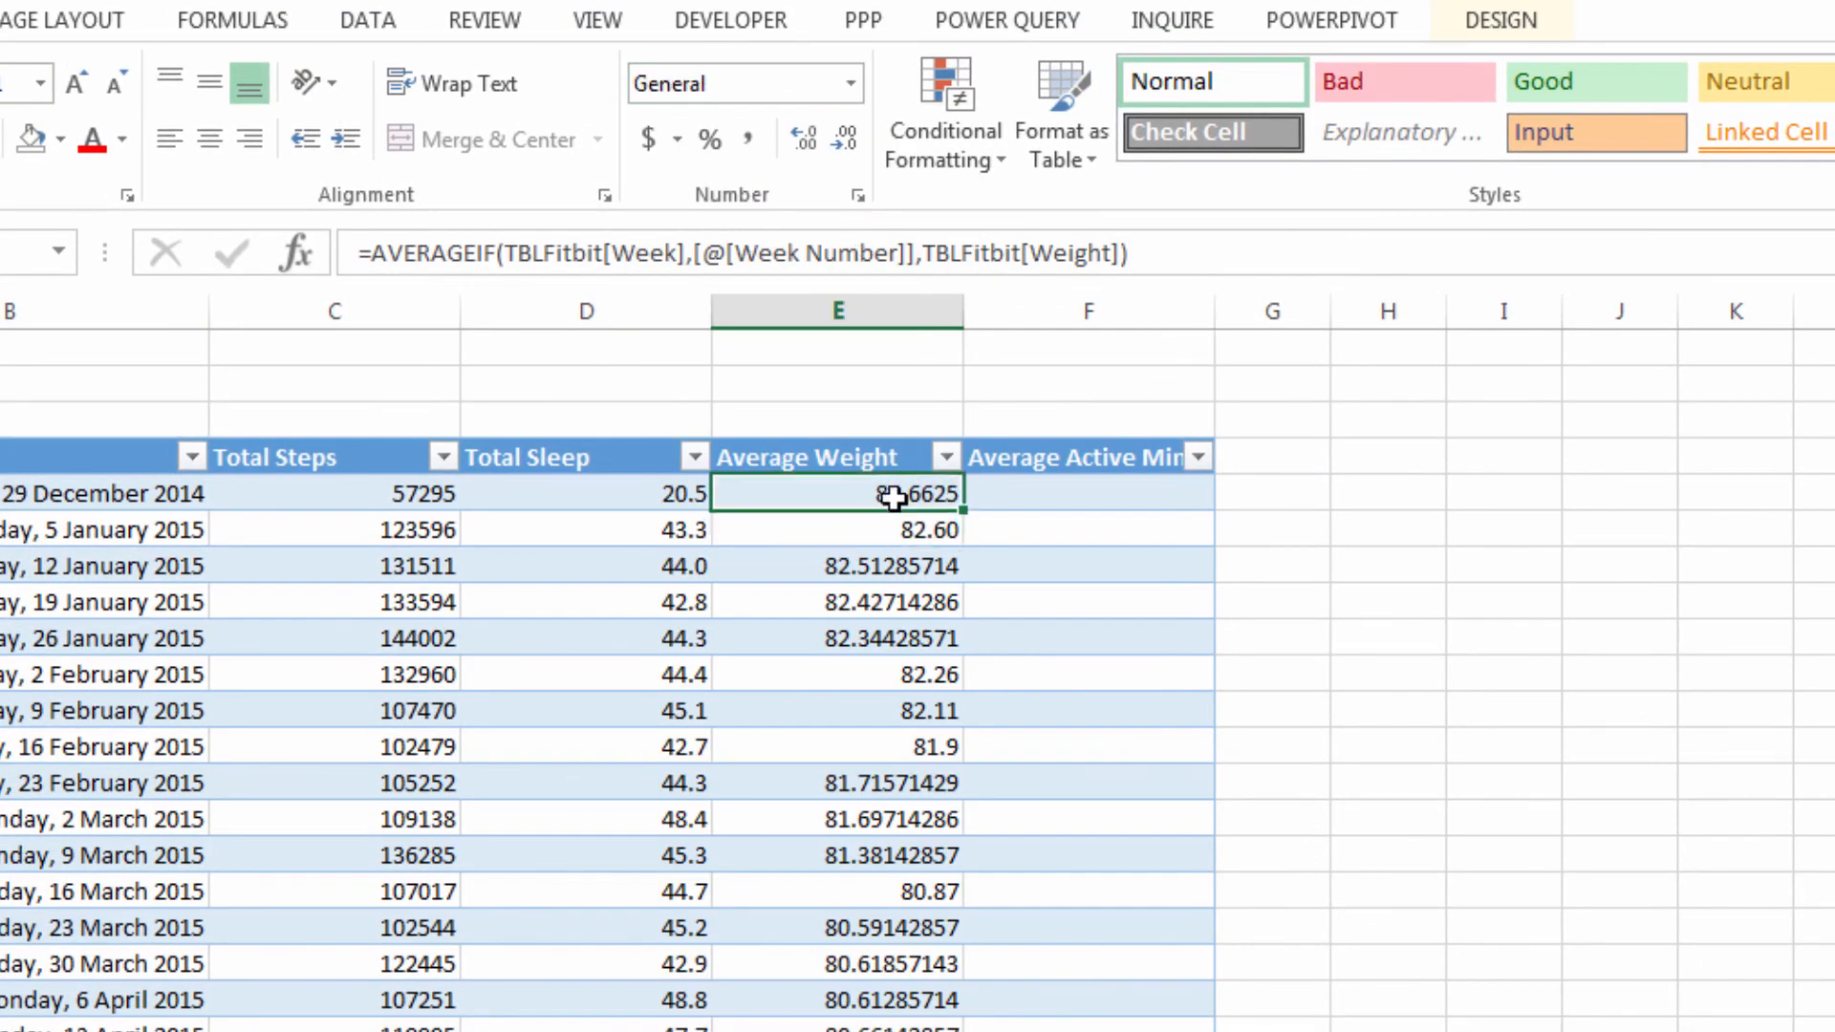
pyautogui.hotkey('ctrl', 'shift', 'Down')
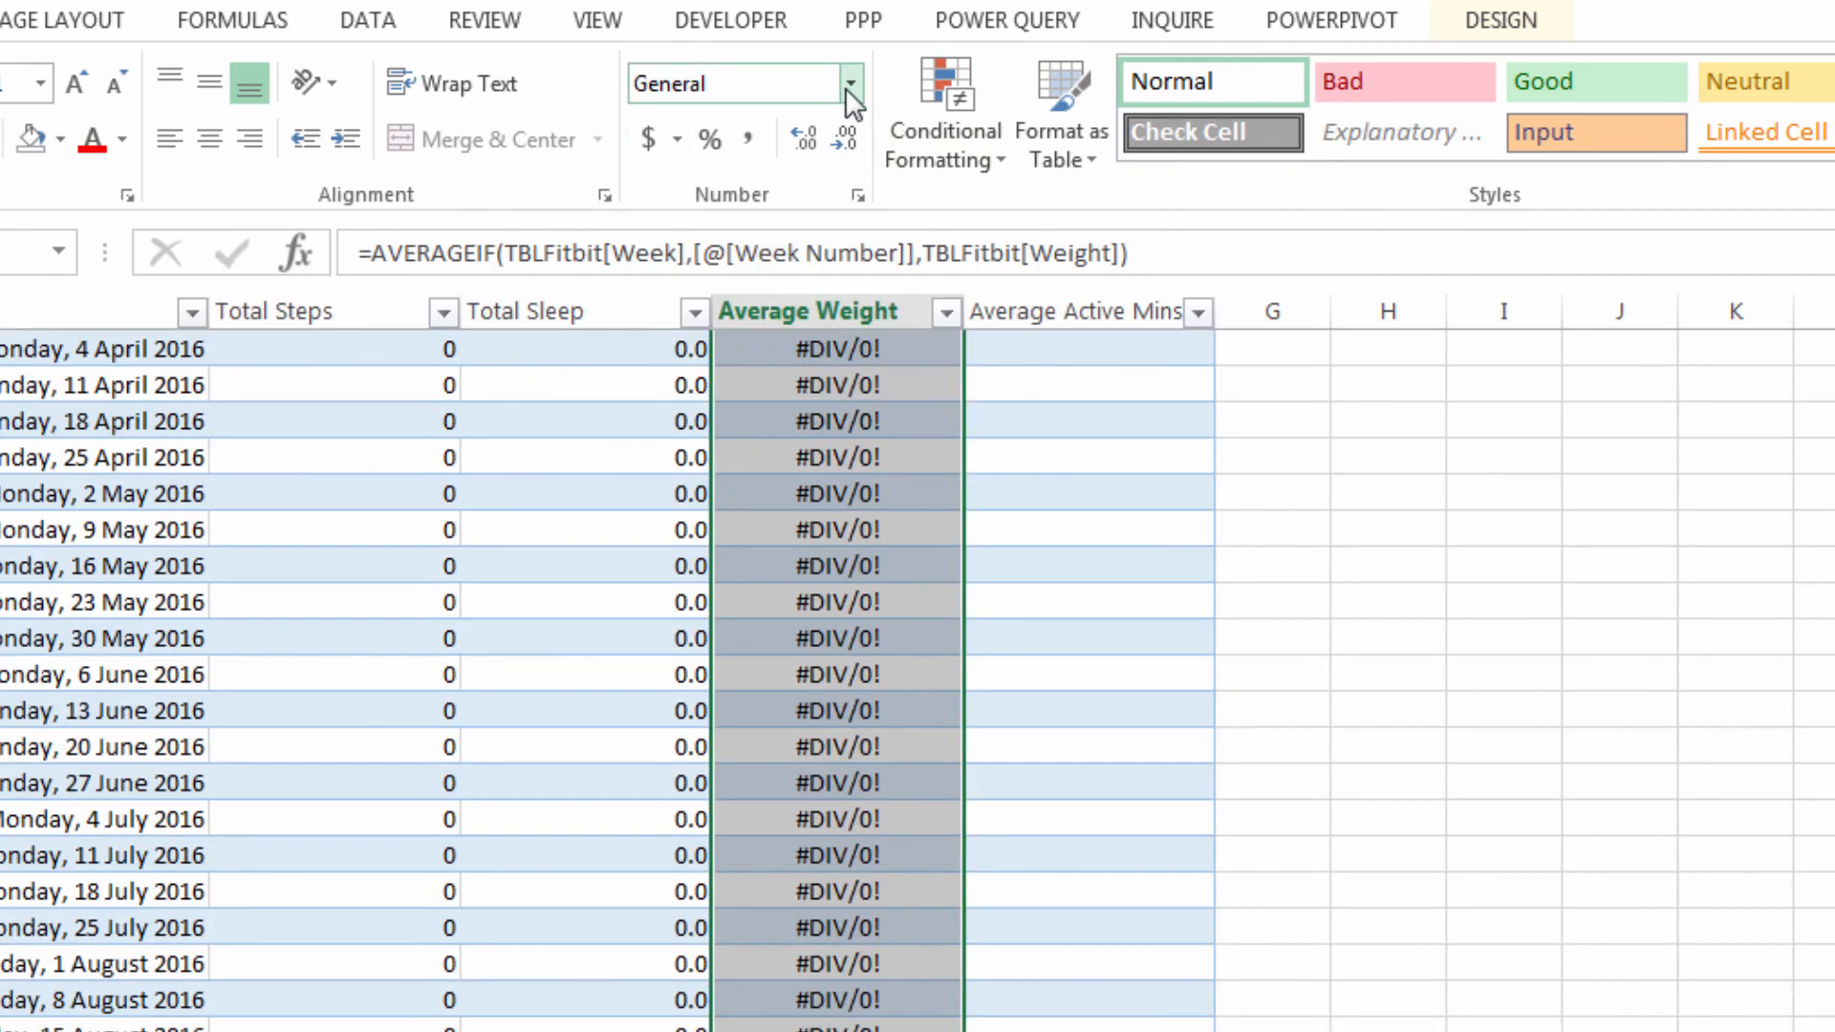
pyautogui.click(850, 84)
pyautogui.click(766, 213)
pyautogui.click(846, 140)
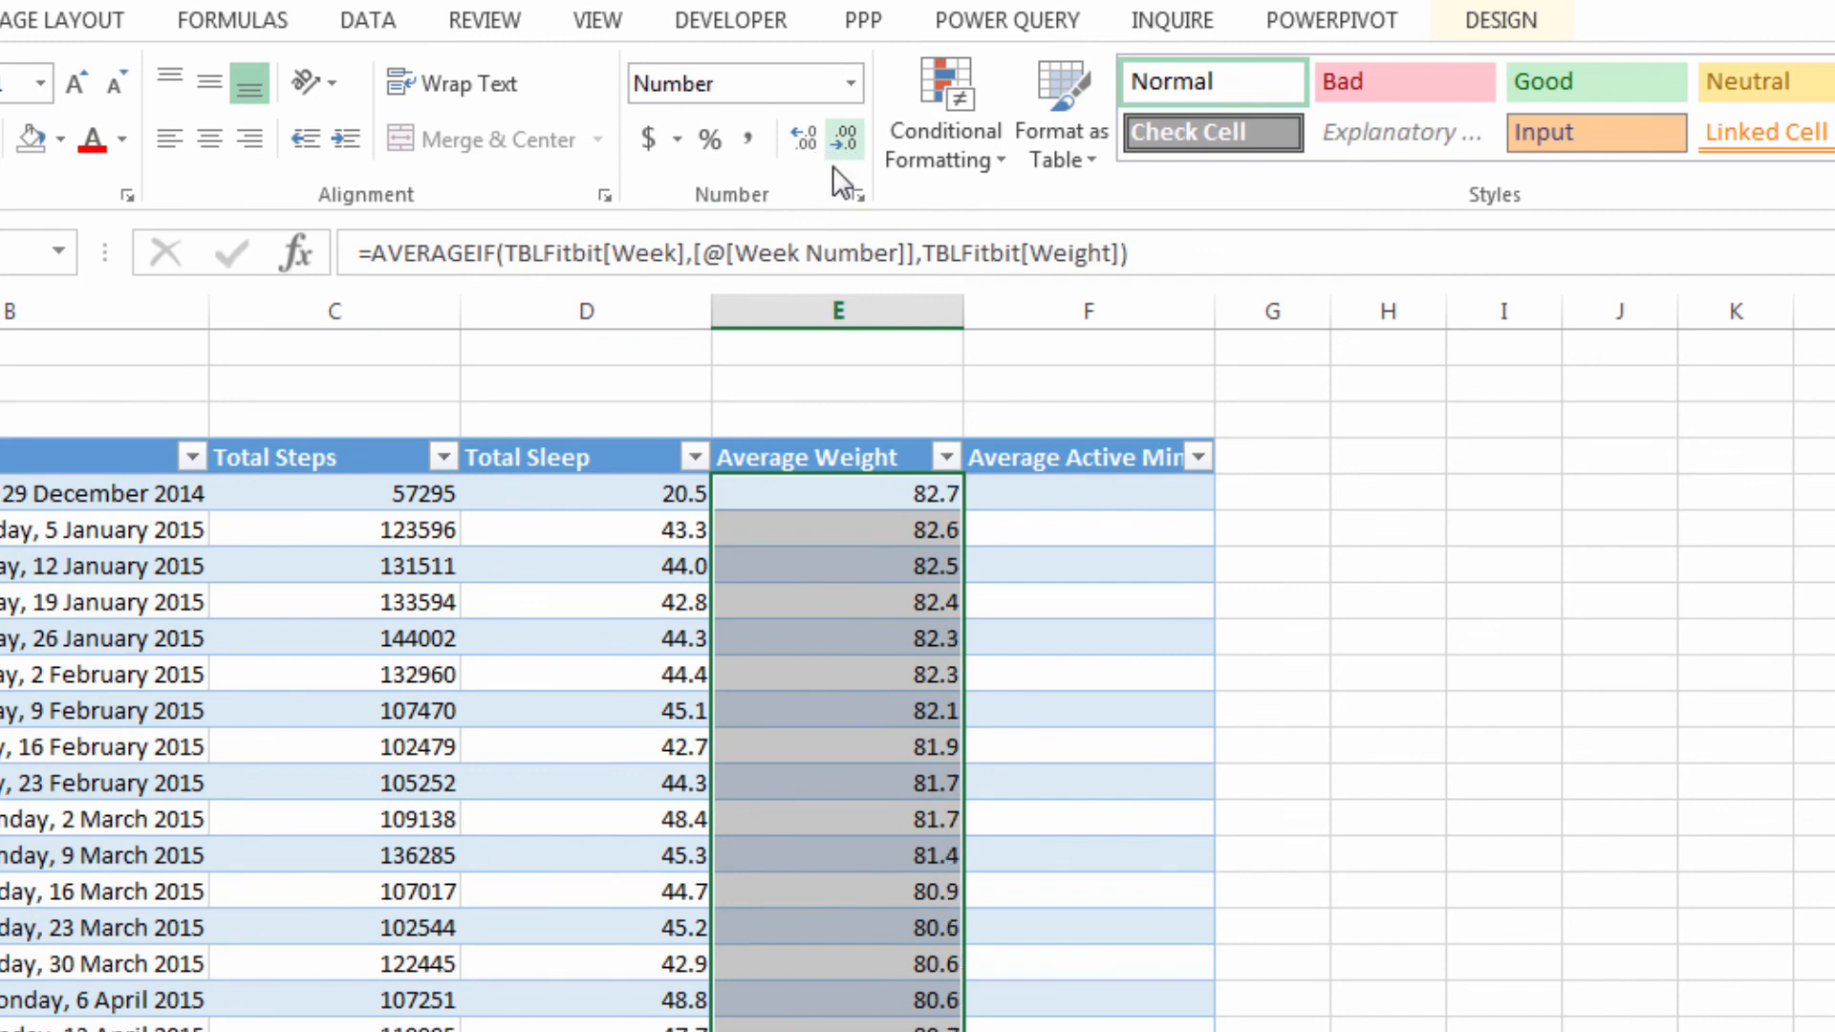
# Wrap the AVERAGEIF formula in E5 in IFERROR with "" as the error value and check the column's last rows
pyautogui.click(860, 498)
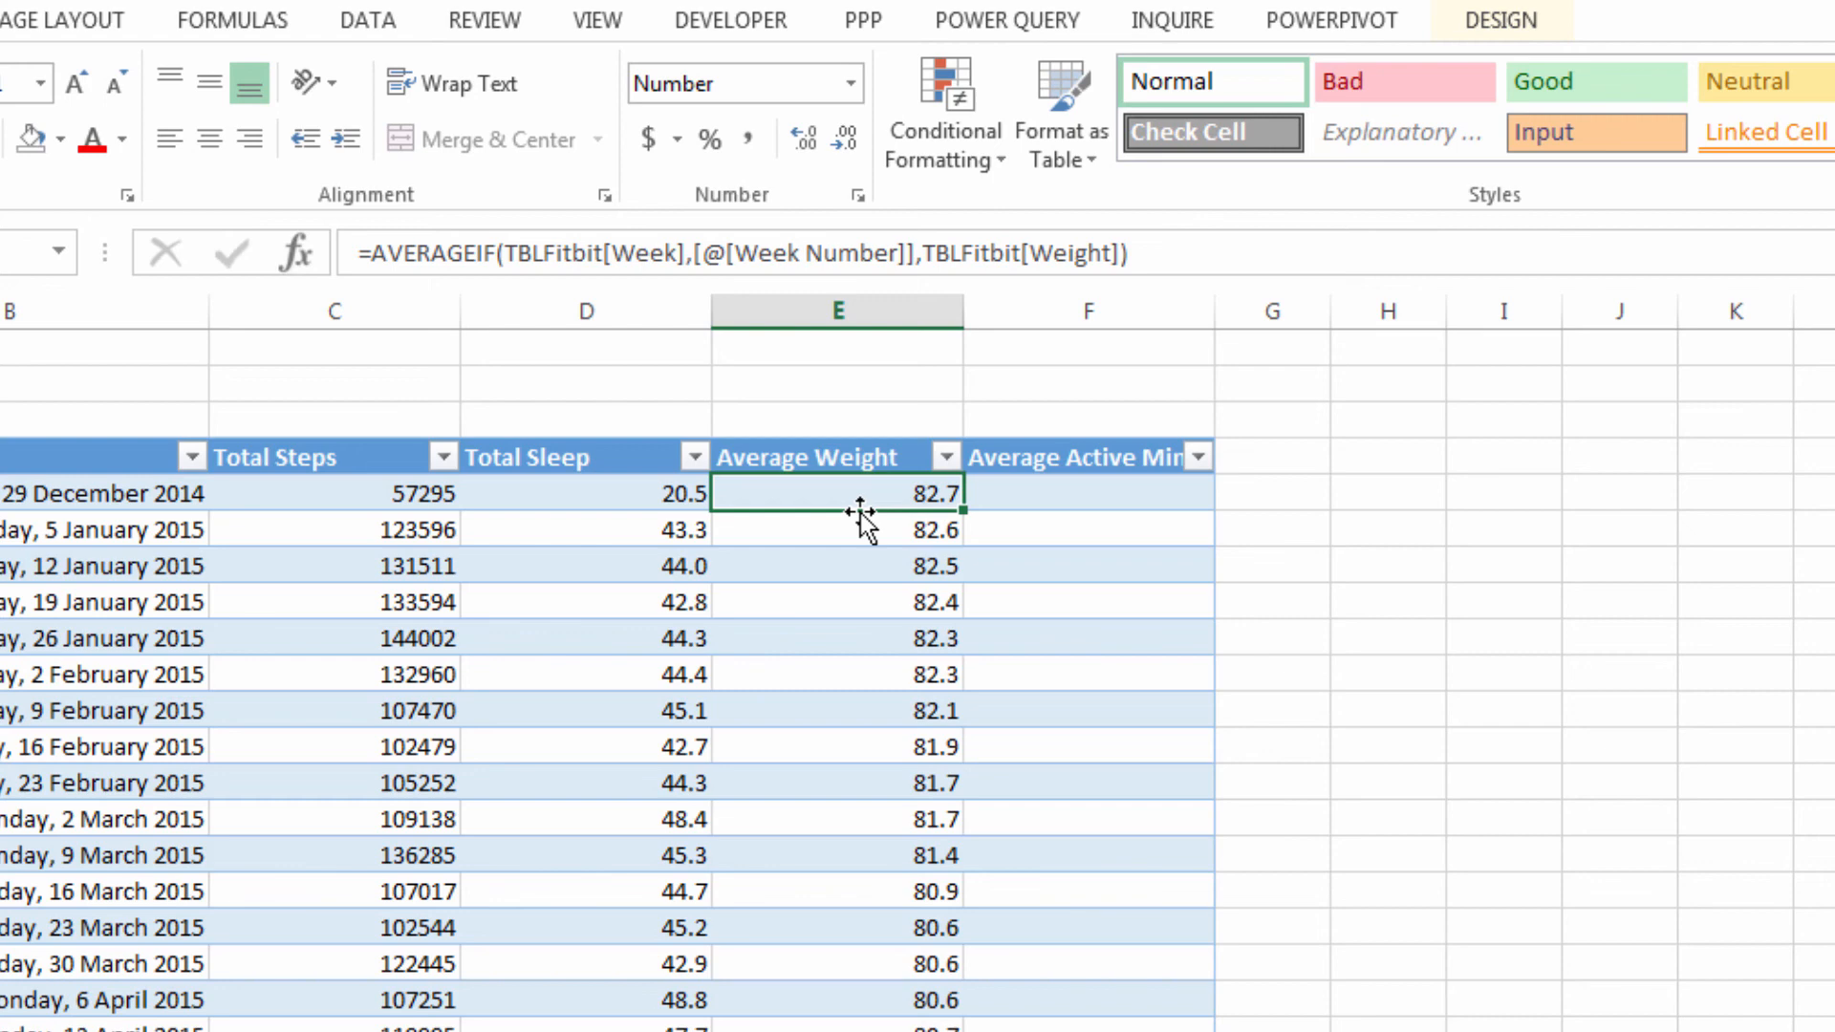
pyautogui.doubleClick(860, 511)
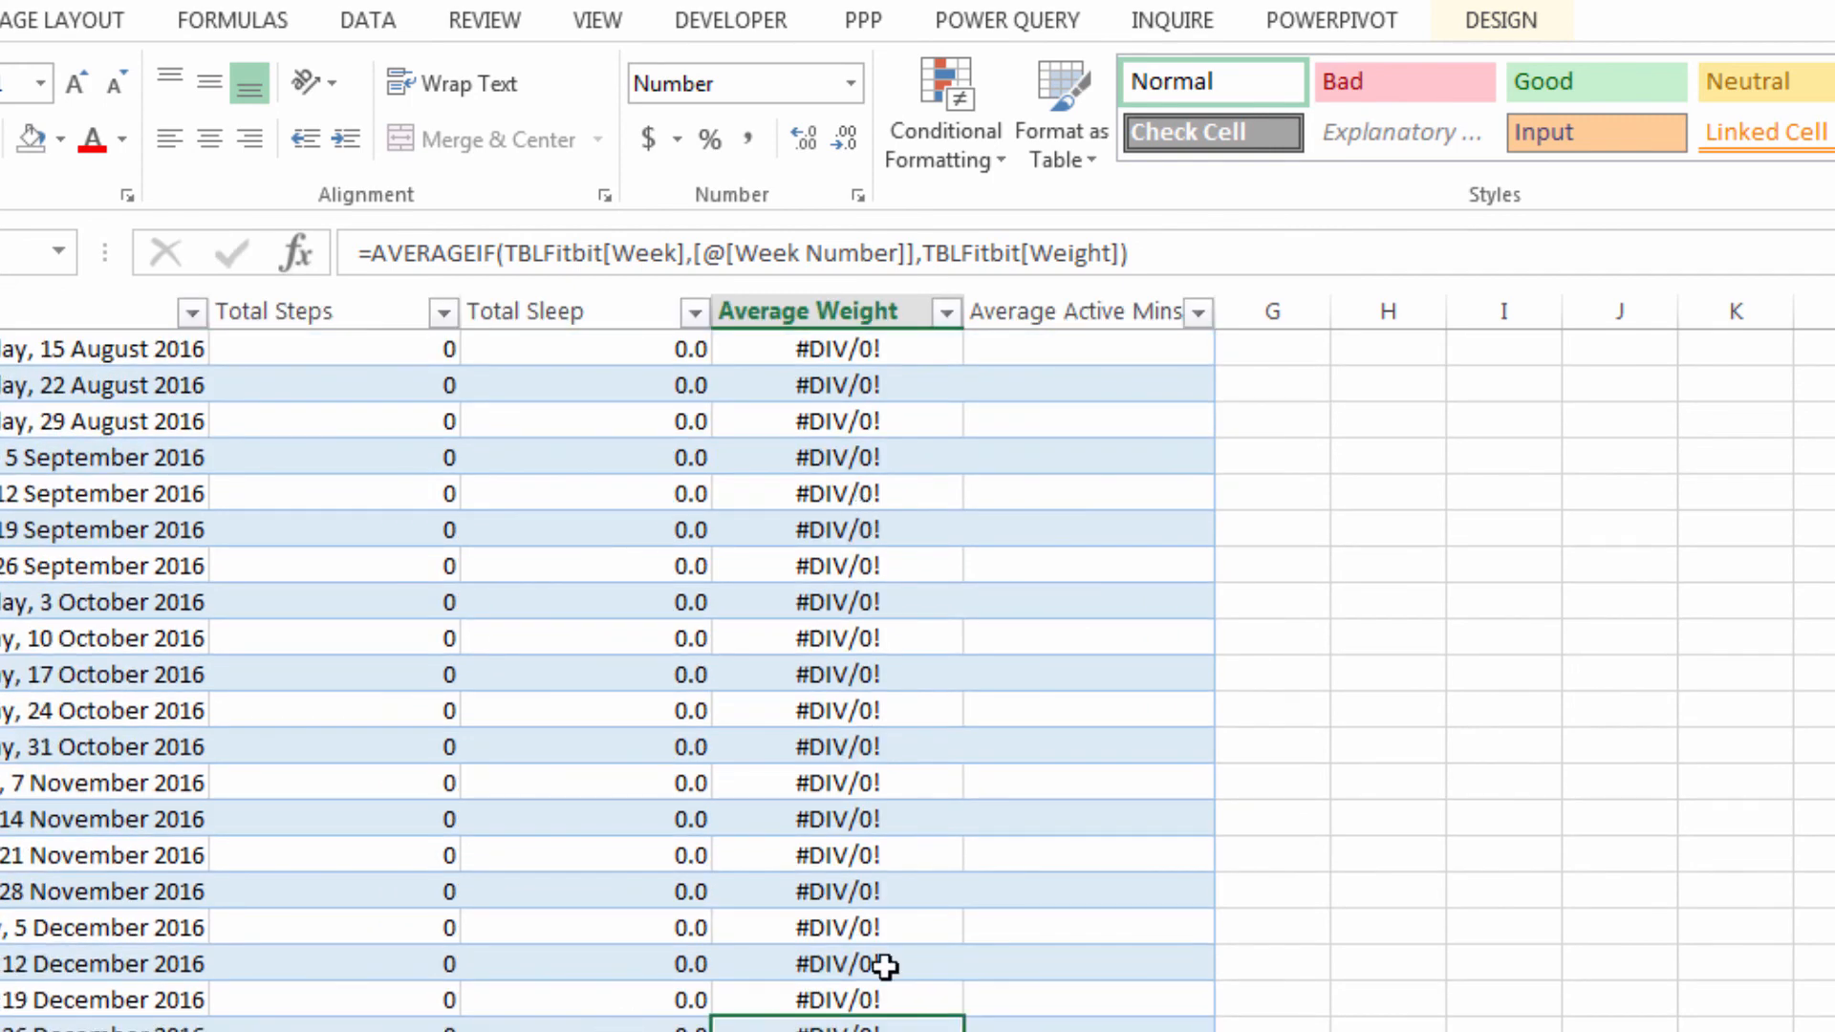
pyautogui.doubleClick(931, 1019)
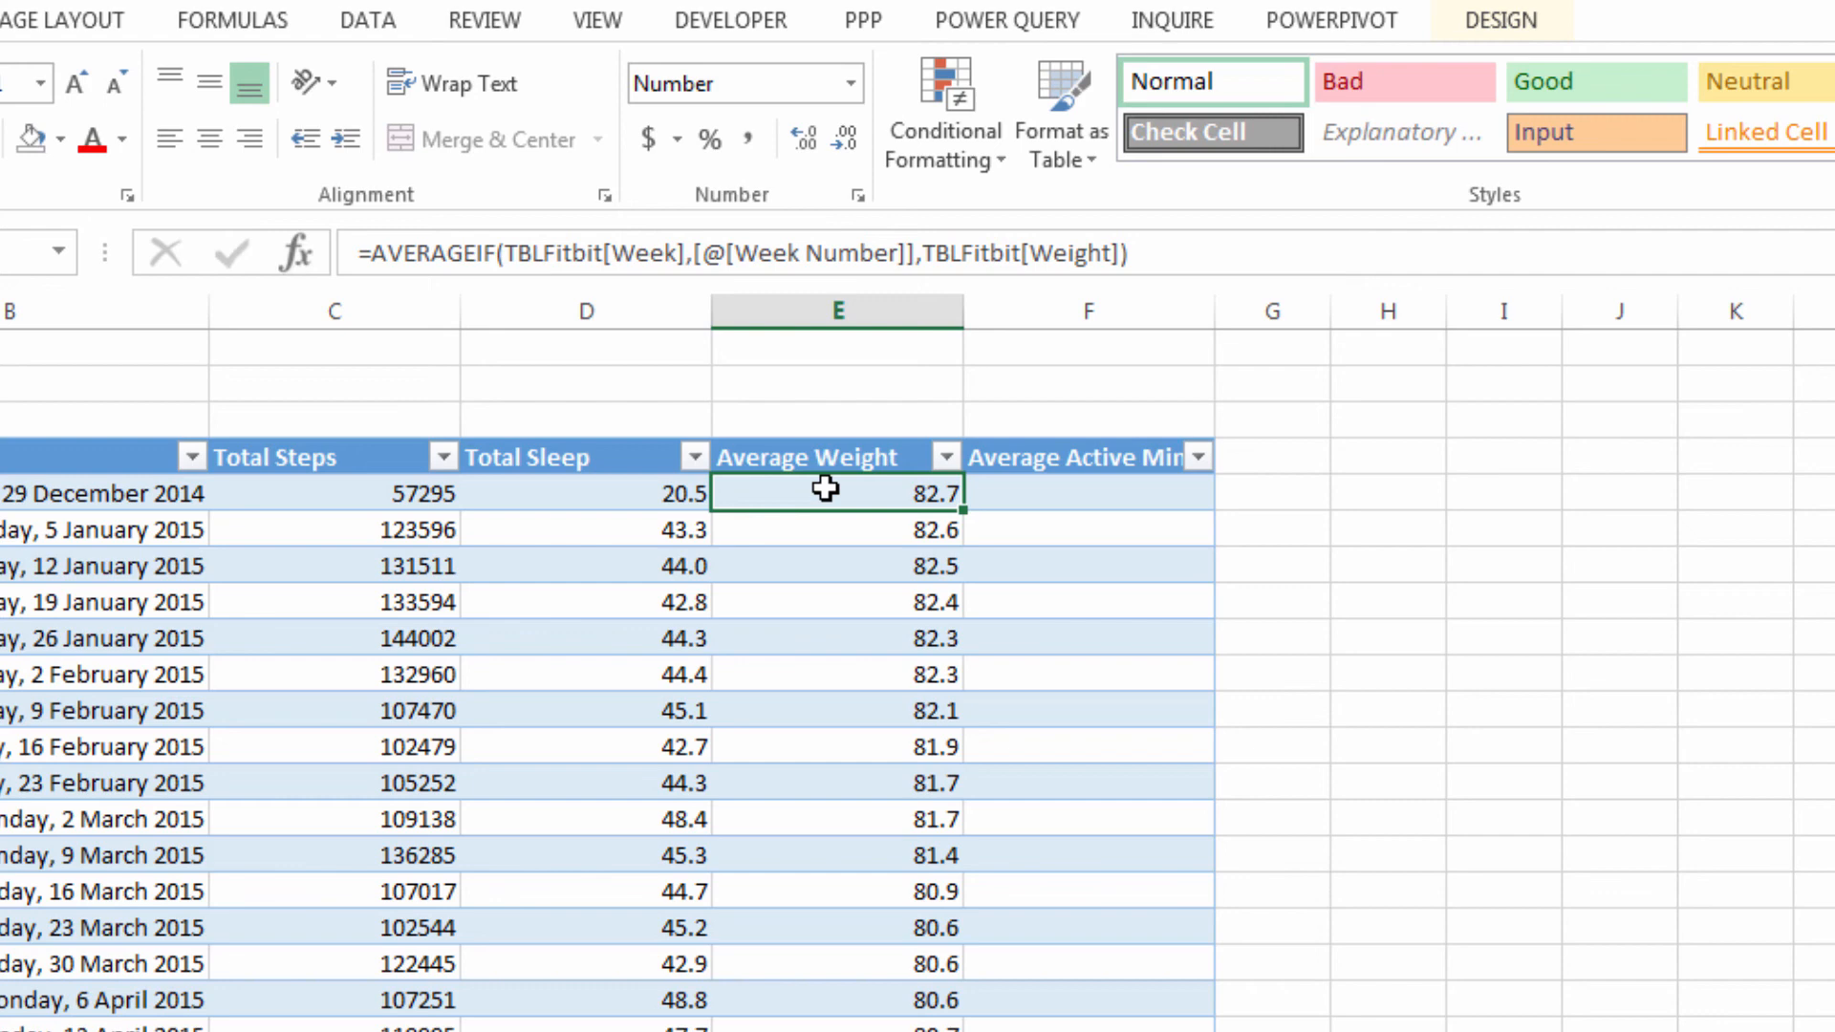
pyautogui.click(373, 254)
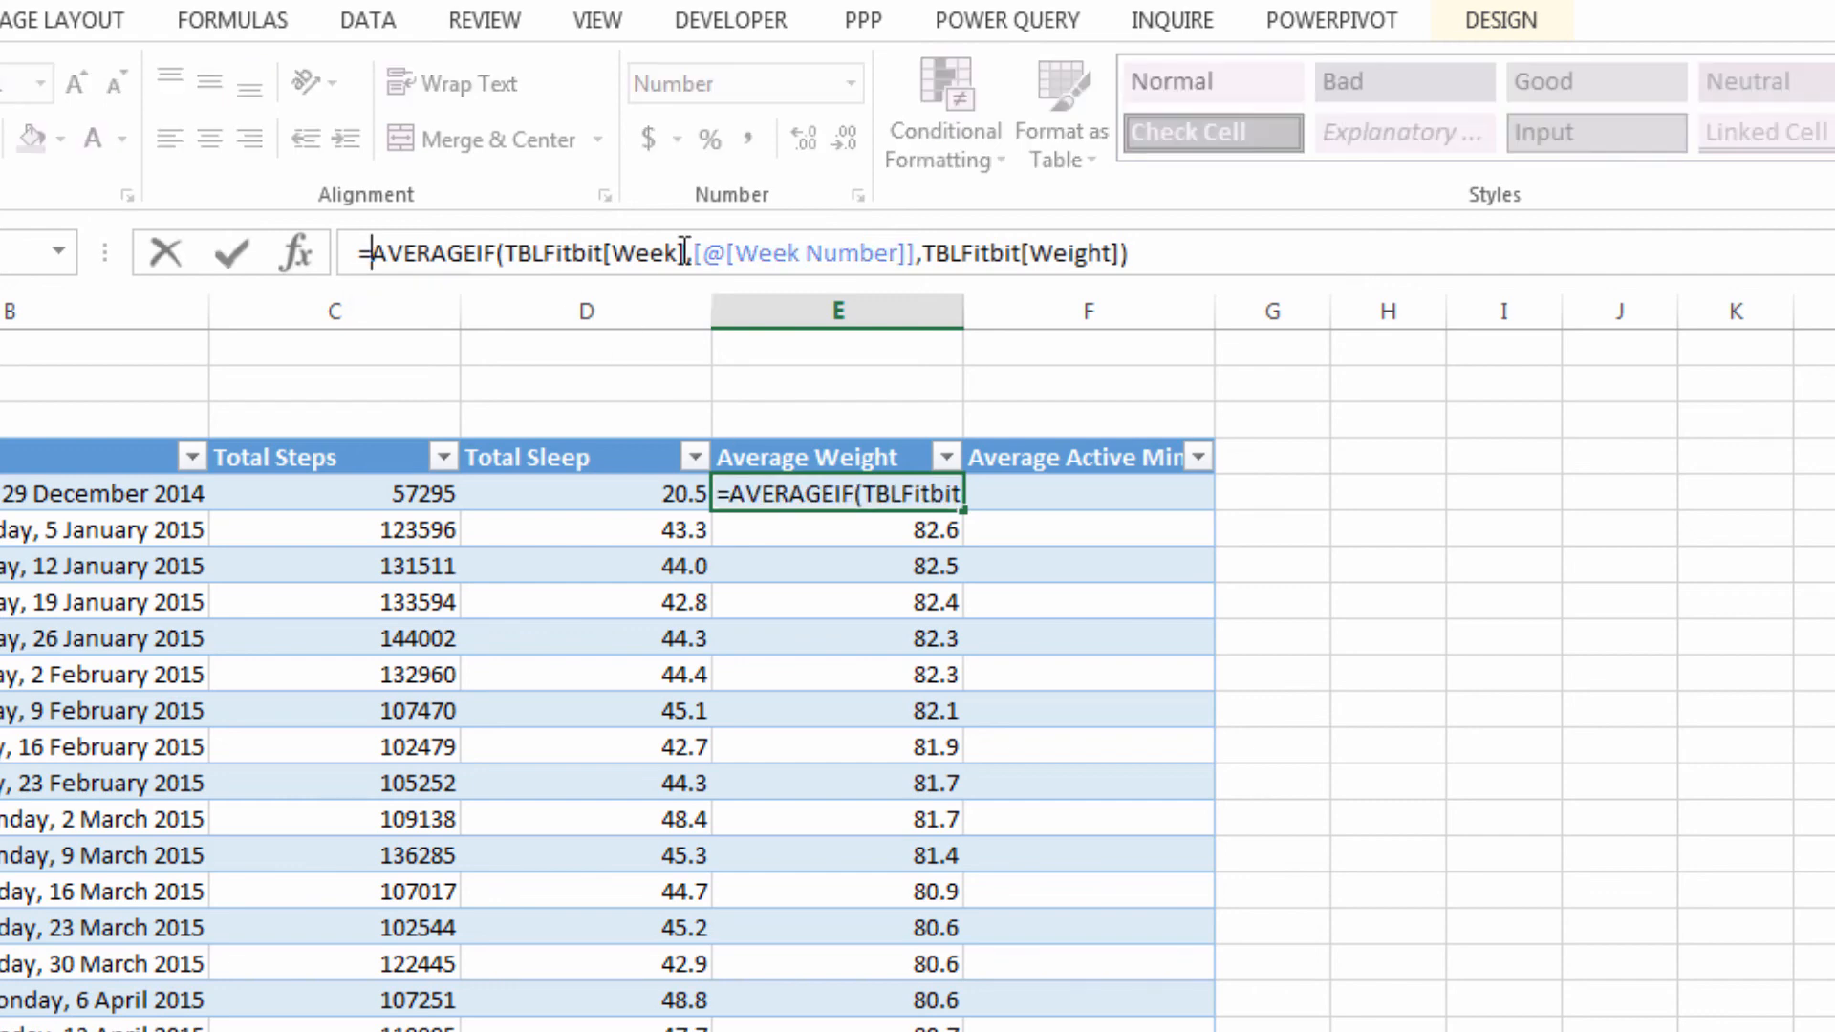
pyautogui.write('iferror(')
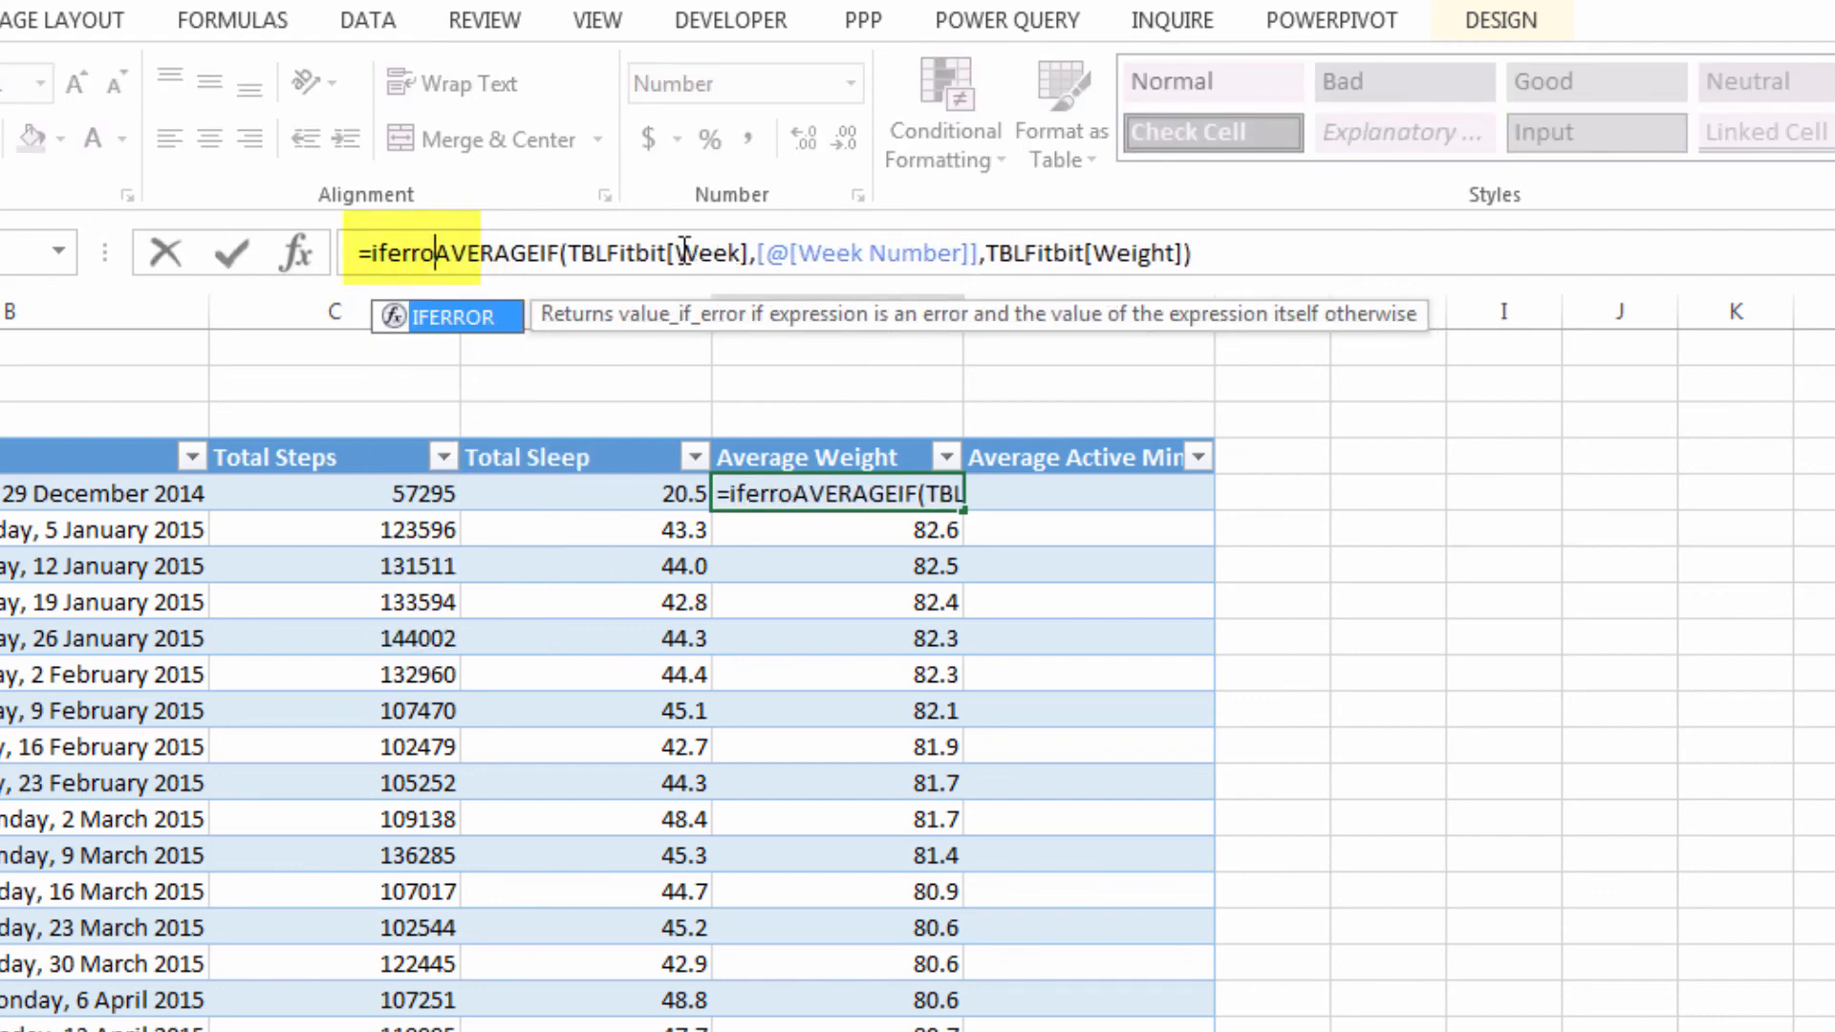
pyautogui.click(1295, 242)
pyautogui.write('),"")')
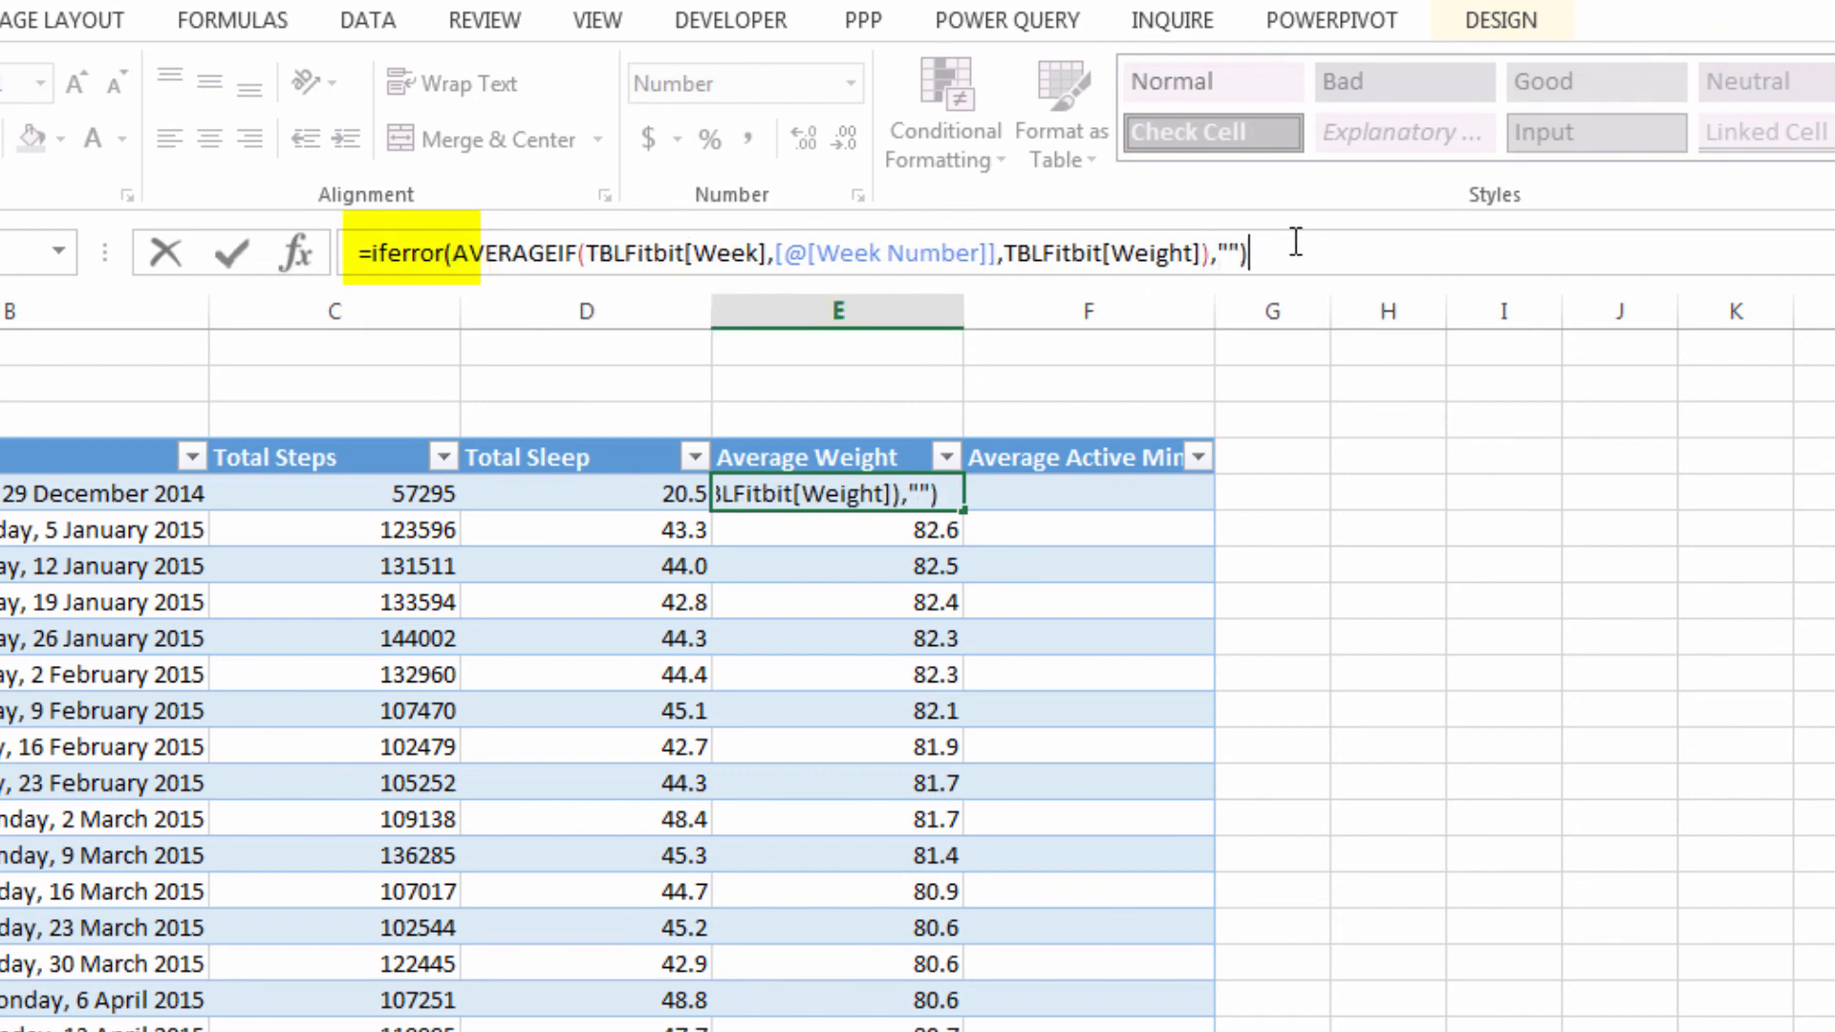
pyautogui.press('Return')
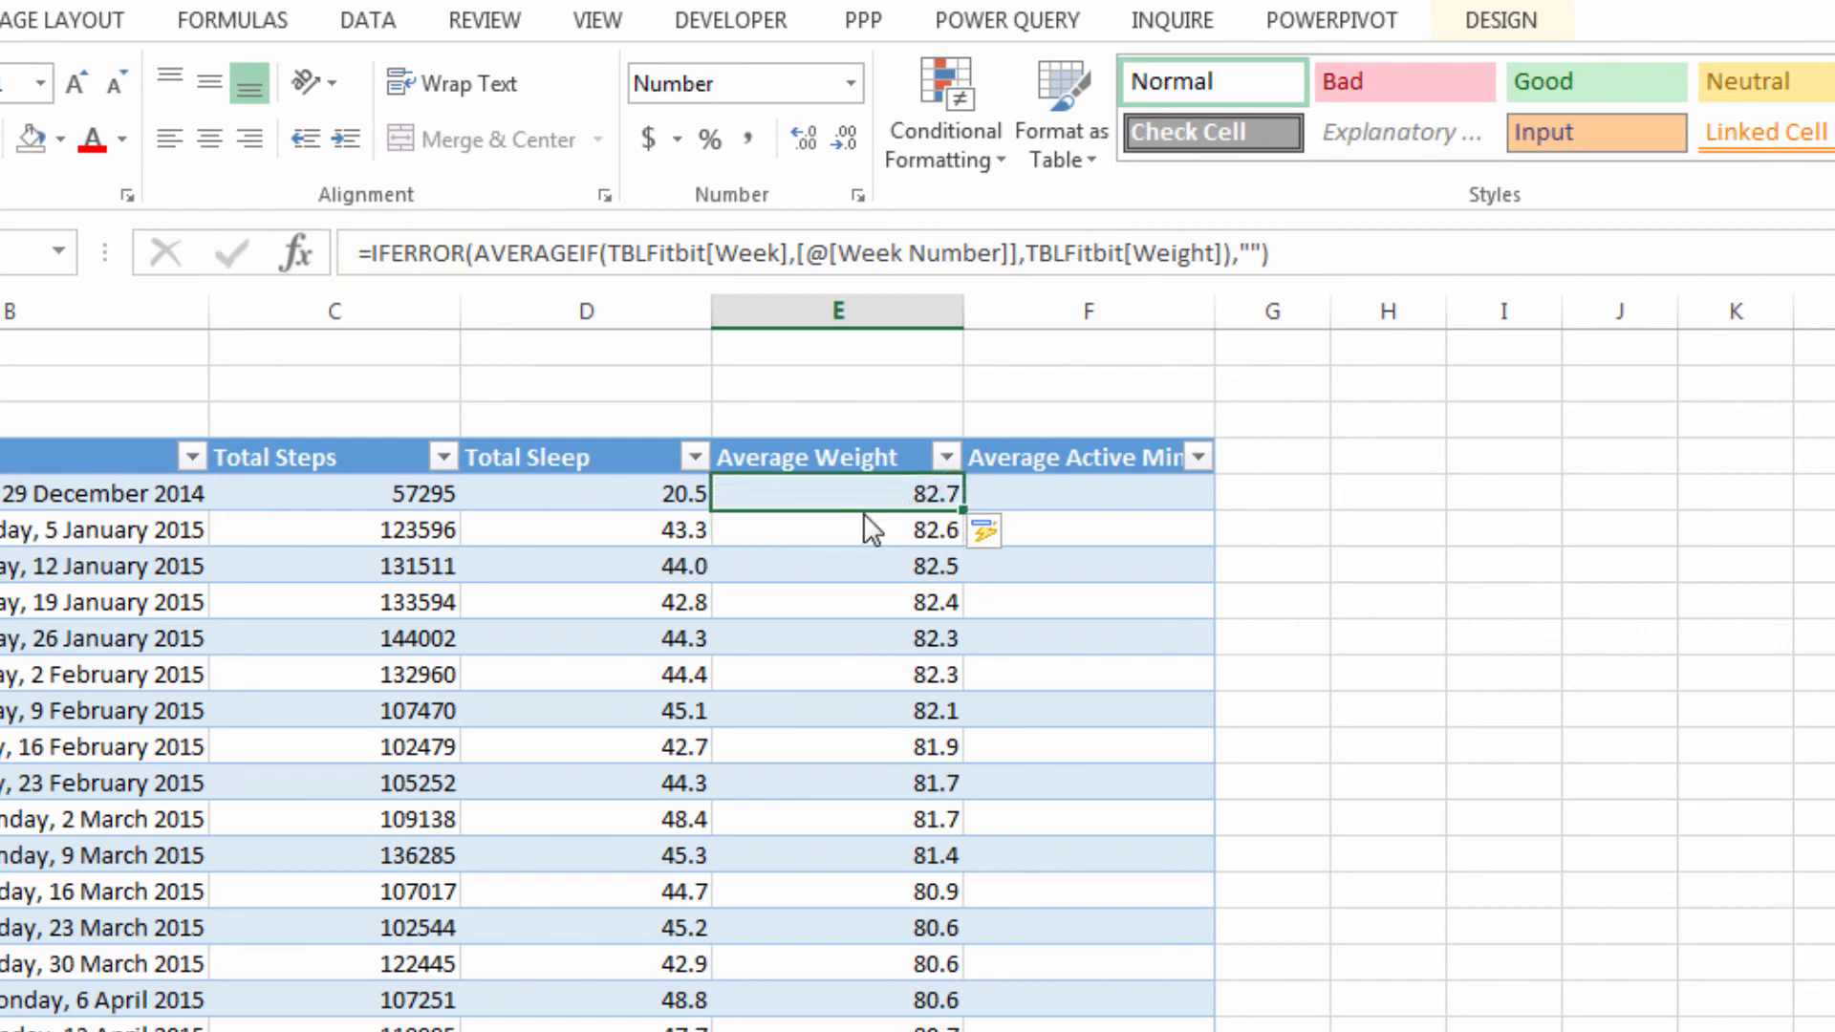
pyautogui.hotkey('ctrl', 'Down')
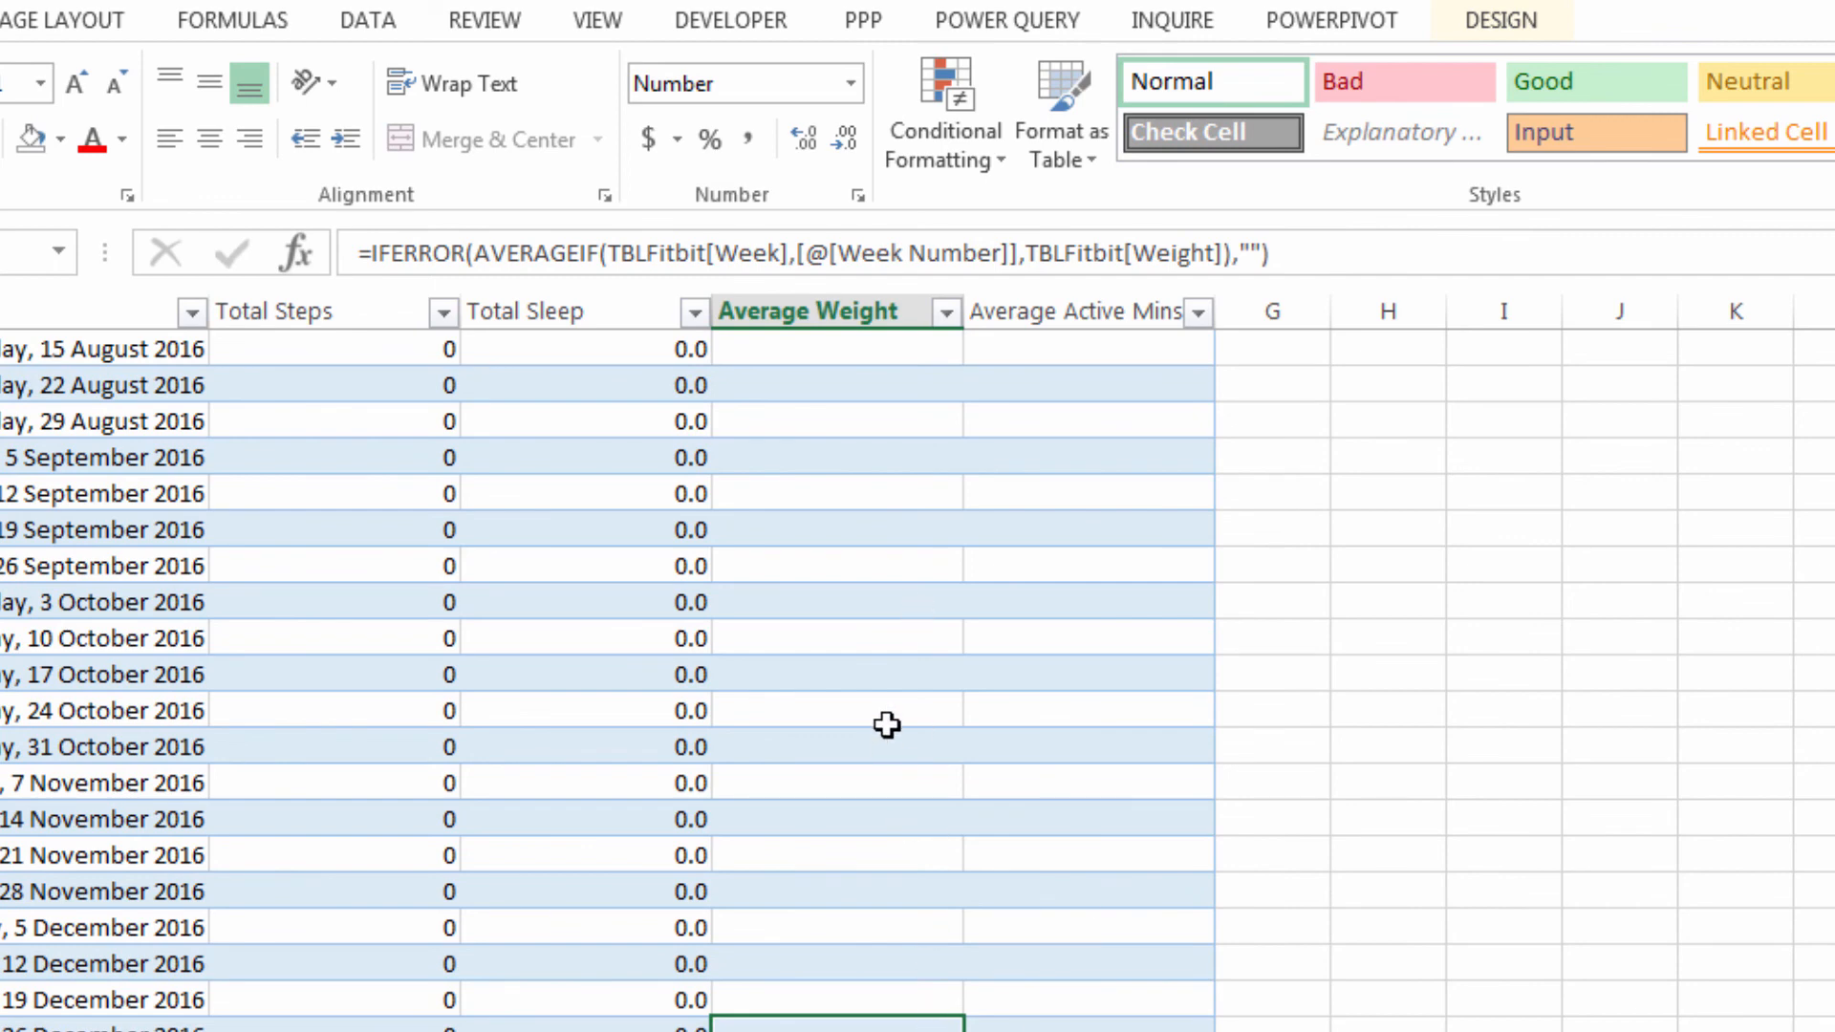
pyautogui.doubleClick(912, 1016)
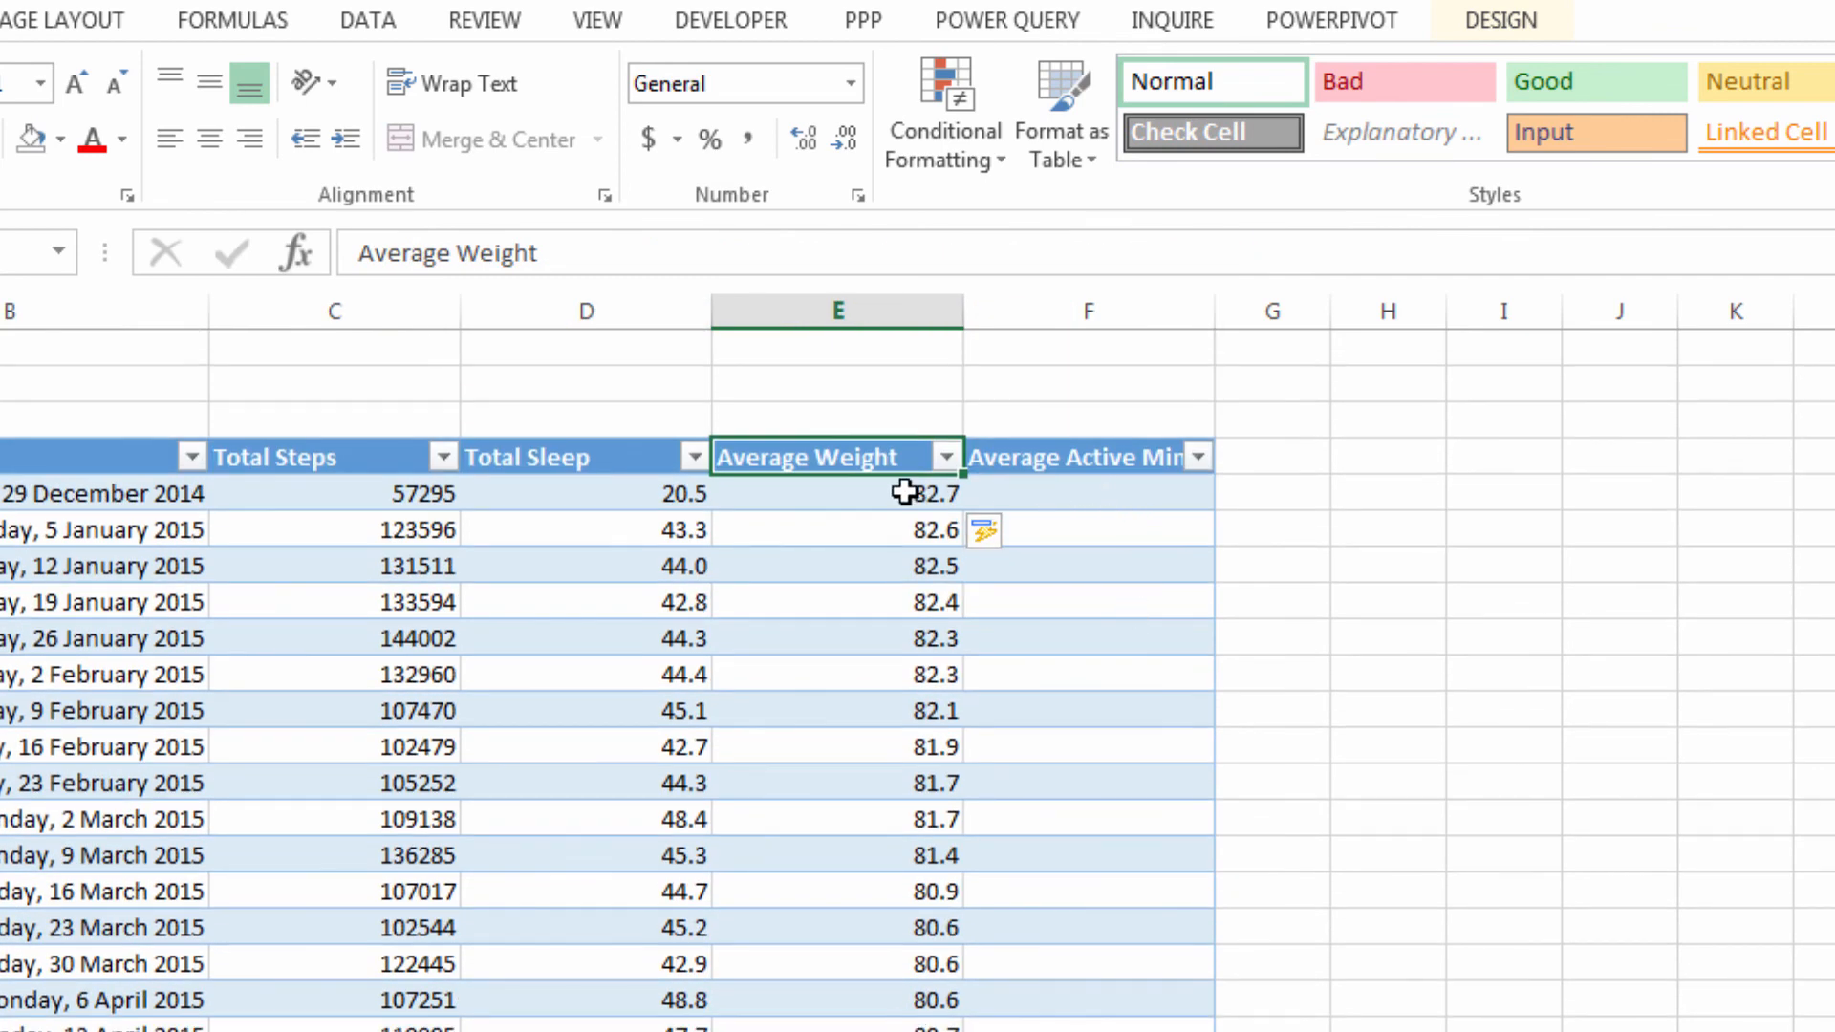
# Copy the full IFERROR formula text from E5 into F5 under Average Active Mins
pyautogui.click(909, 493)
pyautogui.moveTo(1281, 254); pyautogui.dragTo(160, 197)
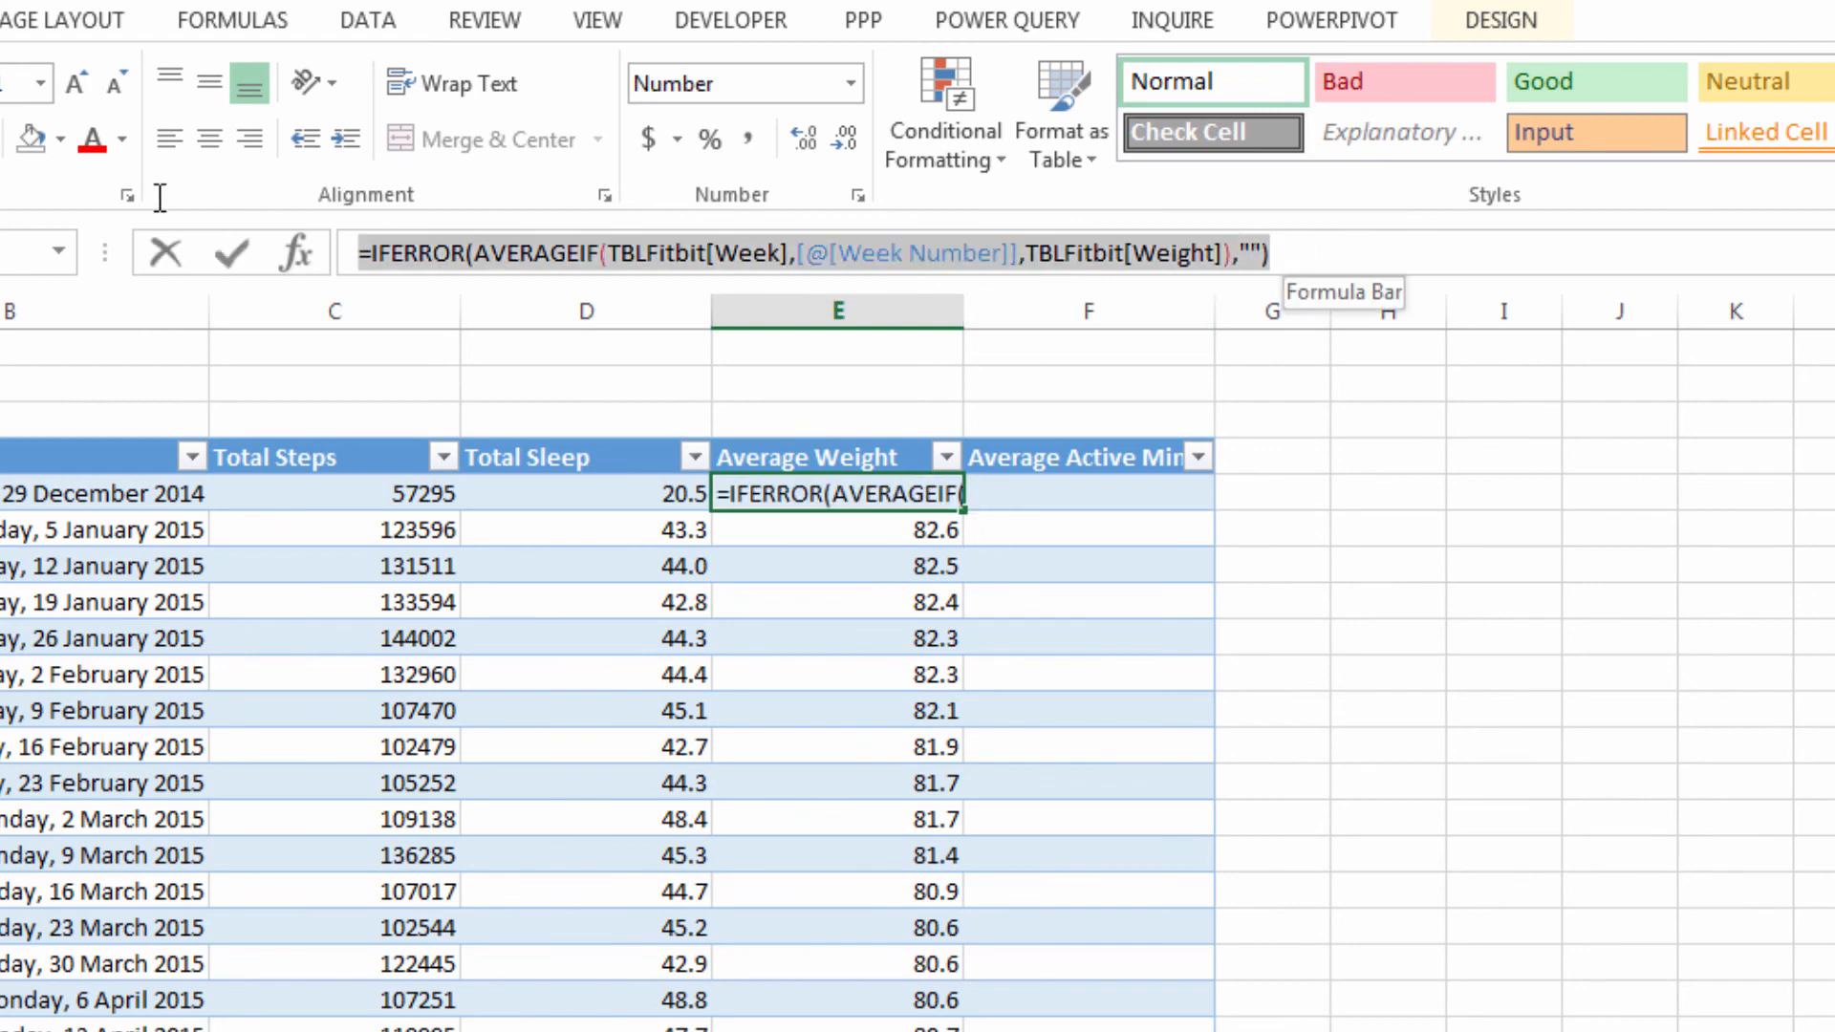
pyautogui.hotkey('ctrl', 'c')
pyautogui.press('Tab')
pyautogui.click(524, 252)
pyautogui.hotkey('ctrl', 'v')
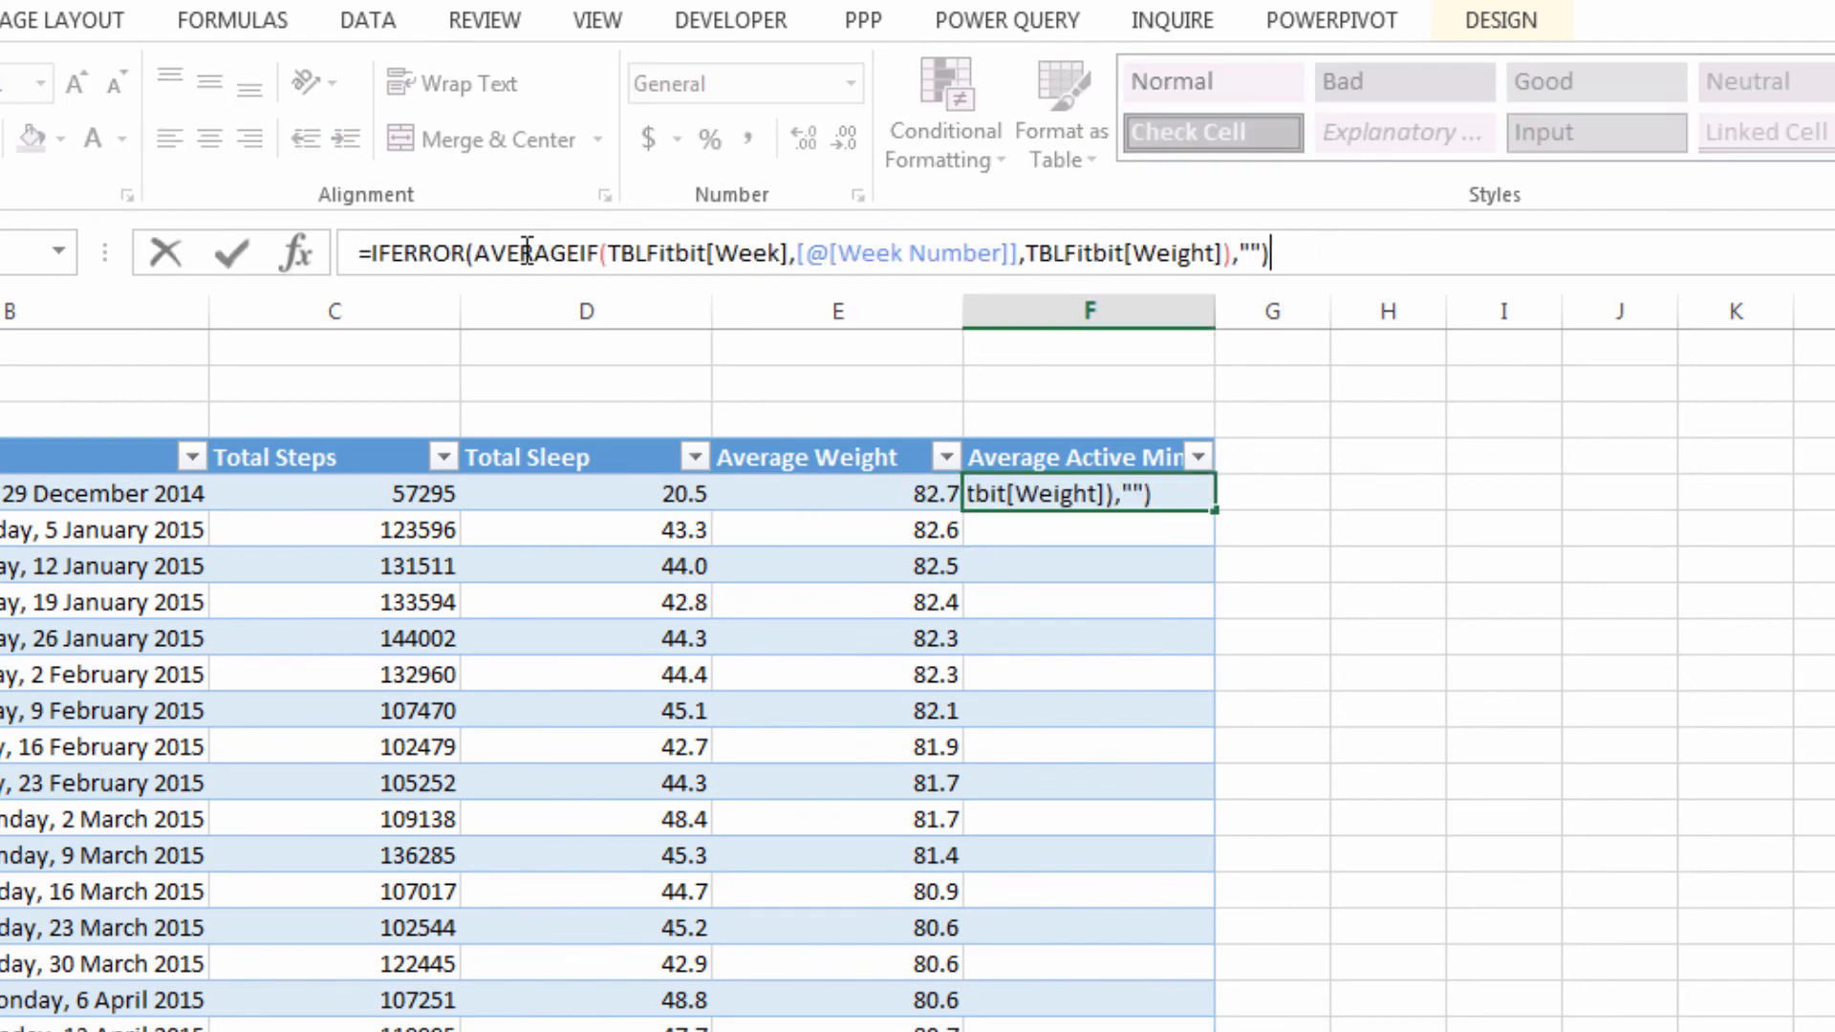
pyautogui.hotkey('ctrl', 'Return')
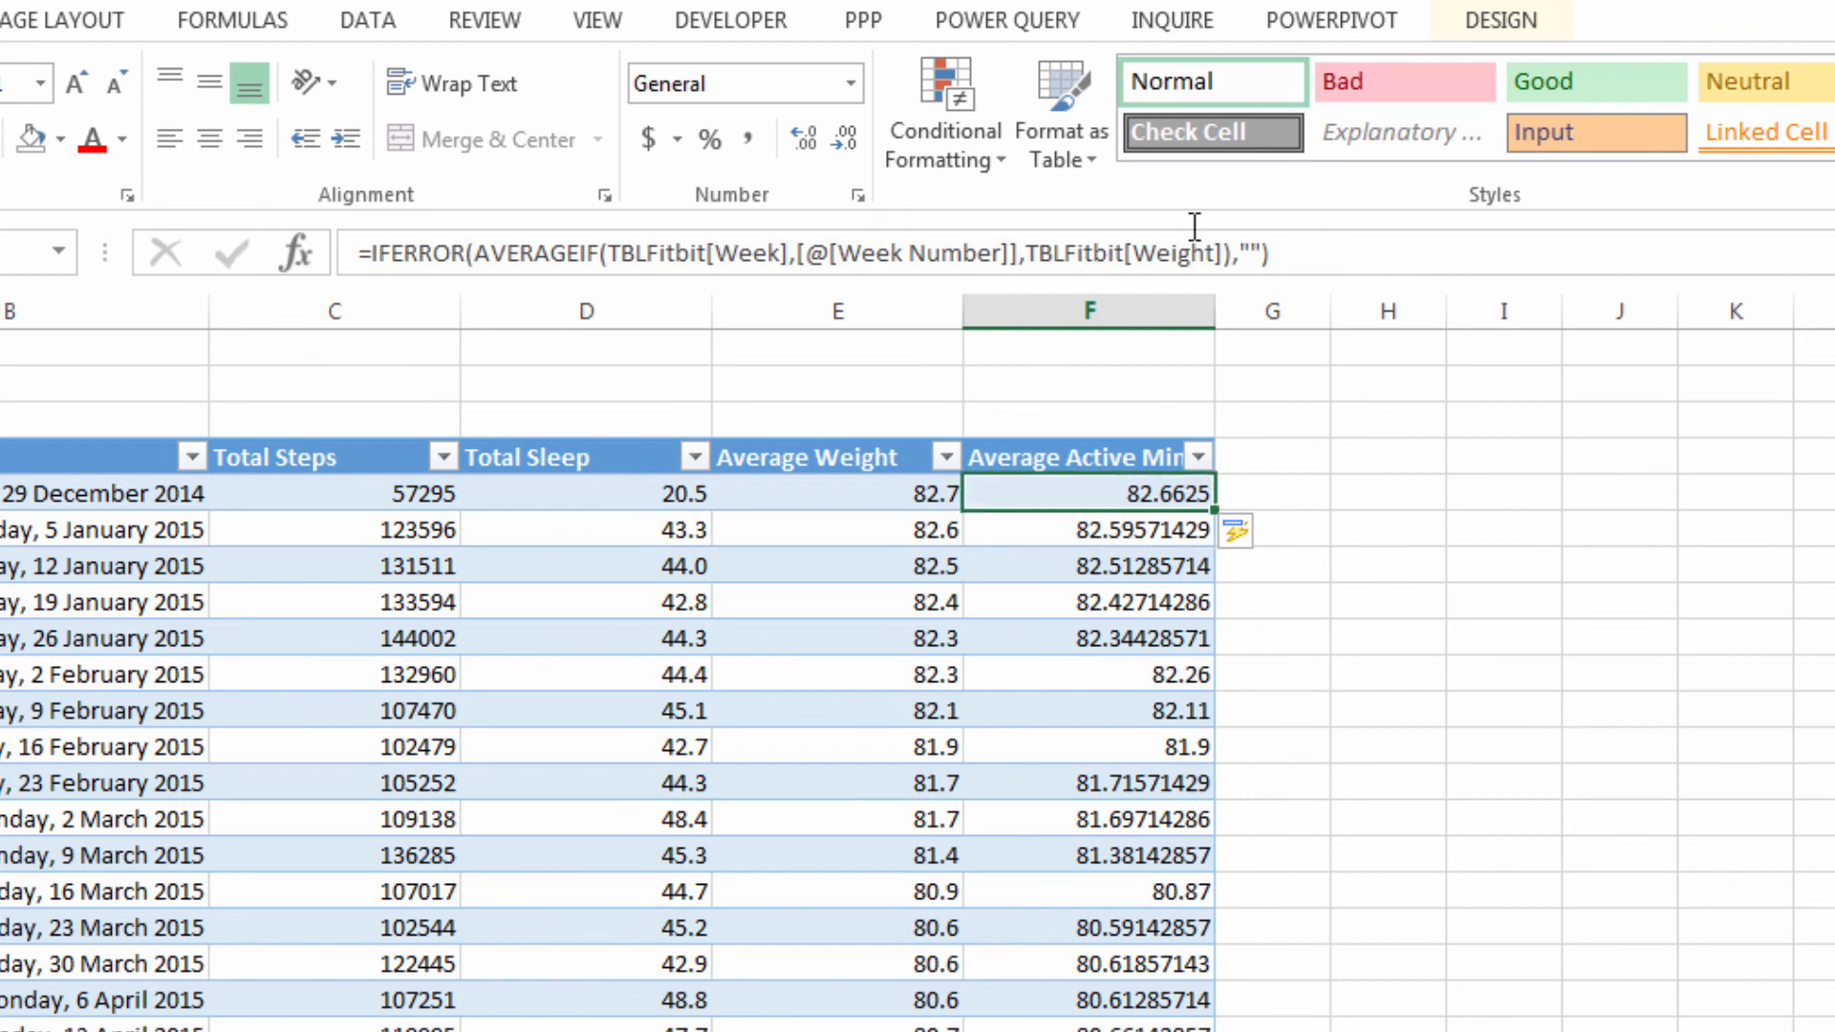
# Change the average range in the F5 formula to TBLFitbit[Minutes Very Active]
pyautogui.click(1226, 252)
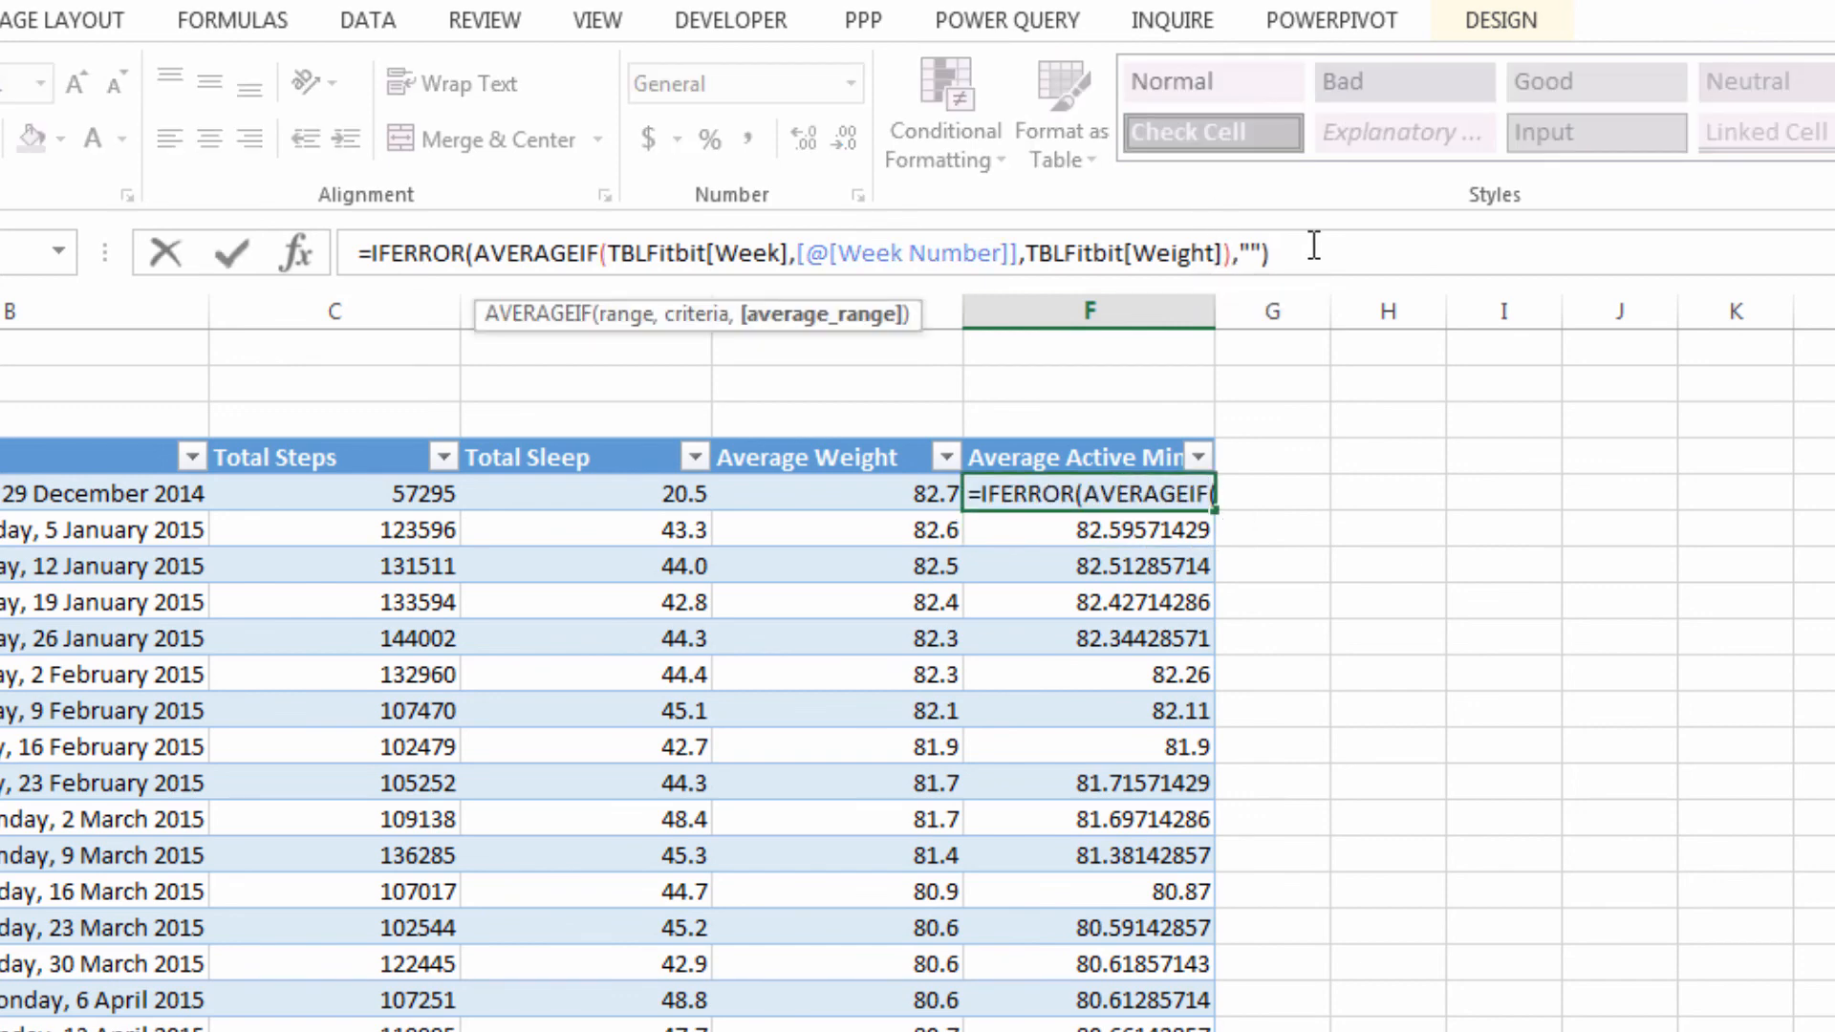
pyautogui.press('BackSpace')
pyautogui.press('BackSpace')
pyautogui.press('BackSpace')
pyautogui.press('BackSpace')
pyautogui.press('BackSpace')
pyautogui.press('BackSpace')
pyautogui.press('BackSpace')
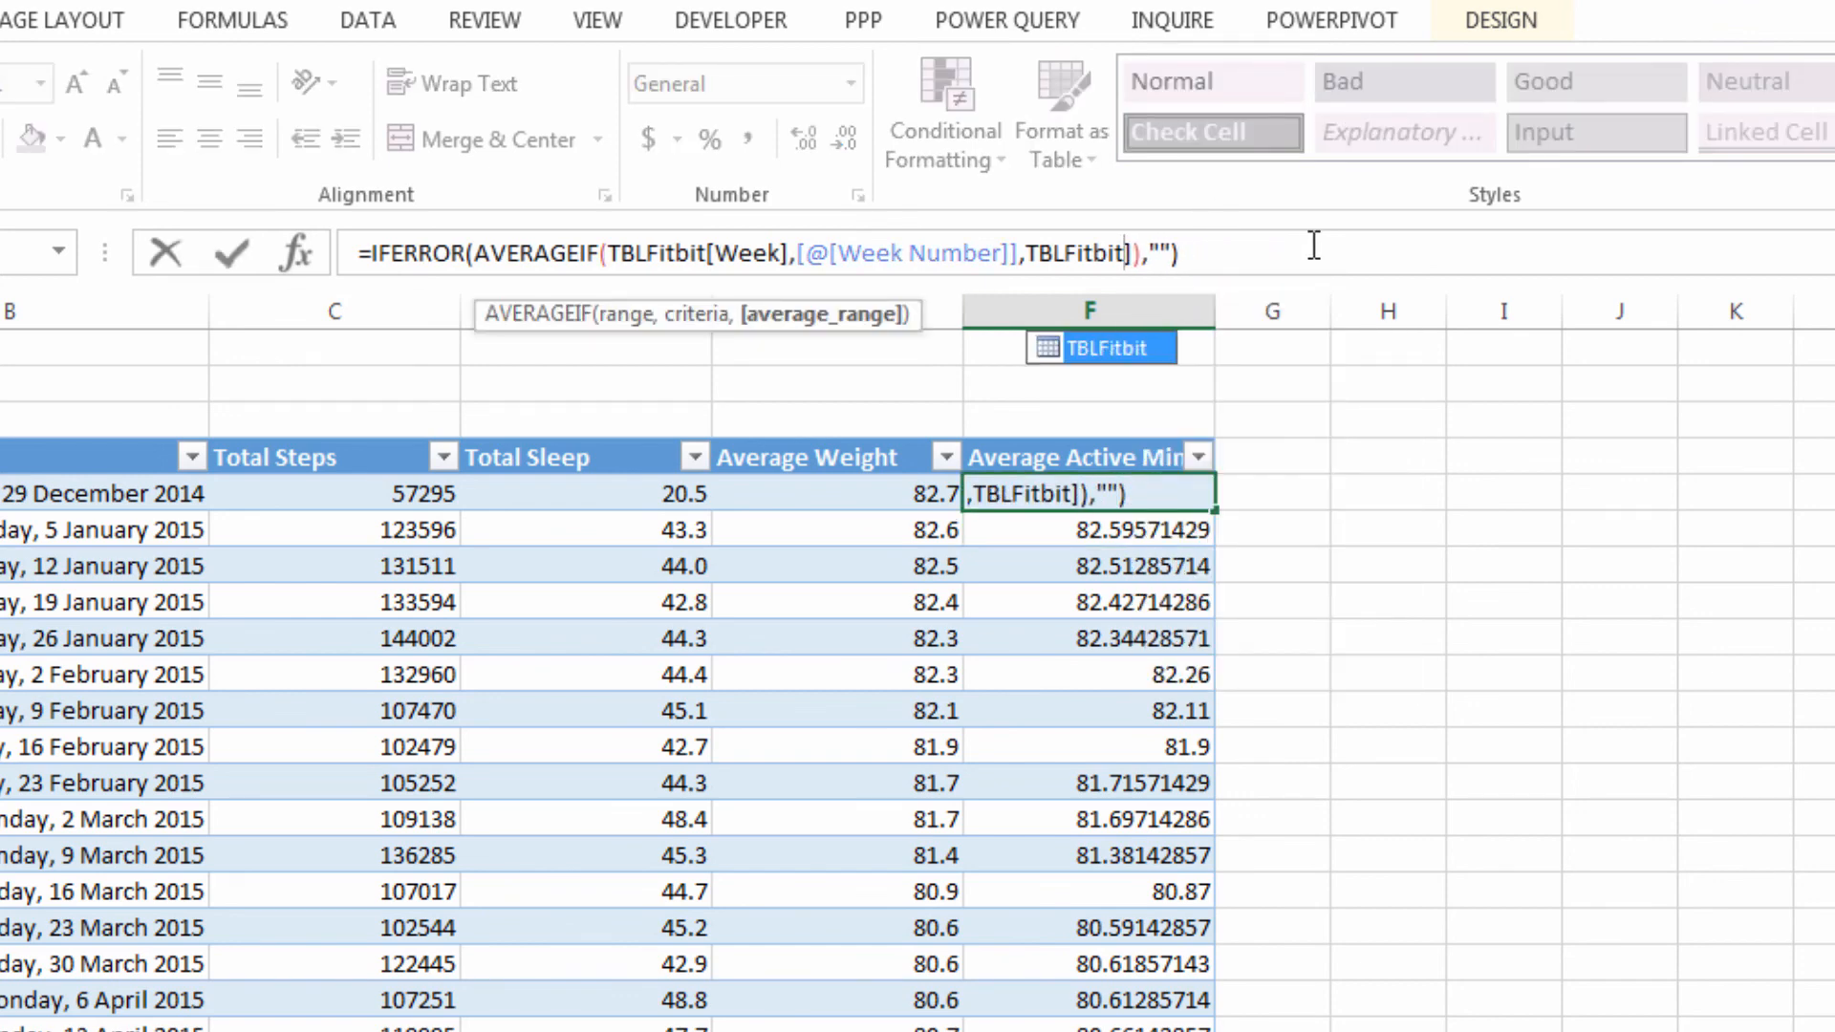
pyautogui.write('[')
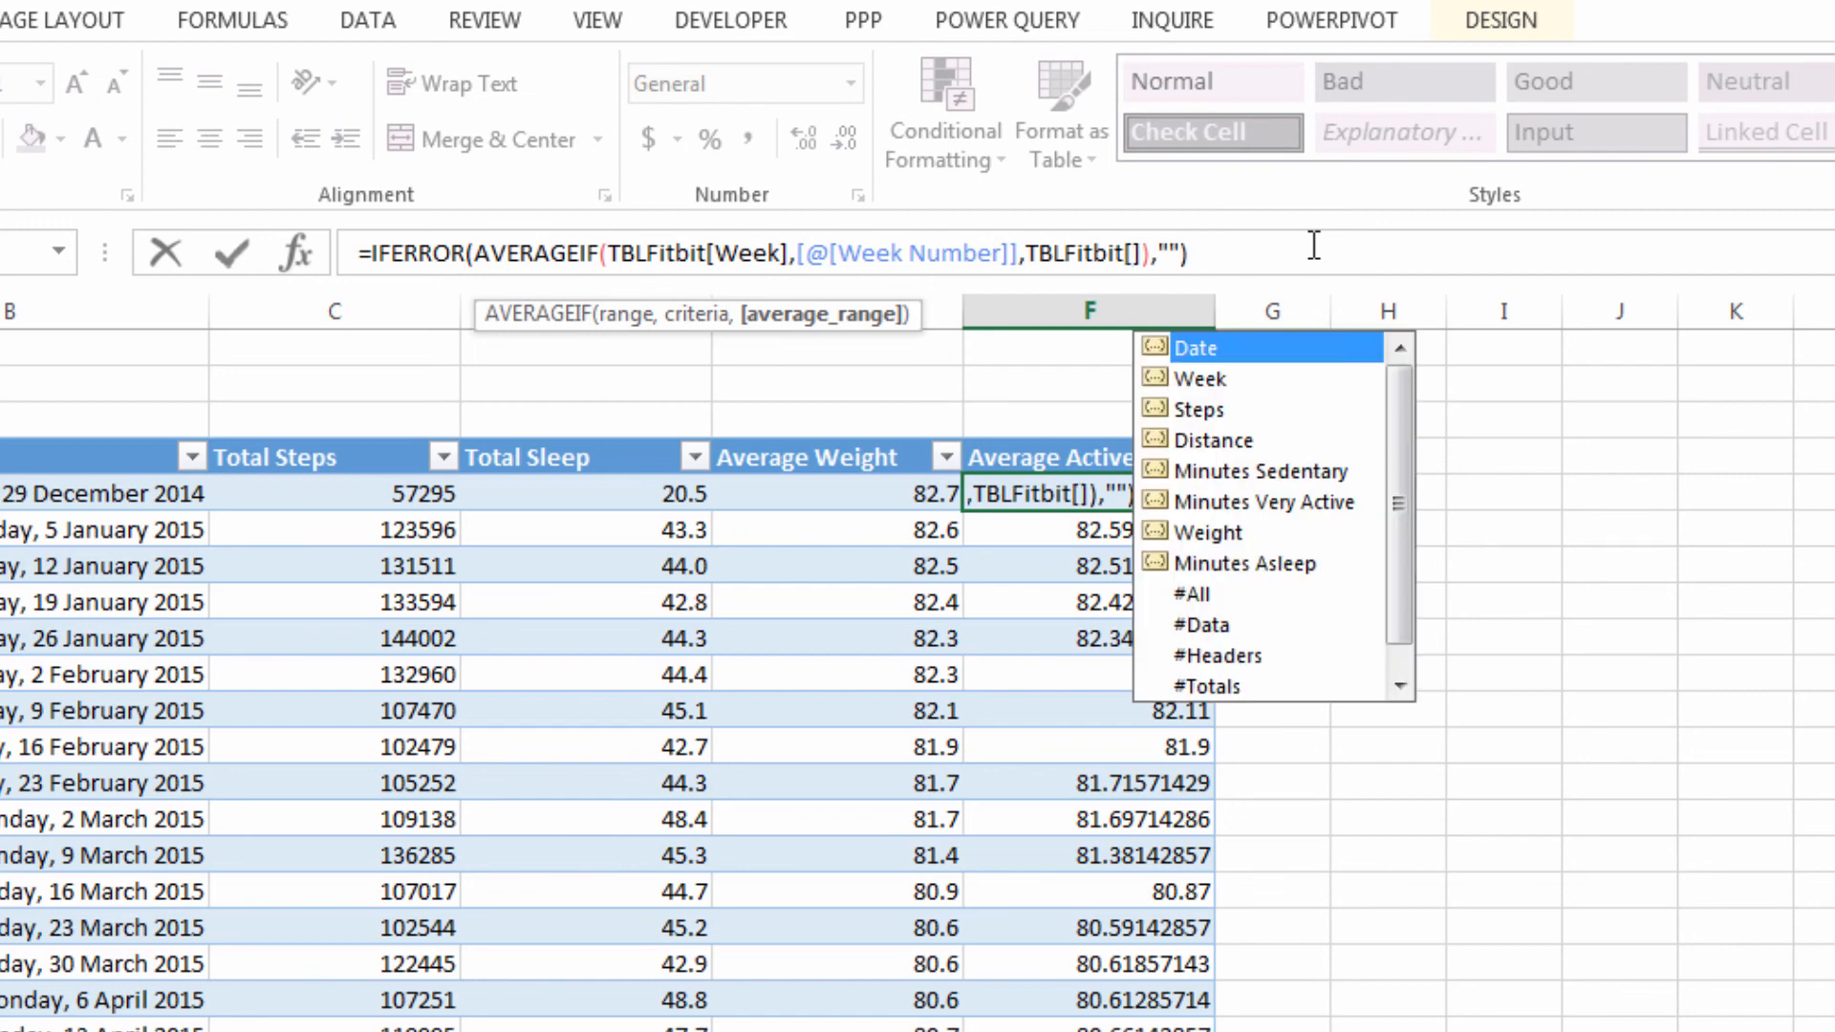
pyautogui.click(1269, 504)
pyautogui.doubleClick(1269, 501)
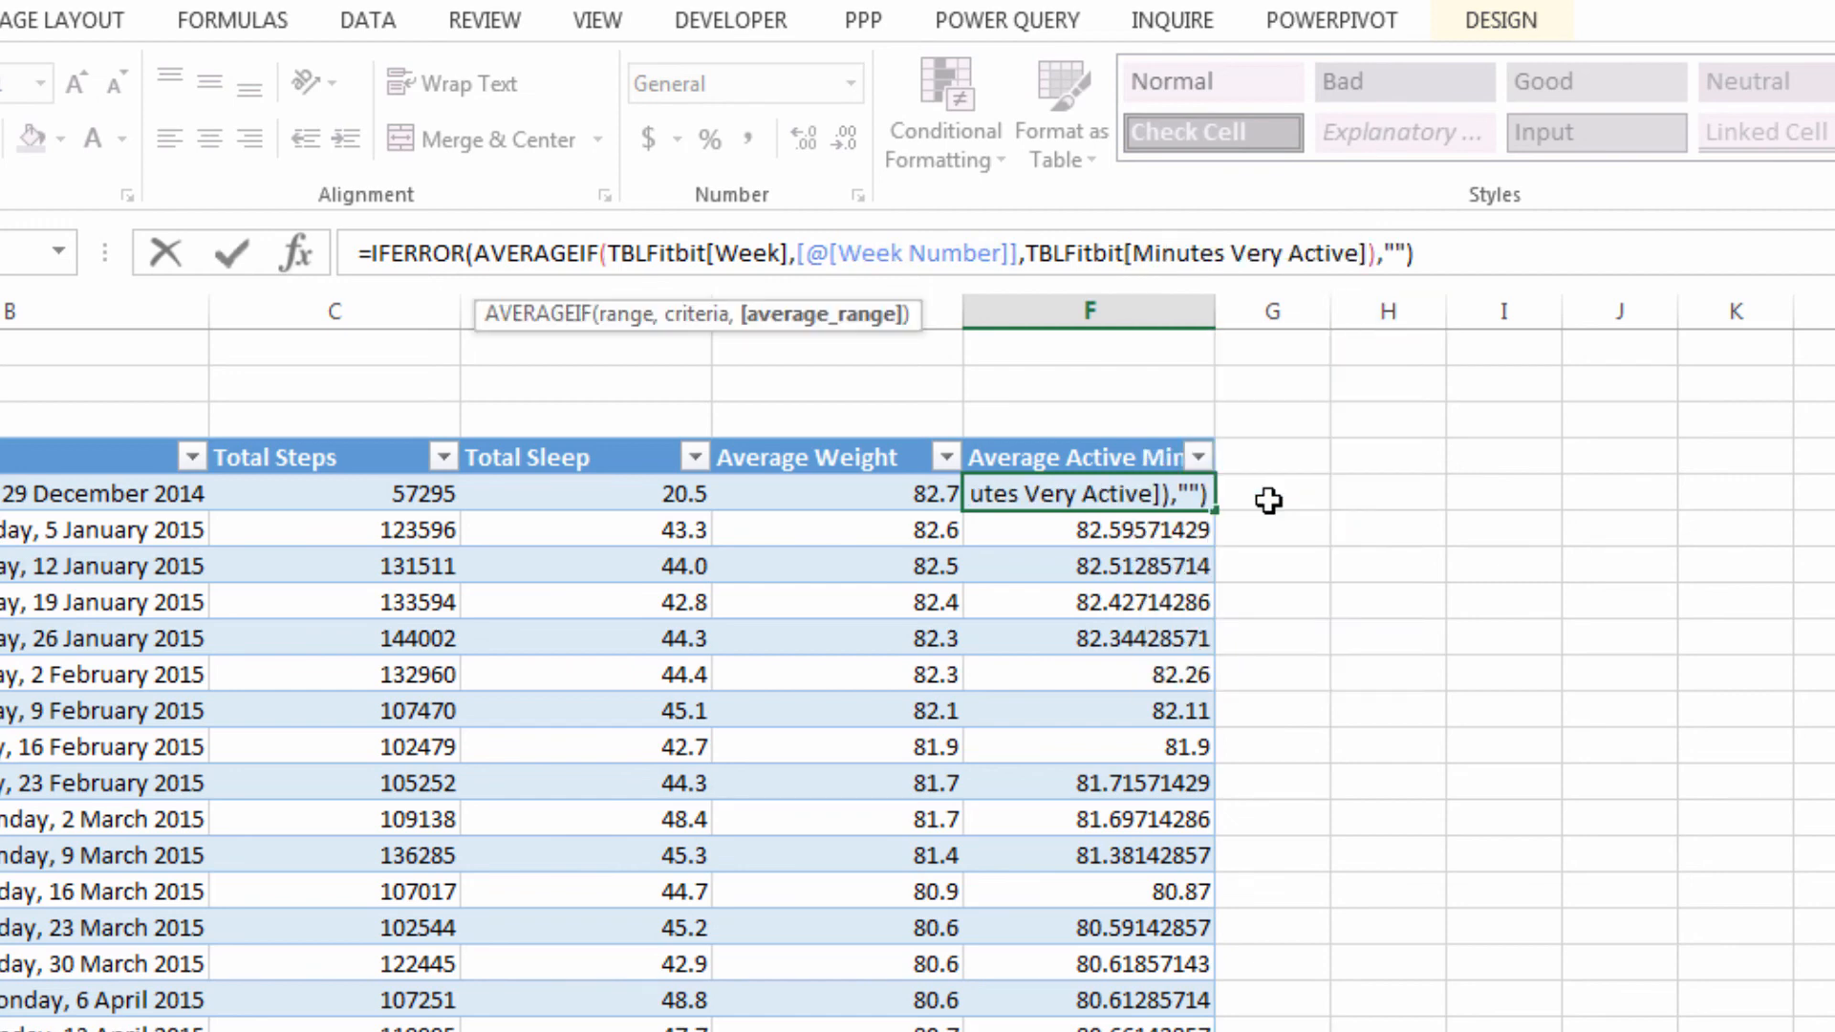
pyautogui.hotkey('ctrl', 'Return')
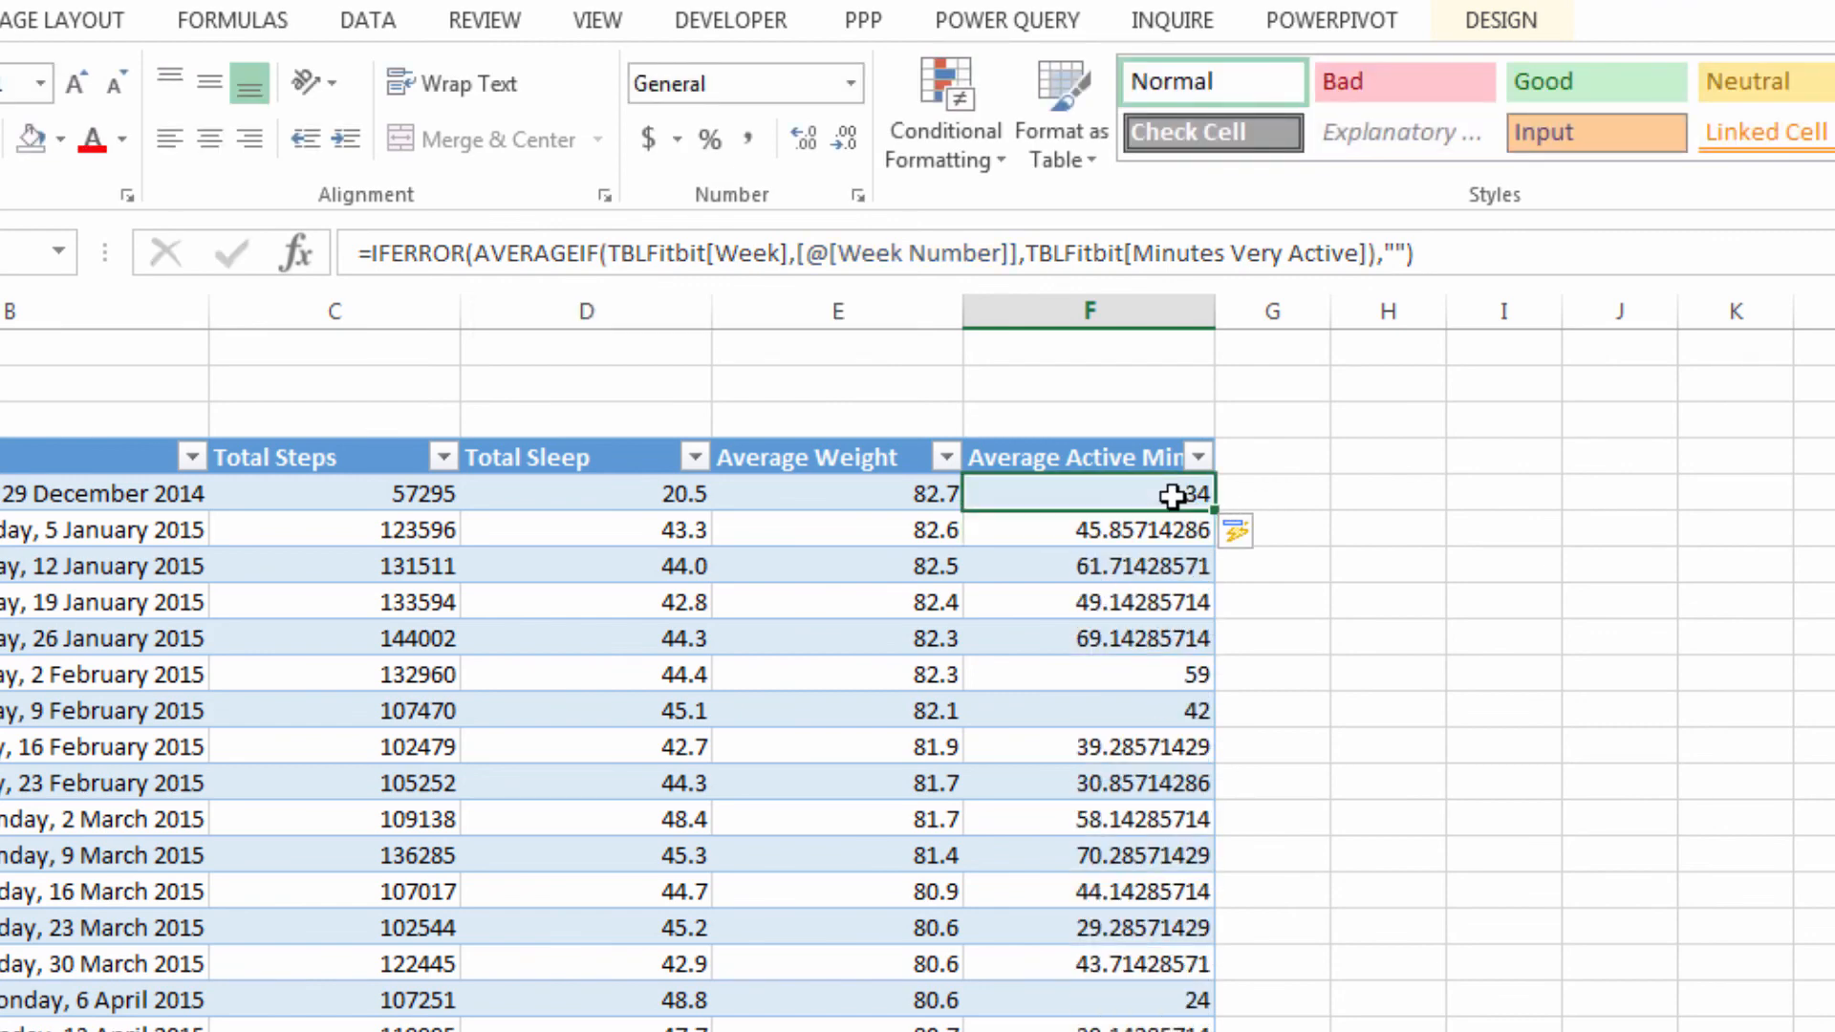
# Format all Average Active Mins values from F5 down as Number with no decimal places
pyautogui.hotkey('ctrl', 'shift', 'Down')
pyautogui.click(847, 84)
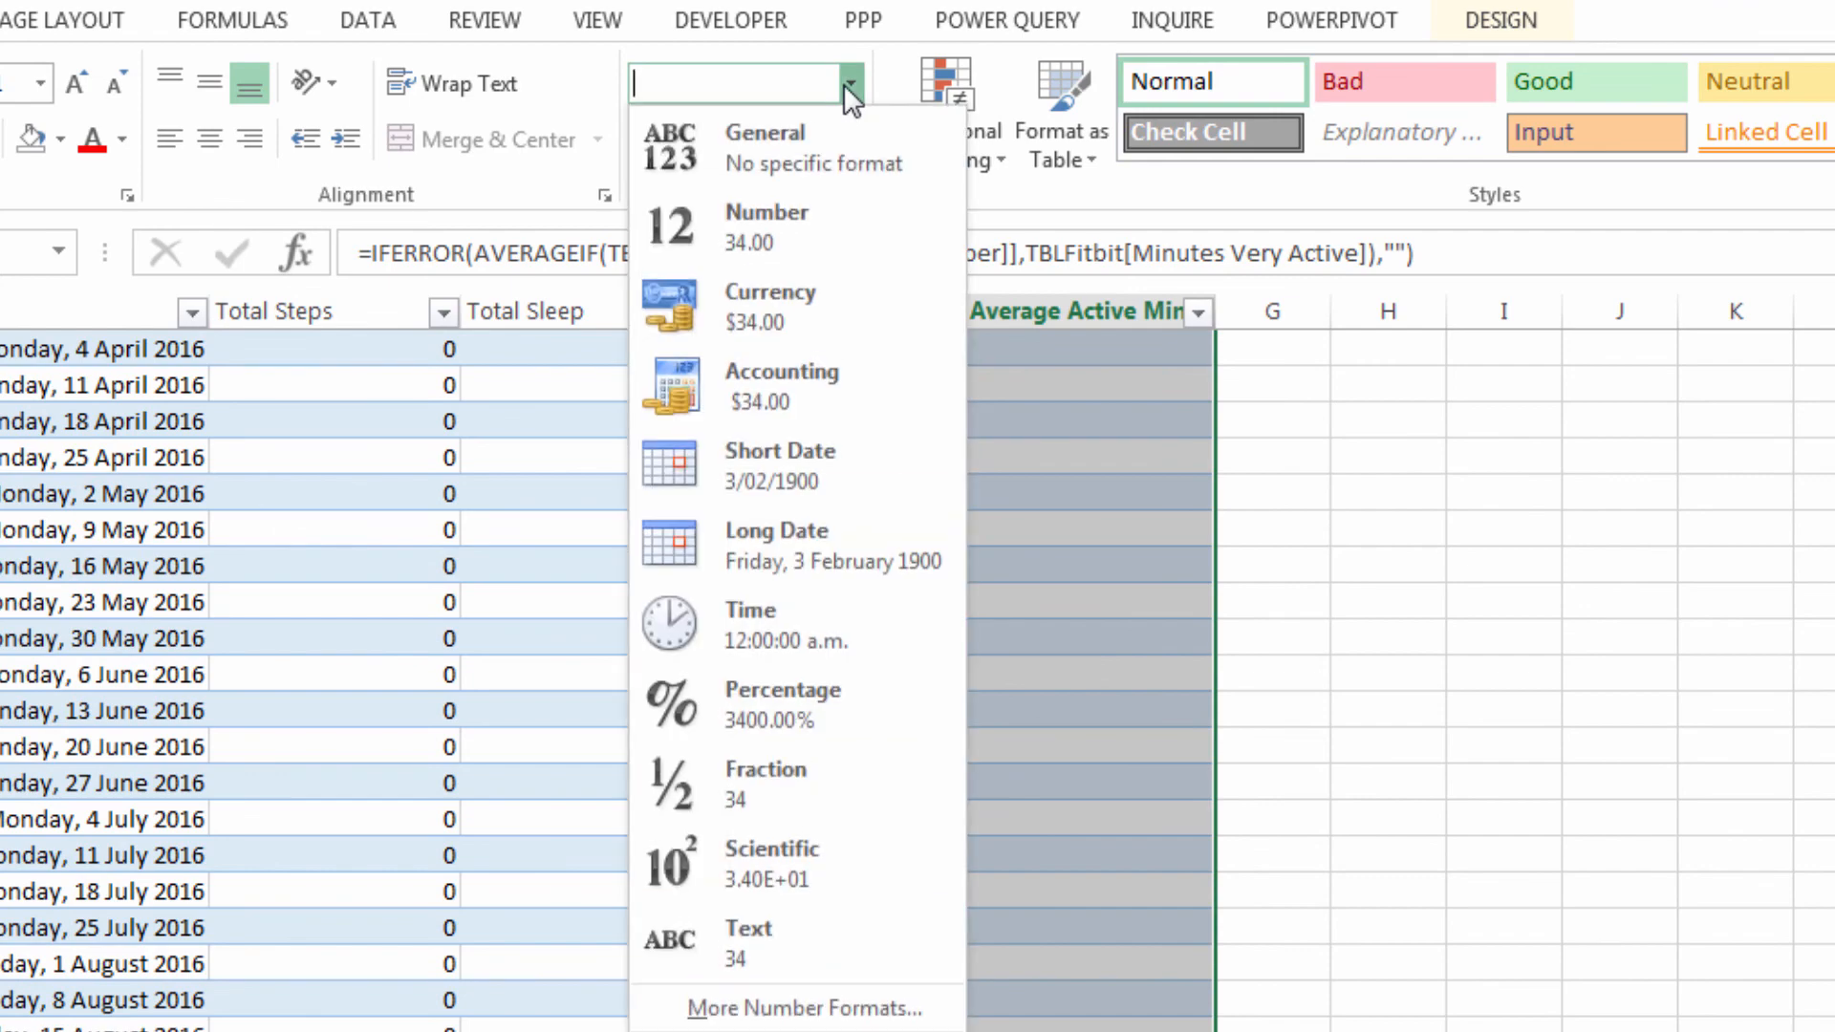
pyautogui.click(812, 239)
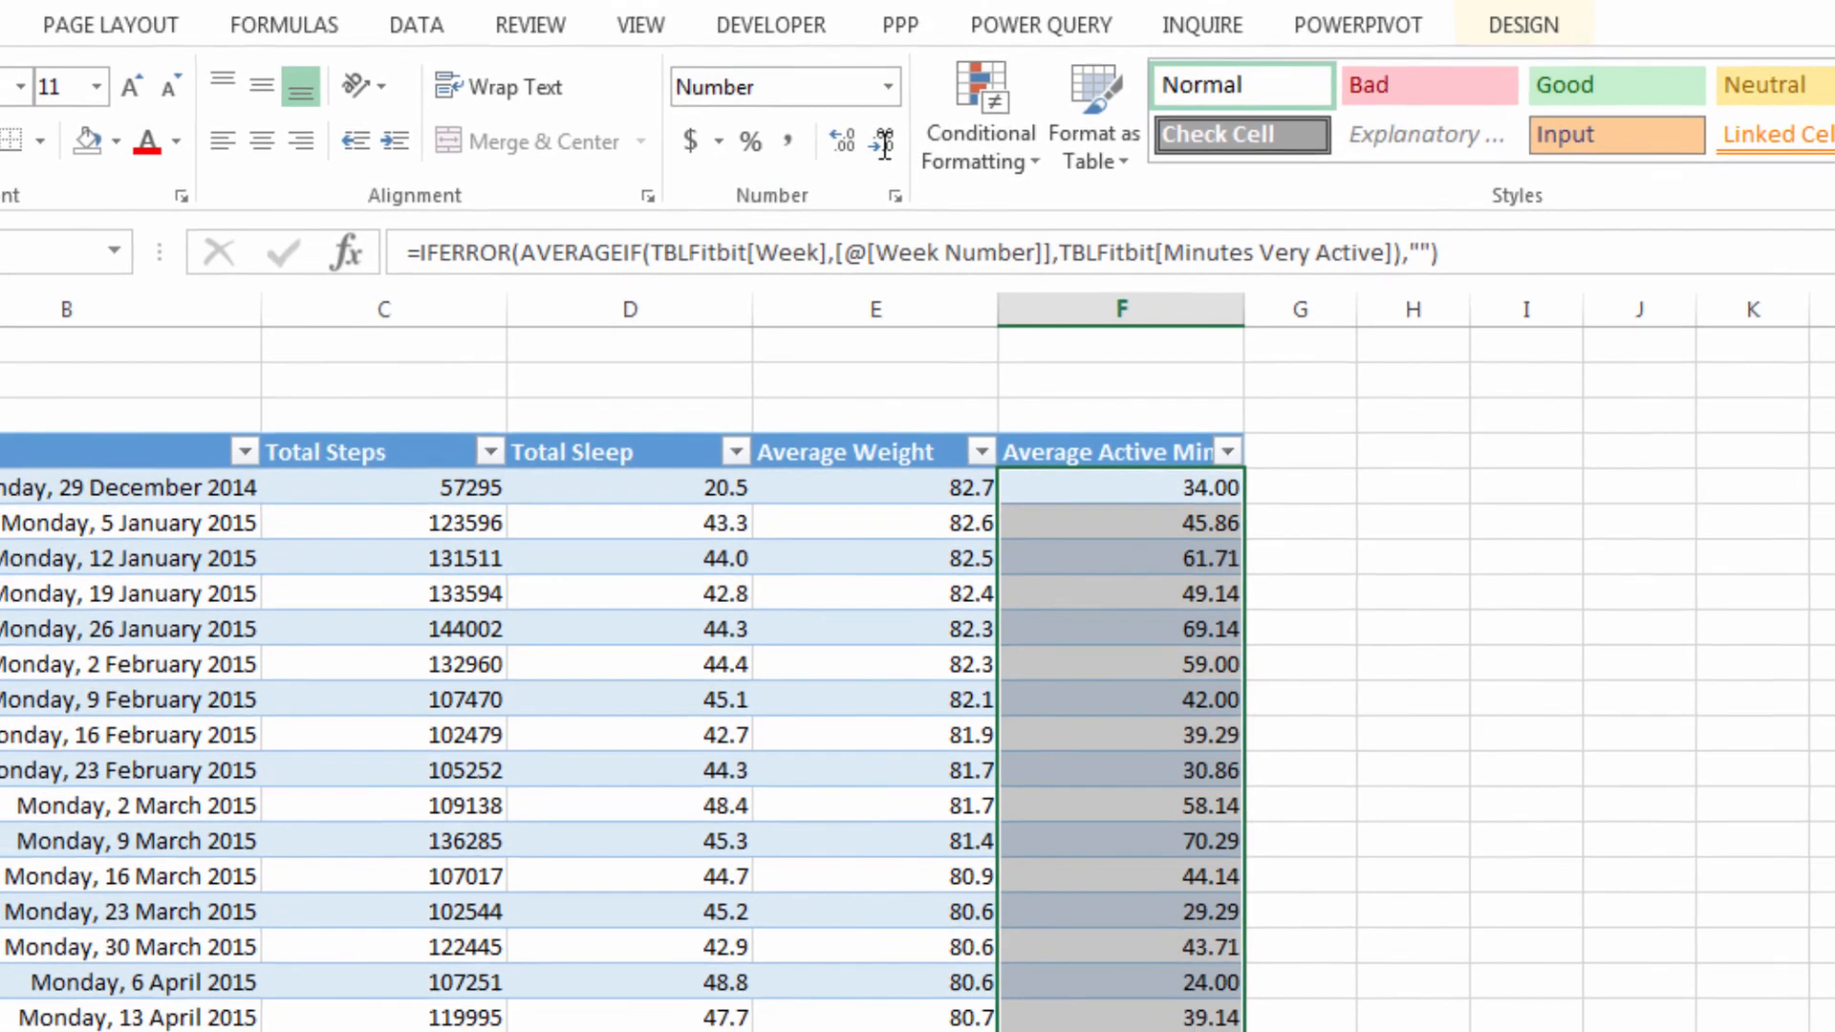
pyautogui.click(884, 143)
pyautogui.click(884, 143)
pyautogui.click(1299, 488)
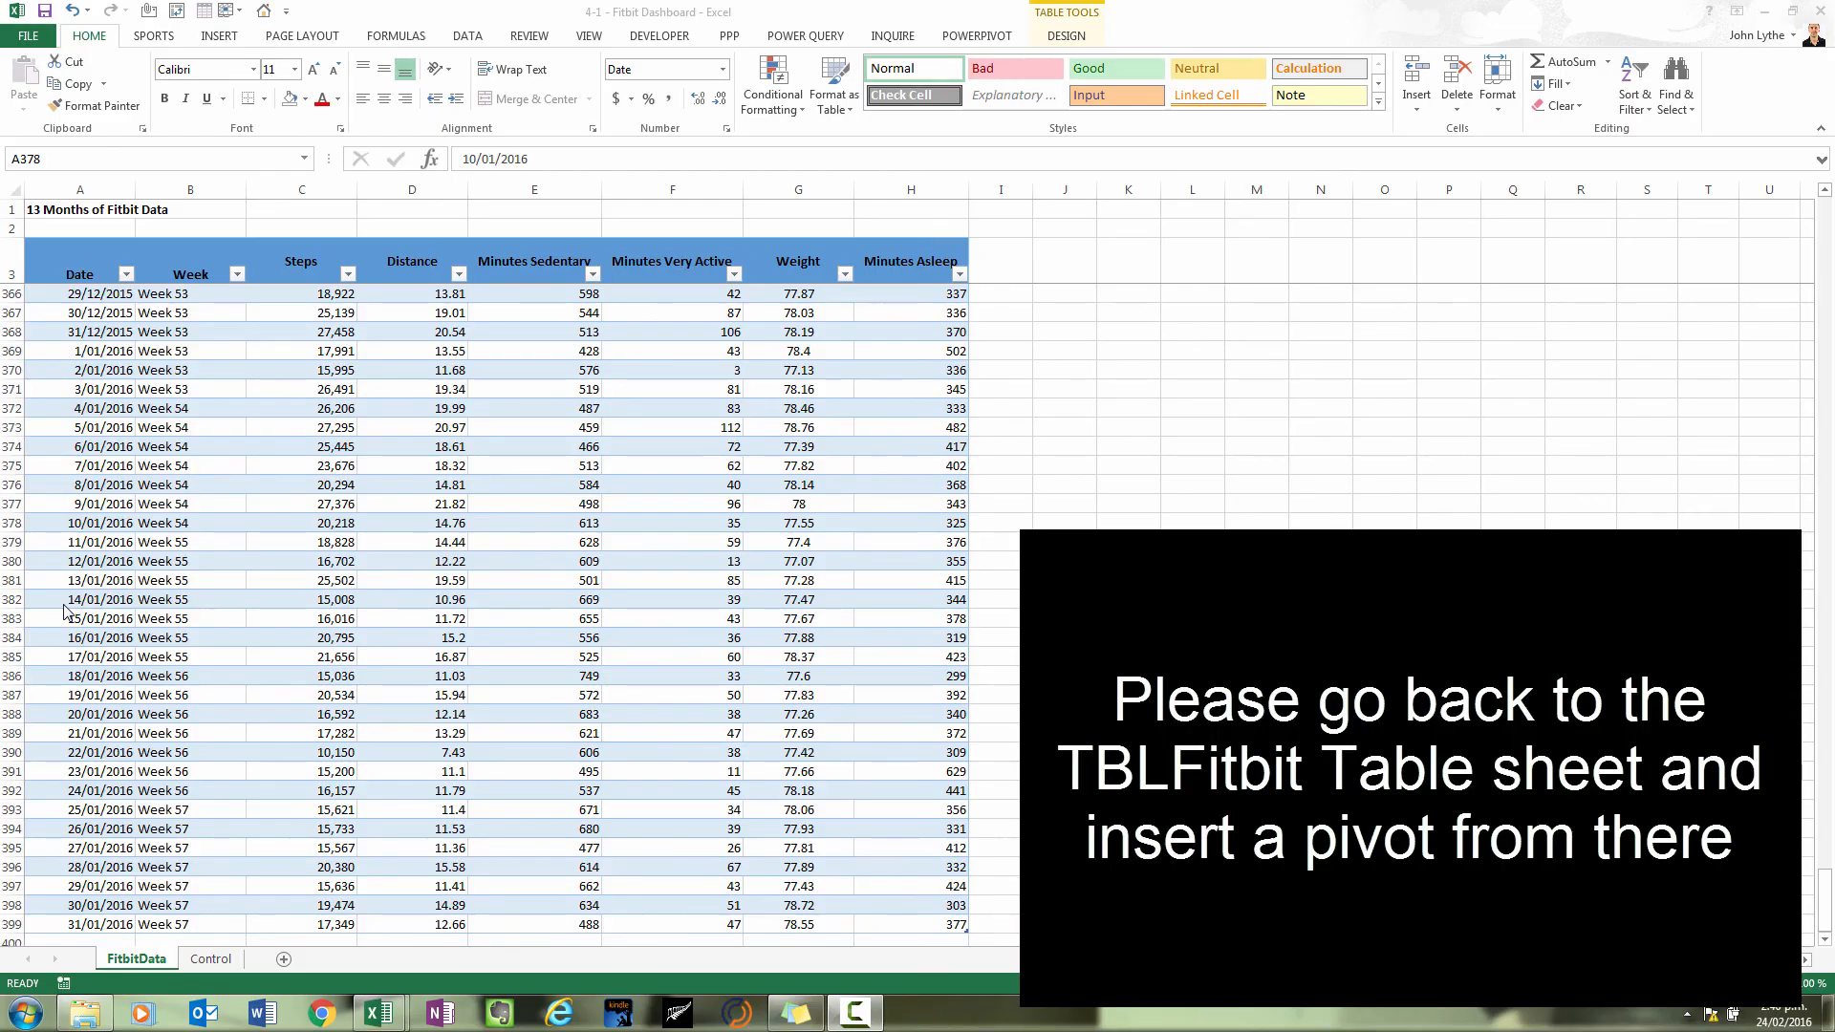
# Insert a PivotTable on a new worksheet from the TBLFitbit table on the FitbitData sheet
pyautogui.click(105, 481)
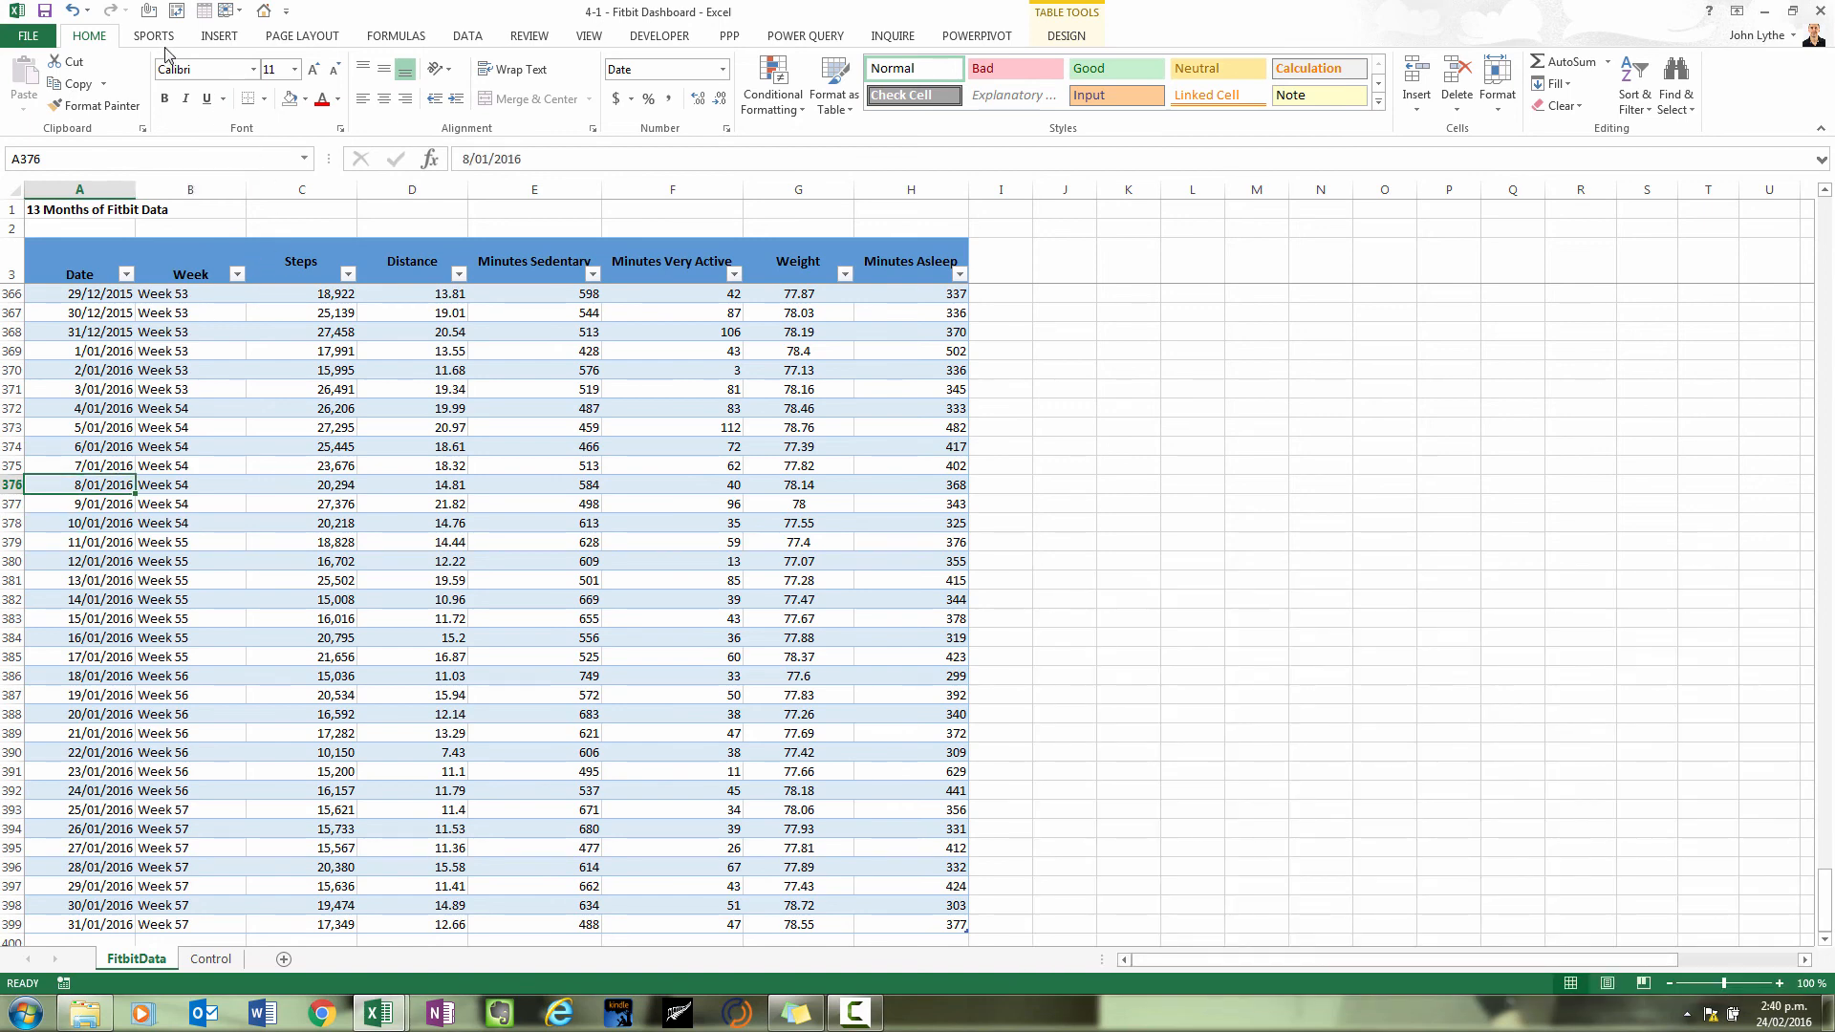
pyautogui.click(219, 37)
pyautogui.click(31, 78)
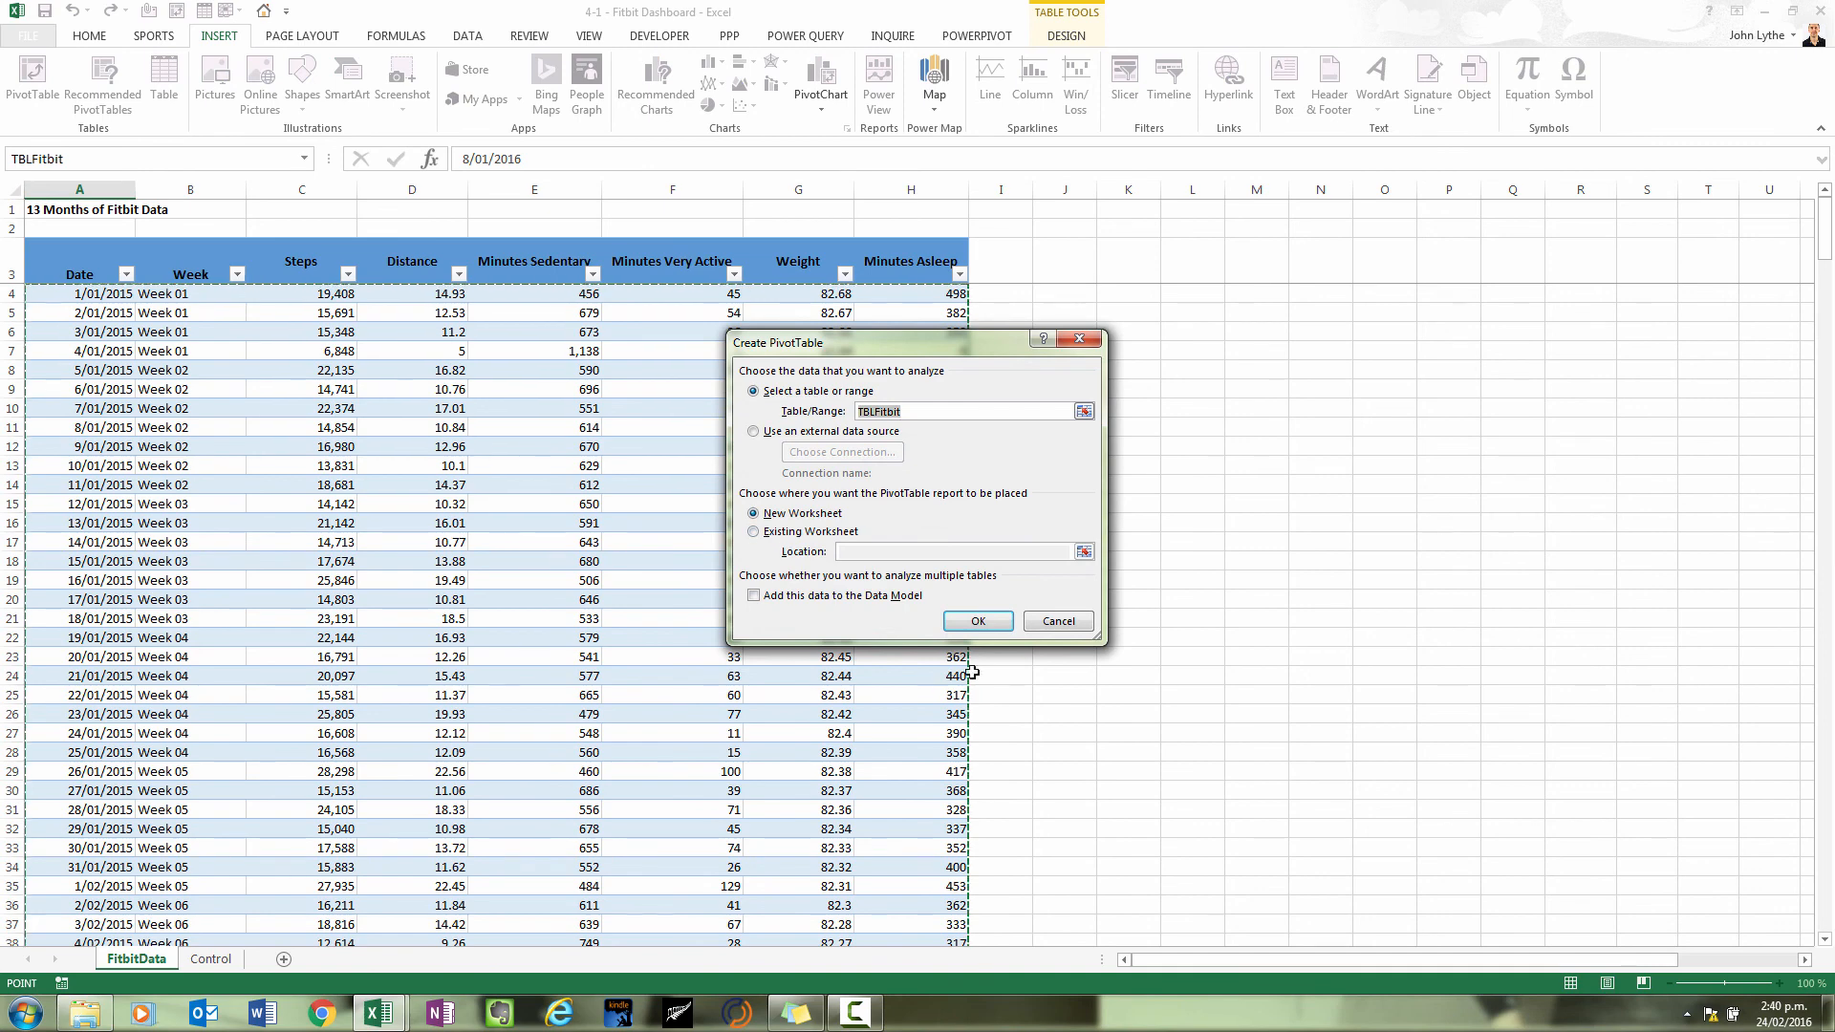
pyautogui.click(982, 622)
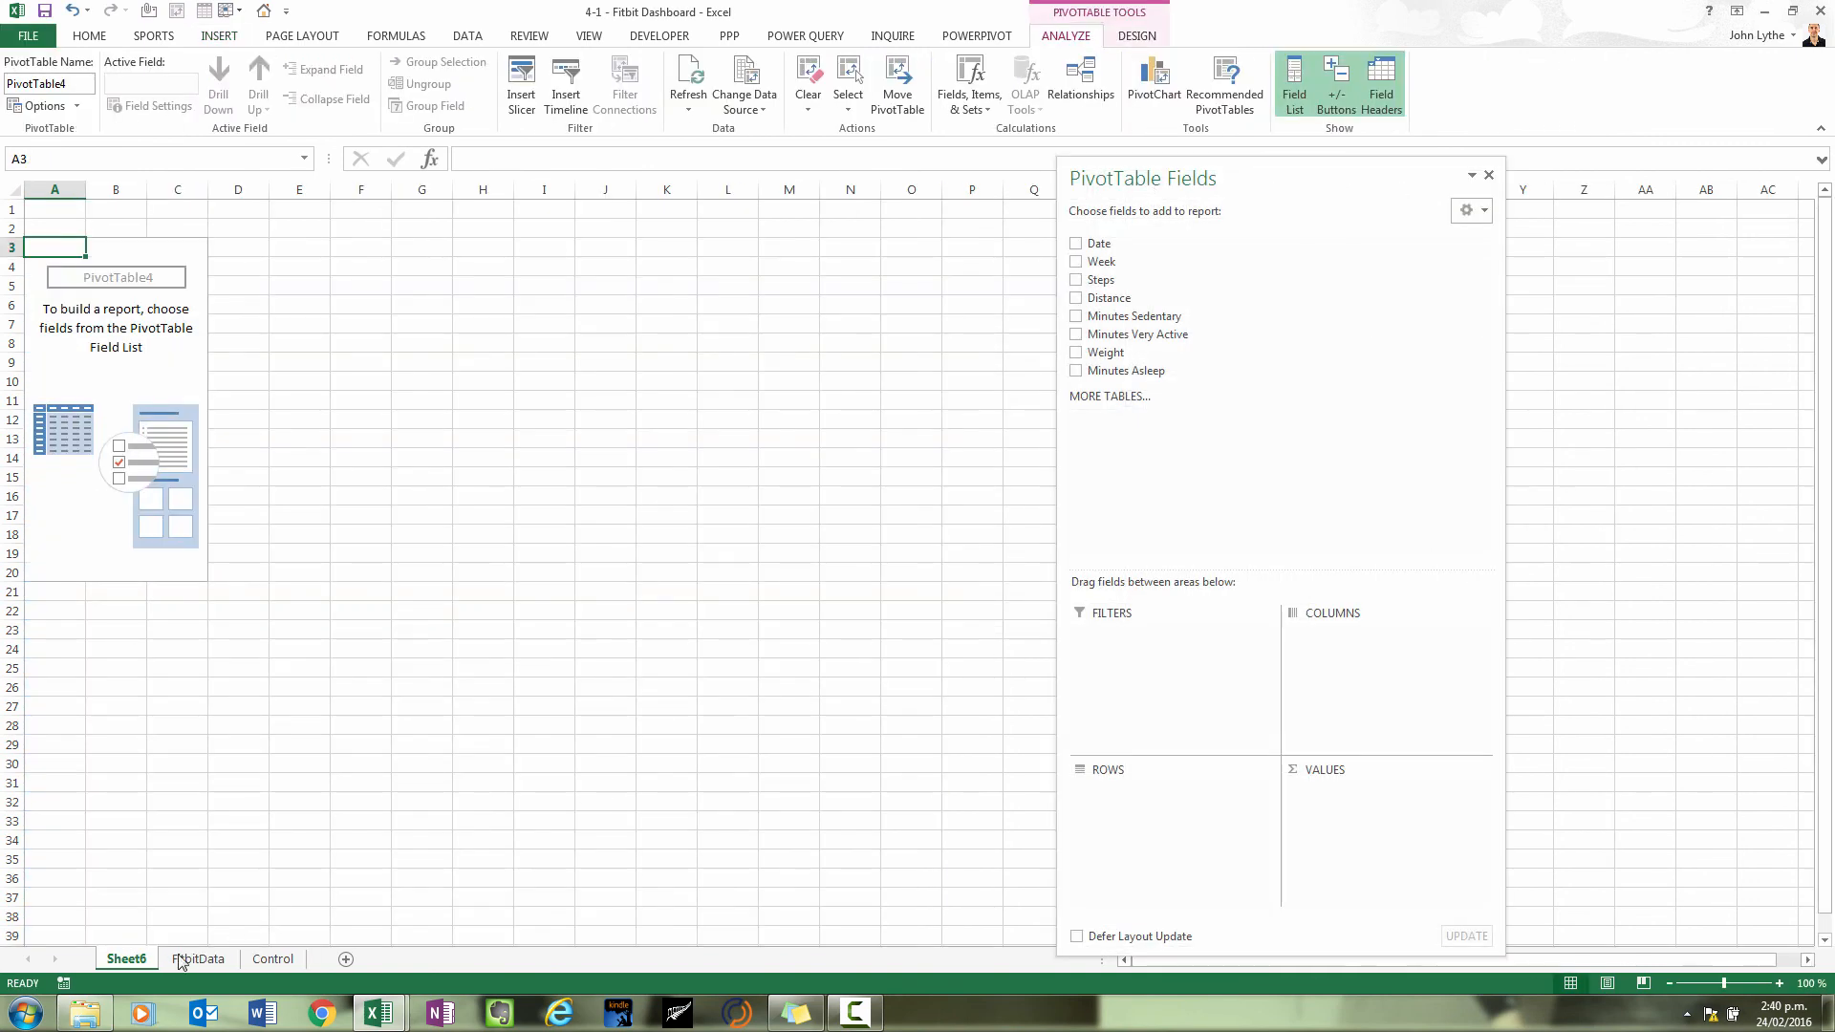
# Rename the new PivotTable worksheet as Pivot
pyautogui.doubleClick(126, 959)
pyautogui.write('Pivot')
pyautogui.press('Return')
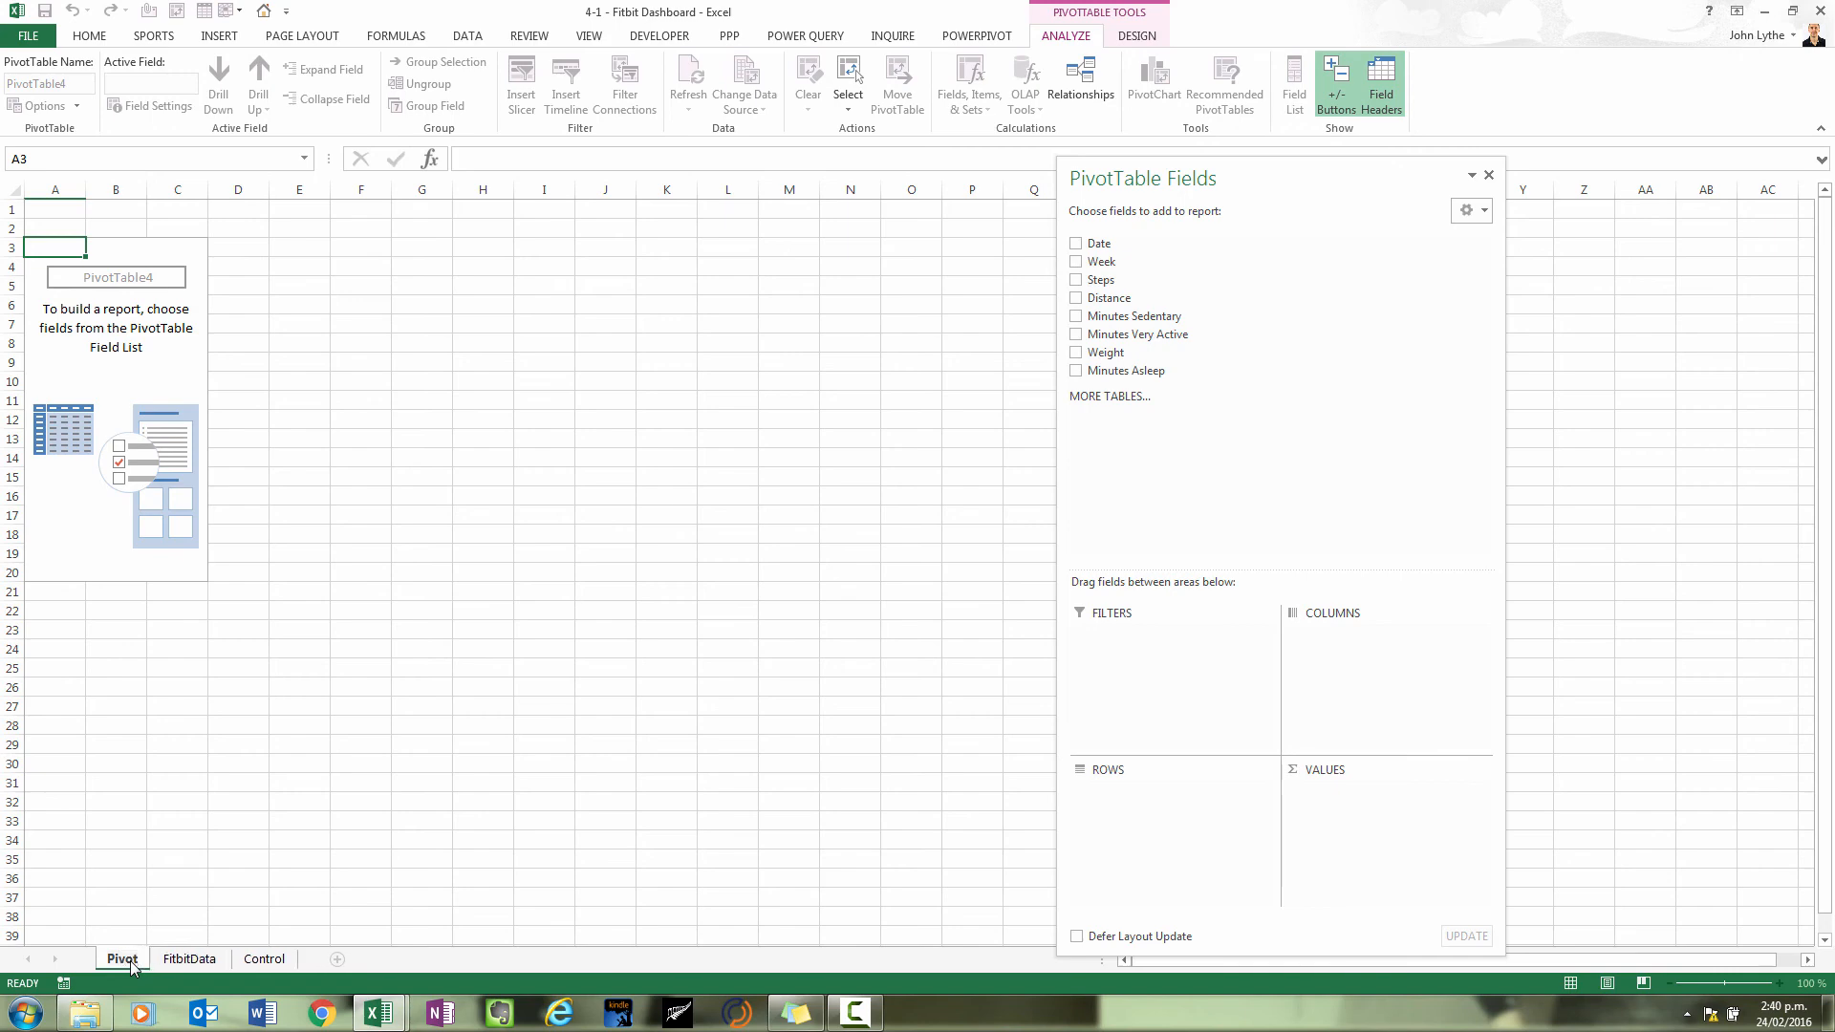
# Add Week to the PivotTable's rows and Steps and Minutes Very Active to its values
pyautogui.moveTo(1253, 169); pyautogui.dragTo(400, 180)
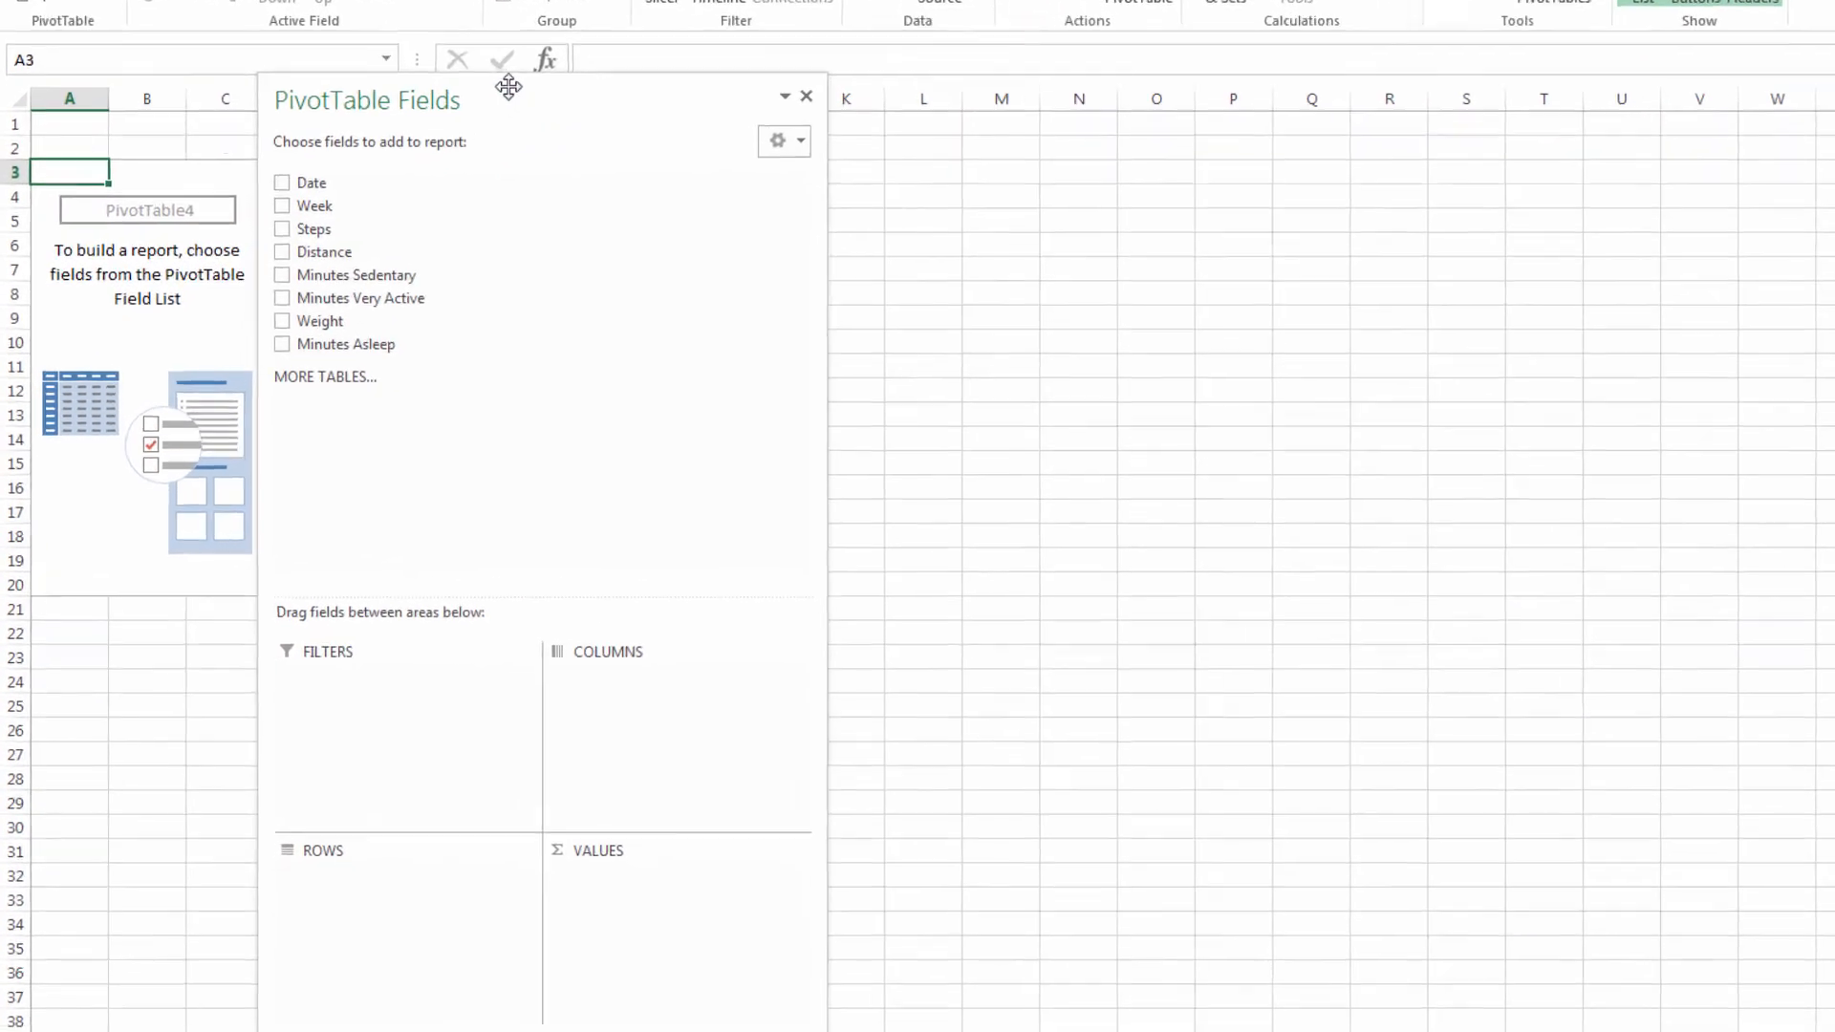
pyautogui.moveTo(508, 87); pyautogui.dragTo(580, 70)
pyautogui.moveTo(408, 186); pyautogui.dragTo(401, 874)
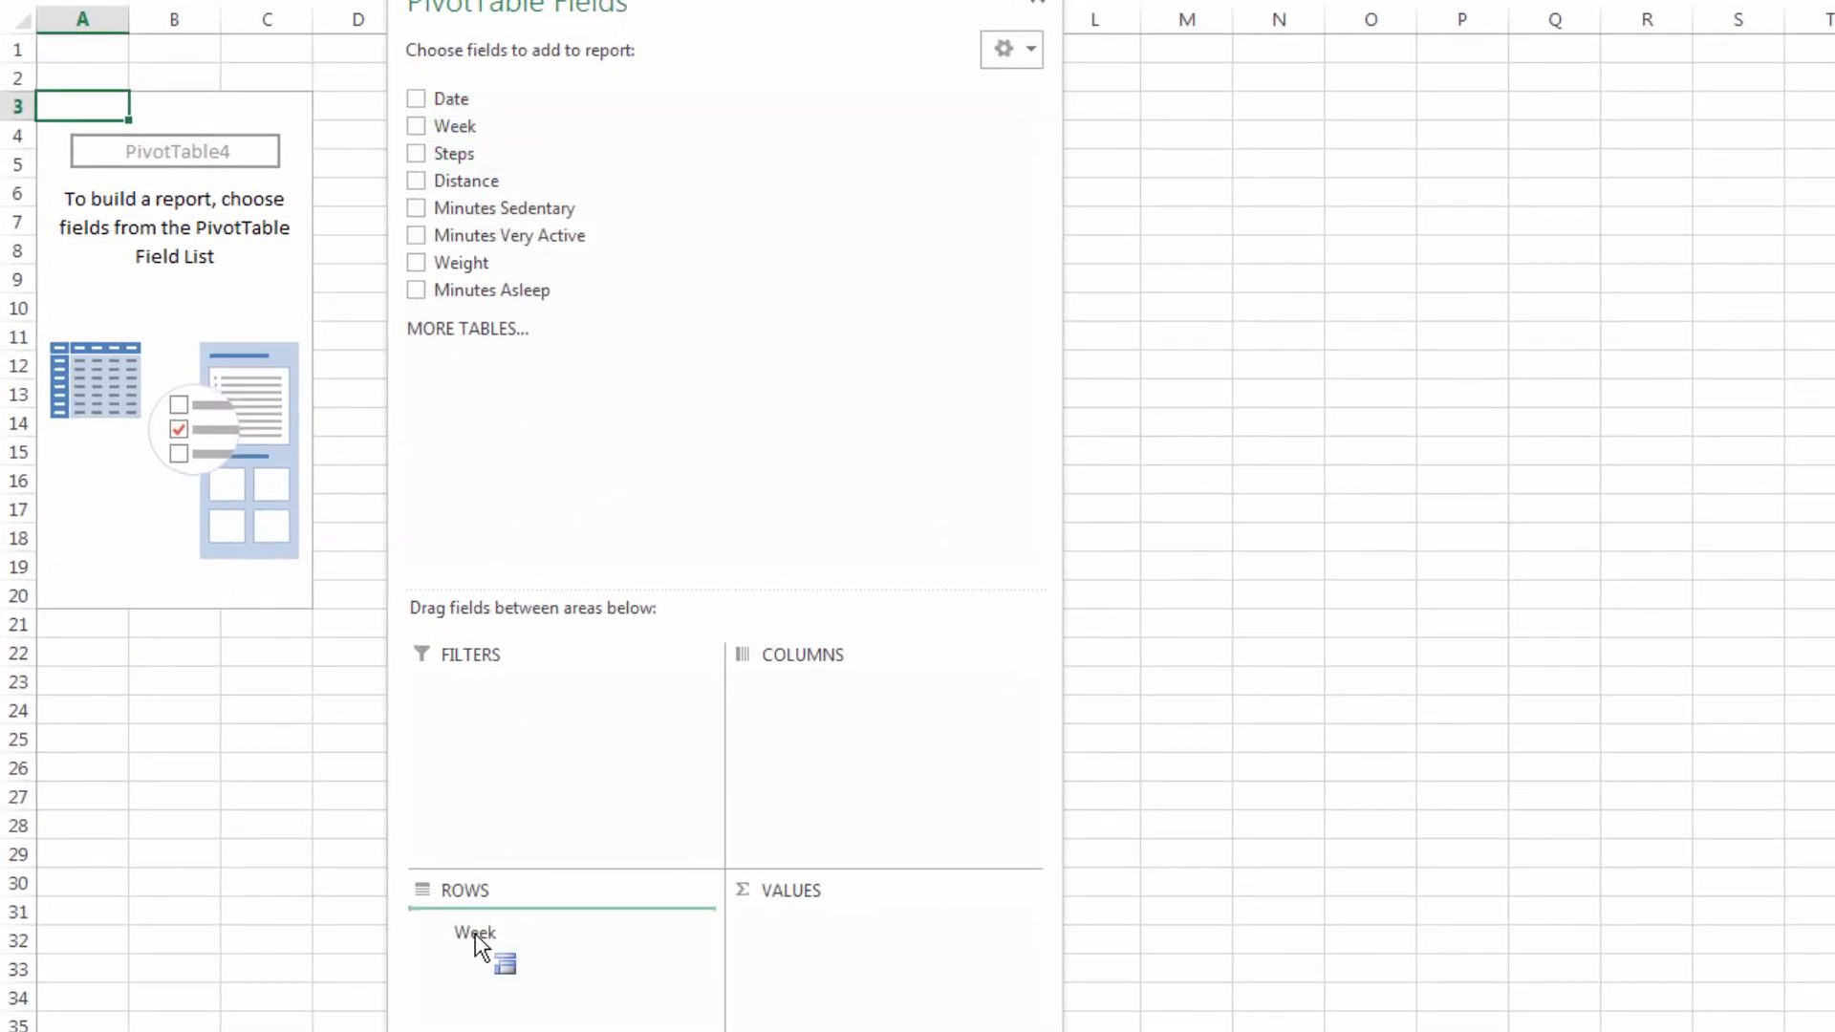
pyautogui.moveTo(475, 936); pyautogui.dragTo(475, 936)
pyautogui.moveTo(488, 155); pyautogui.dragTo(819, 966)
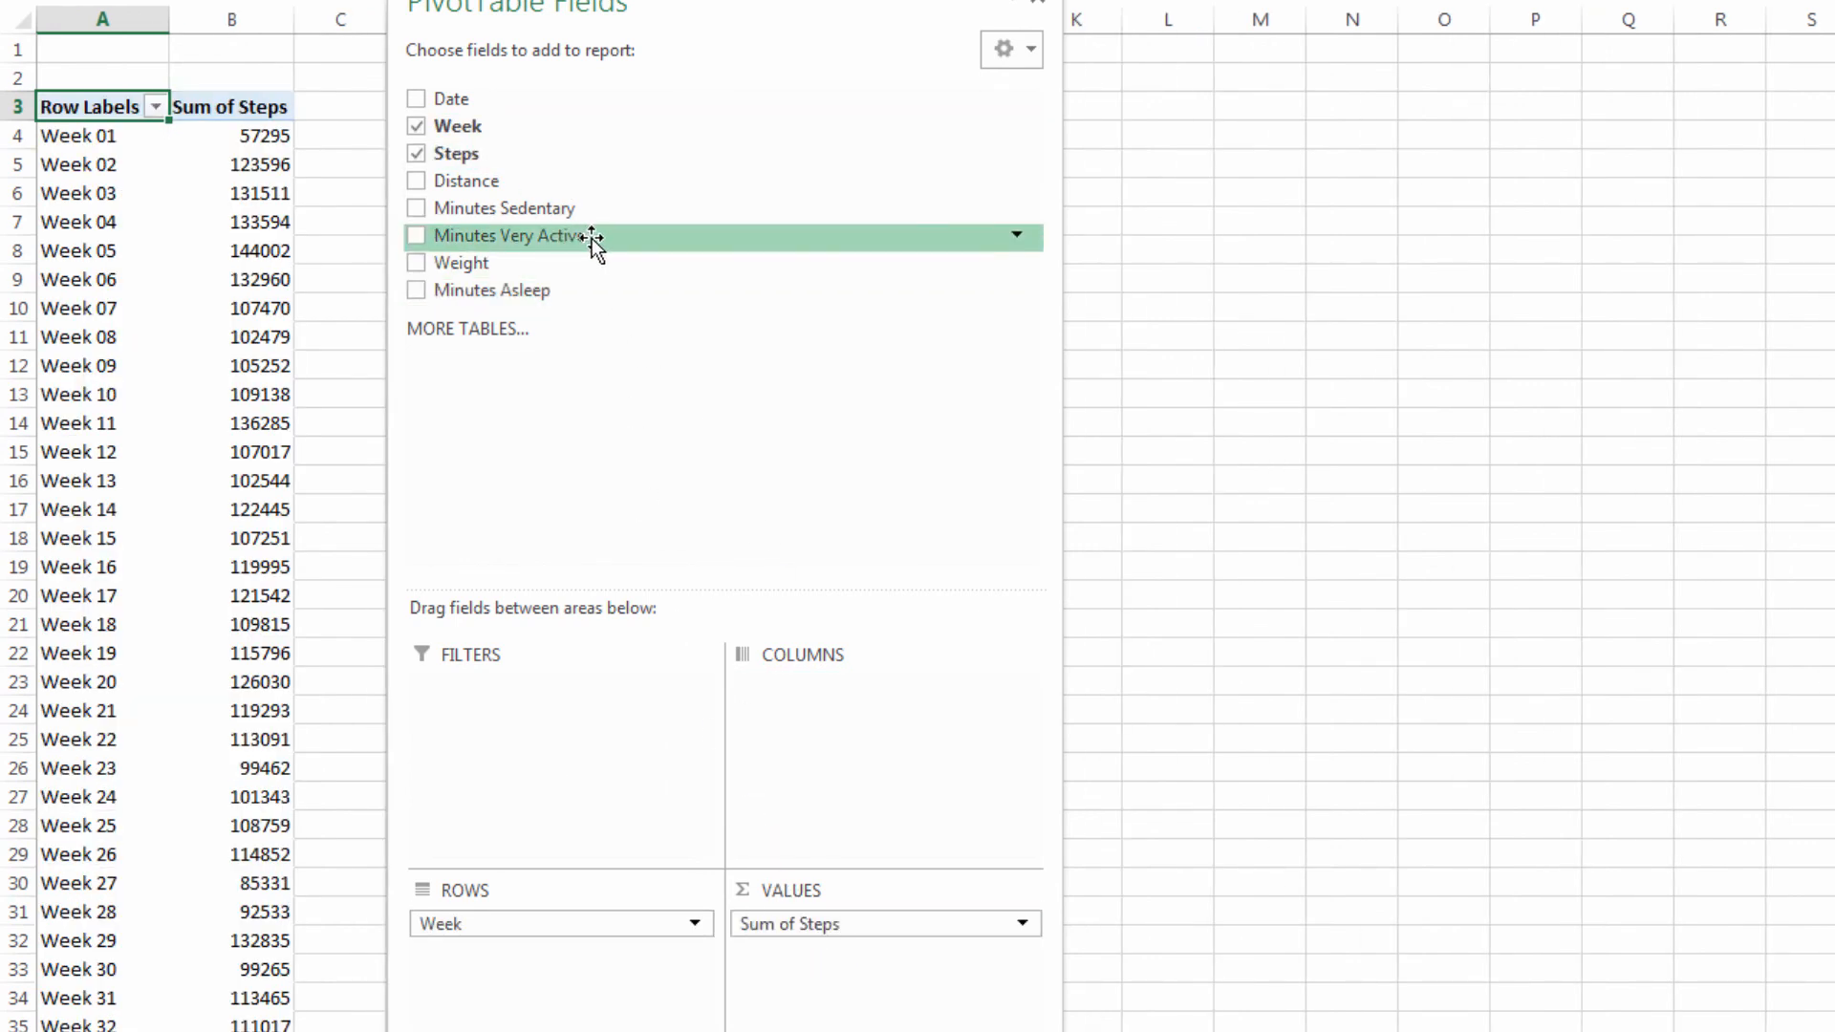
pyautogui.moveTo(594, 238); pyautogui.dragTo(819, 994)
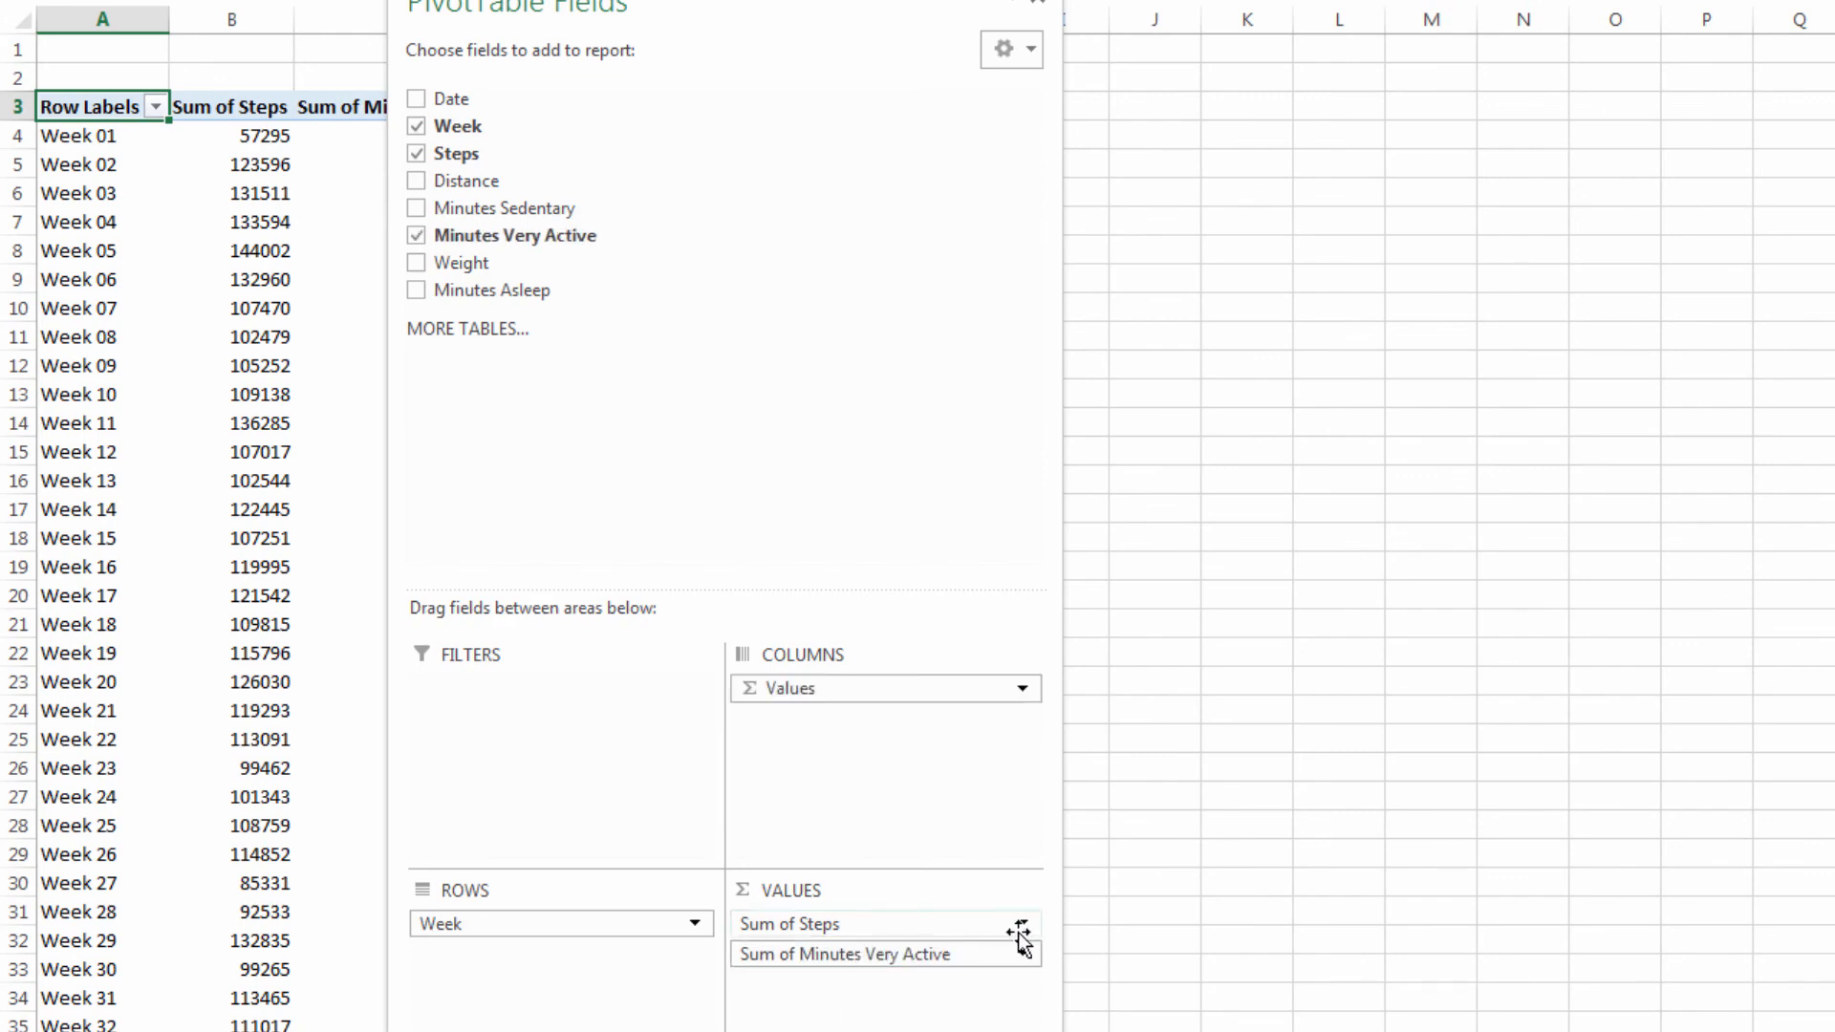
# Copy the PivotTable in columns A to D and paste it starting at column E
pyautogui.moveTo(803, 5); pyautogui.dragTo(1142, 0)
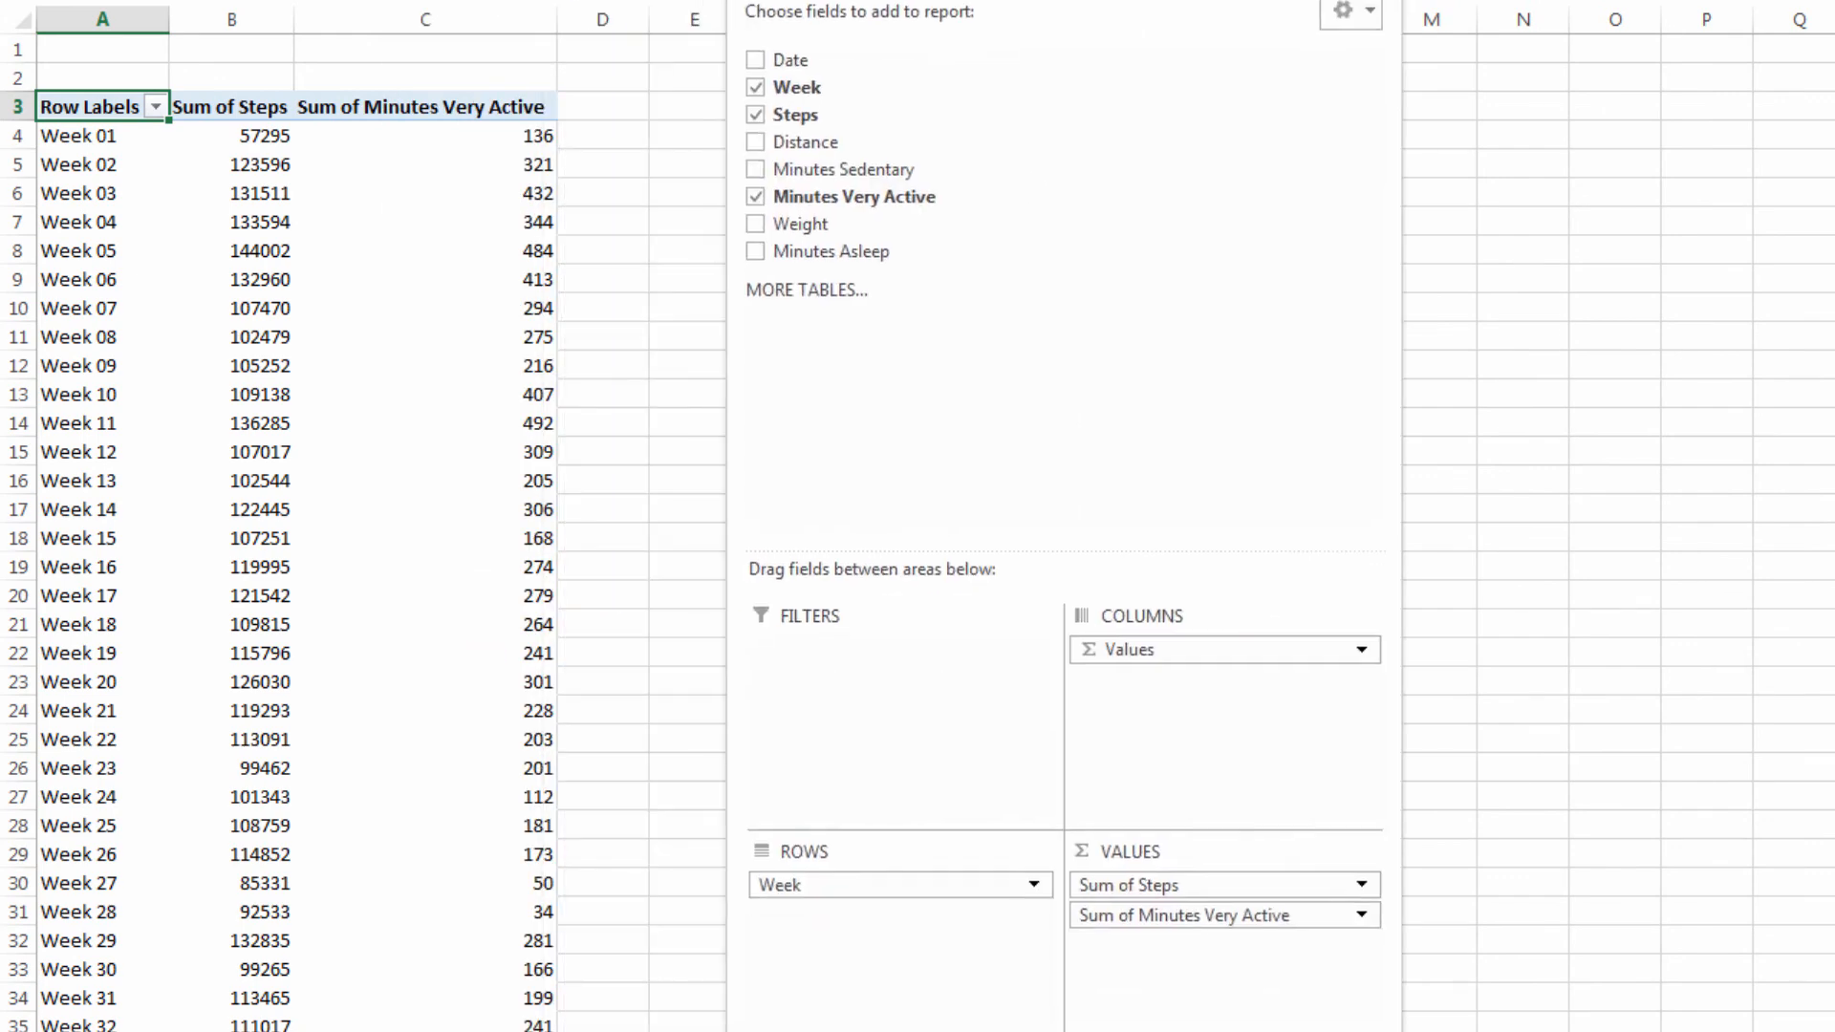
pyautogui.click(420, 160)
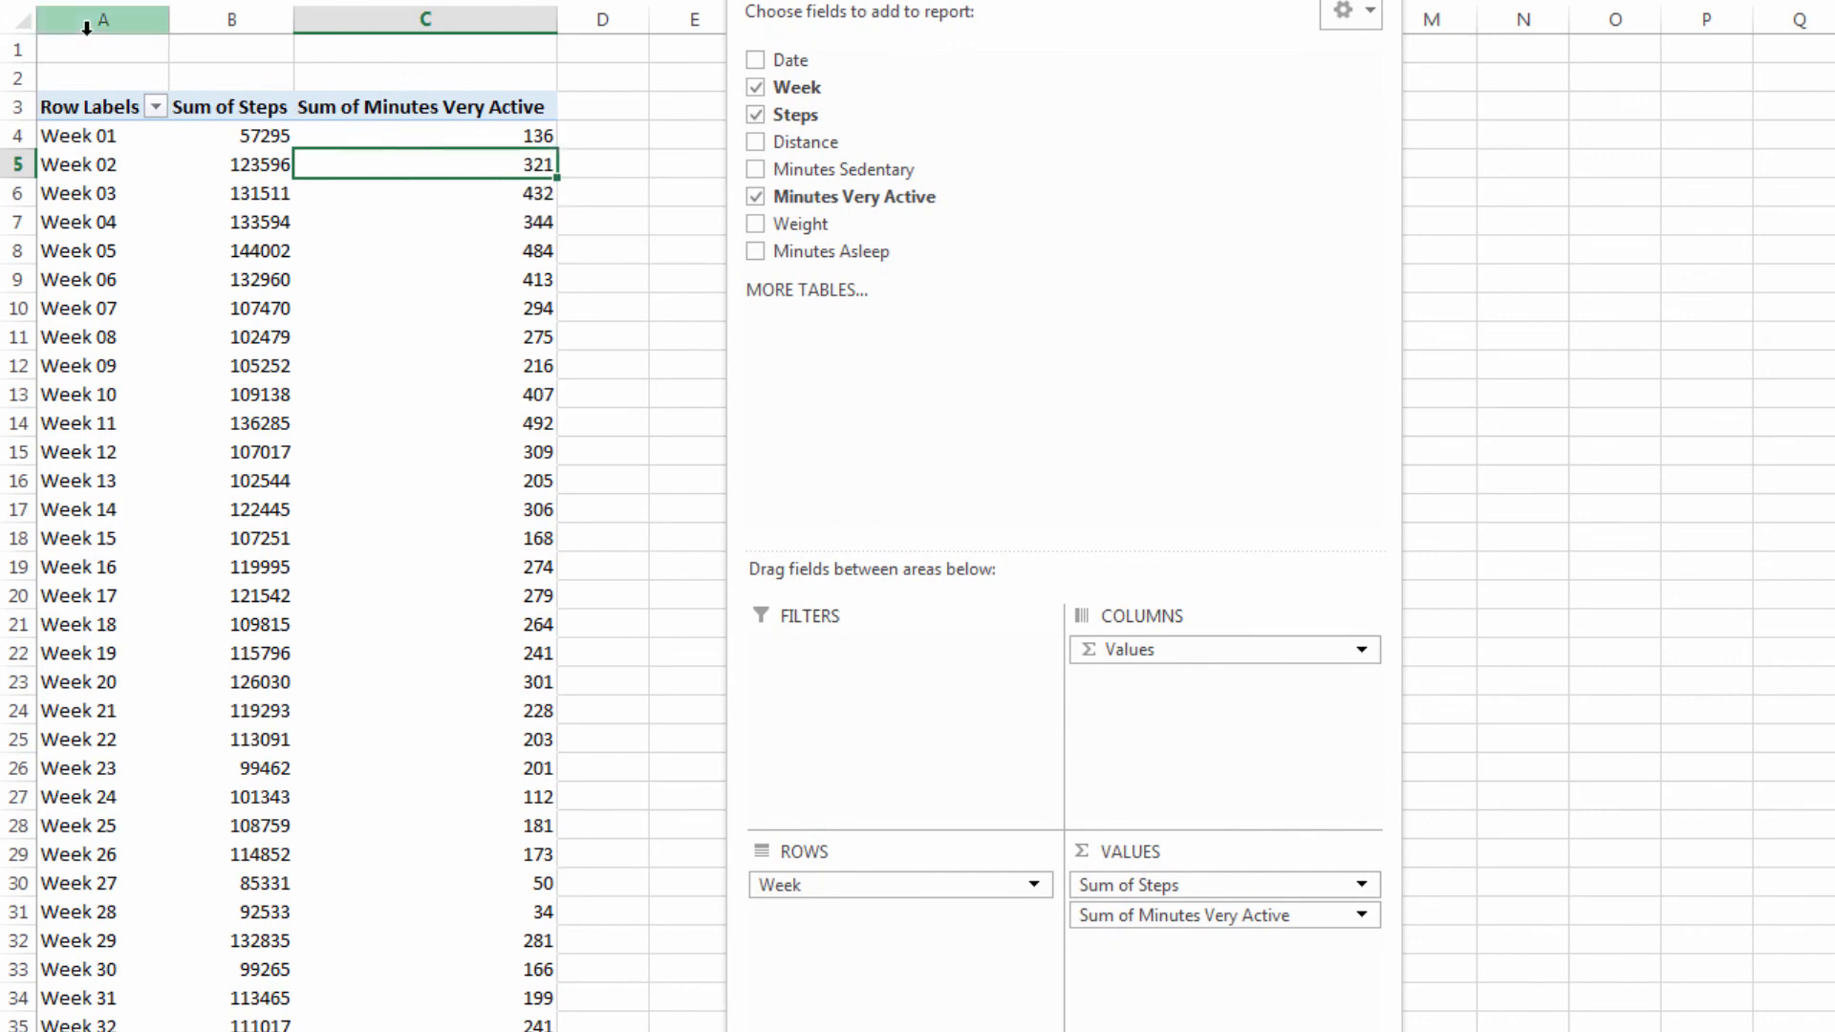
pyautogui.moveTo(102, 20); pyautogui.dragTo(612, 19)
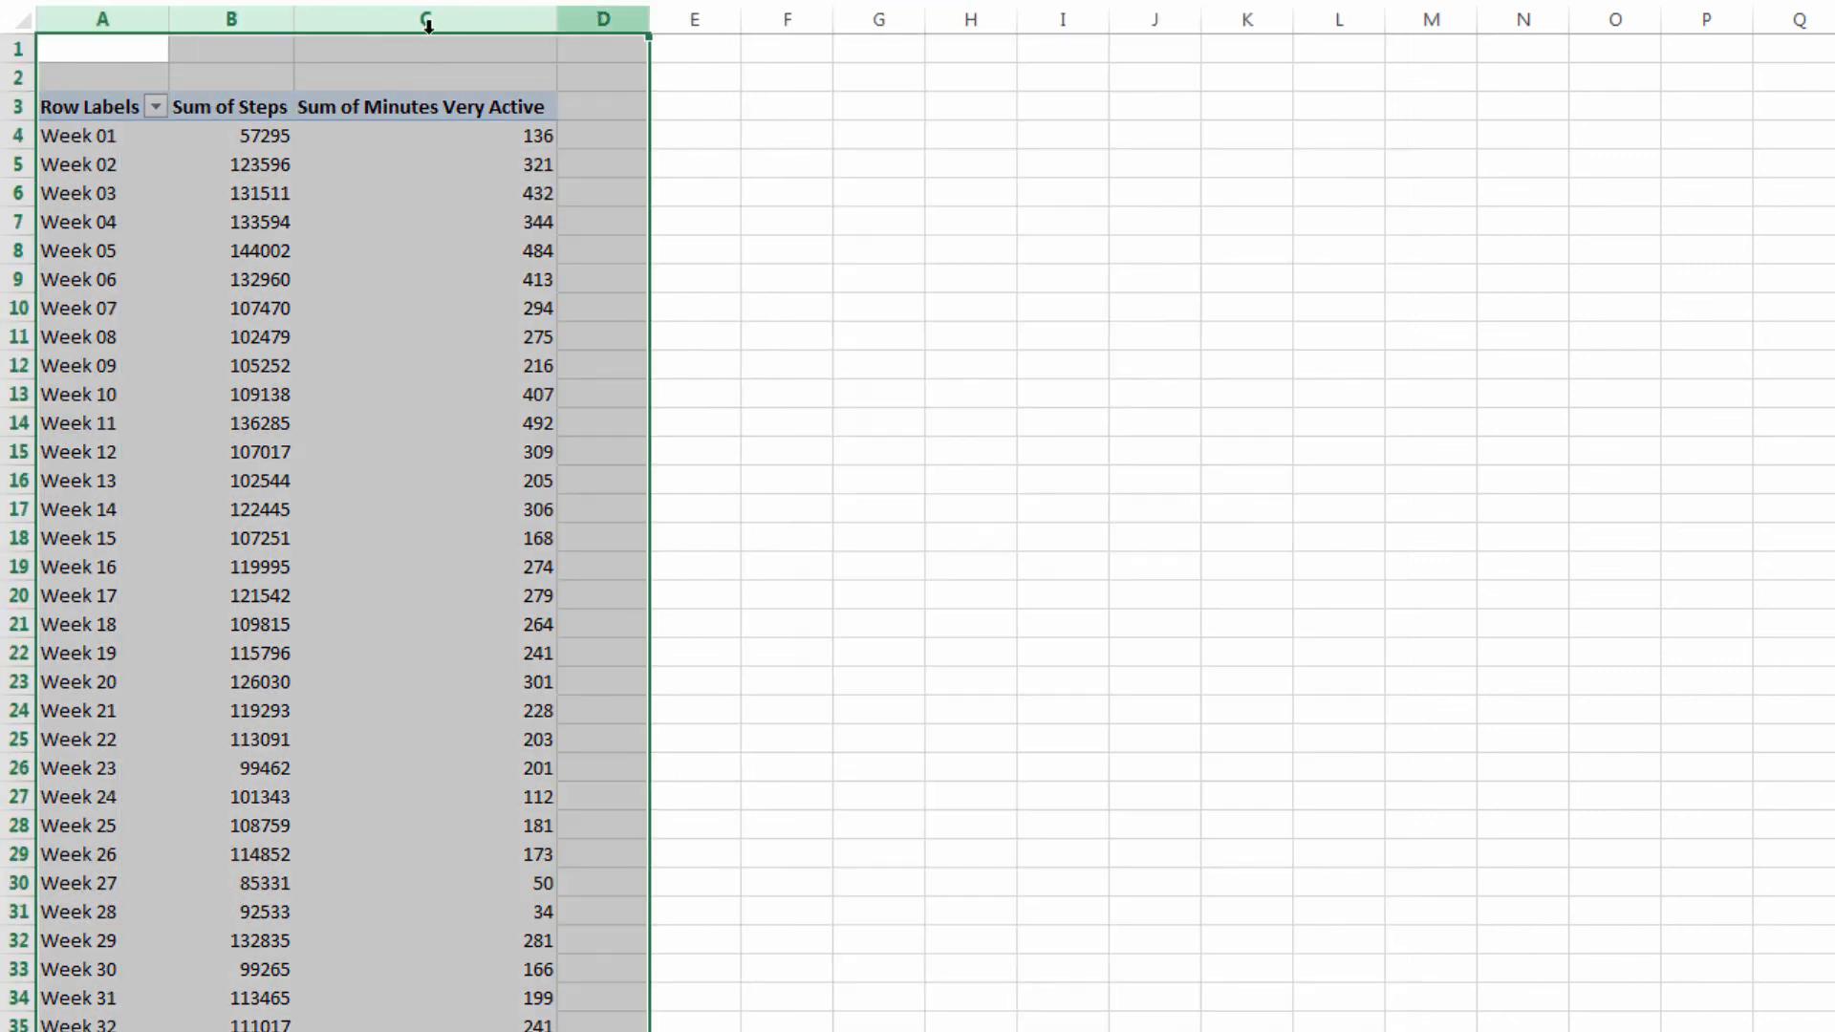
pyautogui.rightClick(417, 15)
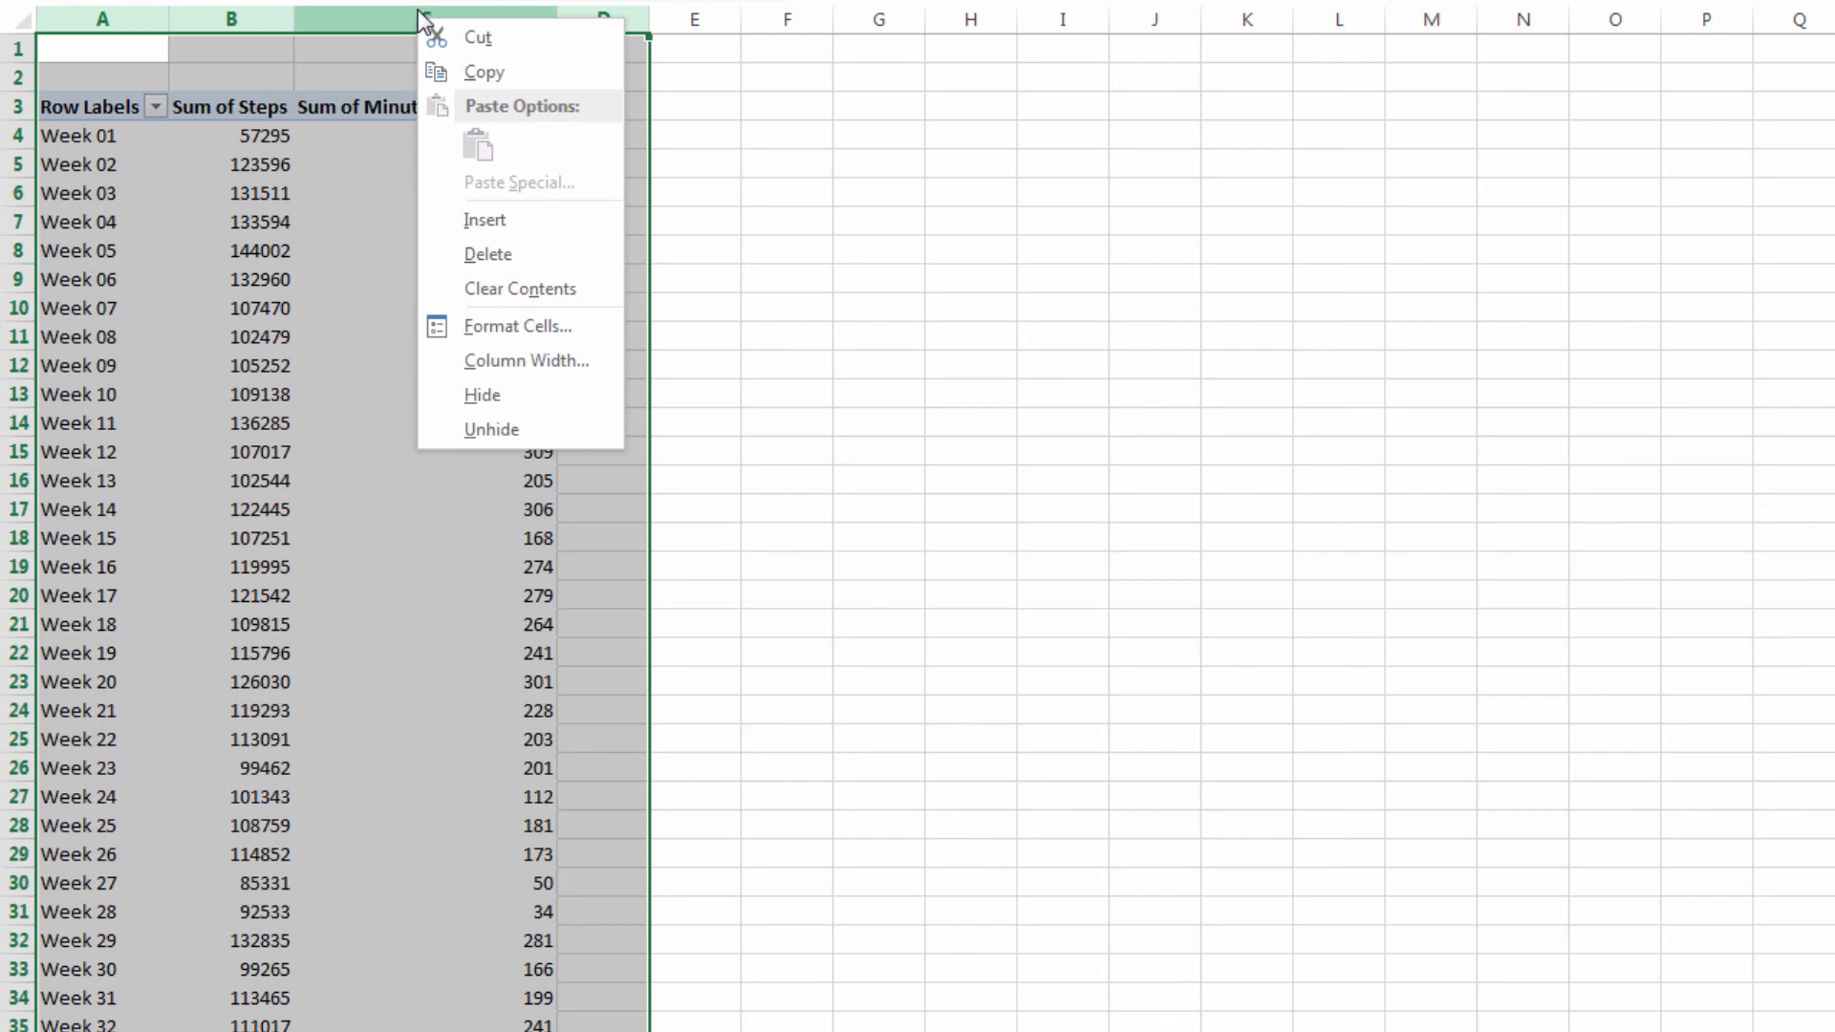
pyautogui.click(493, 75)
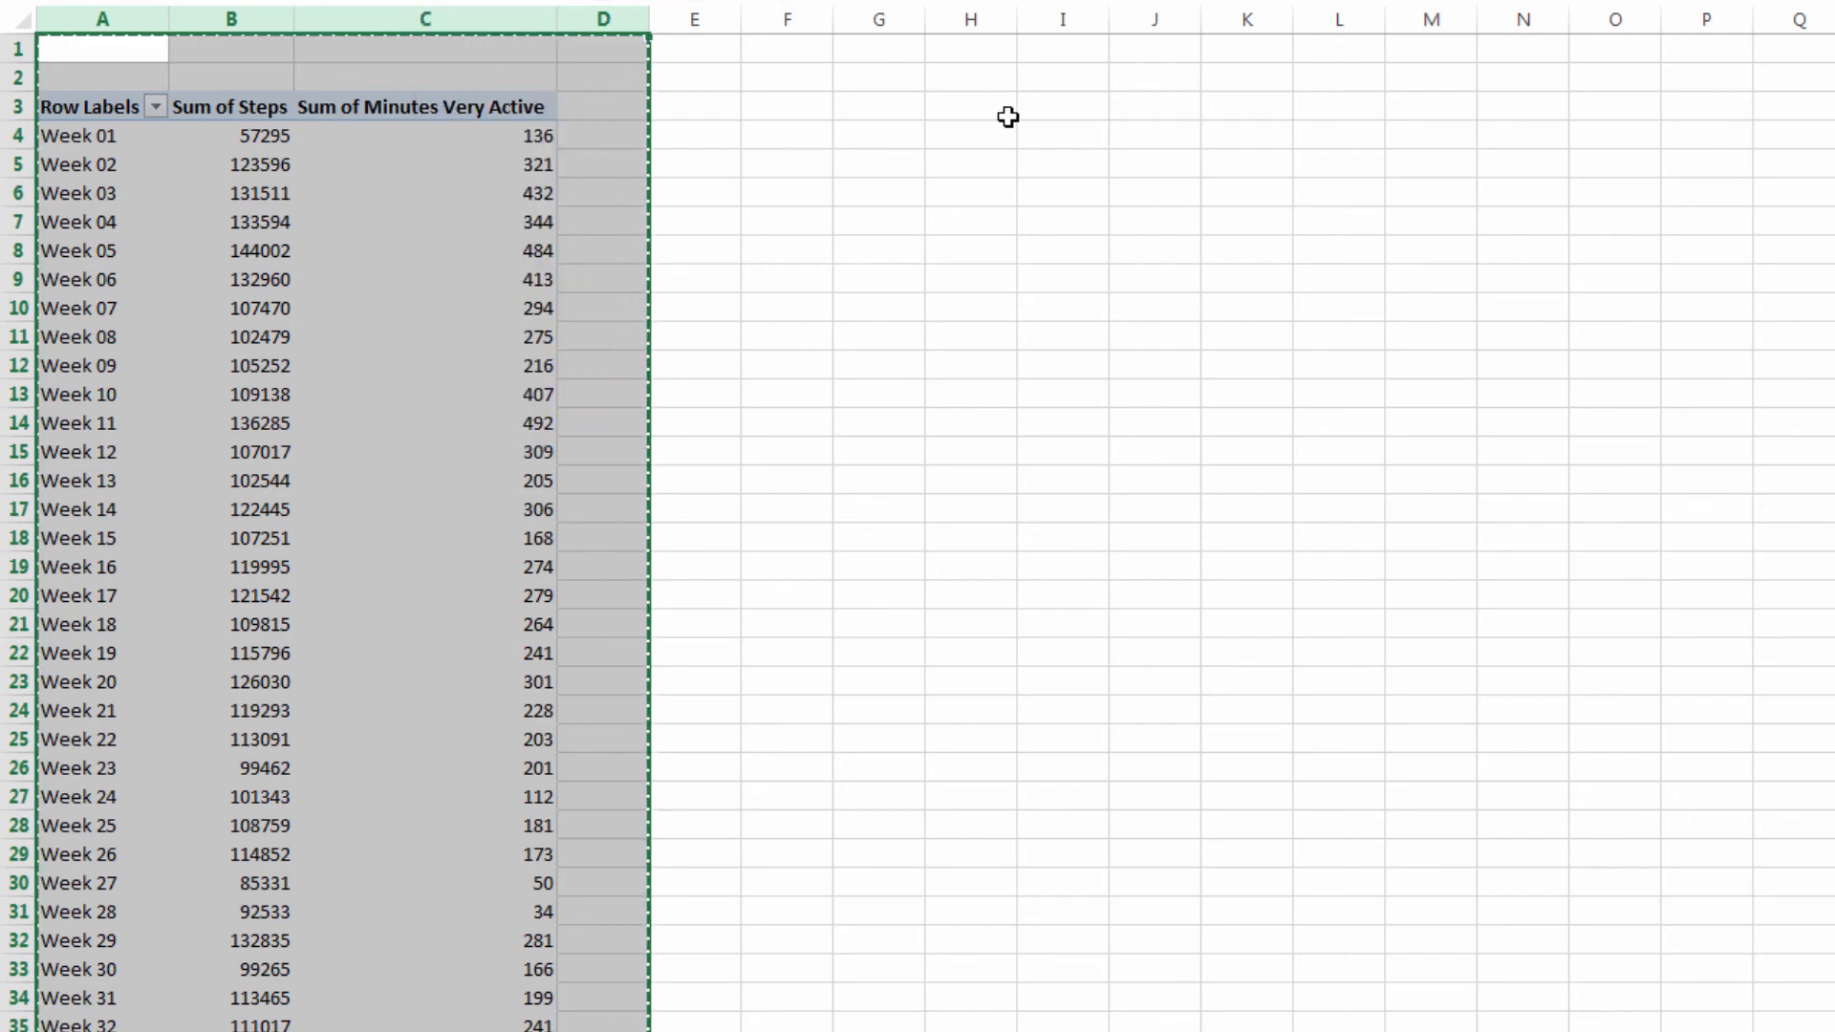
pyautogui.click(717, 13)
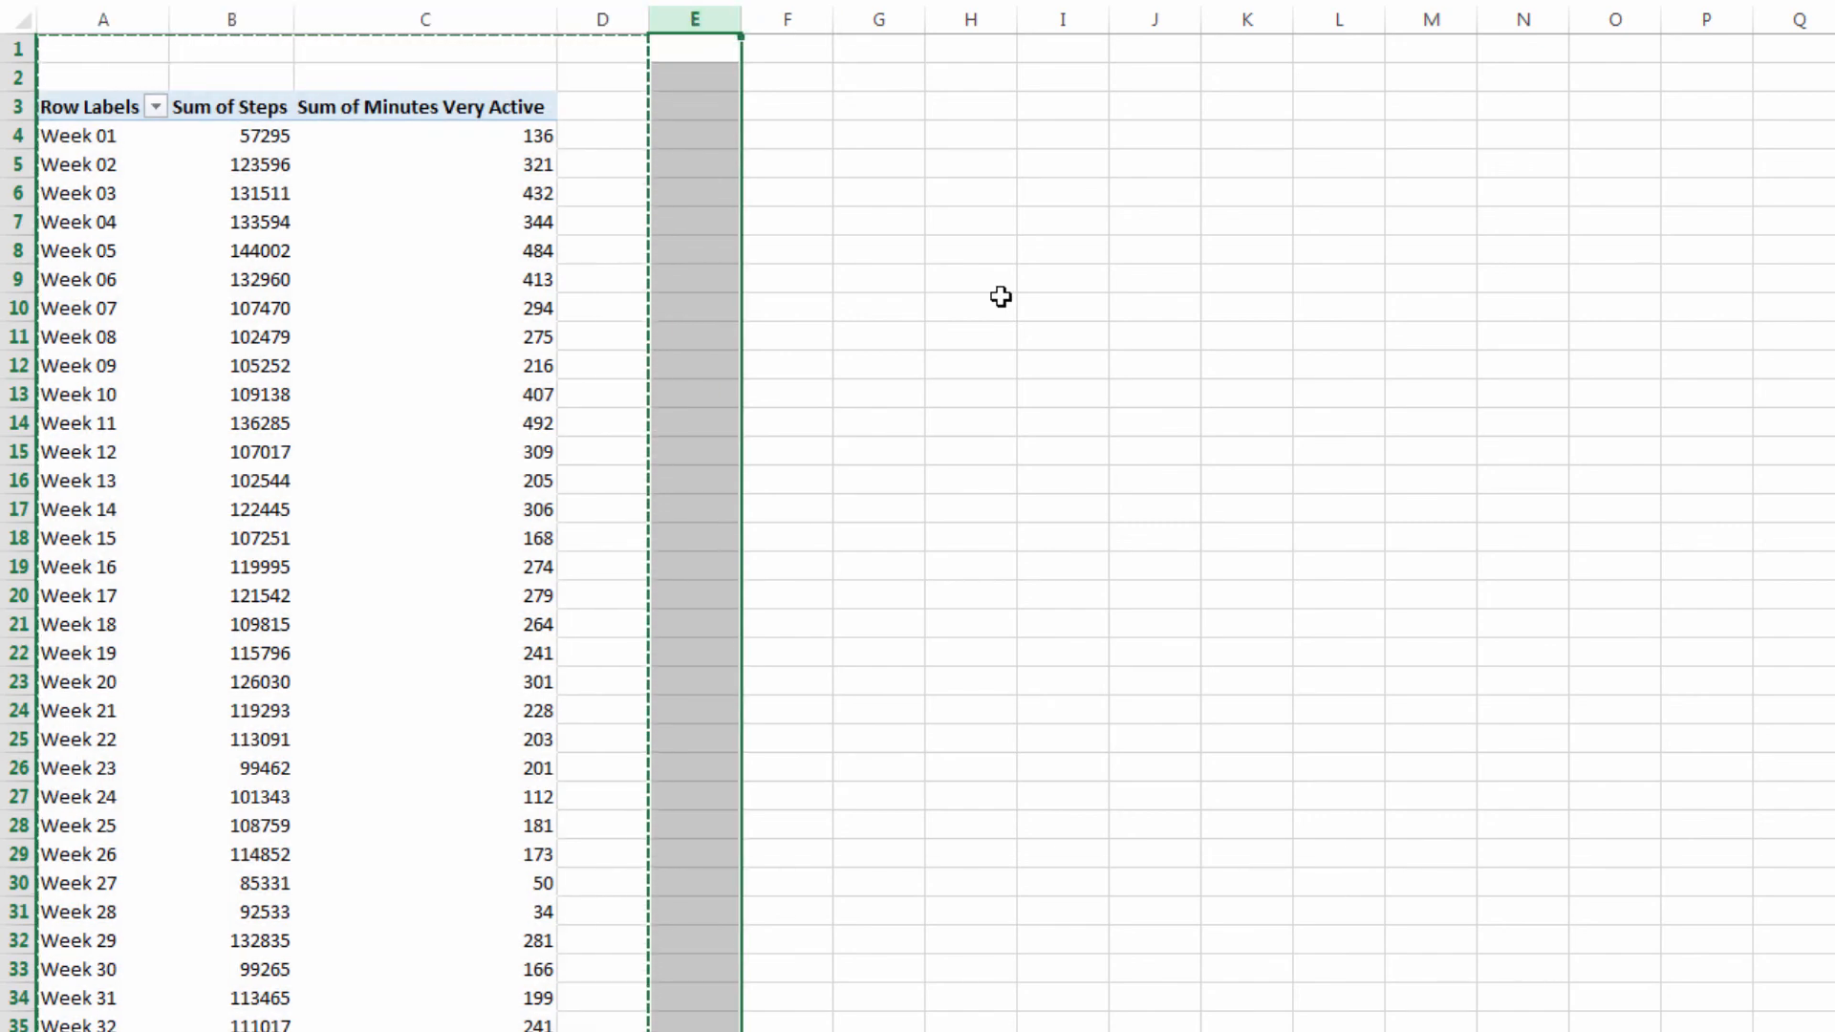
pyautogui.hotkey('ctrl', 'v')
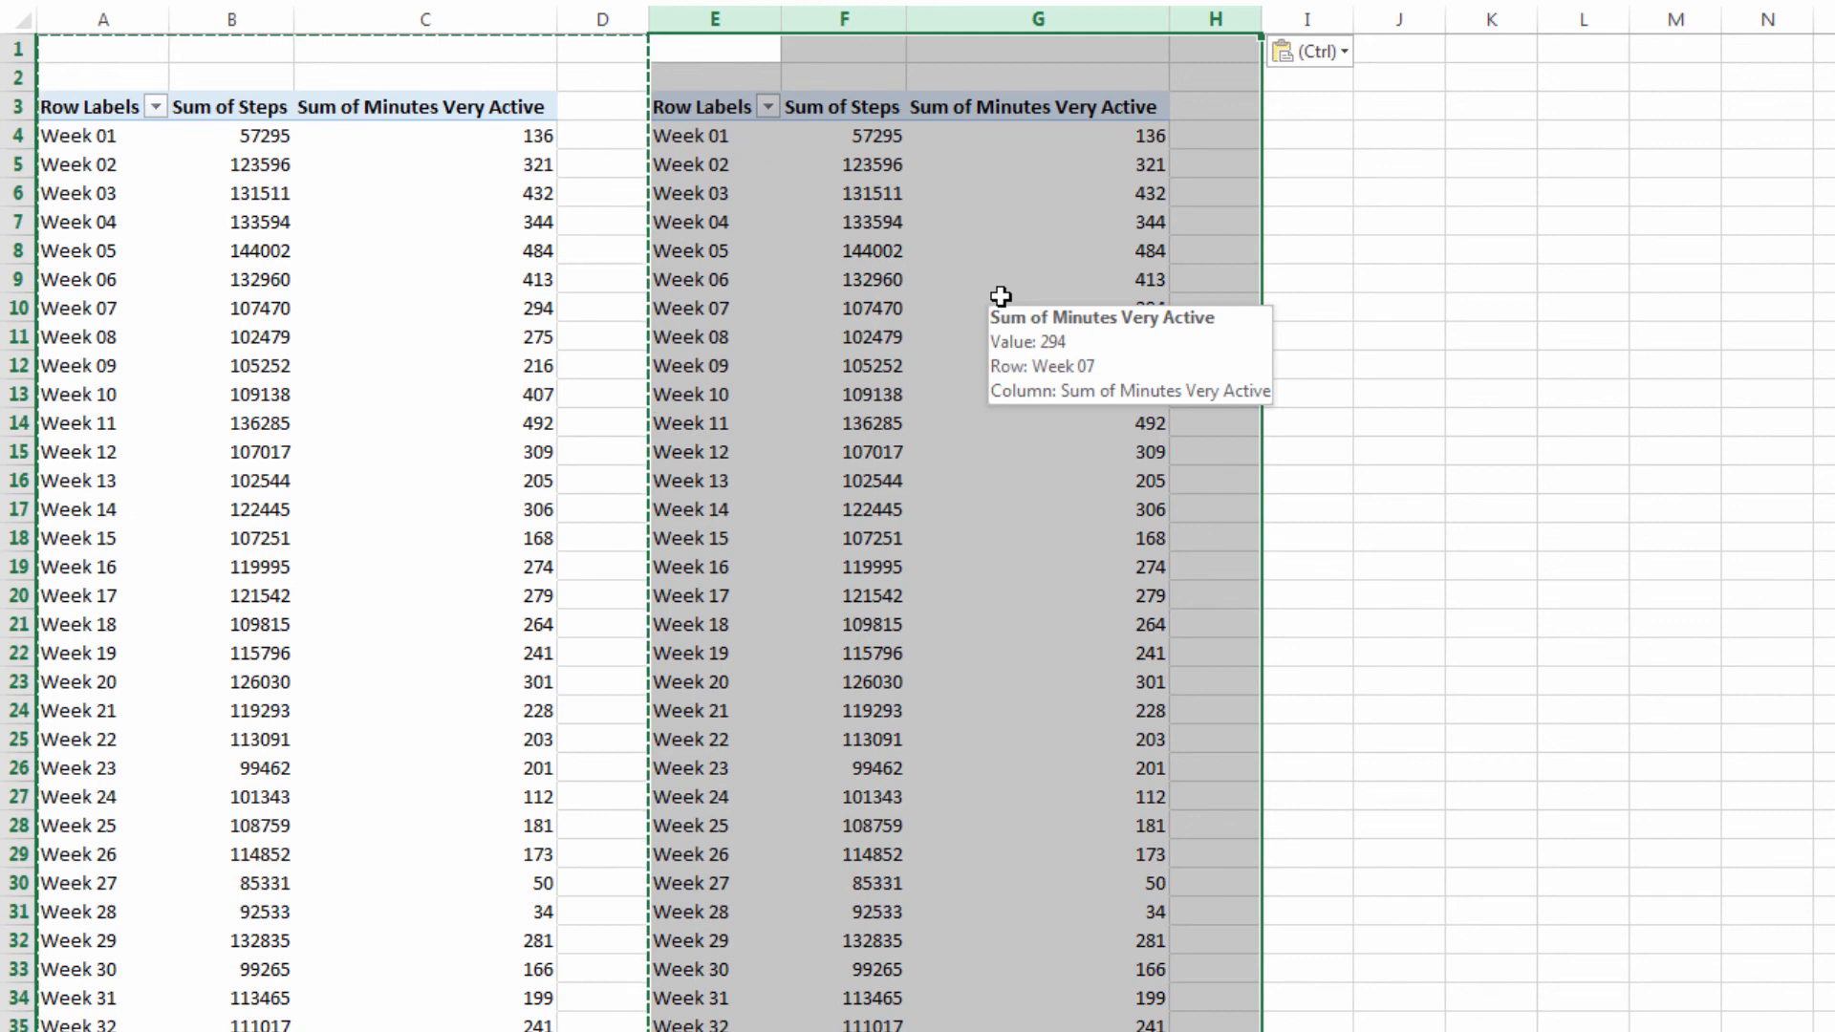
# Replace Steps and Minutes Very Active with Weight in the values of the copied PivotTable
pyautogui.click(860, 276)
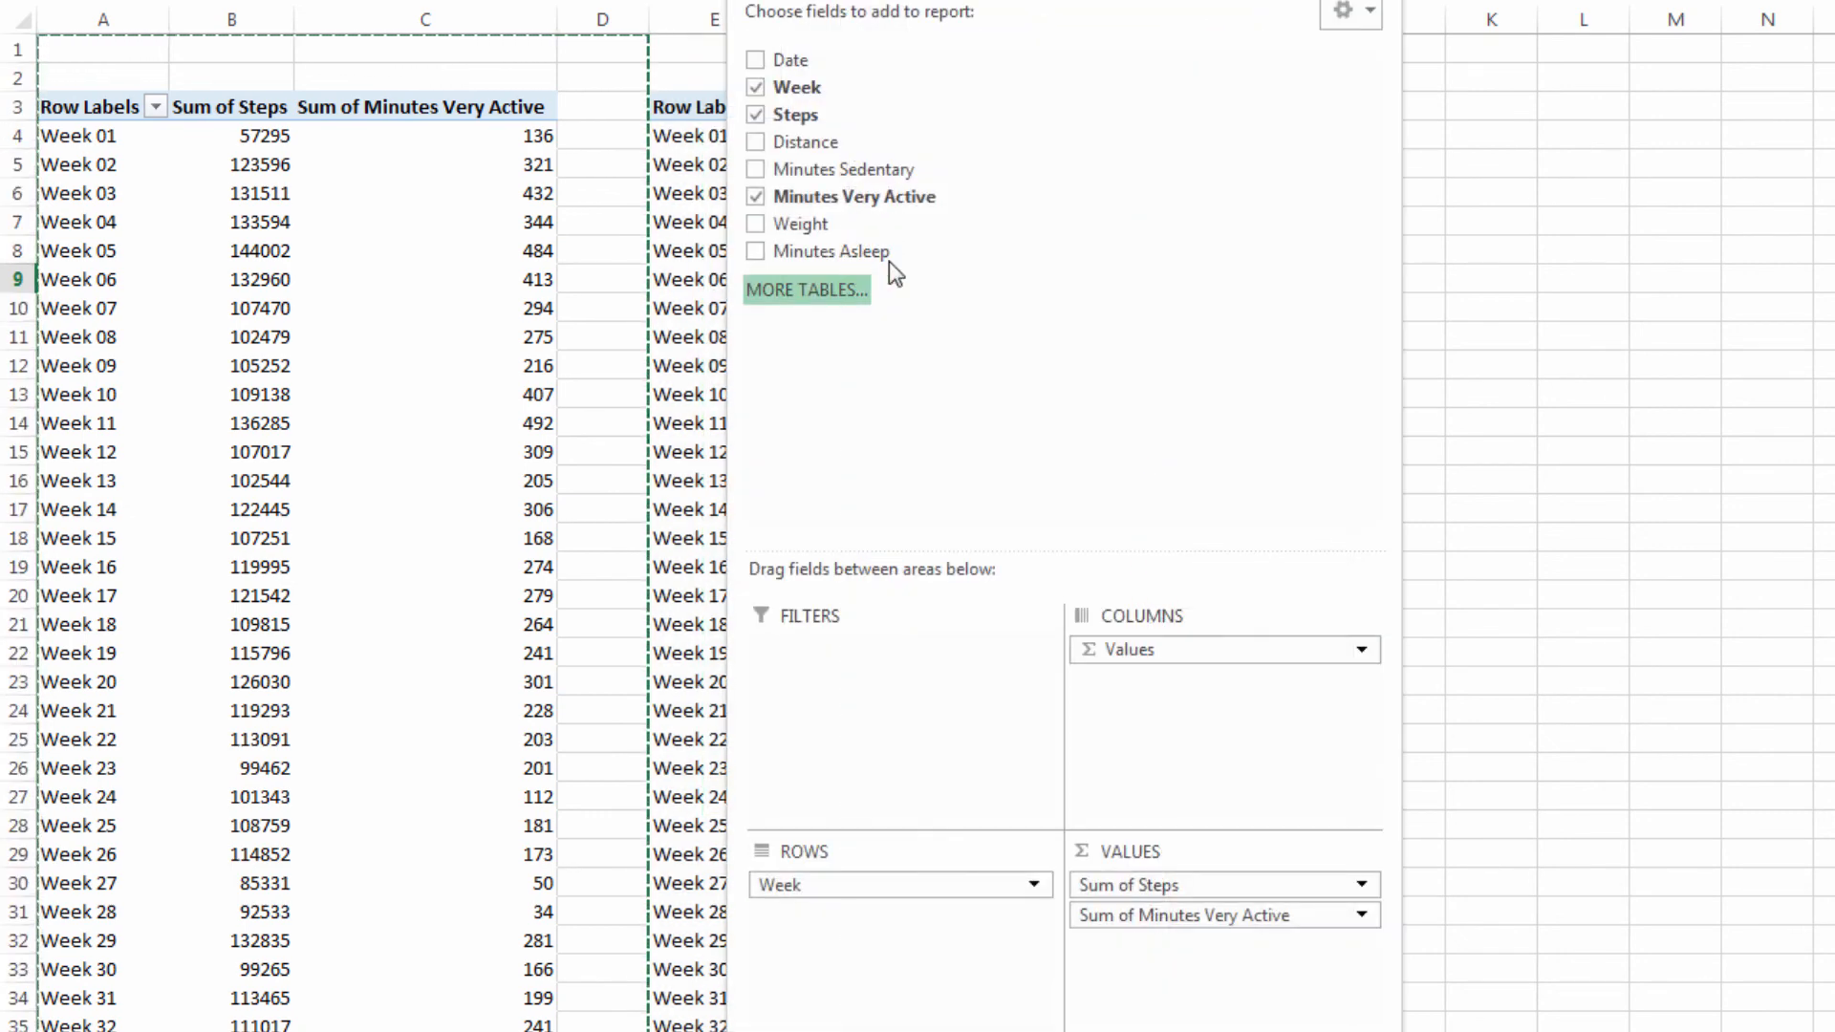
pyautogui.moveTo(908, 1)
pyautogui.mouseDown()
pyautogui.moveTo(1620, 1)
pyautogui.moveTo(1357, 3)
pyautogui.mouseUp()
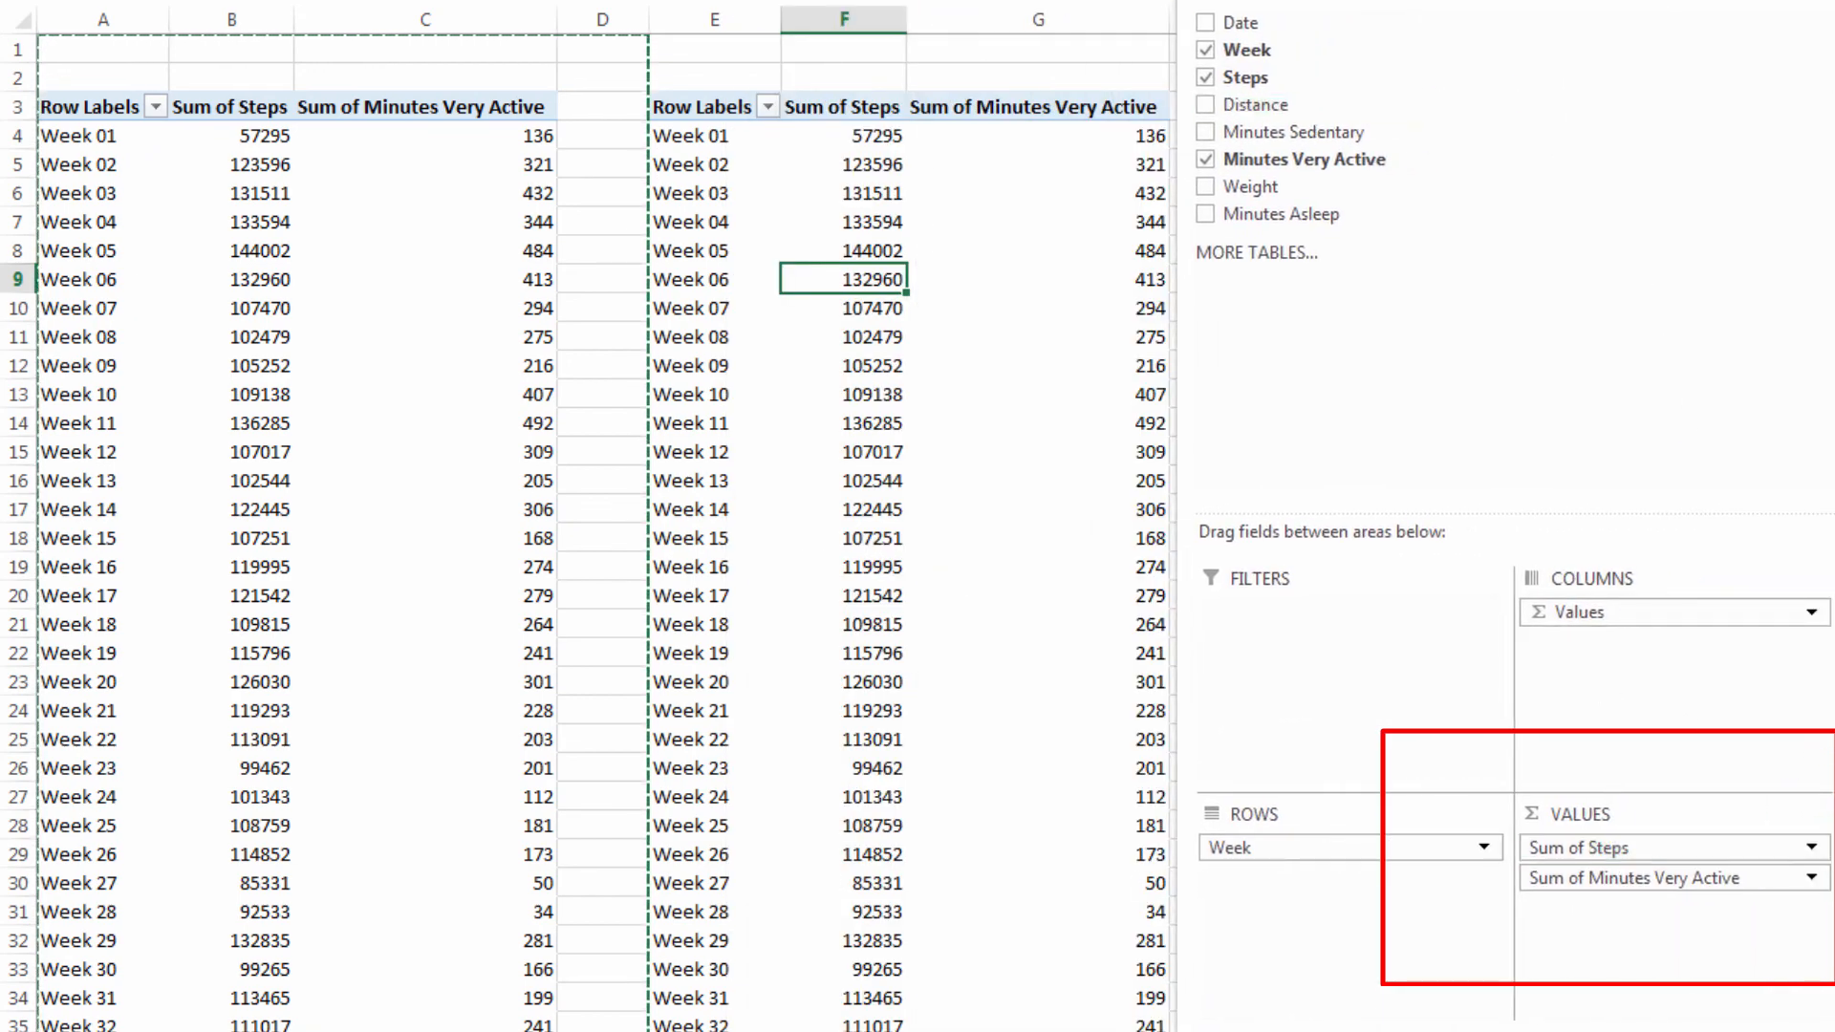
pyautogui.moveTo(1673, 848); pyautogui.dragTo(1488, 936)
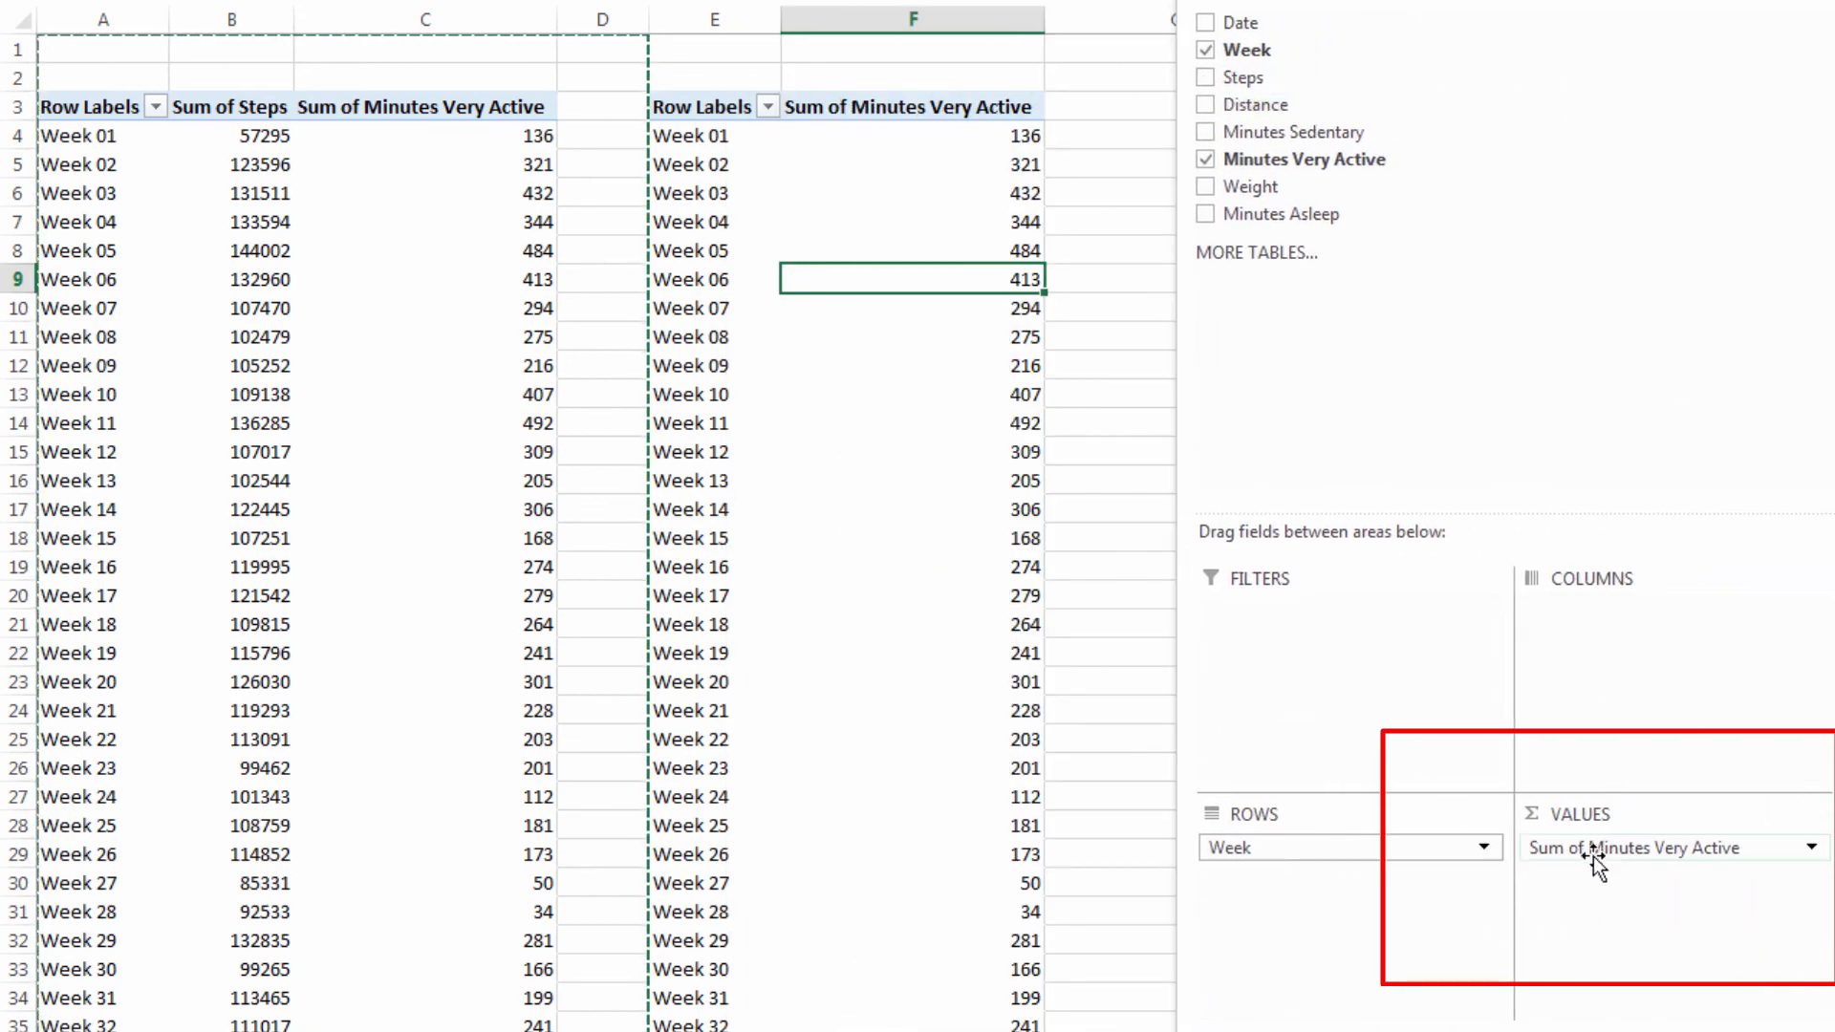
pyautogui.moveTo(1609, 845); pyautogui.dragTo(1833, 852)
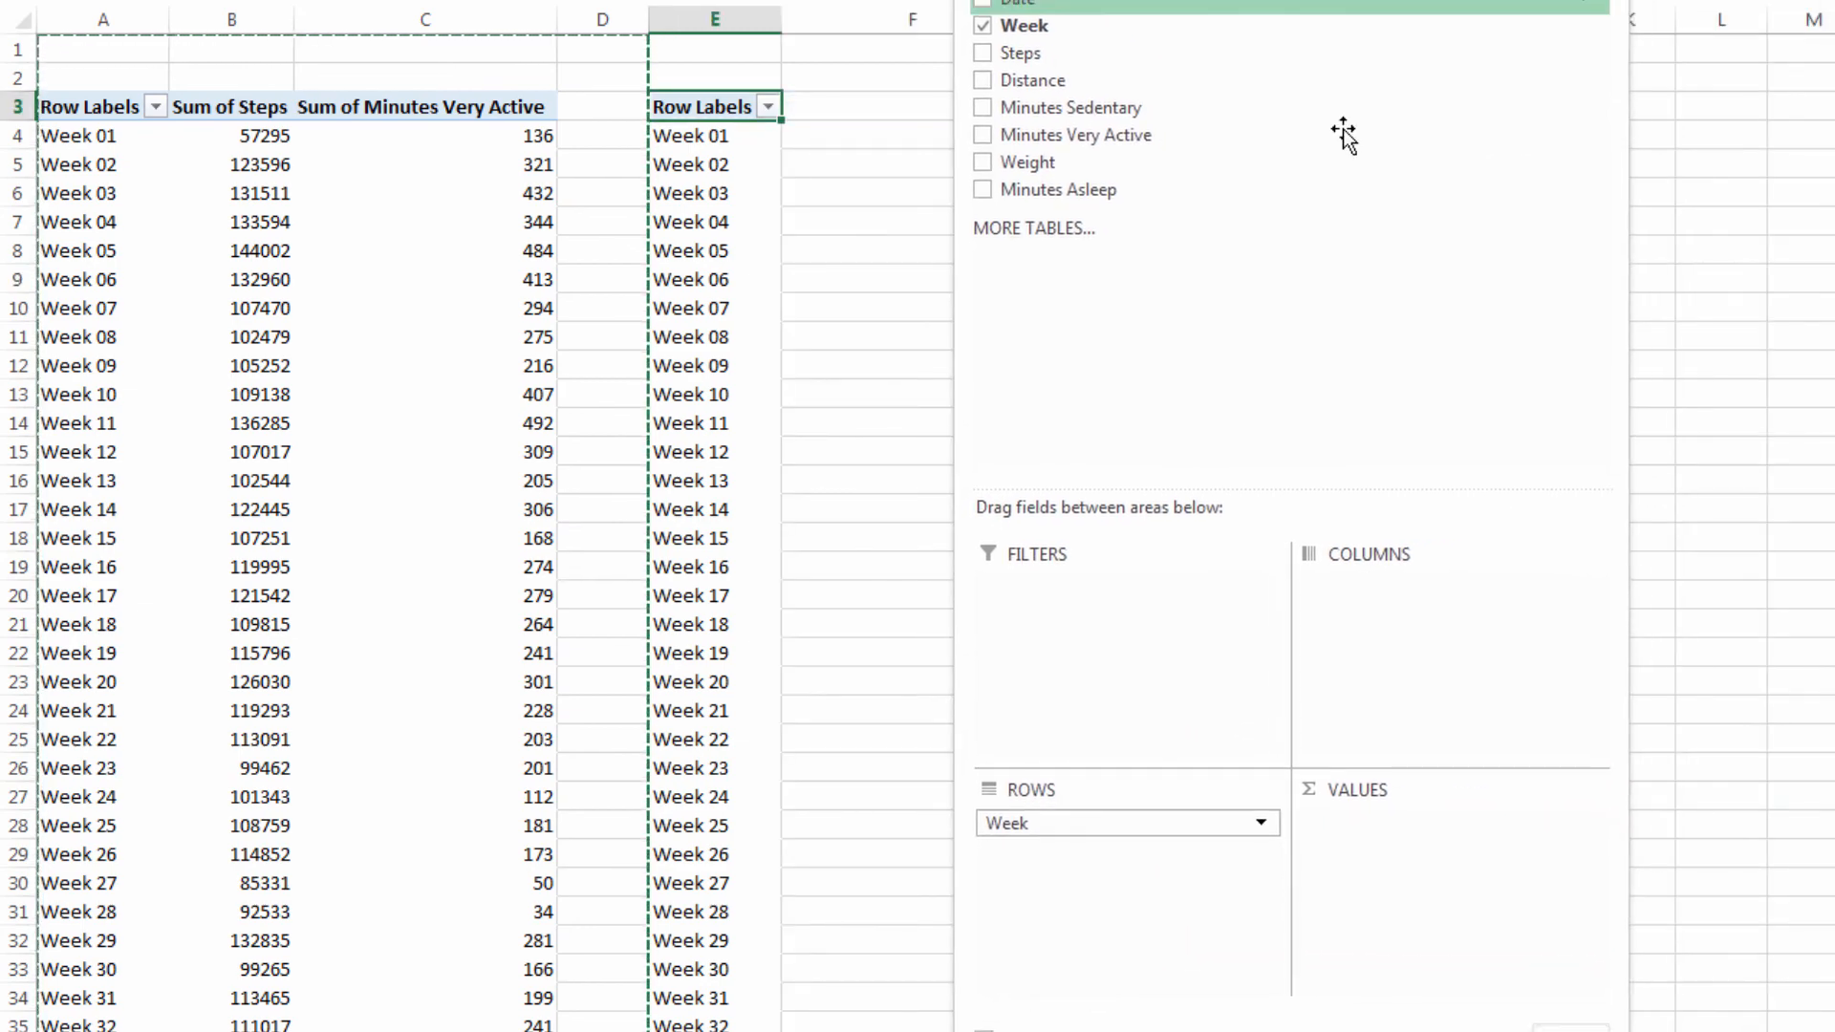
pyautogui.moveTo(1153, 165); pyautogui.dragTo(1399, 856)
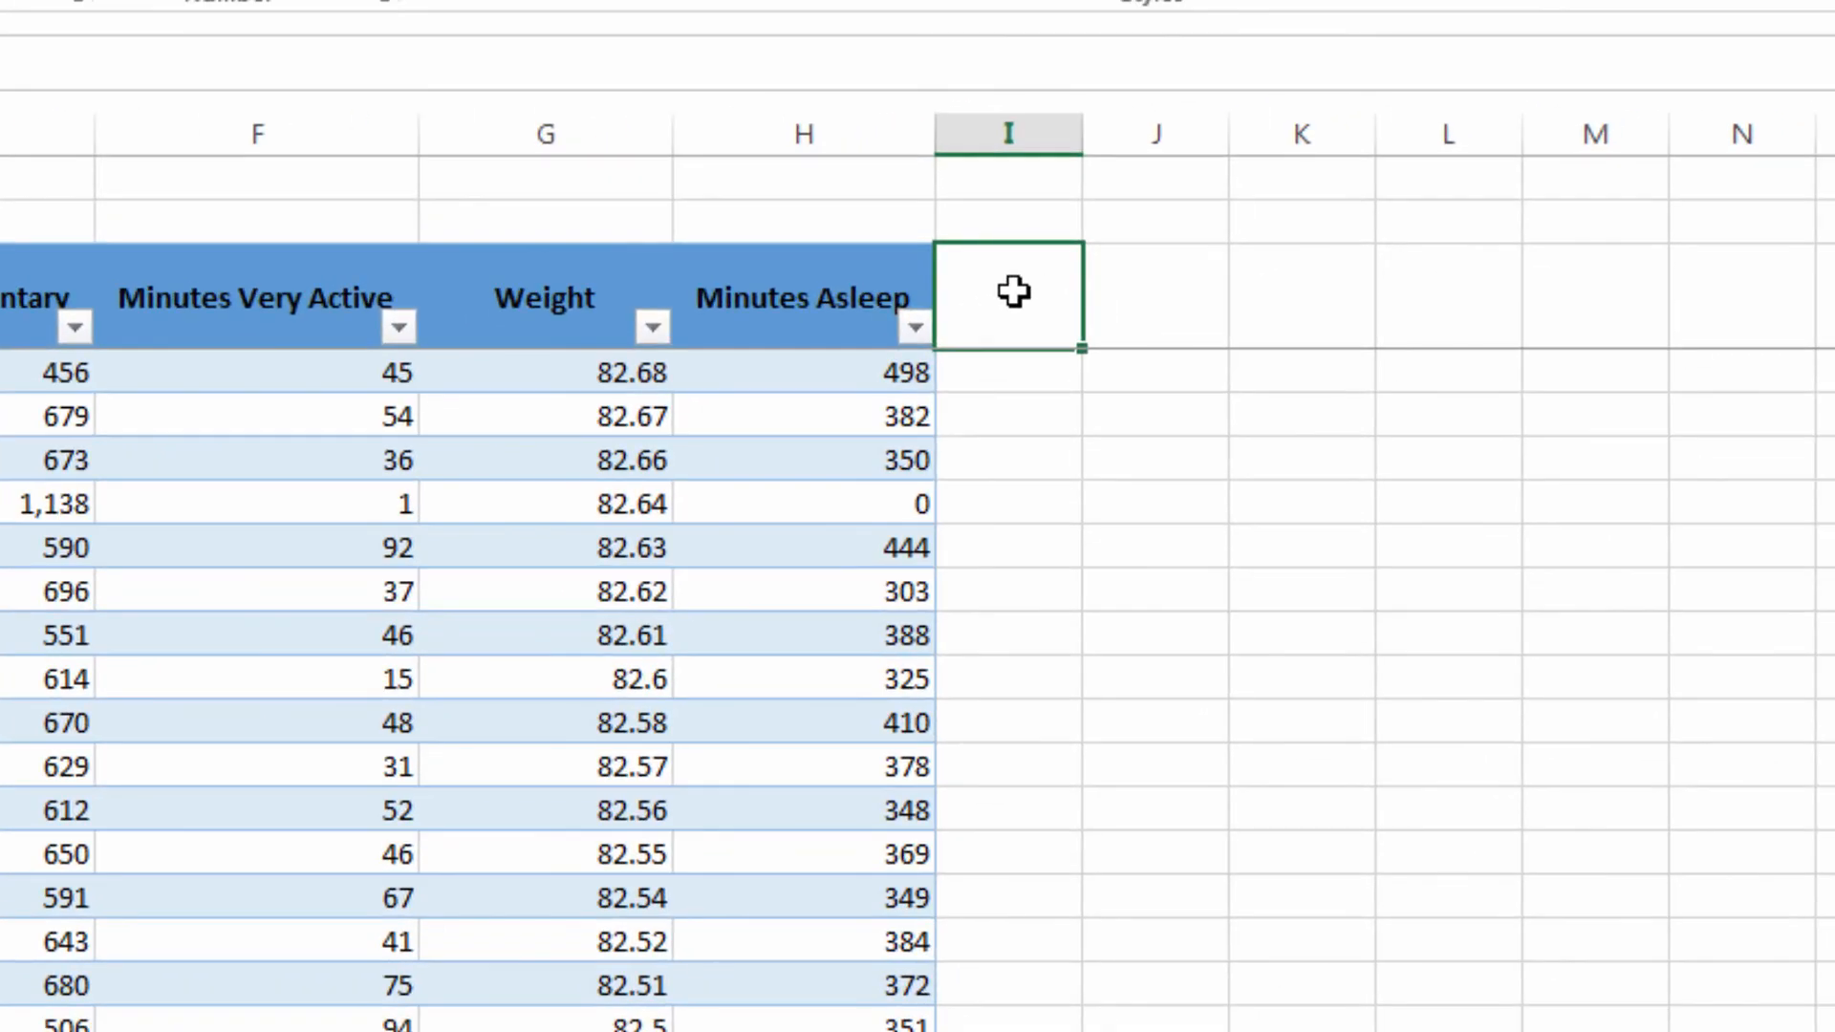
# Add an Hours Asleep column in I to the FitbitData table, calculated as =[@[Minutes Asleep]]/60
pyautogui.write('Hours Asleep')
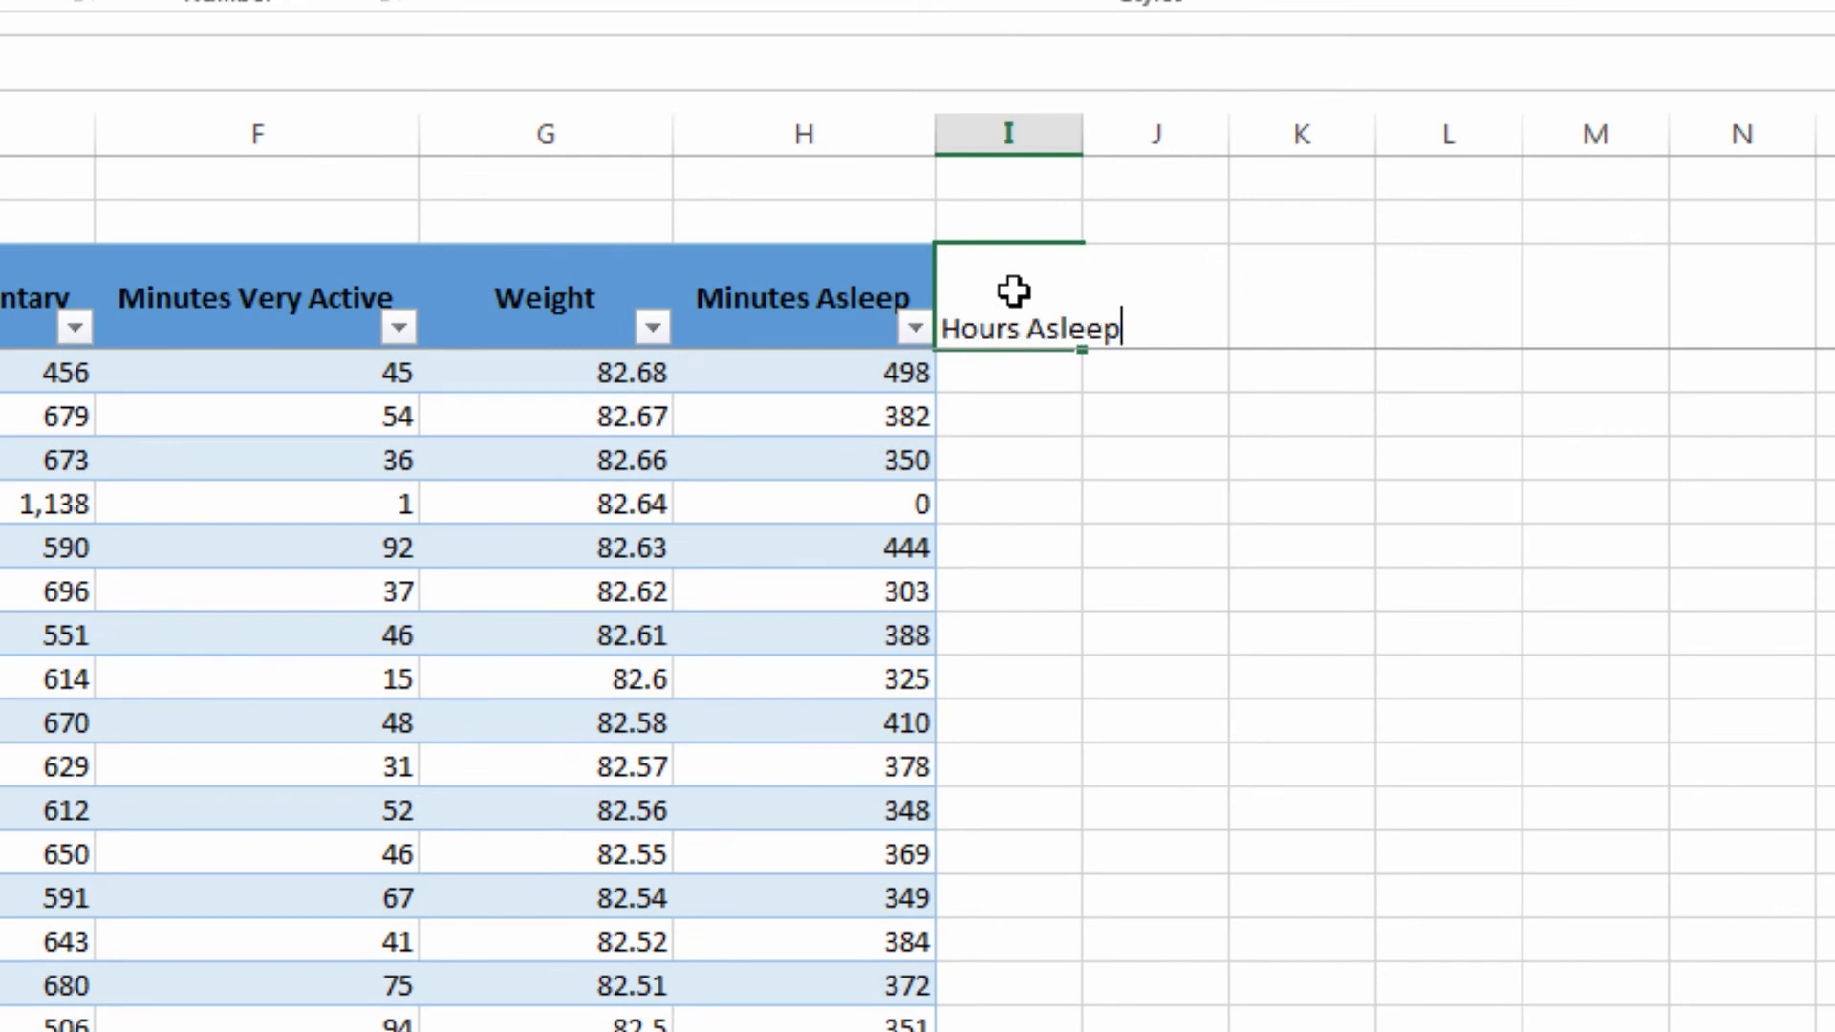
pyautogui.press('Return')
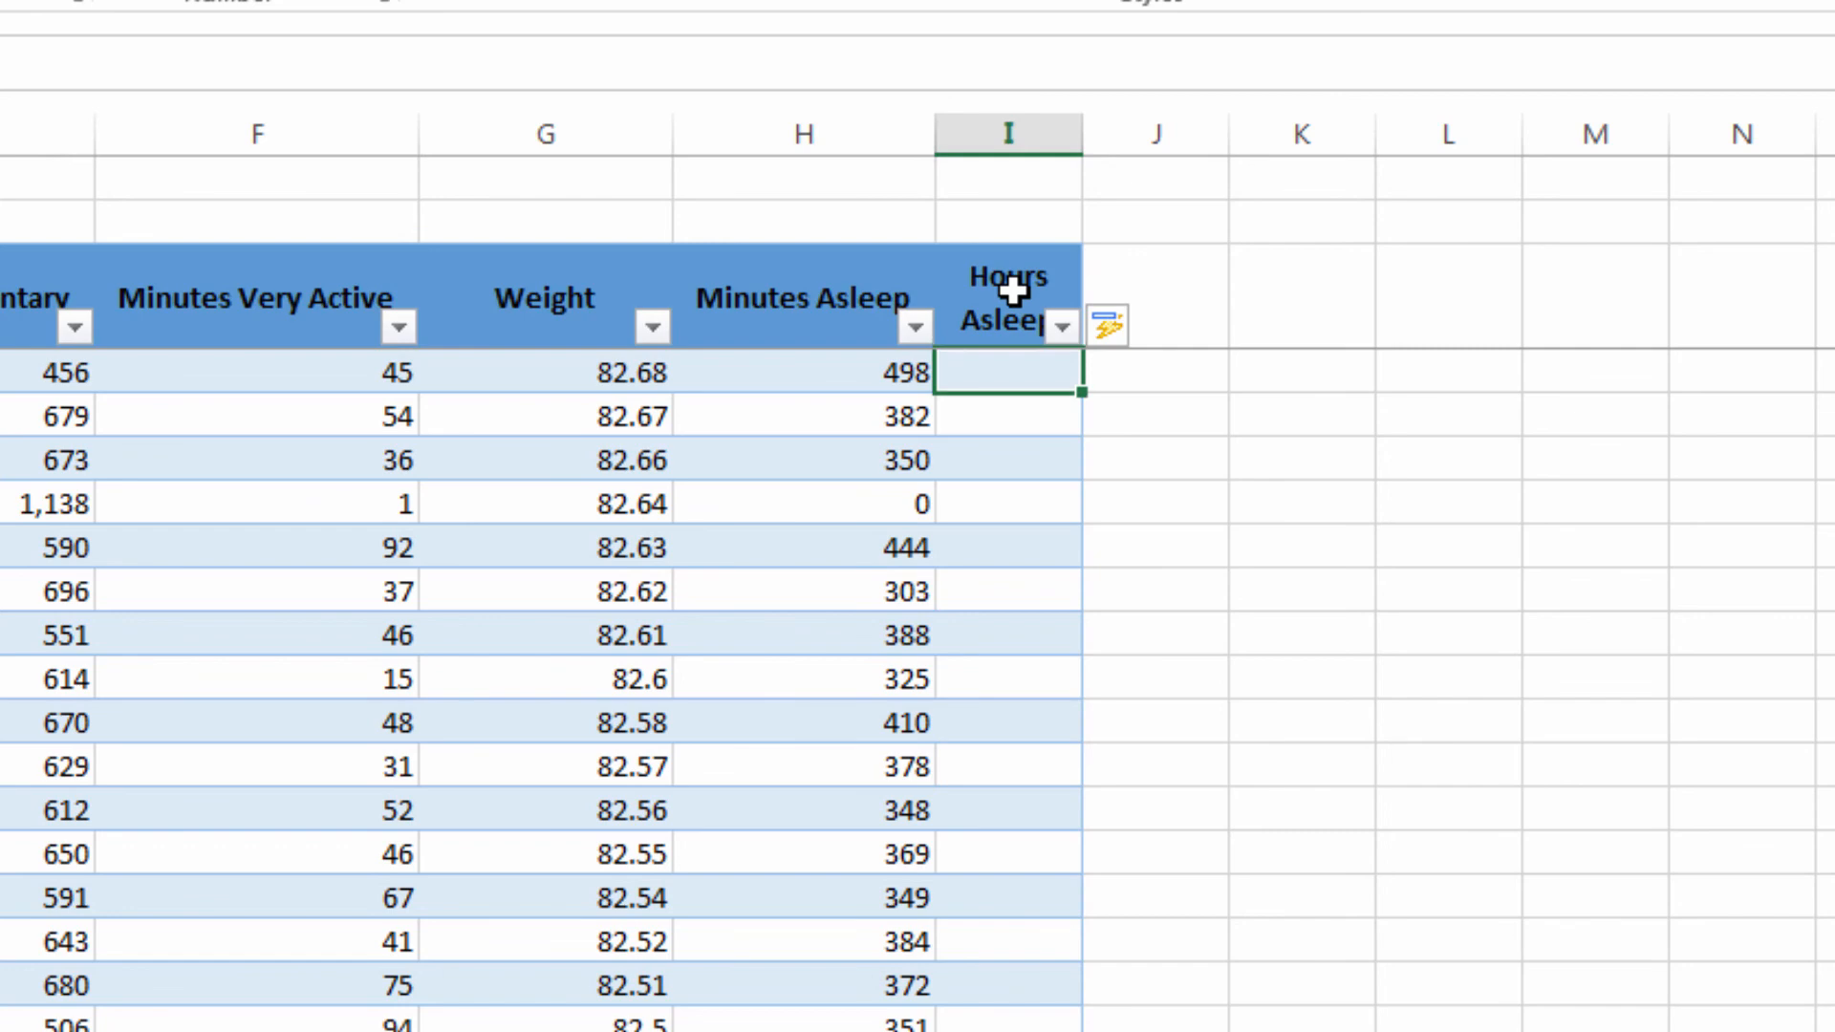
pyautogui.write('=')
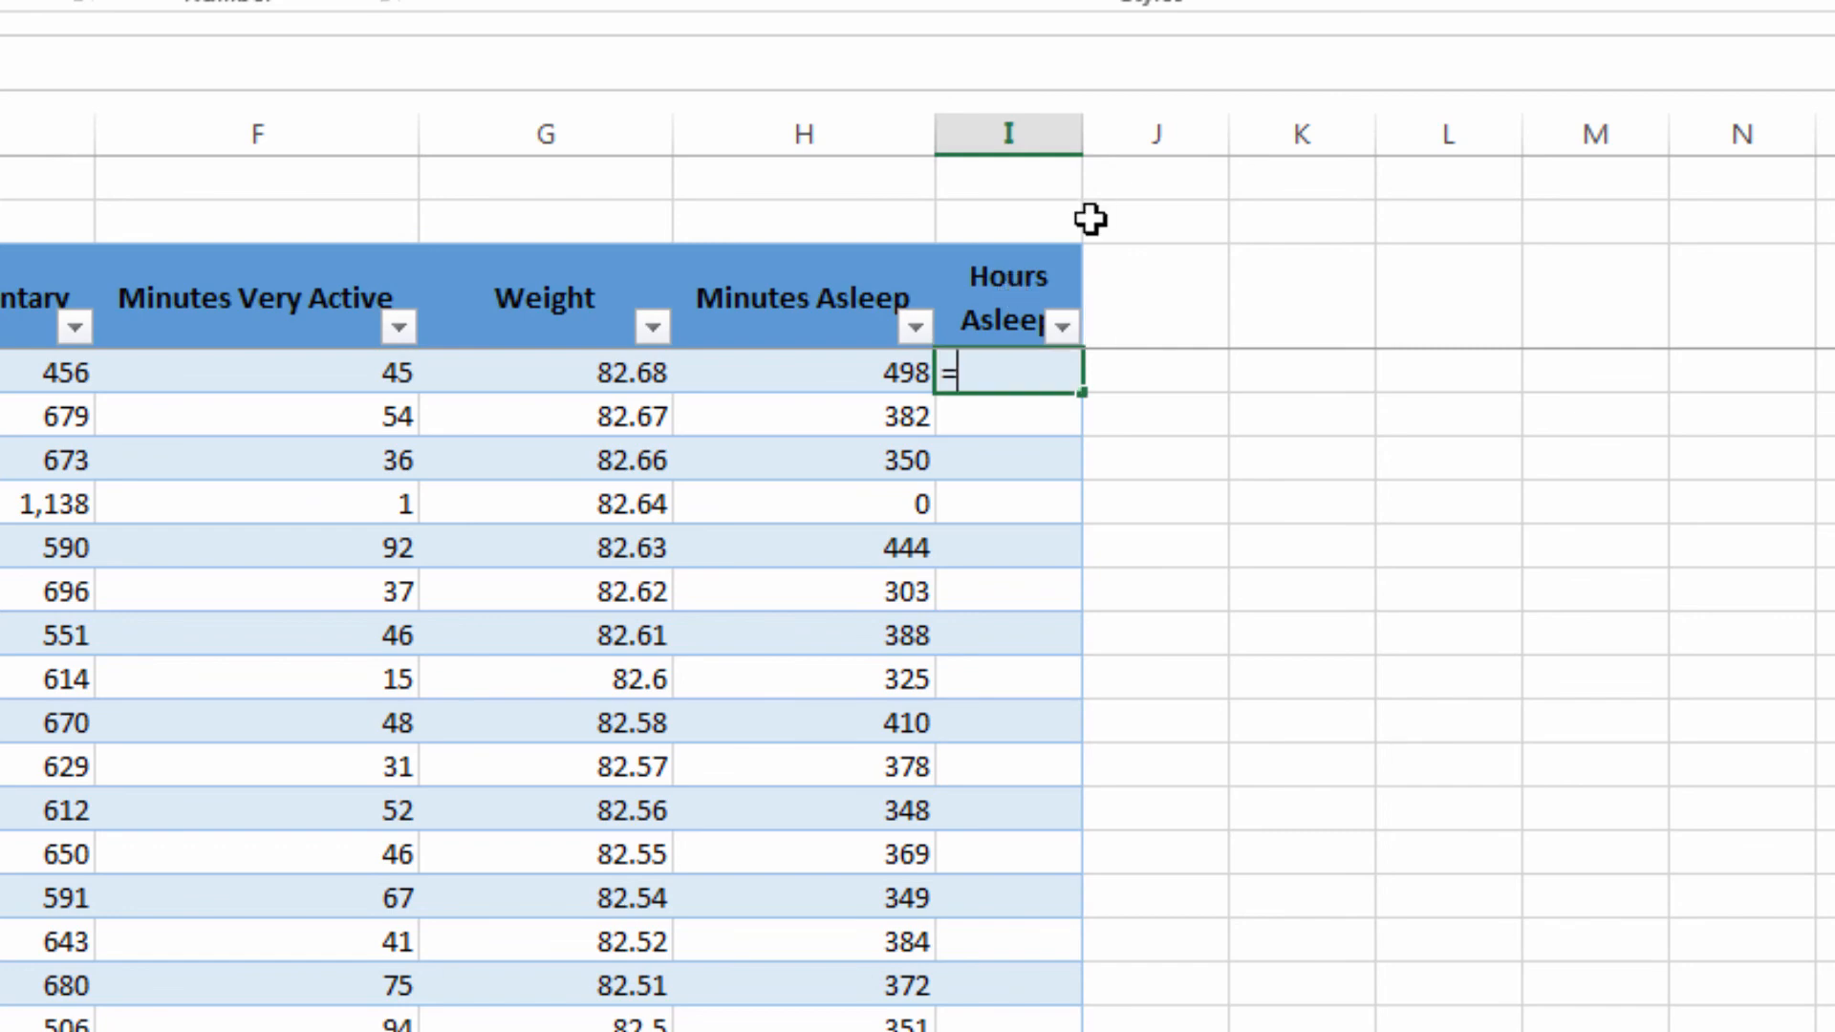
pyautogui.click(872, 375)
pyautogui.write('/60')
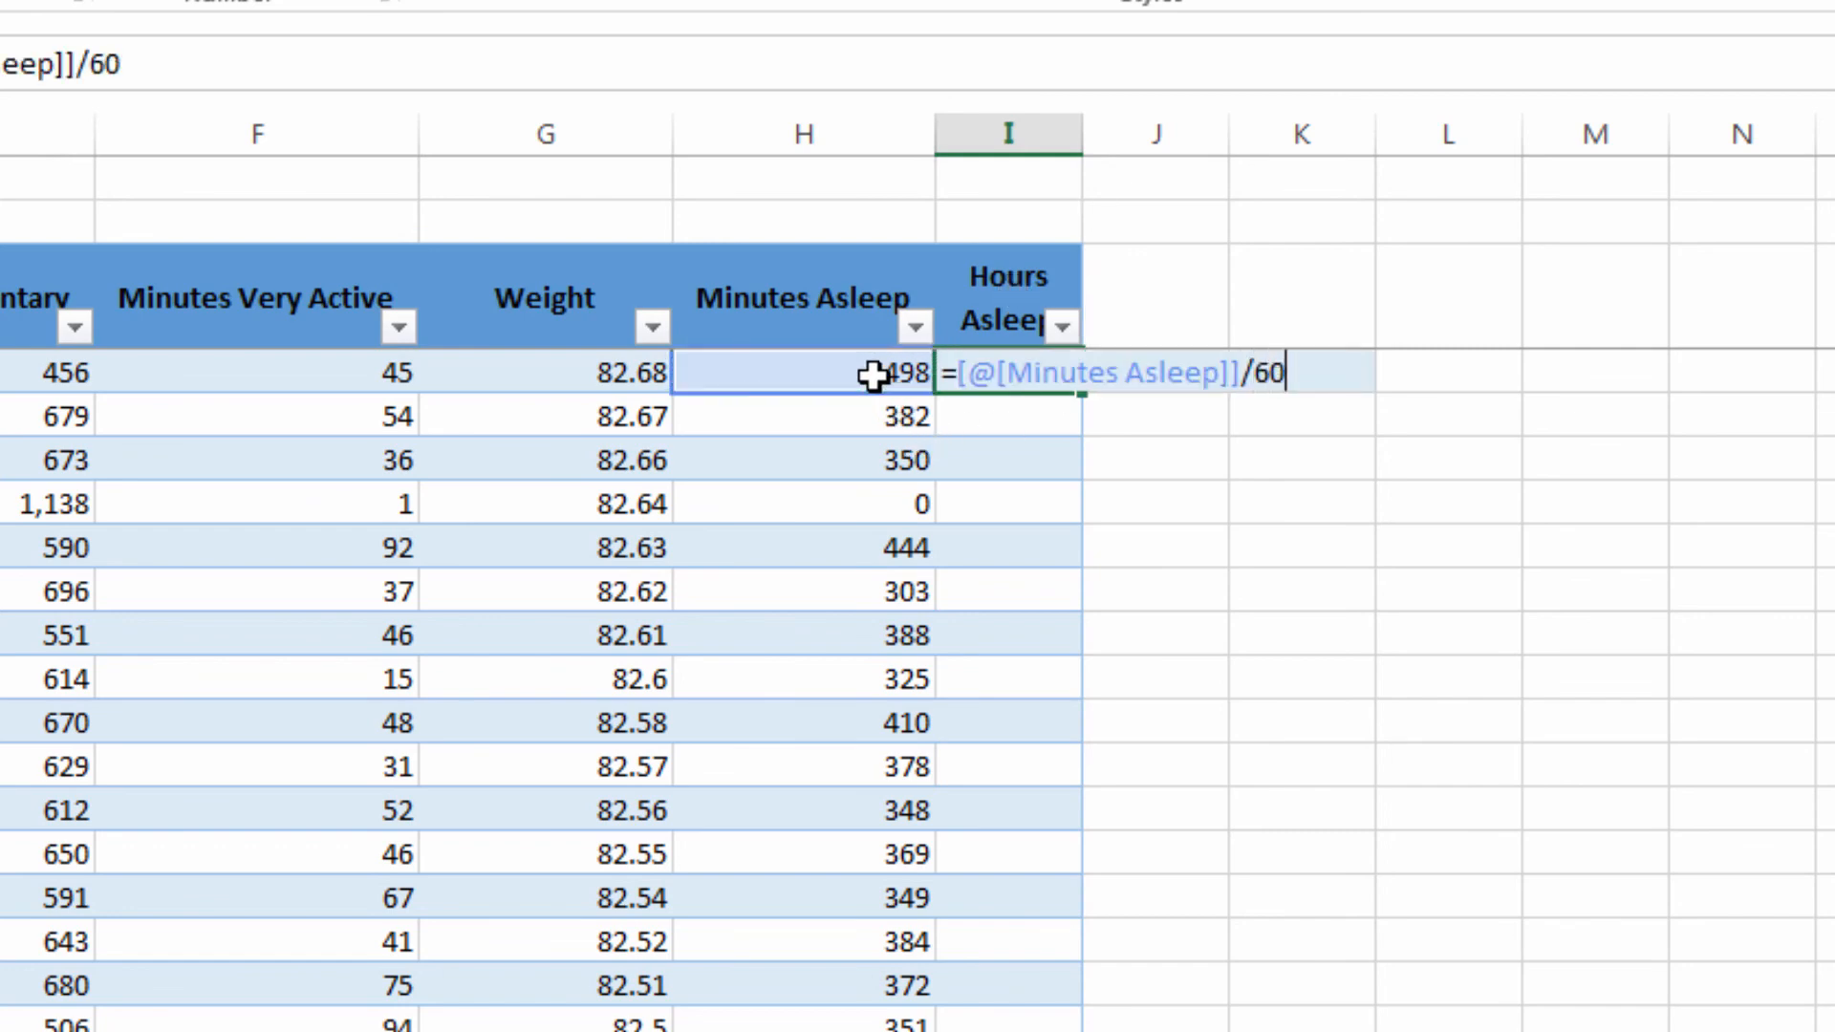
pyautogui.press('Return')
# Format all values in the Hours Asleep column to one decimal place
pyautogui.click(940, 368)
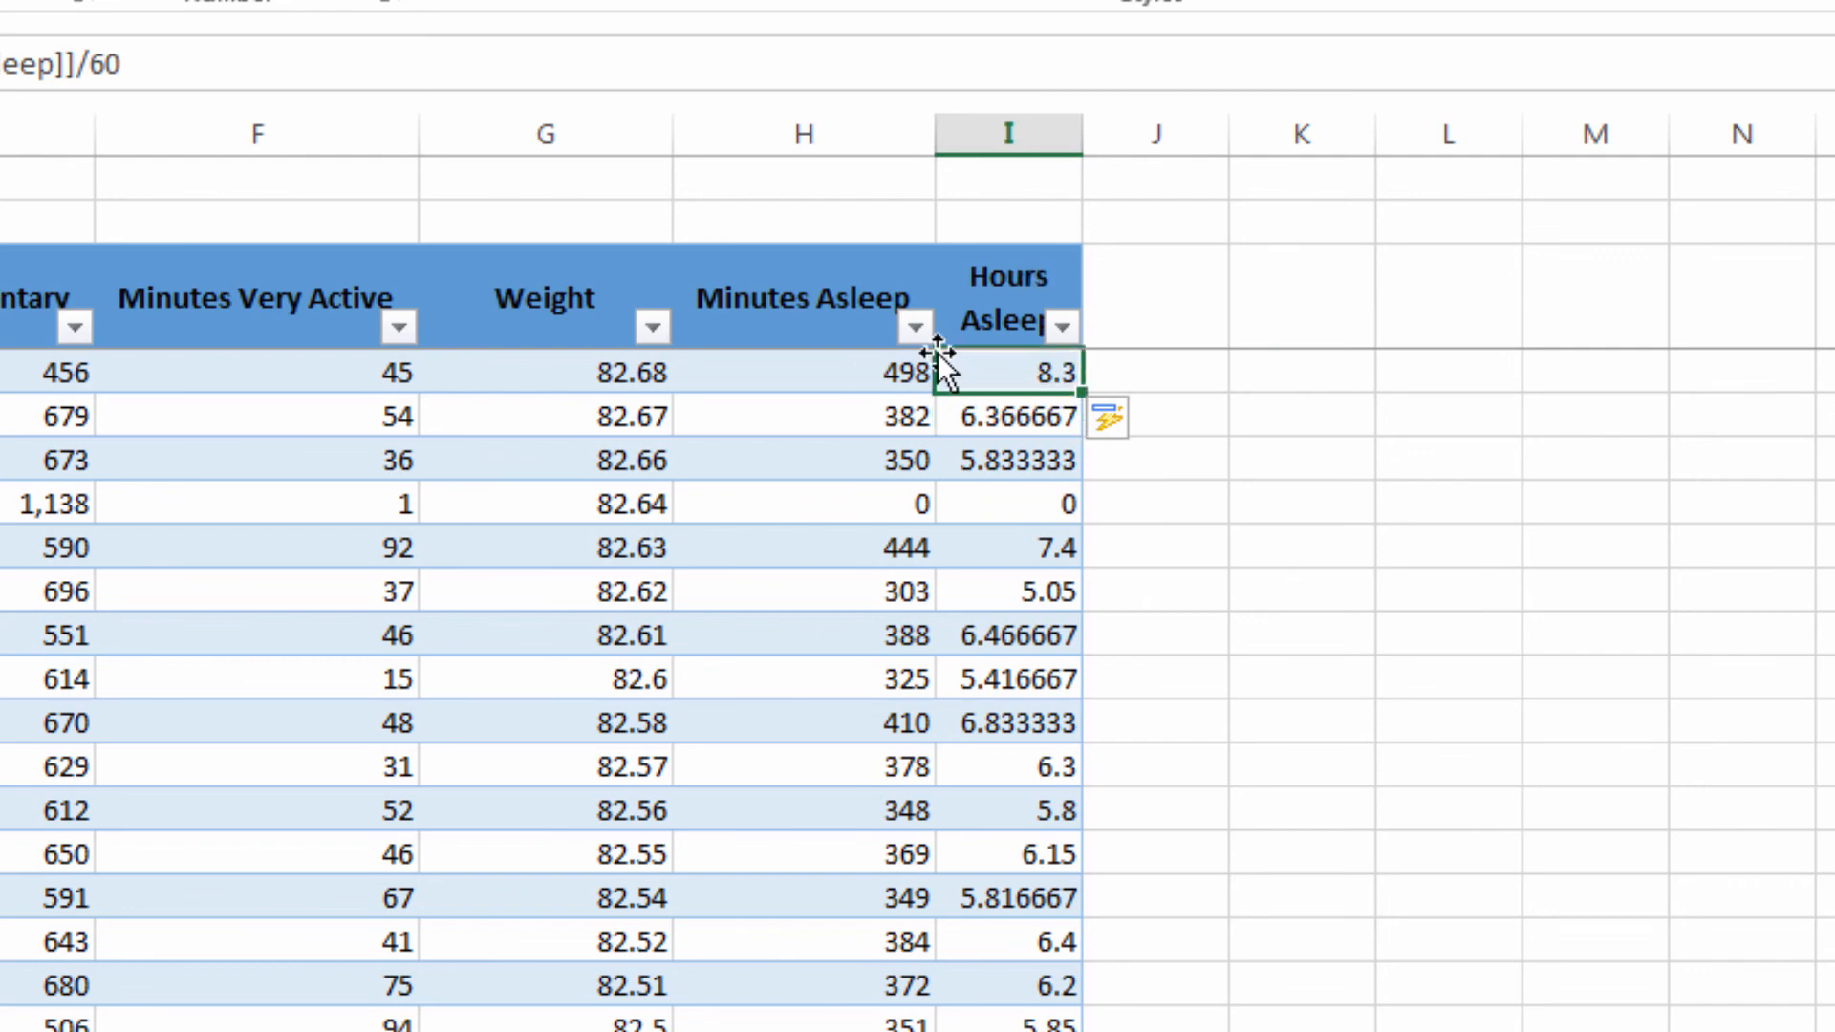
pyautogui.hotkey('ctrl', 'shift', 'Down')
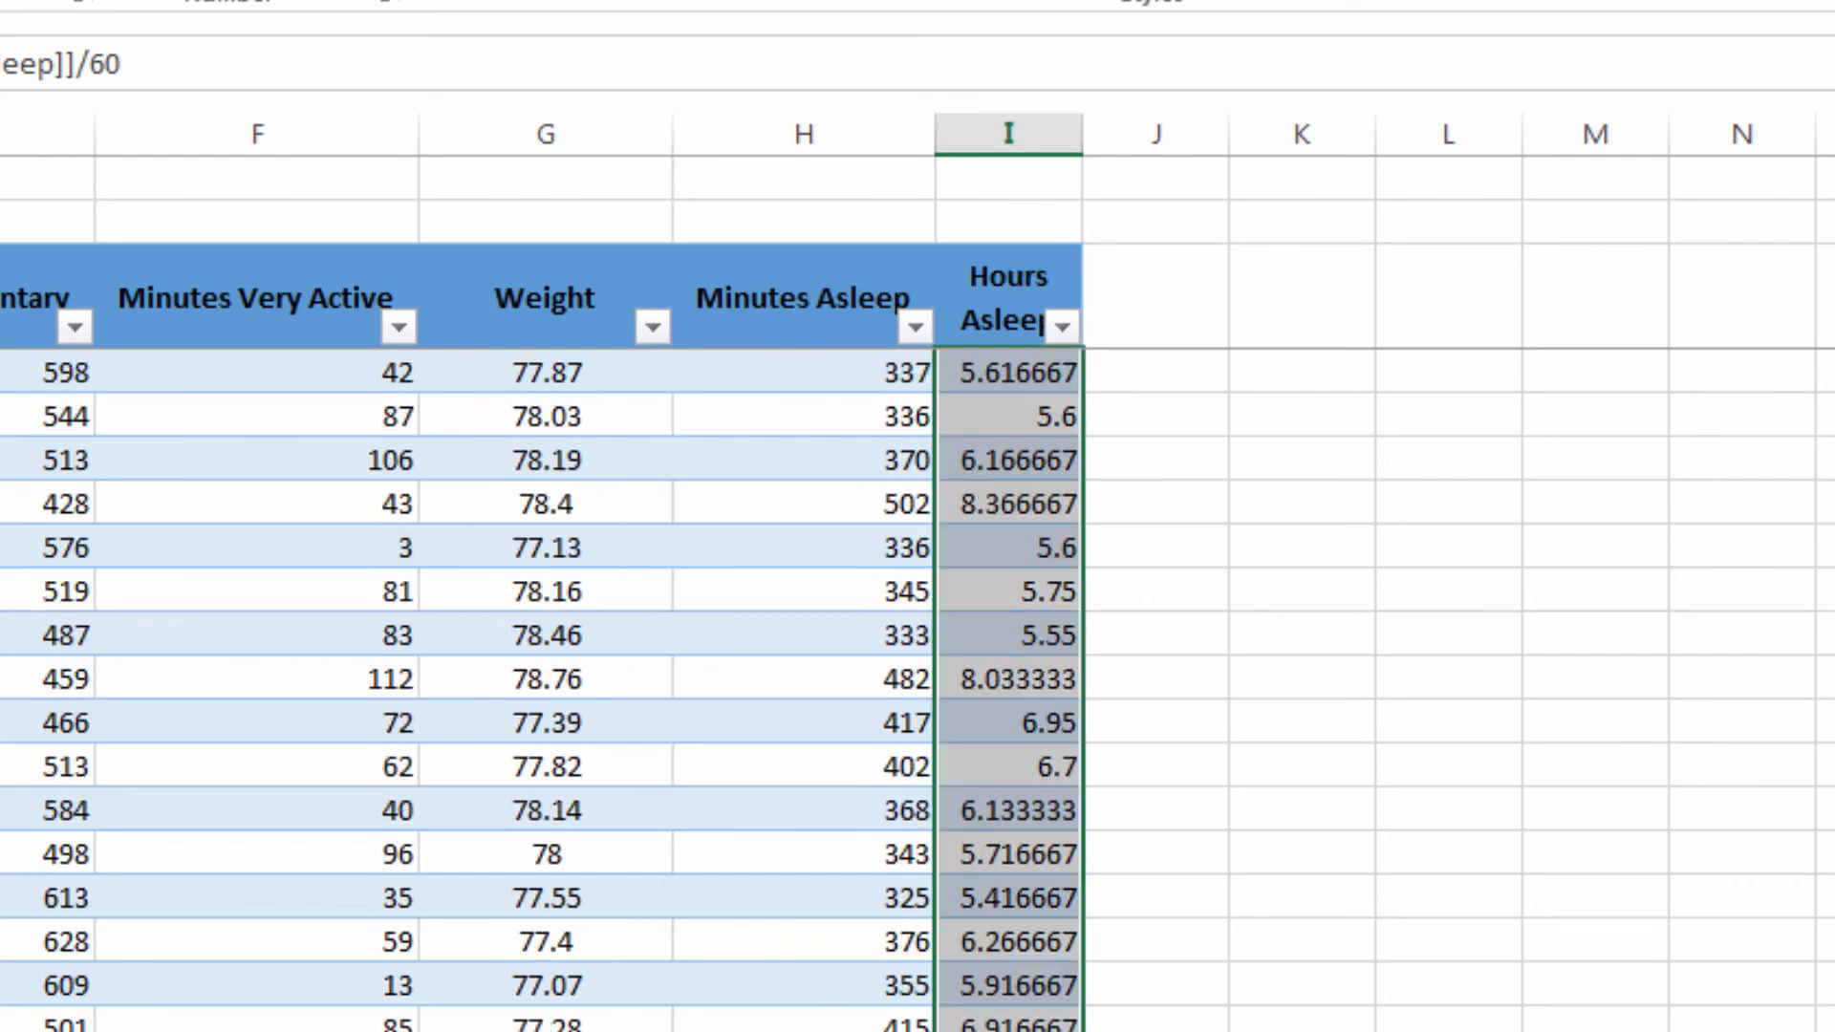
pyautogui.click(368, 0)
pyautogui.click(309, 23)
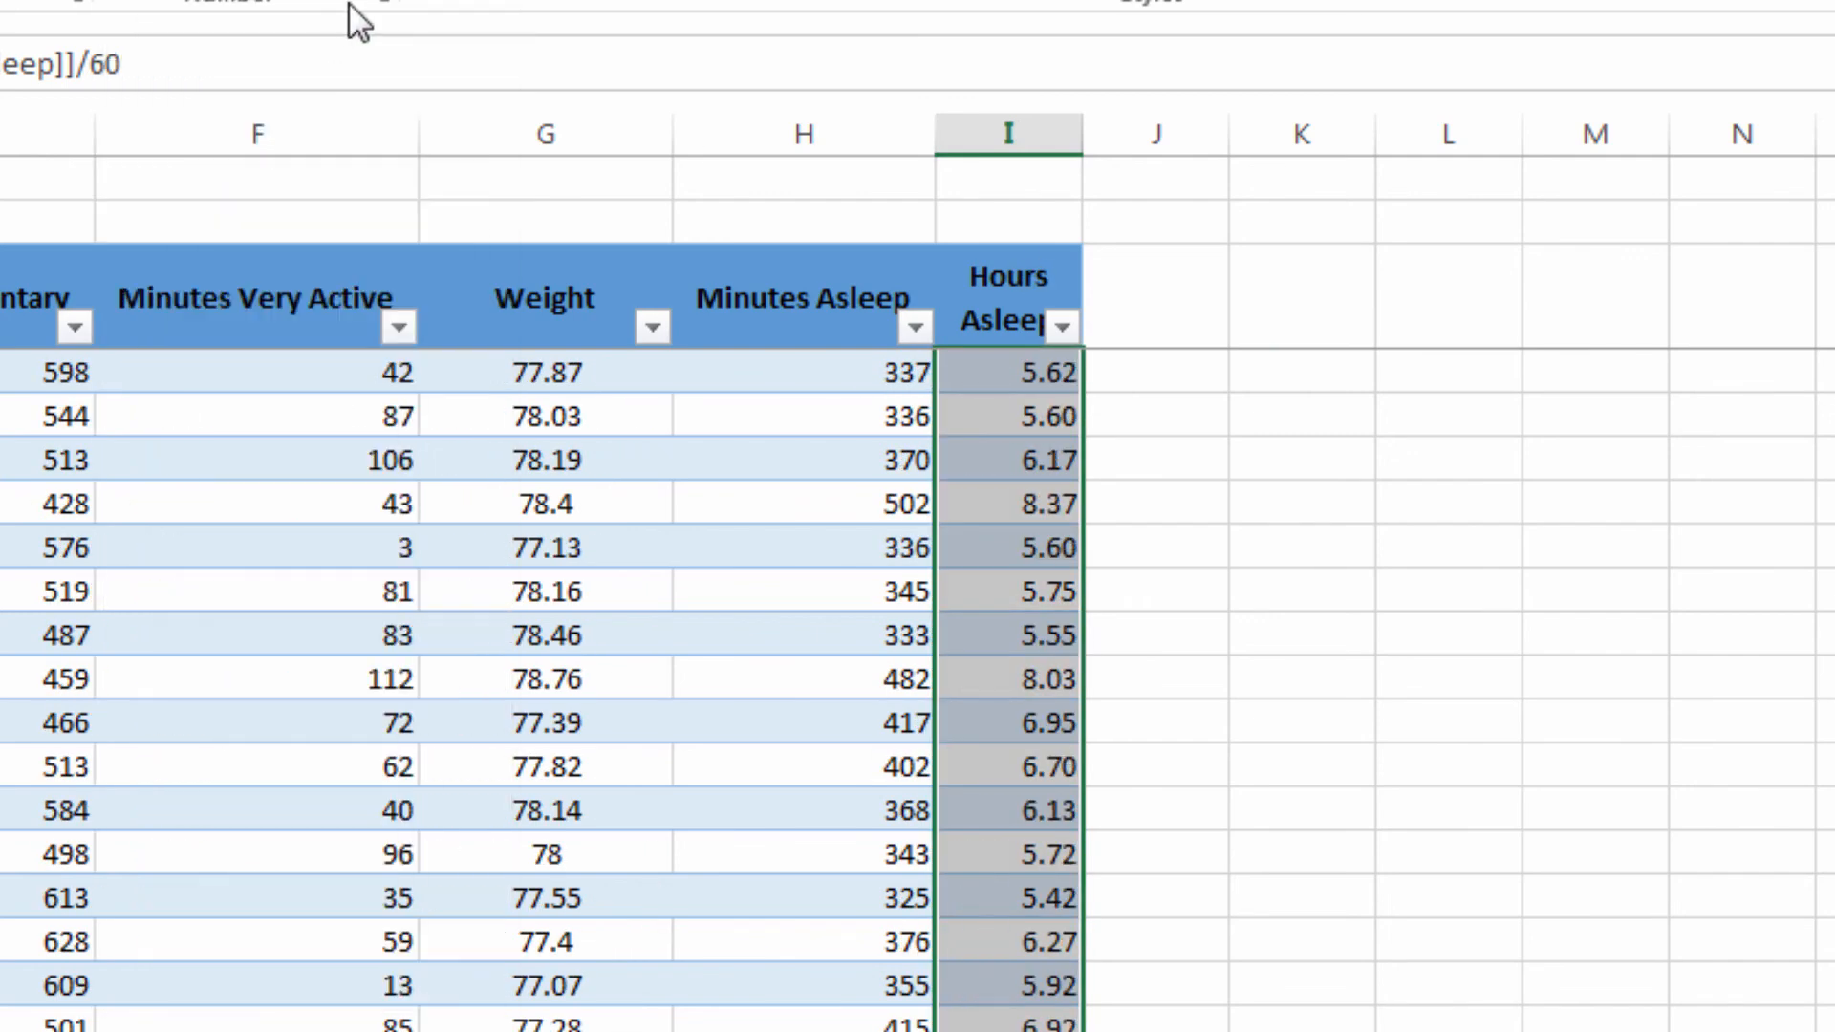
pyautogui.click(365, 0)
pyautogui.click(463, 554)
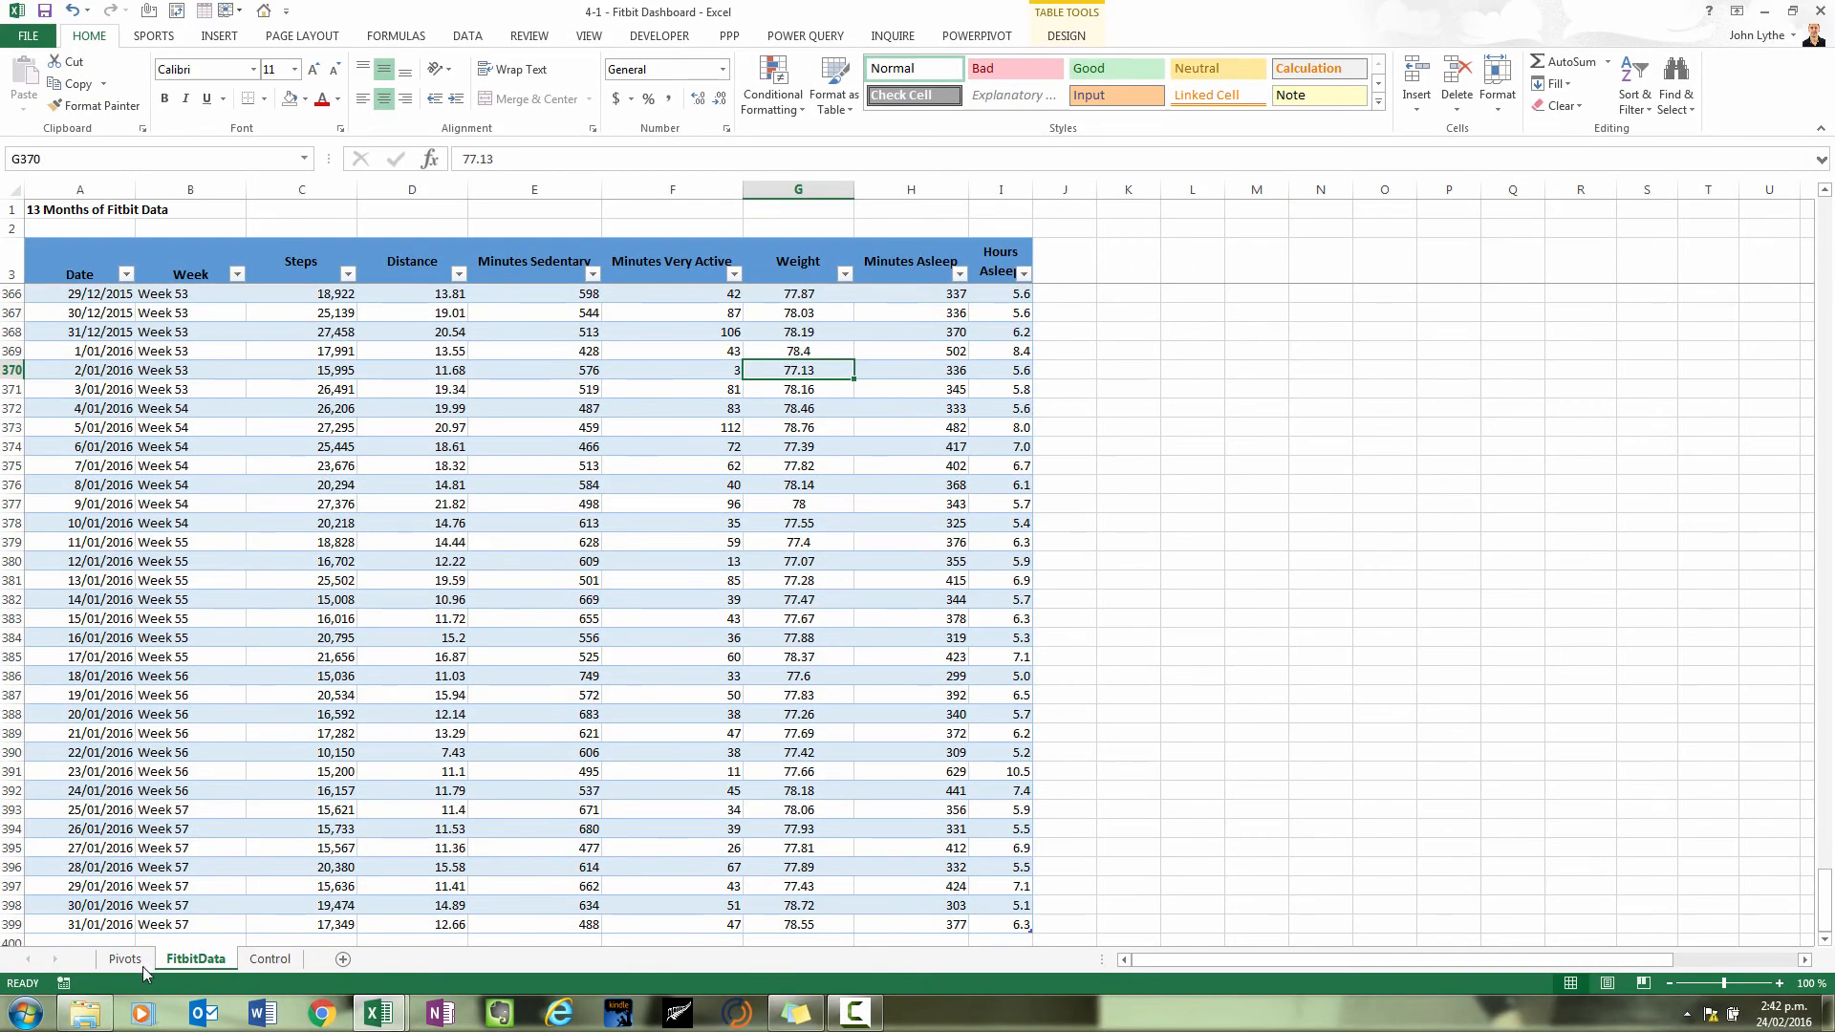
# Refresh the second PivotTable on the Pivots sheet and add Hours Asleep to its values
pyautogui.click(129, 959)
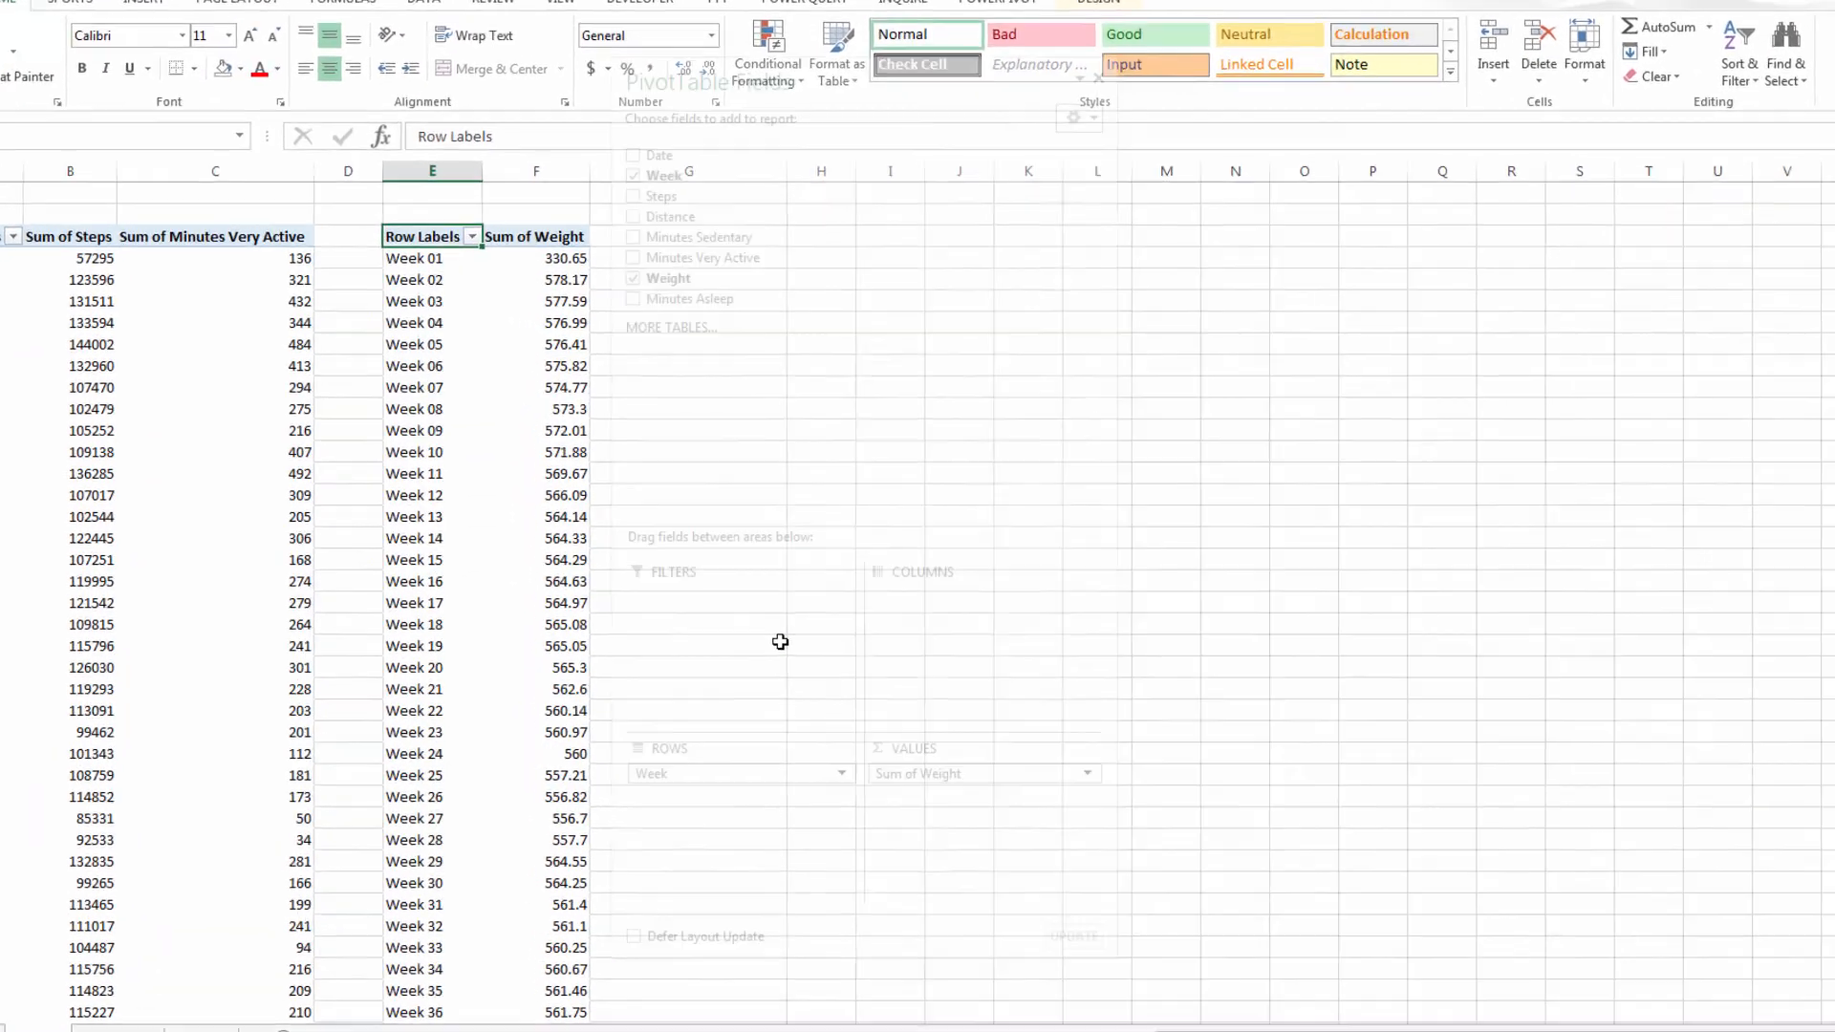
pyautogui.click(319, 320)
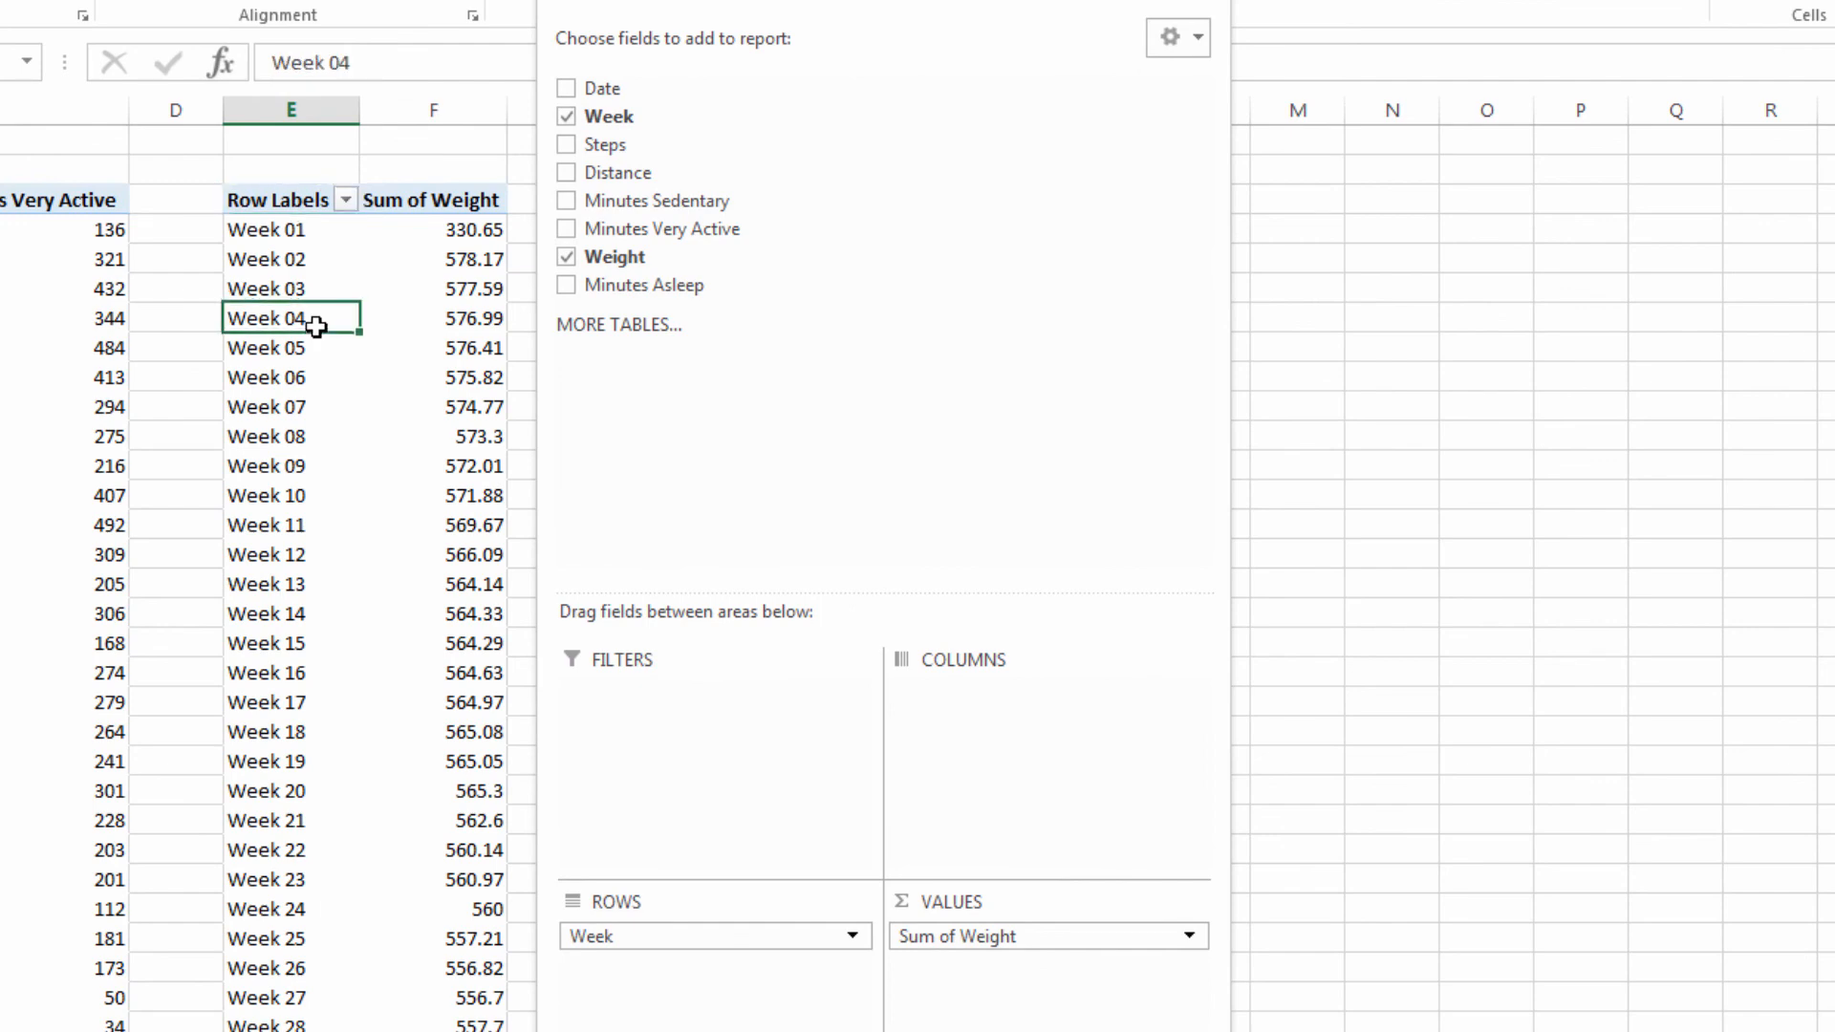
pyautogui.rightClick(318, 321)
pyautogui.click(422, 426)
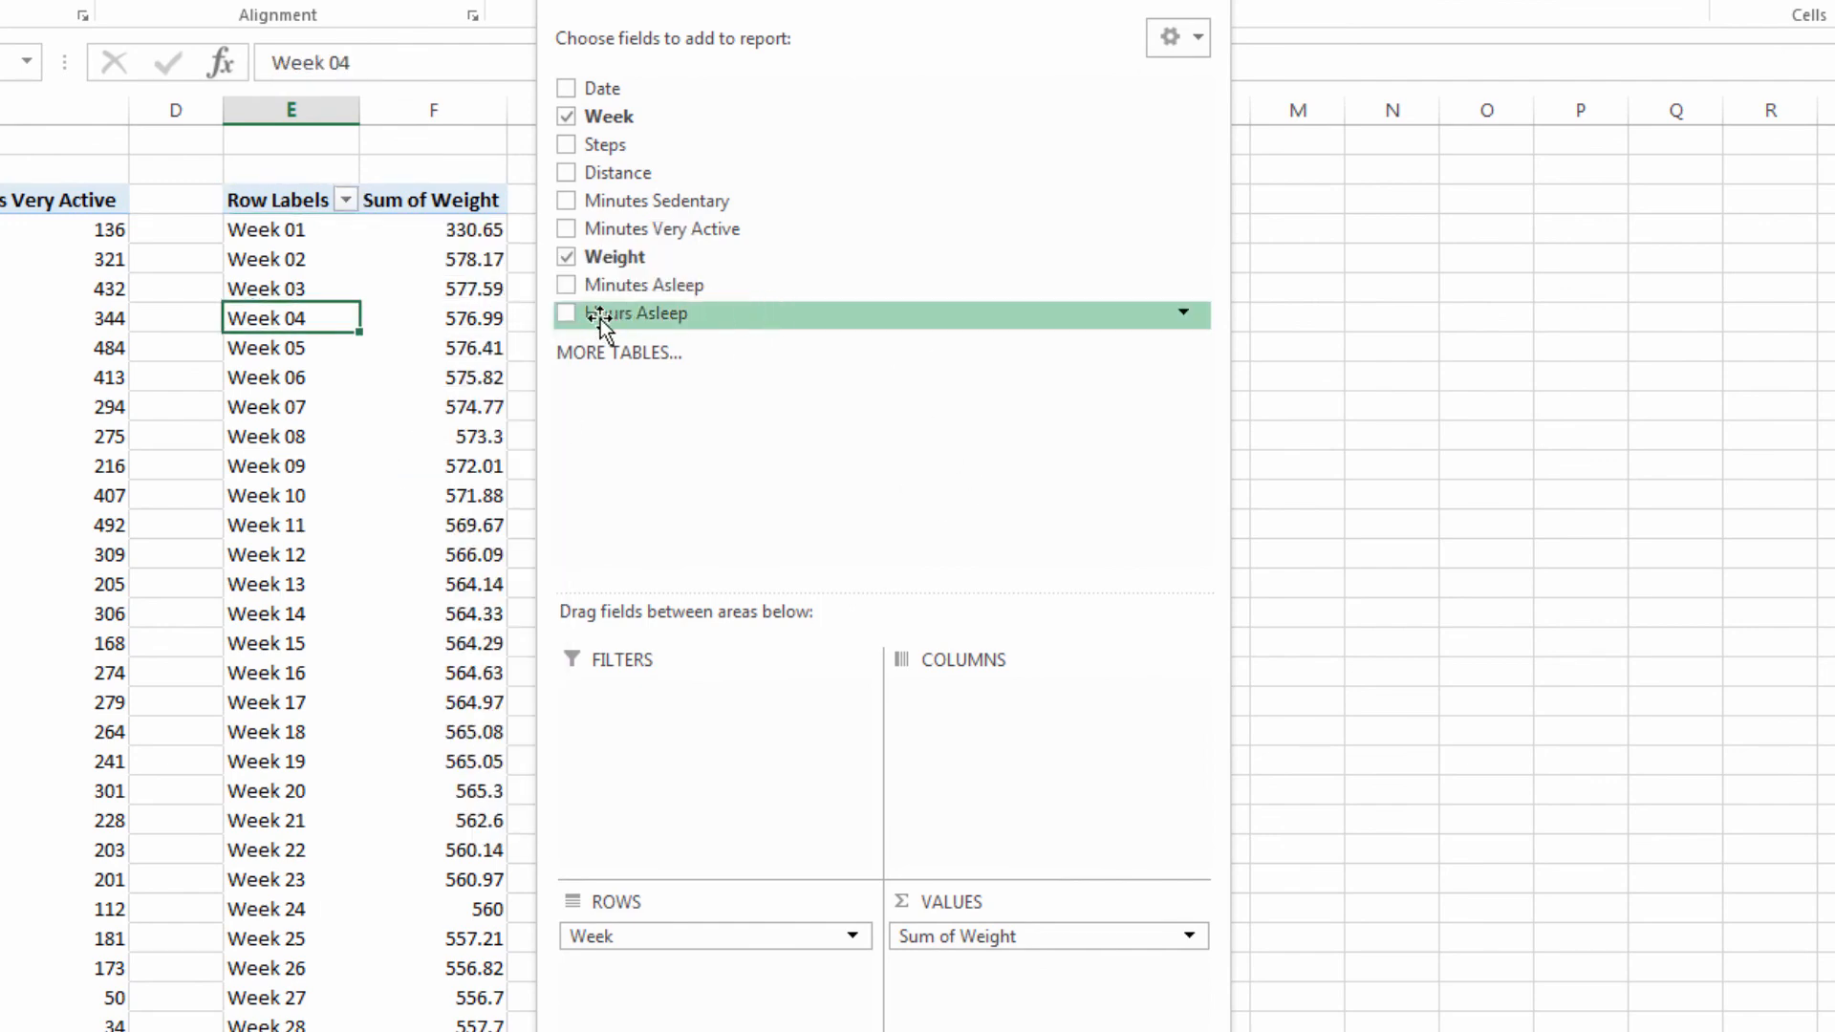
pyautogui.moveTo(600, 321); pyautogui.dragTo(989, 985)
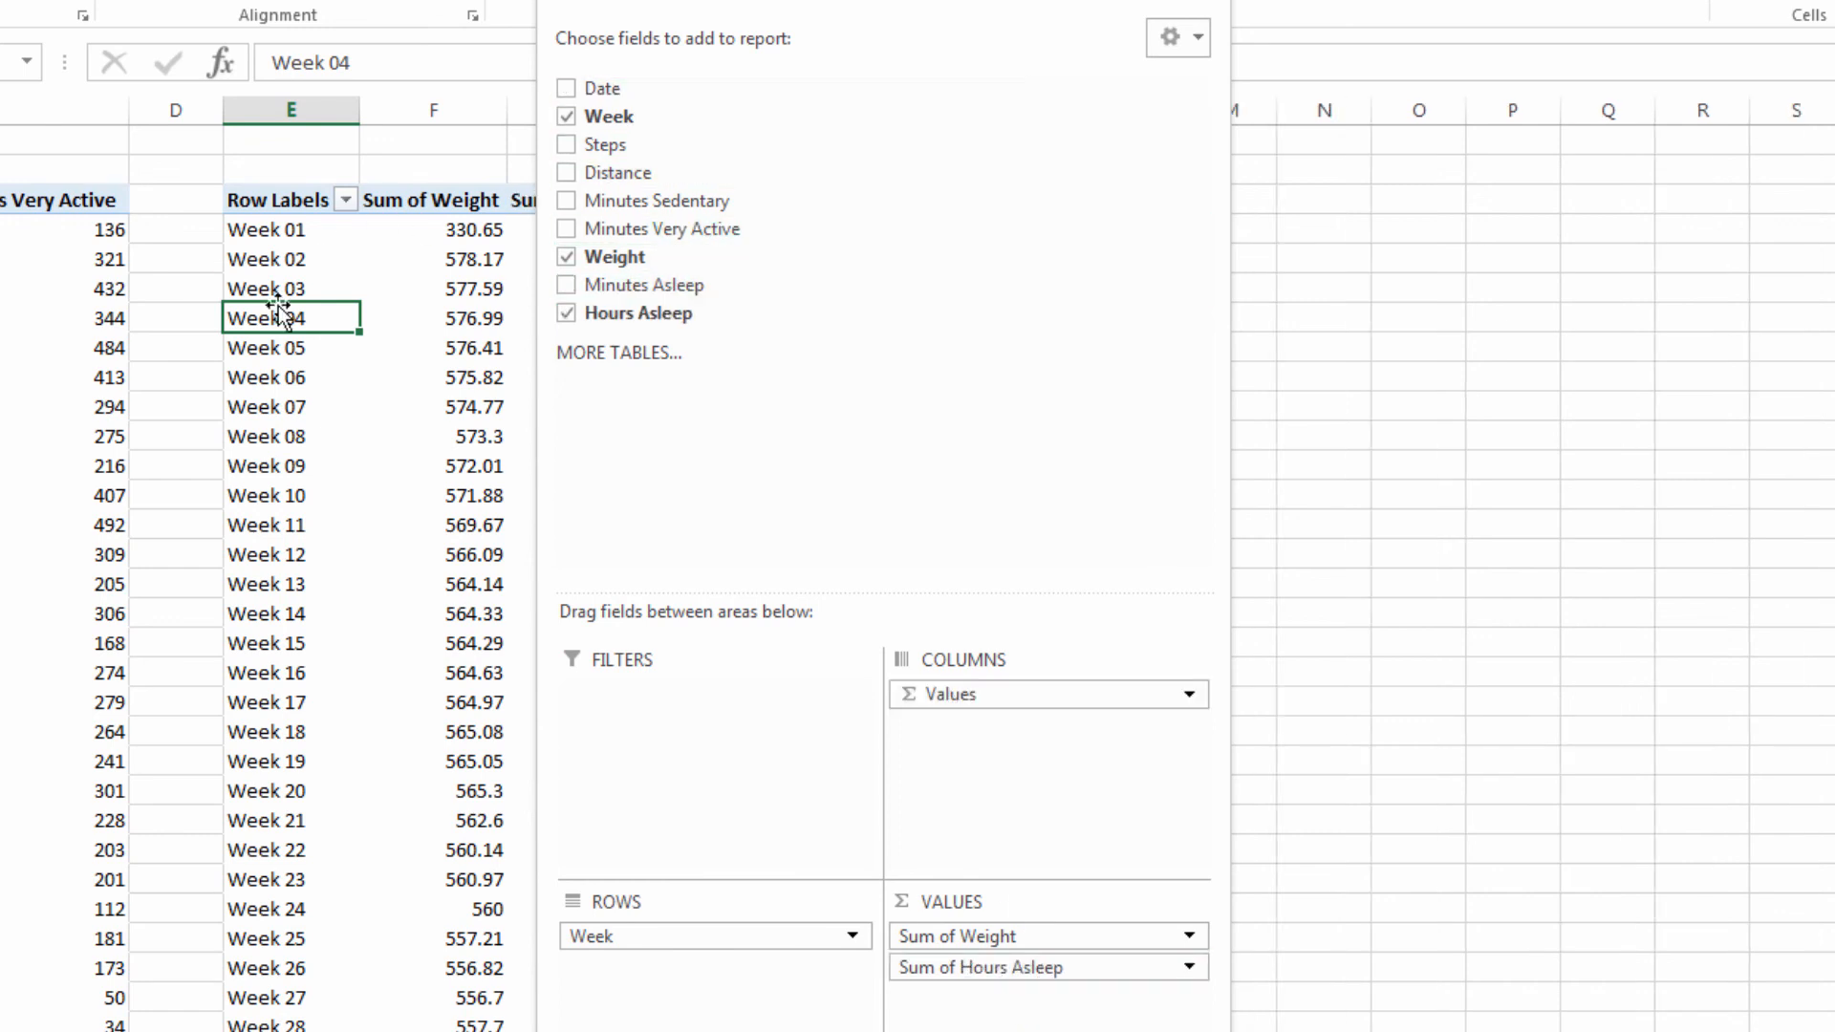
# Summarize the Weight values in the second PivotTable by Average
pyautogui.click(417, 350)
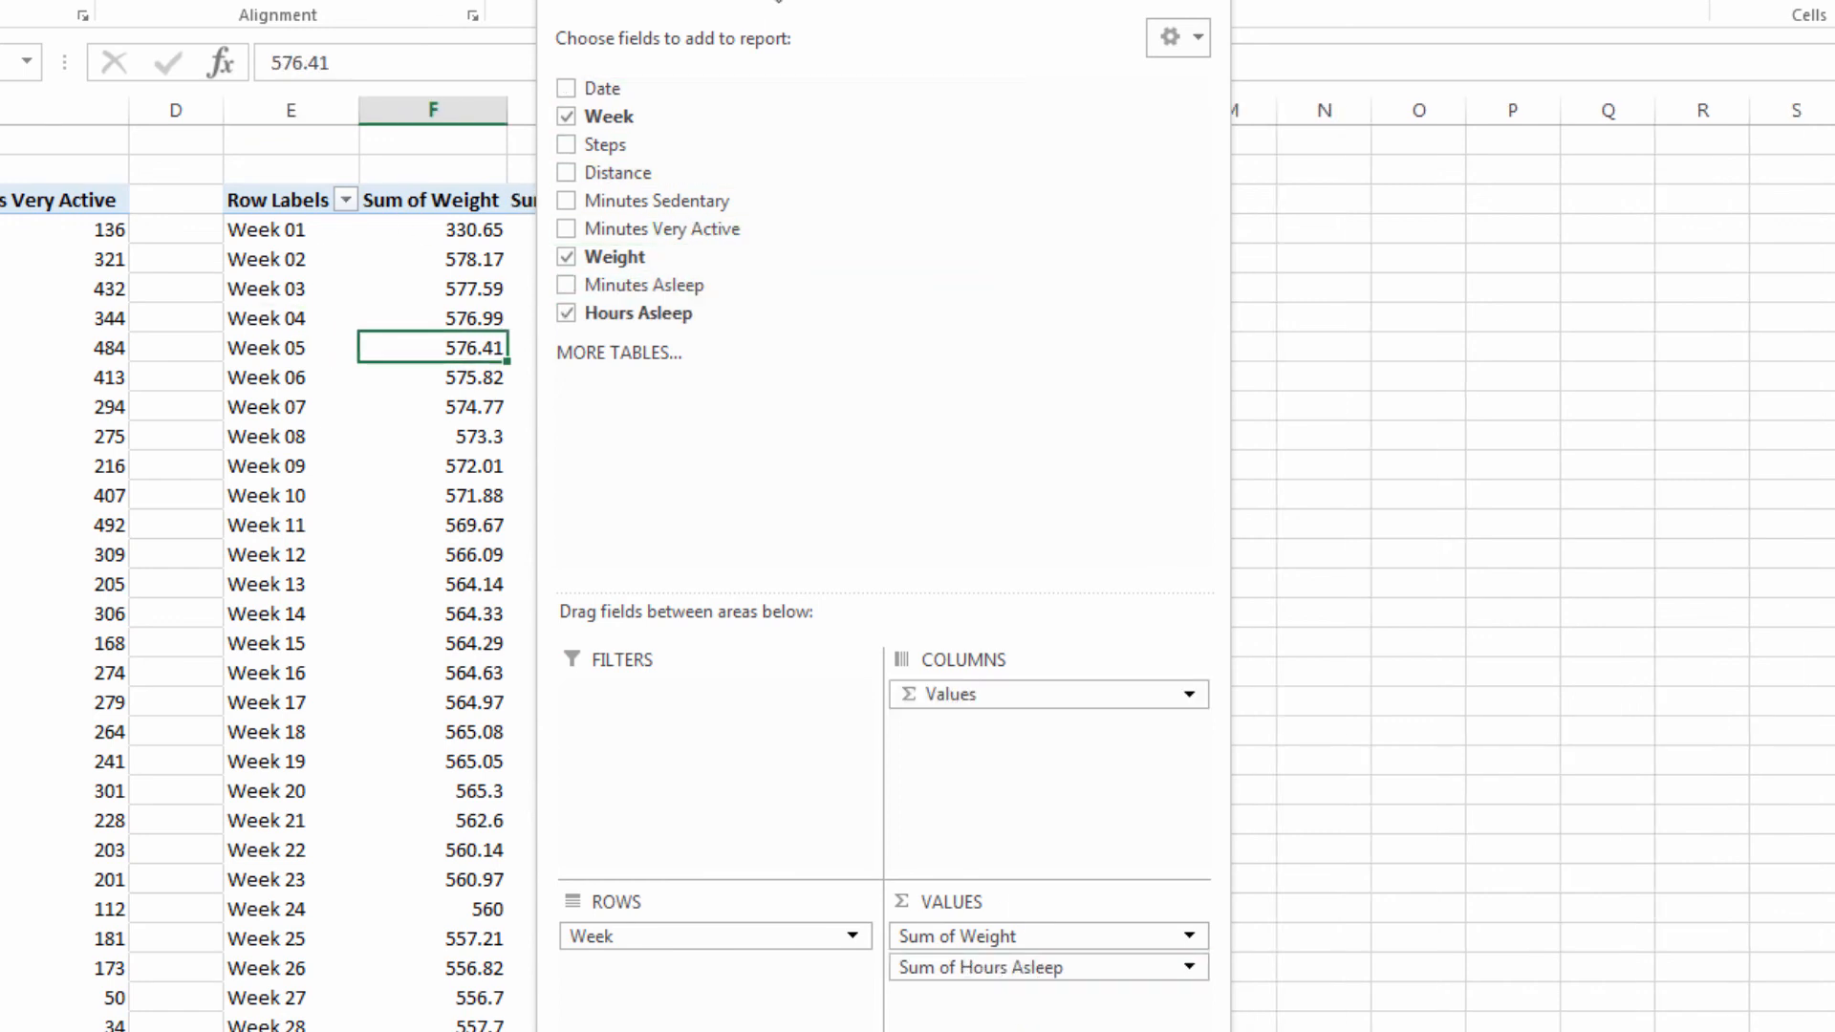
pyautogui.moveTo(779, 0); pyautogui.dragTo(1173, 0)
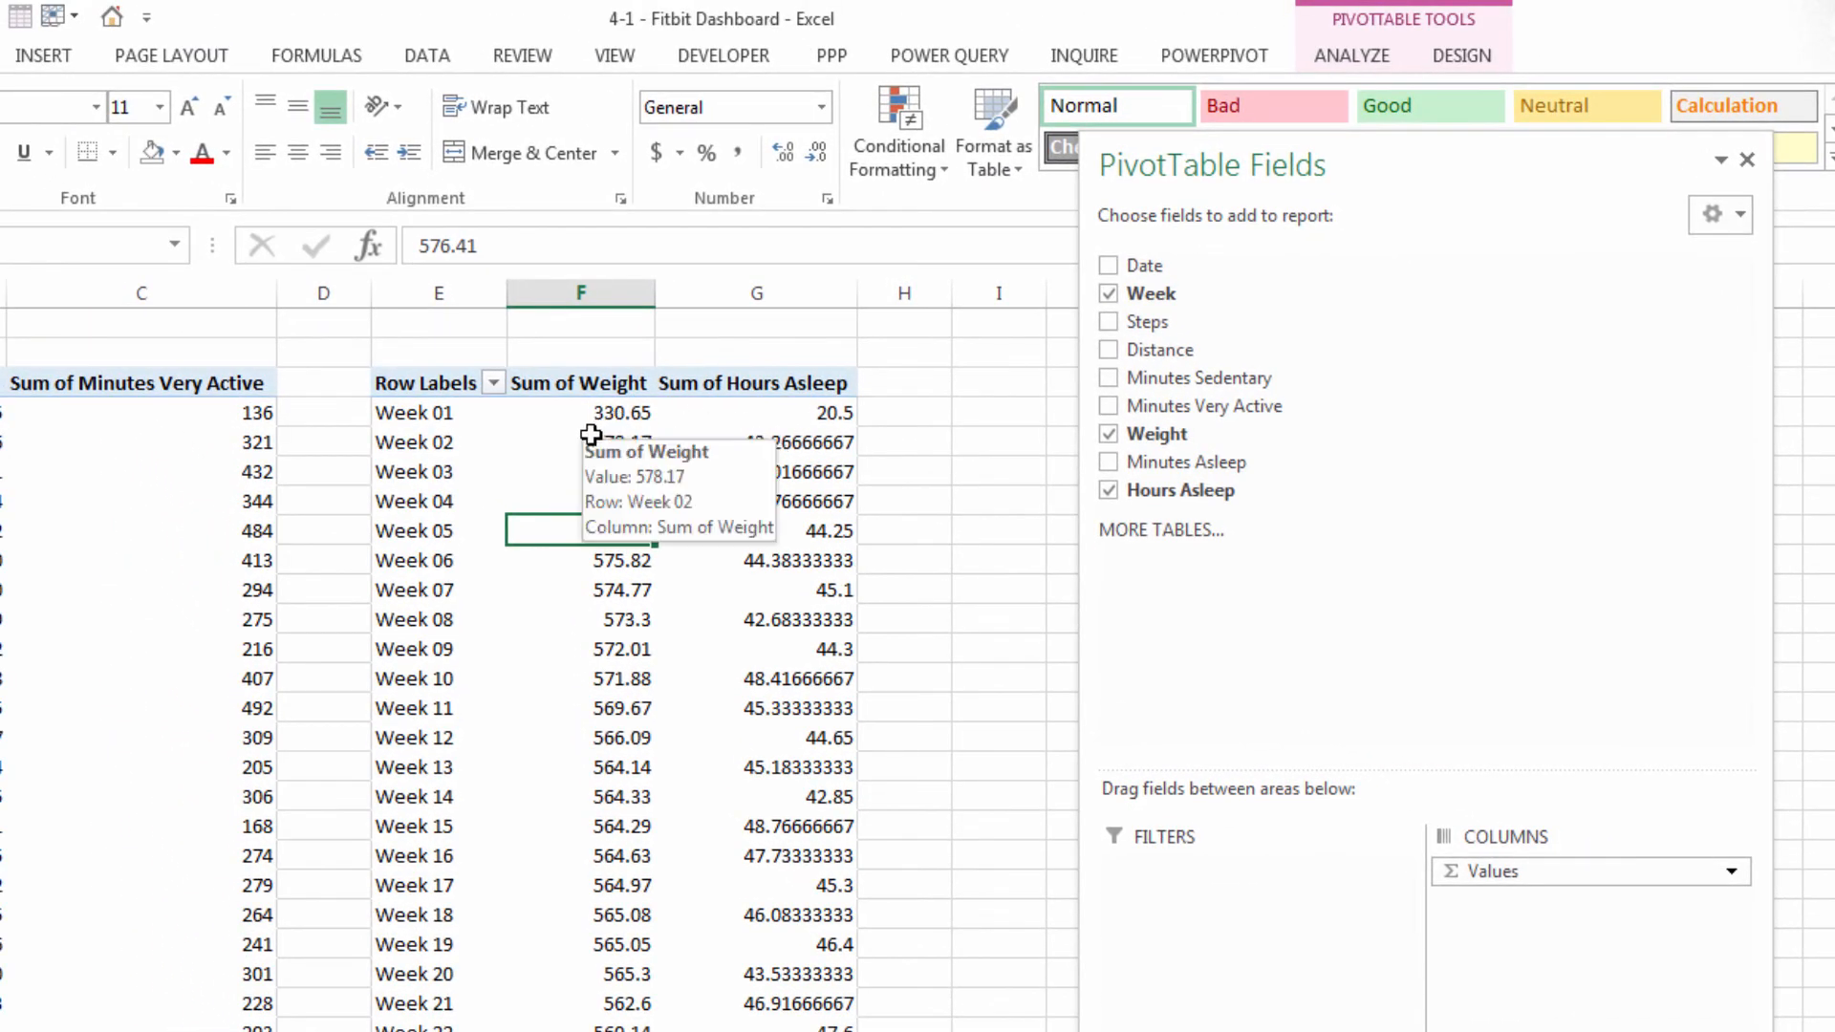
pyautogui.click(545, 436)
pyautogui.rightClick(545, 436)
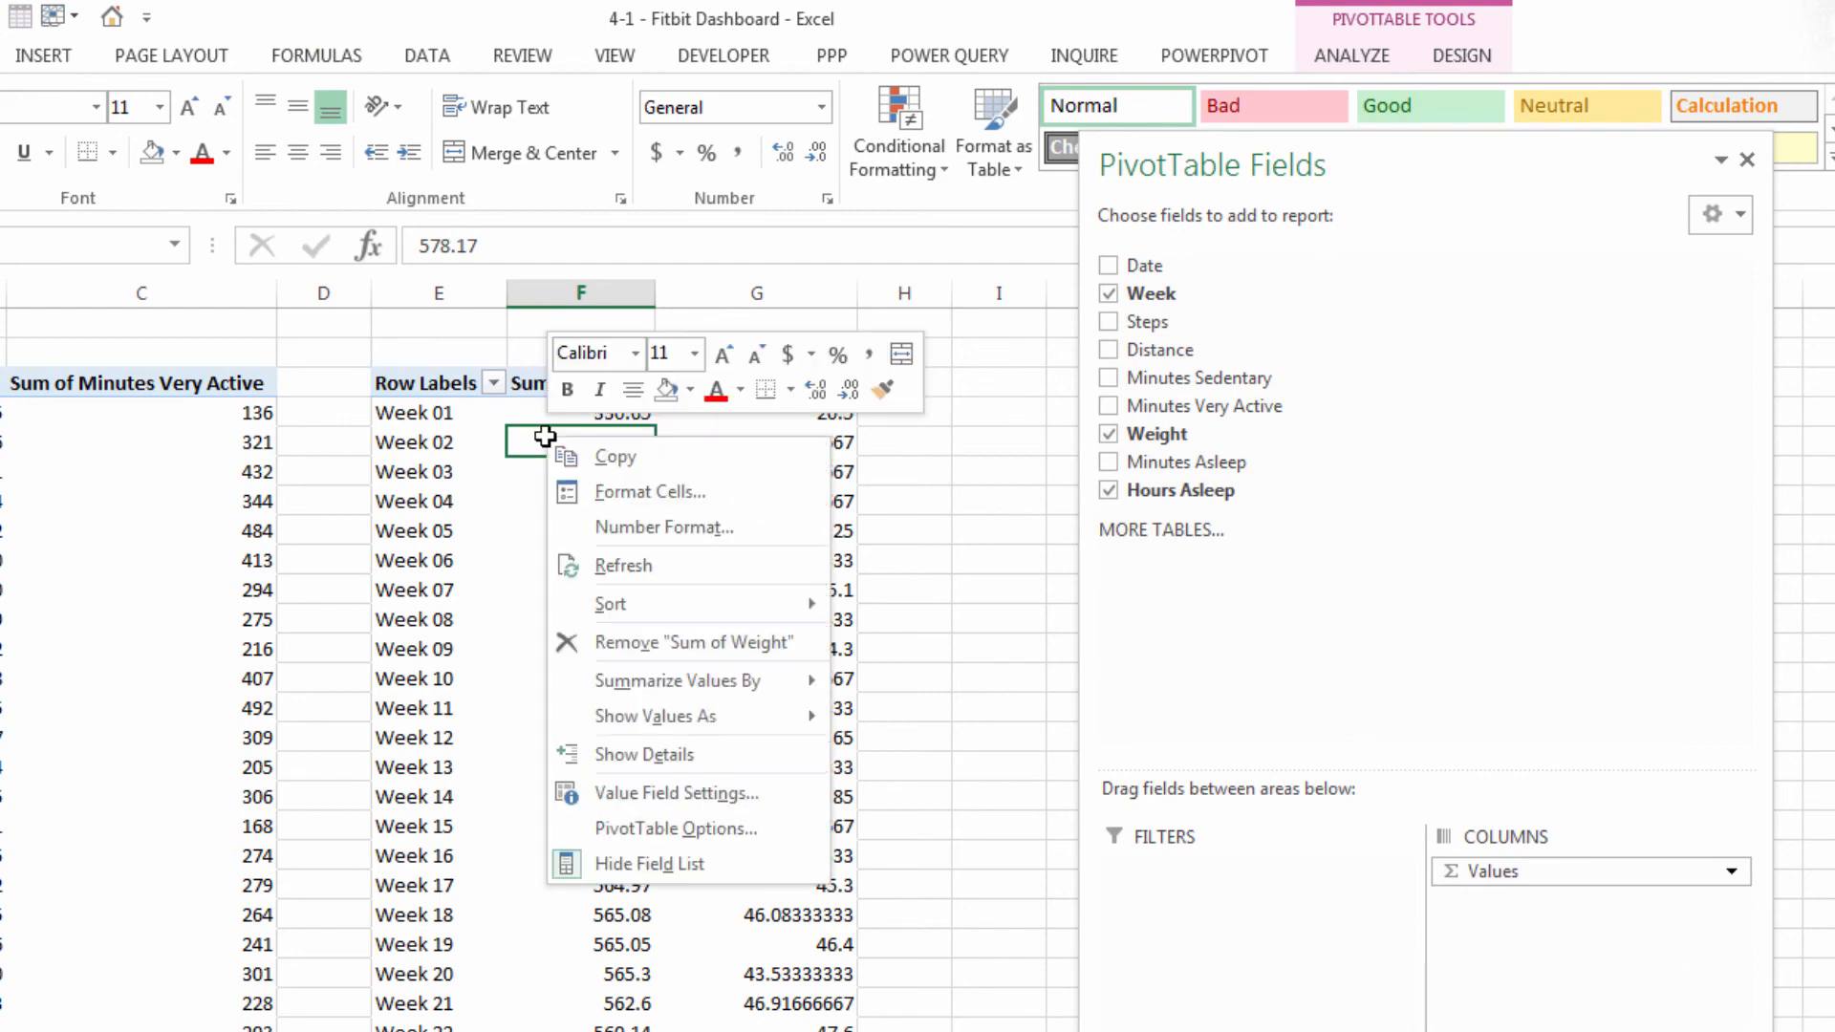
pyautogui.moveTo(744, 688)
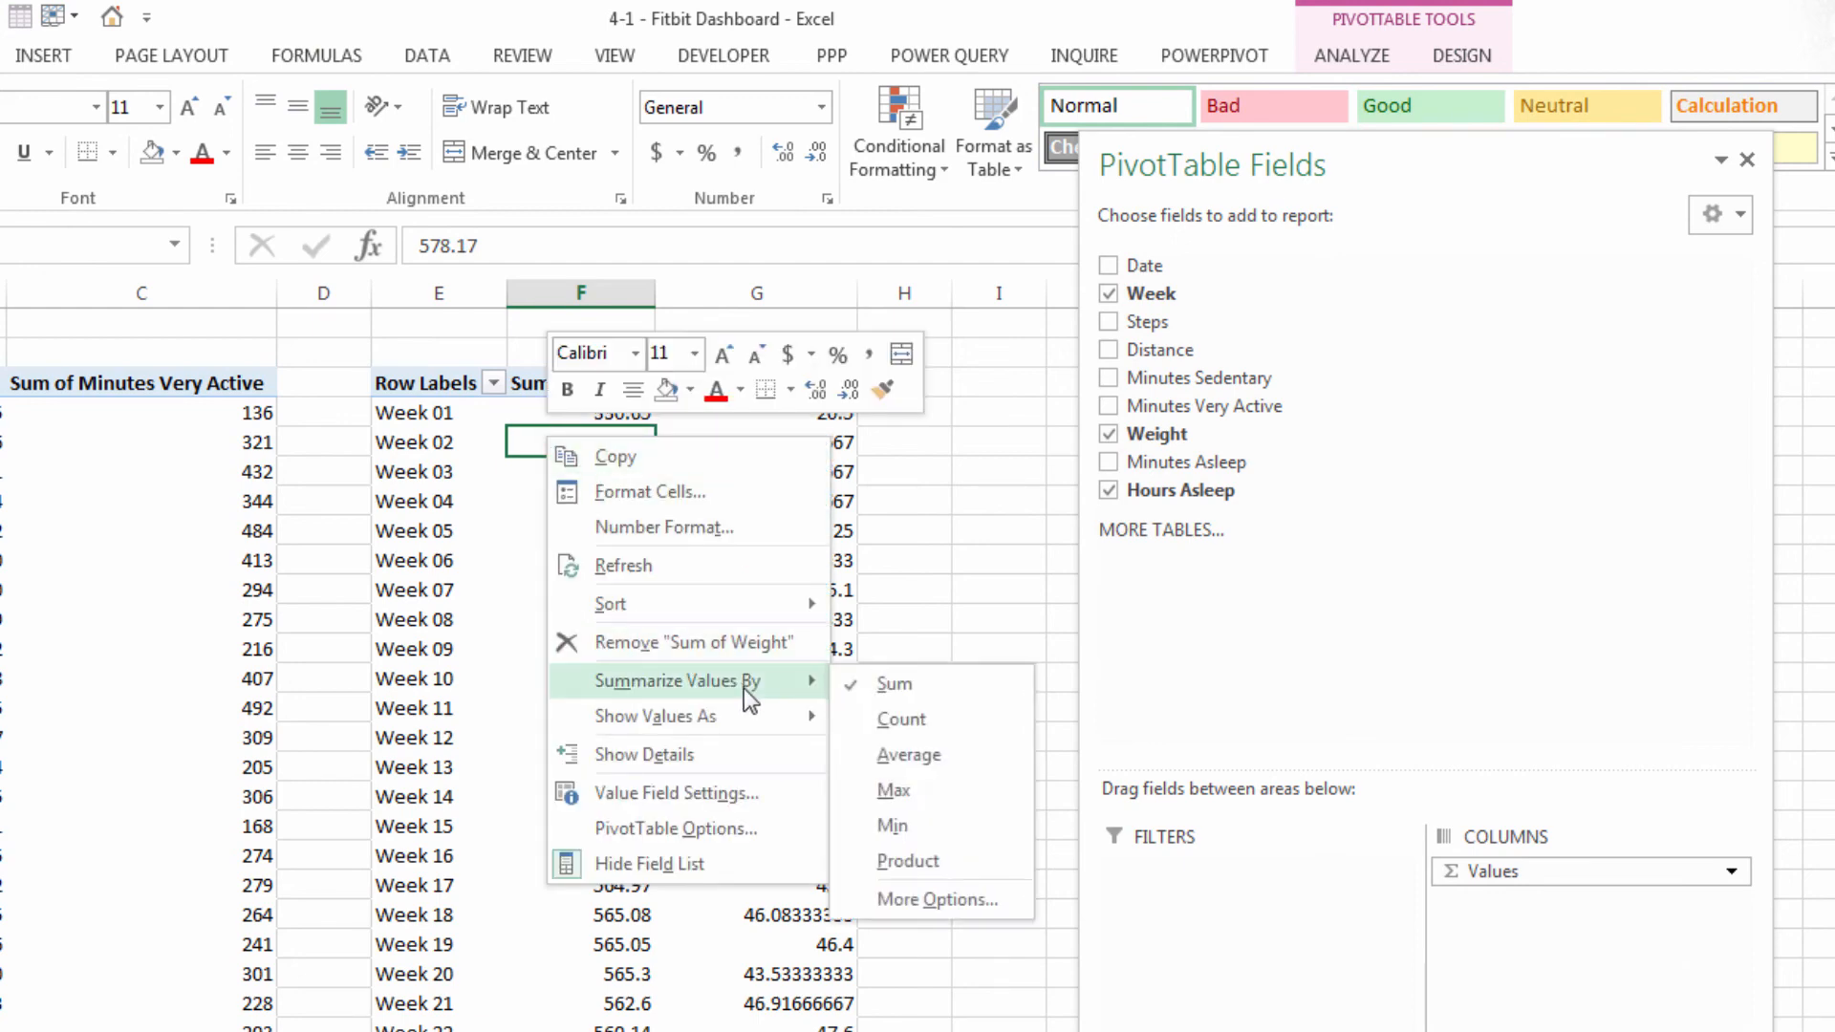
pyautogui.click(916, 754)
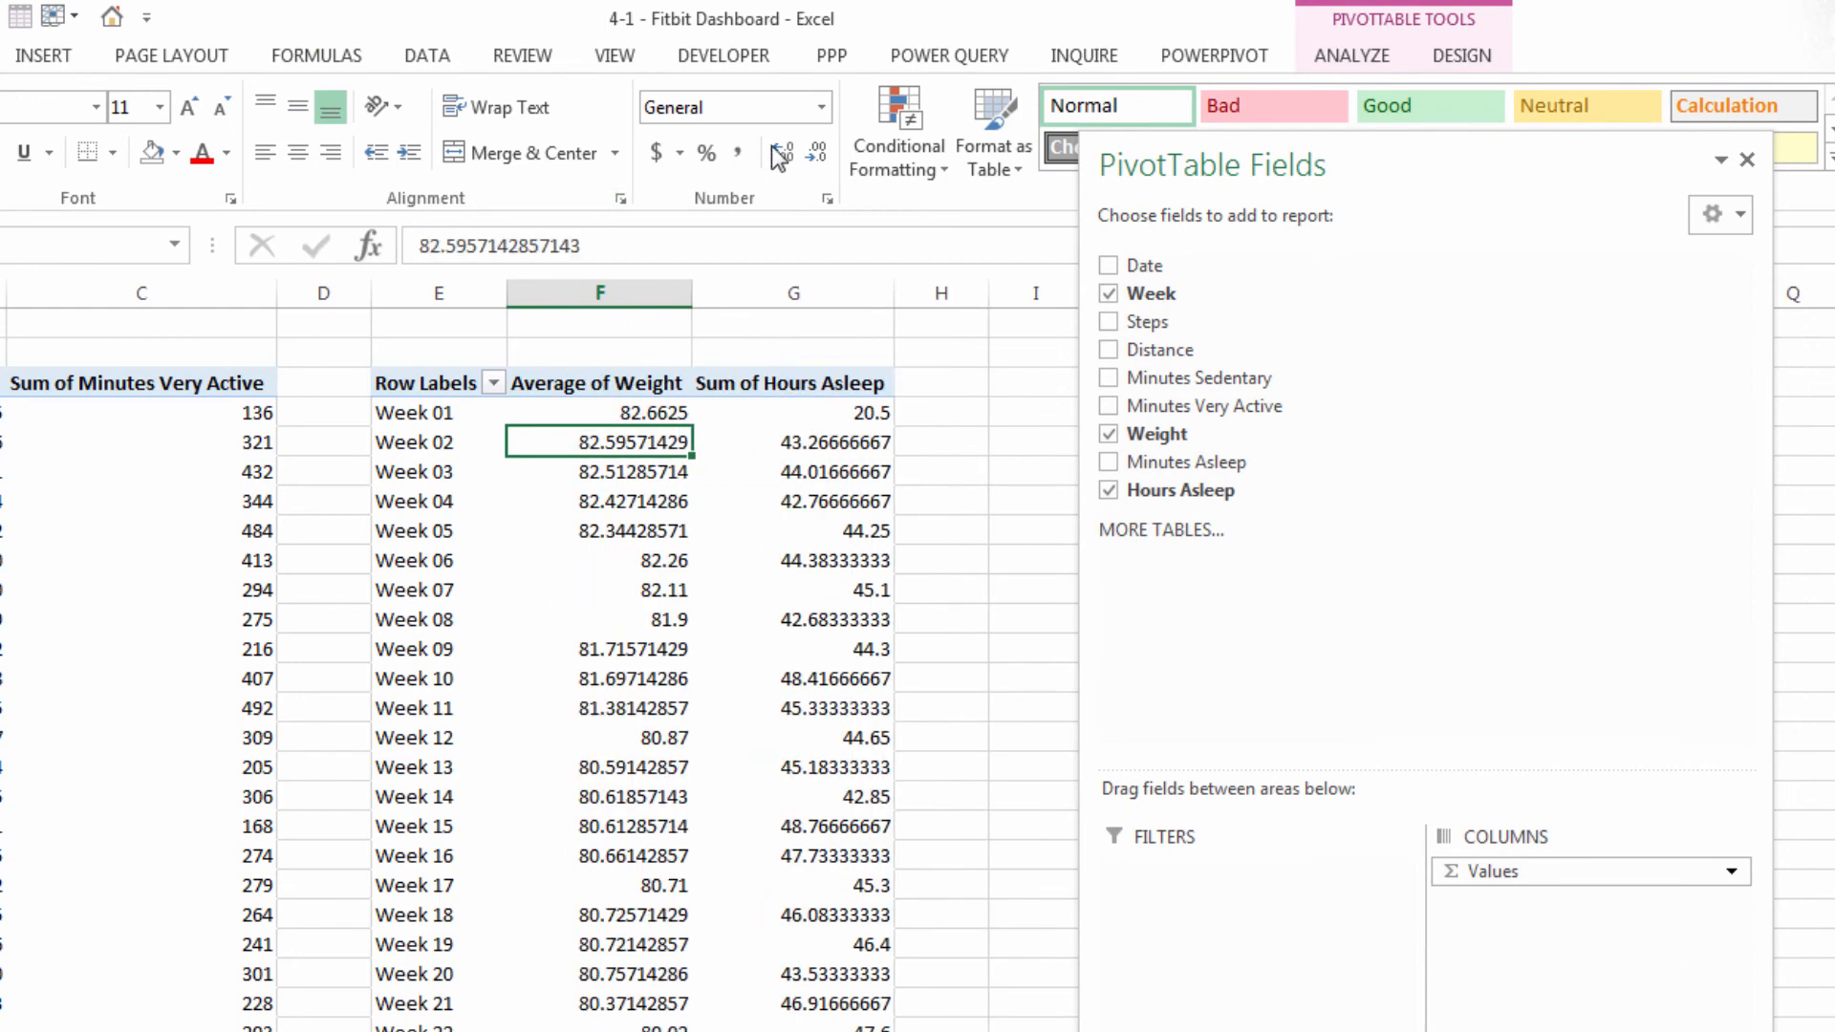
# Set the number format of the Average of Weight field to Number with 1 decimal place
pyautogui.rightClick(582, 436)
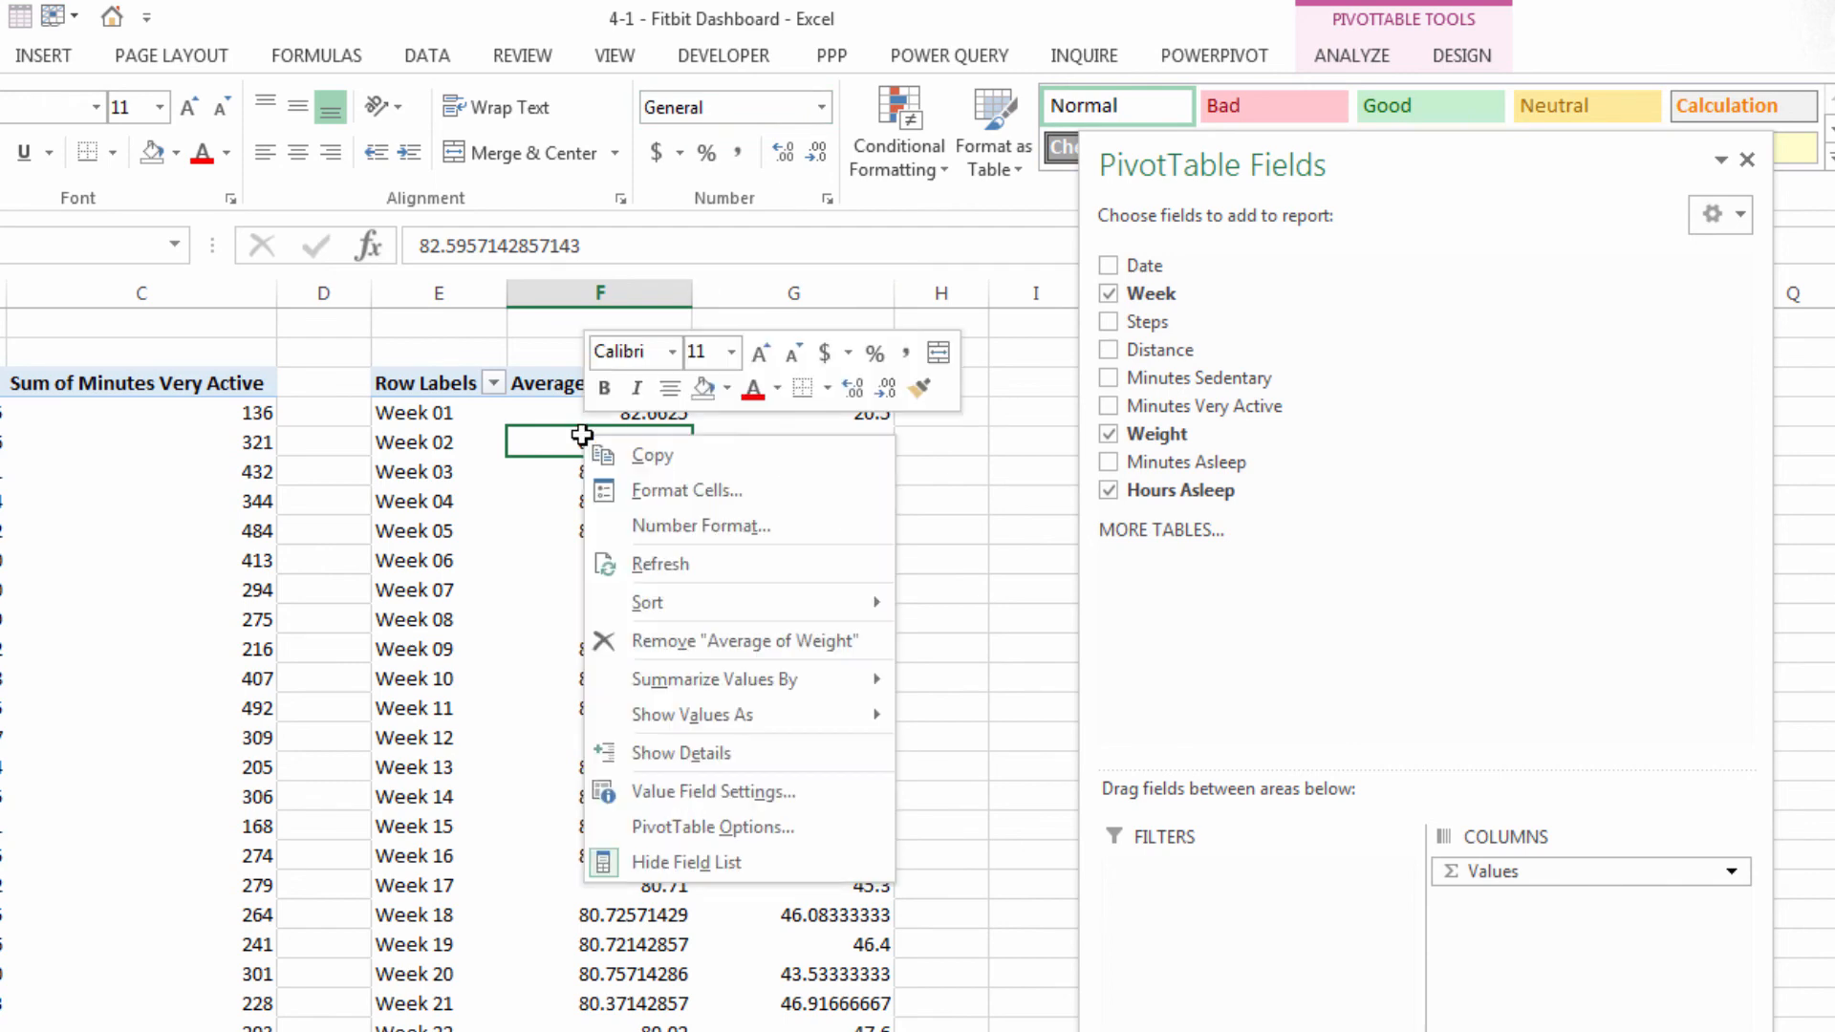
pyautogui.click(642, 527)
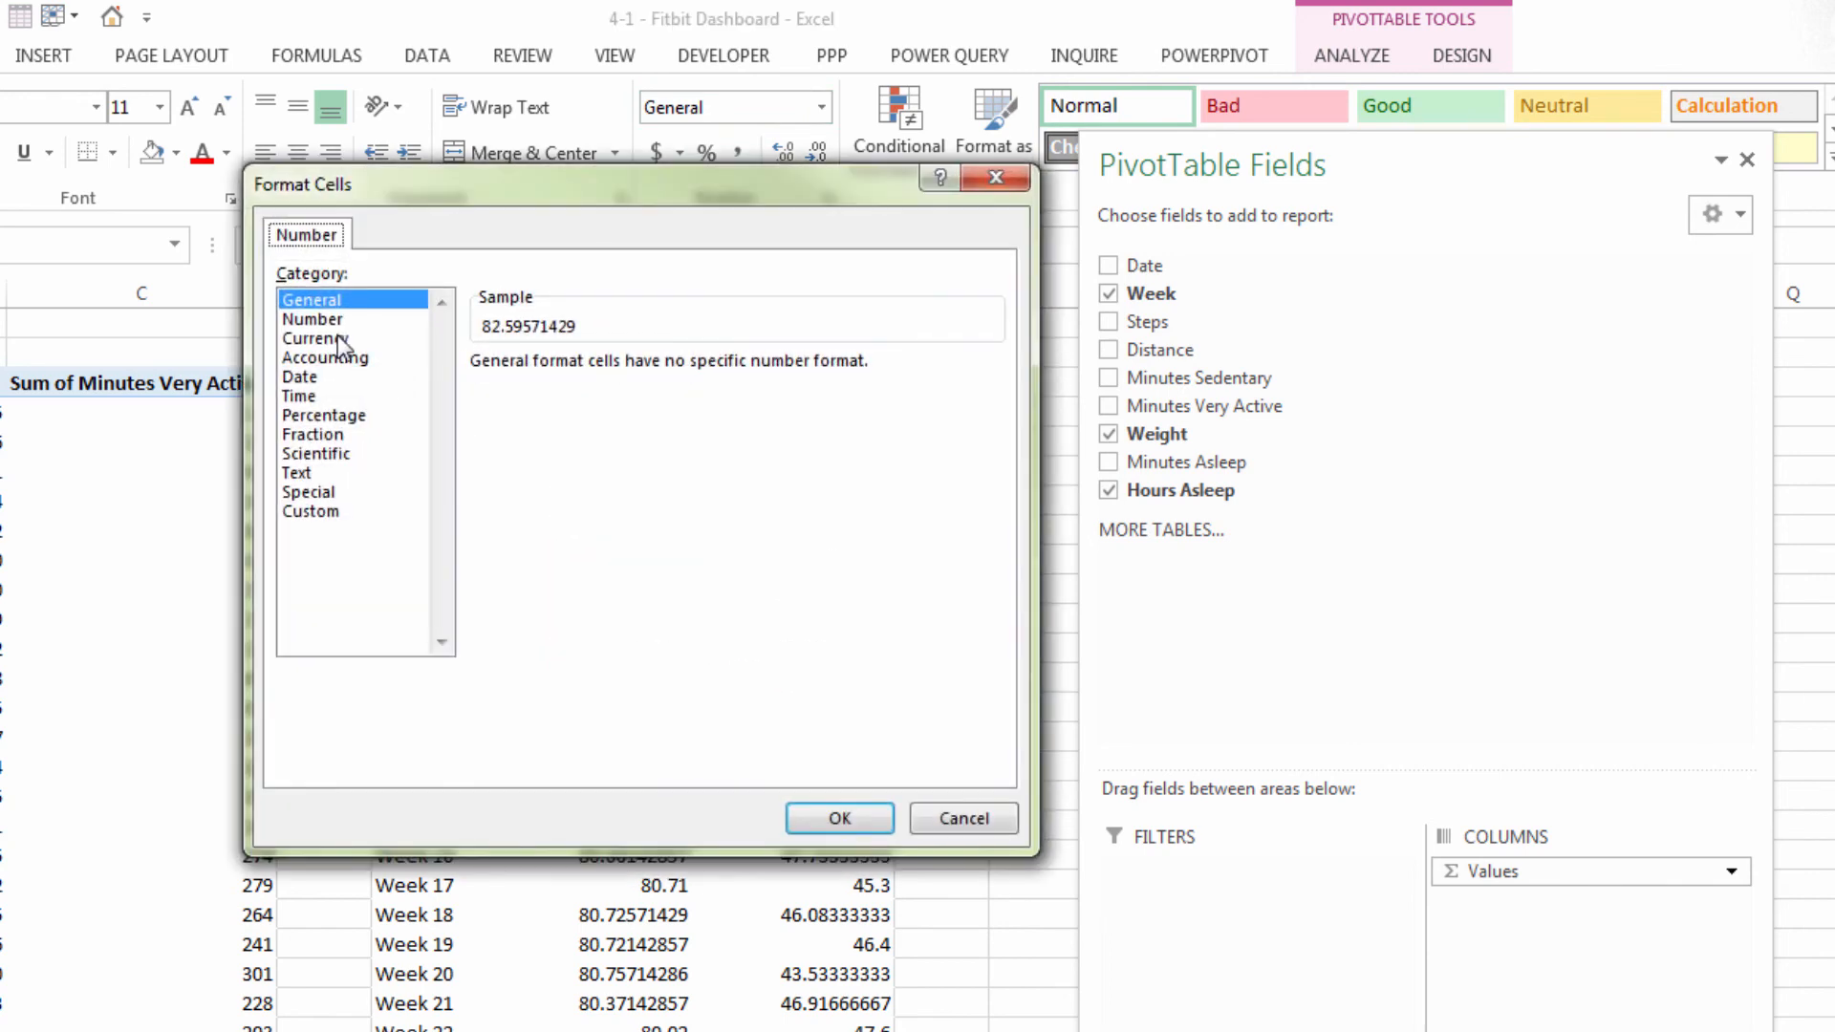
pyautogui.click(344, 320)
pyautogui.click(672, 373)
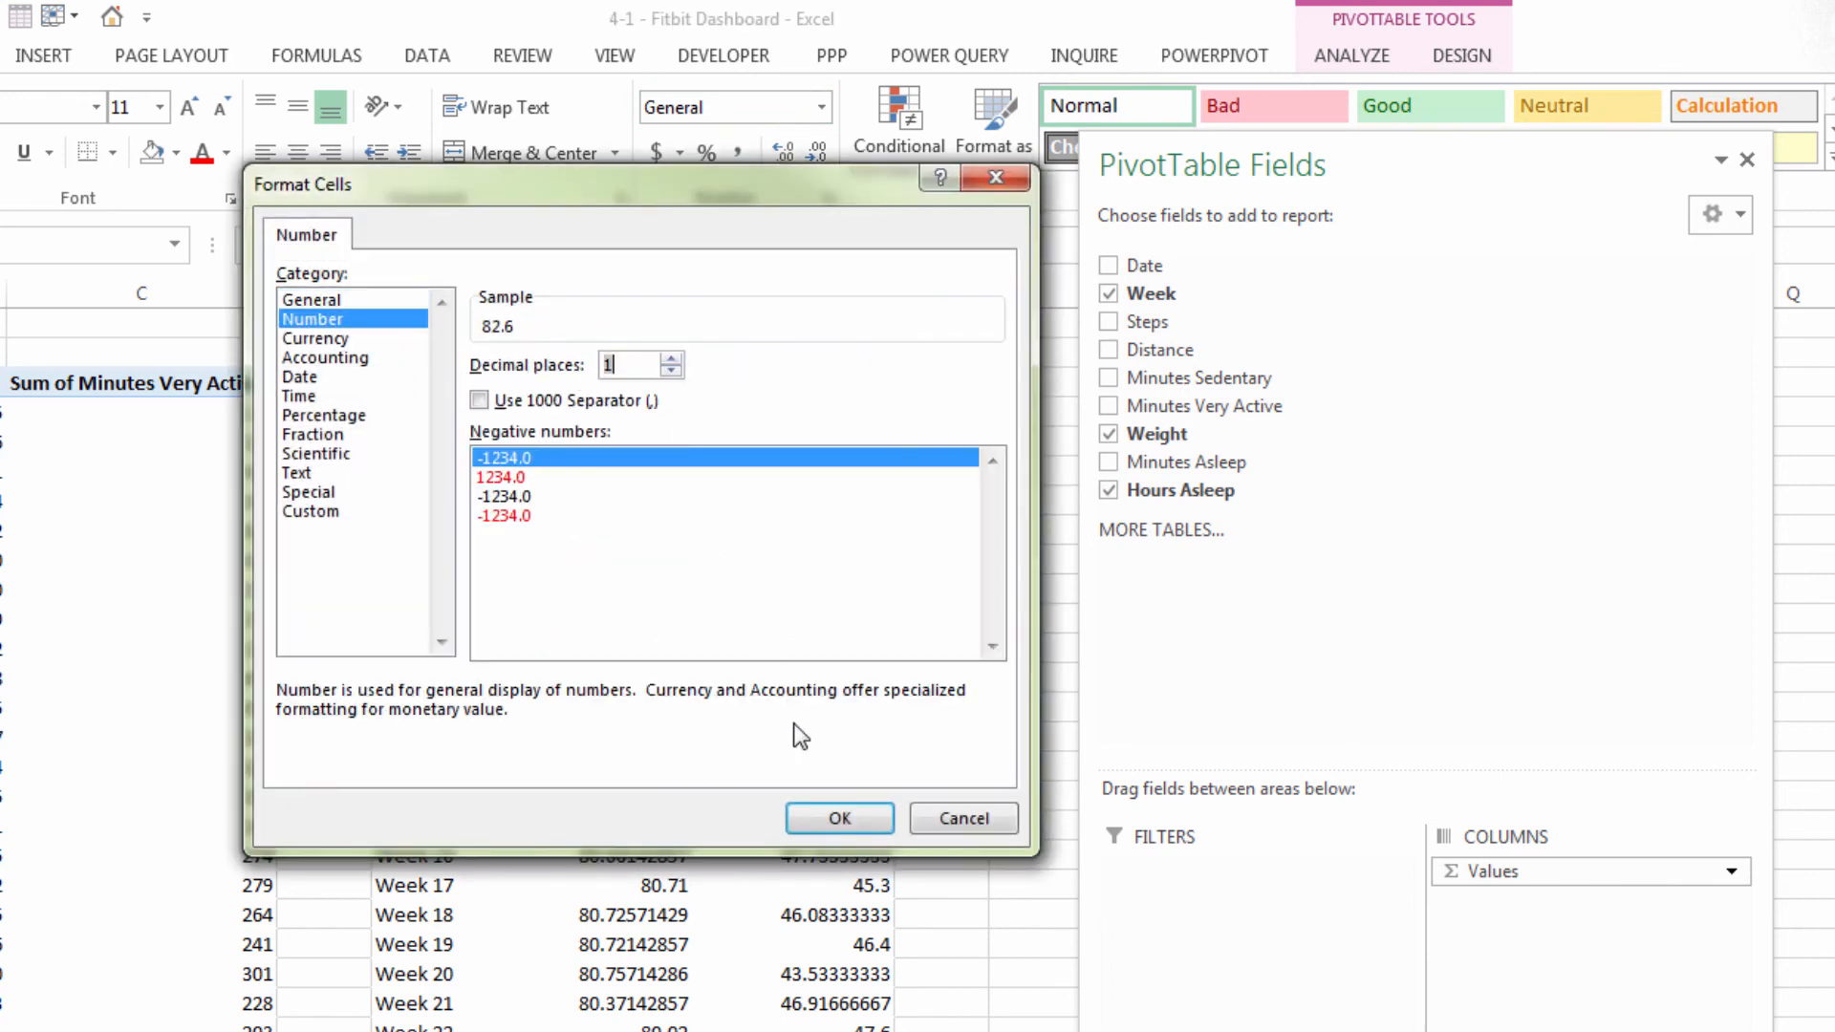
pyautogui.click(837, 818)
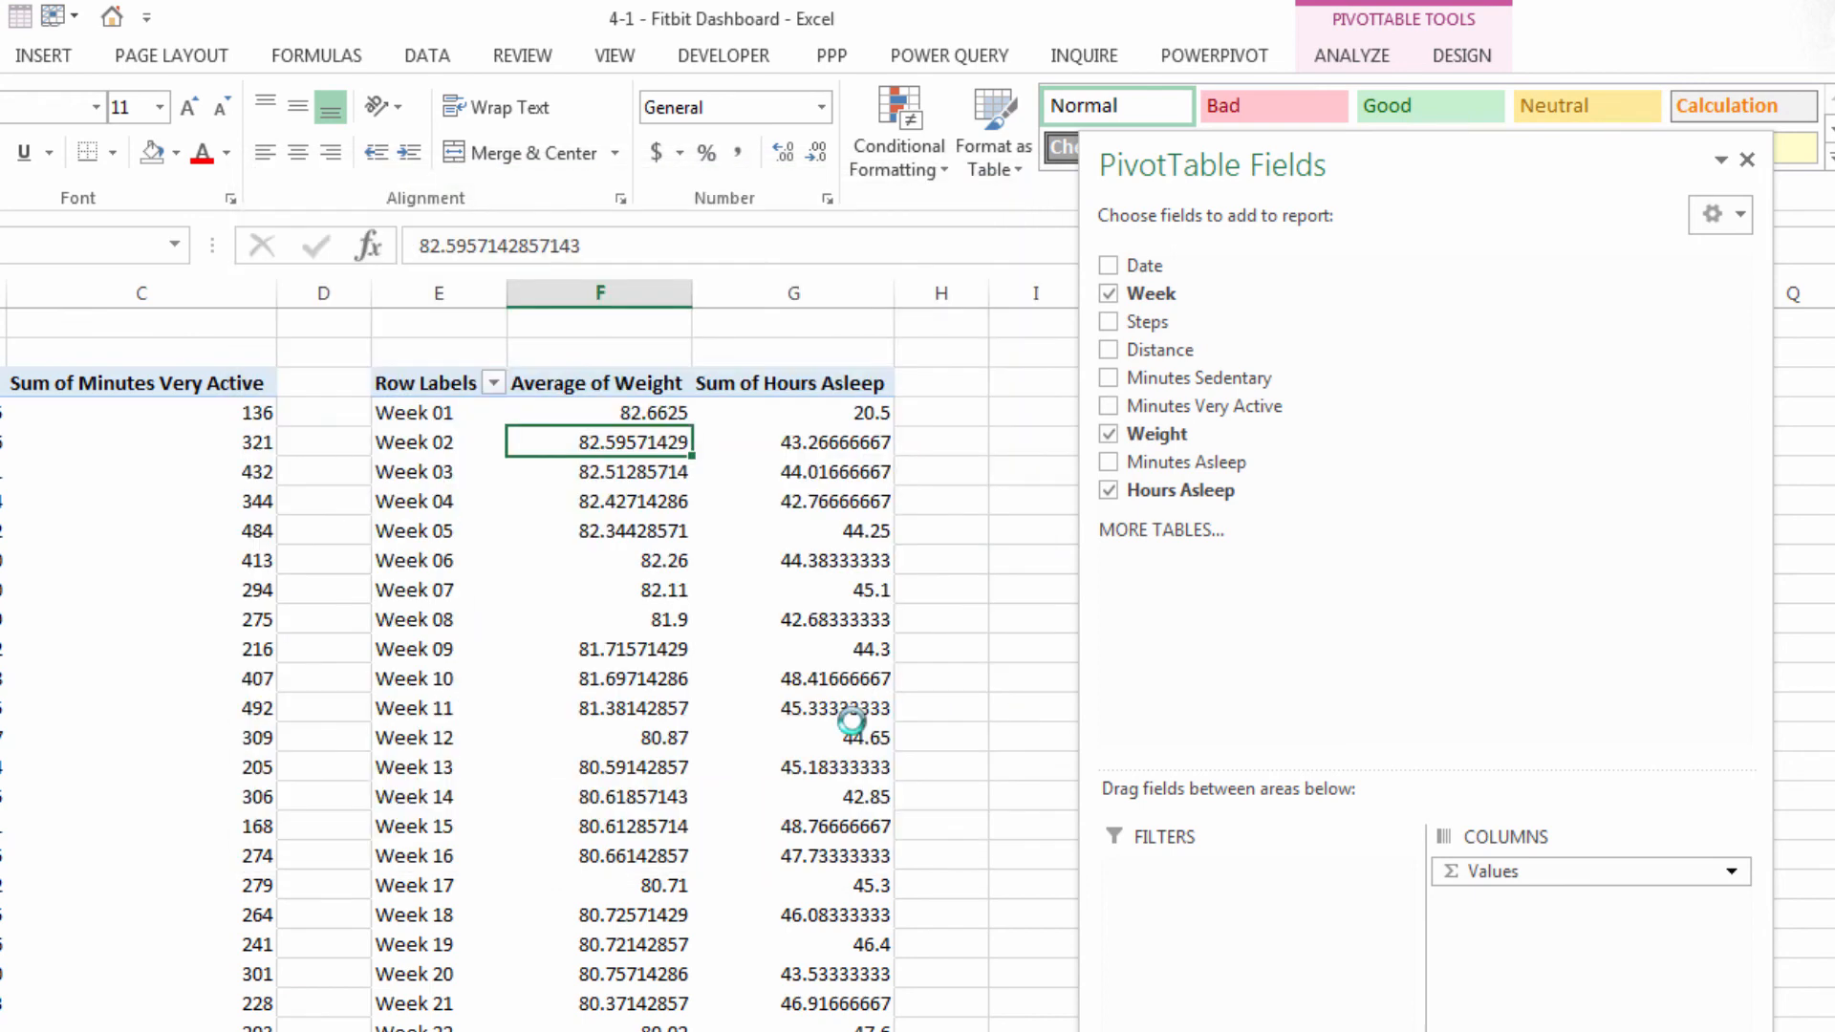
# Set the number format of the Sum of Hours Asleep field to Number with 1 decimal place
pyautogui.click(813, 437)
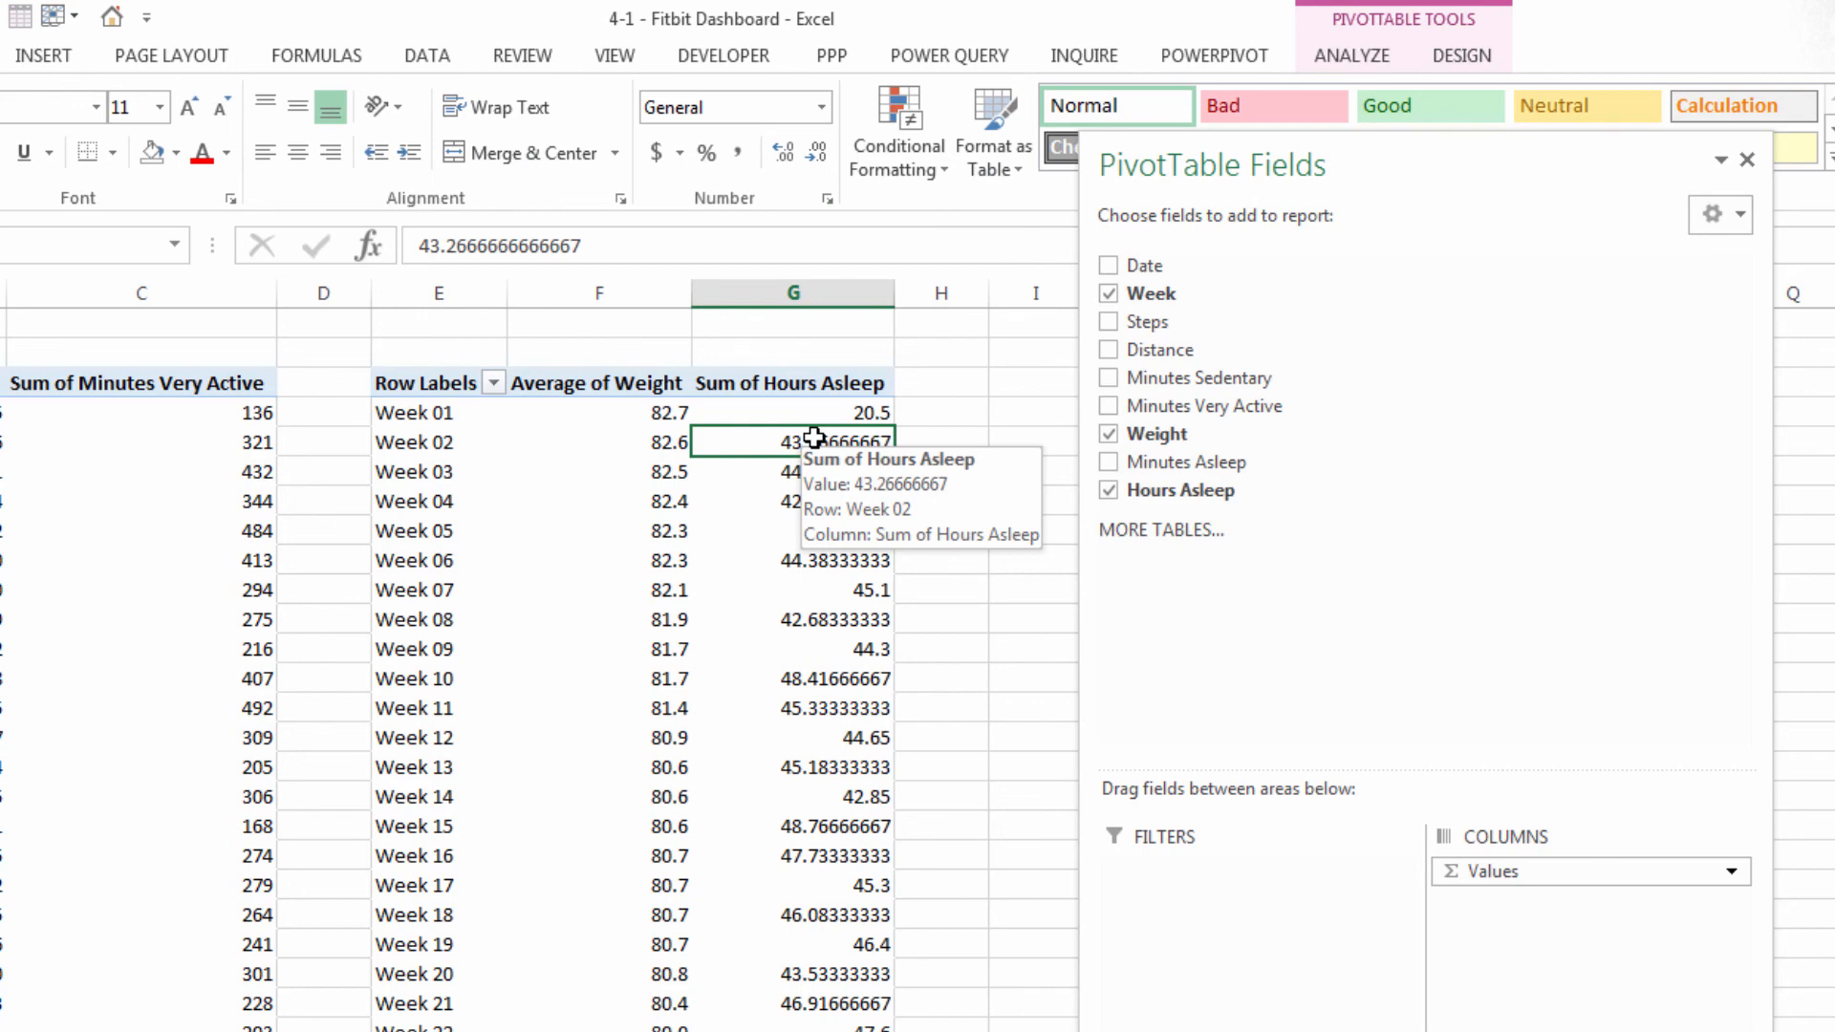
pyautogui.rightClick(813, 437)
pyautogui.click(898, 523)
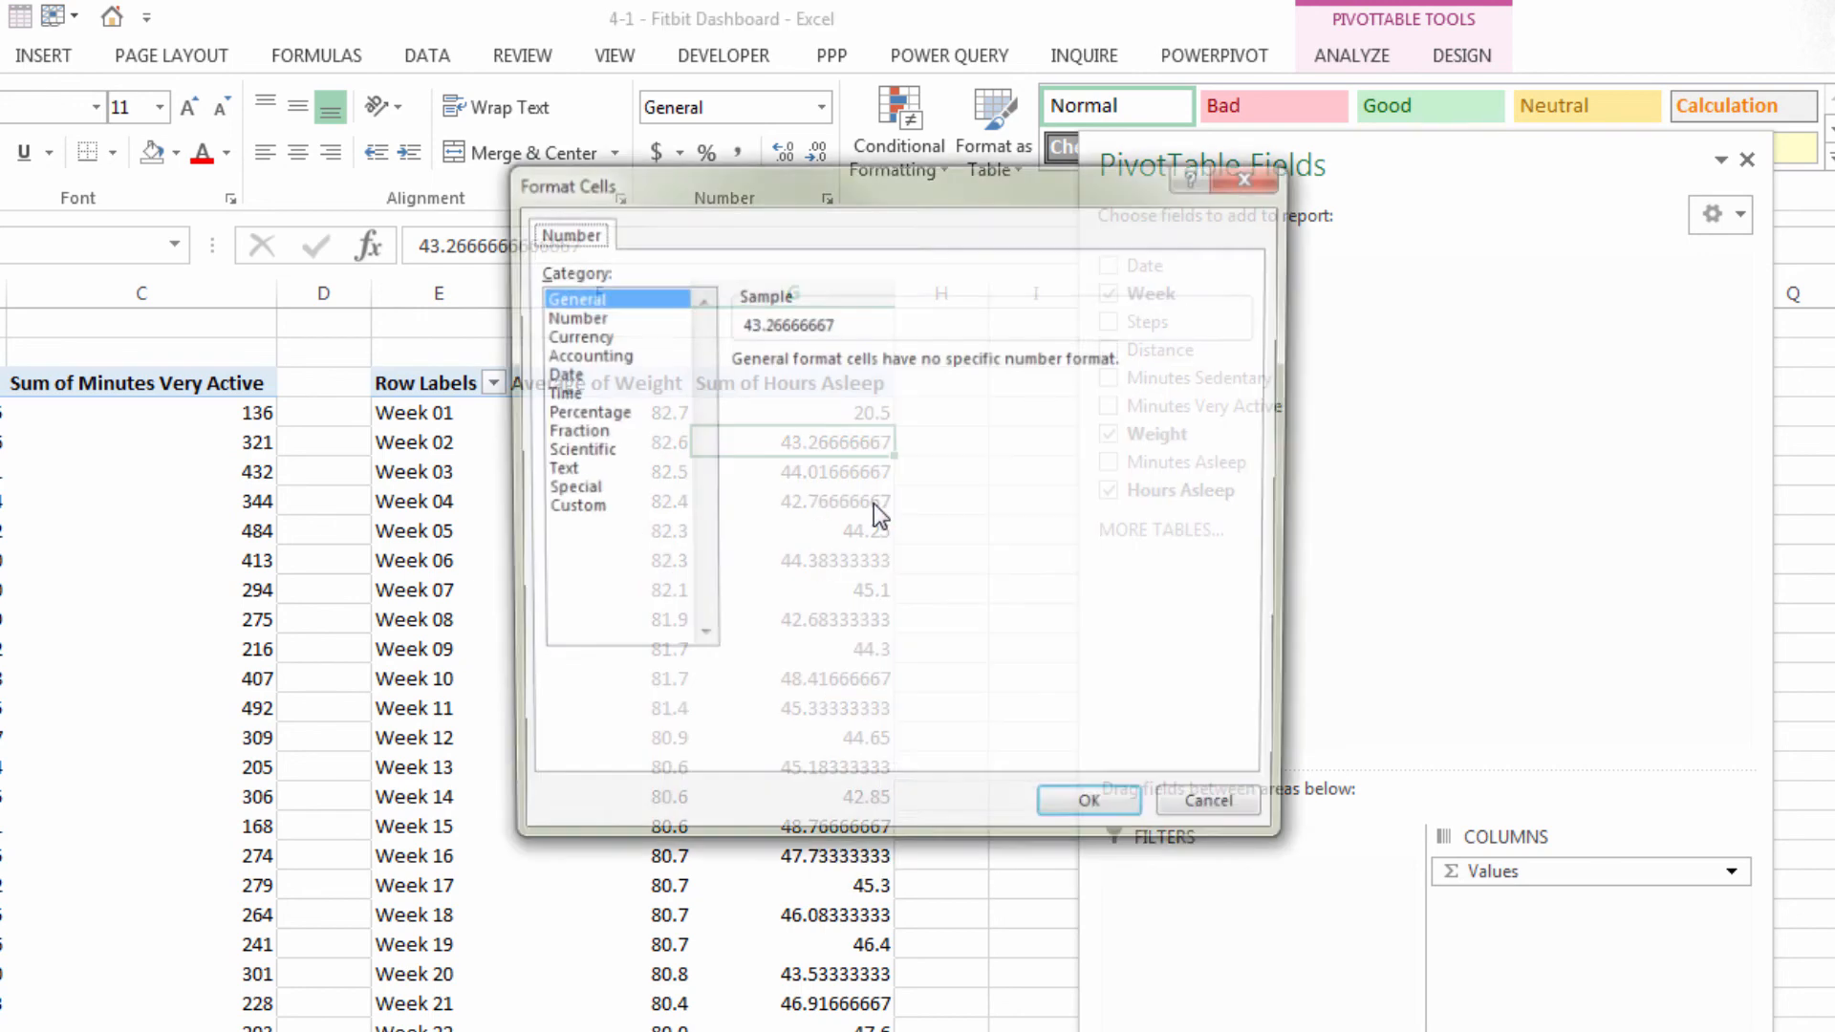
pyautogui.click(592, 316)
pyautogui.click(927, 368)
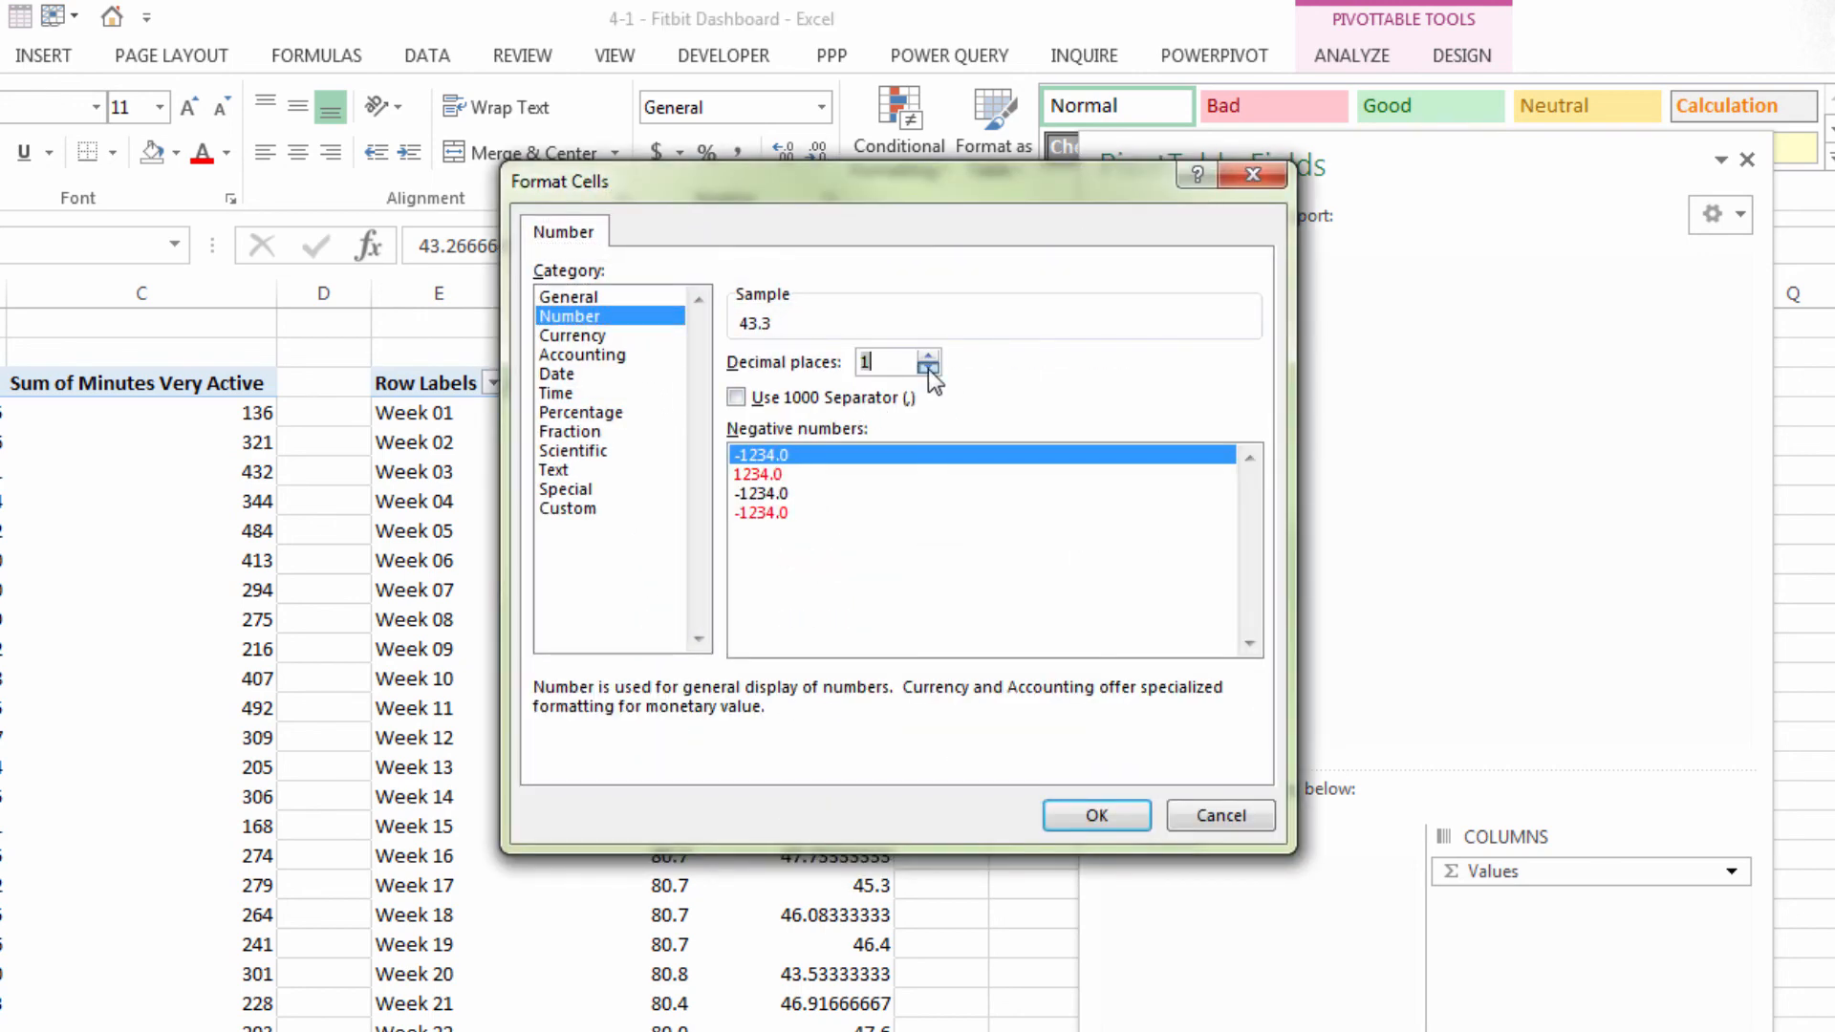
pyautogui.click(1064, 822)
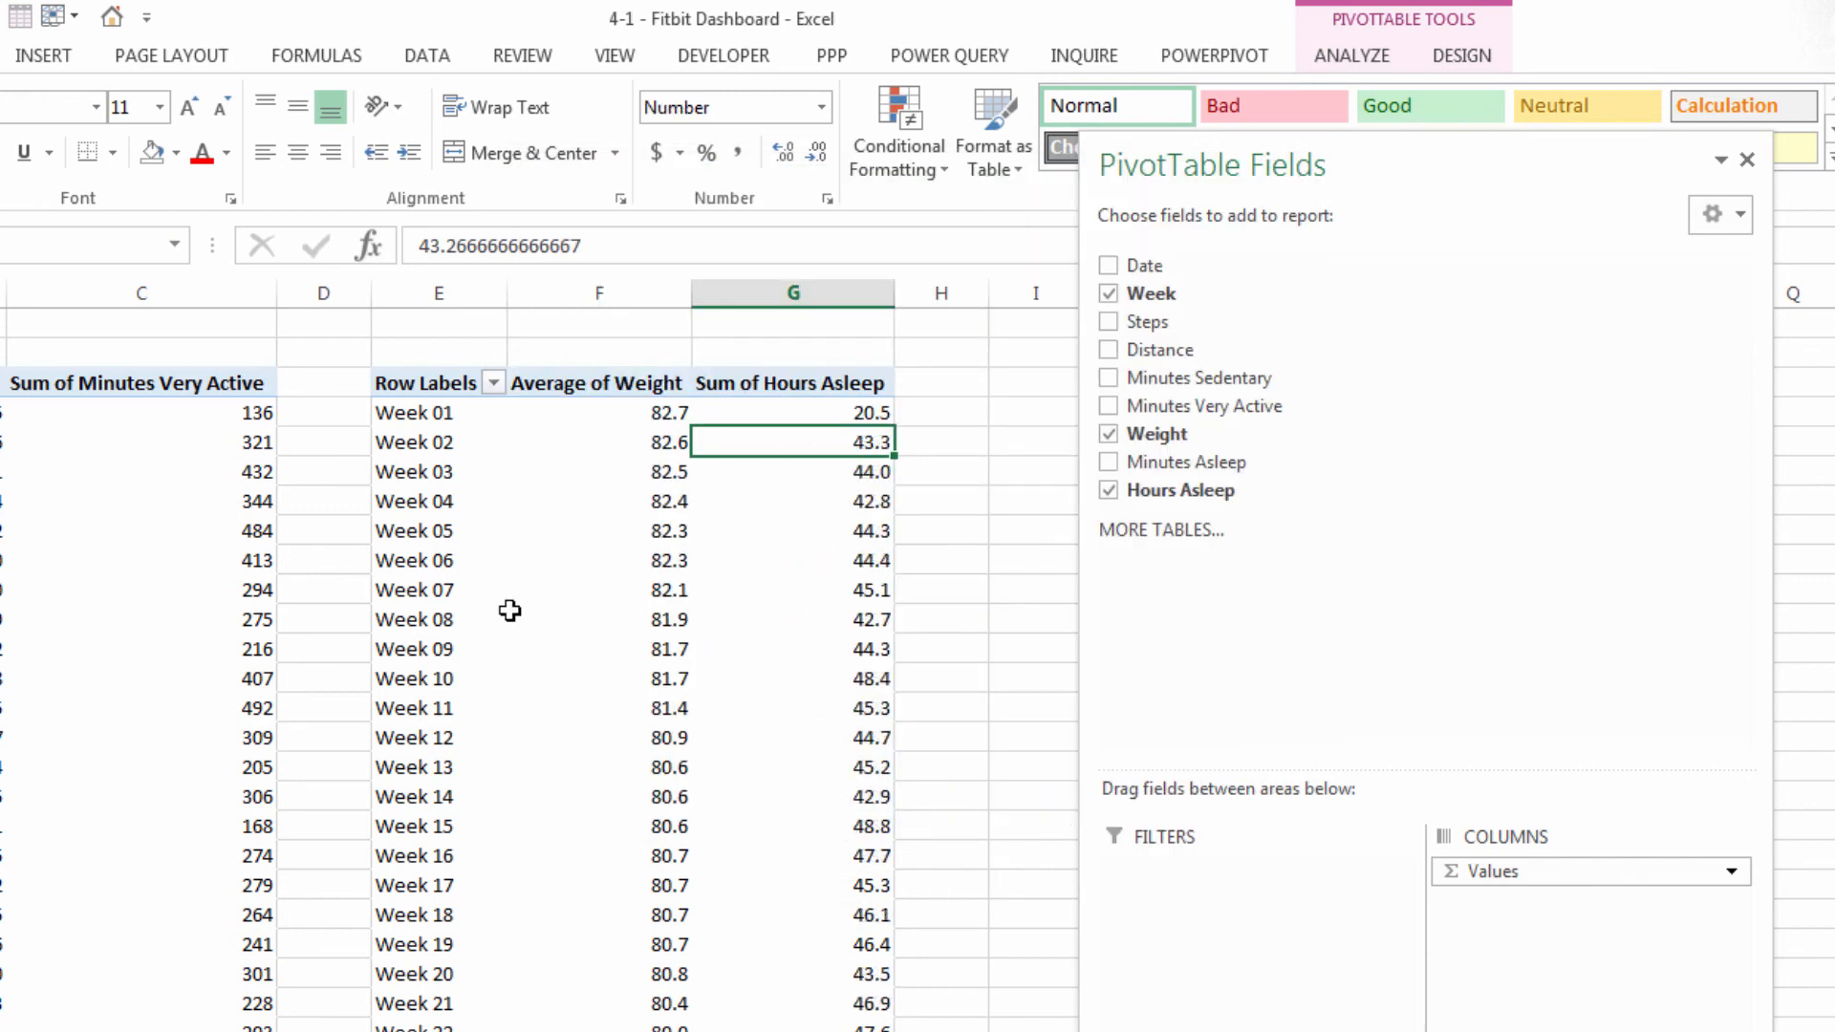
# Summarize the Minutes Very Active values in the first PivotTable by Average
pyautogui.click(183, 470)
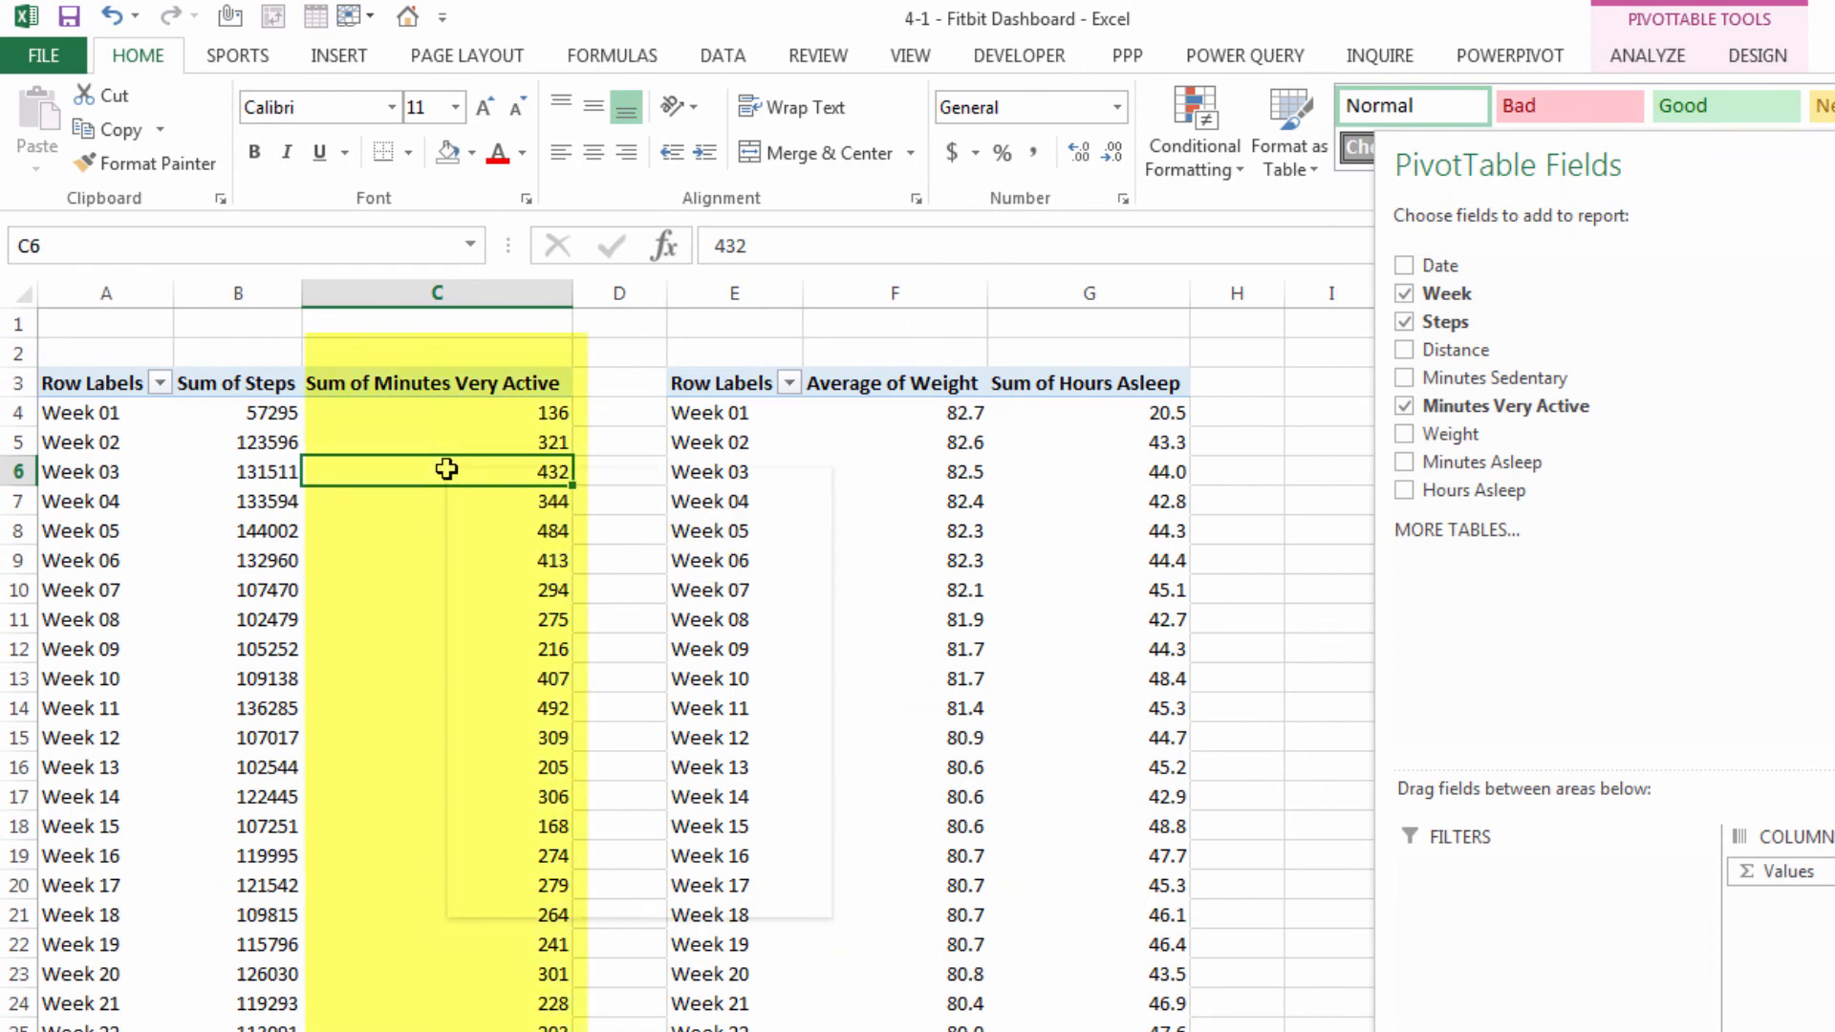
pyautogui.rightClick(447, 468)
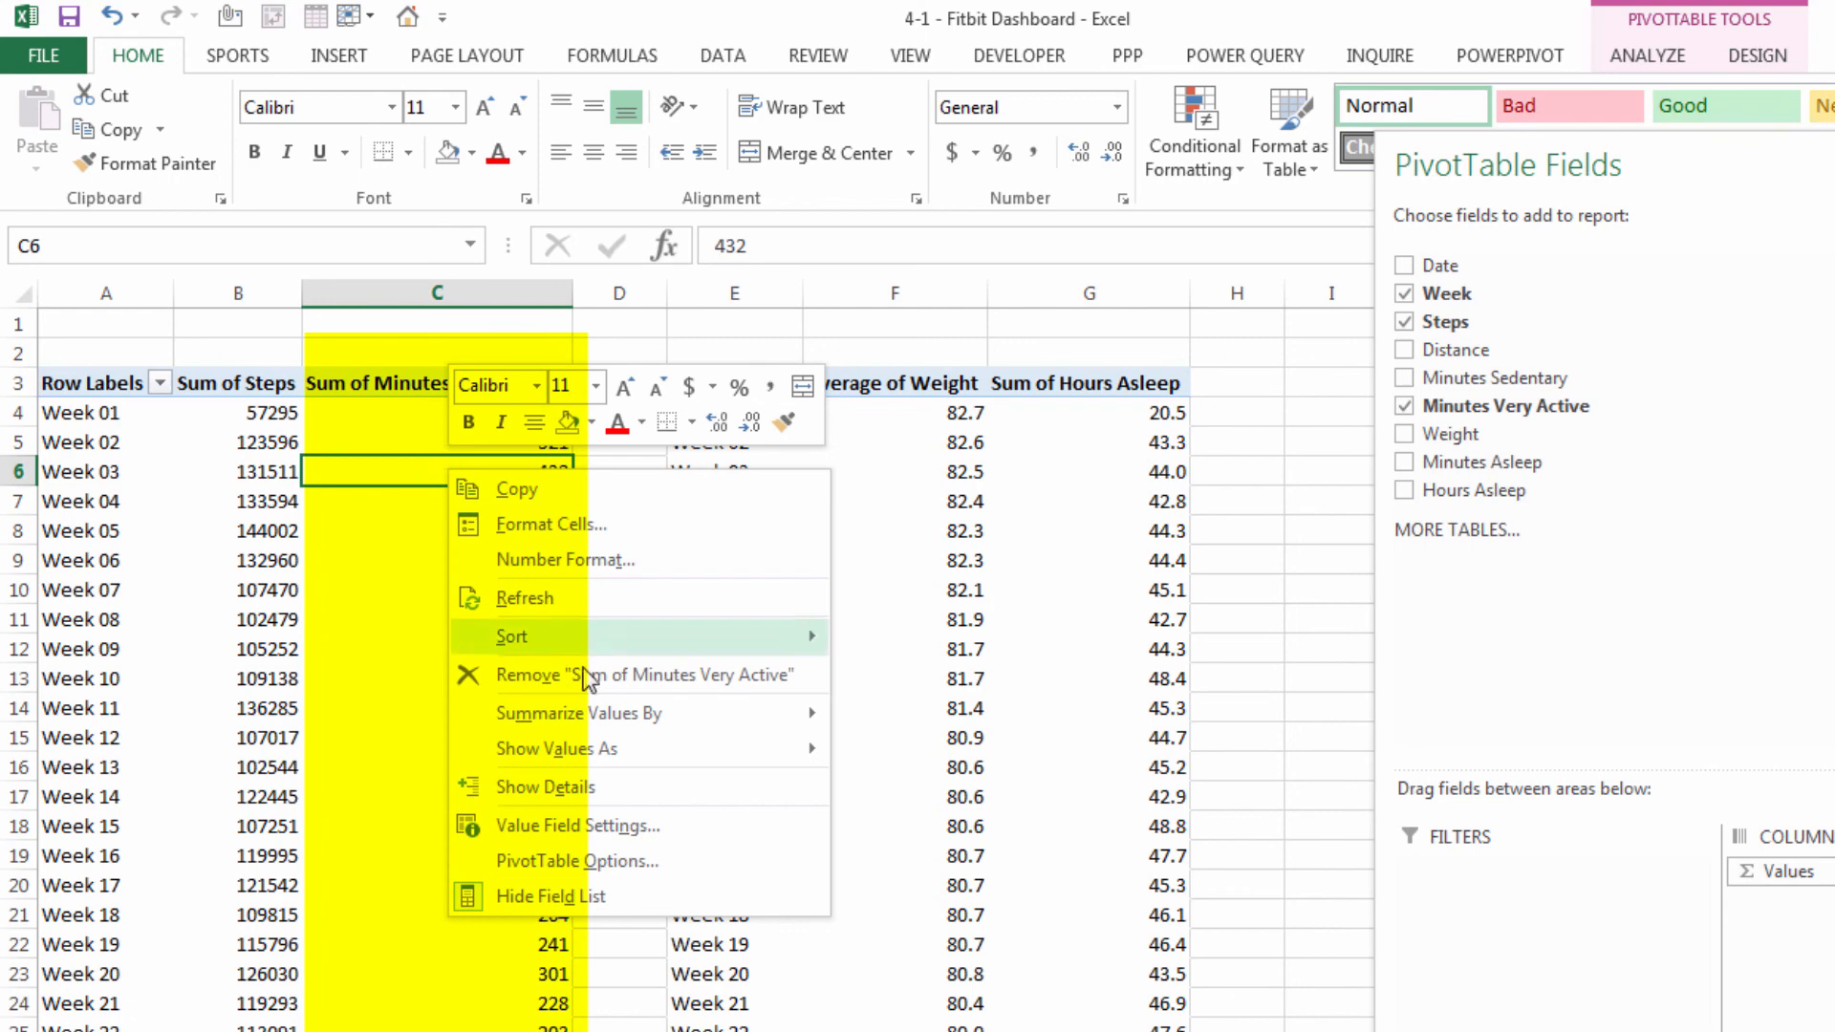
pyautogui.moveTo(607, 714)
pyautogui.click(936, 789)
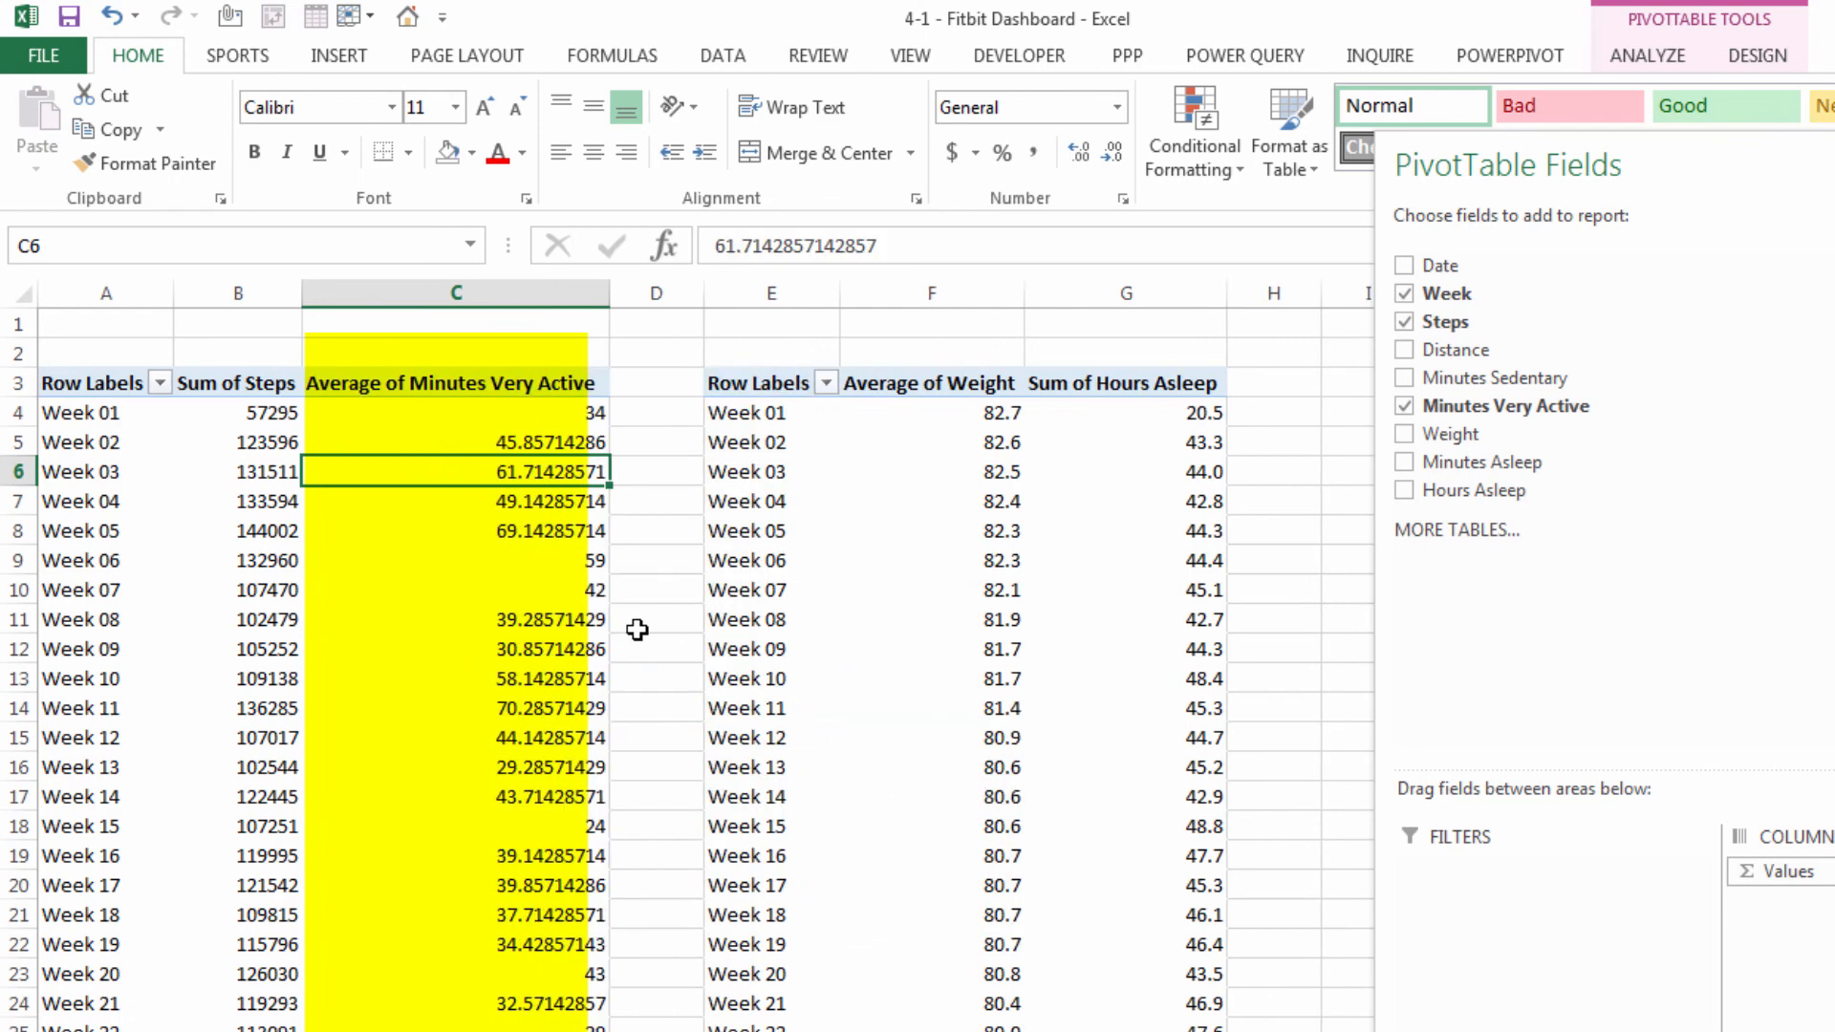
# Set the number format of the Average of Minutes Very Active field to Number with 1 decimal place
pyautogui.rightClick(457, 445)
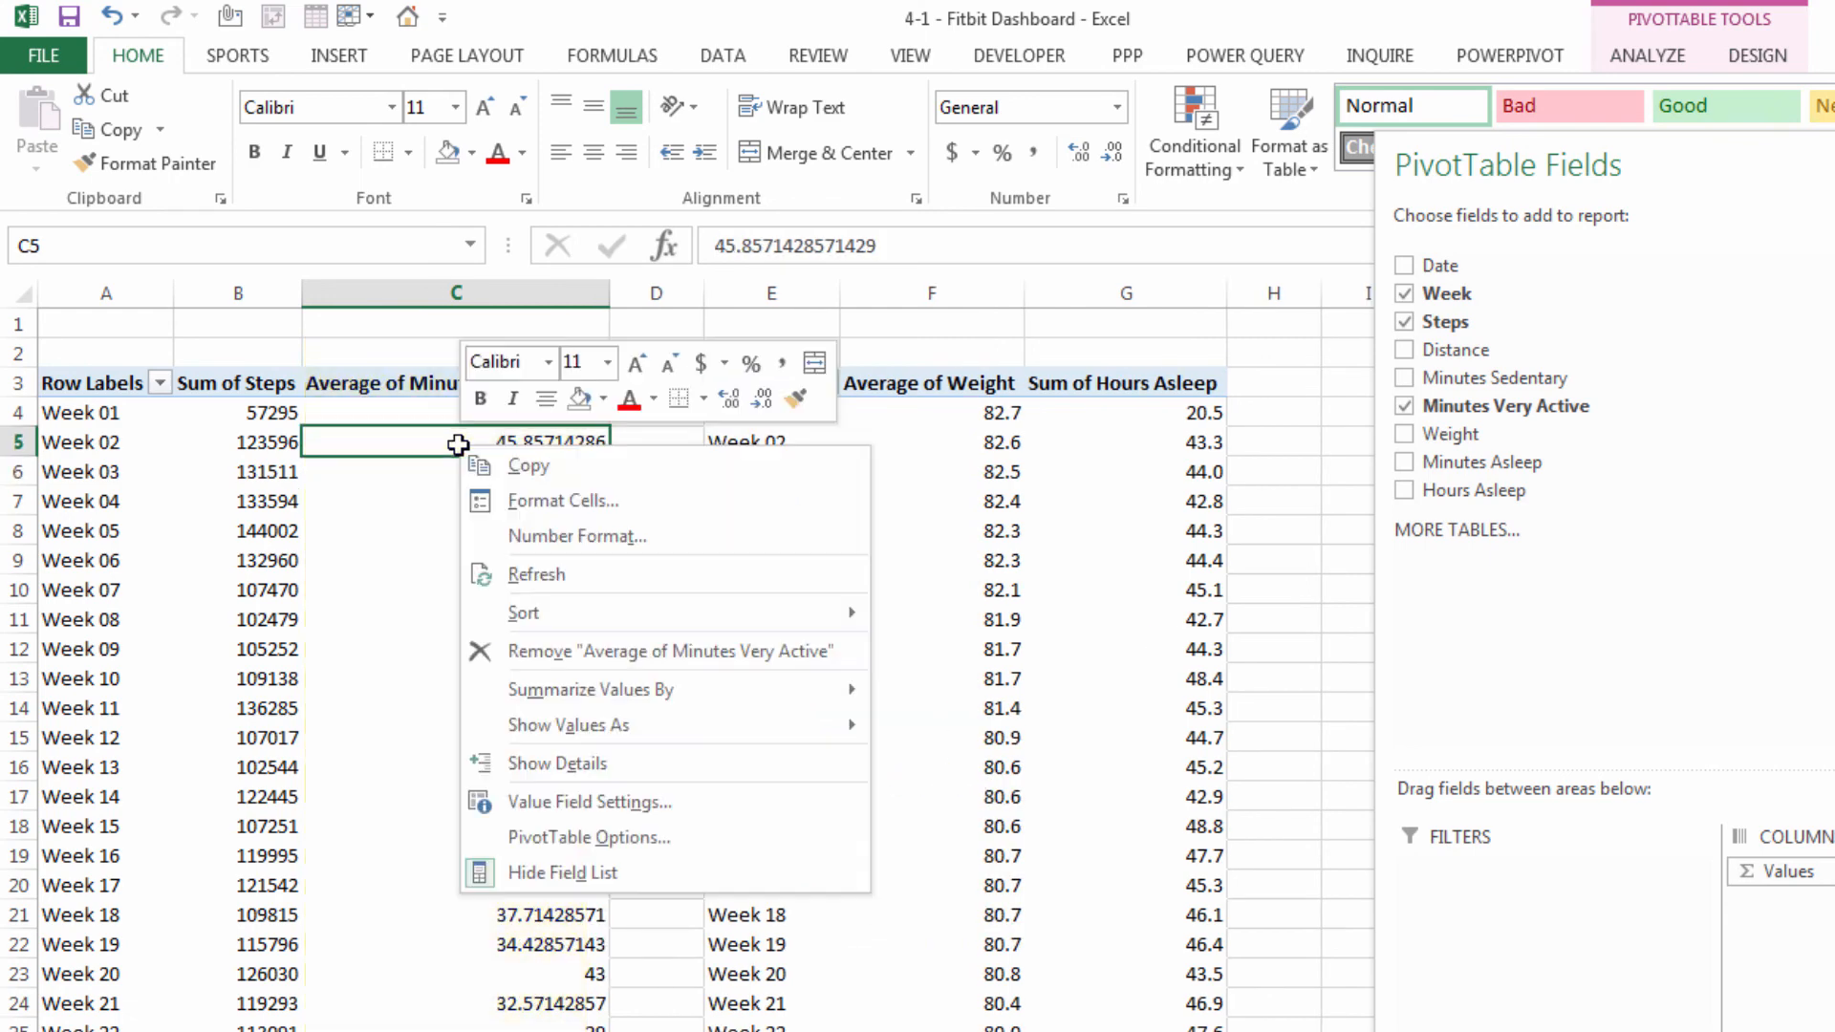
pyautogui.click(535, 537)
pyautogui.click(315, 325)
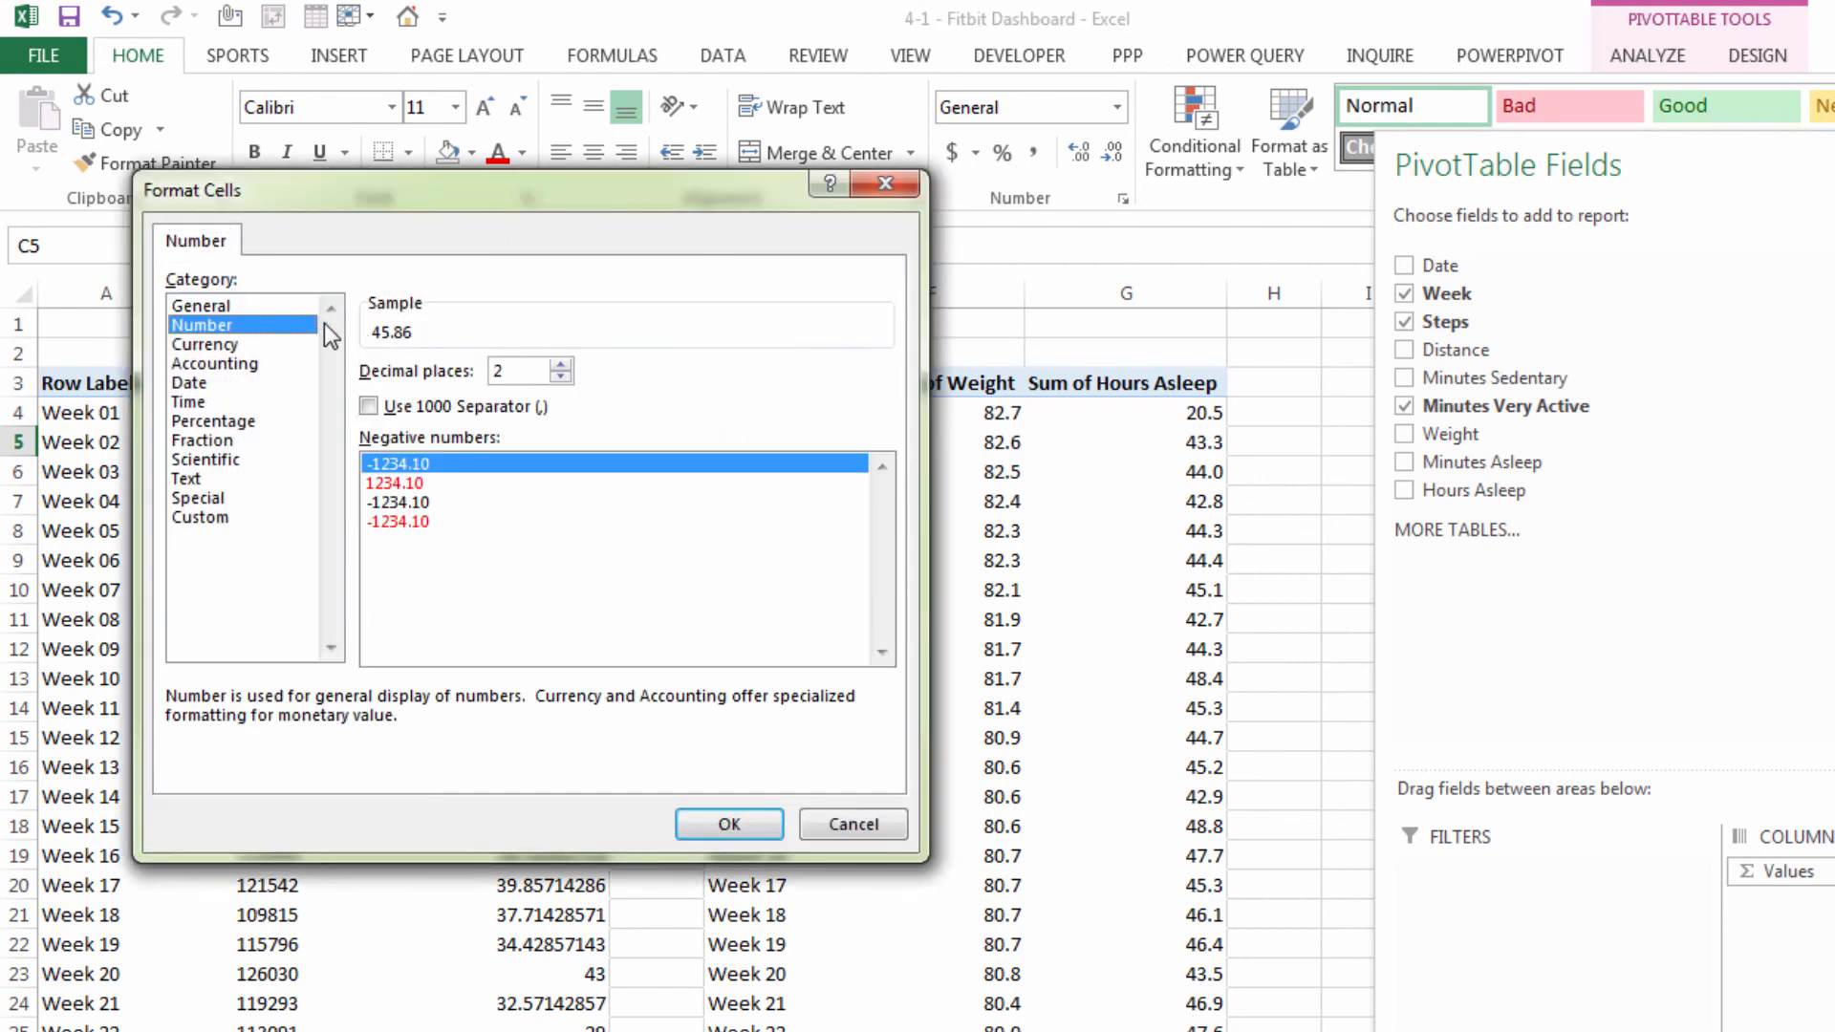
pyautogui.click(560, 376)
pyautogui.click(738, 824)
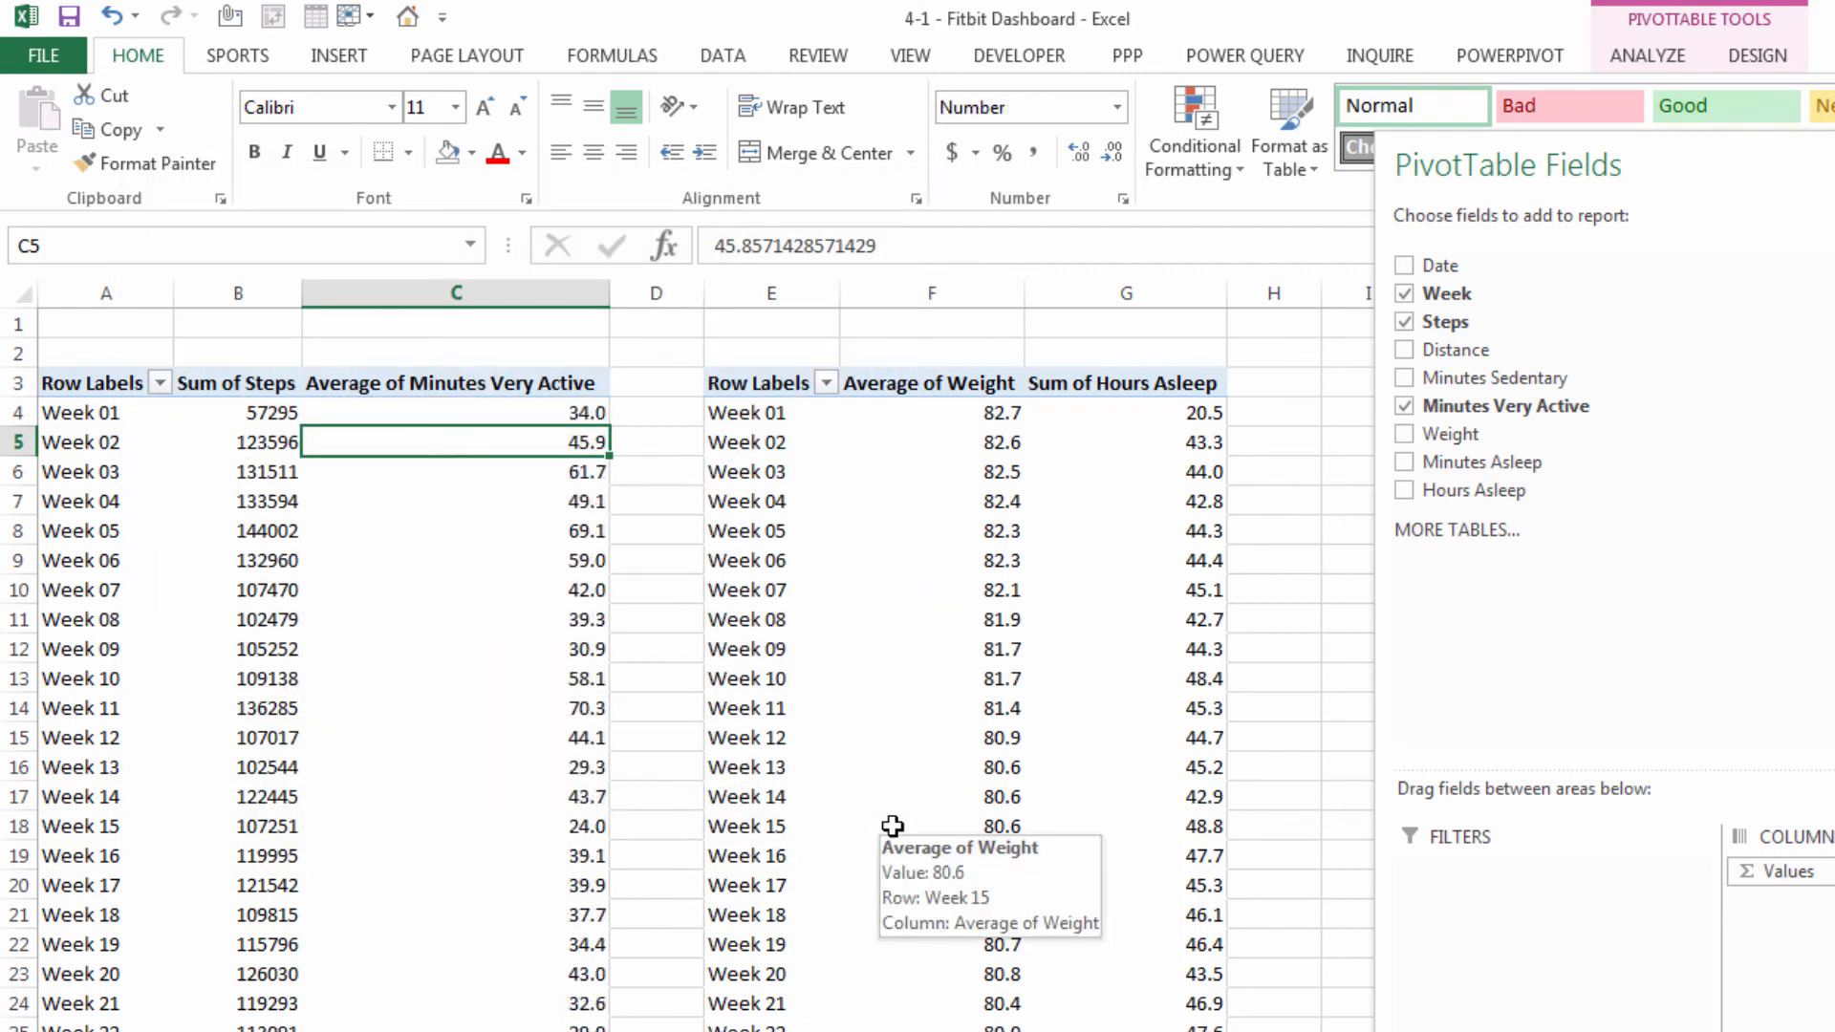
# Close the PivotTable field list and insert a Line with Markers PivotChart based on the first PivotTable
pyautogui.click(229, 674)
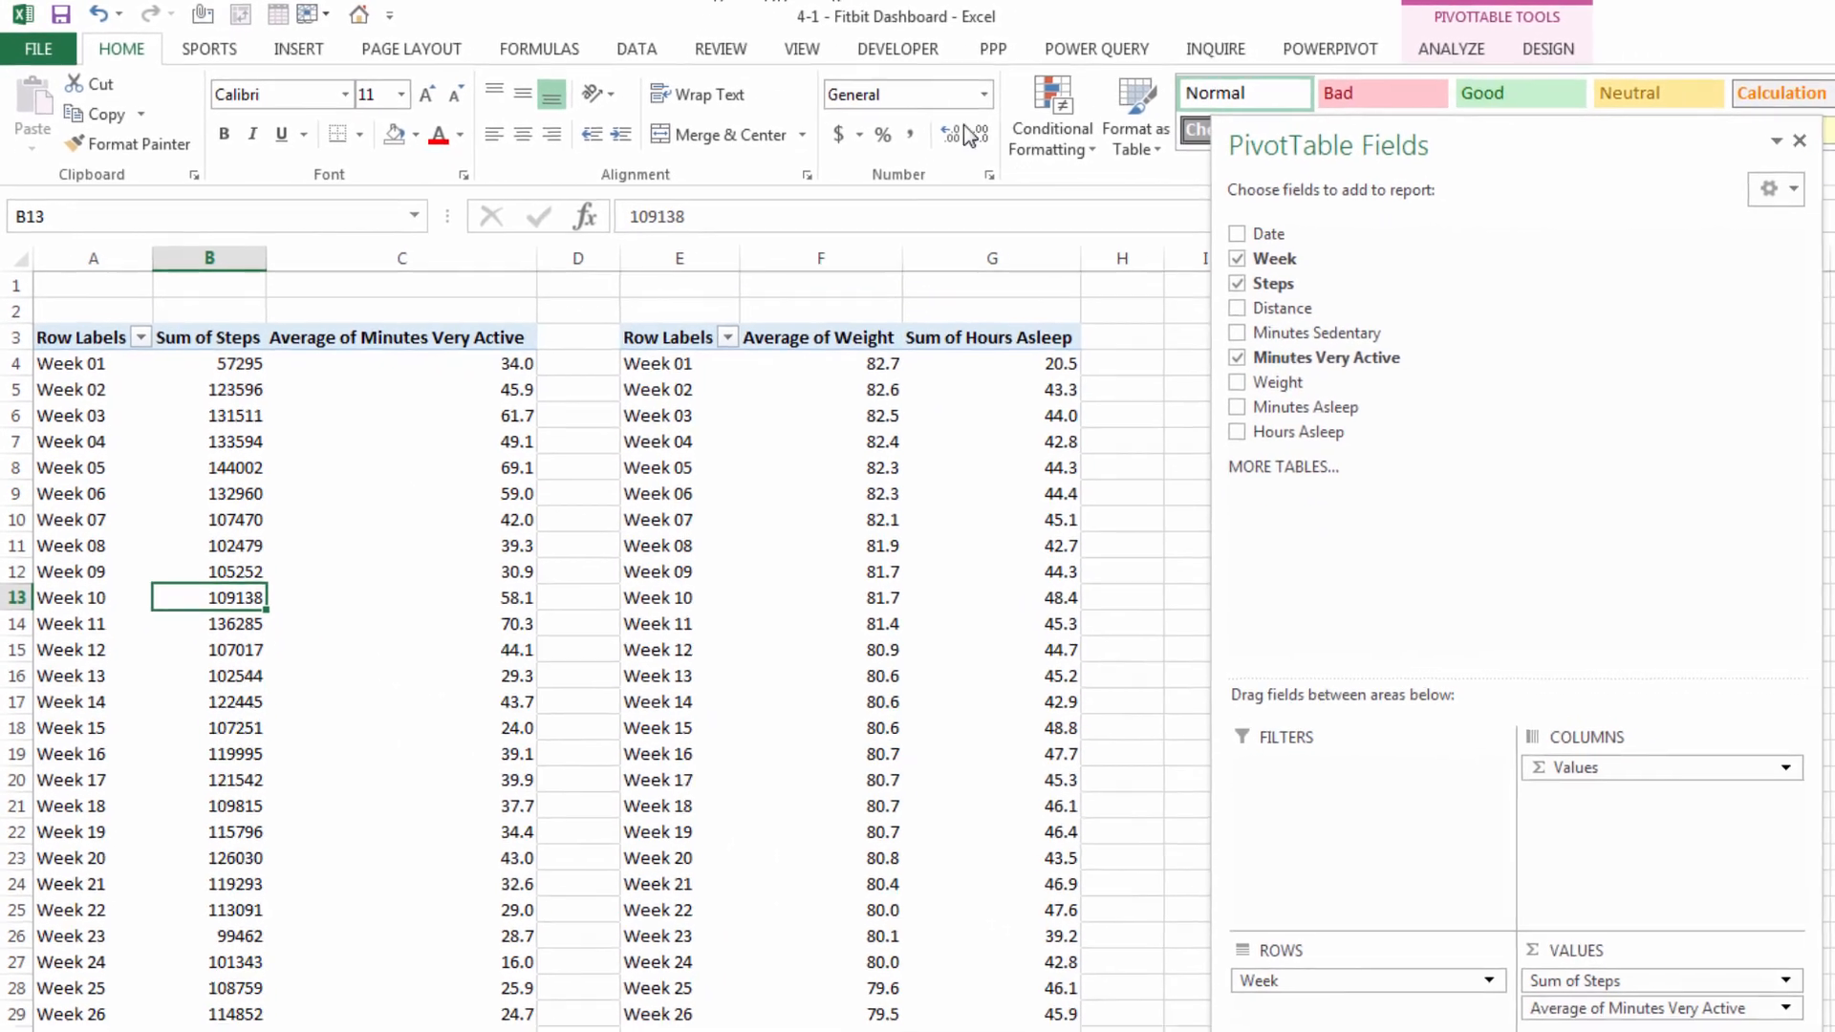
pyautogui.click(1460, 51)
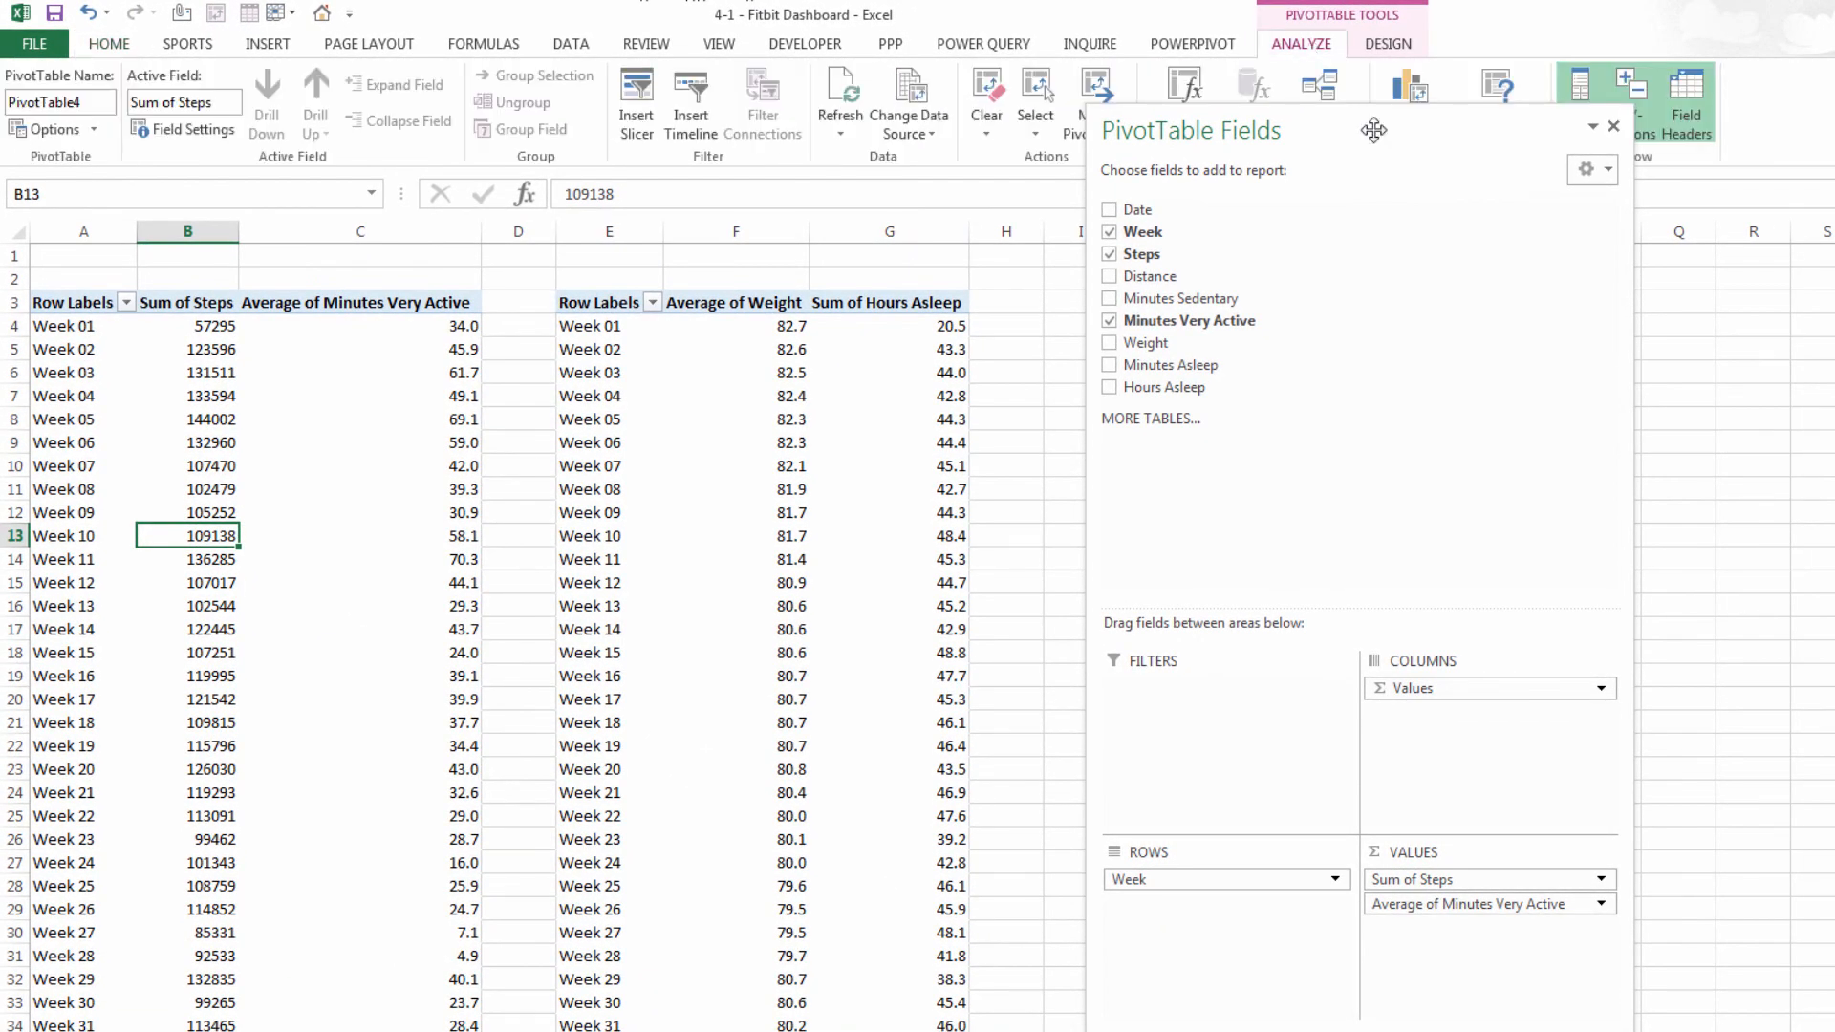
pyautogui.click(1613, 126)
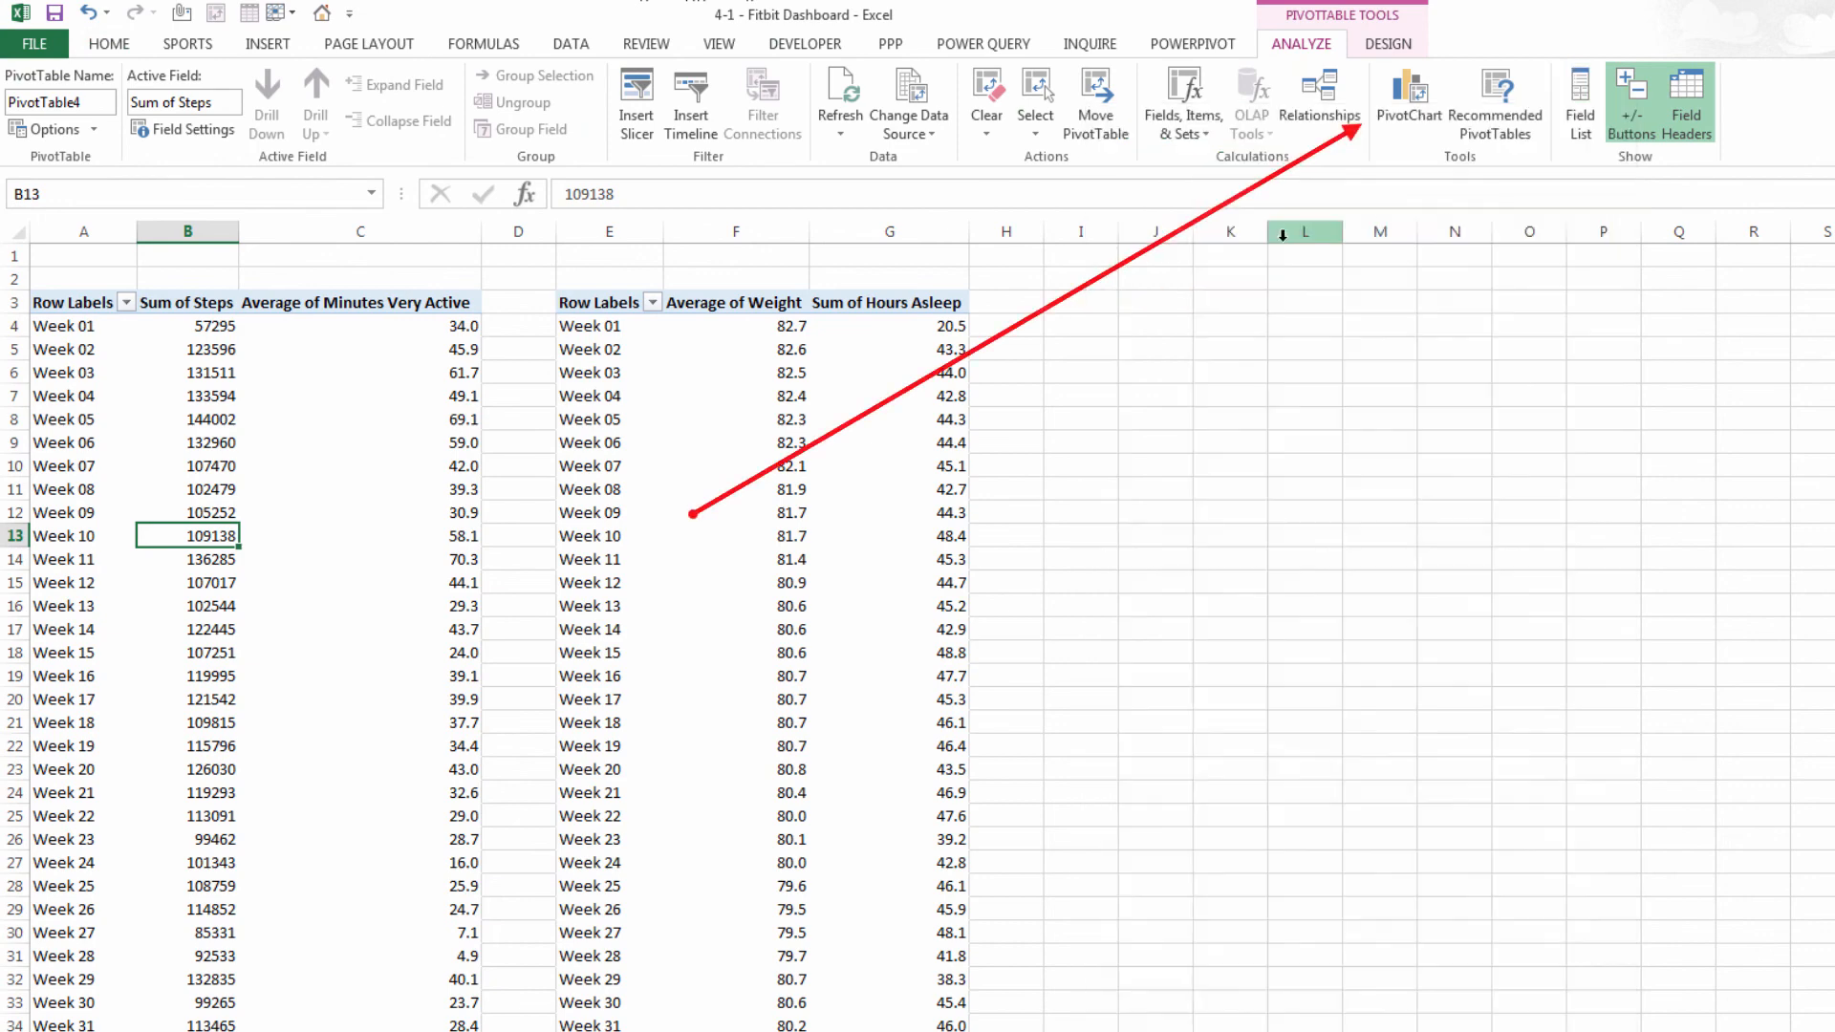
pyautogui.click(1430, 103)
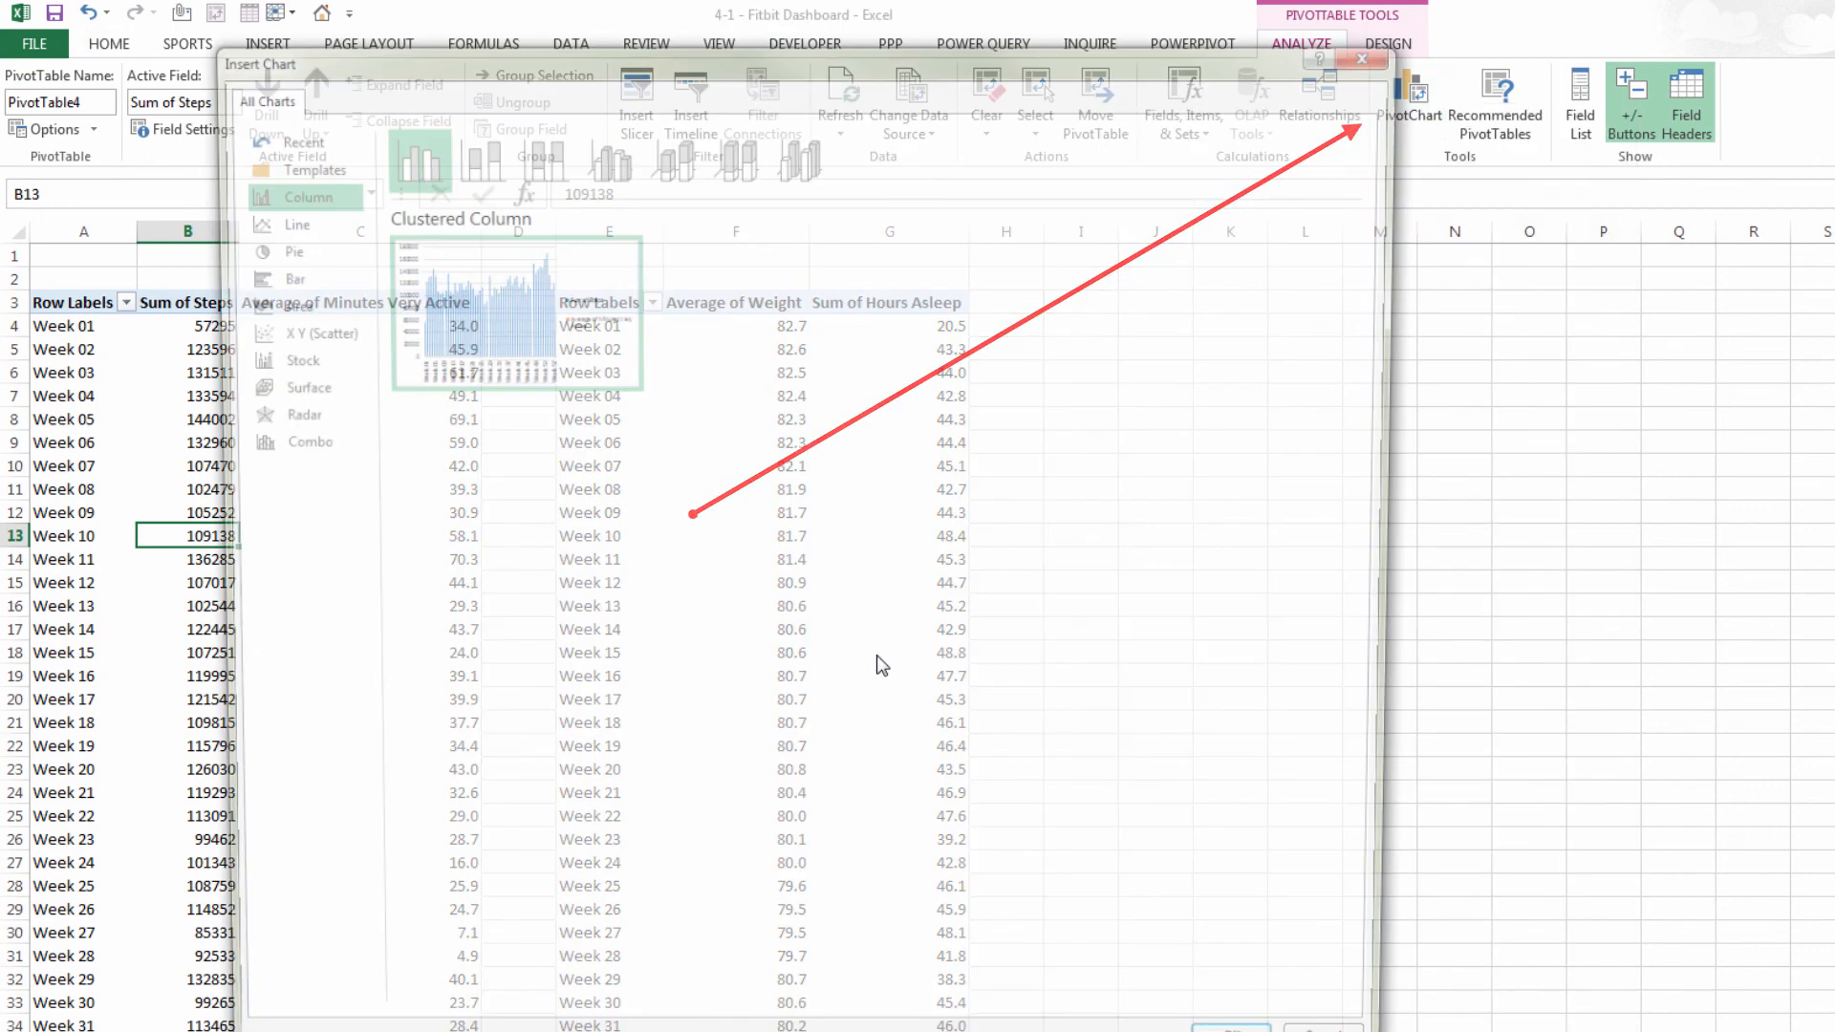
pyautogui.click(278, 220)
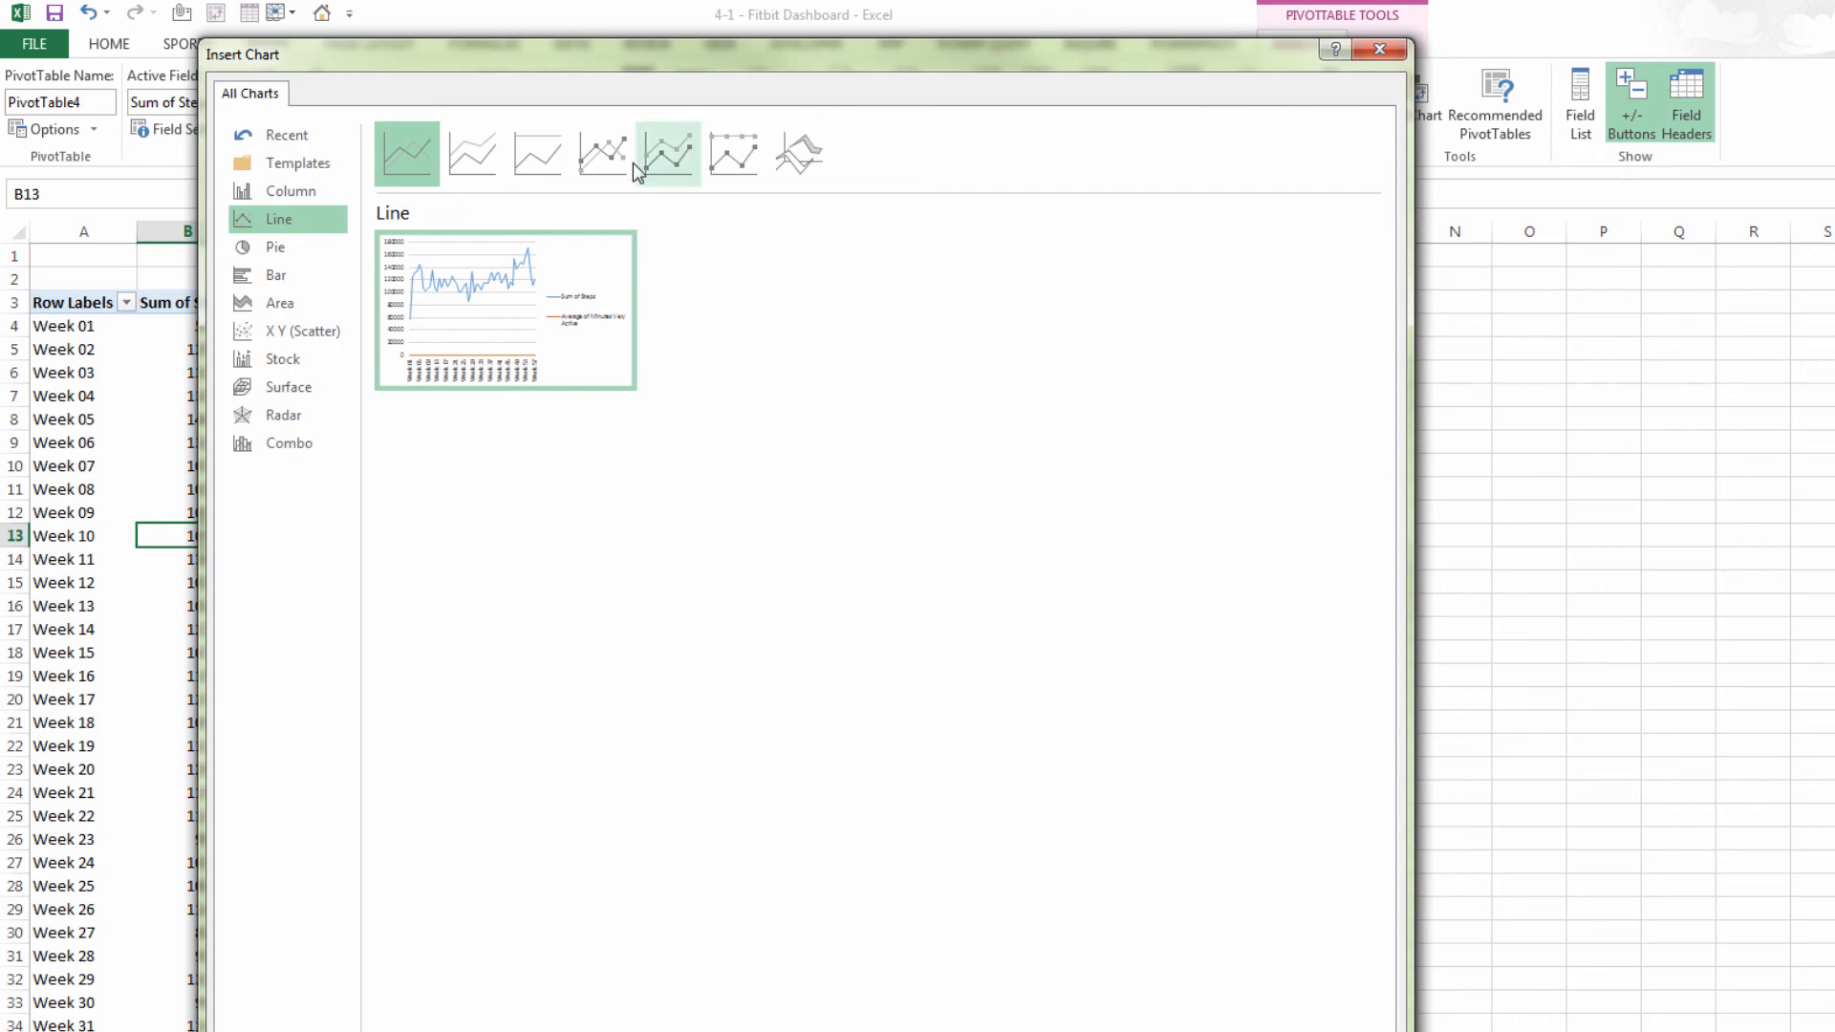
pyautogui.click(602, 153)
pyautogui.click(1228, 1030)
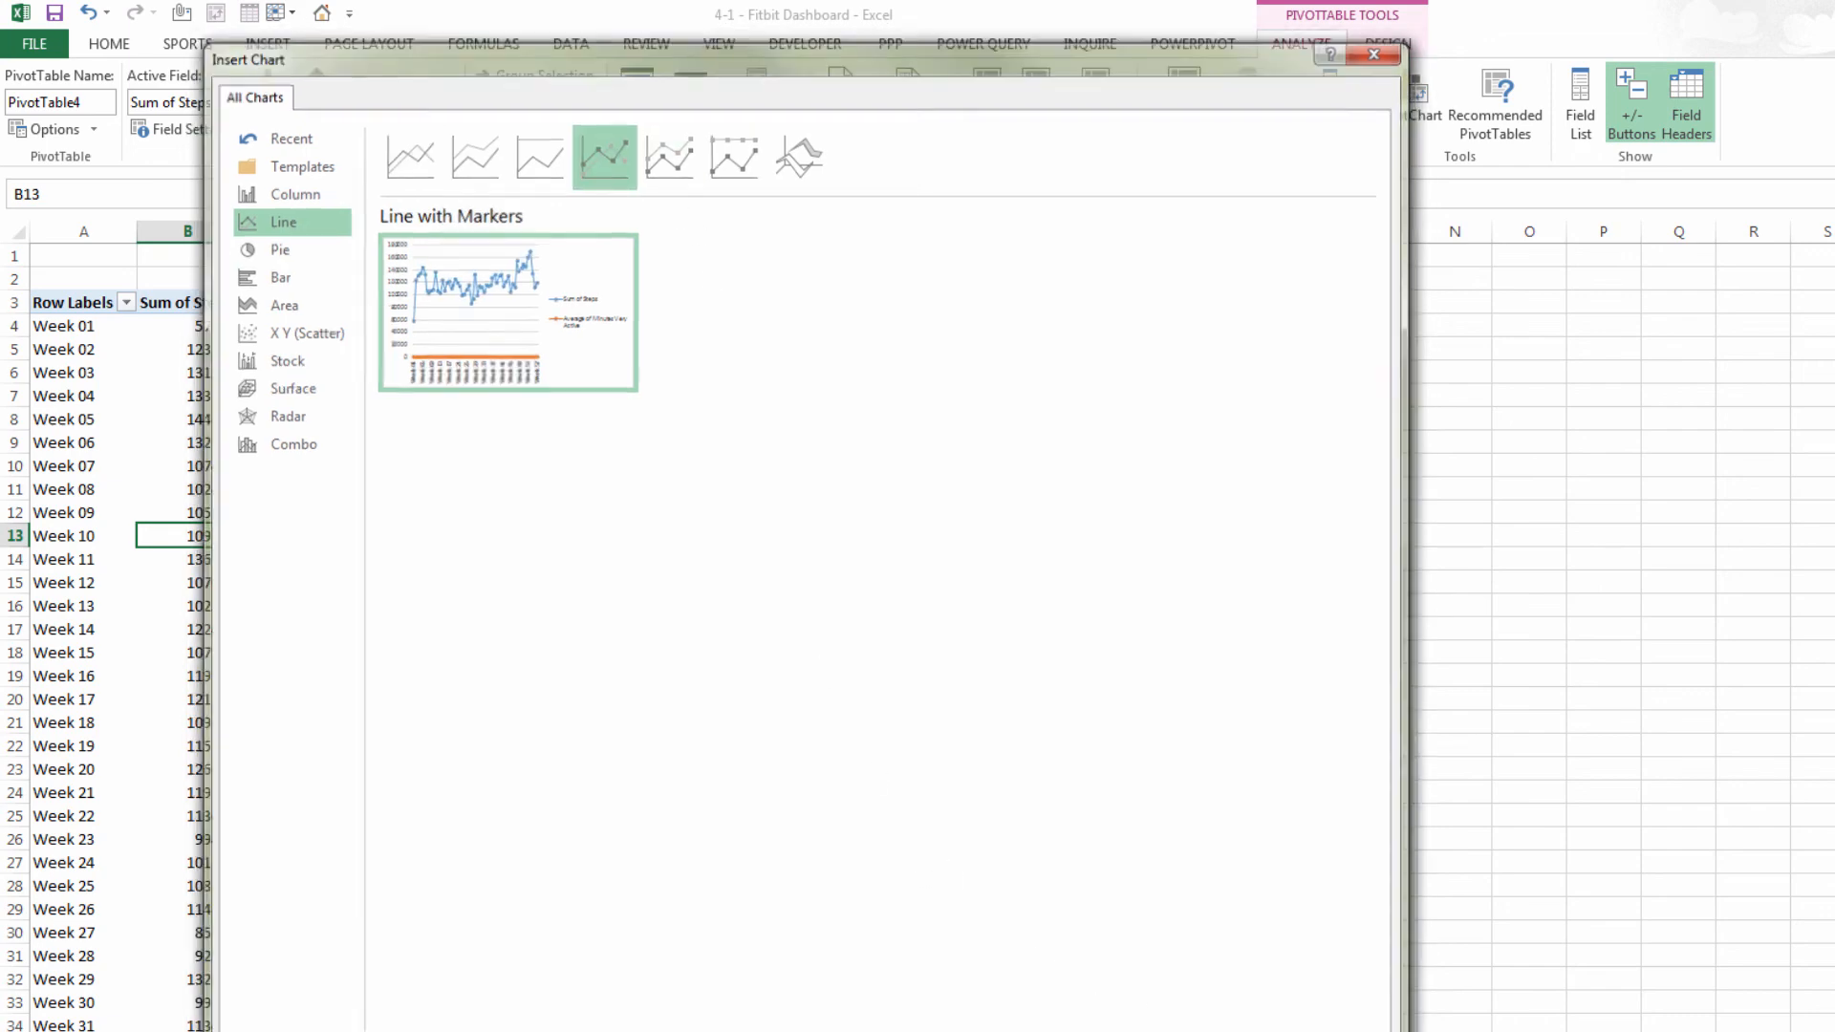
# Move the new PivotChart from the Pivots sheet to the blank Sheet7 and rename that sheet Dashboard
pyautogui.rightClick(1253, 579)
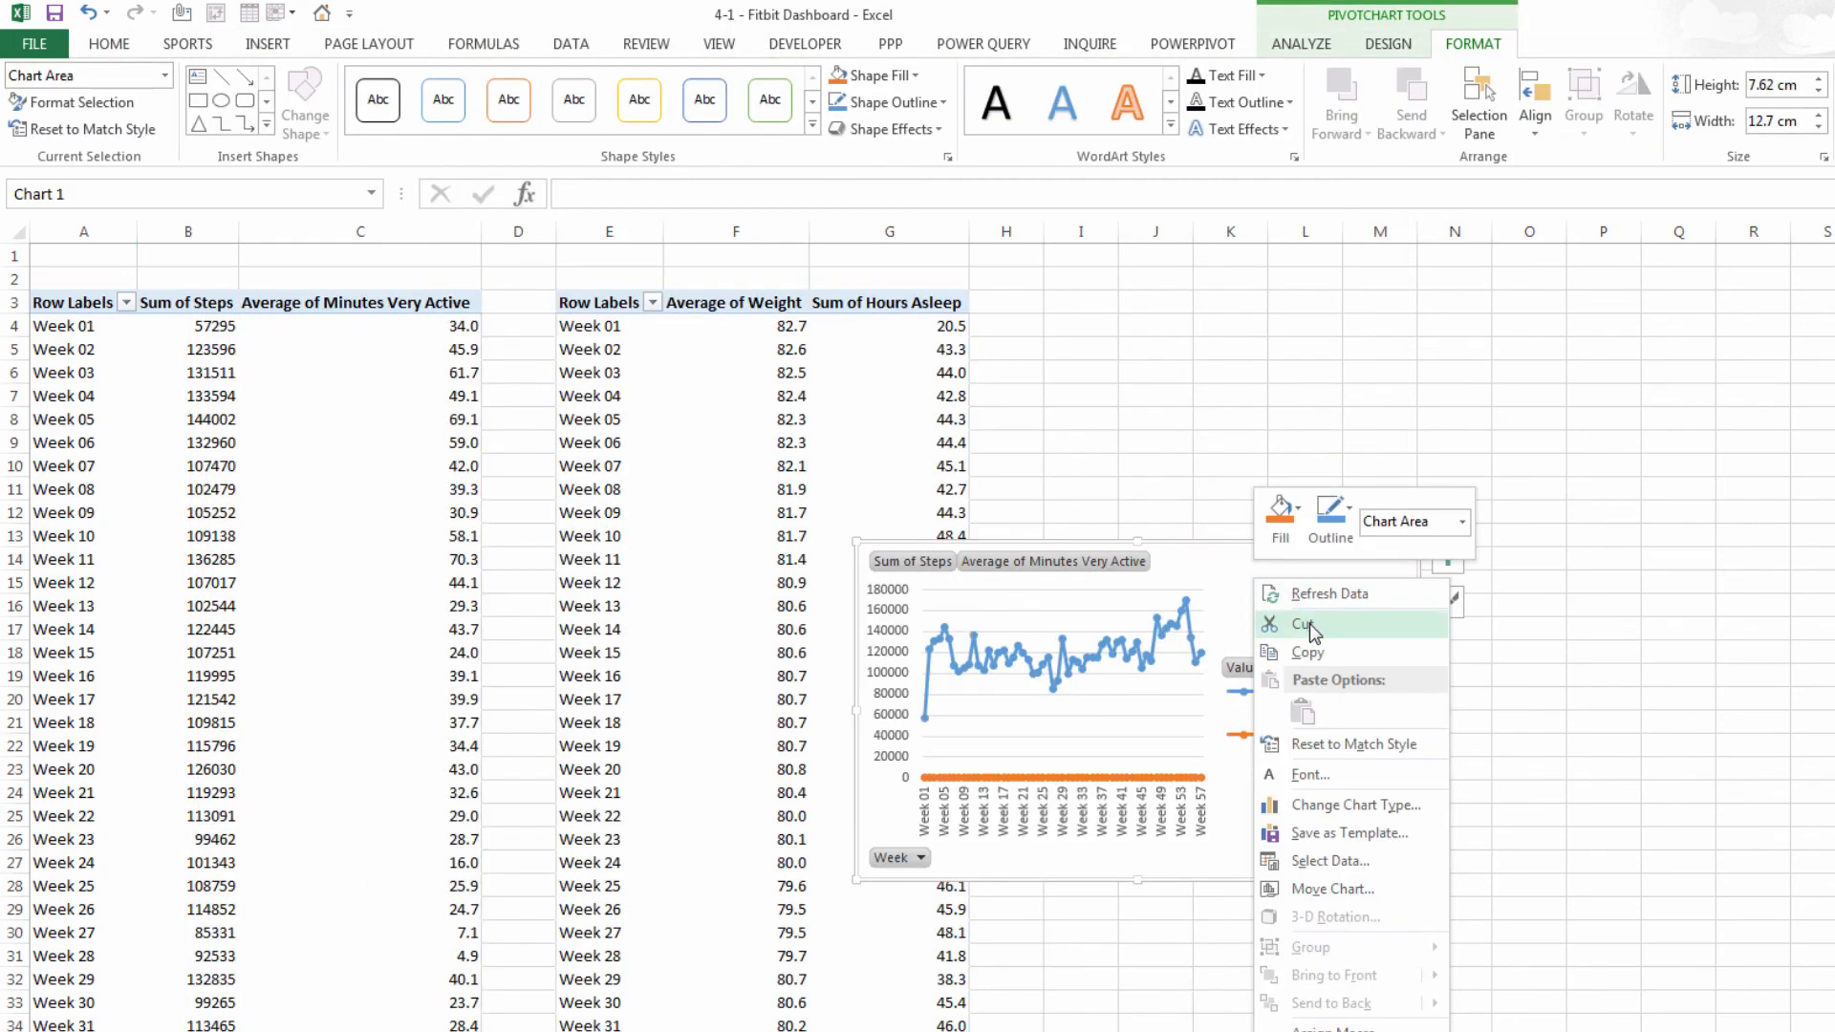
pyautogui.click(1310, 628)
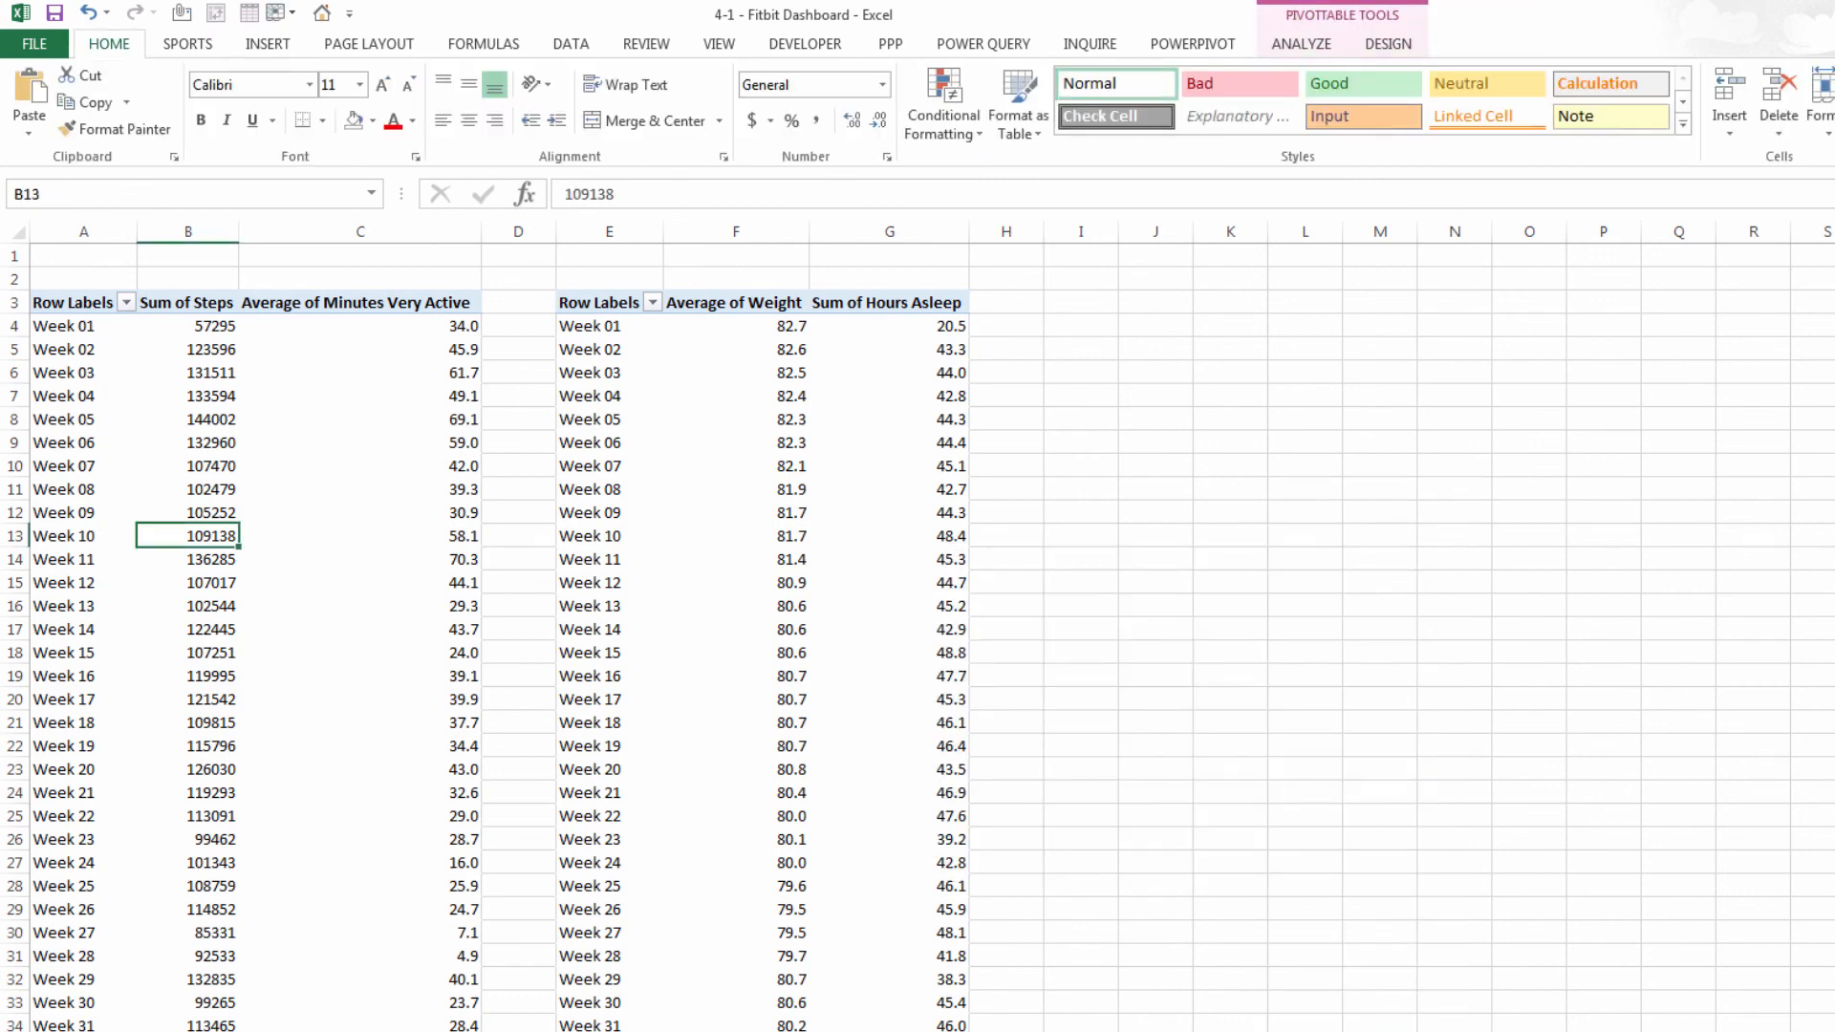
pyautogui.click(250, 1030)
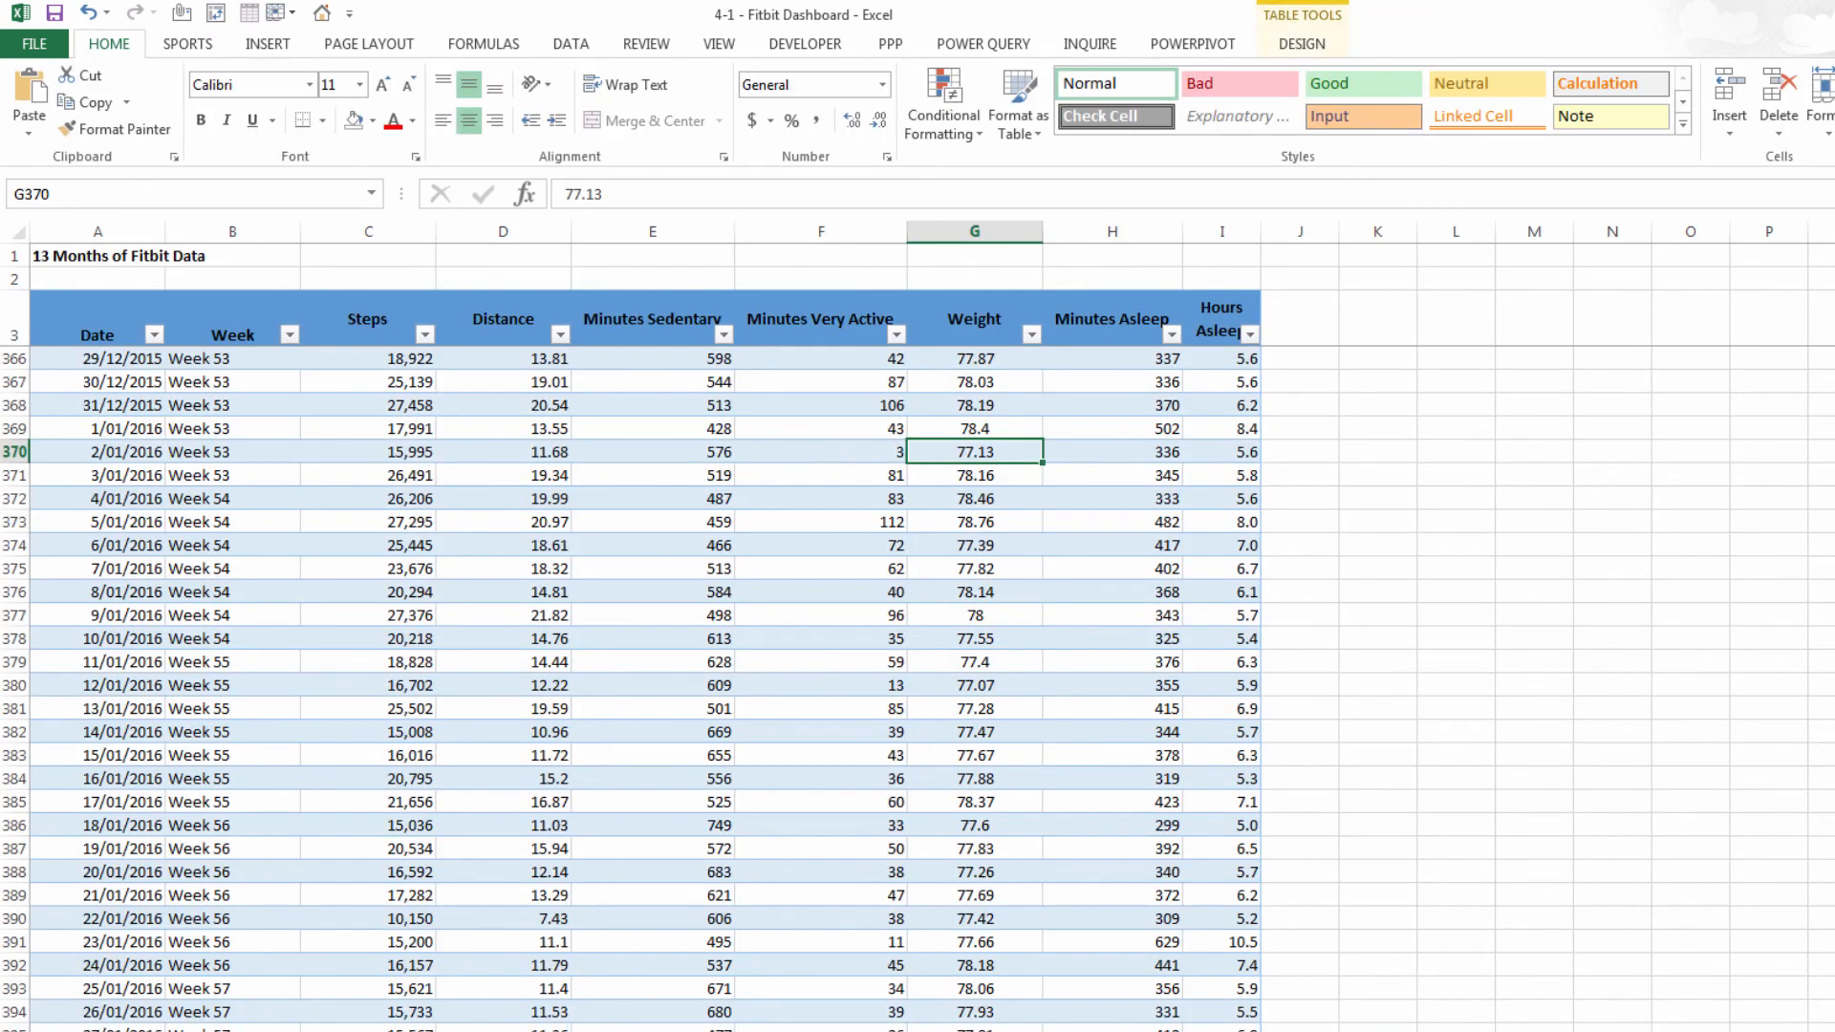
pyautogui.click(383, 1030)
pyautogui.click(100, 511)
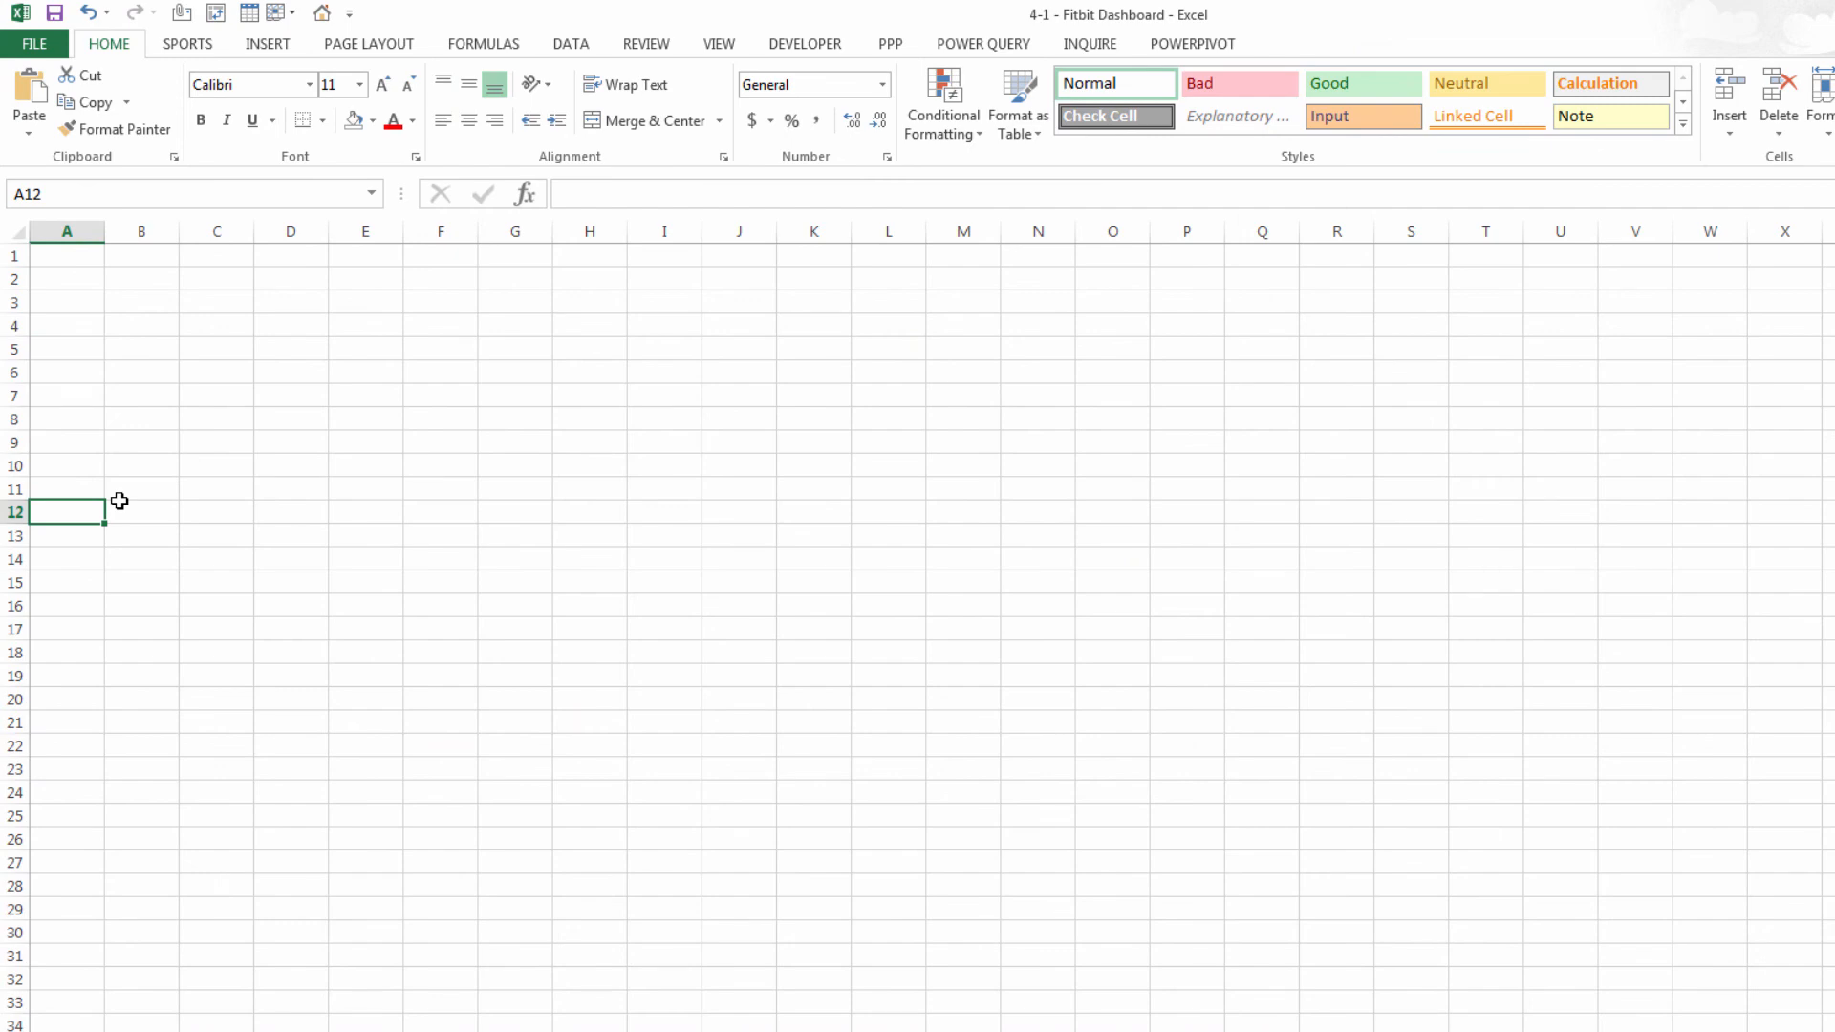
pyautogui.hotkey('ctrl', 'v')
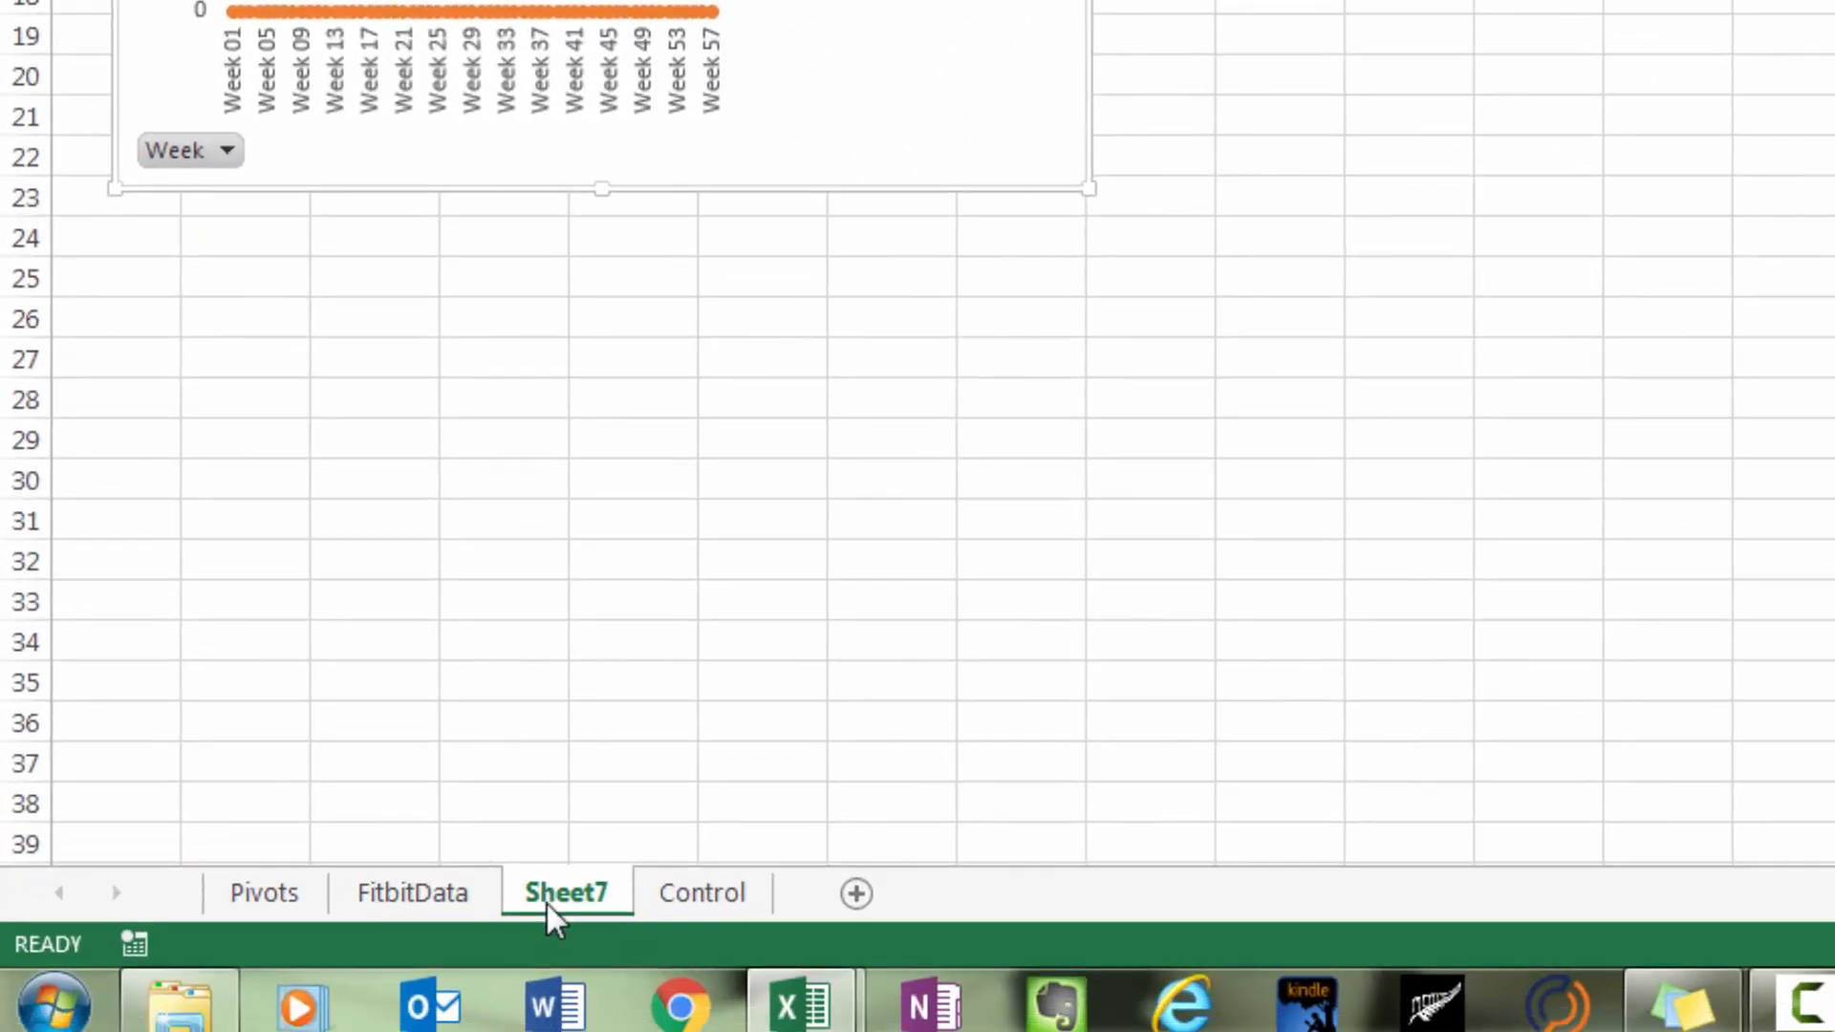
pyautogui.doubleClick(583, 870)
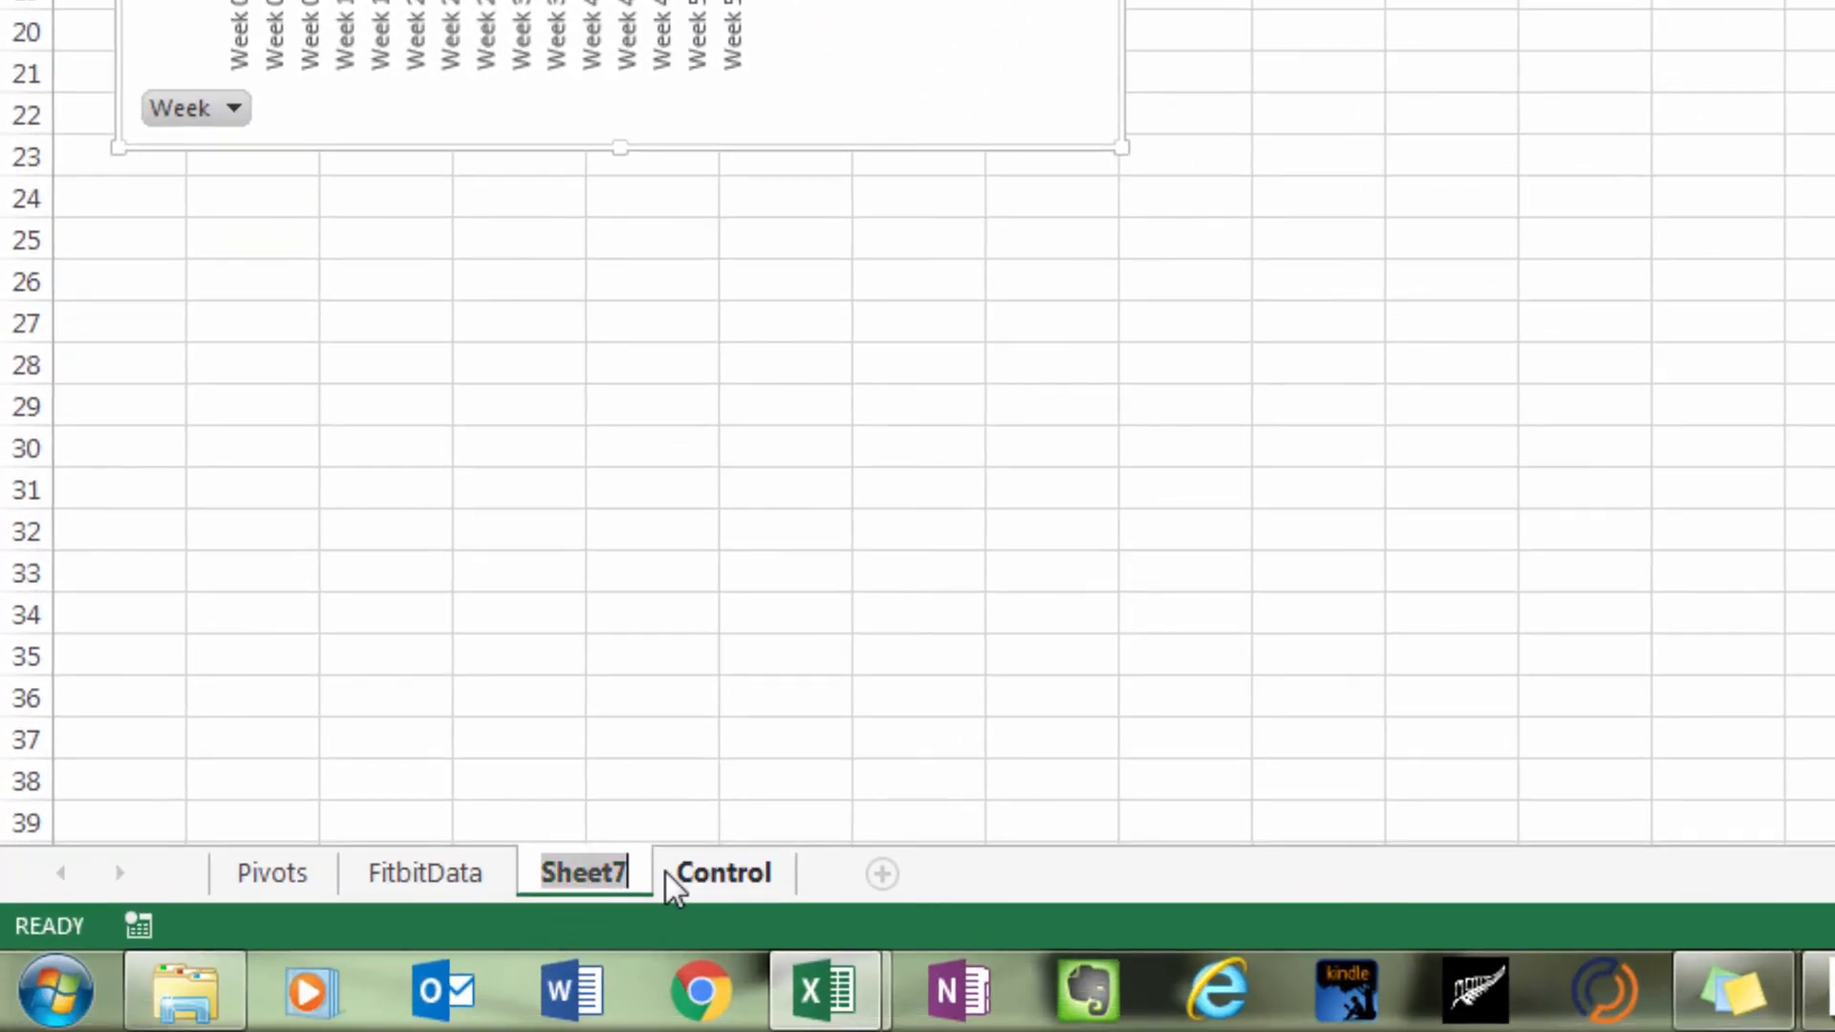
pyautogui.write('Dashboa')
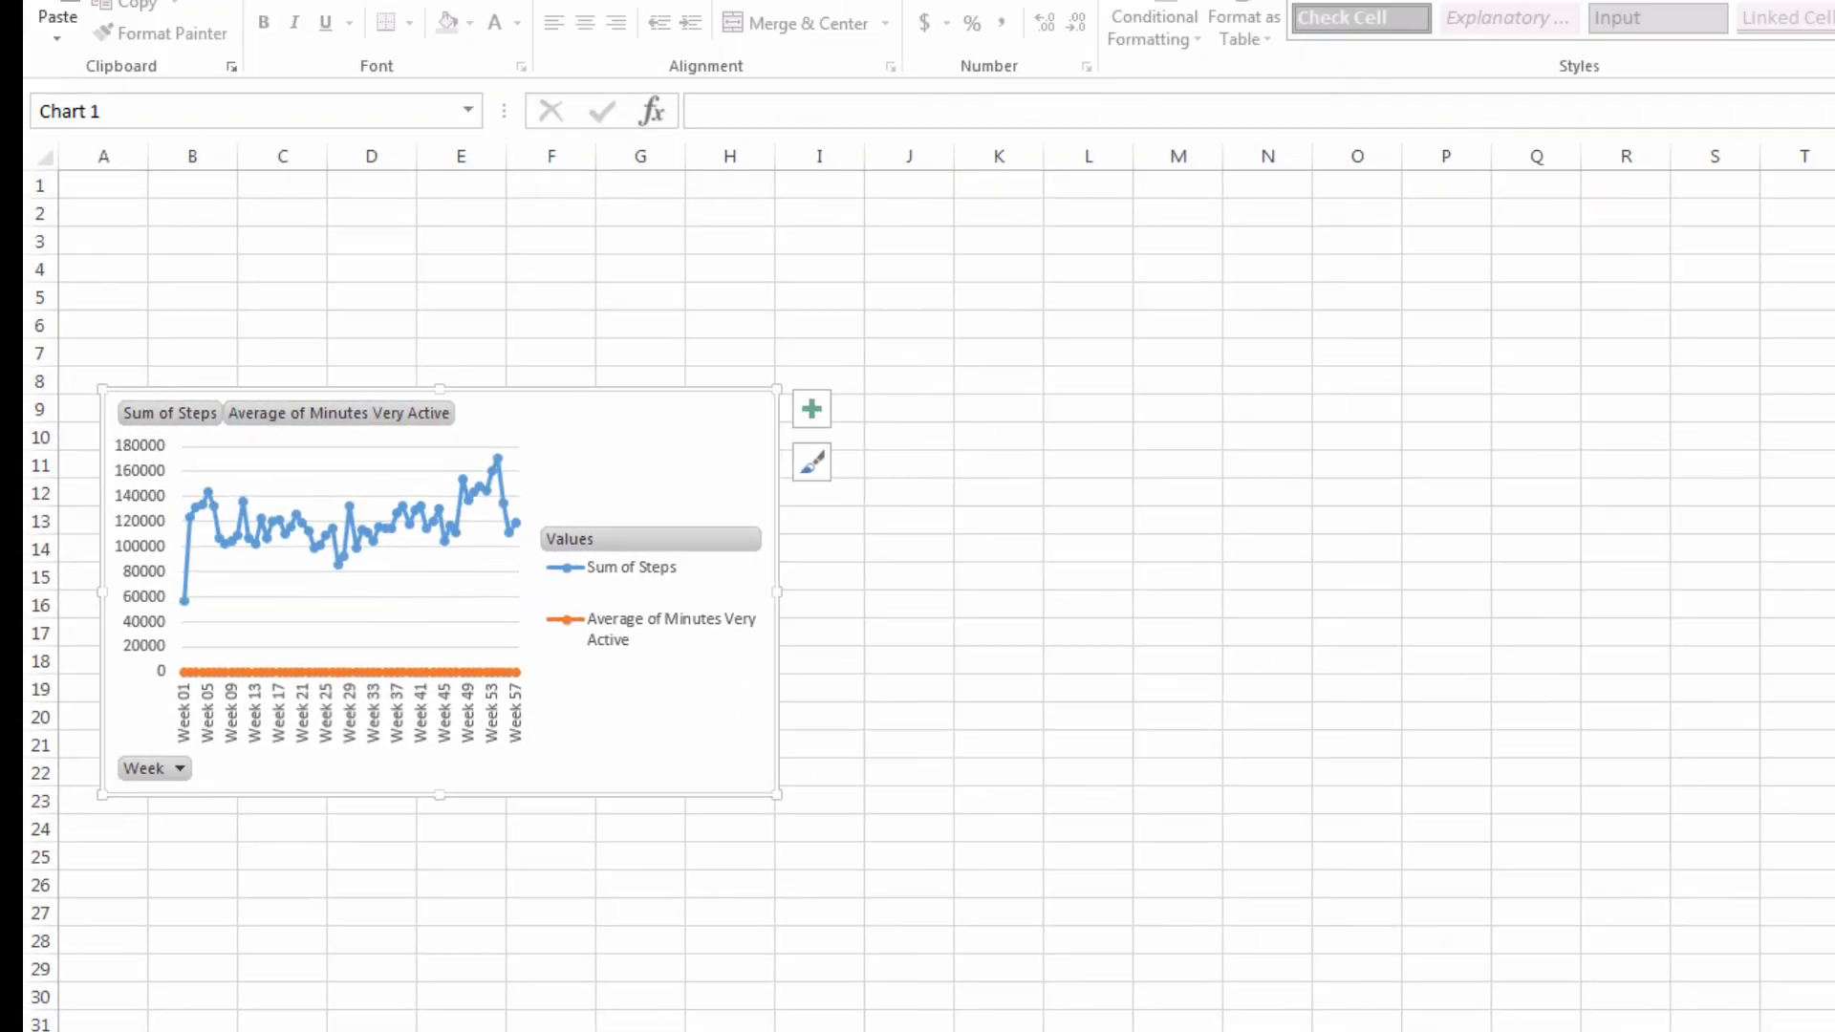
# Paste the Fitbit logo picture near the top of the sheet and position it from about column L in row 2
pyautogui.click(712, 317)
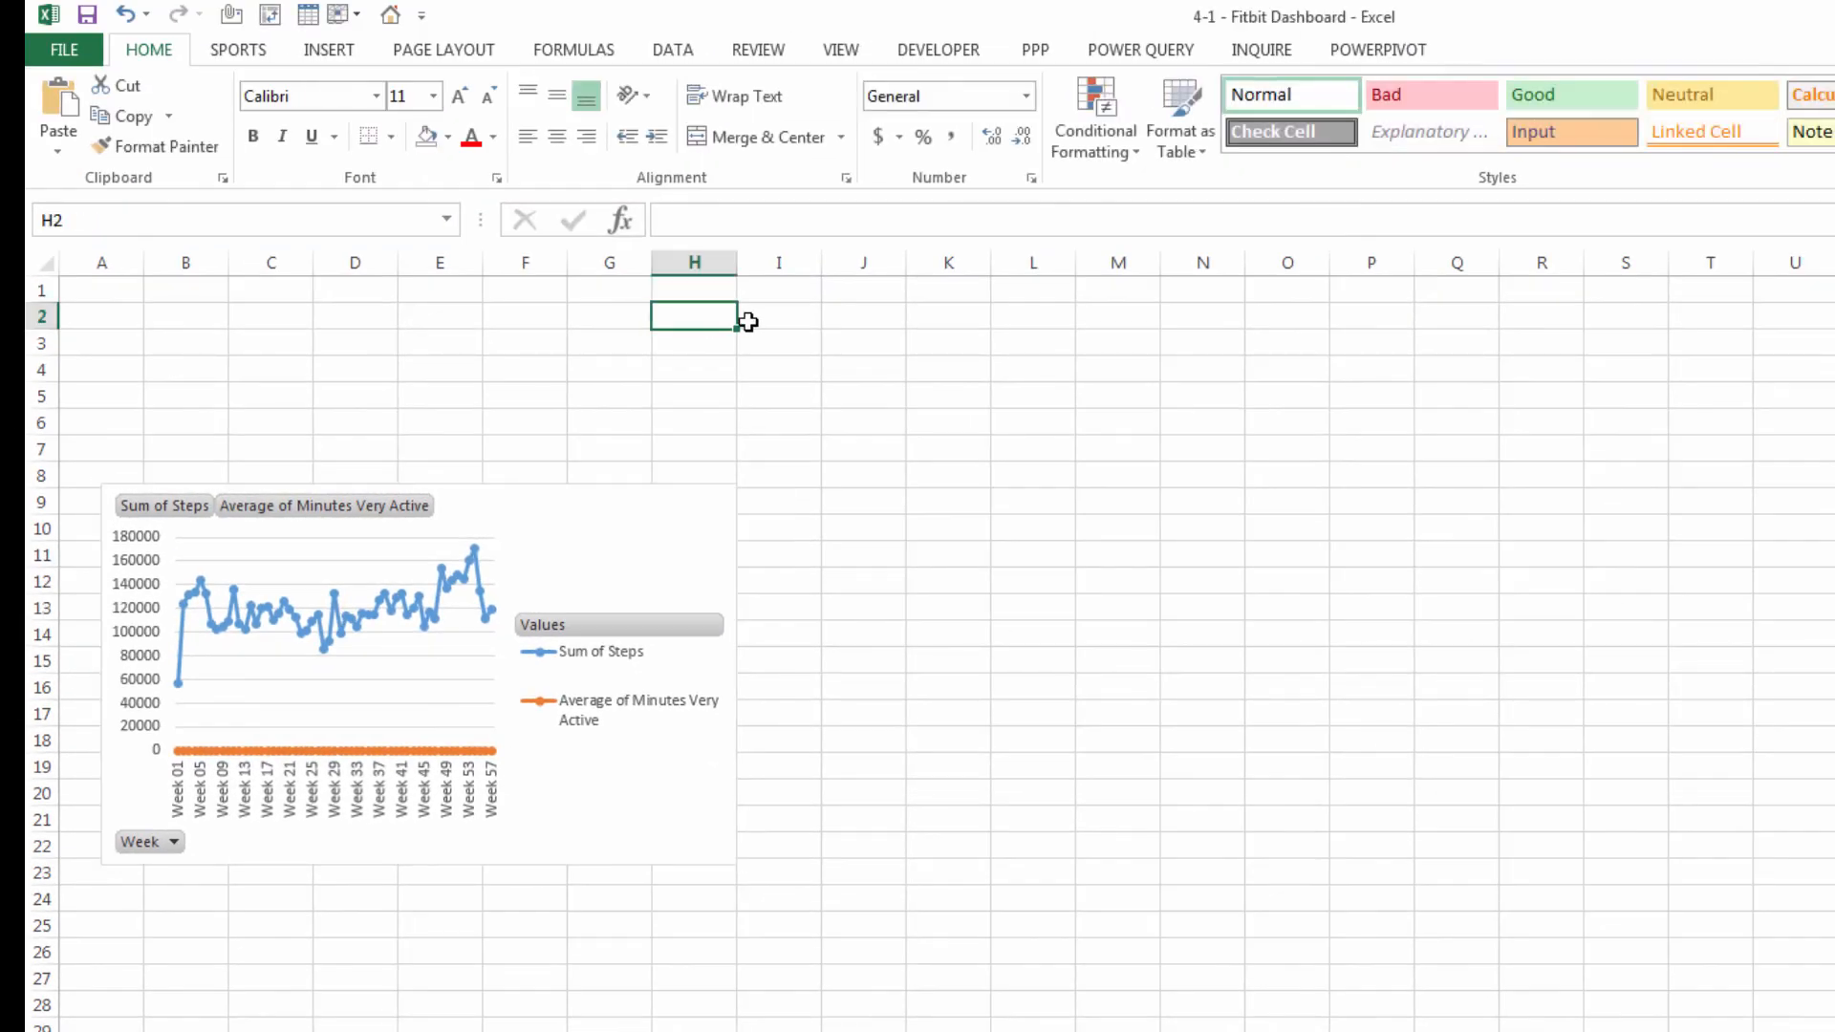
pyautogui.hotkey('ctrl', 'v')
pyautogui.moveTo(790, 319); pyautogui.dragTo(1166, 313)
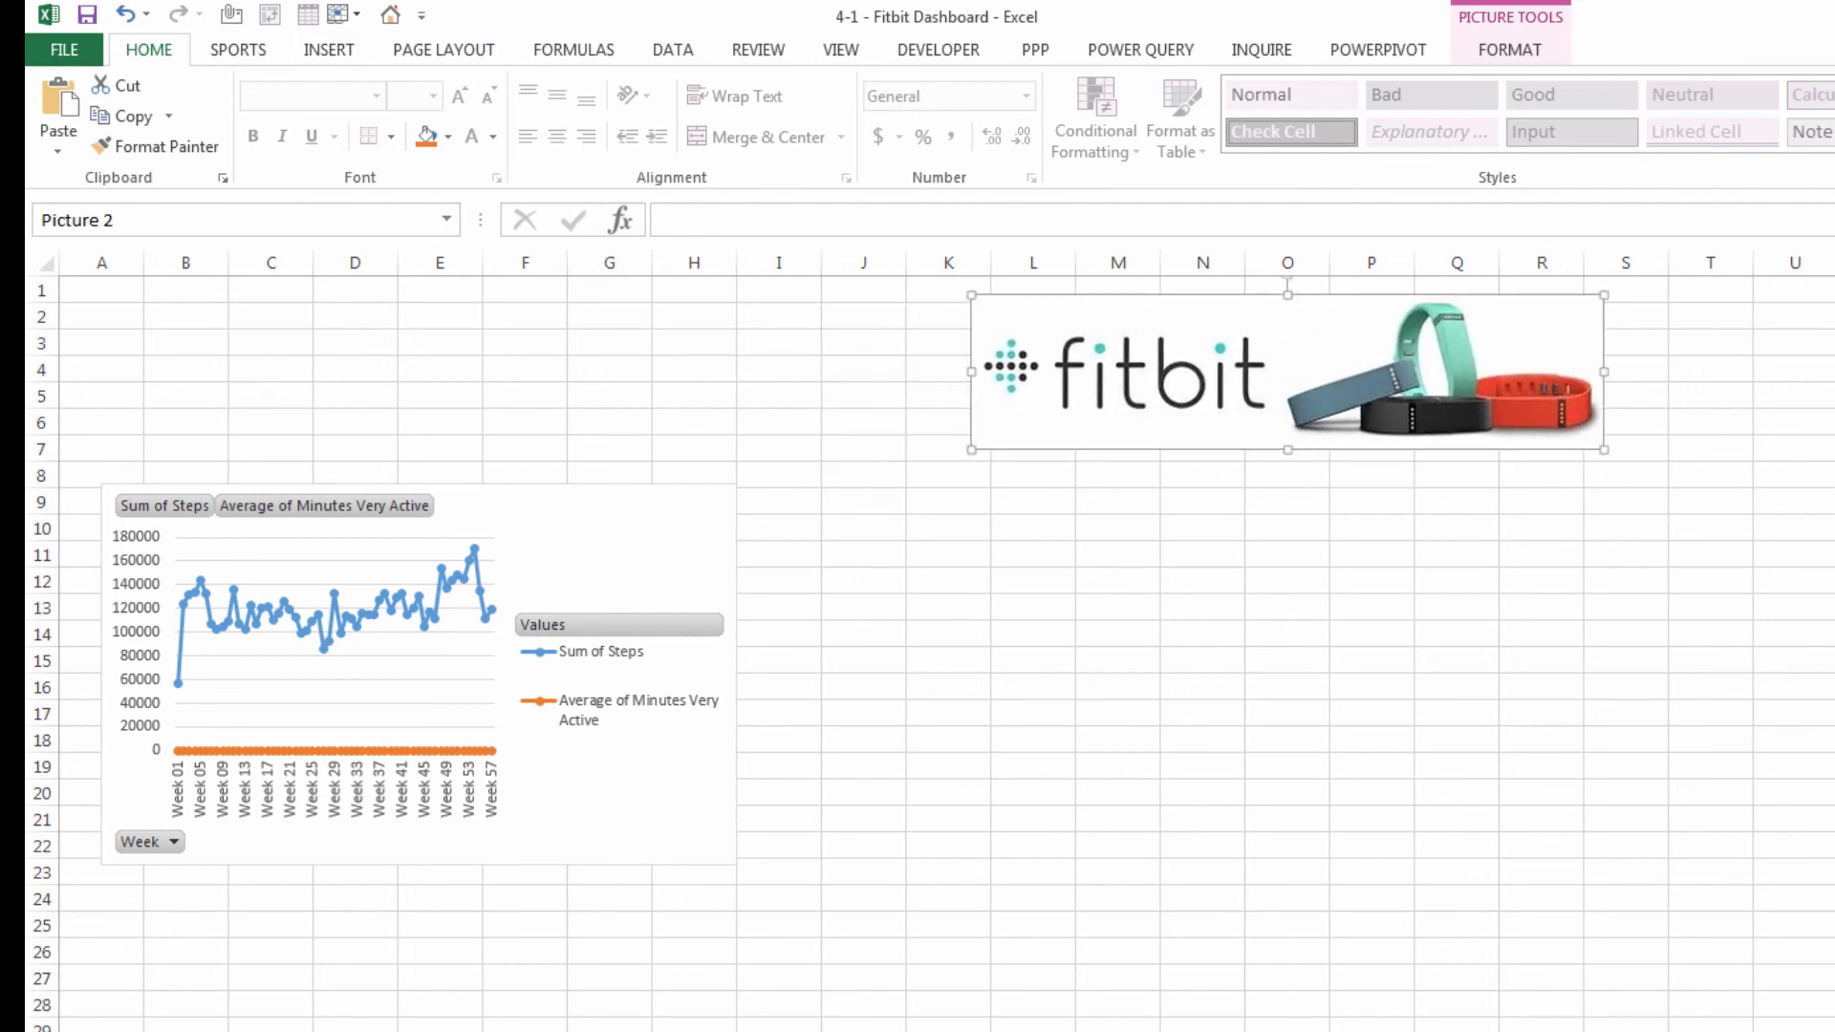
# Add the 48 pt title MY FITBIT DASHBOARD in cell A3 and shift the Fitbit logo right, clear of the title
pyautogui.click(105, 344)
pyautogui.write('MY FITBIT DASHBOARD')
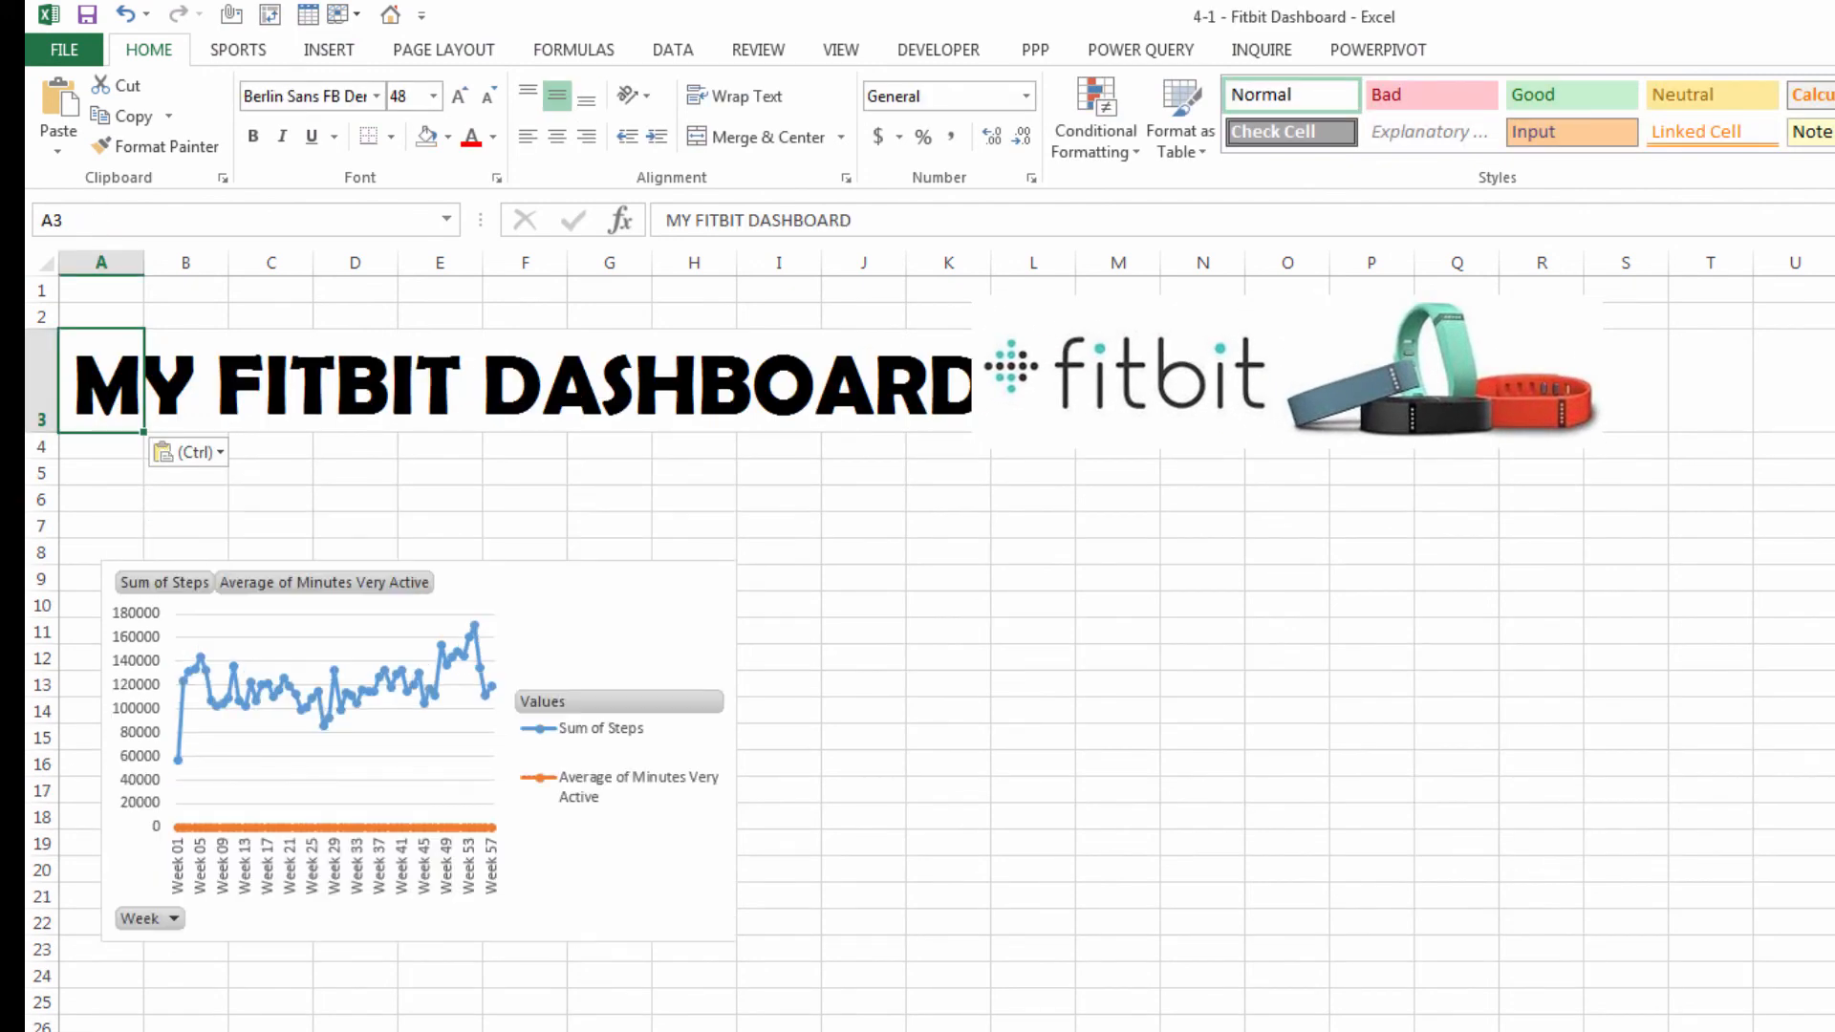
pyautogui.moveTo(993, 318); pyautogui.dragTo(1047, 317)
pyautogui.moveTo(1072, 560); pyautogui.dragTo(1077, 560)
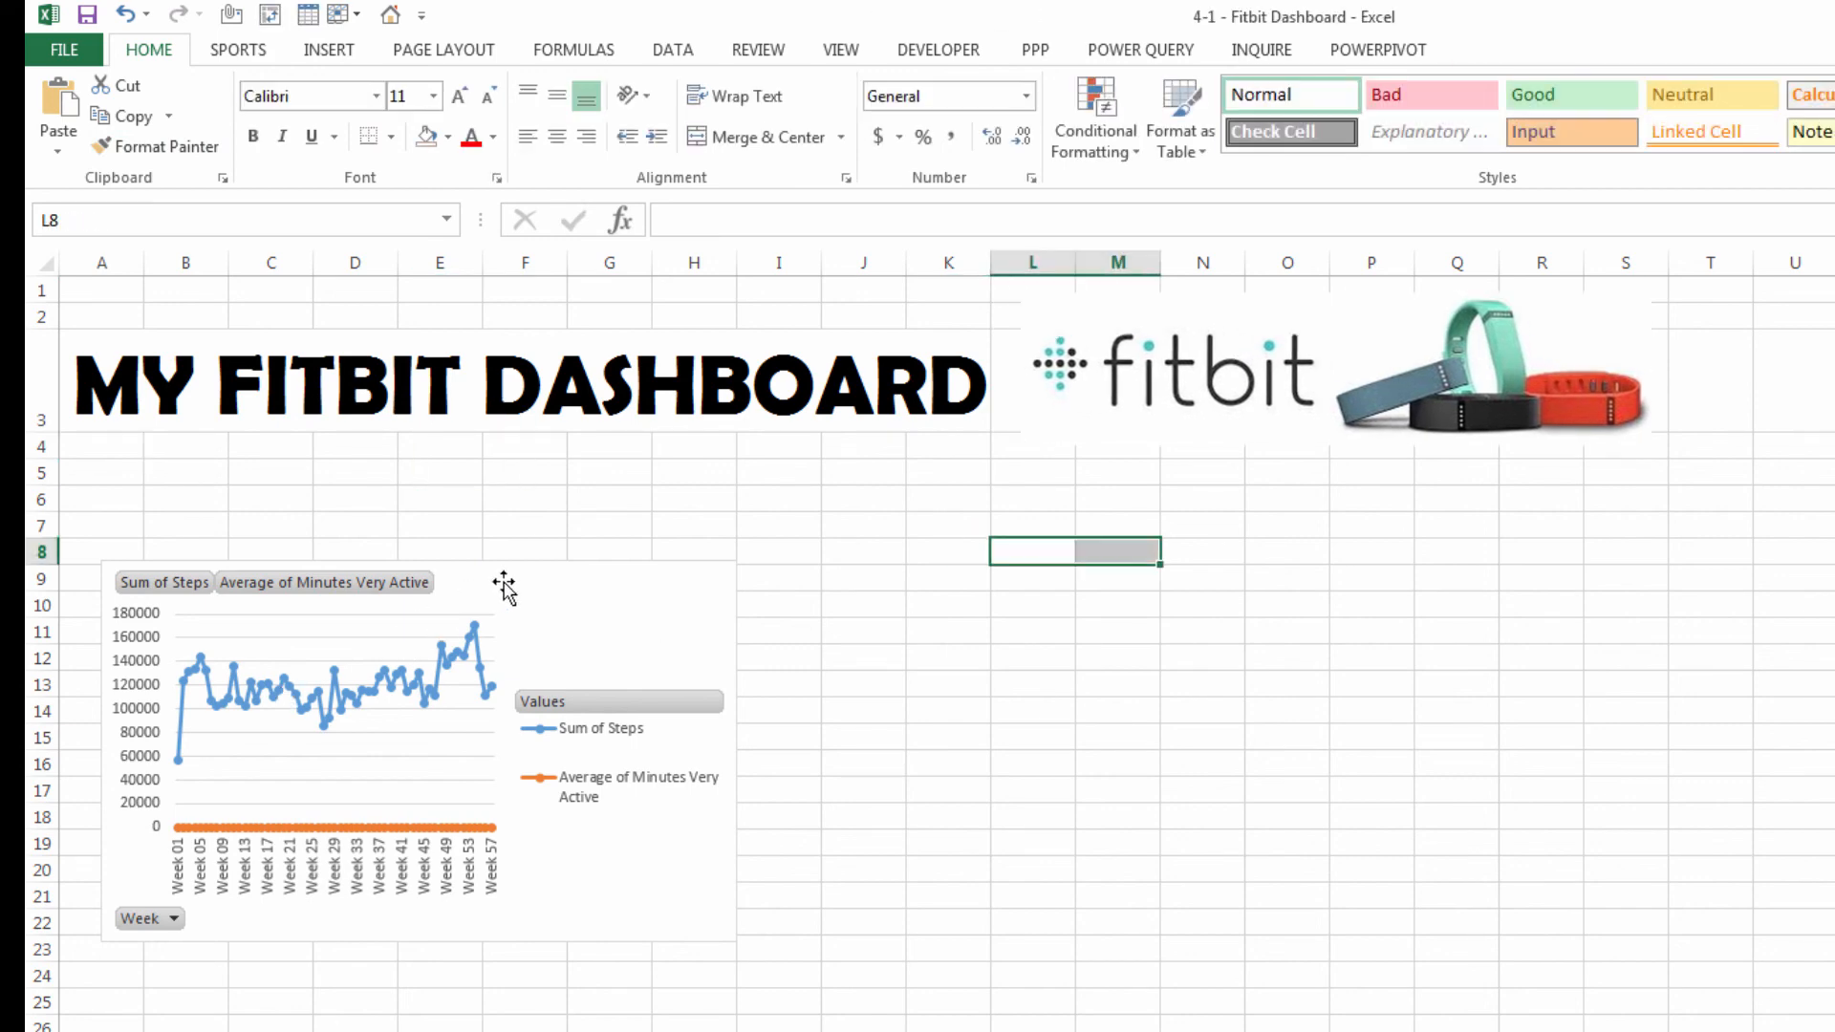
# Move the PivotChart to column A starting at row 10 and widen it rightwards to about column Q
pyautogui.moveTo(503, 586); pyautogui.dragTo(465, 631)
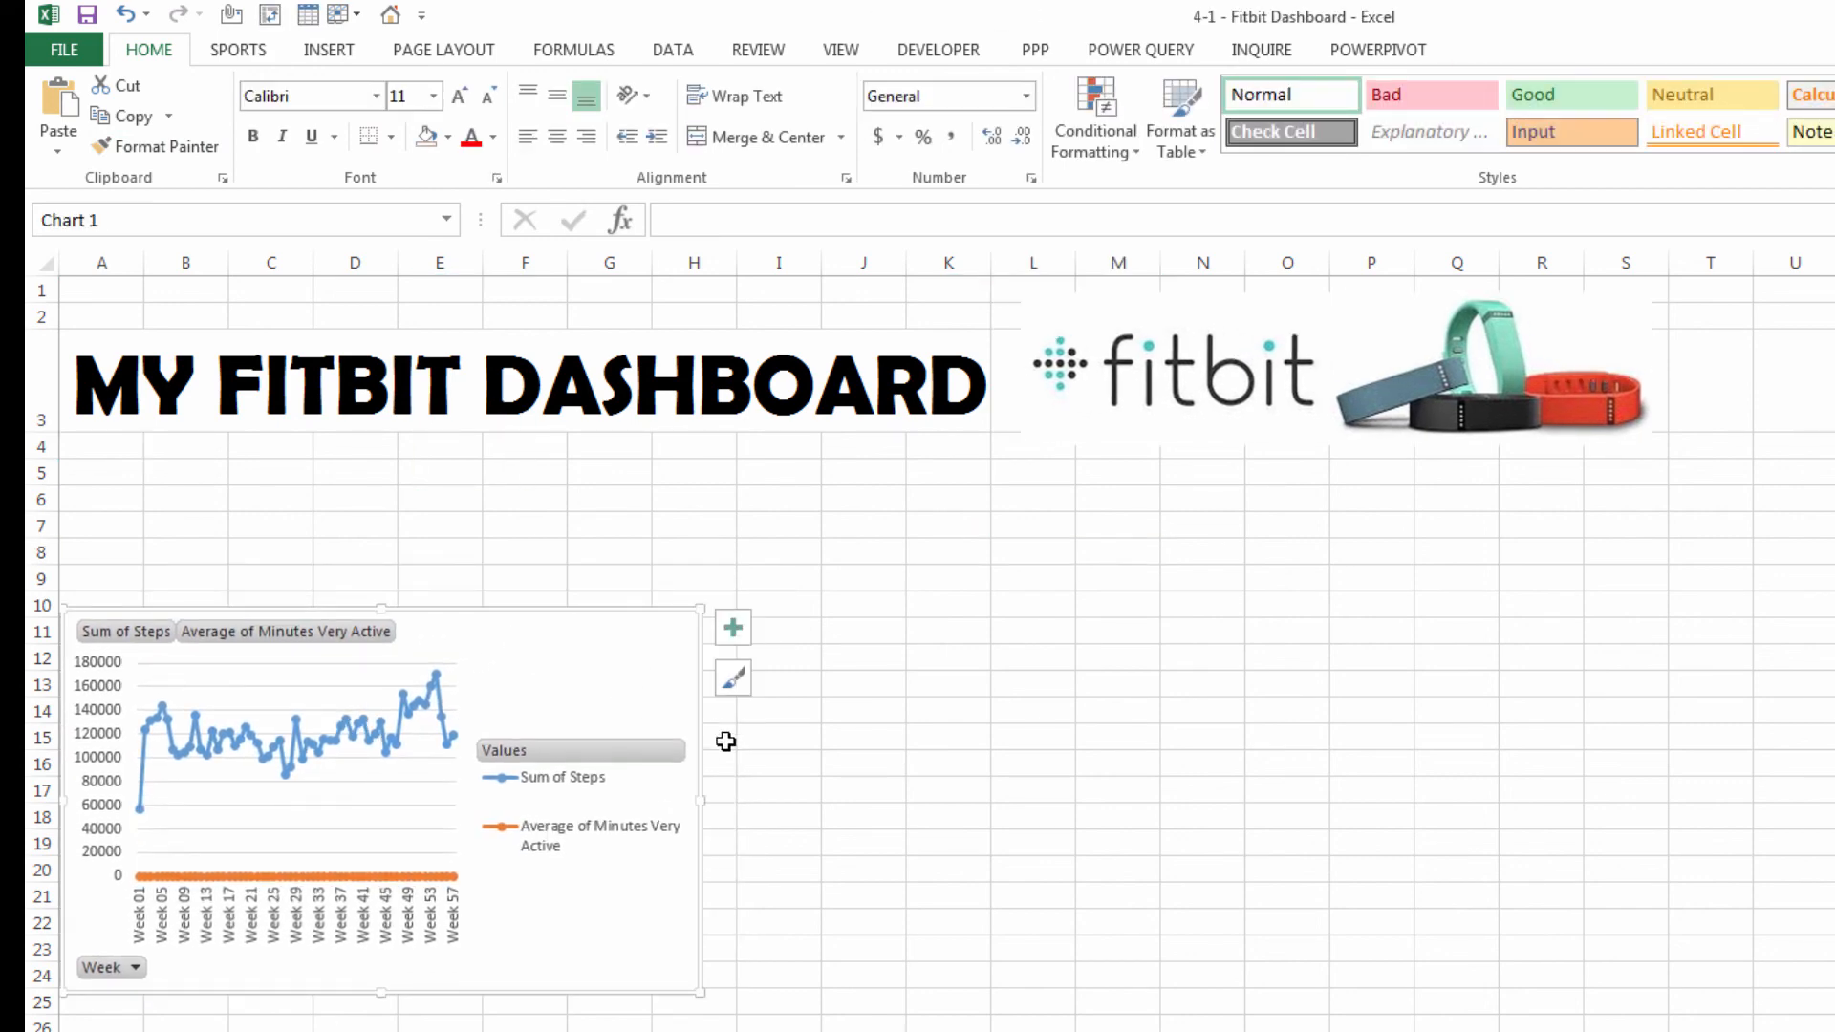
pyautogui.click(705, 800)
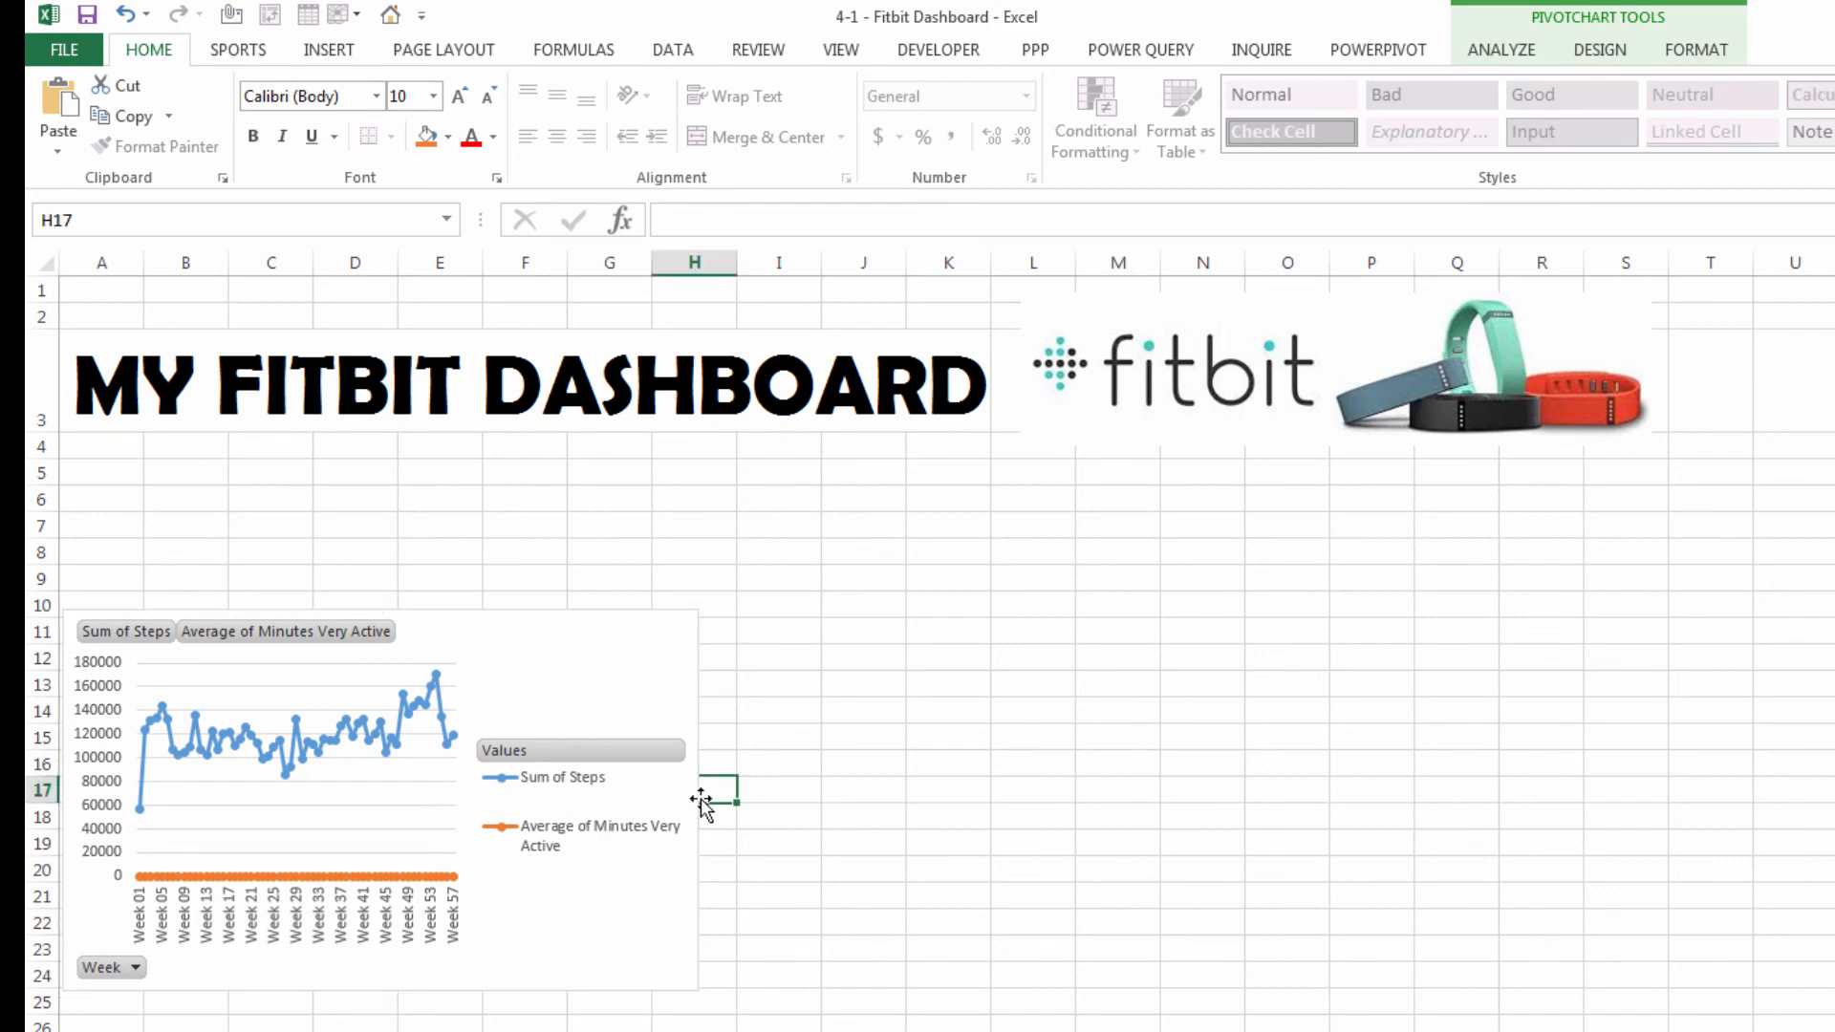
pyautogui.click(643, 803)
pyautogui.moveTo(698, 800); pyautogui.dragTo(1450, 798)
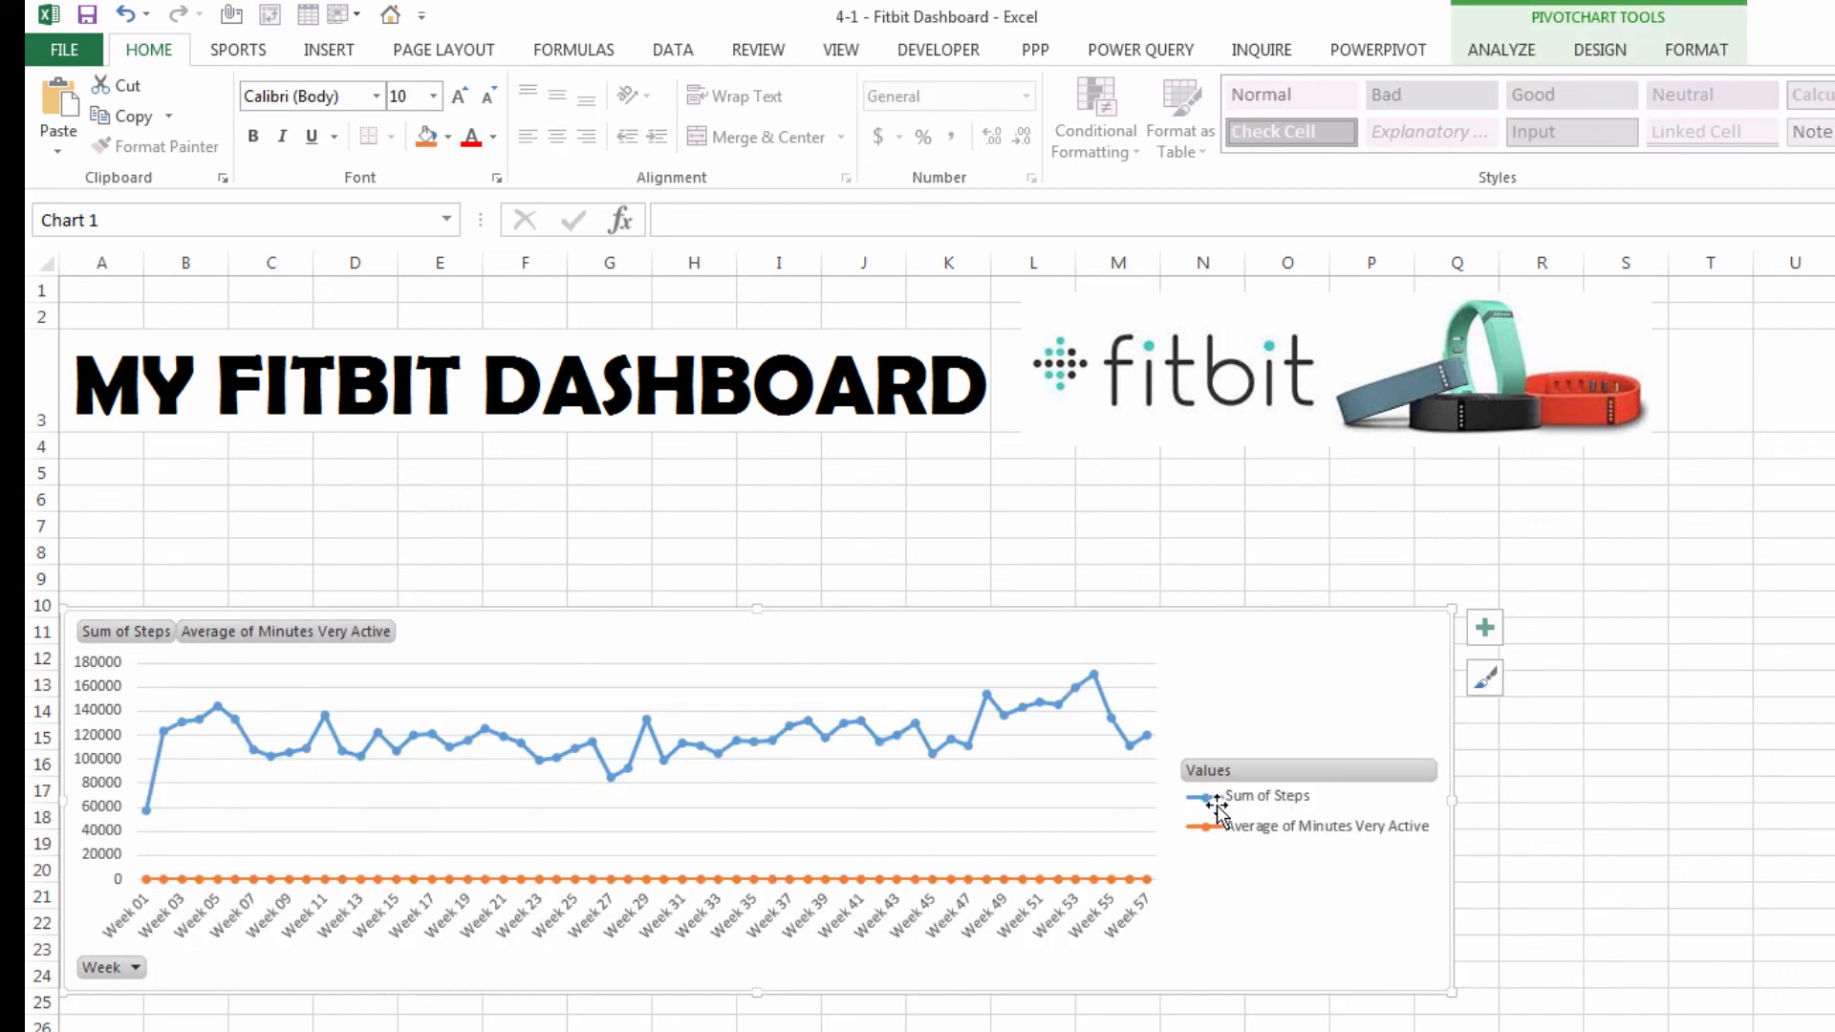
# Change the chart to a custom combination with the Average of Minutes Very Active series on the secondary axis
pyautogui.click(481, 733)
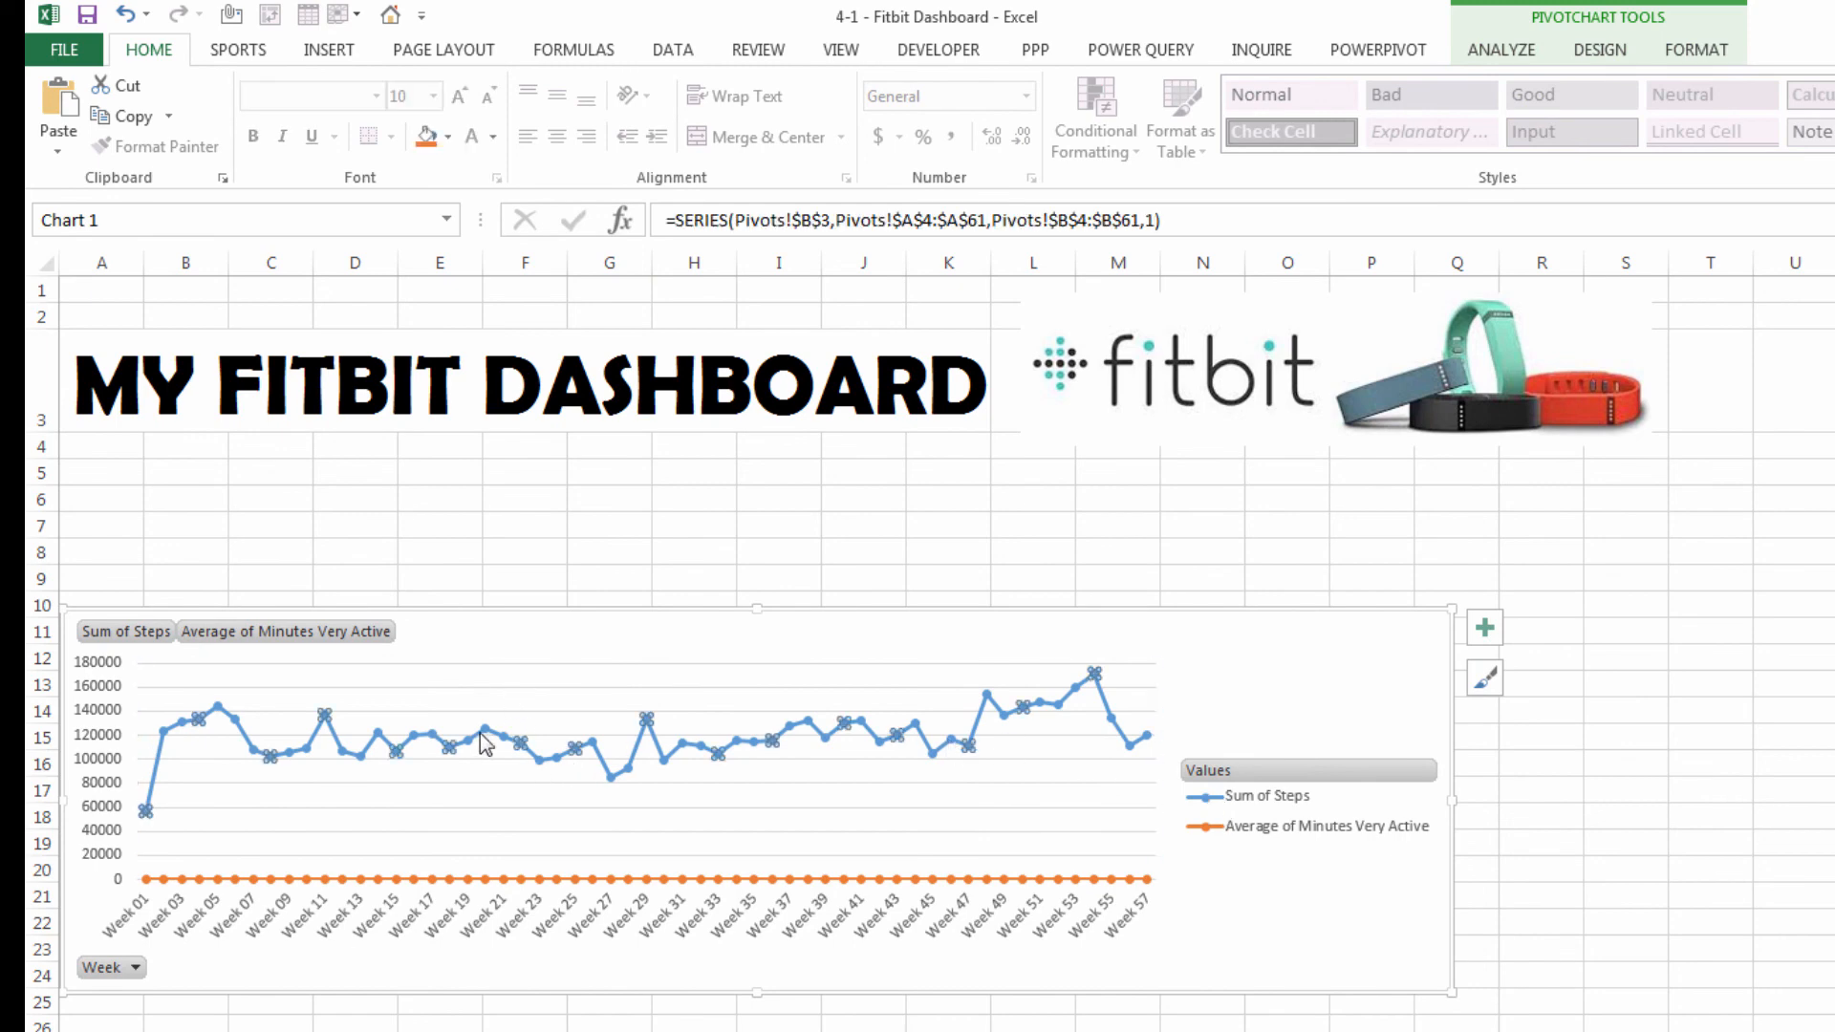
pyautogui.rightClick(480, 733)
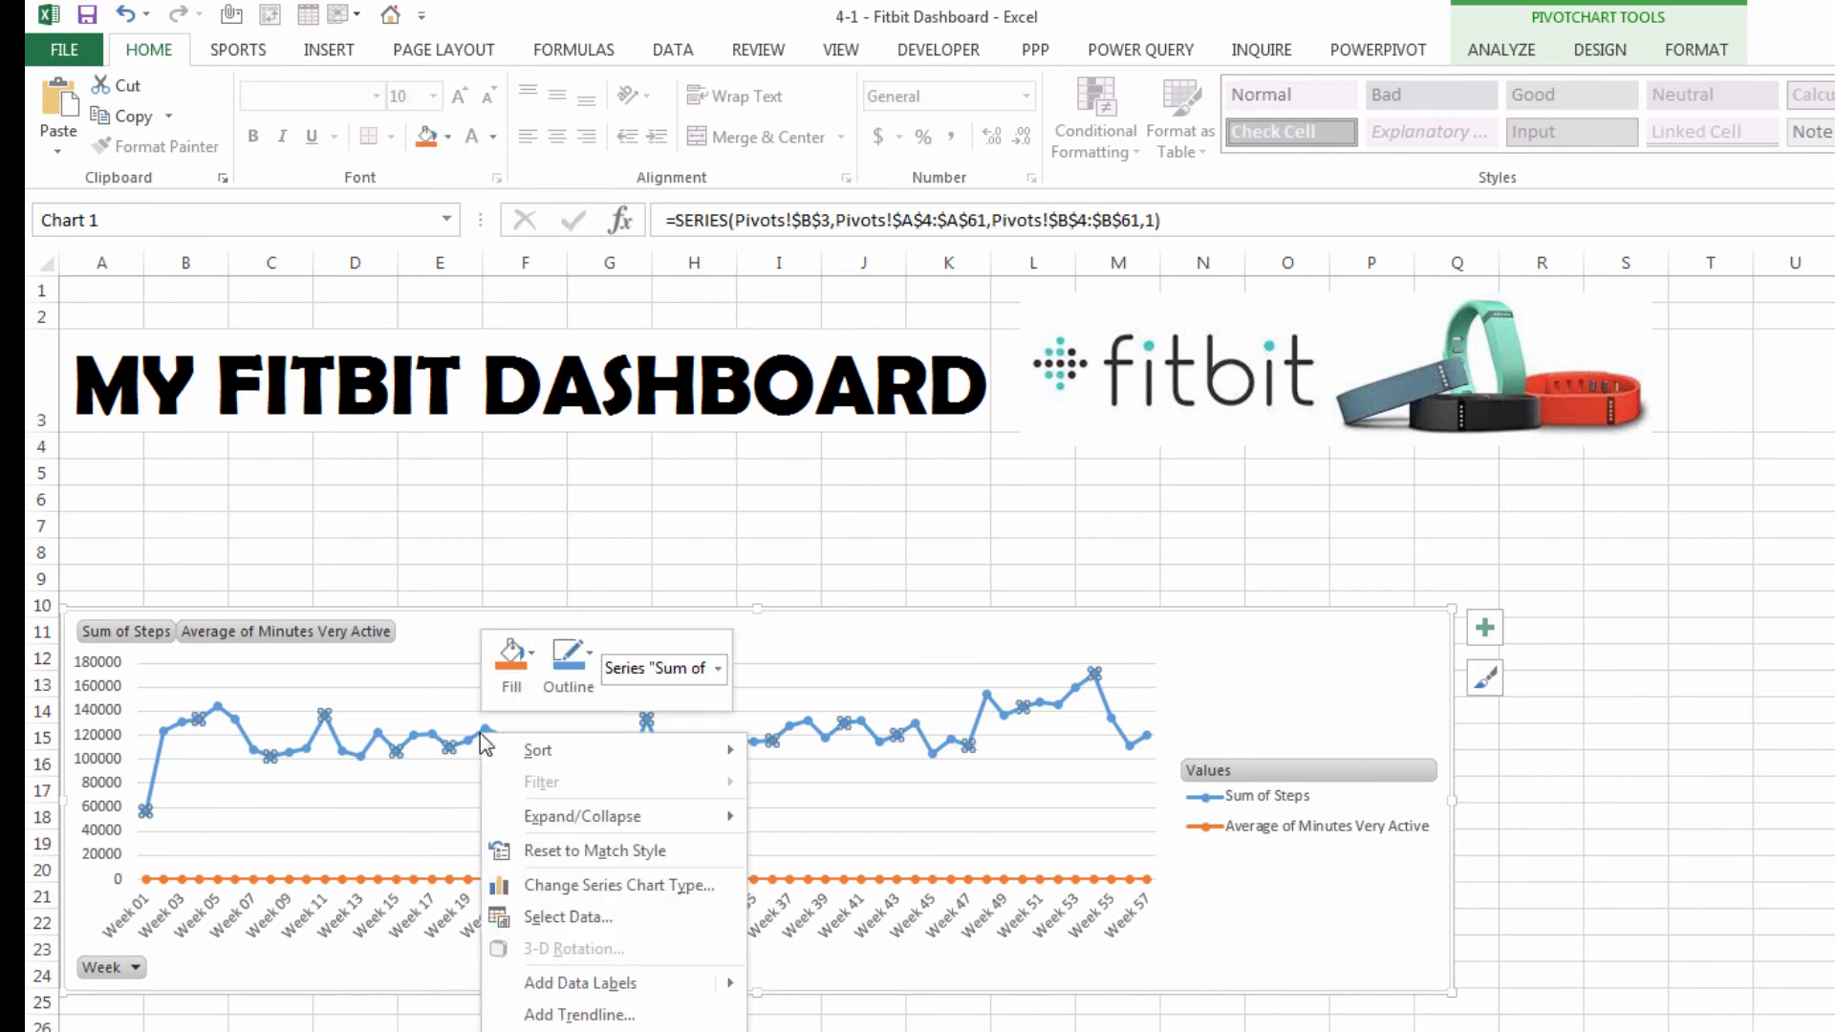
pyautogui.click(567, 886)
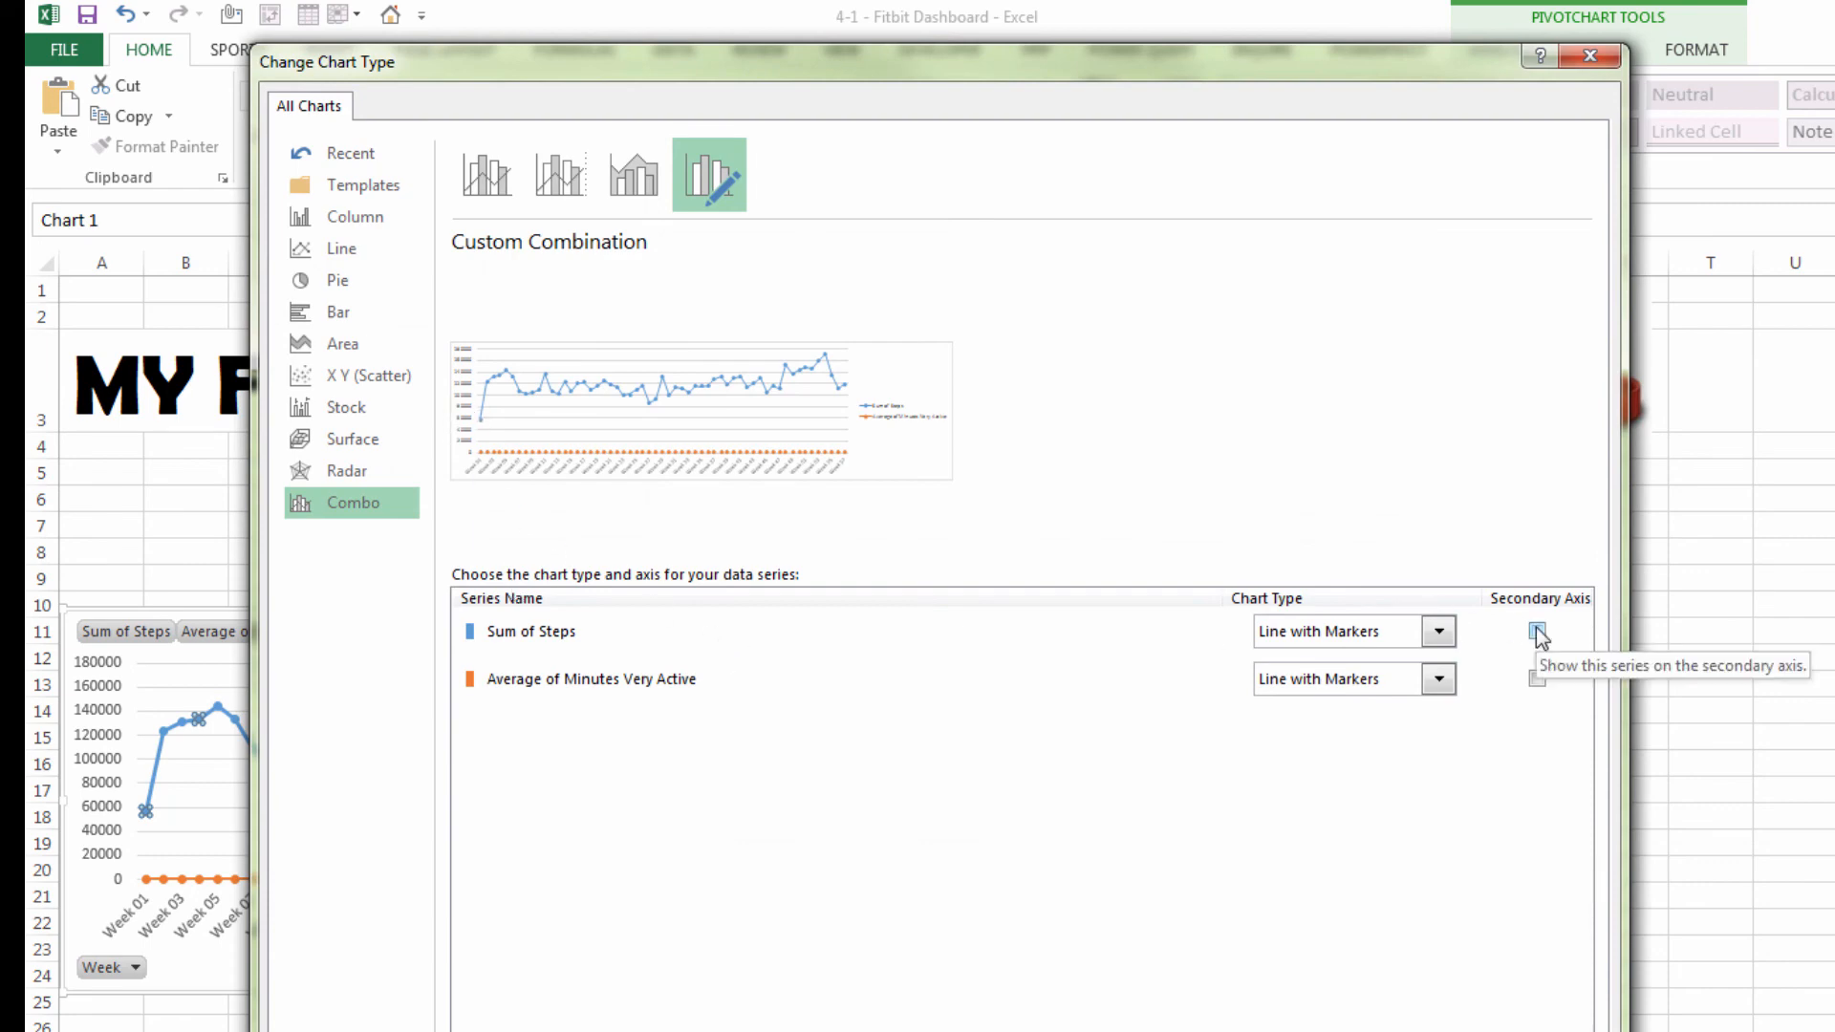
pyautogui.click(1538, 679)
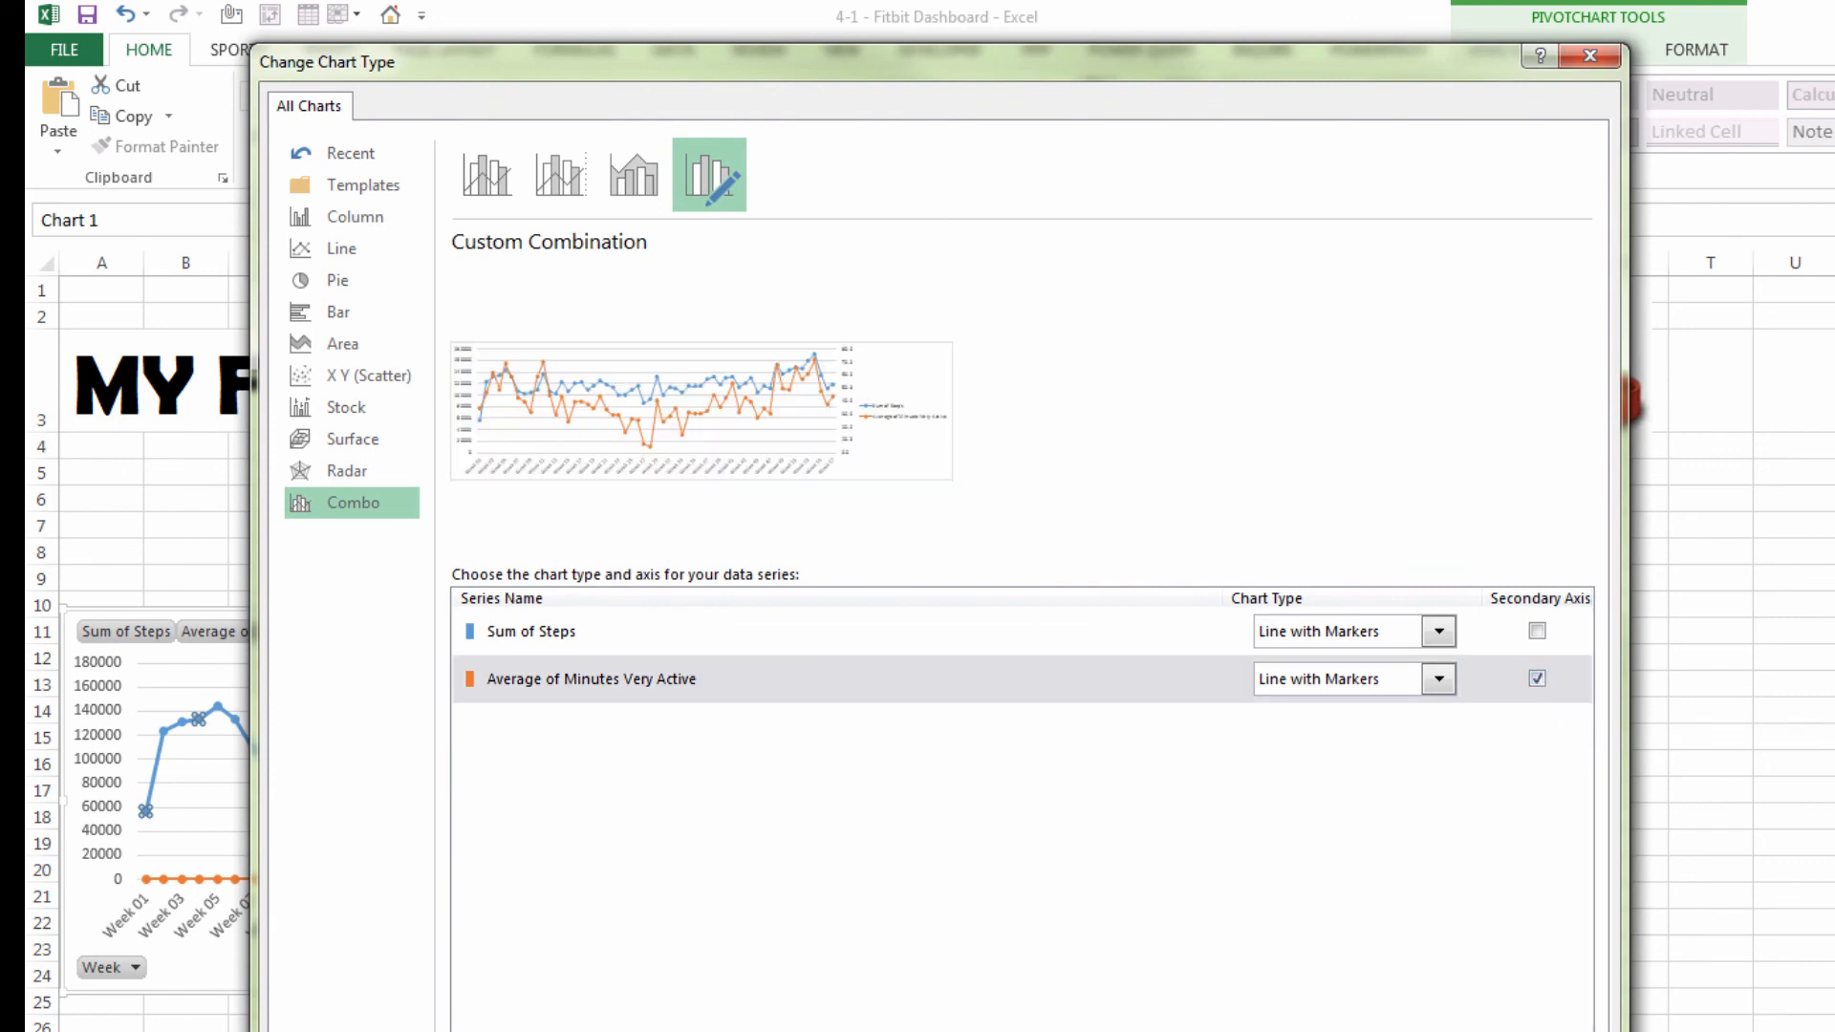
pyautogui.click(1429, 1030)
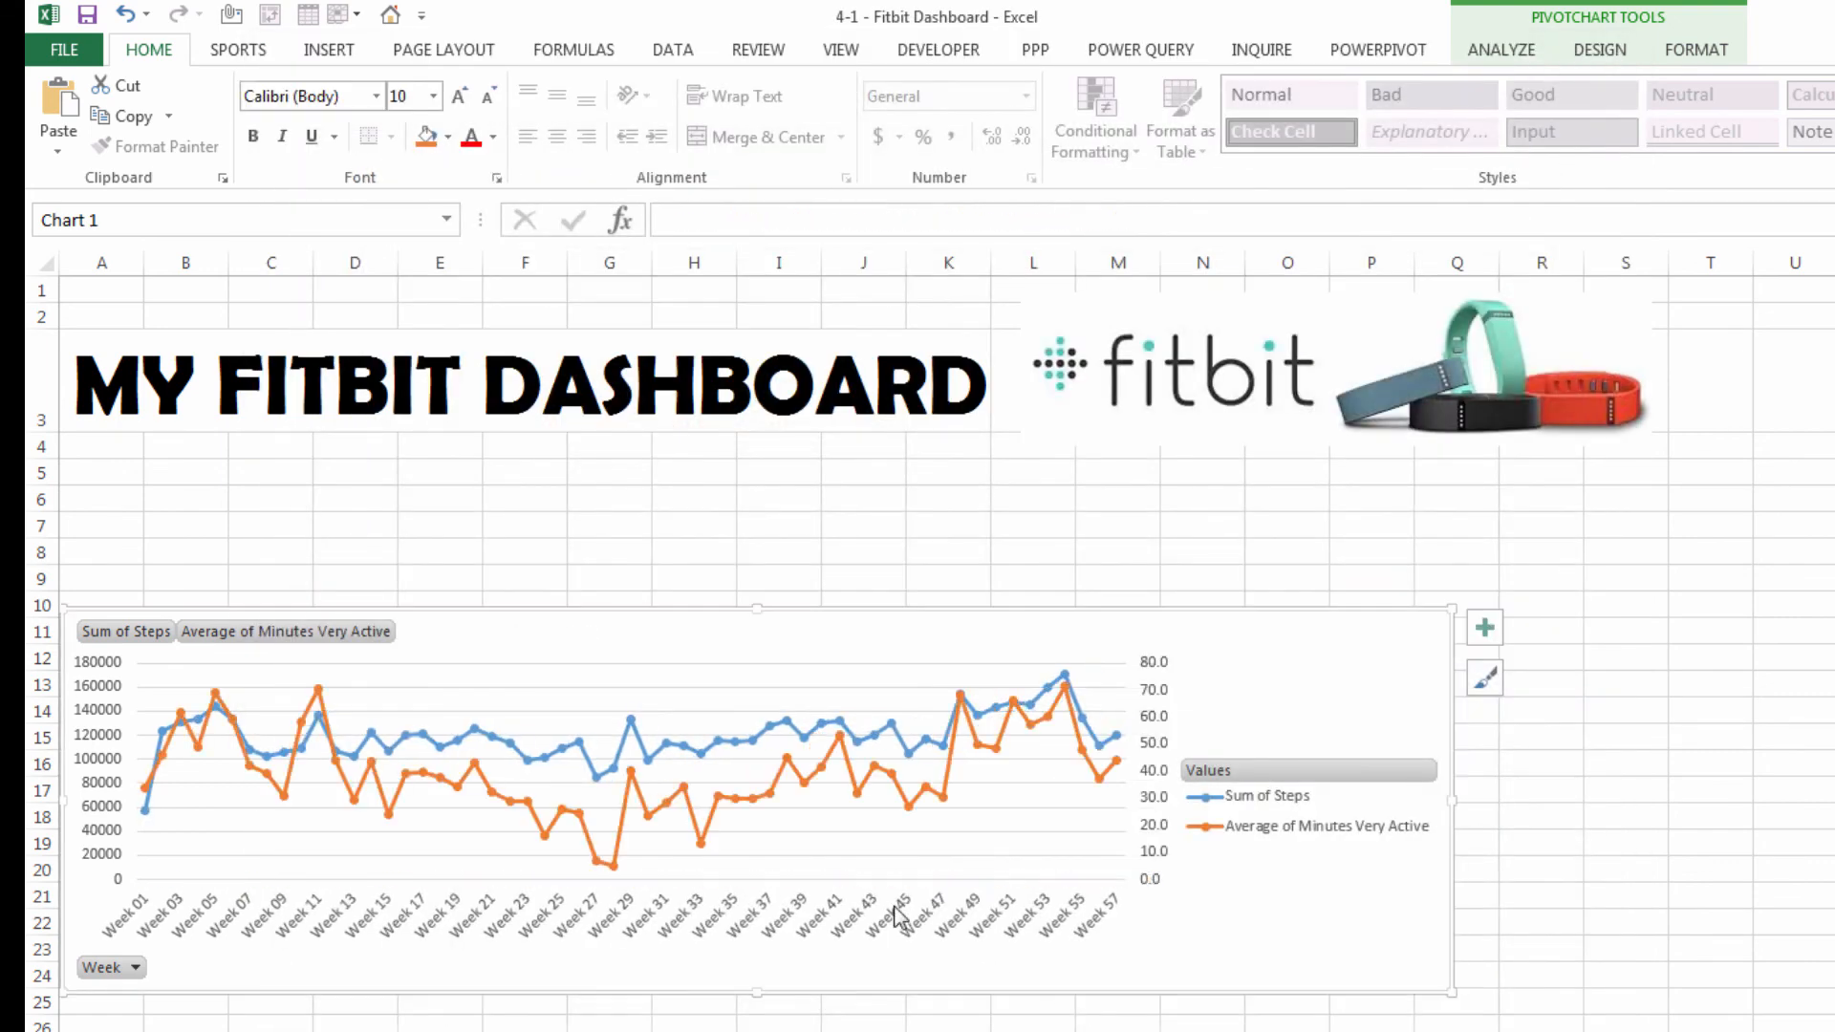
# Hide all field buttons on the steps and active minutes PivotChart
pyautogui.rightClick(295, 638)
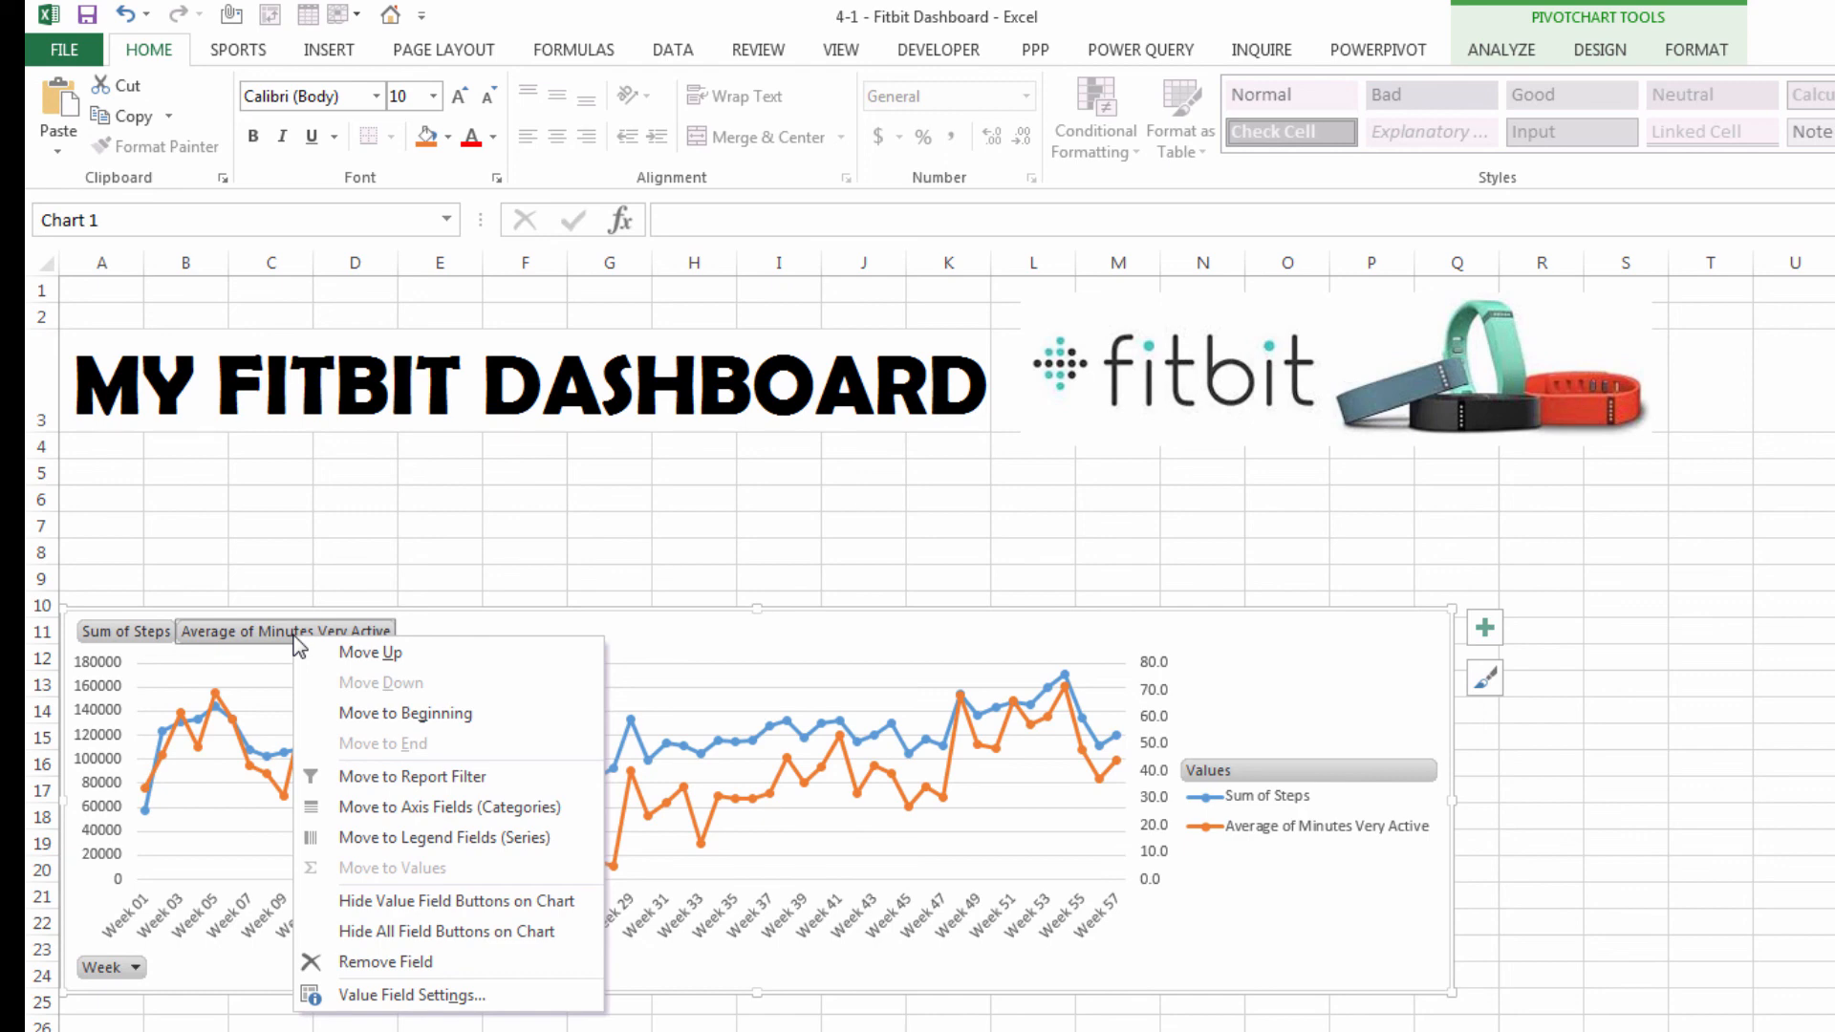
pyautogui.click(449, 932)
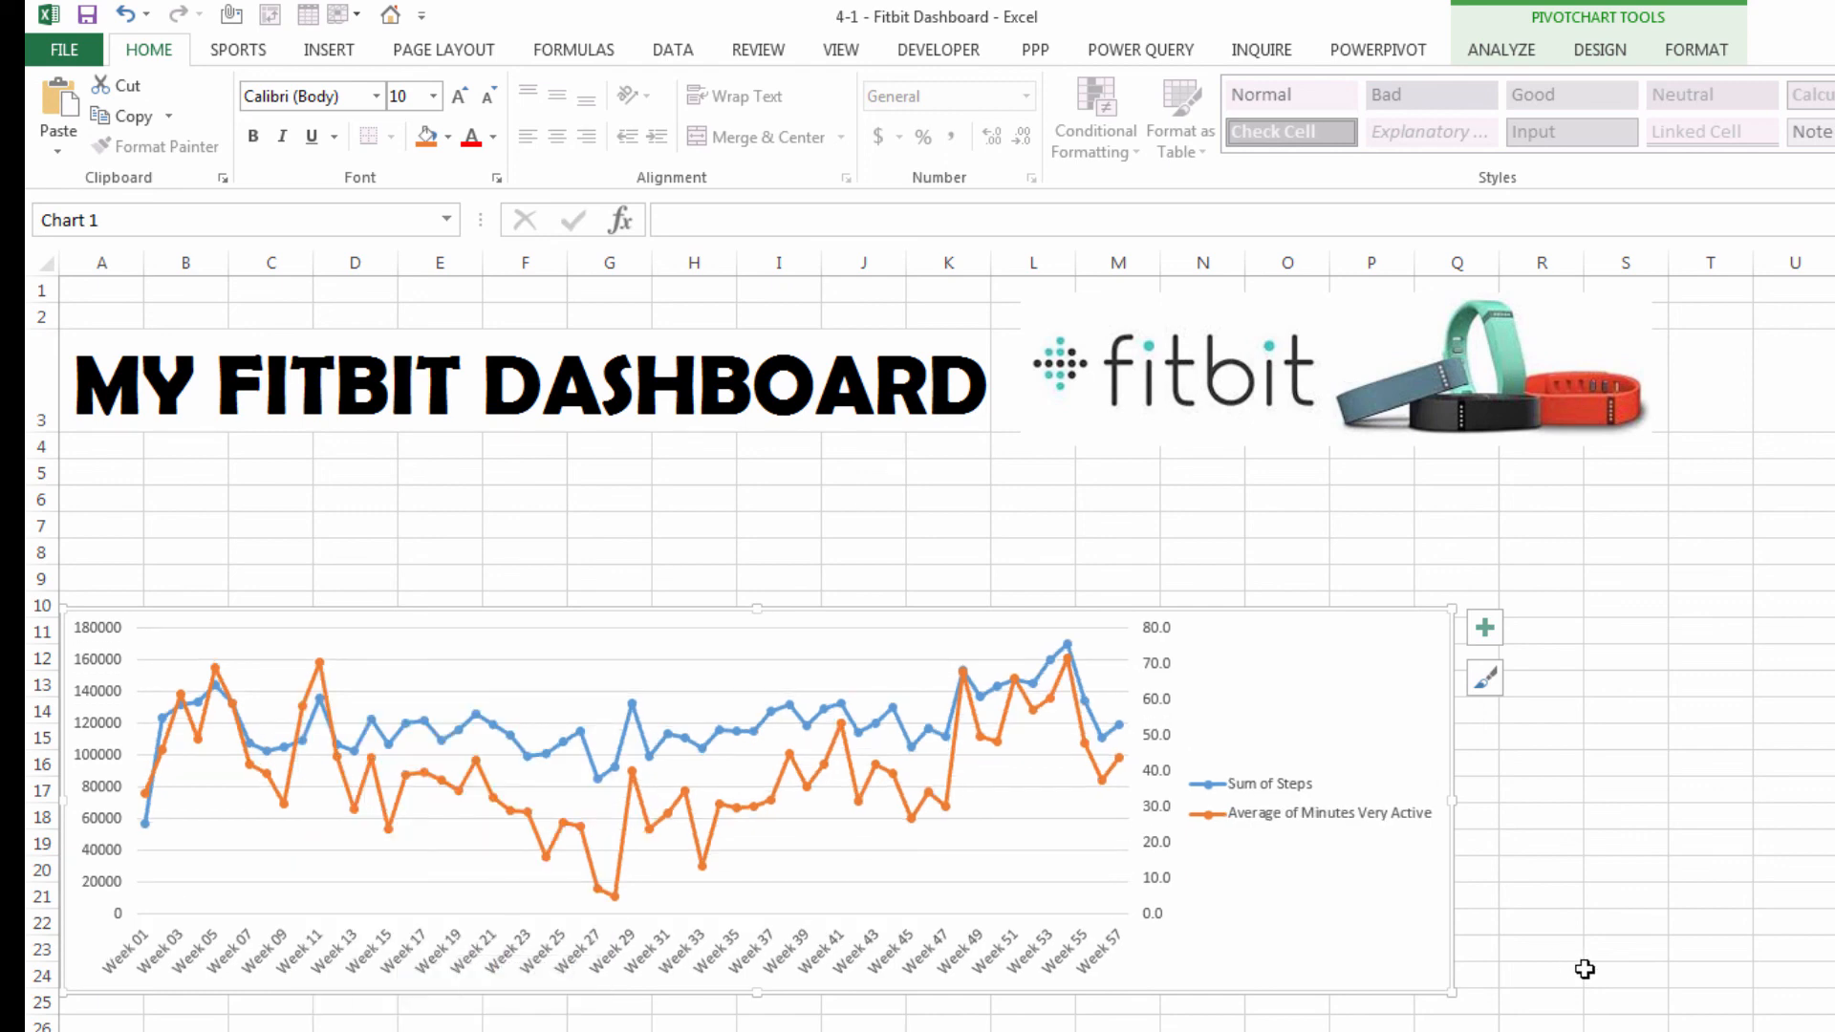
pyautogui.click(375, 540)
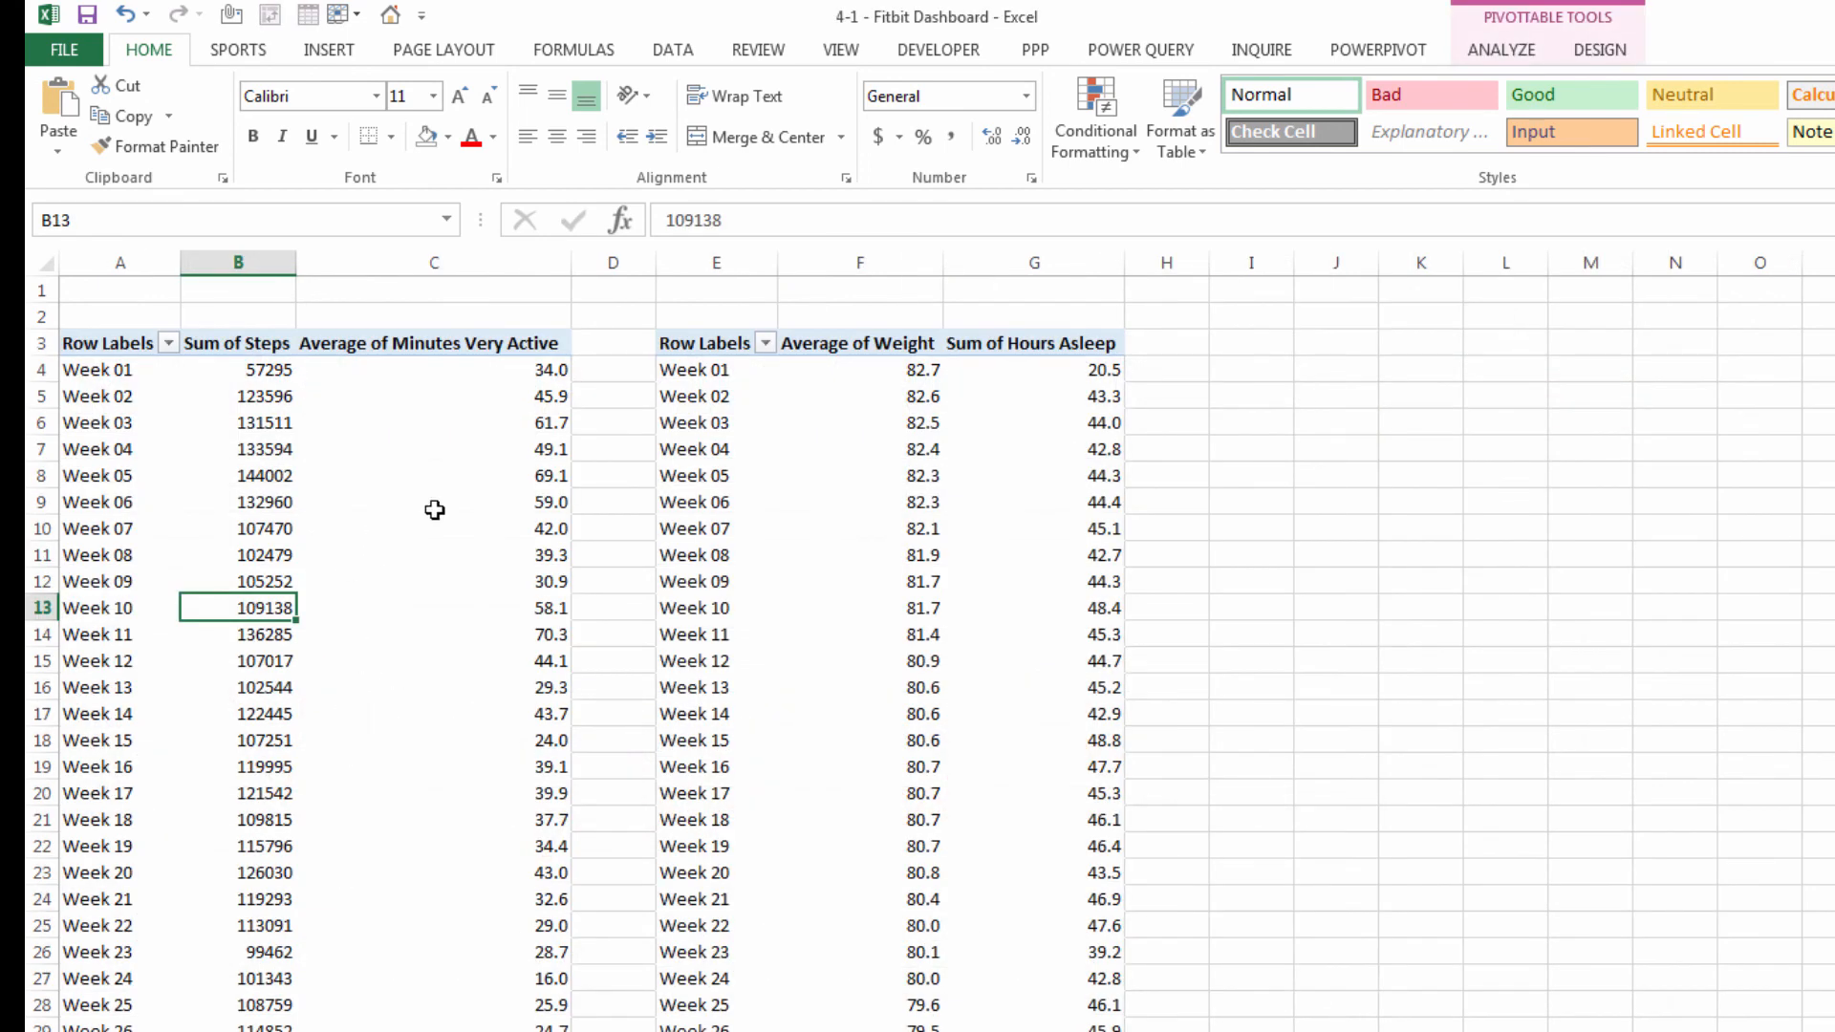
# Insert a timeline for the Date field from the steps and active minutes pivot table
pyautogui.click(1498, 54)
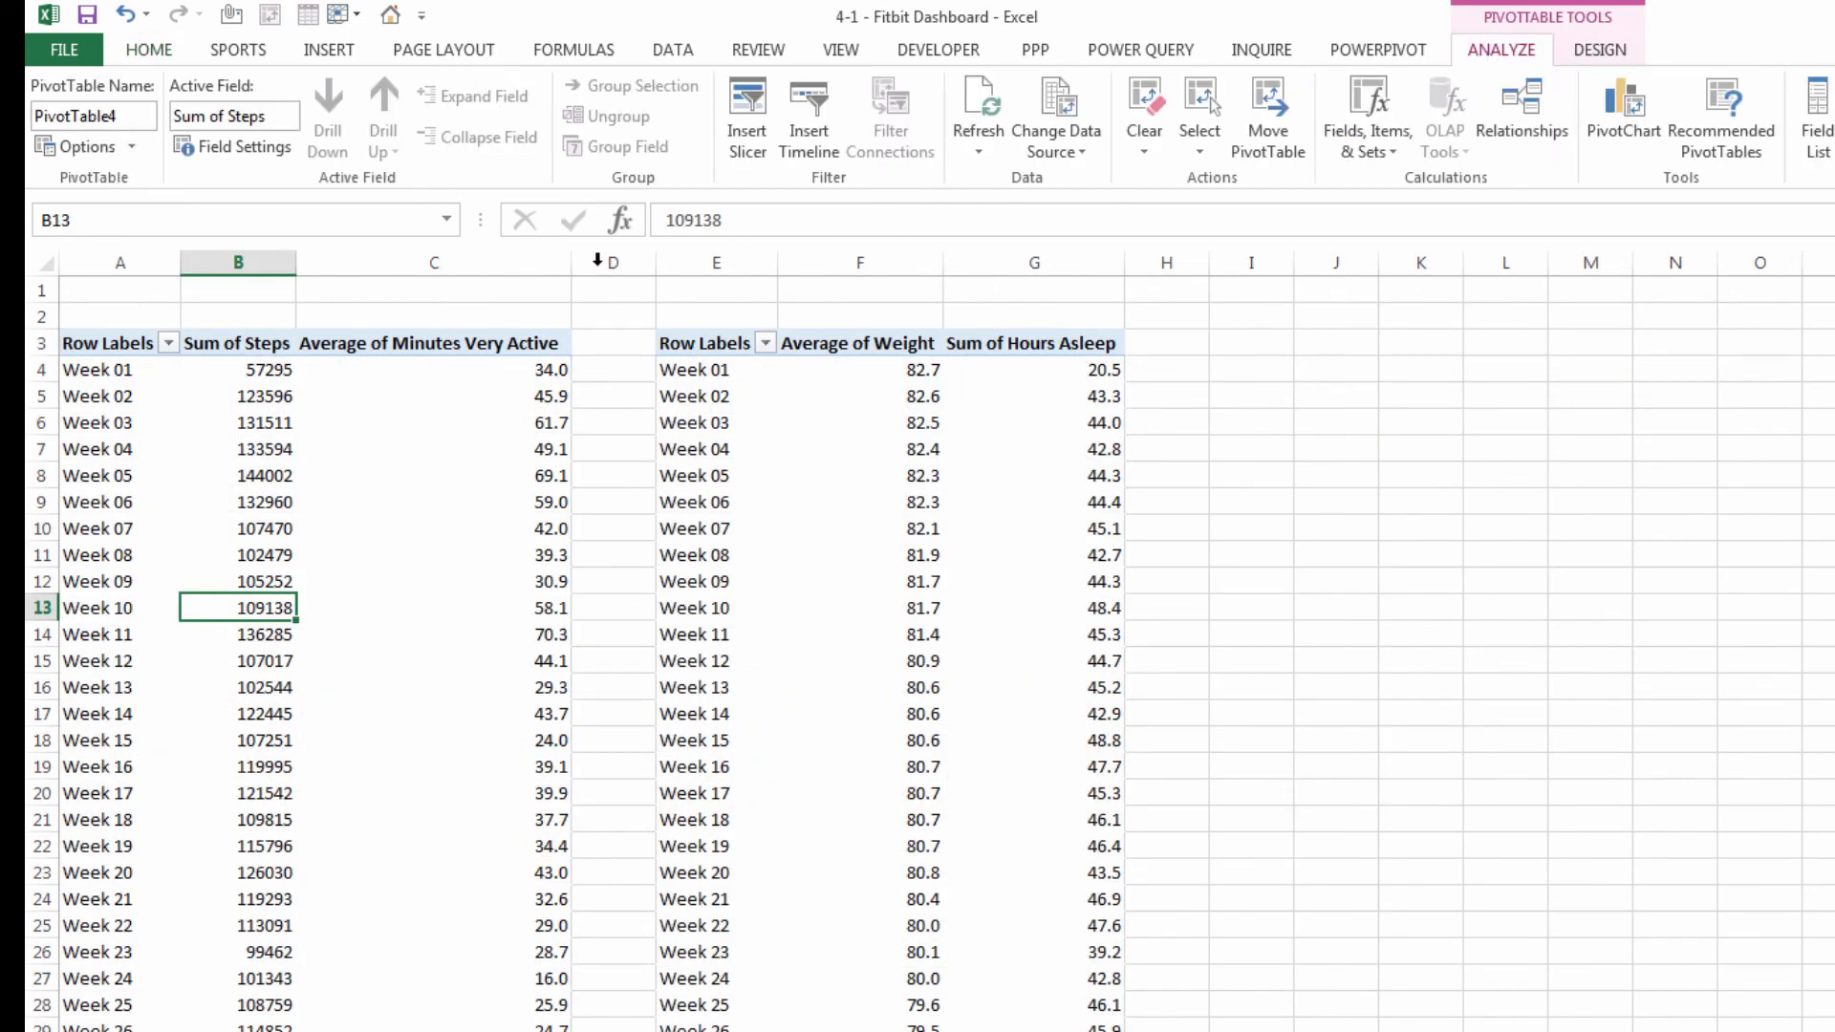
pyautogui.click(808, 151)
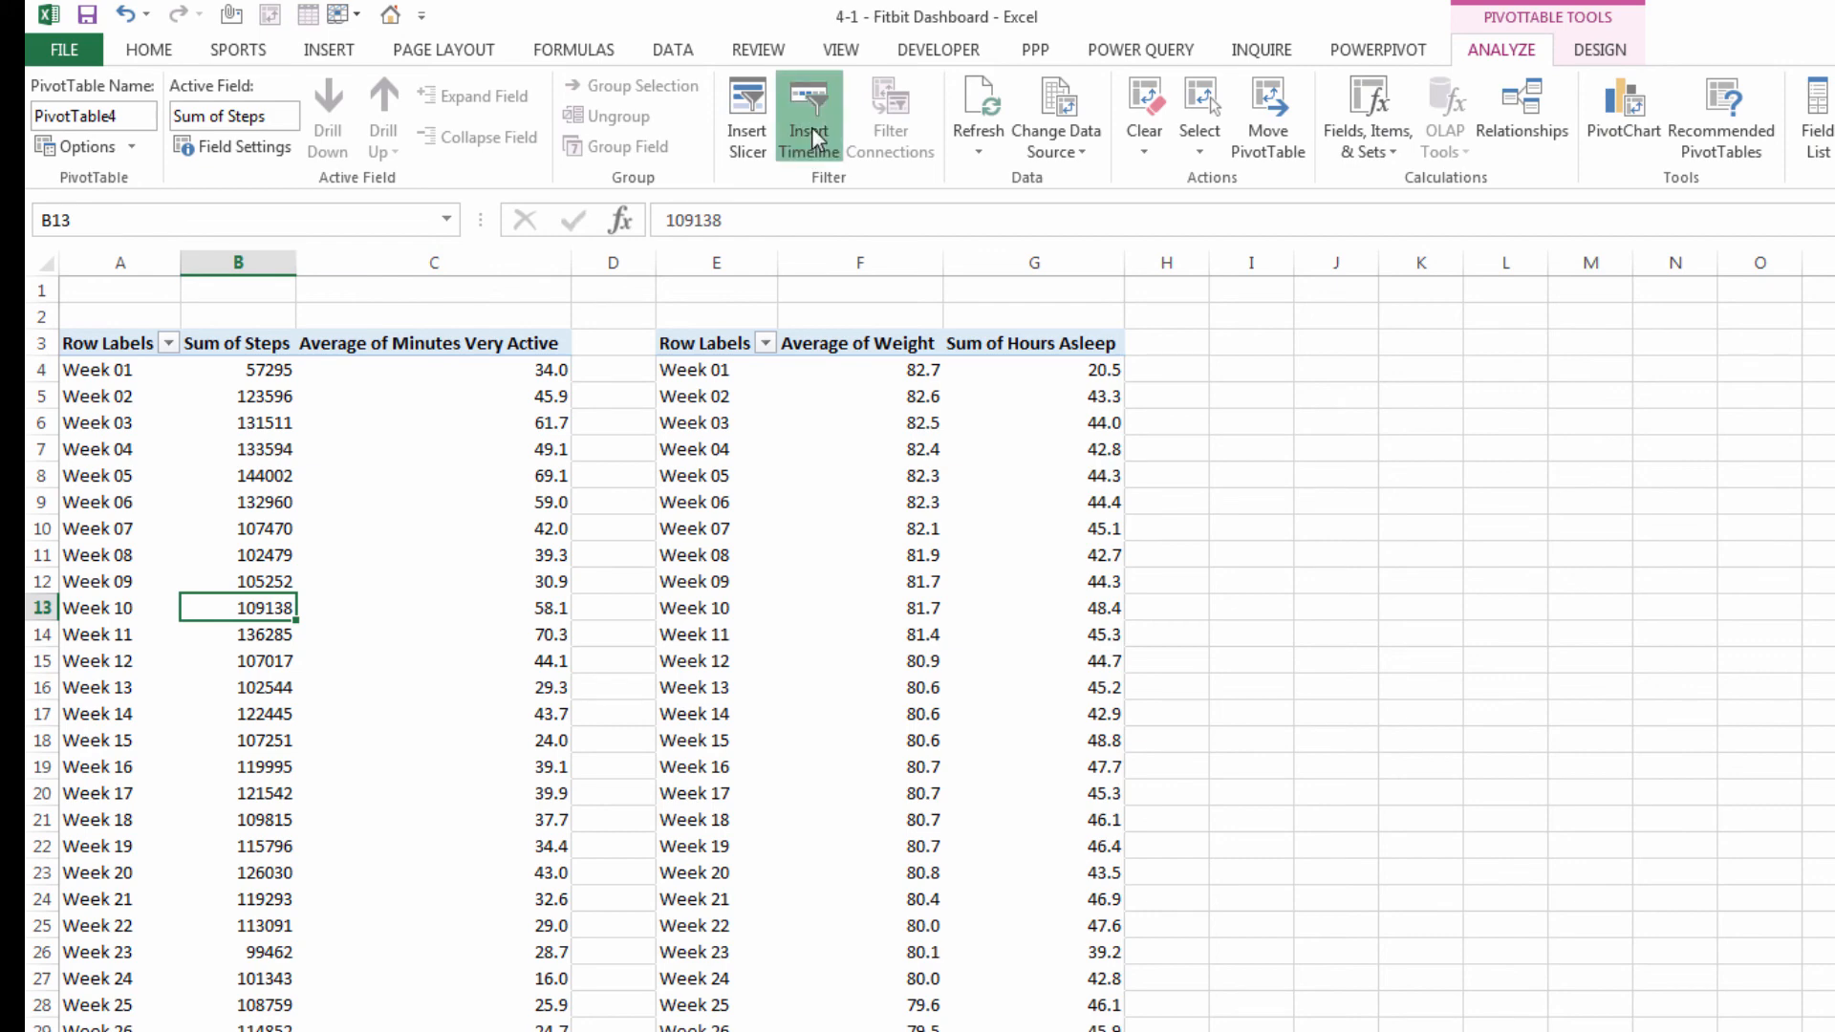
pyautogui.click(1129, 554)
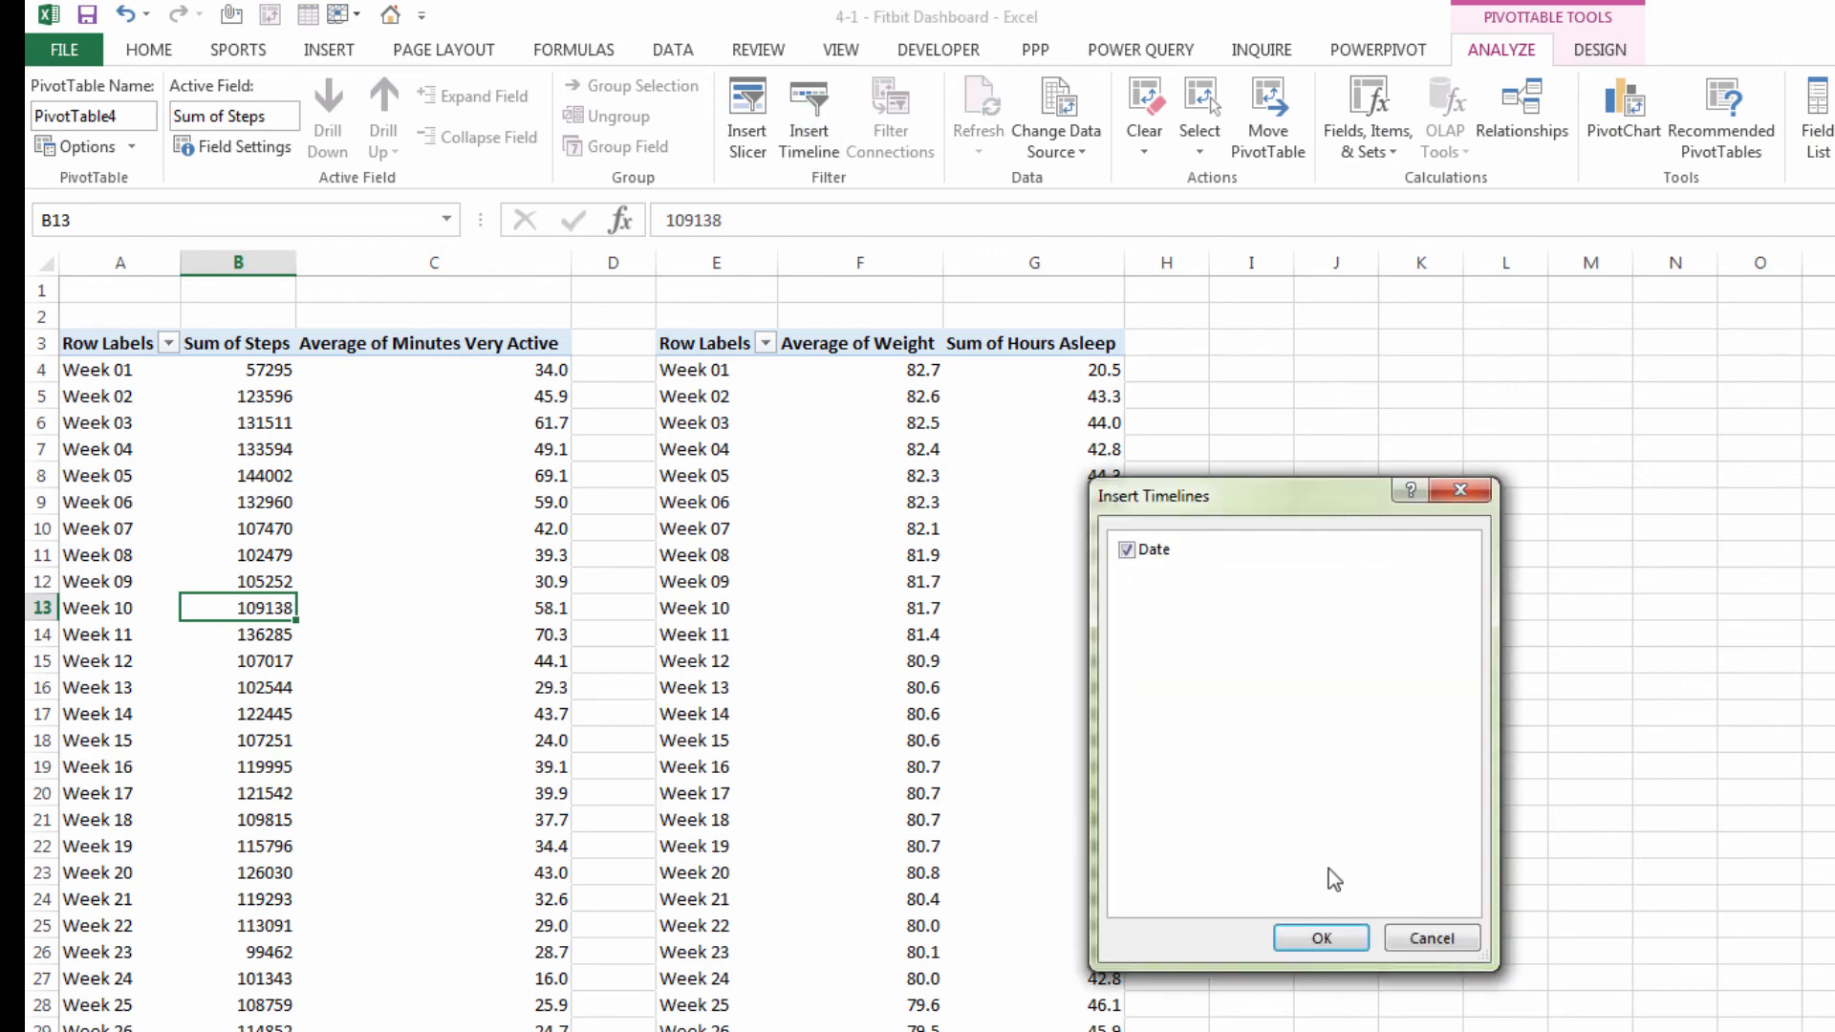
pyautogui.click(1322, 937)
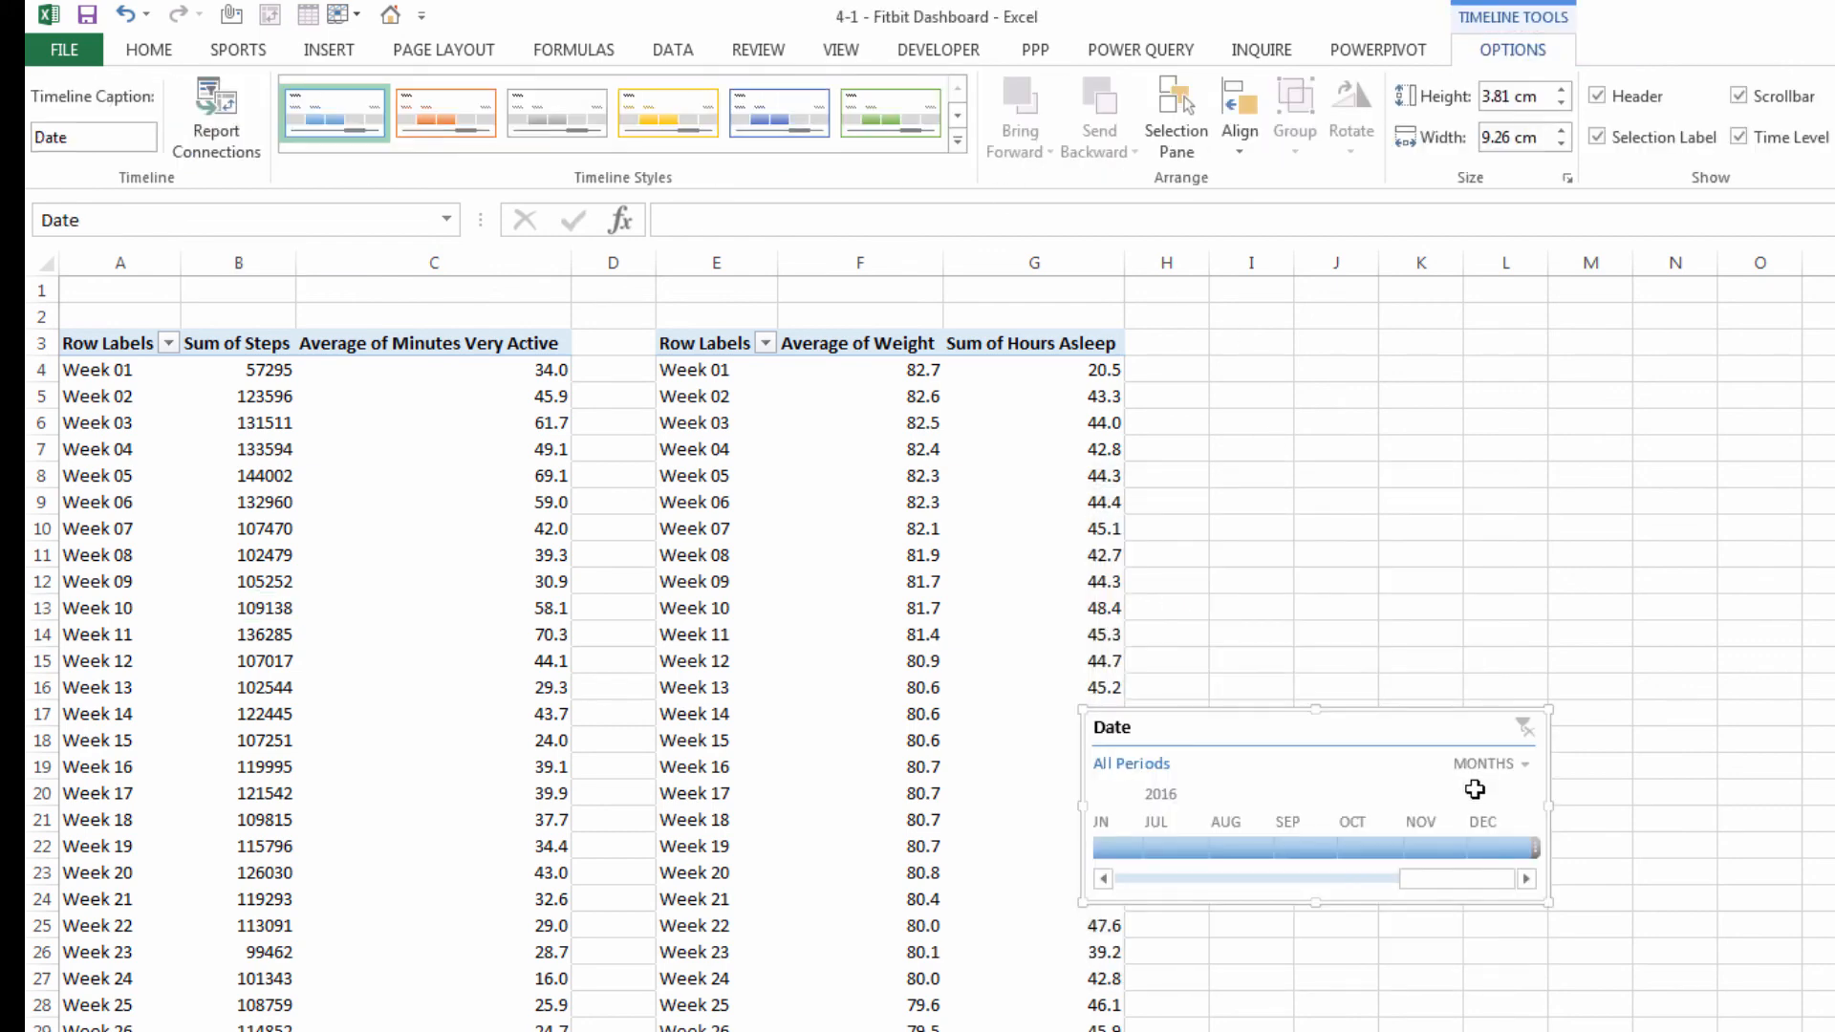
# Move the Date timeline to the Dashboard sheet, placing it at column A in row 4 and widening it to about column N
pyautogui.moveTo(1253, 729); pyautogui.dragTo(498, 409)
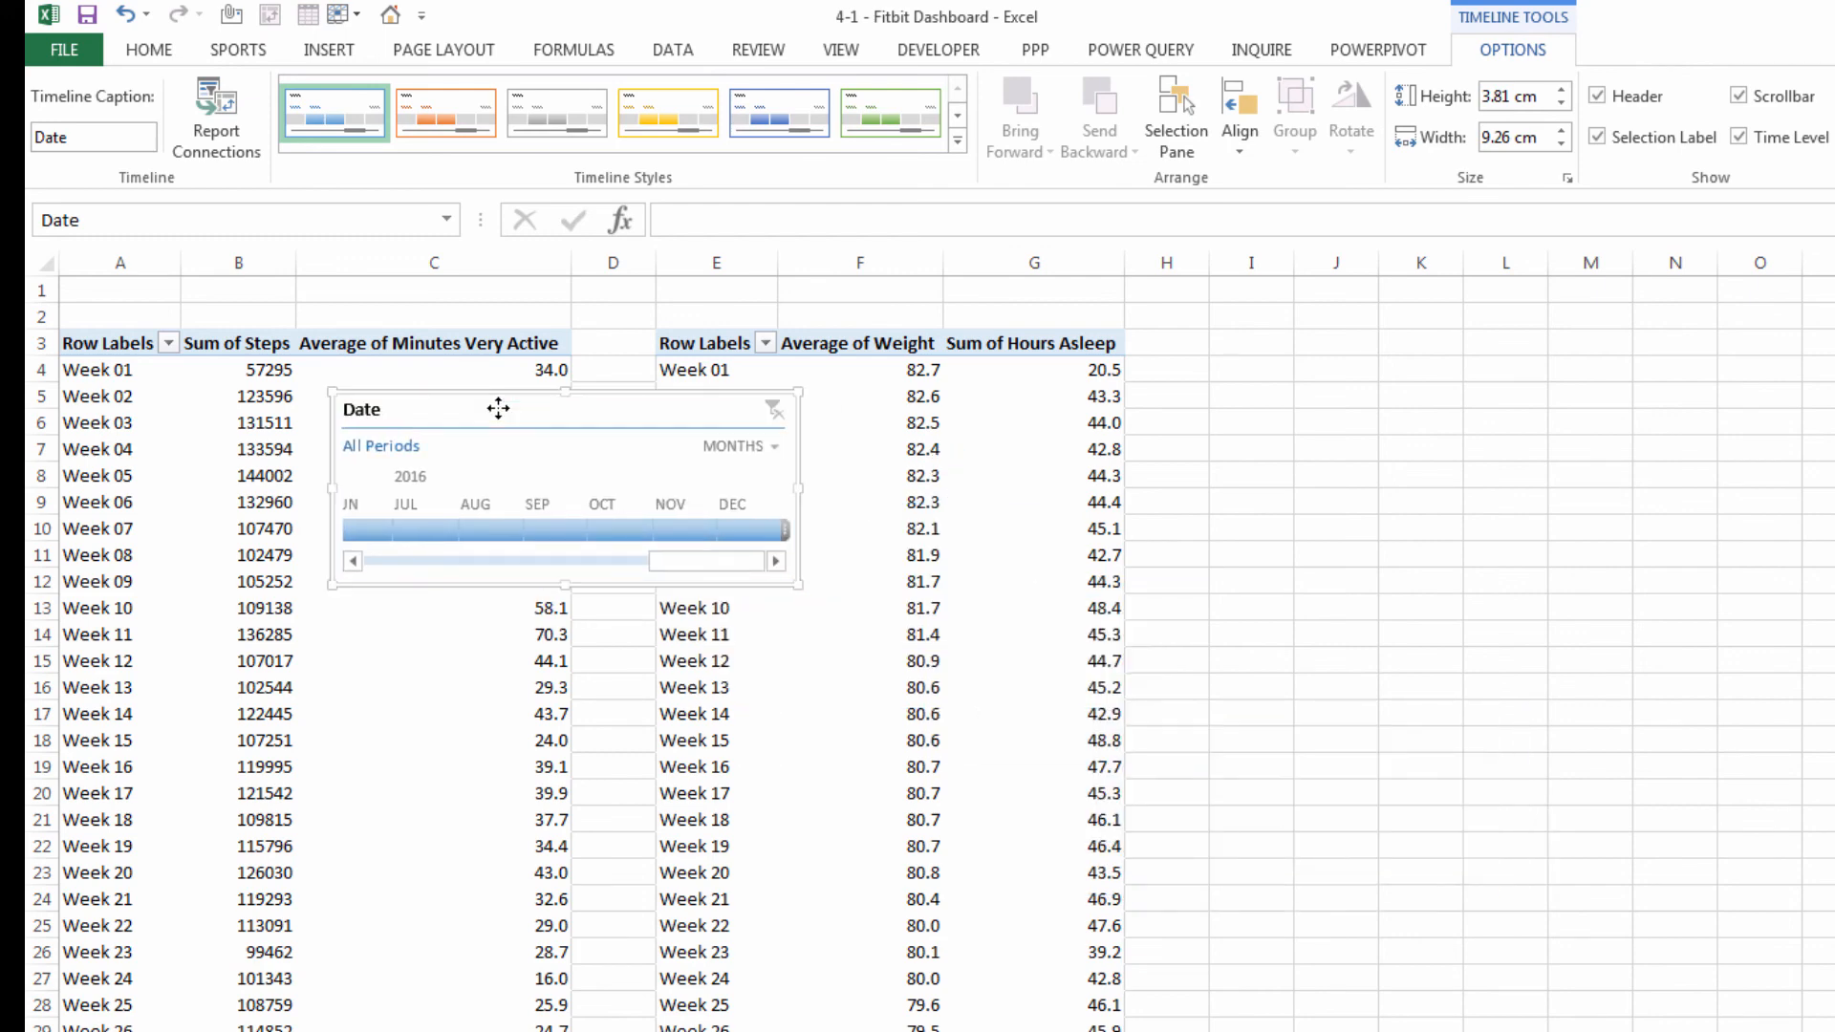
pyautogui.rightClick(498, 409)
pyautogui.press('Escape')
pyautogui.press('Escape')
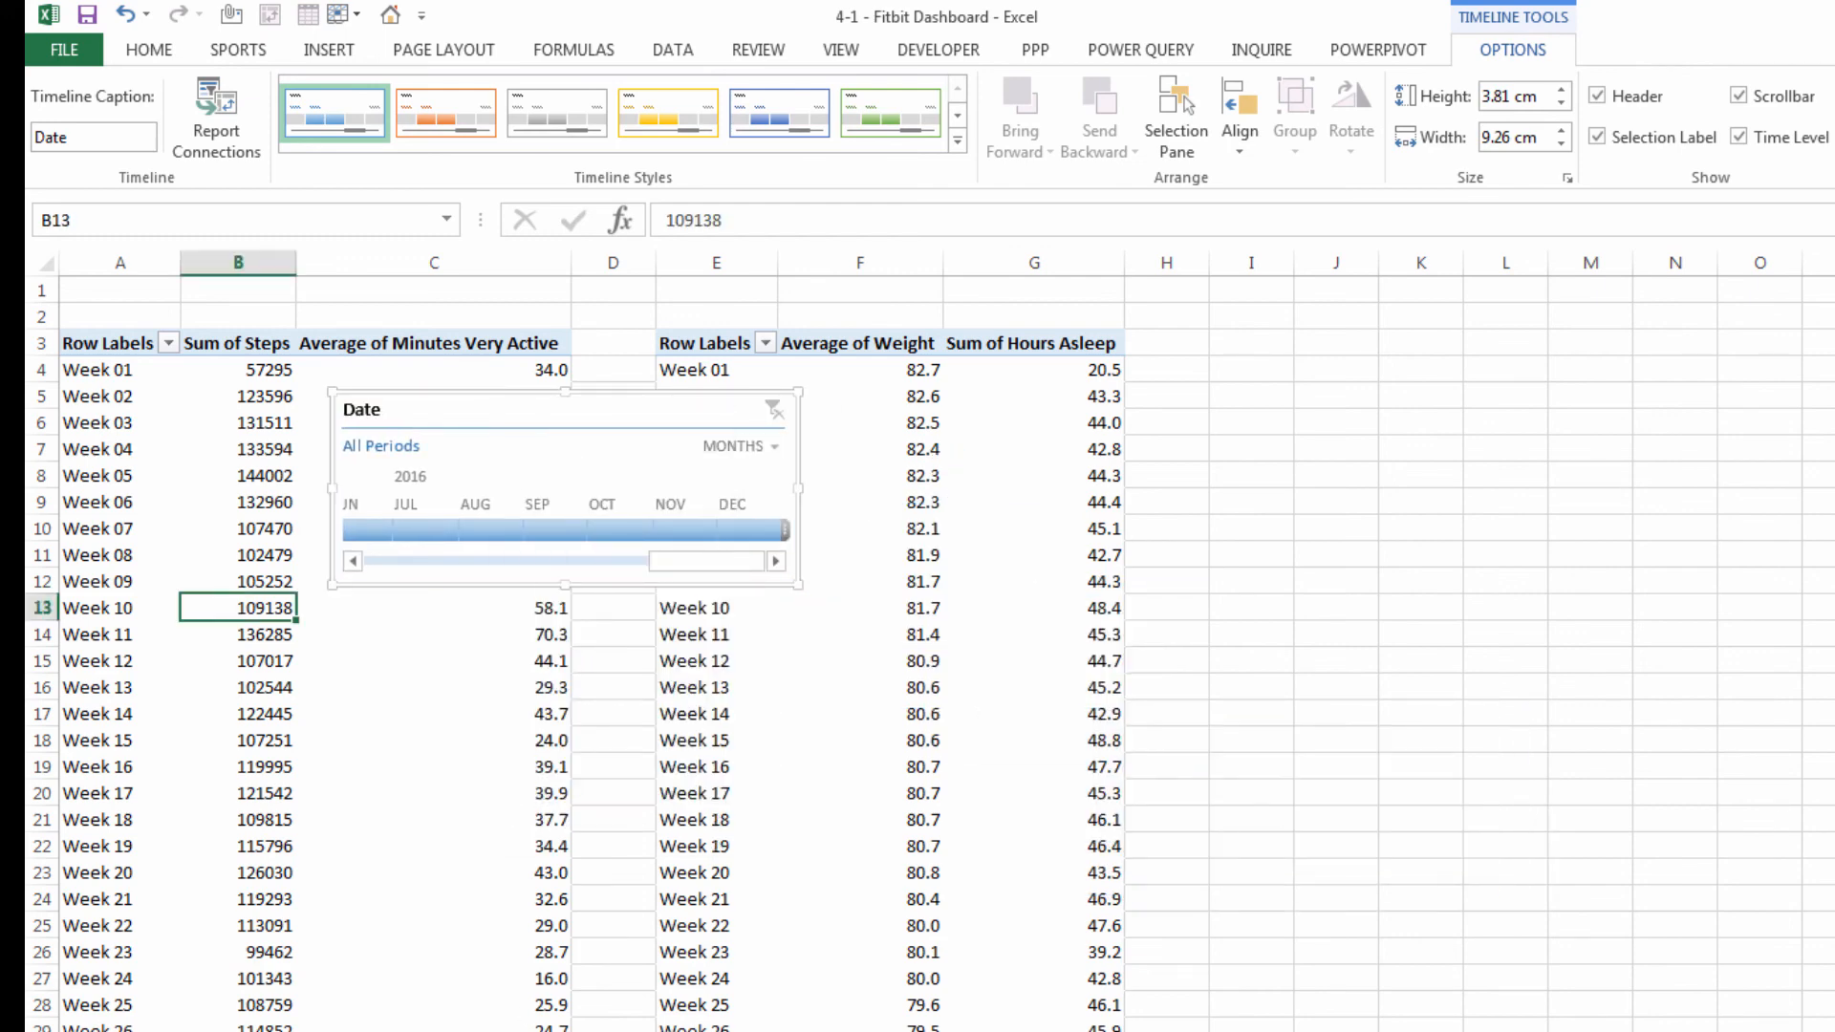
pyautogui.press('Delete')
pyautogui.hotkey('ctrl', 'pageup')
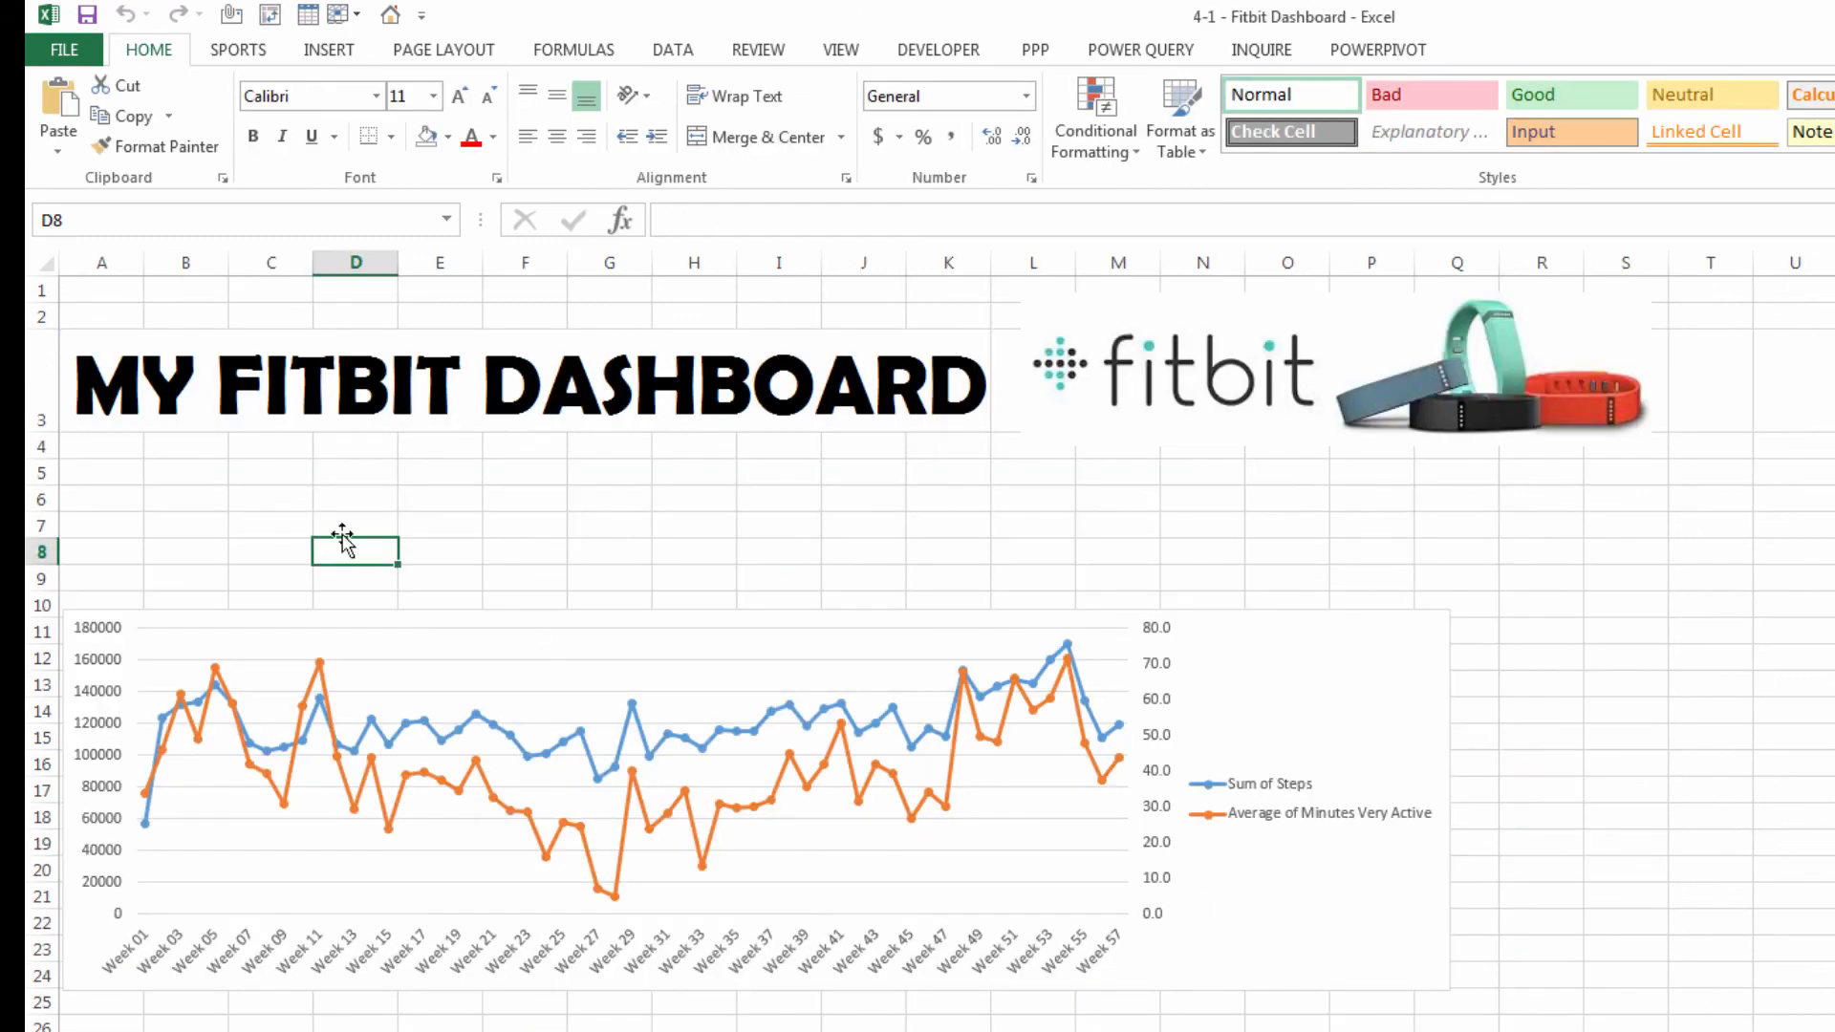
pyautogui.click(247, 492)
pyautogui.hotkey('ctrl', 'v')
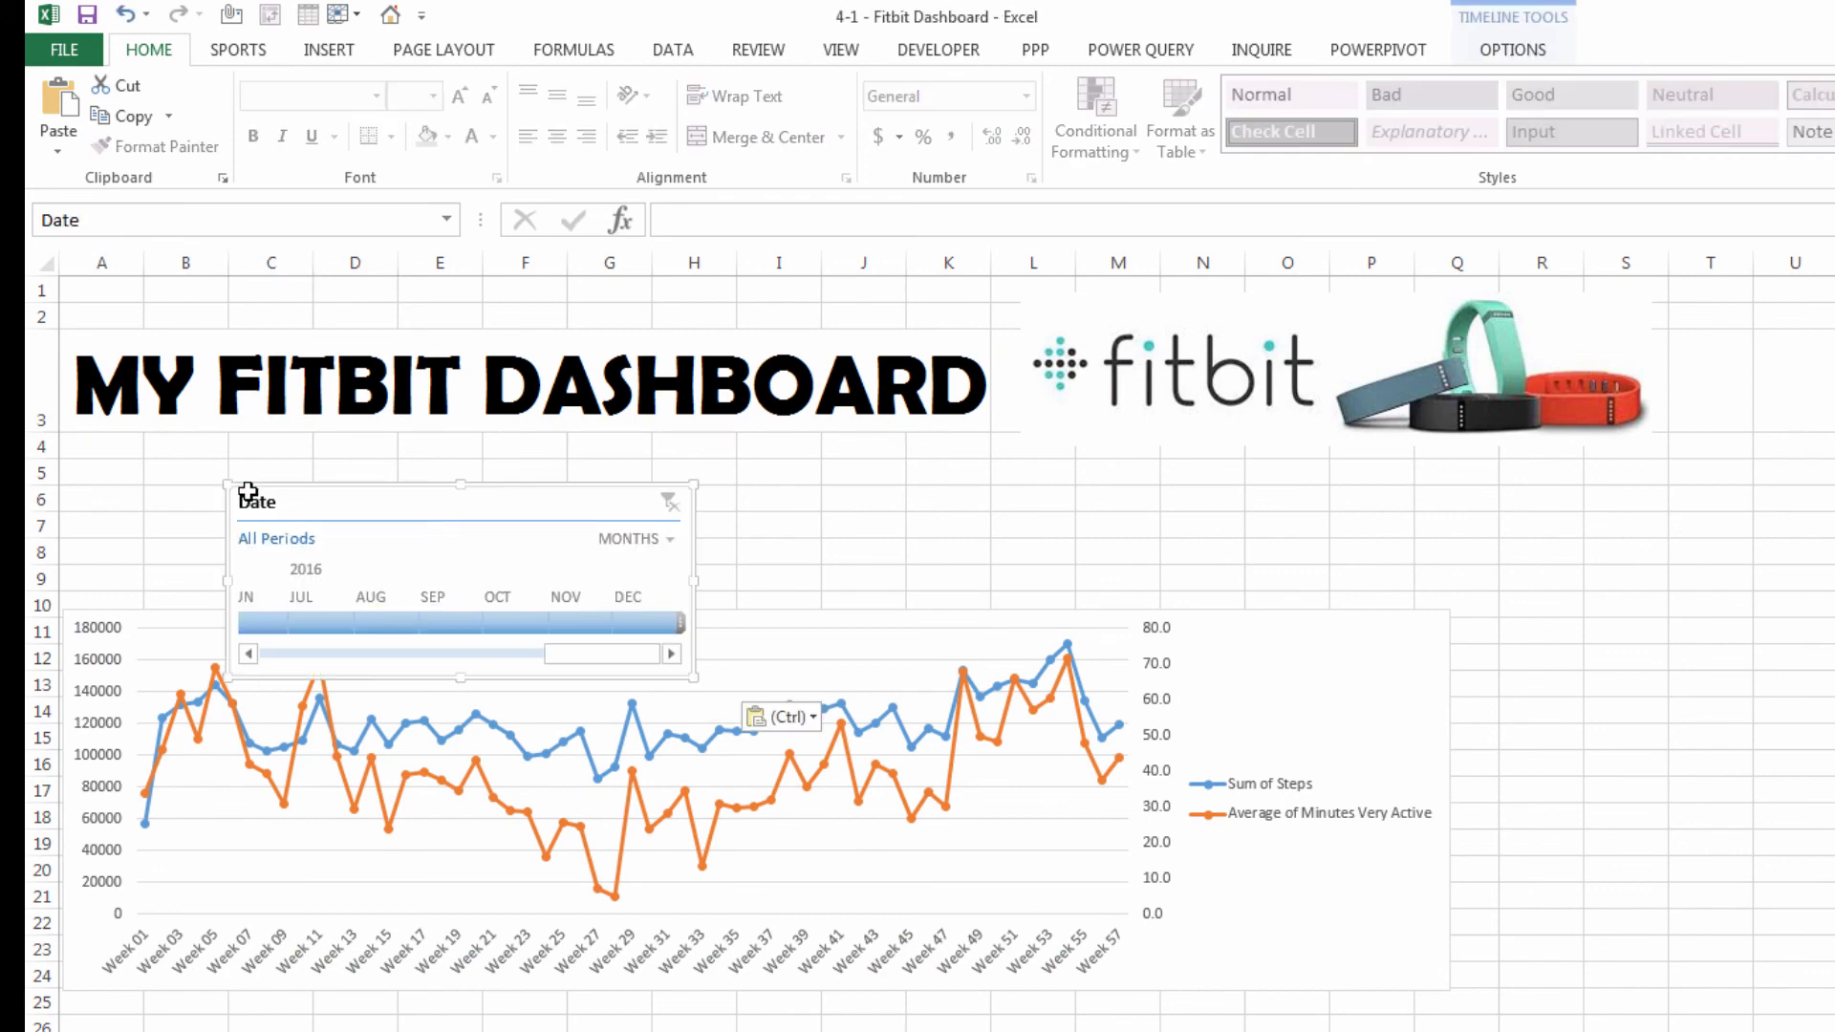
pyautogui.moveTo(234, 486); pyautogui.dragTo(61, 423)
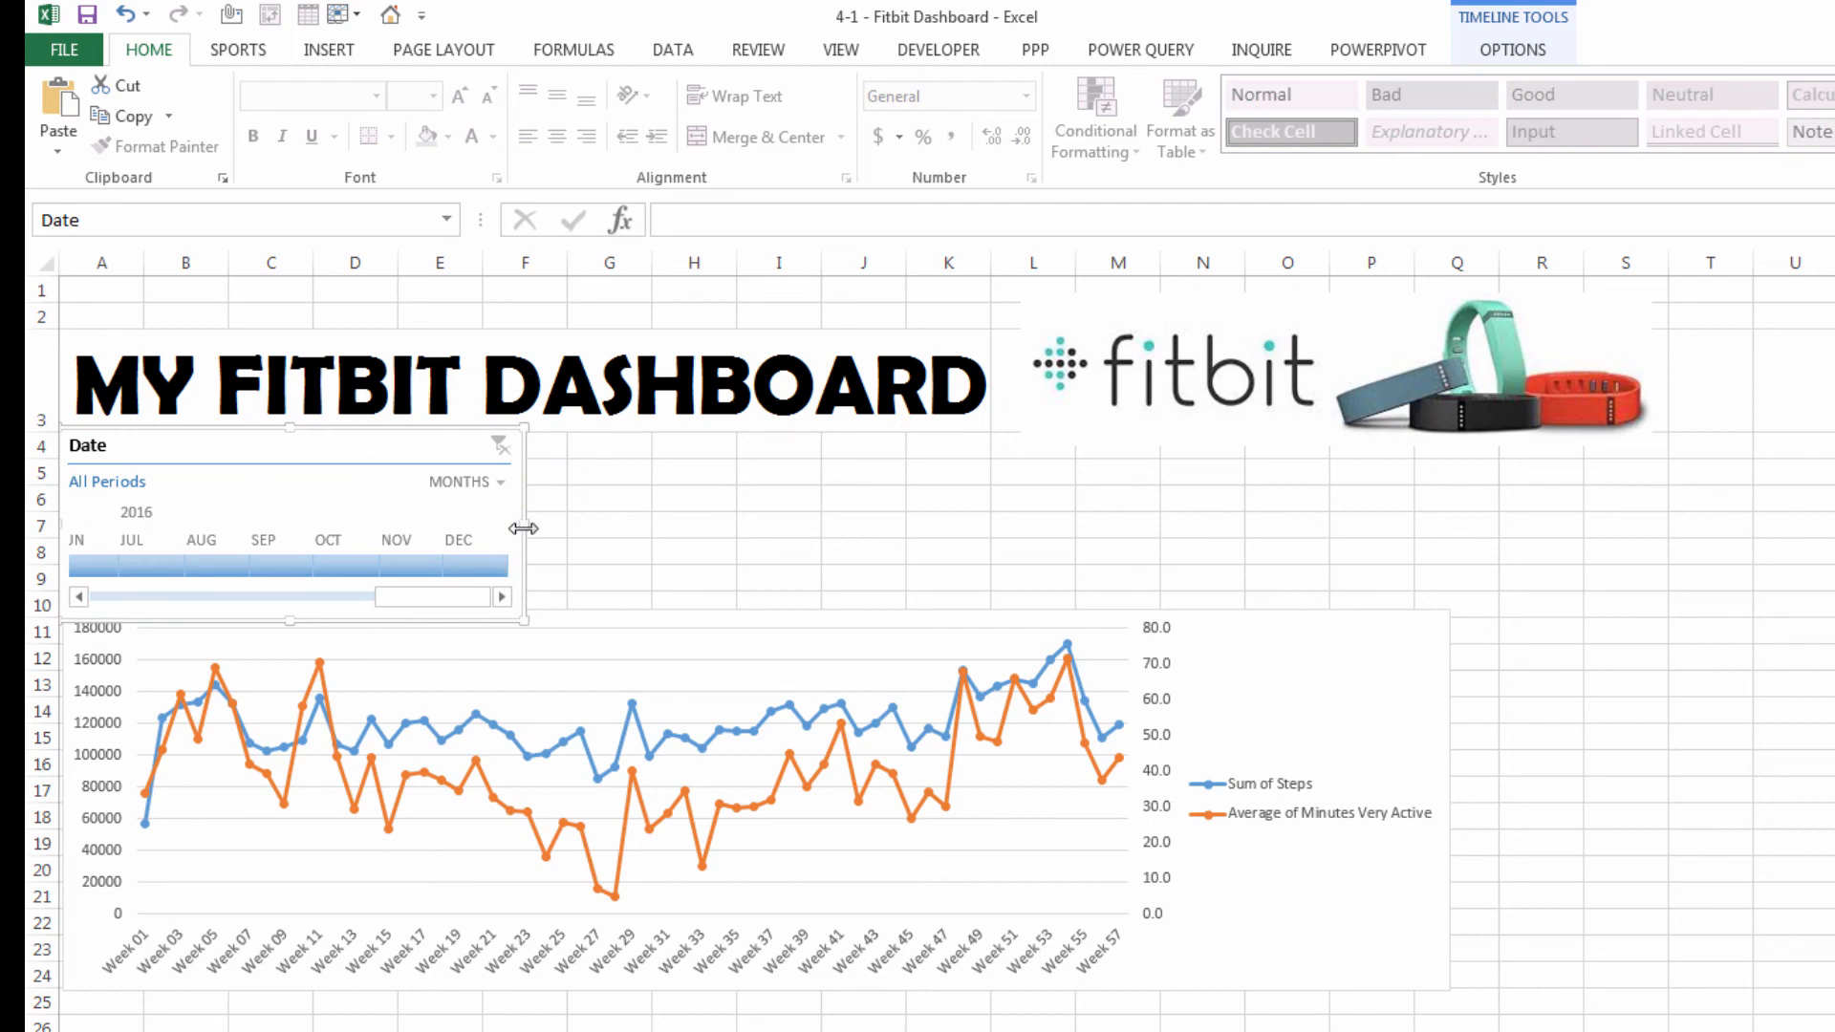
pyautogui.moveTo(524, 524); pyautogui.dragTo(1324, 528)
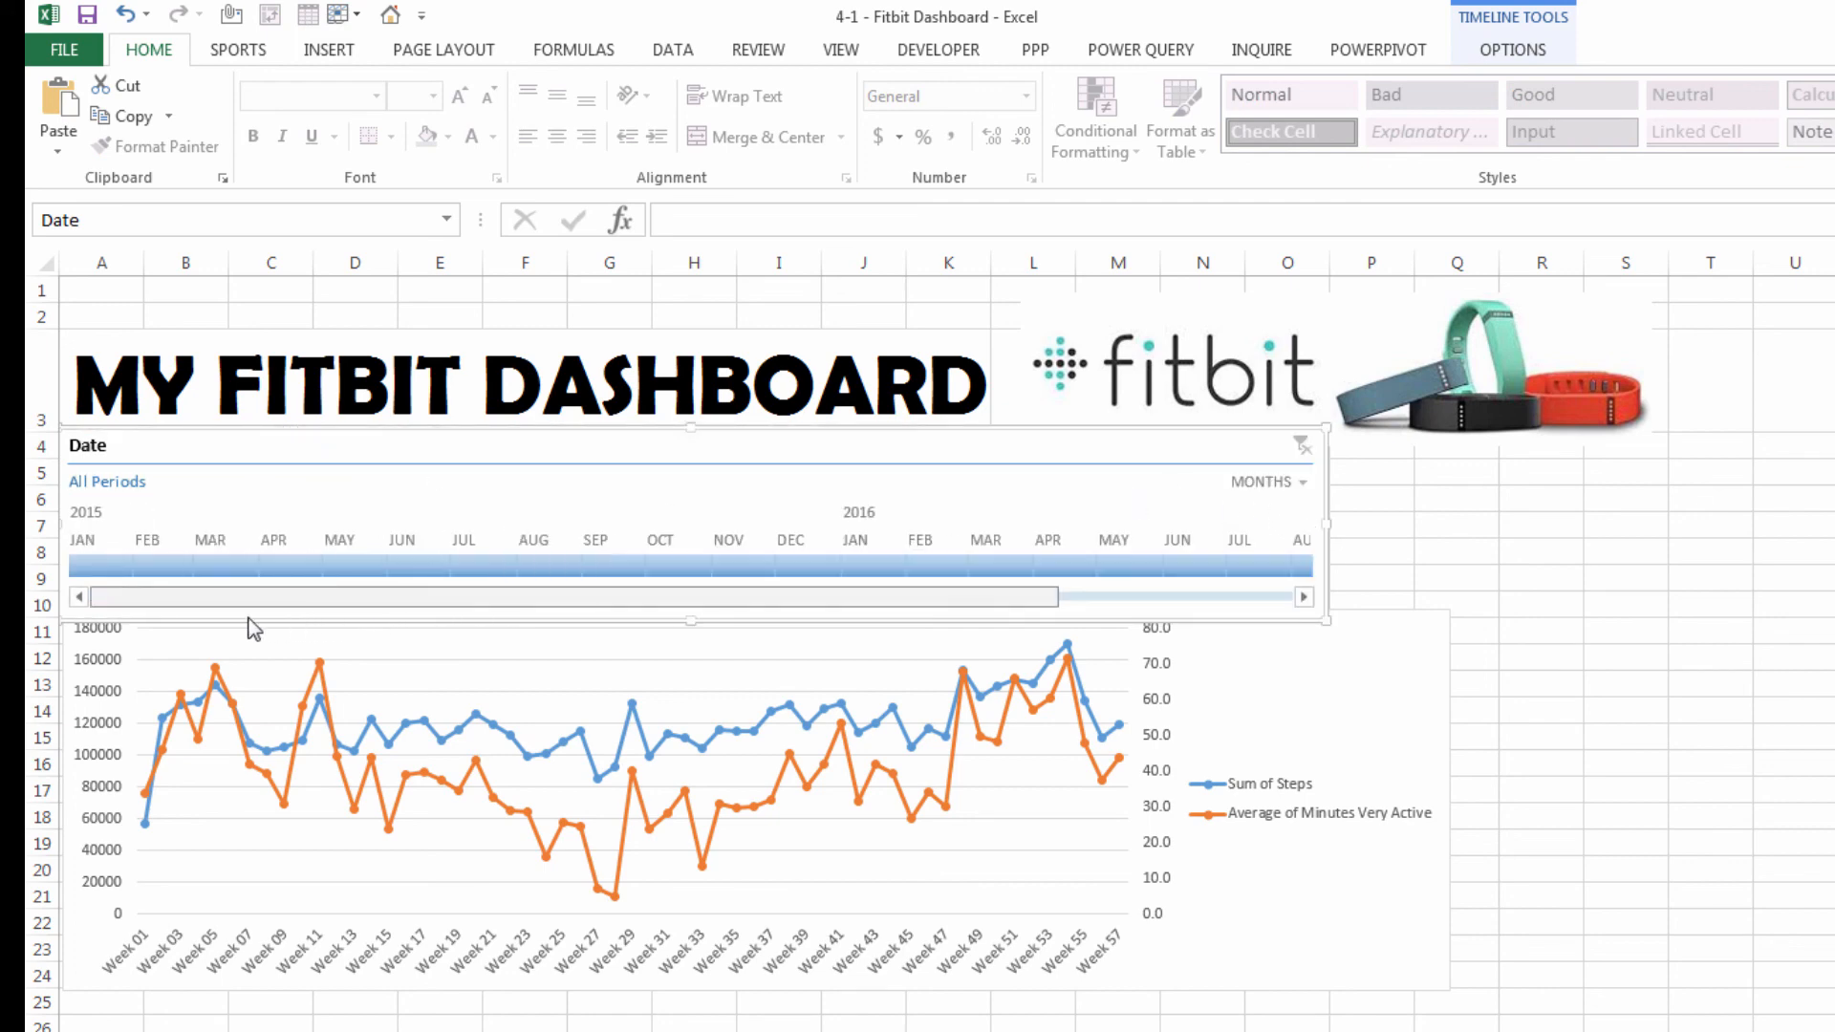
# Filter the Date timeline to April–October 2015, and extend the selection to November 2015
pyautogui.moveTo(67, 565); pyautogui.dragTo(255, 565)
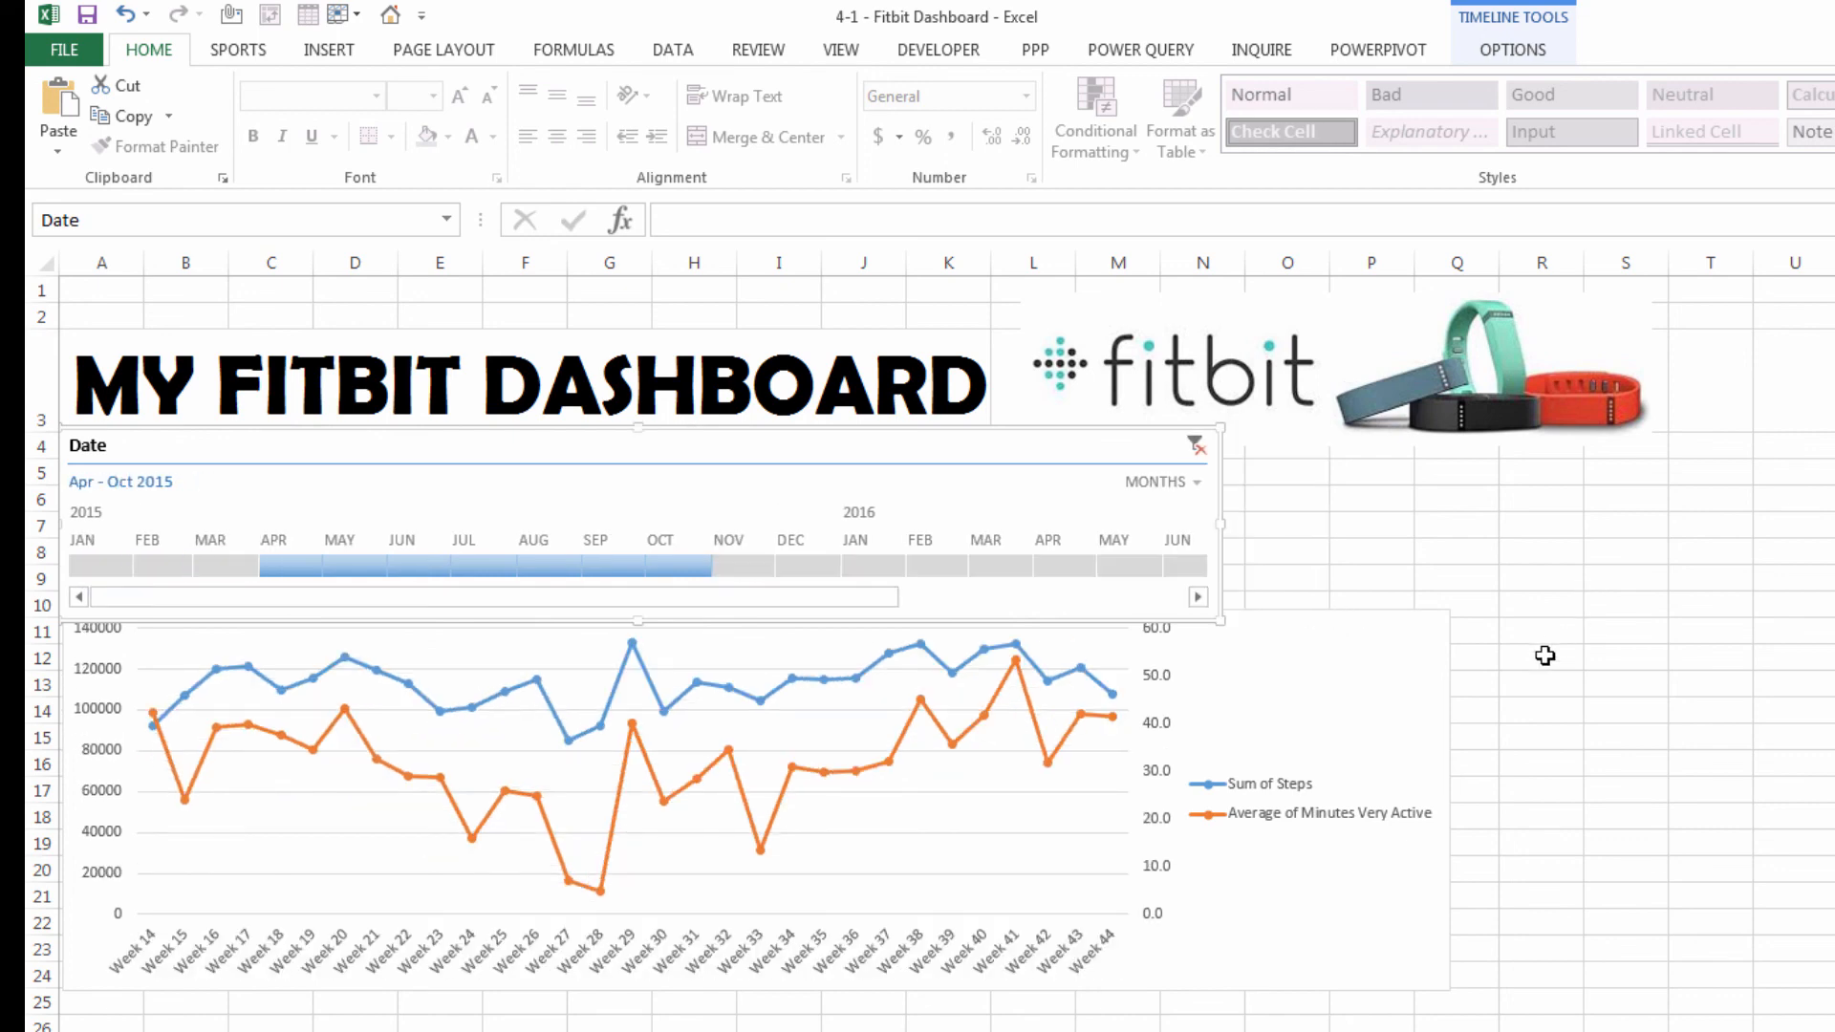
pyautogui.click(1545, 656)
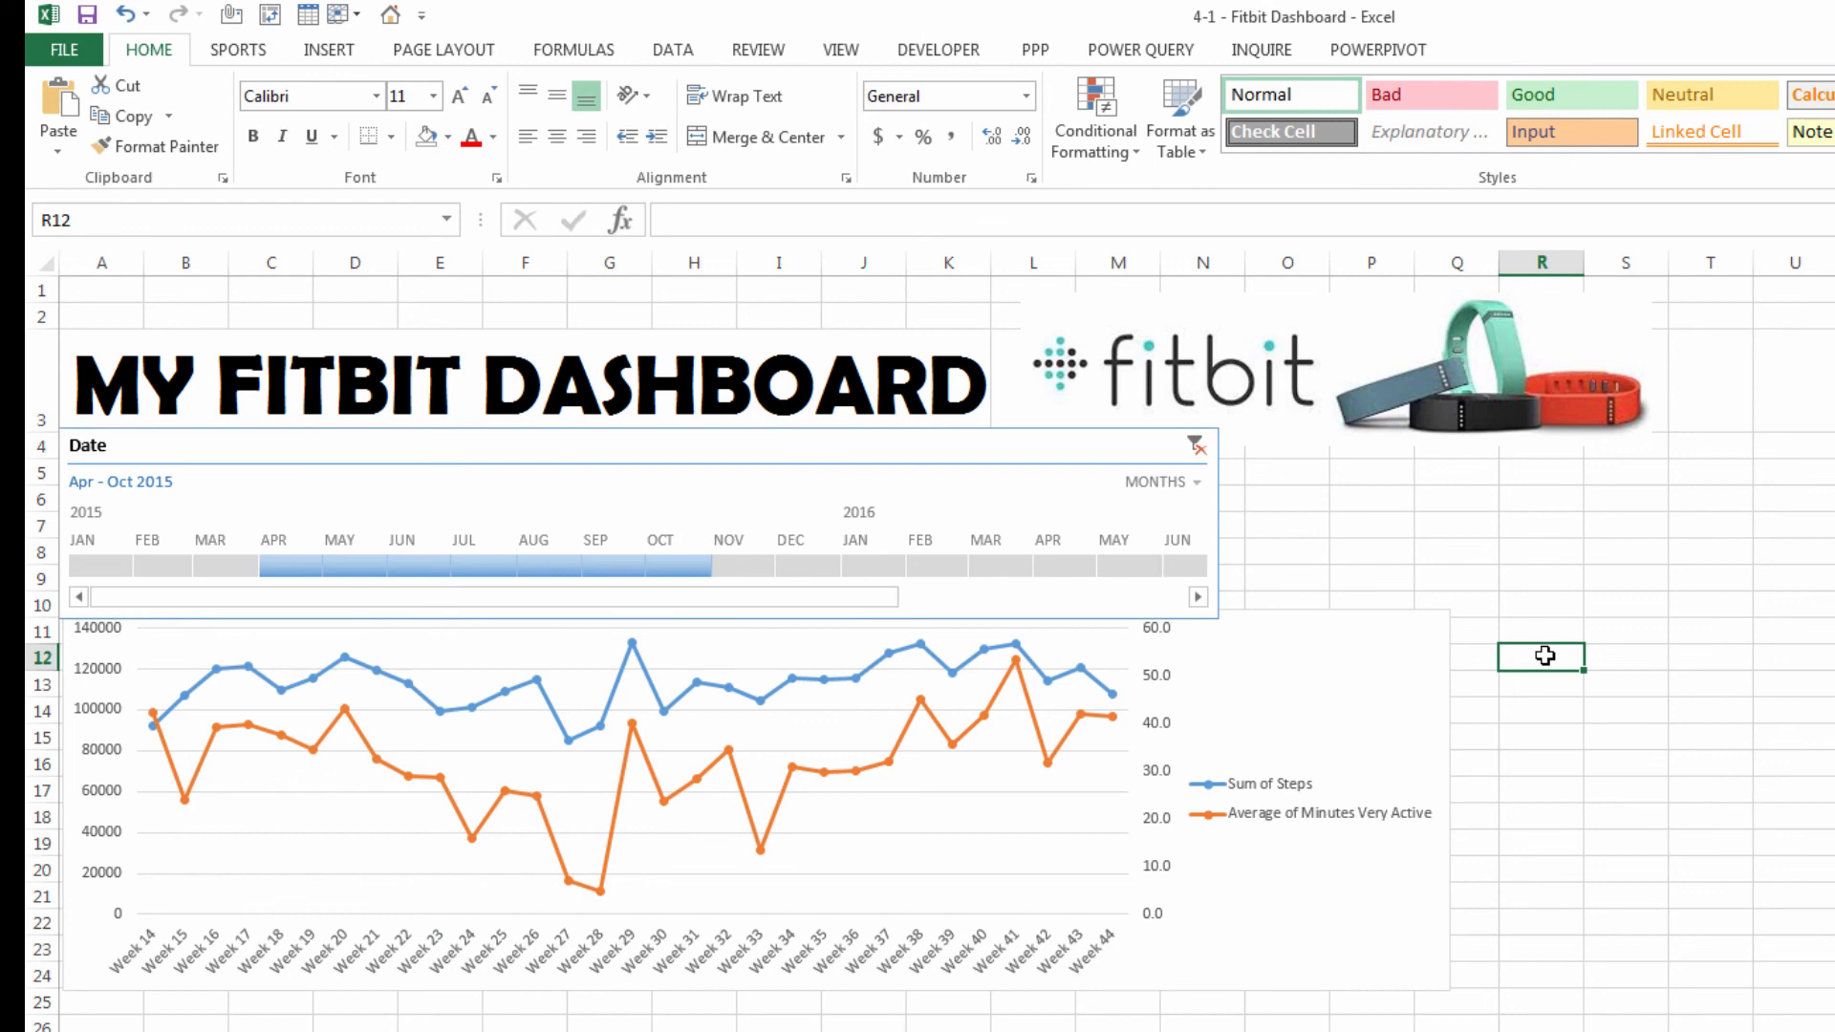
pyautogui.moveTo(724, 565); pyautogui.dragTo(790, 571)
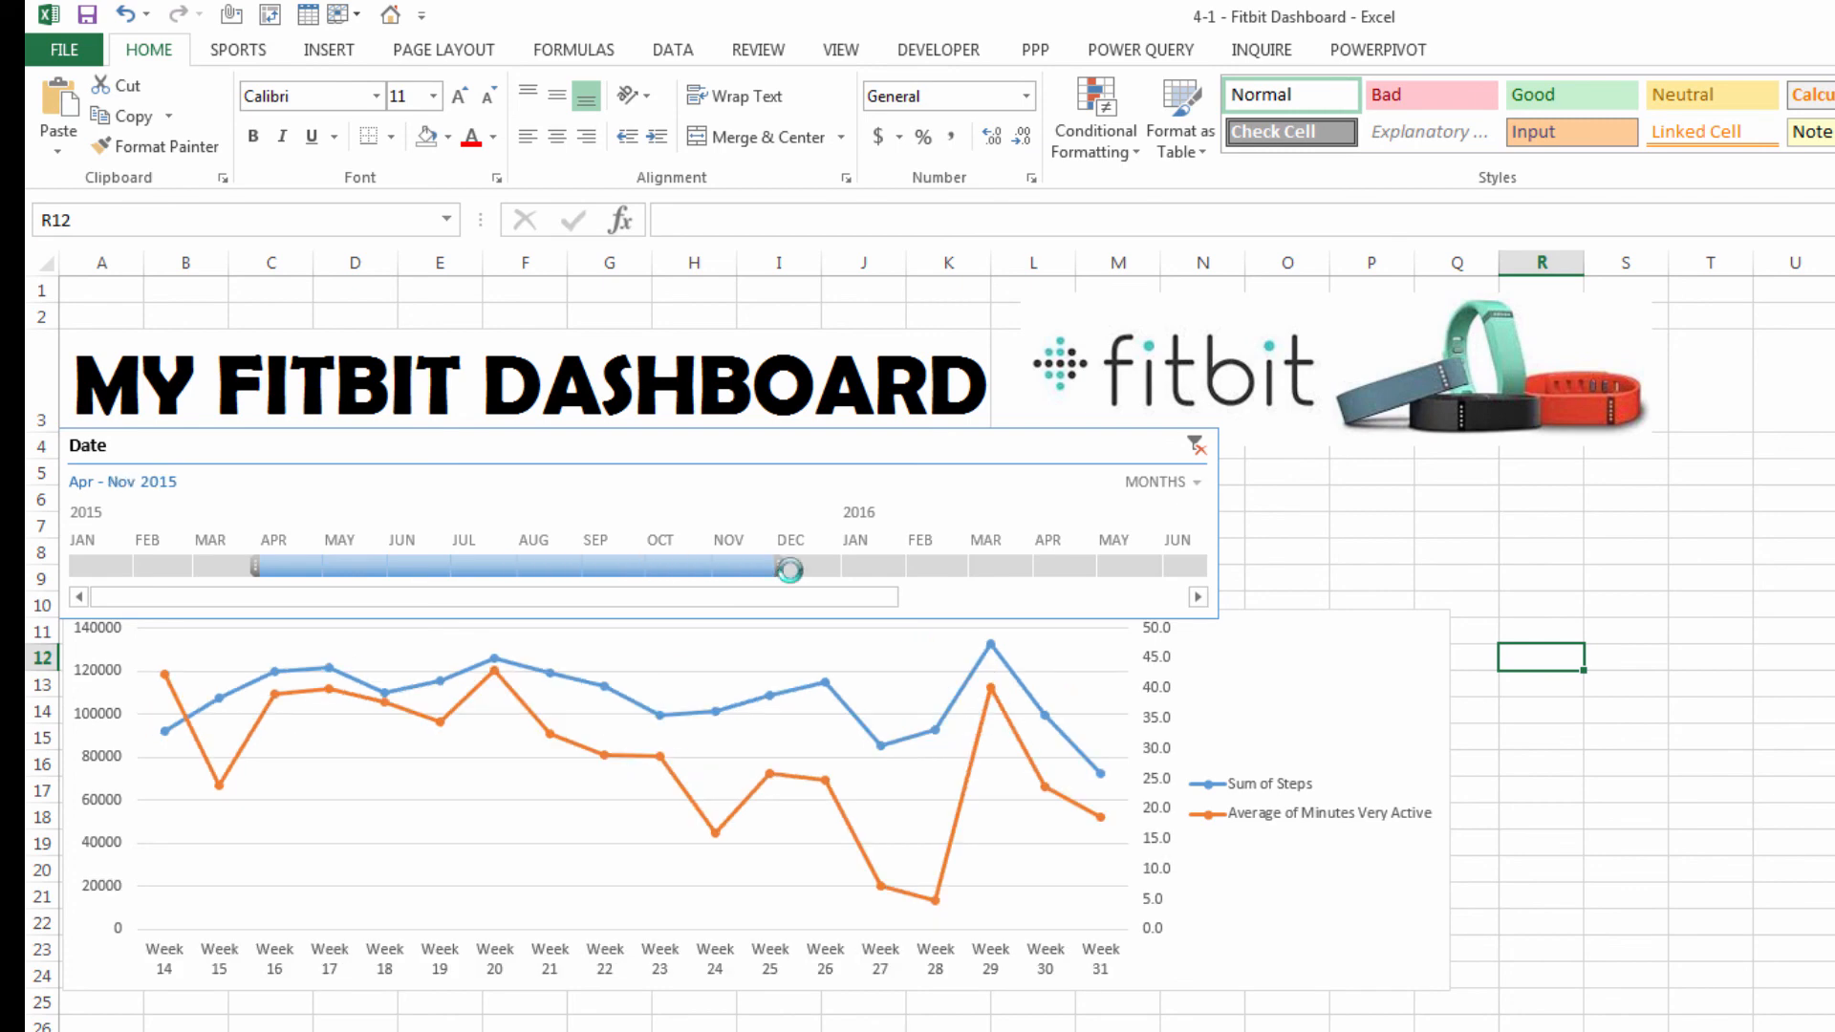
# Shorten the steps chart to end around row 22 and shift it down to start at row 11, clear of the timeline
pyautogui.click(749, 877)
pyautogui.moveTo(758, 993); pyautogui.dragTo(775, 919)
pyautogui.click(682, 916)
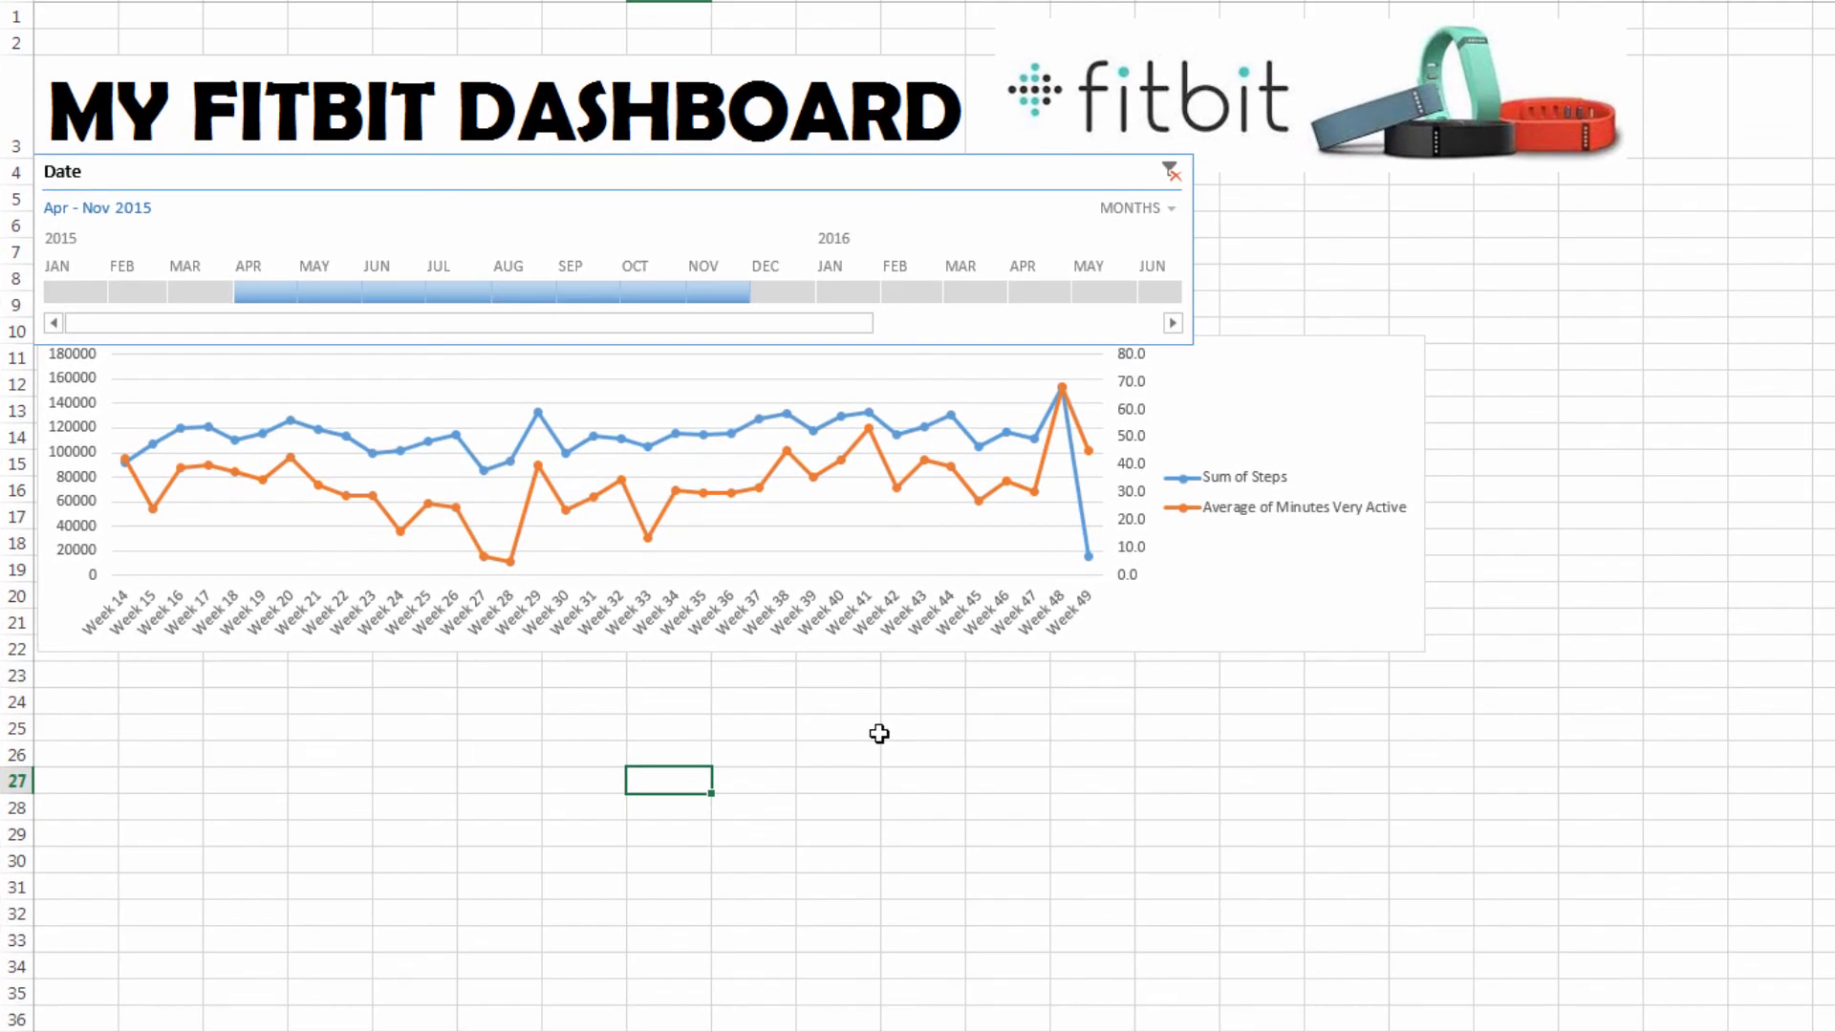
pyautogui.moveTo(1272, 350); pyautogui.dragTo(1274, 362)
pyautogui.click(876, 815)
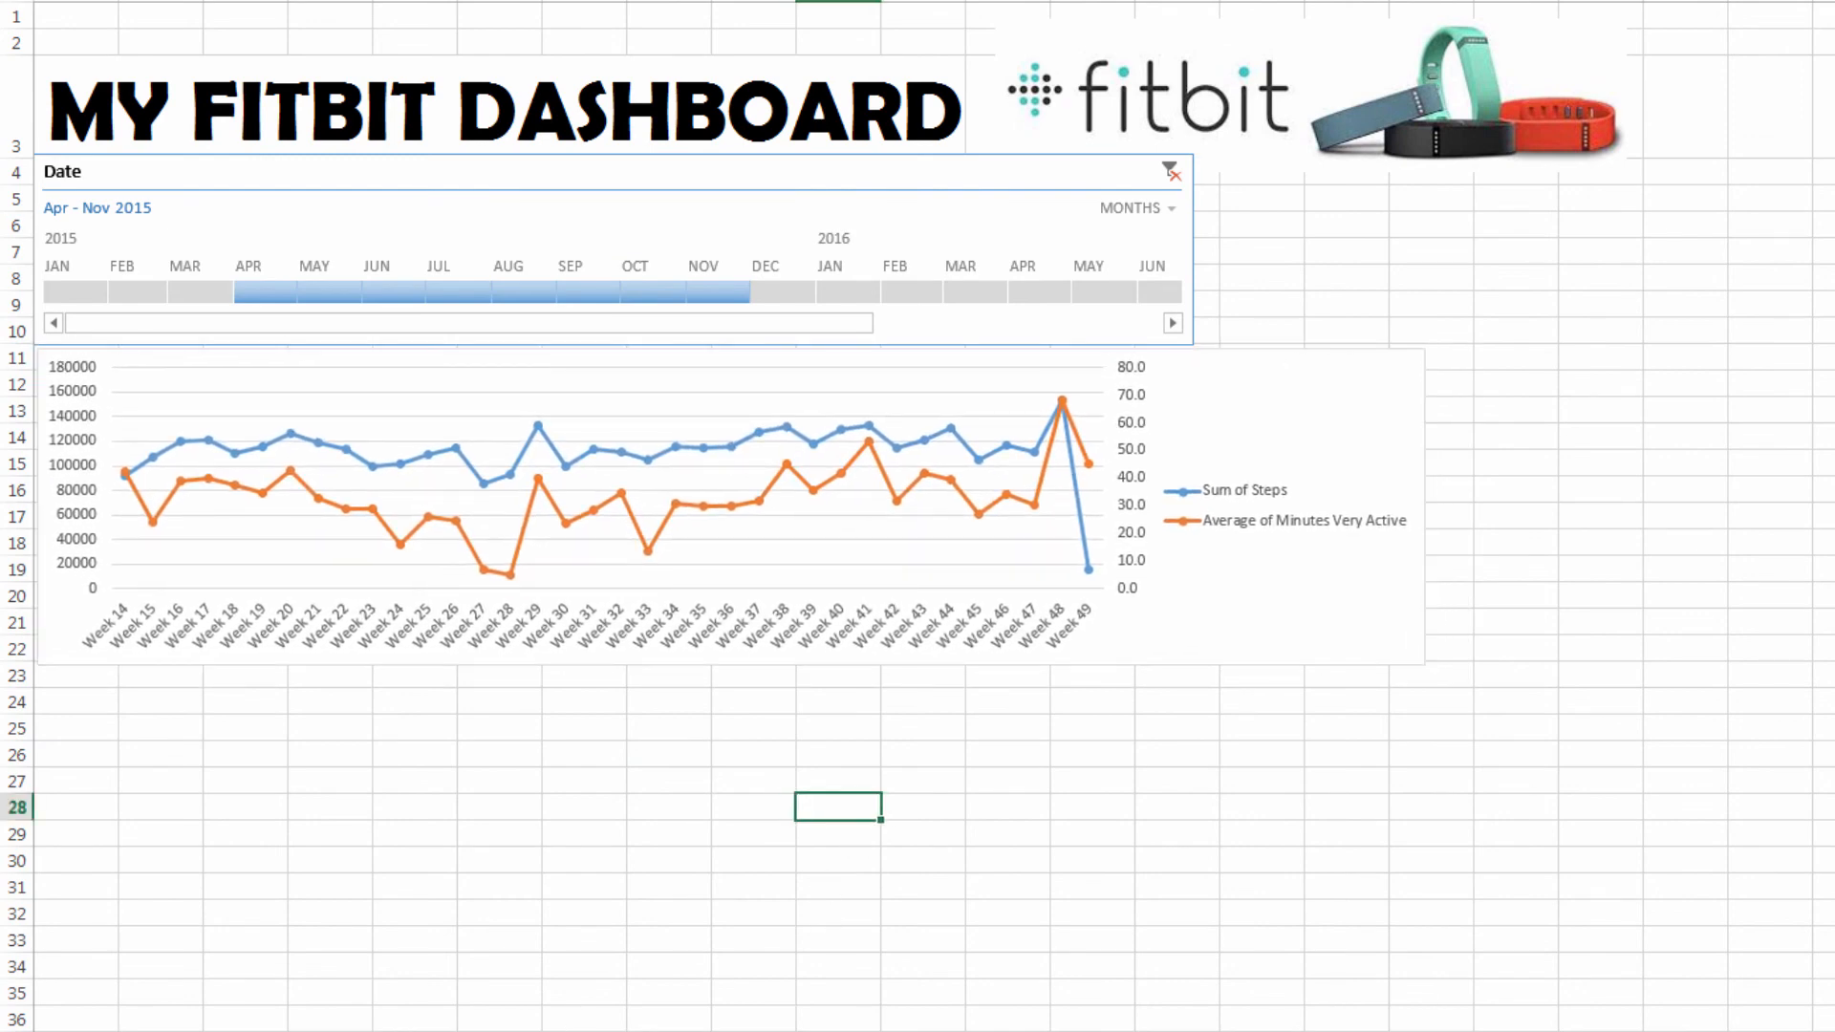
# Create a Line with Markers PivotChart from the weight and hours asleep pivot table
pyautogui.click(334, 1026)
pyautogui.click(823, 481)
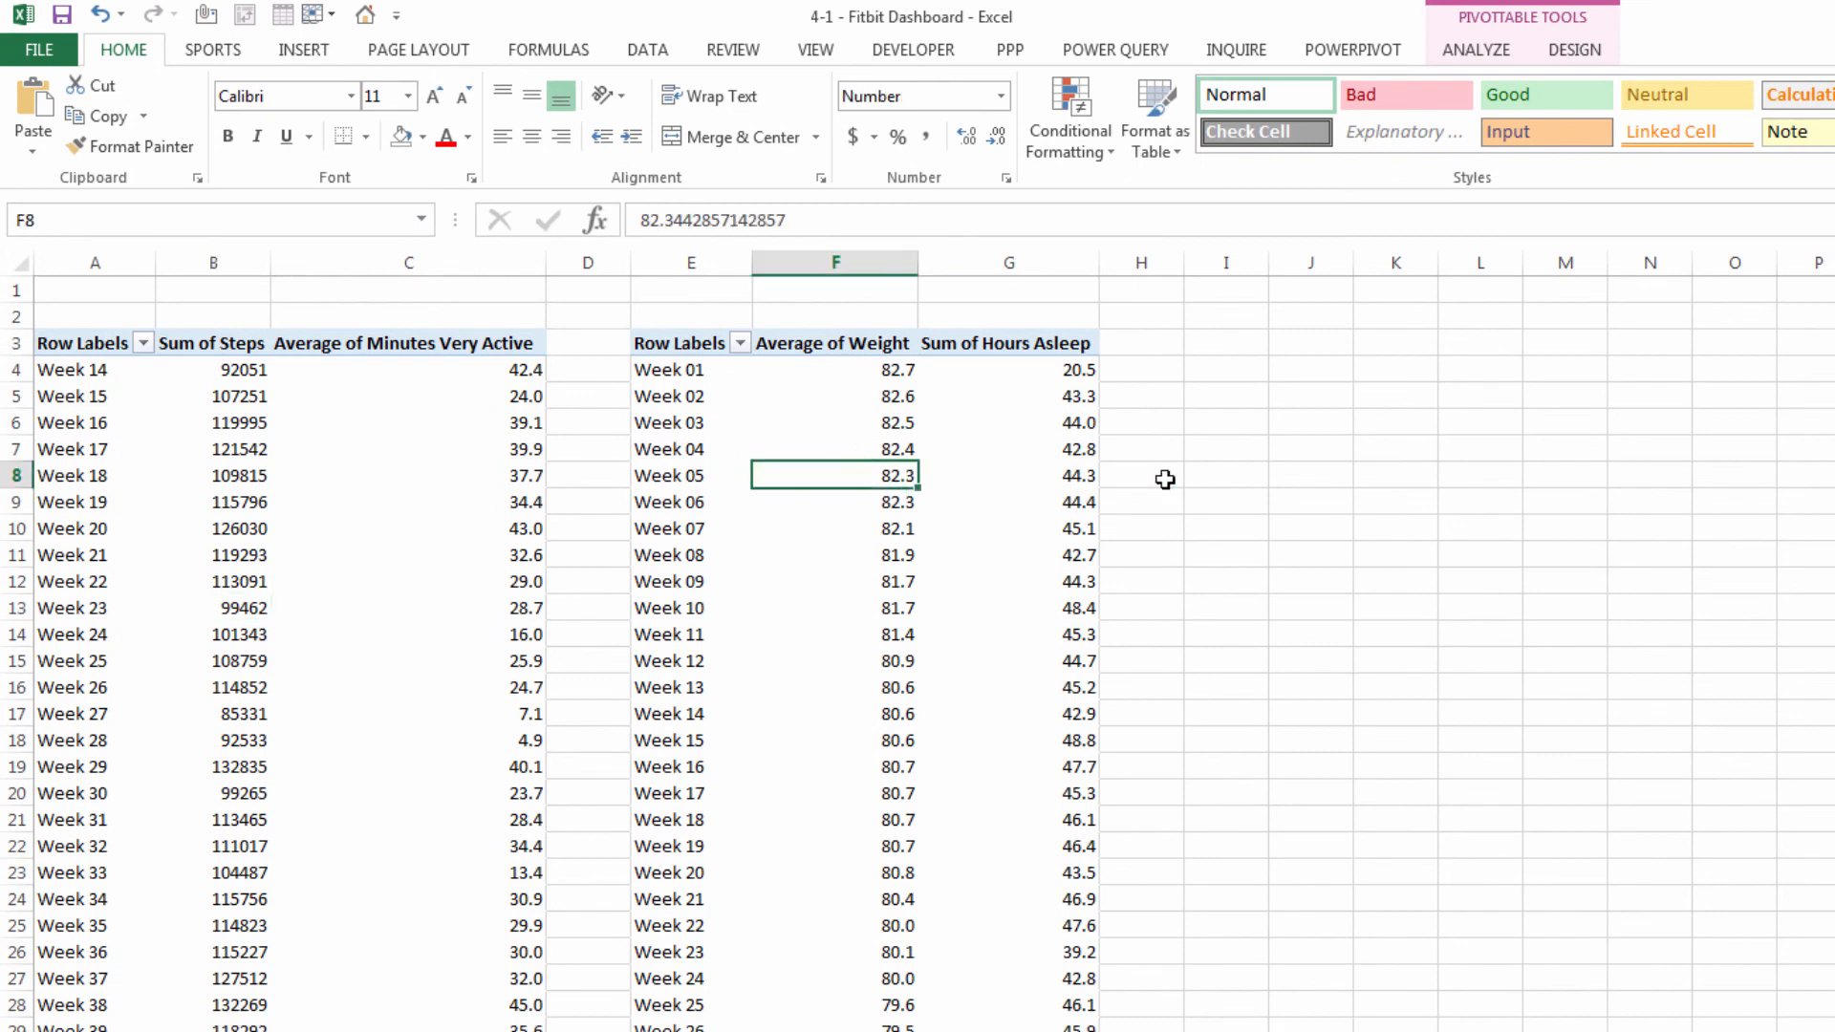
pyautogui.click(1464, 52)
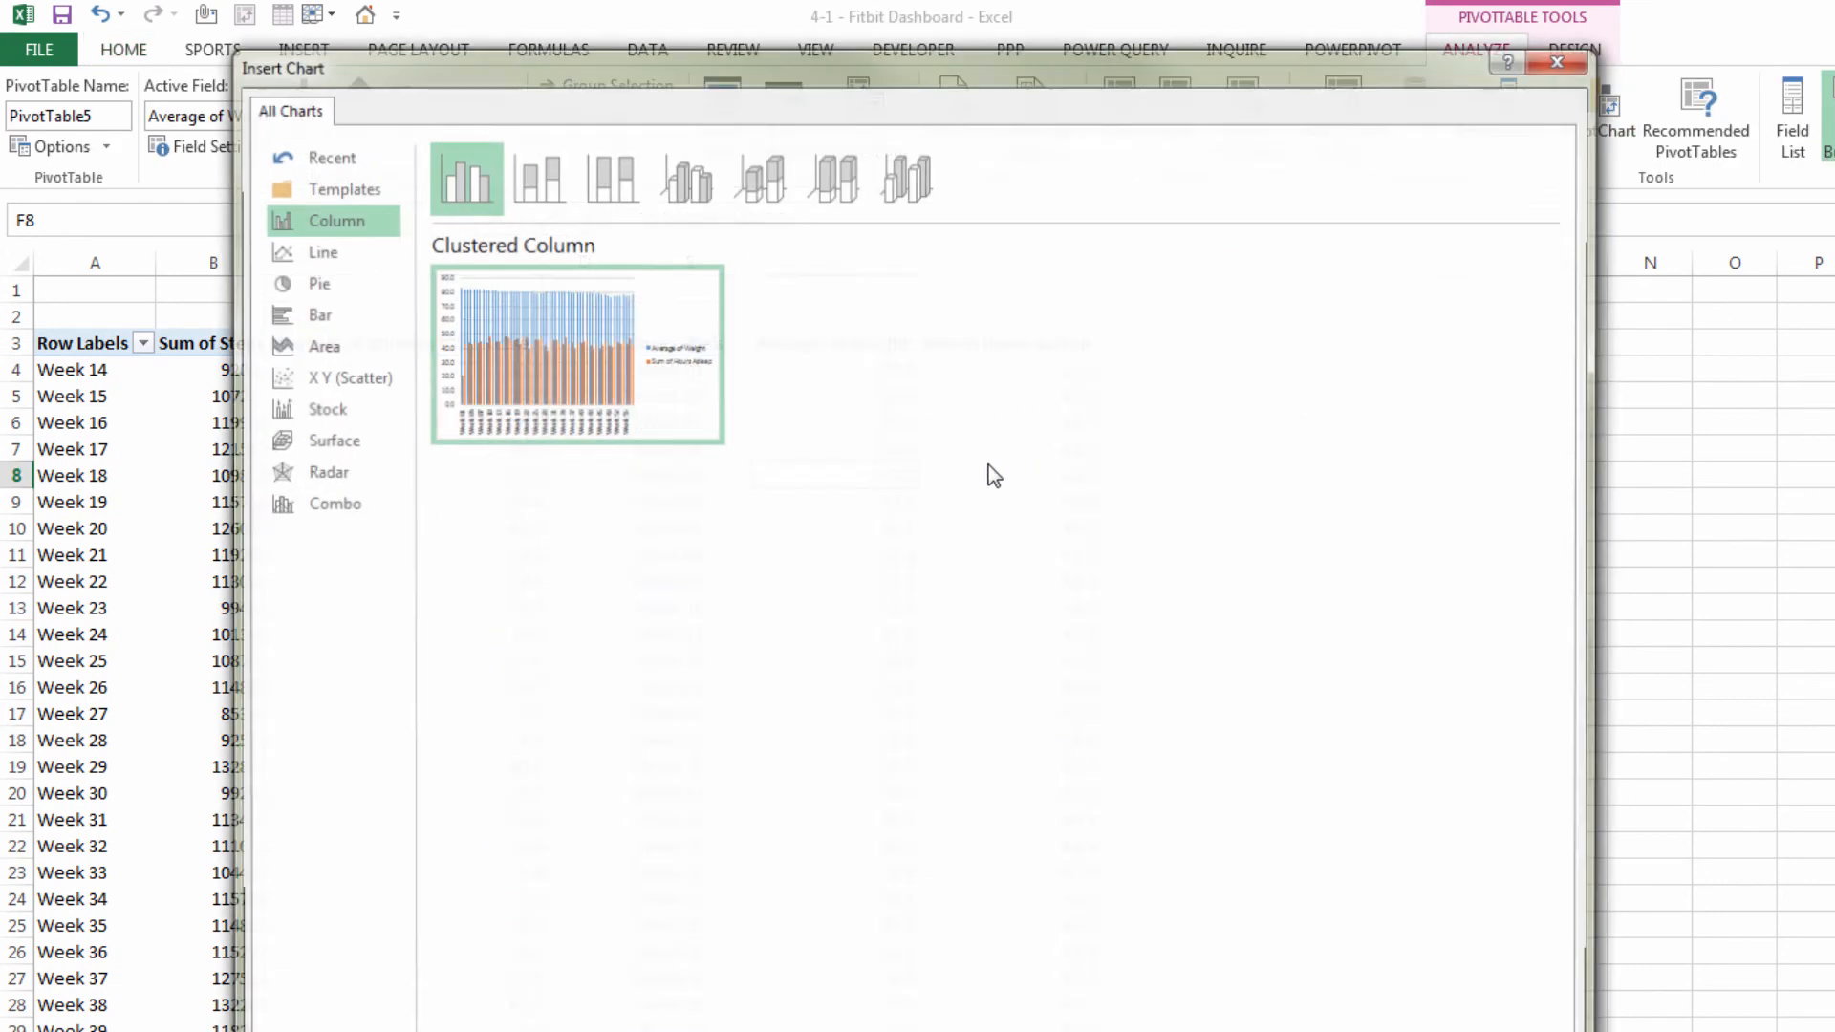
pyautogui.click(317, 249)
pyautogui.click(711, 196)
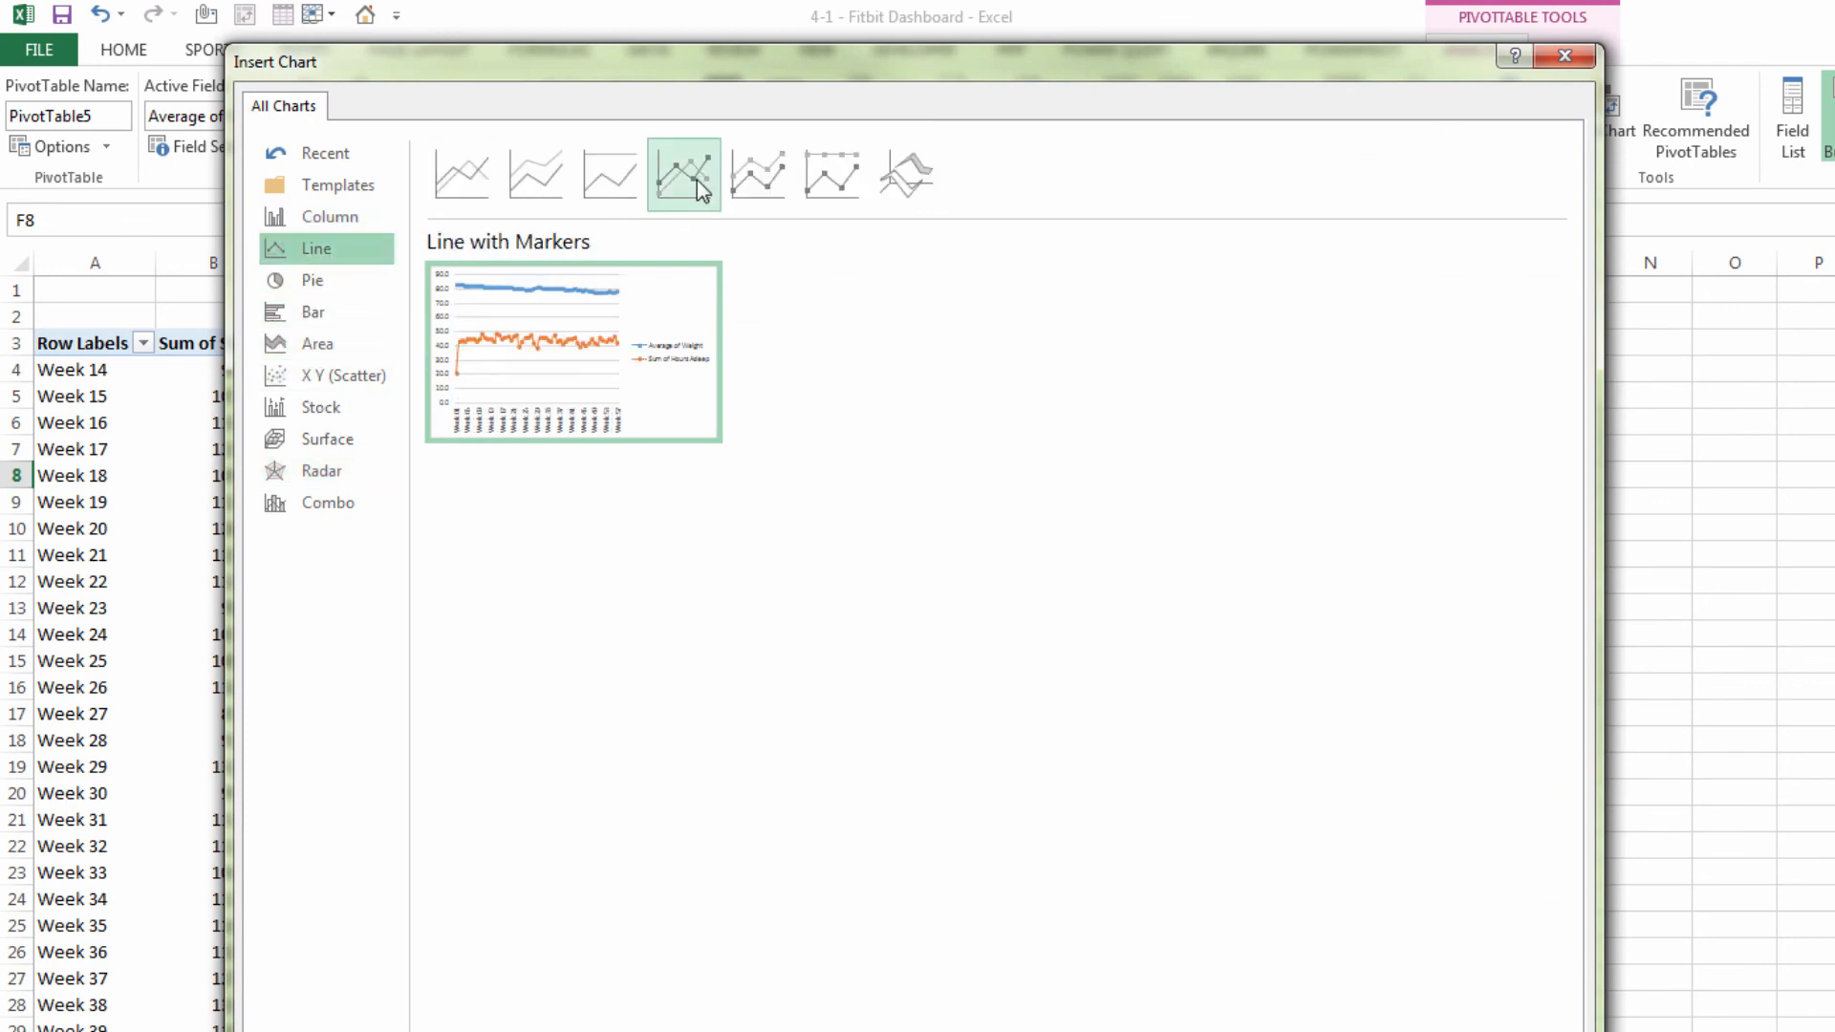
pyautogui.press('Return')
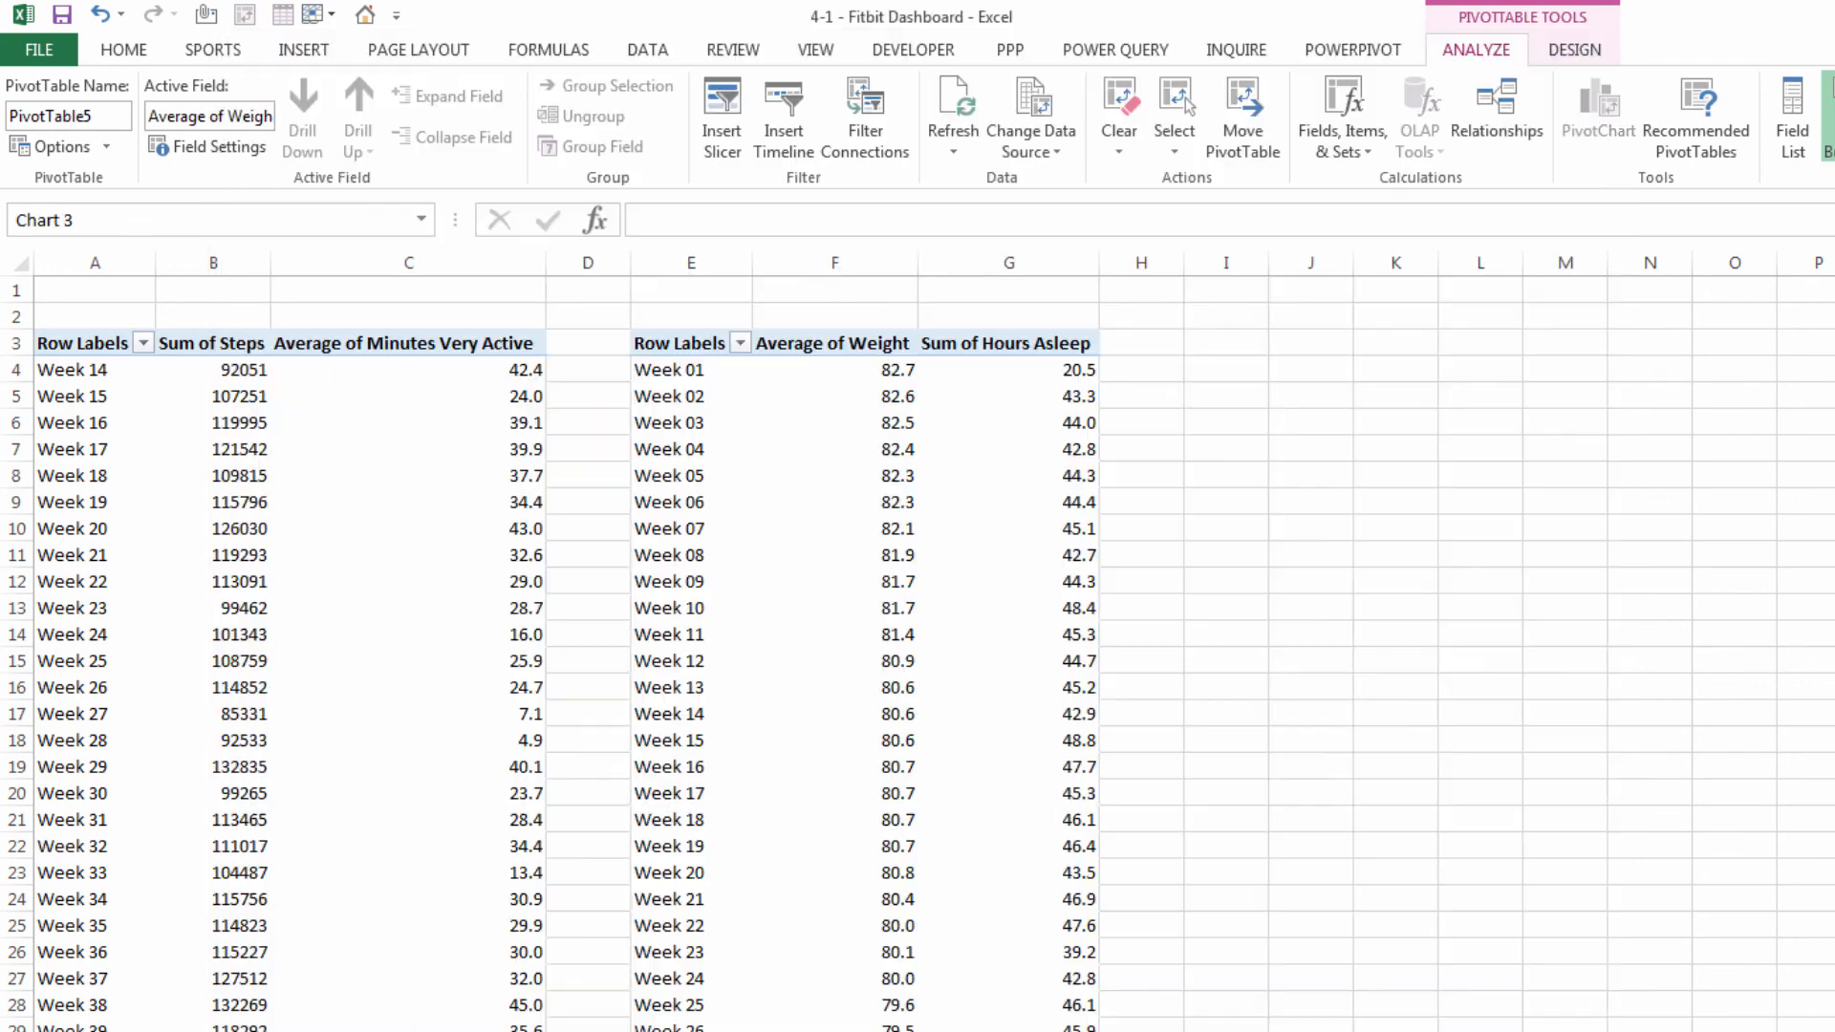
# Move the weight and sleep chart to the Dashboard sheet below the steps chart, starting at row 23, and widen it to match
pyautogui.rightClick(1435, 631)
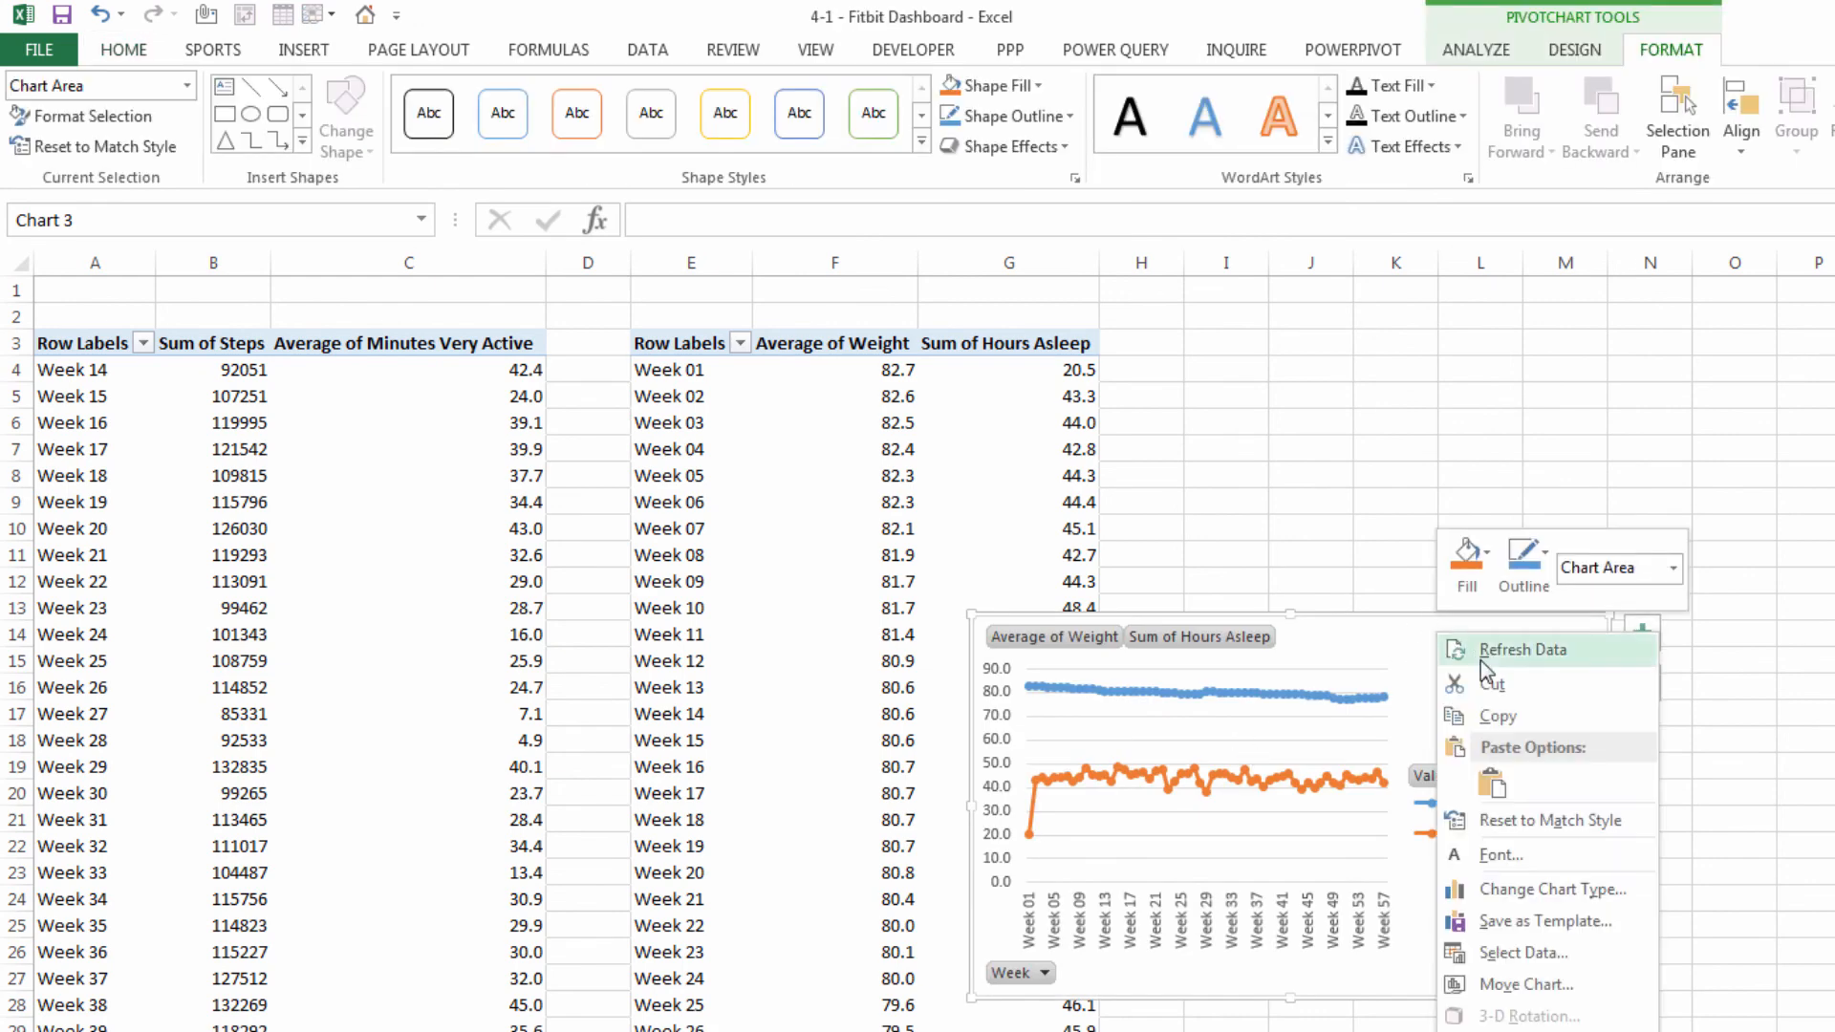
pyautogui.click(1525, 695)
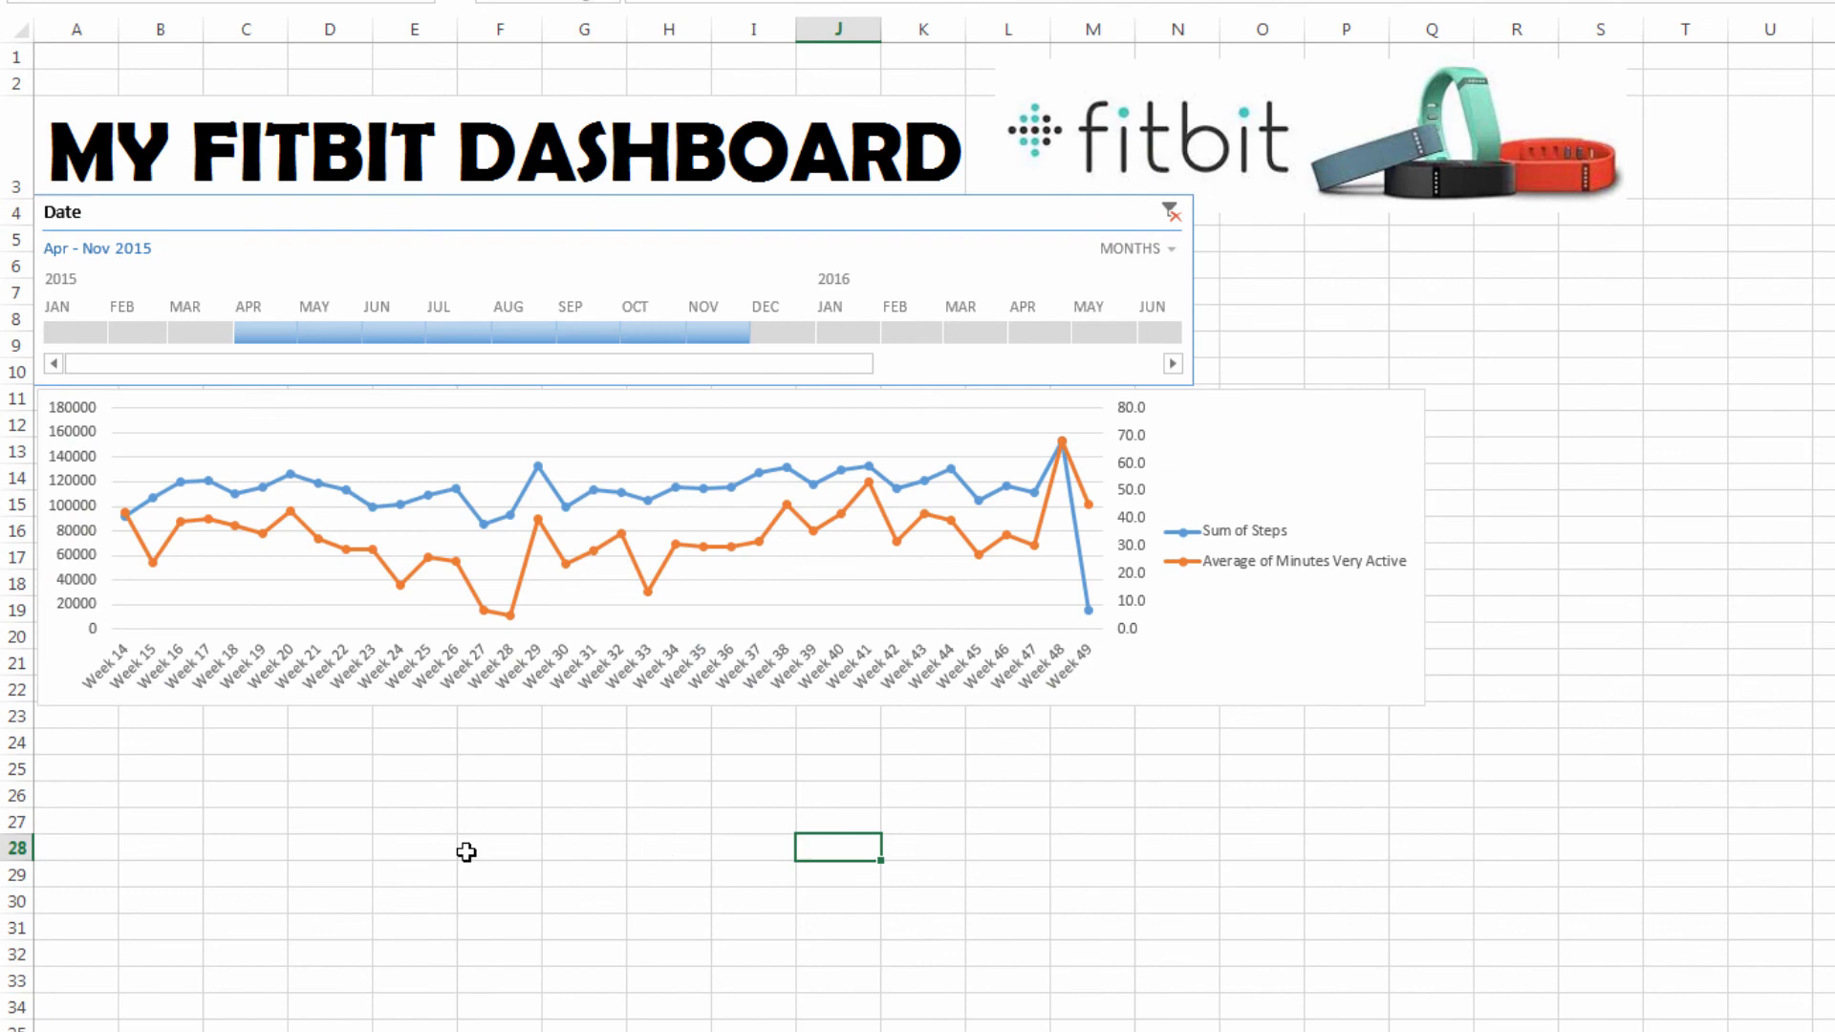
pyautogui.click(447, 847)
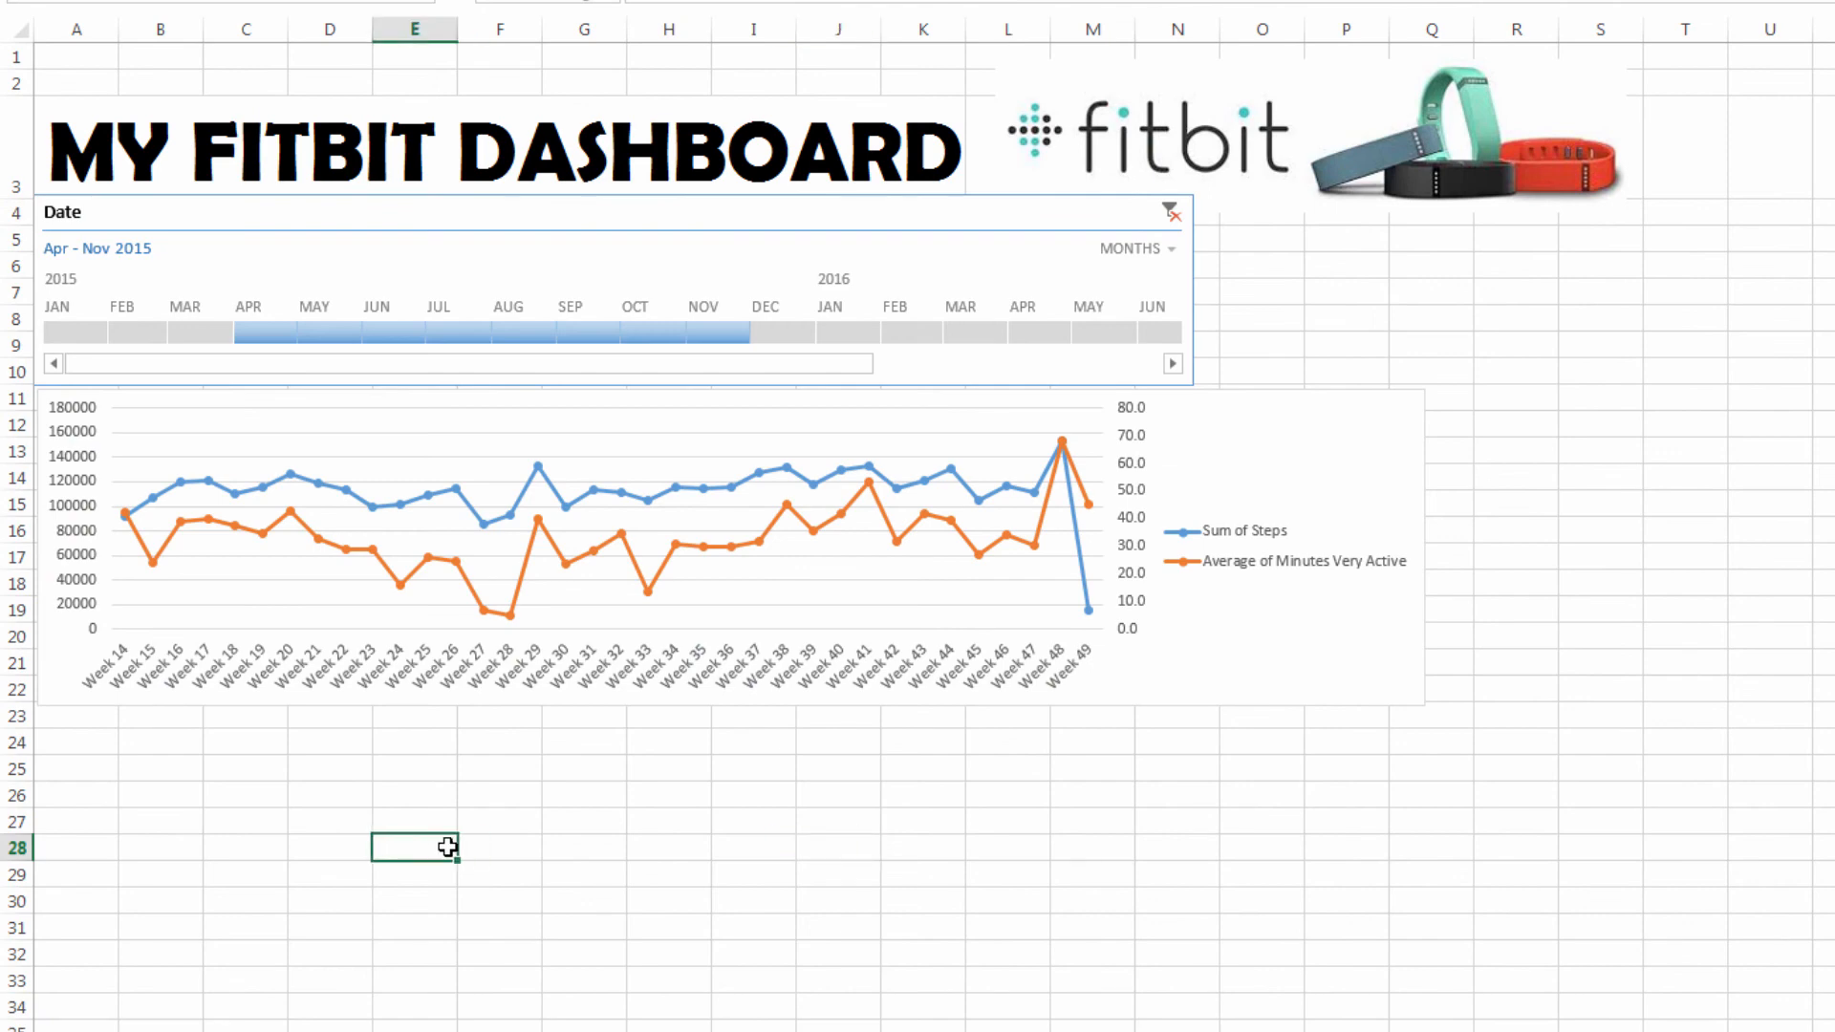
pyautogui.hotkey('ctrl', 'v')
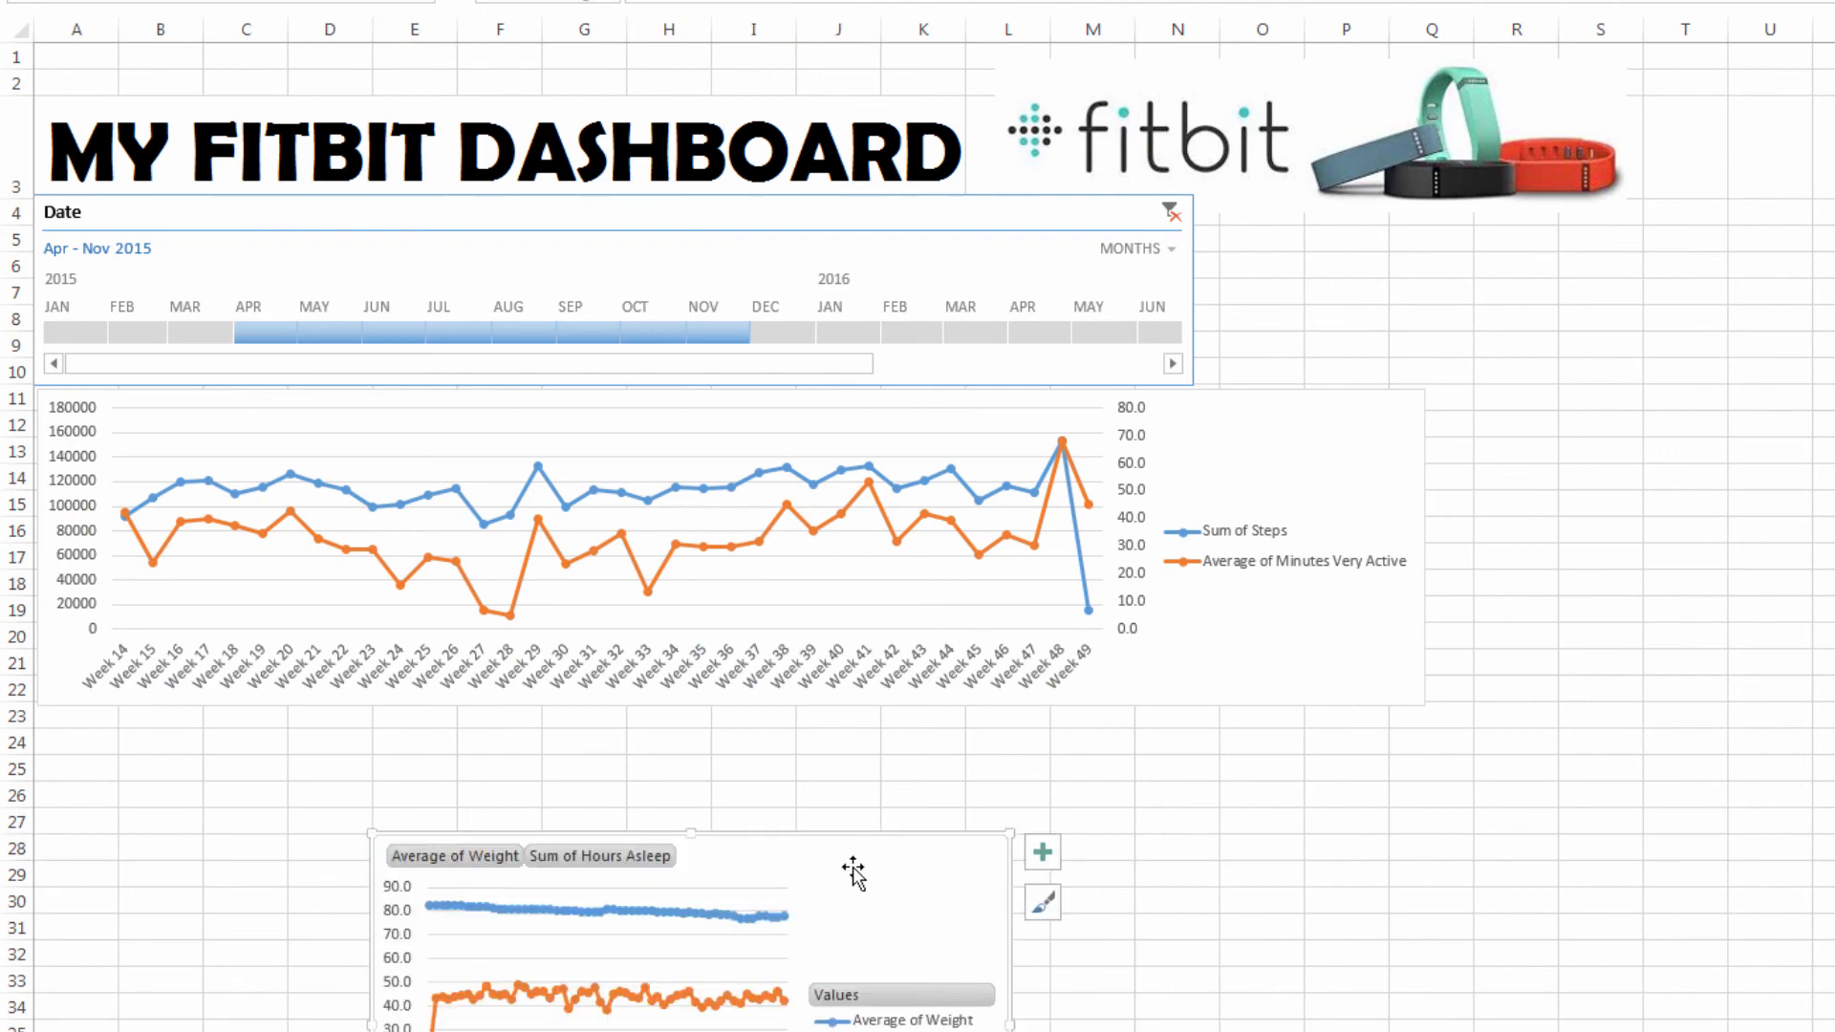
pyautogui.moveTo(781, 848); pyautogui.dragTo(439, 726)
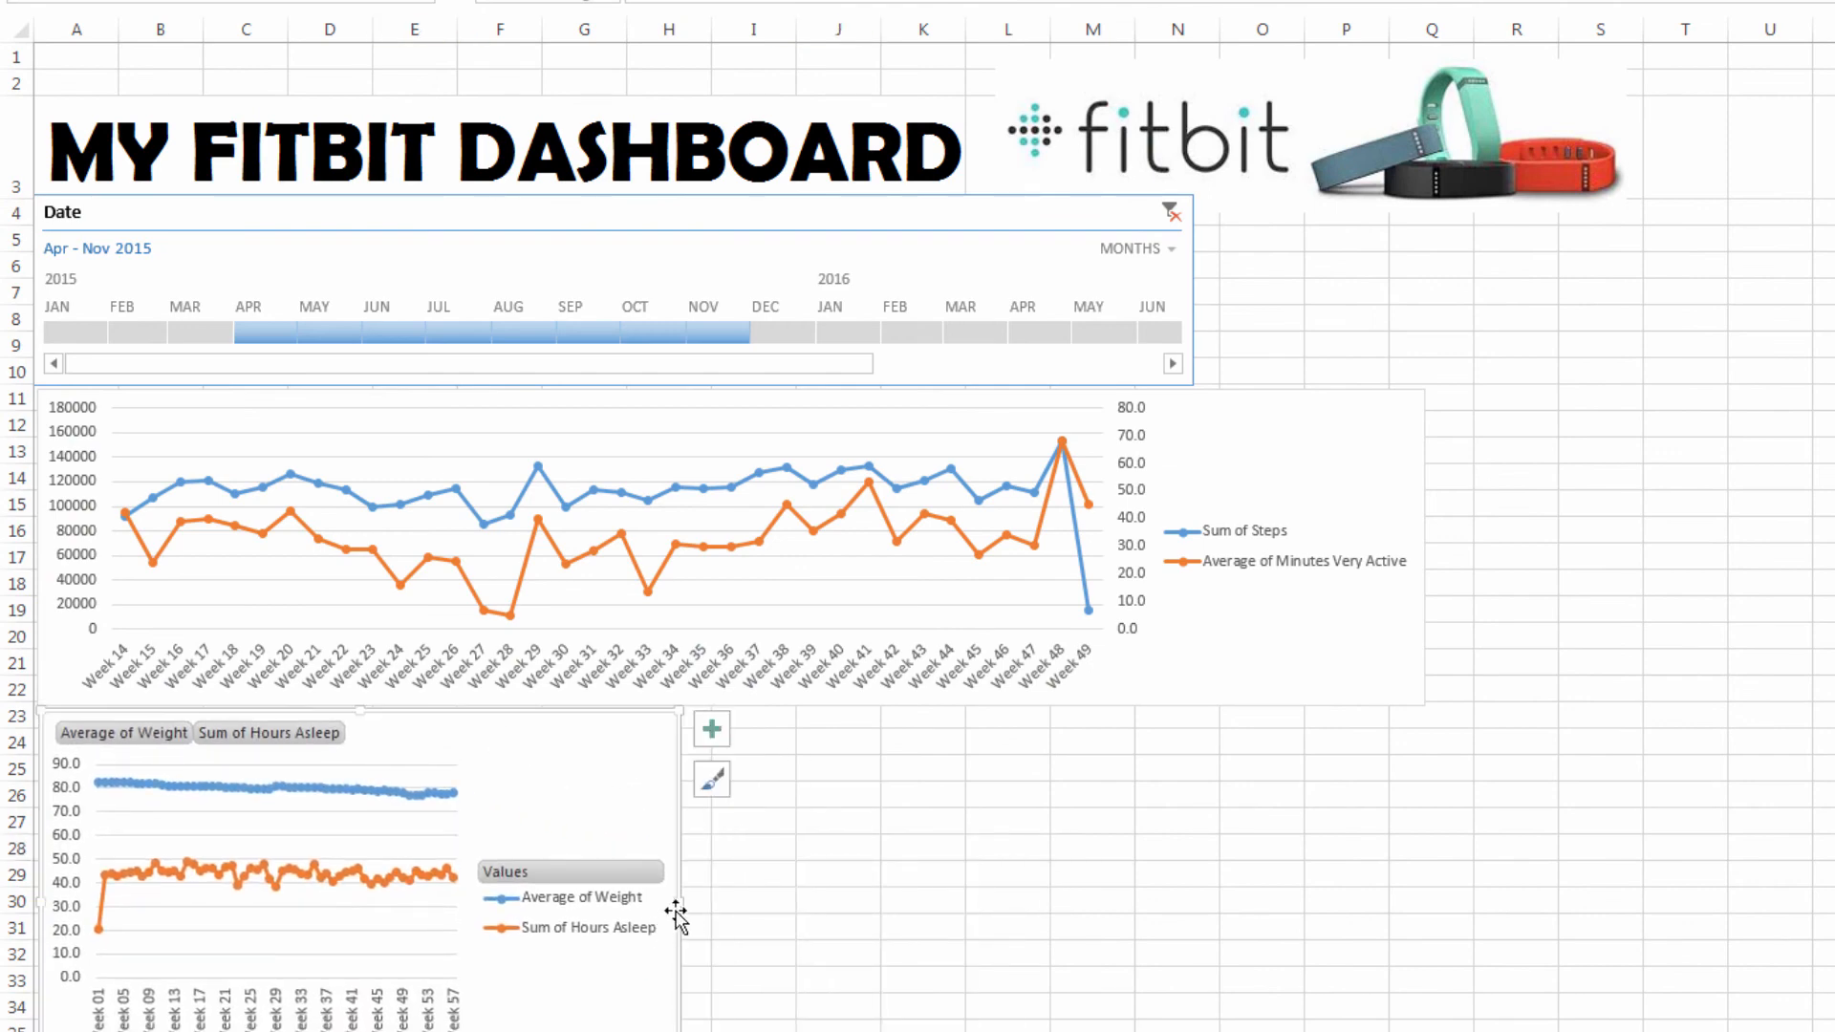
pyautogui.moveTo(676, 910); pyautogui.dragTo(1426, 838)
pyautogui.scroll(-2, 946, 908)
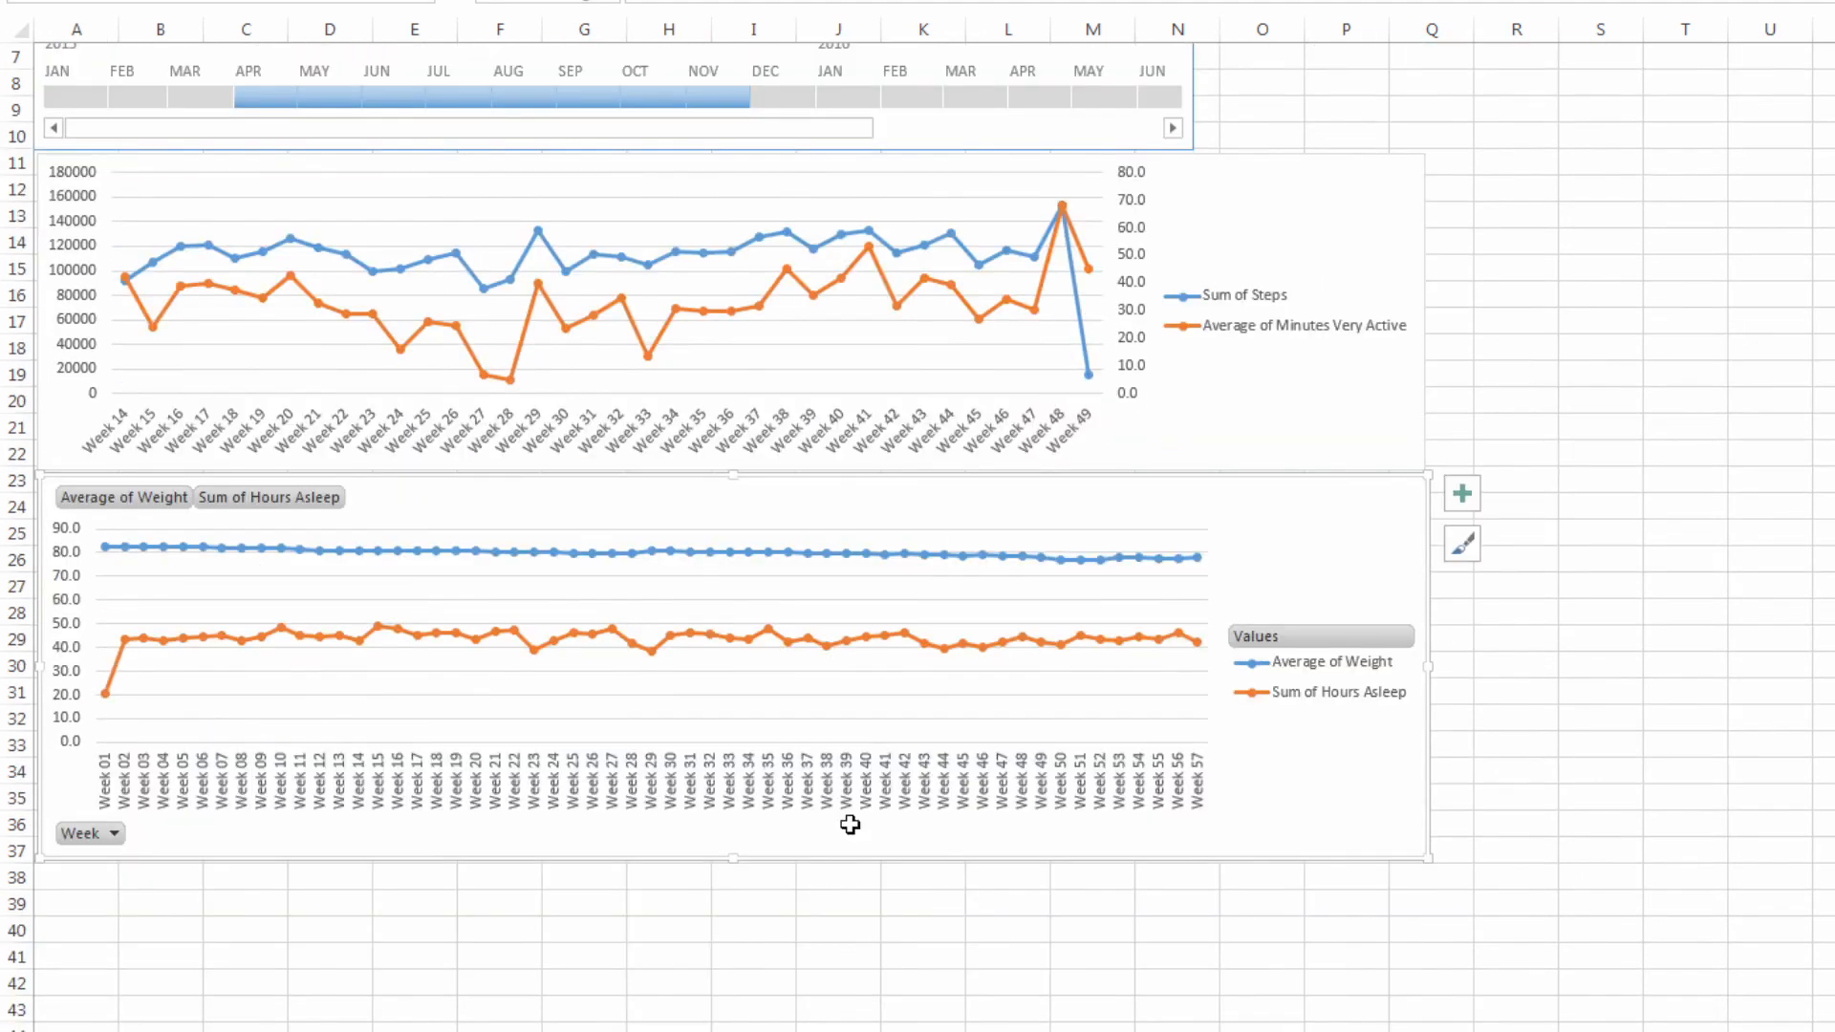
# Change the weight and sleep chart to a custom combination with the Sum of Hours Asleep series on the secondary axis
pyautogui.click(600, 554)
pyautogui.rightClick(600, 555)
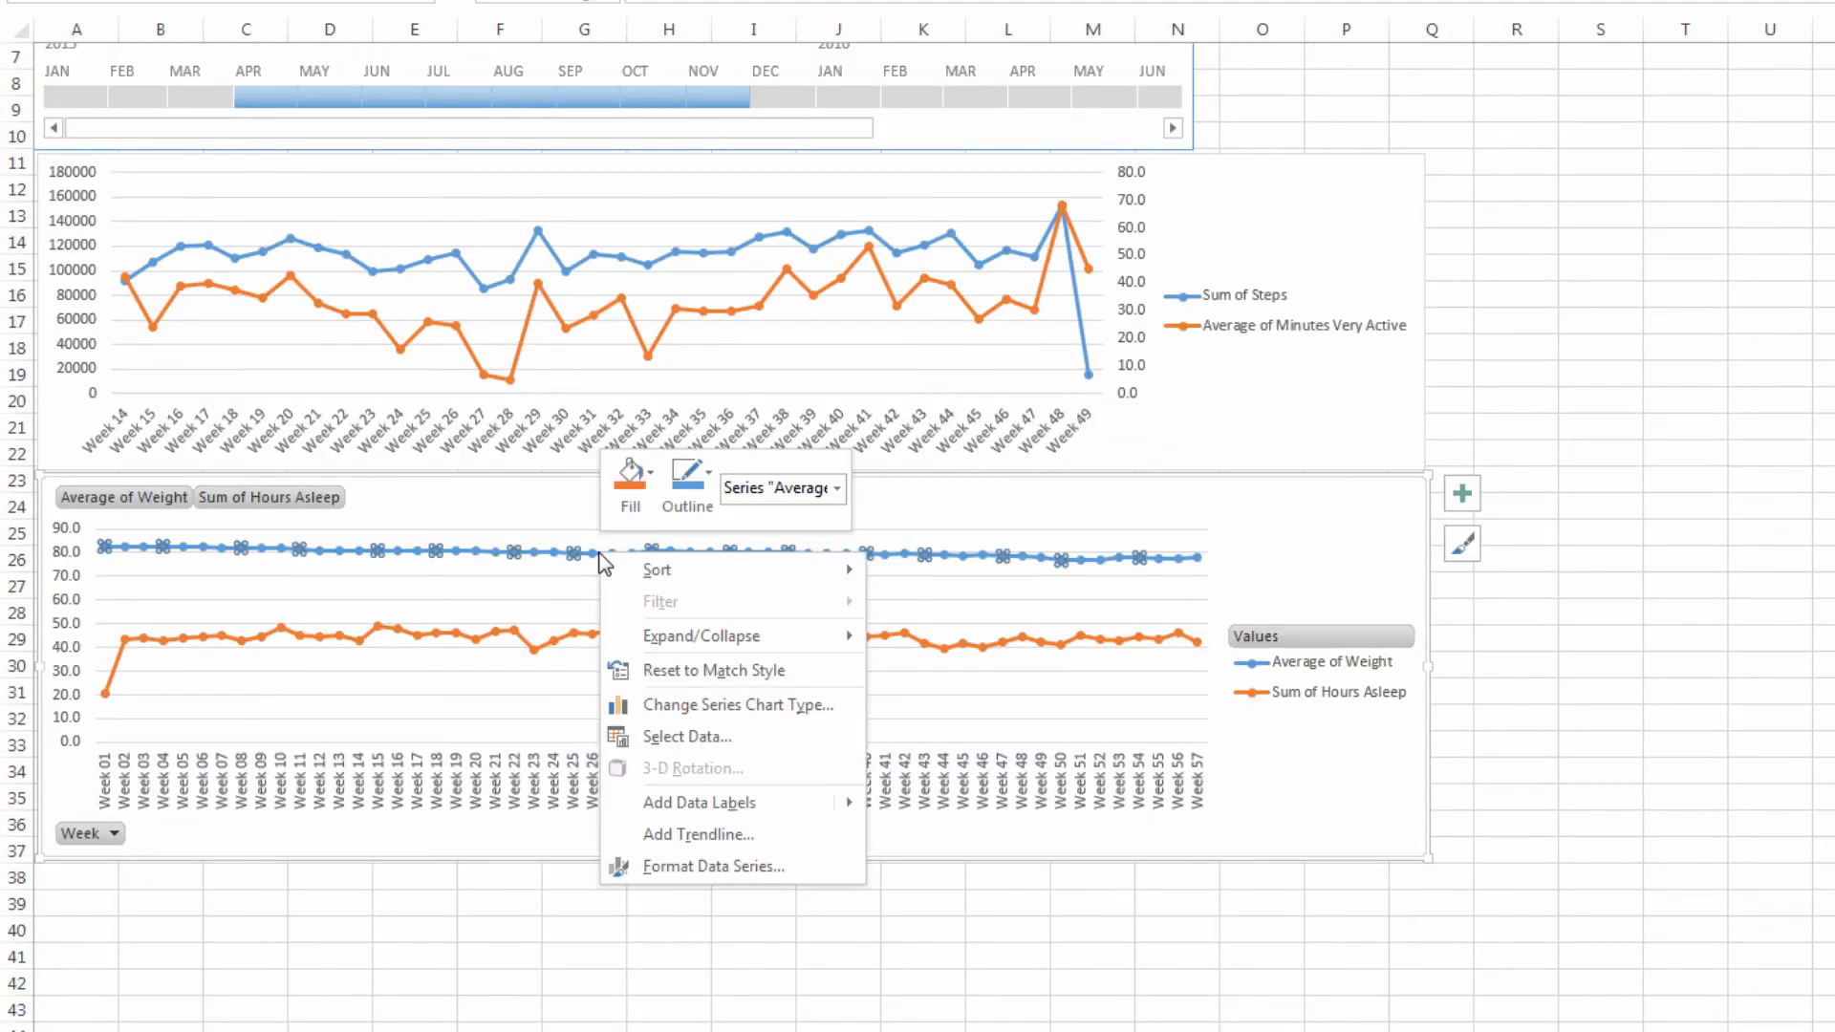
pyautogui.click(669, 706)
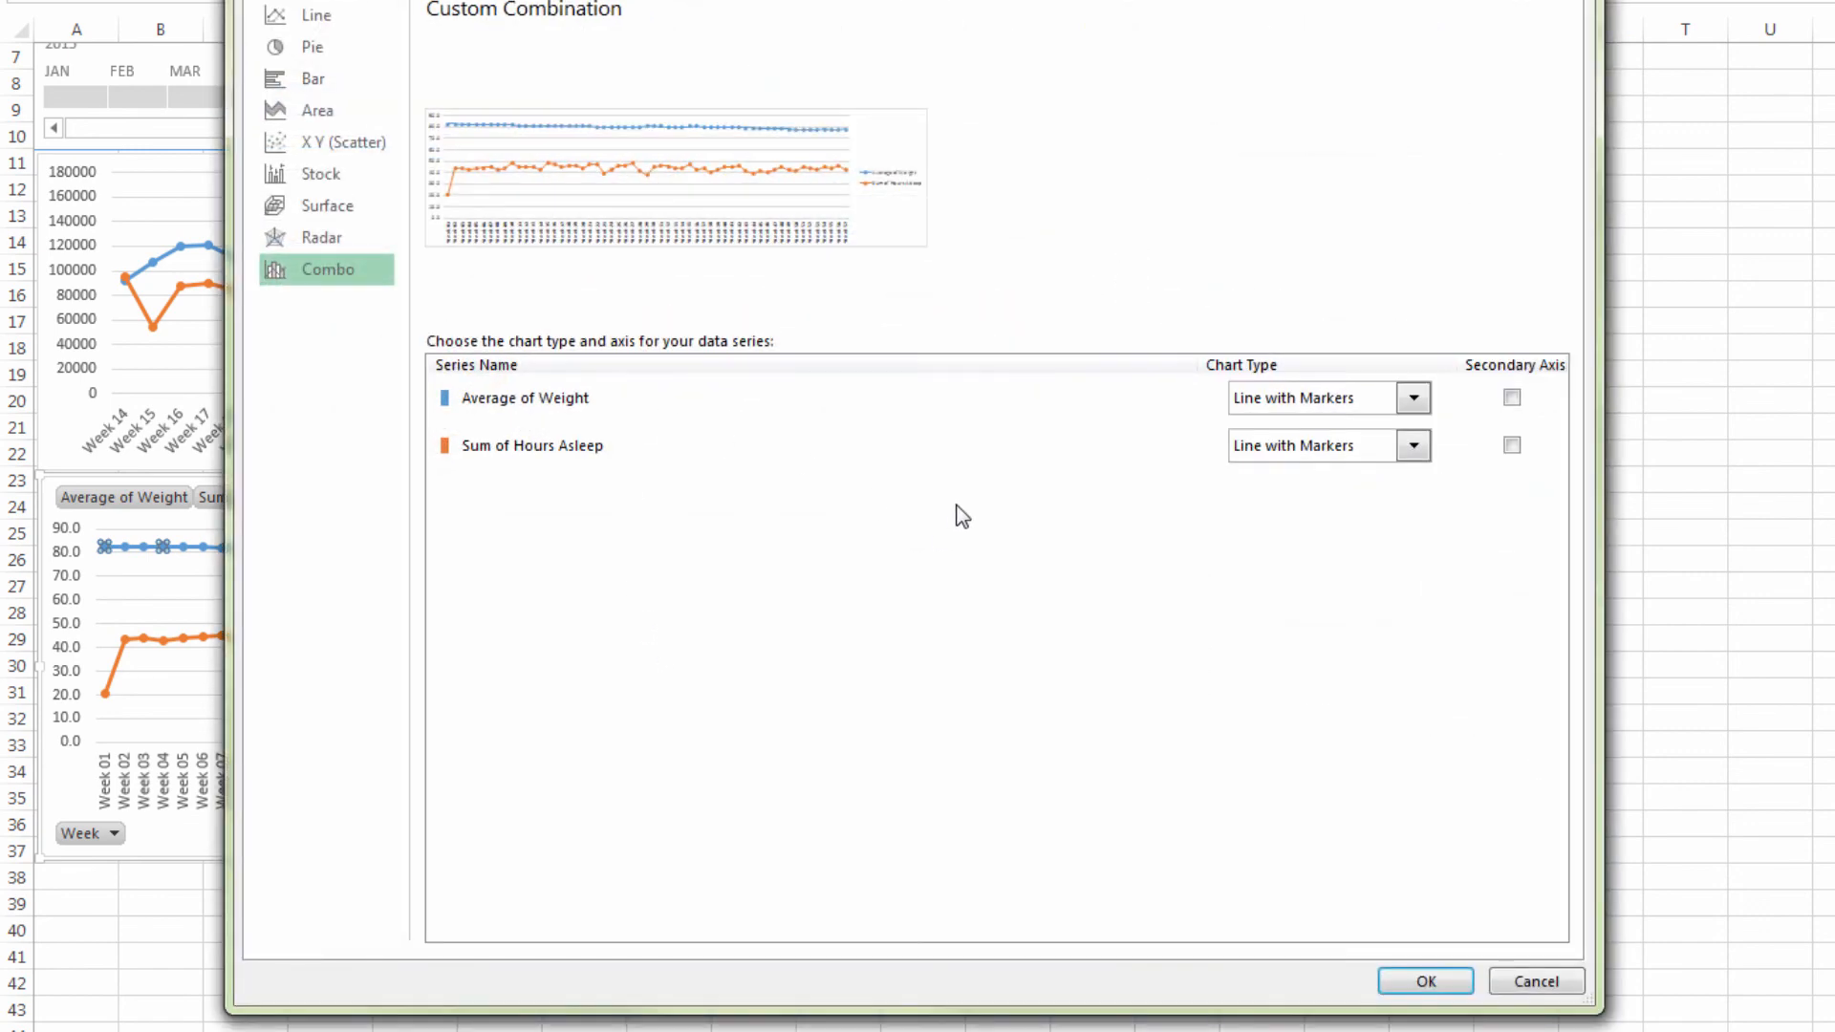
pyautogui.click(1511, 445)
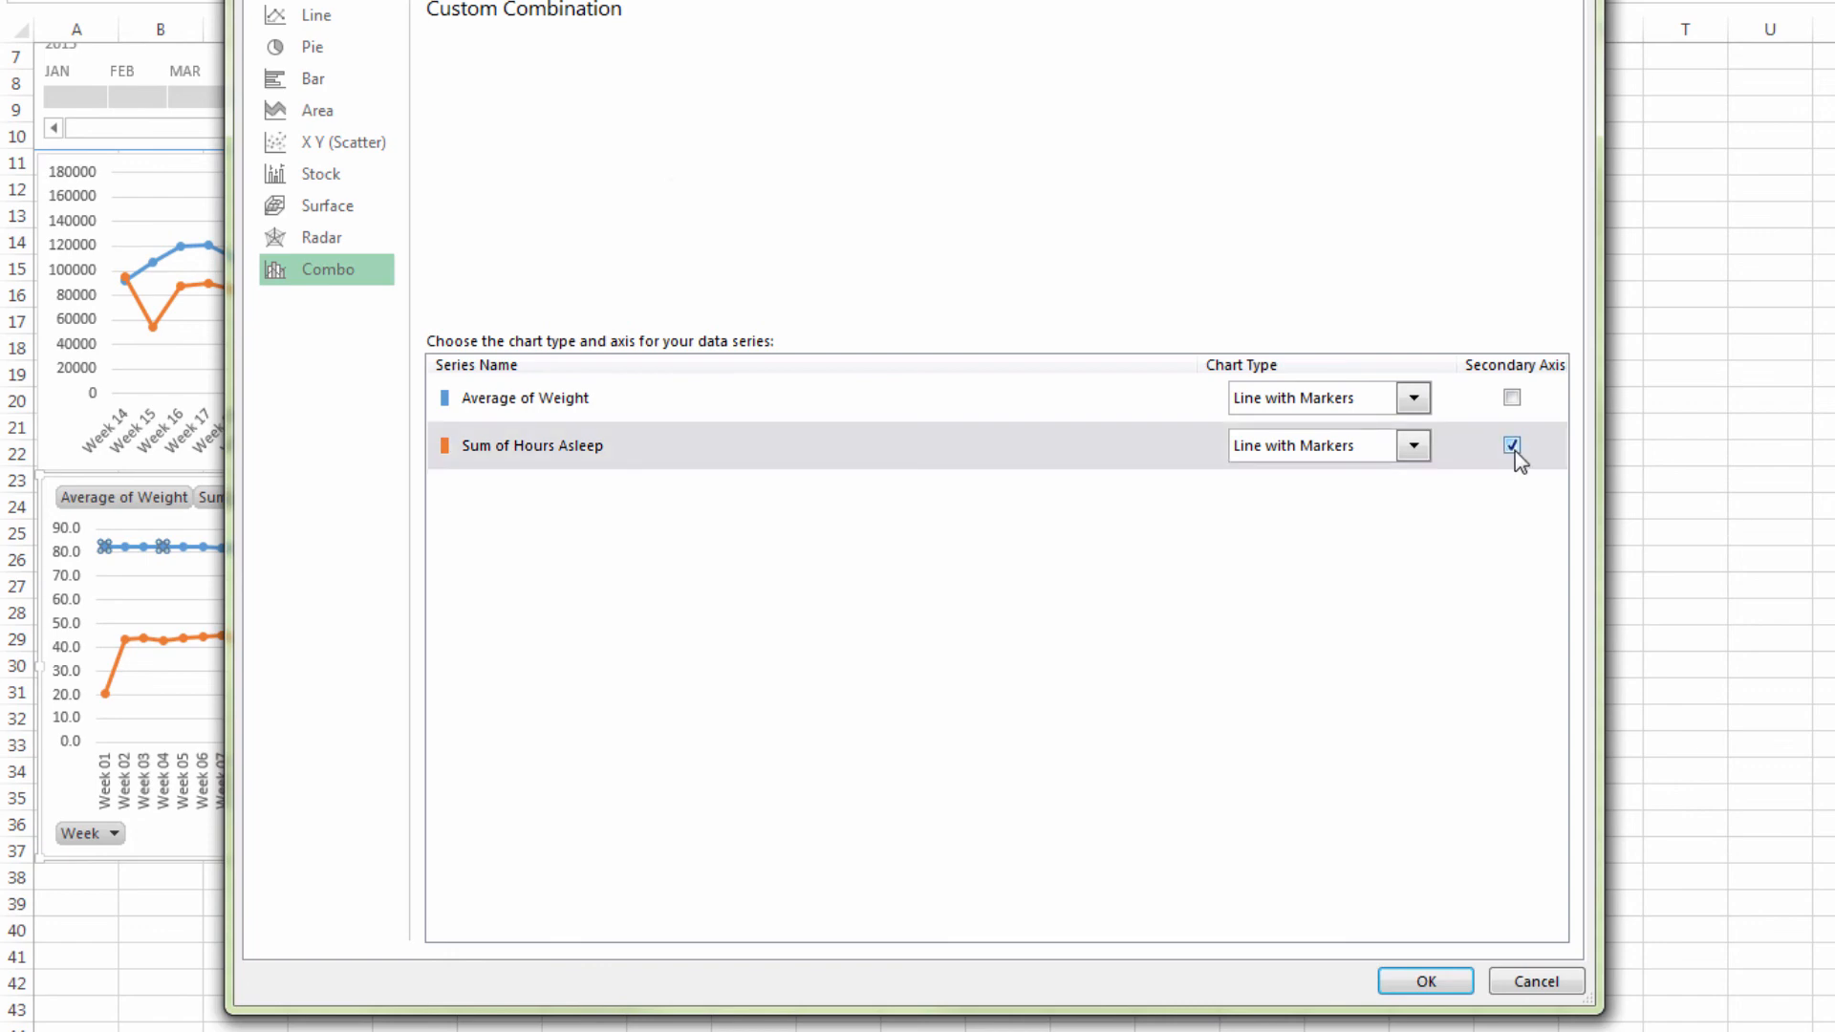
pyautogui.click(1424, 981)
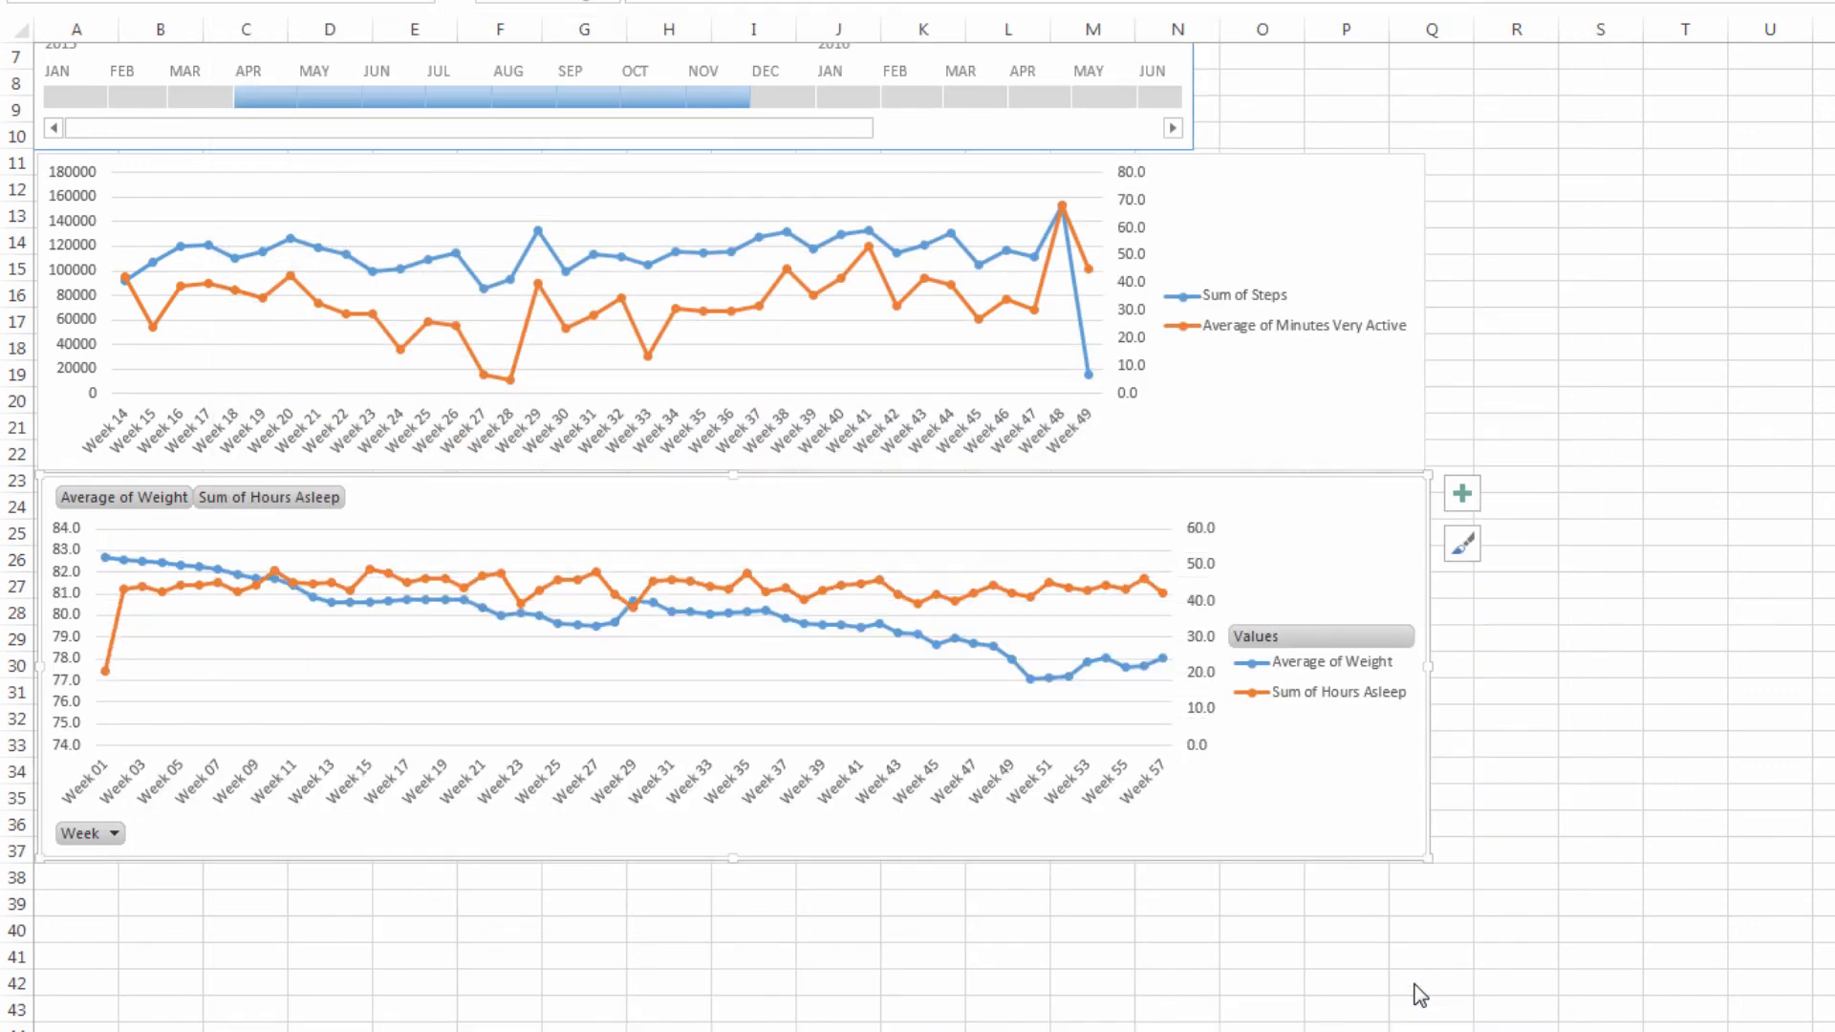
pyautogui.click(1605, 669)
# Extend the Date timeline's selected range to April through December 2015
pyautogui.scroll(1, 1607, 678)
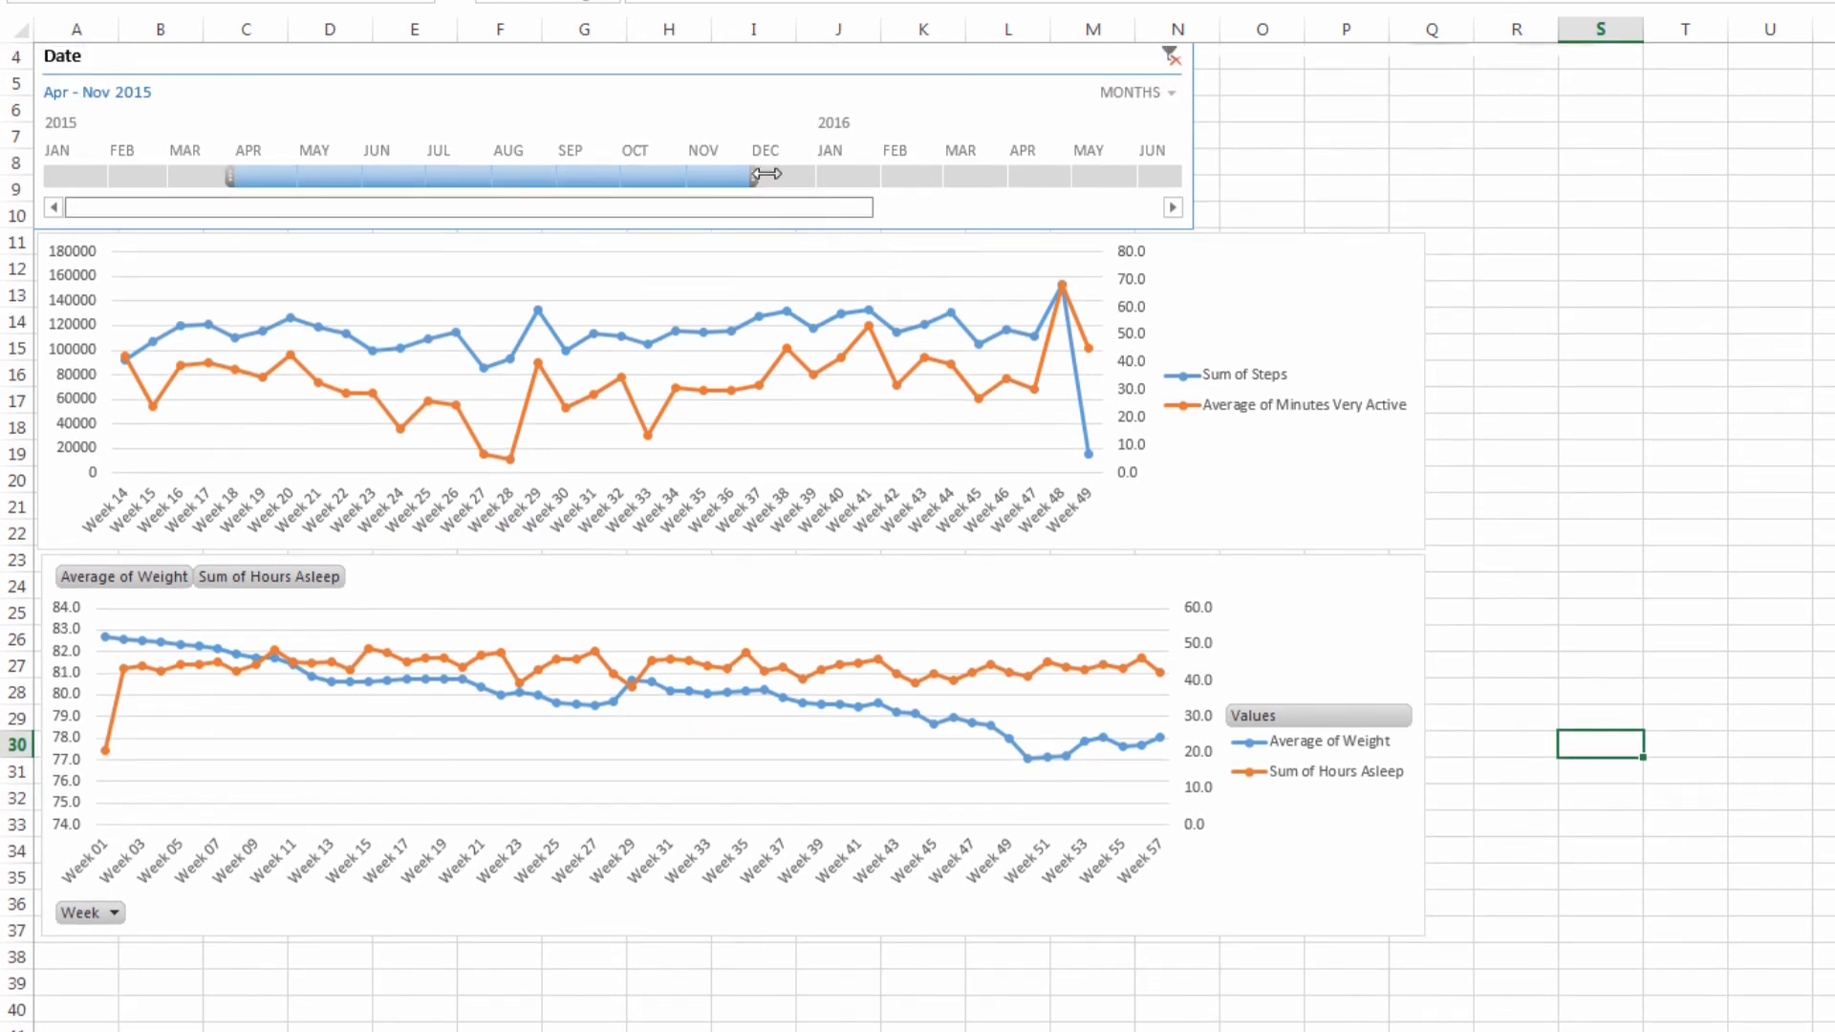
pyautogui.moveTo(754, 171); pyautogui.dragTo(801, 181)
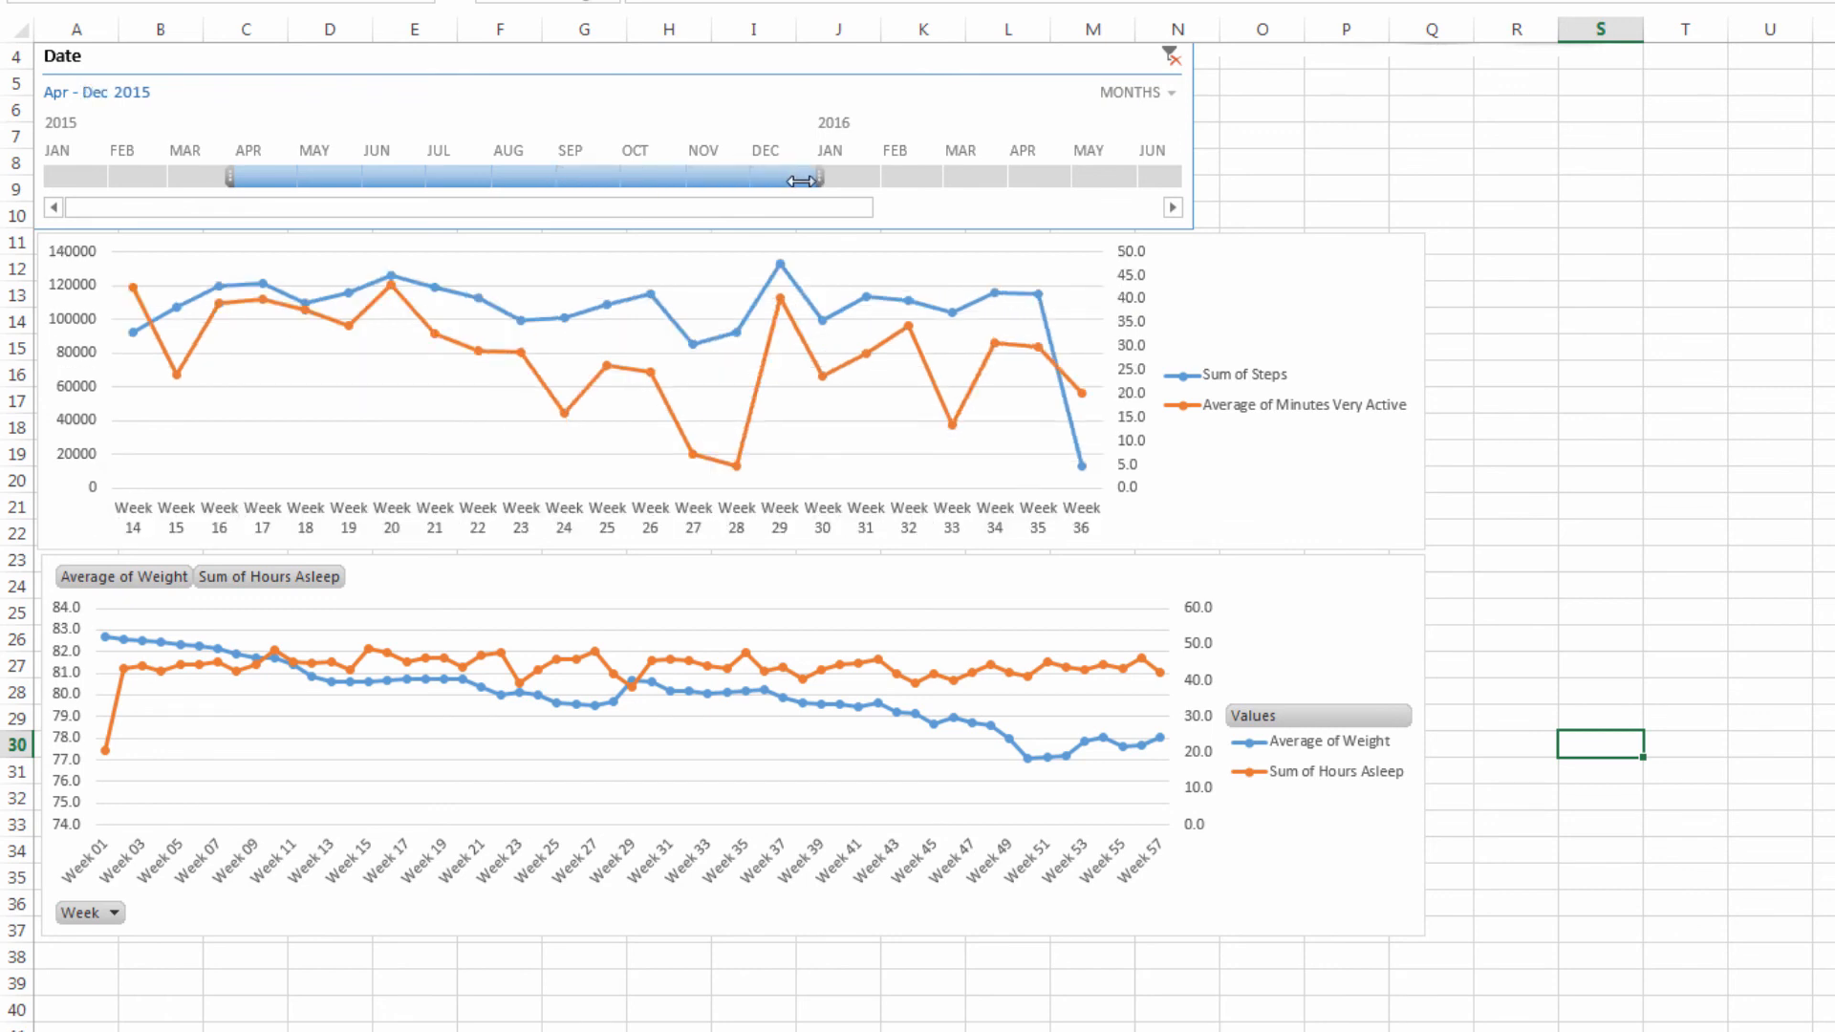
# Connect the Date timeline to PivotTable5 as well as PivotTable4 so that it also filters the weight and sleep chart
pyautogui.rightClick(483, 65)
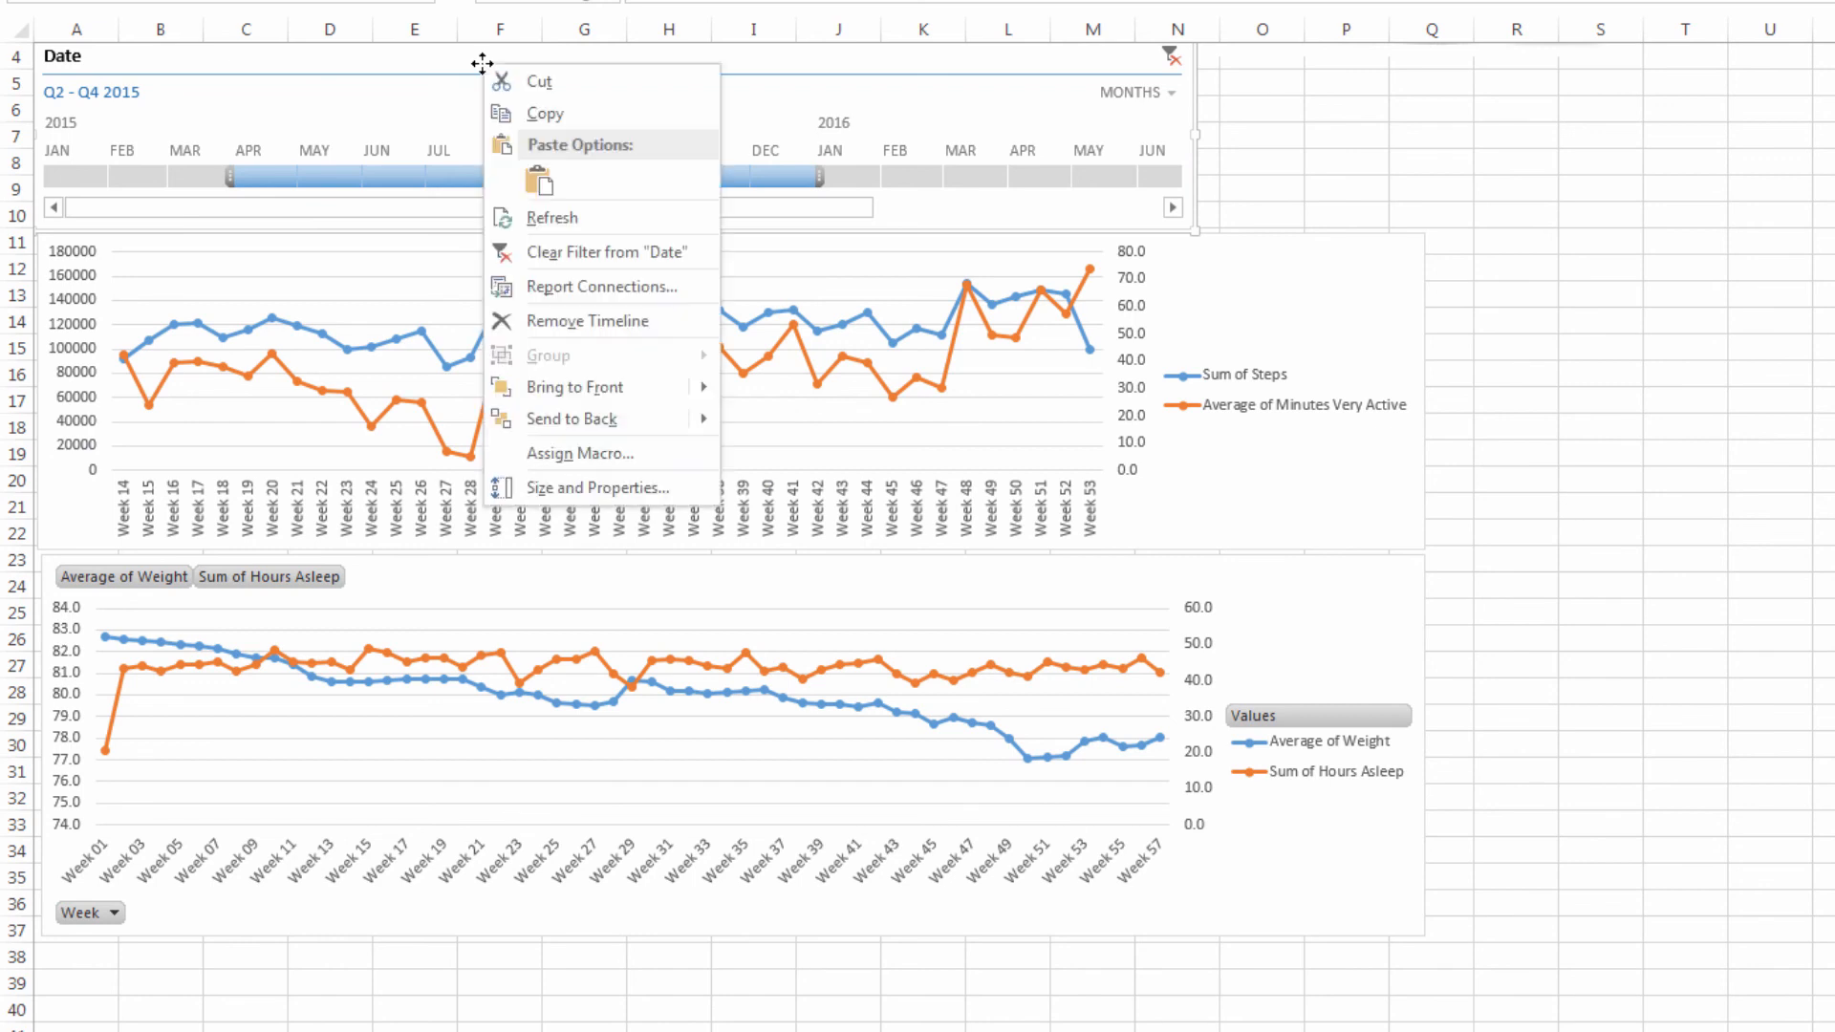
pyautogui.click(569, 285)
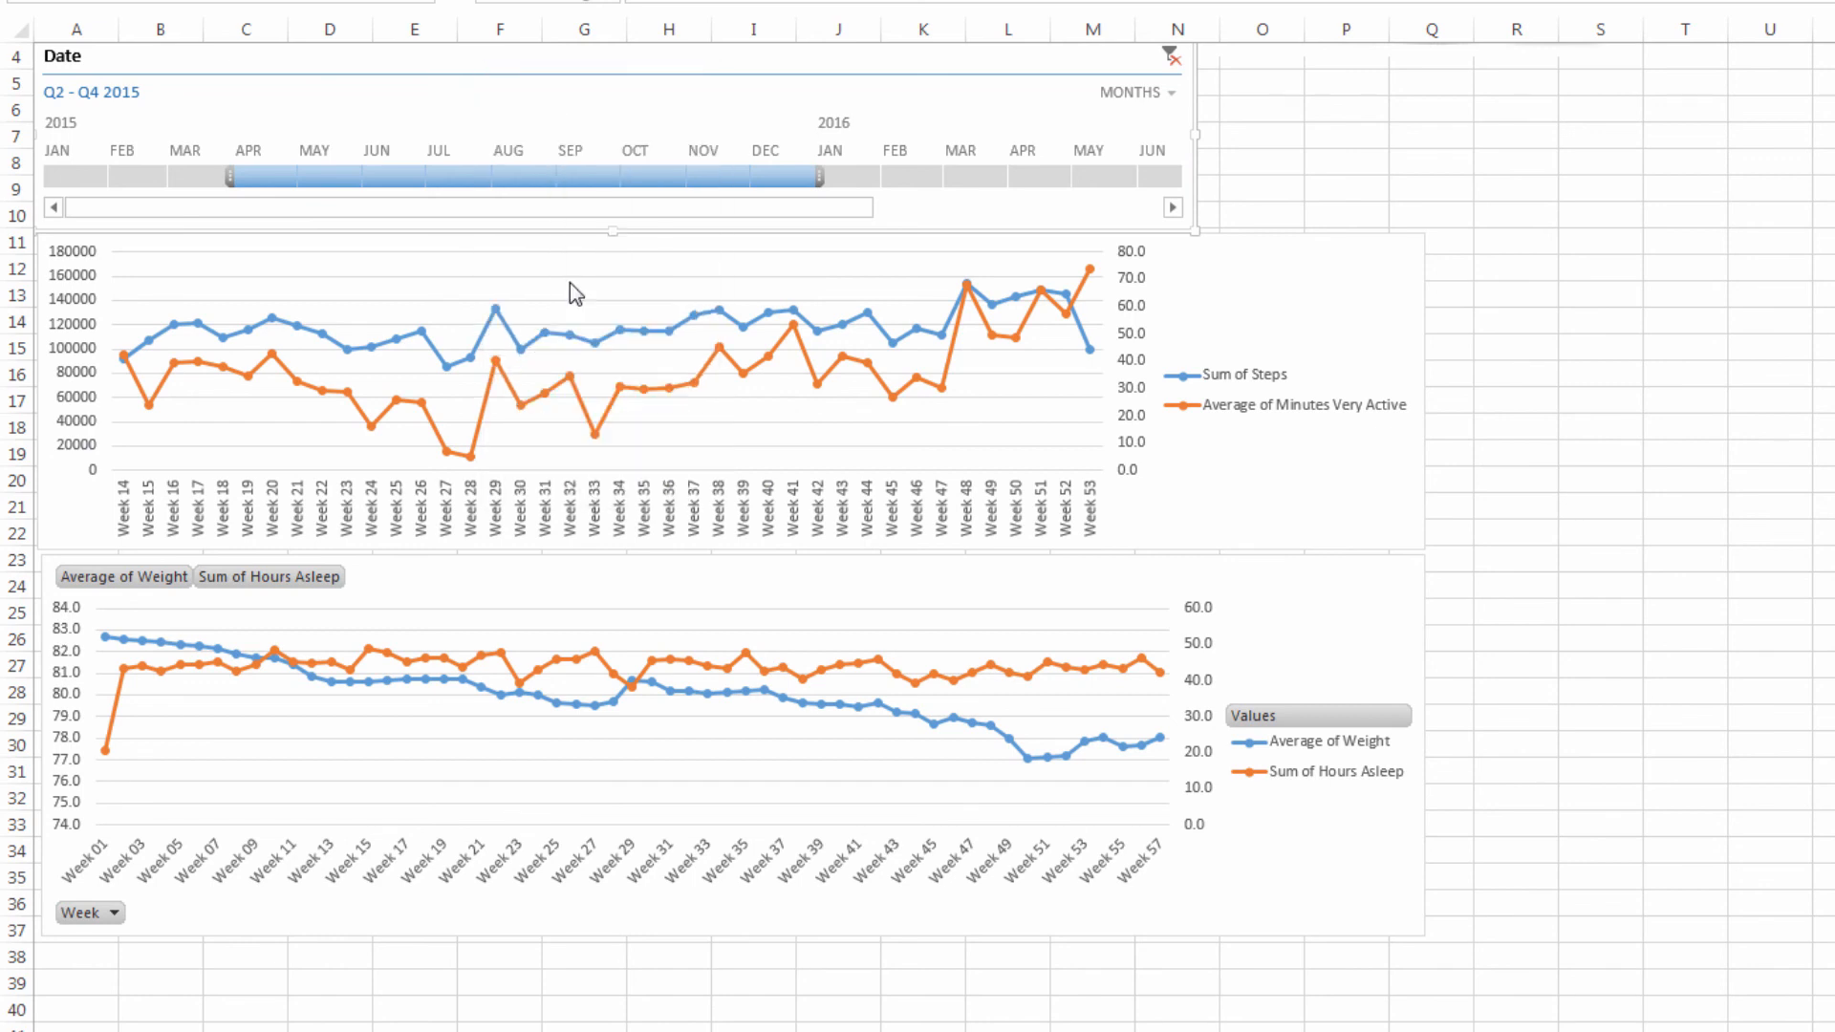
pyautogui.moveTo(1605, 102); pyautogui.dragTo(618, 174)
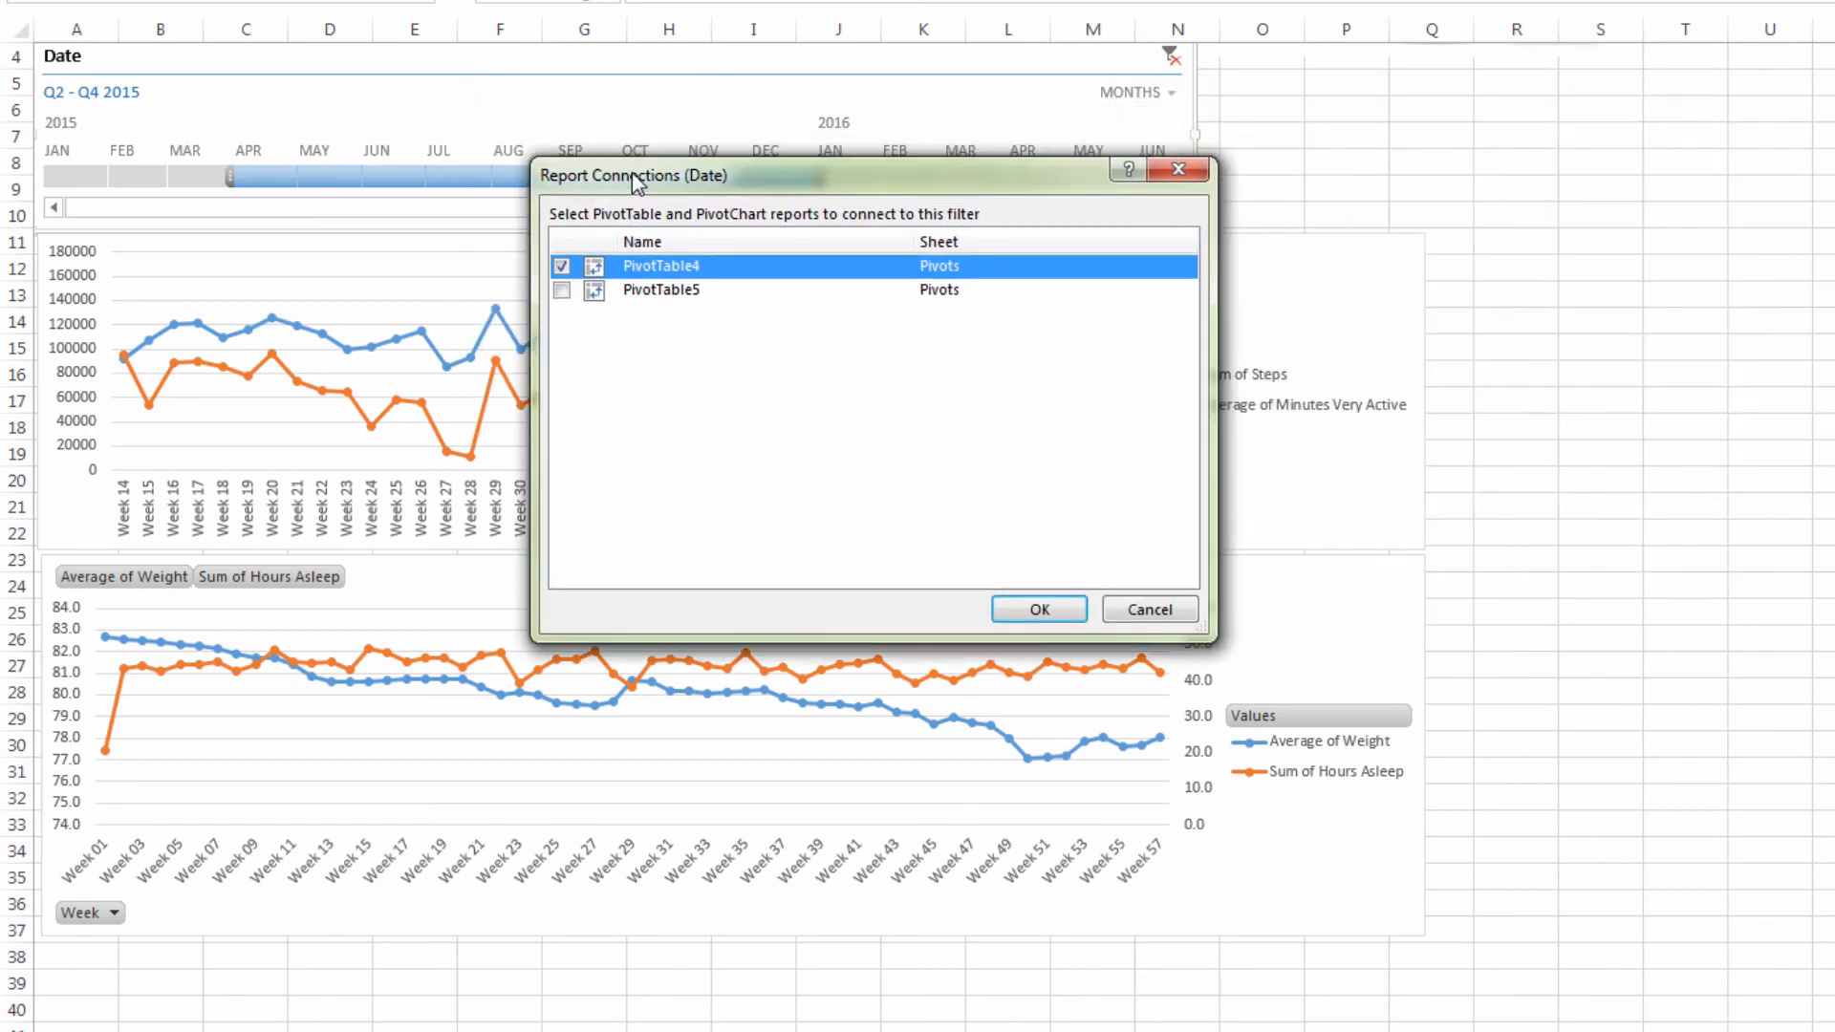
pyautogui.click(557, 290)
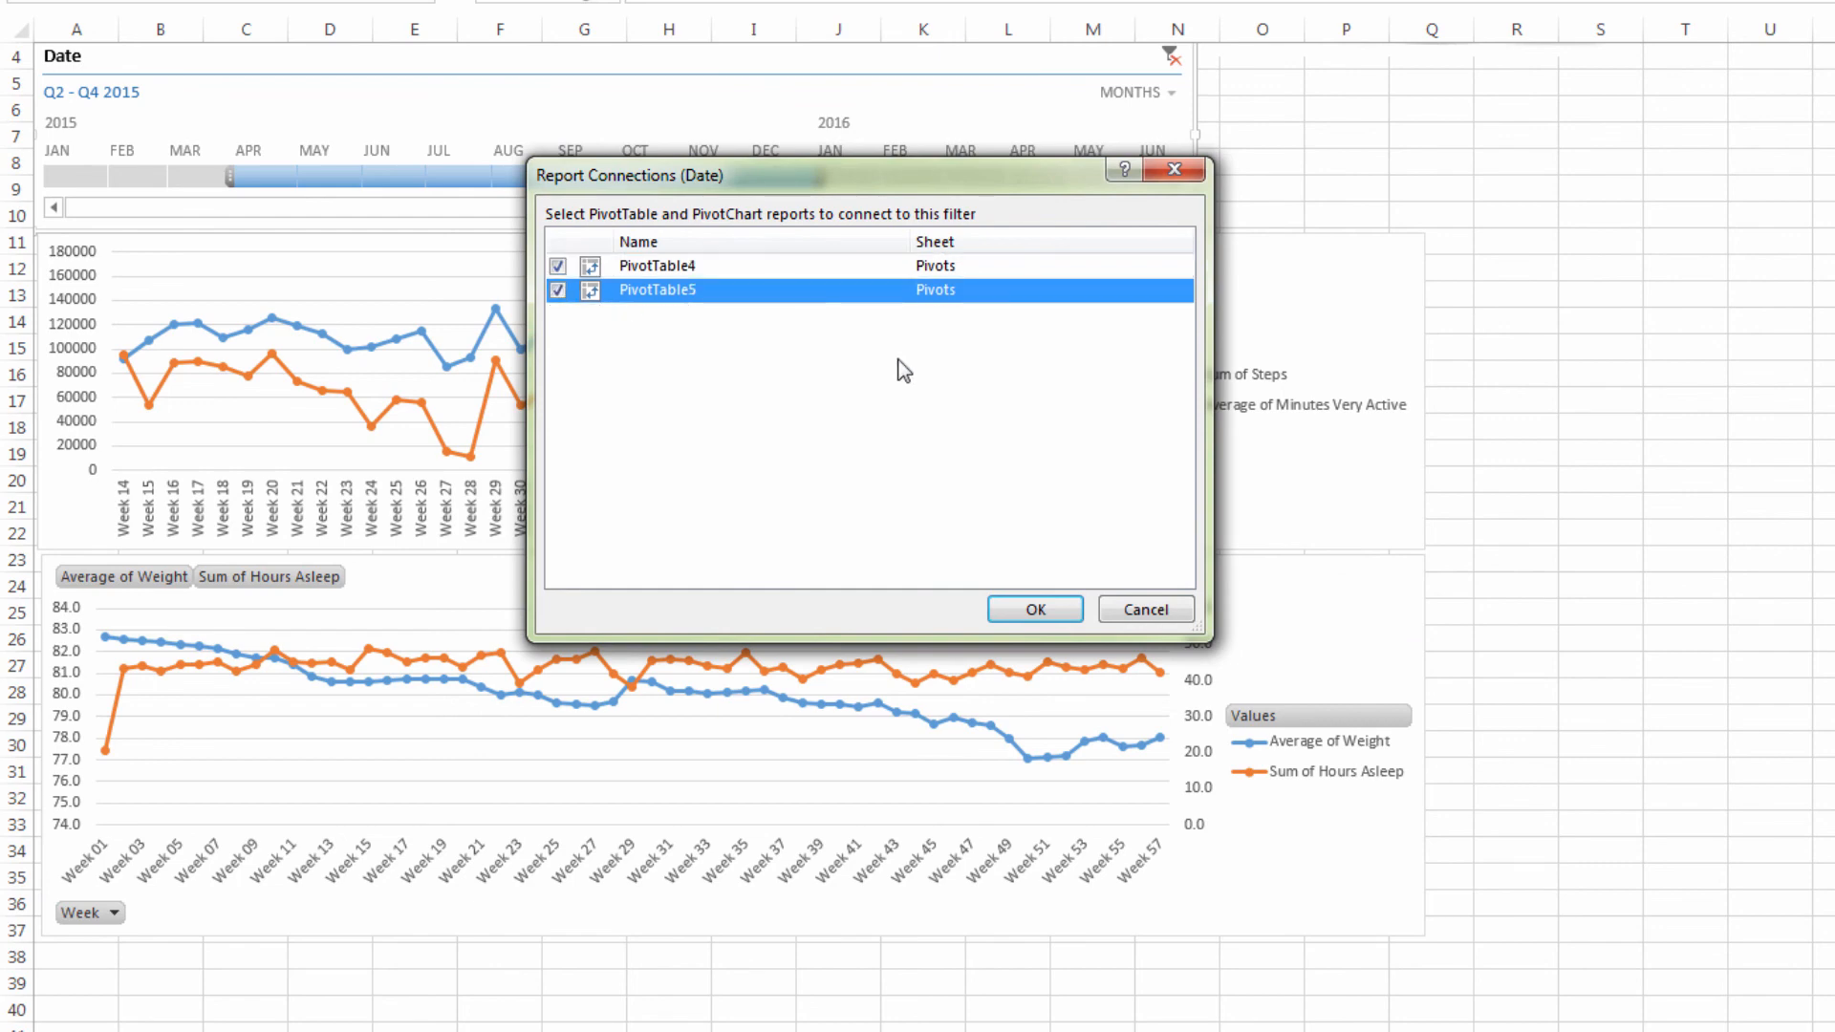
pyautogui.click(1035, 612)
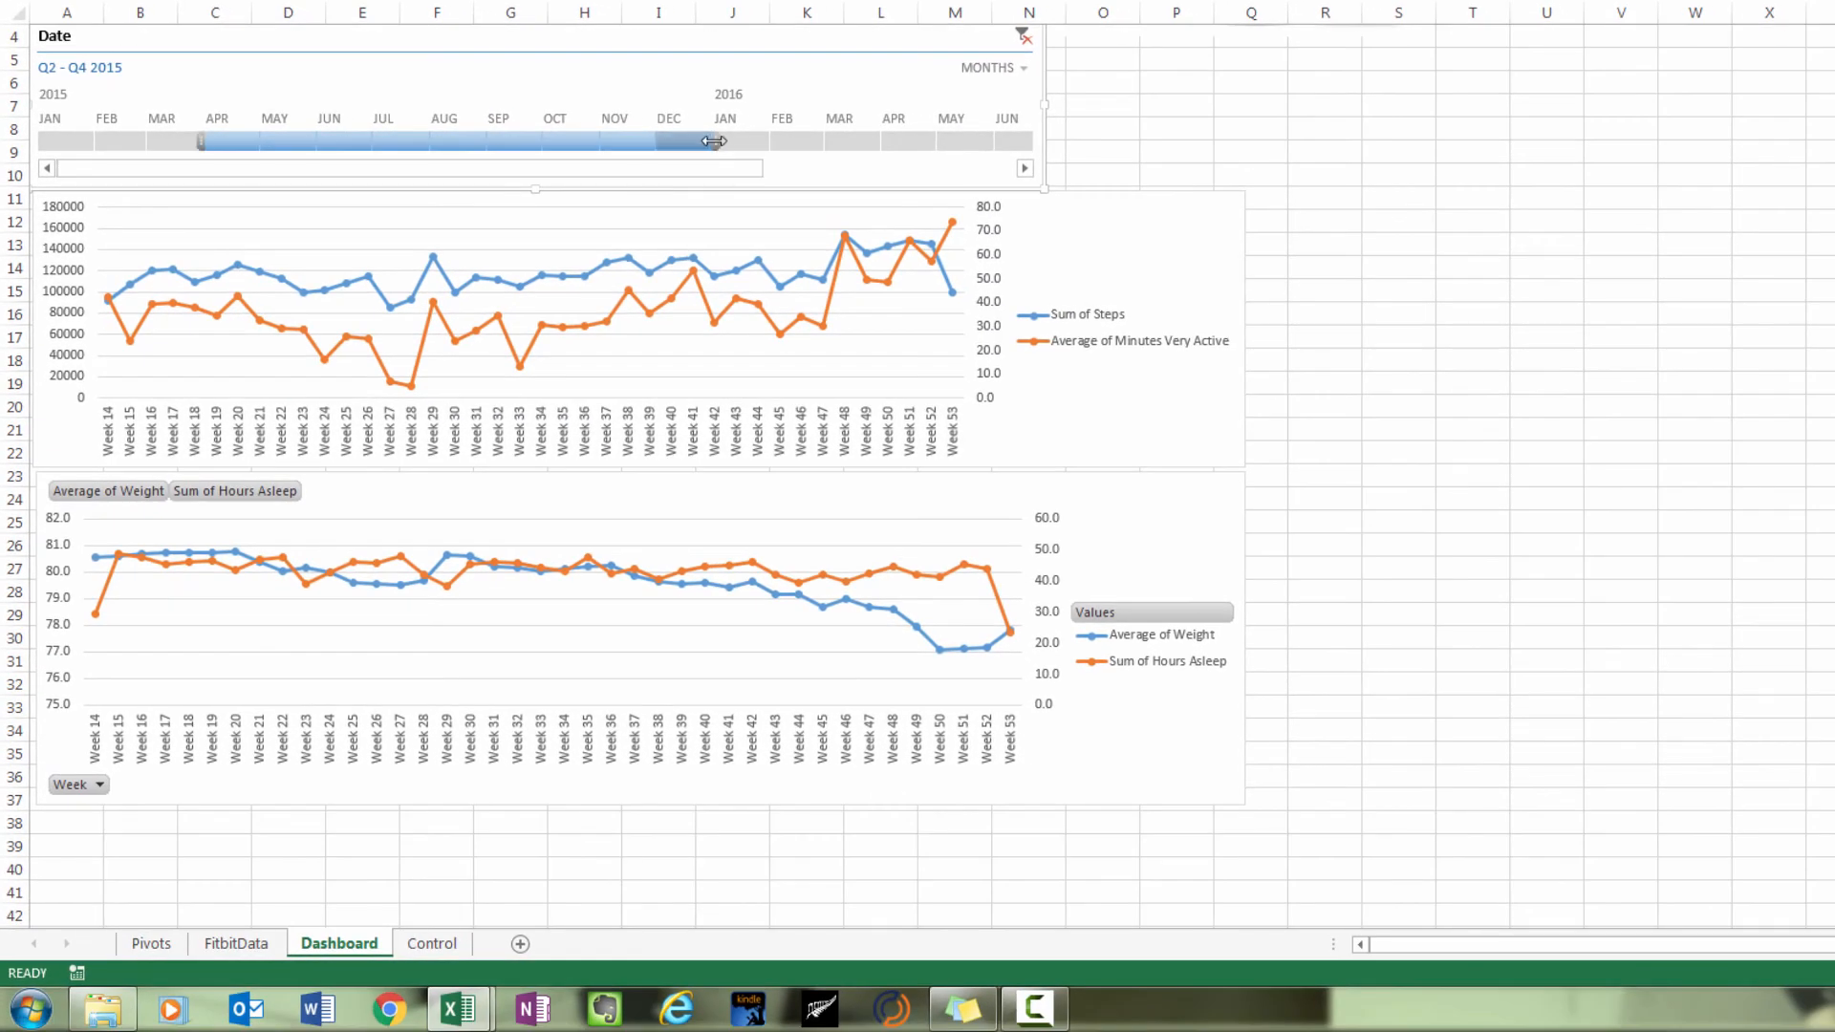
# Test the timeline on both charts by changing the end of its range and returning it to December 2015
pyautogui.moveTo(715, 141)
pyautogui.mouseDown()
pyautogui.moveTo(487, 129)
pyautogui.moveTo(692, 153)
pyautogui.mouseUp()
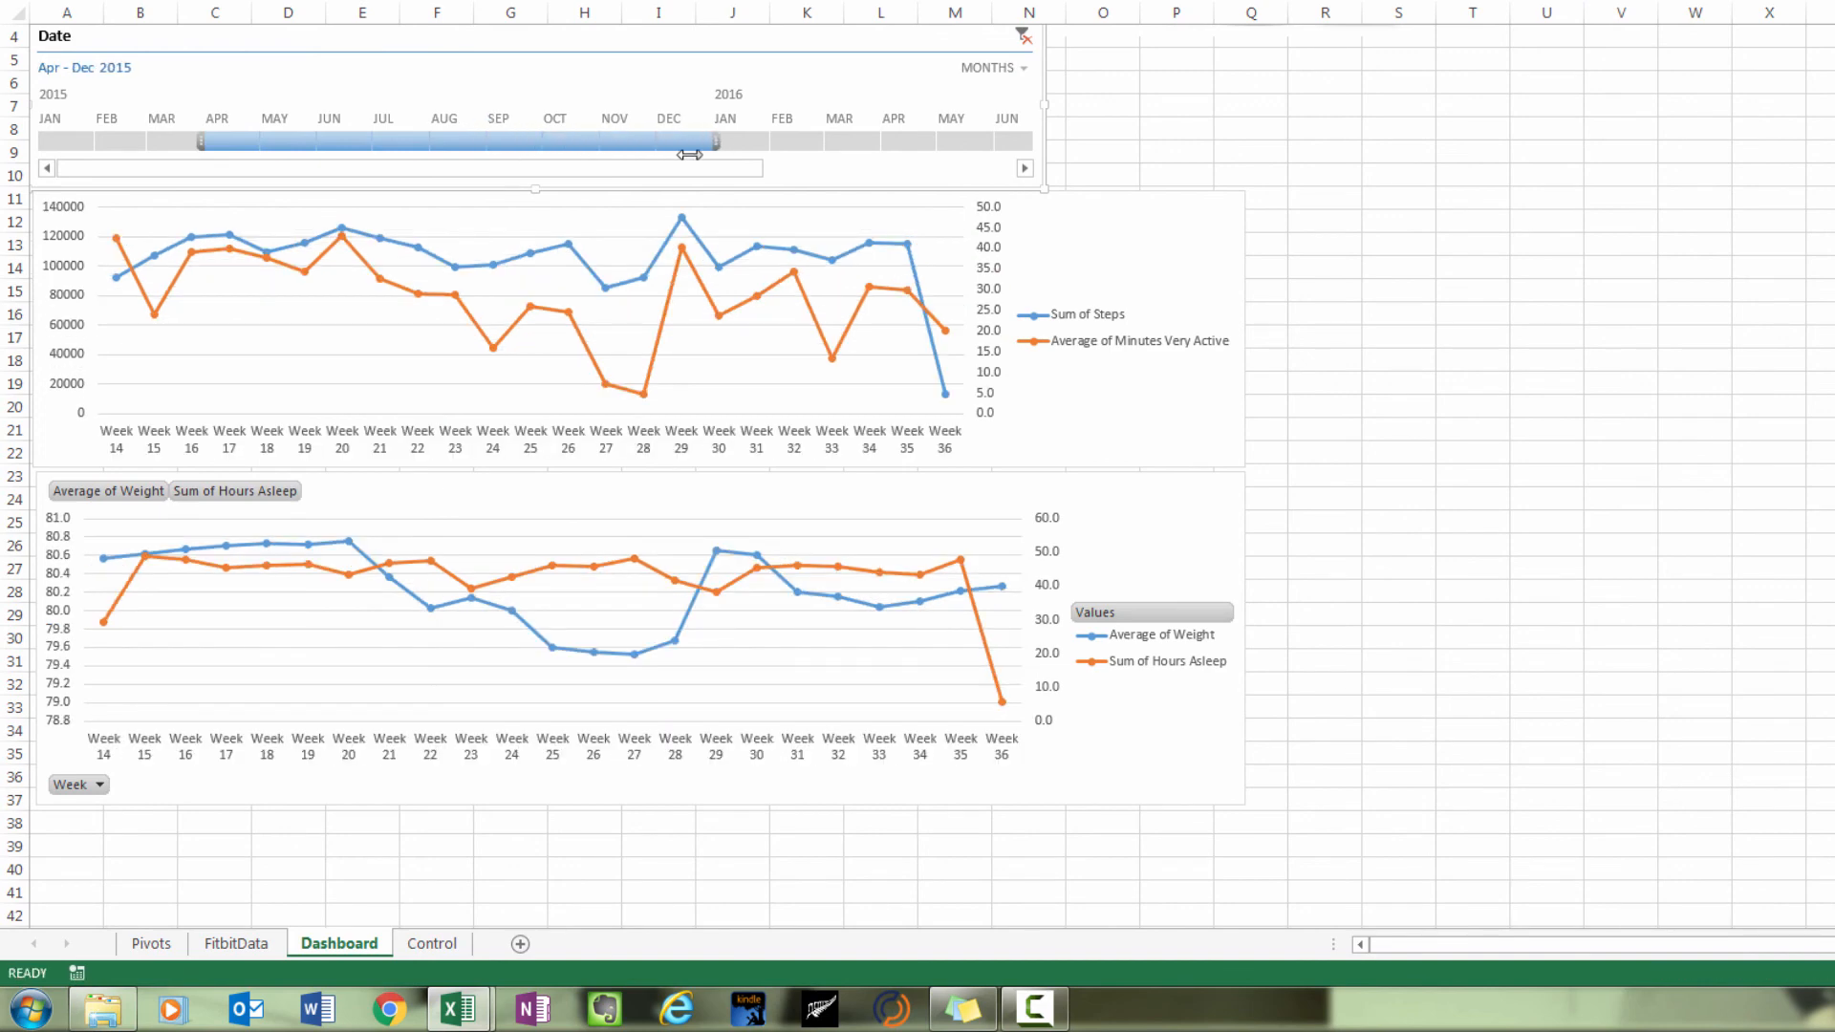
pyautogui.click(1543, 347)
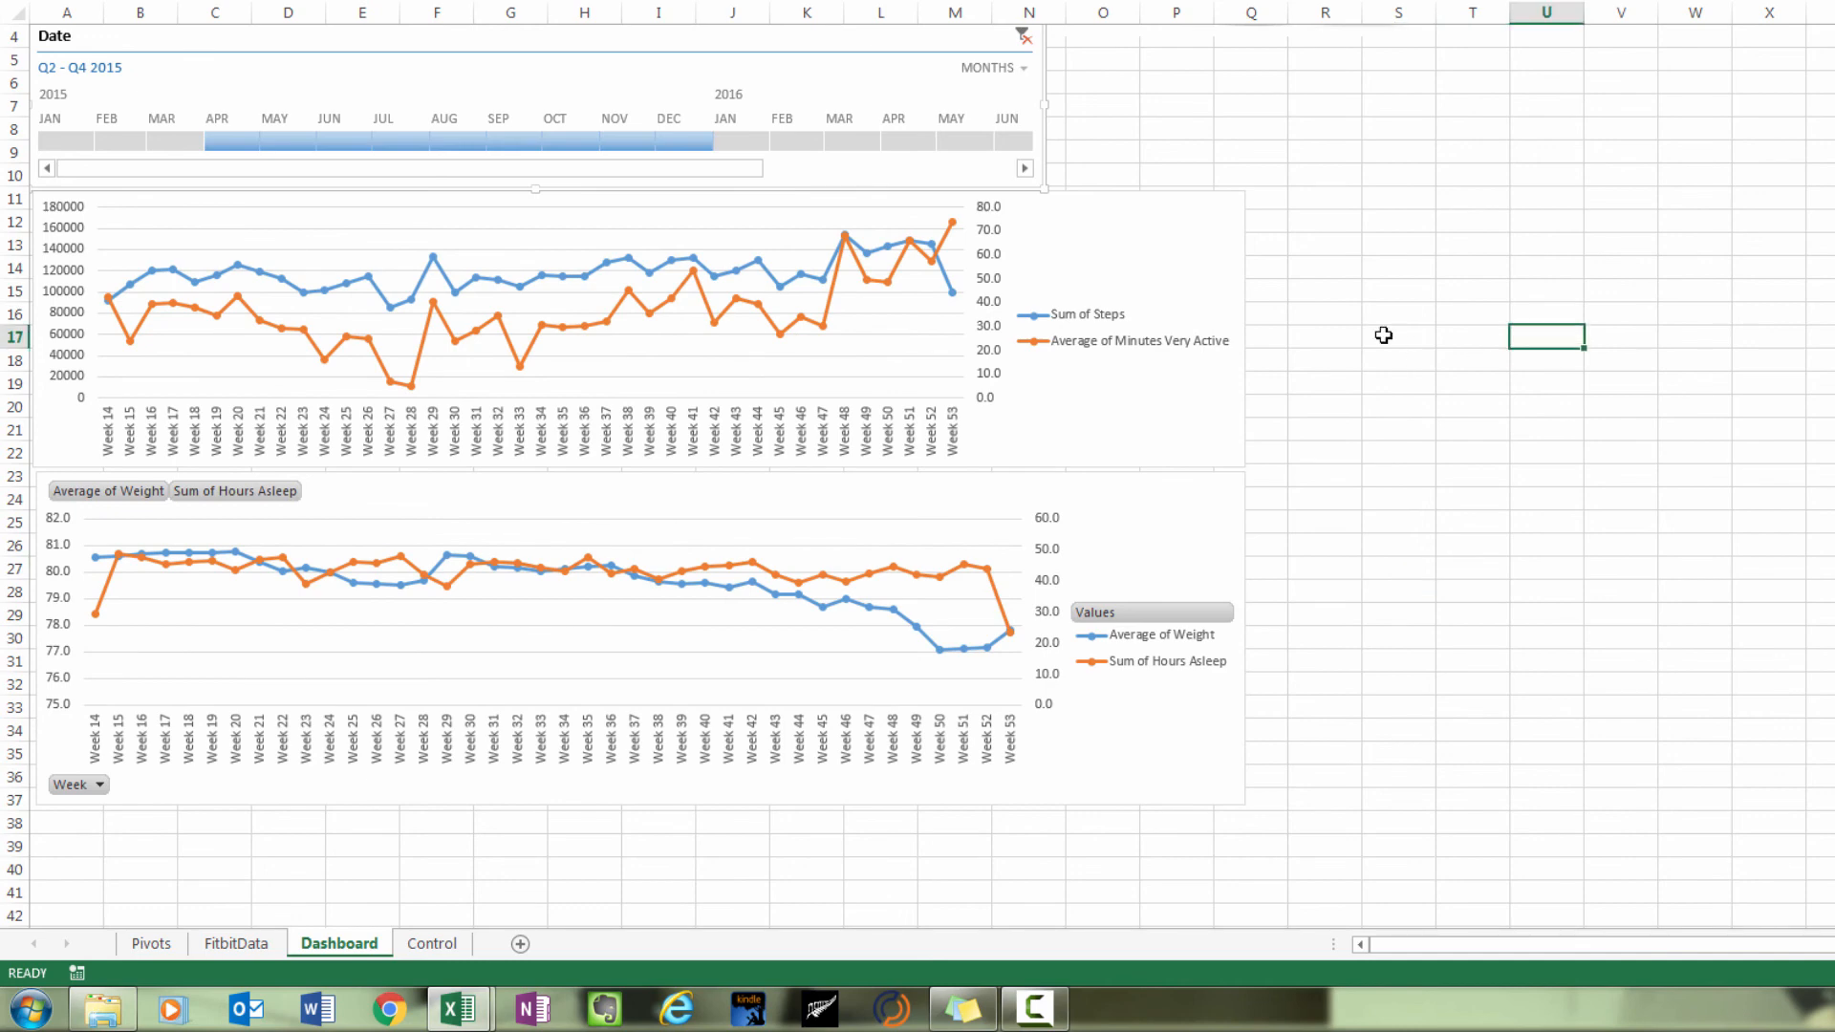
# Open the field options for Sum of Hours Asleep on the weight and sleep chart
pyautogui.scroll(1, 1385, 333)
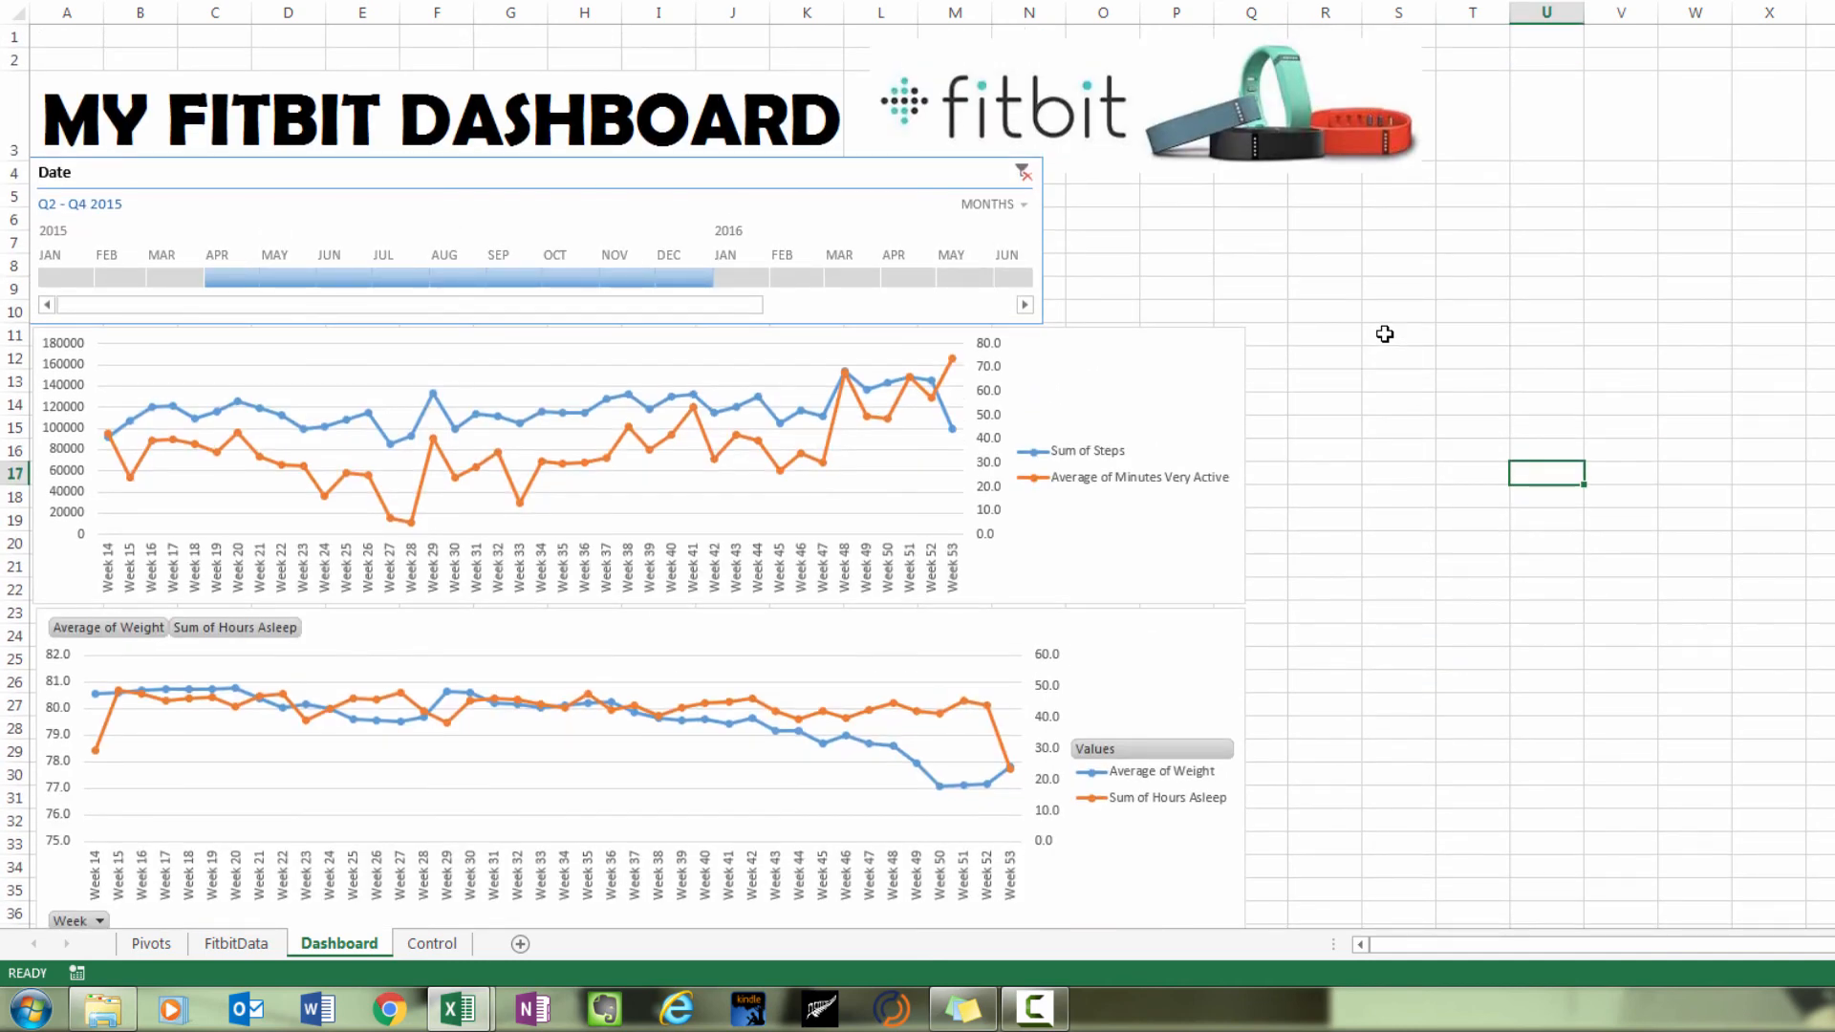
pyautogui.rightClick(201, 628)
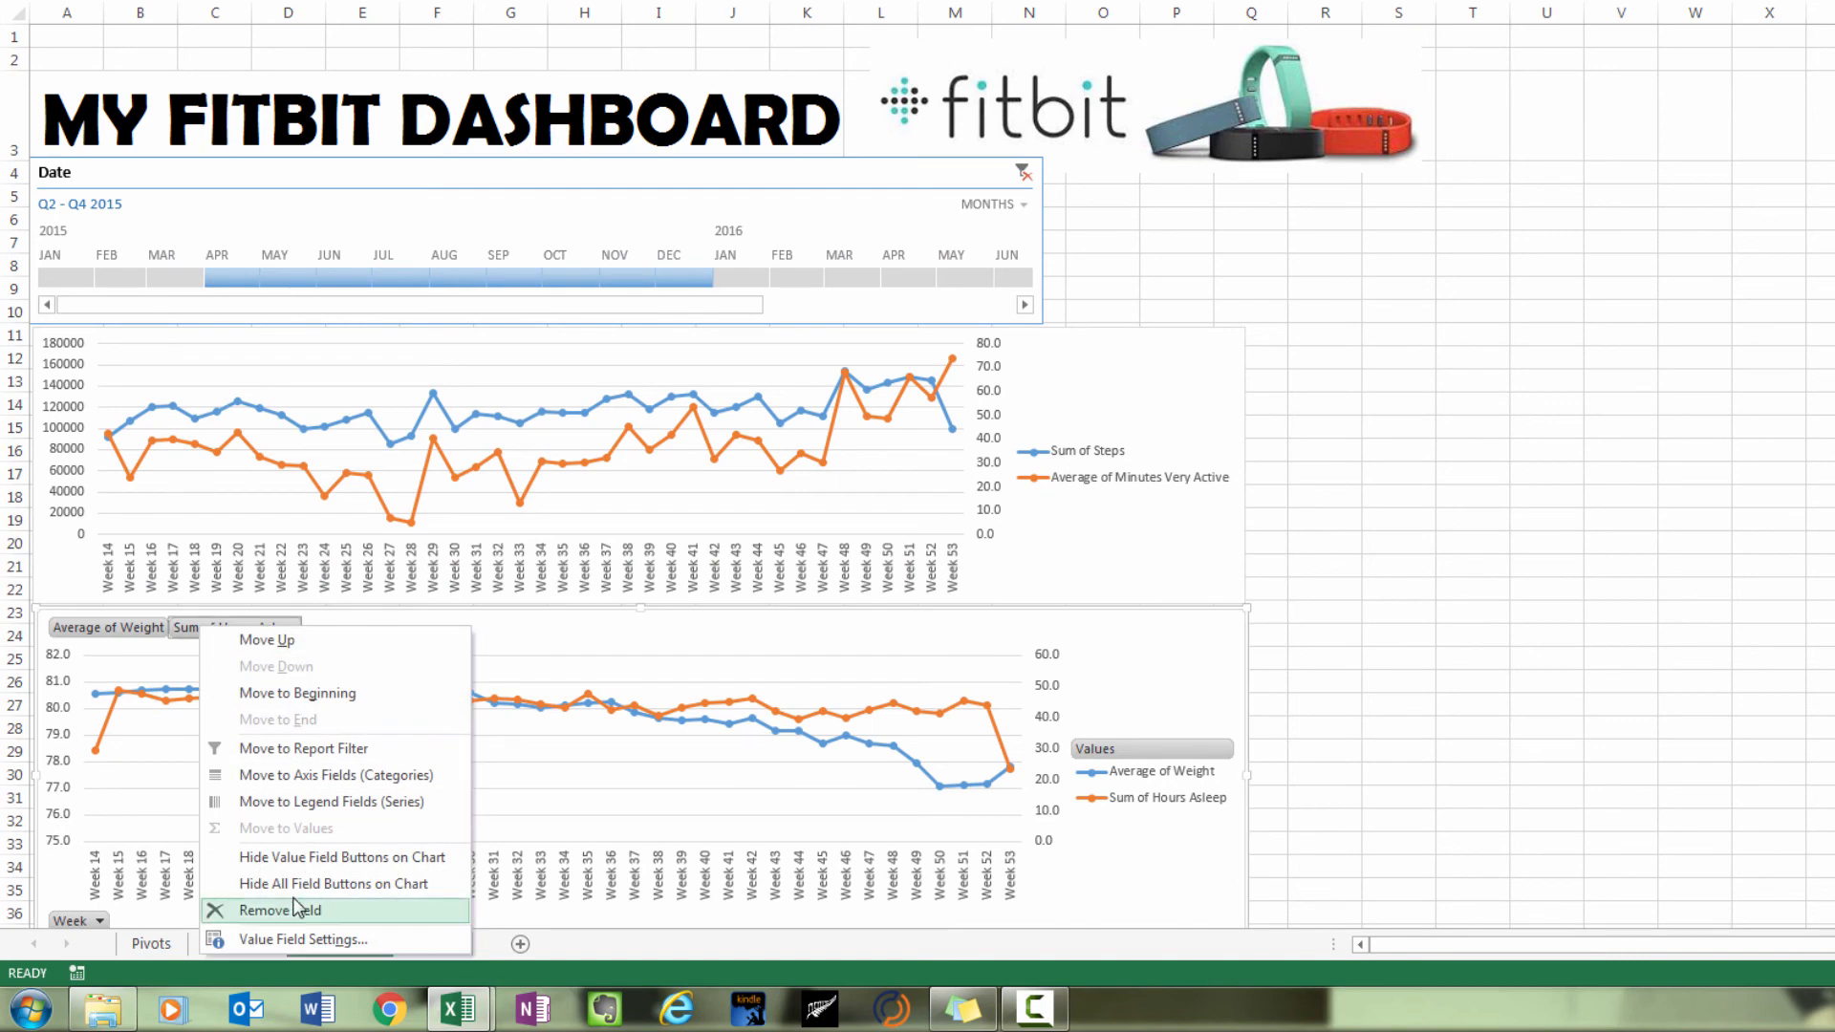
# Hide all field buttons on the weight and hours-asleep pivot chart
pyautogui.press('Escape')
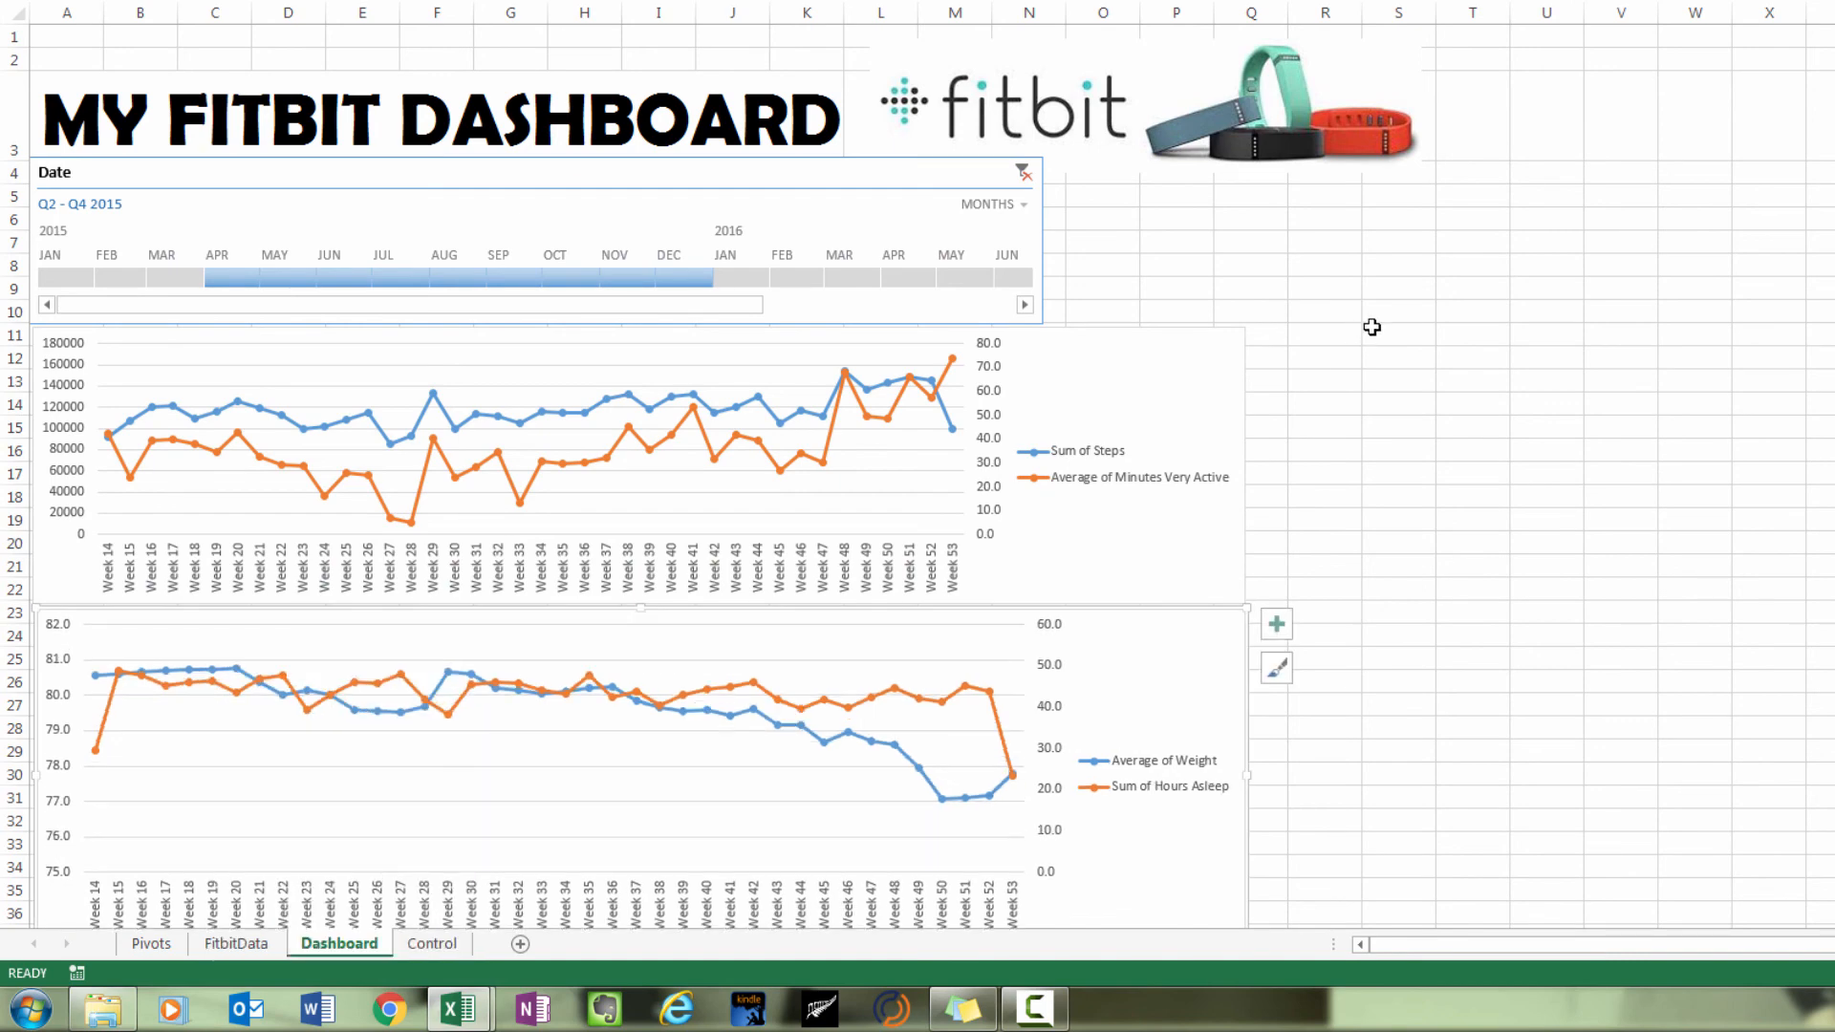
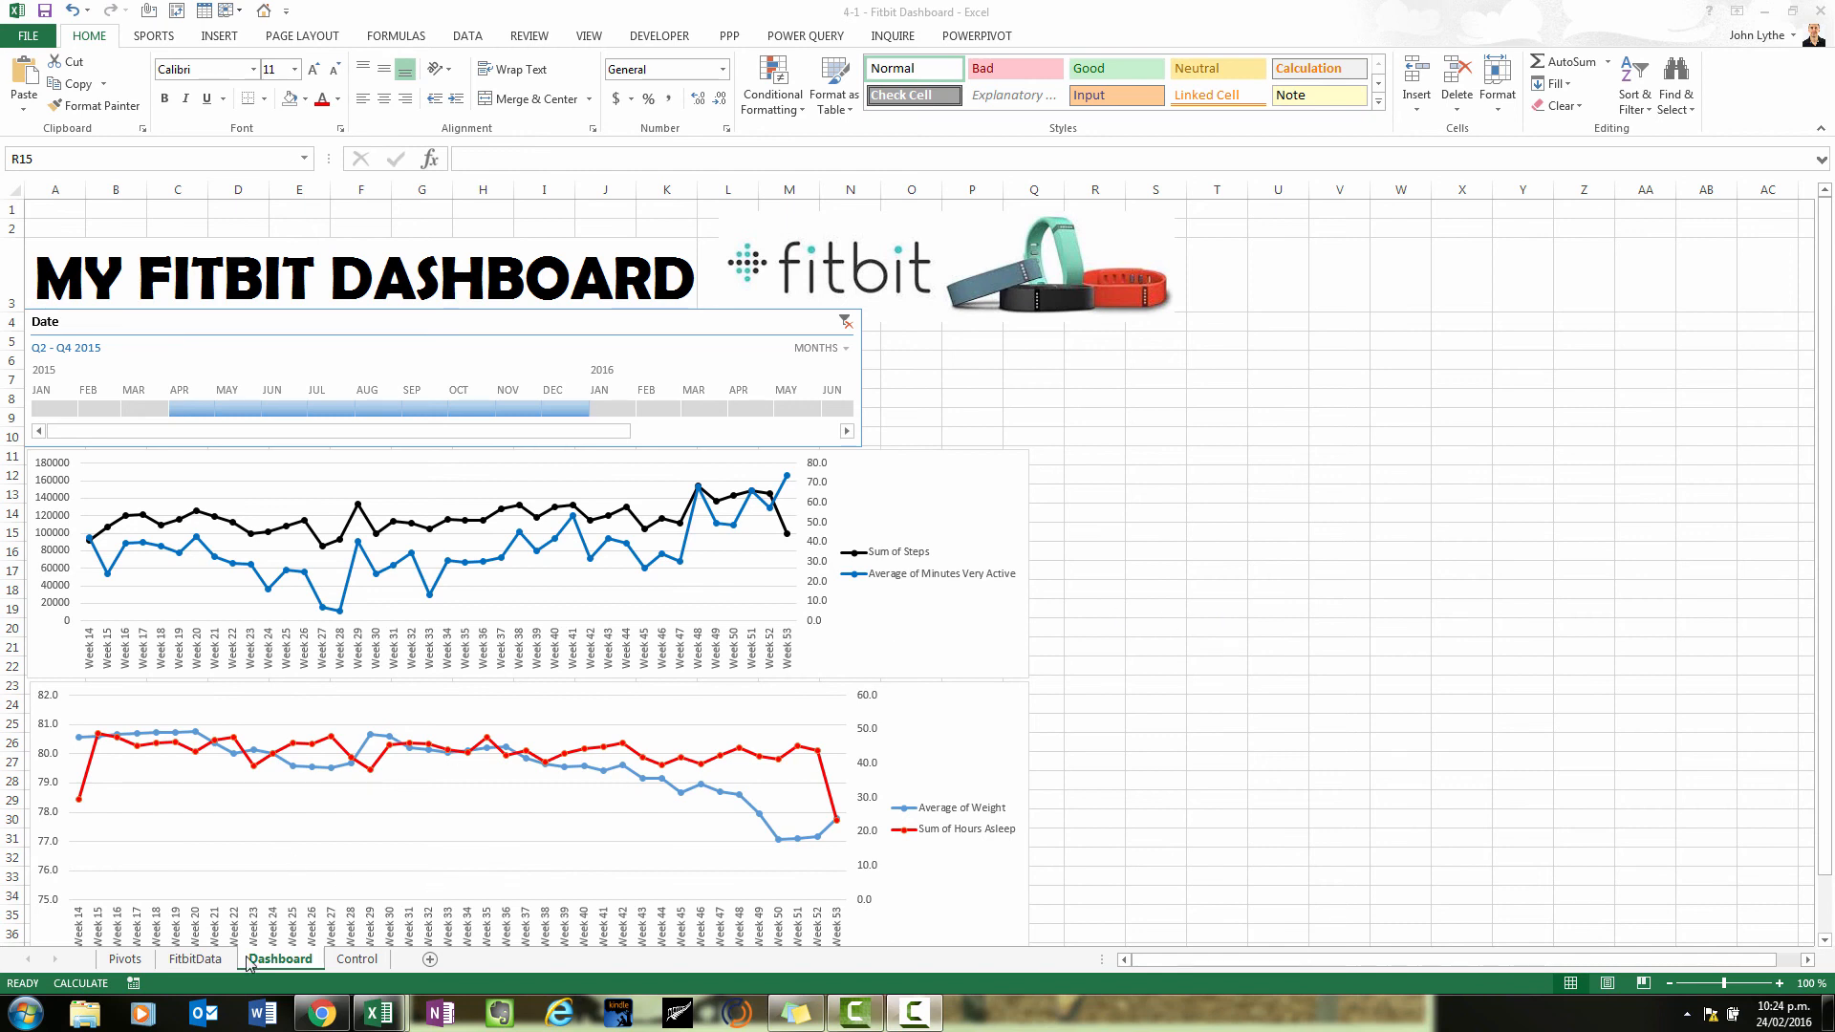
# On the FitbitData sheet, add a new table column headed "Day" in cell J3, beside Hours Asleep
pyautogui.click(212, 960)
pyautogui.click(213, 960)
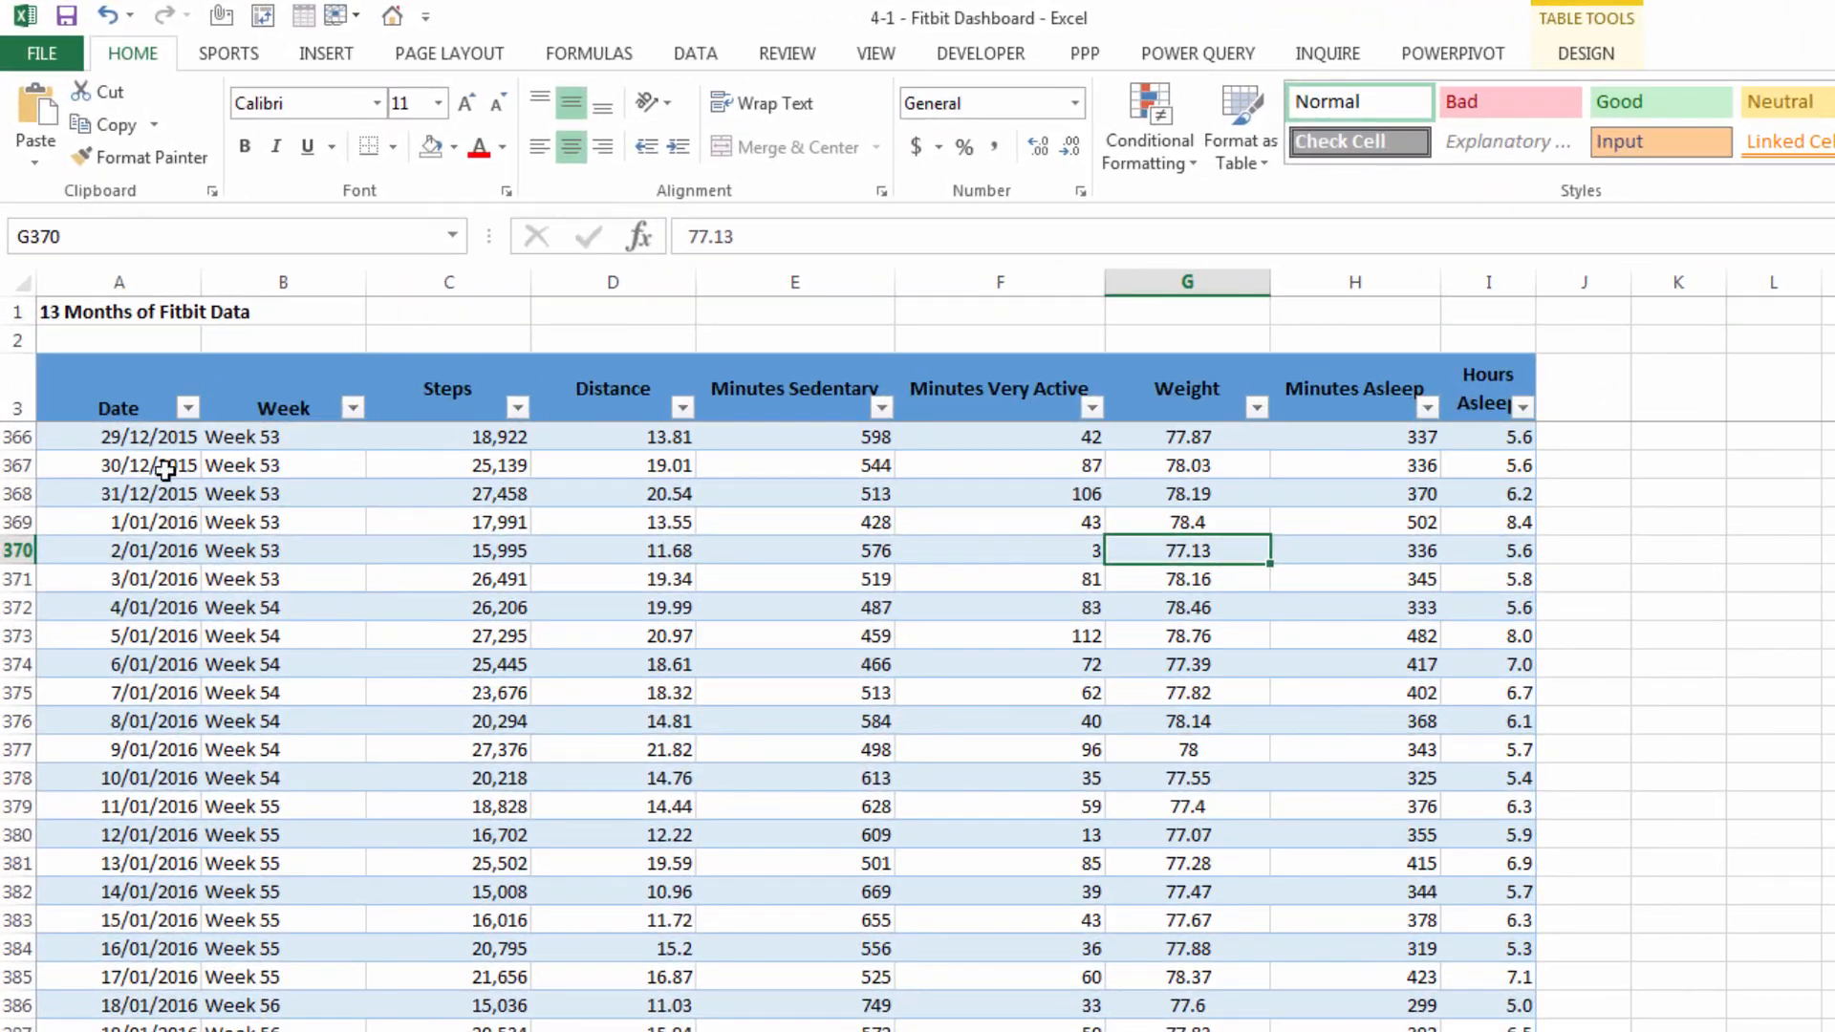
pyautogui.click(133, 411)
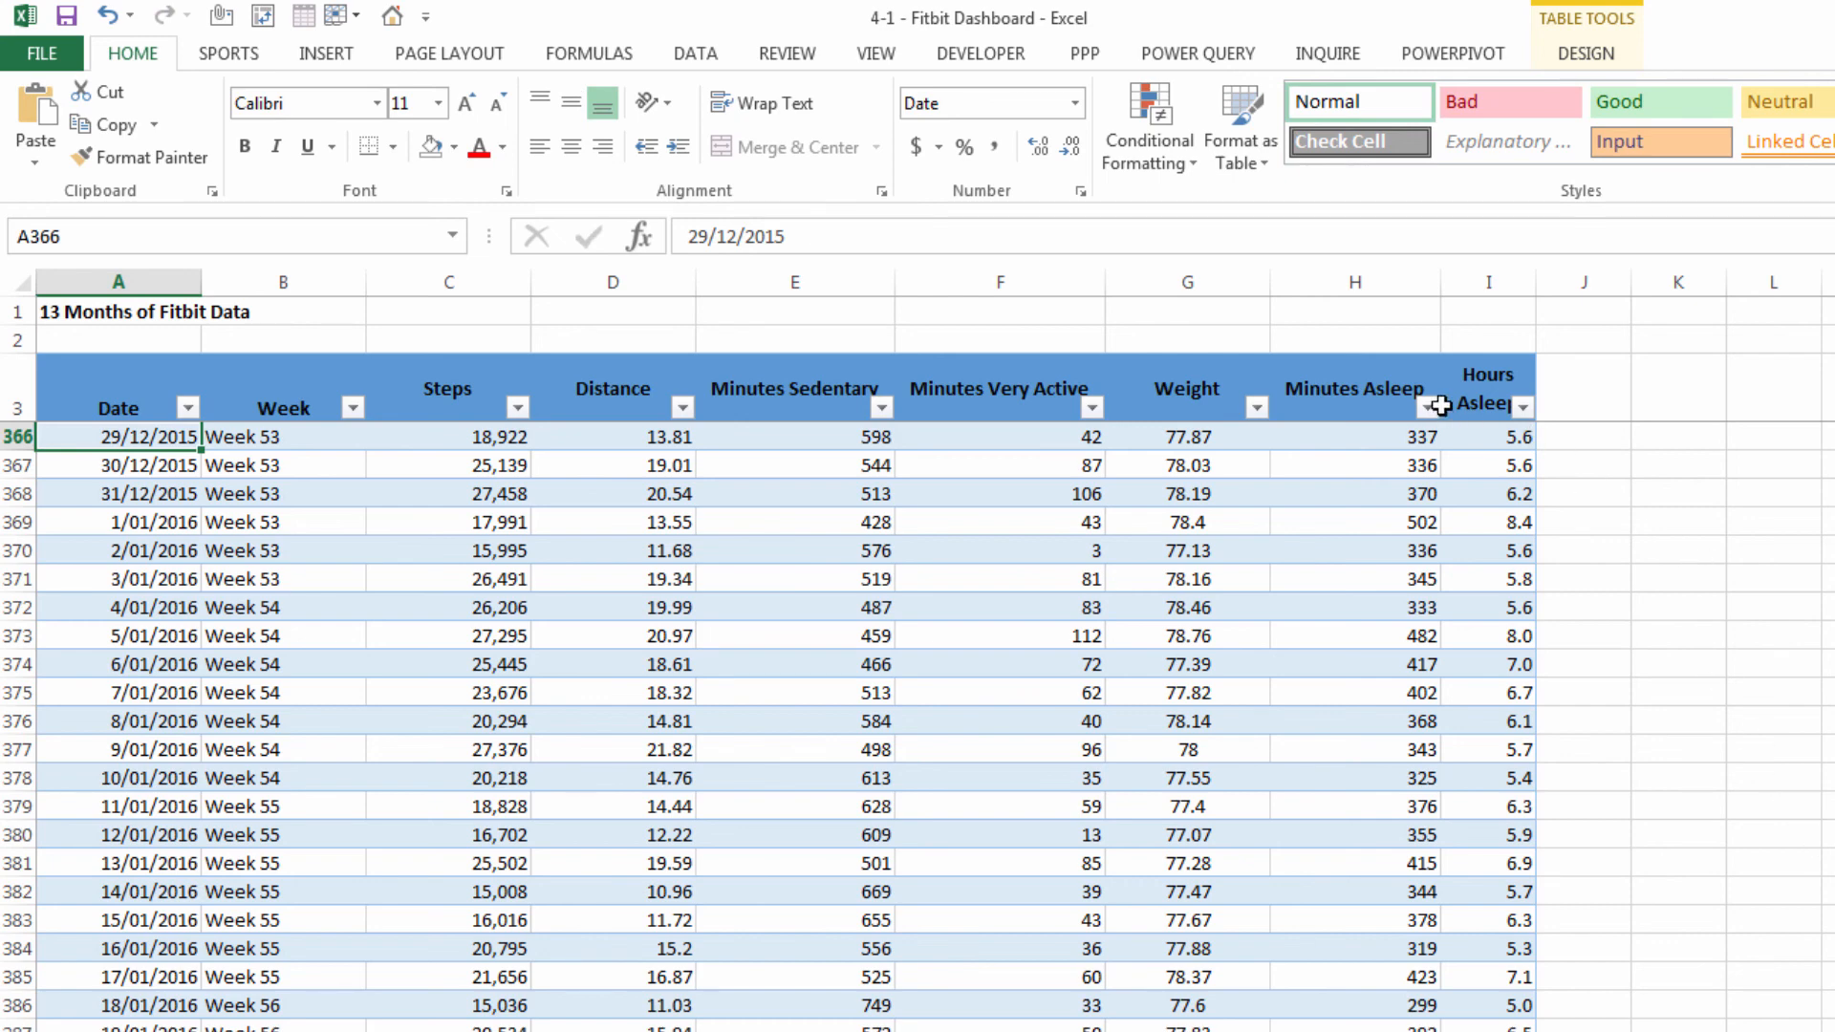
pyautogui.click(1490, 382)
pyautogui.press('Down')
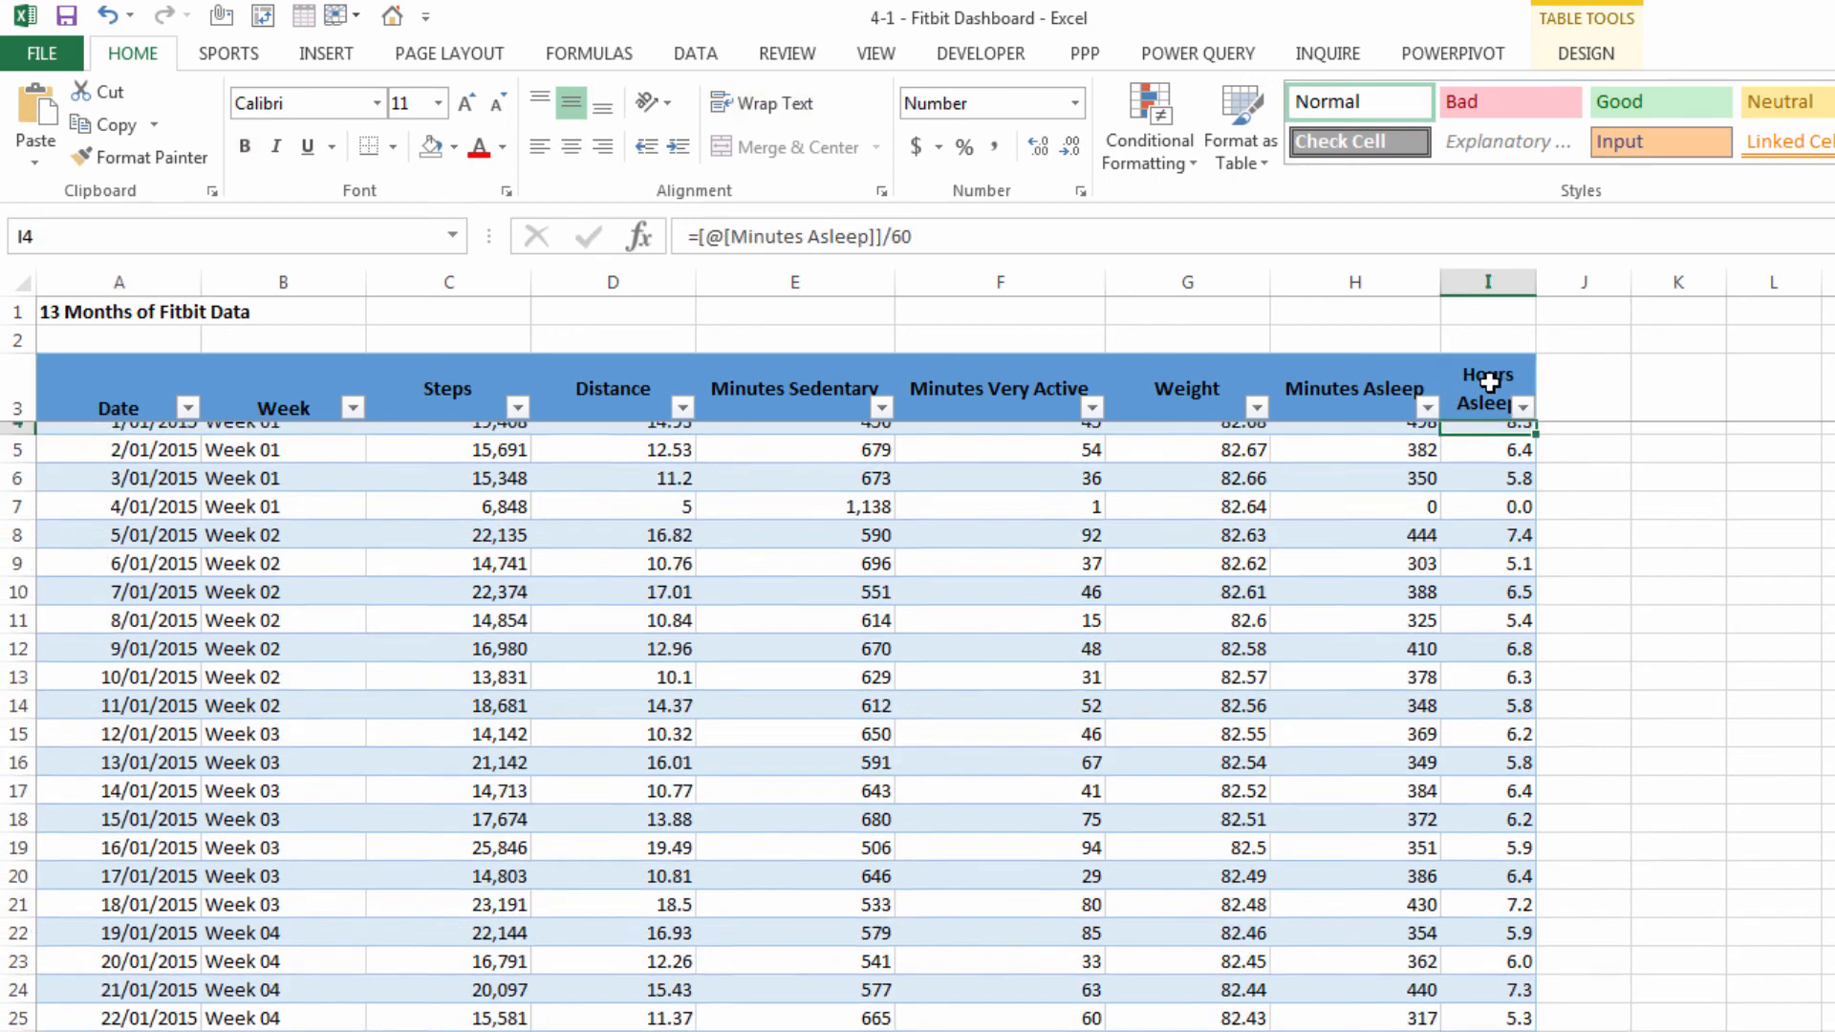
pyautogui.click(1599, 386)
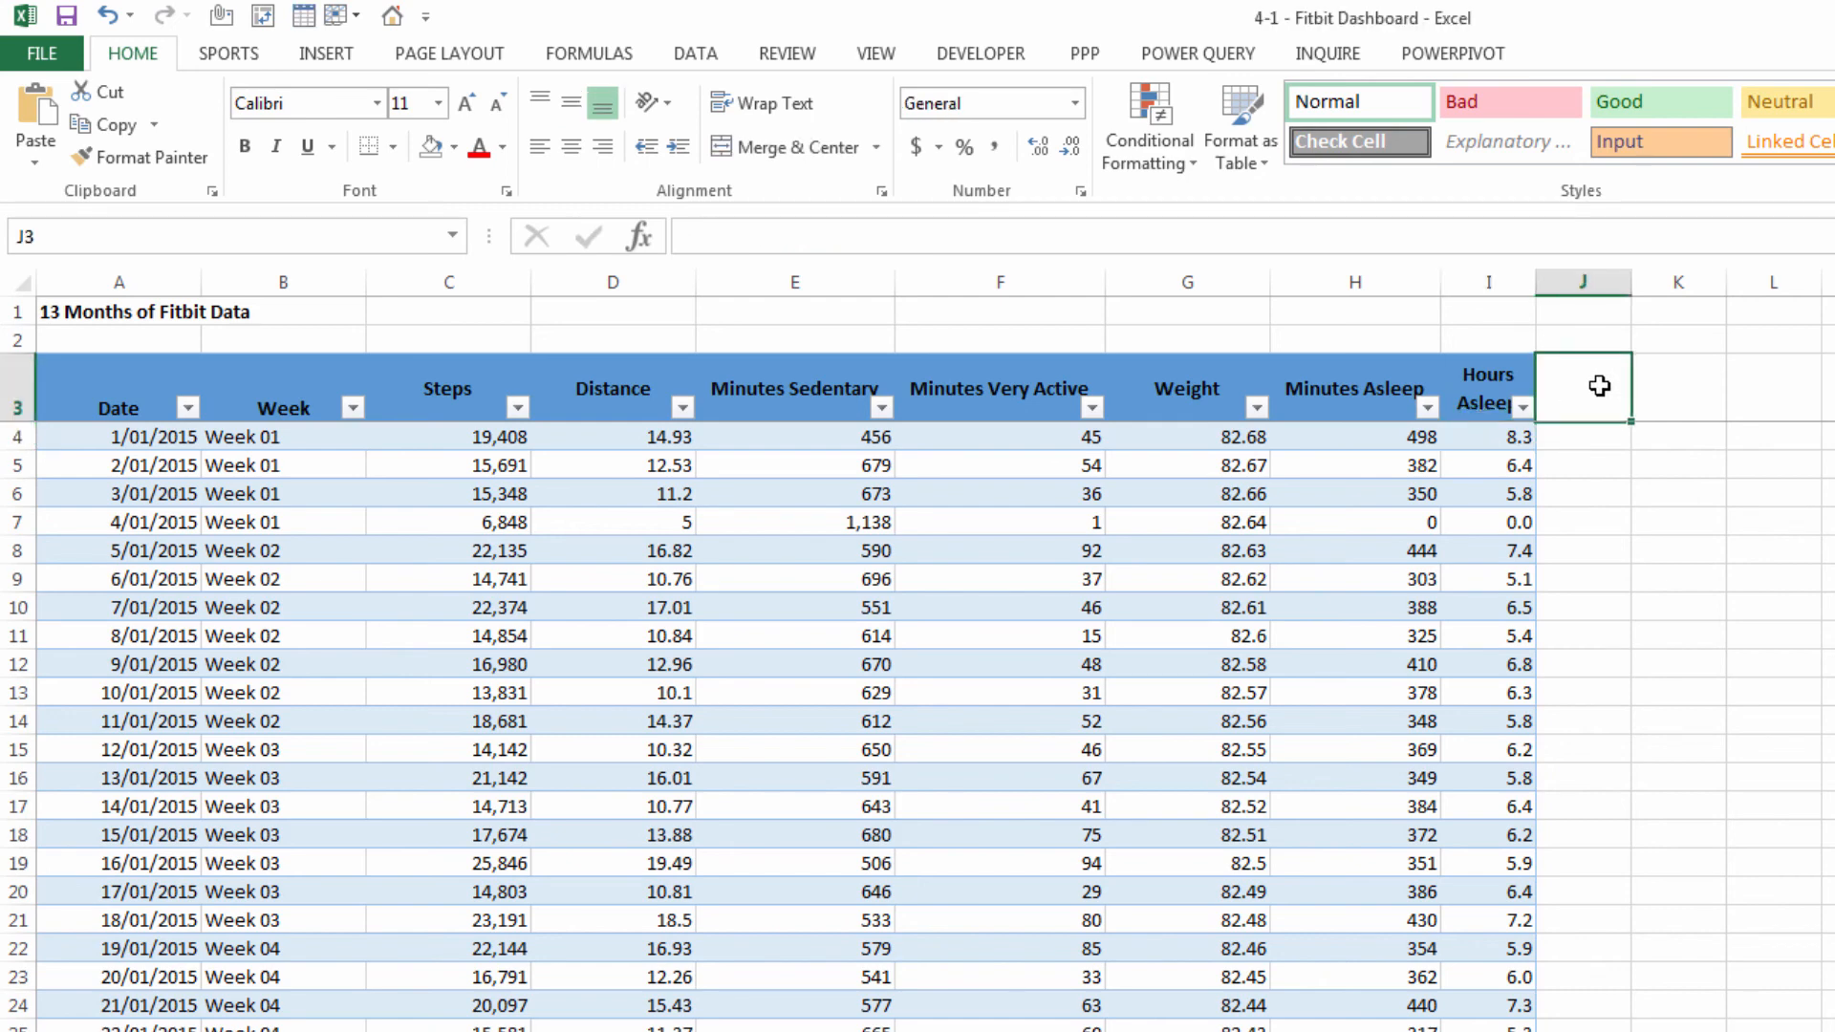
pyautogui.write('Day')
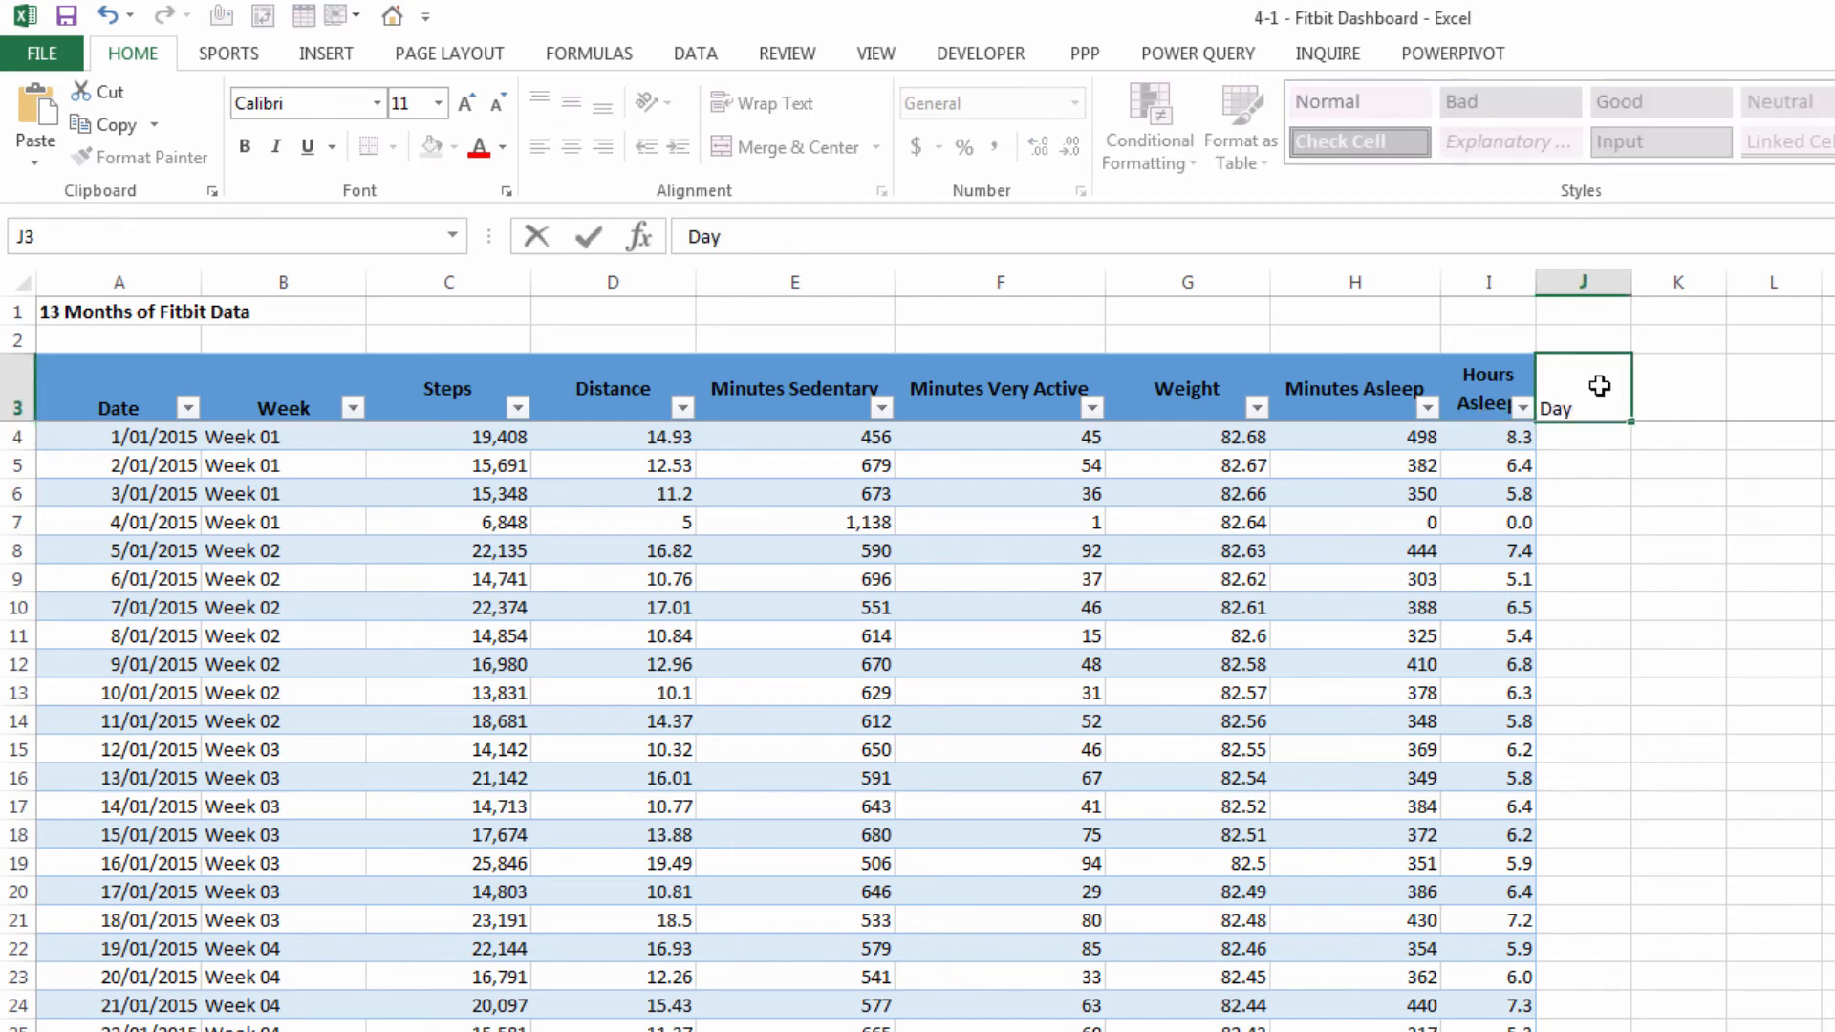
pyautogui.press('Return')
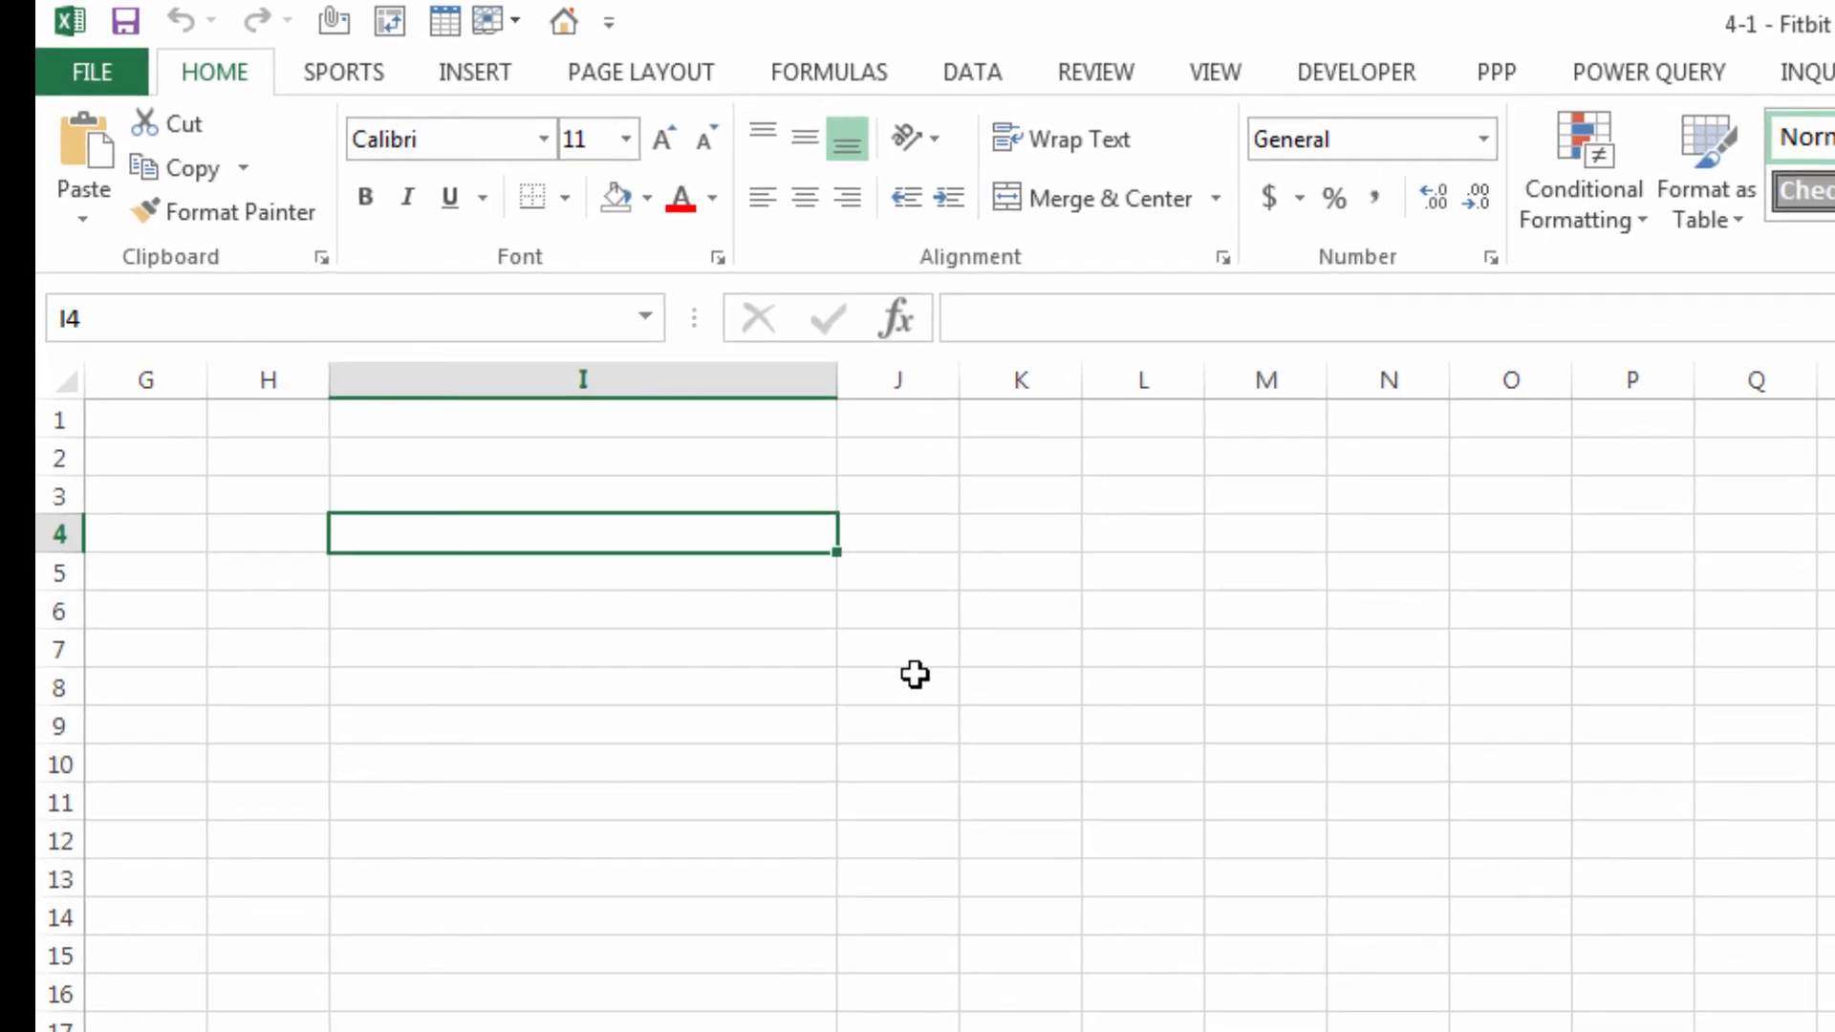
# Enter the heading "Days of the Week" in cell I4 of the sheet with the wide, empty column I
pyautogui.write('Days ')
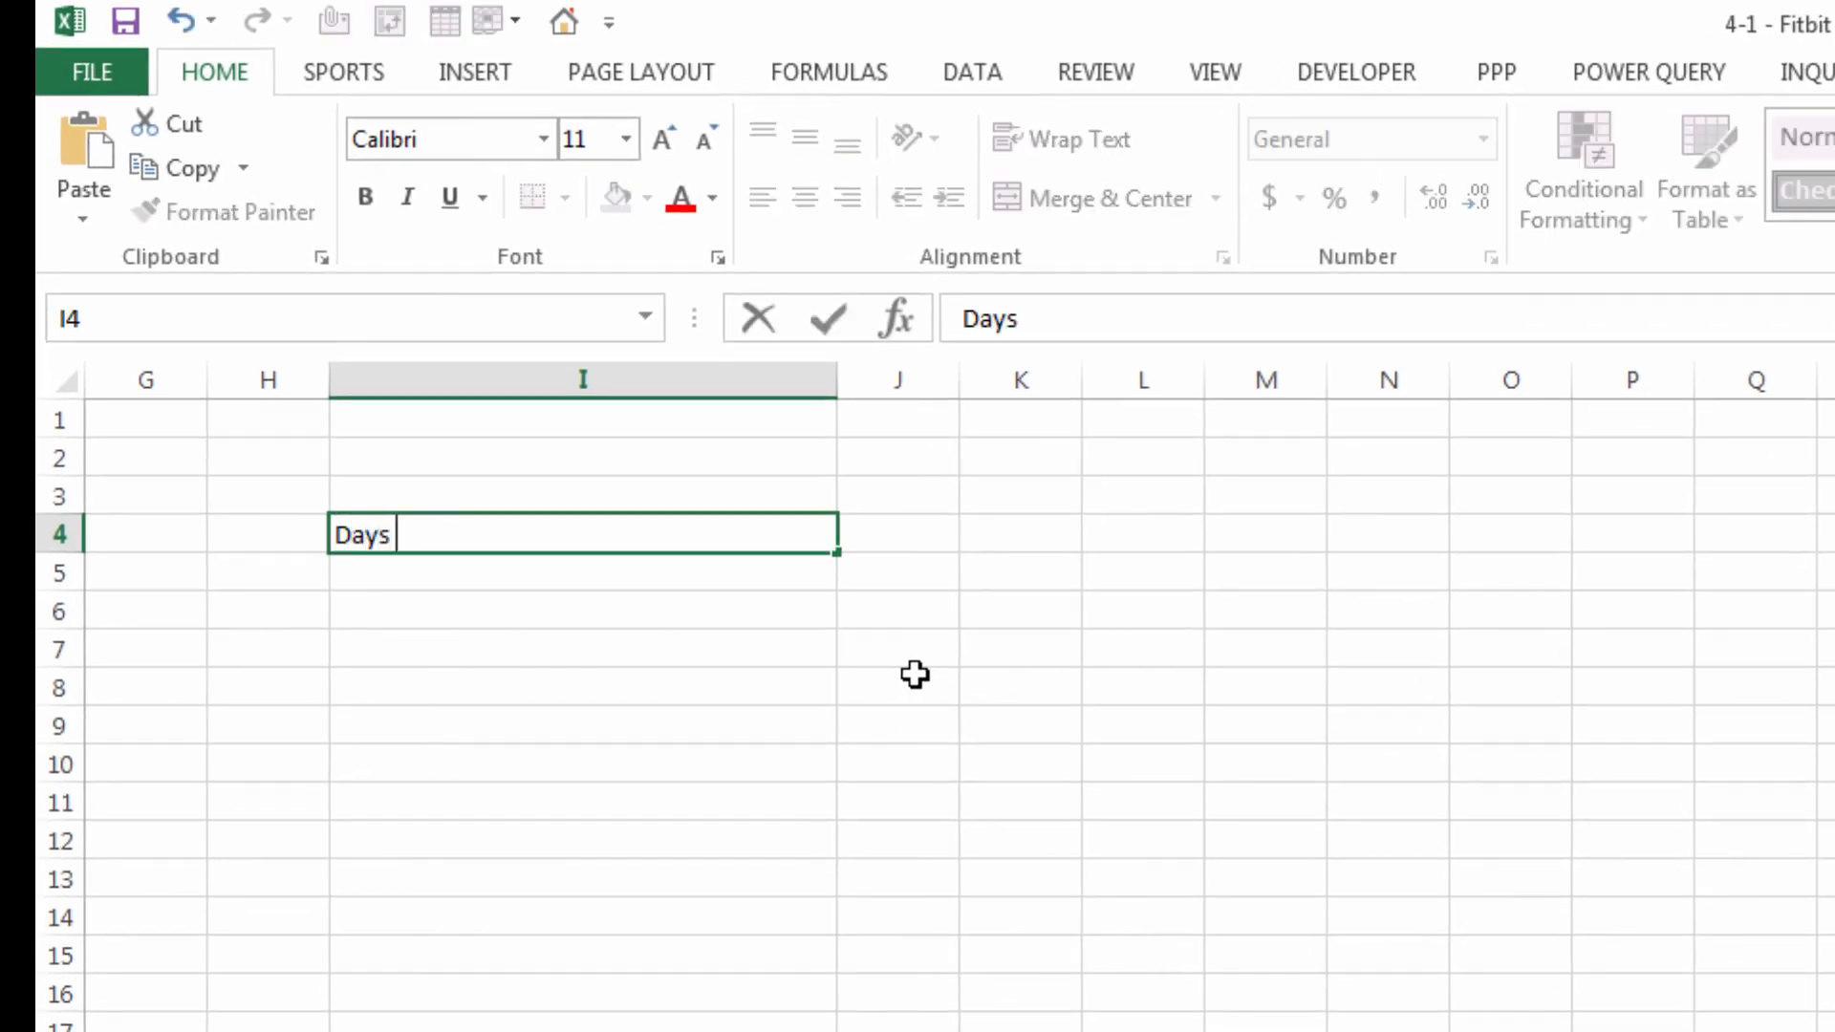
pyautogui.write('of the Week')
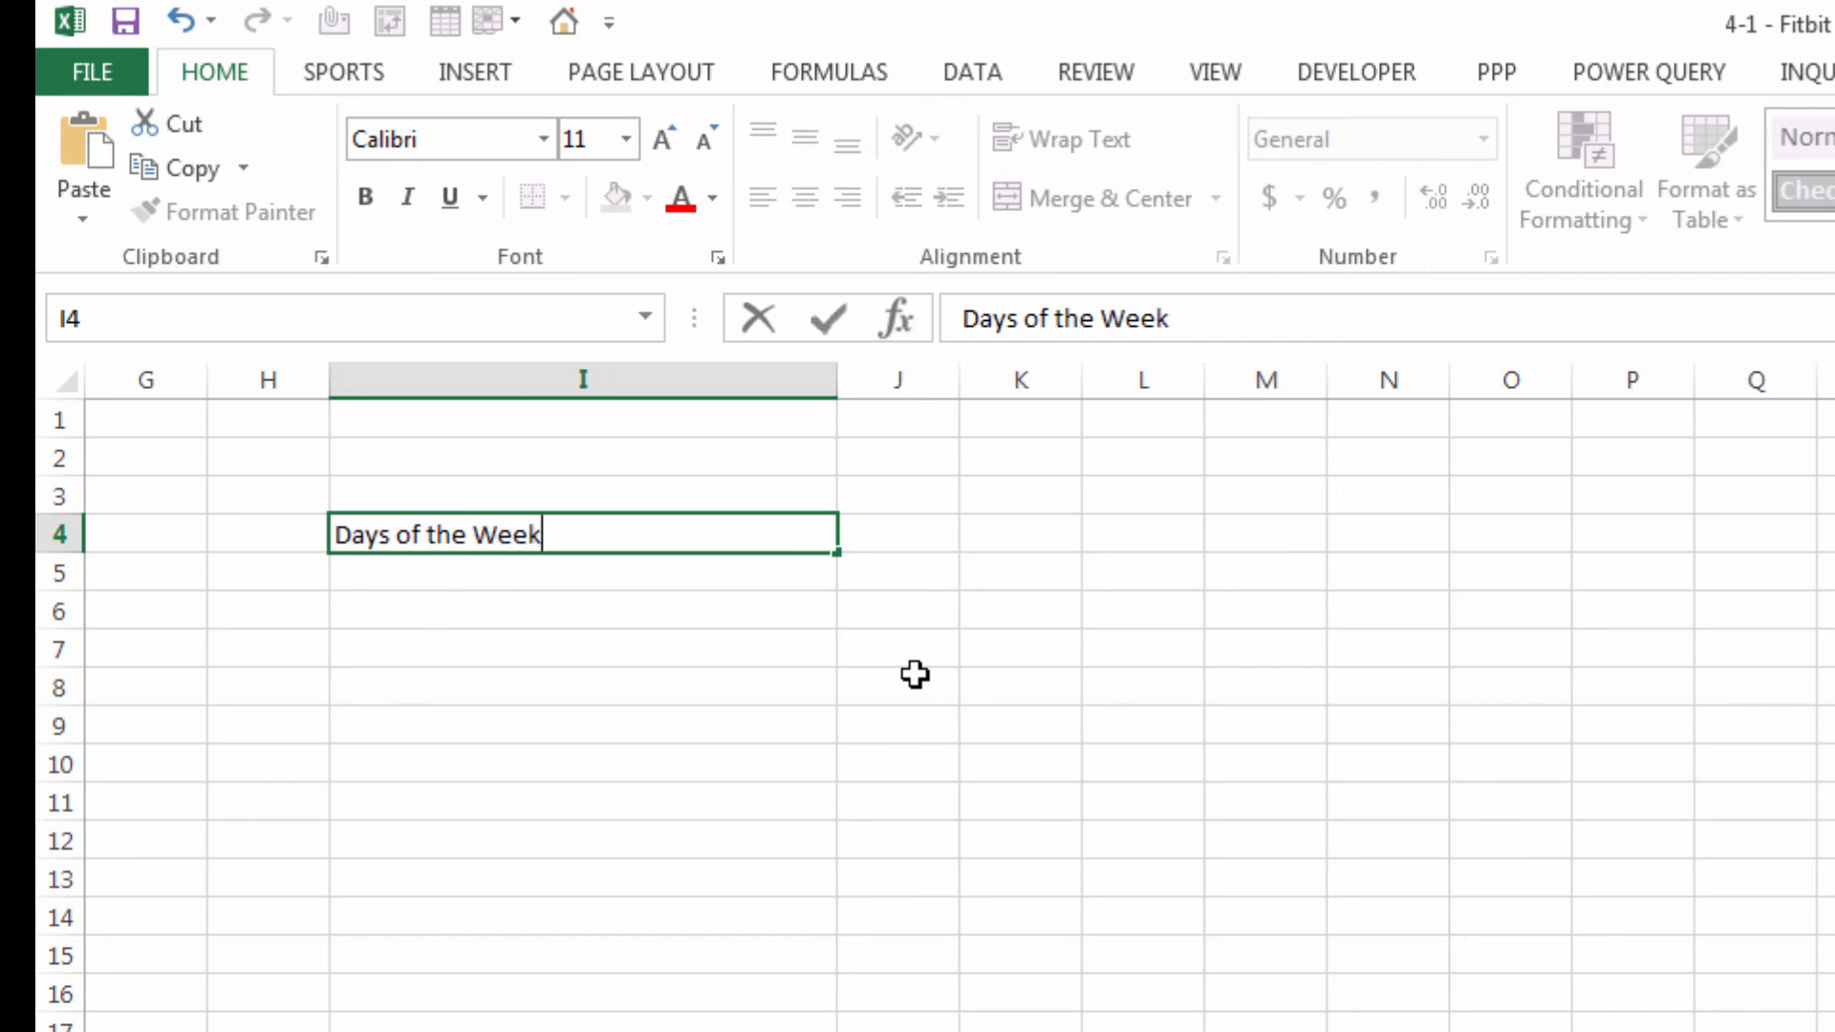
pyautogui.press('Return')
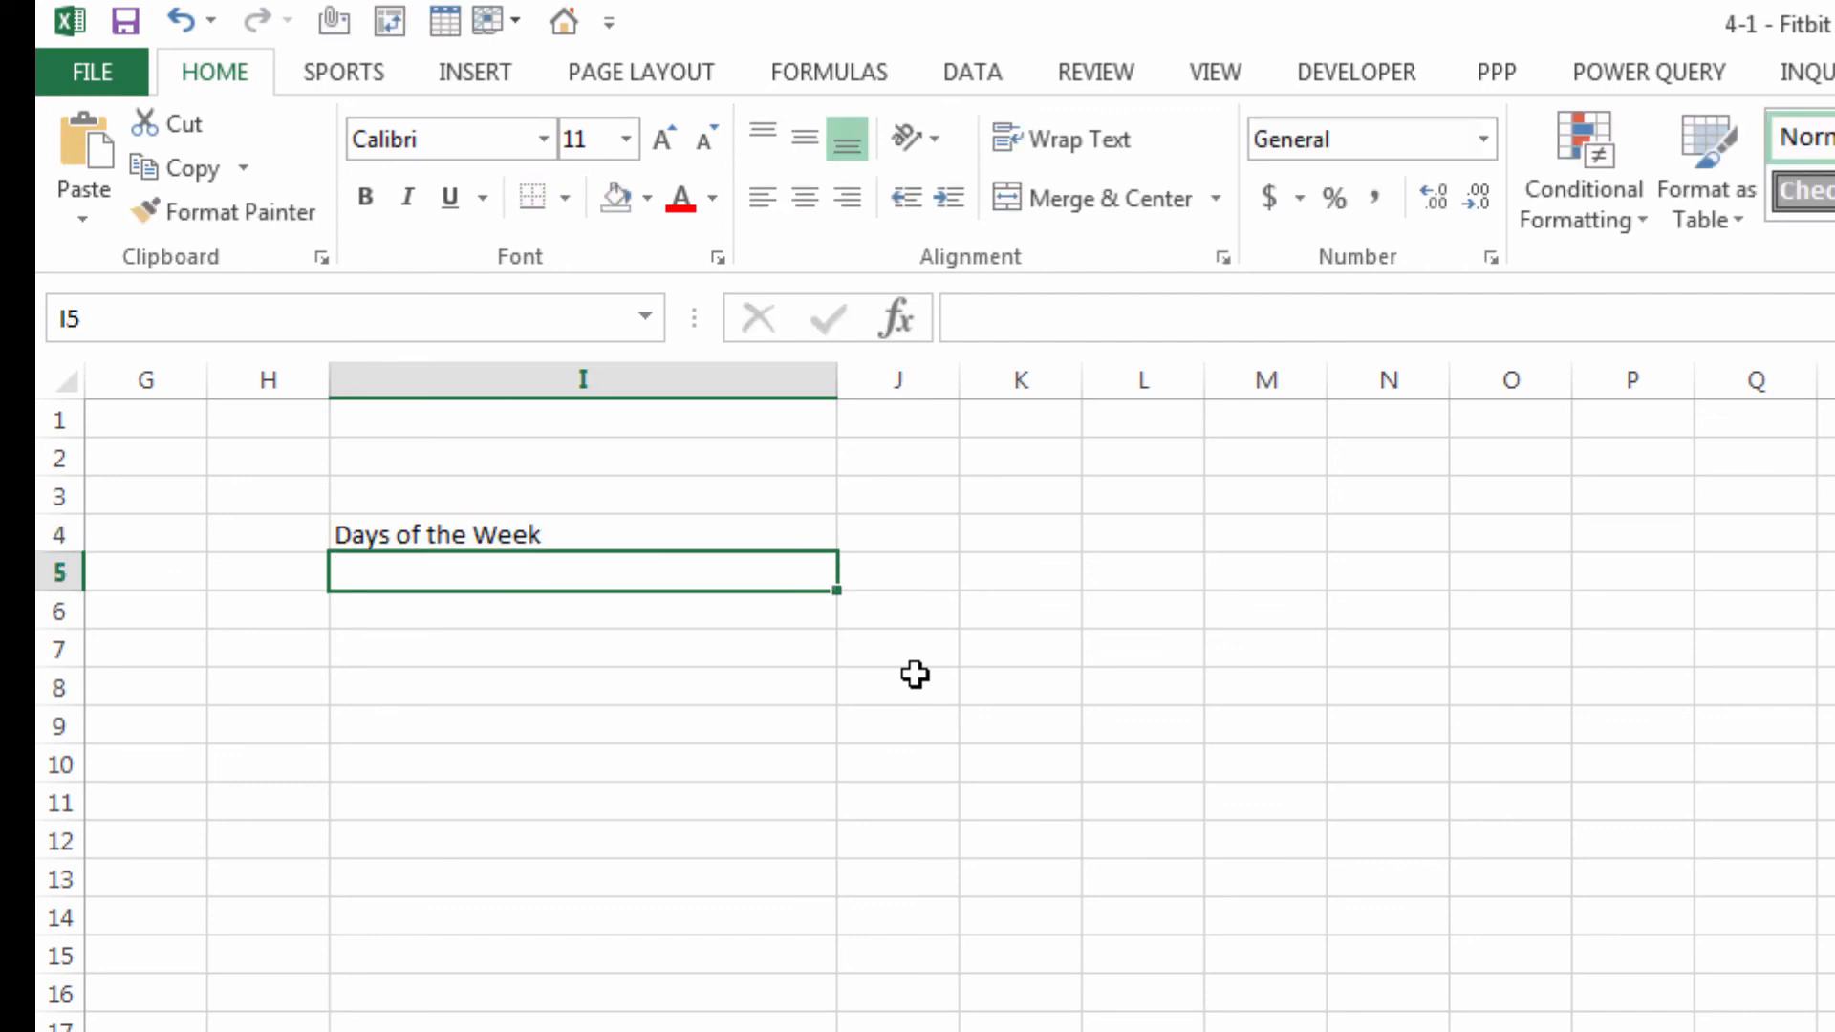
# List Monday through Sunday in I5:I11 as a filled series and make the heading in I4 bold
pyautogui.write('Monday')
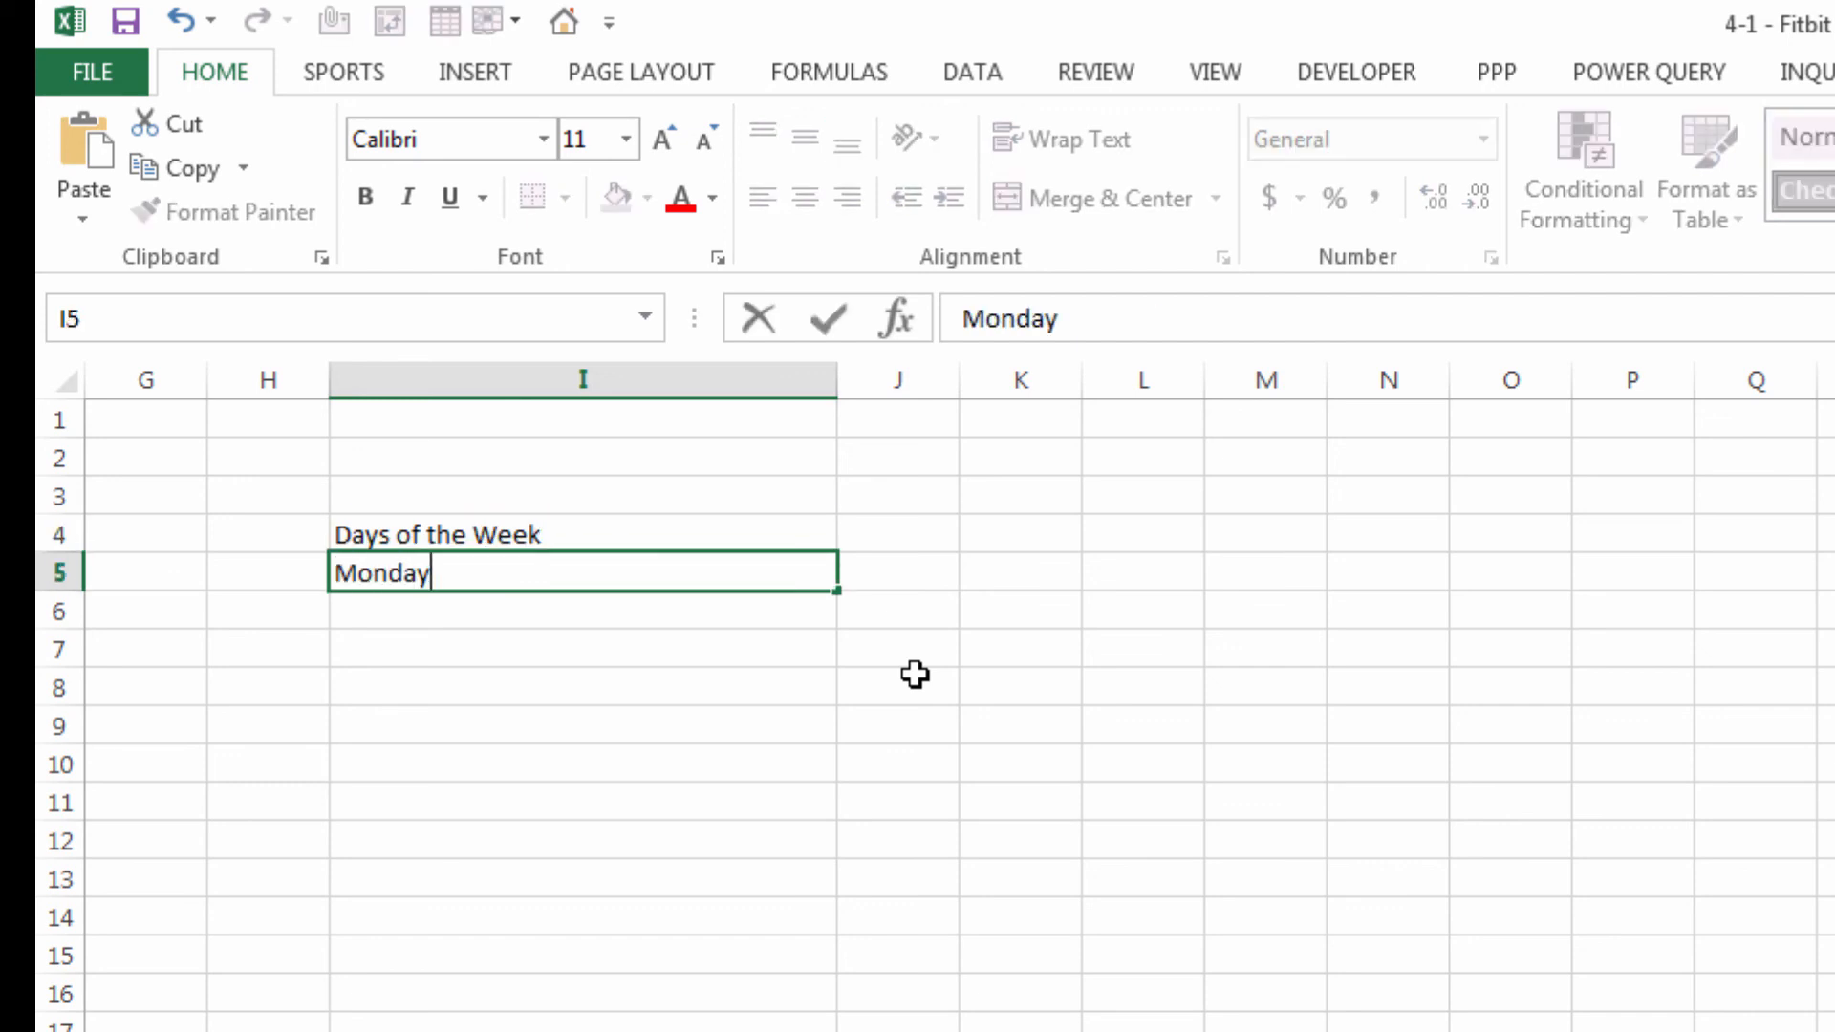
pyautogui.press('Return')
pyautogui.click(749, 568)
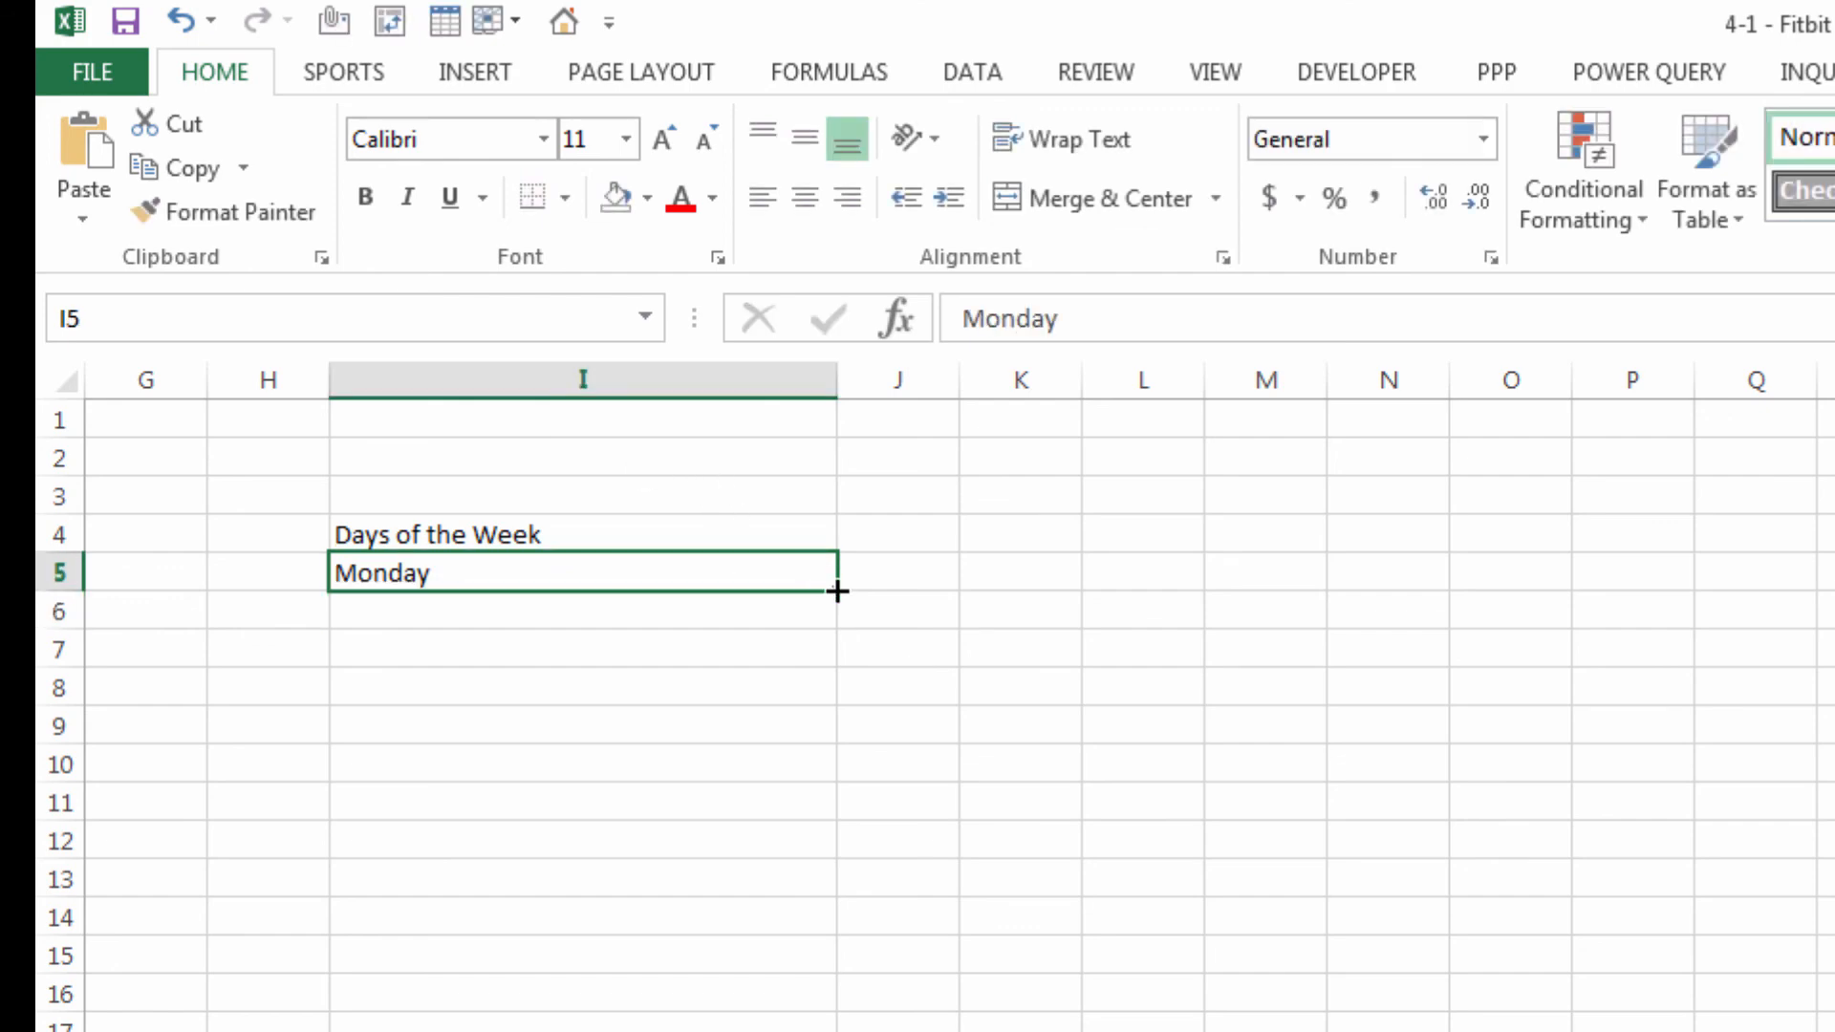
pyautogui.moveTo(837, 592); pyautogui.dragTo(824, 811)
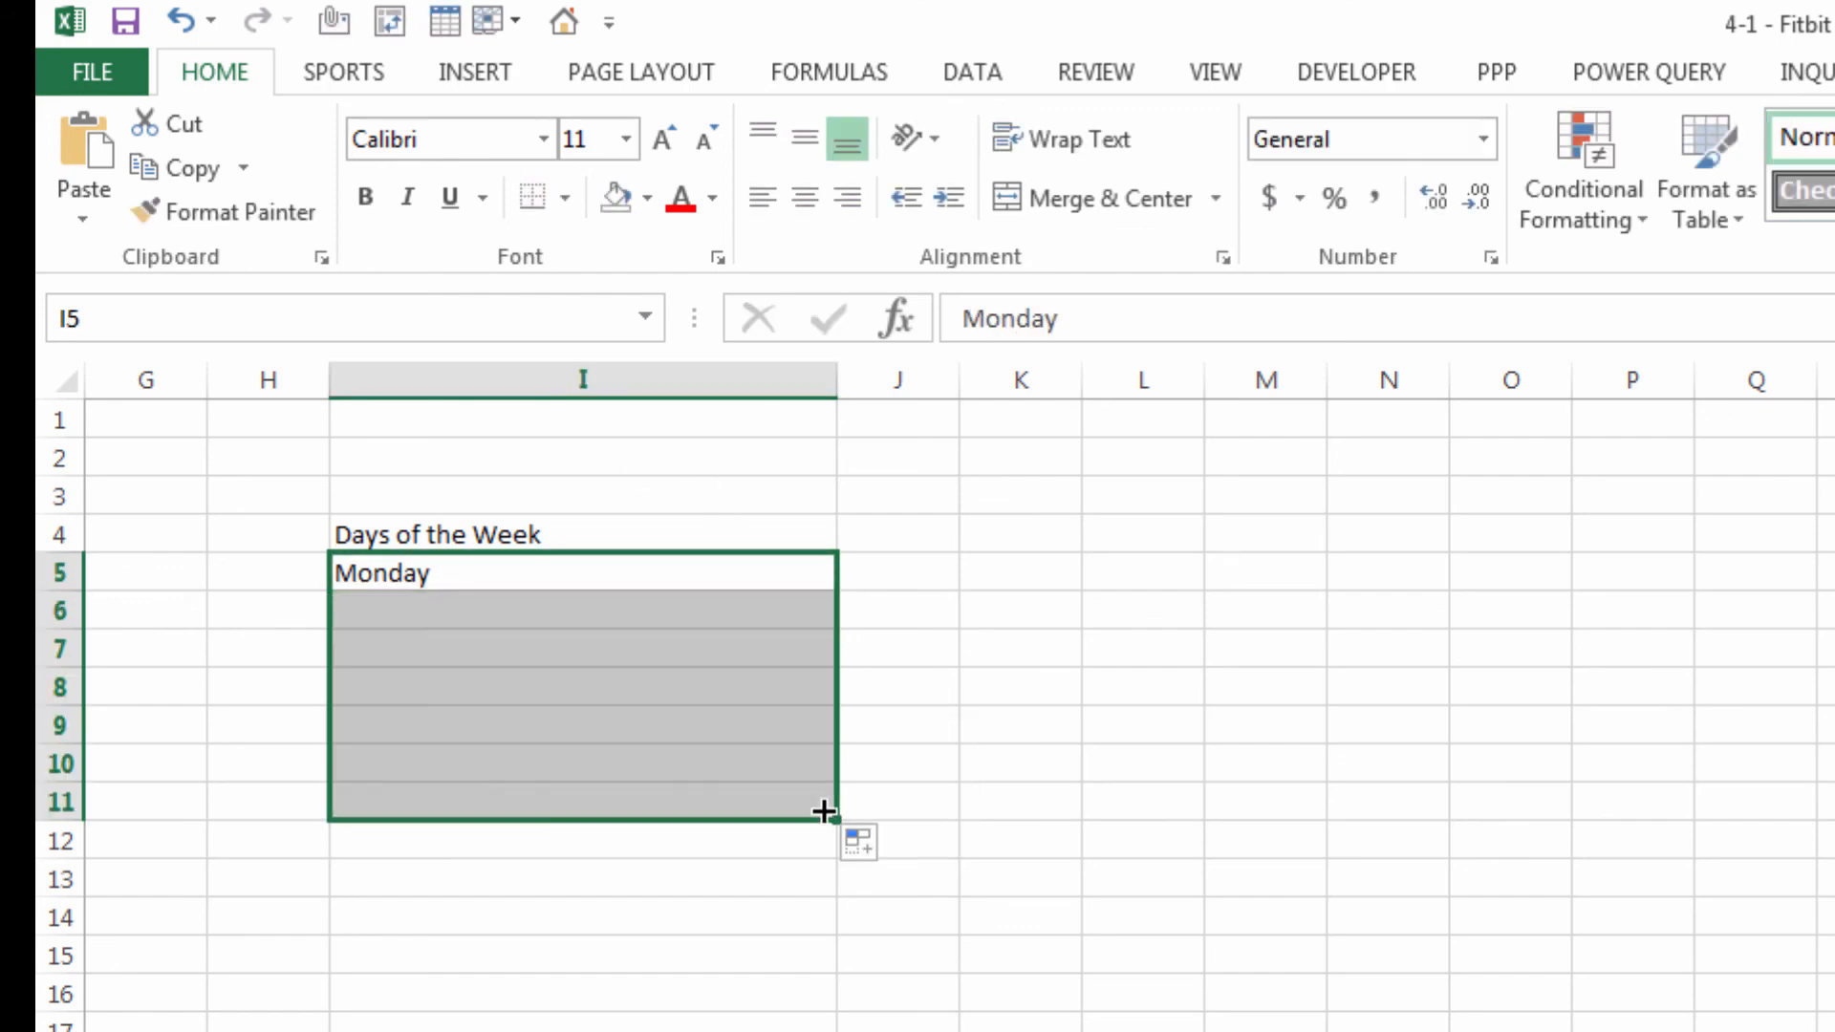
pyautogui.press('Up')
pyautogui.hotkey('ctrl', 'b')
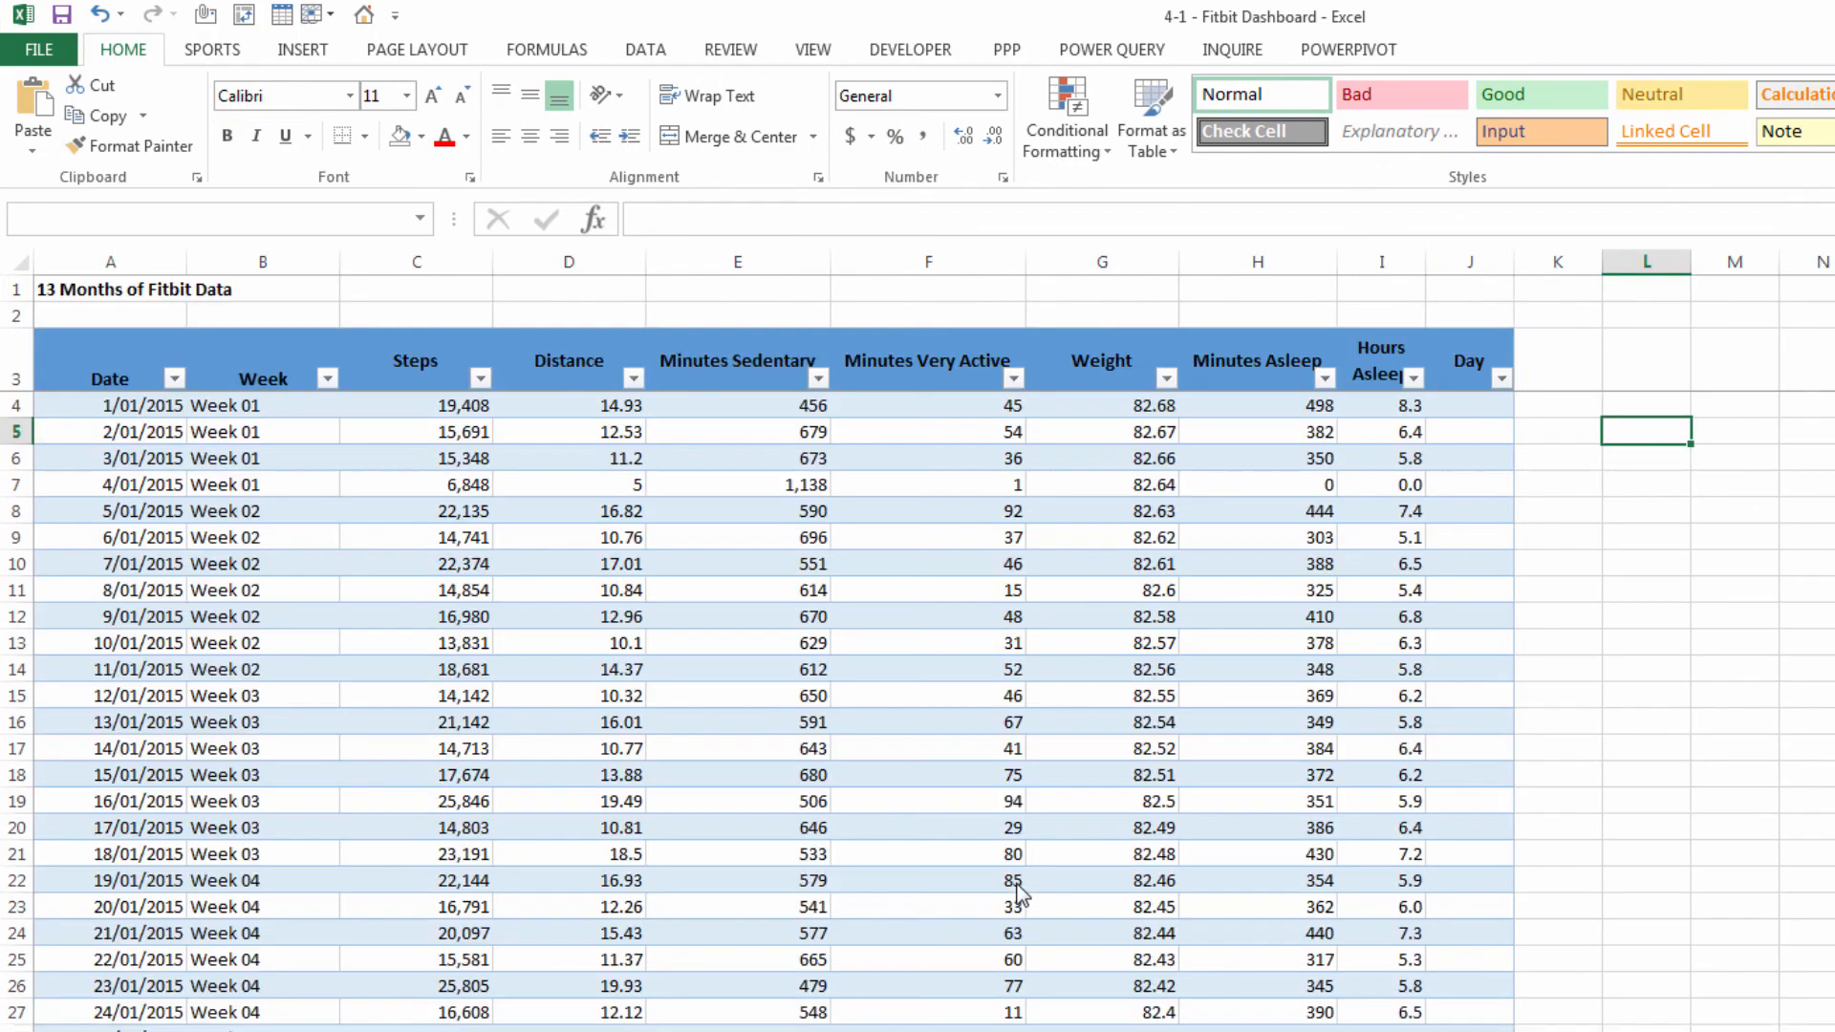
pyautogui.click(1467, 406)
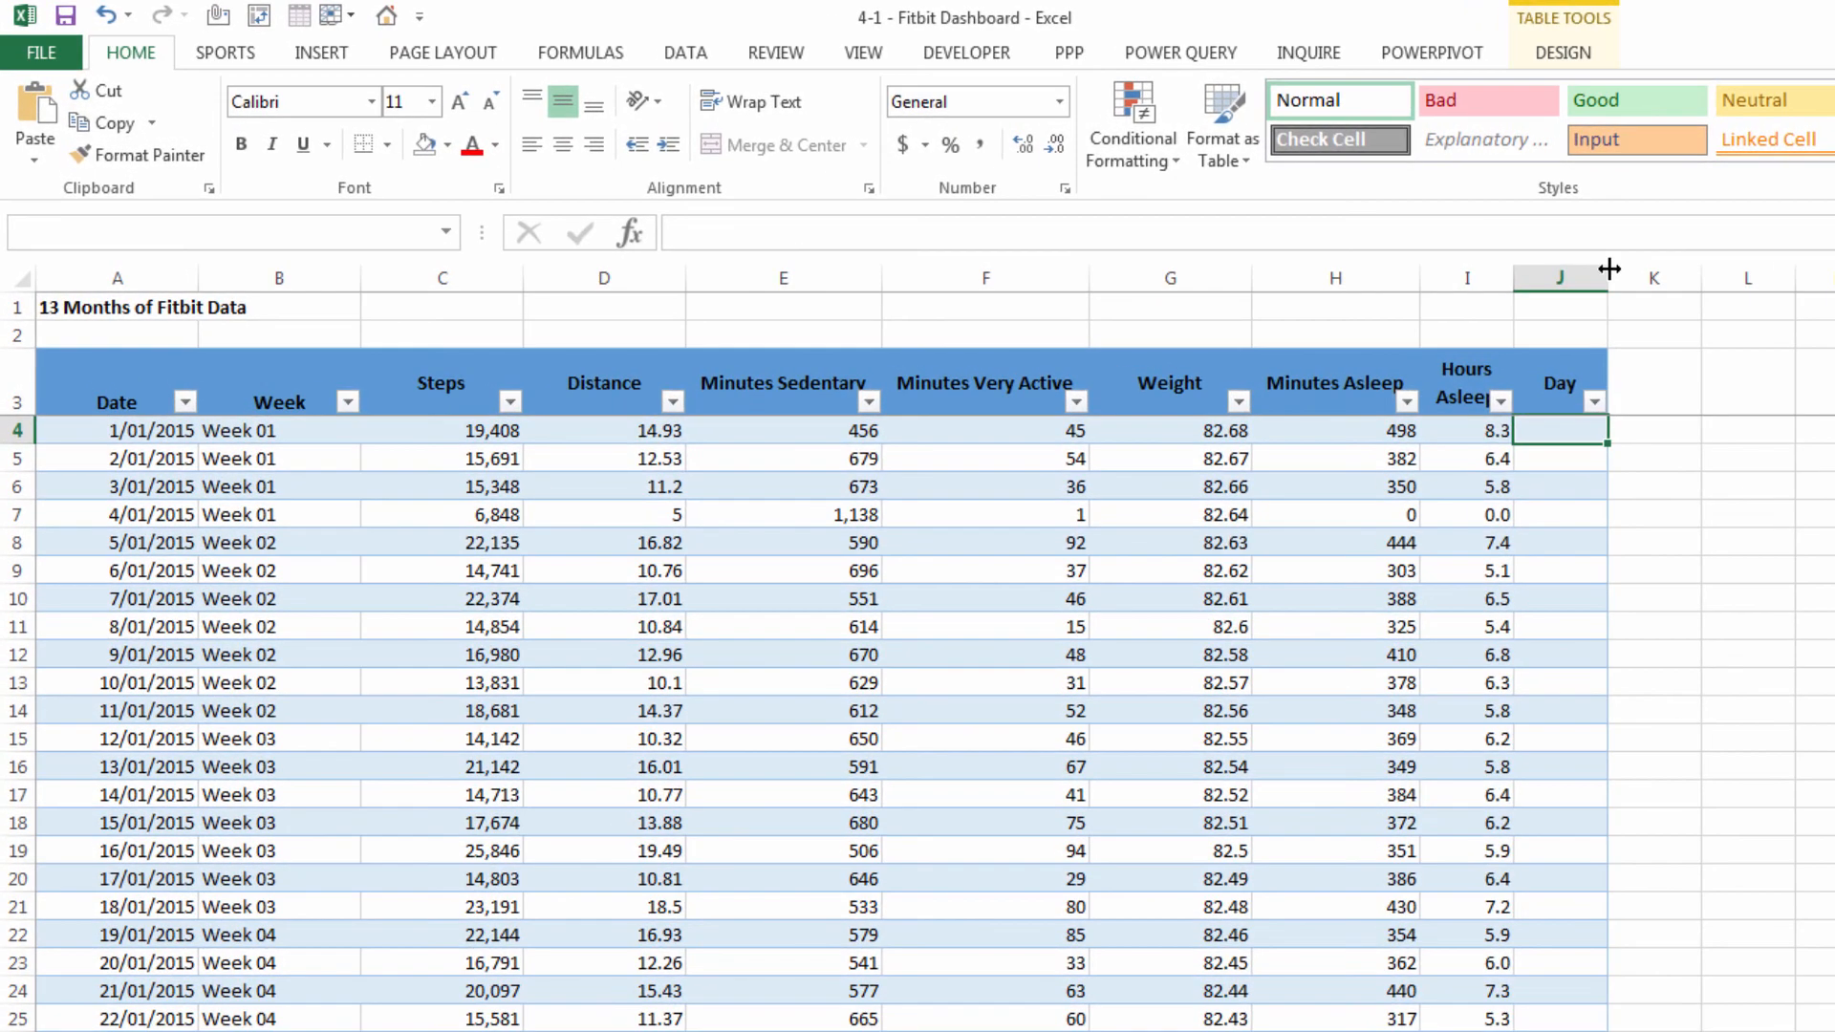
pyautogui.moveTo(1577, 269); pyautogui.dragTo(1626, 270)
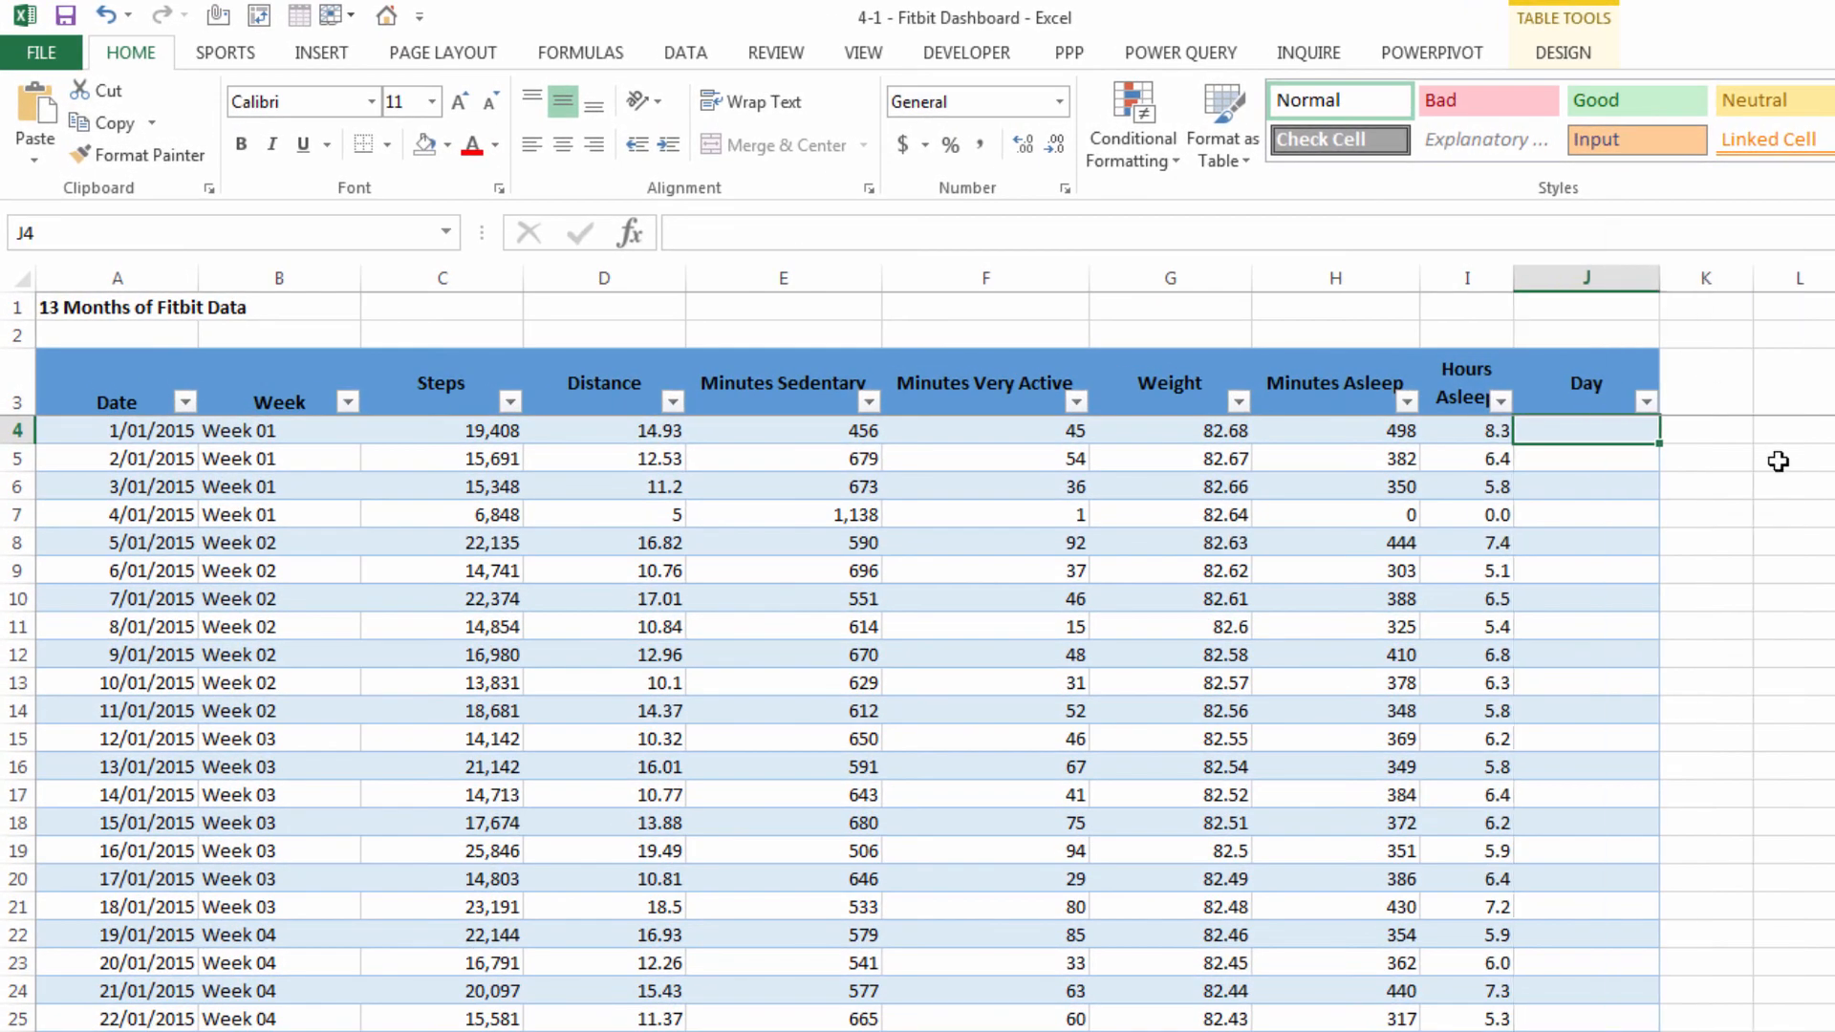
pyautogui.write('=week')
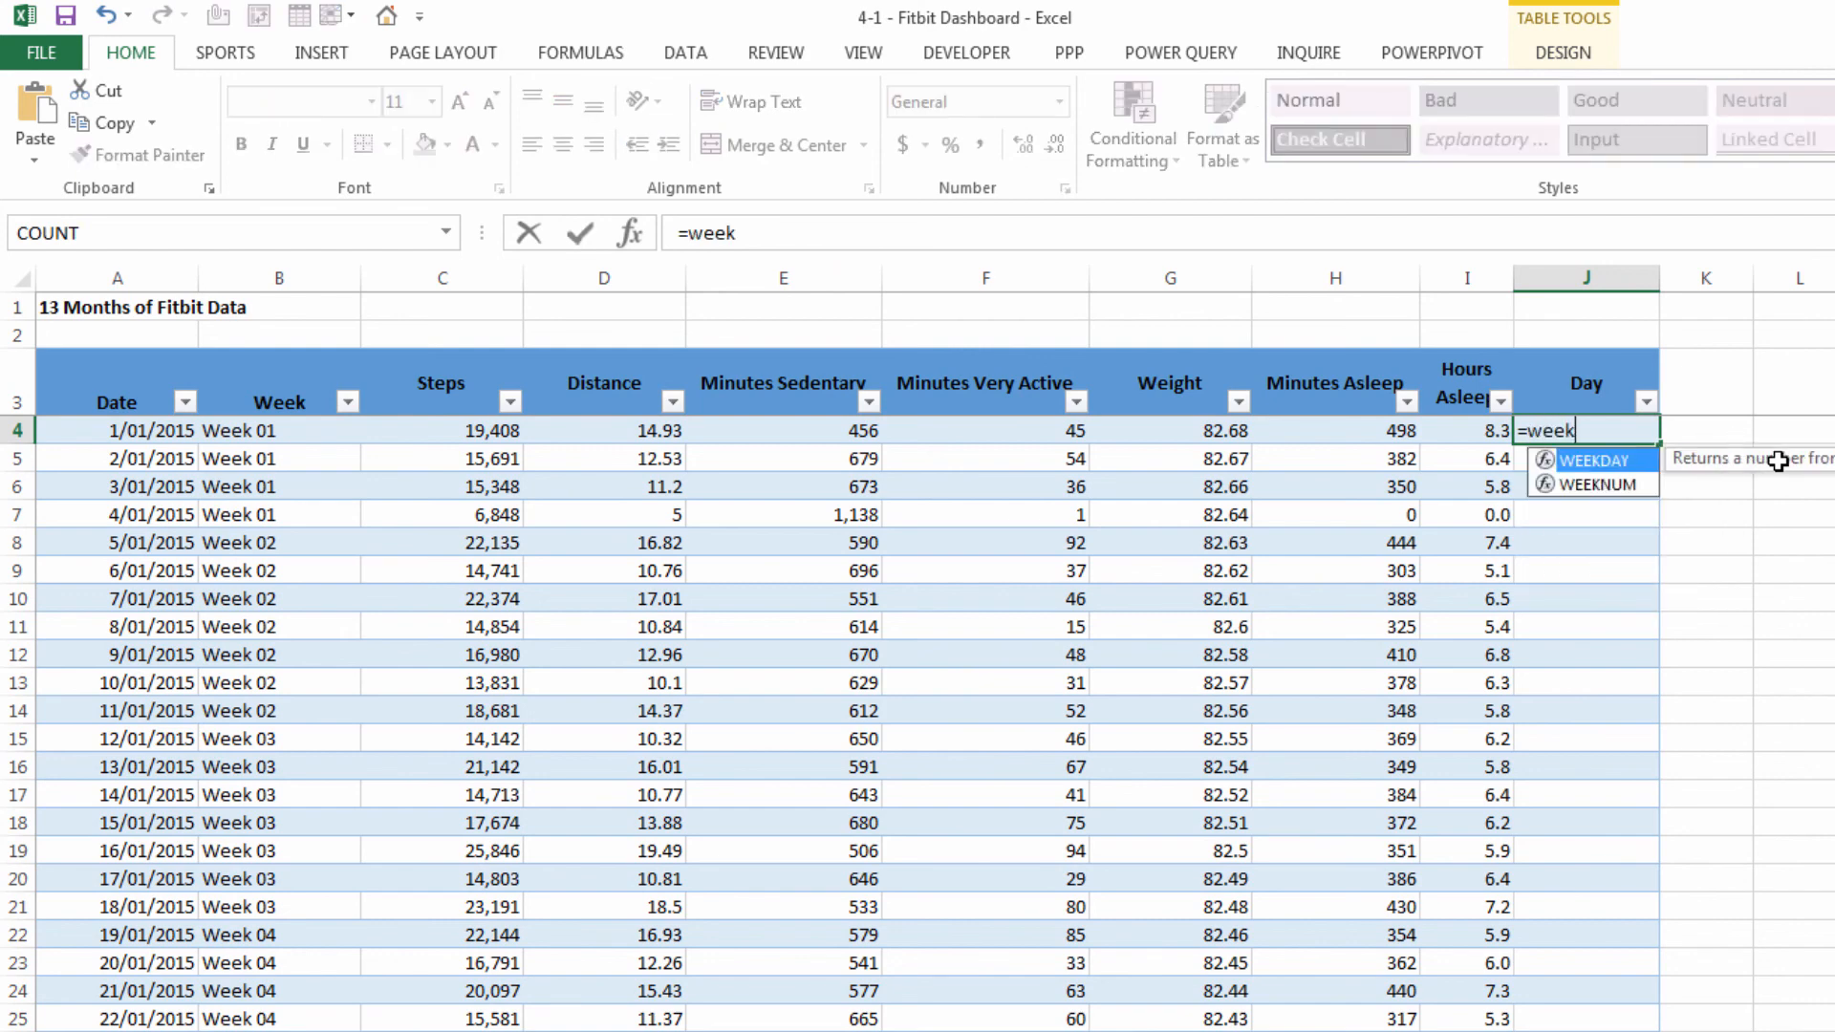
pyautogui.press('Tab')
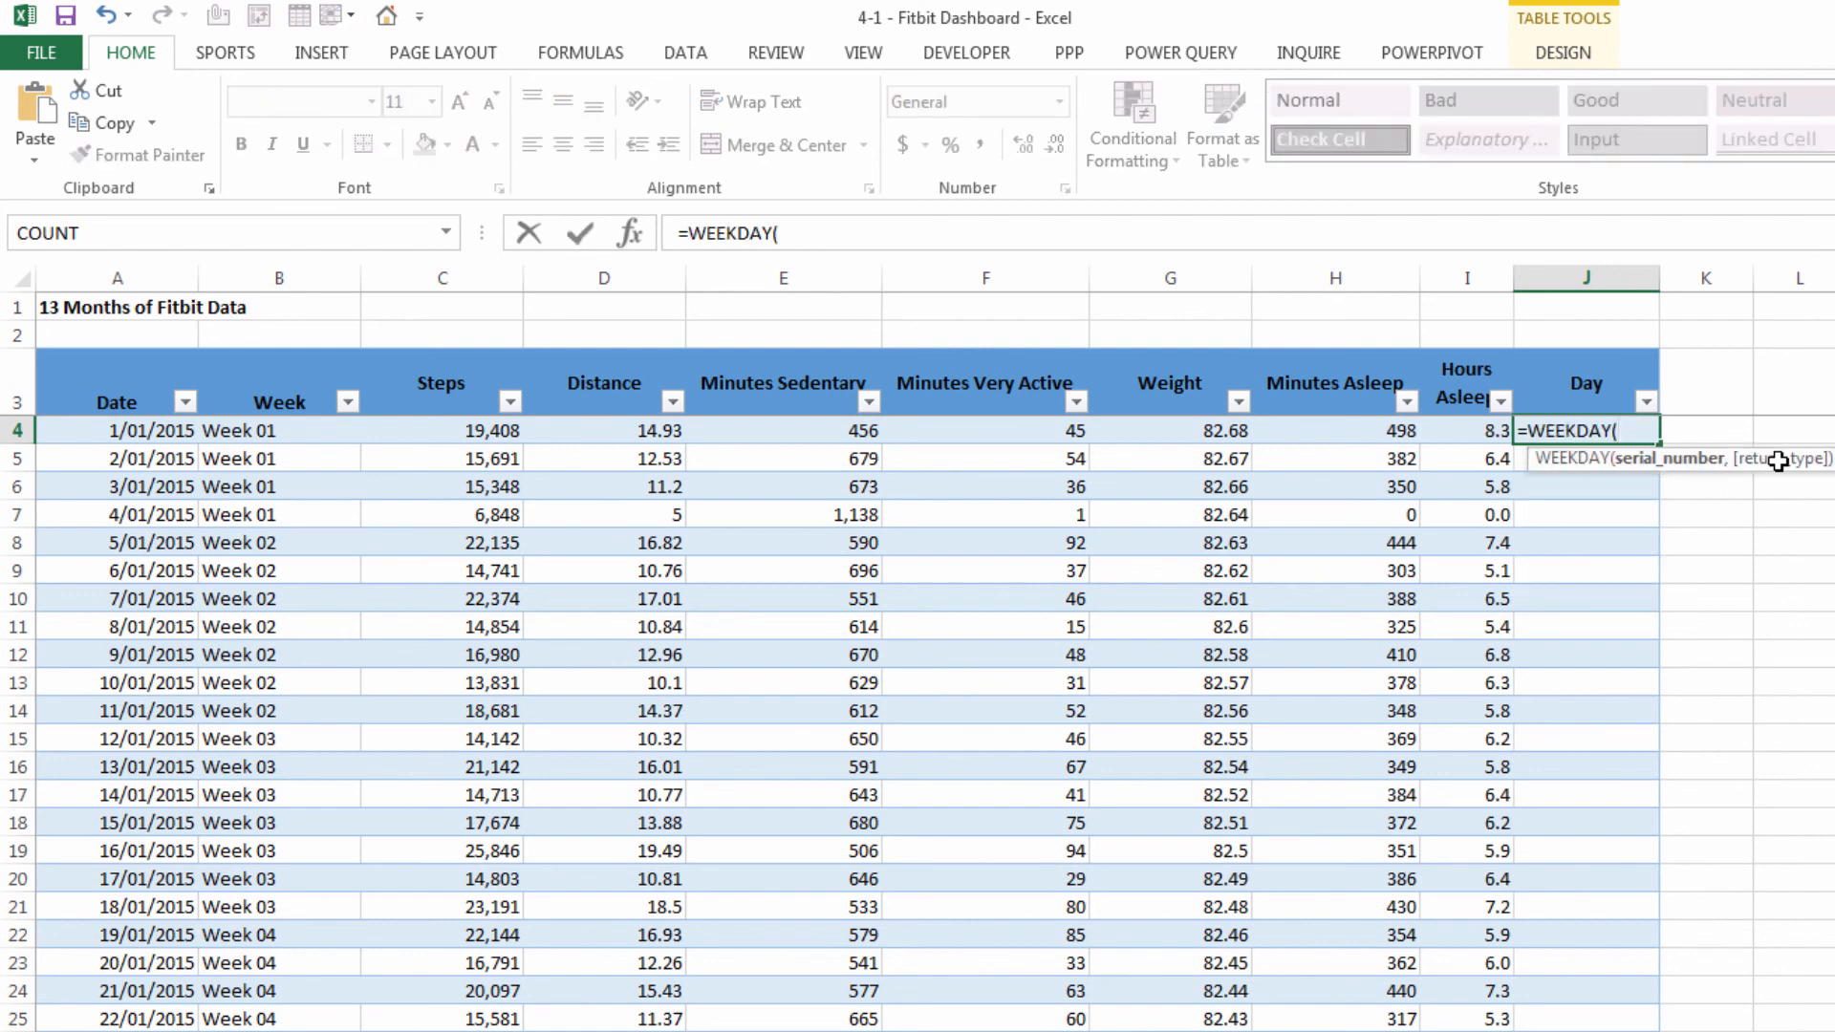
pyautogui.click(106, 432)
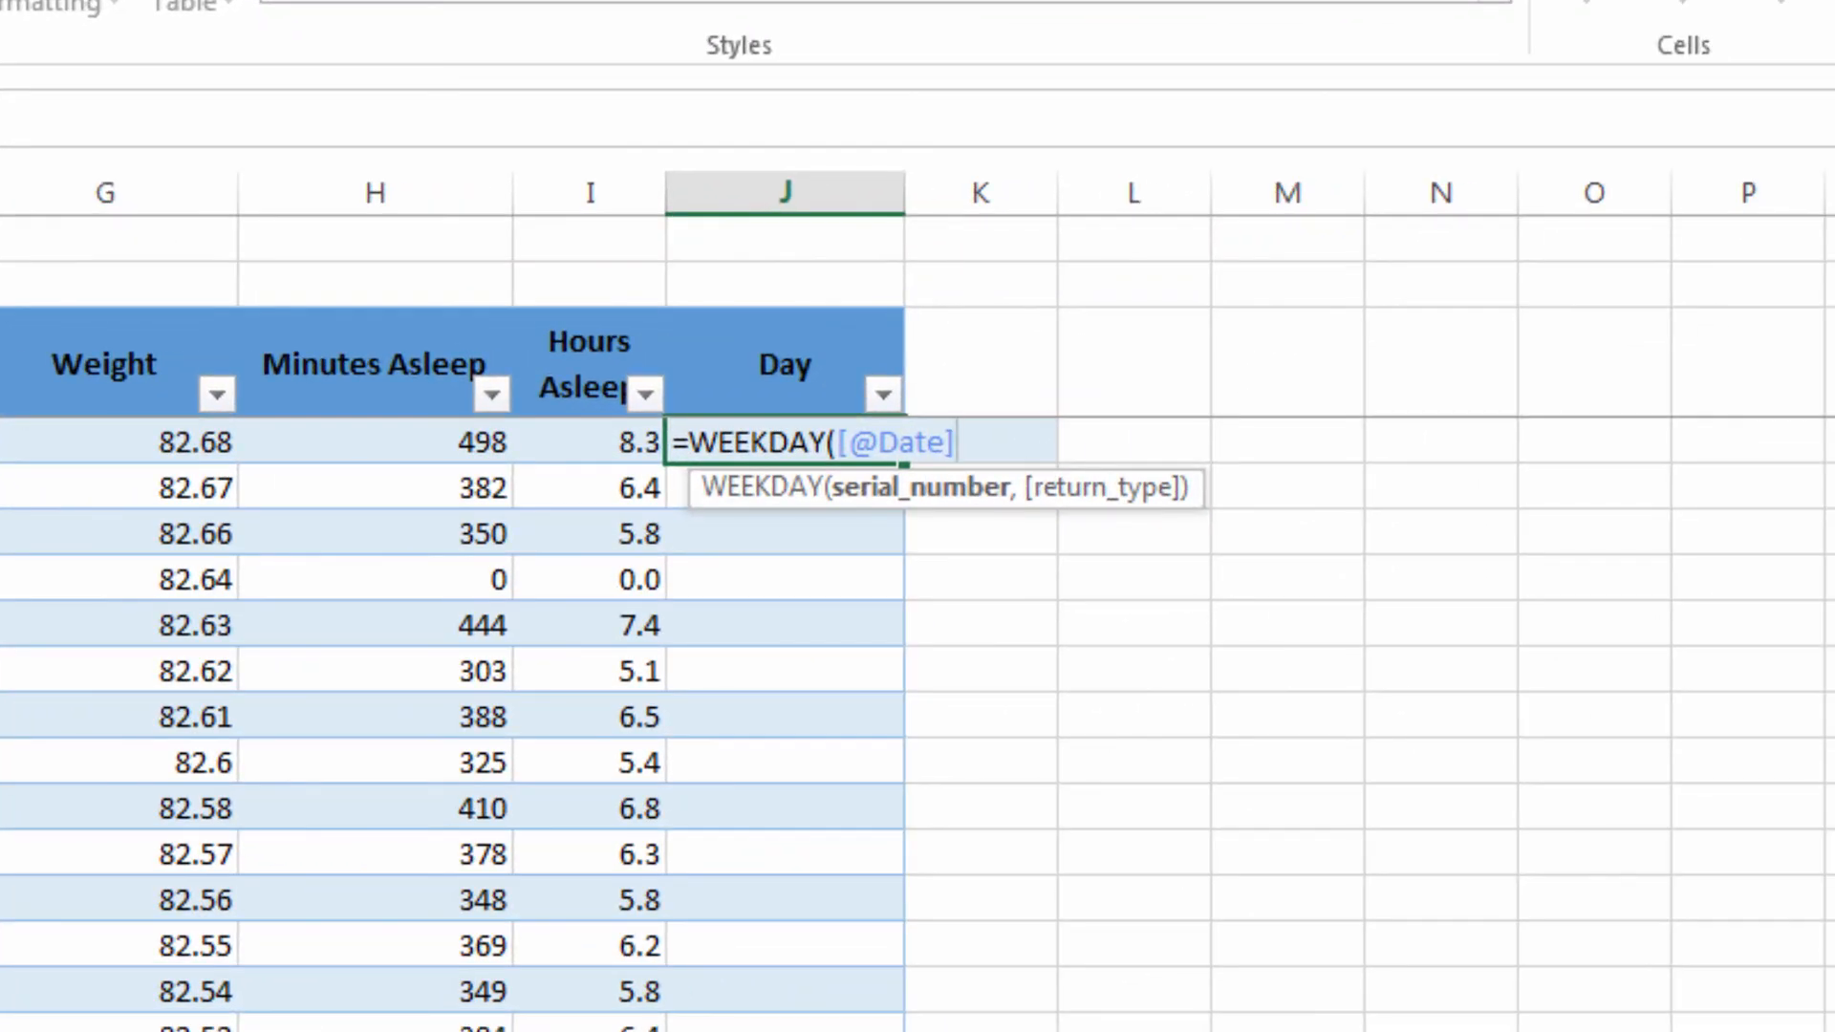
pyautogui.write(',')
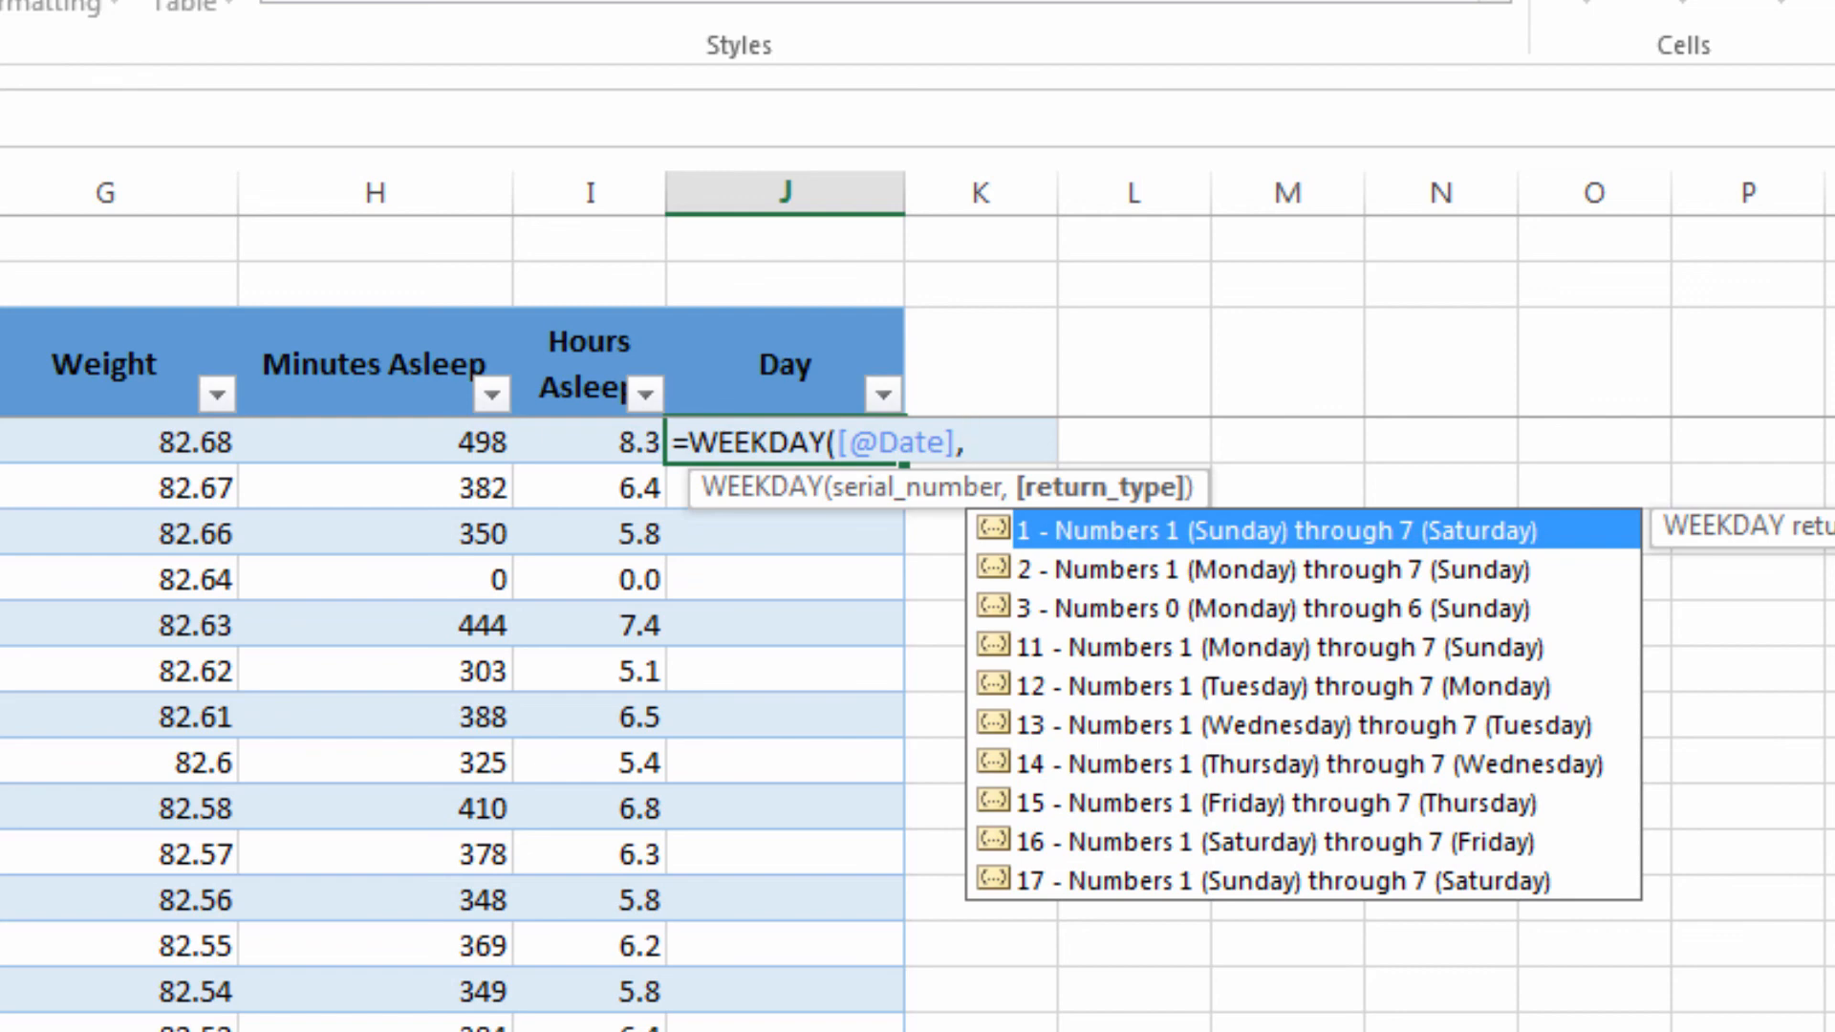
pyautogui.press('Down')
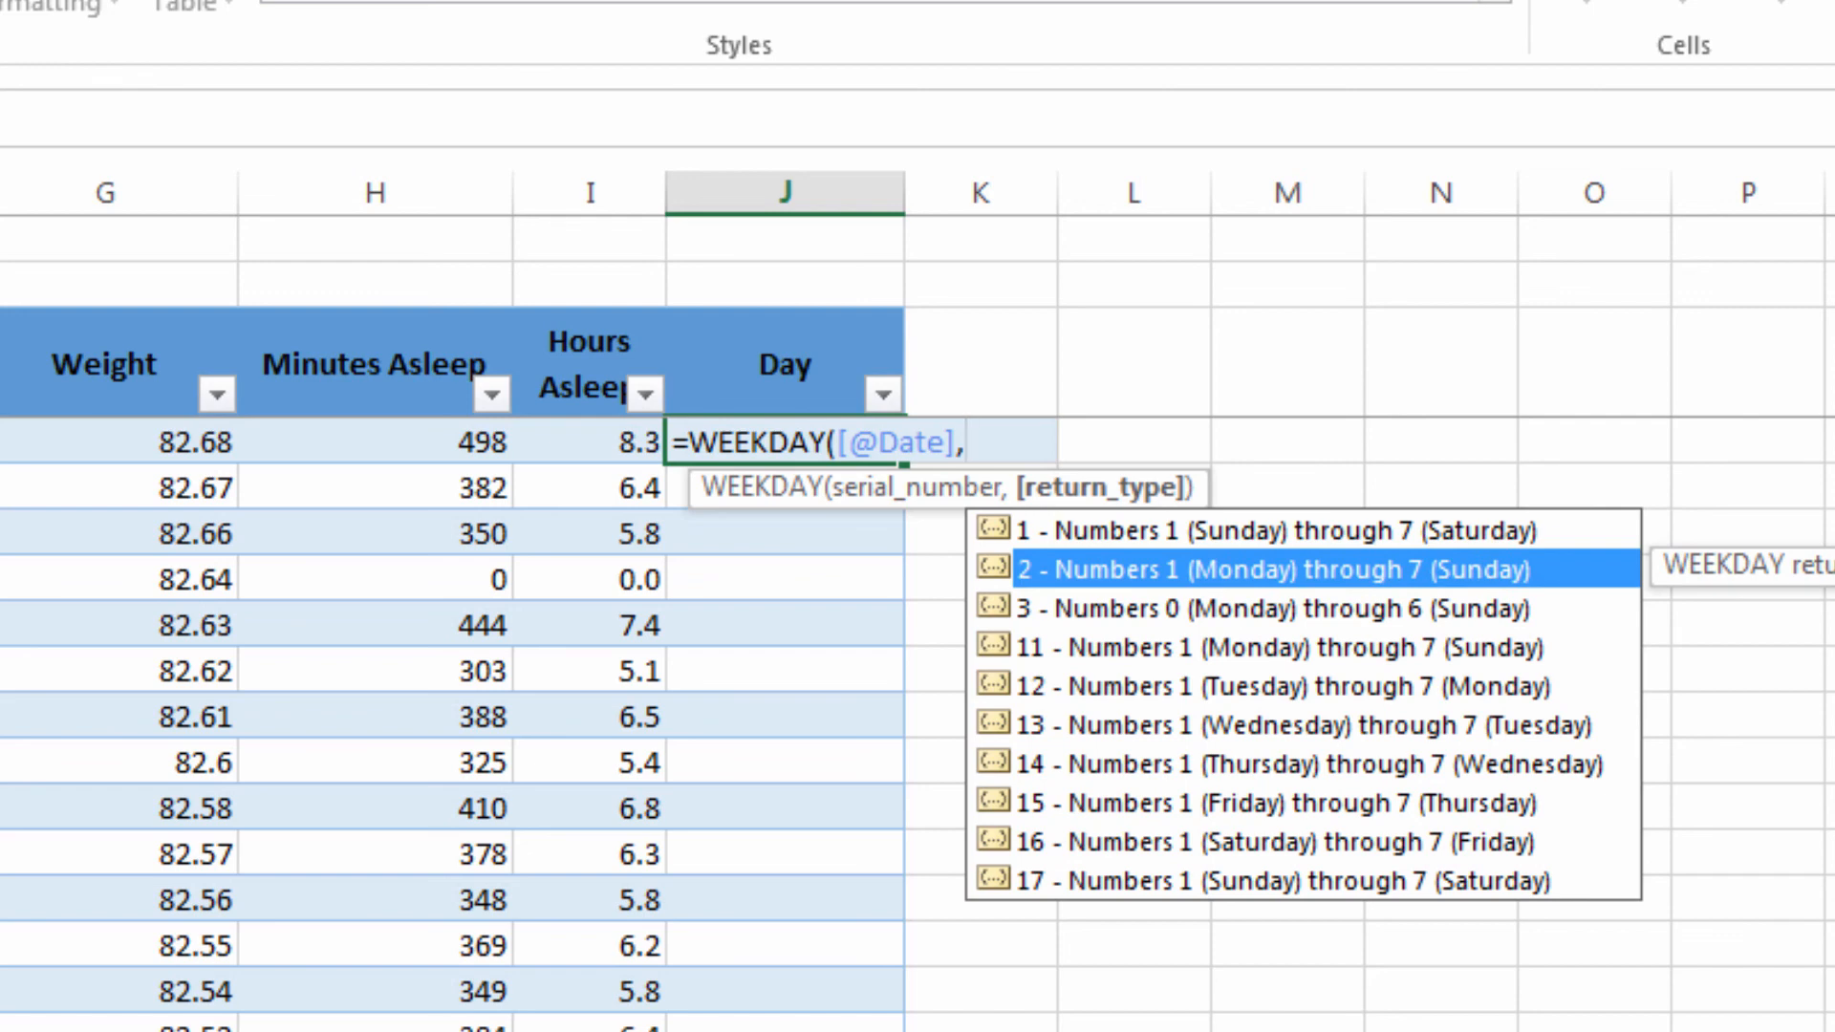
pyautogui.press('Tab')
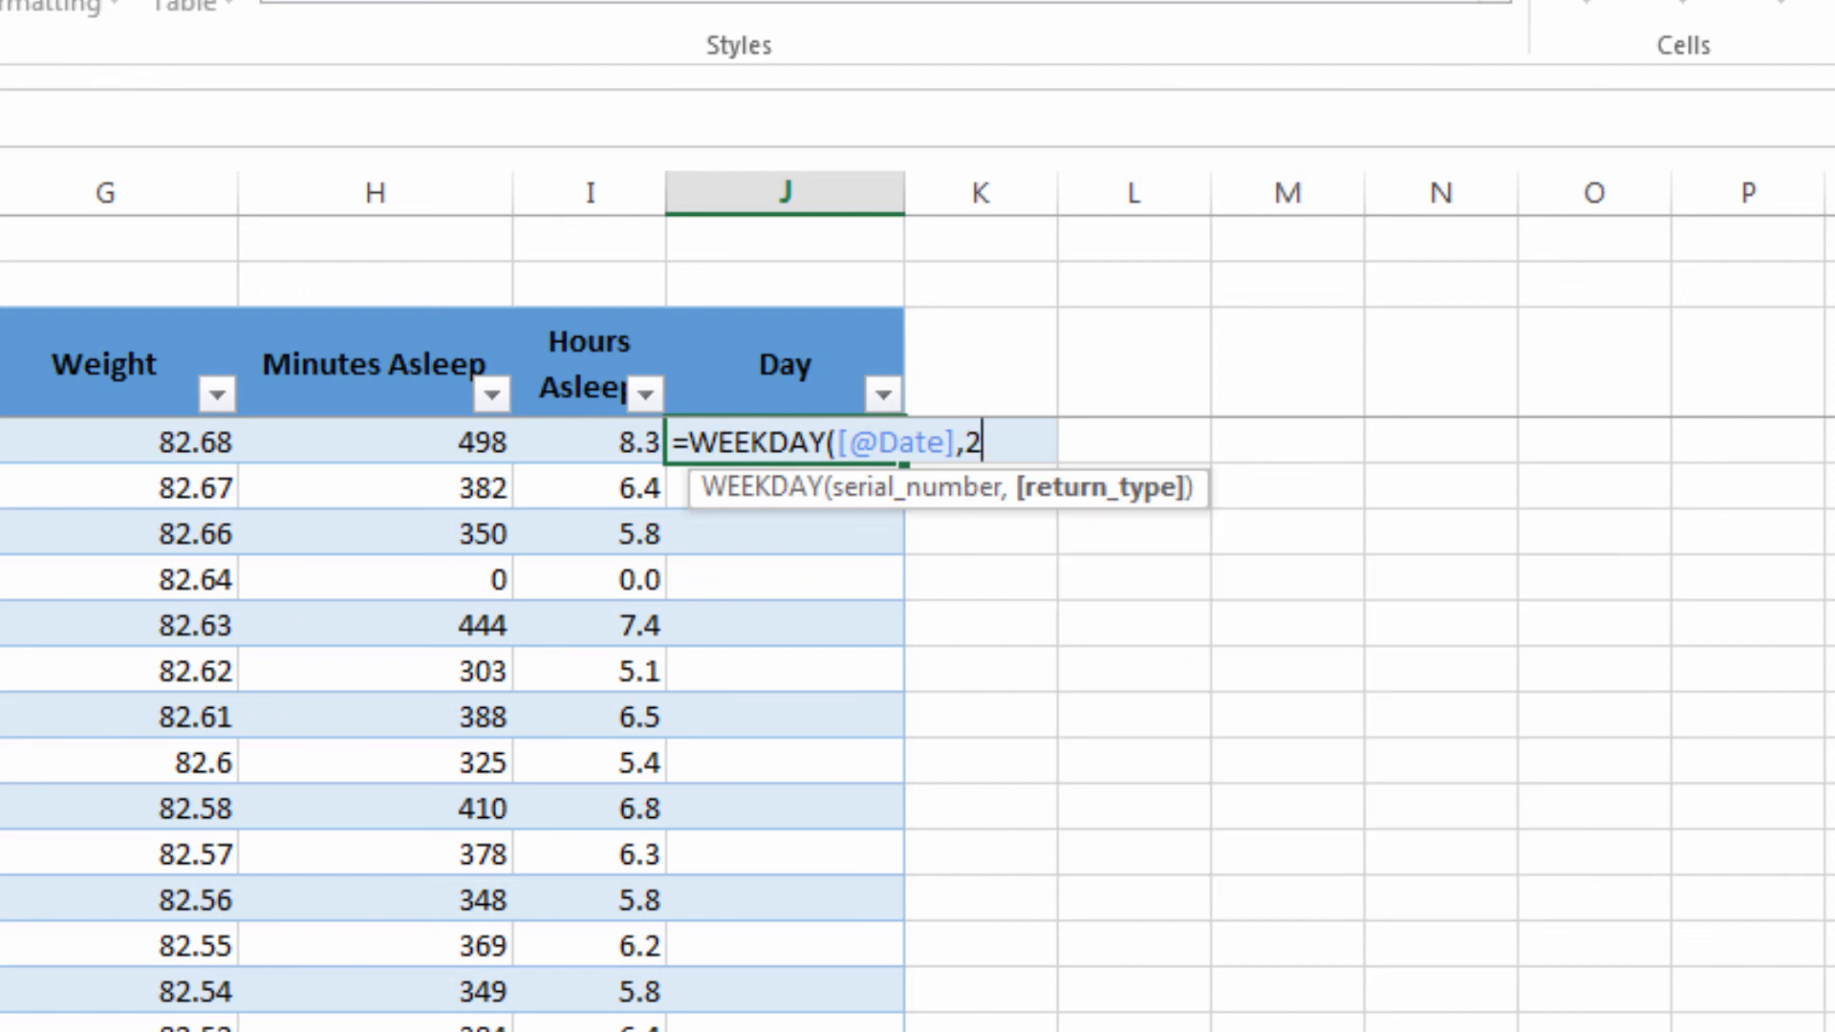
pyautogui.write(')')
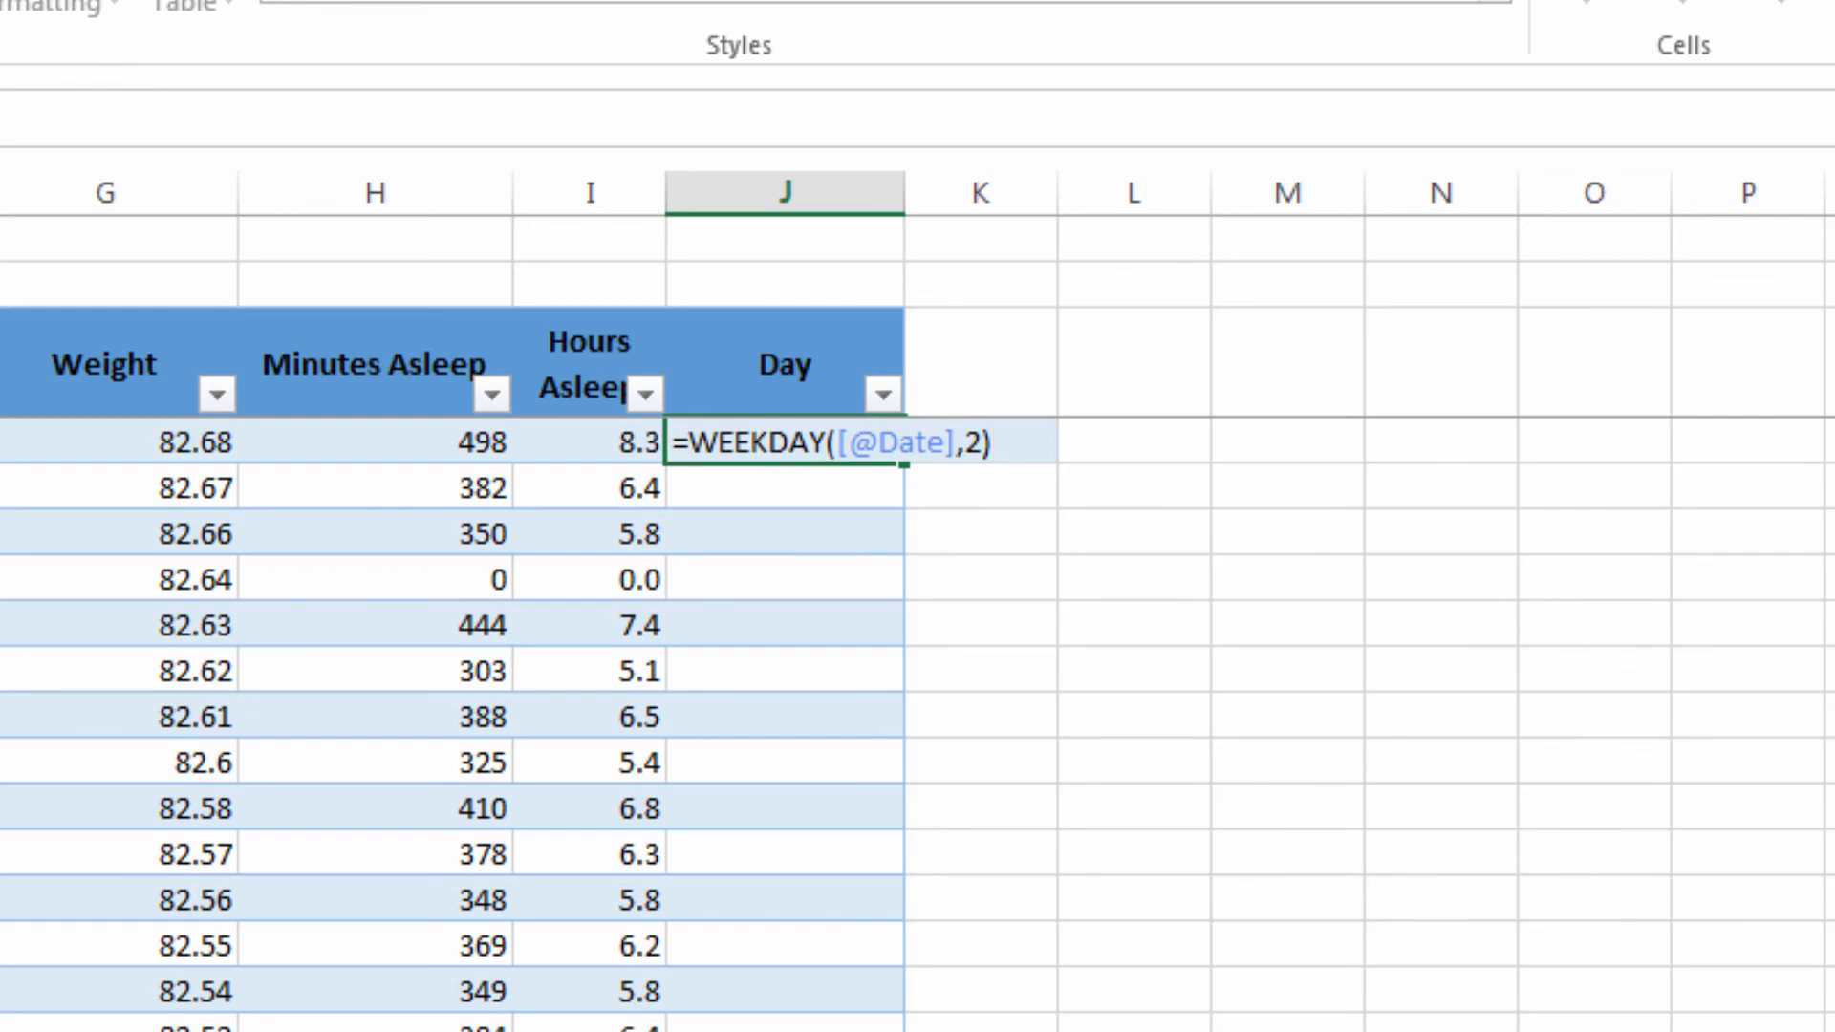
pyautogui.press('Return')
pyautogui.hotkey('ctrl', 'Home')
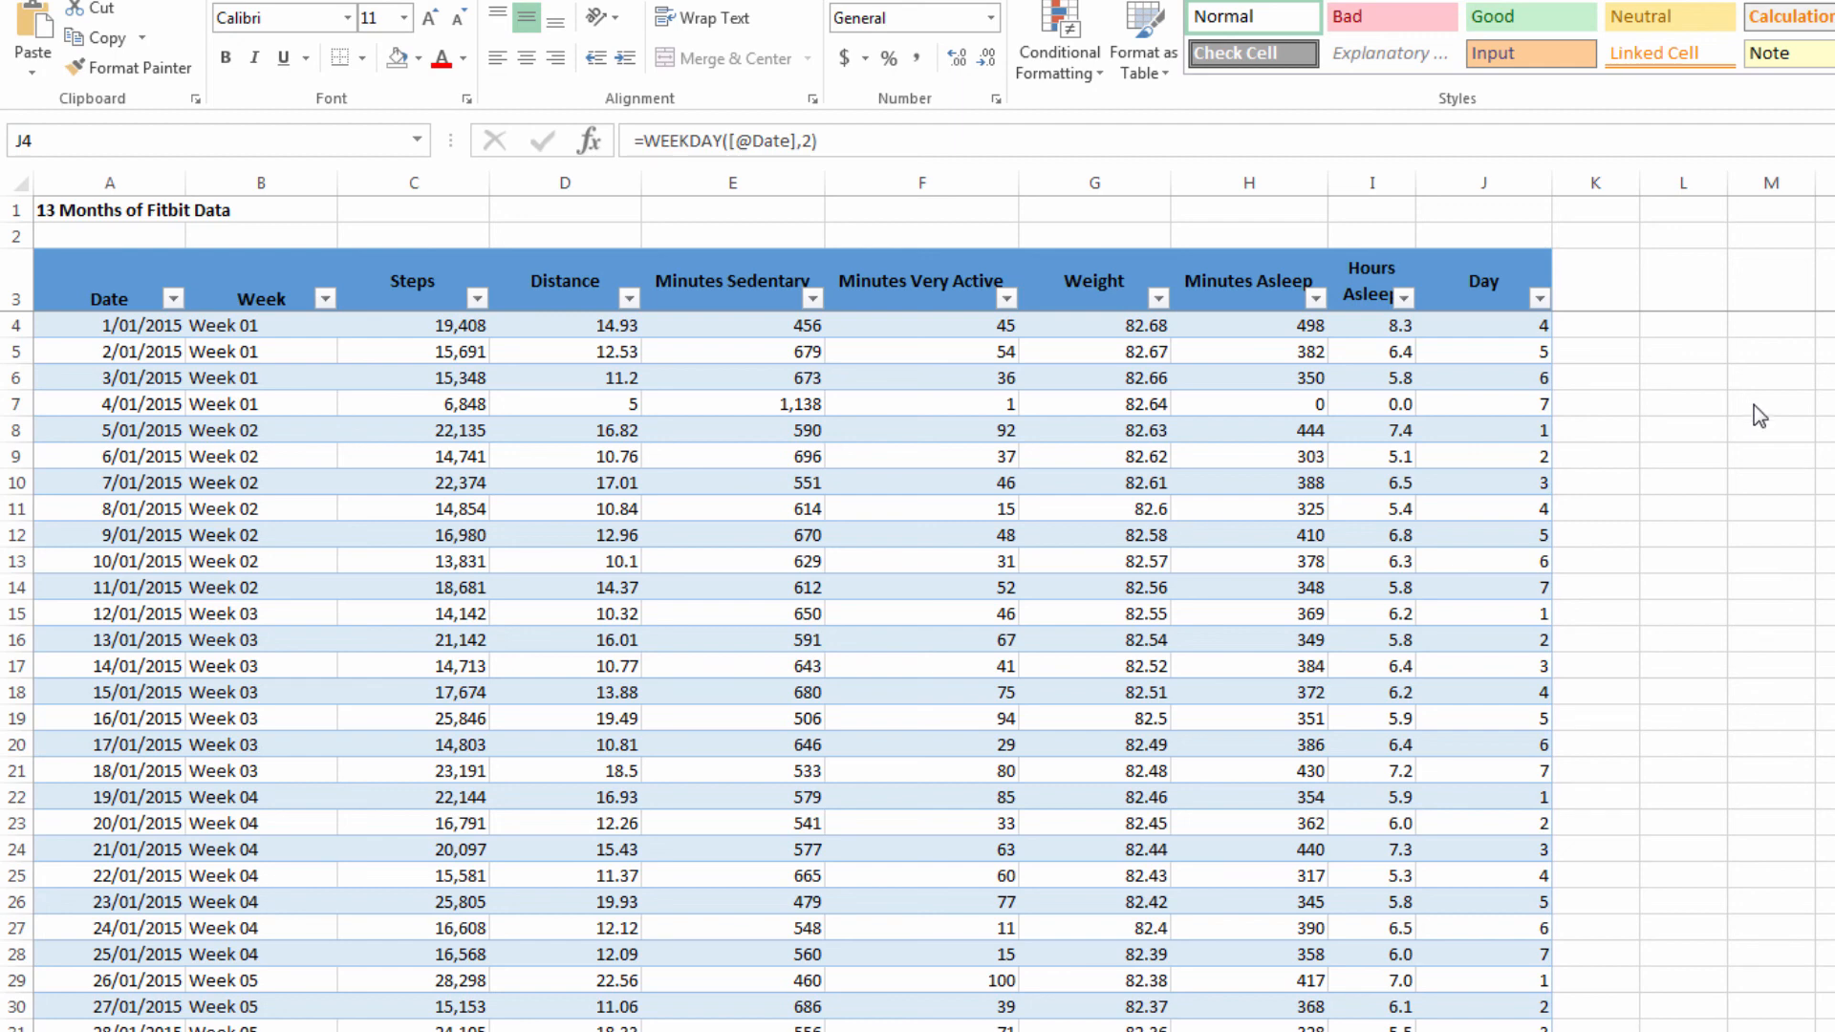
# On the sheet with the weekday list, add the headings "Steps" in J4 and "Sleep" in K4
pyautogui.click(1242, 1030)
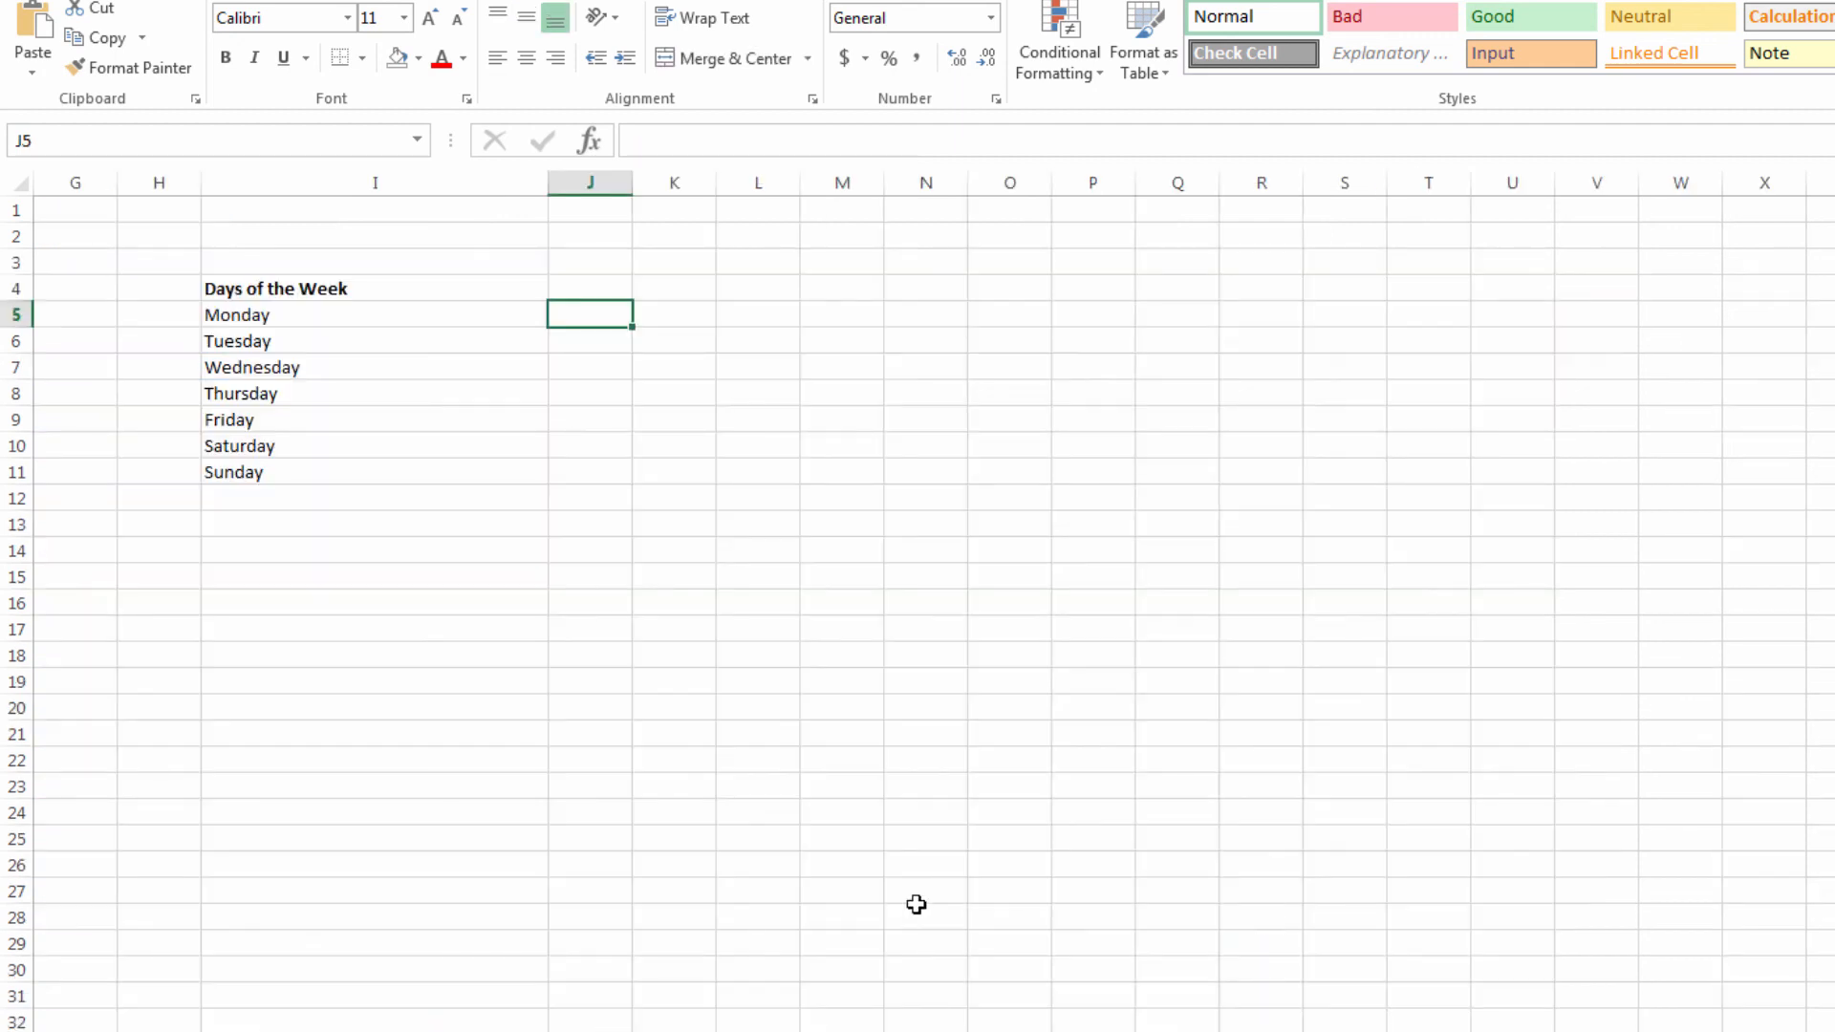
pyautogui.click(581, 286)
pyautogui.write('Steps')
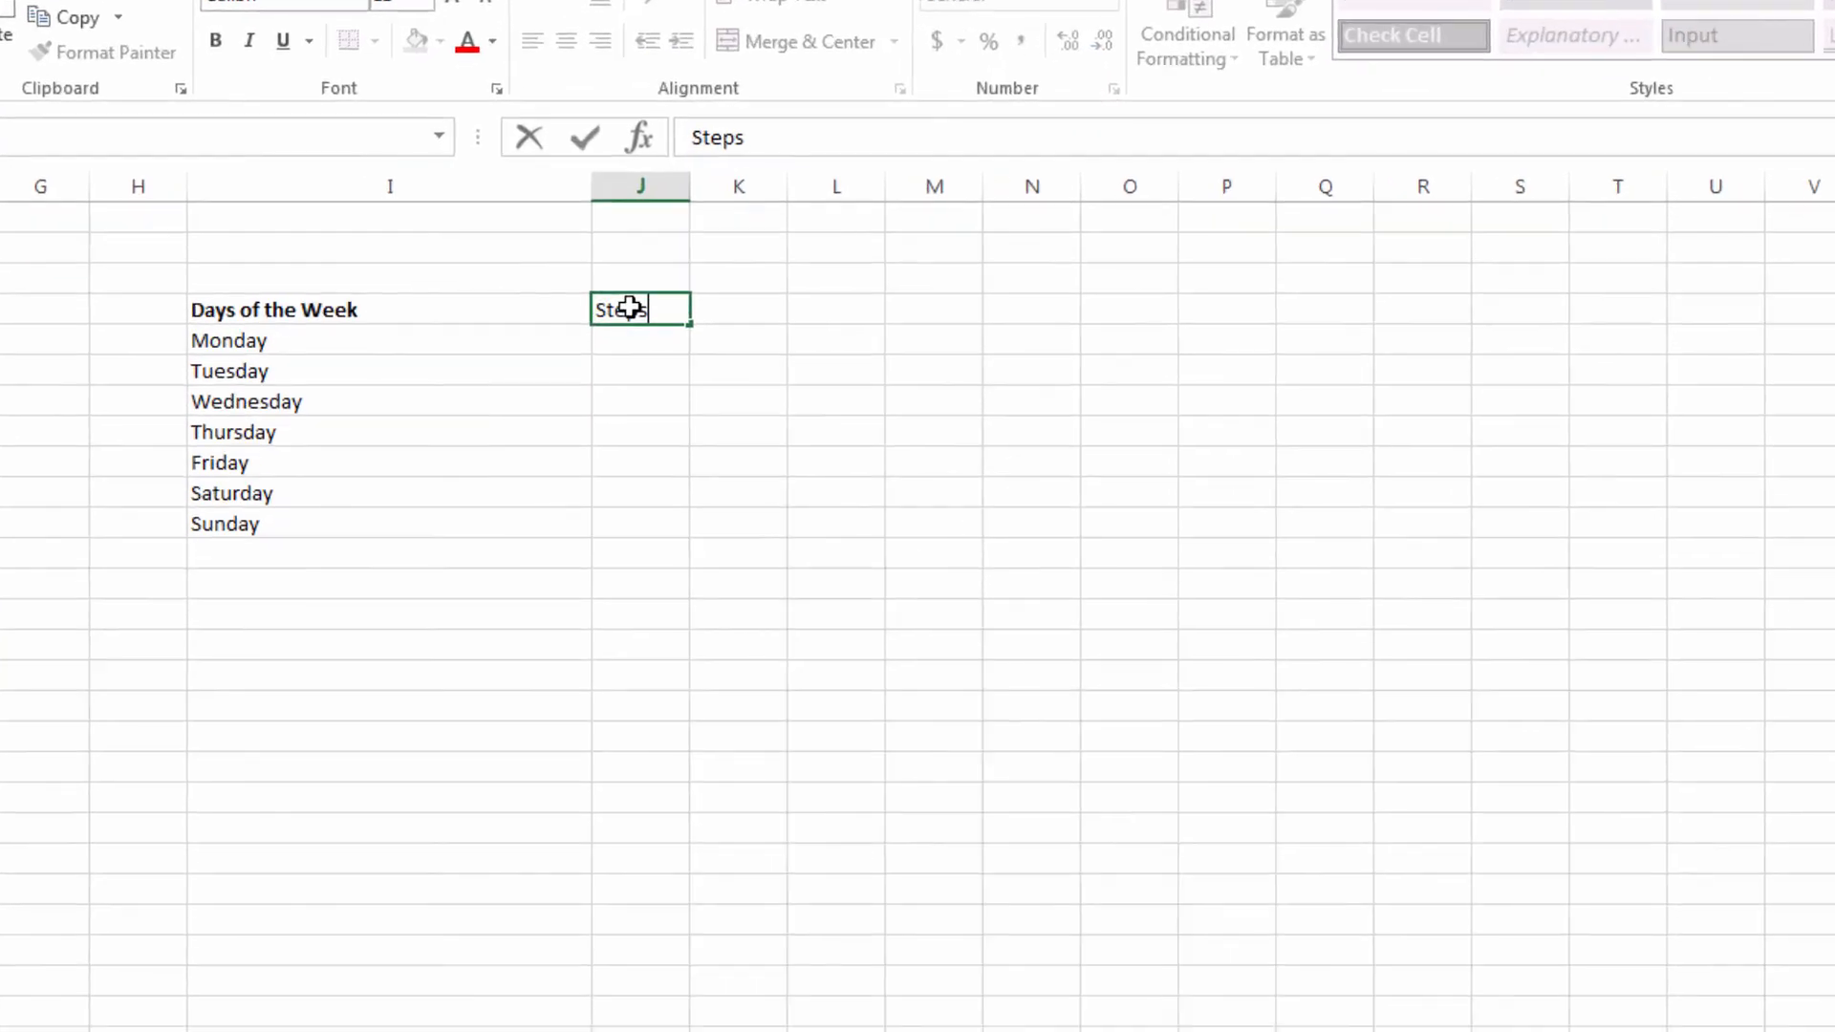
pyautogui.press('Tab')
pyautogui.write('Sleep')
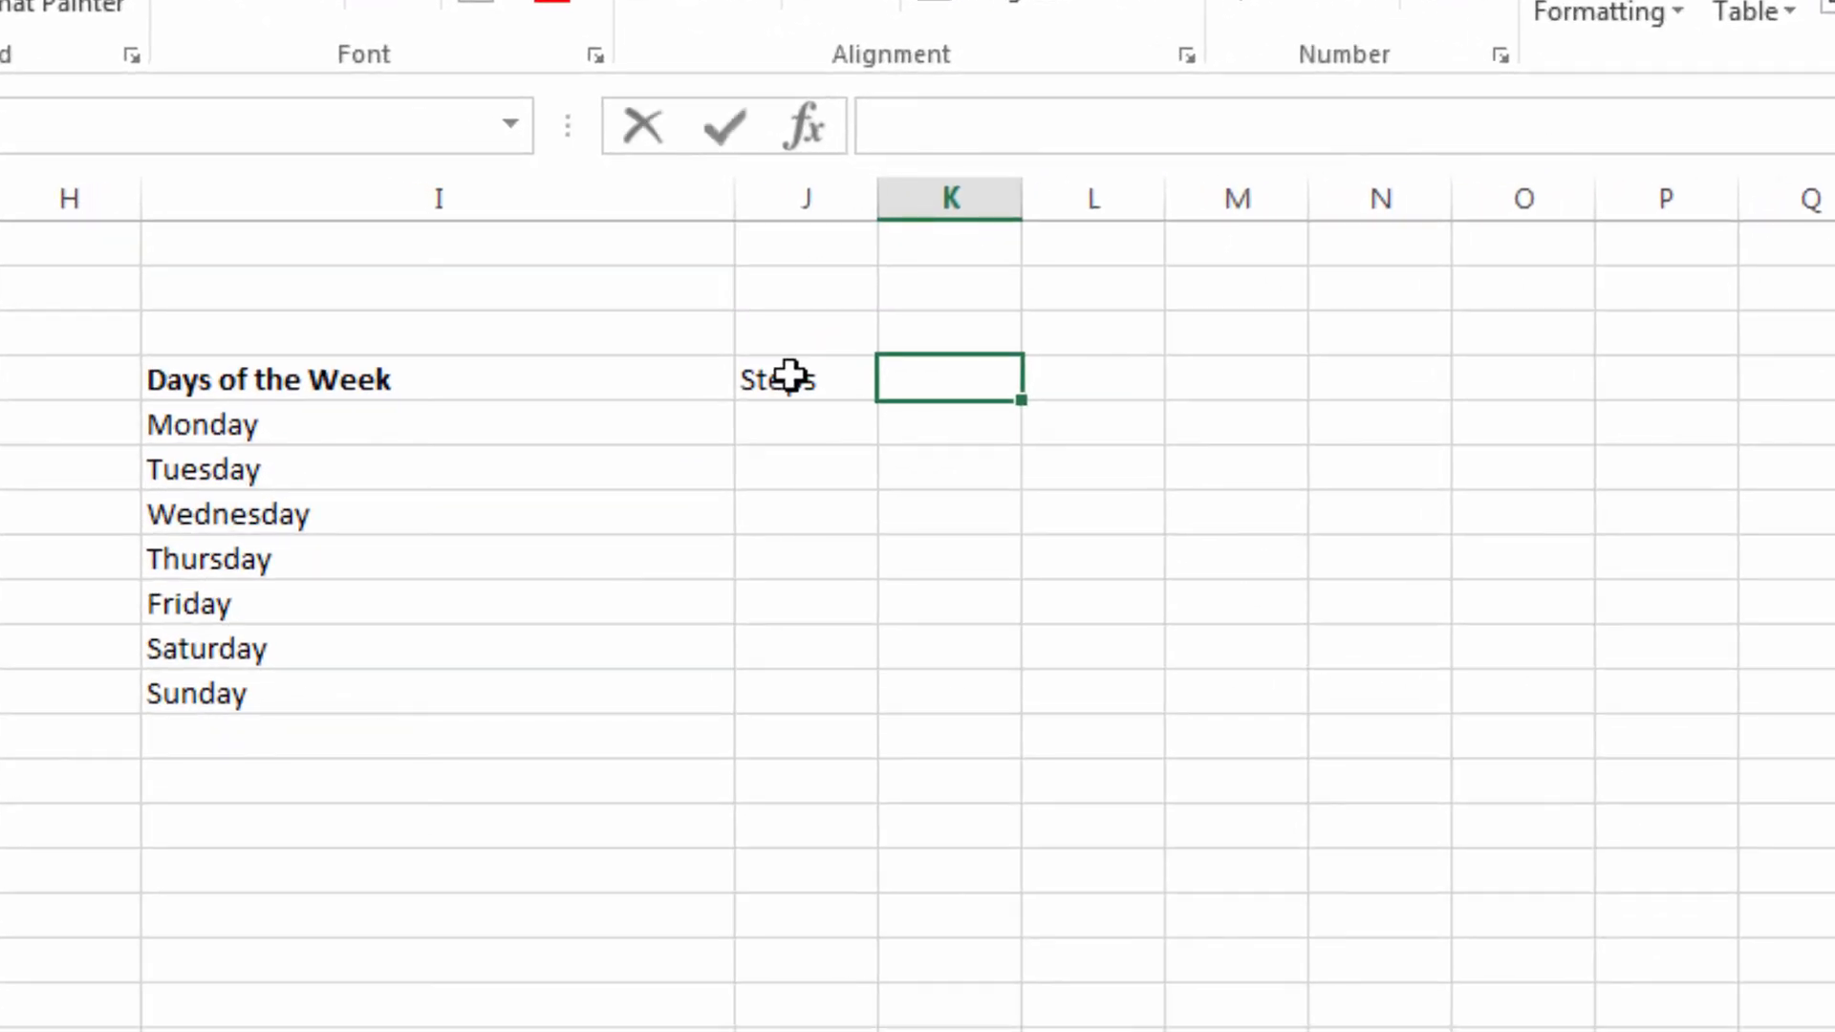
pyautogui.press('Return')
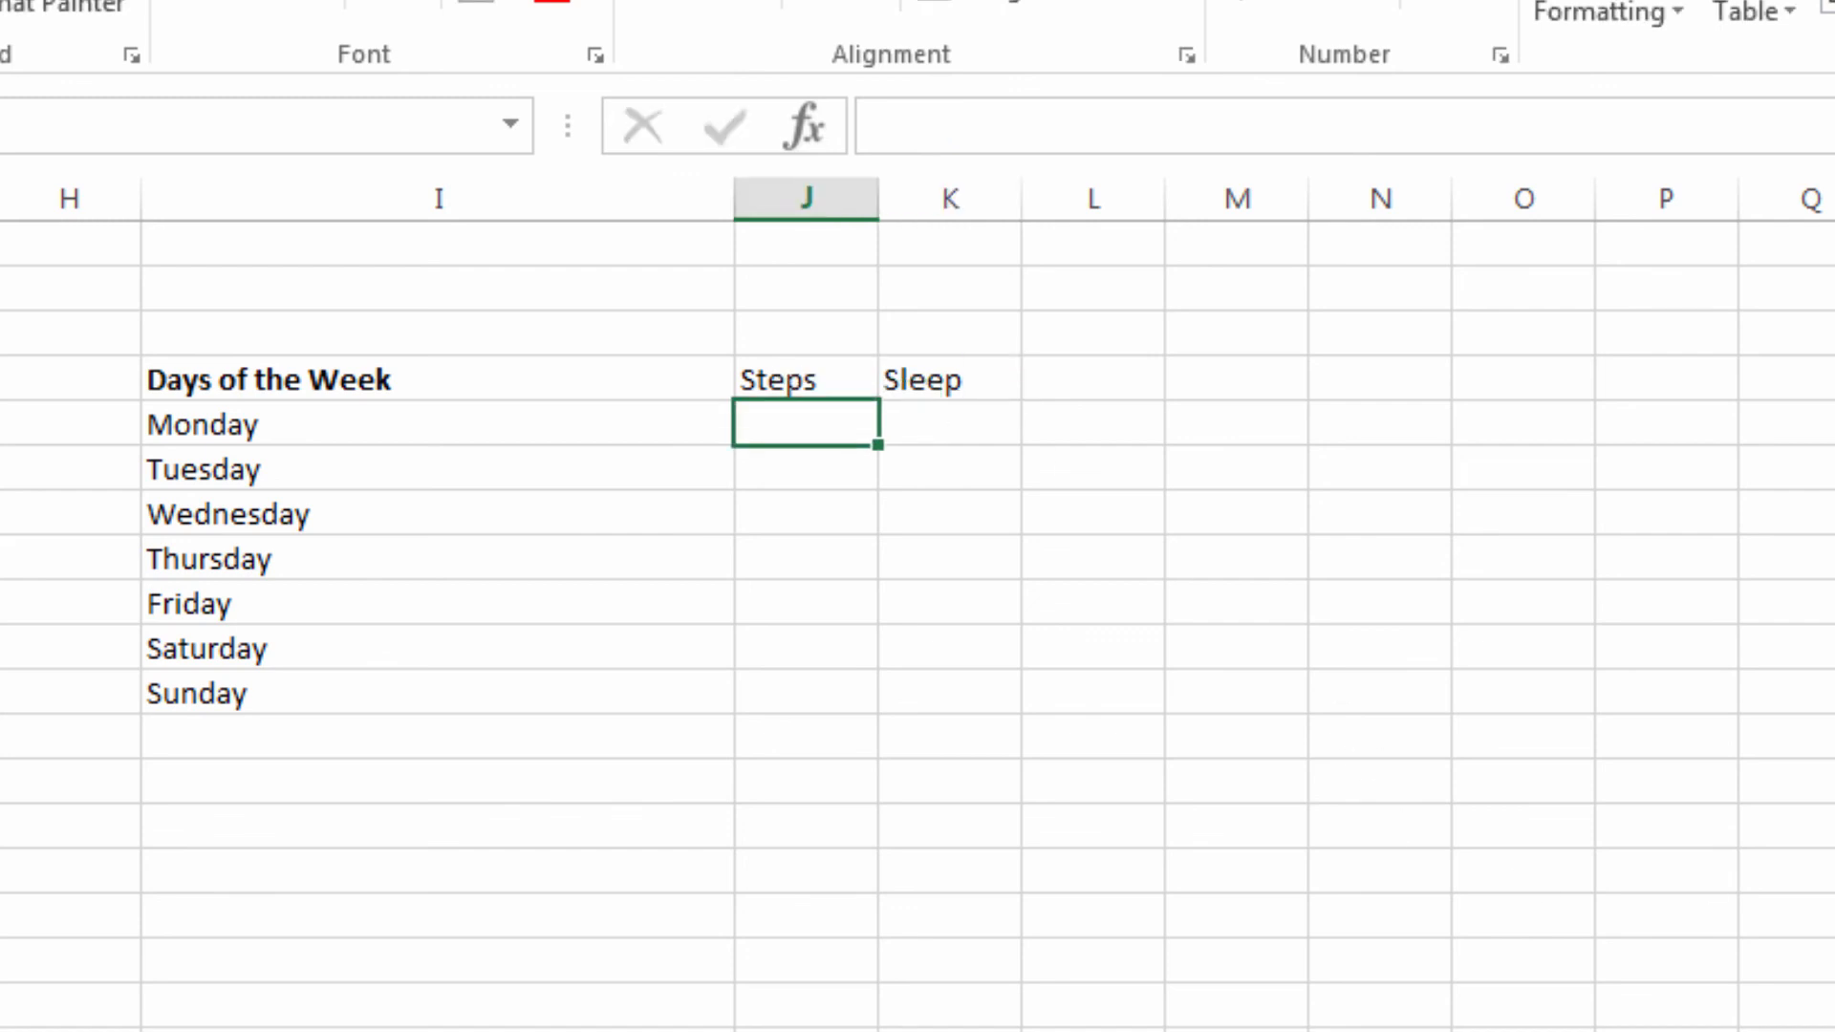
# In J5, enter the formula =AVERAGEIF(TBLFitbit[Day],1,TBLFitbit[Steps]) to average Monday's steps
pyautogui.write('=averageif')
pyautogui.press('Tab')
pyautogui.press('BackSpace')
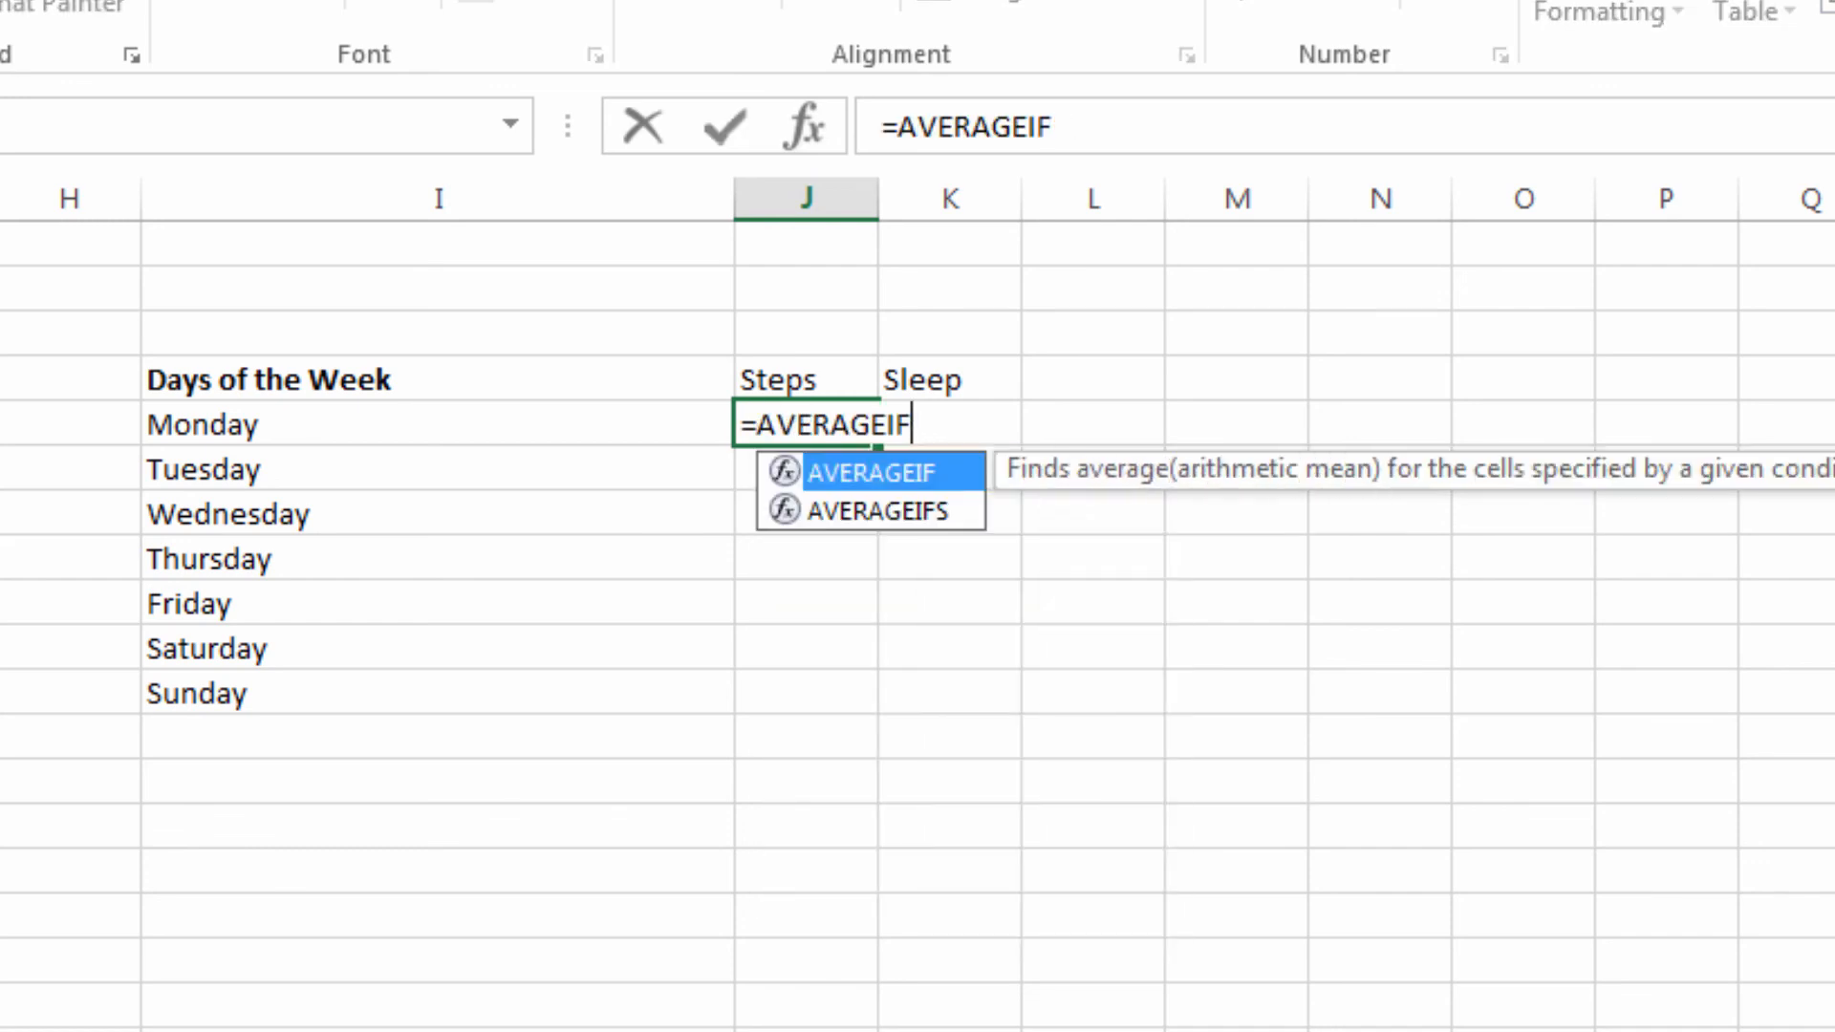
pyautogui.press('Tab')
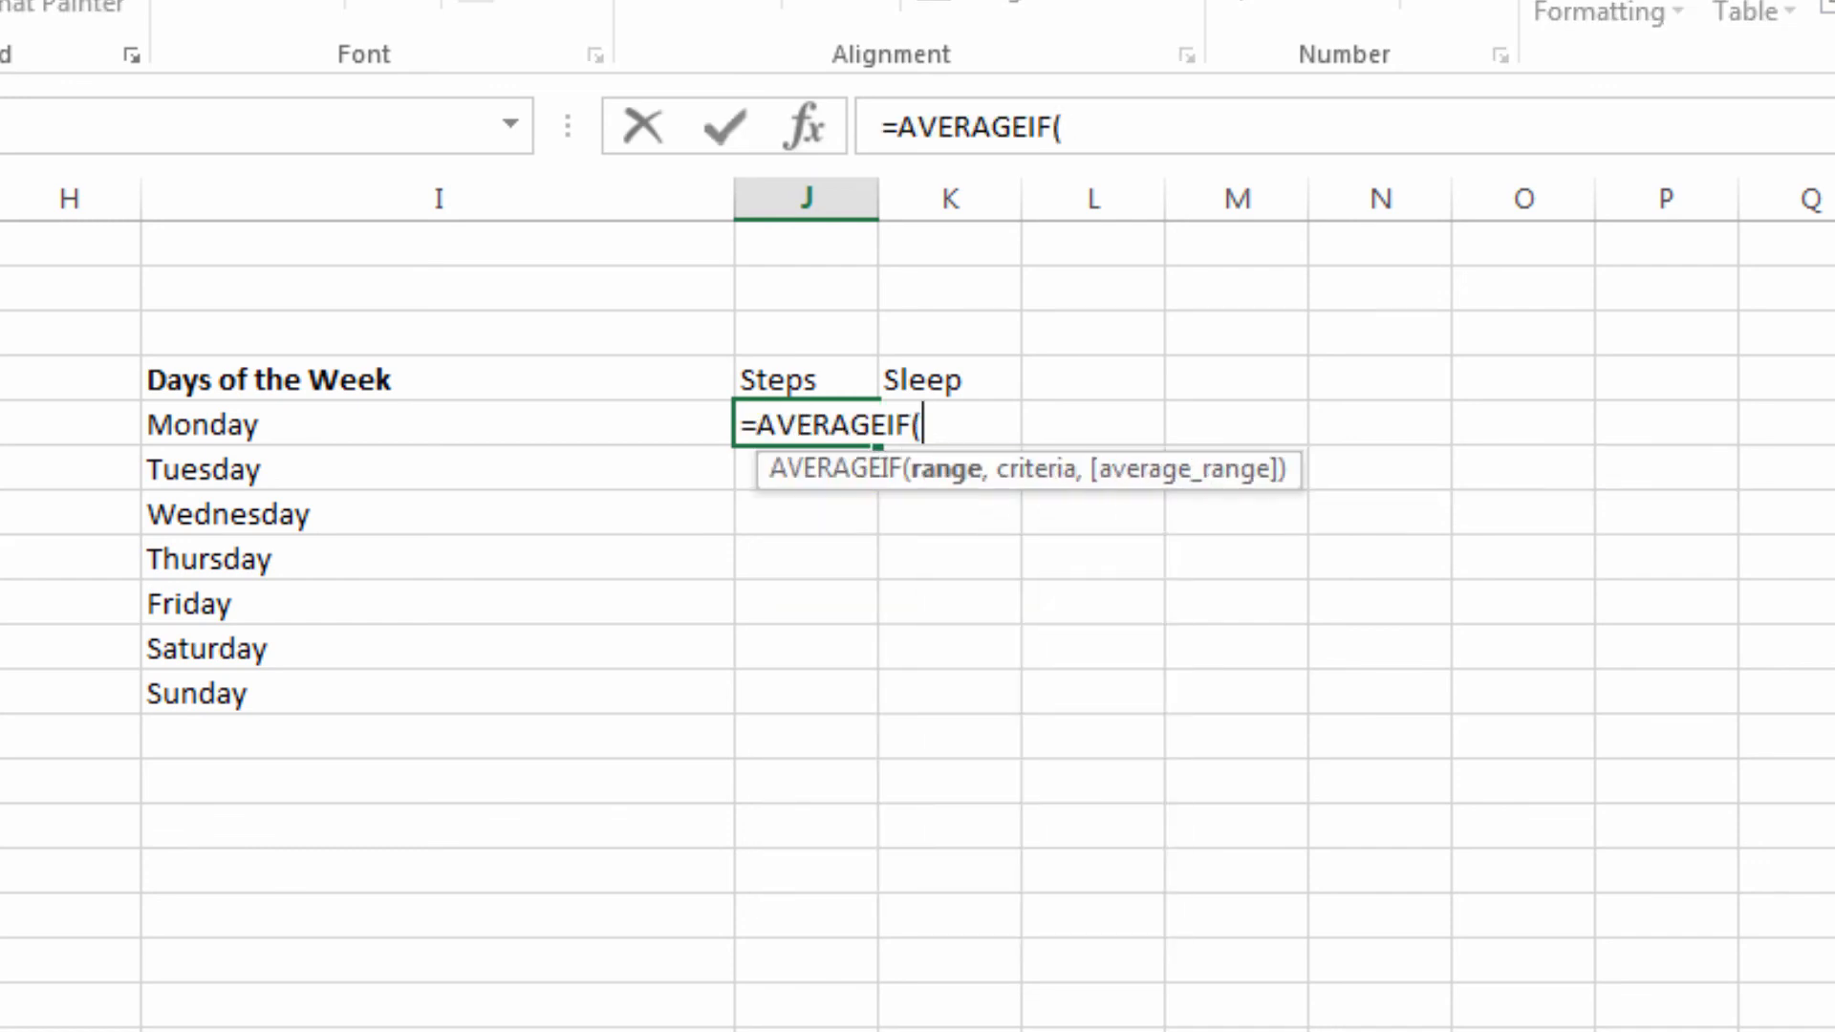
pyautogui.write('tbl')
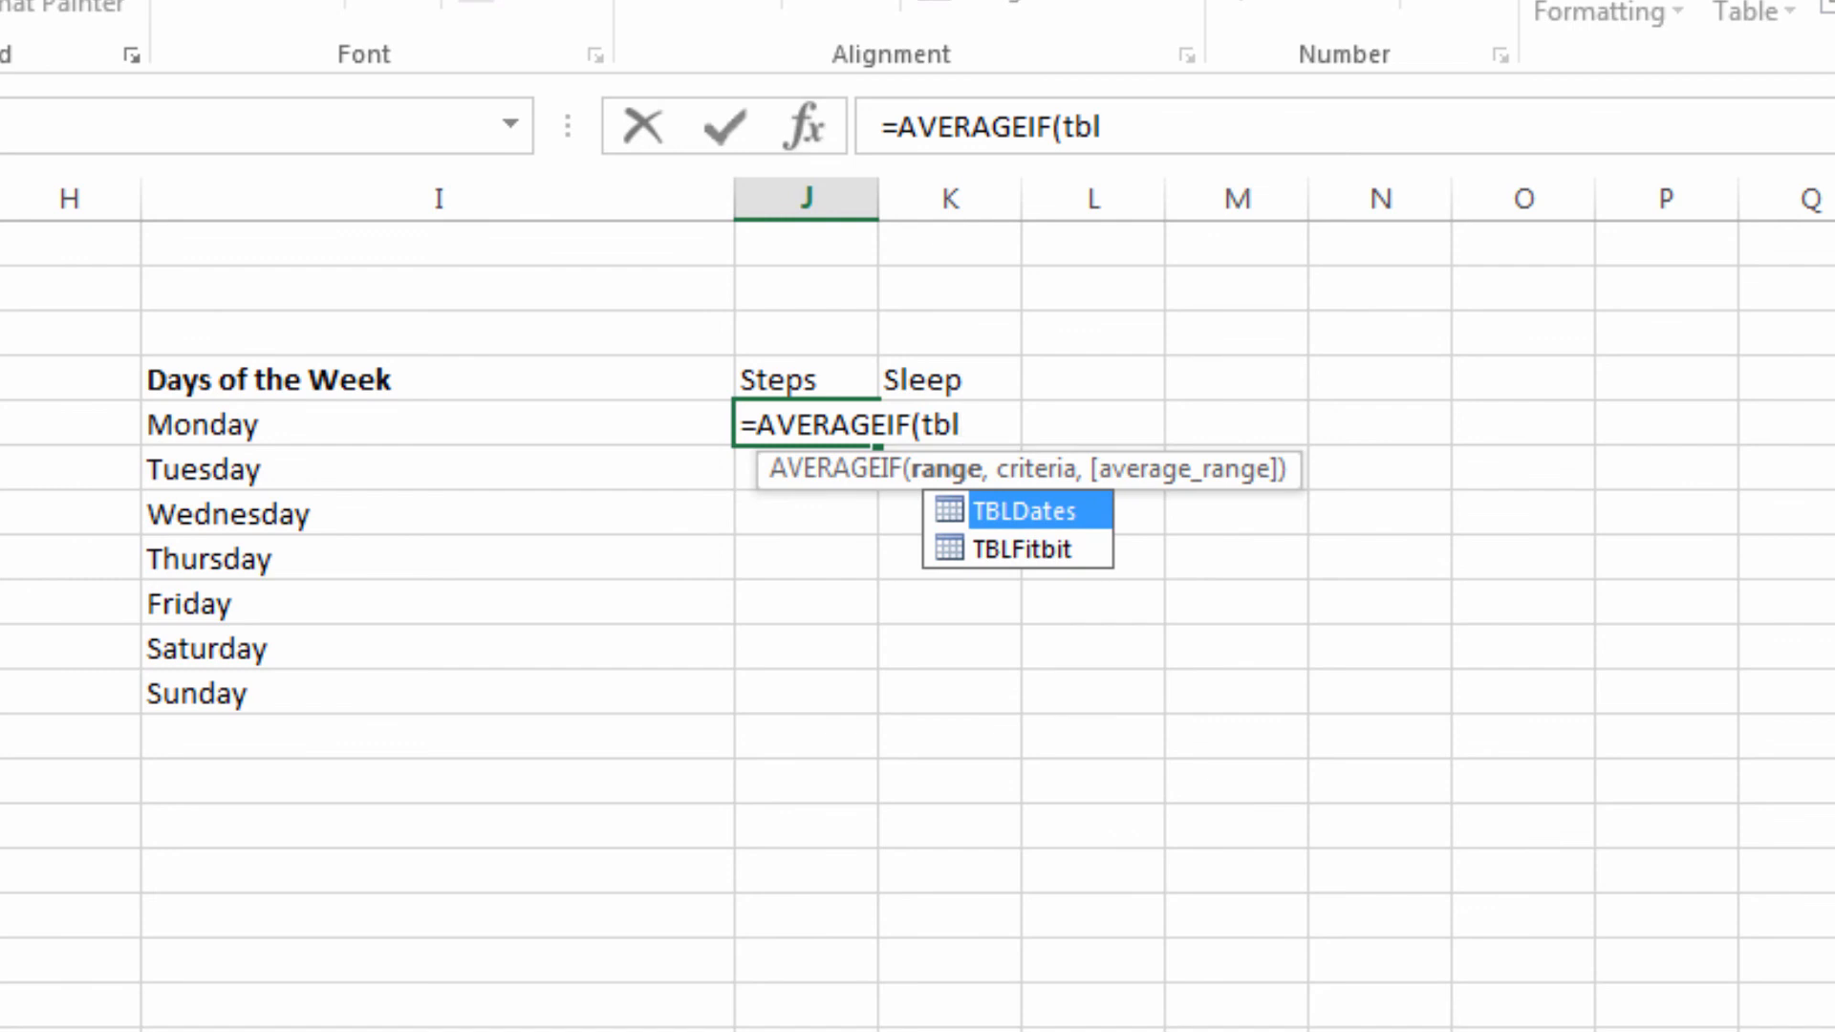
pyautogui.press('Down')
pyautogui.press('Tab')
pyautogui.write('[')
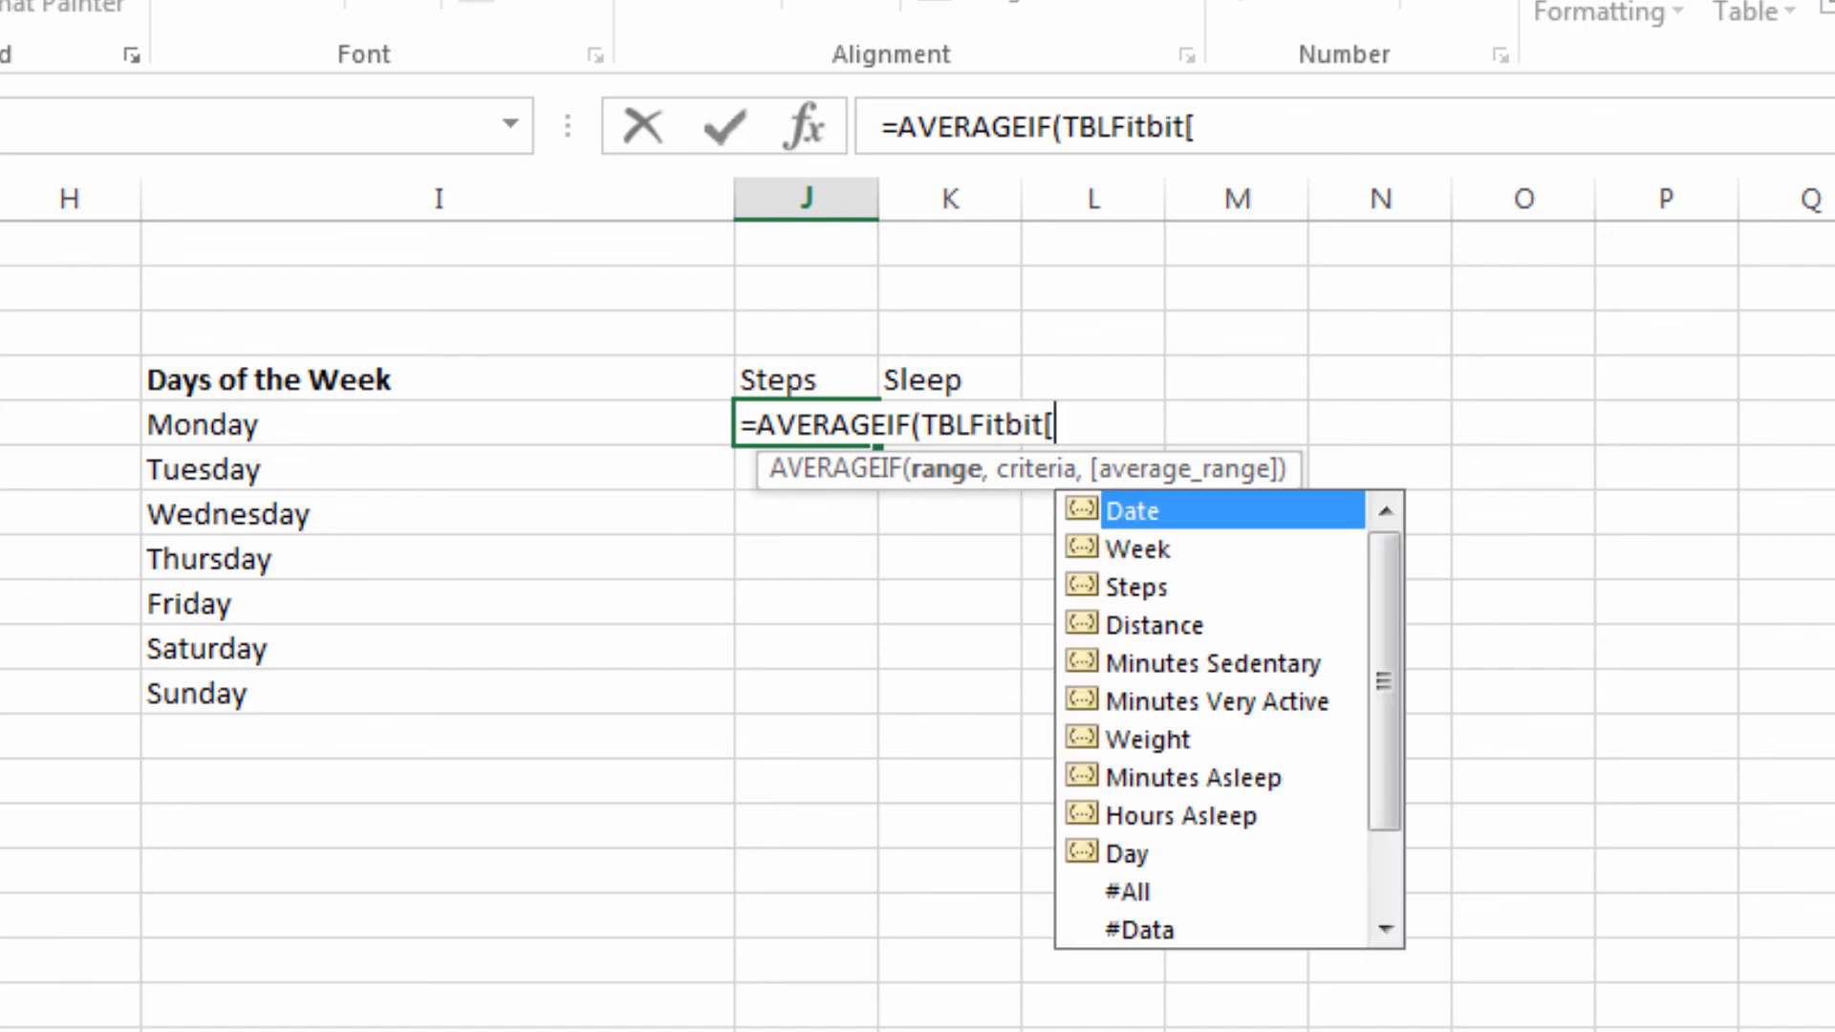
pyautogui.press('Down')
pyautogui.press('Down')
pyautogui.press('Down')
pyautogui.press('Down')
pyautogui.press('Down')
pyautogui.press('Down')
pyautogui.press('Down')
pyautogui.press('Down')
pyautogui.press('Down')
pyautogui.press('Tab')
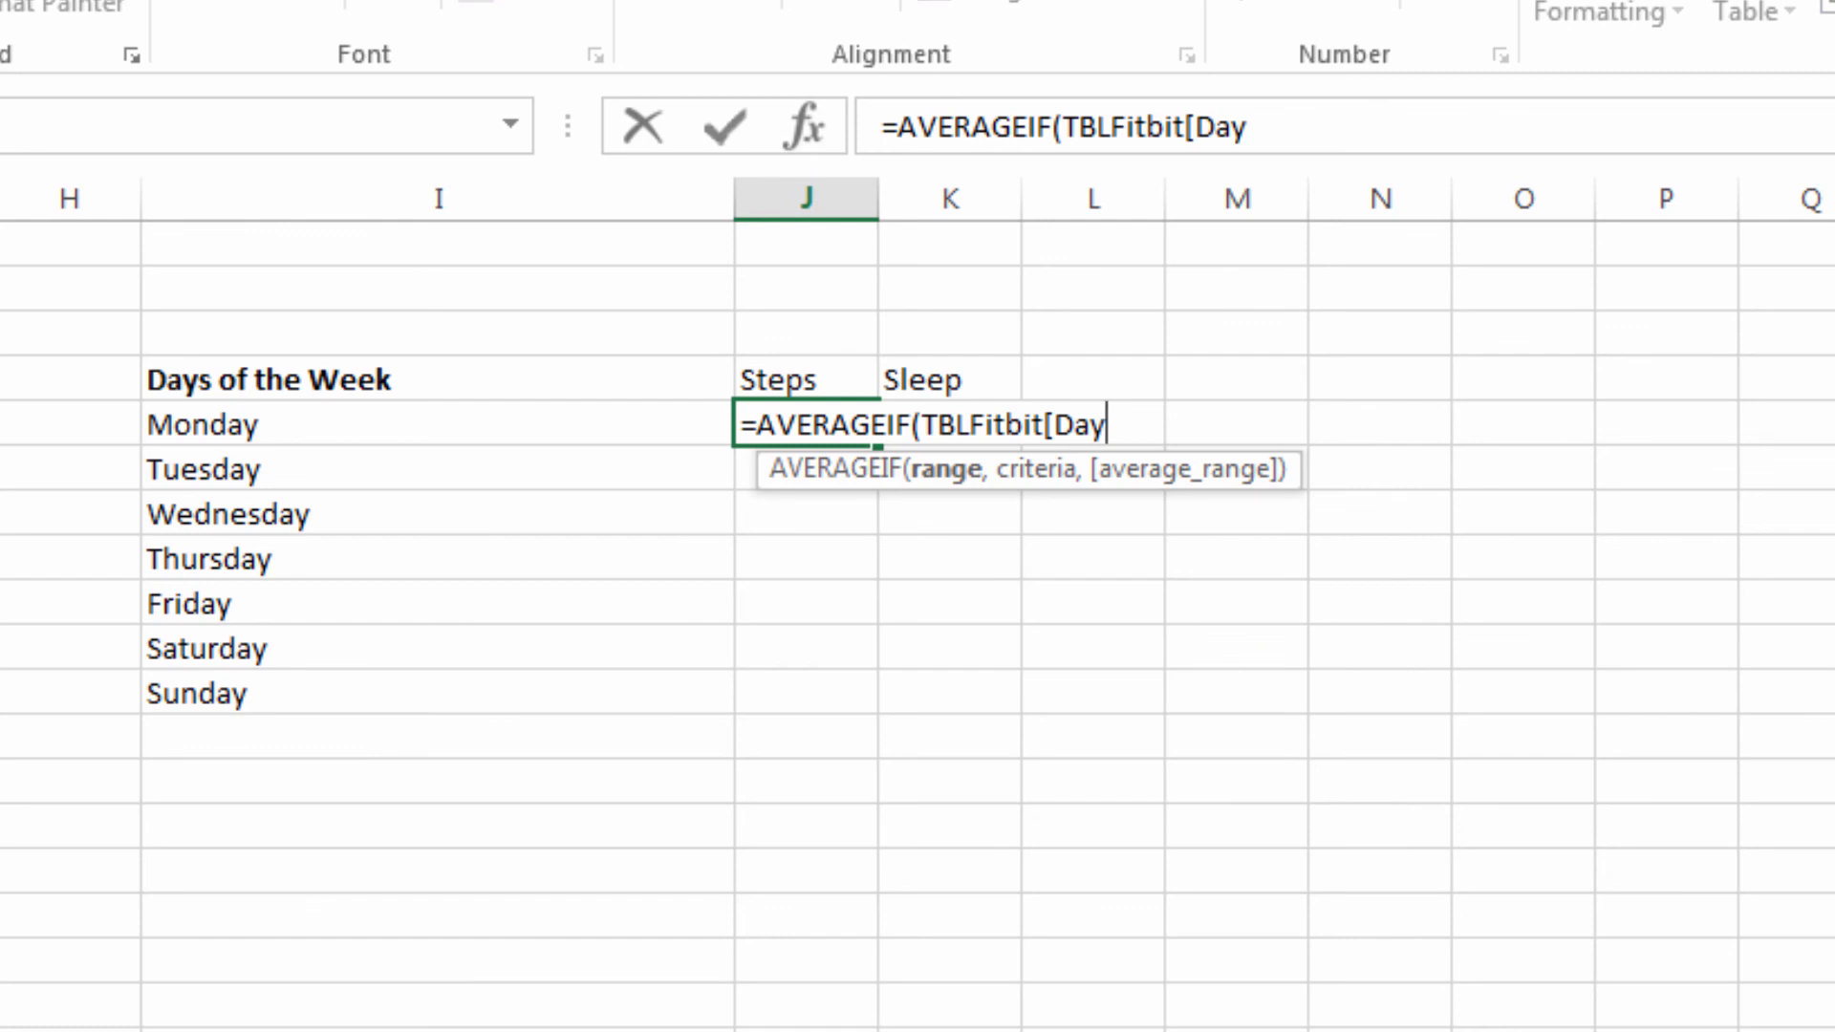
pyautogui.write('],1')
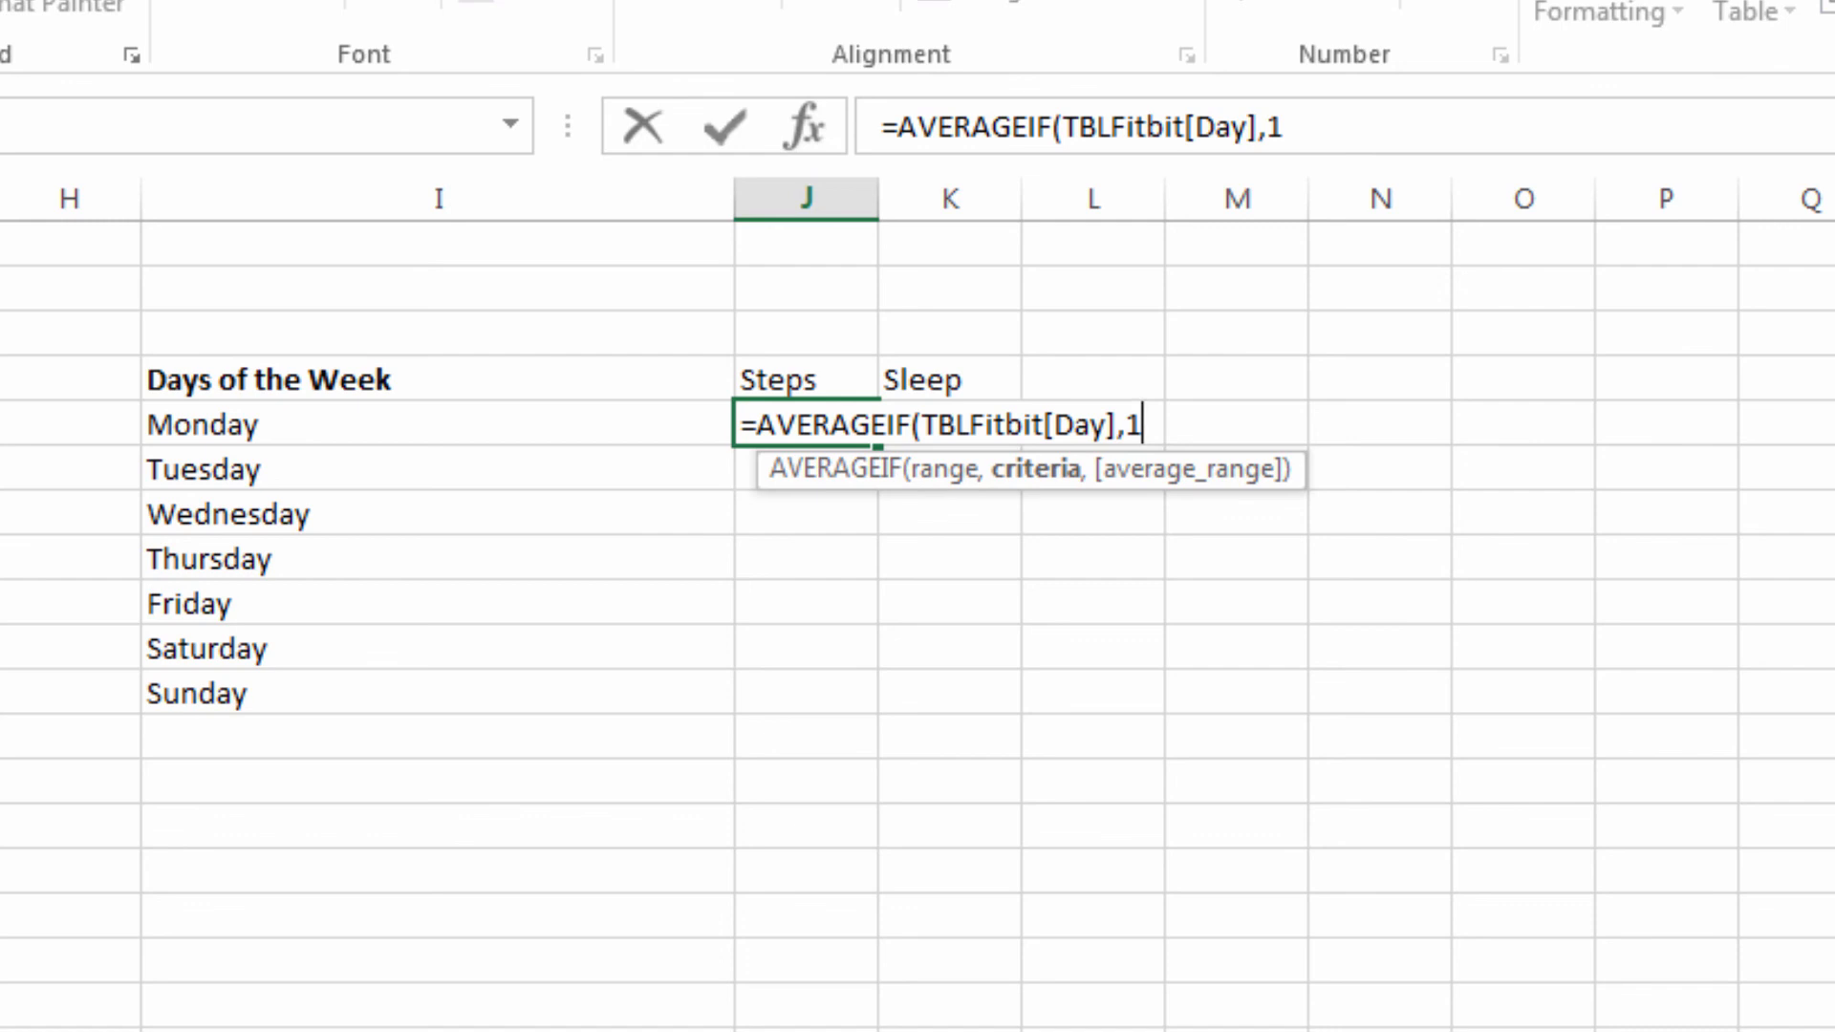
pyautogui.write(',')
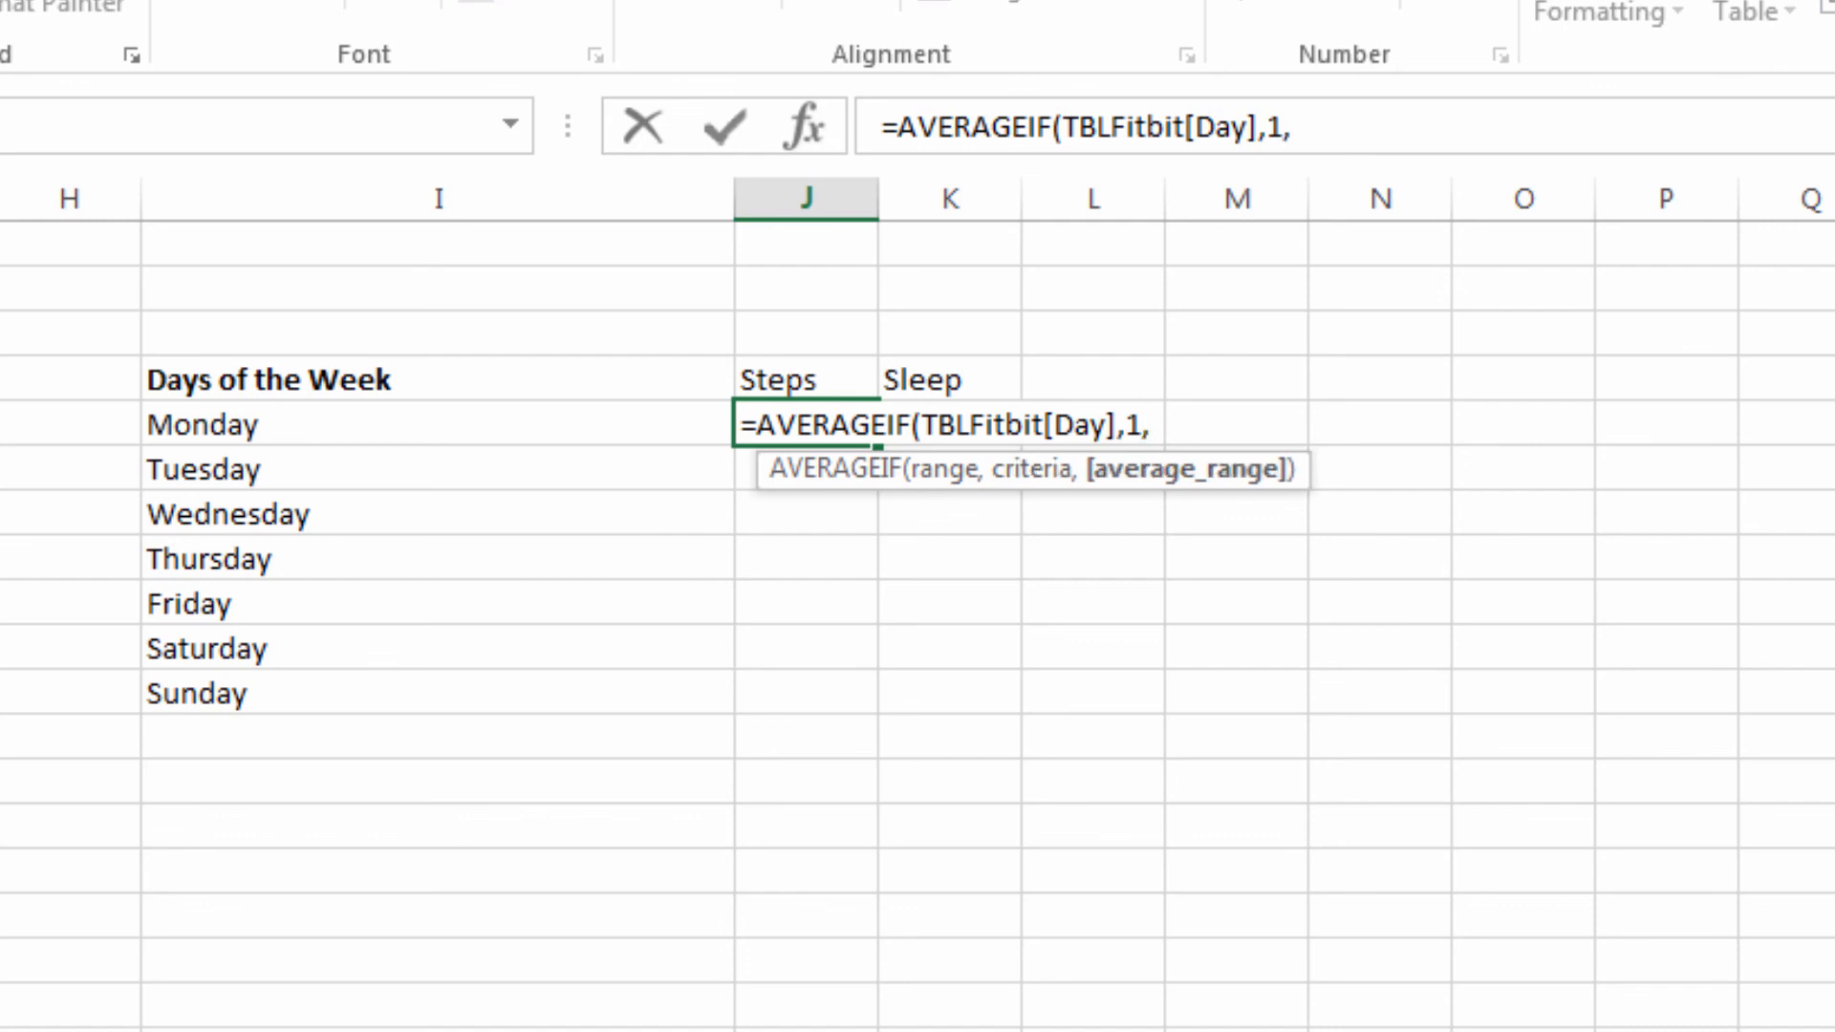
pyautogui.write('tbl')
pyautogui.press('Down')
pyautogui.press('Tab')
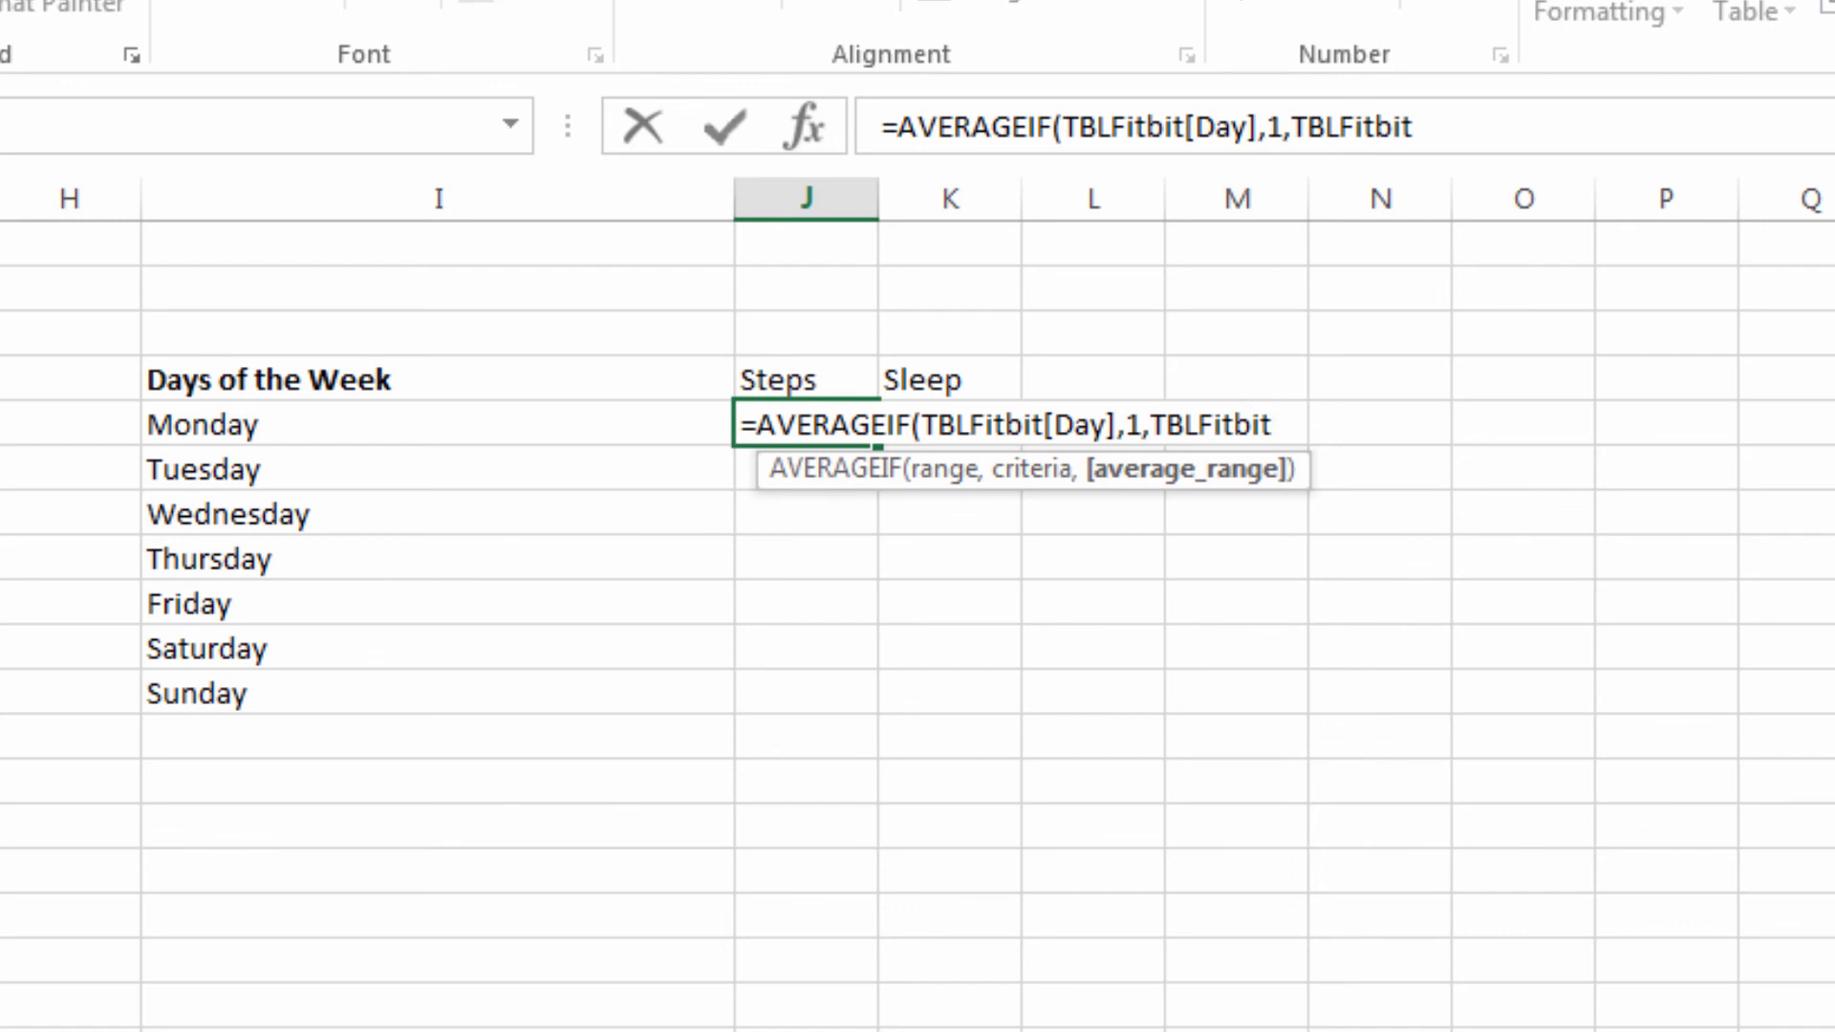
pyautogui.write('[')
pyautogui.press('Down')
pyautogui.press('Down')
pyautogui.press('Tab')
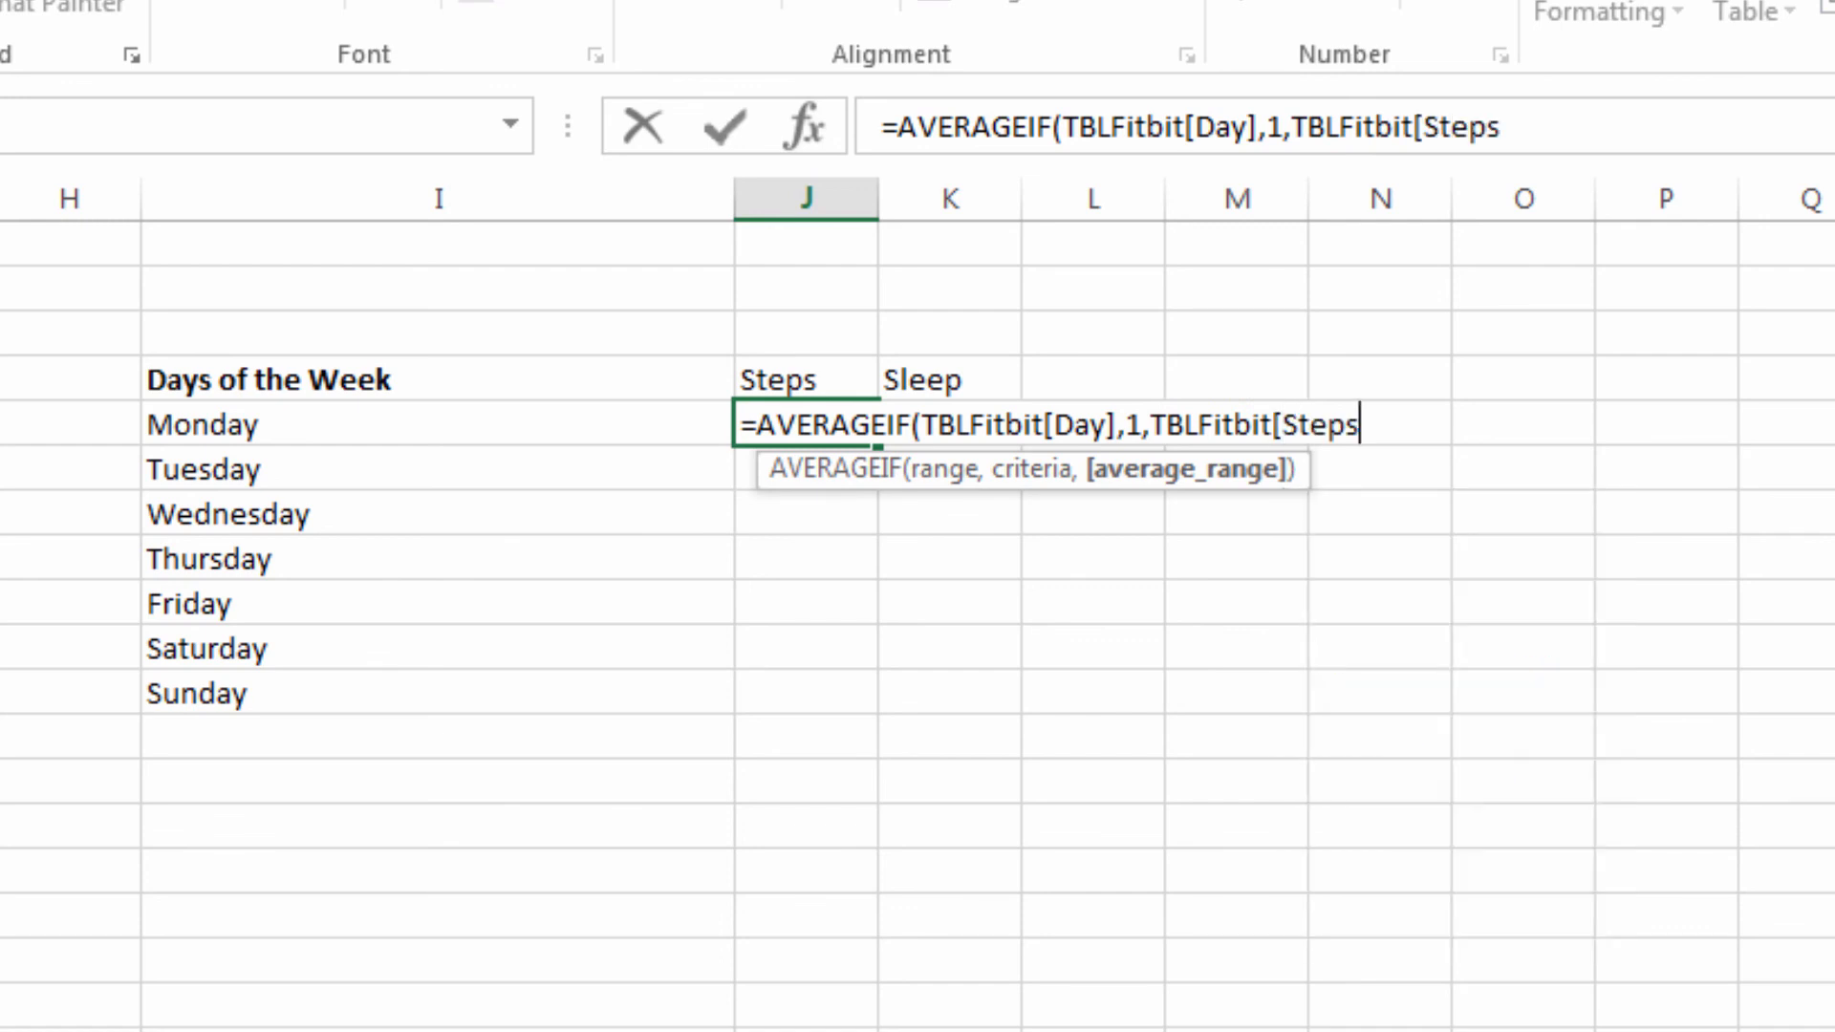
pyautogui.write('])')
pyautogui.press('Return')
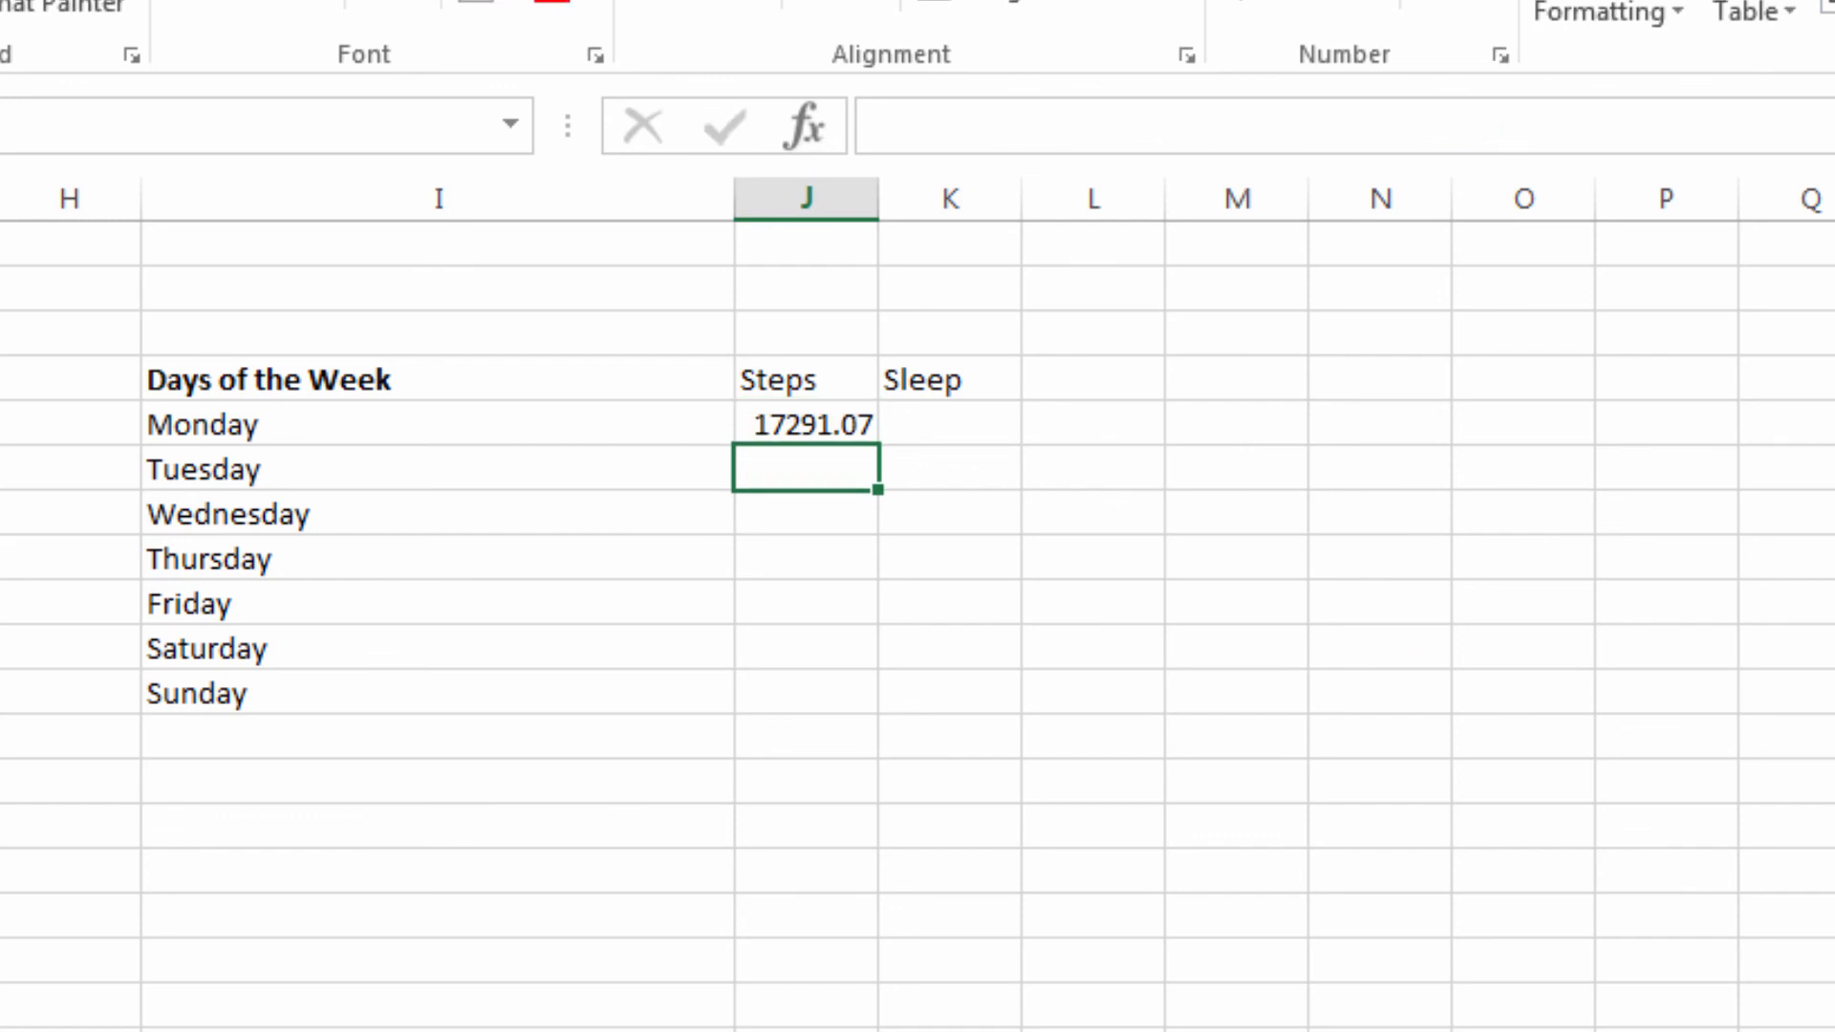
# Number the weekdays 1 through 7 in H5:H11, beside Monday to Sunday
pyautogui.click(107, 425)
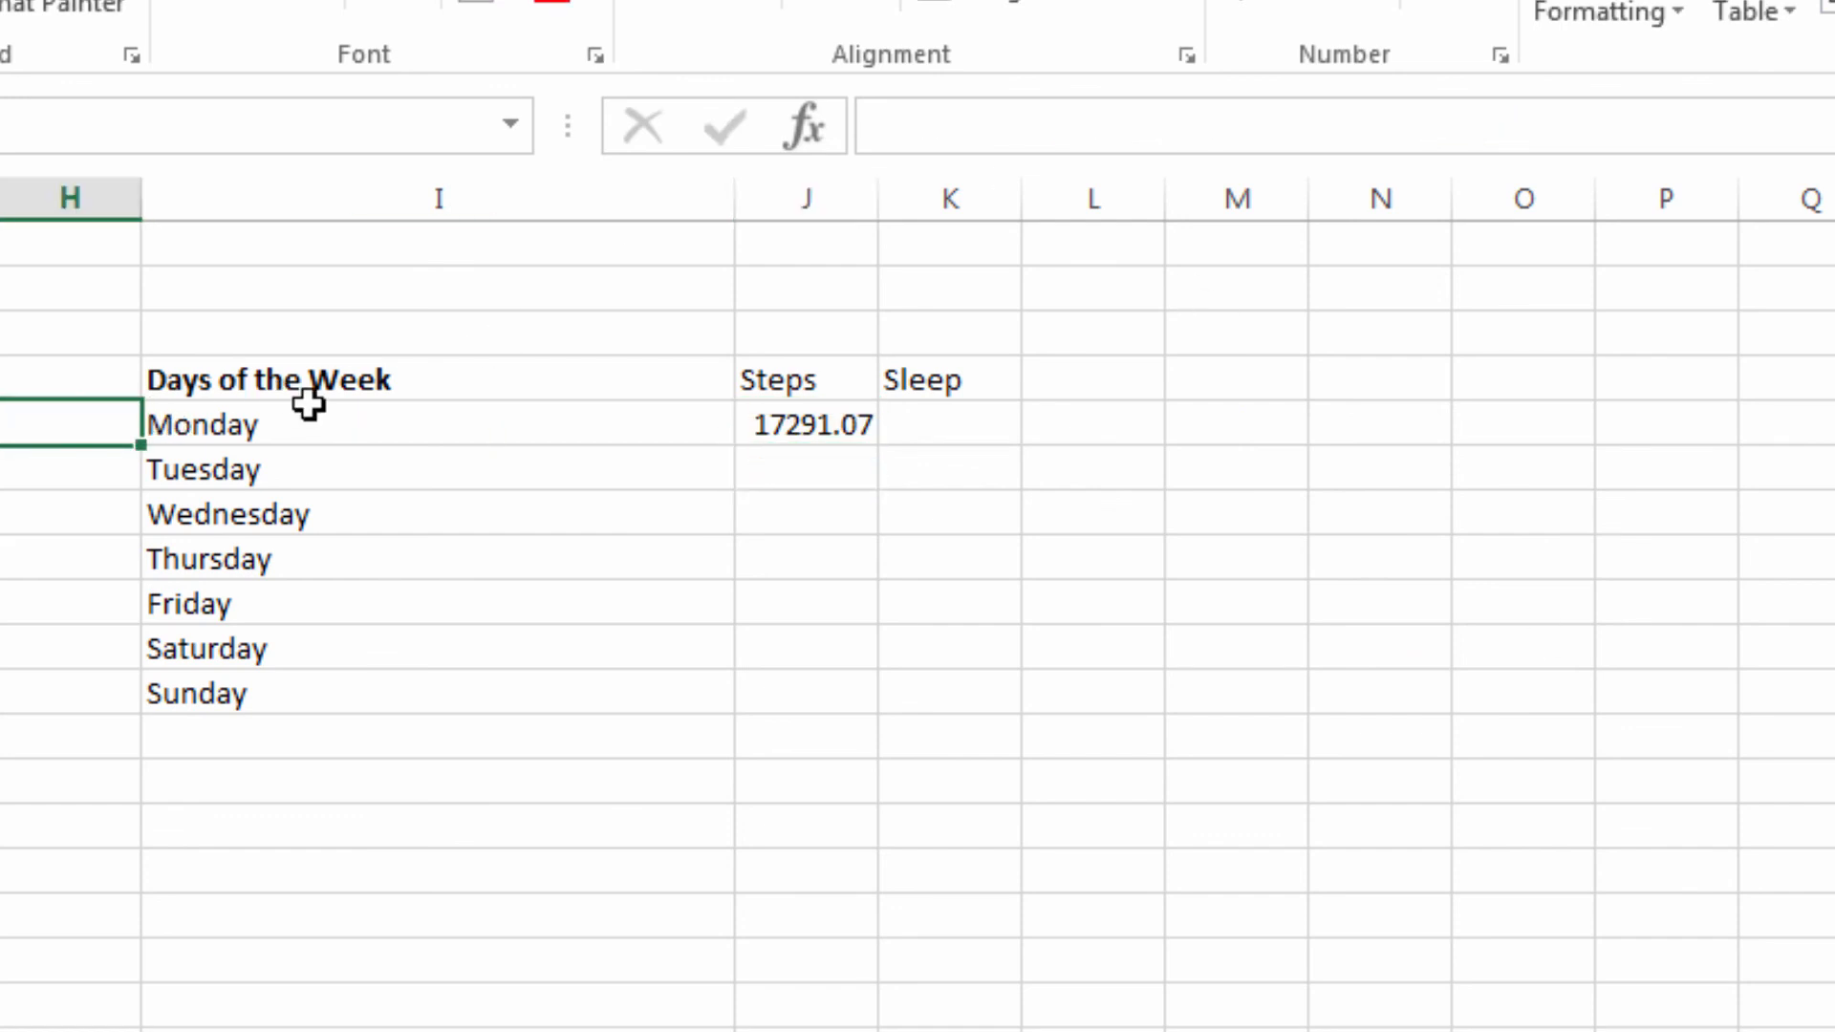
pyautogui.write('1 2 3 4 5 6')
pyautogui.hotkey('ctrl', 'Return')
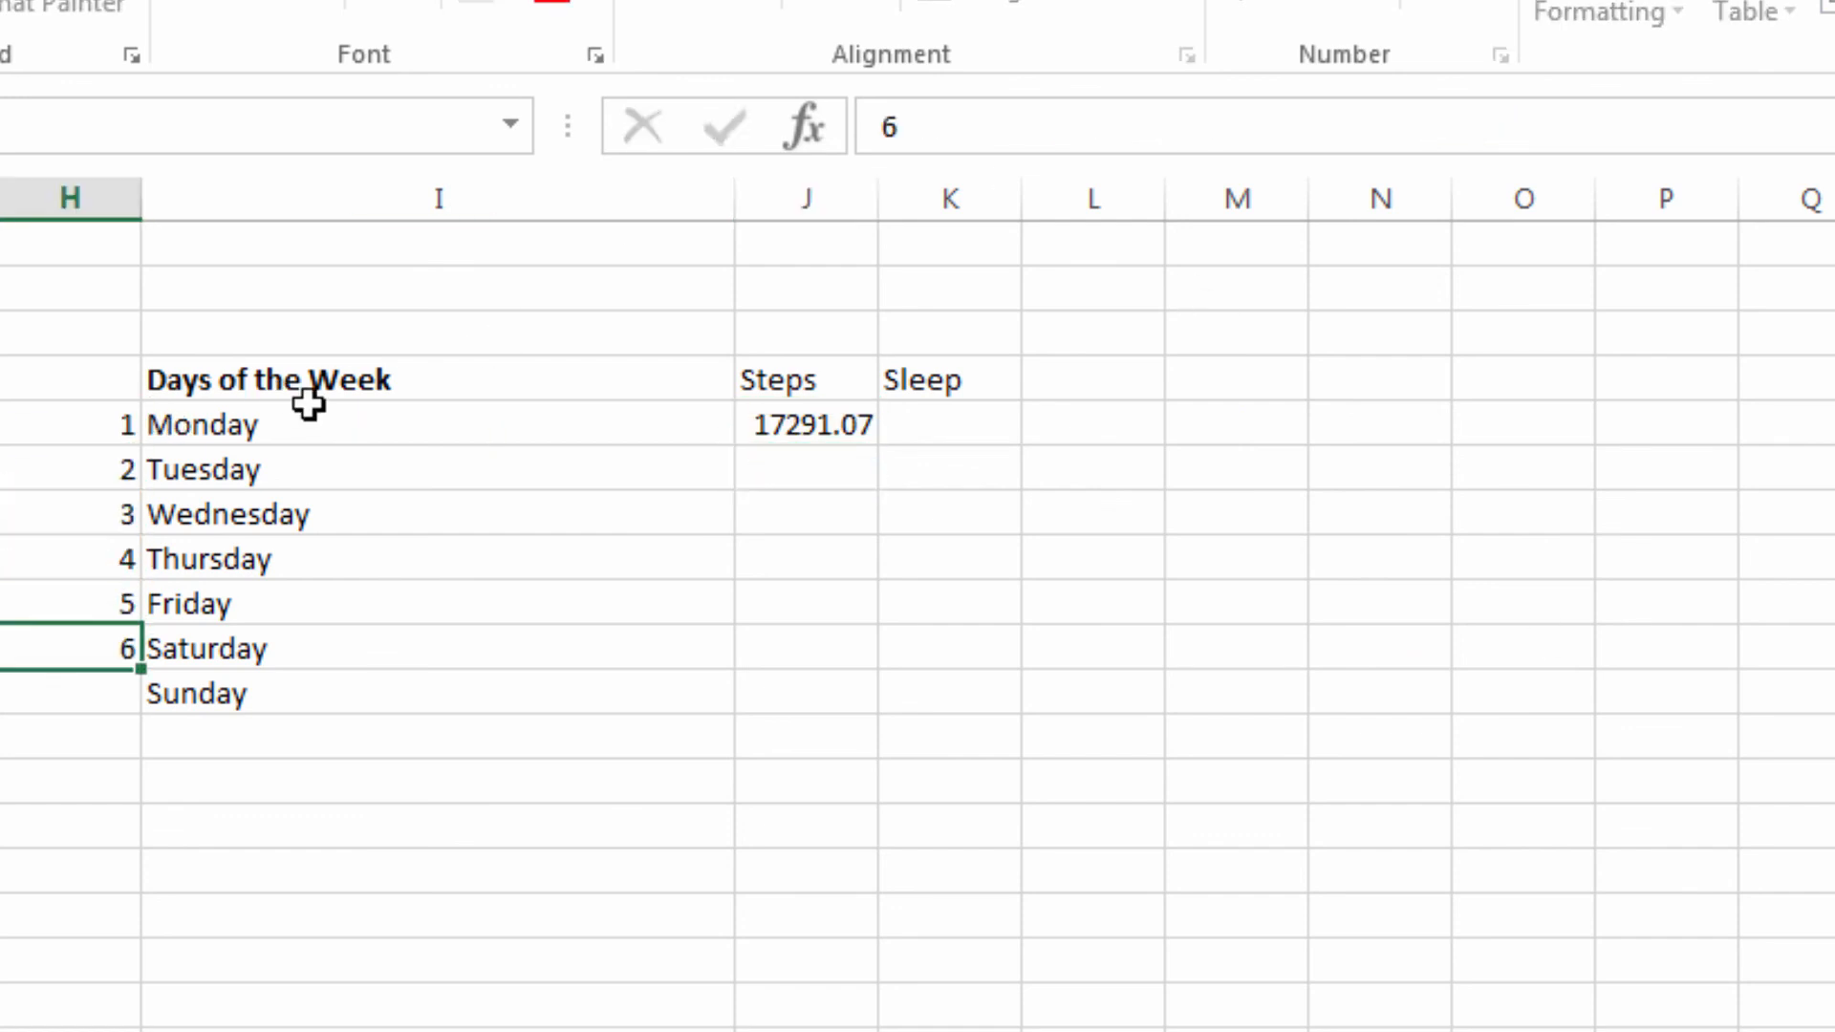
pyautogui.press('Return')
pyautogui.write('7')
pyautogui.press('Return')
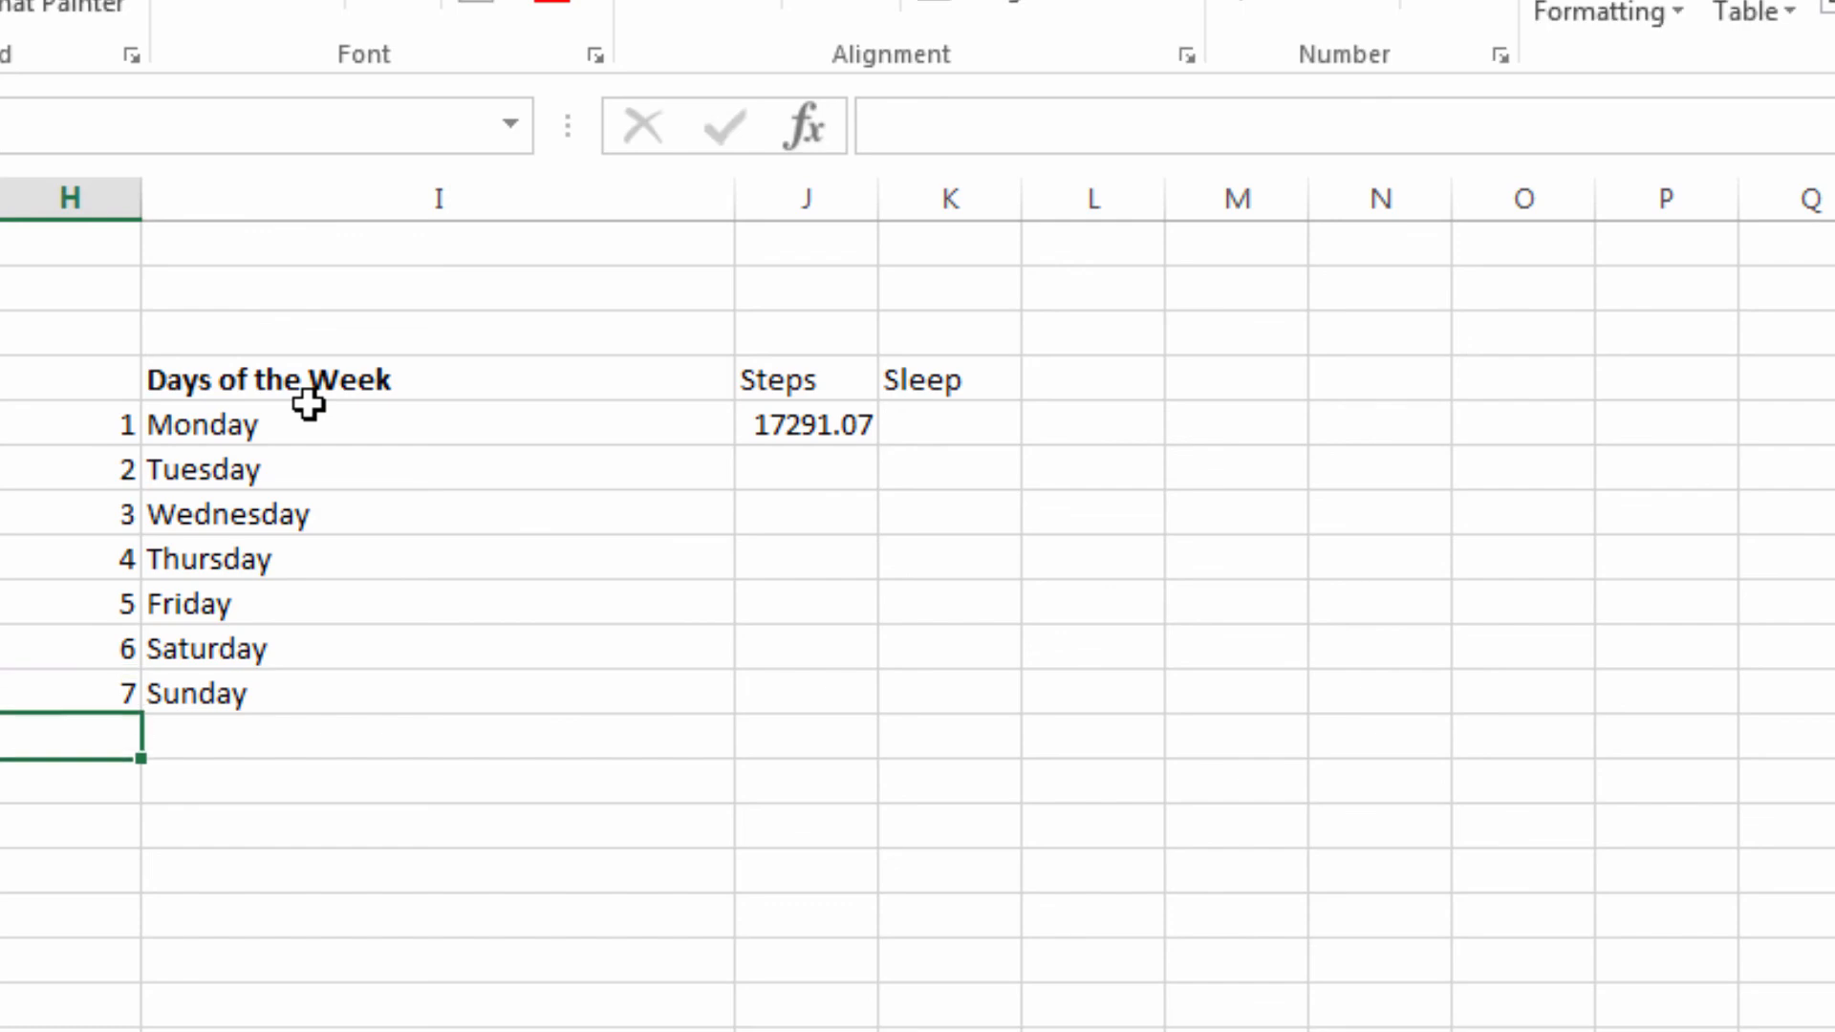
# Replace the fixed criterion in the J5 formula with a reference to H5 and fill the formula down to J11
pyautogui.click(782, 425)
pyautogui.click(1284, 126)
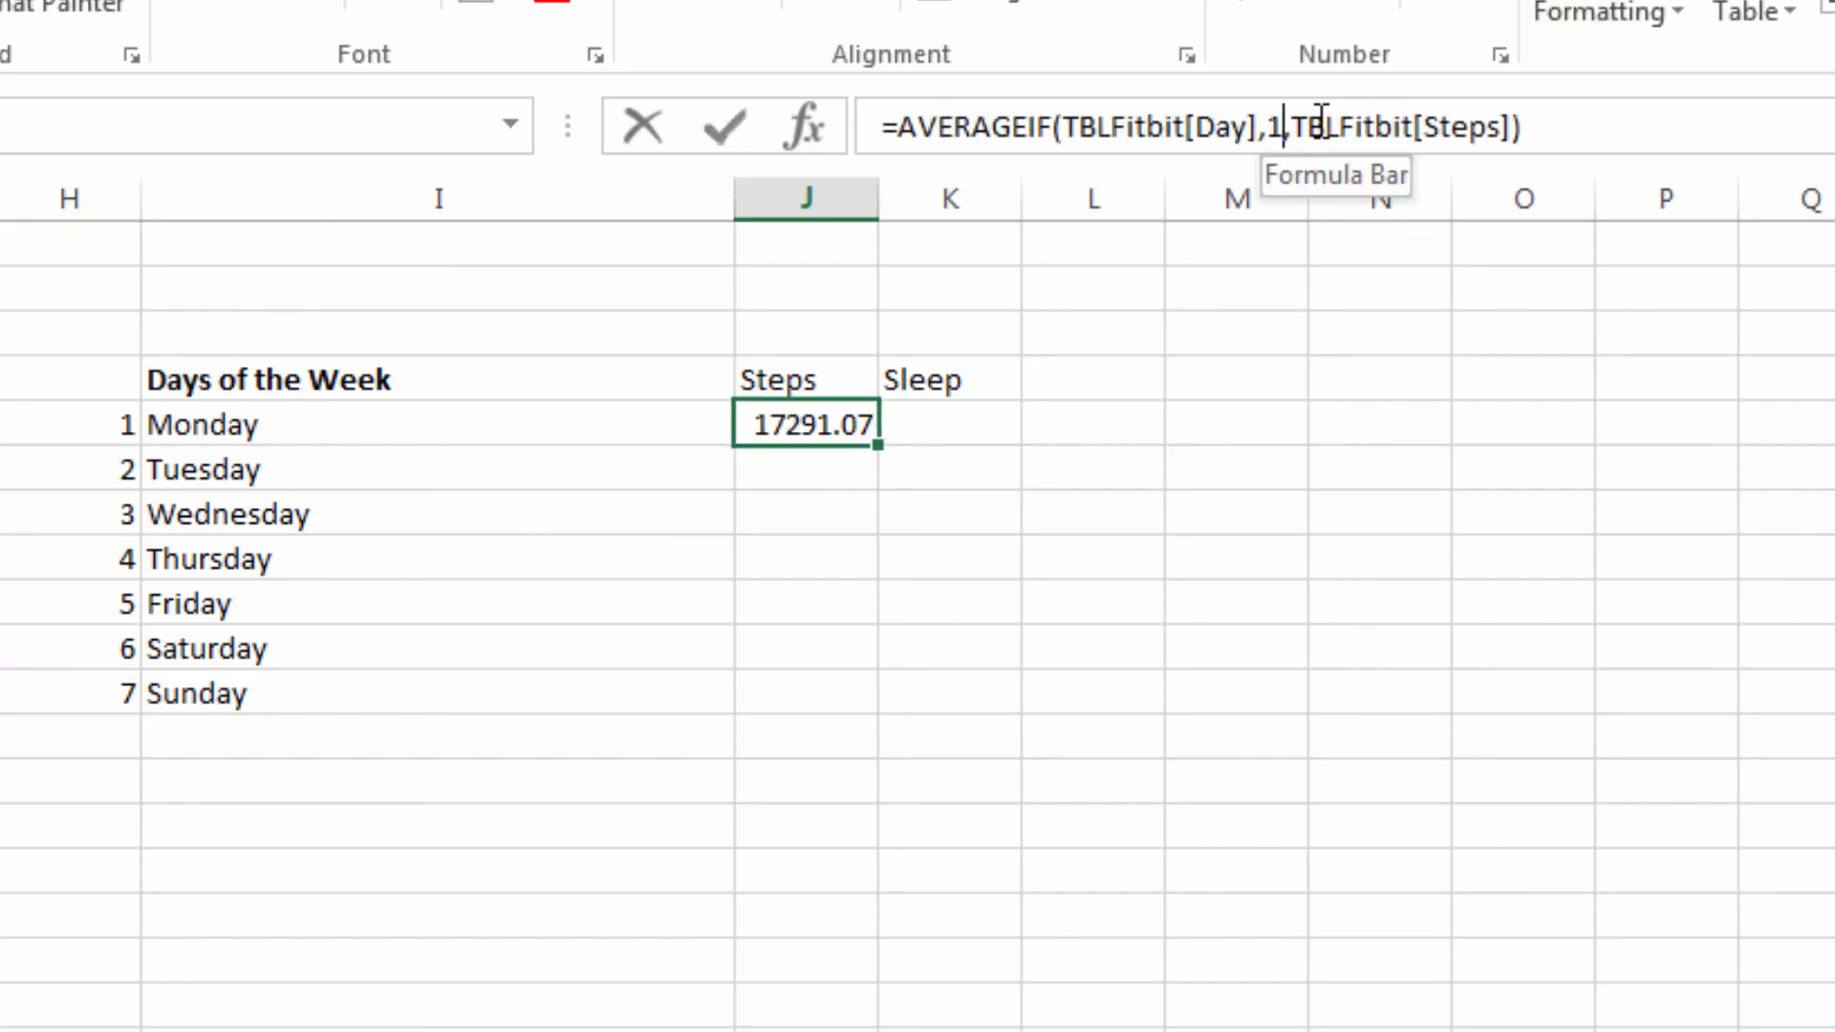
pyautogui.press('BackSpace')
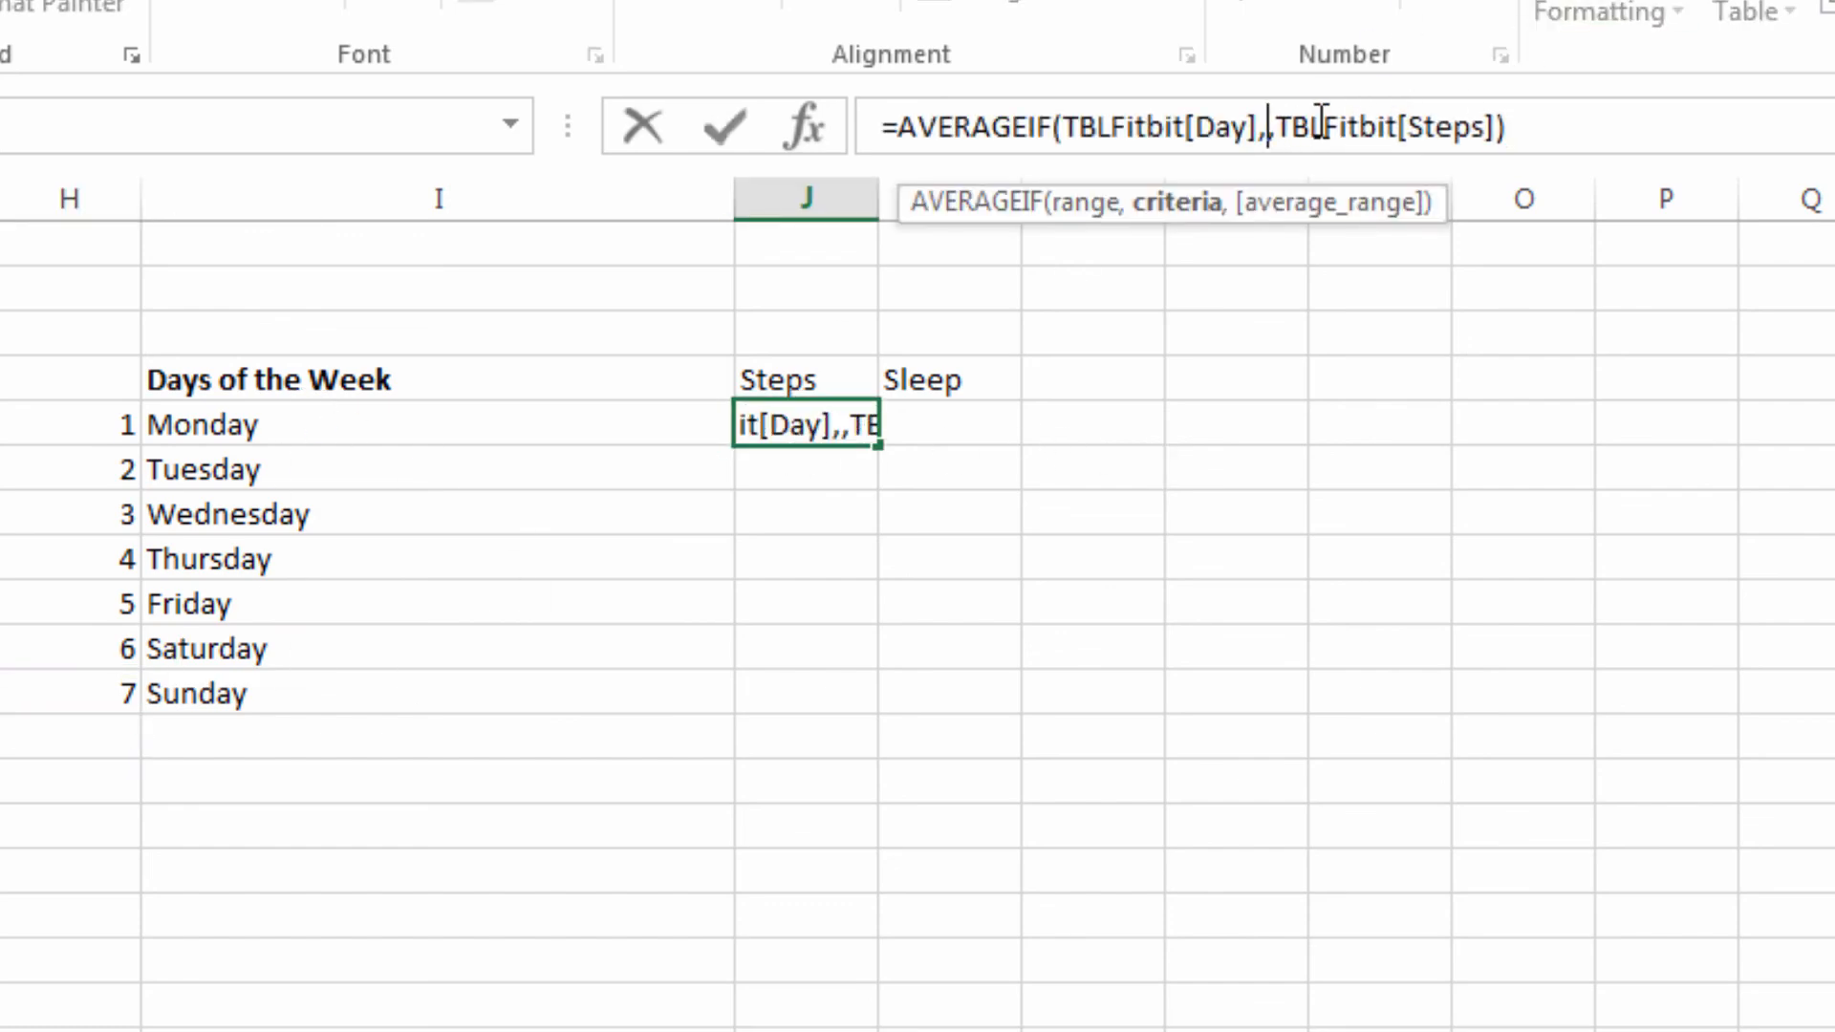
pyautogui.click(39, 438)
pyautogui.press('Return')
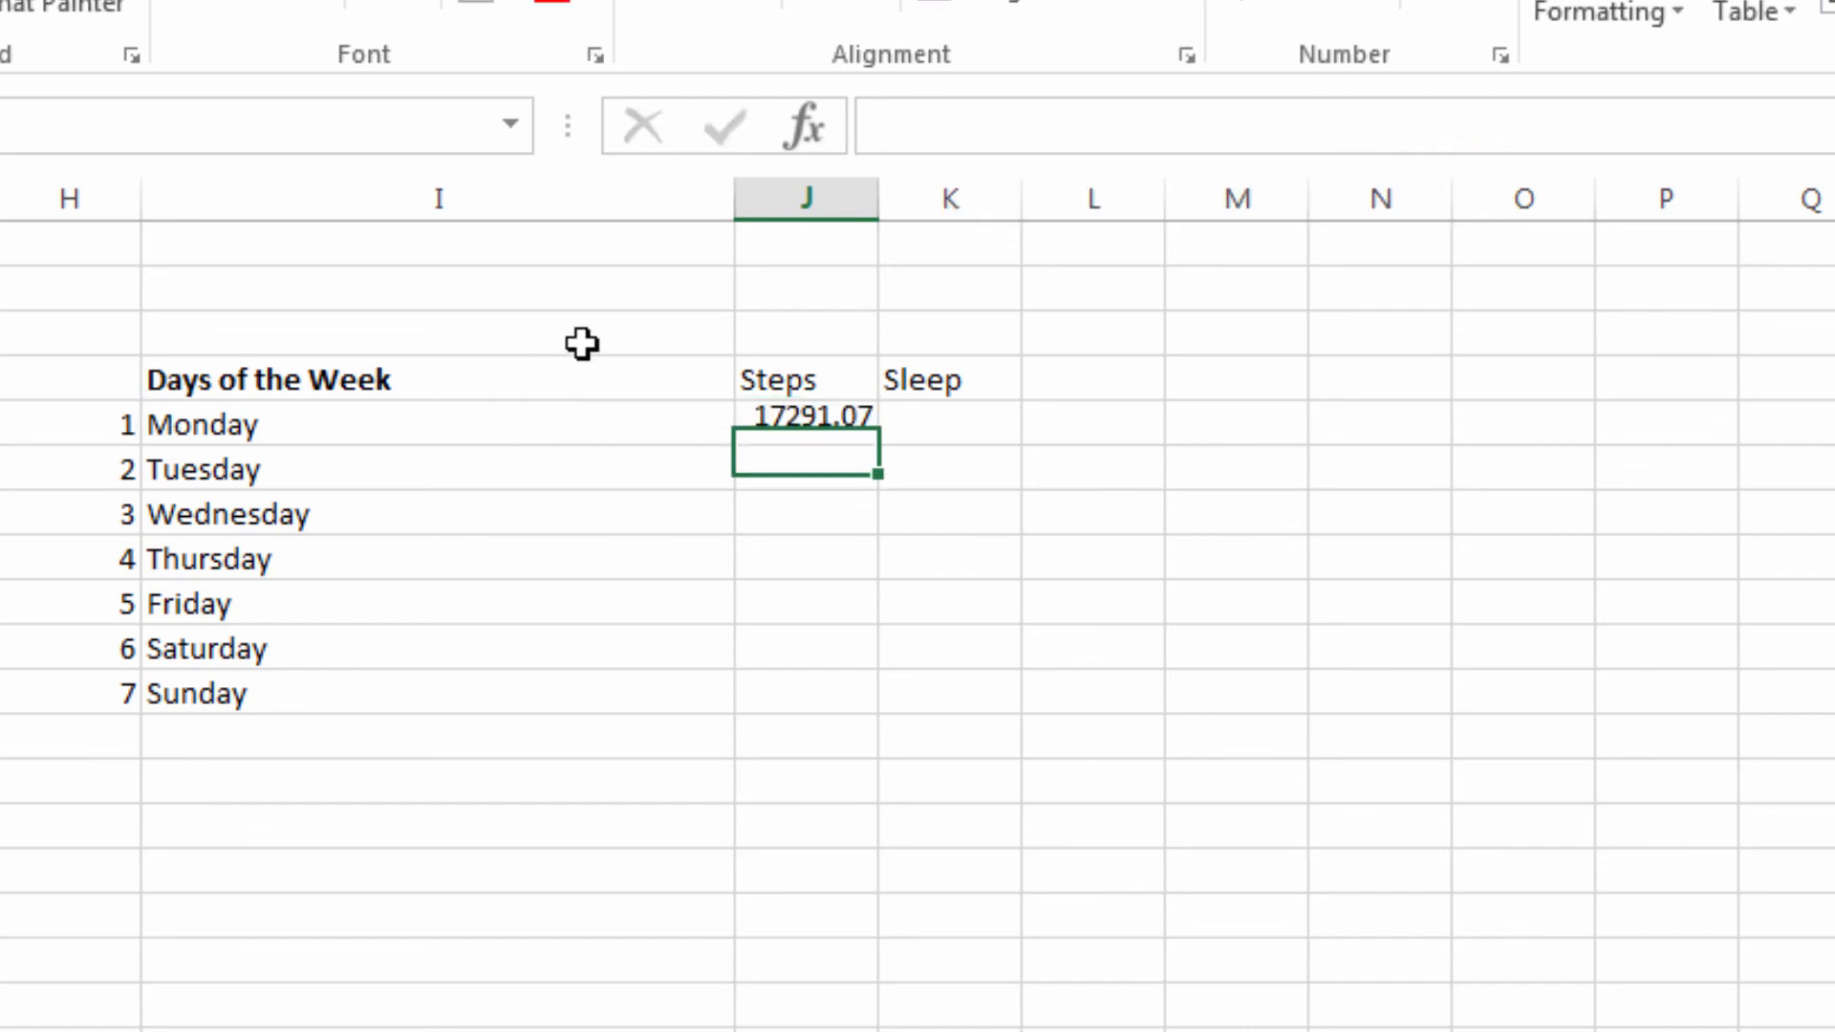
pyautogui.click(865, 423)
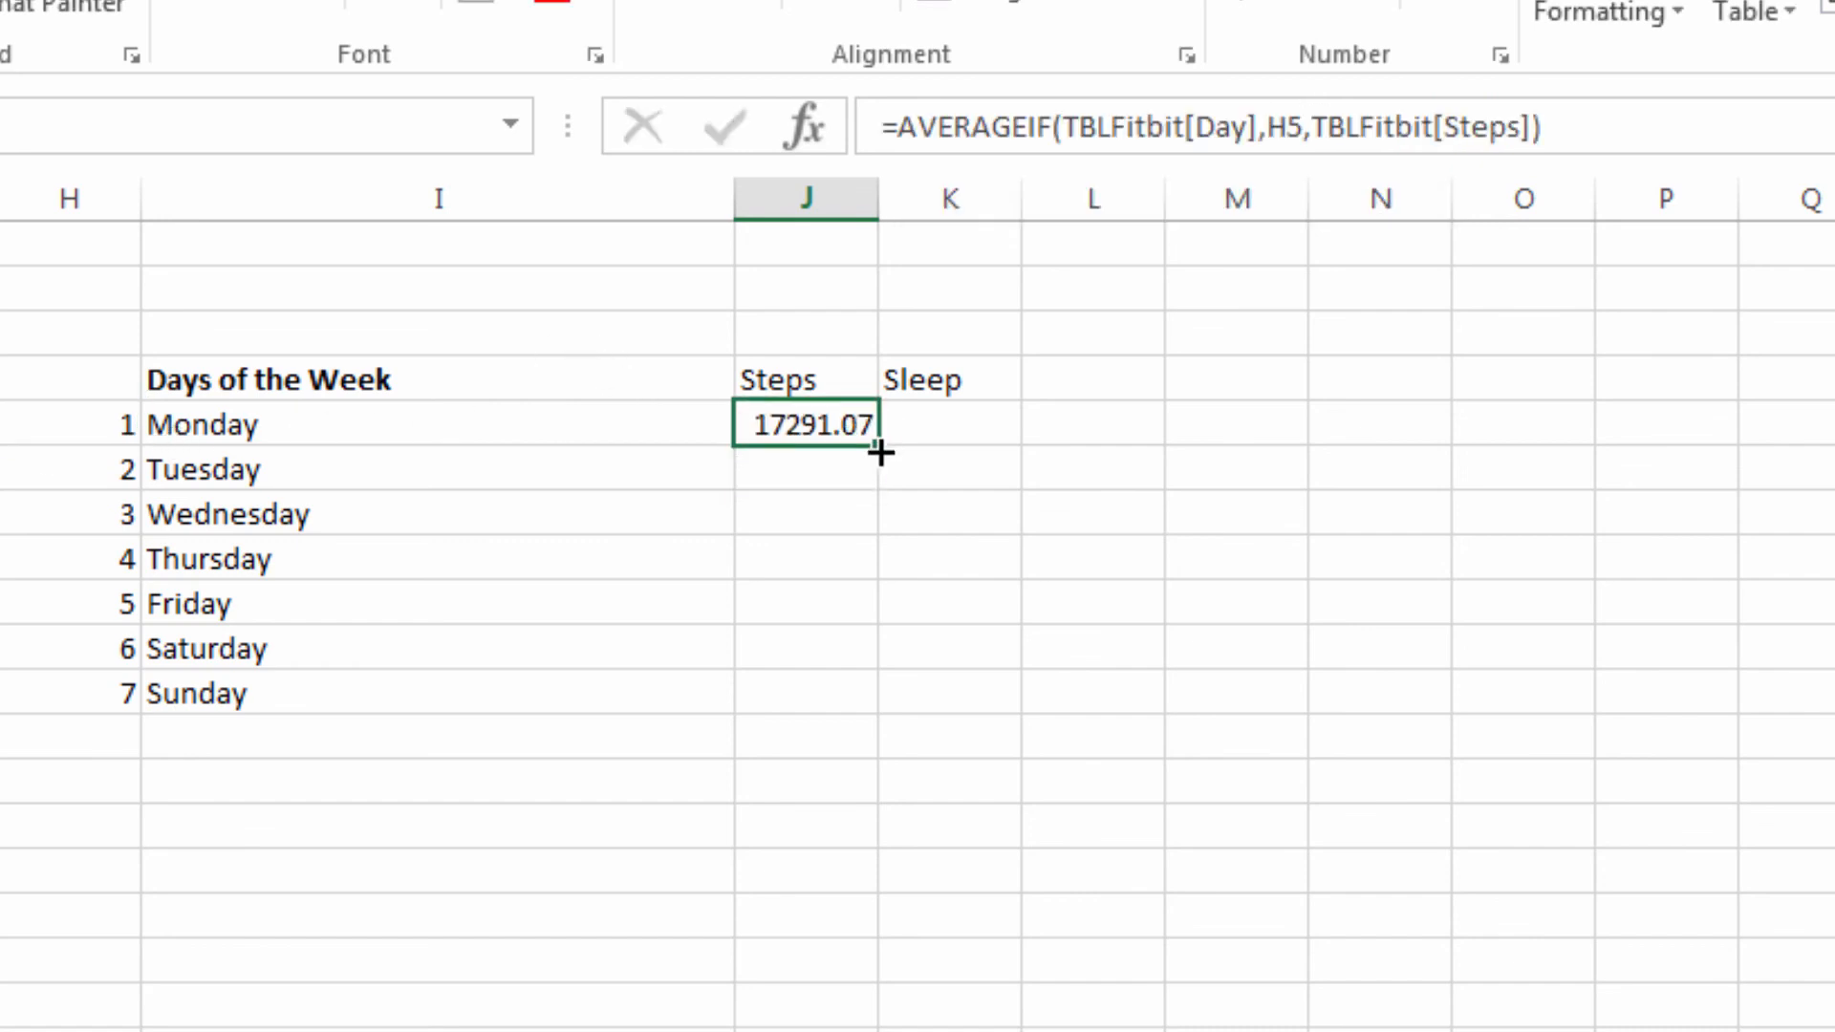
pyautogui.doubleClick(879, 450)
# Copy the text of the J5 formula into K5 so that its H5 reference is kept
pyautogui.click(874, 430)
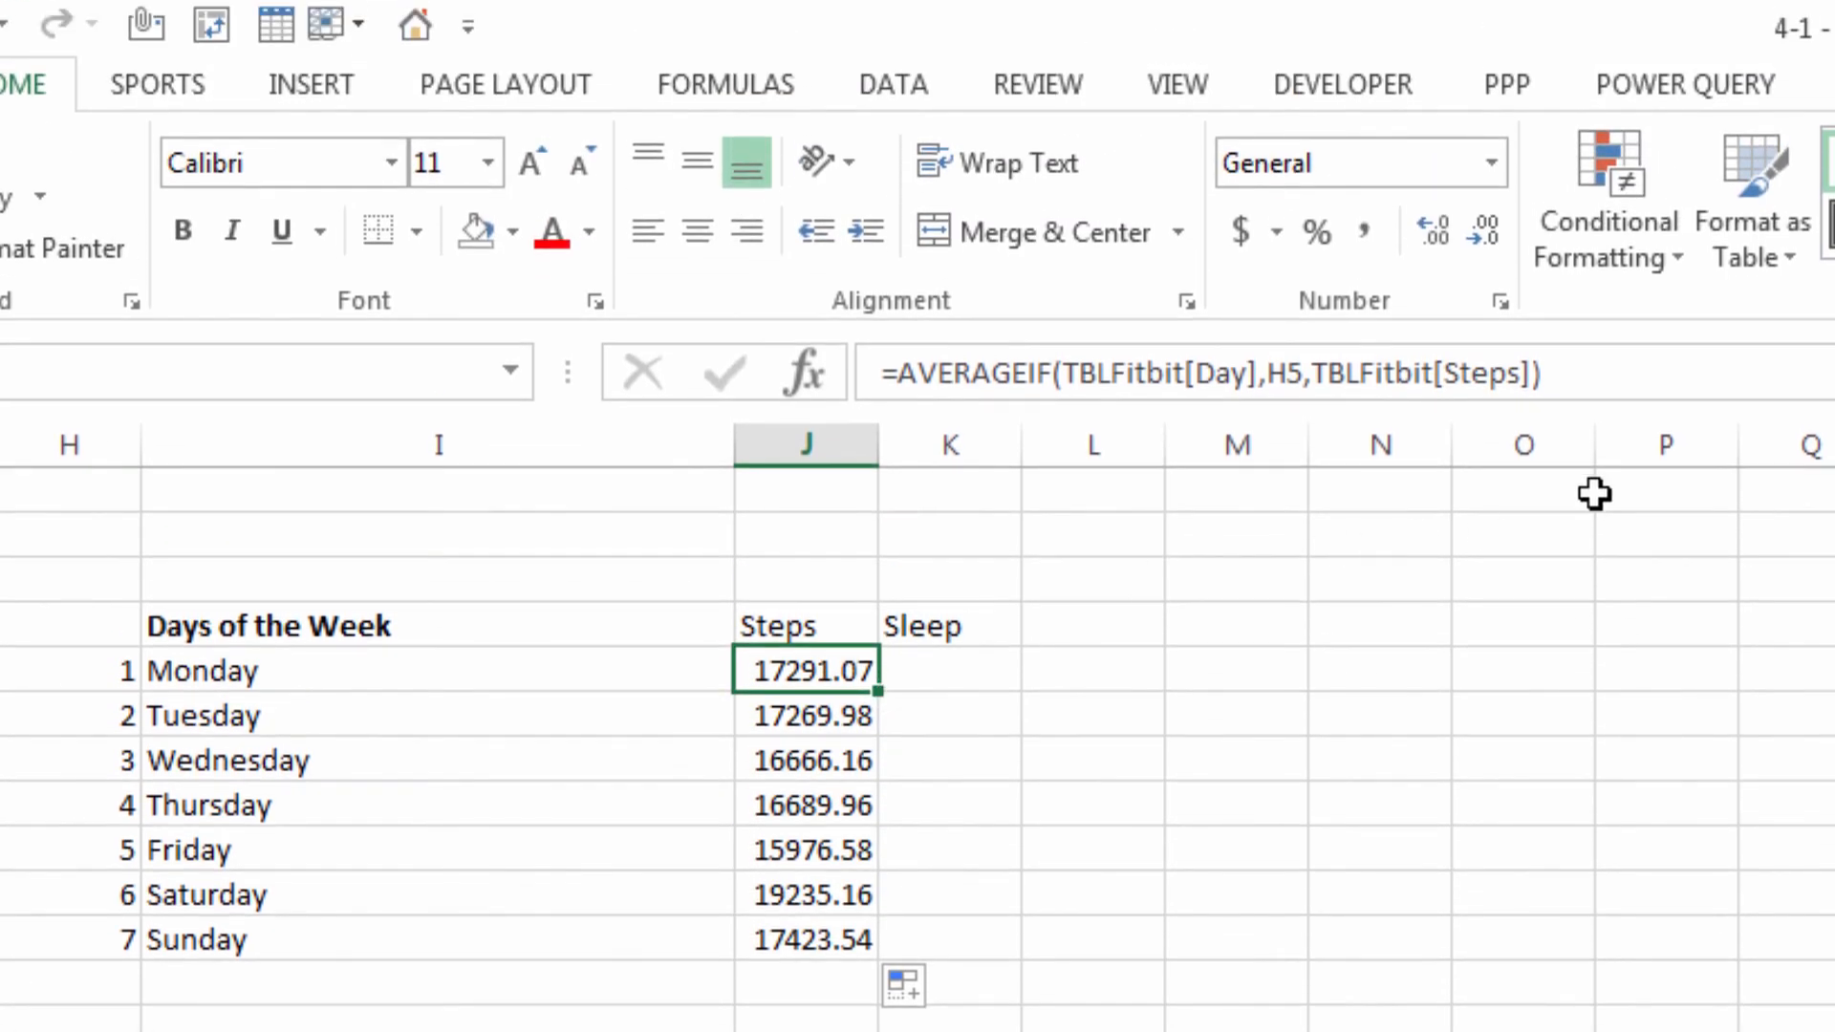
pyautogui.moveTo(1683, 377); pyautogui.dragTo(717, 319)
pyautogui.hotkey('ctrl', 'c')
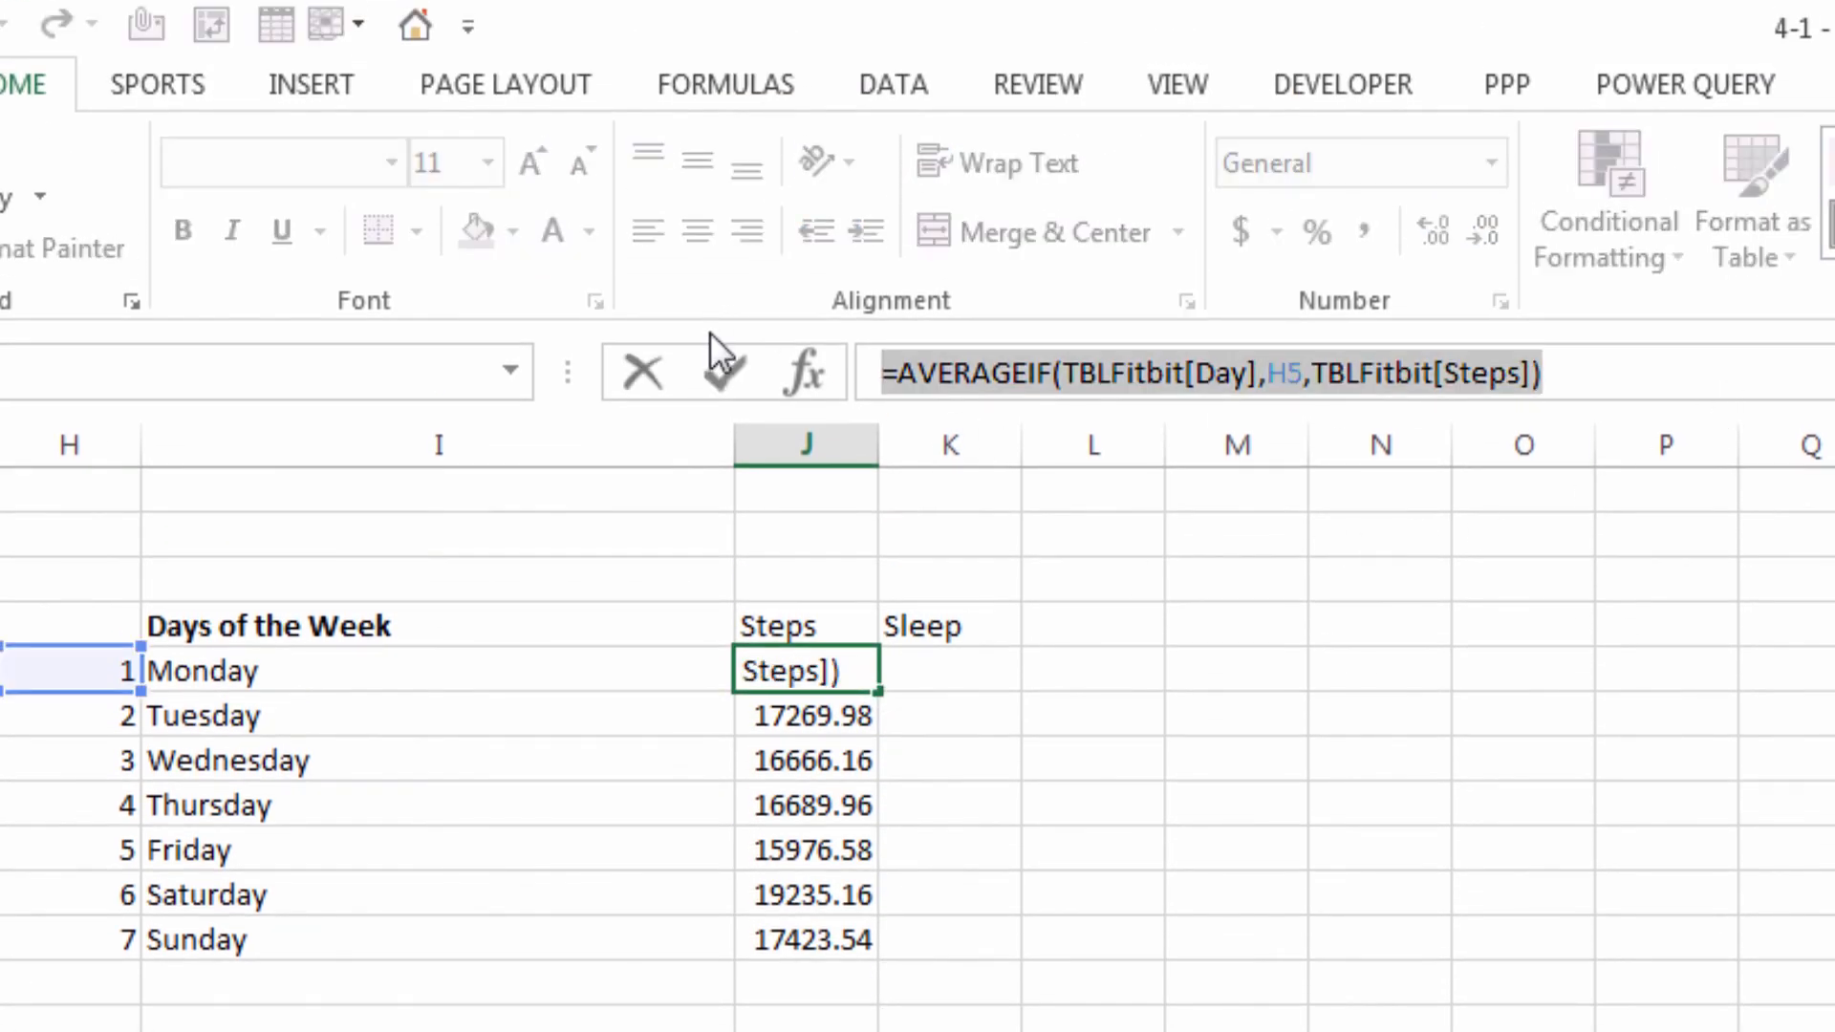
pyautogui.press('Escape')
pyautogui.click(1001, 663)
pyautogui.click(1024, 356)
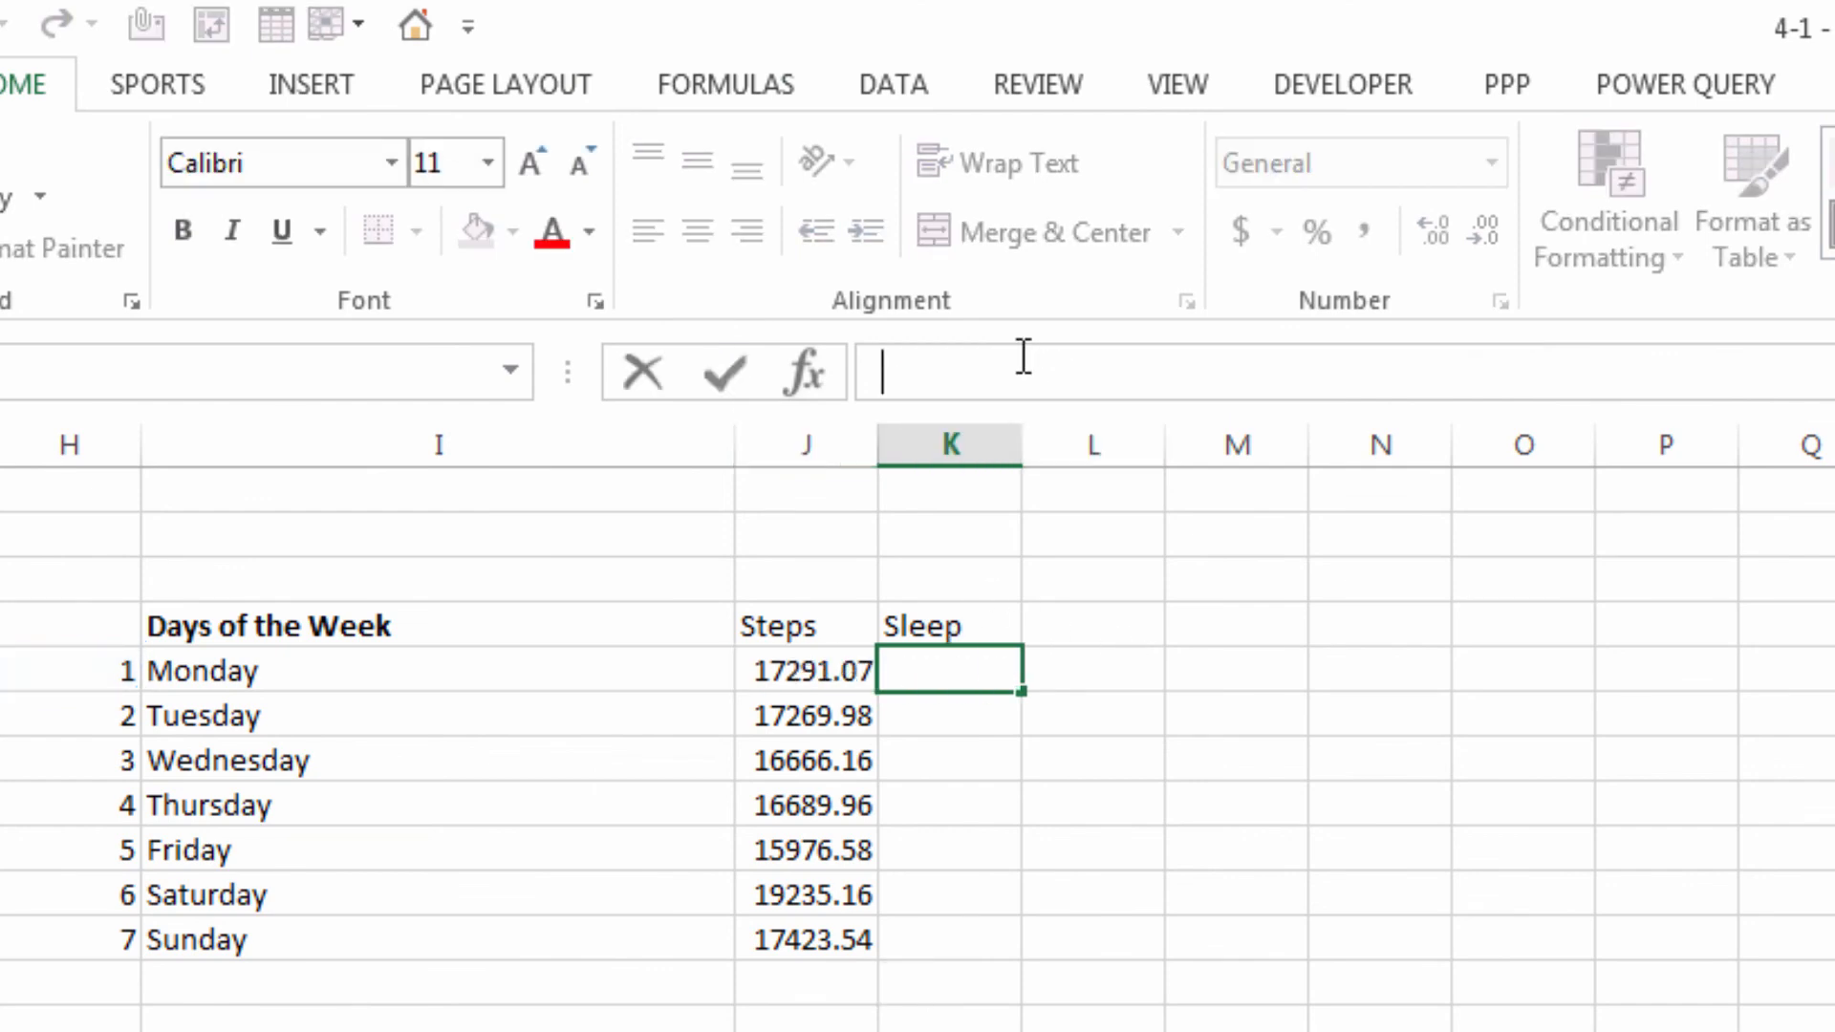
pyautogui.hotkey('ctrl', 'v')
pyautogui.press('Return')
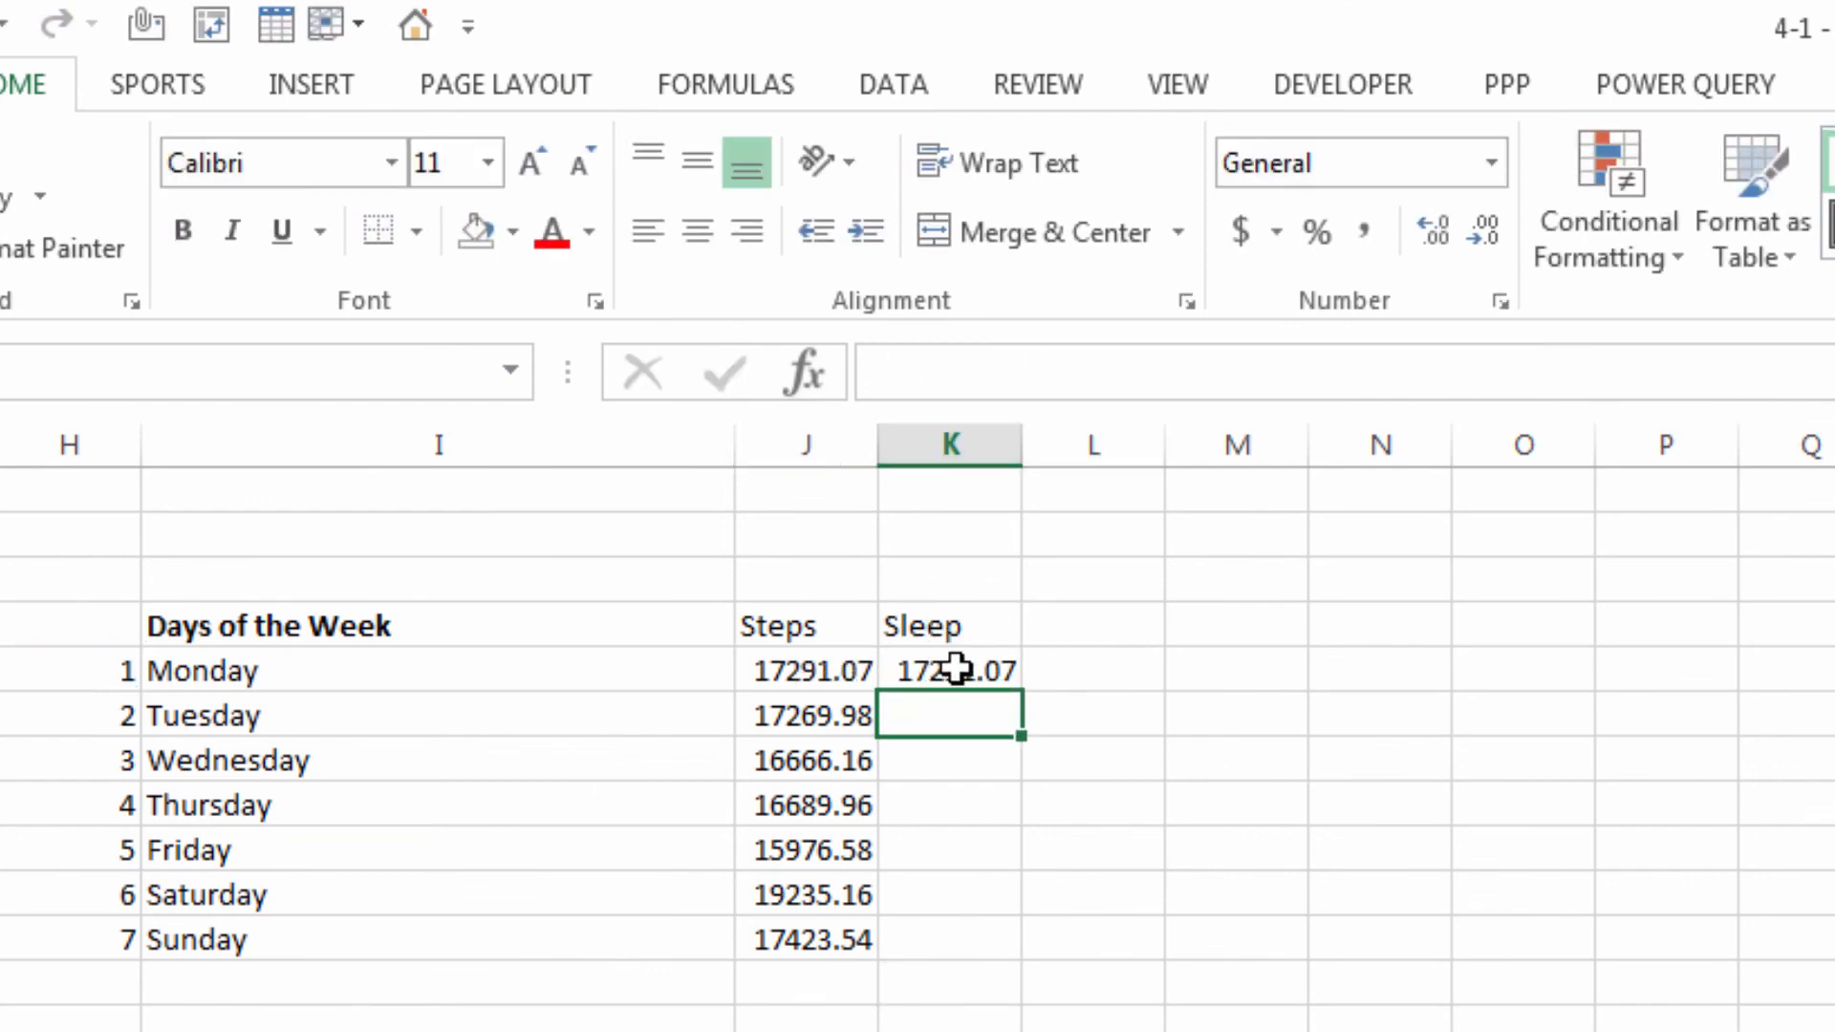
# Change the average range in the K5 formula to TBLFitbit[Hours Asleep]
pyautogui.click(954, 663)
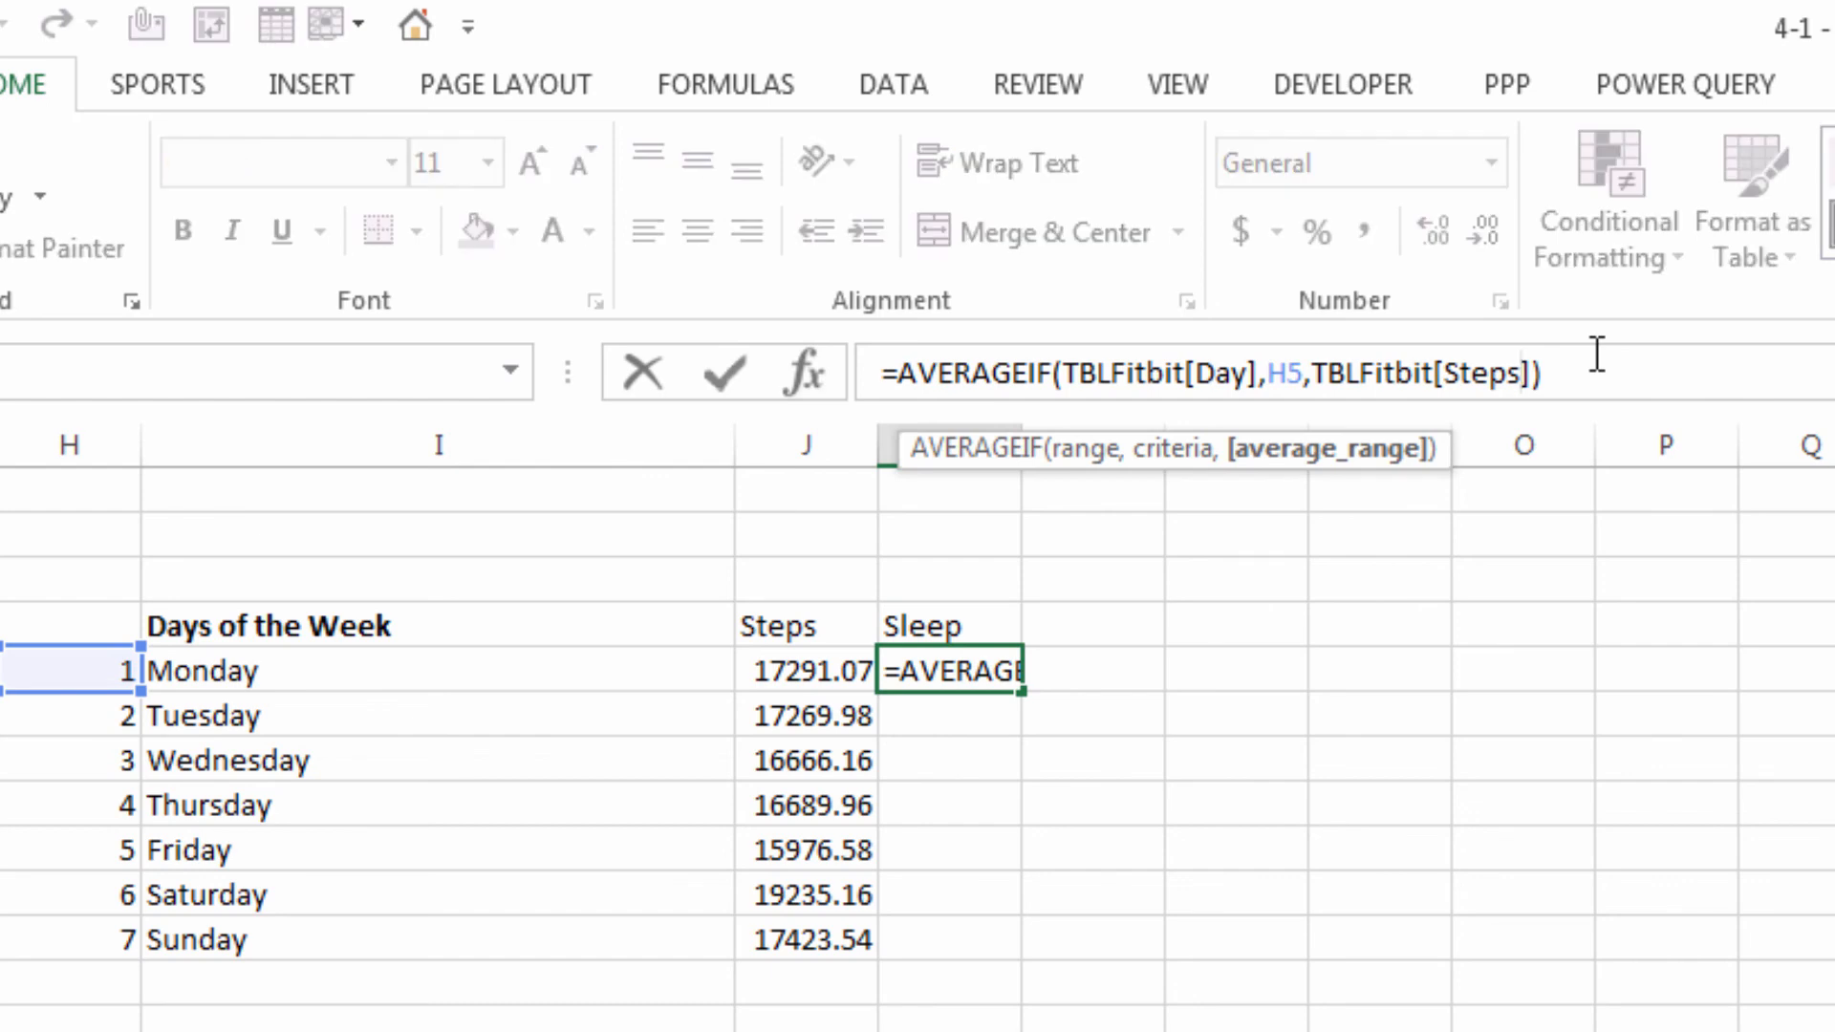
pyautogui.press('BackSpace')
pyautogui.press('BackSpace')
pyautogui.press('BackSpace')
pyautogui.press('BackSpace')
pyautogui.press('BackSpace')
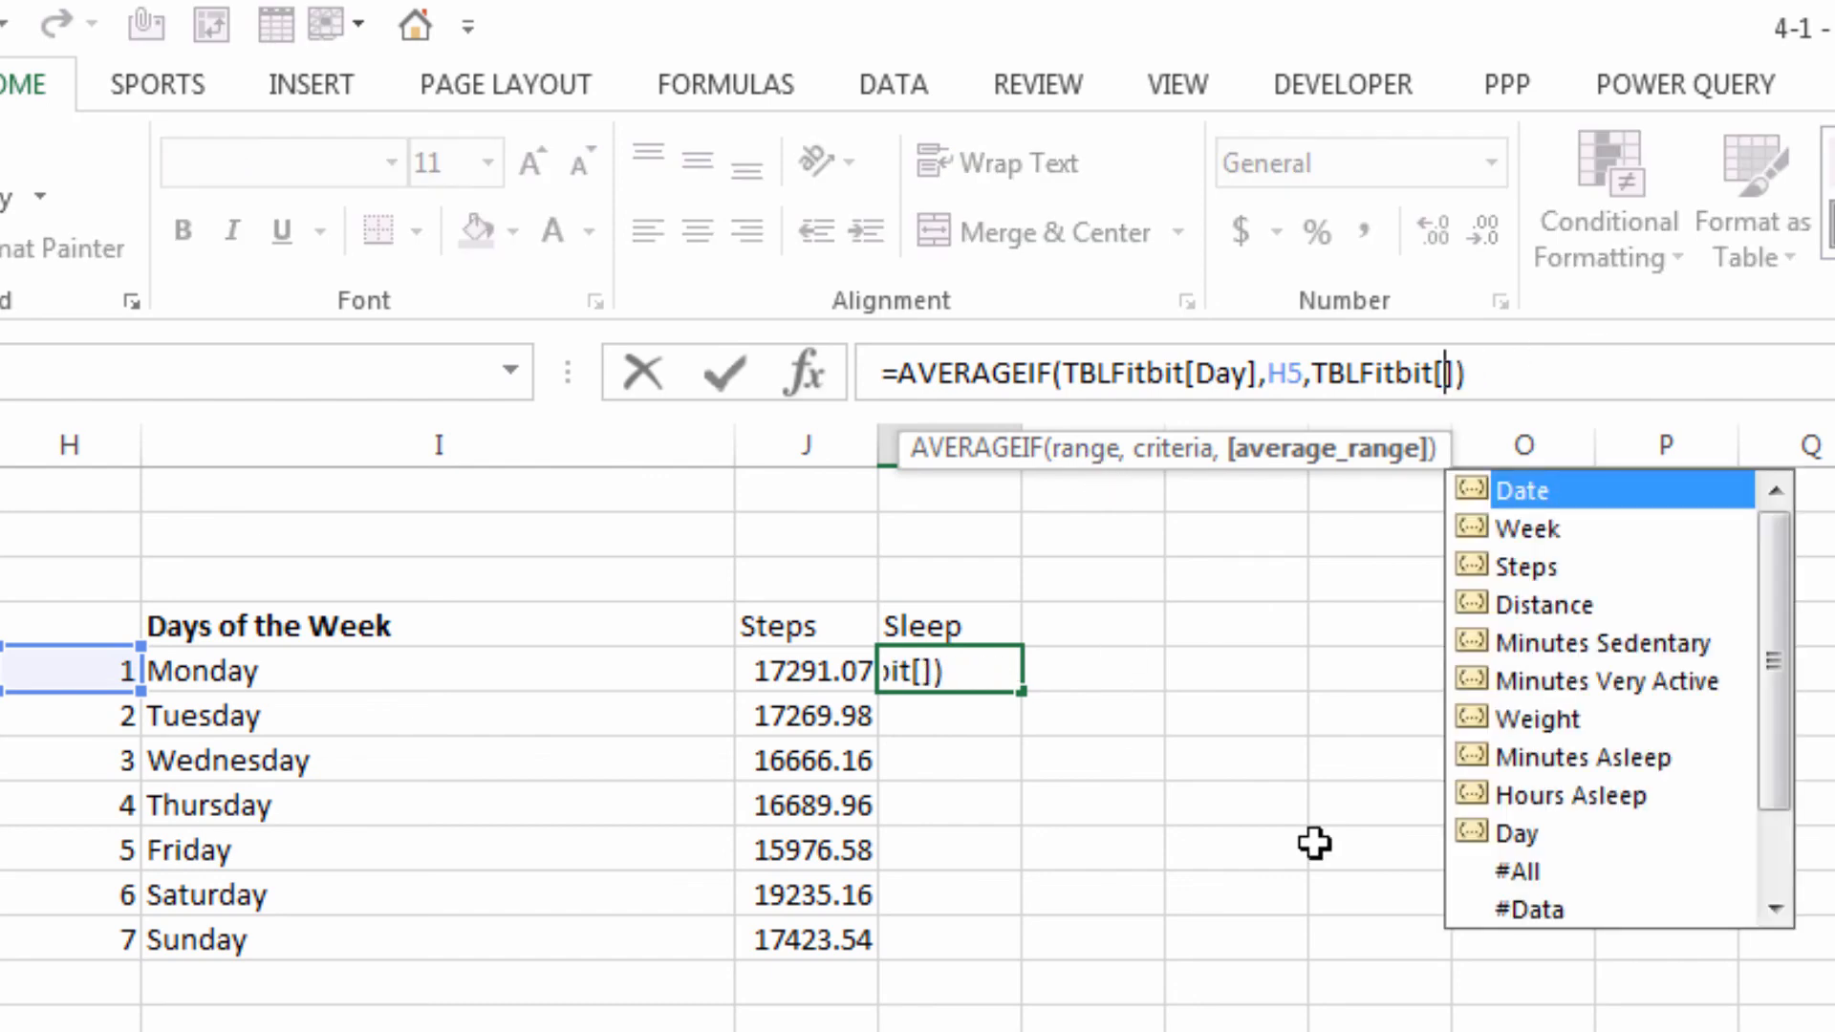
pyautogui.doubleClick(1529, 799)
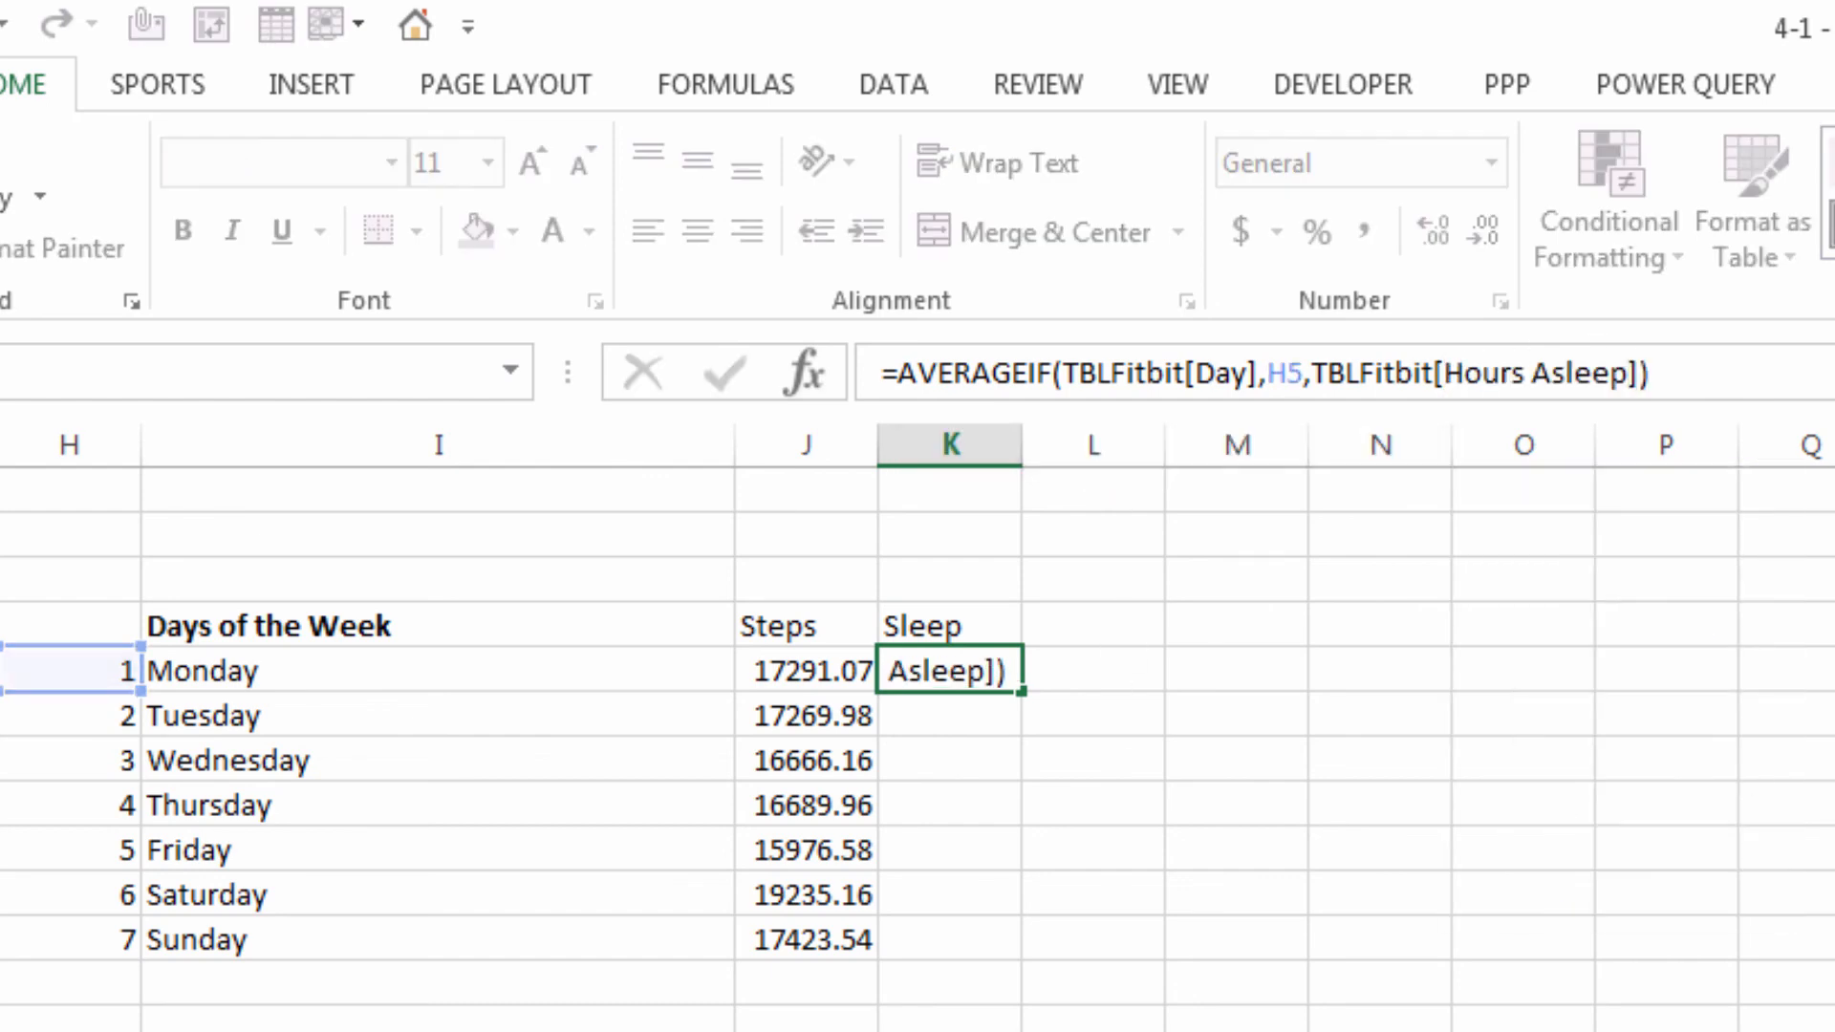
pyautogui.press('Return')
# Format K5 as Number, fill it down to K11, and reduce the Sleep averages to one decimal place
pyautogui.click(973, 679)
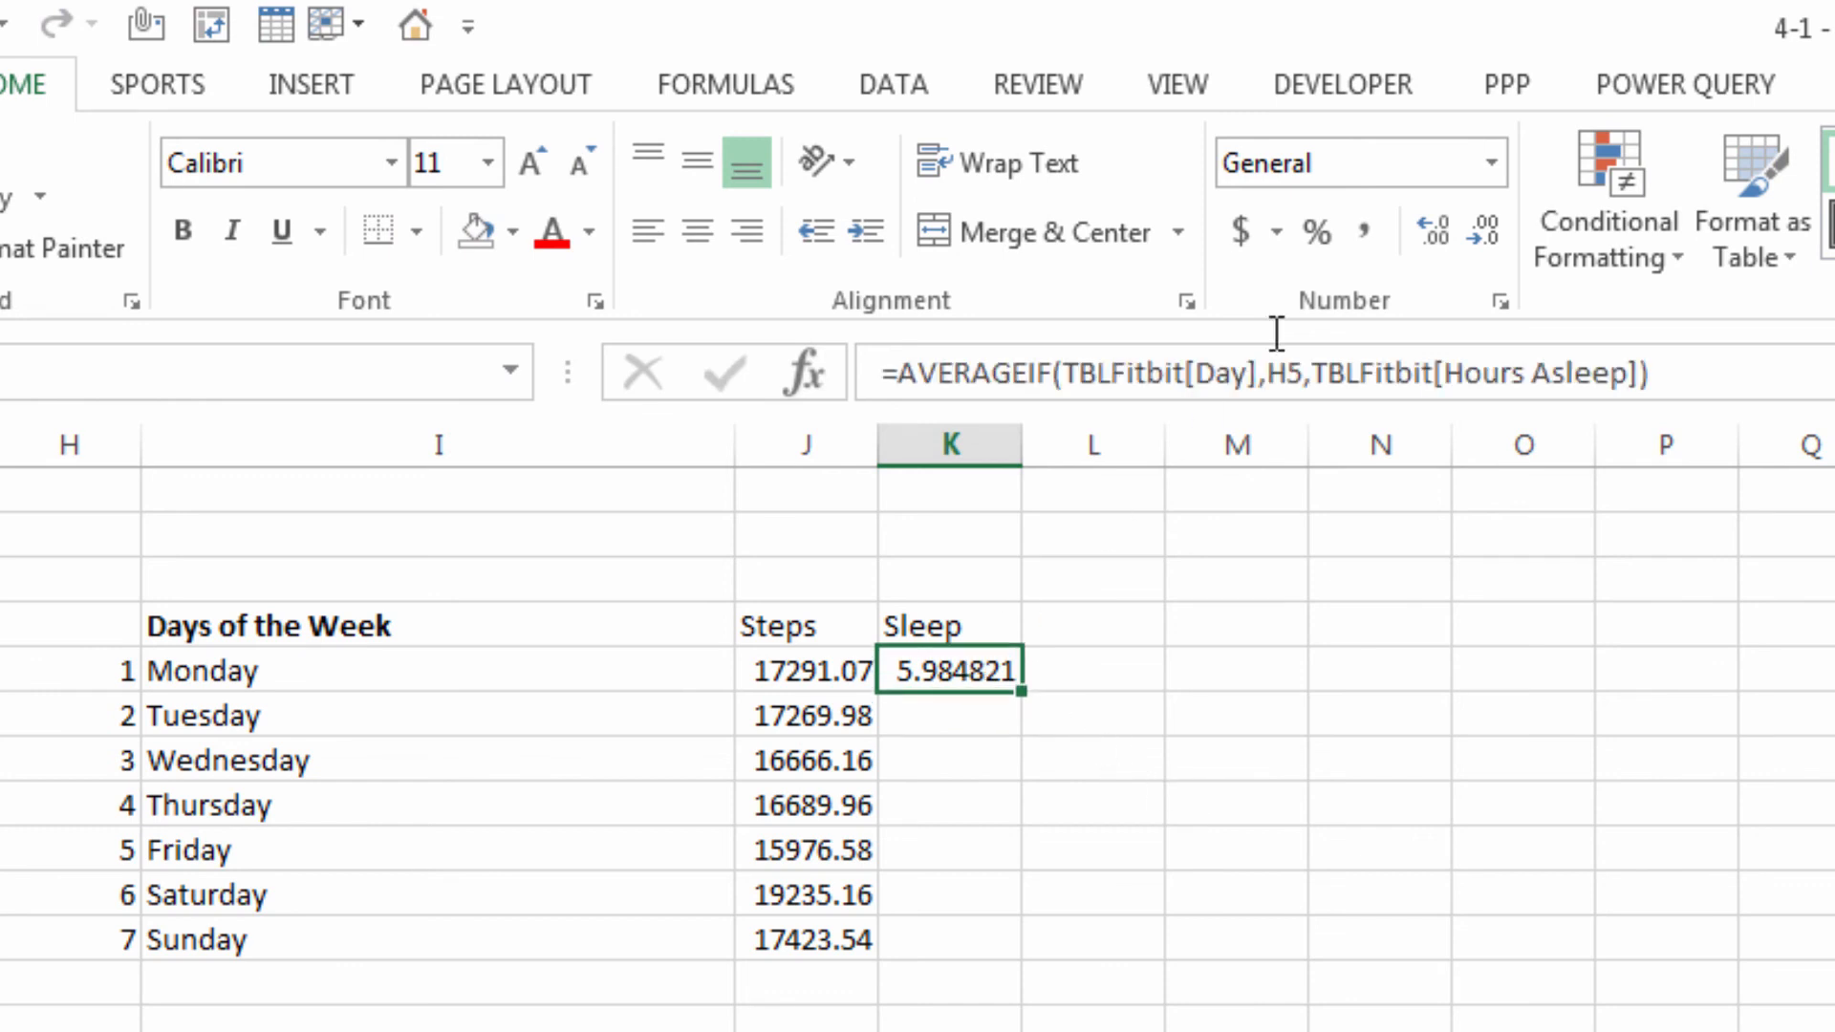
pyautogui.click(1491, 162)
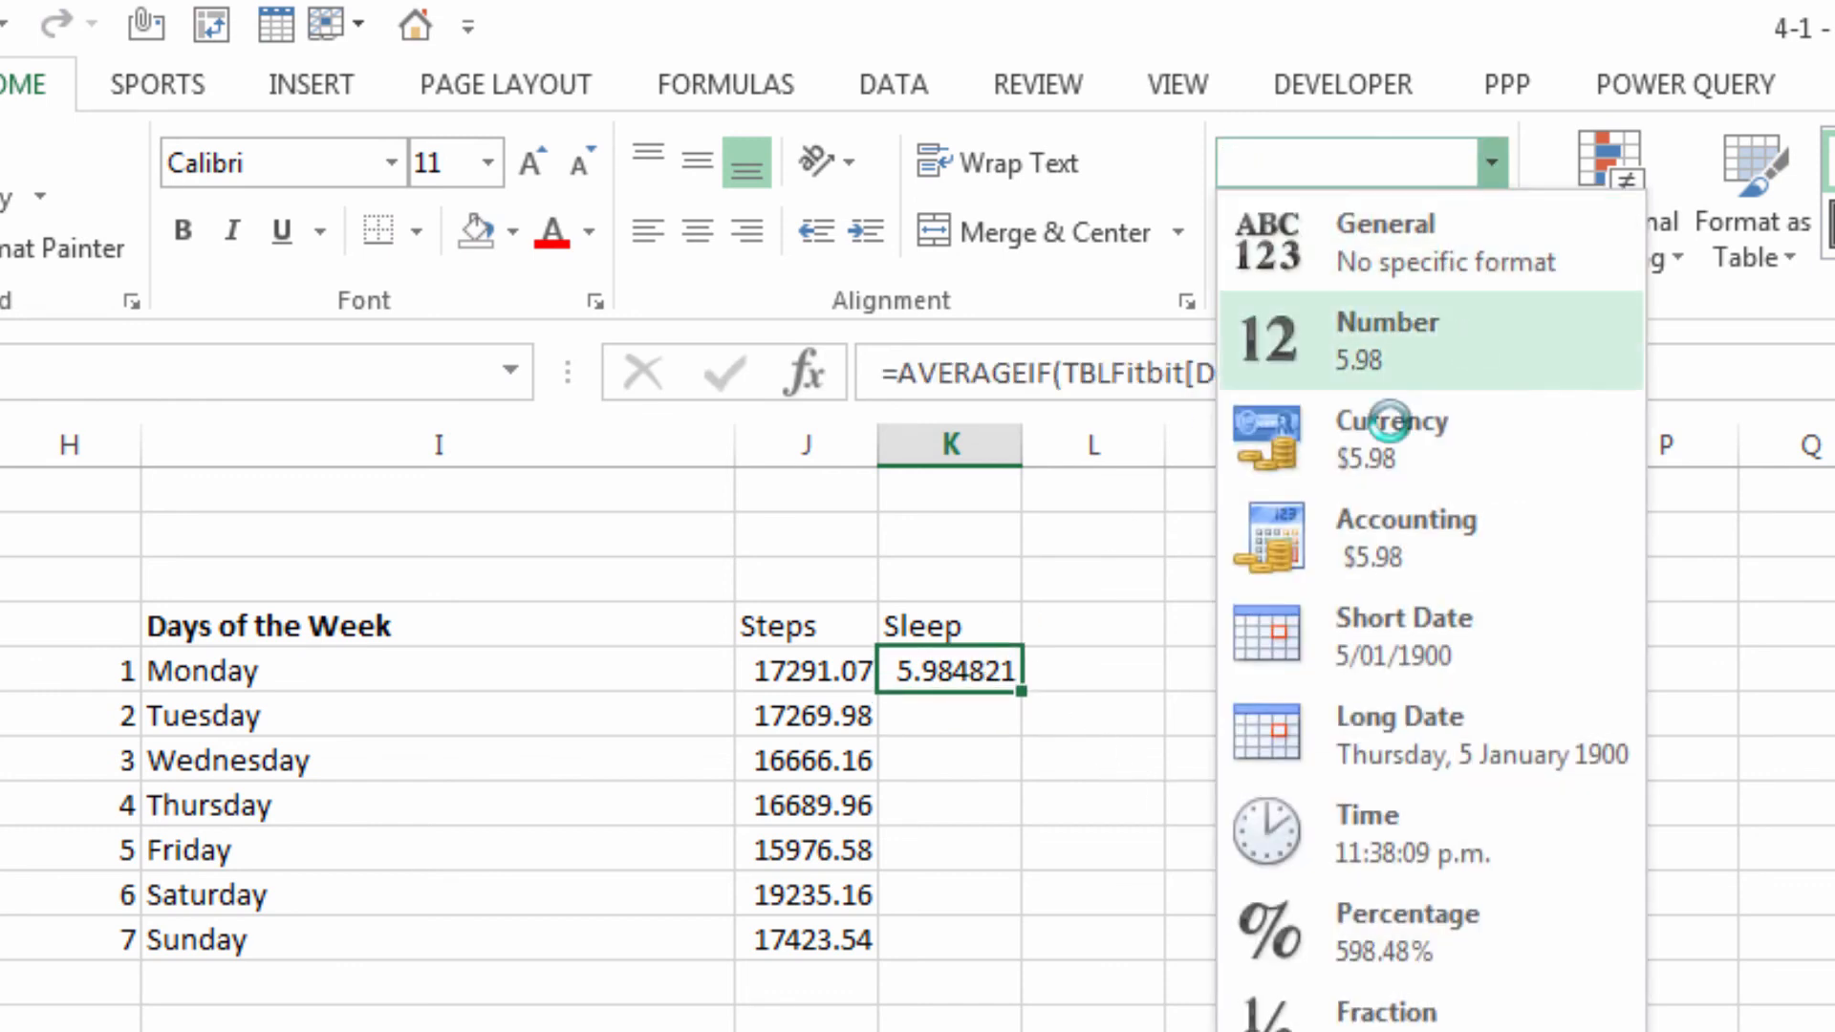
pyautogui.click(1376, 377)
pyautogui.doubleClick(1021, 700)
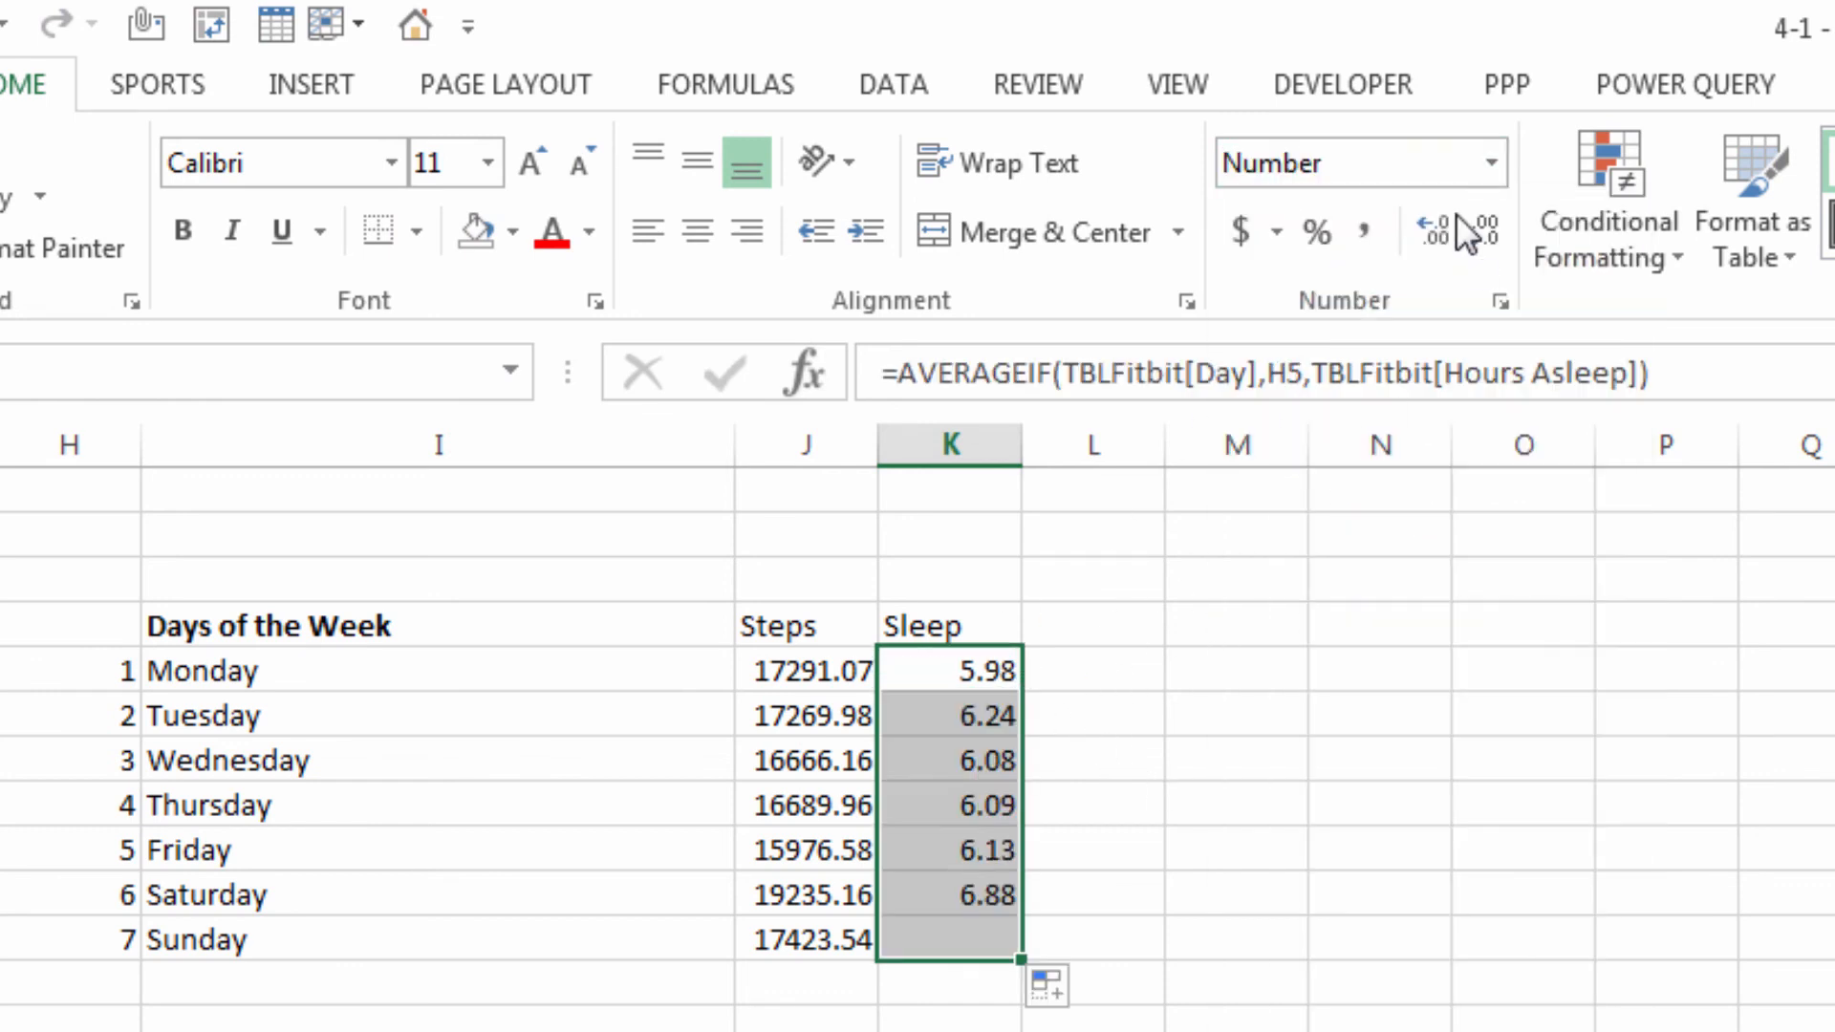
pyautogui.click(1484, 232)
# Format the Steps averages in J5:J11 as Number with no decimal places
pyautogui.moveTo(819, 661); pyautogui.dragTo(803, 939)
pyautogui.click(1493, 159)
pyautogui.click(1390, 325)
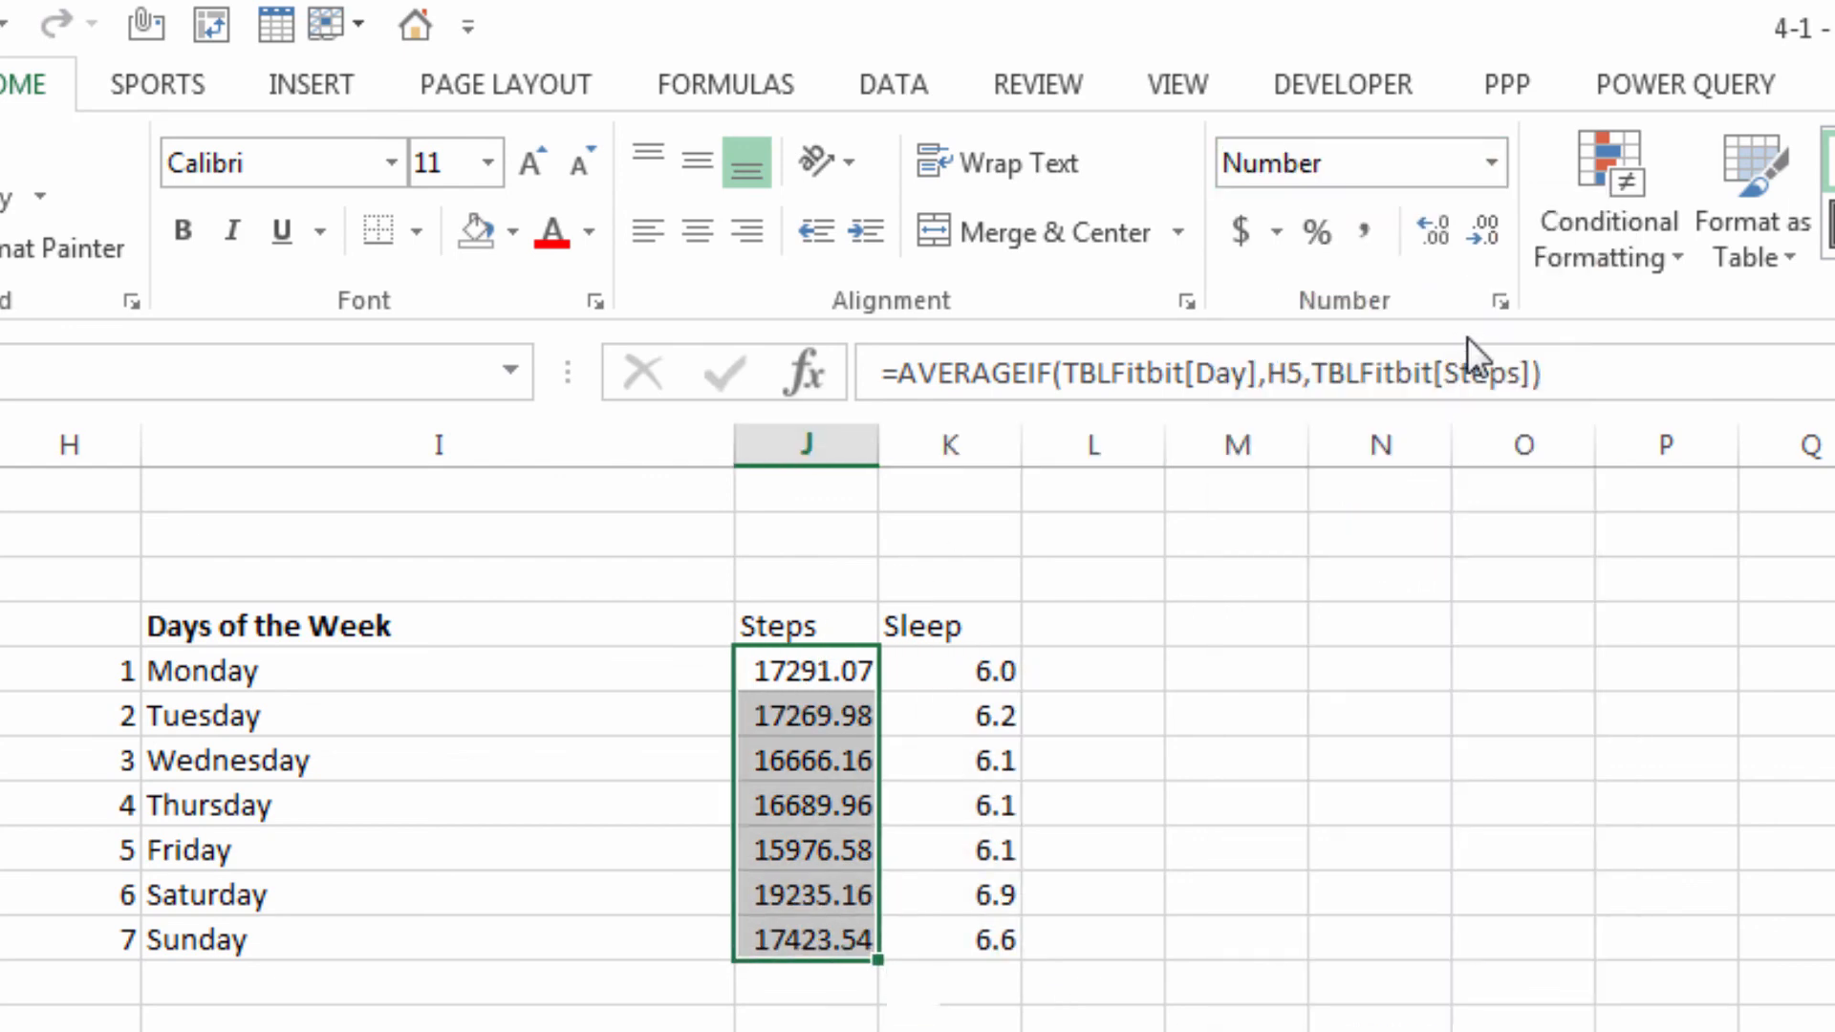
pyautogui.click(1490, 234)
pyautogui.click(1491, 234)
pyautogui.click(321, 1028)
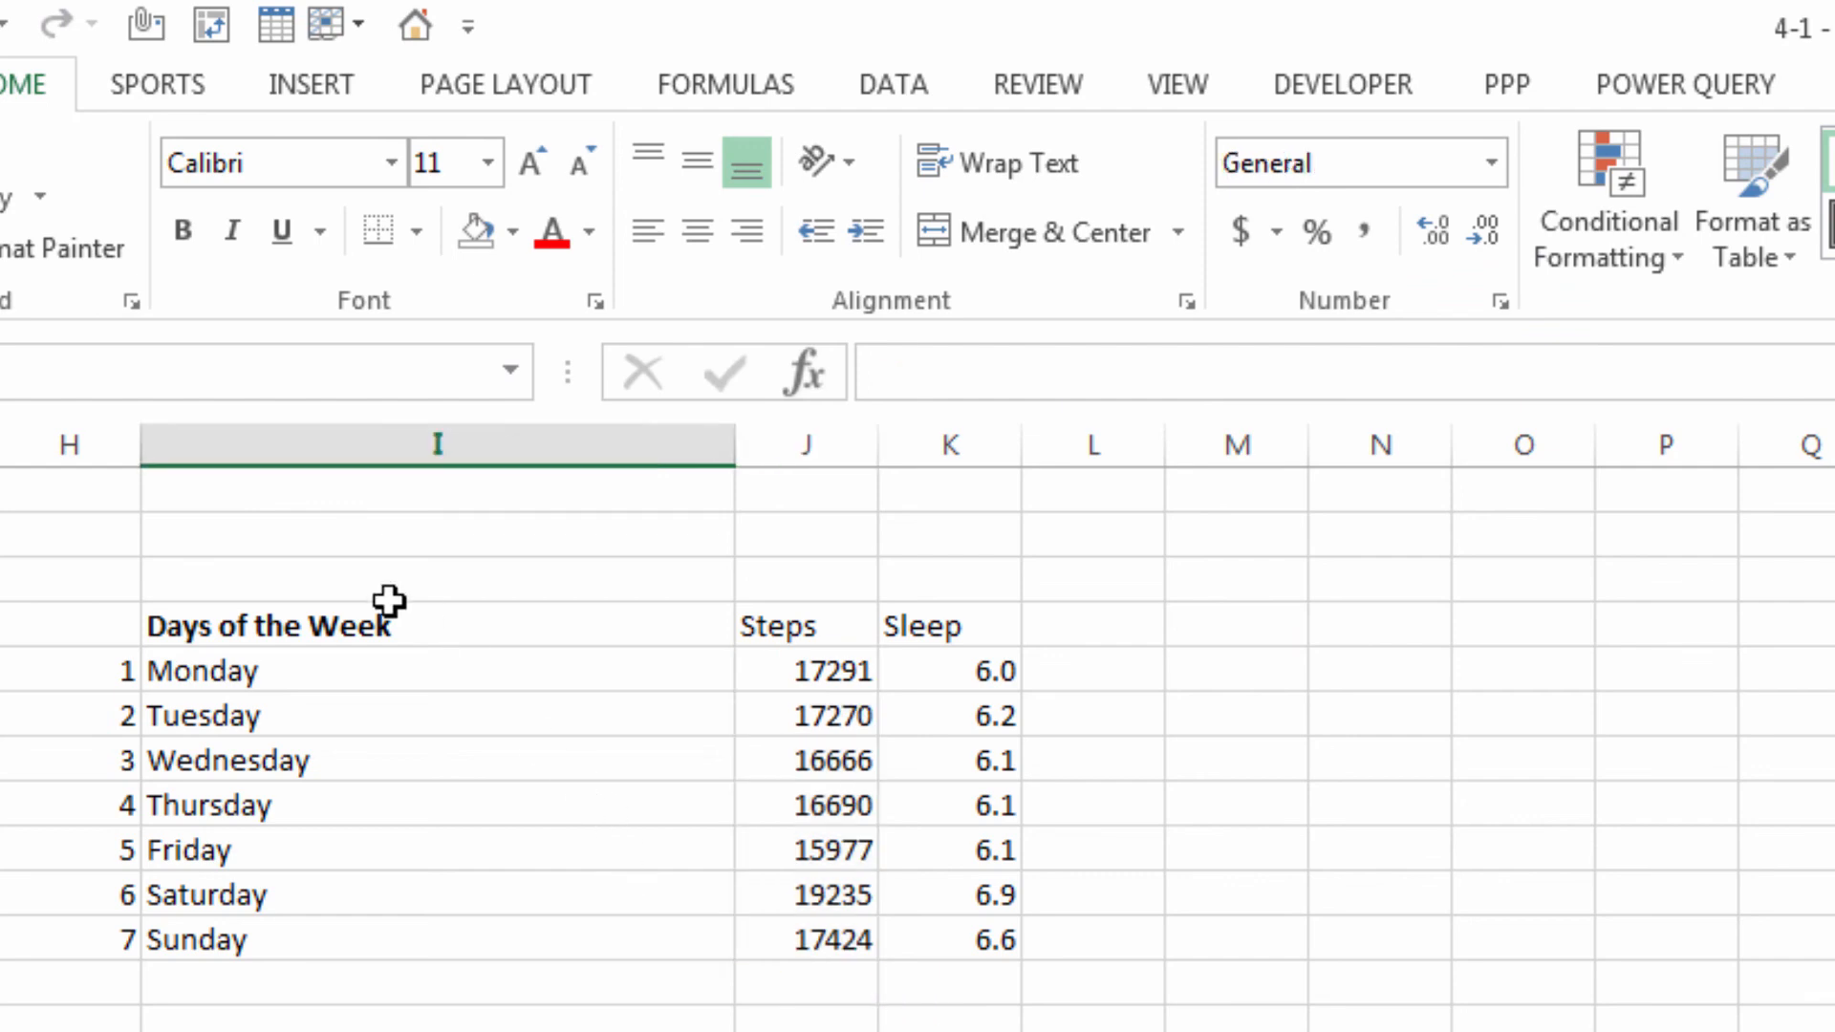
# Insert a clustered column chart of I4:J11, showing steps by weekday, and place it just below the table
pyautogui.moveTo(347, 638); pyautogui.dragTo(803, 940)
pyautogui.click(316, 88)
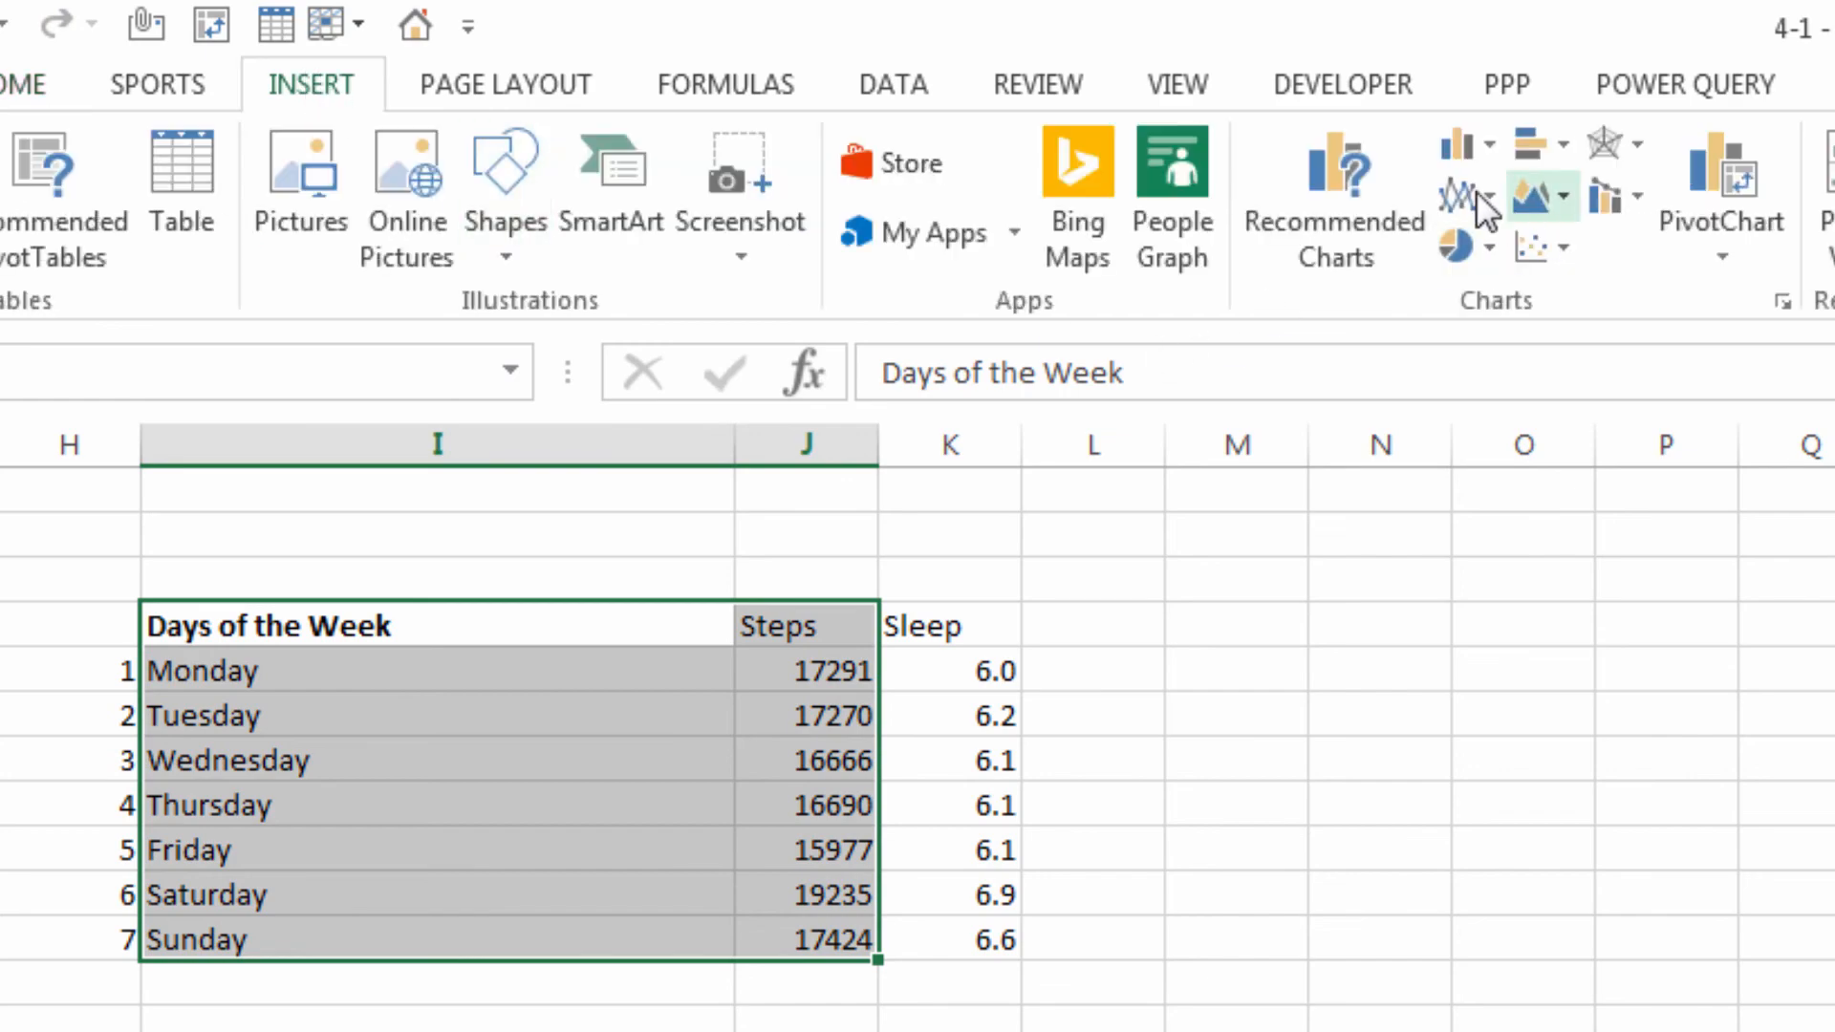
pyautogui.click(1467, 148)
pyautogui.click(1508, 291)
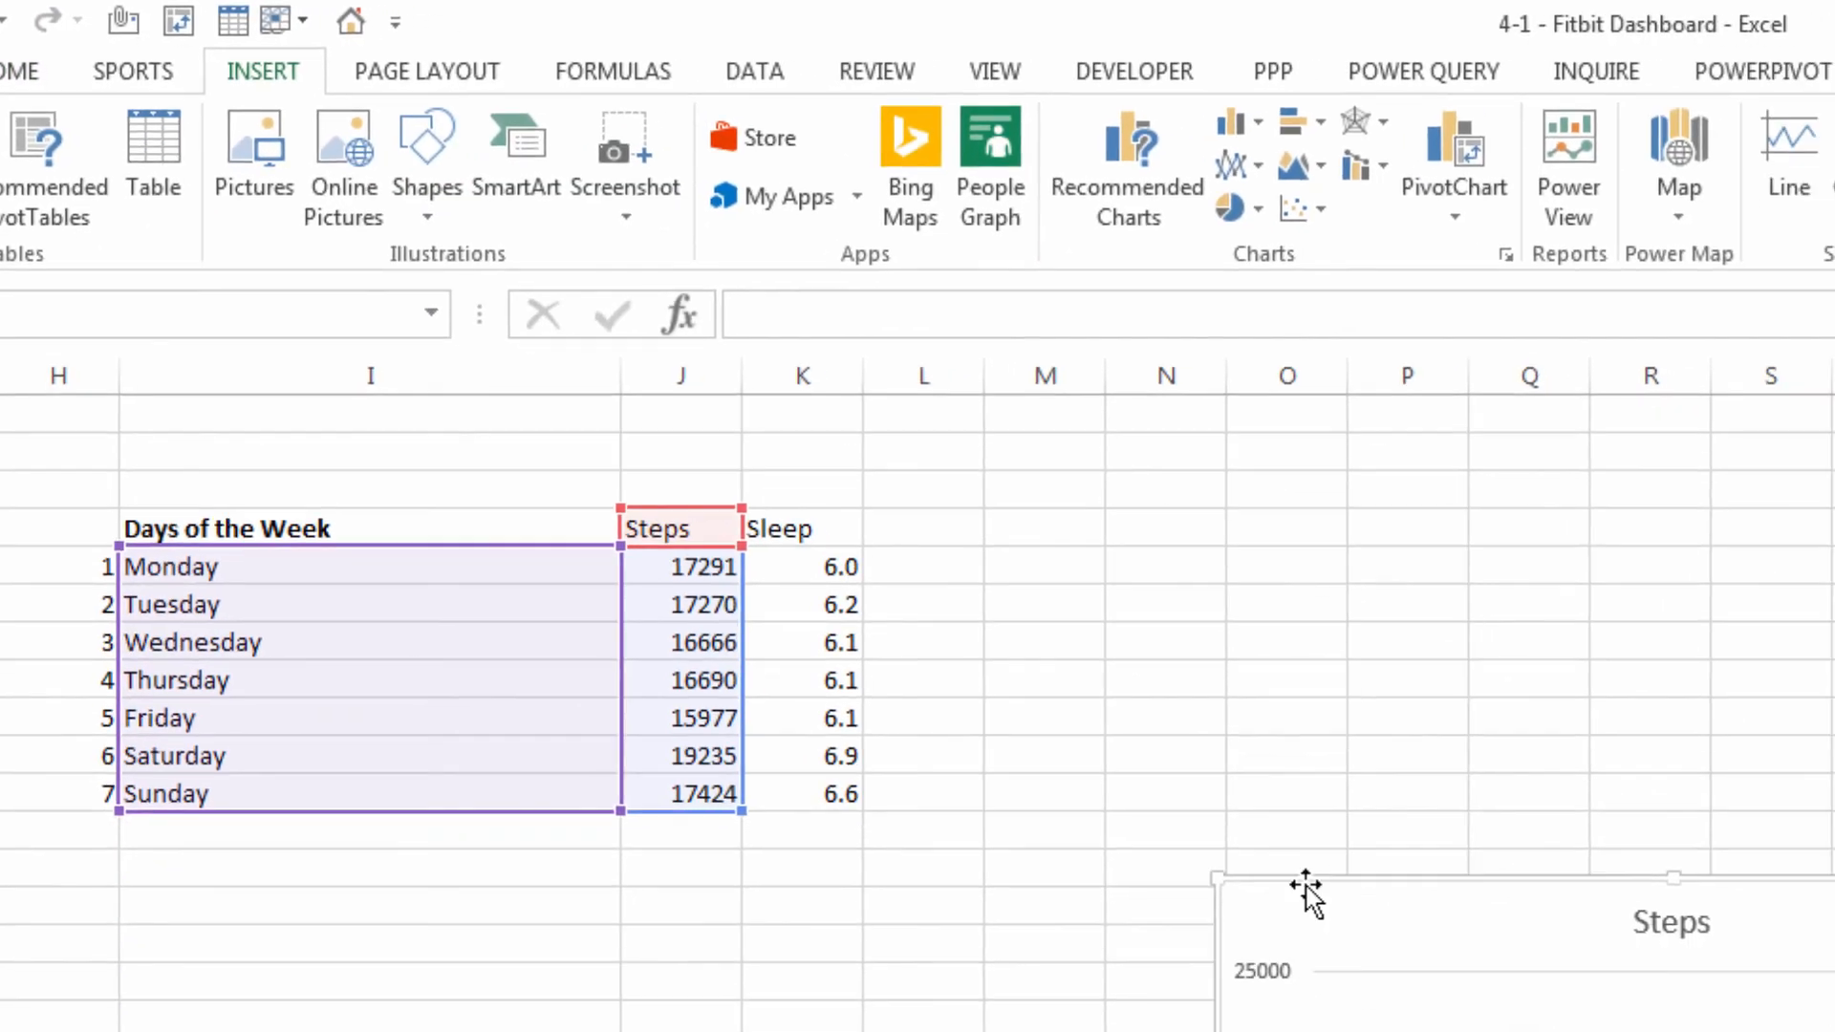
pyautogui.moveTo(1306, 888); pyautogui.dragTo(127, 604)
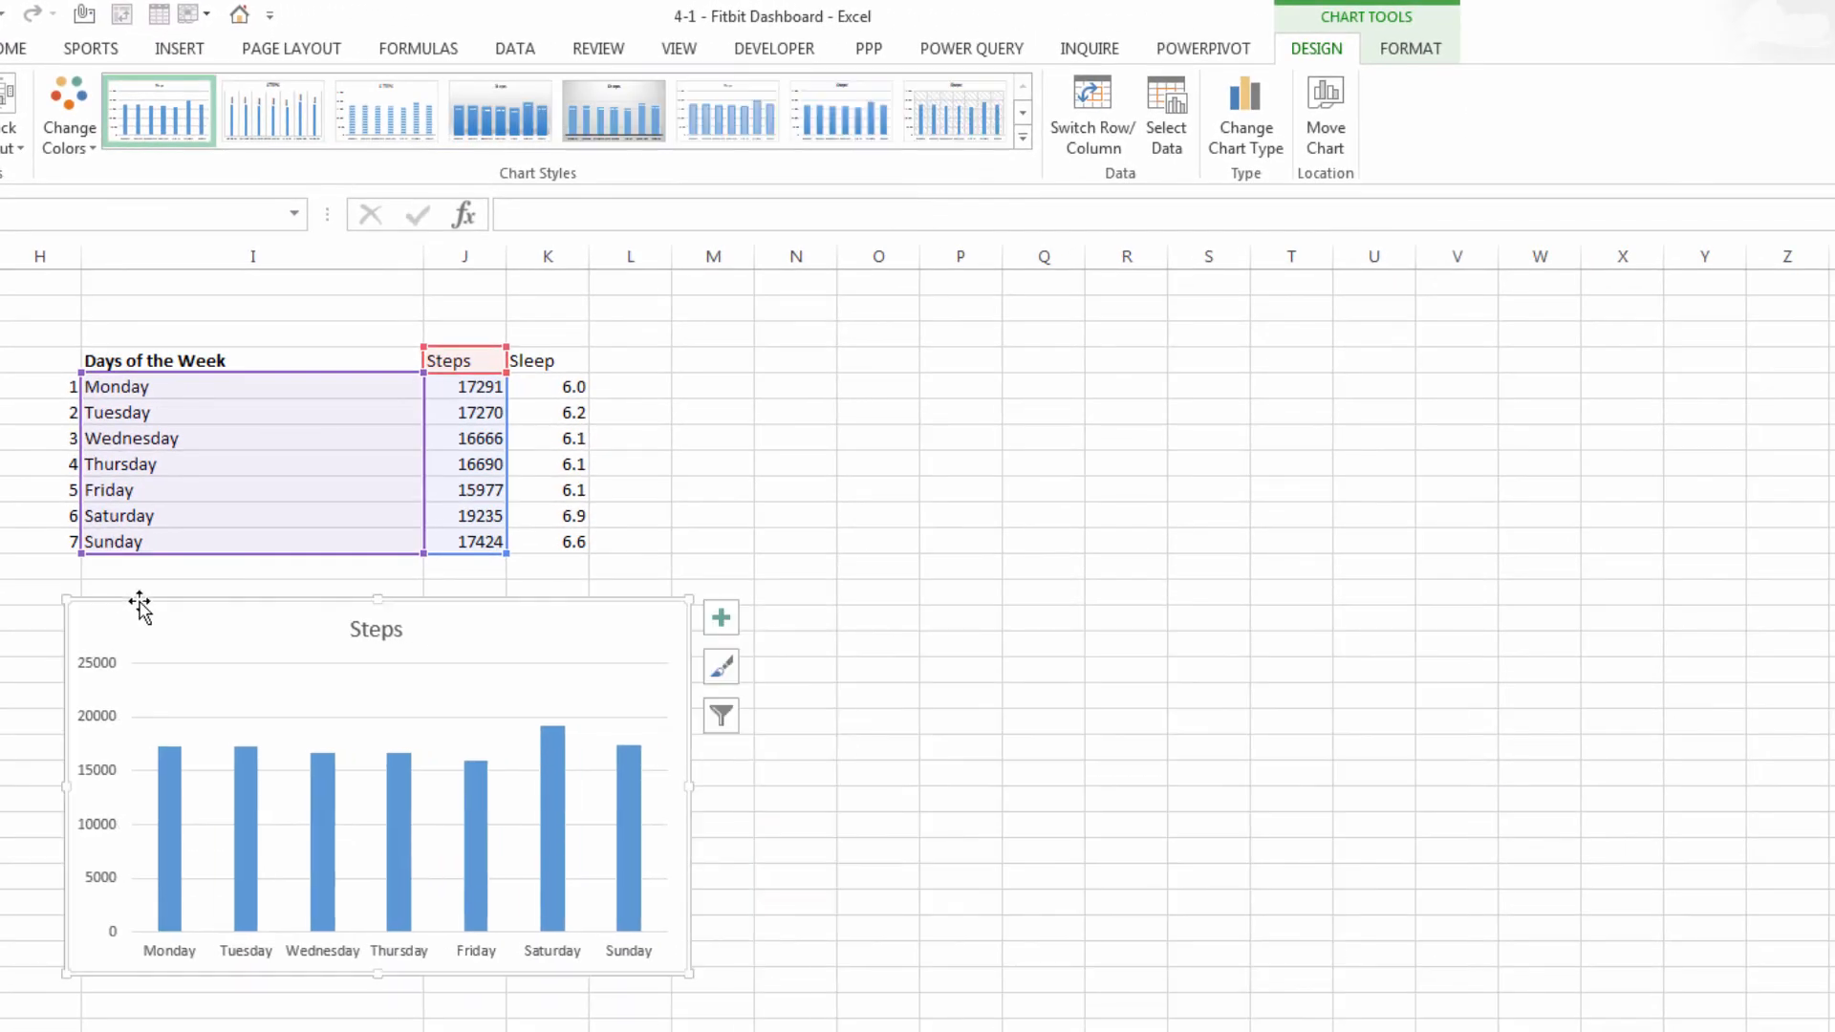
# Copy the Steps column chart and paste the duplicate at cell O6
pyautogui.click(1094, 488)
pyautogui.rightClick(231, 629)
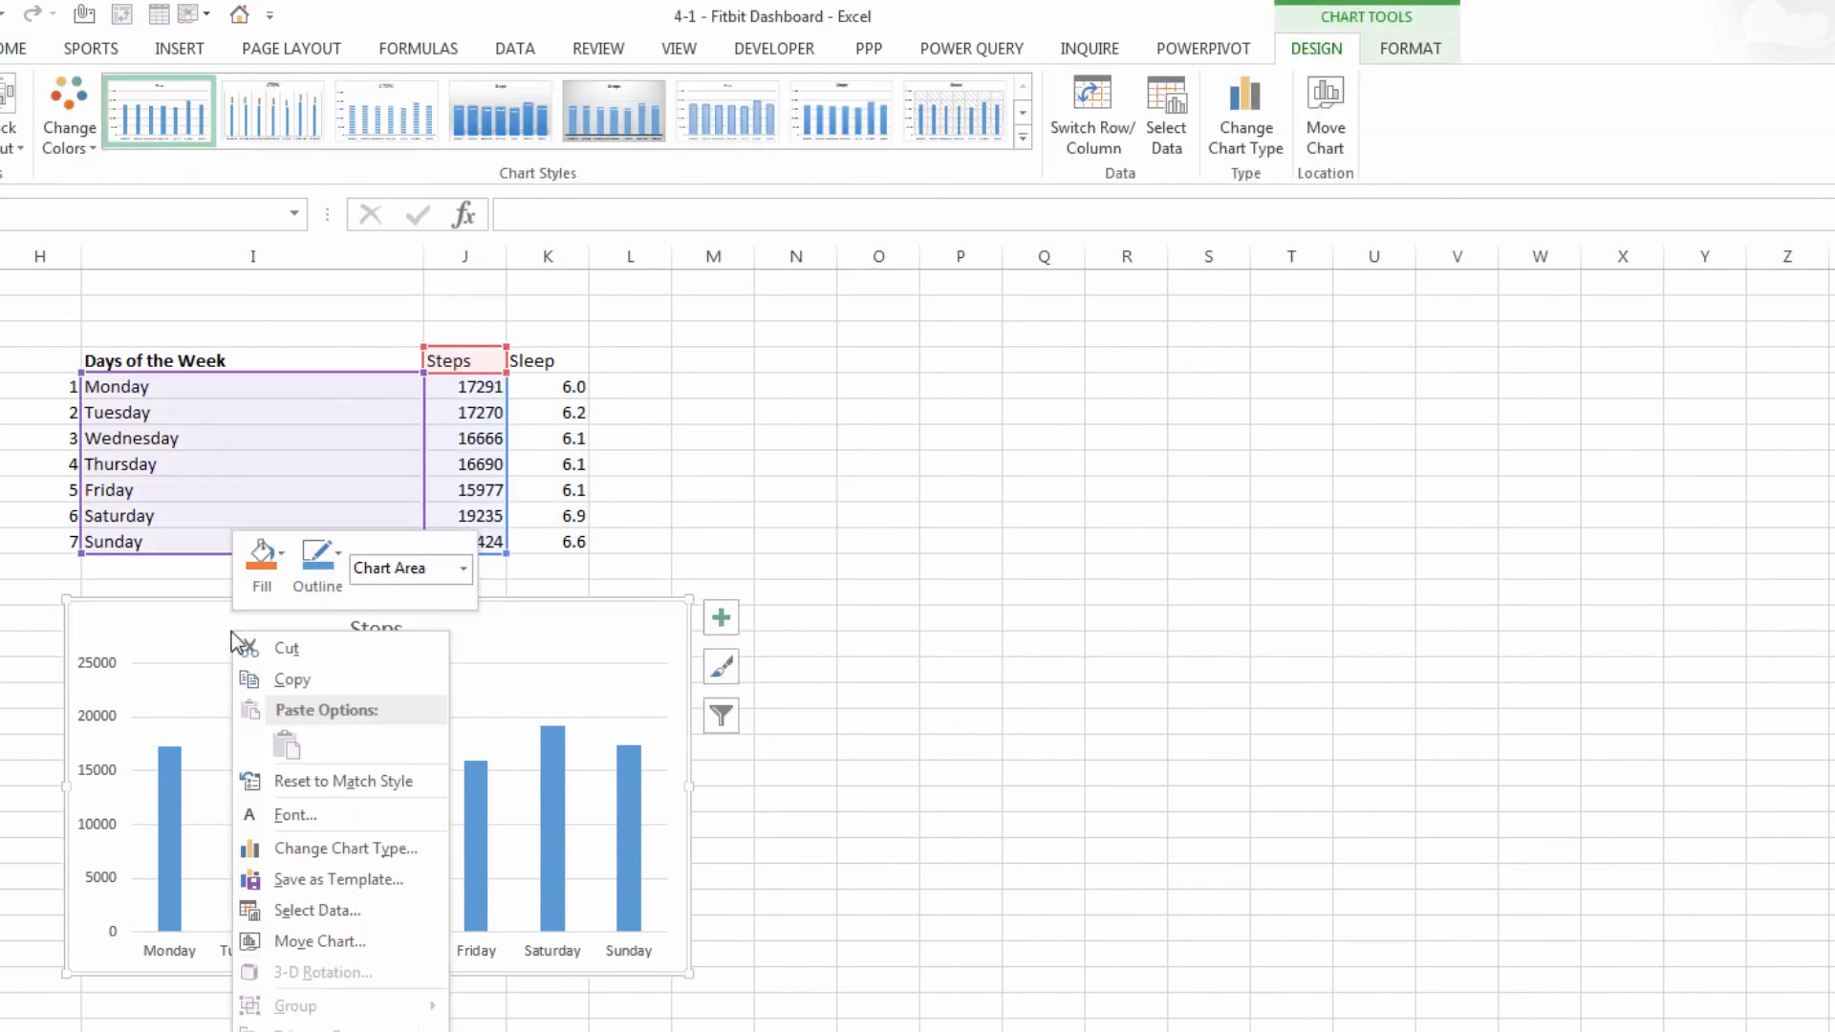
pyautogui.click(289, 682)
pyautogui.click(902, 418)
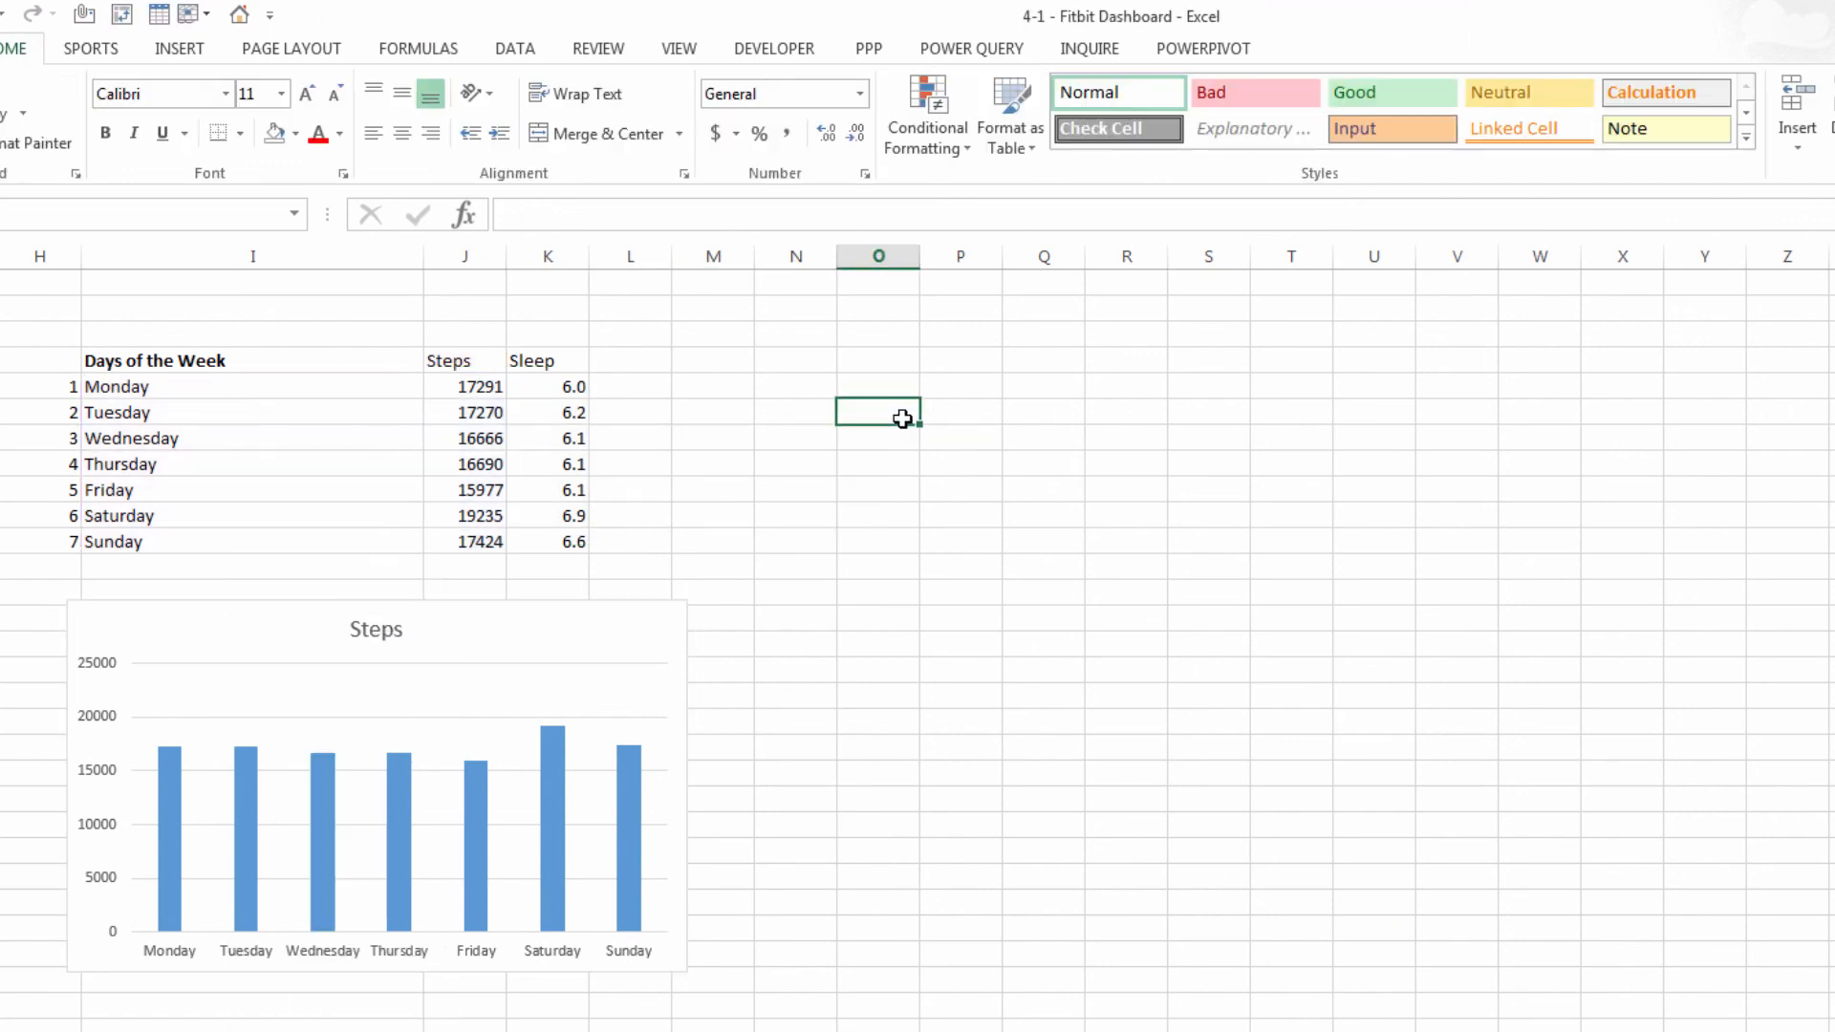
pyautogui.hotkey('ctrl', 'v')
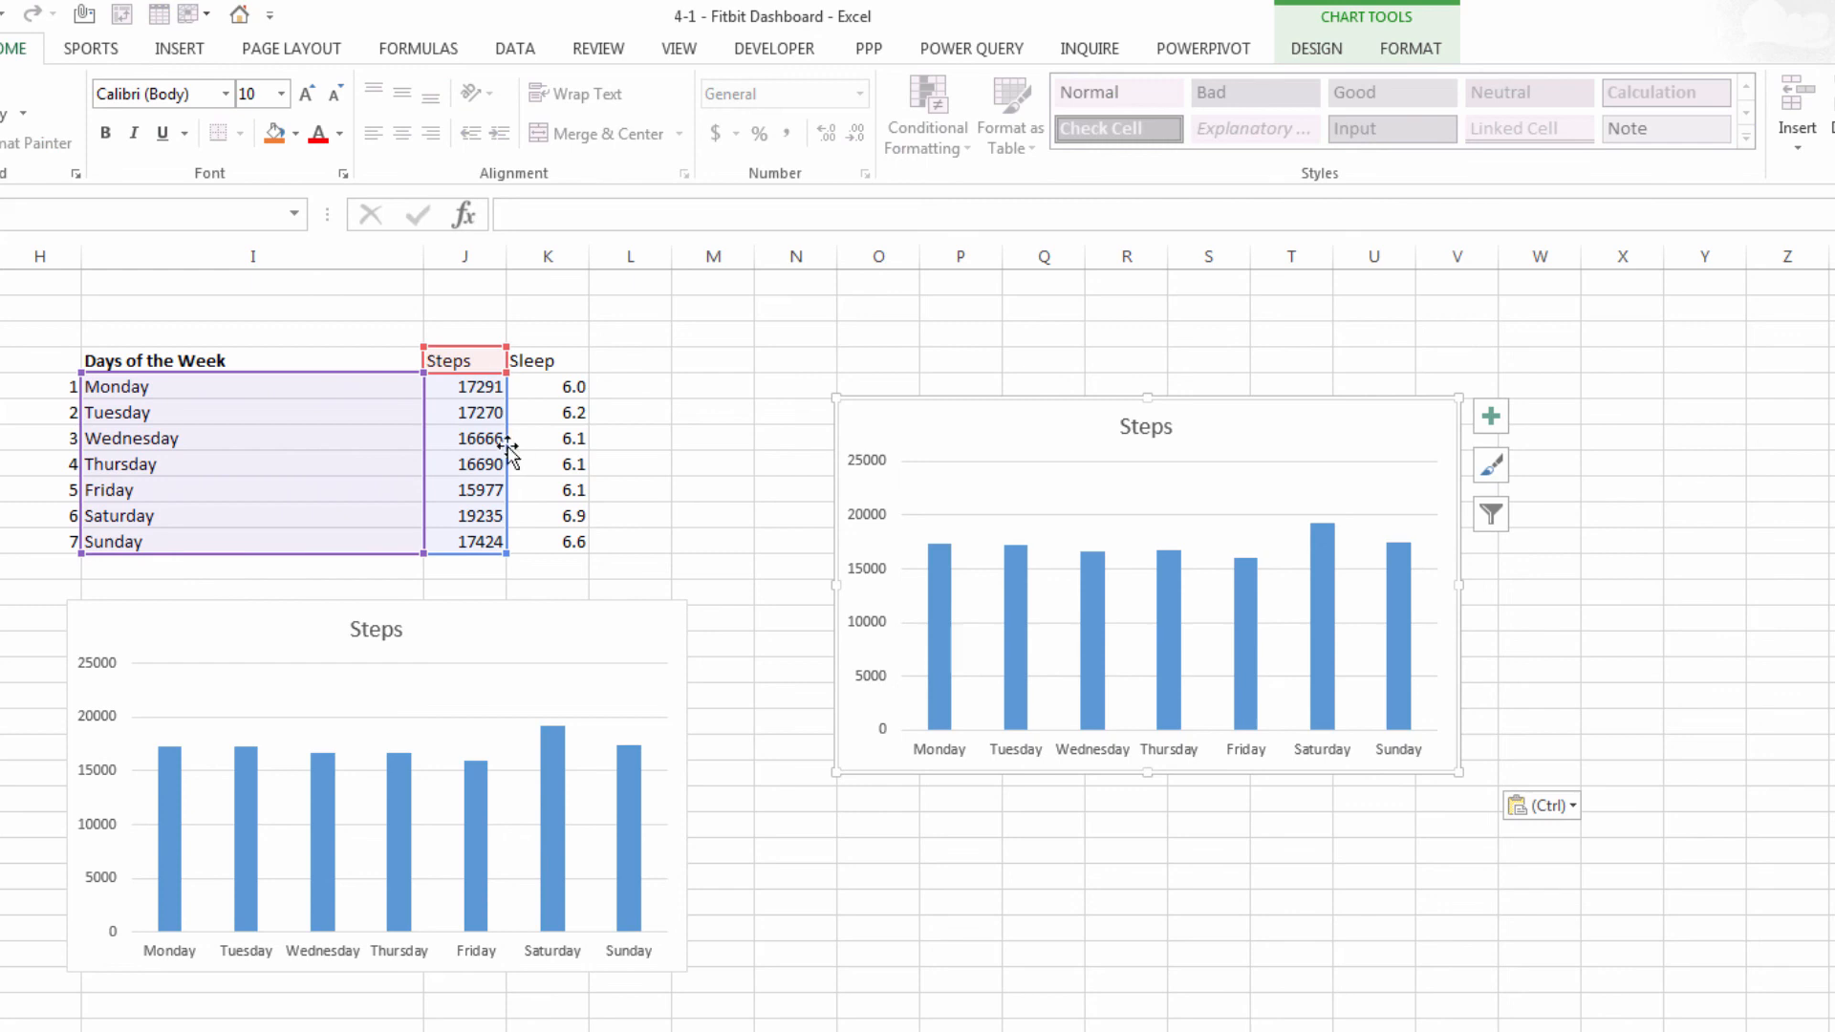
# Repoint the duplicate chart to the Sleep averages in column K, and move both charts to the Dashboard sheet at cell U5
pyautogui.moveTo(507, 447); pyautogui.dragTo(564, 445)
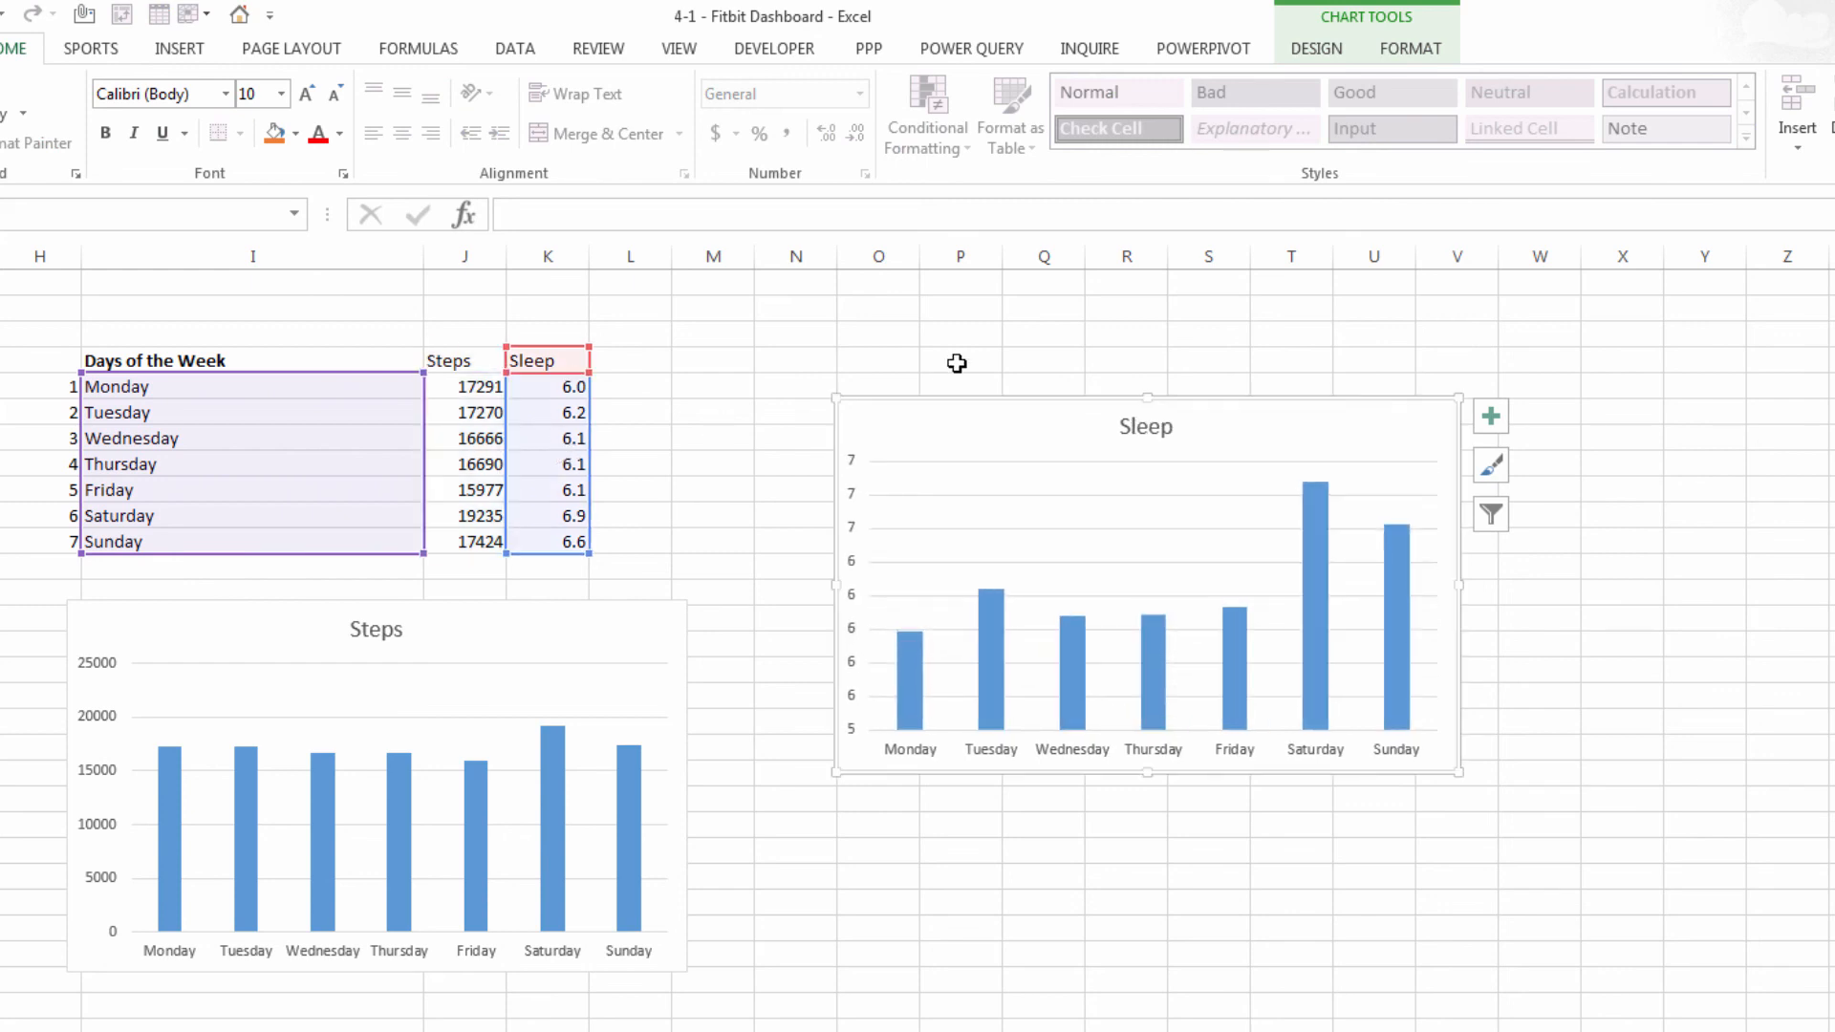
pyautogui.keyDown('ctrl'); pyautogui.click(627, 622); pyautogui.keyUp('ctrl')
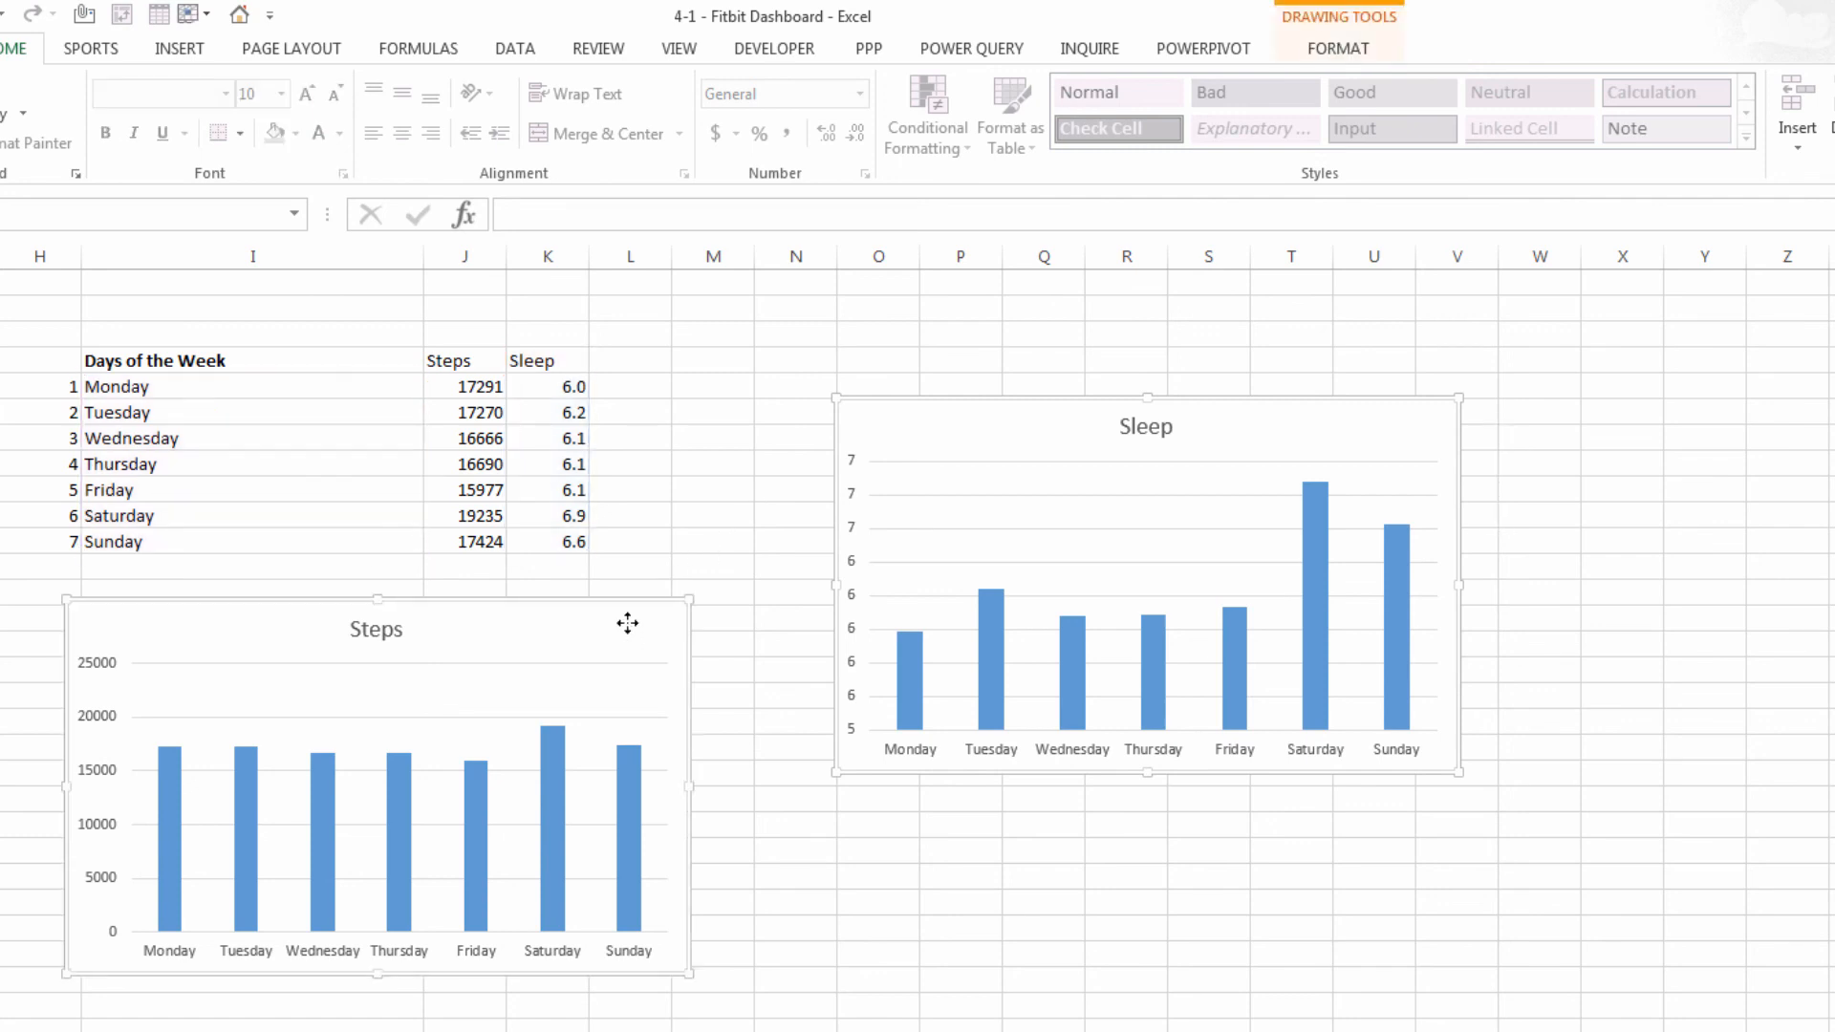
pyautogui.press('Delete')
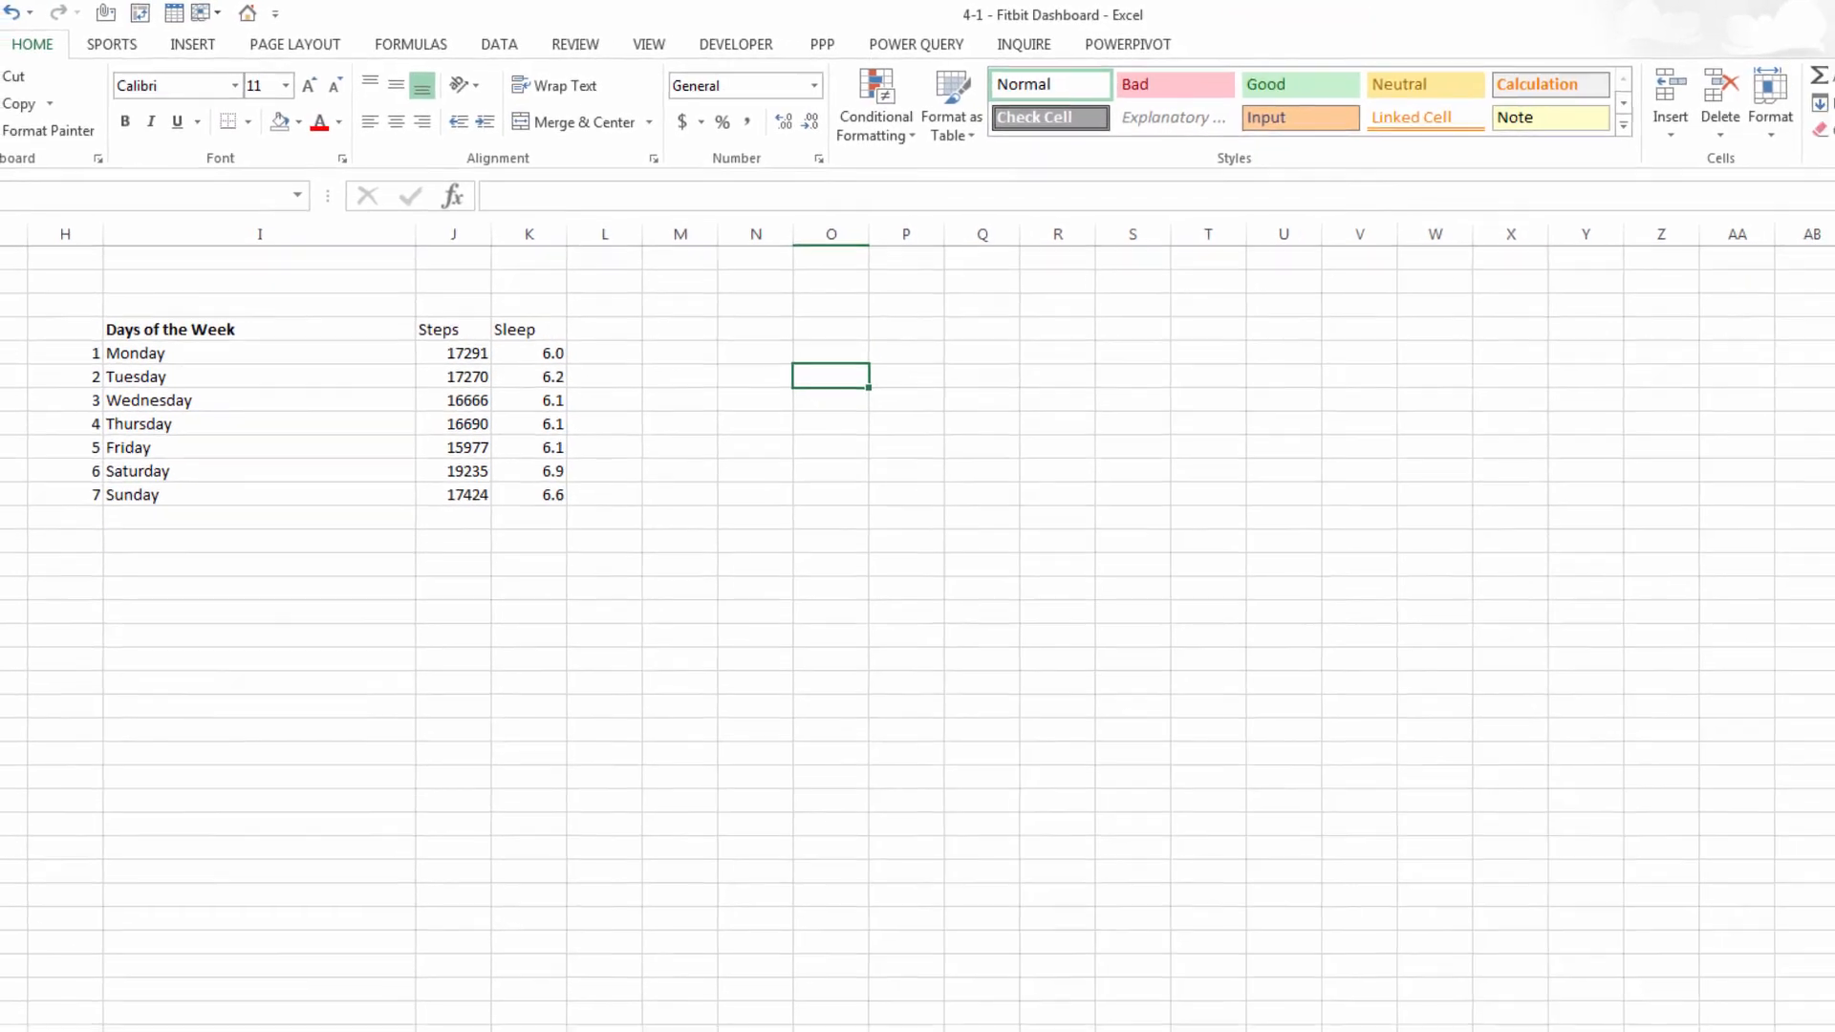
pyautogui.click(279, 958)
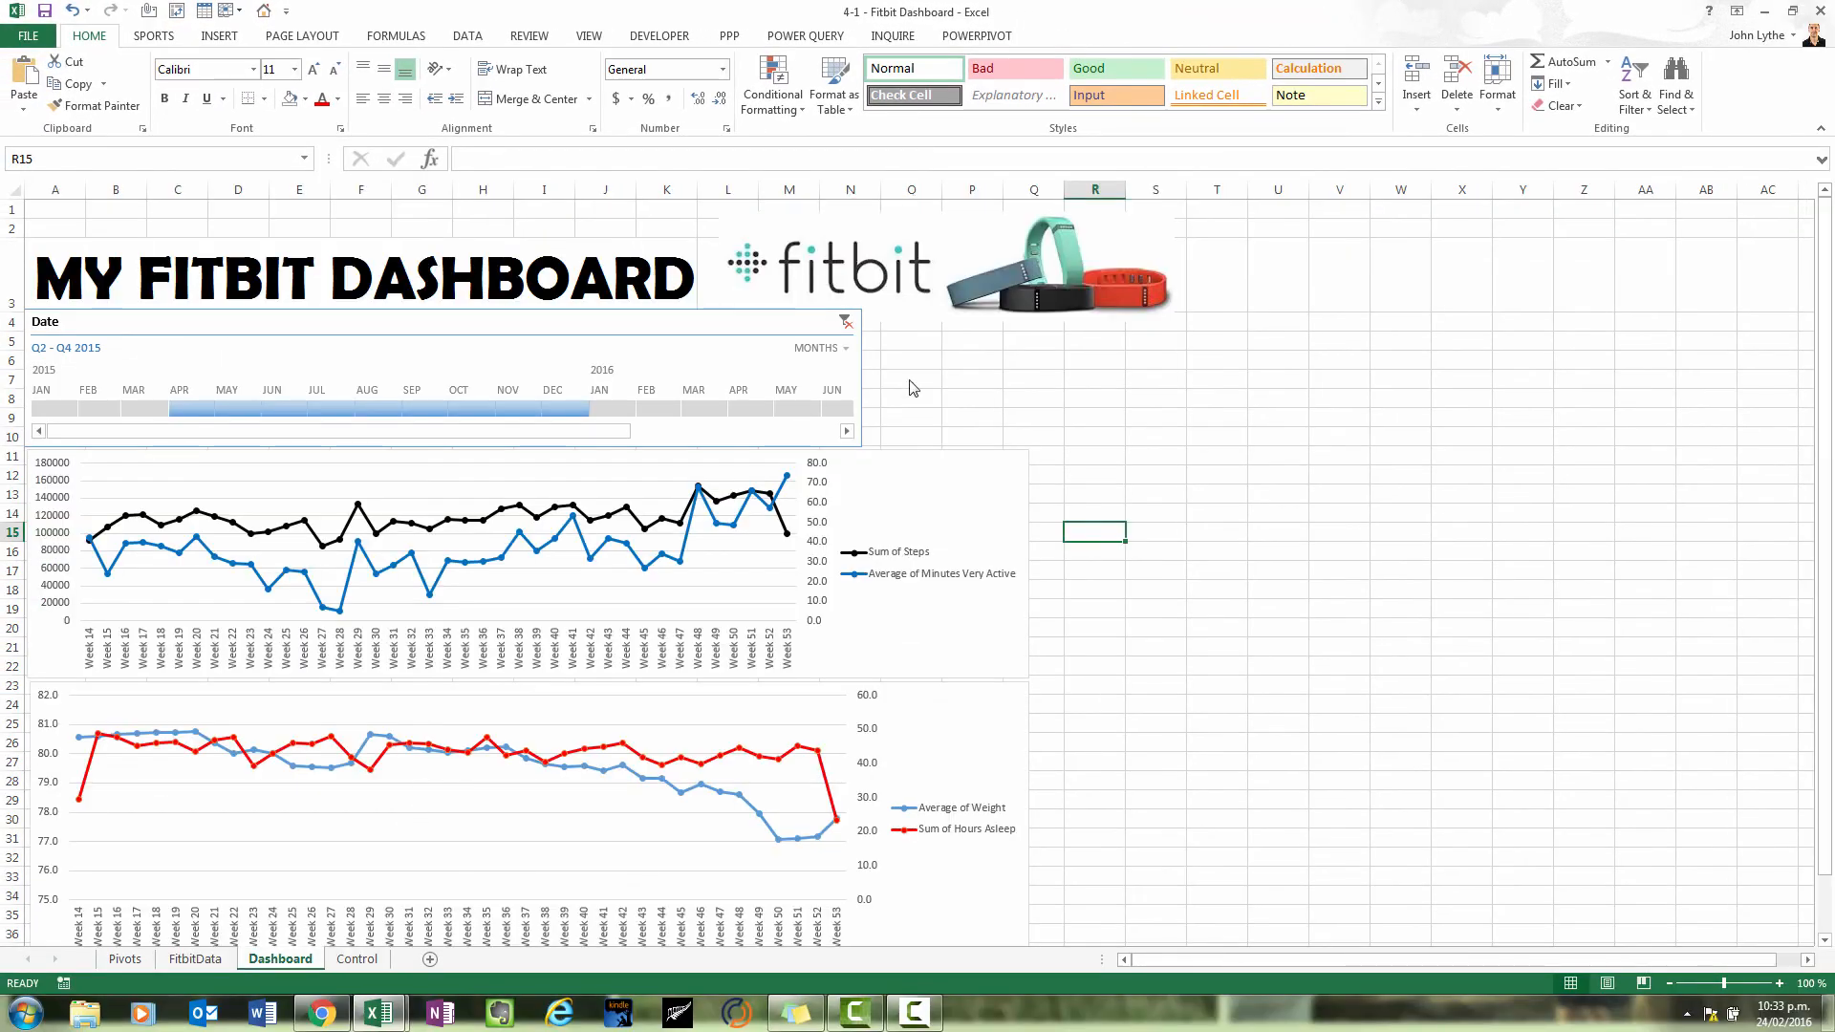
pyautogui.click(1260, 335)
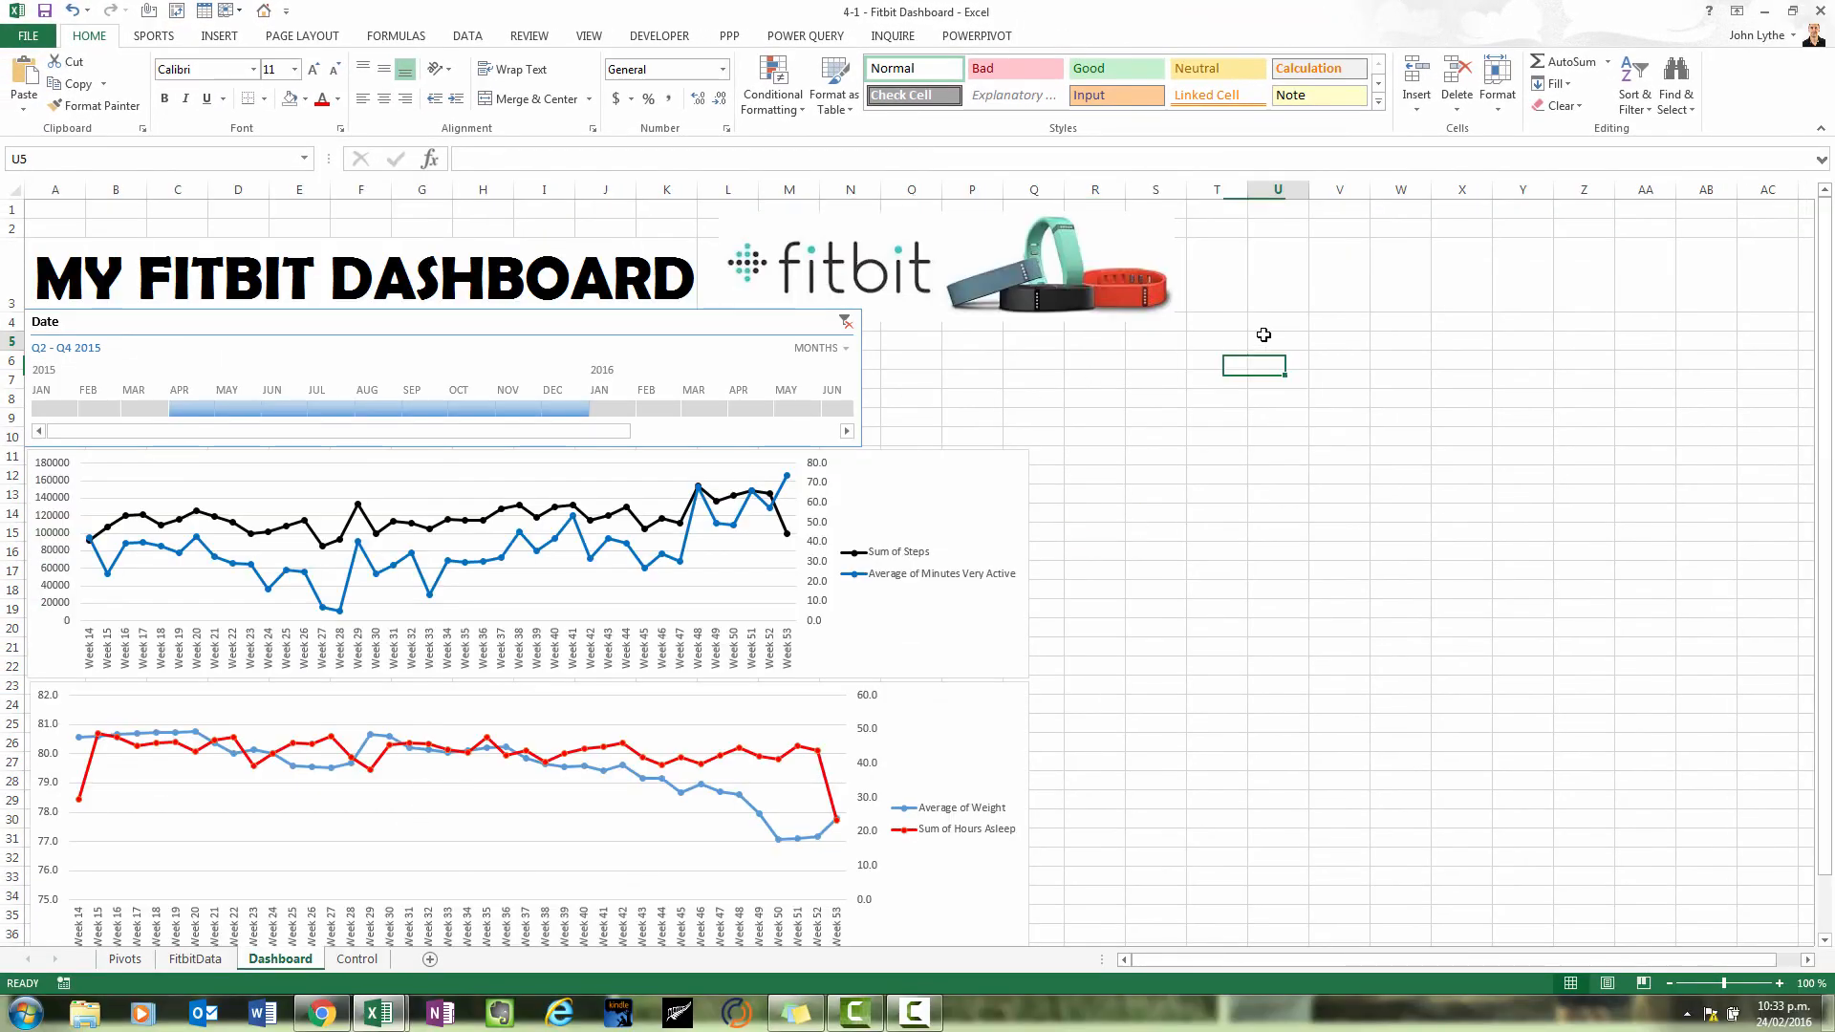
pyautogui.hotkey('ctrl', 'v')
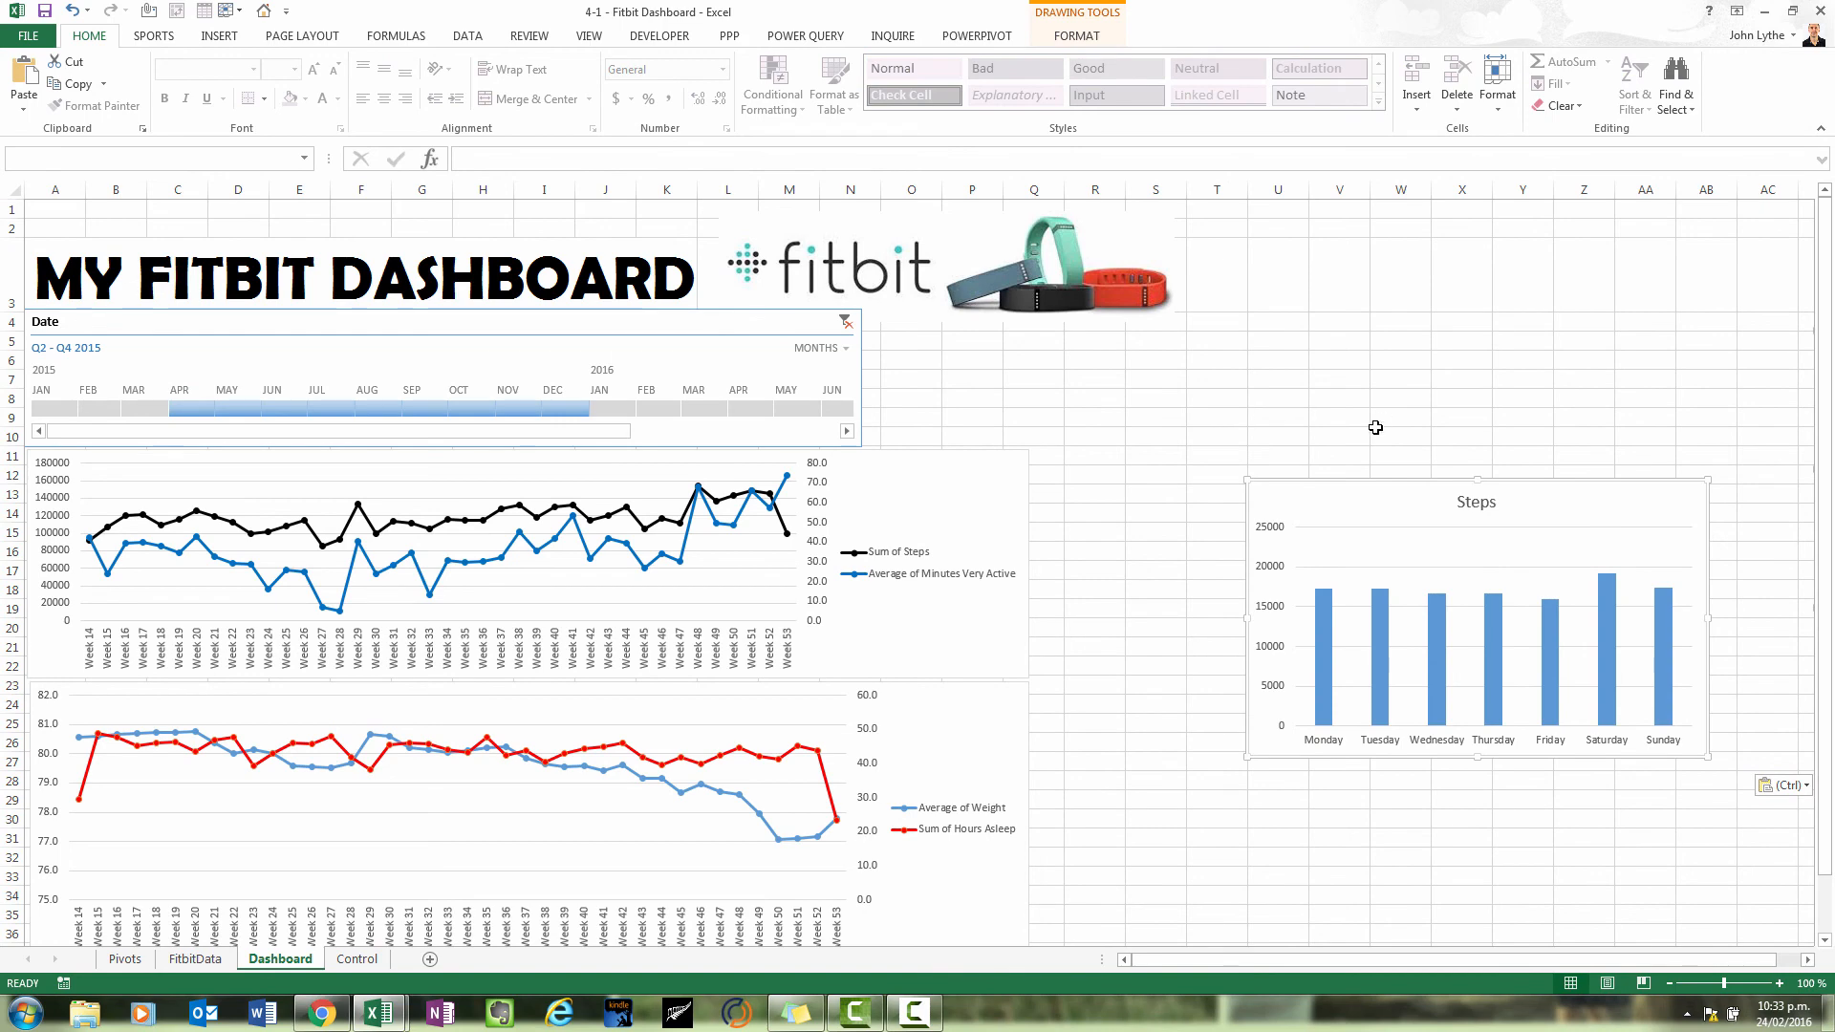
# Move the Steps chart up beside the Fitbit picture and place the Sleep chart directly beneath it
pyautogui.click(1669, 983)
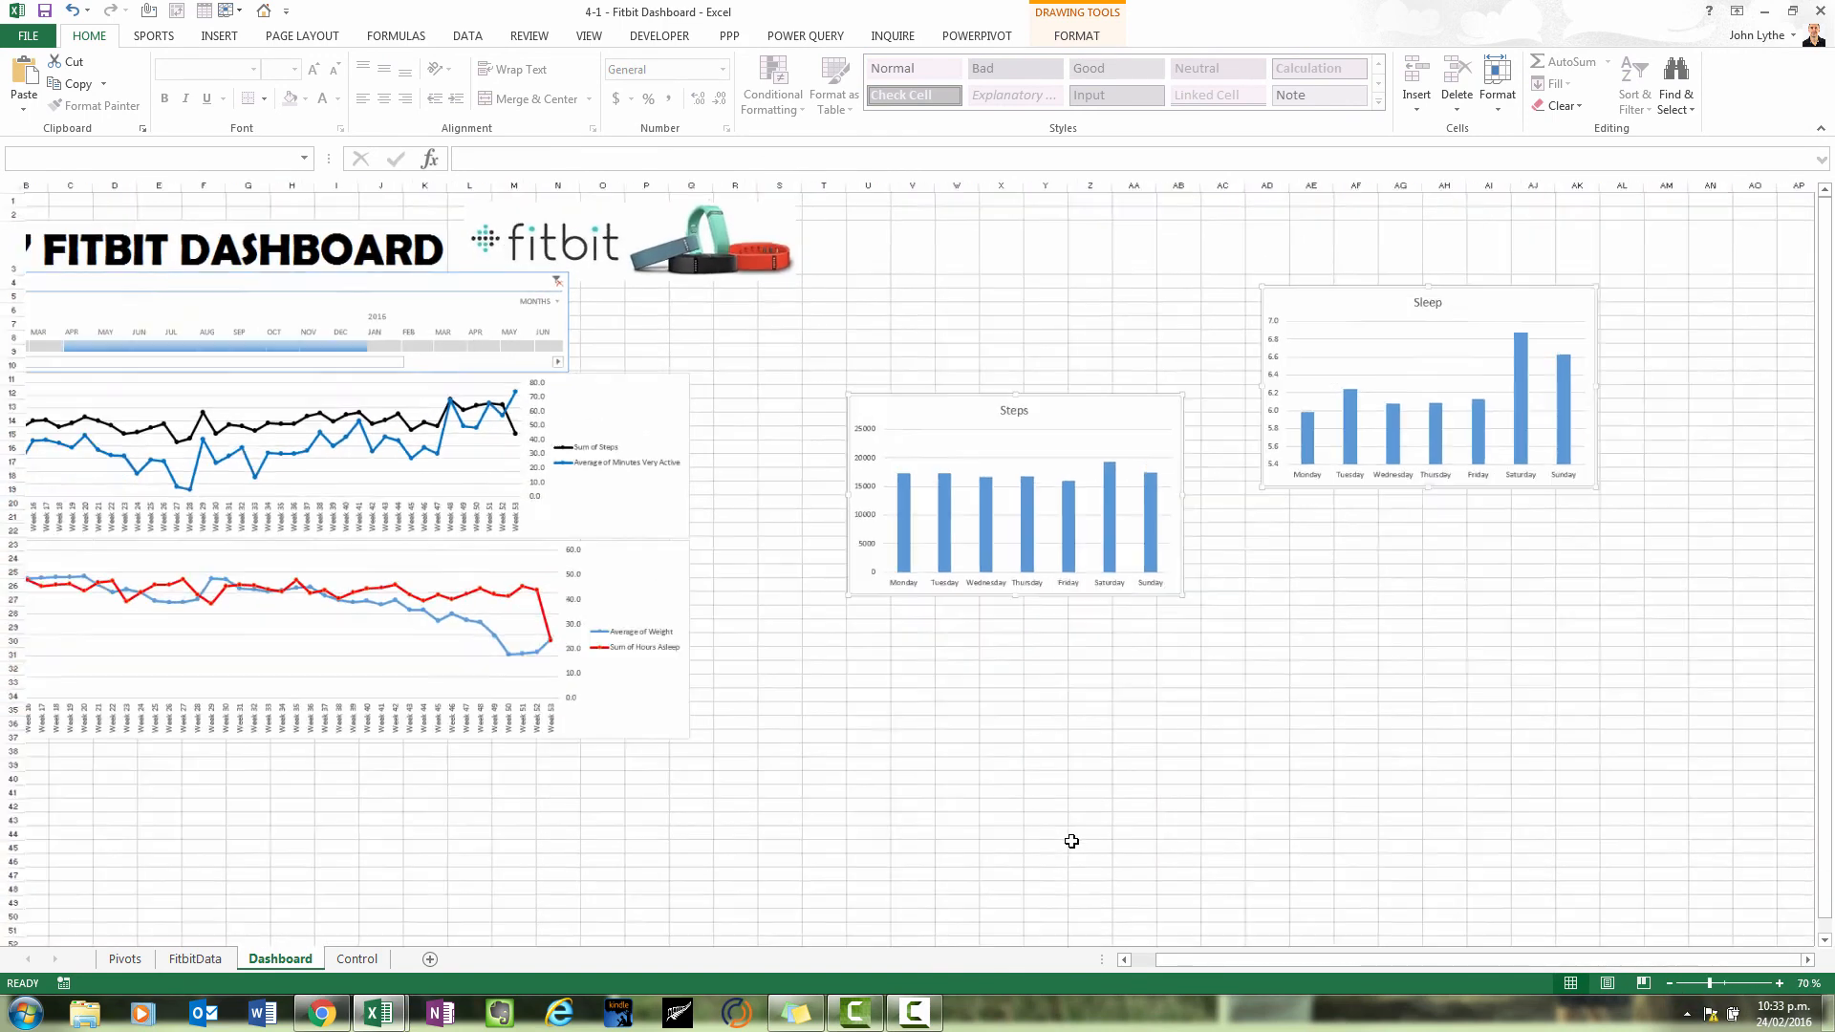
pyautogui.click(1071, 840)
pyautogui.moveTo(865, 391); pyautogui.dragTo(793, 293)
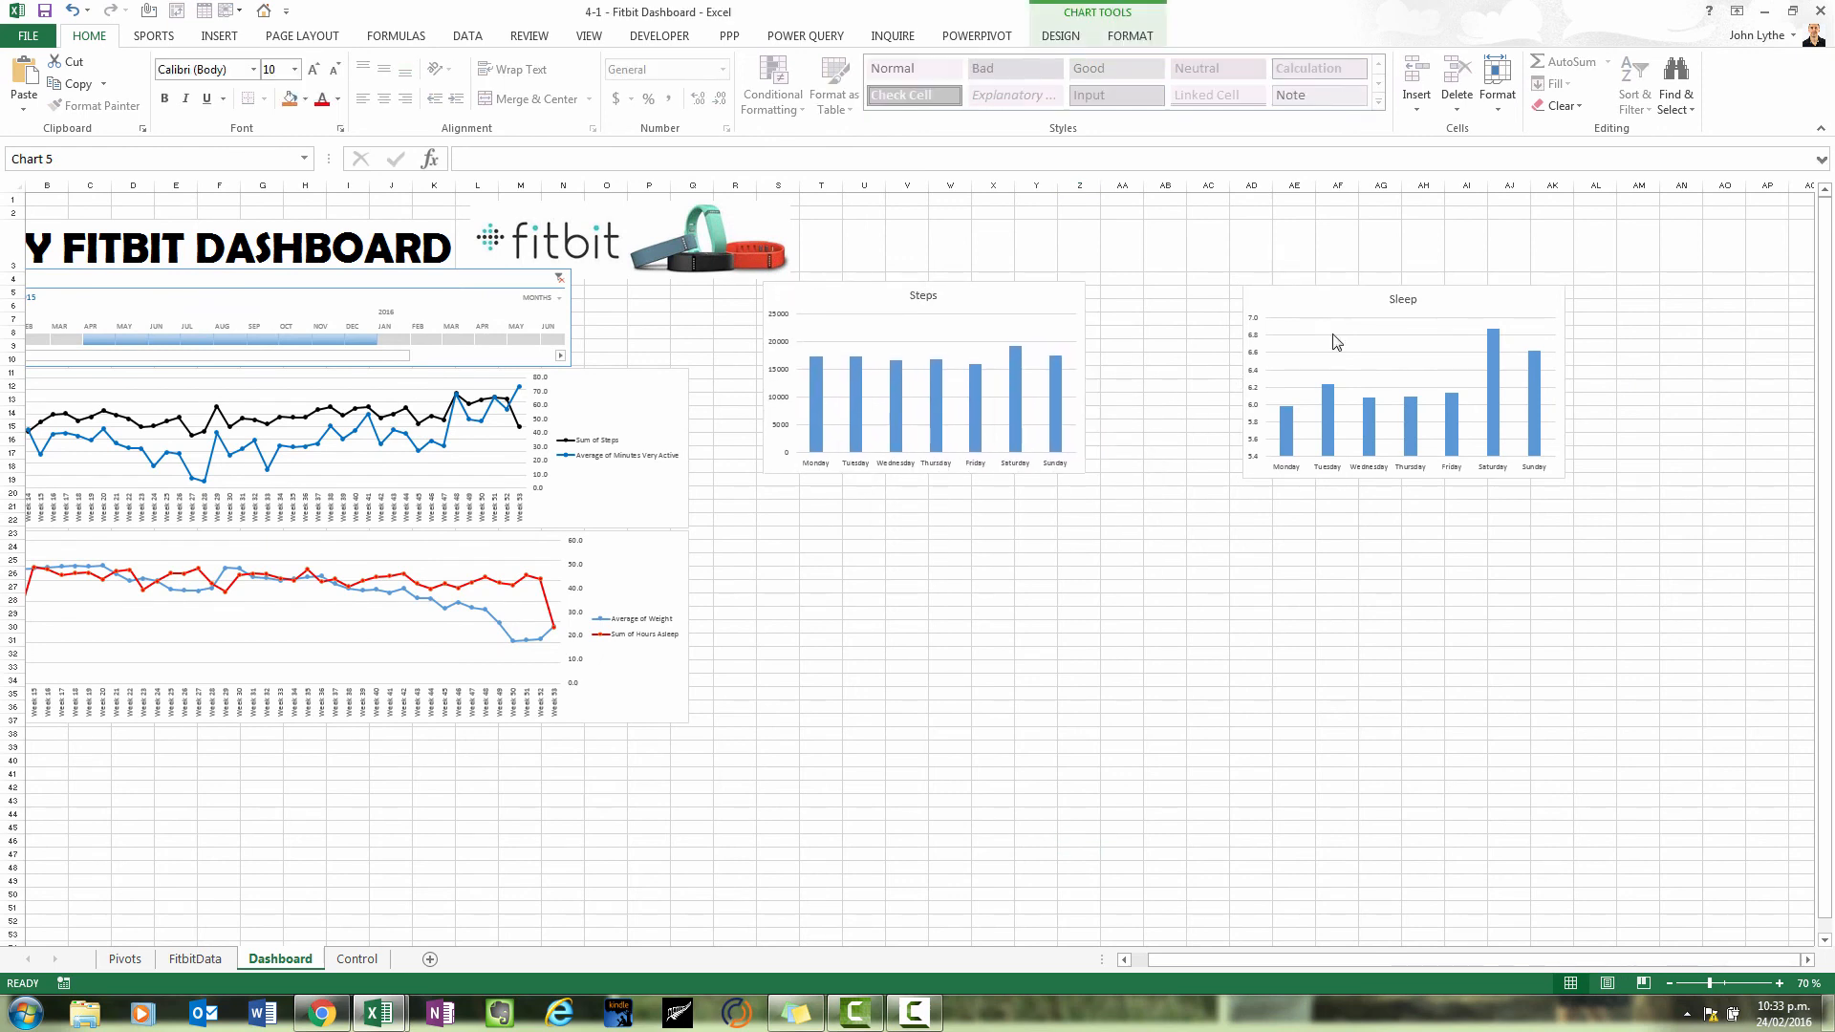
pyautogui.moveTo(1284, 292); pyautogui.dragTo(814, 492)
pyautogui.click(1774, 988)
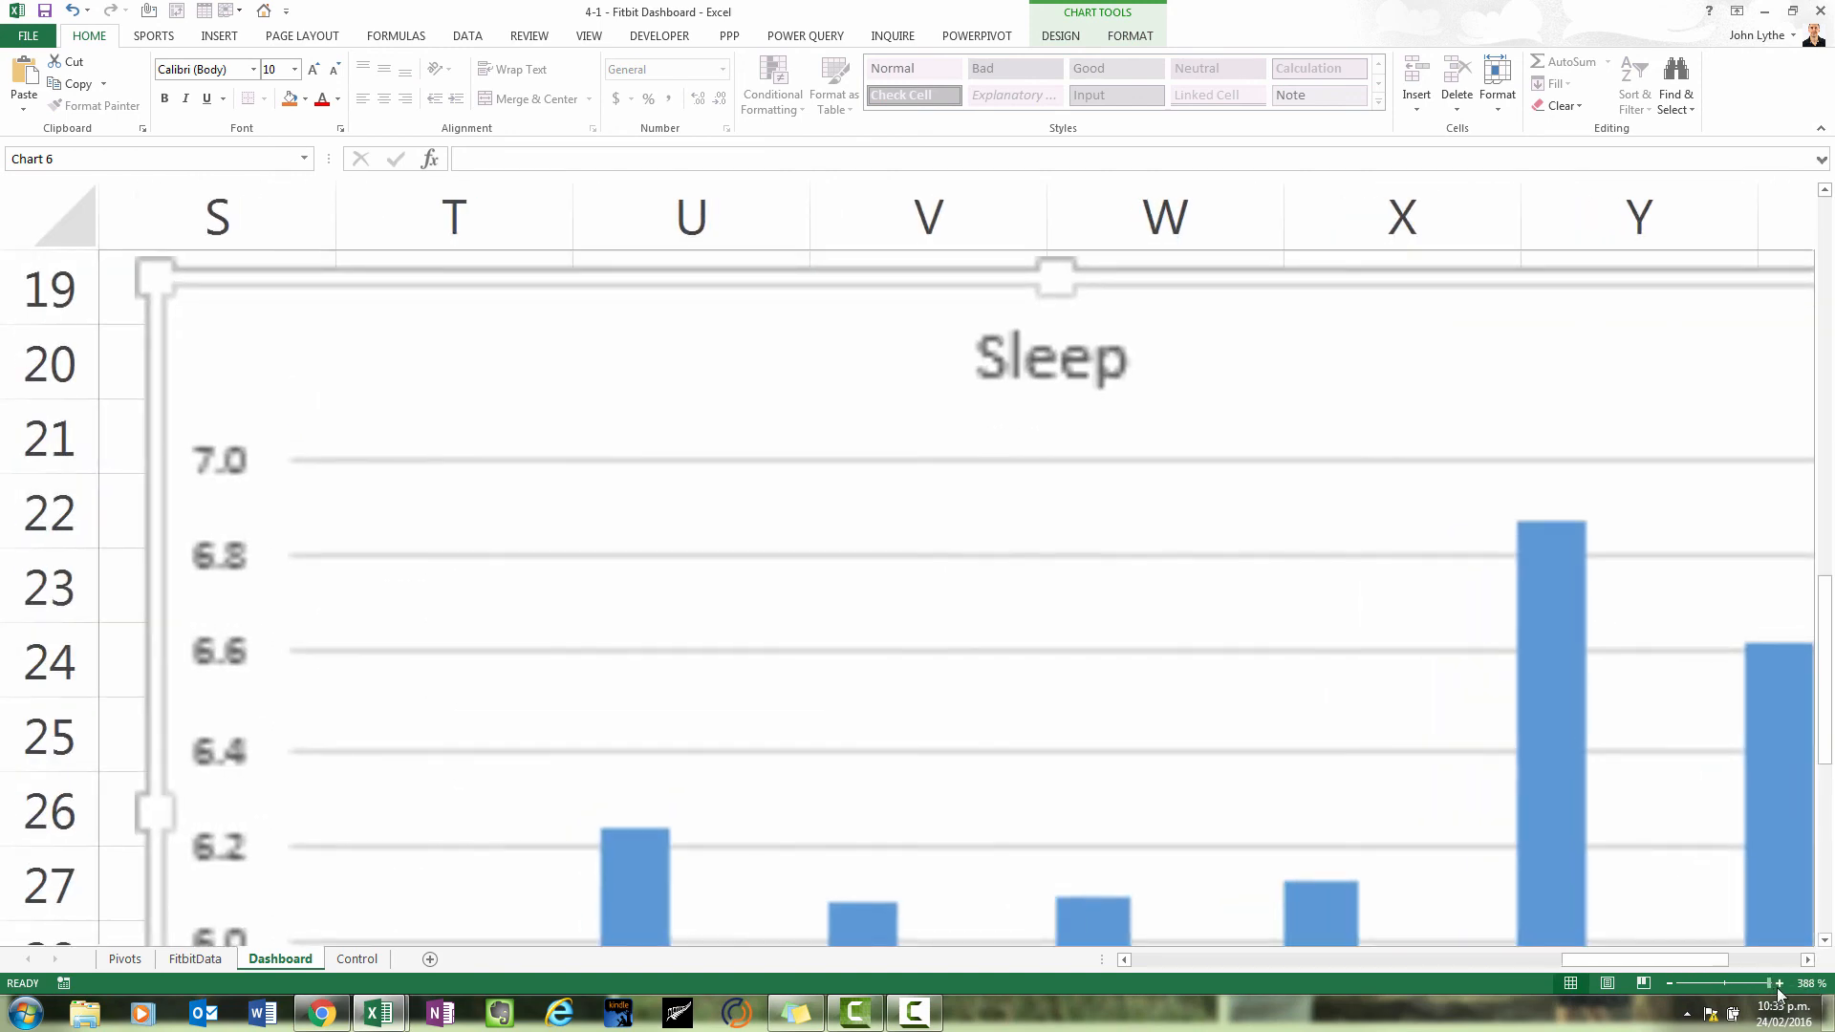
pyautogui.click(1709, 984)
# Shrink the Steps and Sleep charts to about columns U to Z, stacked with Steps starting at row 4
pyautogui.click(995, 355)
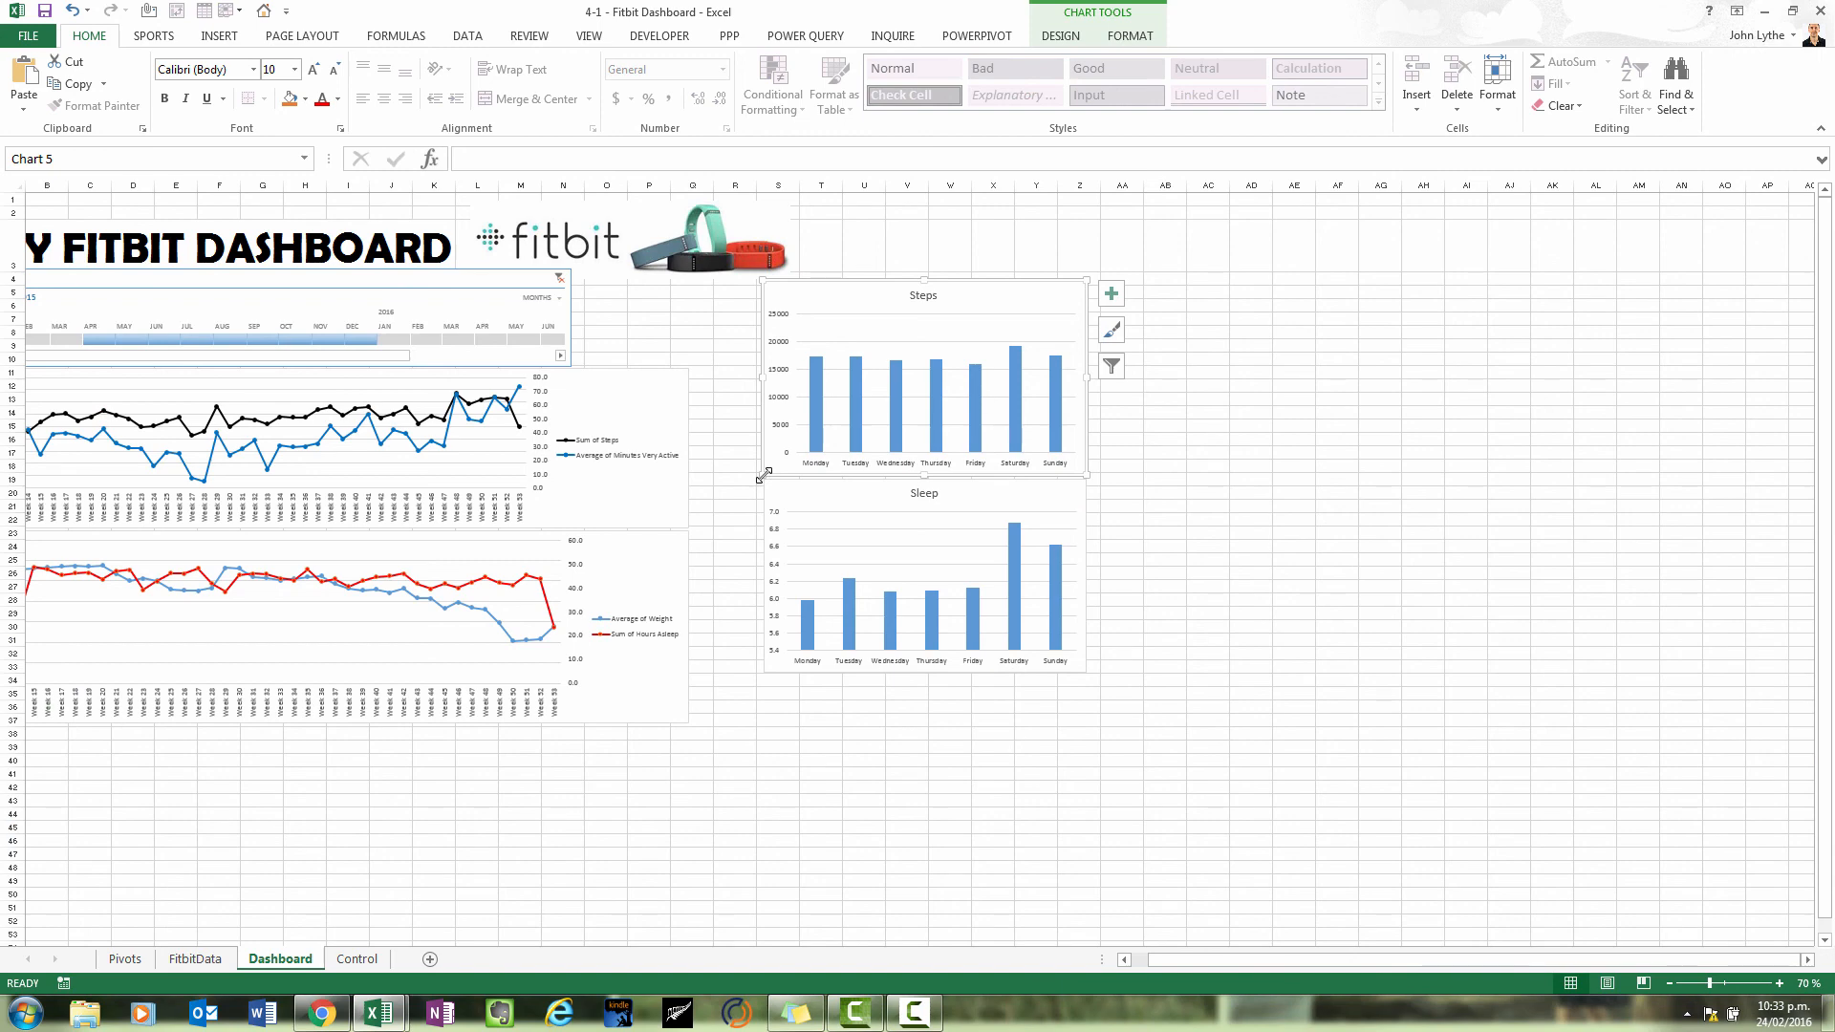
pyautogui.moveTo(774, 462); pyautogui.dragTo(838, 429)
pyautogui.moveTo(893, 281); pyautogui.dragTo(887, 258)
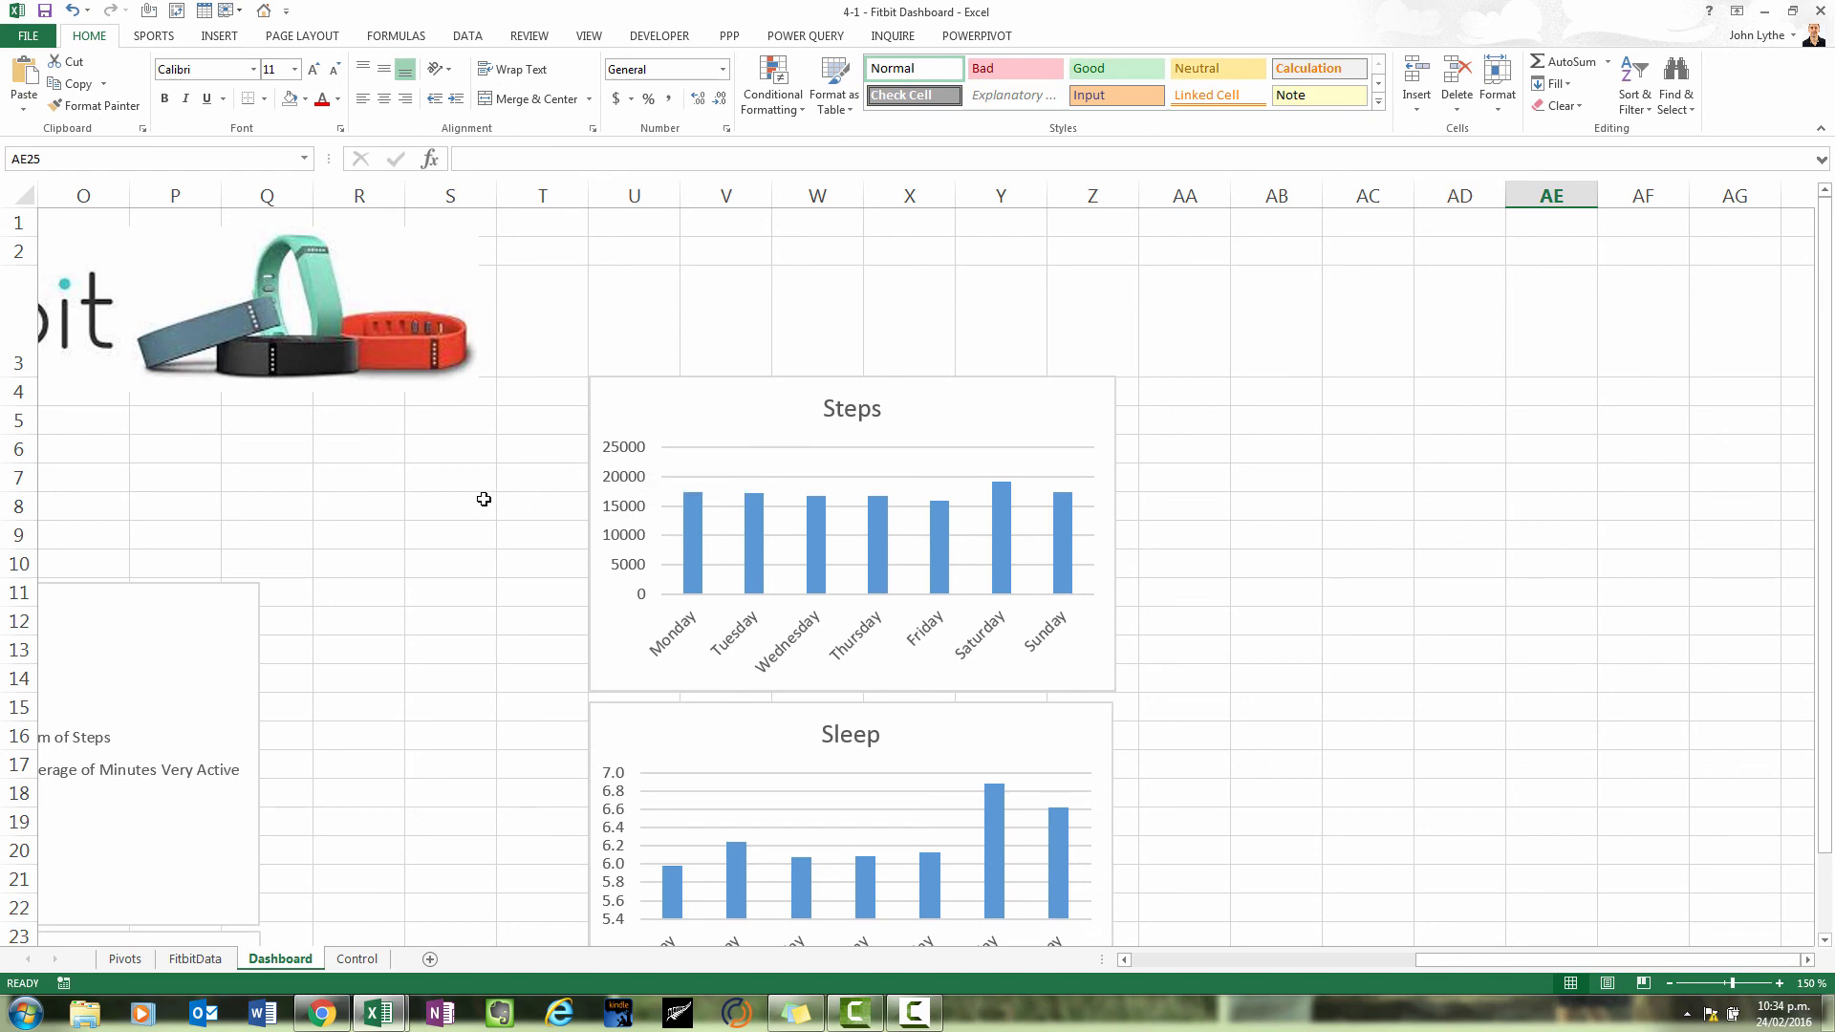
# On the Control sheet, divide Monday's average steps formula in J5 by 1000
pyautogui.click(368, 960)
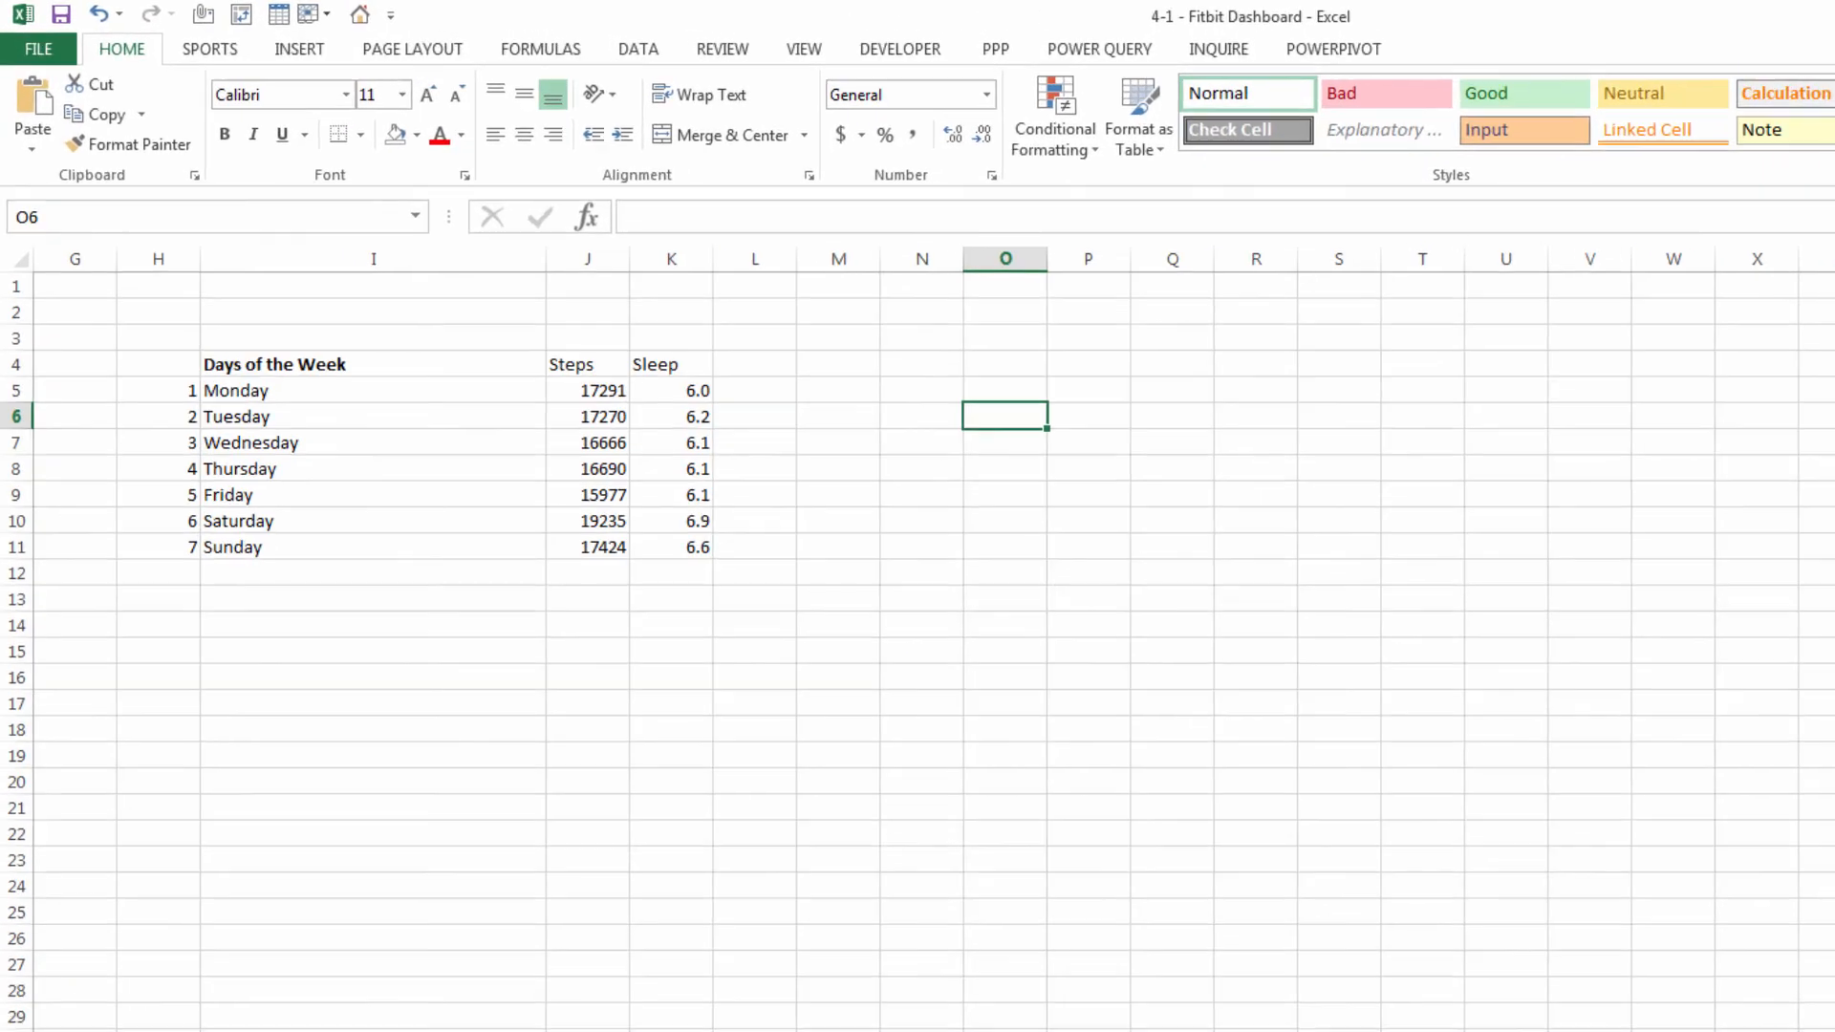
pyautogui.click(591, 392)
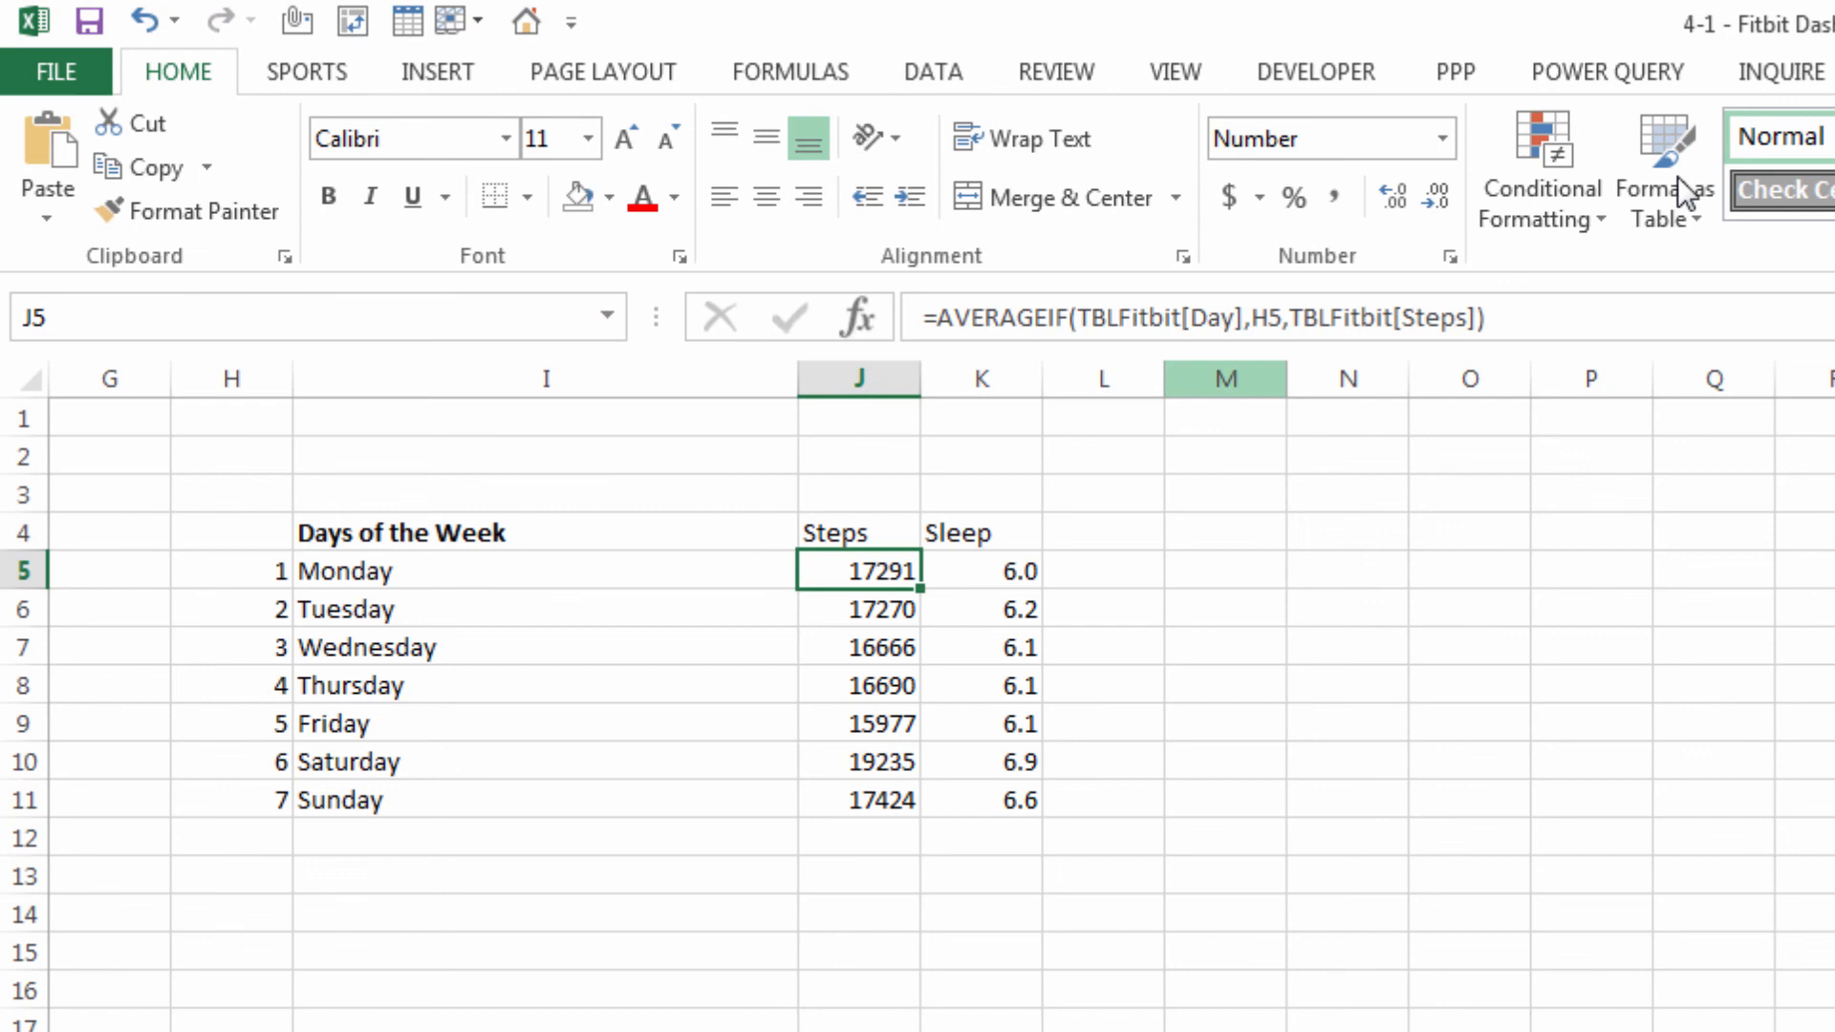
pyautogui.click(1530, 310)
pyautogui.write('/100')
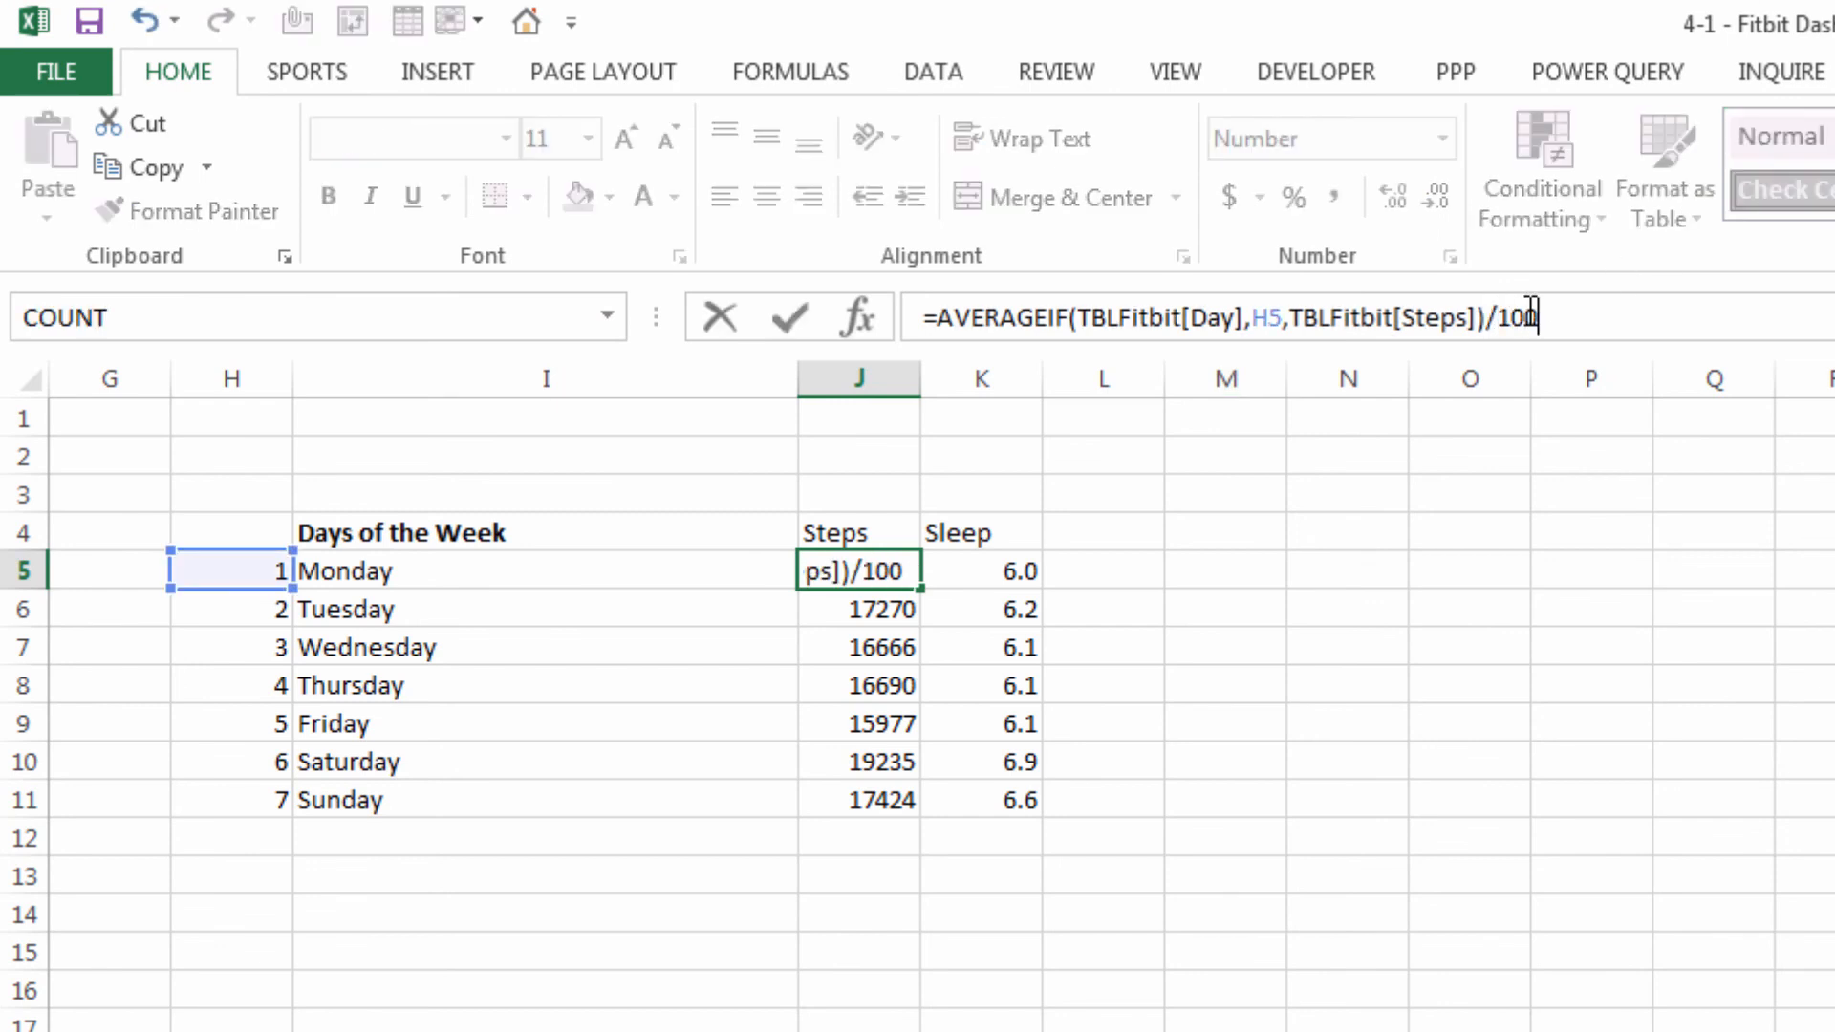
pyautogui.write('0')
pyautogui.press('Return')
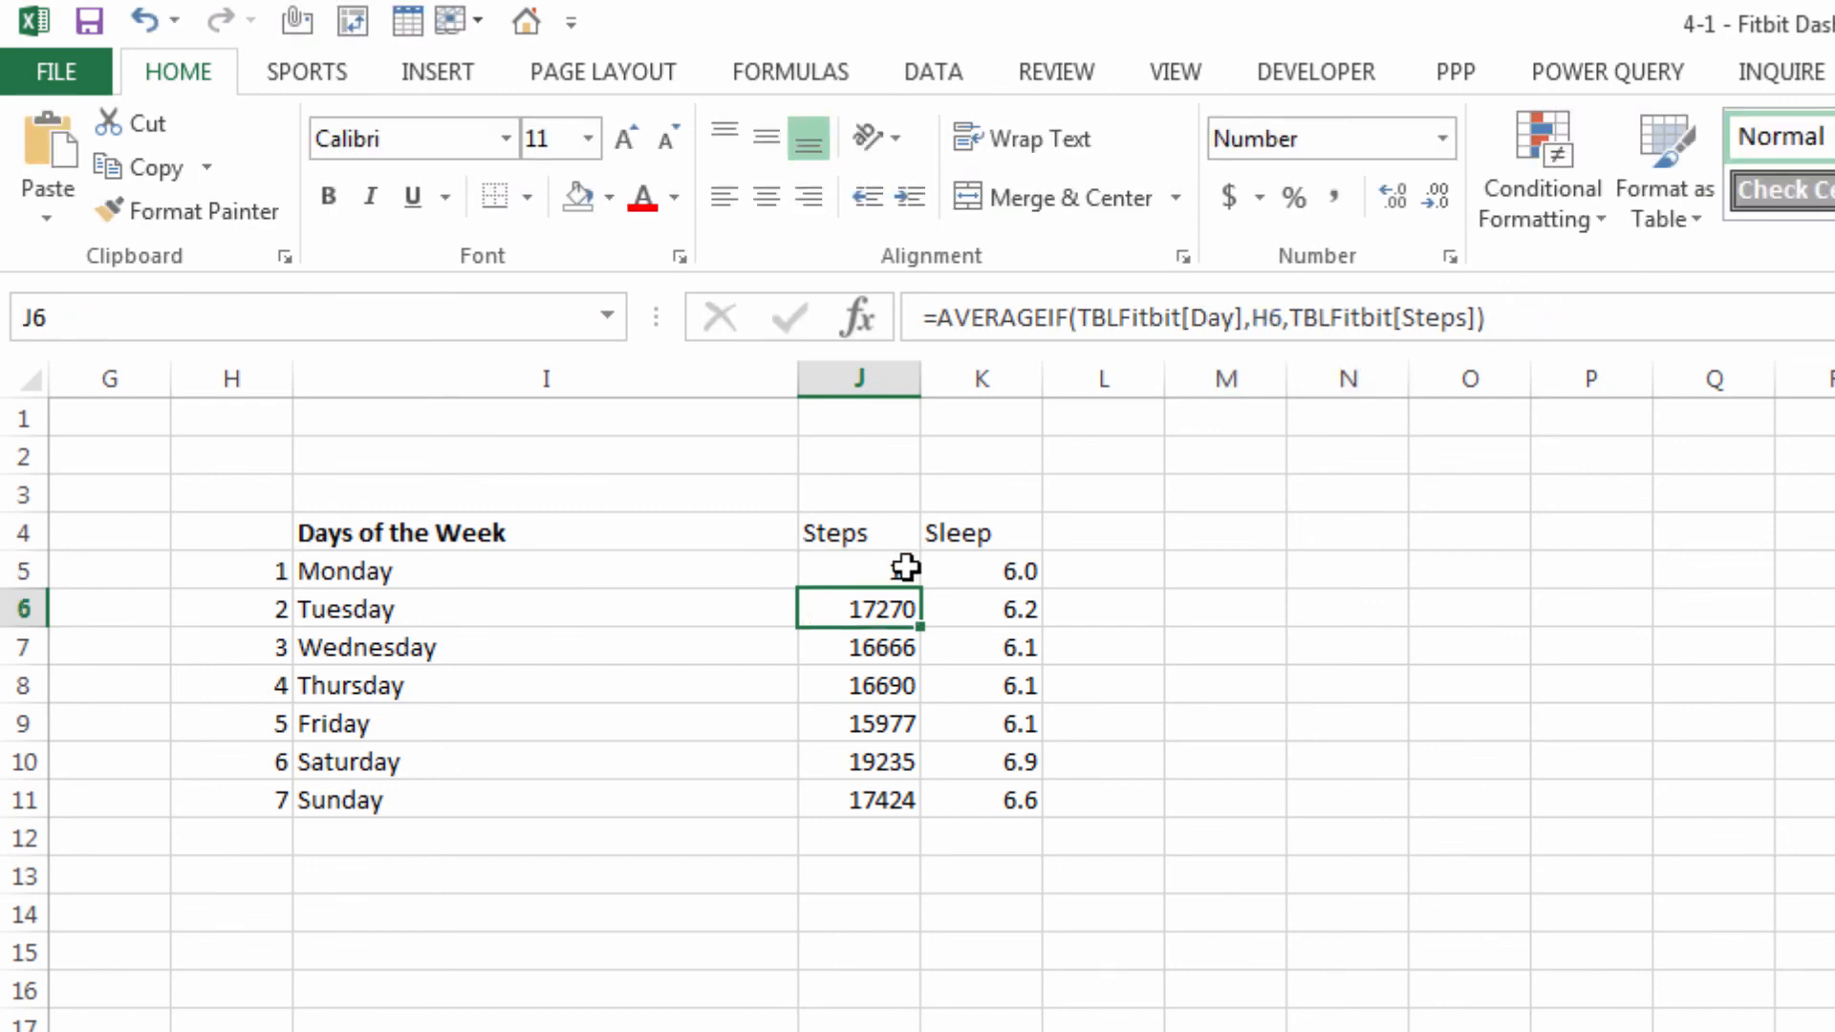
# Show J5 with one decimal place and fill its formula and format down to J11
pyautogui.click(905, 568)
pyautogui.click(1393, 196)
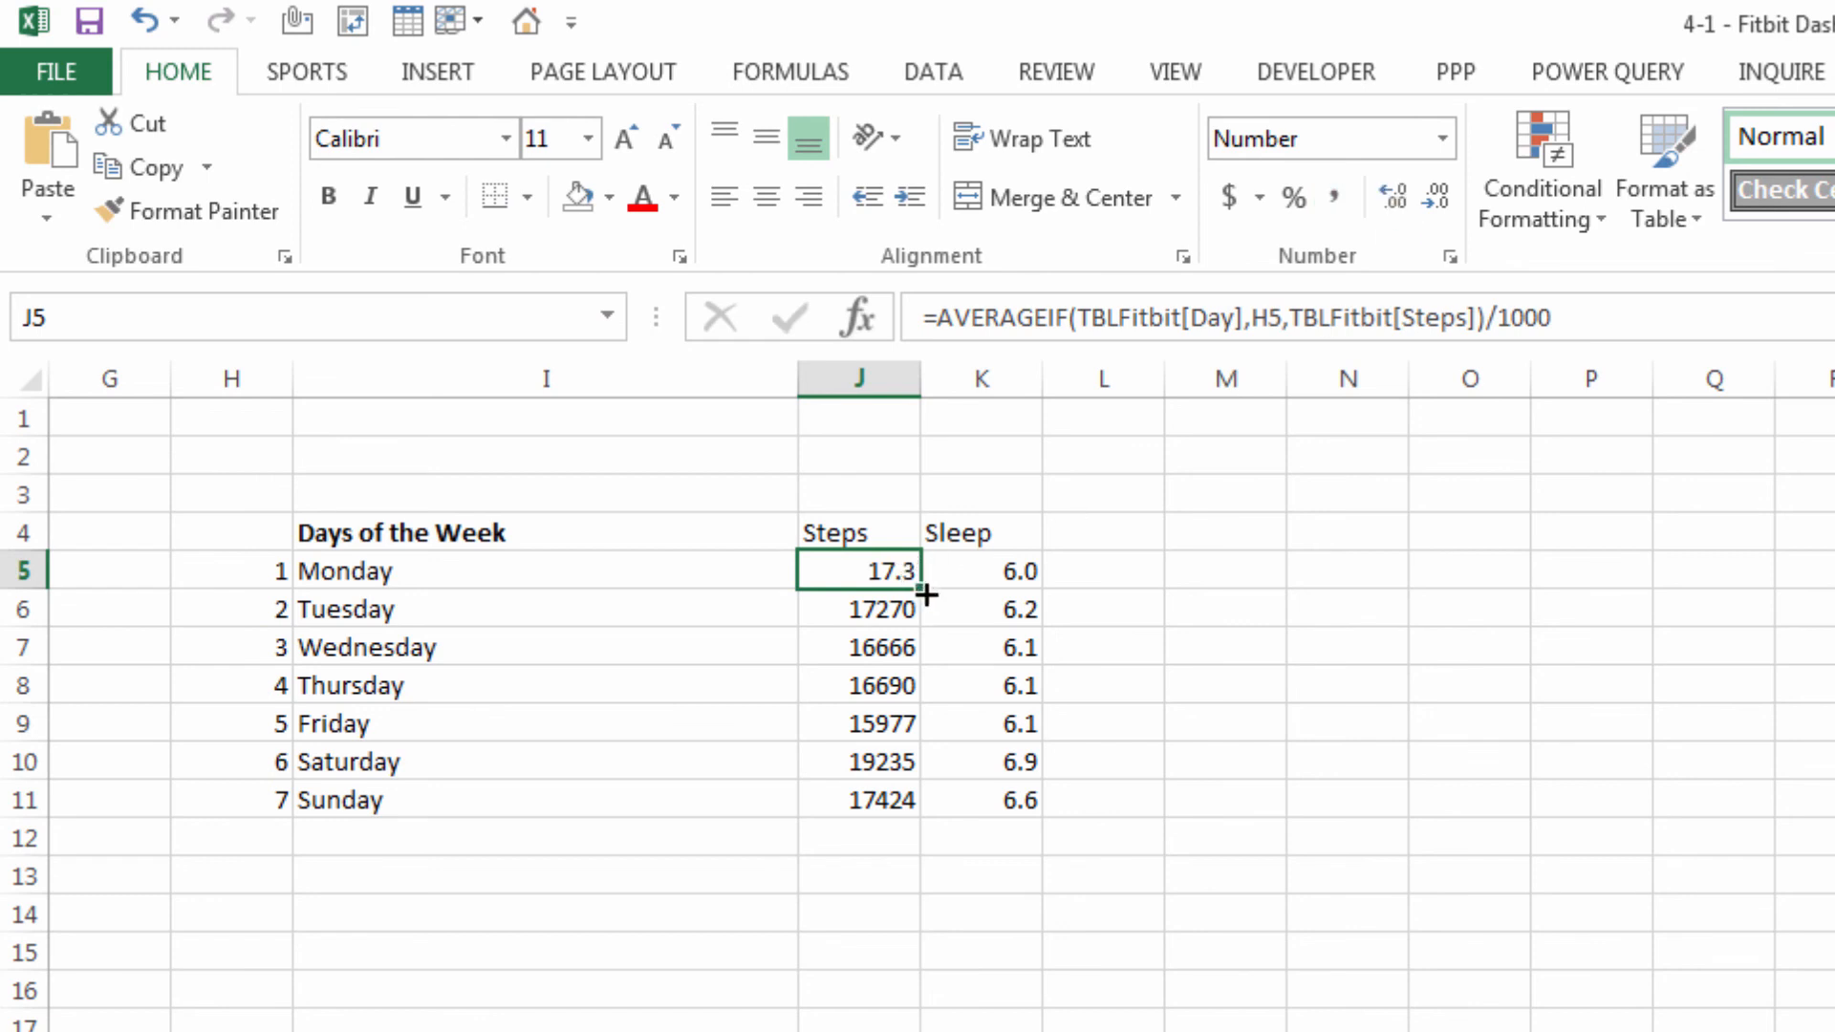
pyautogui.doubleClick(926, 595)
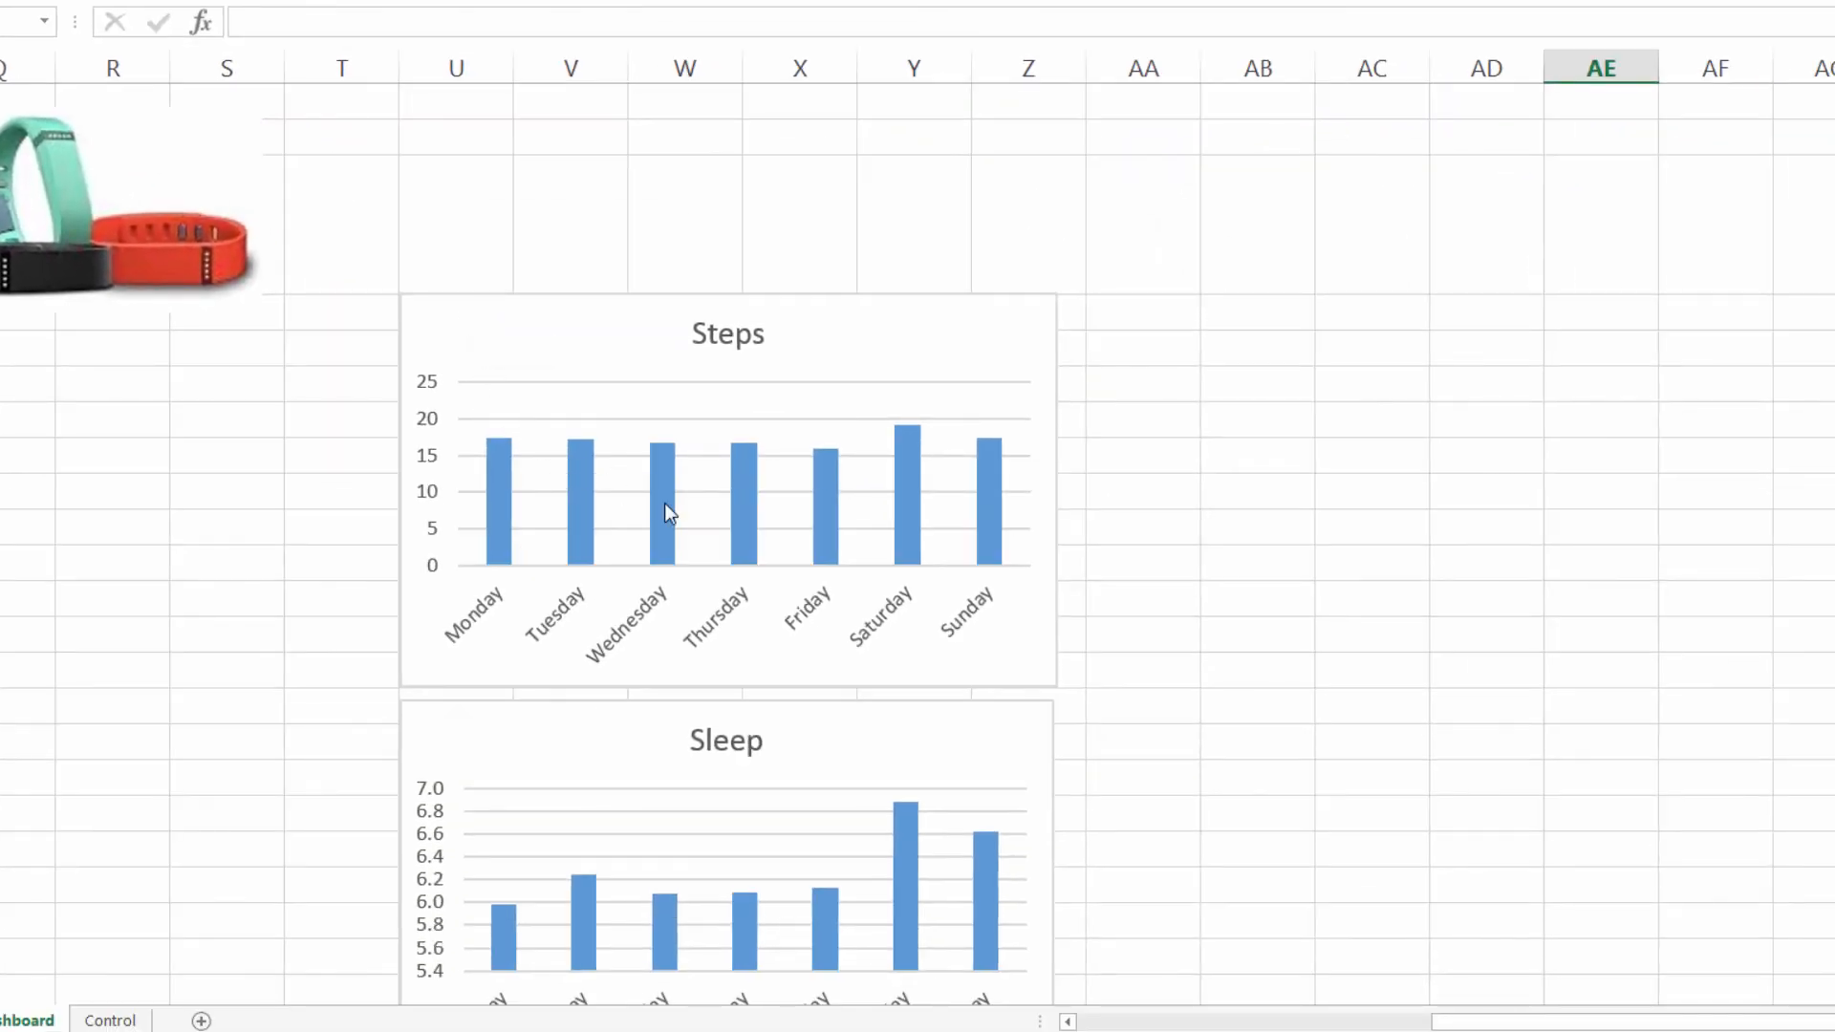
# Fill the columns of the Dashboard's Steps chart with dark navy blue
pyautogui.moveTo(664, 505)
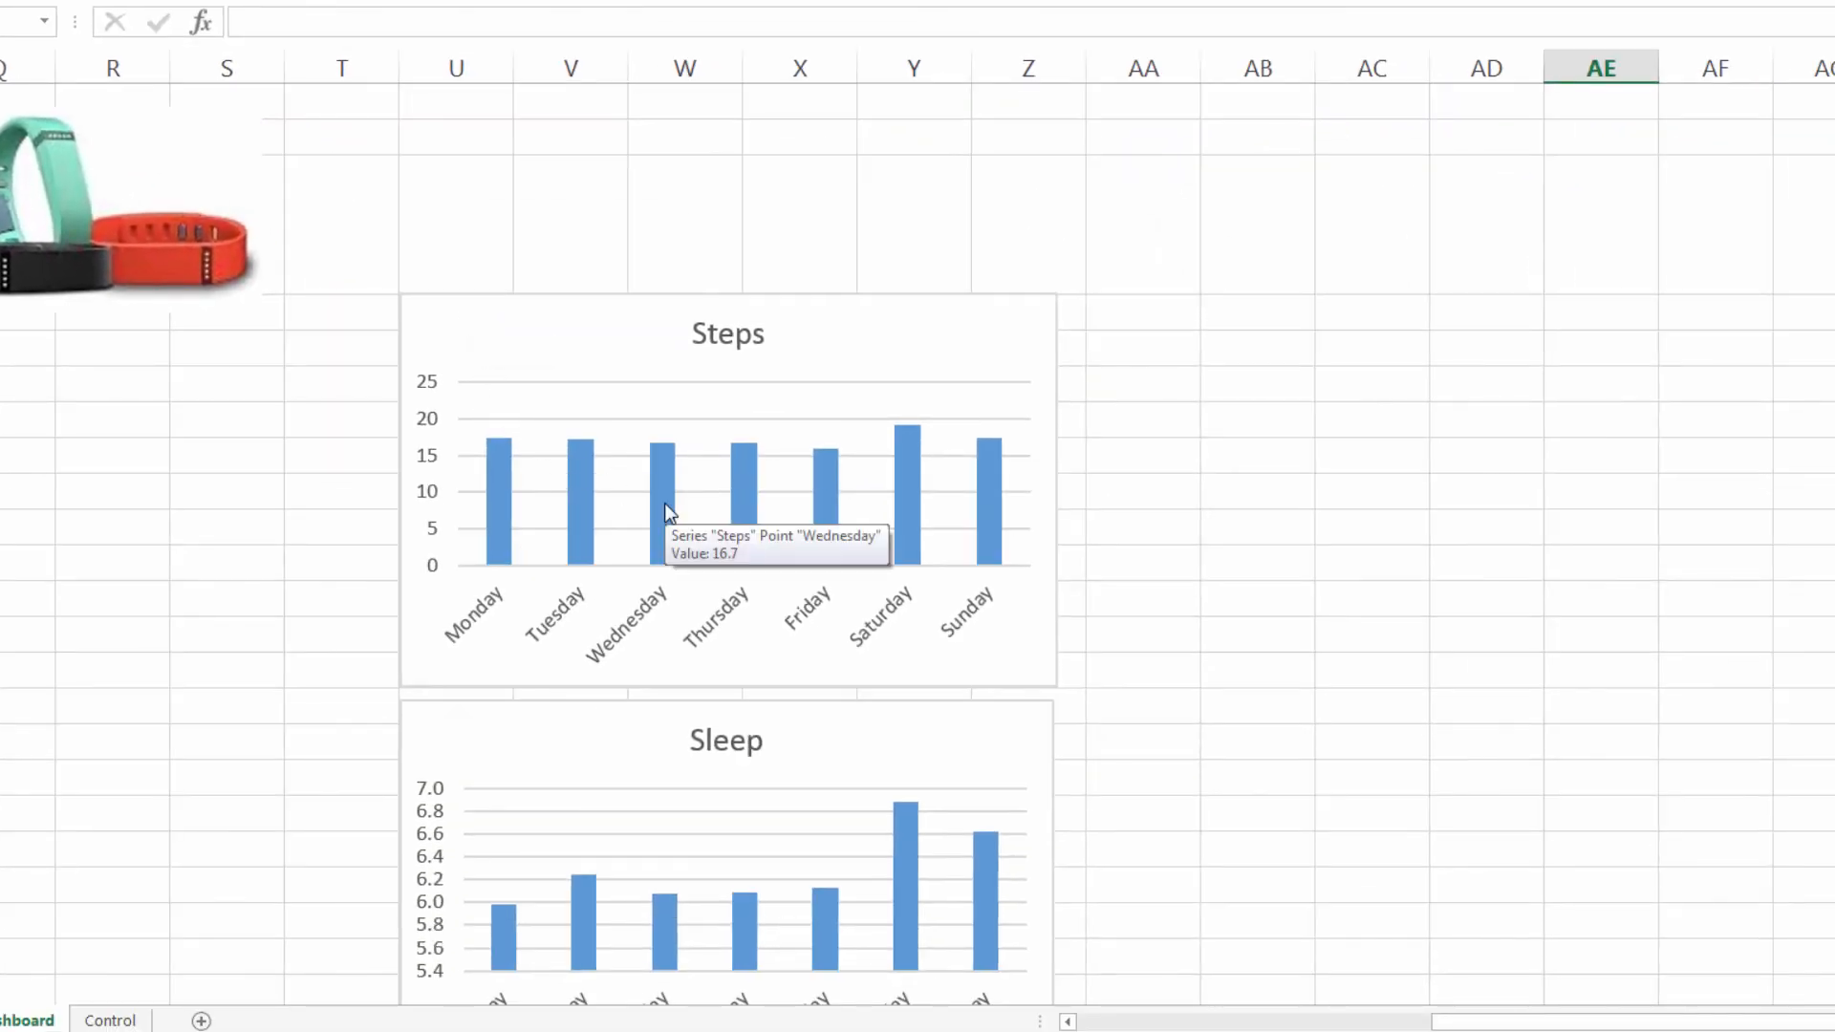
pyautogui.click(585, 493)
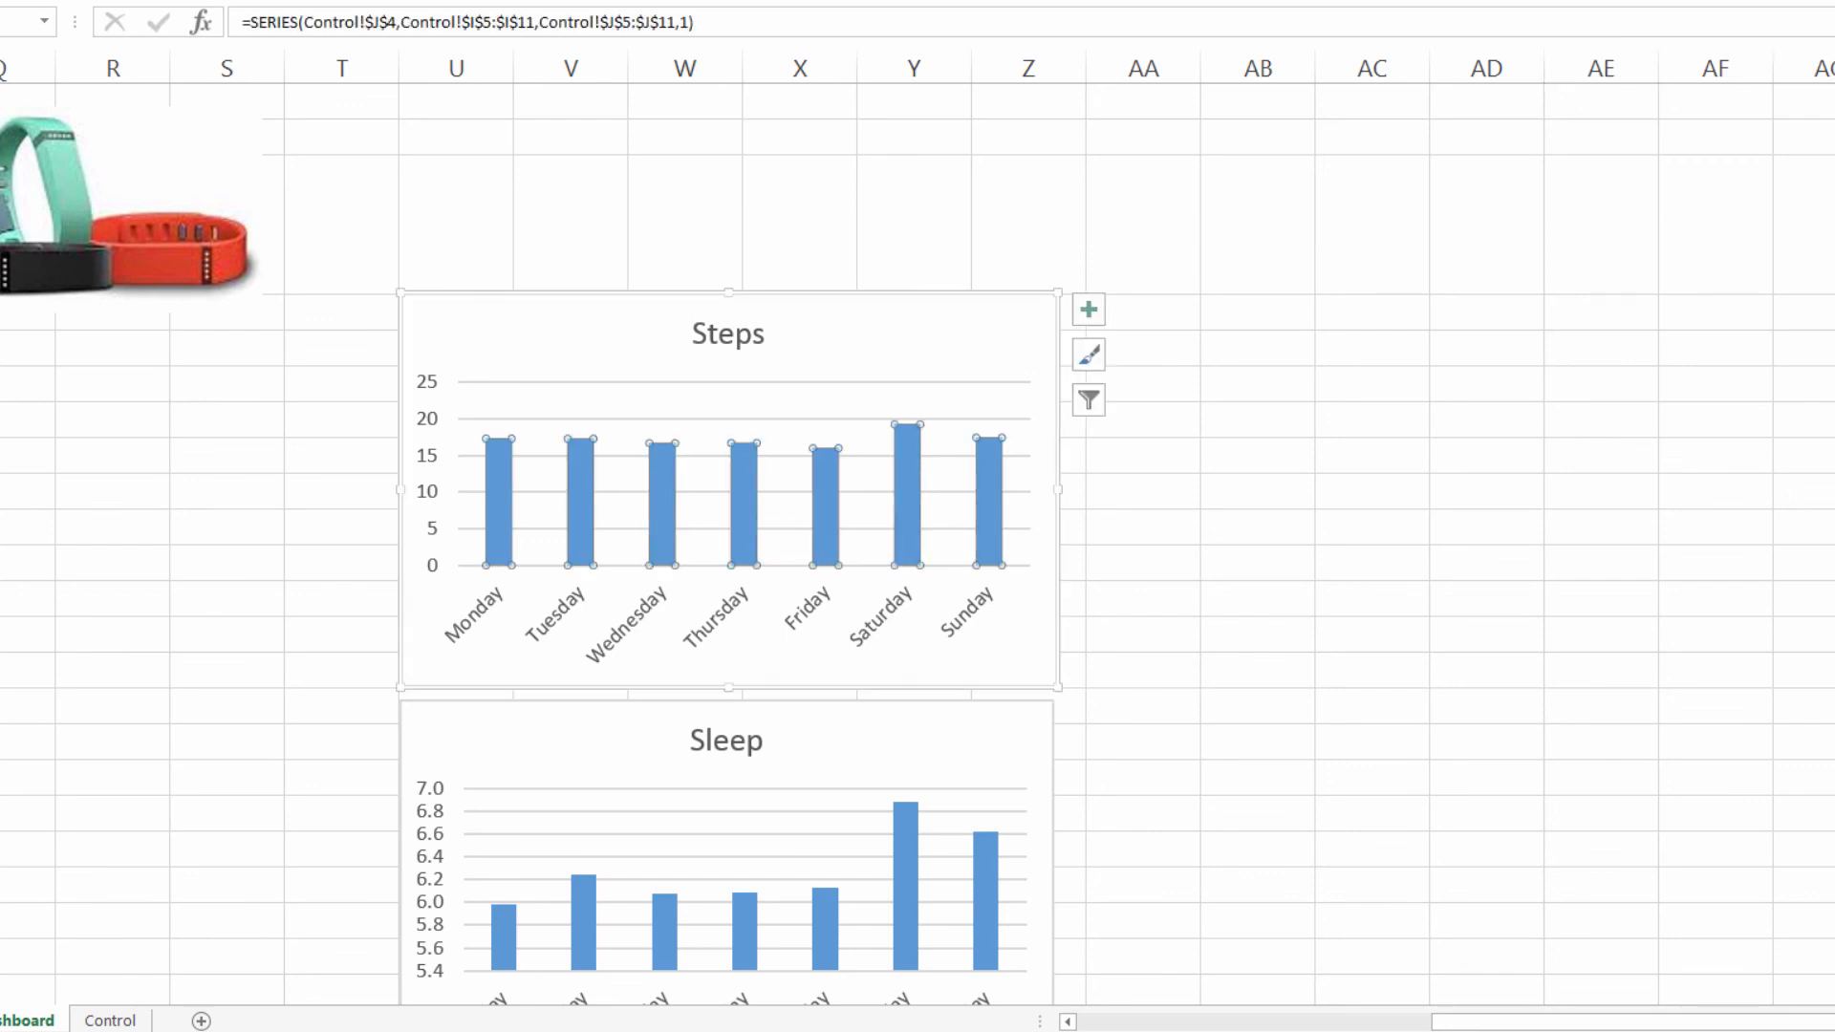
pyautogui.click(187, 157)
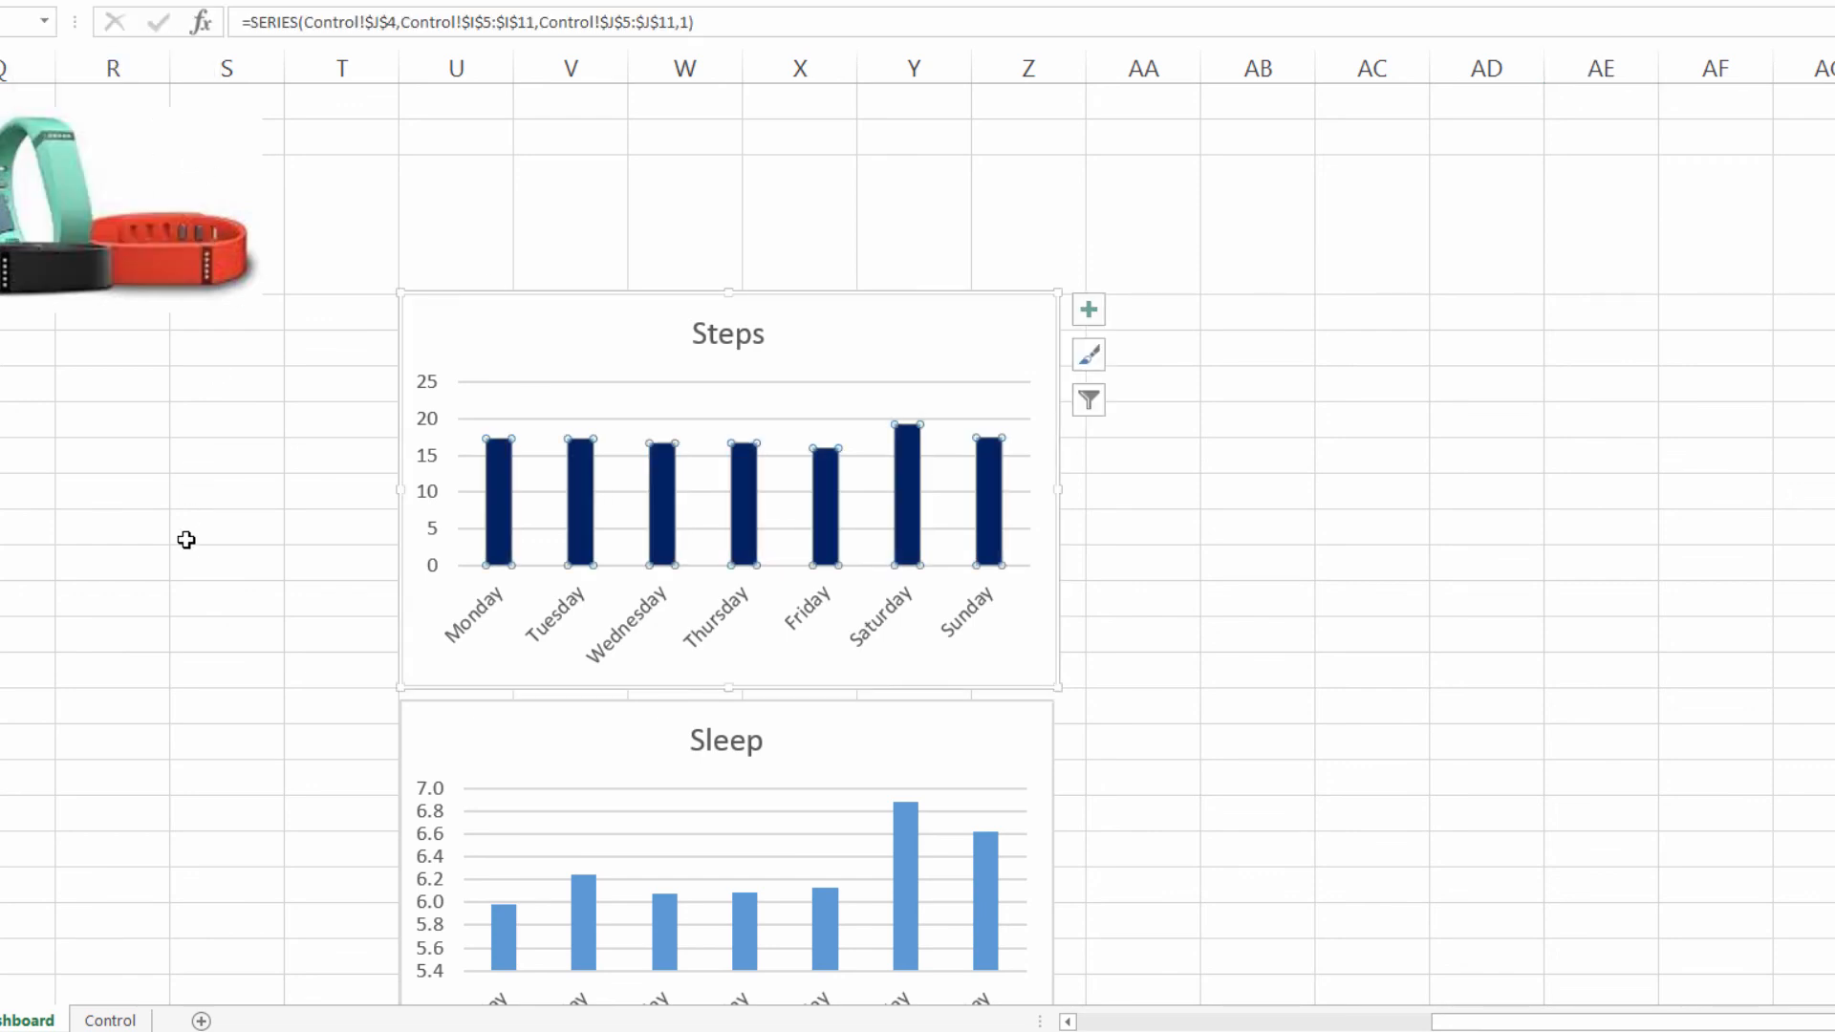
pyautogui.click(186, 540)
# Format the Sleep chart's vertical axis to start at a minimum of 0
pyautogui.scroll(-4, 191, 547)
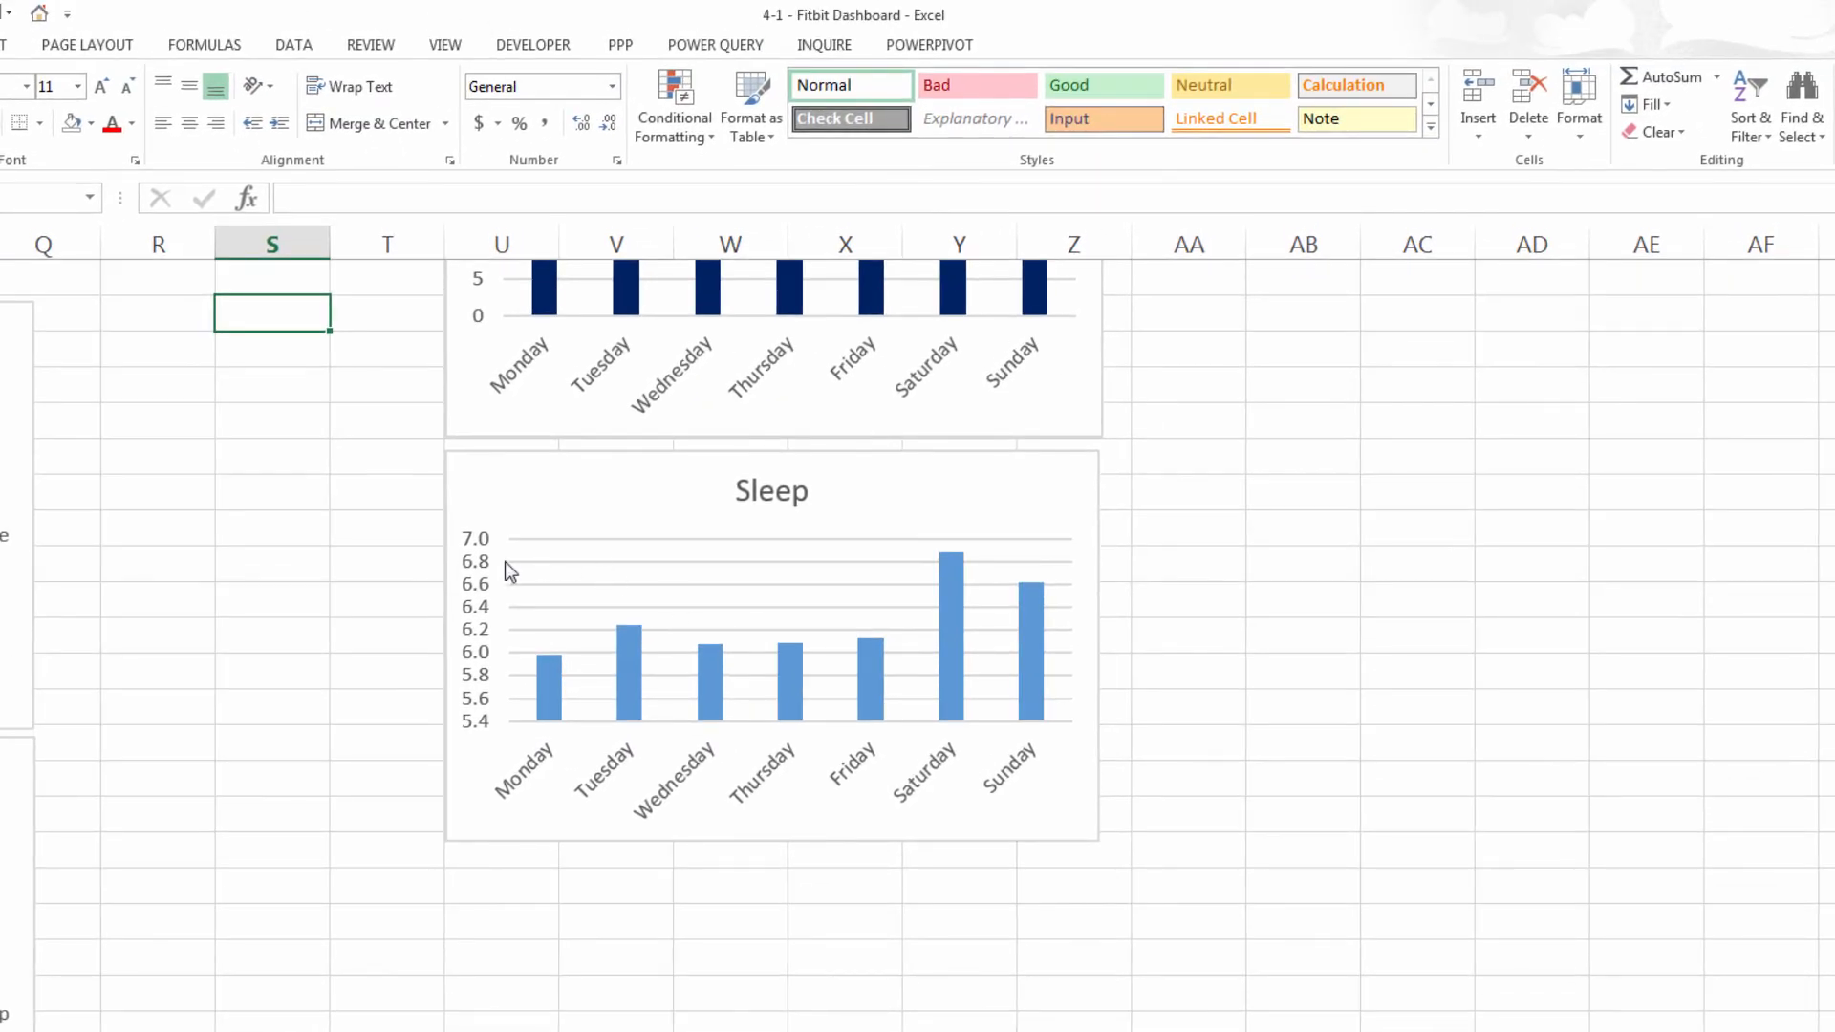
pyautogui.click(485, 578)
pyautogui.rightClick(485, 578)
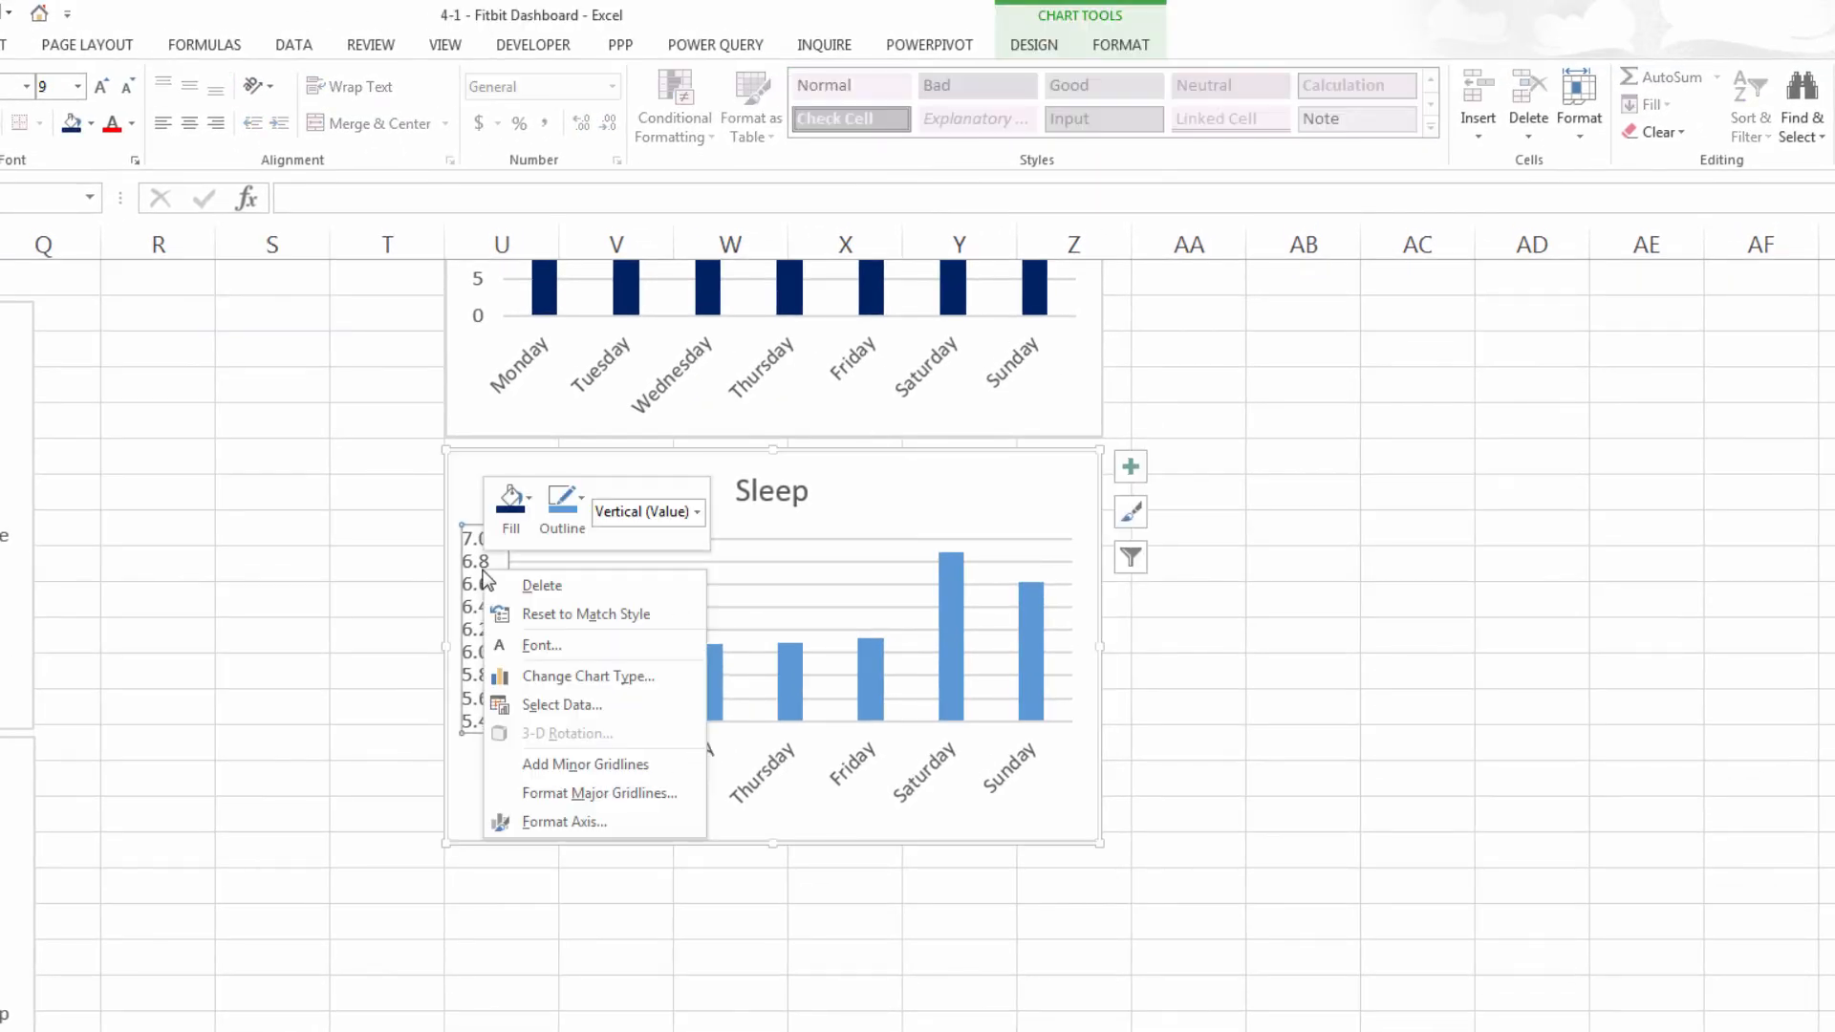
pyautogui.click(544, 824)
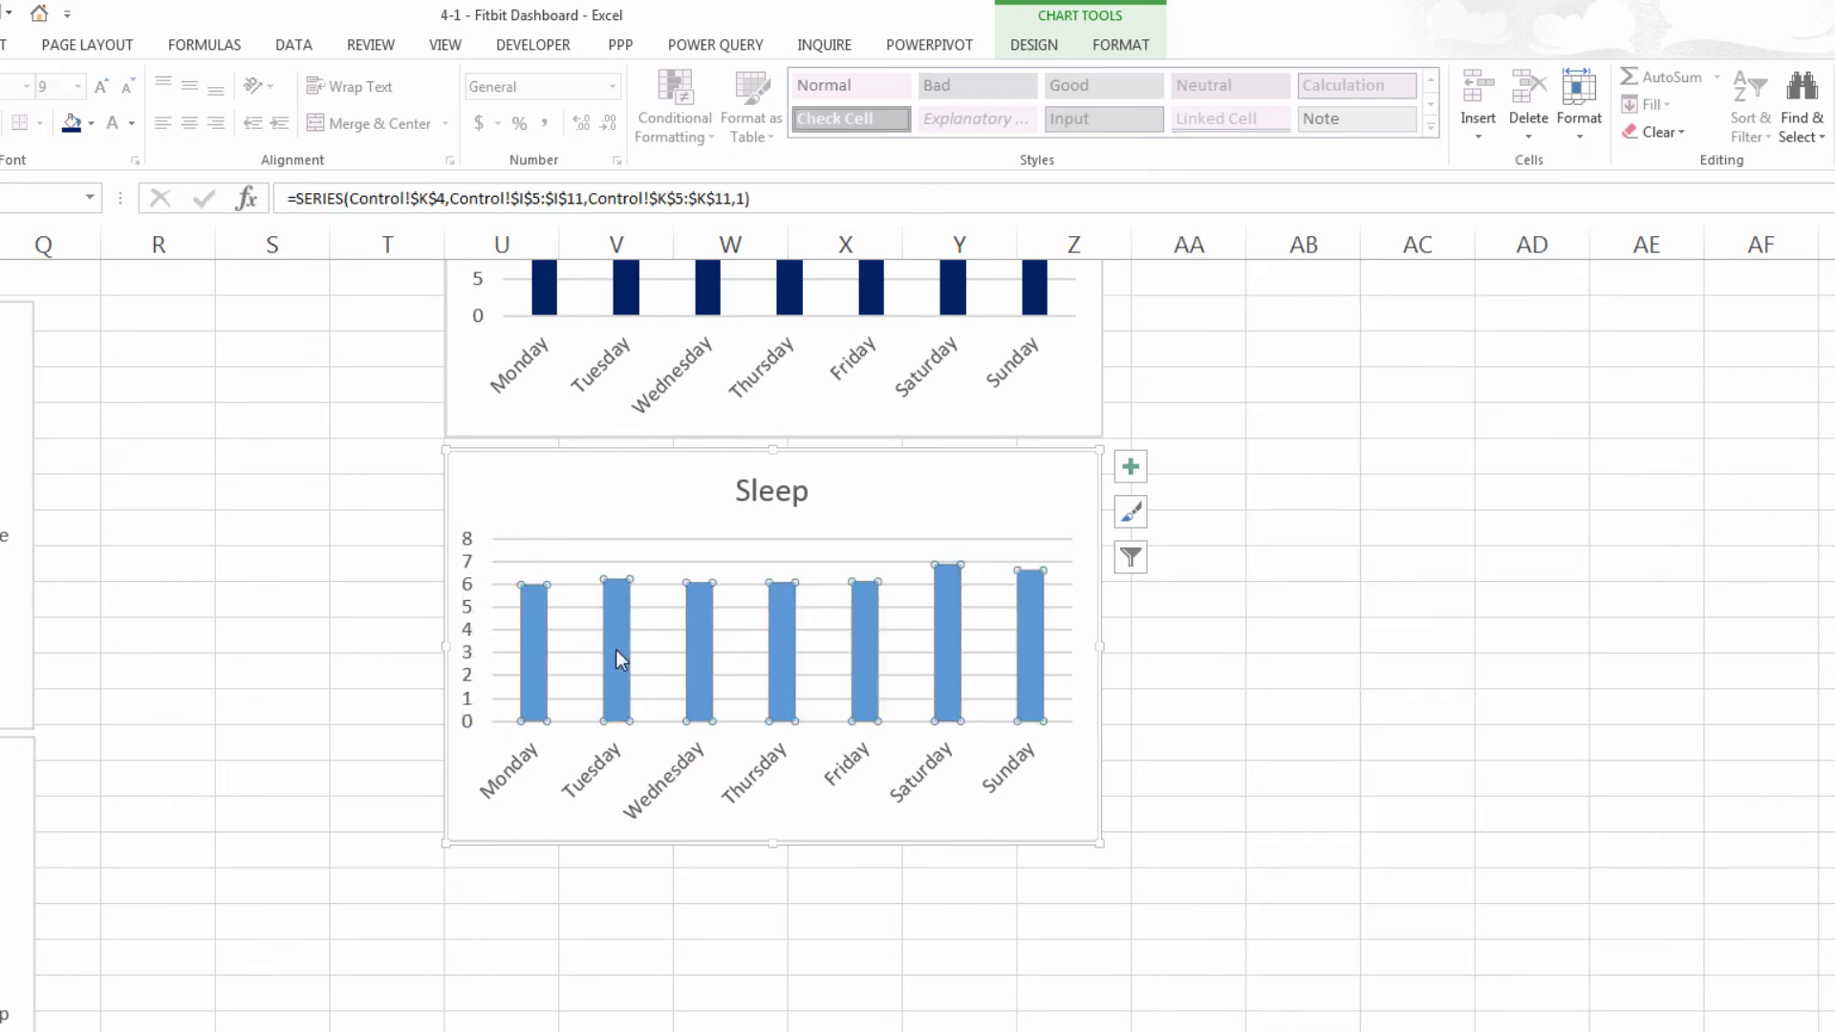
# Add data labels to the Sleep chart's columns and remove its vertical axis
pyautogui.rightClick(615, 649)
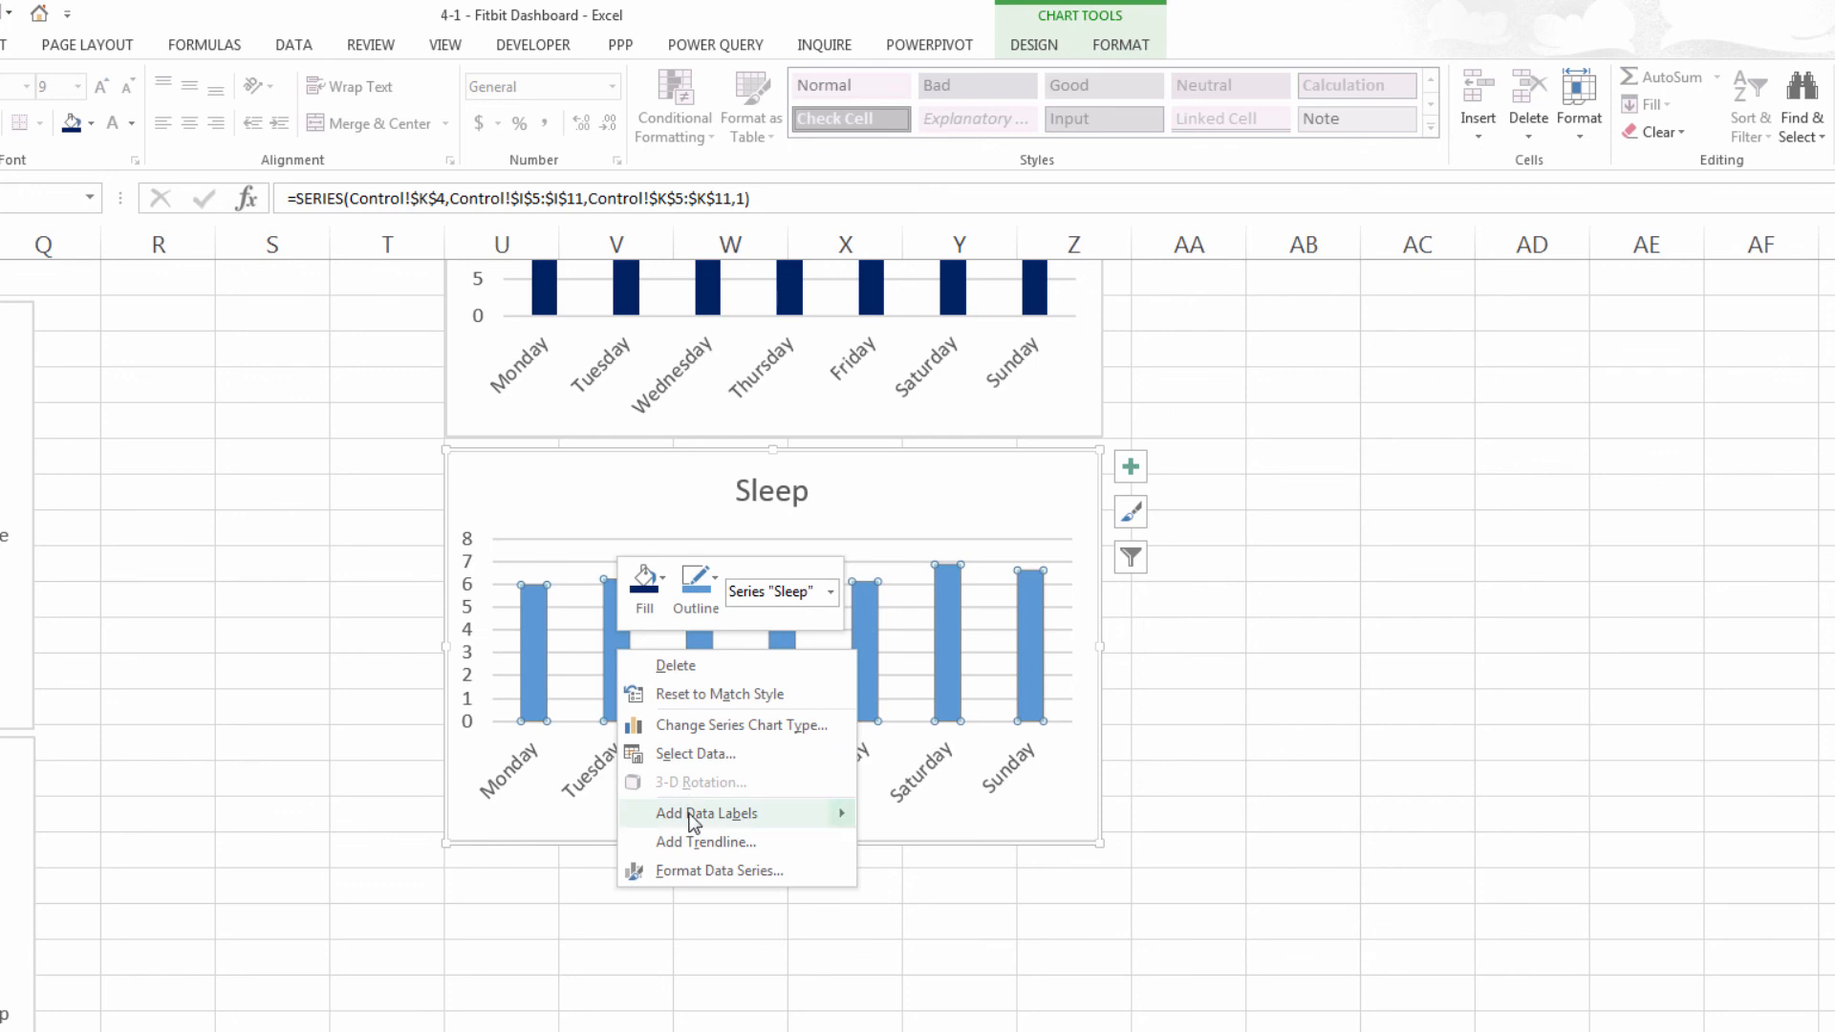
pyautogui.moveTo(693, 820)
pyautogui.click(927, 814)
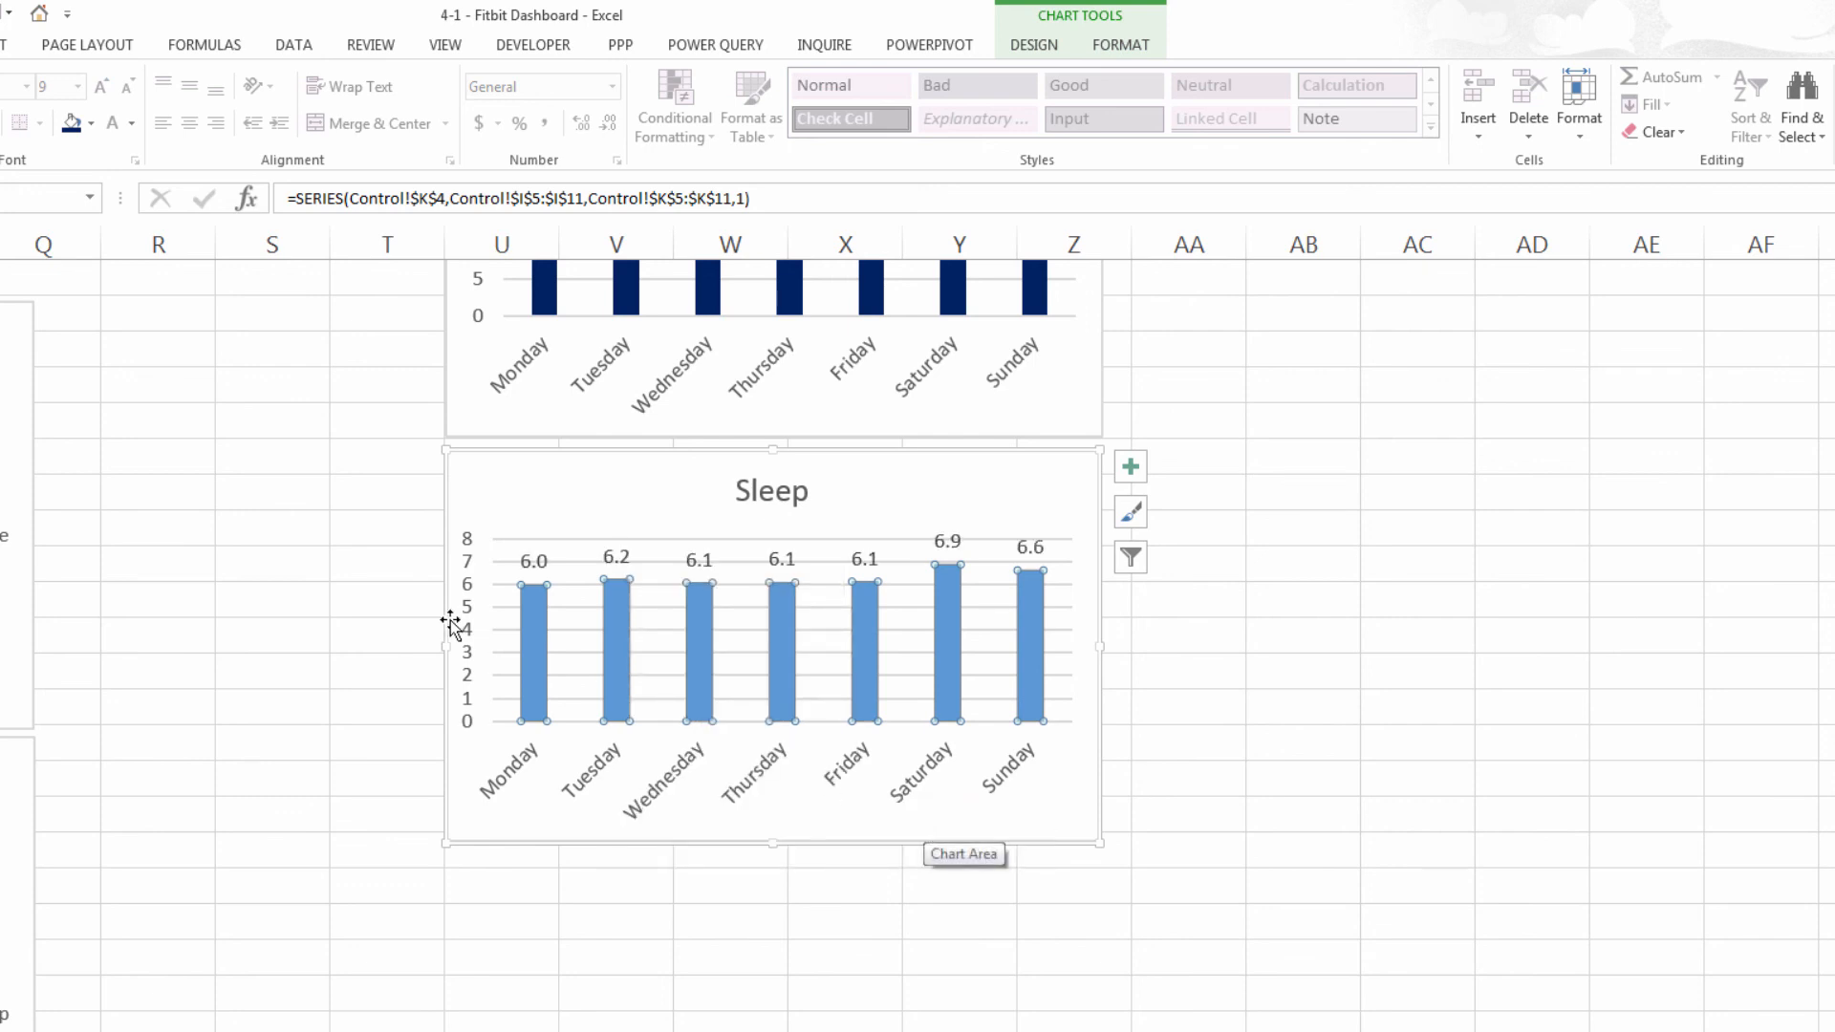
pyautogui.click(598, 589)
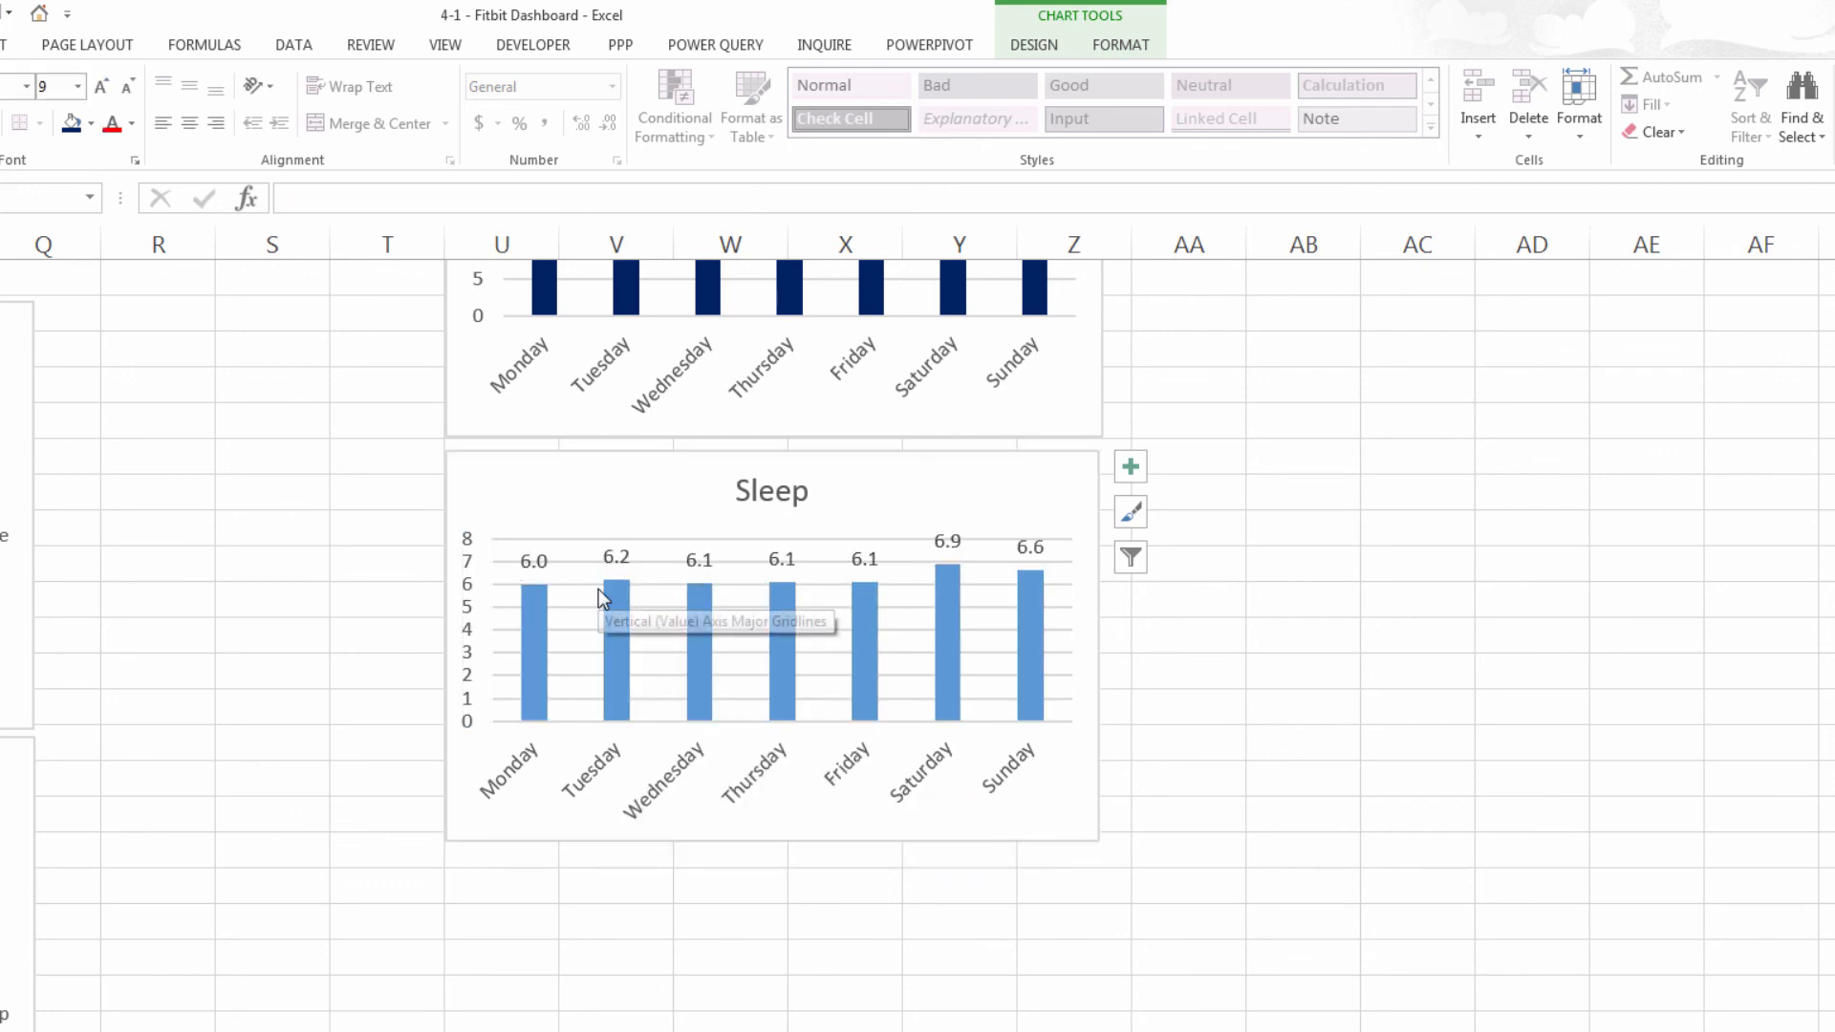
pyautogui.scroll(4, 1284, 565)
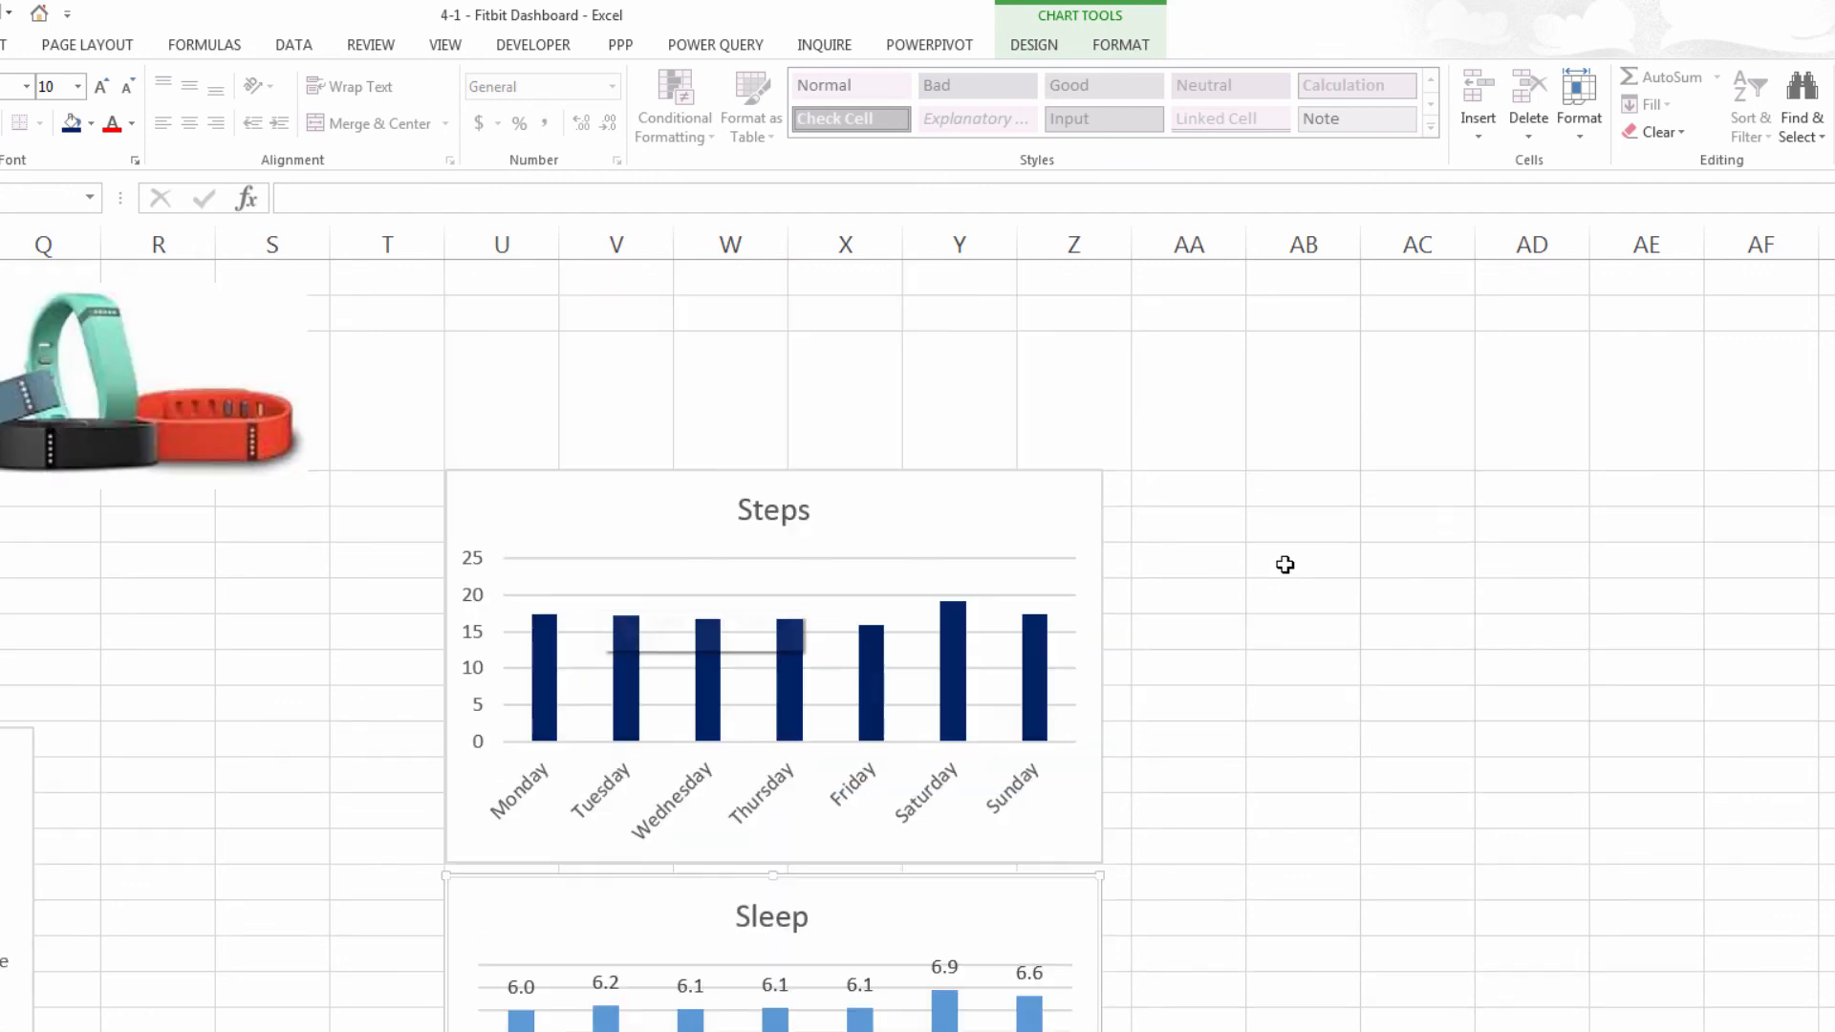
pyautogui.scroll(-2, 1284, 565)
pyautogui.click(1284, 564)
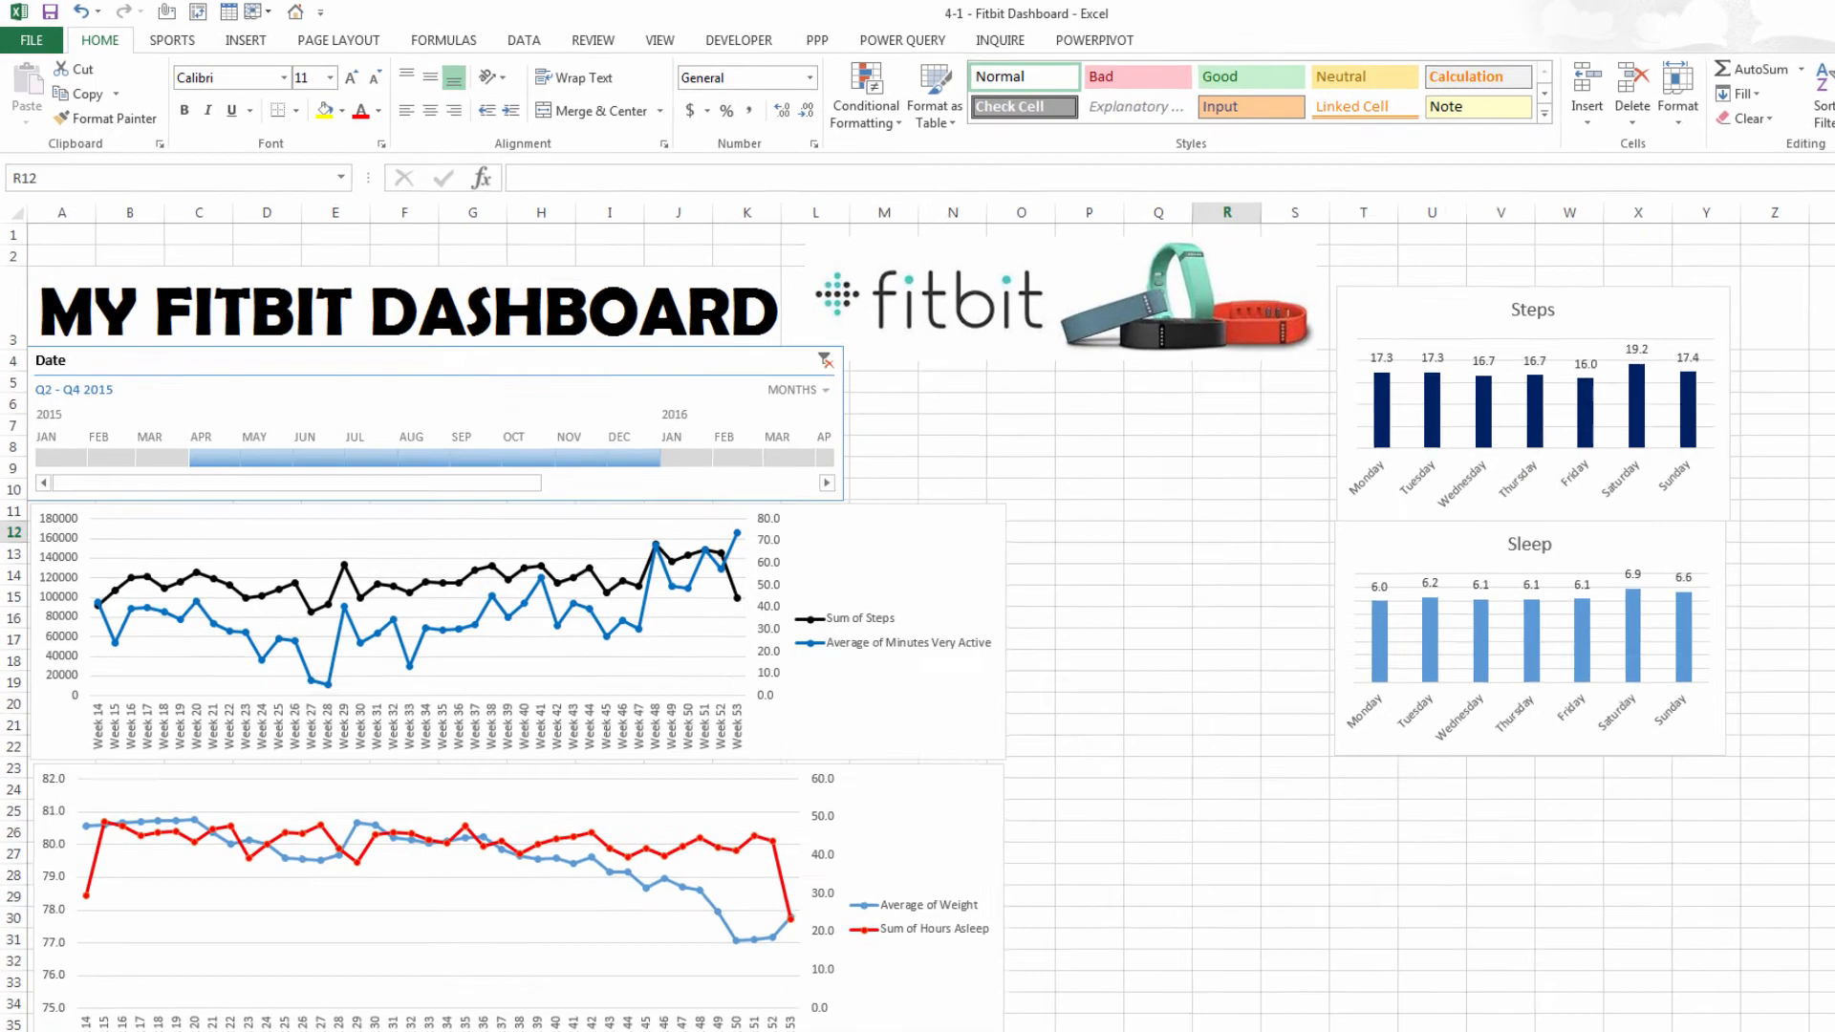
# On the Control sheet, add a Step Frequency Count table in I13:J20 with headers Count and n and bands <10, 10-15, 15-20, 20-25, 25-30 and 30+
pyautogui.click(358, 959)
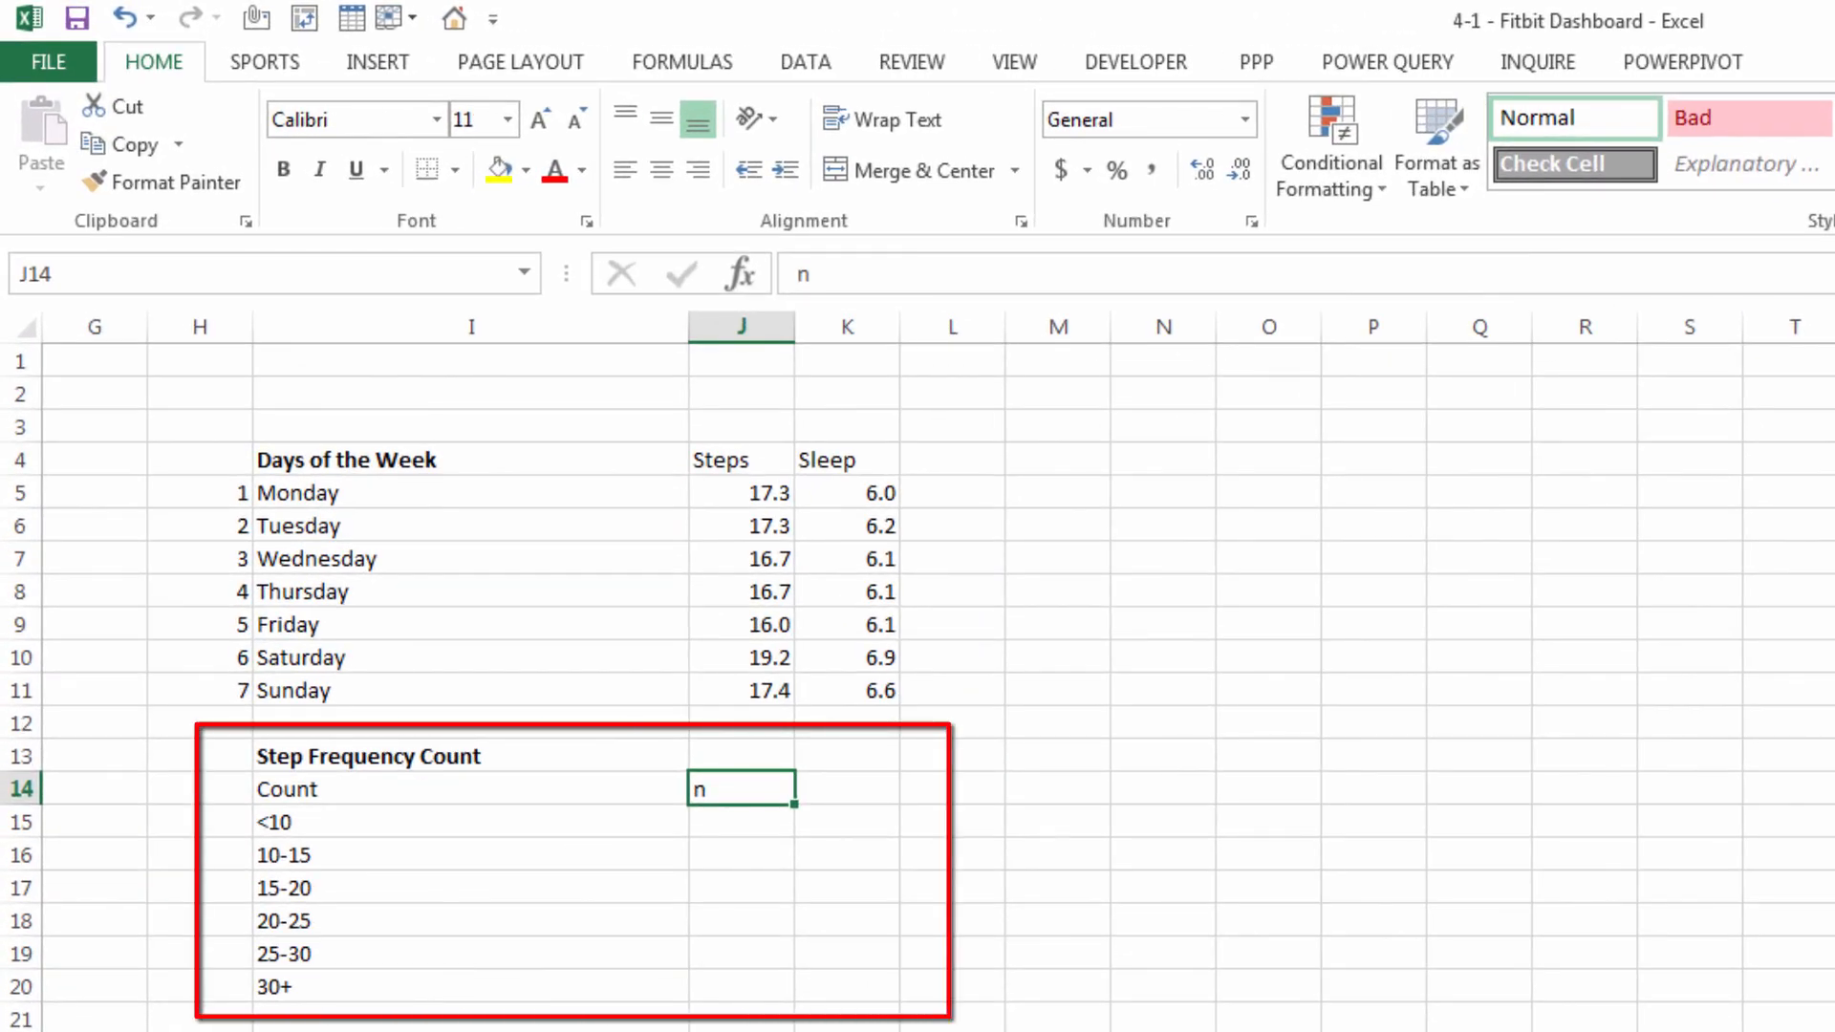
pyautogui.press('Return')
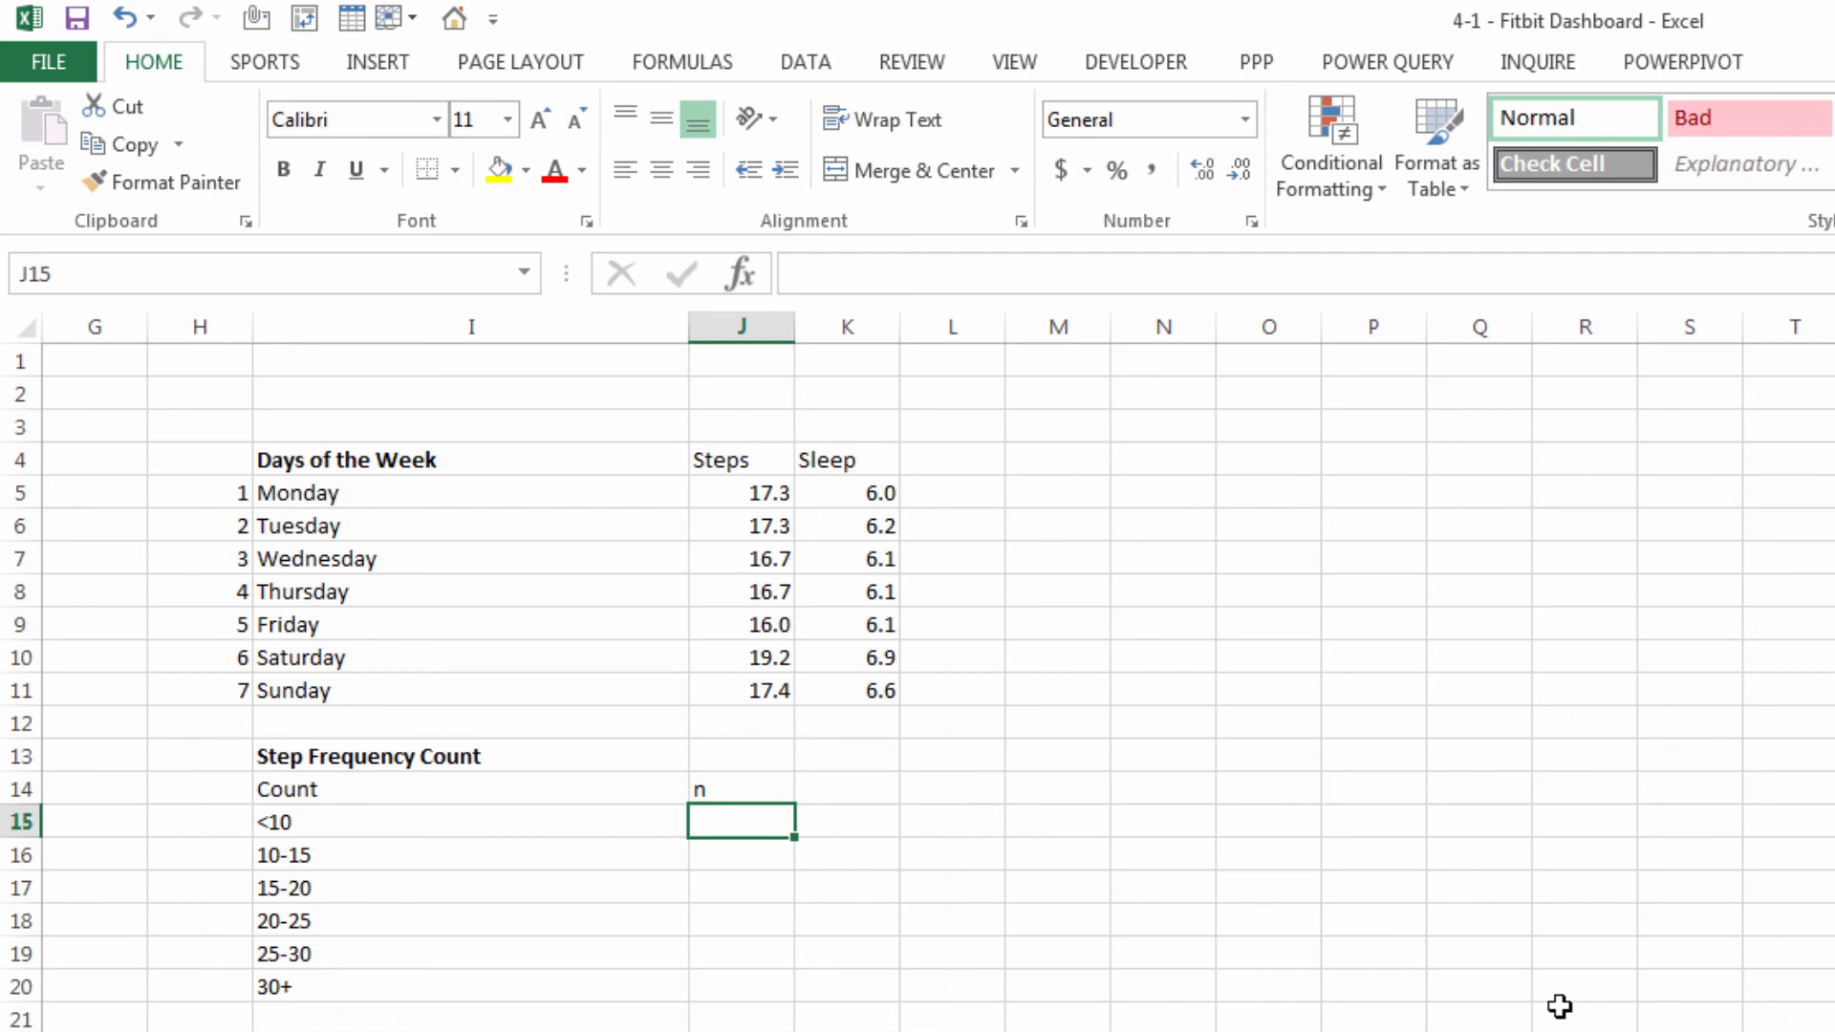
# In J15, count the days under 10,000 steps with =COUNTIF(TBLFitbit[Steps],"<10000")
pyautogui.click(718, 851)
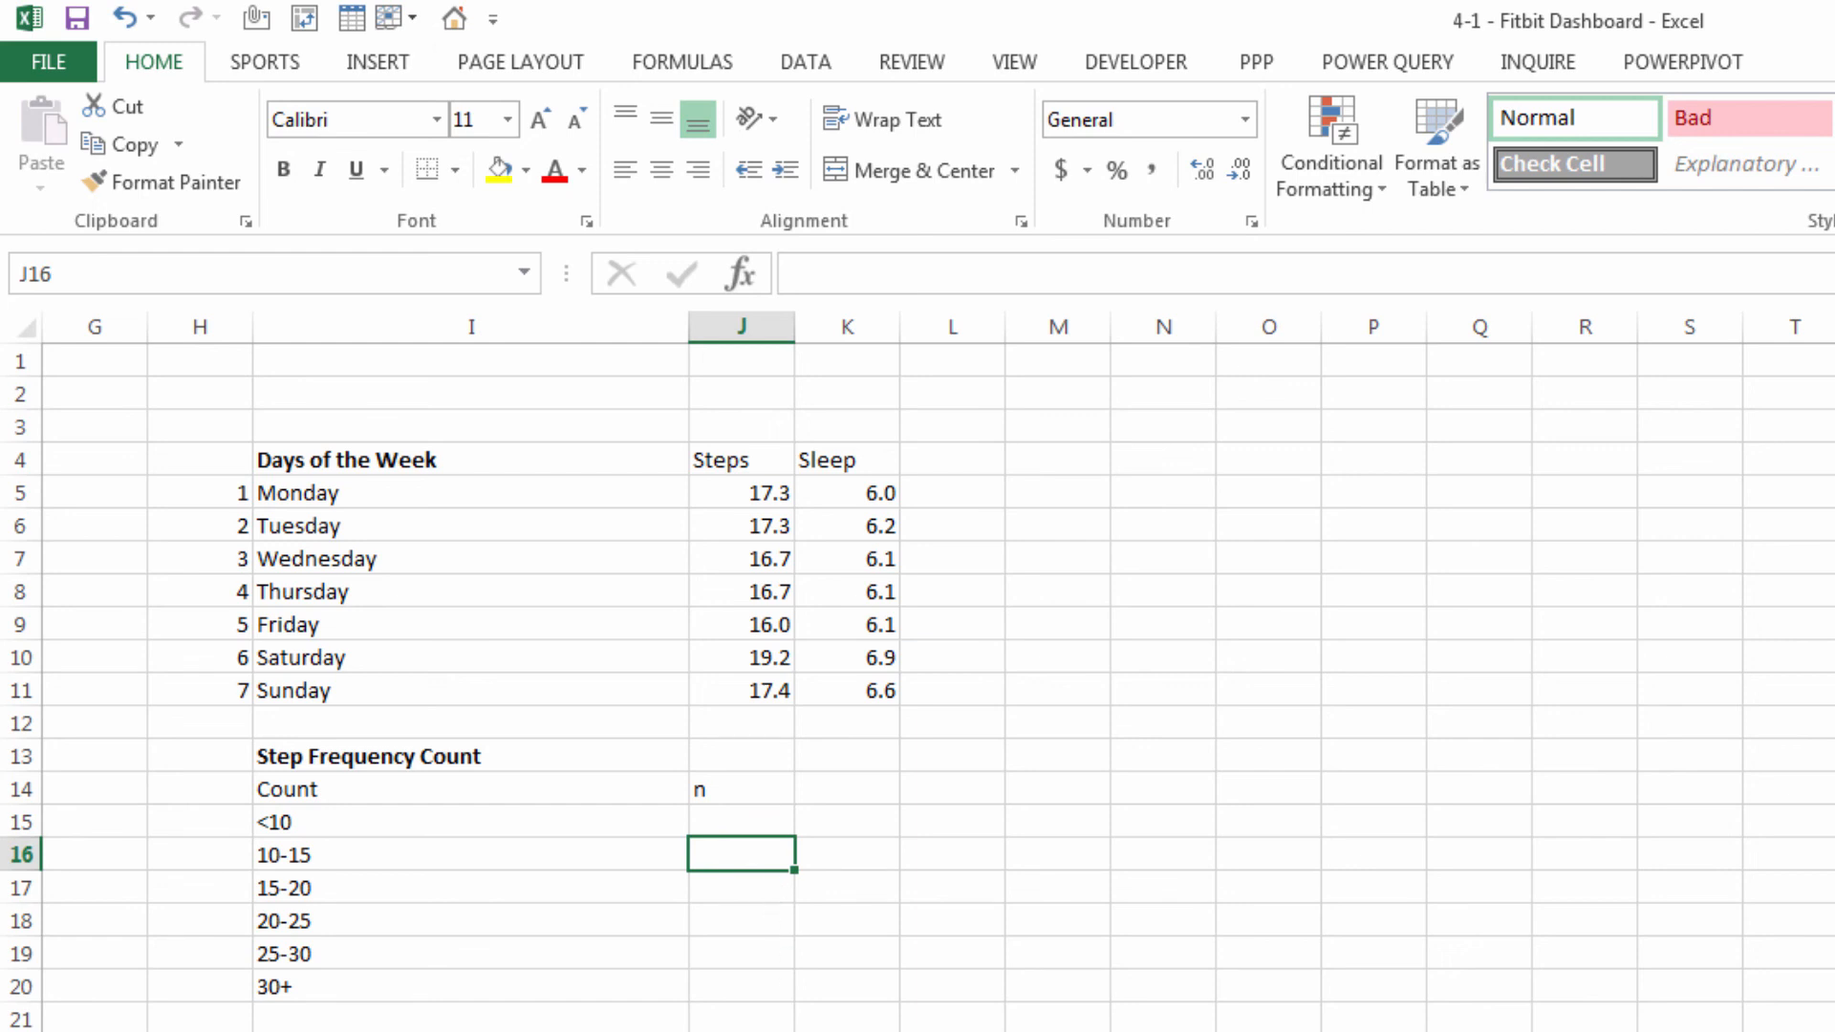
pyautogui.click(742, 822)
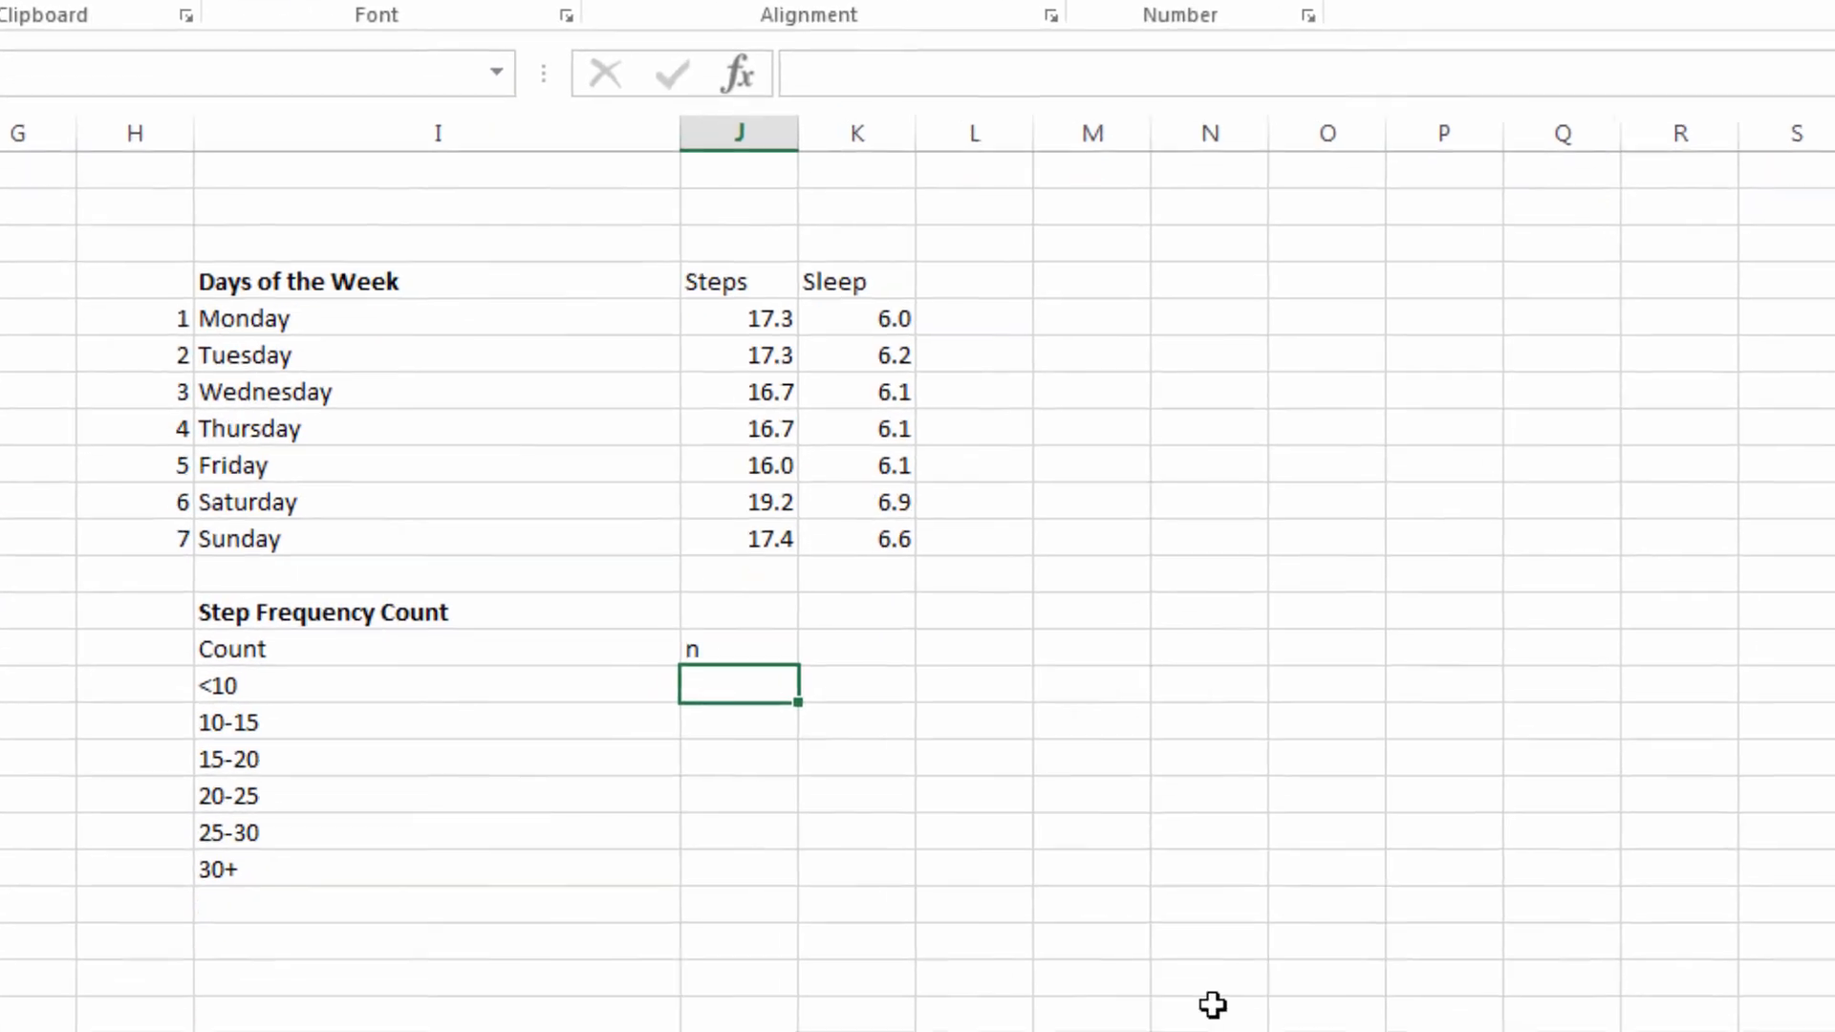
pyautogui.write('=count')
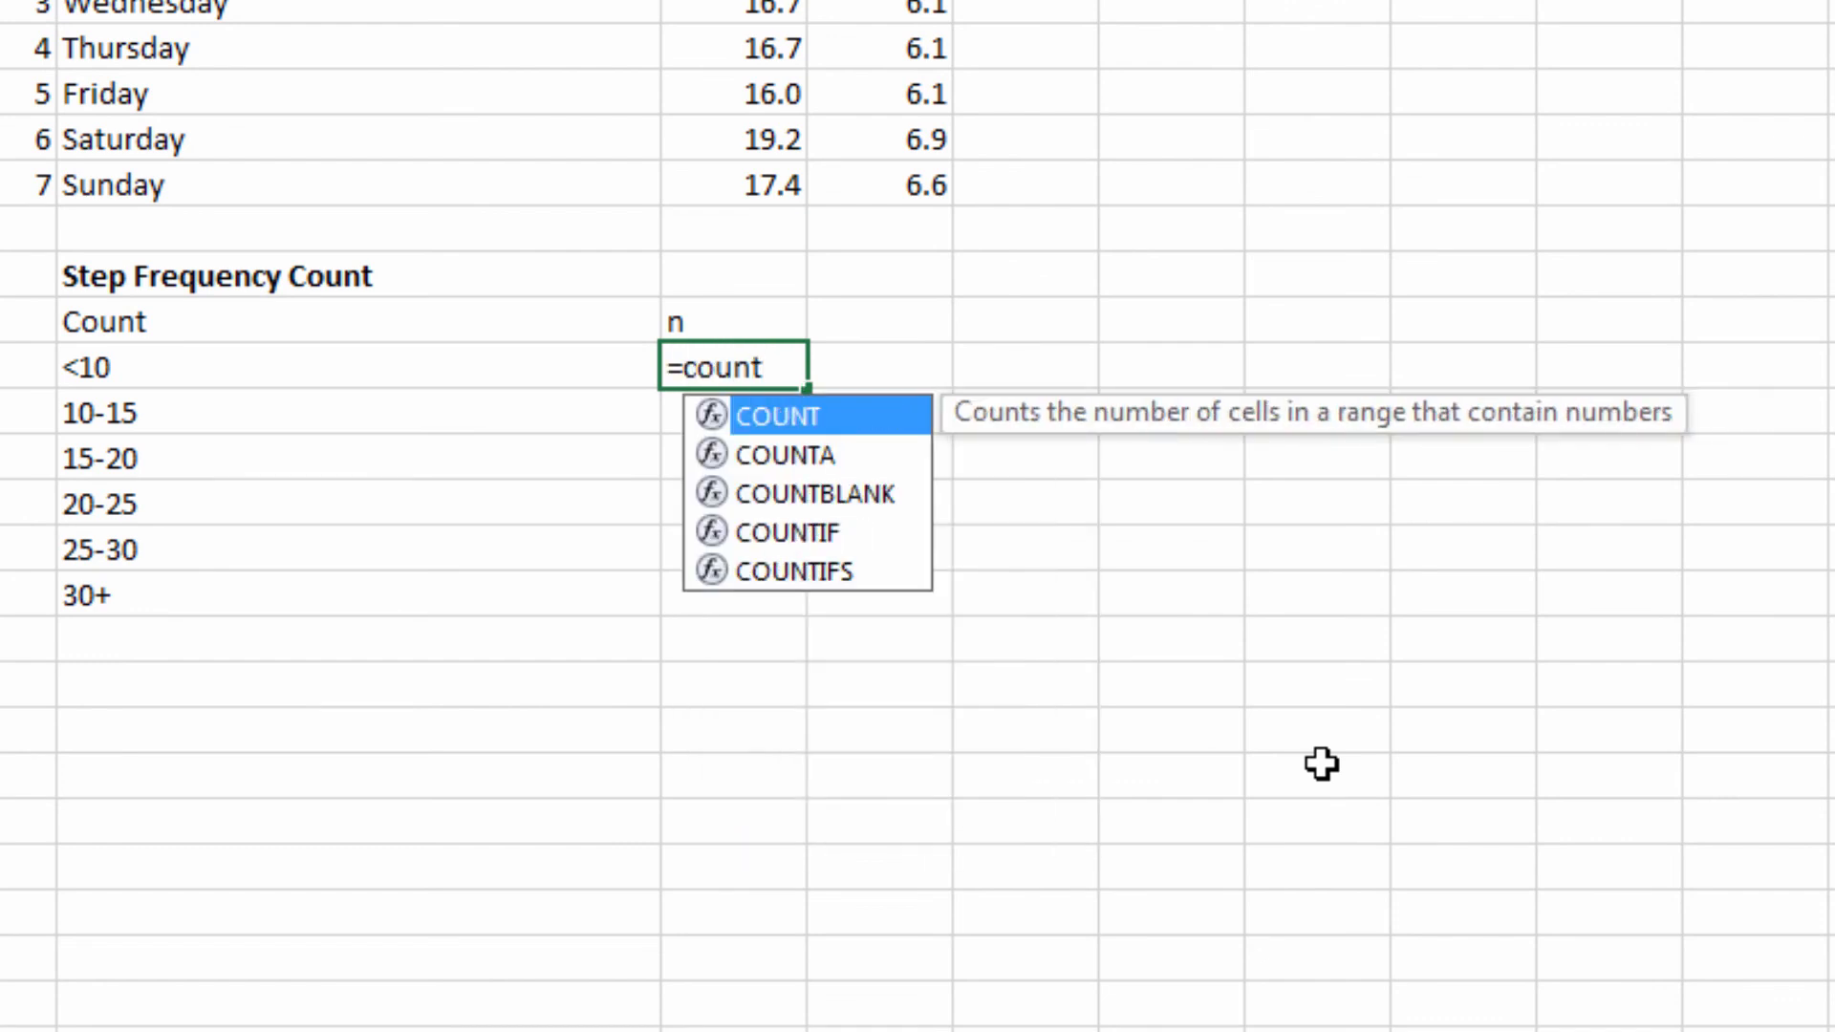
pyautogui.write('if(')
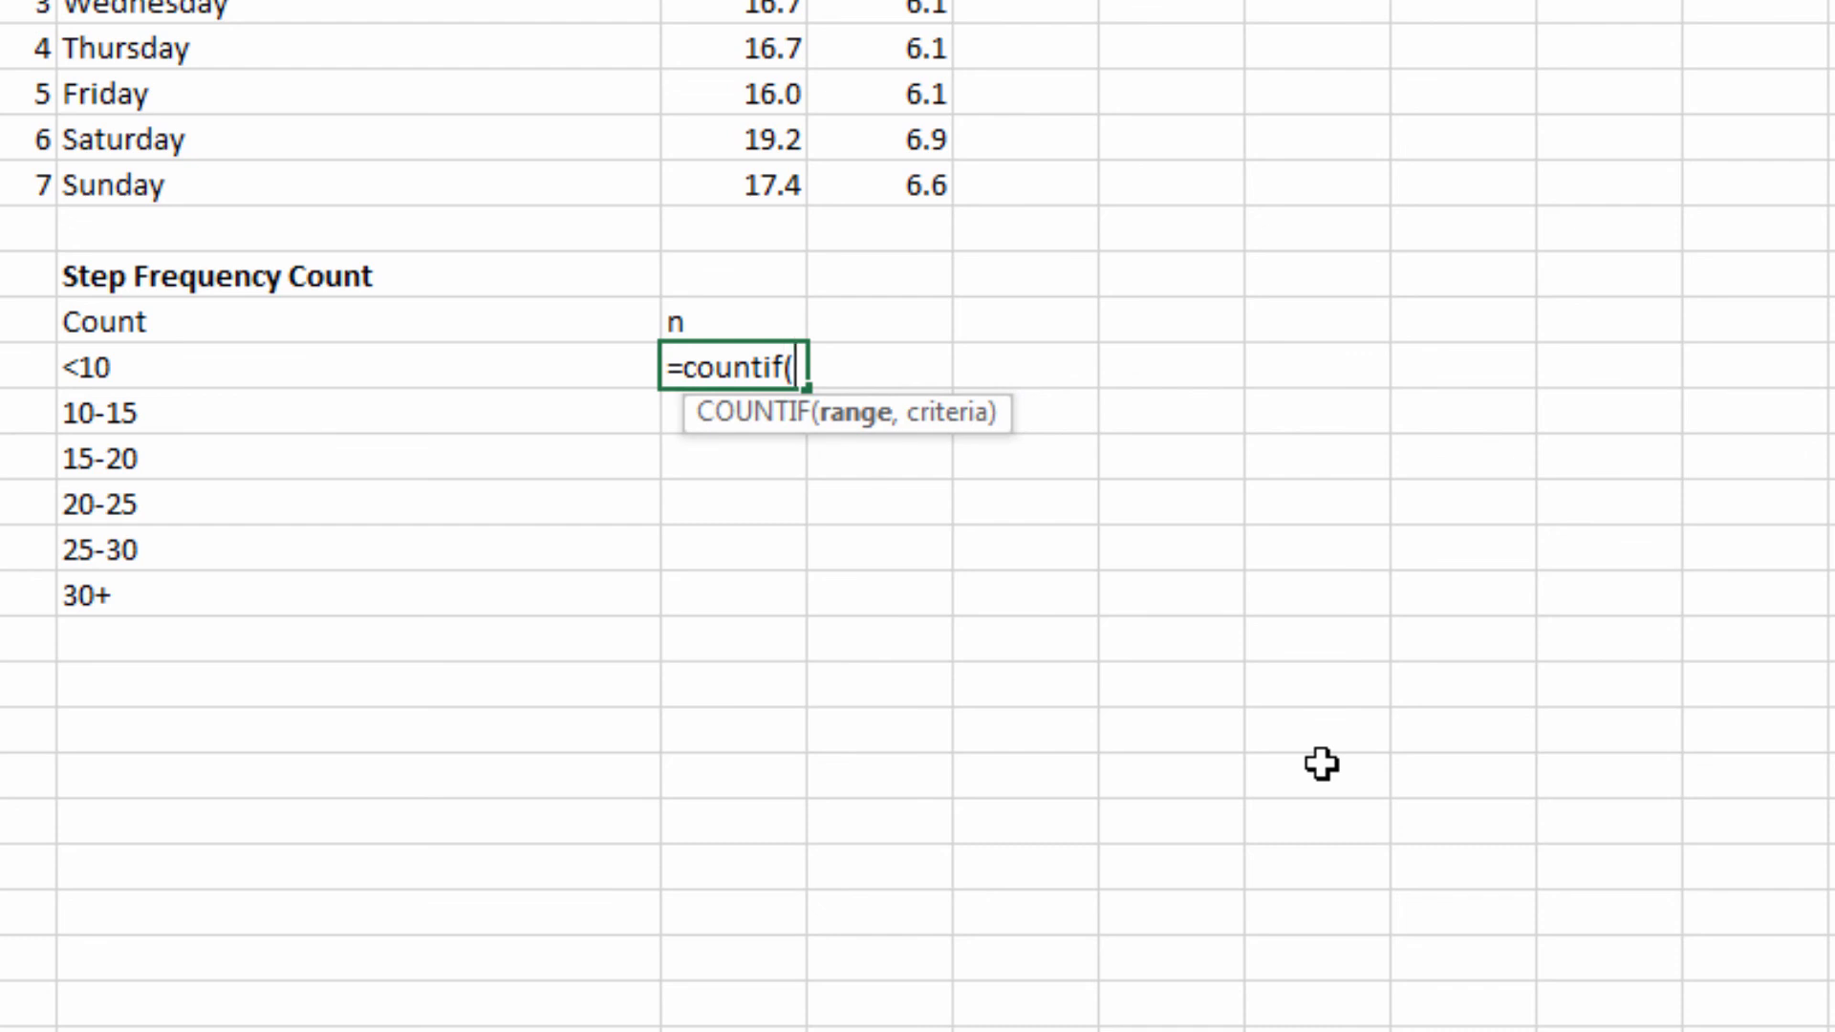
pyautogui.write('tbl')
pyautogui.press('Down')
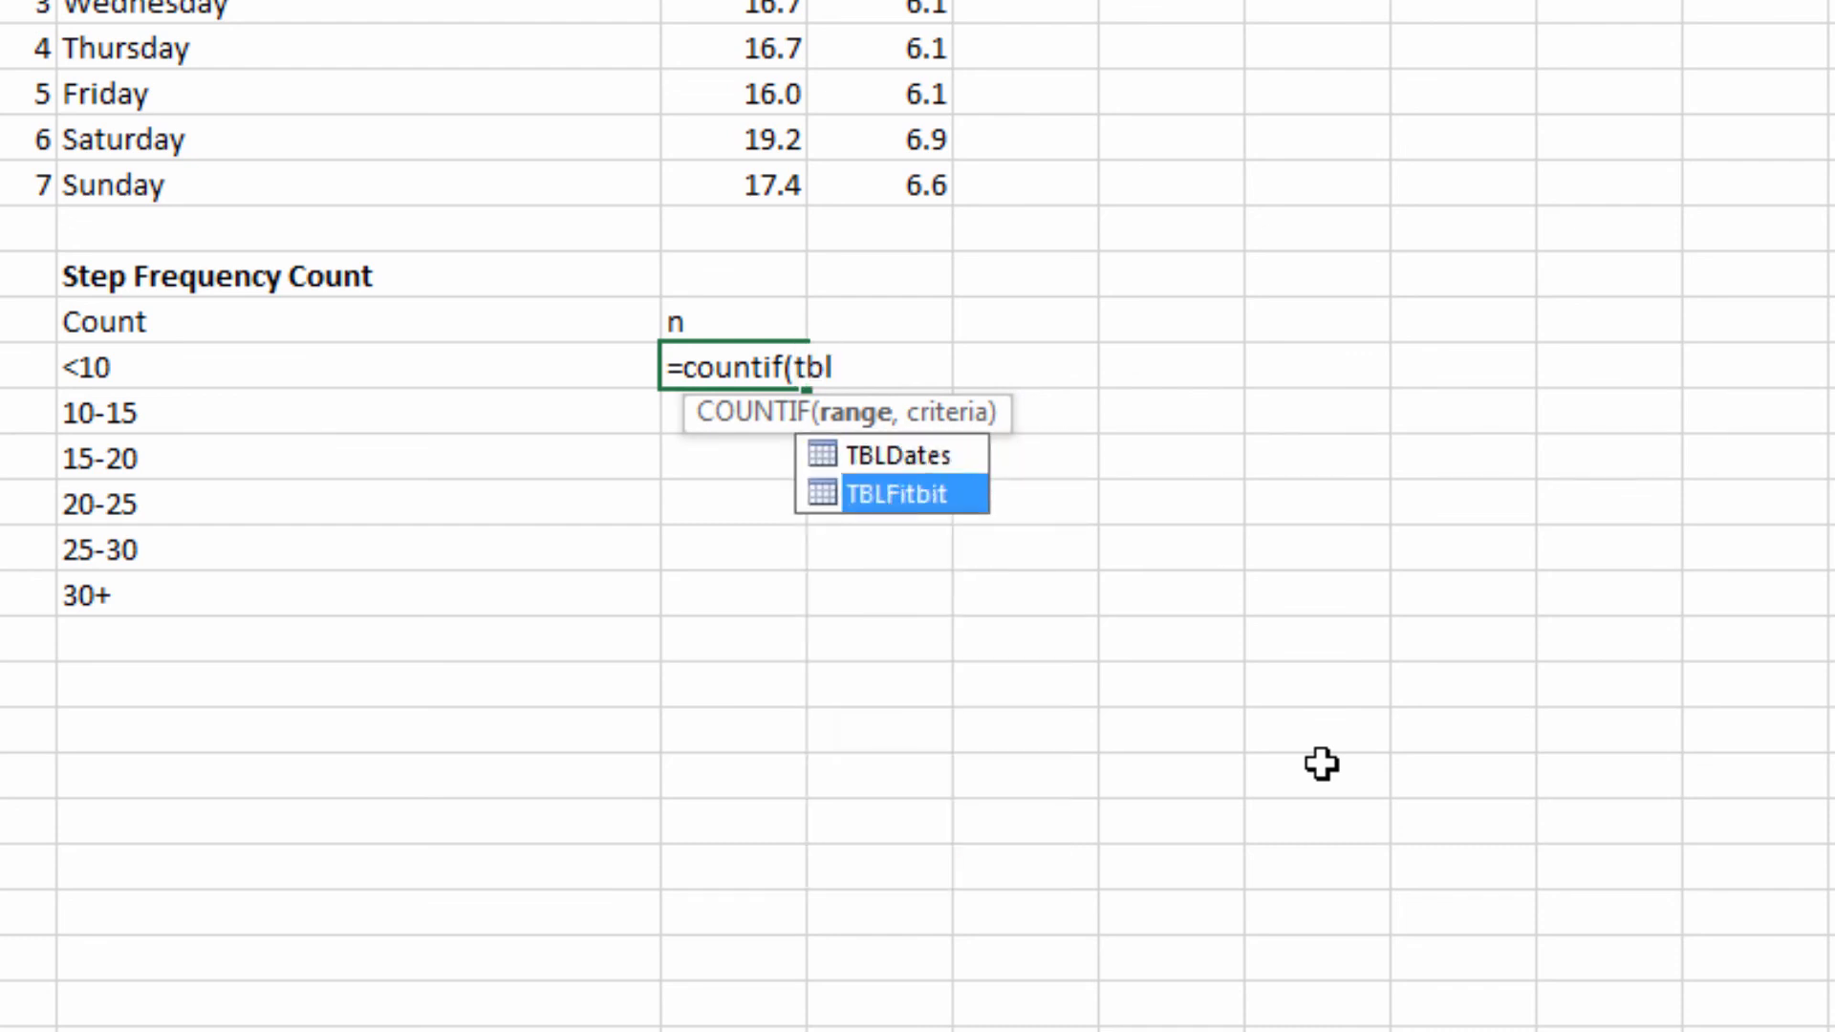
pyautogui.press('Tab')
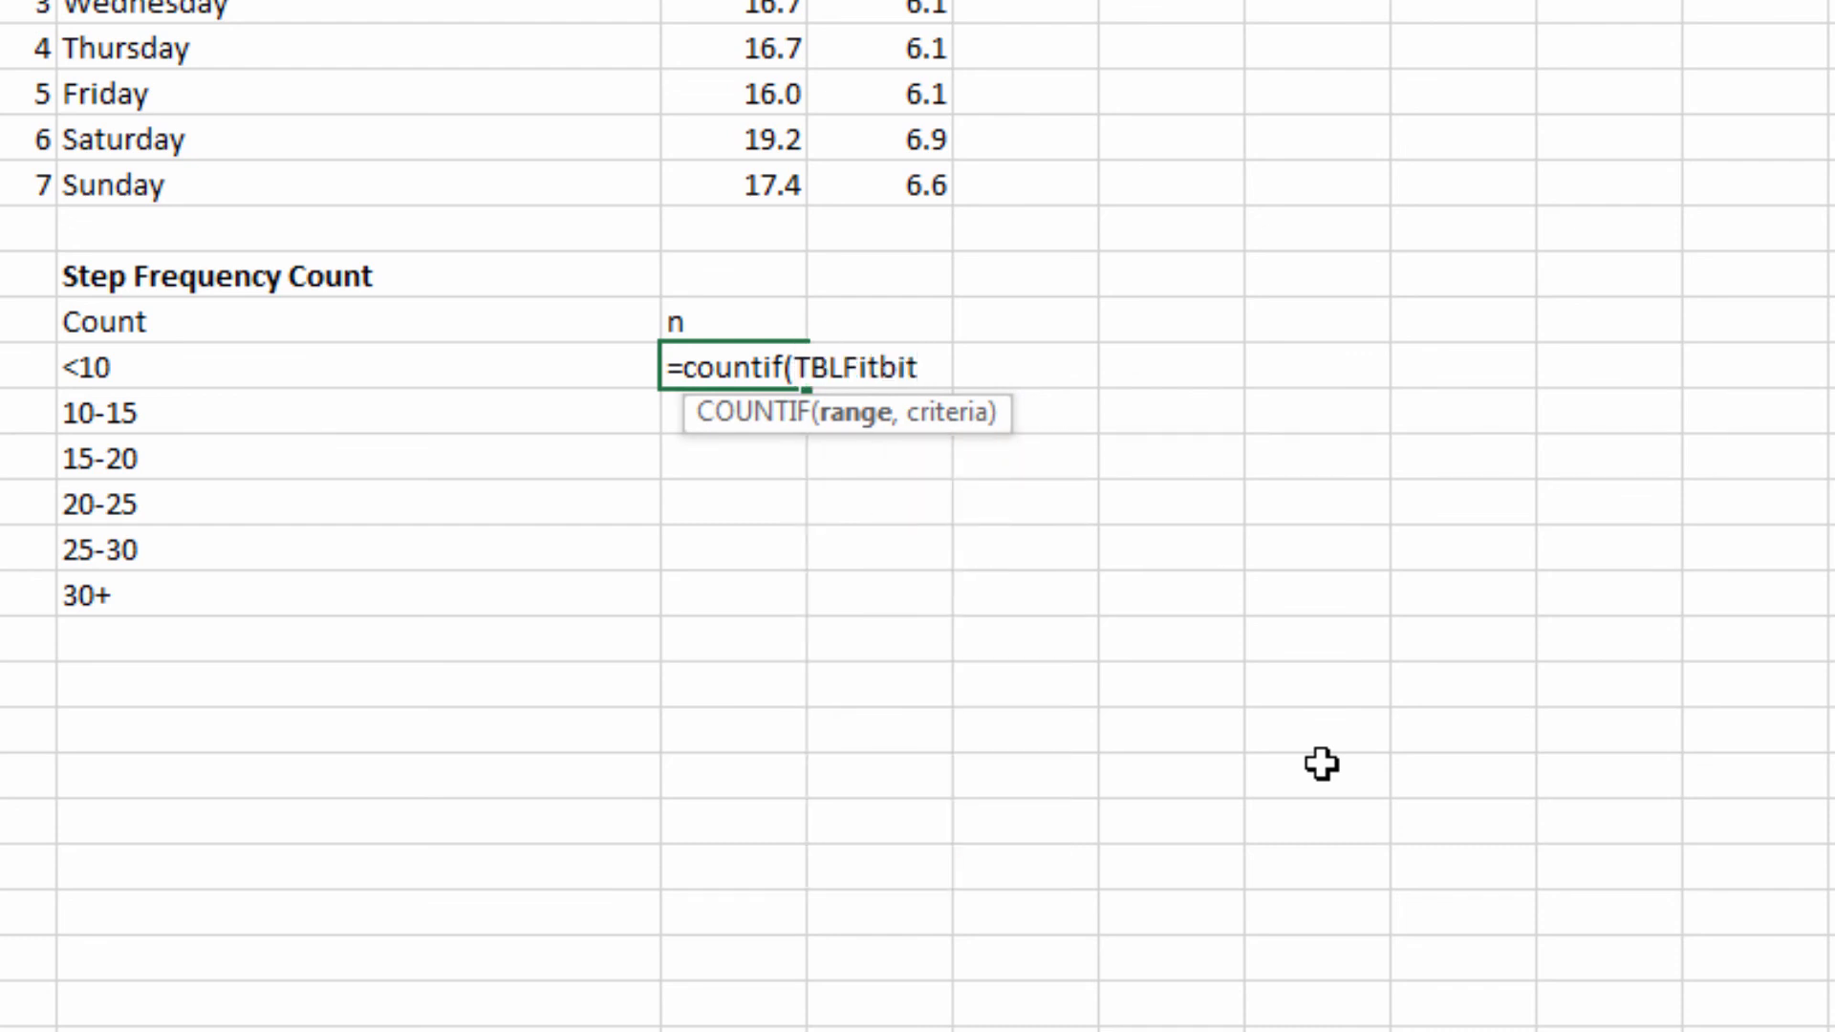
pyautogui.write('[')
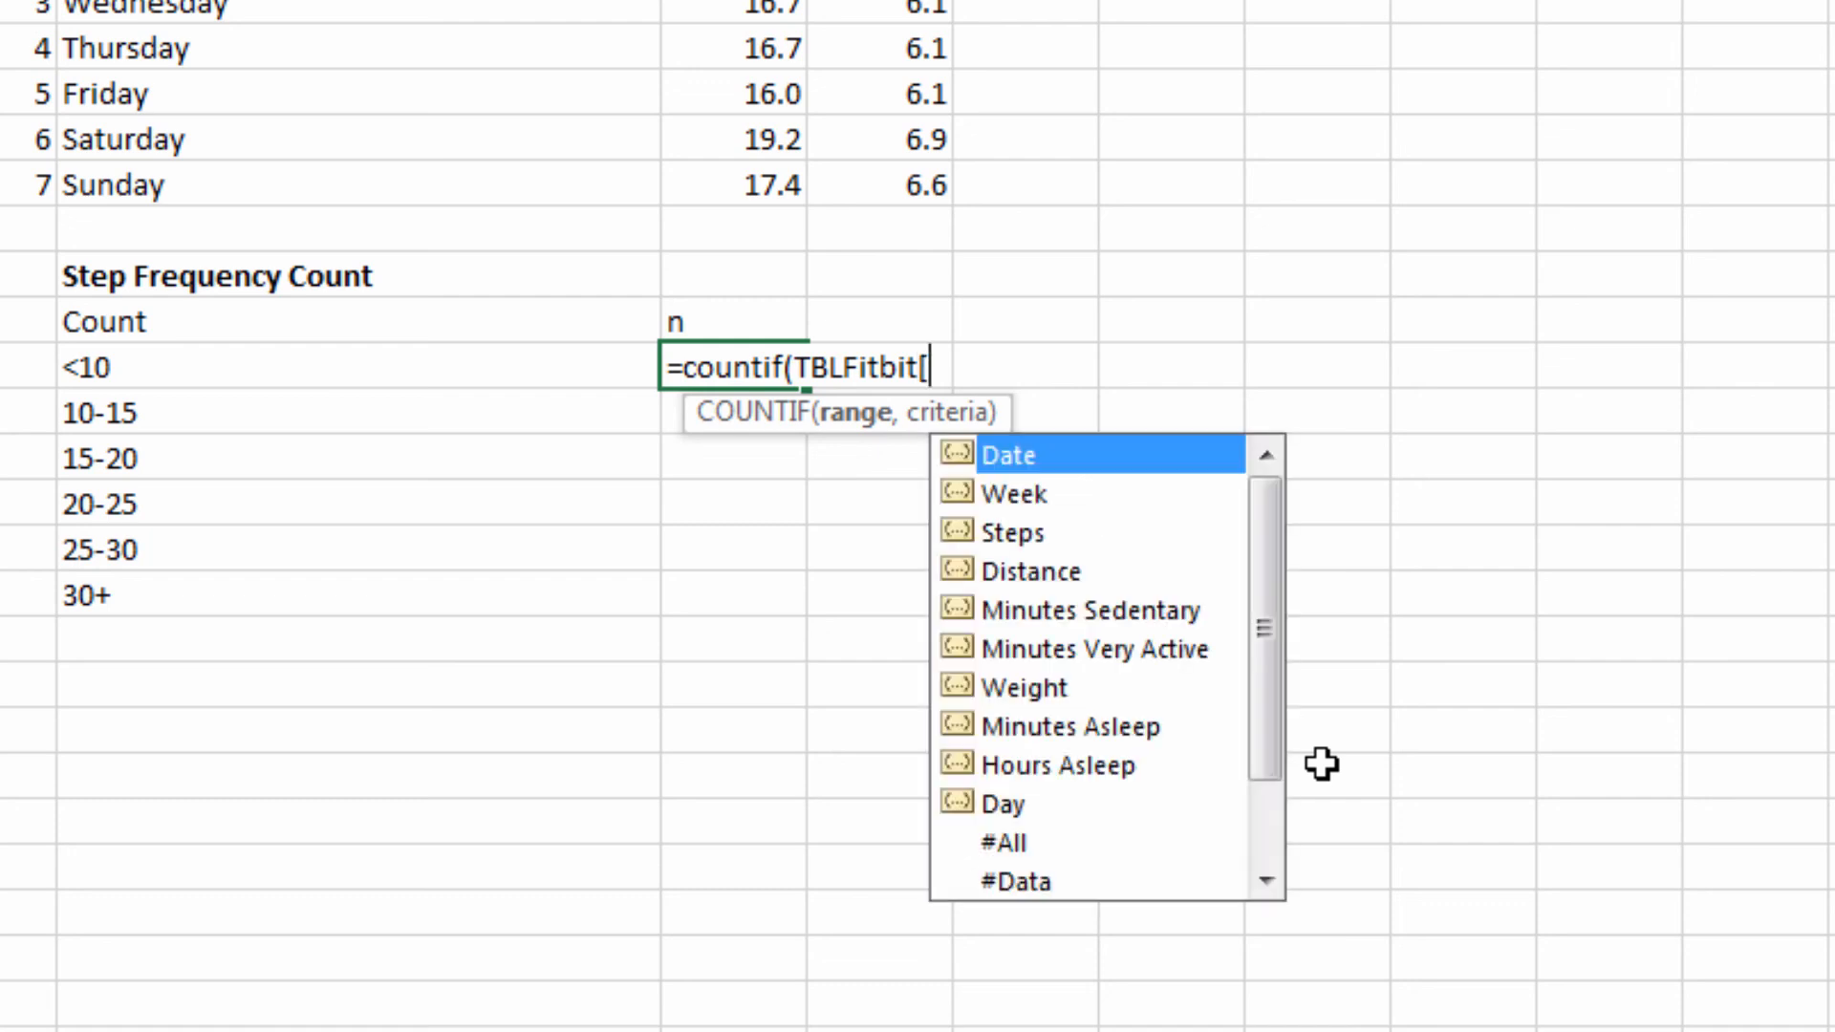
pyautogui.press('Down')
pyautogui.press('Down')
pyautogui.press('Tab')
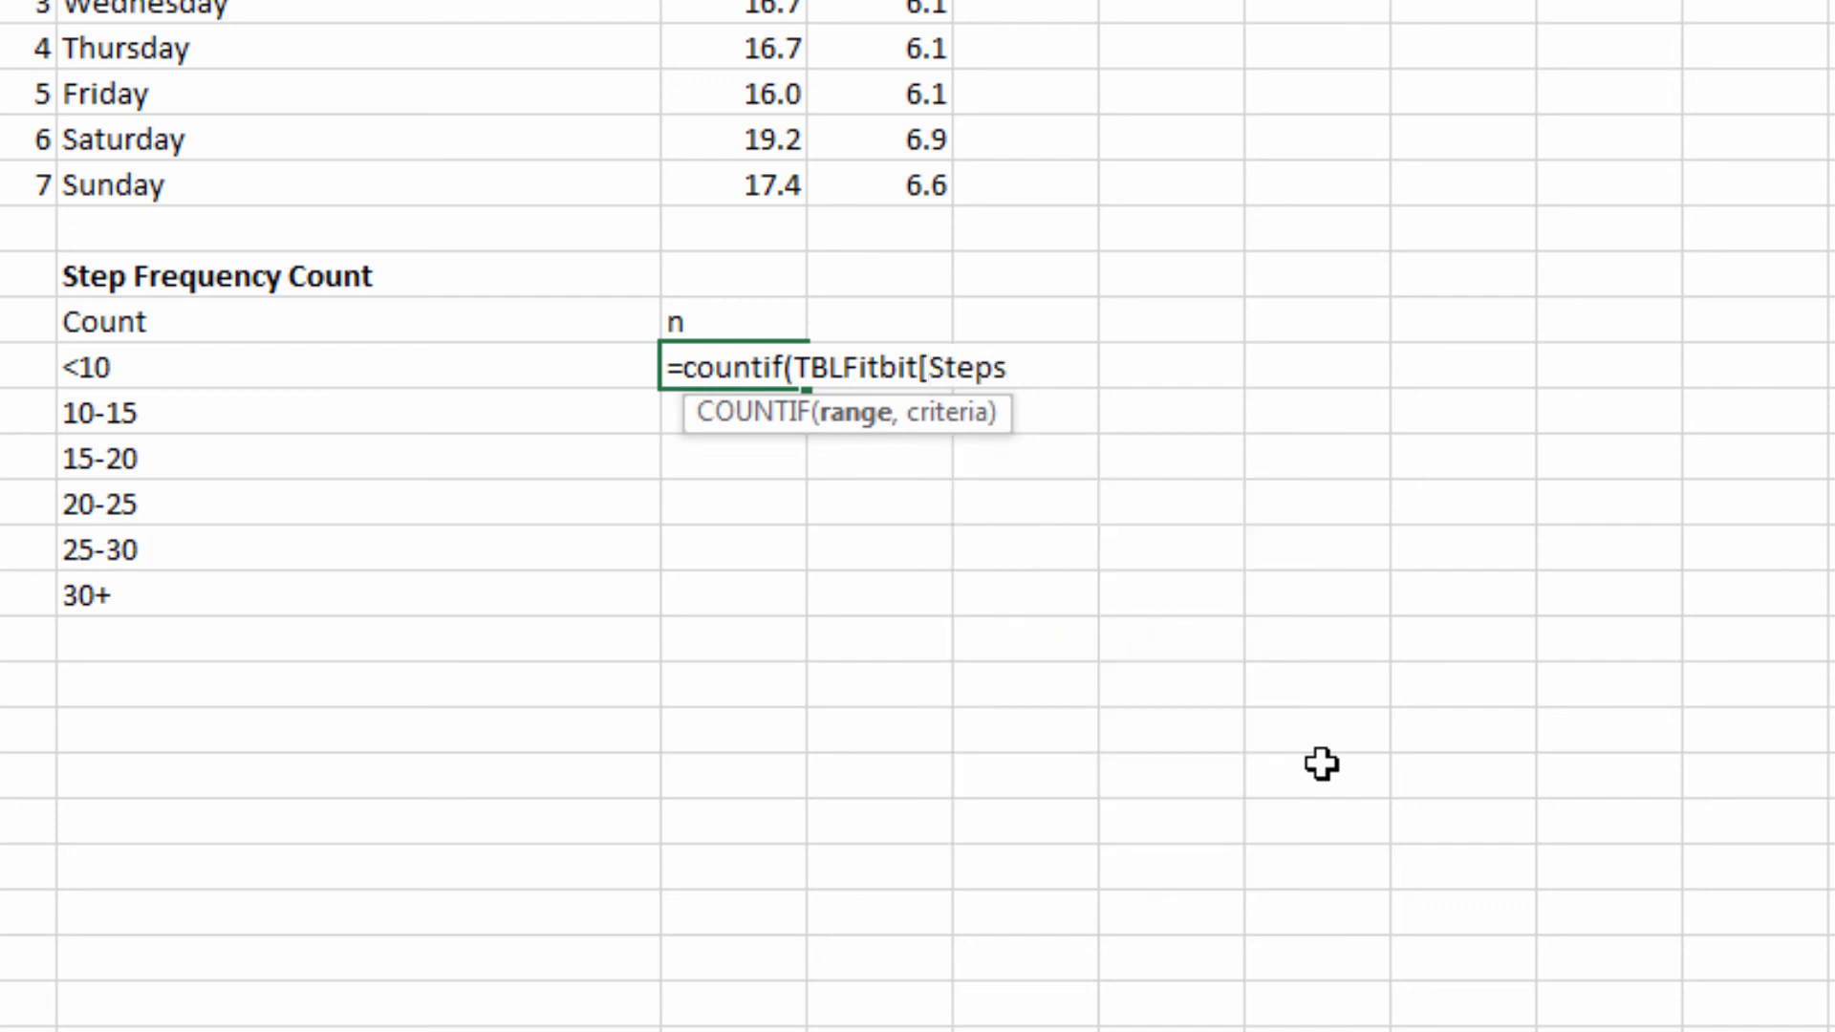
pyautogui.write('],')
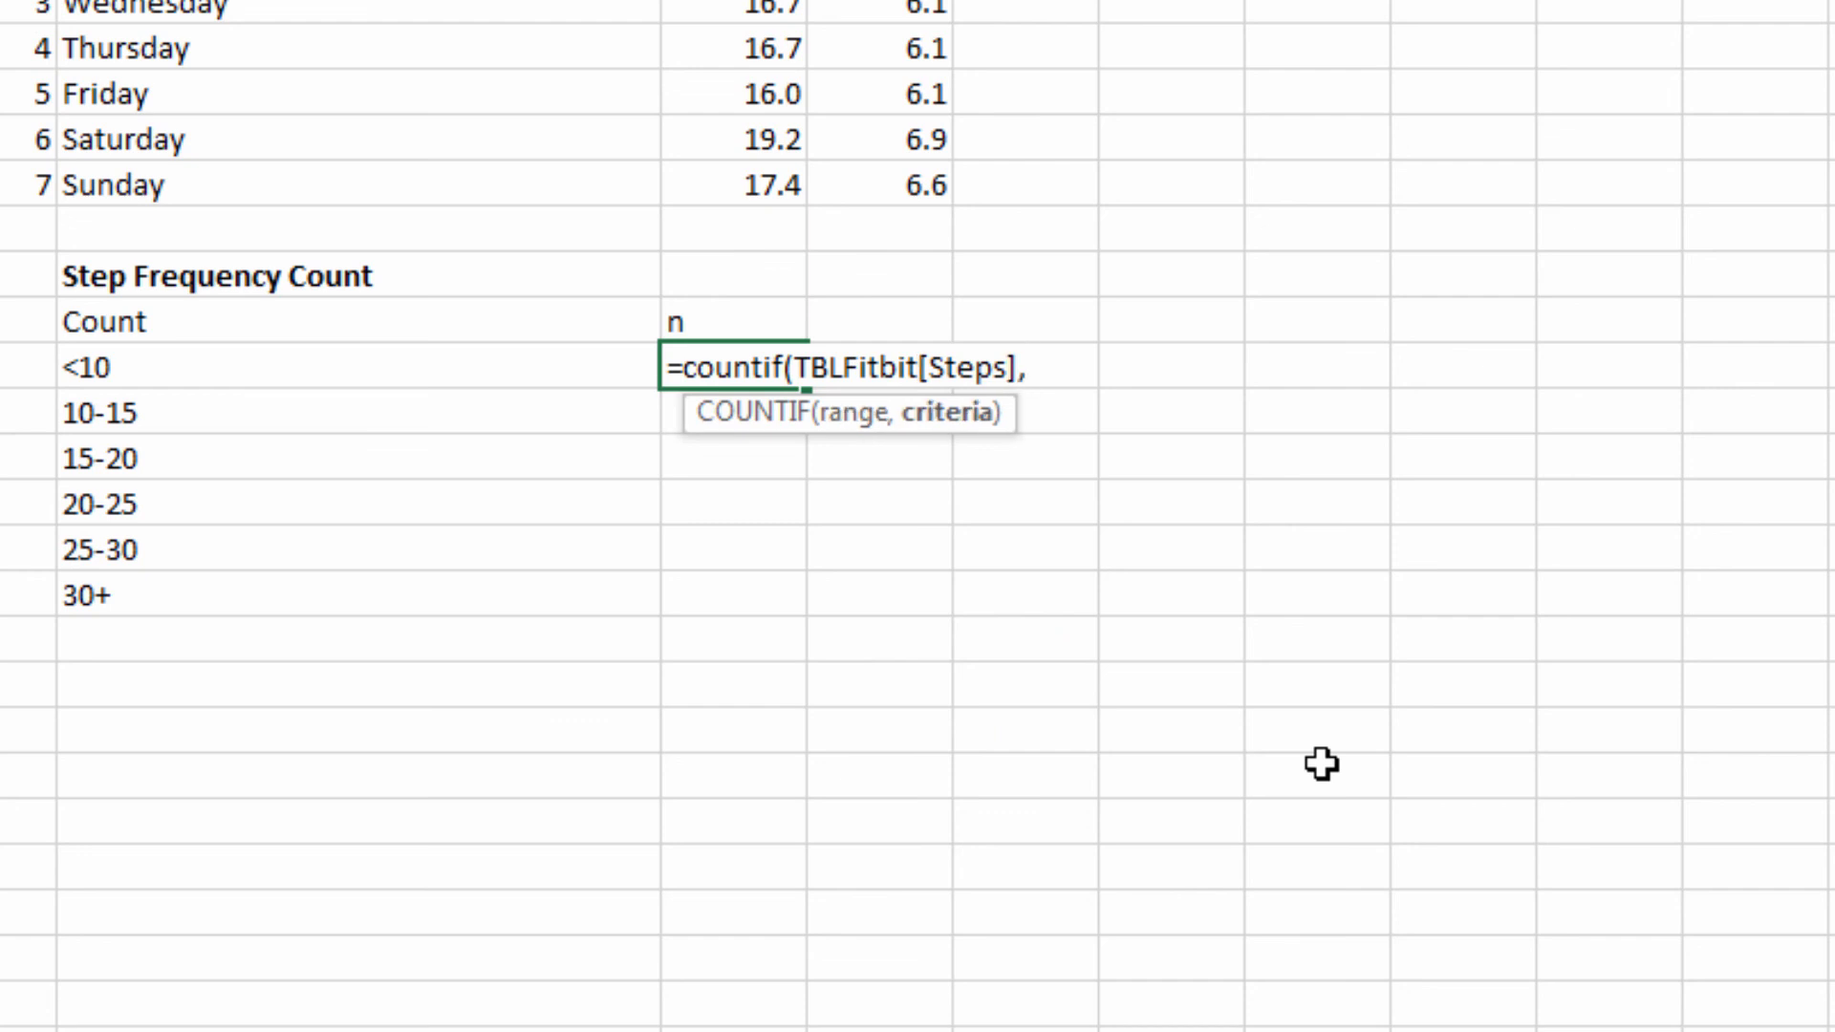
pyautogui.write('"<10000')
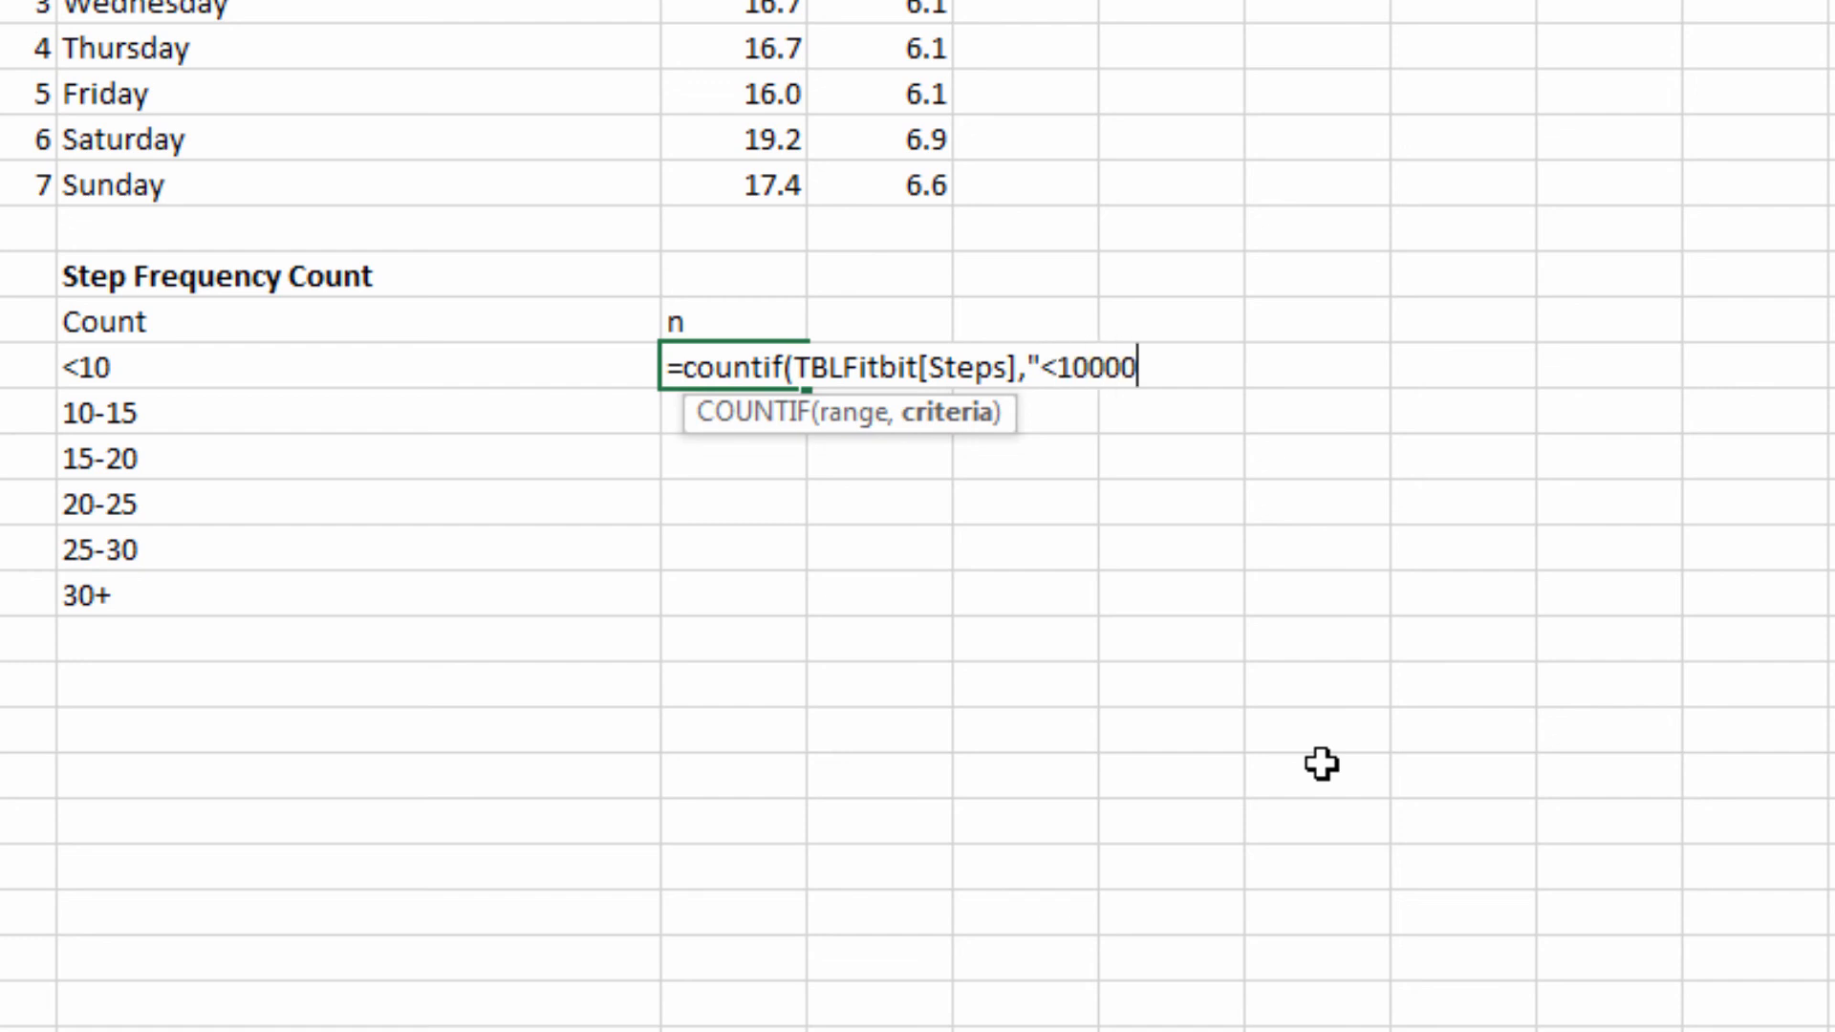
pyautogui.write('")')
pyautogui.press('Return')
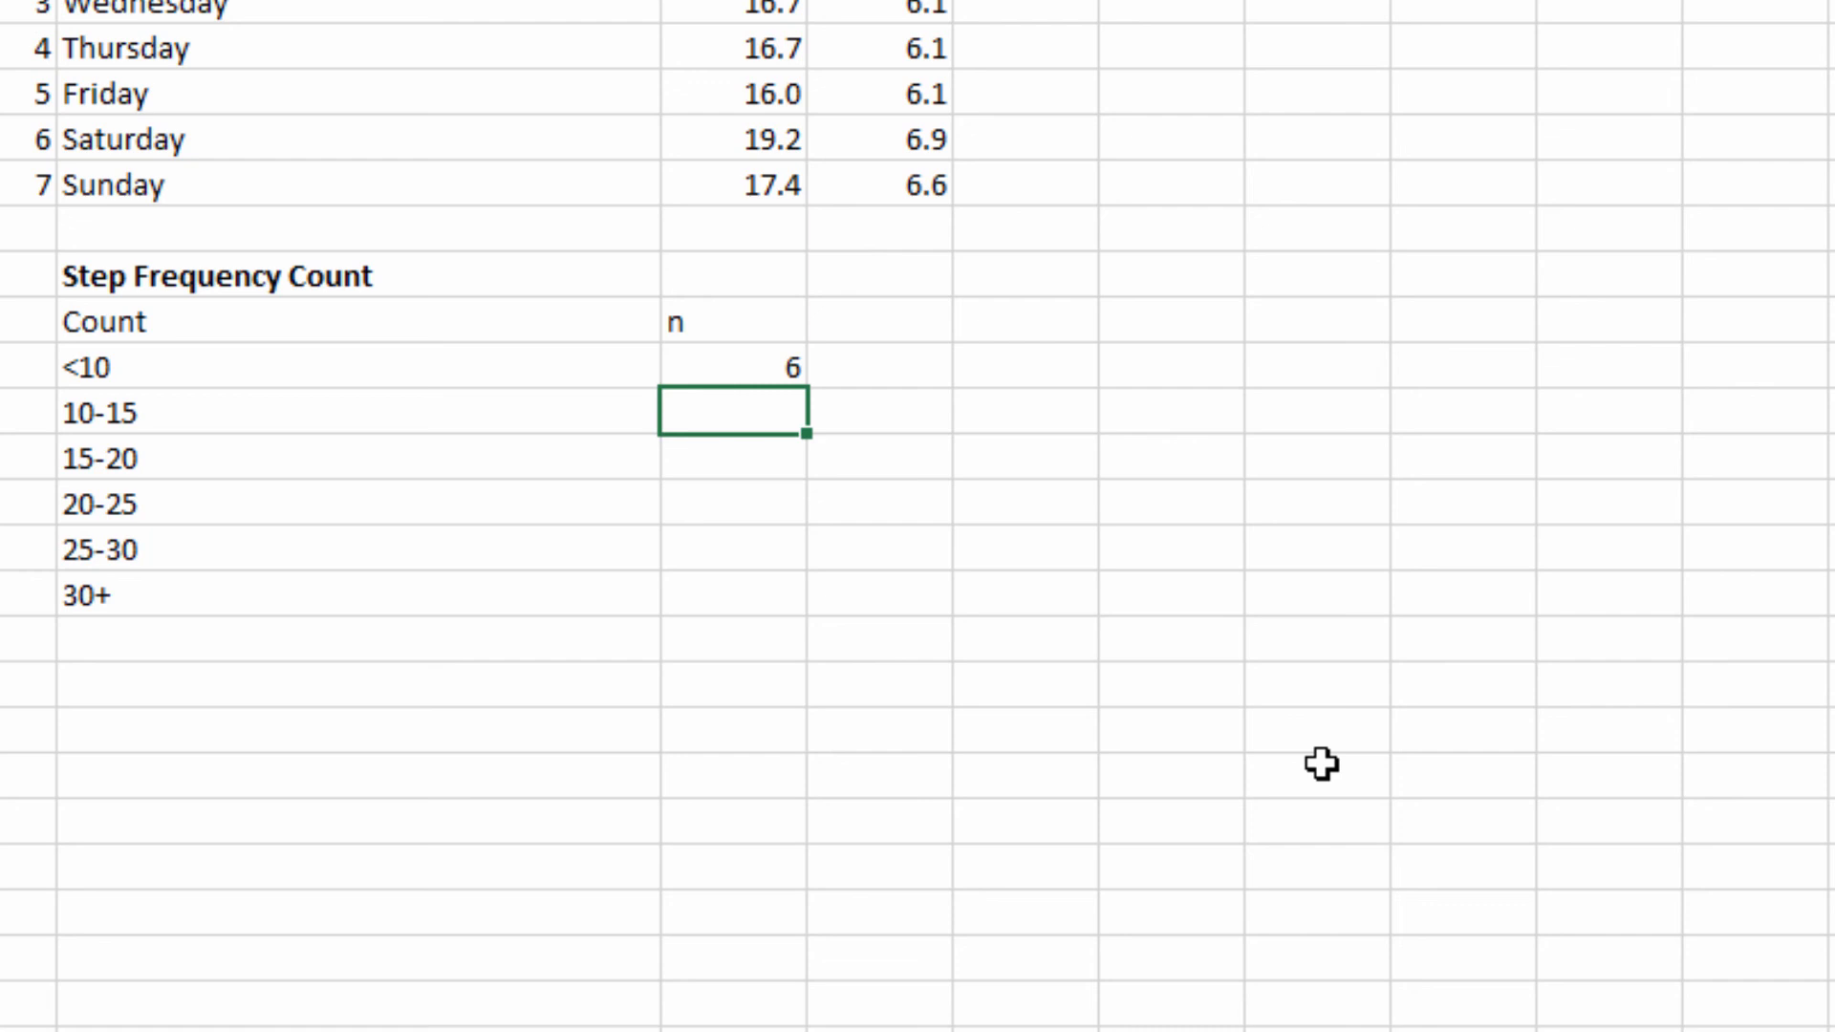
# Start a COUNTIFS formula in J16 for the 10-15 band with TBLFitbit[Steps] and the criterion ">=10000"
pyautogui.write('=count')
pyautogui.press('Down')
pyautogui.press('Down')
pyautogui.press('Down')
pyautogui.press('Down')
pyautogui.press('Tab')
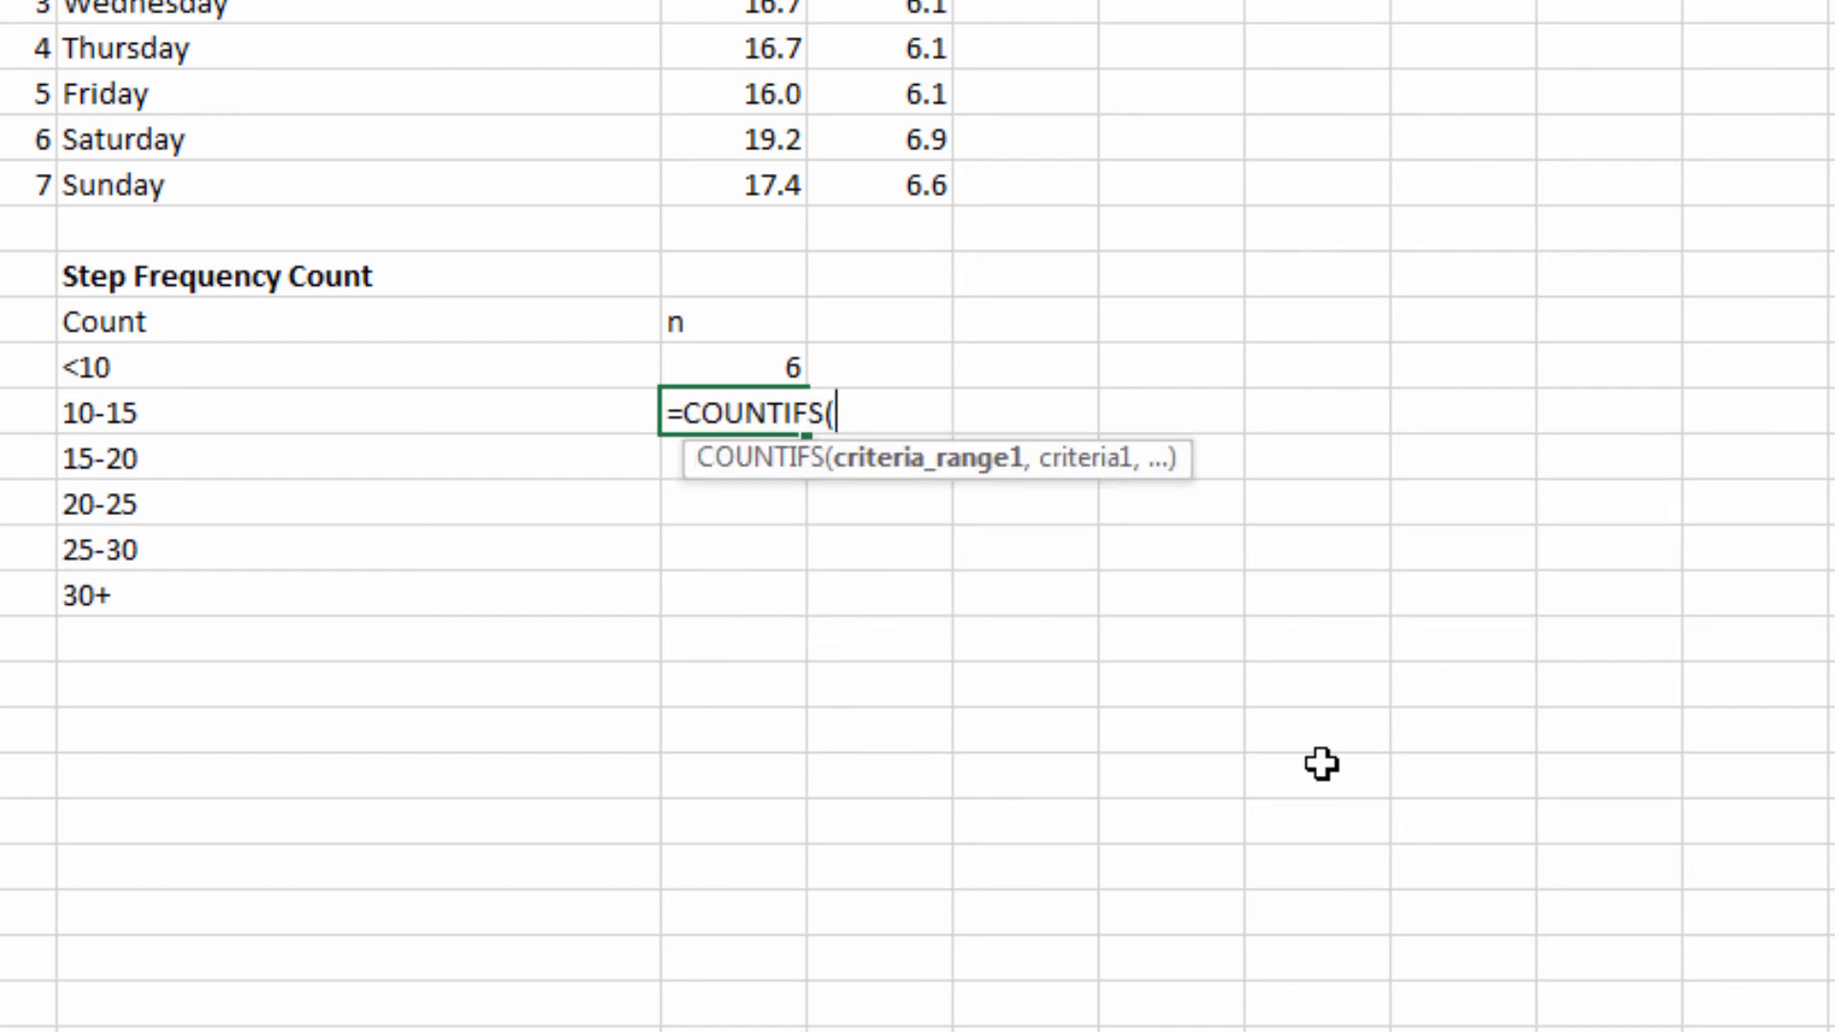
pyautogui.write('tbl')
pyautogui.press('Down')
pyautogui.press('Tab')
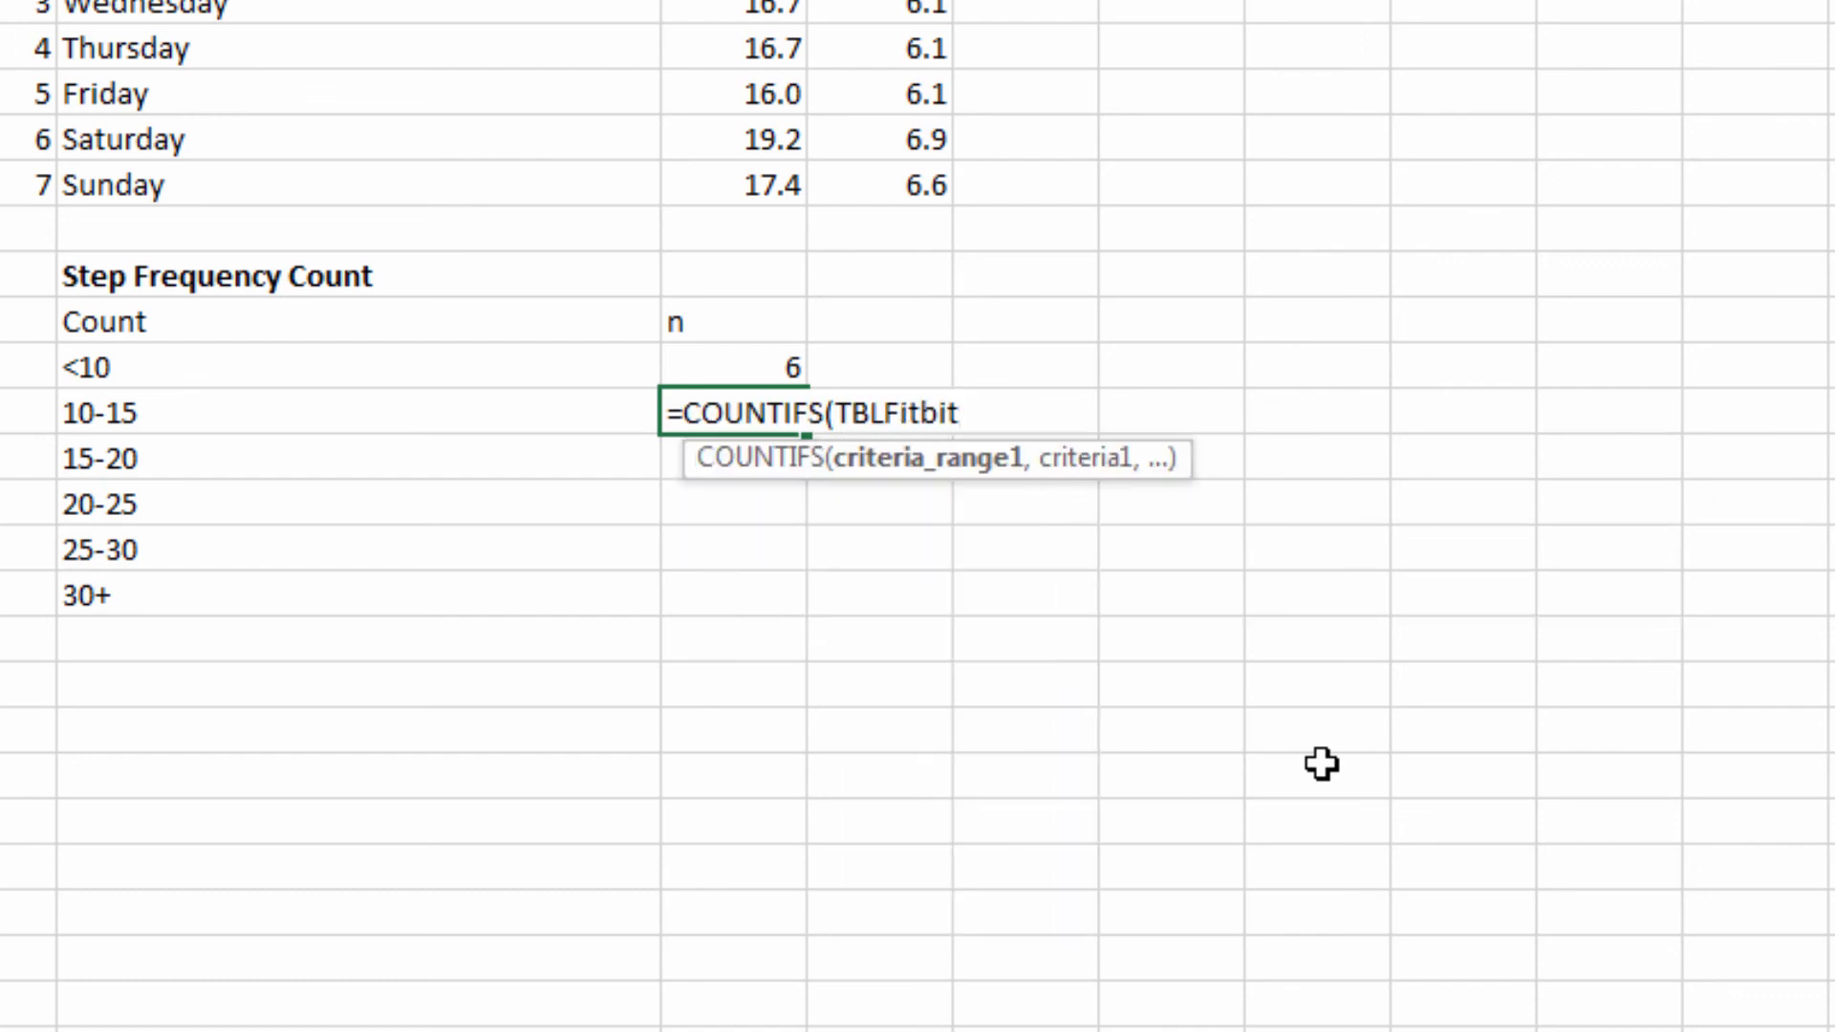
pyautogui.write('[')
pyautogui.press('Down')
pyautogui.press('Down')
pyautogui.press('Tab')
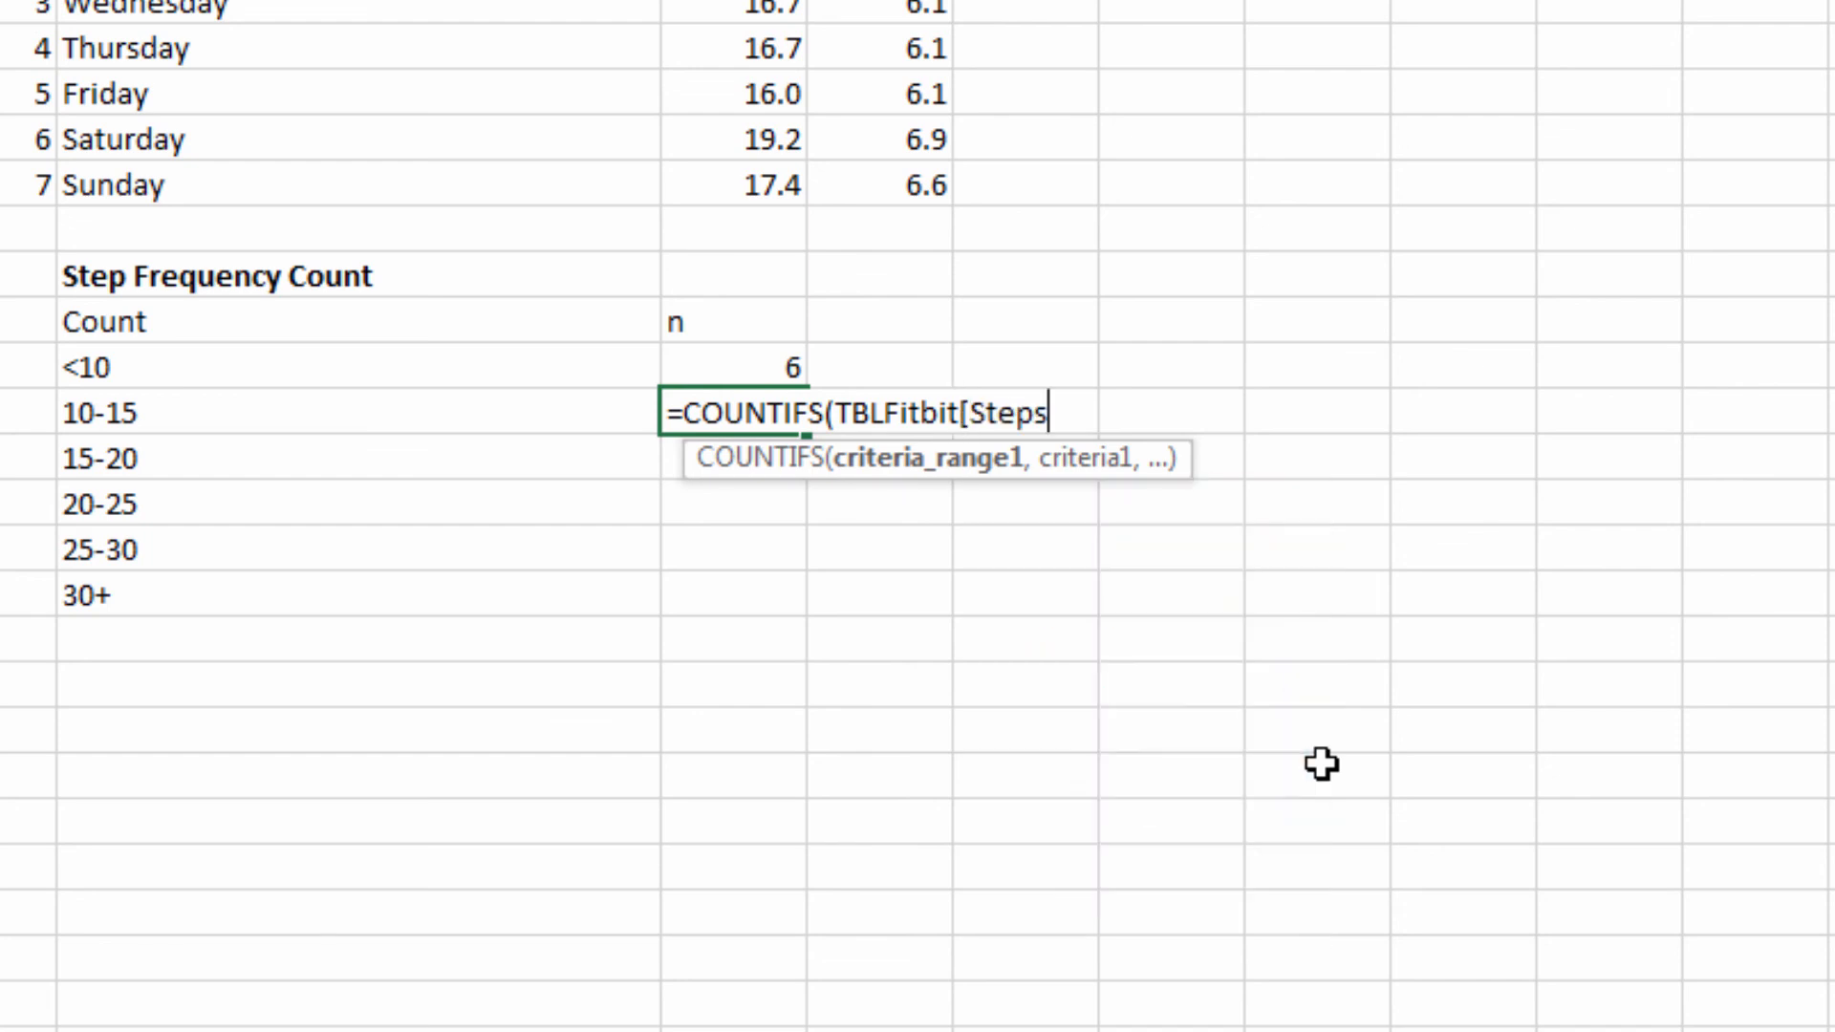
pyautogui.write('],"')
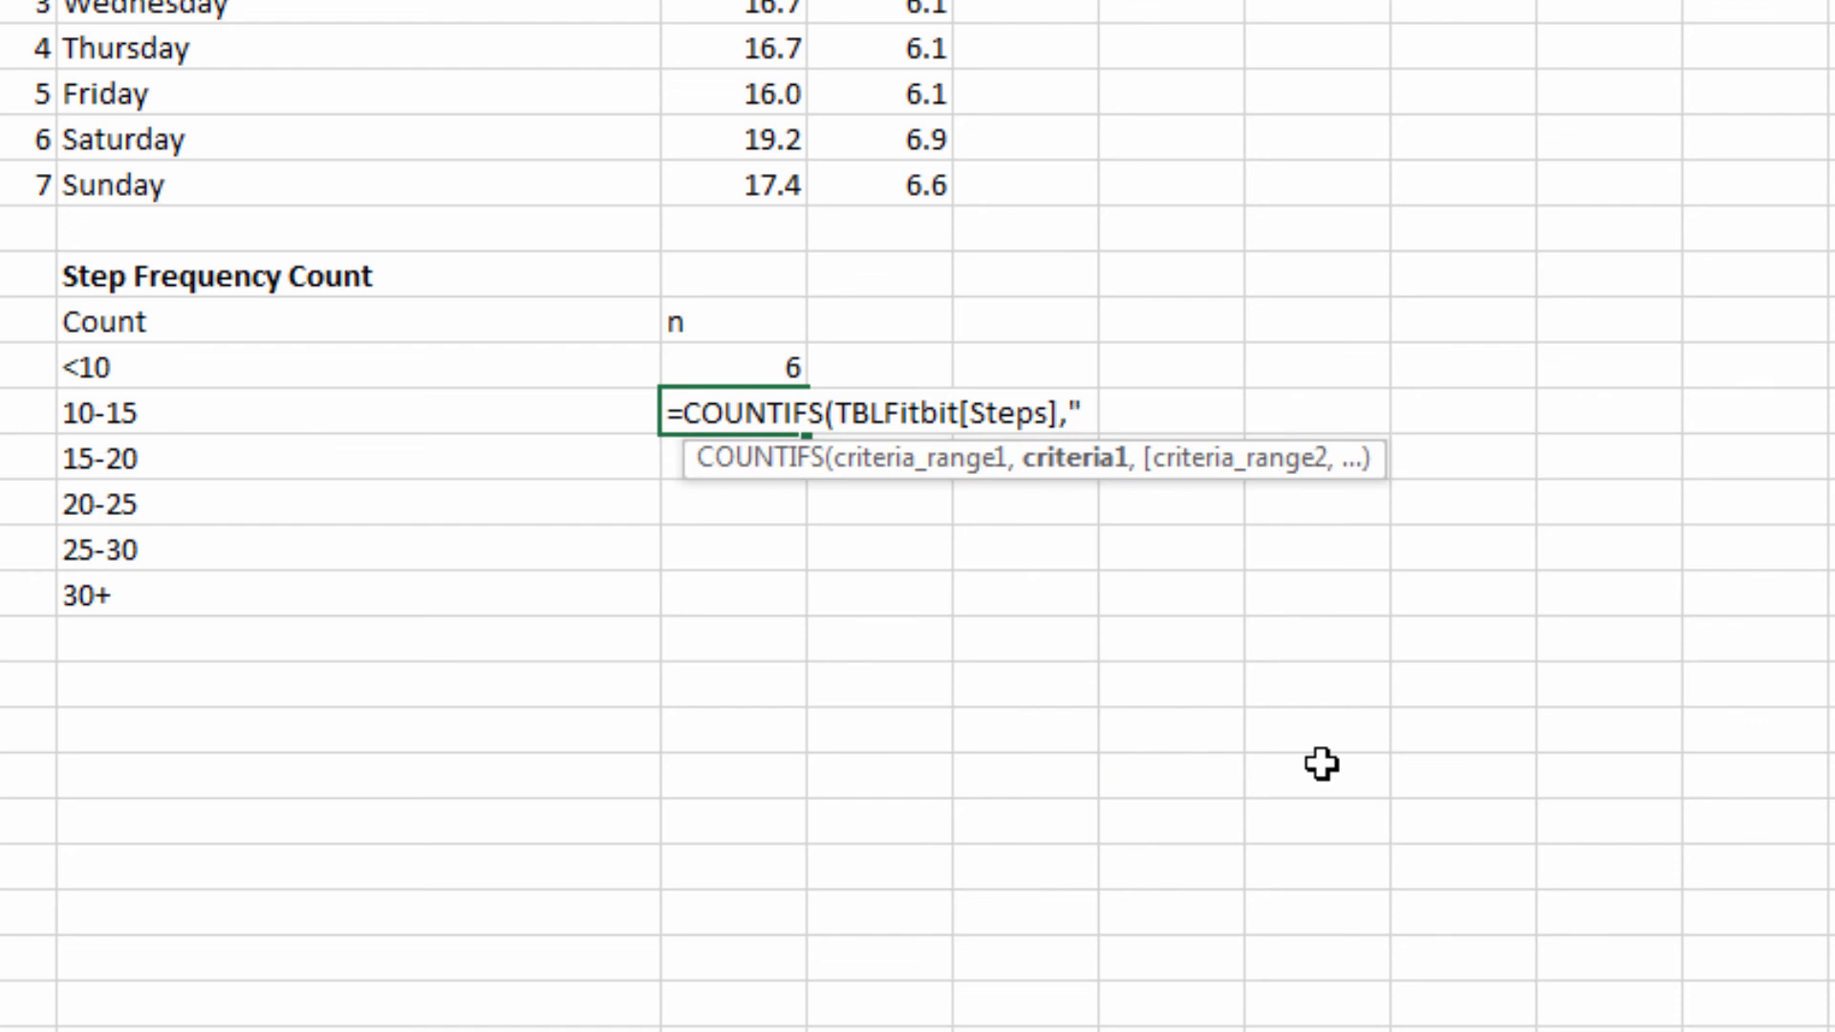
pyautogui.write('>=10000')
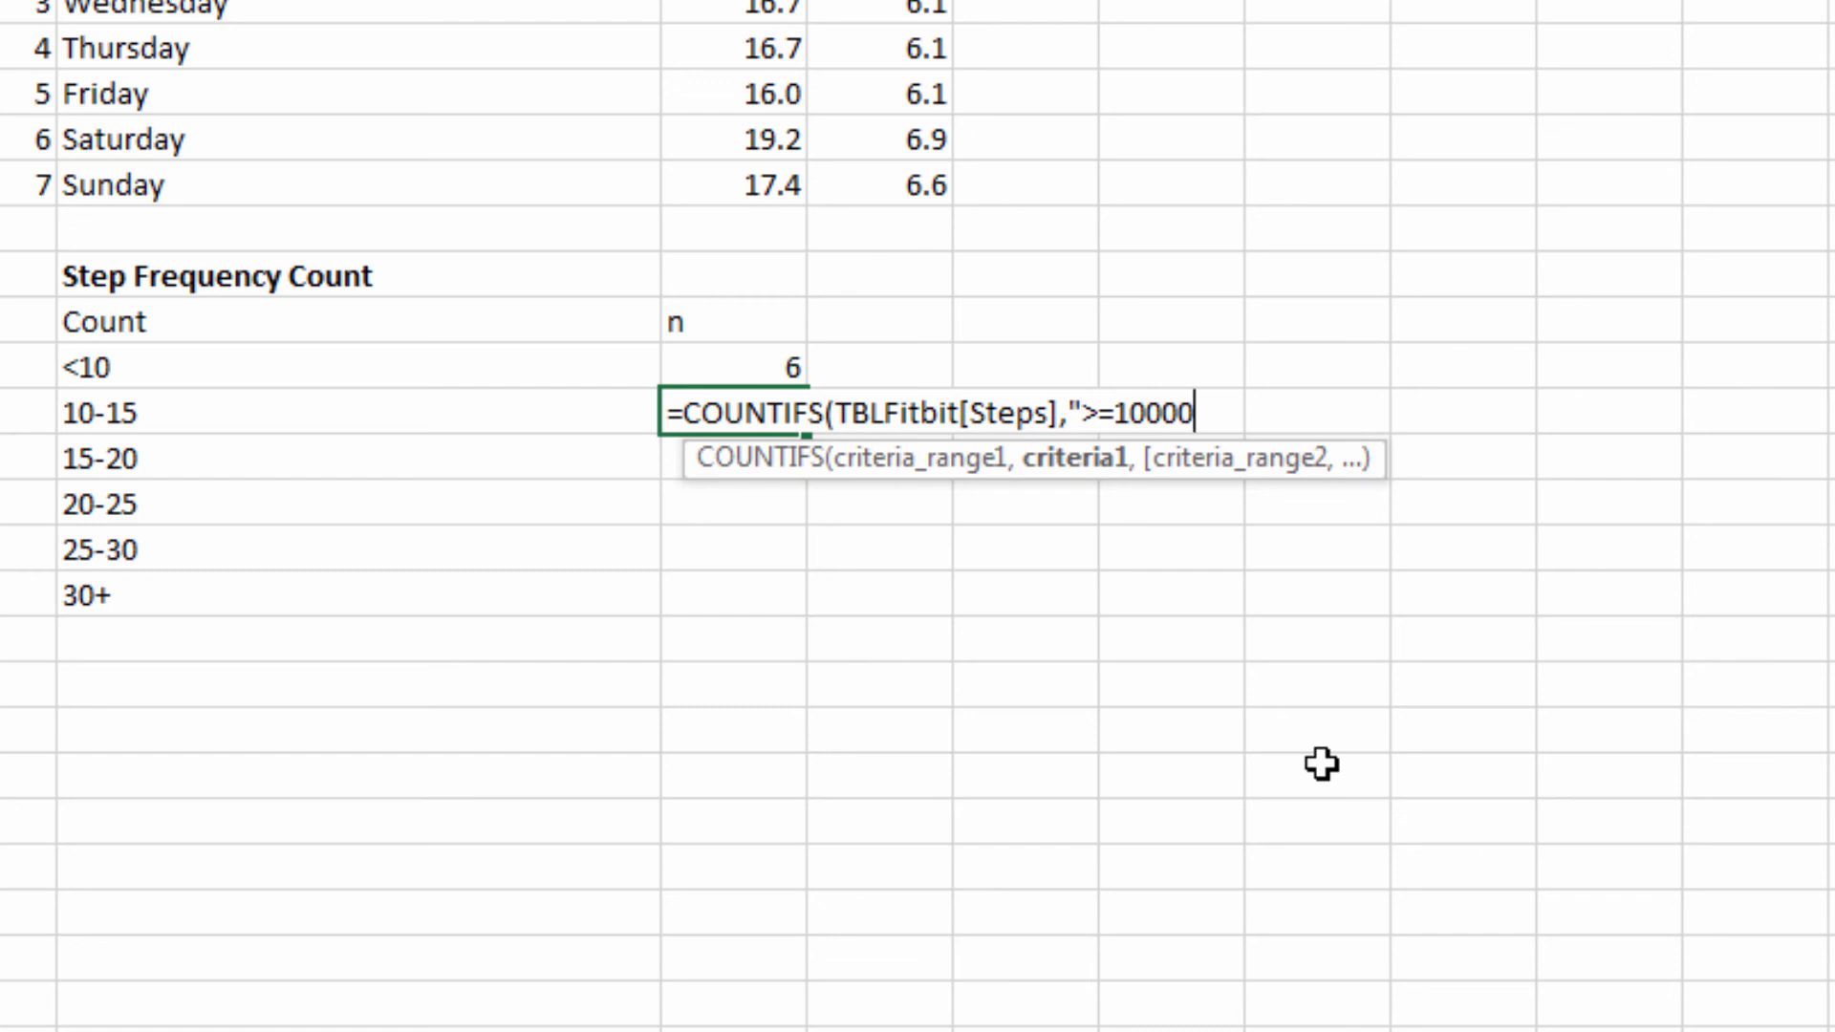
# Complete the J16 COUNTIFS formula with a second condition on TBLFitbit[Steps] of "<15000"
pyautogui.write('",tbl')
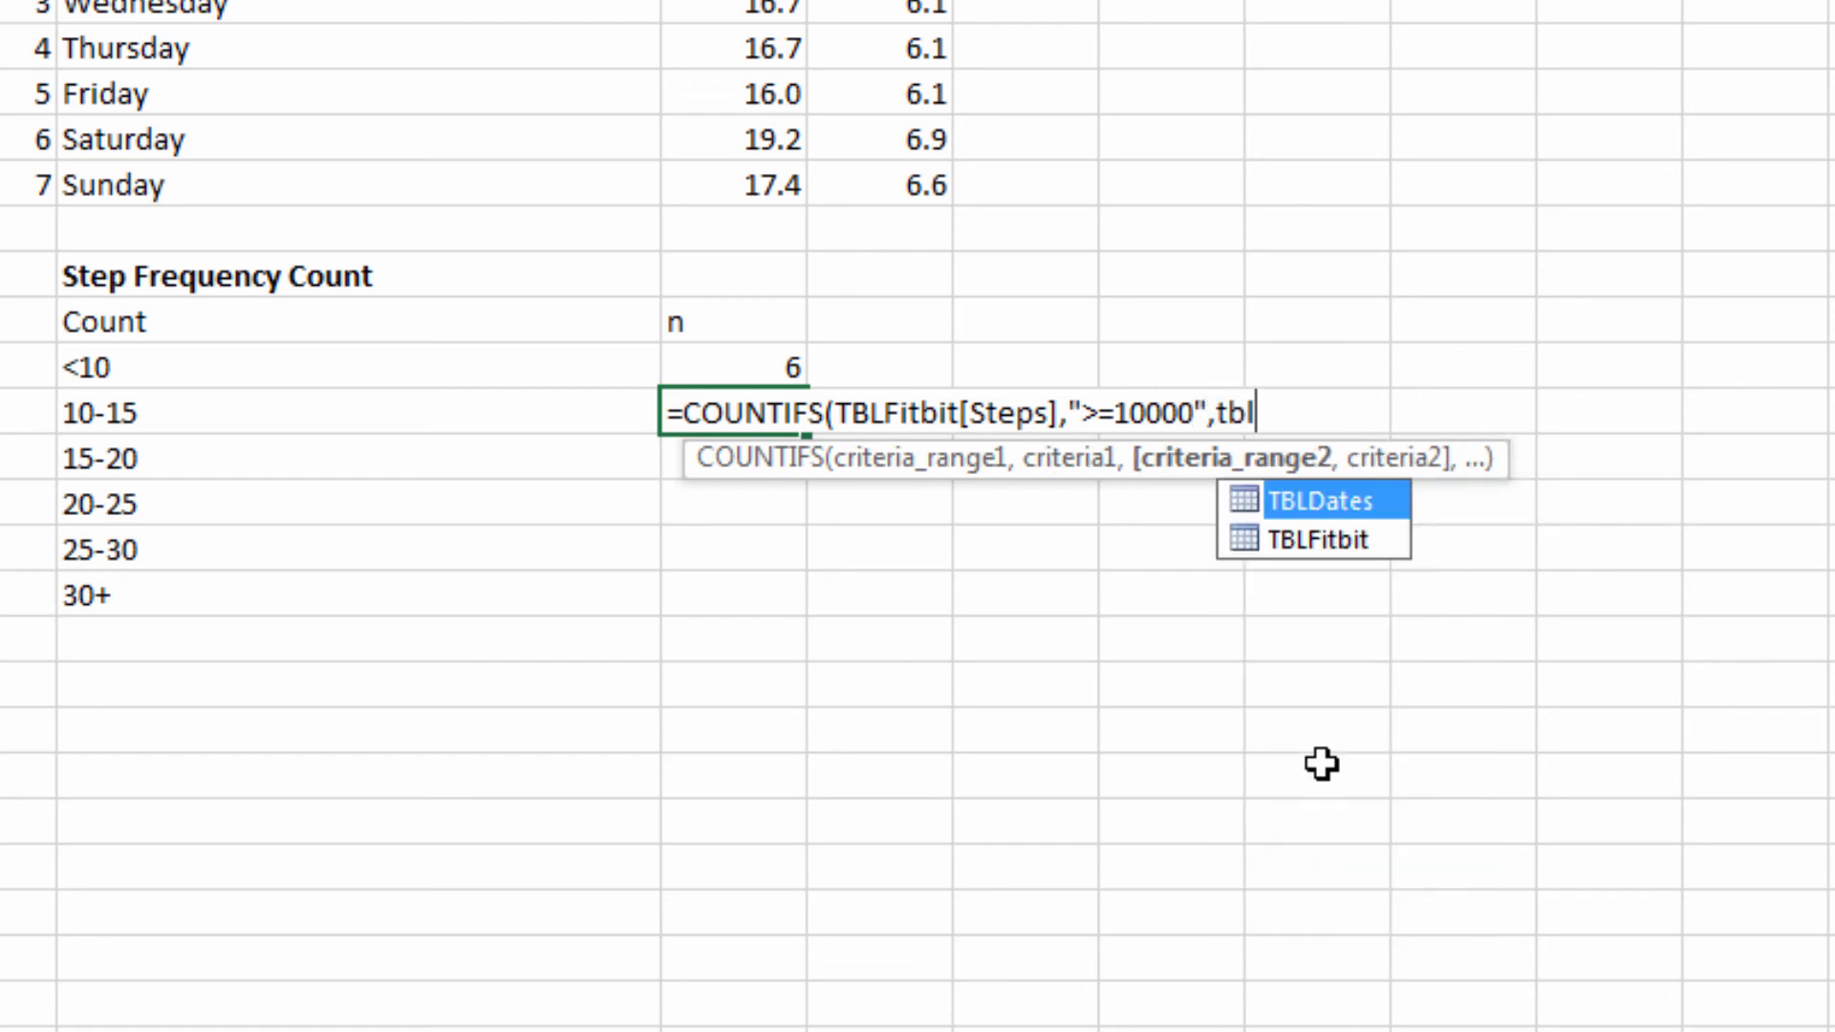
pyautogui.press('Down')
pyautogui.press('Tab')
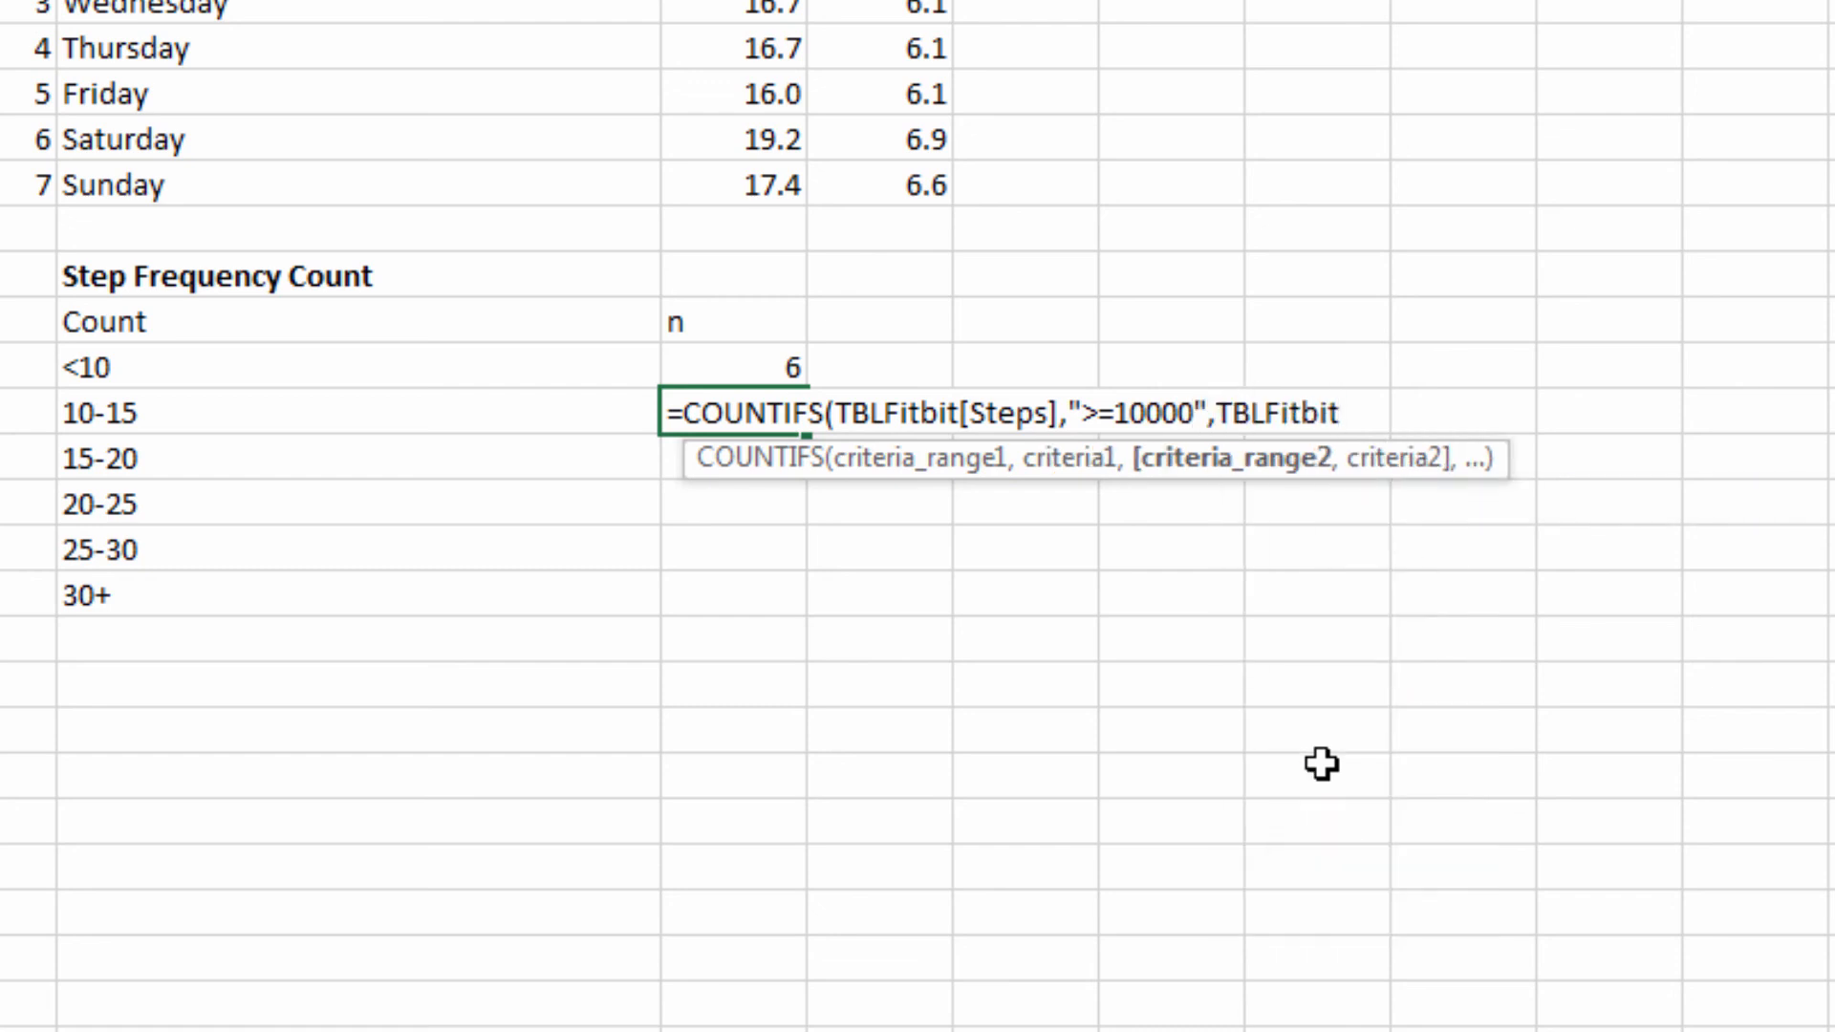
pyautogui.write('[')
pyautogui.press('Down')
pyautogui.press('Down')
pyautogui.press('Tab')
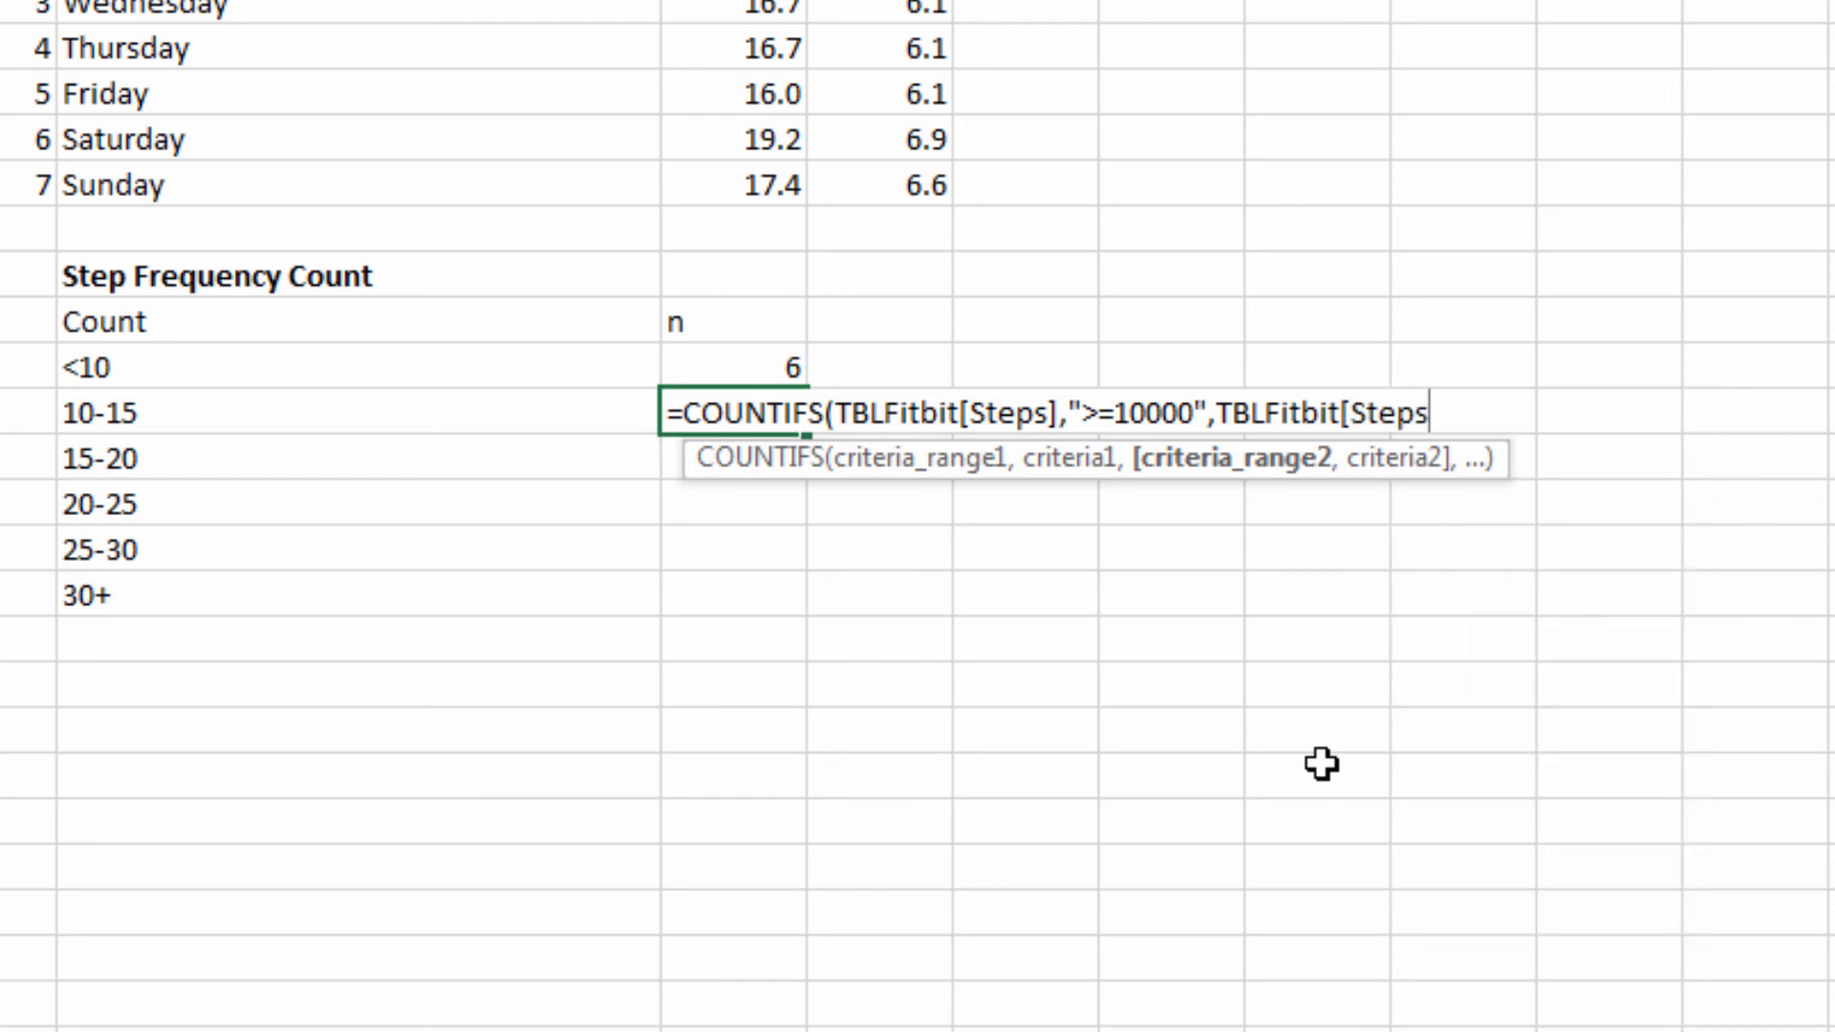
pyautogui.write('],')
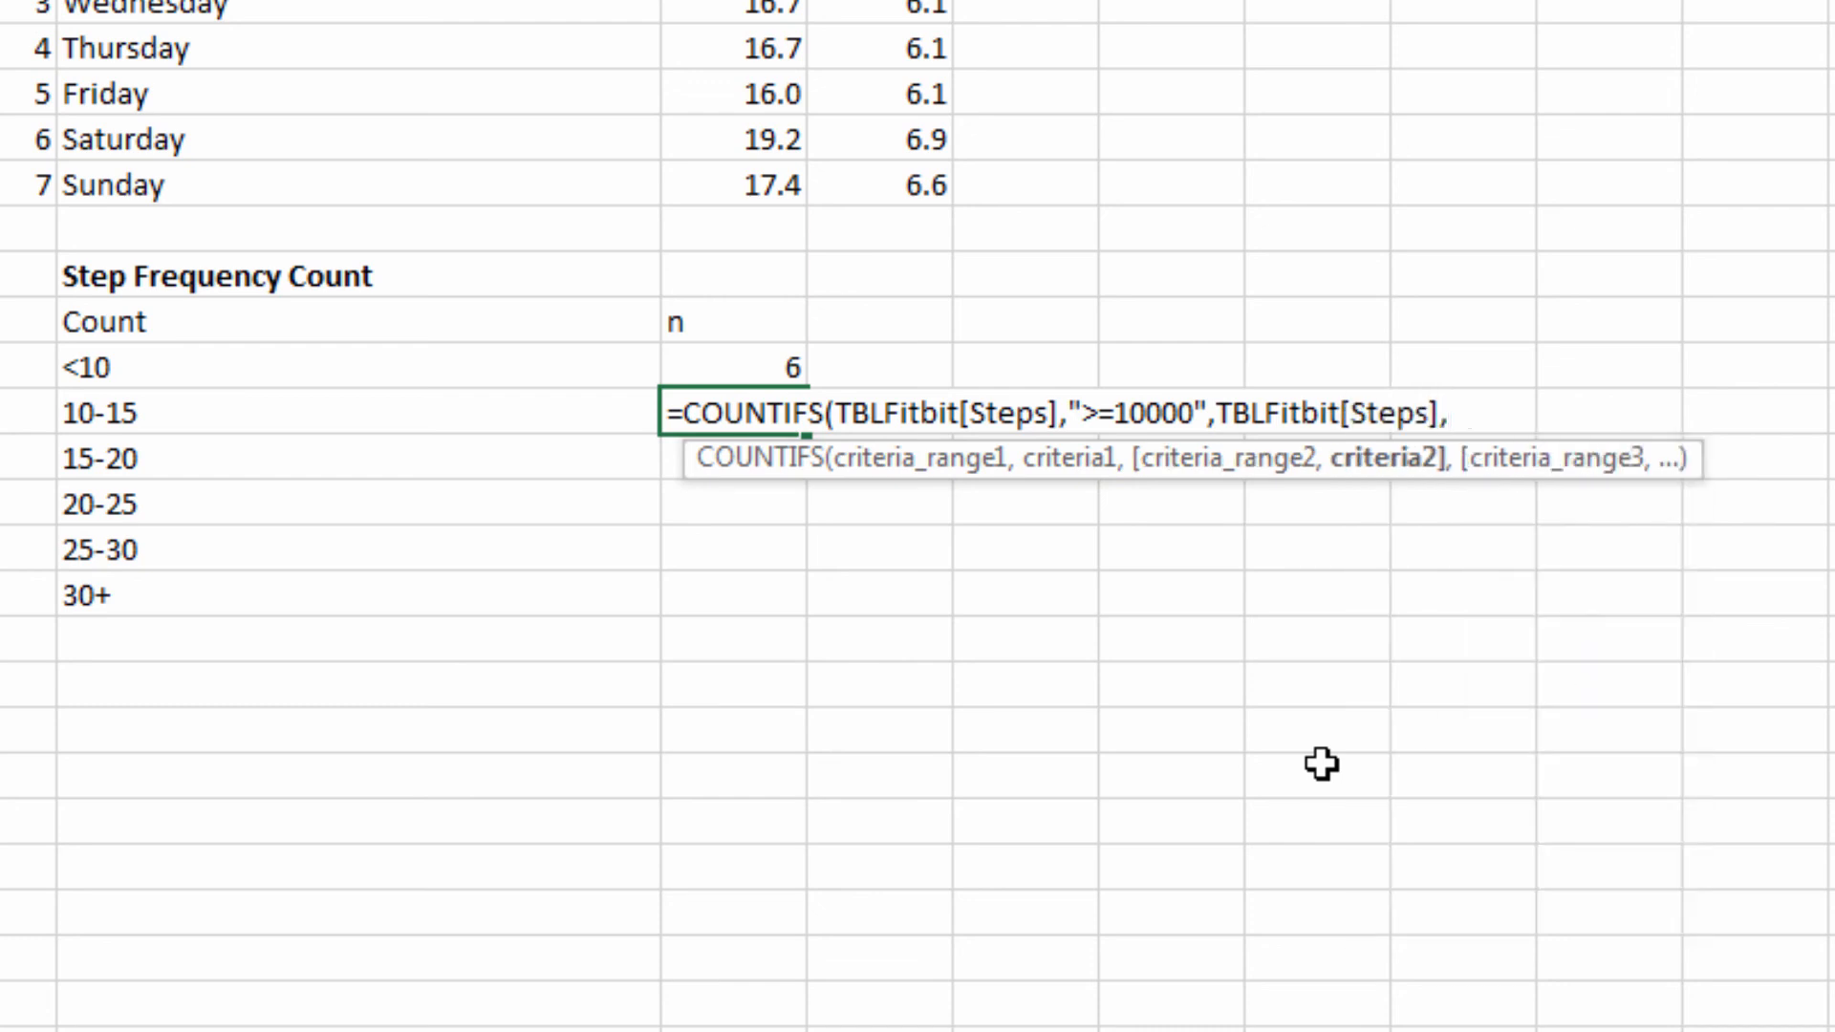
pyautogui.write('"<15000"')
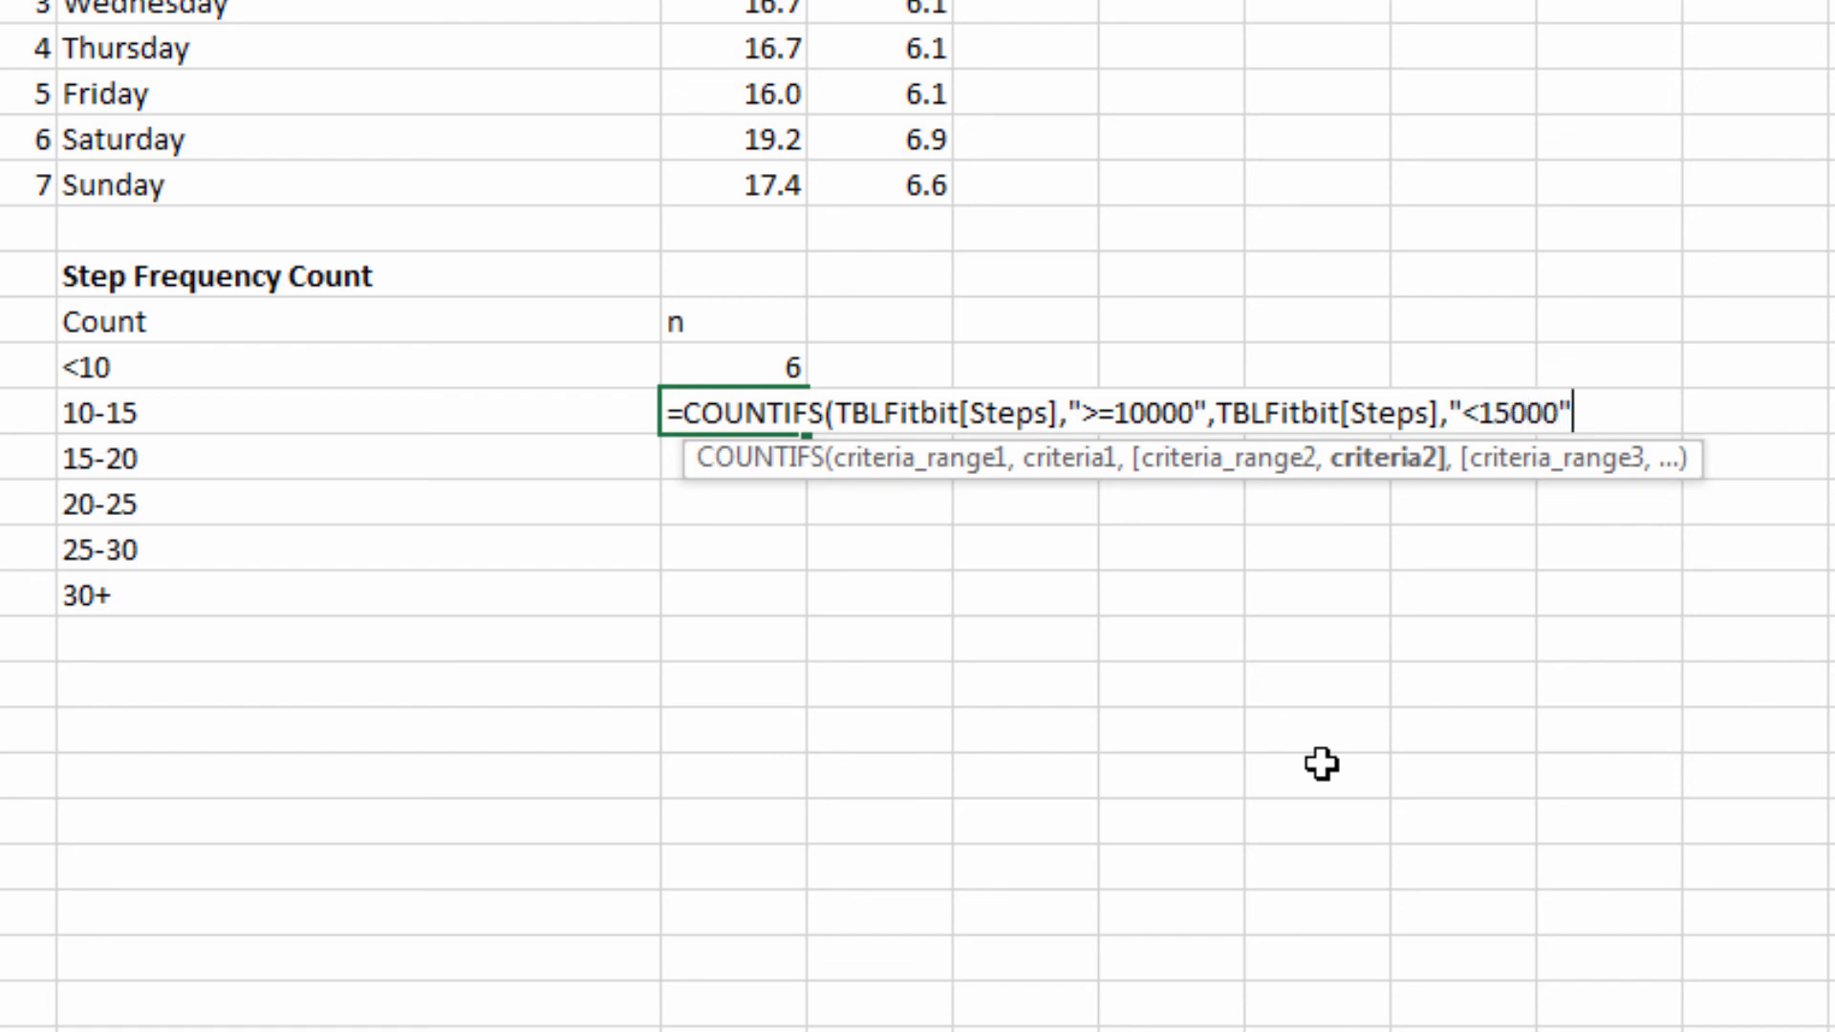
pyautogui.write(')')
pyautogui.press('Return')
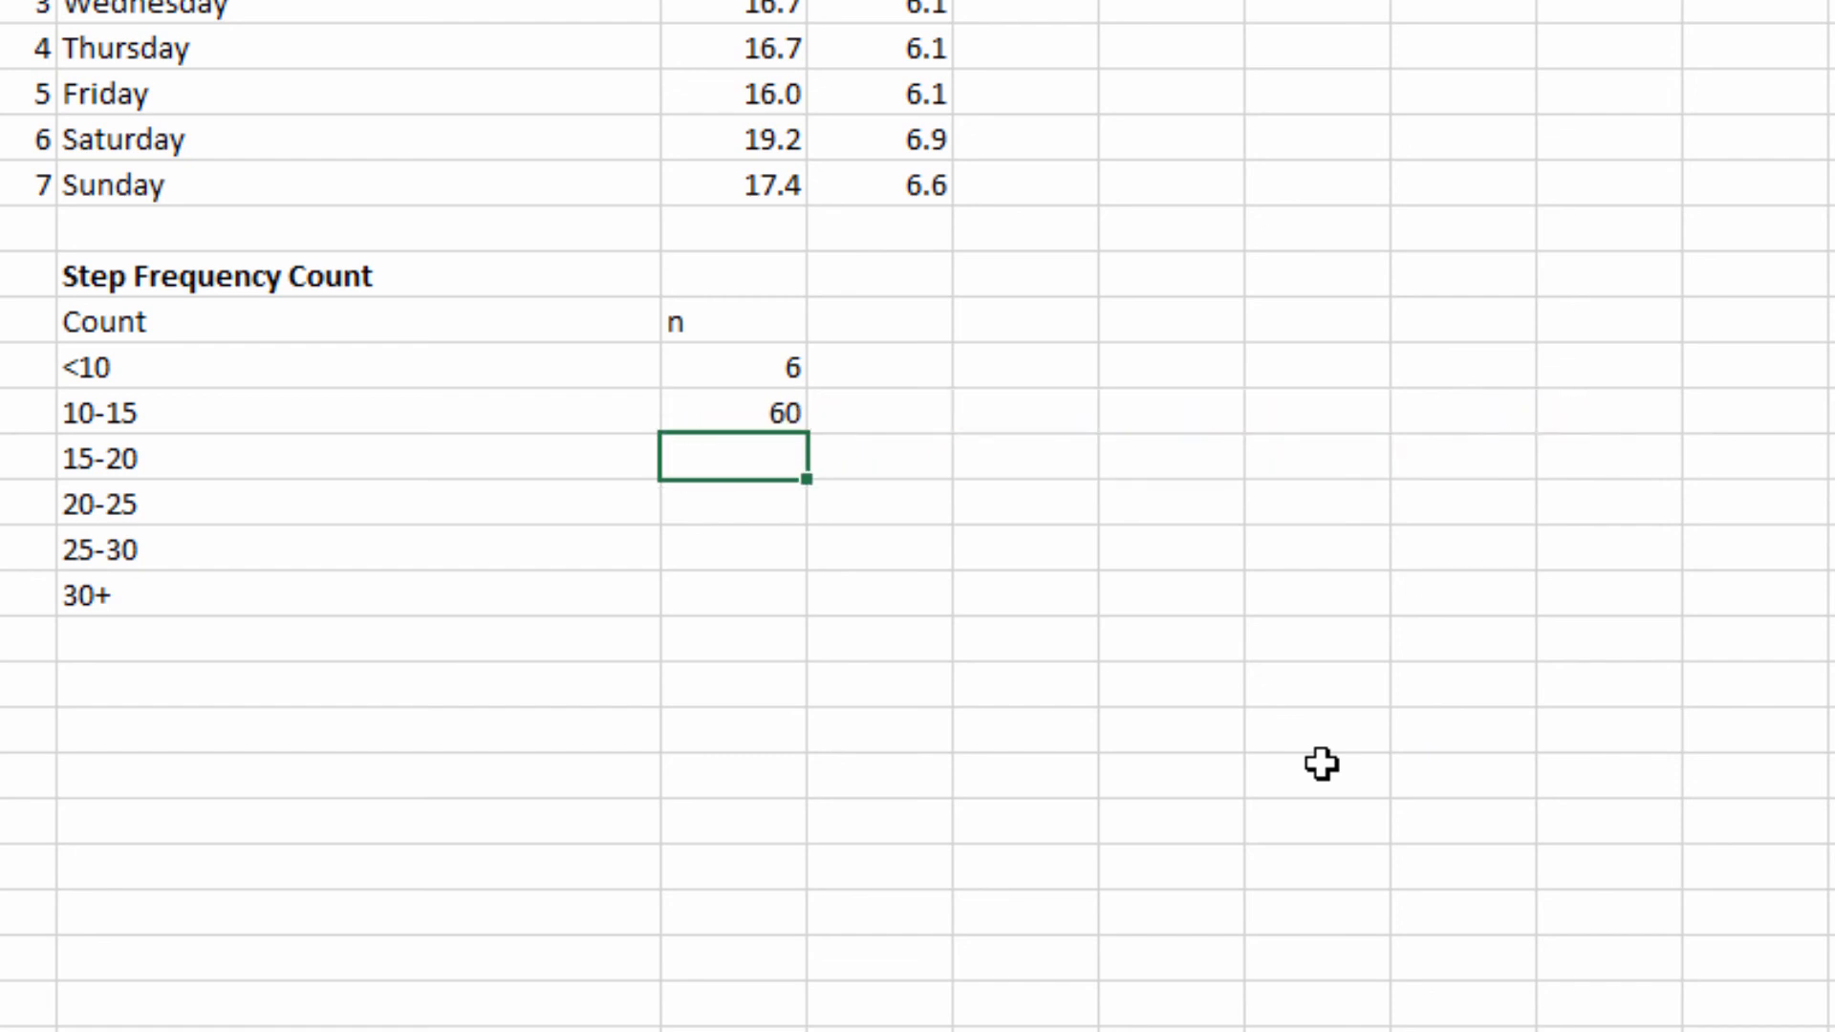
# Copy the J16 formula down through J20 and set the 15-20 band's criteria in J17 to ">=15000" and "<20000"
pyautogui.click(779, 414)
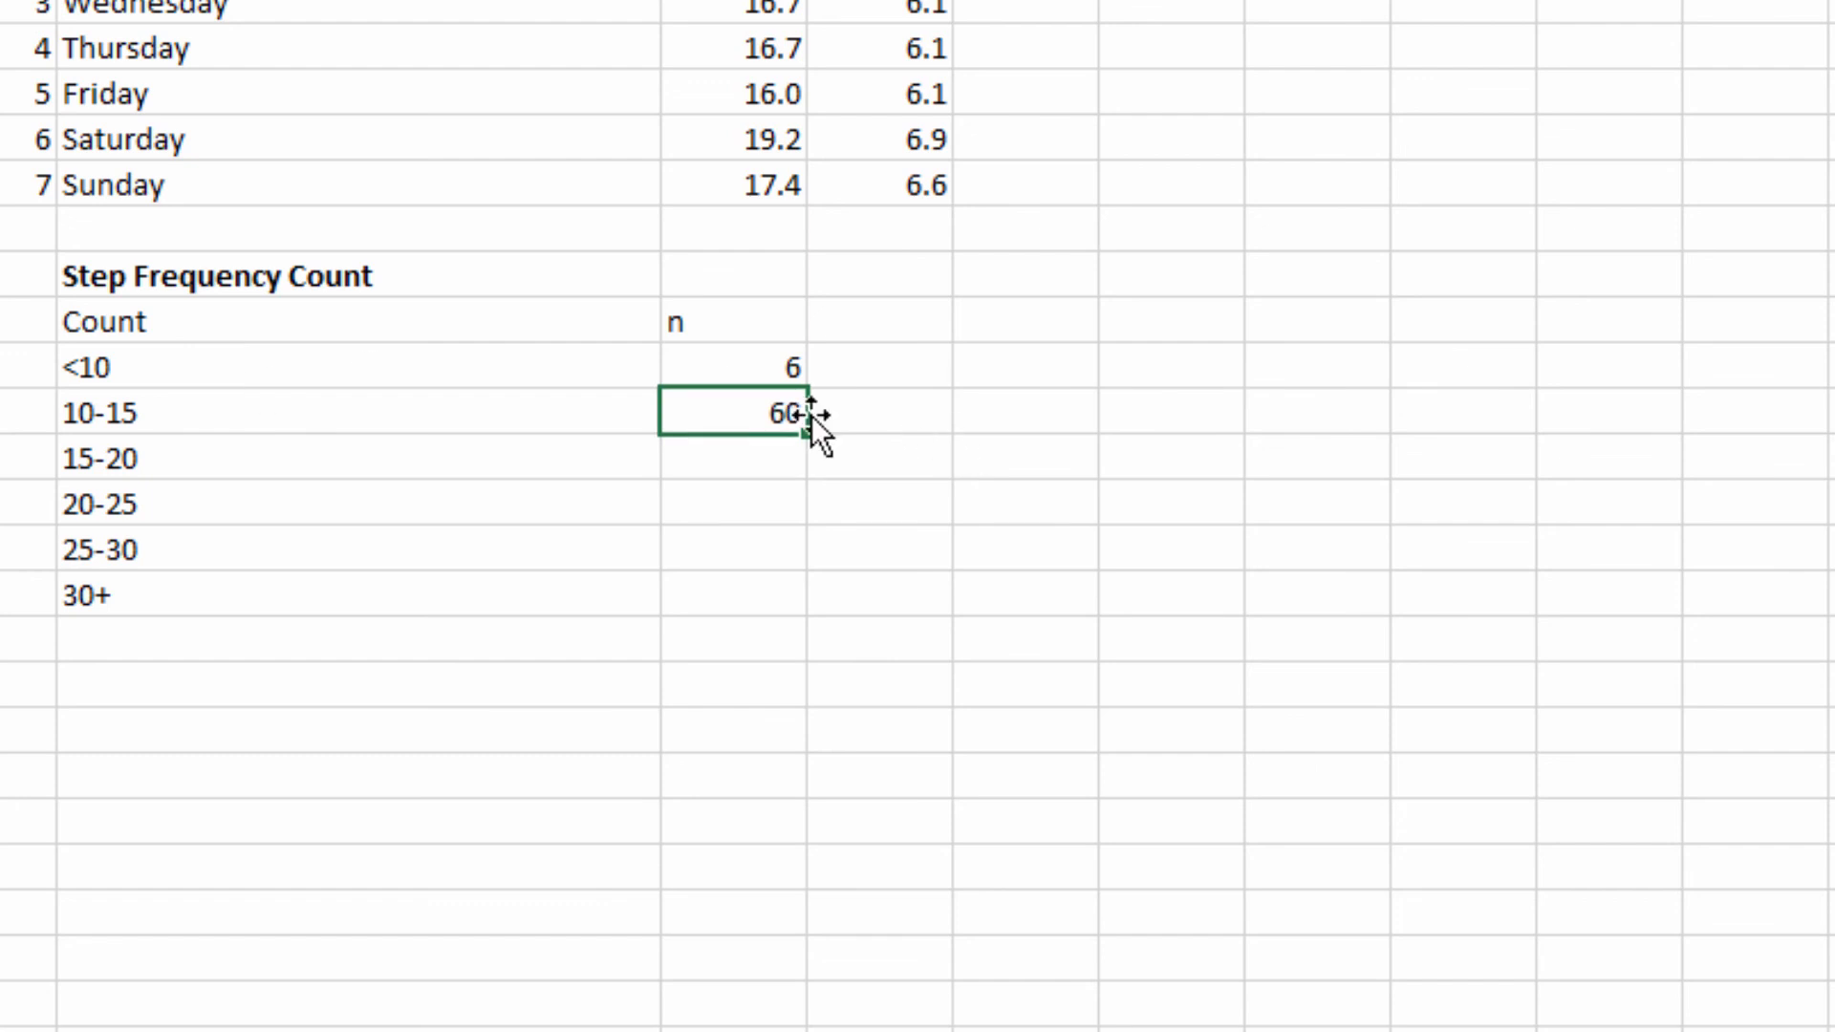
pyautogui.moveTo(808, 433); pyautogui.dragTo(828, 622)
pyautogui.click(749, 461)
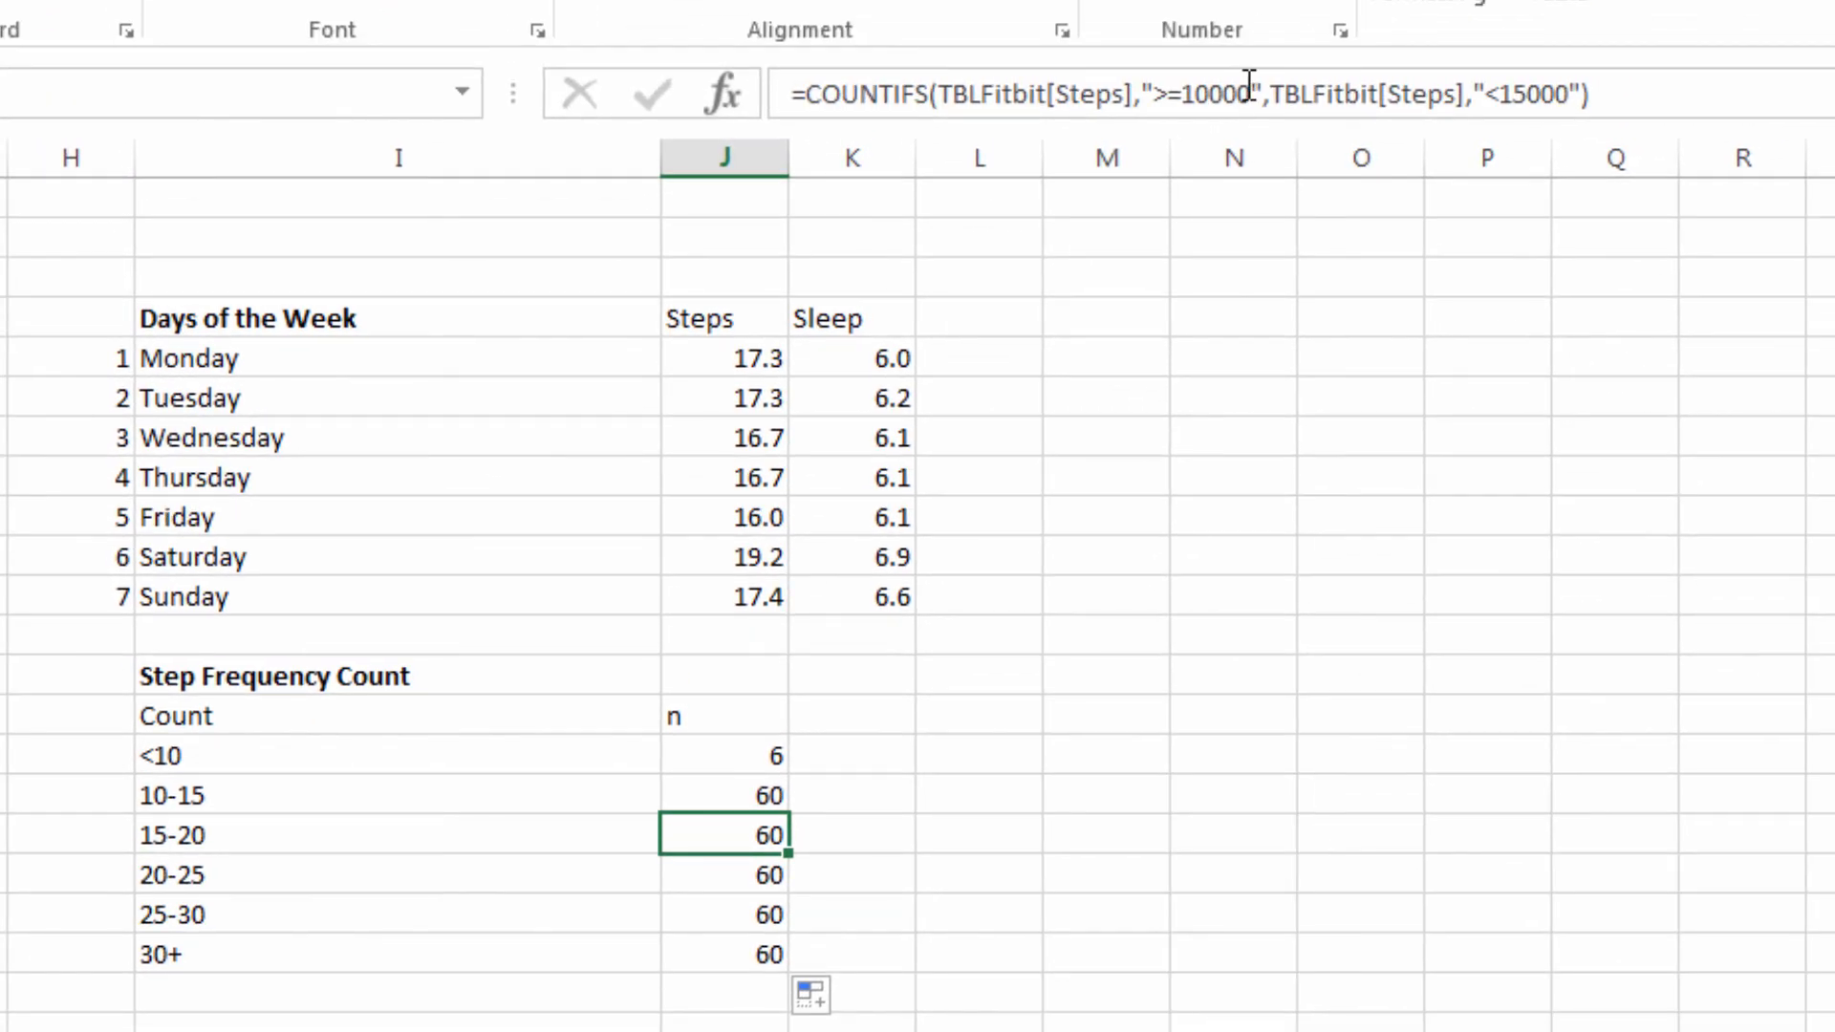
pyautogui.click(1209, 92)
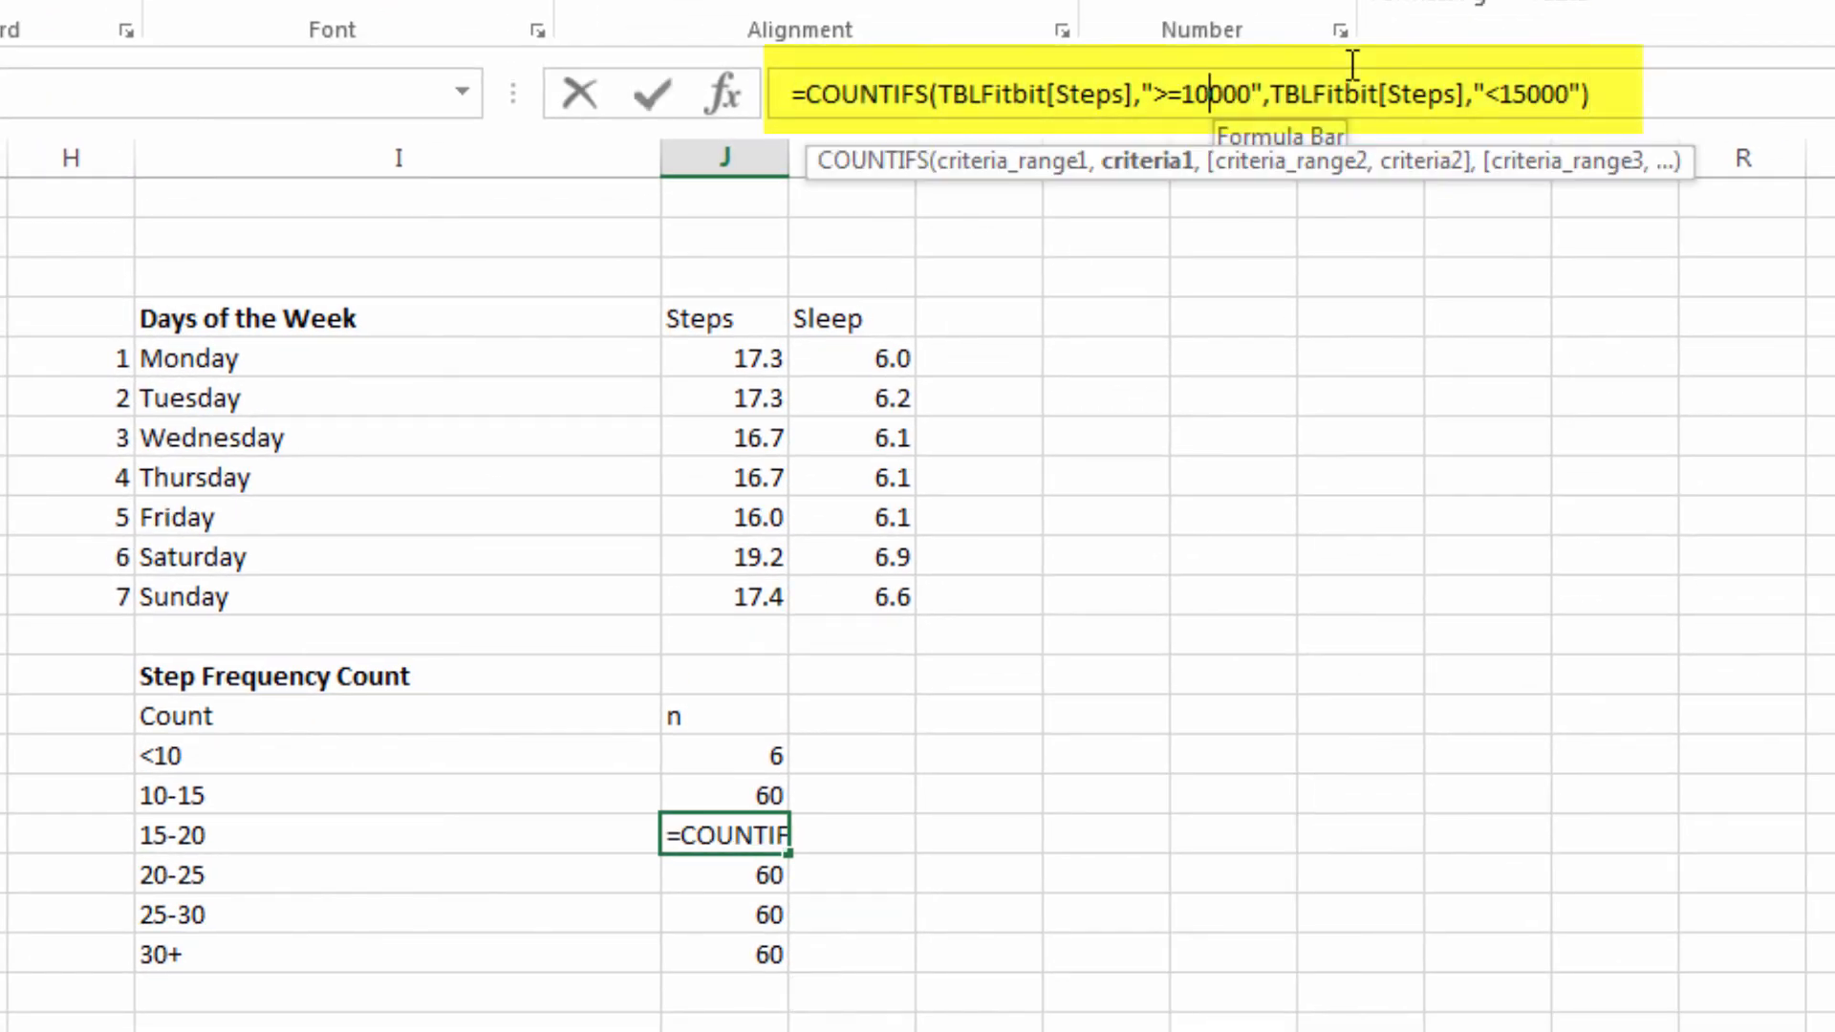
pyautogui.press('BackSpace')
pyautogui.write('5')
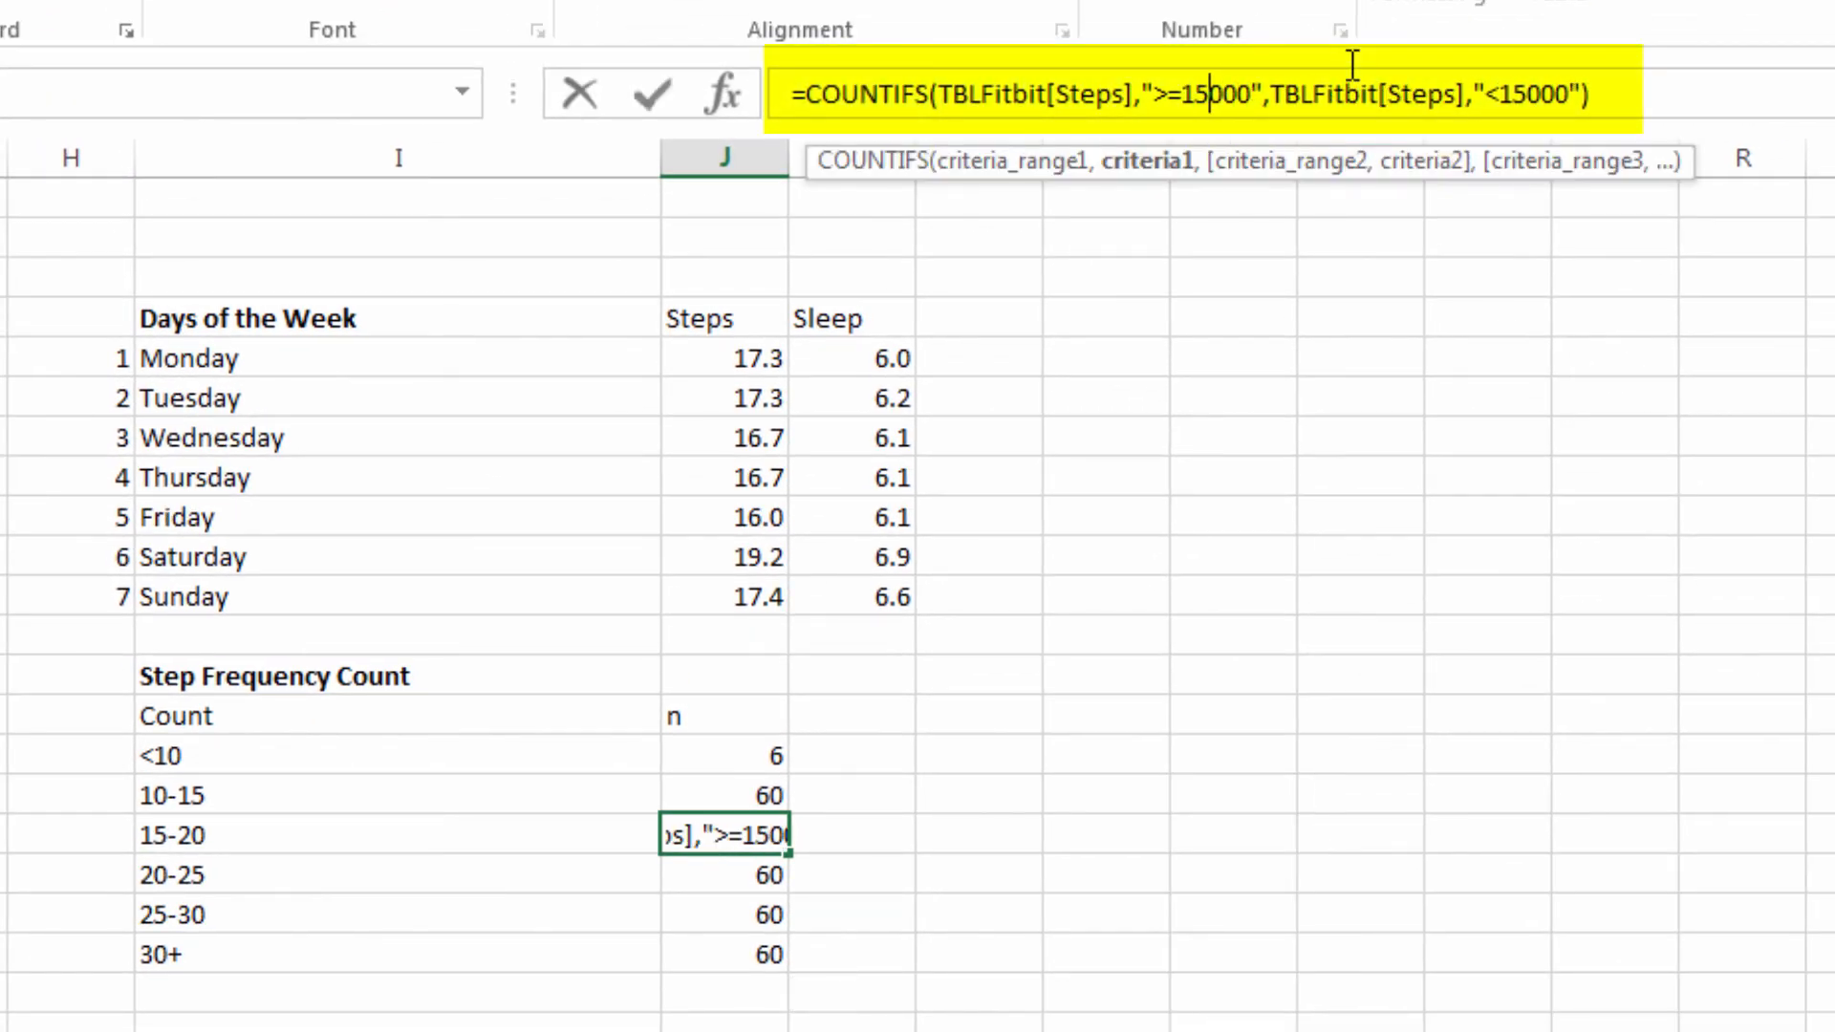
pyautogui.click(1515, 92)
pyautogui.press('BackSpace')
pyautogui.press('BackSpace')
pyautogui.write('20')
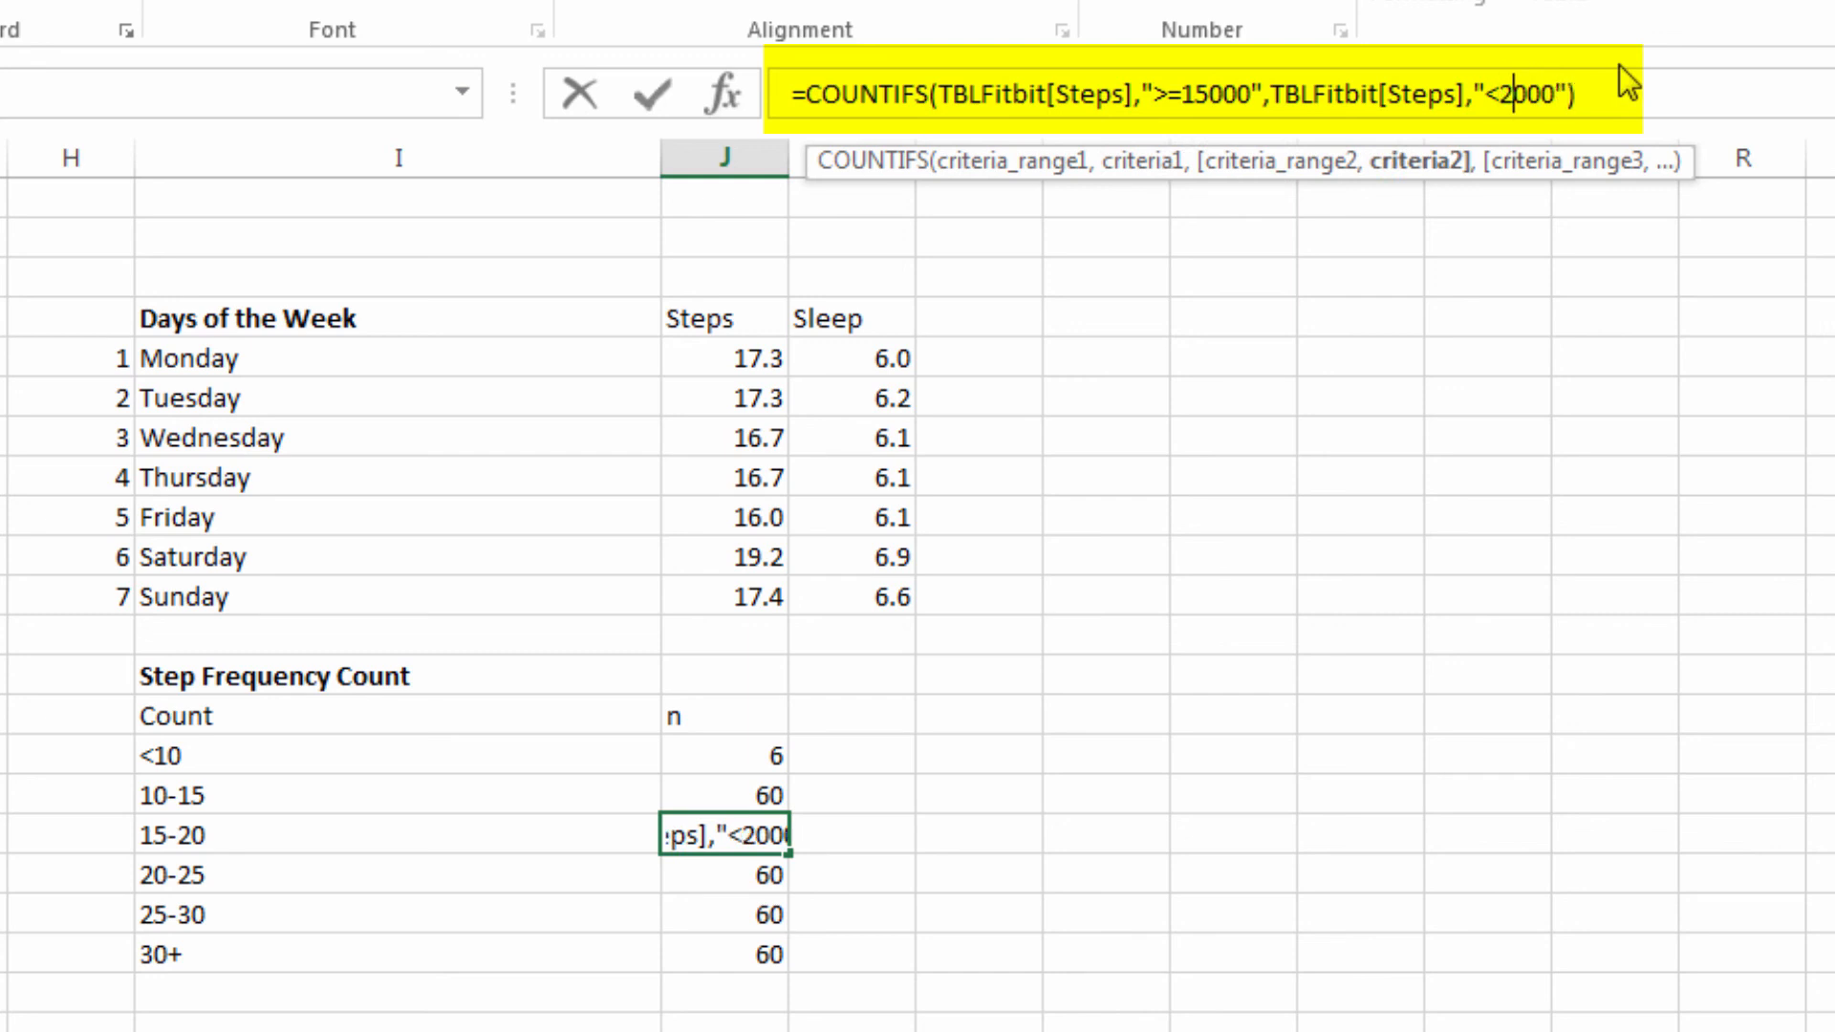
pyautogui.press('Return')
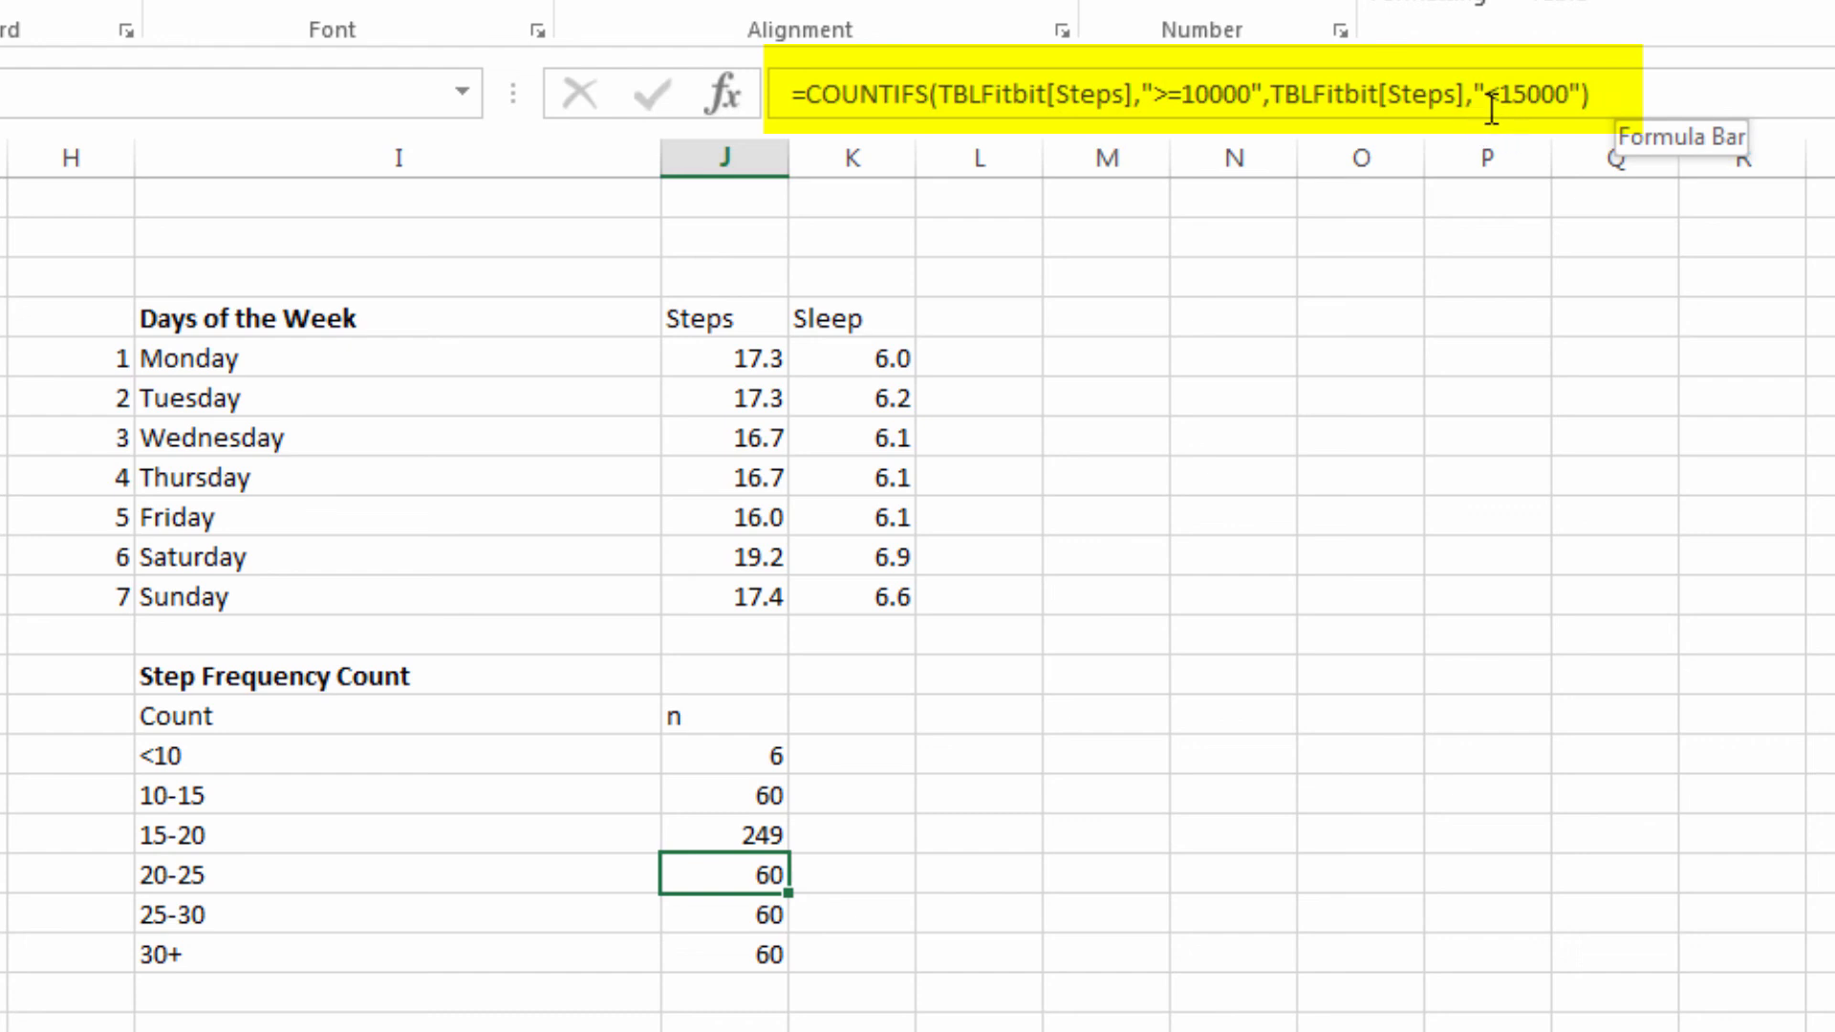
# Change the 20-25 band's COUNTIFS criteria in J18 to ">=20000" and "<25000"
pyautogui.click(1196, 94)
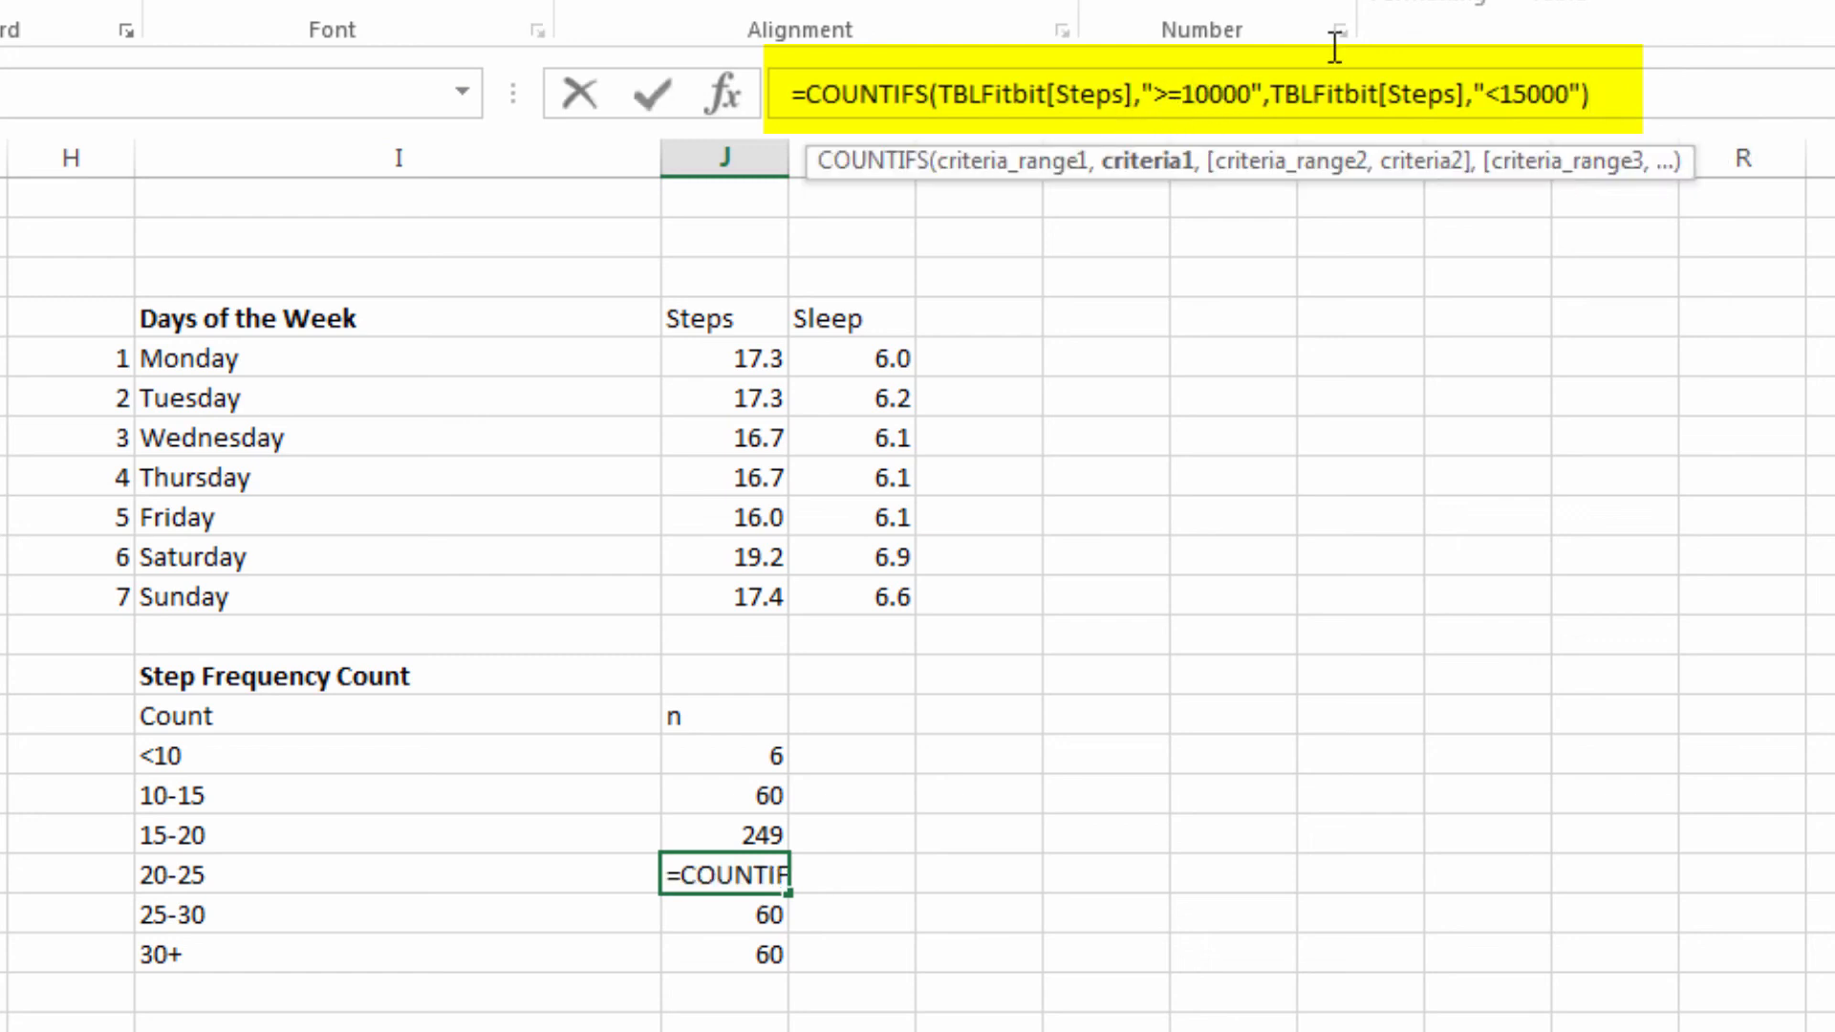
pyautogui.press('BackSpace')
pyautogui.write('2')
pyautogui.click(1513, 94)
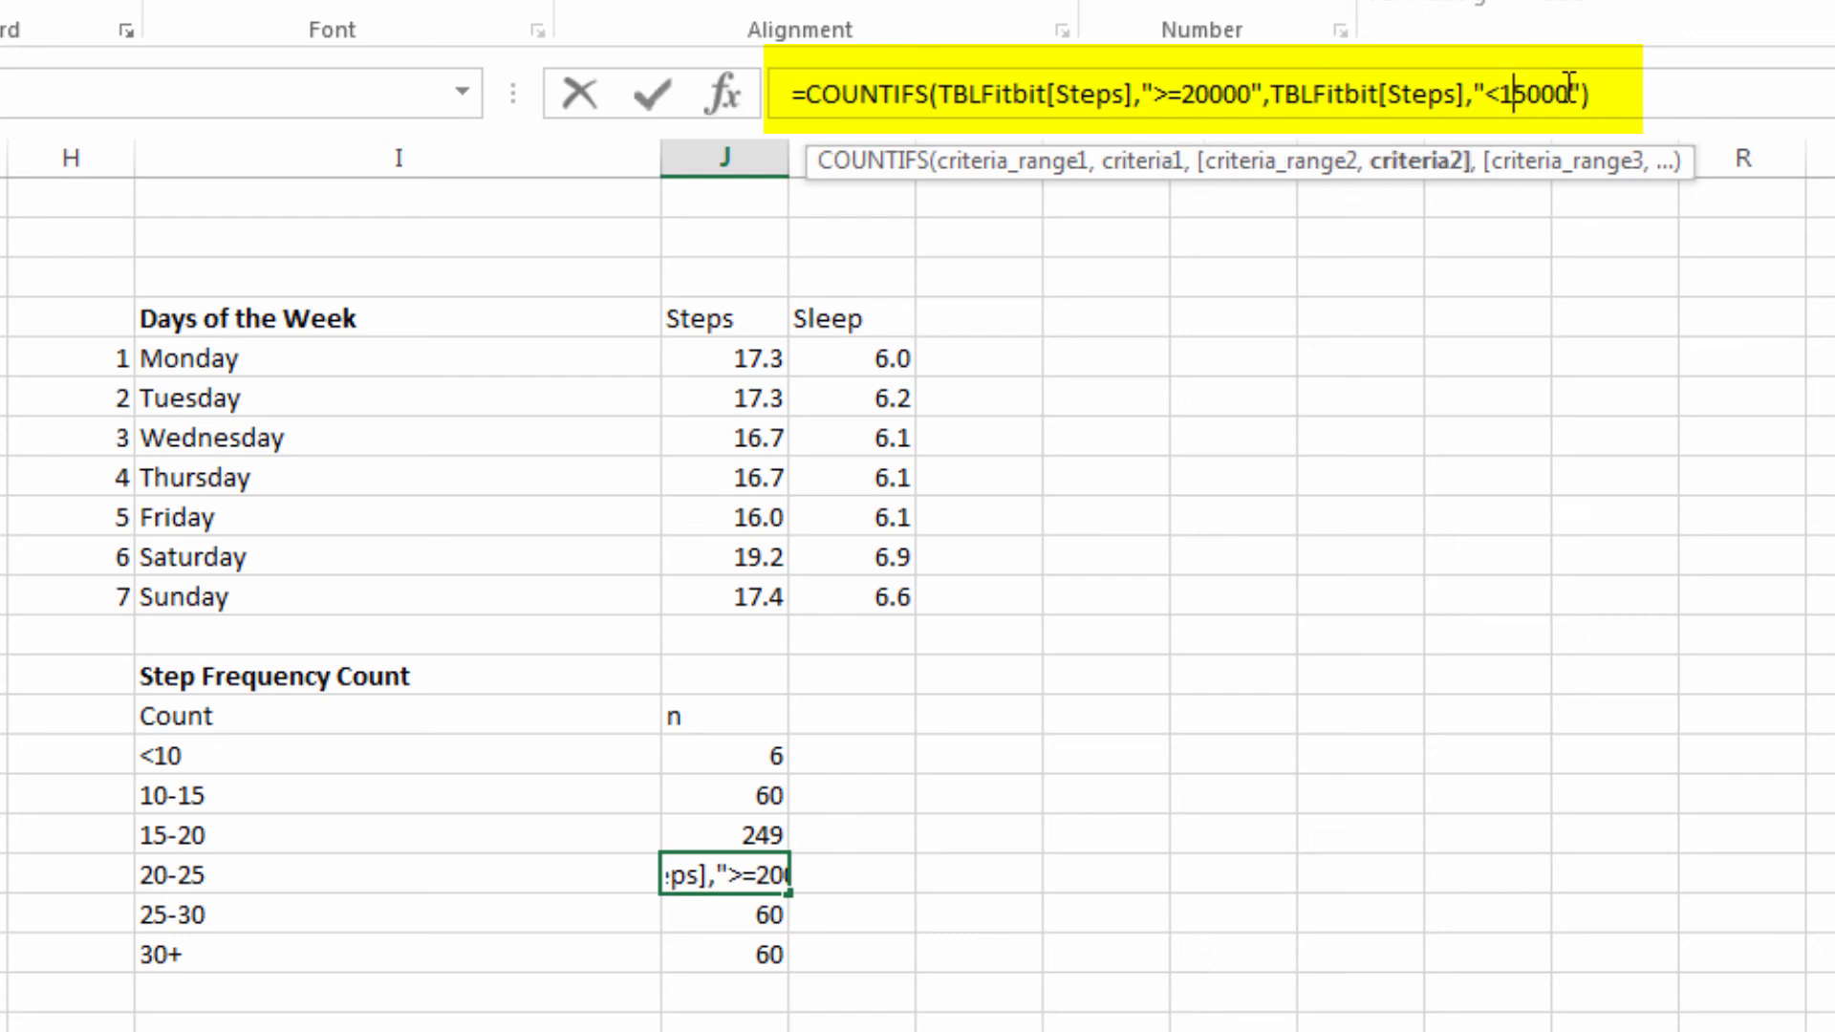
pyautogui.press('BackSpace')
pyautogui.write('2')
pyautogui.press('Return')
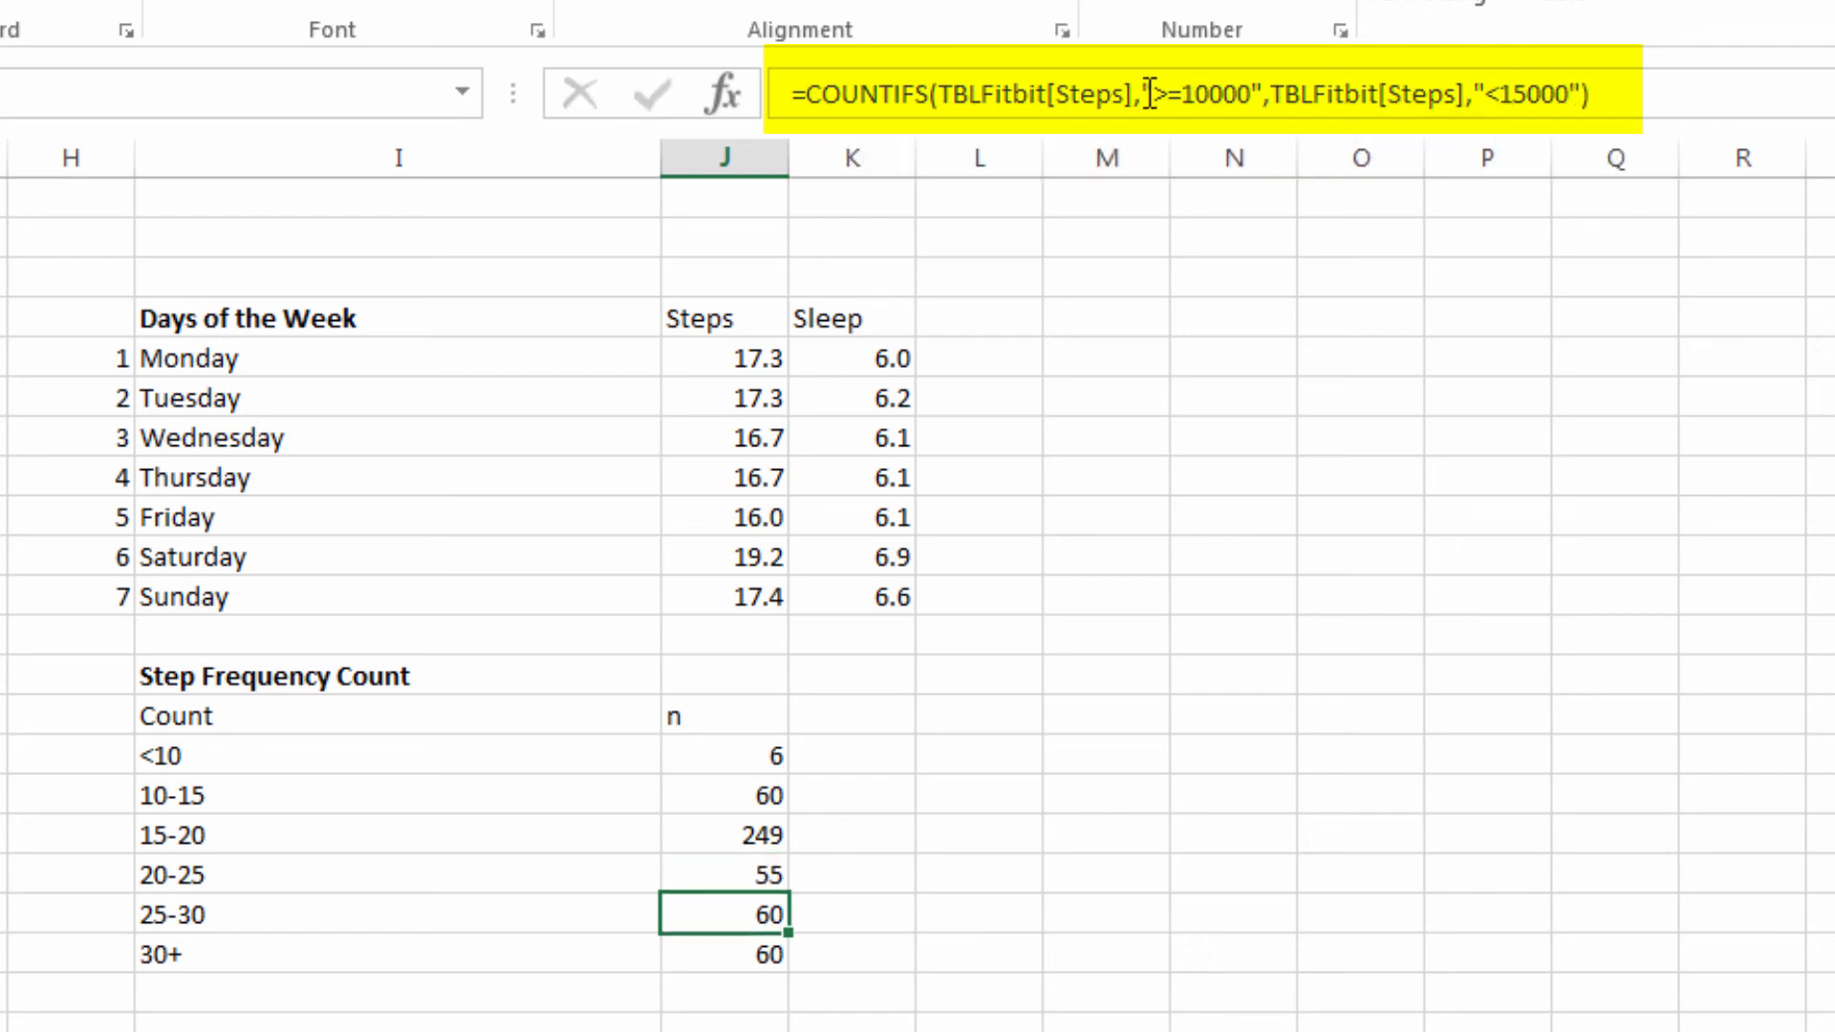
# Change the 25-30 band's COUNTIFS criteria in J19 to ">=25000" and "<30000"
pyautogui.click(1210, 96)
pyautogui.press('BackSpace')
pyautogui.press('BackSpace')
pyautogui.write('25')
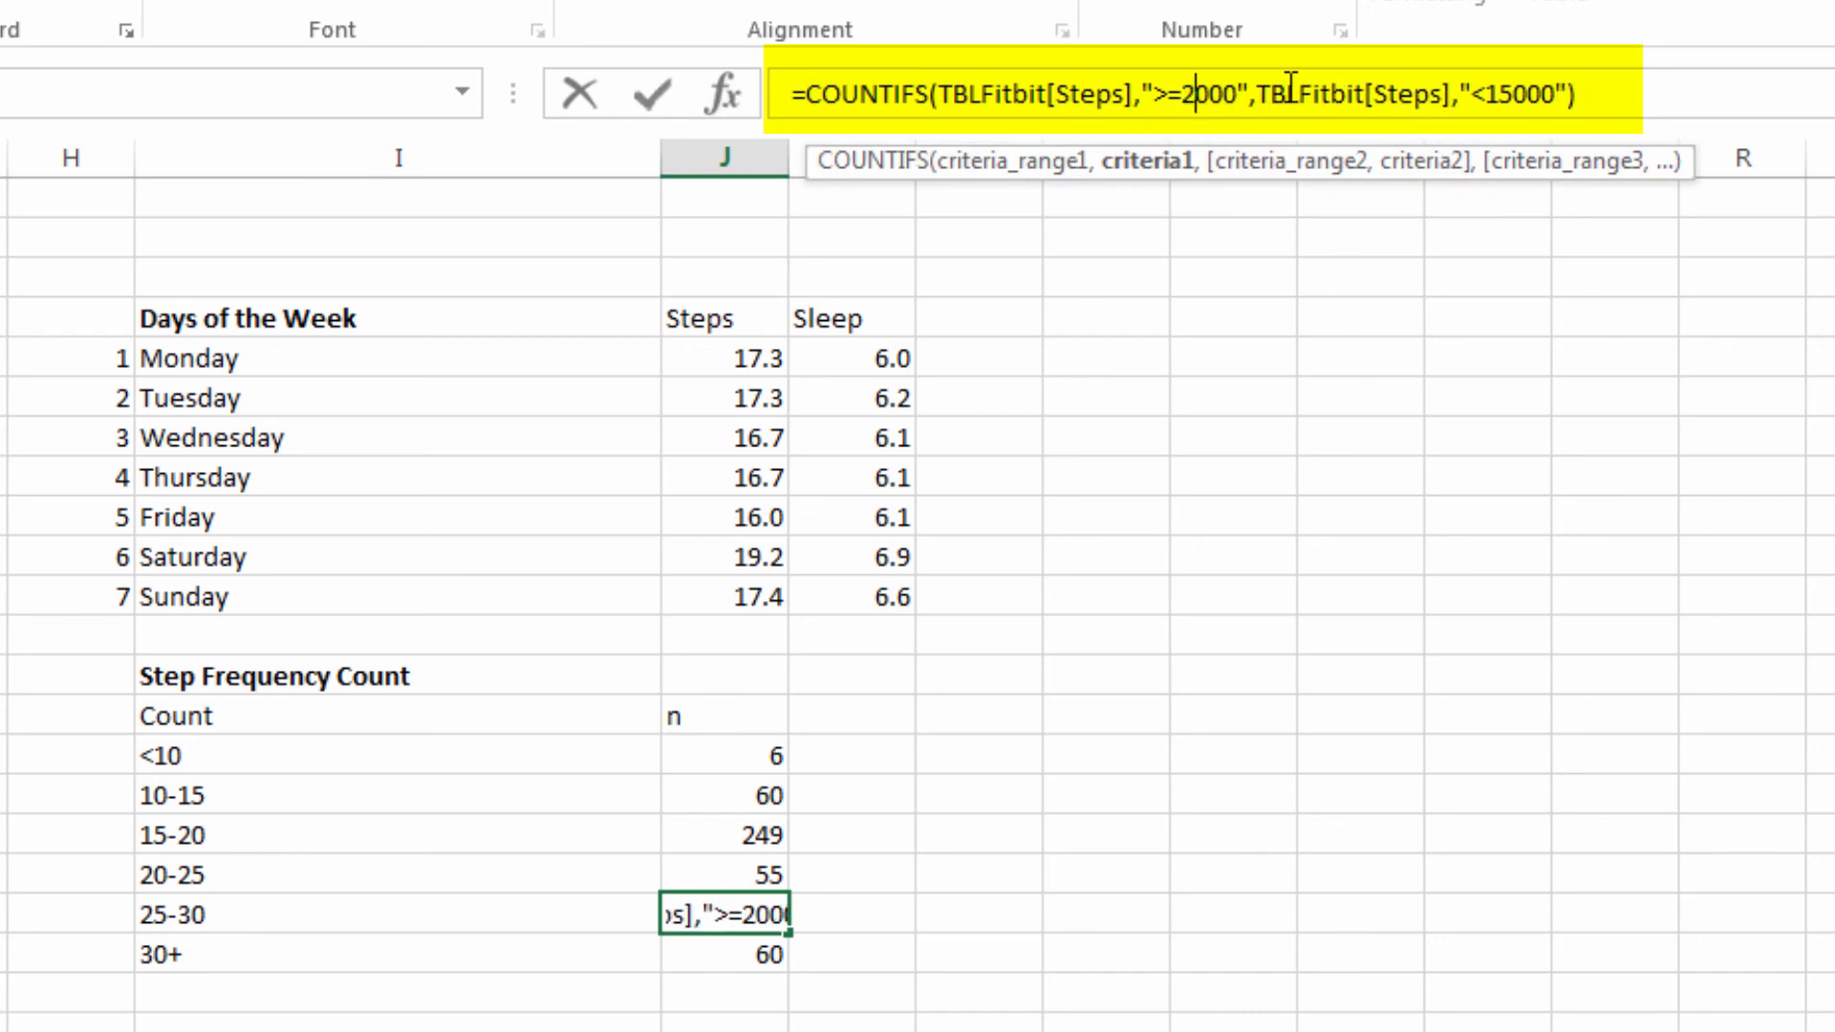
pyautogui.click(1529, 95)
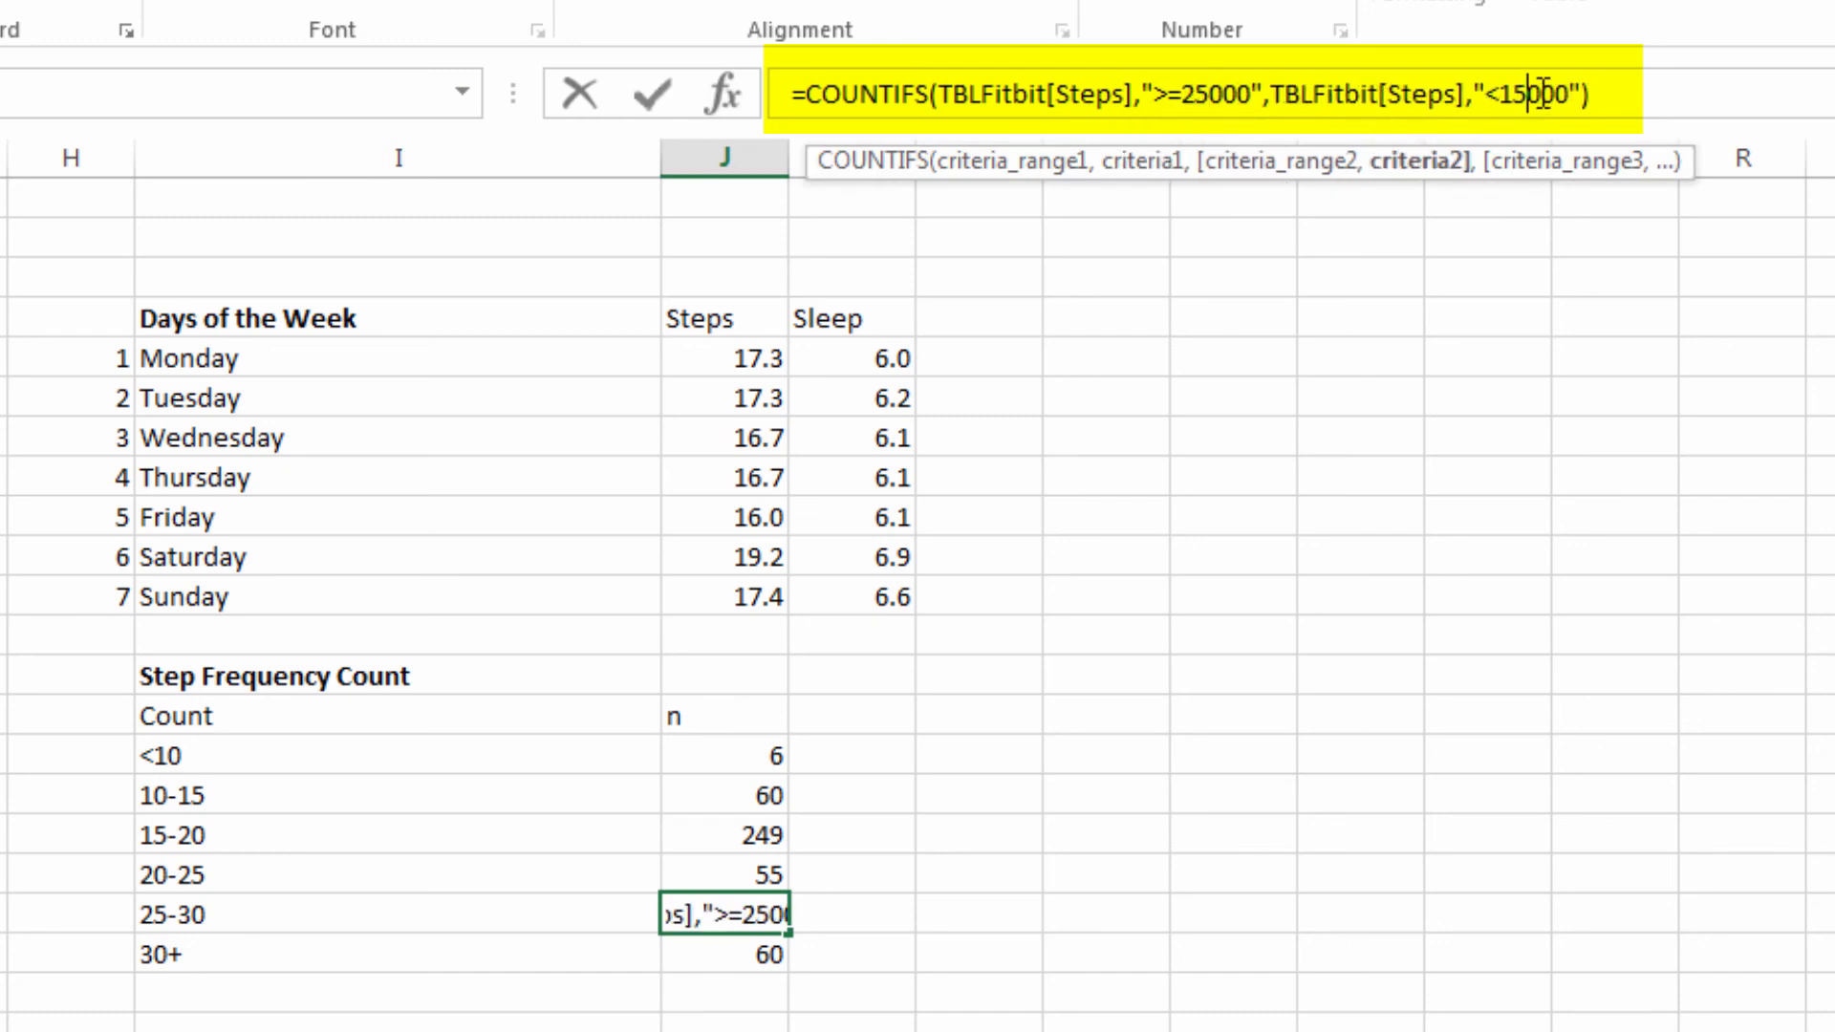
pyautogui.press('BackSpace')
pyautogui.press('BackSpace')
pyautogui.write('30')
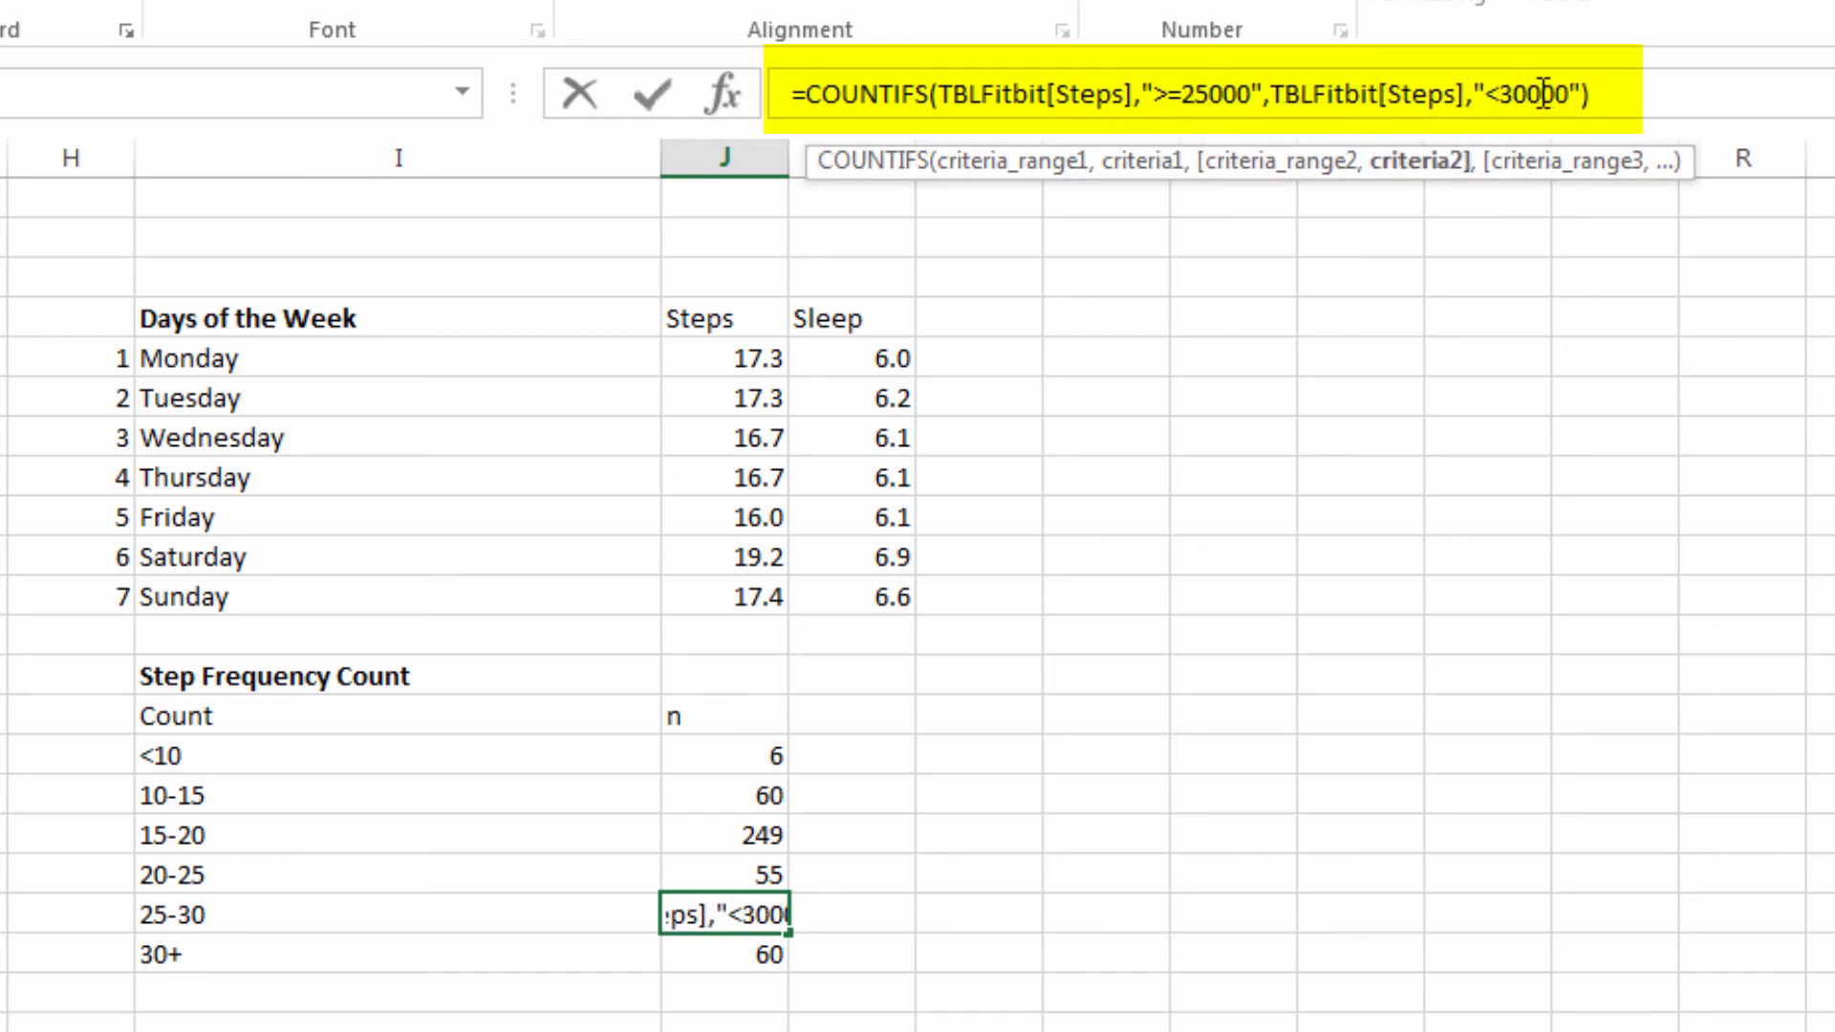
pyautogui.press('Return')
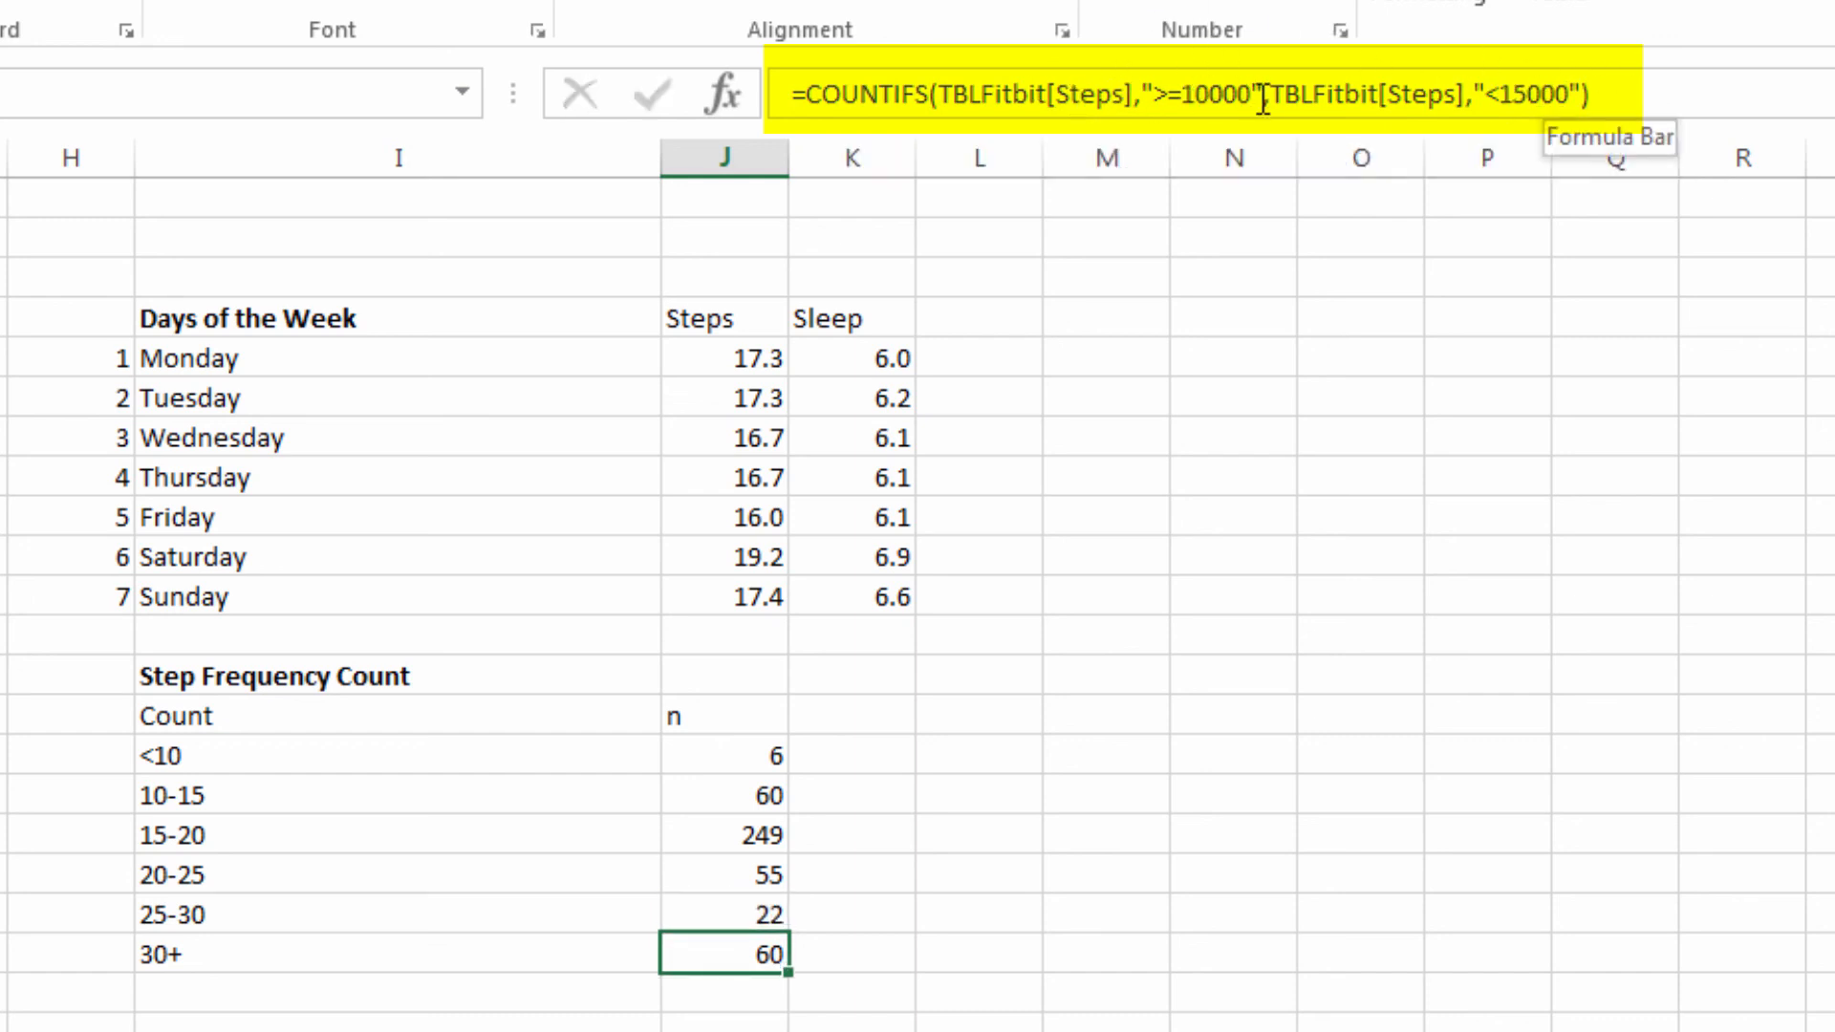
# Change the 30+ band's formula in J20 to =COUNTIF(TBLFitbit[Steps],">=30000")
pyautogui.click(925, 93)
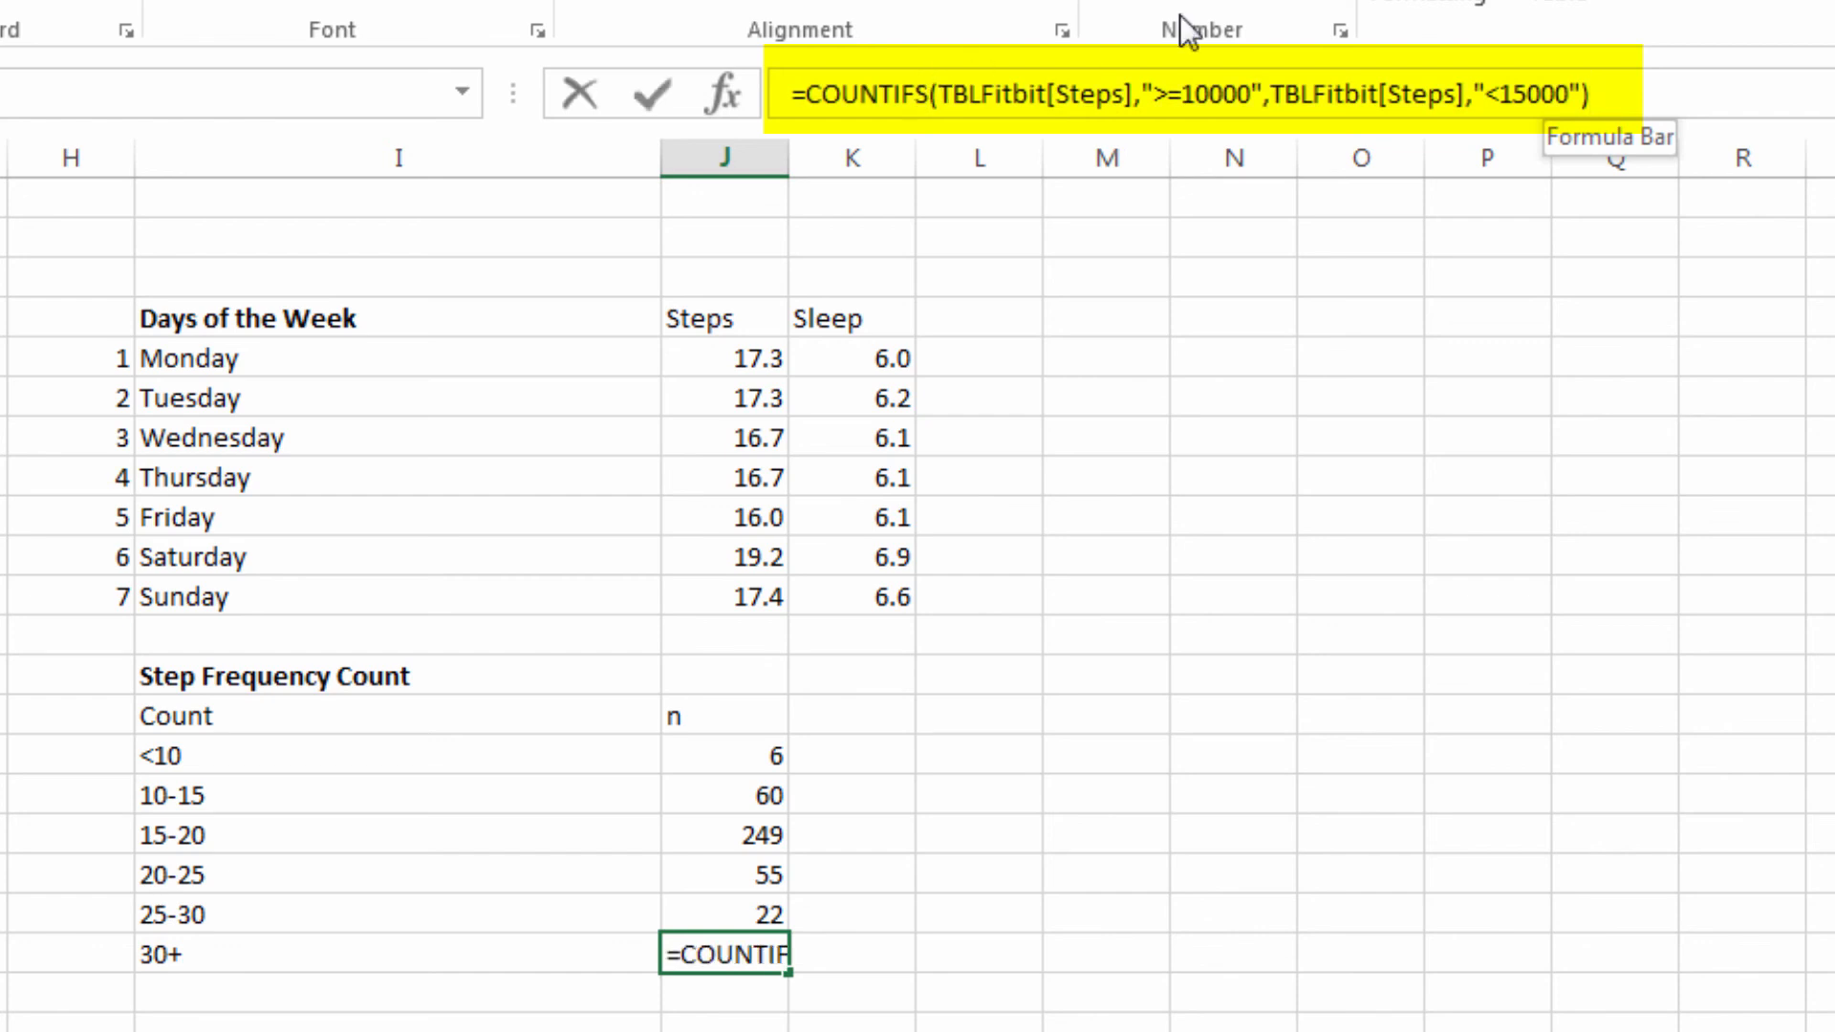
pyautogui.press('Delete')
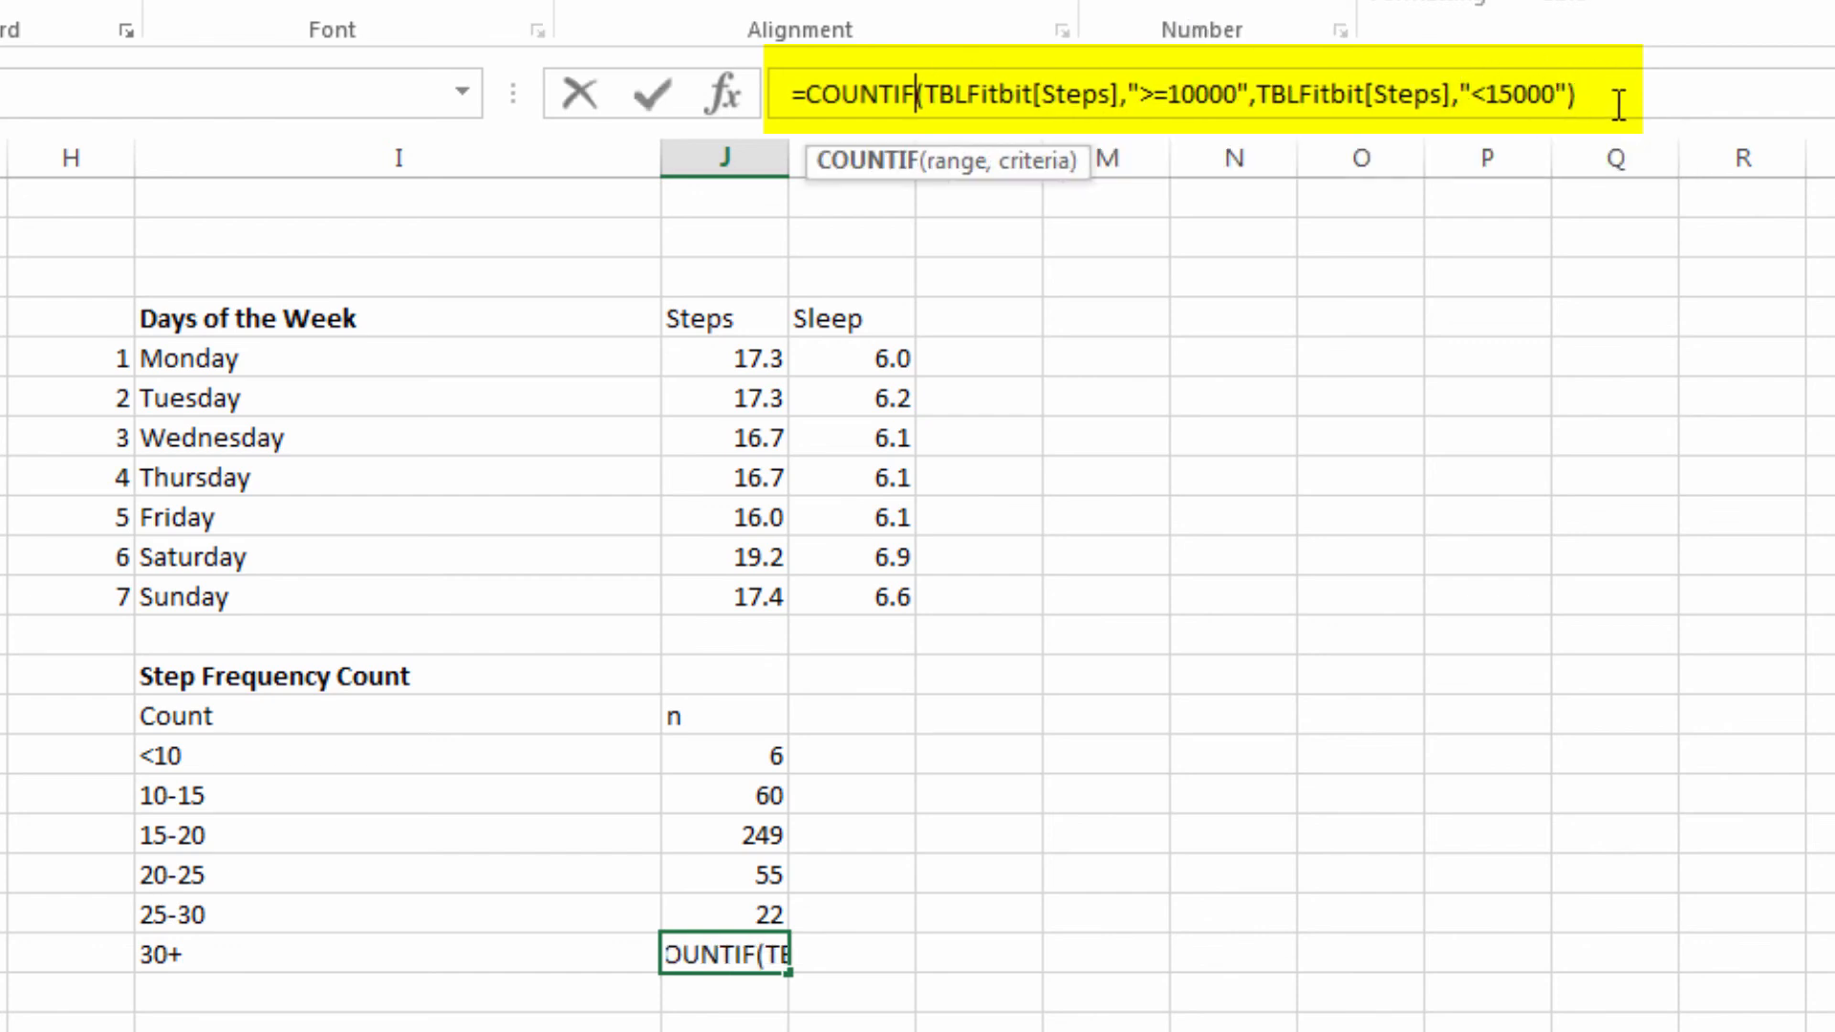
pyautogui.moveTo(1618, 105); pyautogui.dragTo(1249, 93)
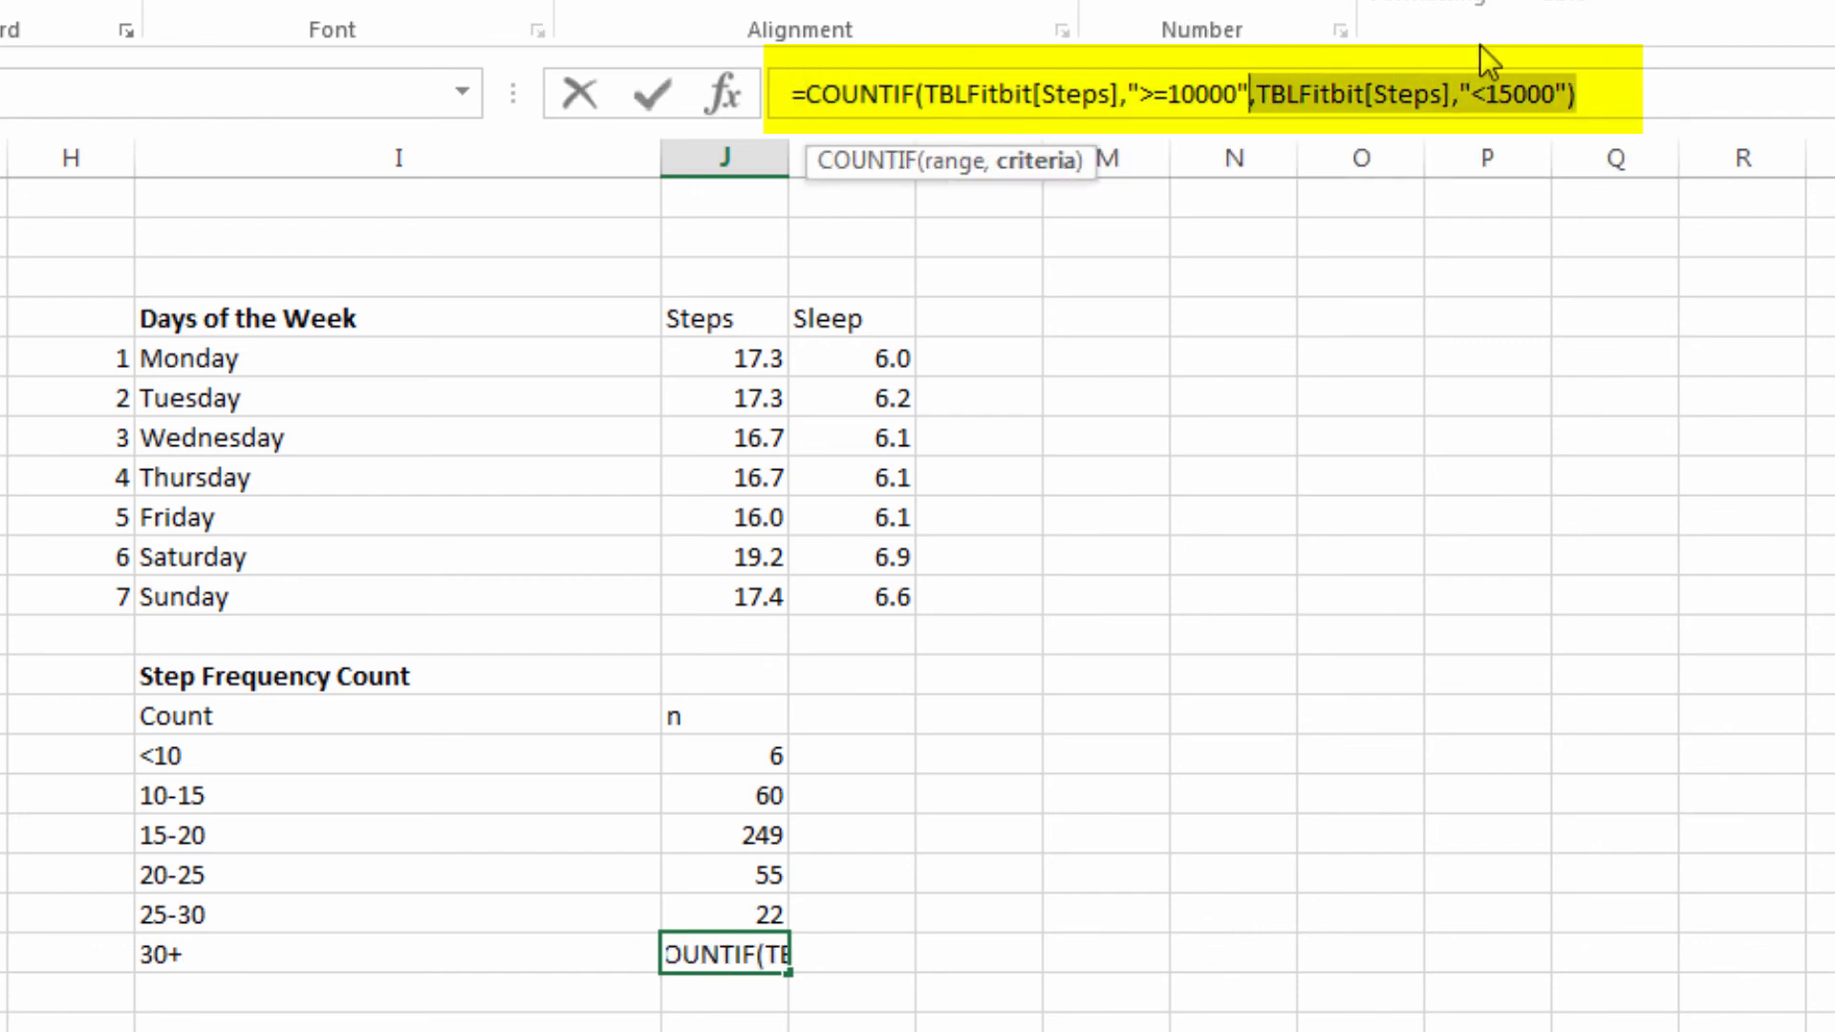
pyautogui.press('Delete')
pyautogui.write(')')
pyautogui.click(1174, 94)
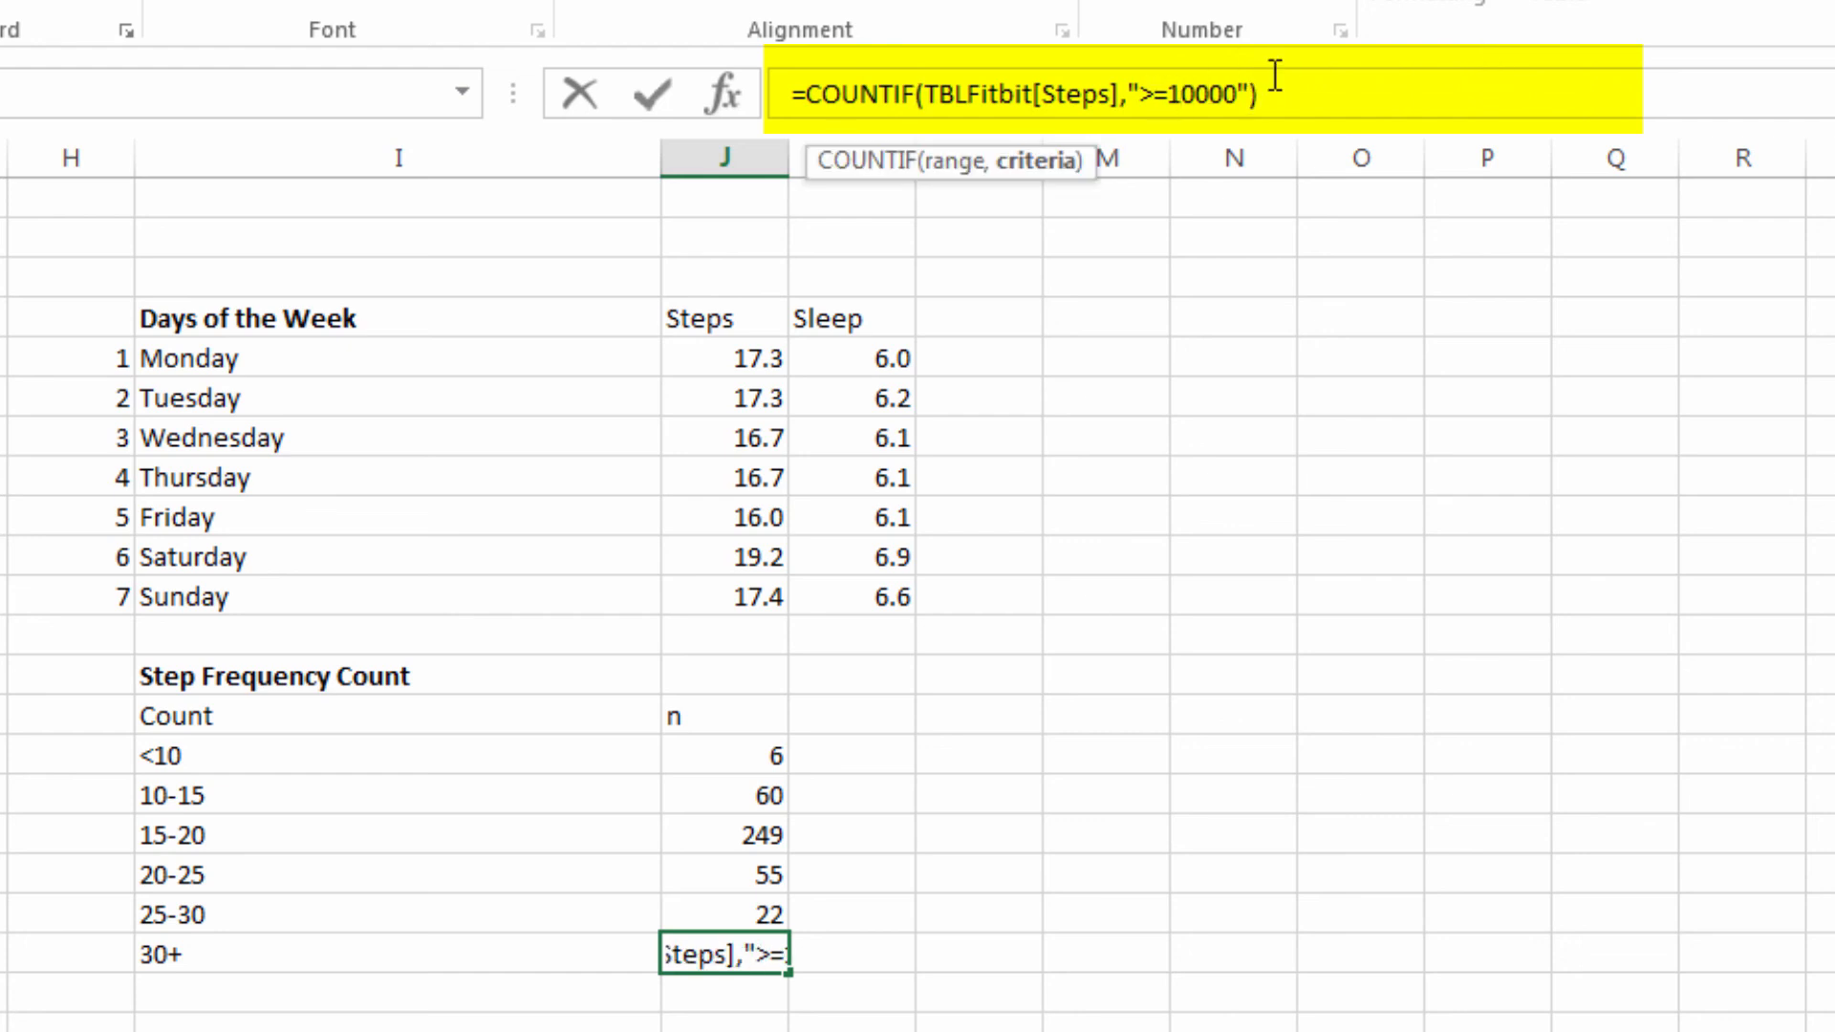
pyautogui.press('BackSpace')
pyautogui.write('3')
pyautogui.click(1479, 88)
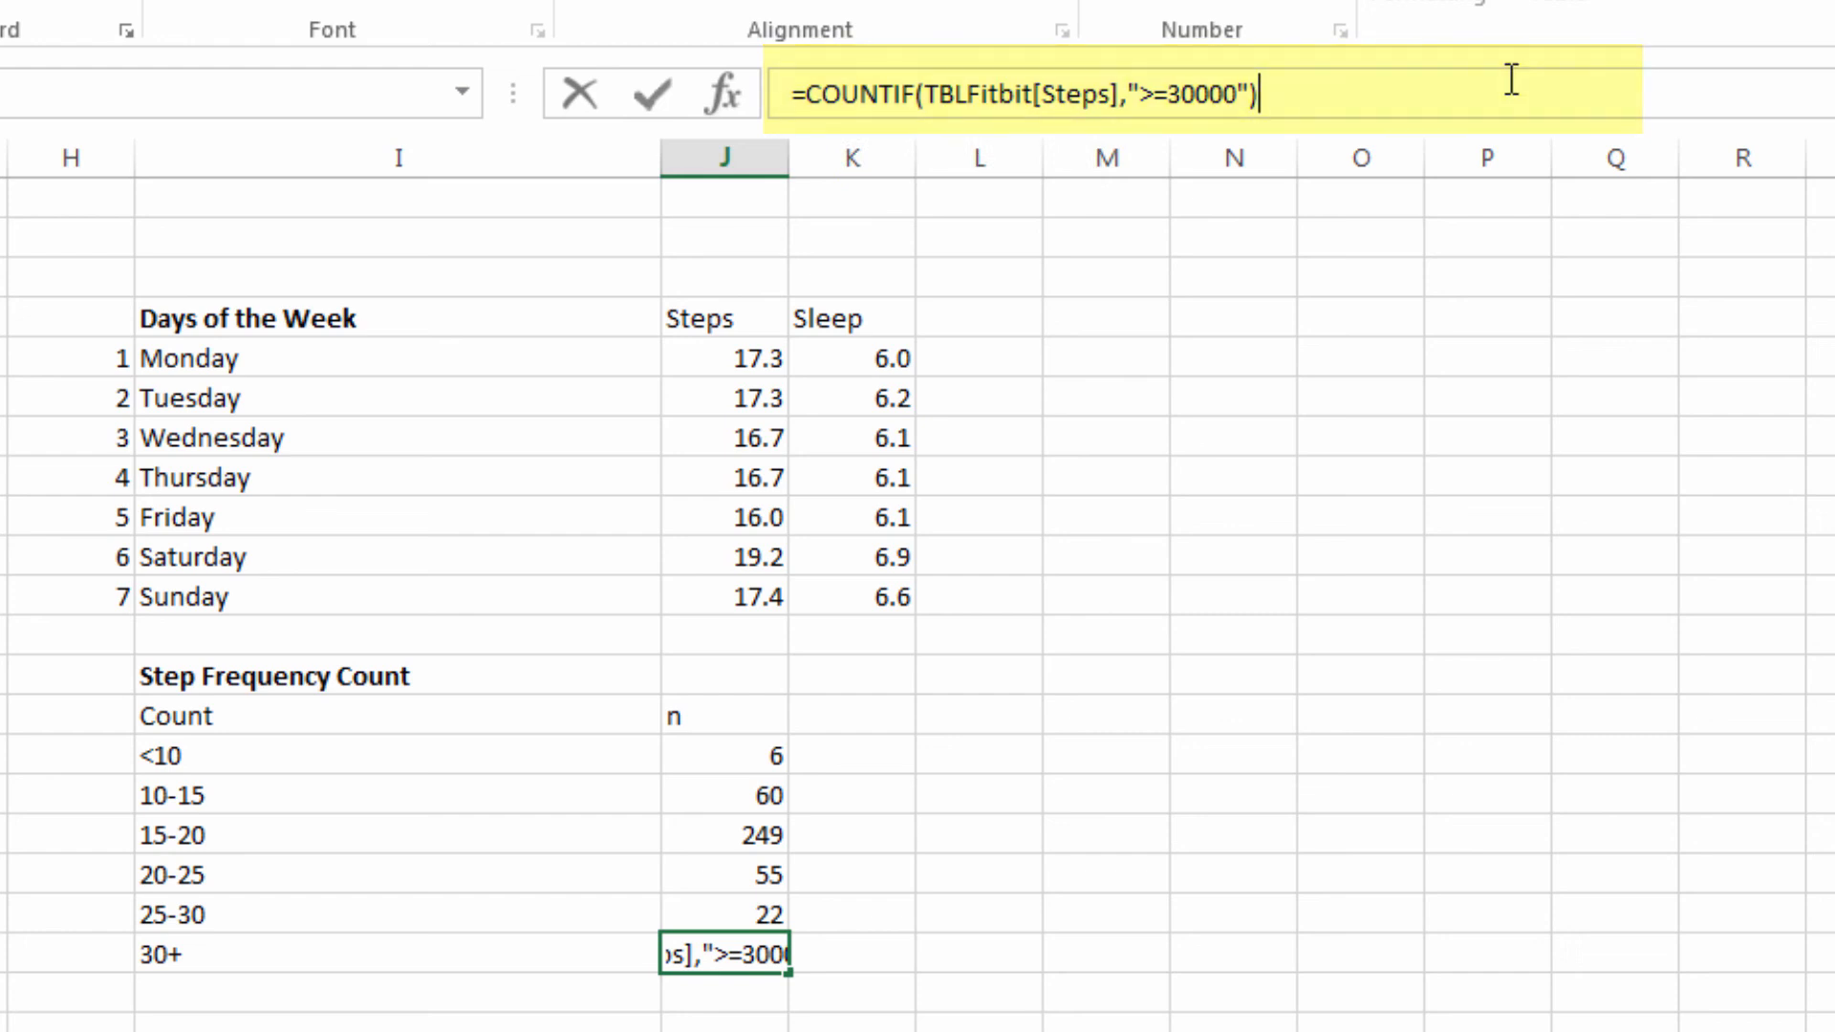
pyautogui.press('Return')
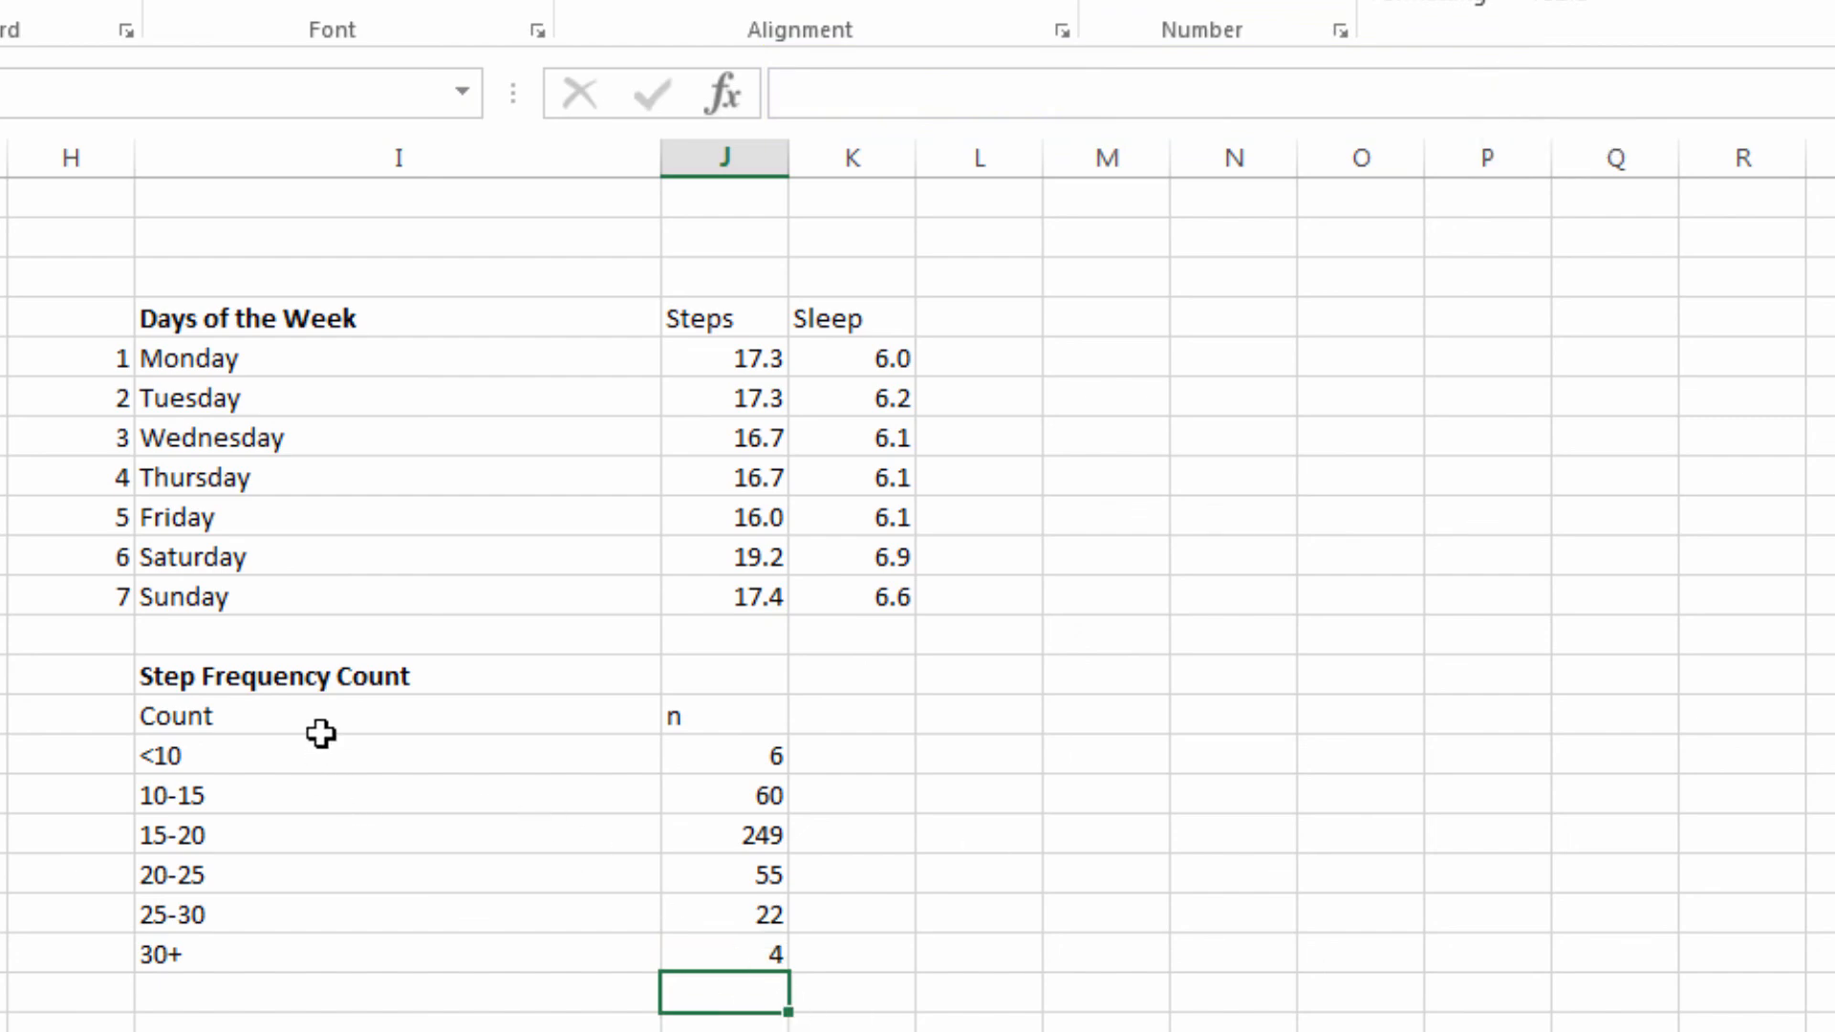
# Insert a clustered column chart from the step frequency table I14:J20 and place it beside the table
pyautogui.moveTo(317, 721); pyautogui.dragTo(756, 964)
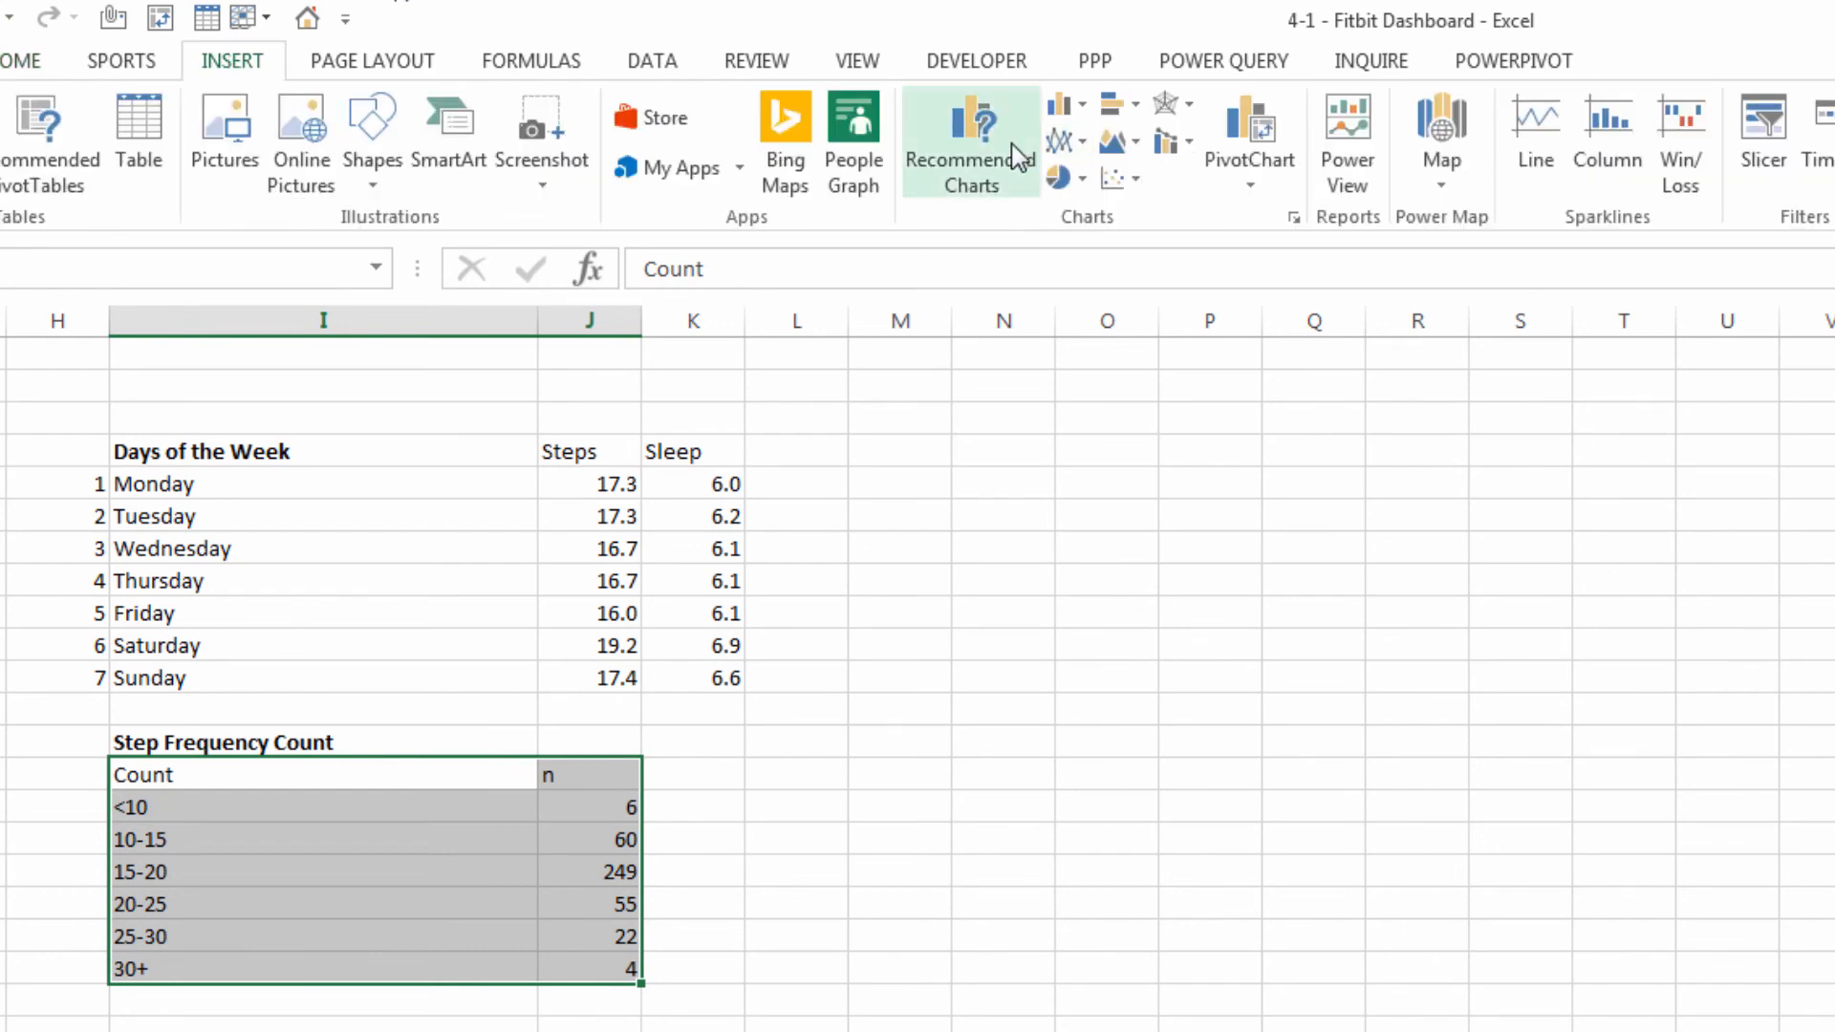
pyautogui.click(1061, 103)
pyautogui.click(1097, 208)
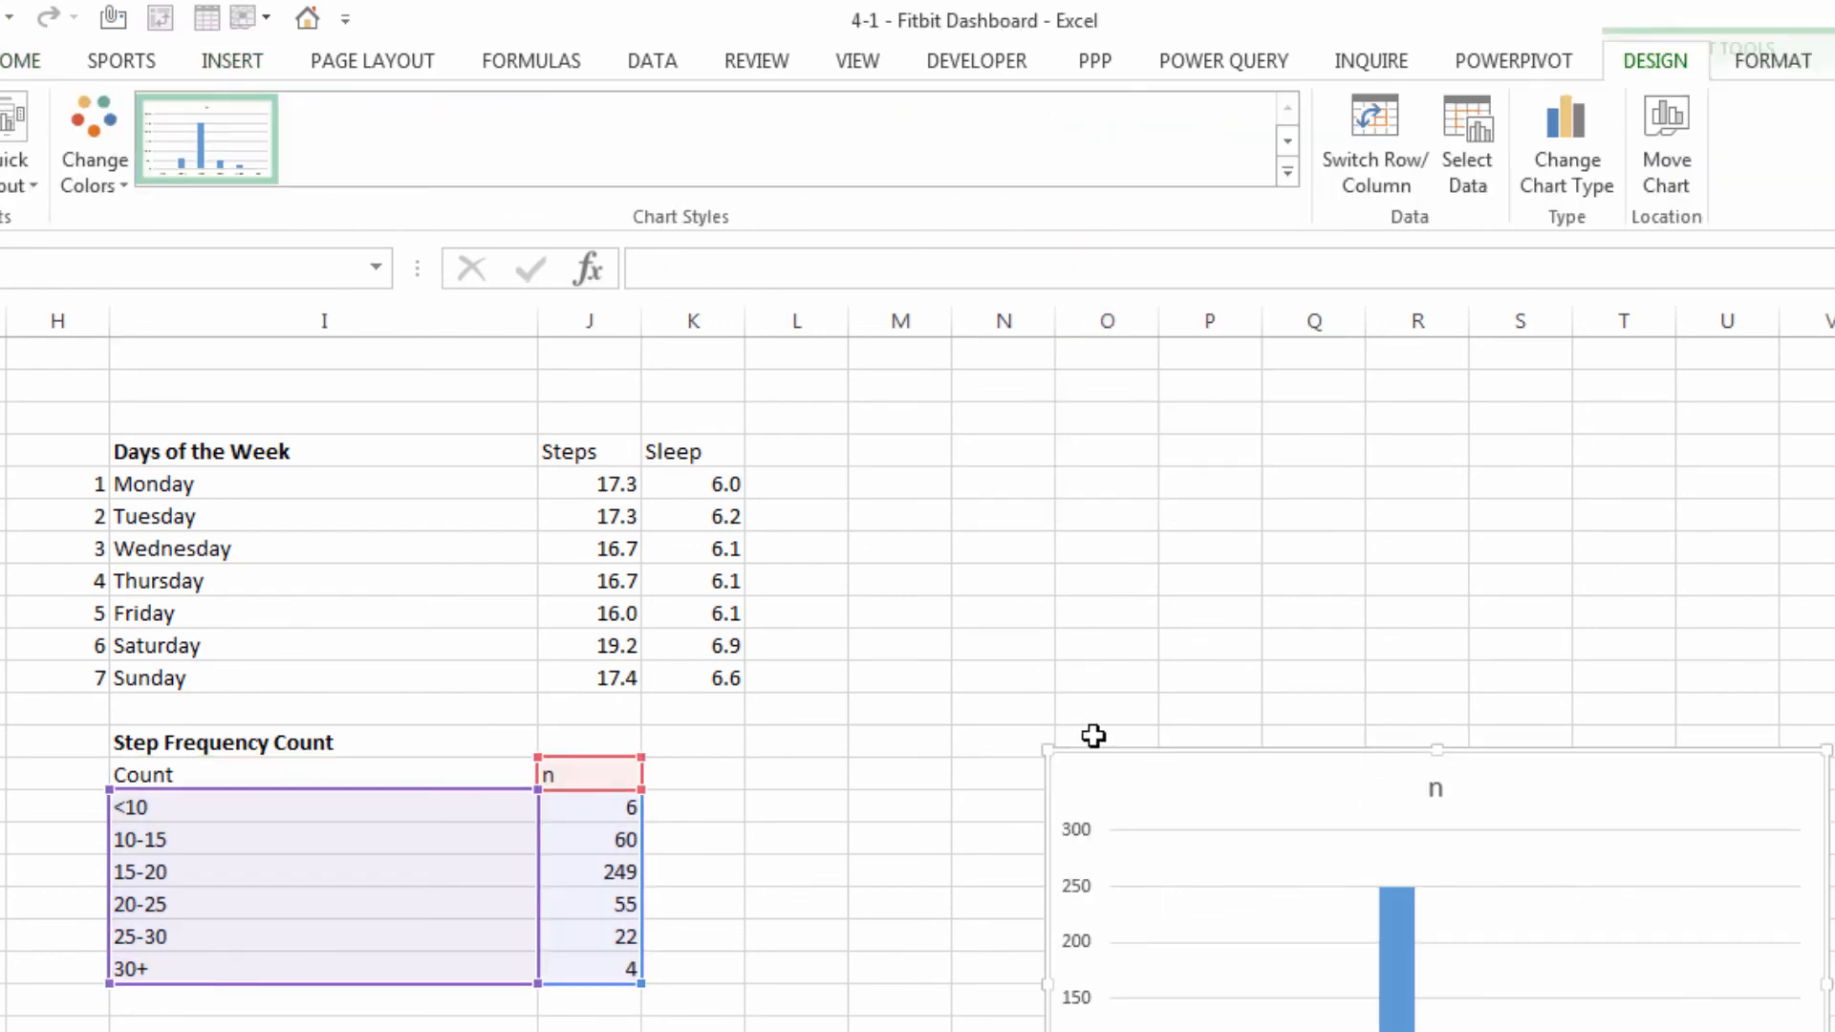
pyautogui.moveTo(1093, 736); pyautogui.dragTo(889, 507)
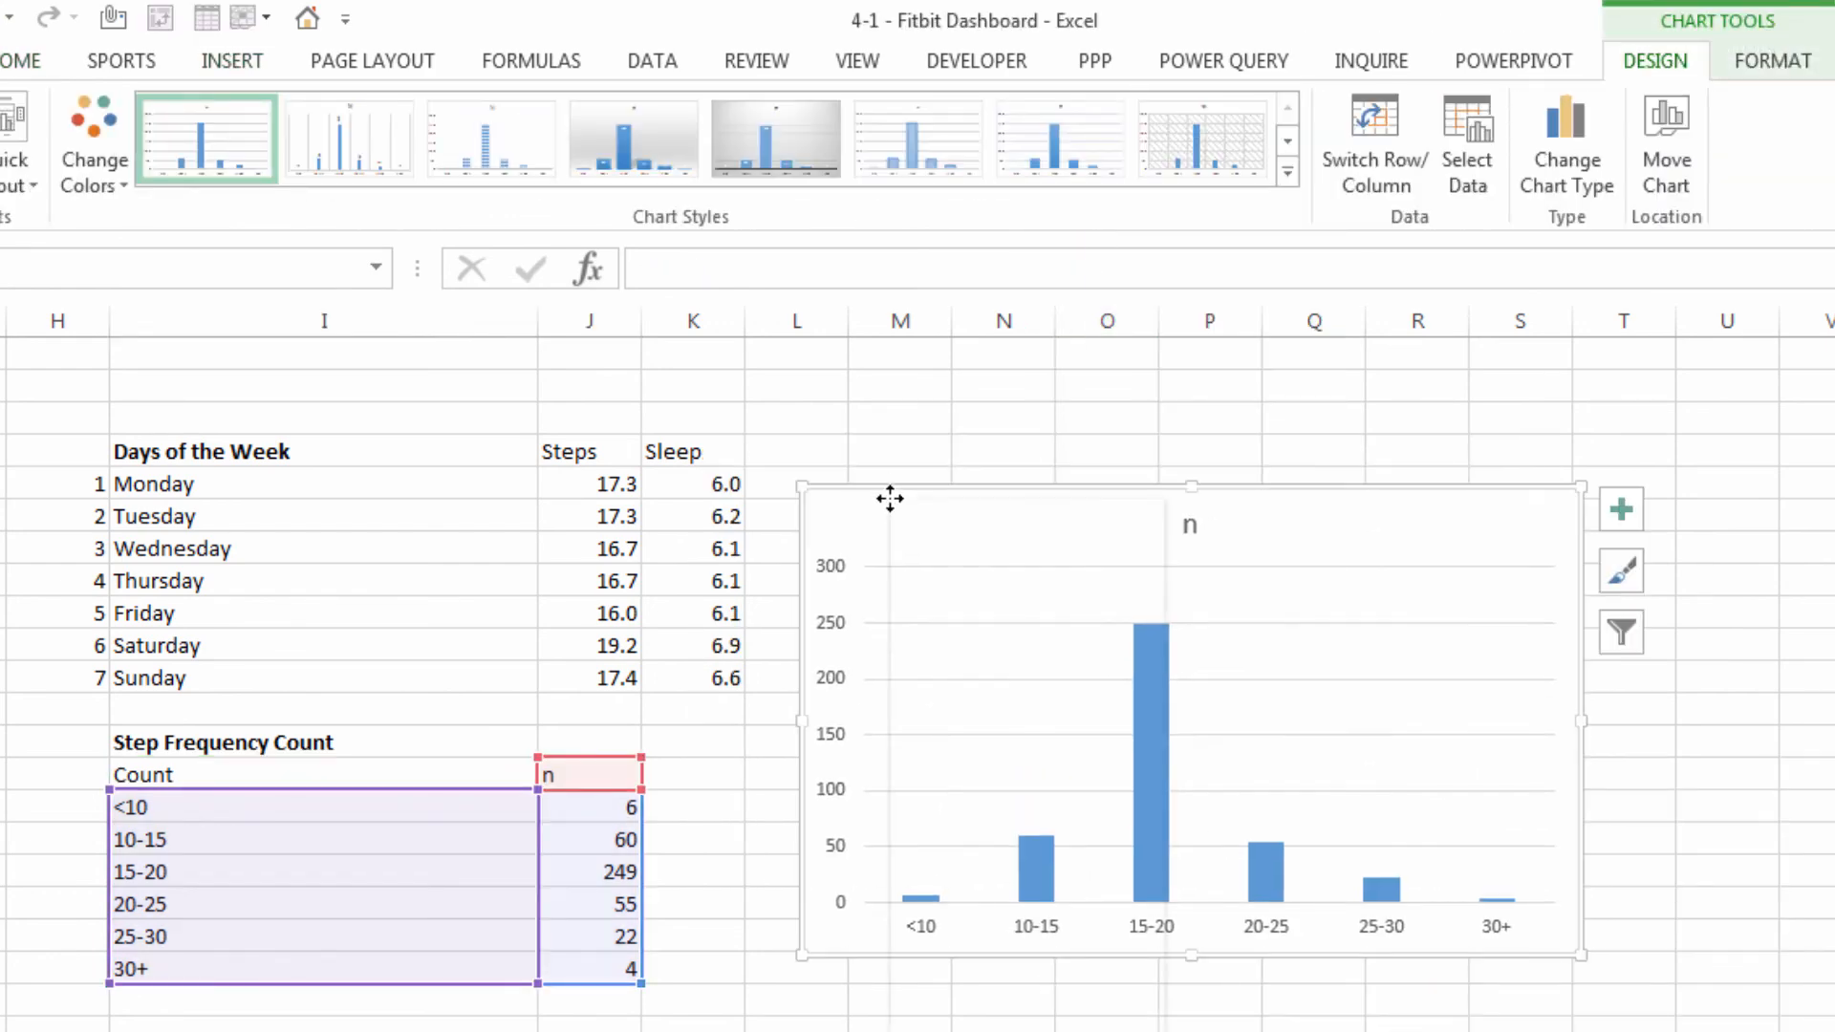
# Cut the step frequency chart from the Control sheet and paste it onto the Dashboard sheet
pyautogui.rightClick(890, 501)
pyautogui.click(941, 524)
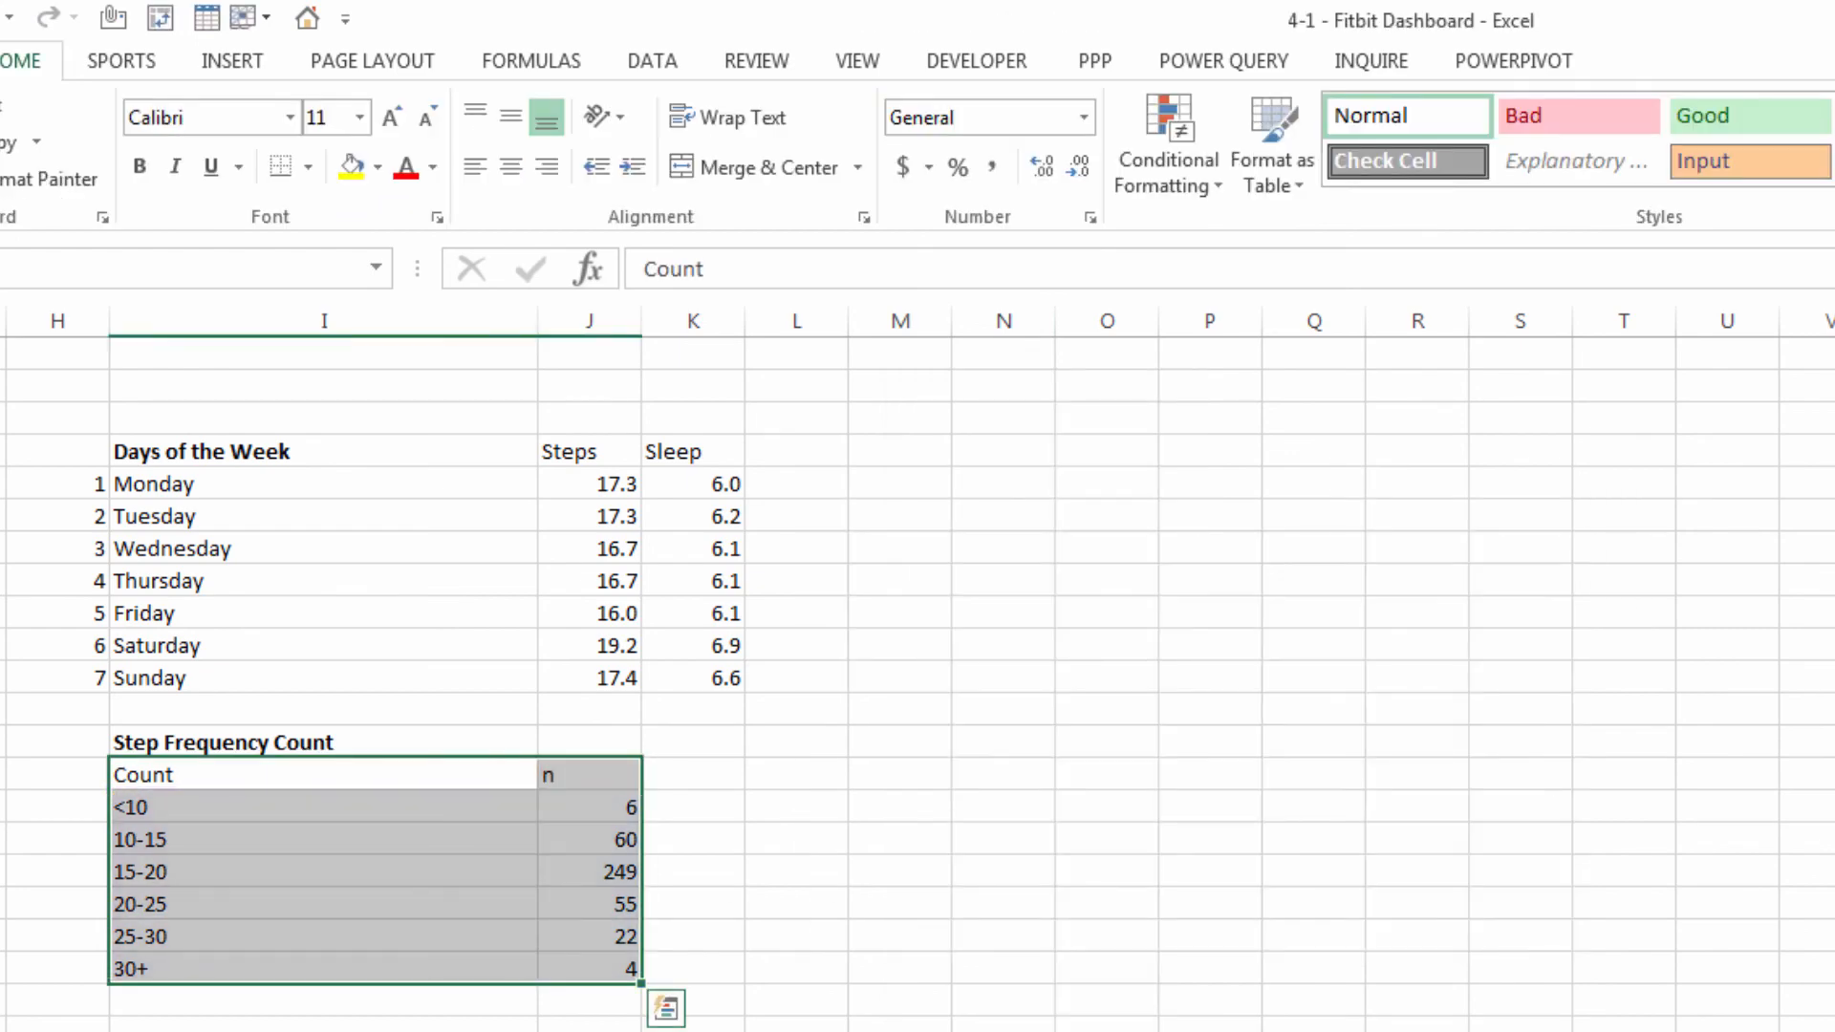
pyautogui.click(1393, 1029)
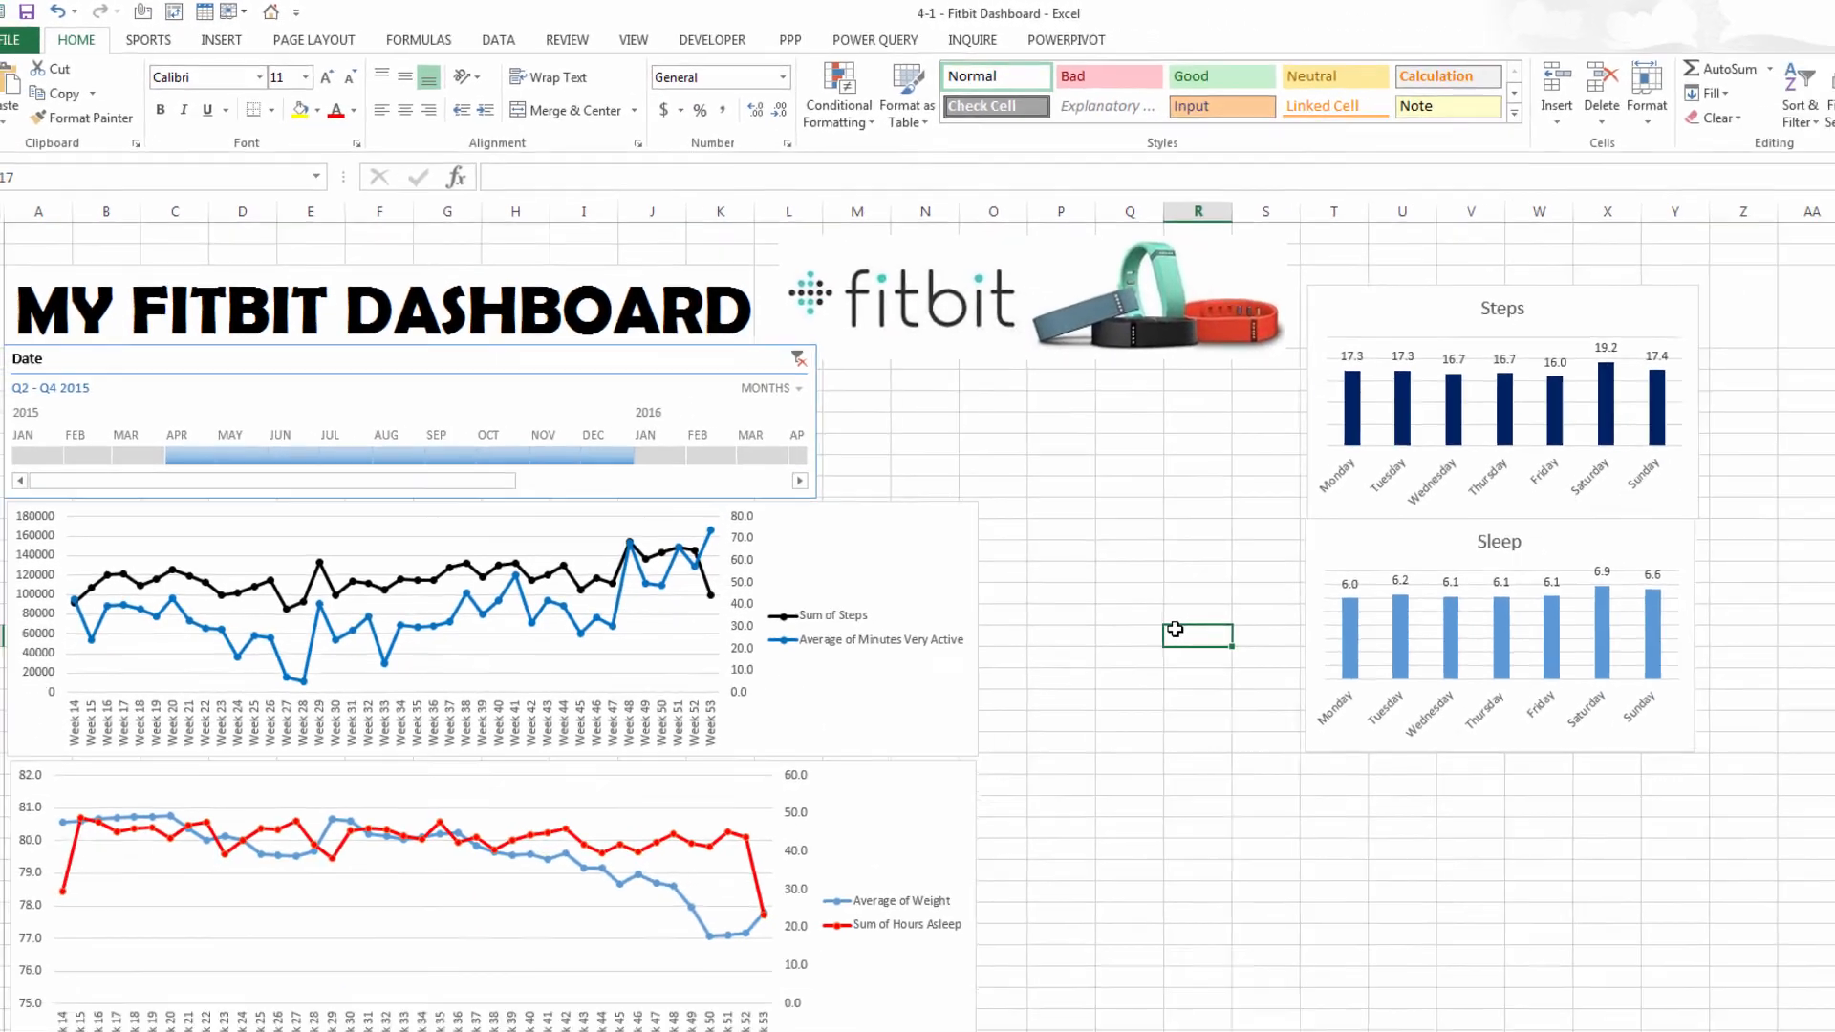
pyautogui.hotkey('ctrl', 'v')
# Move the pasted frequency chart beneath the Fitbit logo and shrink it to a smaller width and height
pyautogui.moveTo(1176, 633); pyautogui.dragTo(1222, 743)
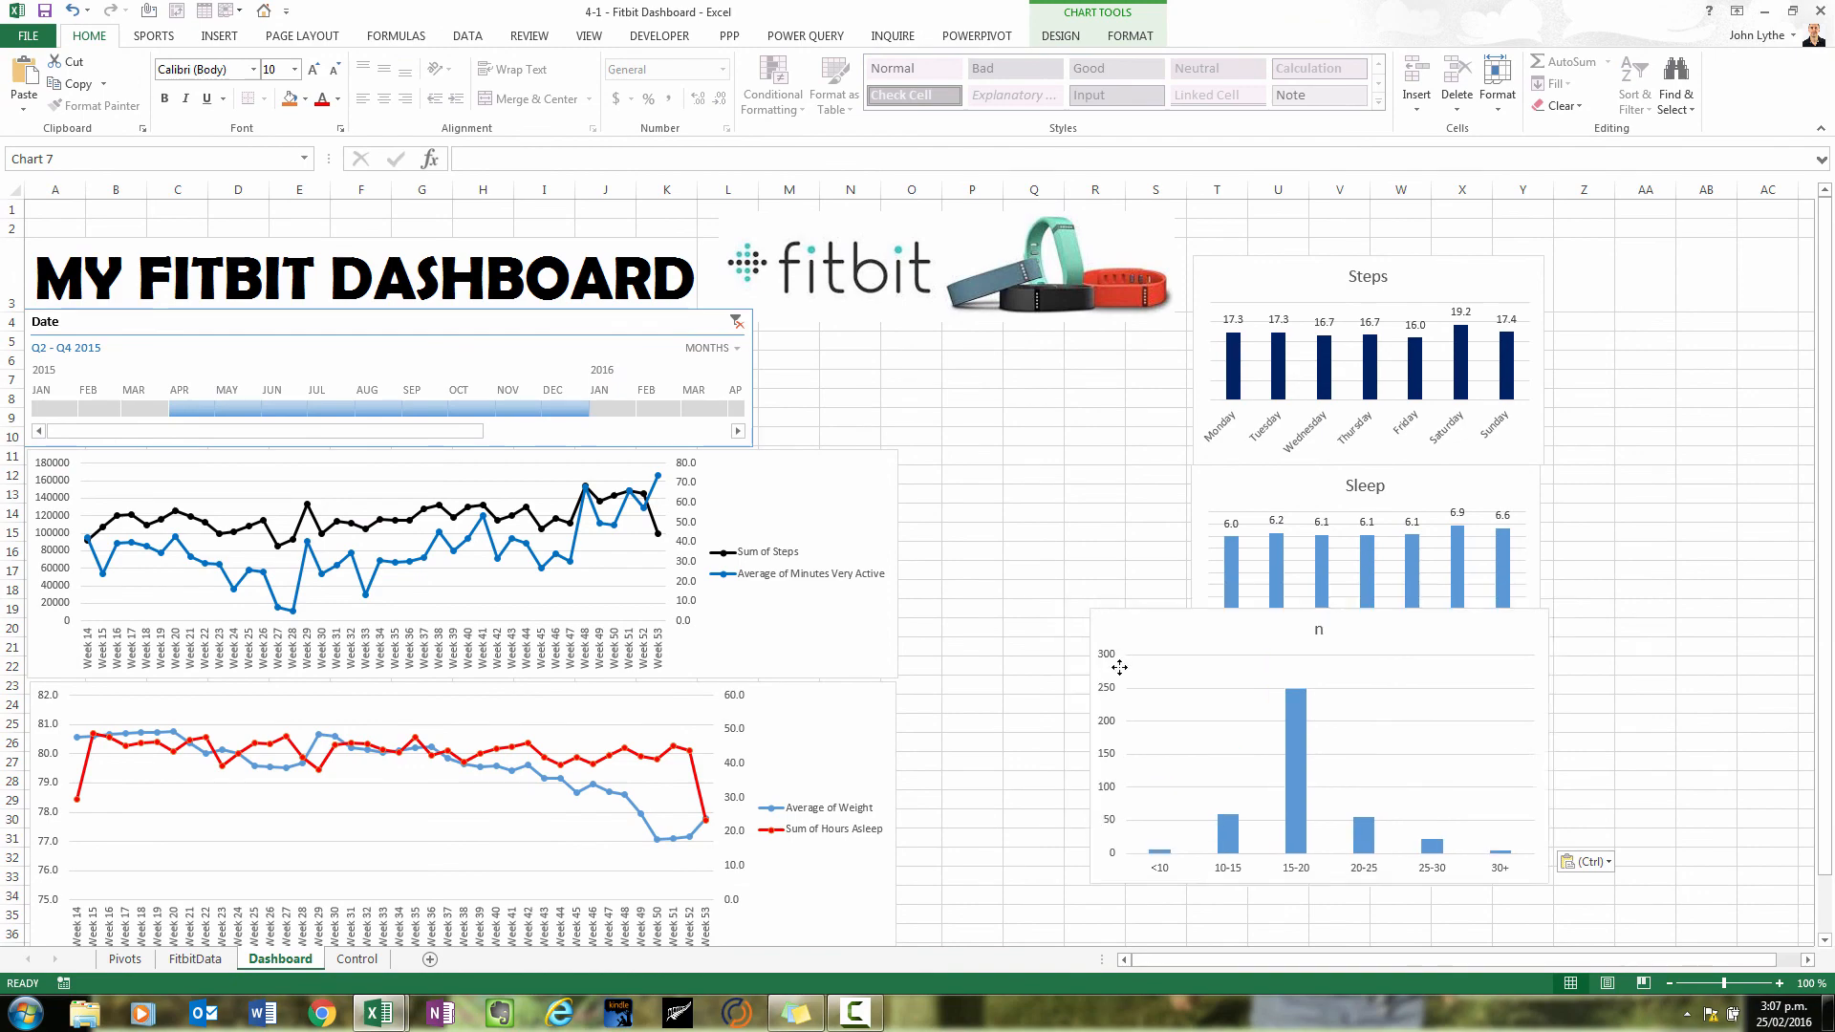
pyautogui.moveTo(1119, 667); pyautogui.dragTo(786, 347)
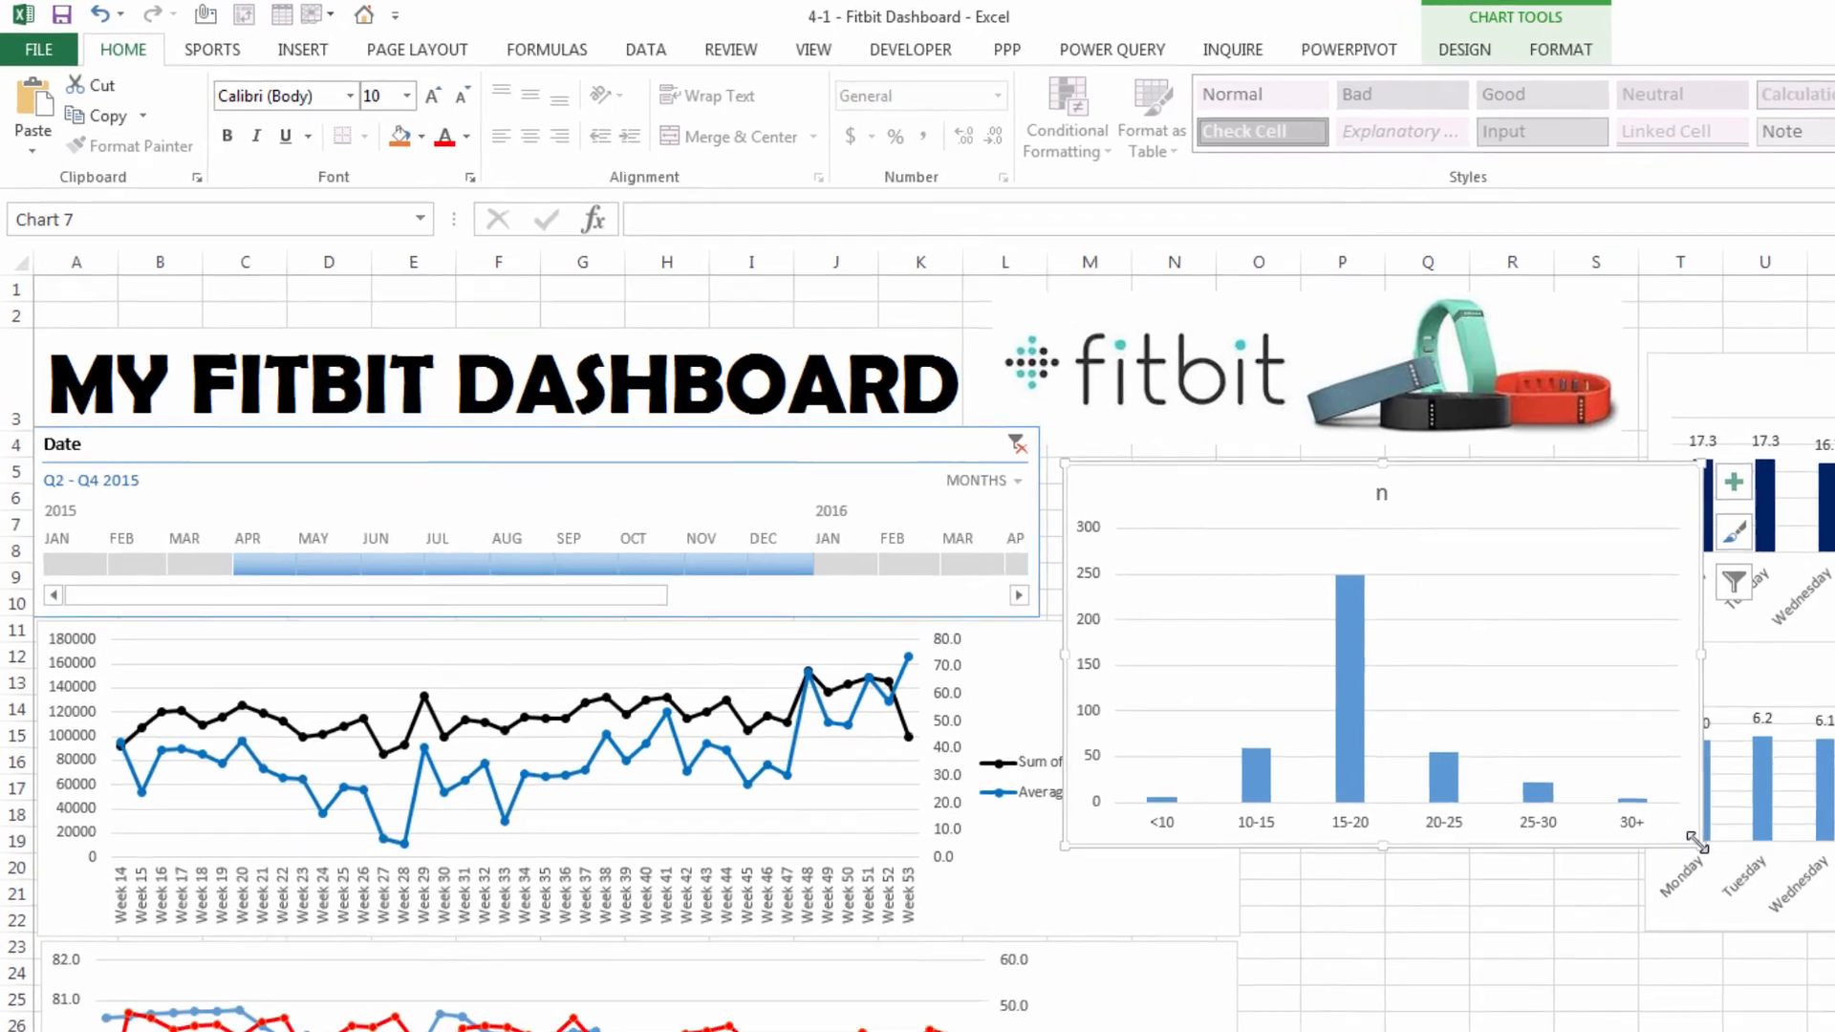
pyautogui.moveTo(1230, 610); pyautogui.dragTo(1055, 509)
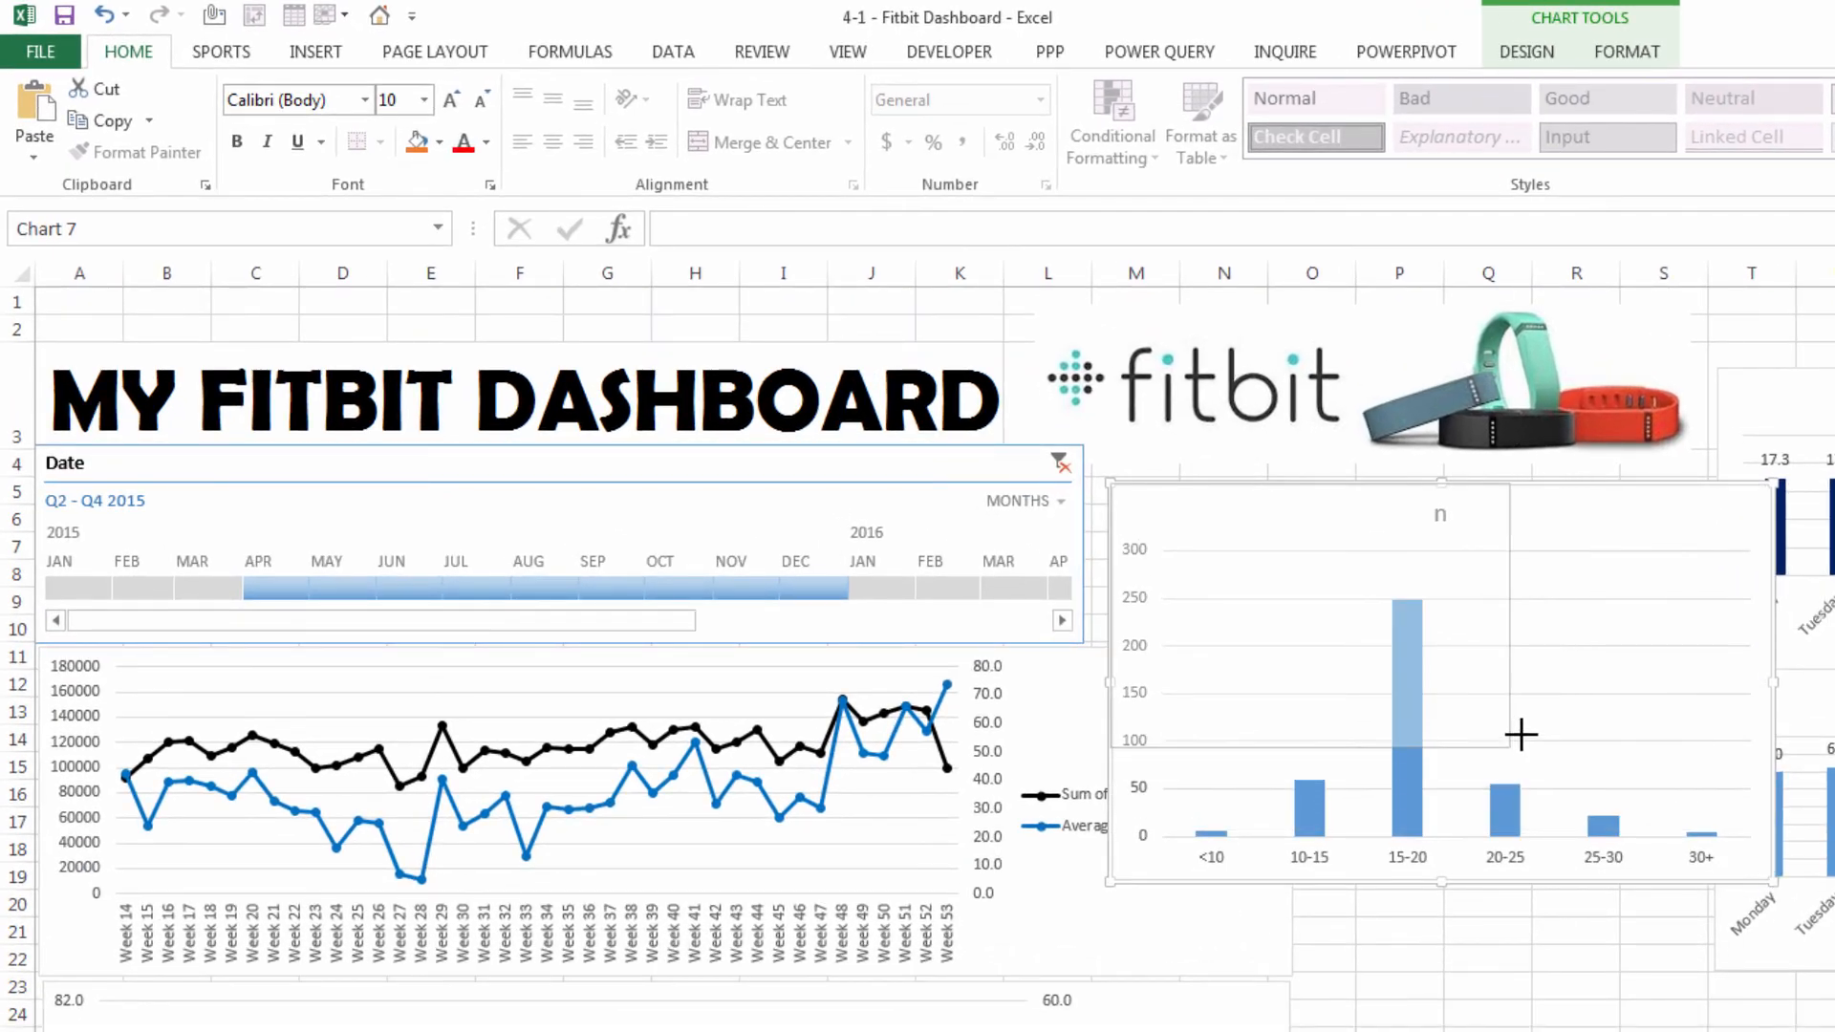
pyautogui.moveTo(1521, 734); pyautogui.dragTo(1611, 714)
# Set the frequency chart's title to "Frequency of Step Totals"
pyautogui.click(1368, 513)
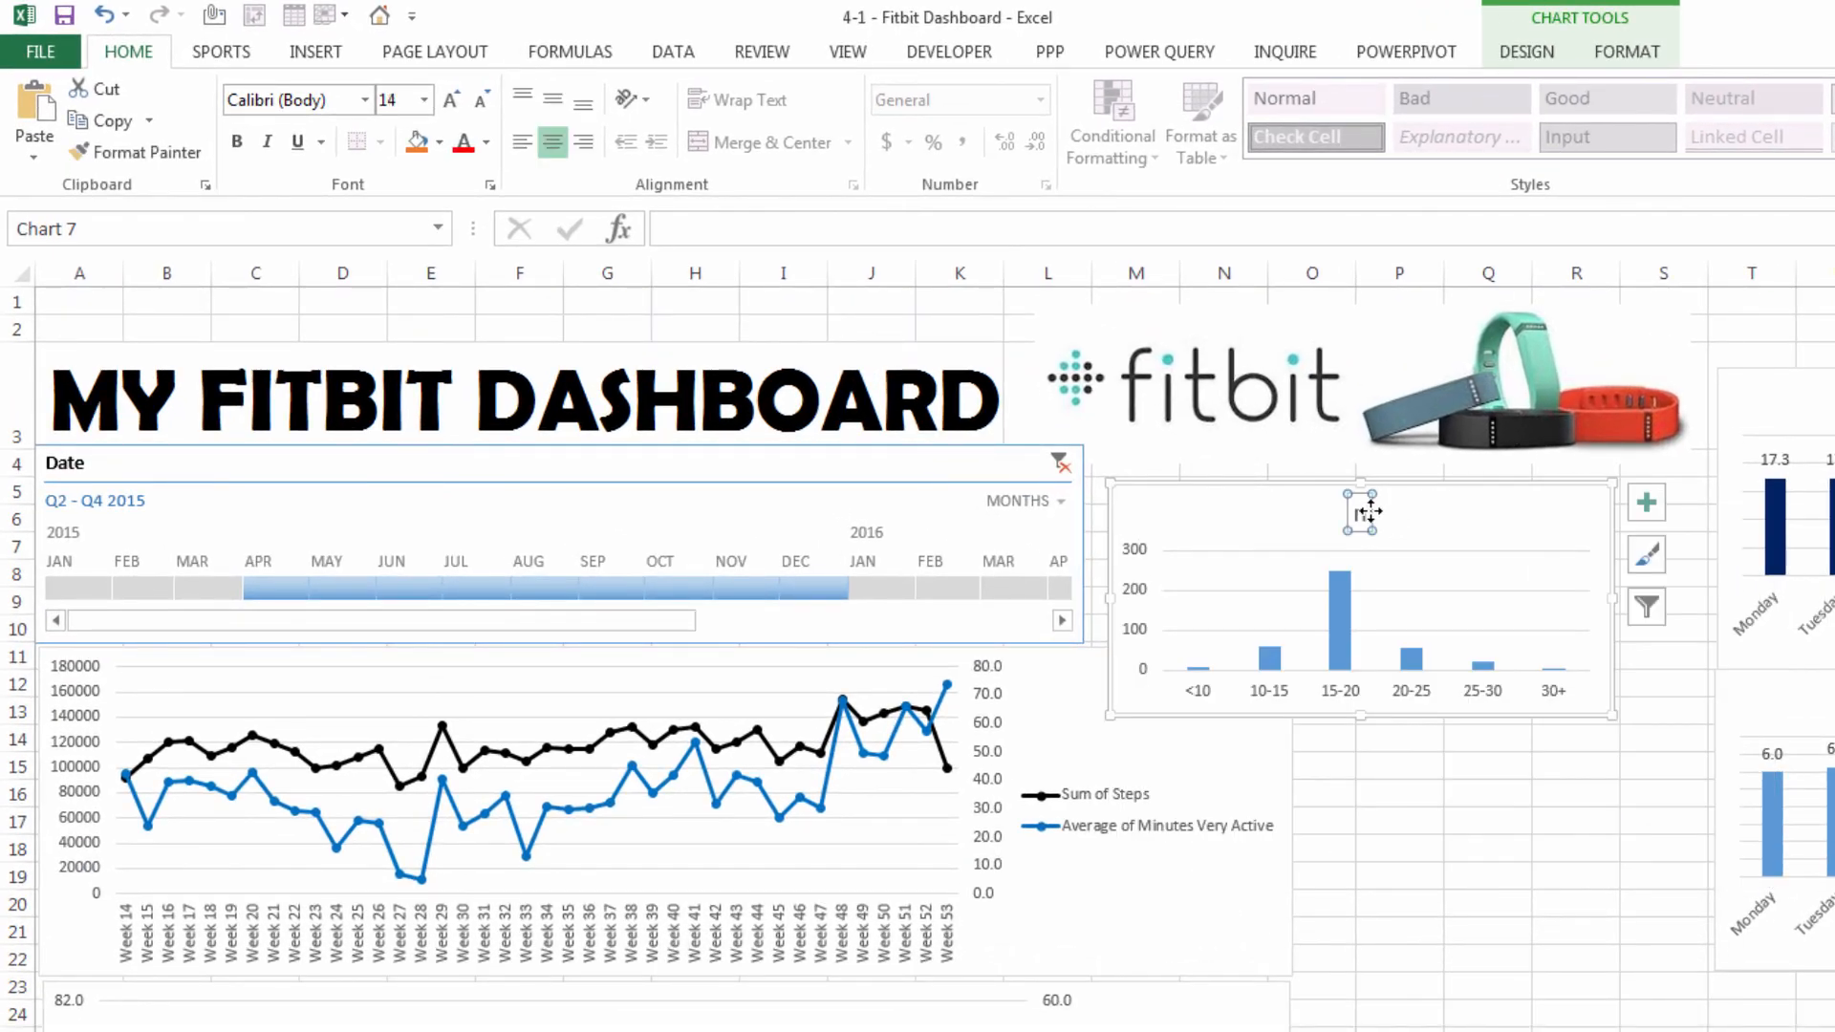
pyautogui.write('Fre')
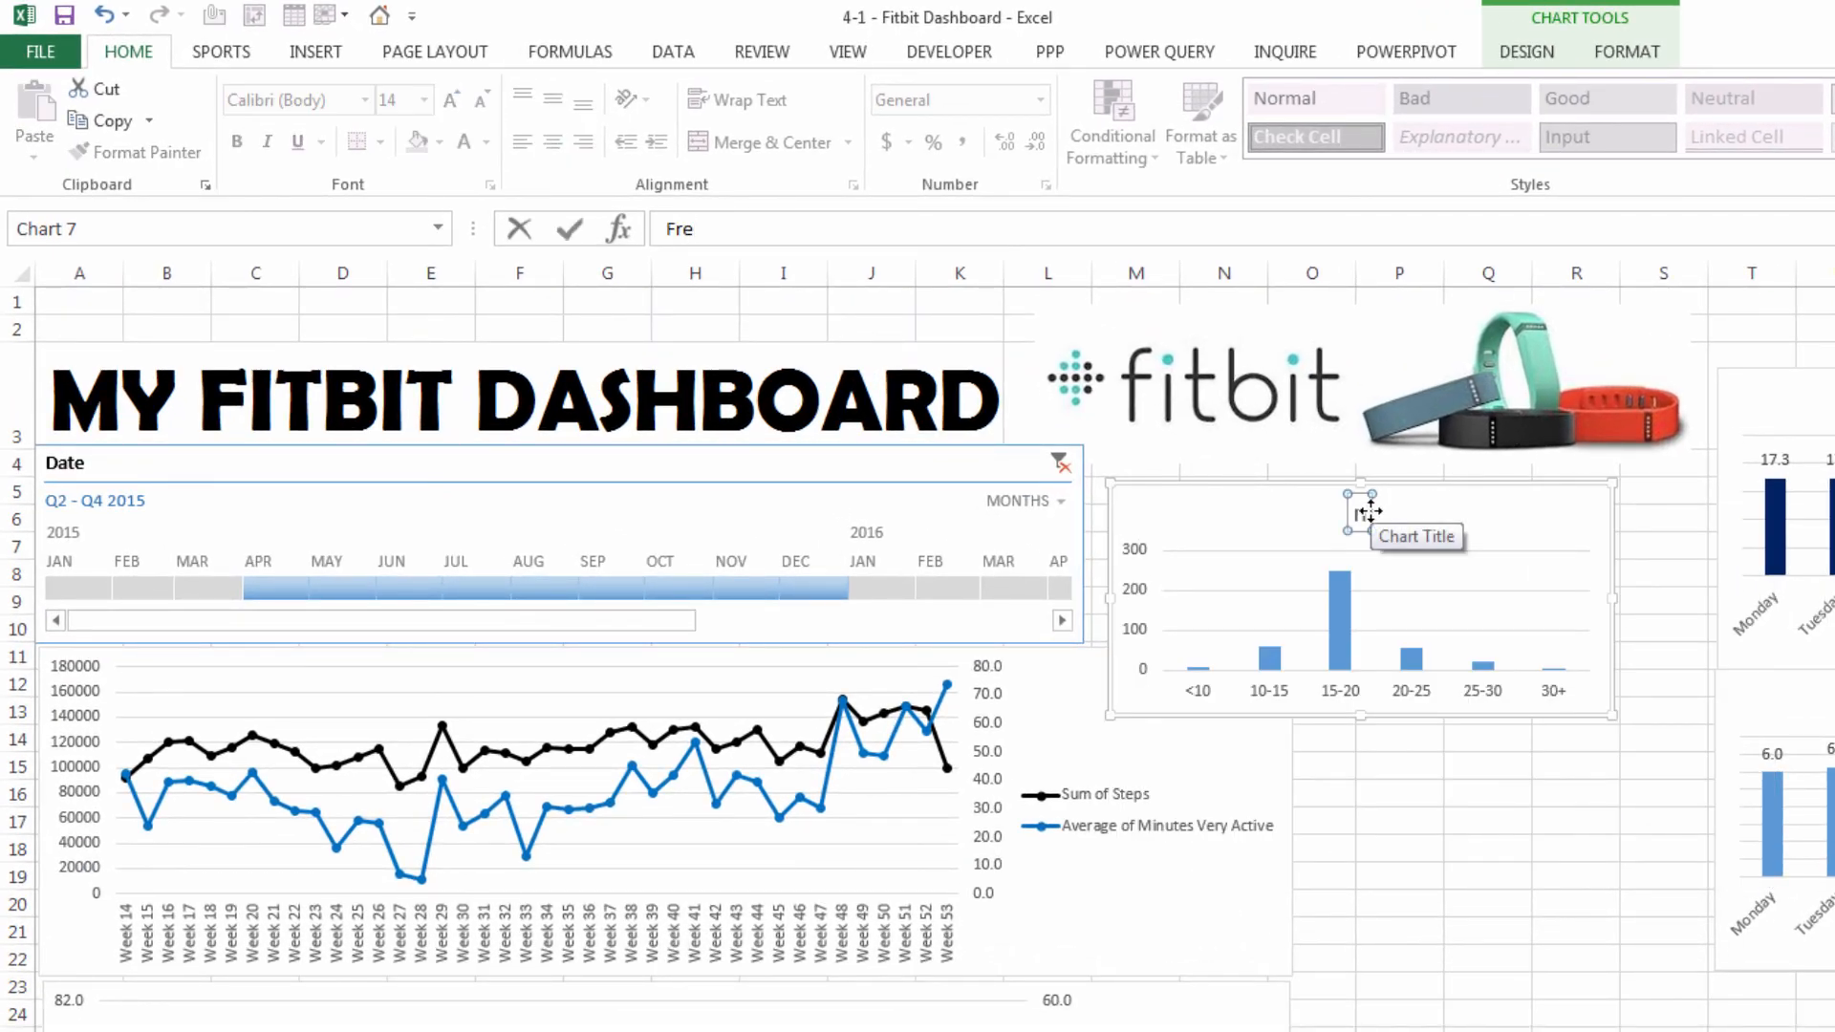
pyautogui.write('quency of Step Totals')
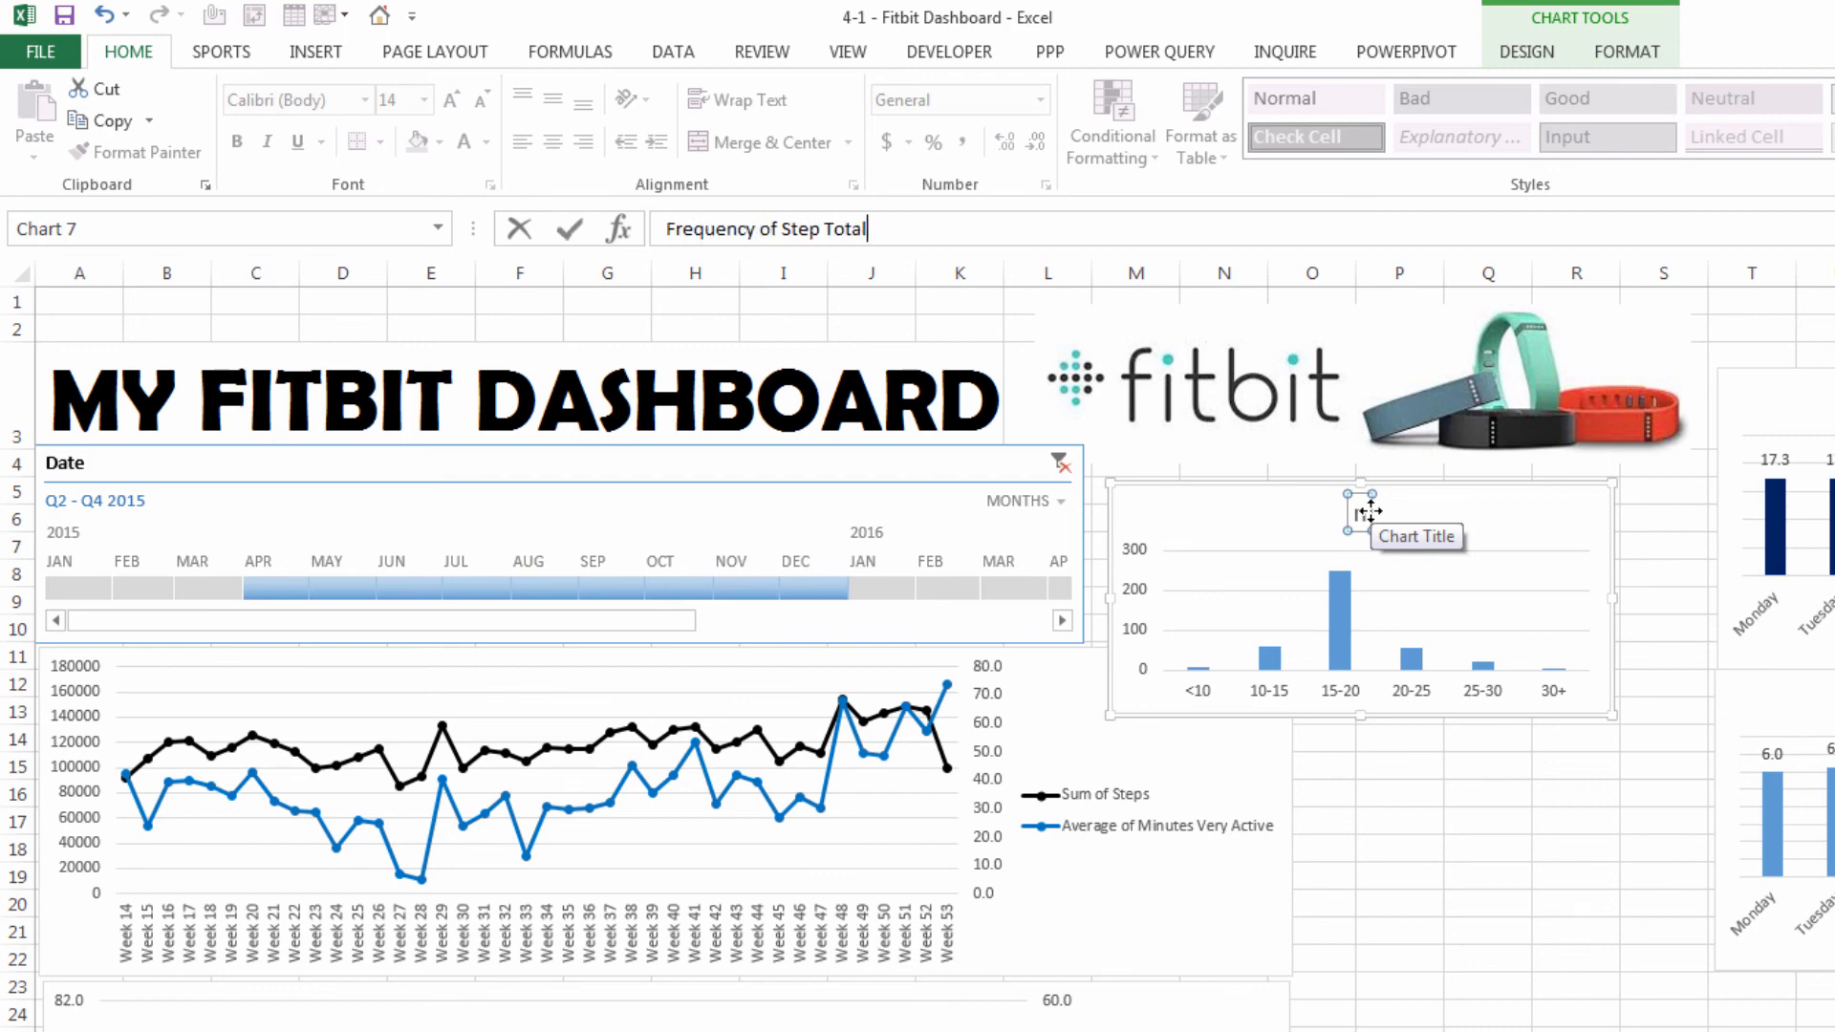
pyautogui.press('Return')
# Fill the frequency chart's columns black and line the chart up directly below the Sleep chart
pyautogui.click(1340, 622)
pyautogui.click(440, 142)
pyautogui.click(458, 242)
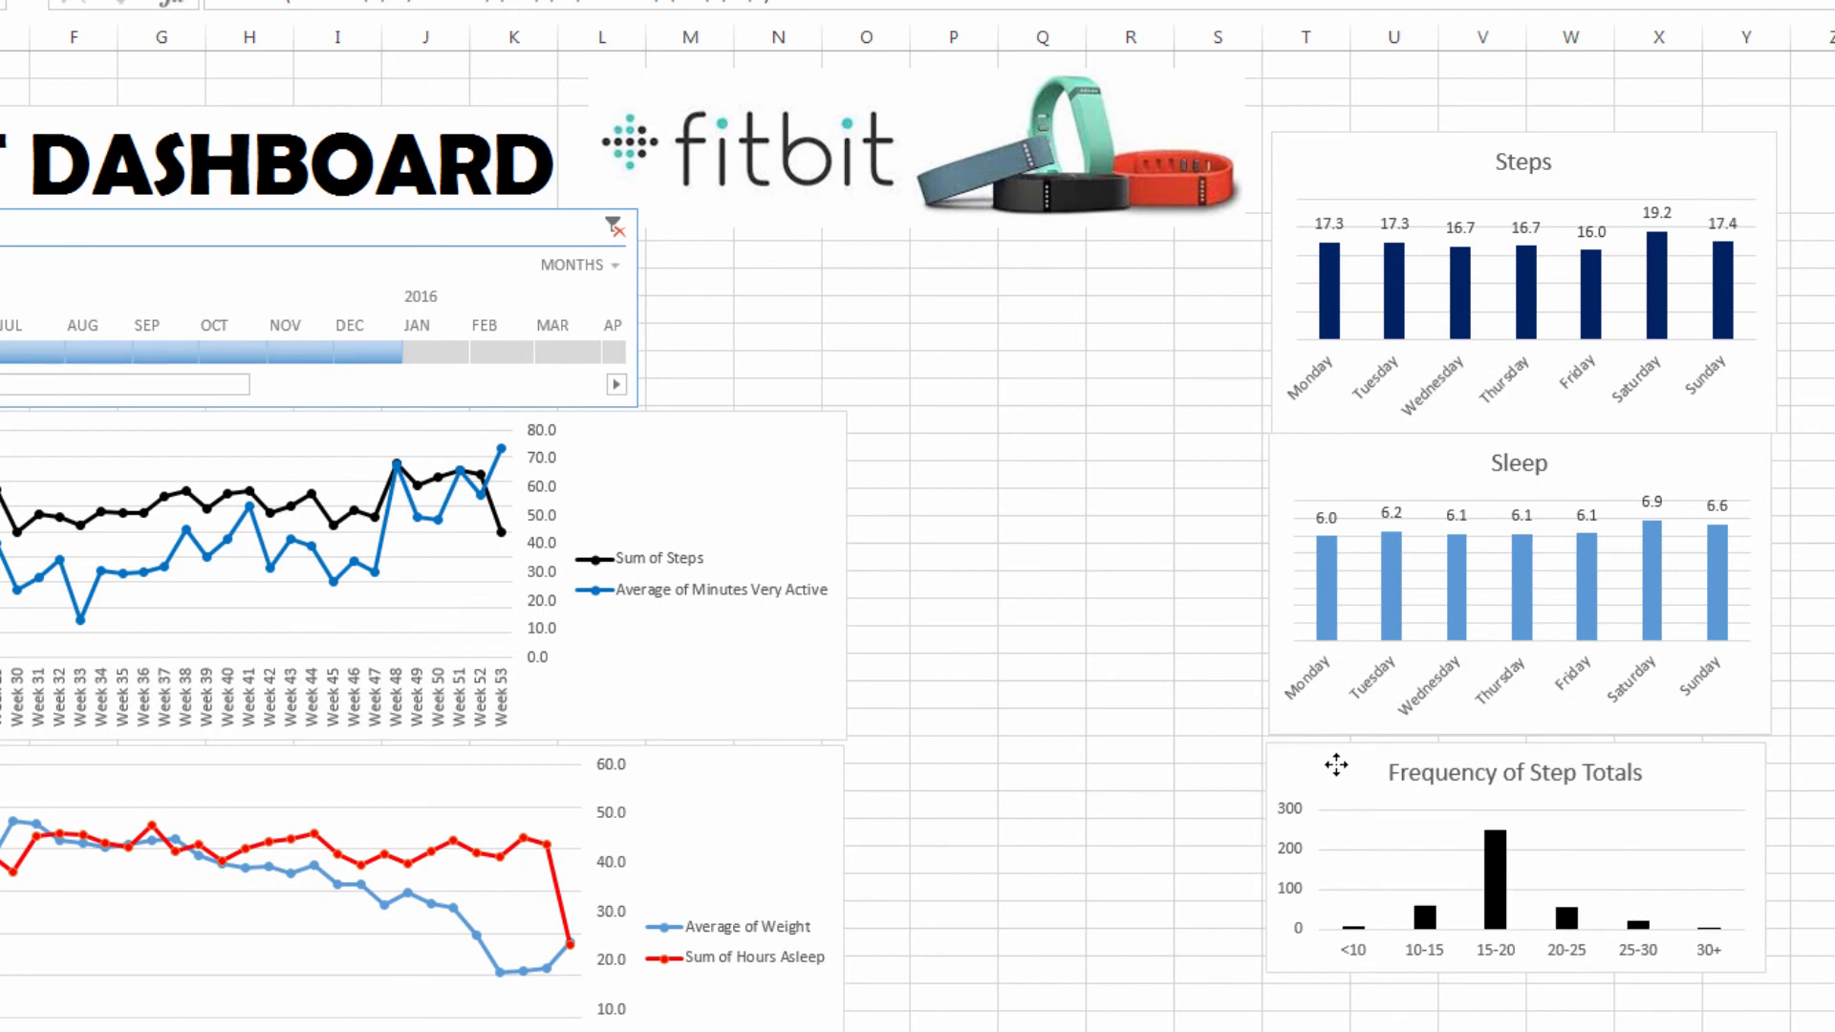
pyautogui.click(1336, 765)
pyautogui.click(1780, 862)
pyautogui.click(1035, 692)
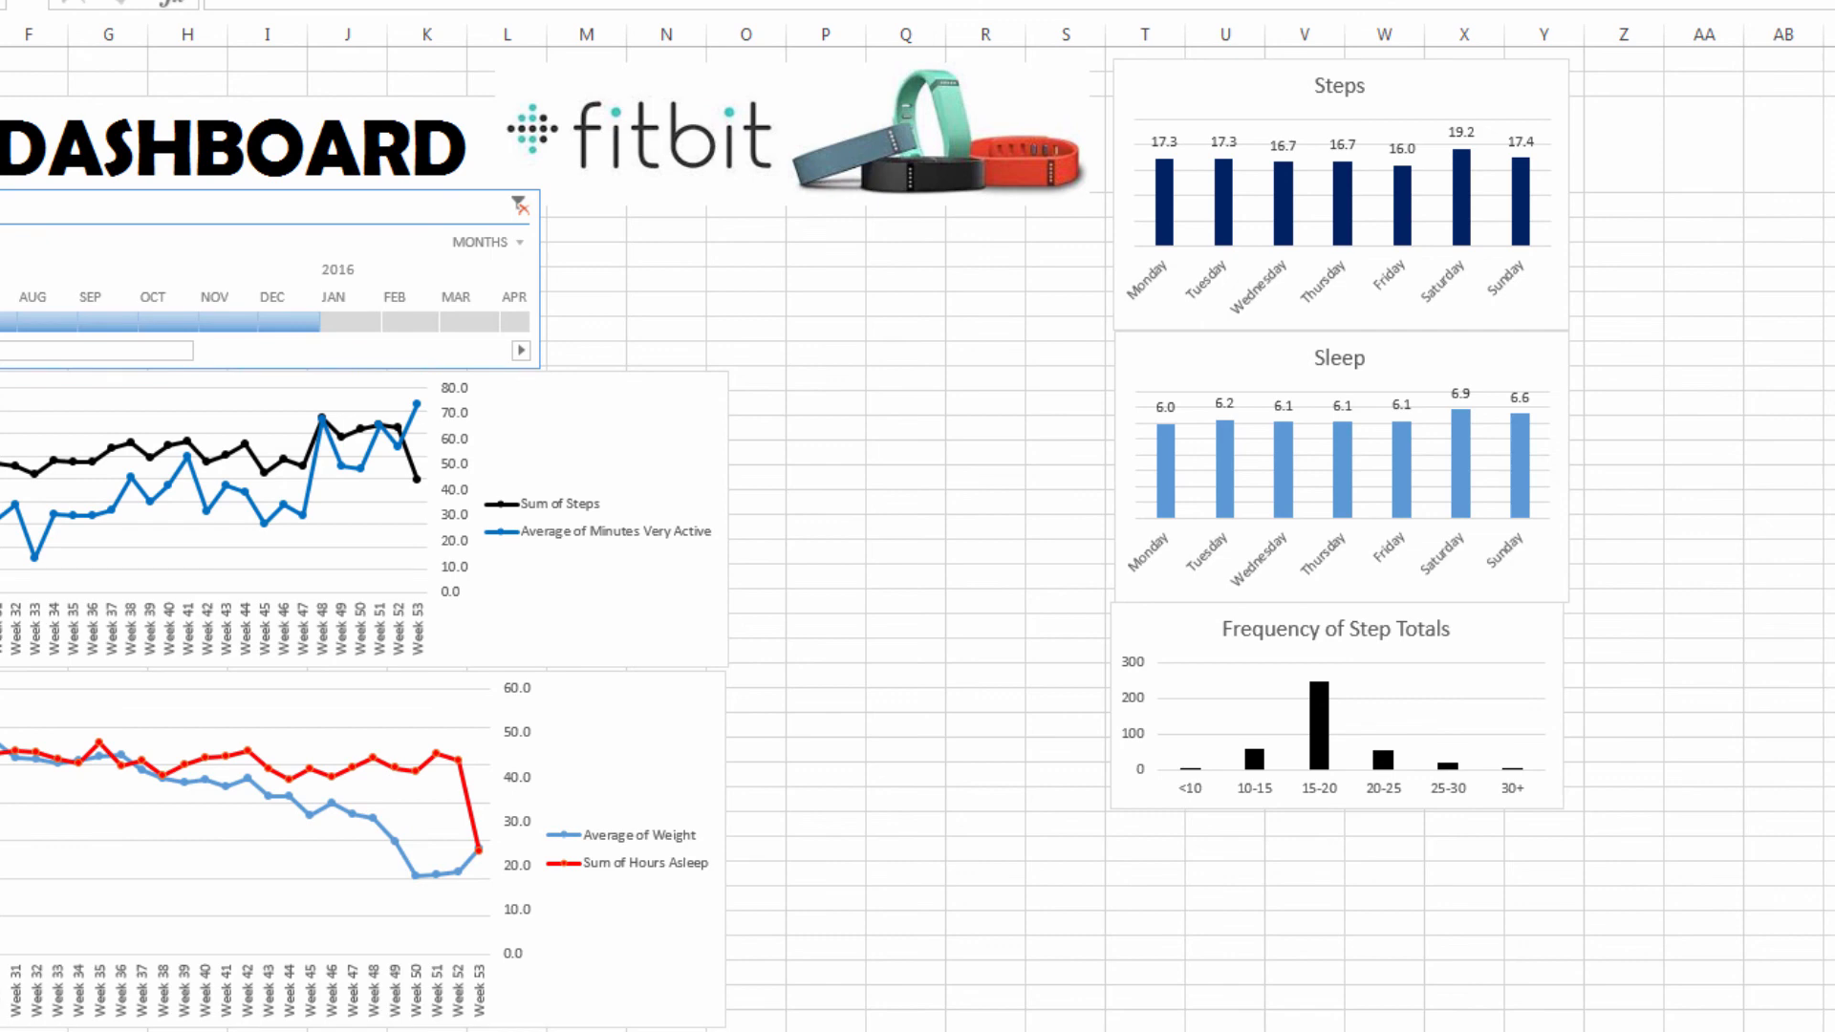
# Add a "Season" column to the FitbitData table by entering the header in K3
pyautogui.click(1303, 947)
pyautogui.hotkey('ctrl', 'pageup')
pyautogui.click(1674, 139)
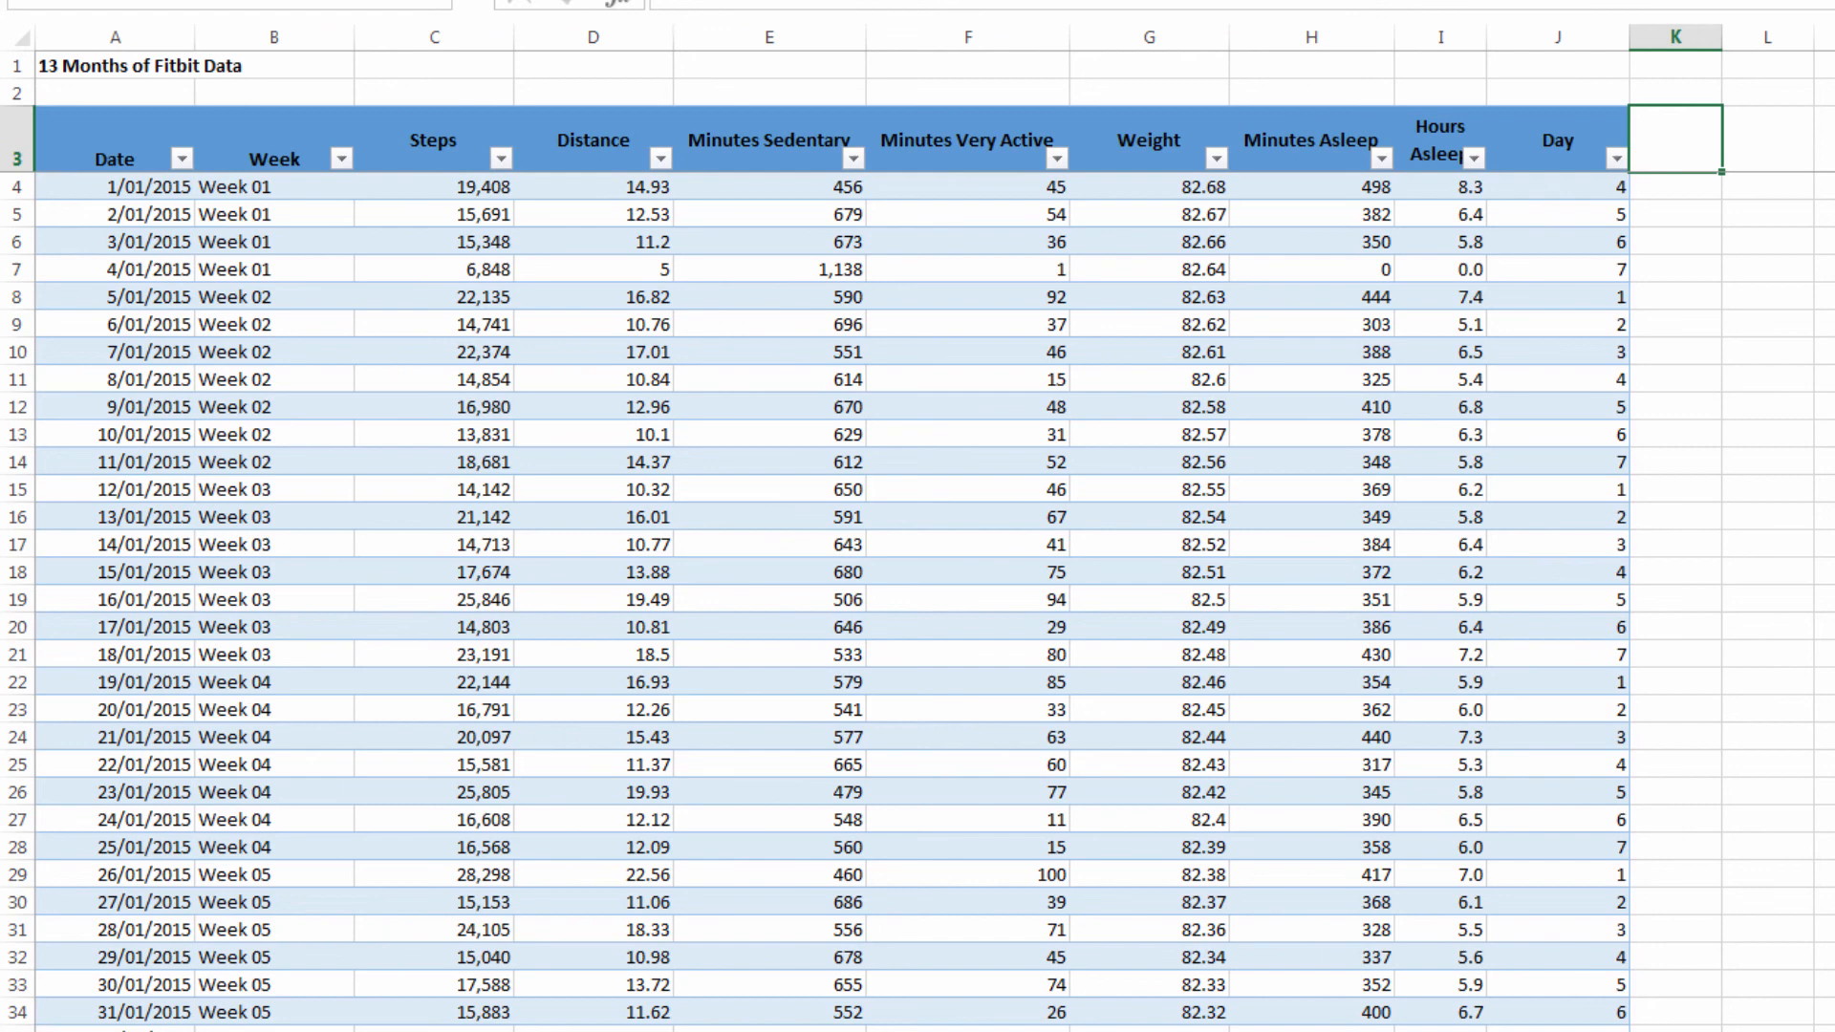
pyautogui.moveTo(1312, 36); pyautogui.dragTo(226, 97)
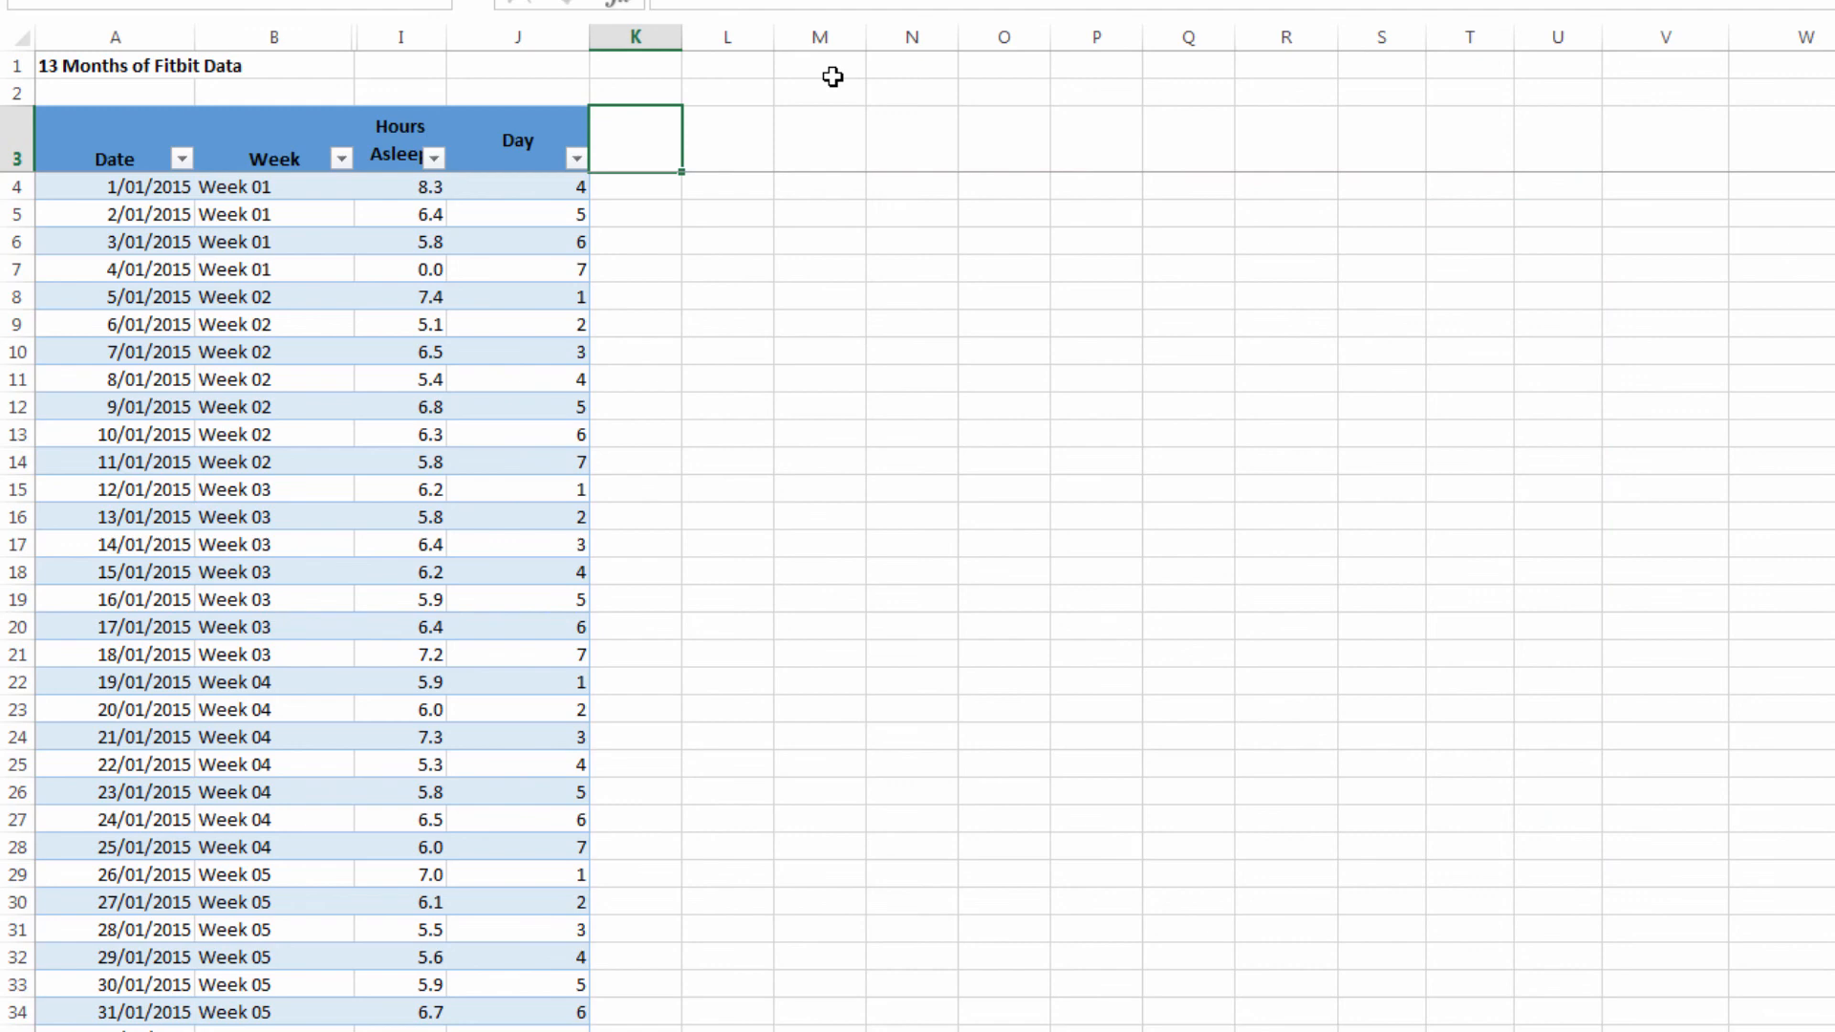
pyautogui.write('eason')
pyautogui.press('Return')
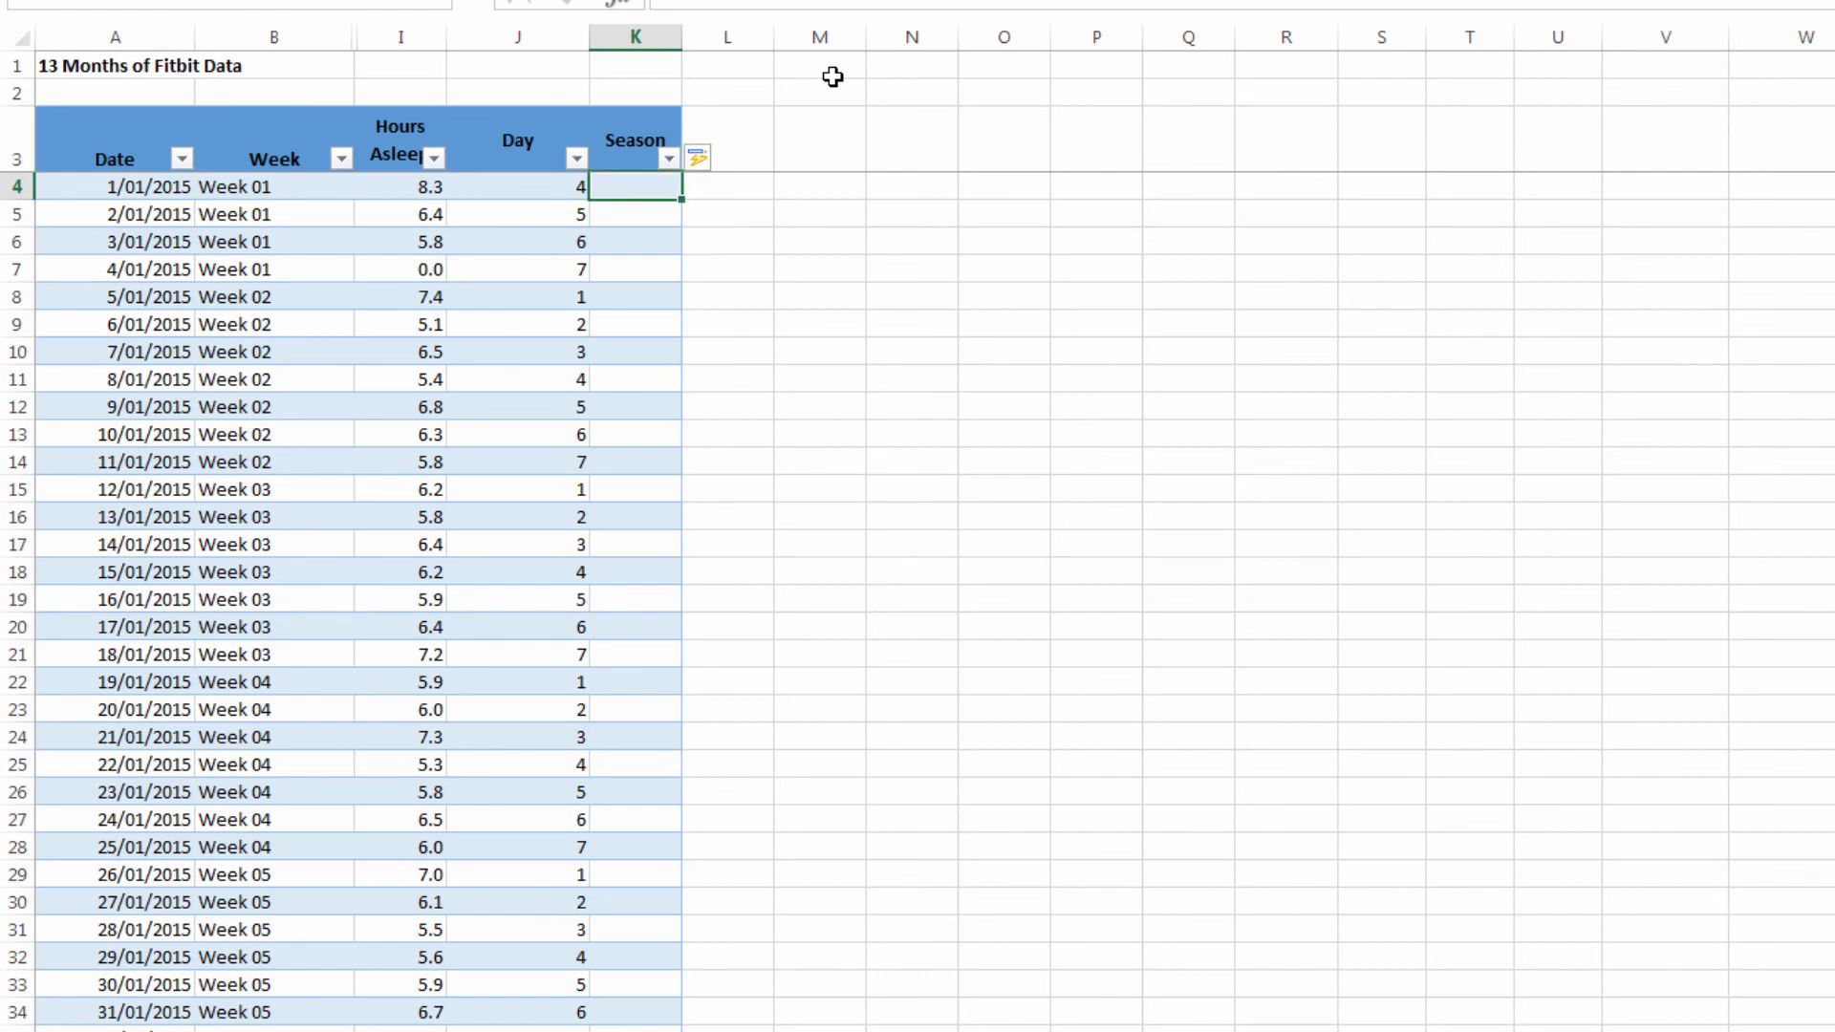
# Enter "Summer" in K4 and fill it down the Season column through 28/02/2015 (K62)
pyautogui.write('Summer')
pyautogui.press('Return')
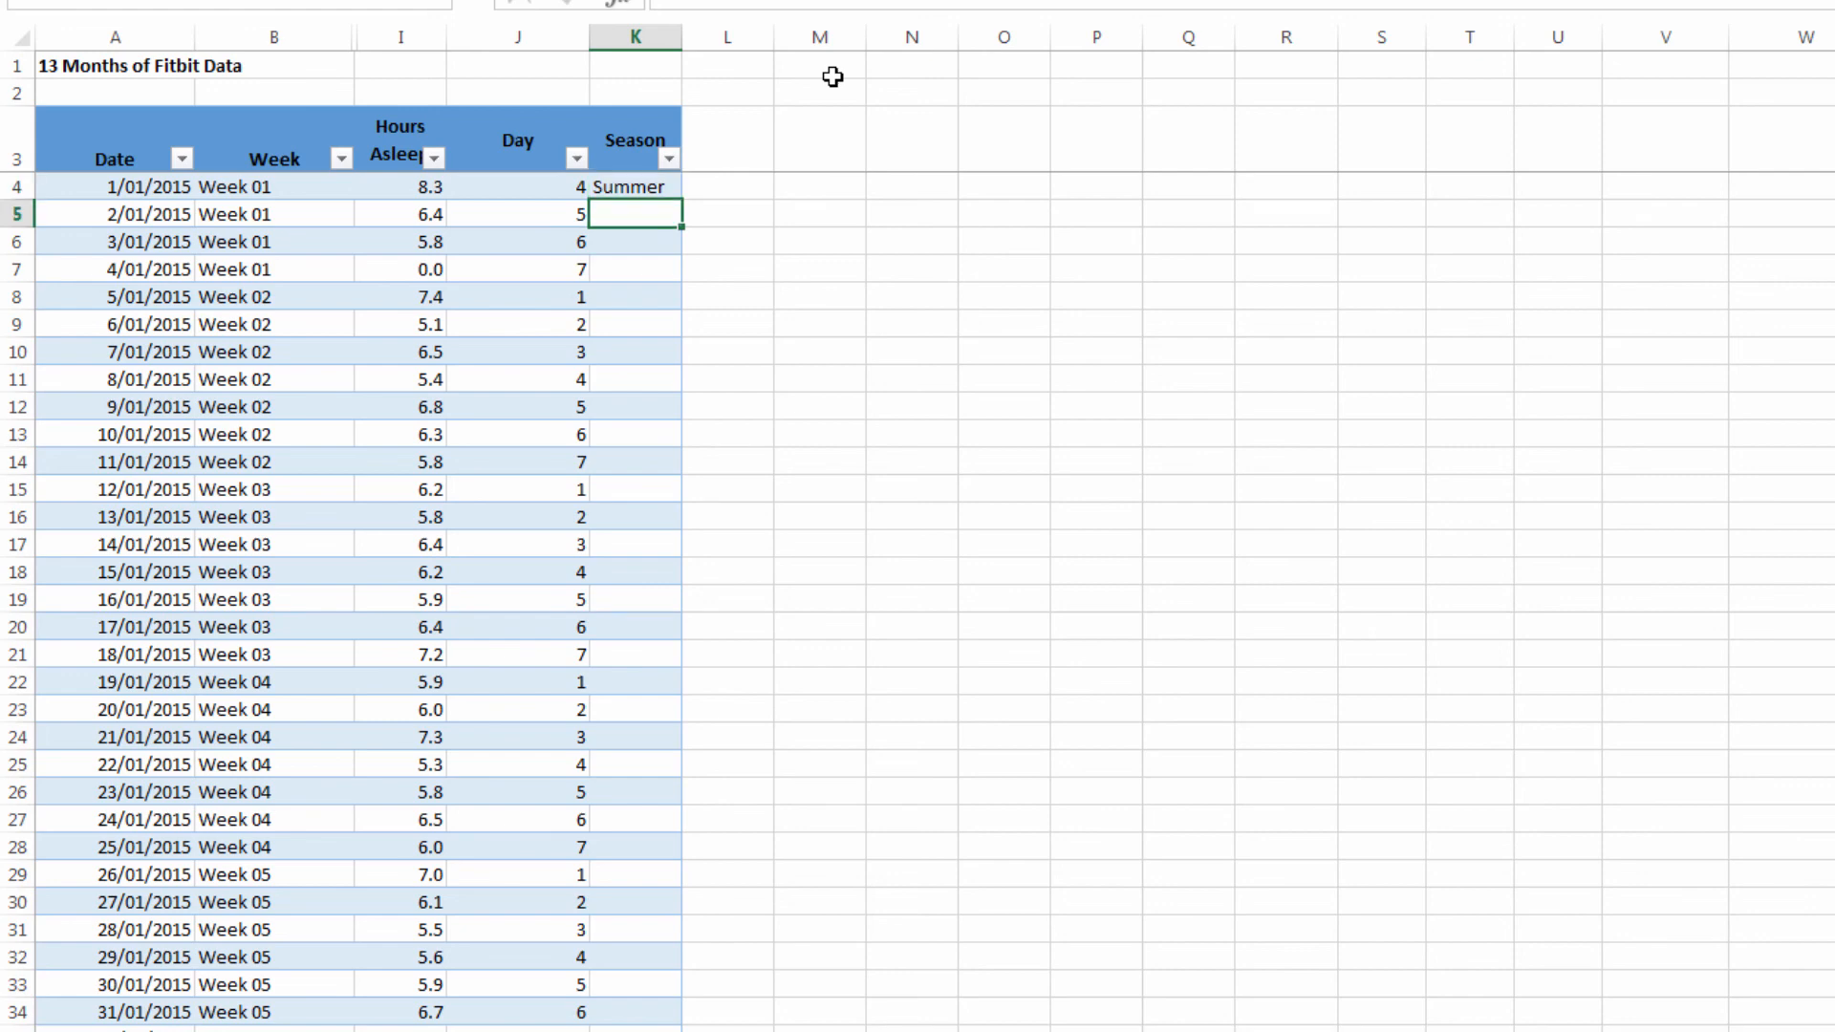
pyautogui.click(661, 186)
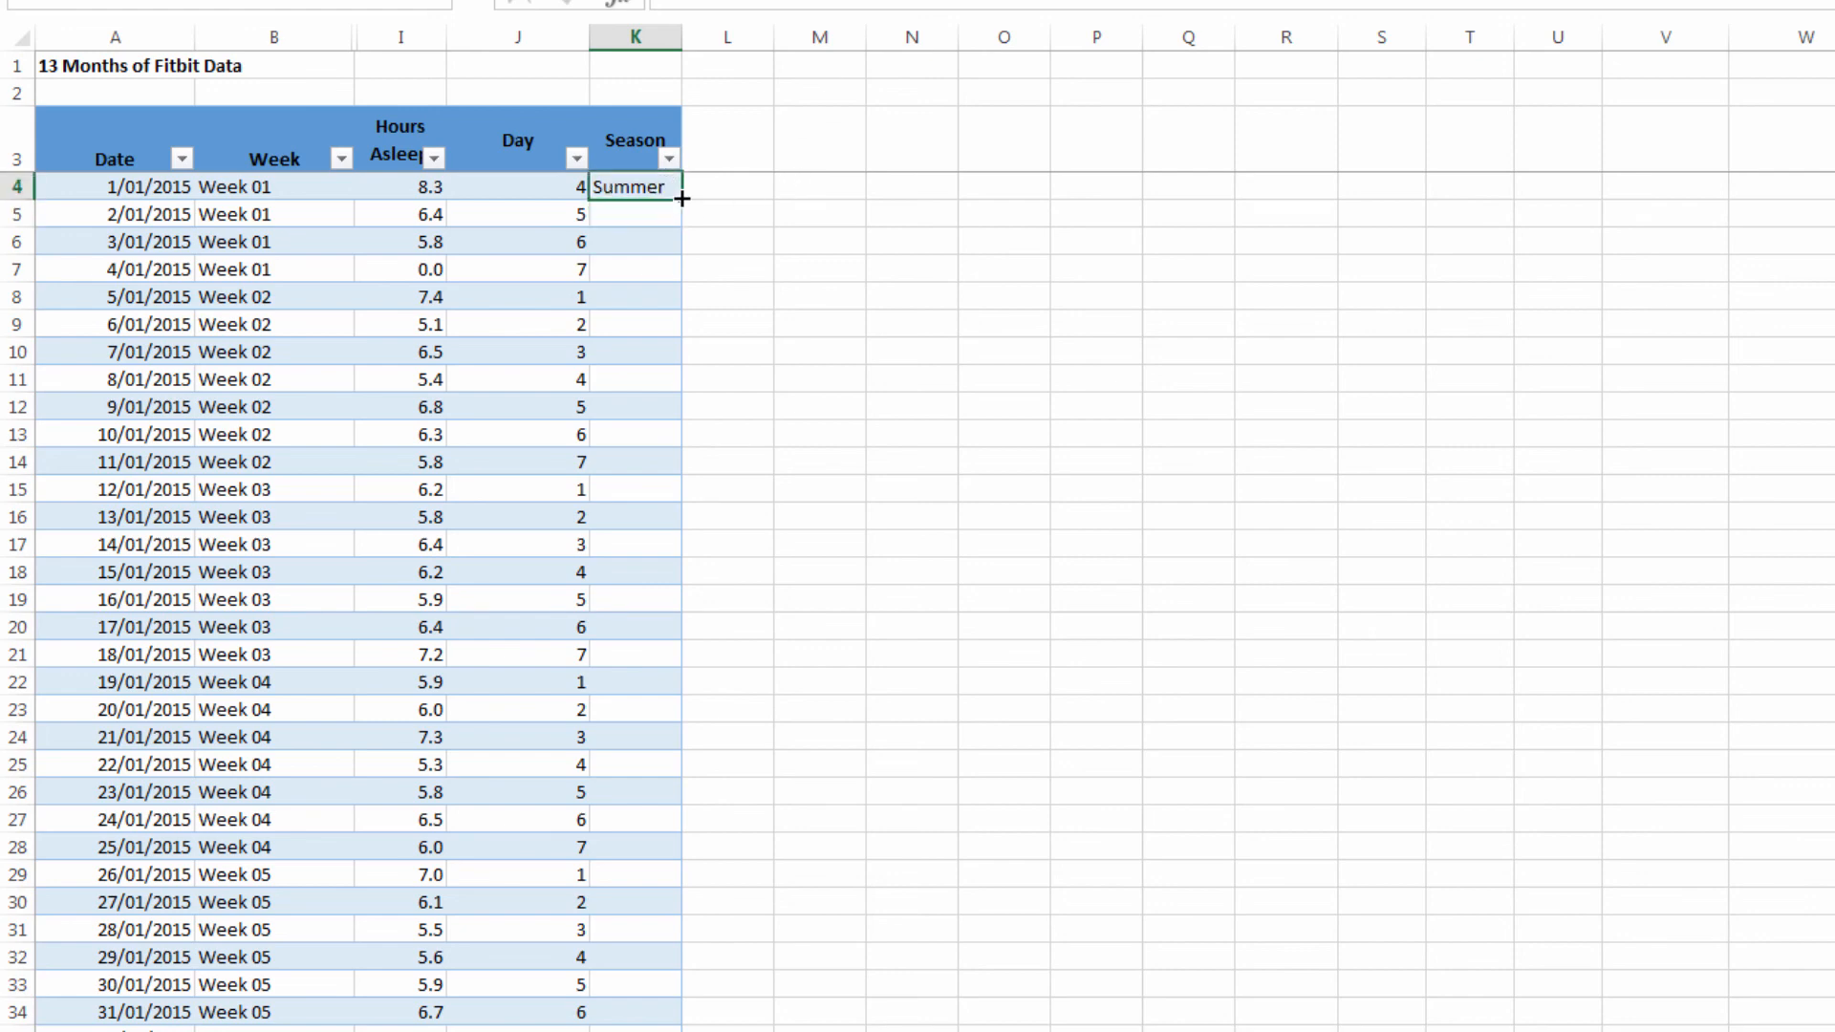
pyautogui.moveTo(681, 198); pyautogui.dragTo(875, 811)
# Enter "Autumn" in K63 for 1/03/2015 and fill it down through 31/05/2015 (K154)
pyautogui.write('Autumn')
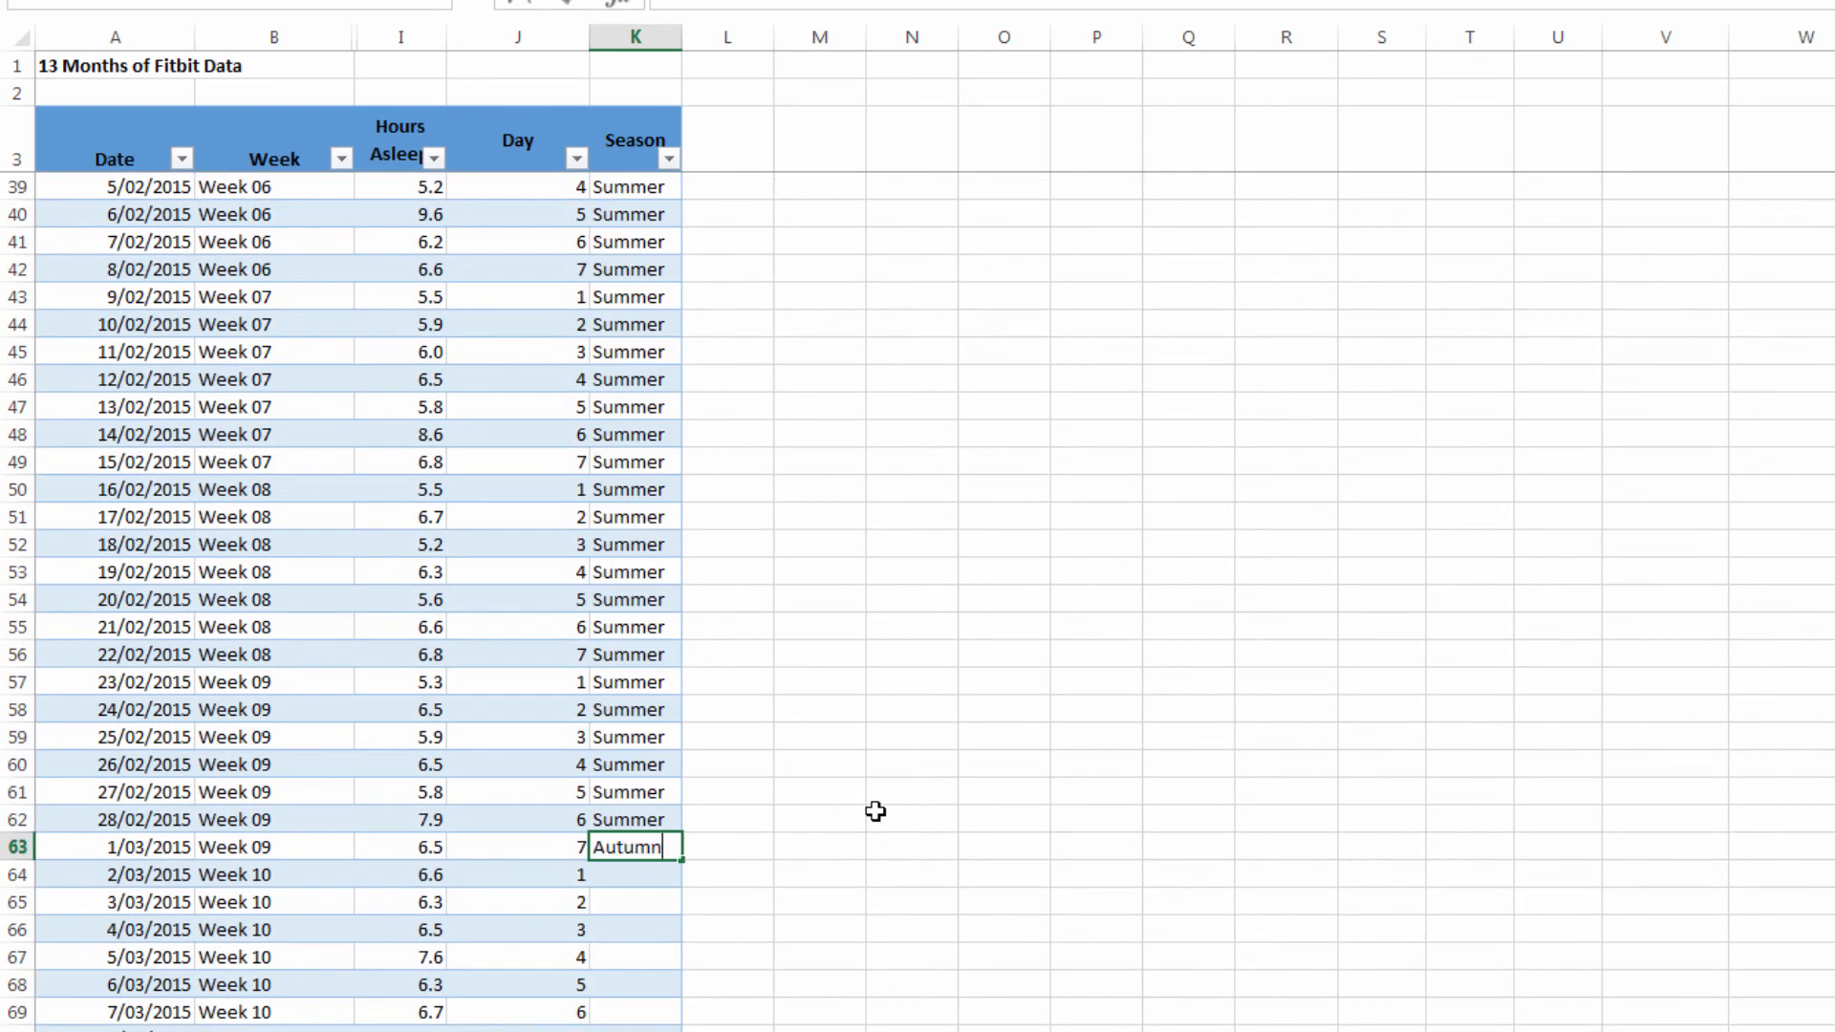
pyautogui.press('Return')
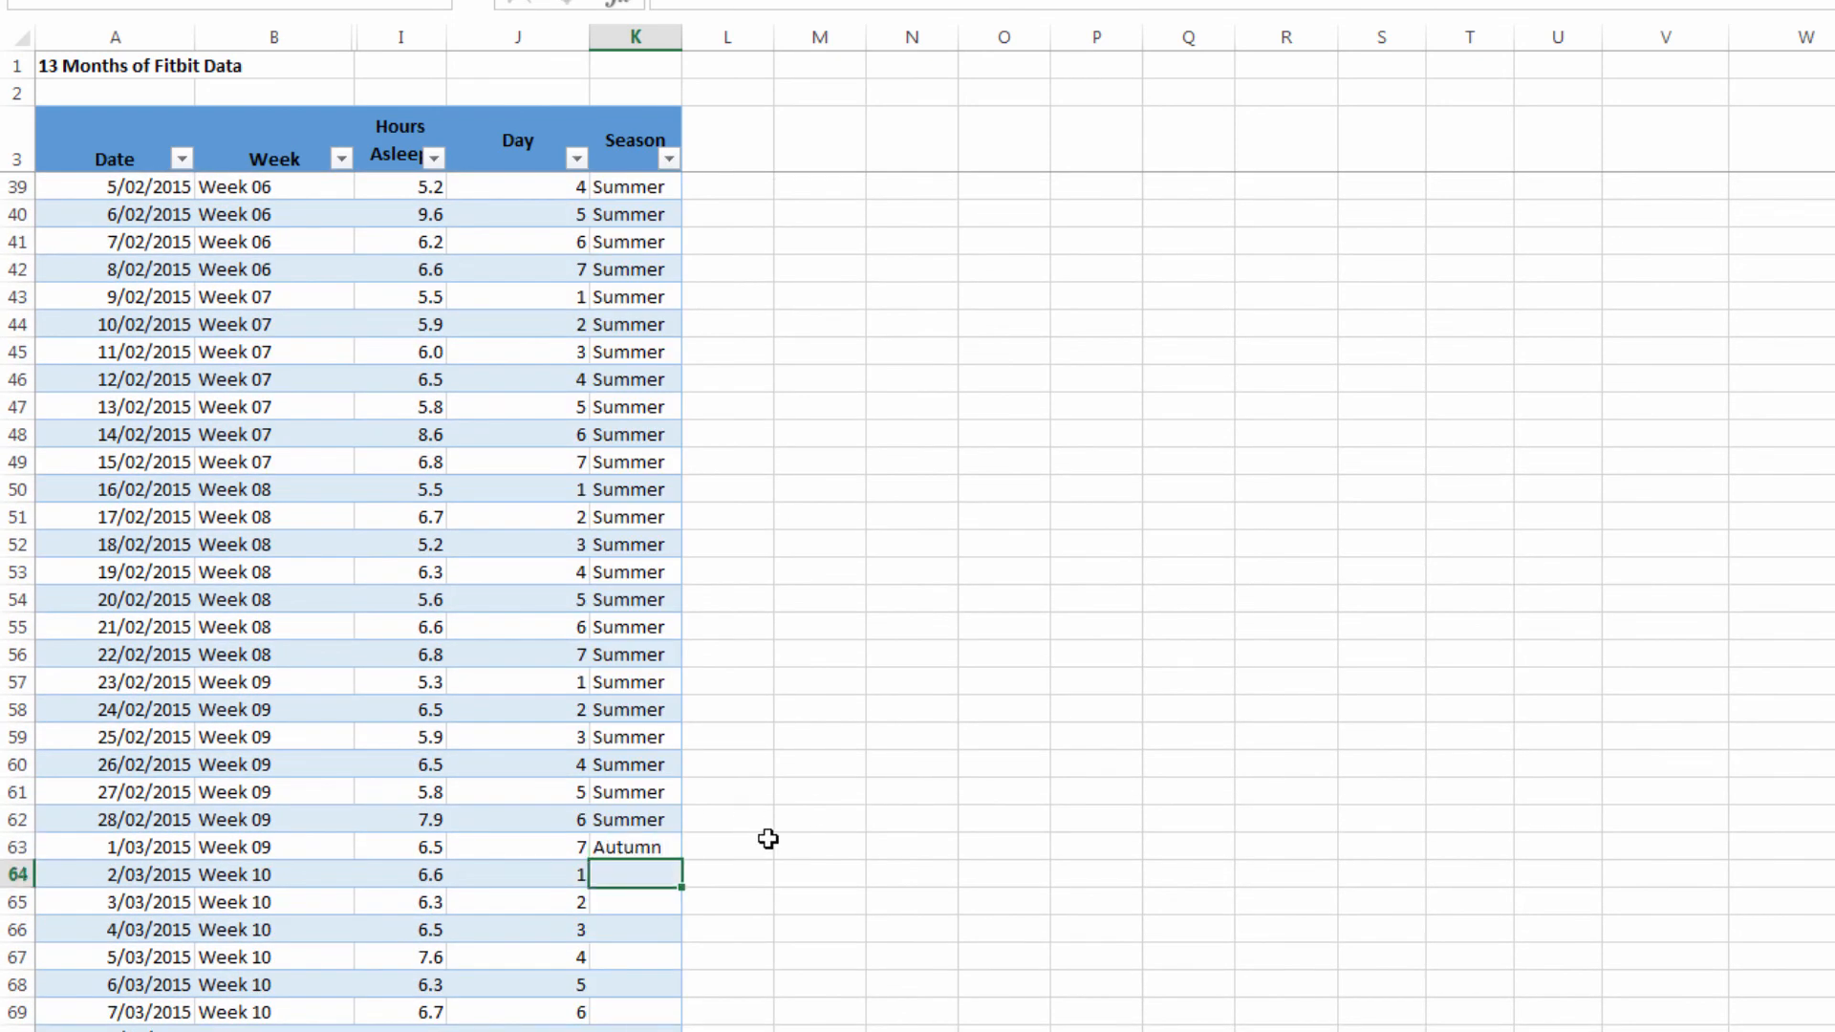
pyautogui.scroll(-20, 602, 815)
# Fill K155:K246 of the Season column with "Winter" and enter "Spring" from 1/09/2015 (K247) onward
pyautogui.click(669, 269)
pyautogui.write('Winter')
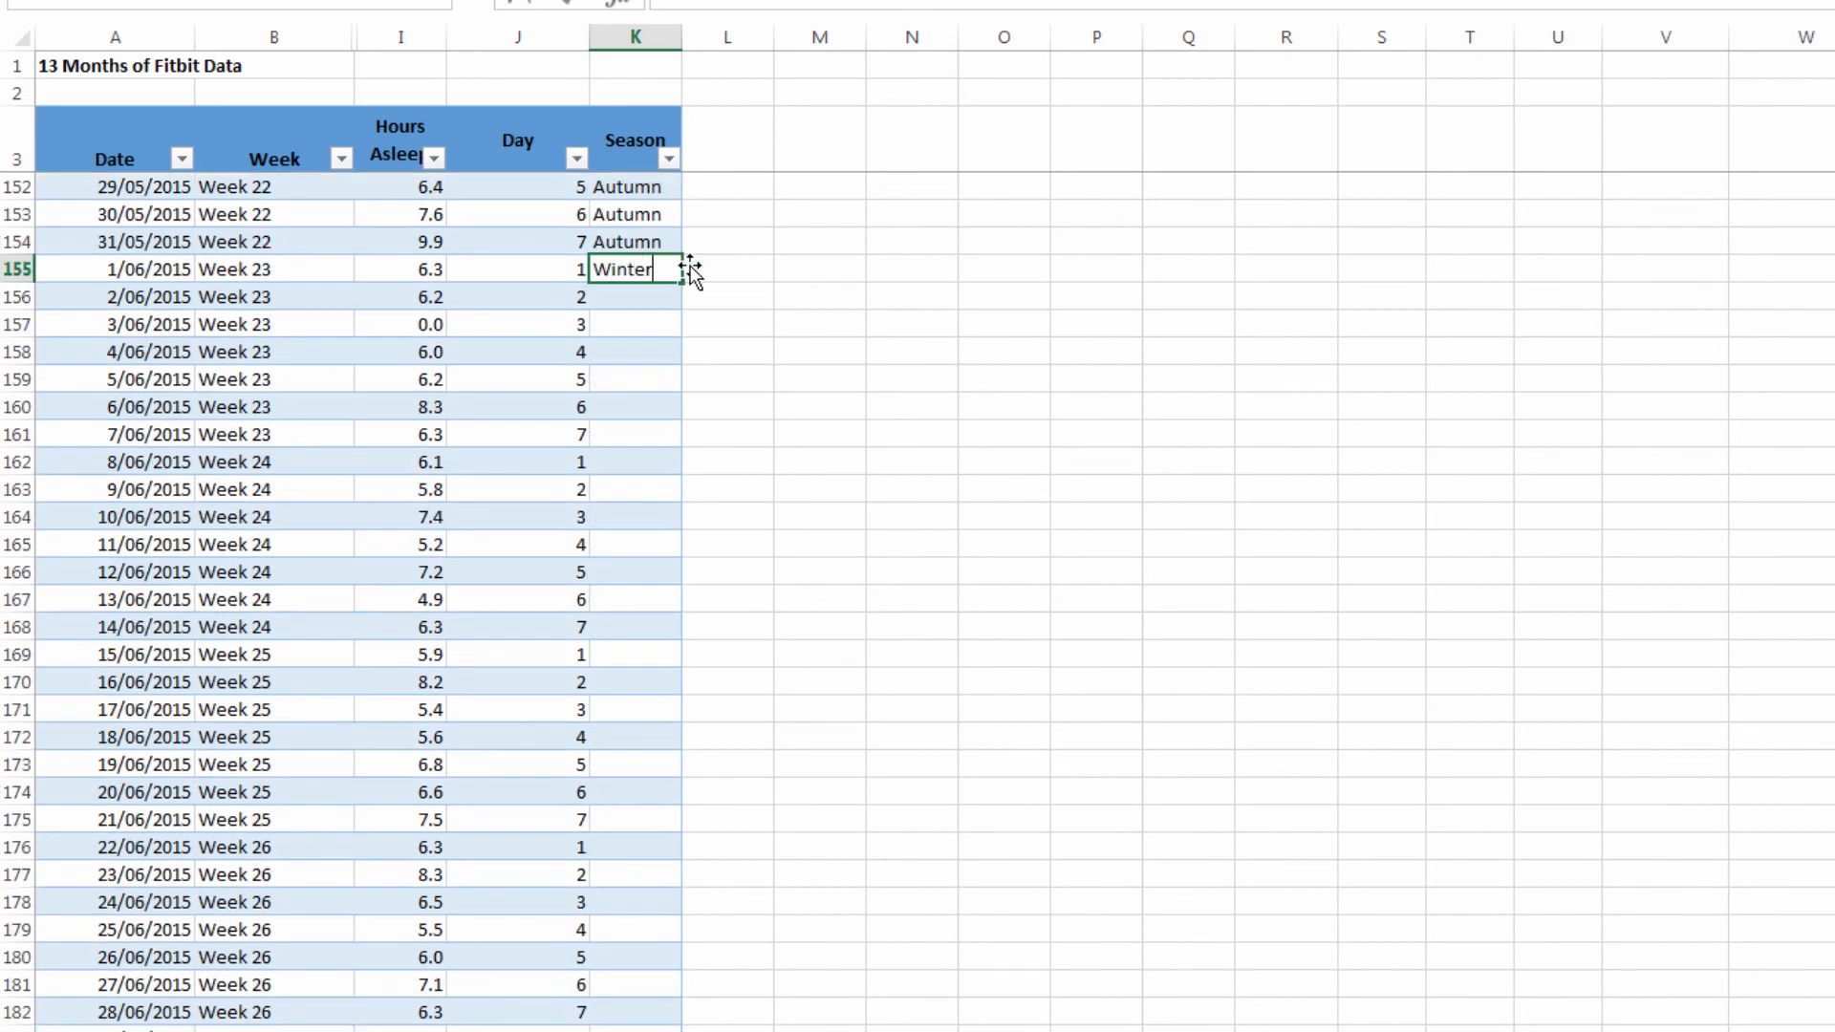
pyautogui.press('Return')
pyautogui.click(662, 276)
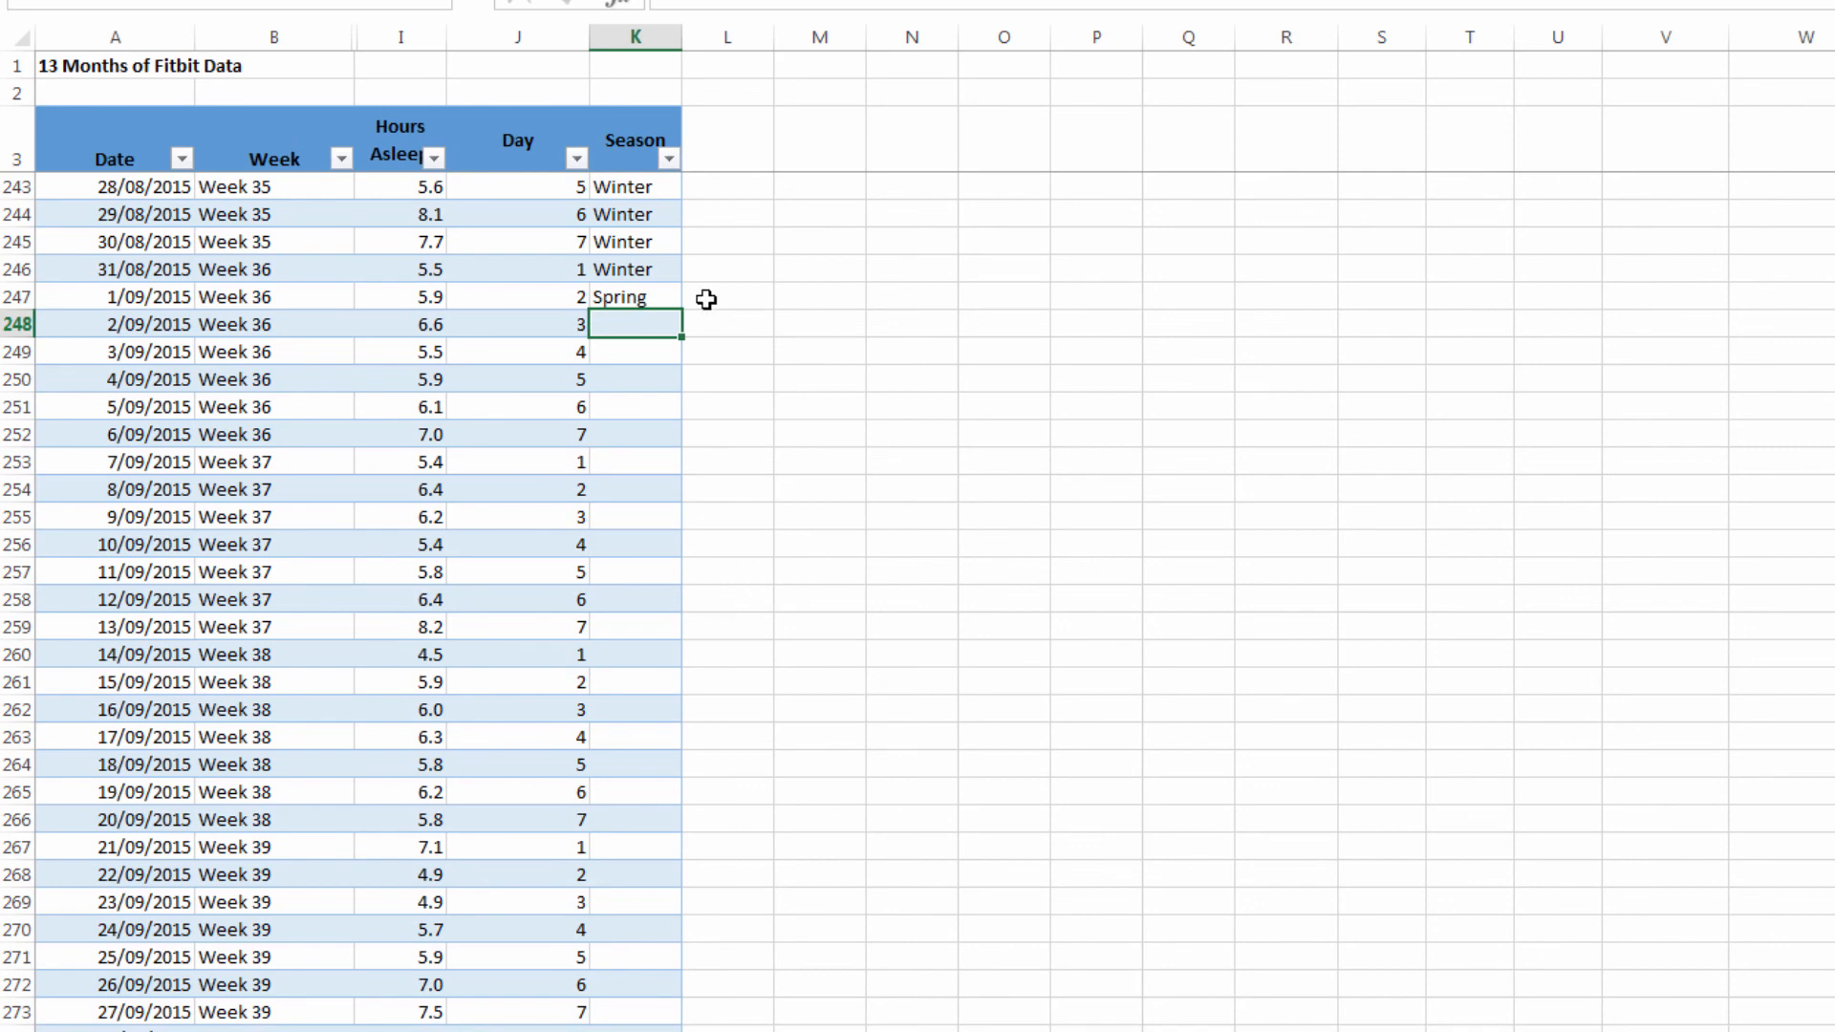
pyautogui.click(668, 301)
pyautogui.hotkey('ctrl', 'Home')
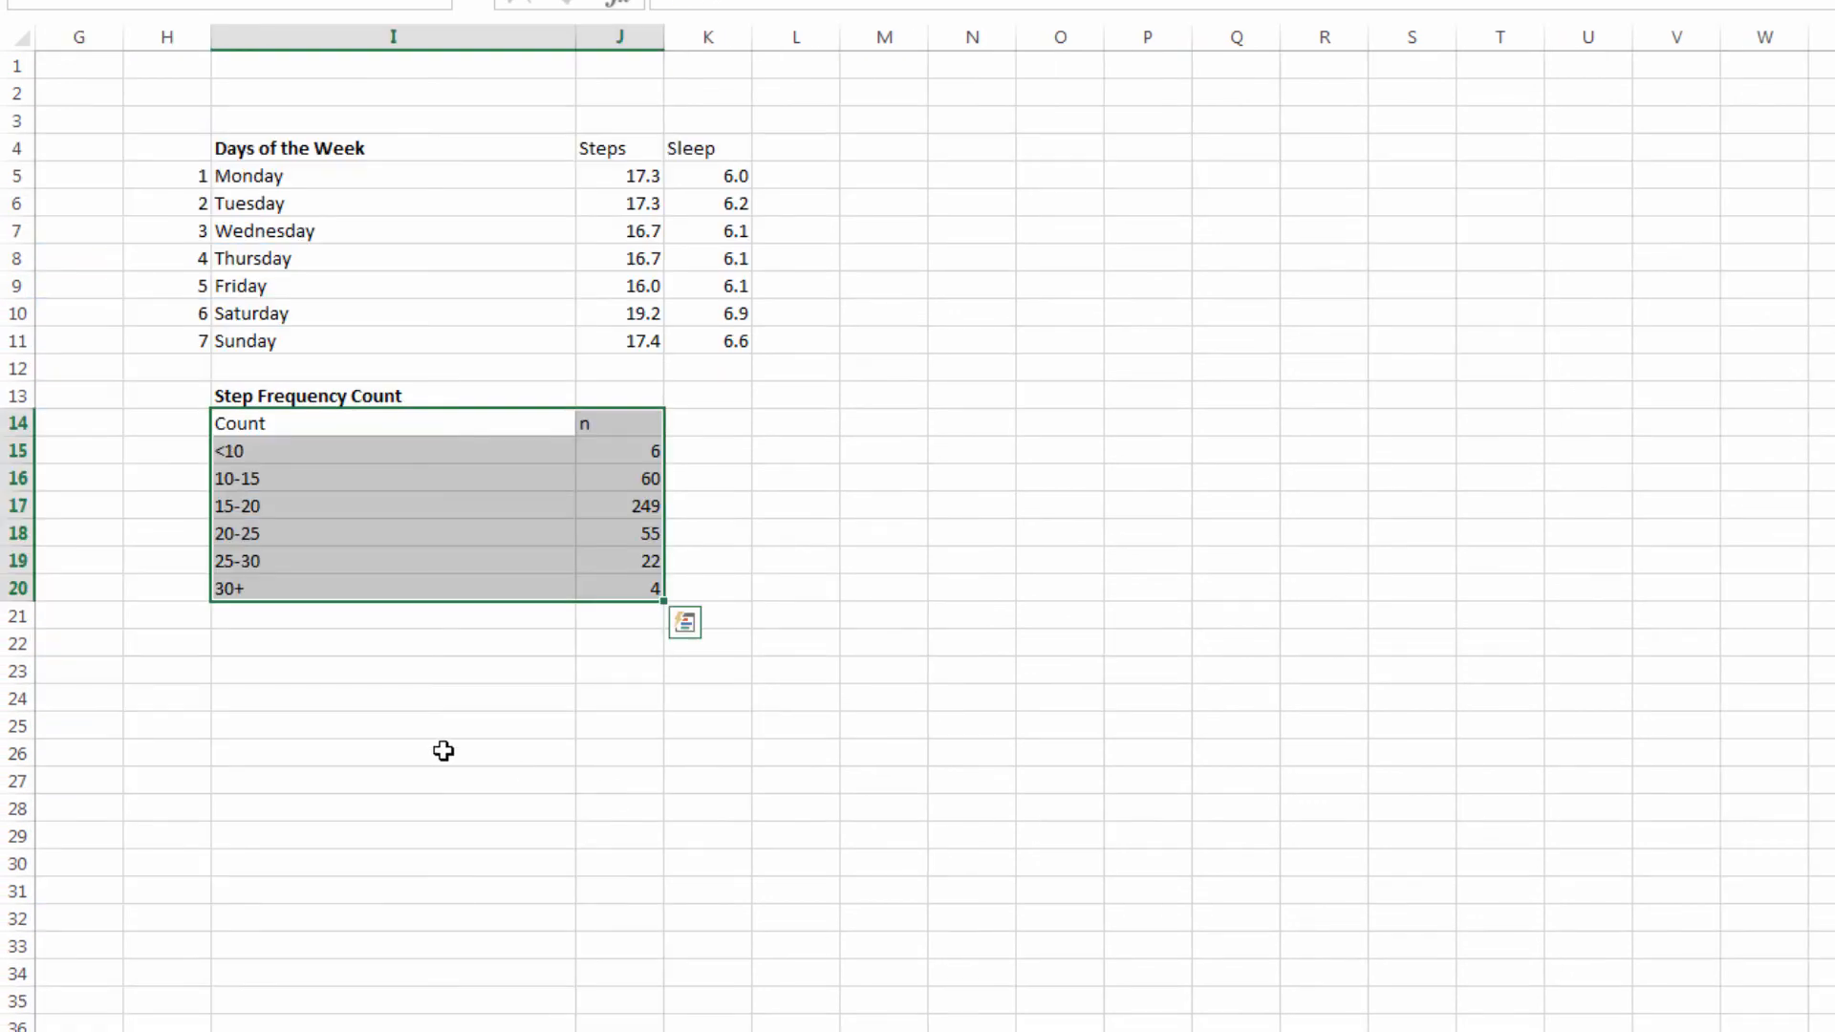
# On the Control sheet, list Summer, Autumn, Winter and Spring in I23:I26 and head J22 "Av Steps"
pyautogui.click(335, 668)
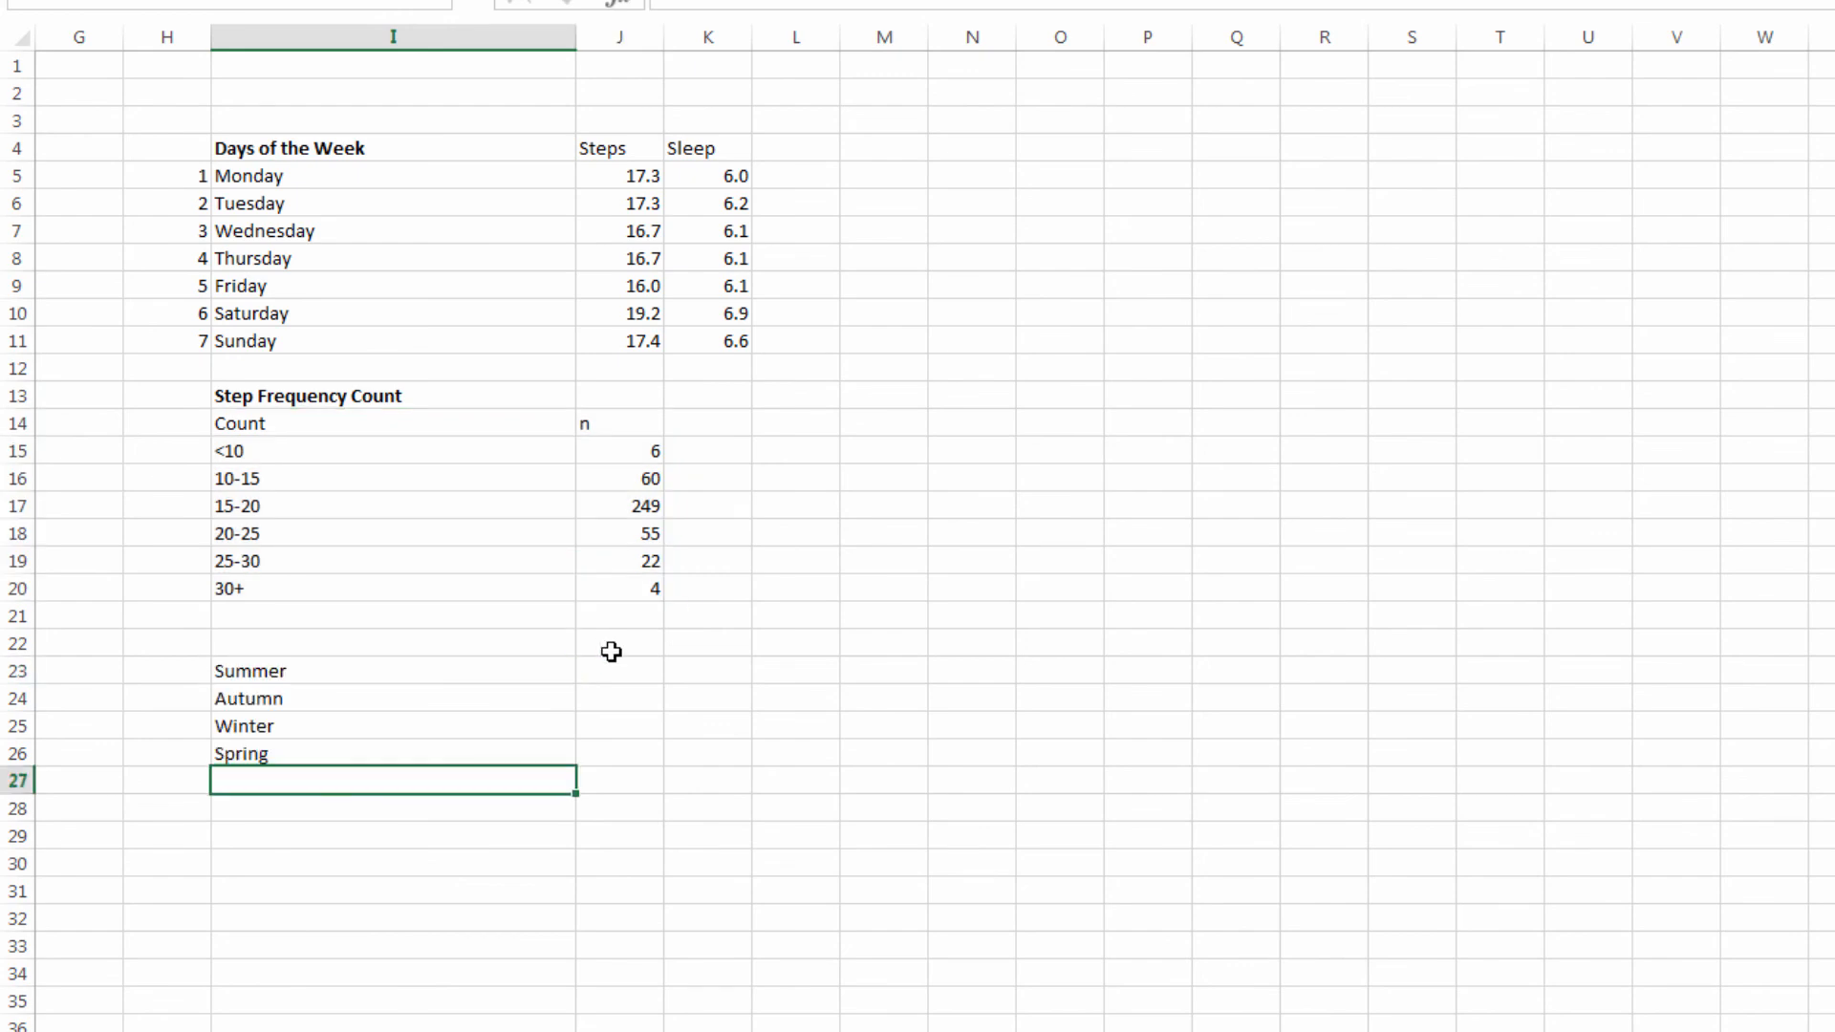
pyautogui.click(611, 646)
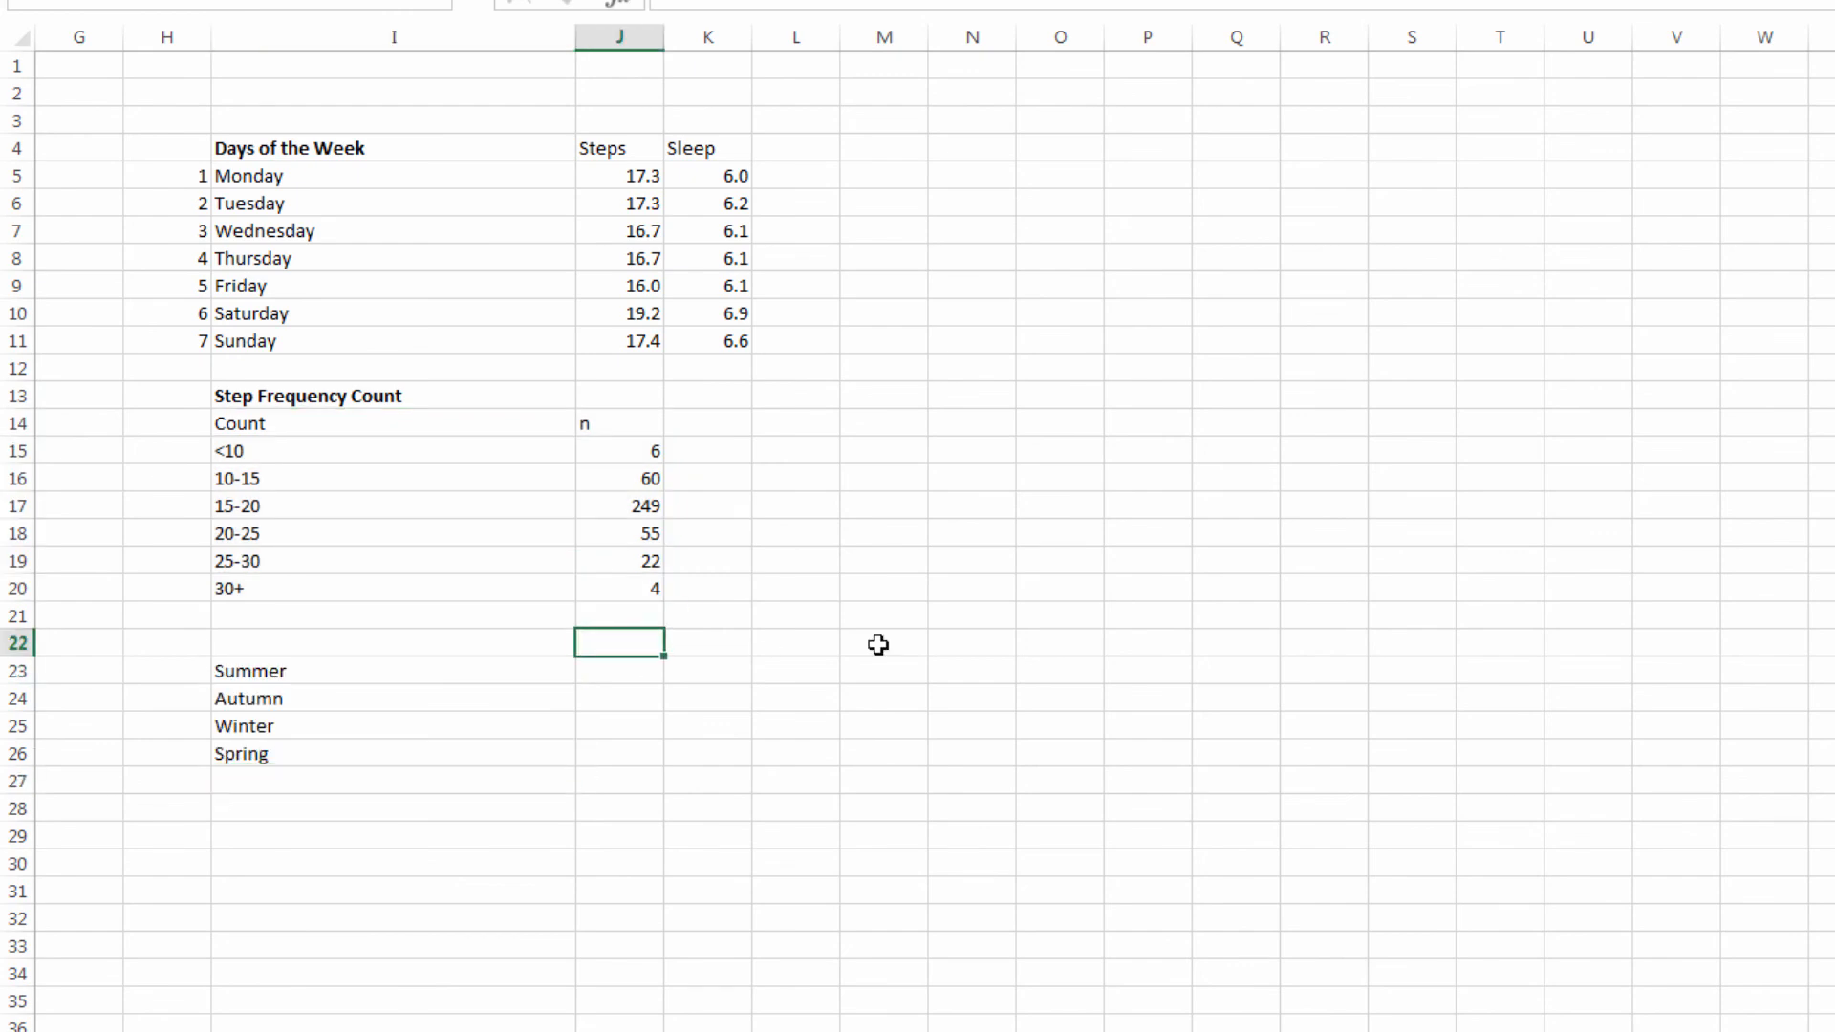
pyautogui.write('Av Steps')
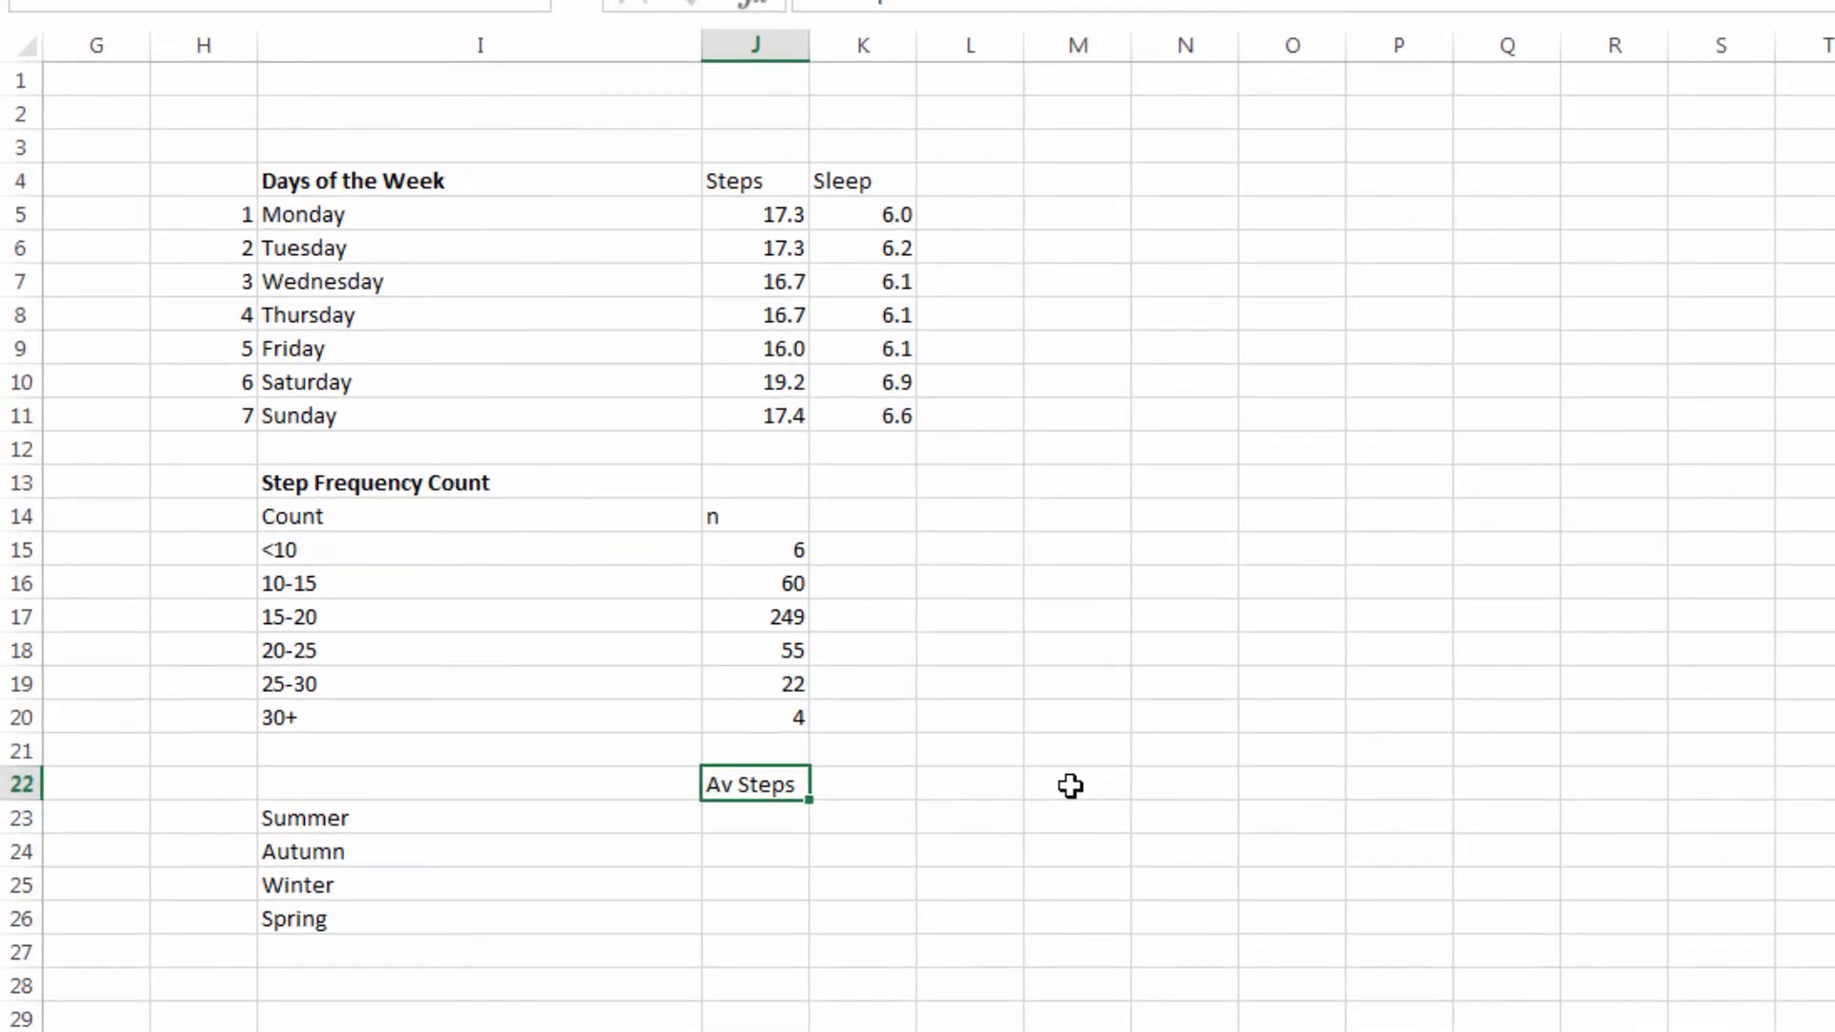
pyautogui.press('Return')
# Start an AVERAGEIF formula in J23 beside Summer, using TBLFitbit[Season] as the range
pyautogui.scroll(-5, 1070, 785)
pyautogui.write('=')
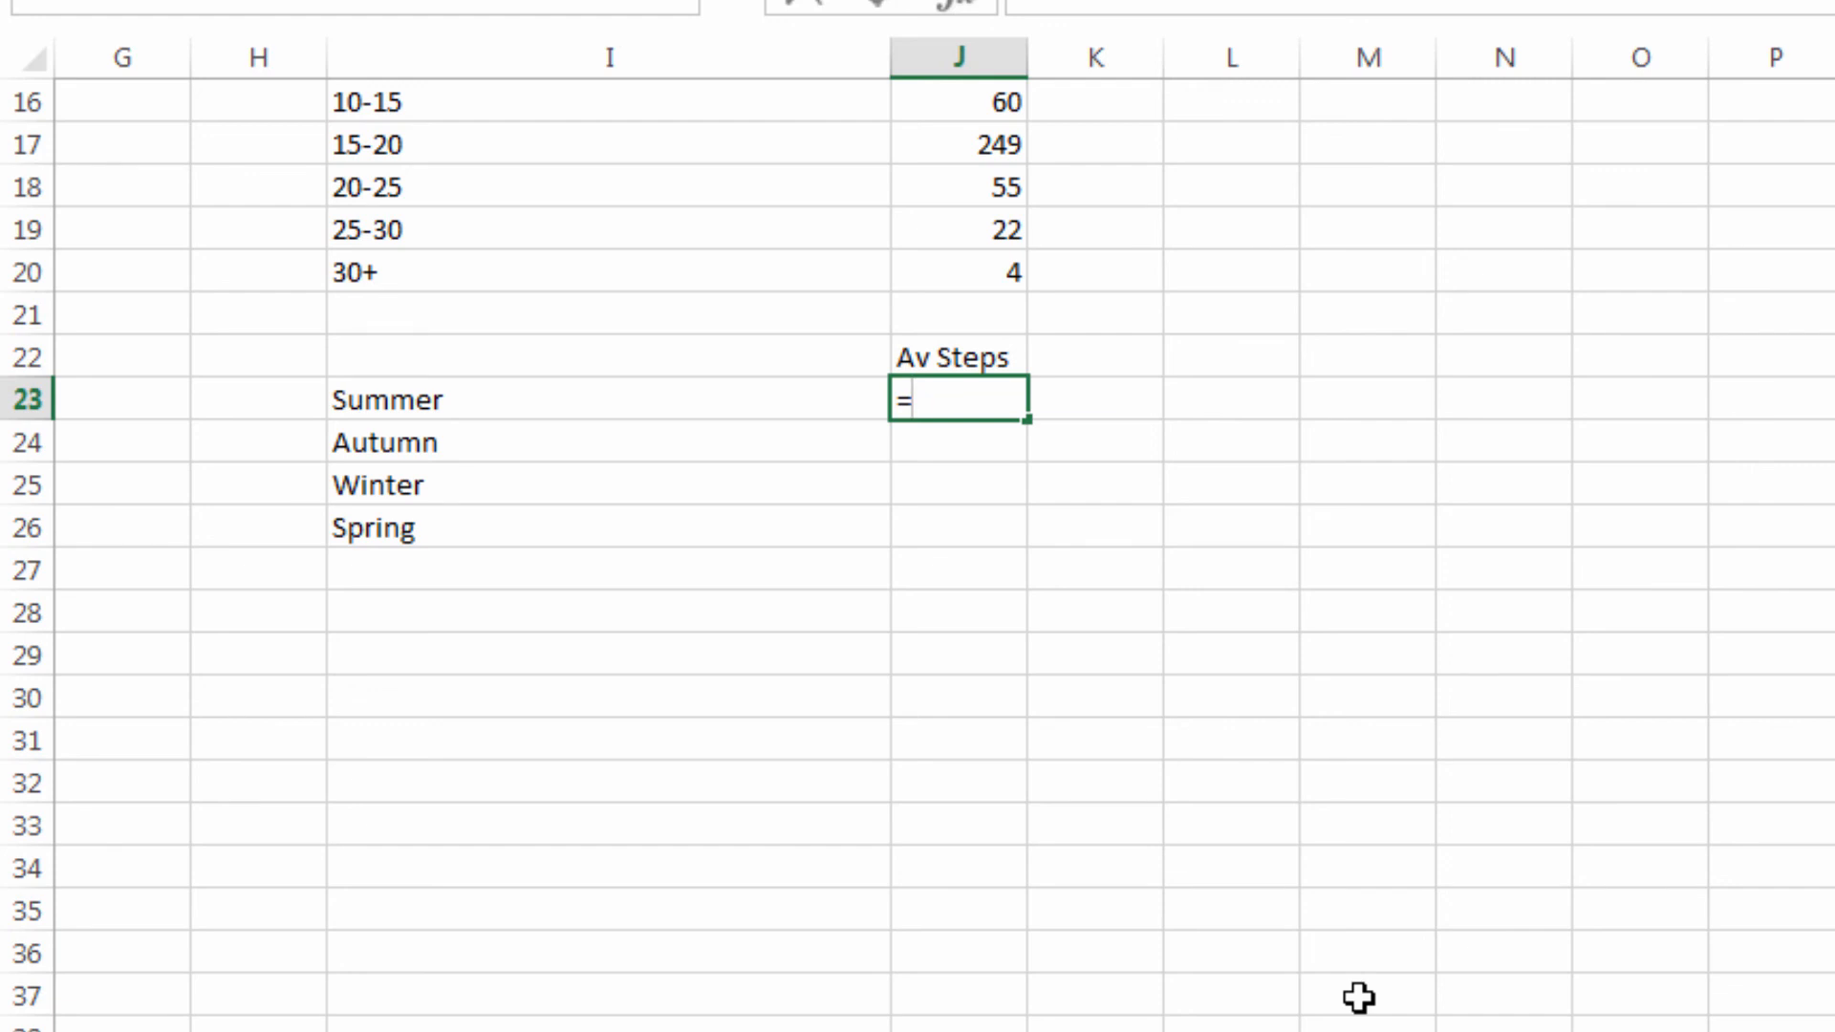
pyautogui.write('ave')
pyautogui.press('Down')
pyautogui.press('Down')
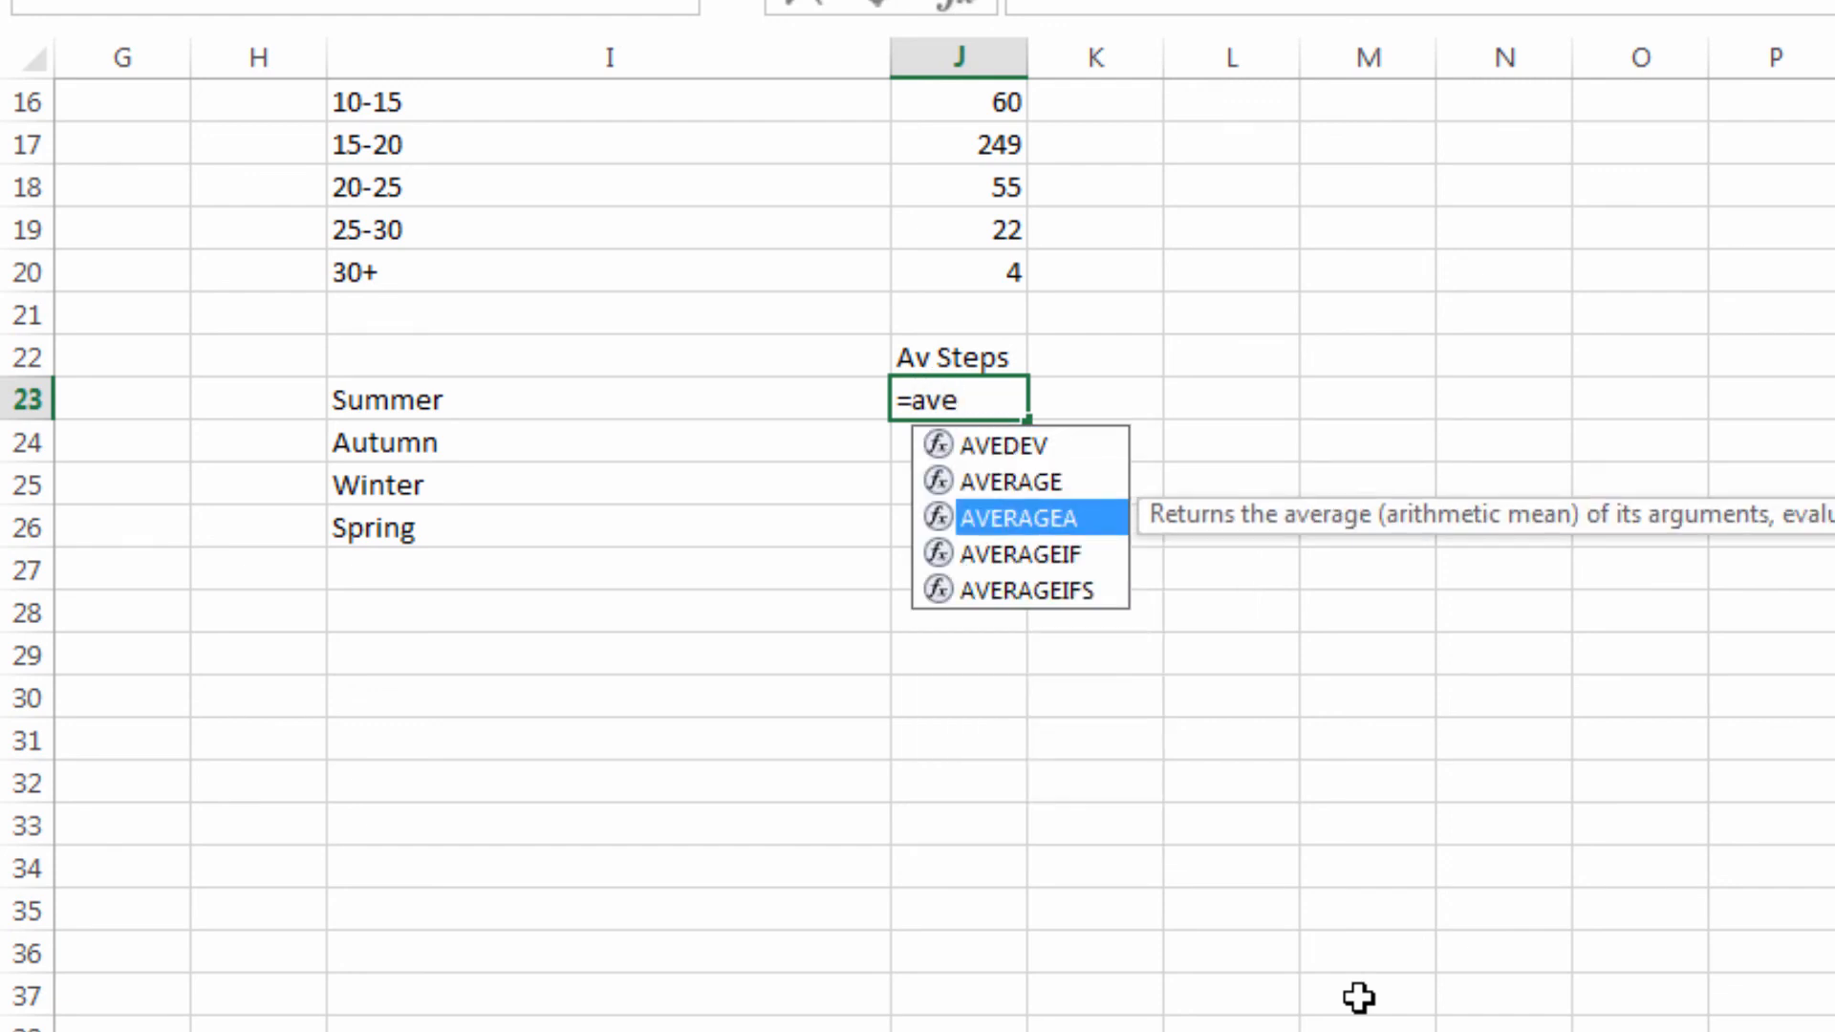
pyautogui.press('Down')
pyautogui.press('Tab')
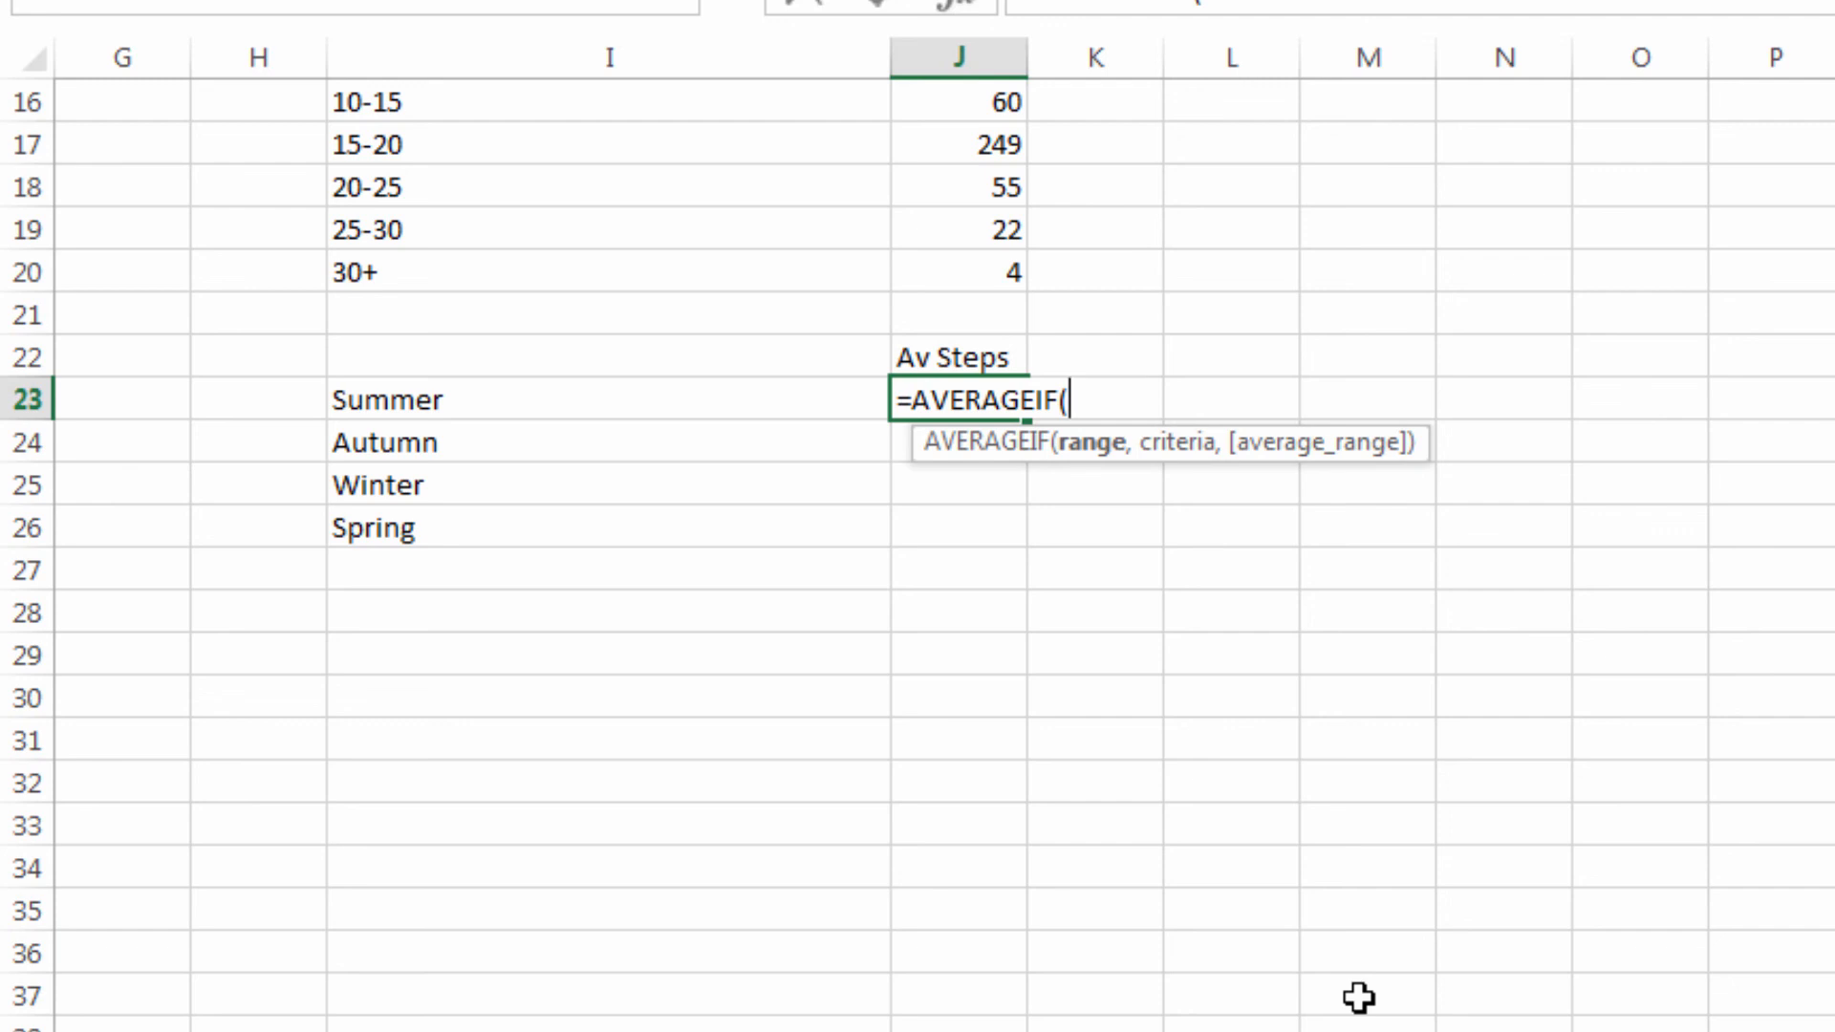
pyautogui.write('tbl')
pyautogui.press('Down')
pyautogui.press('Tab')
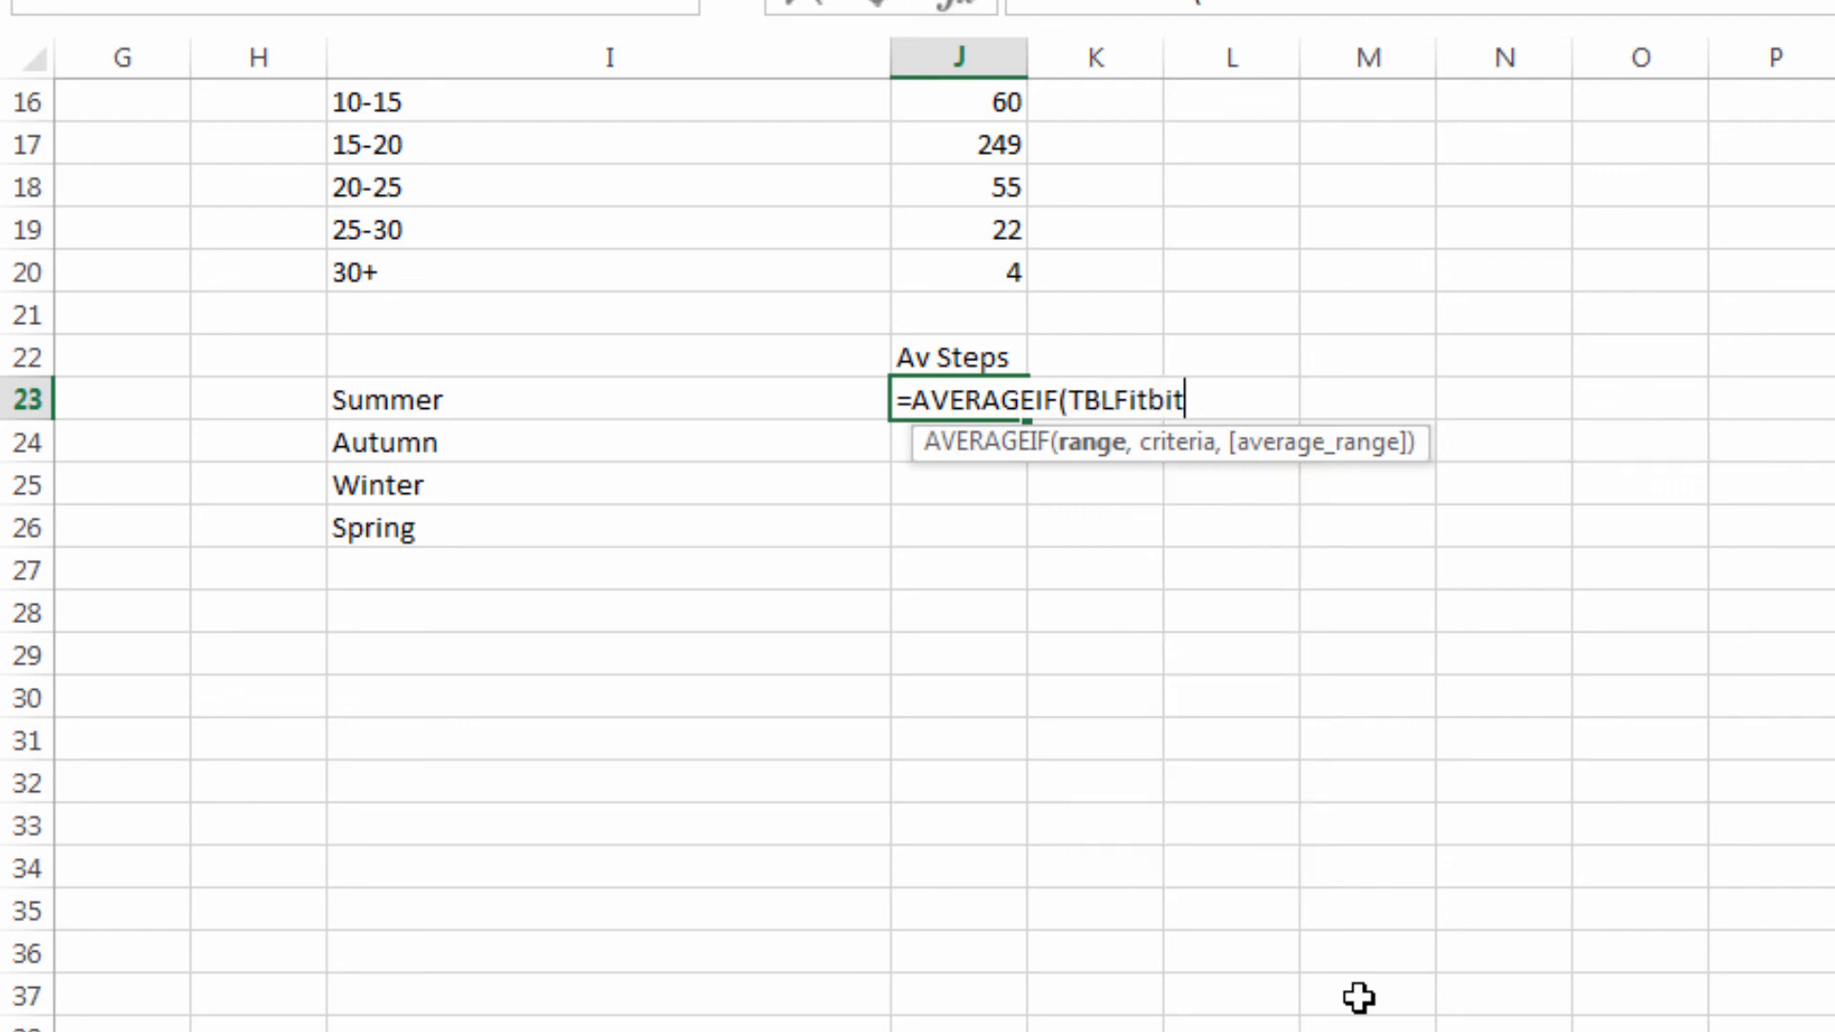
pyautogui.write('[')
pyautogui.press('Down')
pyautogui.press('Down')
pyautogui.press('Down')
pyautogui.press('Down')
pyautogui.press('Down')
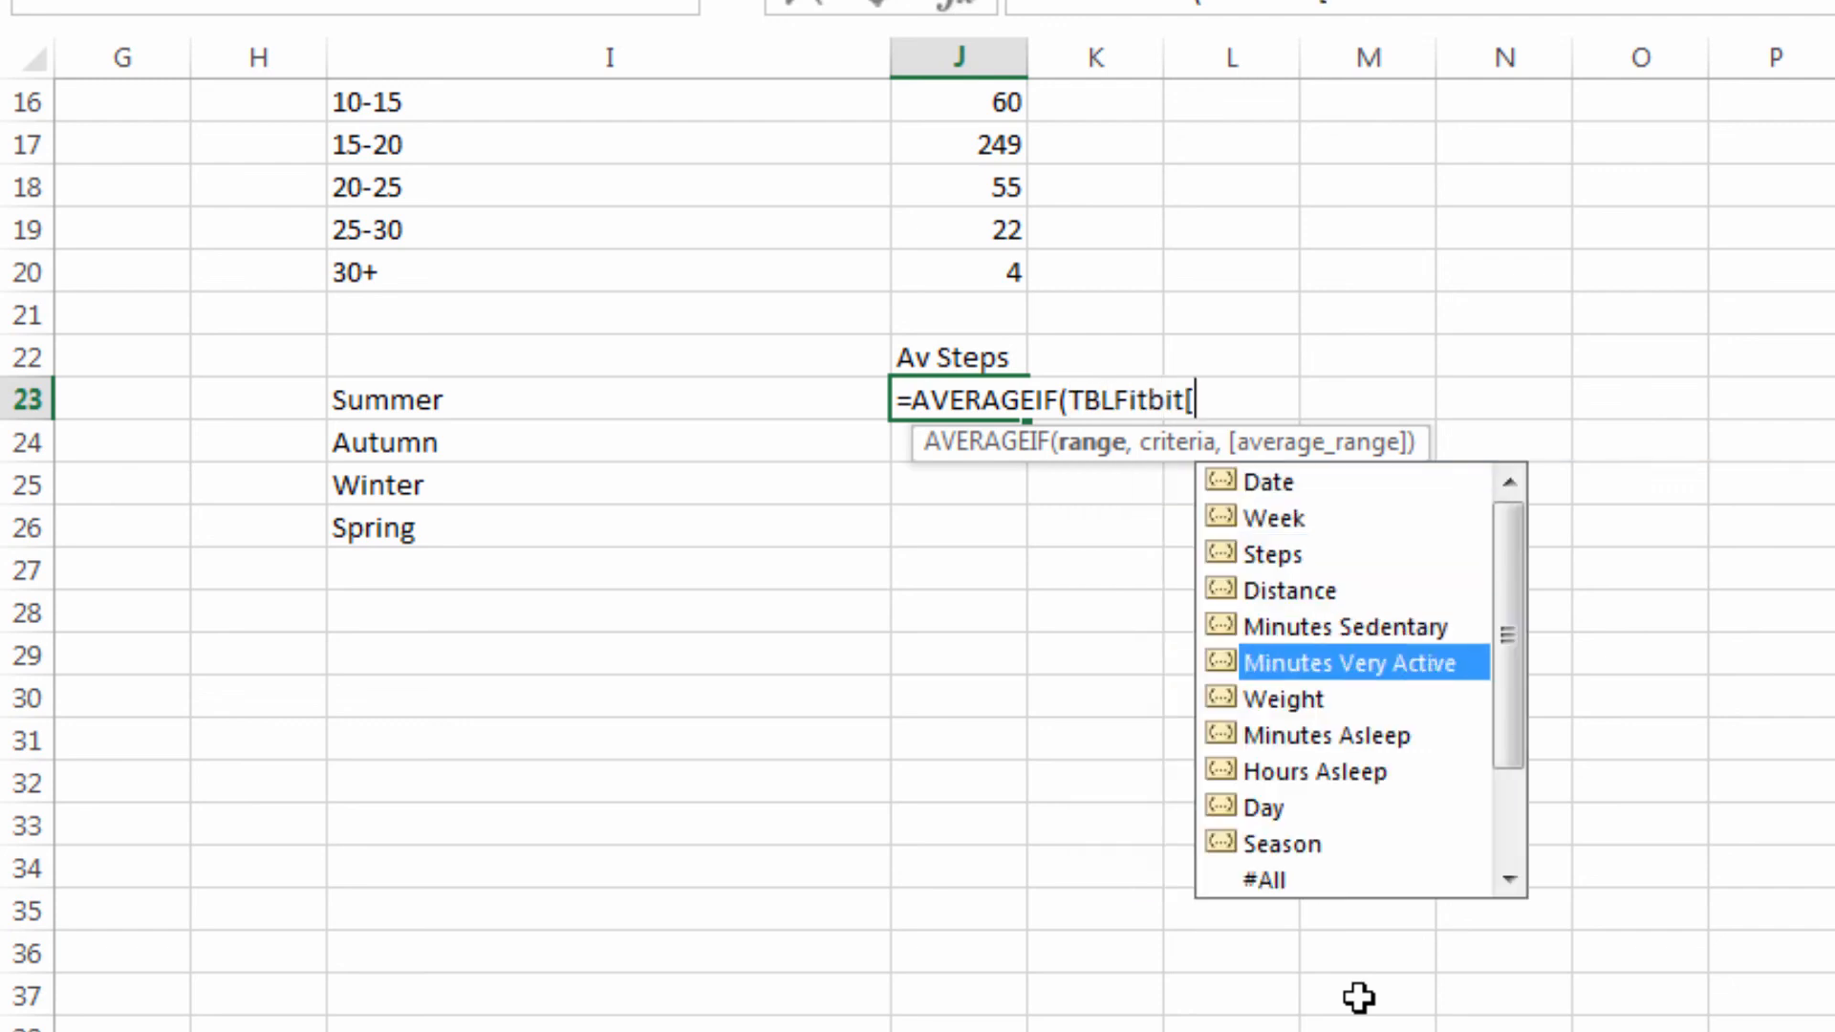
pyautogui.press('Down')
pyautogui.press('Down')
pyautogui.press('Down')
pyautogui.press('Down')
pyautogui.press('Down')
pyautogui.press('Tab')
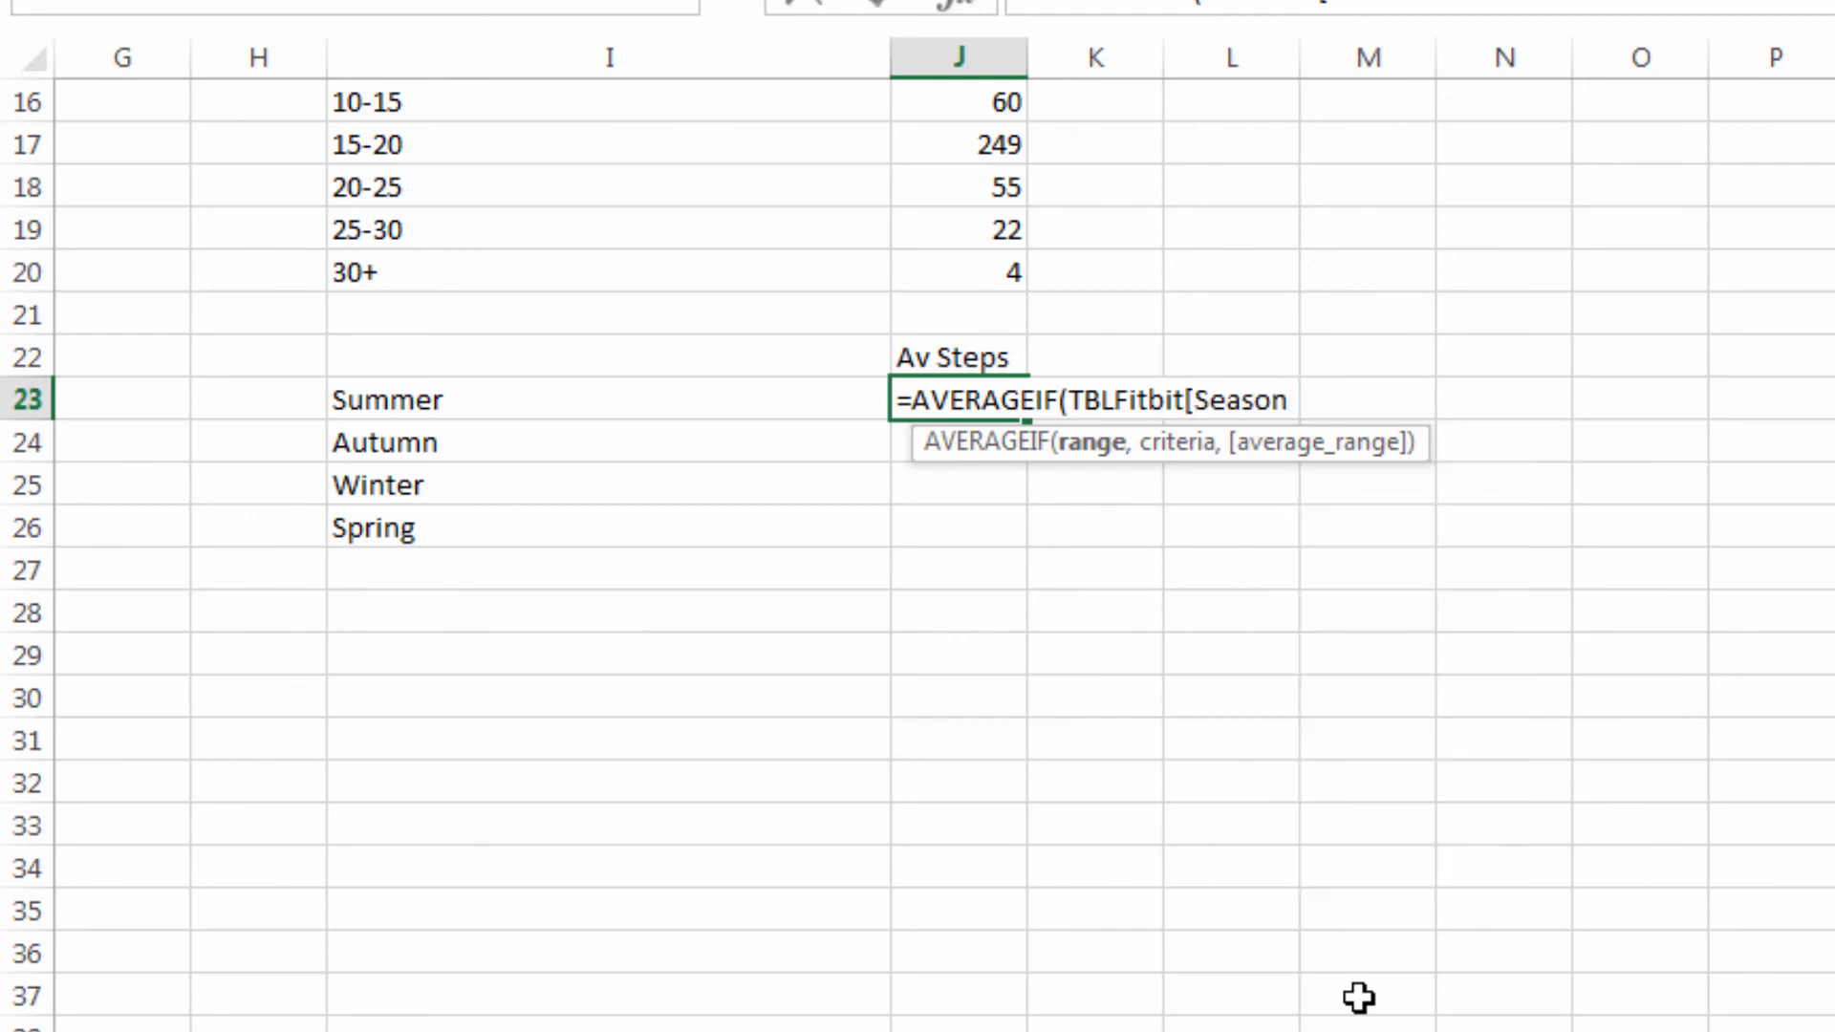
pyautogui.write('],')
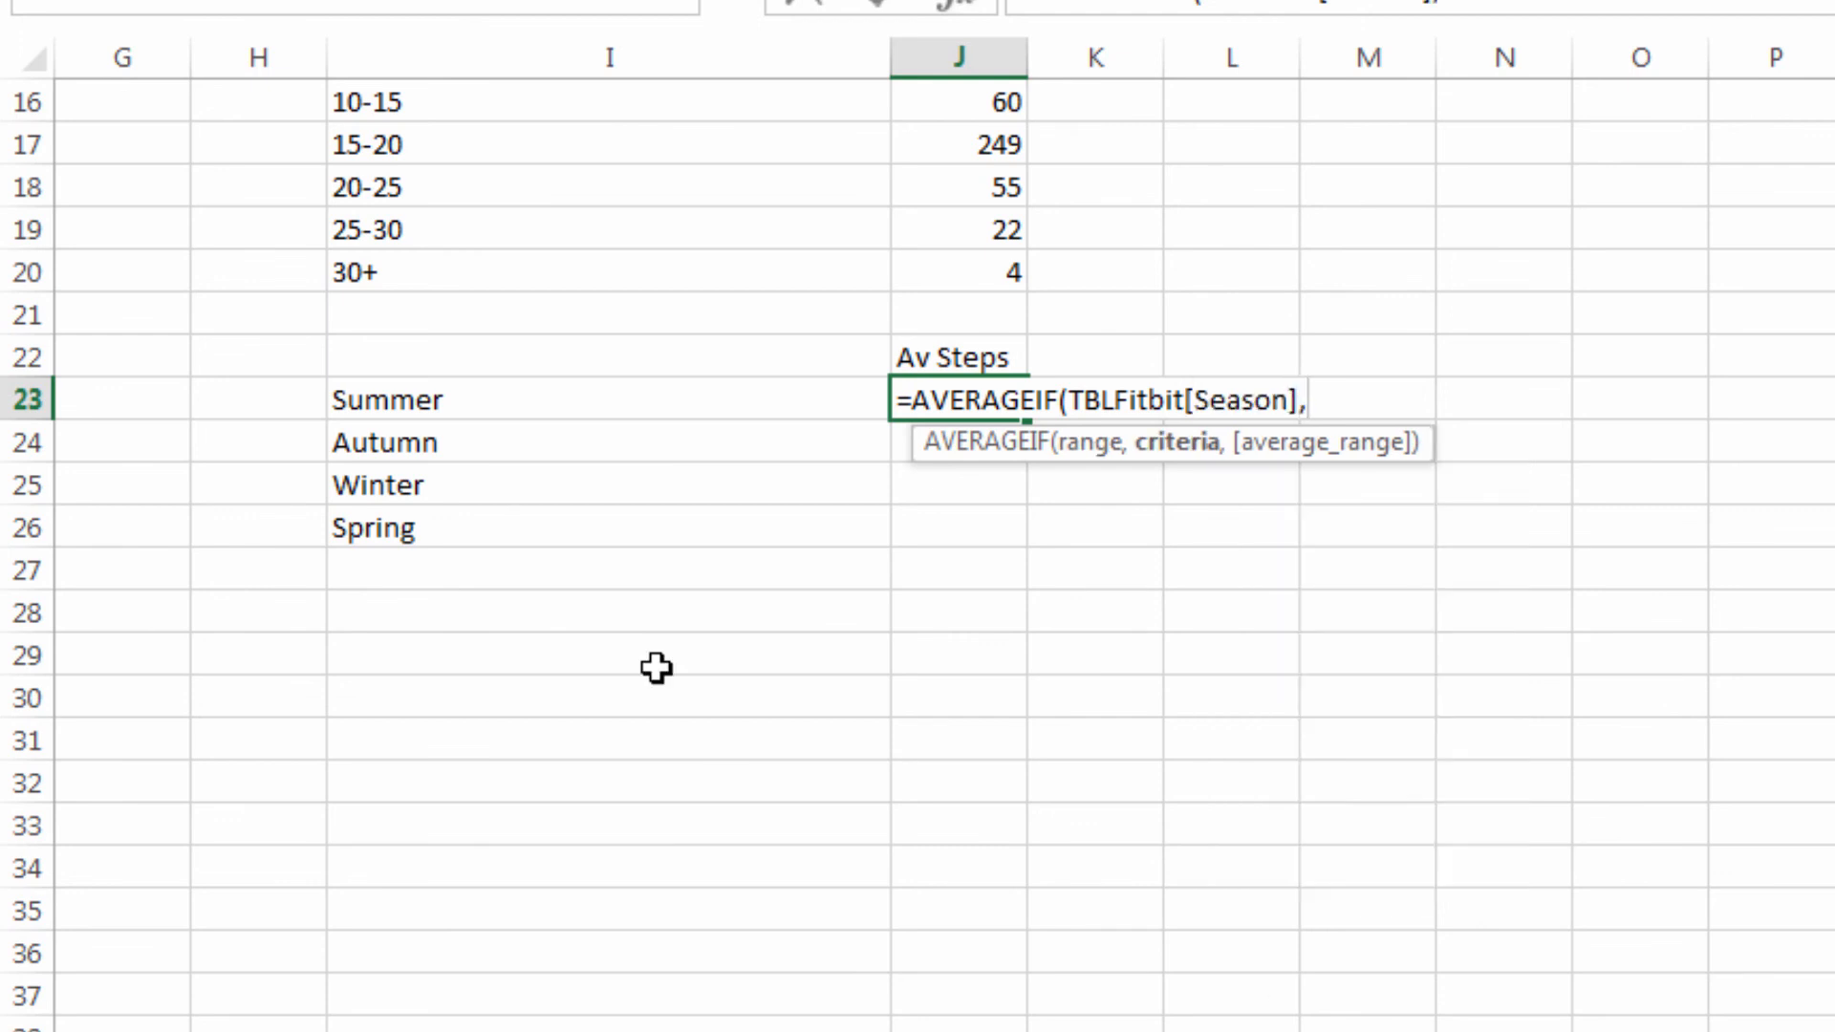
# Complete the J23 formula with I23 as criteria and TBLFitbit[Steps] as average range, and fill it down through J26
pyautogui.click(376, 397)
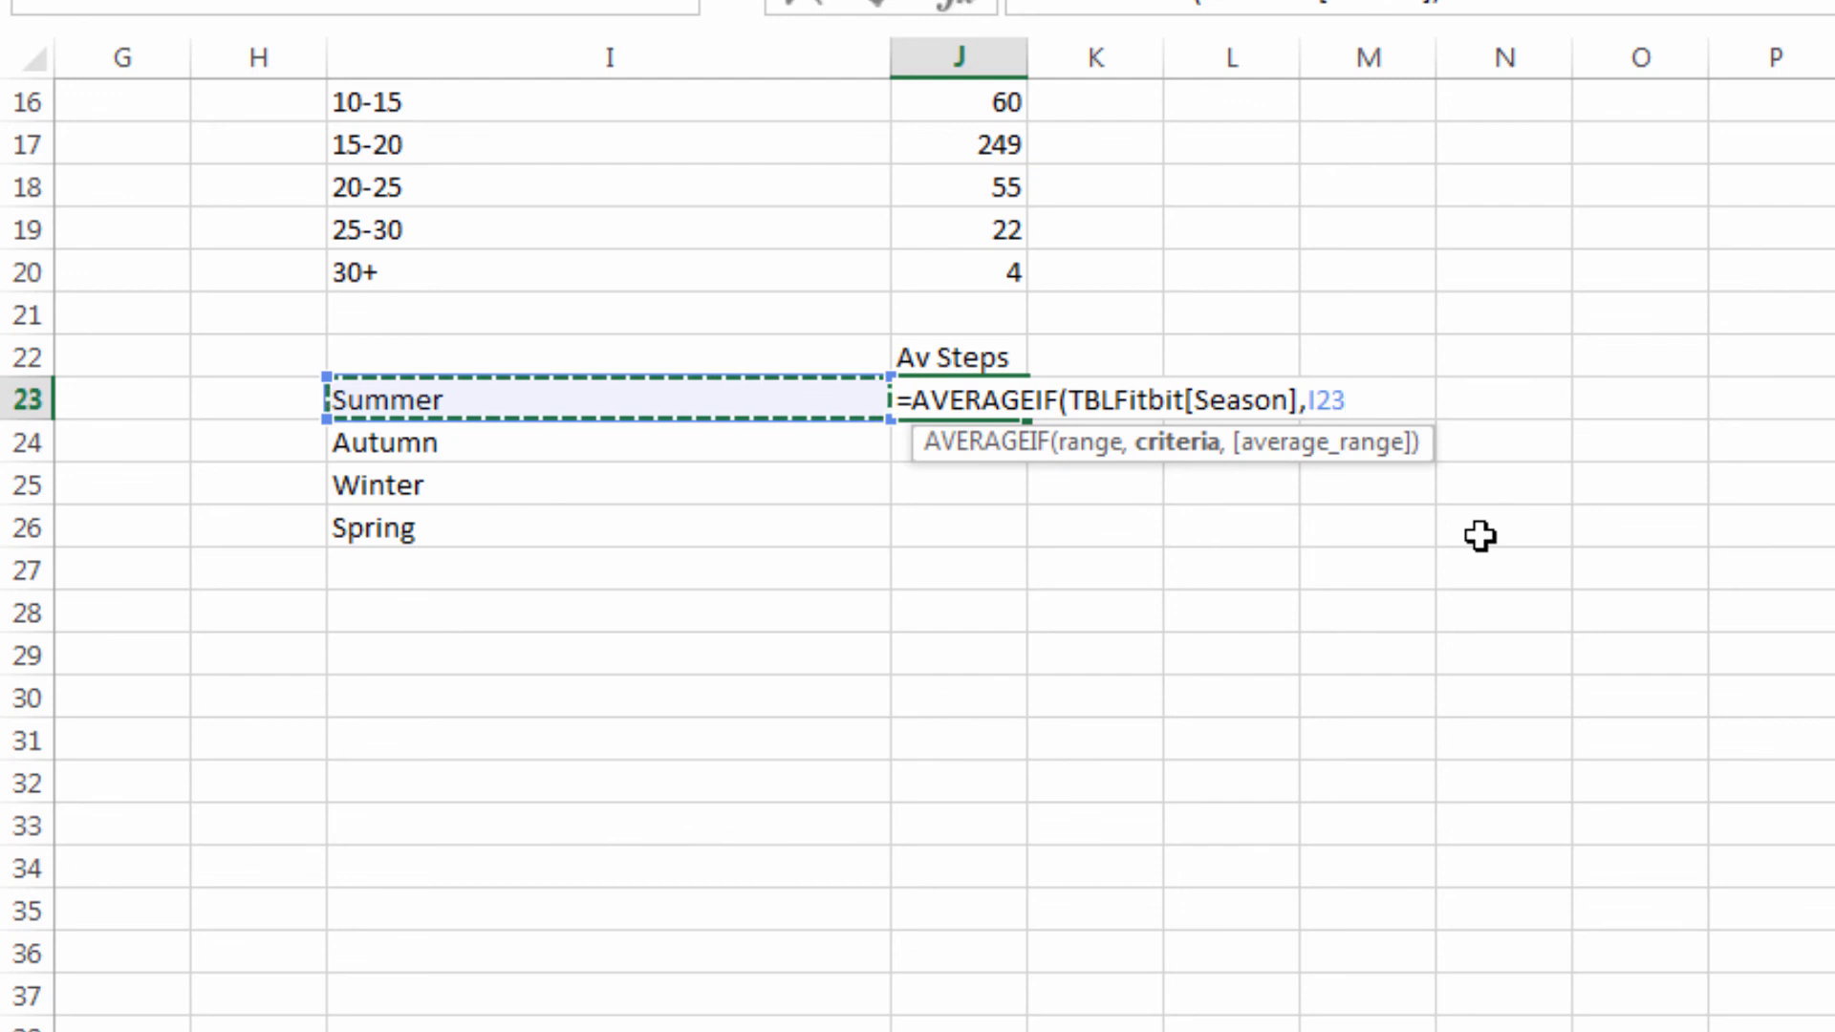
pyautogui.write(',')
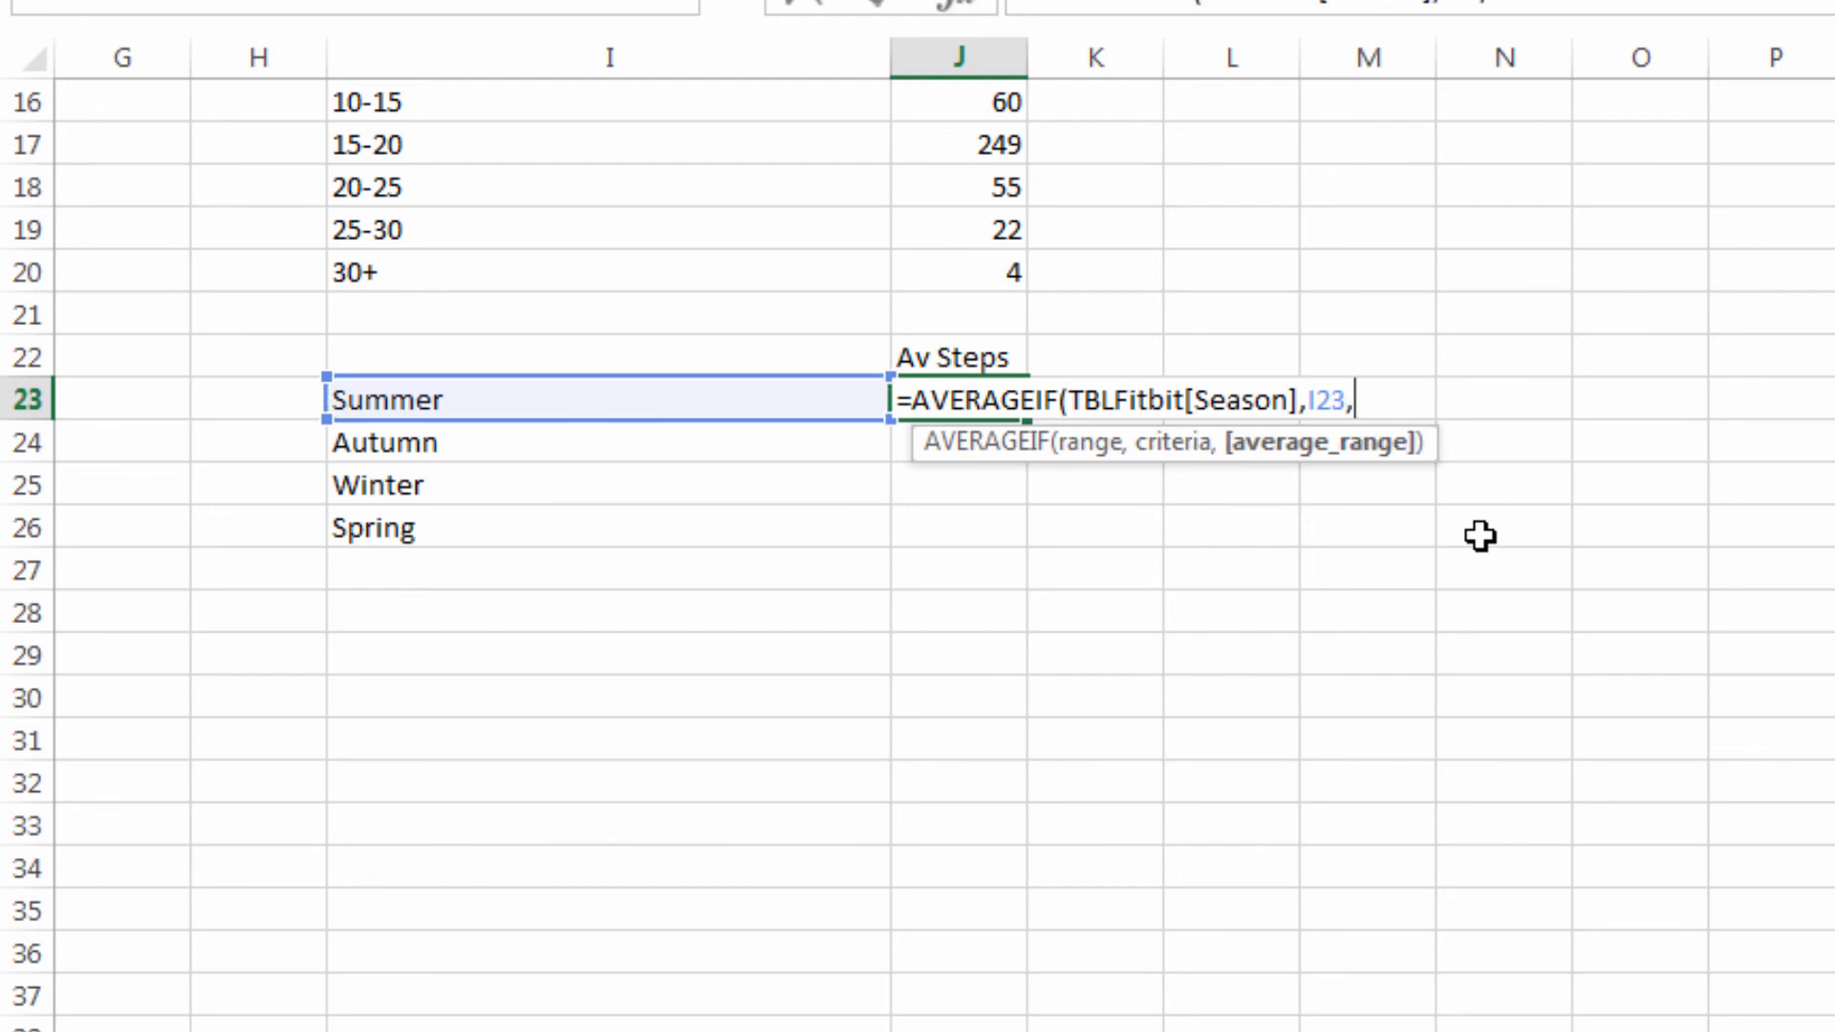
pyautogui.write('tbl')
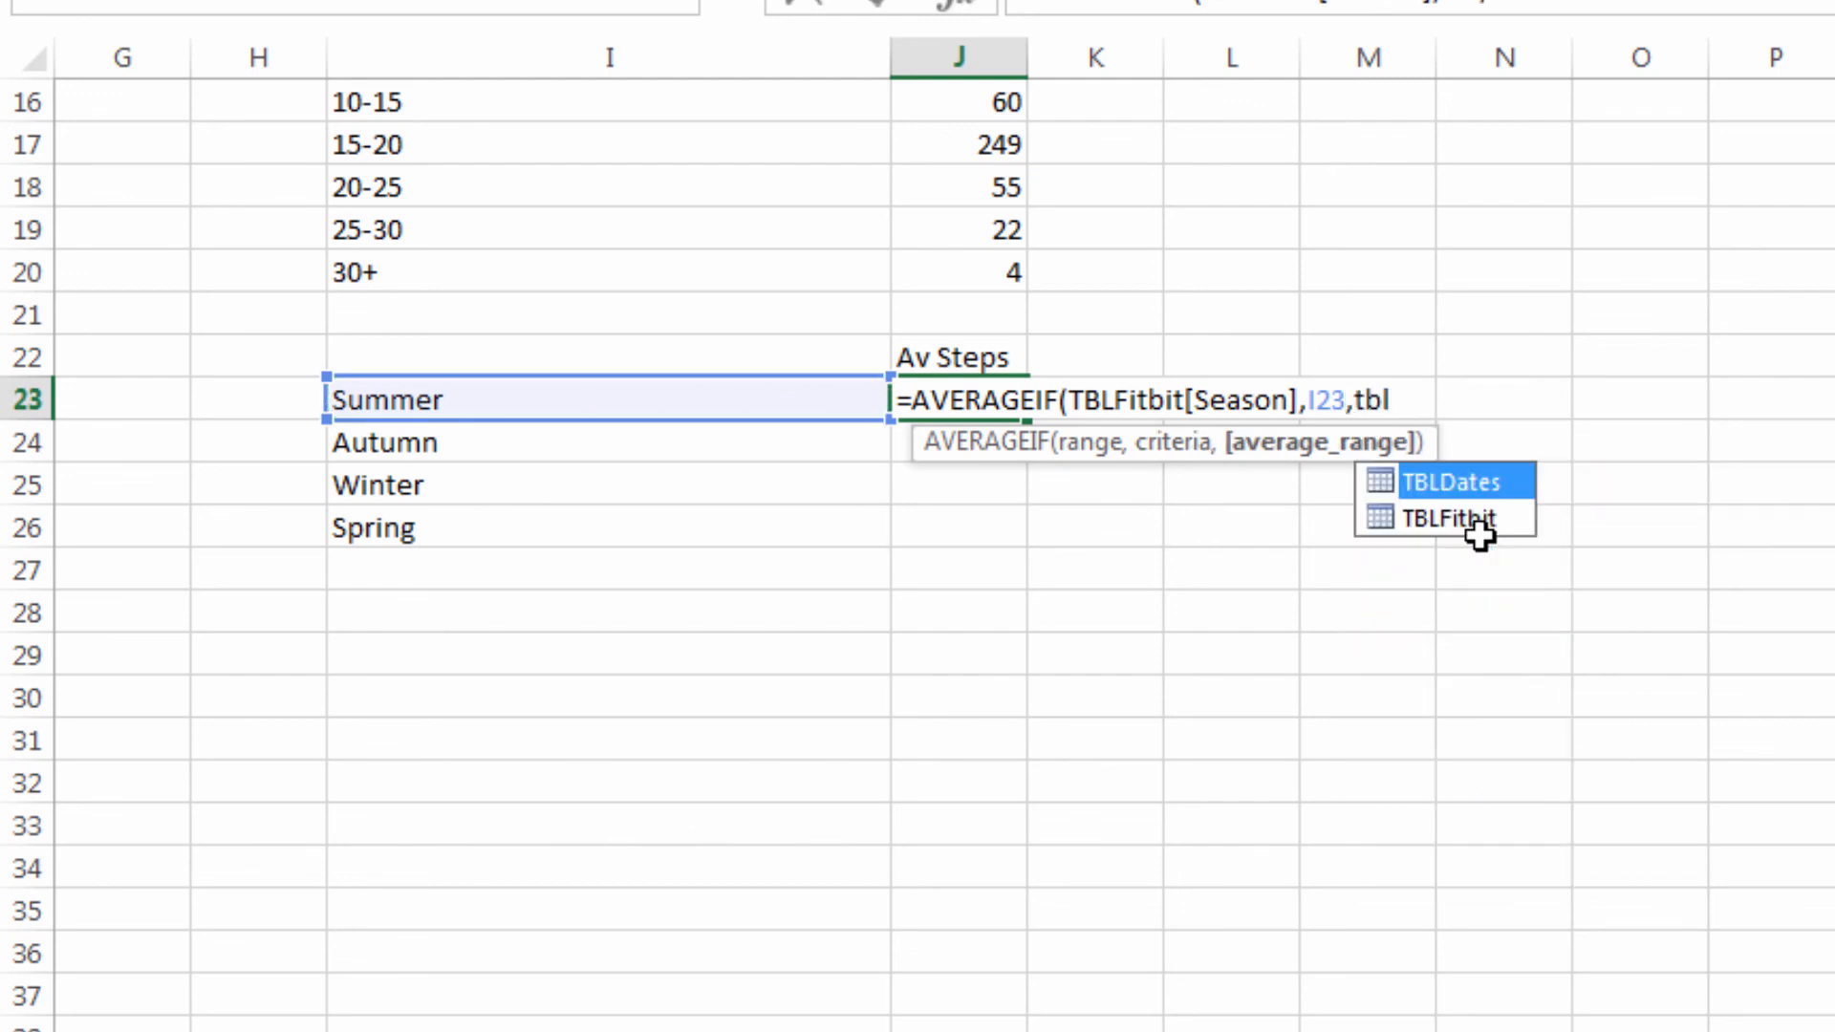
pyautogui.doubleClick(1479, 518)
pyautogui.write('[')
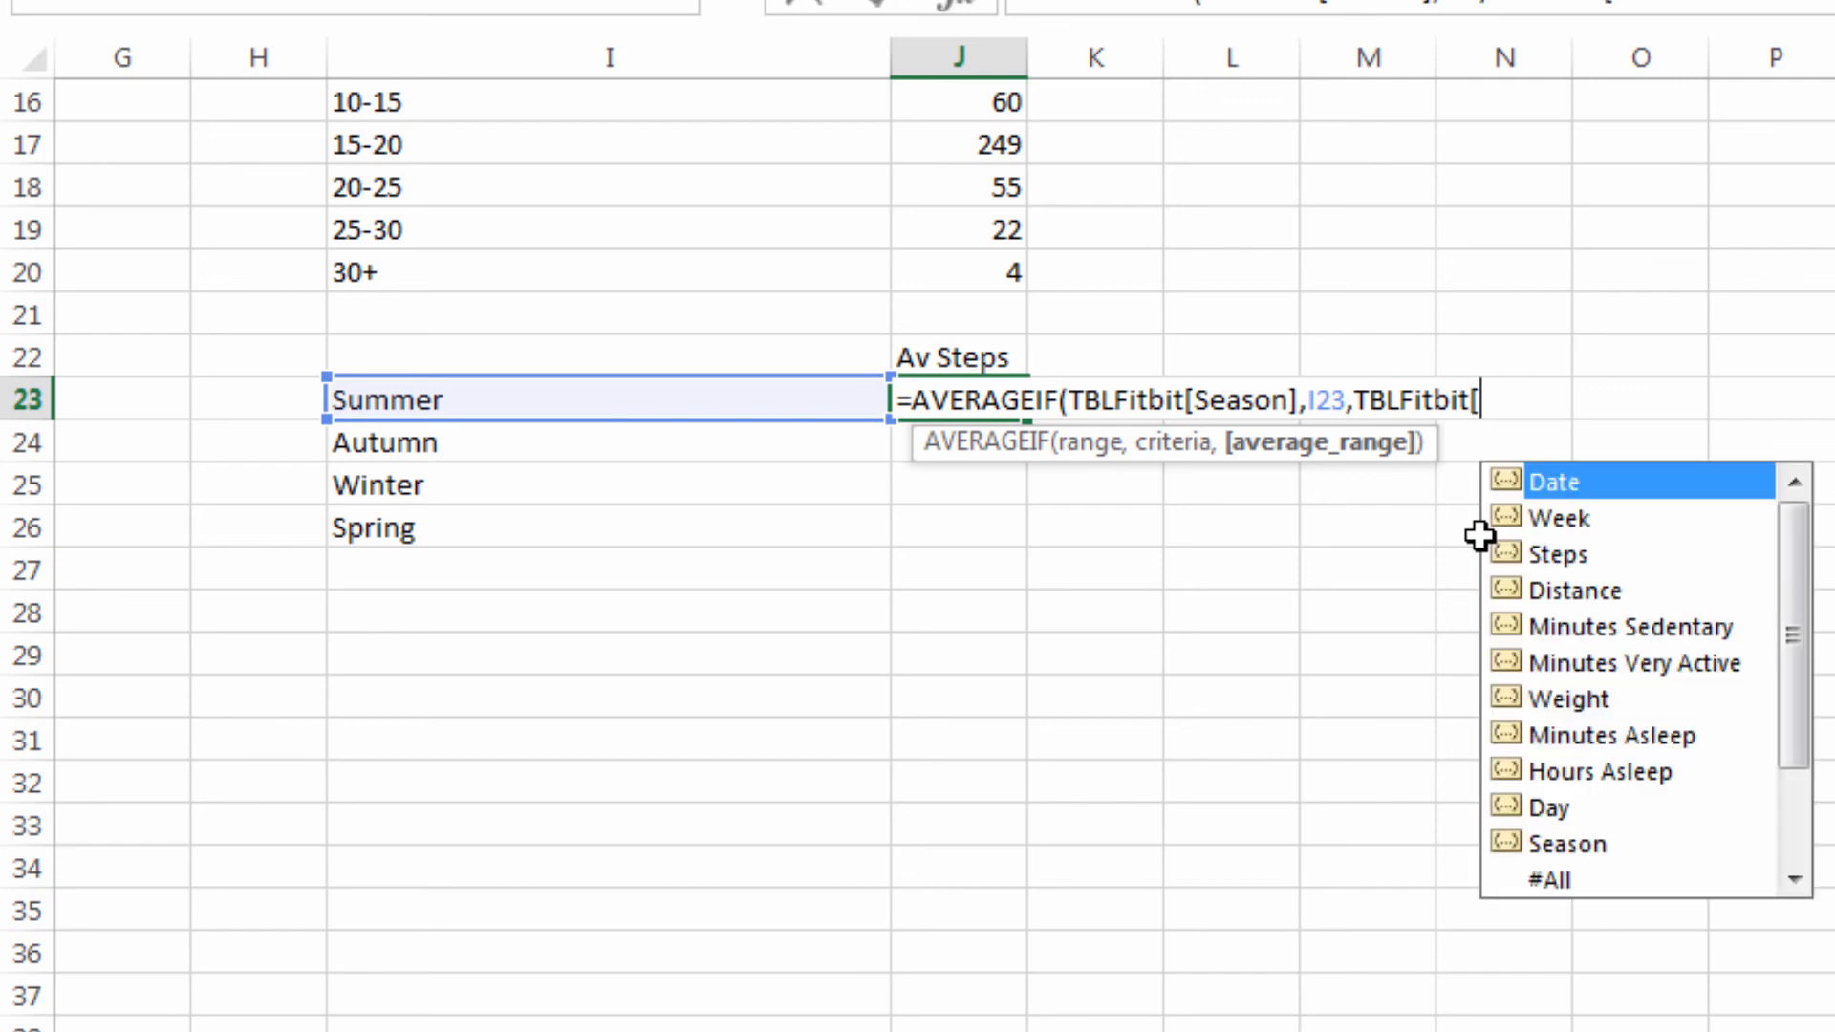
pyautogui.press('Down')
pyautogui.press('Down')
pyautogui.press('Tab')
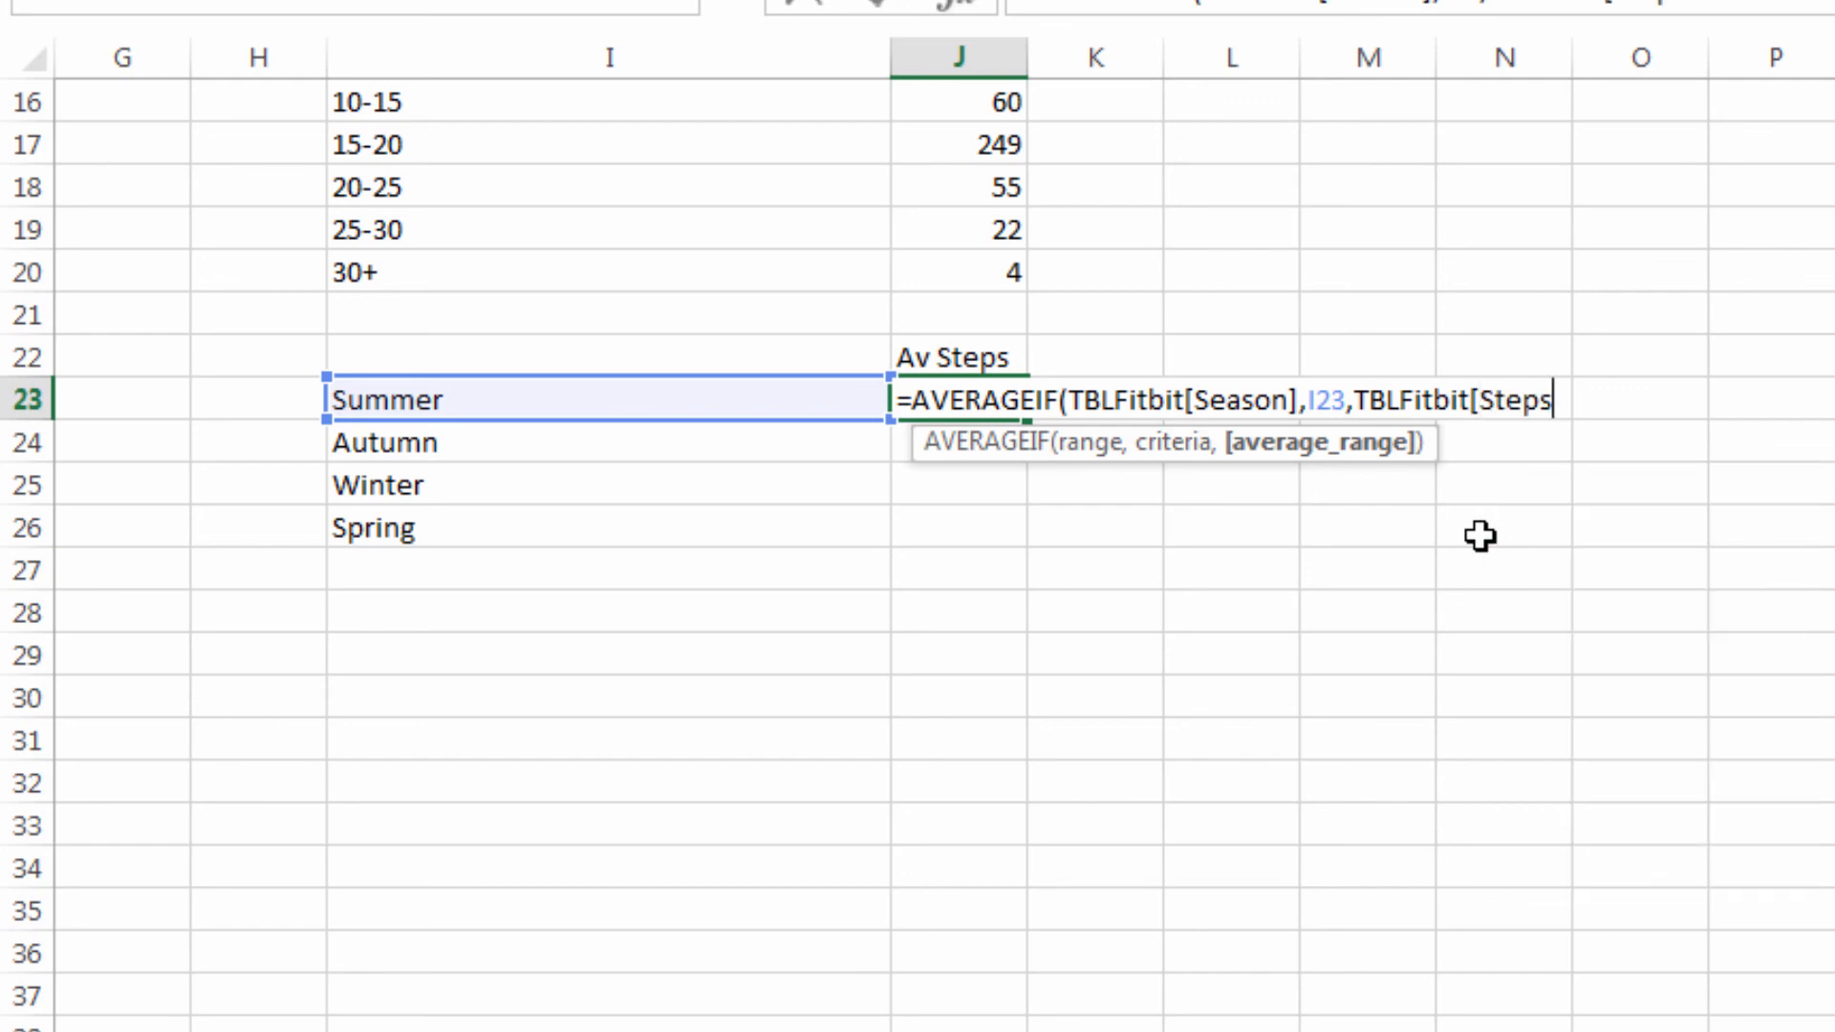
pyautogui.write('])')
pyautogui.press('Return')
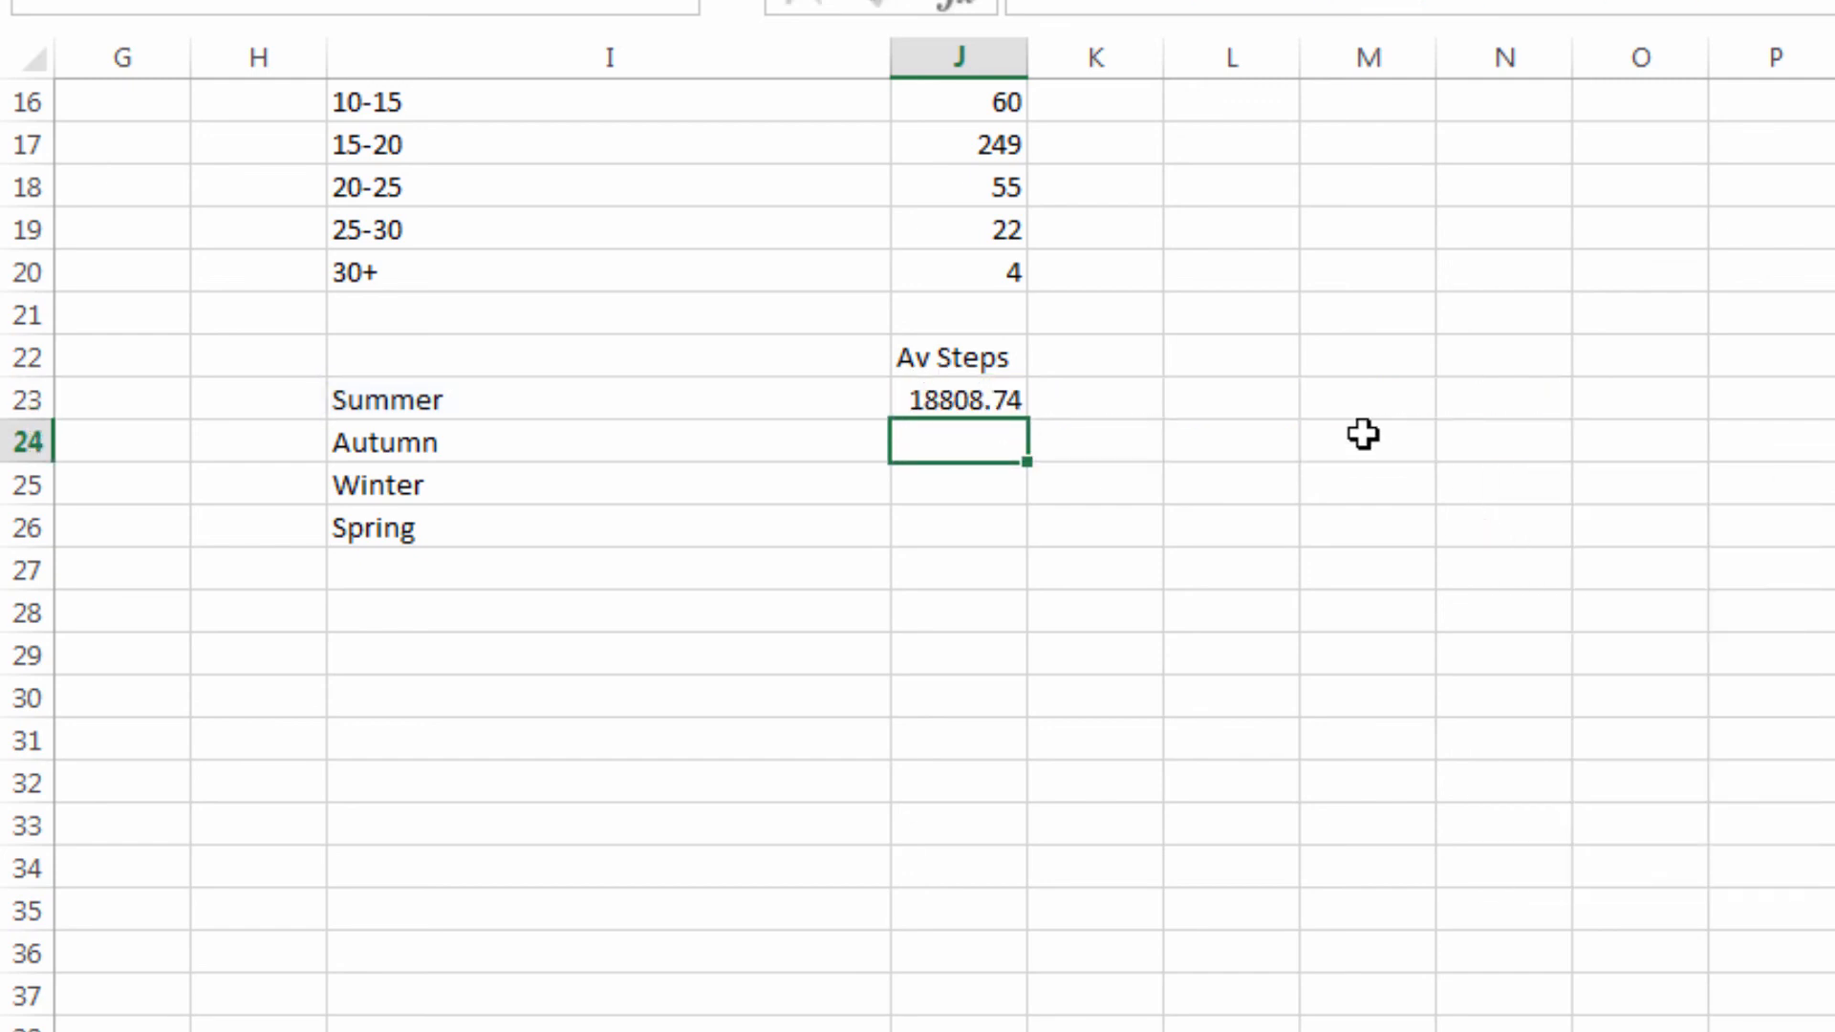
pyautogui.click(1015, 401)
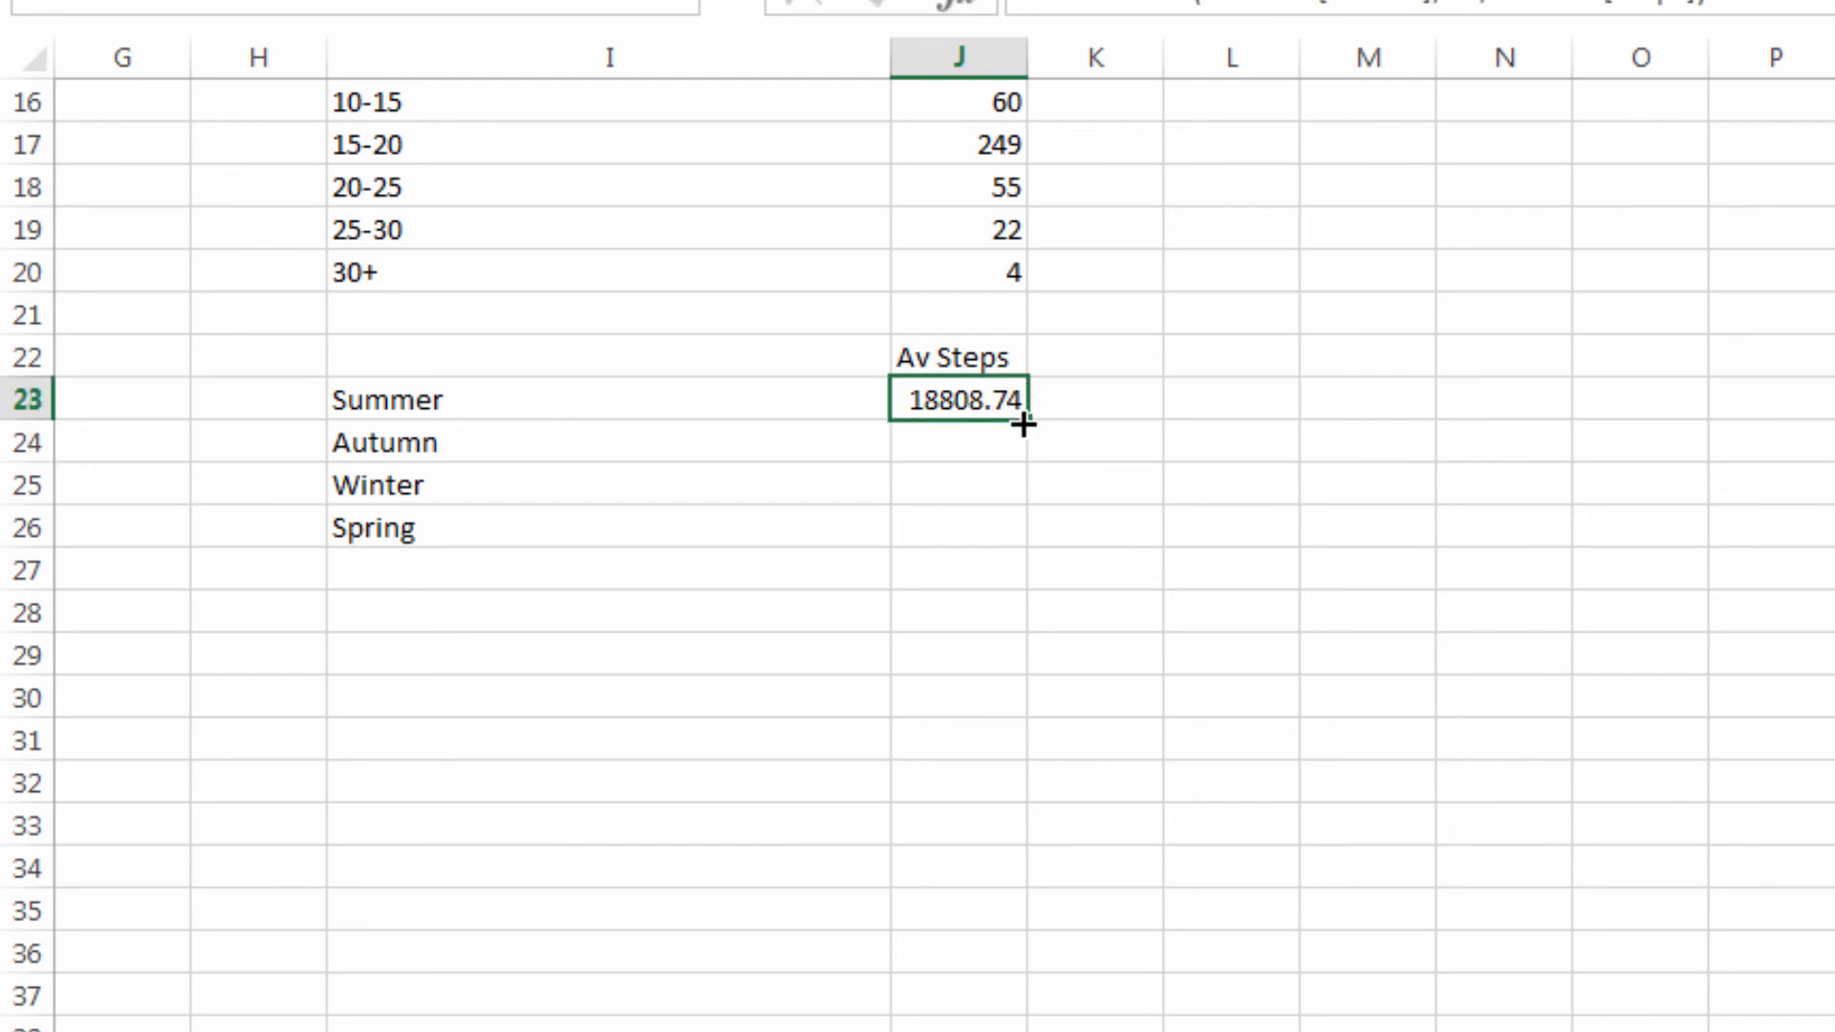
pyautogui.doubleClick(1023, 423)
# Divide the Summer average formula in J23 by 1000
pyautogui.click(982, 400)
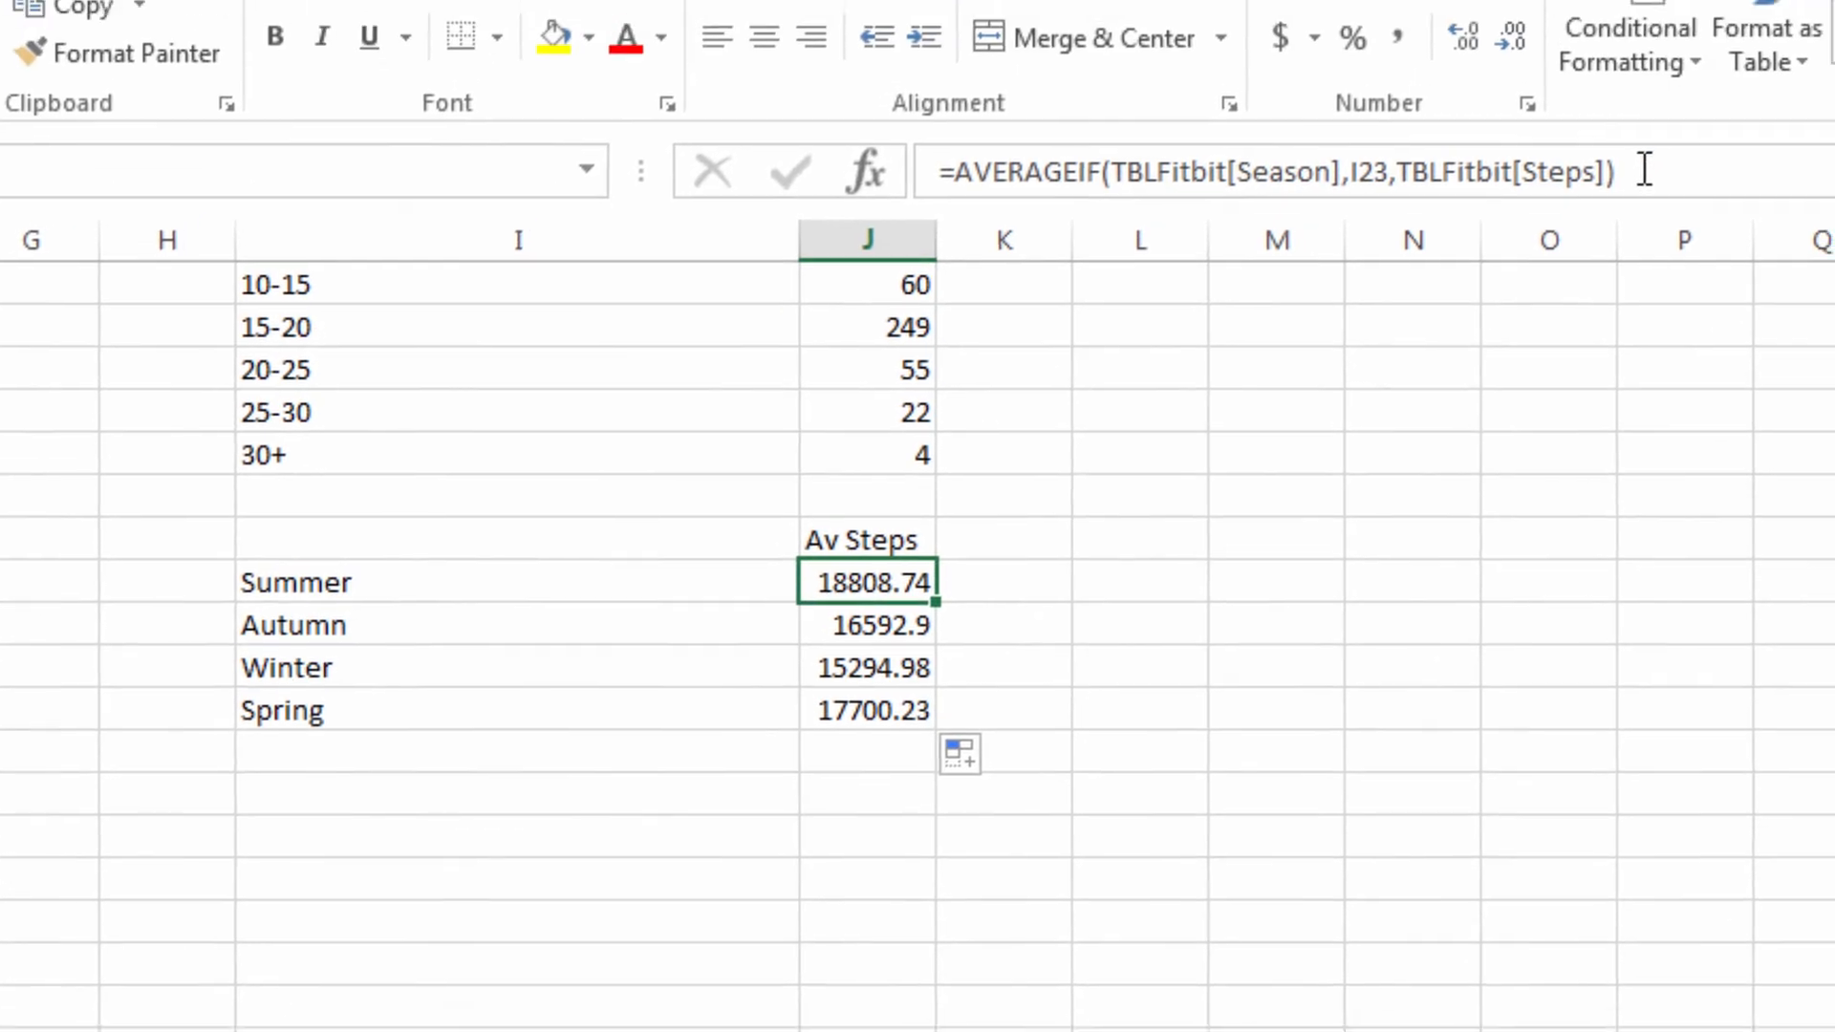
pyautogui.click(1644, 170)
pyautogui.write('/1000')
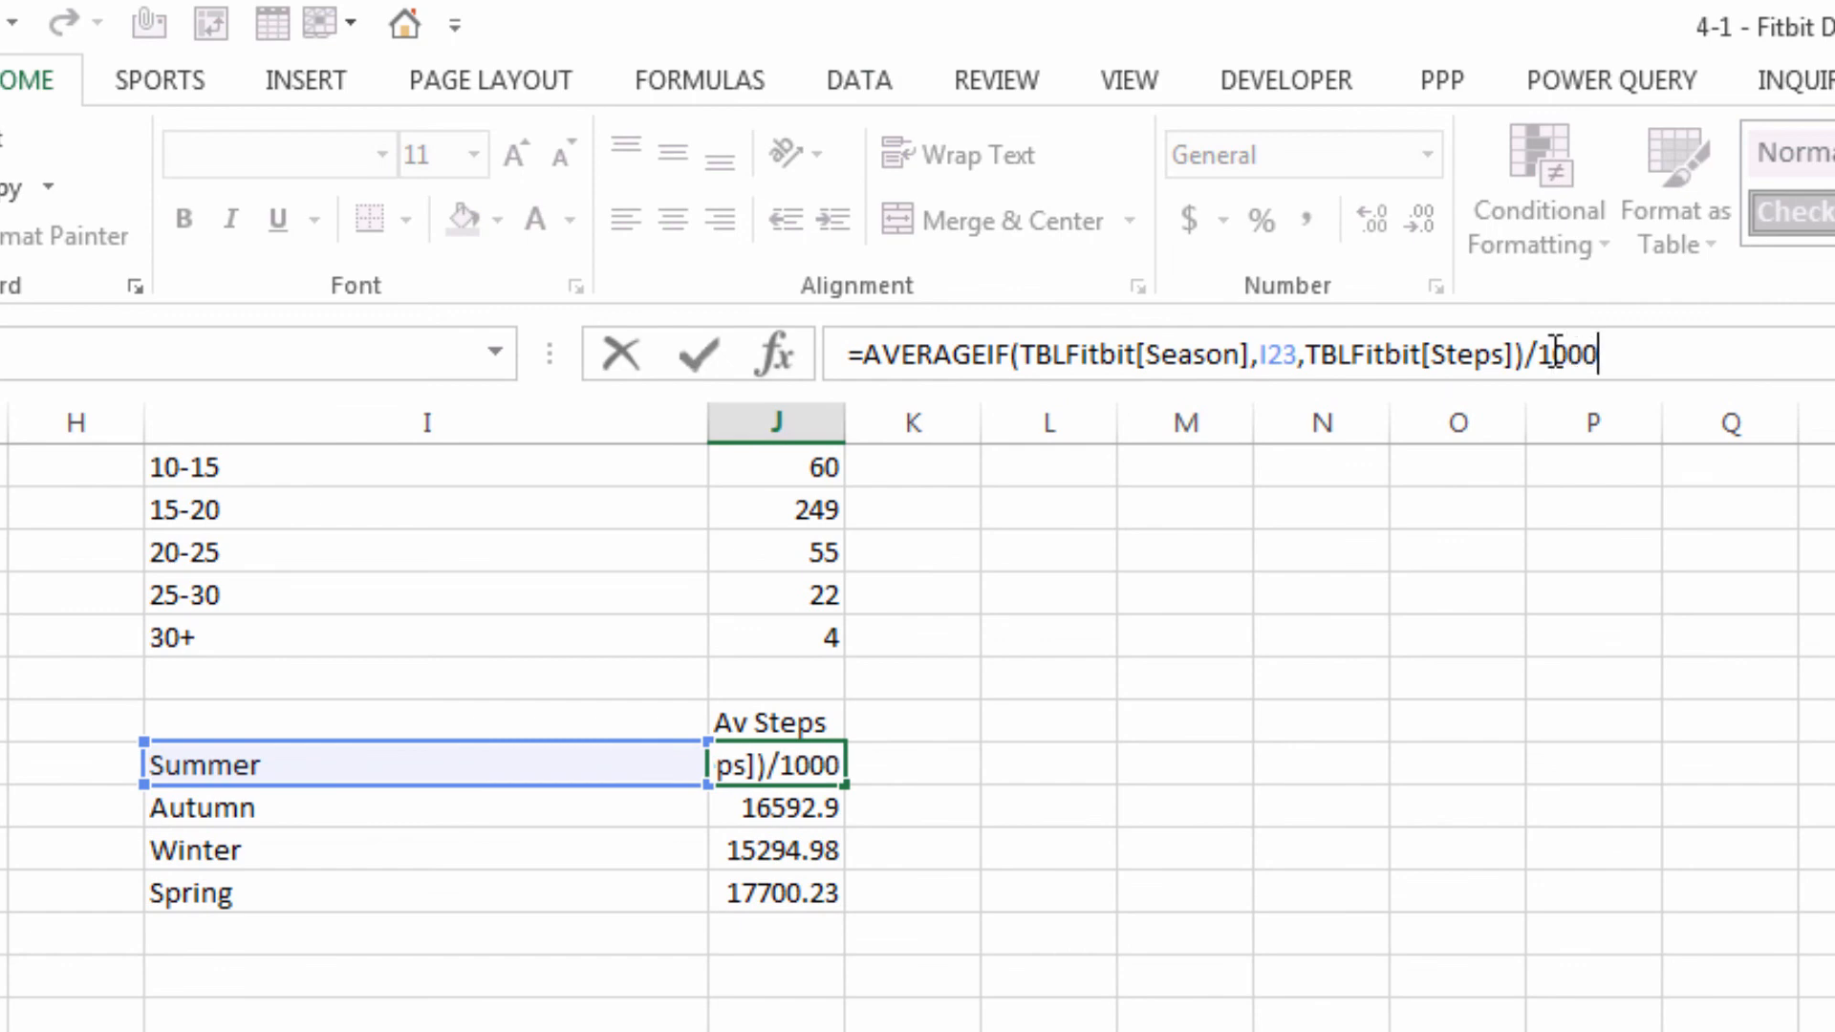
pyautogui.press('Return')
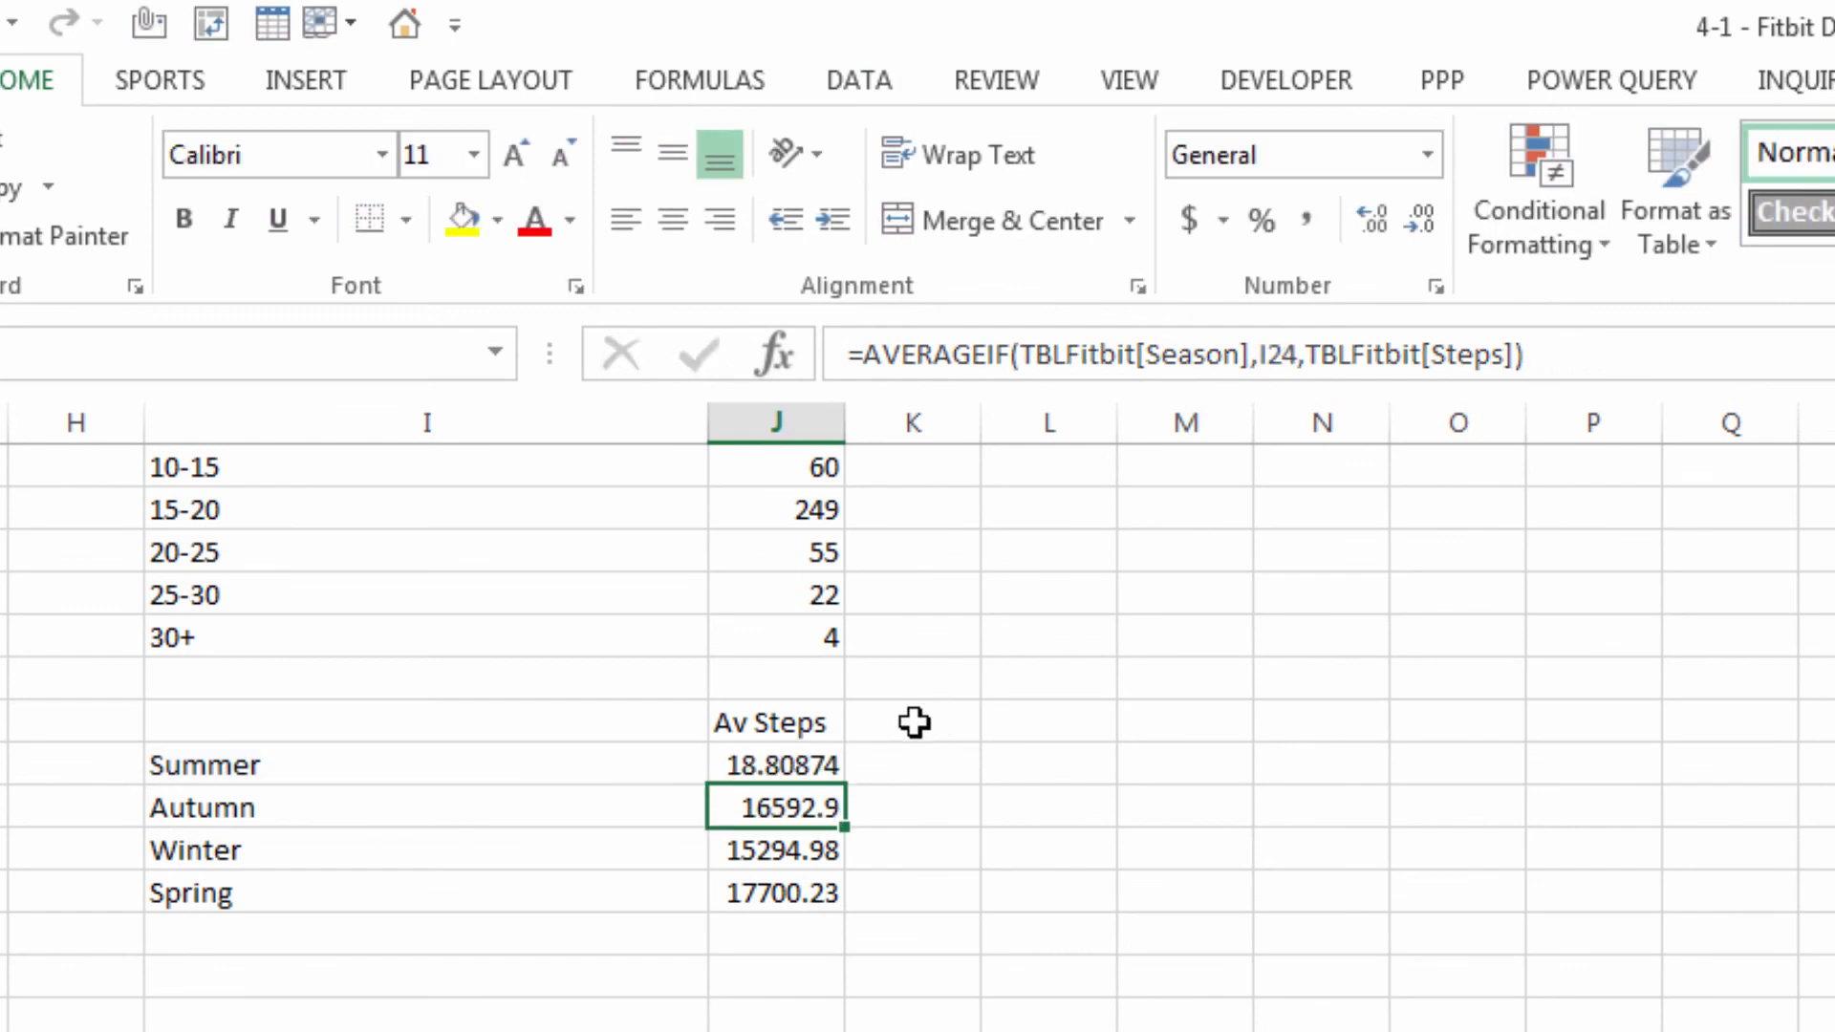
# Format J23 as a Number with one decimal place and fill it down through the Spring row (J26)
pyautogui.click(830, 765)
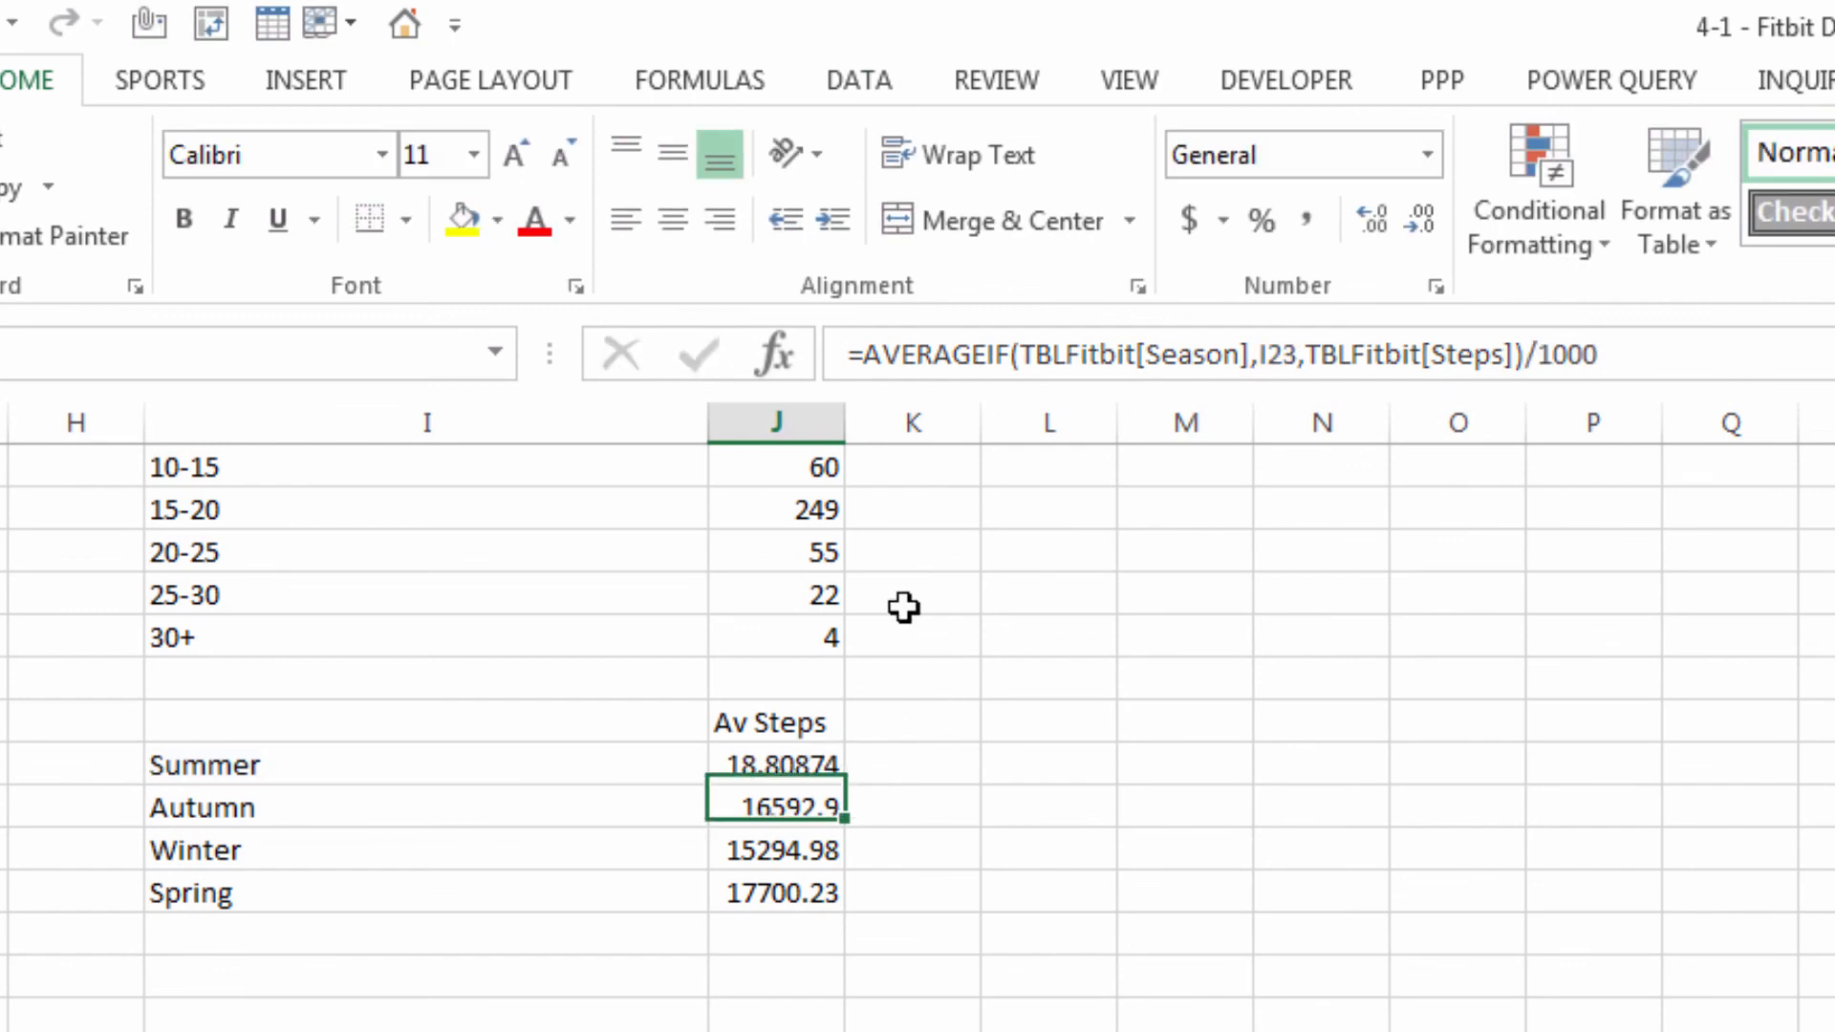
pyautogui.click(1430, 164)
pyautogui.click(1338, 308)
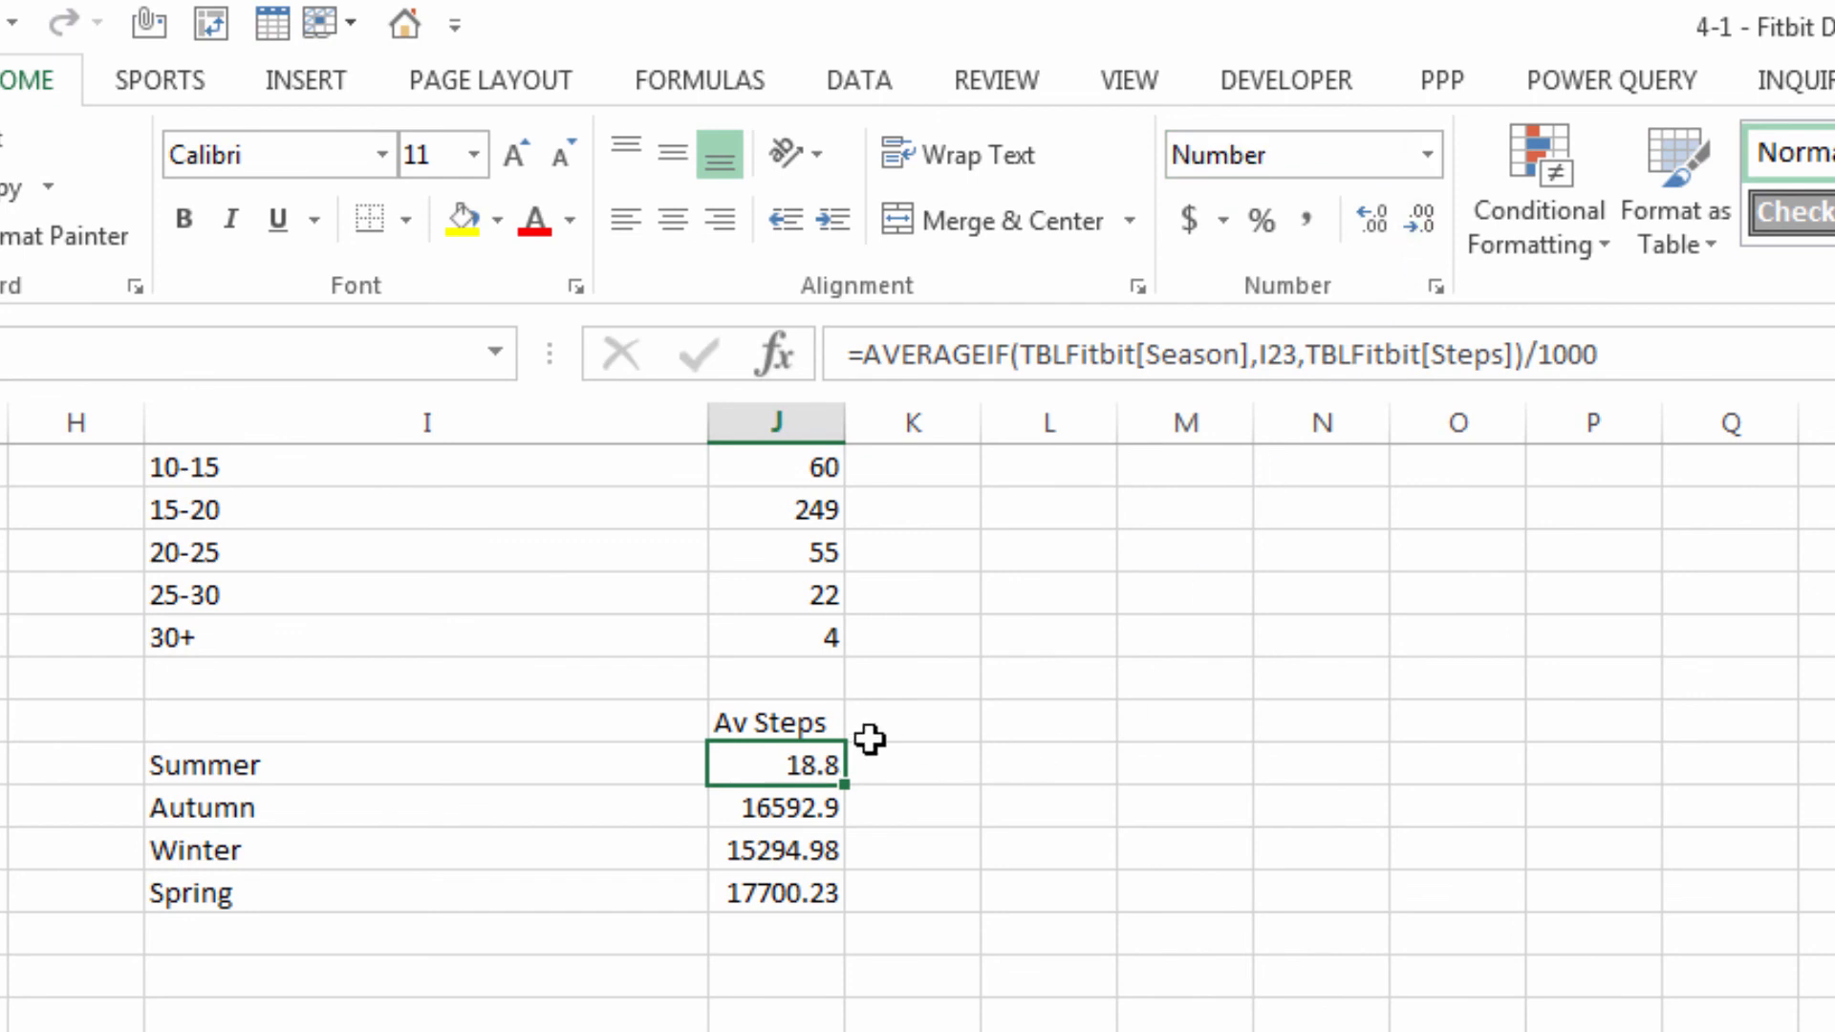
pyautogui.doubleClick(845, 785)
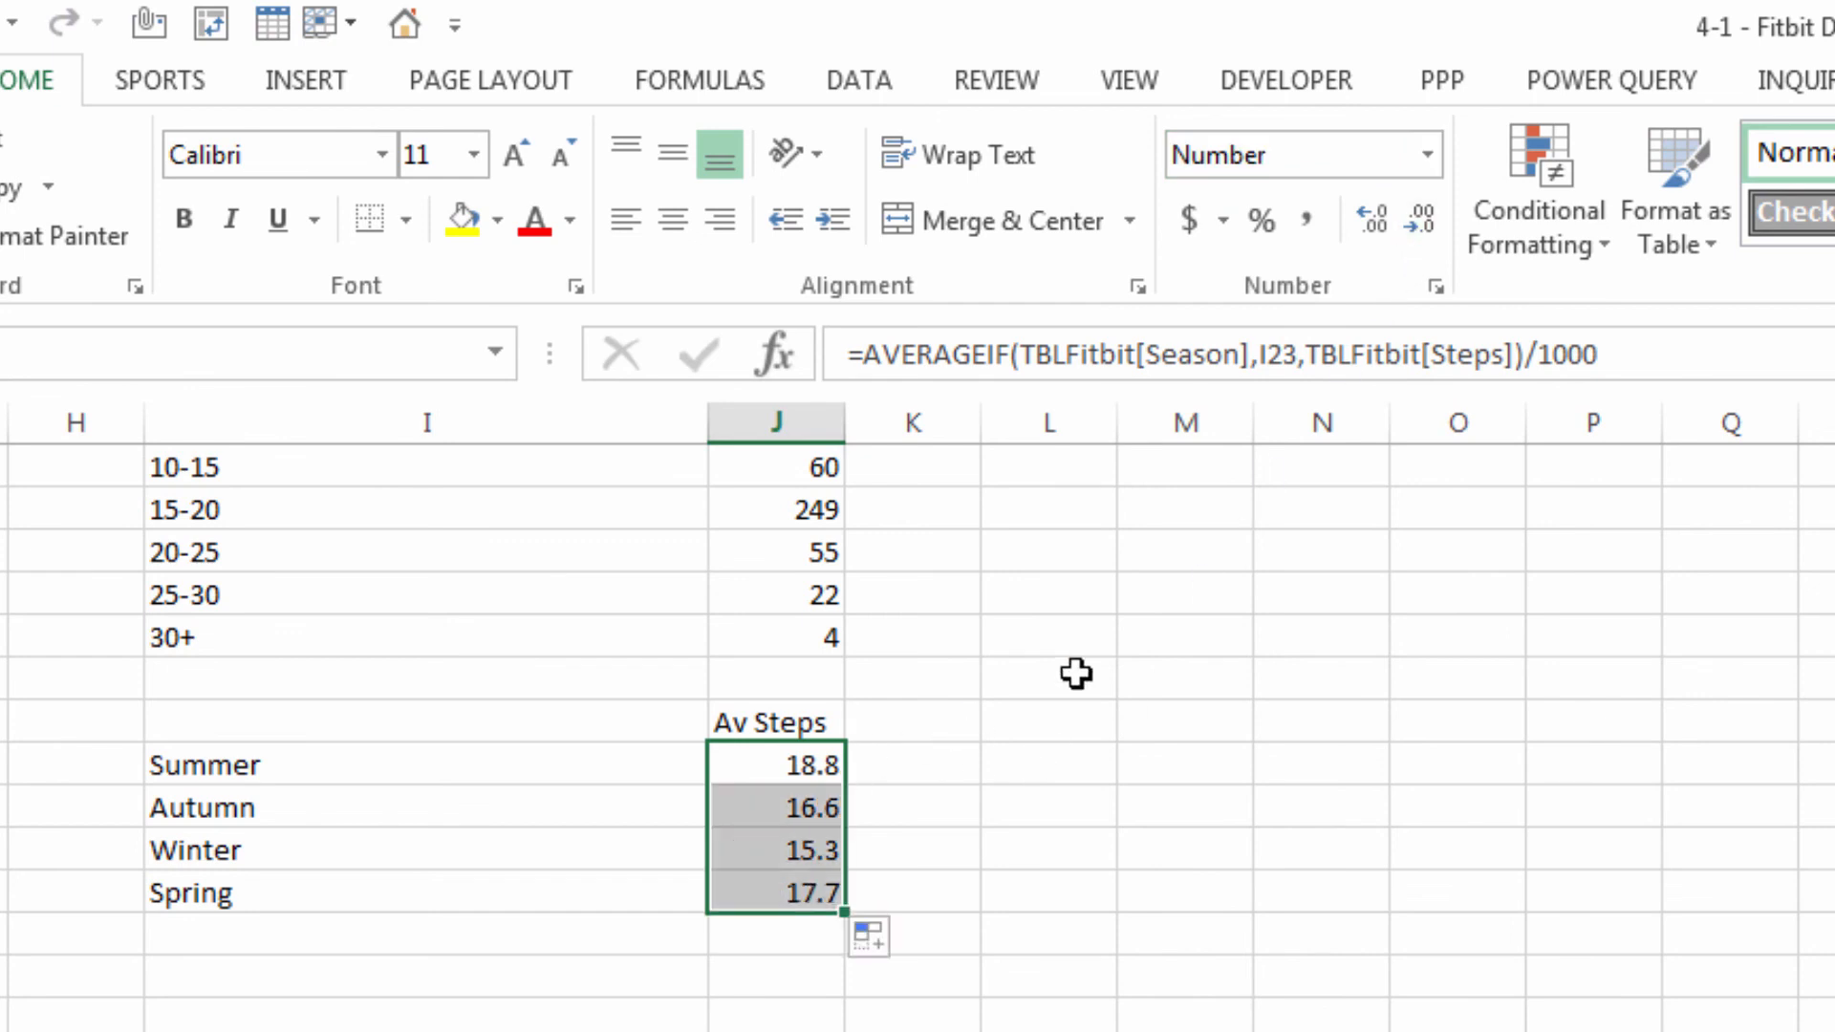
# Insert a 2-D clustered column chart from the seasonal averages in I22:J26
pyautogui.click(246, 945)
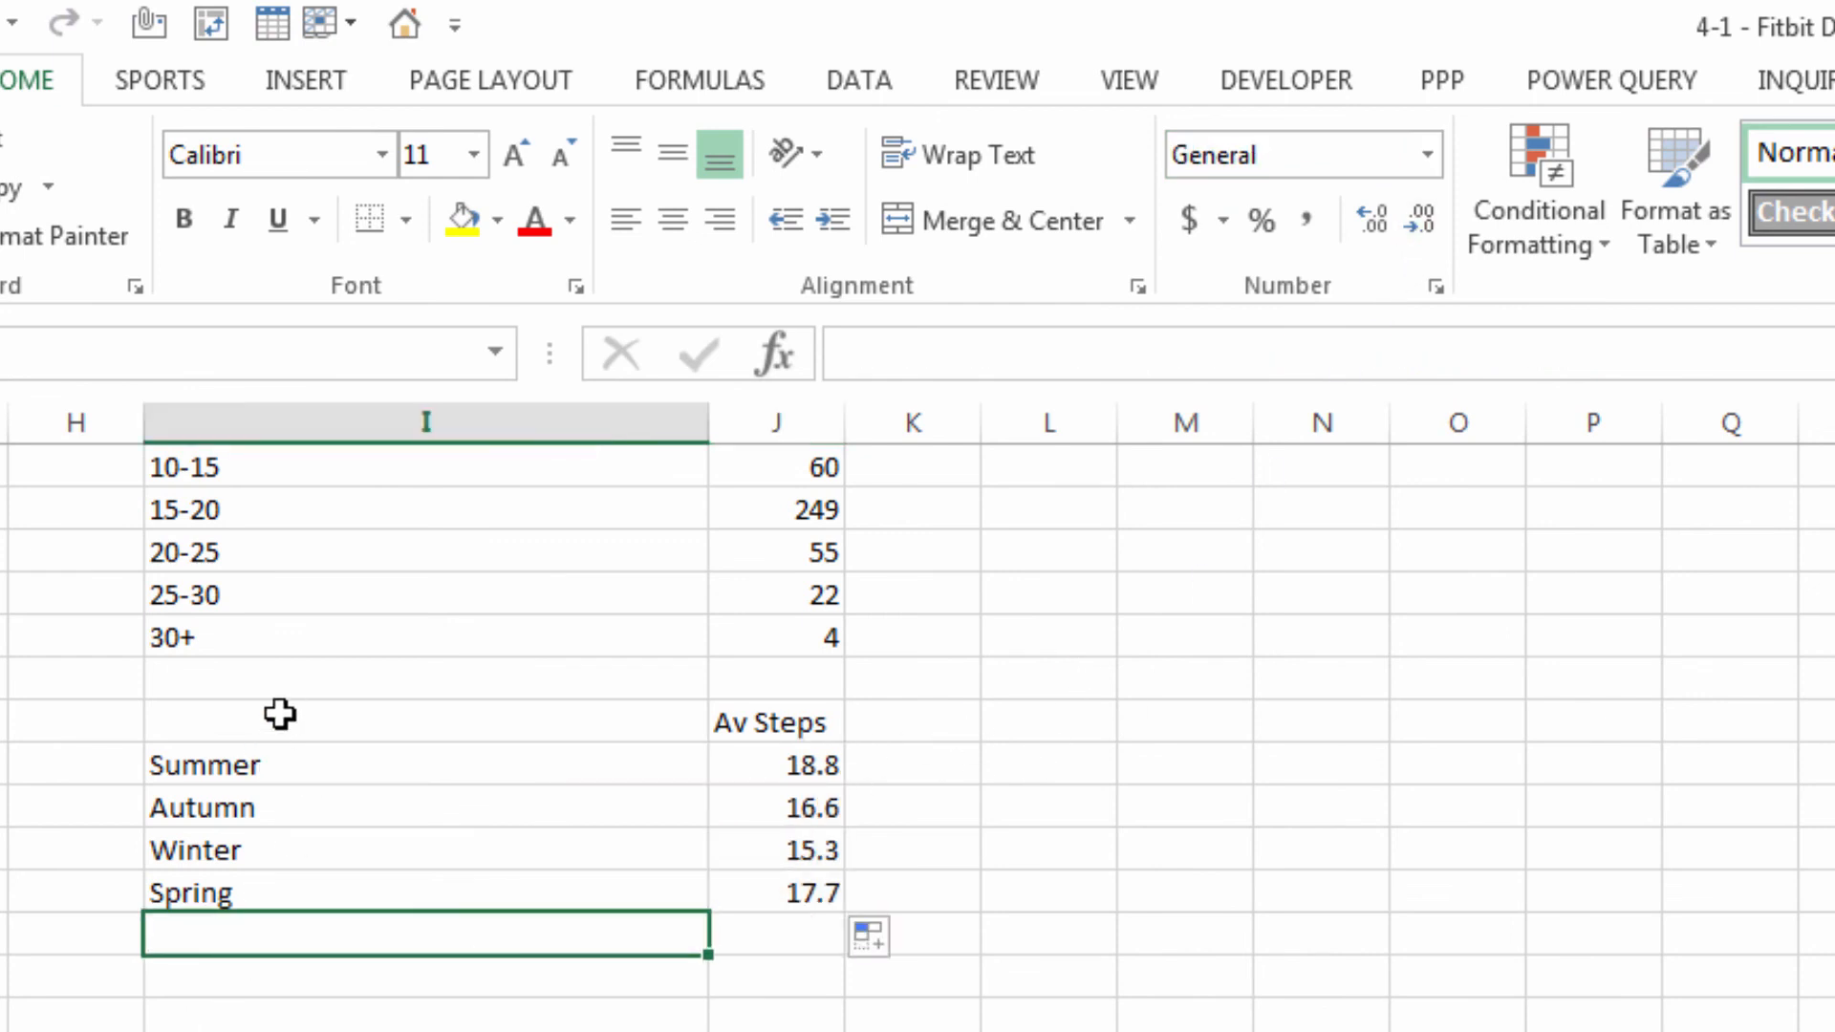
pyautogui.moveTo(279, 714); pyautogui.dragTo(812, 893)
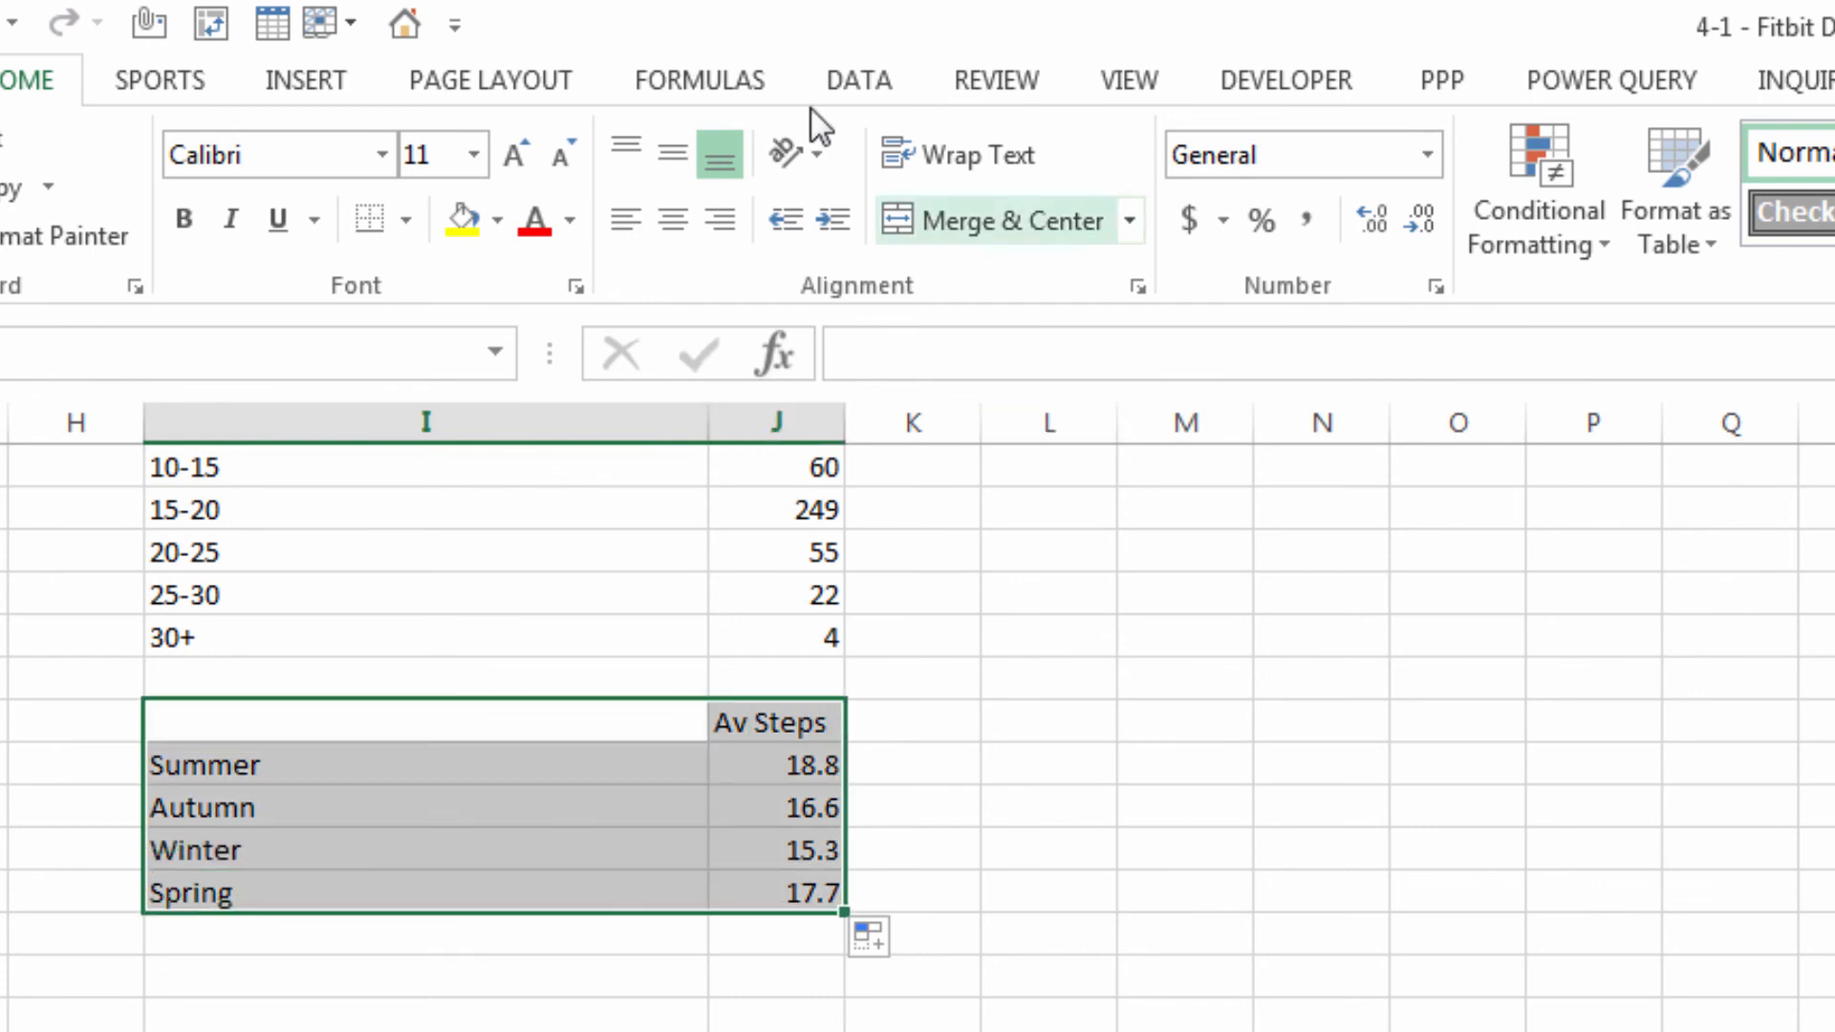
pyautogui.click(321, 77)
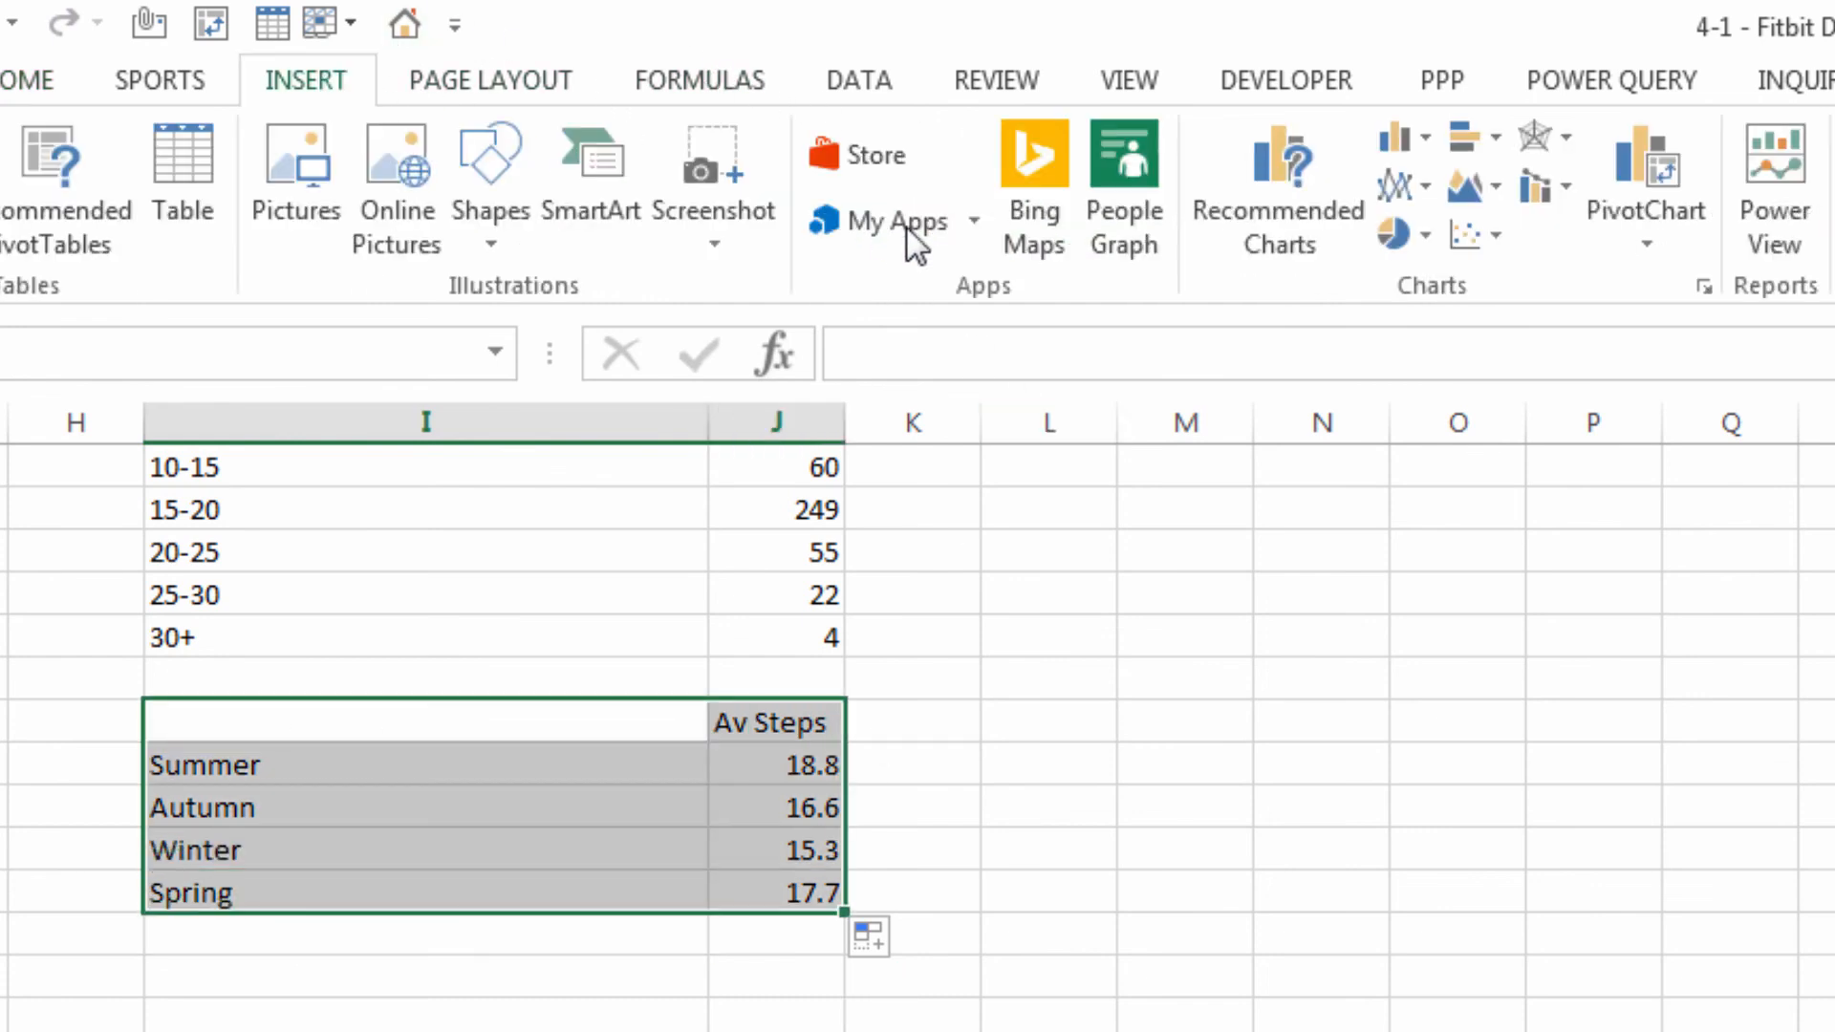
pyautogui.click(1428, 134)
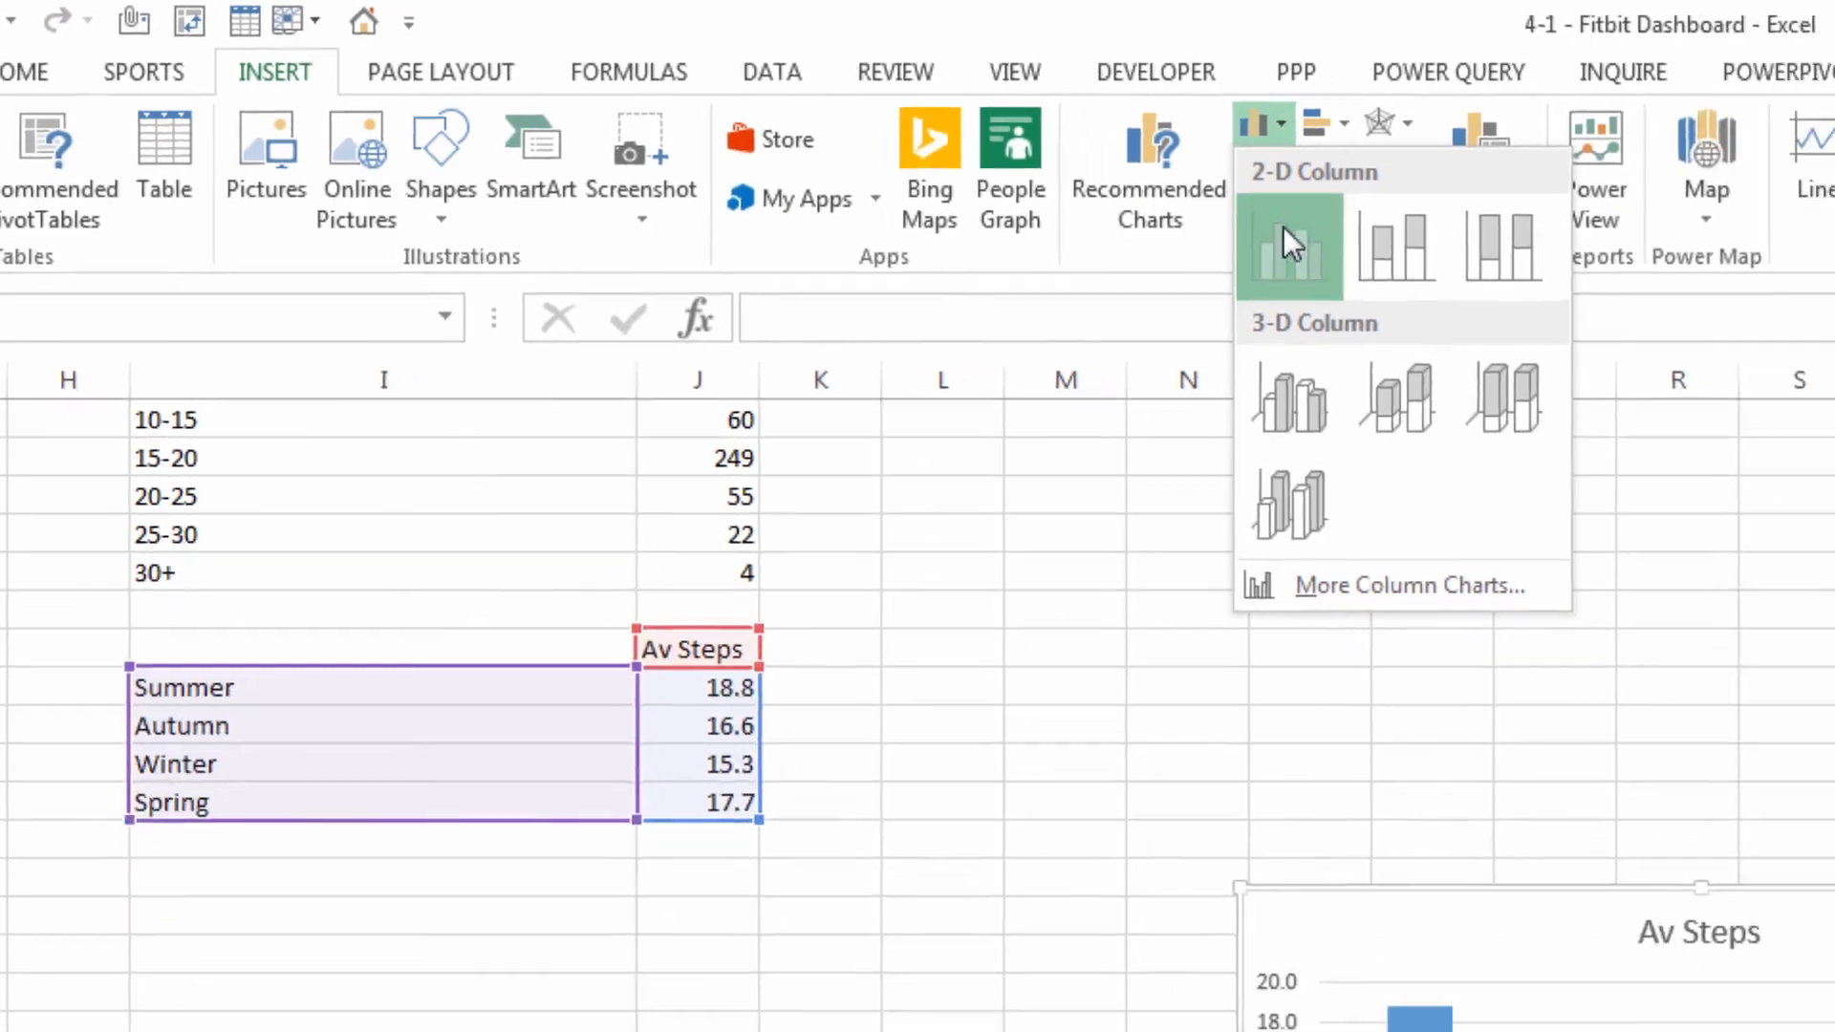
pyautogui.click(1430, 274)
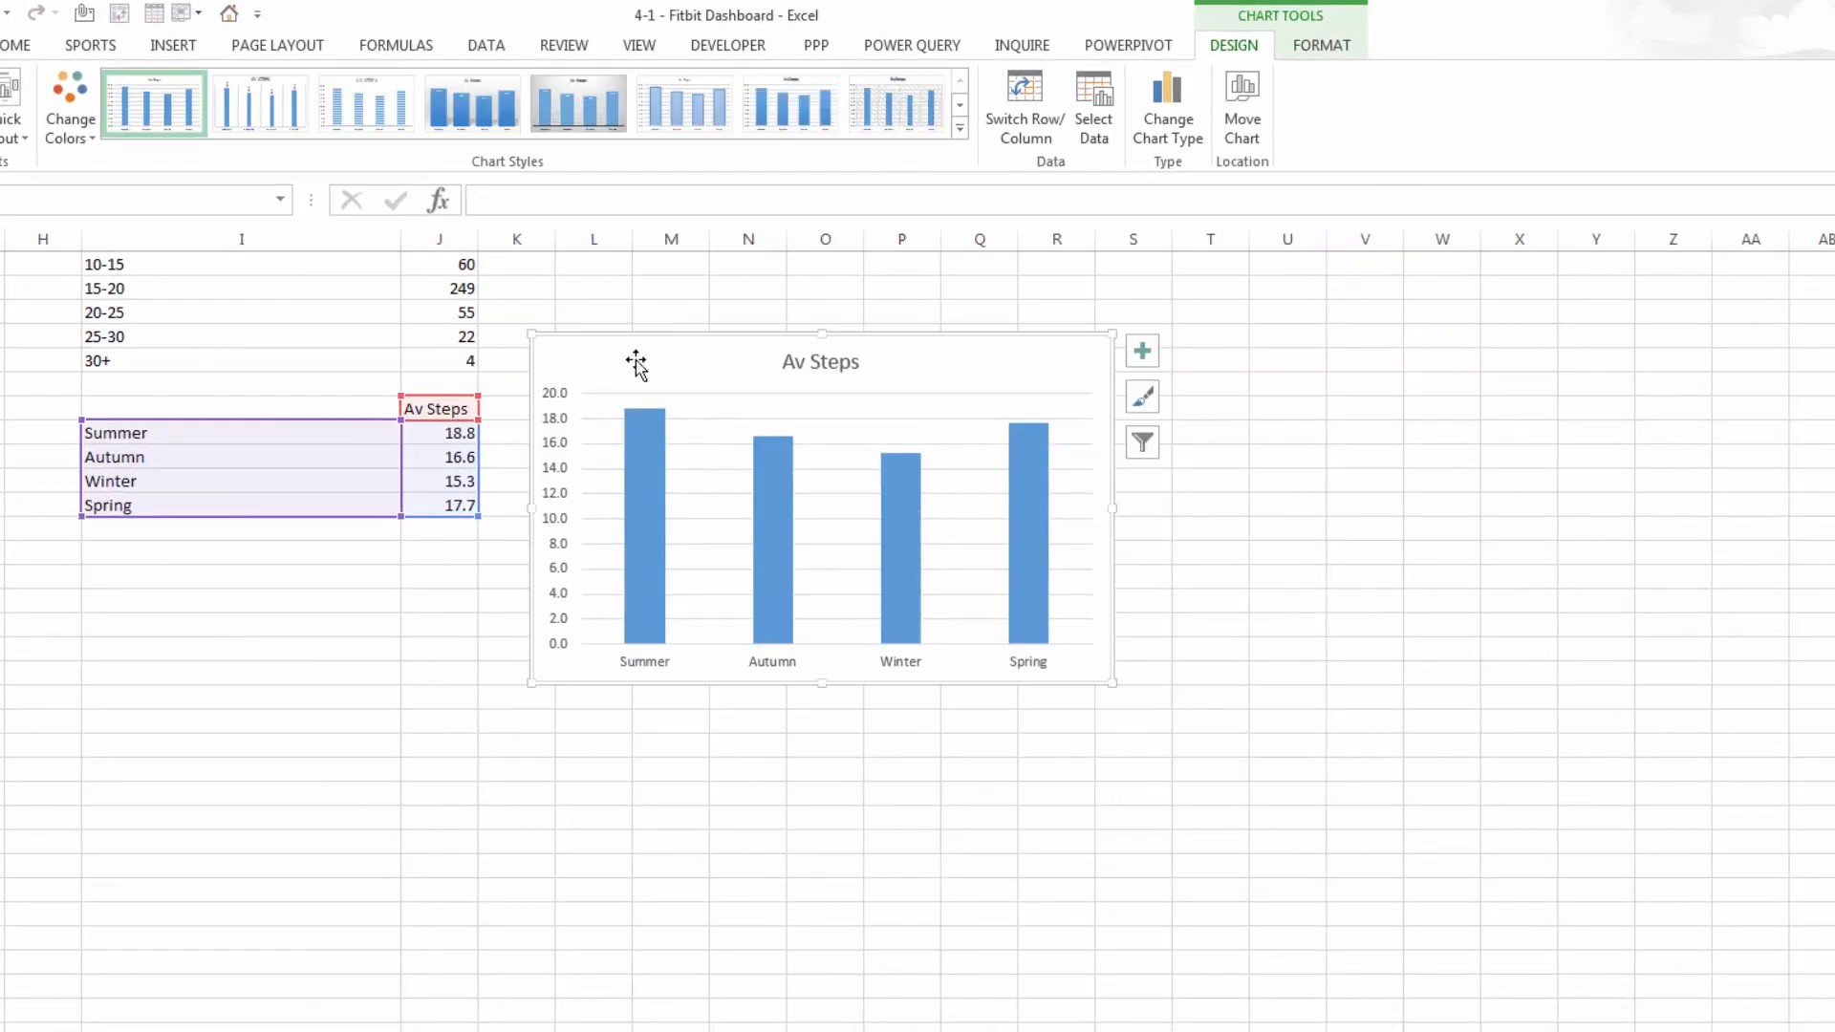
# Cut the Av Steps chart from the Control sheet and paste it onto the Dashboard sheet at P15
pyautogui.rightClick(635, 360)
pyautogui.click(699, 374)
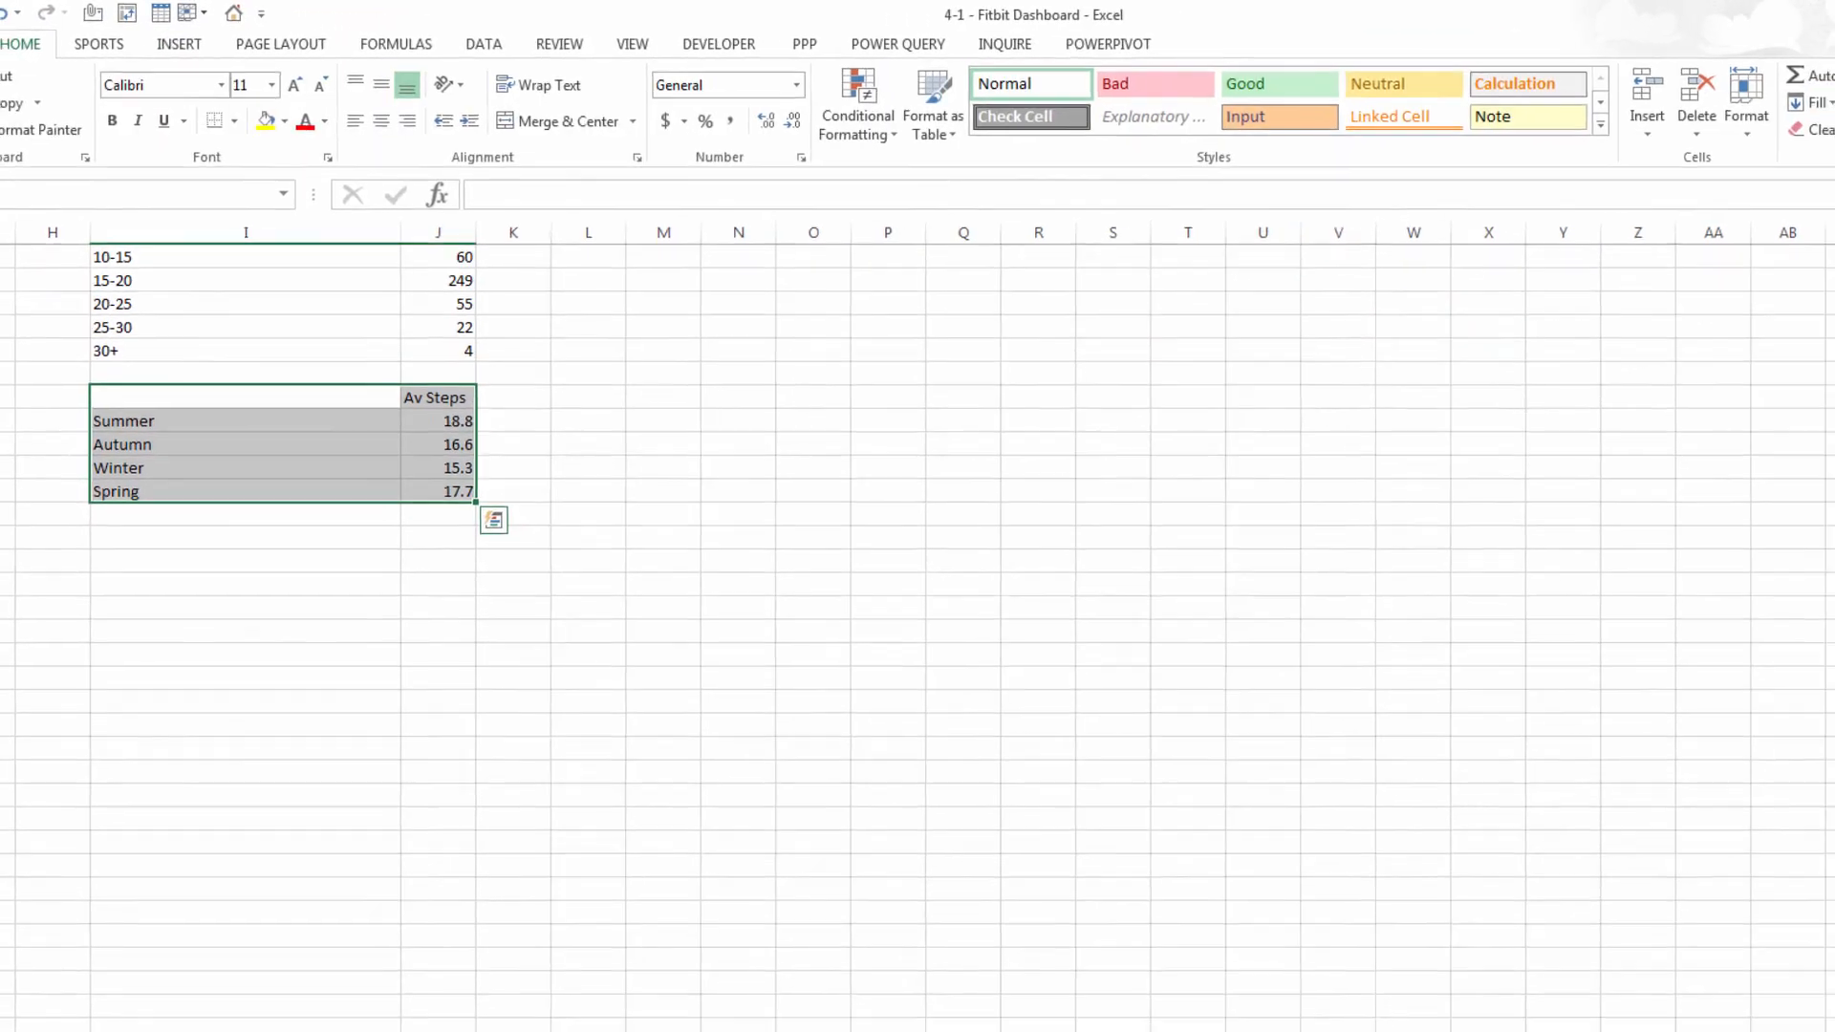
pyautogui.click(280, 959)
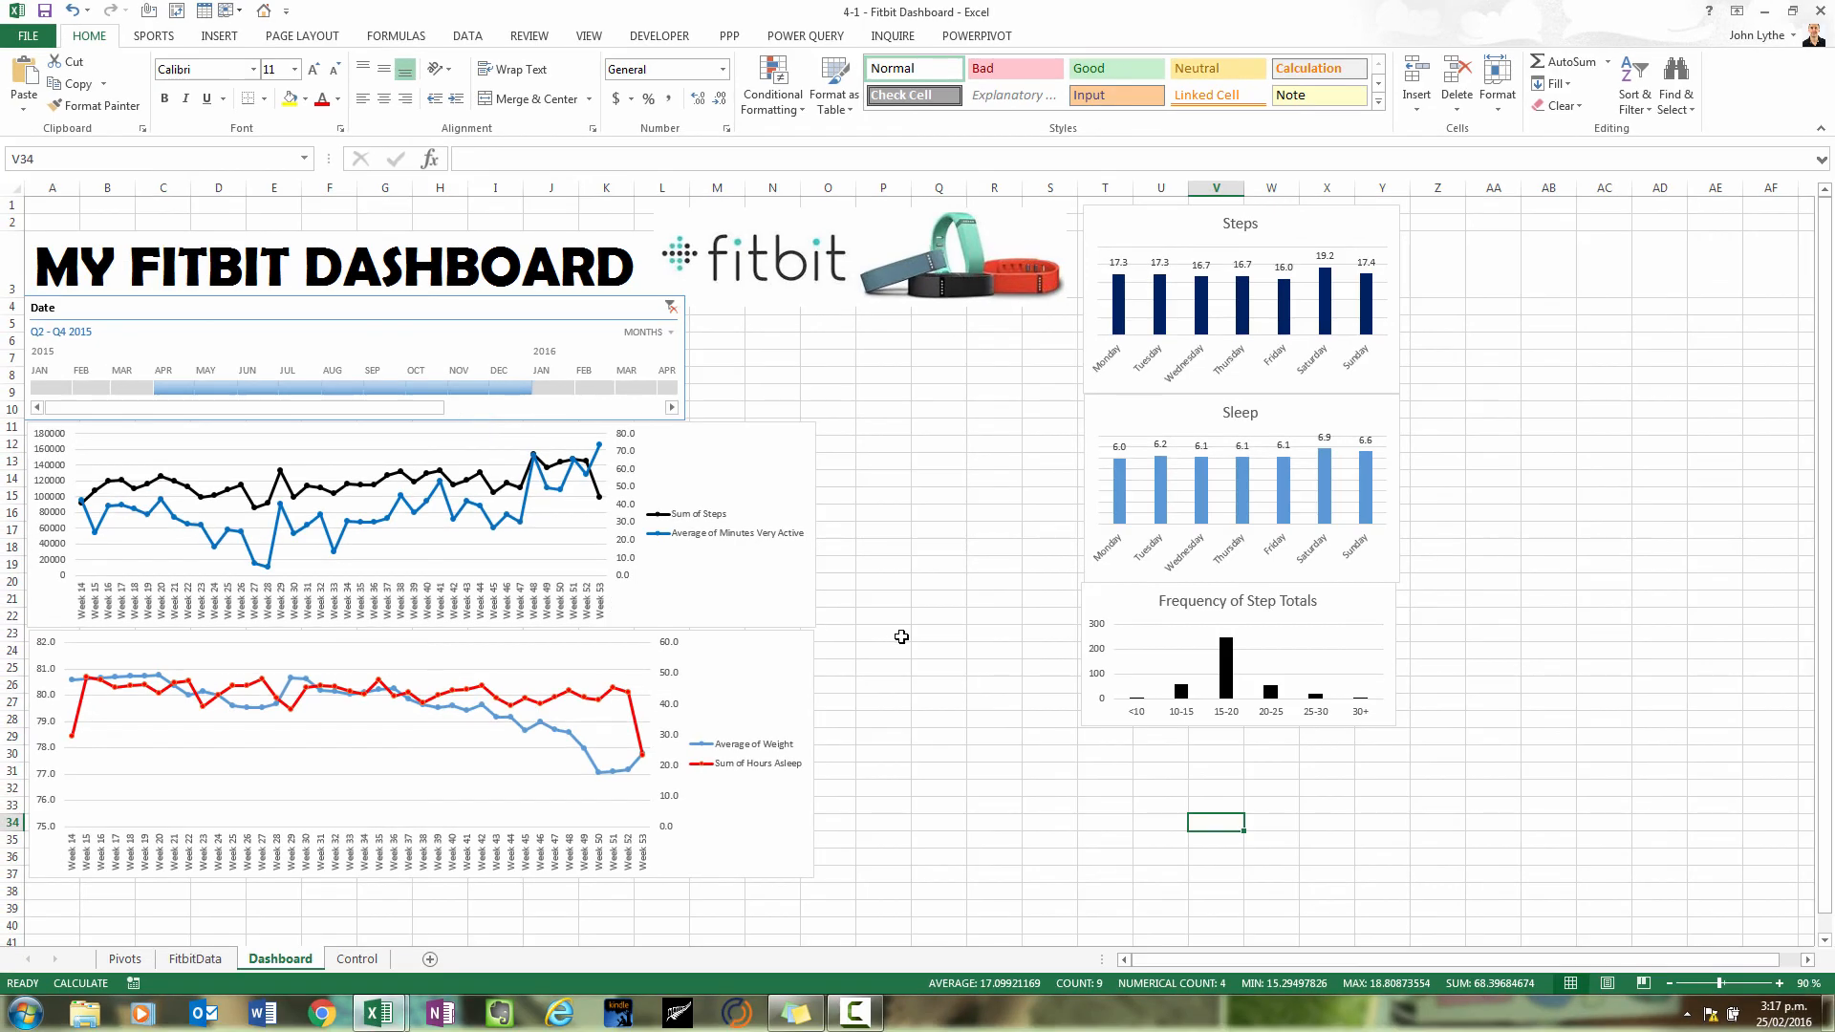
pyautogui.click(901, 637)
pyautogui.click(875, 487)
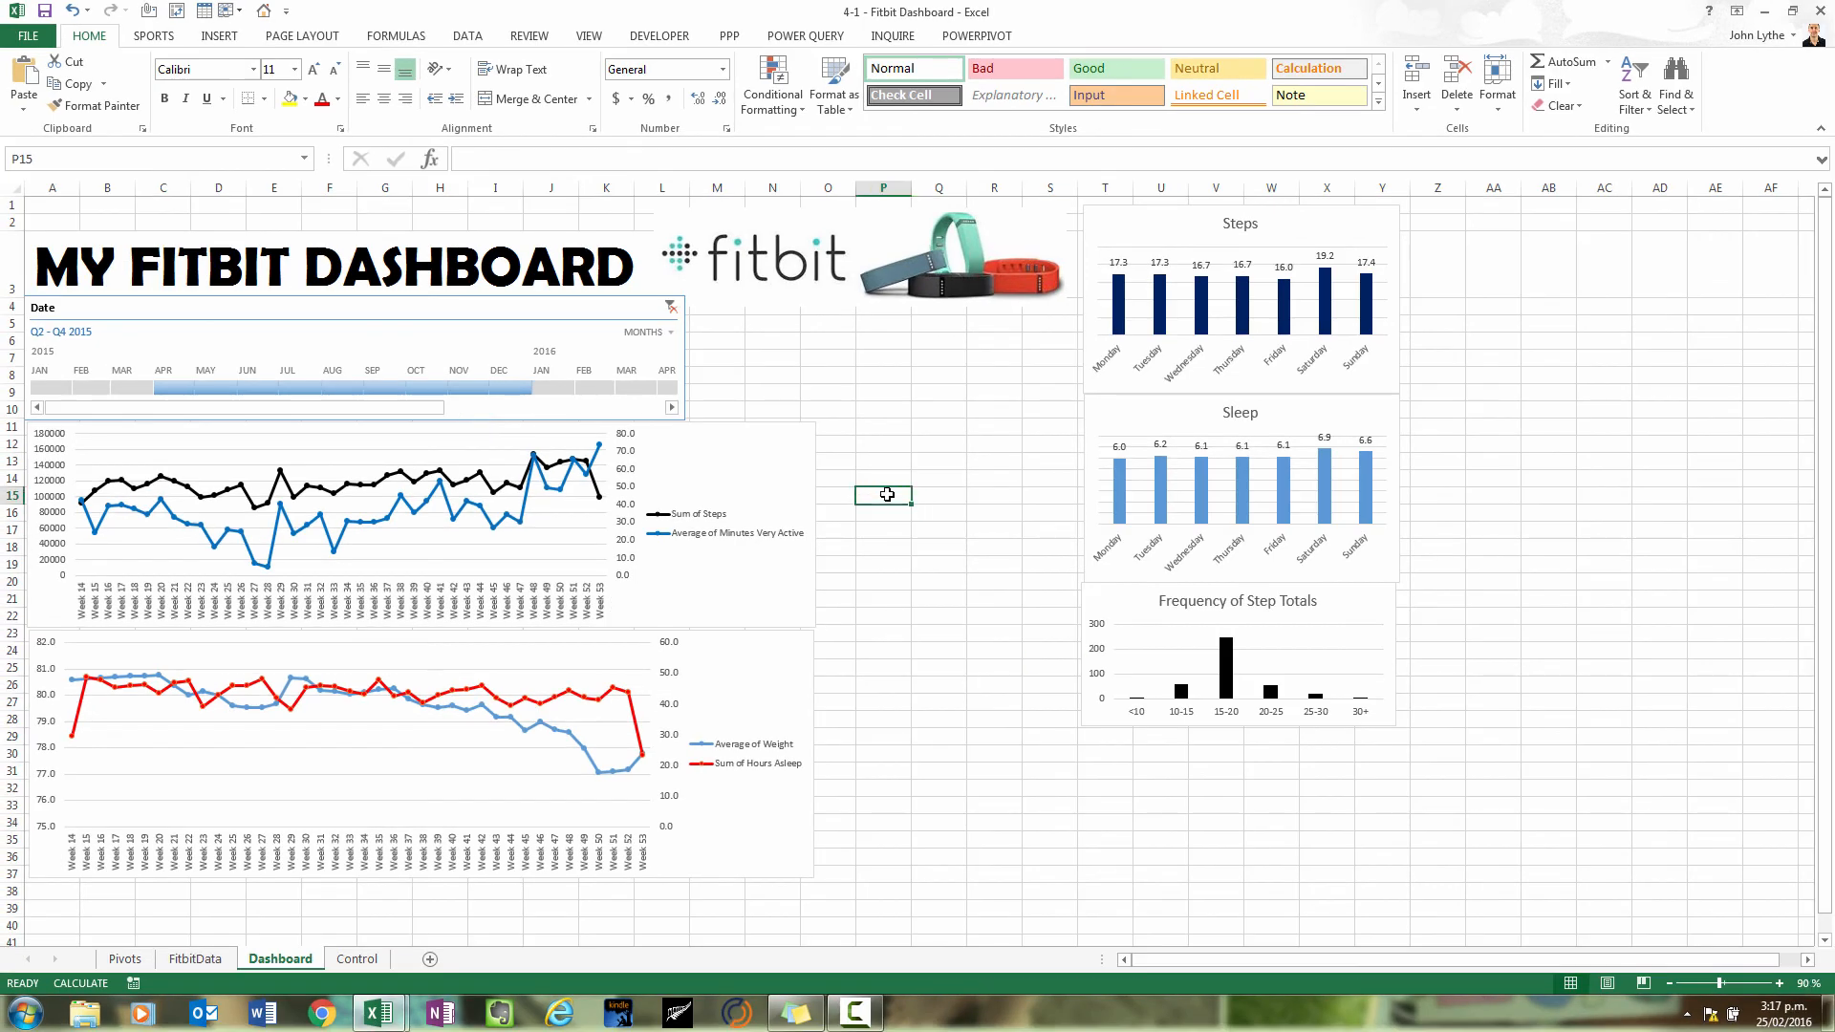
pyautogui.hotkey('ctrl', 'v')
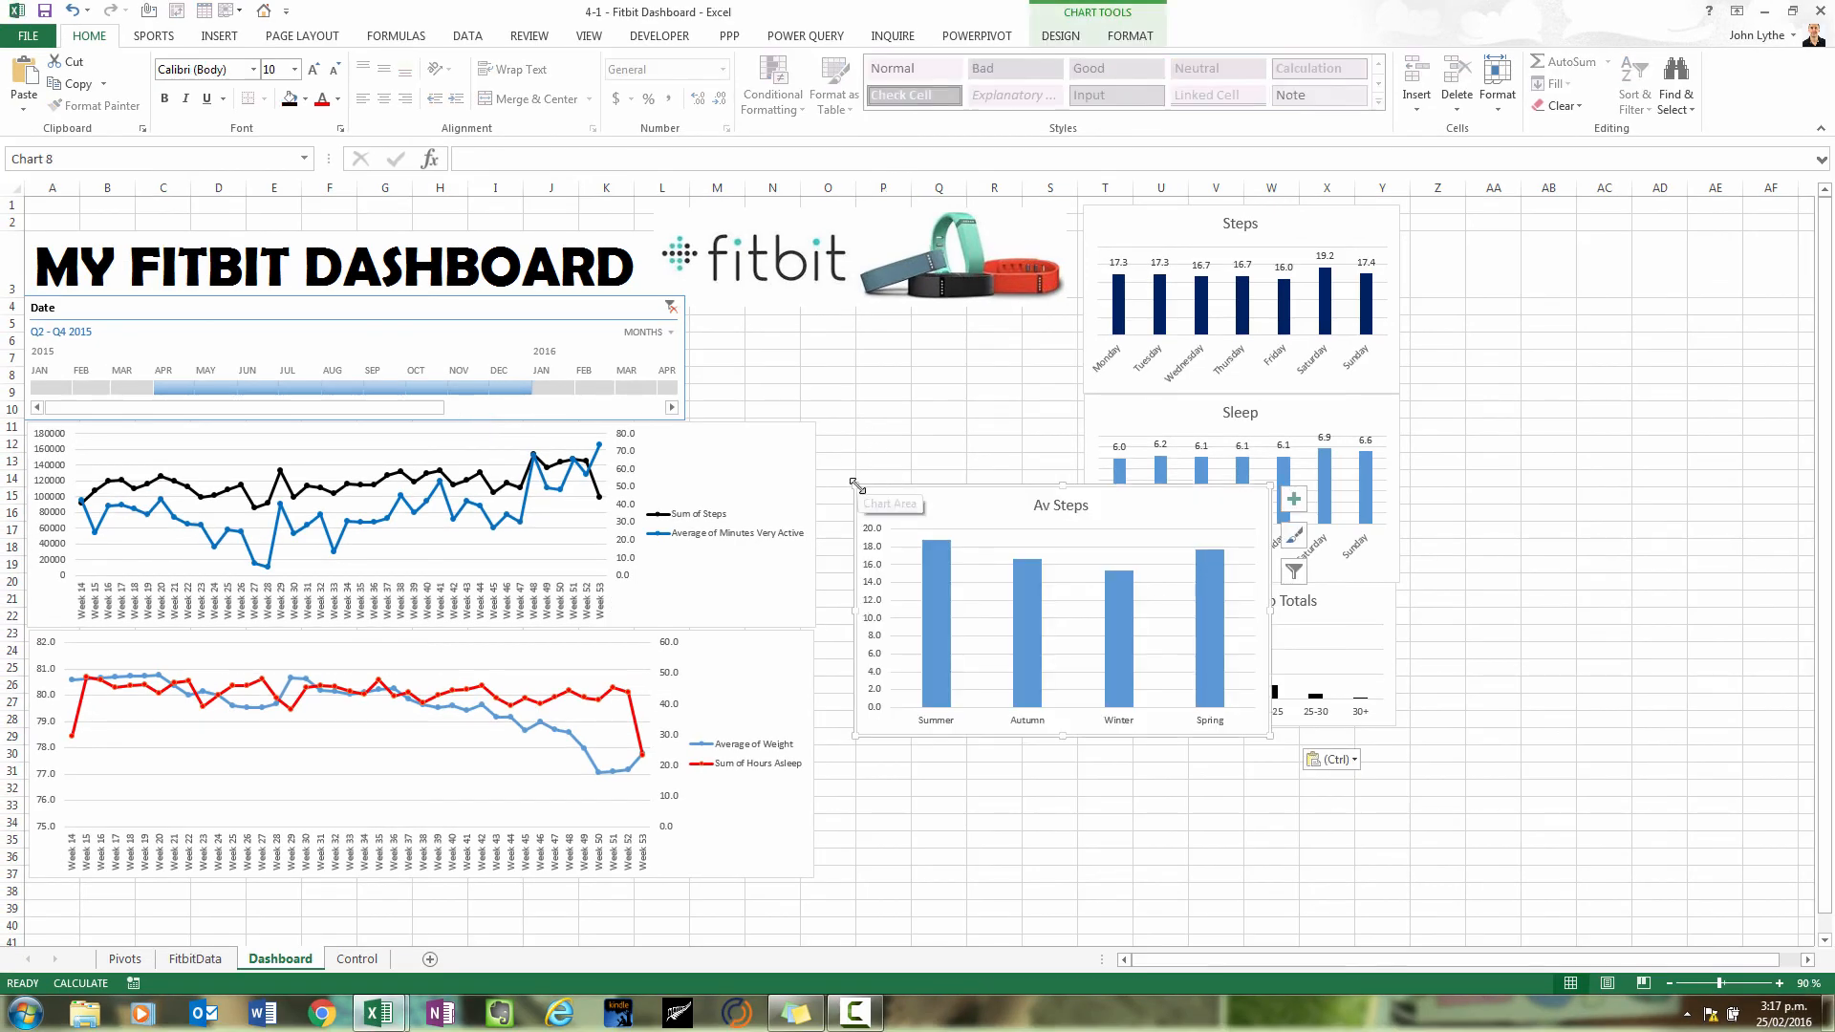
# Shrink the Av Steps chart and fit it directly below the Frequency of Step Totals chart, matching that chart's width
pyautogui.moveTo(855, 486); pyautogui.dragTo(1137, 731)
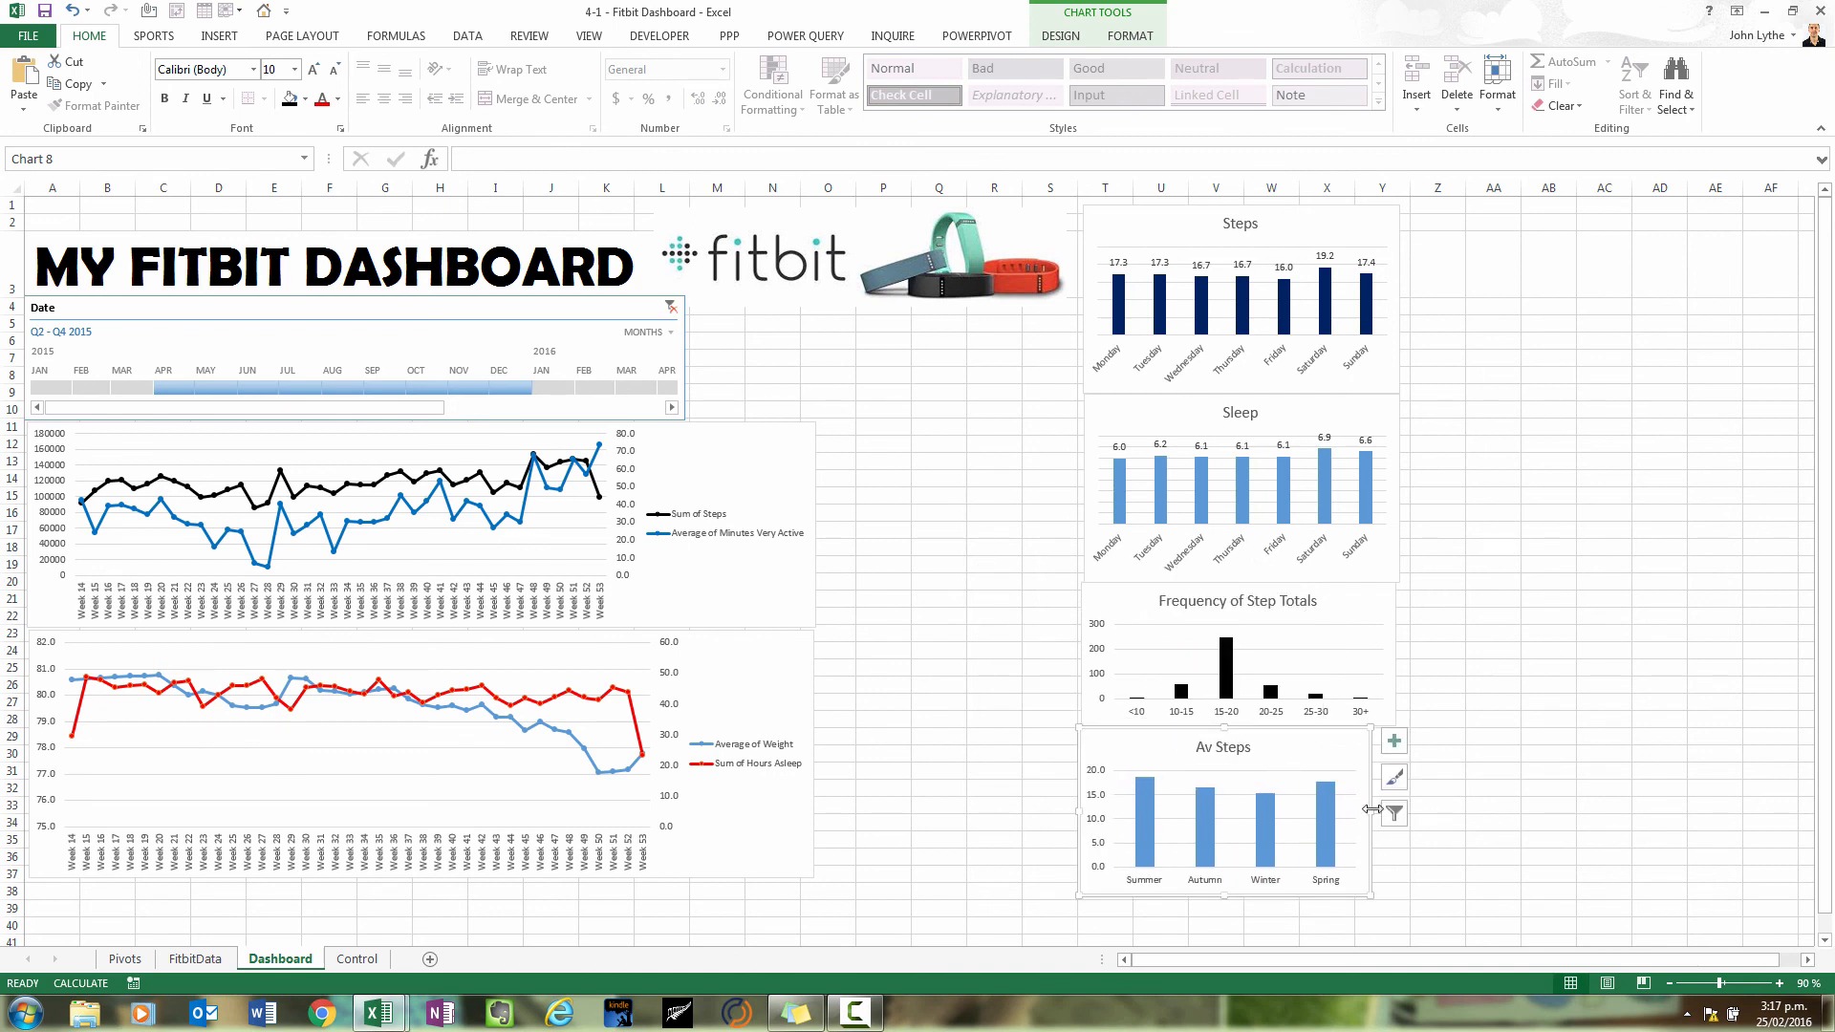
pyautogui.moveTo(1371, 810); pyautogui.dragTo(1392, 811)
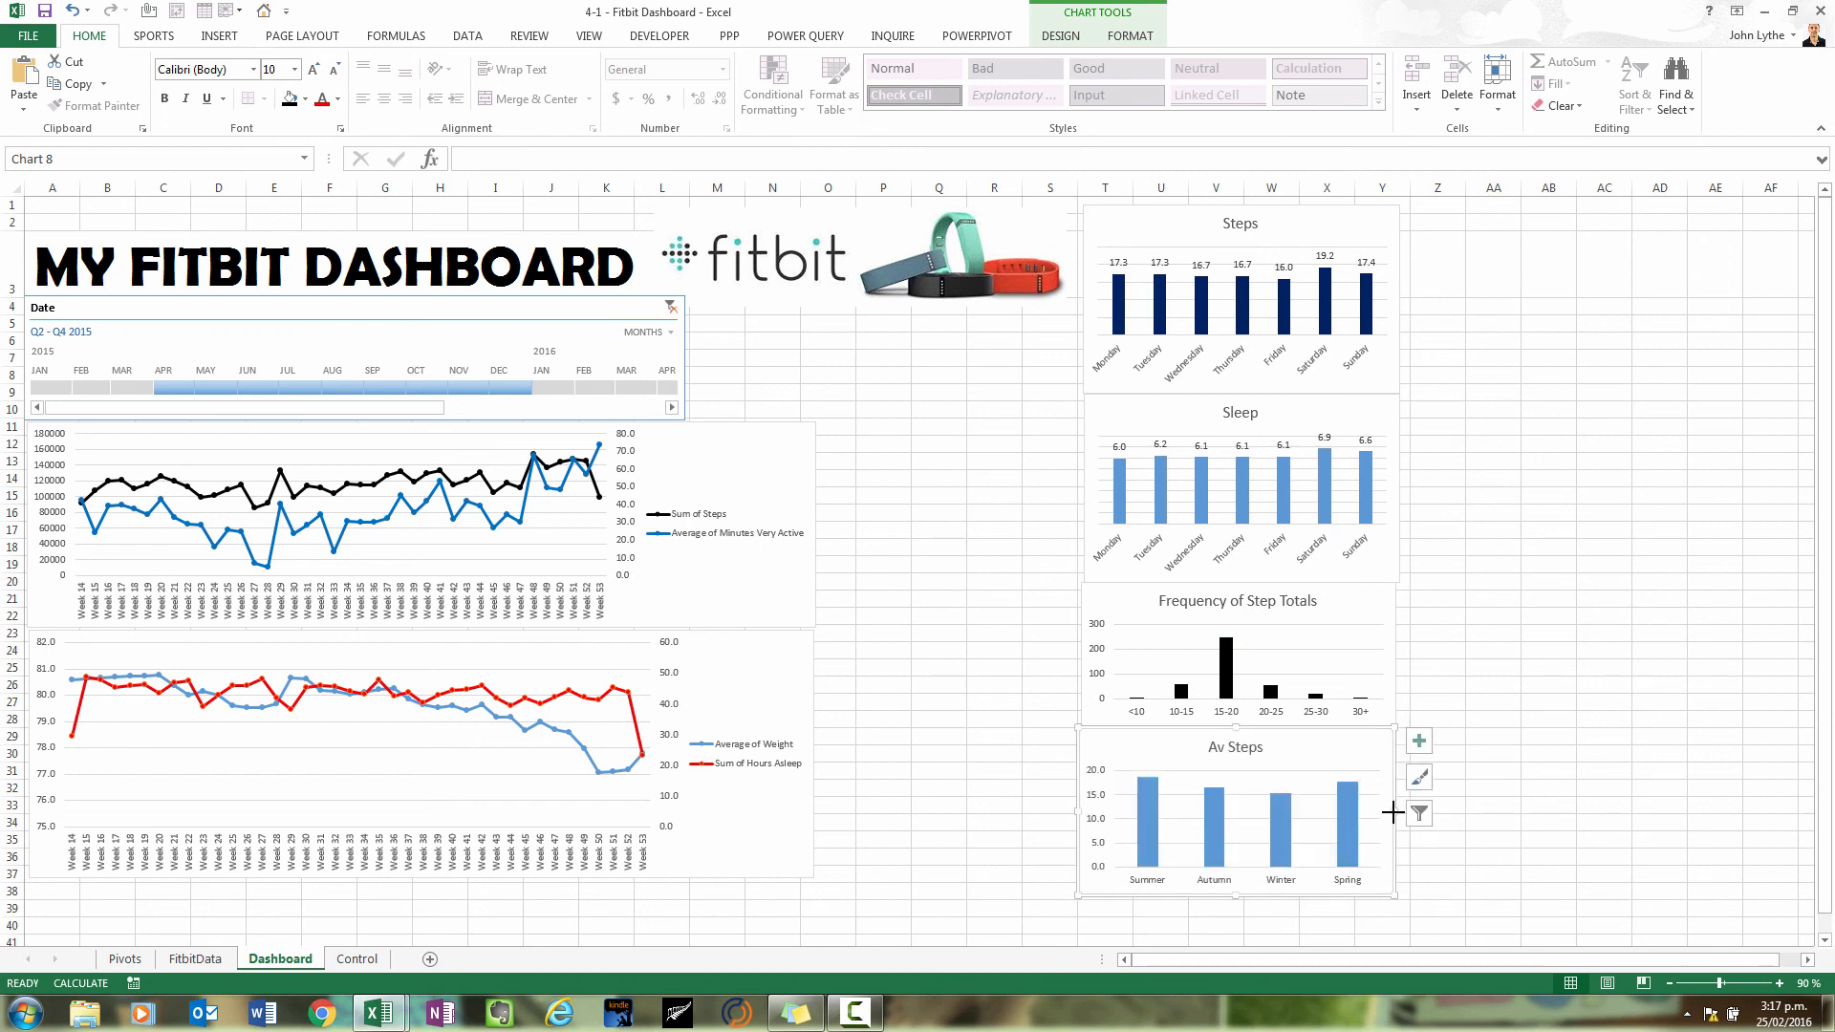
pyautogui.click(1479, 897)
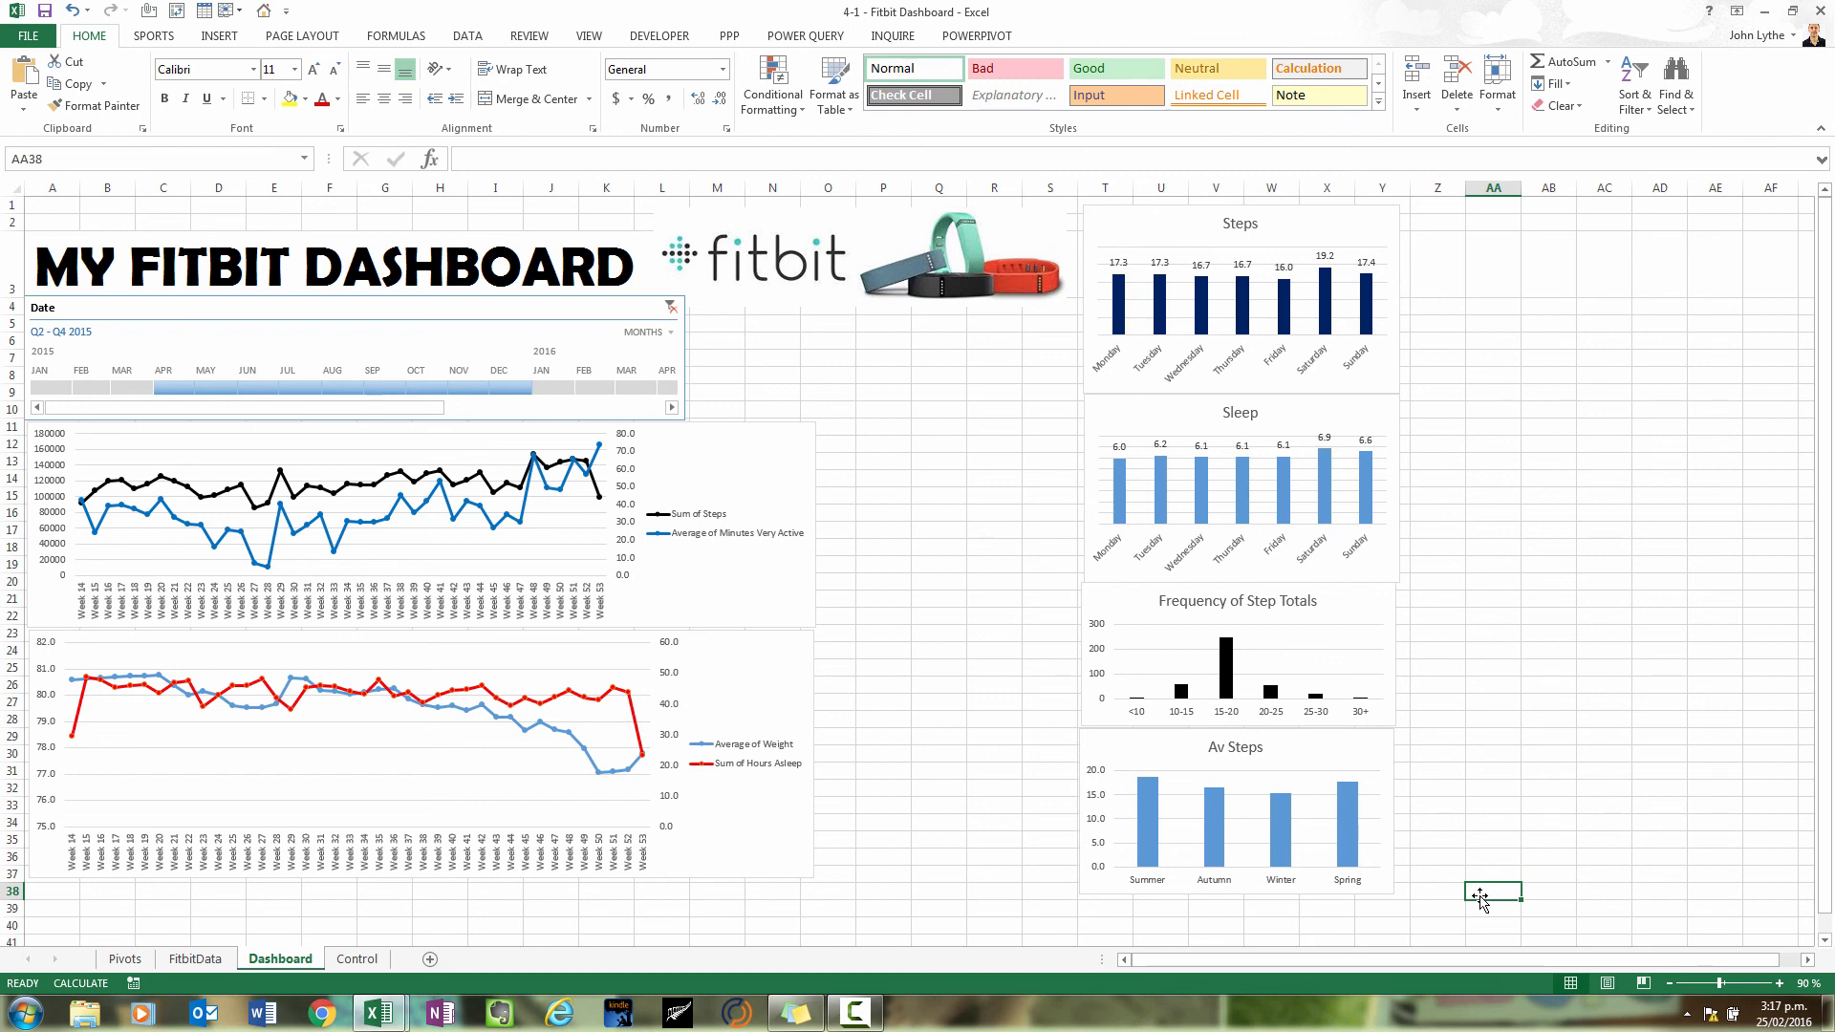
# Fill only the Summer column of the Av Steps chart with the standard orange colour
pyautogui.click(1157, 819)
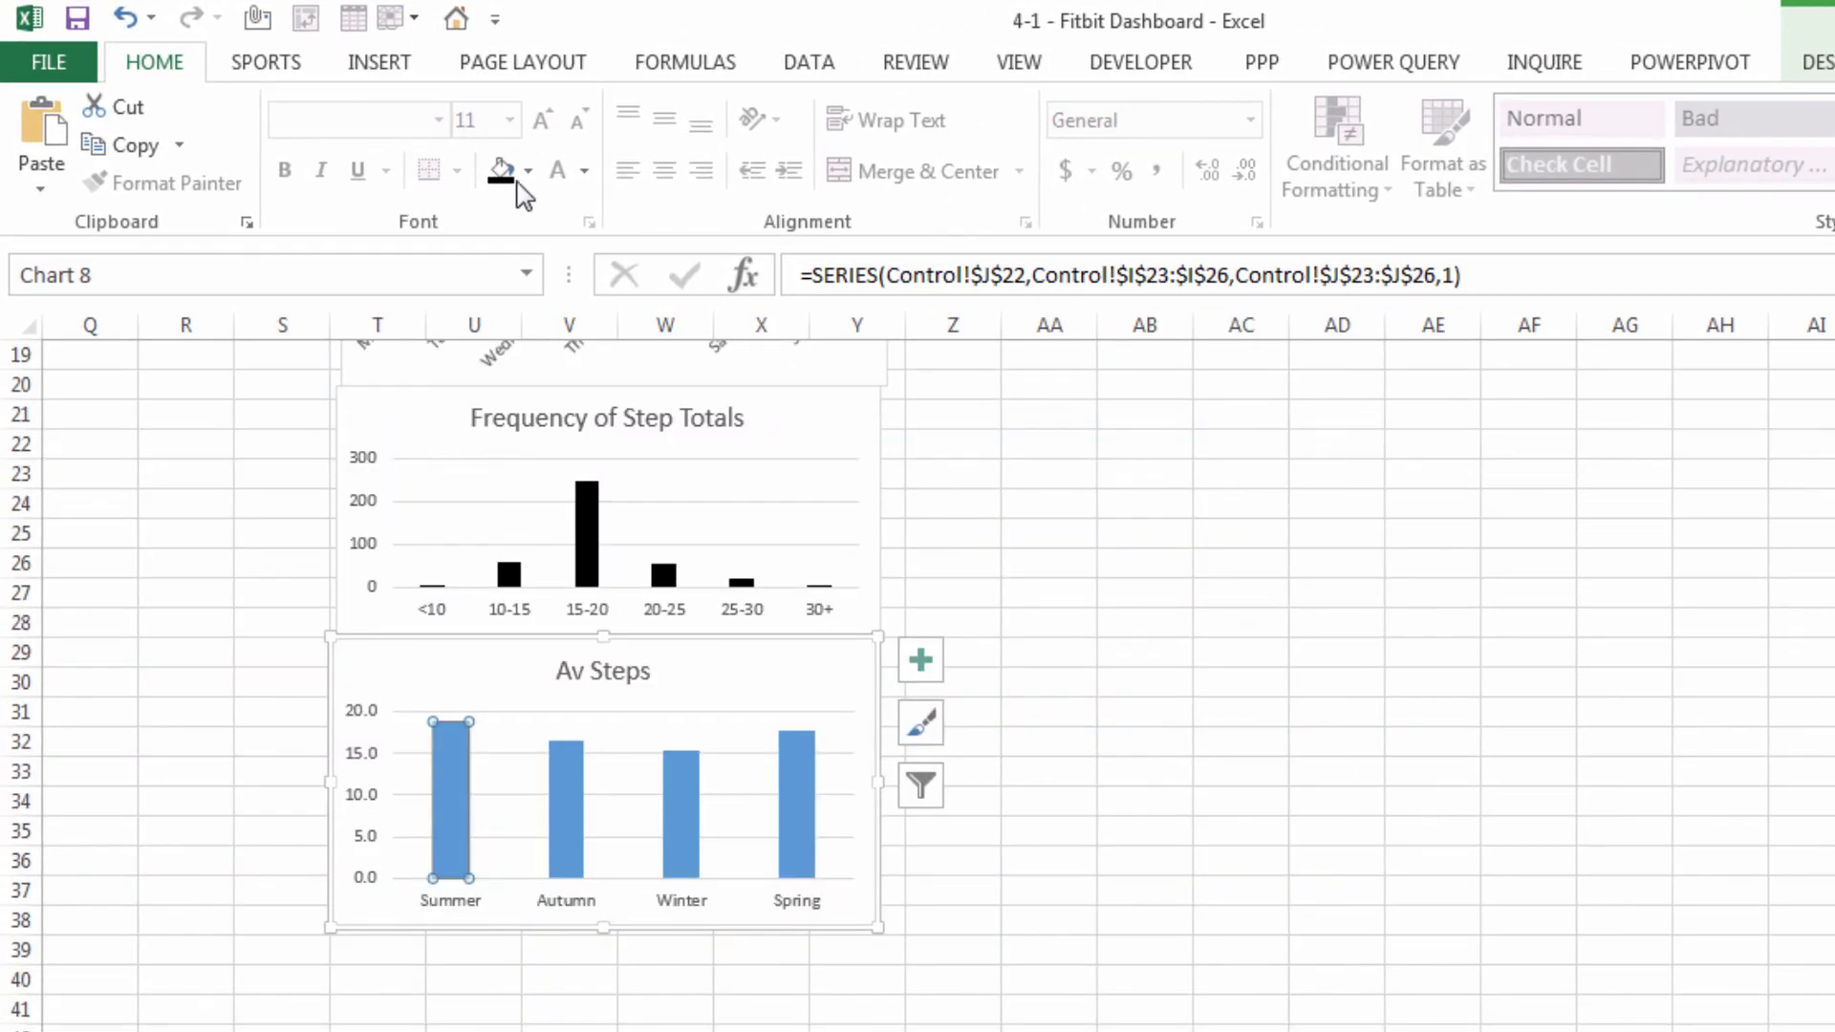
pyautogui.click(528, 171)
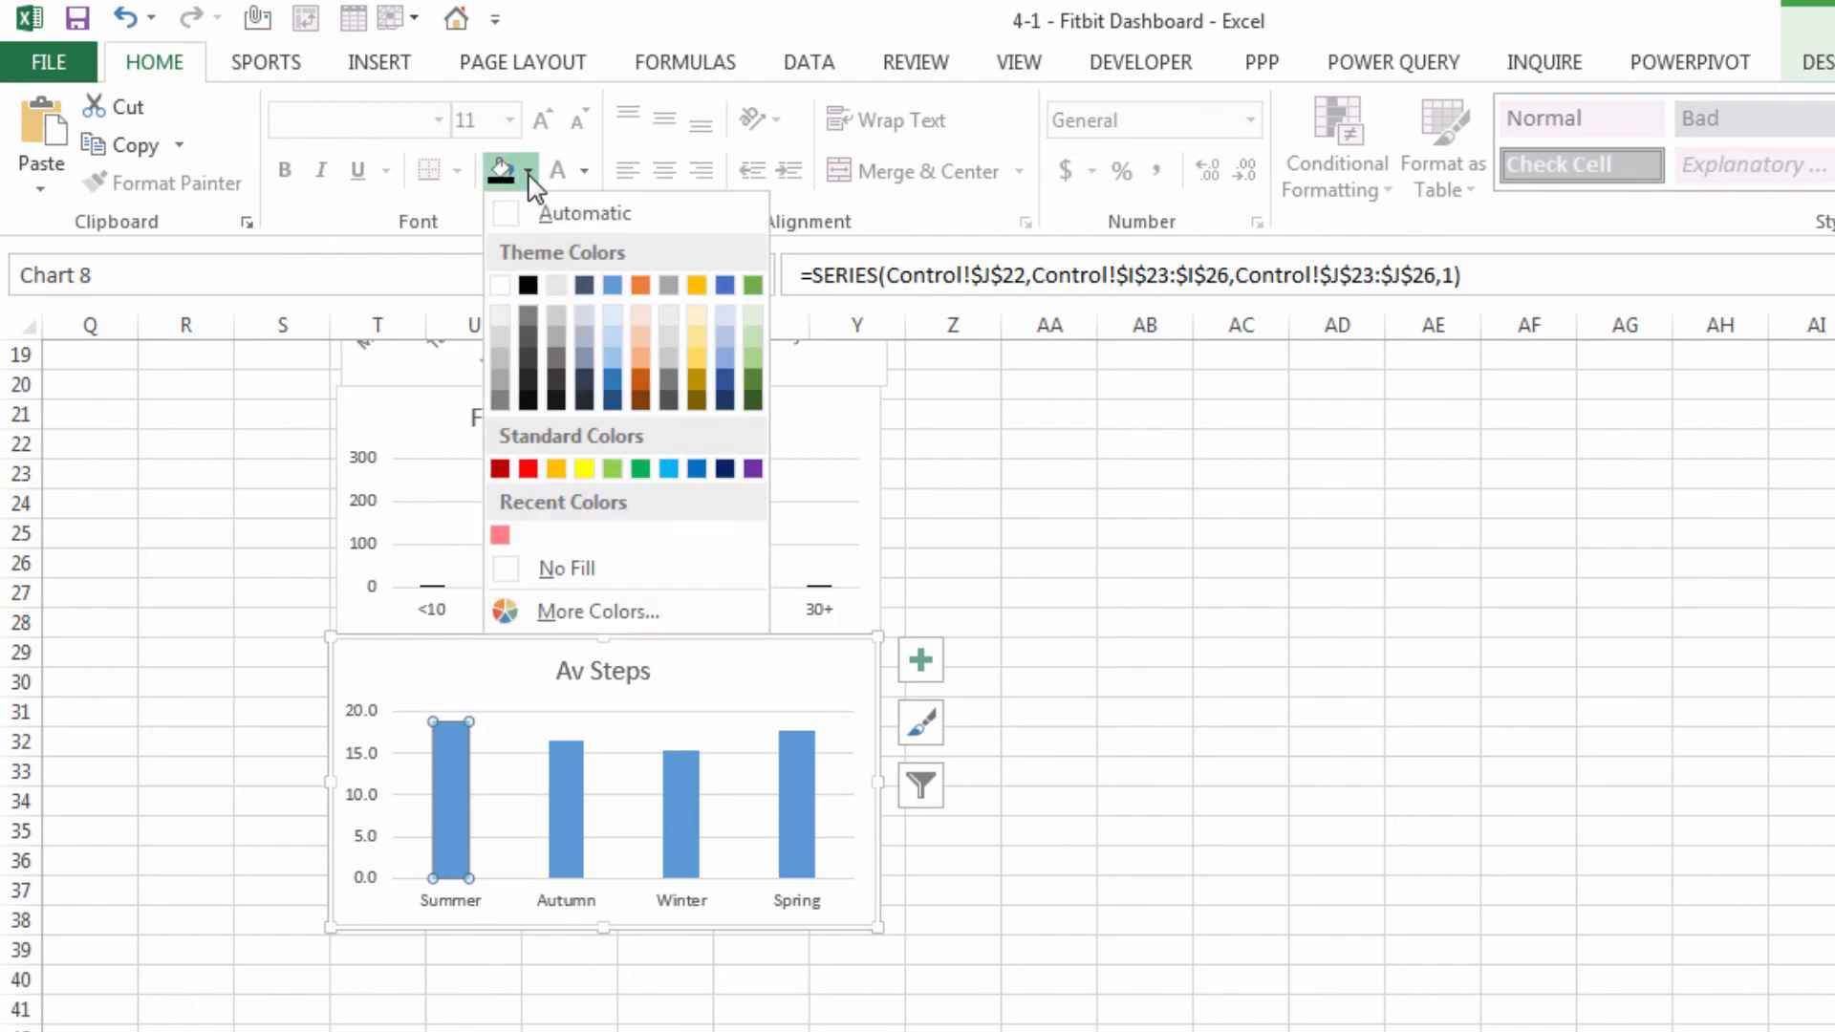
pyautogui.click(556, 468)
# Fill only the Autumn column of the Av Steps chart with the darkest gold theme shade
pyautogui.click(568, 798)
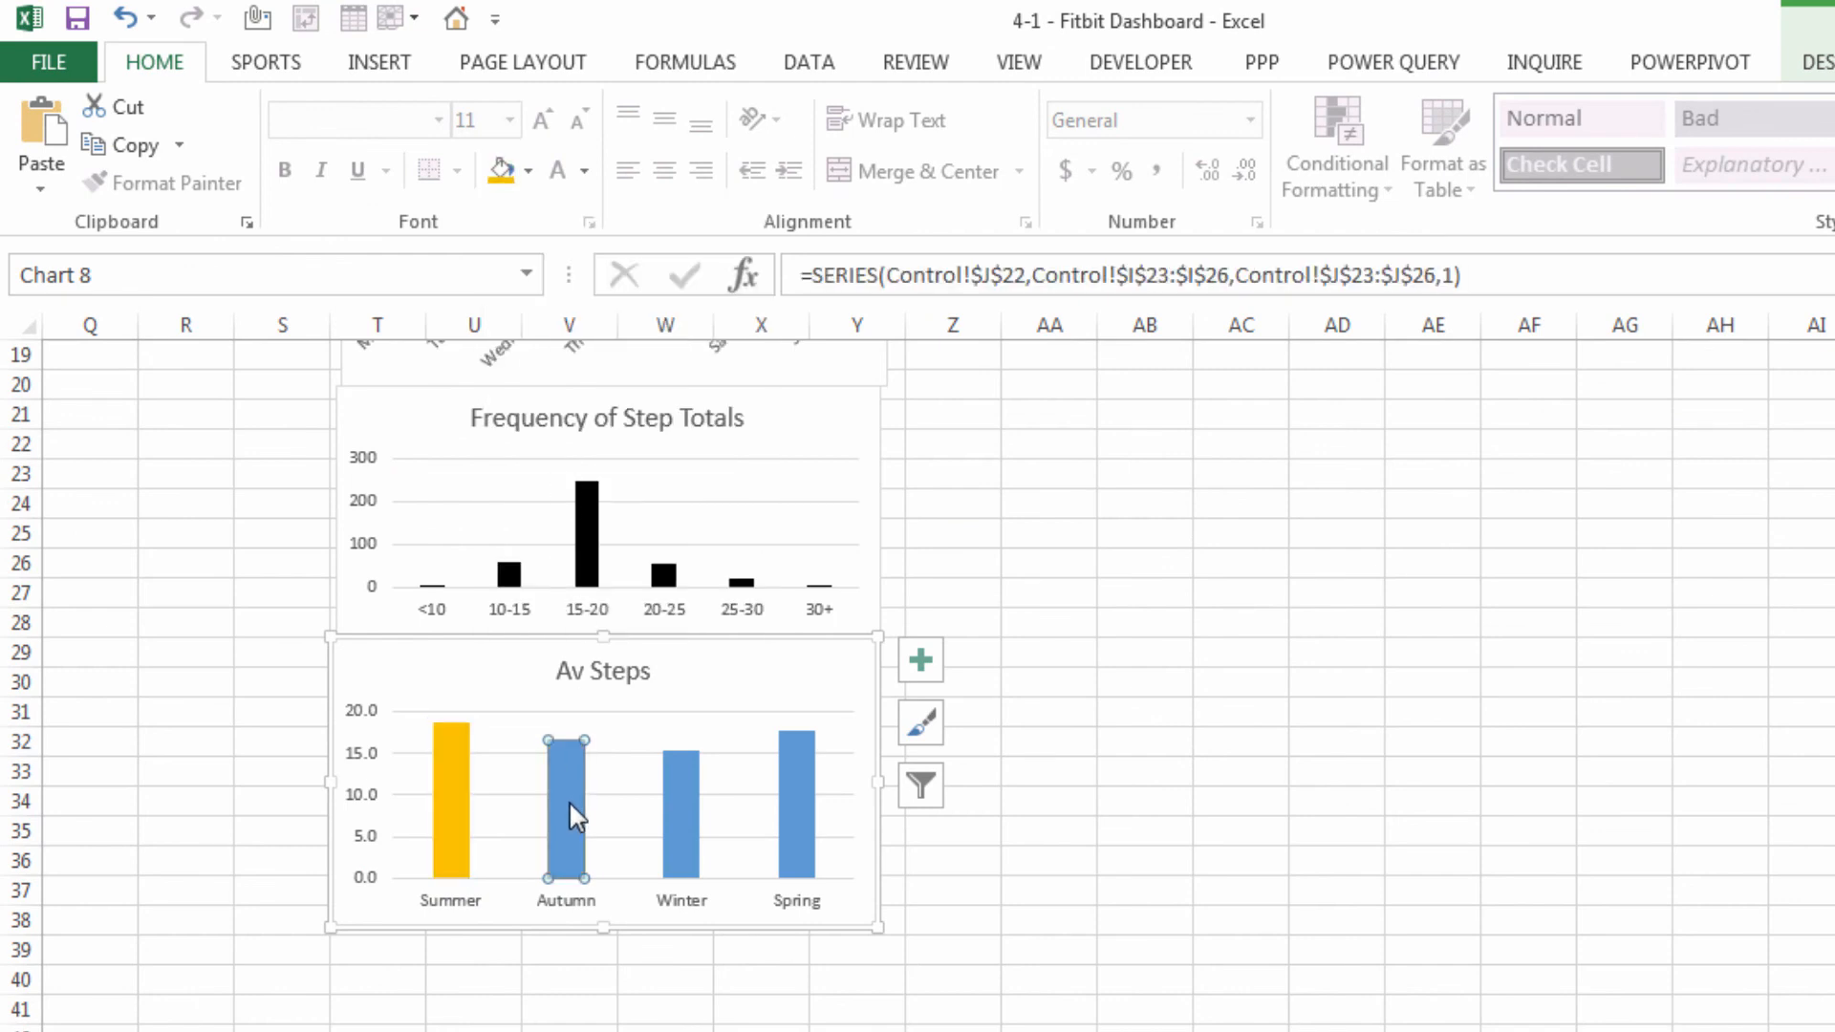
pyautogui.click(529, 177)
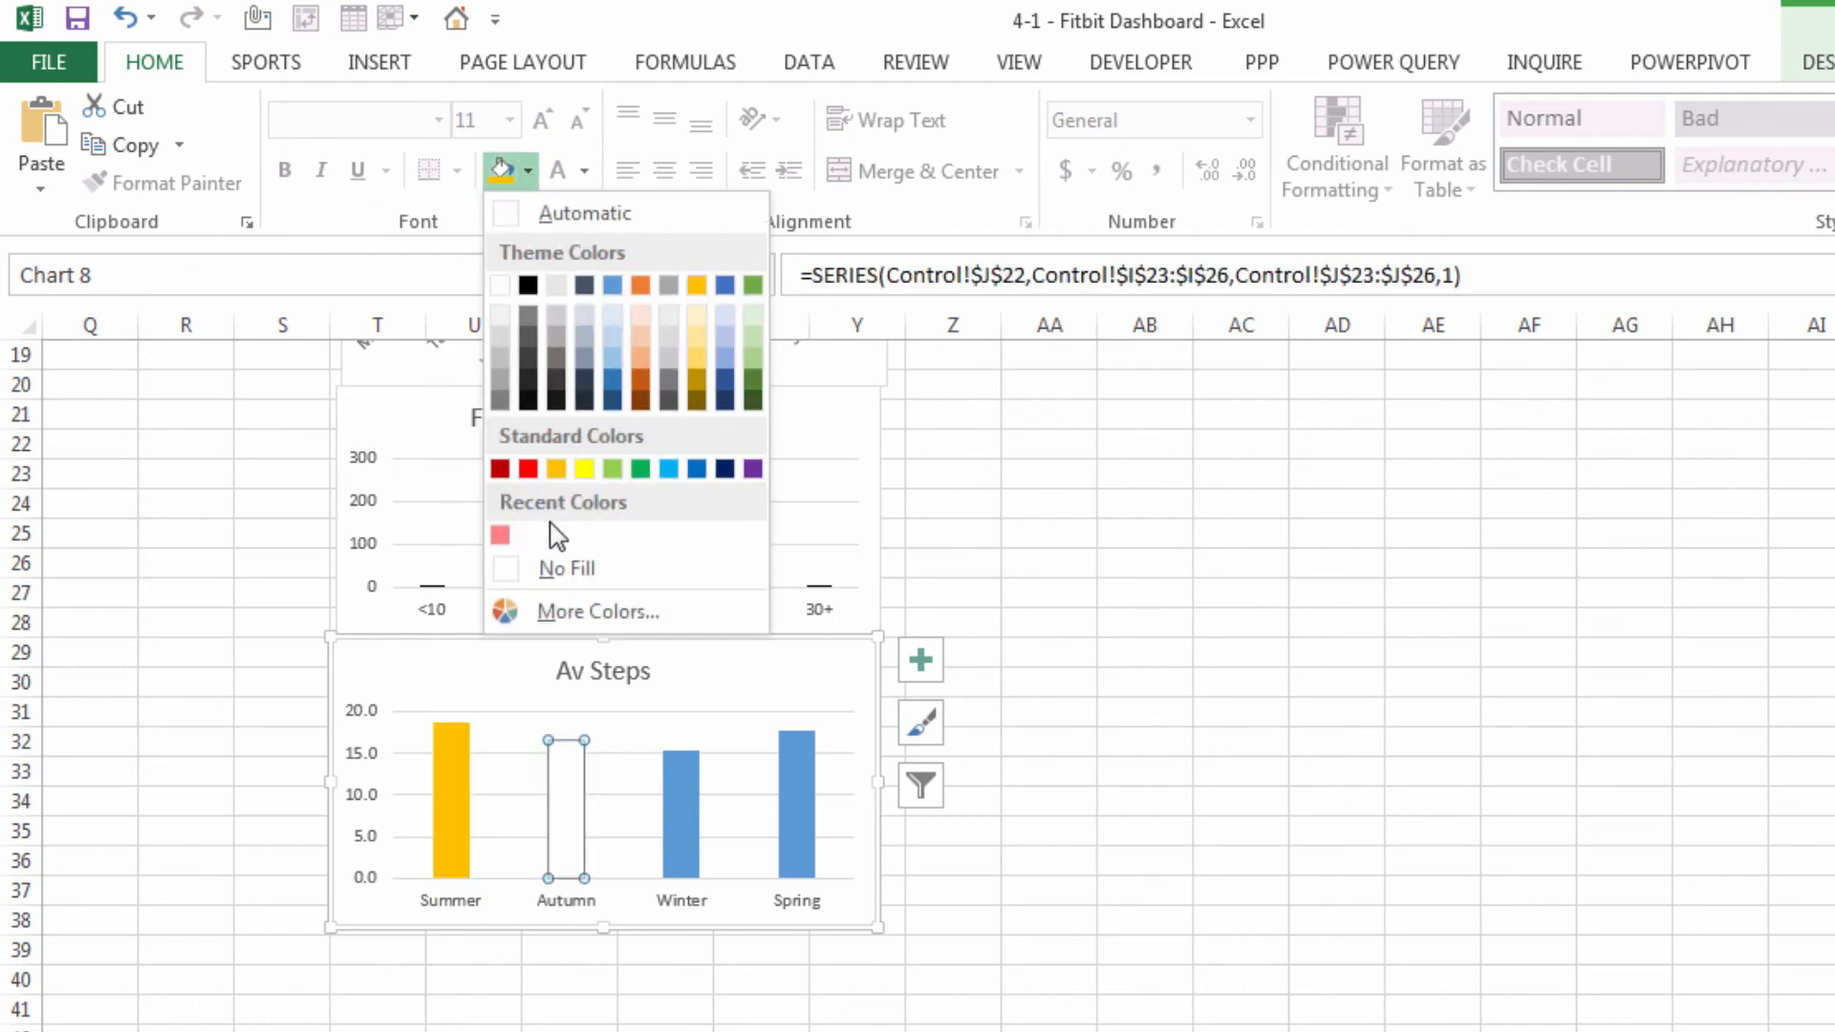
pyautogui.click(696, 401)
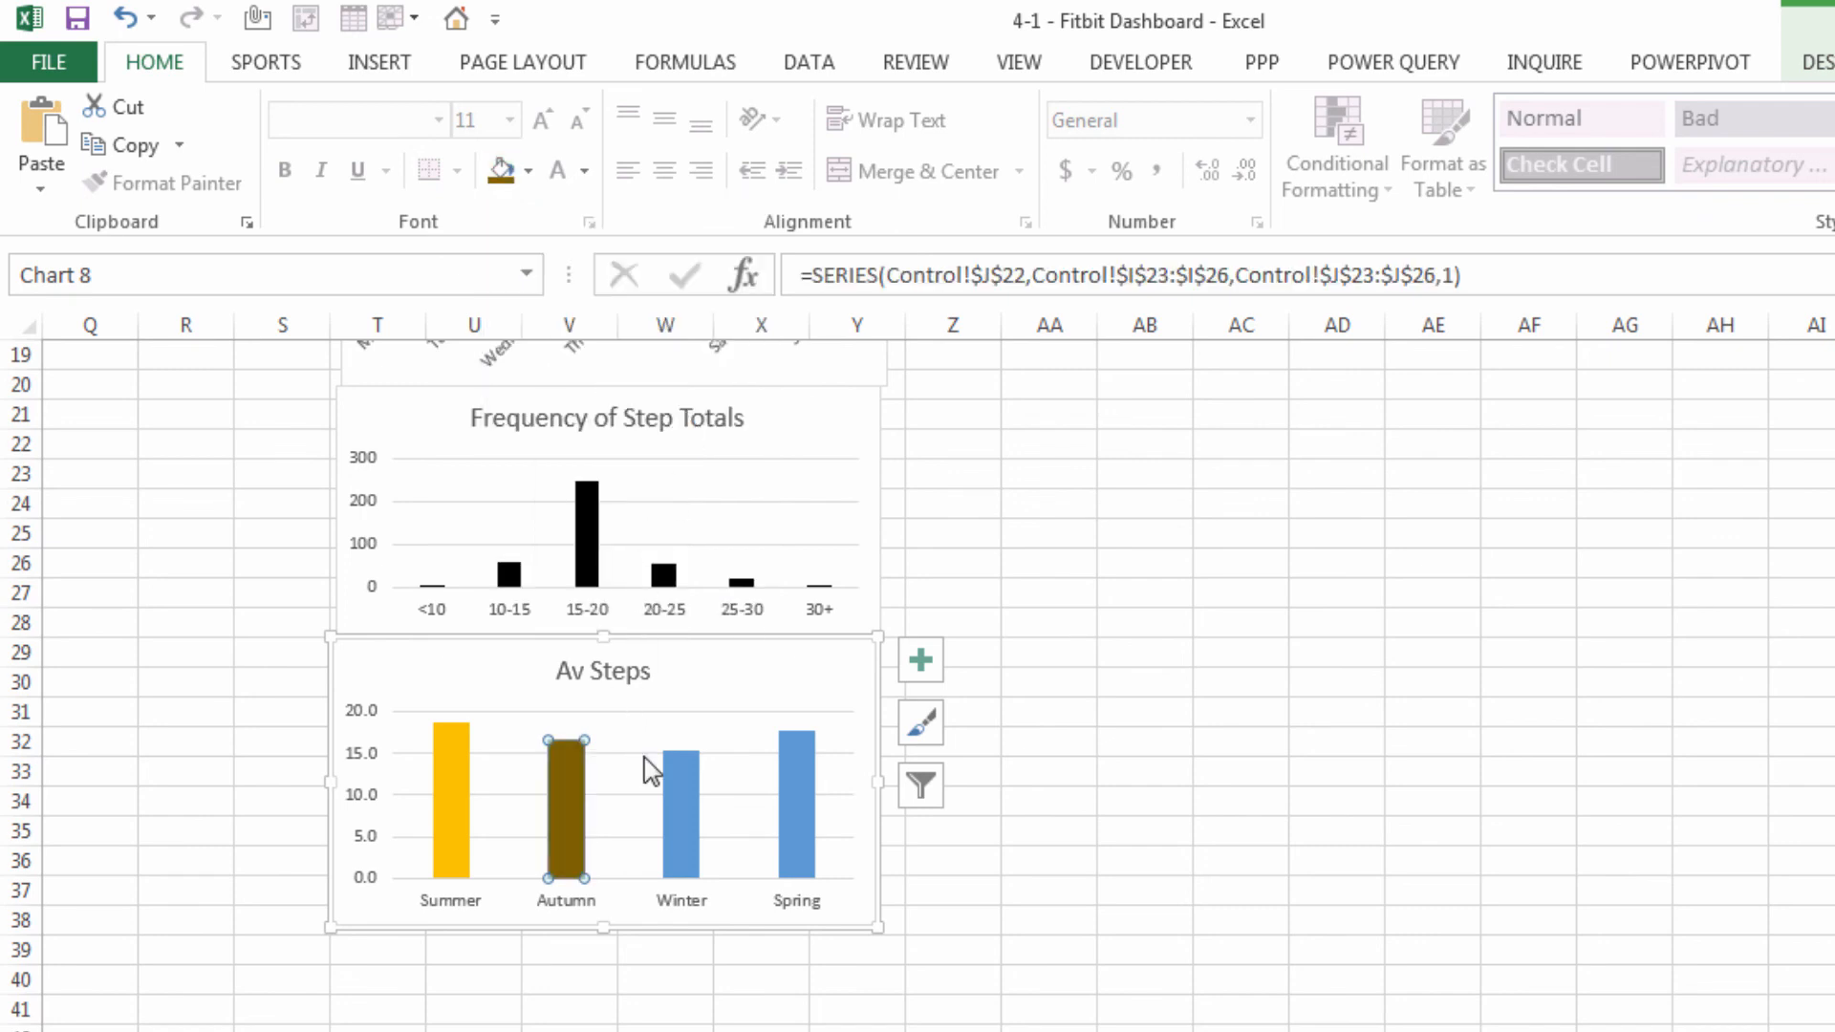
# Fill the Winter column of the Av Steps chart with grey and the Spring column with standard green
pyautogui.click(674, 805)
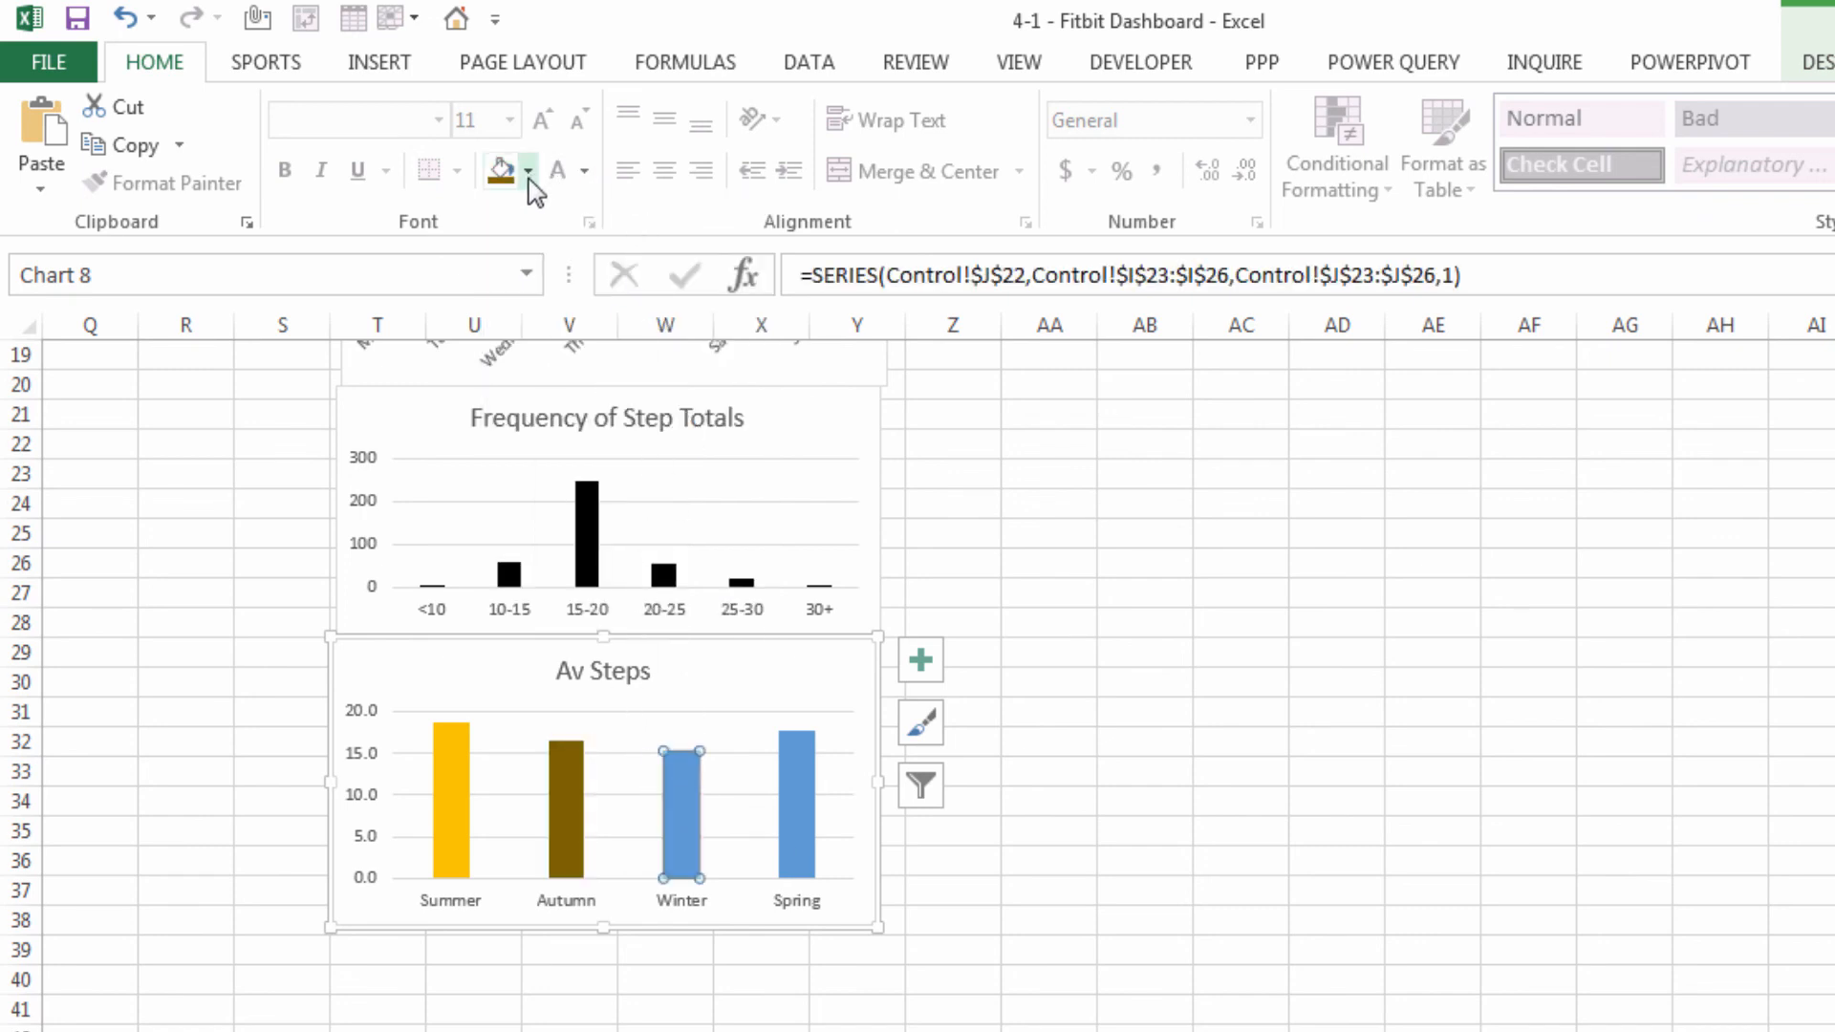
pyautogui.click(796, 802)
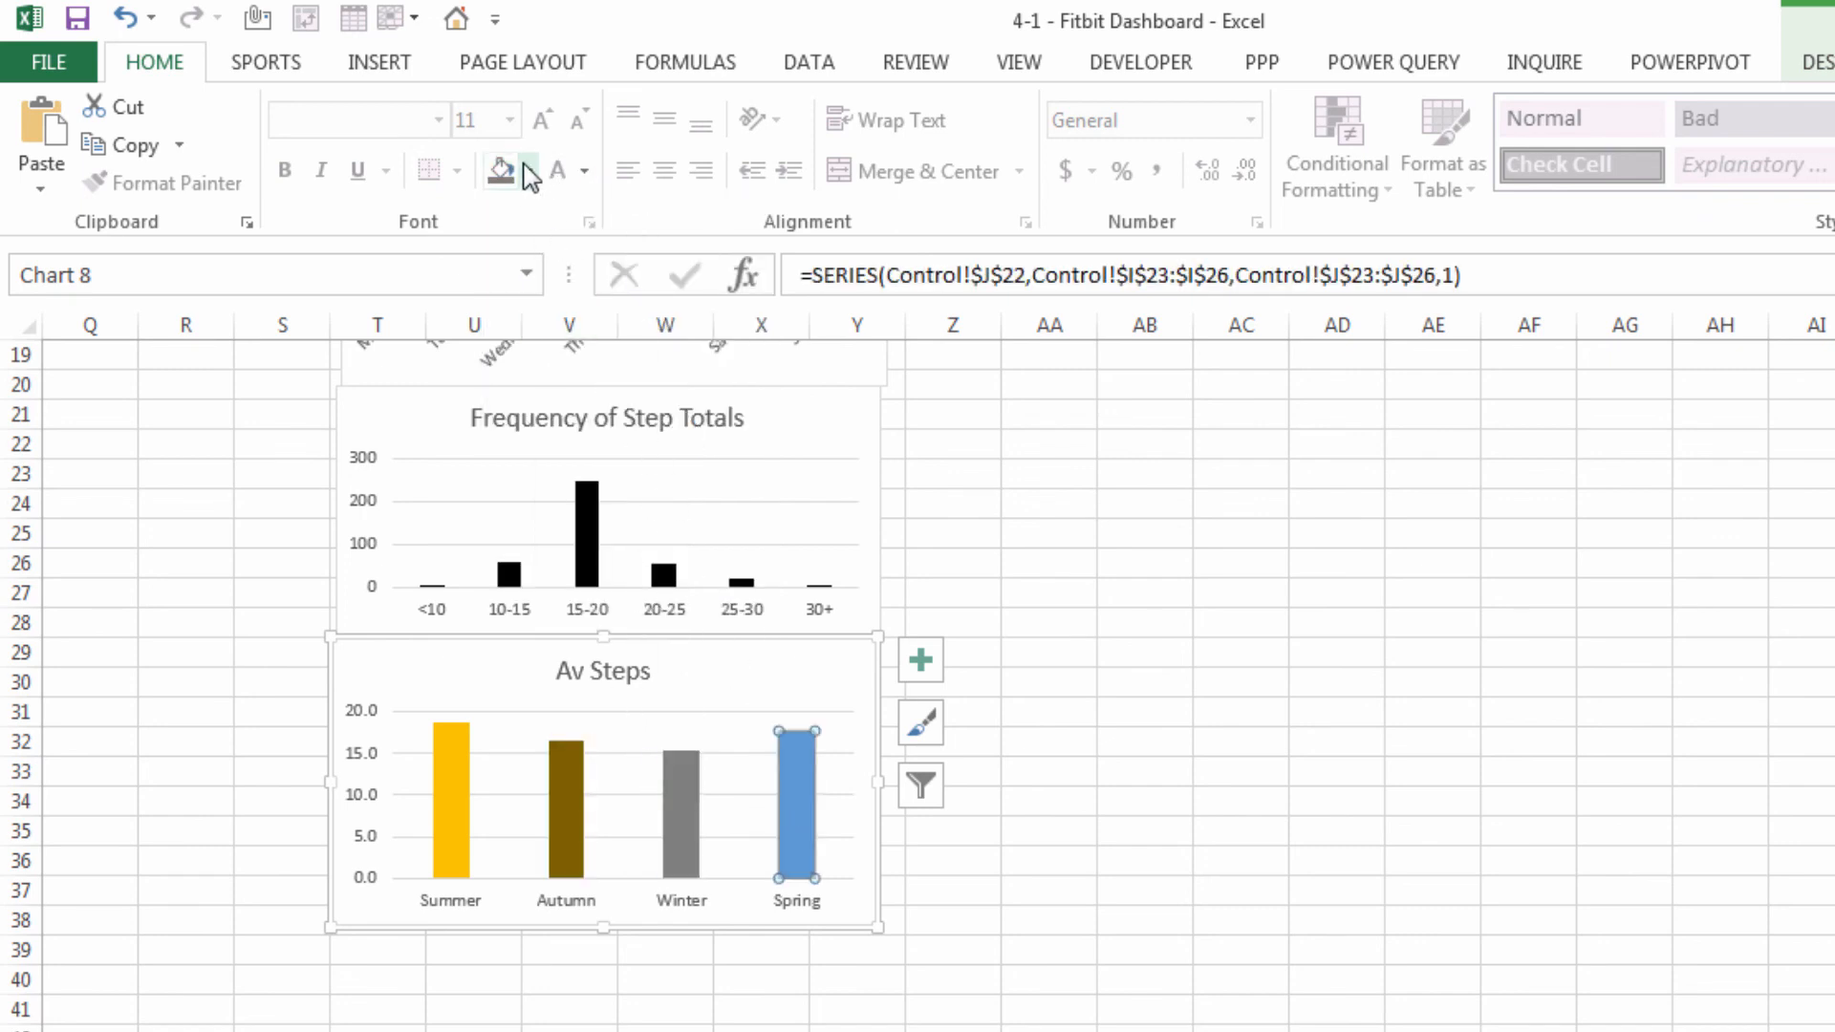
pyautogui.click(527, 172)
pyautogui.click(640, 469)
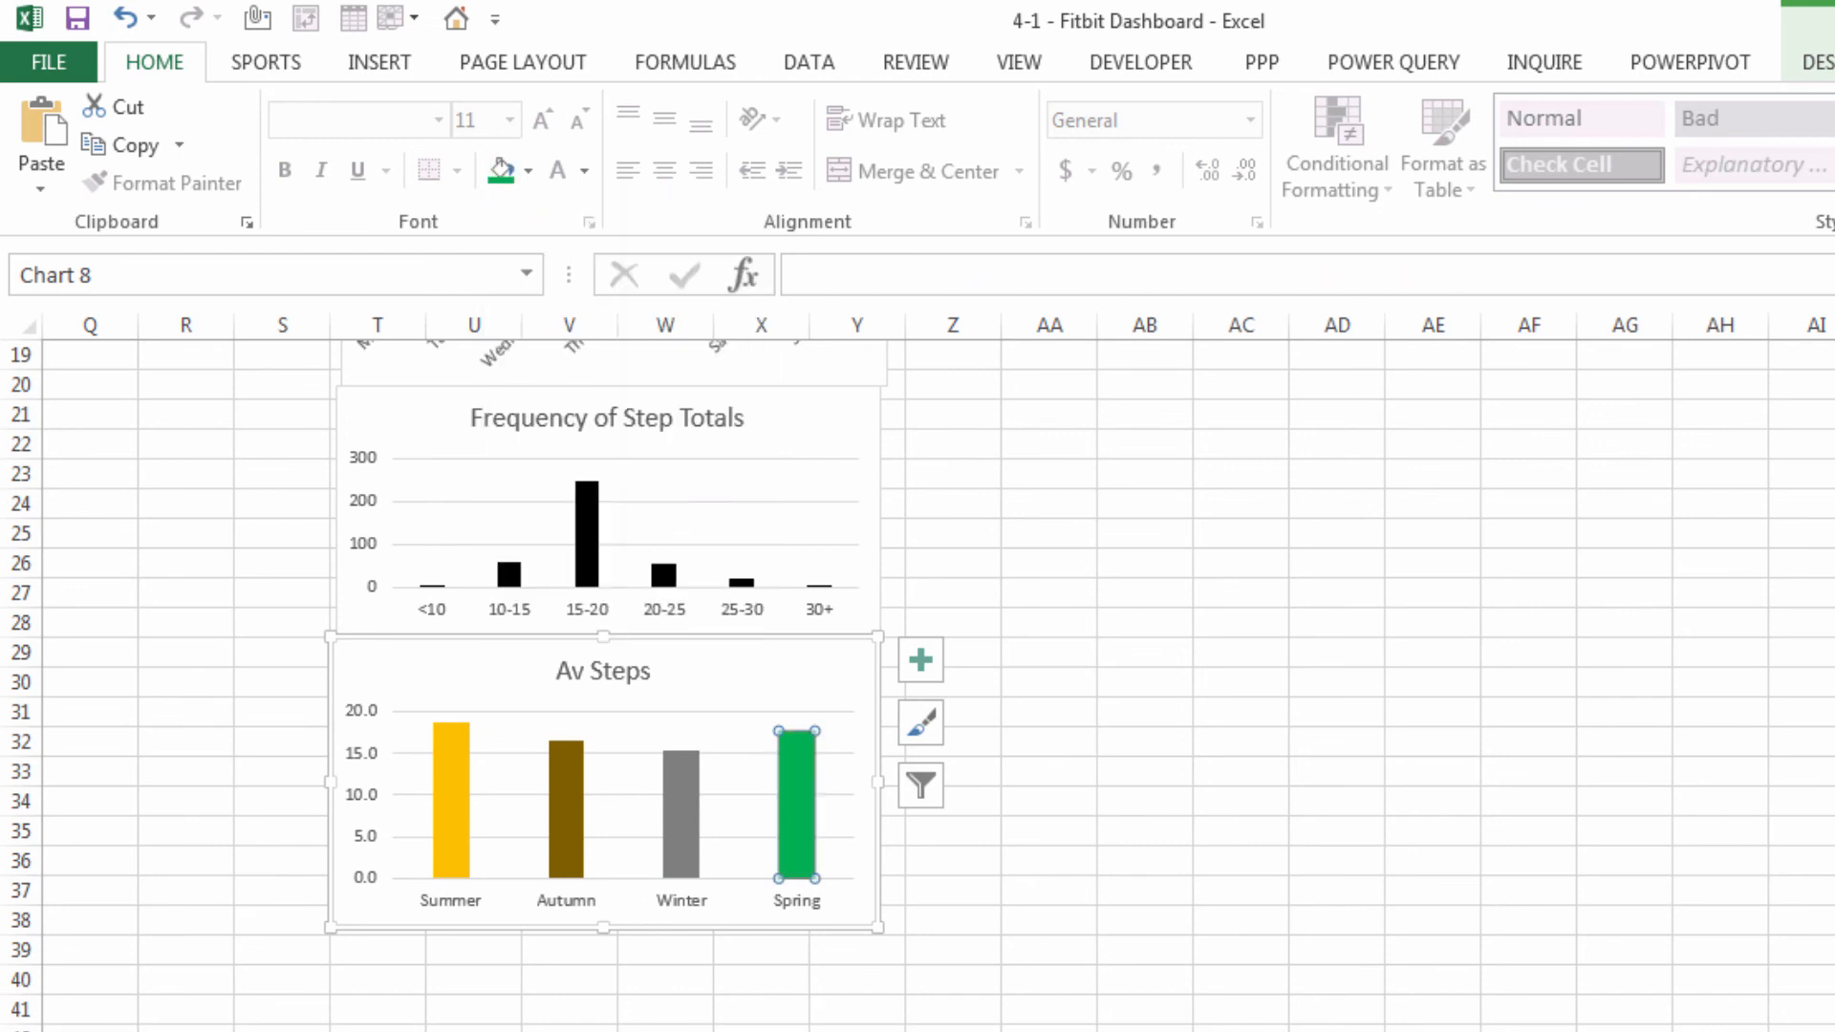
pyautogui.press('Escape')
pyautogui.press('Escape')
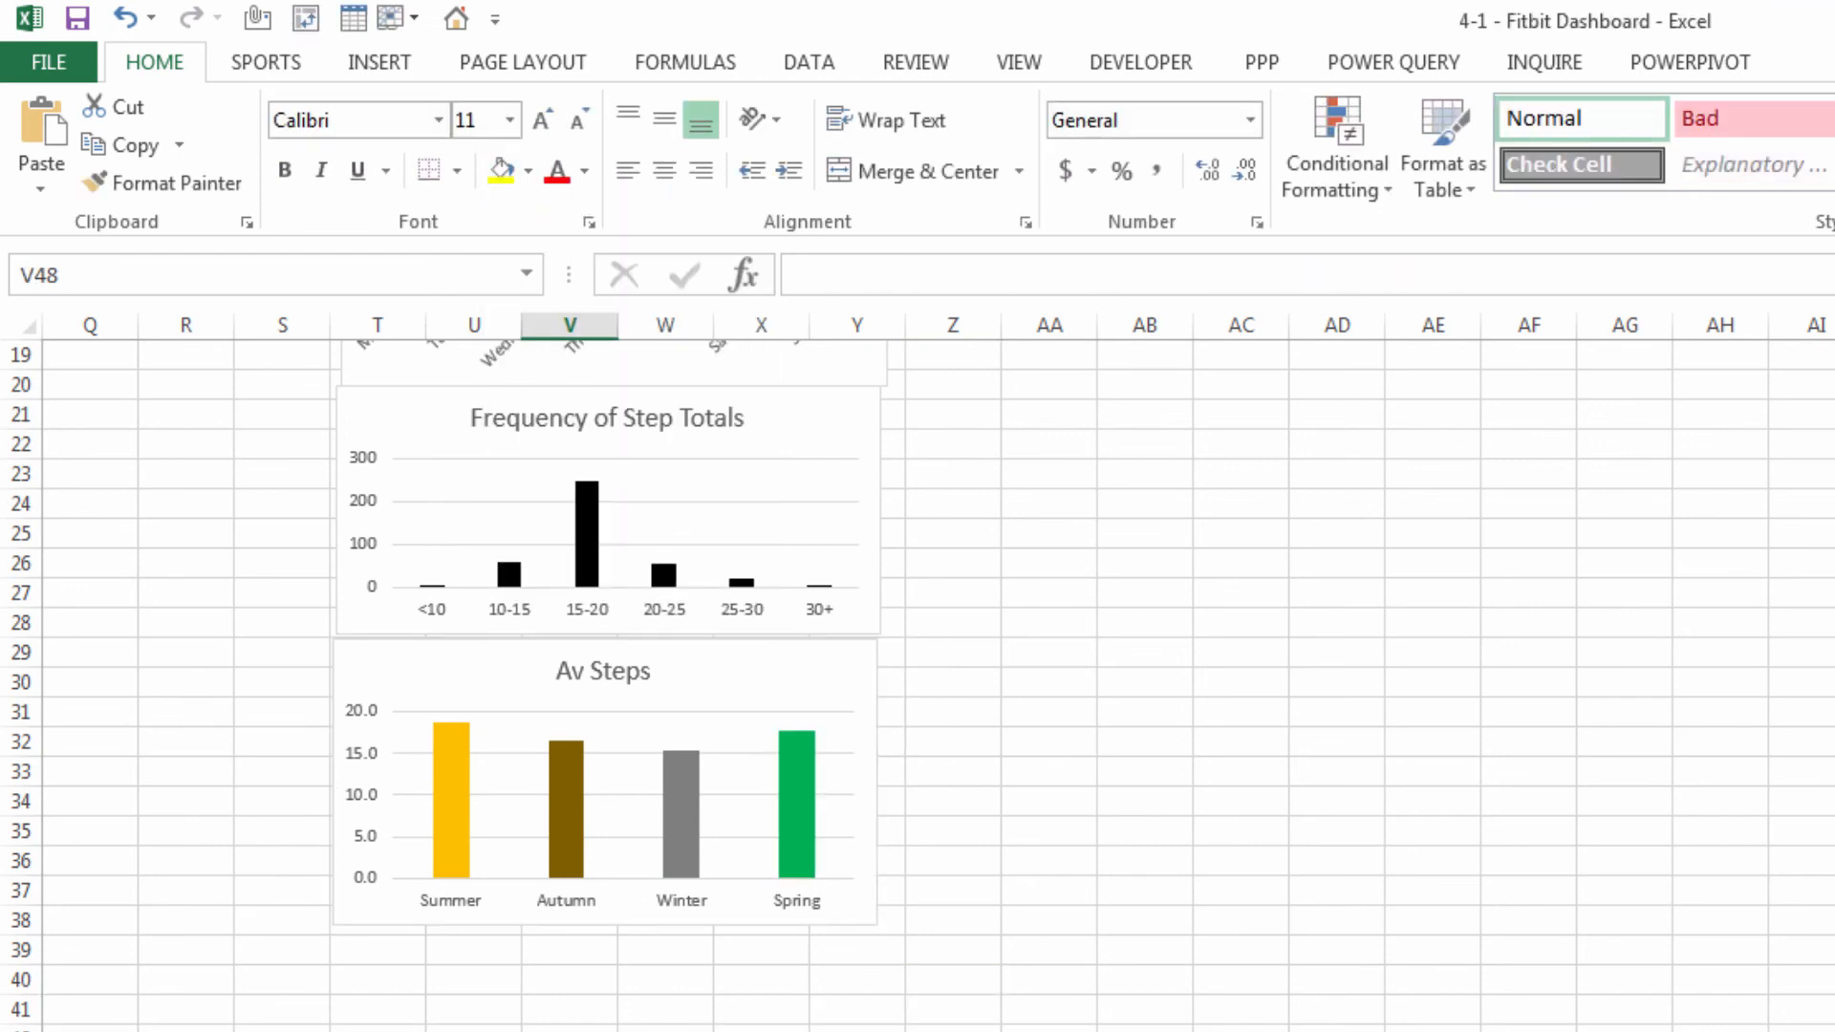
pyautogui.hotkey('ctrl', 'Home')
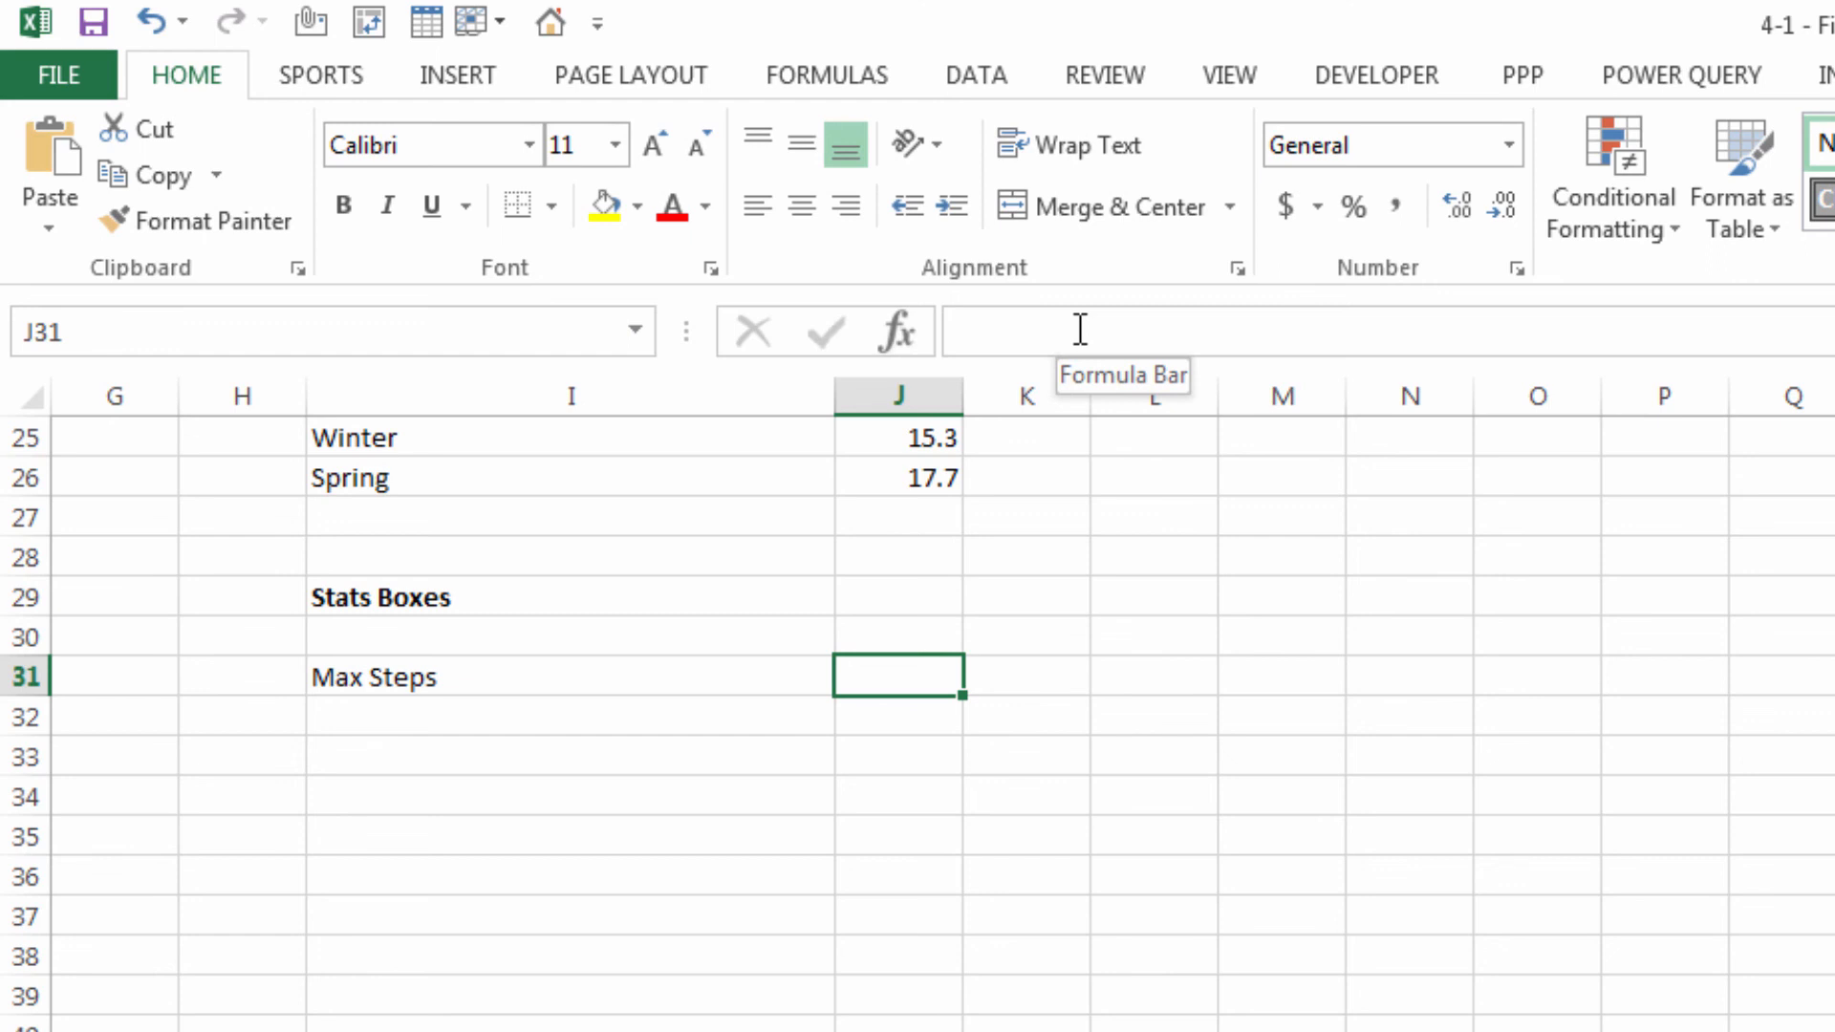
# Enter =MAX(TBLFitbit[Steps]) in J31 beside the Max Steps label
pyautogui.write('=')
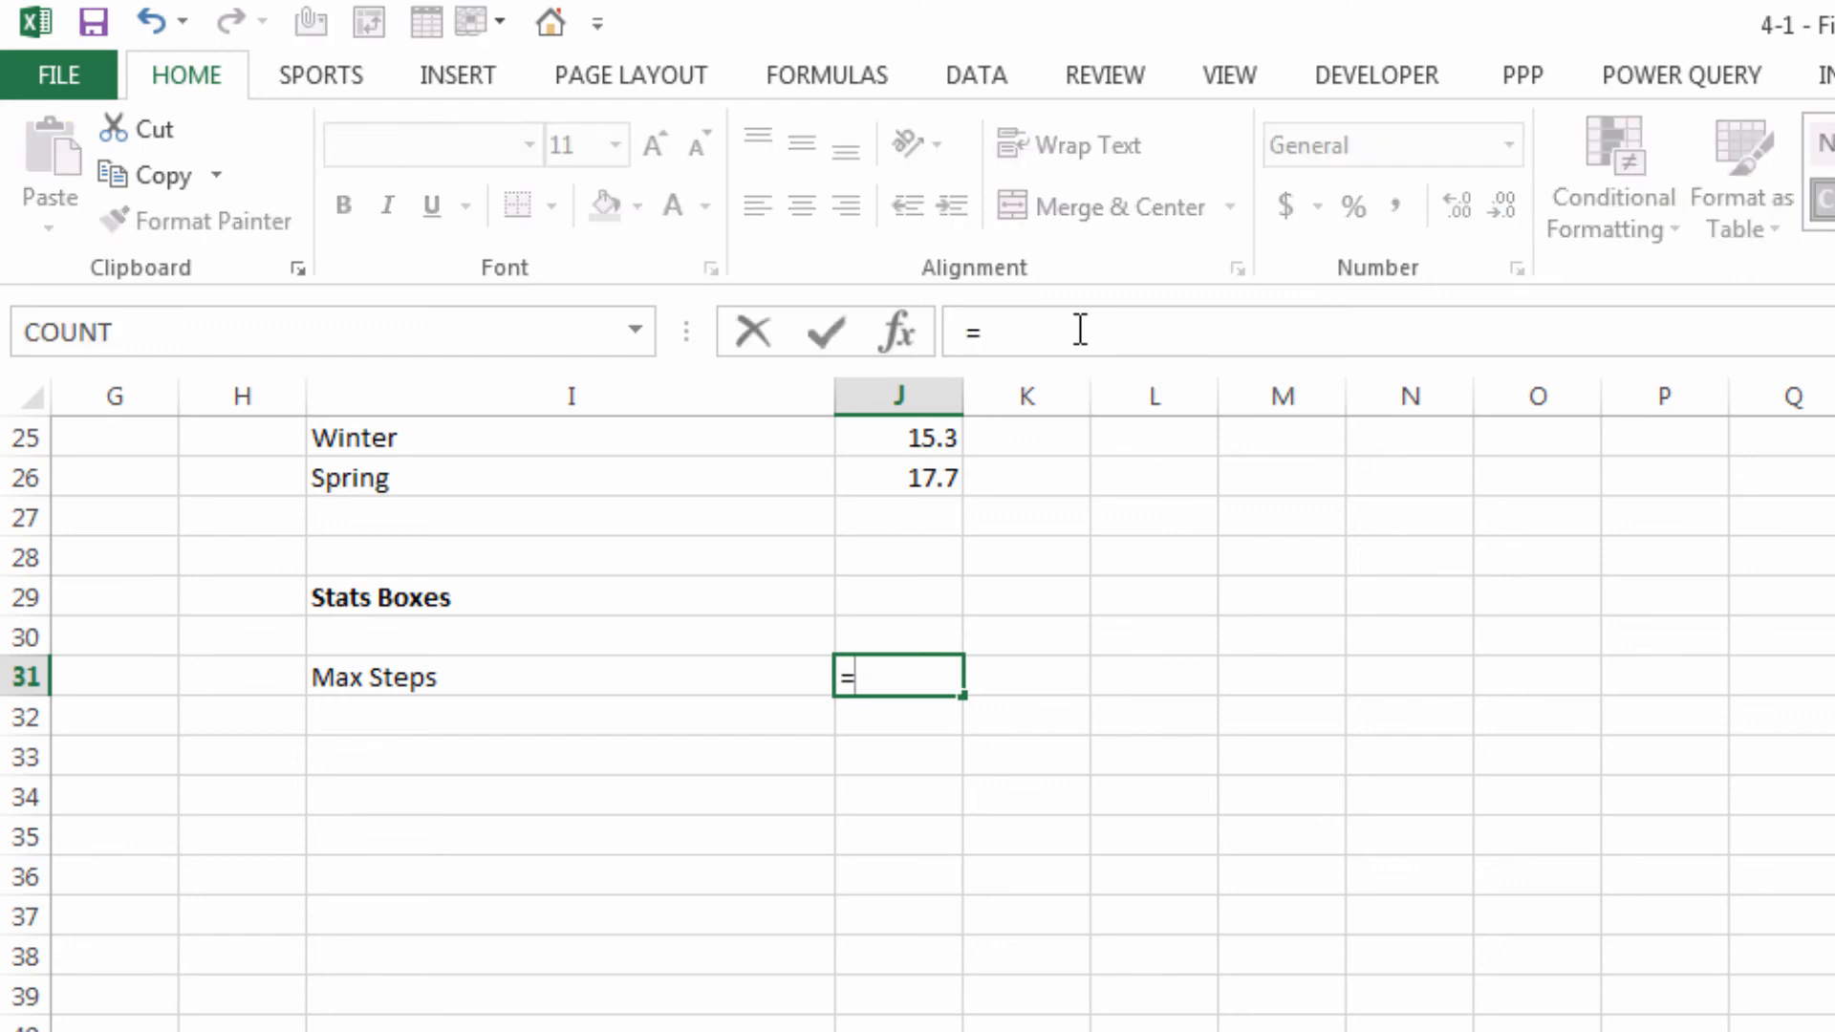
pyautogui.write('max(tbl')
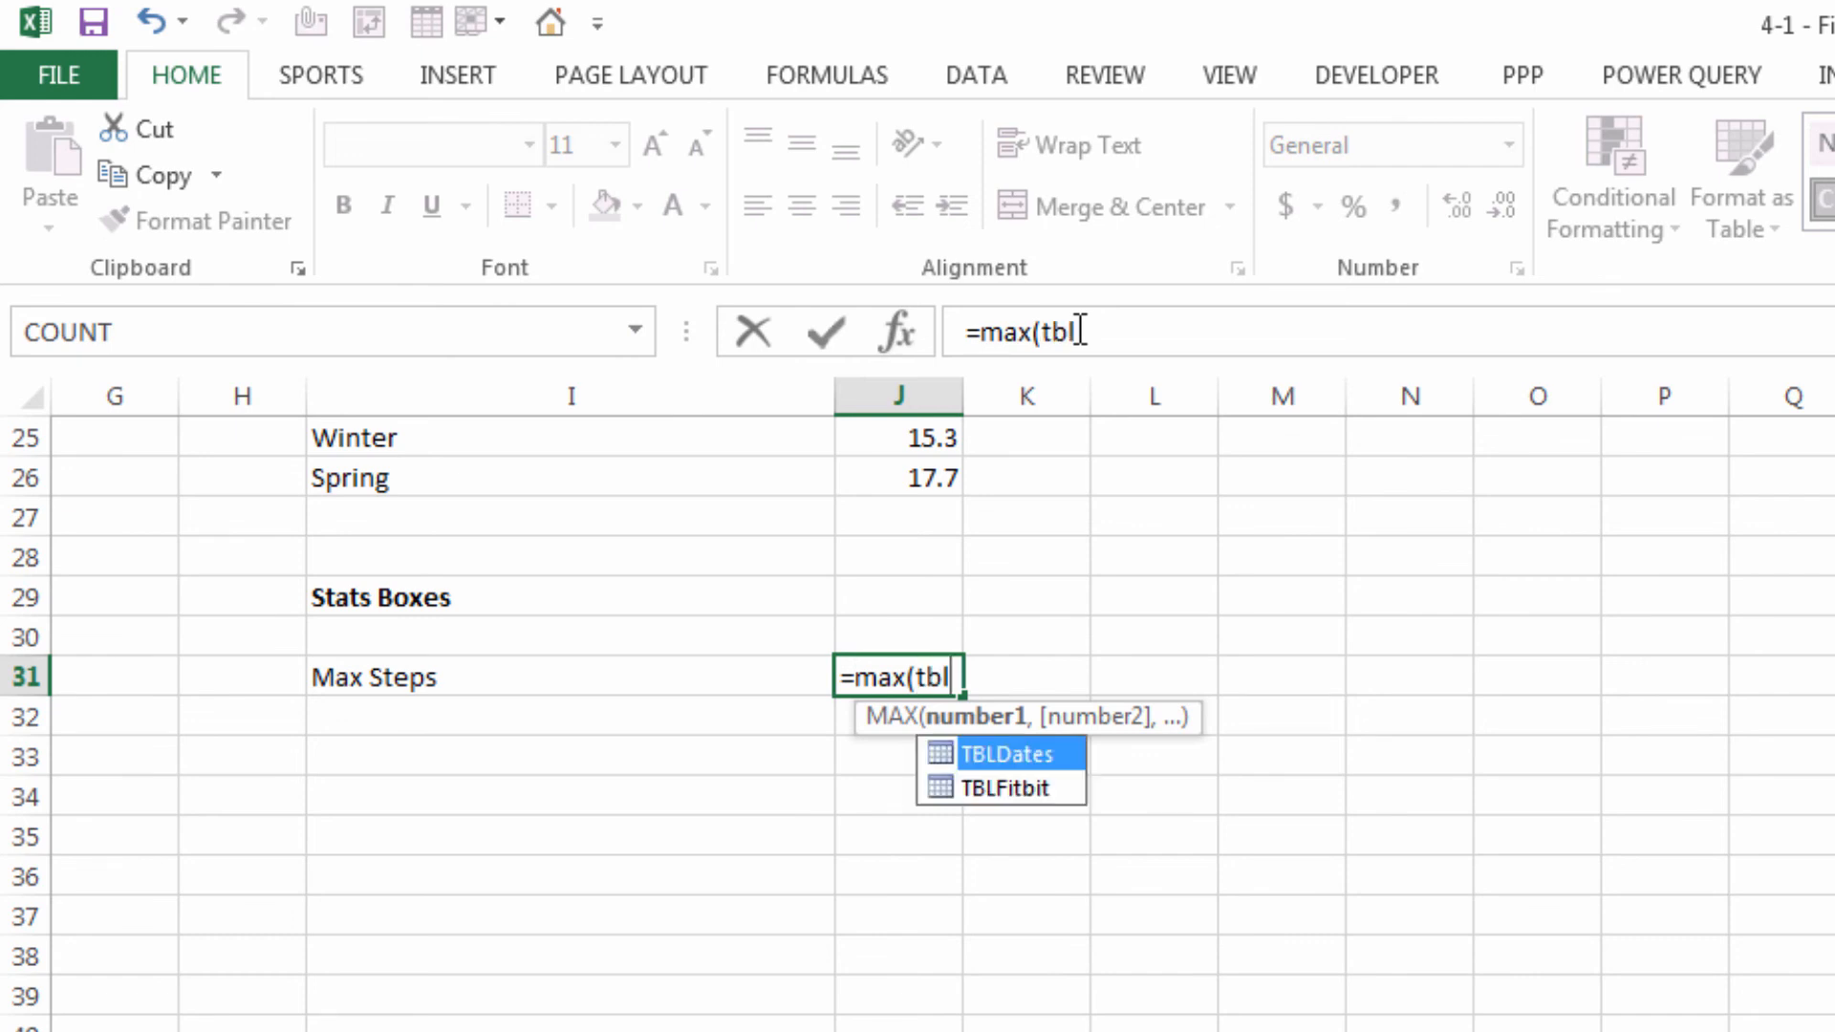
pyautogui.press('Down')
pyautogui.press('Tab')
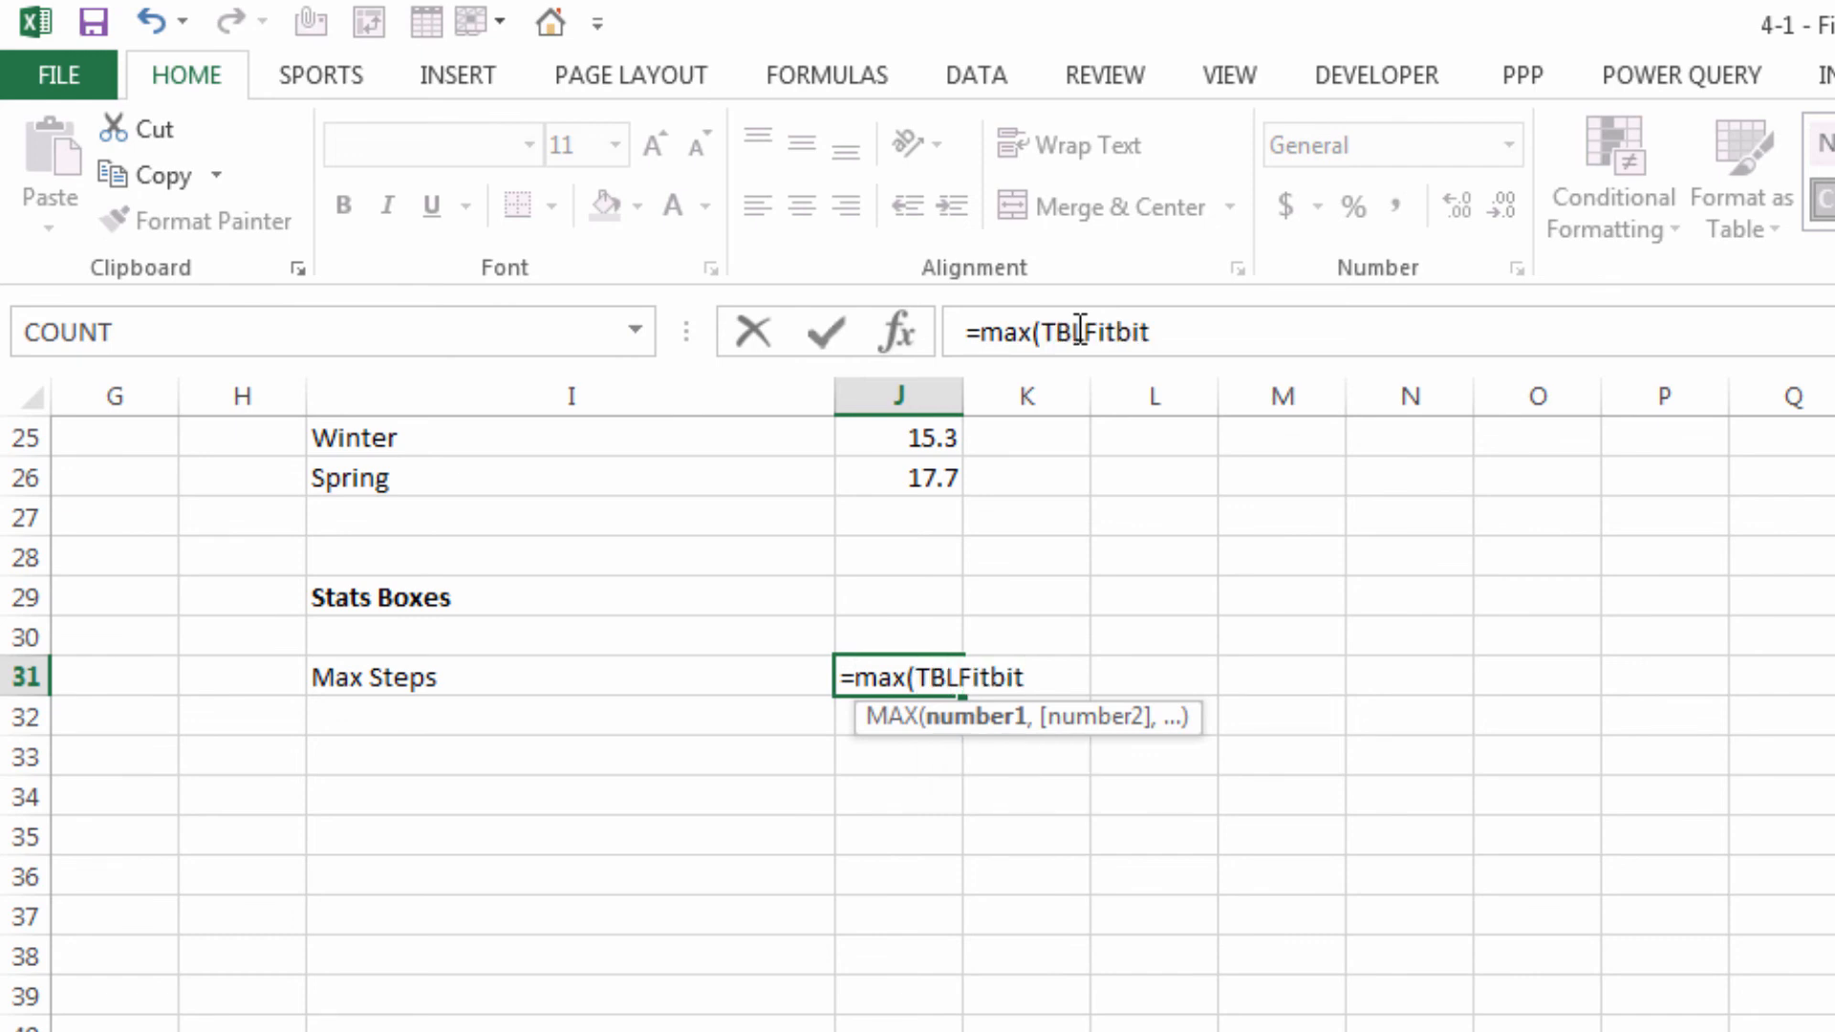
pyautogui.write('[')
pyautogui.press('Down')
pyautogui.press('Down')
pyautogui.press('Tab')
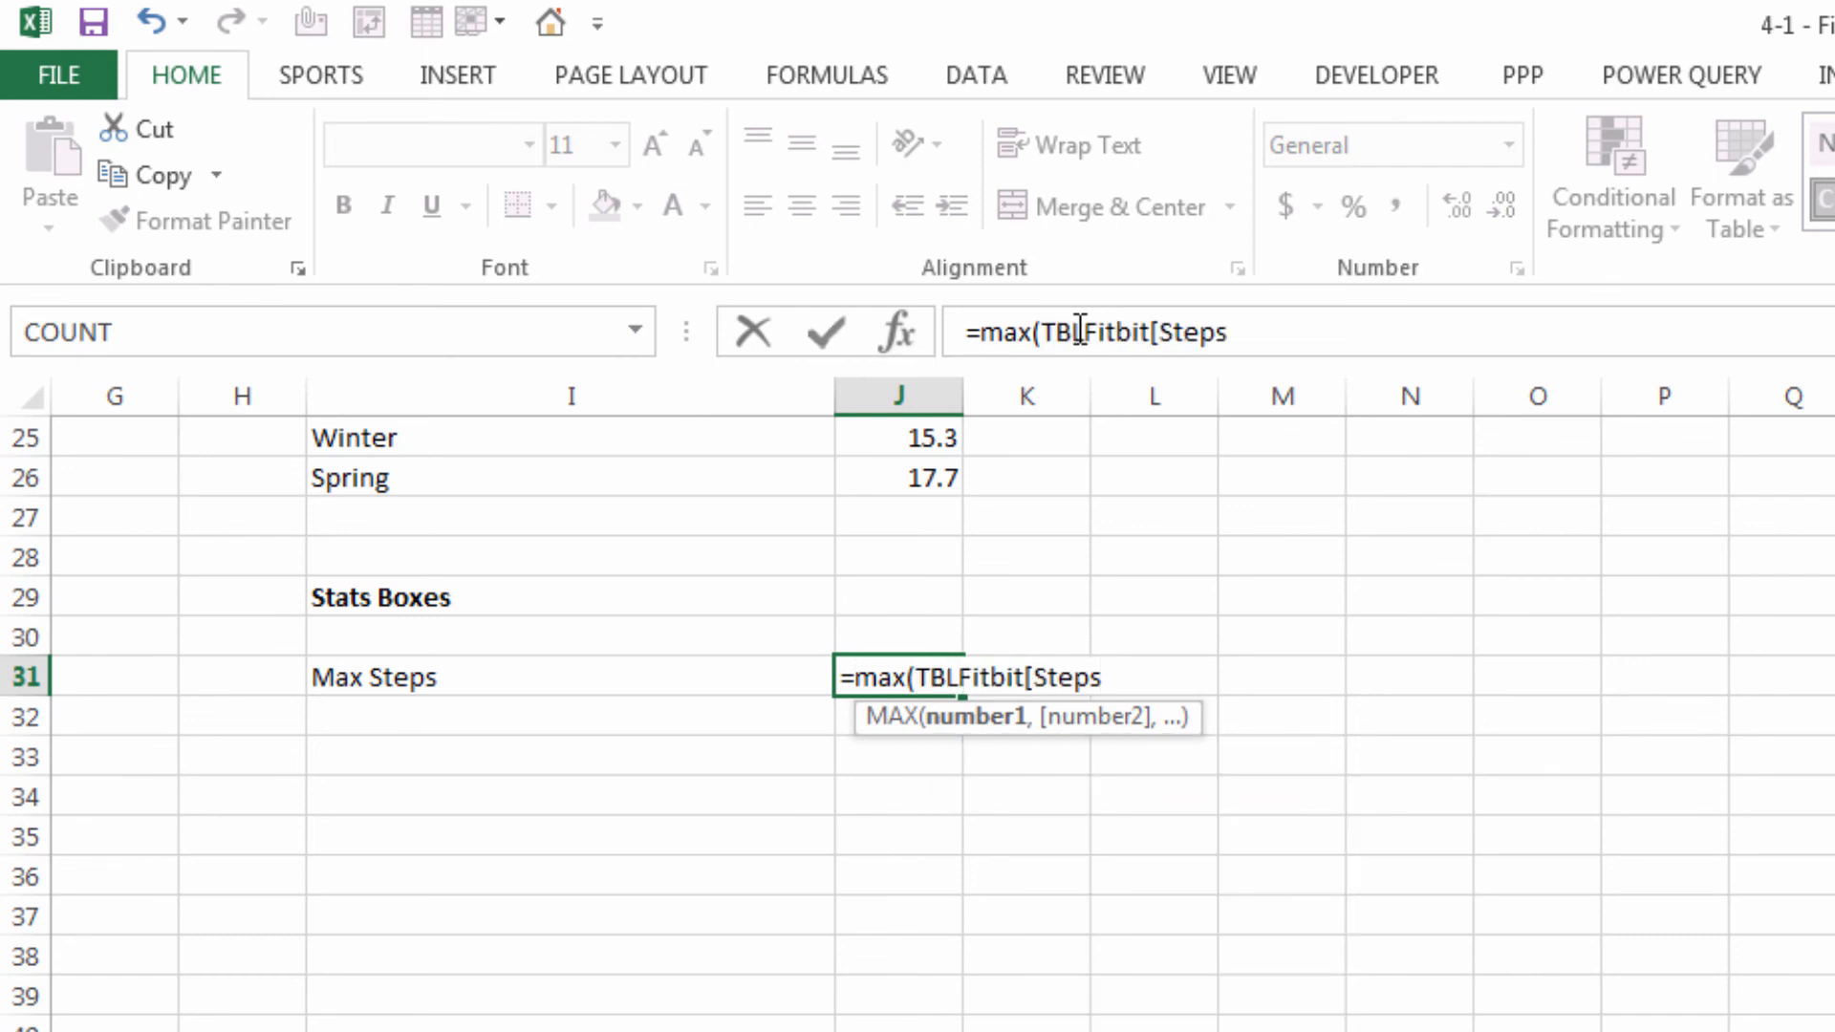
pyautogui.write('])')
pyautogui.press('Return')
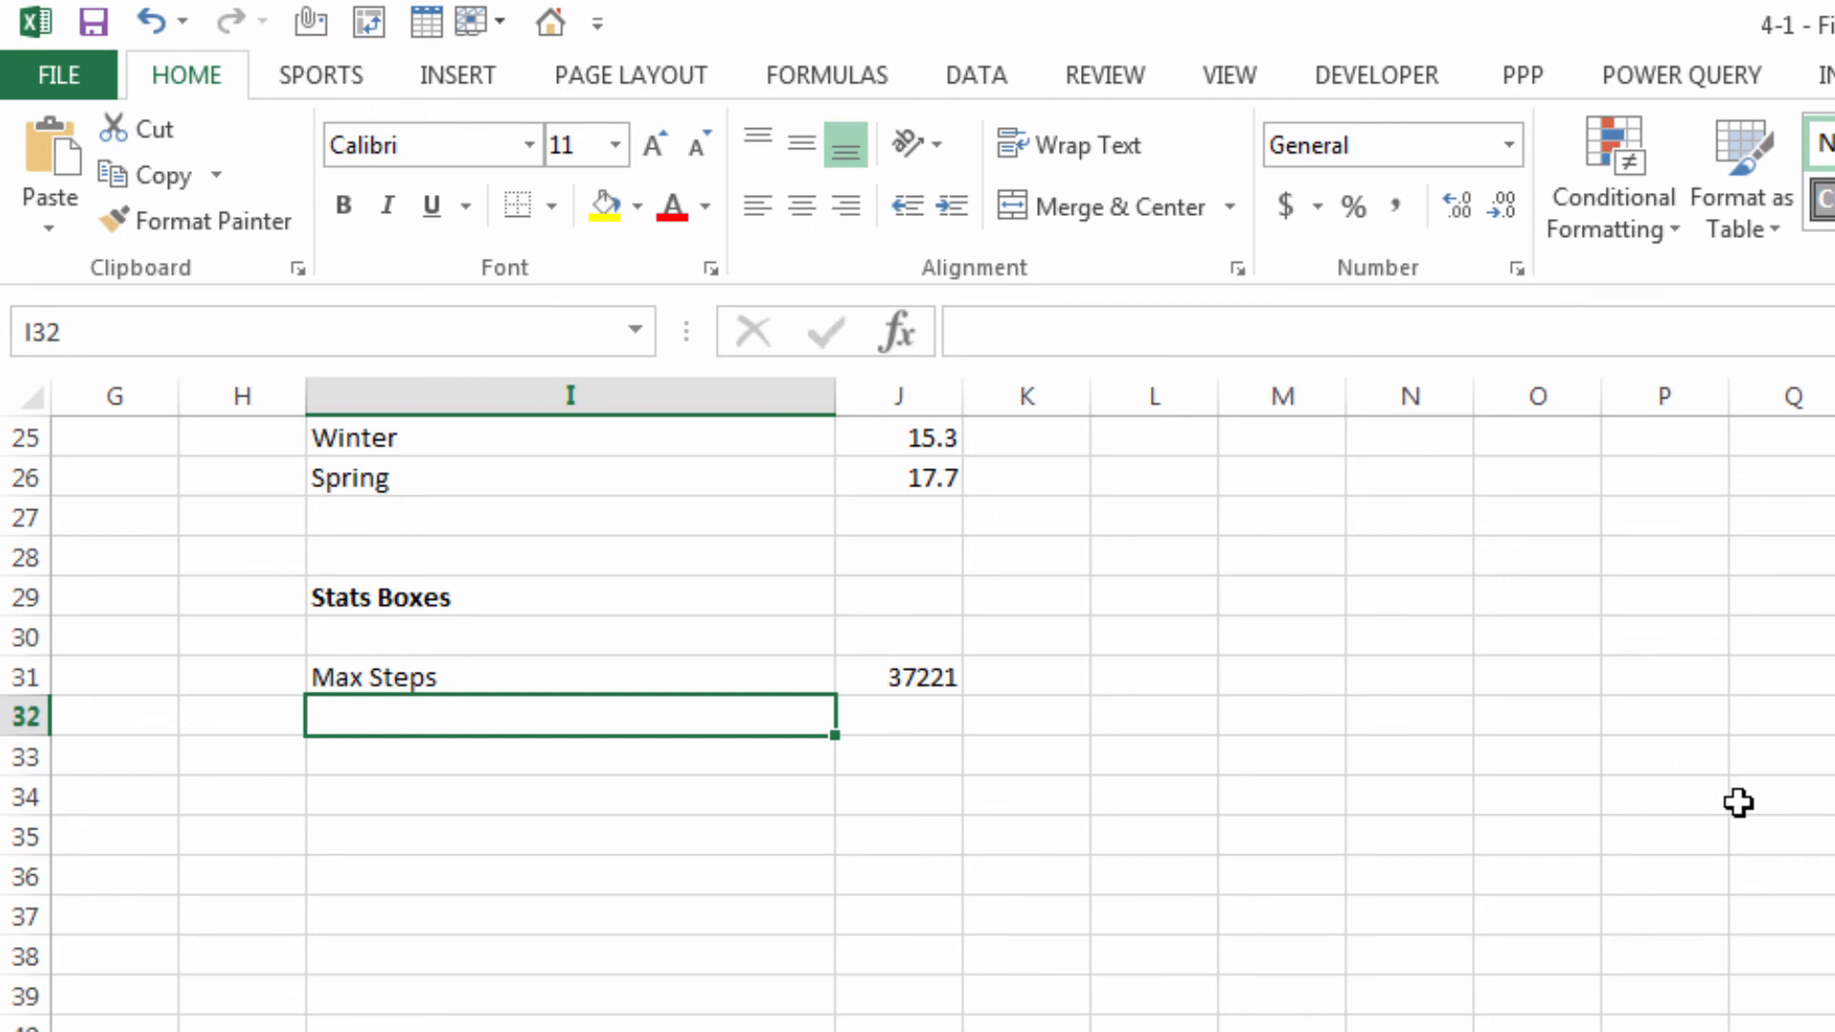
# Label cell I32 under Max Steps as Date
pyautogui.write('Date')
pyautogui.press('Tab')
pyautogui.click(864, 942)
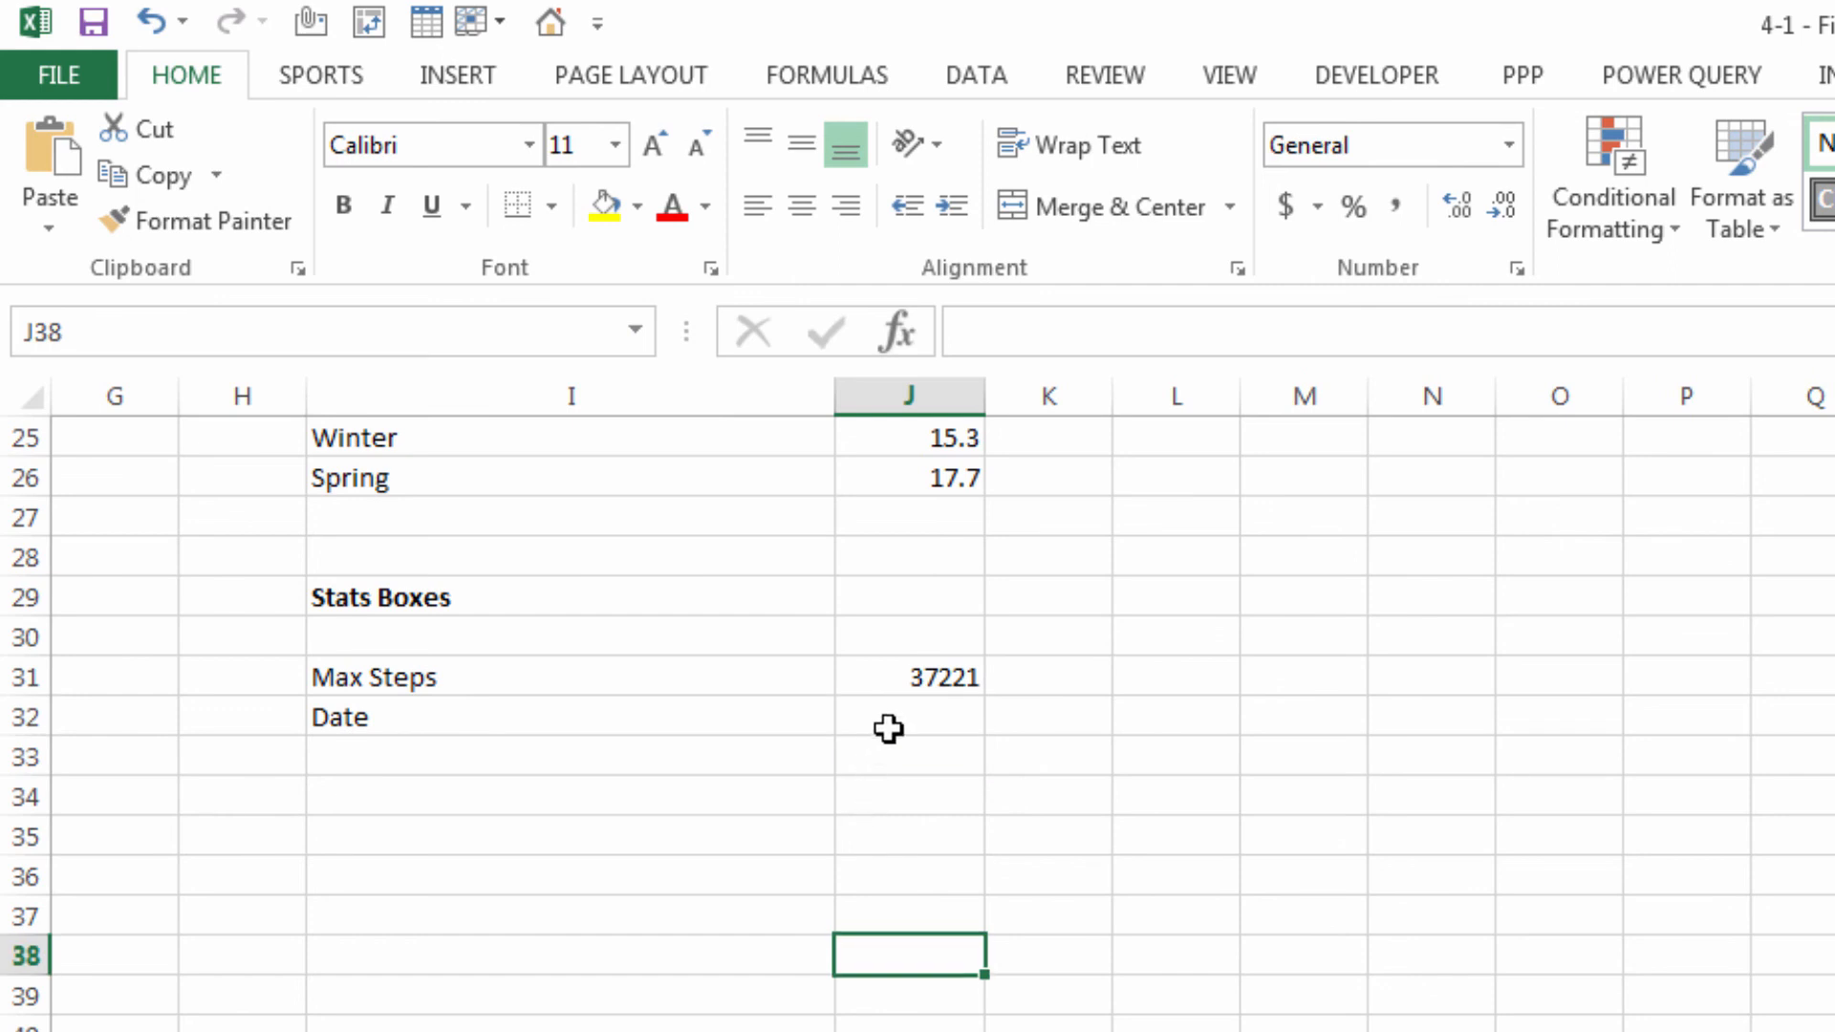
# Enter =INDEX(TBLFitbit[Date],MATCH(J31,TBLFitbit[Steps],0)) in J32 to return the date of the maximum steps
pyautogui.click(884, 730)
pyautogui.write('=')
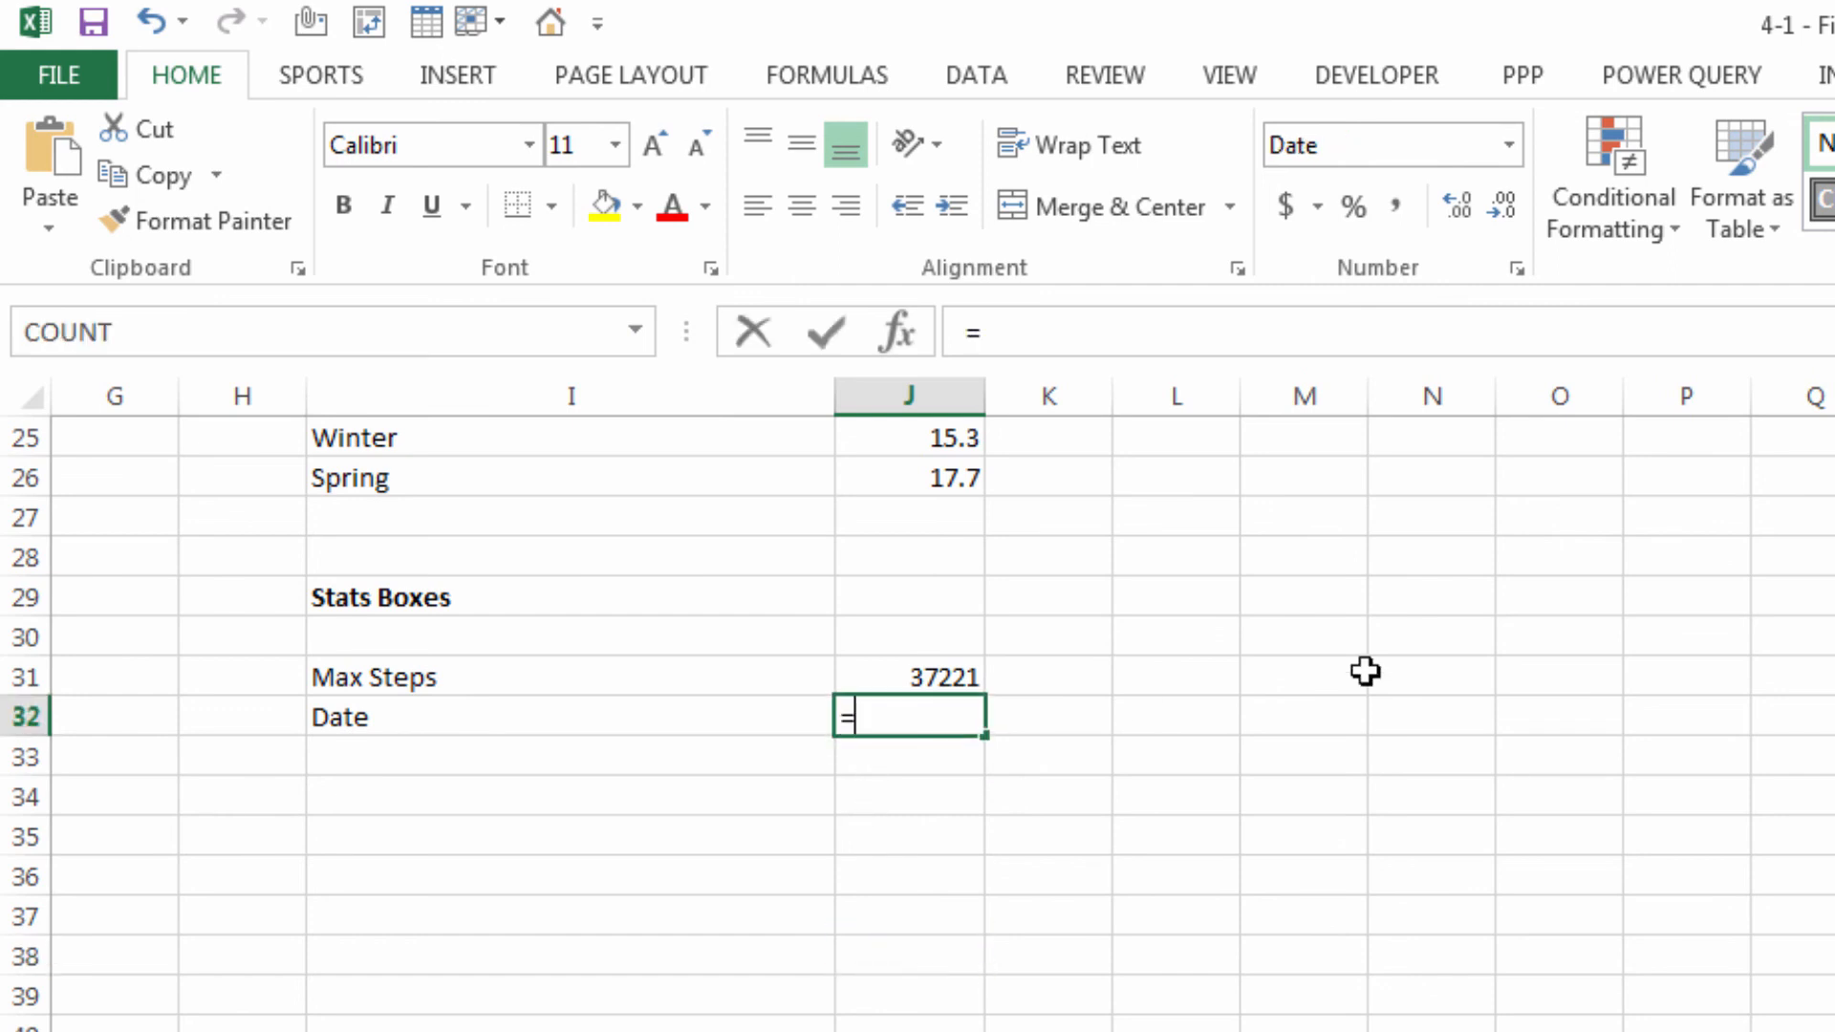
pyautogui.write('index(')
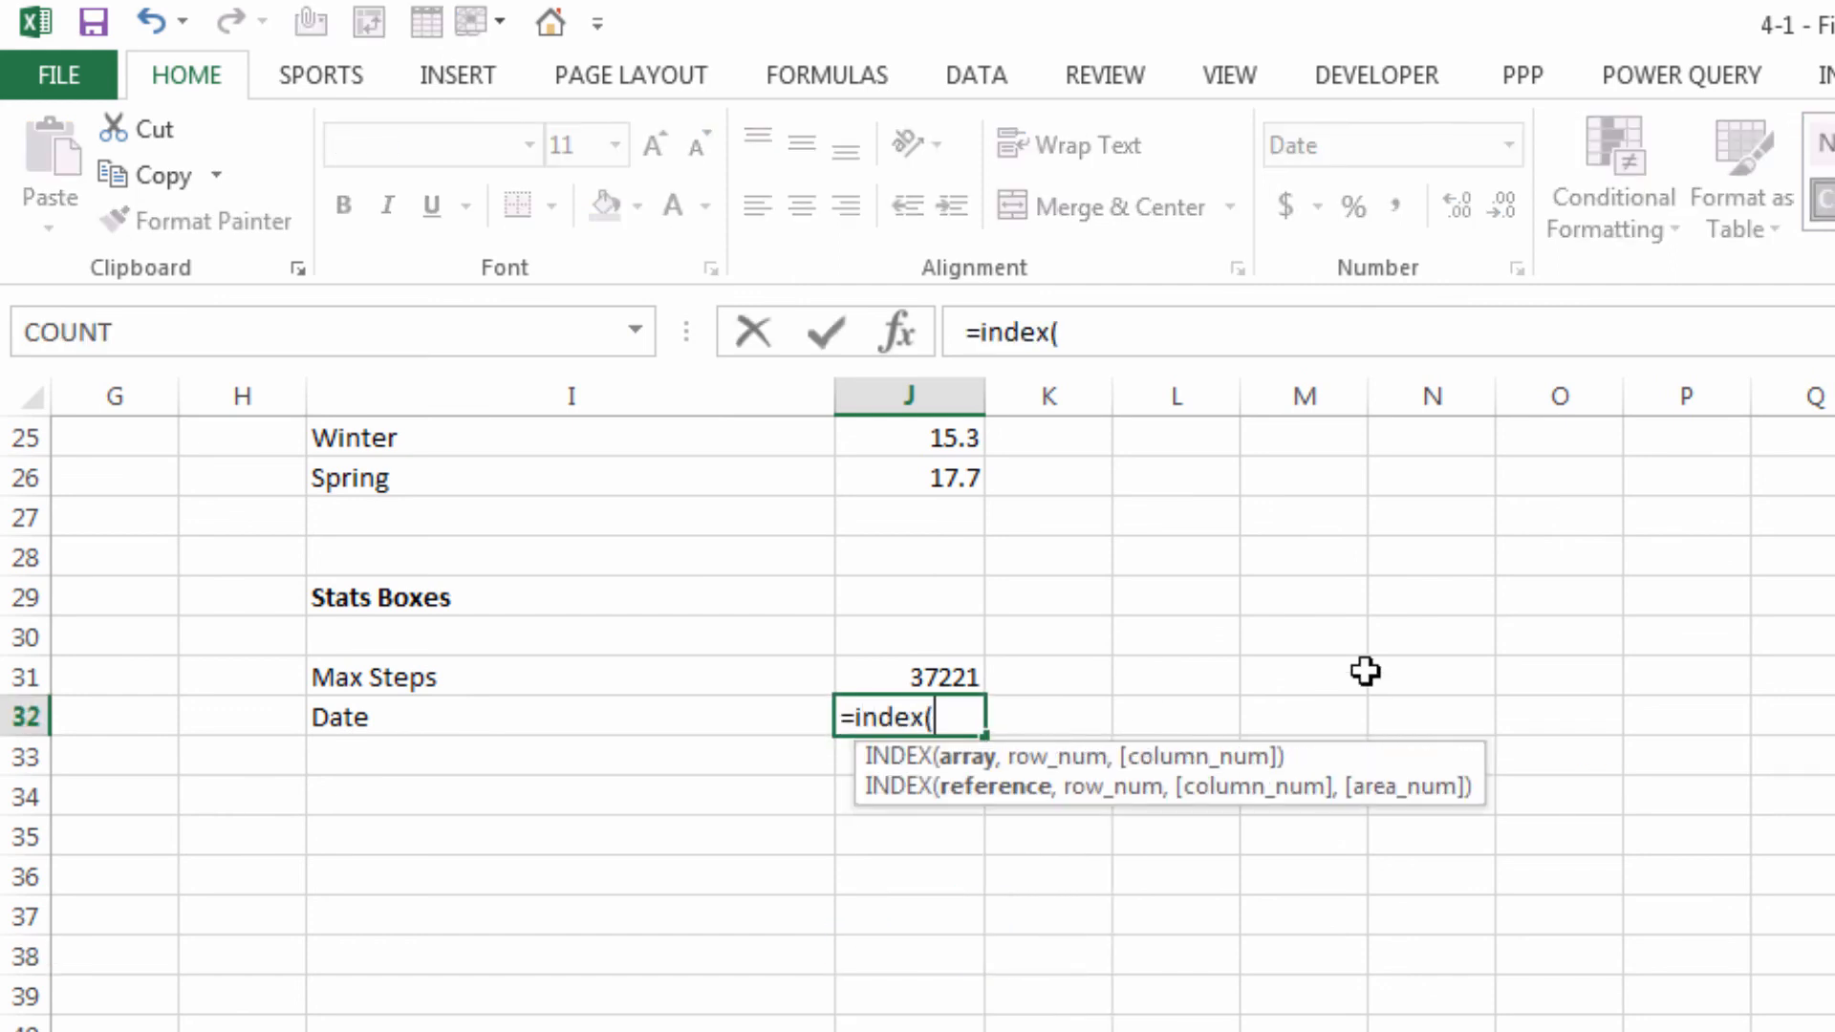
pyautogui.write('tbl')
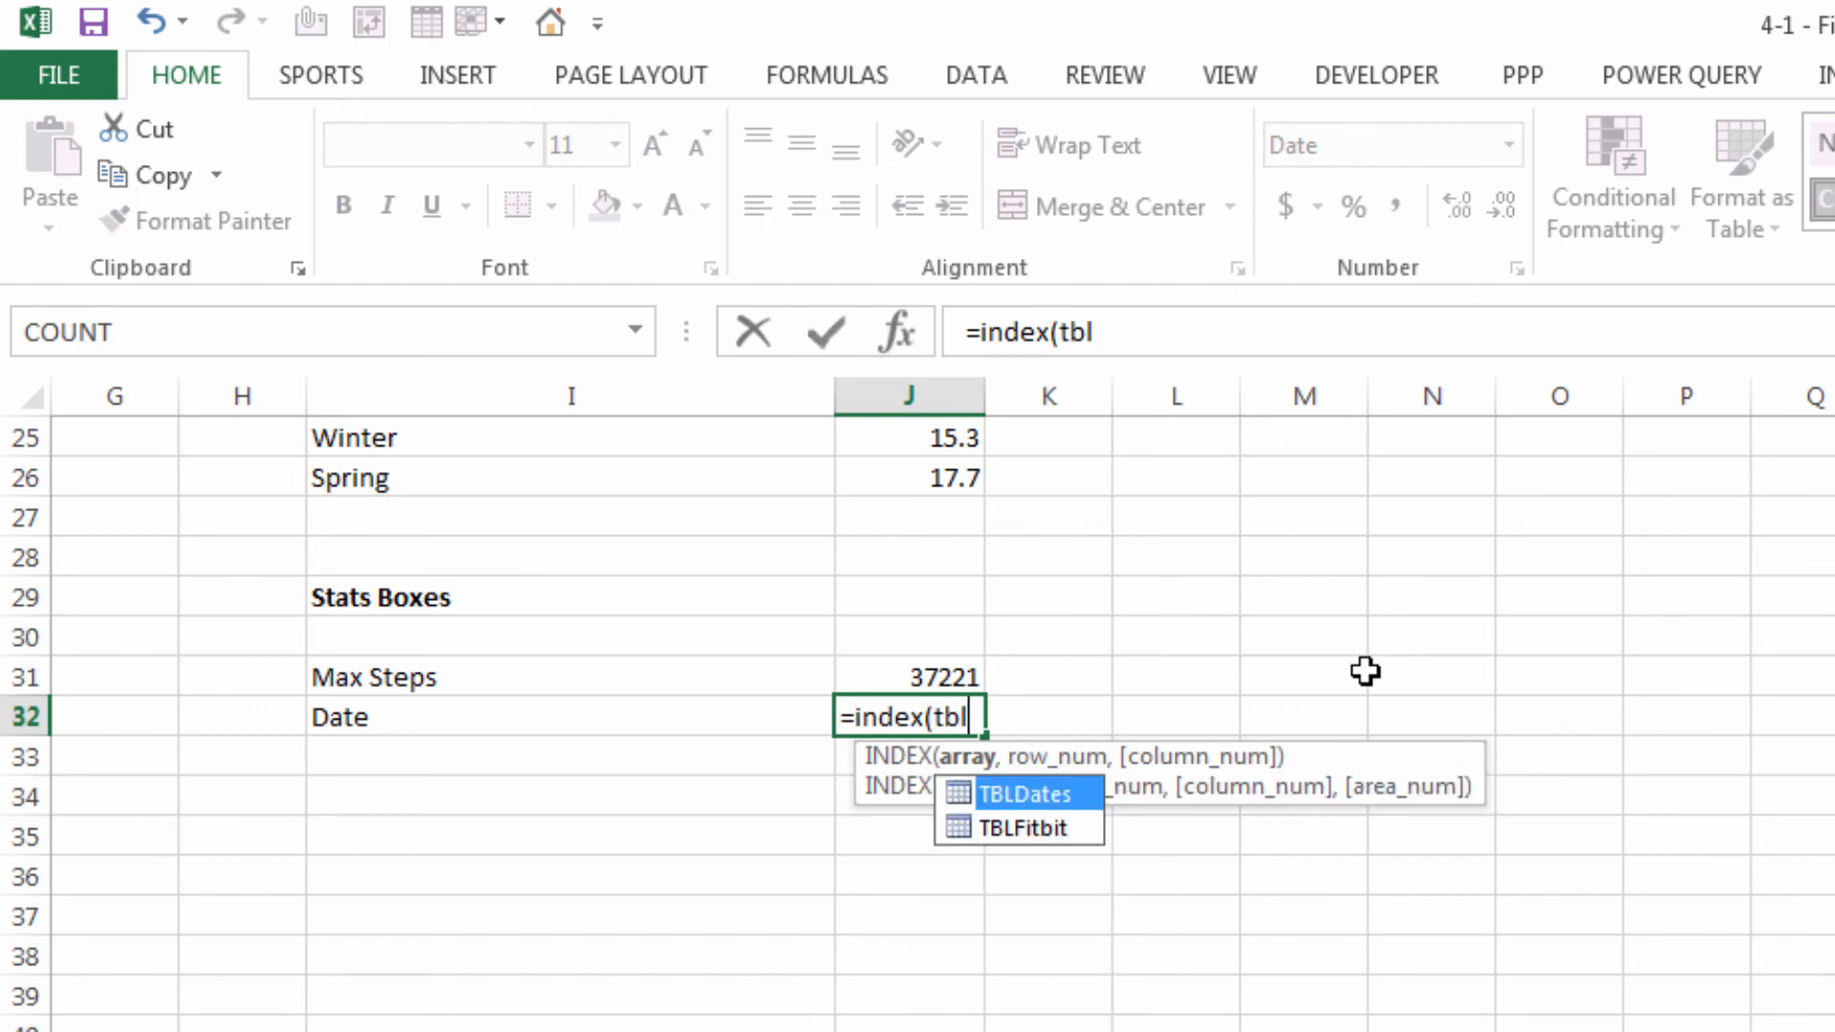
pyautogui.press('Down')
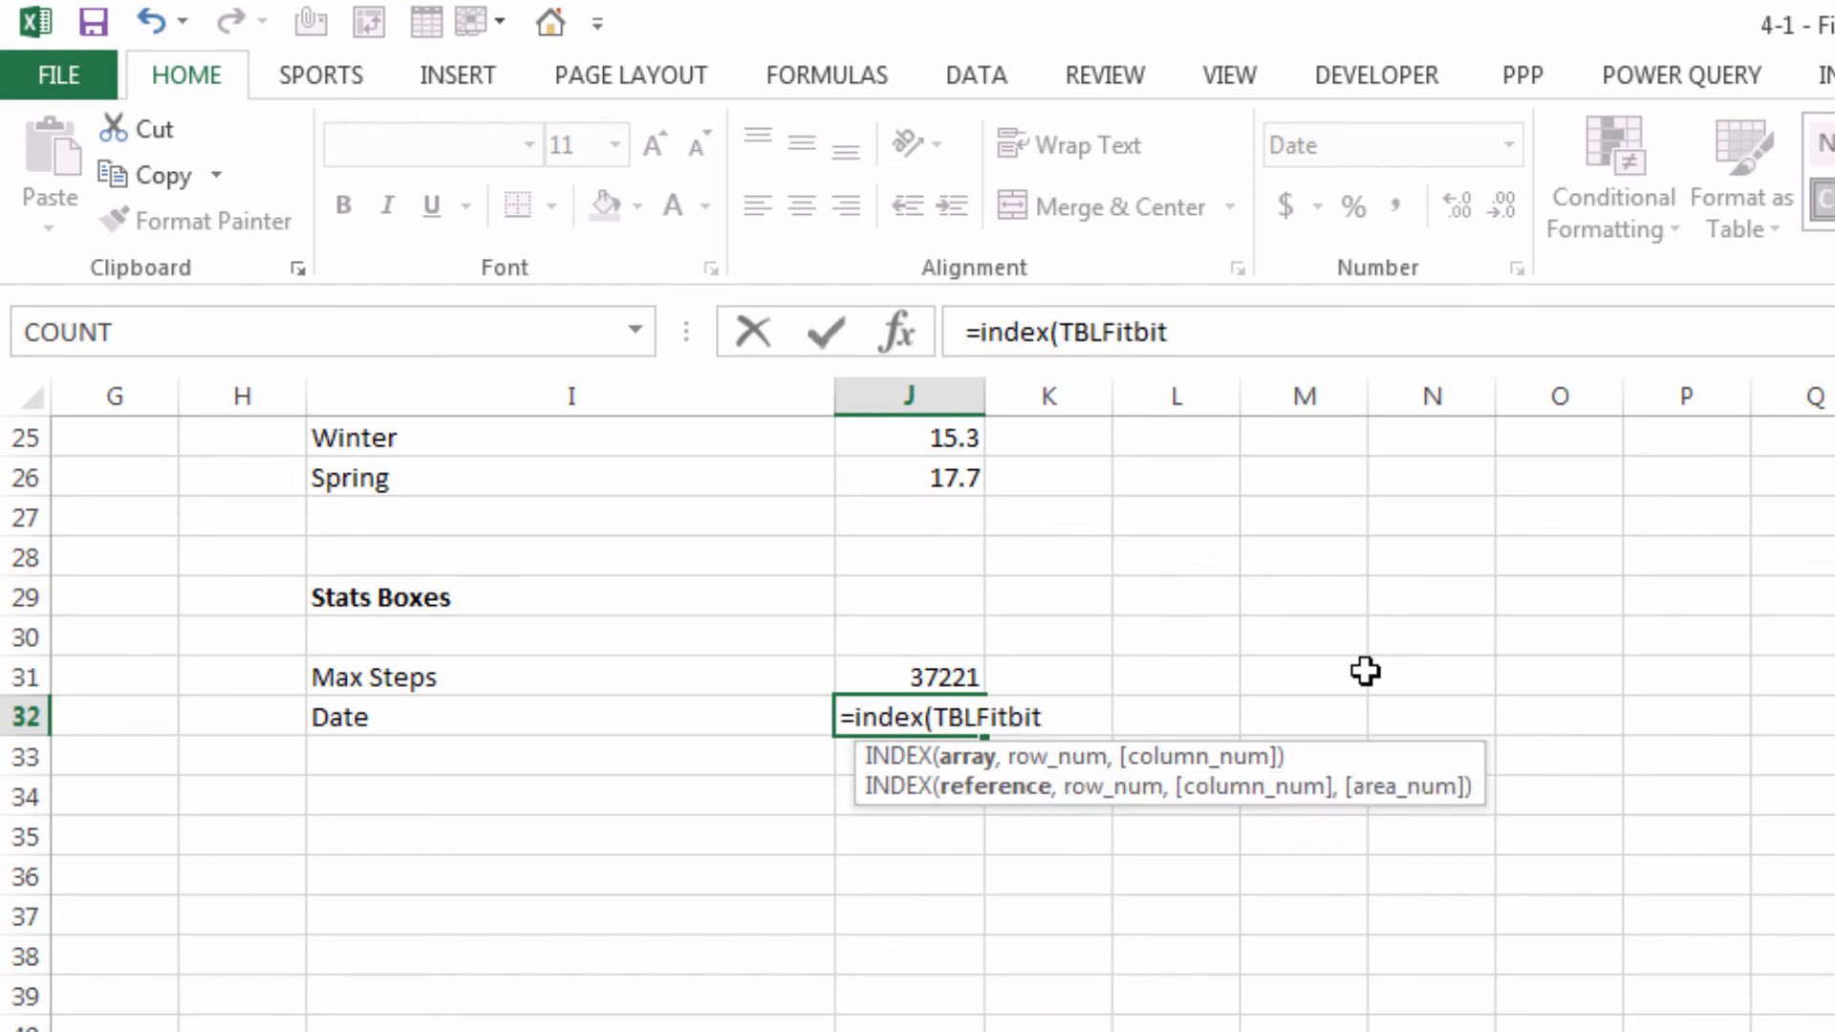
pyautogui.write('[')
pyautogui.press('Tab')
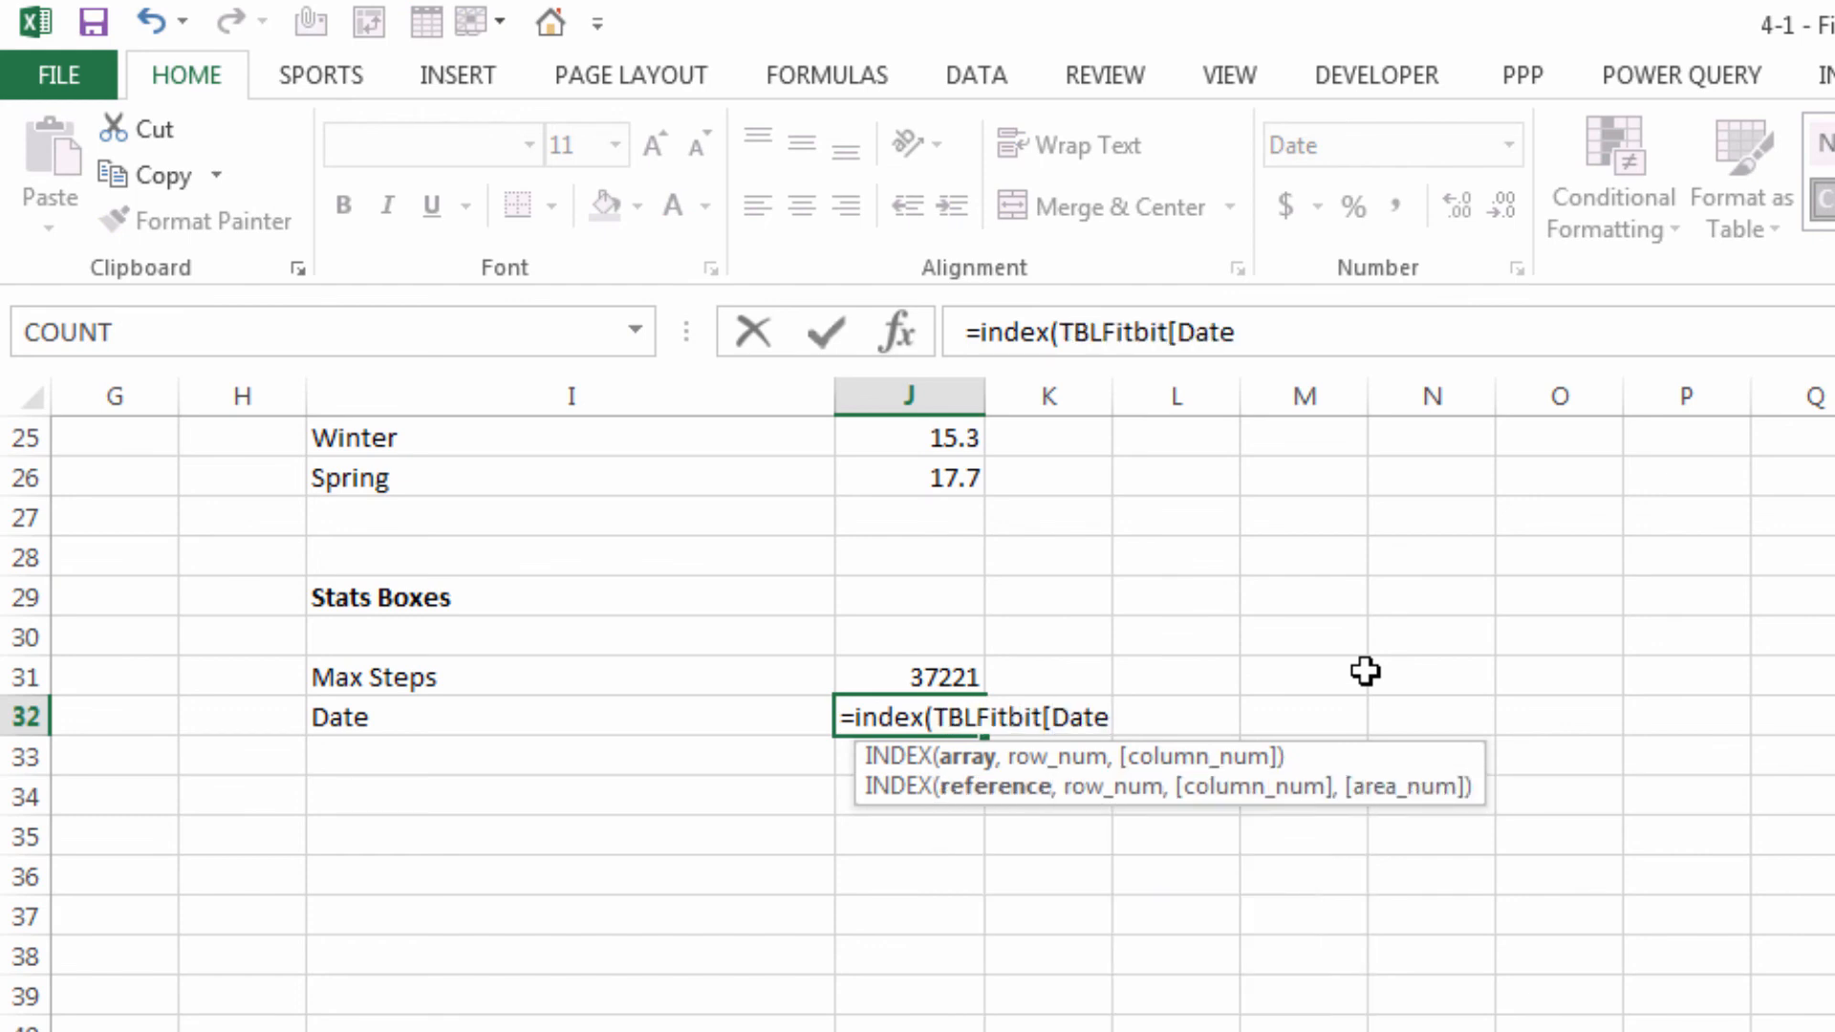
pyautogui.write('],')
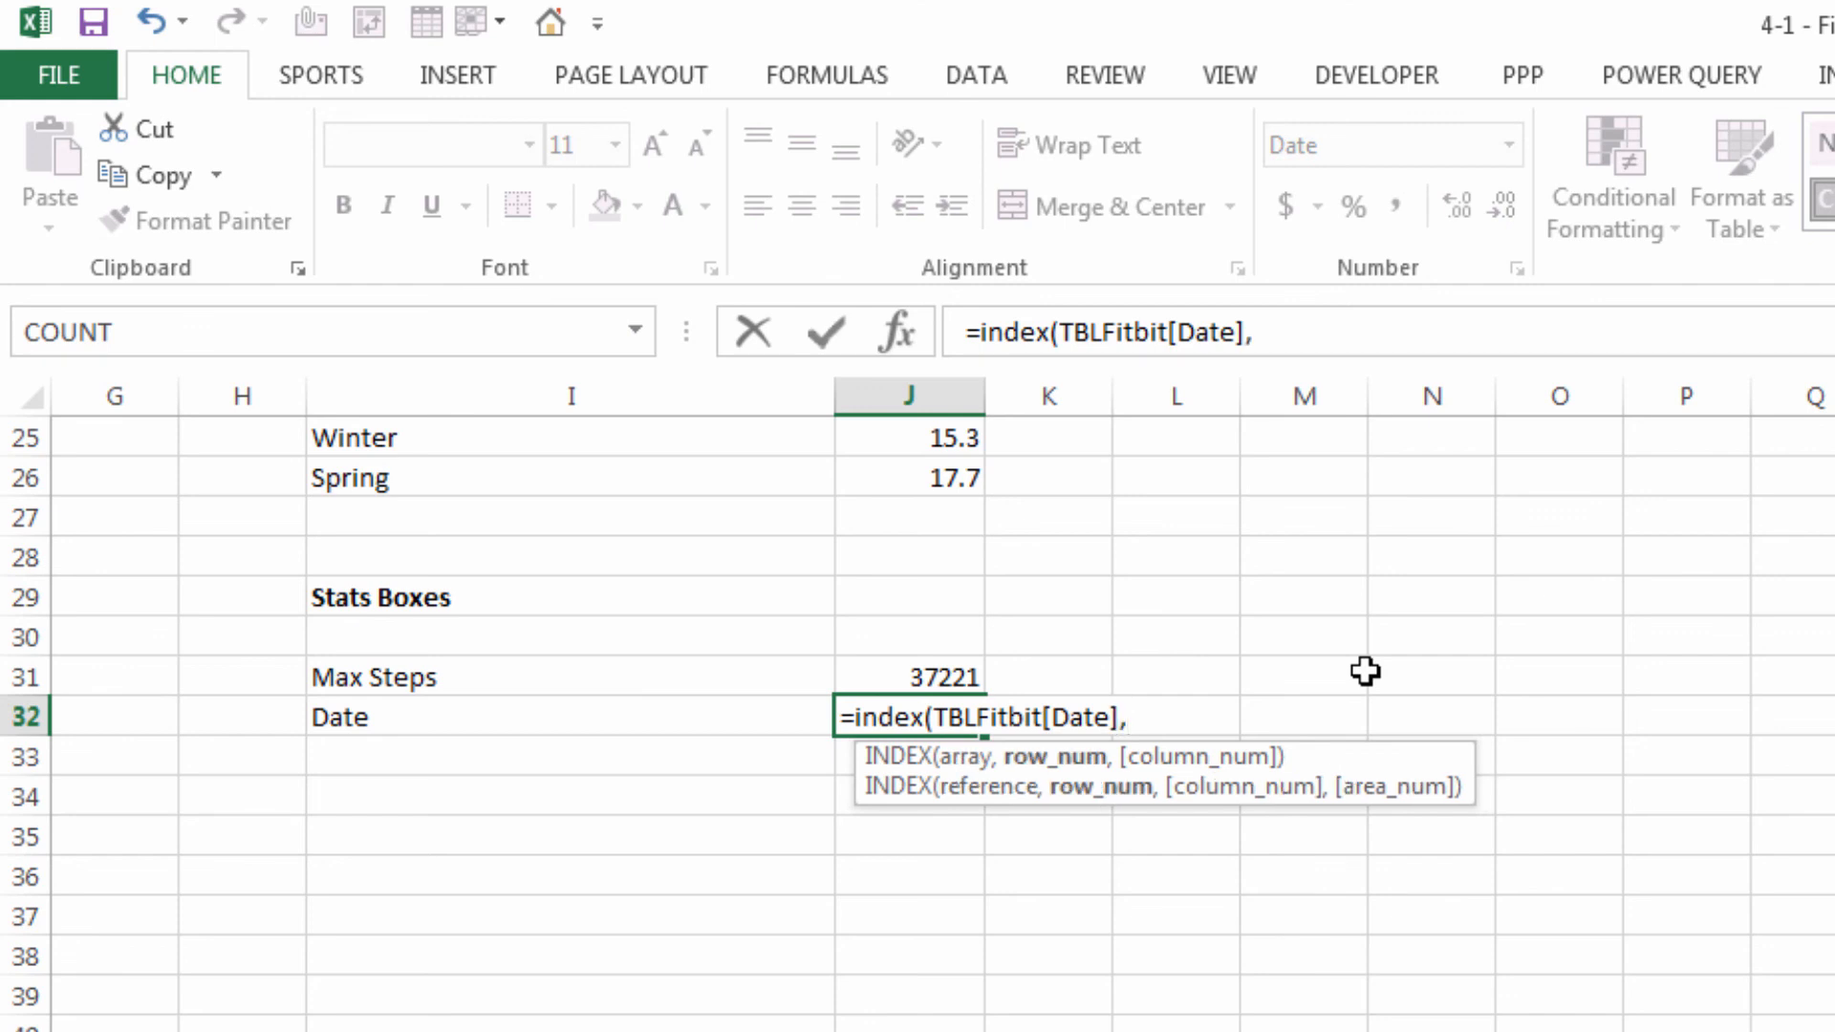
pyautogui.write('match(')
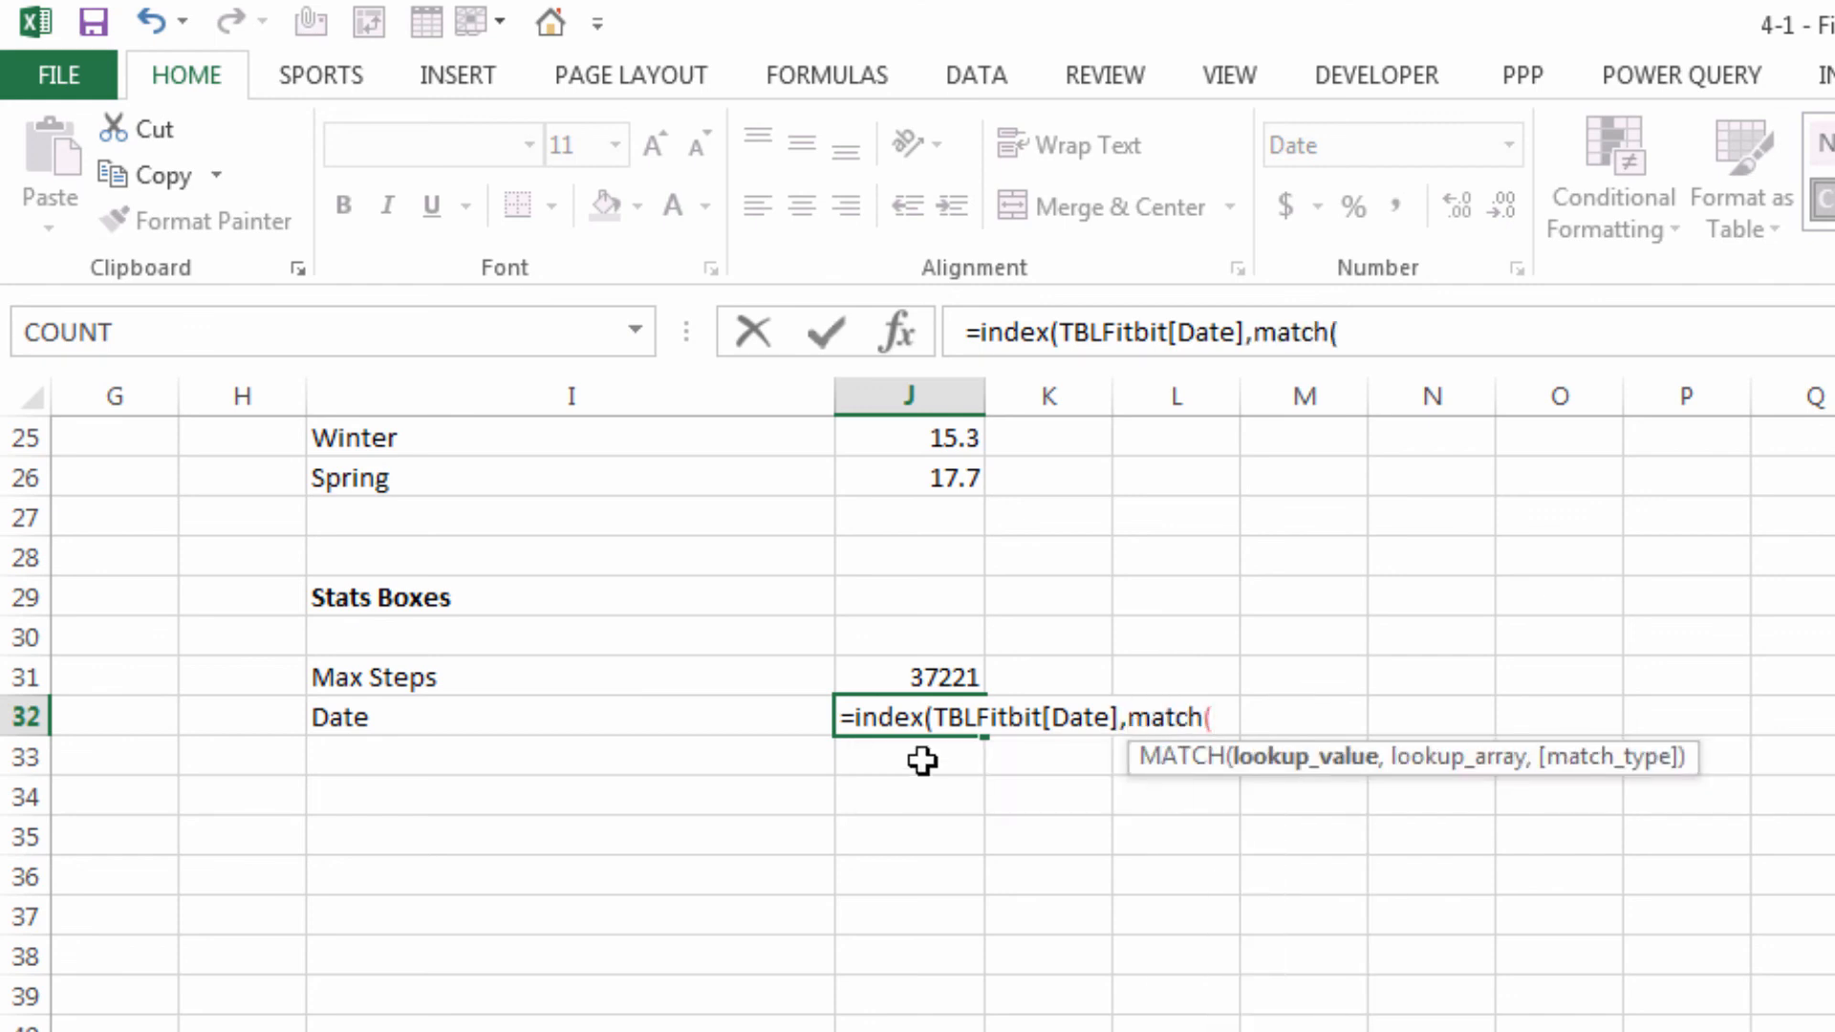
pyautogui.click(935, 678)
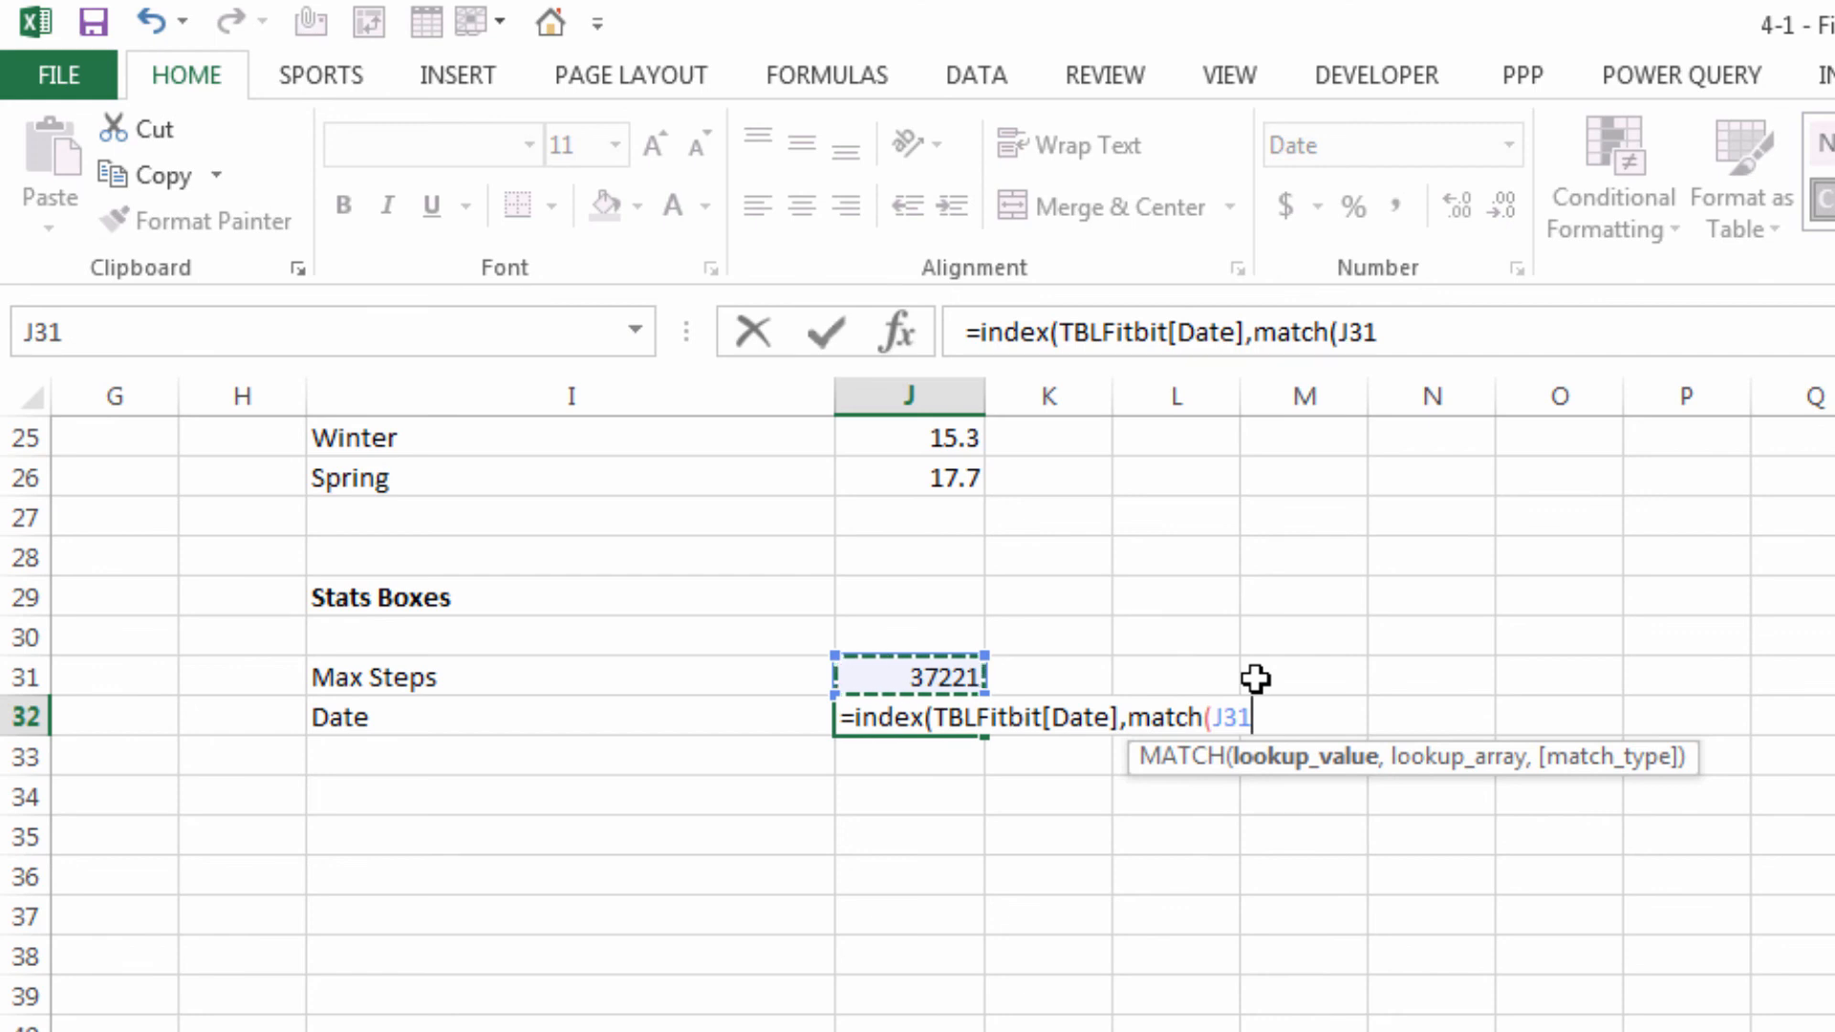
pyautogui.write(',tbl')
pyautogui.press('Down')
pyautogui.press('Tab')
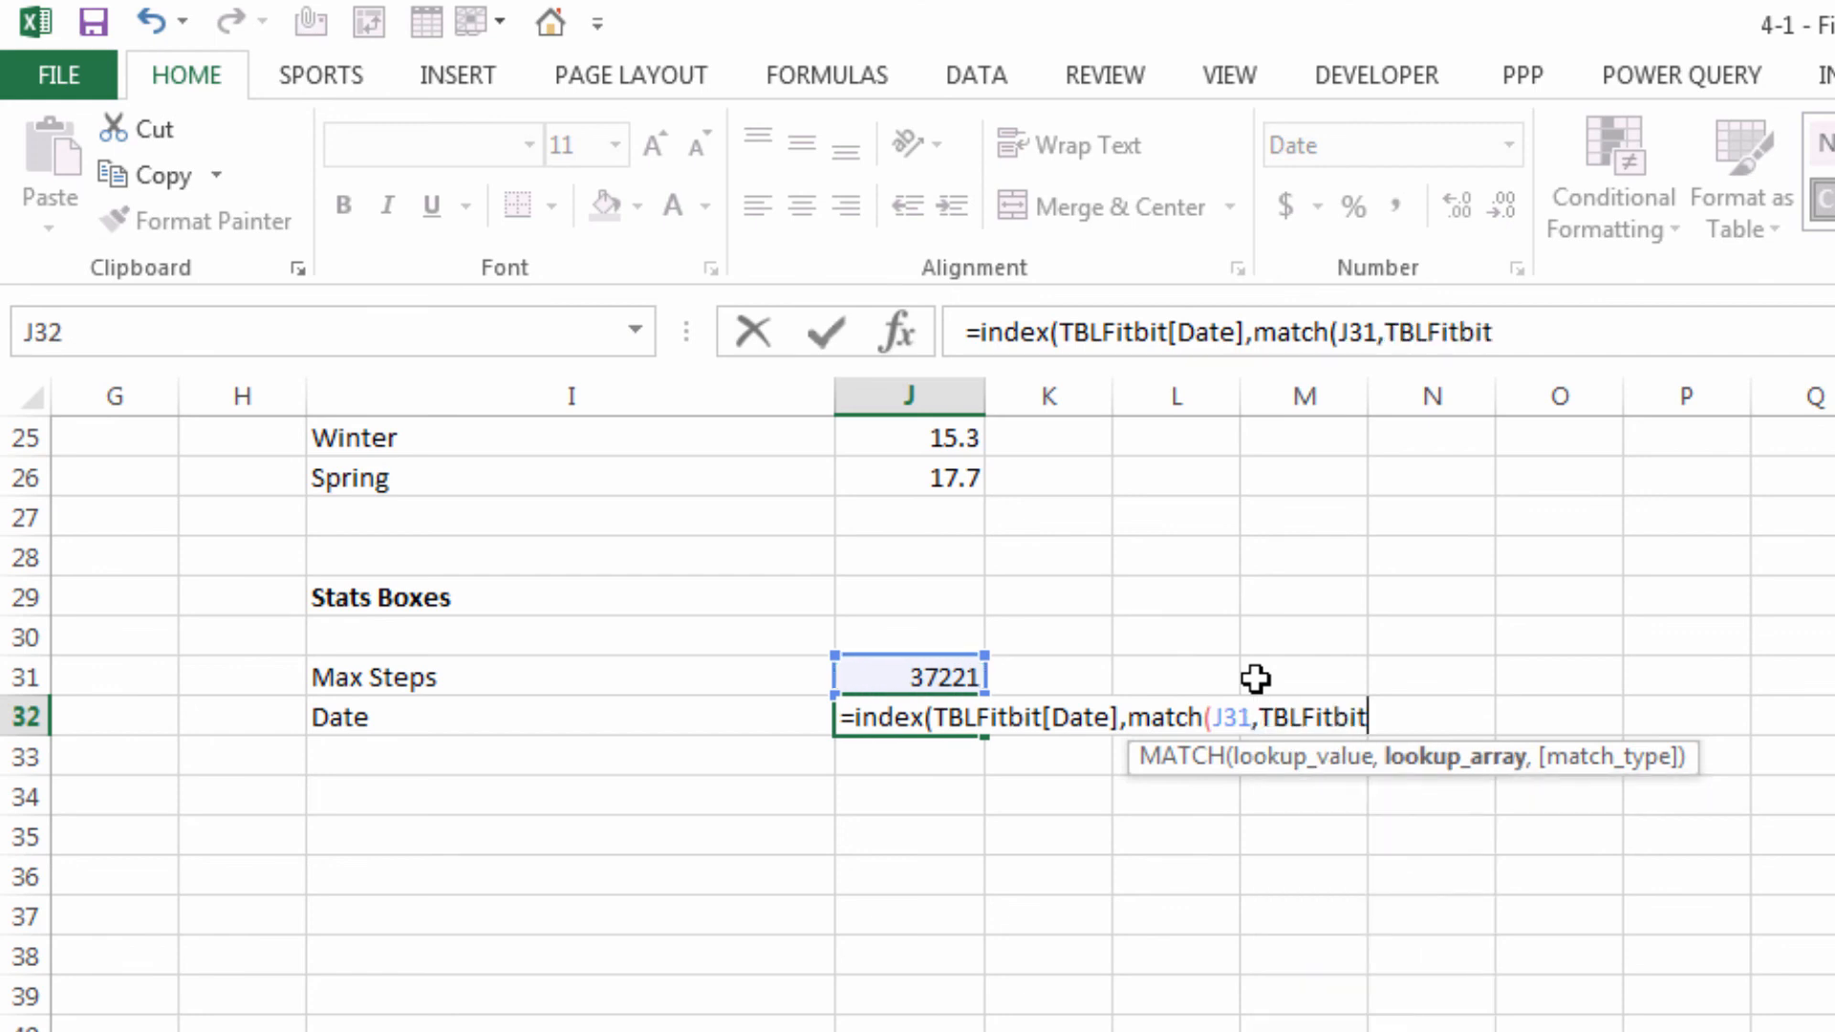
pyautogui.write('[')
pyautogui.press('Down')
pyautogui.press('Down')
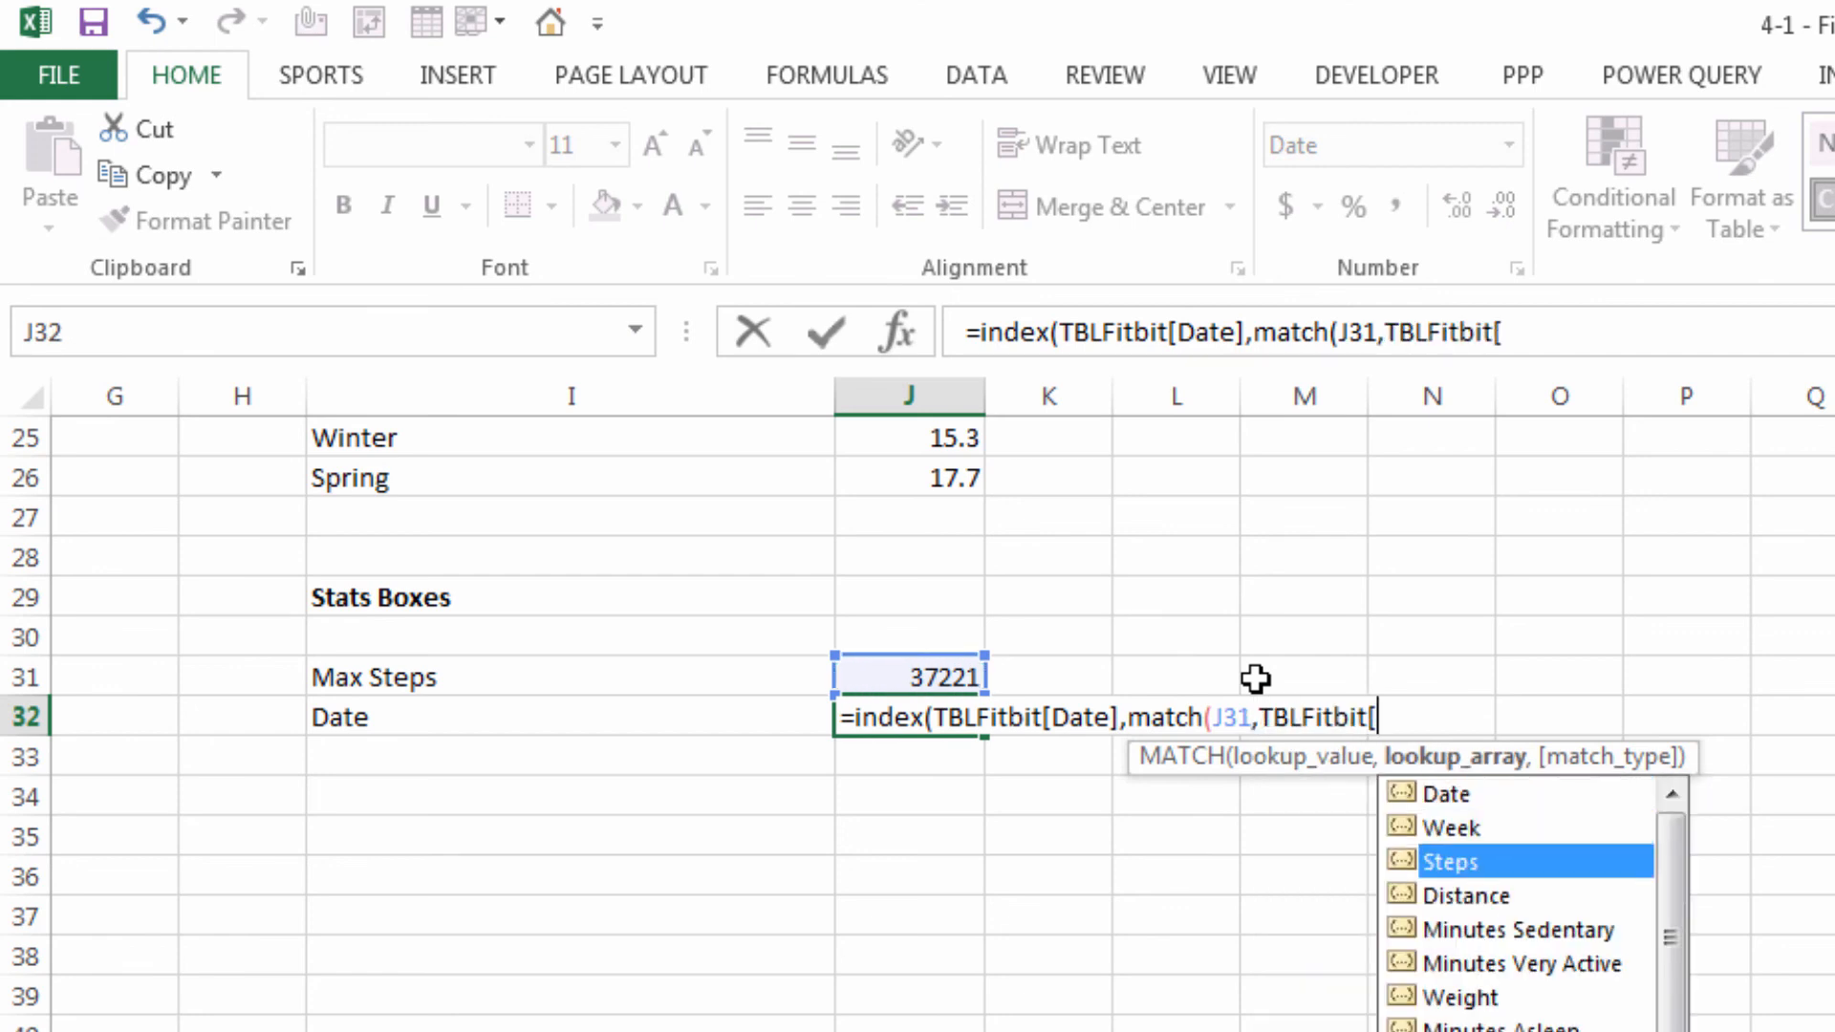
pyautogui.press('Tab')
pyautogui.write('],')
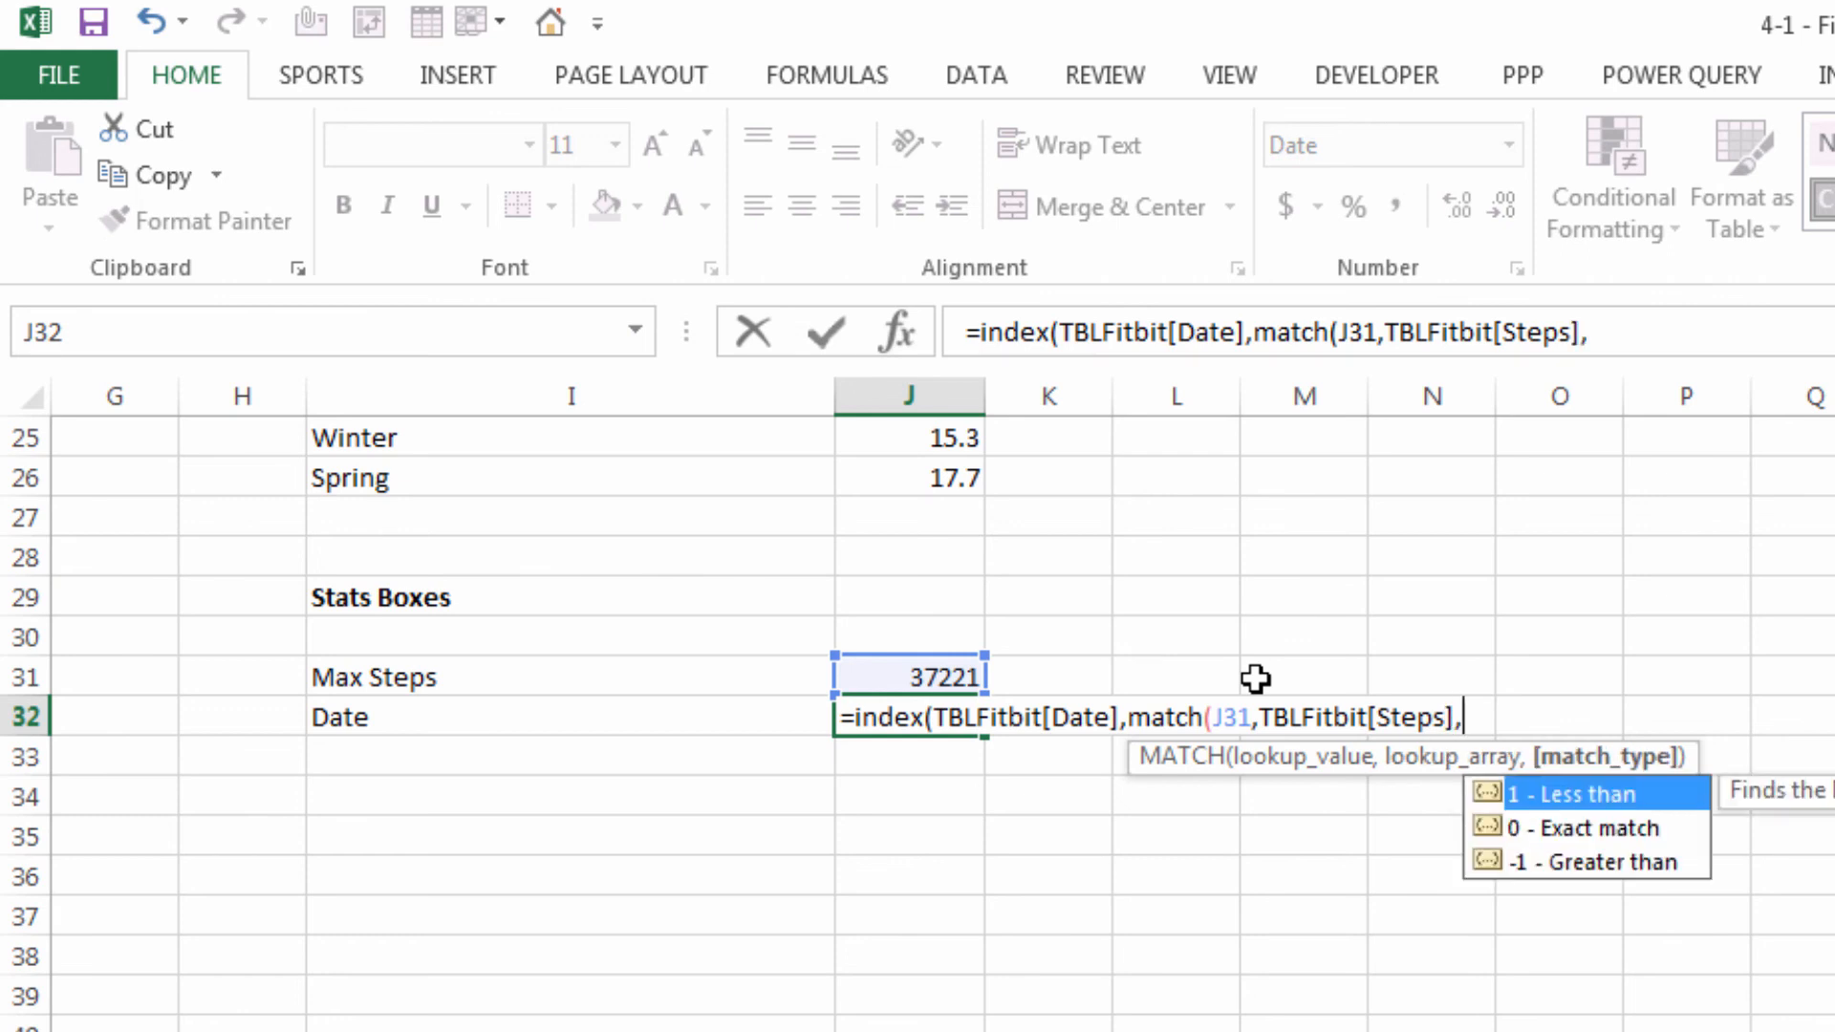
pyautogui.write('0))')
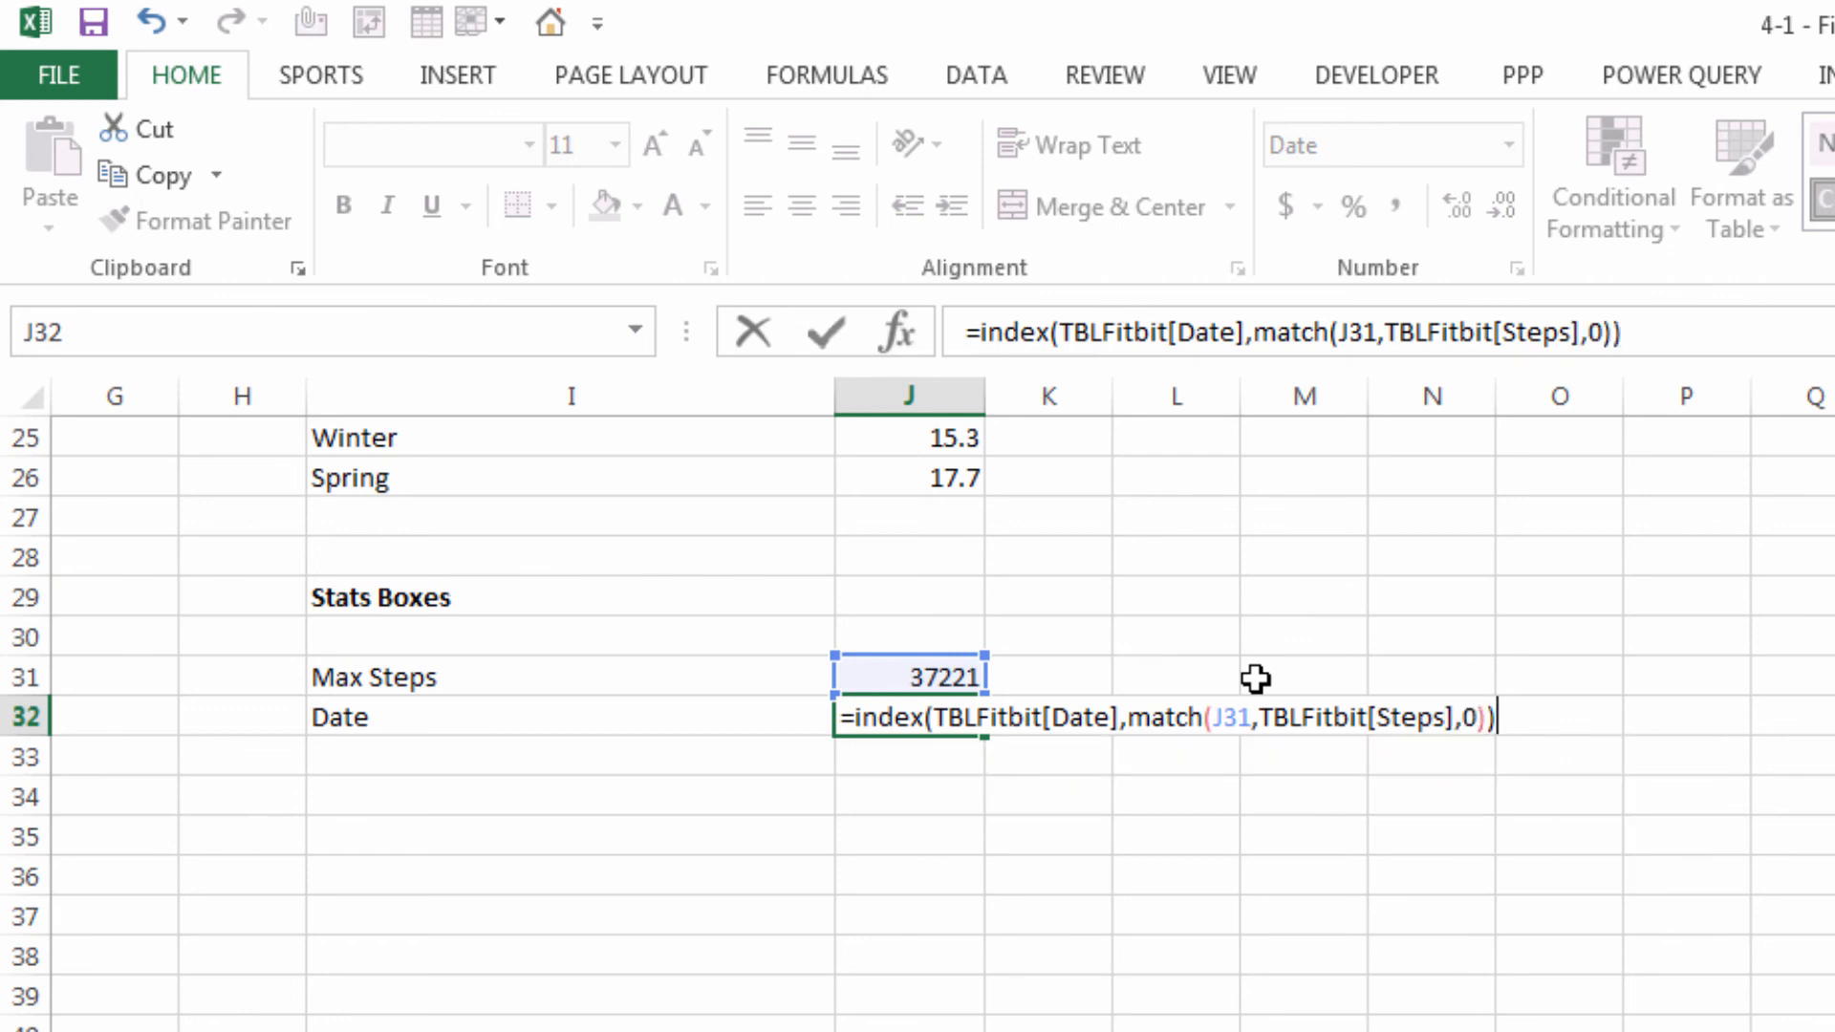
pyautogui.press('Return')
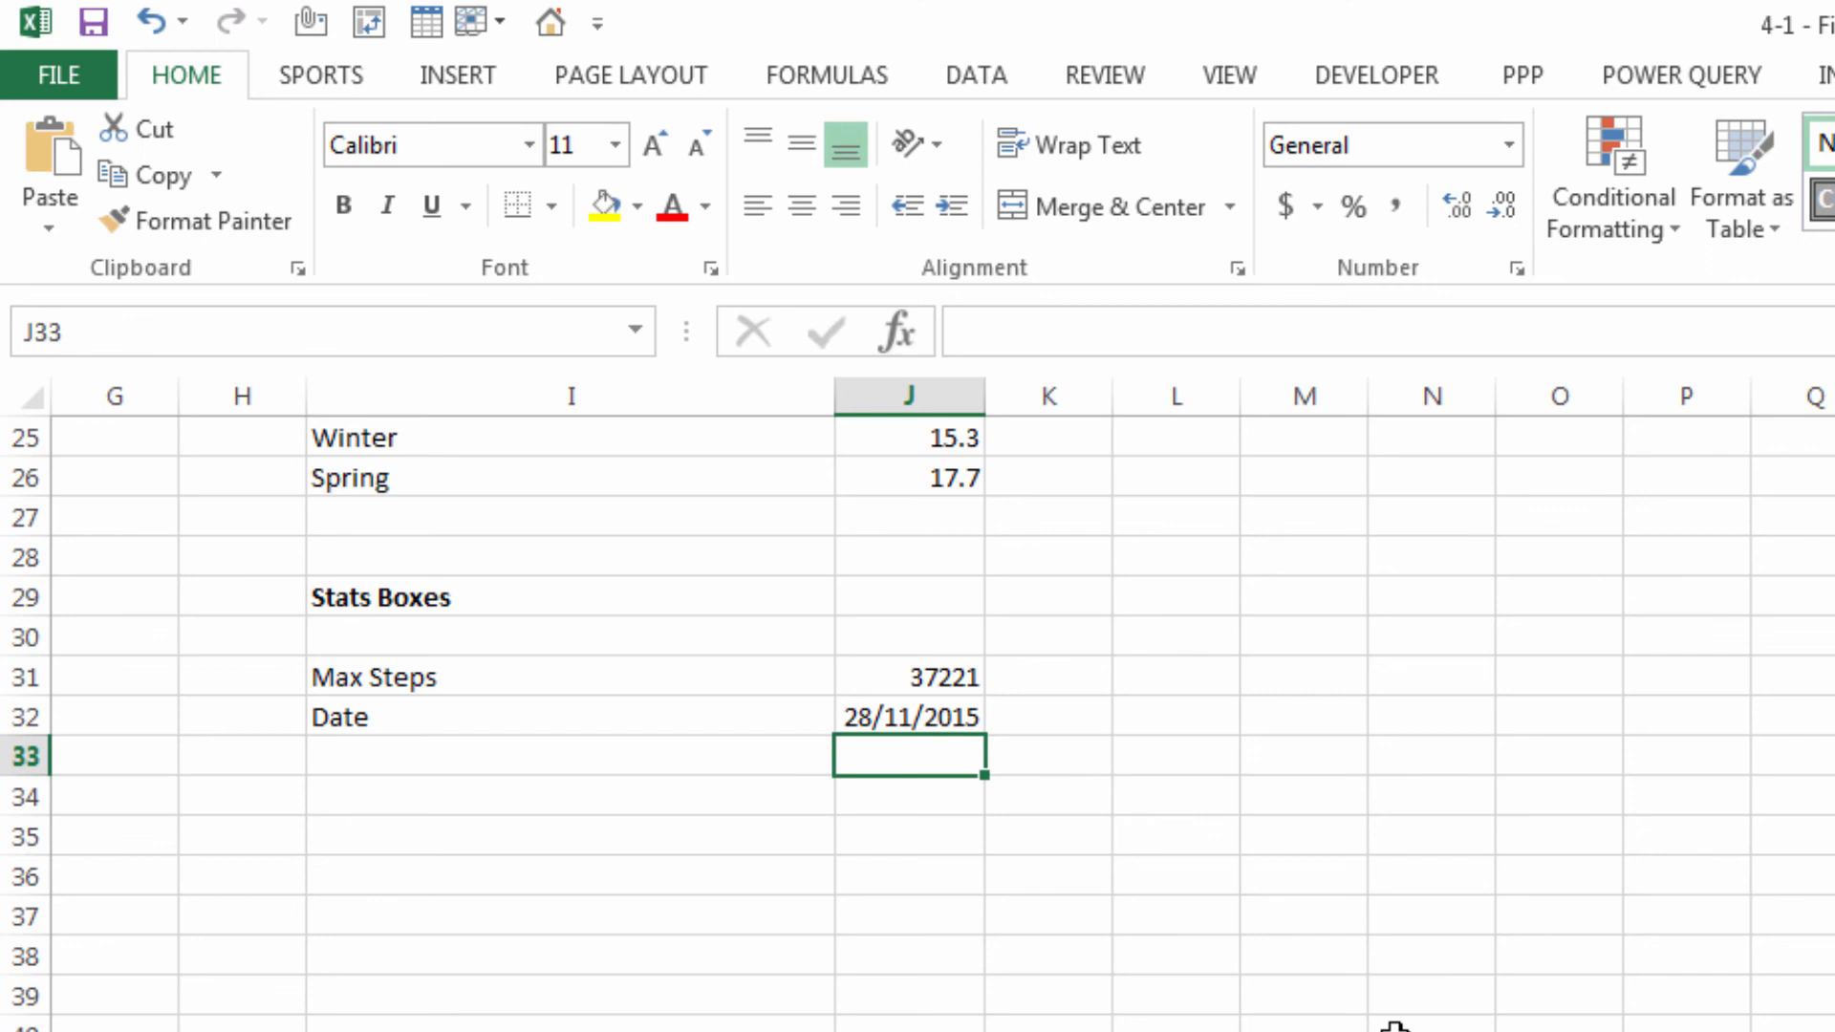
# Label cell I33 under Date as Counter
pyautogui.click(647, 762)
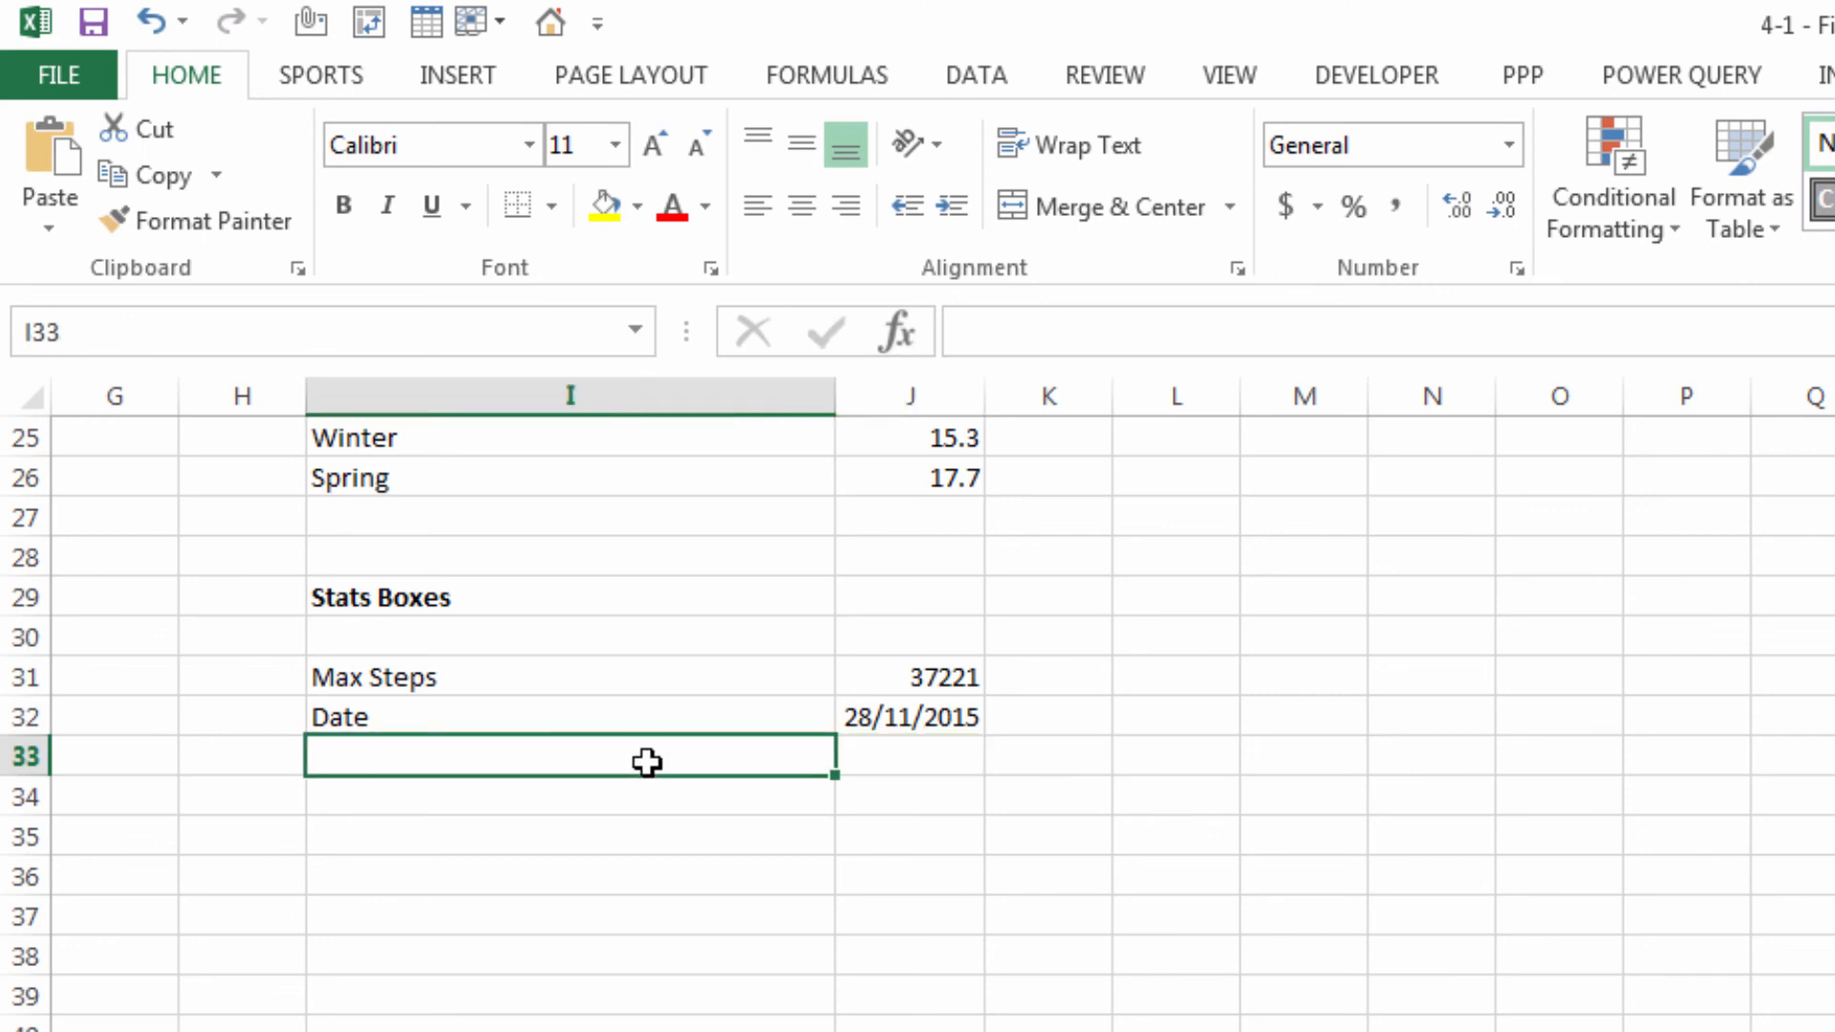
pyautogui.write('Copu')
pyautogui.press('BackSpace')
pyautogui.press('BackSpace')
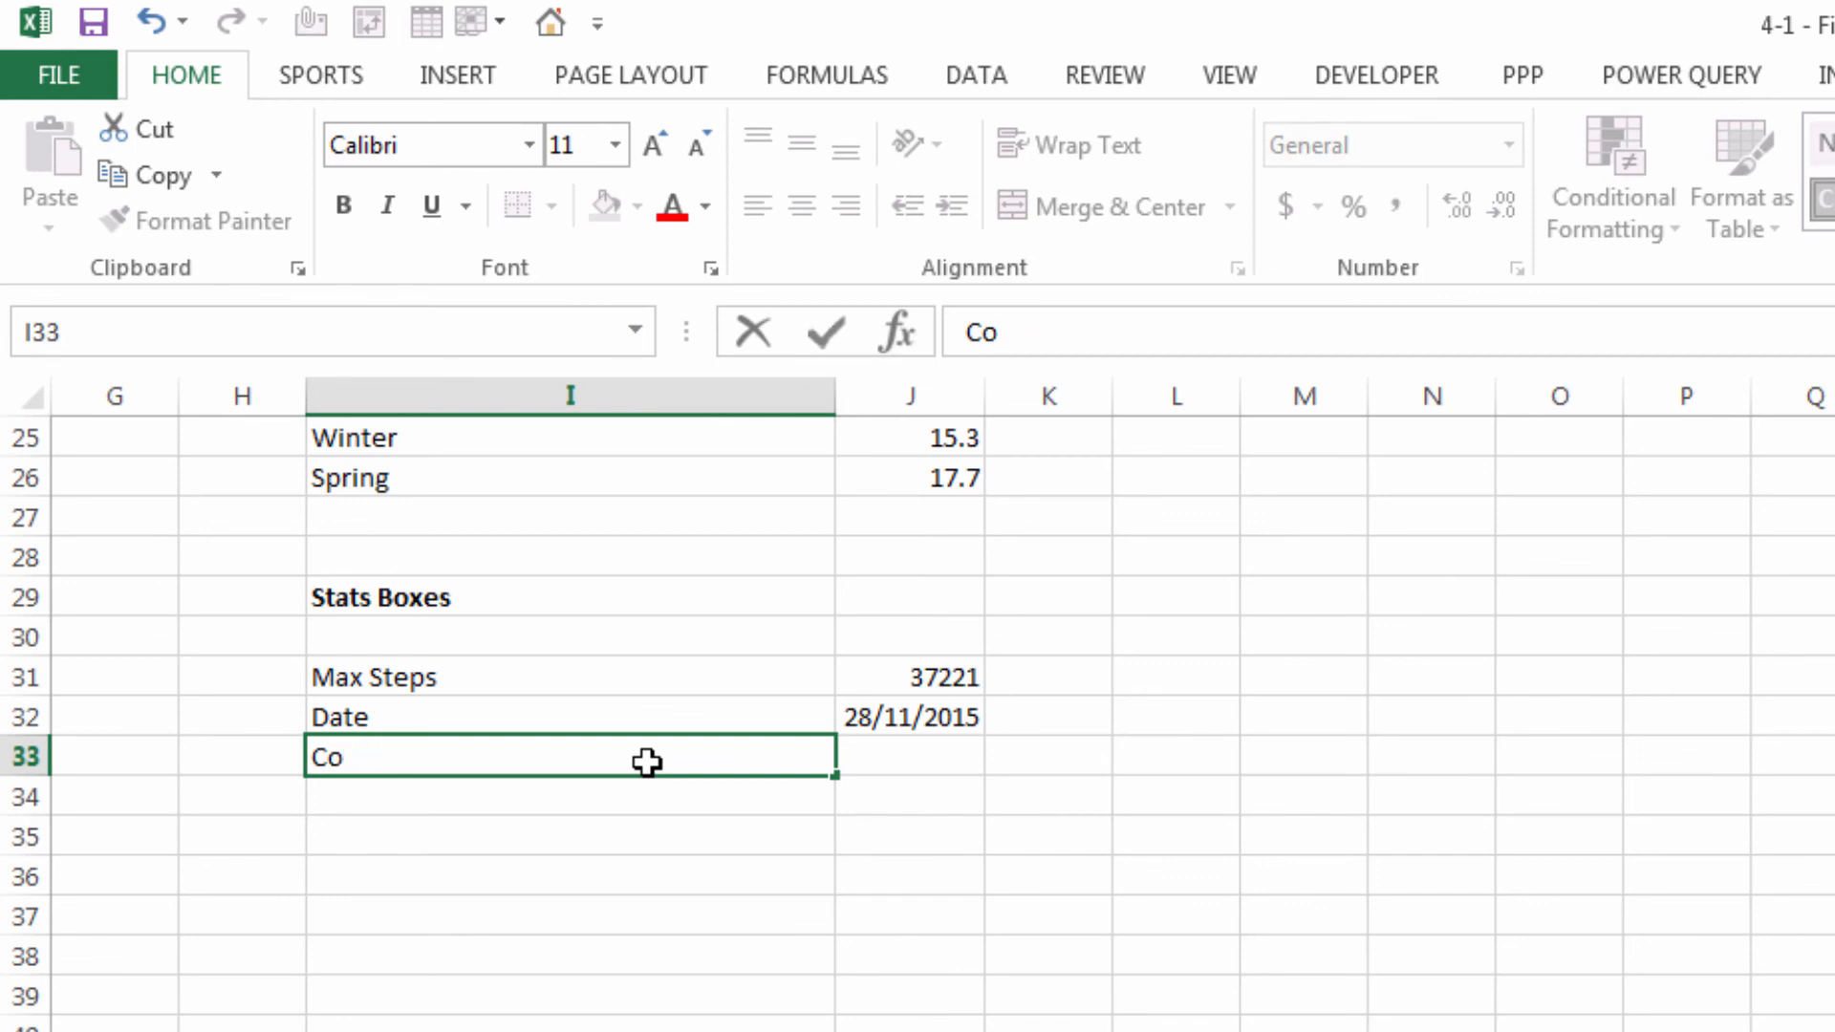
pyautogui.write('unter')
pyautogui.press('Tab')
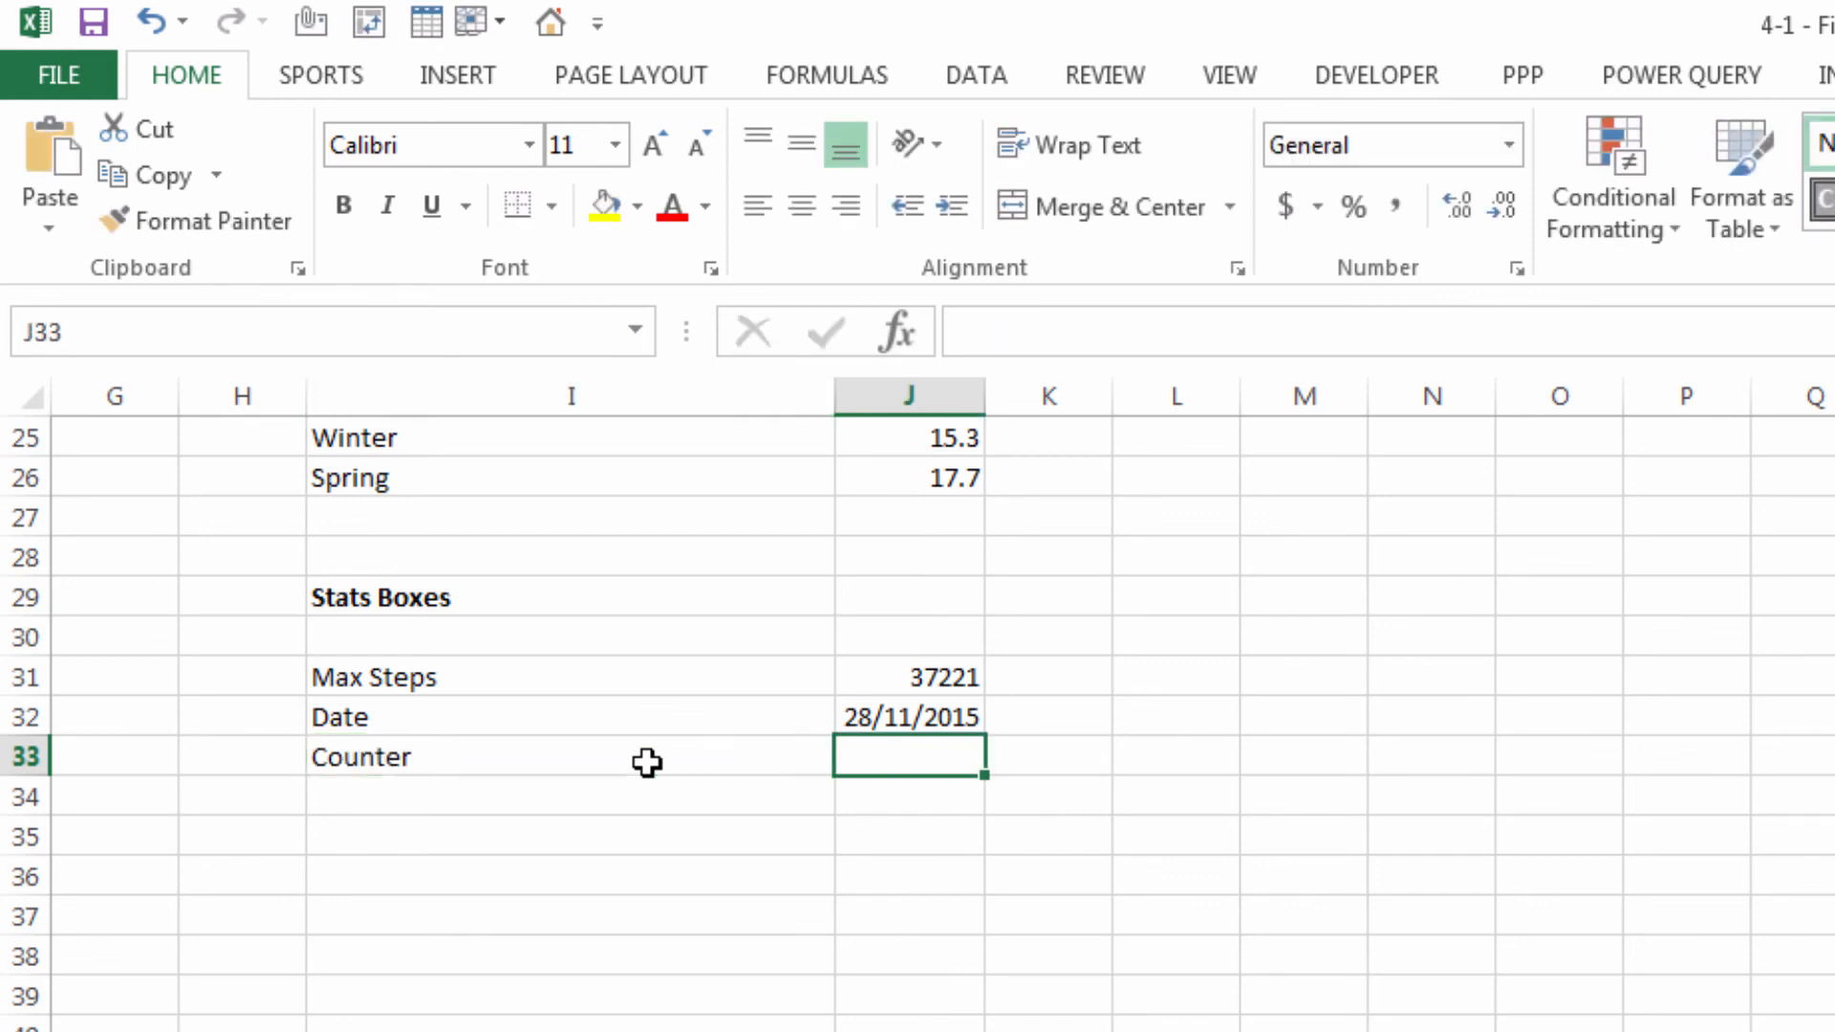
# Enter =COUNTIF(TBLFitbit[Steps],J31) in J33 beside the Counter label
pyautogui.write('=countif')
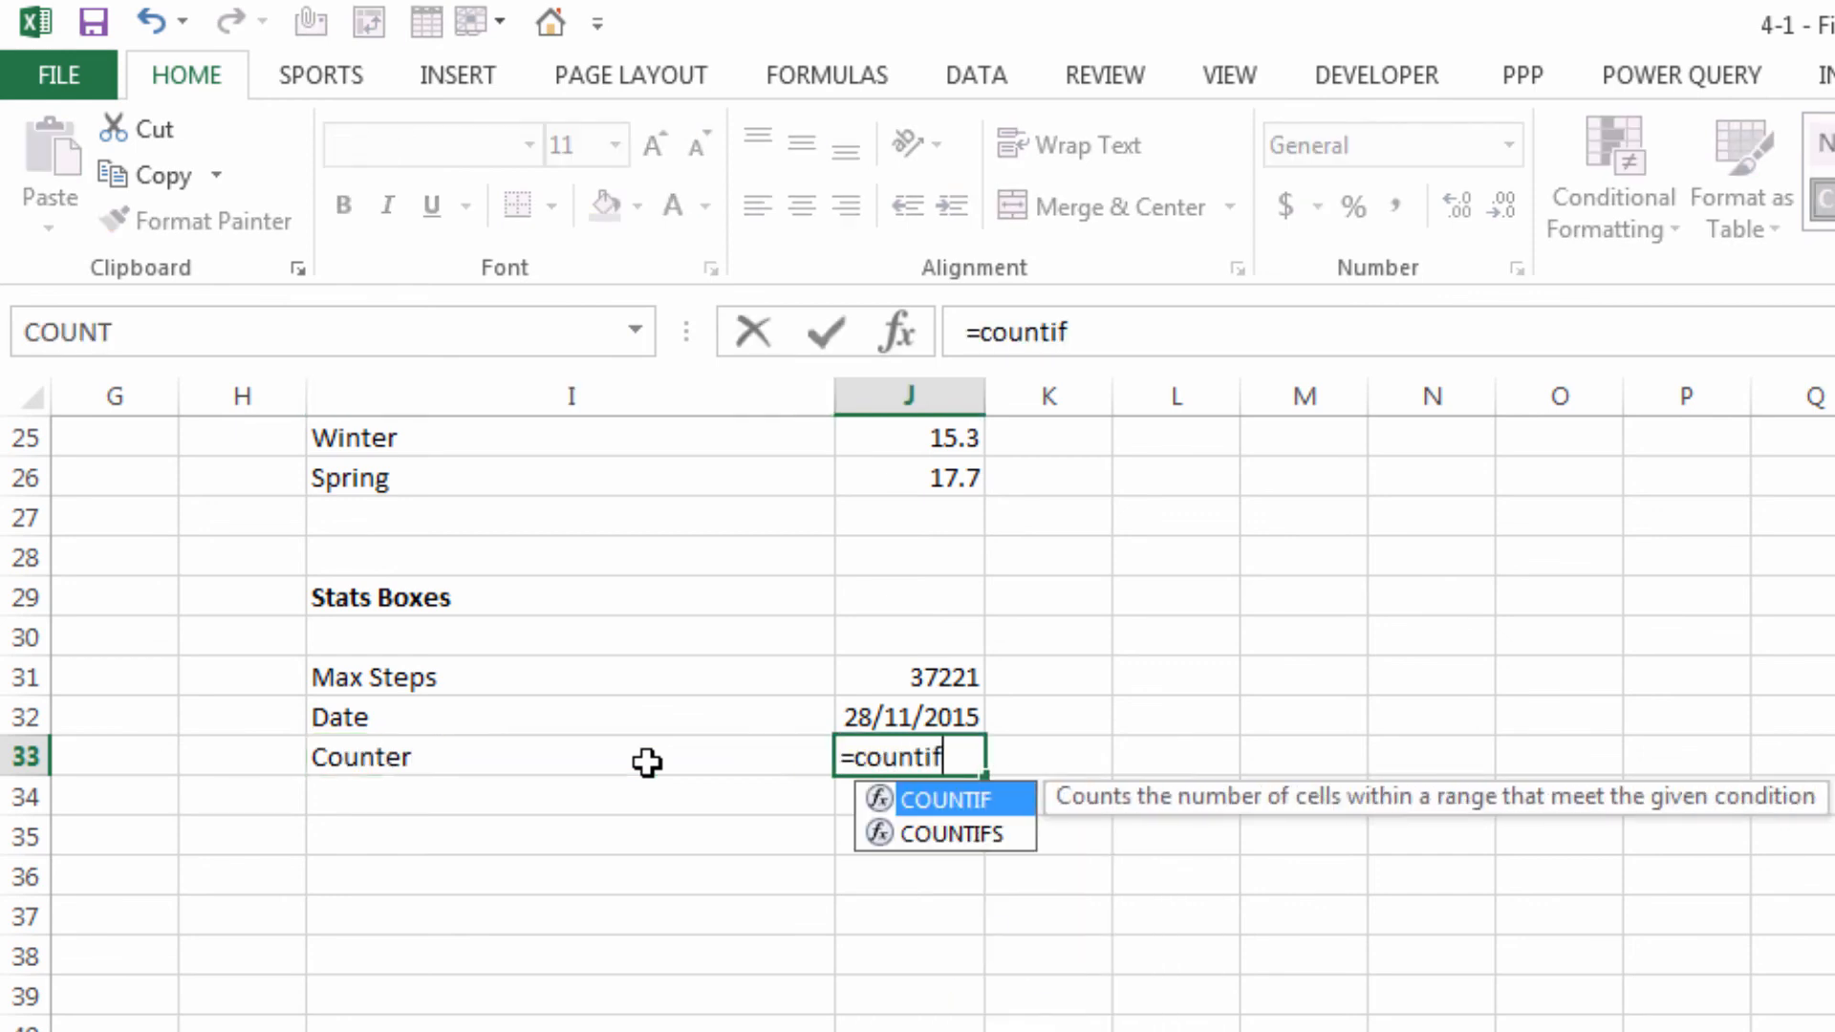
pyautogui.write('(tbl')
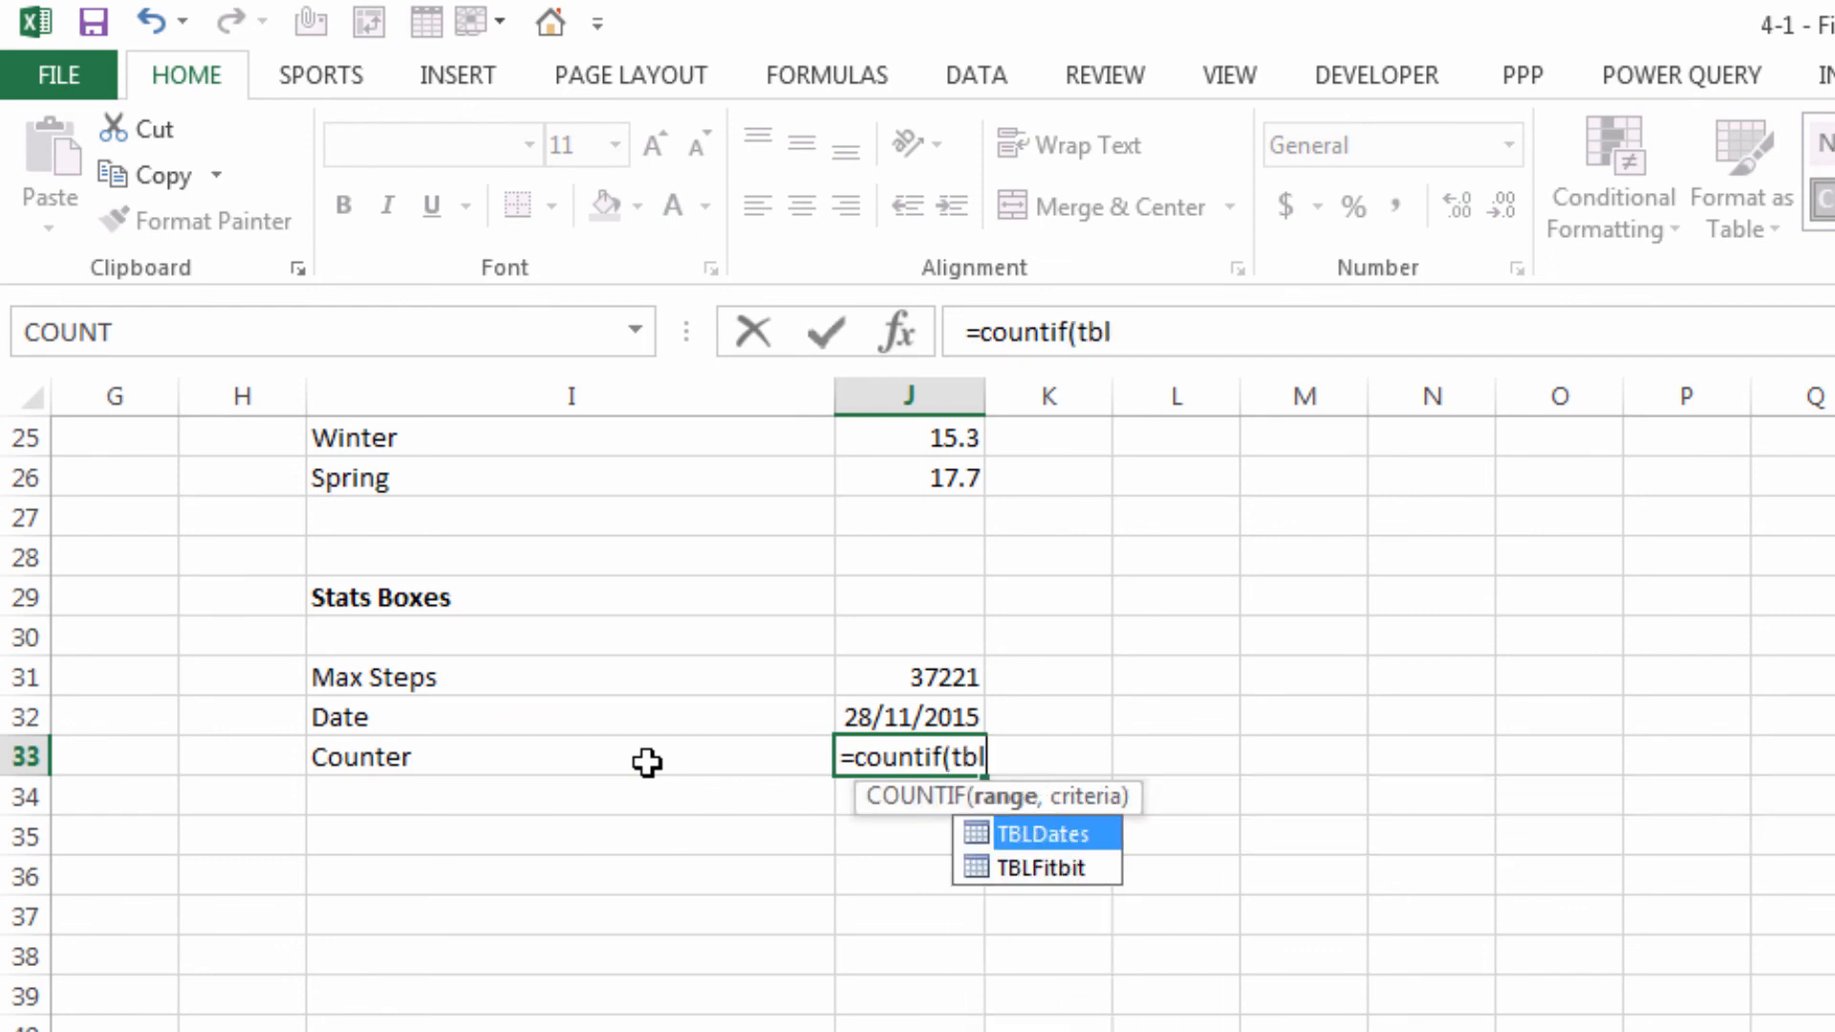
pyautogui.press('Down')
pyautogui.press('Tab')
pyautogui.write('[')
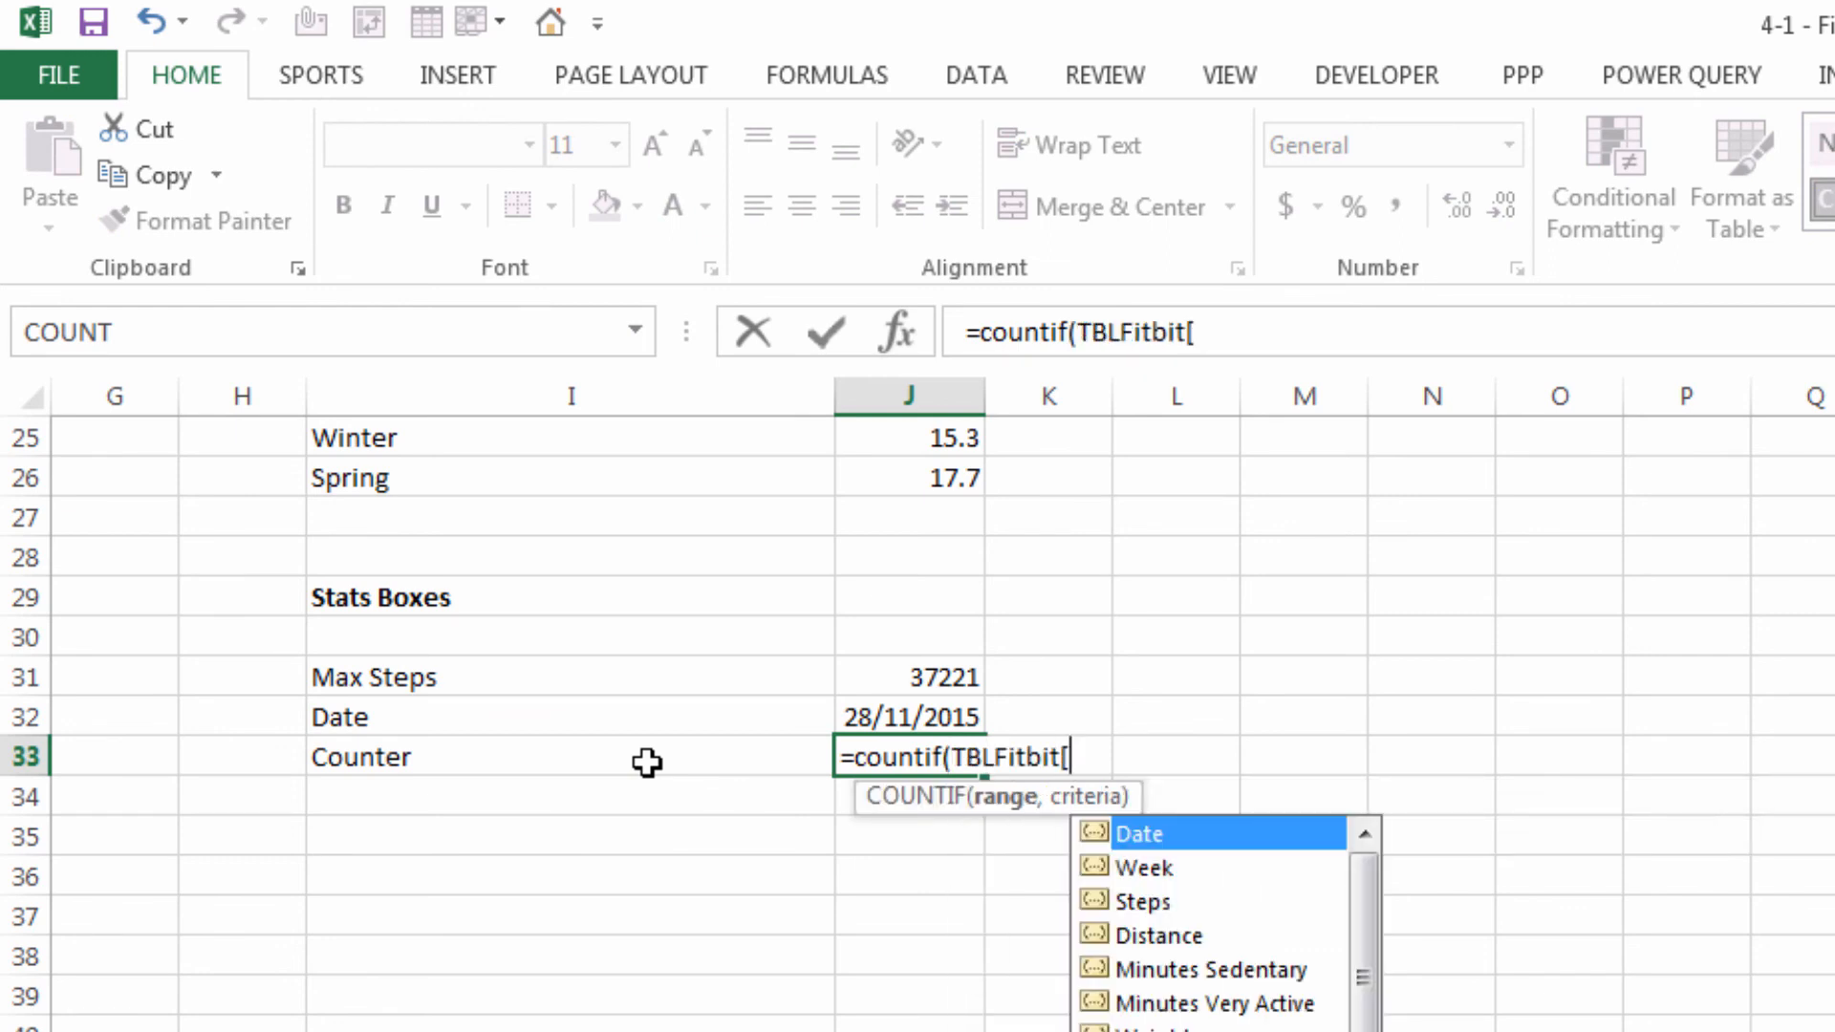
pyautogui.press('Down')
pyautogui.press('Down')
pyautogui.press('Tab')
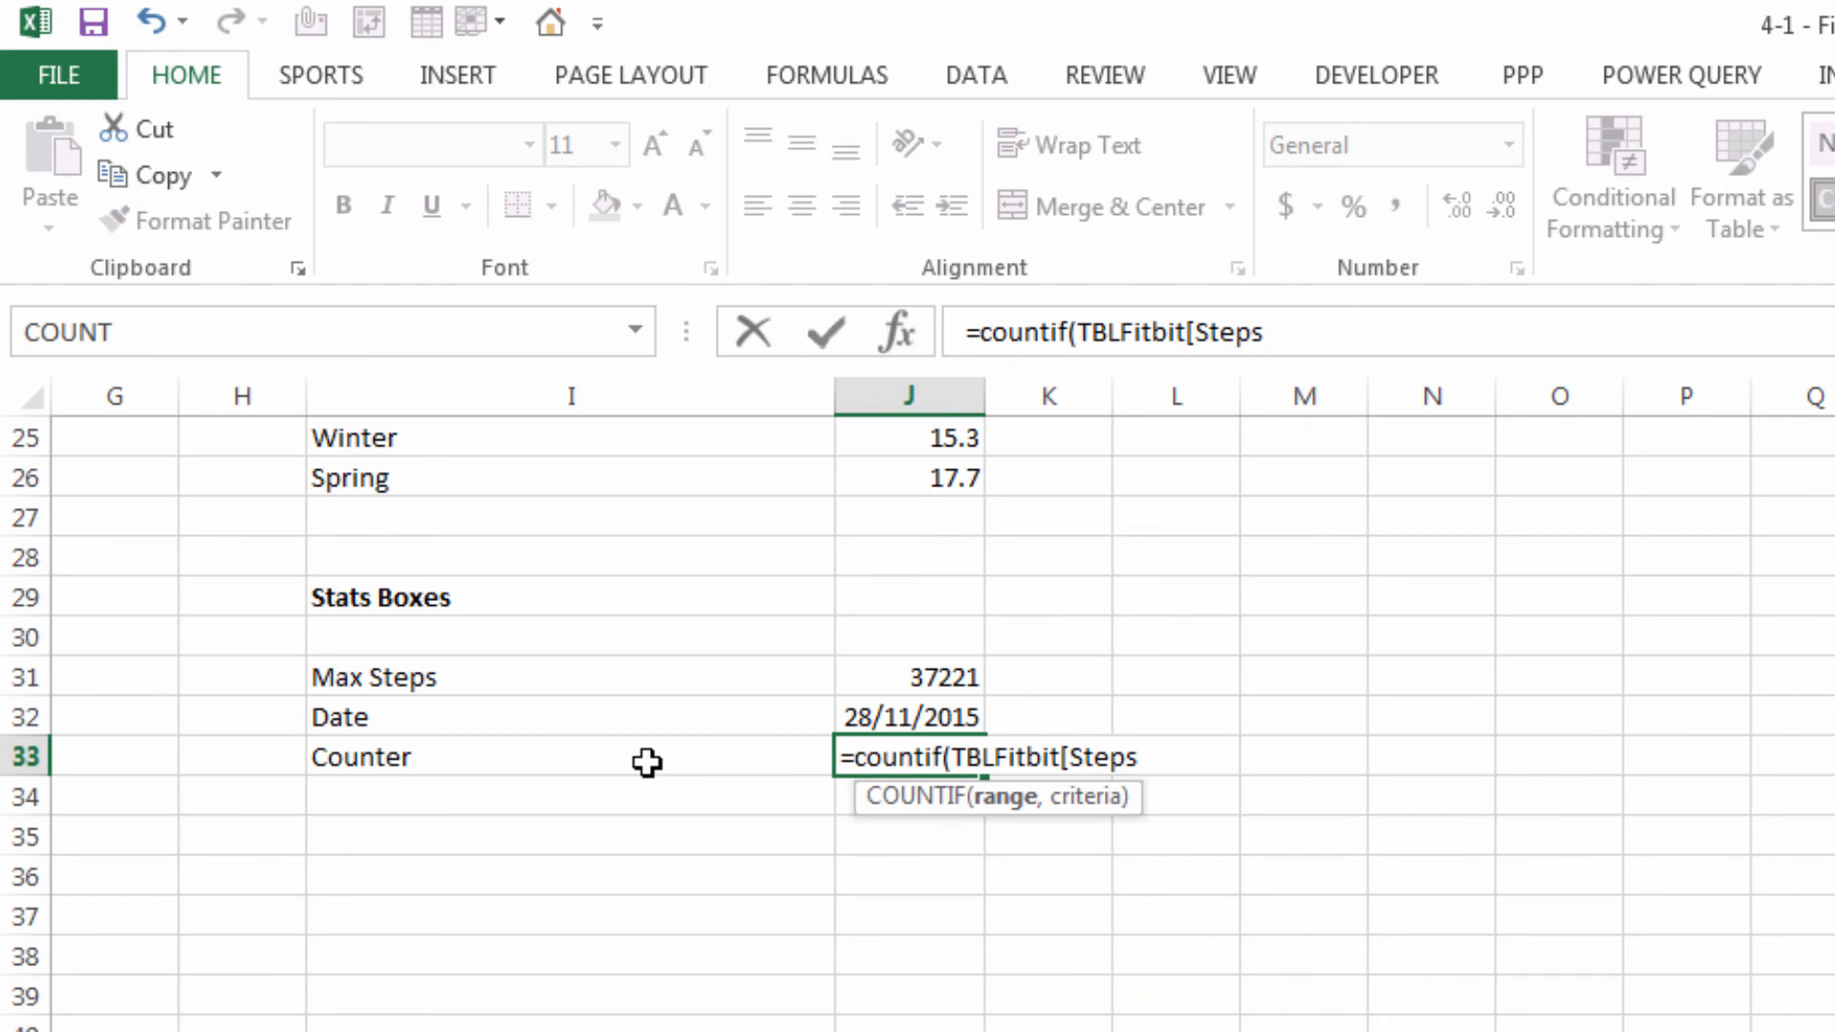
pyautogui.write('],')
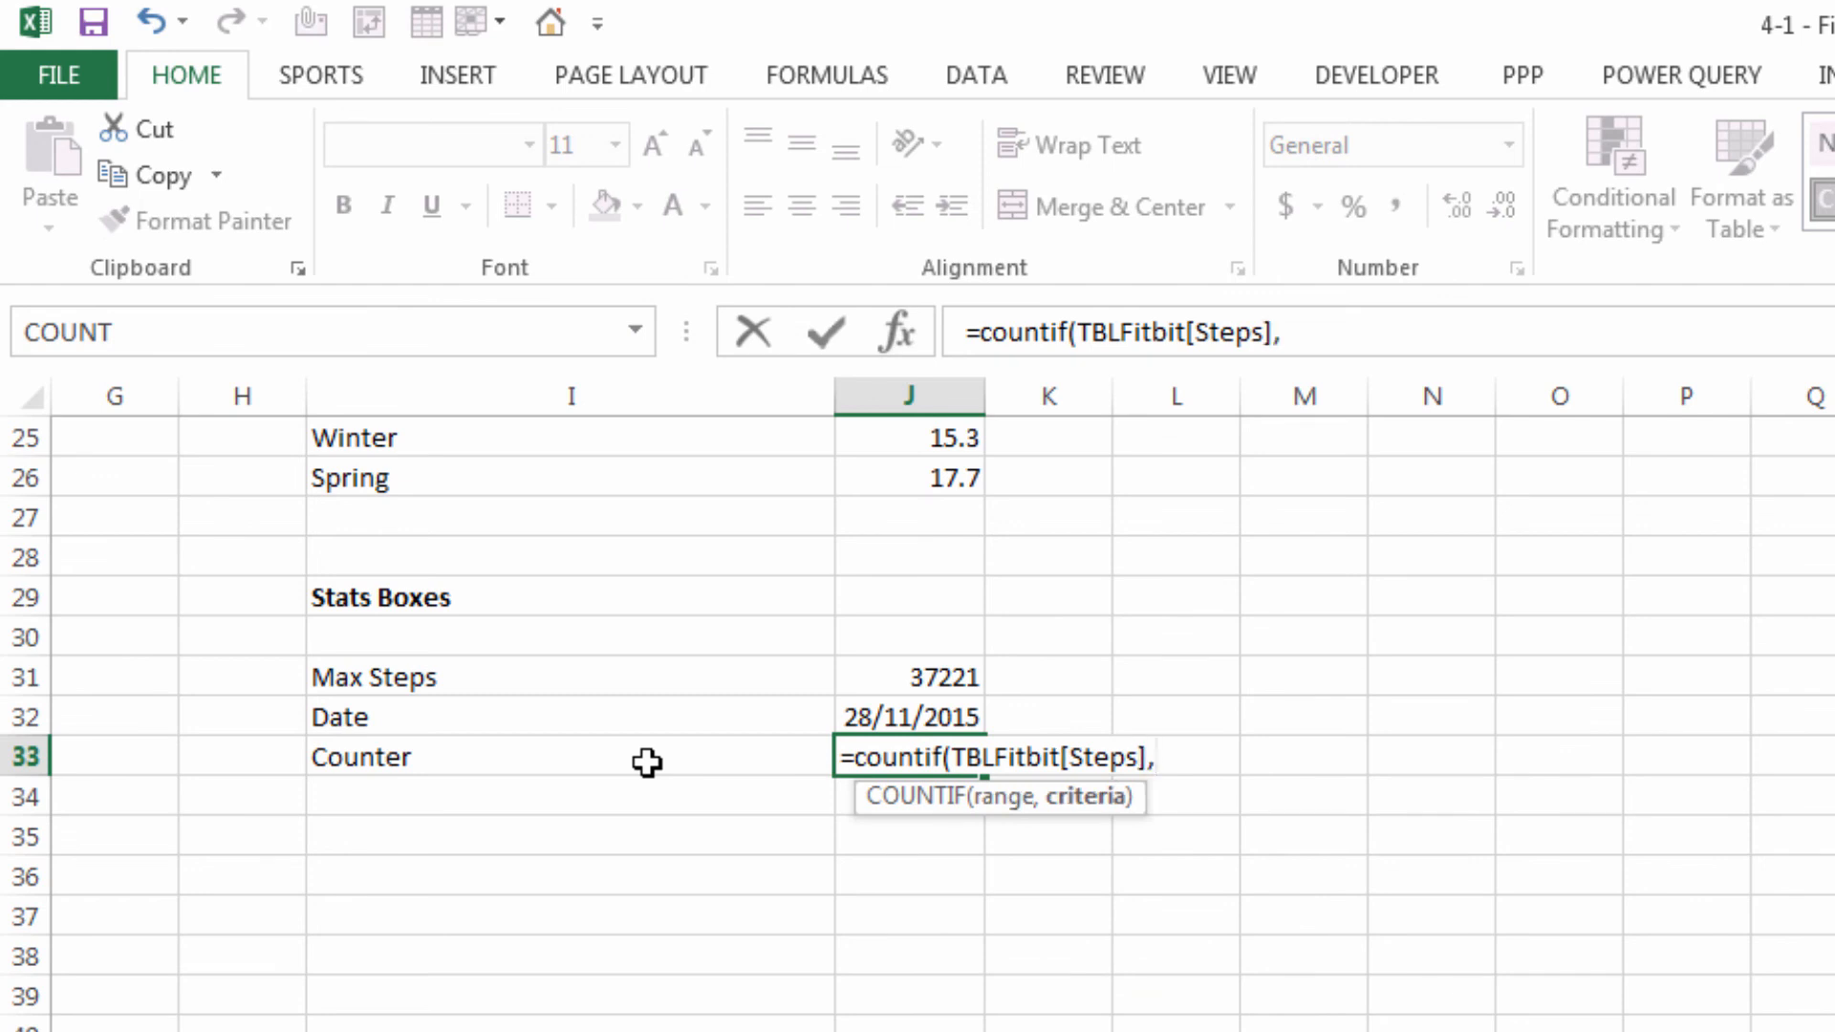
pyautogui.click(858, 677)
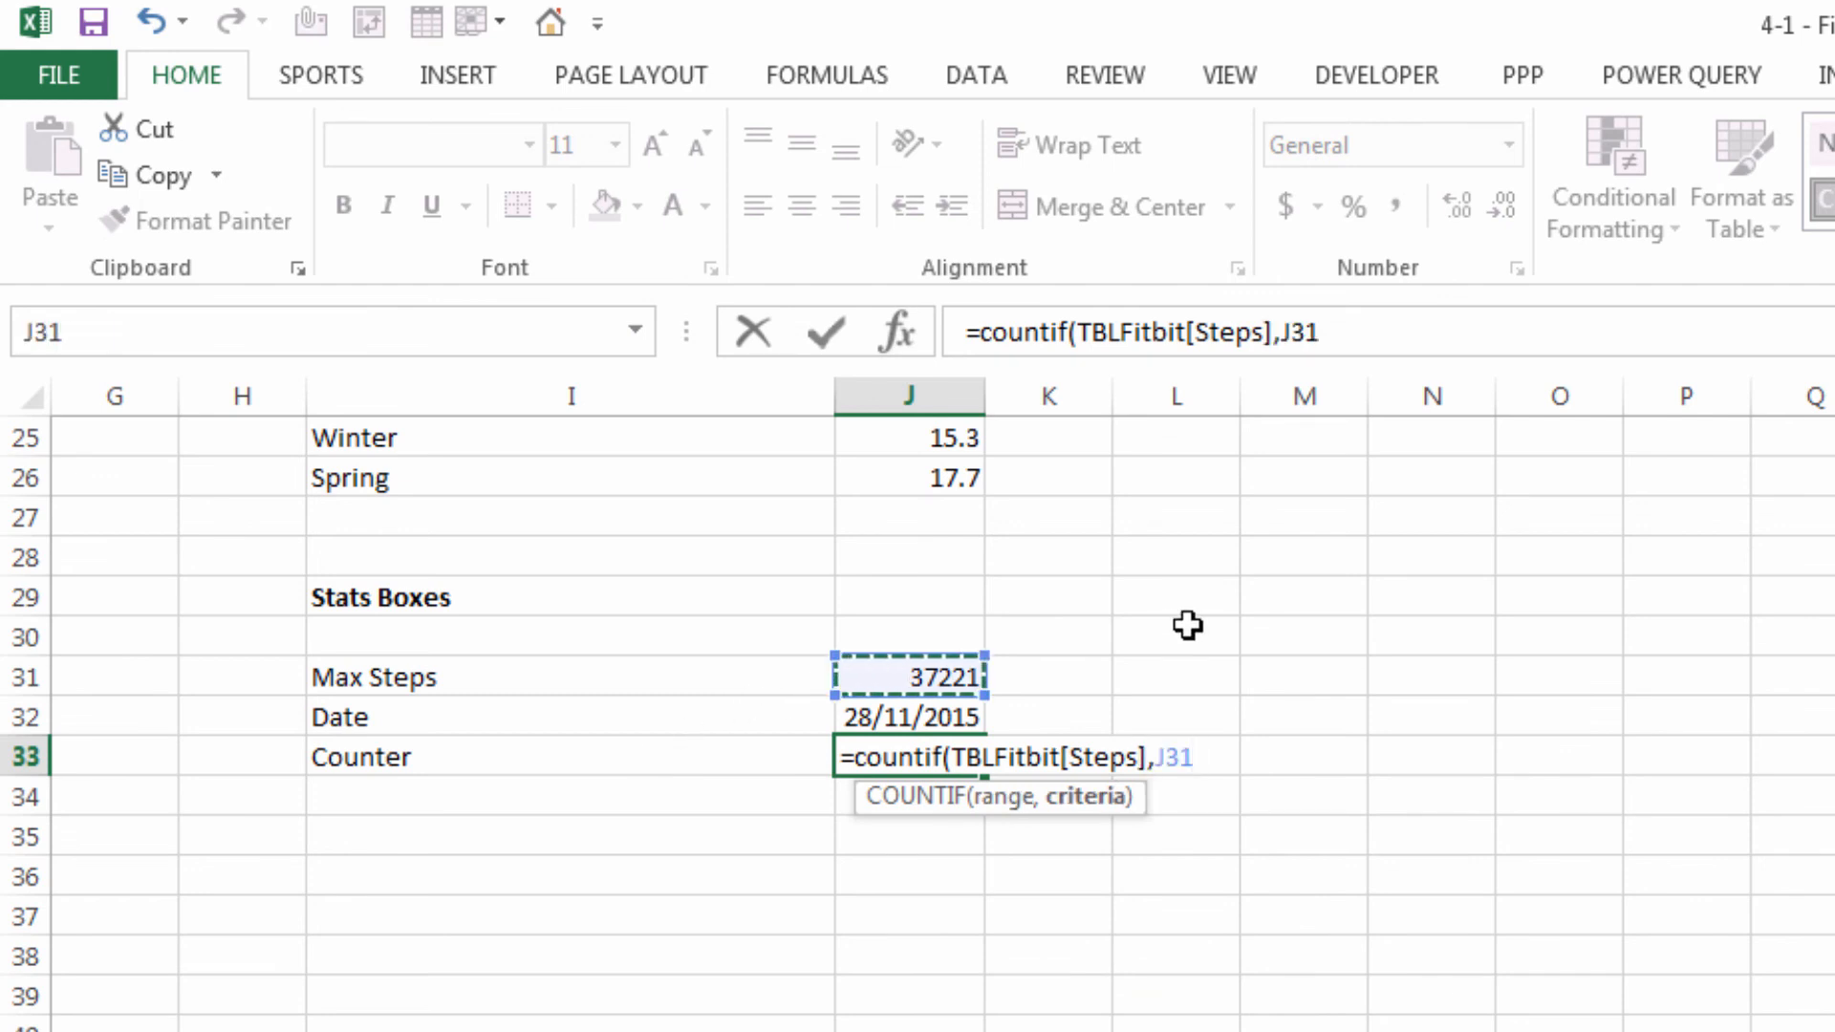
pyautogui.write(')')
pyautogui.press('Return')
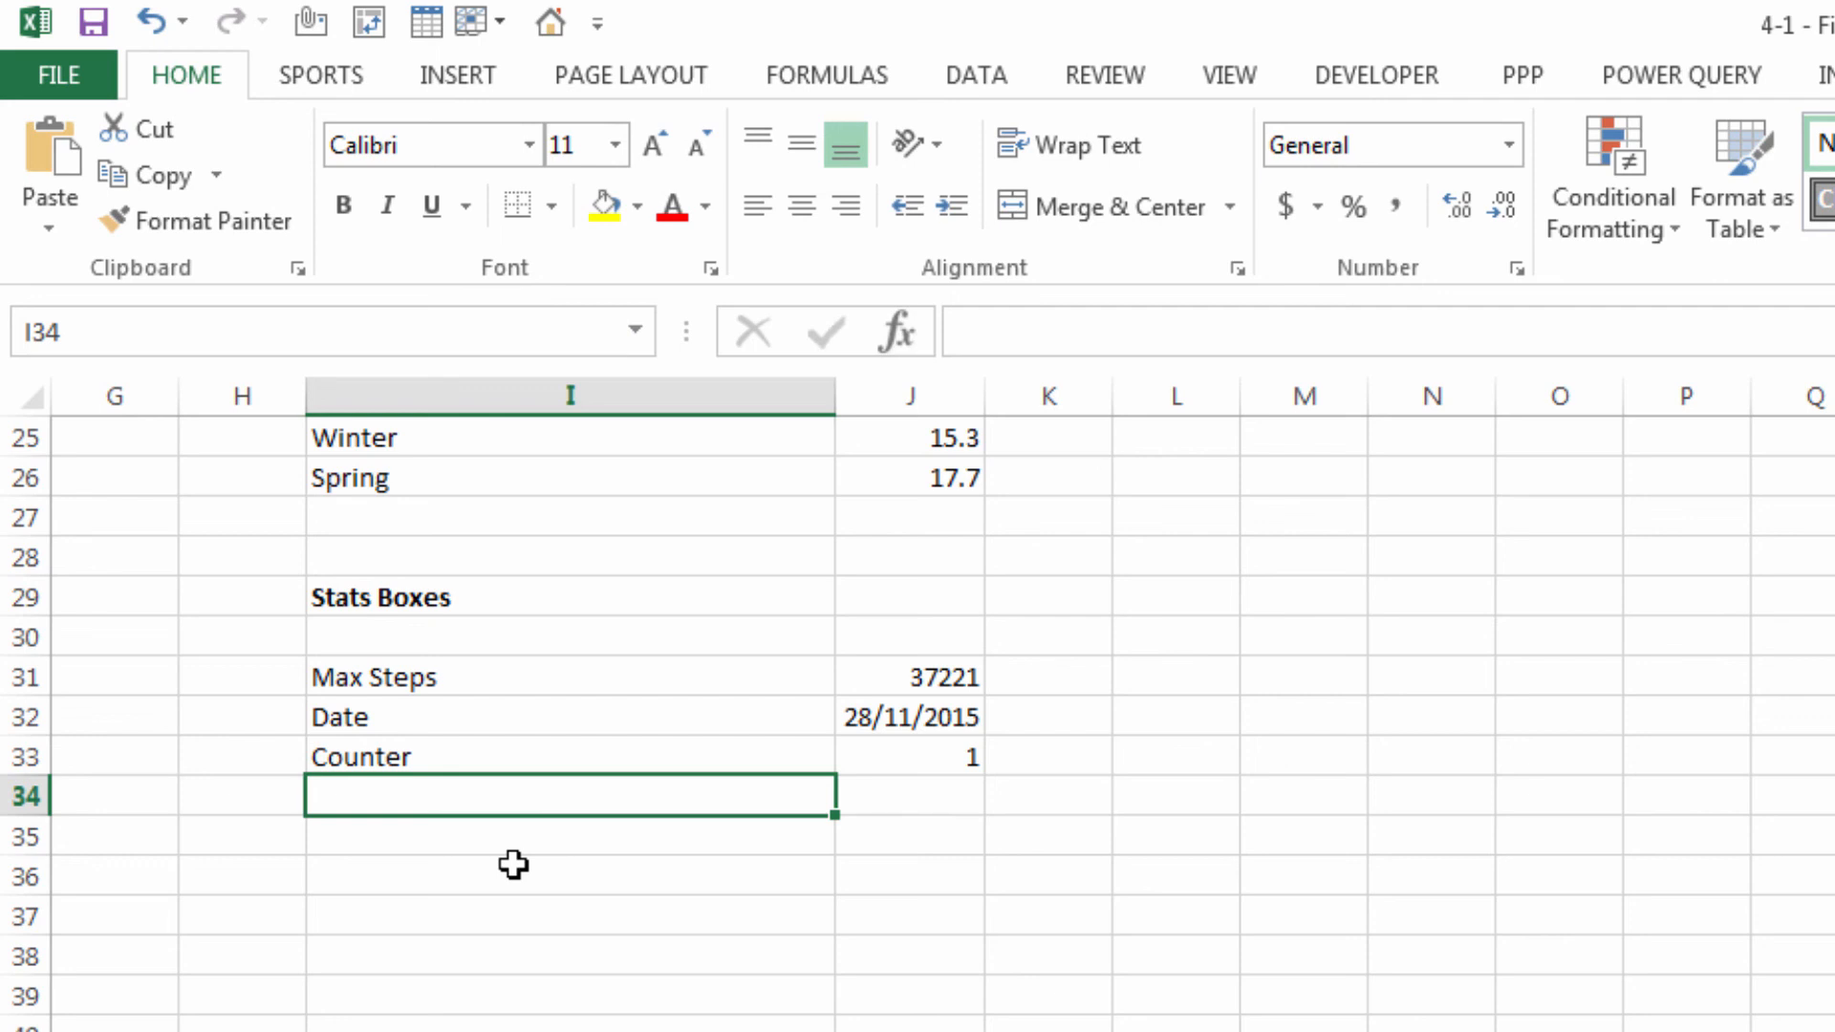
# Enter ="Highest Day = " & J31 in I34 to combine the label text with the maximum steps
pyautogui.write('=')
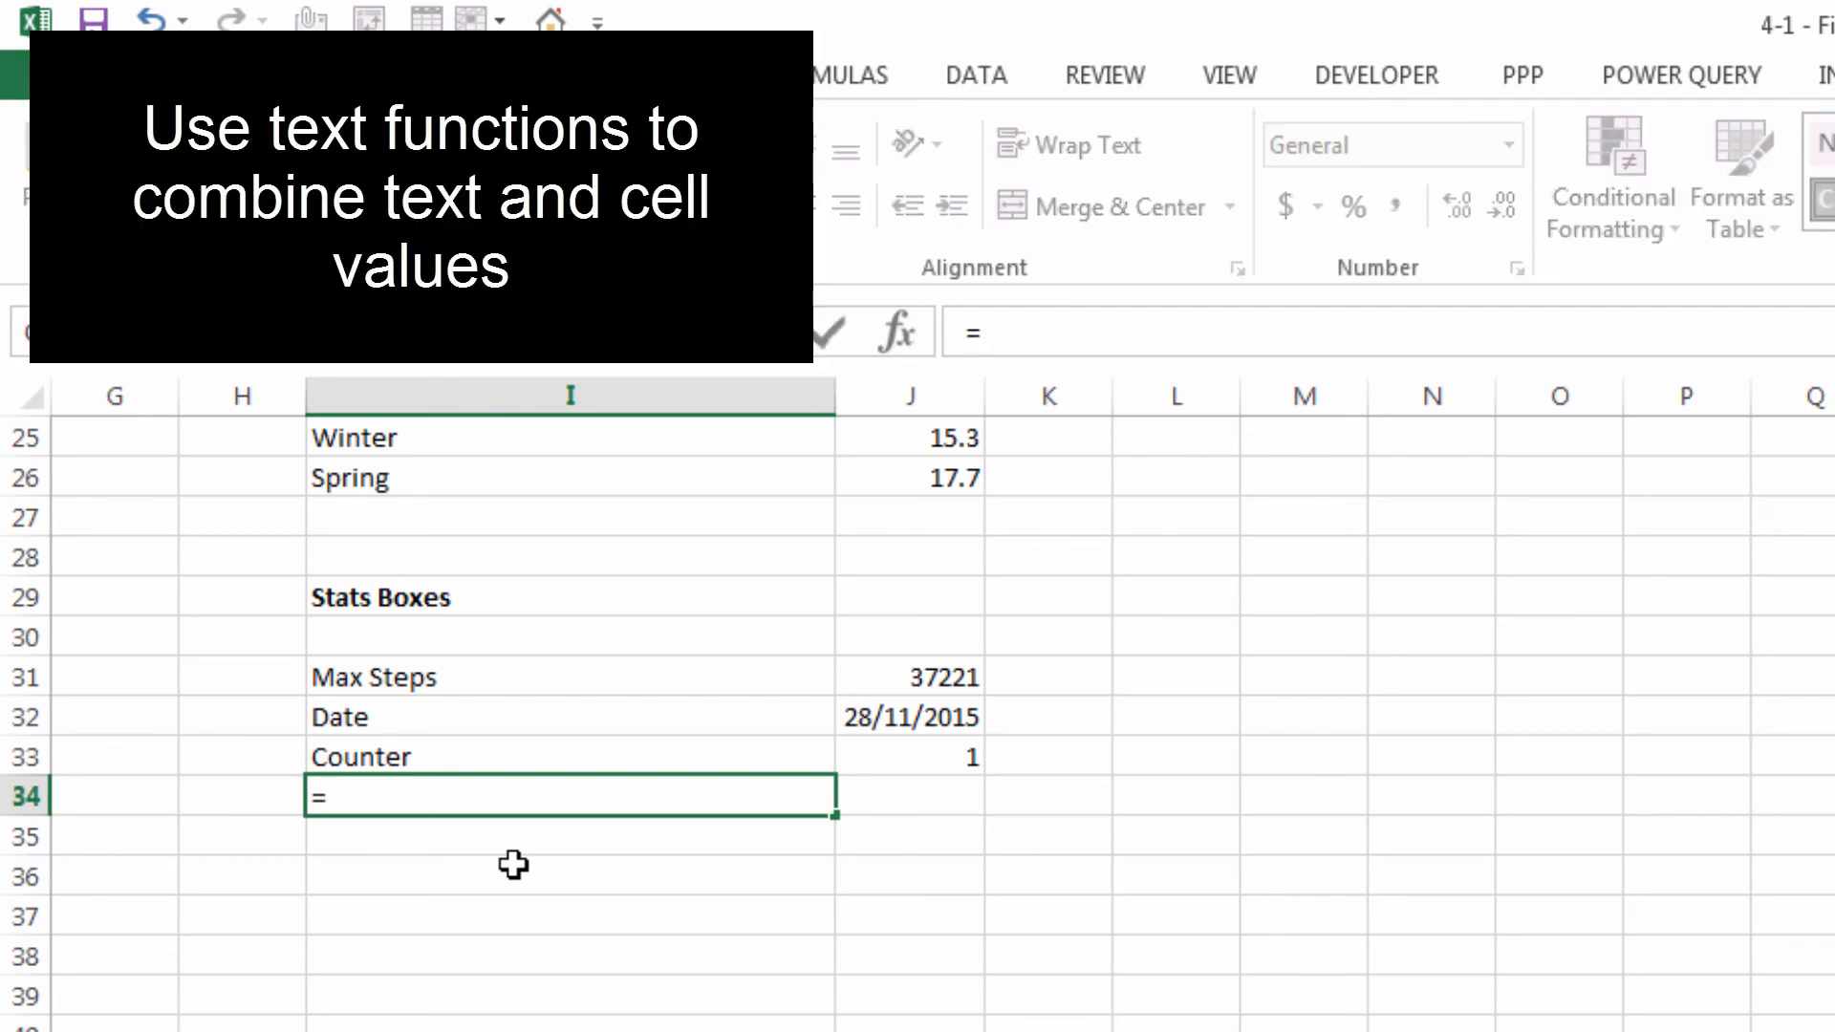
pyautogui.write('"Highest ')
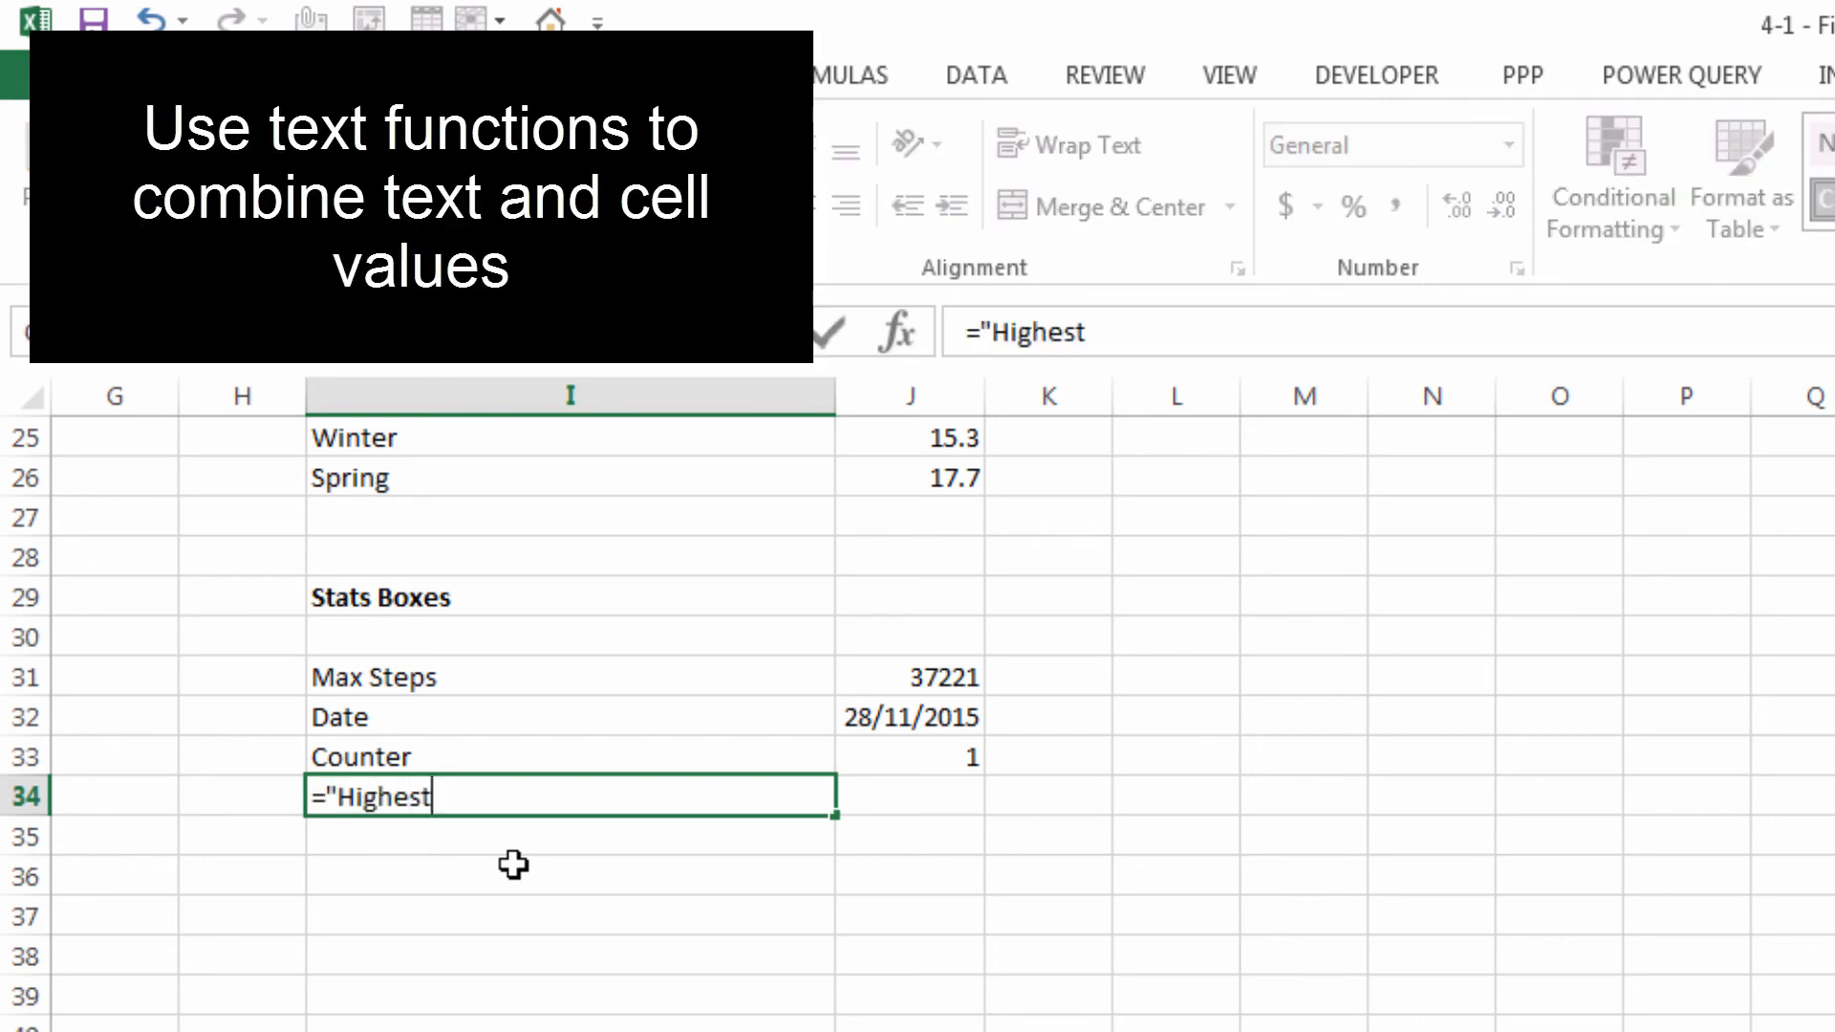
pyautogui.write('Day = " &')
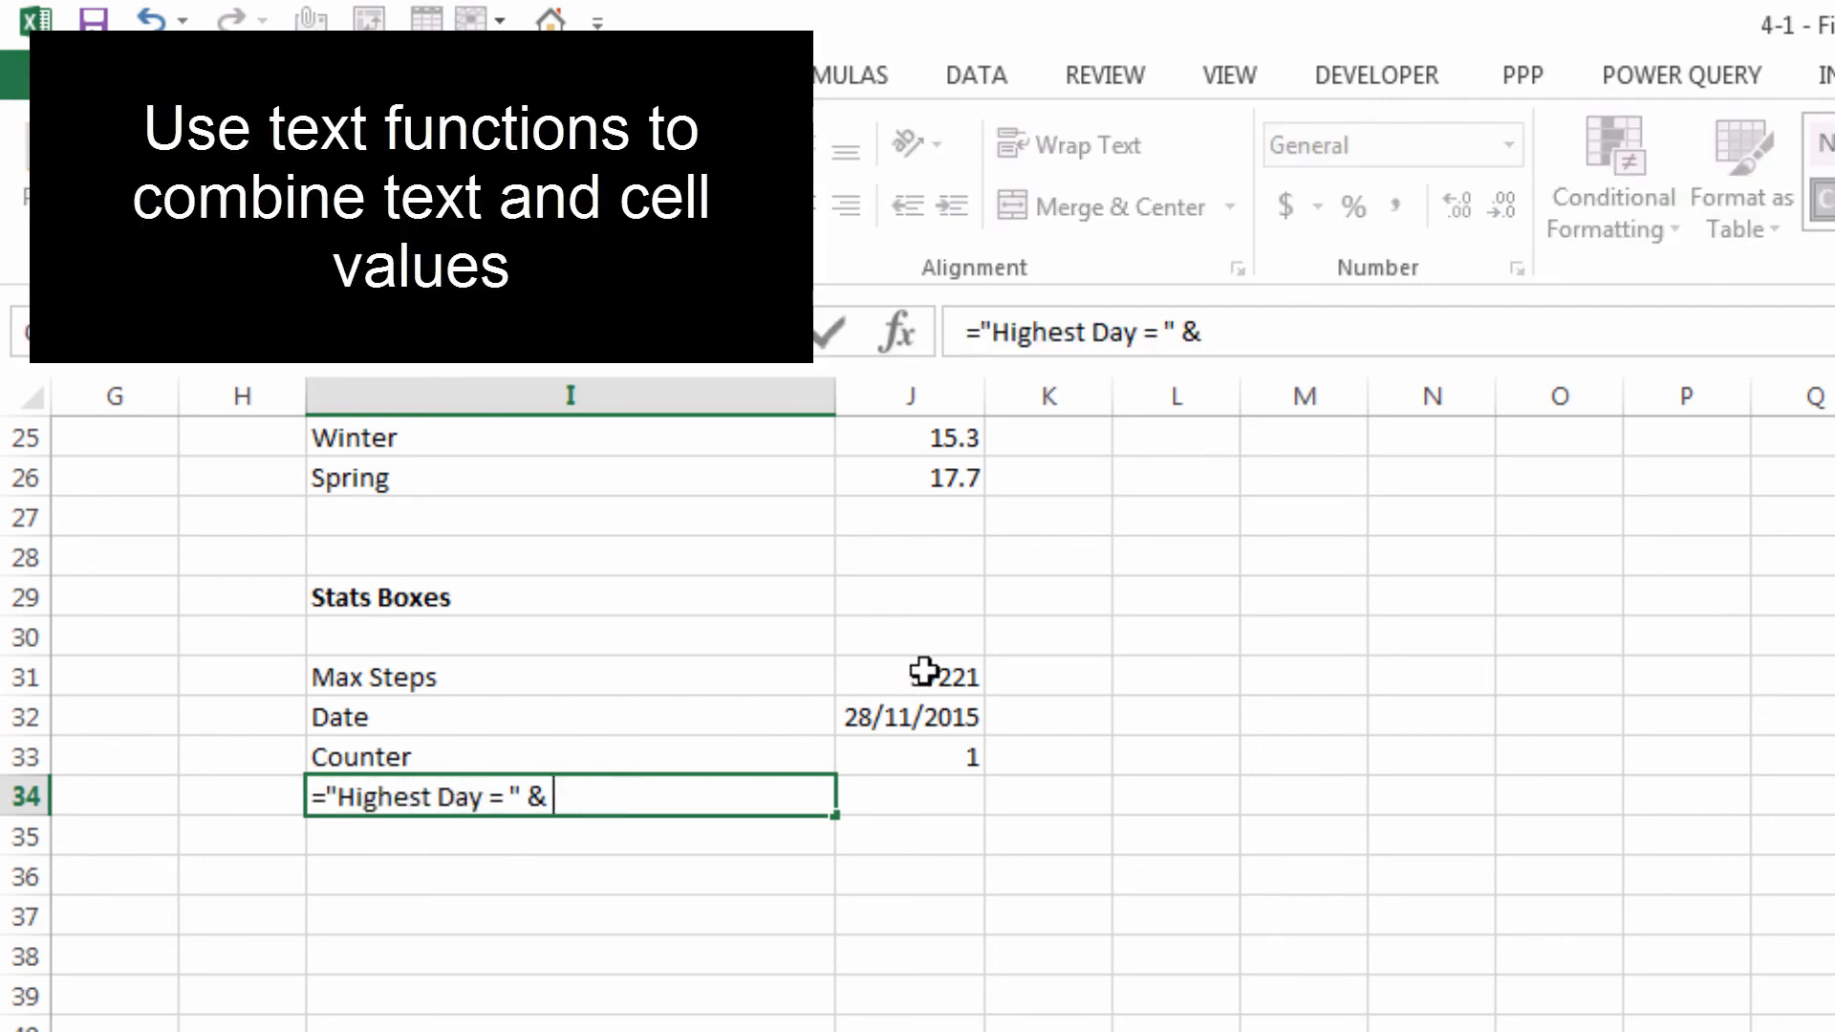
pyautogui.click(925, 675)
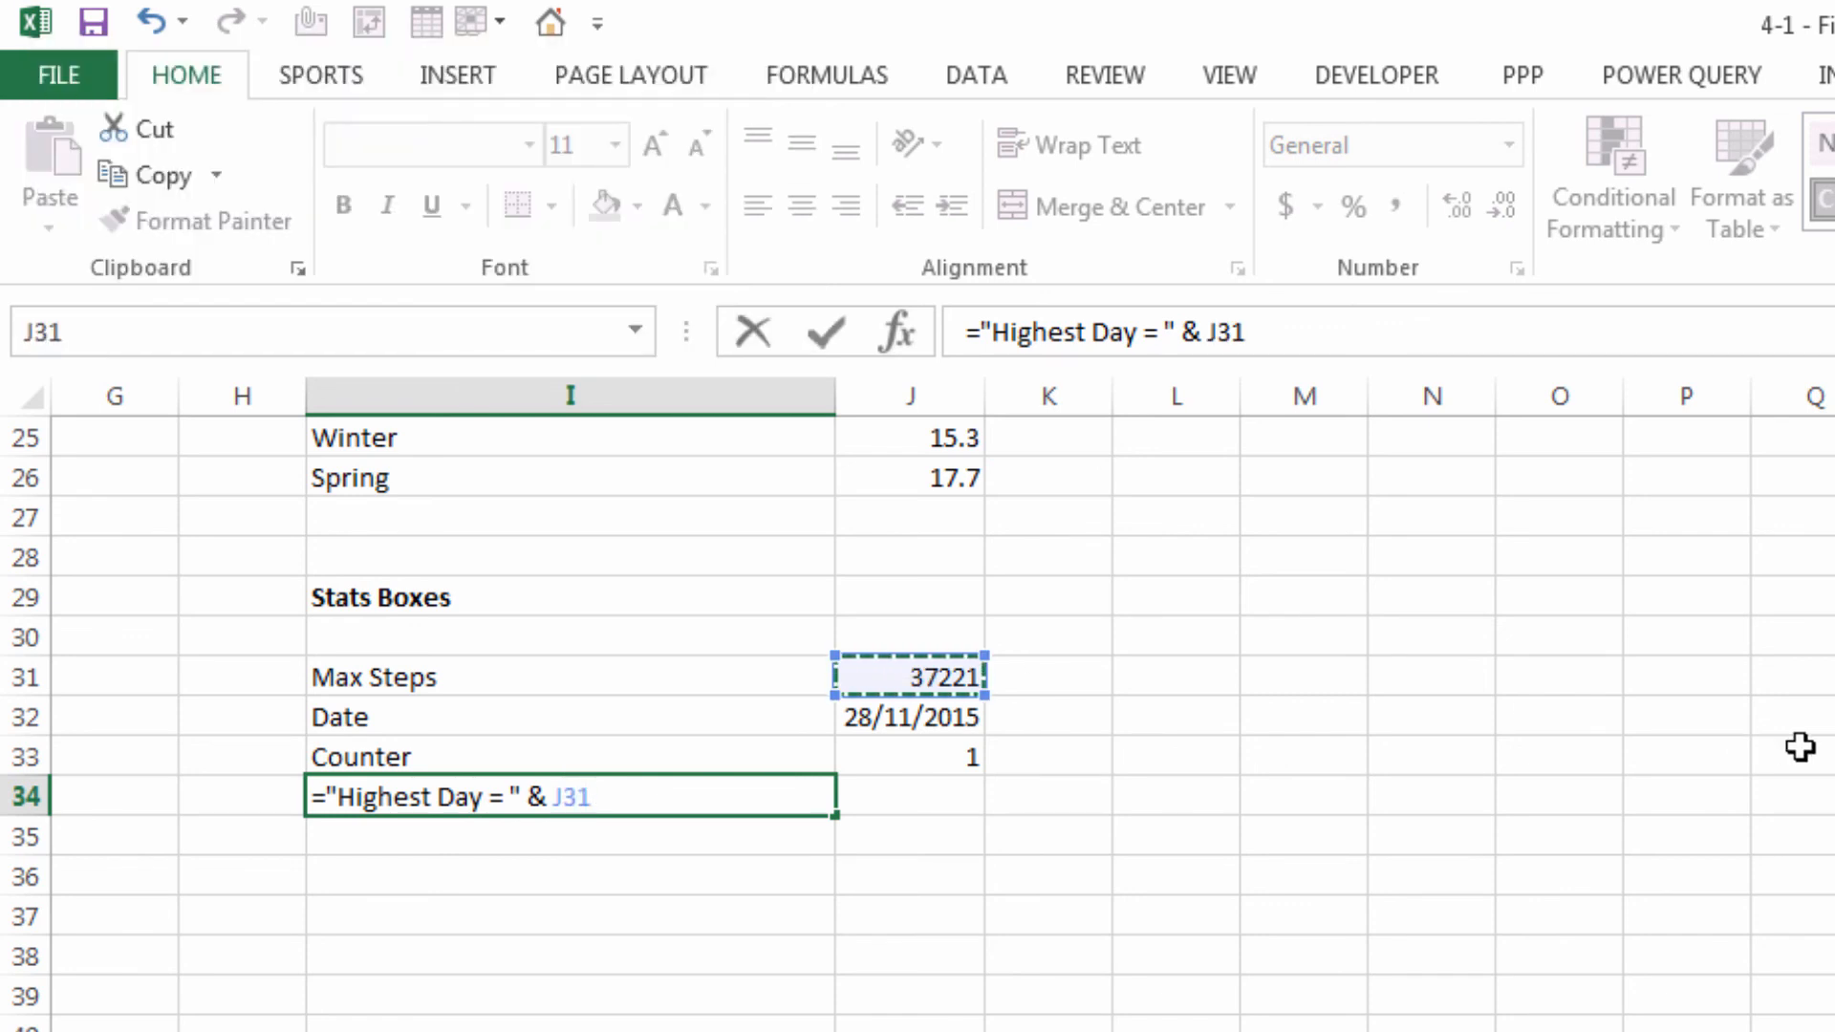
pyautogui.press('Return')
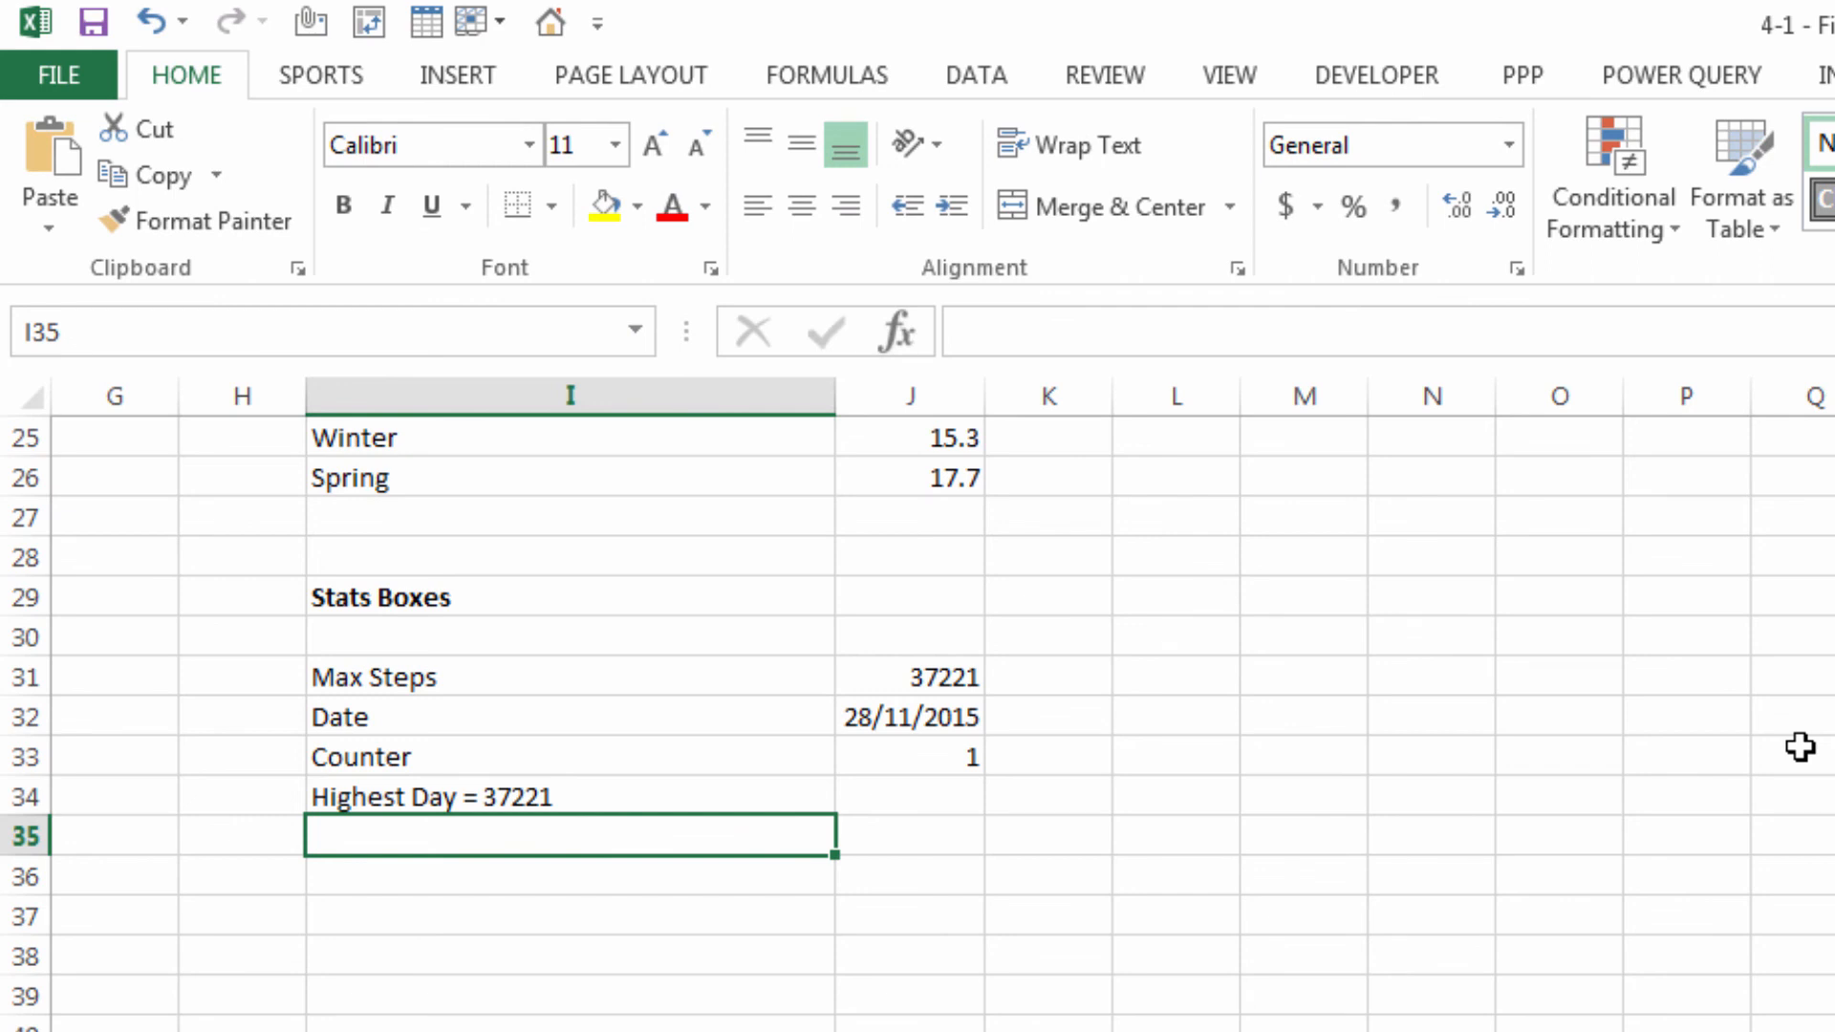
# Extend the I34 formula with & "[" & TEXT(J32,"dd-mm-yy") to append the date of the maximum steps
pyautogui.press('Up')
pyautogui.press('F2')
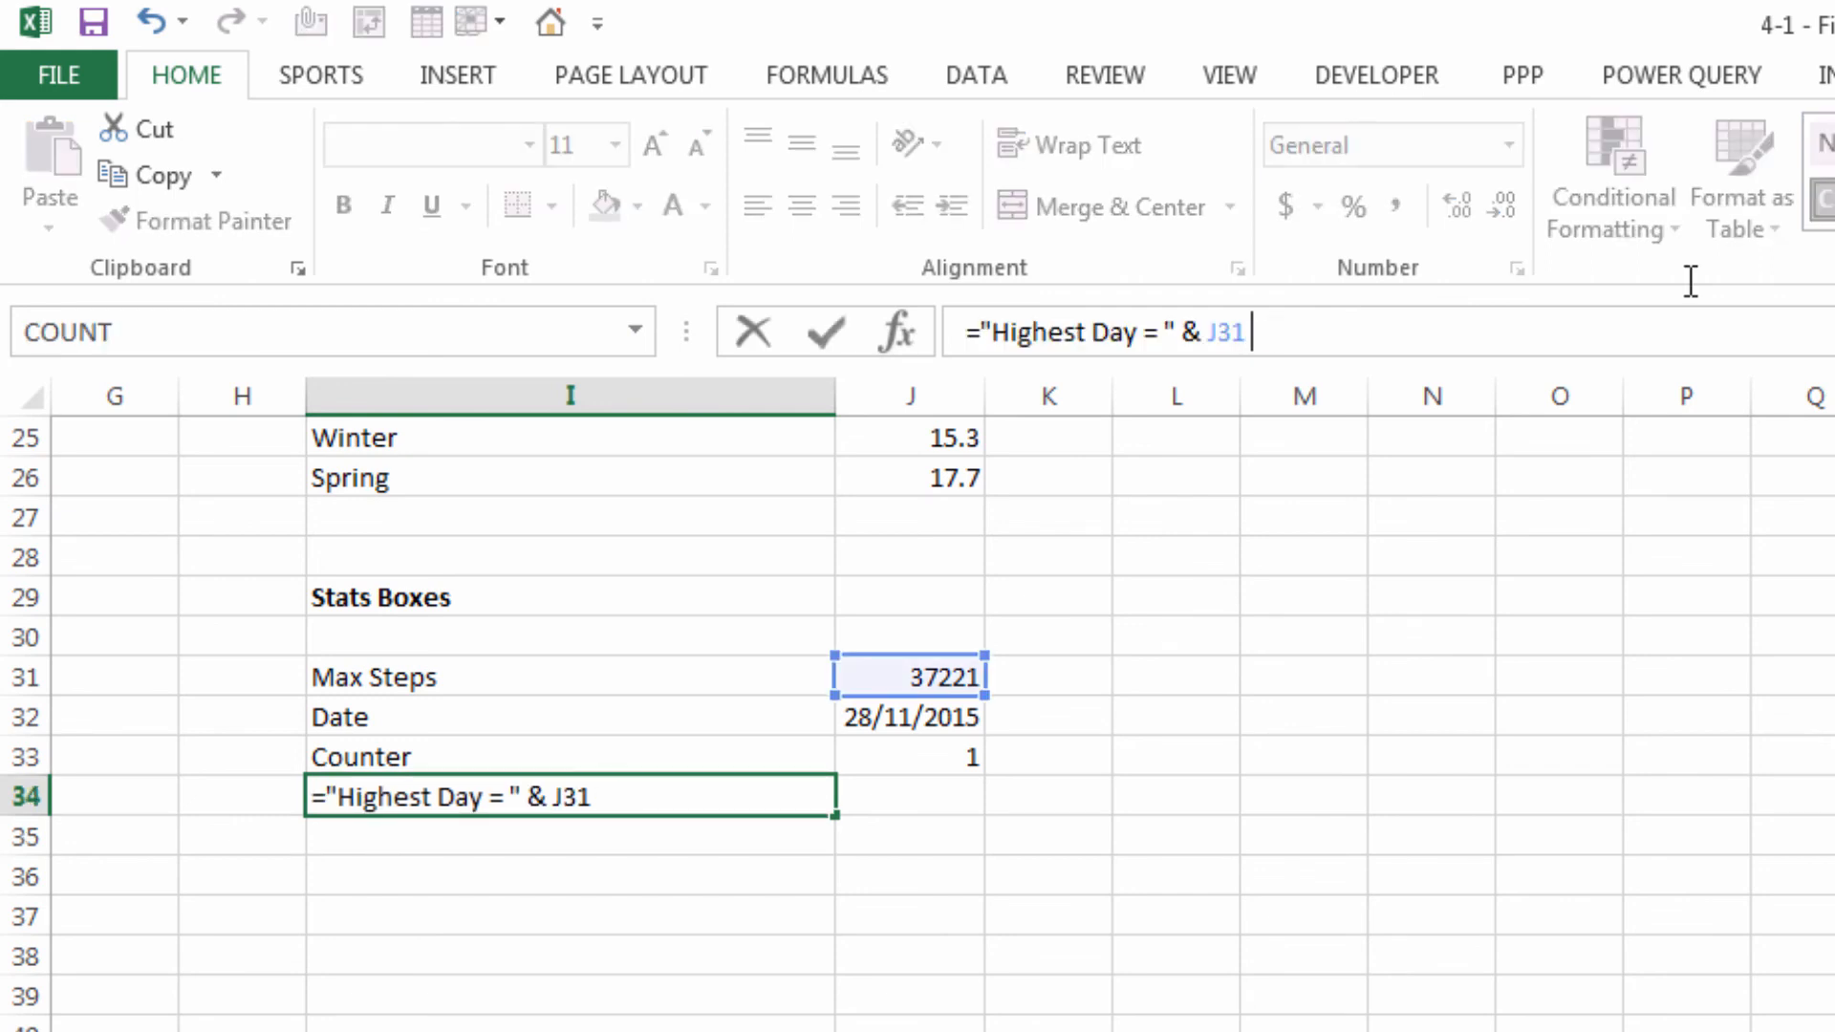
pyautogui.write('& "["')
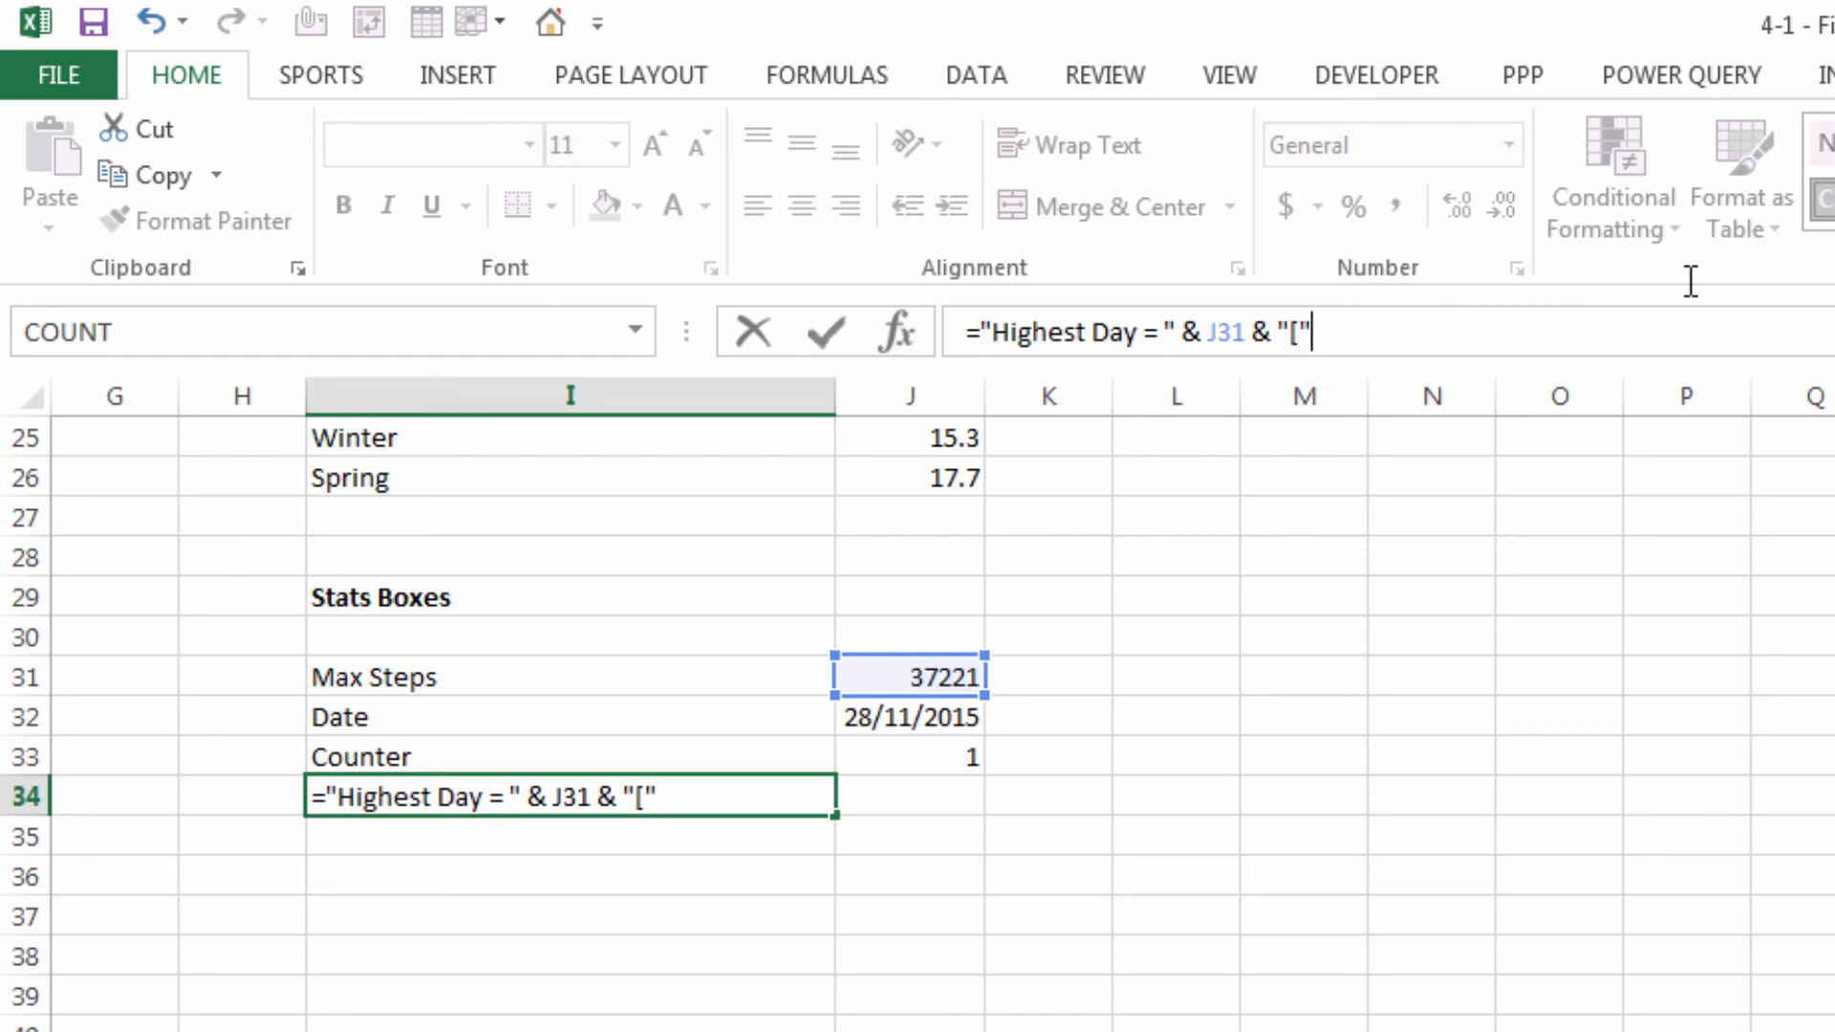
pyautogui.write(' & text')
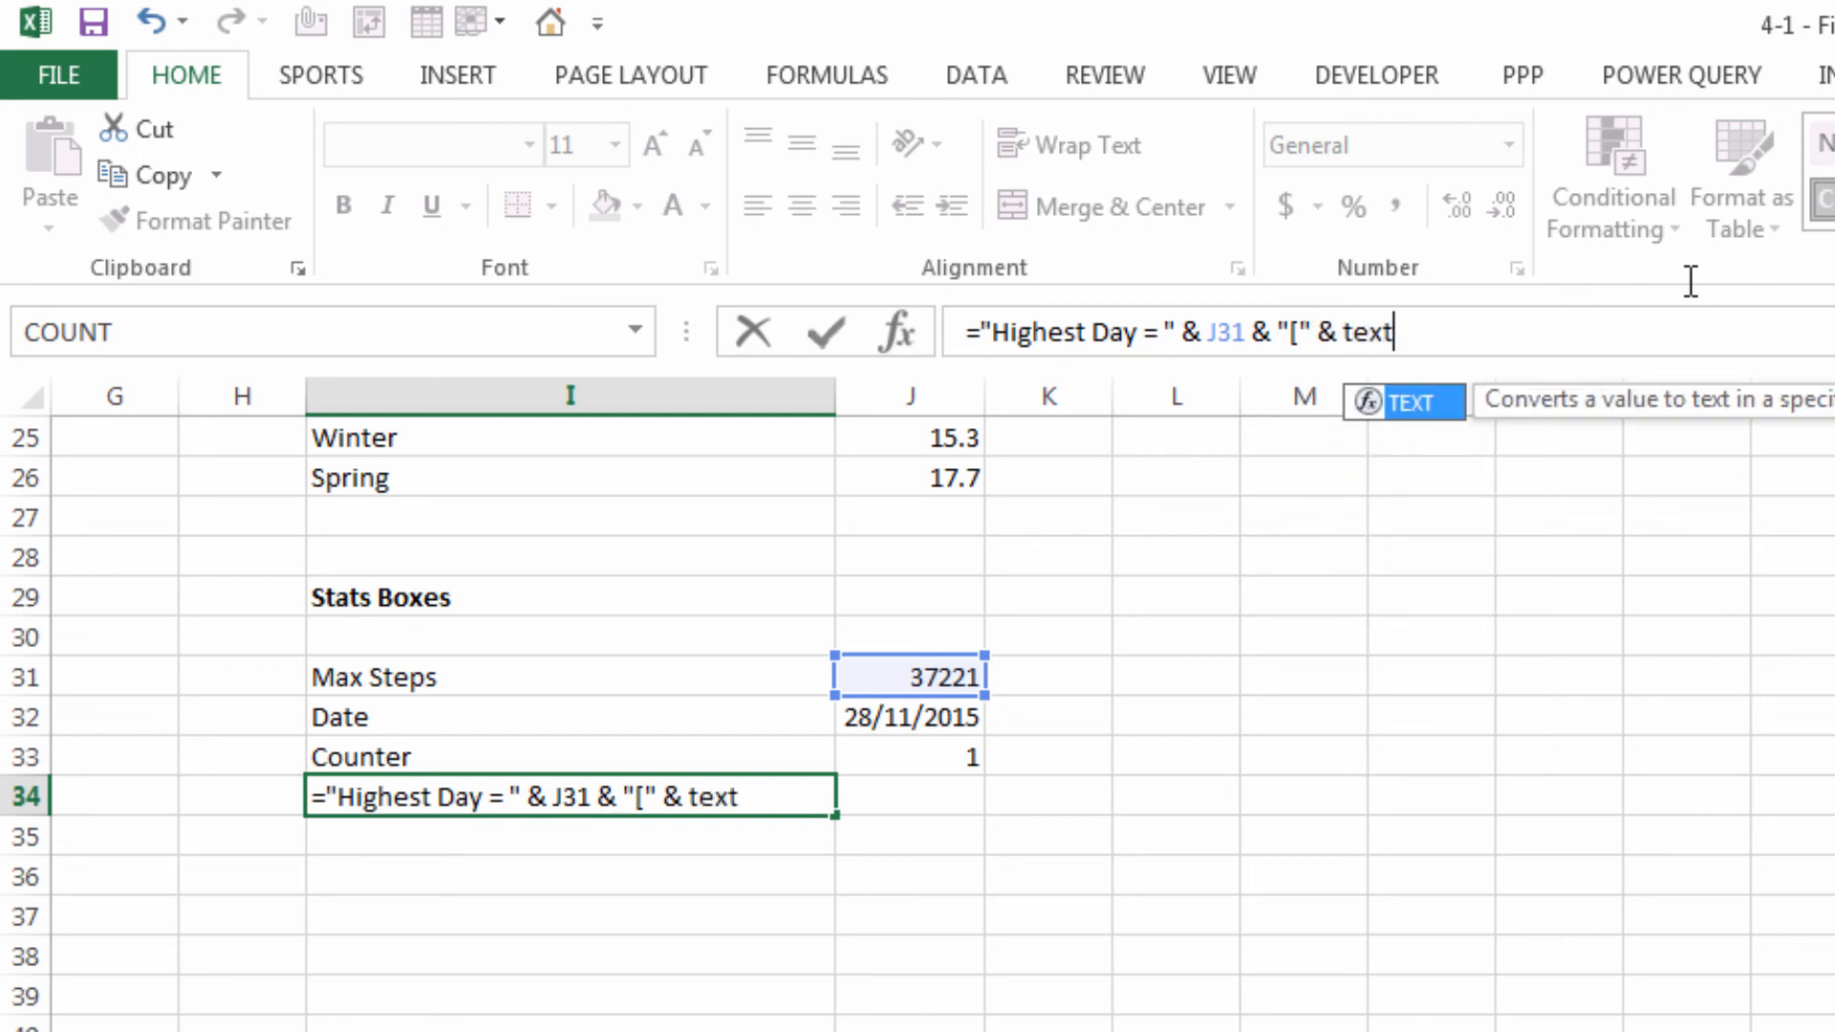
pyautogui.write('(')
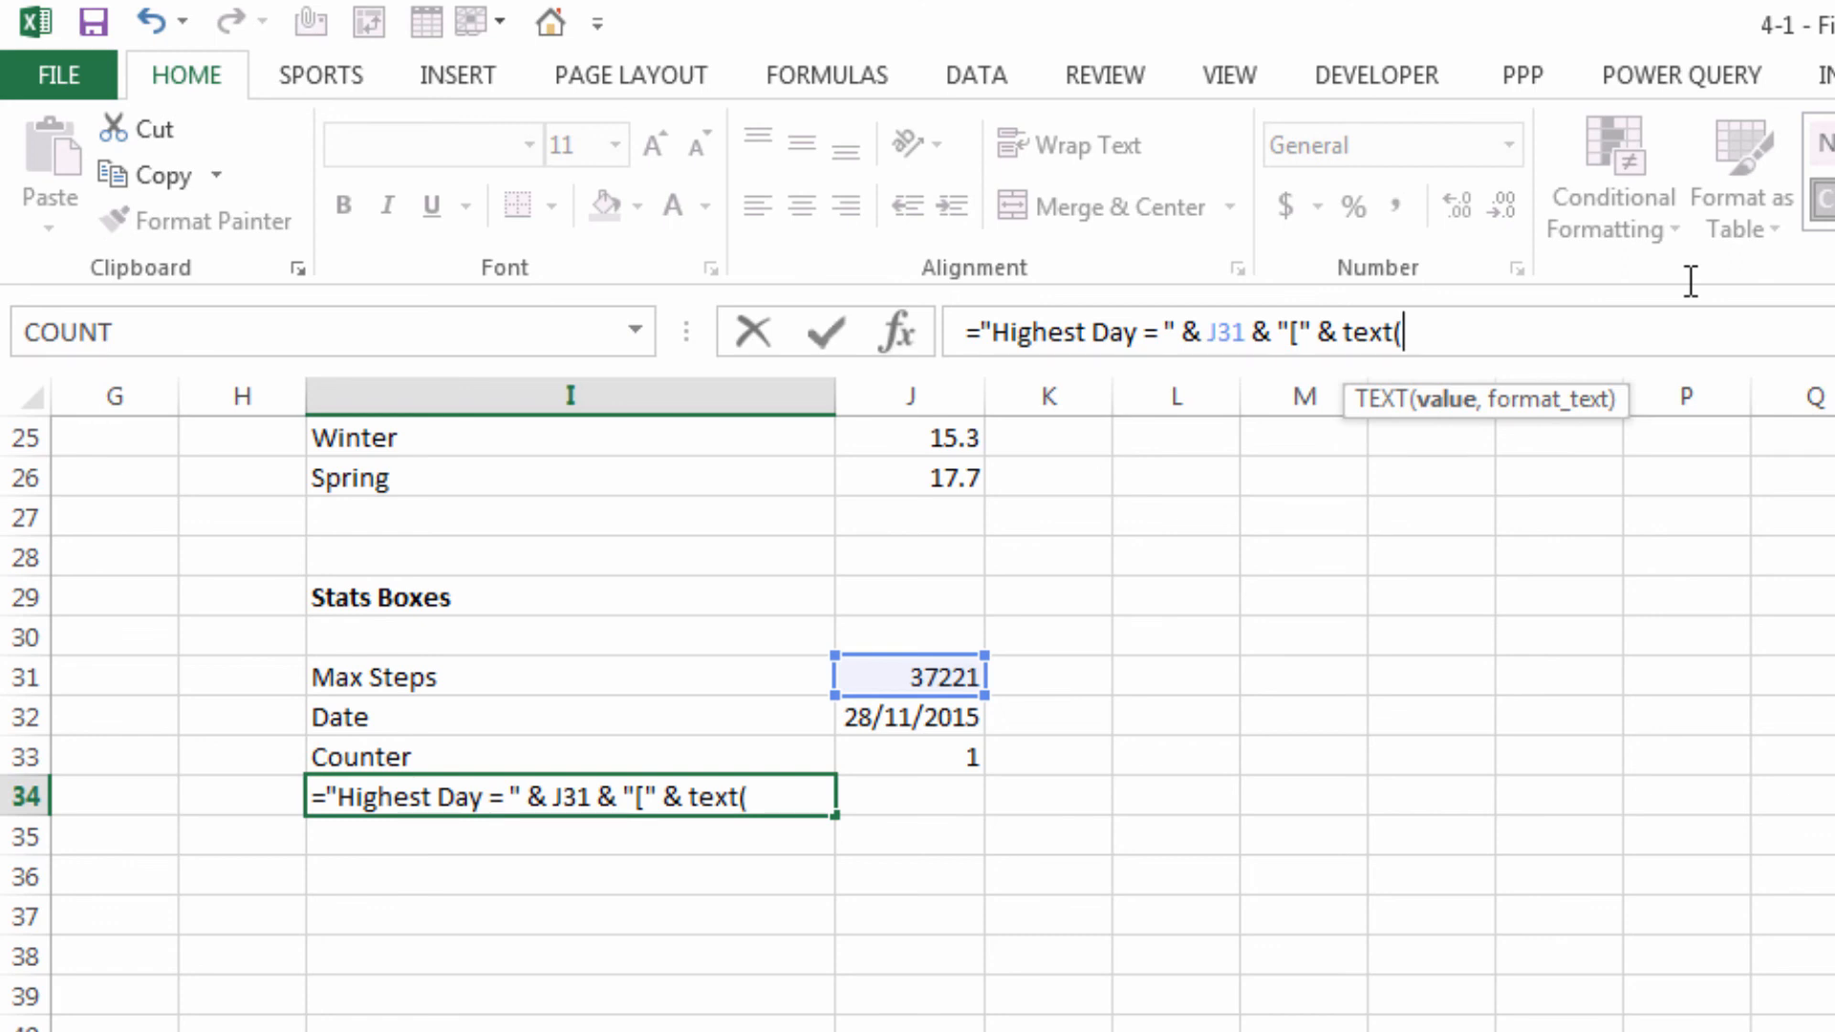
pyautogui.click(878, 717)
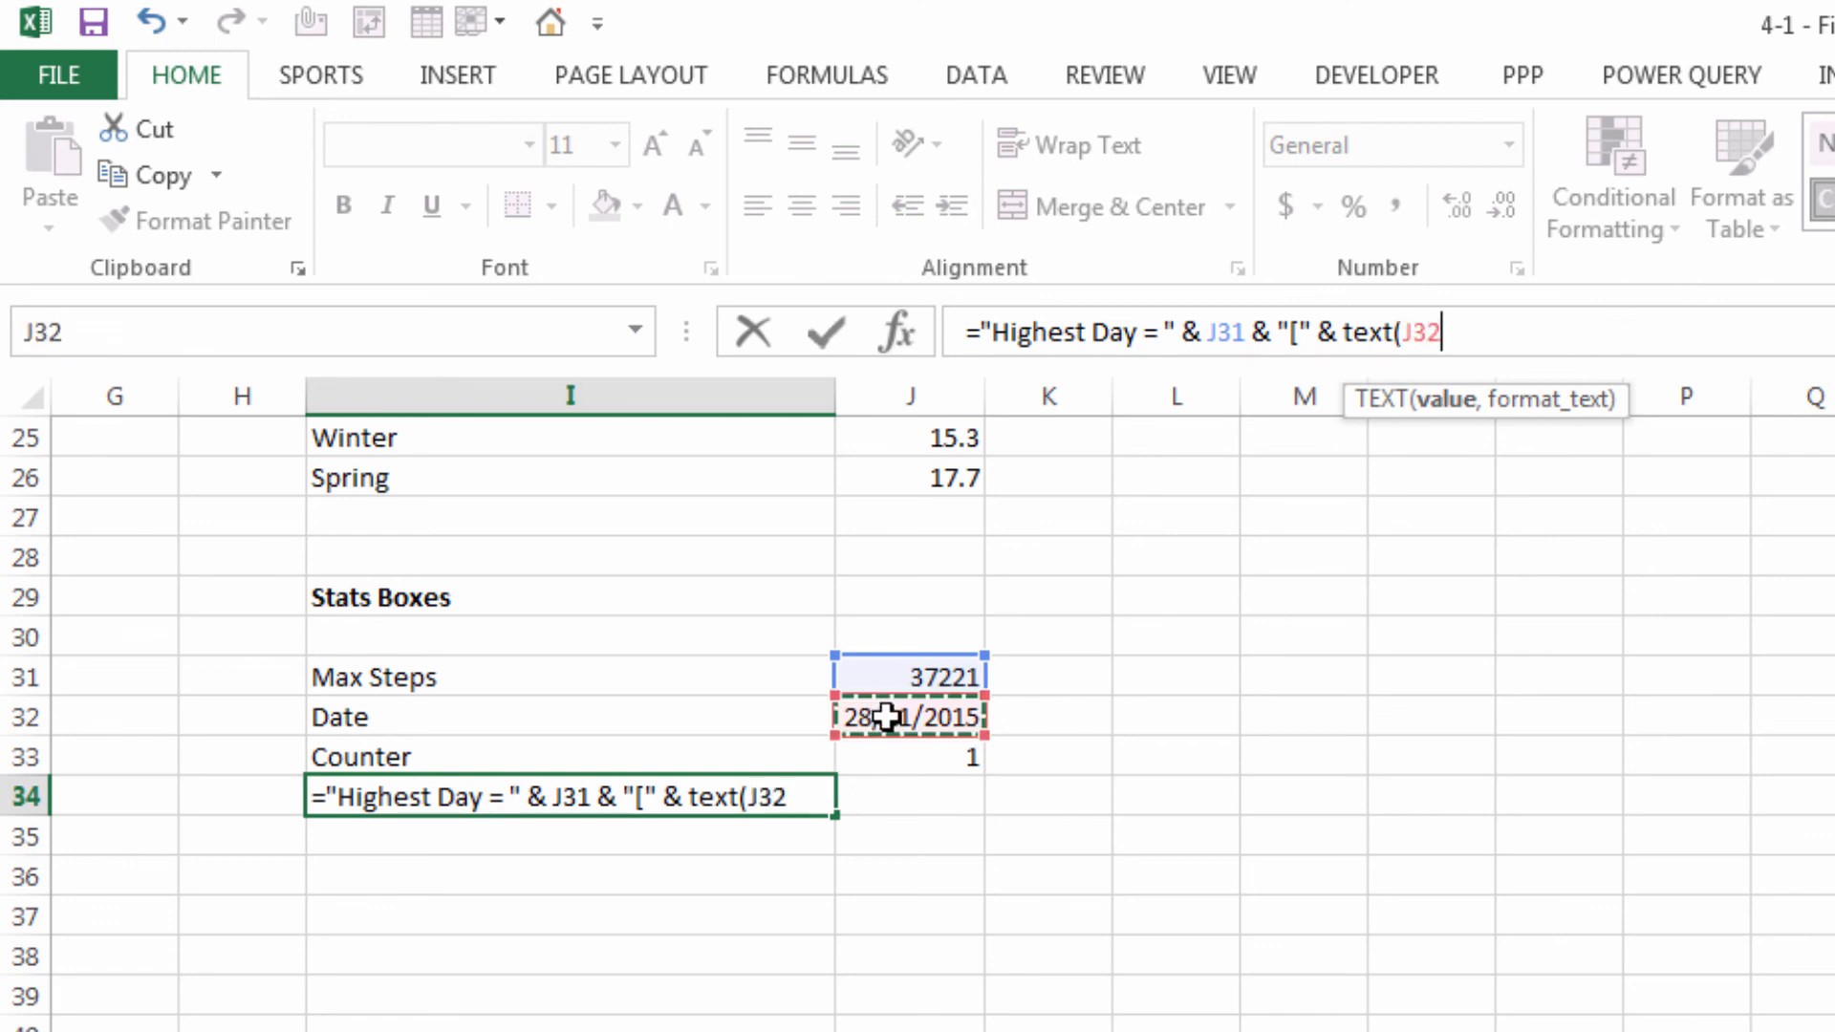
pyautogui.write(',')
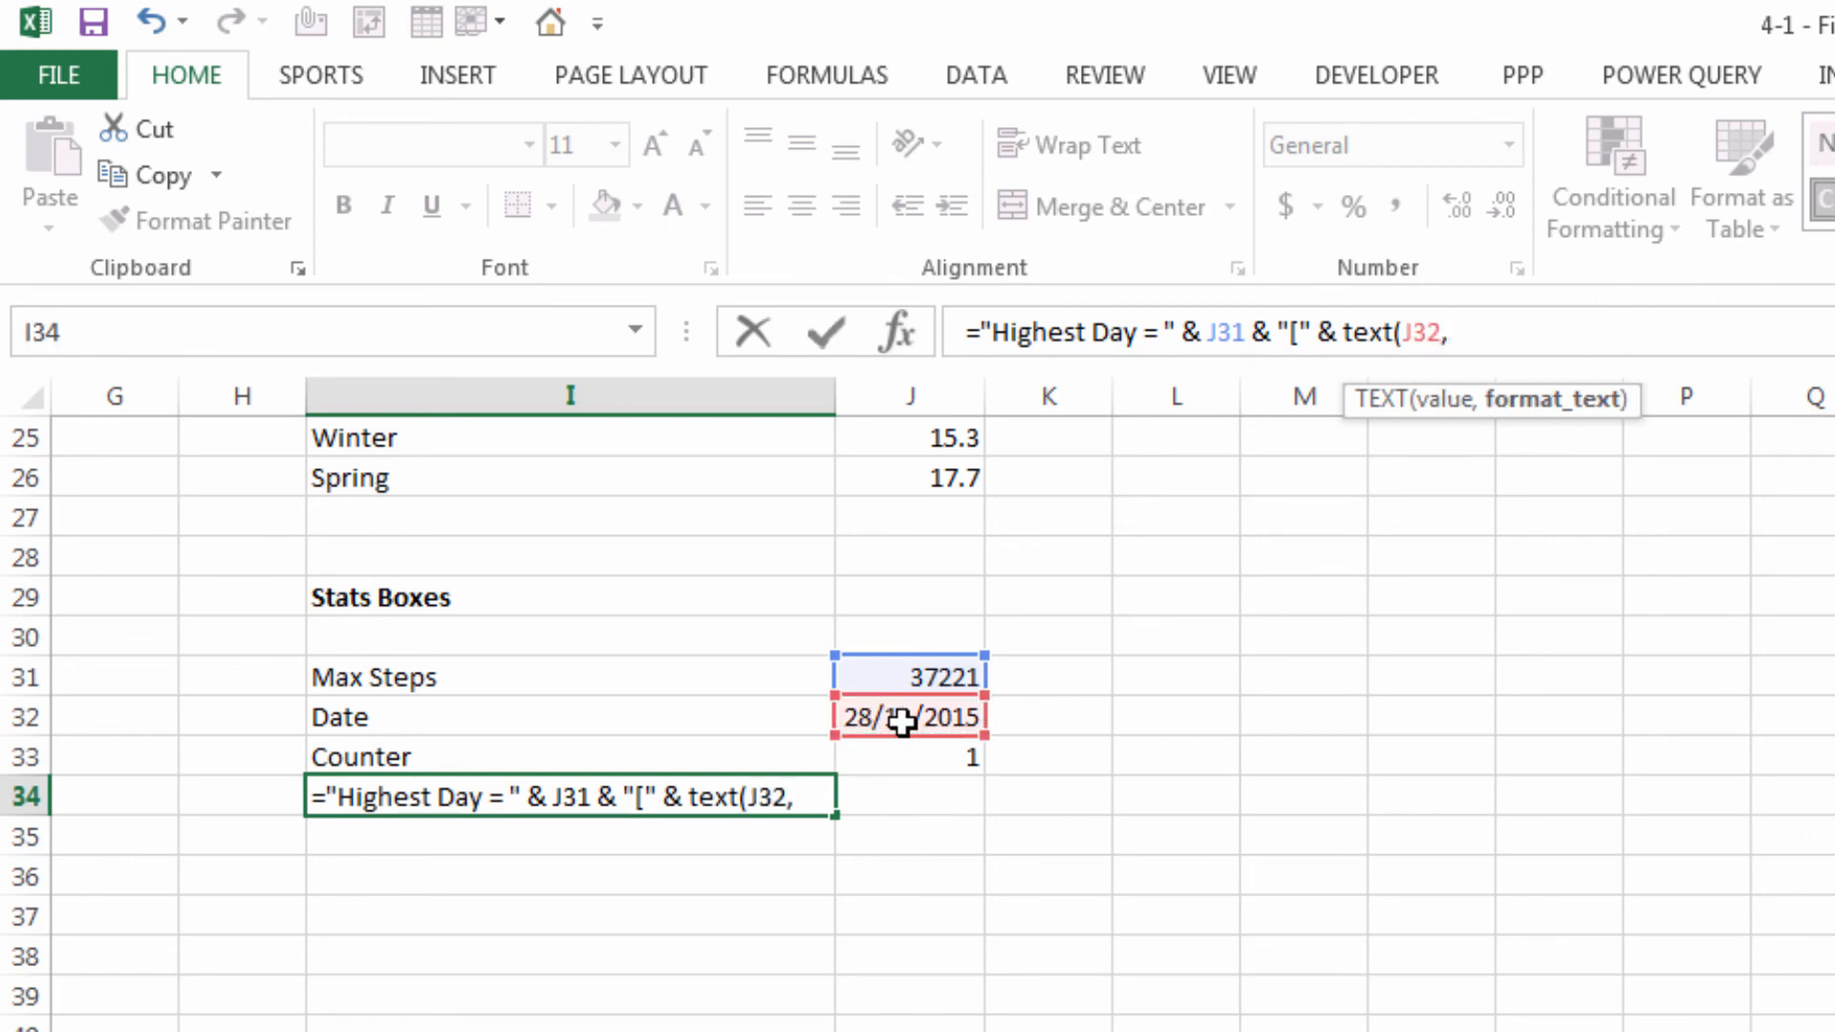
pyautogui.write('"dd-')
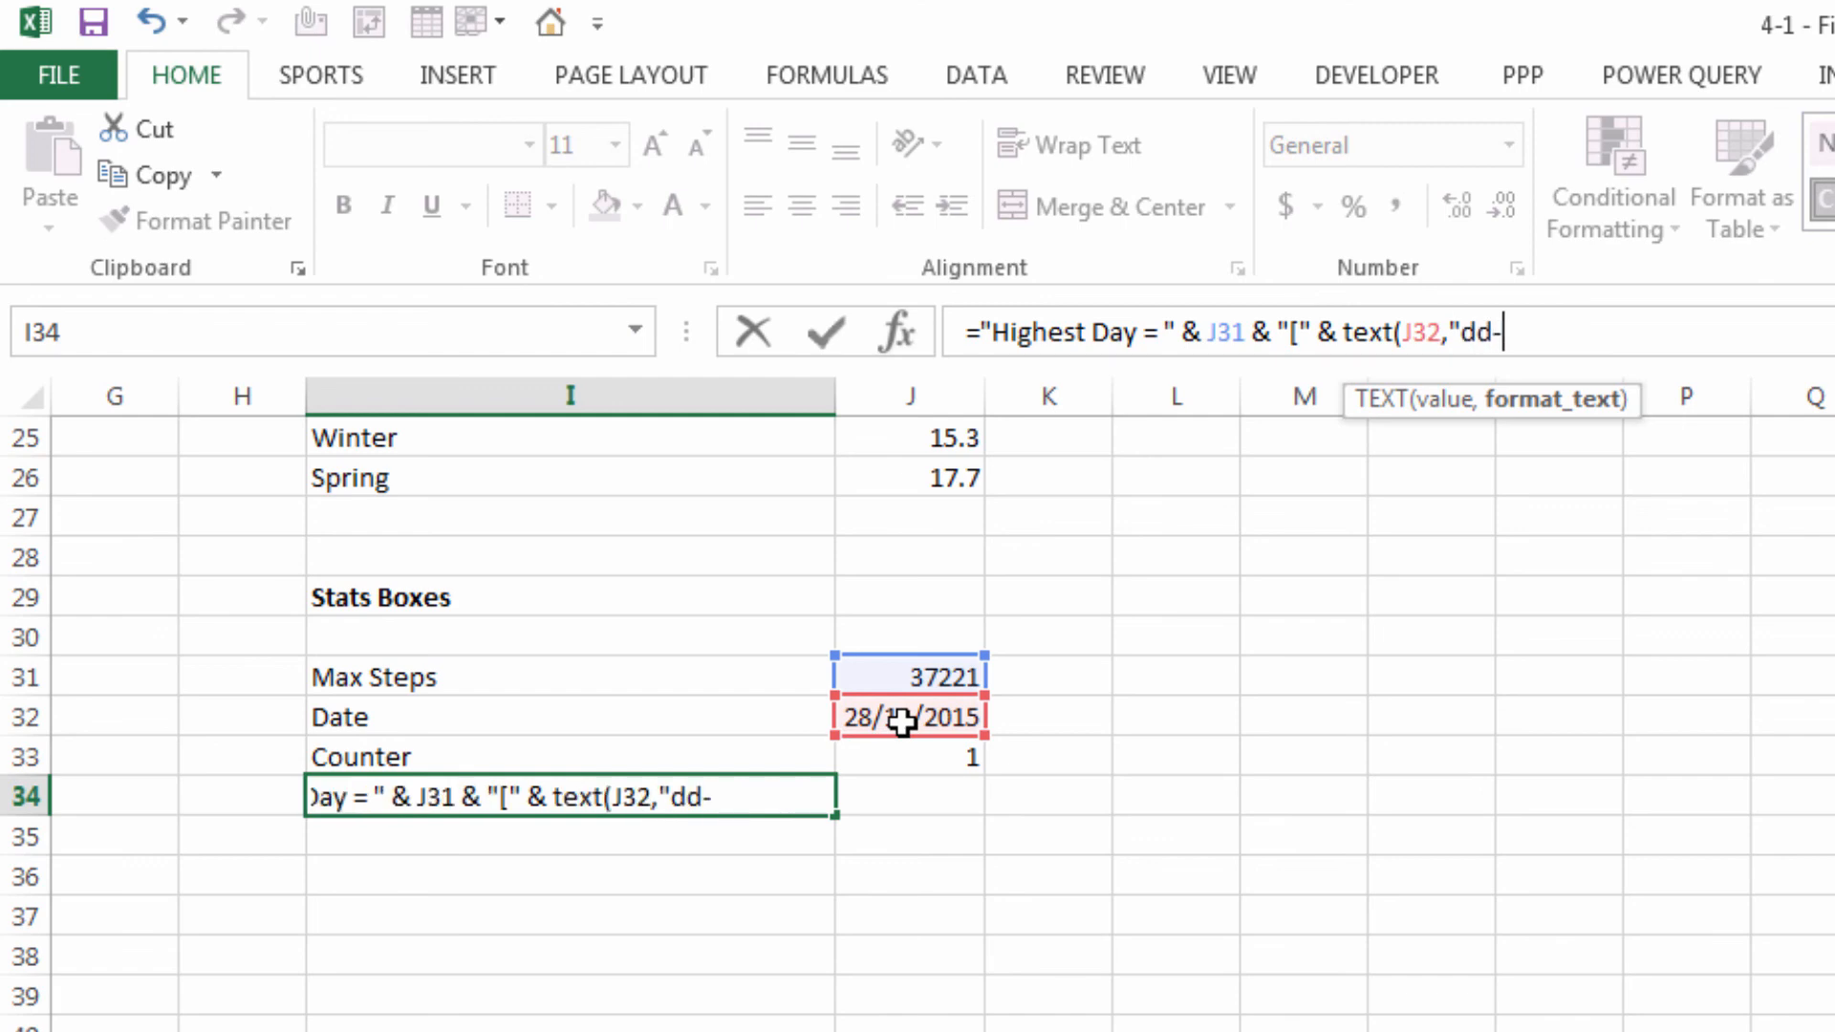
pyautogui.write('mm-yy')
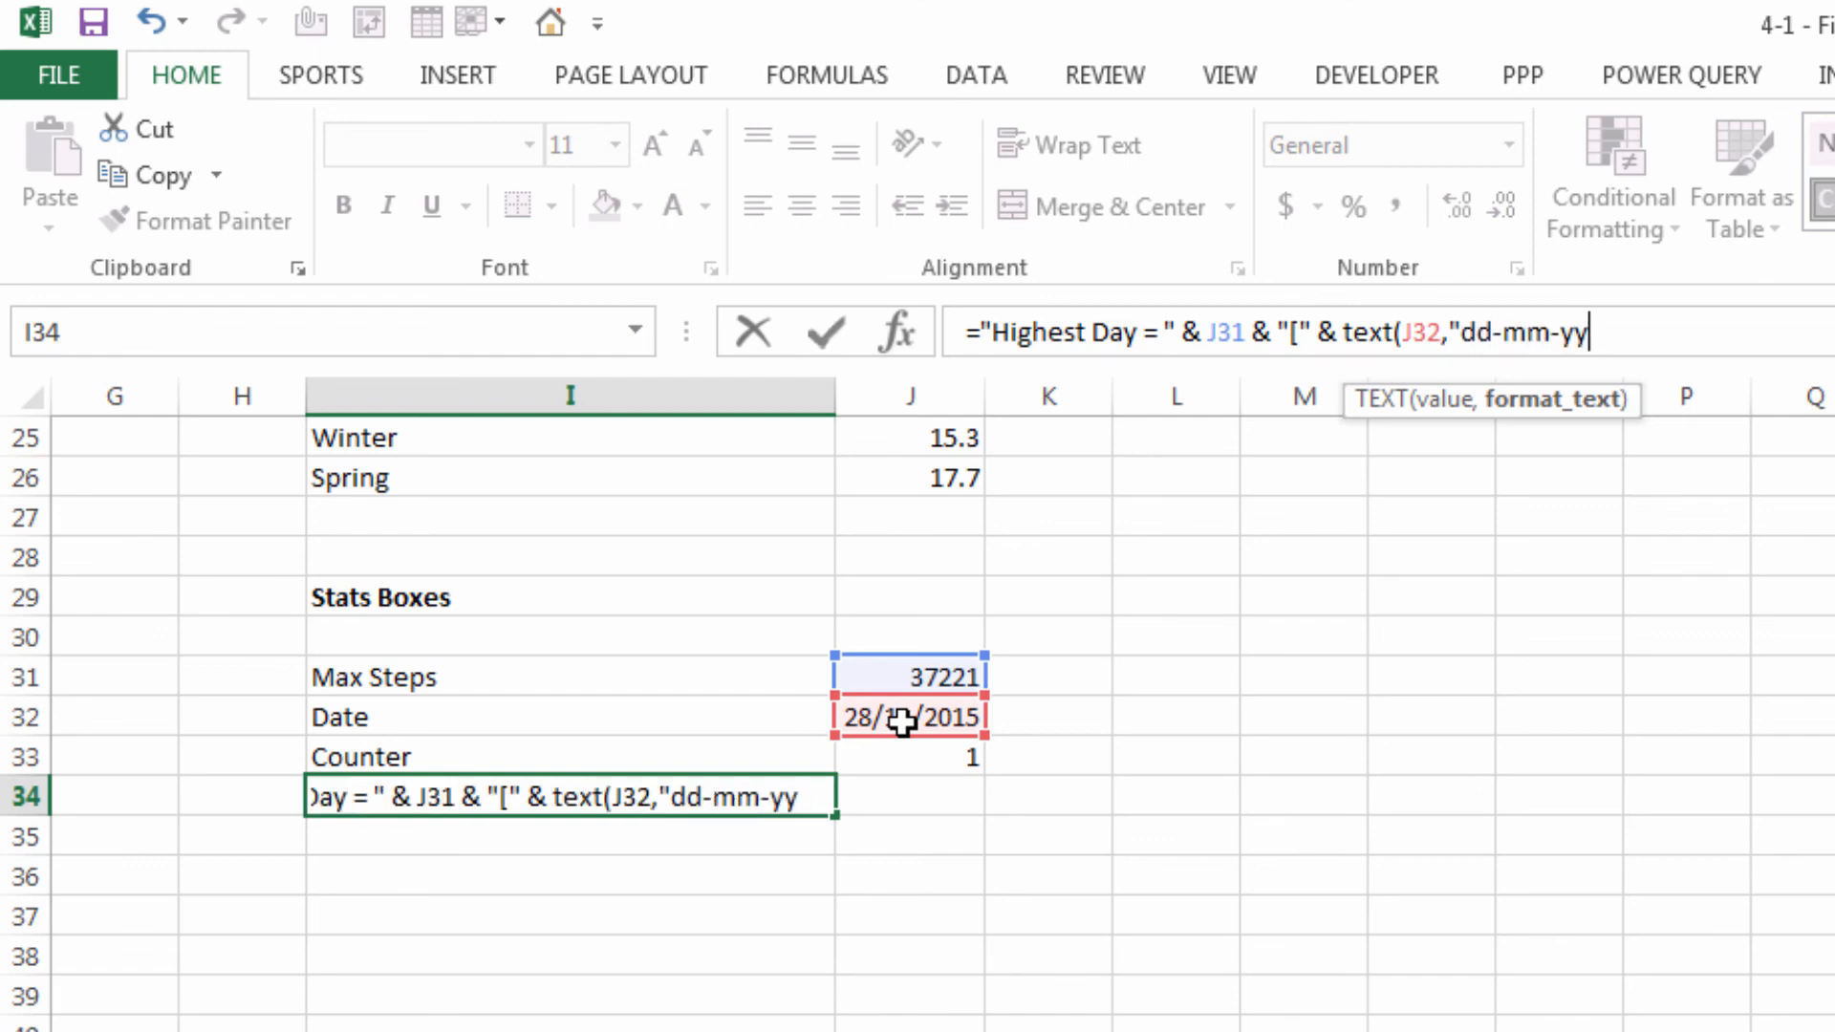
pyautogui.write('")')
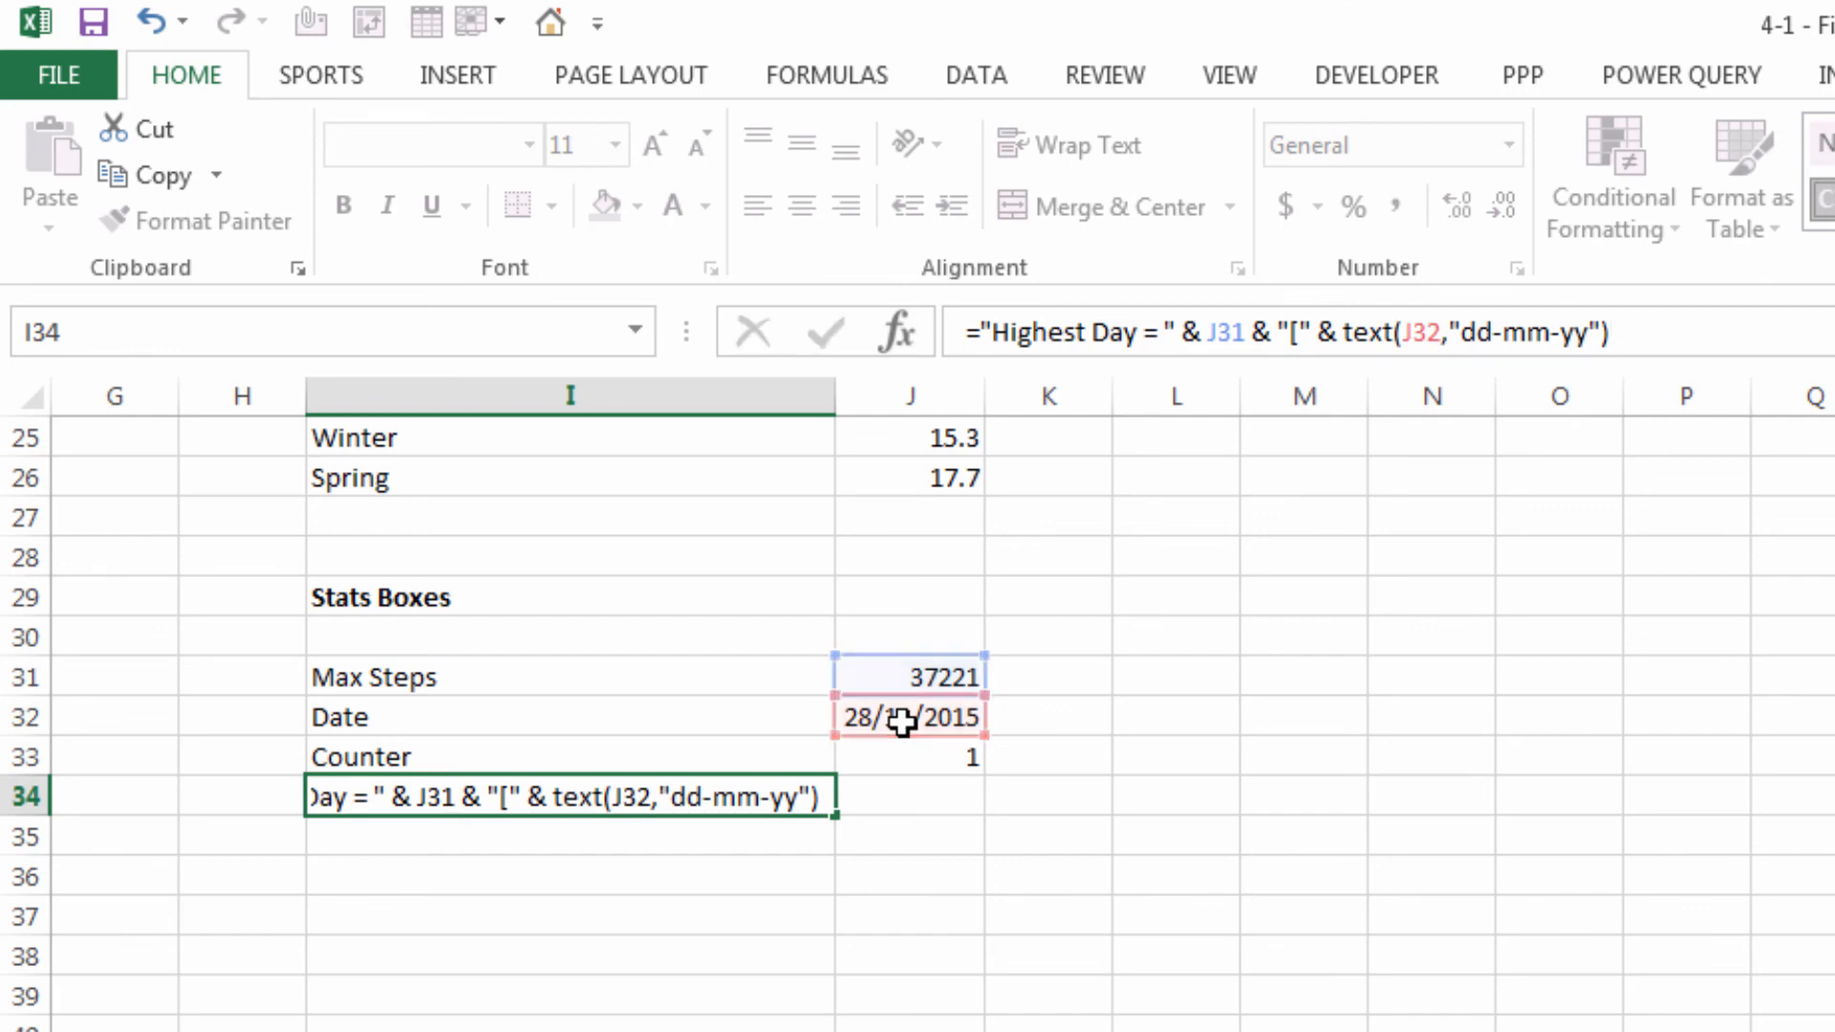
pyautogui.press('Return')
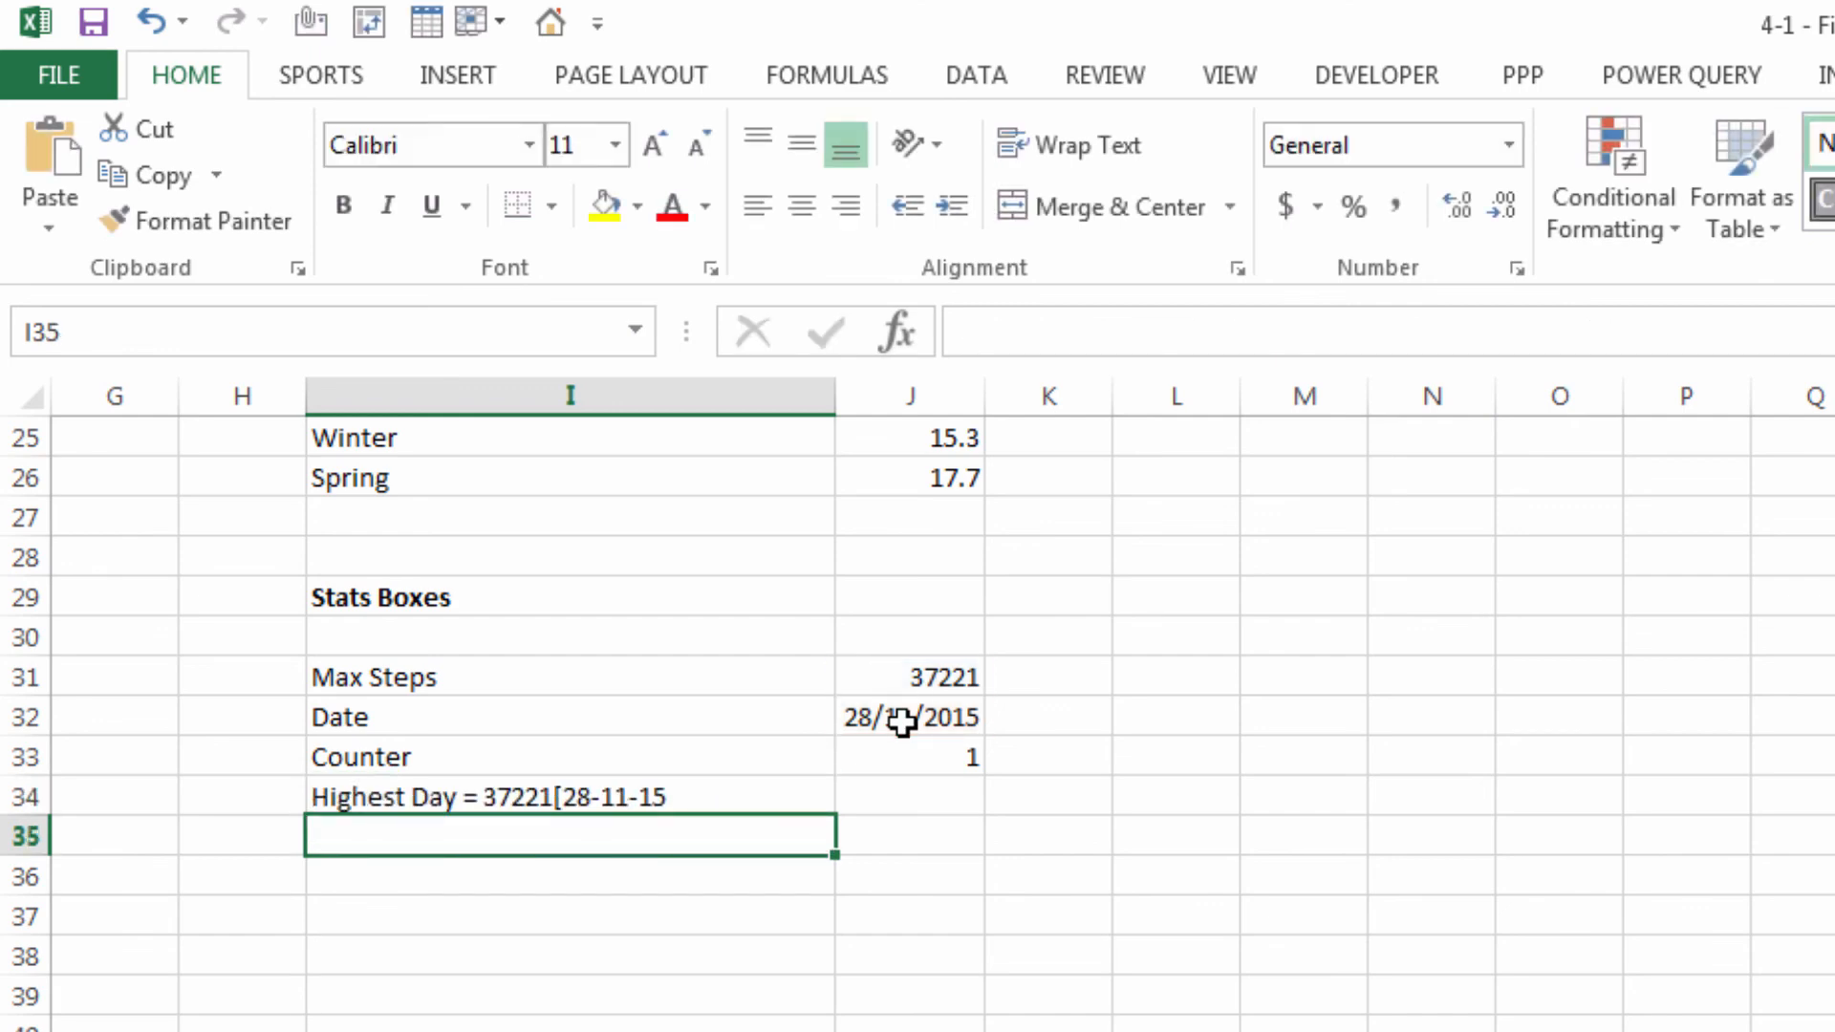
# Put two spaces before the opening bracket in the I34 formula and append & "]" after the date
pyautogui.press('Up')
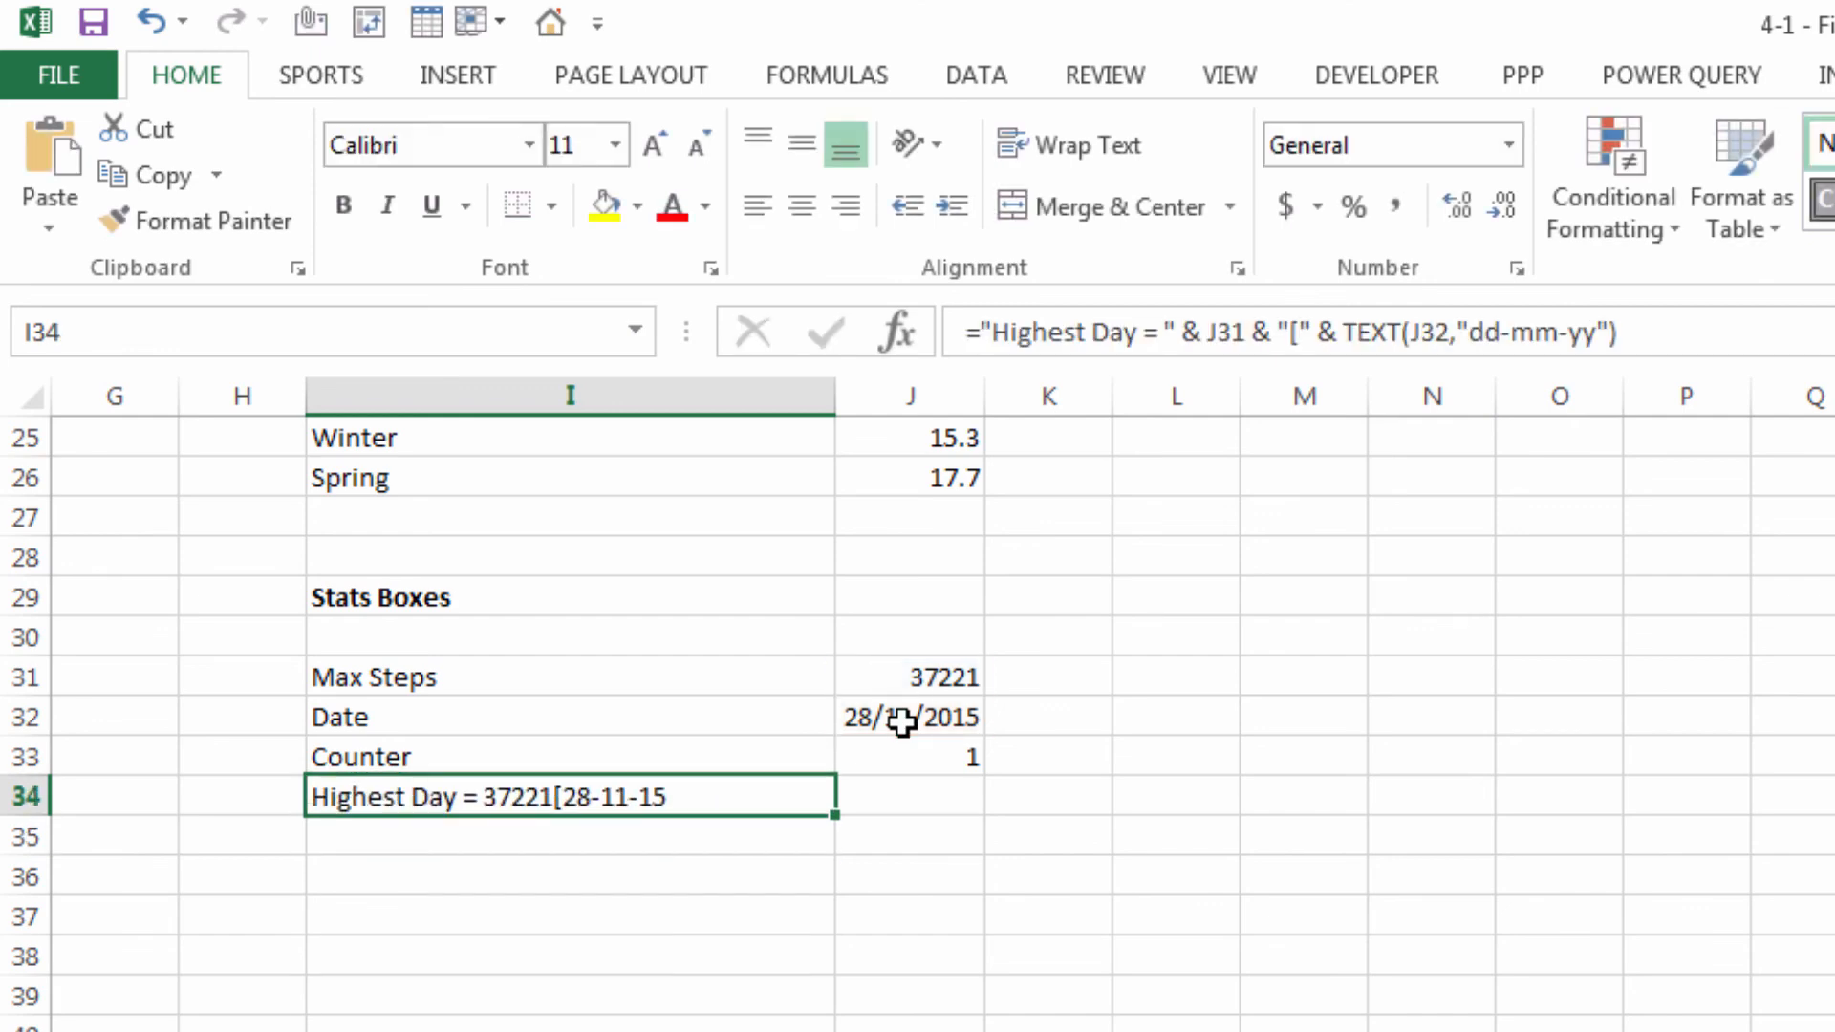
pyautogui.click(1294, 331)
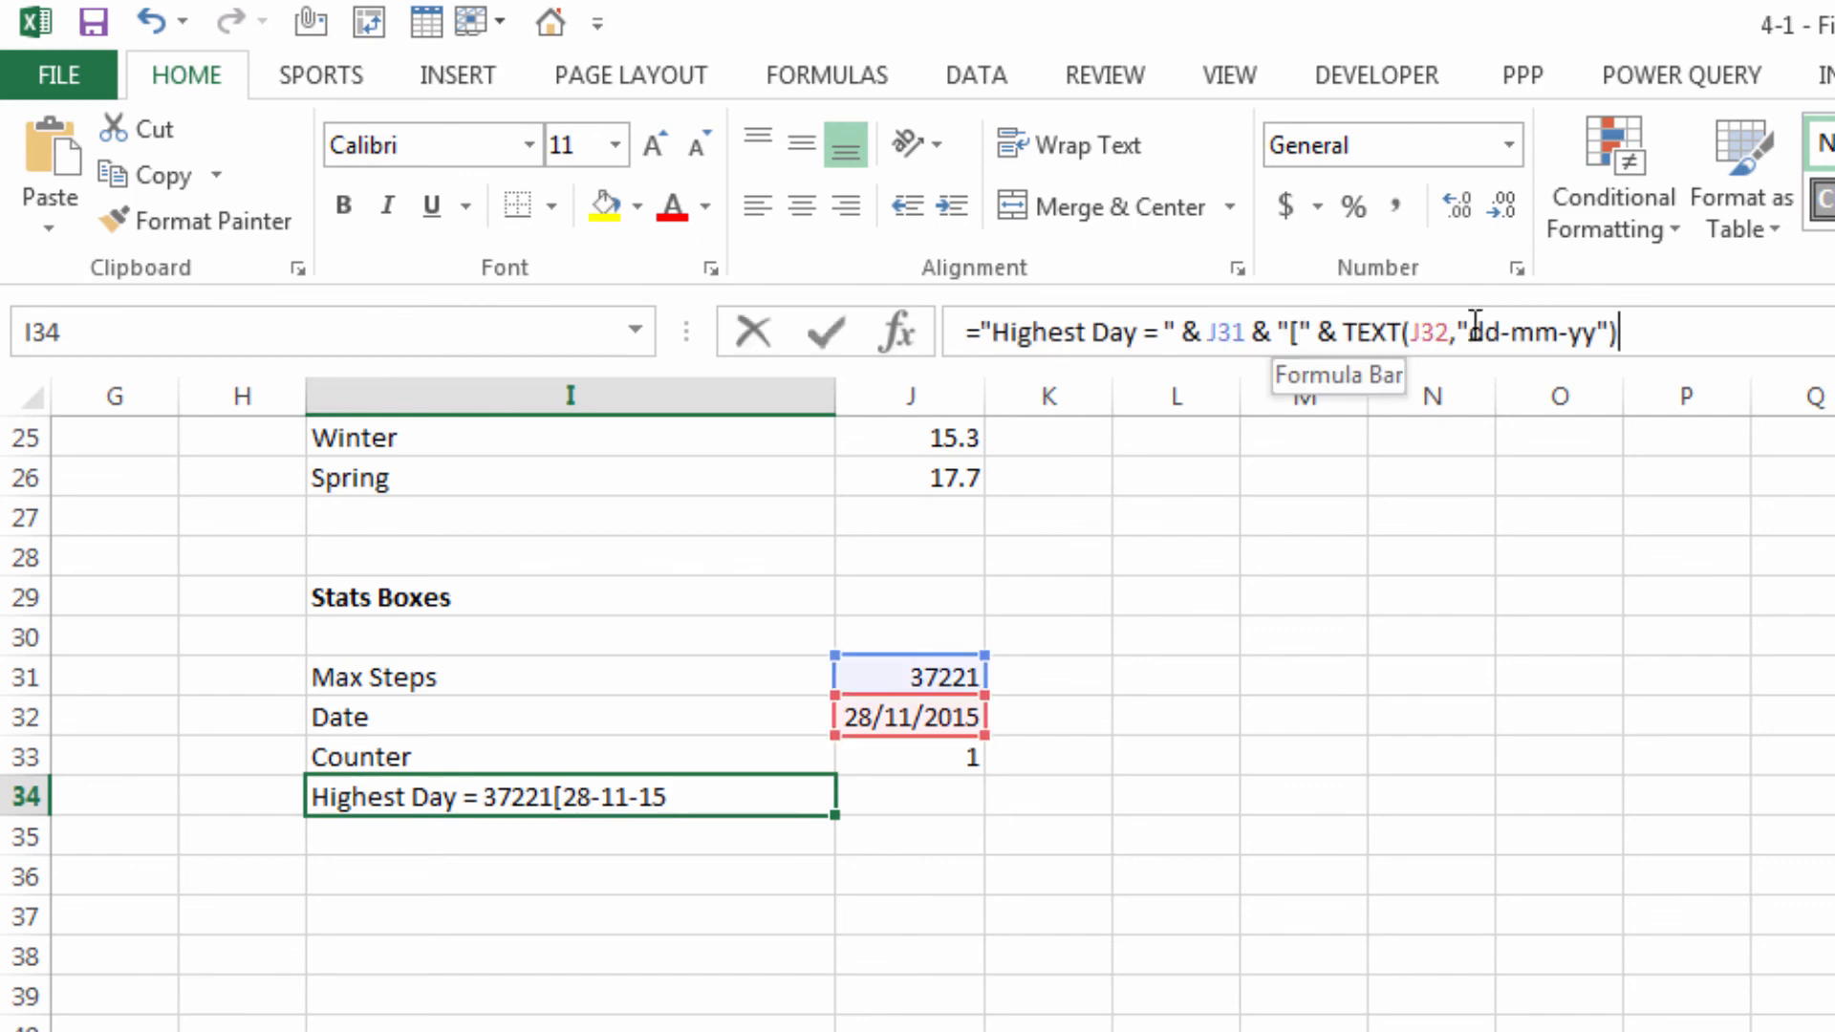
pyautogui.click(1688, 342)
pyautogui.write('& "')
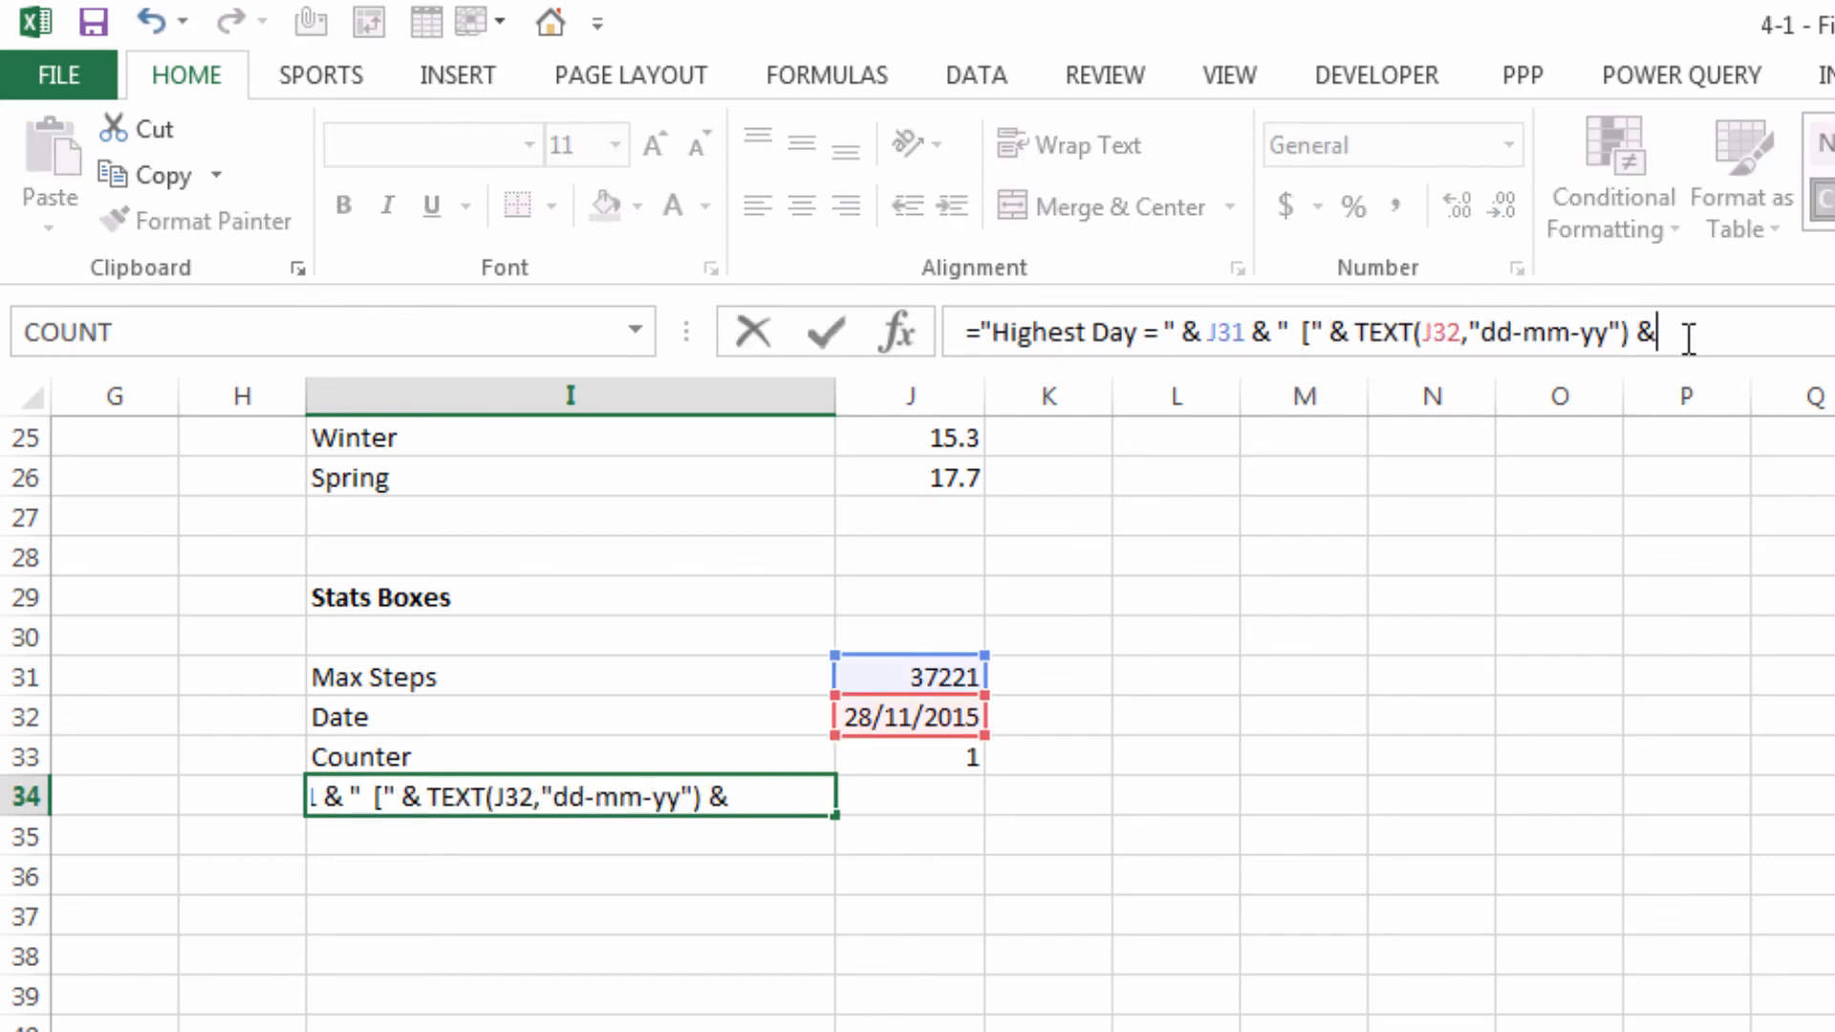
pyautogui.write(']"')
pyautogui.press('Return')
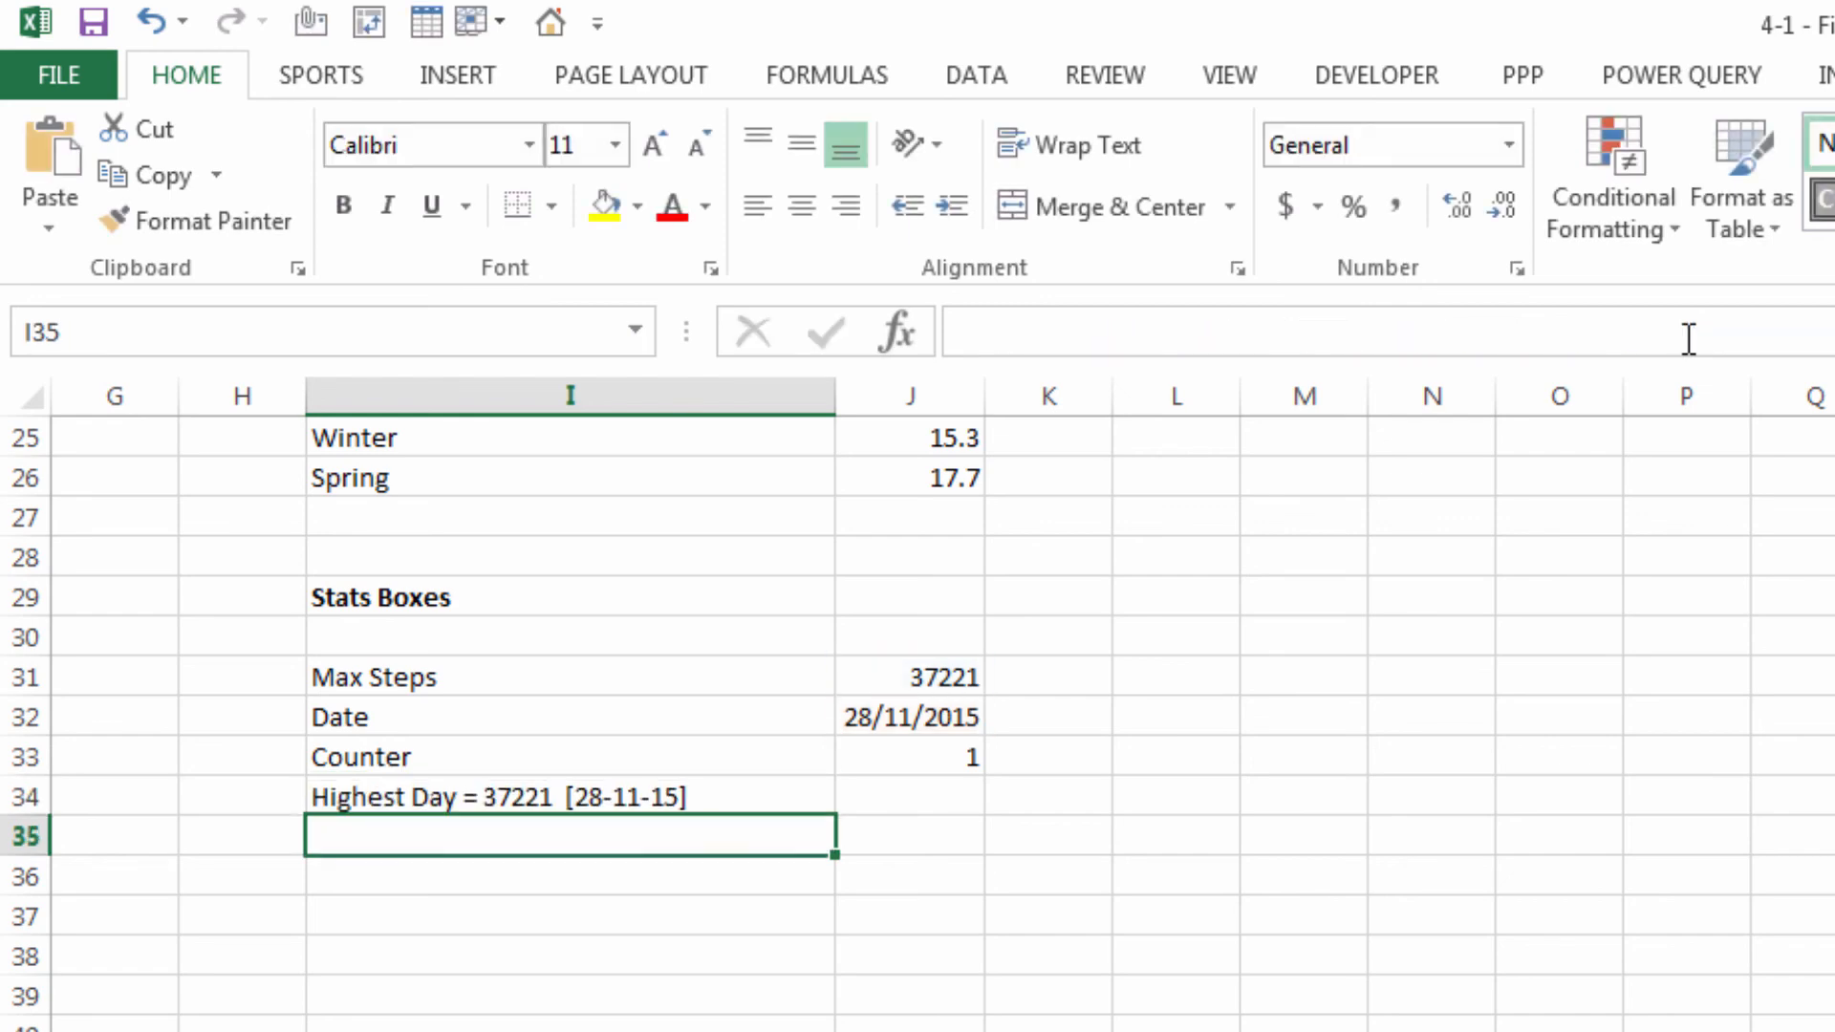
# Draw a rectangle on the dashboard sheet beside the weekly steps chart, spanning about columns O to S and rows 11 to 14
pyautogui.click(774, 803)
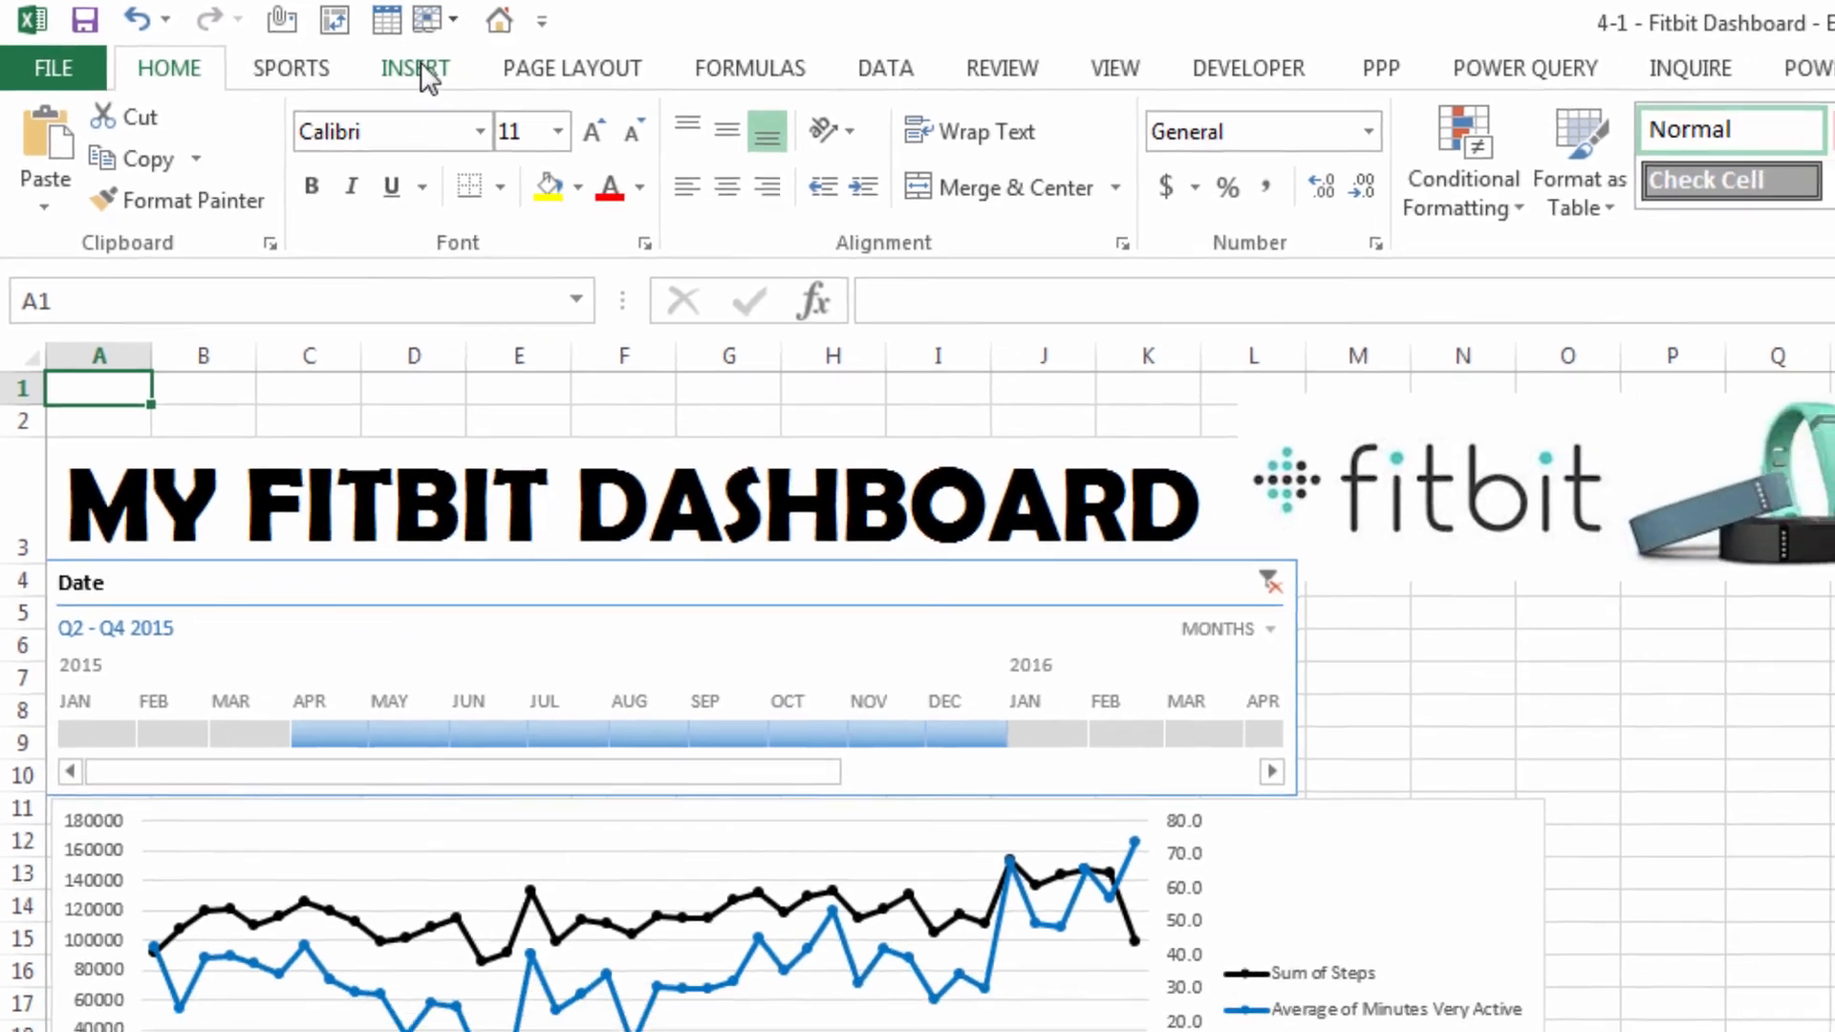
pyautogui.click(423, 75)
pyautogui.click(571, 218)
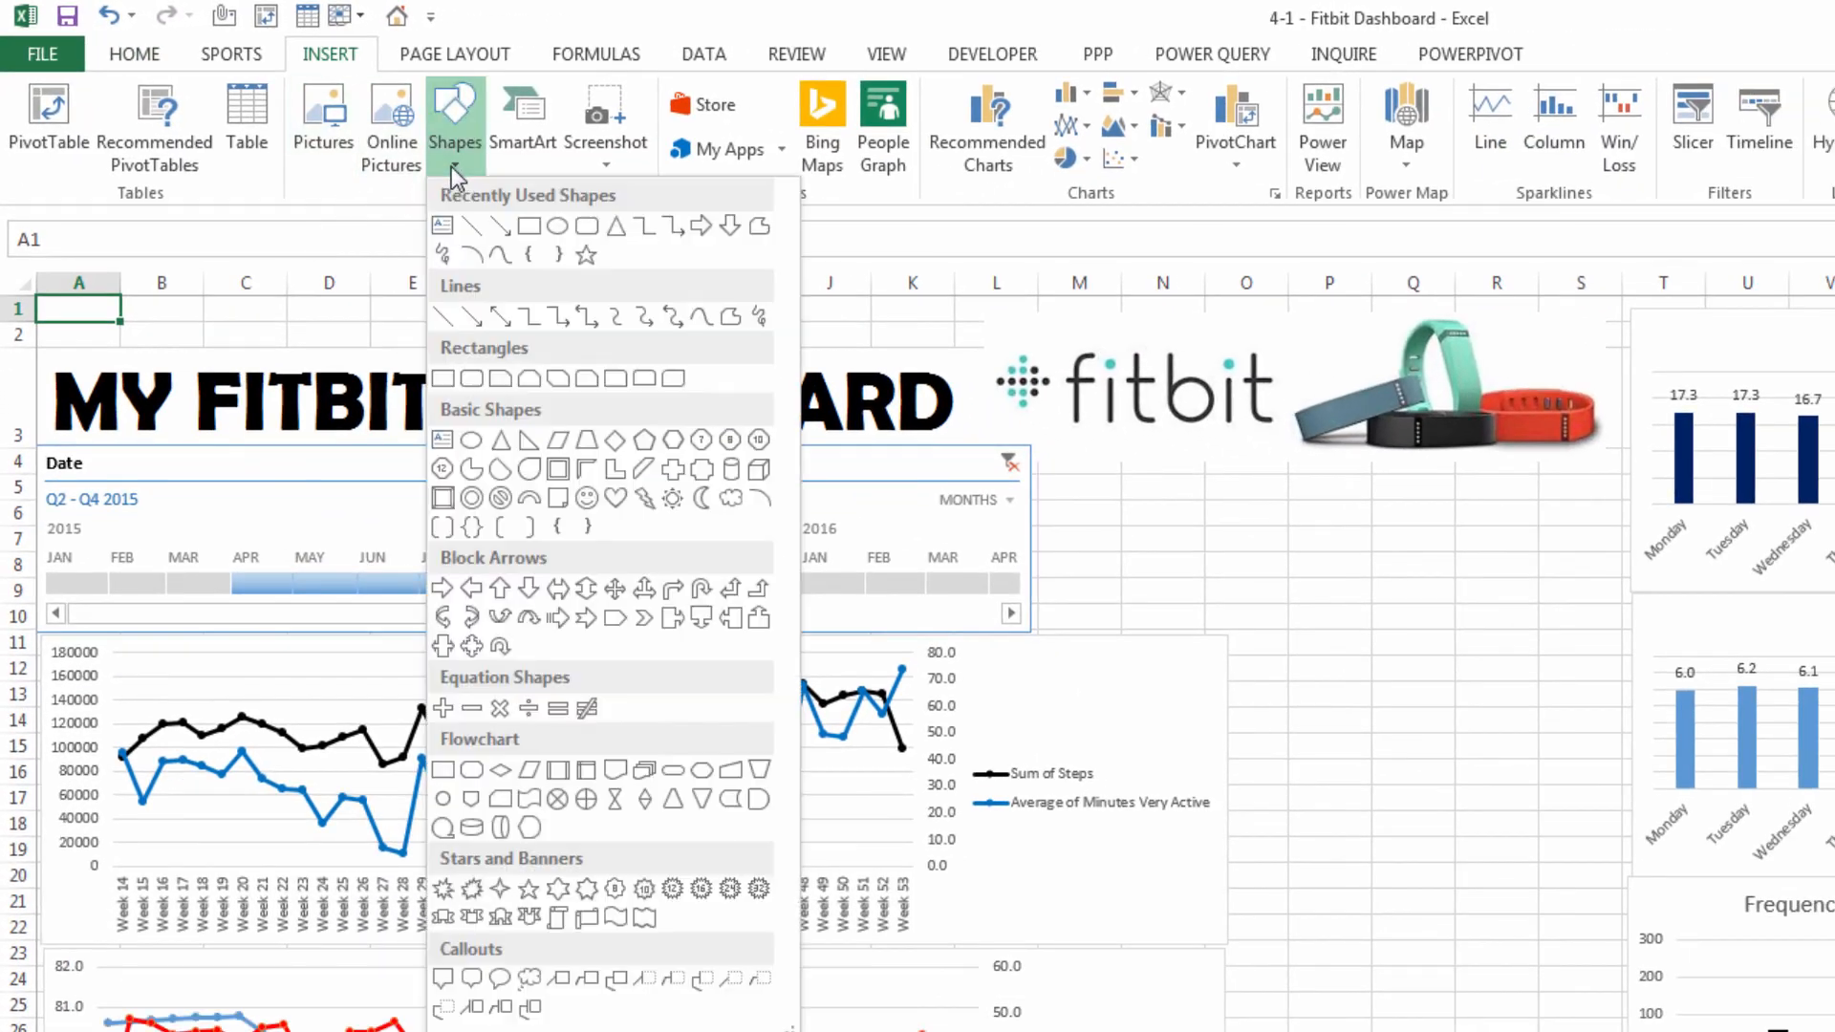
pyautogui.click(528, 225)
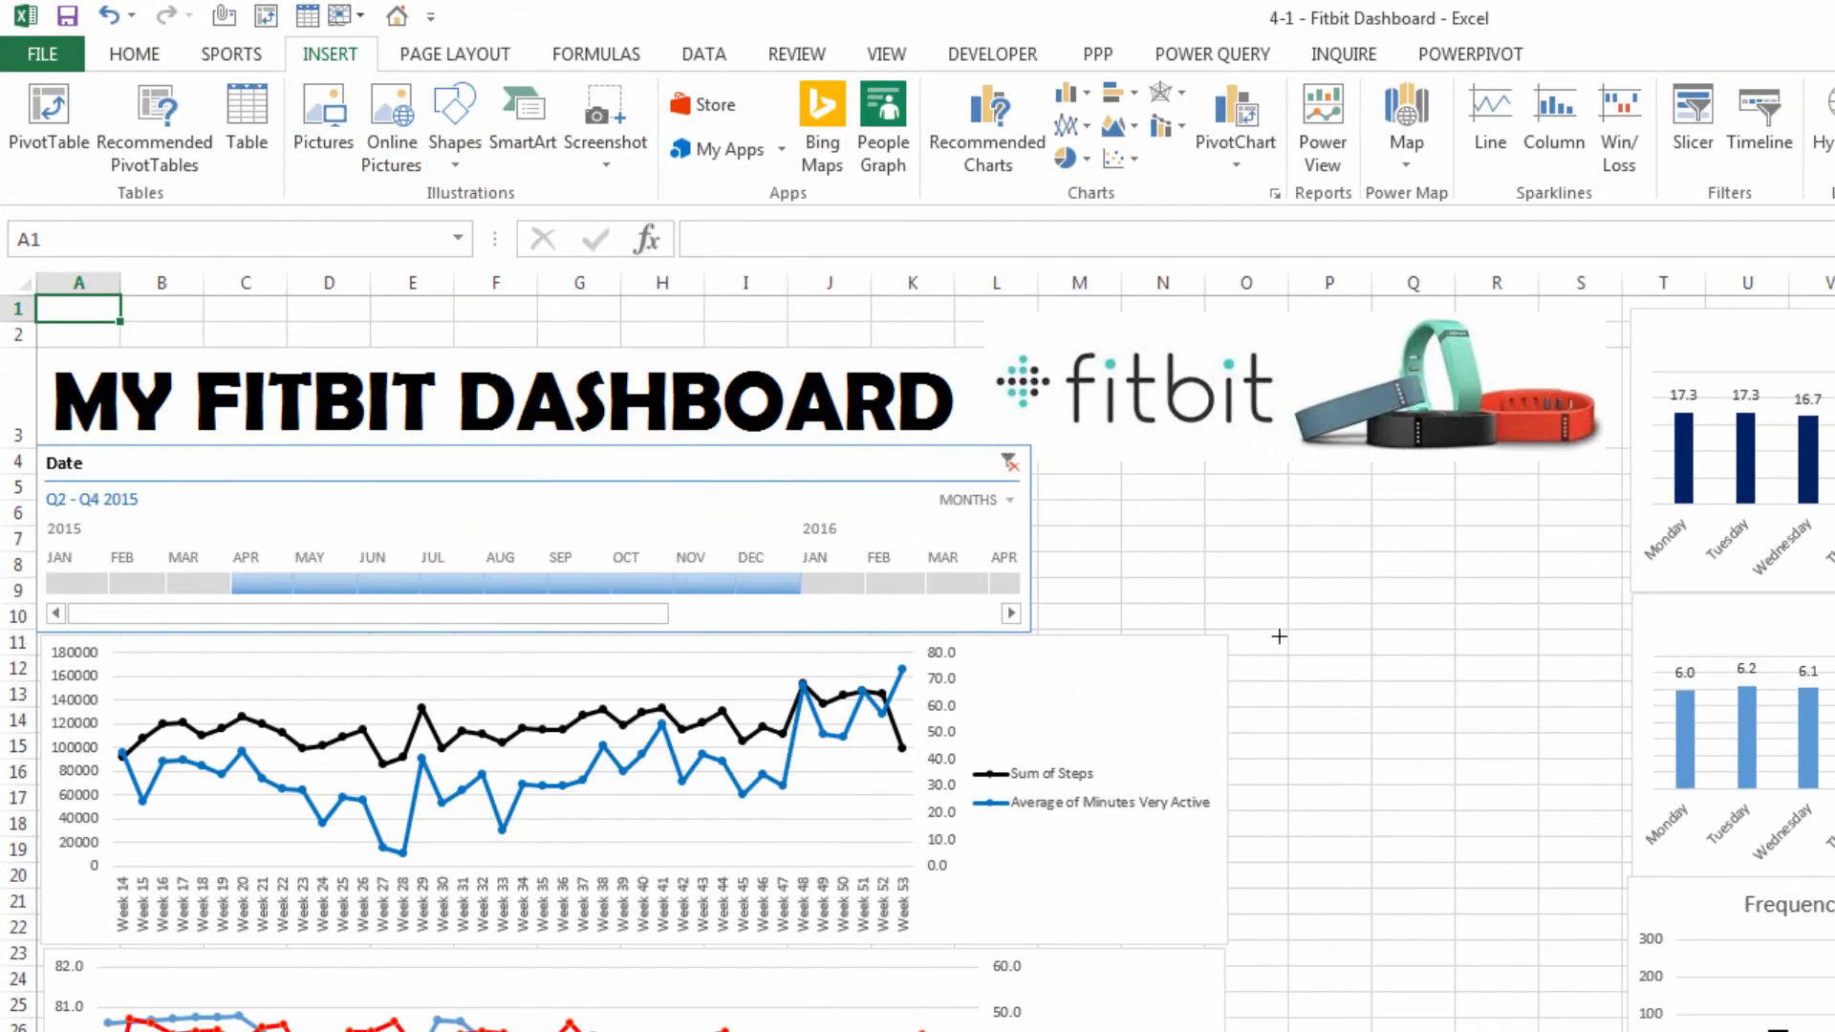
pyautogui.moveTo(1261, 613)
pyautogui.mouseDown()
pyautogui.moveTo(1539, 692)
pyautogui.moveTo(1589, 688)
pyautogui.moveTo(1488, 733)
pyautogui.mouseUp()
# Link the rectangle's text to the Highest Day cell with =Control!I34
pyautogui.click(748, 235)
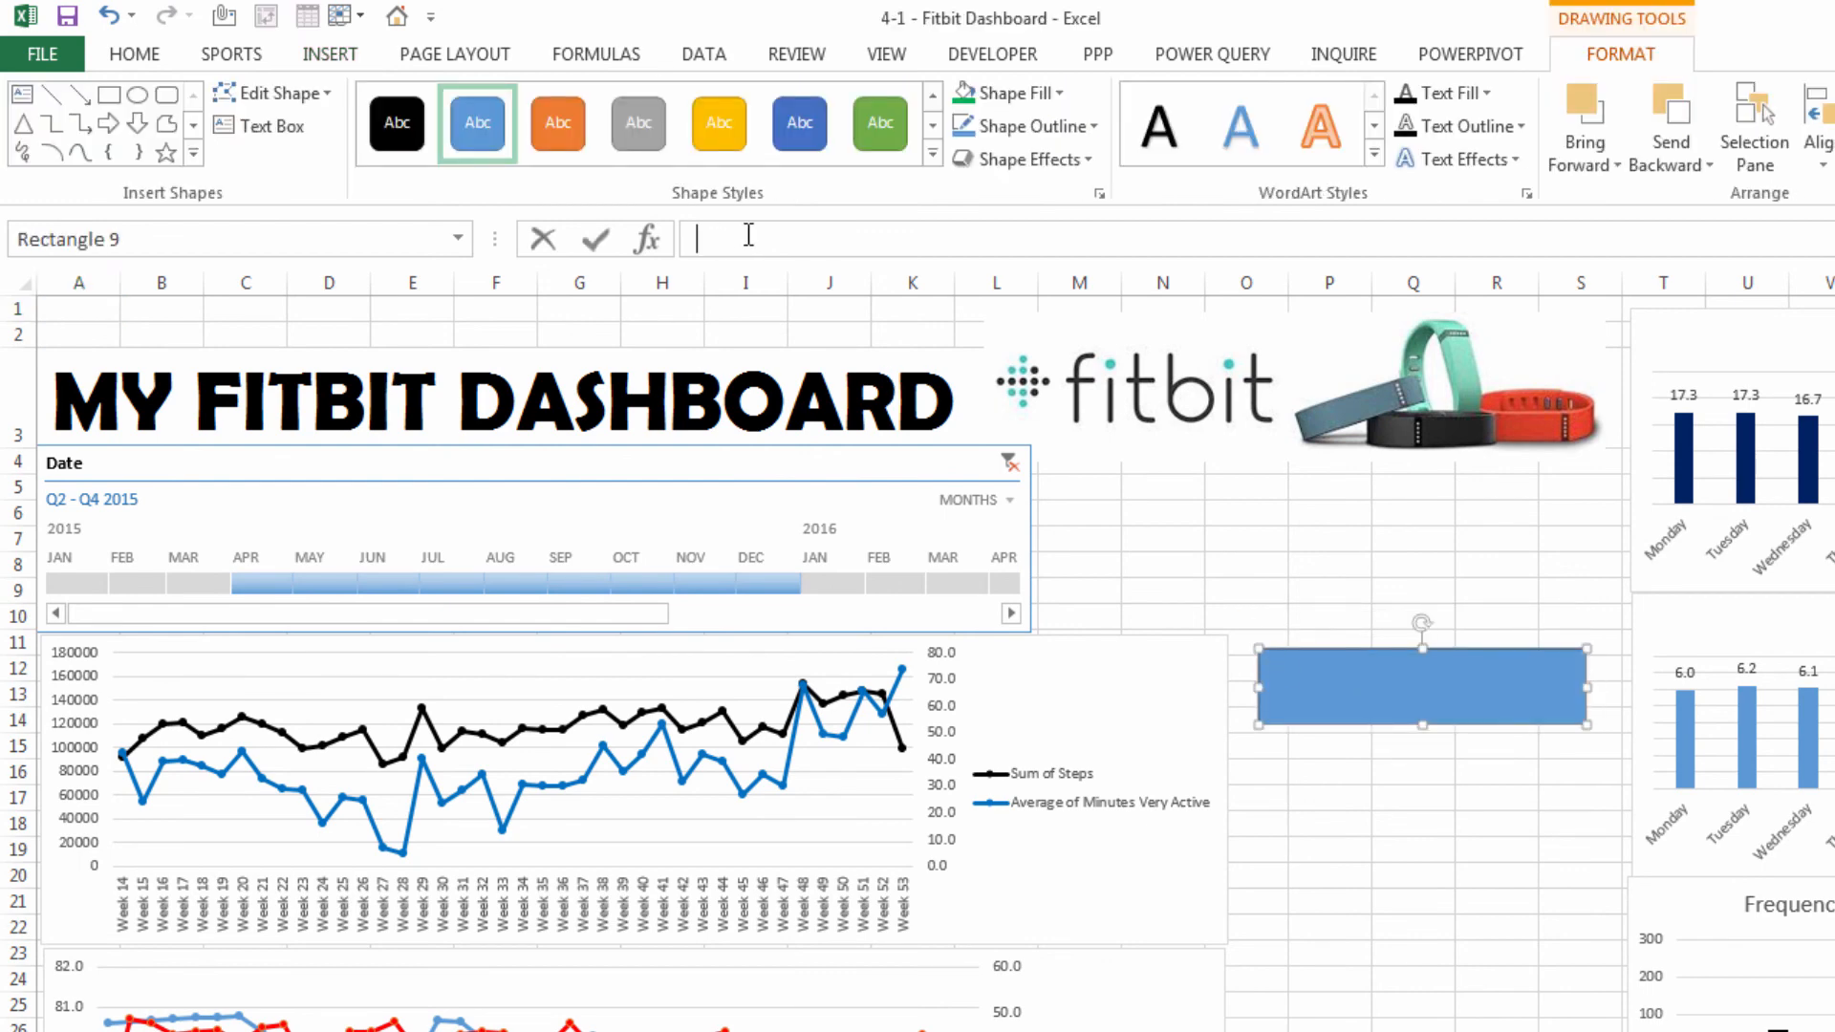
pyautogui.write('=Control!')
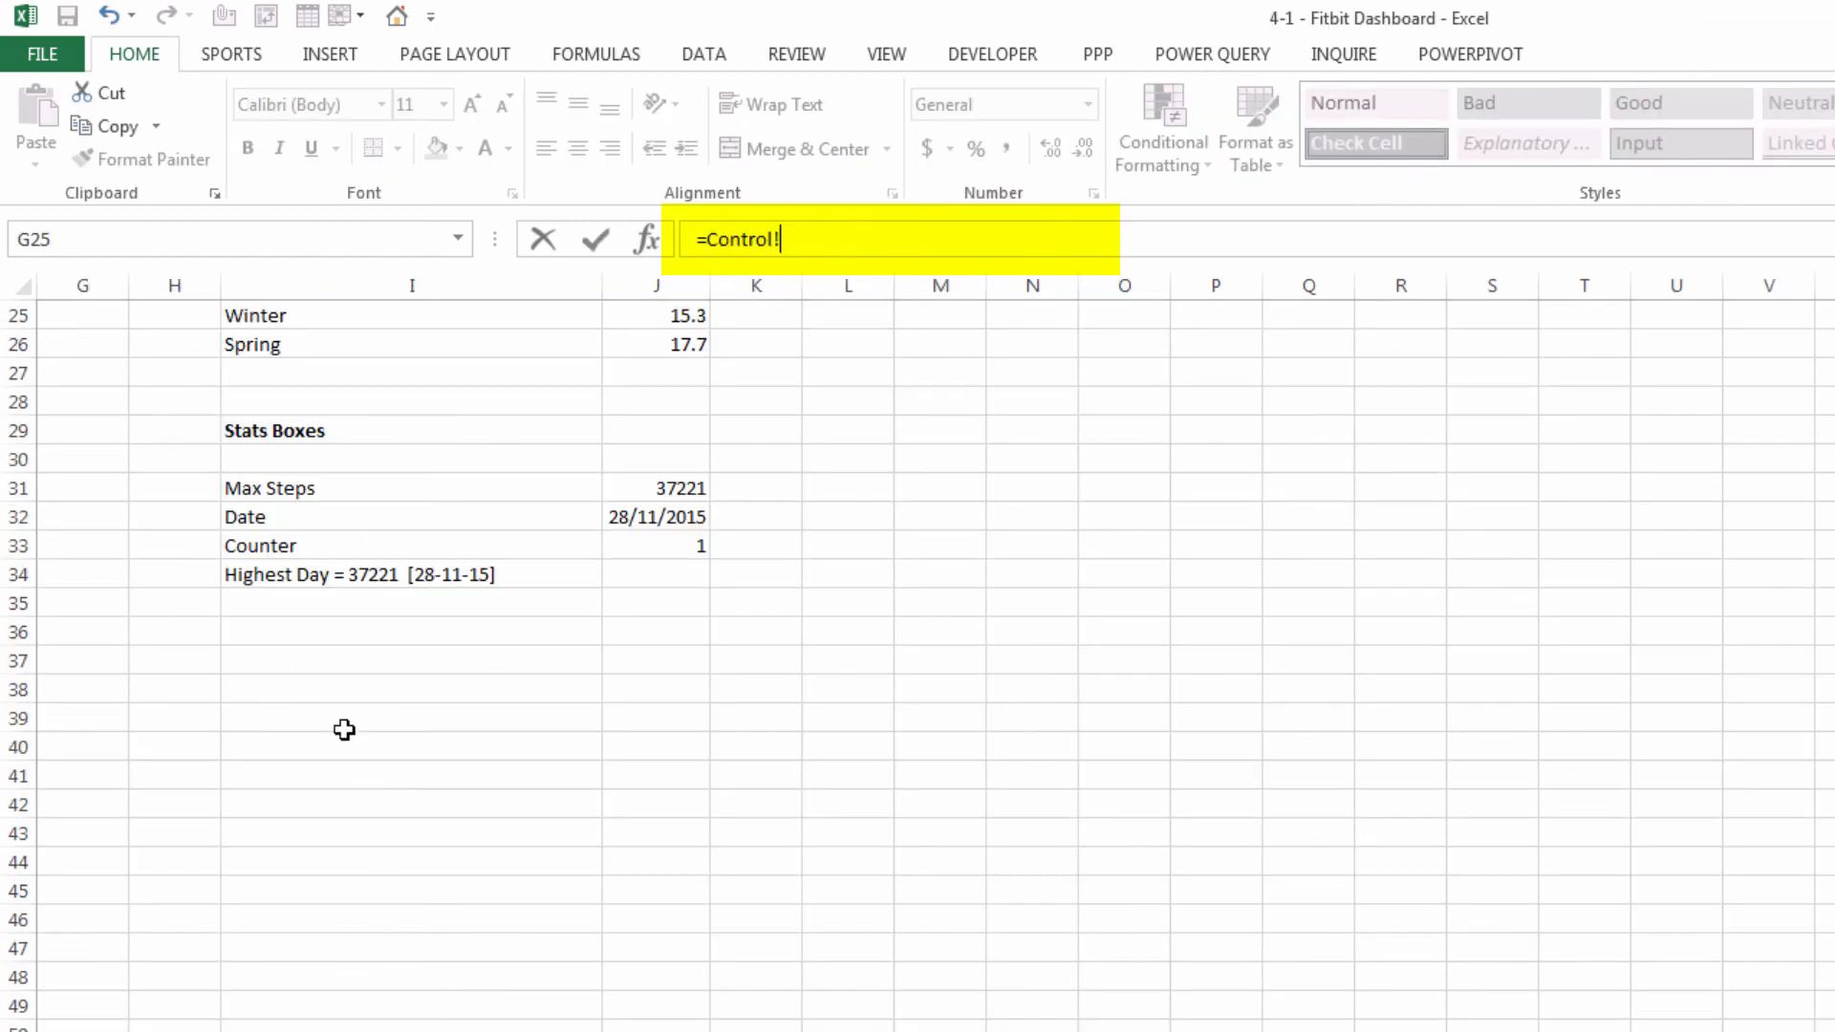
pyautogui.click(277, 573)
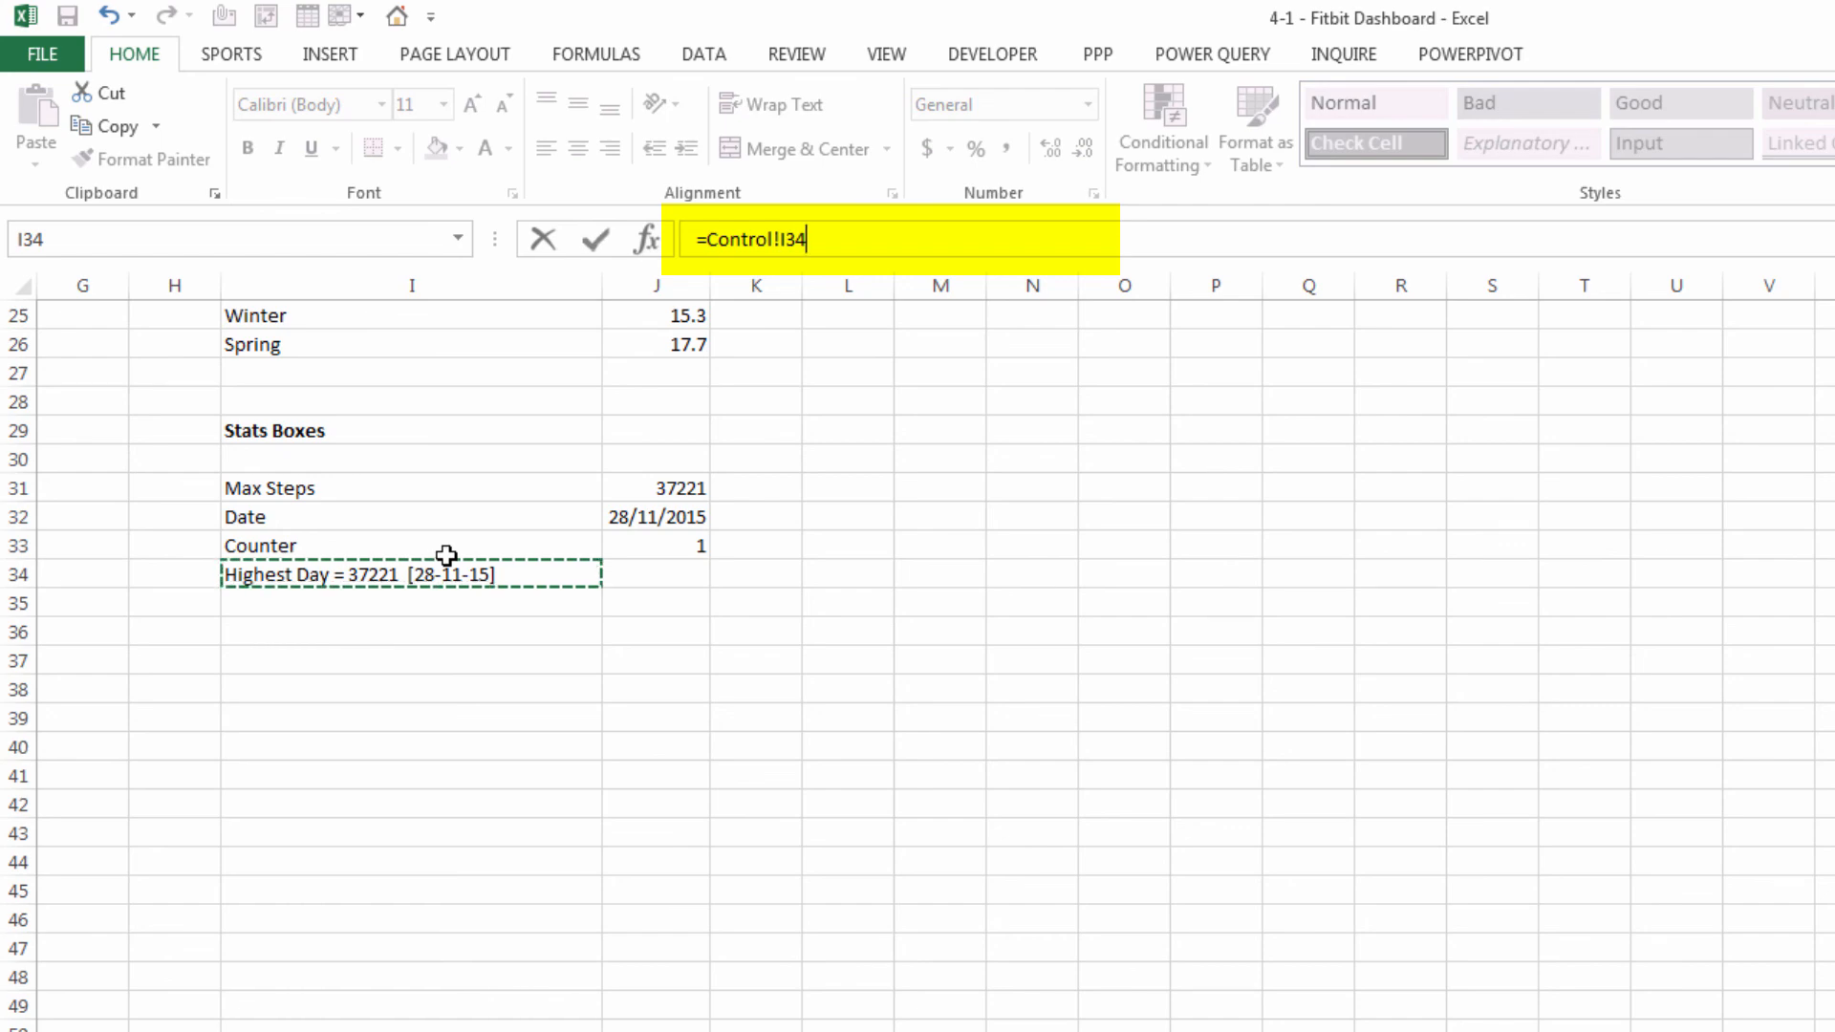
pyautogui.press('Return')
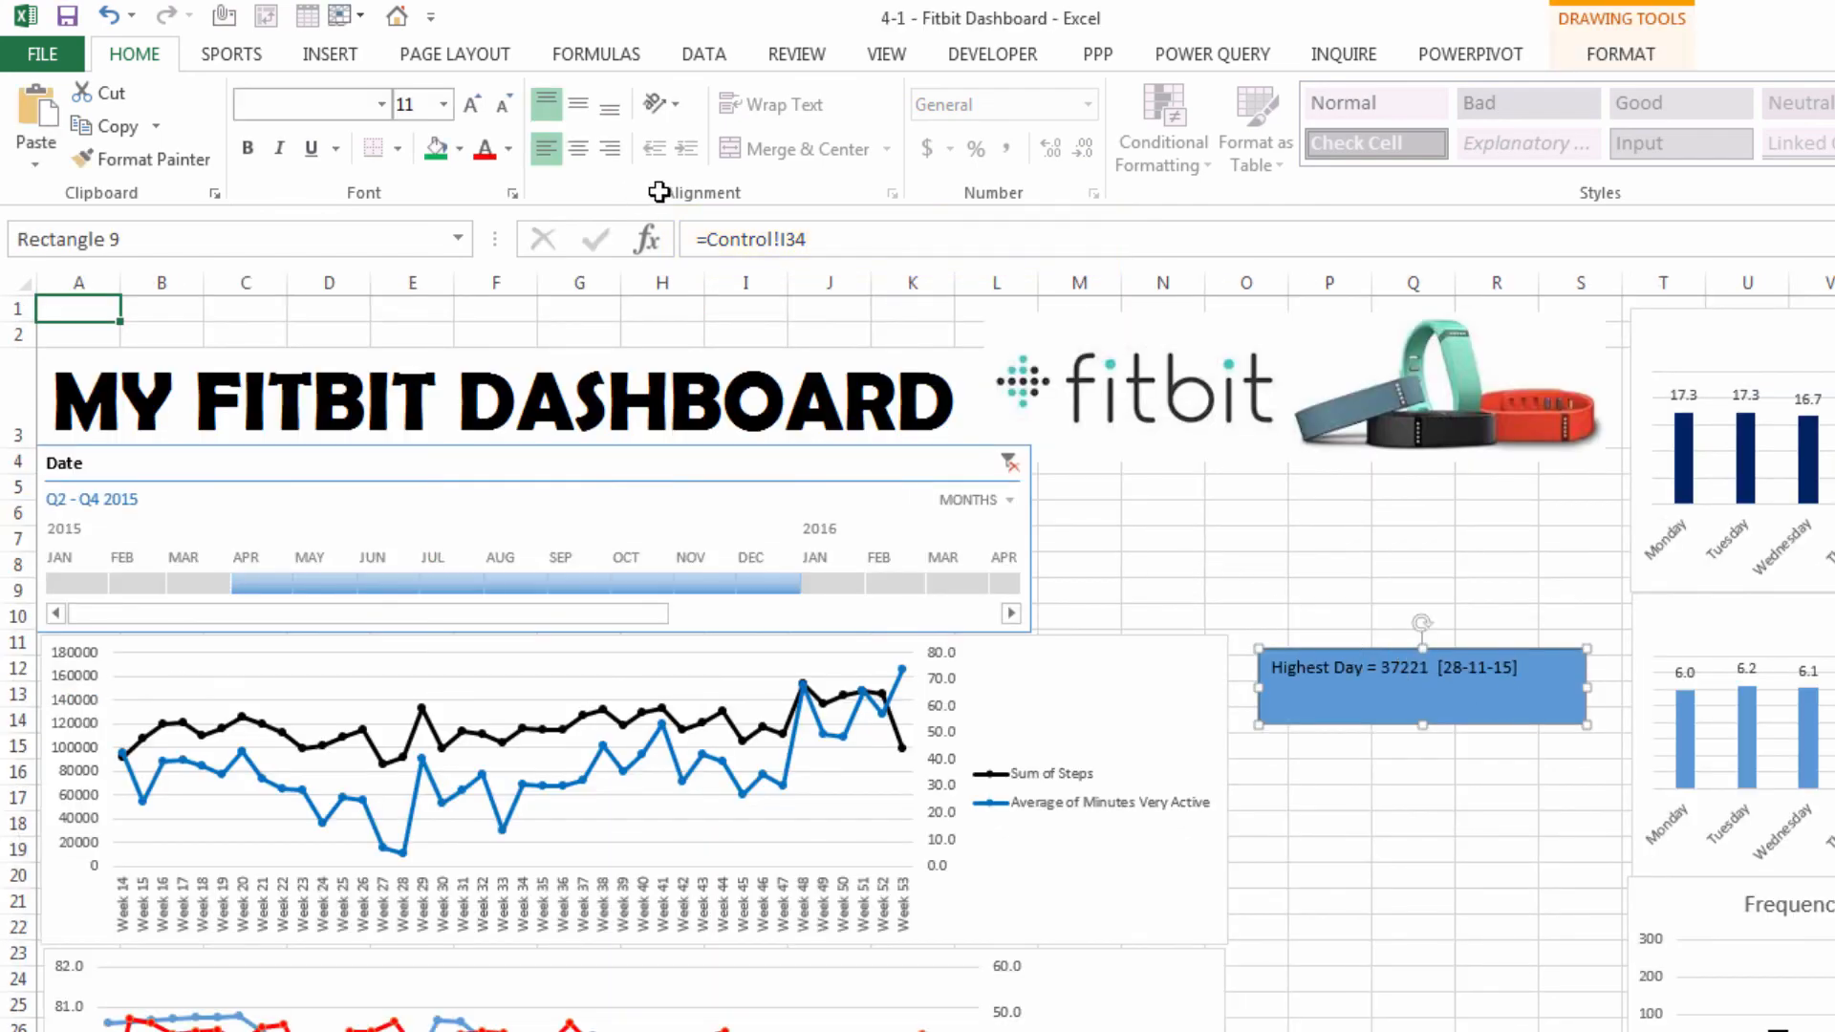
# Middle-align the rectangle's text vertically and increase its font size to 18
pyautogui.click(578, 103)
pyautogui.click(474, 105)
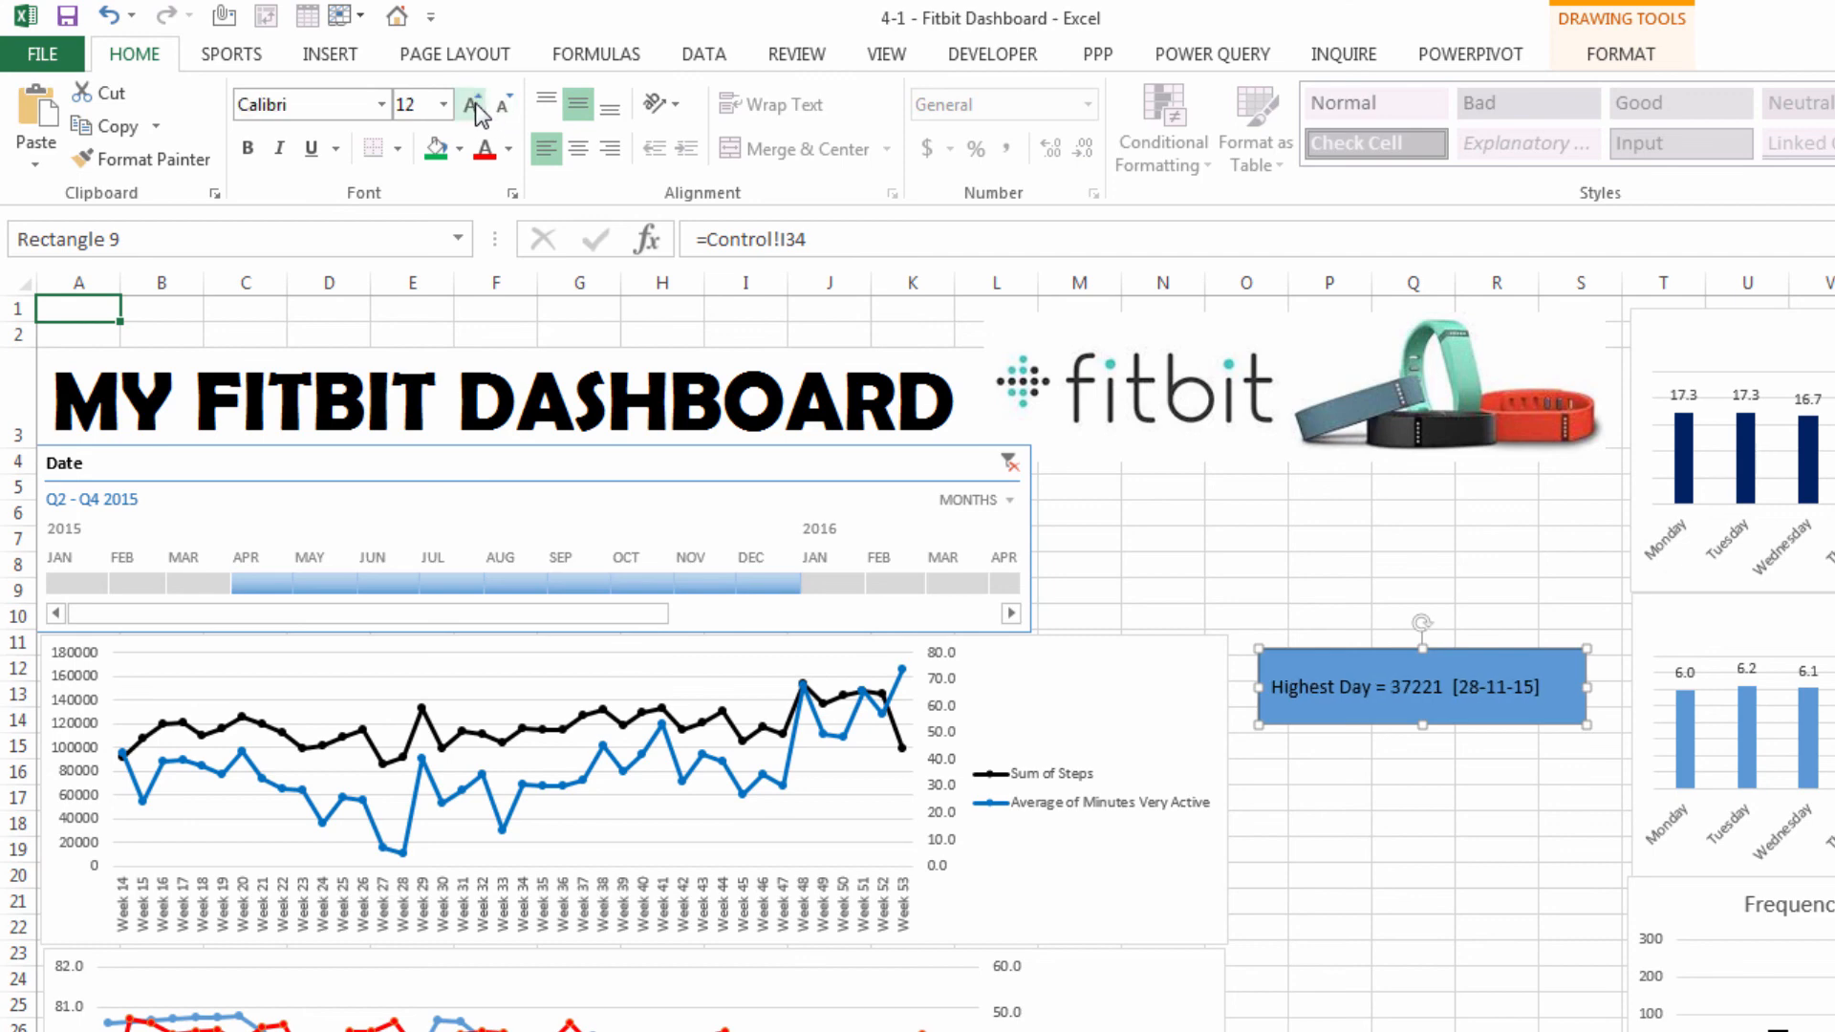
pyautogui.click(474, 105)
pyautogui.click(474, 105)
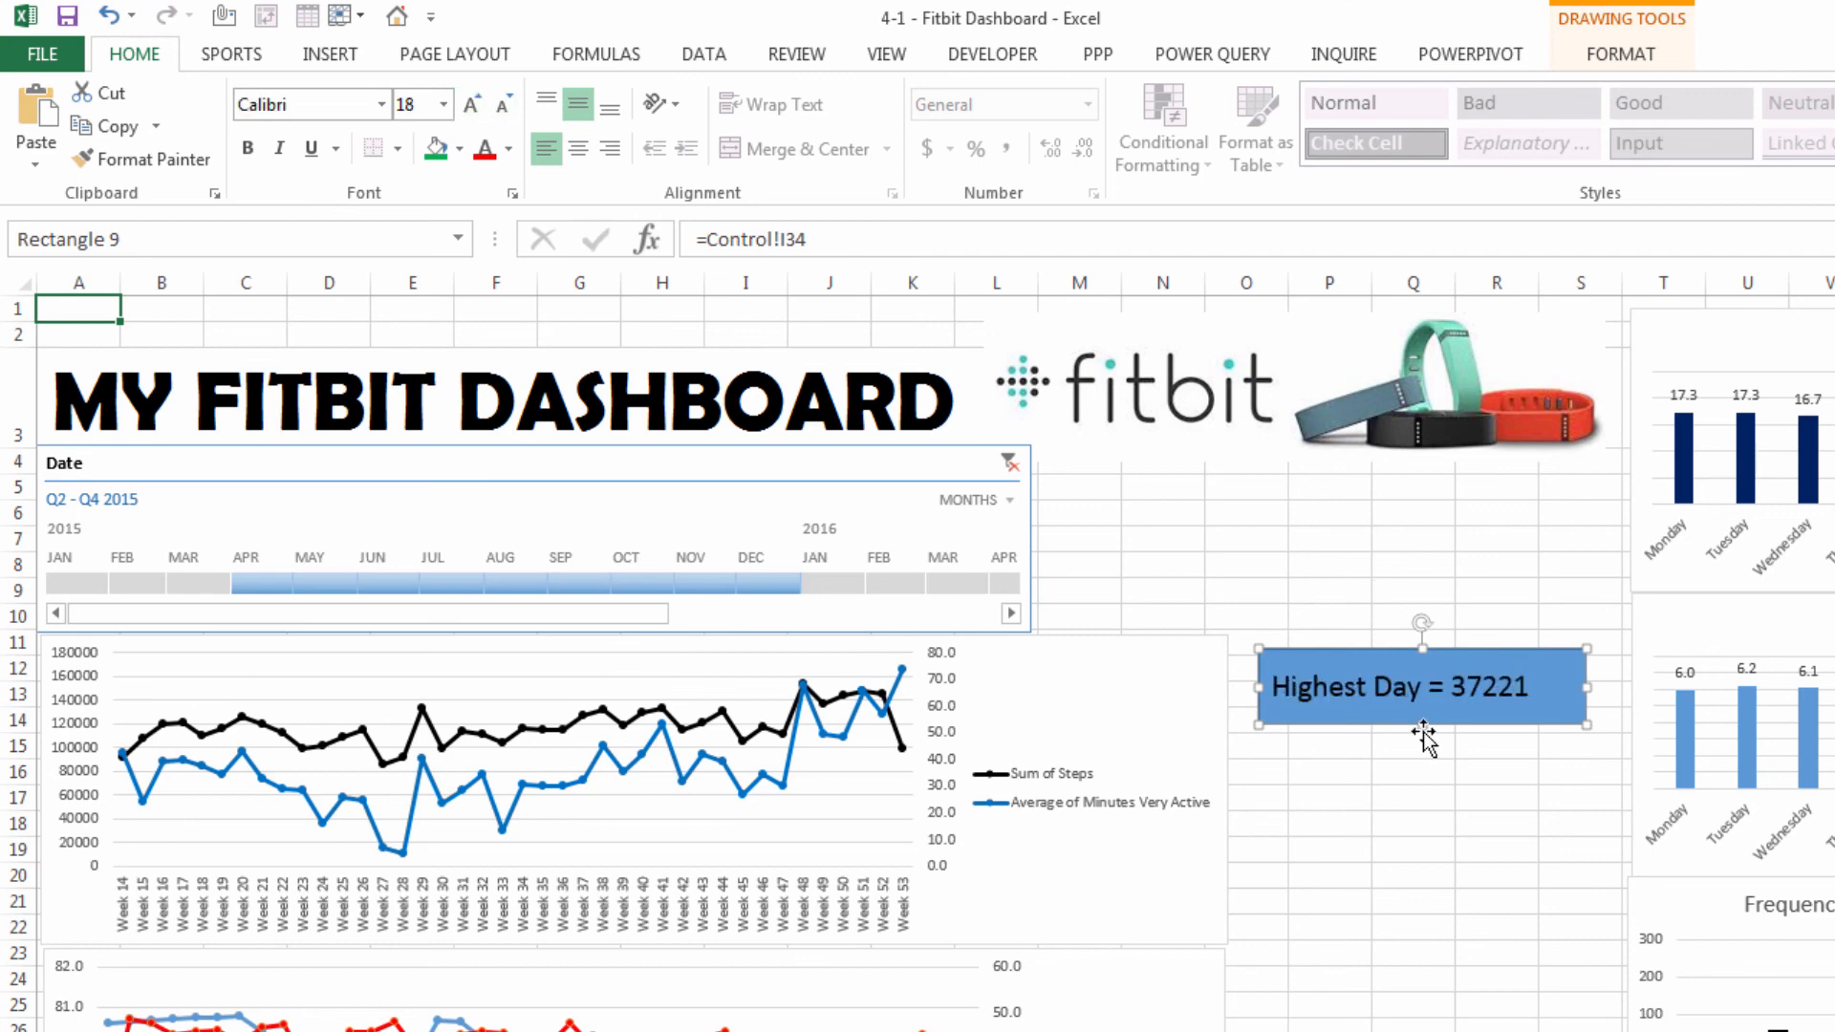
# Make the Highest Day rectangle slightly taller, centre its text horizontally and nudge the box up a little
pyautogui.moveTo(1423, 725)
pyautogui.mouseDown()
pyautogui.moveTo(1423, 758)
pyautogui.moveTo(1423, 740)
pyautogui.mouseUp()
pyautogui.click(579, 150)
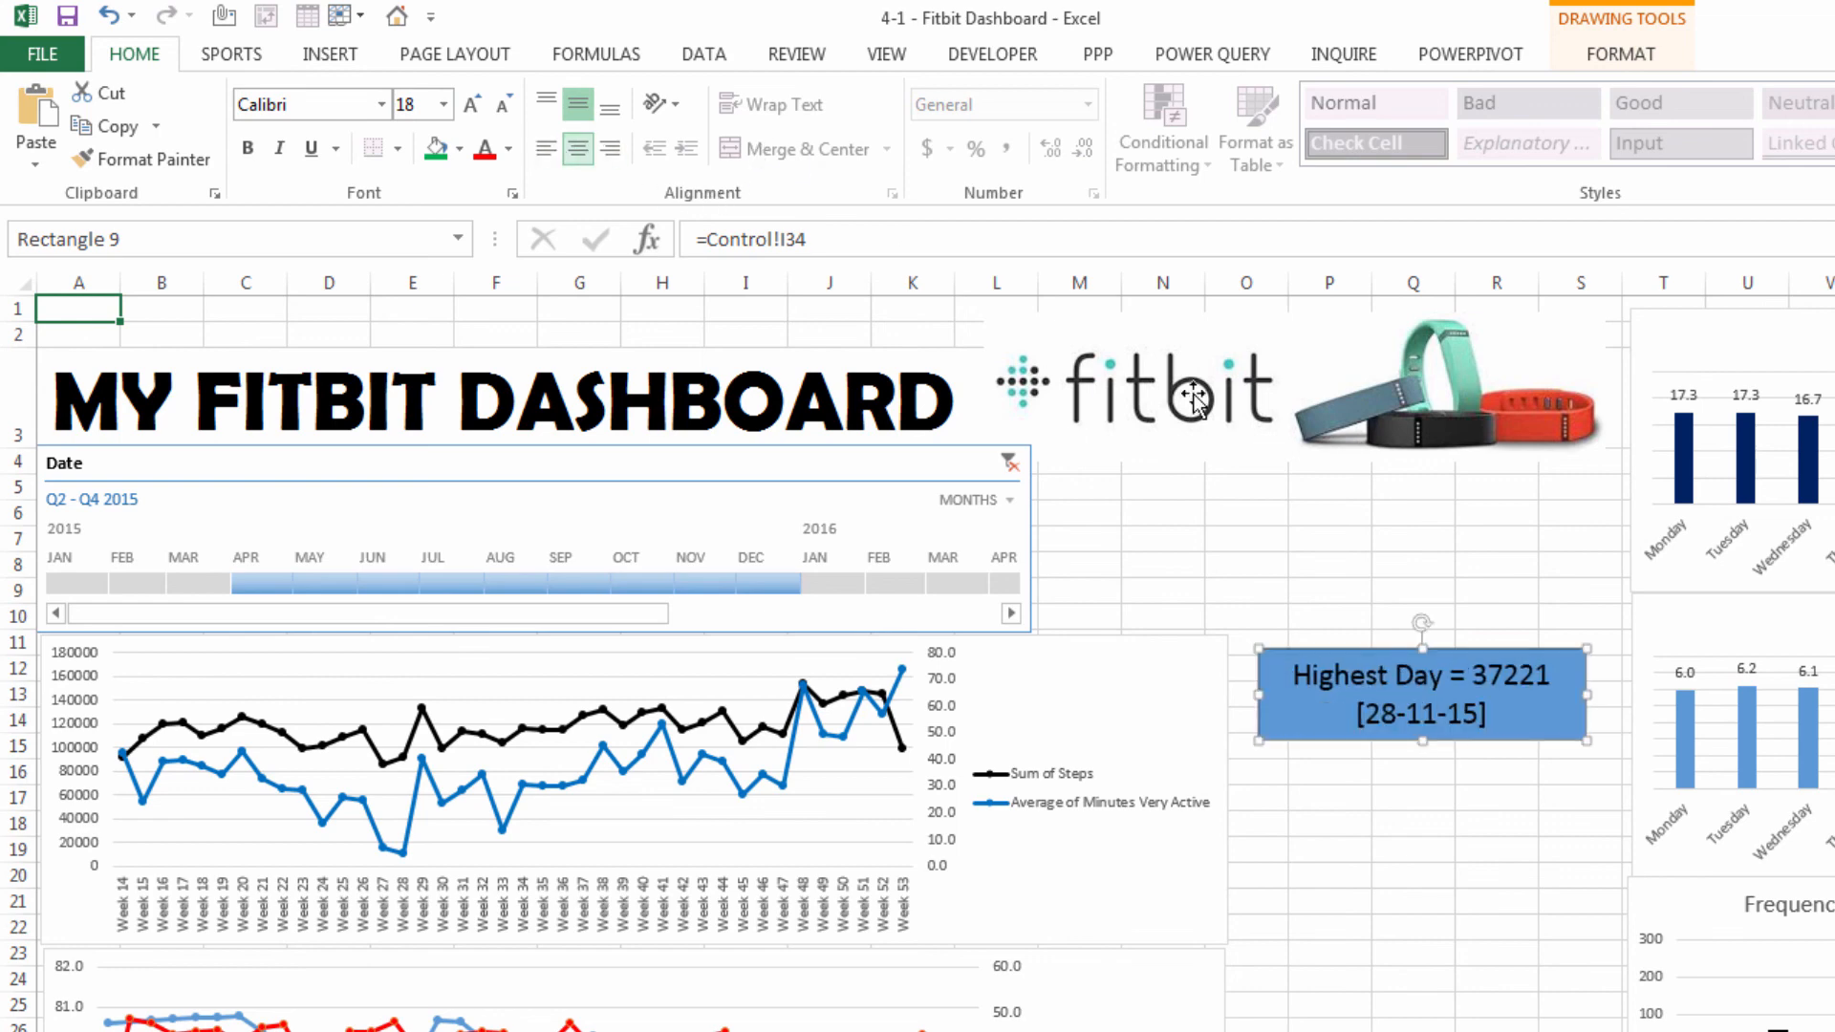
pyautogui.moveTo(1323, 664)
pyautogui.mouseDown()
pyautogui.moveTo(1318, 687)
pyautogui.moveTo(1321, 654)
pyautogui.mouseUp()
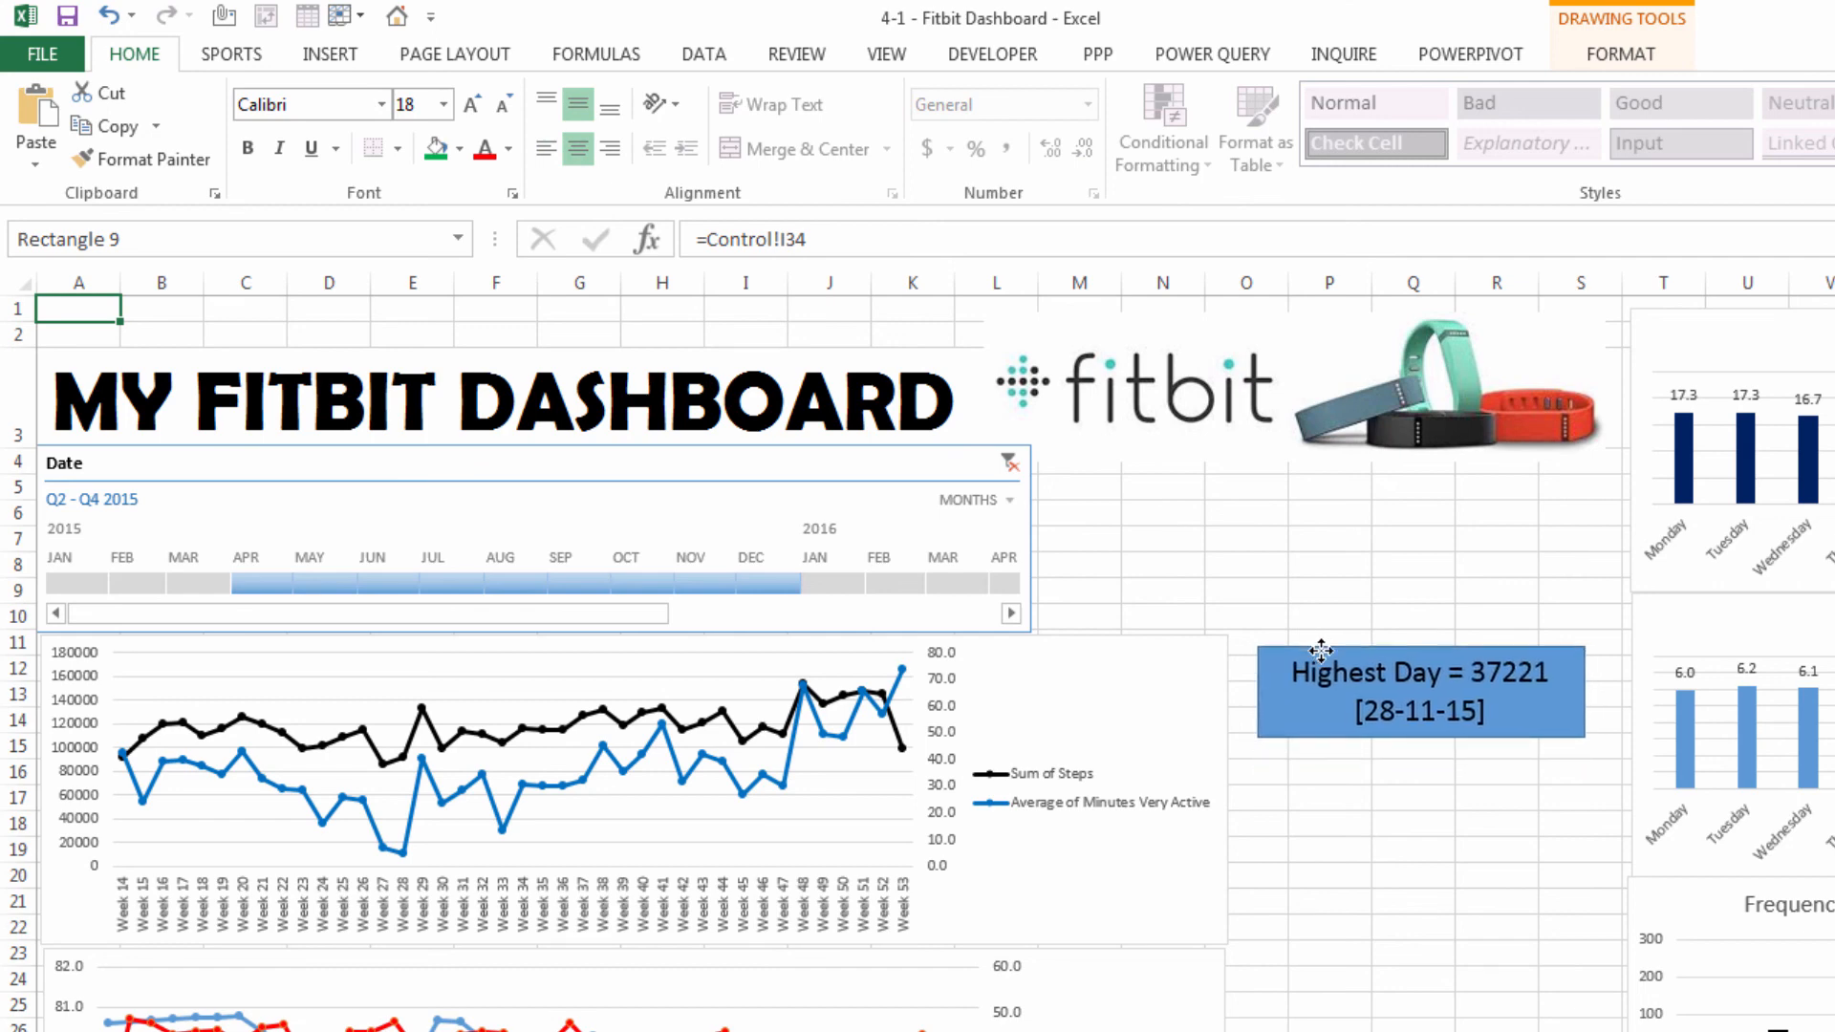
pyautogui.click(1345, 849)
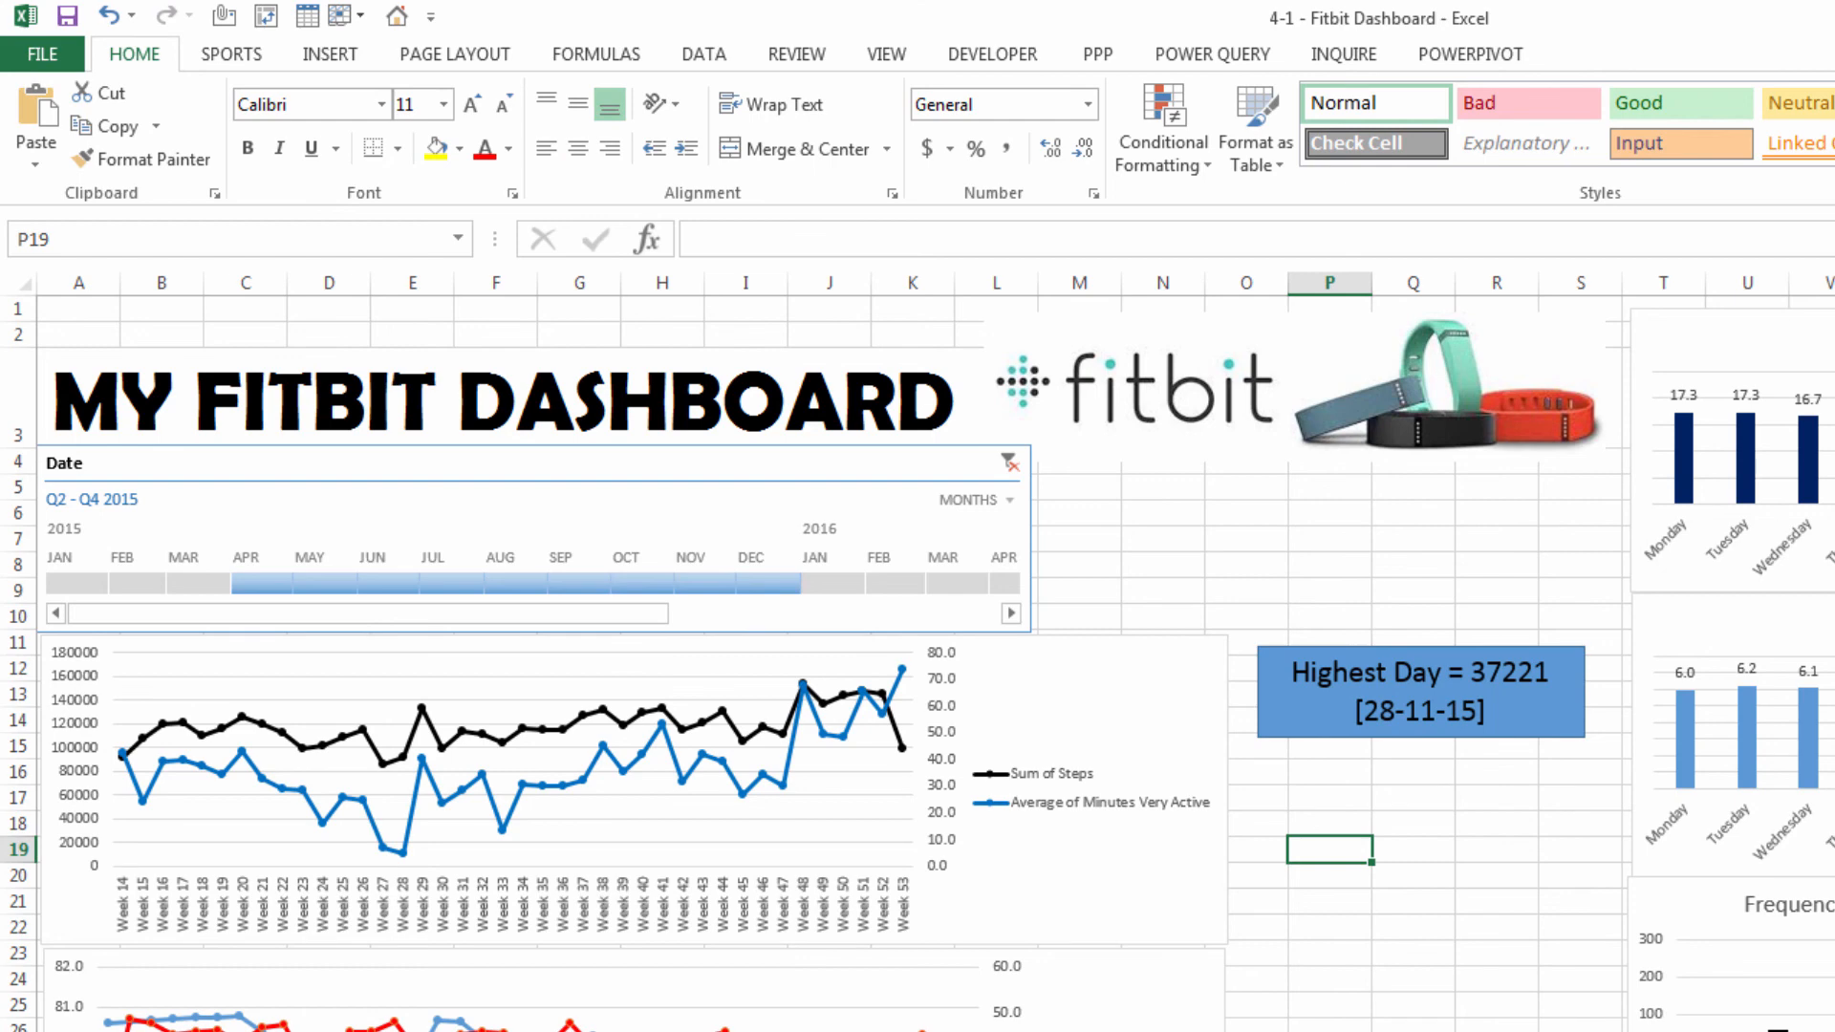
# Unhide the columns between B and I on the Fitbit data sheet
pyautogui.hotkey('ctrl', 'pagedown')
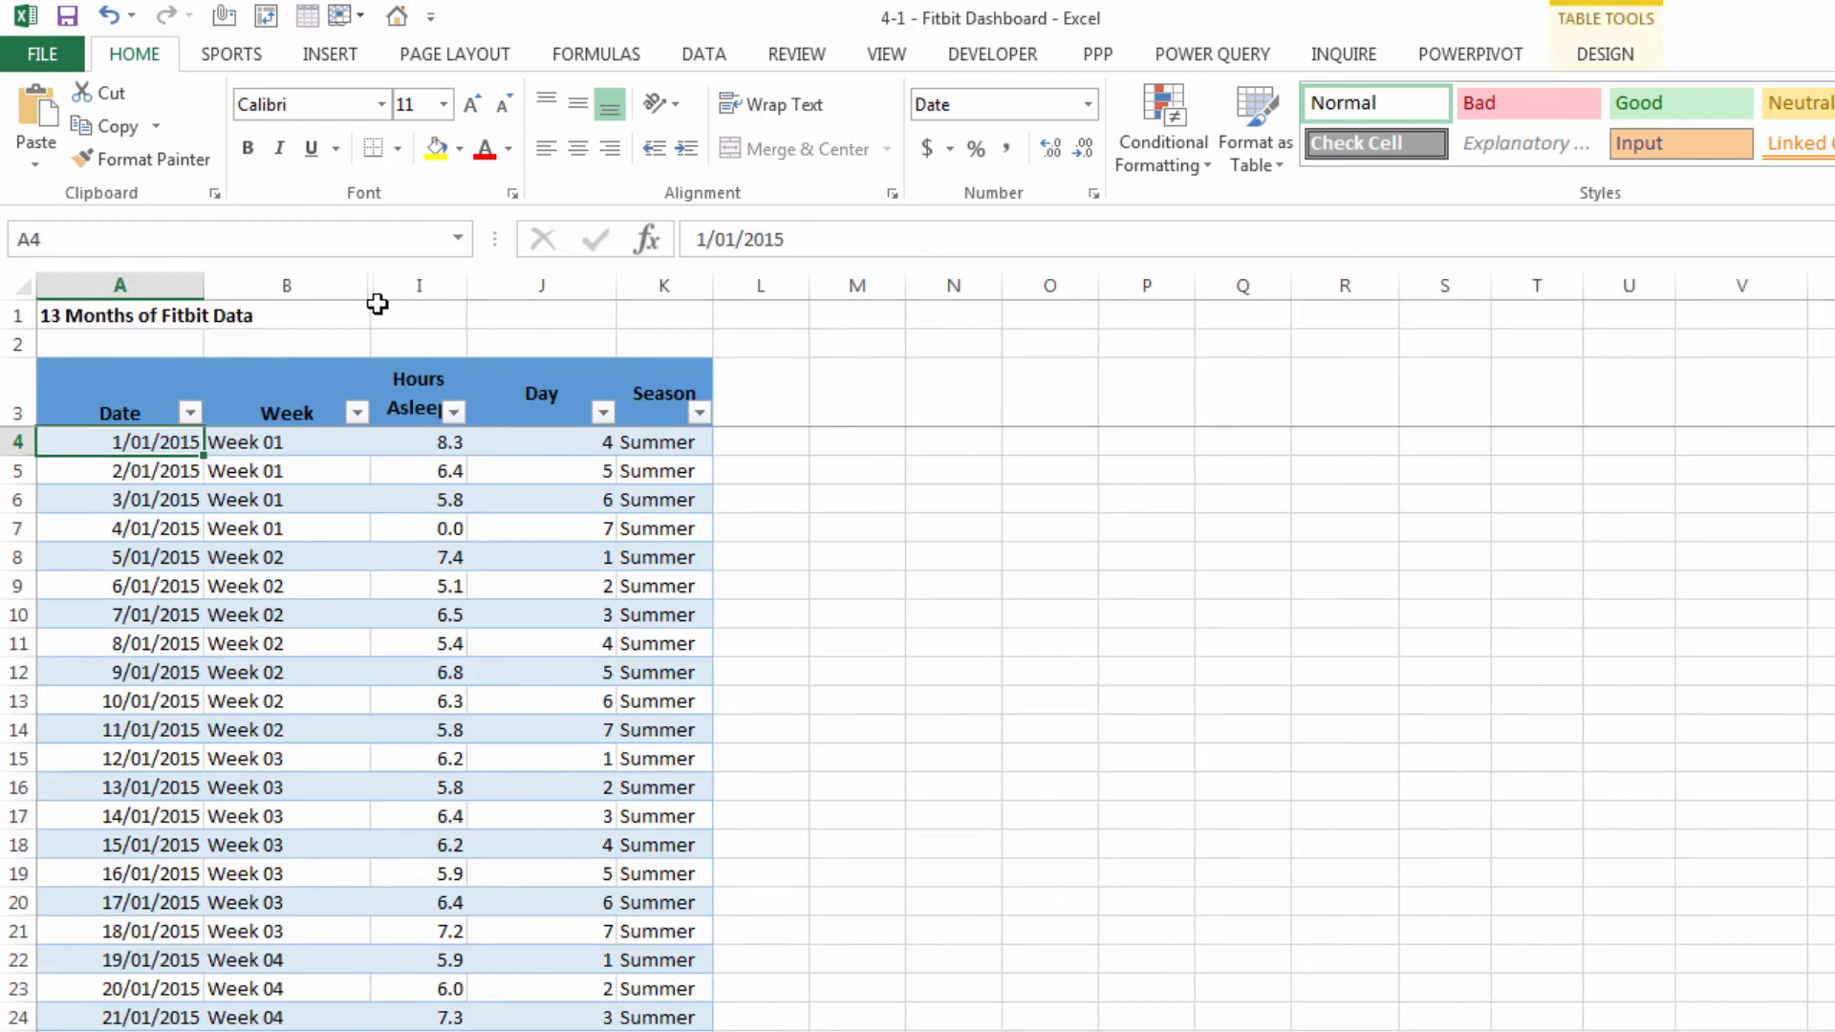
pyautogui.moveTo(286, 284); pyautogui.dragTo(418, 284)
pyautogui.rightClick(411, 287)
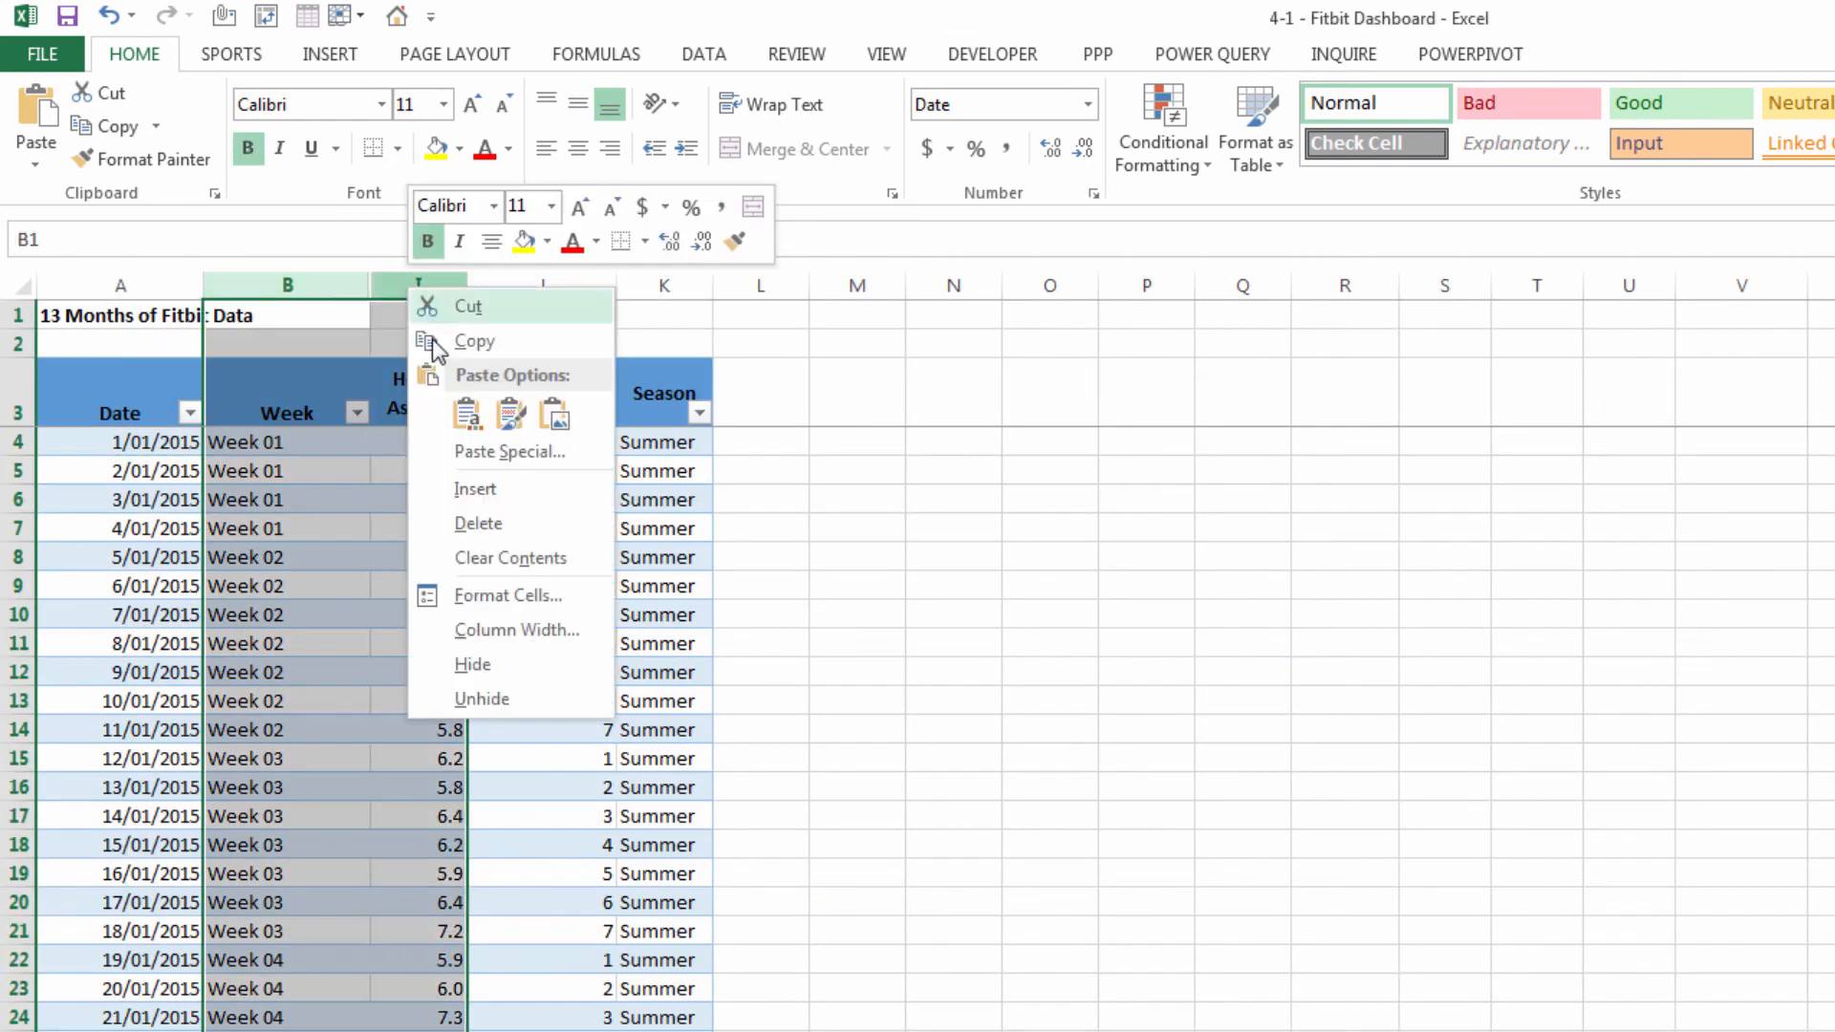
pyautogui.click(492, 697)
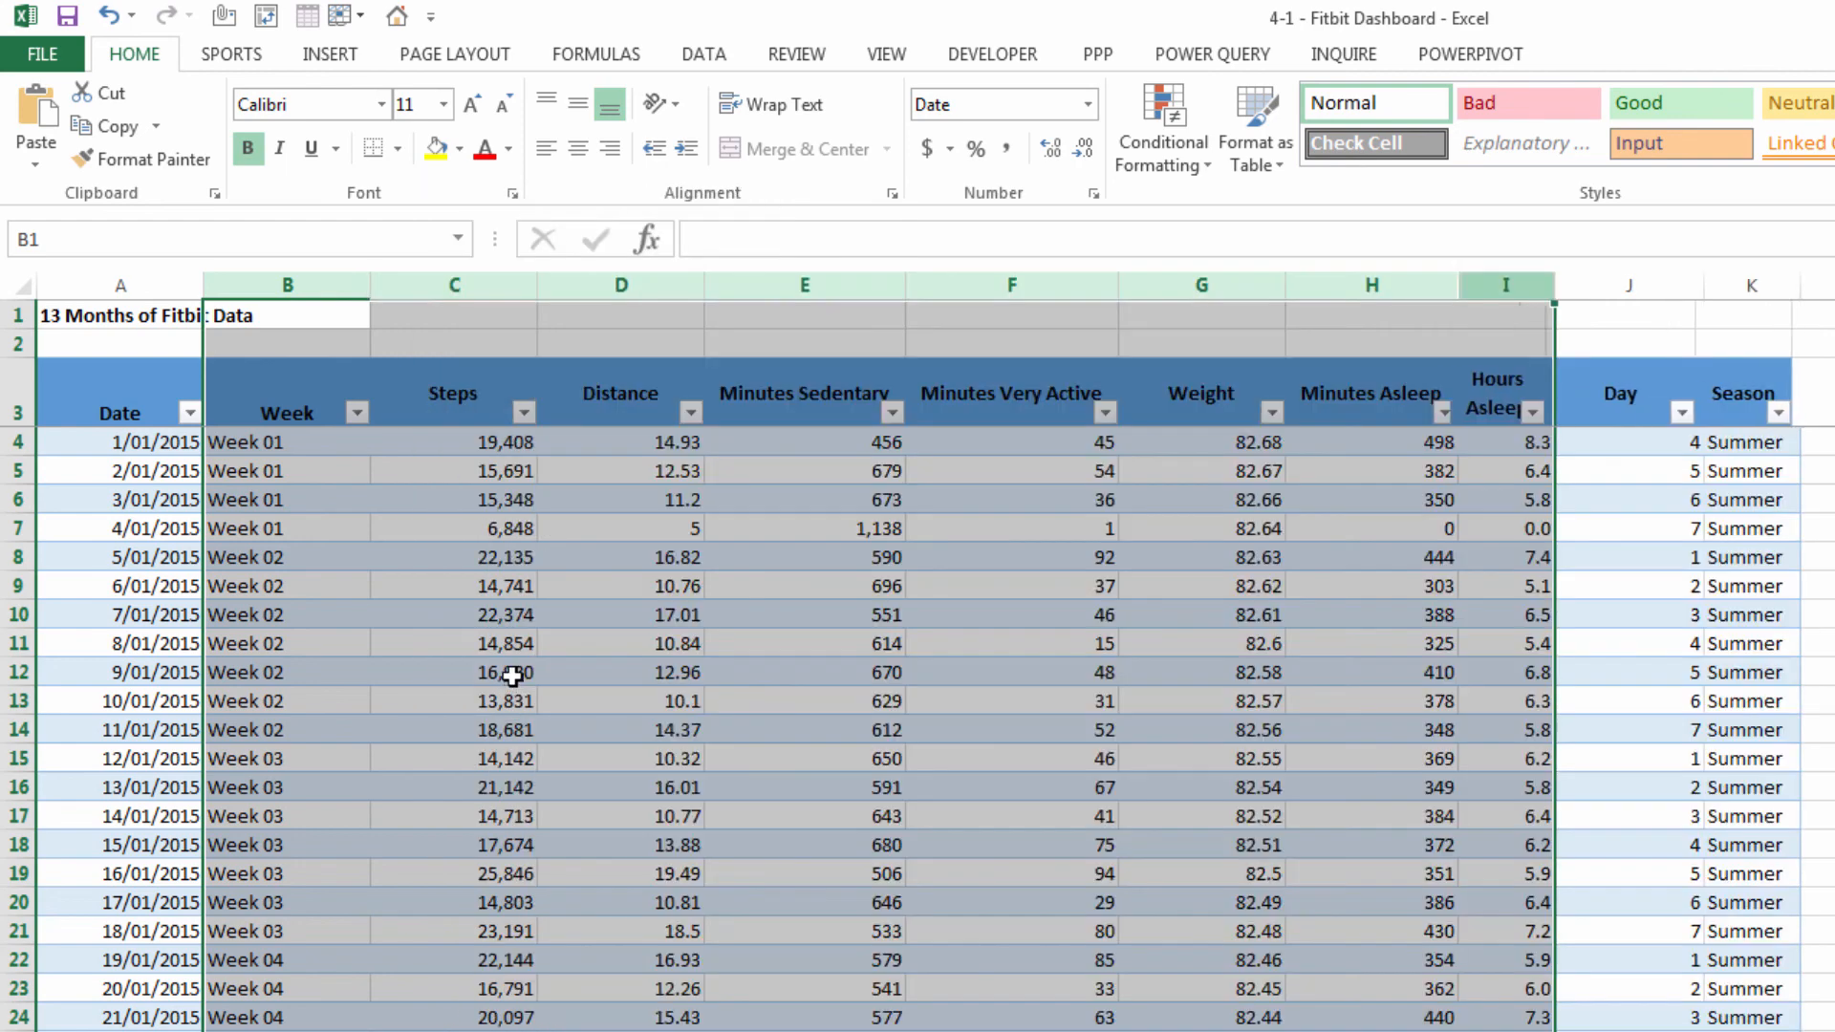
# Test the Highest Day box by setting the steps for 1/01/2015 in C4 to 45,000 and viewing the dashboard
pyautogui.click(484, 442)
pyautogui.write('4')
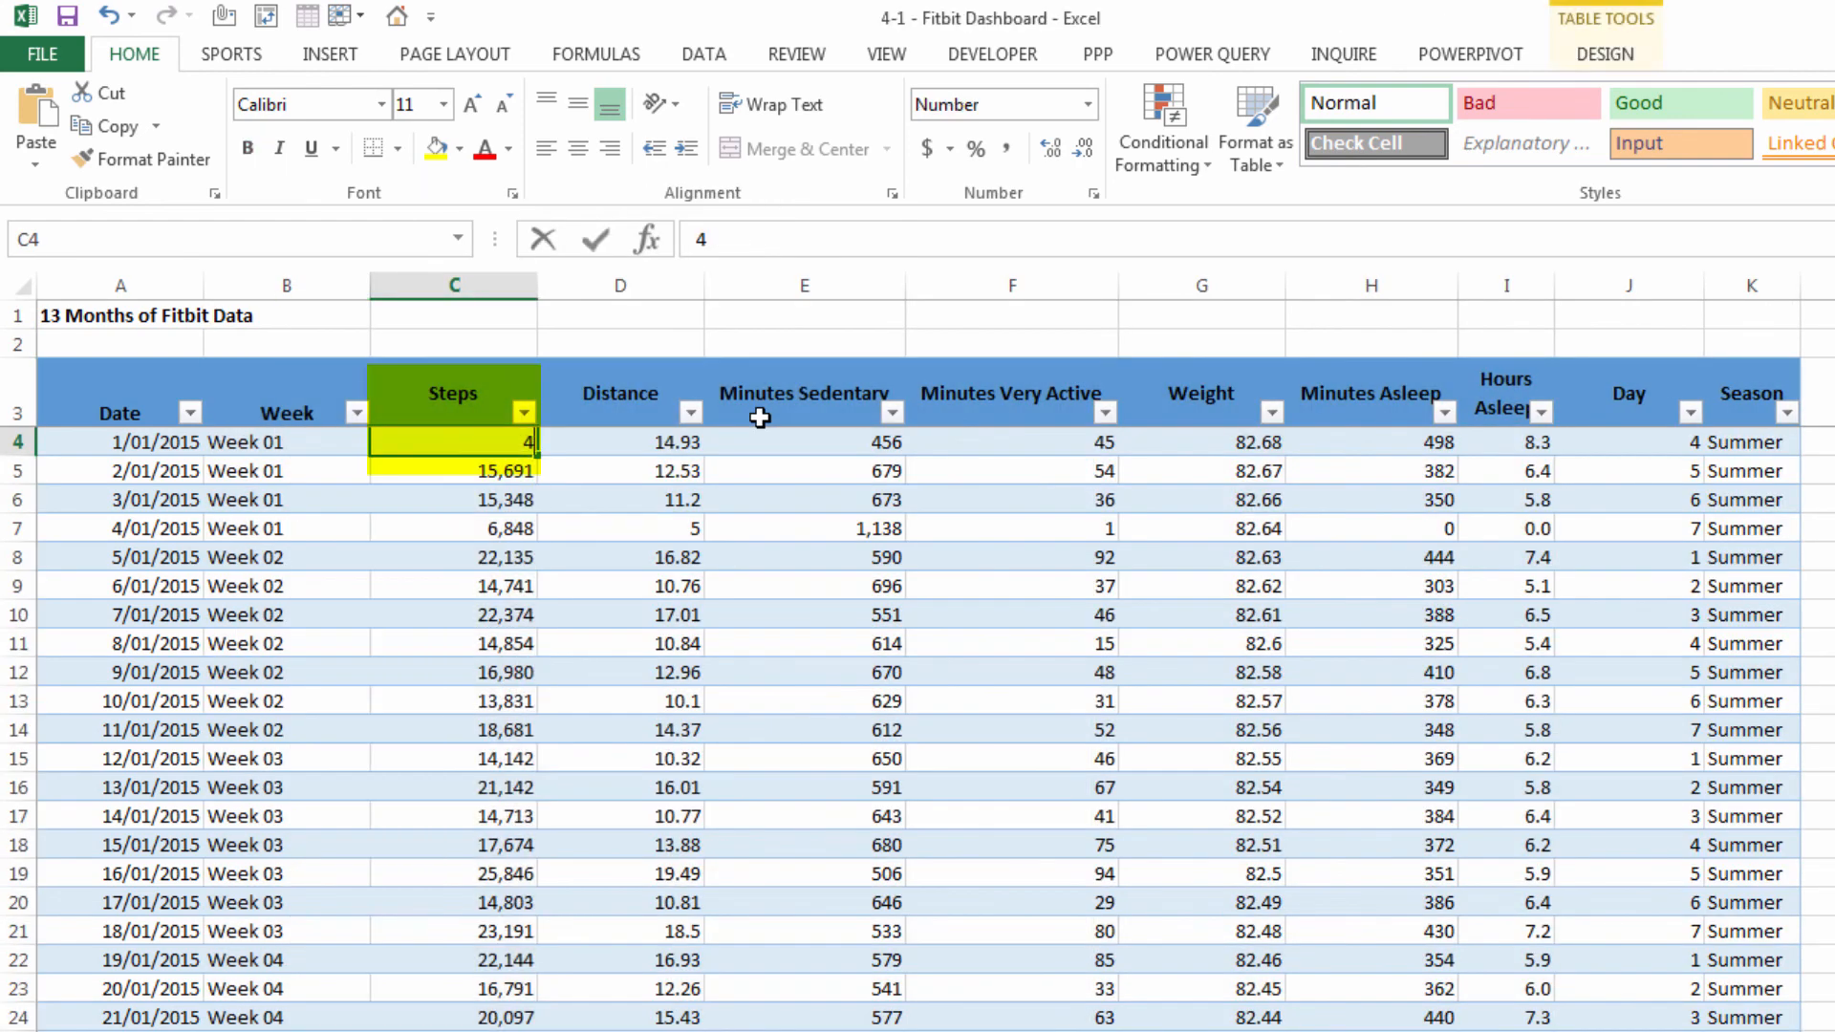
pyautogui.write('5,000')
pyautogui.press('Return')
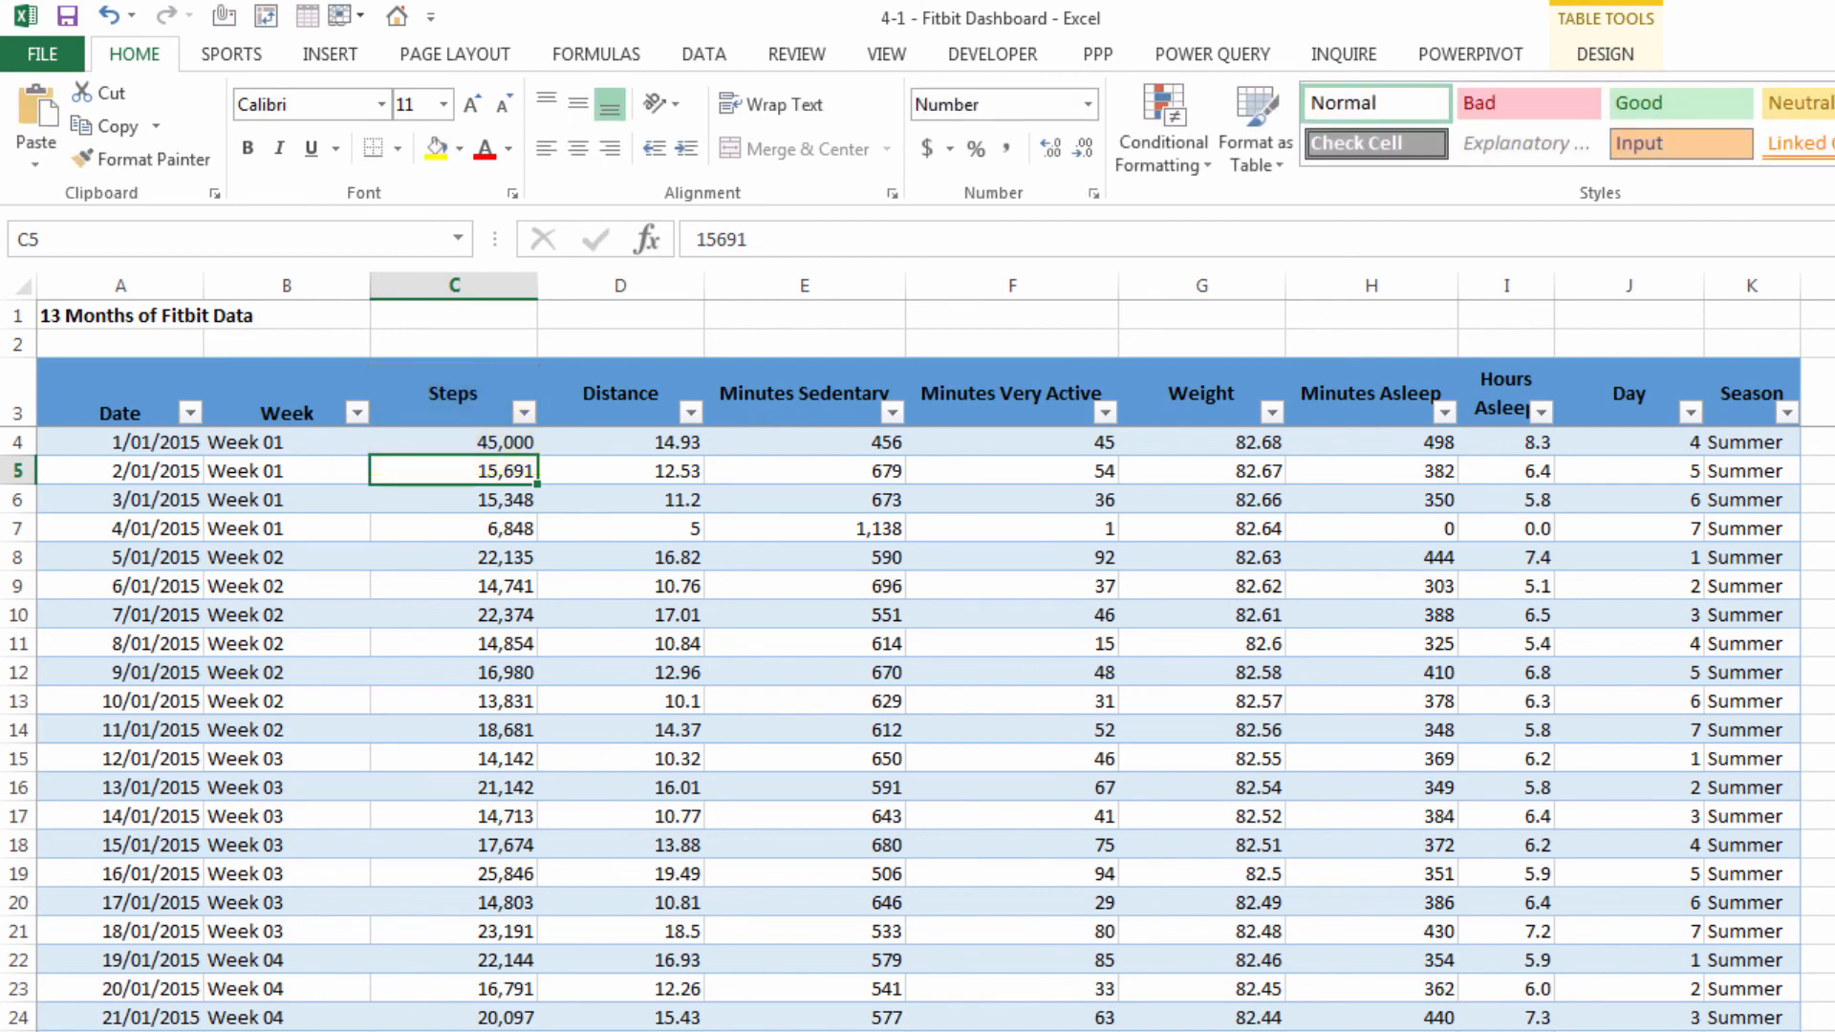
pyautogui.hotkey('ctrl', 'pageup')
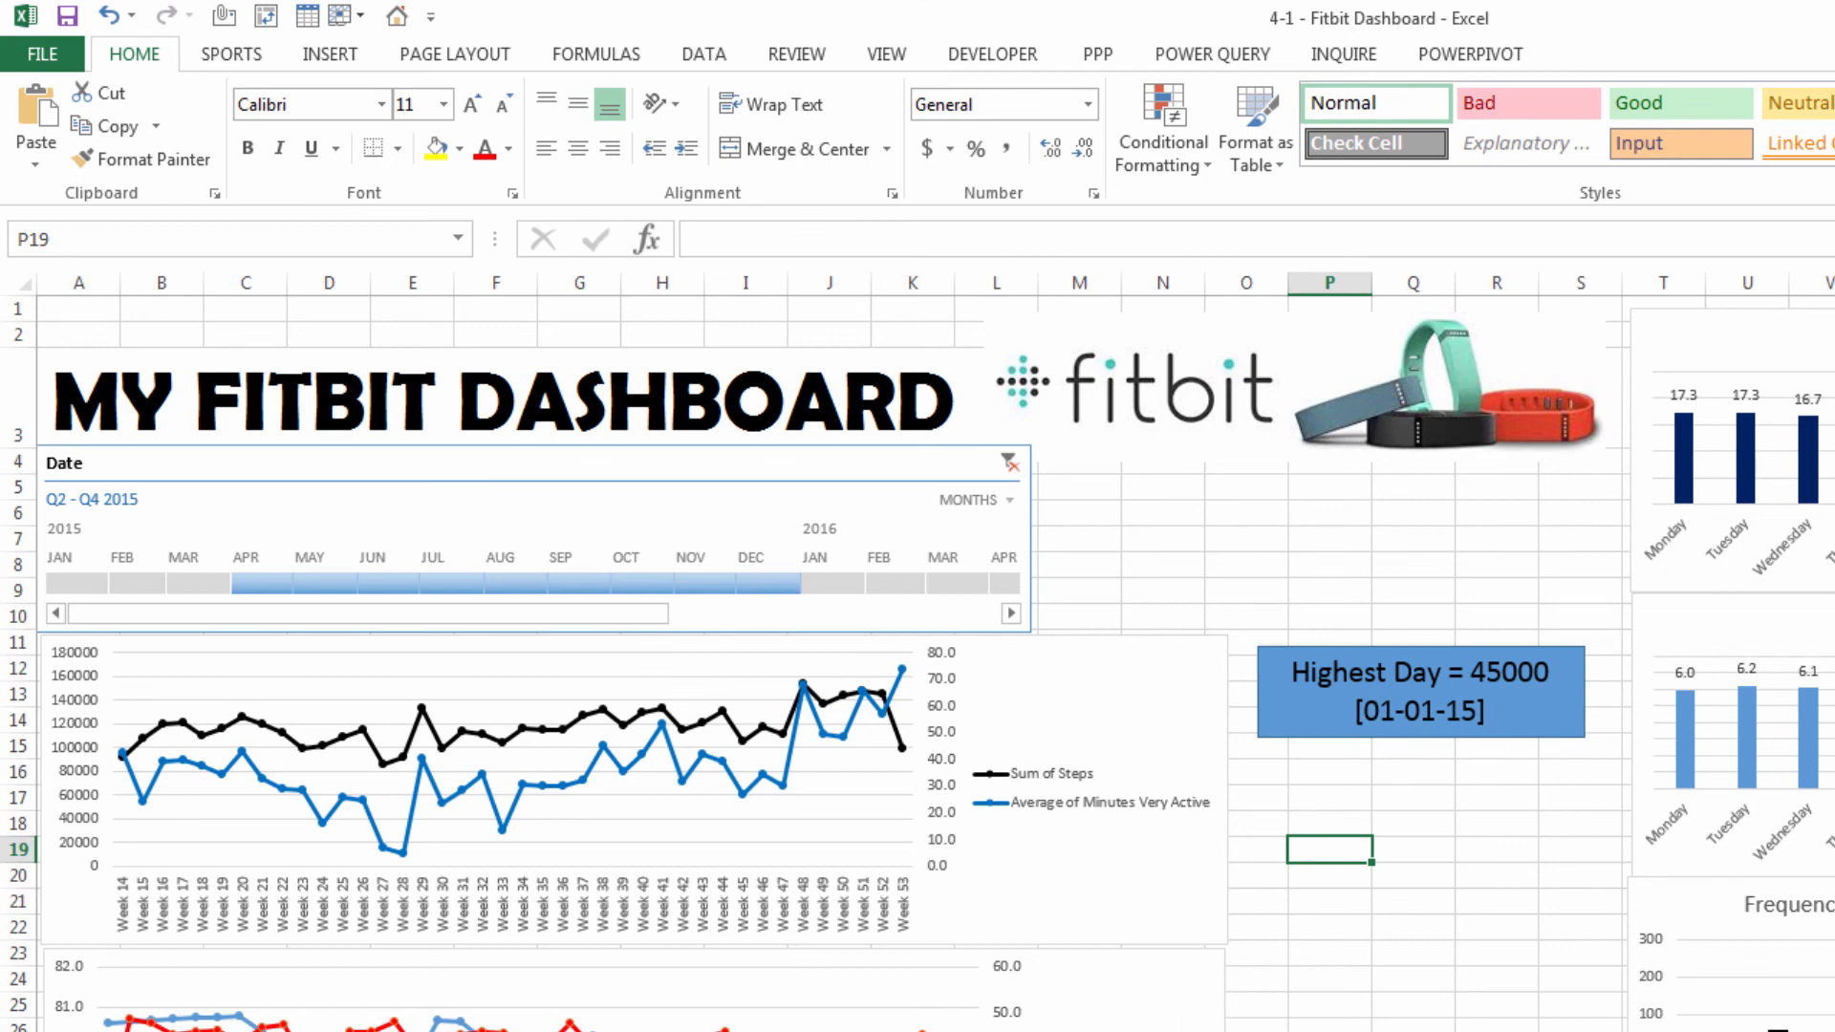
# Undo the test steps entry in C4 and return to the dashboard sheet
pyautogui.click(111, 16)
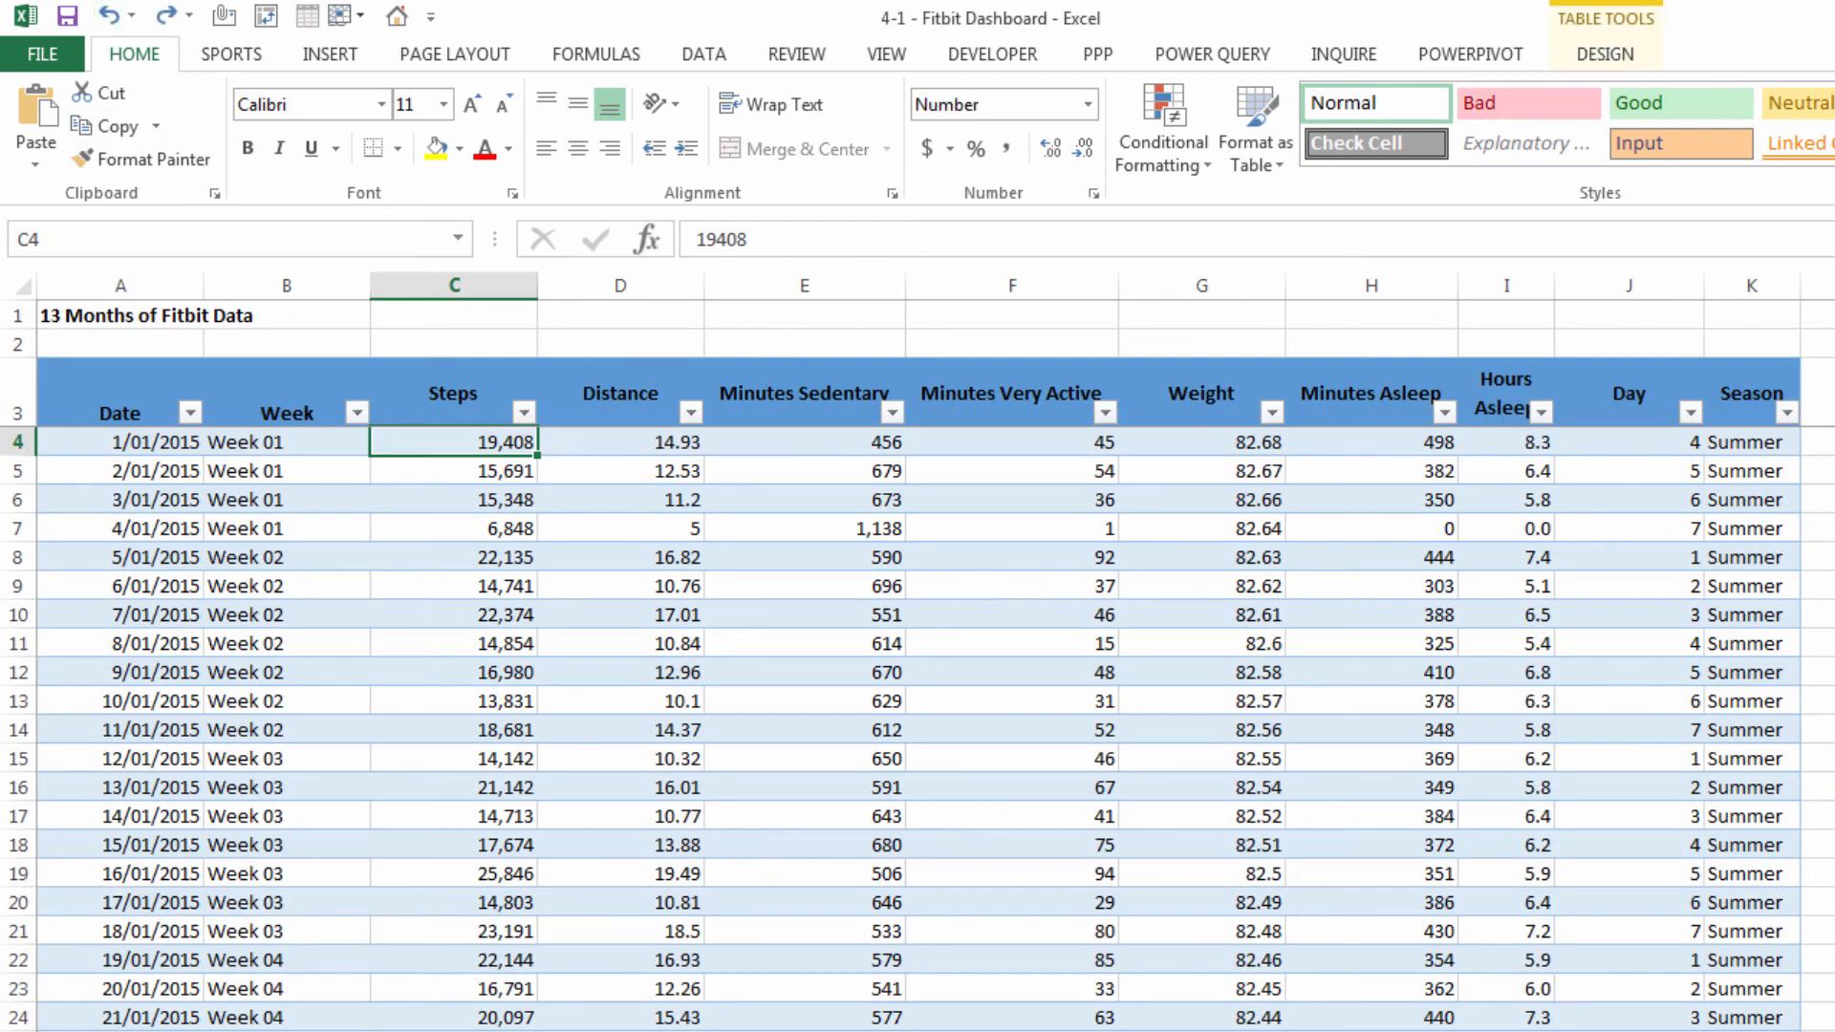
pyautogui.hotkey('ctrl', 'pageup')
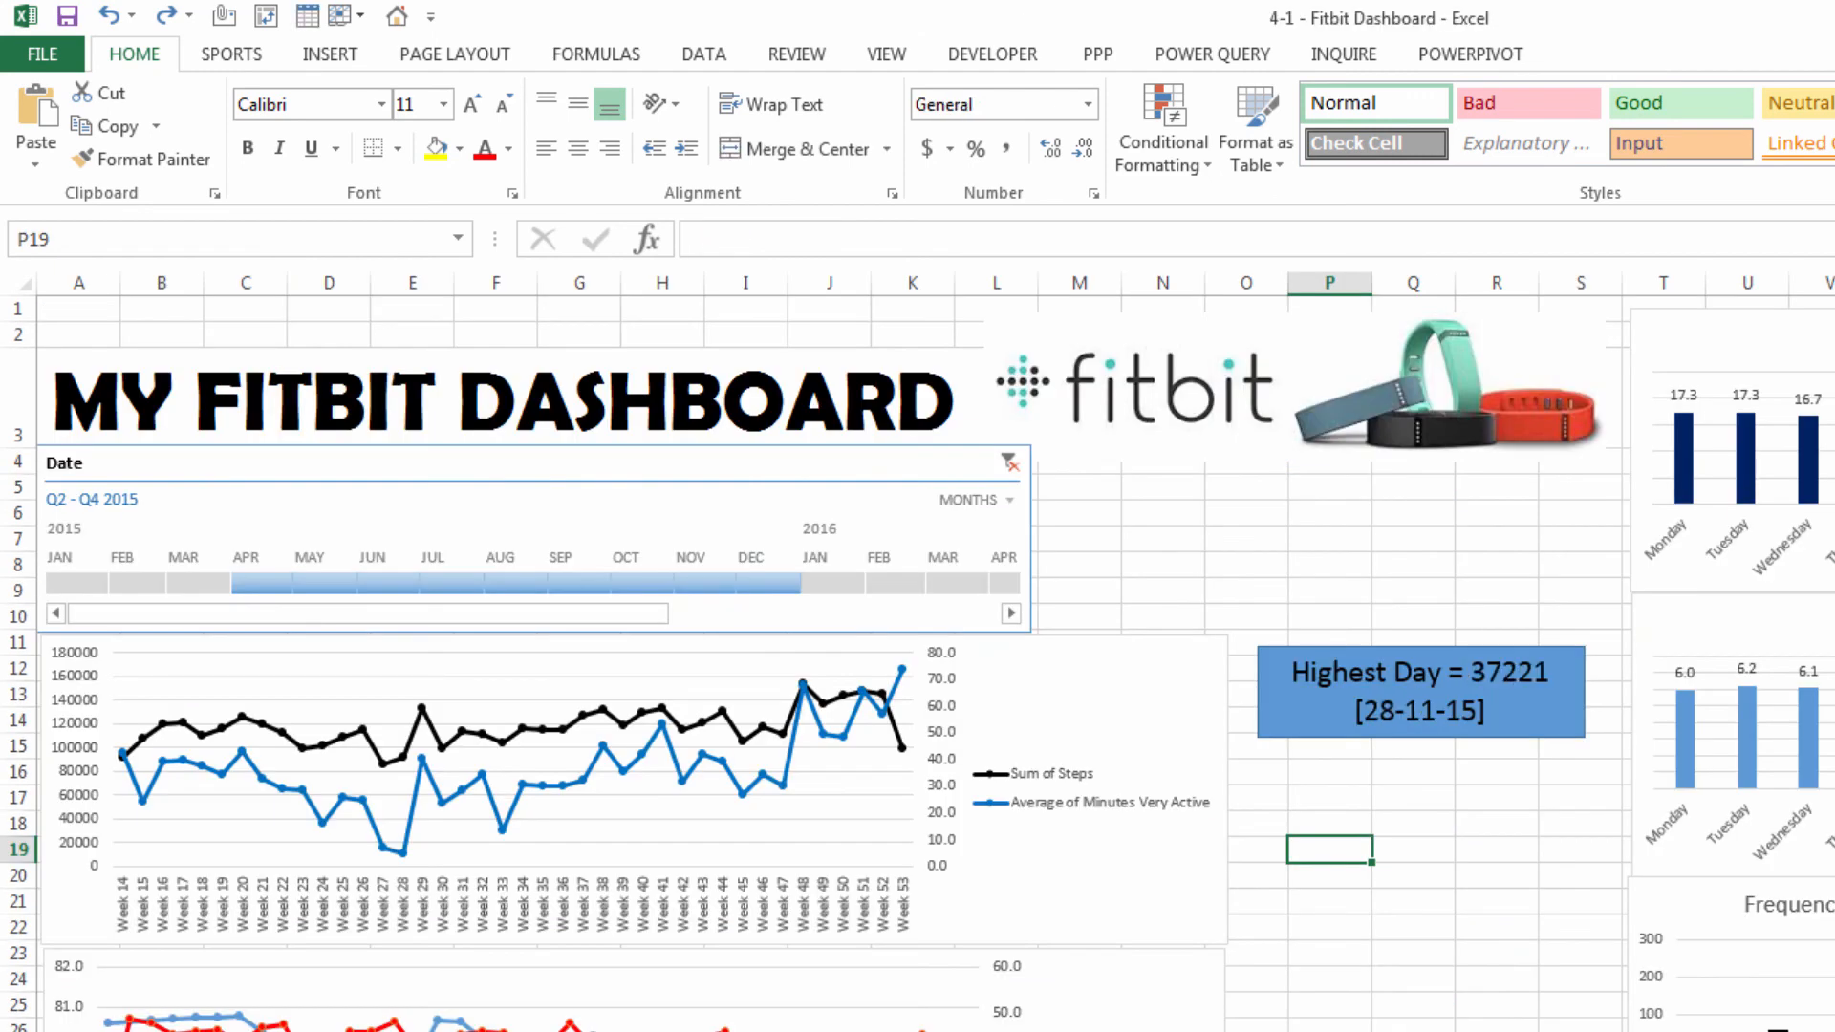
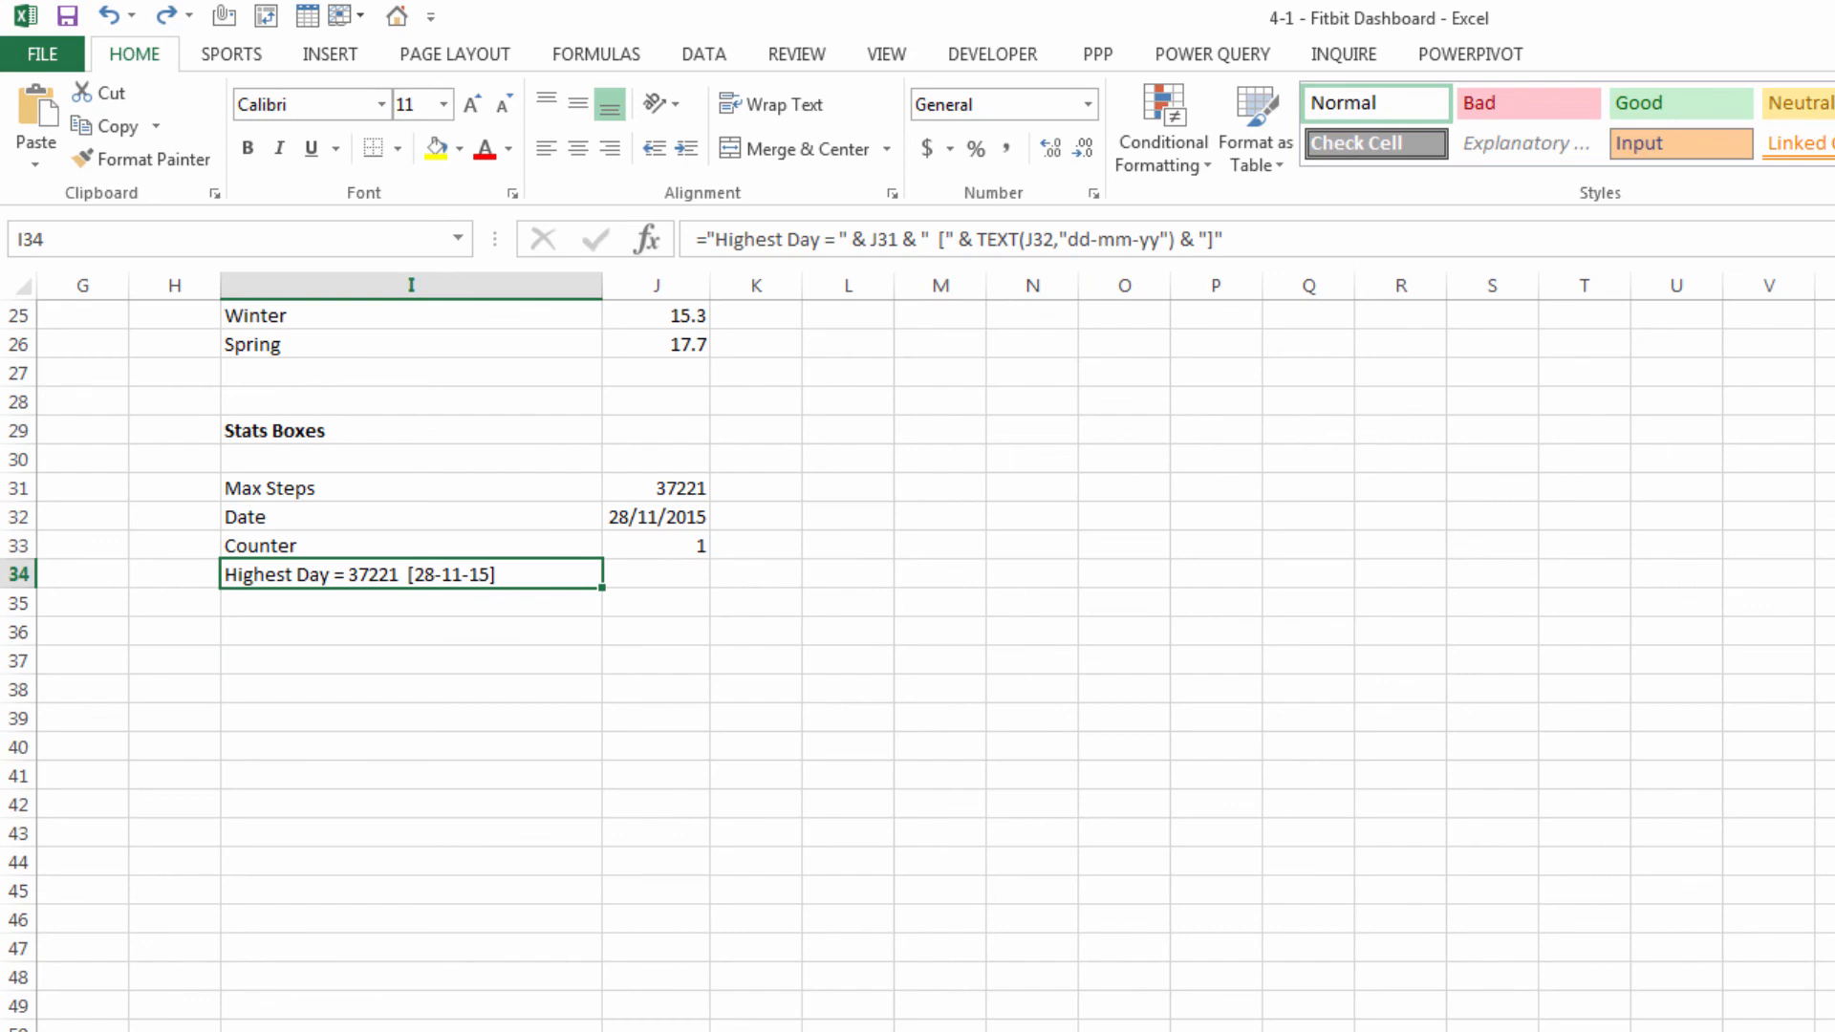
# Review the Control sheet from its beginning, including the weekly date table and the supporting lists
pyautogui.hotkey('ctrl', 'Home')
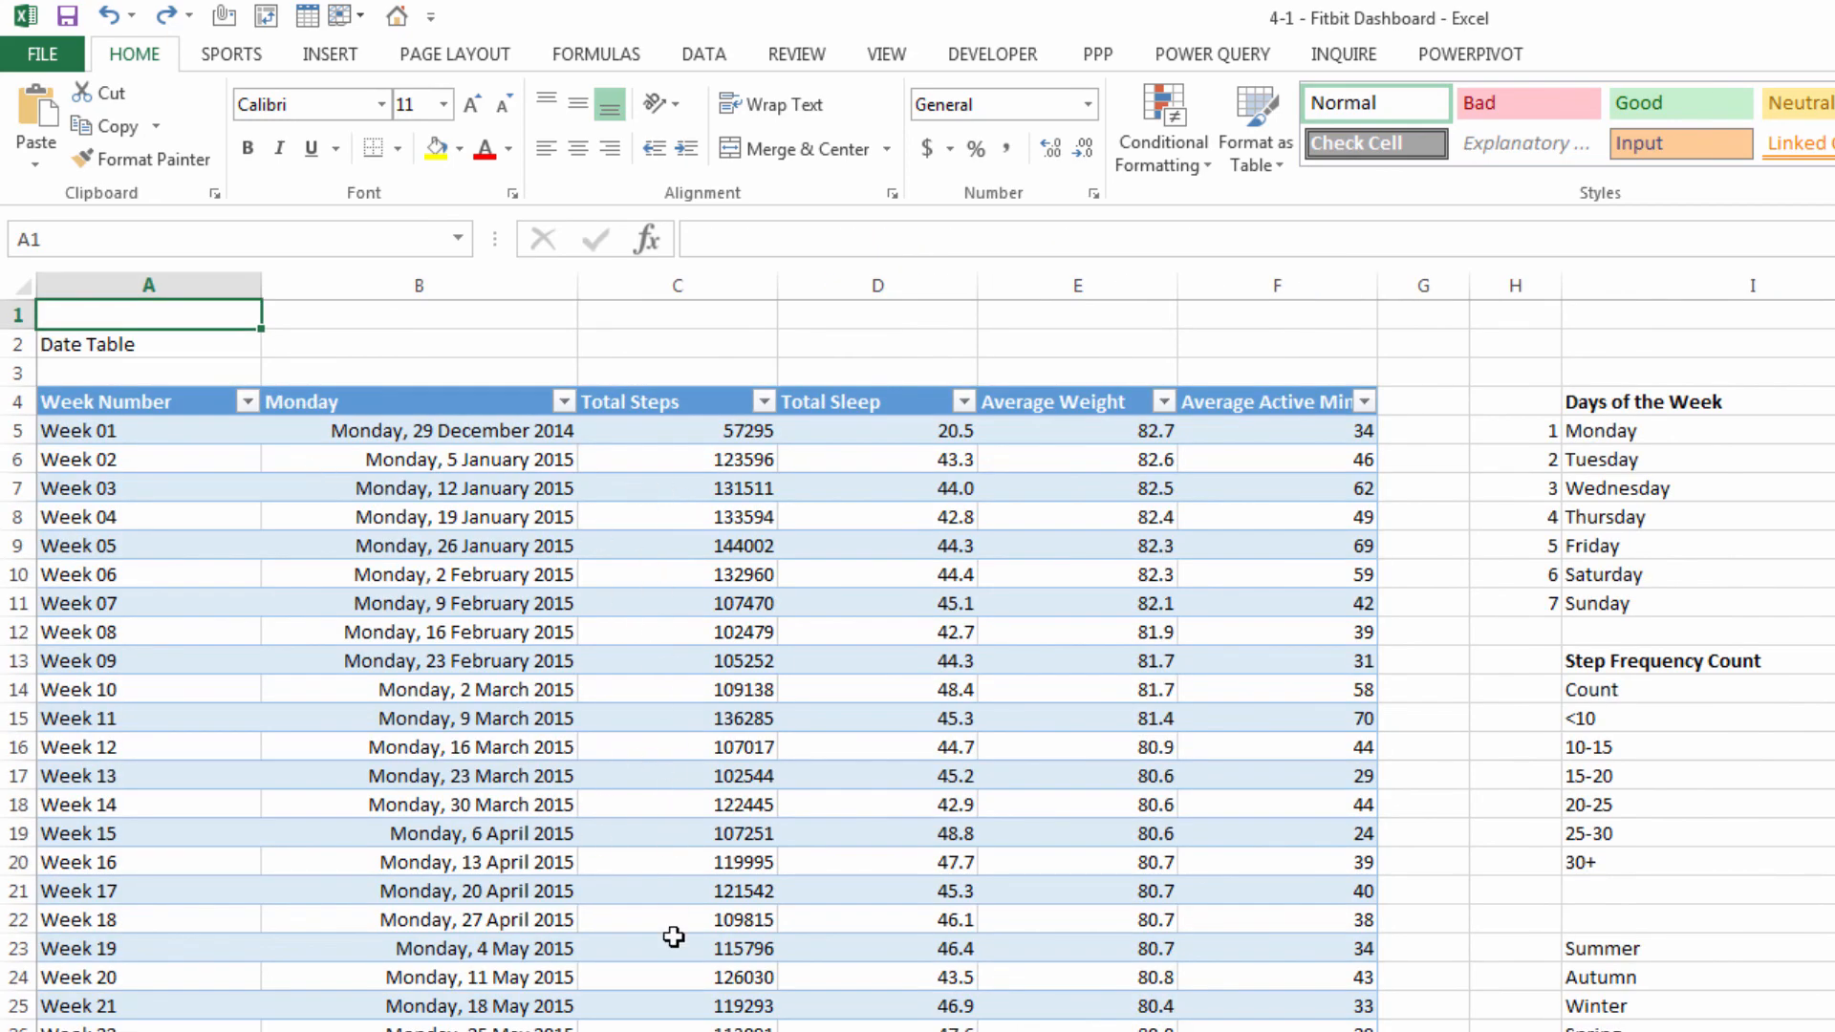
pyautogui.scroll(-2, 1023, 684)
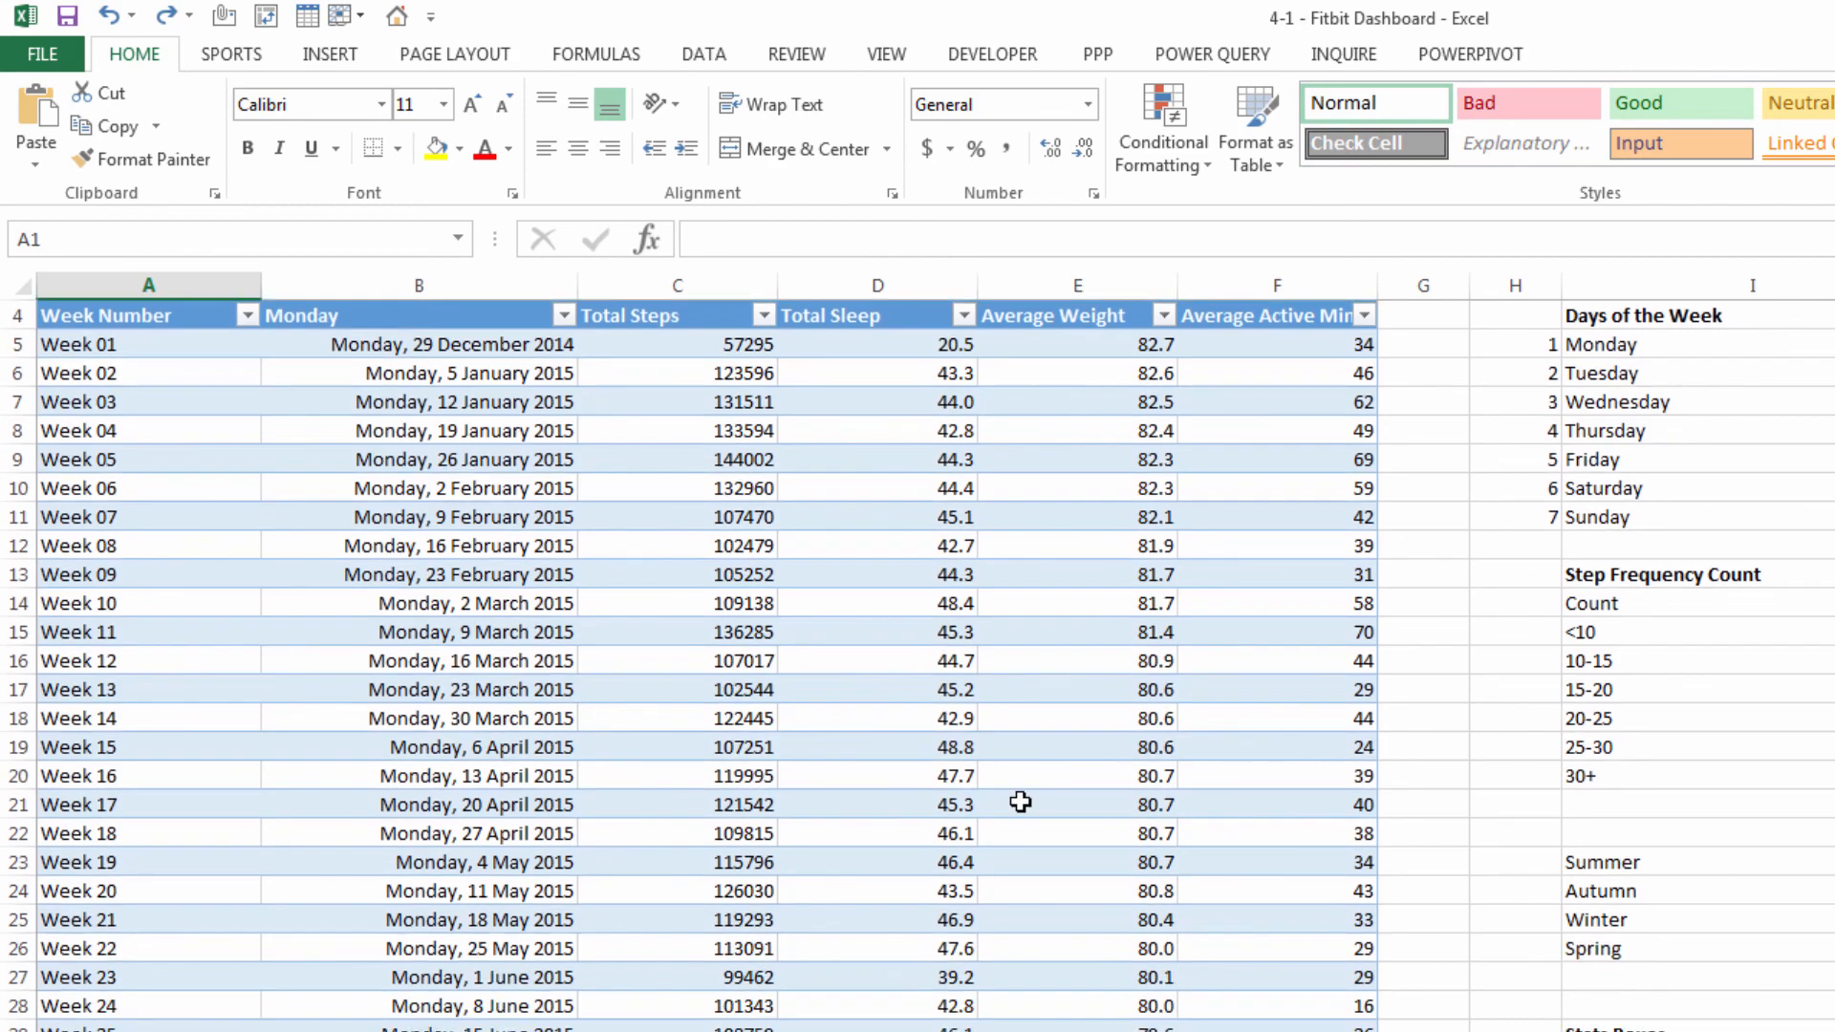
# Enter a COUNTIF formula in I38 counting the TBLDates[Total Steps] values with the criterion ">130000"
pyautogui.scroll(2, 832, 577)
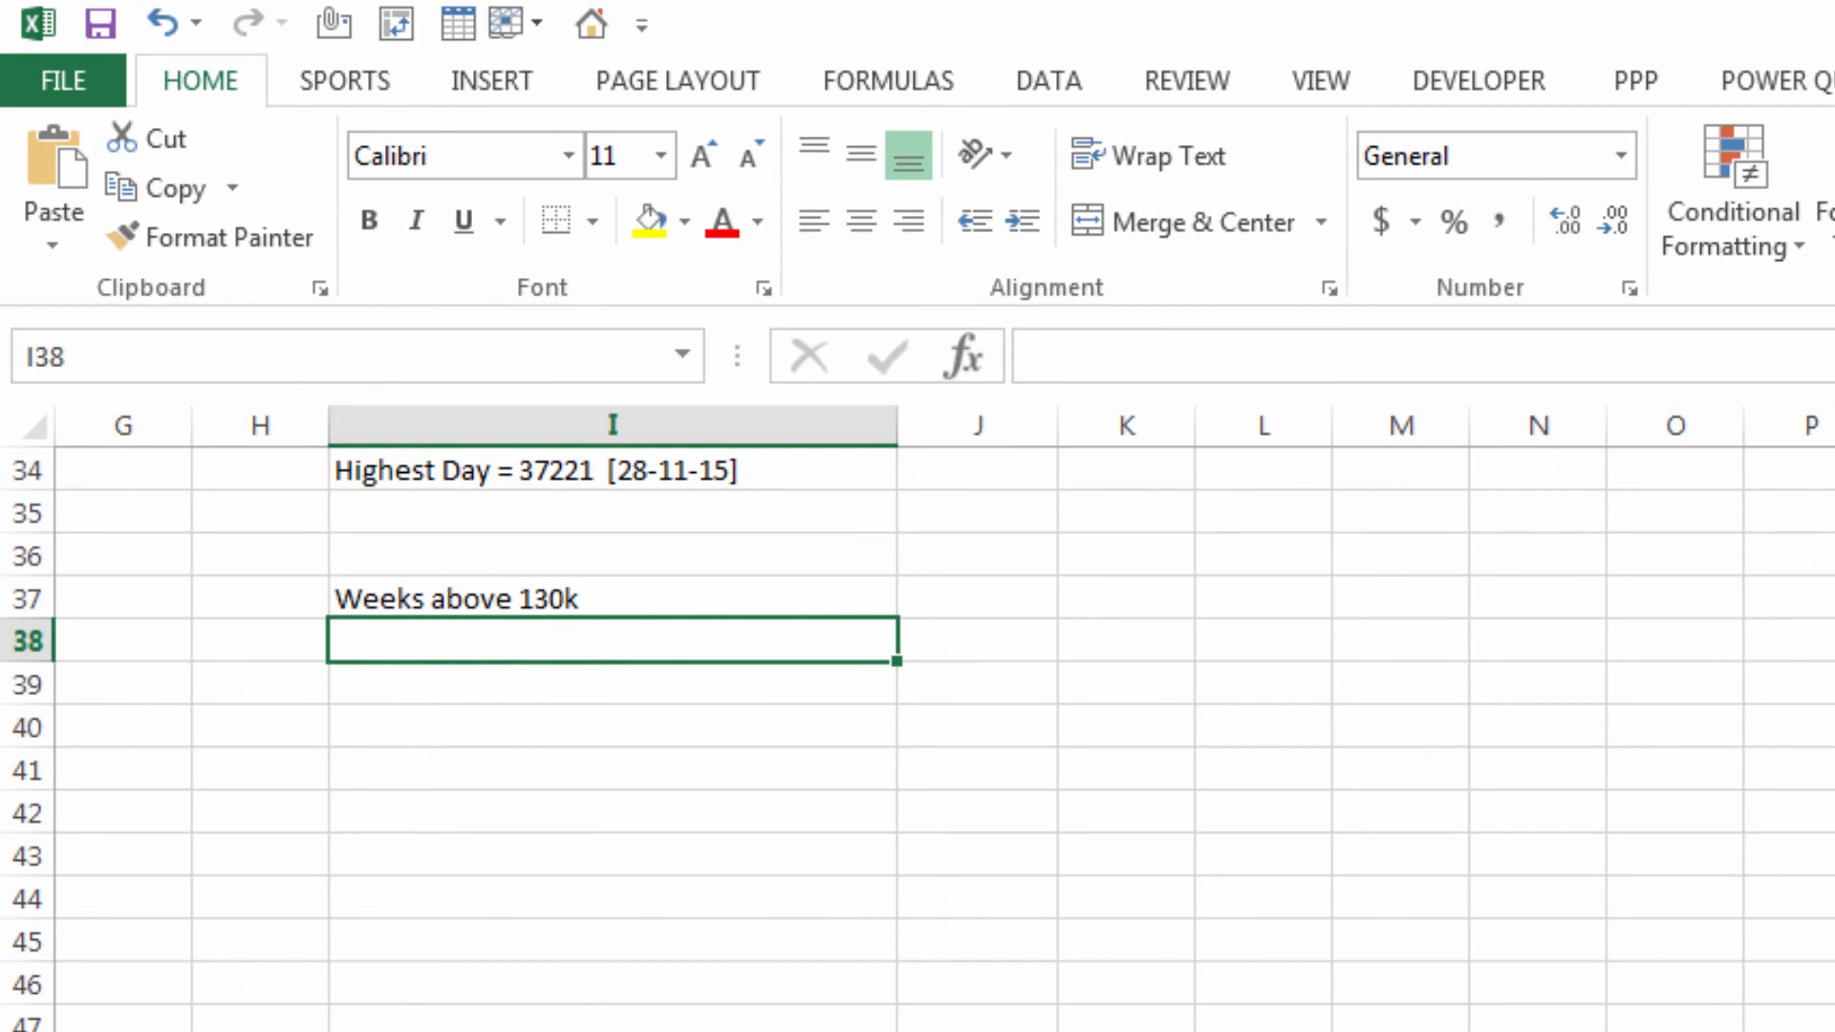
pyautogui.write('=countif(')
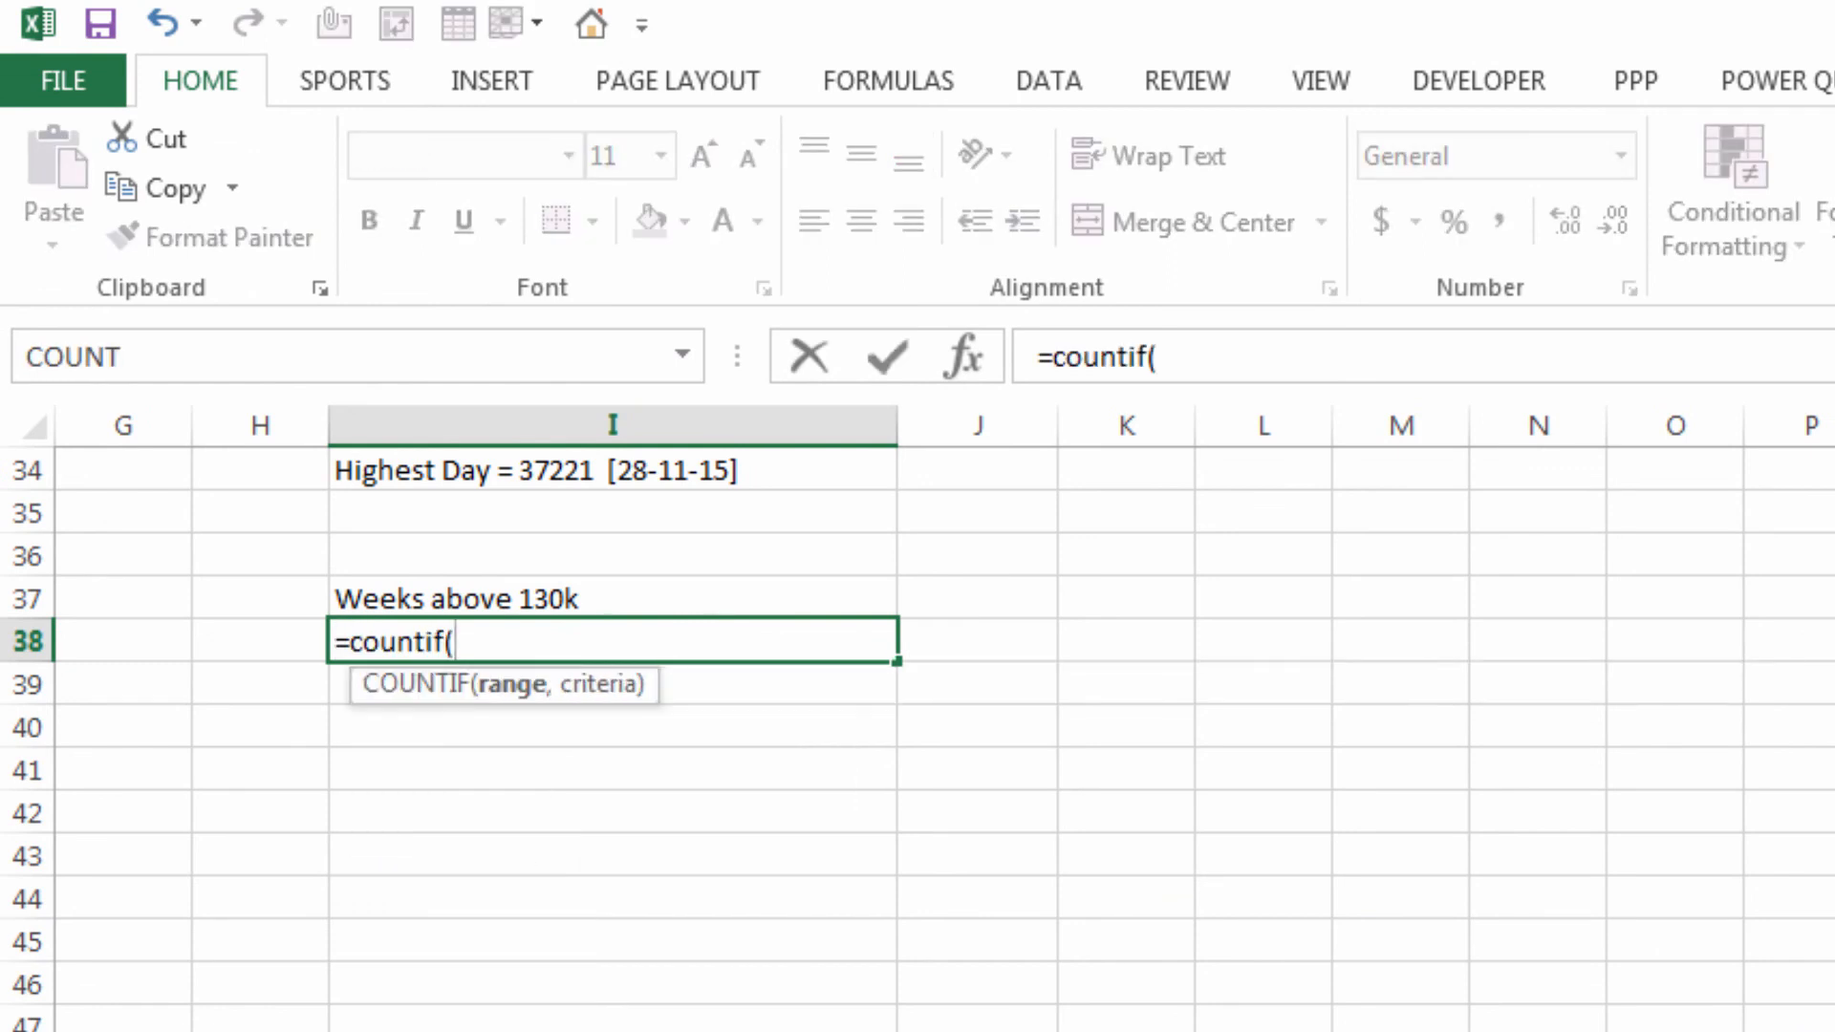
pyautogui.write('tbl')
pyautogui.press('Tab')
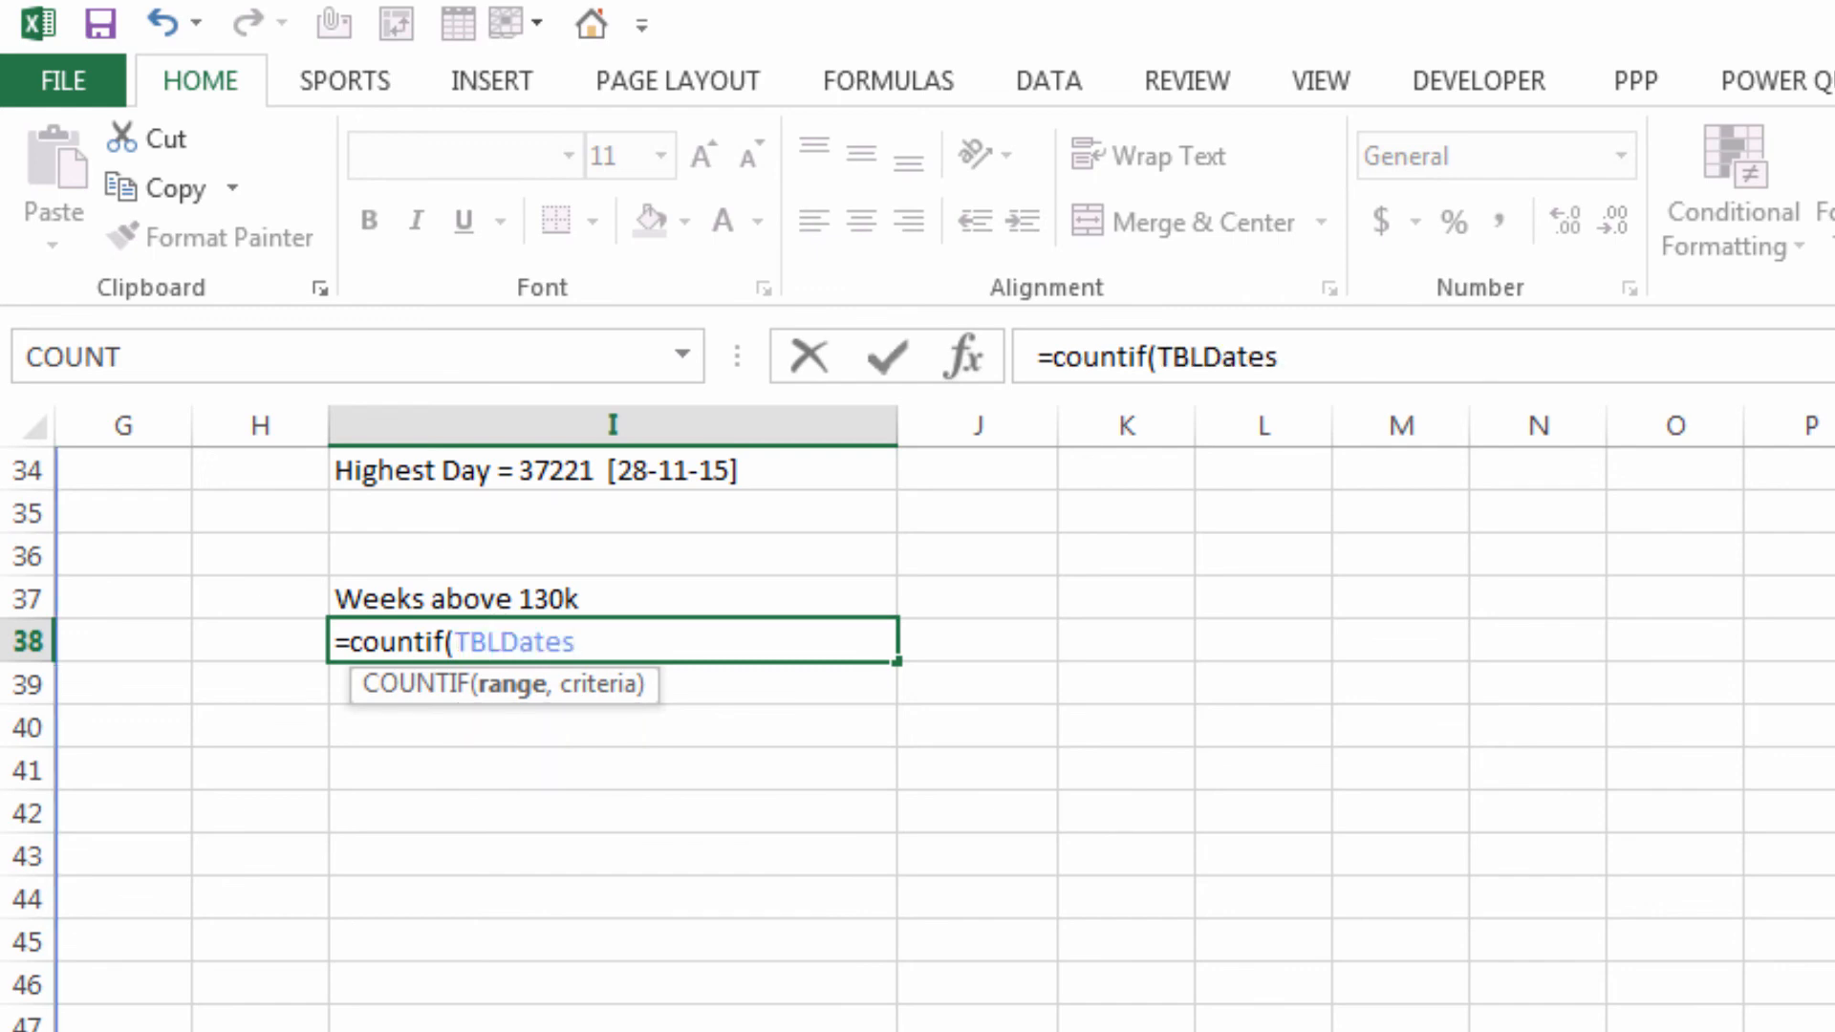
pyautogui.write('[')
pyautogui.press('Down')
pyautogui.press('Down')
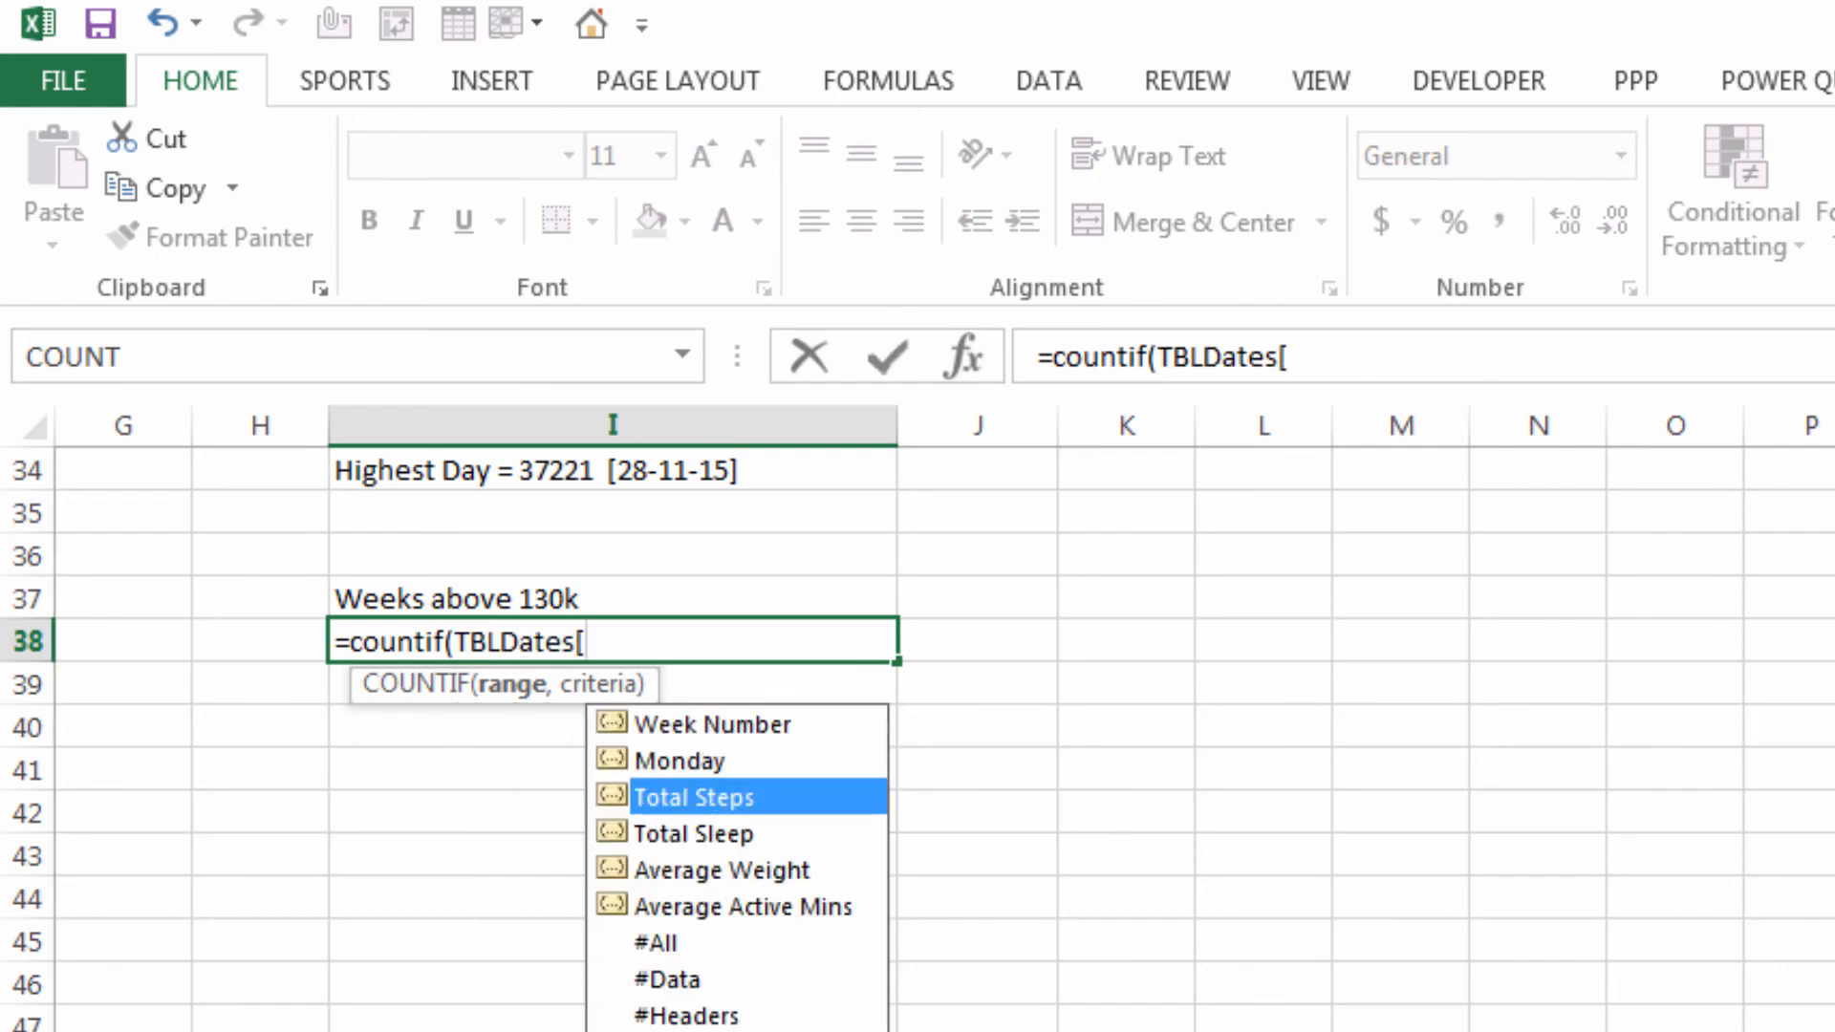
pyautogui.press('Tab')
pyautogui.write(']')
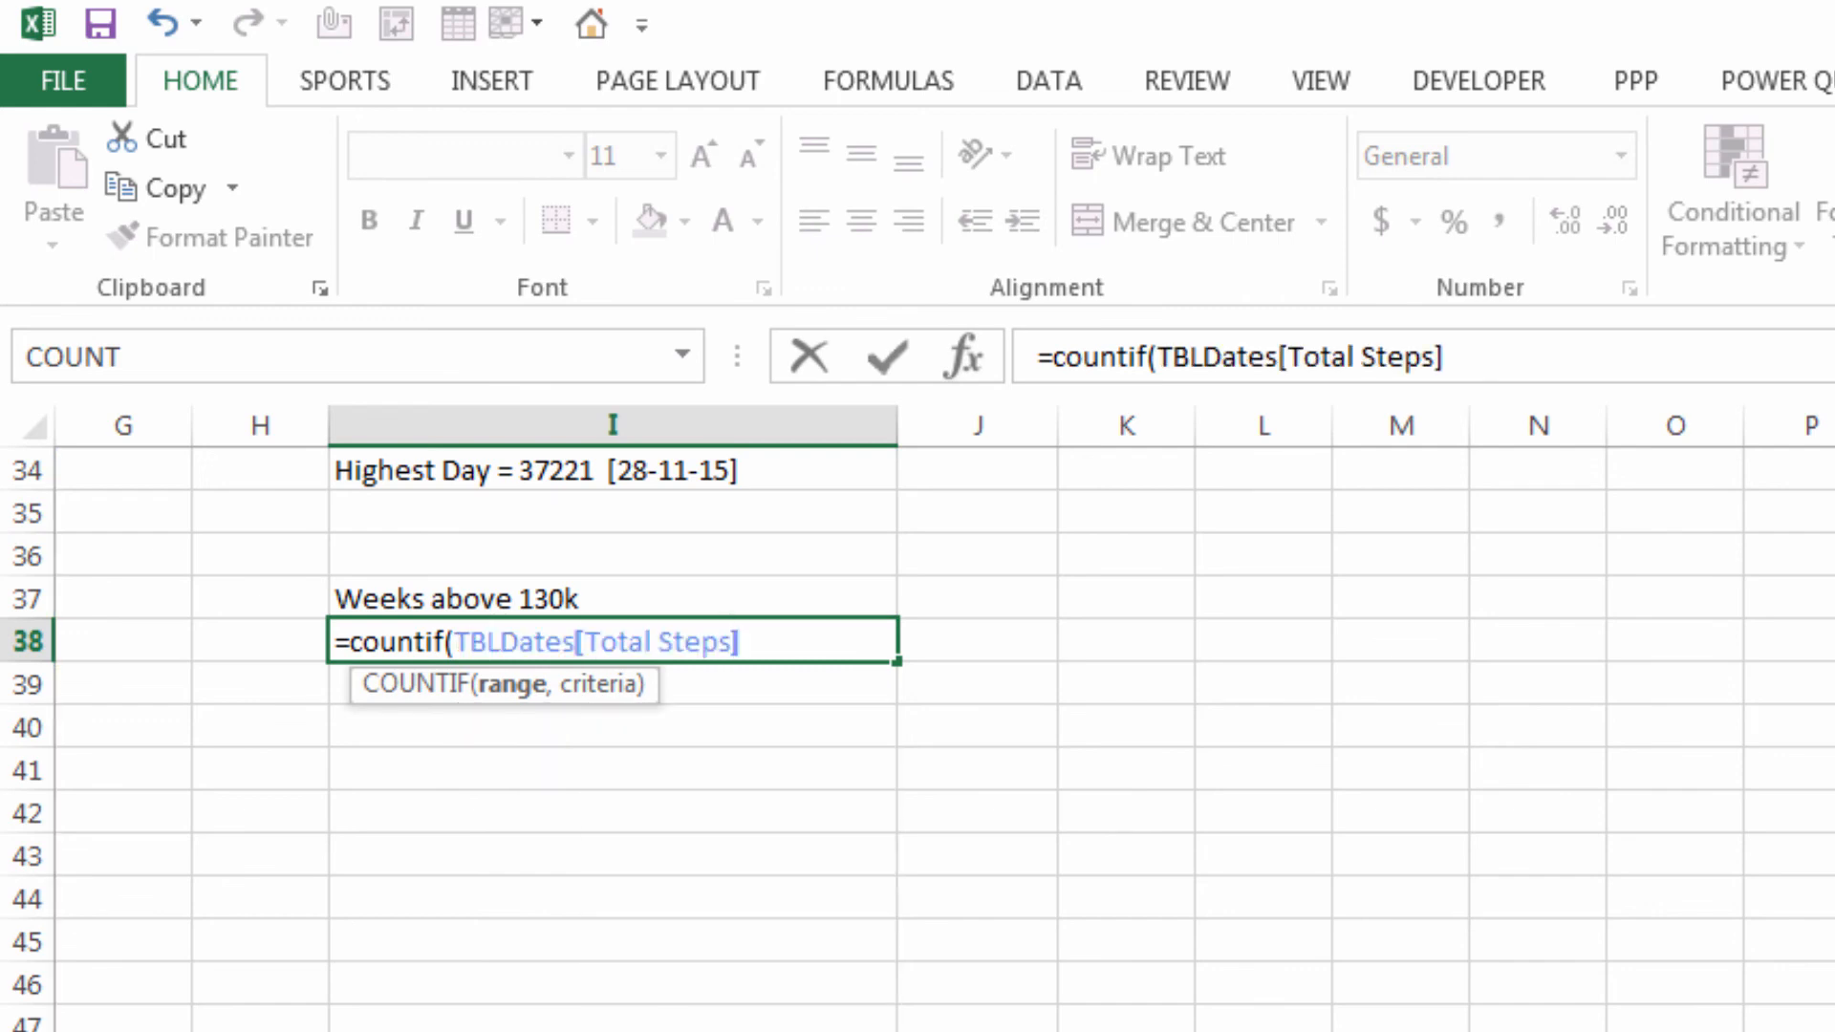
pyautogui.write(',')
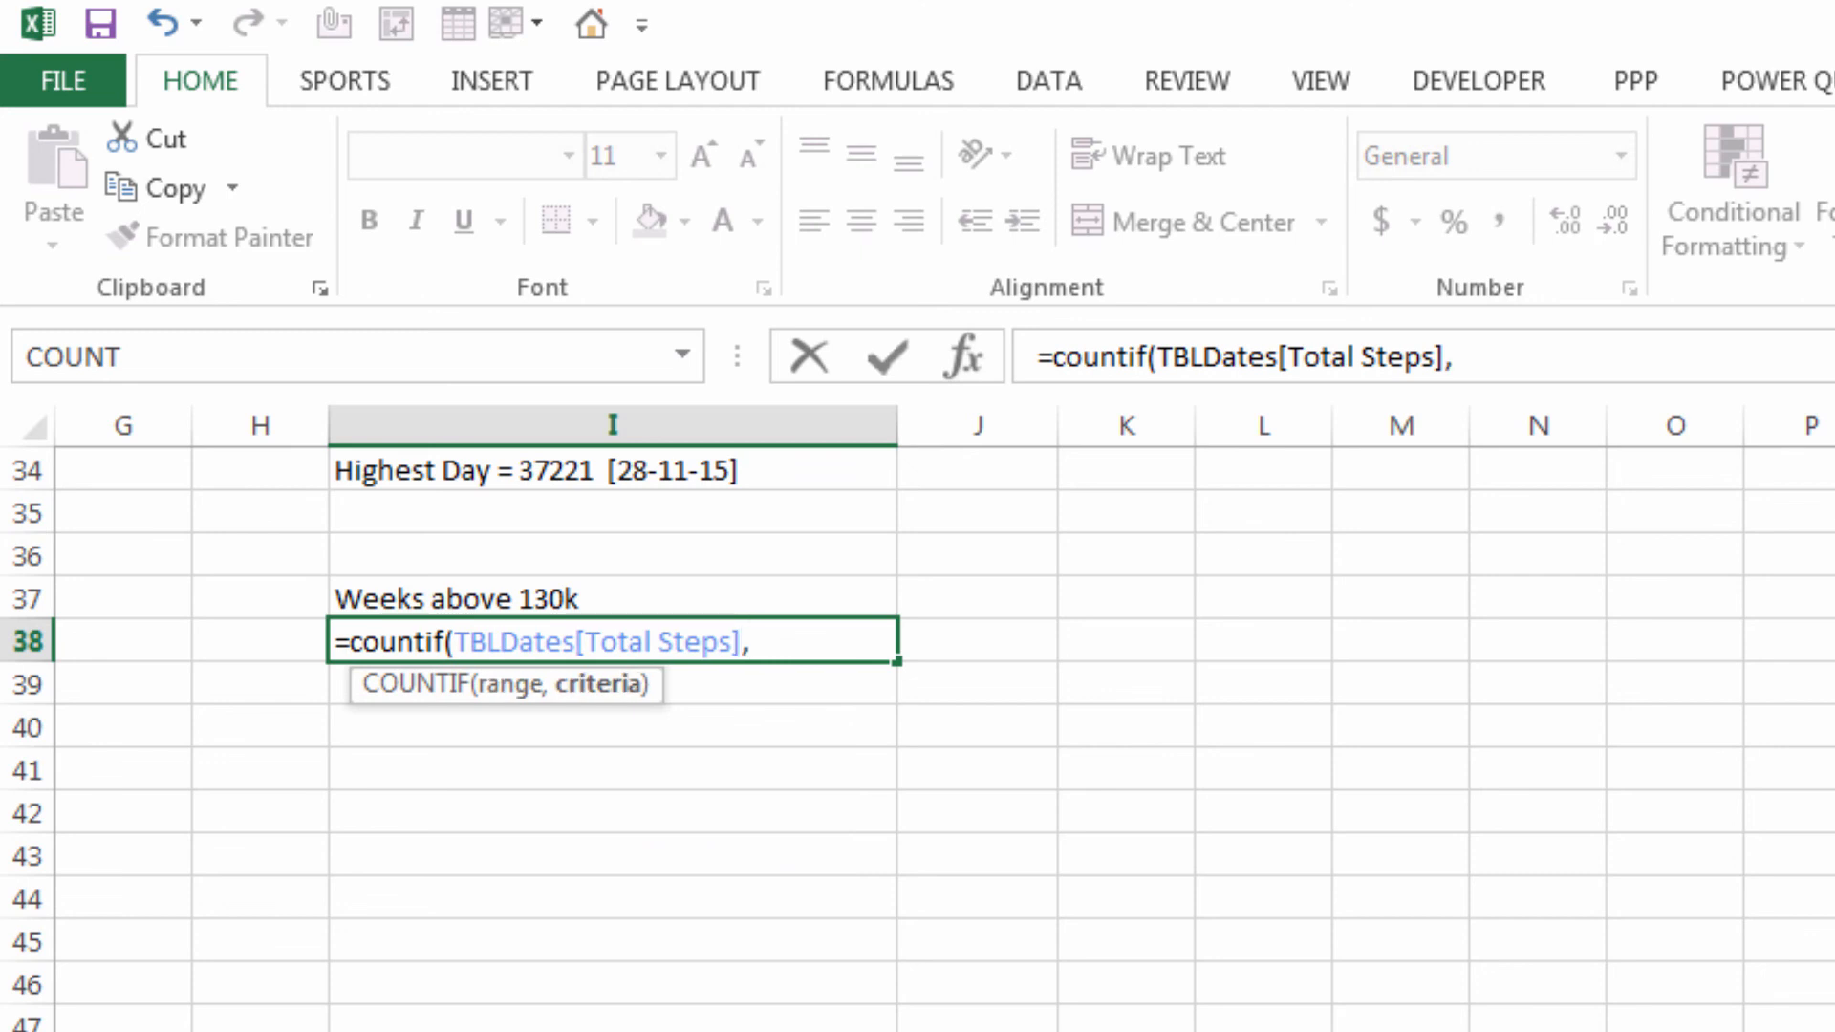
pyautogui.write('">13')
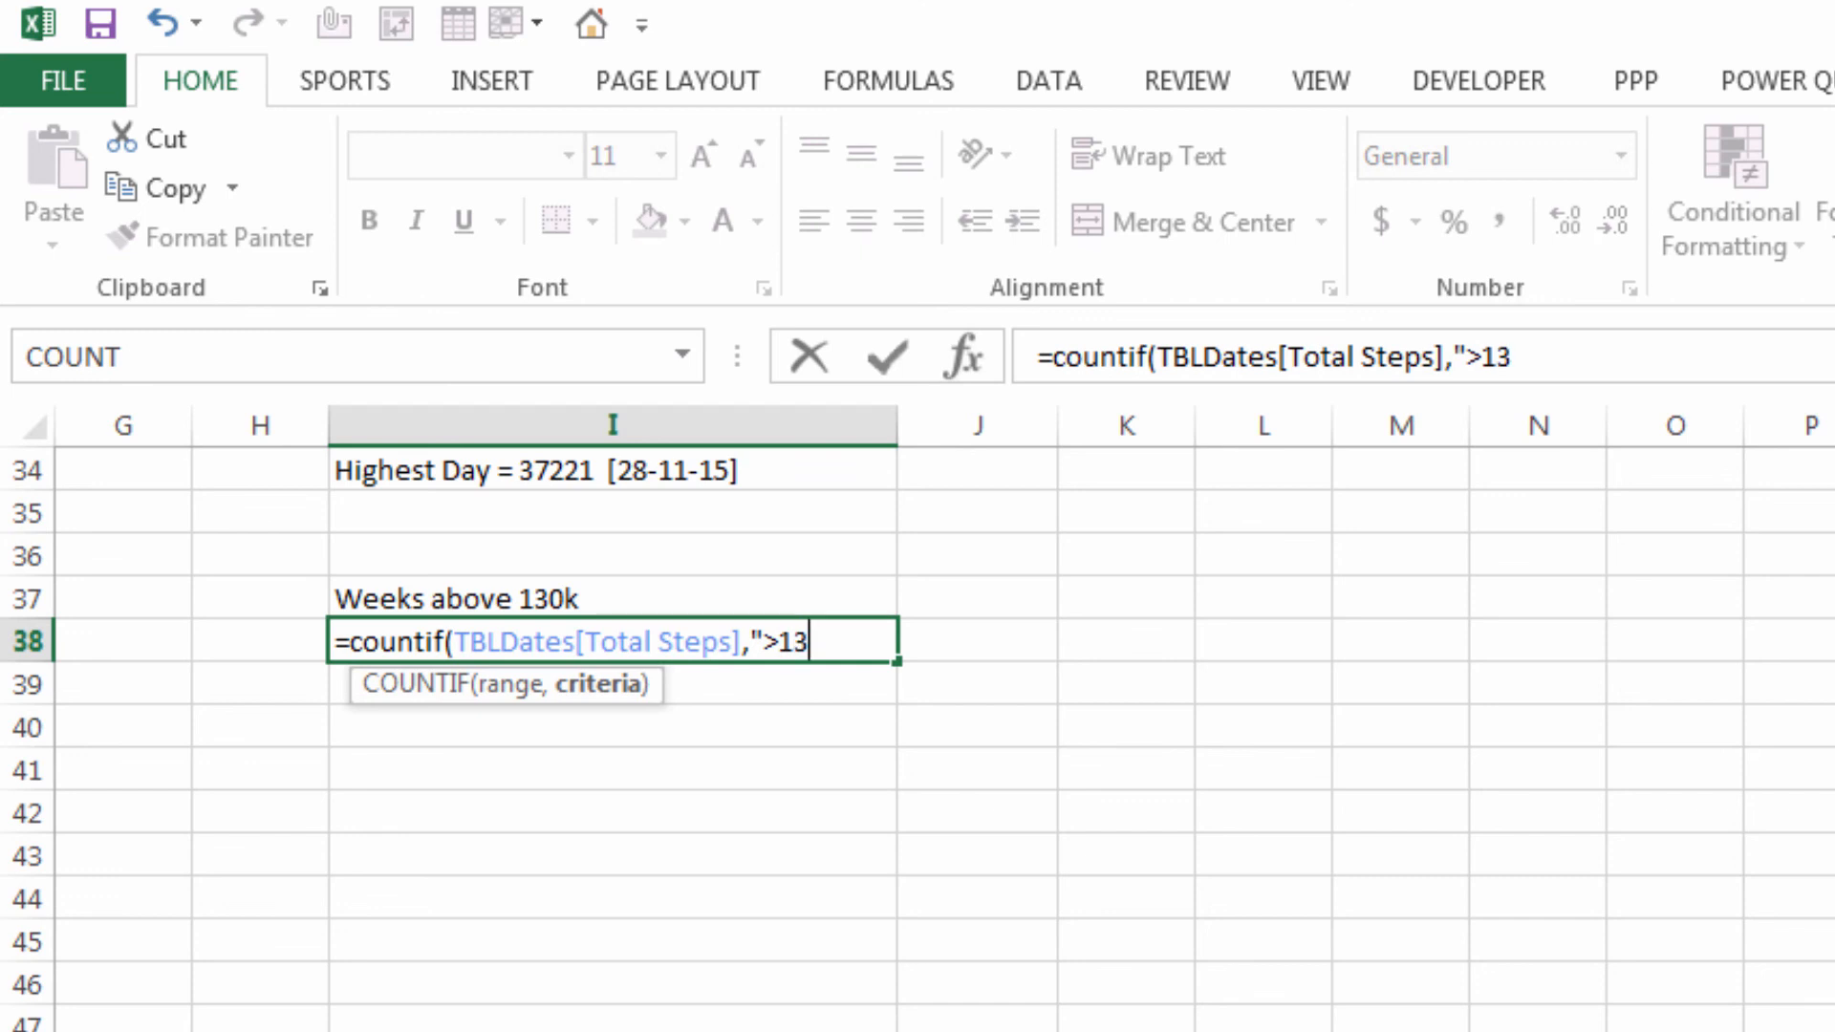
pyautogui.write('0000')
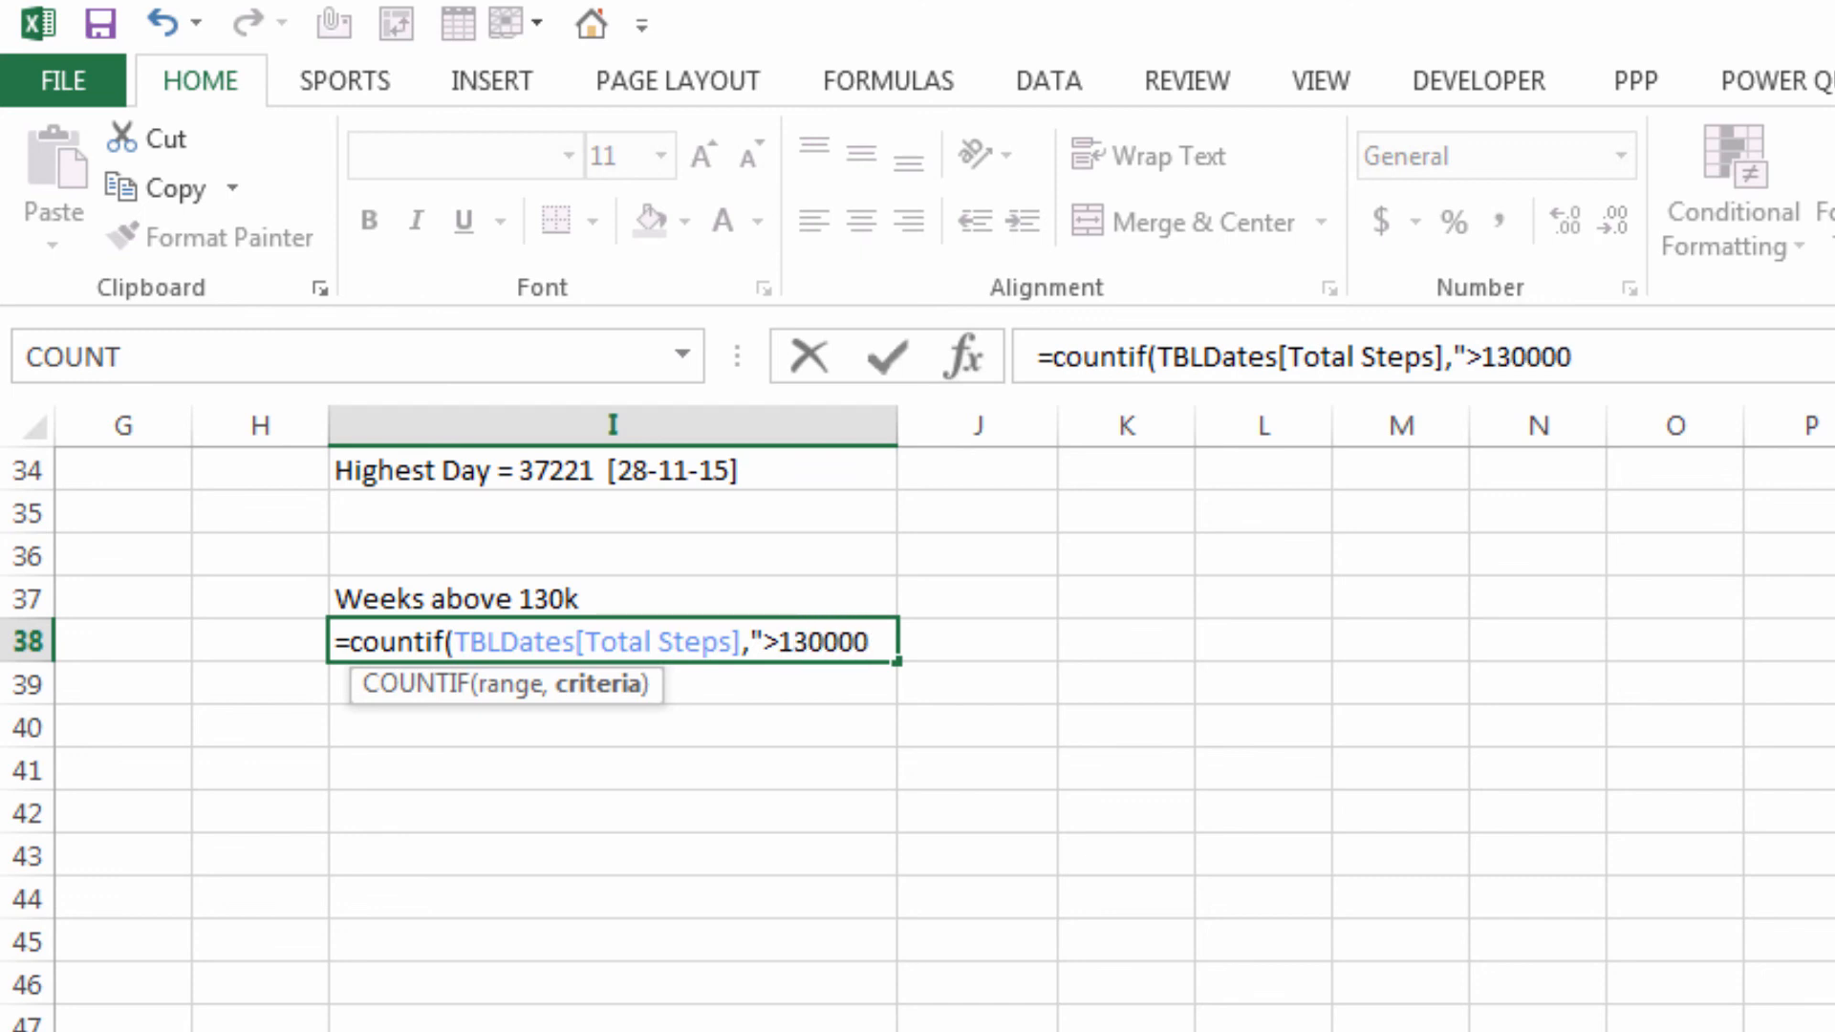
pyautogui.write('")')
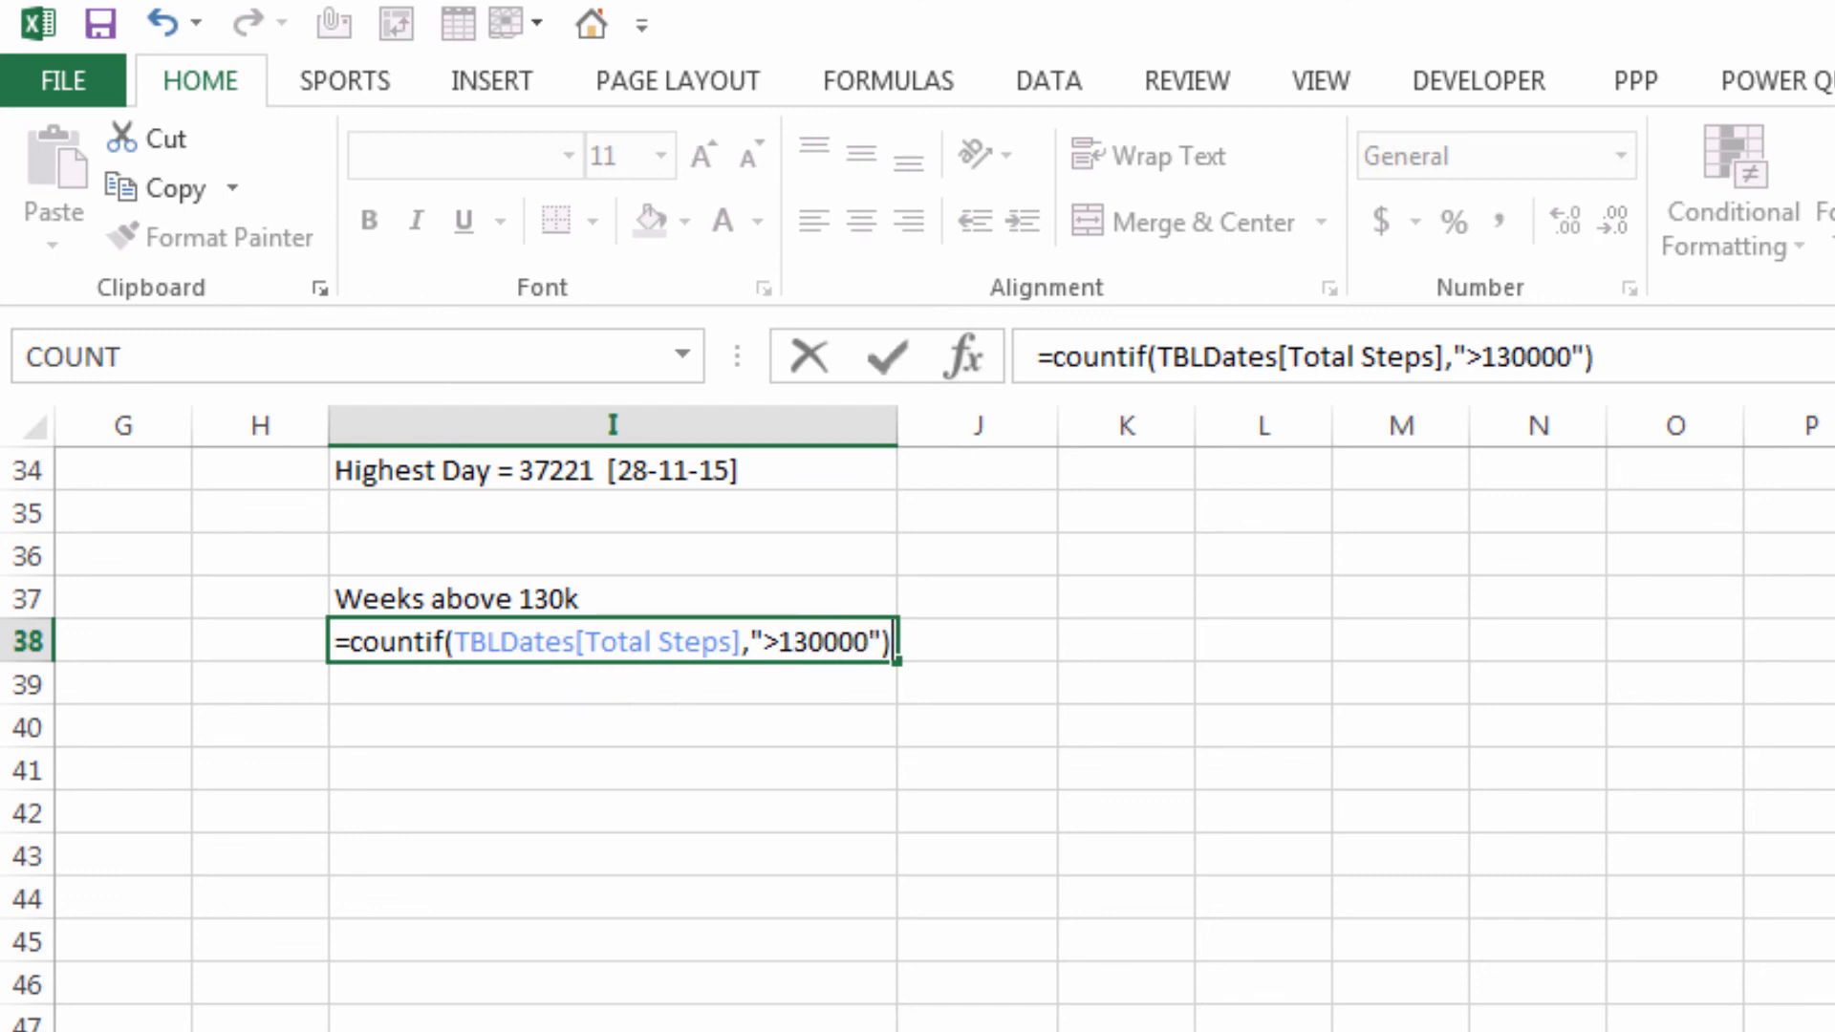
pyautogui.press('Return')
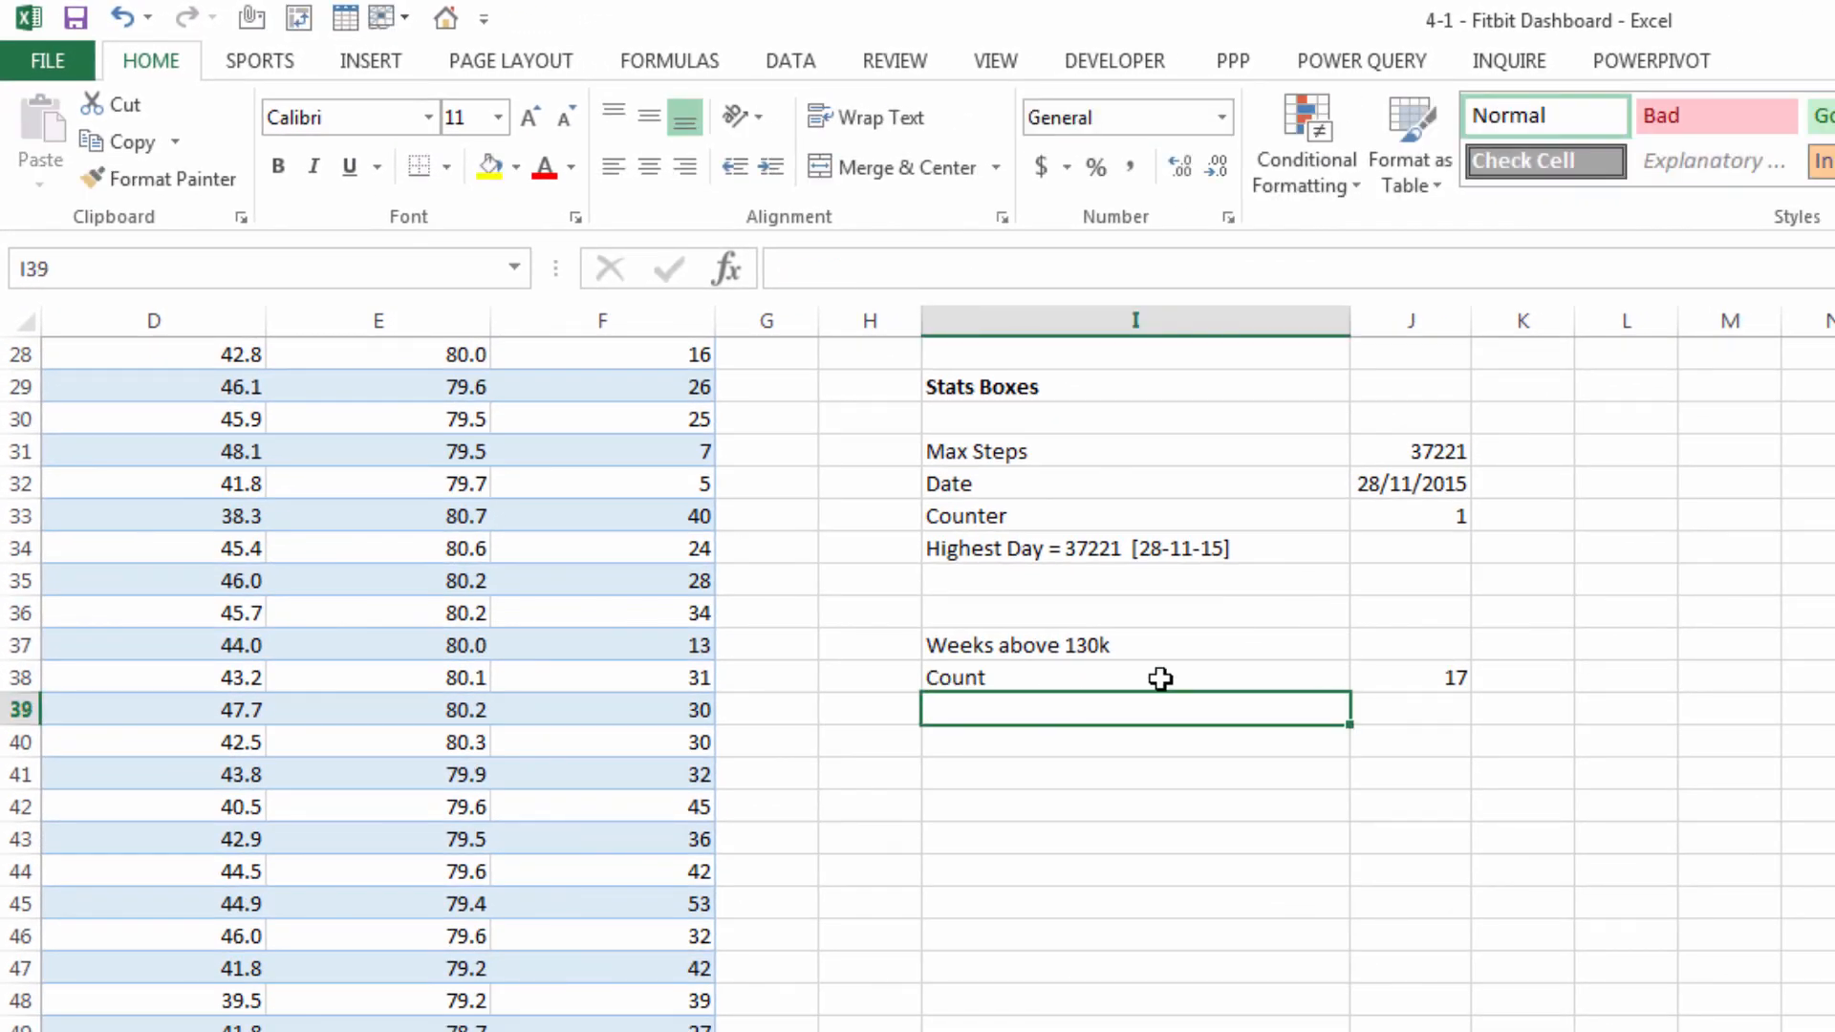
# Build the stats label in I39 by joining the text "Weeks above 130k = " with the value of J38
pyautogui.write('="Weeks above 130k = "')
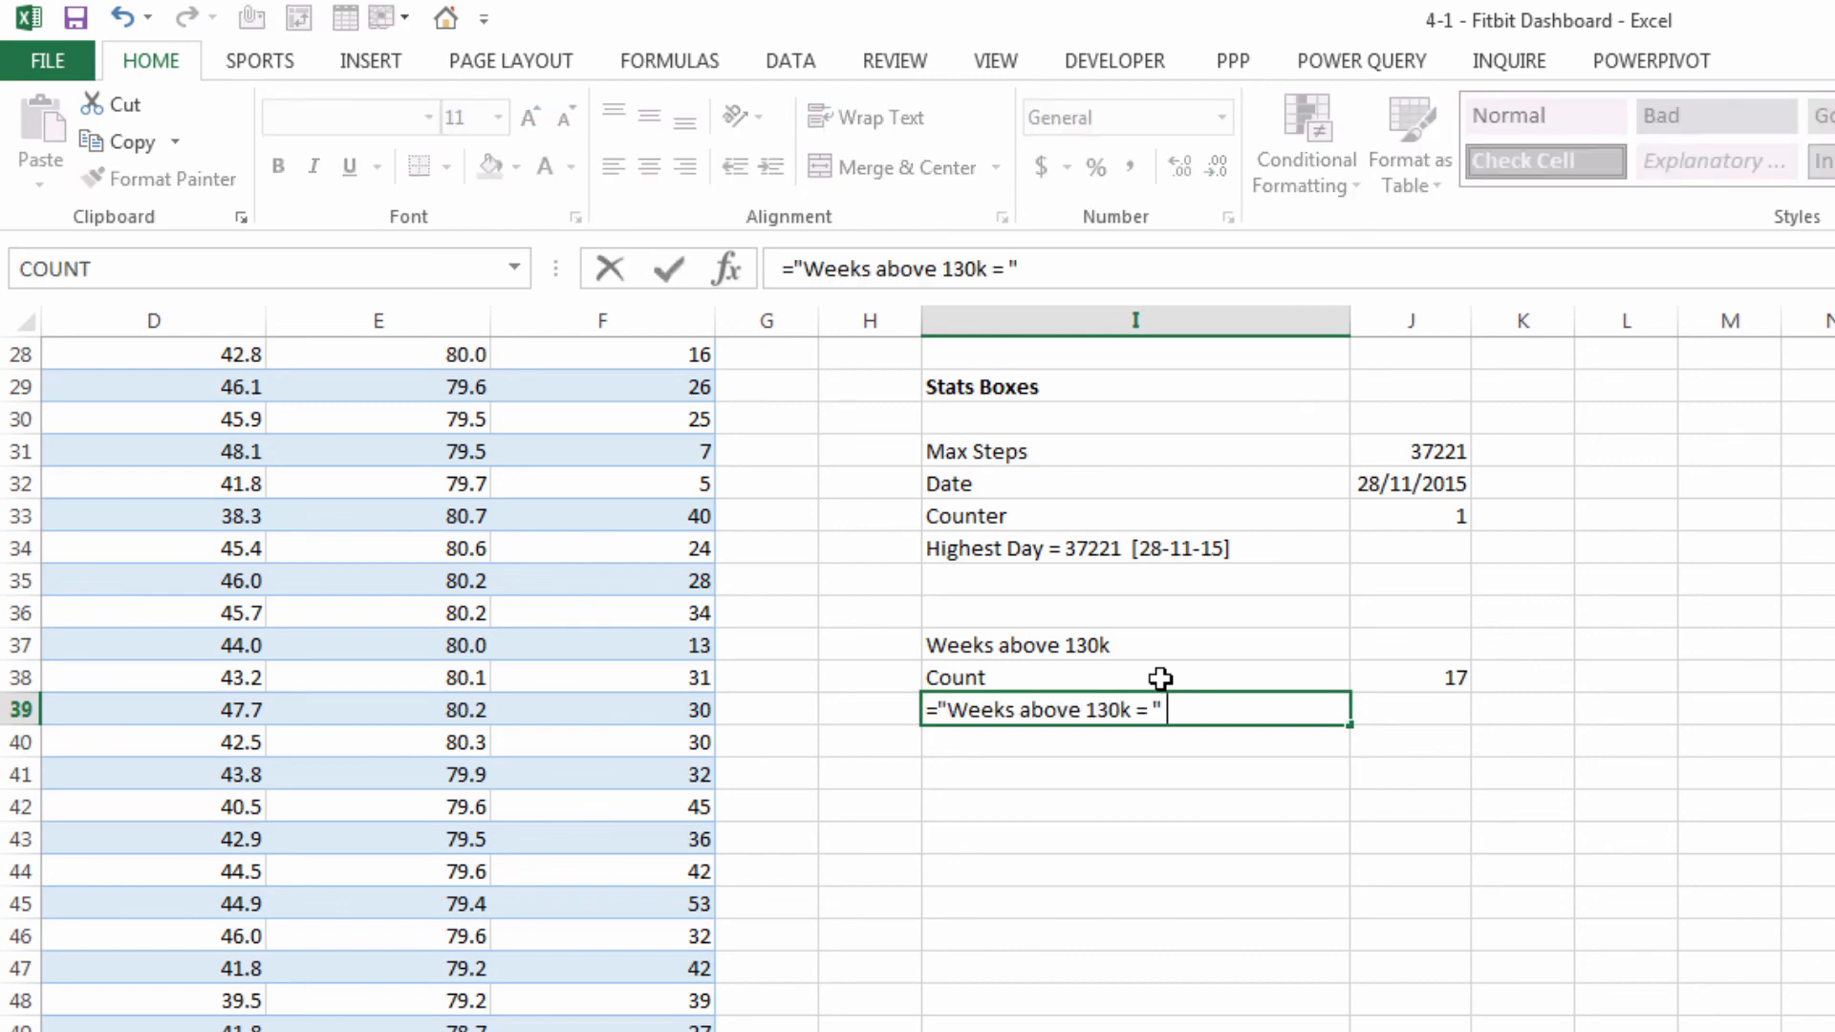
pyautogui.write(' &')
pyautogui.click(1390, 679)
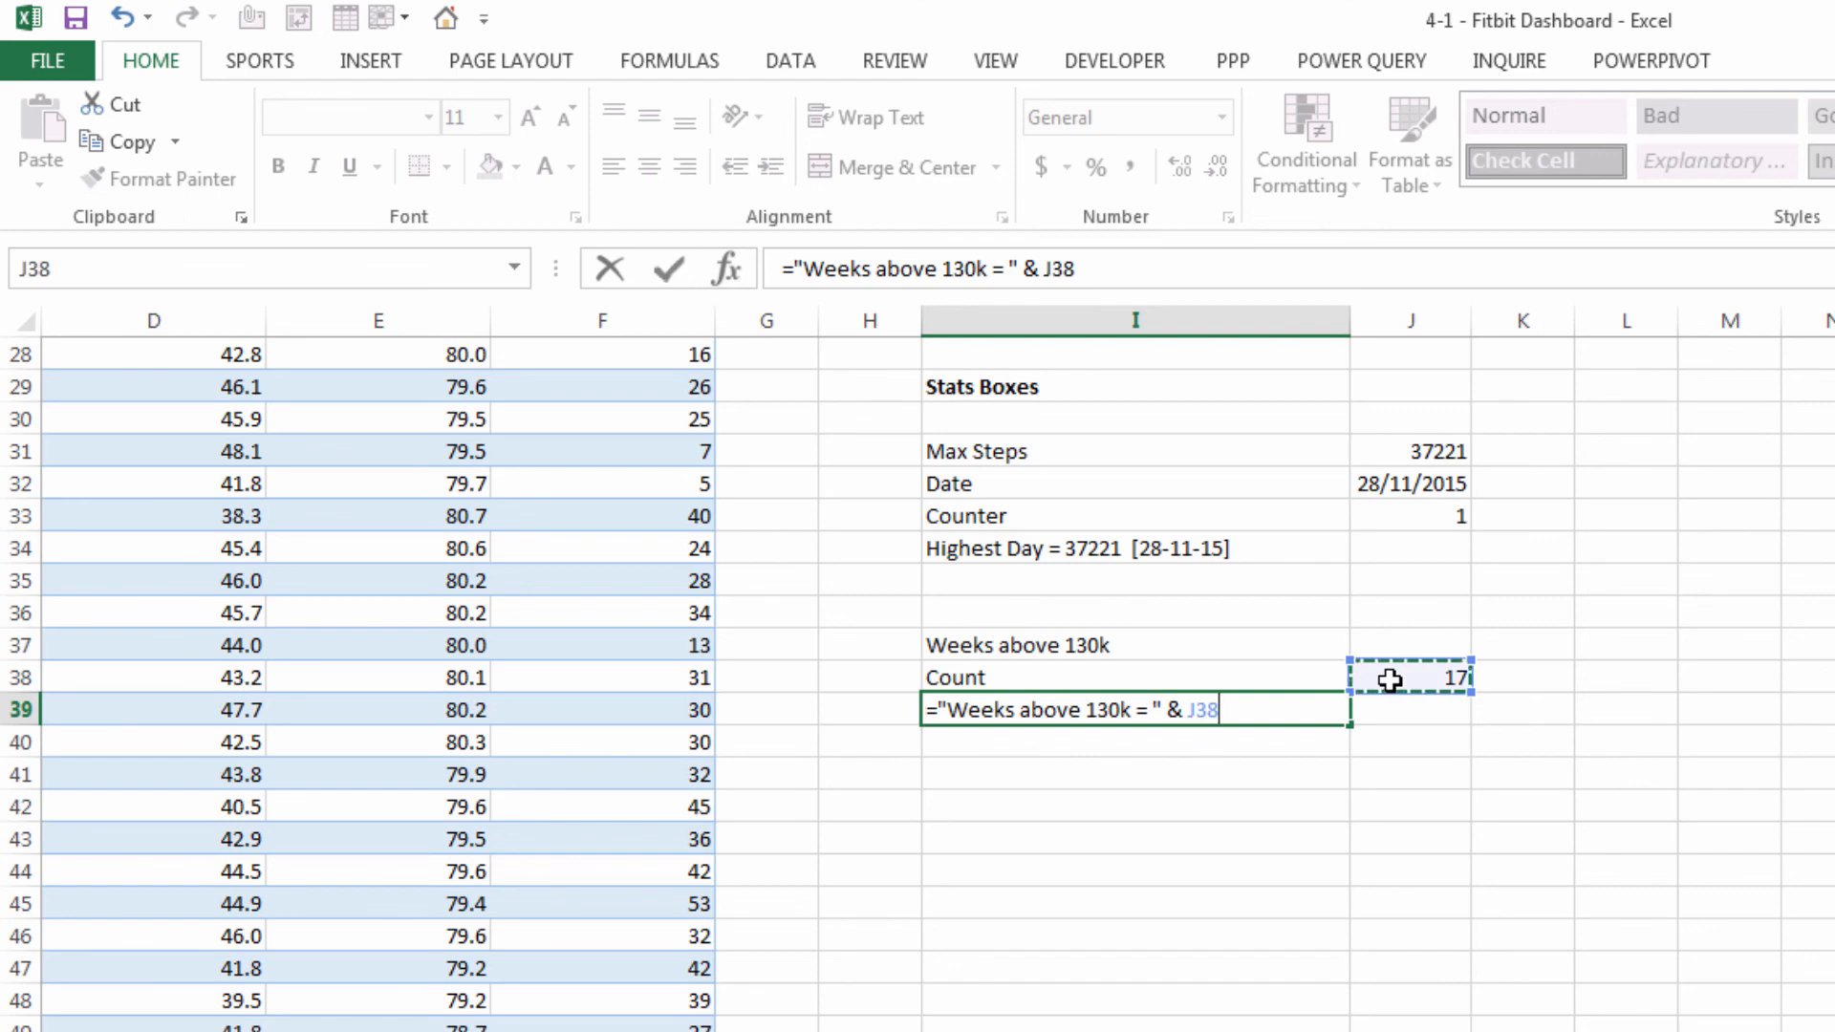
pyautogui.press('Return')
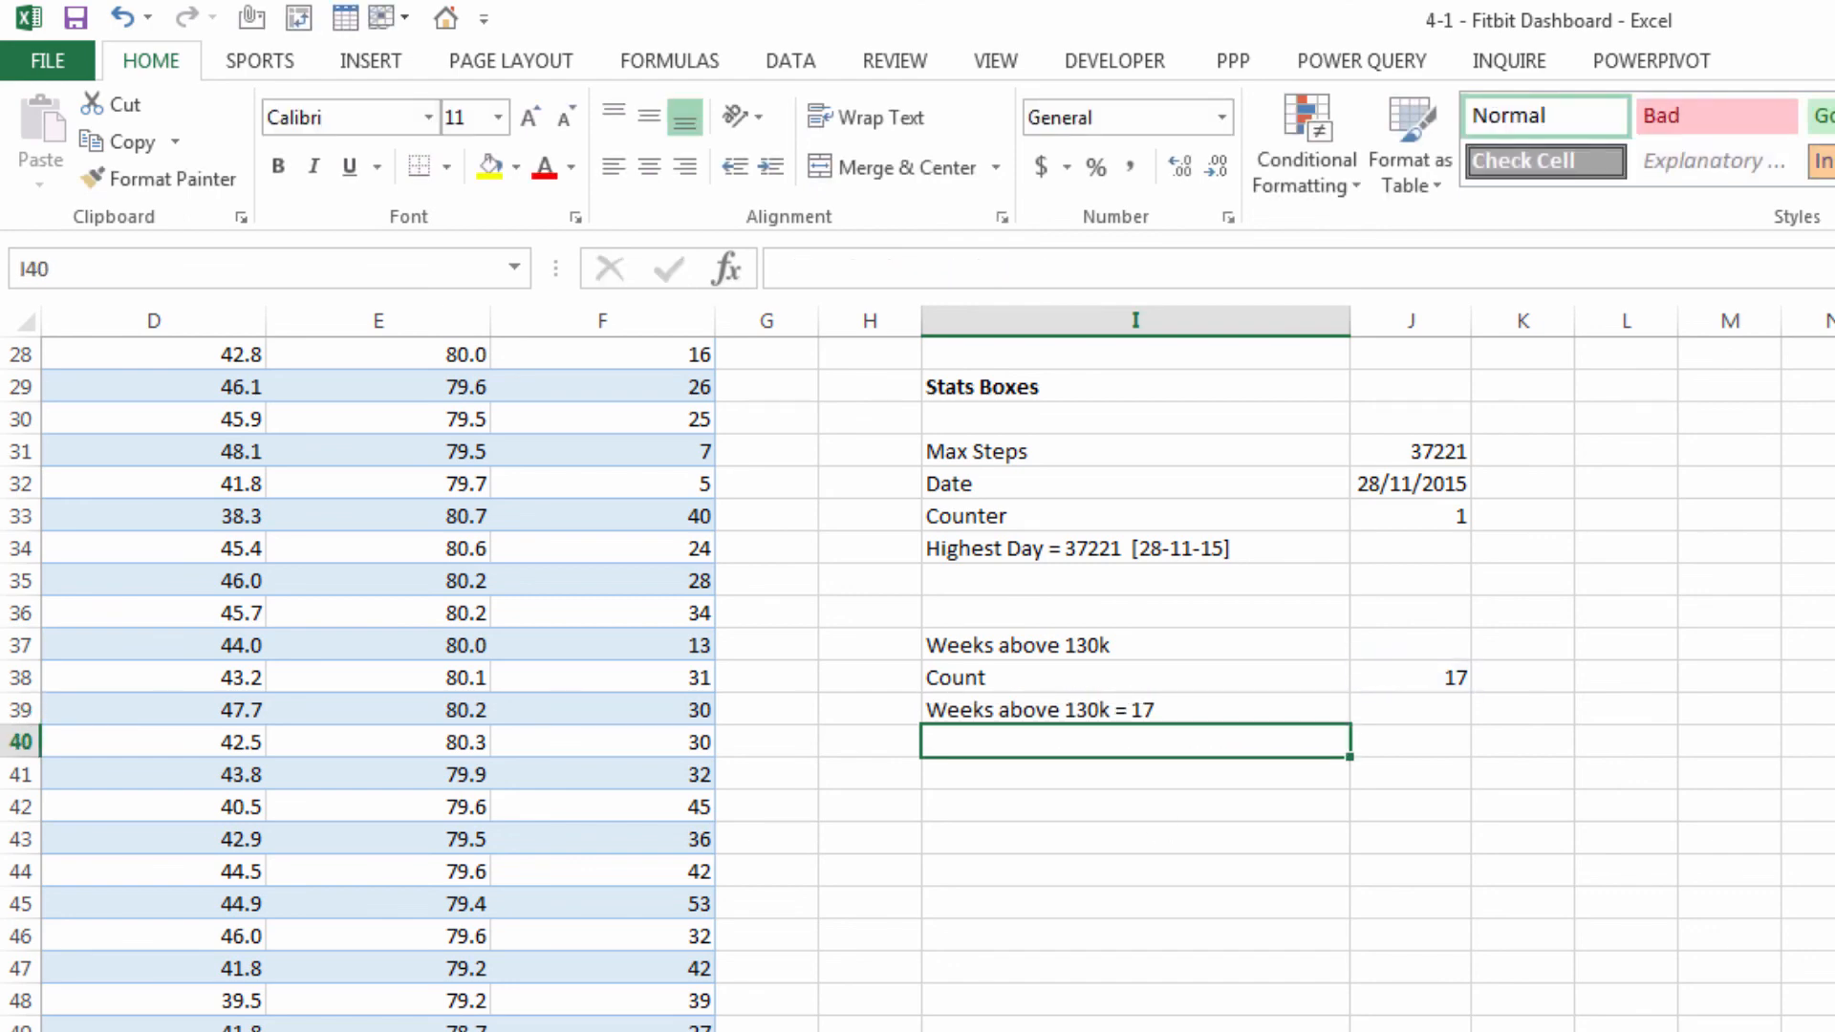
# Duplicate the "Highest Day" box on the dashboard sheet and align the copy directly below the original
pyautogui.click(1294, 1030)
pyautogui.click(1435, 740)
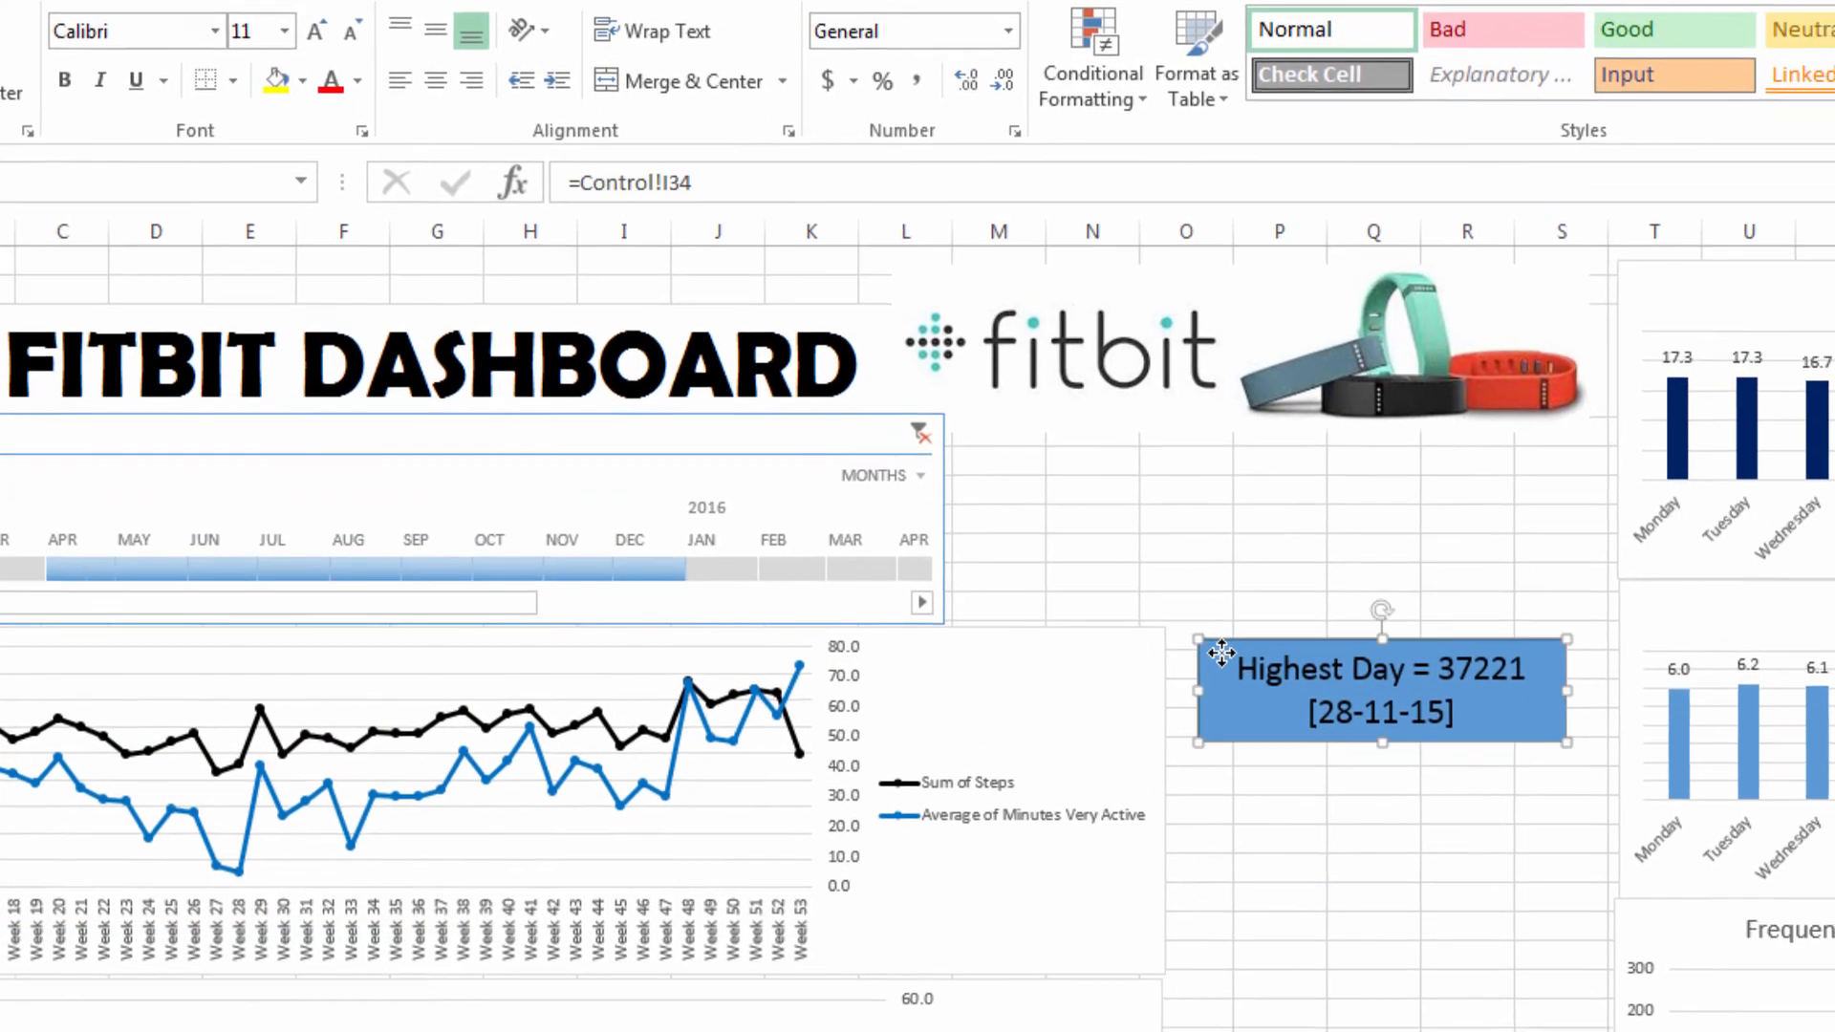
pyautogui.rightClick(1035, 577)
pyautogui.click(1095, 637)
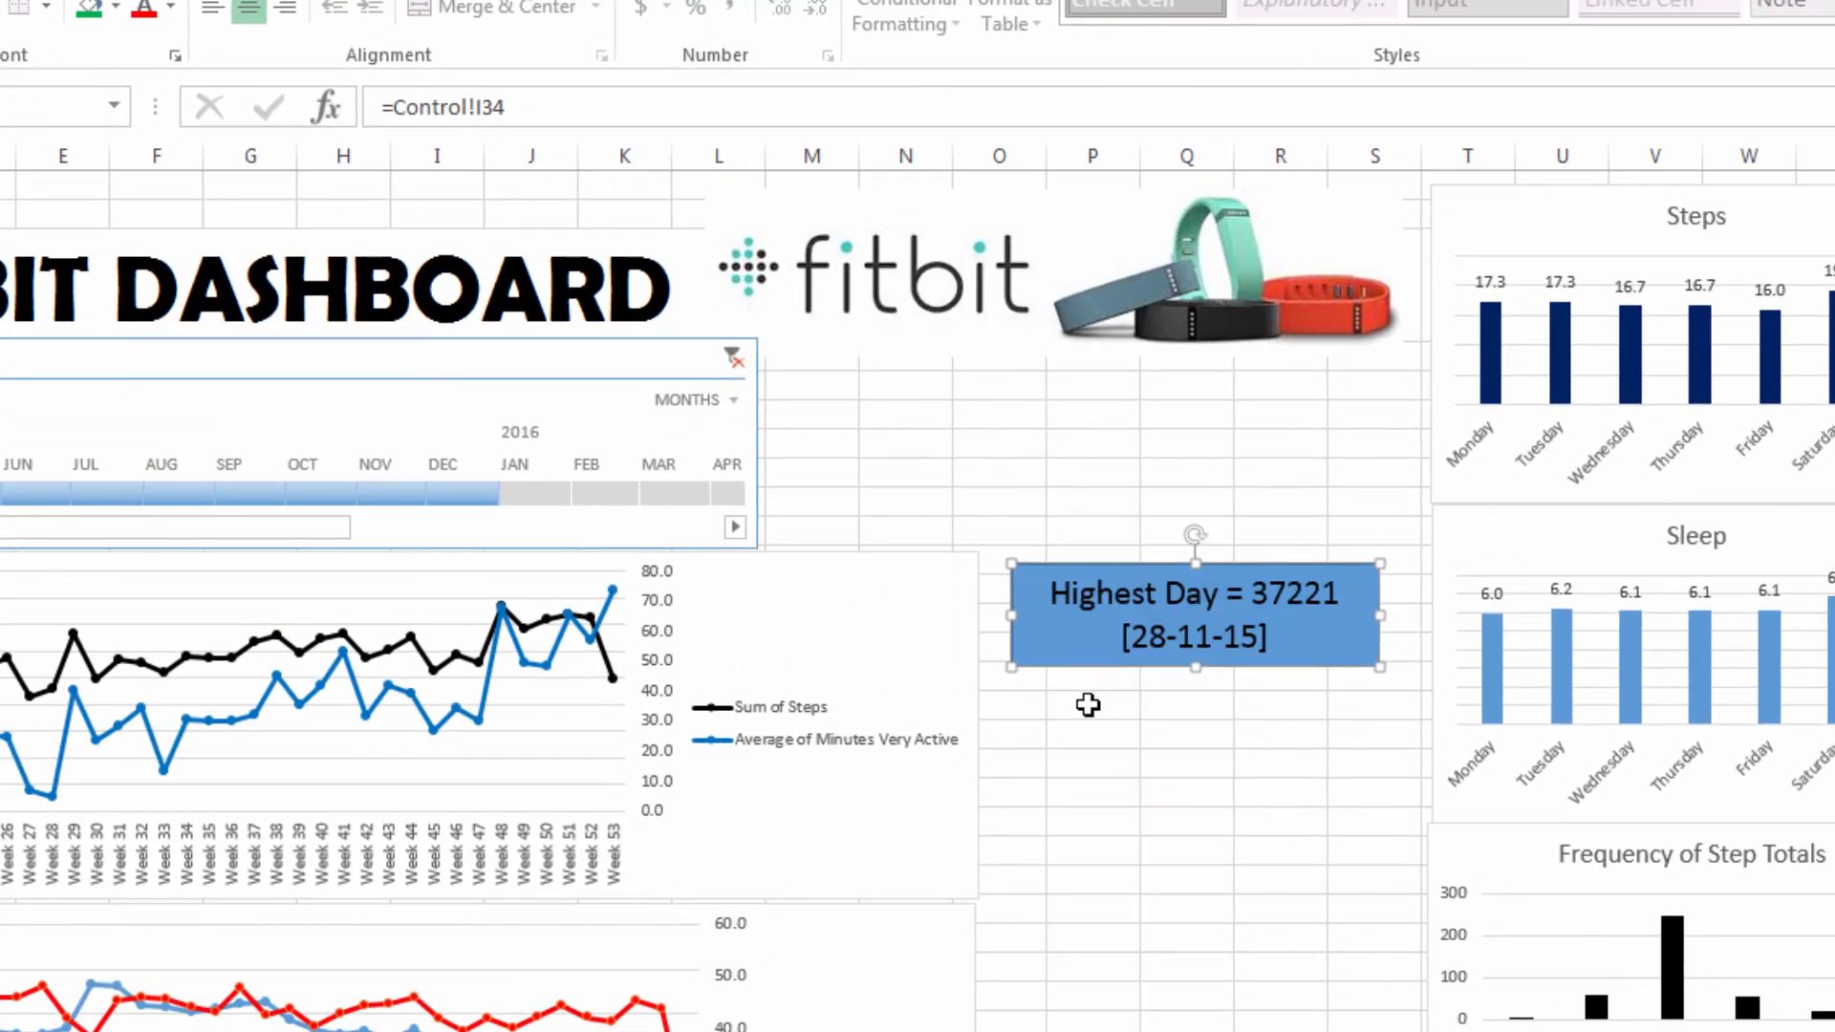
pyautogui.click(1066, 726)
pyautogui.hotkey('ctrl', 'v')
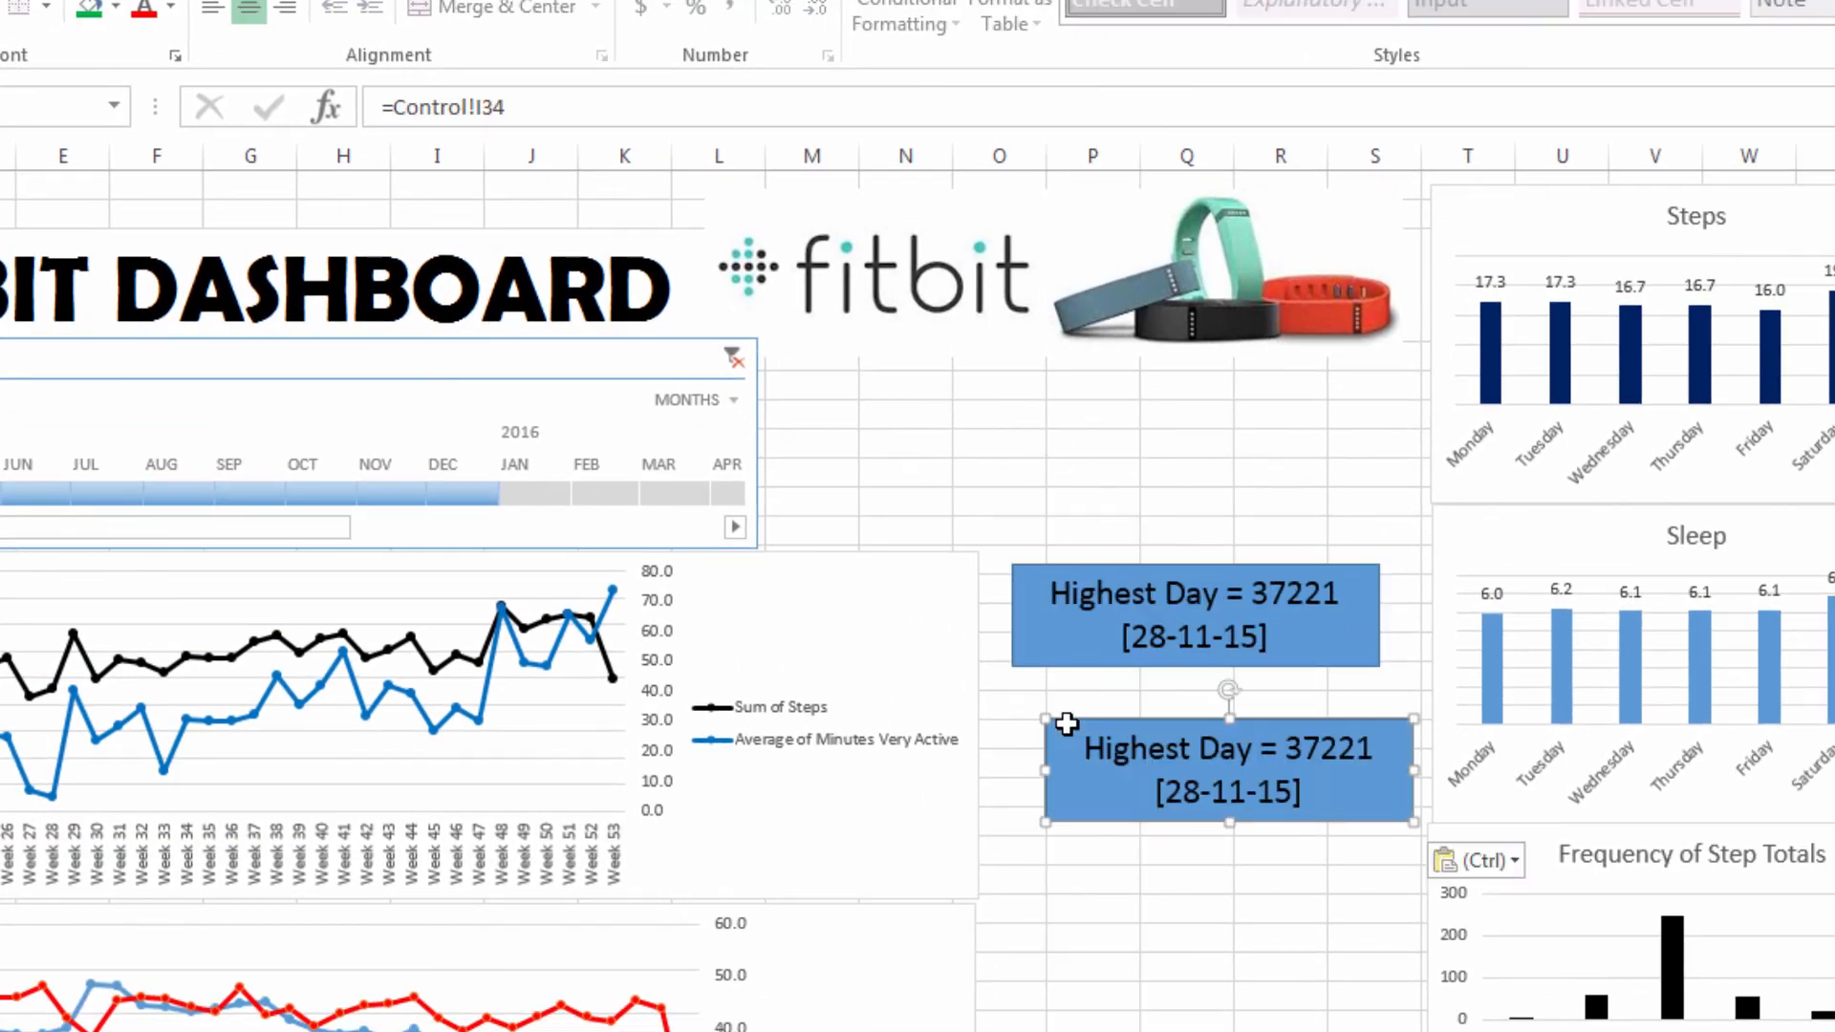
pyautogui.moveTo(1068, 731)
pyautogui.mouseDown()
pyautogui.moveTo(1045, 755)
pyautogui.moveTo(1041, 734)
pyautogui.mouseUp()
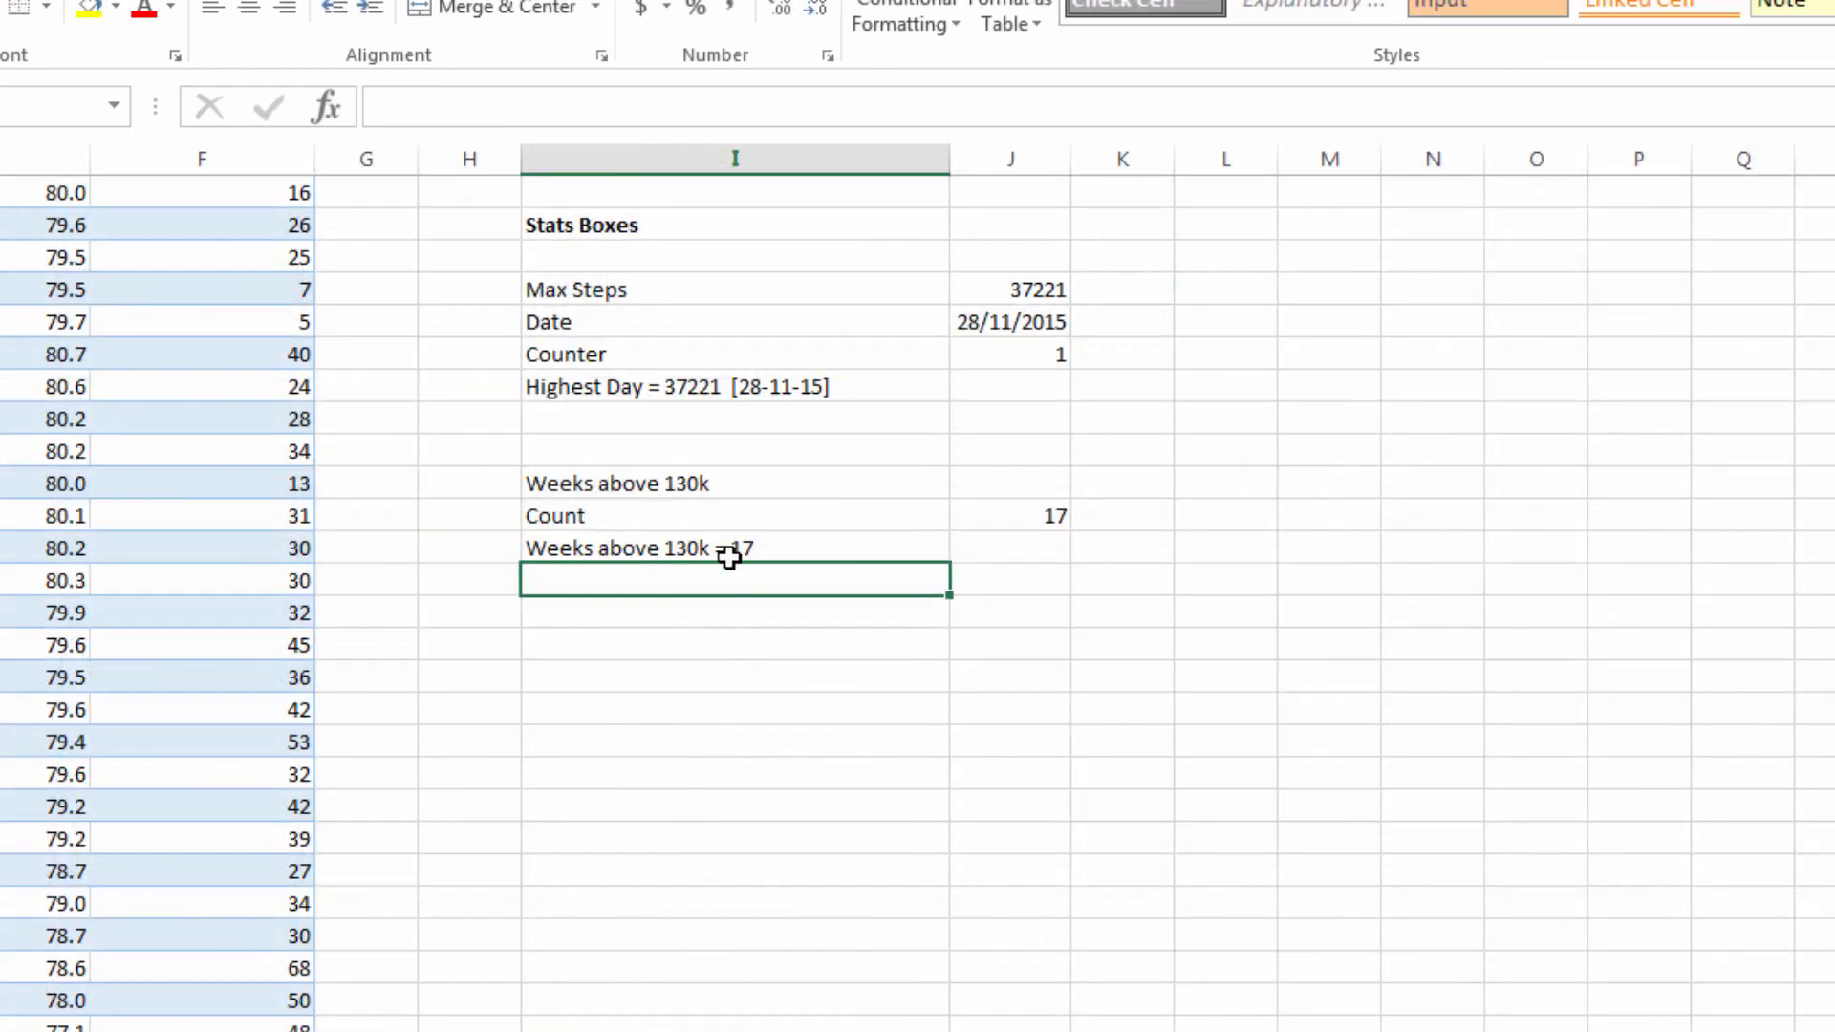
# Link the duplicated box to Control!I39 and enlarge its text to 18 pt
pyautogui.click(704, 549)
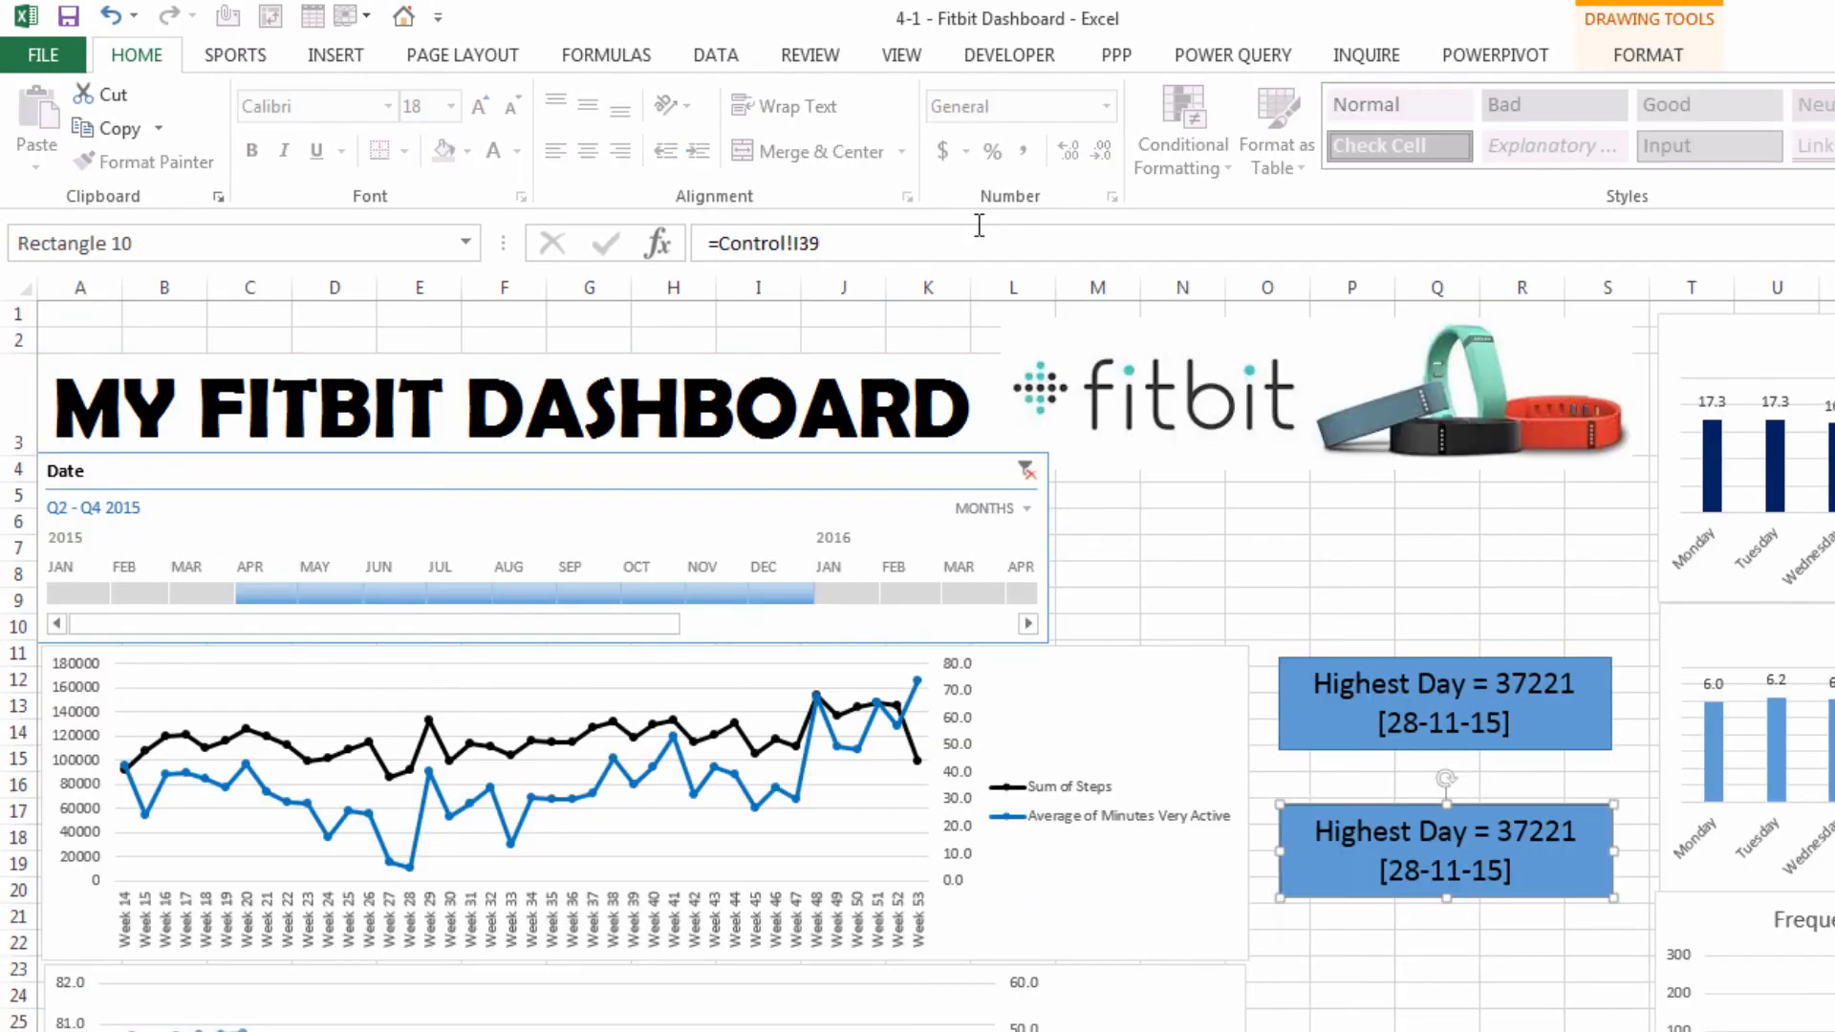
pyautogui.press('Return')
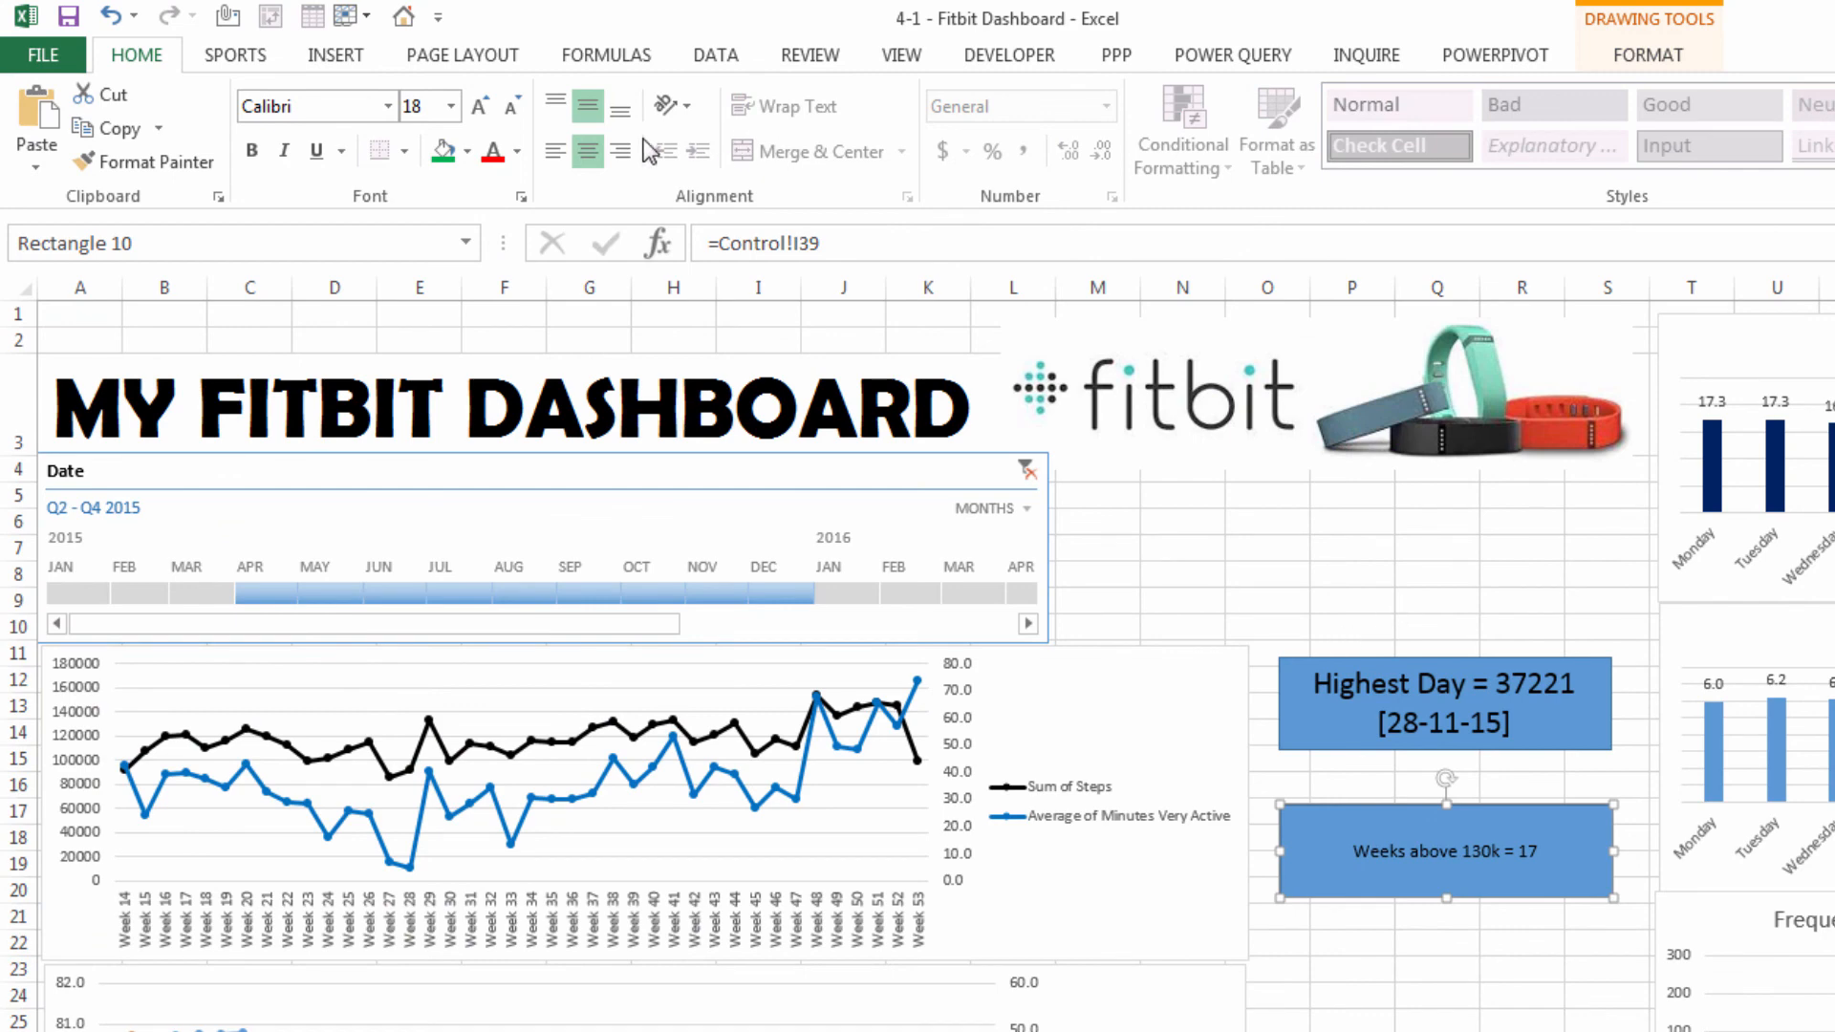
pyautogui.click(478, 107)
pyautogui.click(478, 107)
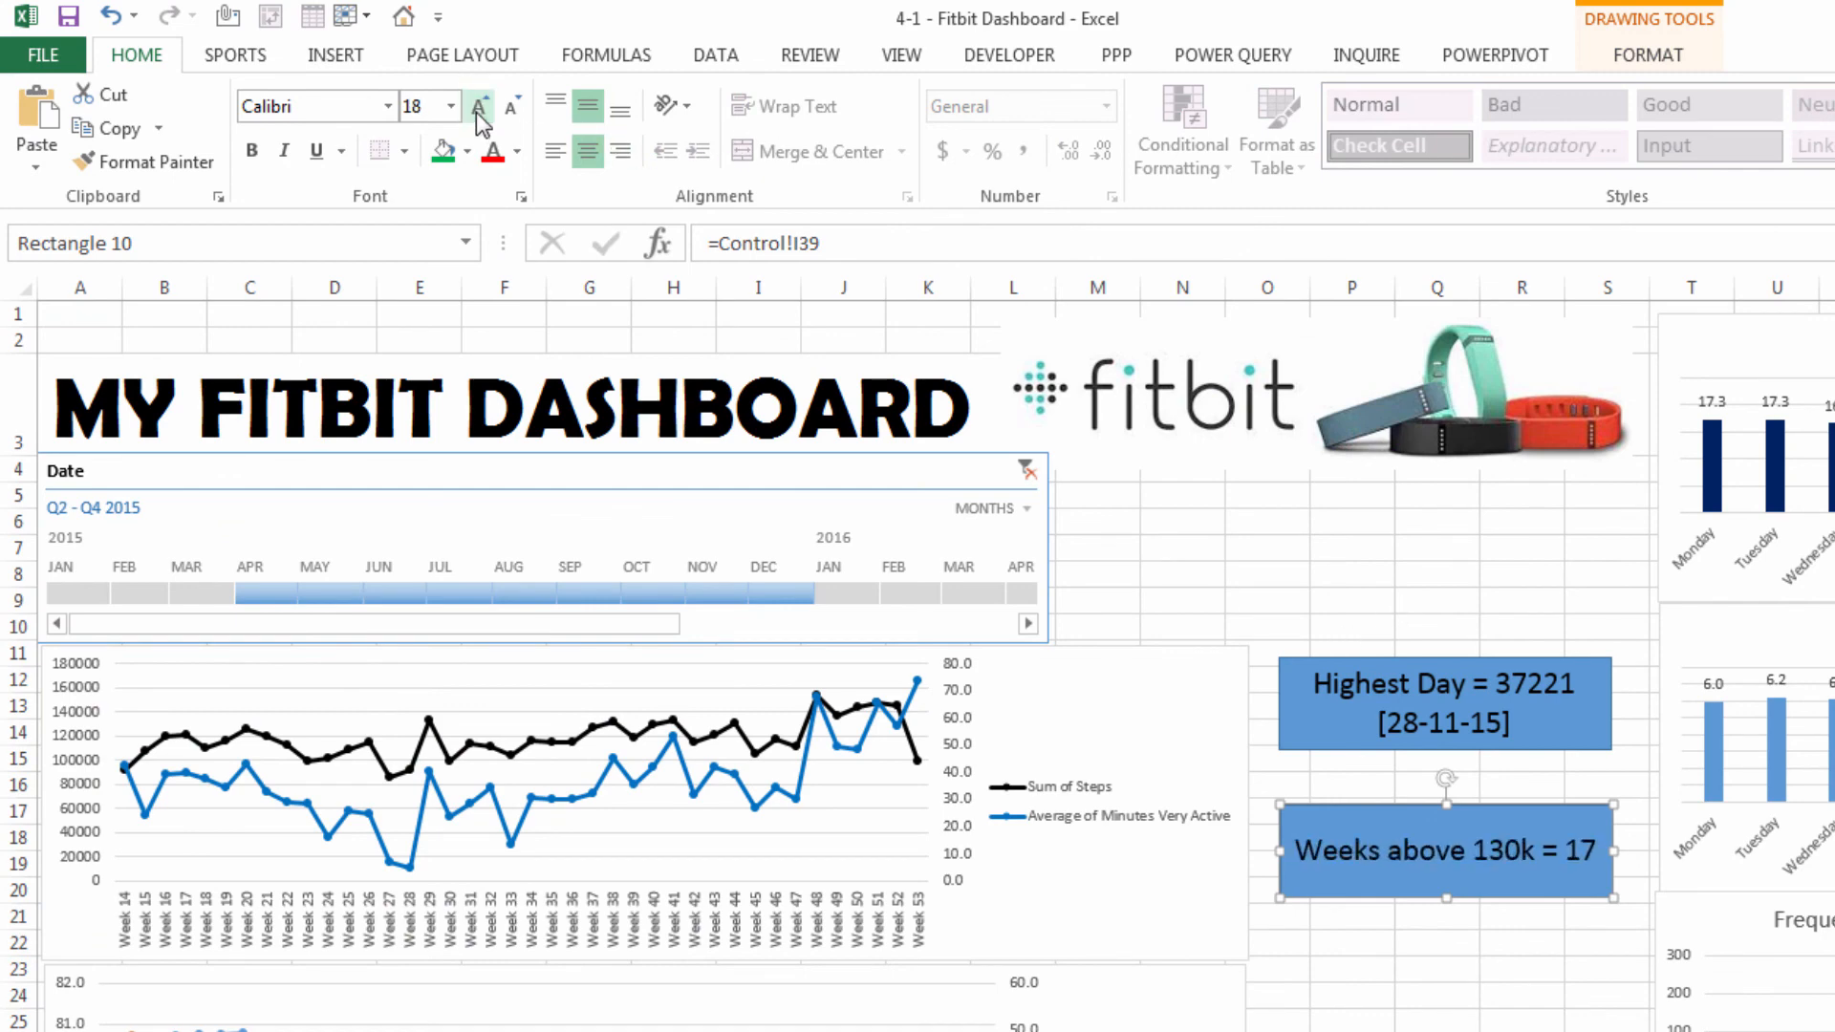
# Duplicate the "Weeks above 130k" box and align the copy below it as a third stats box
pyautogui.click(1371, 999)
pyautogui.rightClick(1322, 820)
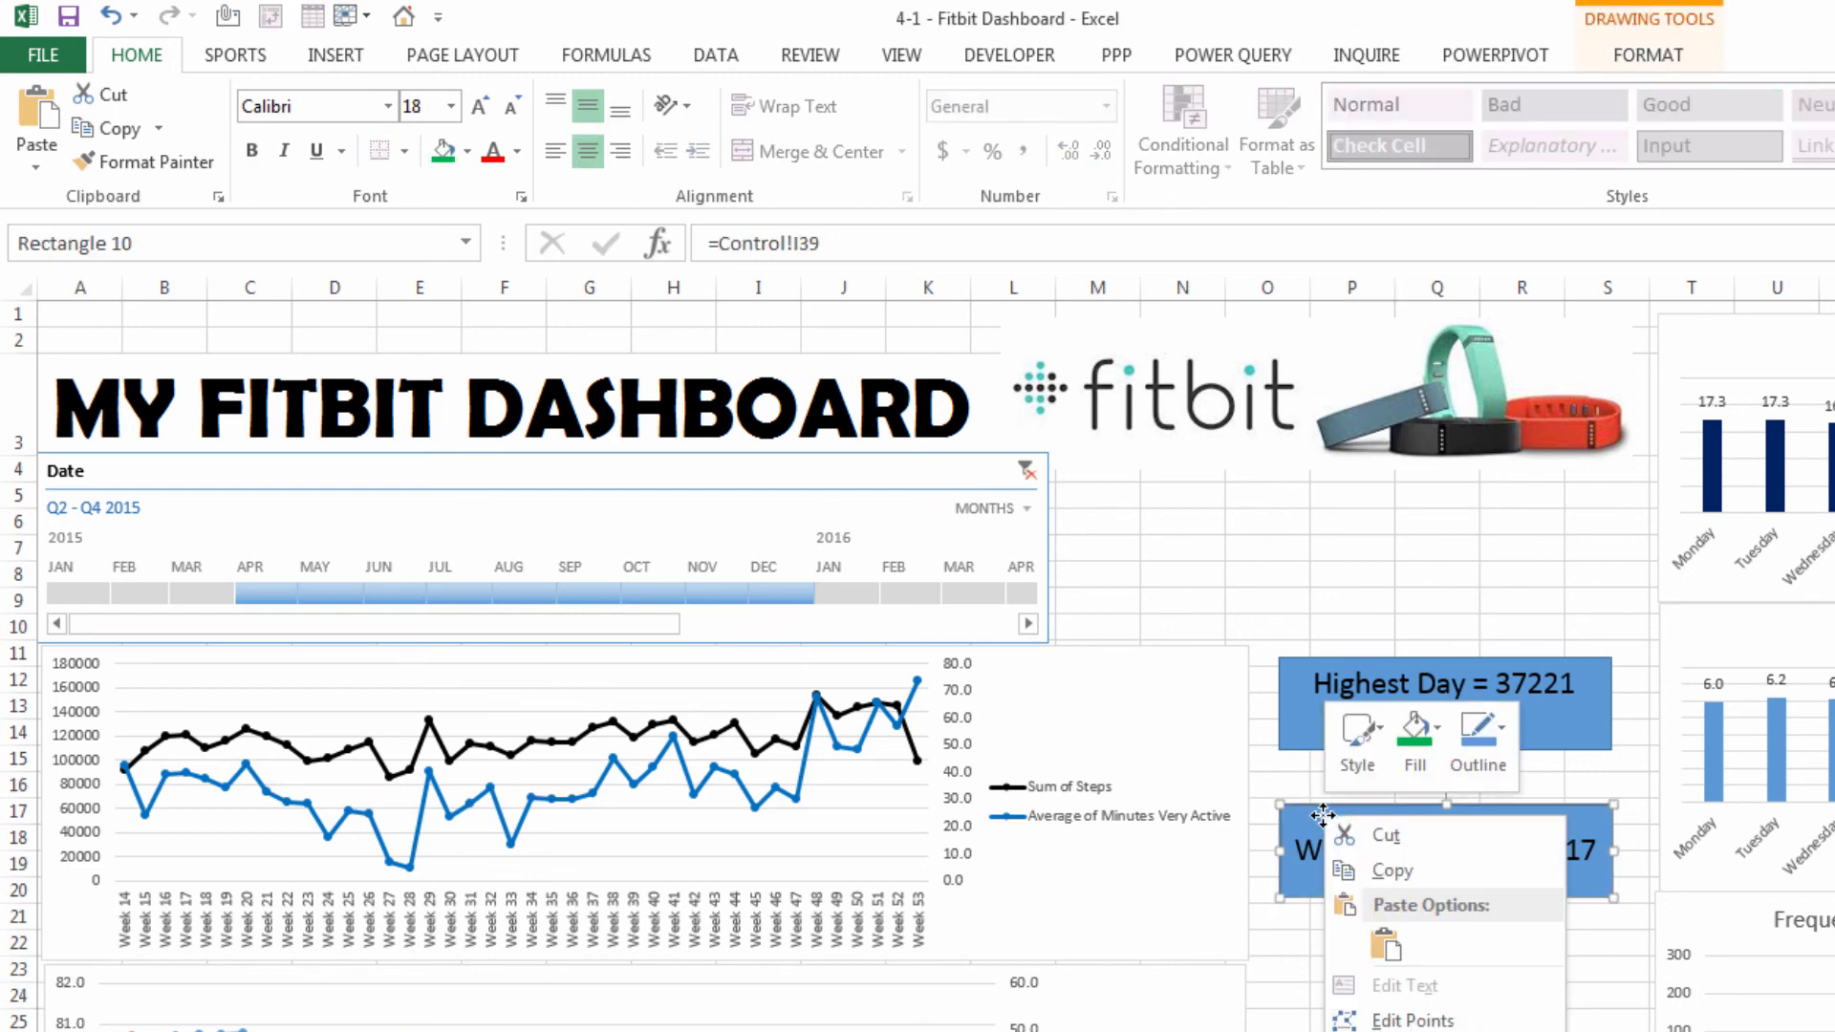
pyautogui.click(1361, 870)
pyautogui.click(1340, 948)
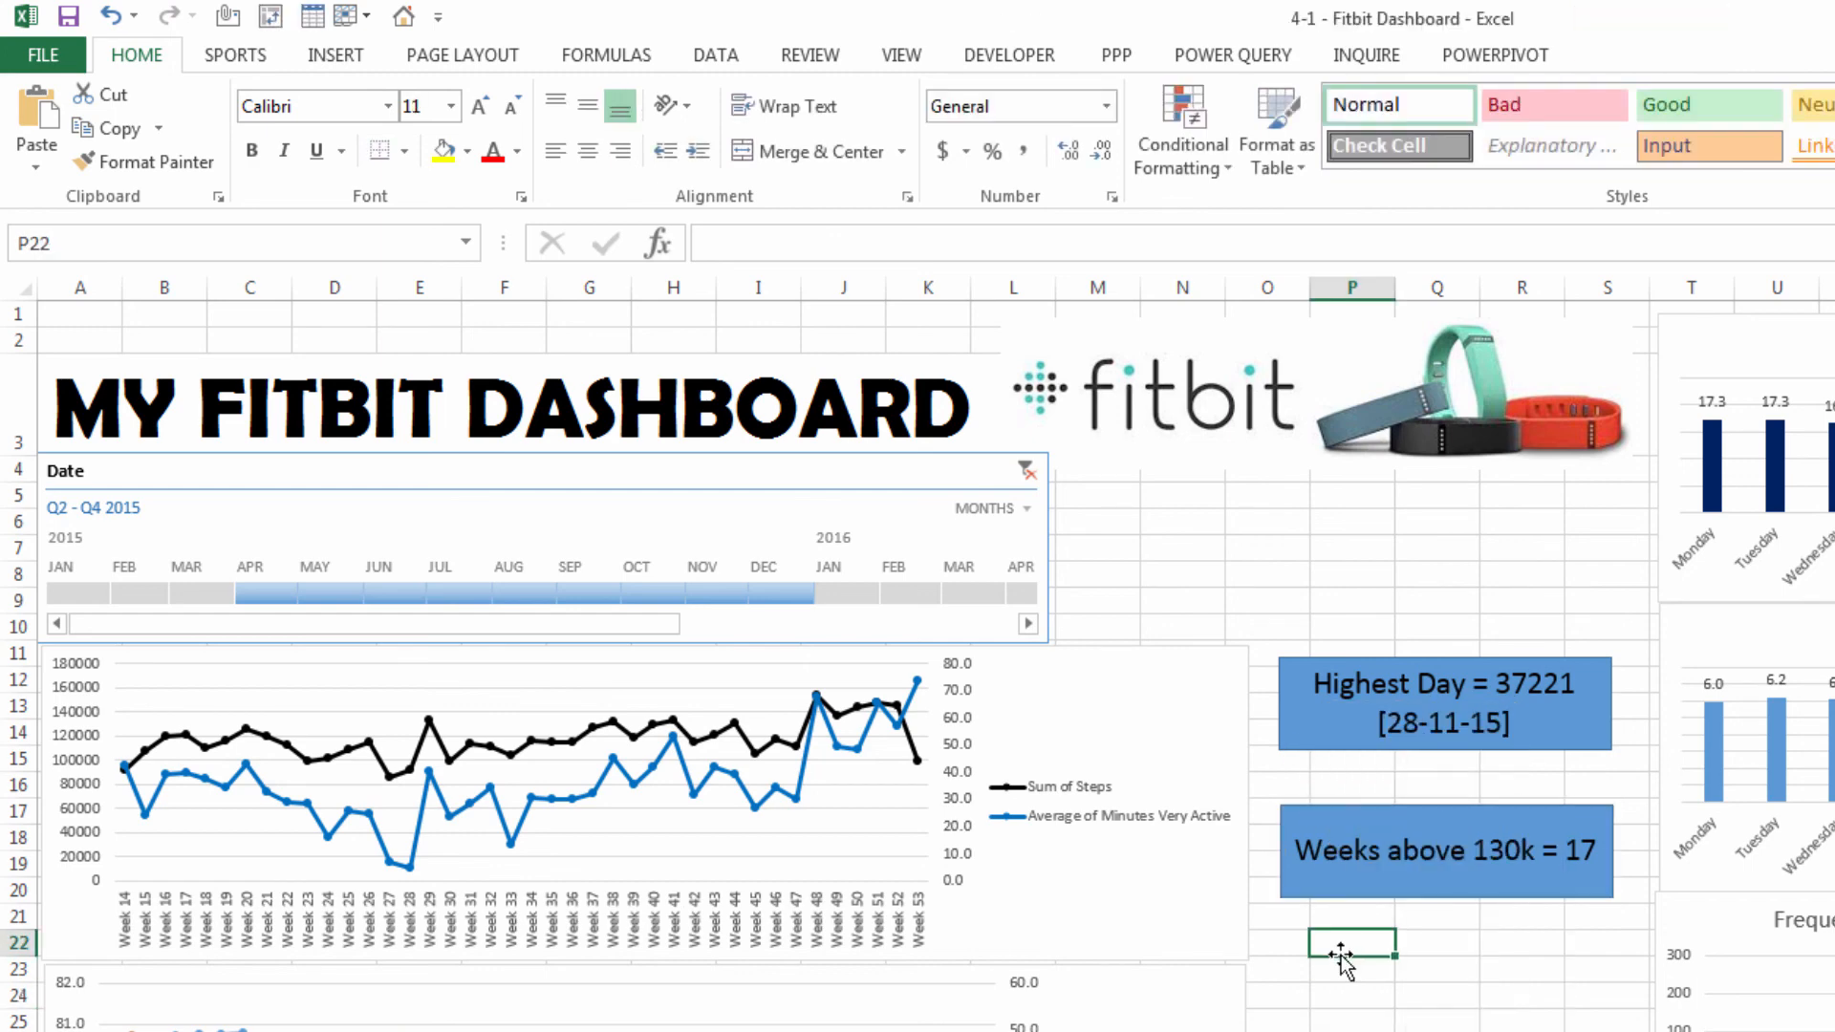
pyautogui.hotkey('ctrl', 'v')
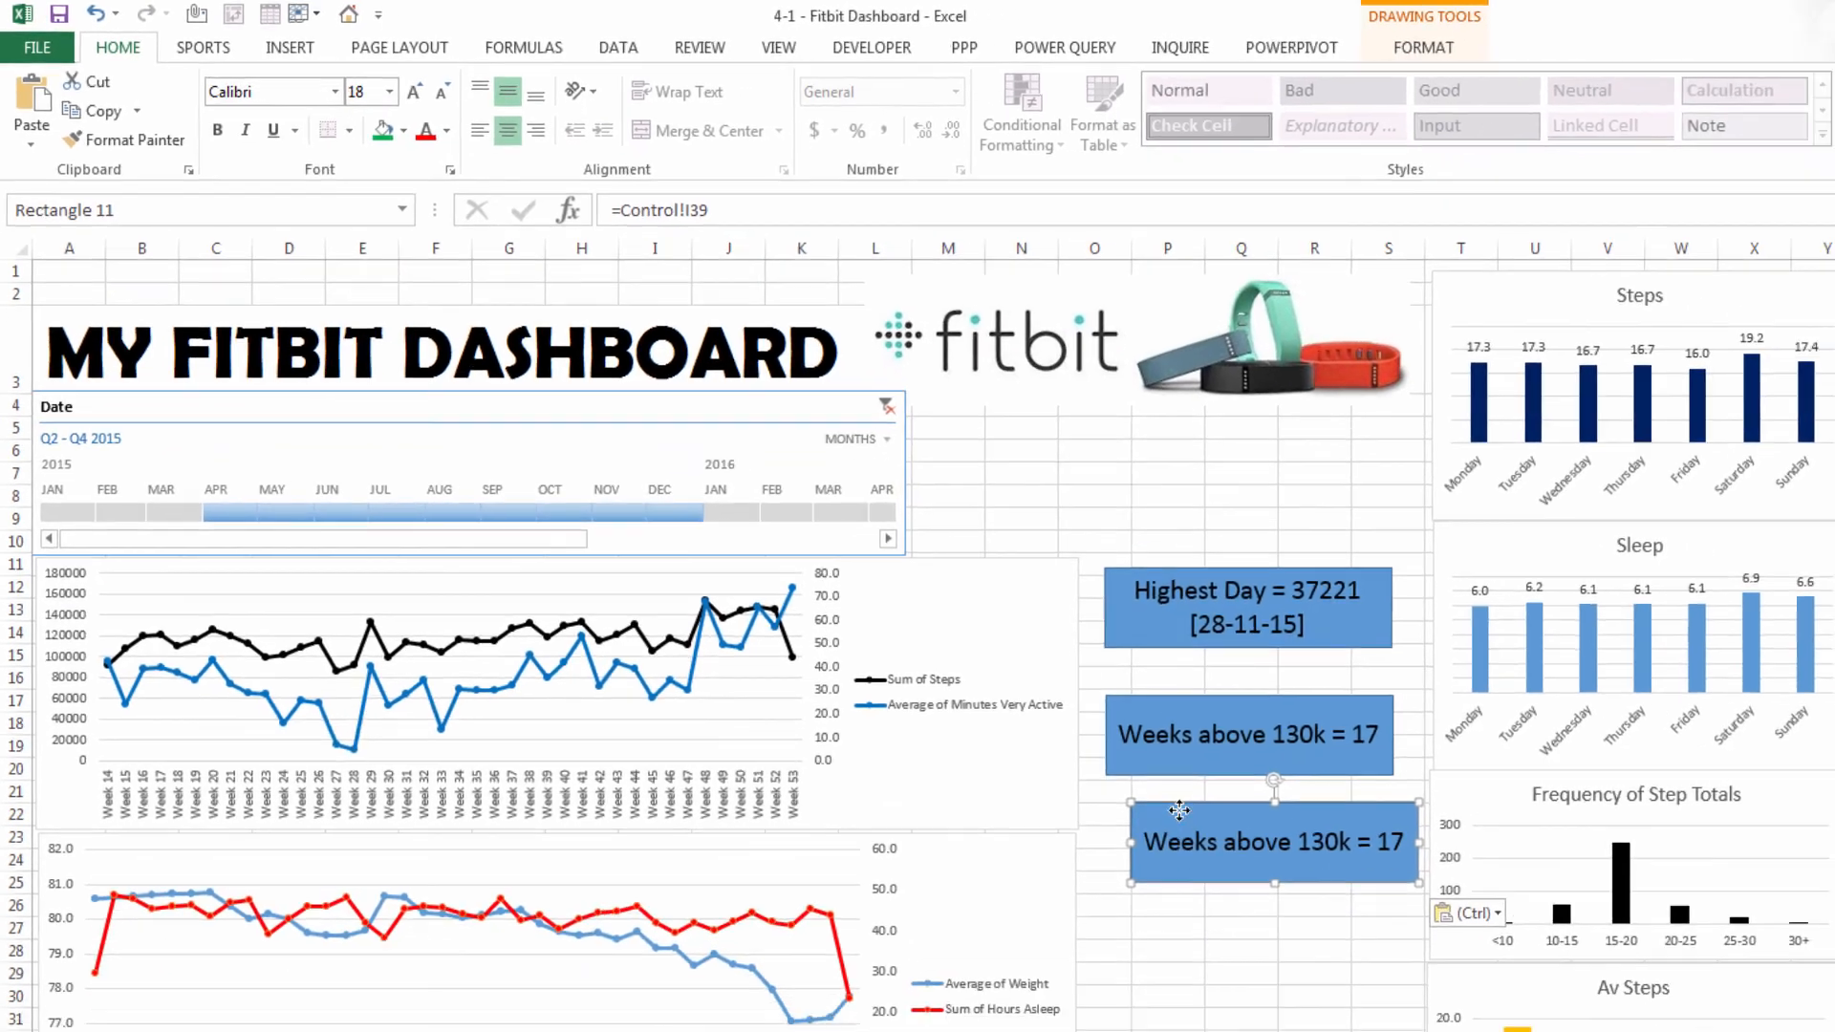
pyautogui.moveTo(1358, 954); pyautogui.dragTo(1342, 969)
pyautogui.moveTo(1103, 798); pyautogui.dragTo(1091, 795)
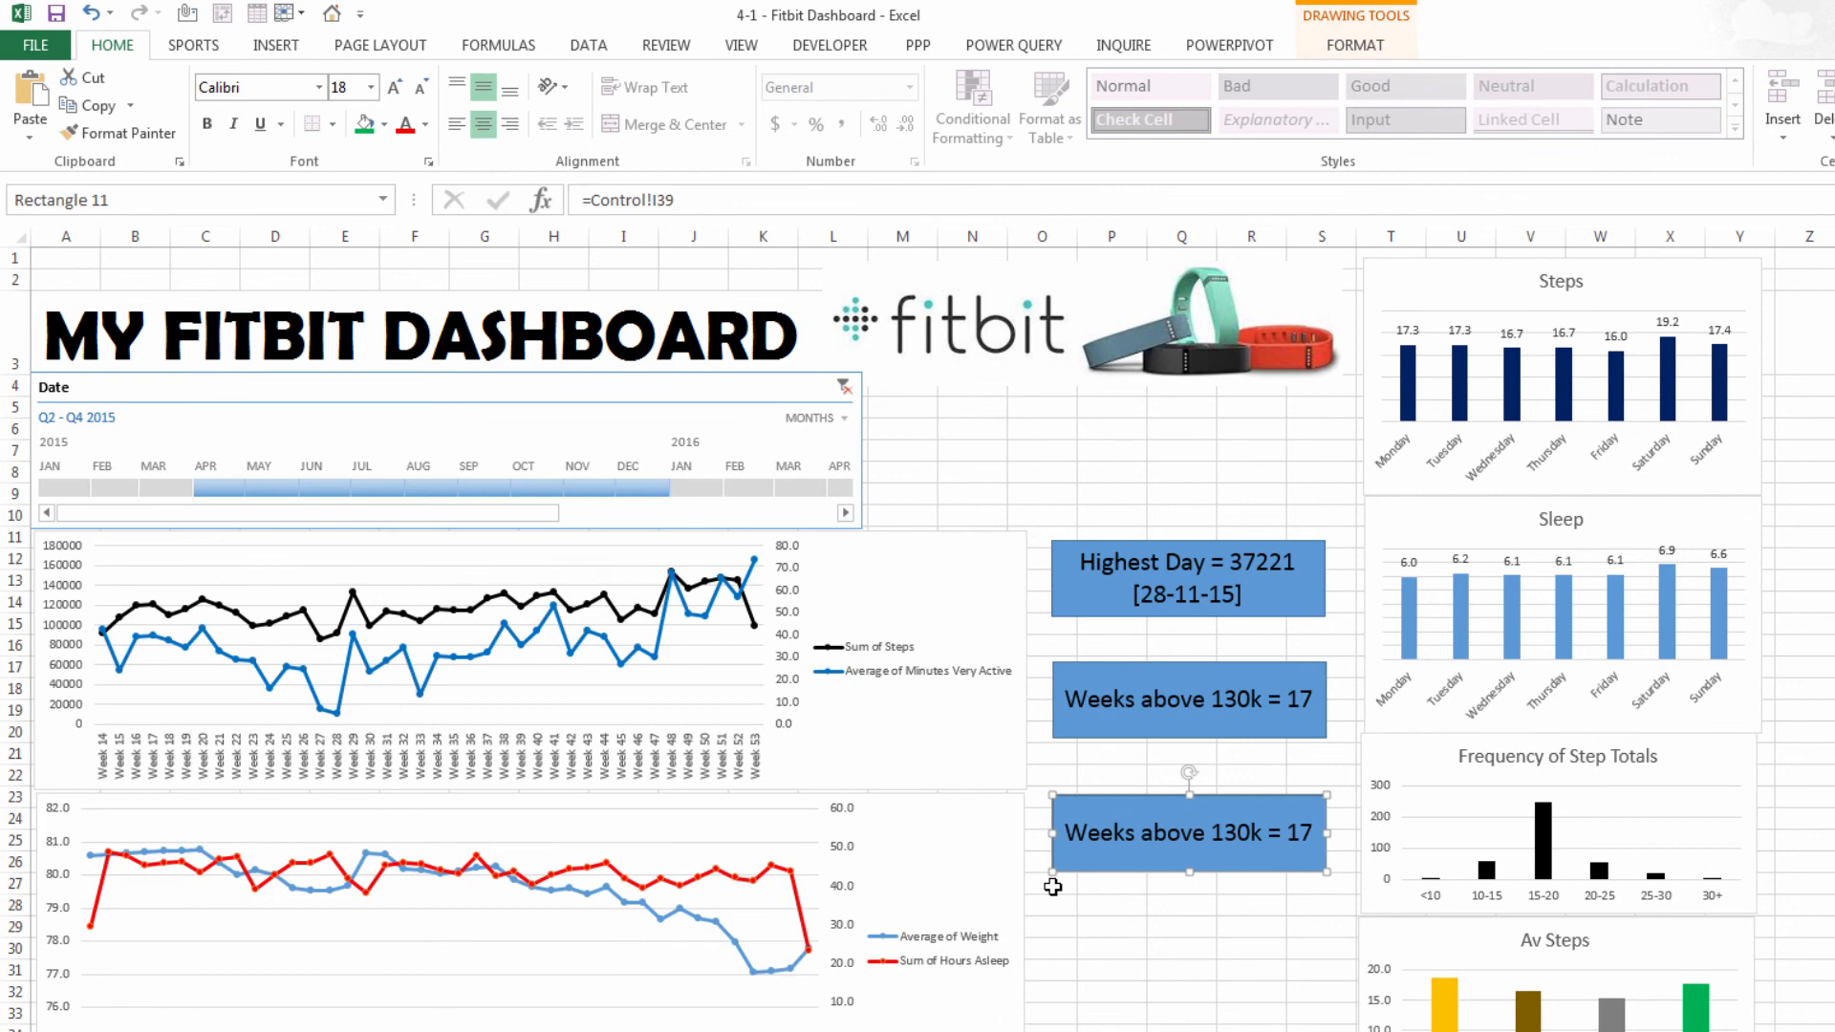
pyautogui.click(1116, 934)
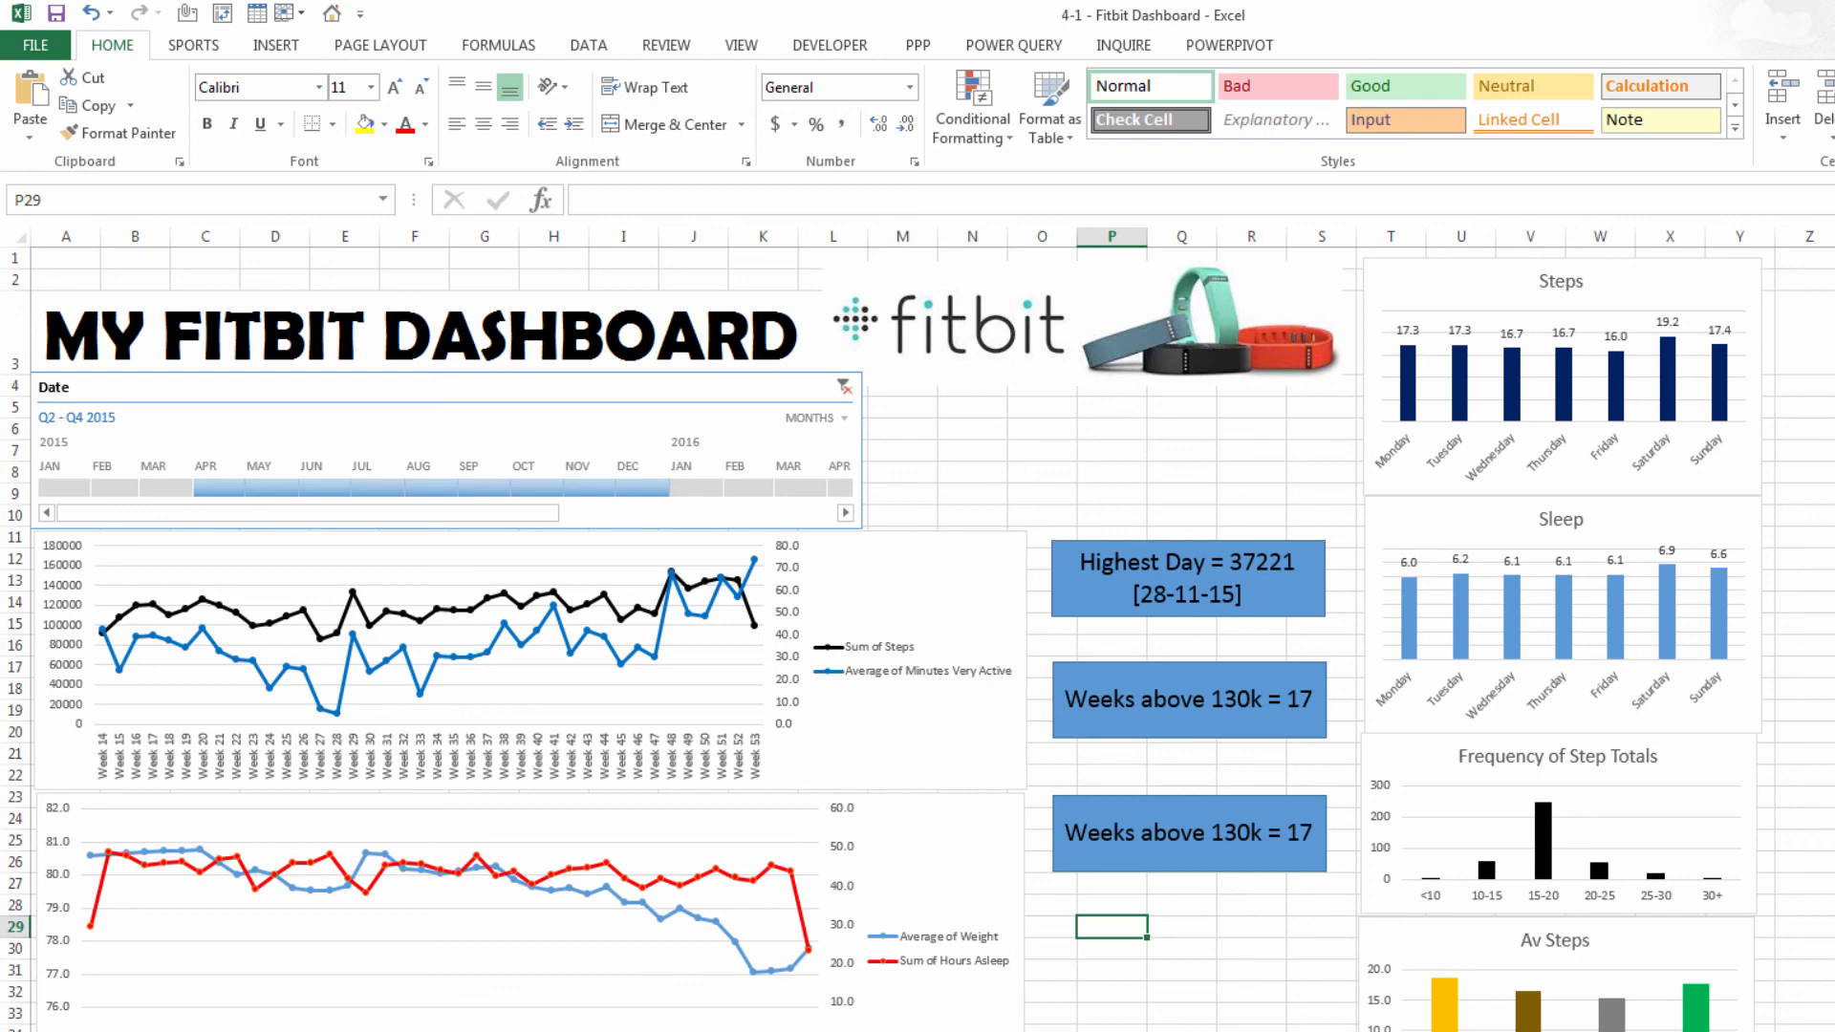
# Check the Hours Asleep column in the Fitbit data, and label I42 "Sleep 6+" and I43 "Count" on the Control sheet
pyautogui.click(420, 1030)
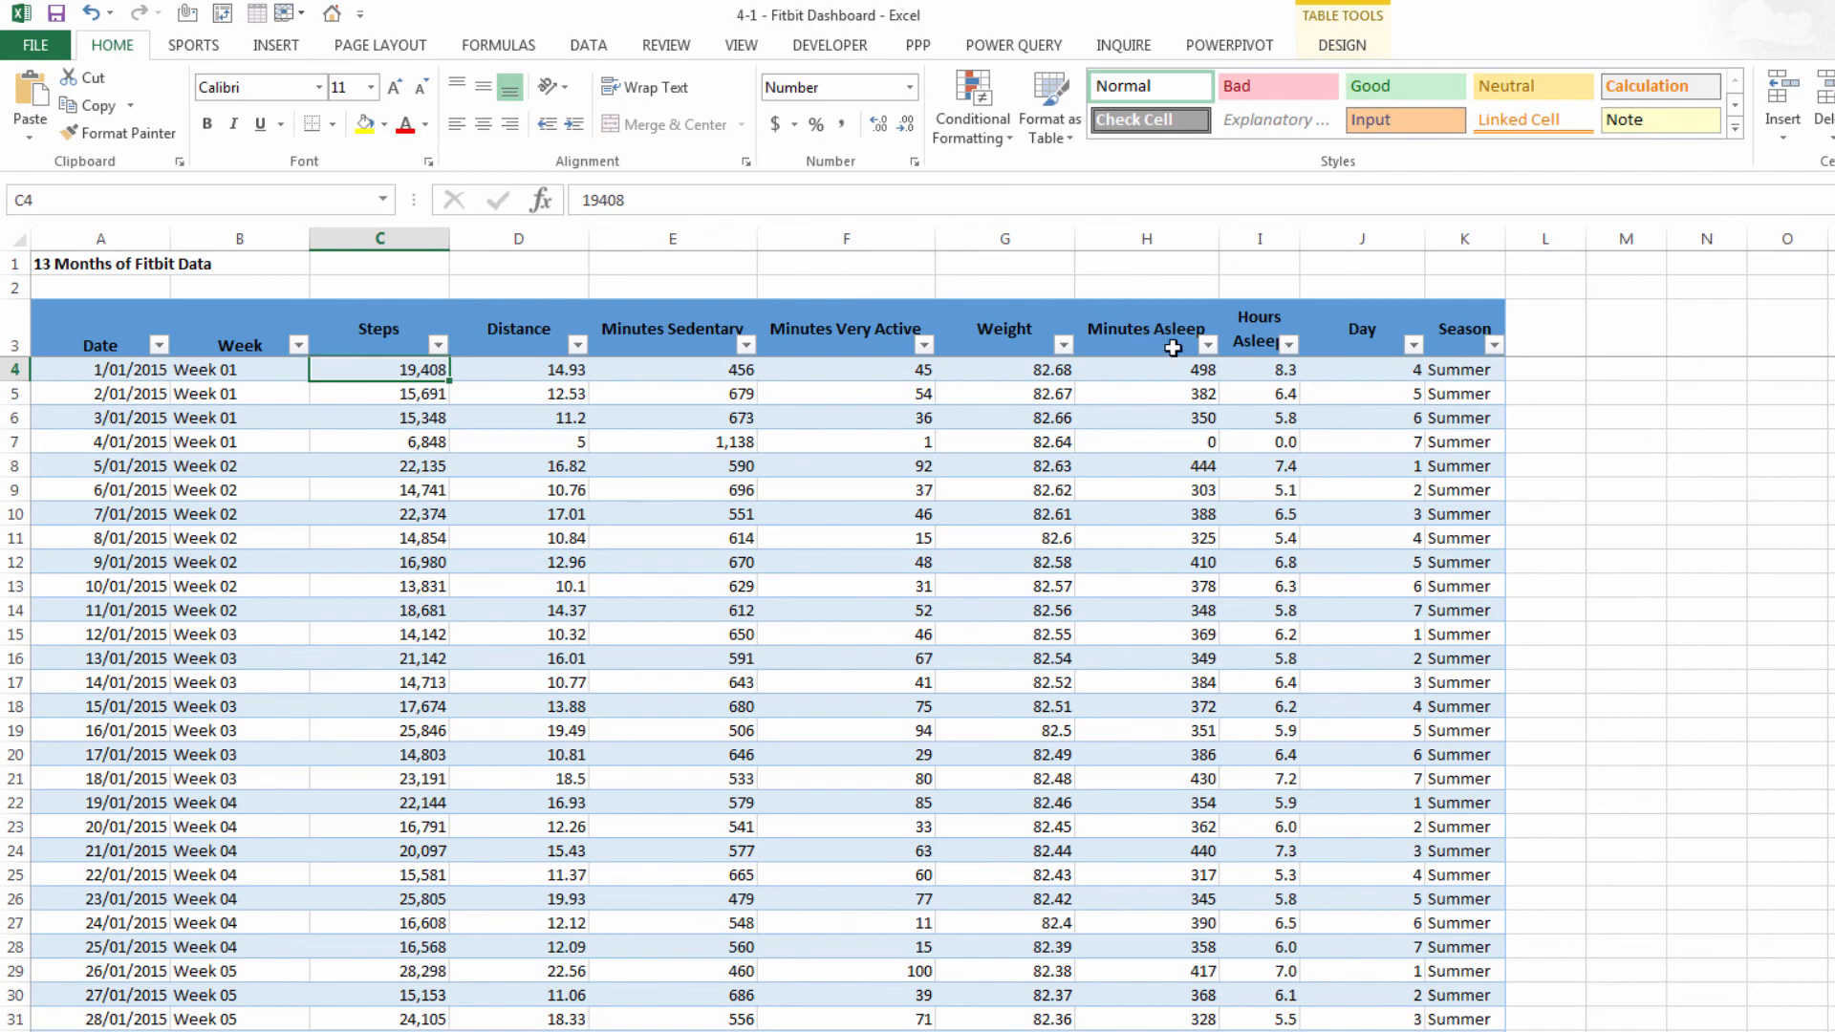
pyautogui.click(1265, 369)
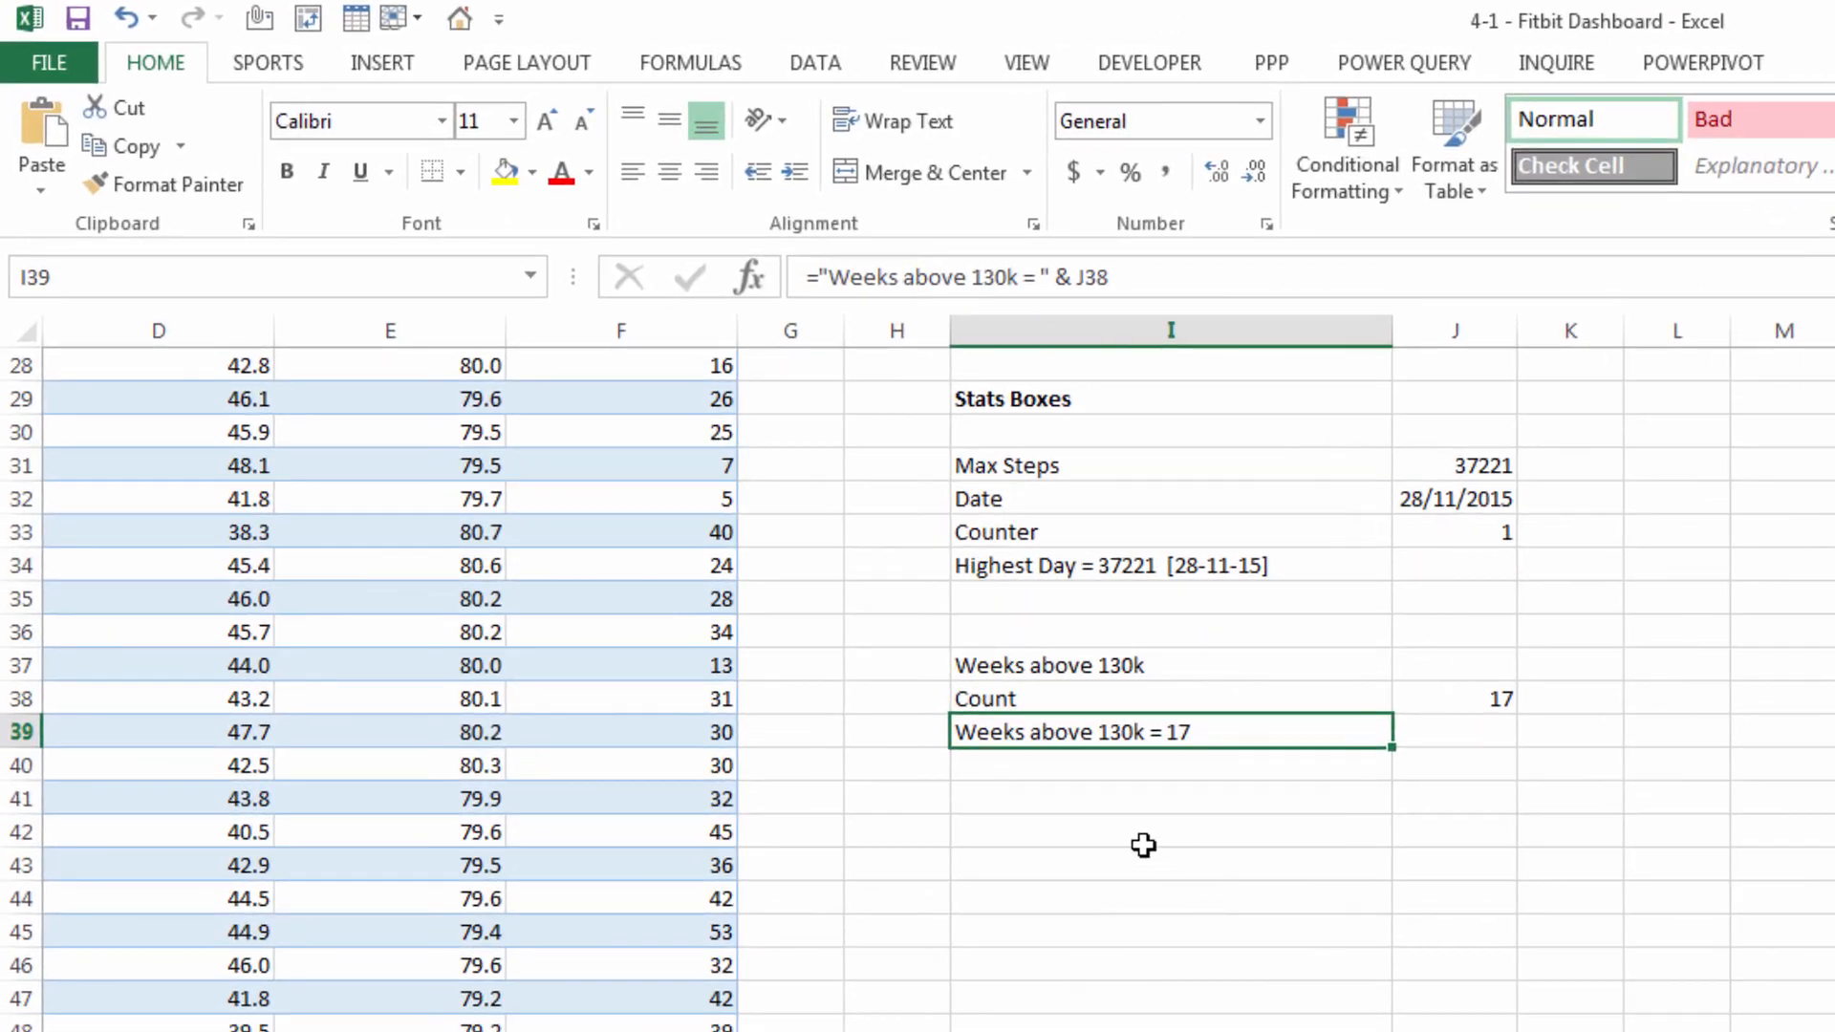
pyautogui.click(1058, 820)
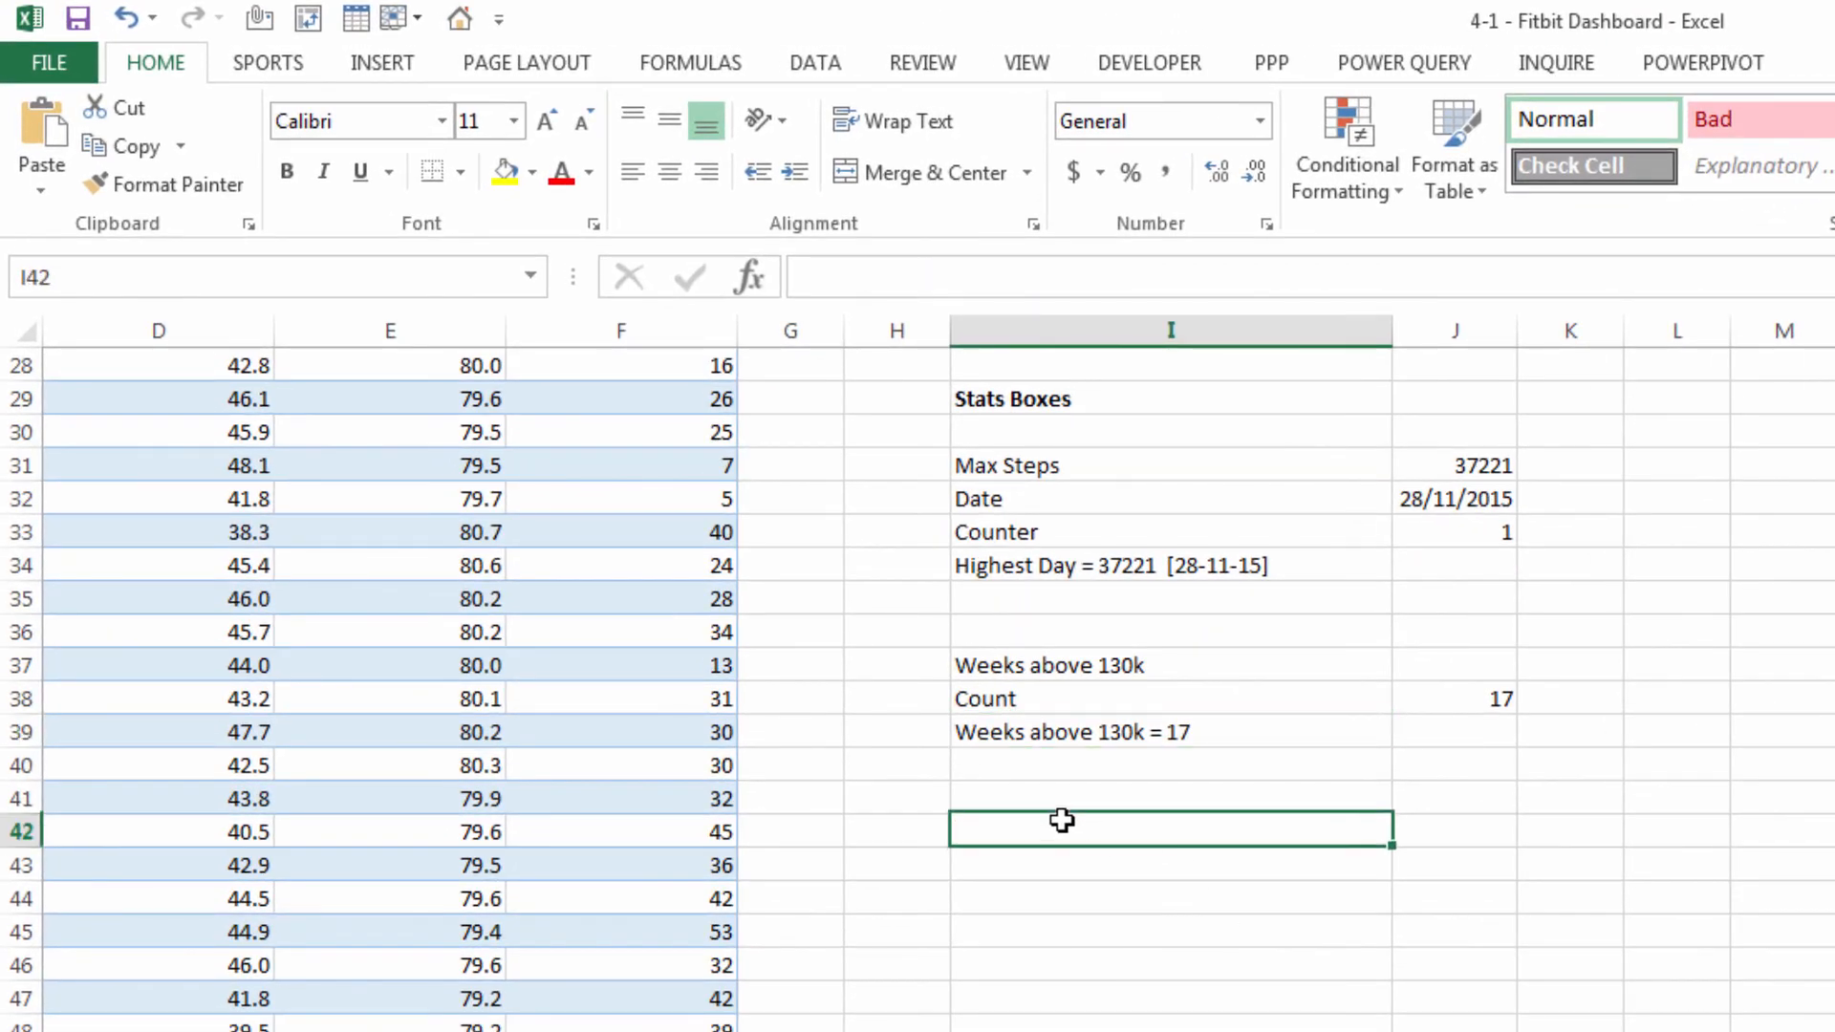
pyautogui.write('Sleep 6+')
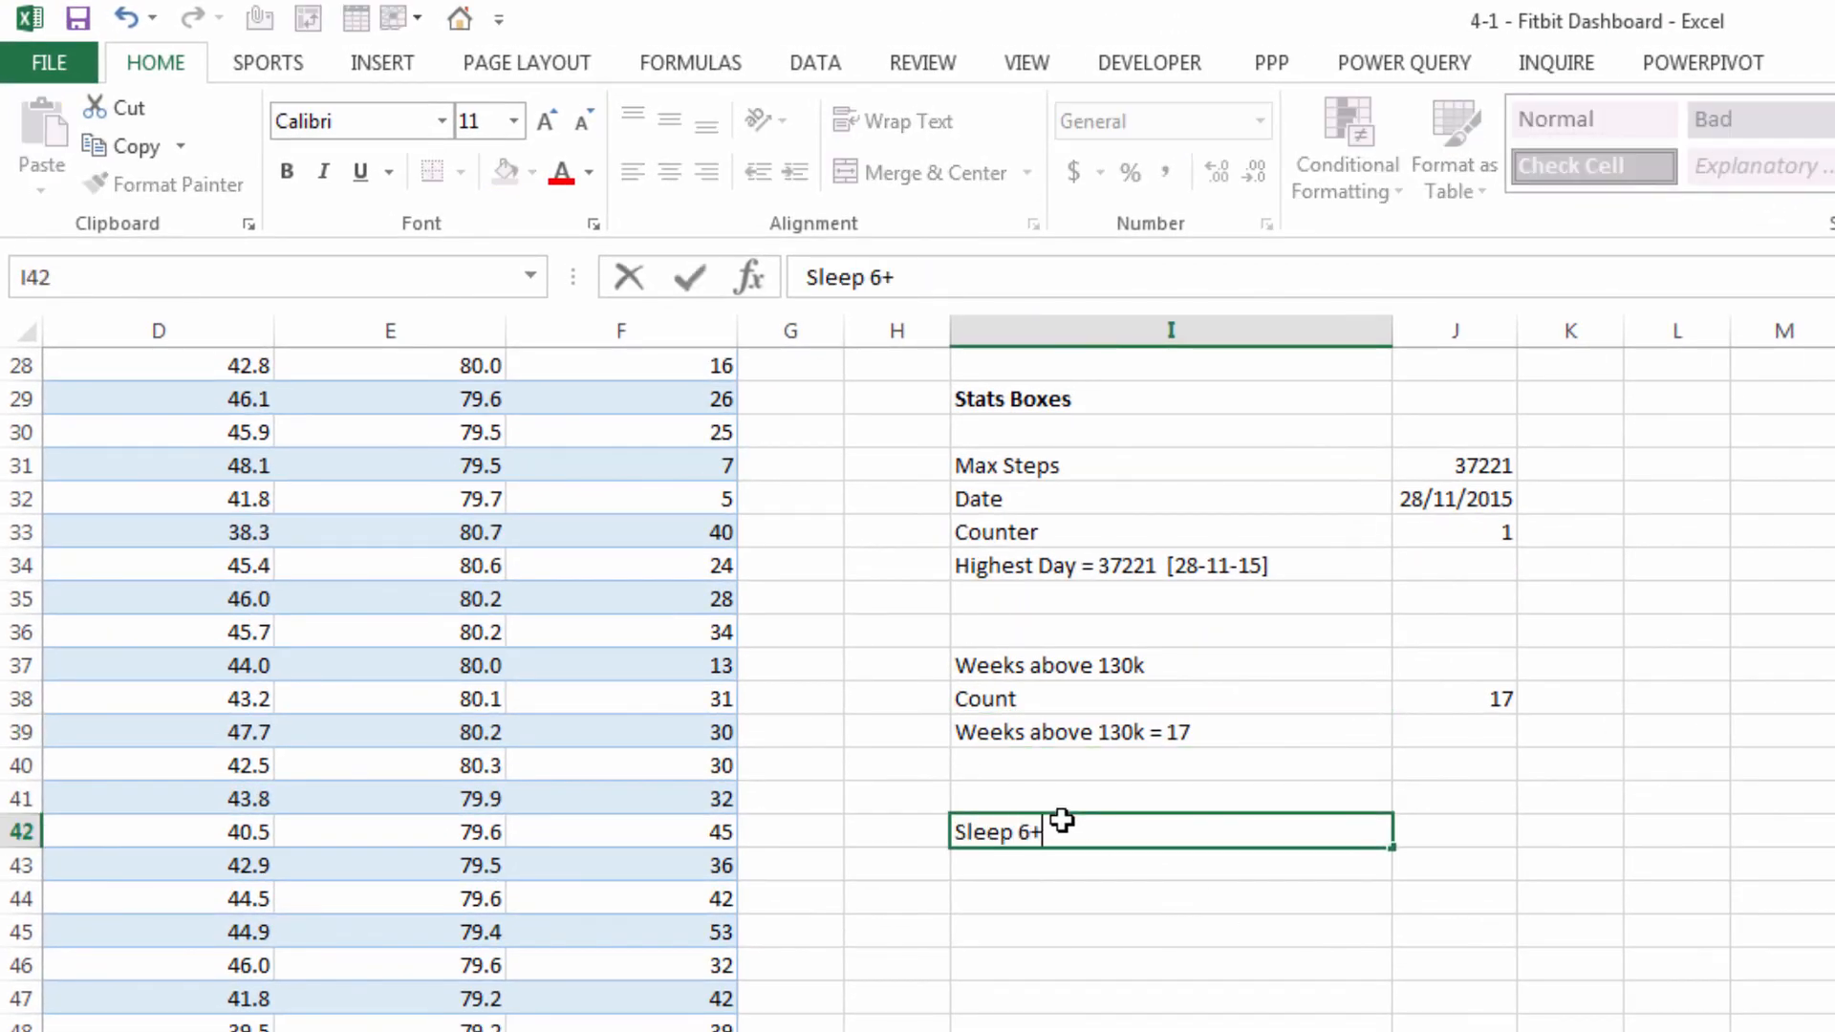
pyautogui.press('Return')
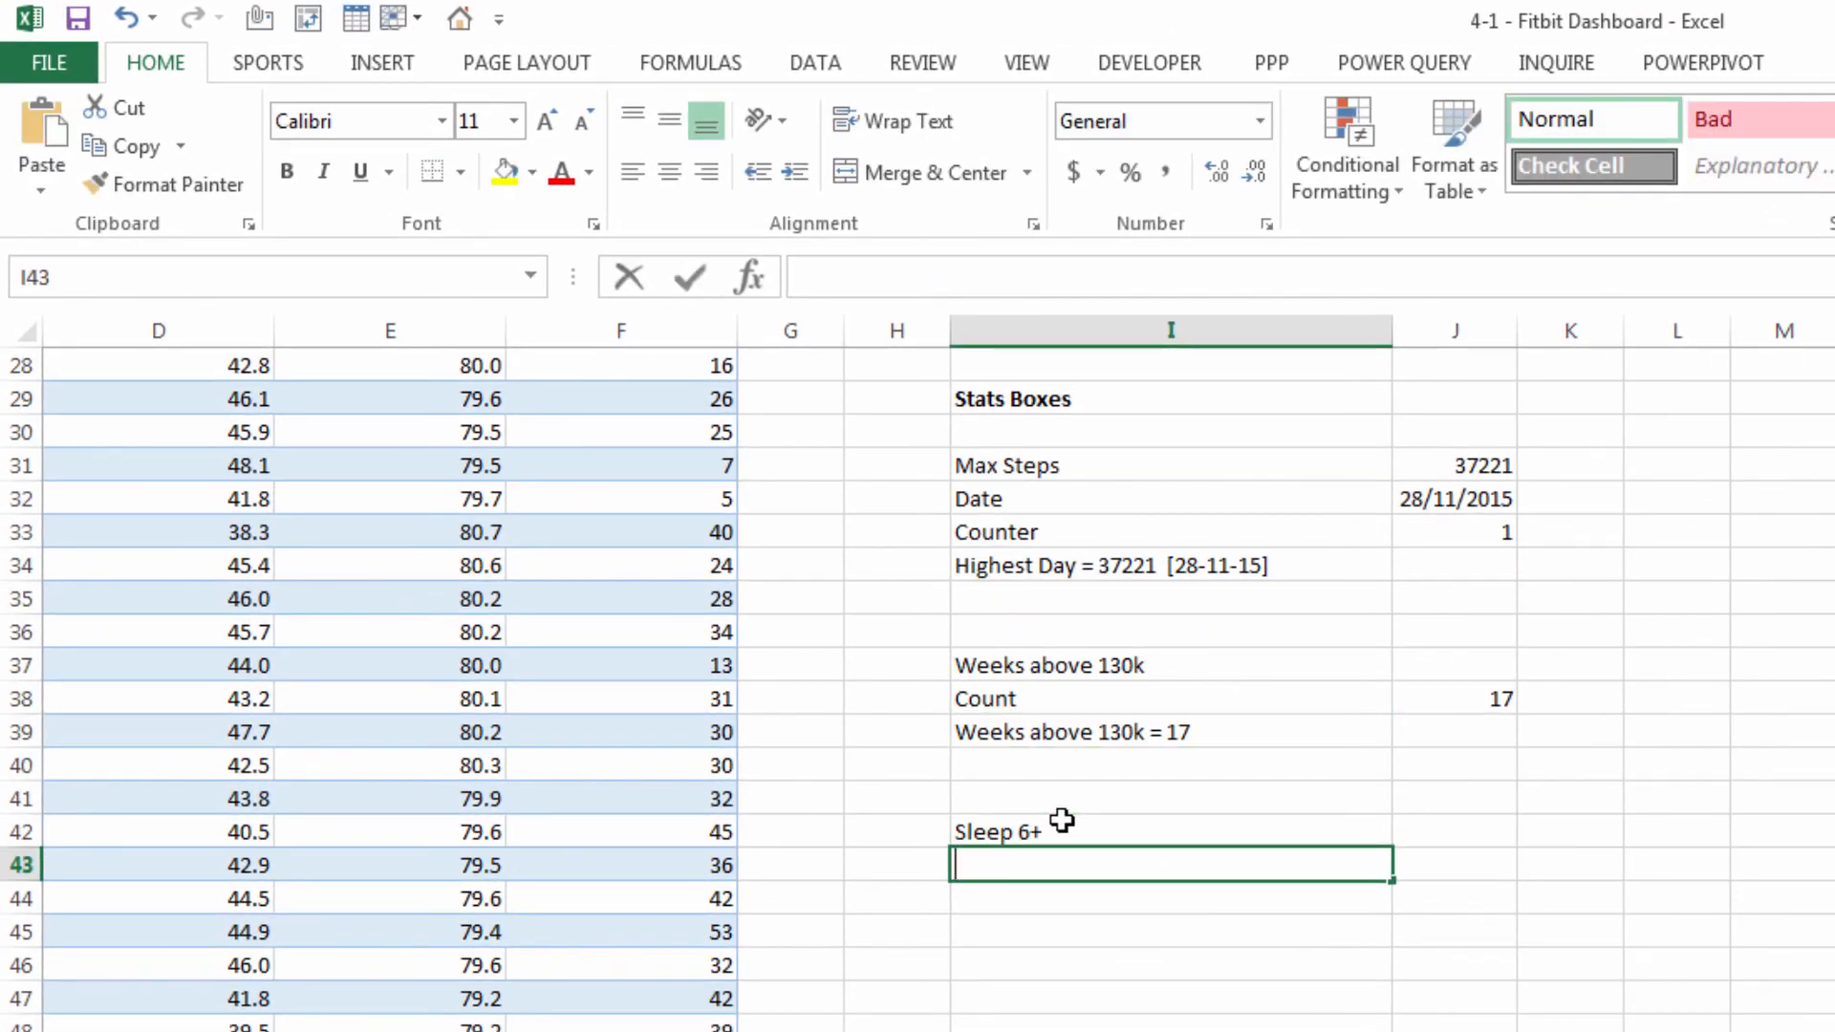
pyautogui.write('Count')
pyautogui.press('Tab')
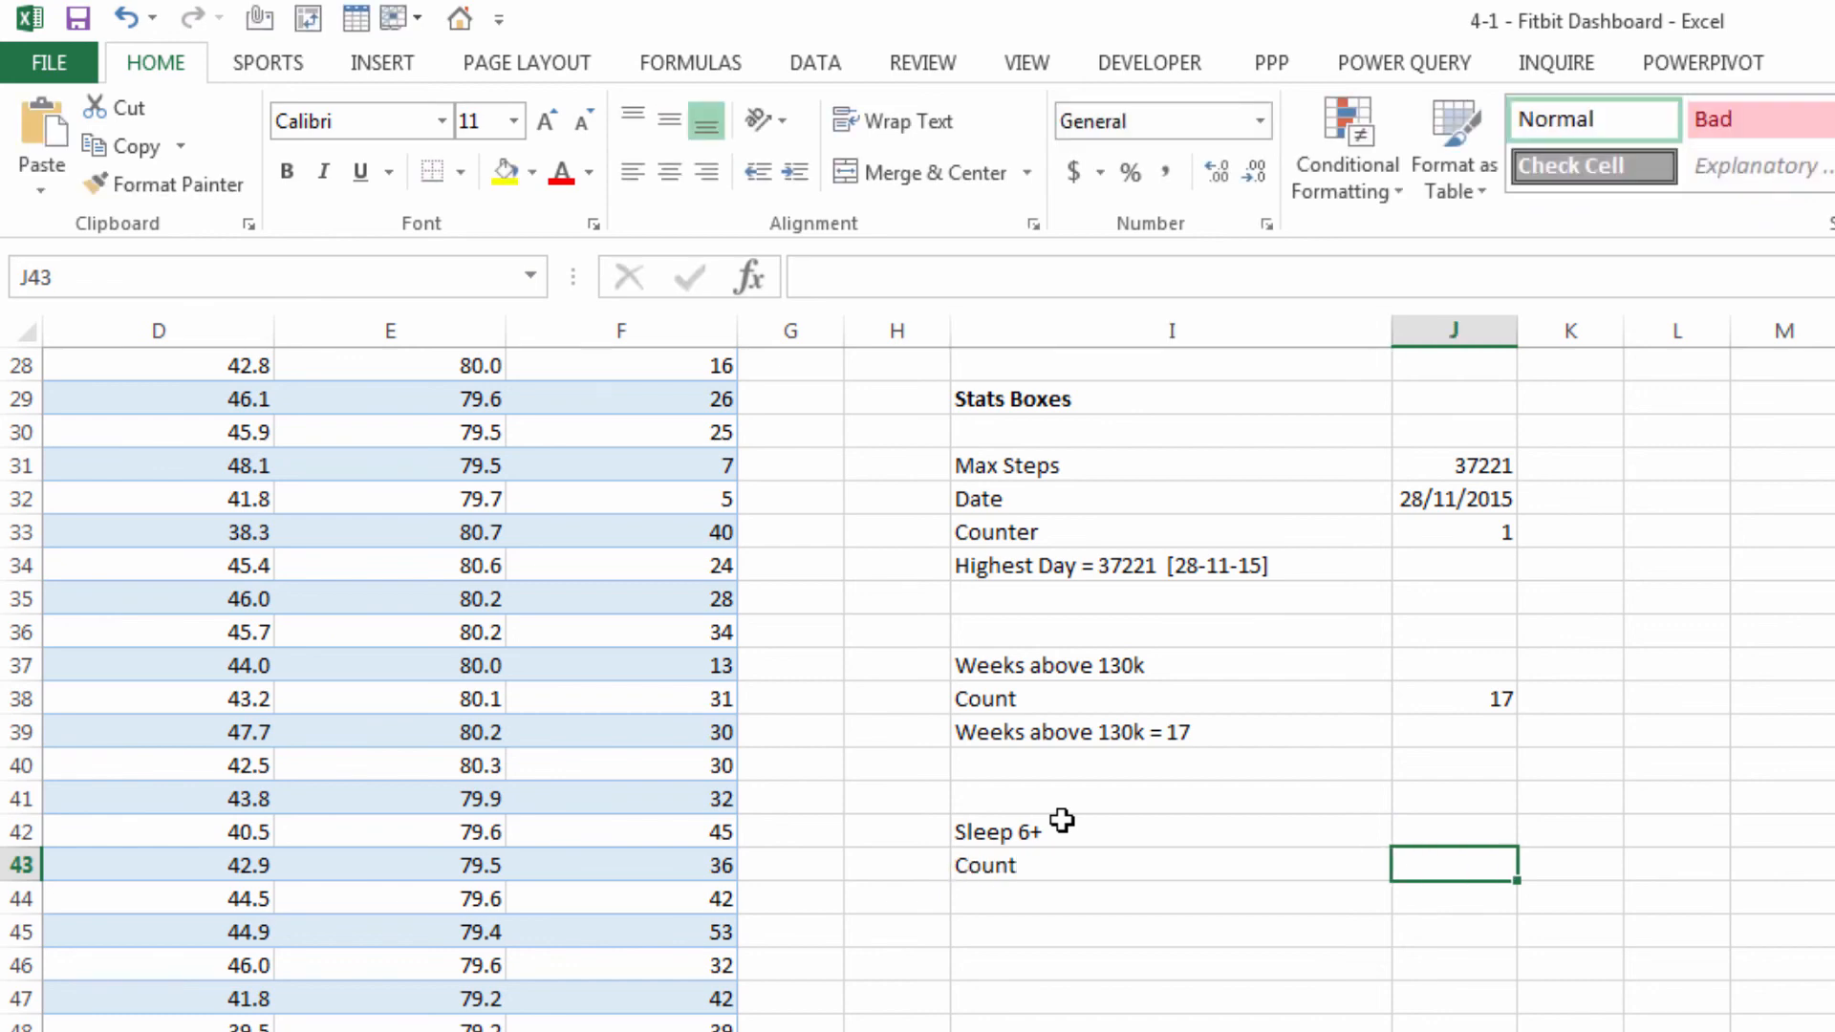
# In J43, count the TBLFitbit Hours Asleep entries of six or more with =COUNTIF(TBLFitbit[Hours Asleep],">=6")
pyautogui.write('=countif(')
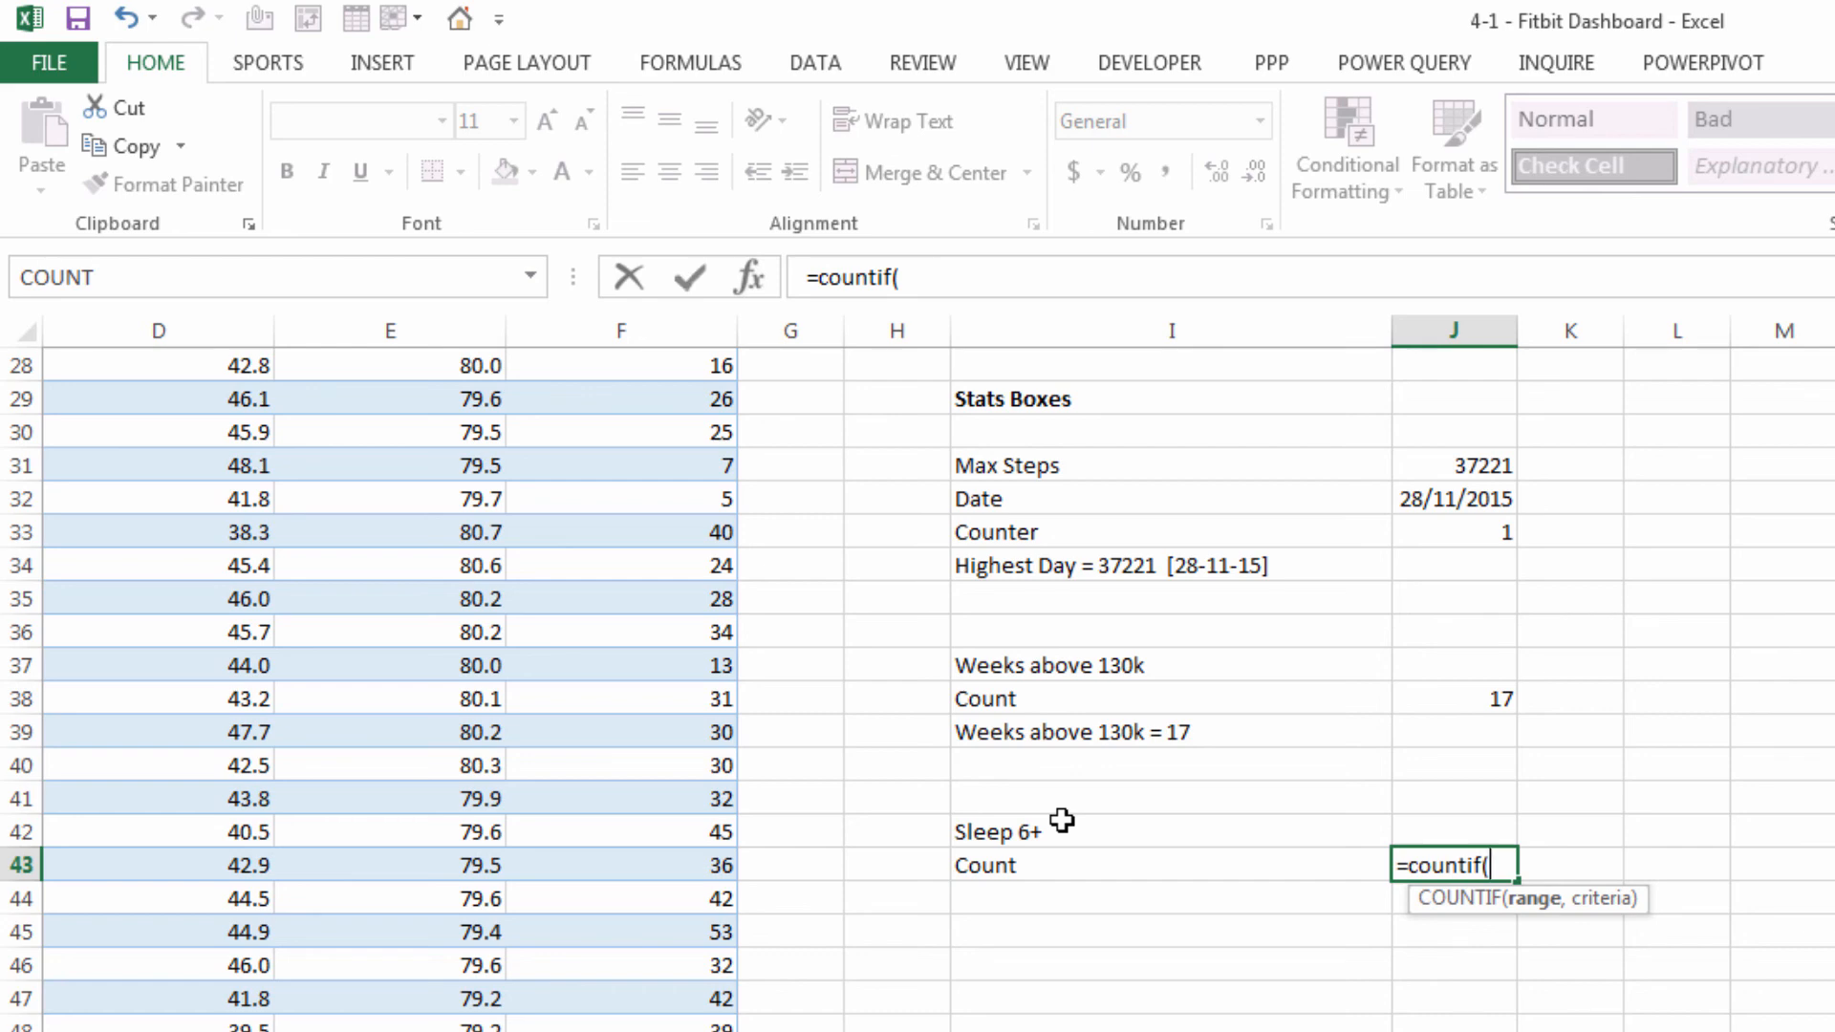
pyautogui.write('tblf')
pyautogui.press('Tab')
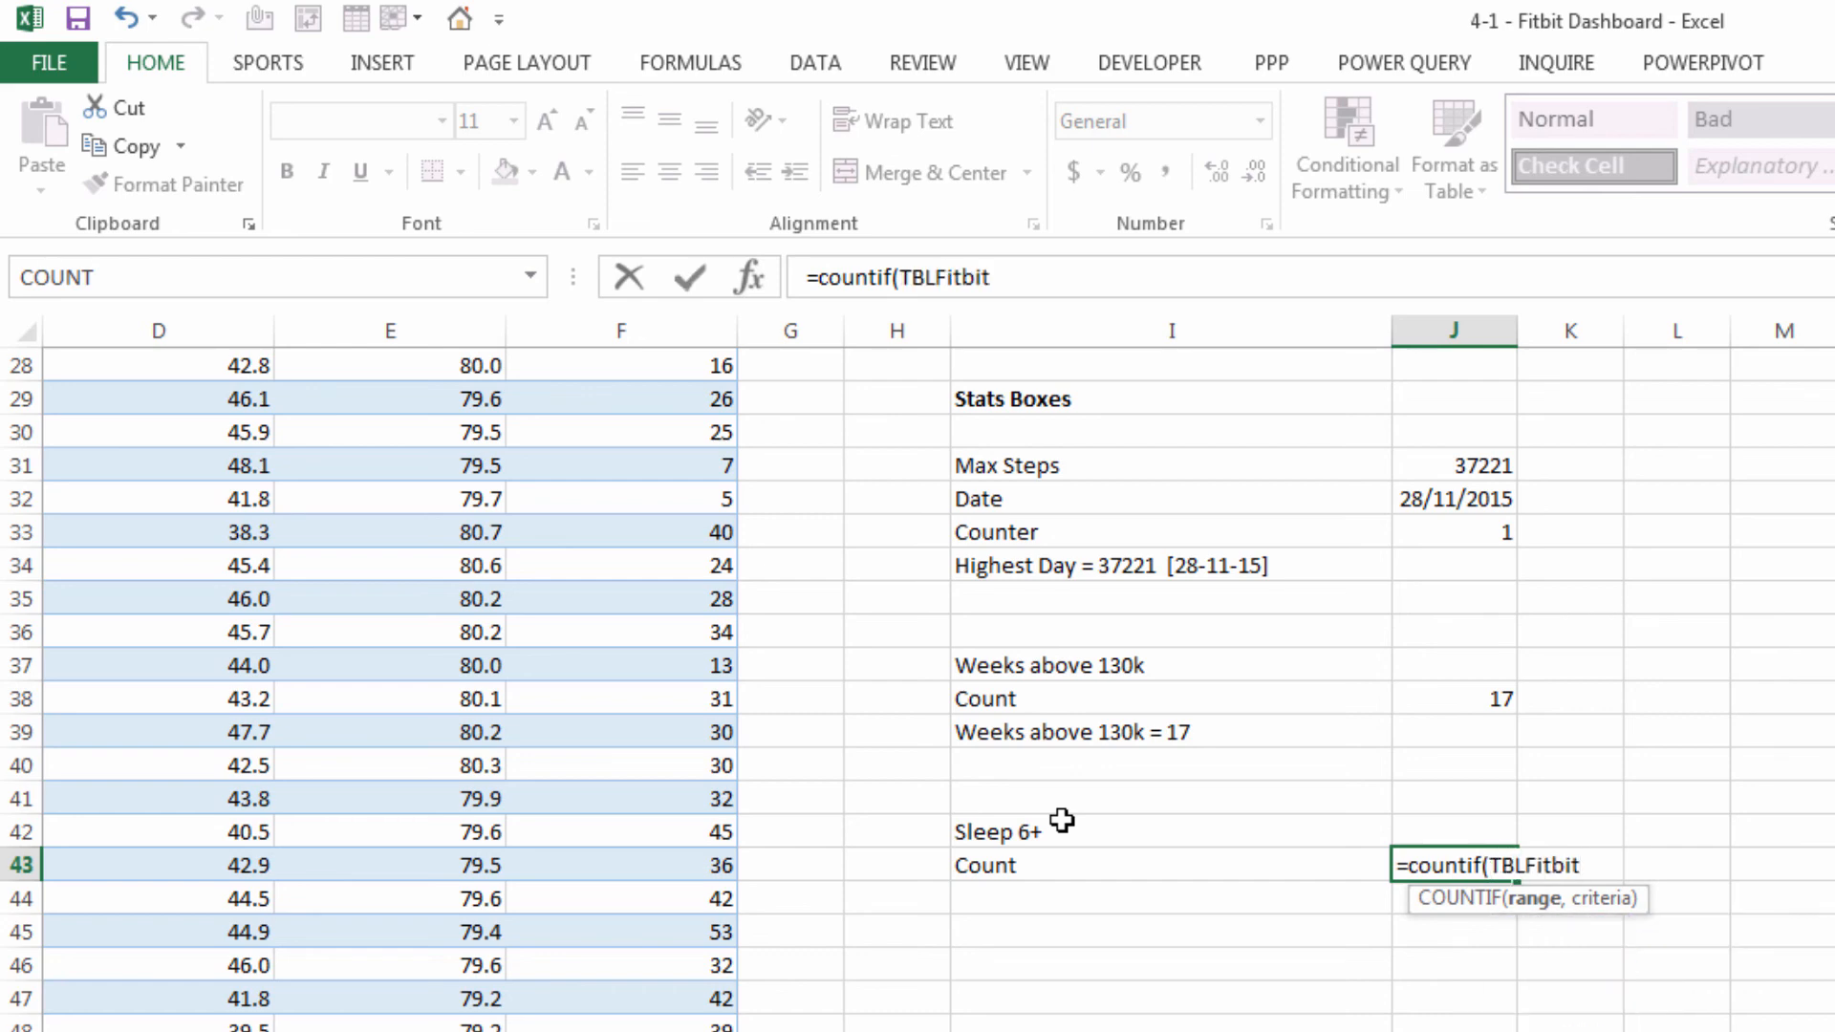
pyautogui.write('[')
pyautogui.press('Down')
pyautogui.press('Down')
pyautogui.press('Down')
pyautogui.press('Down')
pyautogui.press('Down')
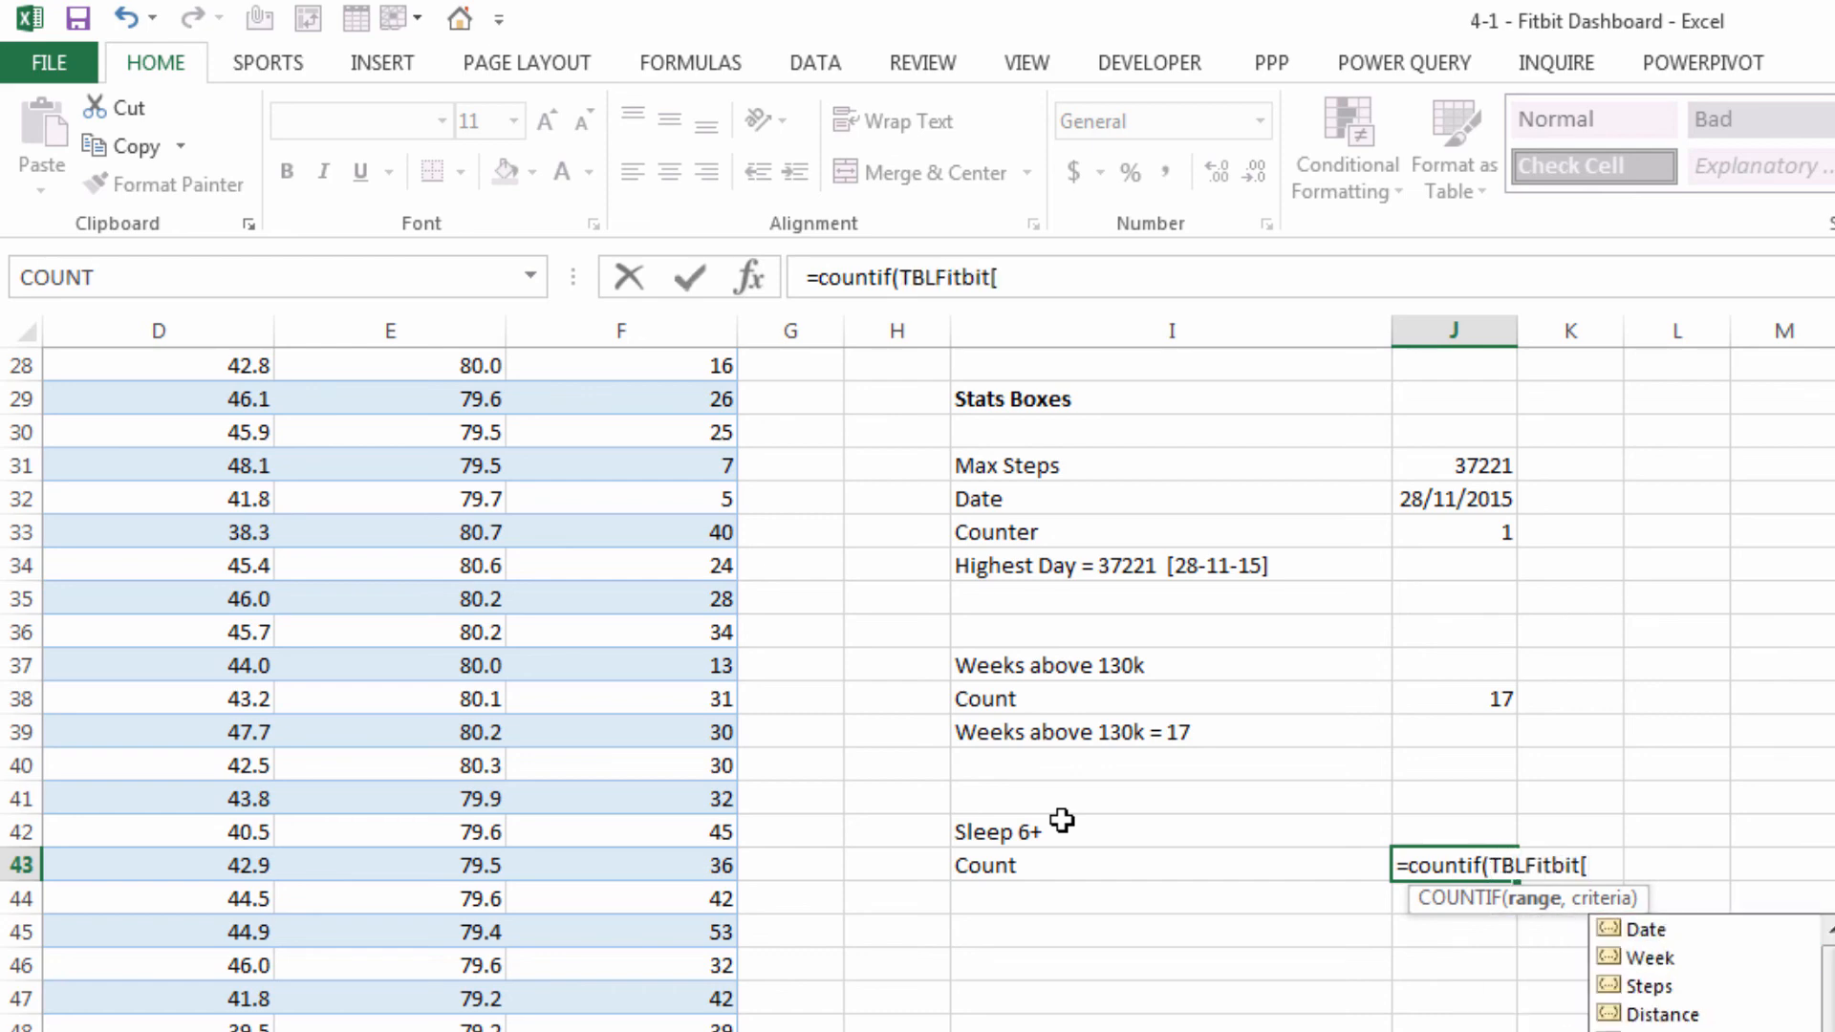
pyautogui.press('Tab')
pyautogui.write('],')
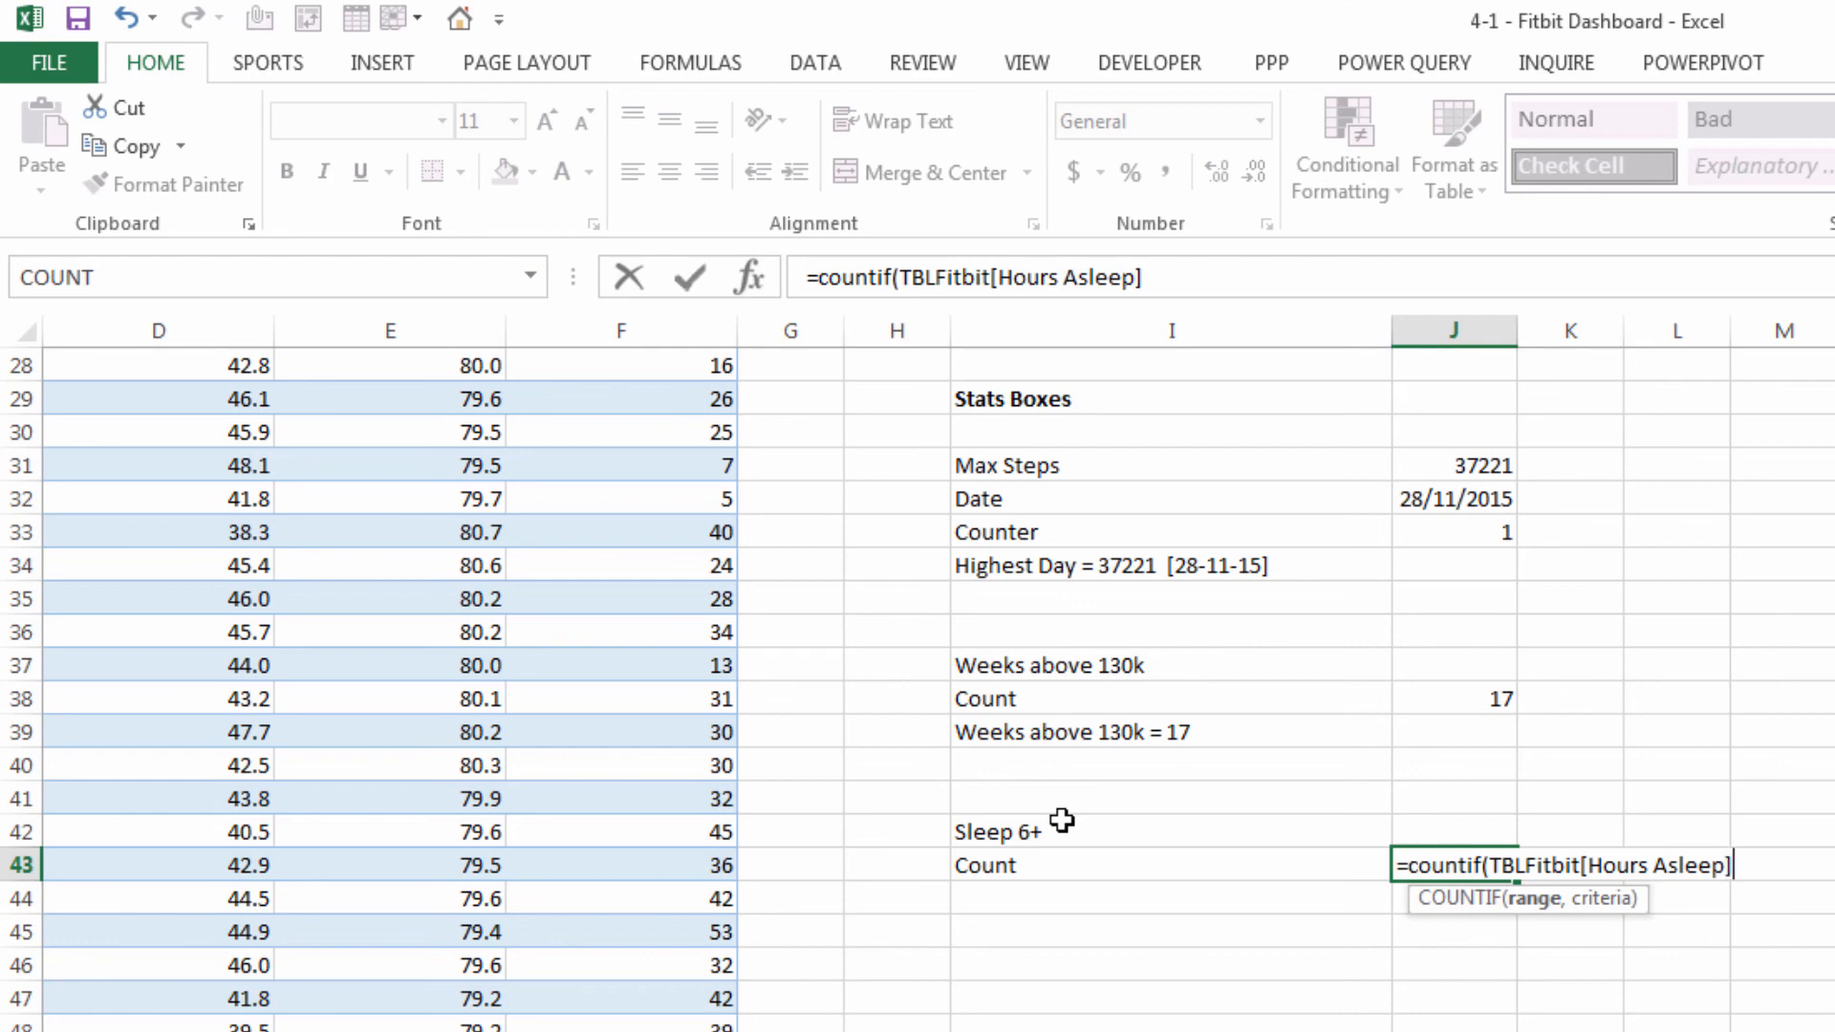
pyautogui.write('"')
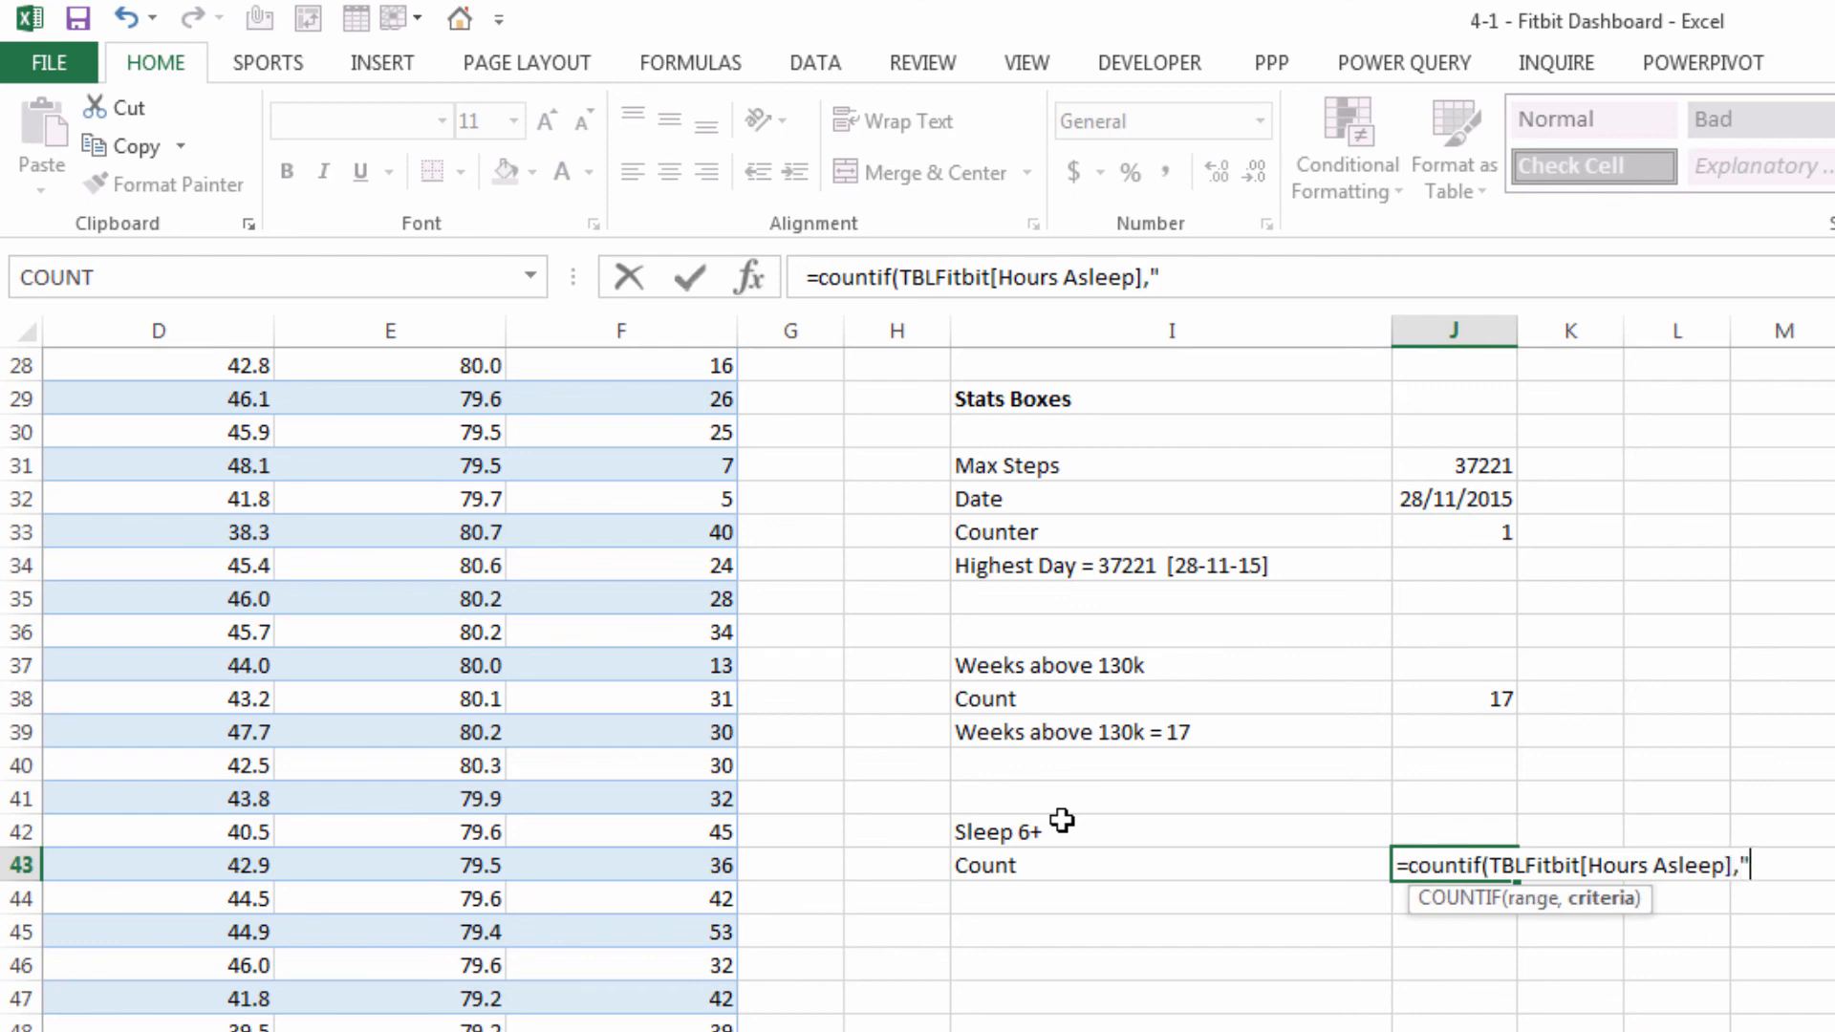
pyautogui.write('>6"')
pyautogui.press('BackSpace')
pyautogui.press('BackSpace')
pyautogui.write('=6"')
pyautogui.press('Return')
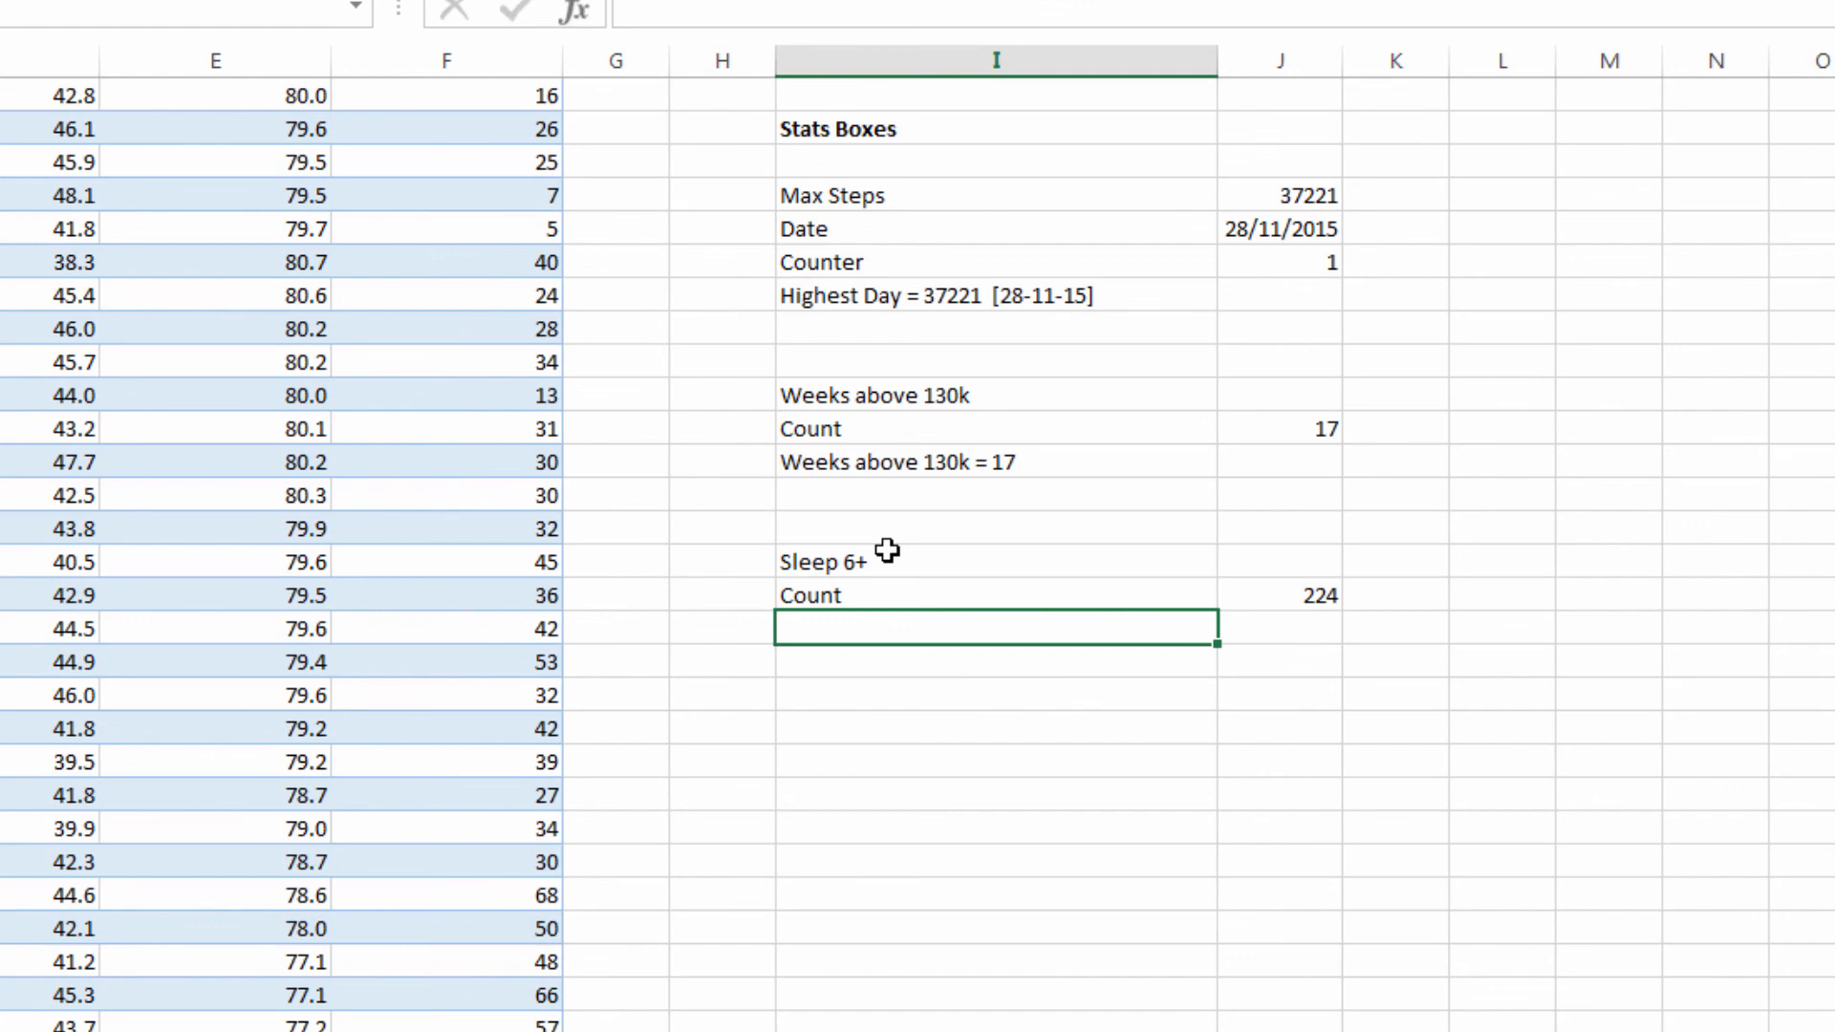
# Label cell I44 "Count total" beneath the sleep Count label
pyautogui.write('Count to')
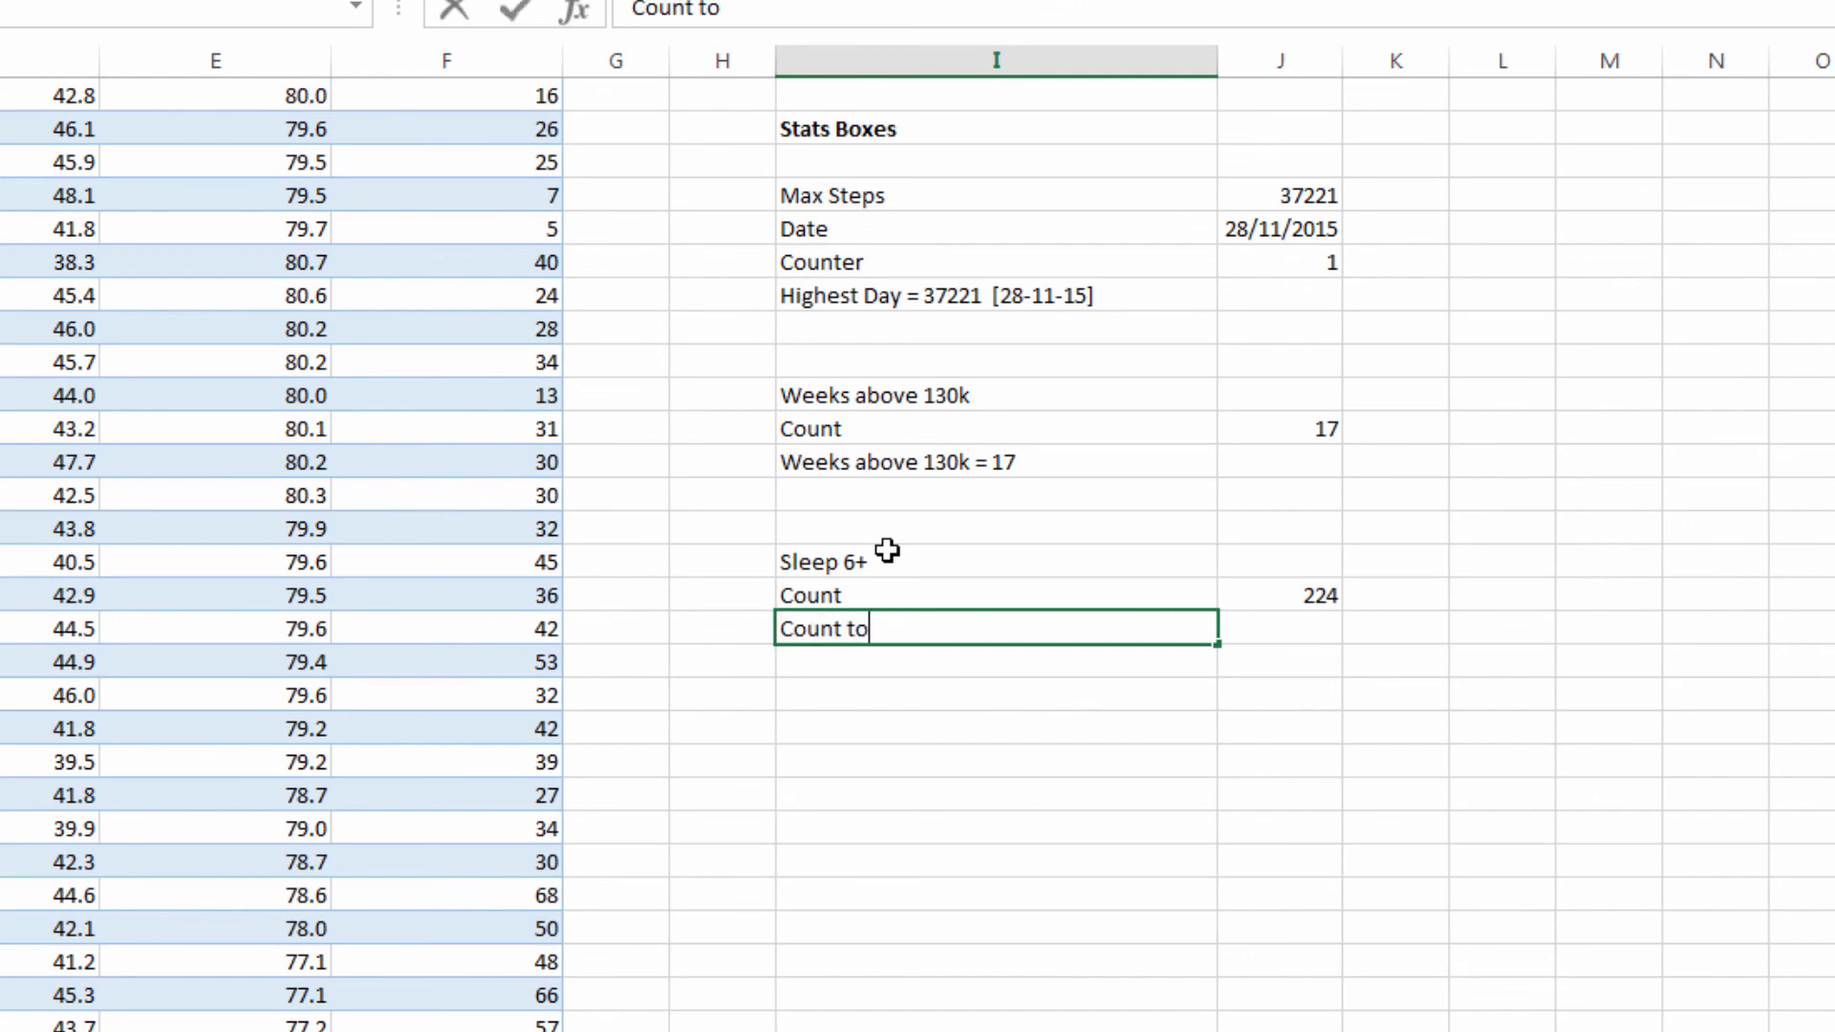
pyautogui.write('tal')
pyautogui.press('Tab')
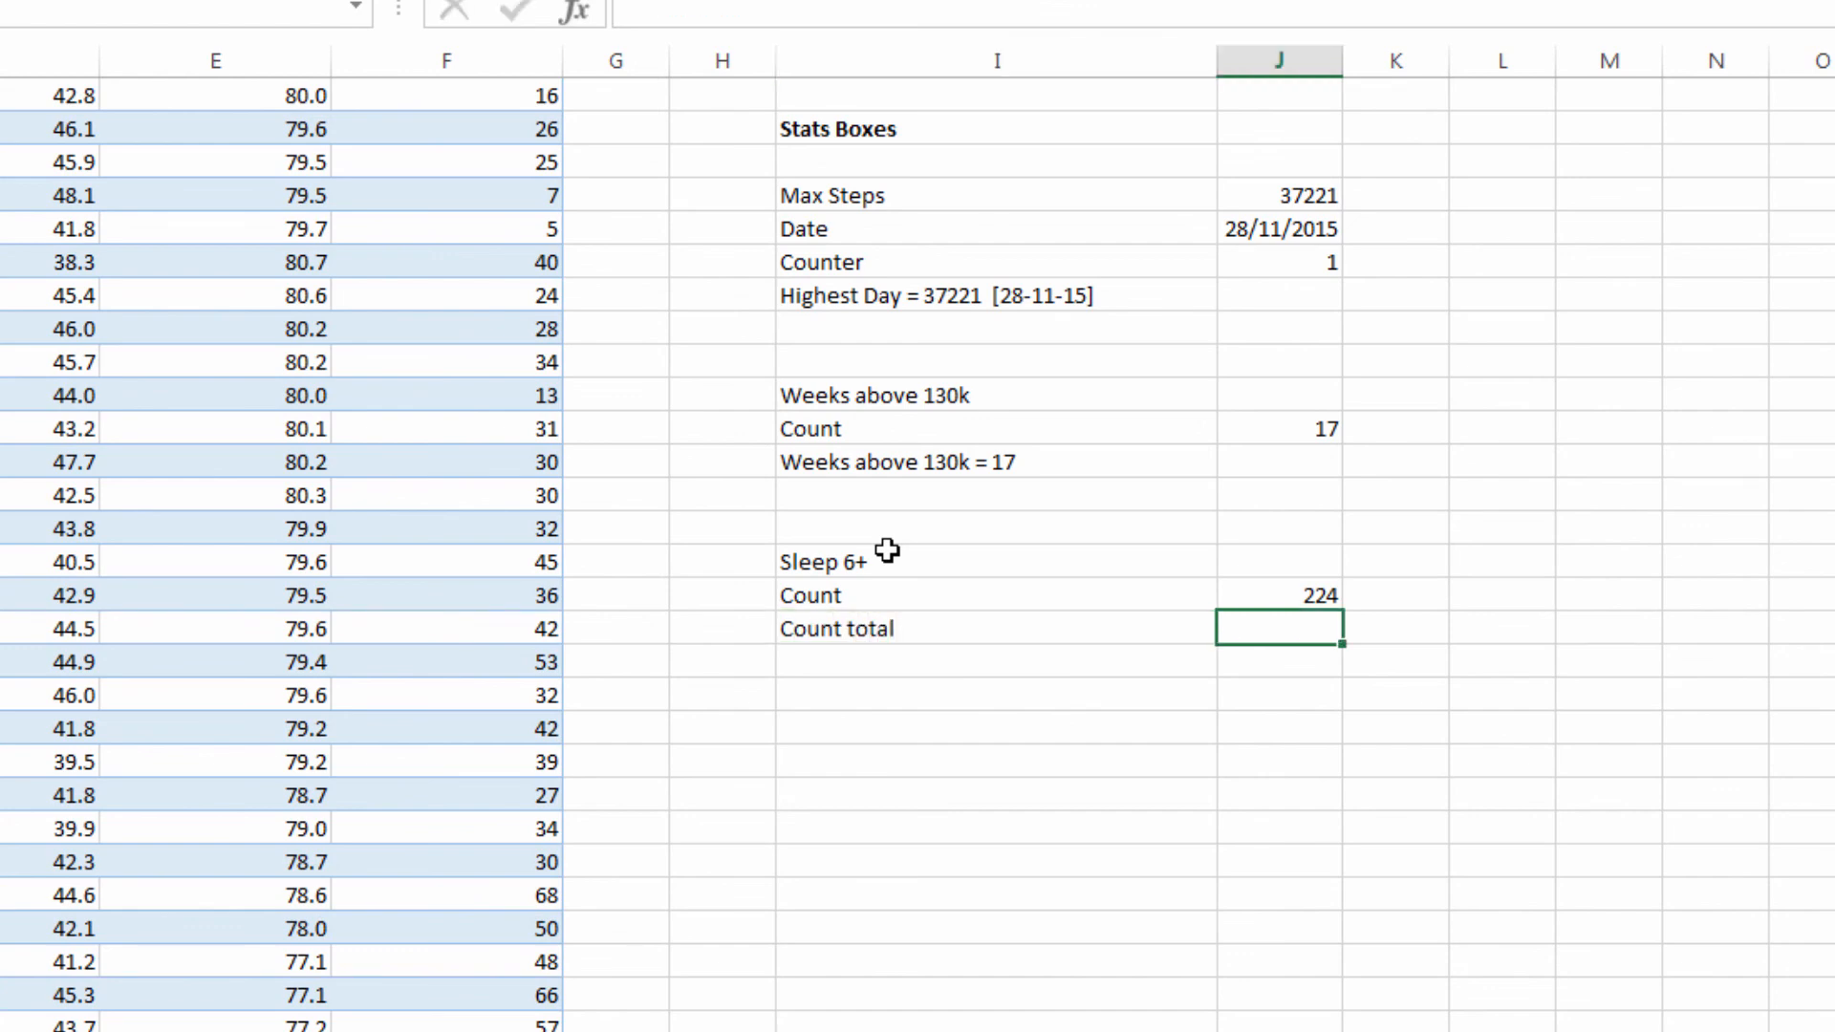
# In J44, count all sleep entries with =COUNT(TBLFitbit[Hours Asleep])
pyautogui.write('=co')
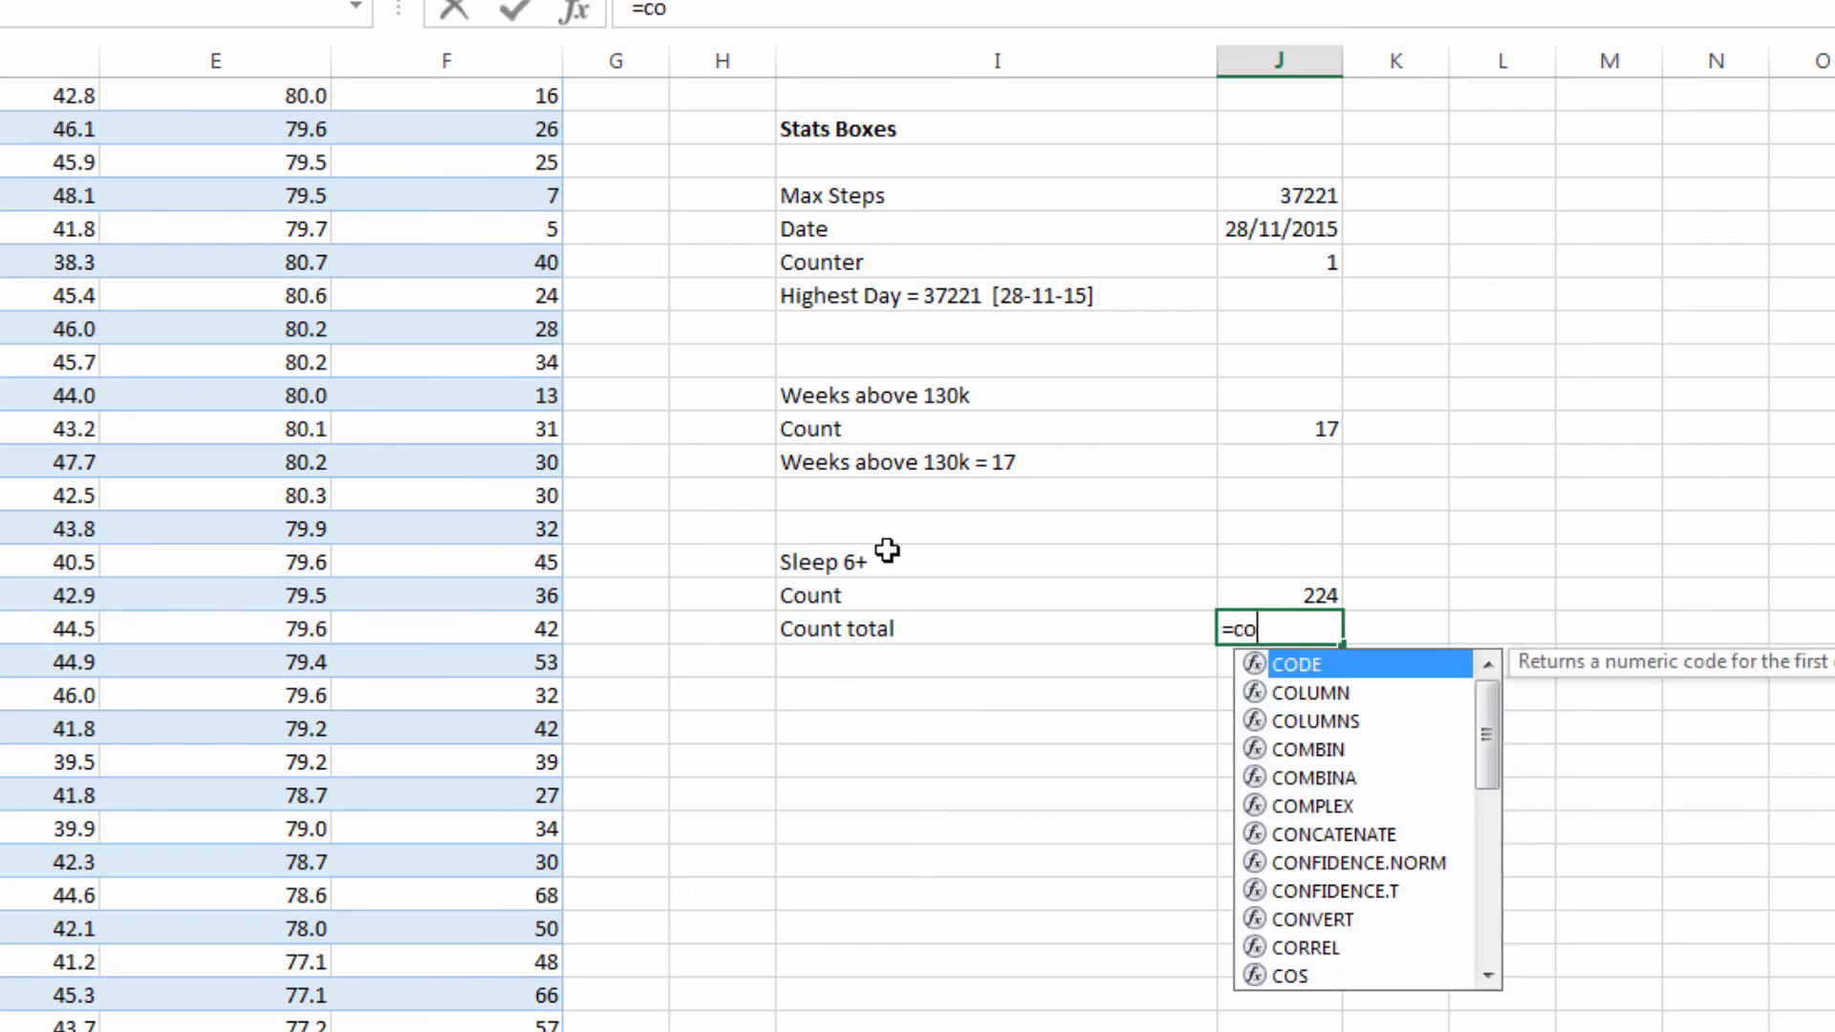
pyautogui.write('unt(tbl')
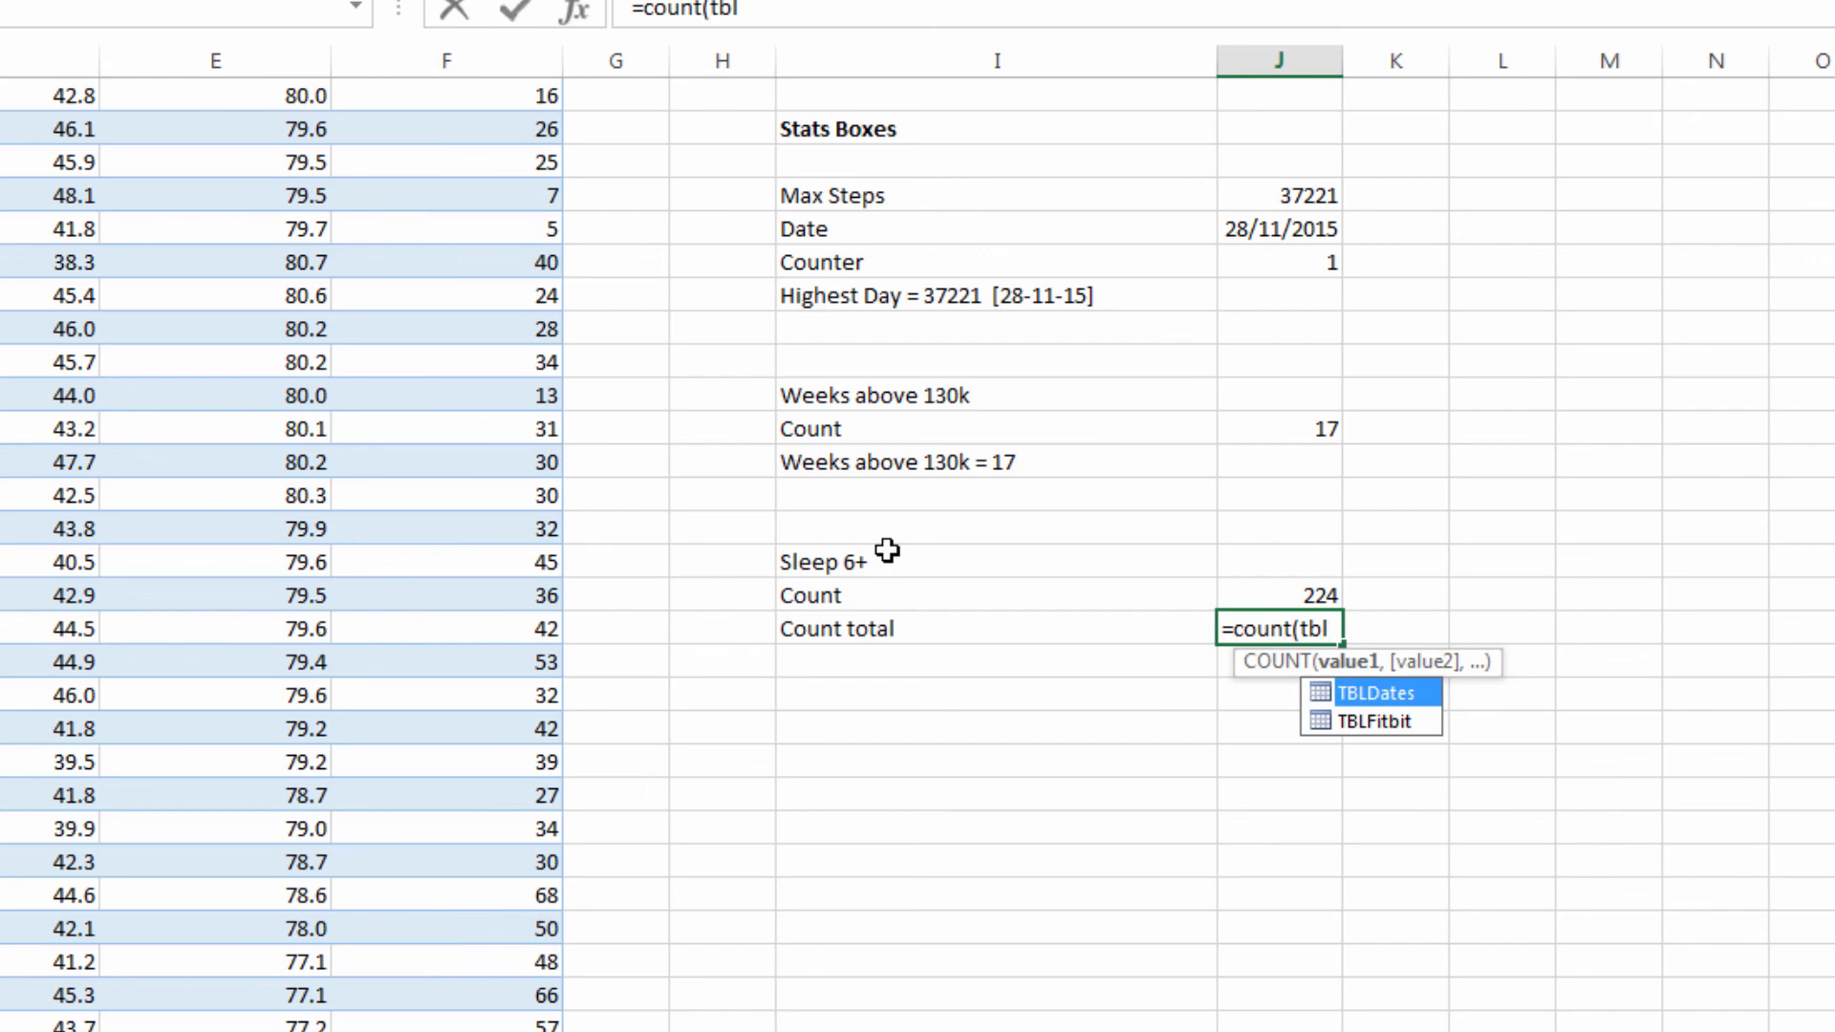
pyautogui.press('Down')
pyautogui.press('Tab')
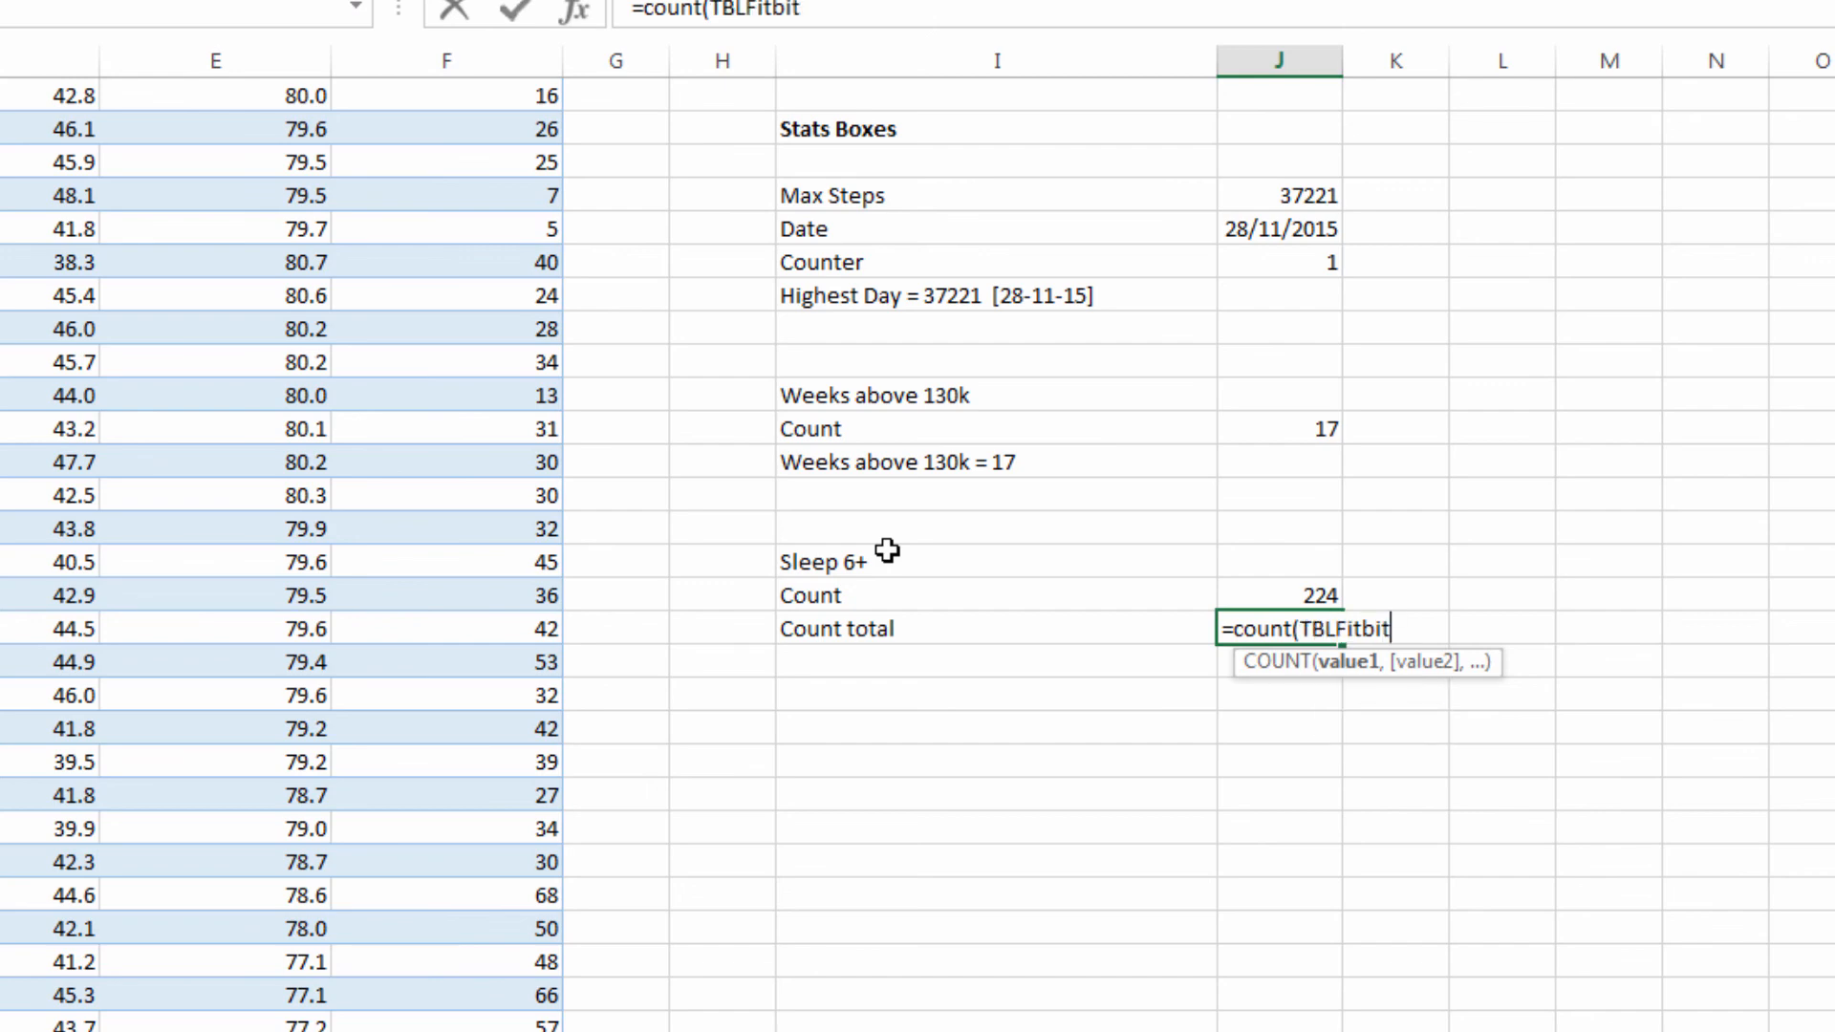
pyautogui.write('[')
pyautogui.press('Down')
pyautogui.press('Down')
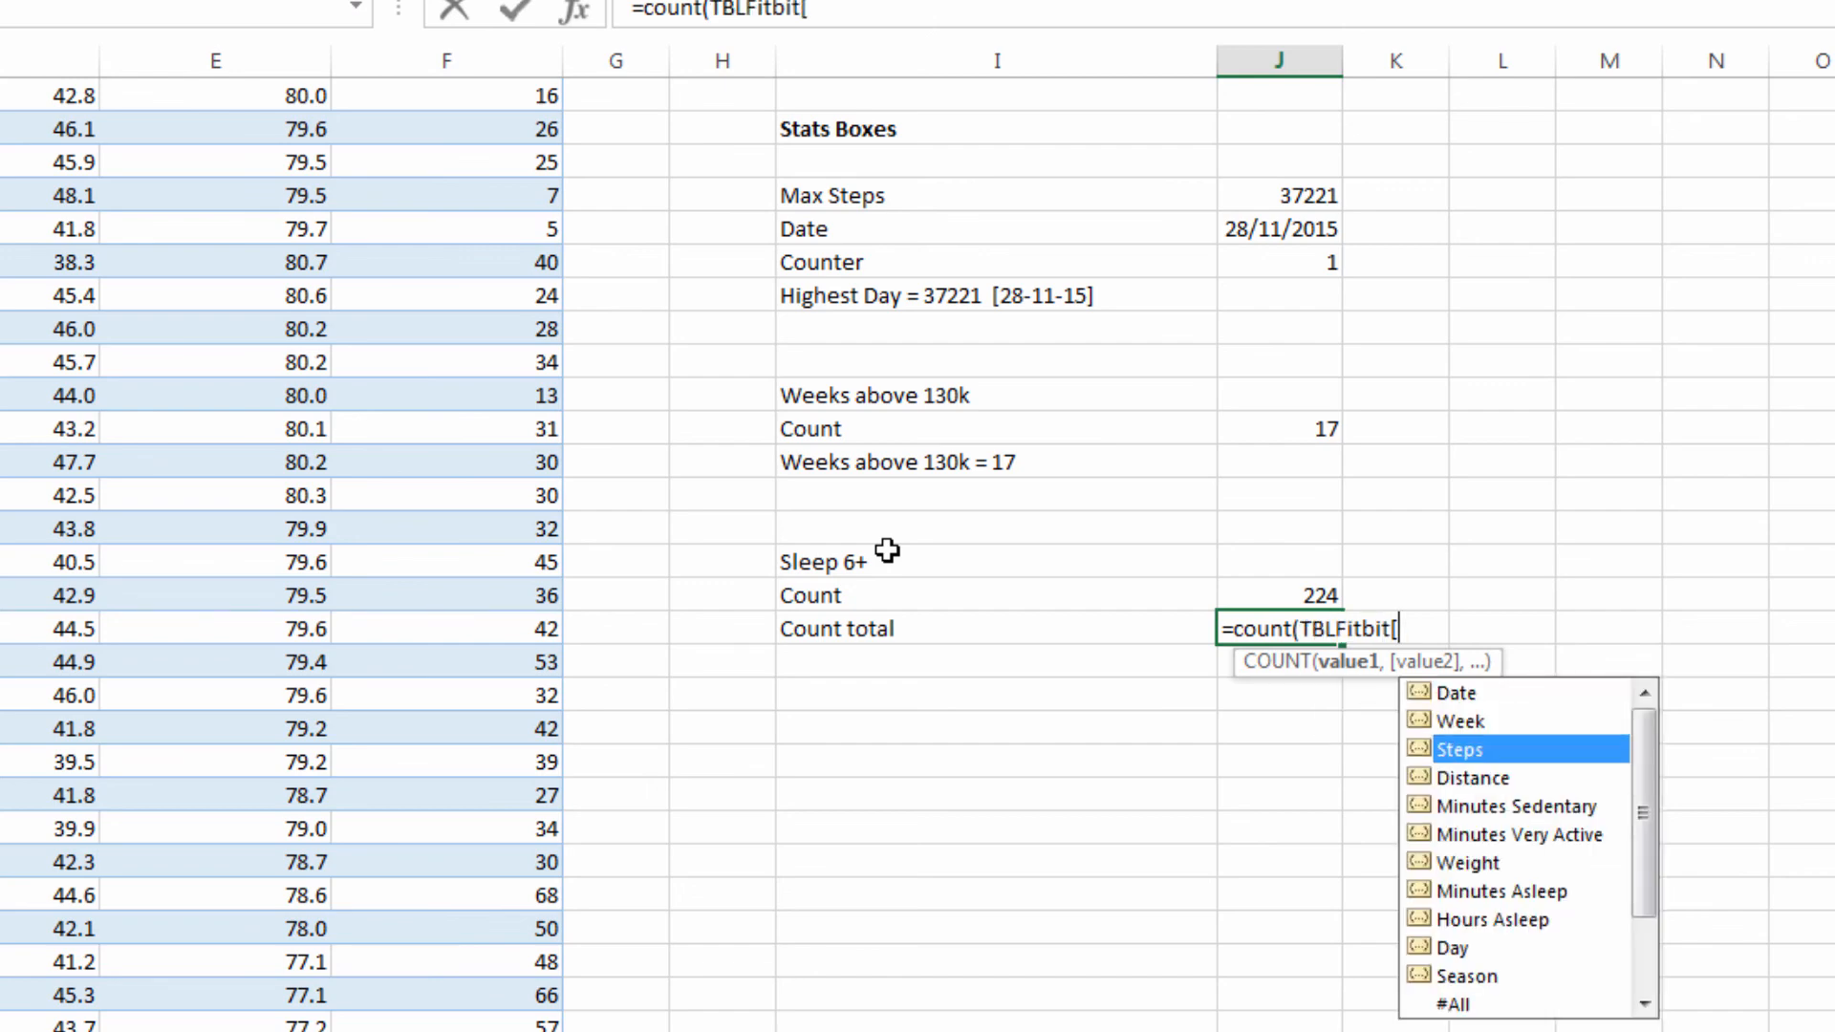
pyautogui.press('Tab')
pyautogui.press('BackSpace')
pyautogui.press('BackSpace')
pyautogui.press('BackSpace')
pyautogui.press('BackSpace')
pyautogui.press('BackSpace')
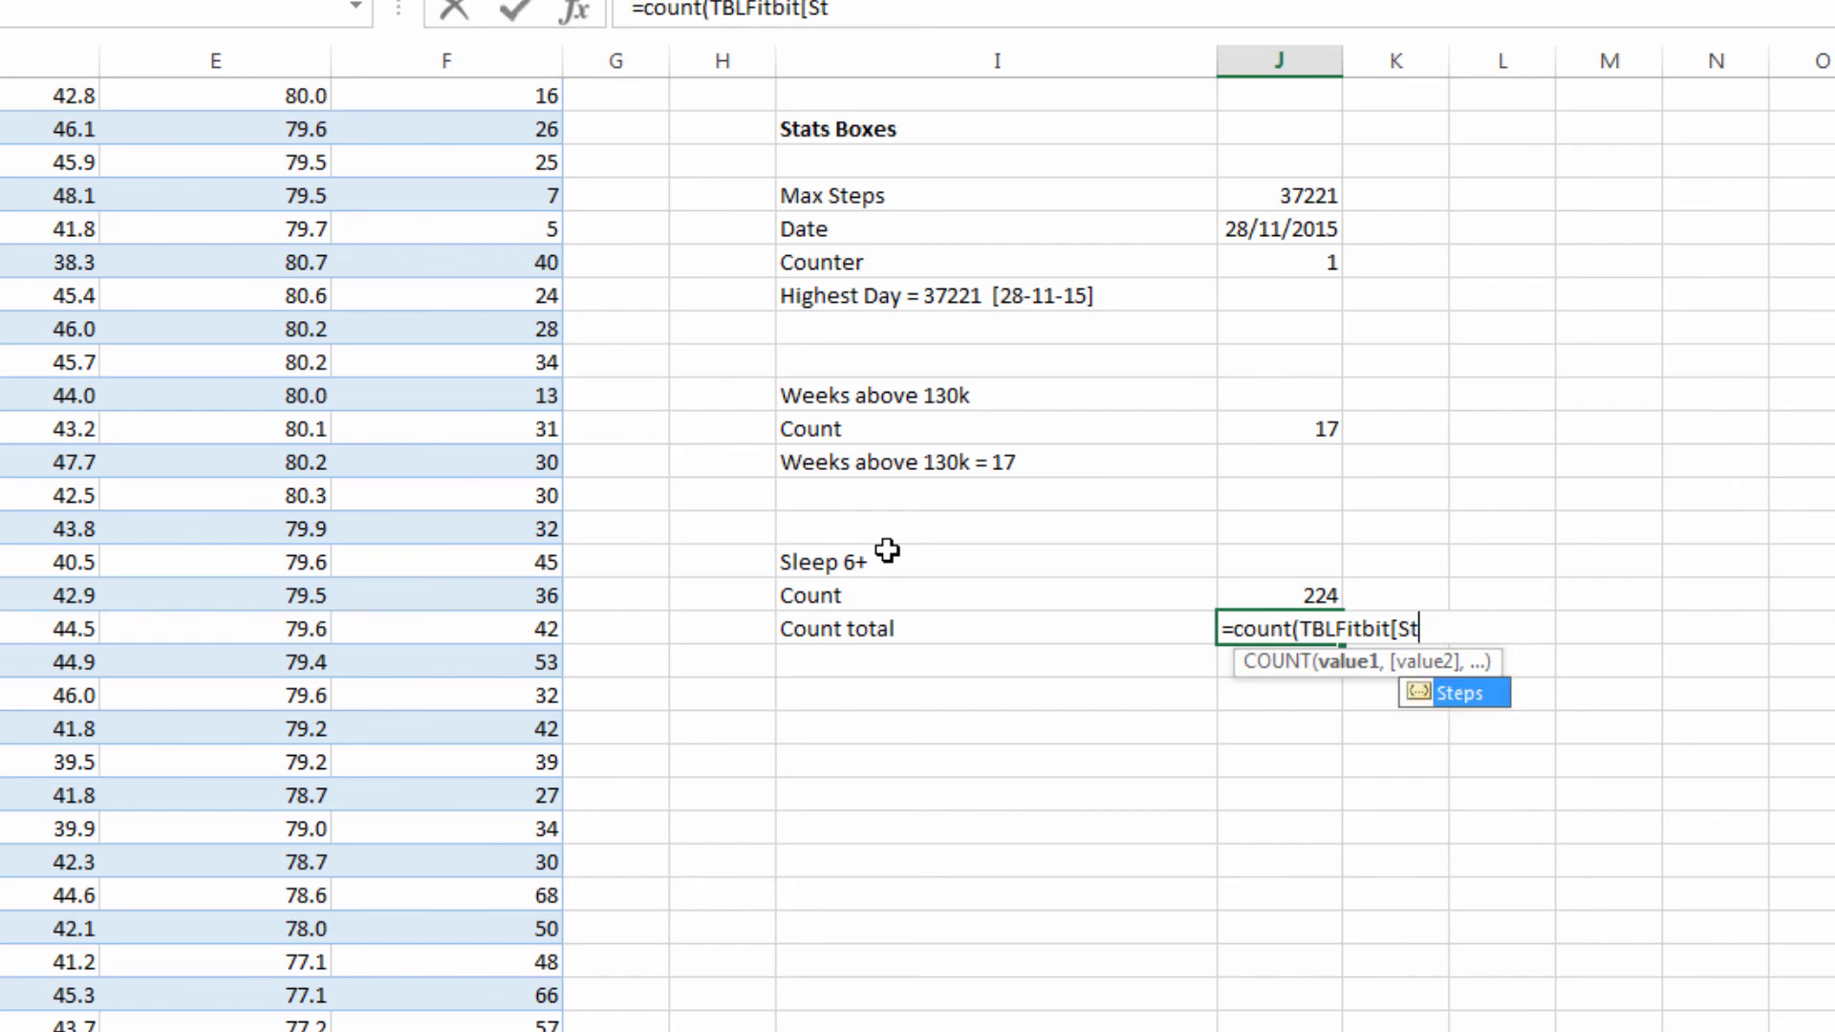
pyautogui.press('Down')
pyautogui.press('Down')
pyautogui.press('Down')
pyautogui.press('Down')
pyautogui.press('Down')
pyautogui.press('Down')
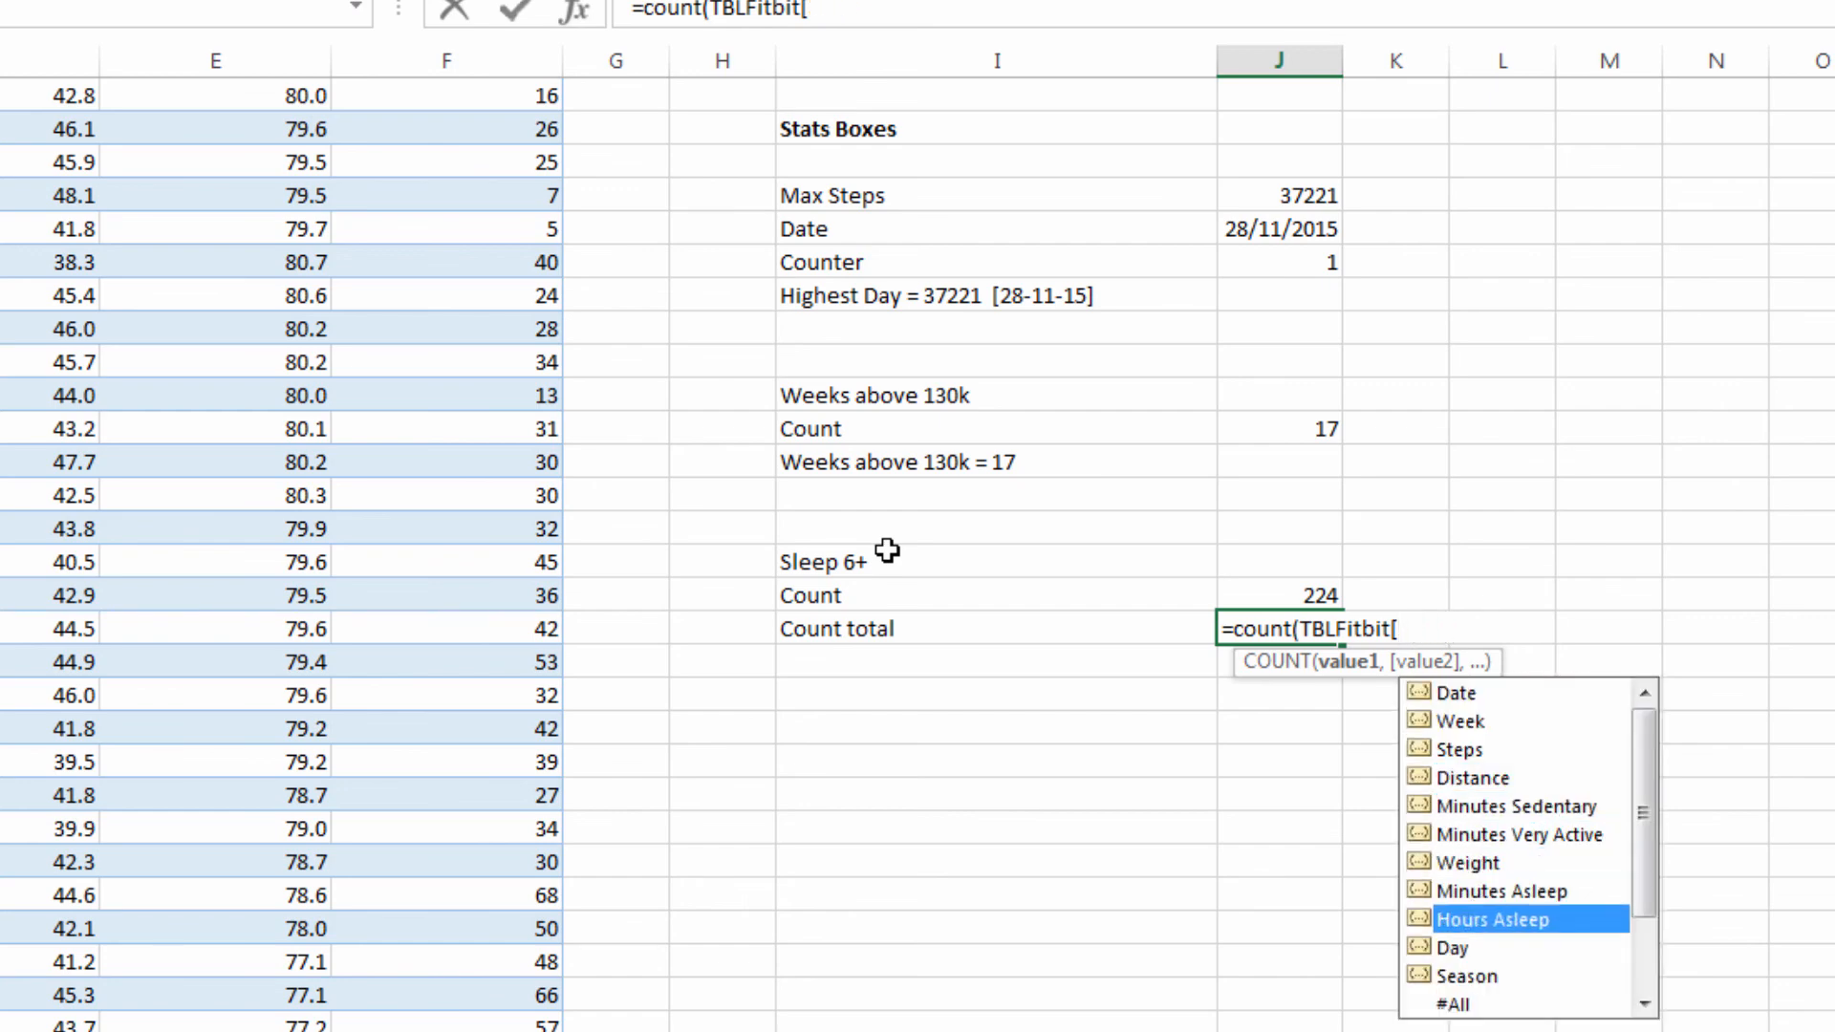
pyautogui.press('Tab')
pyautogui.write('])')
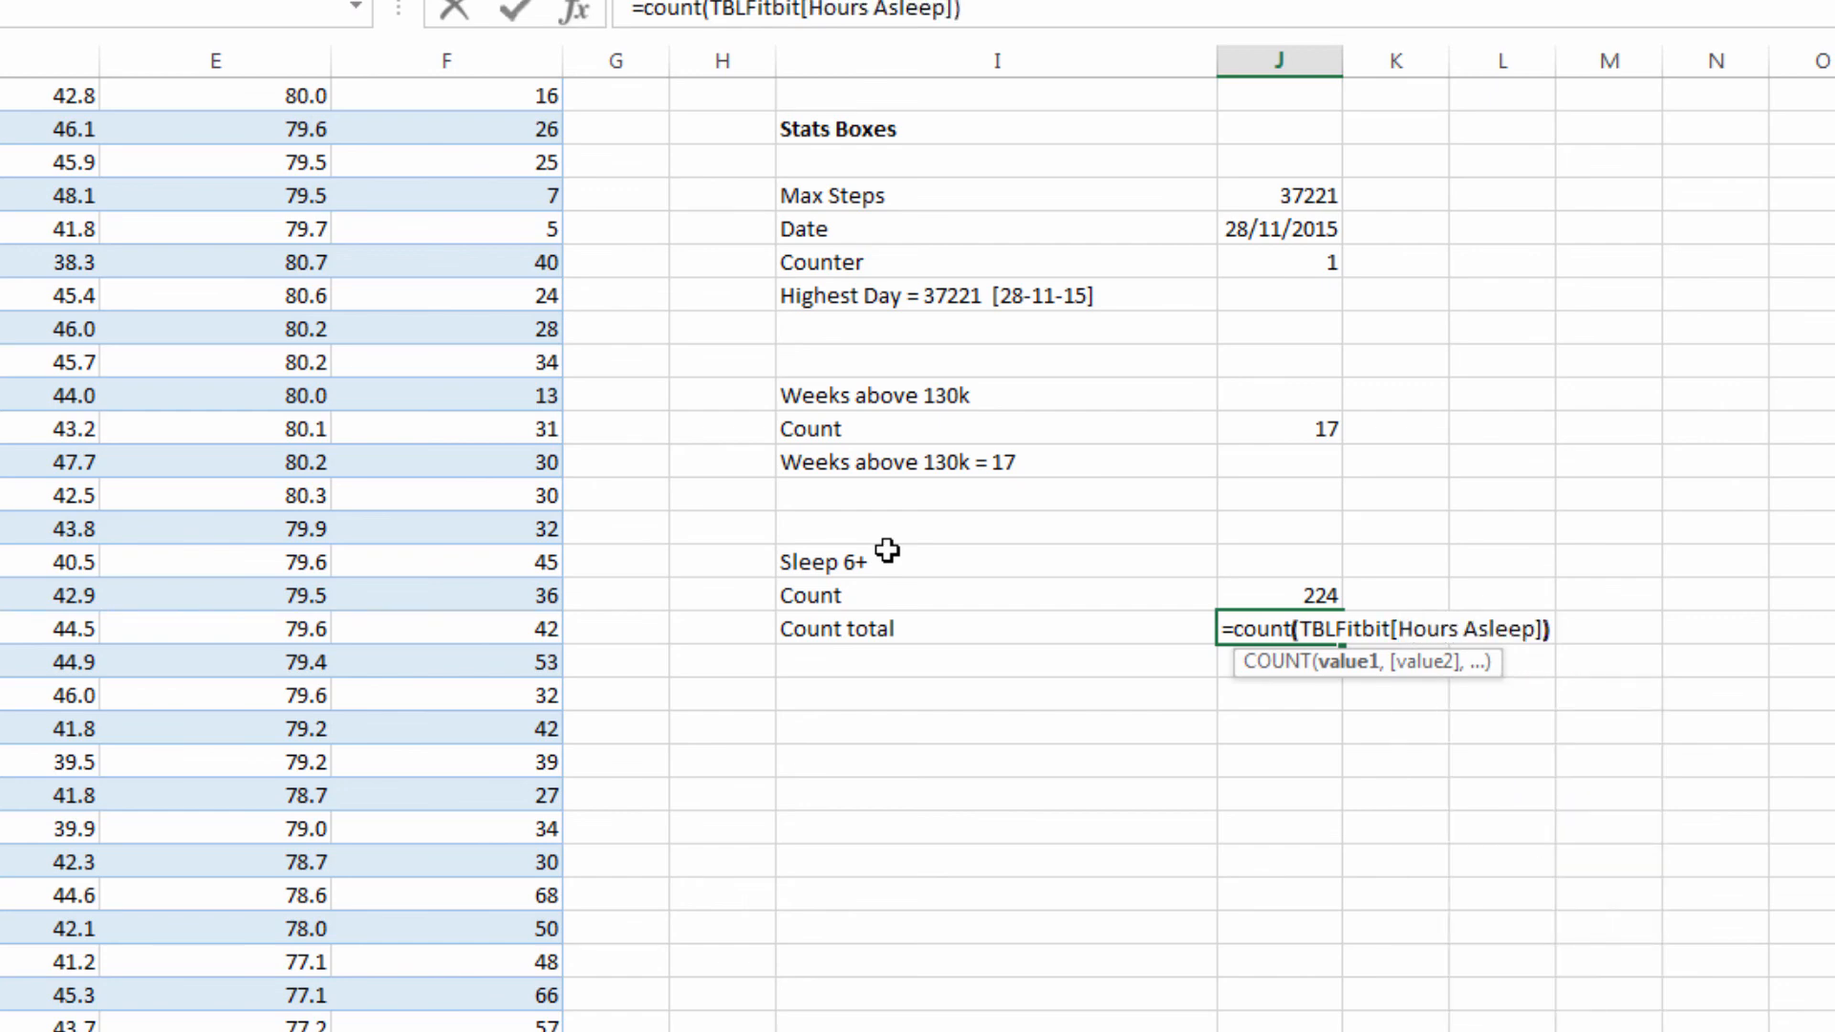
pyautogui.press('Return')
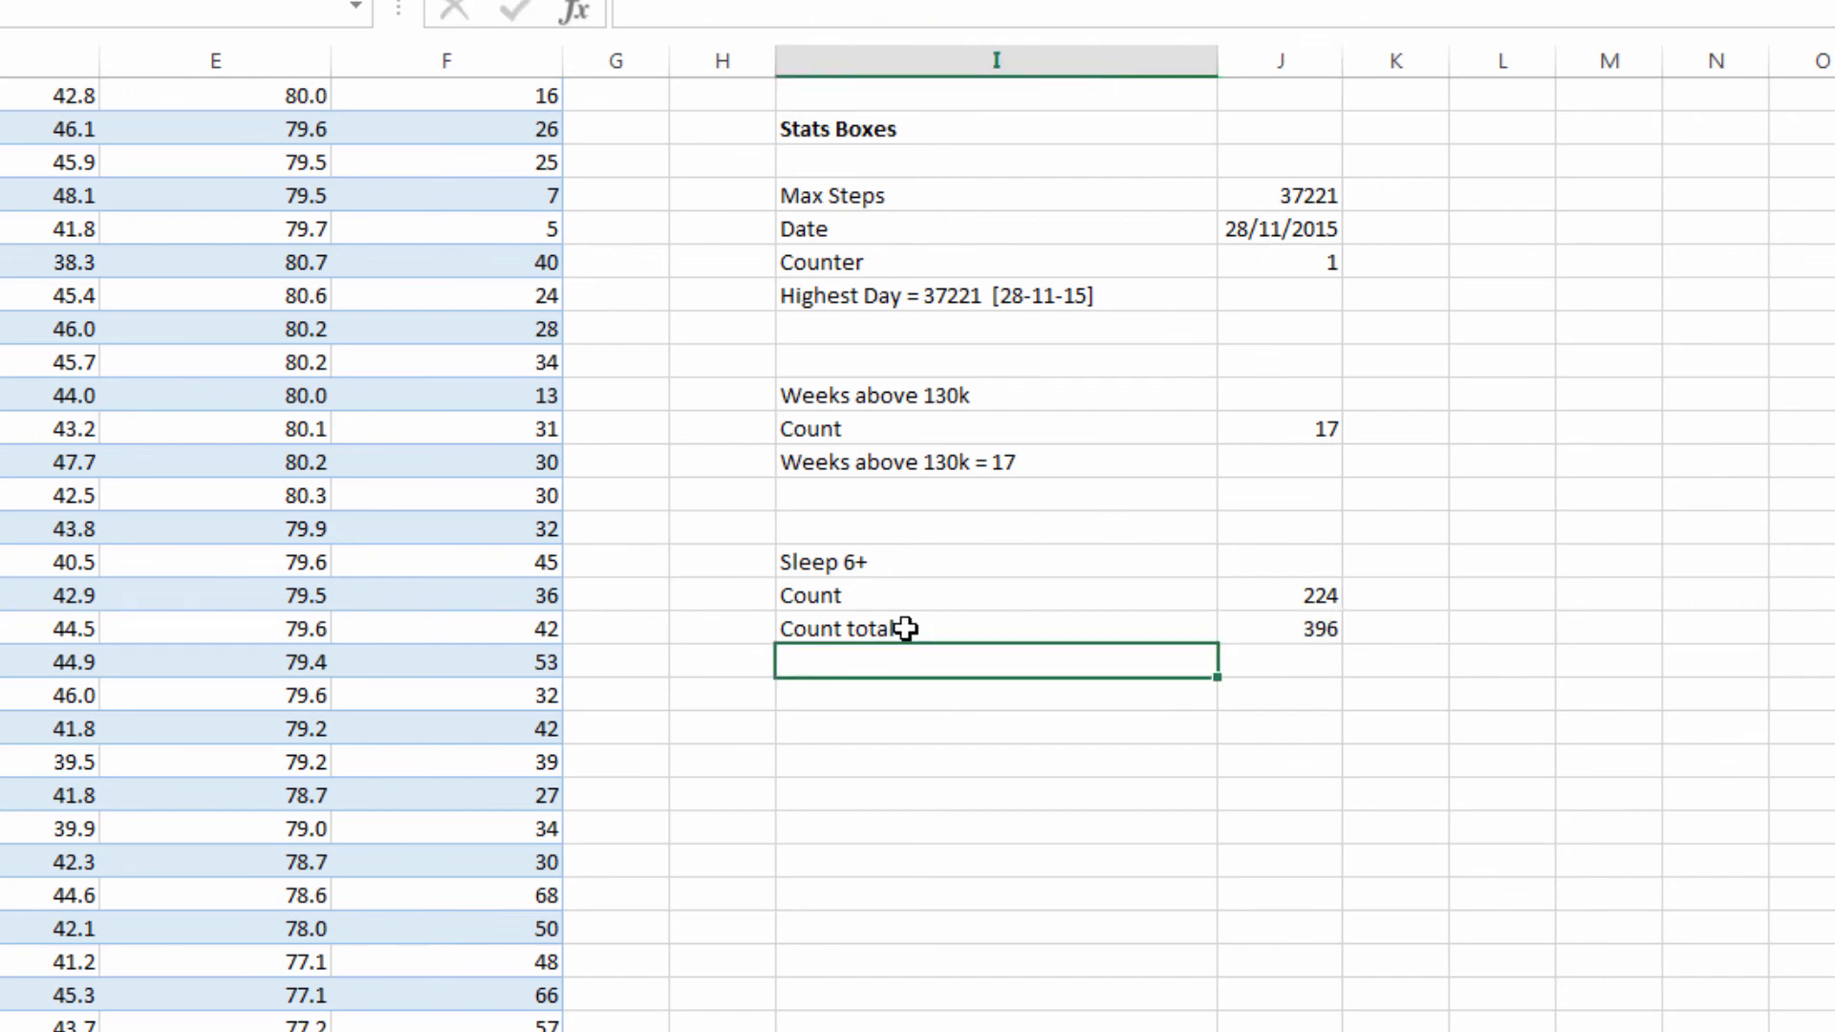
# Label I45 "Percentage" and divide the sleep count by the total in J45 with =J43/J44
pyautogui.write('Percentage')
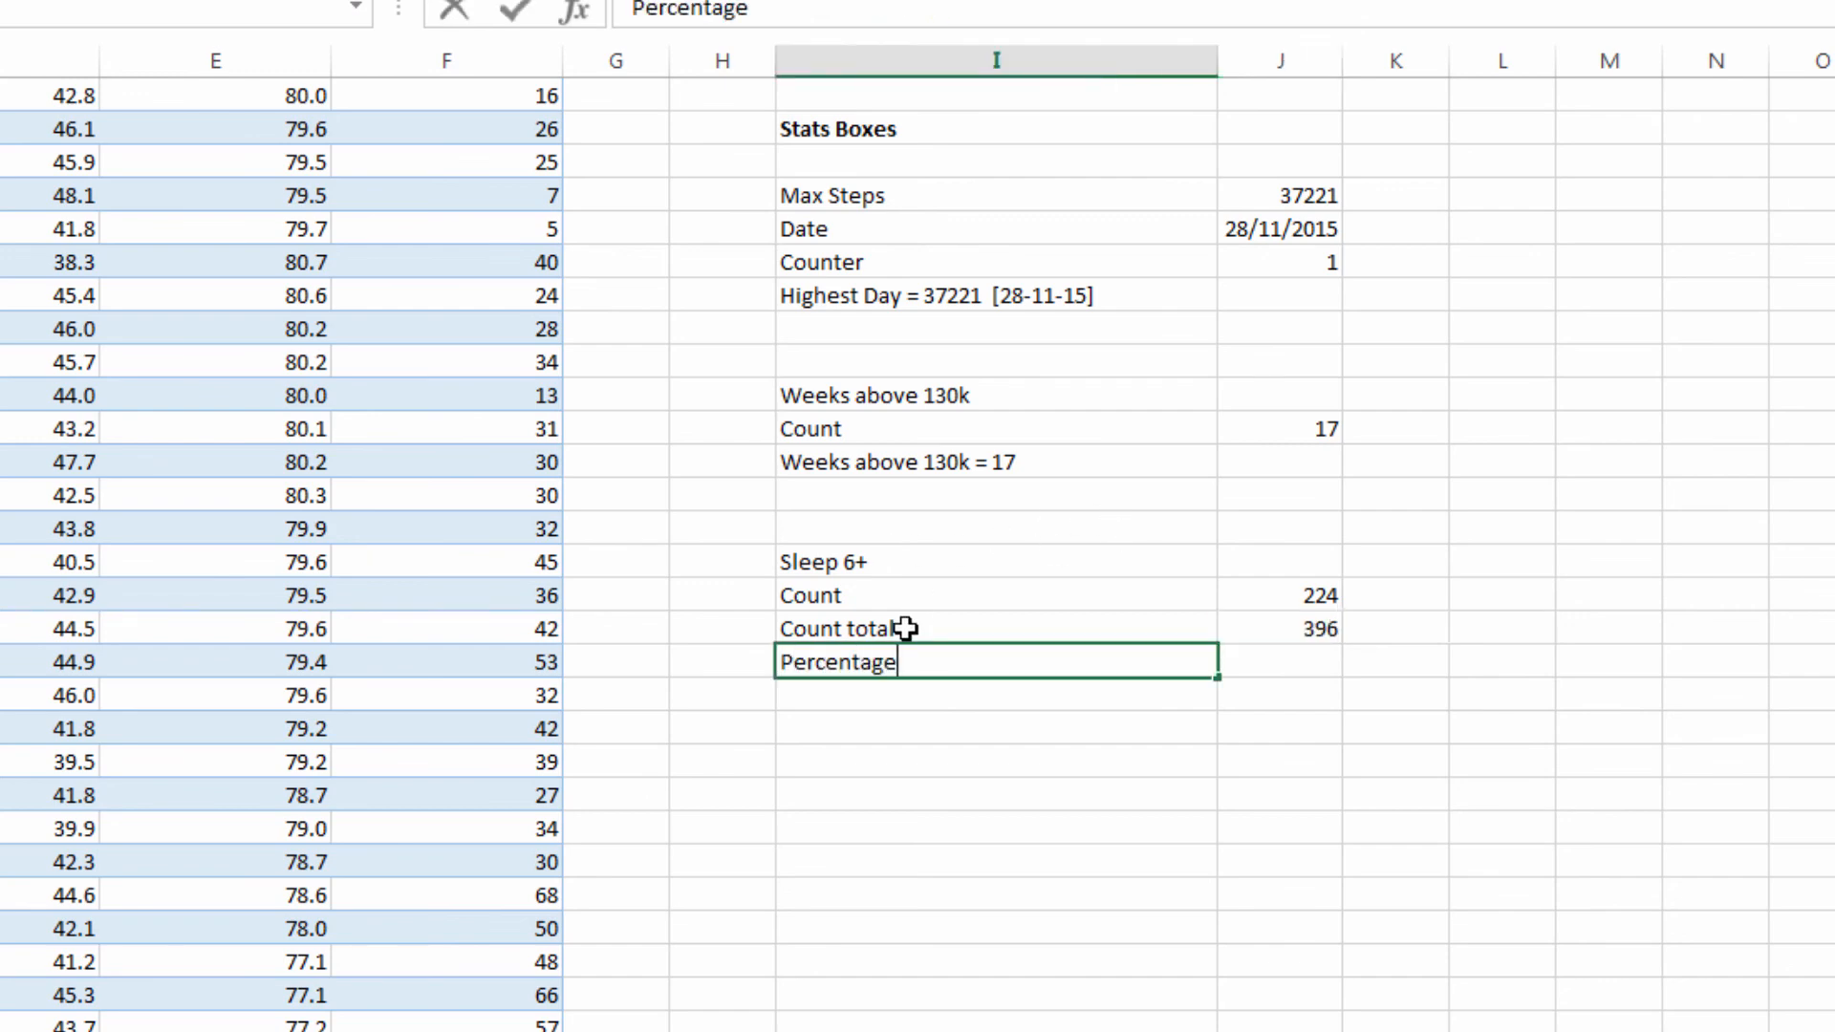
pyautogui.hotkey('ctrl', 'Return')
pyautogui.press('Tab')
pyautogui.write('=')
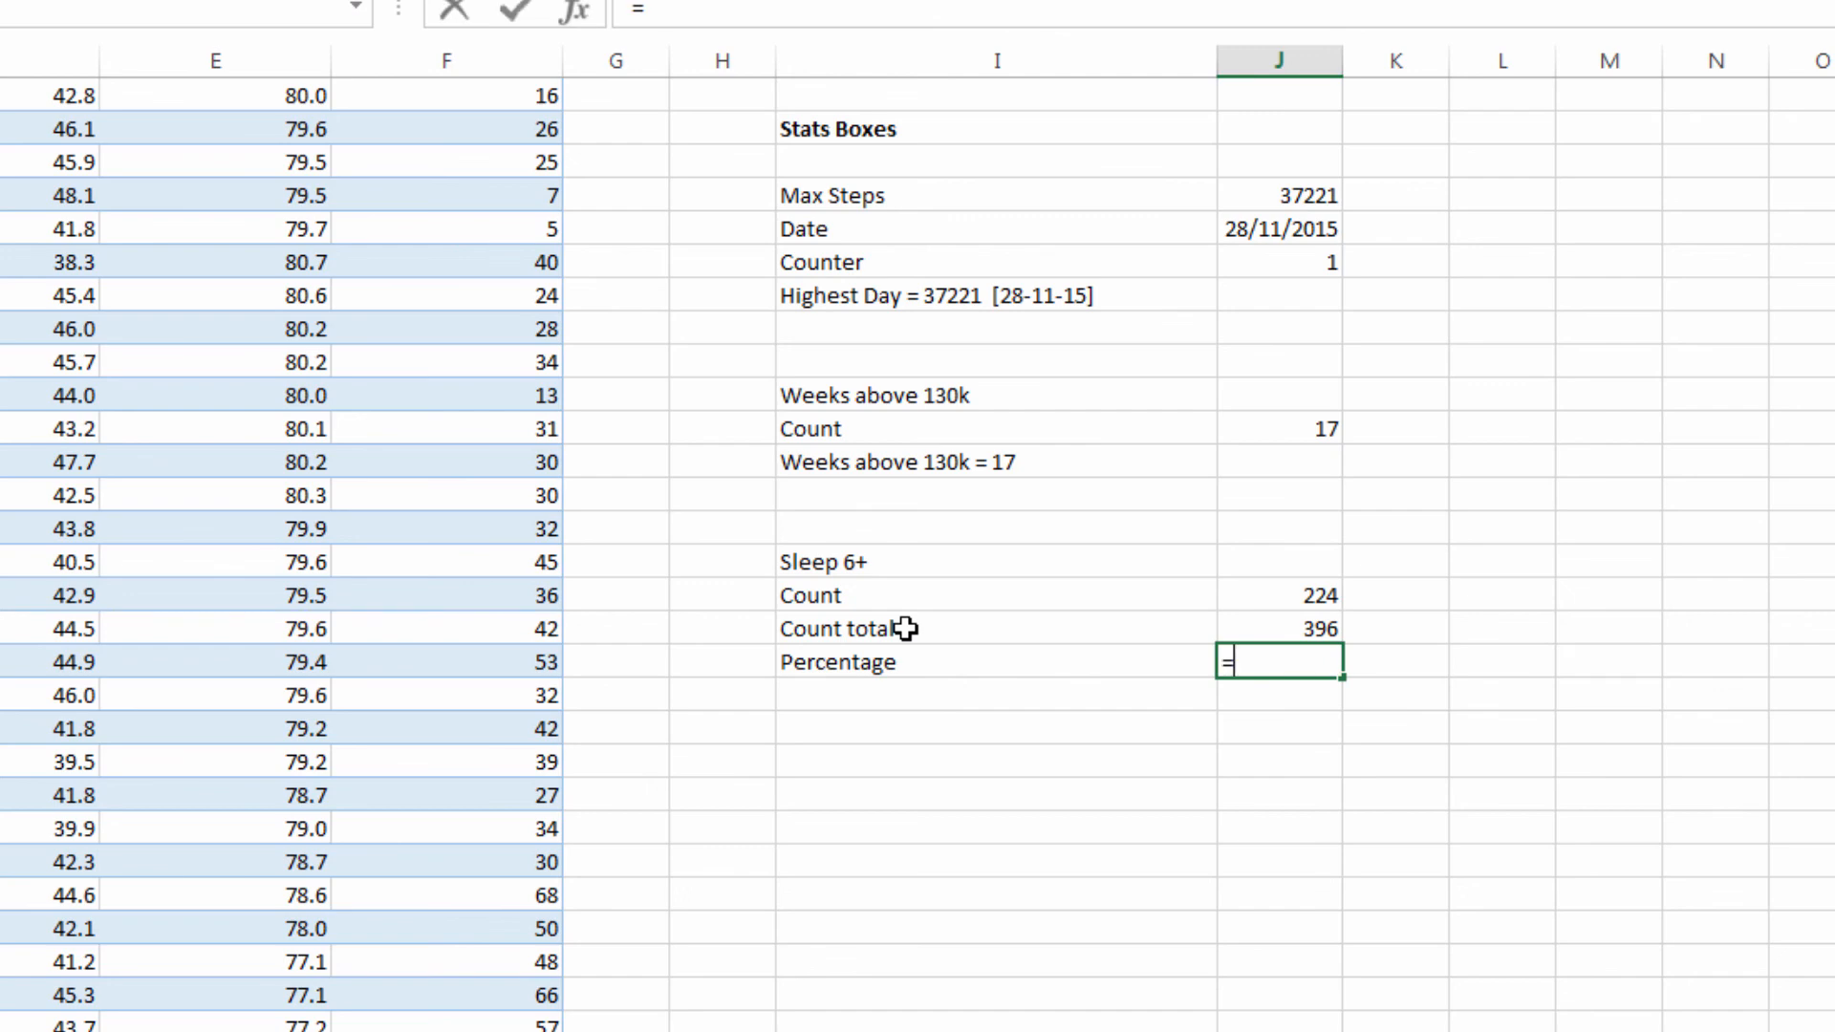
pyautogui.click(1335, 592)
pyautogui.write('/')
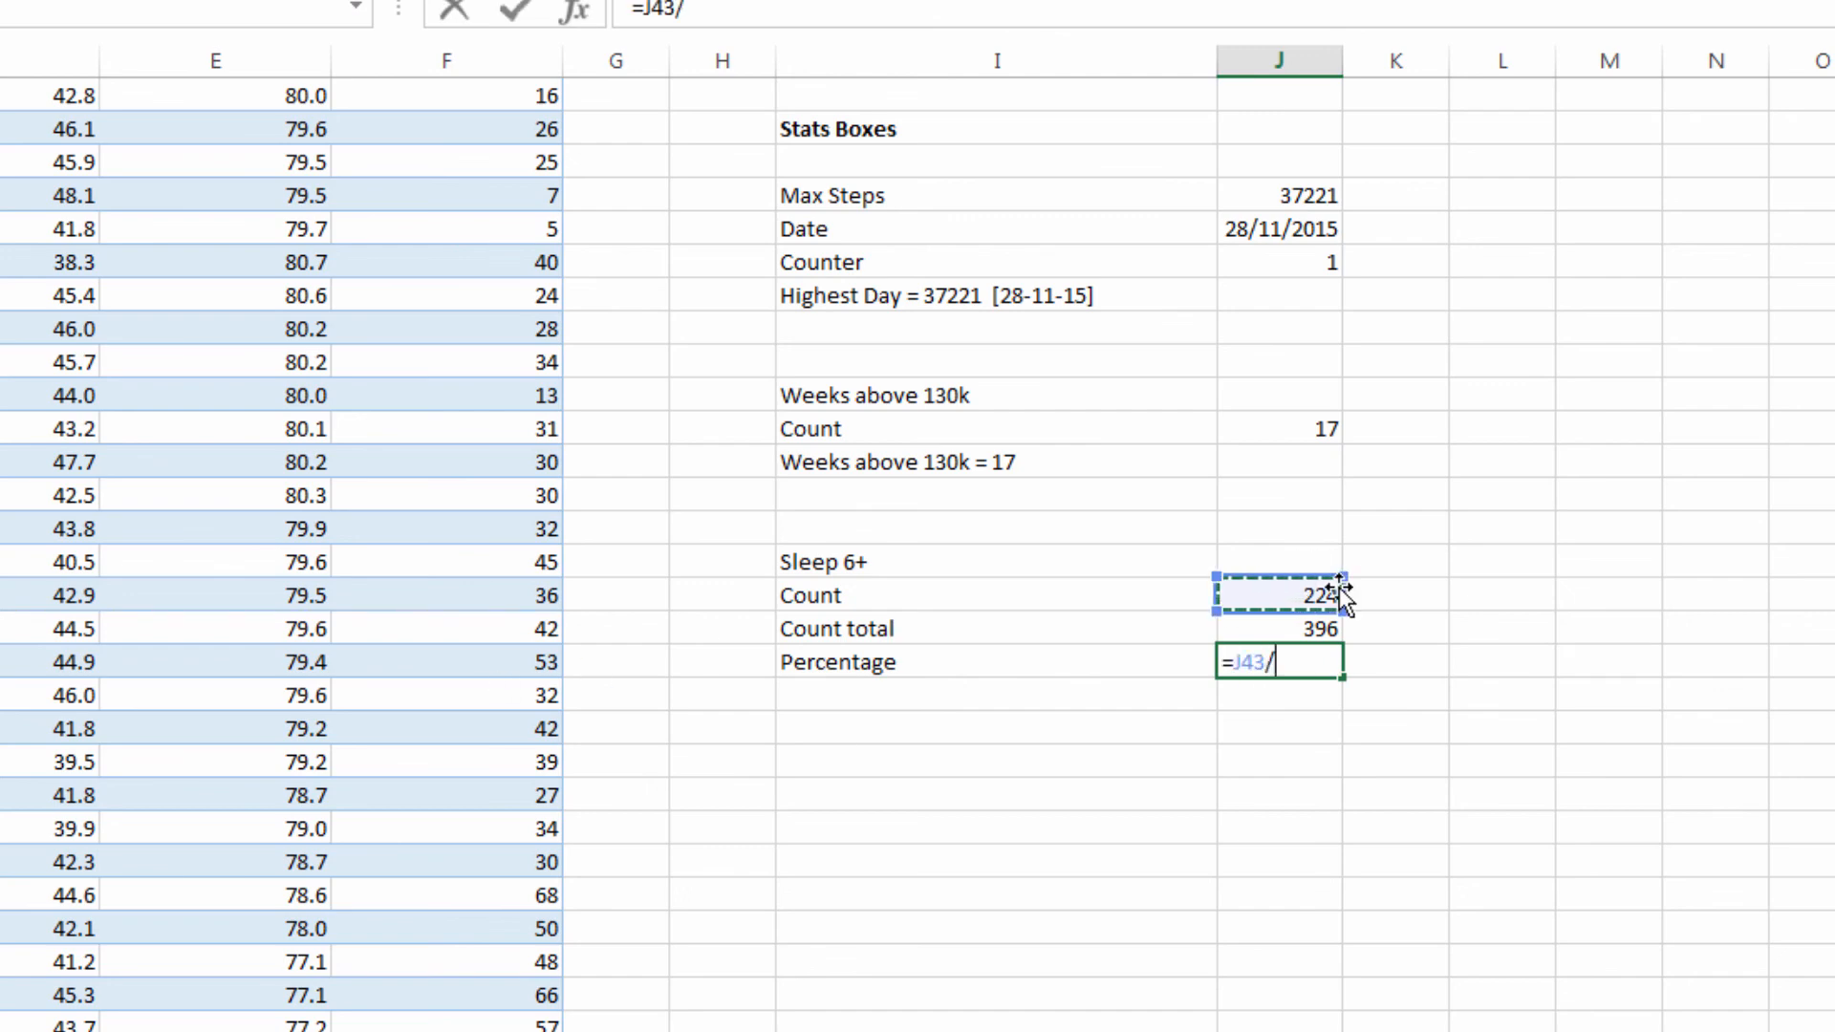
pyautogui.click(1306, 627)
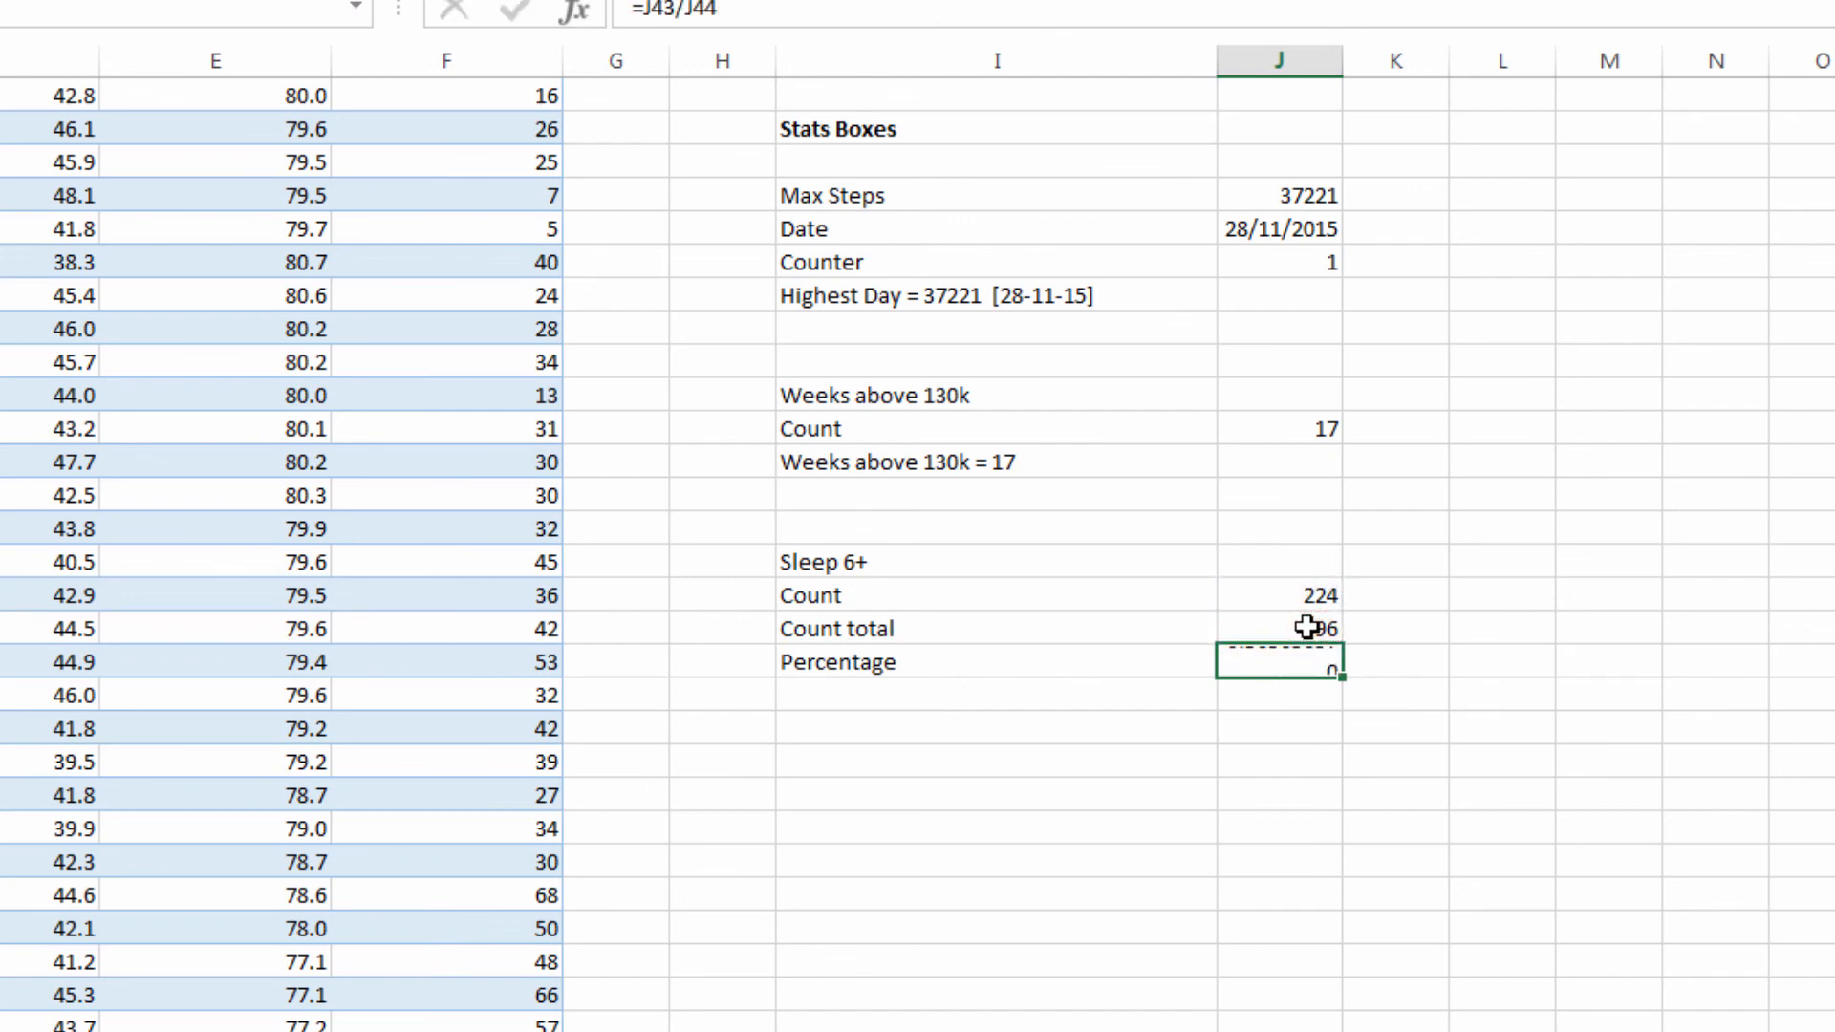
pyautogui.press('Return')
pyautogui.click(1304, 660)
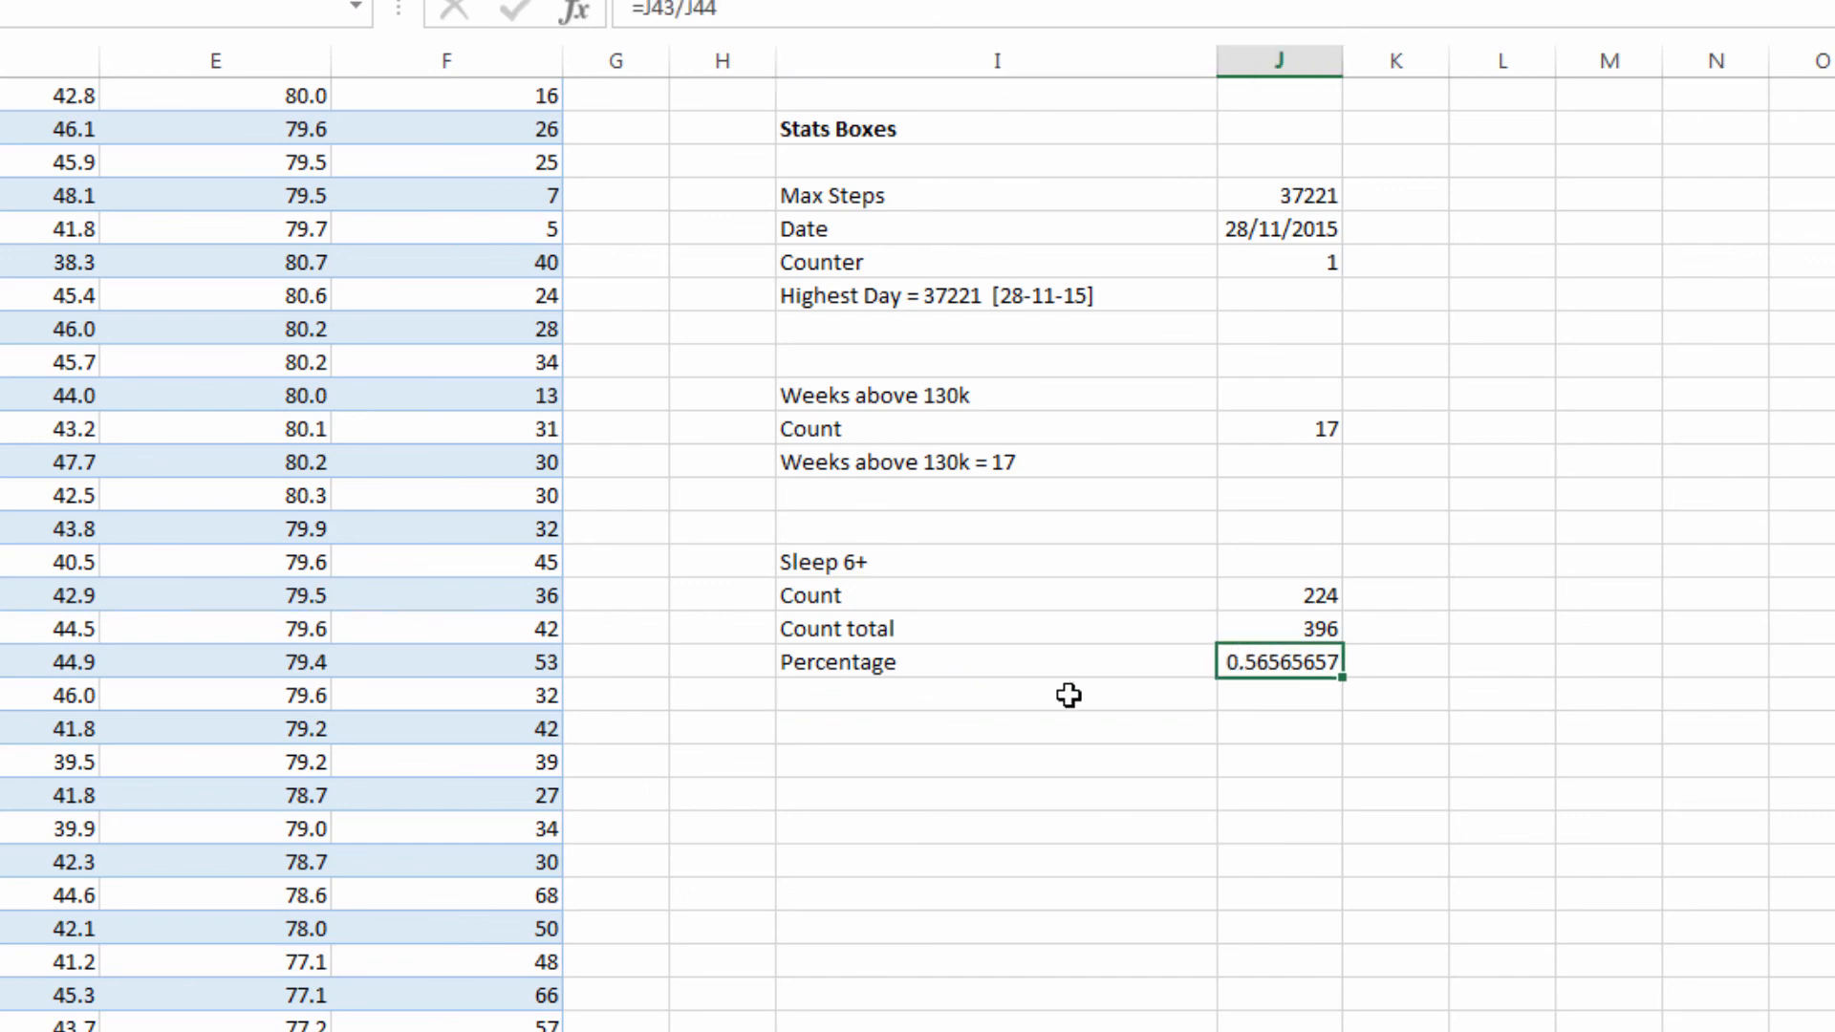
# Start a text formula in I46 with ="Nights above 6hours = " & as its opening part
pyautogui.click(961, 701)
pyautogui.click(926, 724)
pyautogui.click(933, 692)
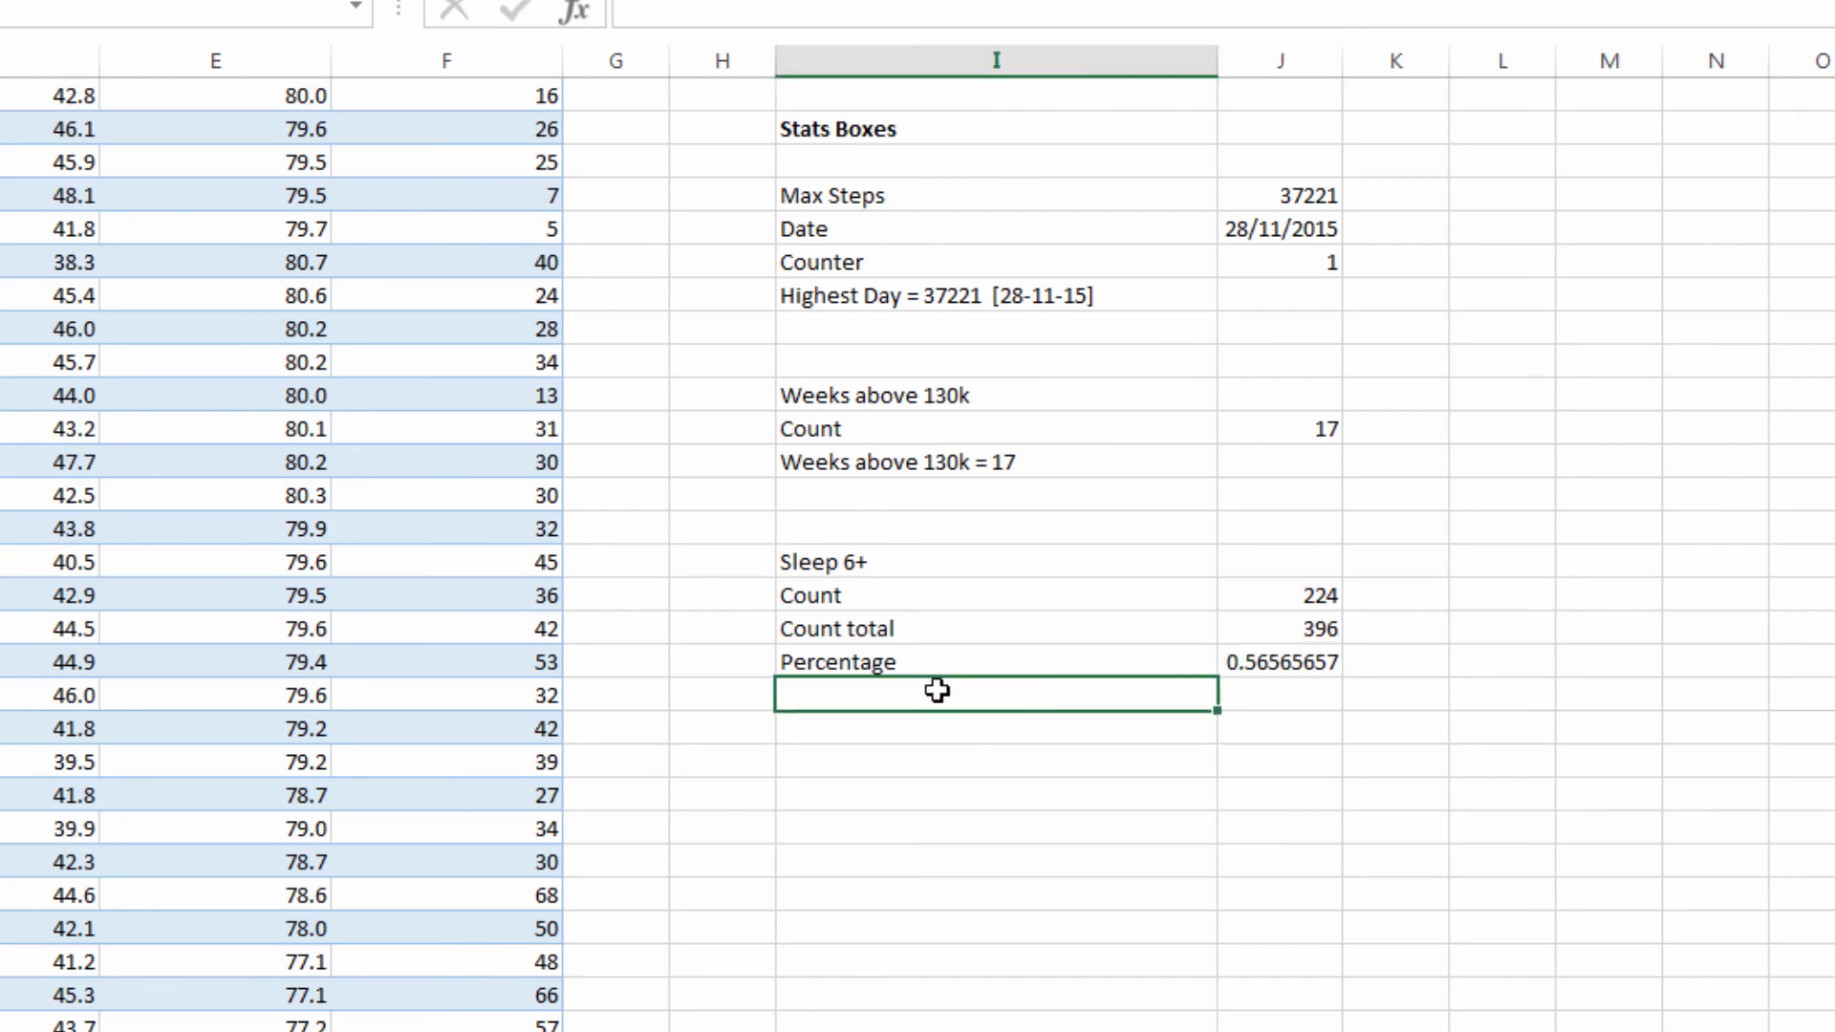
pyautogui.write('=" Nights above 6hours"')
pyautogui.press('BackSpace')
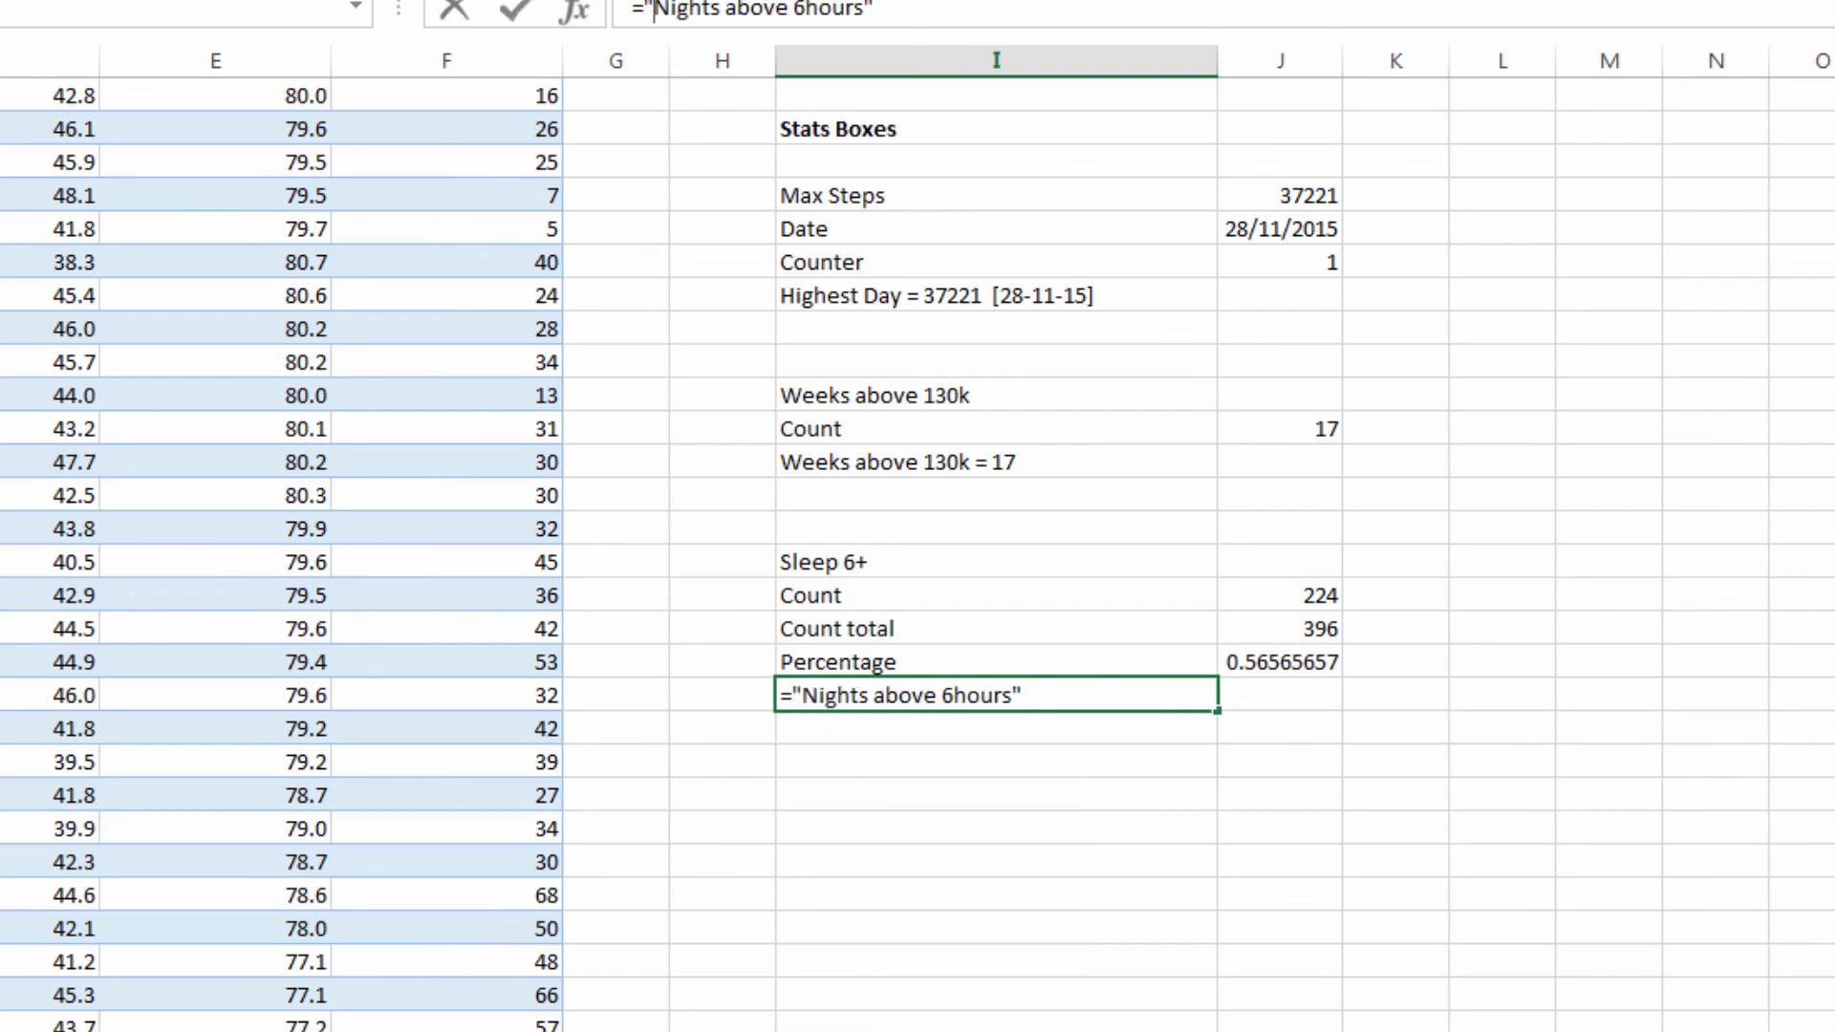
pyautogui.click(864, 8)
pyautogui.write(':')
pyautogui.press('BackSpace')
pyautogui.press('BackSpace')
pyautogui.write('=')
pyautogui.press('Right')
pyautogui.write('&')
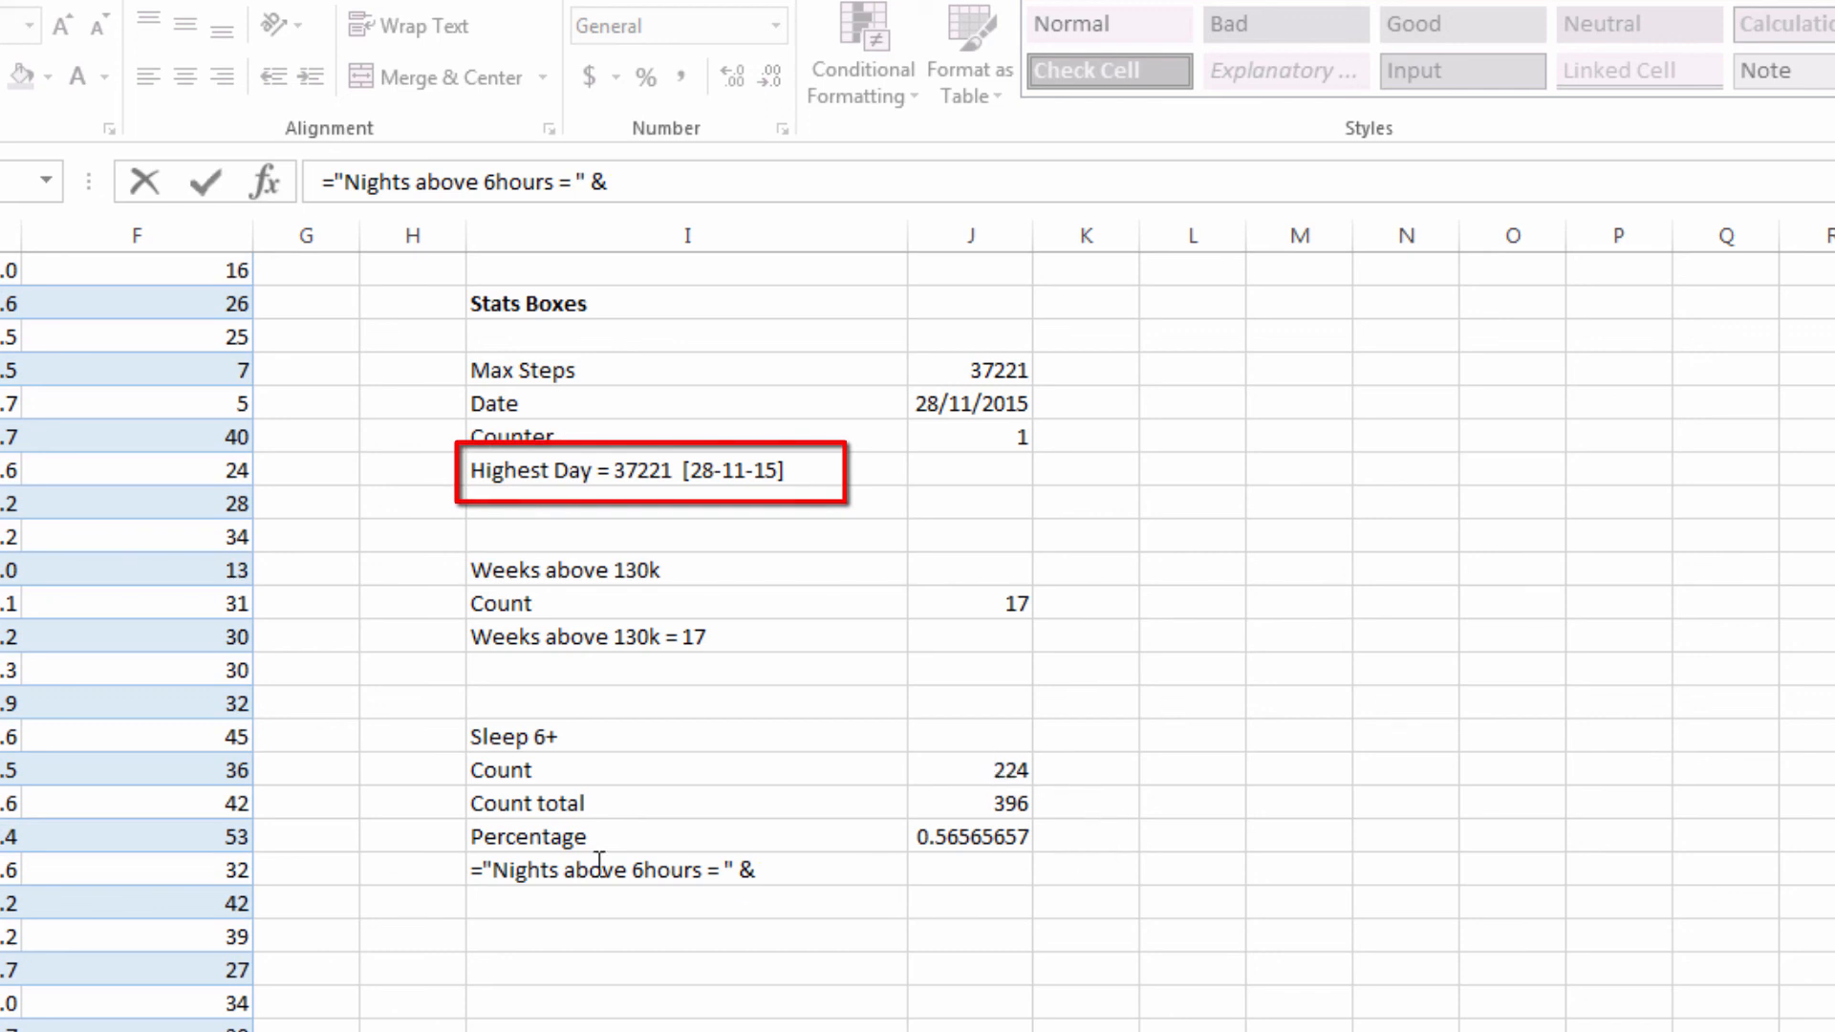
# Complete the I46 formula by appending TEXT(J45, "0.0%") so the percentage is formatted to one decimal
pyautogui.click(640, 181)
pyautogui.write('text(')
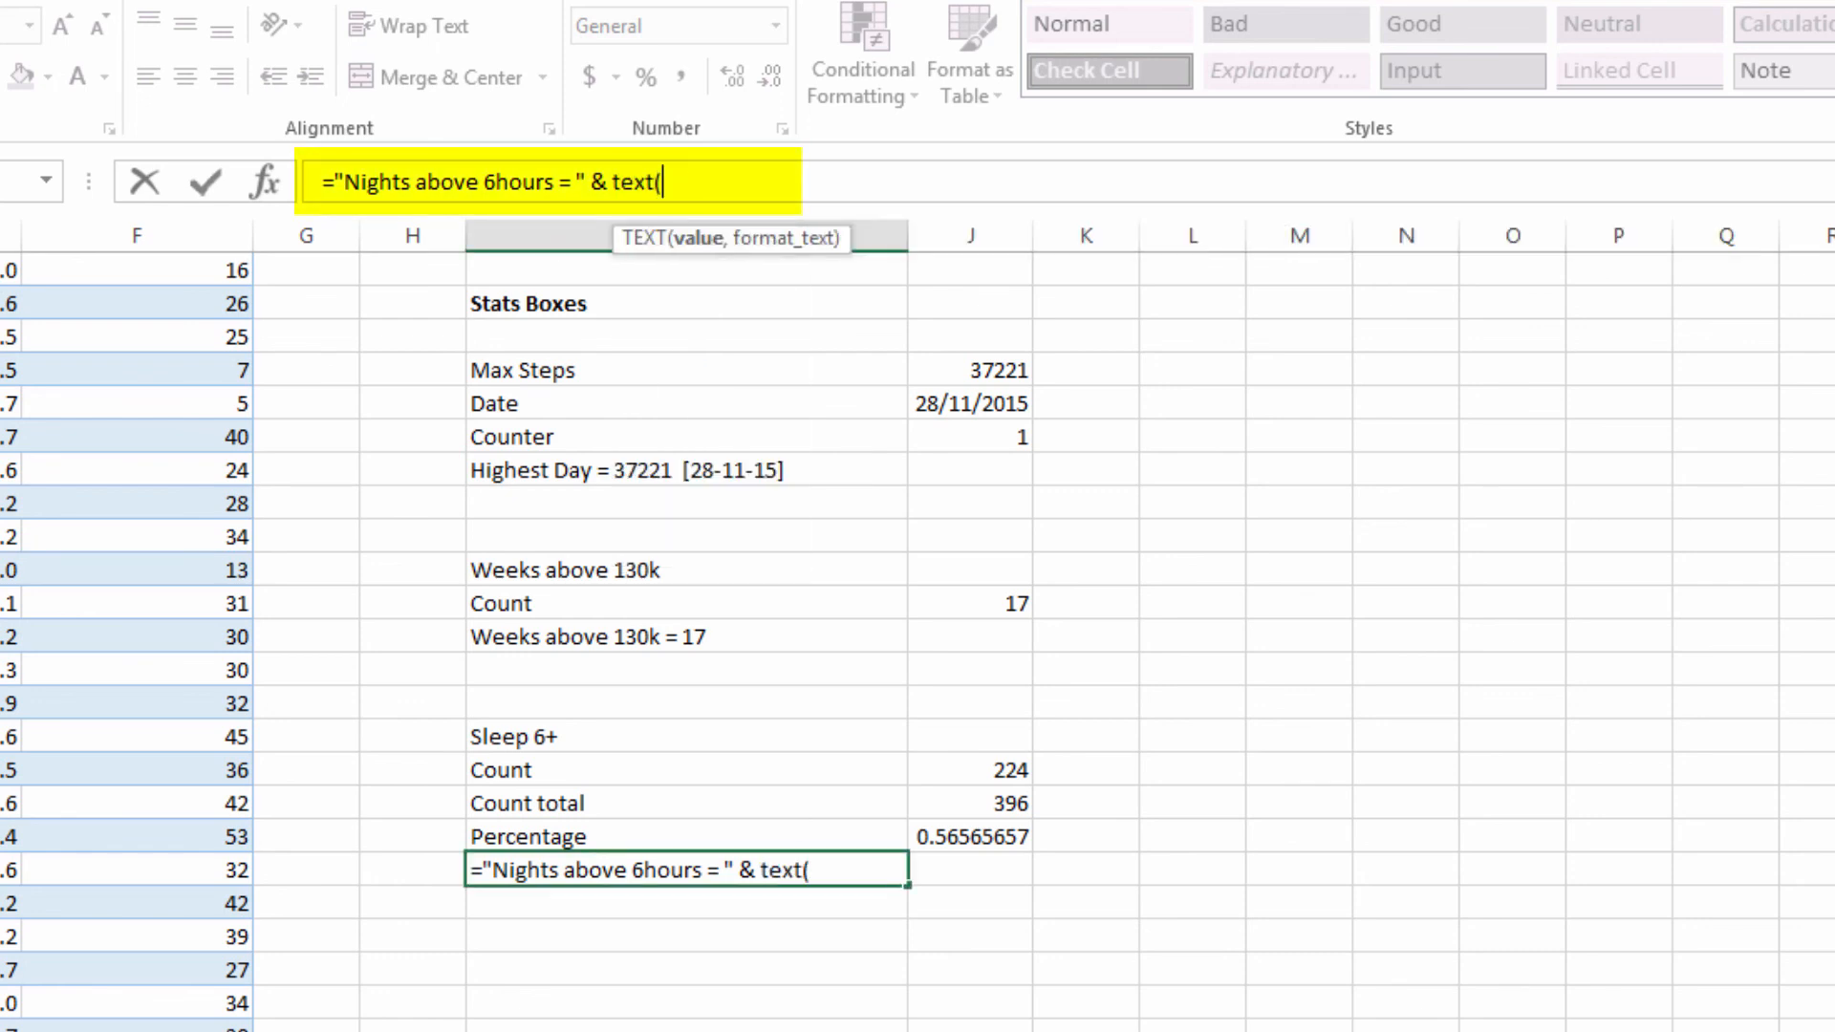
pyautogui.click(967, 836)
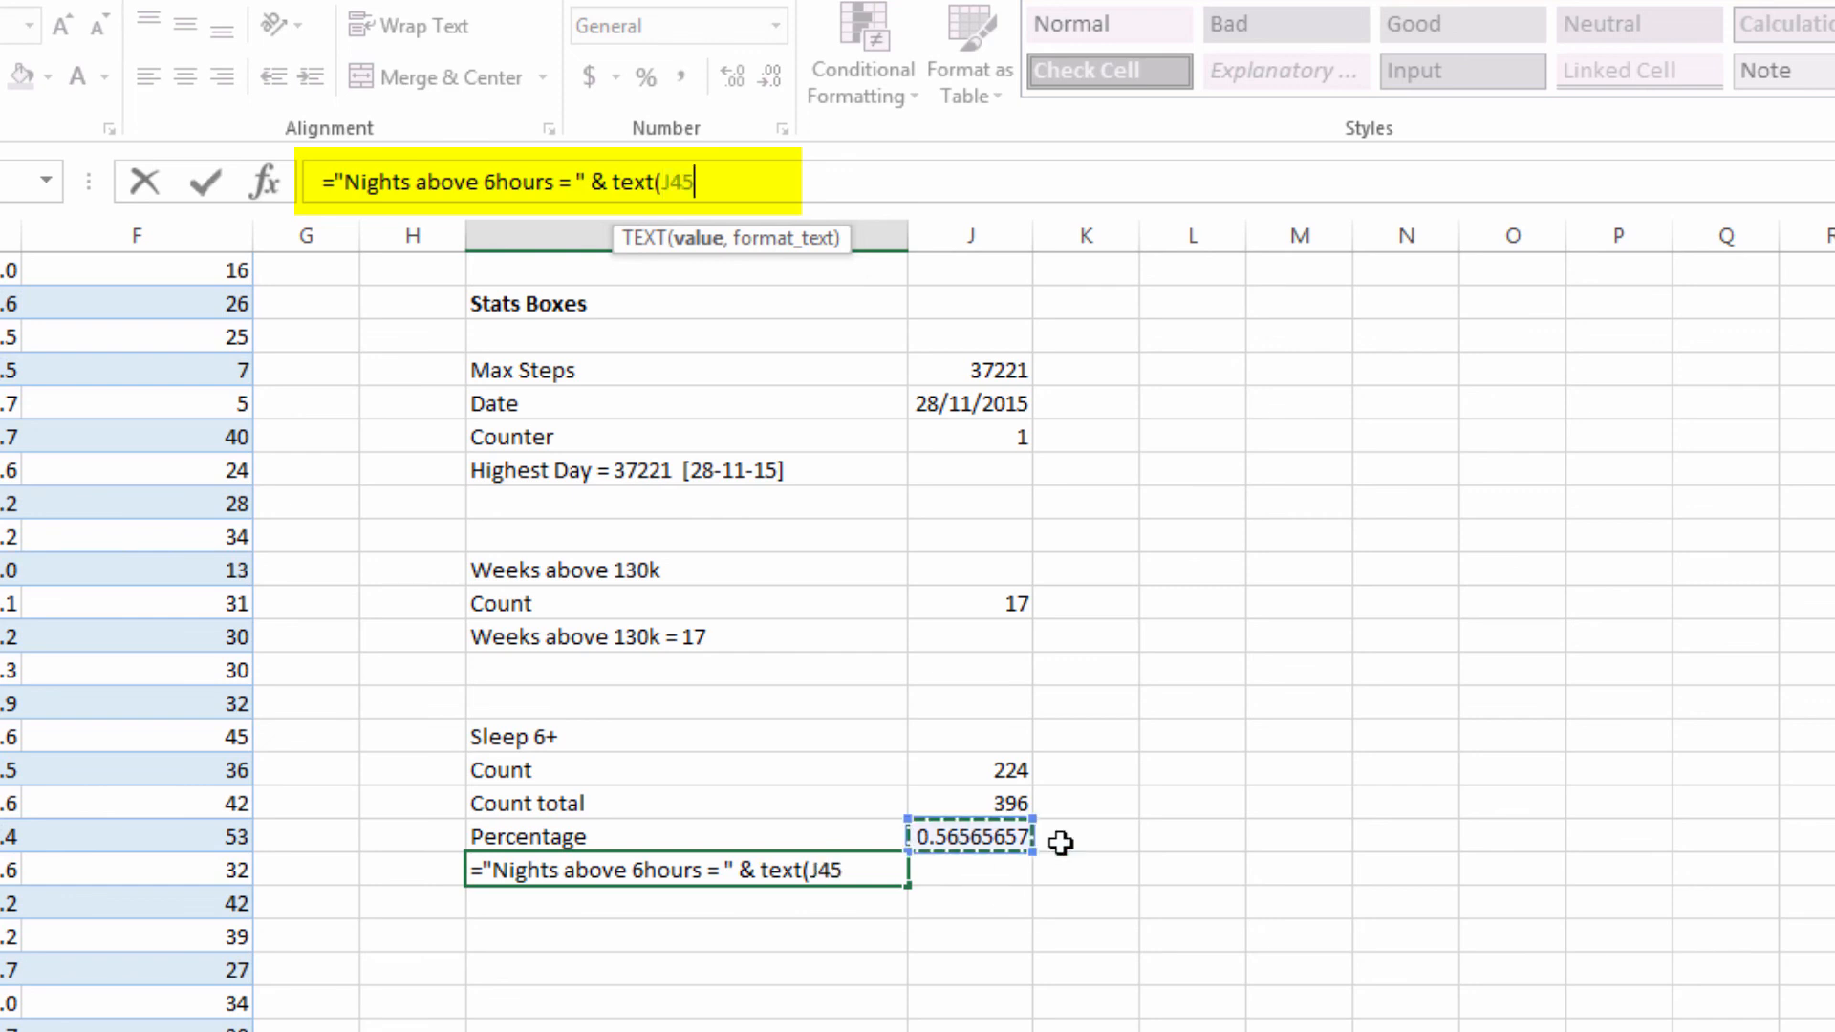
pyautogui.write(',')
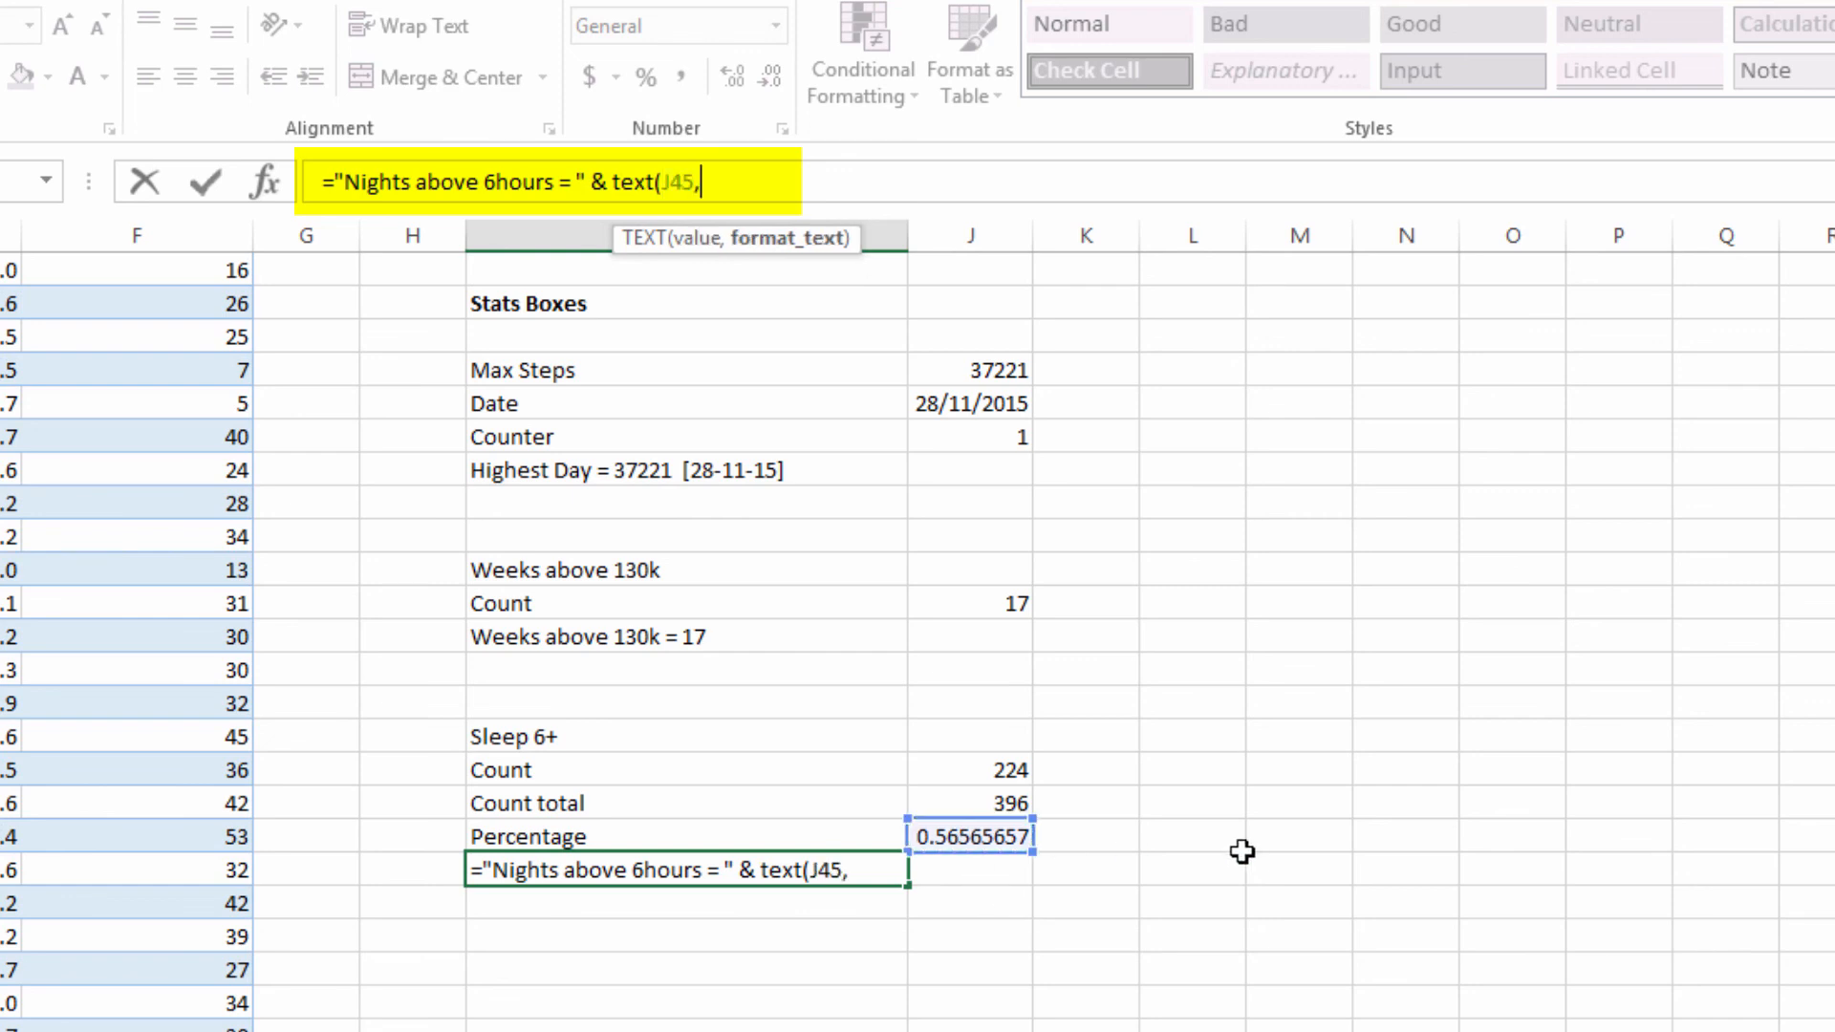
pyautogui.write(' "0.0%")')
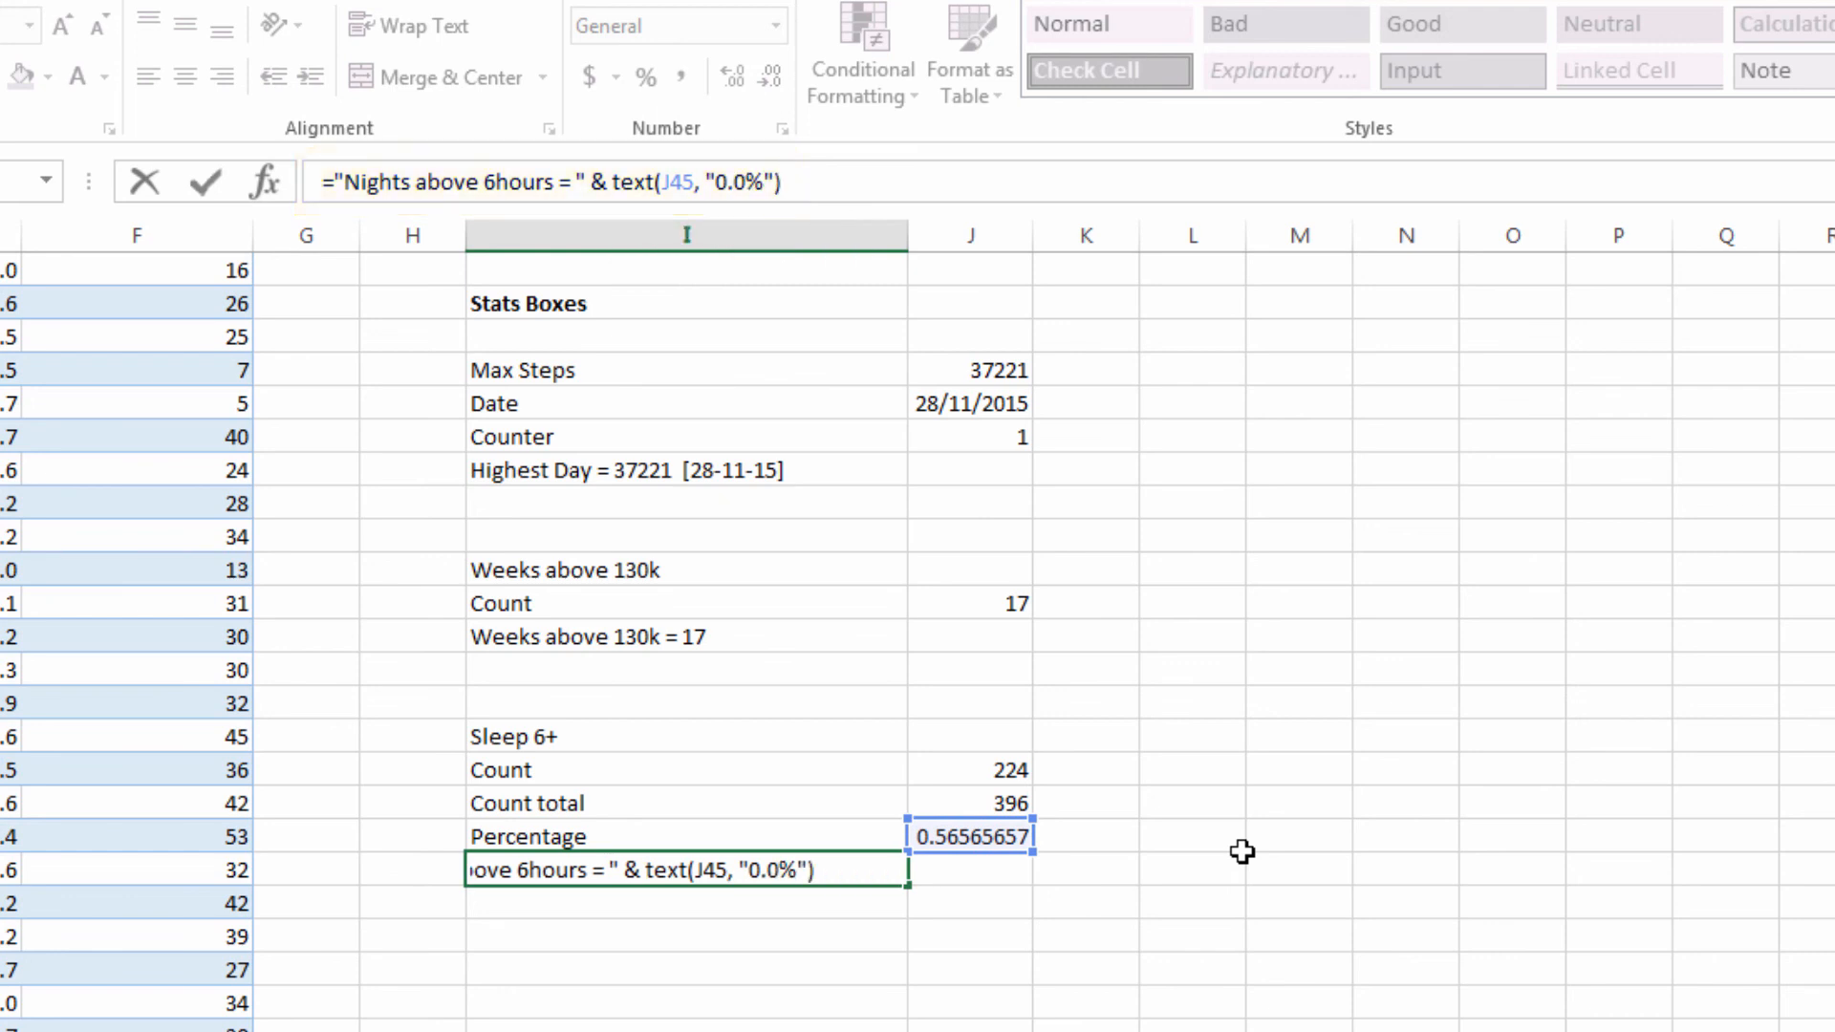
pyautogui.press('Return')
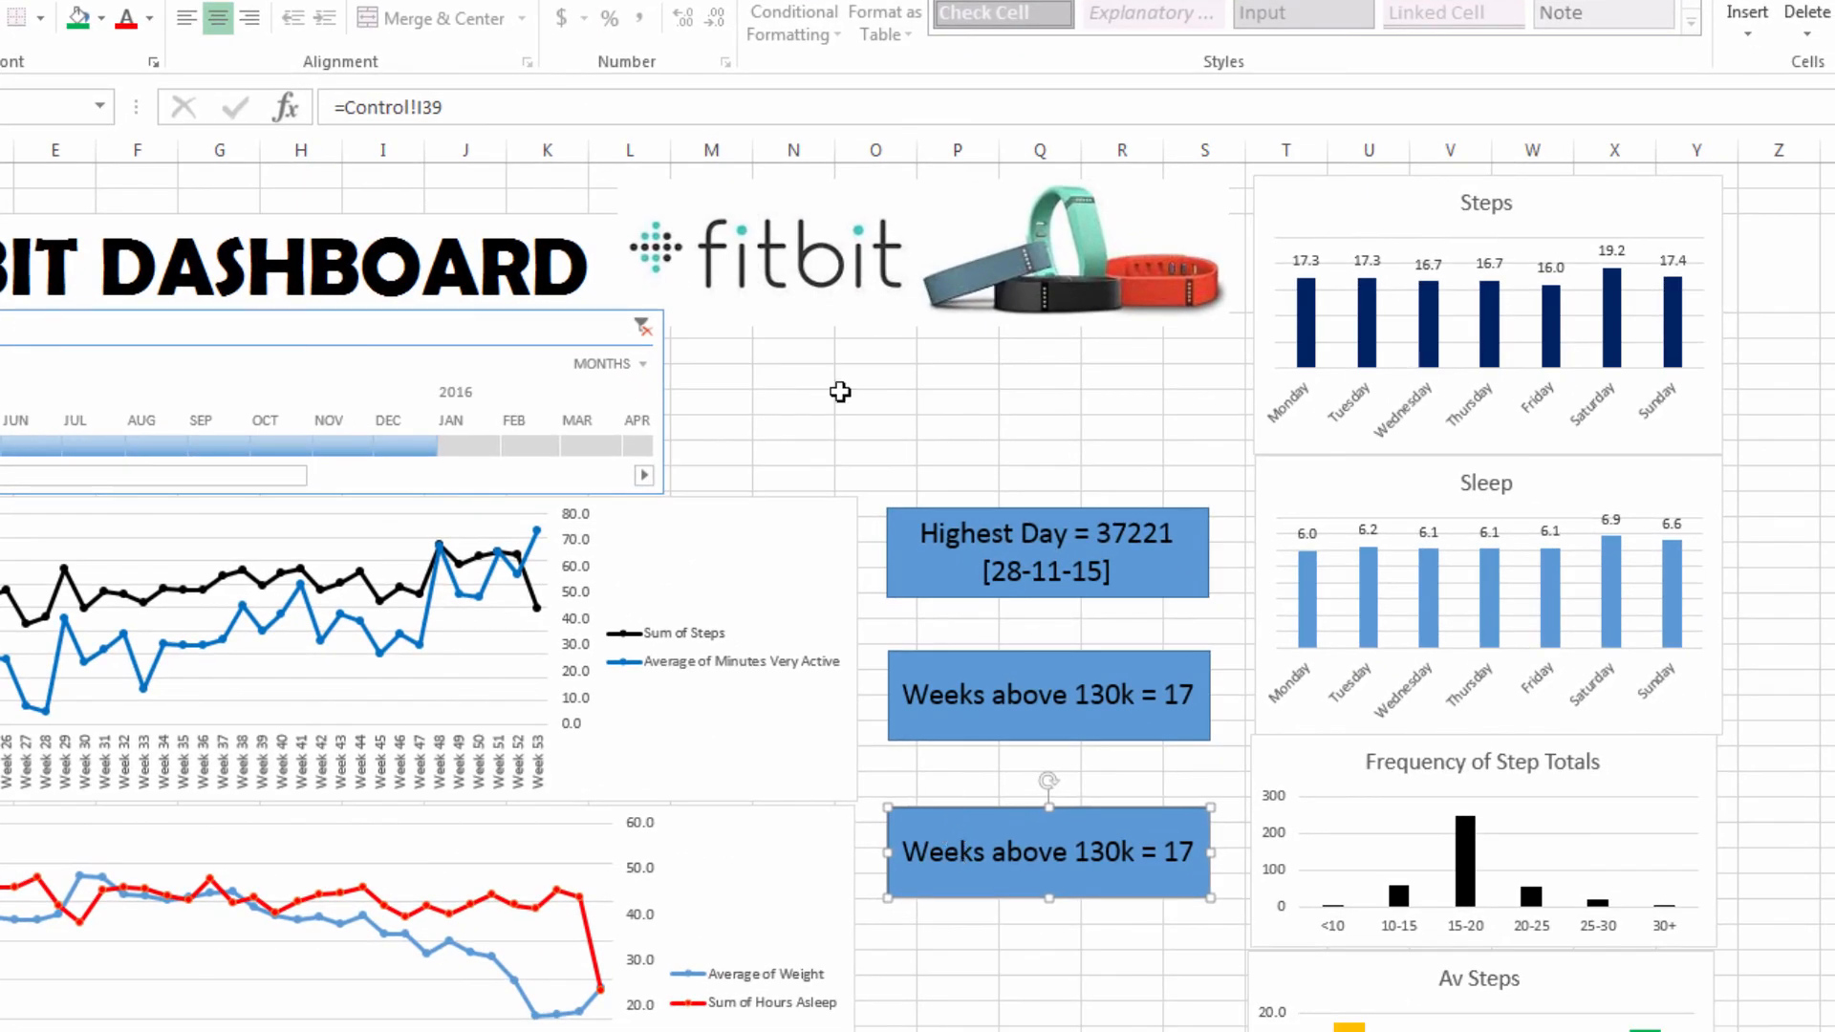
# Link the third stats box on the dashboard to Control!I46
pyautogui.click(537, 149)
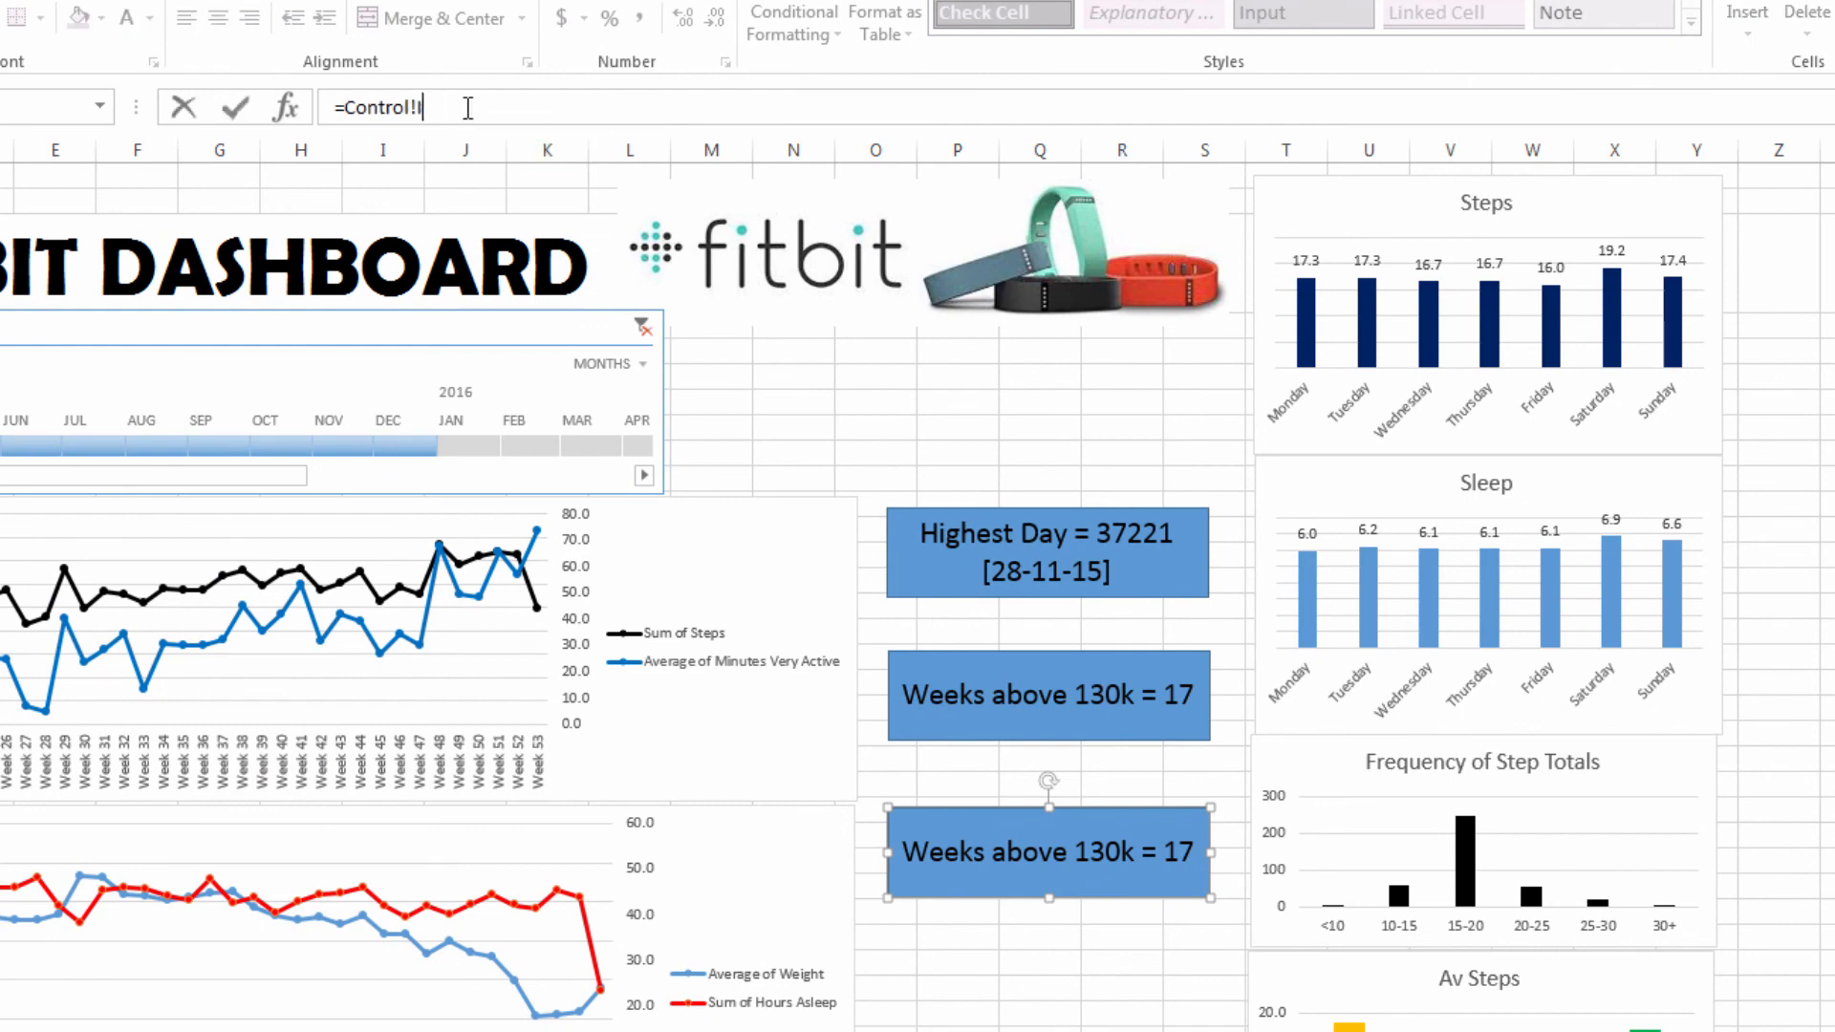
pyautogui.write('46')
pyautogui.press('Return')
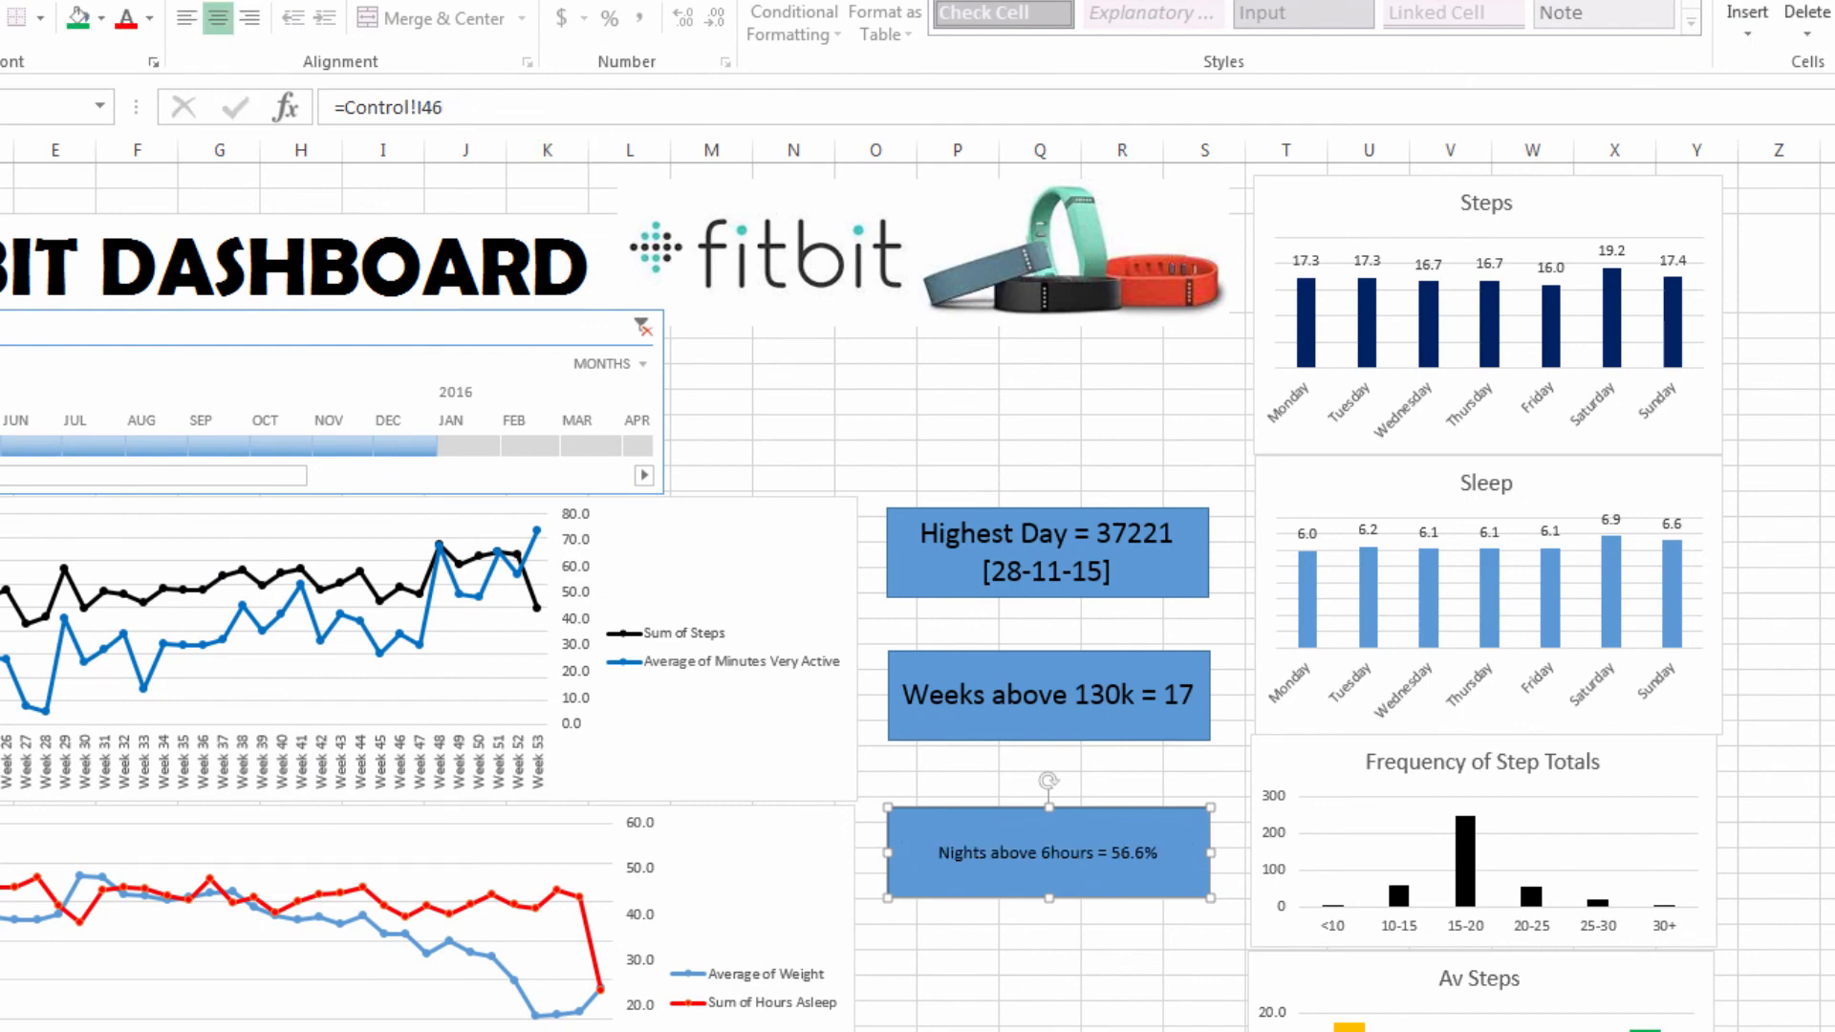
# Enlarge the third box's text to match the other stats boxes and move the box slightly up towards the second one
pyautogui.click(94, 1)
pyautogui.click(94, 1)
pyautogui.click(94, 1)
pyautogui.click(94, 1)
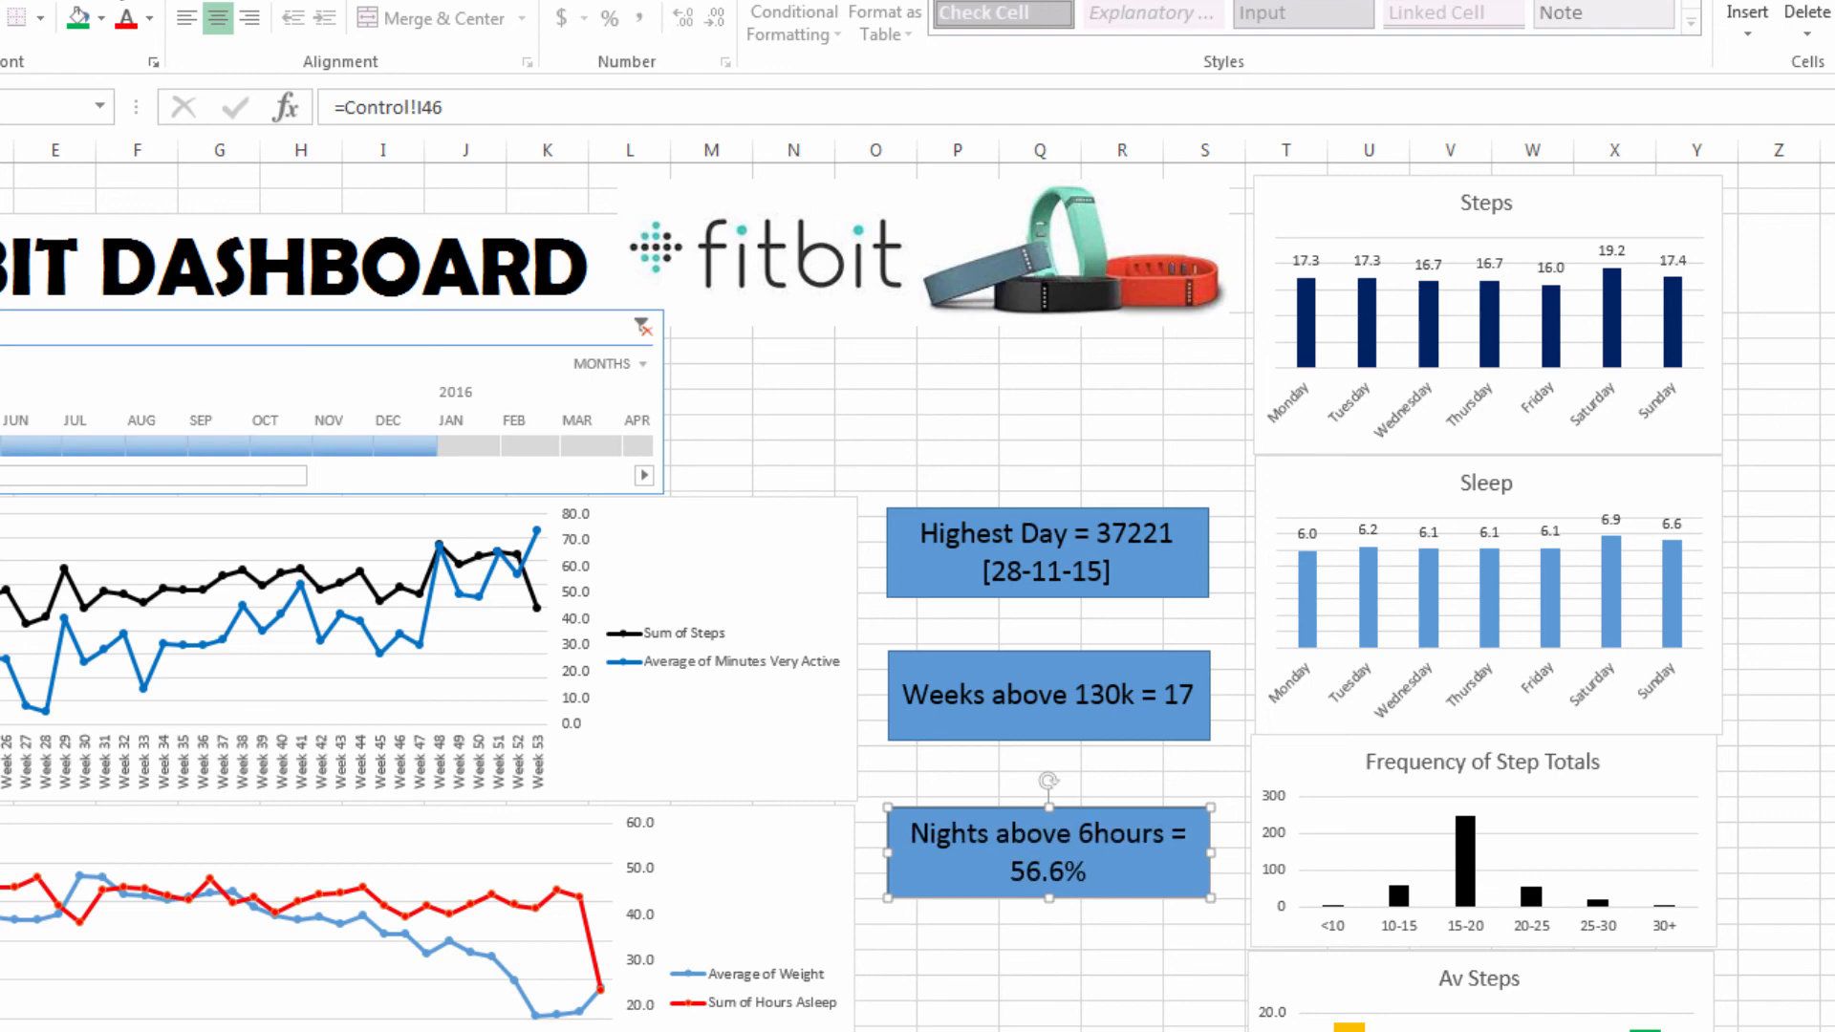
pyautogui.moveTo(931, 834); pyautogui.dragTo(930, 812)
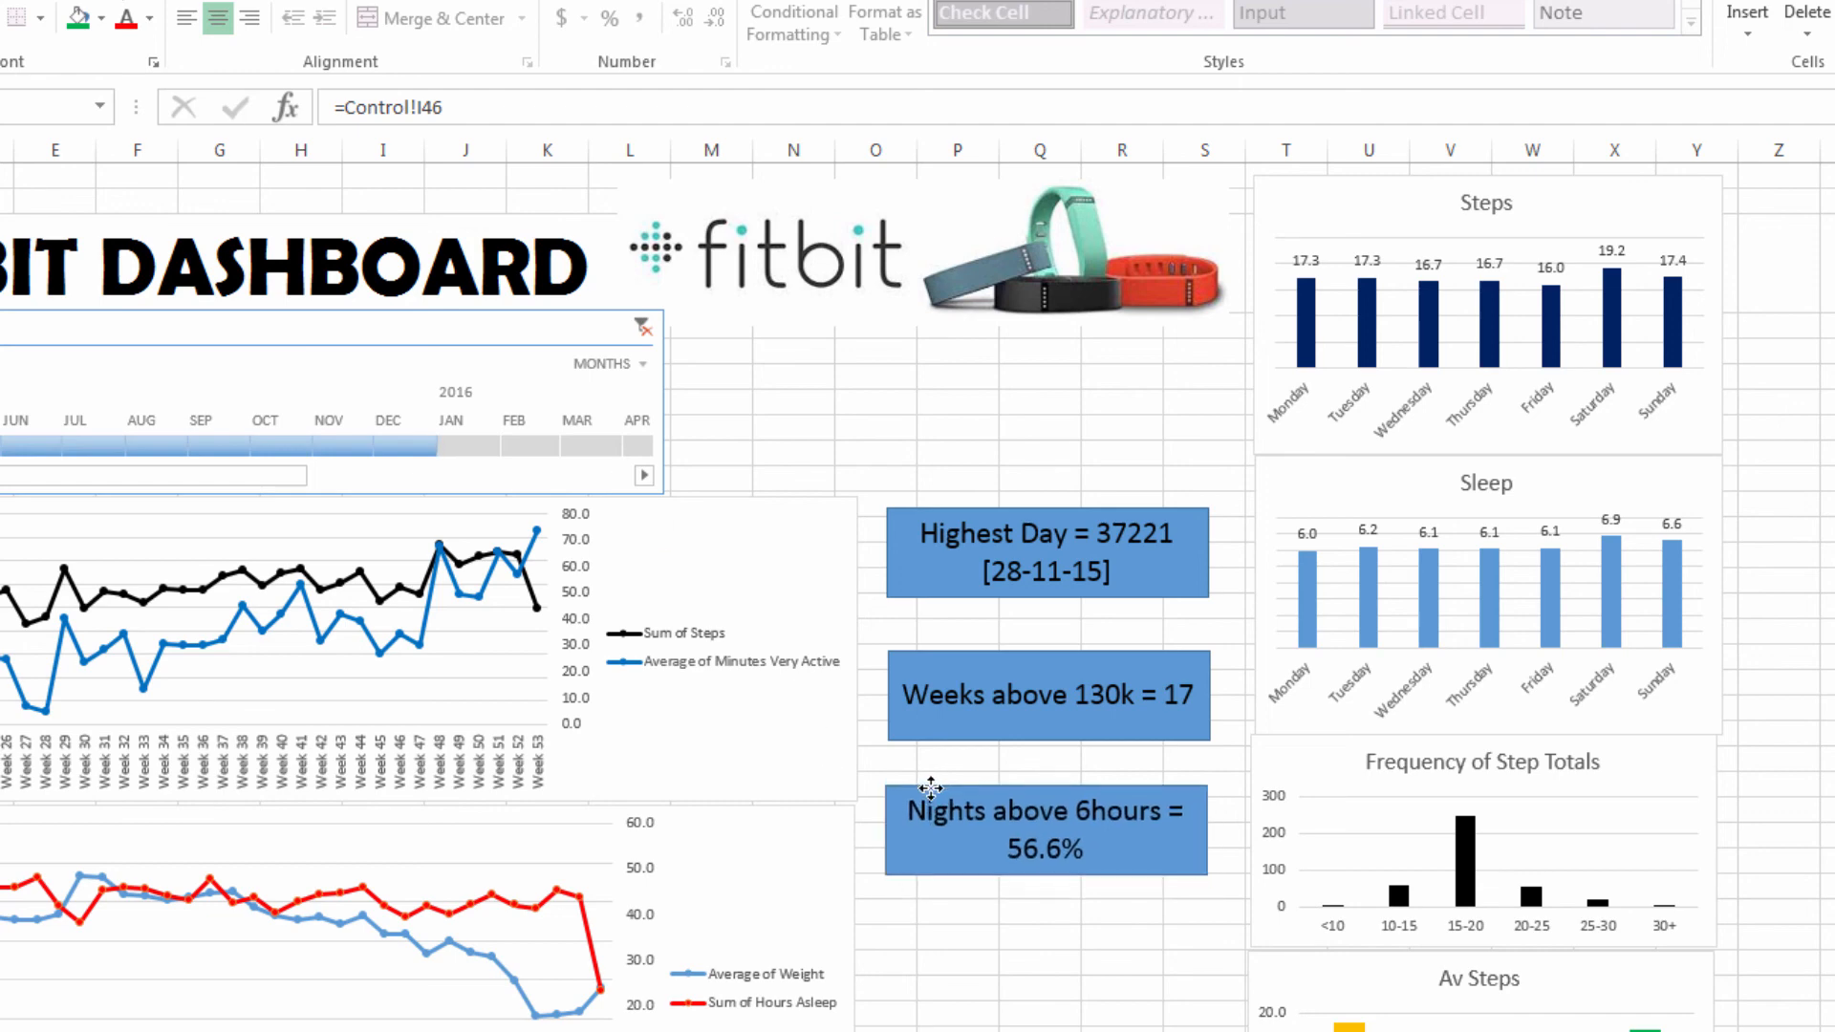
pyautogui.press('Escape')
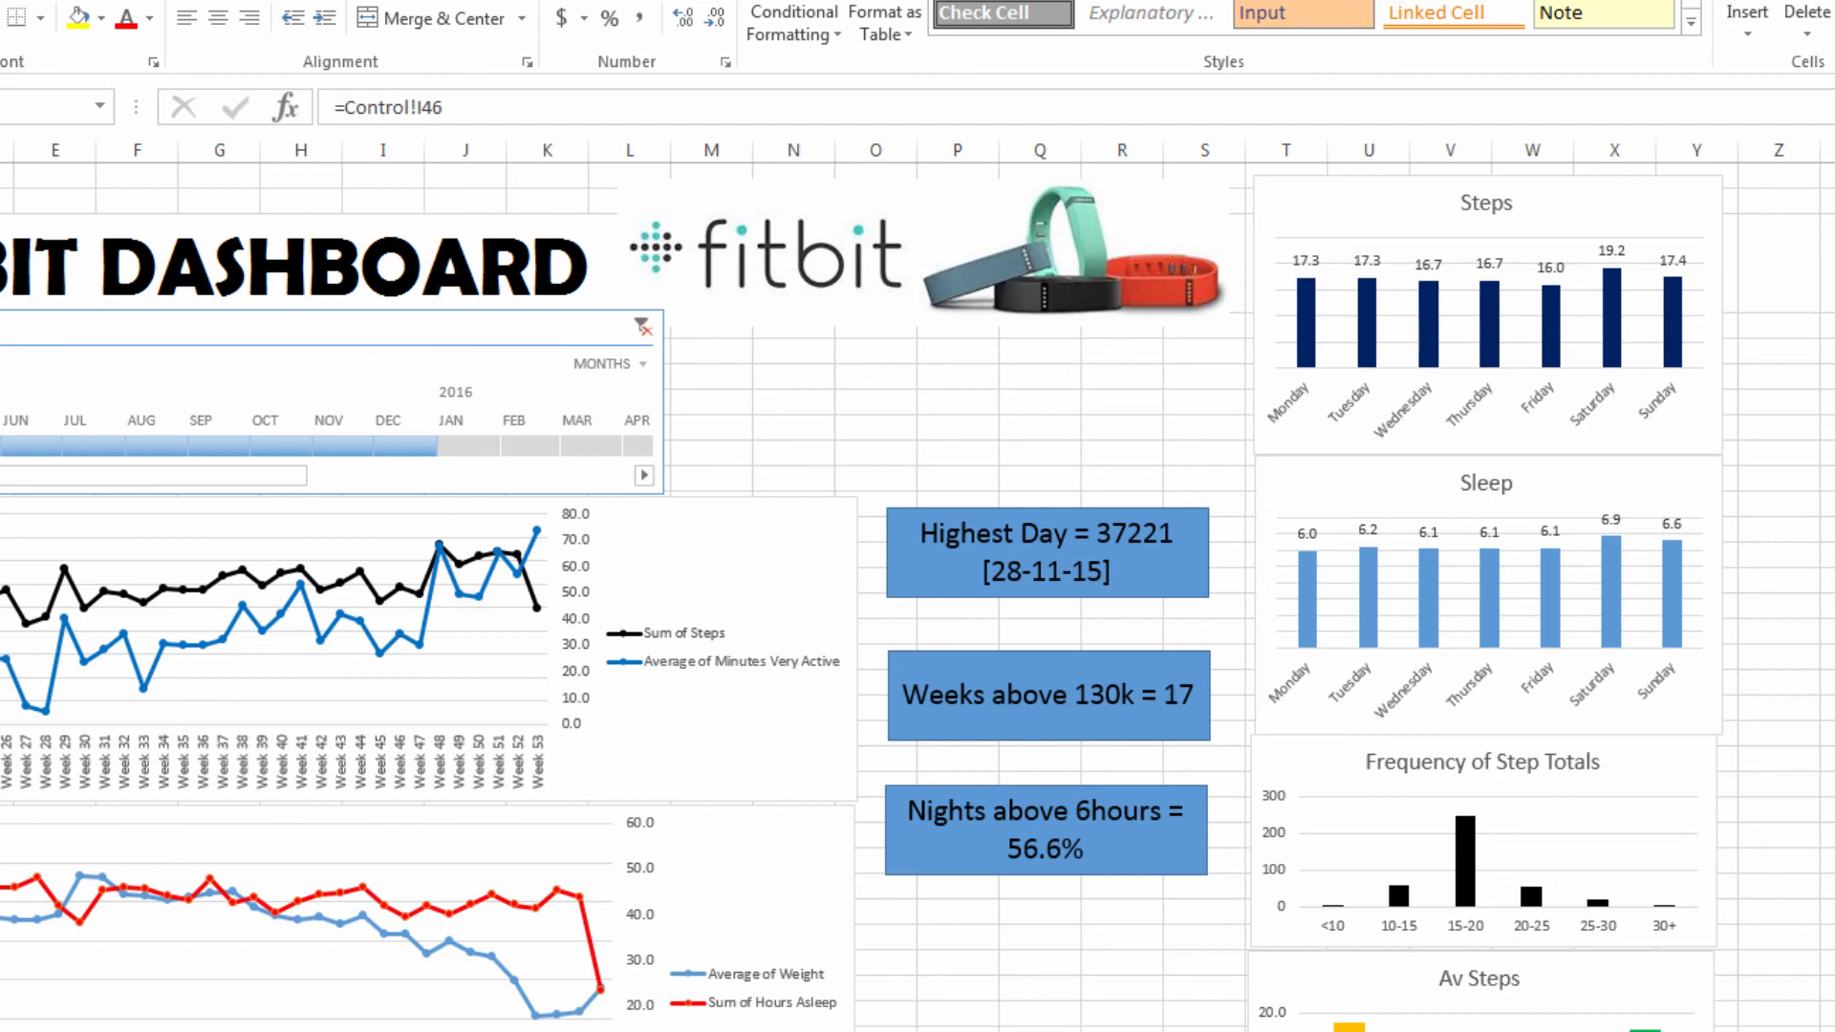
# On the Control sheet, add the labels "1st Row" in I49 and "last Row" in I50 below the sleep stats
pyautogui.click(306, 1030)
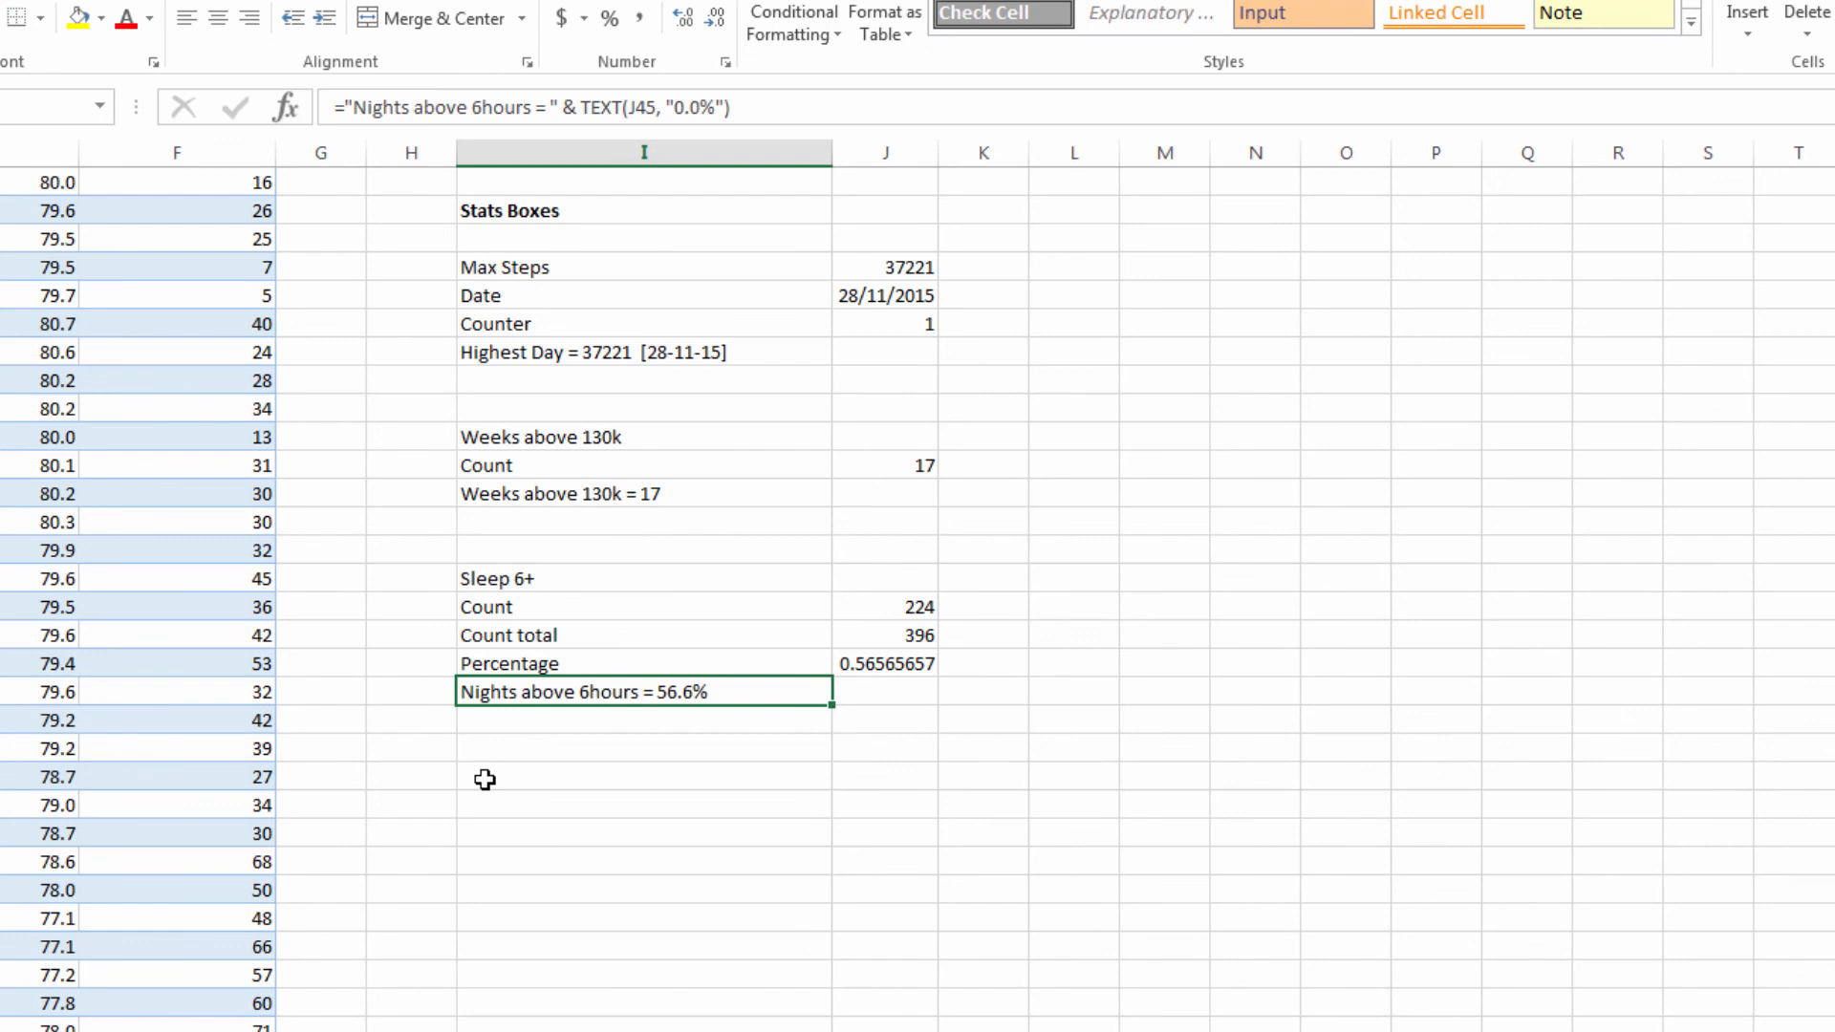
pyautogui.press('Down')
pyautogui.press('Down')
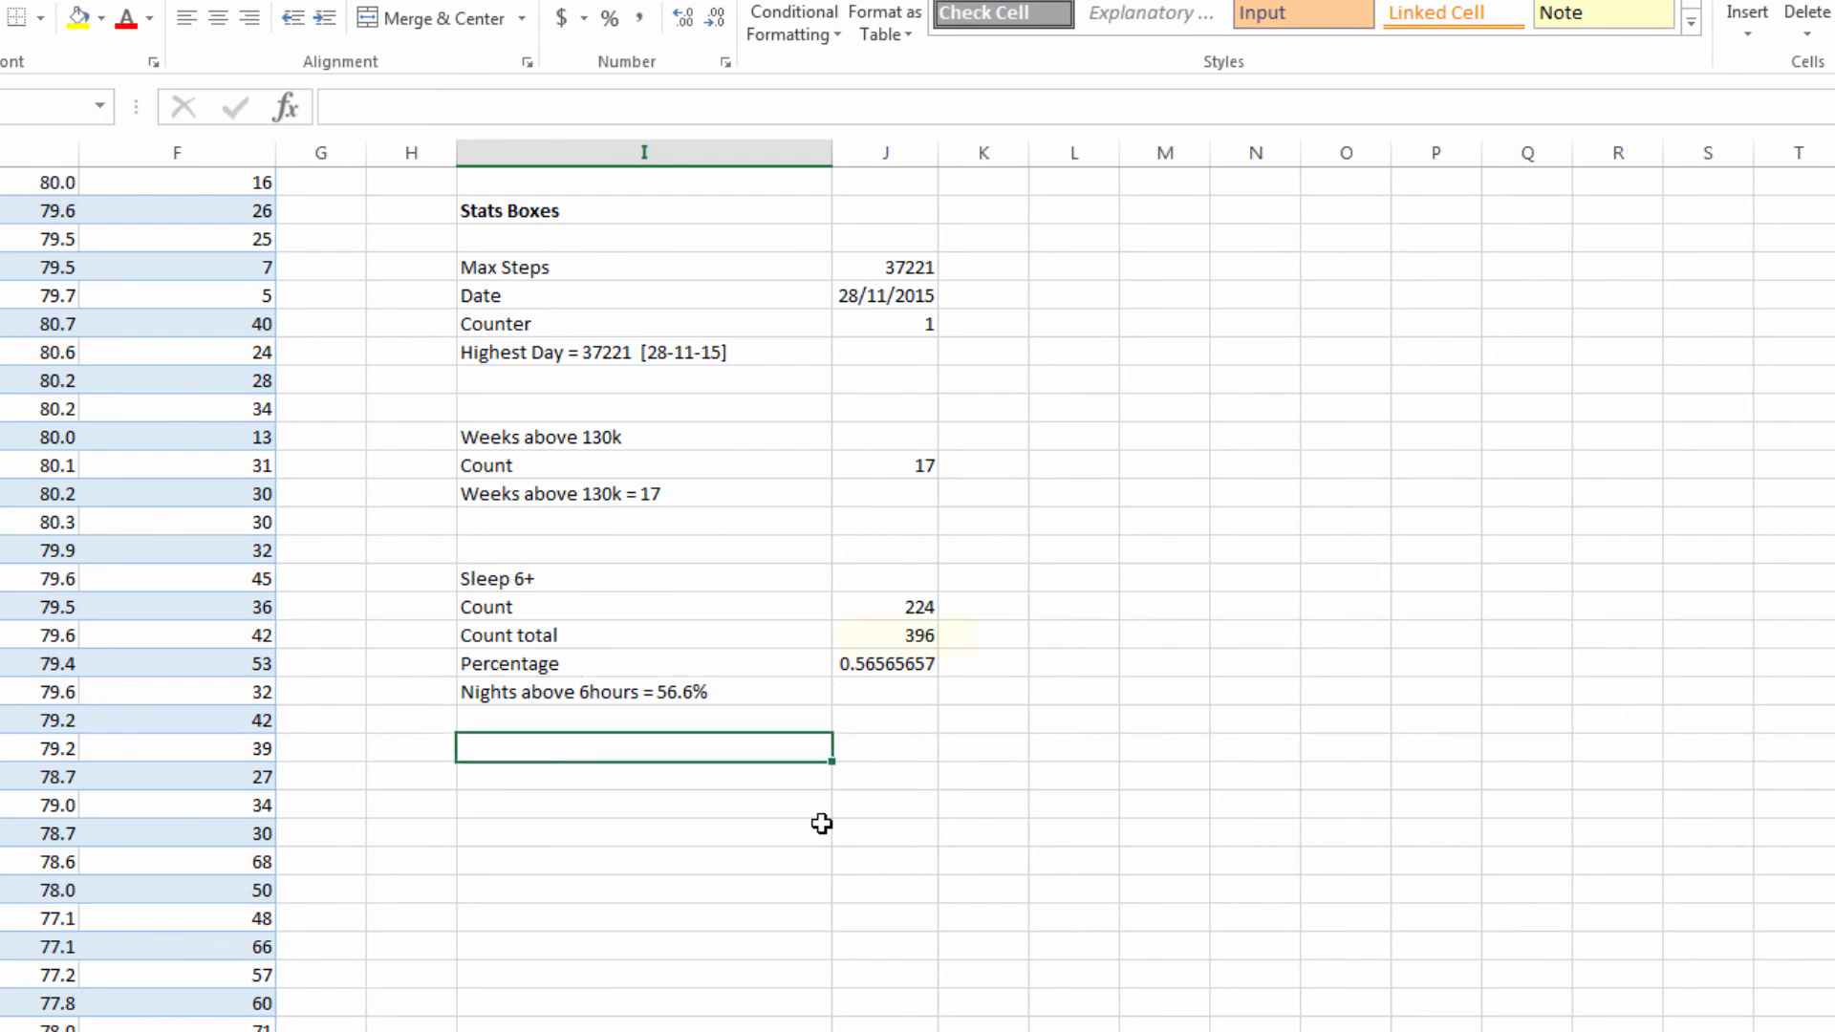
pyautogui.click(918, 633)
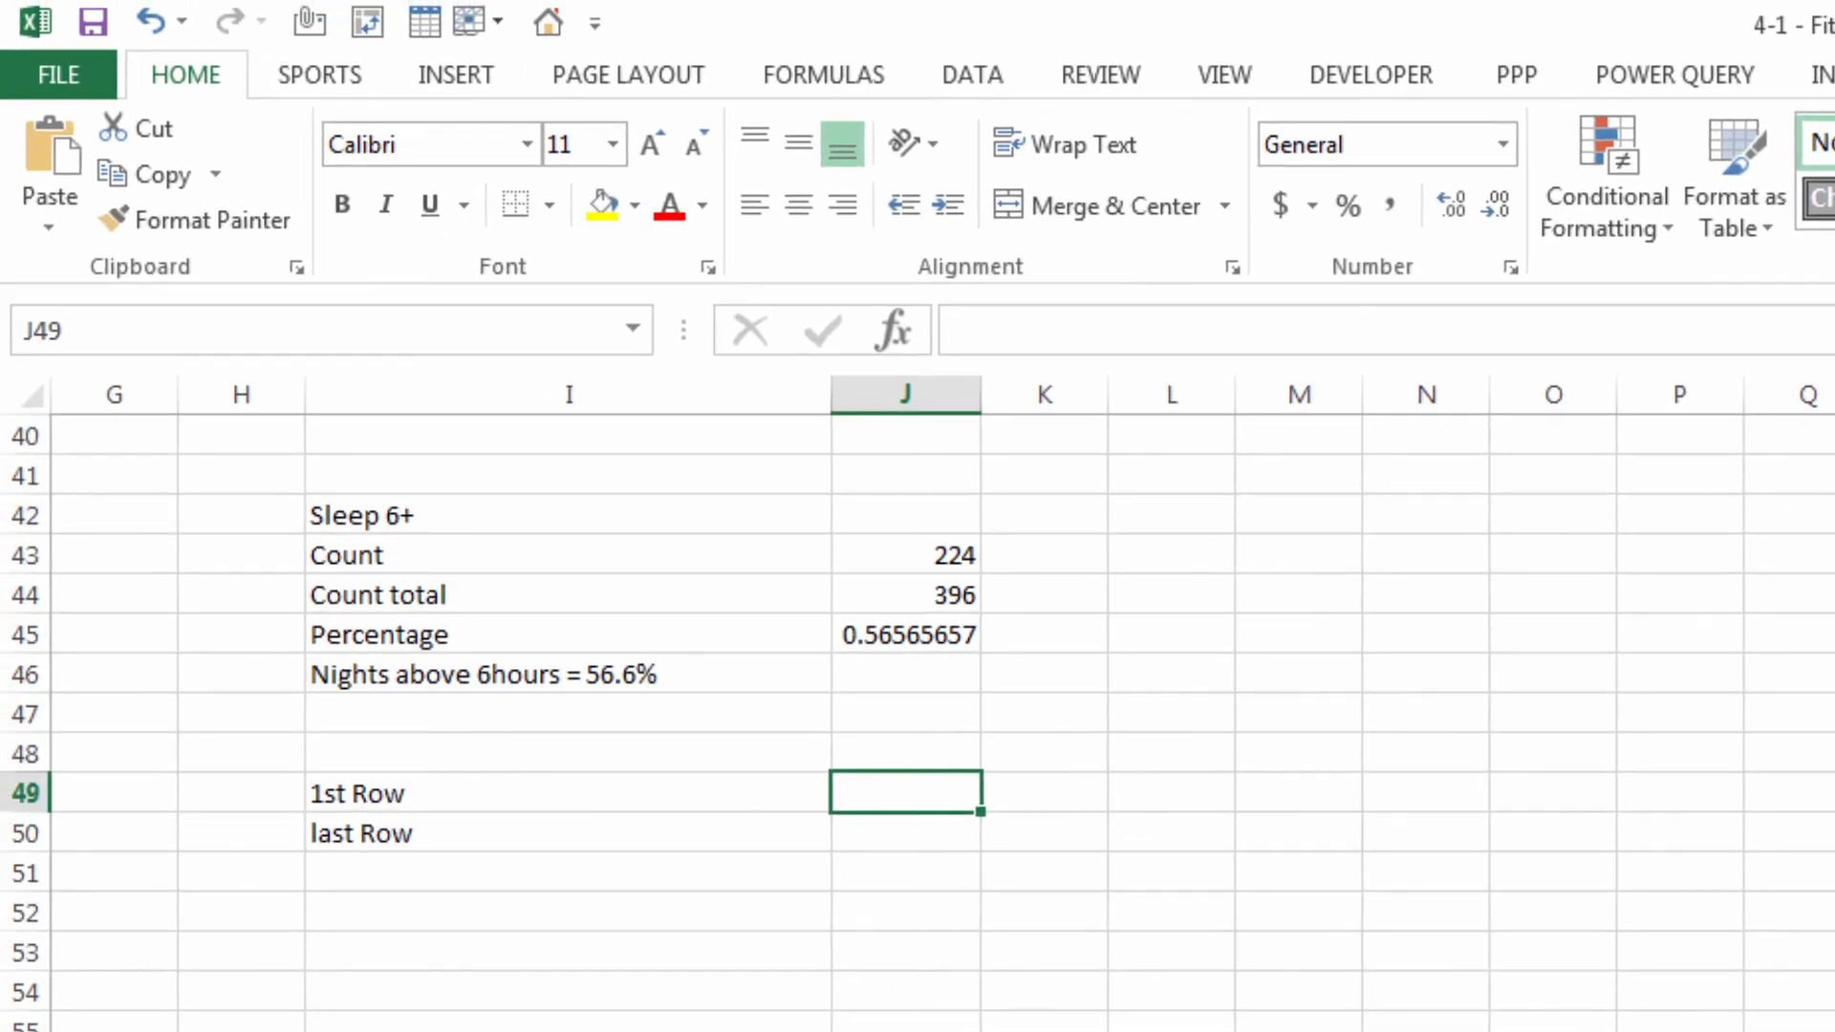
# Link the last Row value in J50 to the Count total in J44
pyautogui.press('Down')
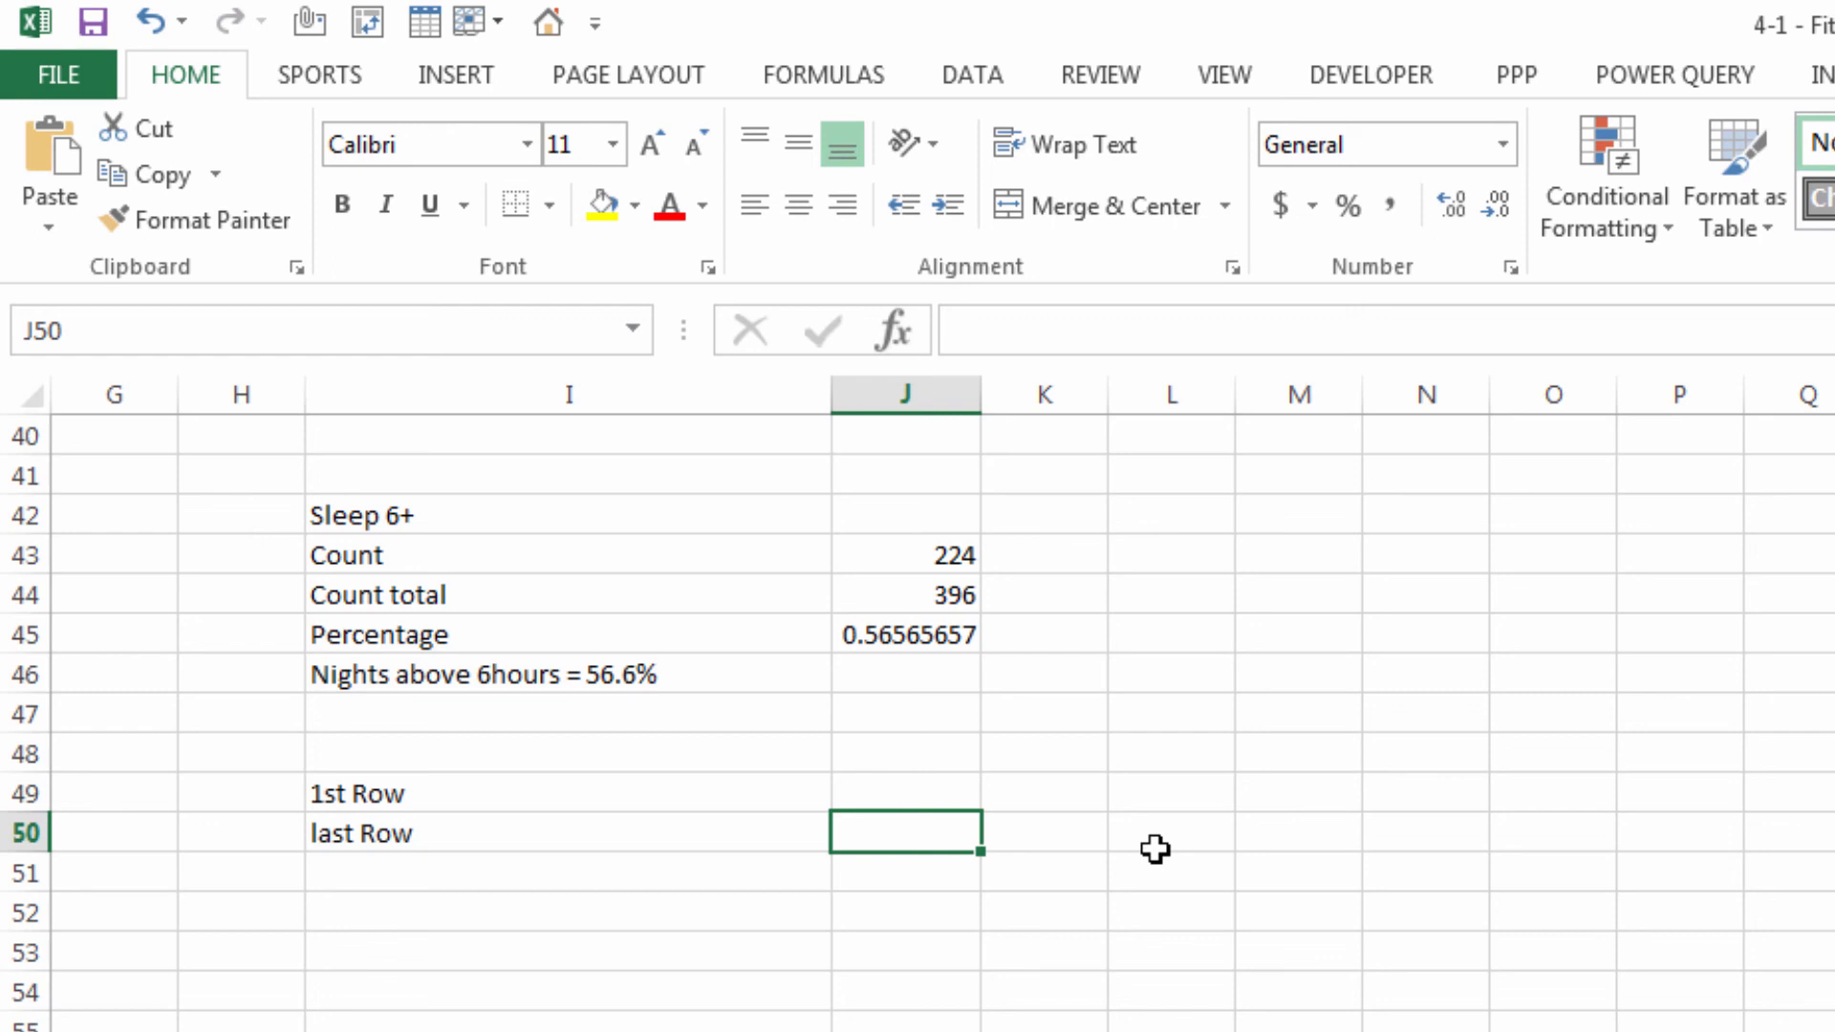
pyautogui.write('=')
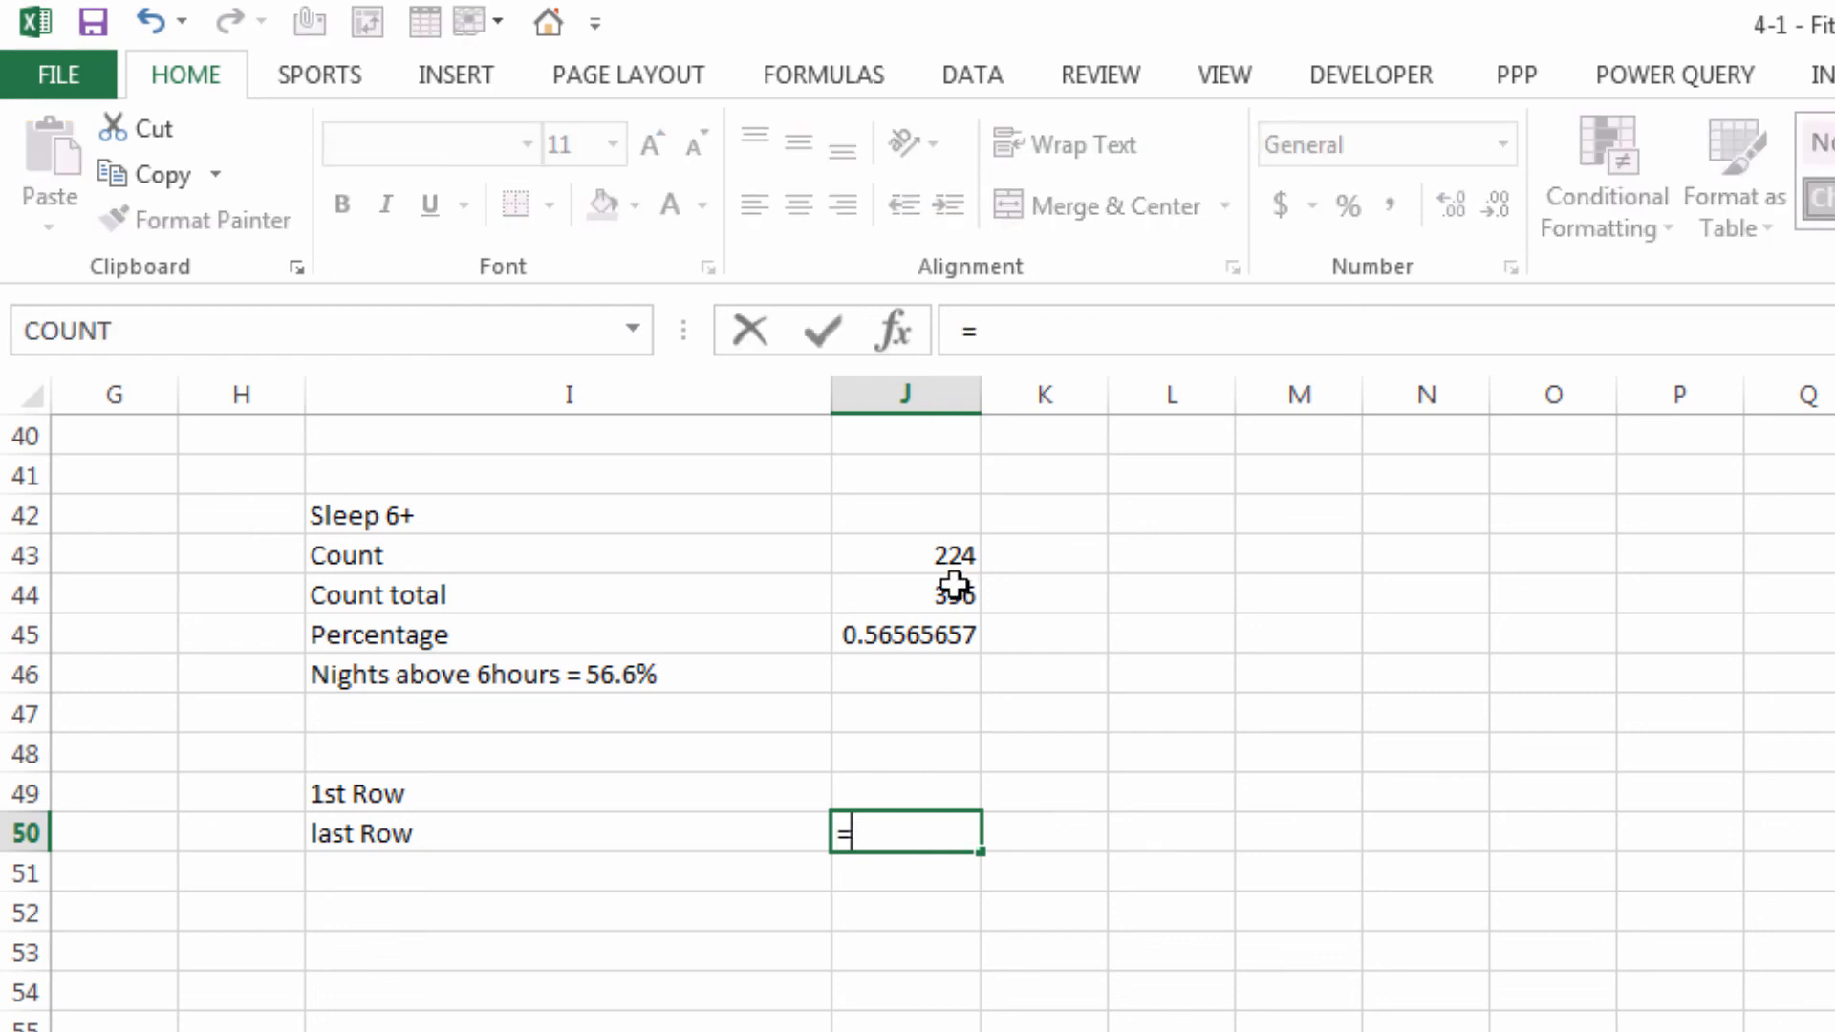
pyautogui.click(955, 587)
pyautogui.press('Return')
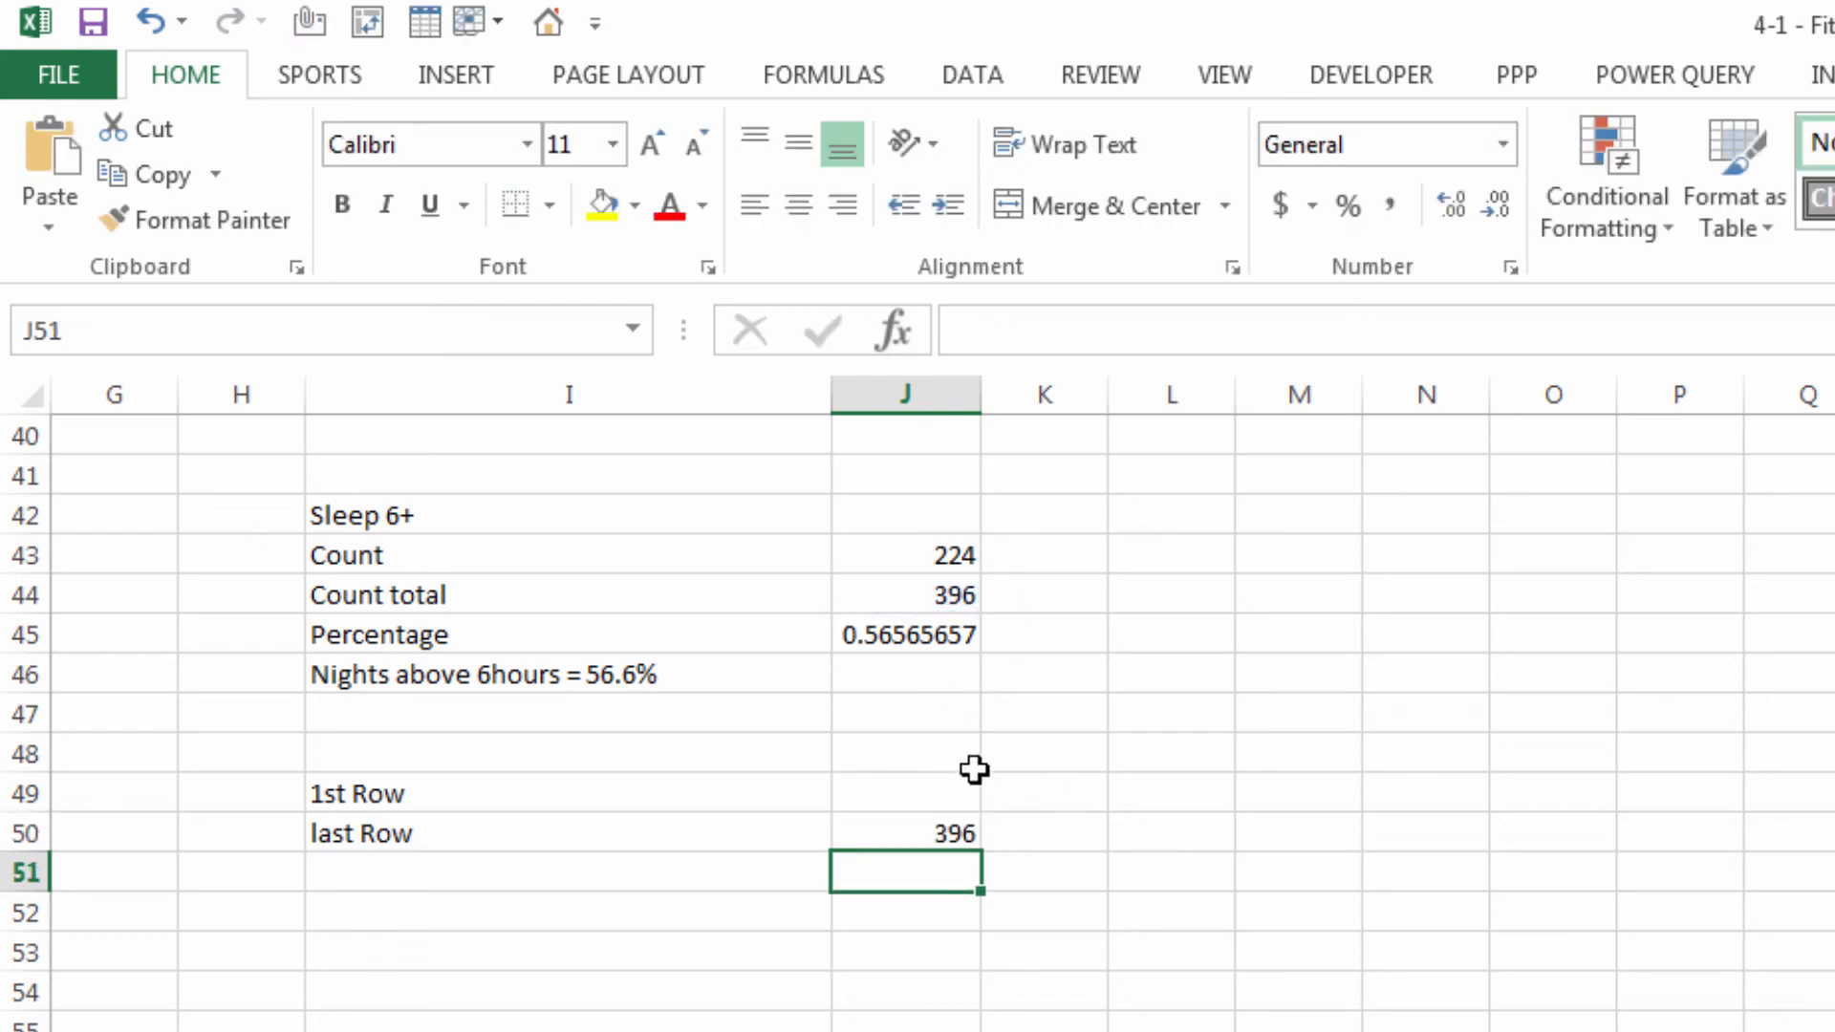
# Calculate the 1st Row value in J49 with the formula =J50-50
pyautogui.click(946, 792)
pyautogui.write('=')
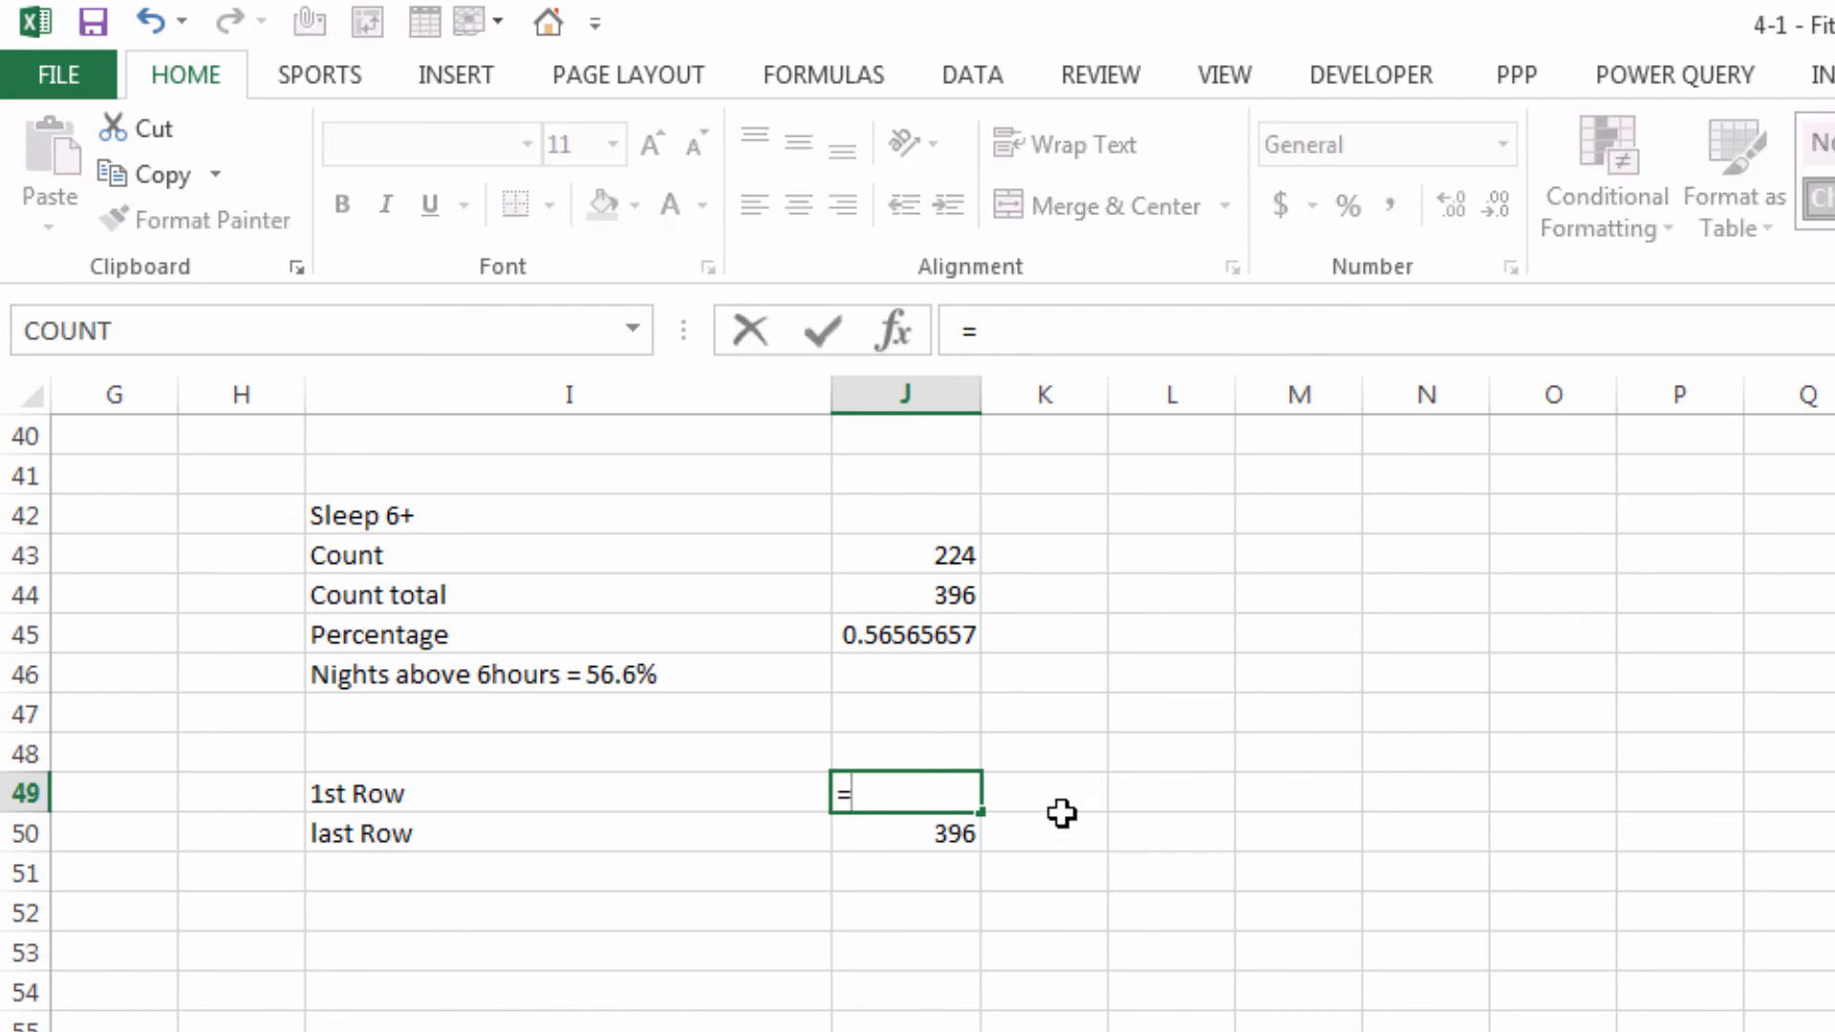
pyautogui.click(912, 831)
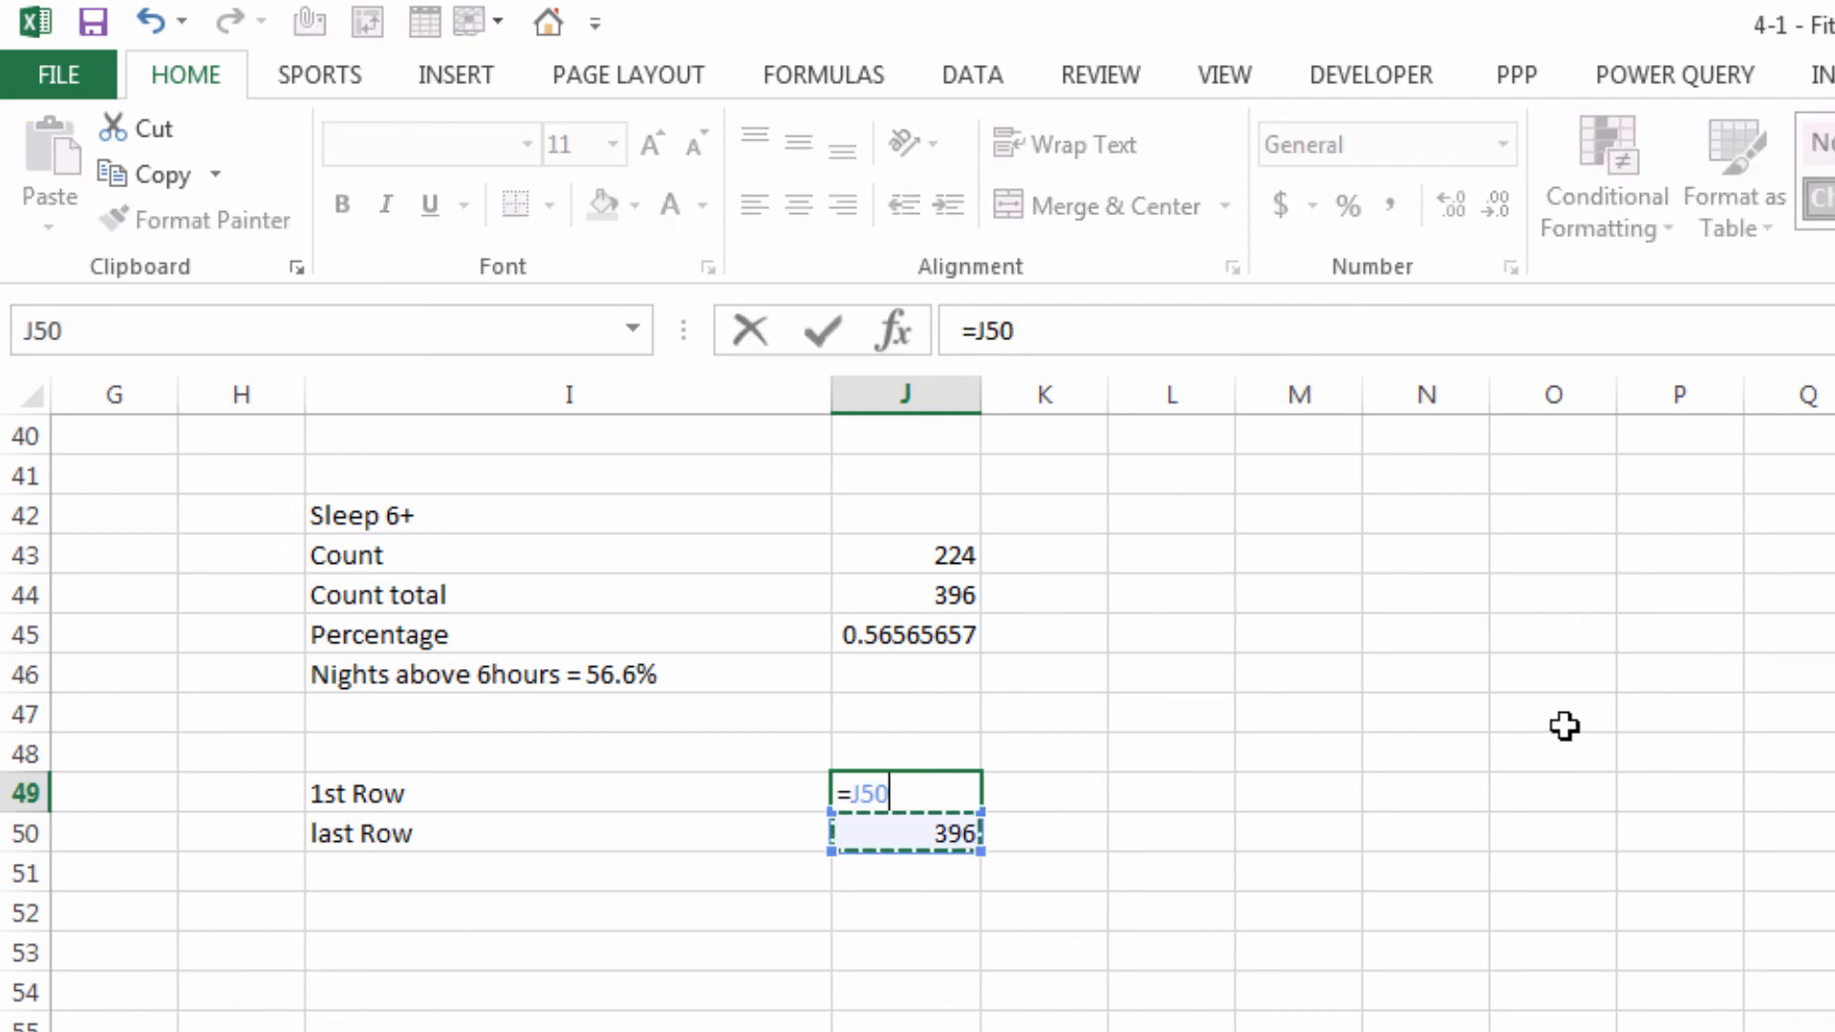
pyautogui.write('-')
pyautogui.write('50')
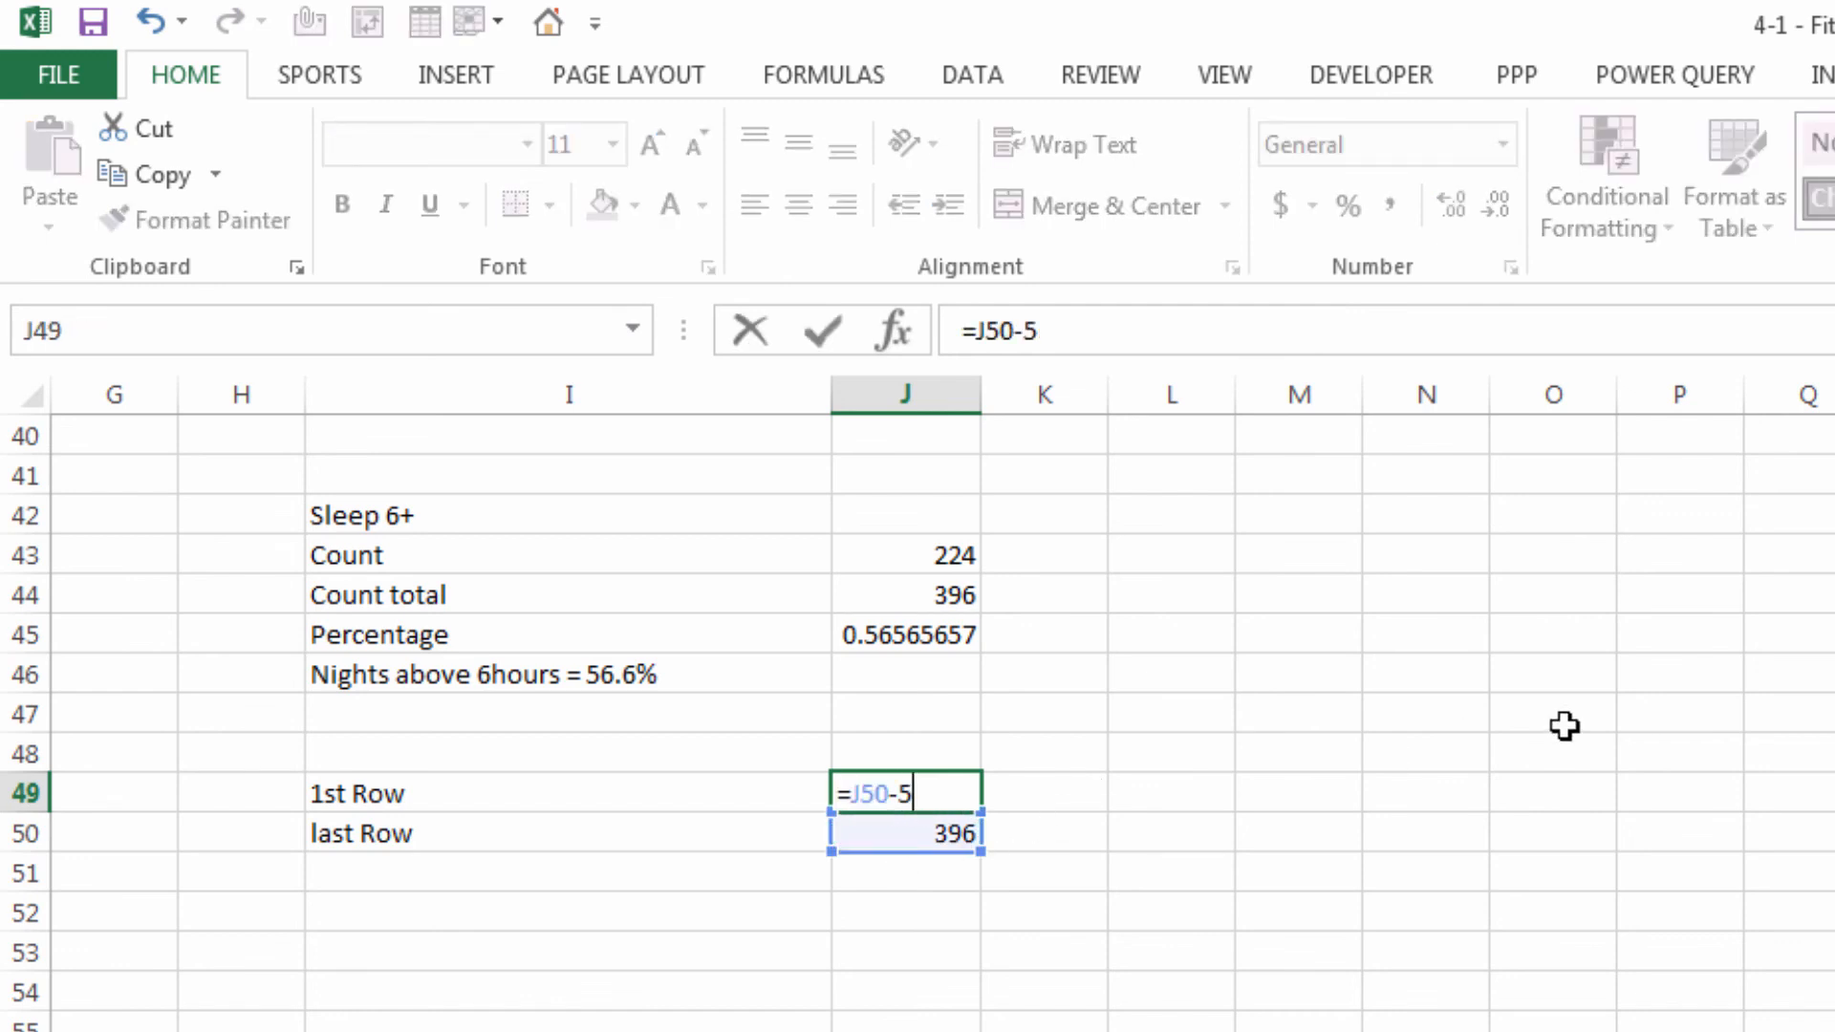
pyautogui.press('Return')
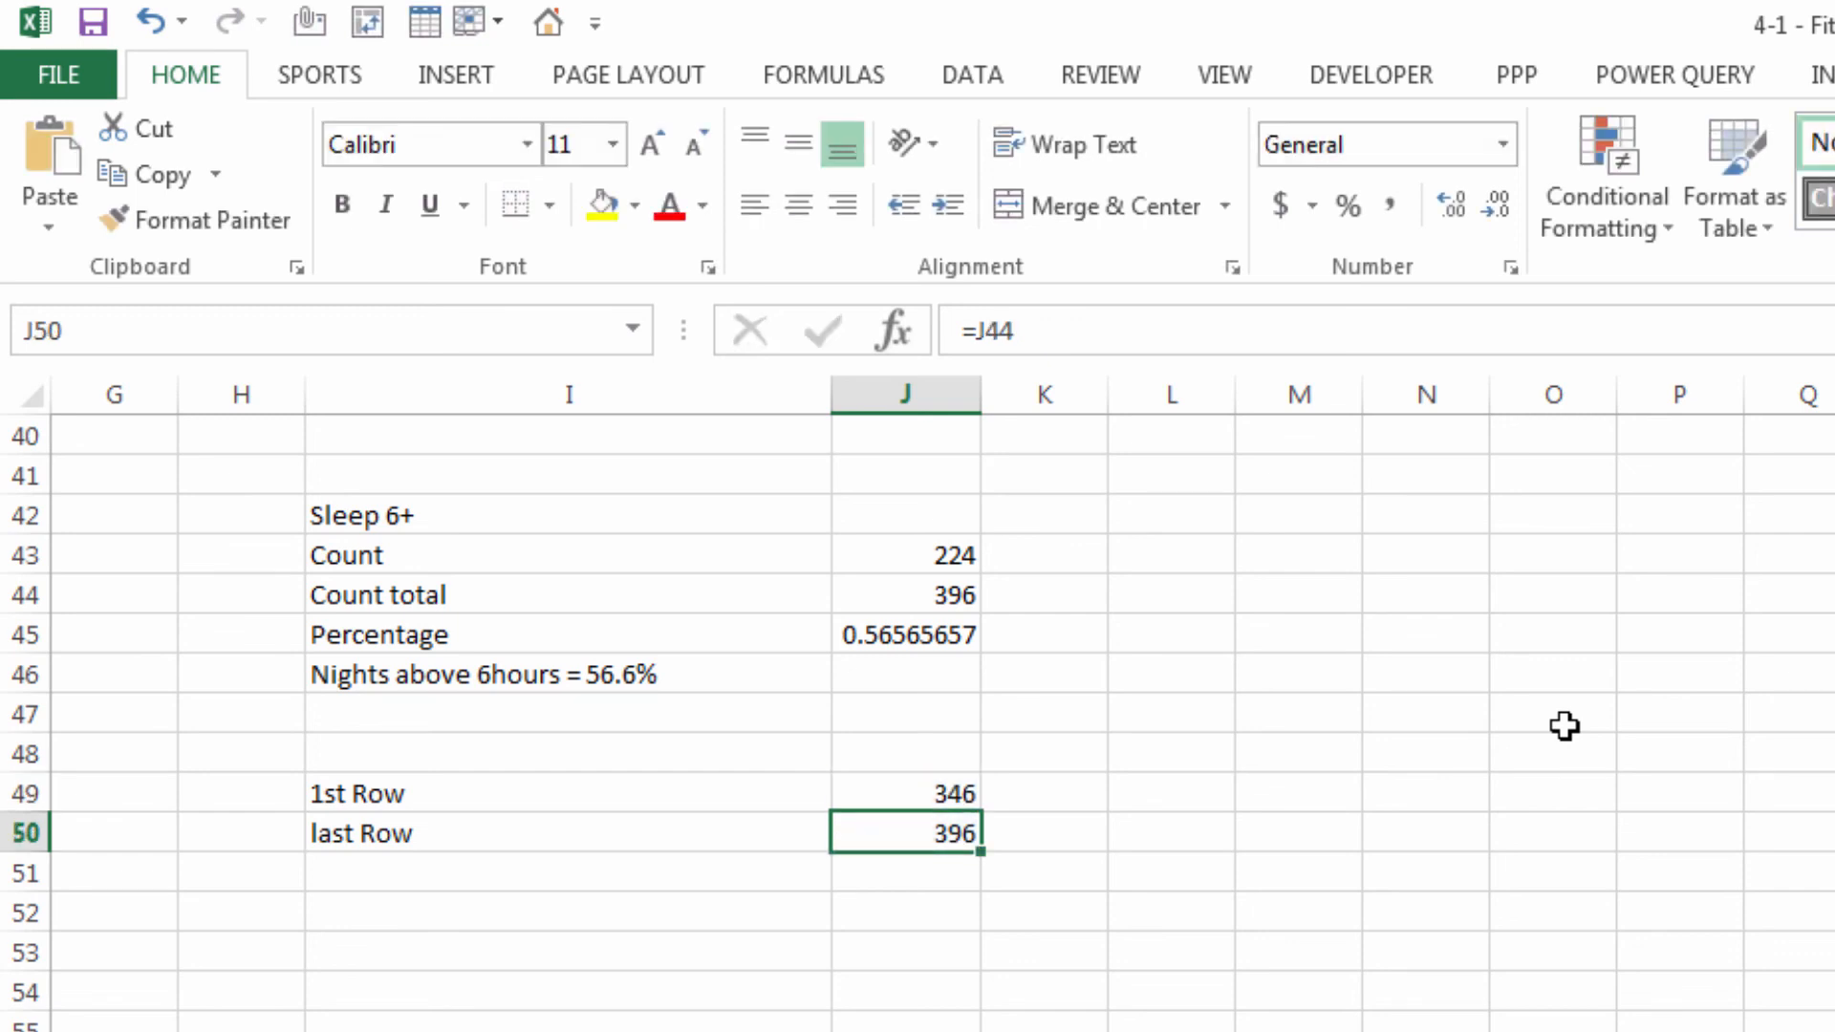
# Label cell I51 "Avg of last 50 days"
pyautogui.click(366, 874)
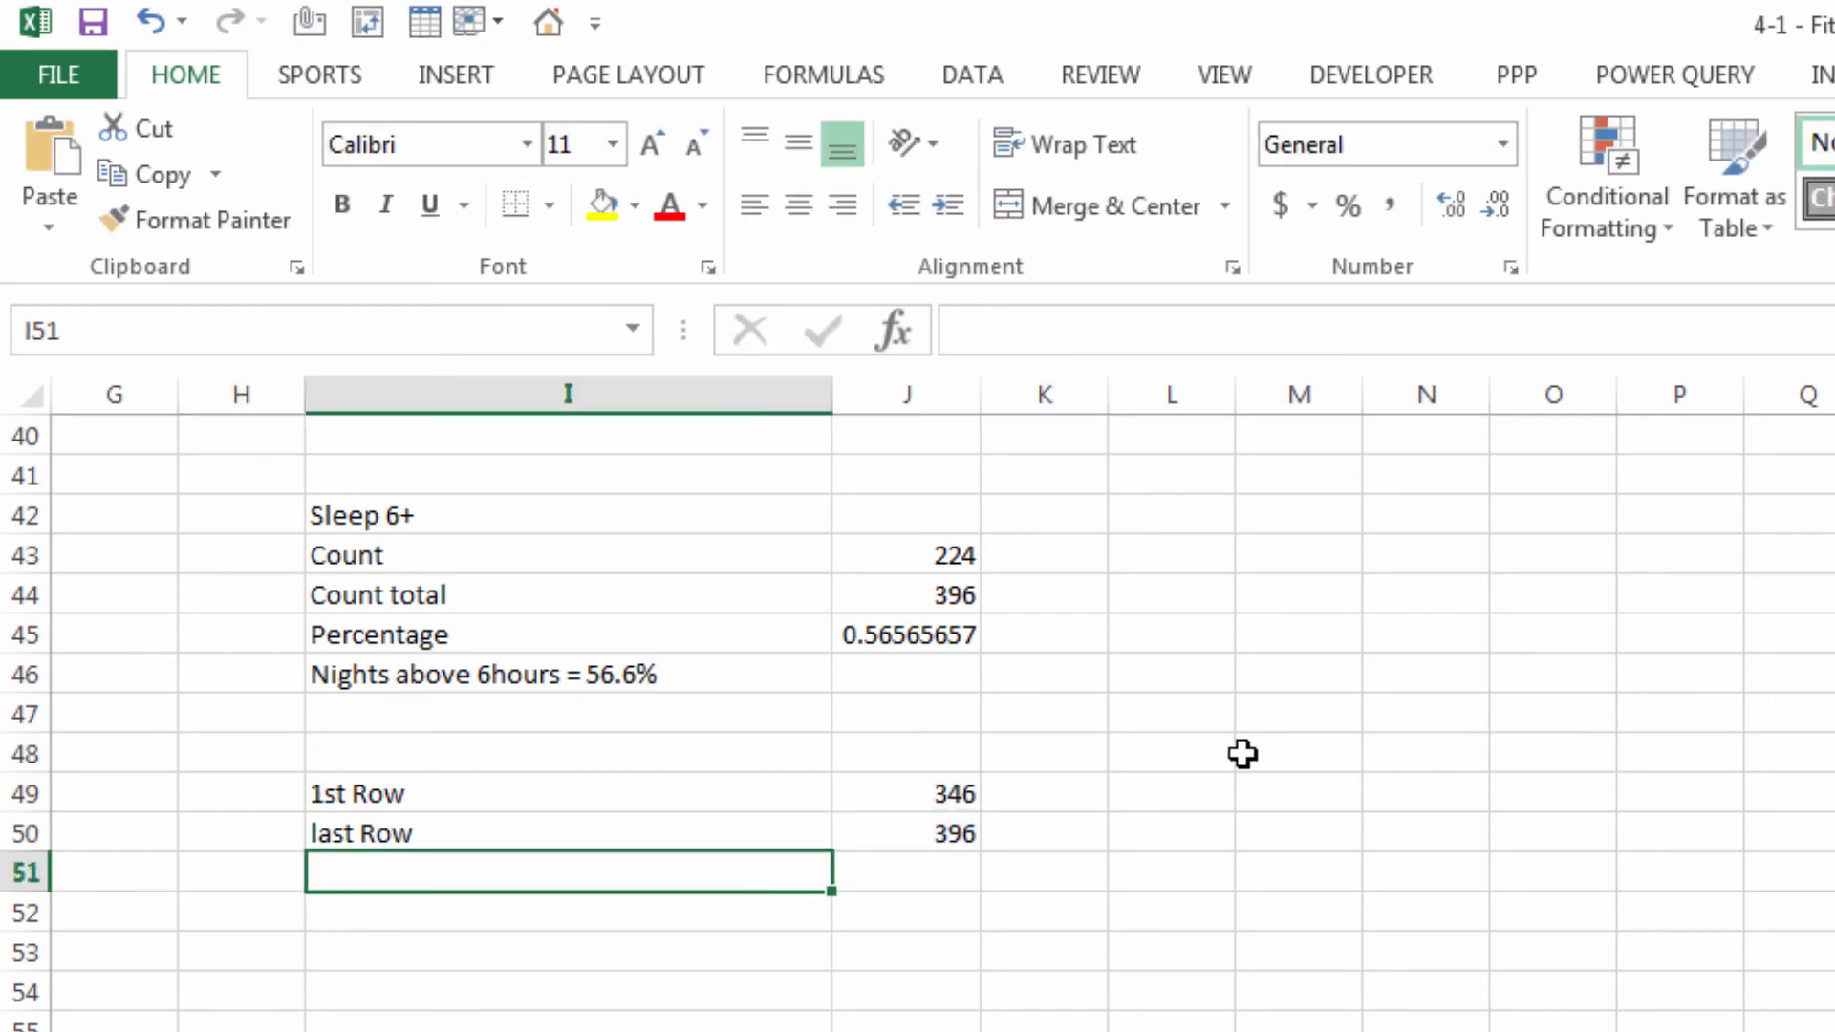
pyautogui.write('Avg of')
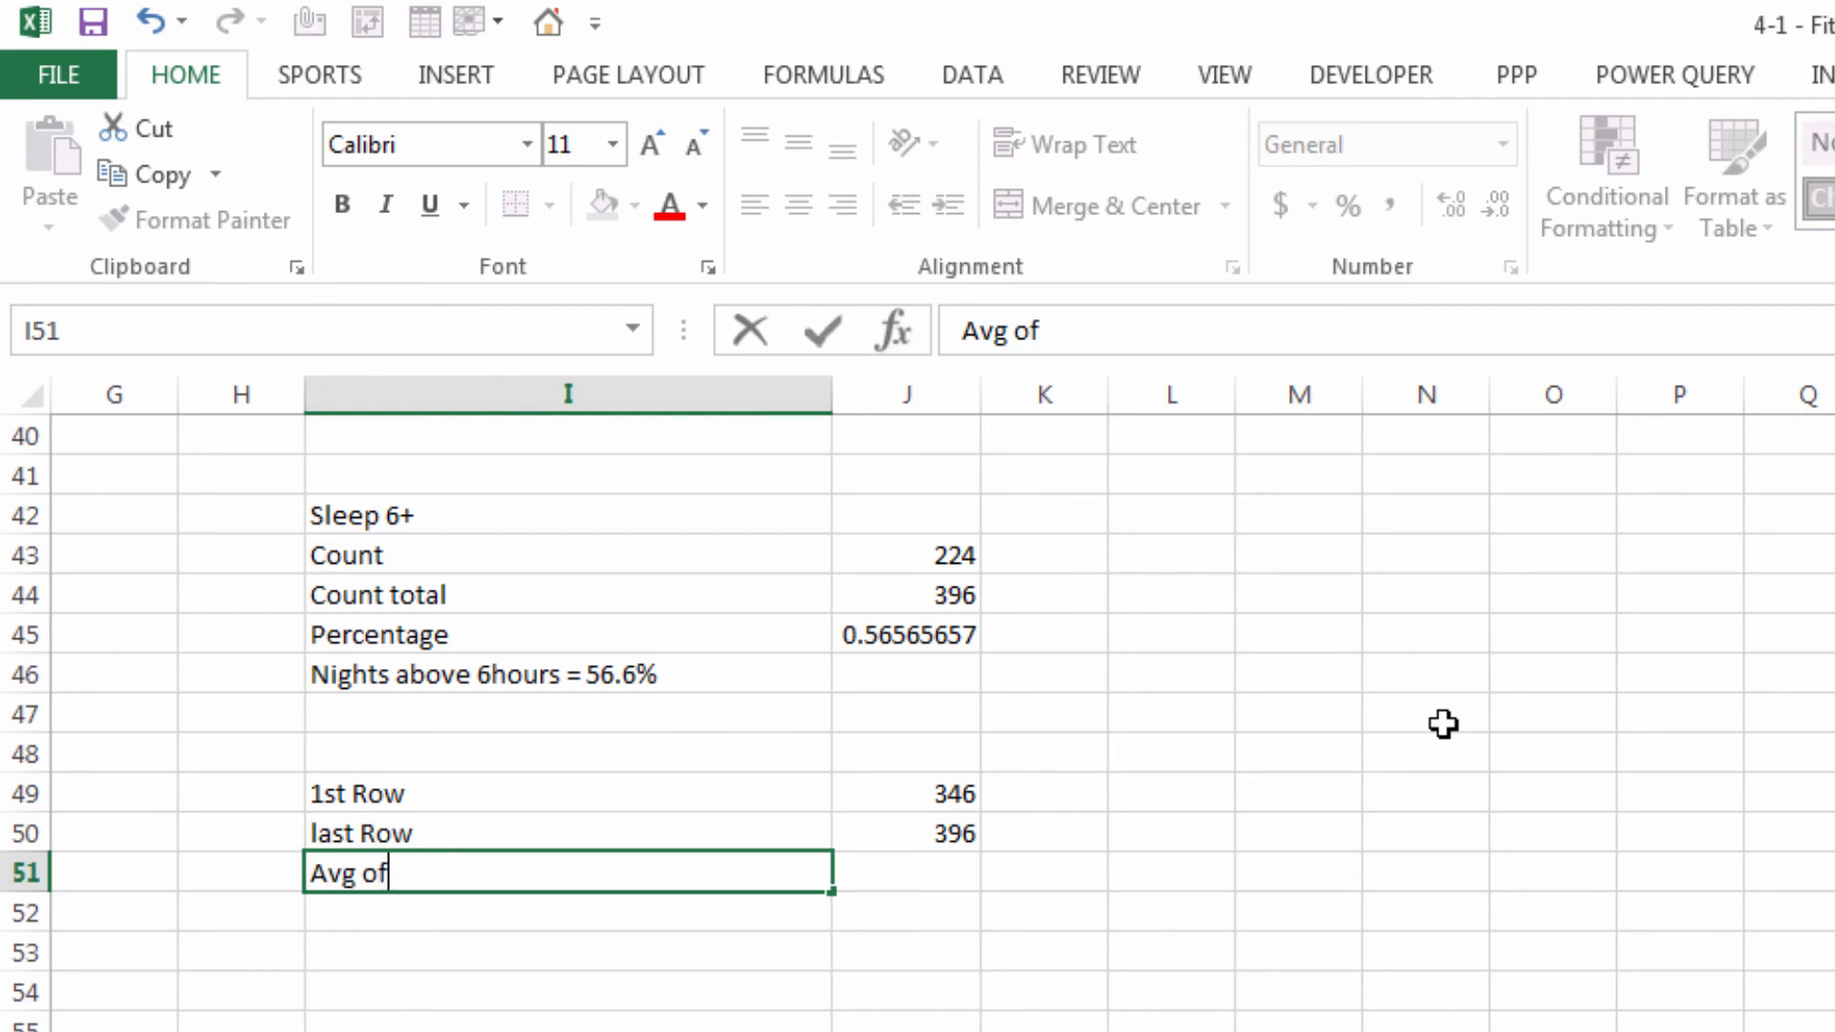
pyautogui.write(' last 50 days')
pyautogui.press('Tab')
# Start an AVERAGE formula in J51 with INDEX(TBLFitbit[Steps],J49) as the start of its range
pyautogui.write('=ave')
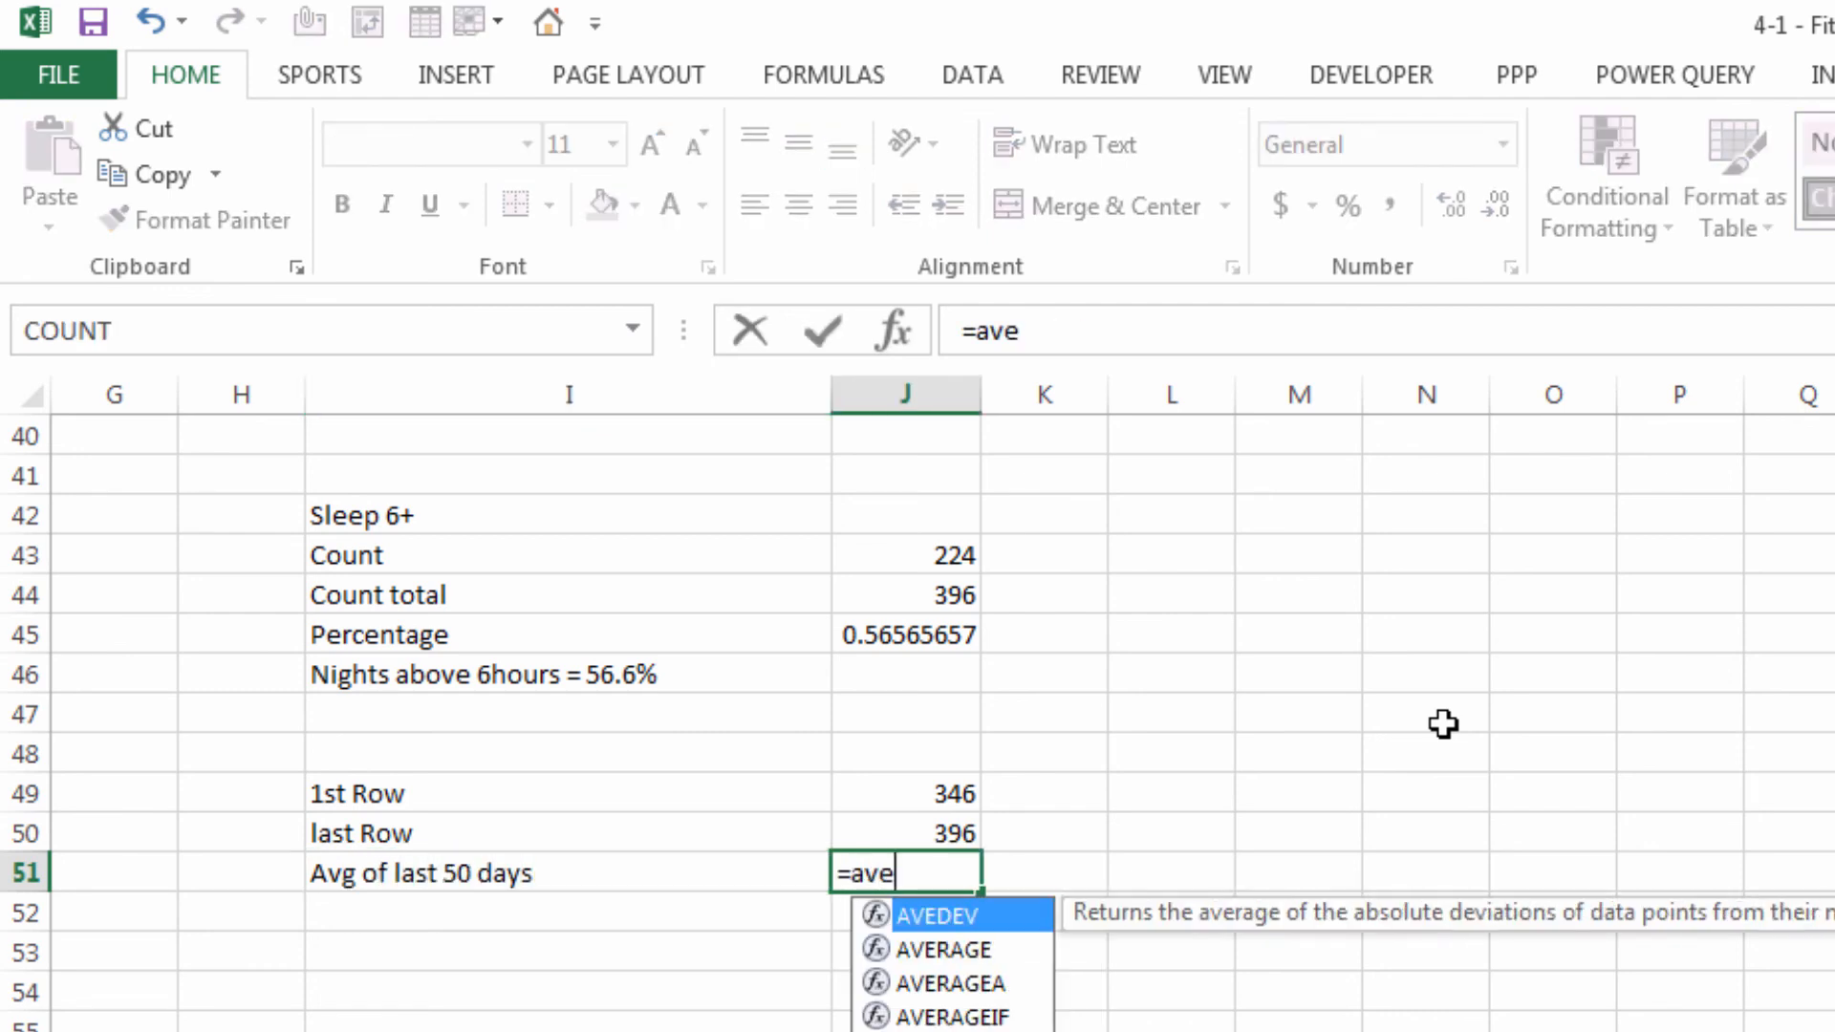
pyautogui.write('rage(')
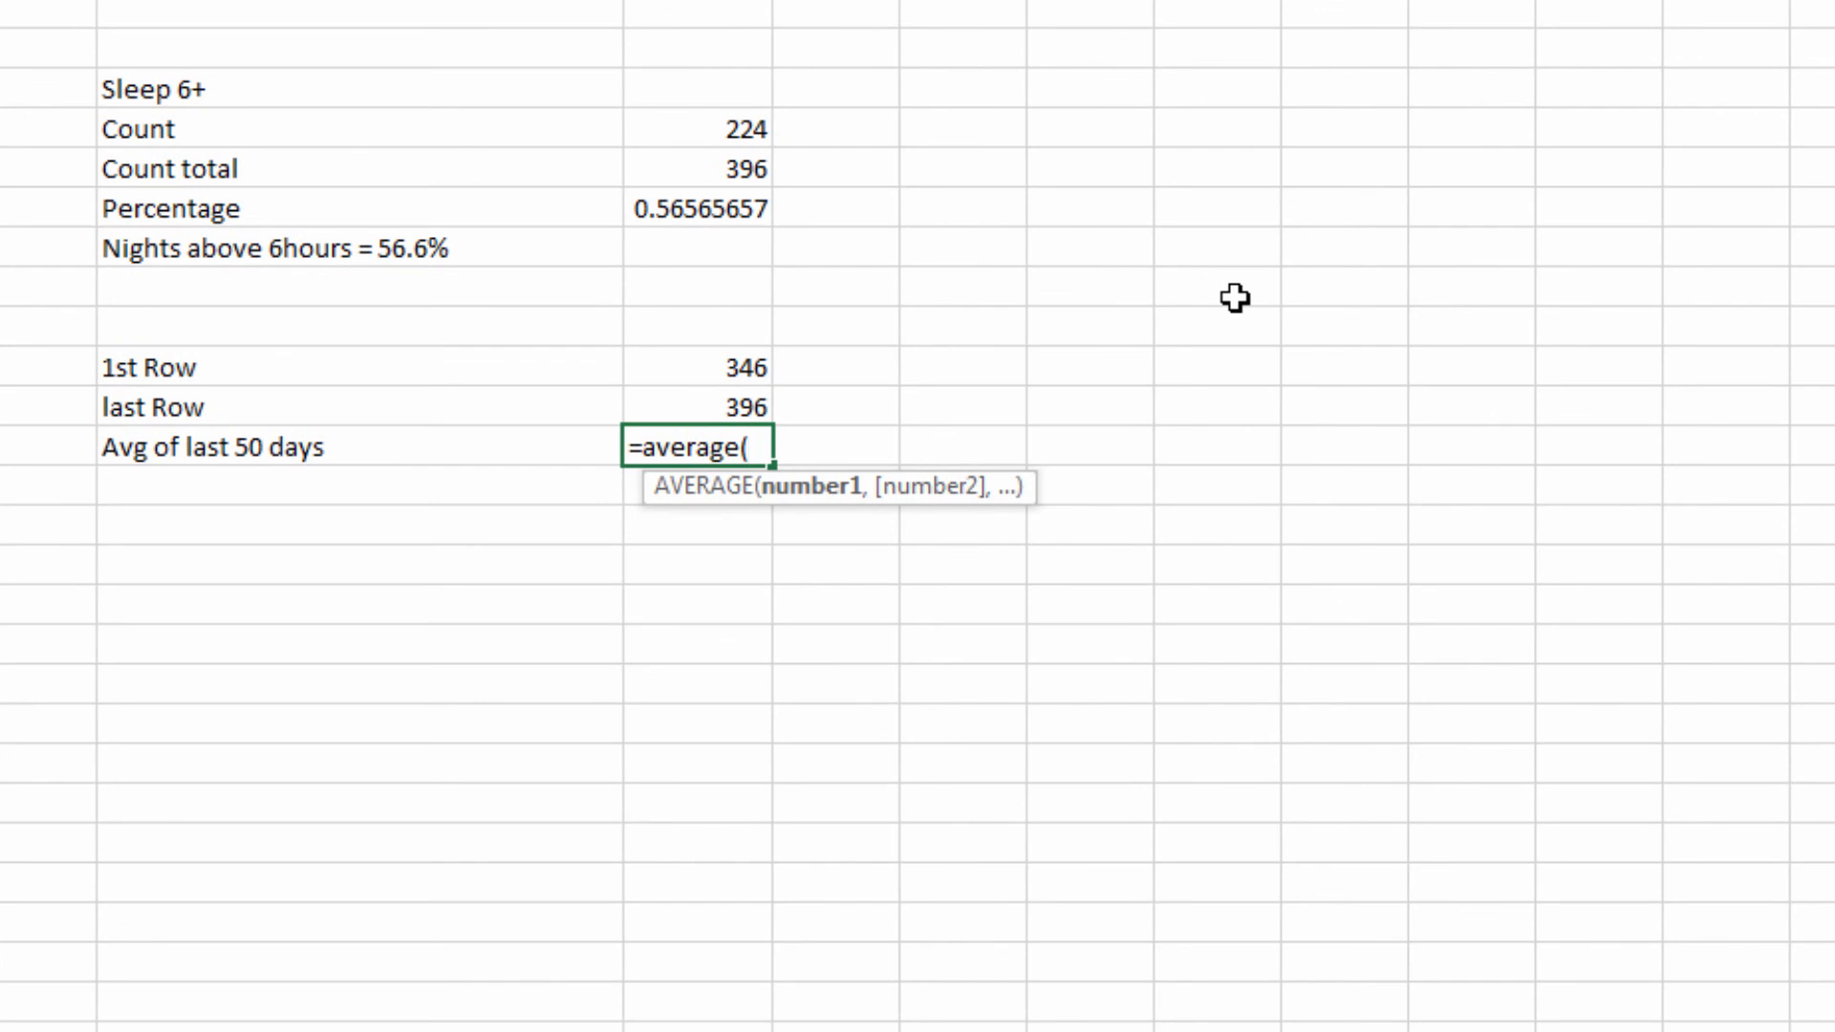
pyautogui.write('index(')
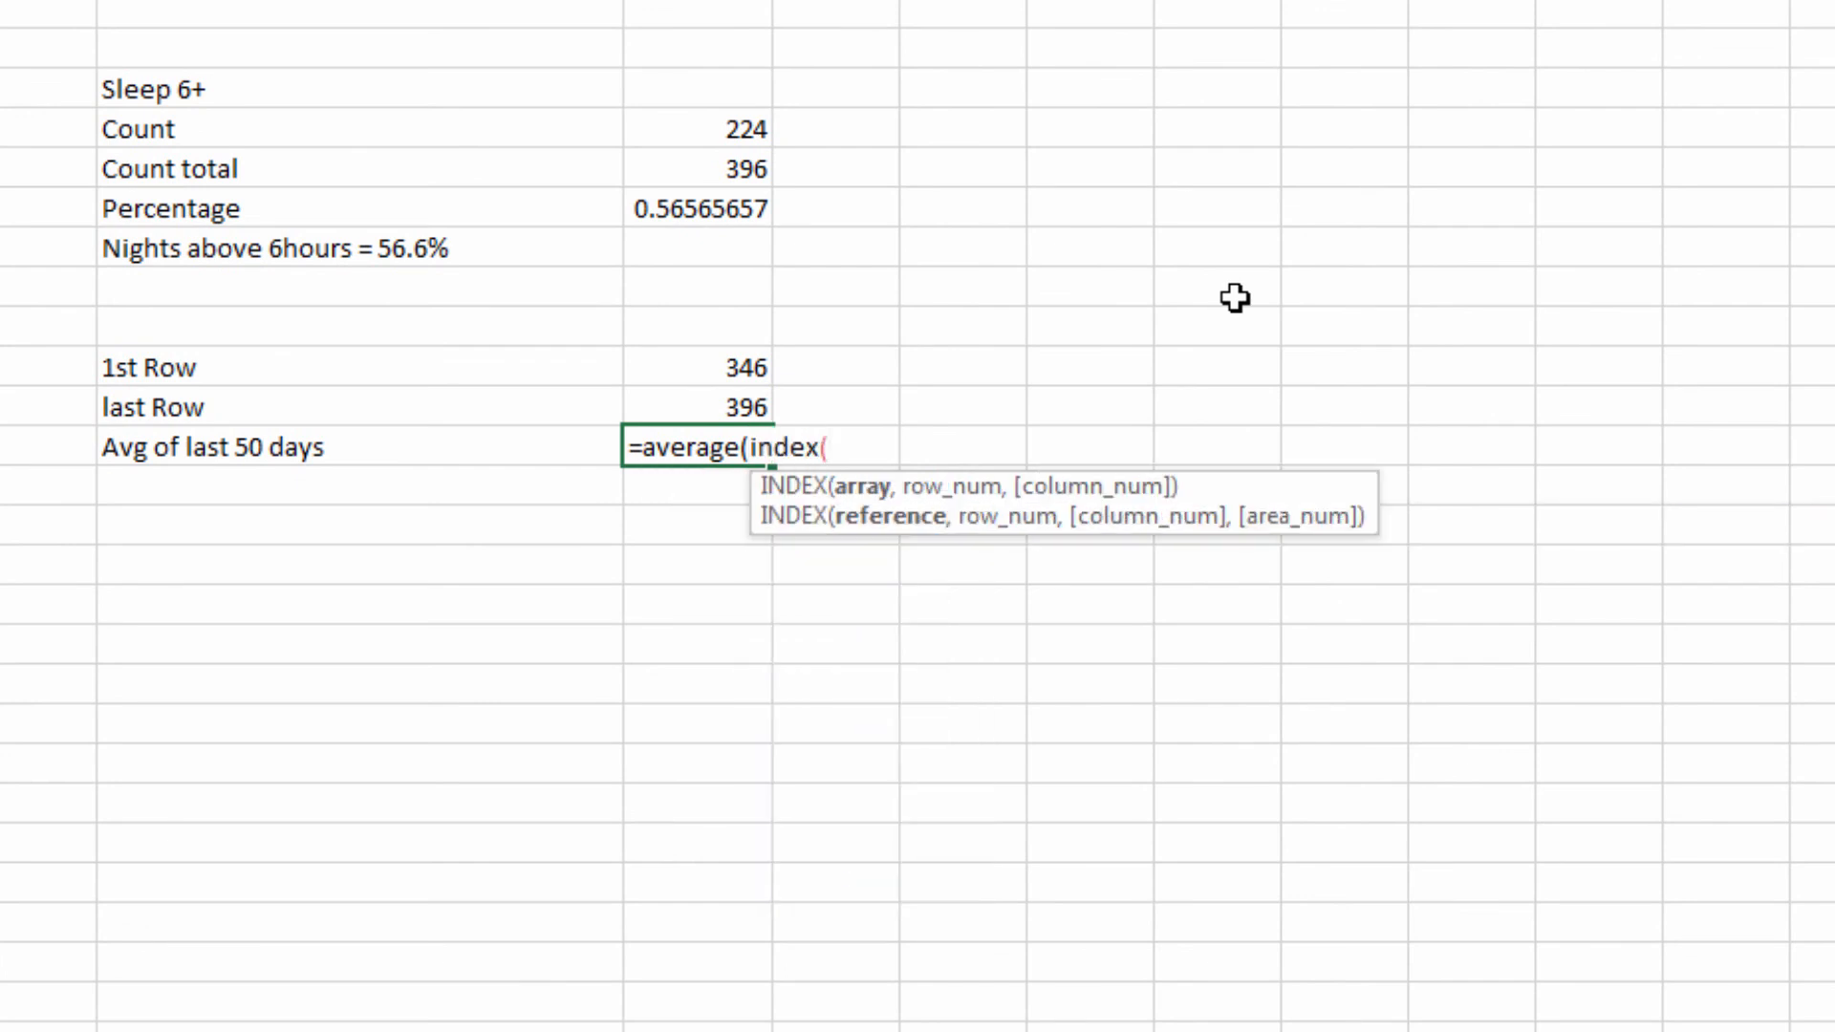
pyautogui.write('tbl')
pyautogui.press('Down')
pyautogui.press('Tab')
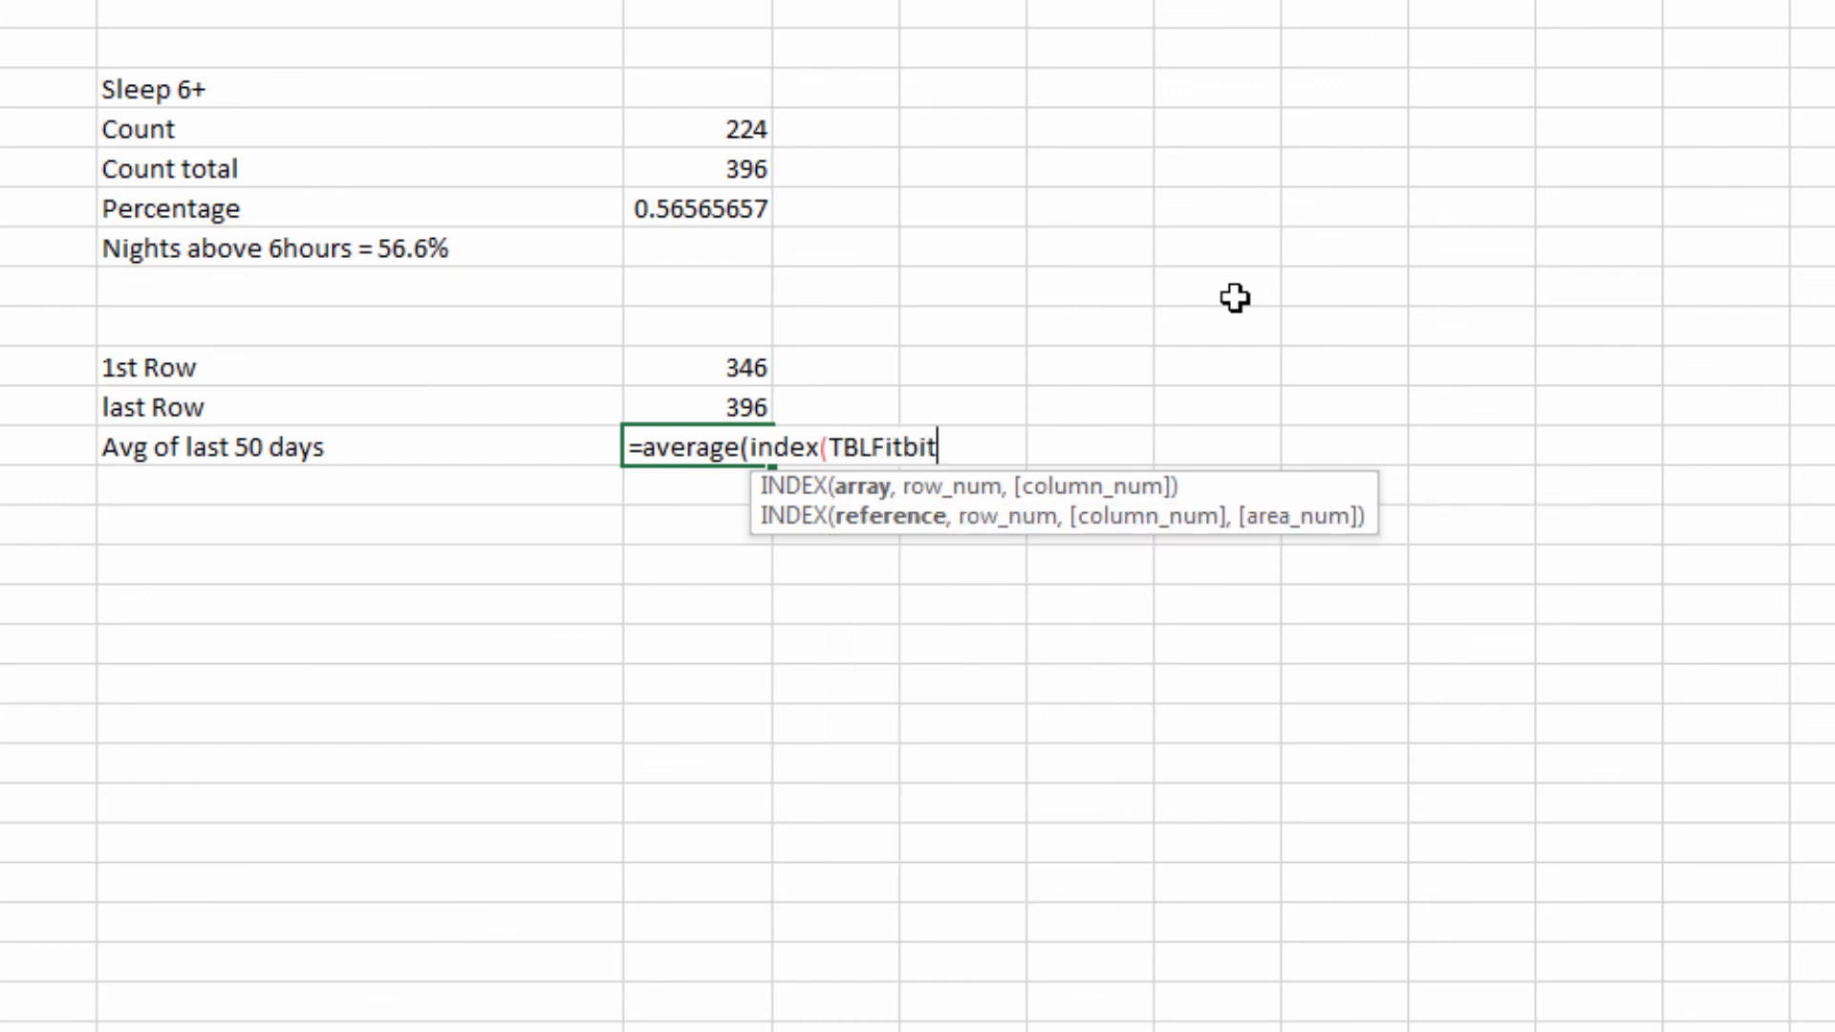
pyautogui.write('[')
pyautogui.press('Down')
pyautogui.press('Down')
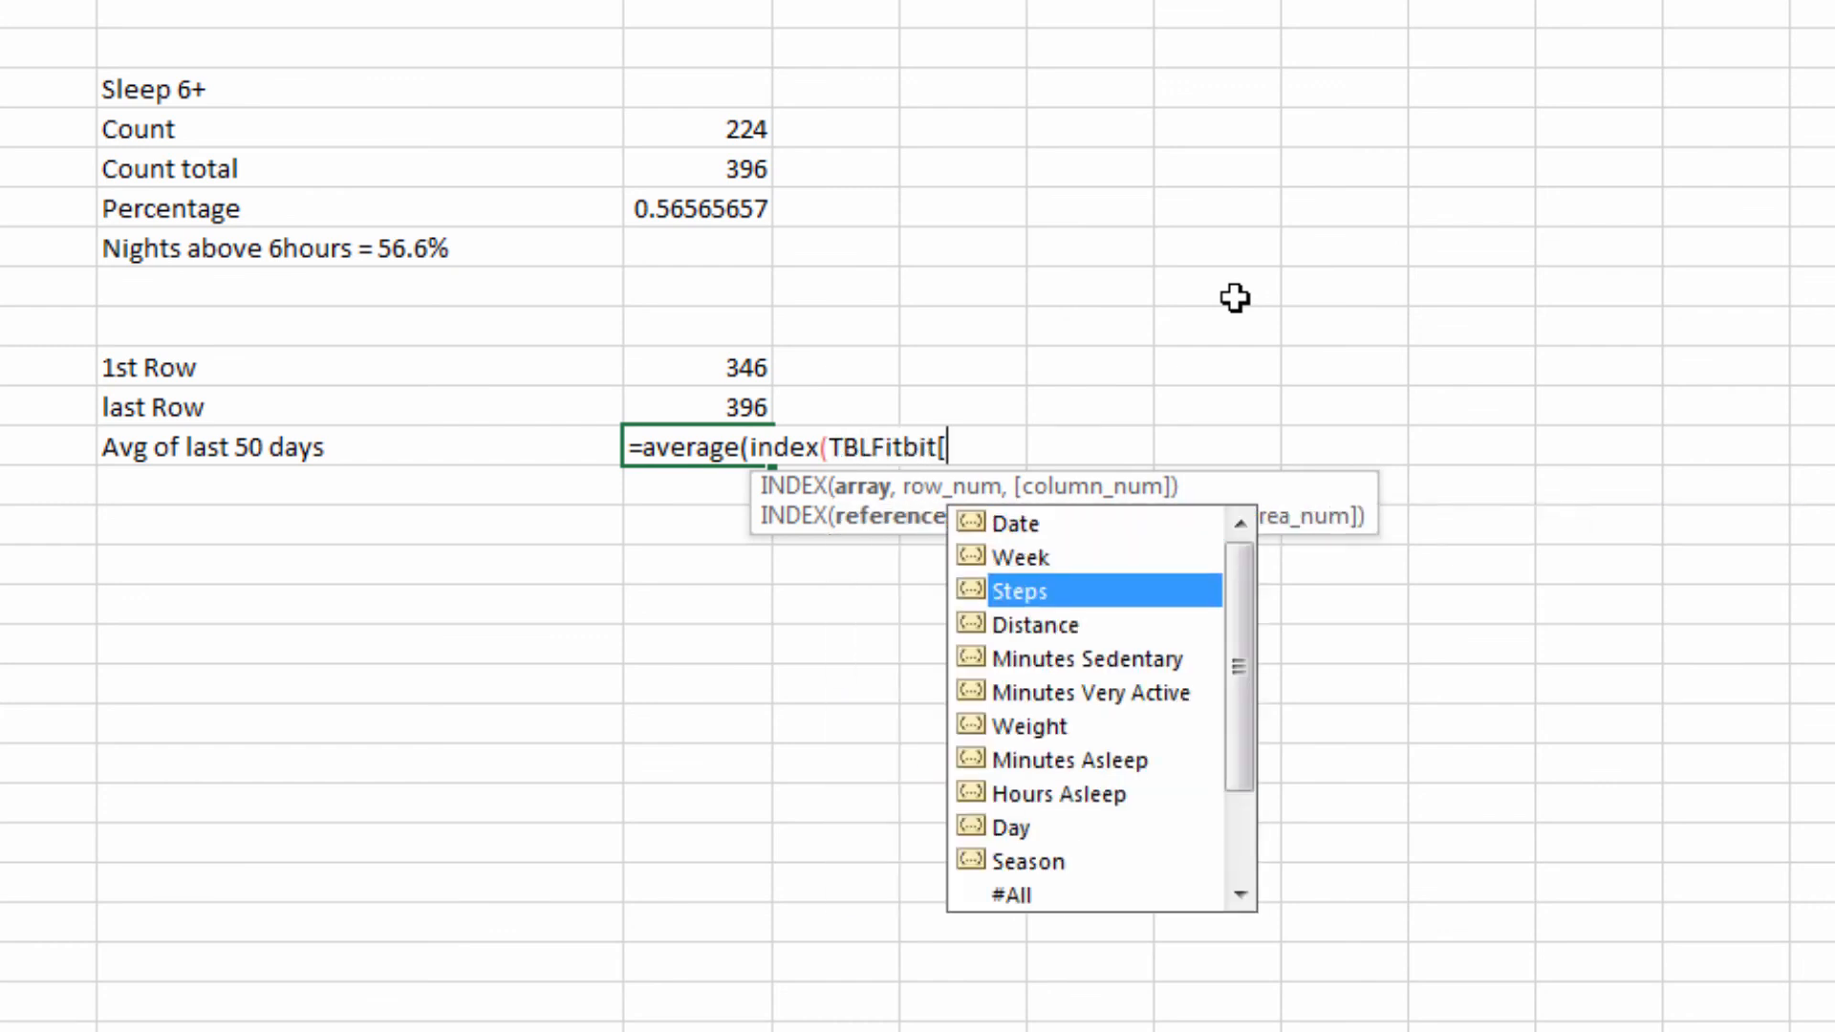
pyautogui.press('Tab')
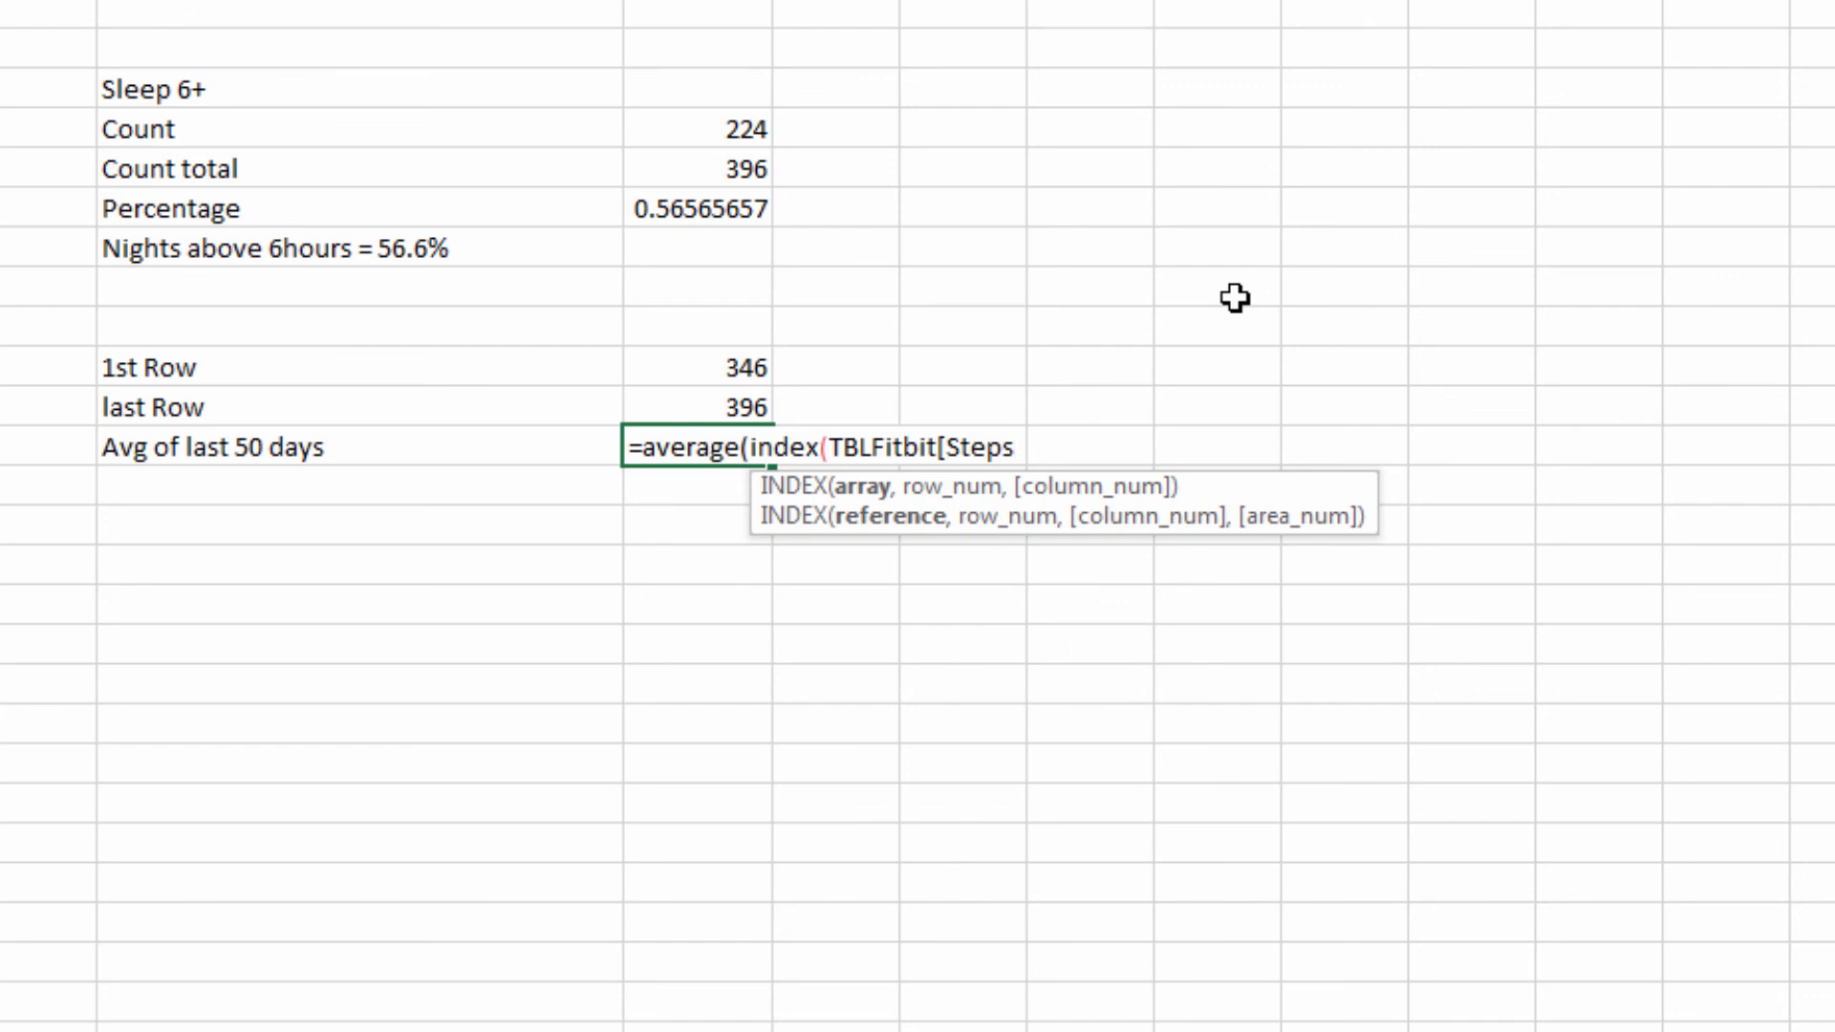
pyautogui.write('],')
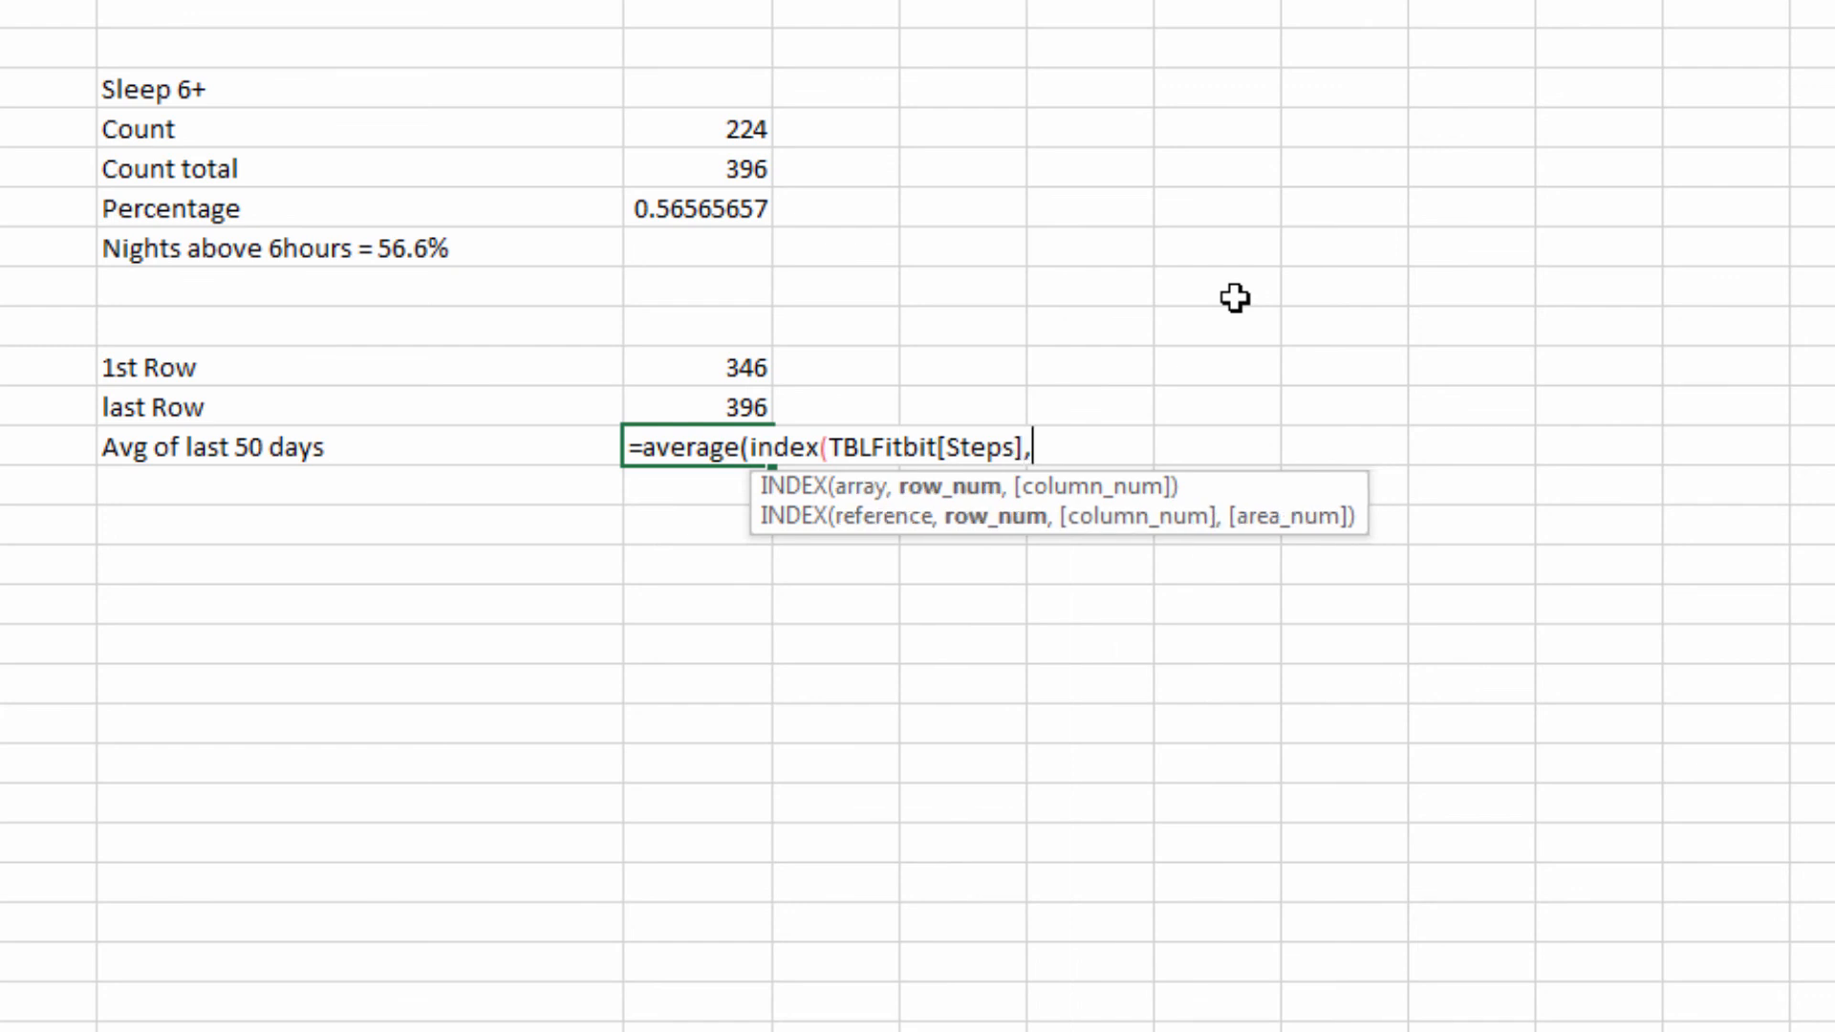
pyautogui.click(730, 370)
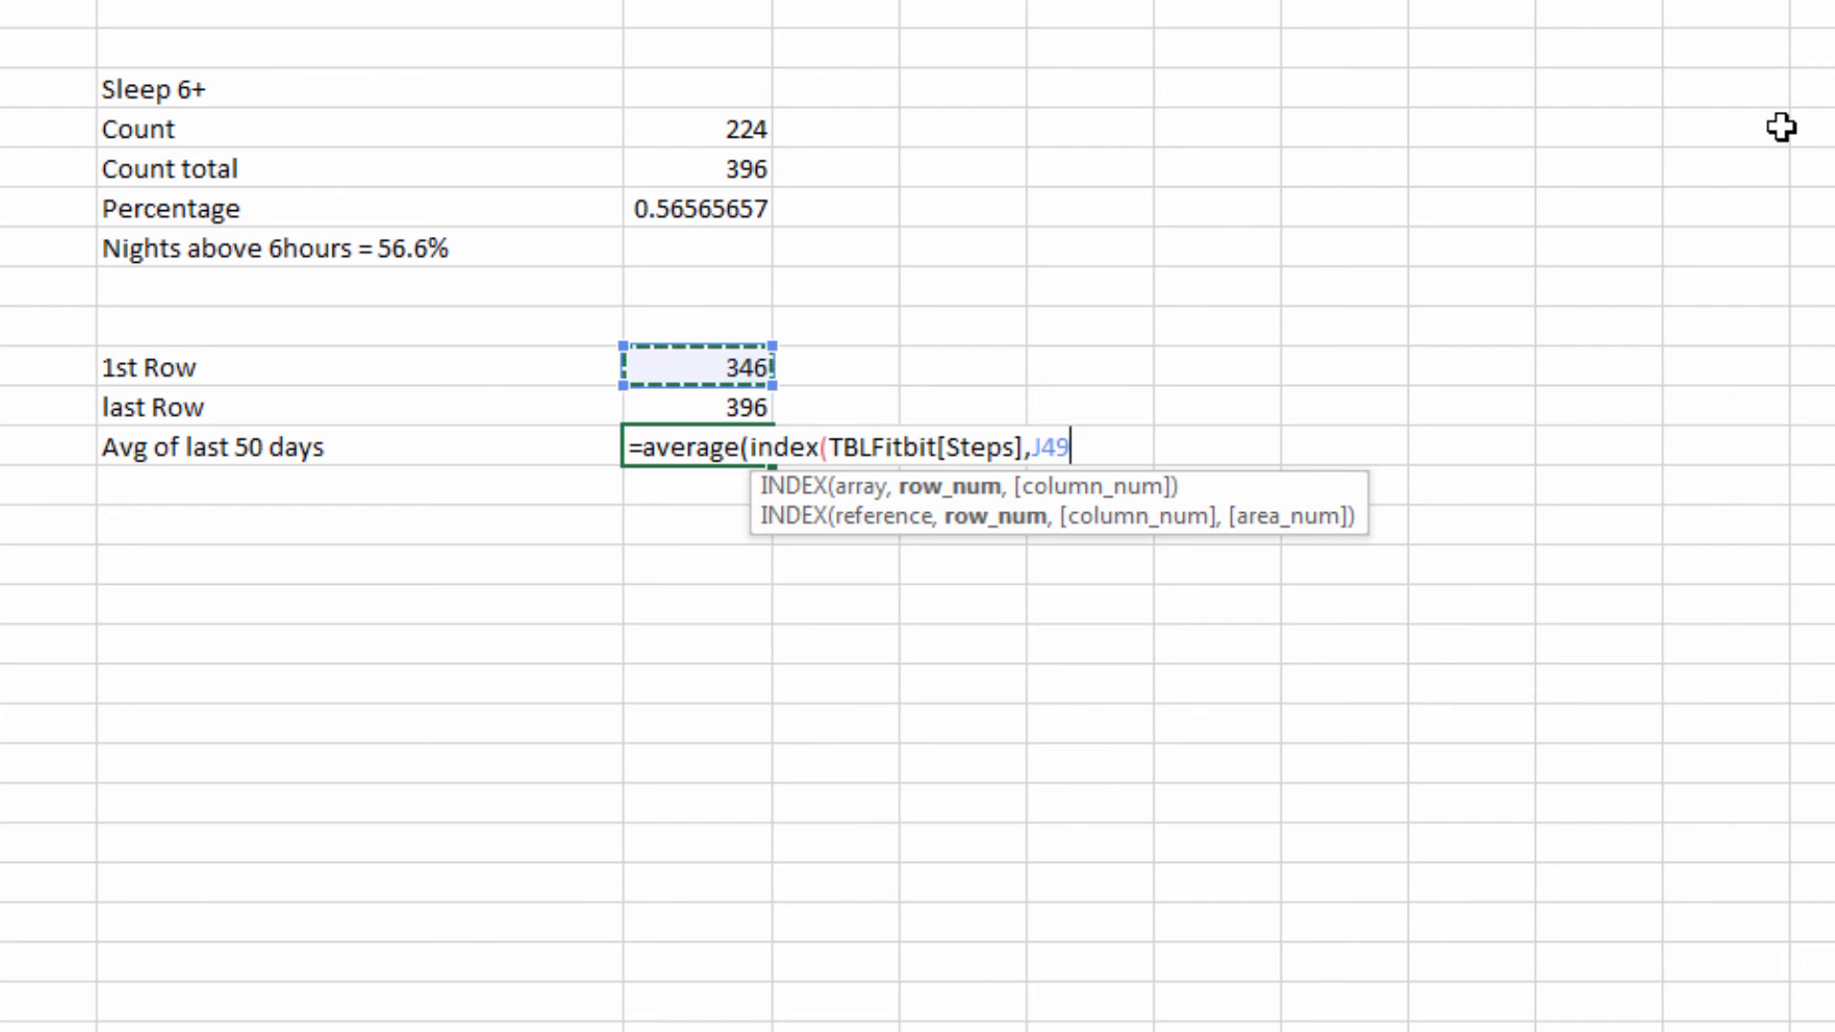
pyautogui.write(')')
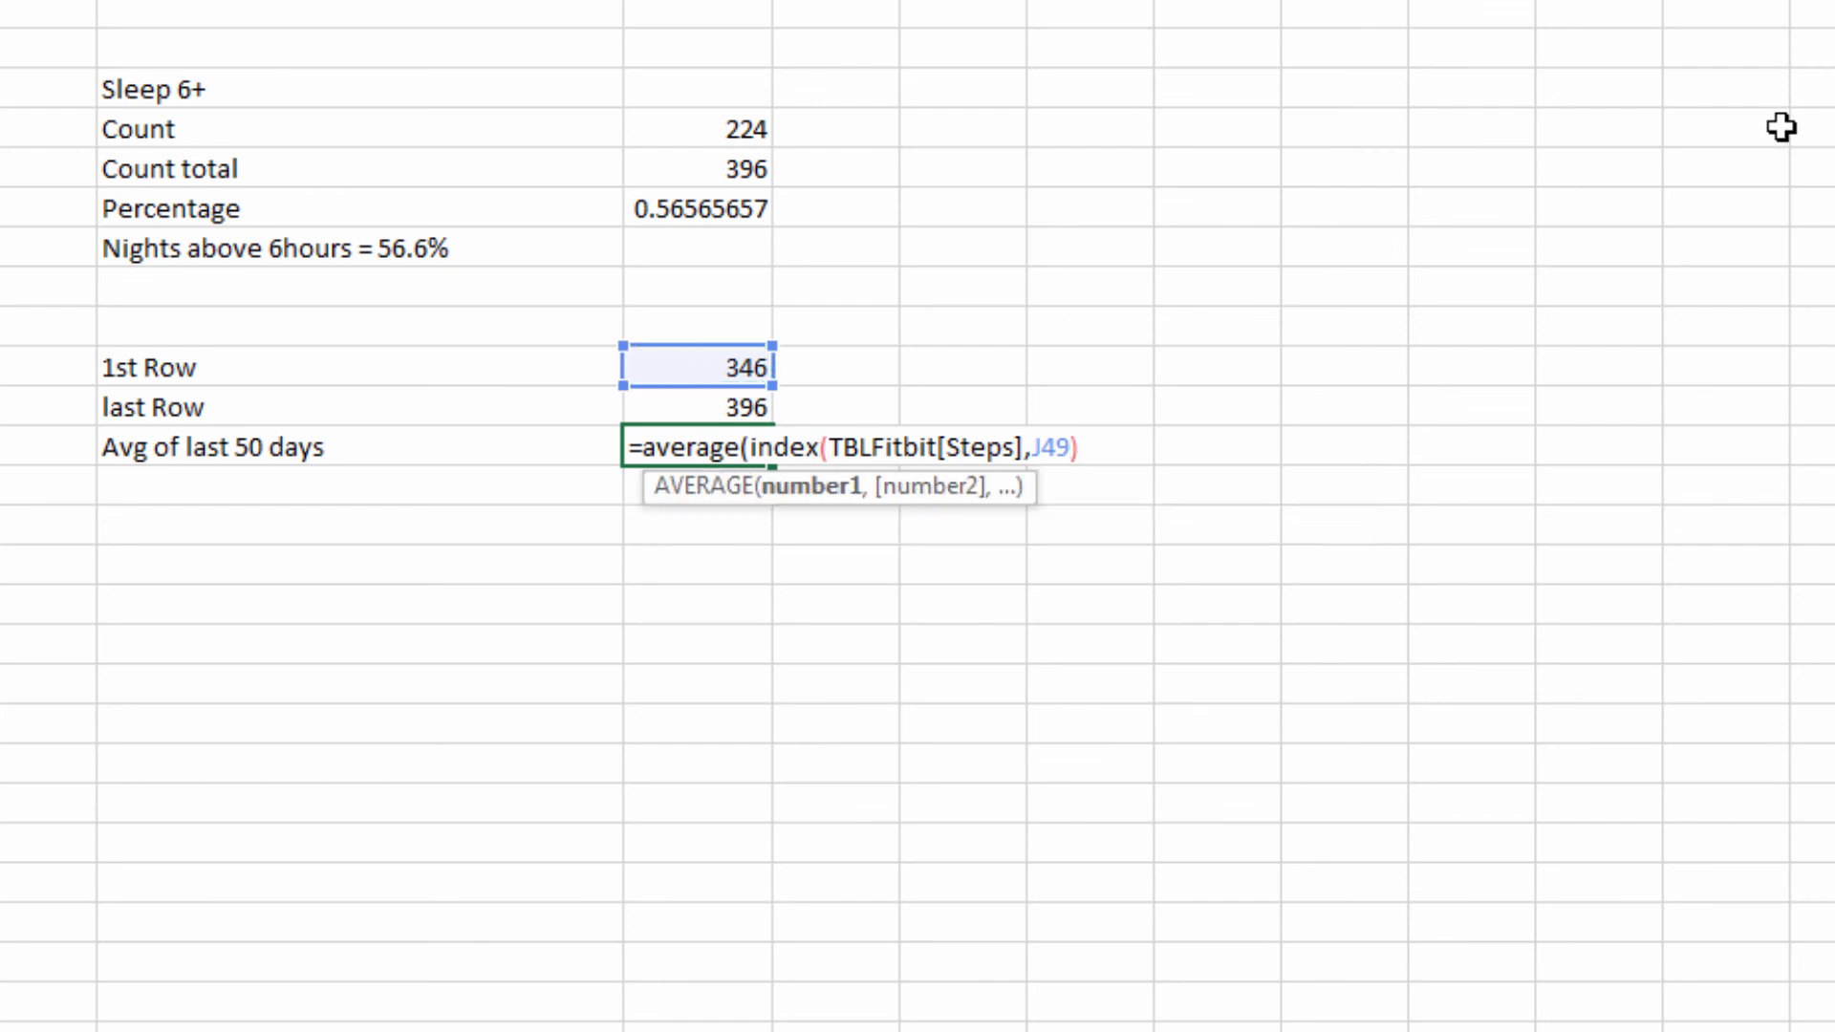
# Complete the J51 average by adding :INDEX(TBLFitbit[Steps],J50) as the end of the range
pyautogui.write(':')
pyautogui.write('index(')
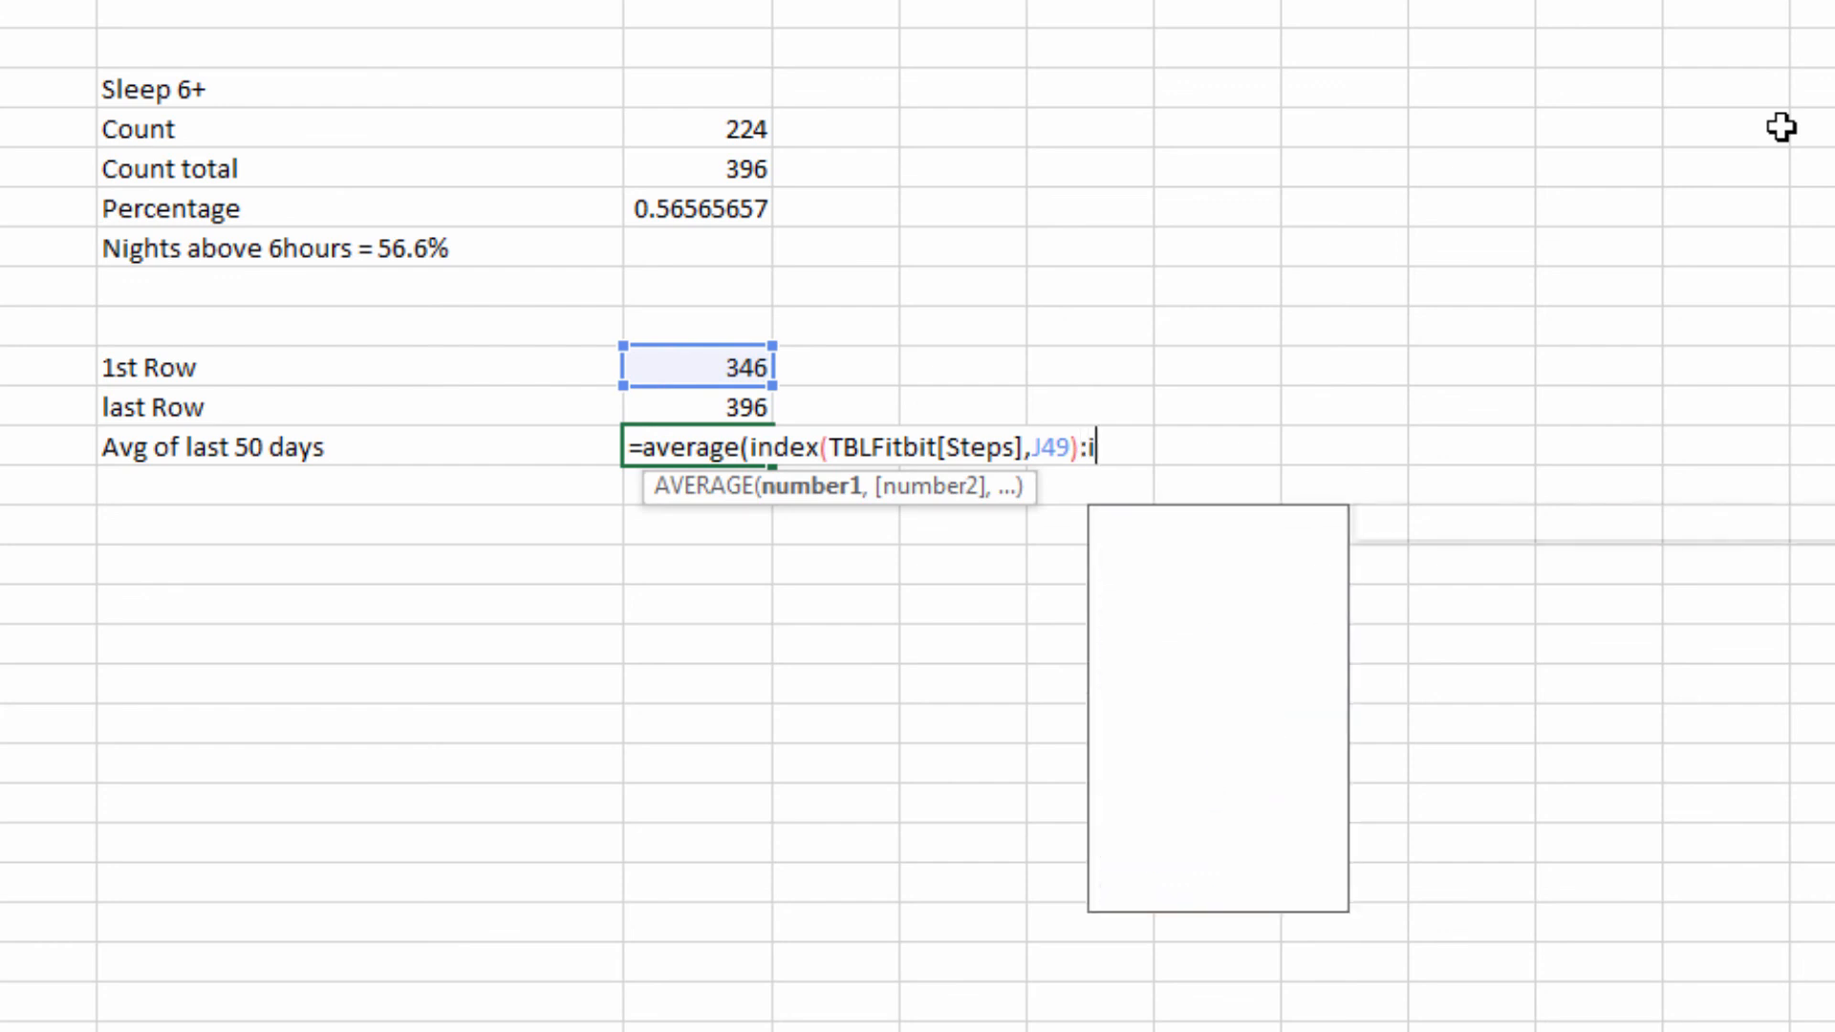
pyautogui.write('TBLFitbit[')
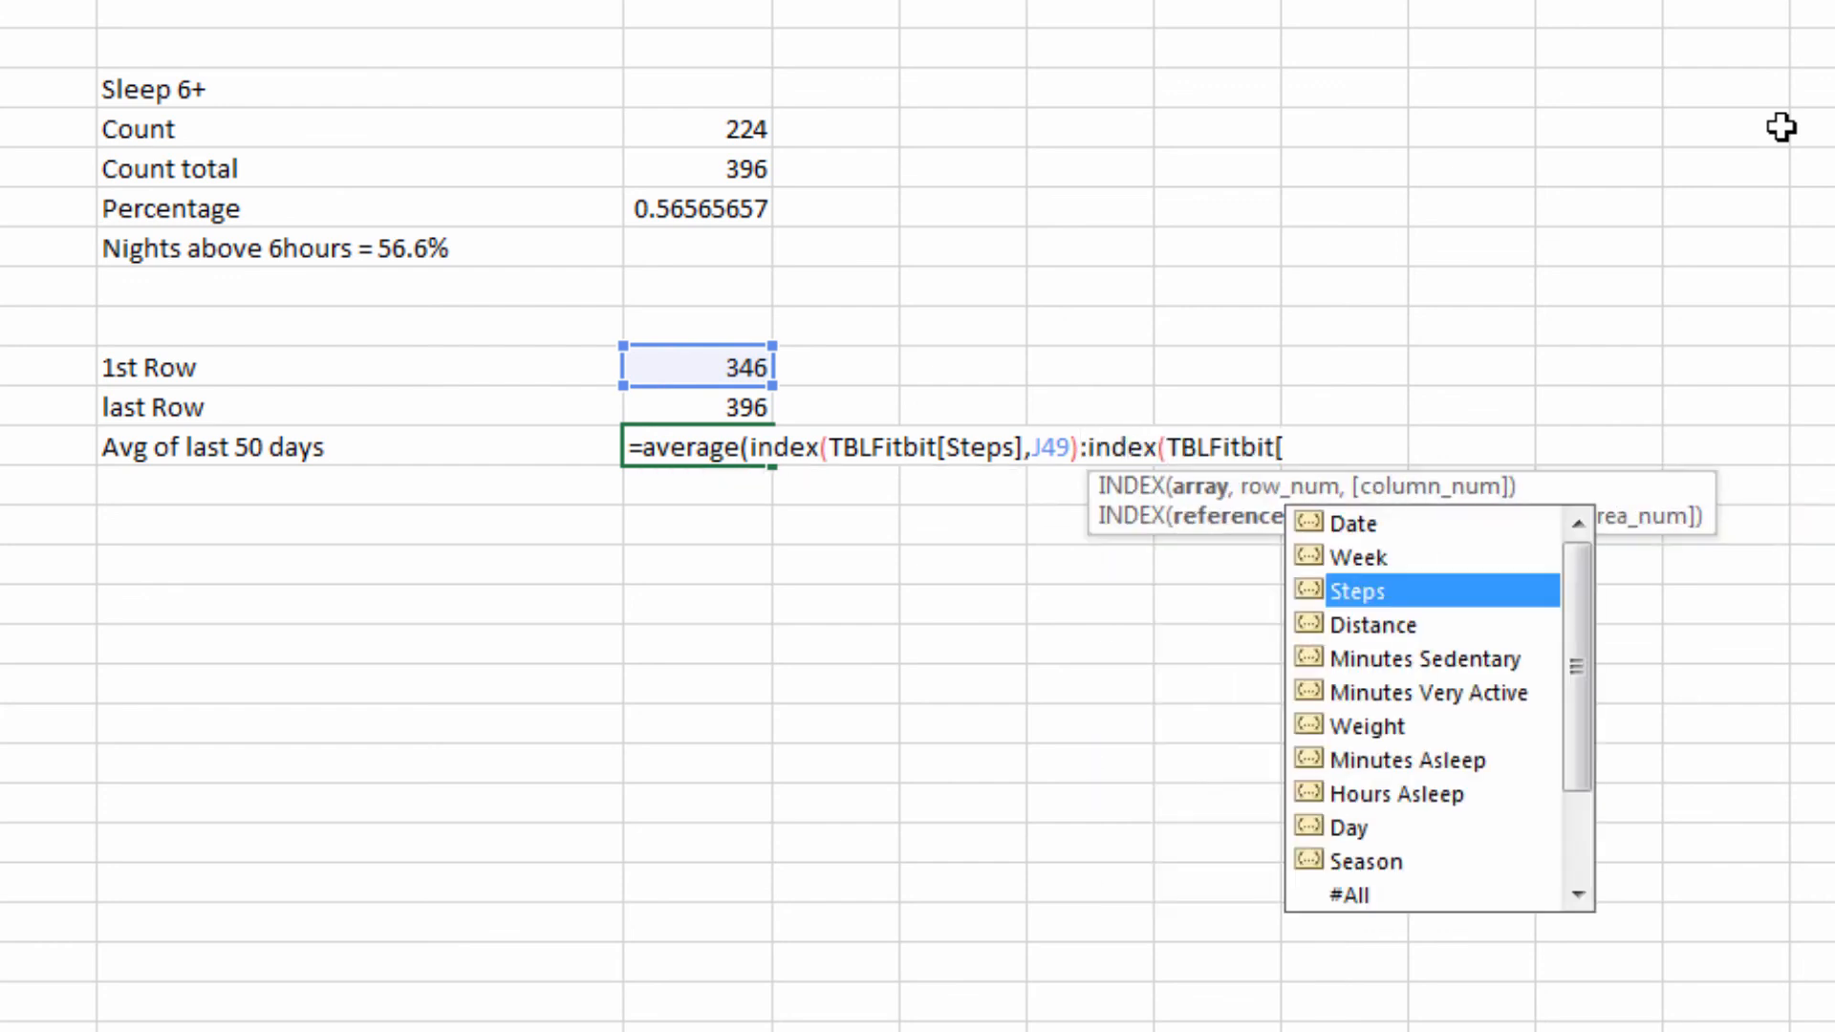
pyautogui.press('Tab')
pyautogui.write('],')
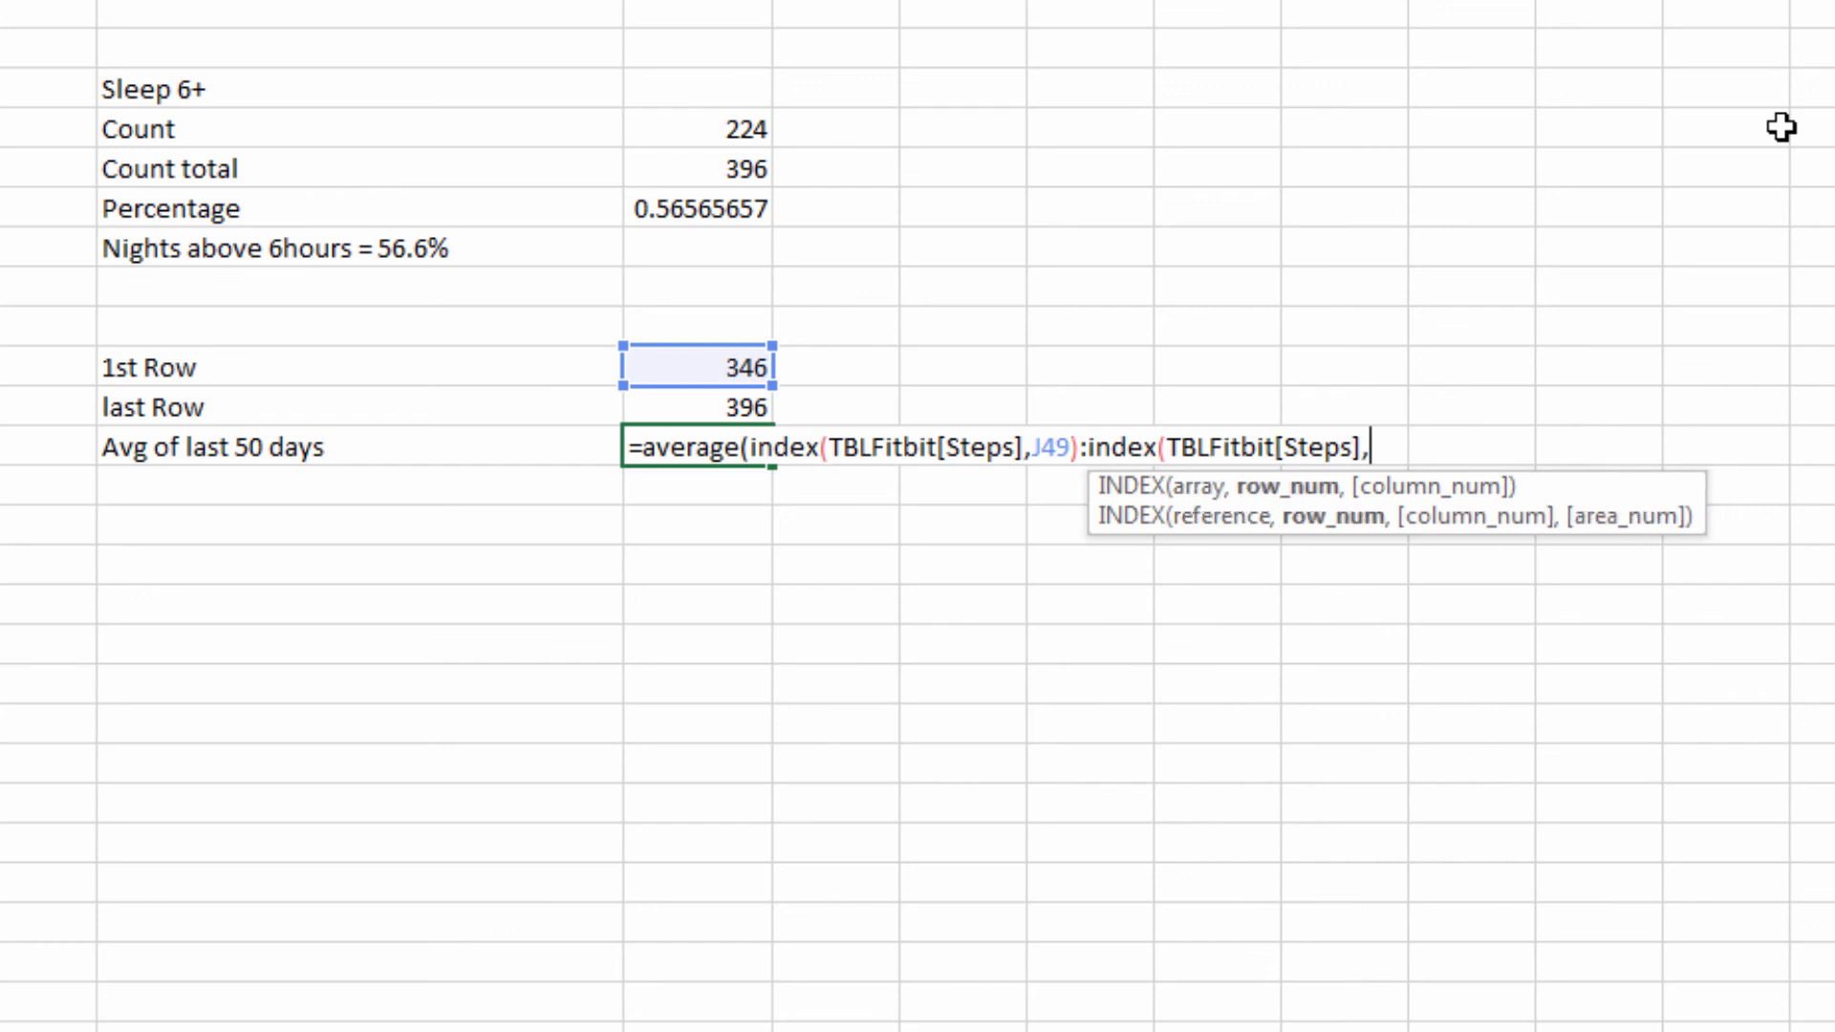
pyautogui.click(690, 406)
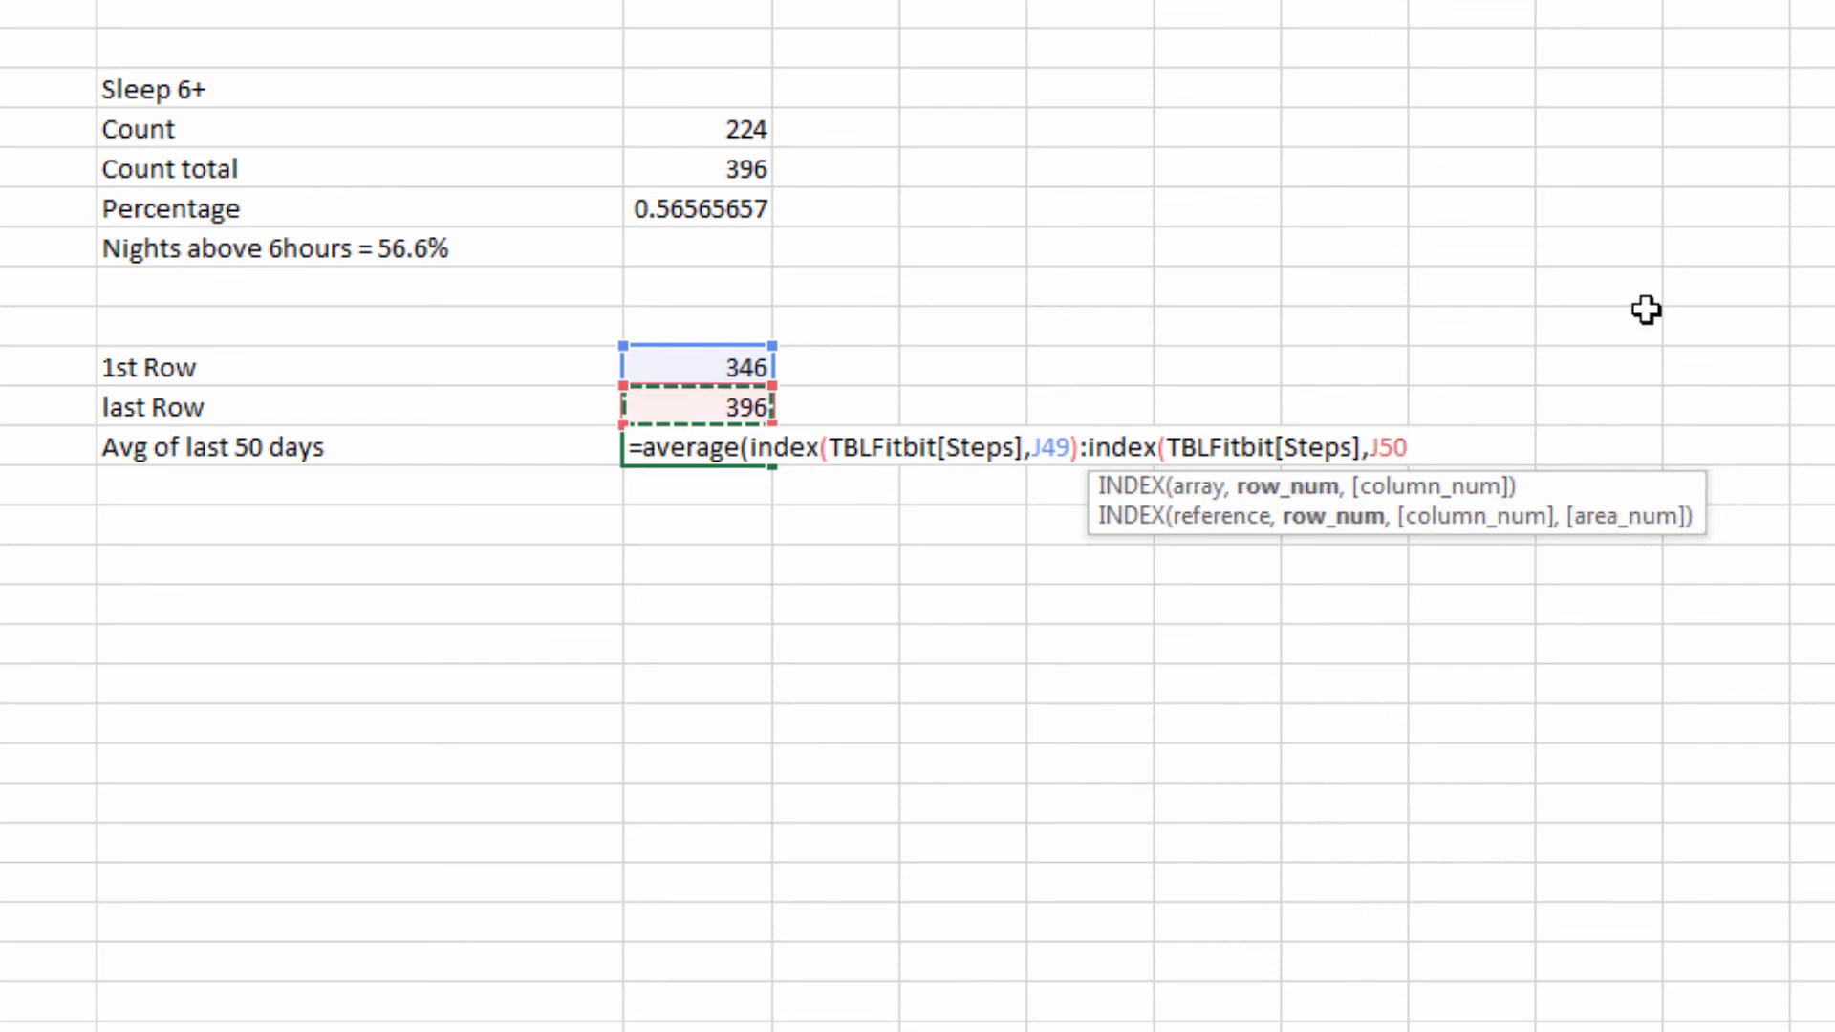
pyautogui.write(')')
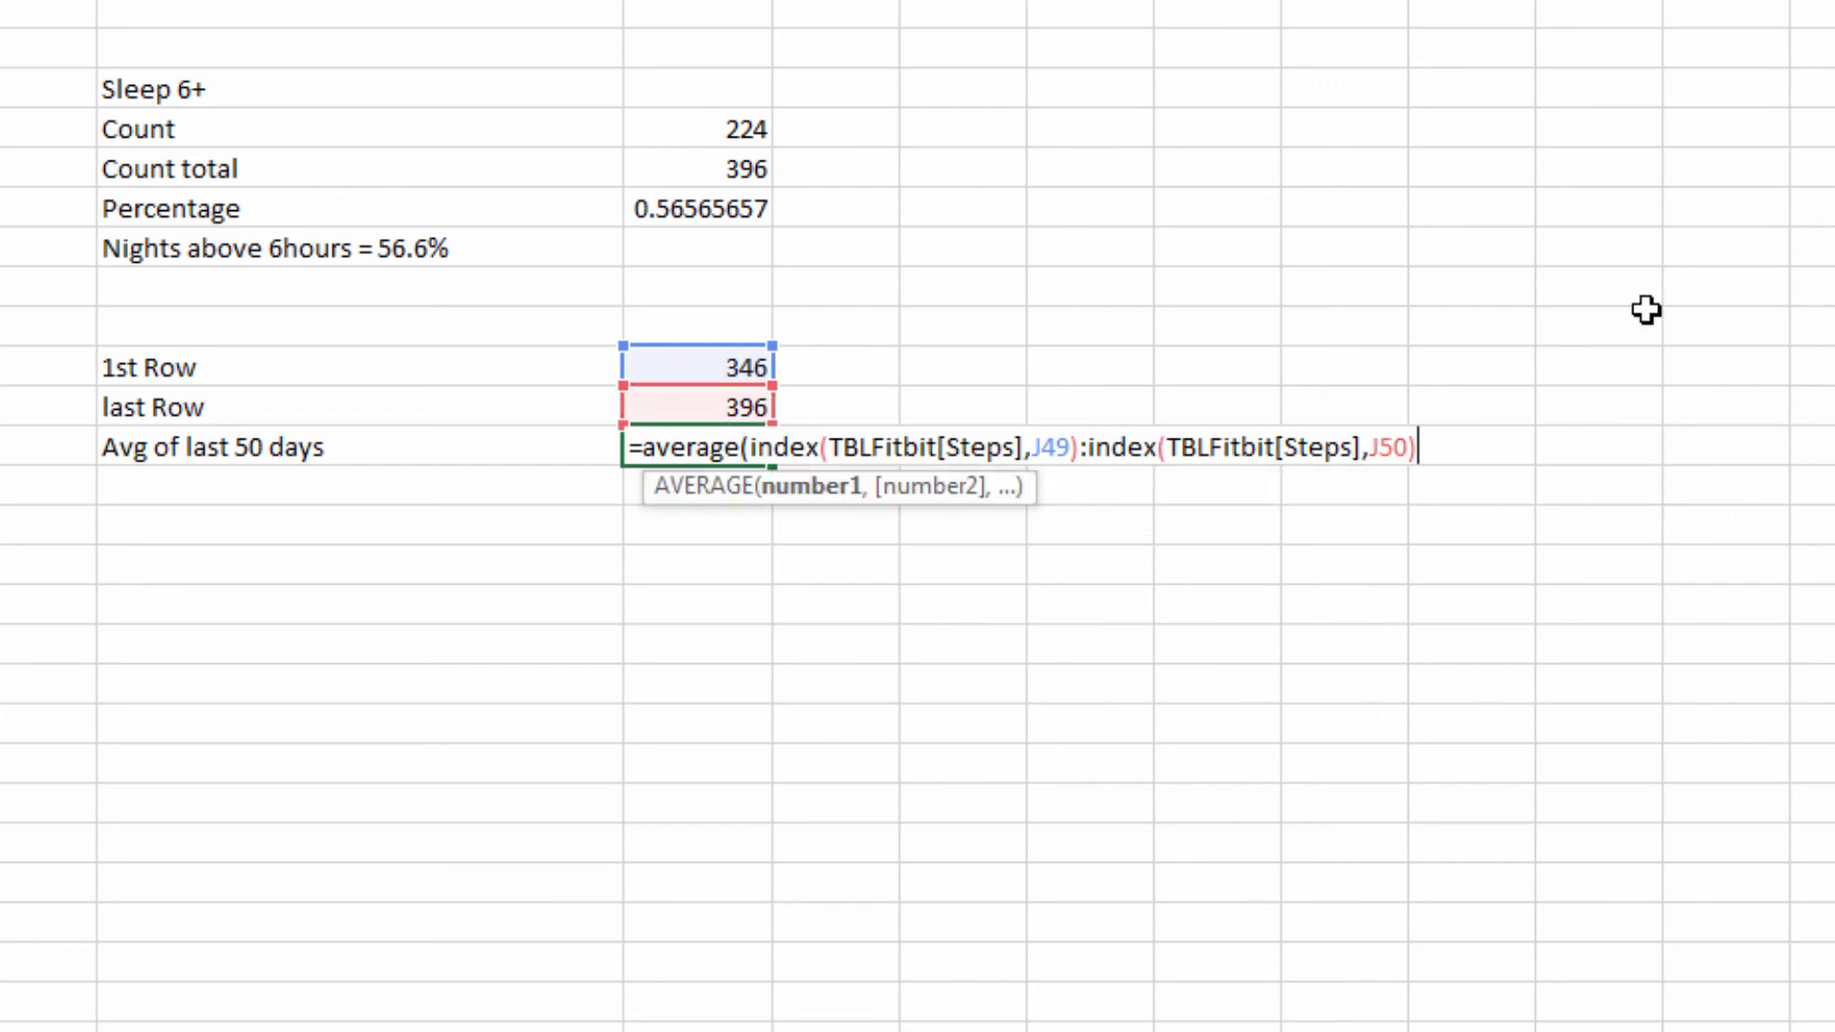
pyautogui.write(')')
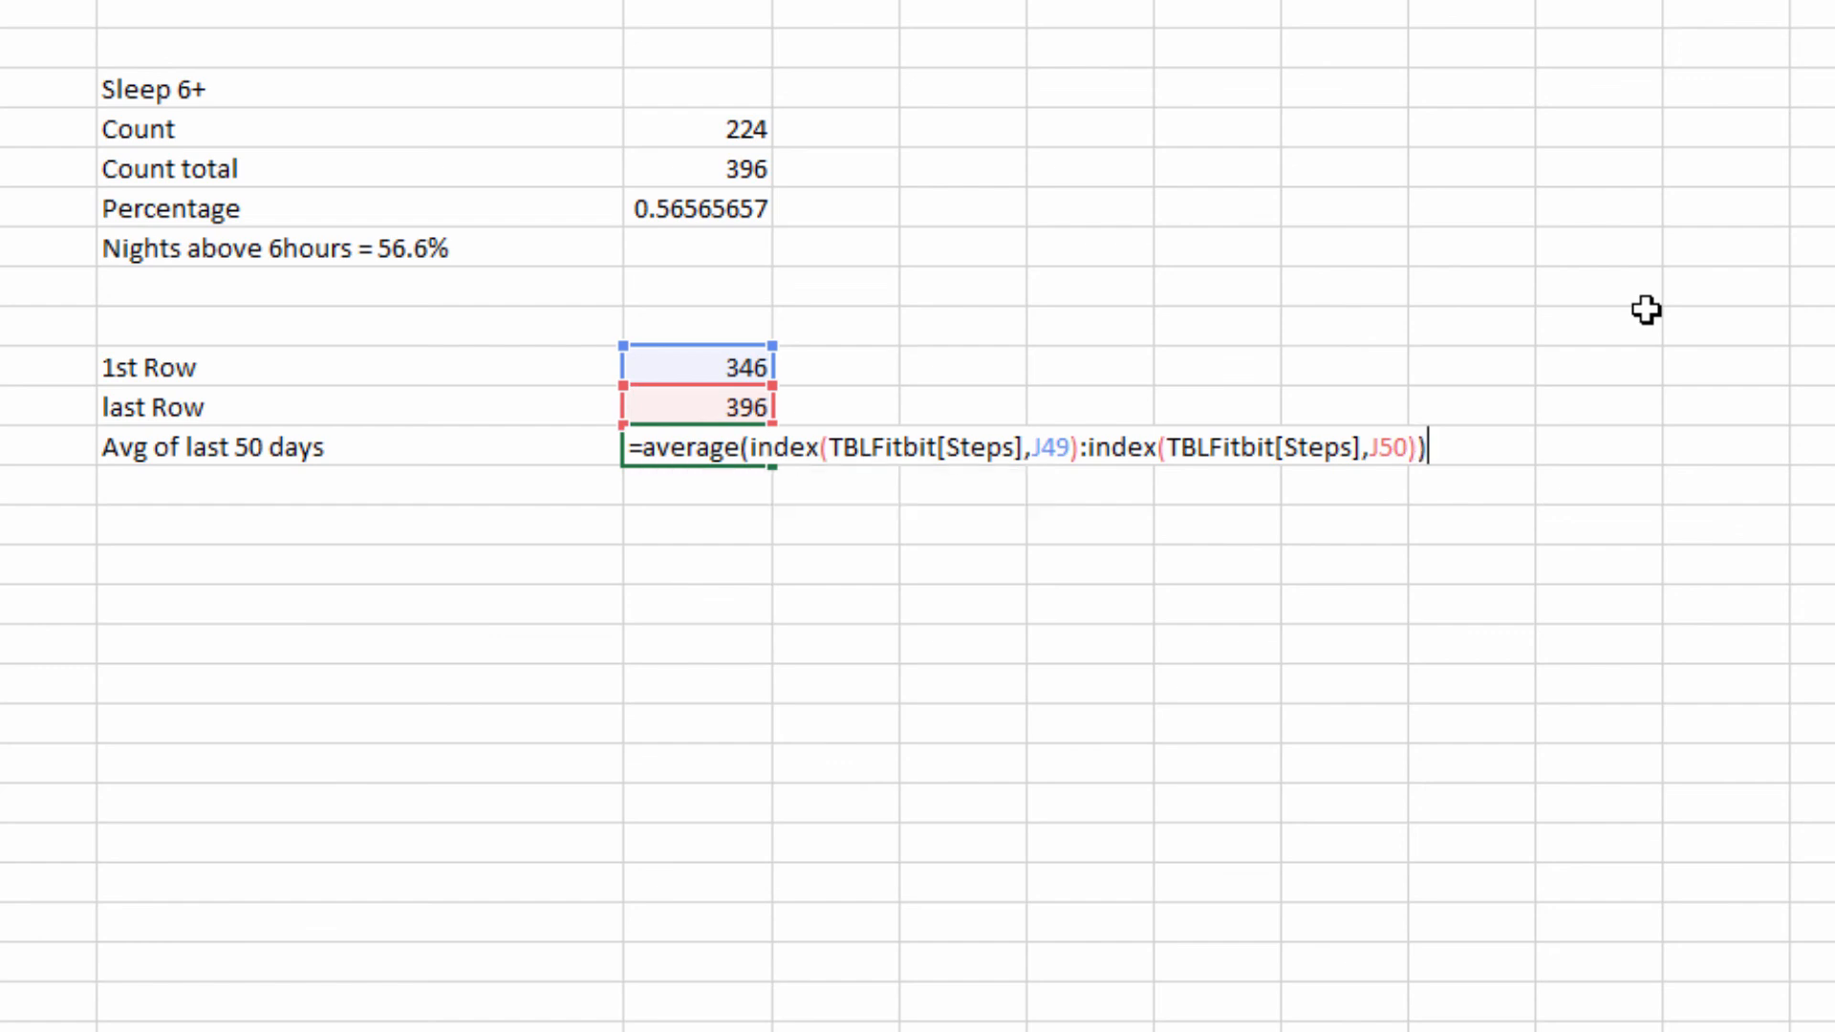
pyautogui.press('Return')
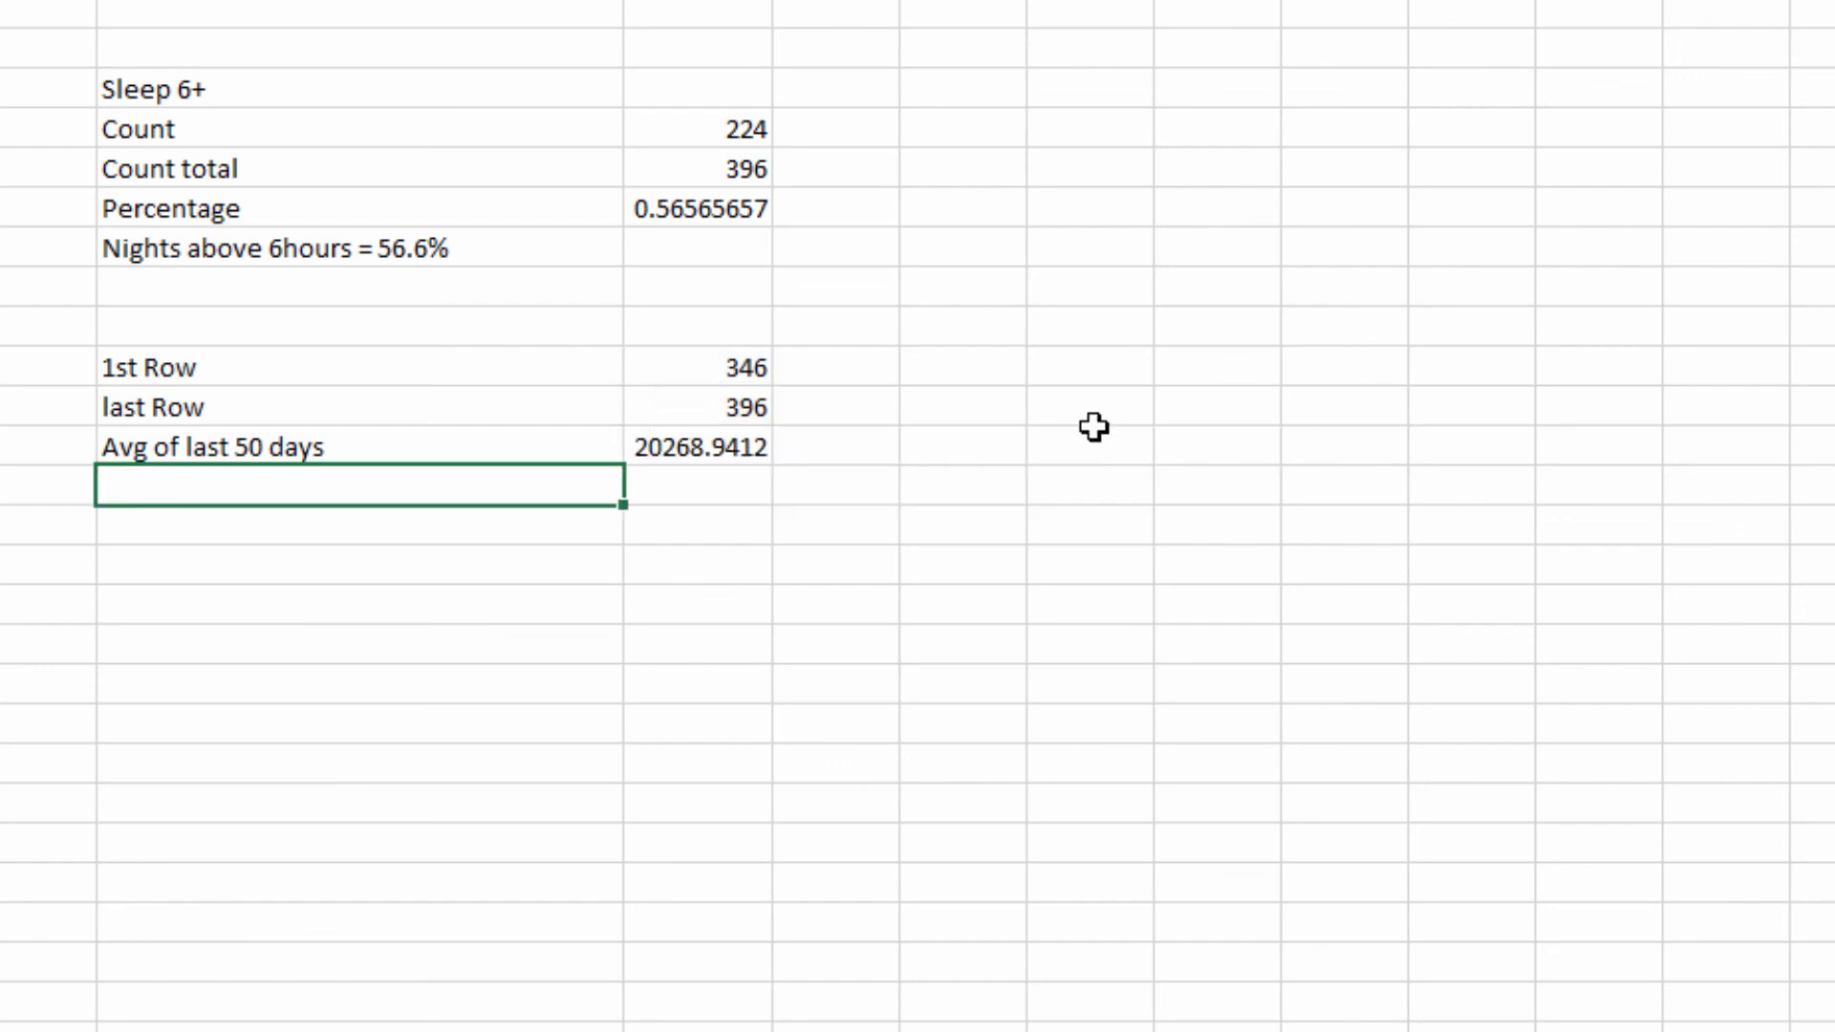
# Format the 50-day average in J51 to show no decimal places
pyautogui.click(698, 441)
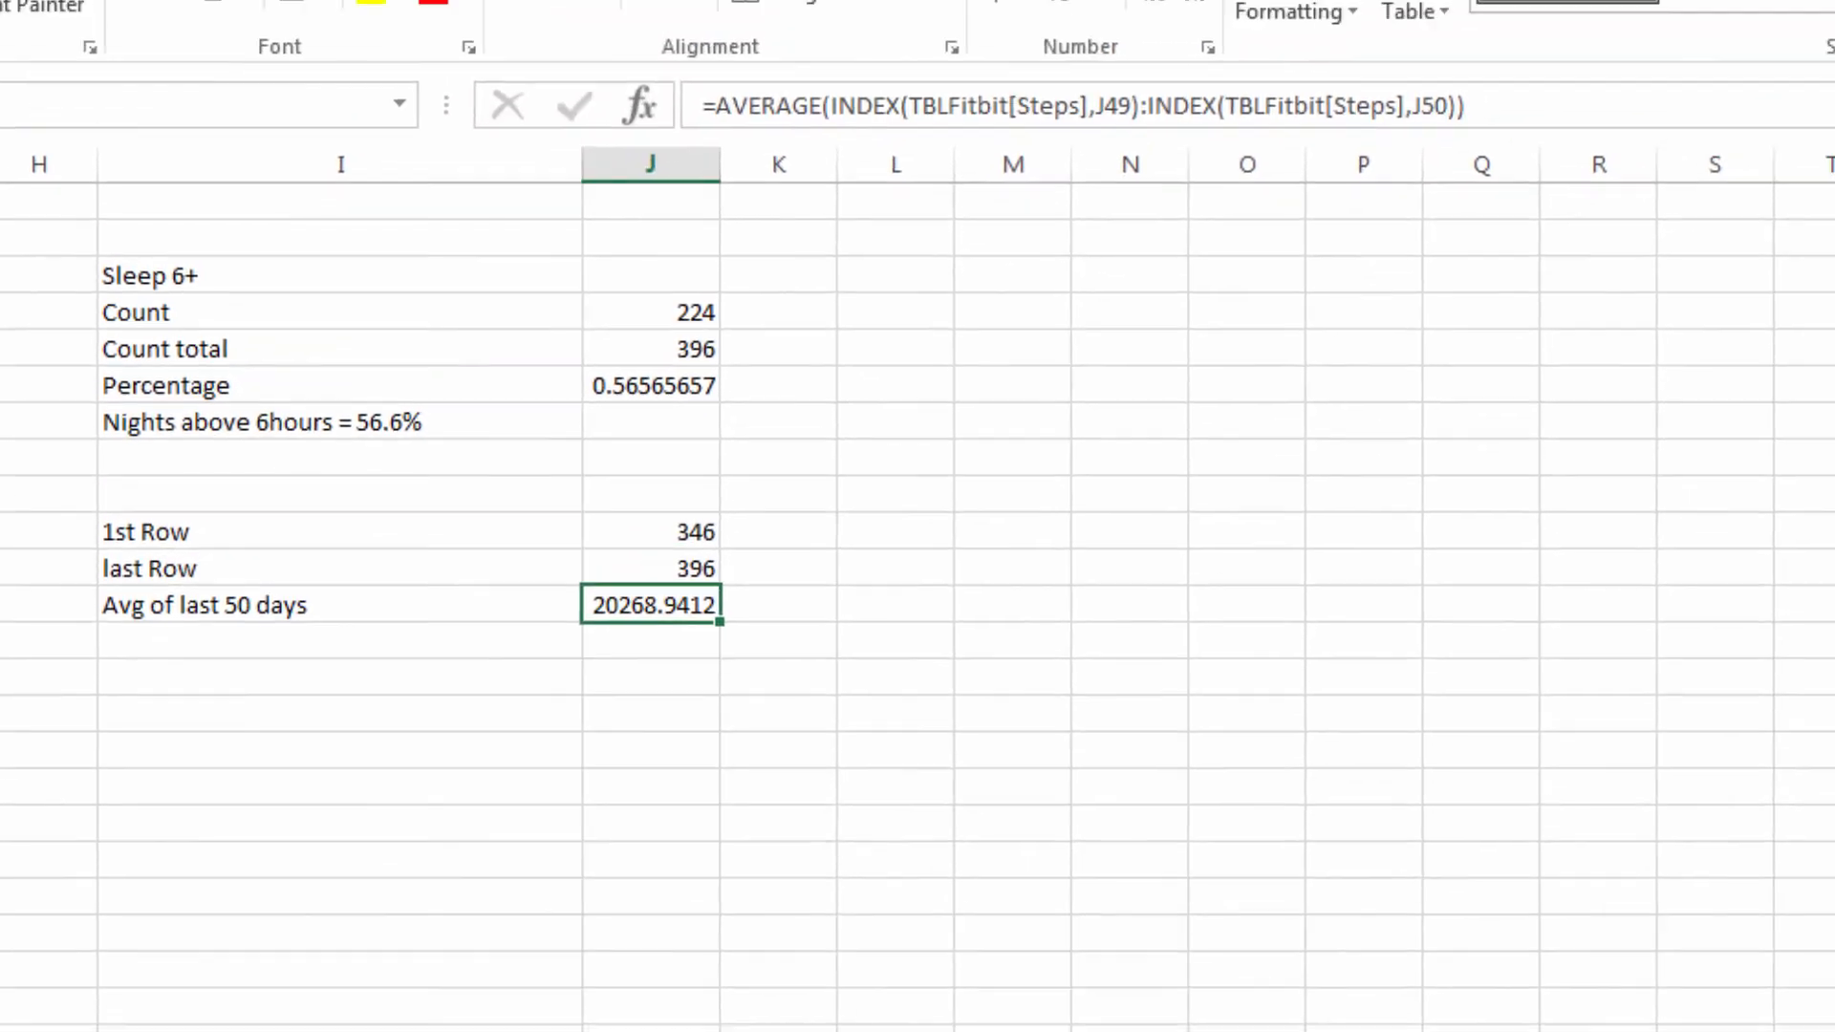
pyautogui.click(1213, 118)
pyautogui.click(1073, 266)
pyautogui.click(1111, 175)
pyautogui.click(1111, 175)
# Build the stats box text in I52 with the formula =I51 & " = " & J51
pyautogui.click(373, 784)
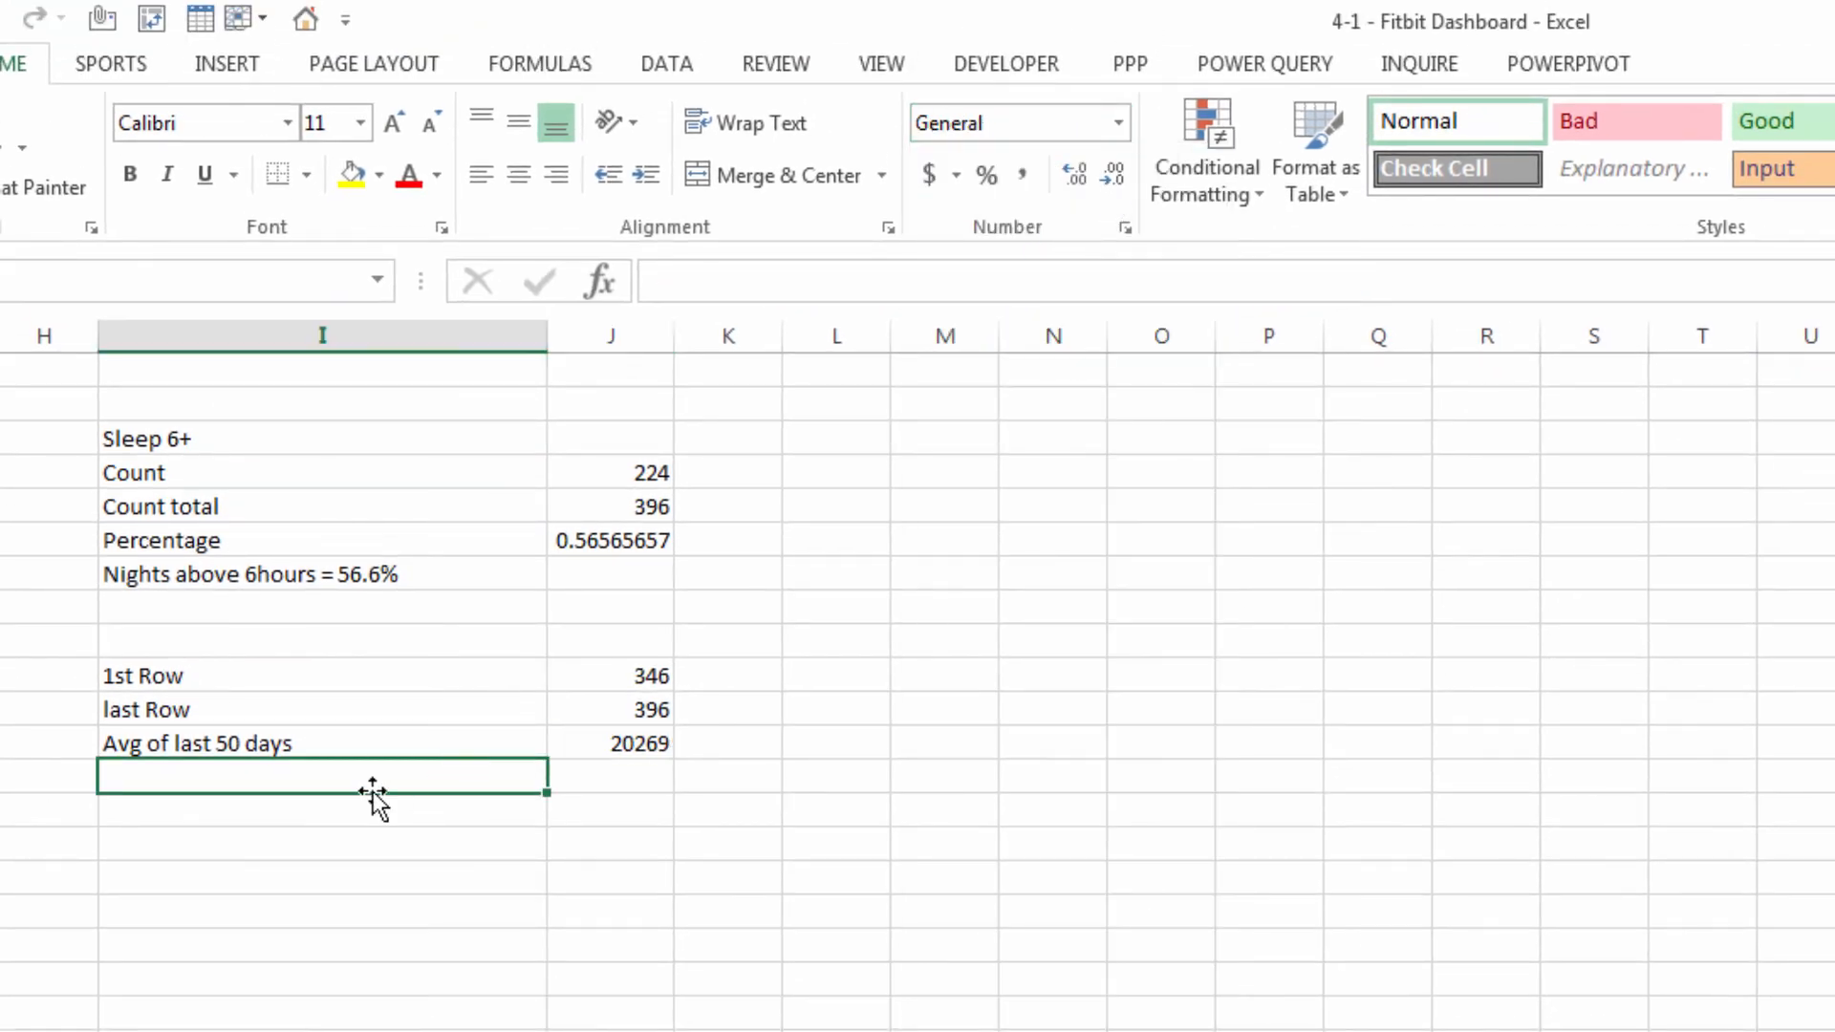
pyautogui.write('="')
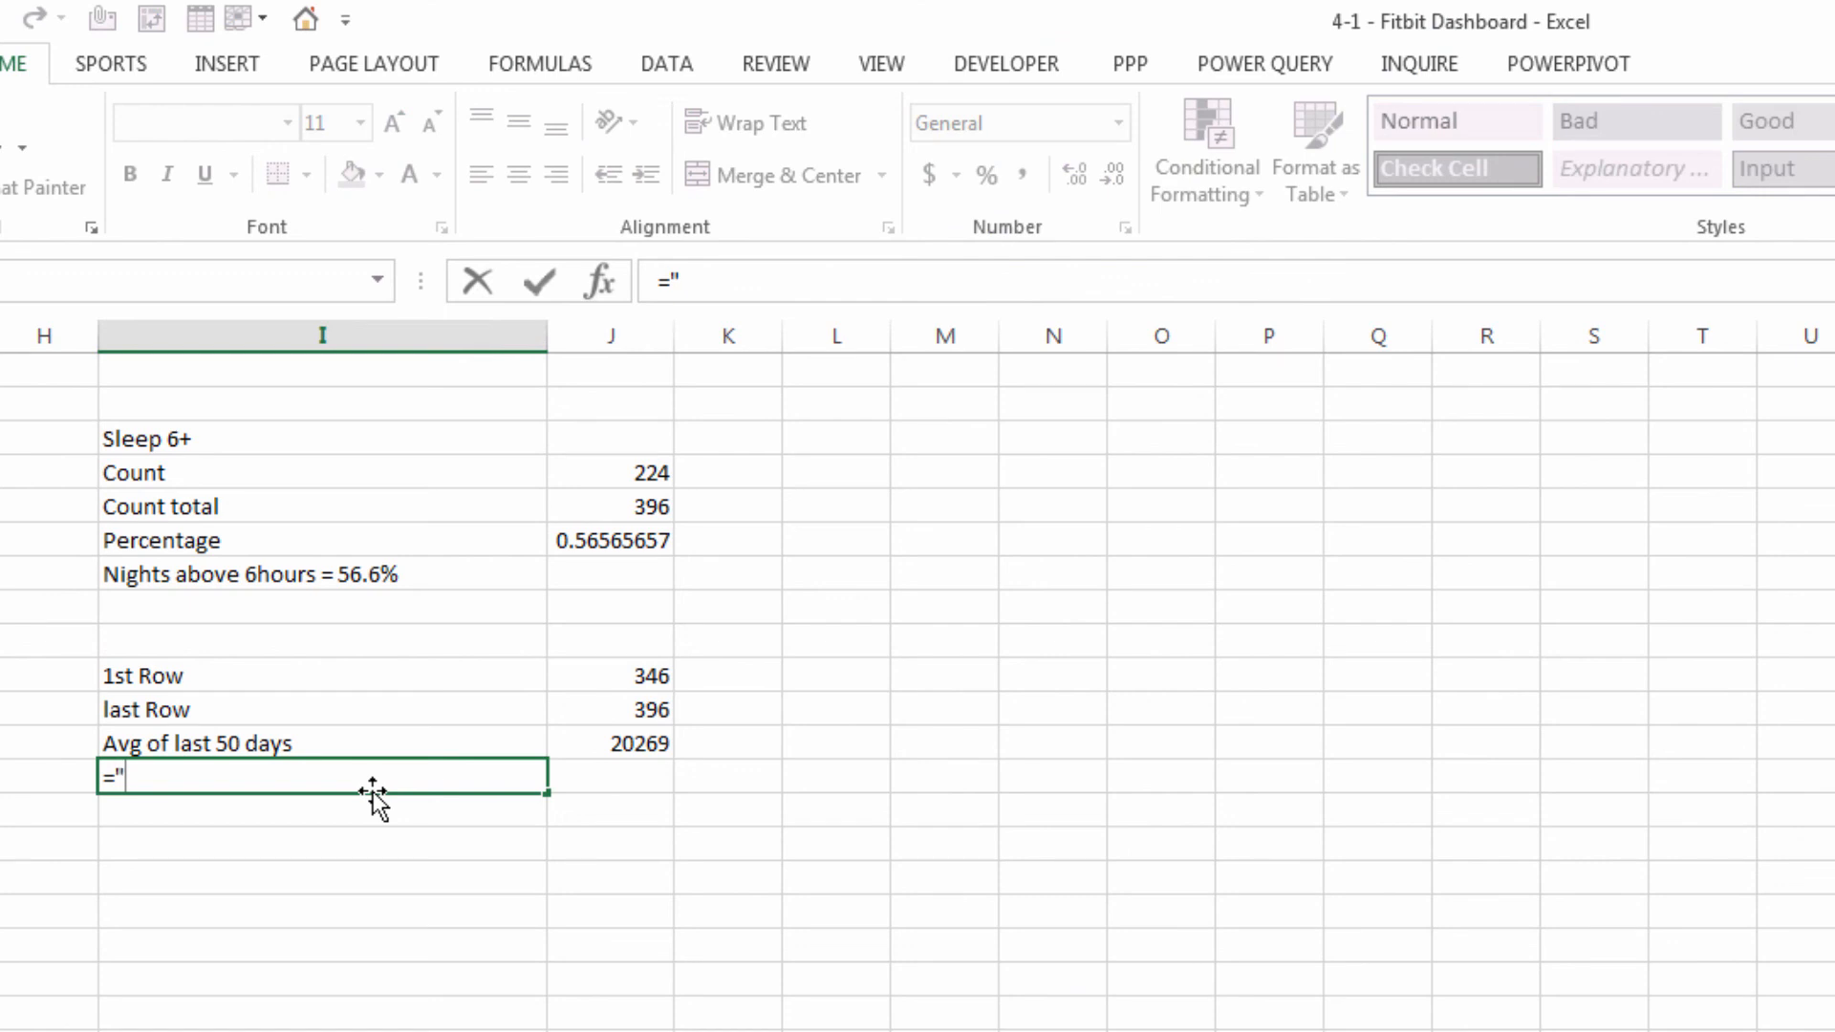
pyautogui.press('BackSpace')
pyautogui.click(278, 742)
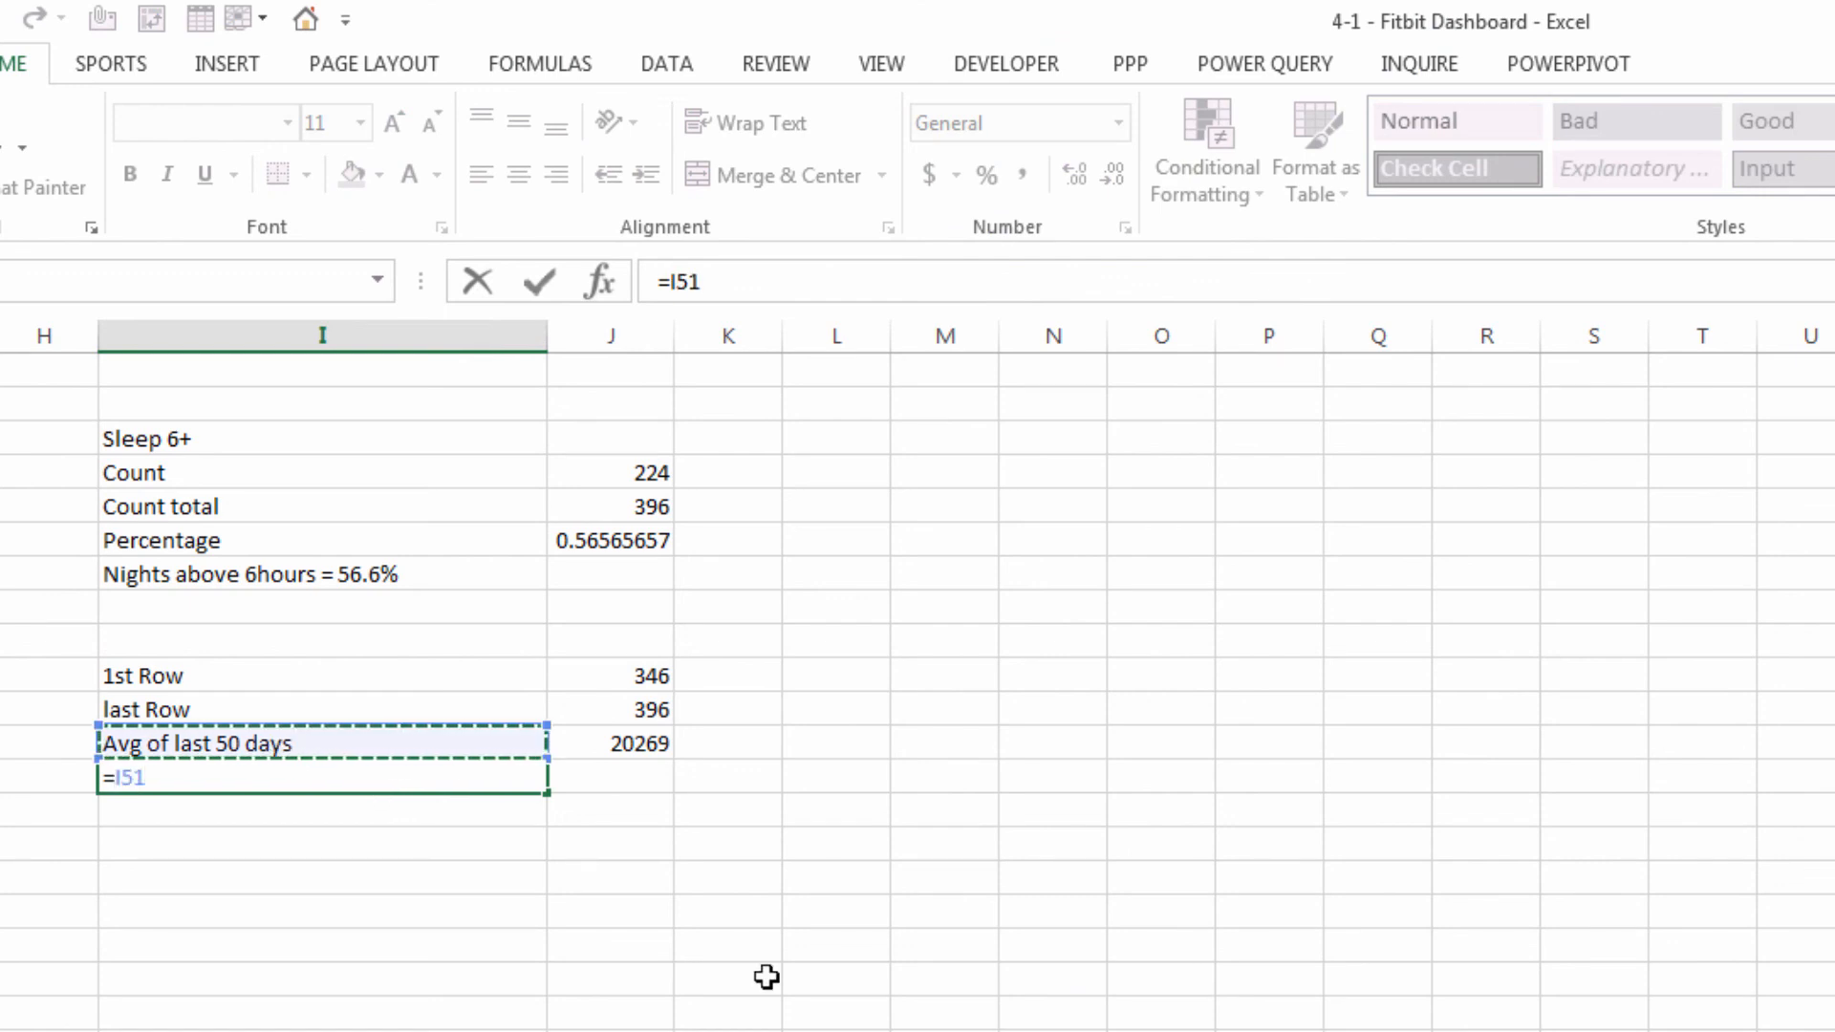
pyautogui.write('&')
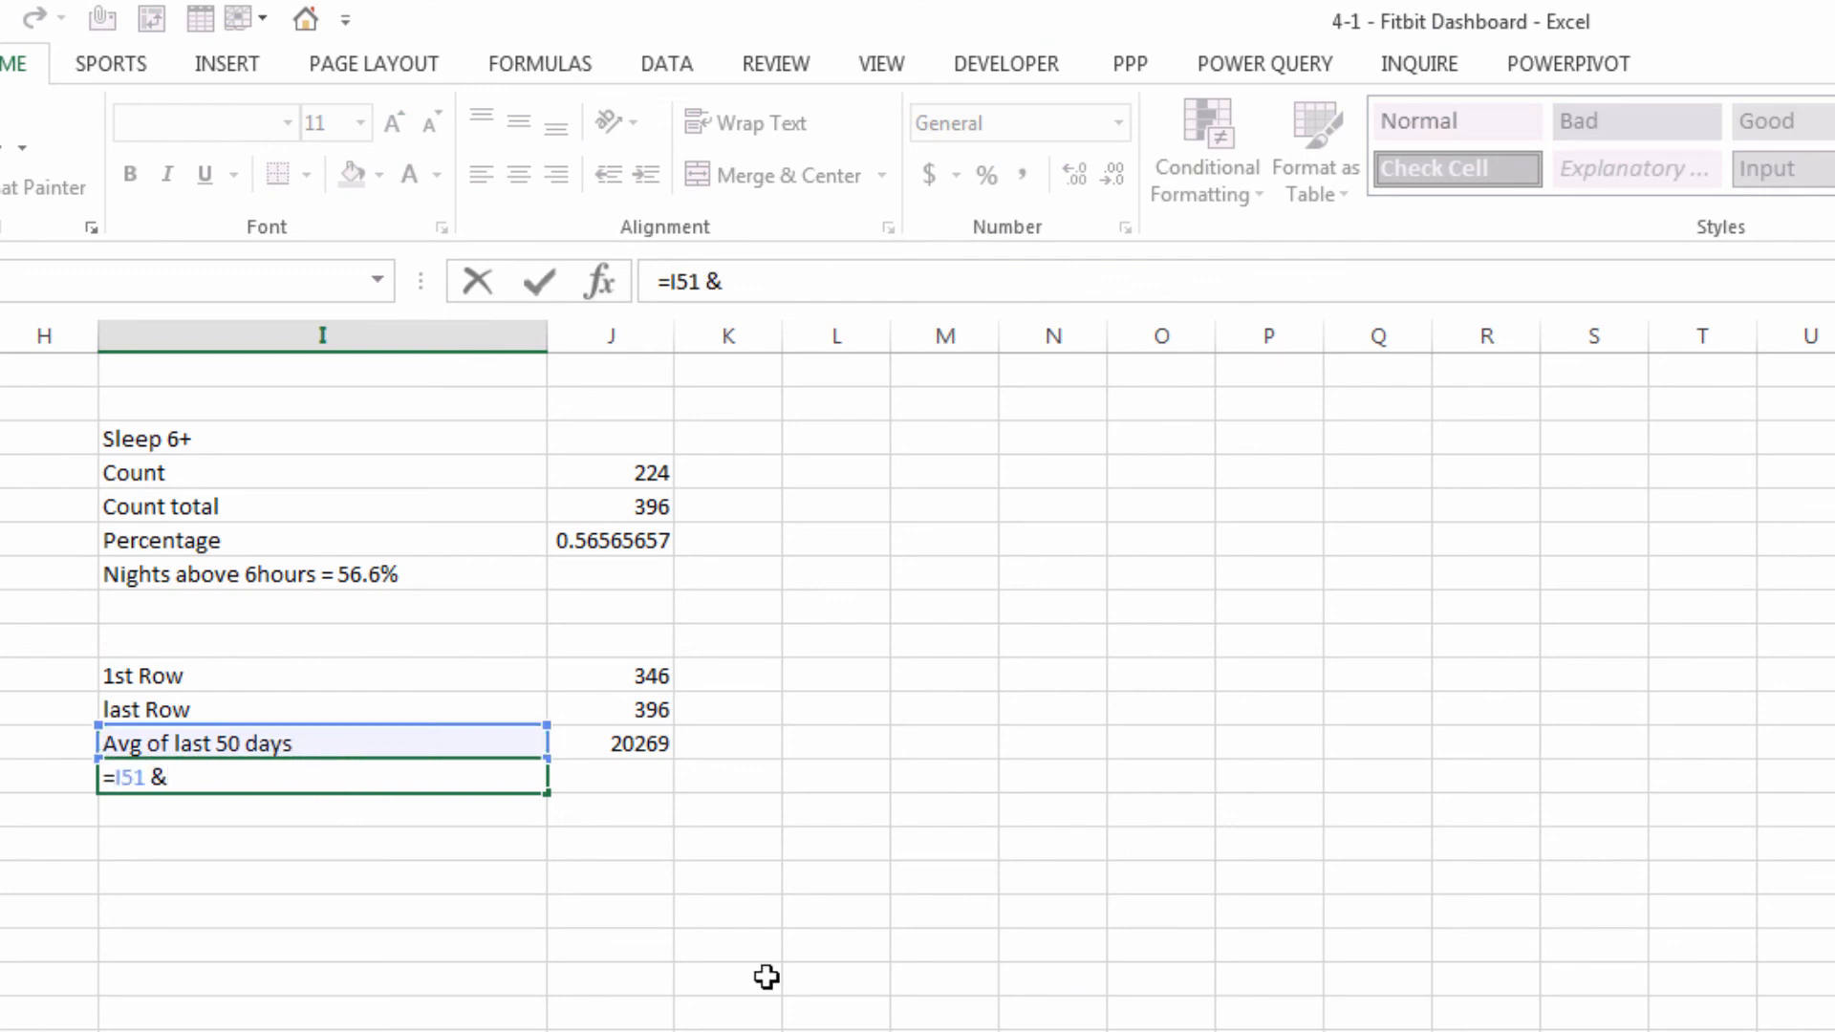
pyautogui.write(' " = " &')
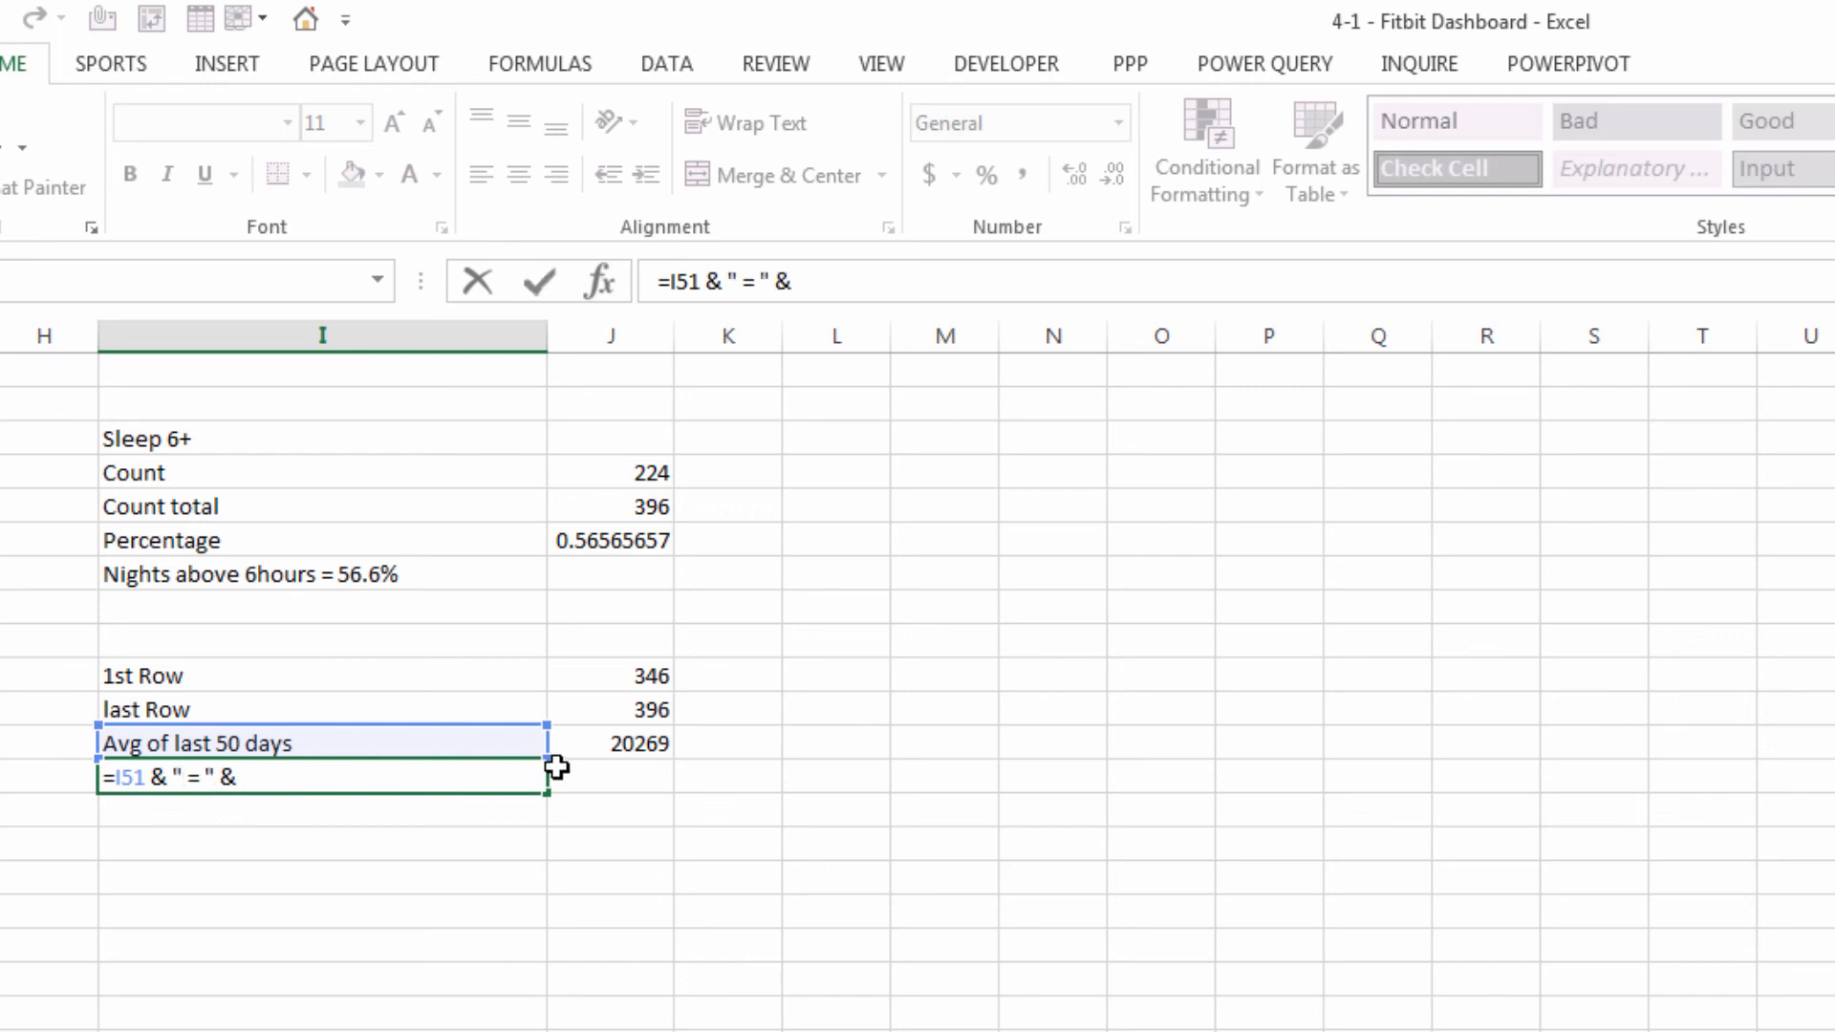
pyautogui.click(611, 743)
pyautogui.press('Return')
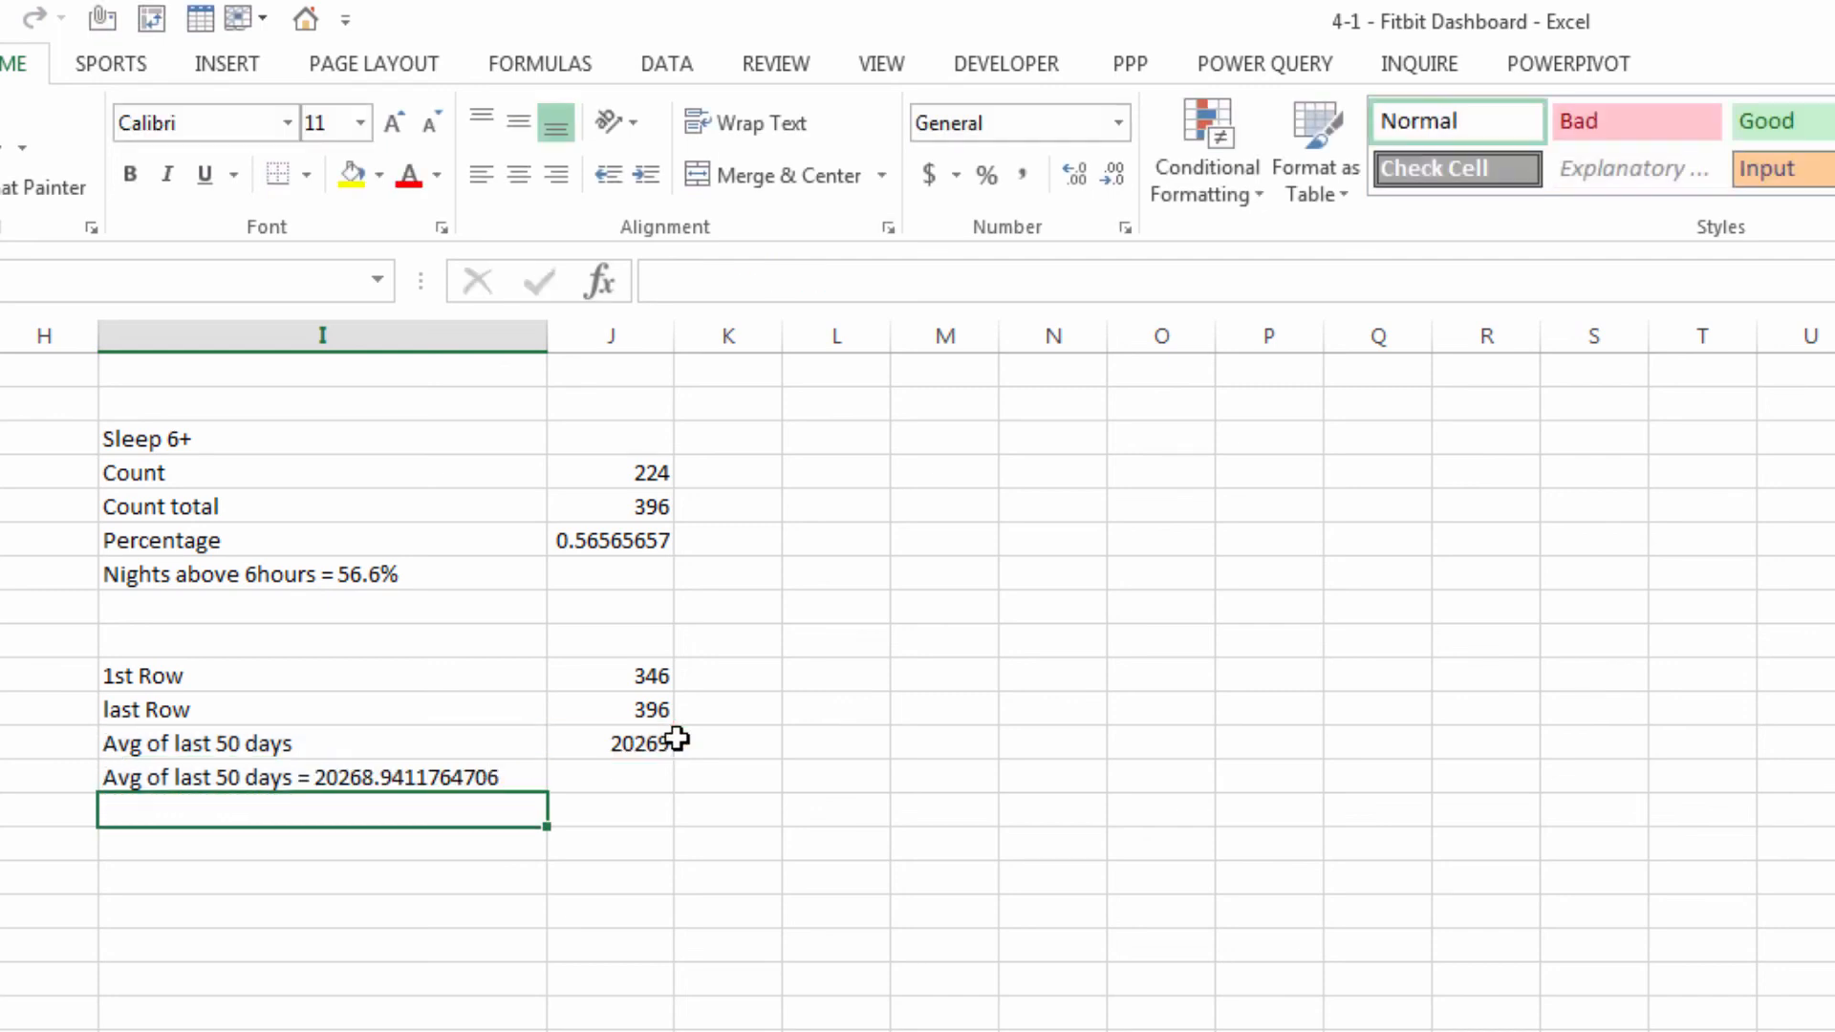
# Wrap the J51 reference in the I52 text formula in TEXT with the format "0"
pyautogui.click(229, 776)
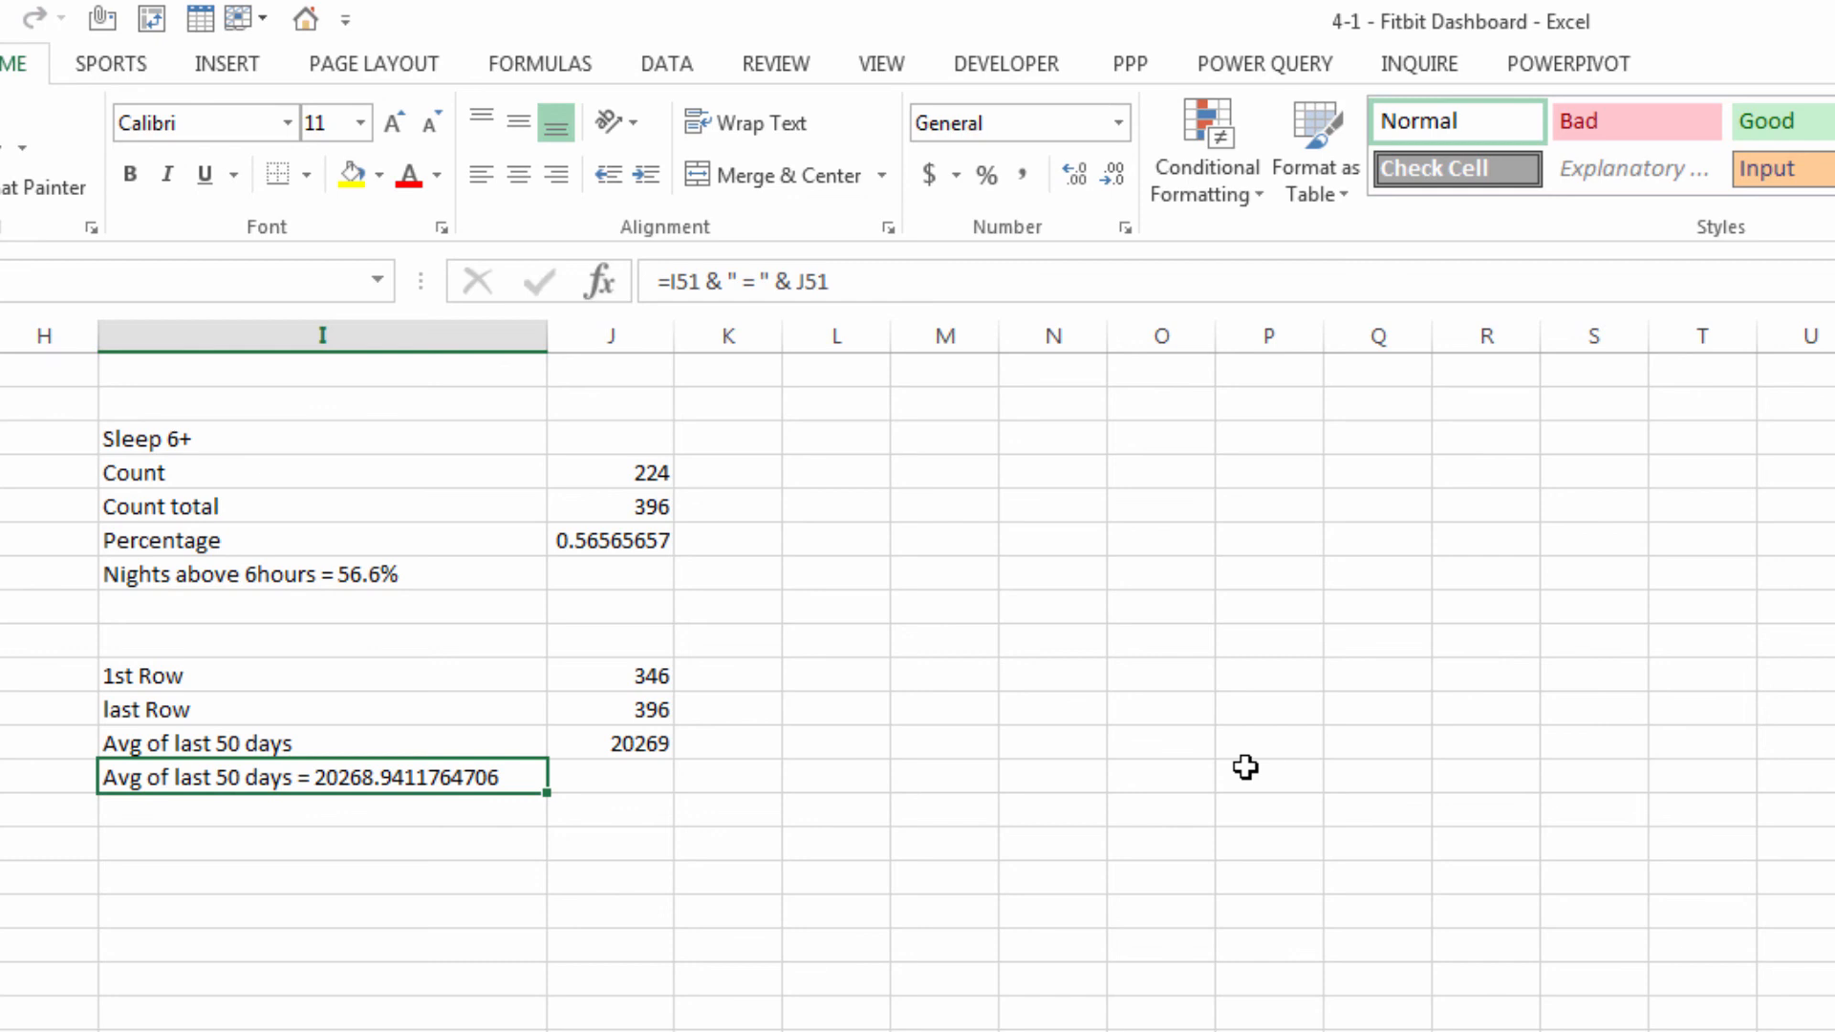
pyautogui.click(792, 281)
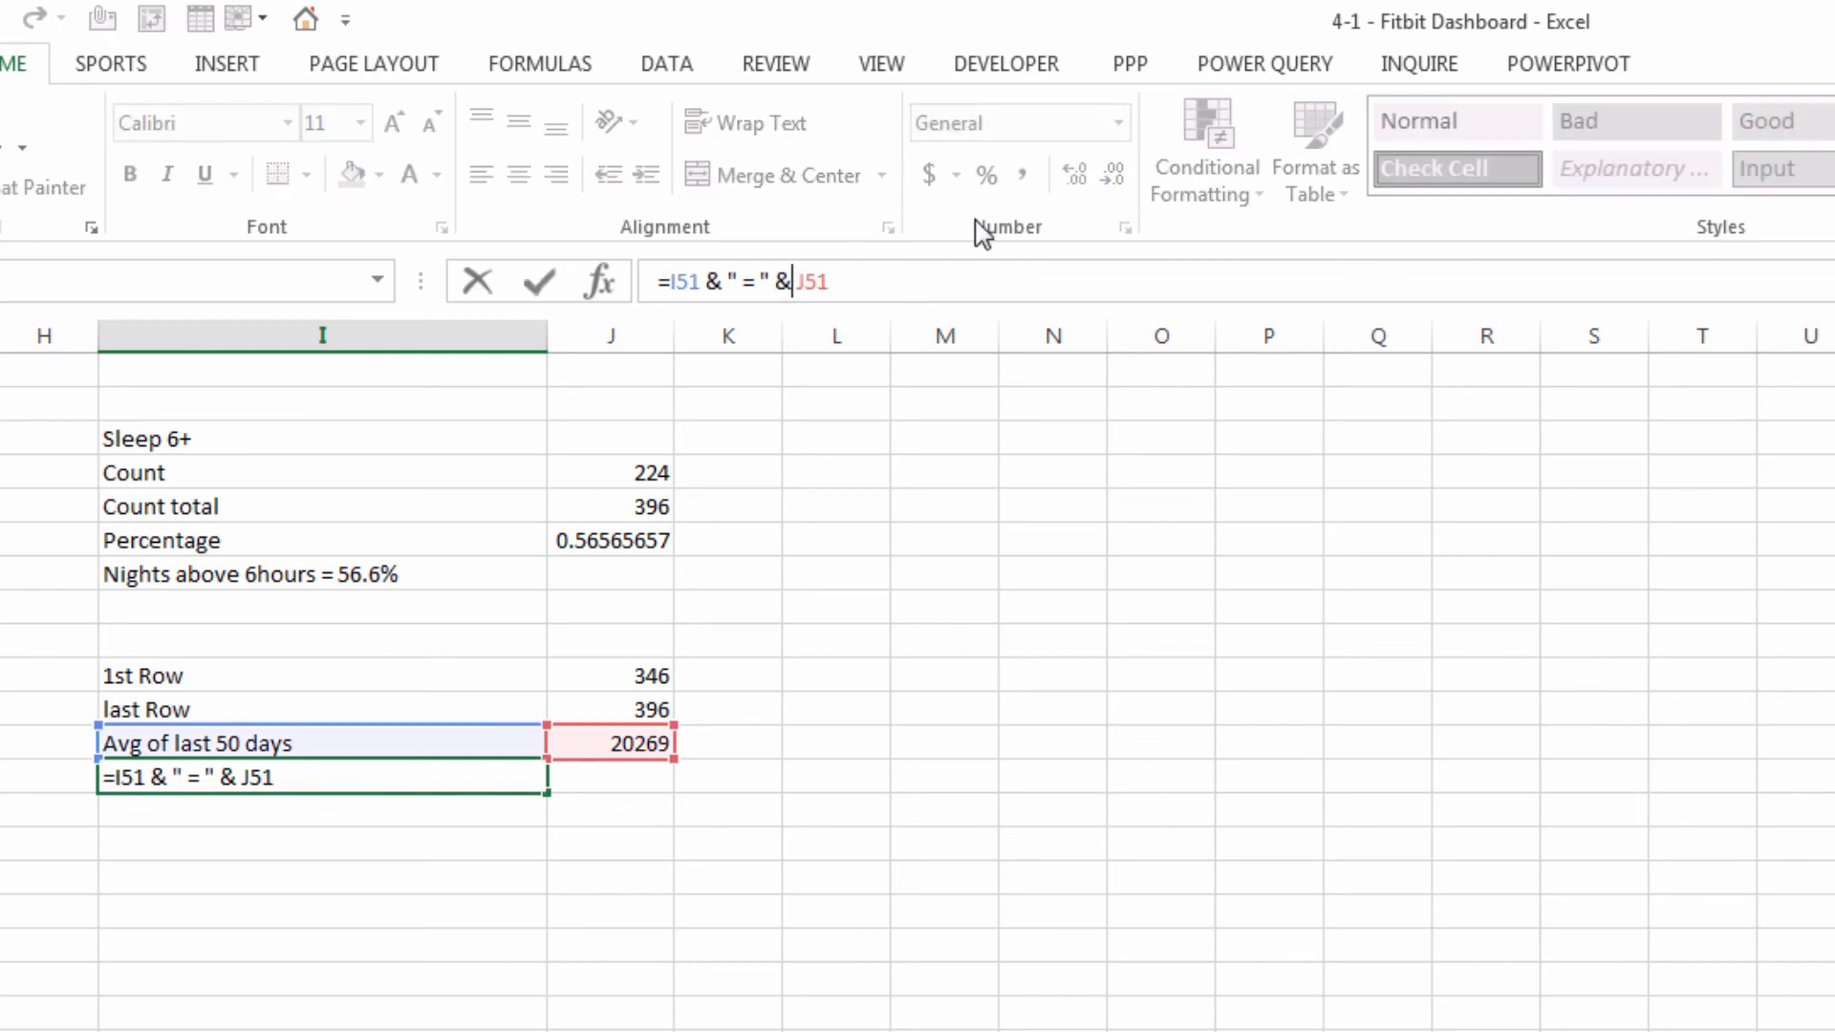
pyautogui.write('text(')
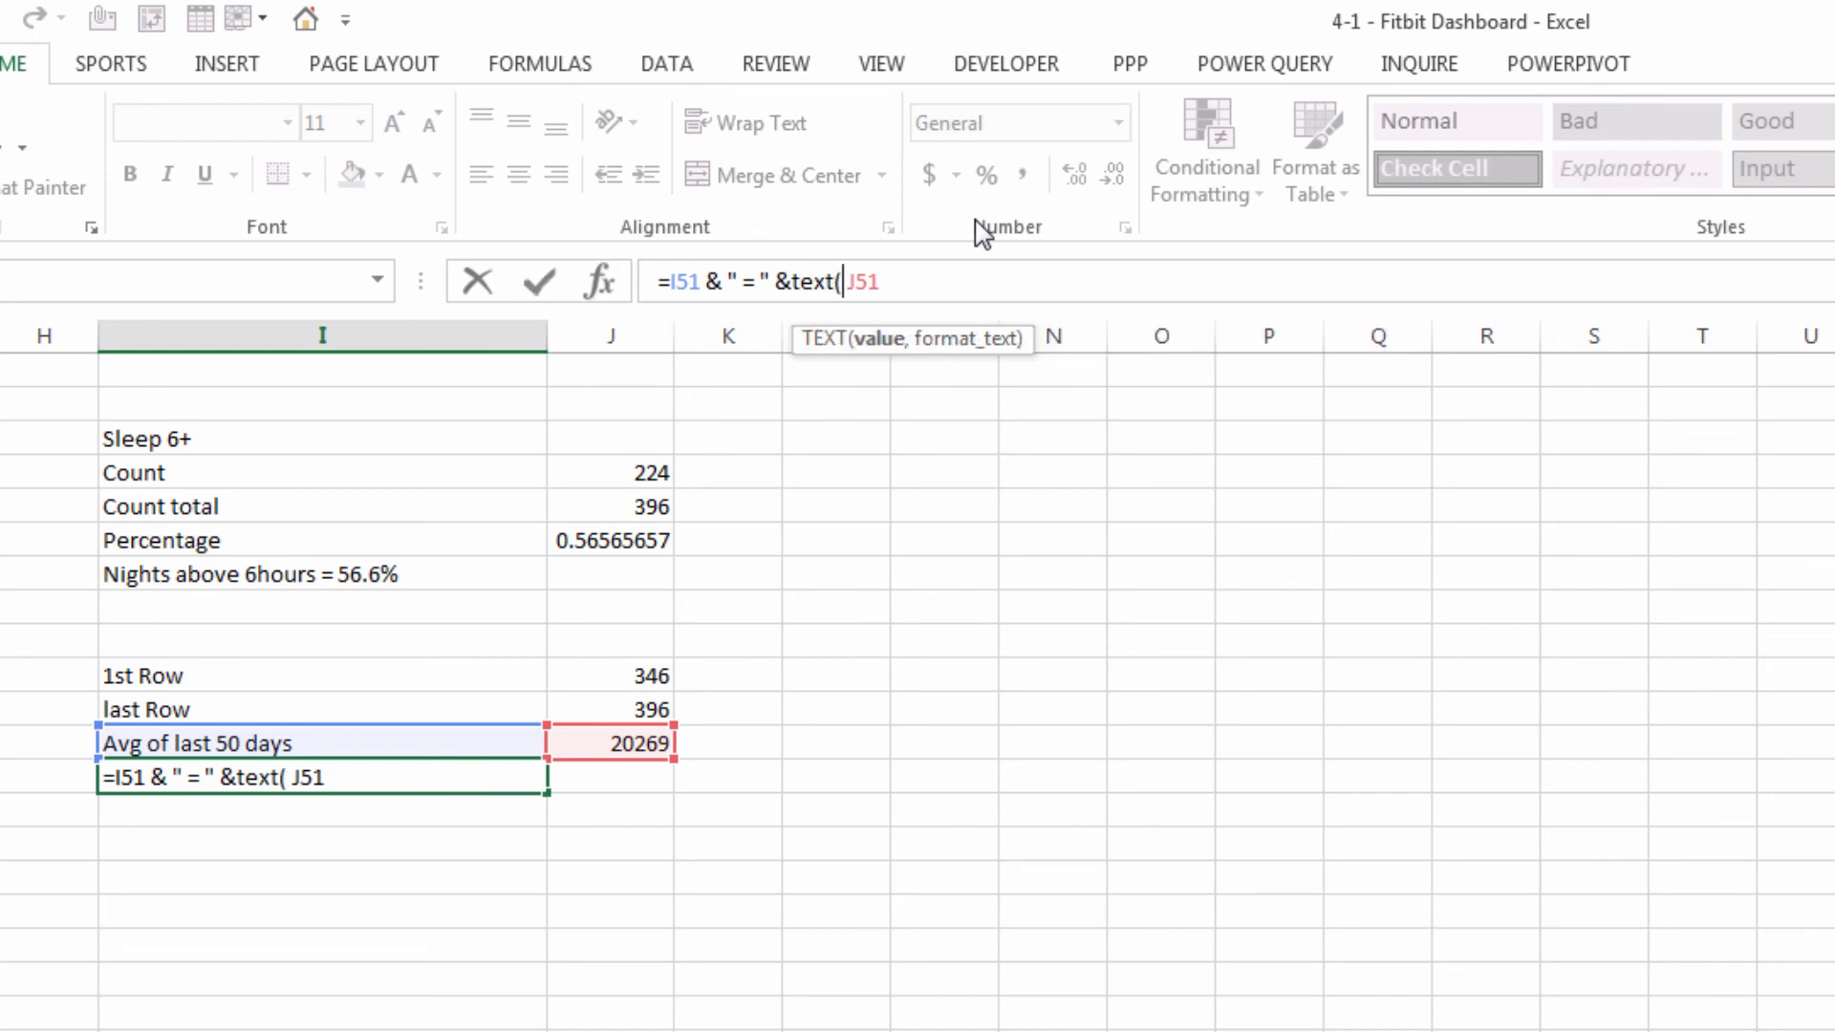
pyautogui.click(924, 278)
pyautogui.write(', "0")')
pyautogui.hotkey('ctrl', 'Return')
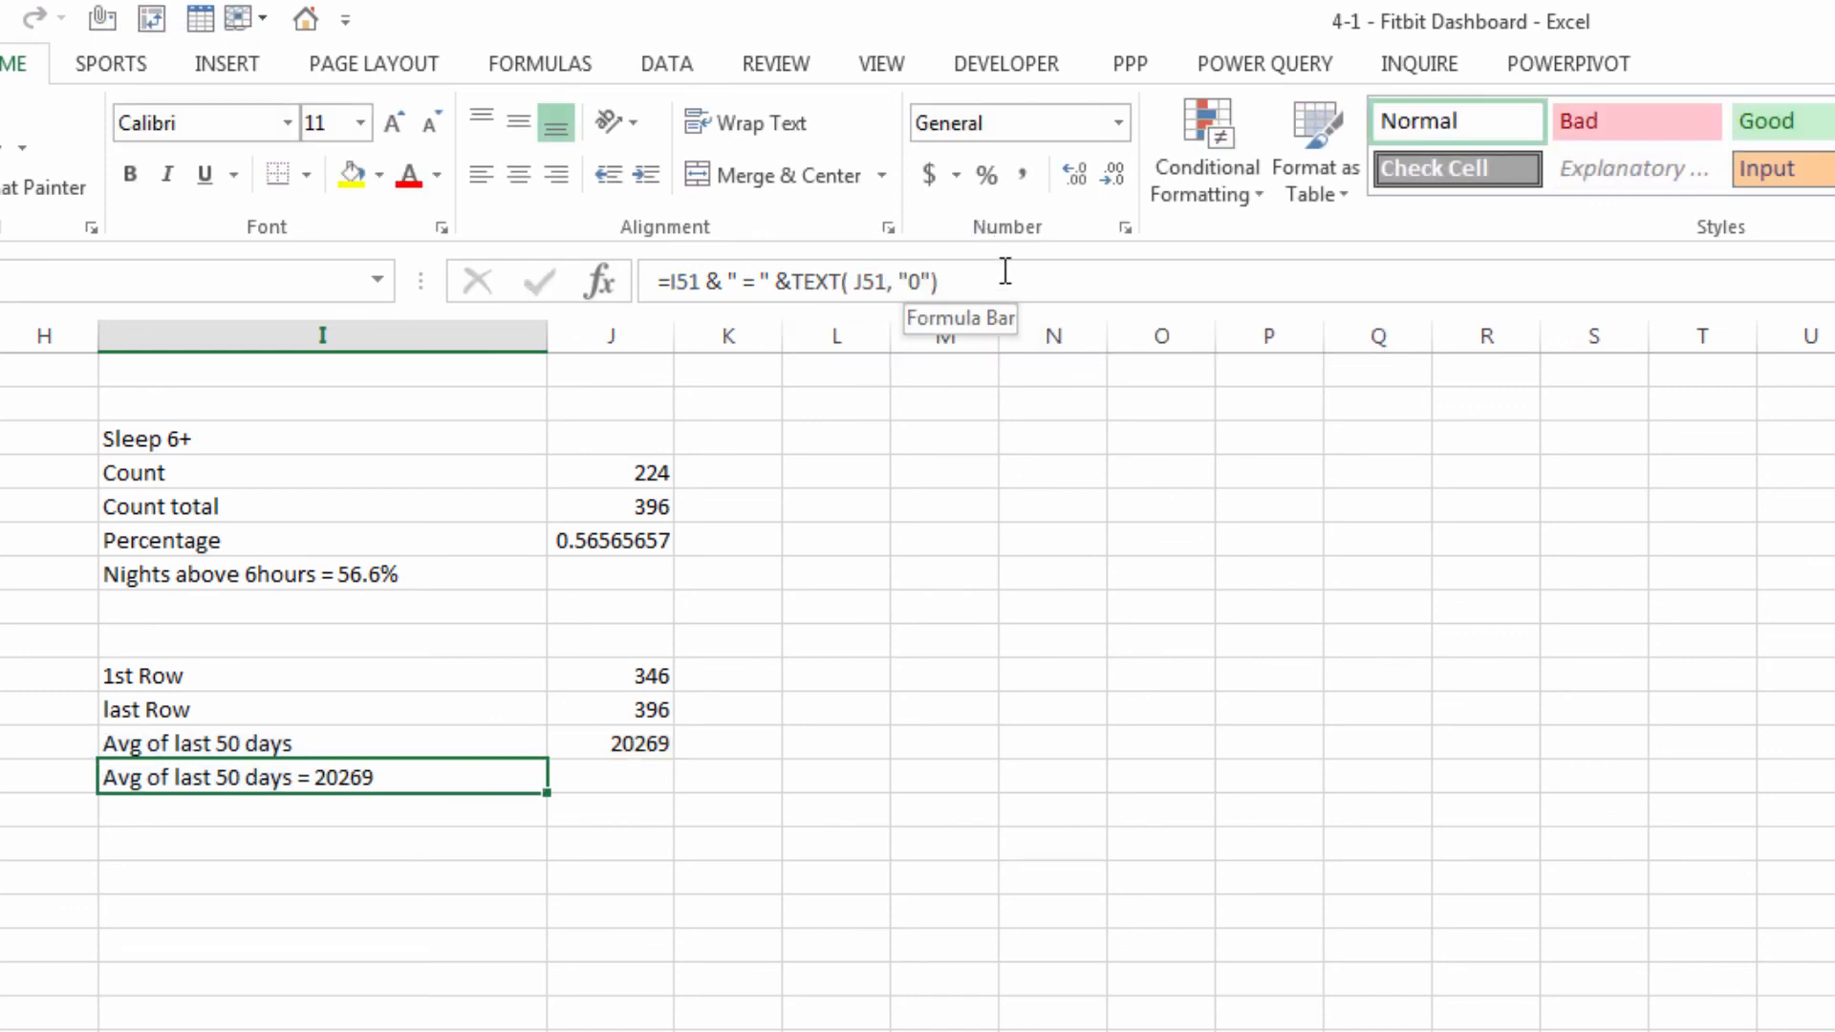
pyautogui.click(1004, 274)
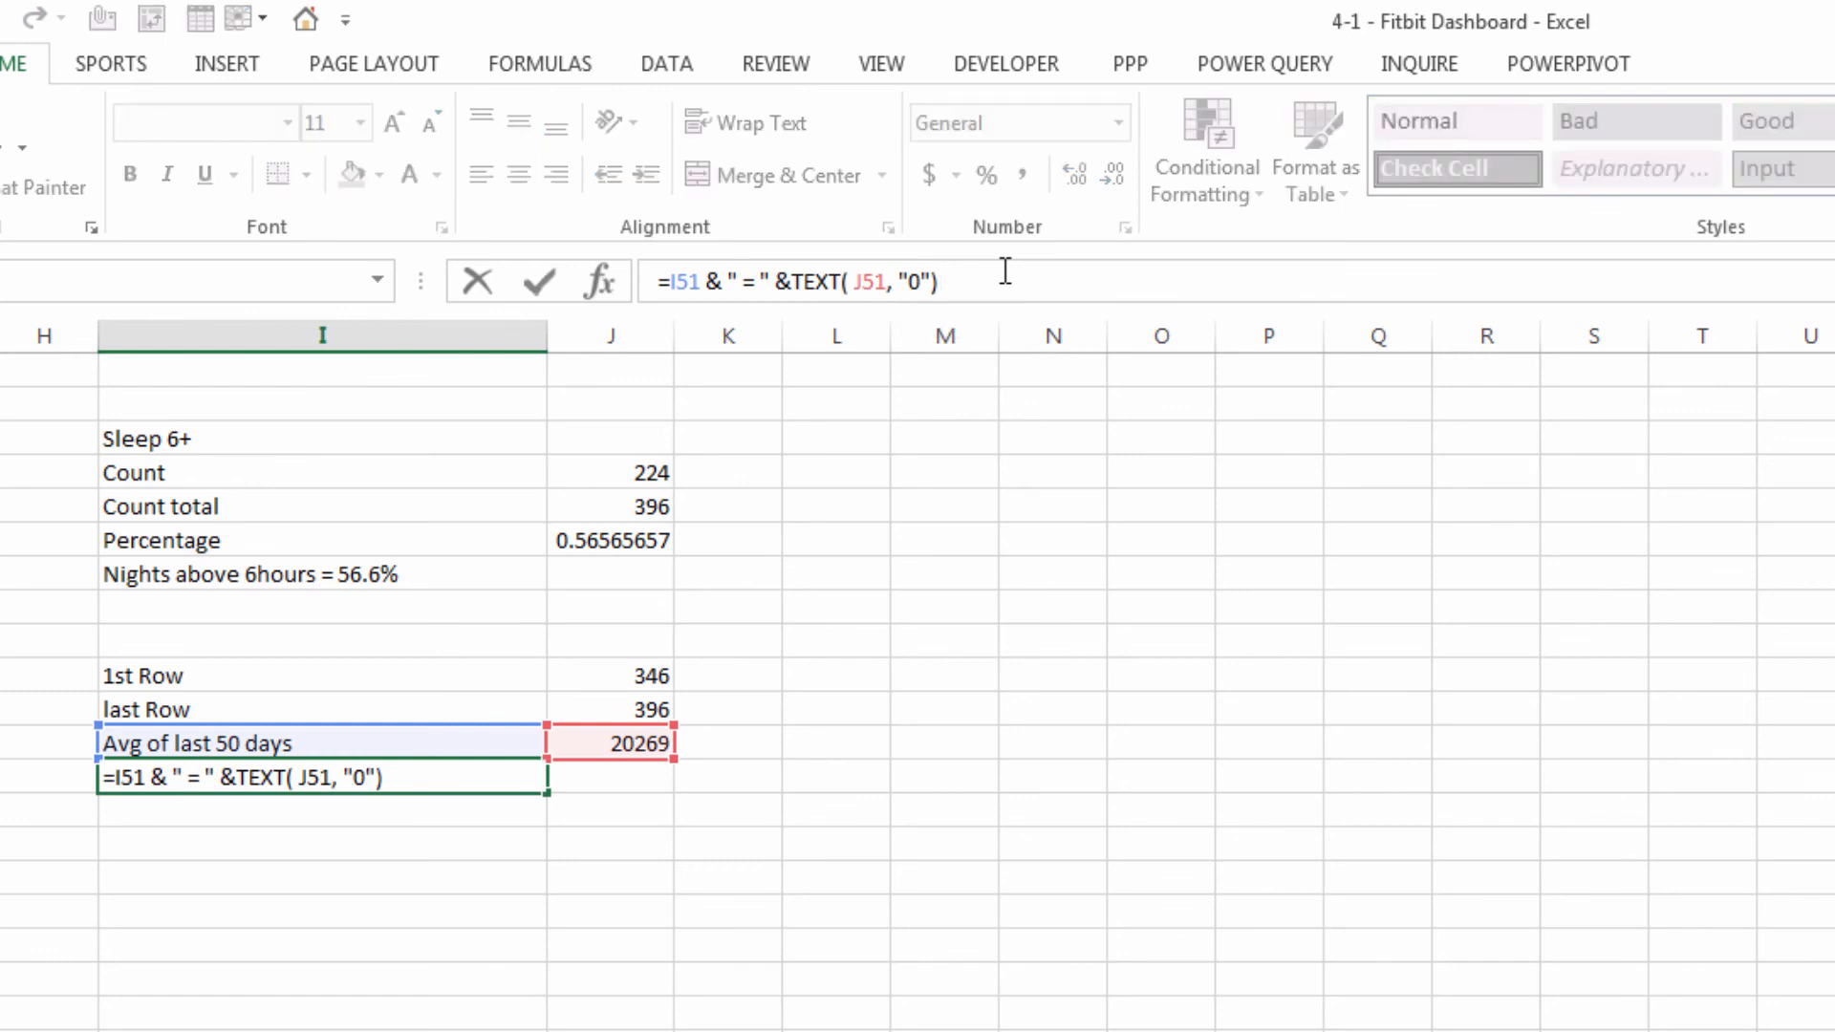
pyautogui.press('Return')
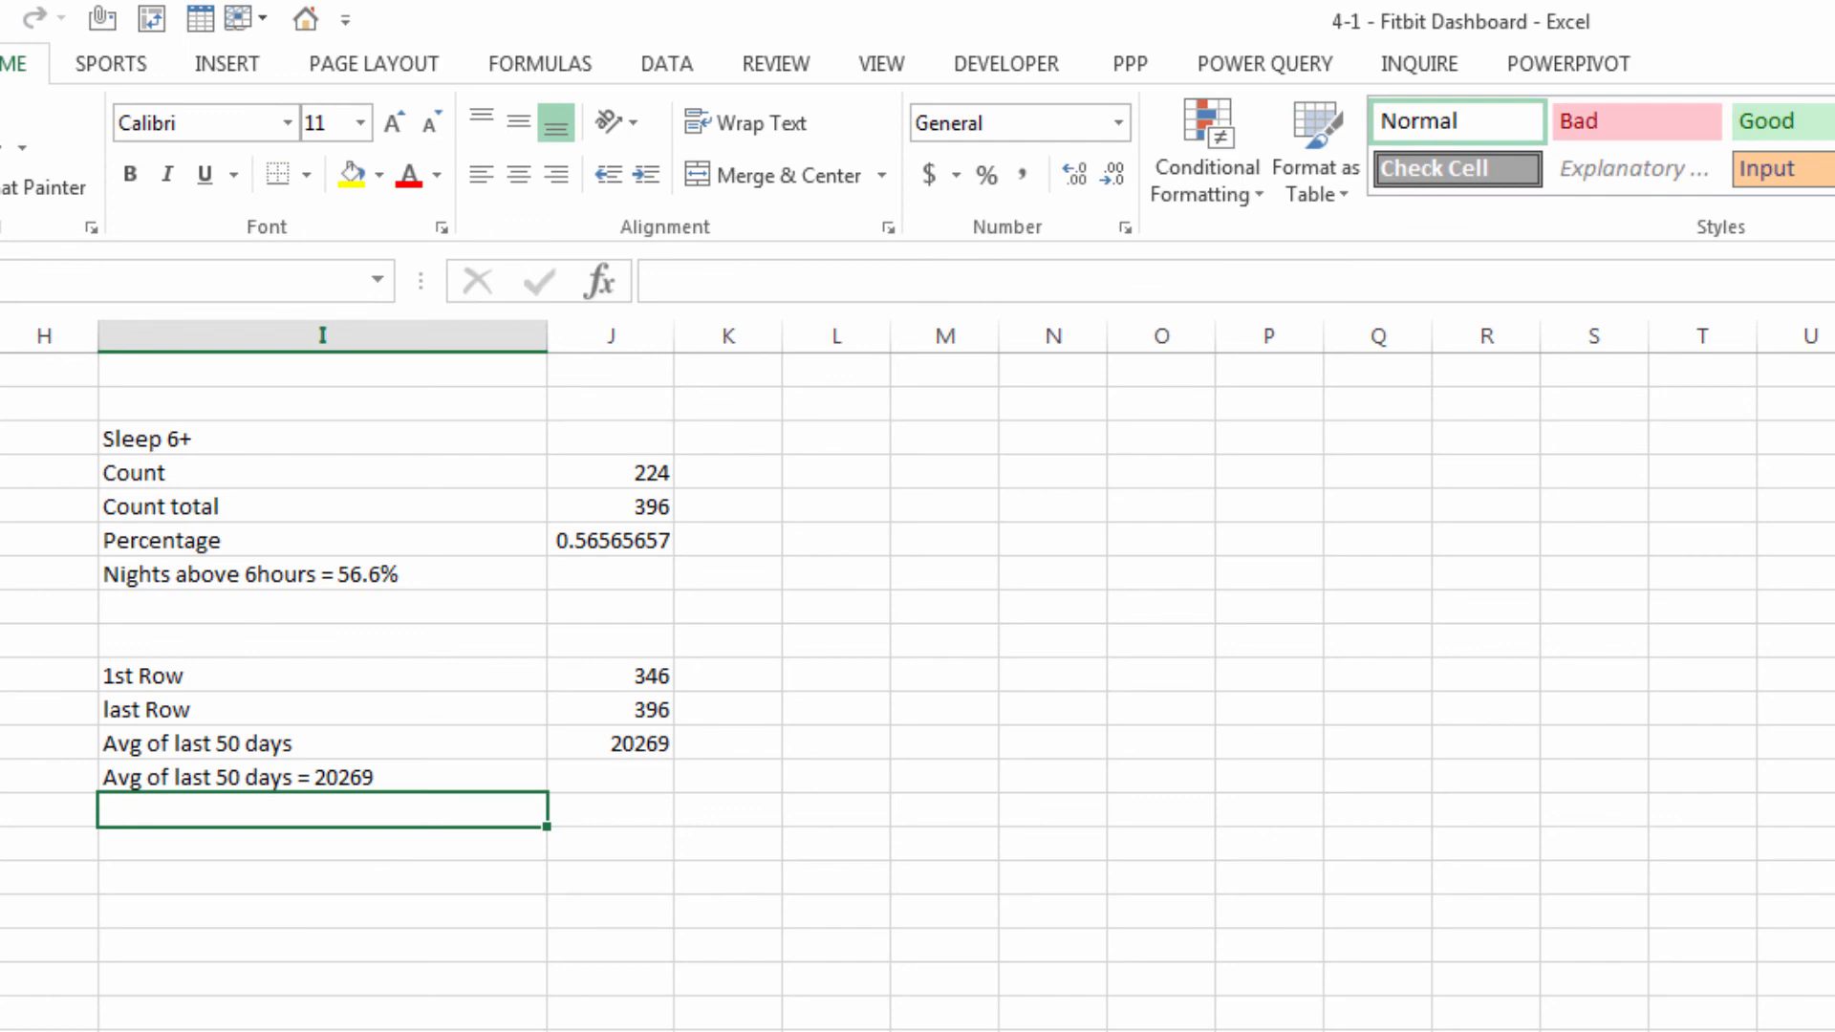
# Duplicate the nights-above-6-hours box on the dashboard, place the copy below it and link the copy to =Control!I52
pyautogui.hotkey('ctrl', 'pageup')
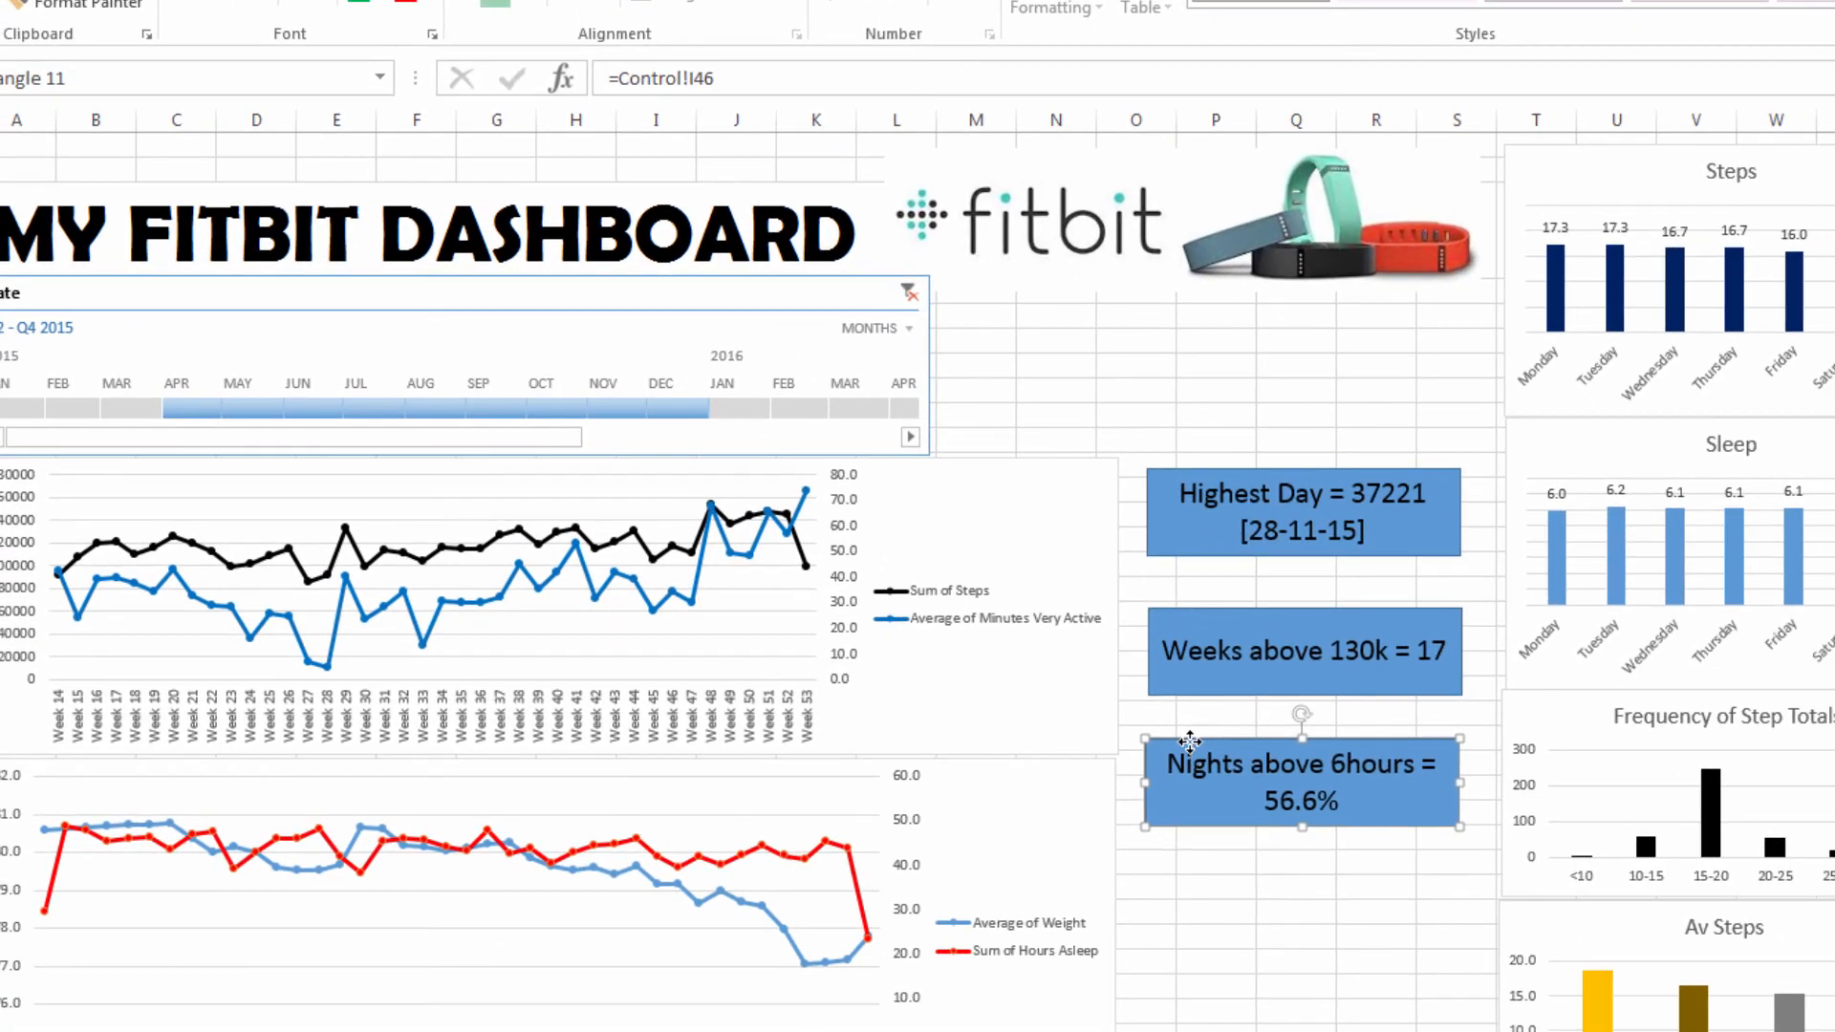
pyautogui.rightClick(1192, 743)
pyautogui.click(1248, 865)
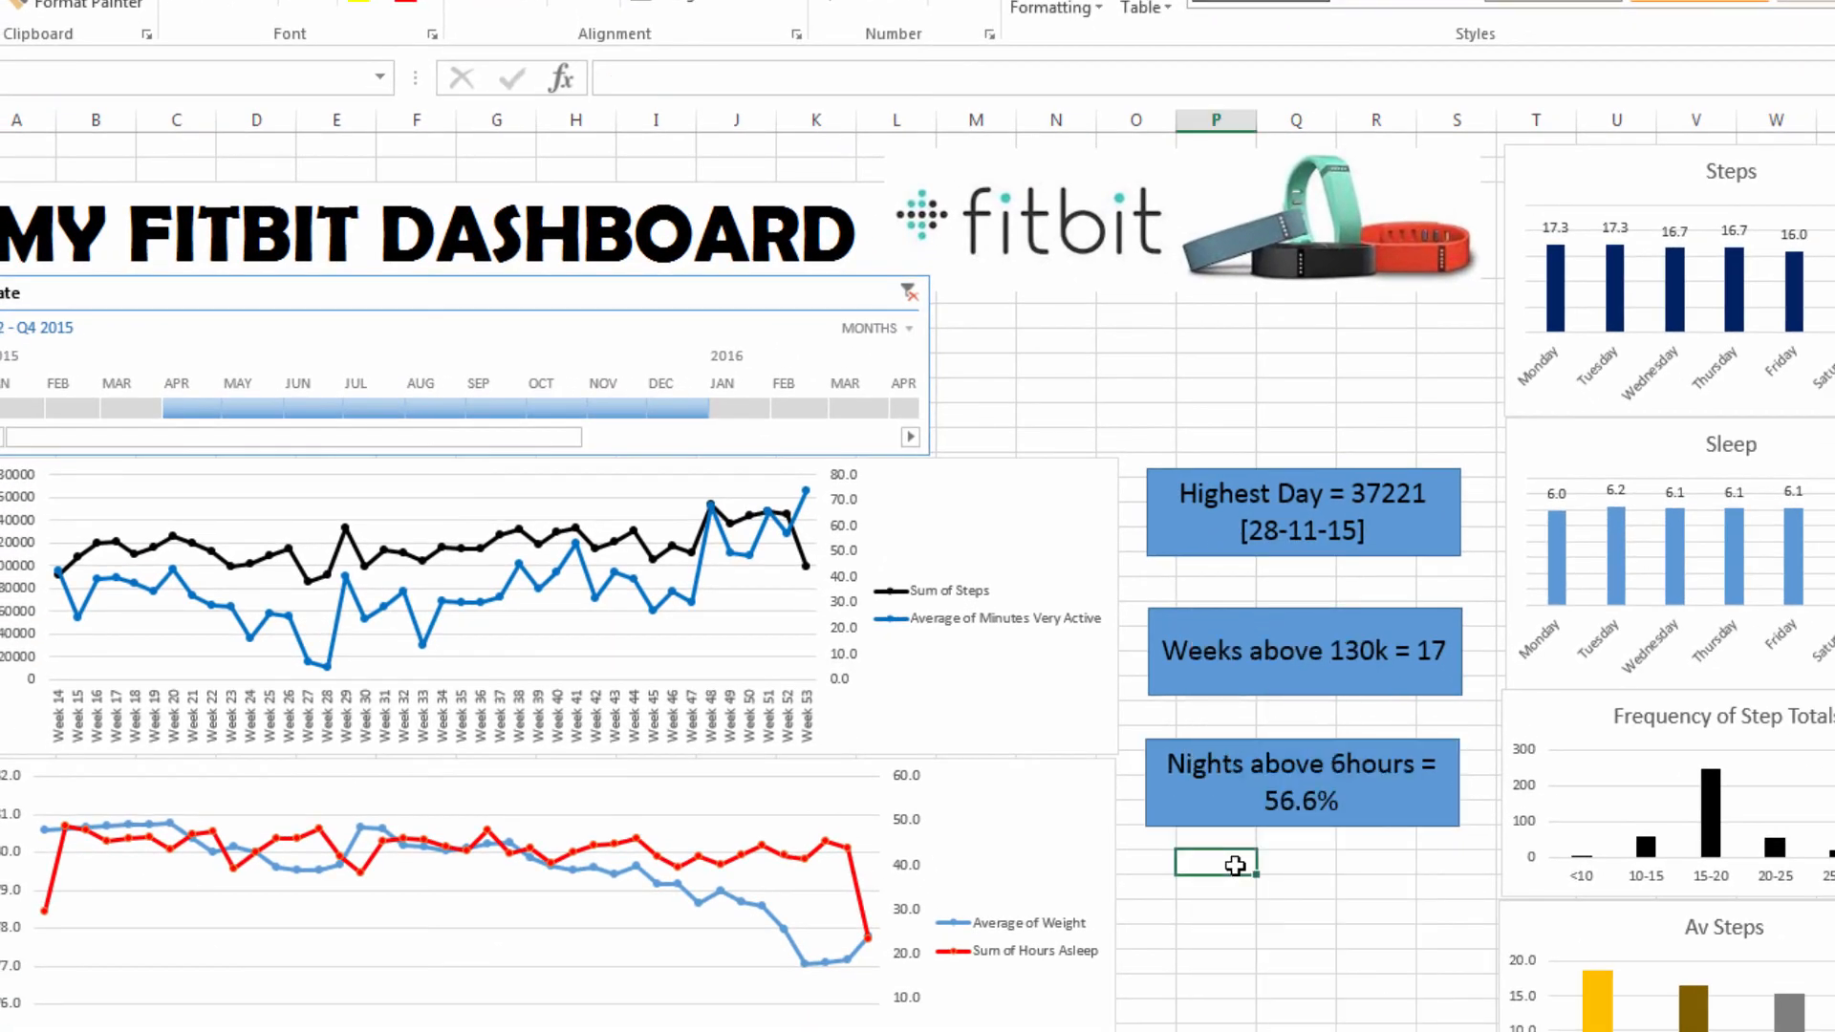
pyautogui.moveTo(1236, 865)
pyautogui.mouseDown()
pyautogui.moveTo(1212, 893)
pyautogui.moveTo(1209, 872)
pyautogui.mouseUp()
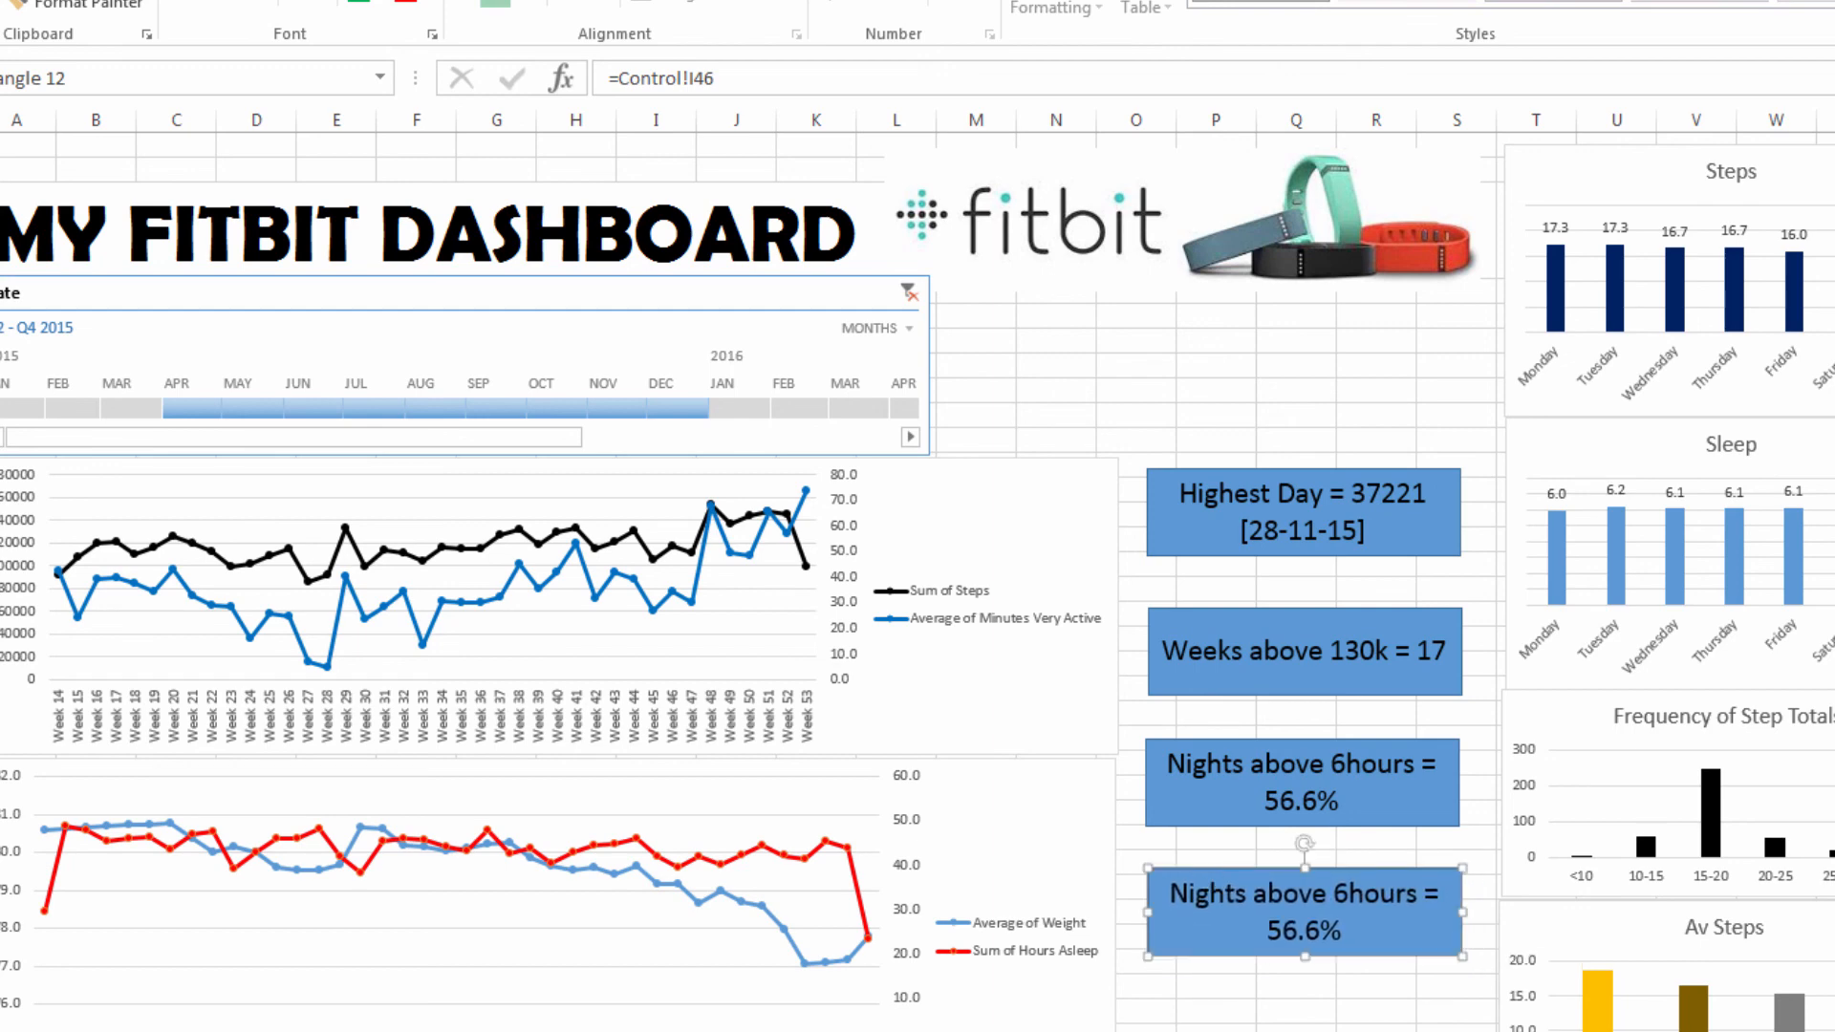
pyautogui.click(865, 79)
pyautogui.write('52')
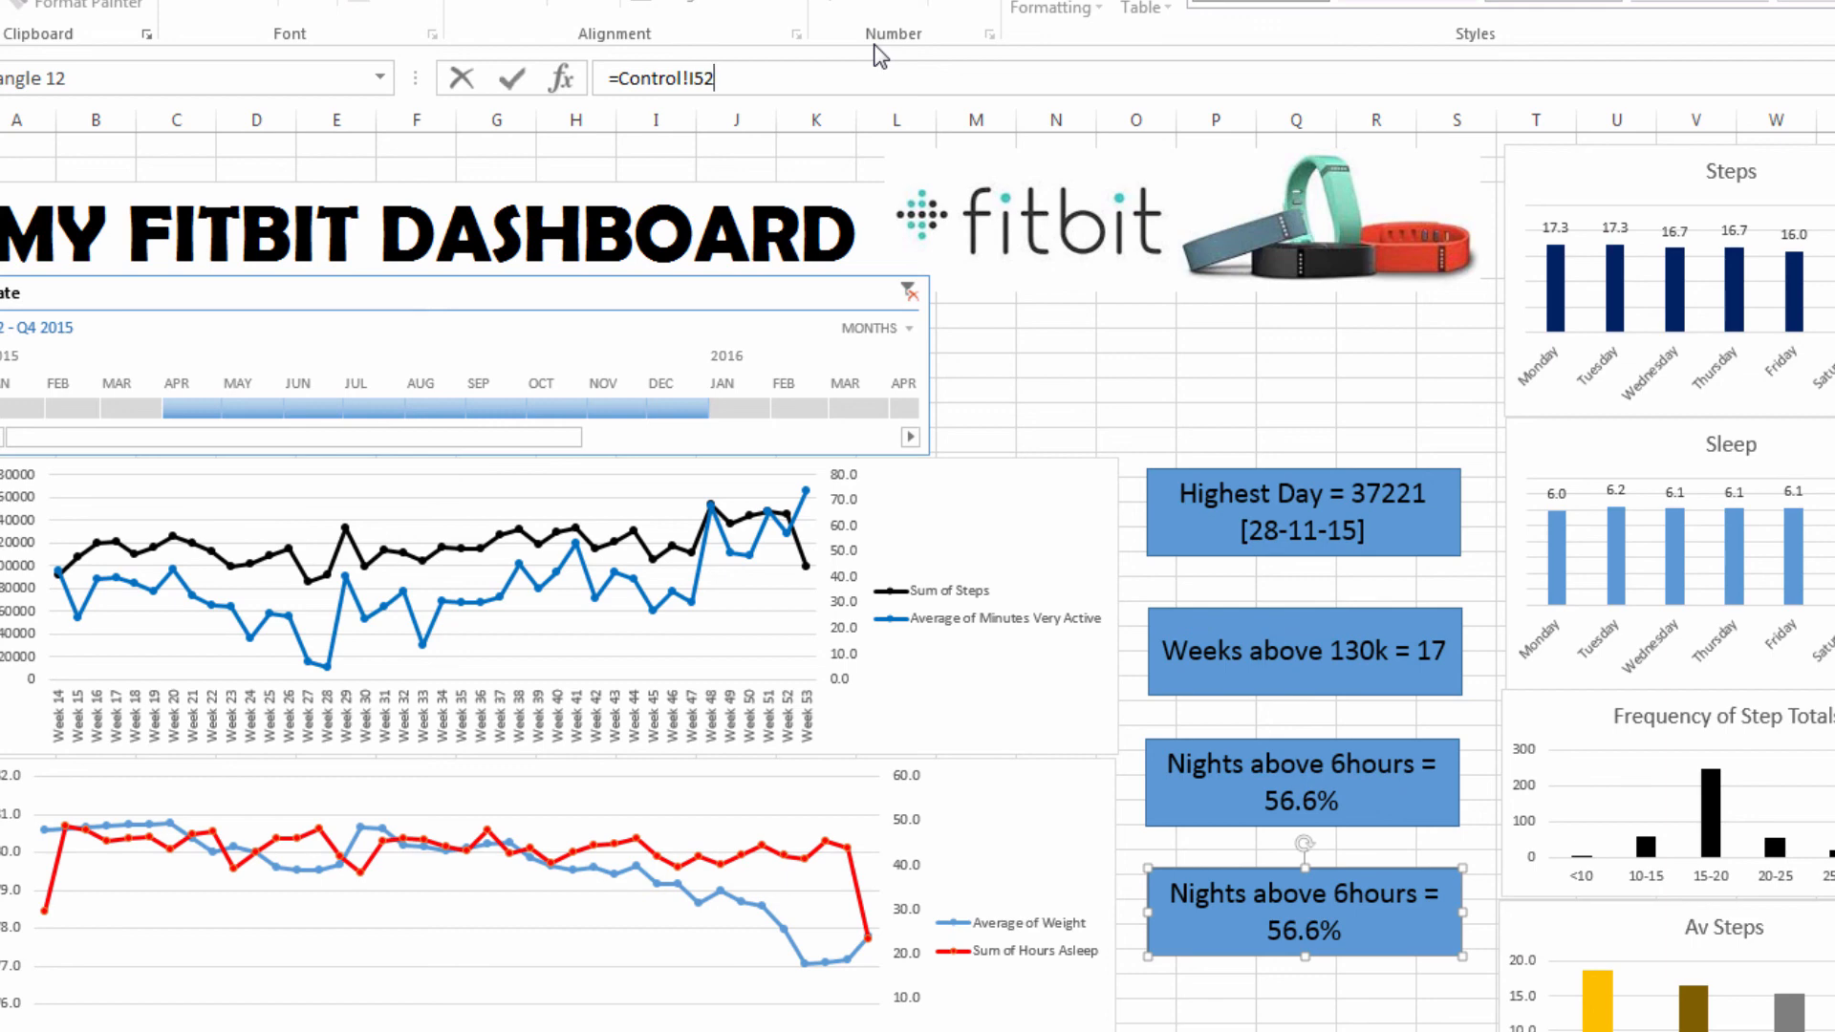
pyautogui.press('Return')
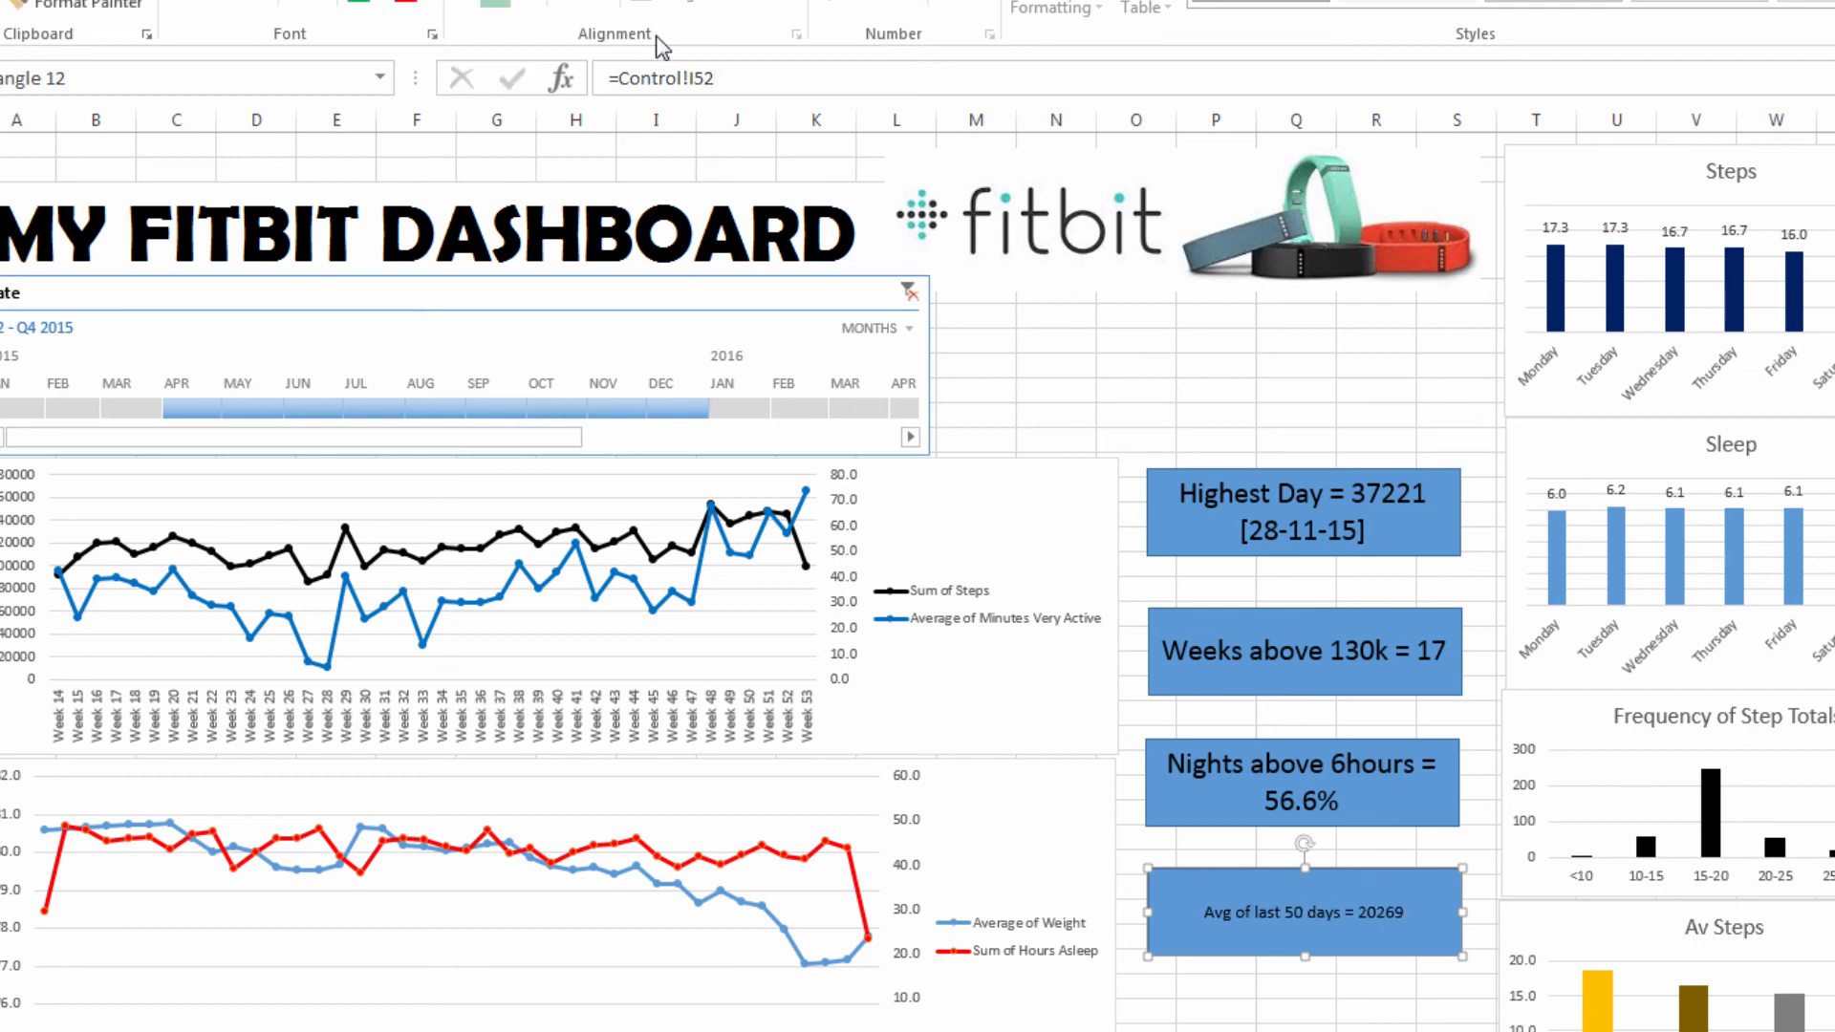
# Enlarge the font of the 50-day average box to match the other stats boxes
pyautogui.click(373, 1)
pyautogui.click(373, 1)
pyautogui.click(372, 1)
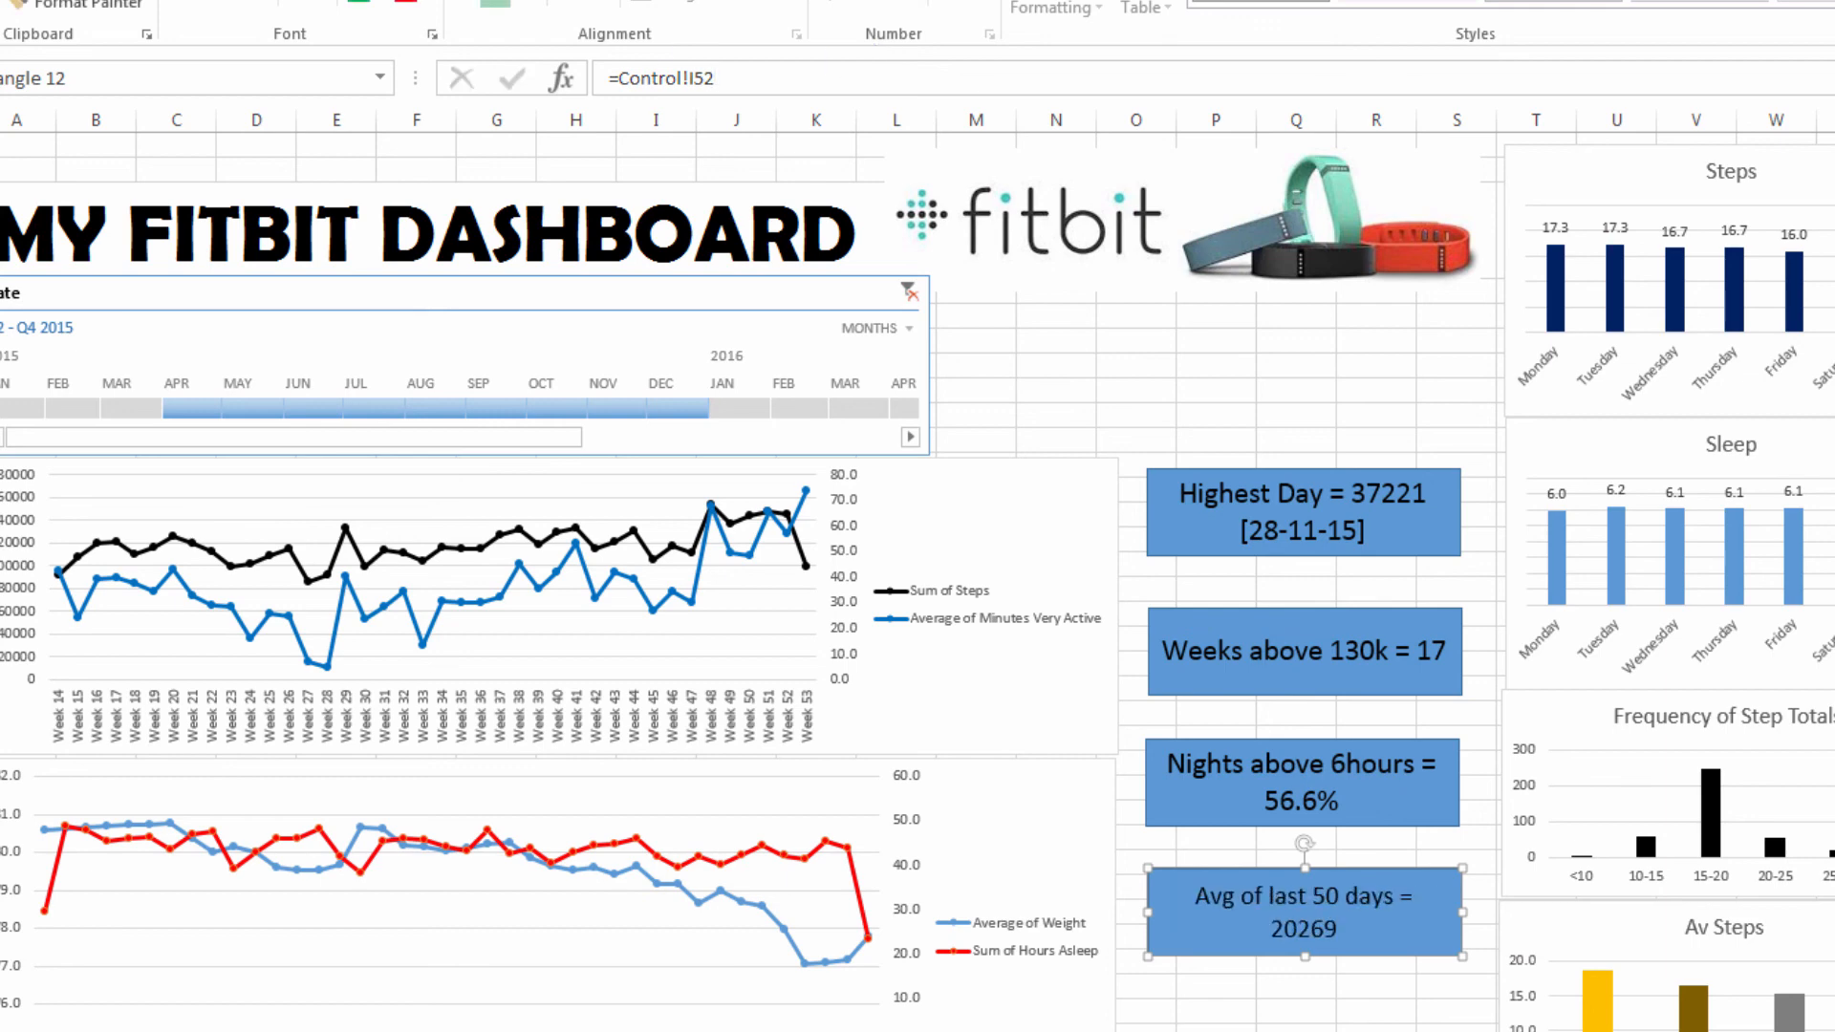
pyautogui.click(373, 1)
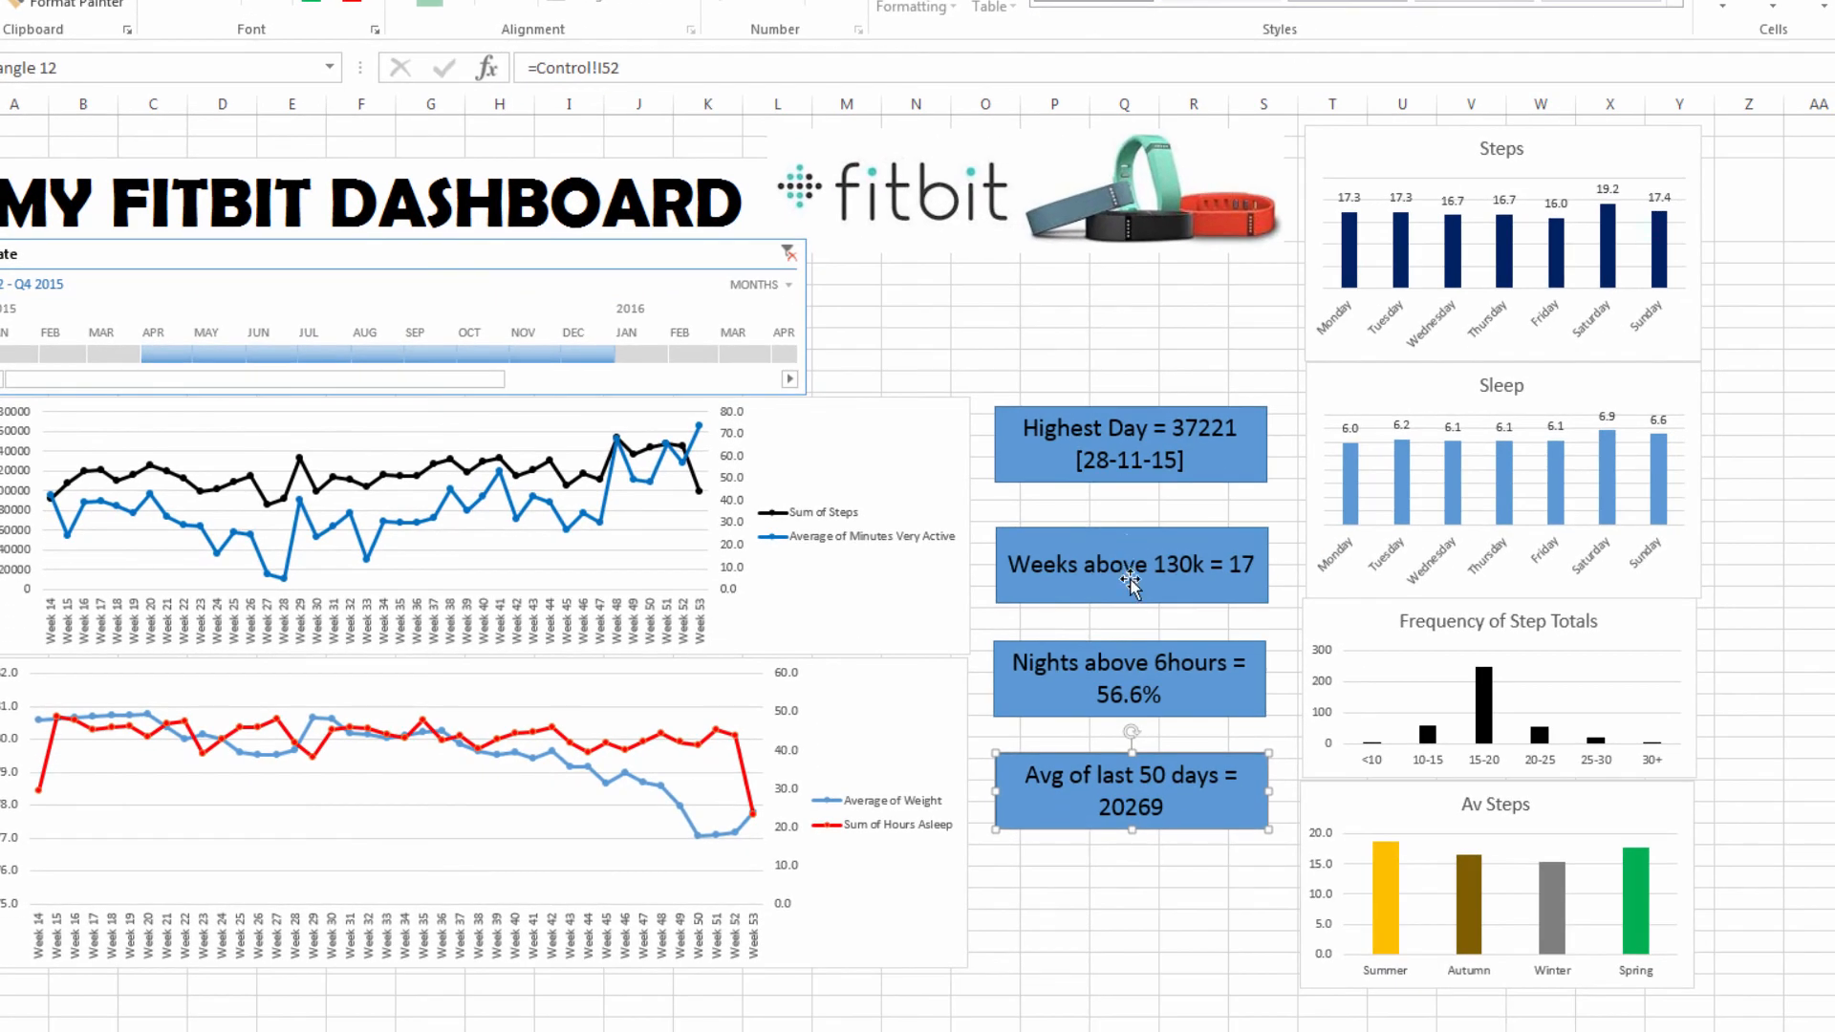
# Space out the stats boxes vertically by moving the 50-day average and nights-above-6-hours boxes slightly lower
pyautogui.moveTo(1074, 757); pyautogui.dragTo(1071, 795)
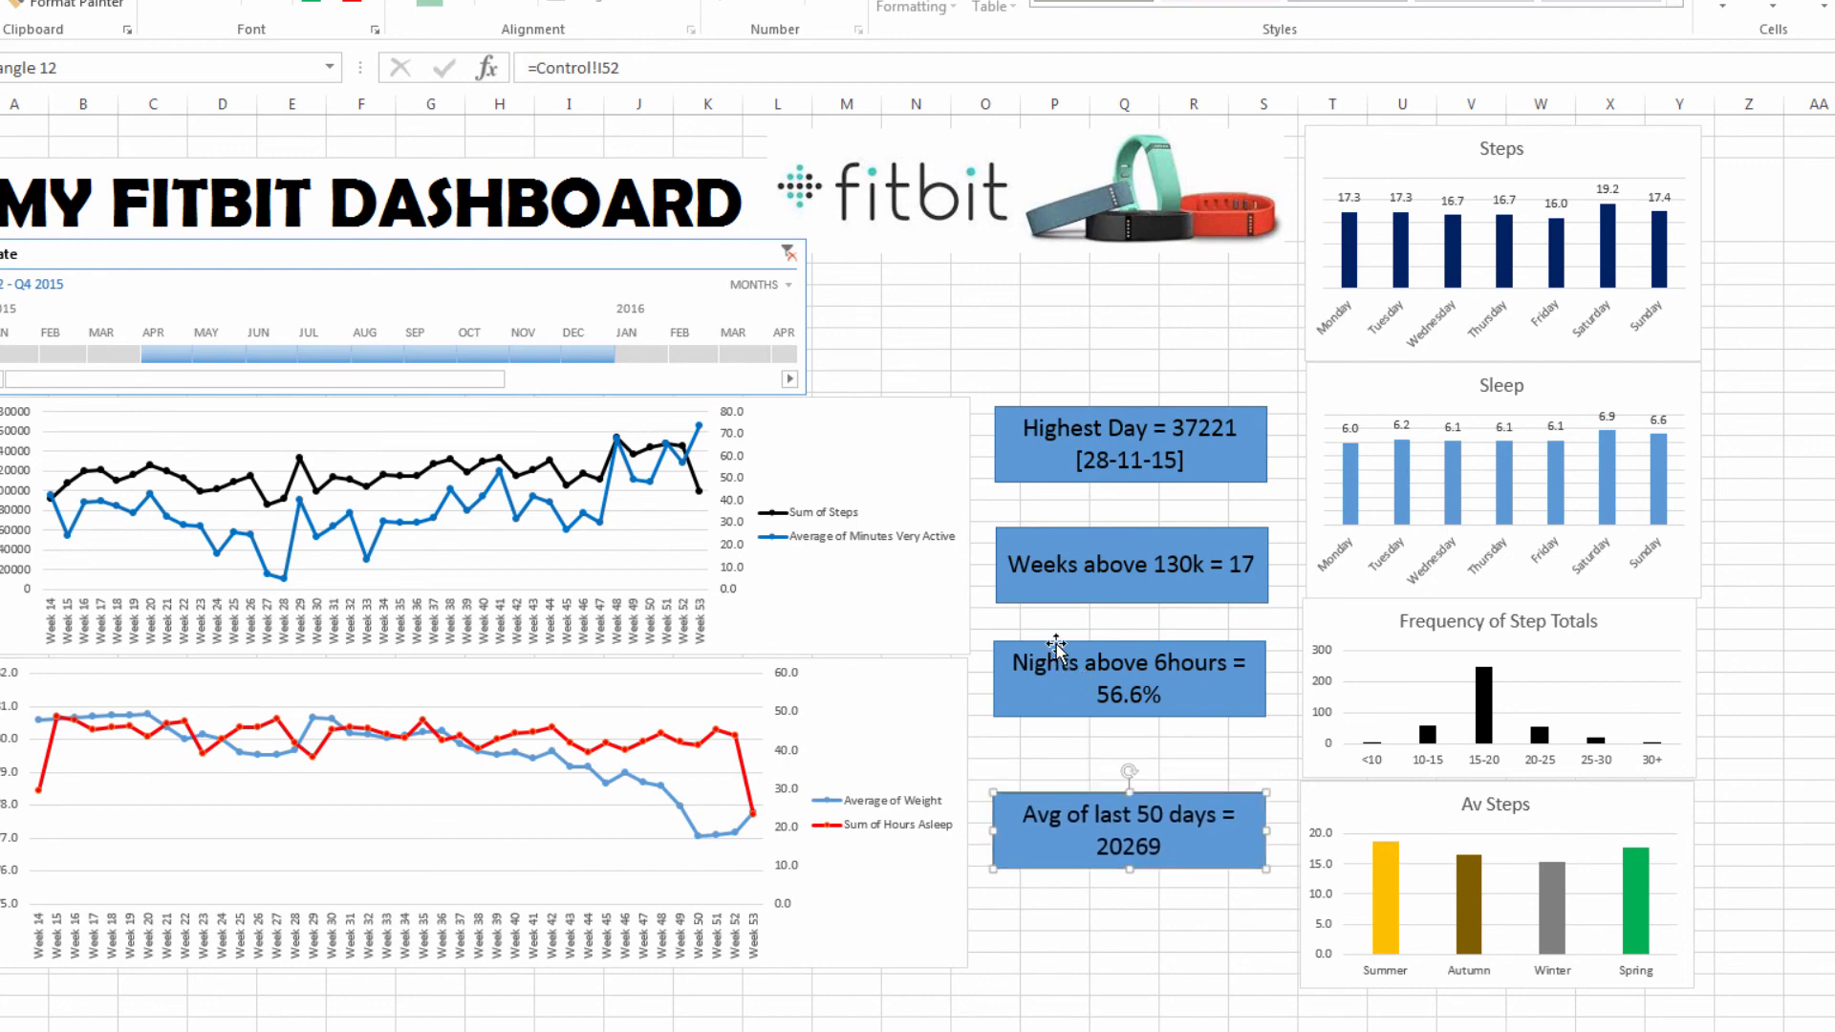
pyautogui.moveTo(1052, 658); pyautogui.dragTo(1052, 674)
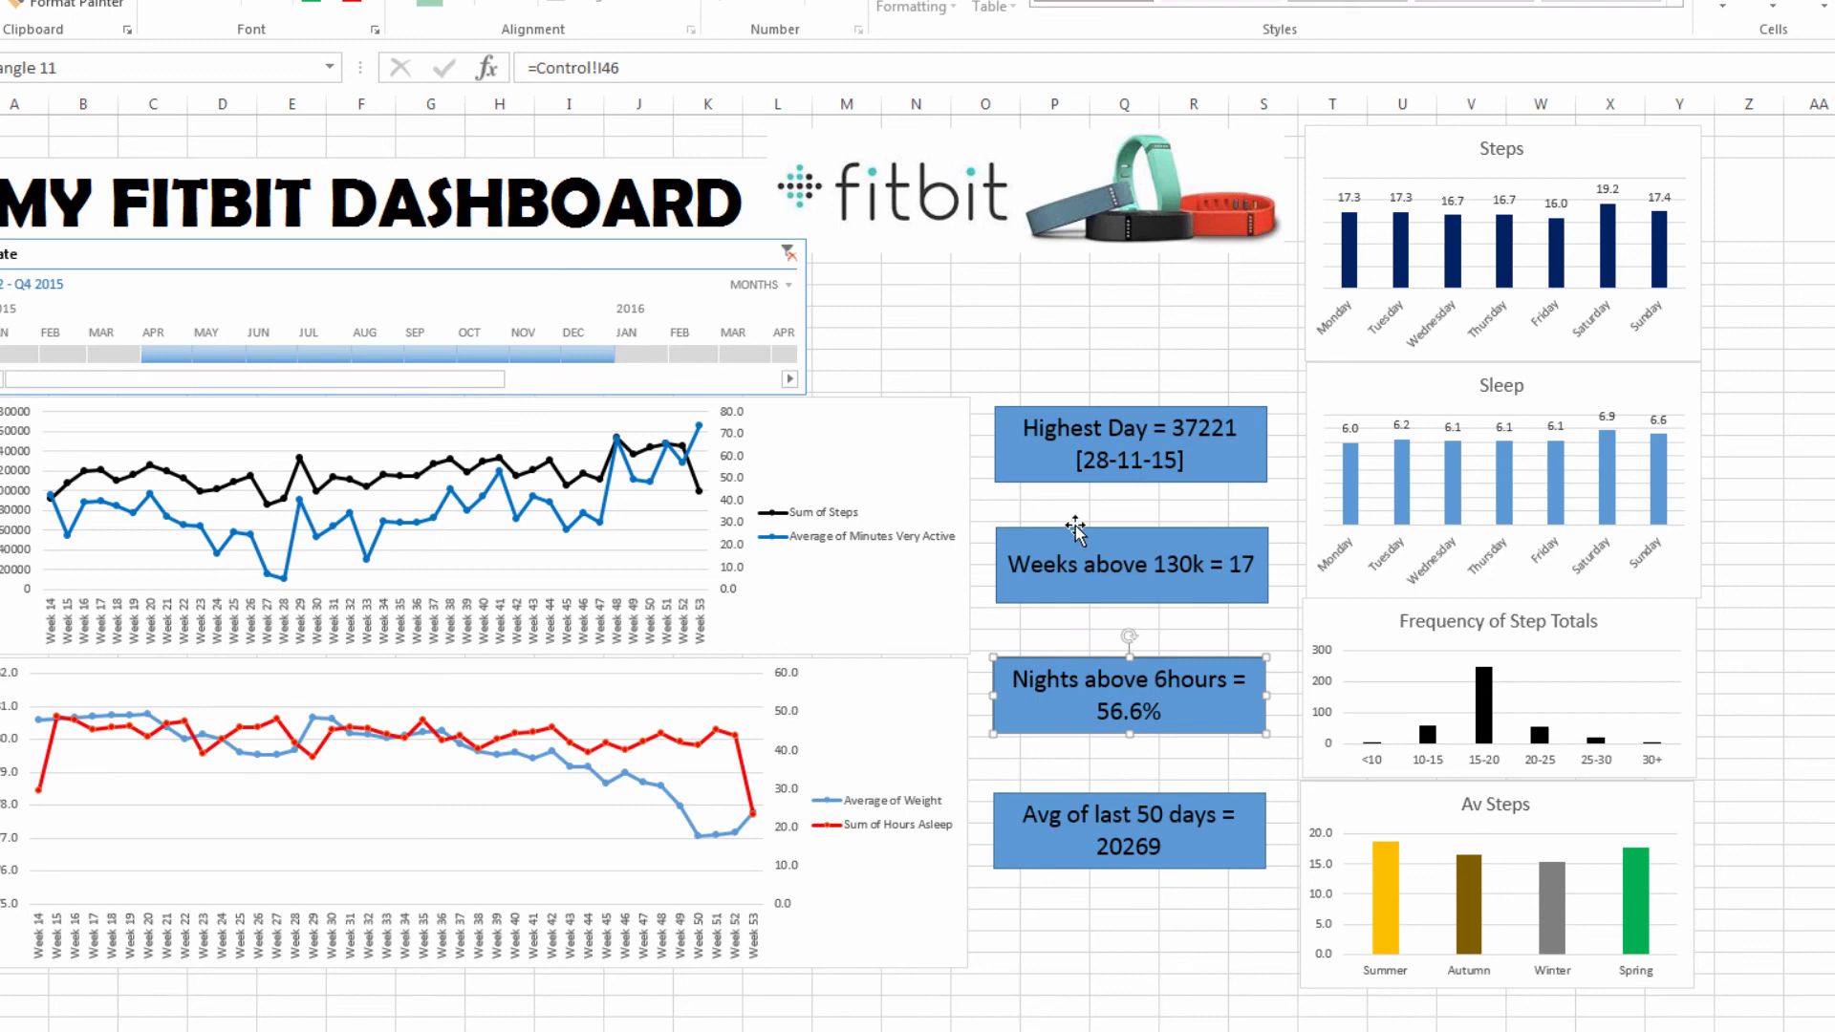
pyautogui.moveTo(1075, 526); pyautogui.dragTo(1075, 525)
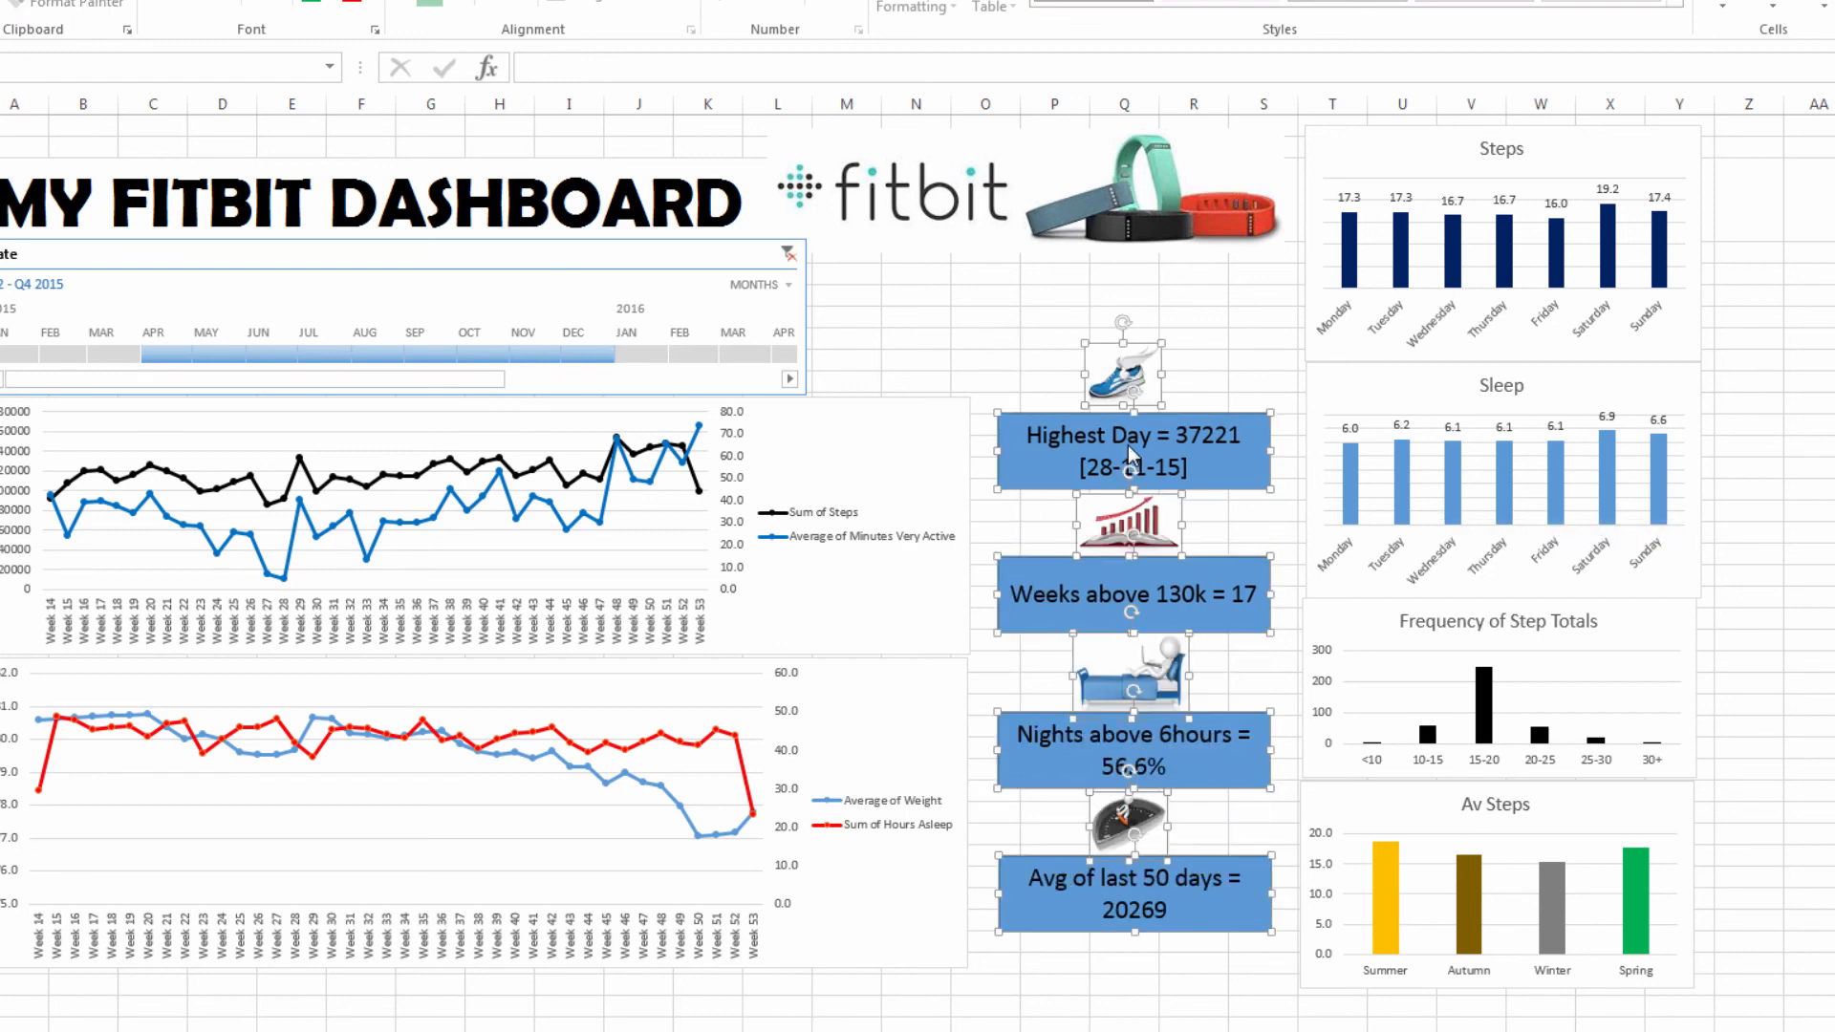
# Group the four stats boxes with their pictures and move the group lower, leaving room beneath the Fitbit logo
pyautogui.rightClick(1130, 447)
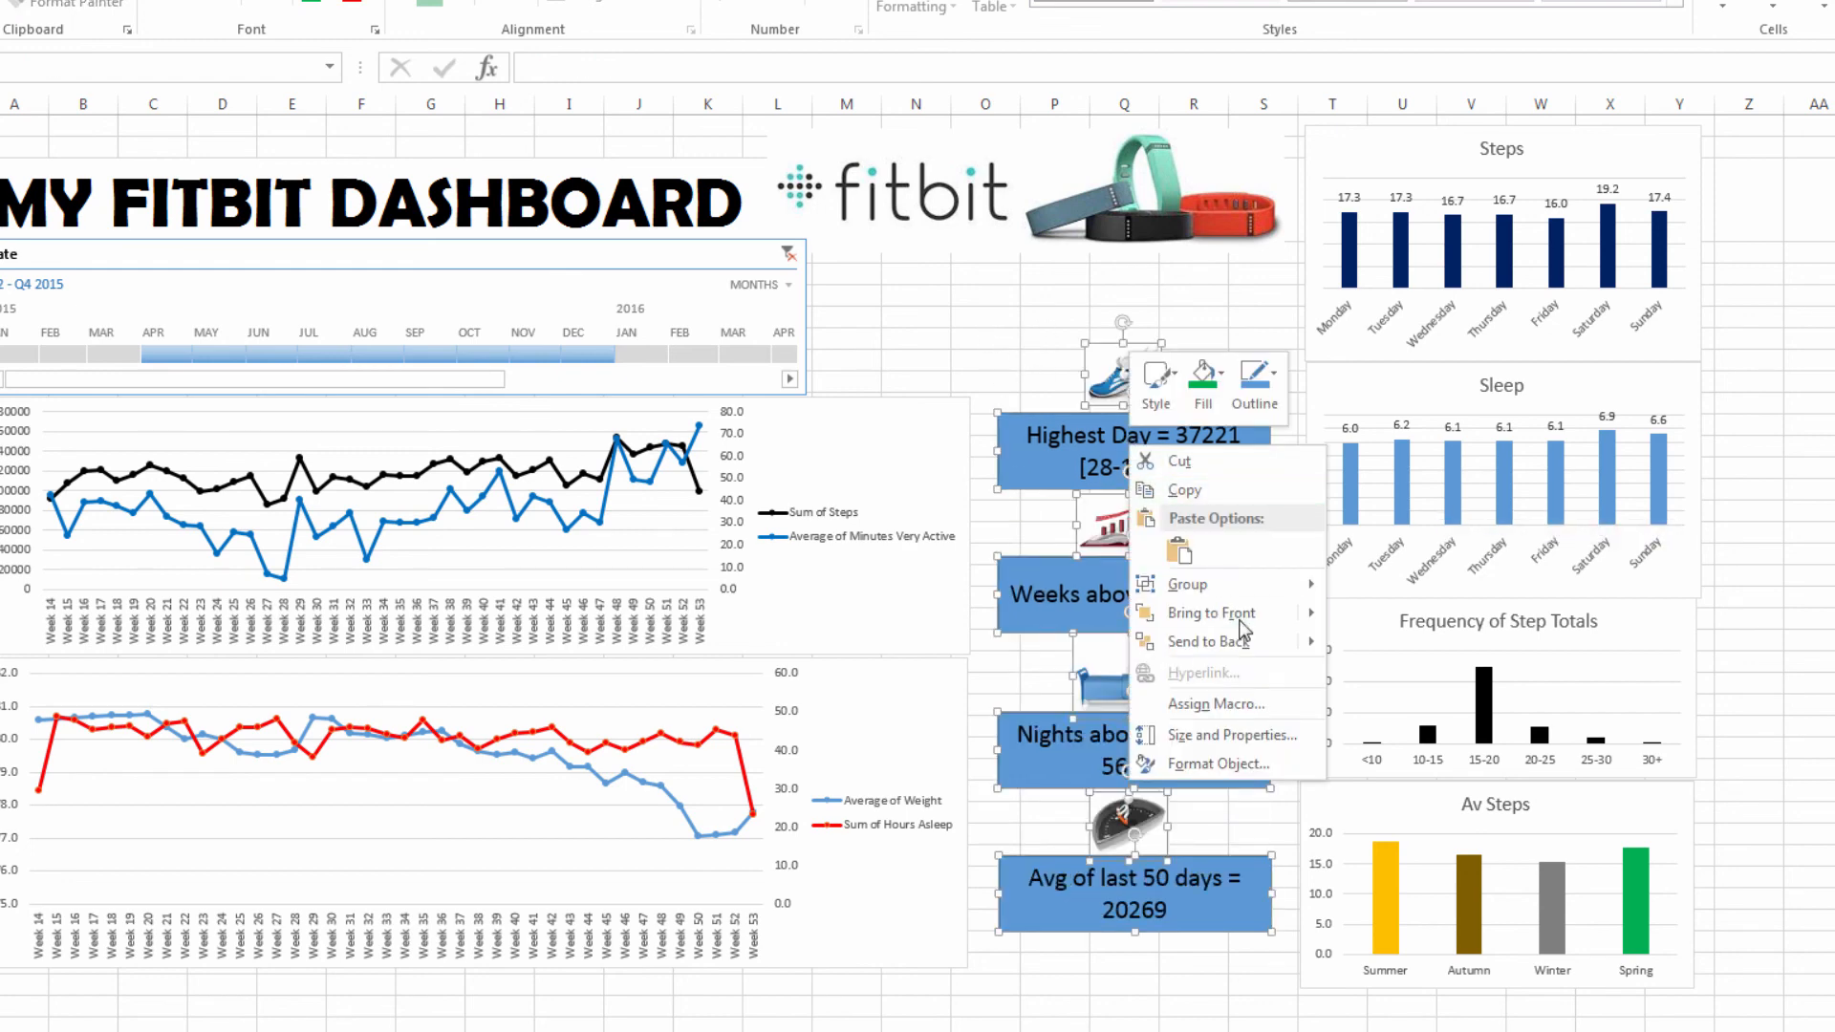
pyautogui.moveTo(1252, 594)
pyautogui.click(1390, 594)
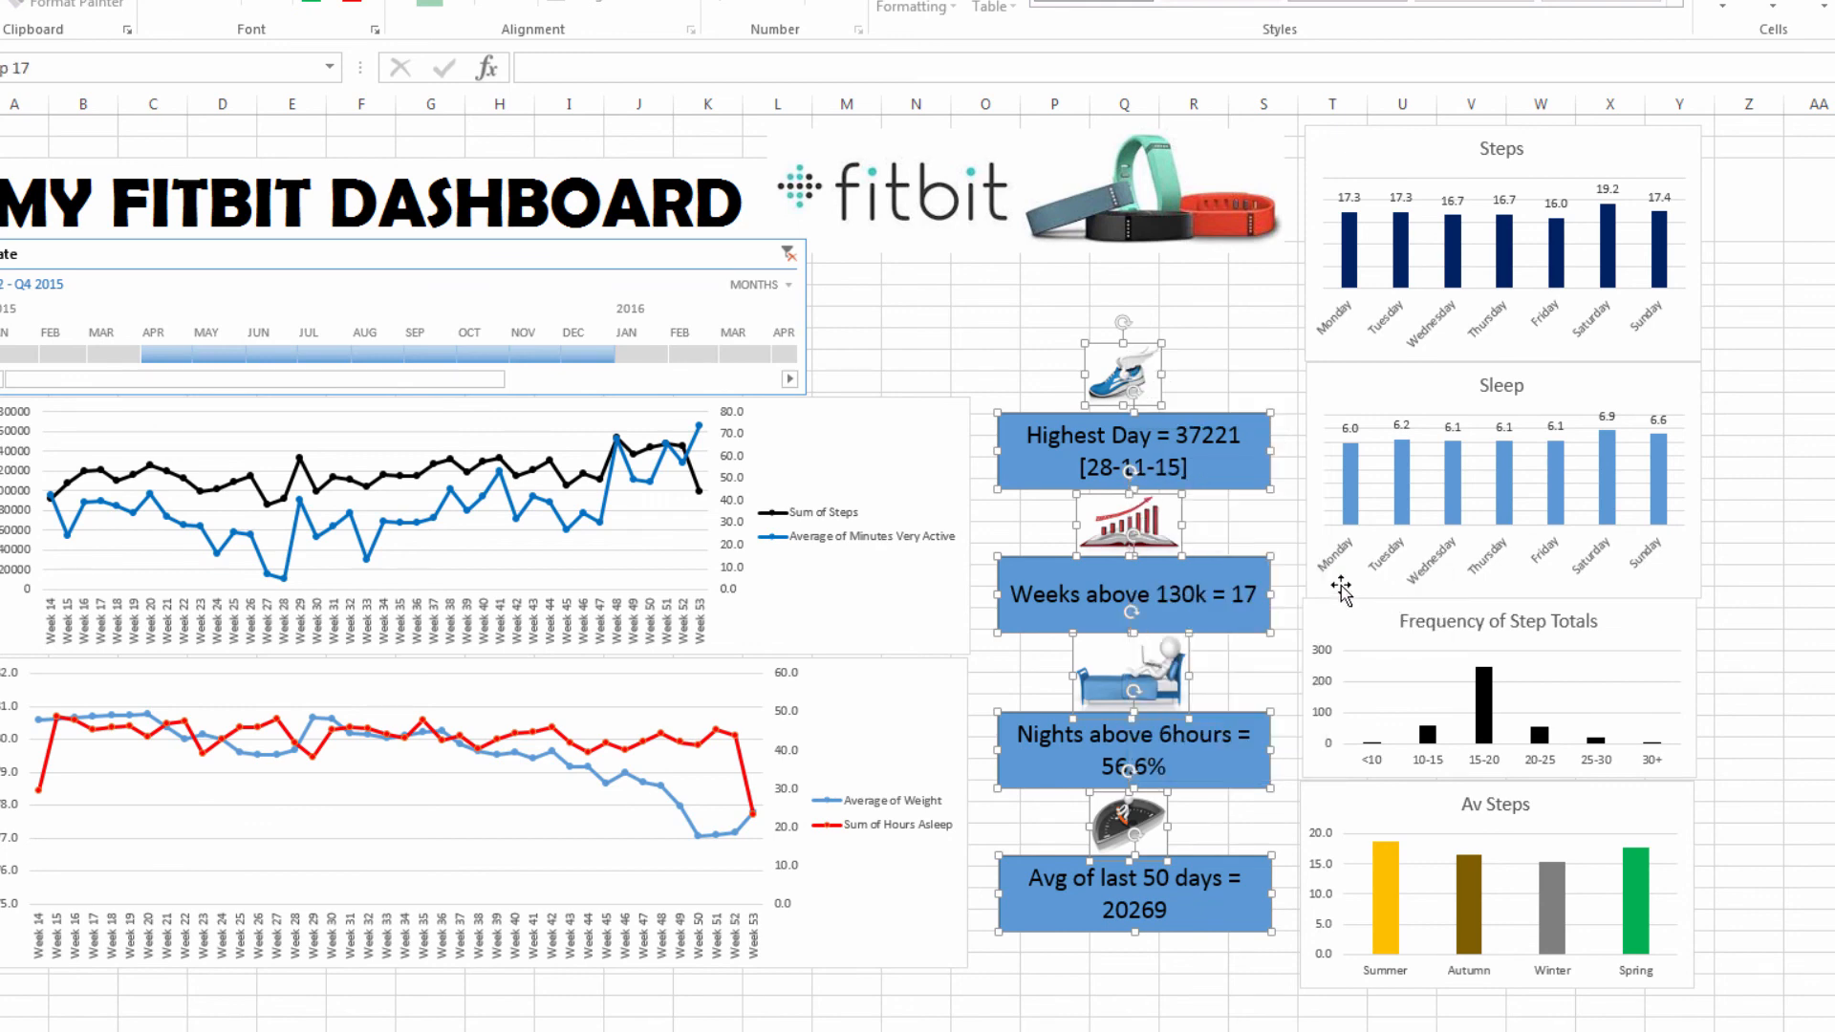
pyautogui.moveTo(1151, 353); pyautogui.dragTo(1149, 388)
pyautogui.moveTo(1158, 401); pyautogui.dragTo(1154, 387)
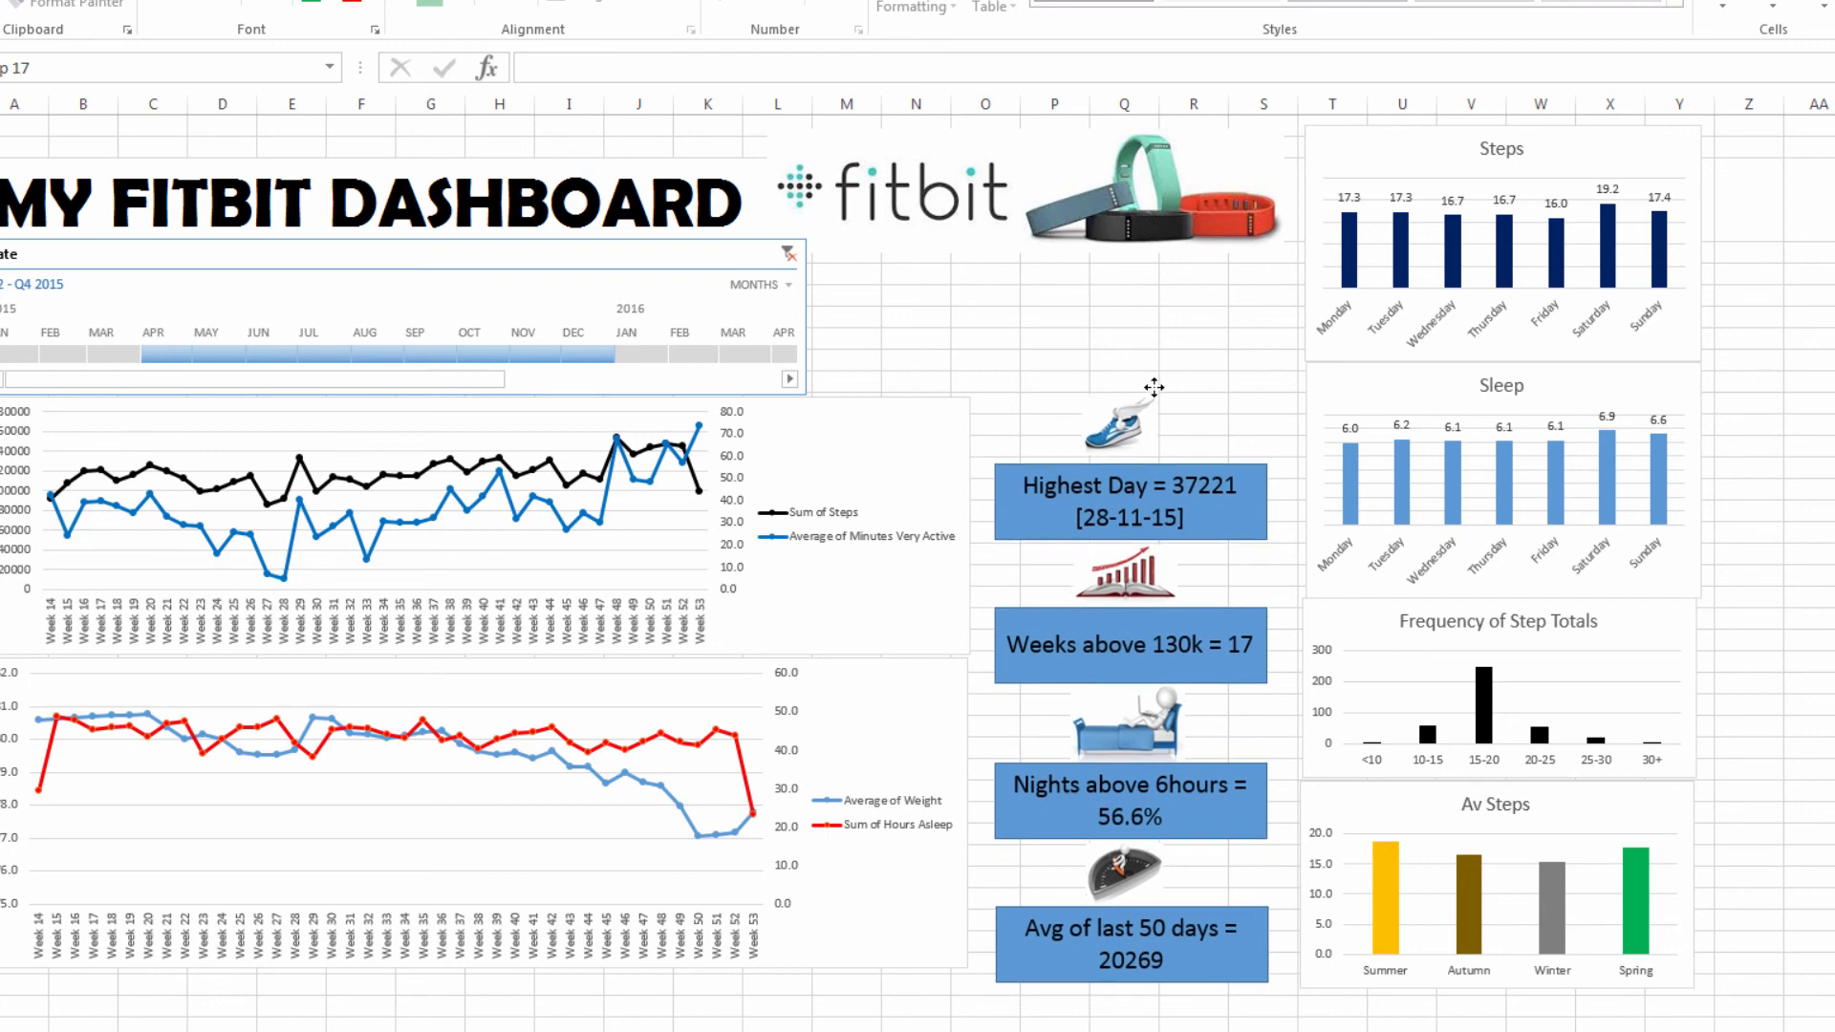
pyautogui.click(1147, 320)
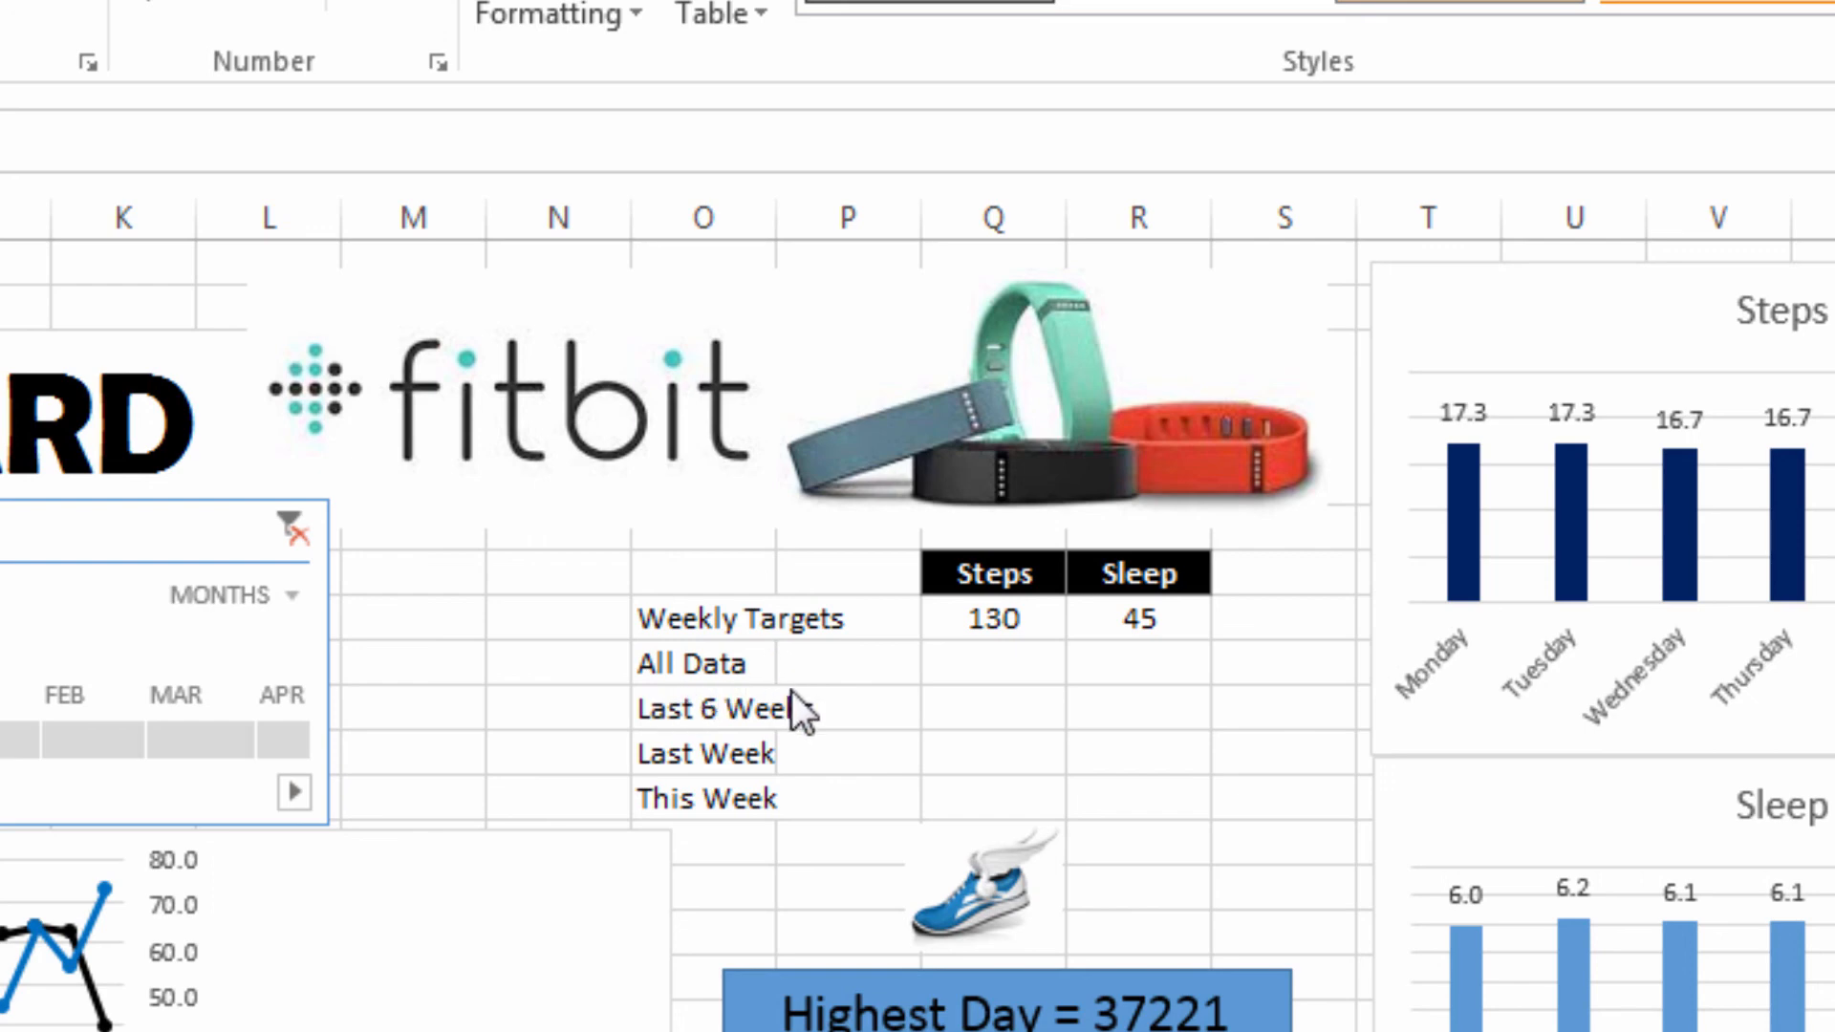
# Start an AVERAGEIF formula in the All Data cell of the Steps column with TBLDates[Total Steps] as its range
pyautogui.click(1019, 663)
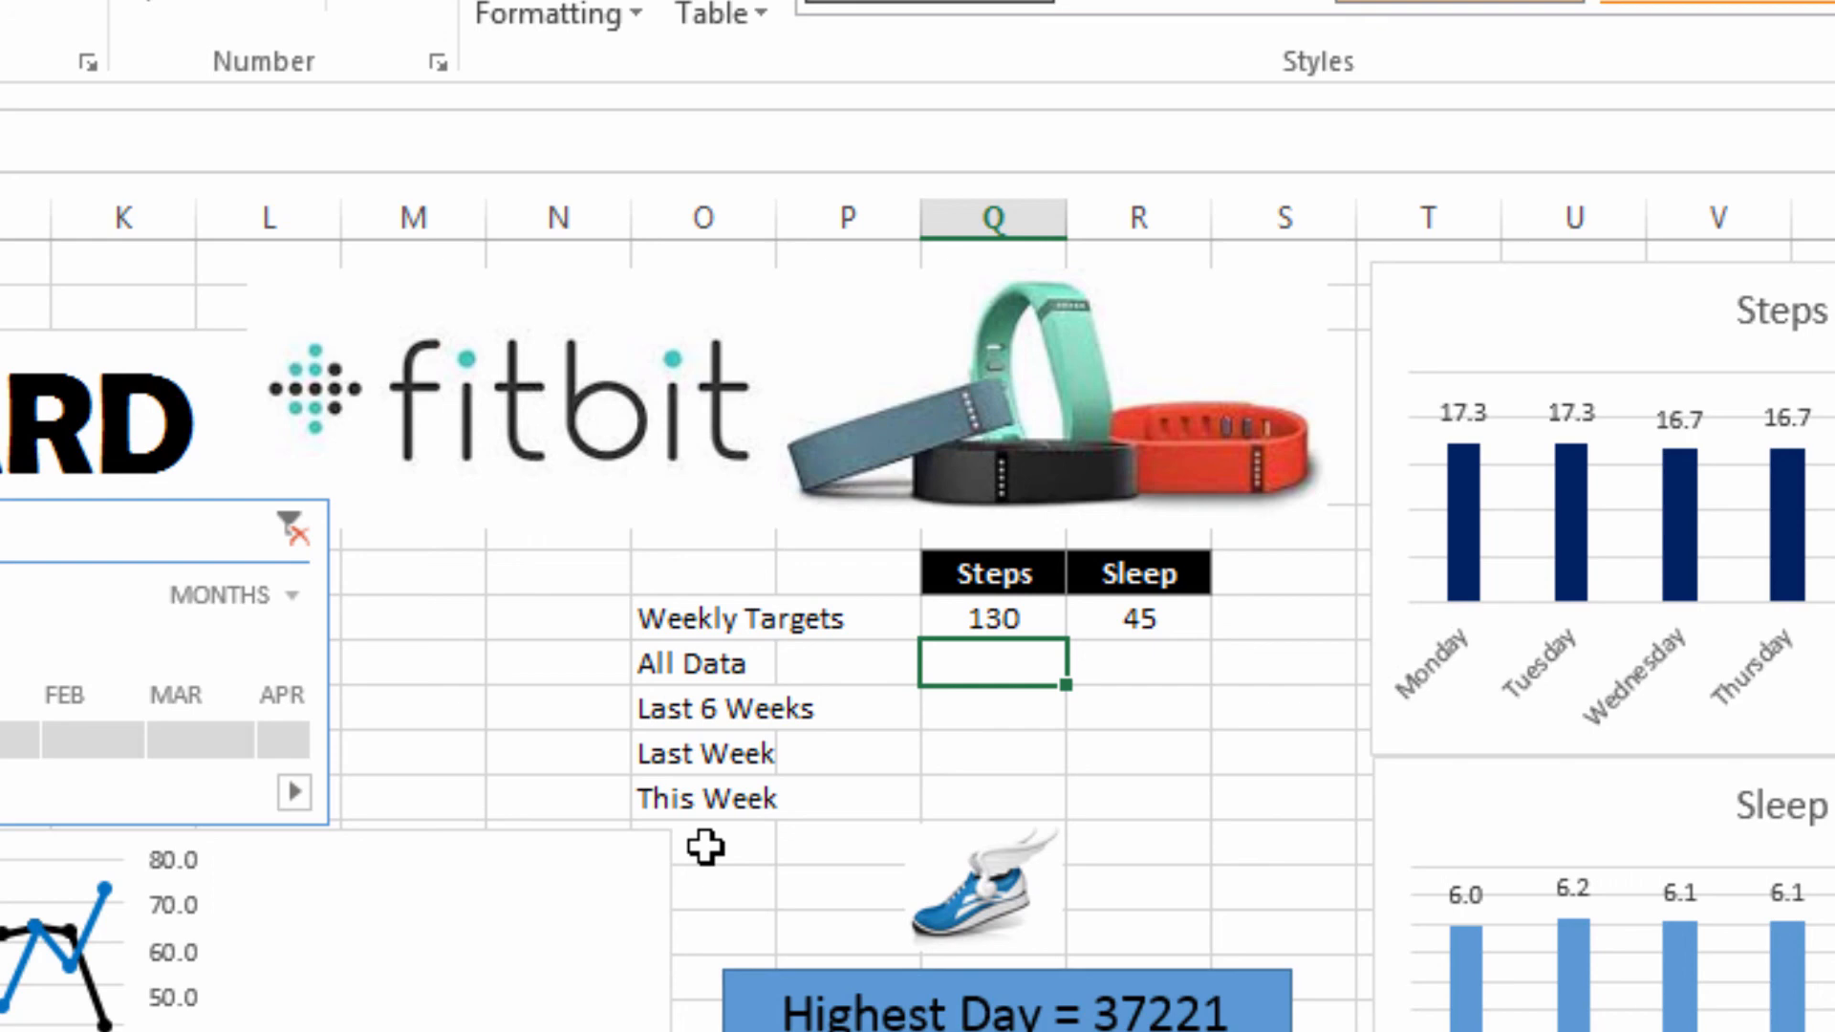
pyautogui.write('=average')
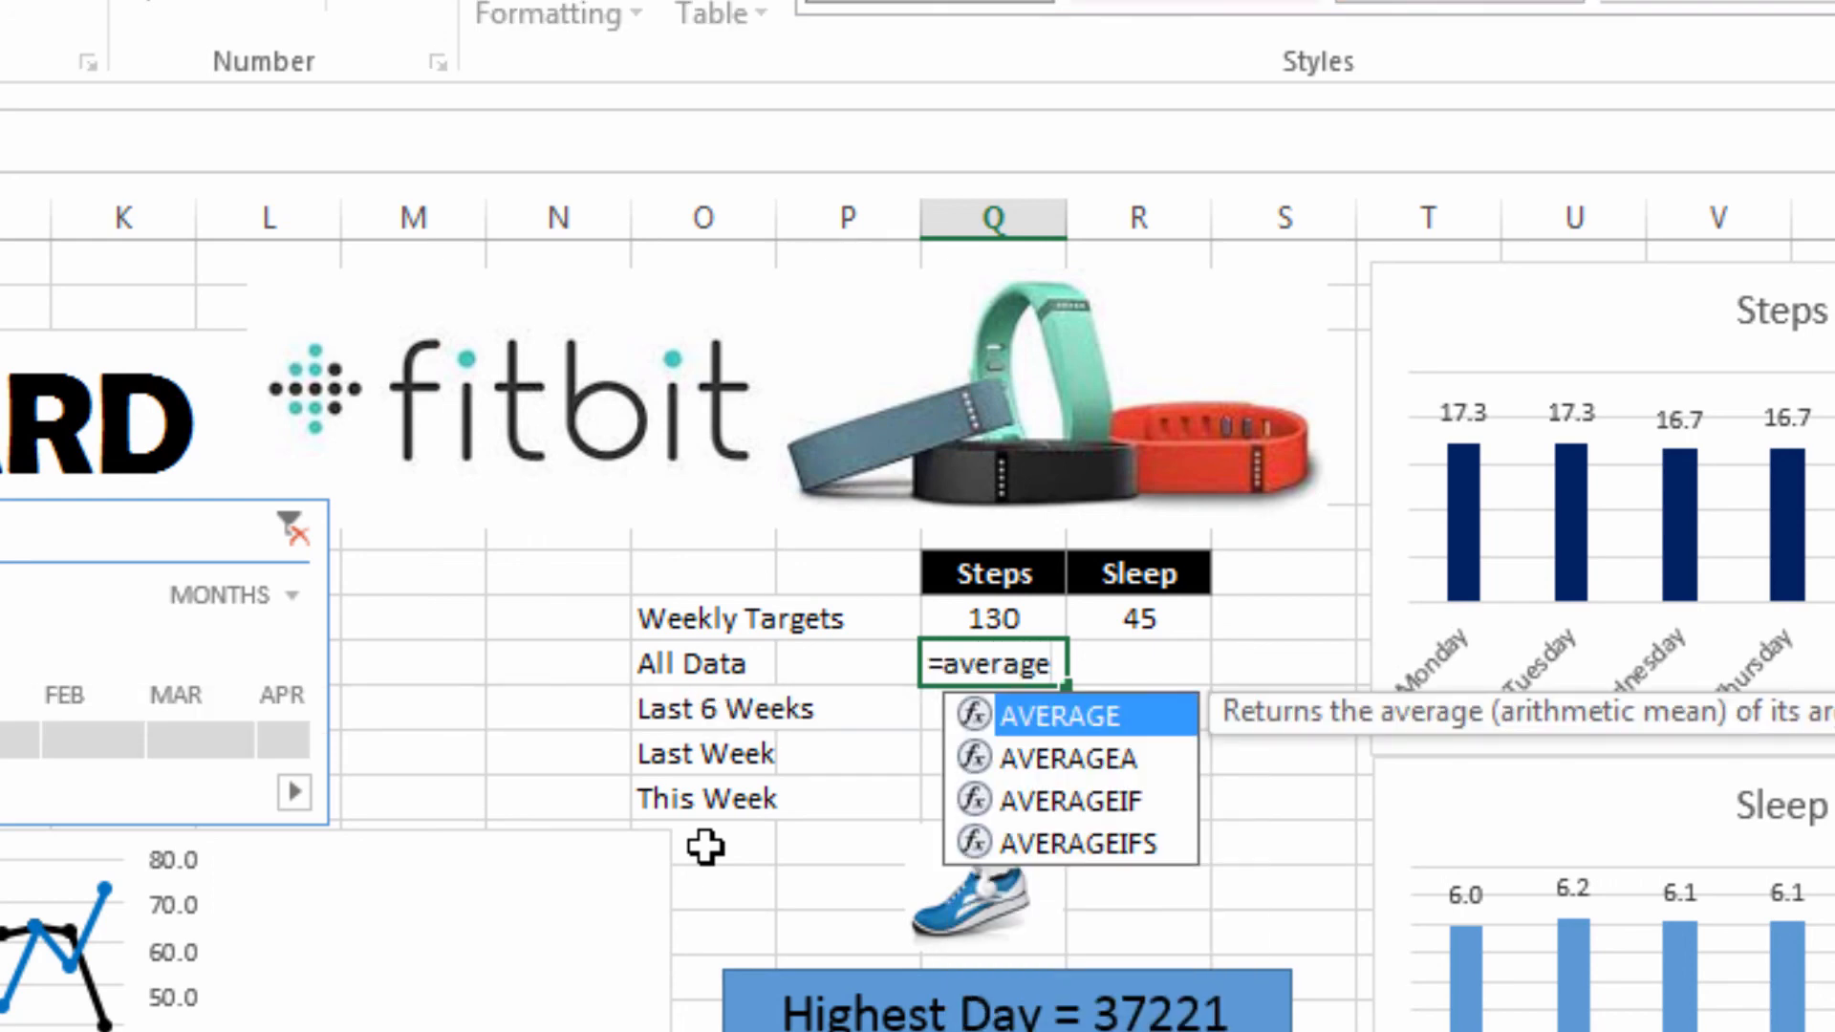
pyautogui.write('if')
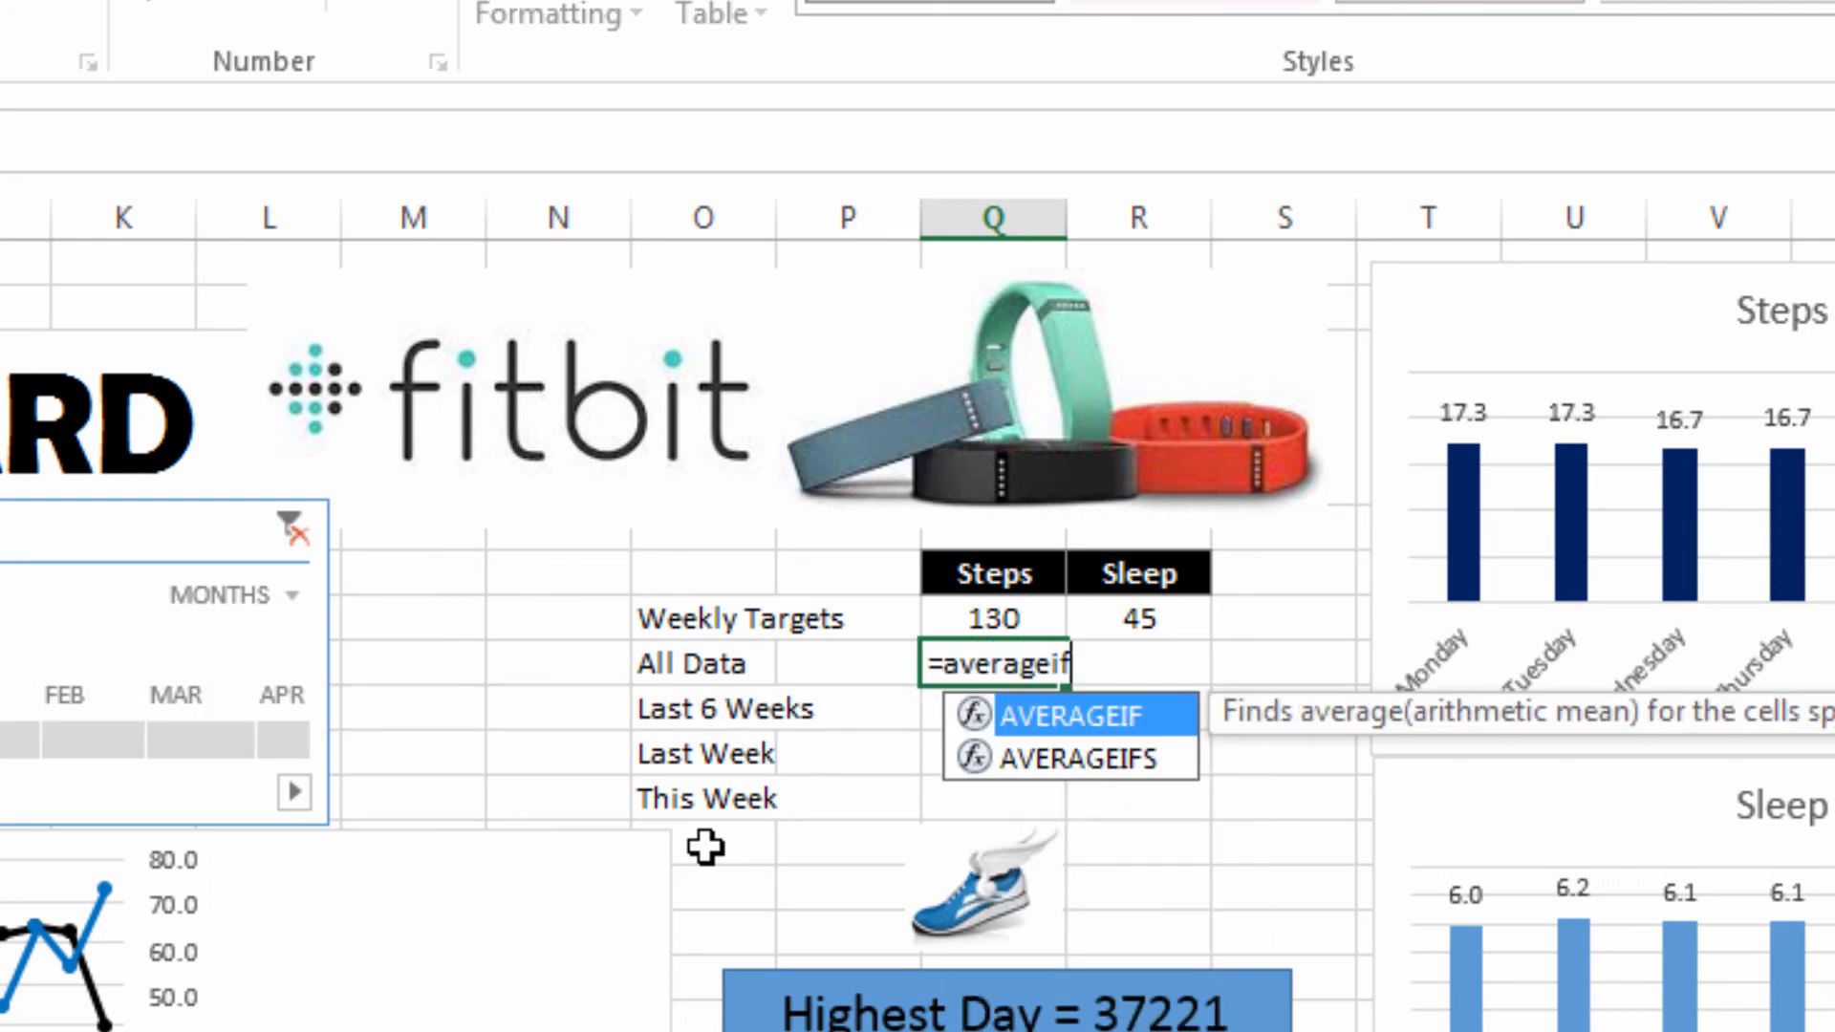
pyautogui.write('(')
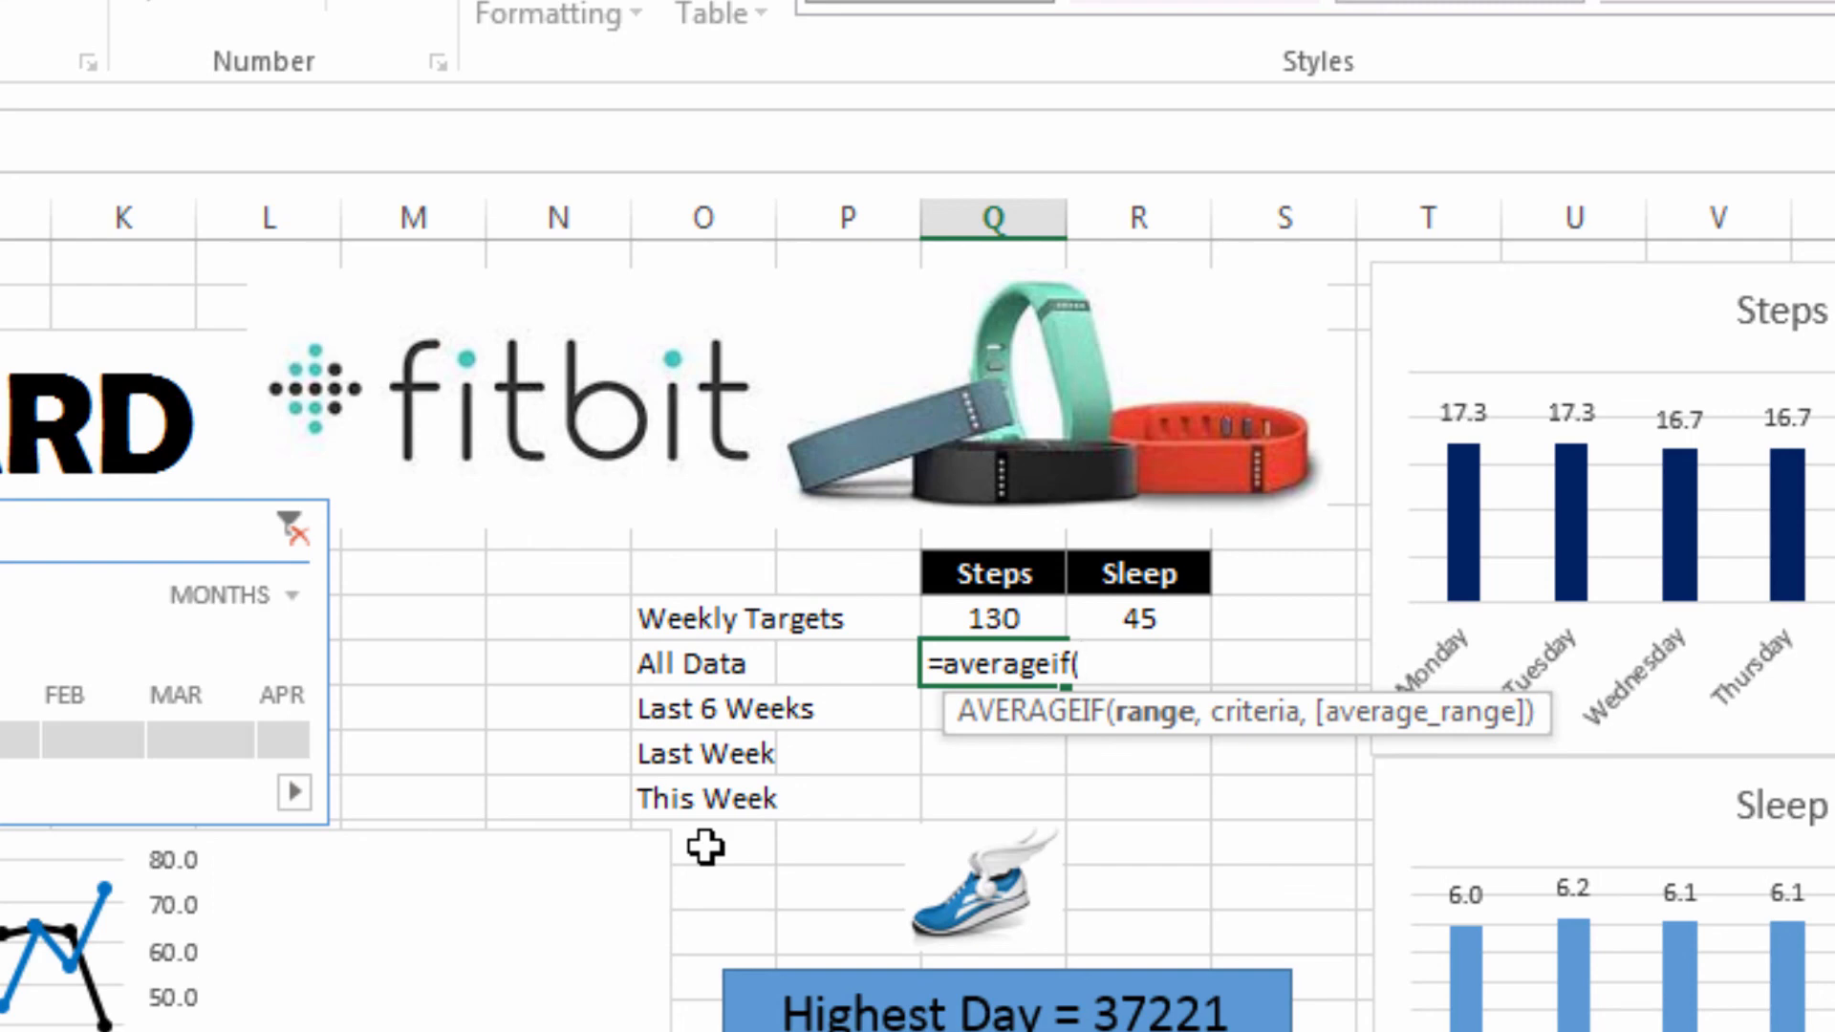
pyautogui.write('tbl')
pyautogui.press('Tab')
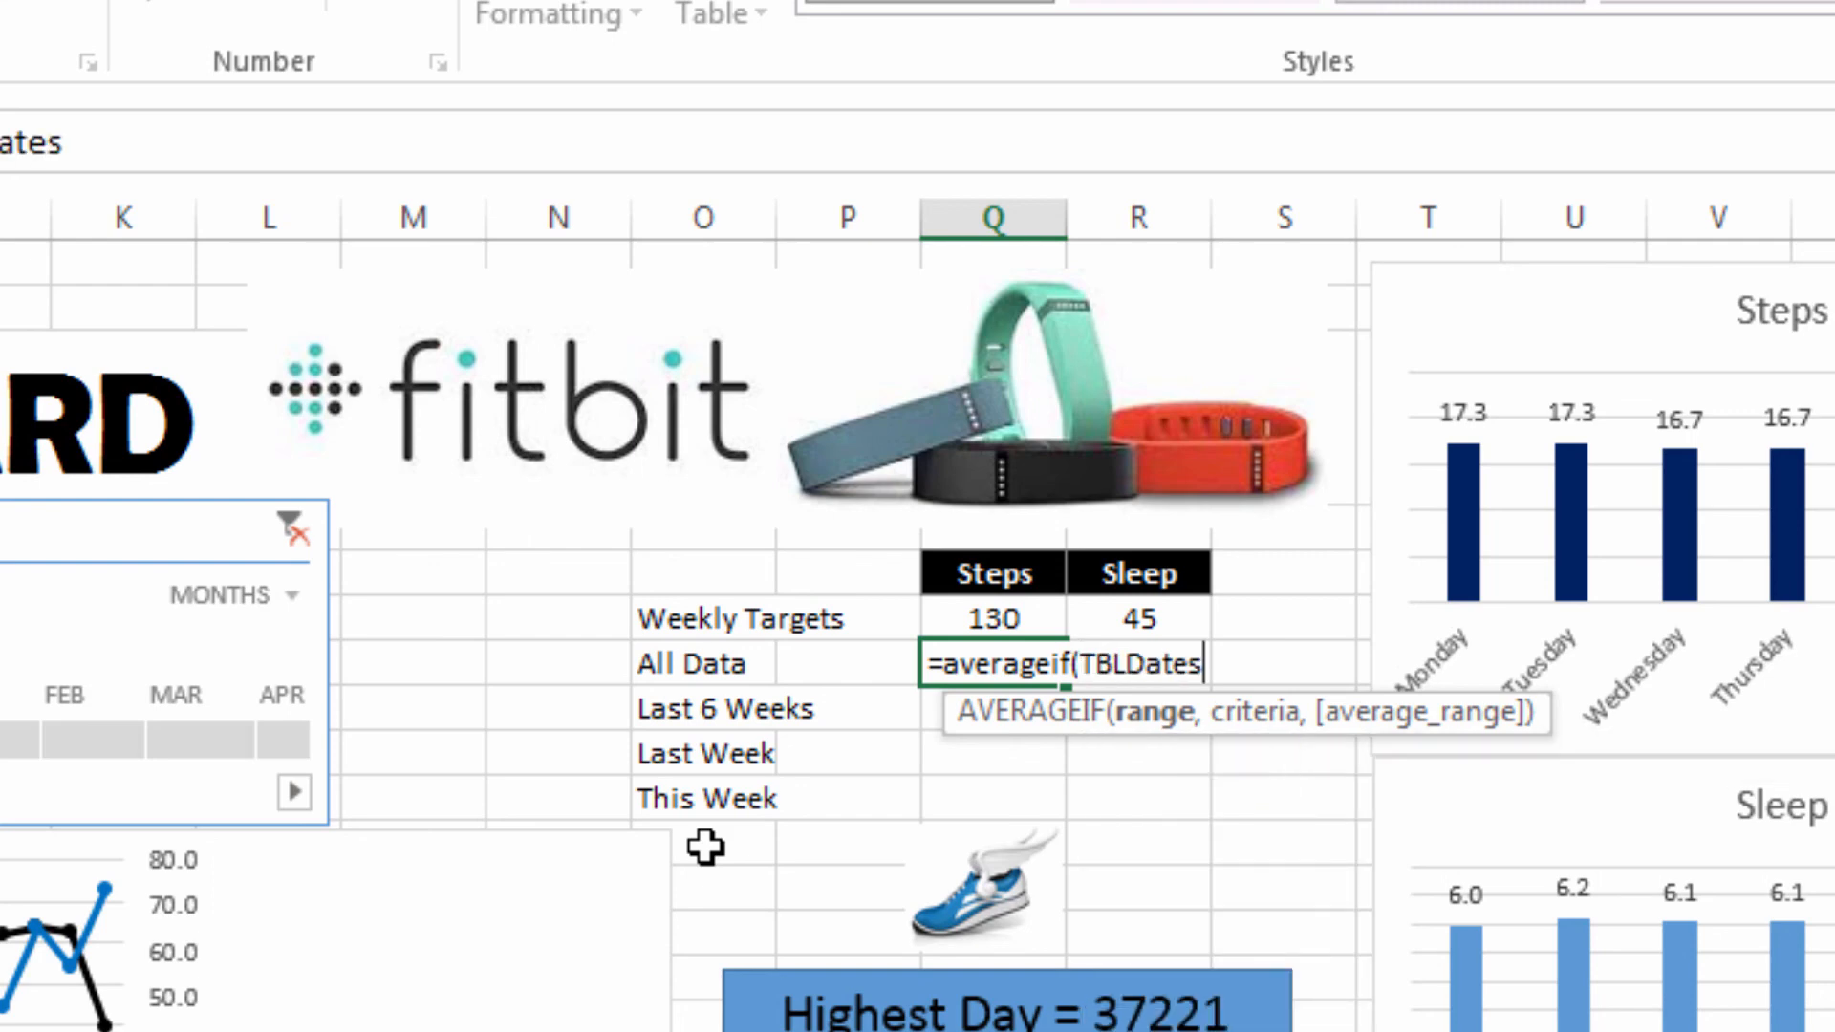
pyautogui.write('[')
pyautogui.press('Down')
pyautogui.press('Down')
pyautogui.press('Tab')
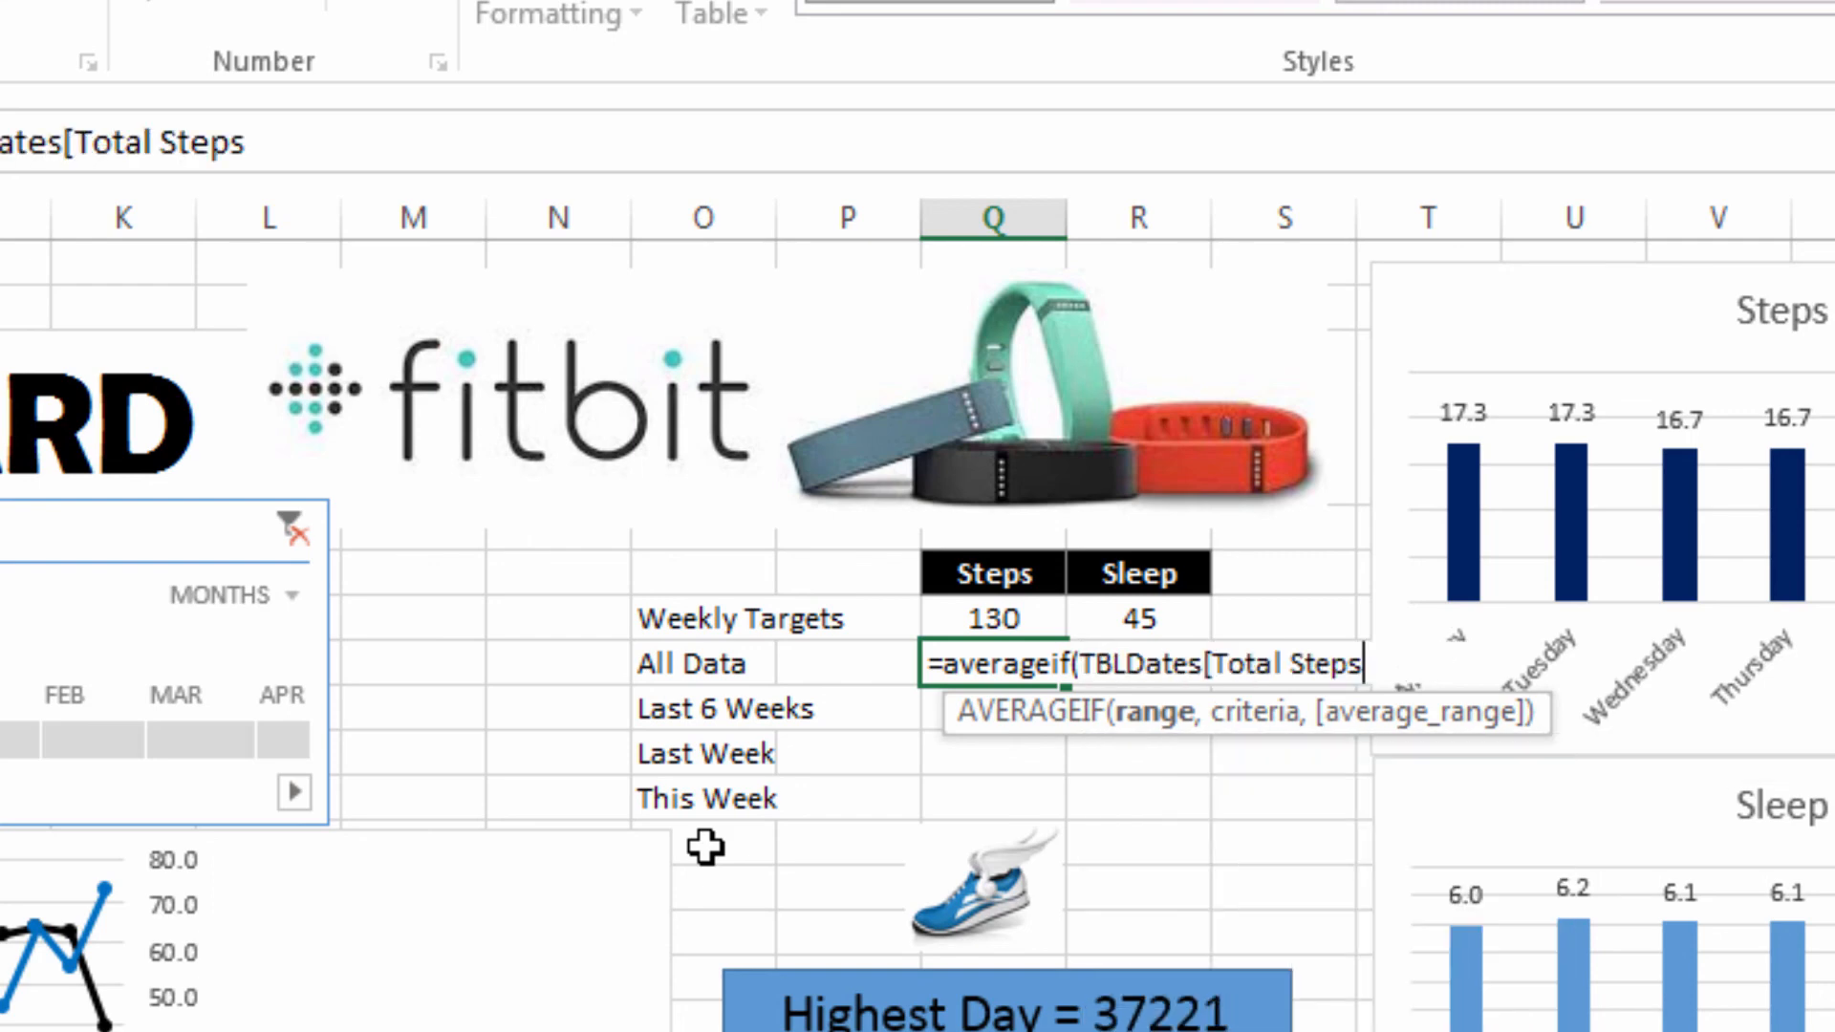
pyautogui.write(']')
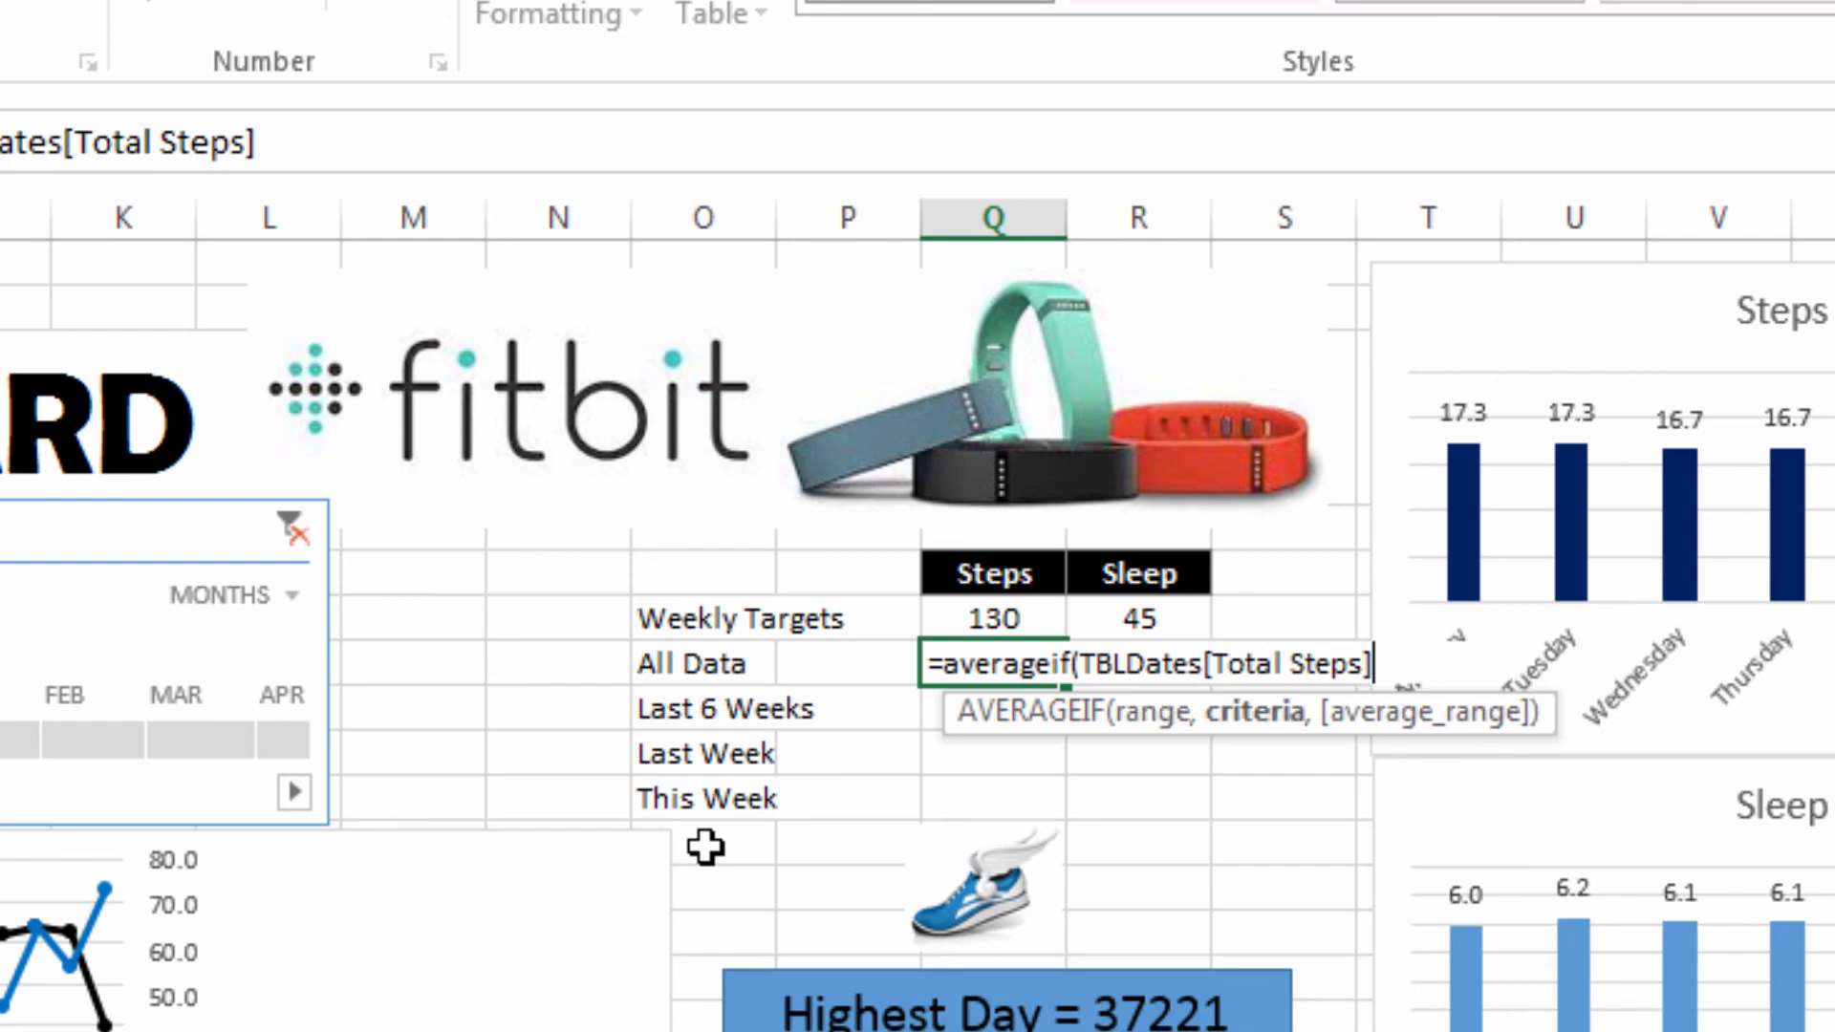
# Complete the All Data steps AVERAGEIF formula with the criterion ">0"
pyautogui.write(',">0')
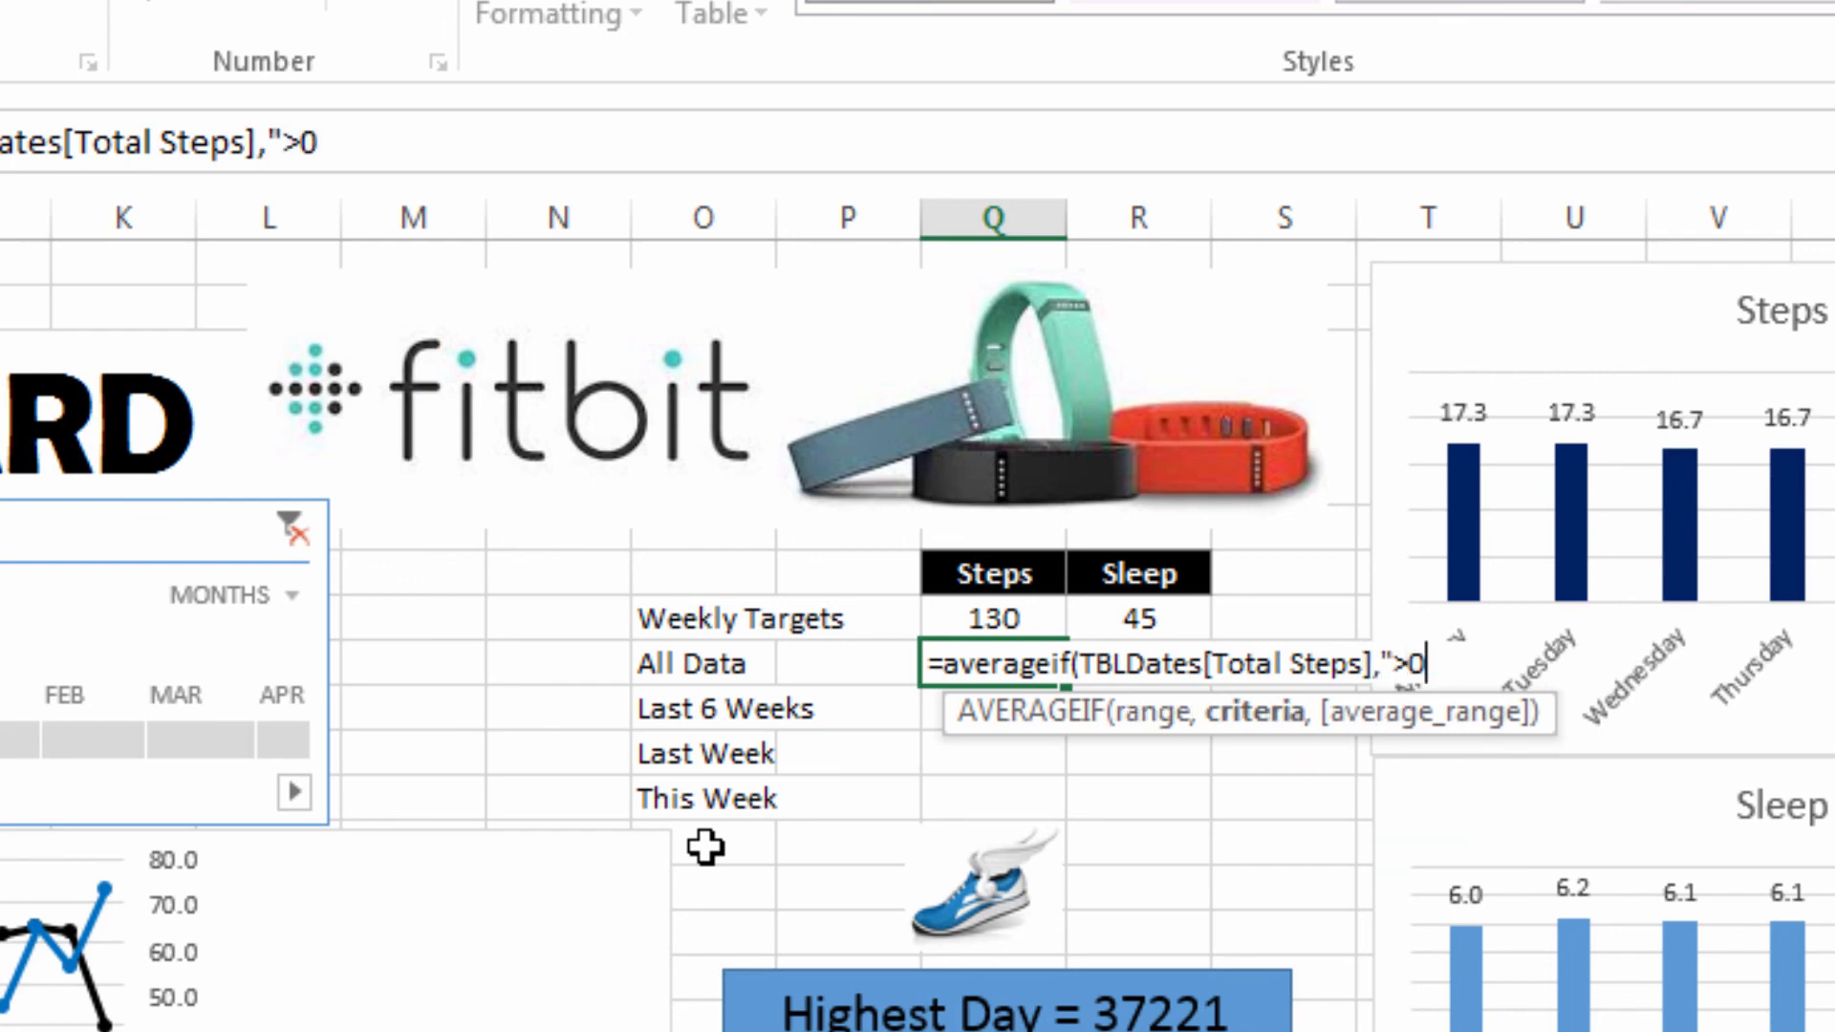
pyautogui.write('")')
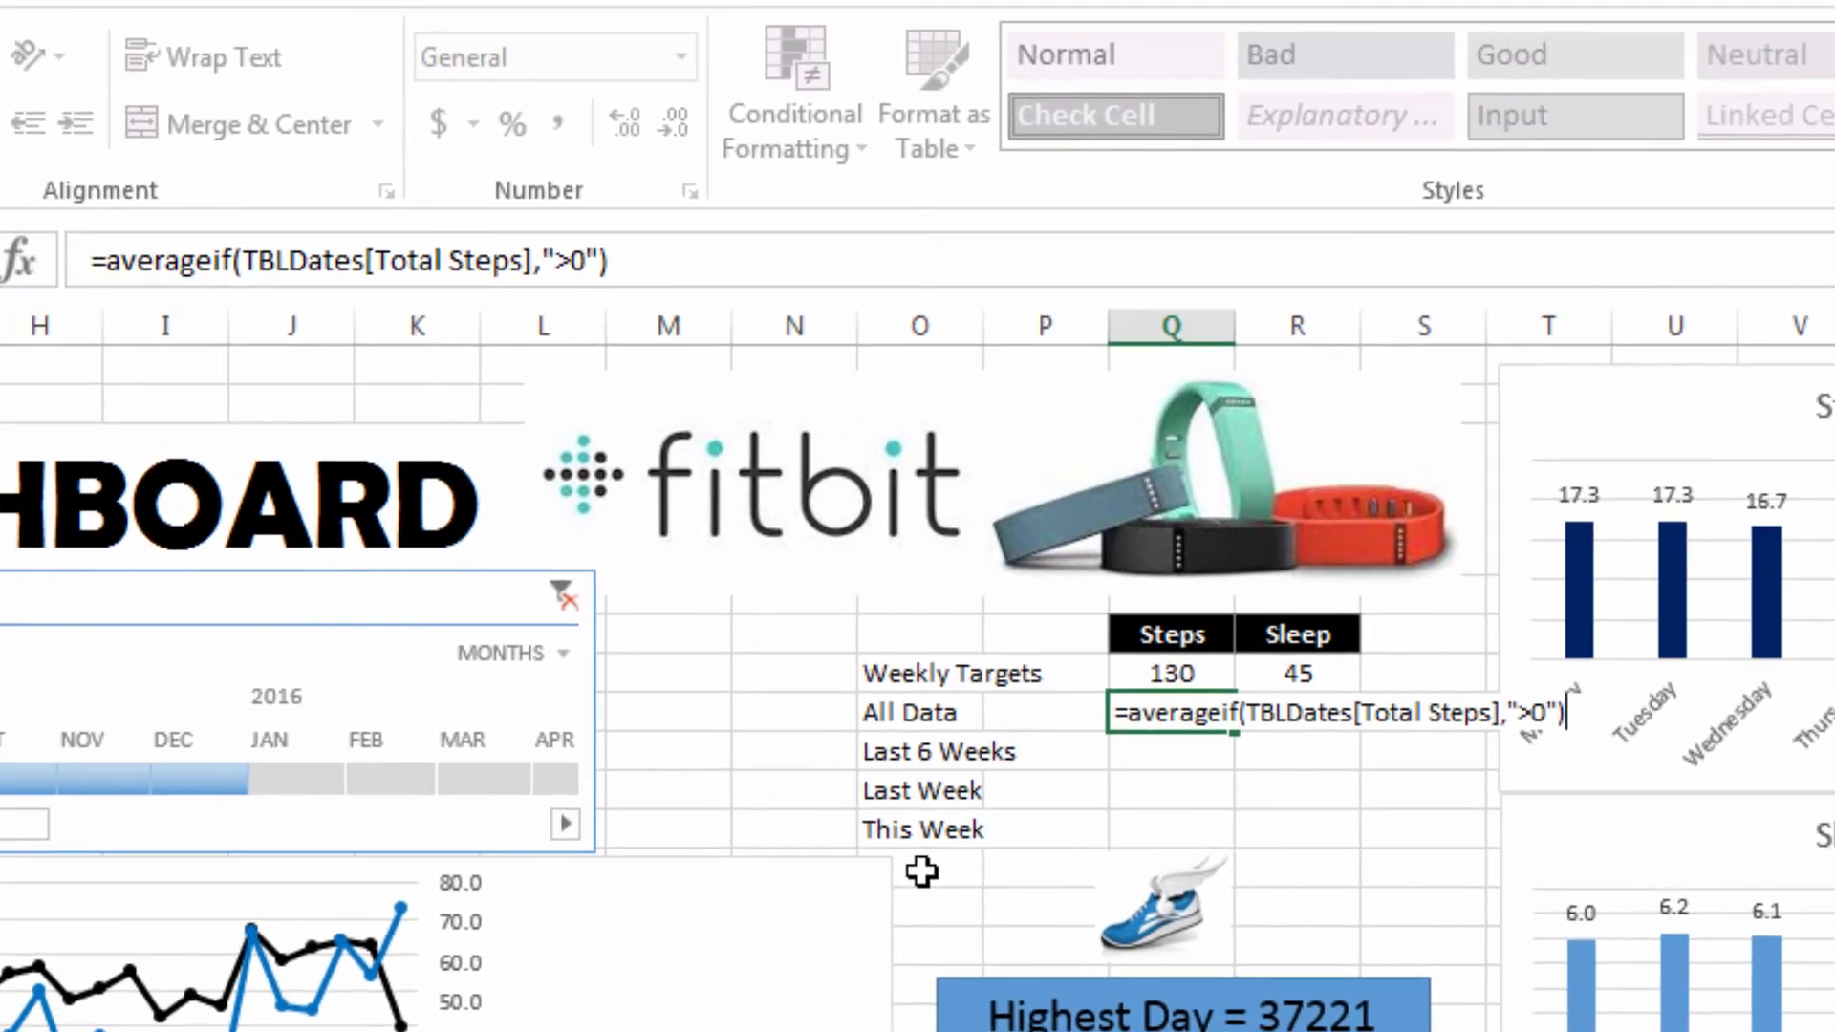
pyautogui.press('Return')
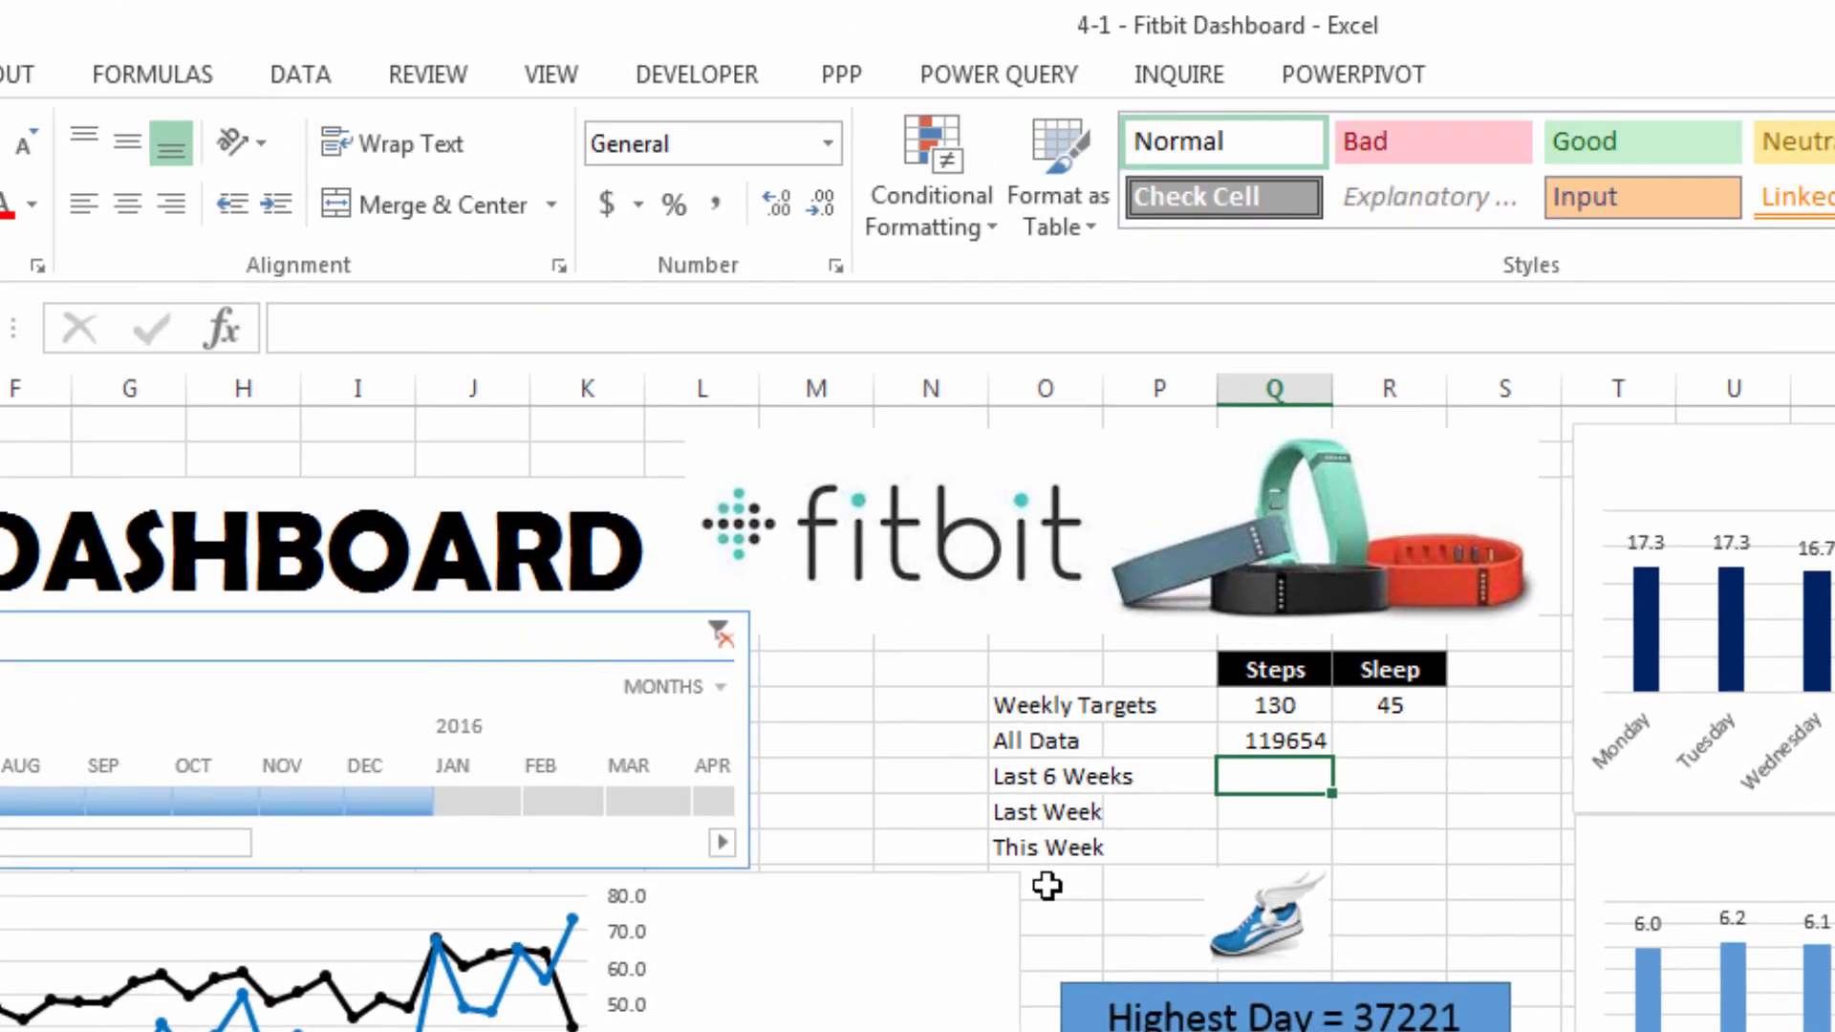
# Divide the All Data steps average by 1000 by adding /1000 to the end of its formula
pyautogui.click(1259, 743)
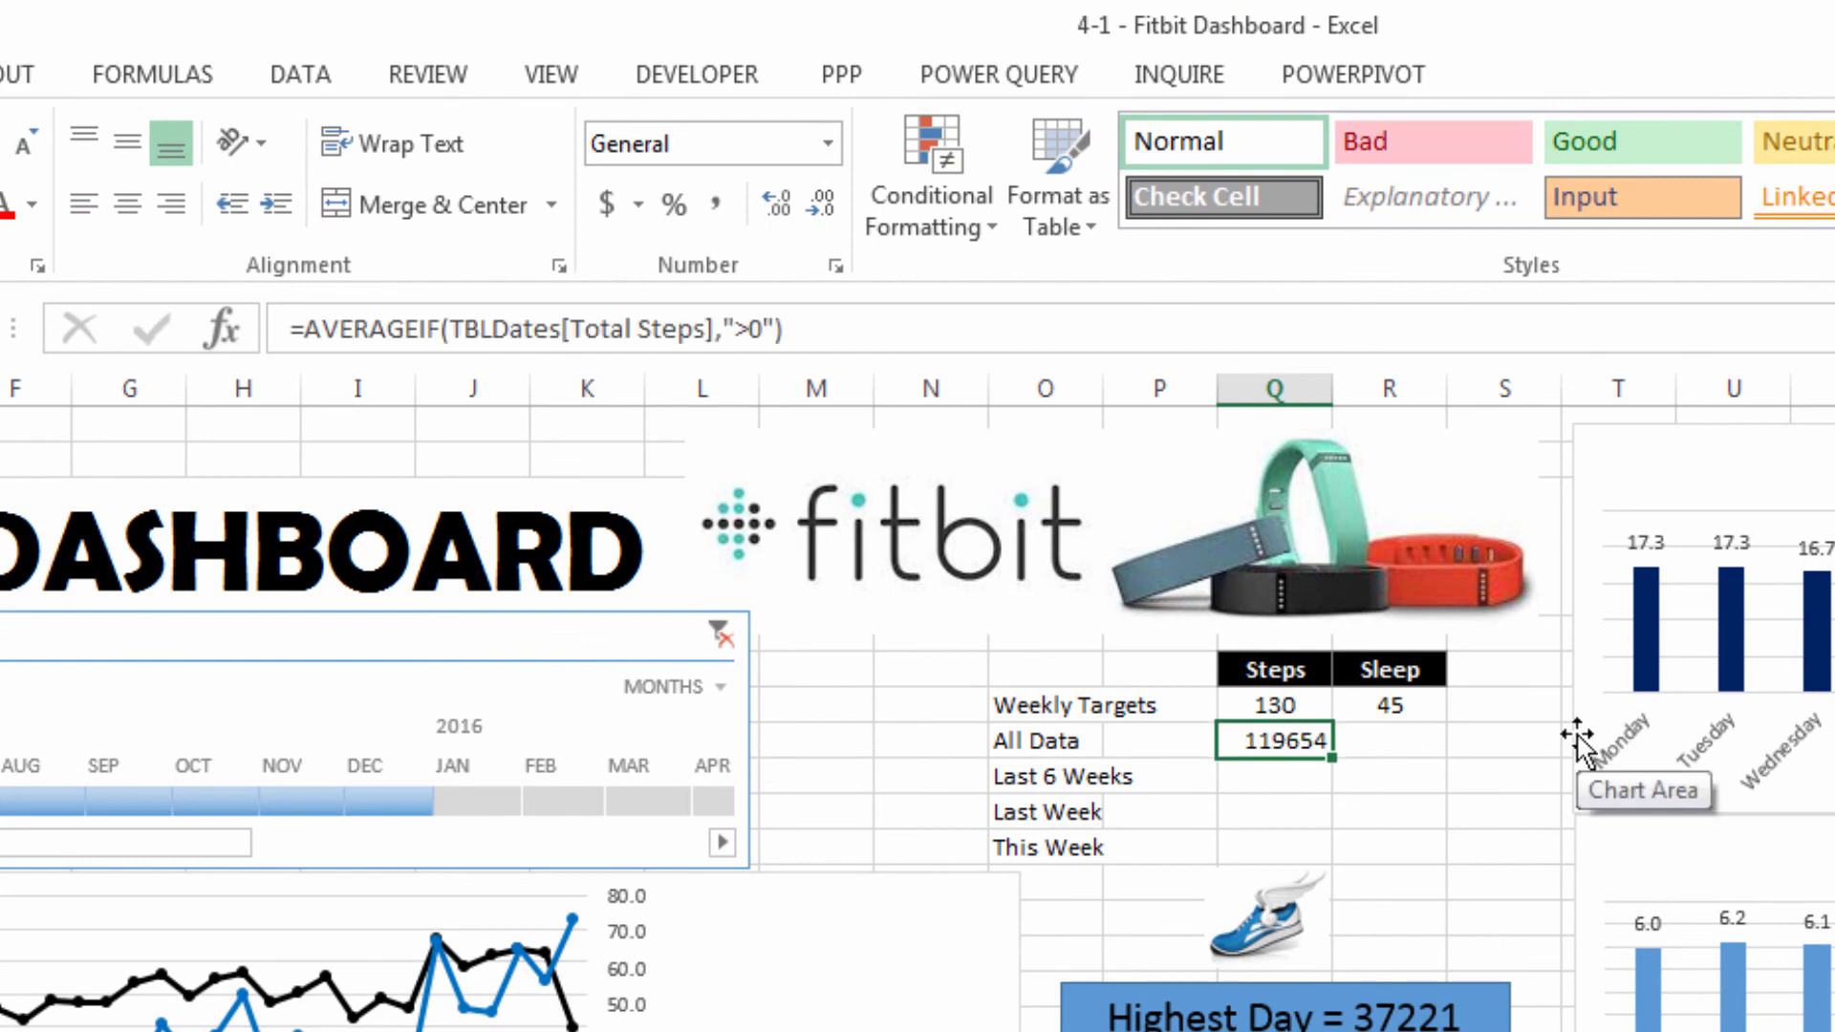
pyautogui.click(813, 332)
pyautogui.write('/1000')
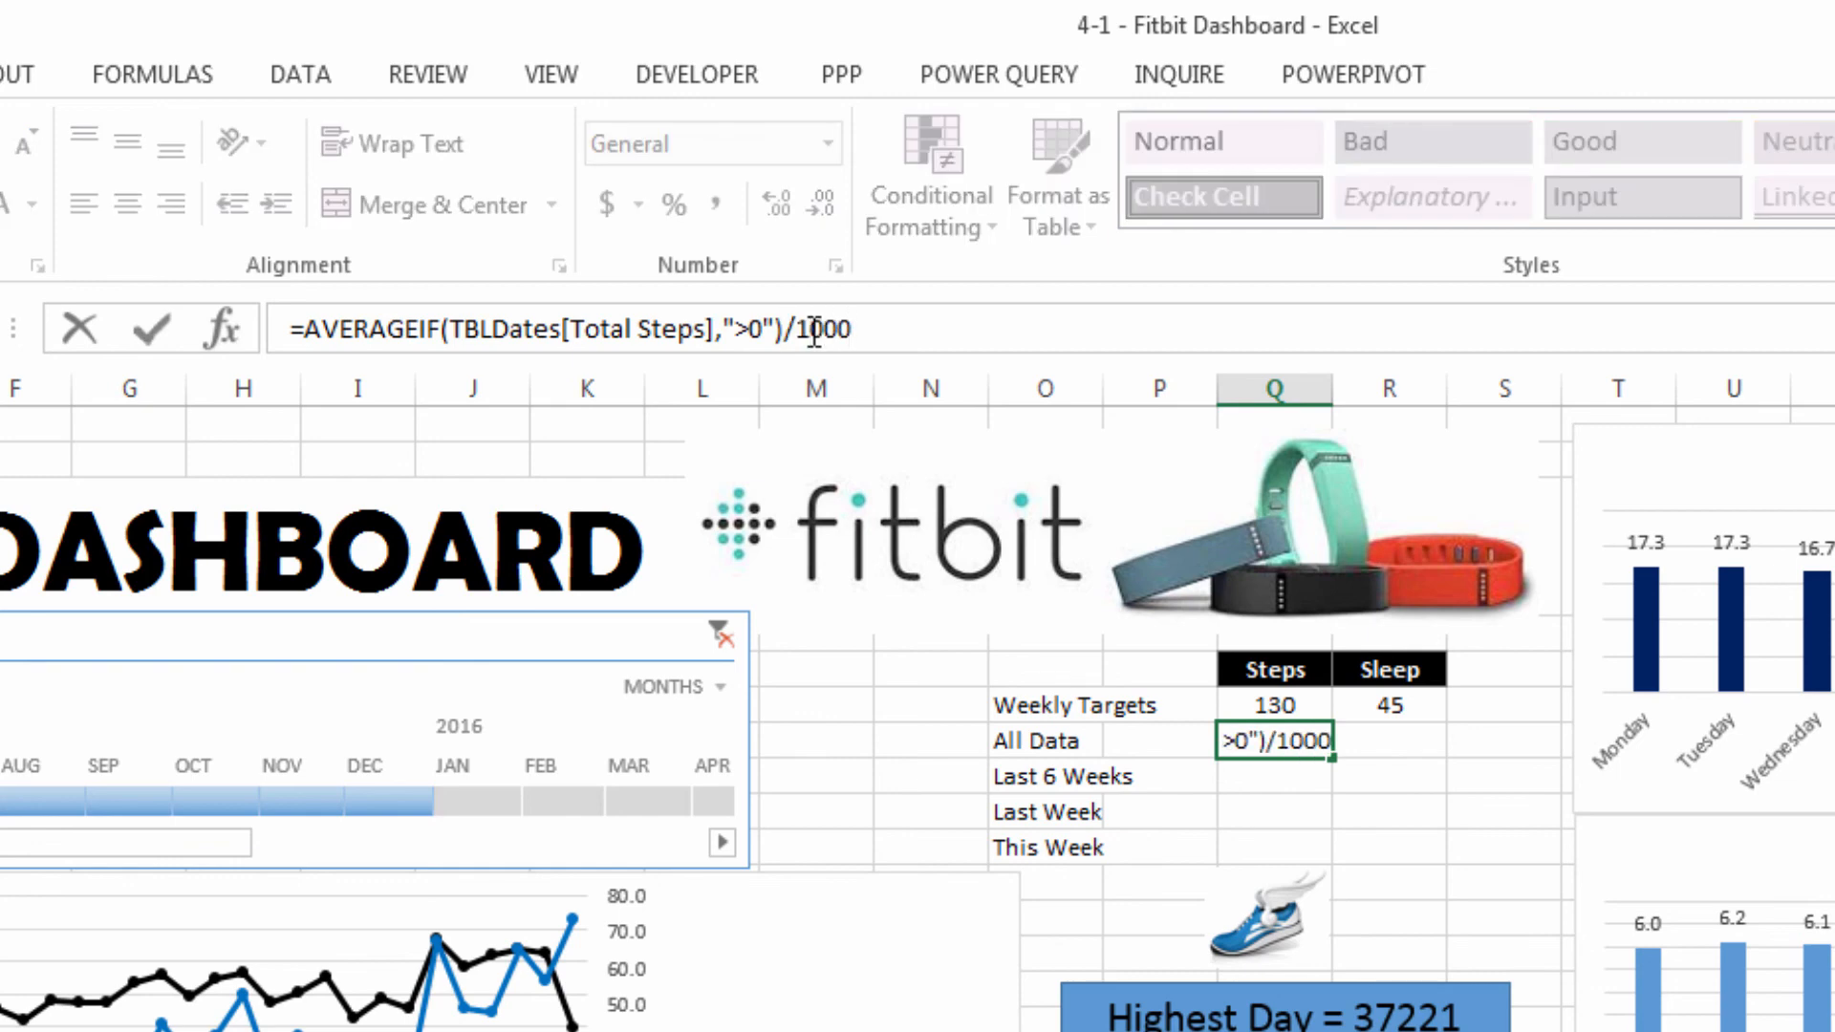
pyautogui.press('Return')
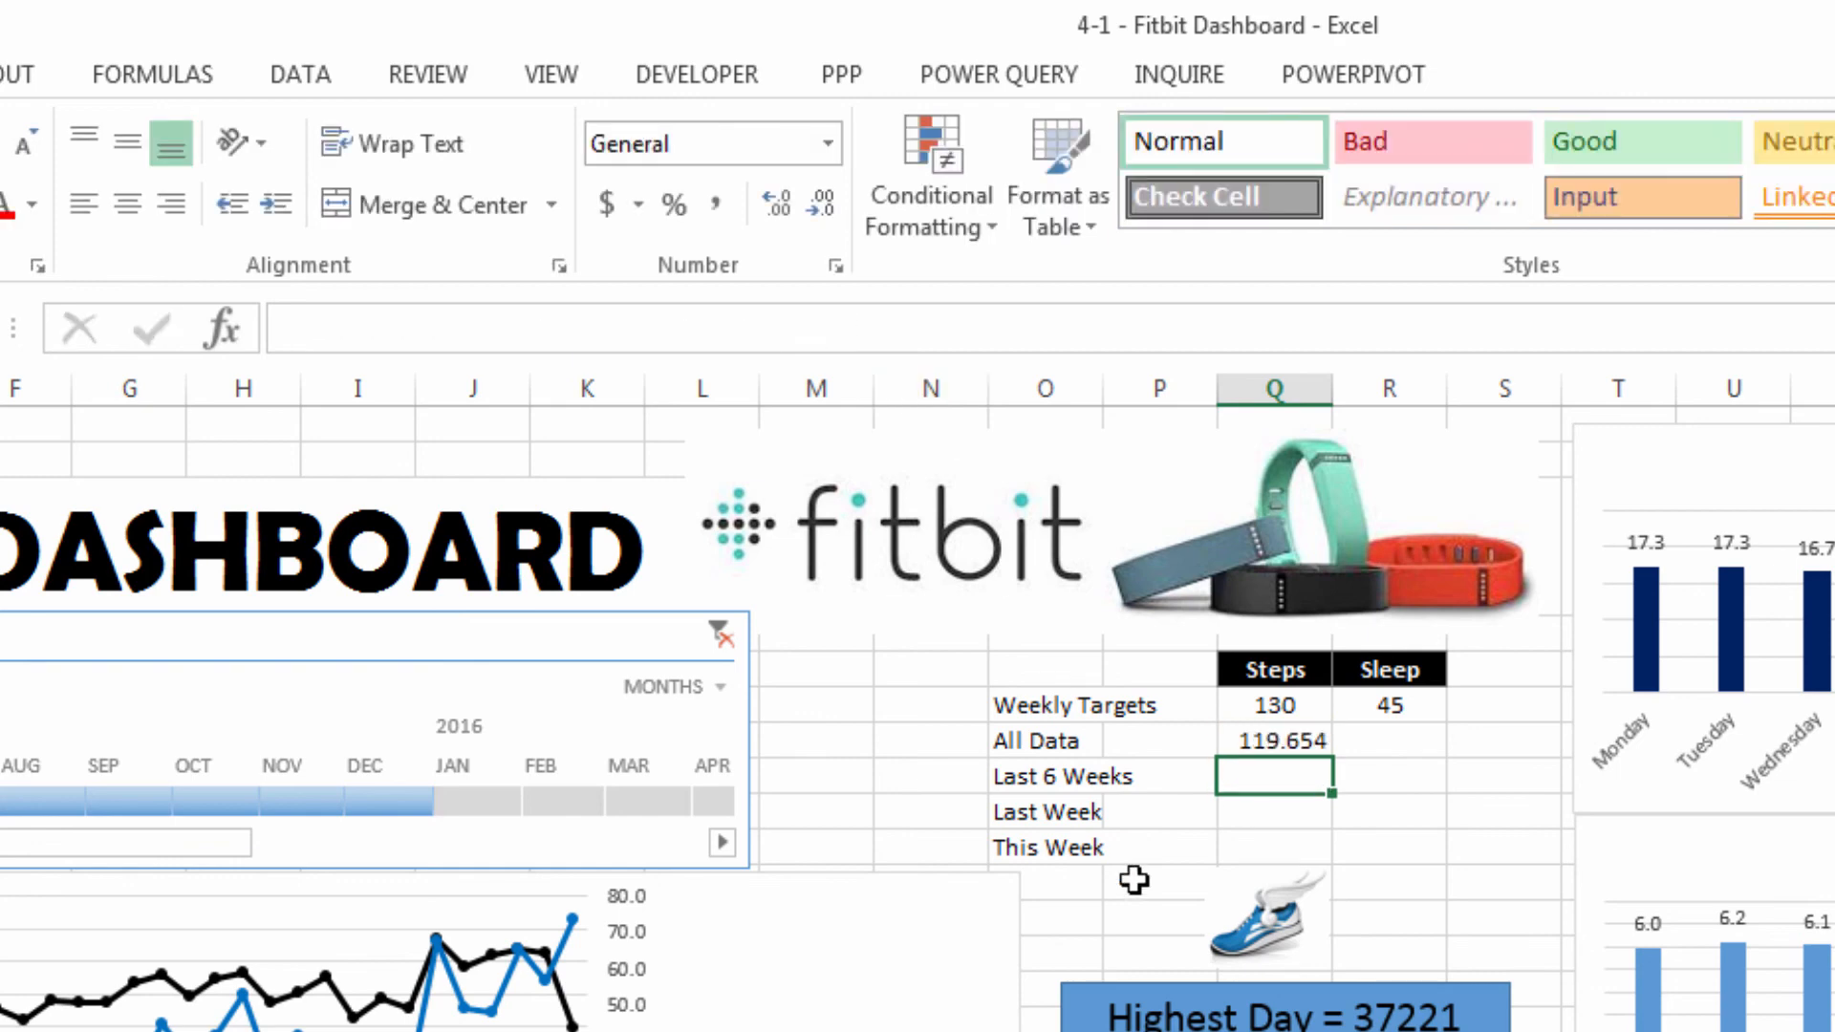
# Format the All Data steps average to show no decimal places
pyautogui.click(1271, 746)
pyautogui.click(822, 203)
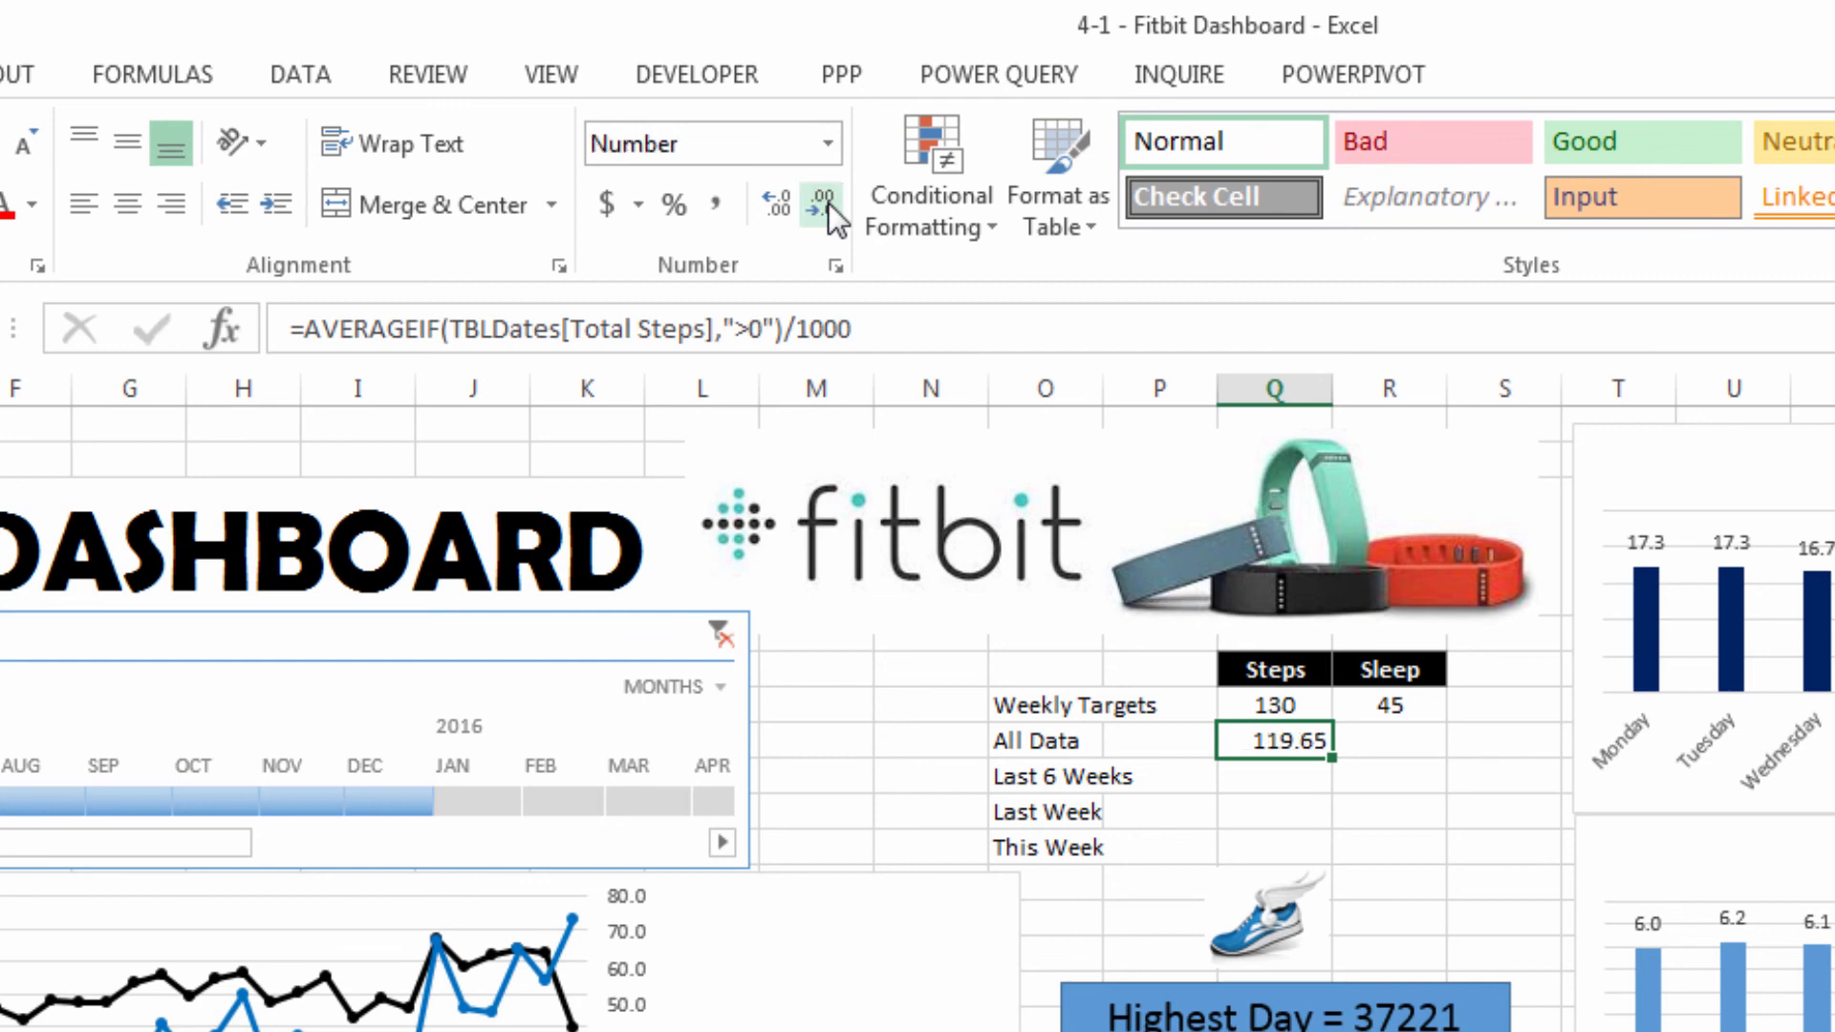
pyautogui.click(822, 203)
pyautogui.click(822, 202)
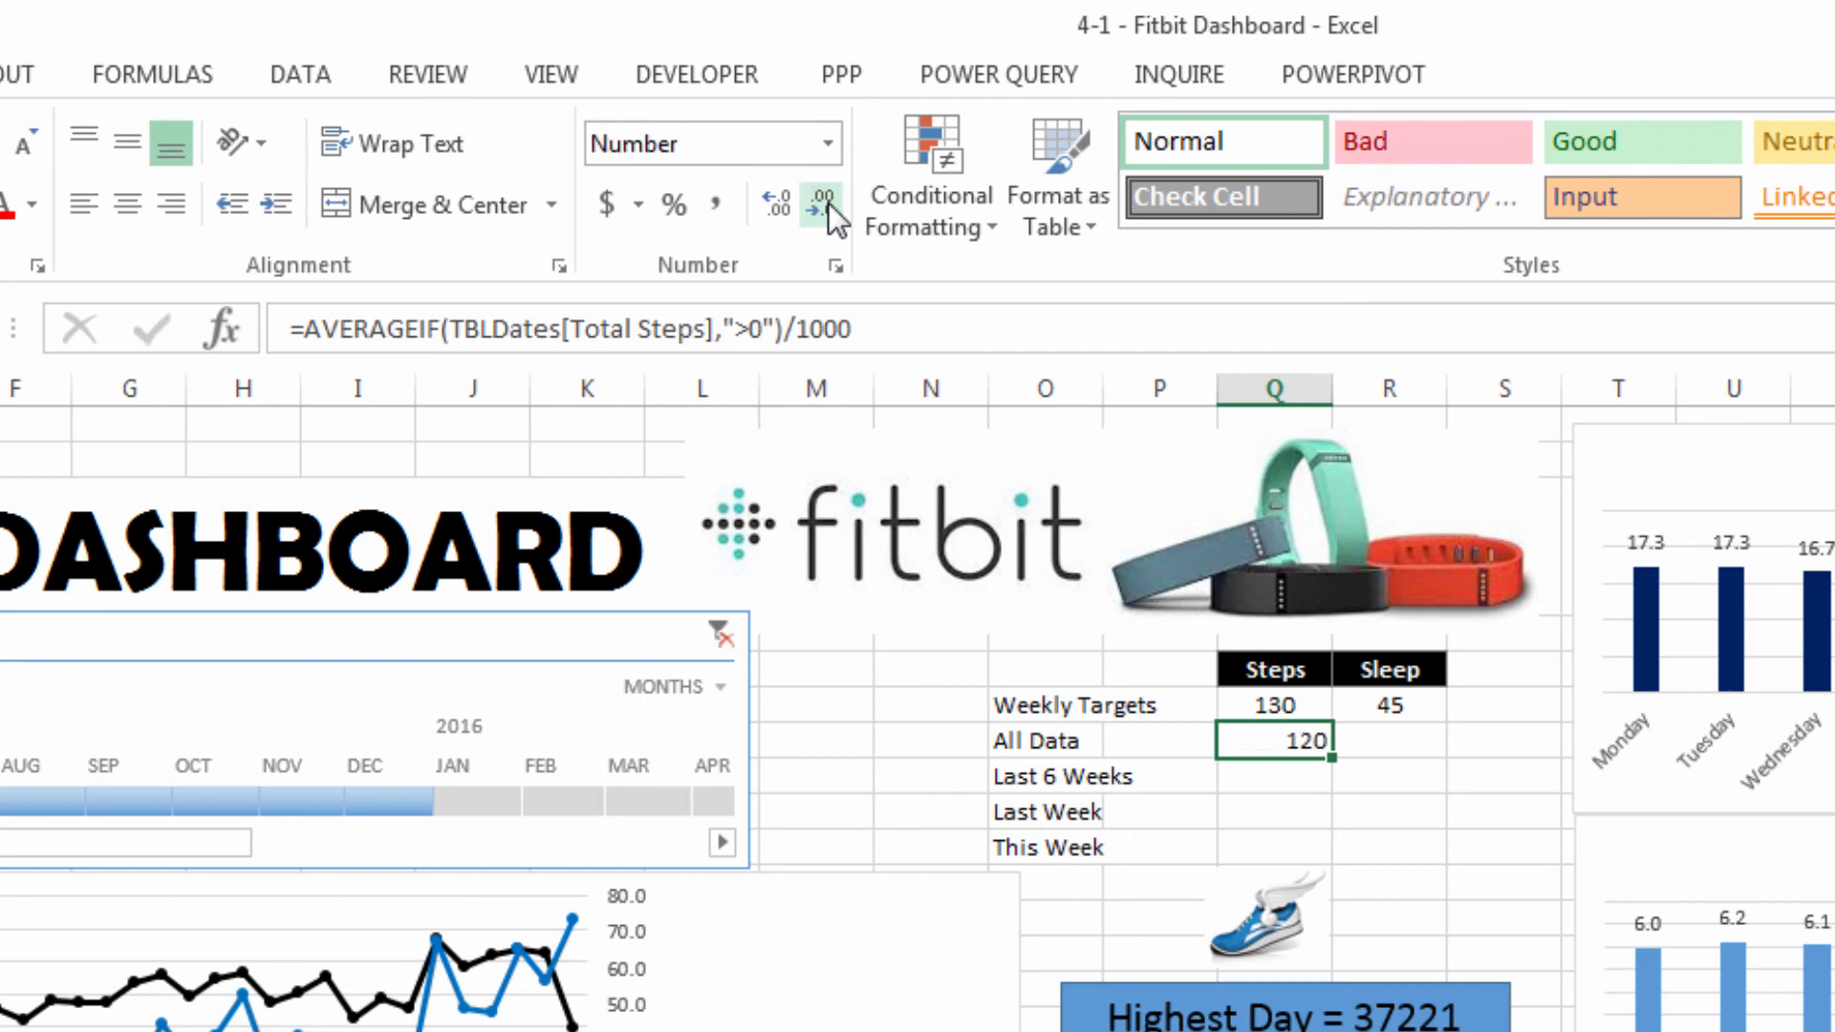
# Centre the All Data steps average in its cell
pyautogui.click(127, 202)
pyautogui.moveTo(1650, 938)
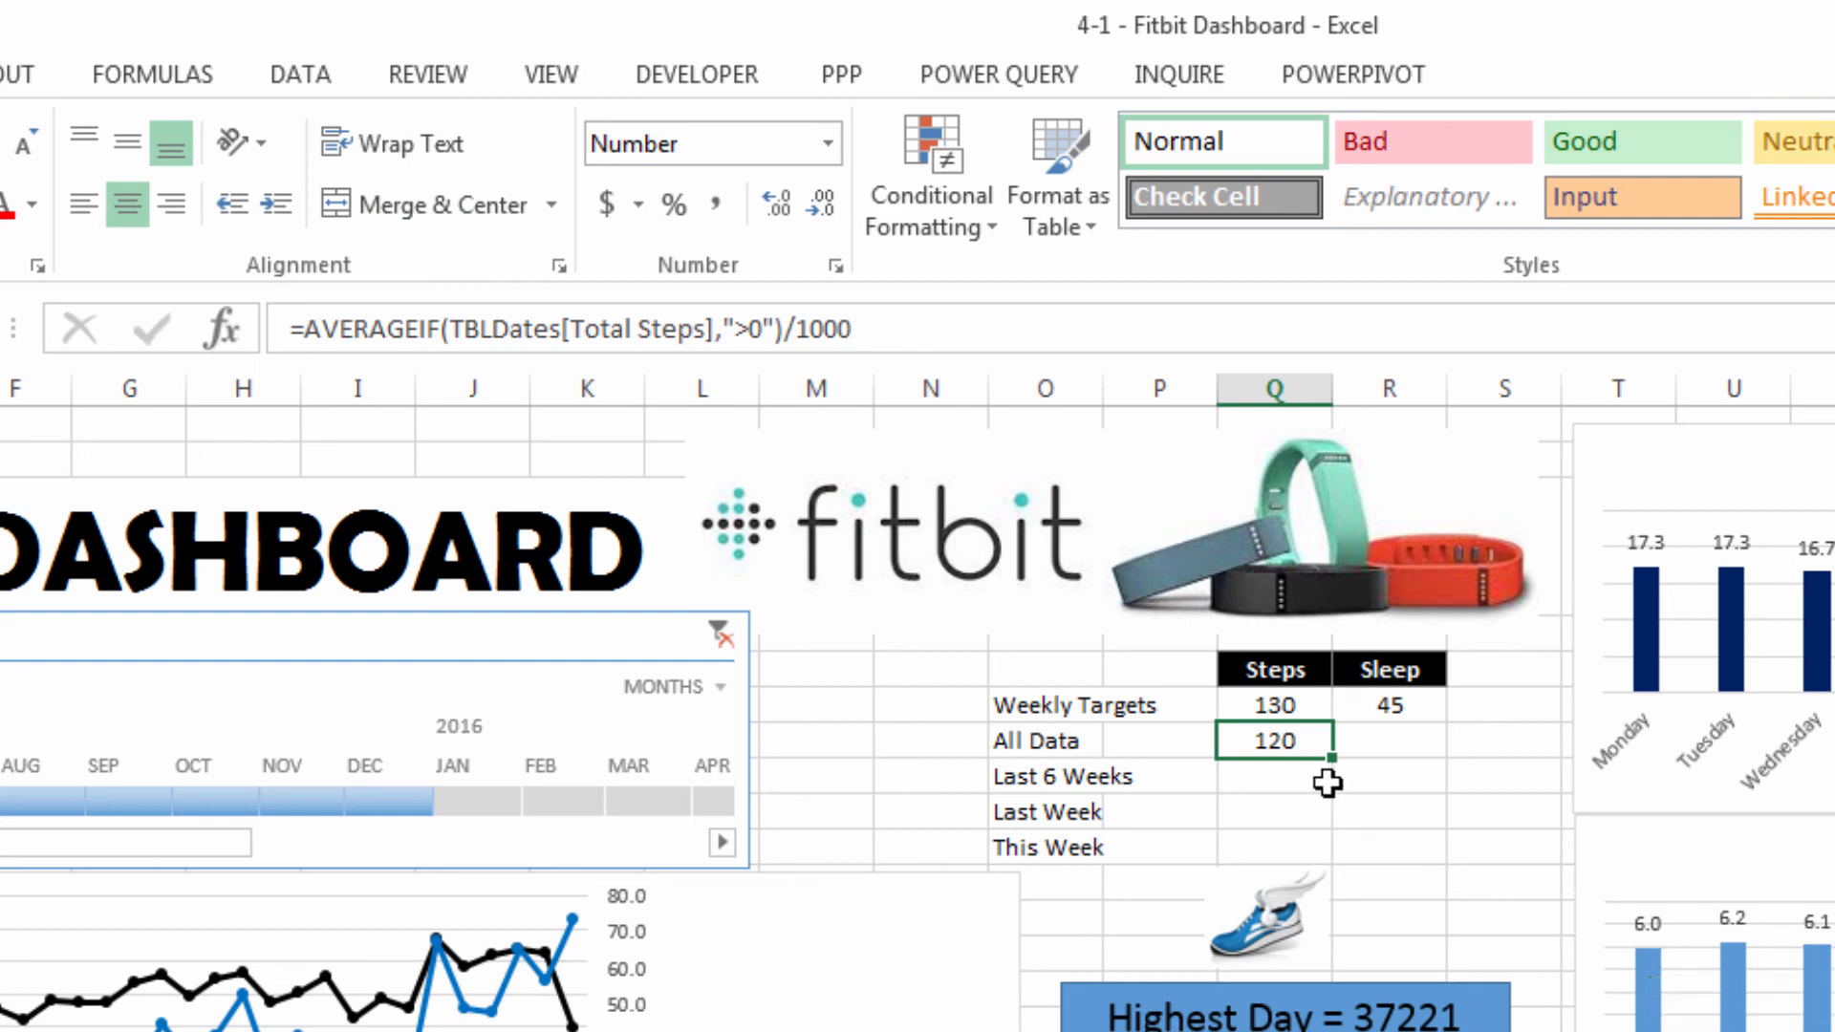
pyautogui.click(1294, 776)
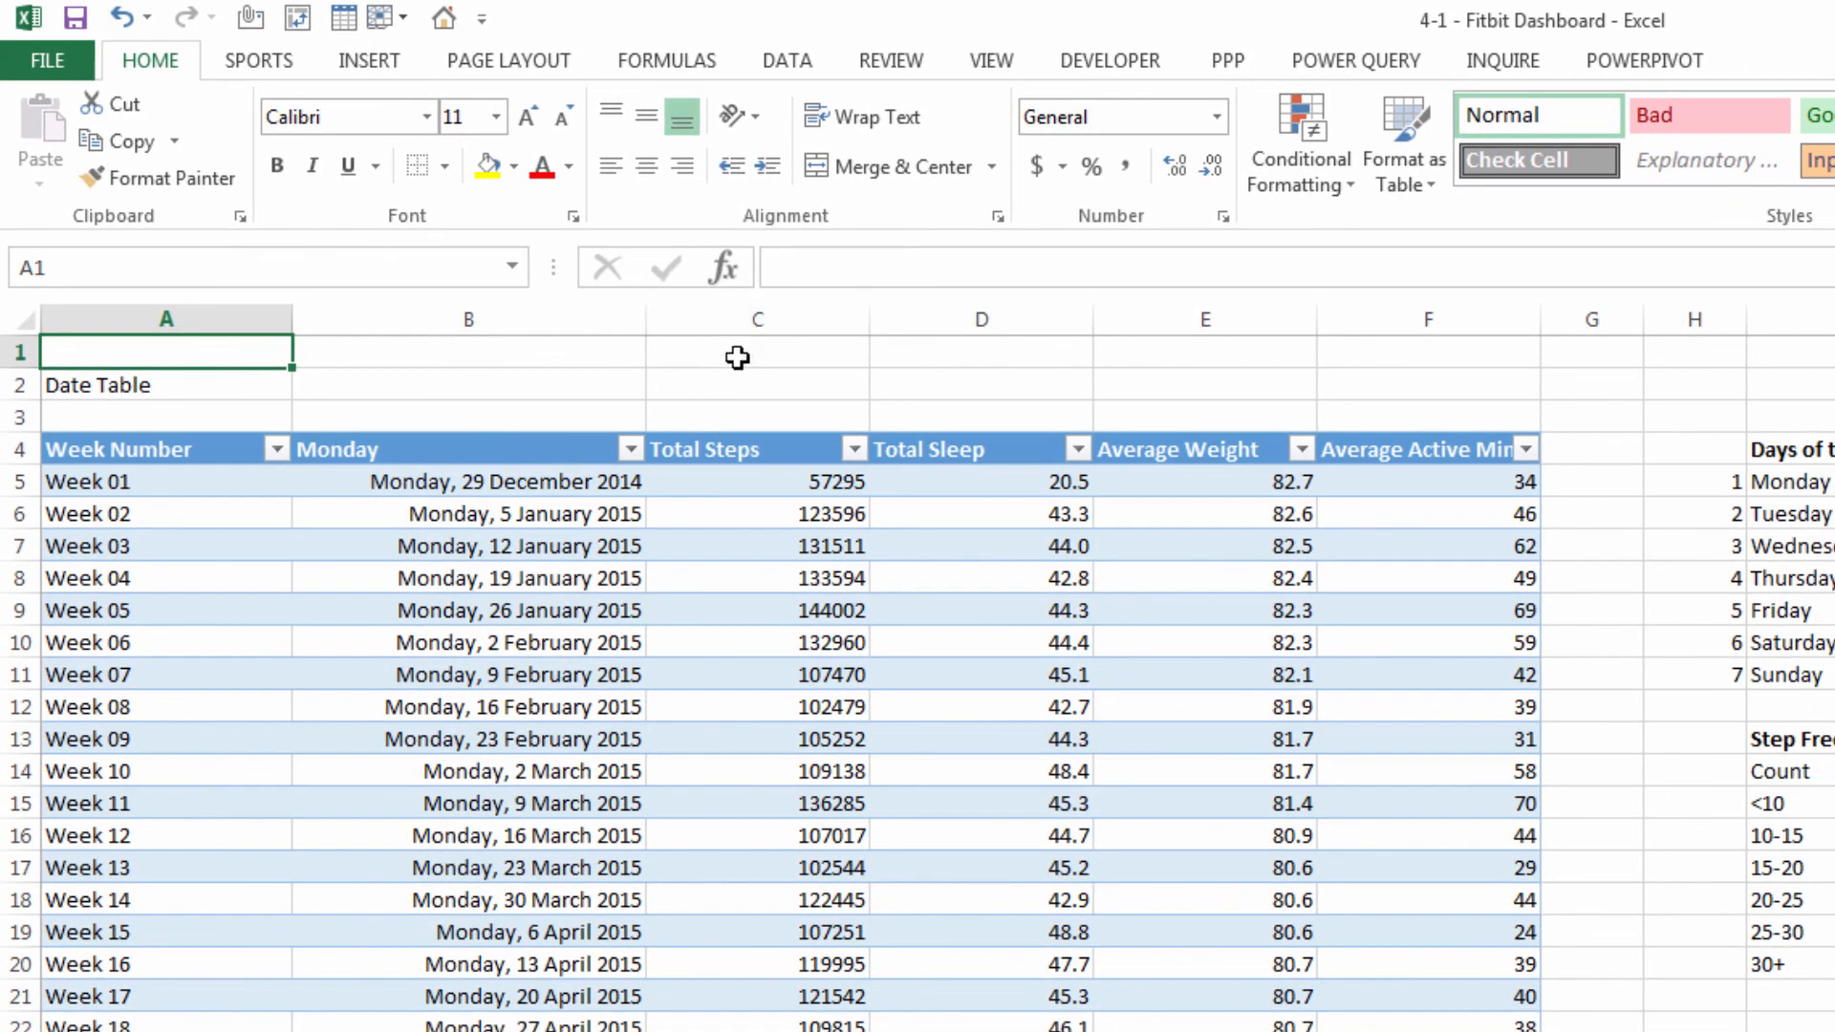
# Enter =COUNTIF(TBLDates[Total Steps],">0") in cell C1 above the date table's Total Steps column
pyautogui.click(849, 346)
pyautogui.write('=countif(')
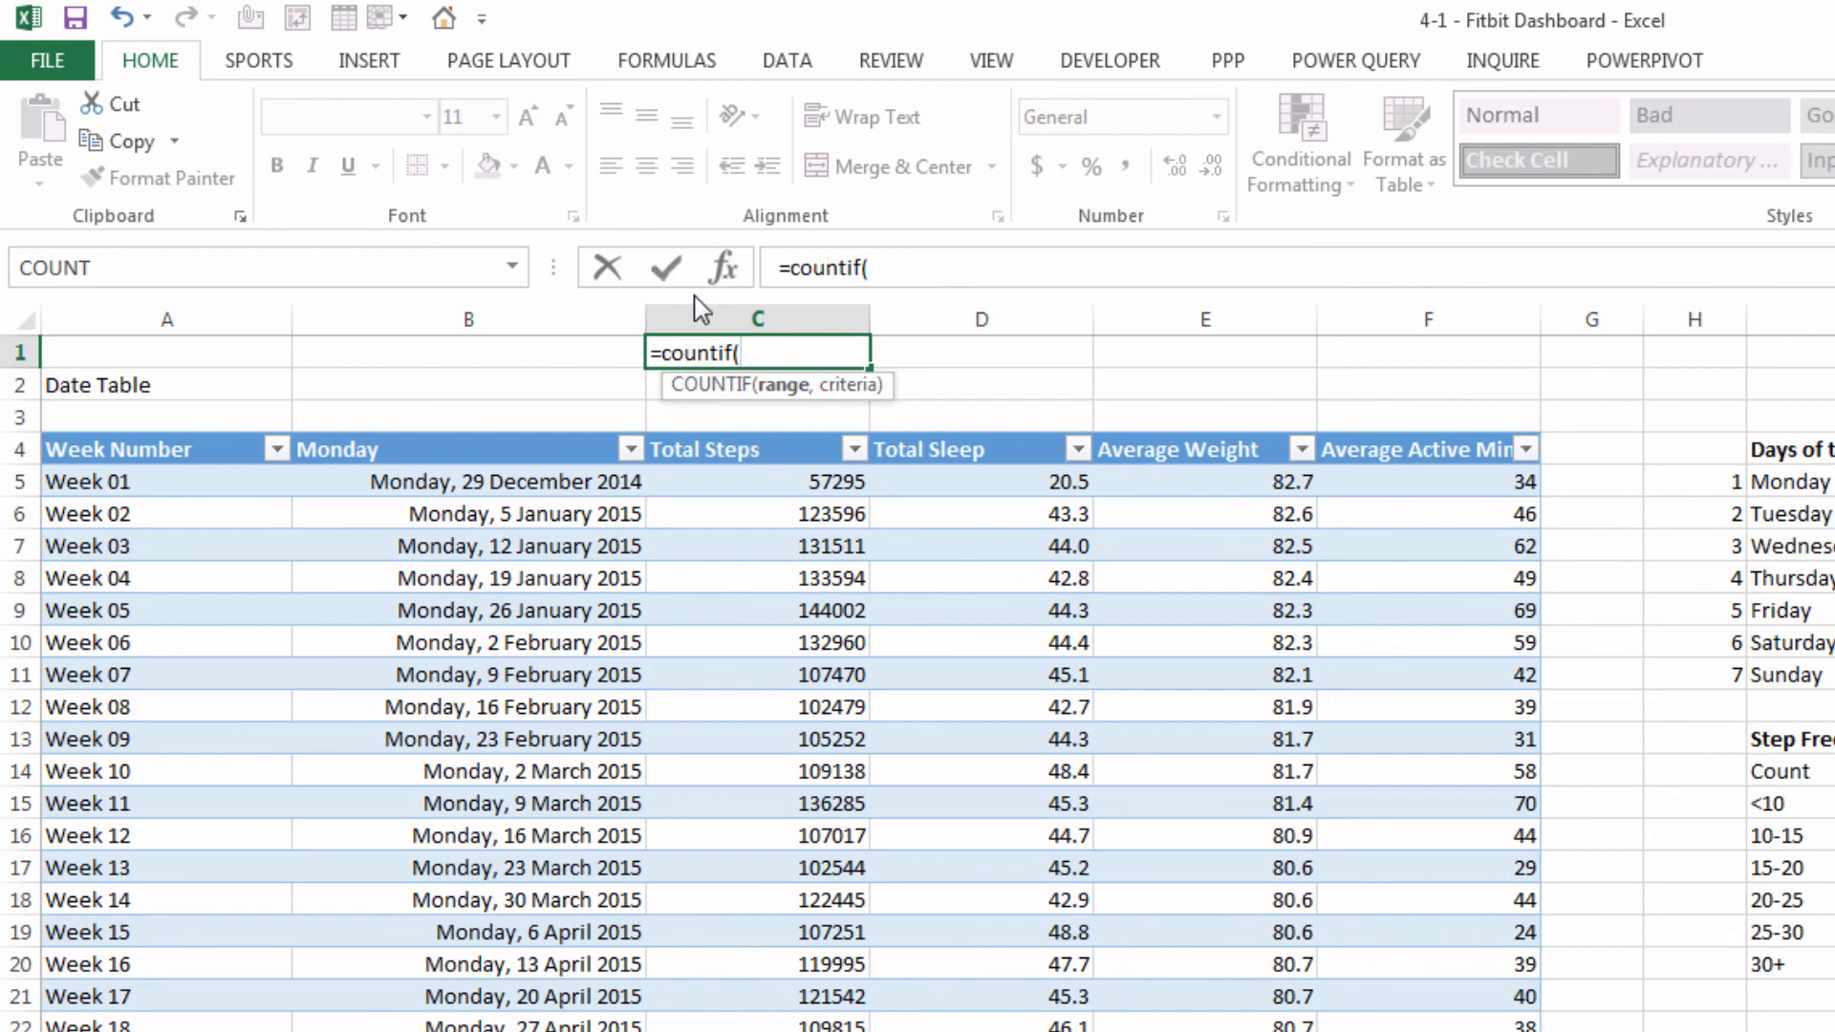
pyautogui.write('tbld')
pyautogui.press('Tab')
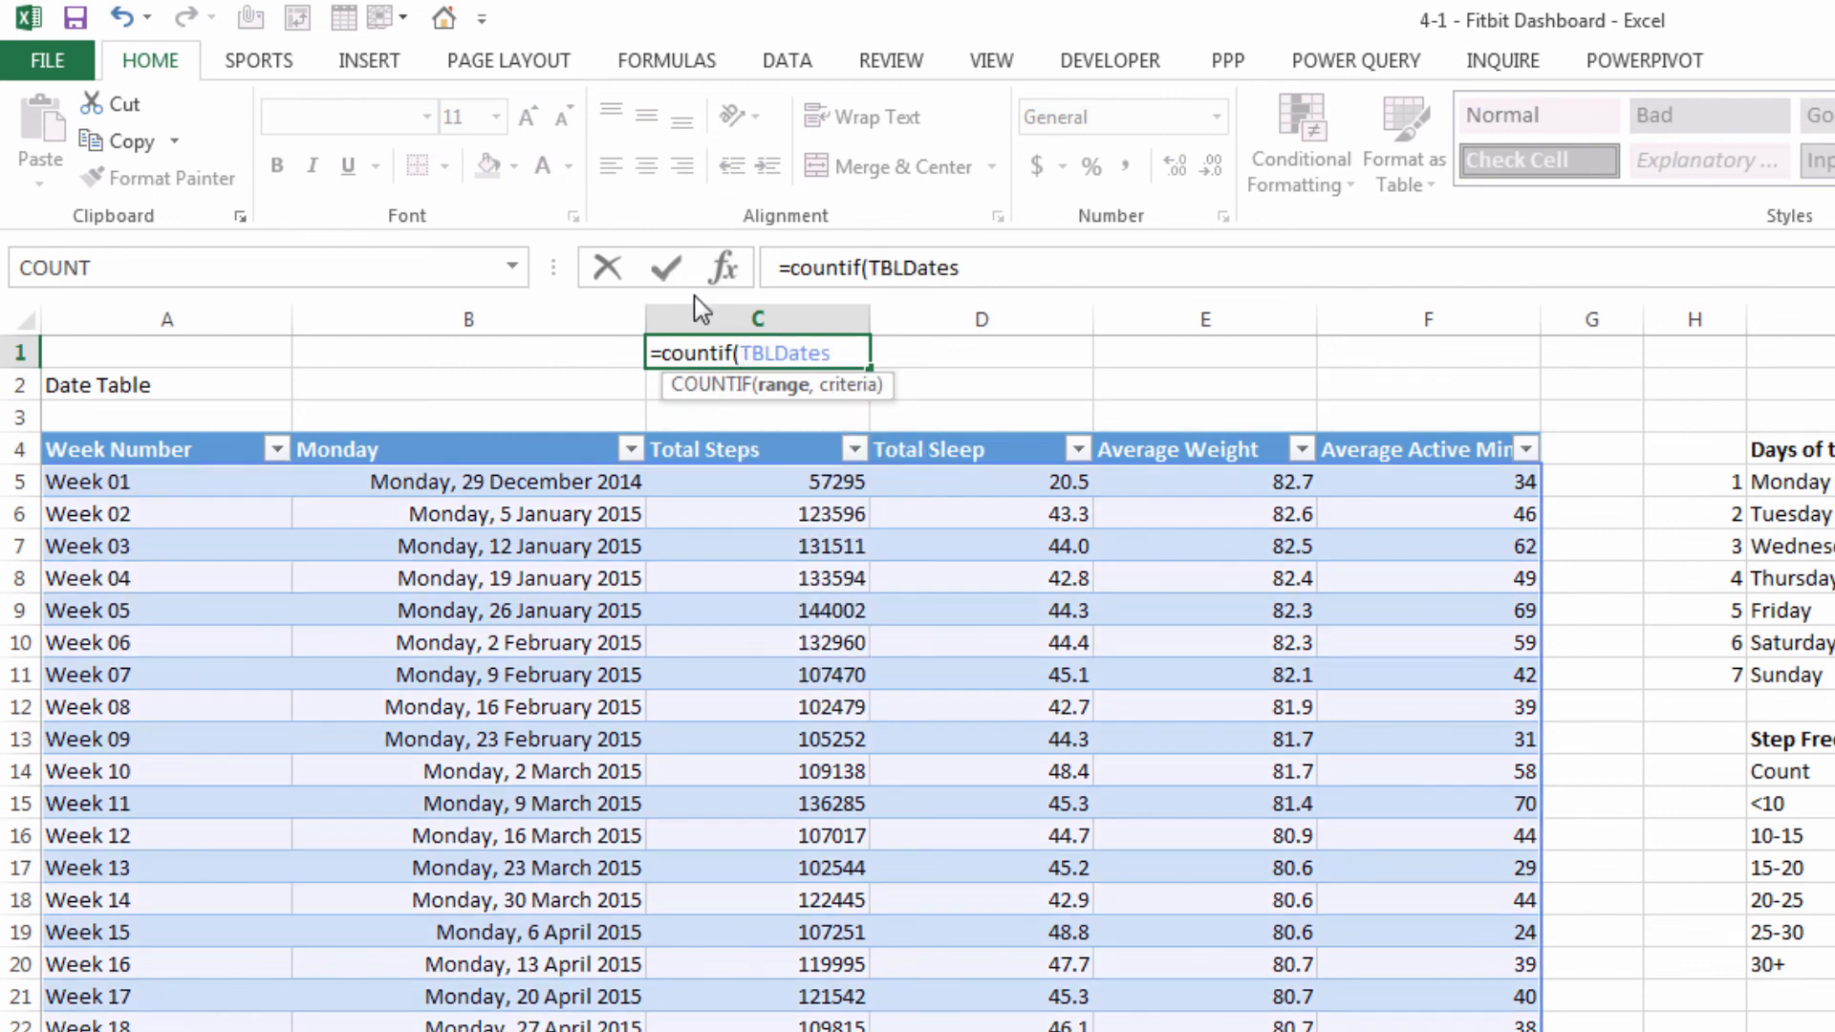
pyautogui.write('[')
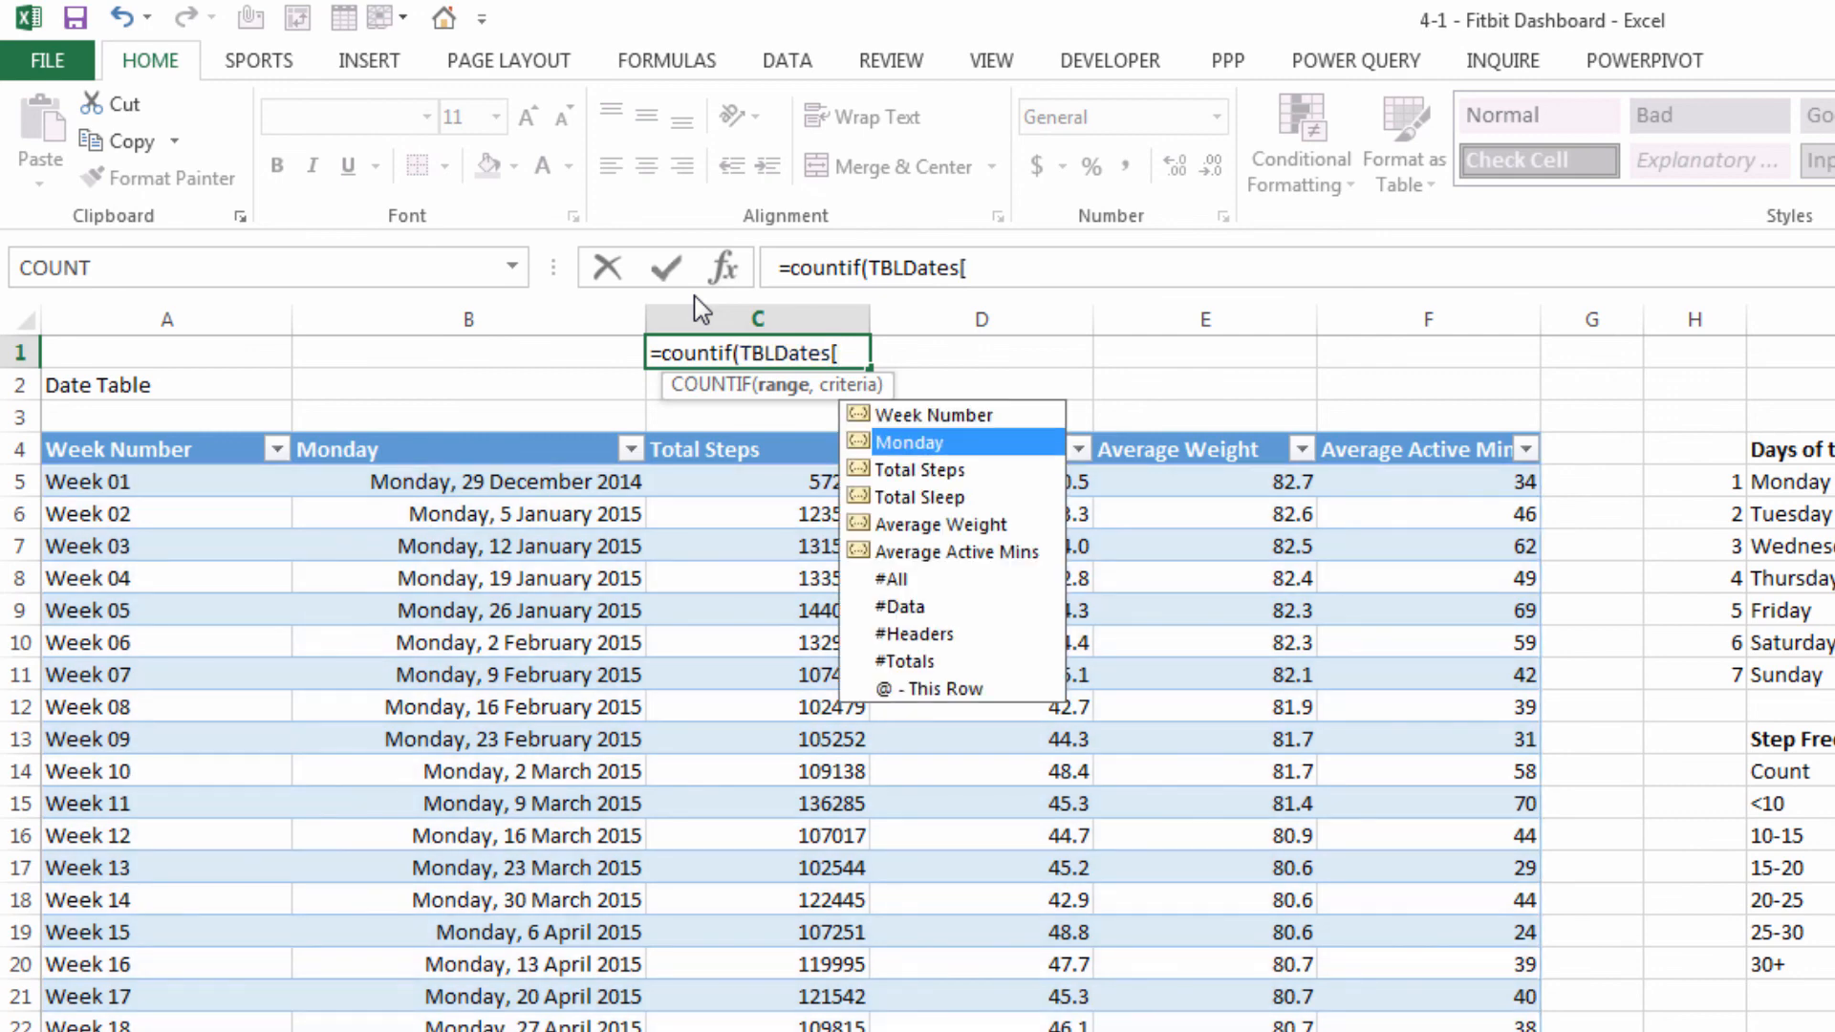
pyautogui.press('Down')
pyautogui.press('Tab')
pyautogui.write('],')
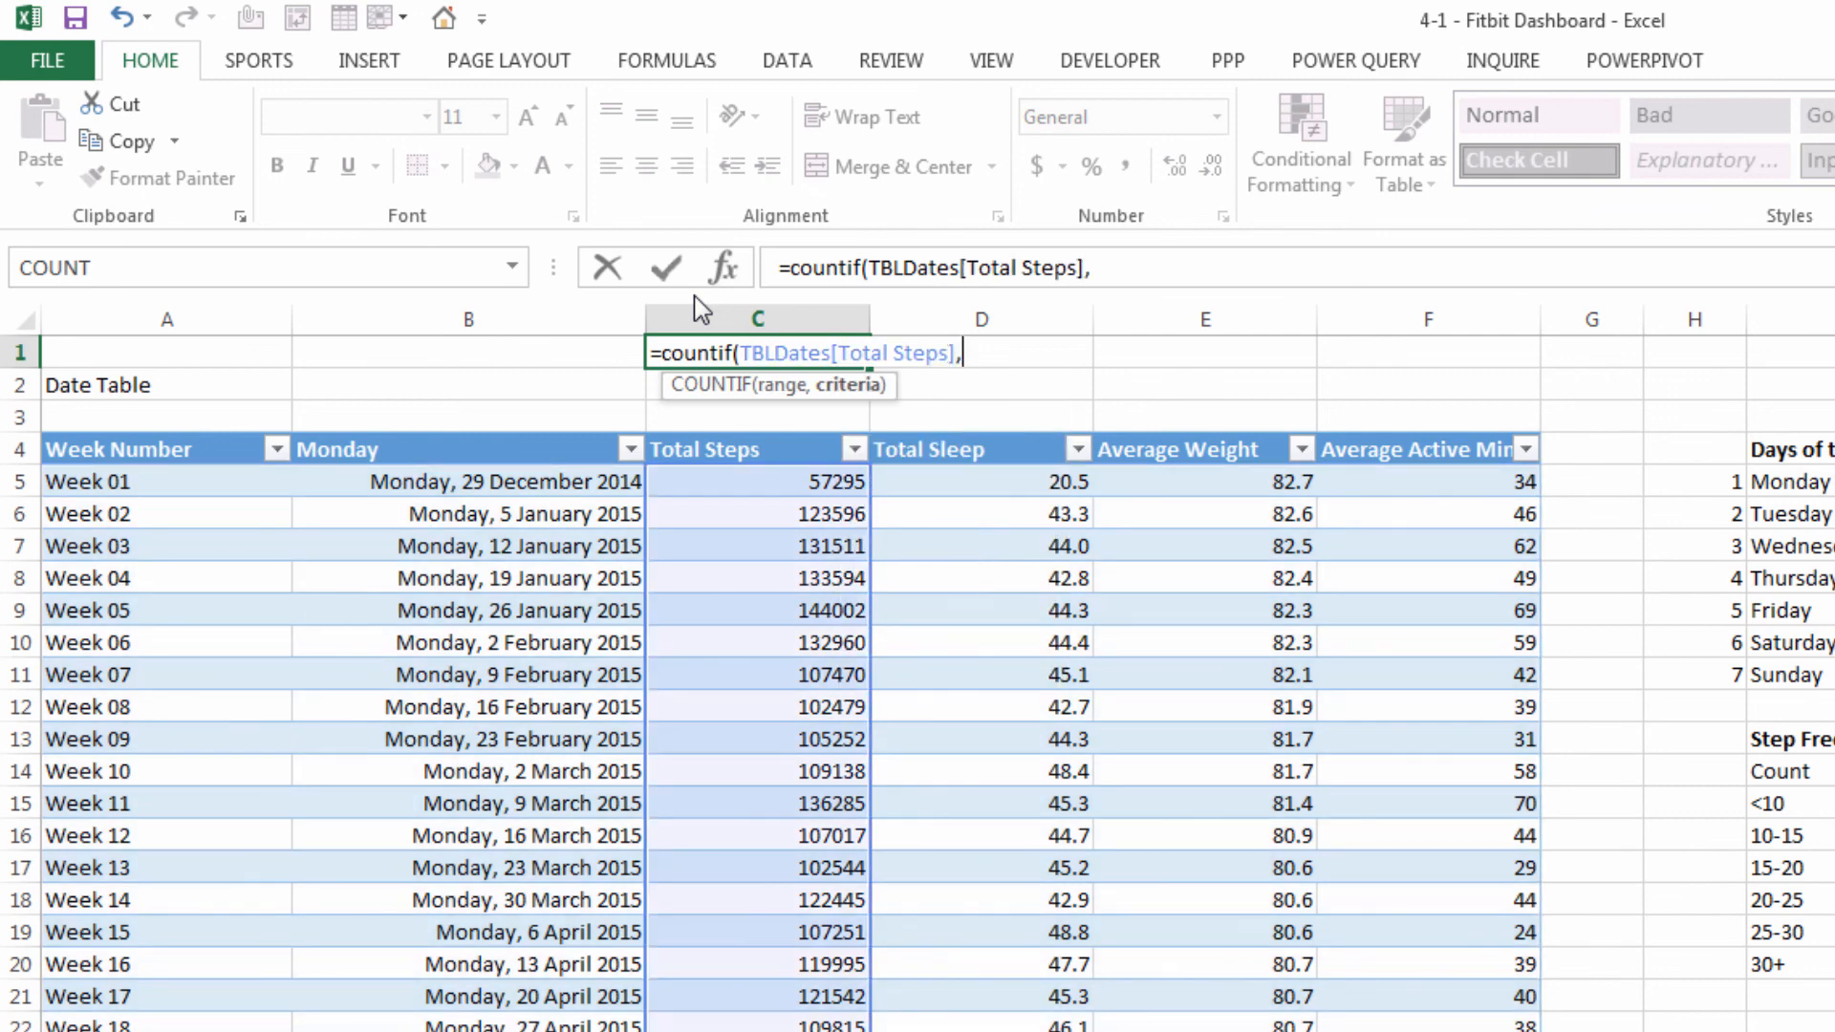
pyautogui.write('">0")')
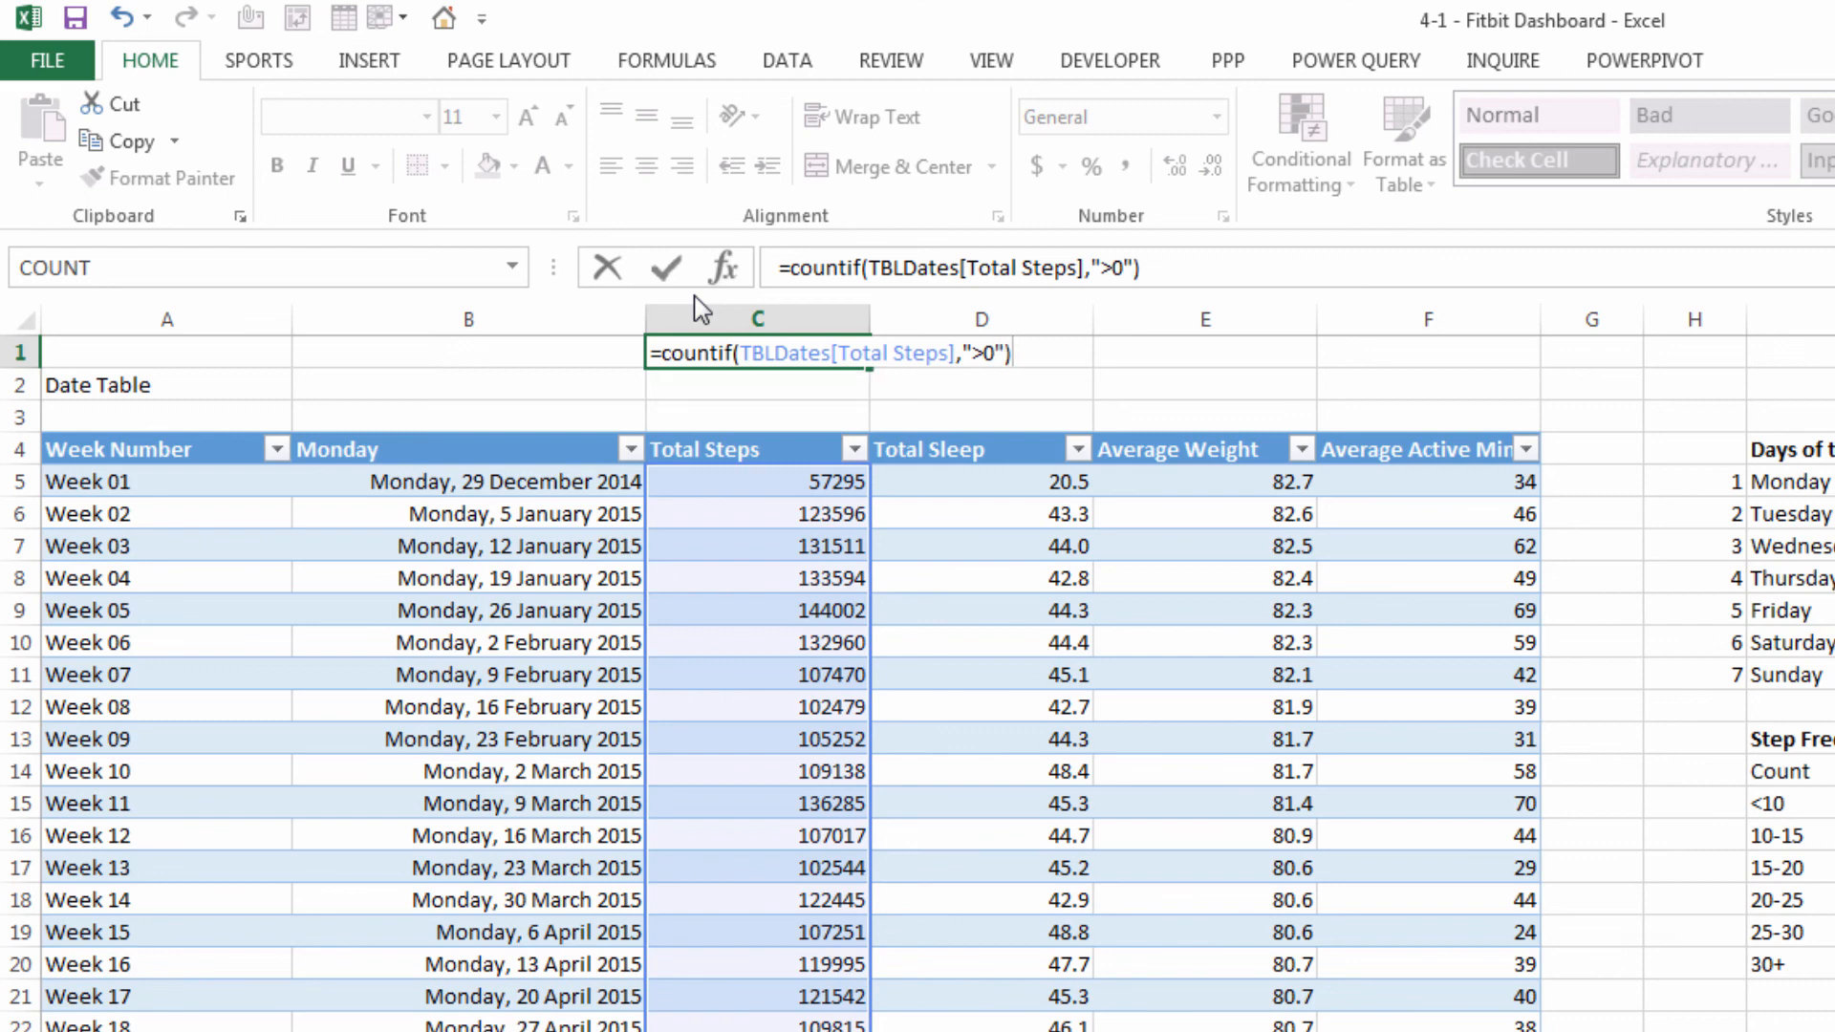
pyautogui.press('Return')
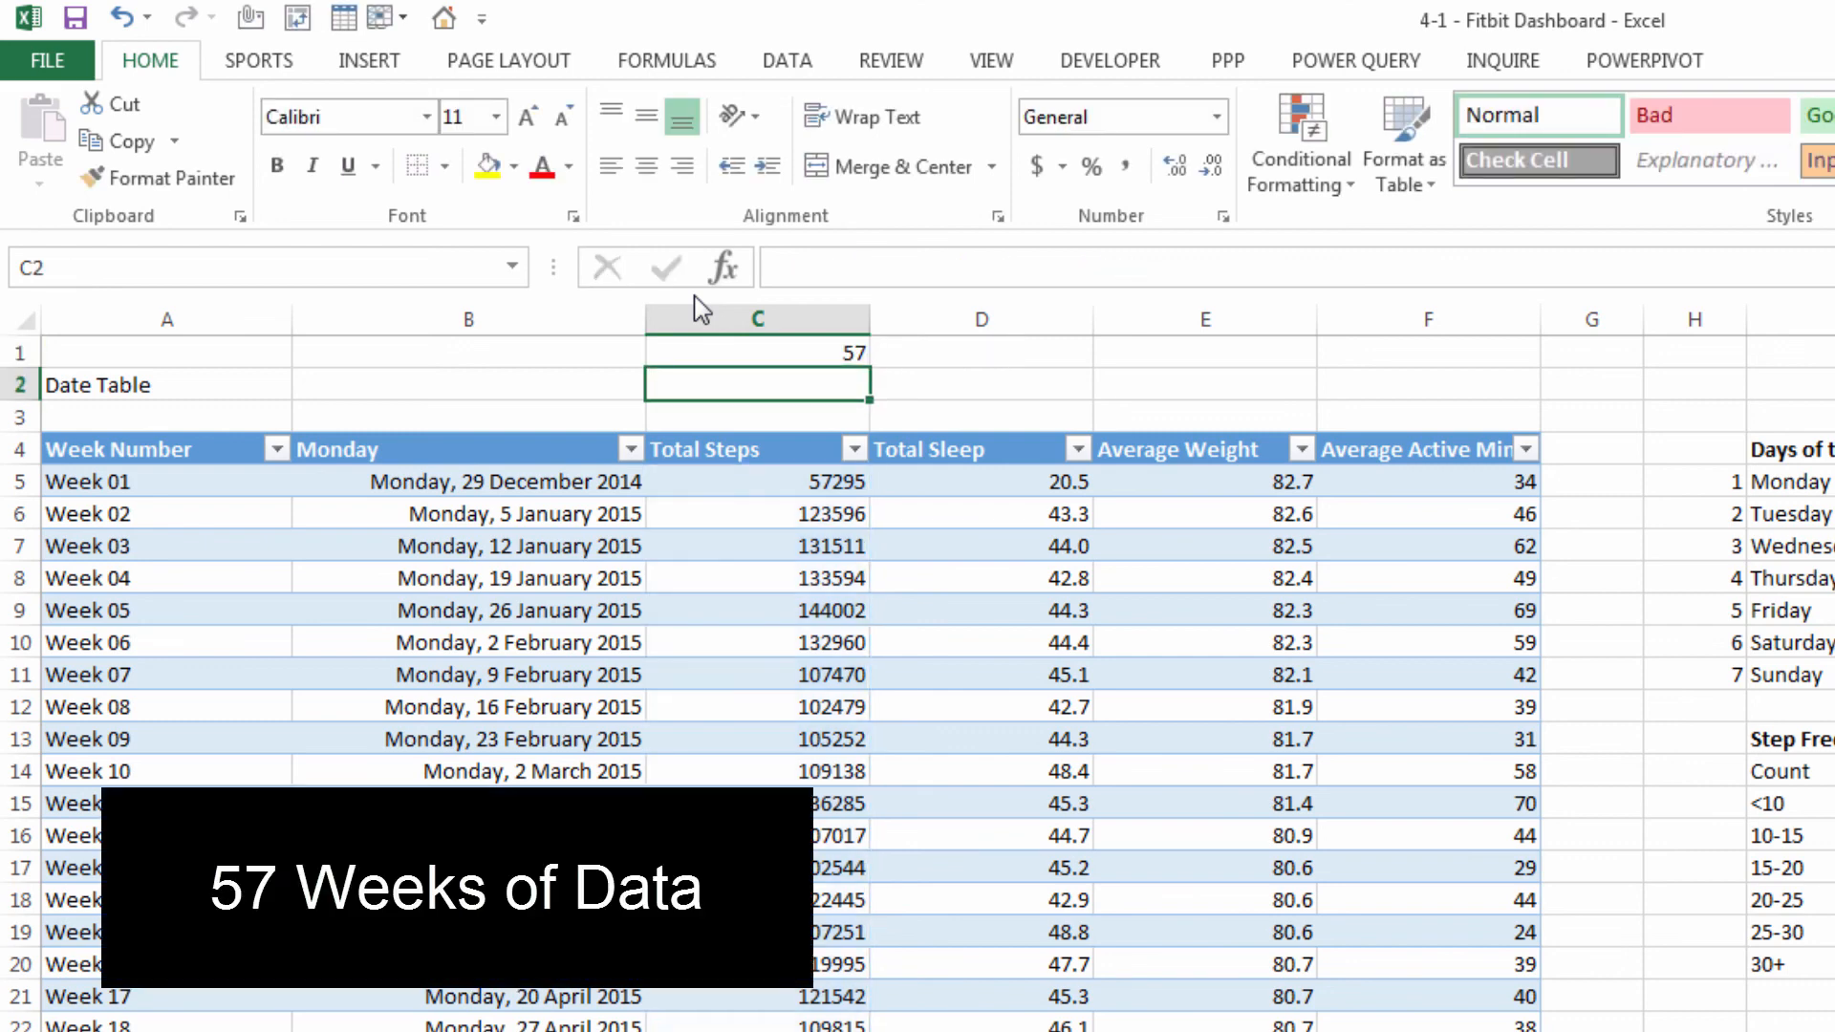
# Name the week-count cell C1 varWeekcounter
pyautogui.click(722, 354)
pyautogui.click(184, 279)
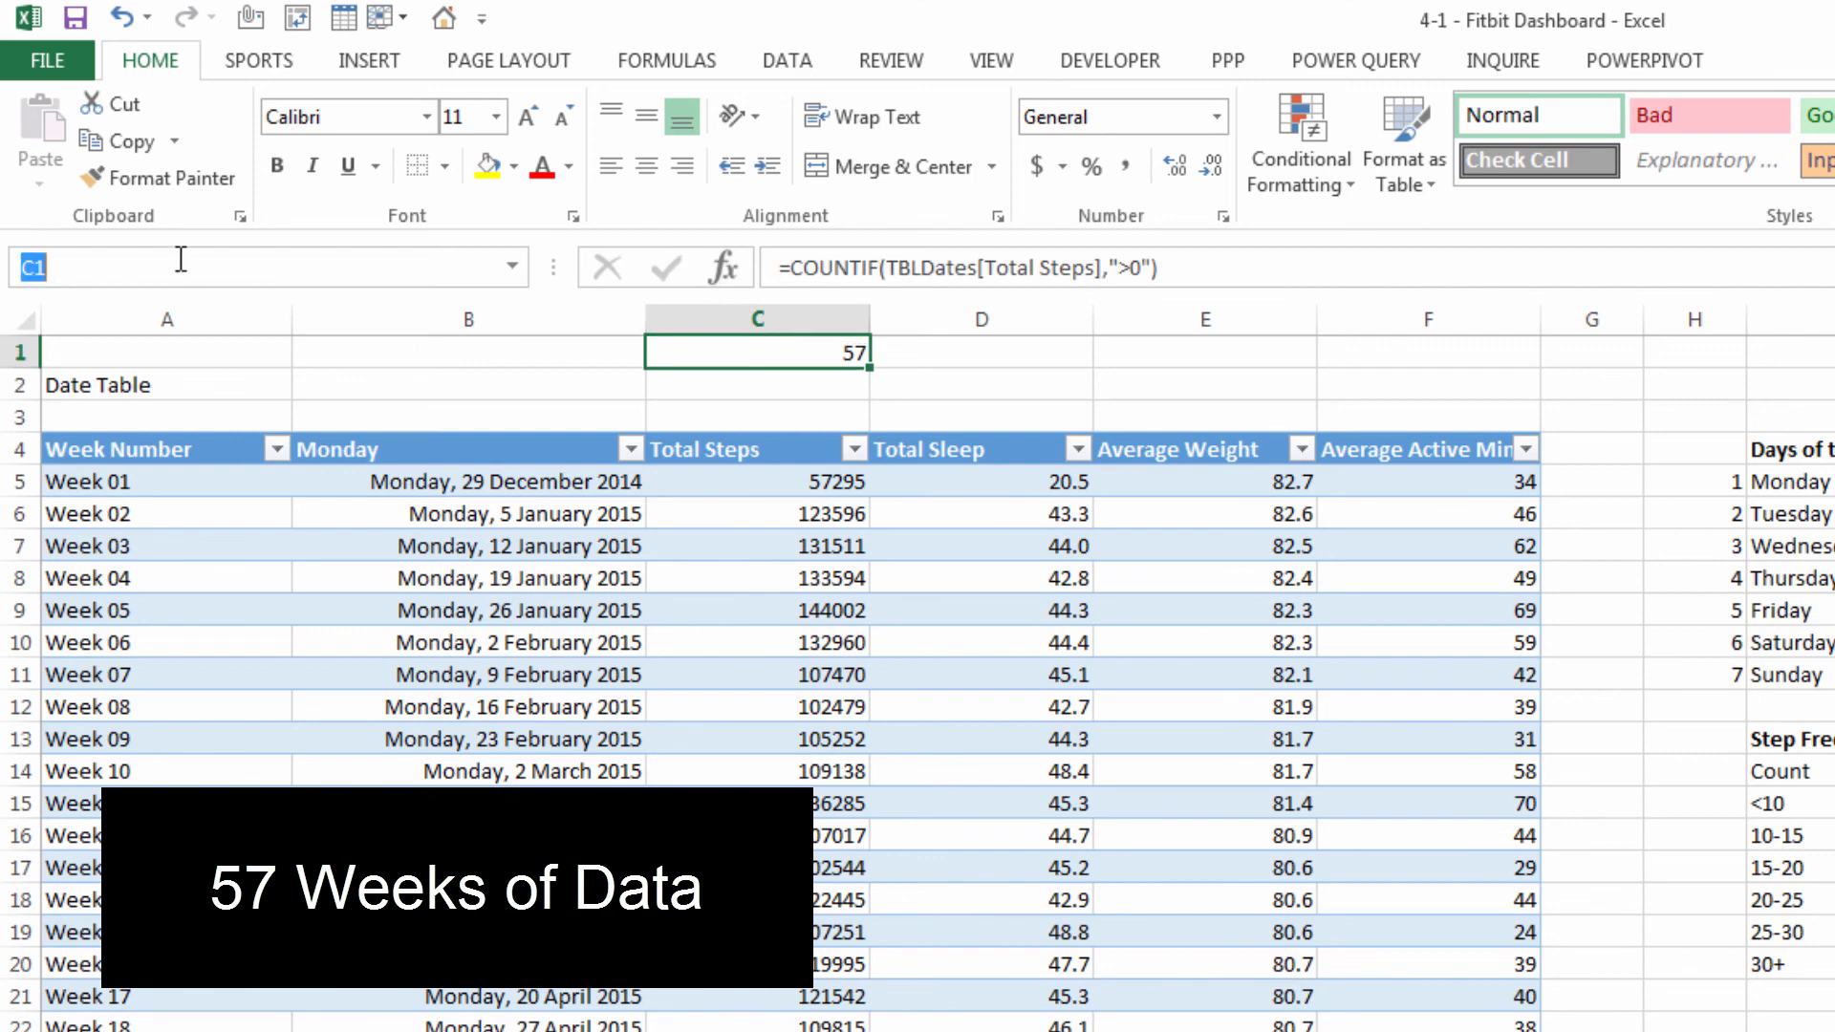
pyautogui.write('var')
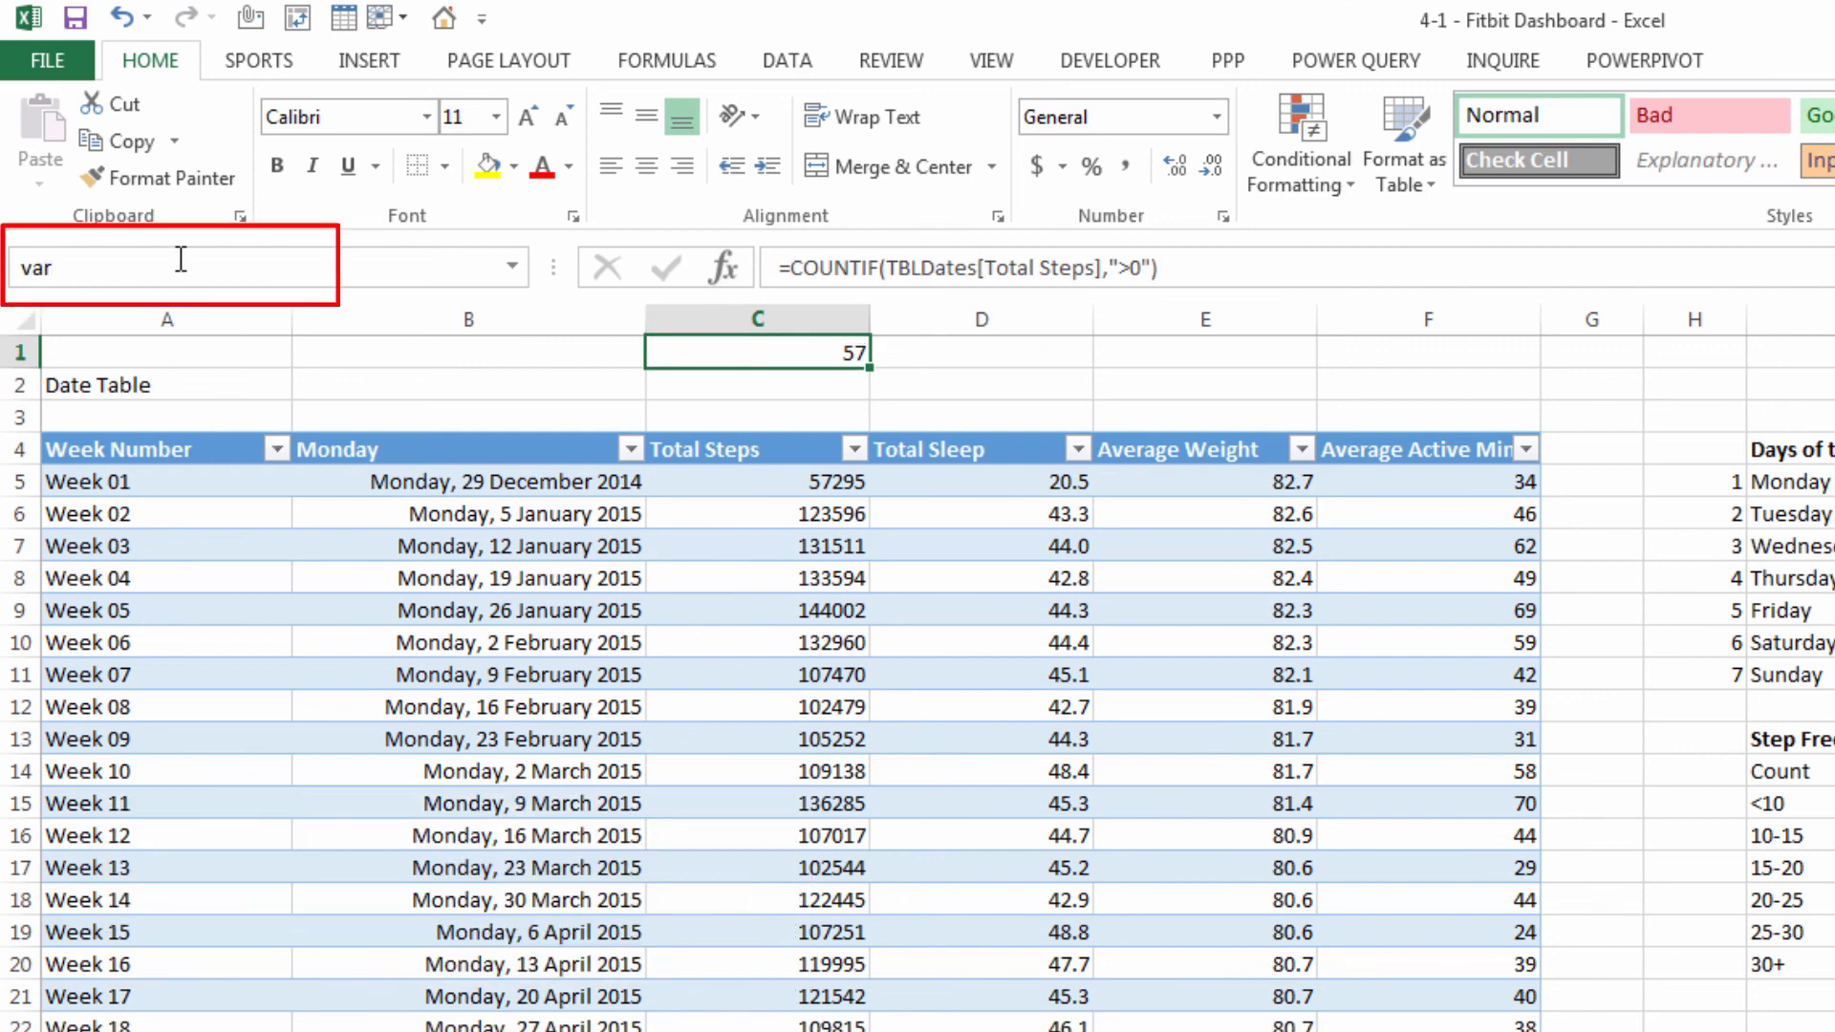
pyautogui.write('Weekcounter')
pyautogui.press('Return')
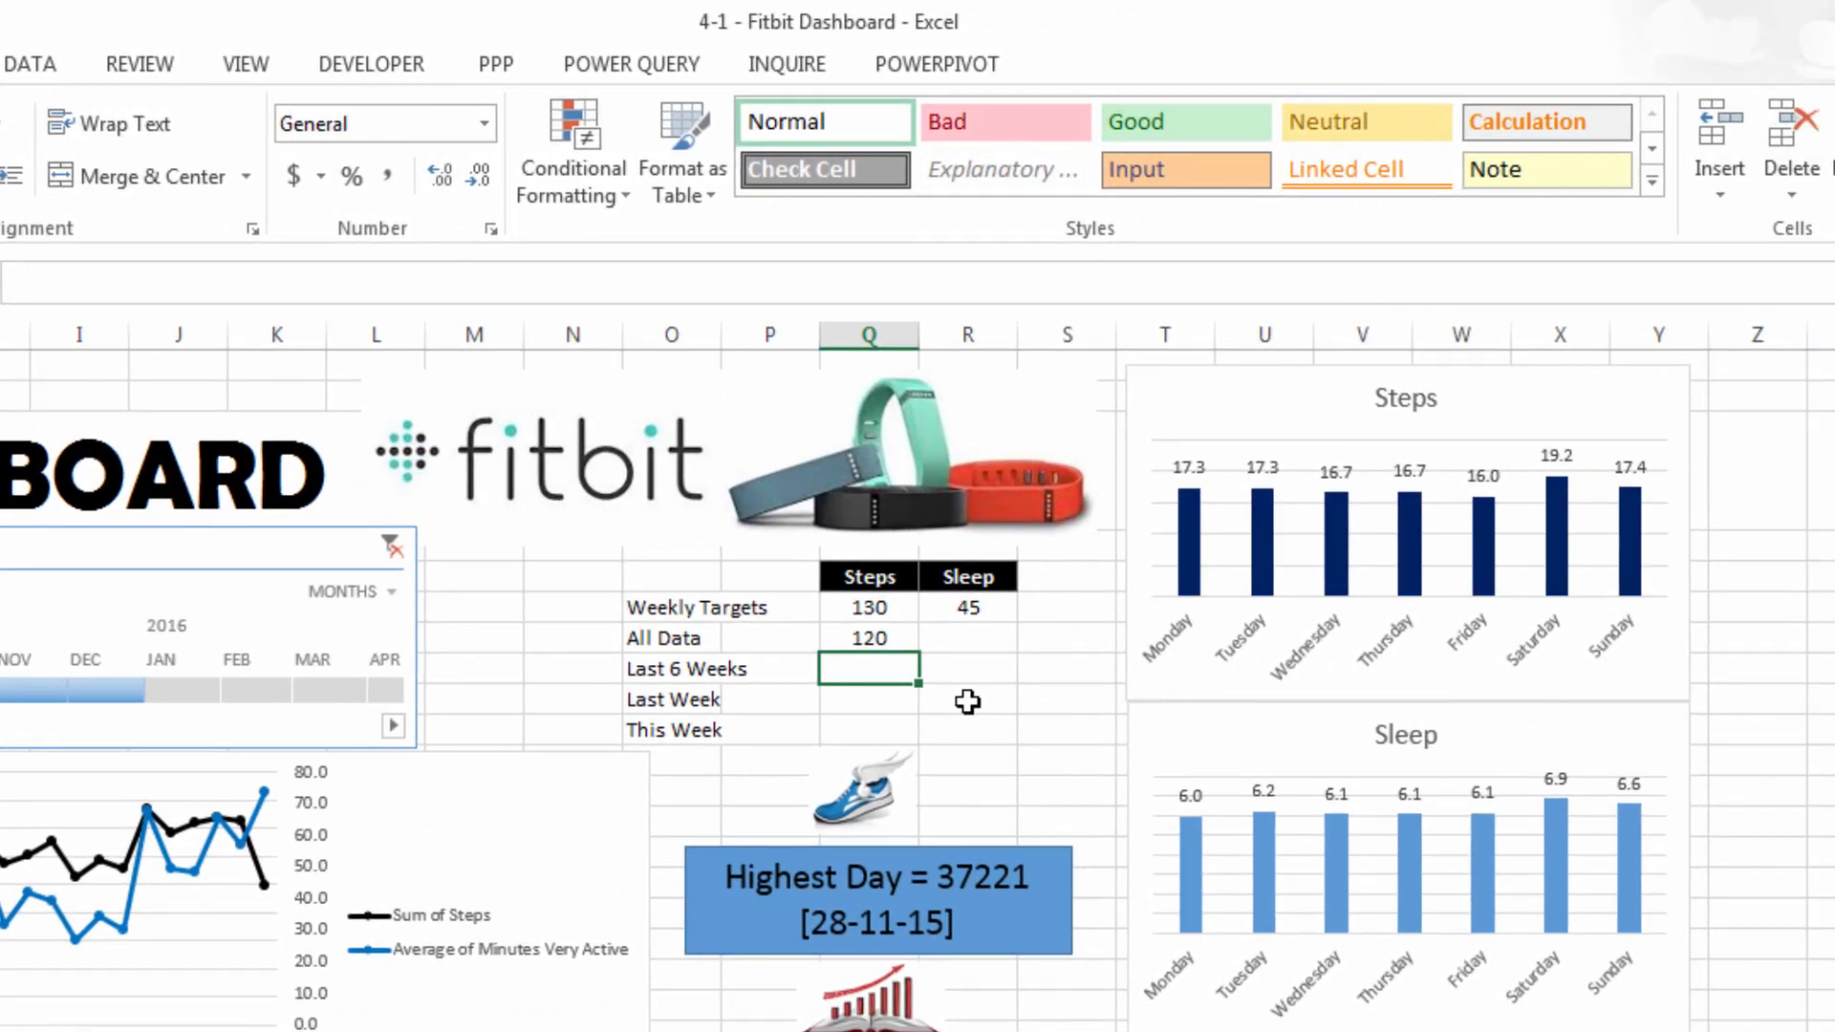
# Enter =AVERAGE(INDEX(TBLDates[Total Steps],varWeekcounter-6):INDEX(TBLDates[Total Steps],varWeekcounter)) in the dashboard's Last 6 Weeks steps cell
pyautogui.write('=avera')
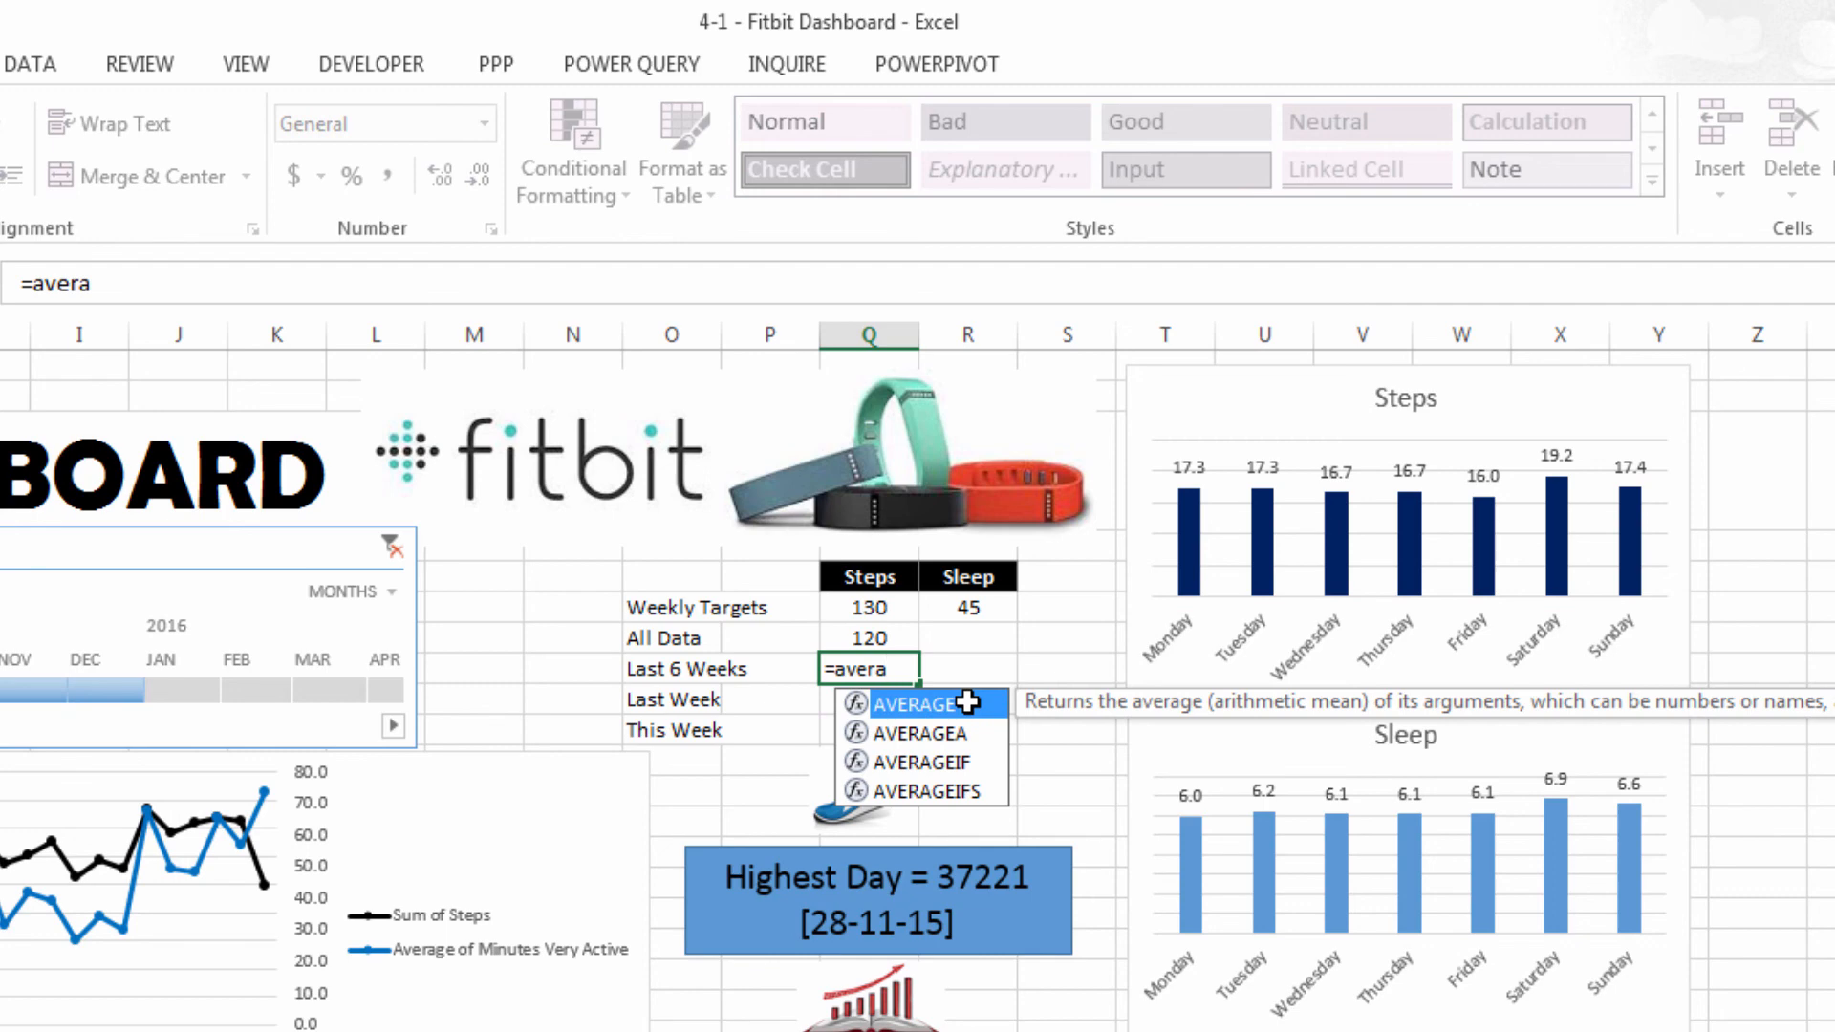
pyautogui.doubleClick(967, 702)
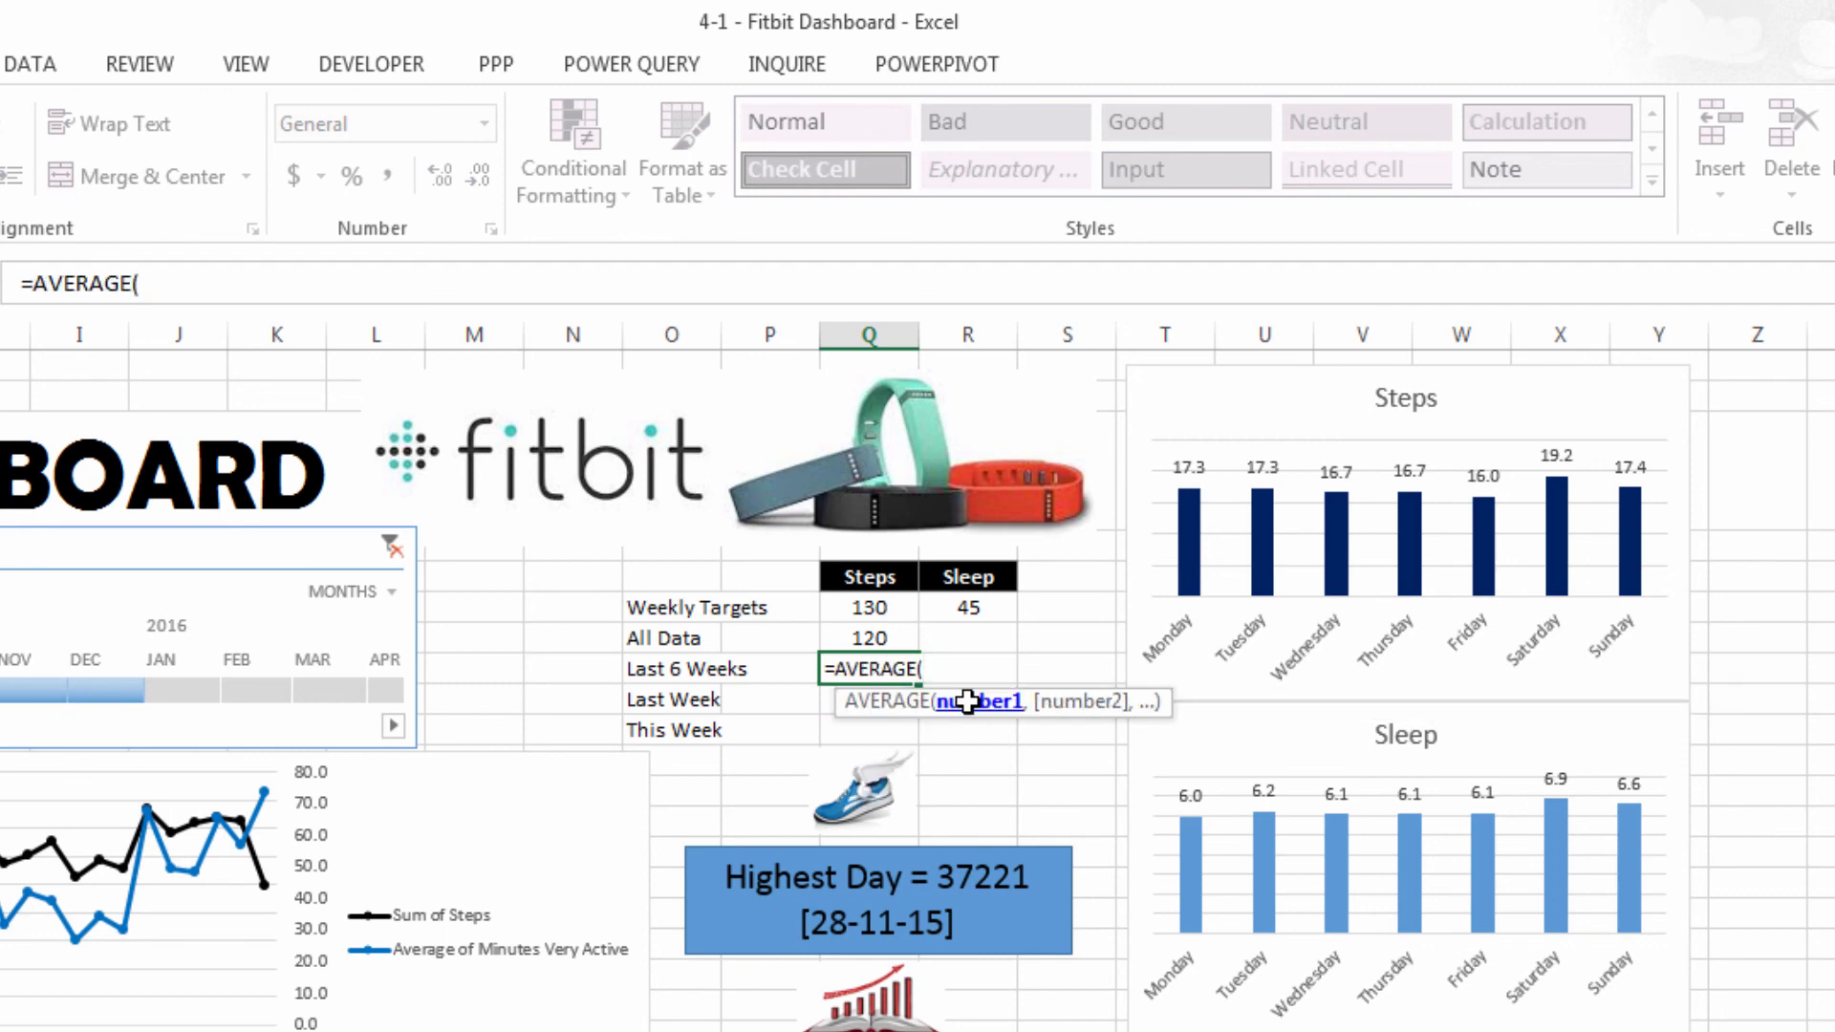
pyautogui.write('index')
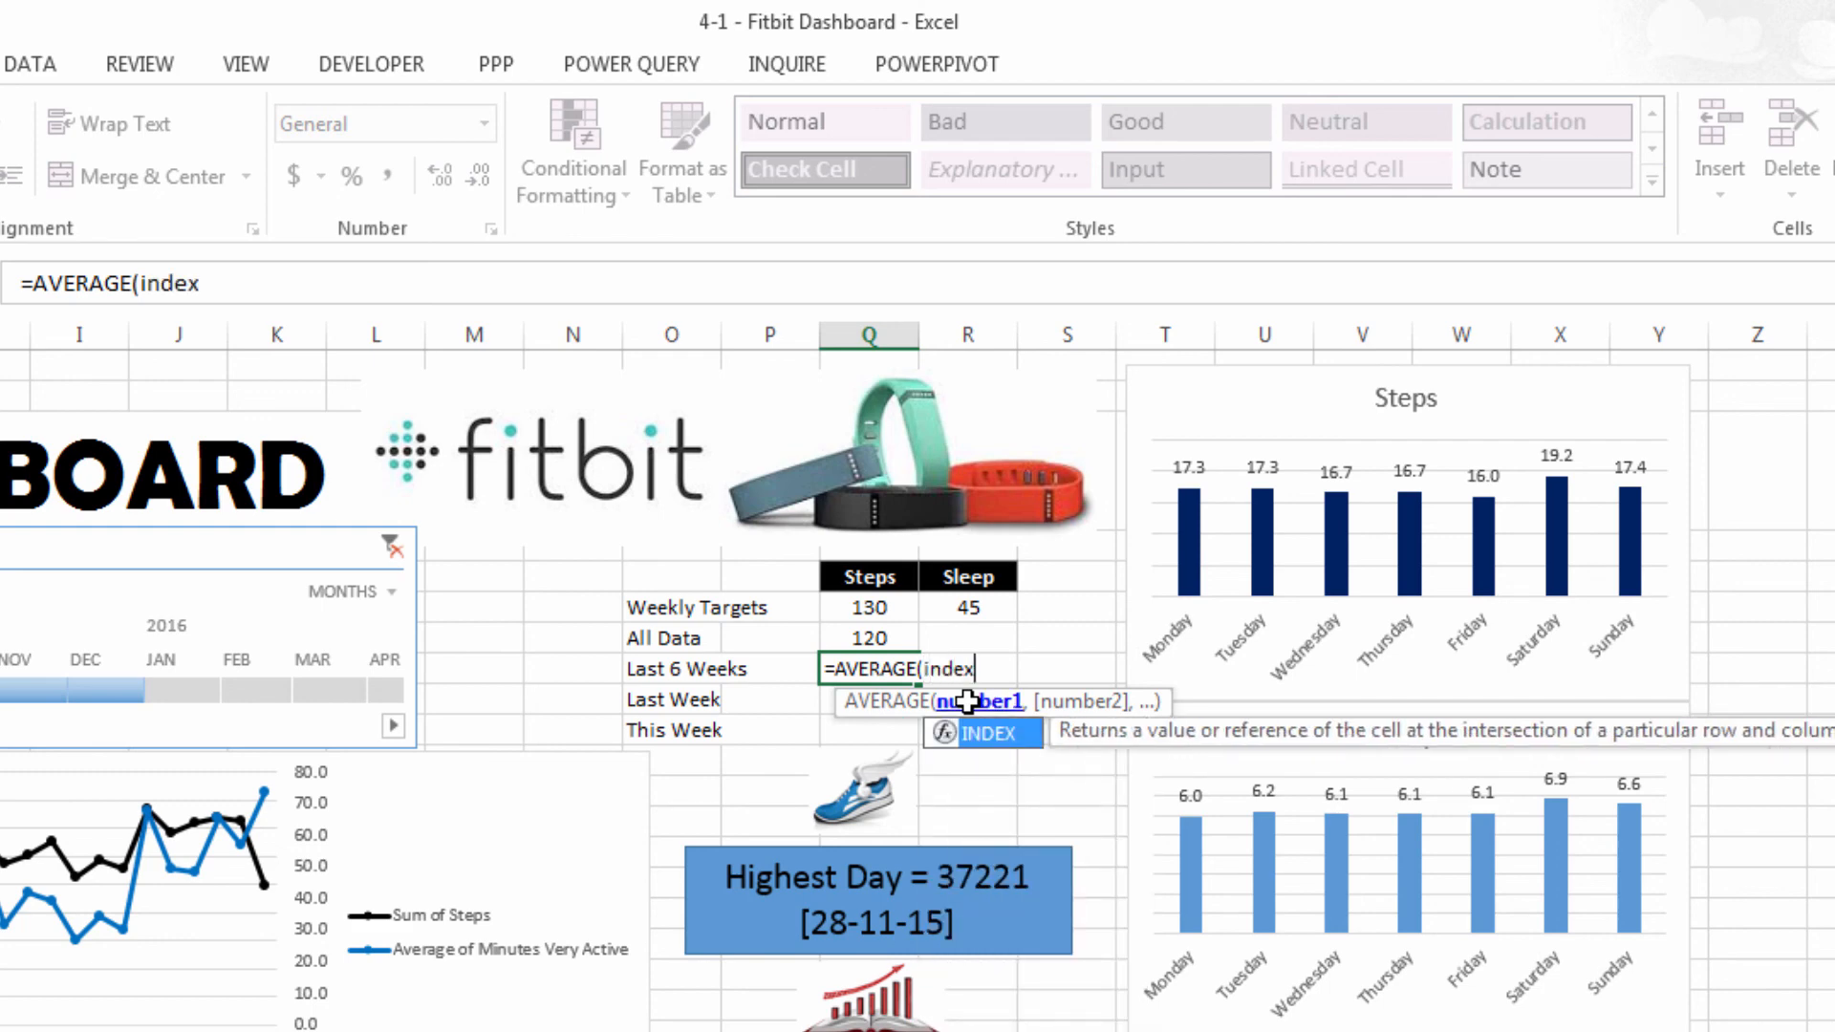
pyautogui.write('(TBLDates[Total Steps],va')
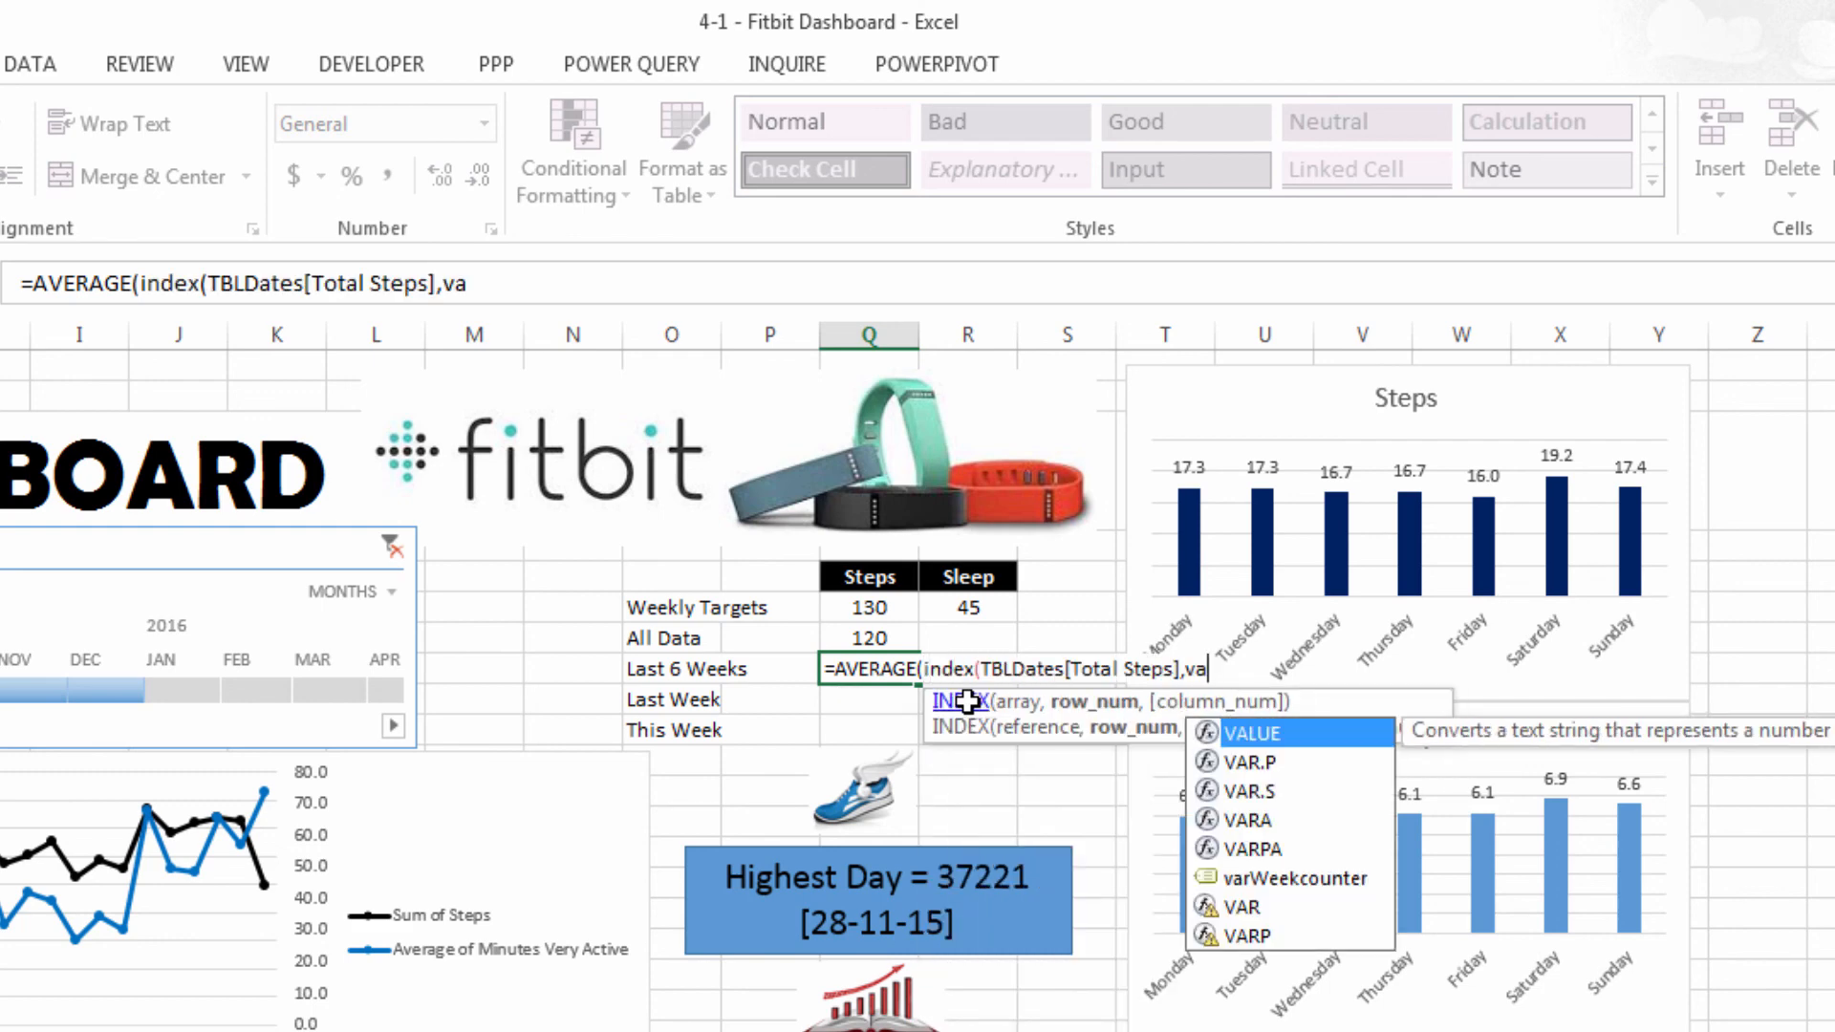
pyautogui.press('Down')
pyautogui.press('Down')
pyautogui.press('Down')
pyautogui.press('Down')
pyautogui.press('Down')
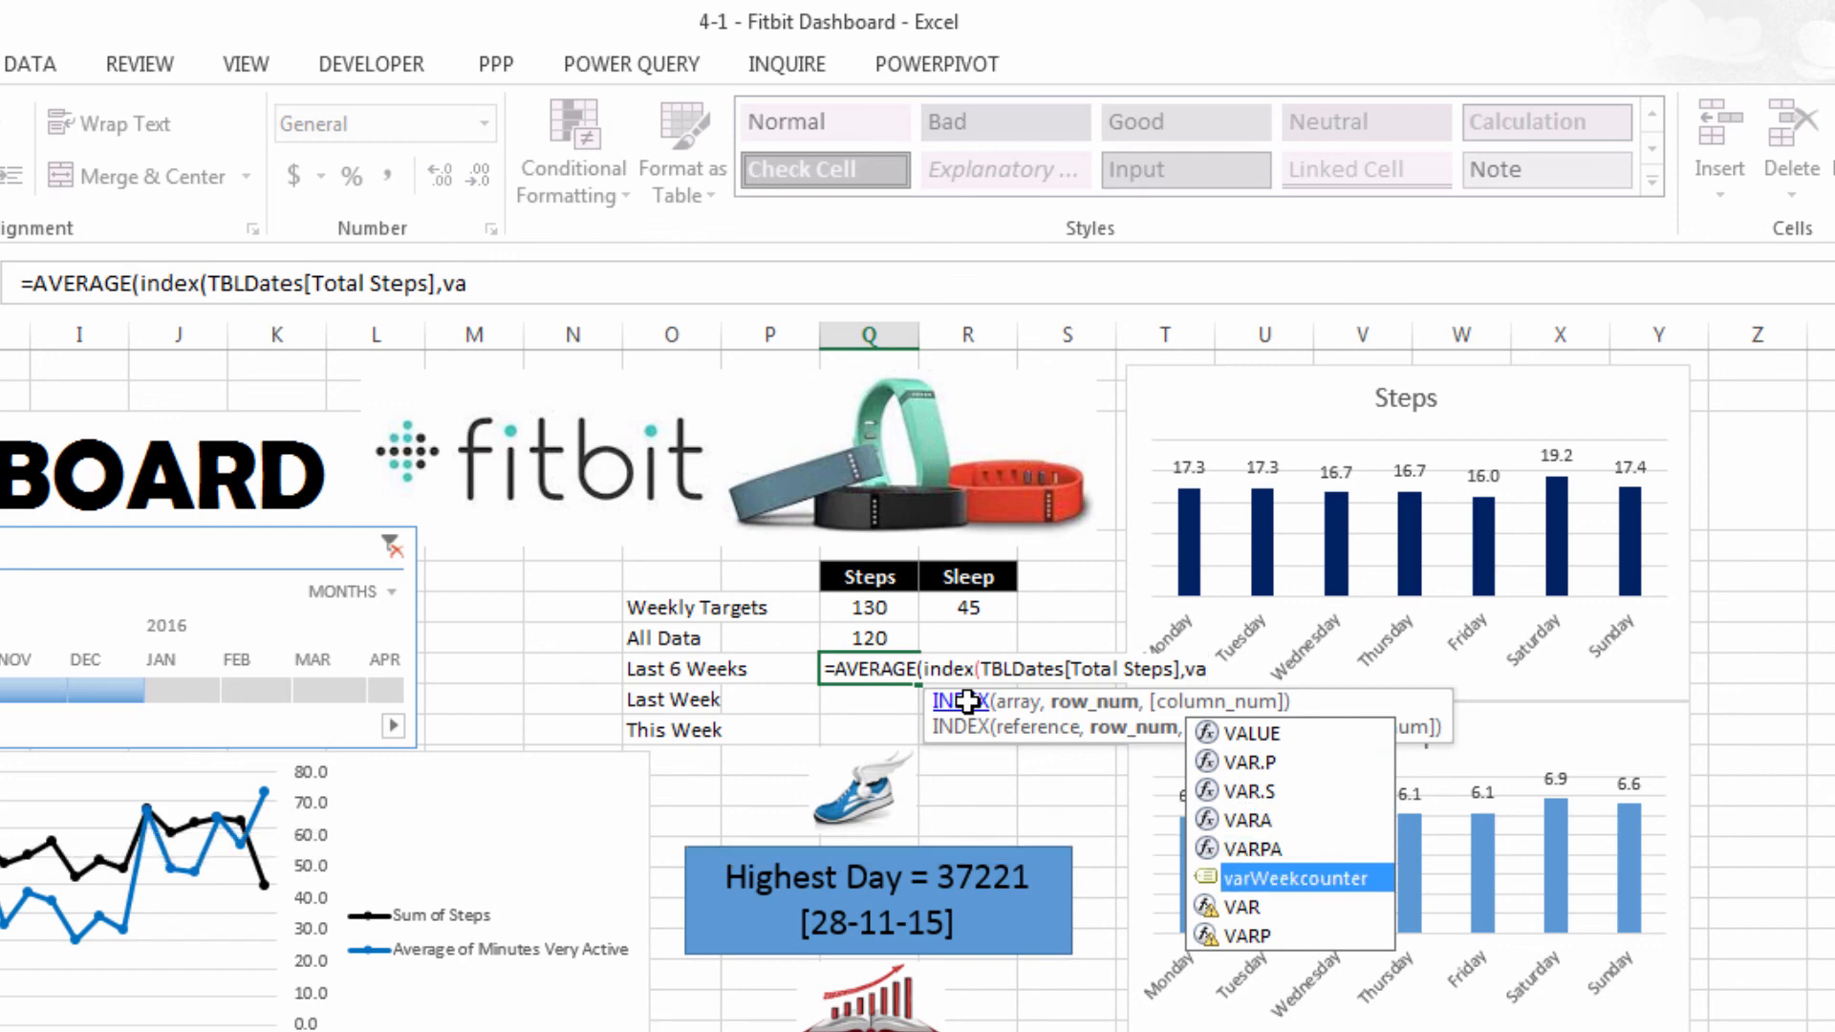
pyautogui.press('Tab')
pyautogui.write('-6')
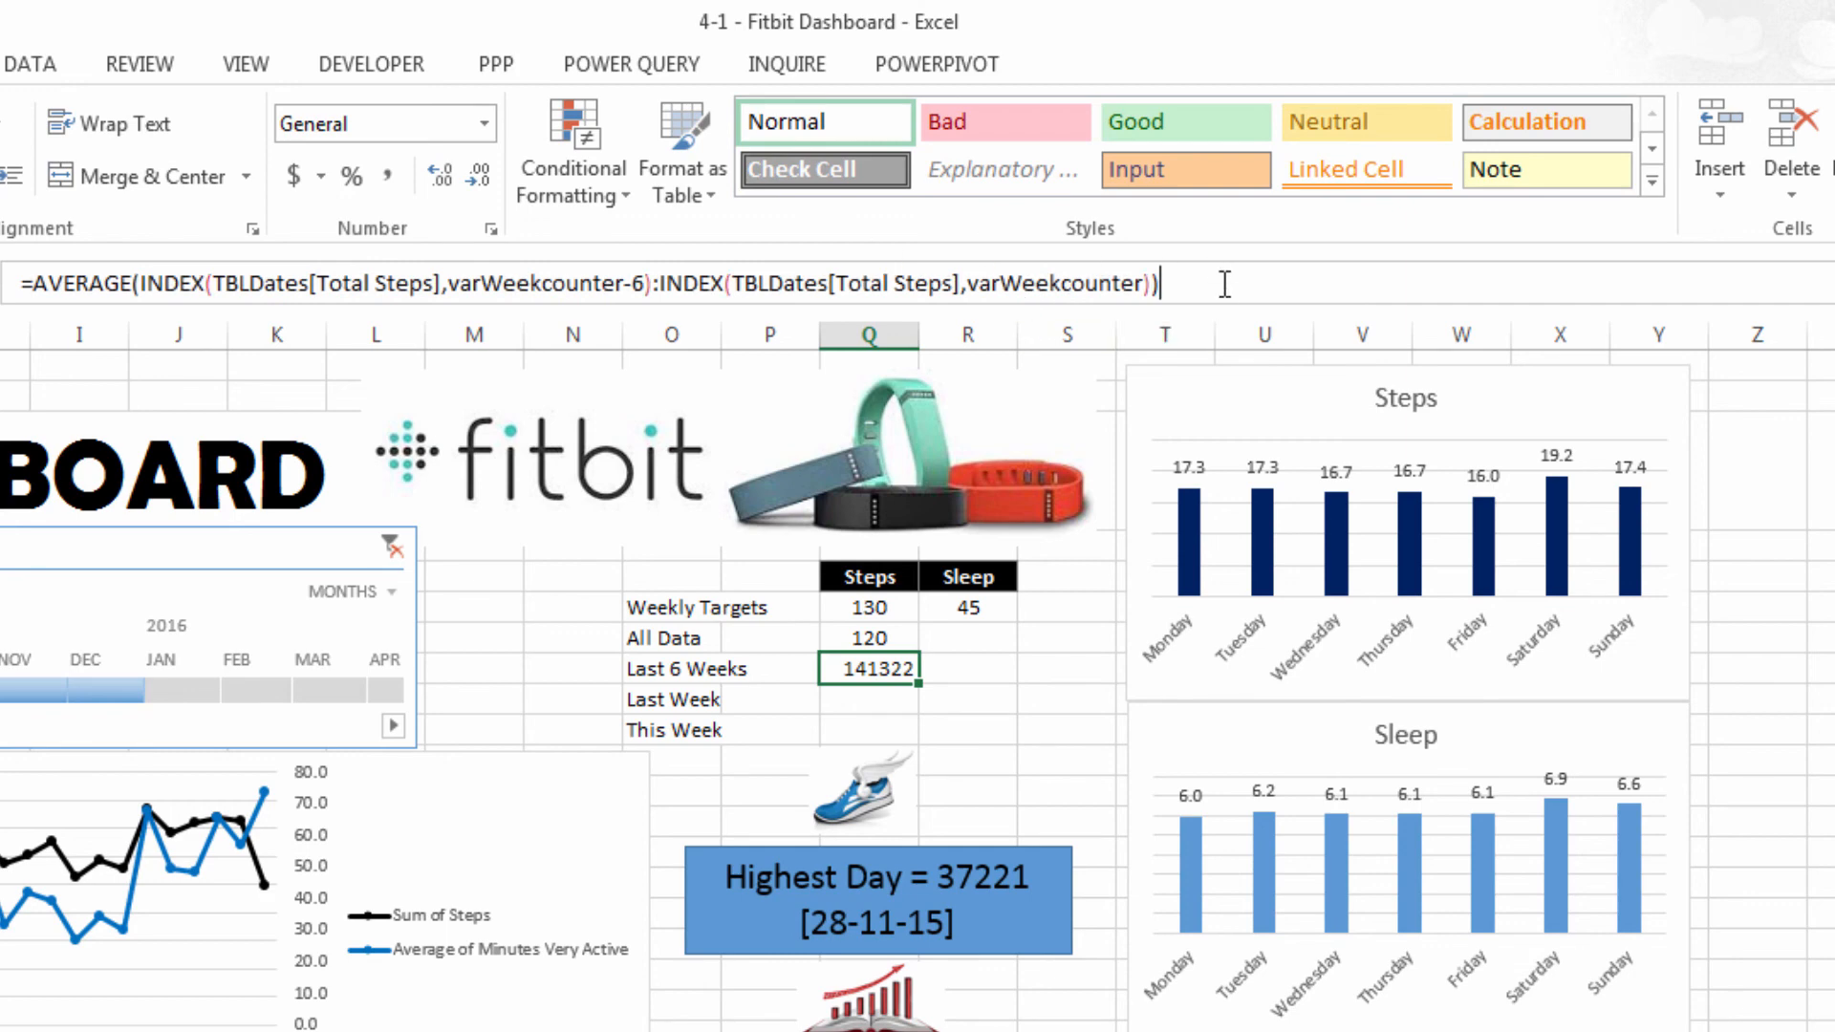
# Divide the Last 6 Weeks steps average by 1000 by adding /1000 to the end of its formula
pyautogui.click(1224, 284)
pyautogui.write('/1000')
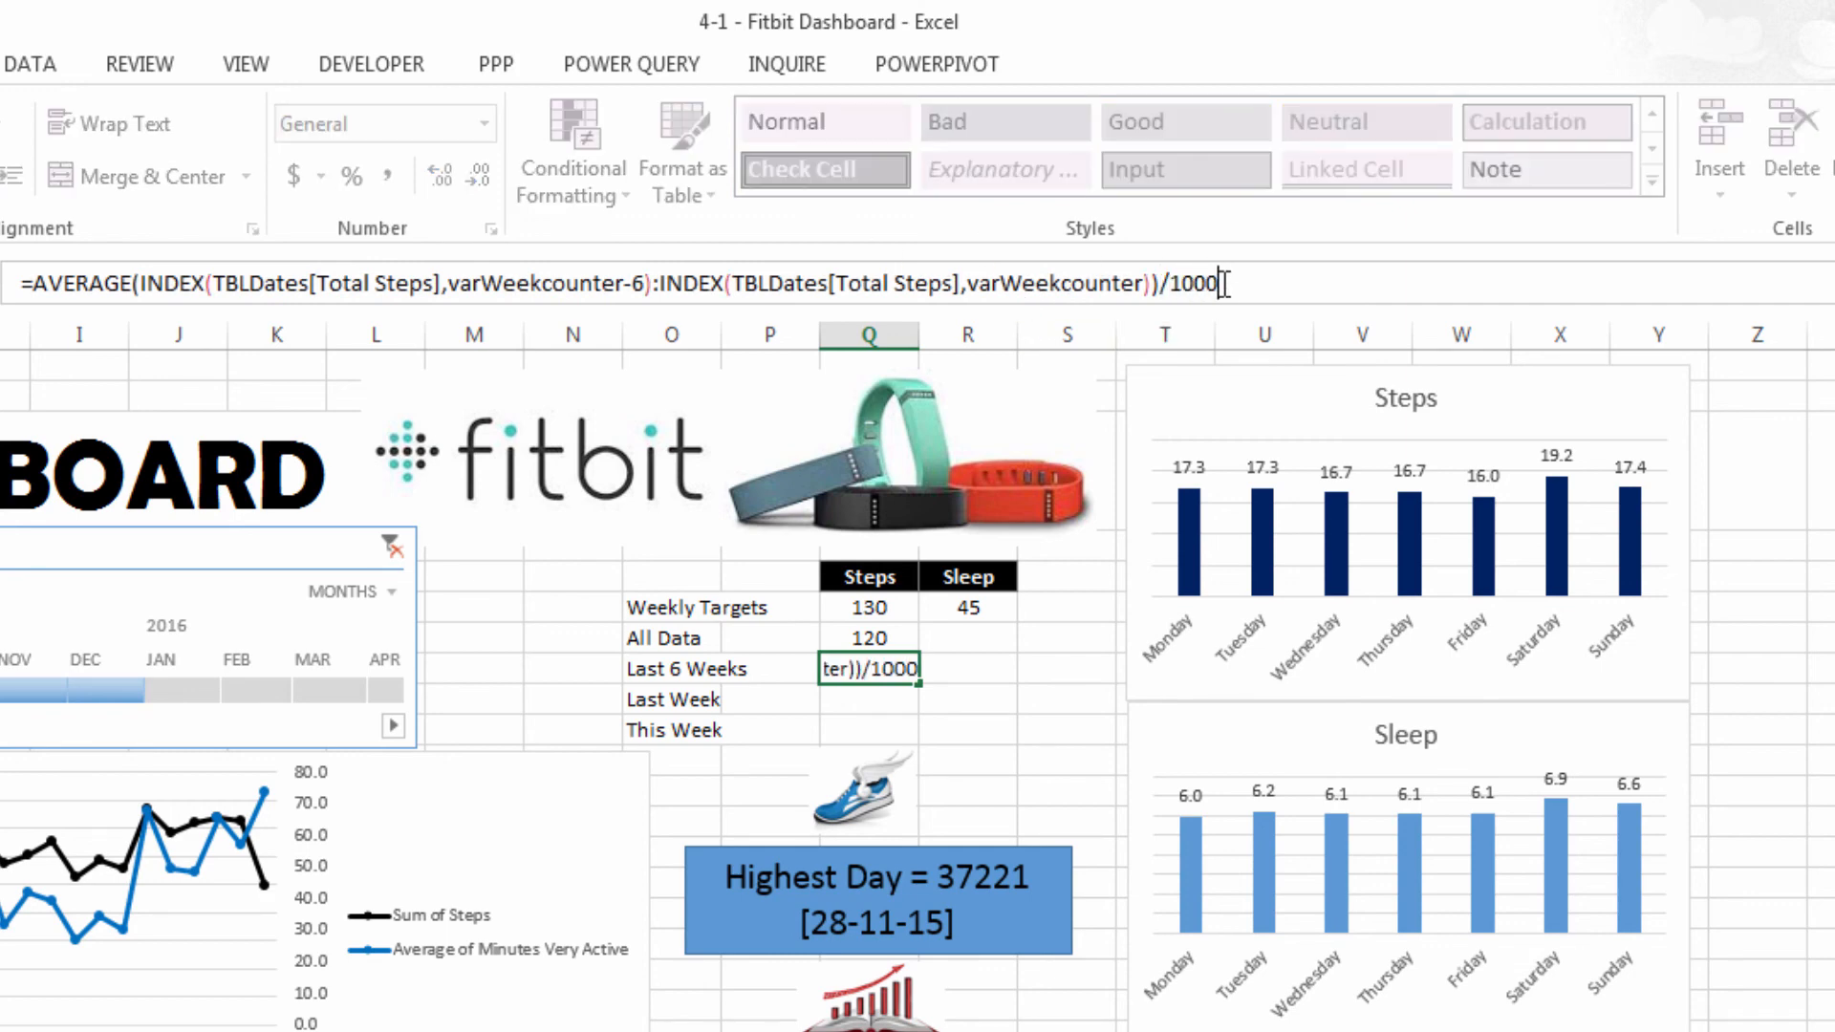
pyautogui.press('Return')
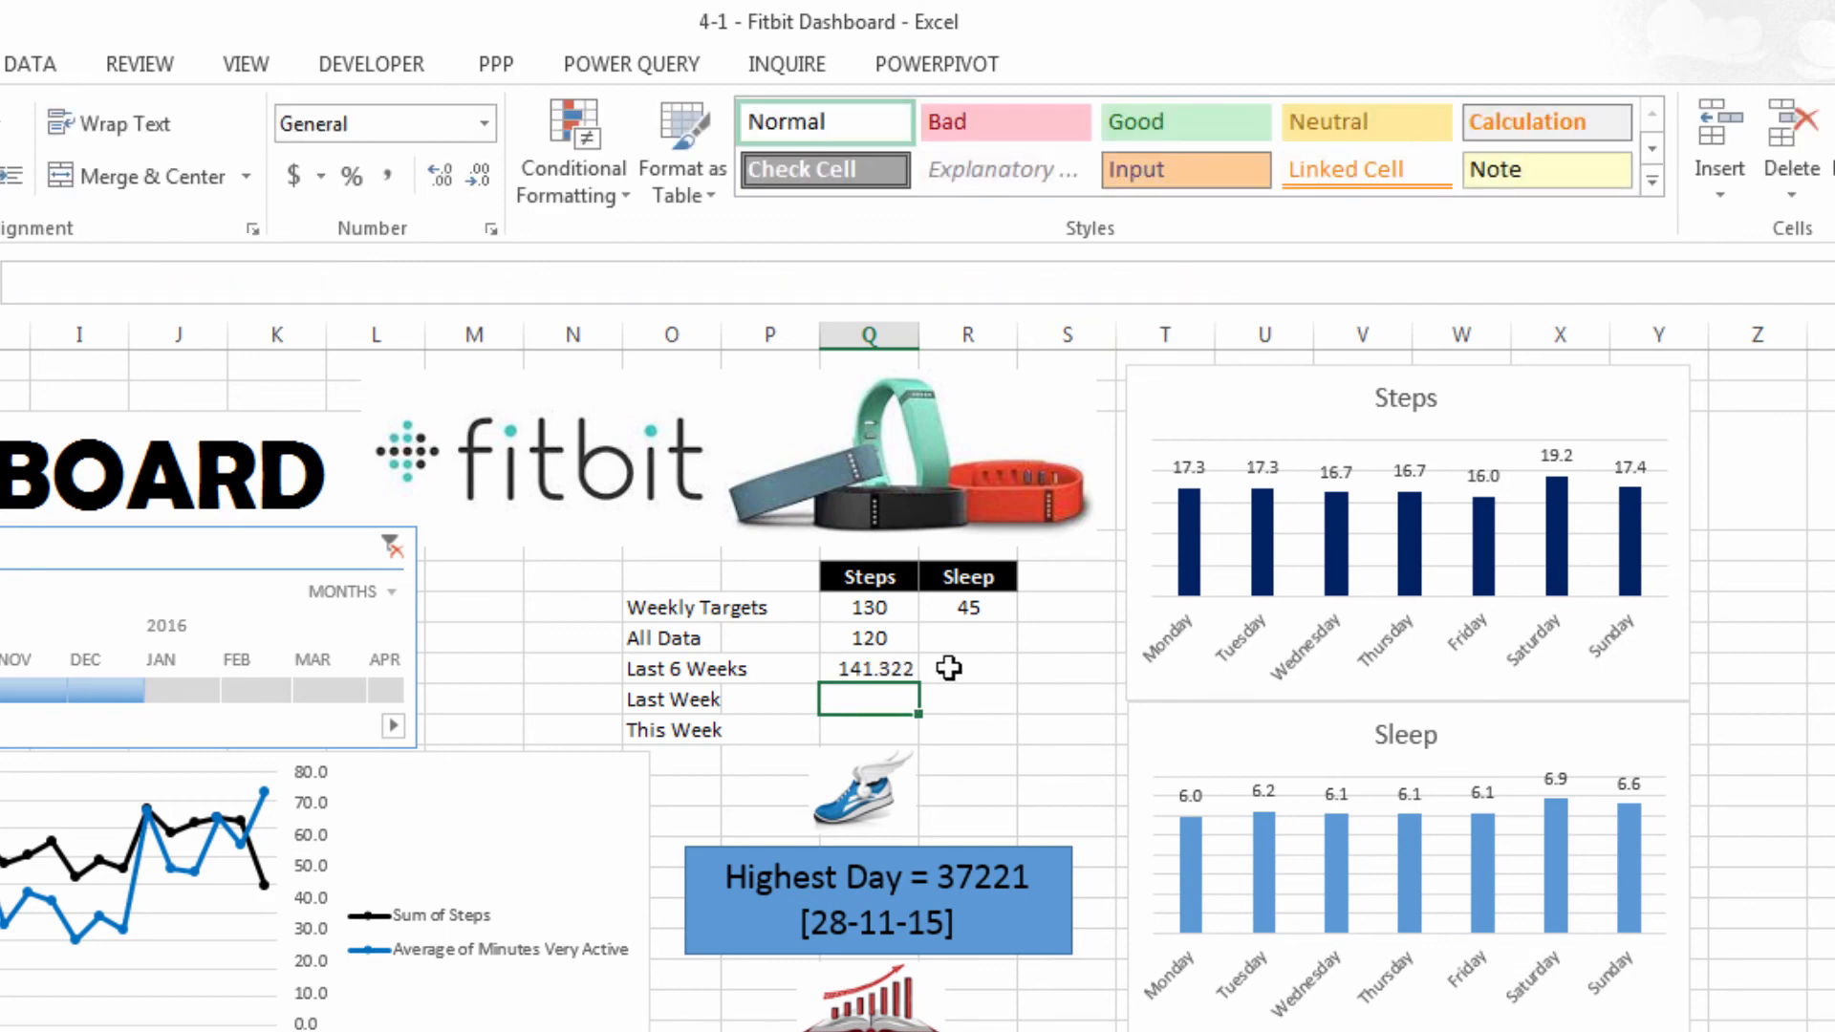
# Format the Last 6 Weeks steps average with no decimal places and centre it
pyautogui.click(889, 671)
pyautogui.click(480, 176)
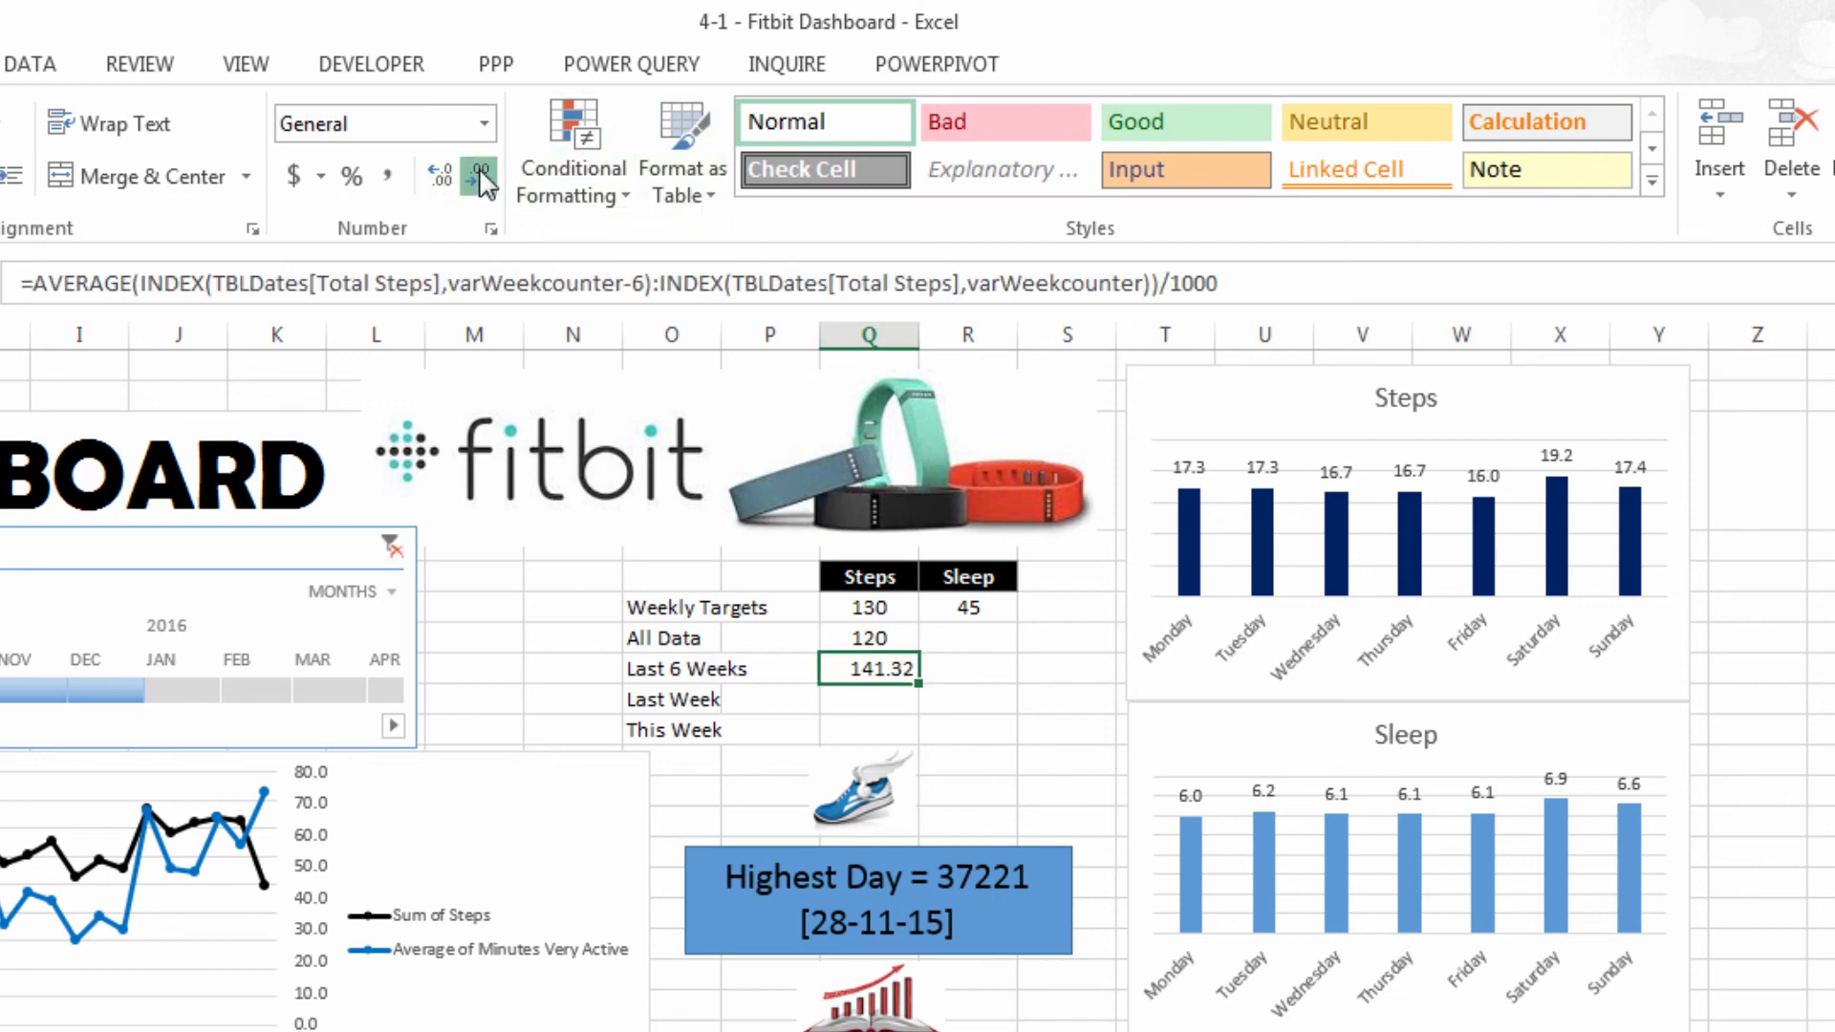
pyautogui.click(480, 175)
pyautogui.click(479, 176)
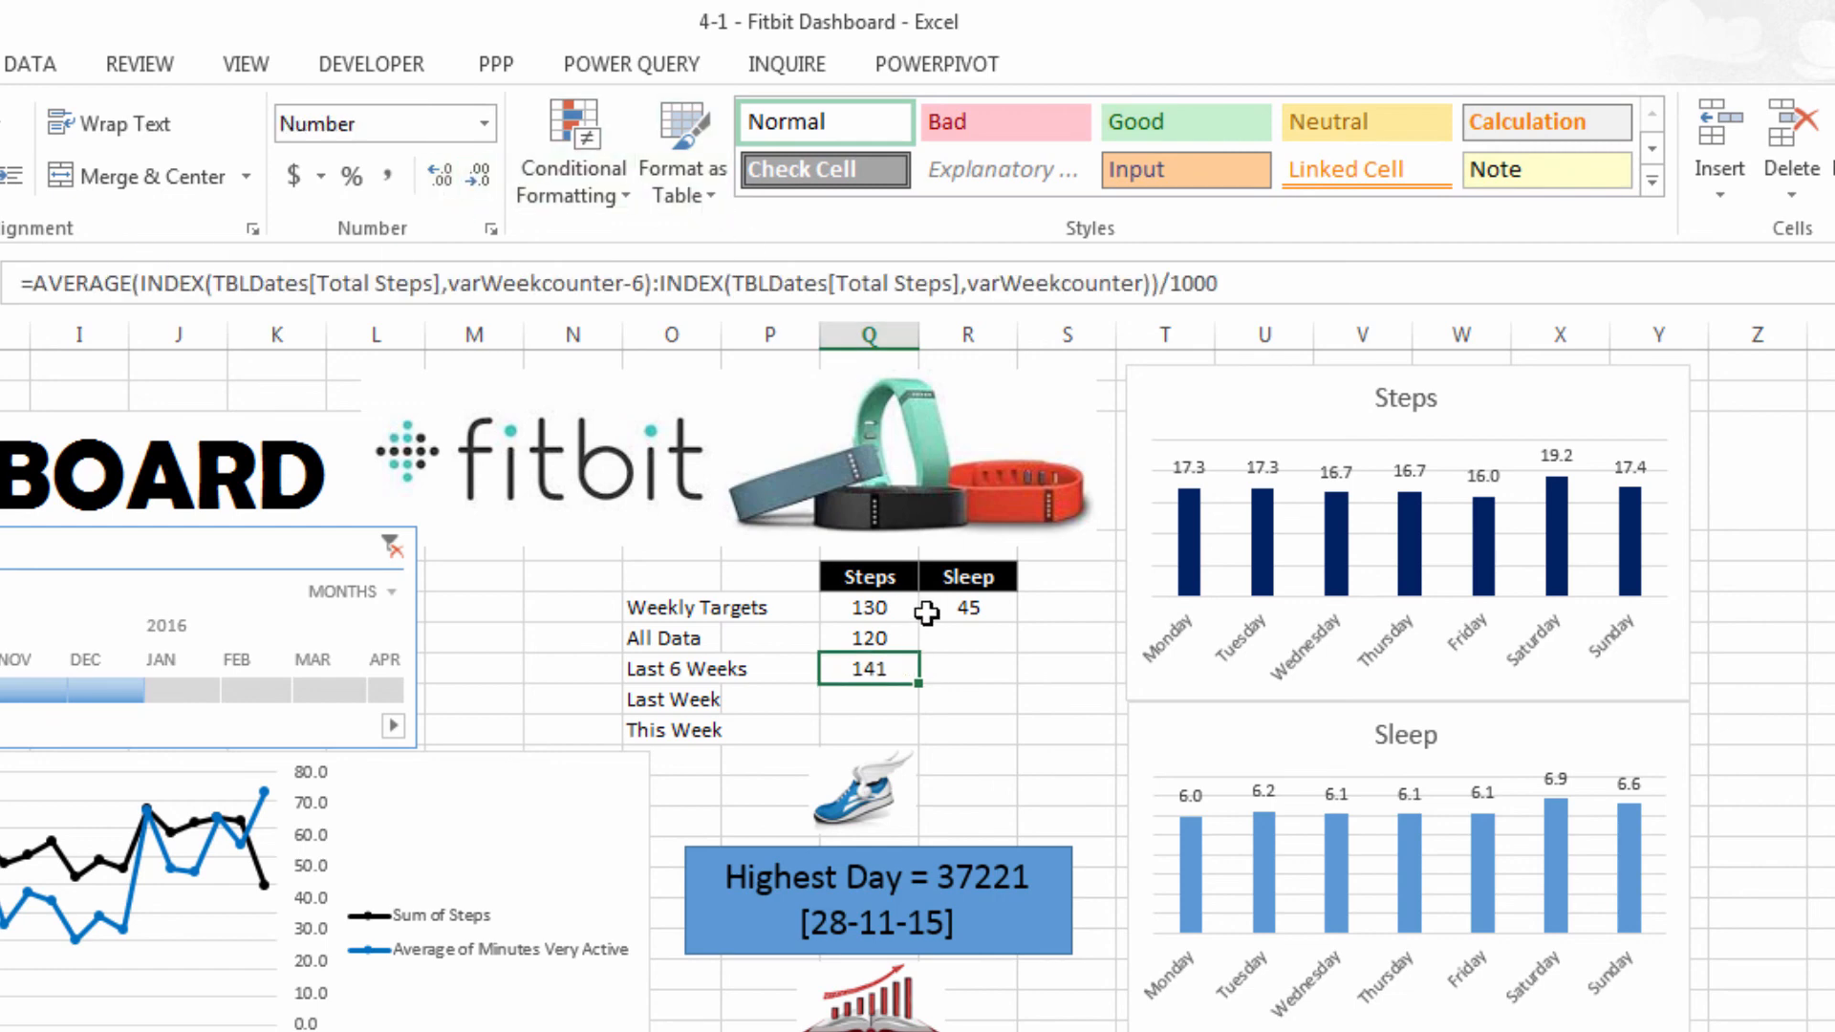
# Start an INDEX formula in the Last Week cell of the Steps column with TBLDates[Total Steps] as its array
pyautogui.click(891, 701)
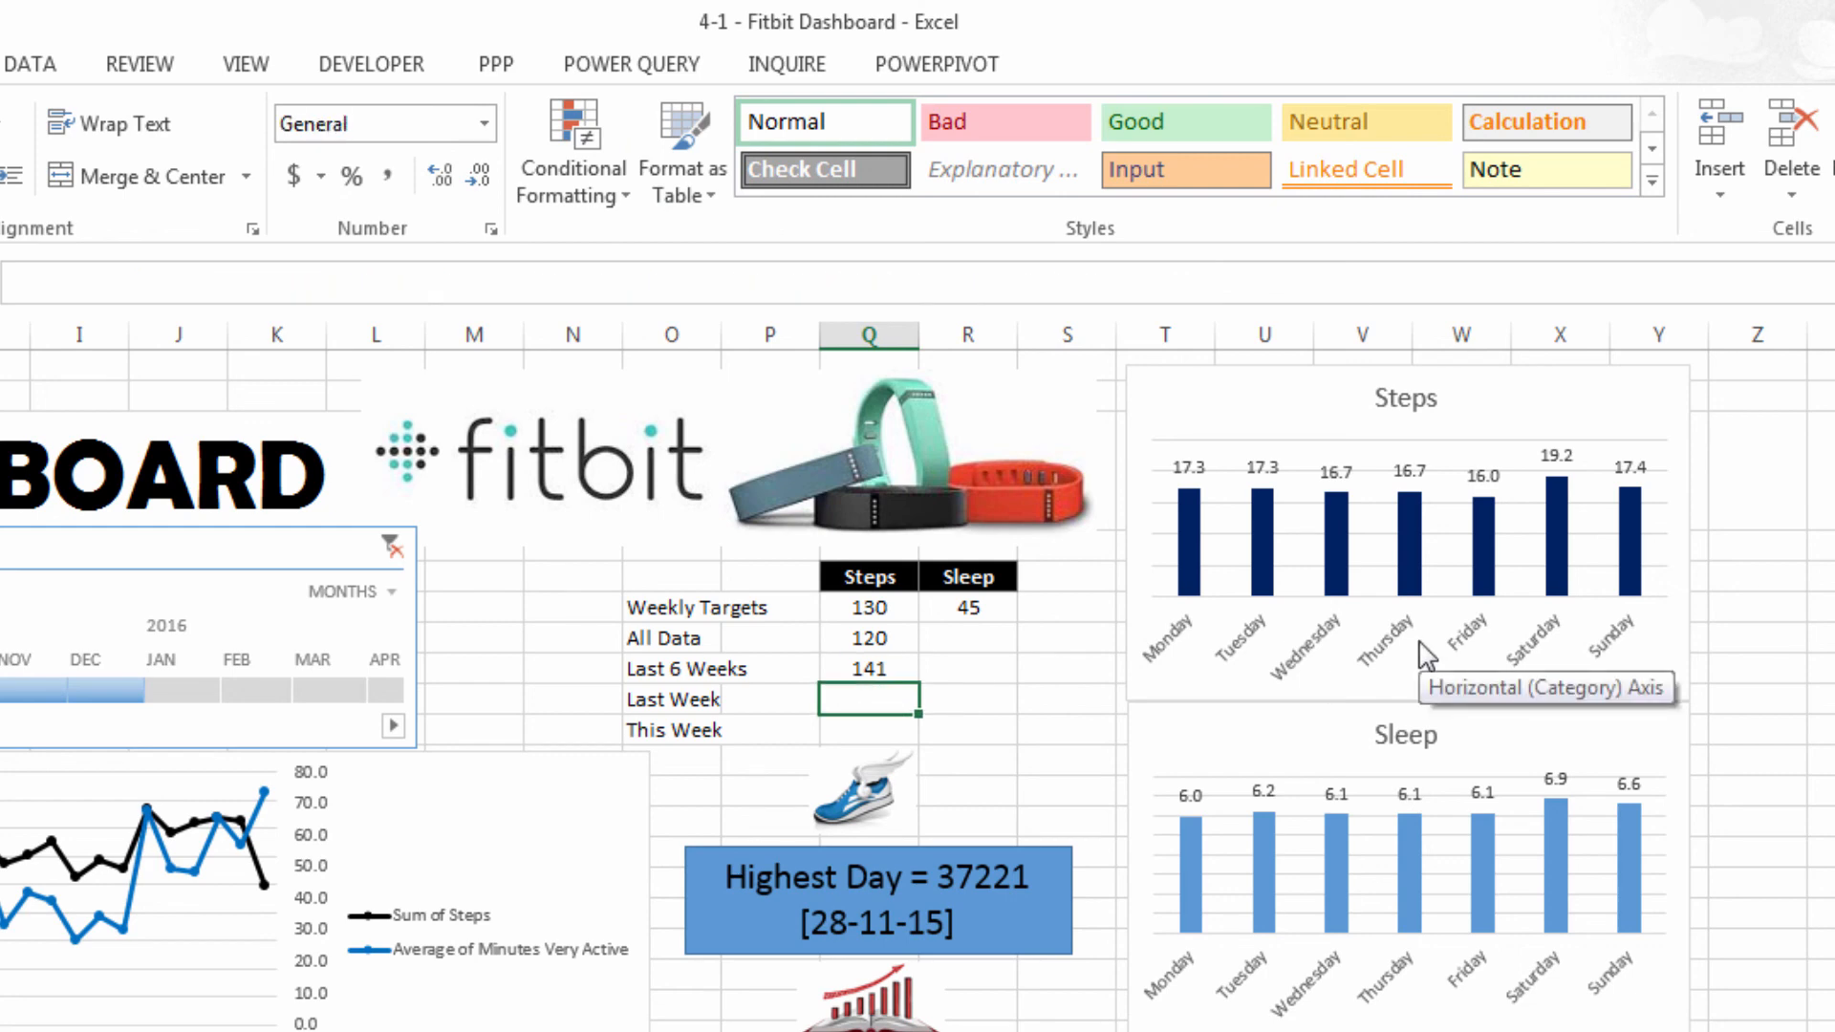
pyautogui.write('=index(')
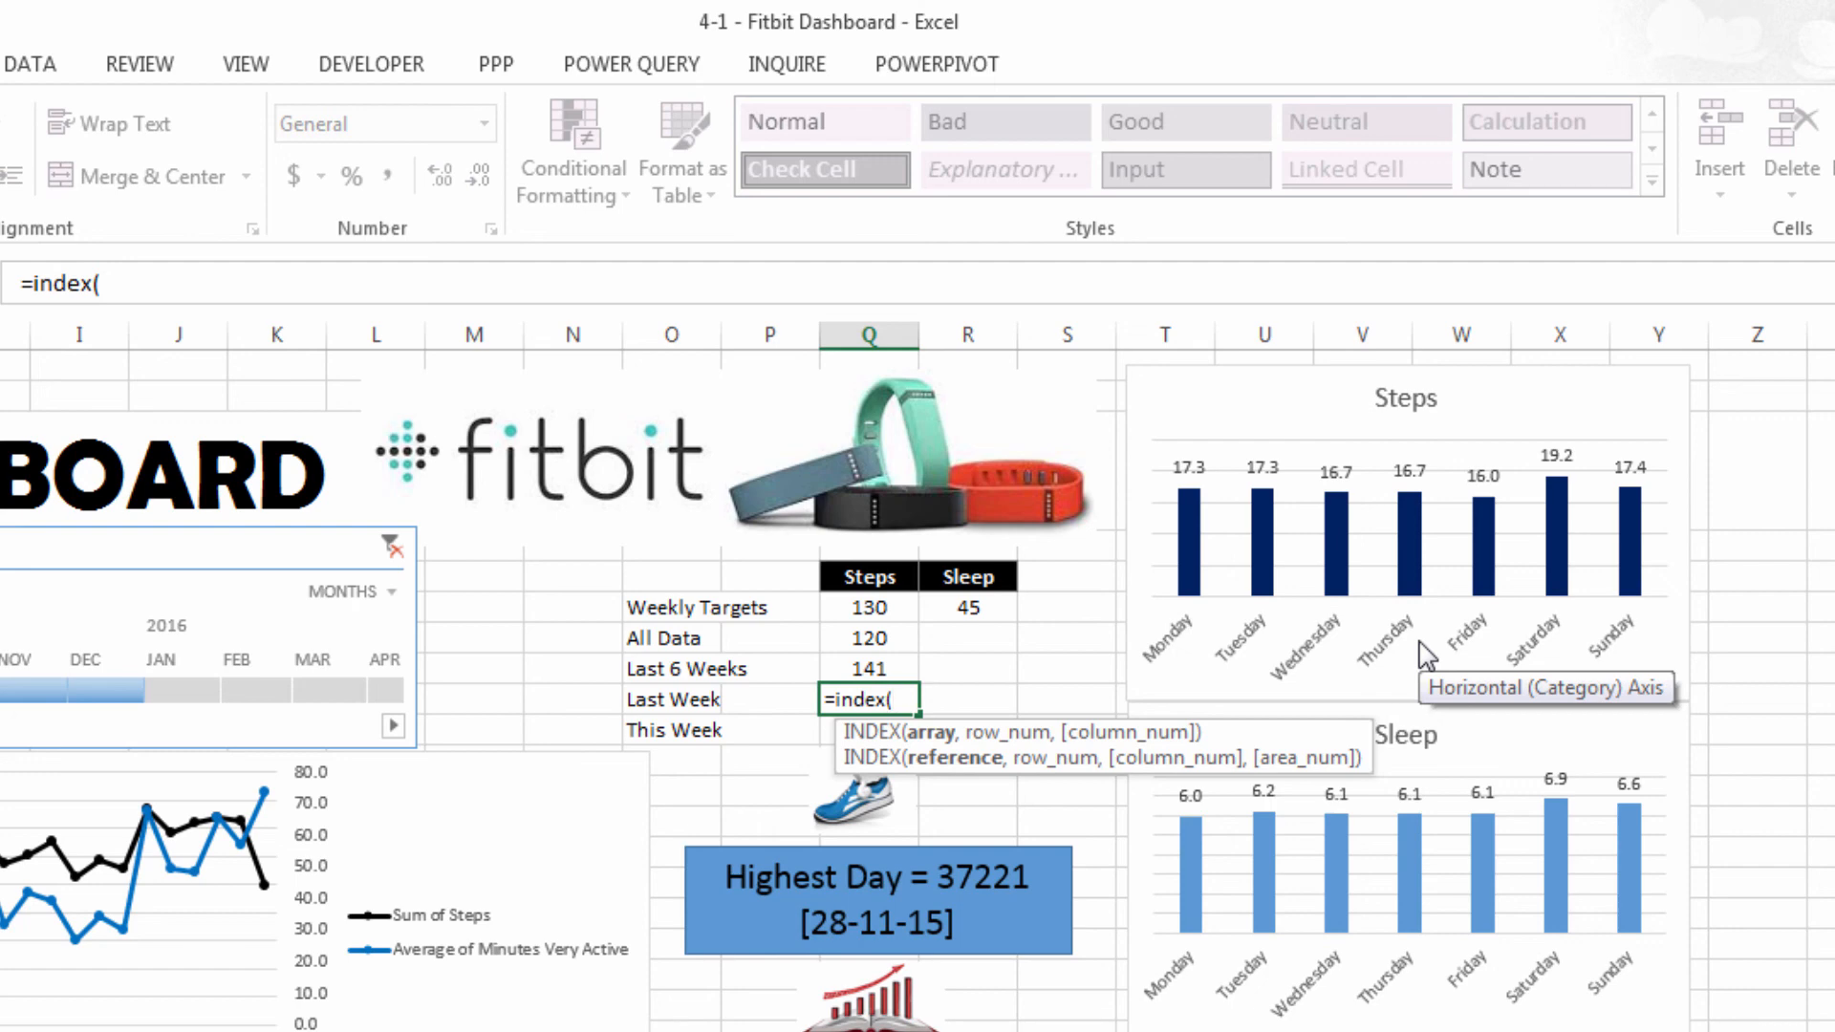
pyautogui.write('tbl')
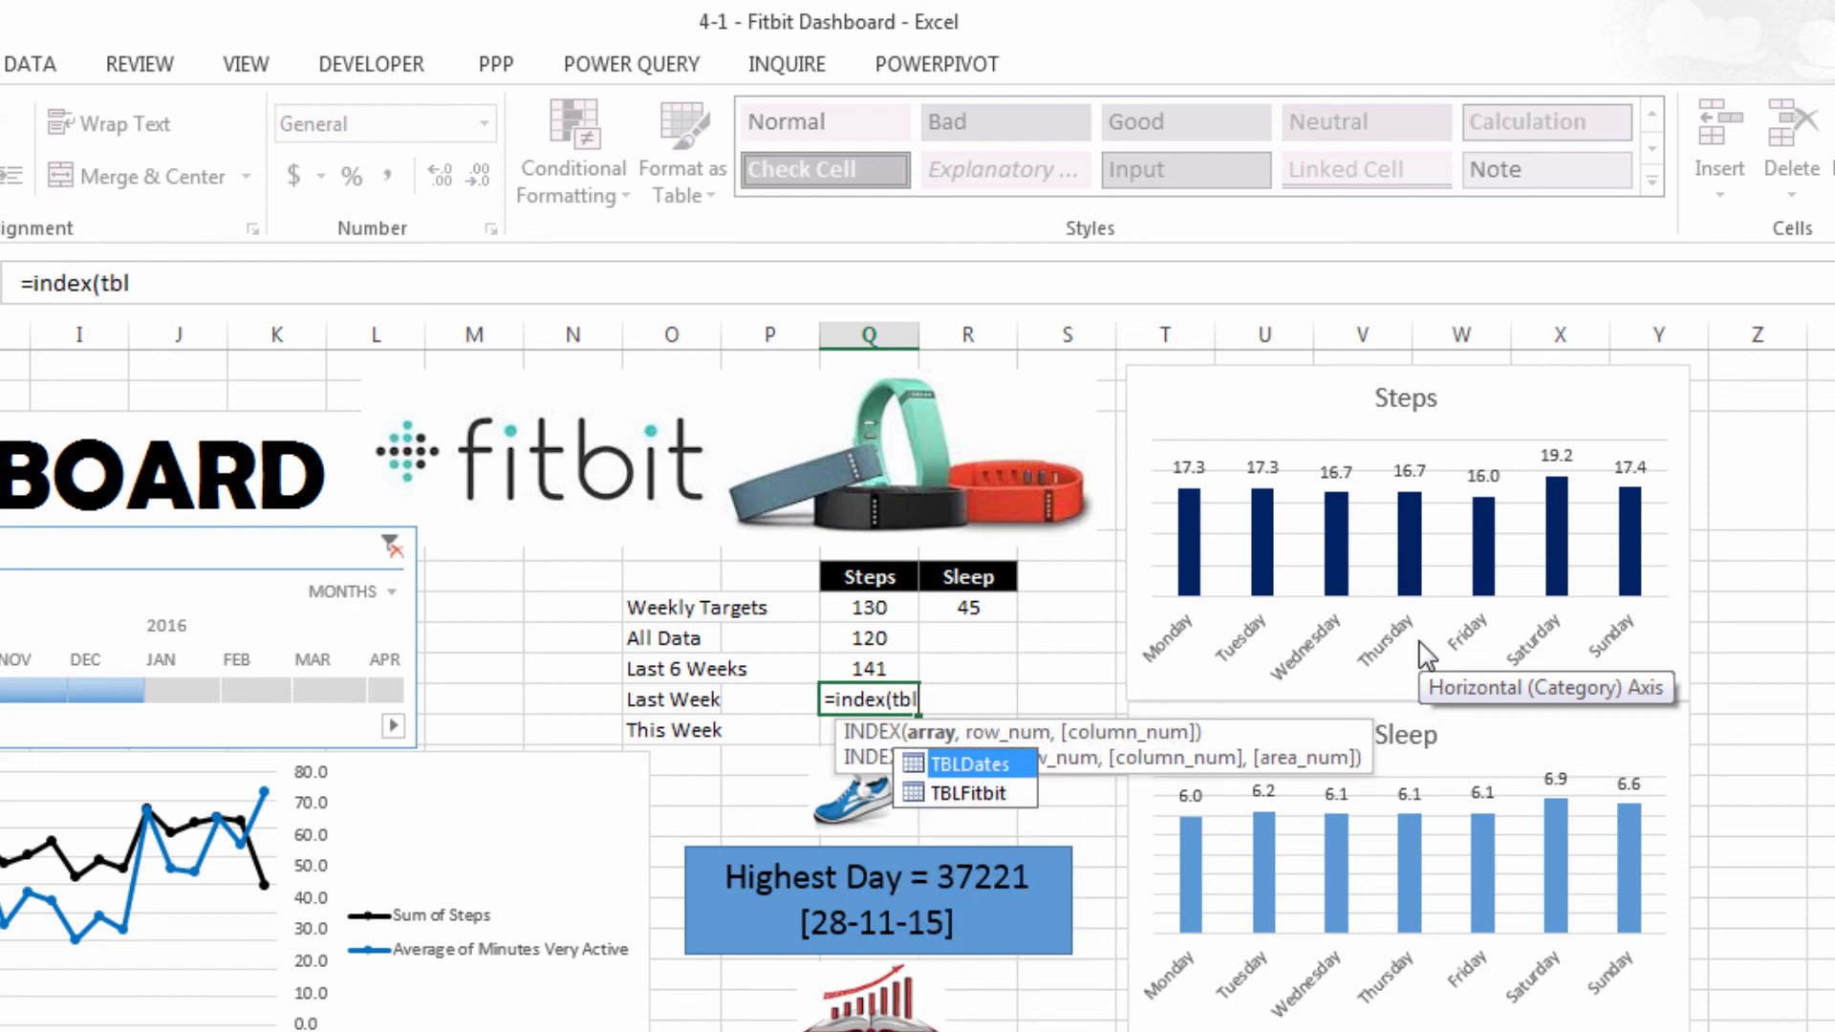
pyautogui.press('Tab')
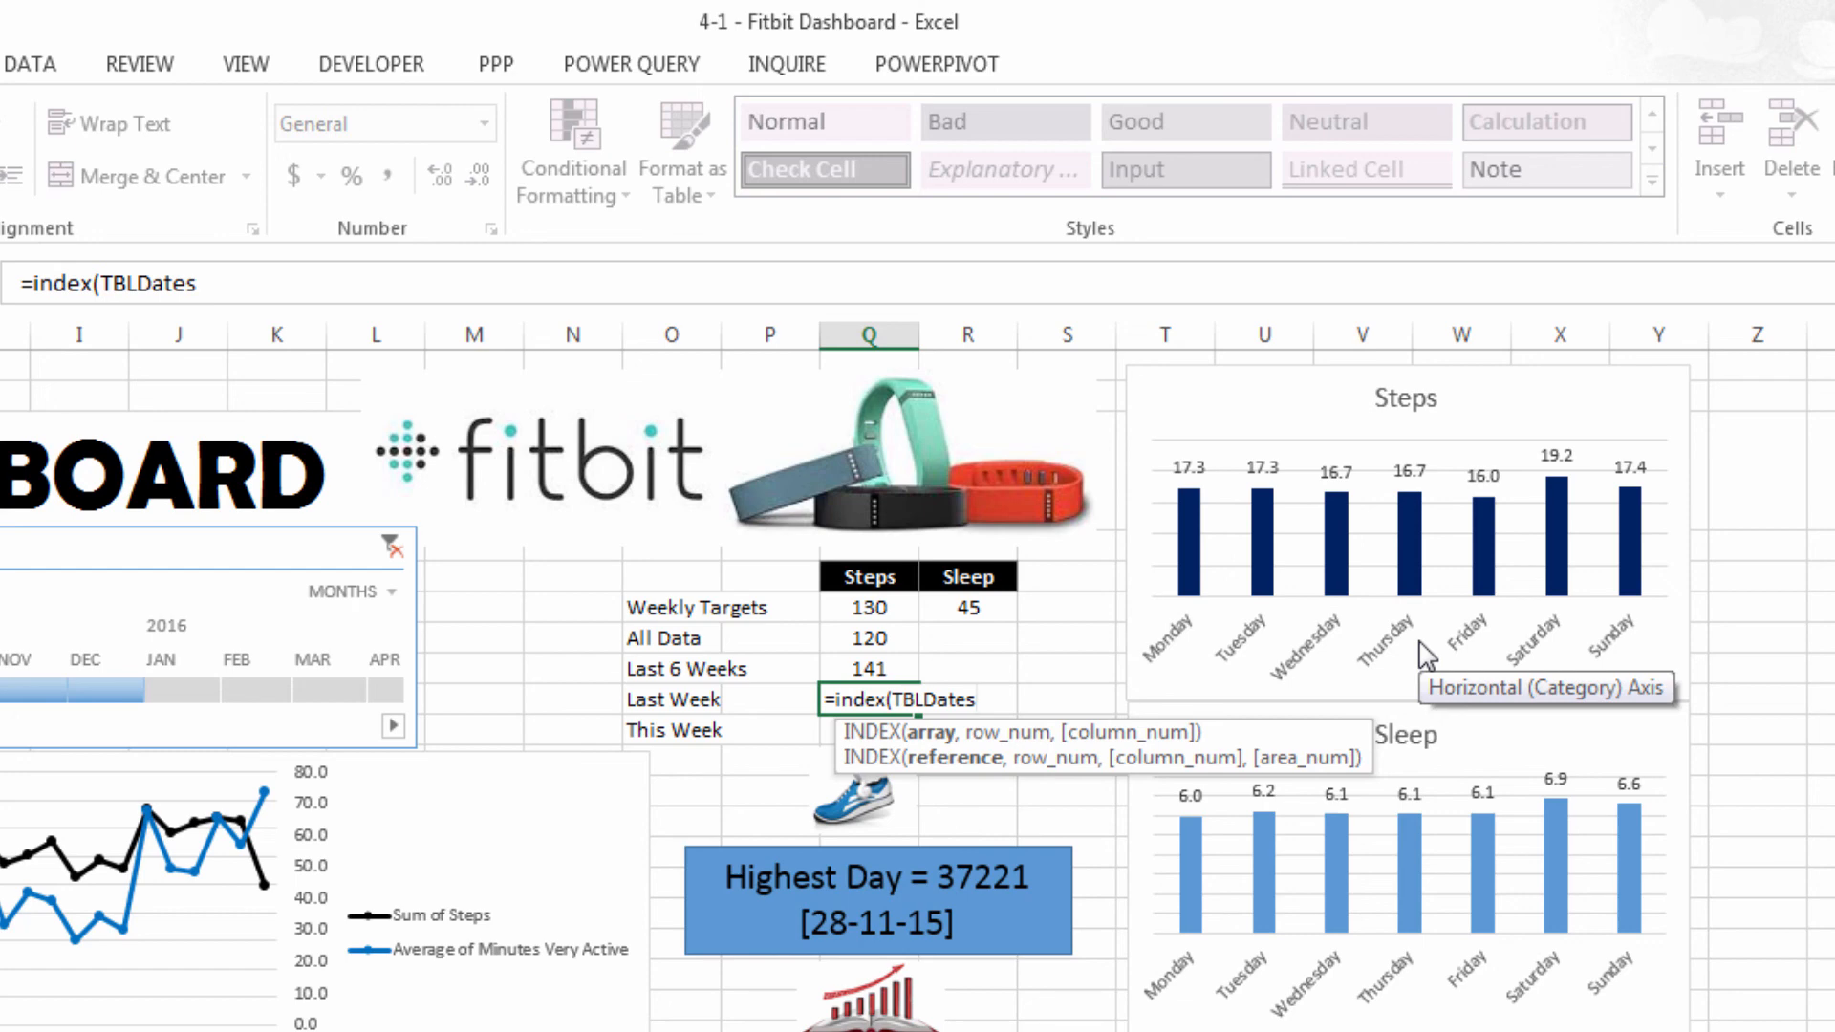
pyautogui.write('[')
pyautogui.press('Down')
pyautogui.press('Down')
pyautogui.press('Tab')
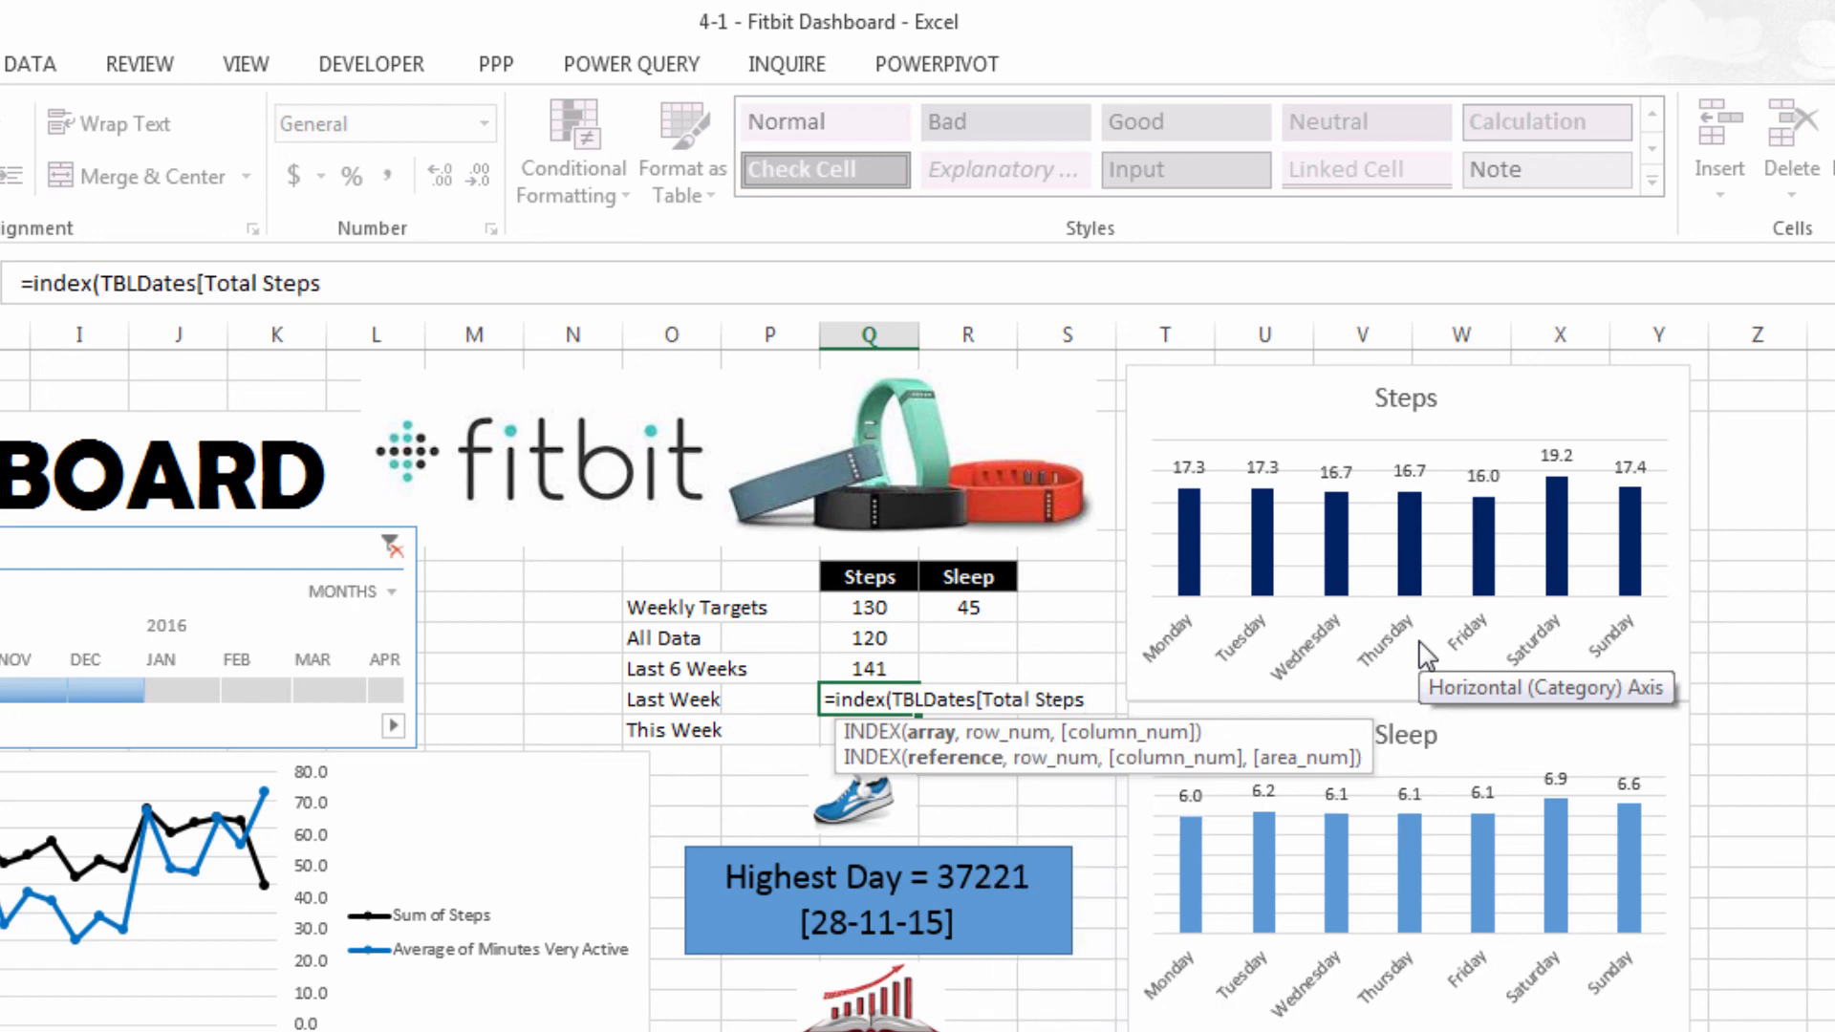
pyautogui.write('],')
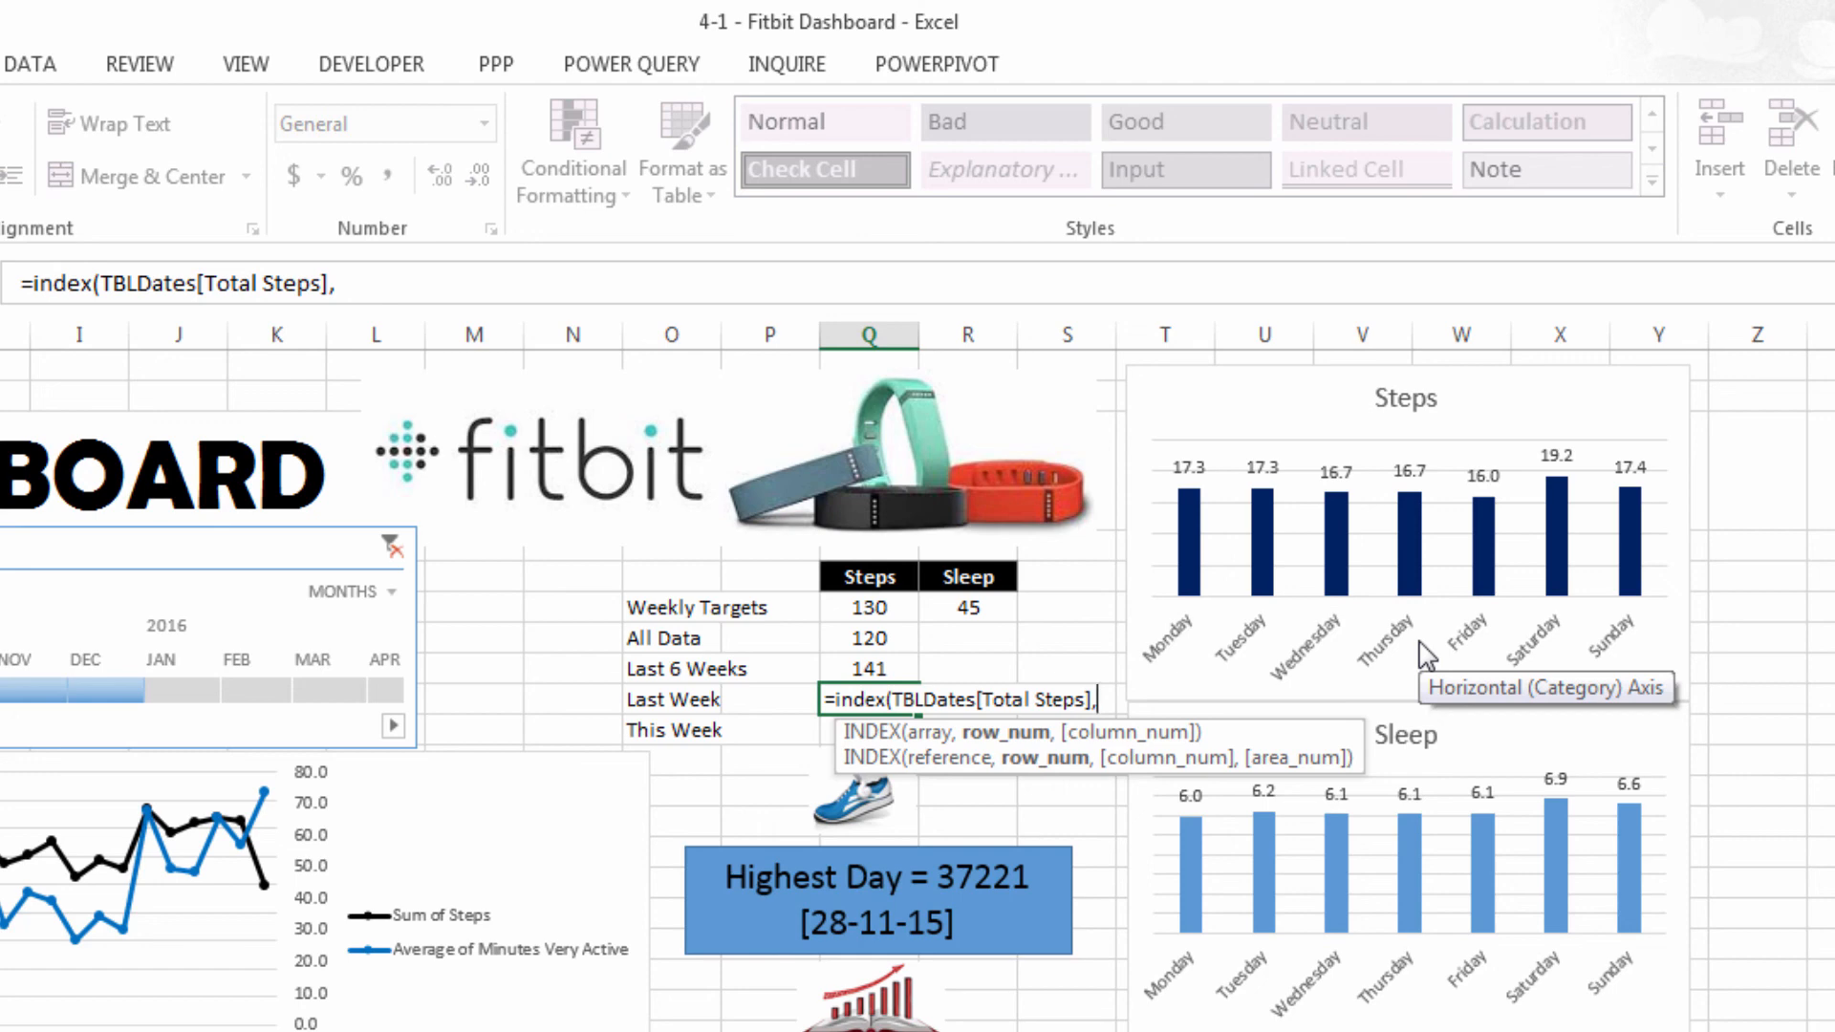
# Complete the Last Week steps INDEX formula with varWeekcounter-1 as the row number
pyautogui.write('va')
pyautogui.press('Down')
pyautogui.press('Down')
pyautogui.press('Down')
pyautogui.press('Down')
pyautogui.press('Down')
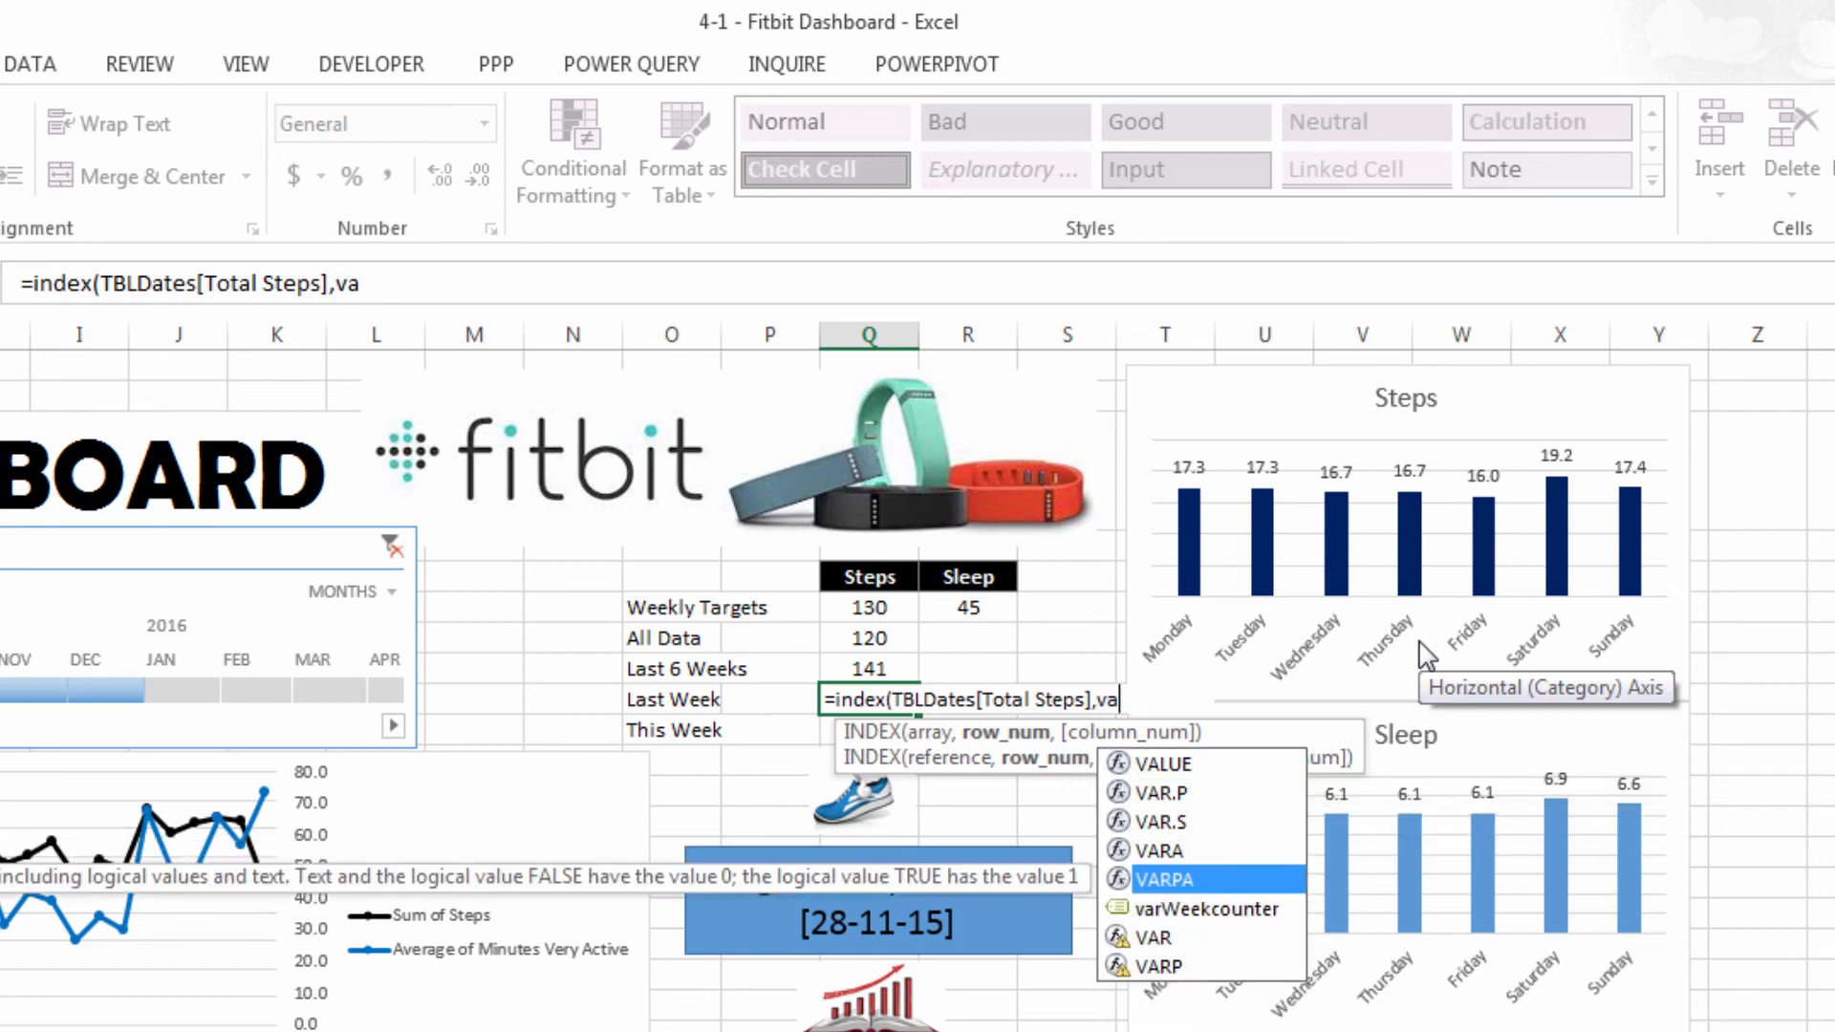
pyautogui.press('Tab')
pyautogui.write('-1)')
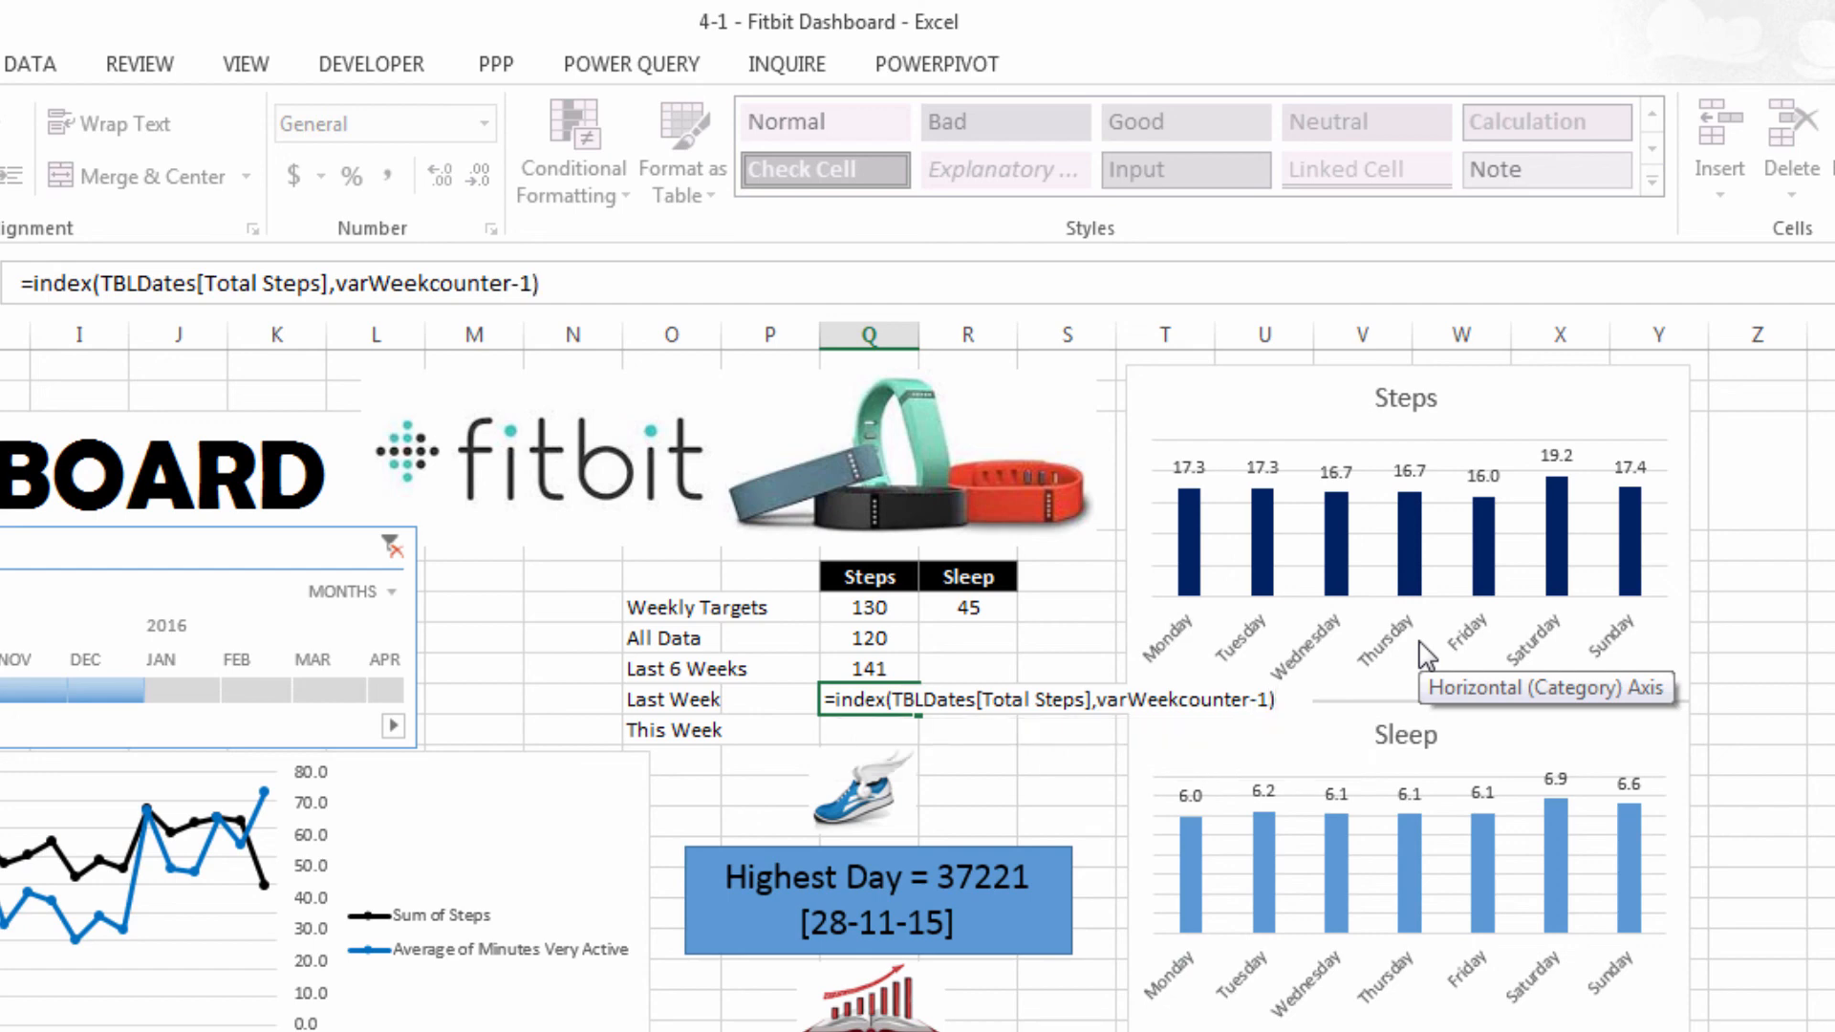
pyautogui.press('Return')
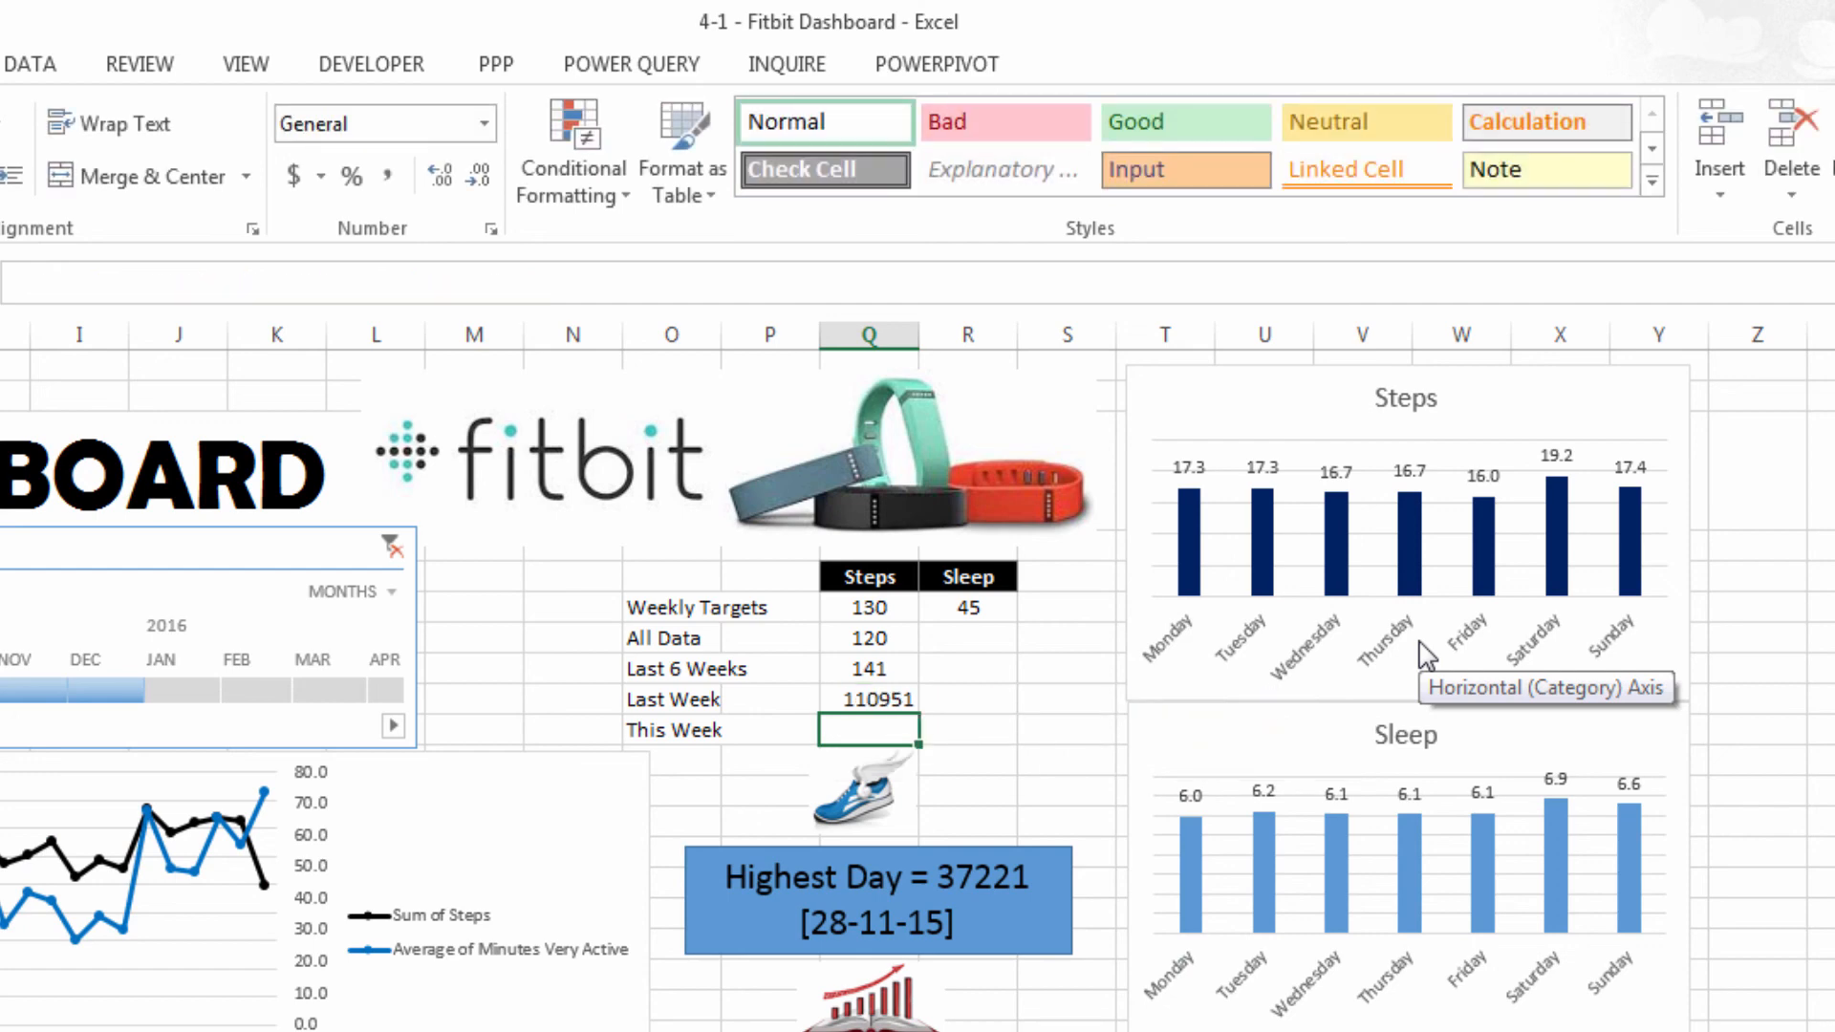
# Divide the Last Week steps value by 1000 by adding /1000 to the end of its formula
pyautogui.click(891, 701)
pyautogui.click(621, 283)
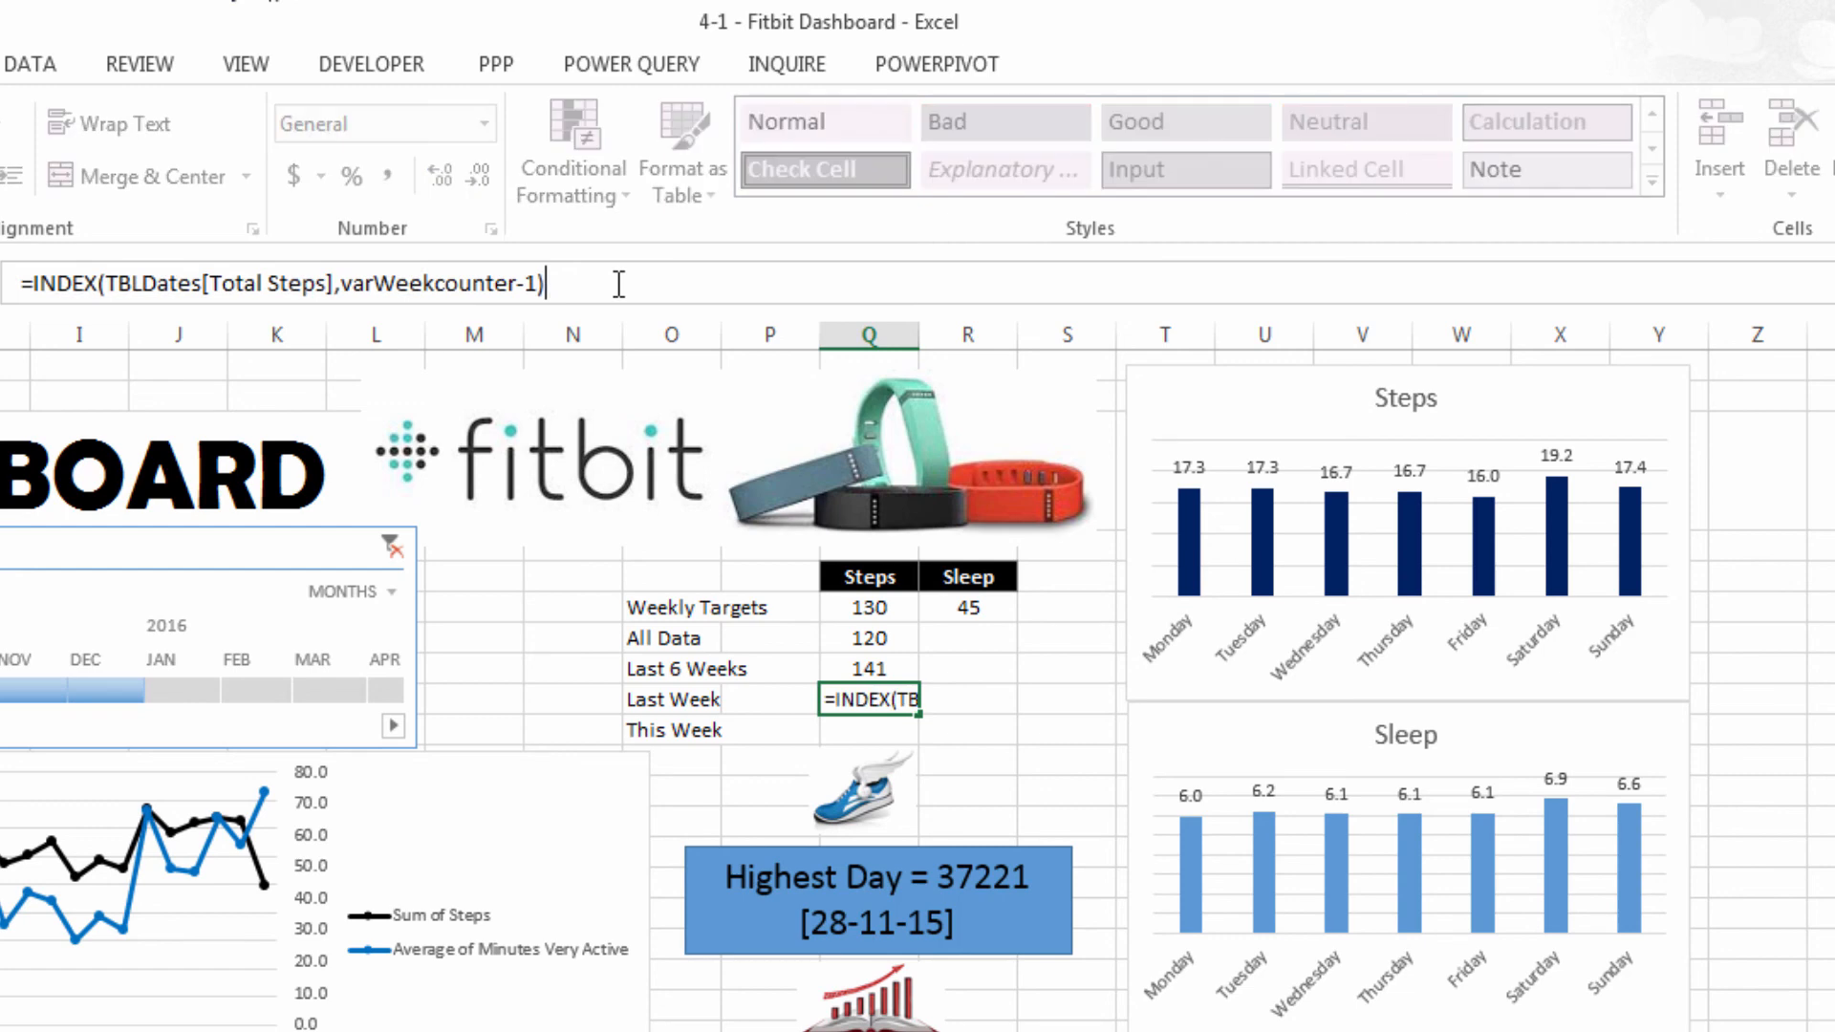
pyautogui.write('/1000')
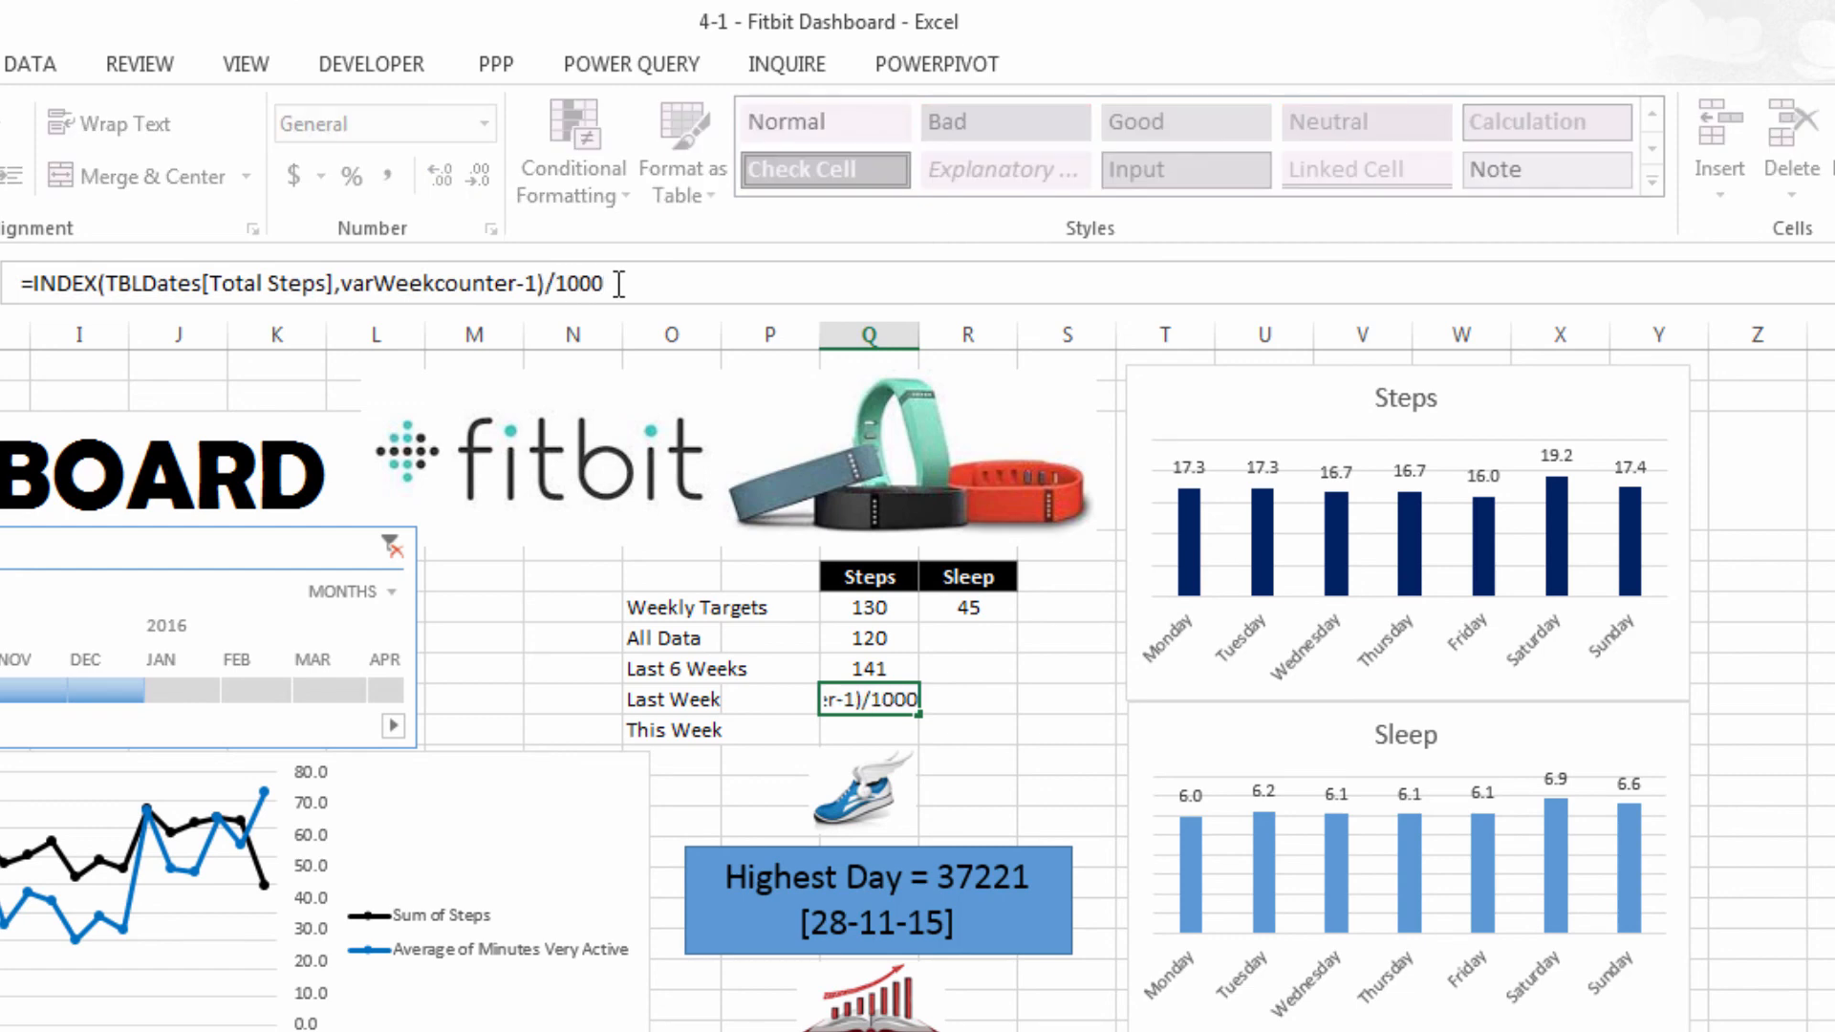
pyautogui.press('Return')
# Format the Last Week steps value with no decimal places and centre it
pyautogui.click(865, 699)
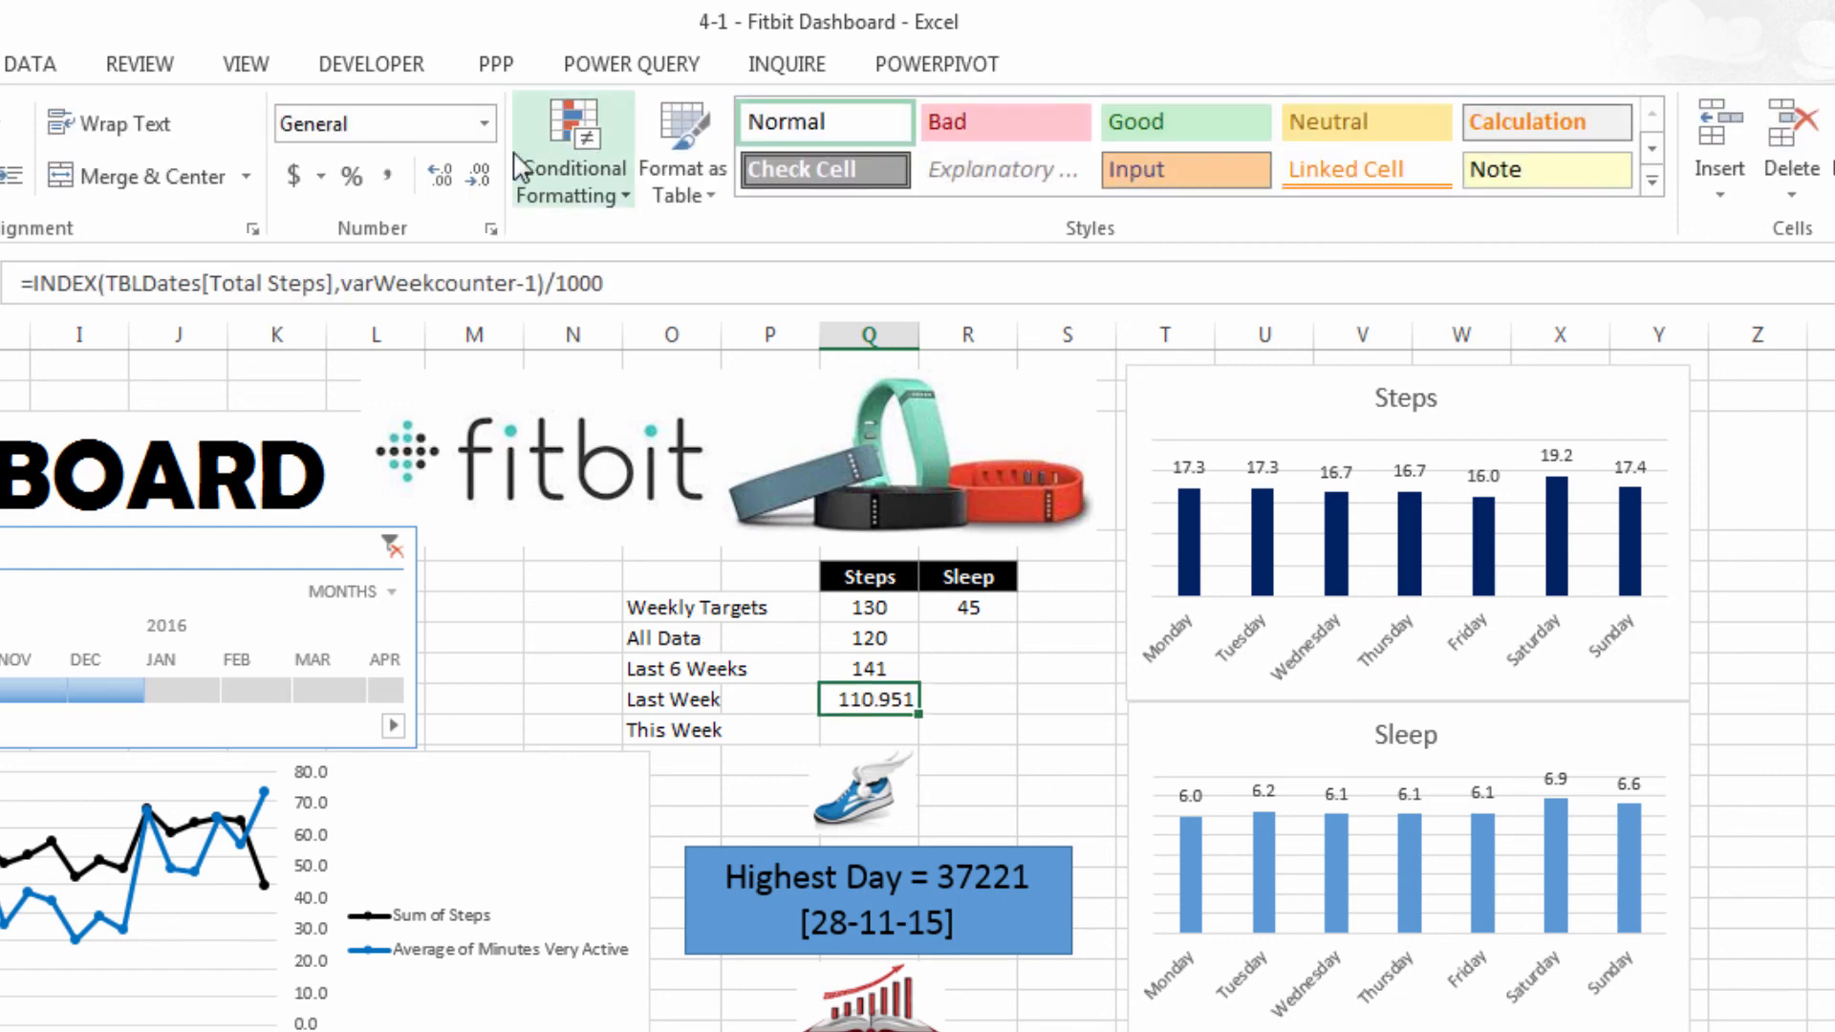
pyautogui.click(477, 175)
pyautogui.click(476, 175)
pyautogui.click(477, 175)
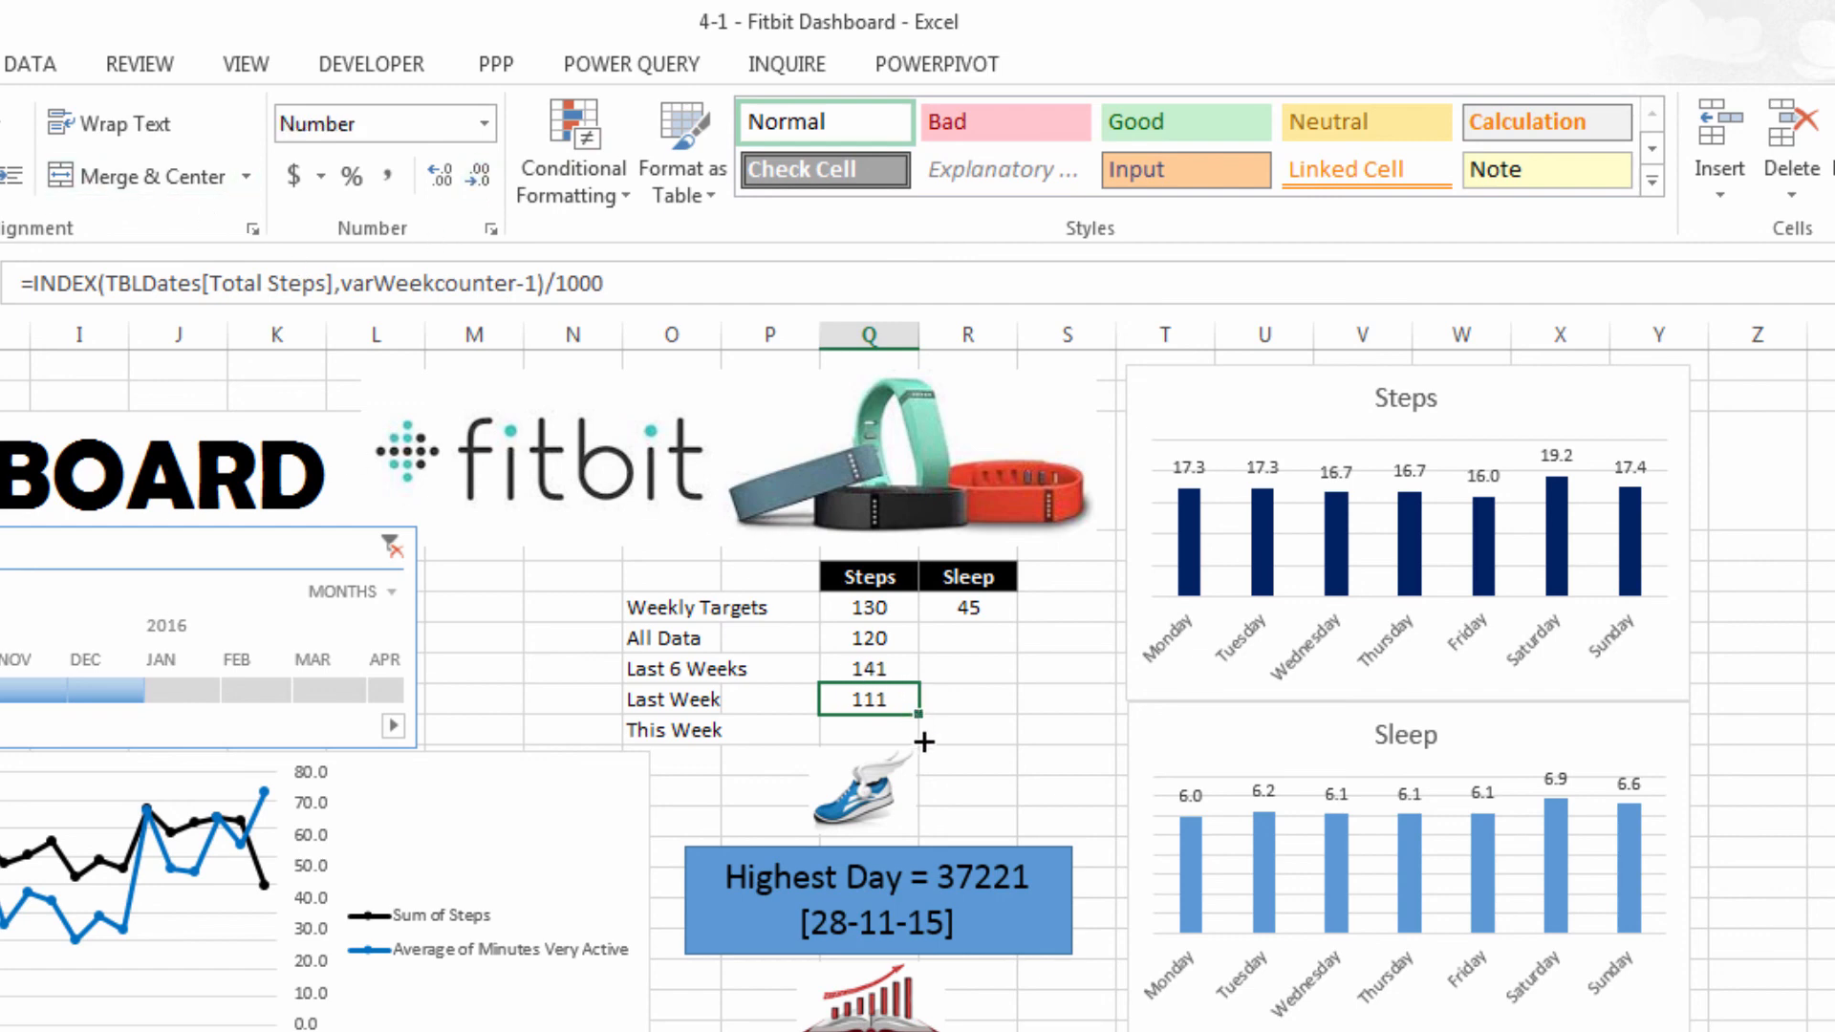
# Copy the Last Week steps formula down to the This Week cell
pyautogui.moveTo(917, 714); pyautogui.dragTo(923, 742)
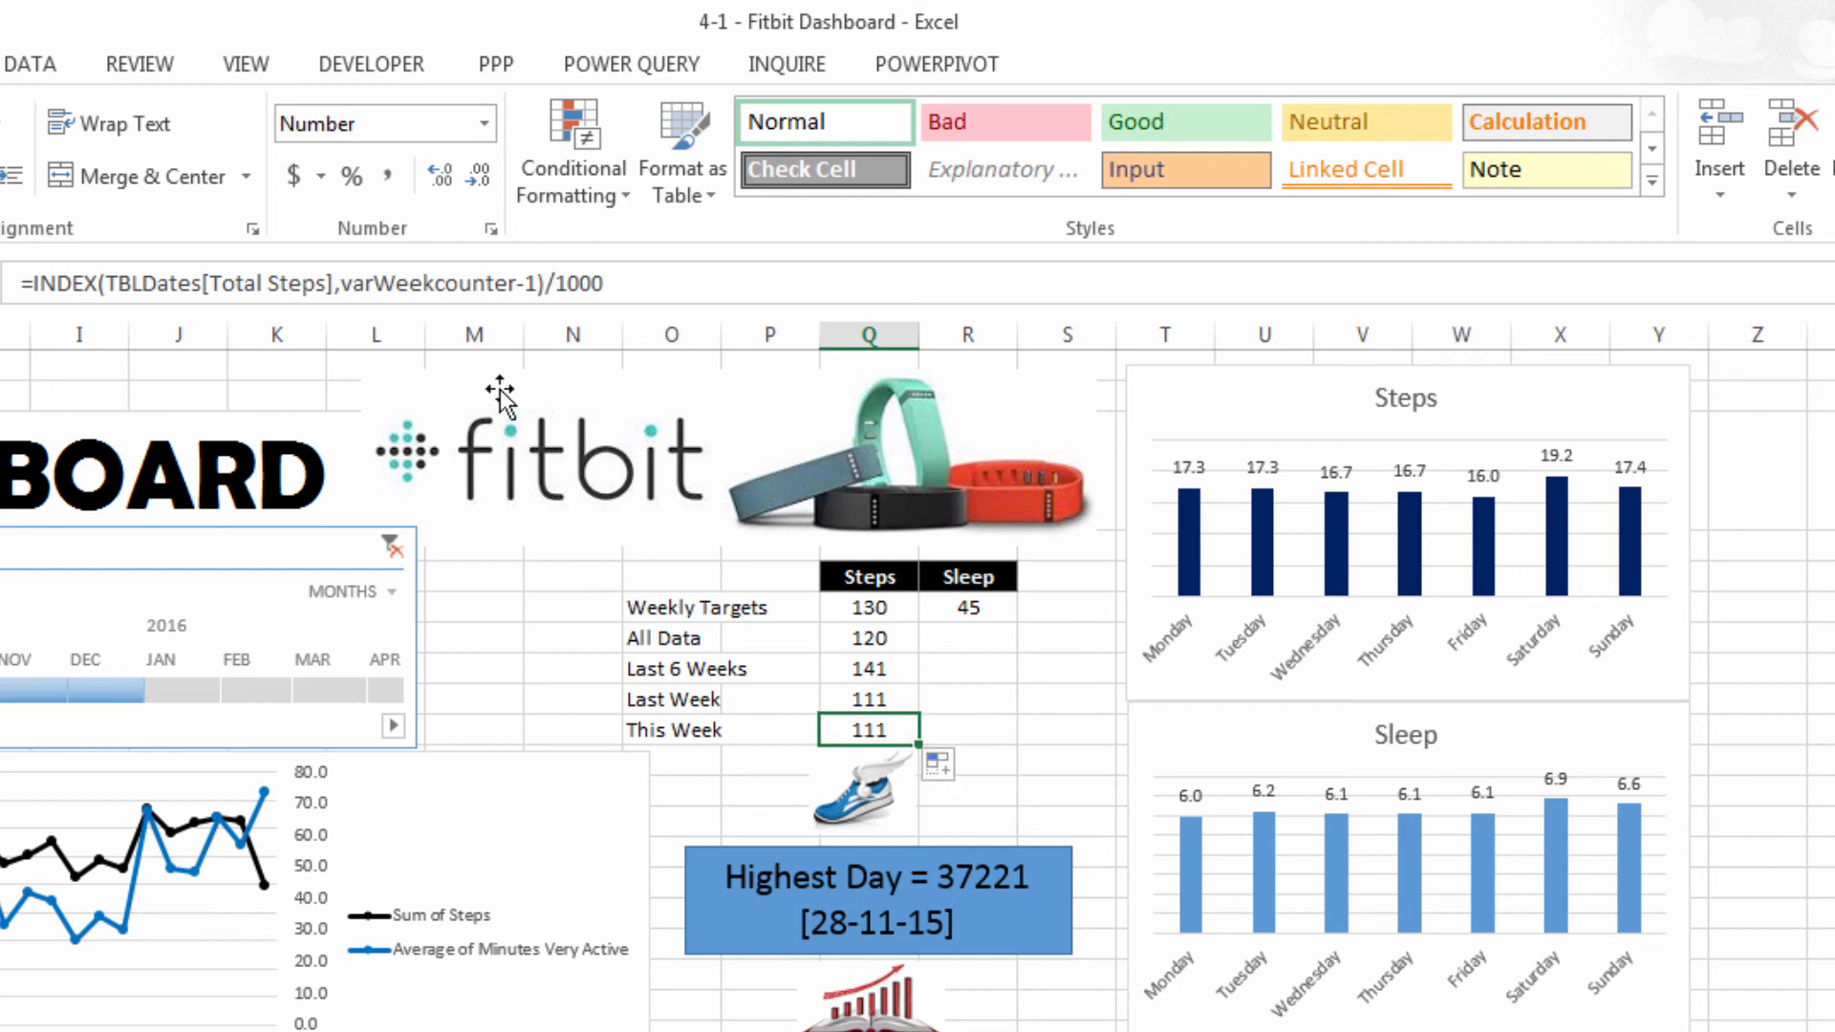
# Change the row number in the This Week steps formula to varWeekcounter by removing the -1
pyautogui.click(531, 284)
pyautogui.press('BackSpace')
pyautogui.press('BackSpace')
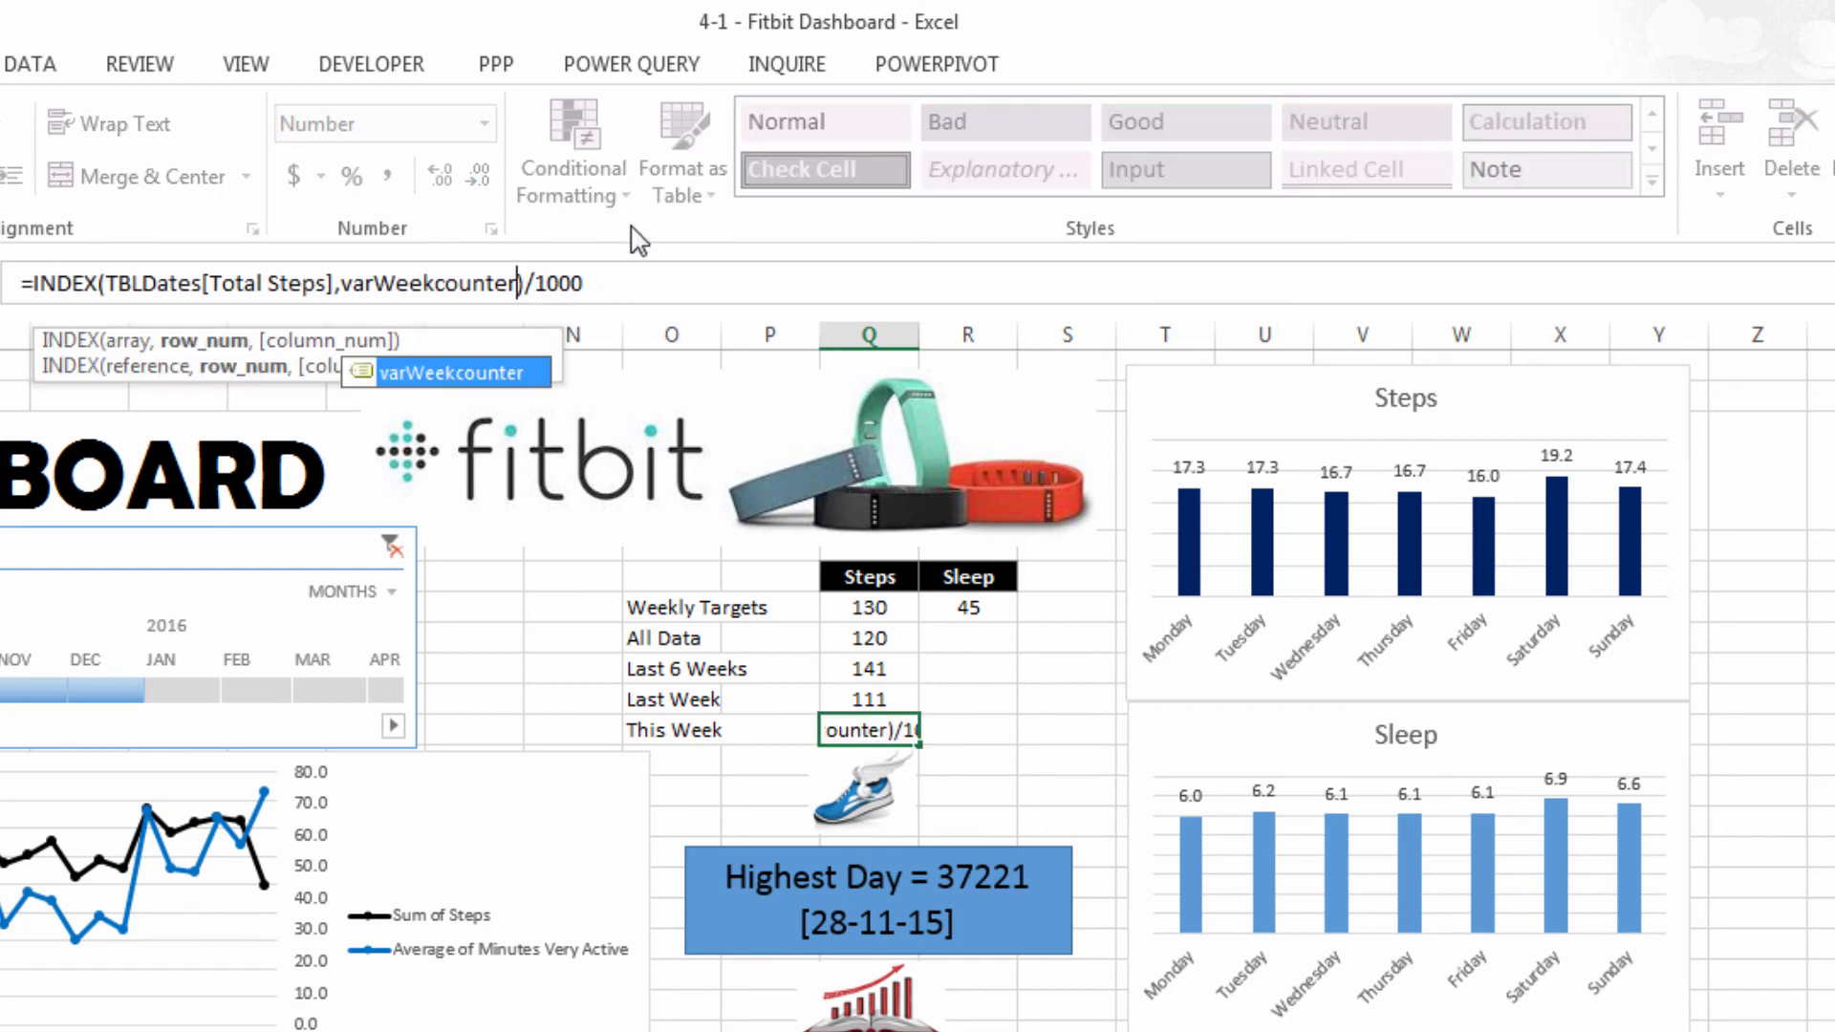
pyautogui.press('Return')
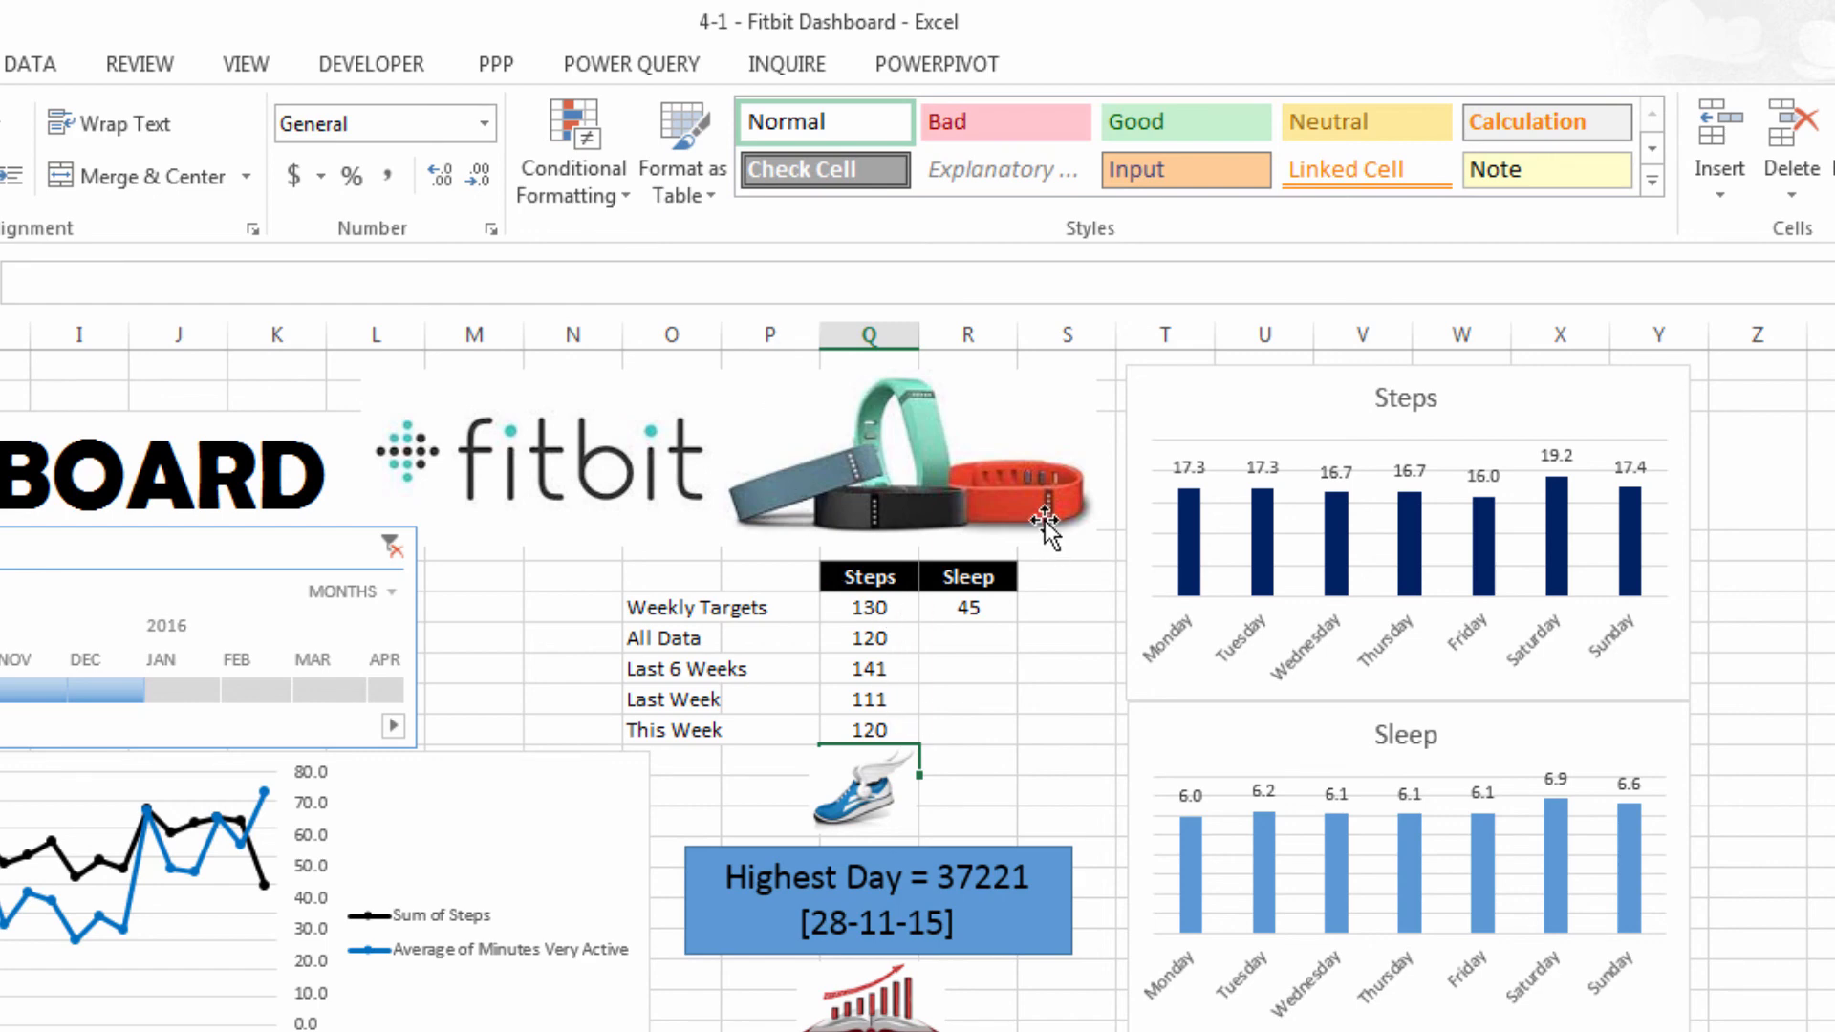
# Start a 2-Color Scale formatting rule for the four steps figures below the target, with minimum type Number and value =$Q$6-25
pyautogui.moveTo(868, 643); pyautogui.dragTo(873, 728)
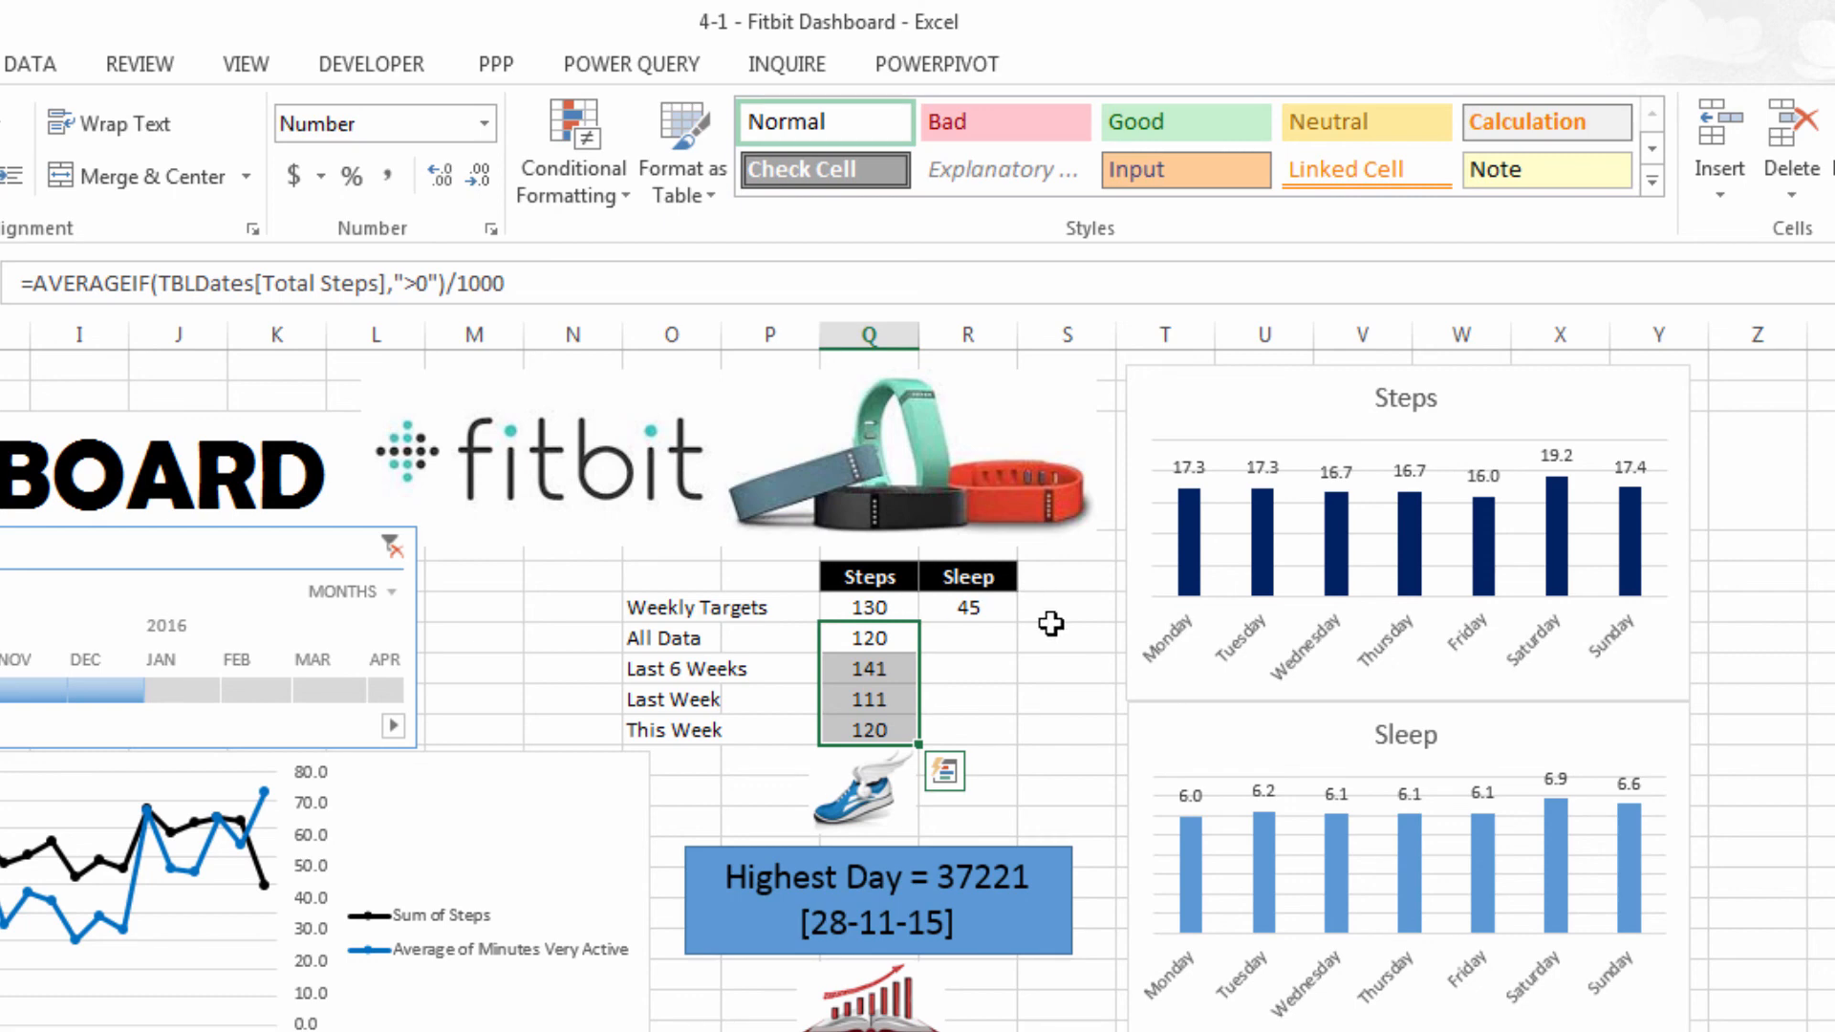
pyautogui.click(573, 179)
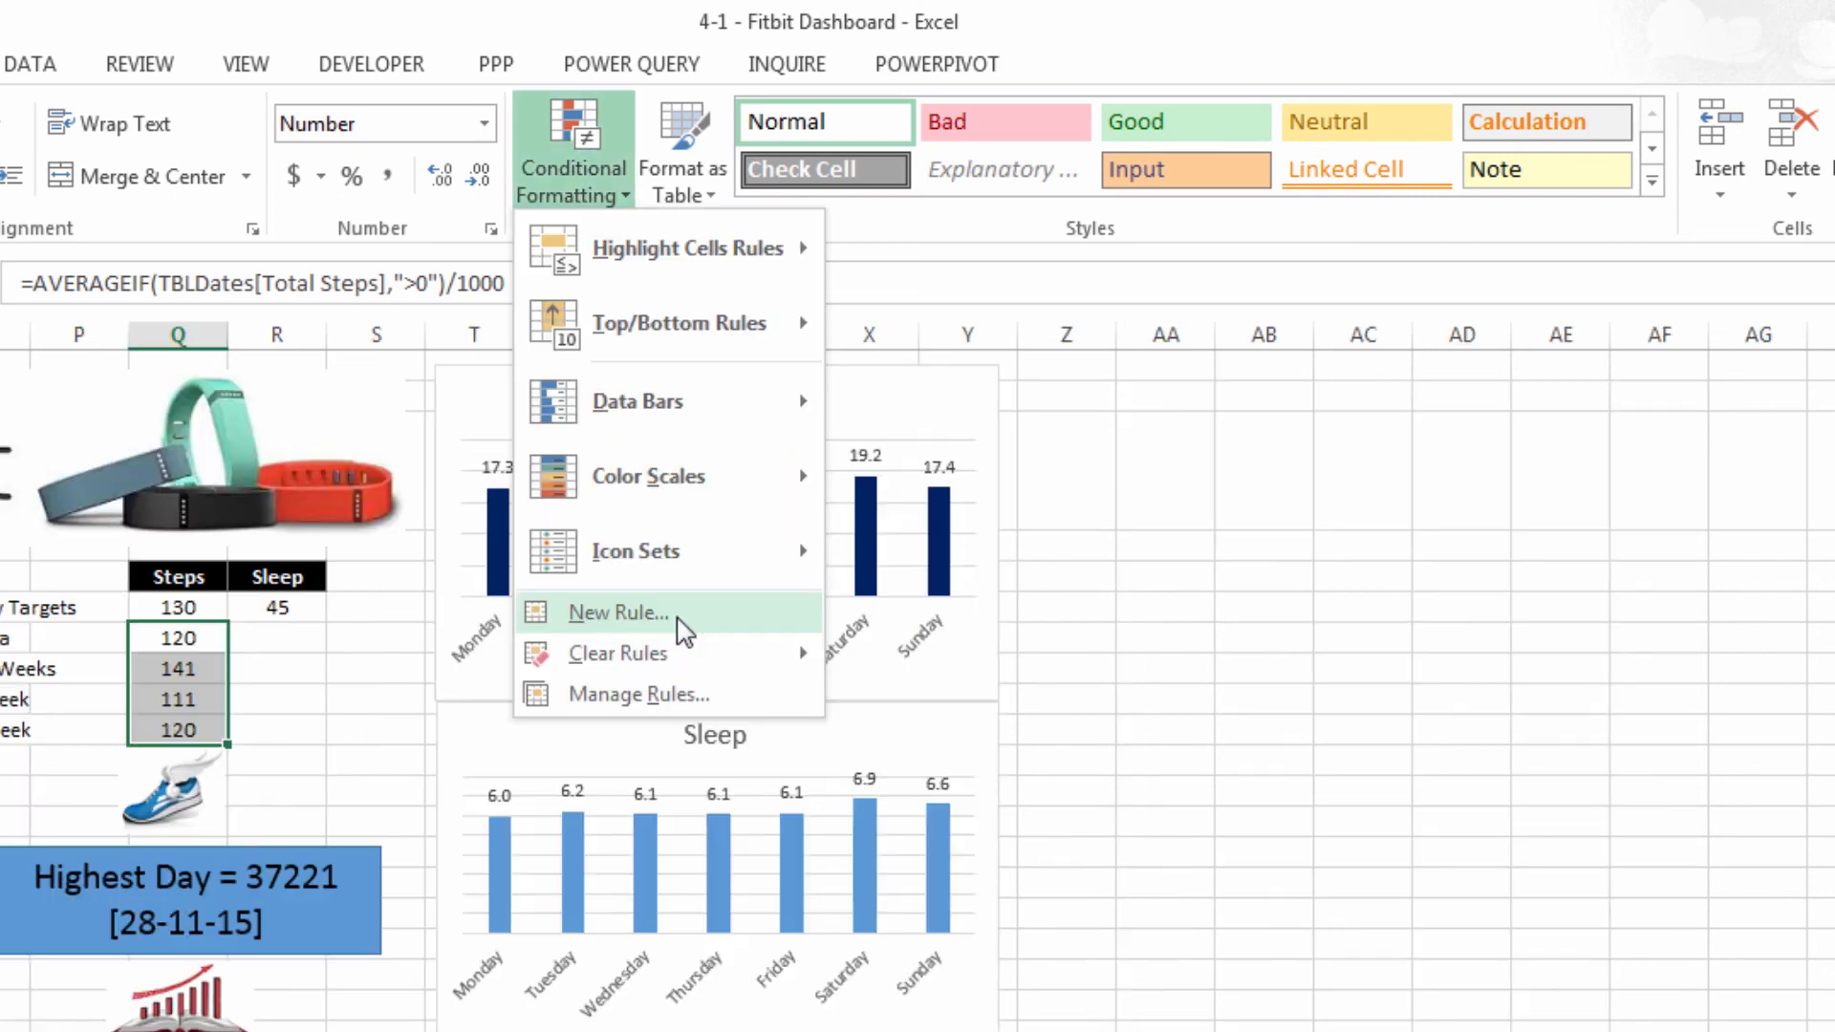
pyautogui.click(619, 612)
pyautogui.moveTo(604, 600); pyautogui.dragTo(591, 346)
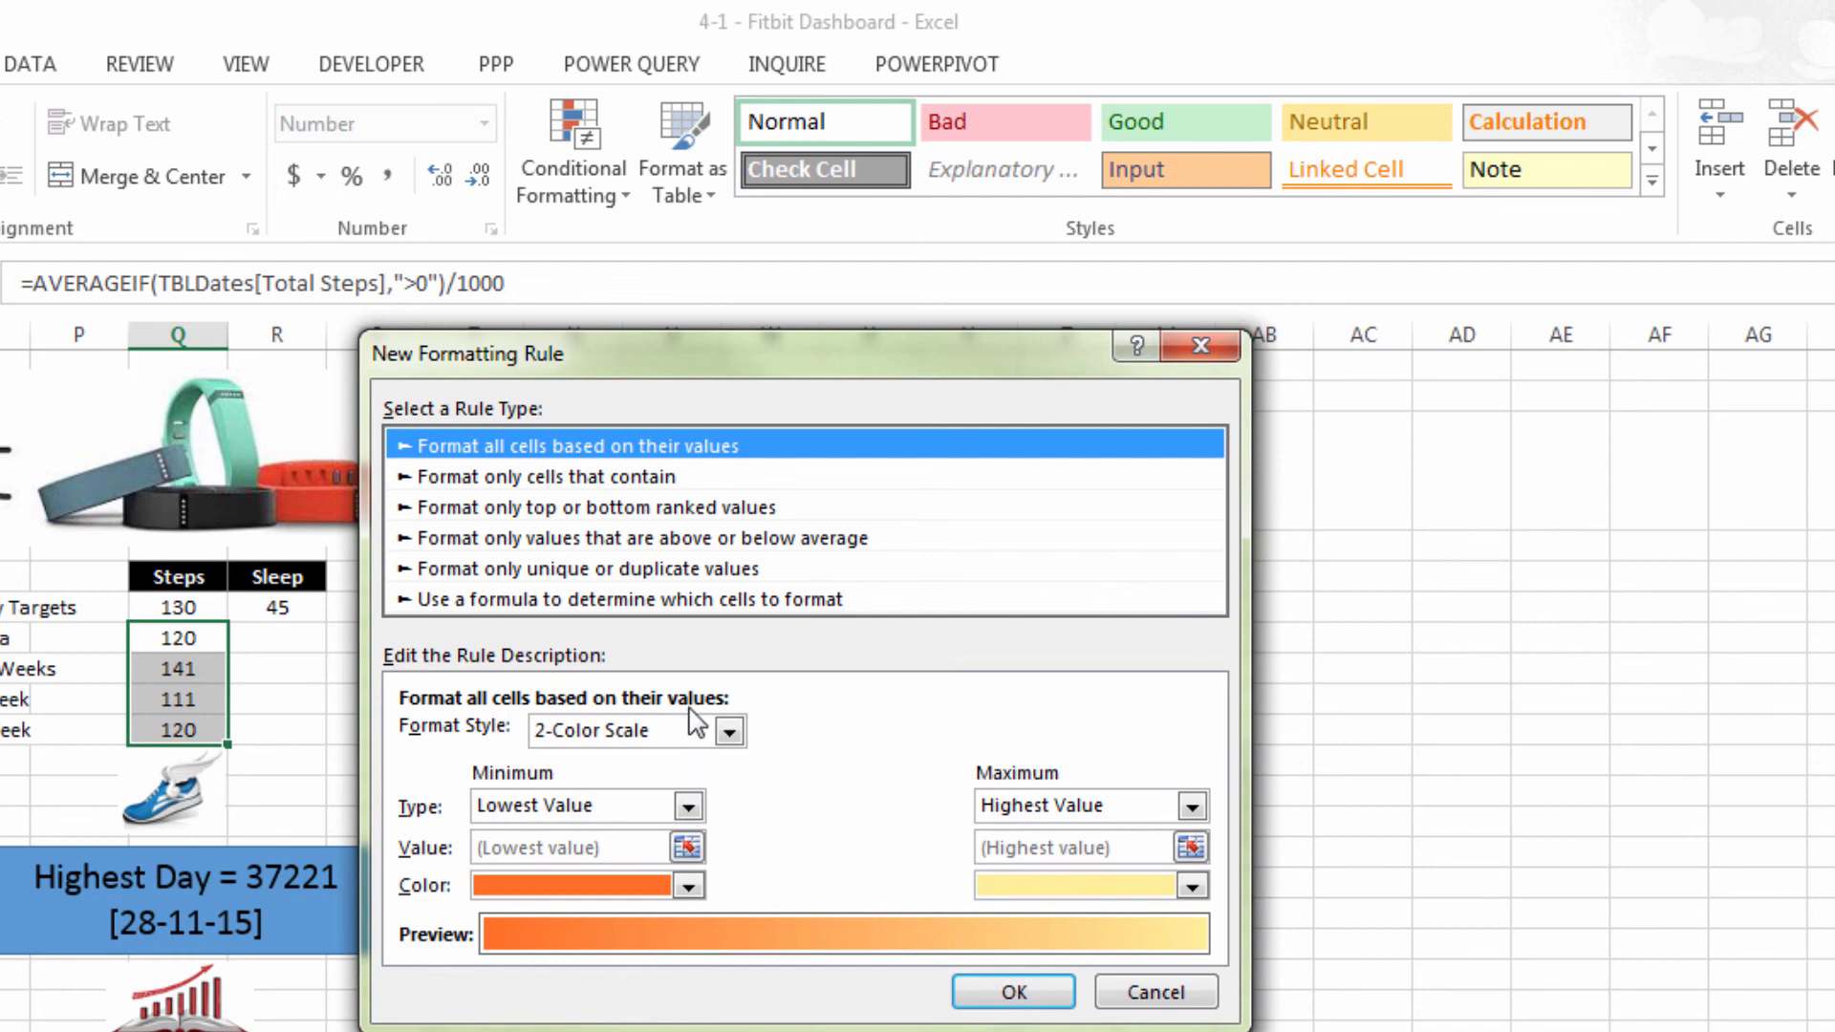
pyautogui.click(688, 807)
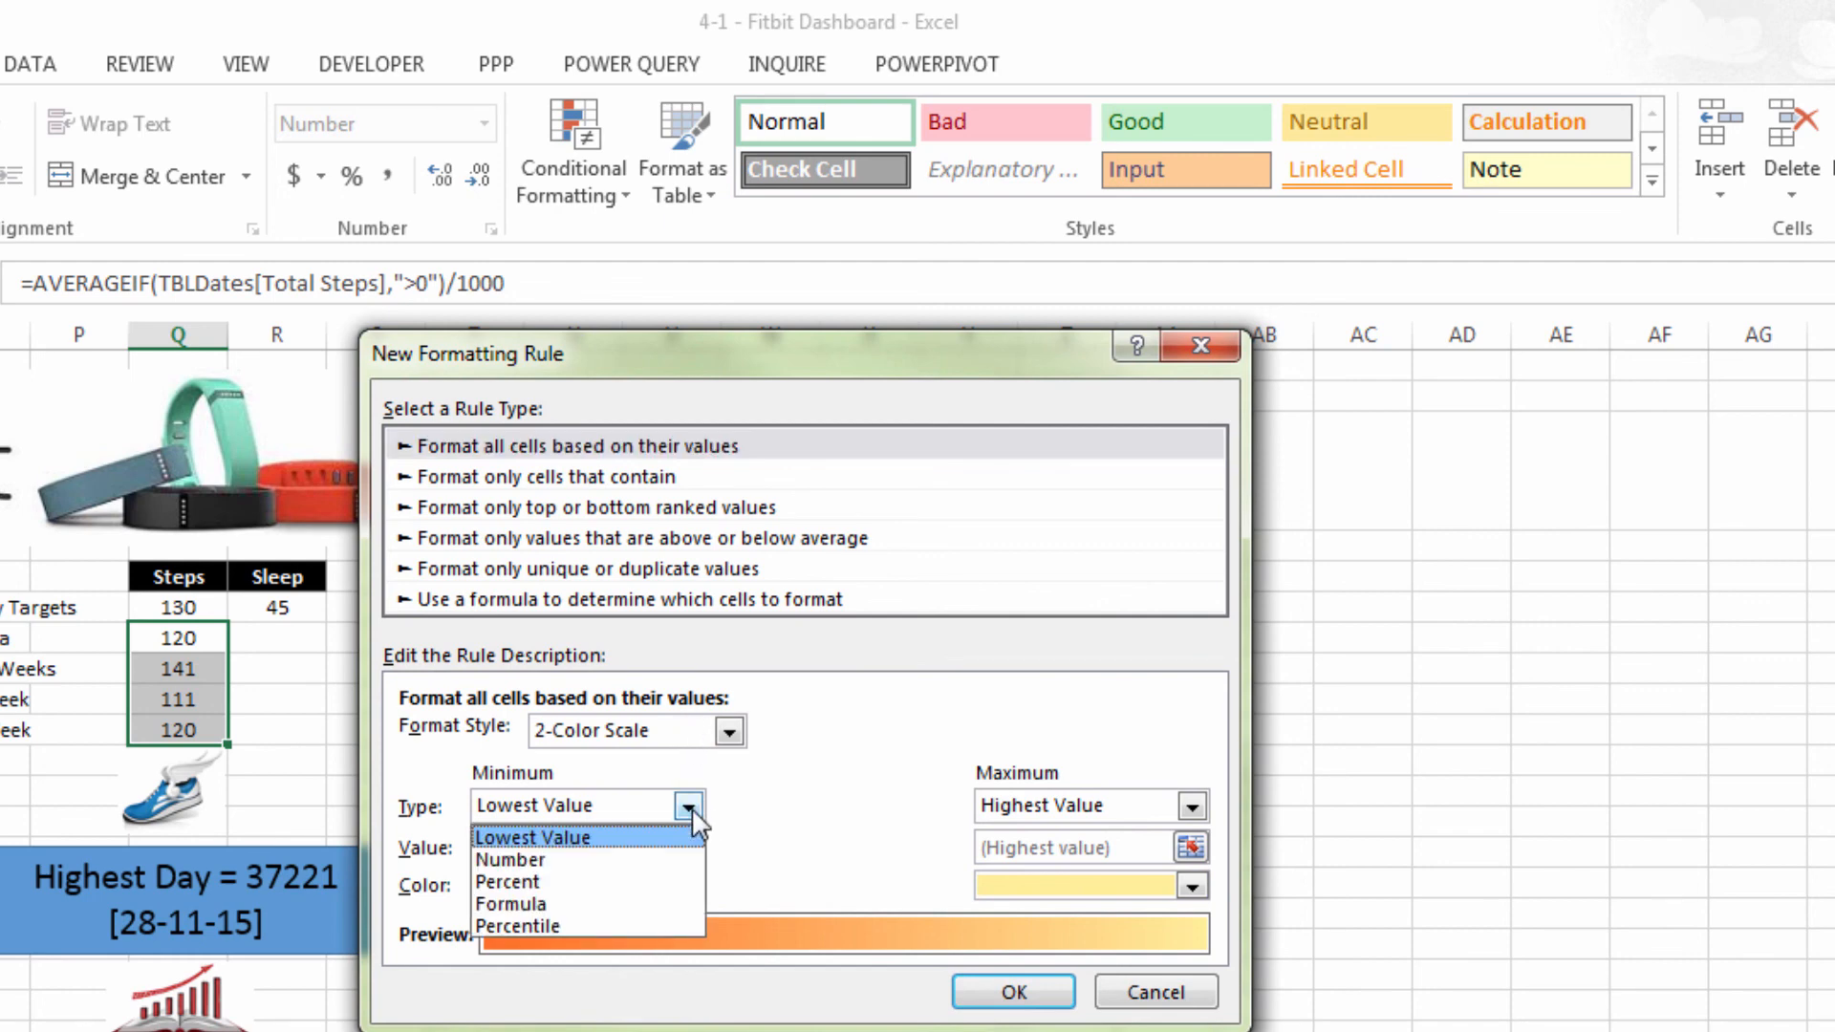
pyautogui.click(542, 862)
pyautogui.click(510, 848)
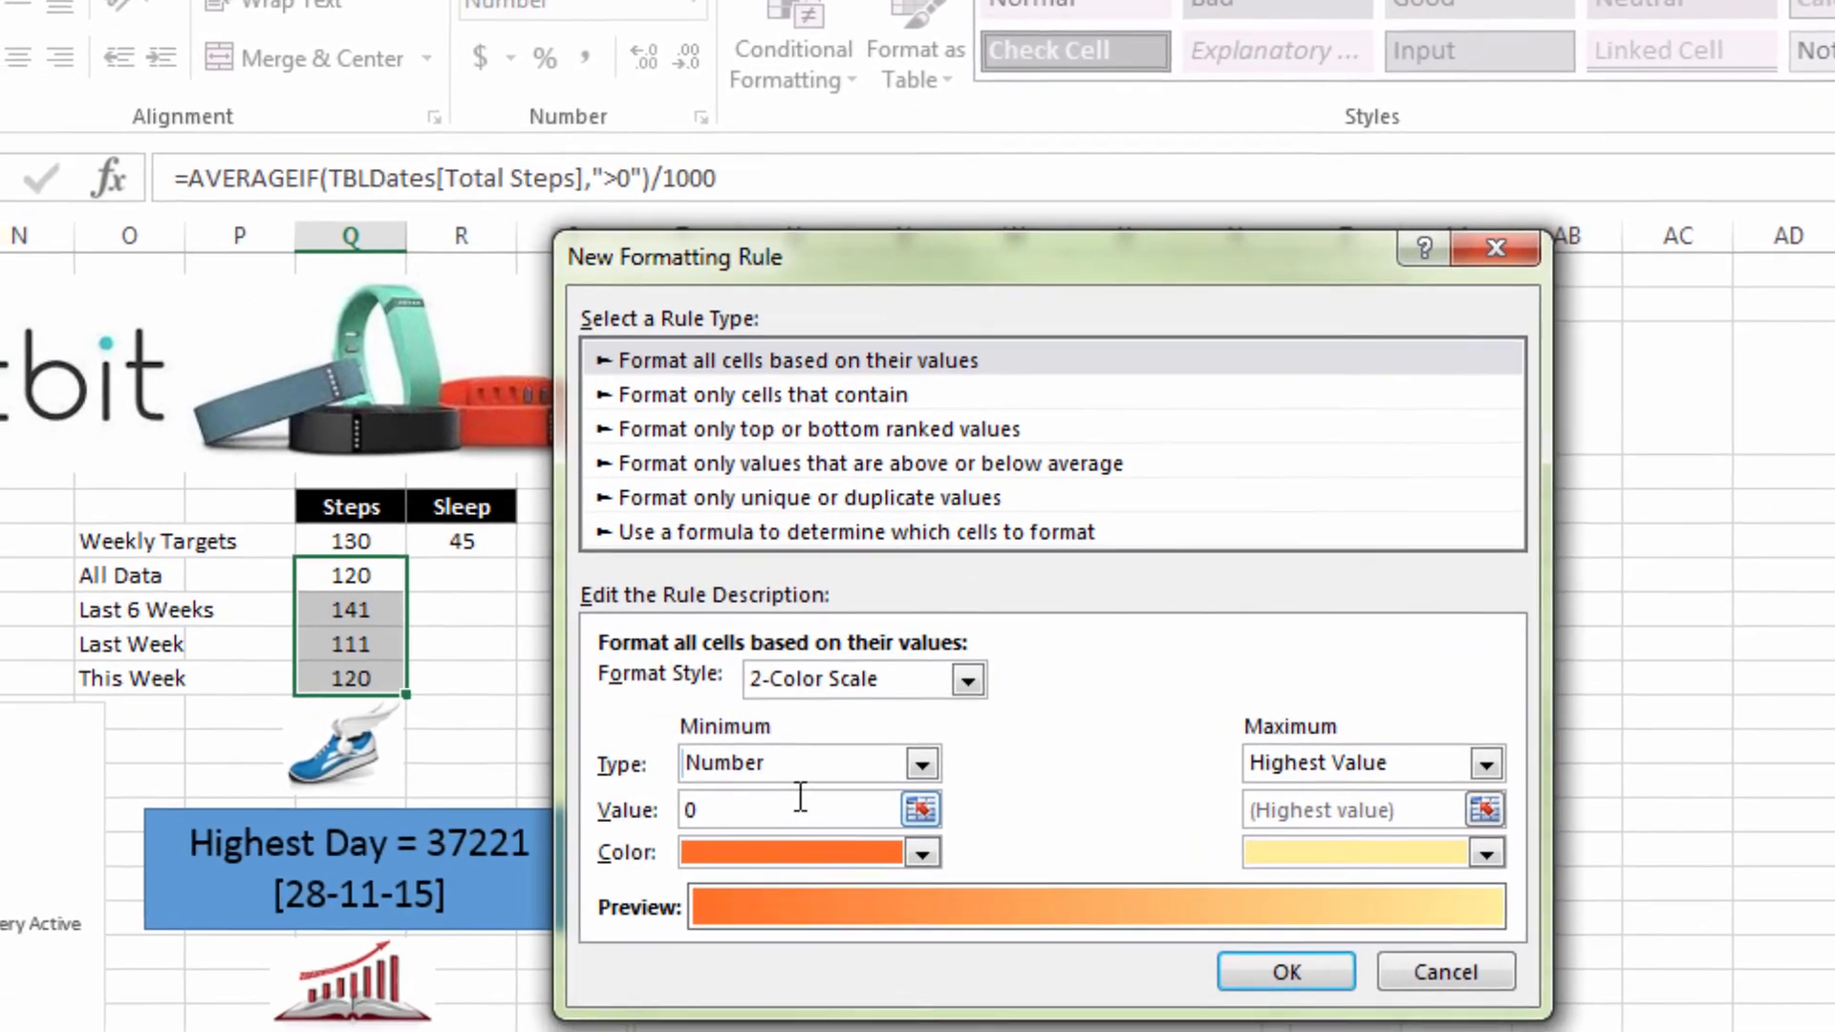
pyautogui.press('BackSpace')
pyautogui.write('=')
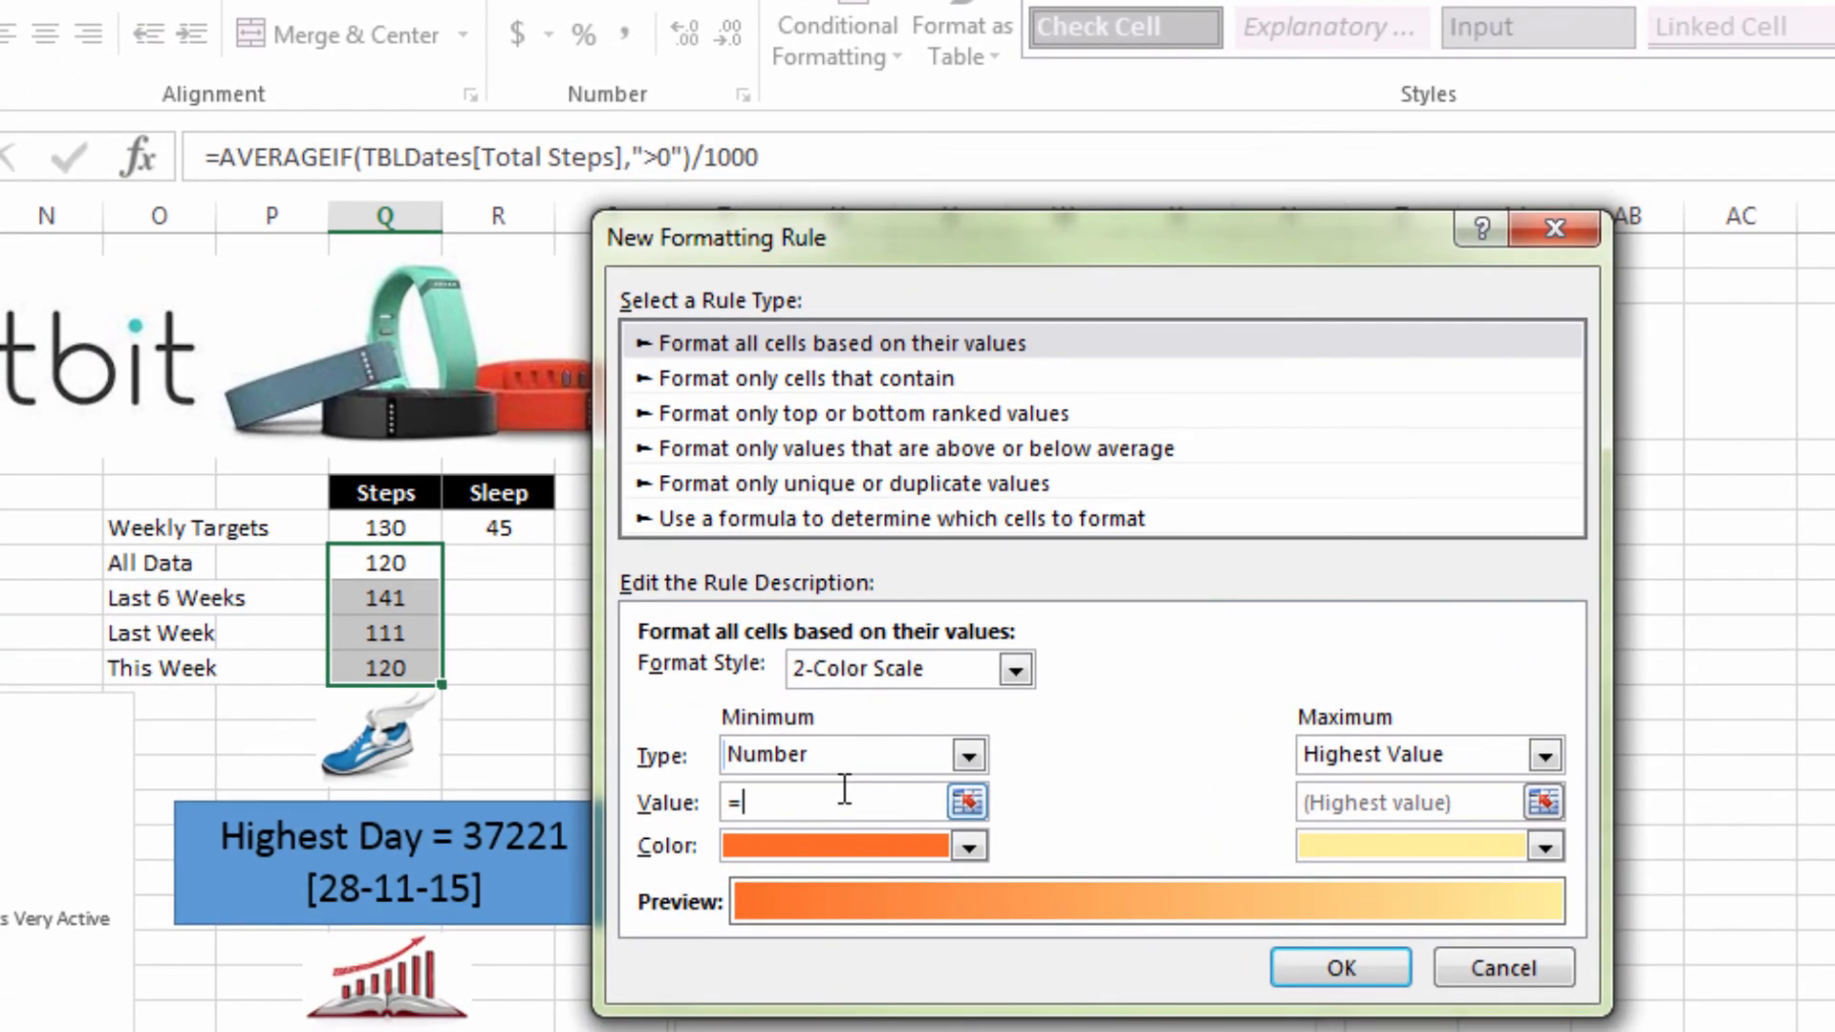
pyautogui.click(392, 533)
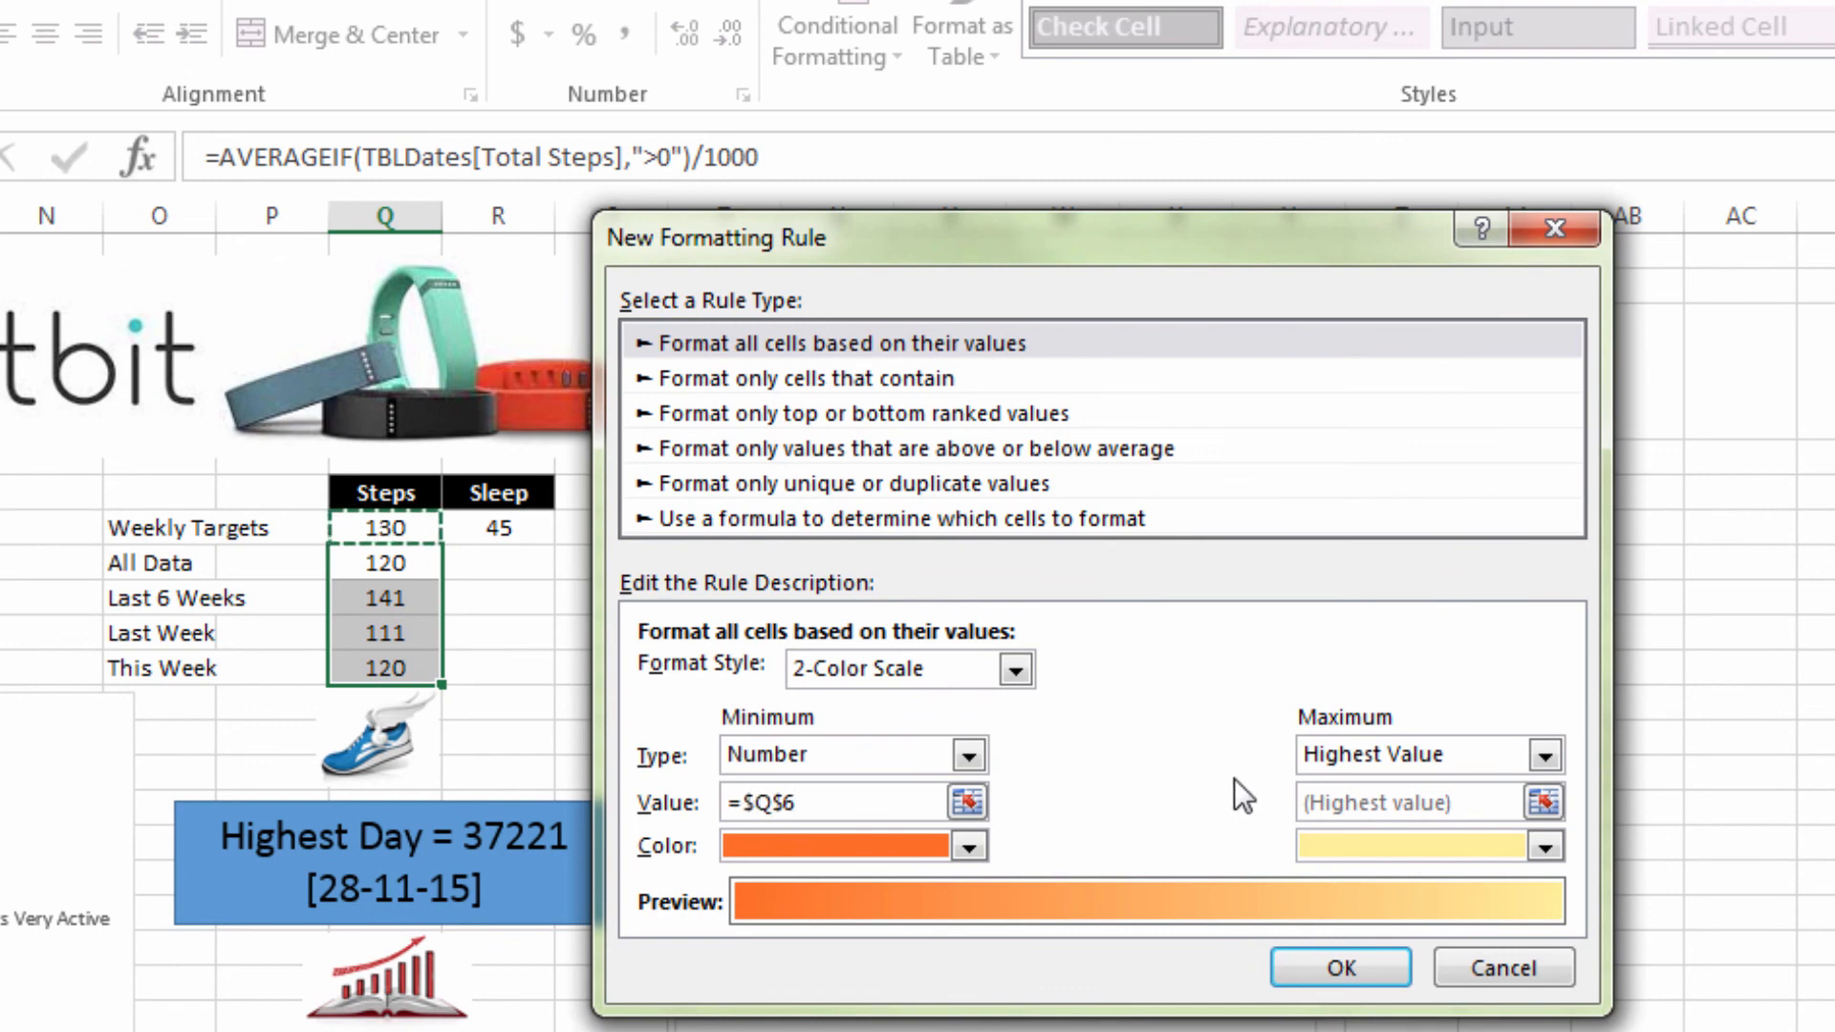
pyautogui.write('-25')
# Set the colour scale's minimum colour to a light red from the standard colours
pyautogui.click(968, 846)
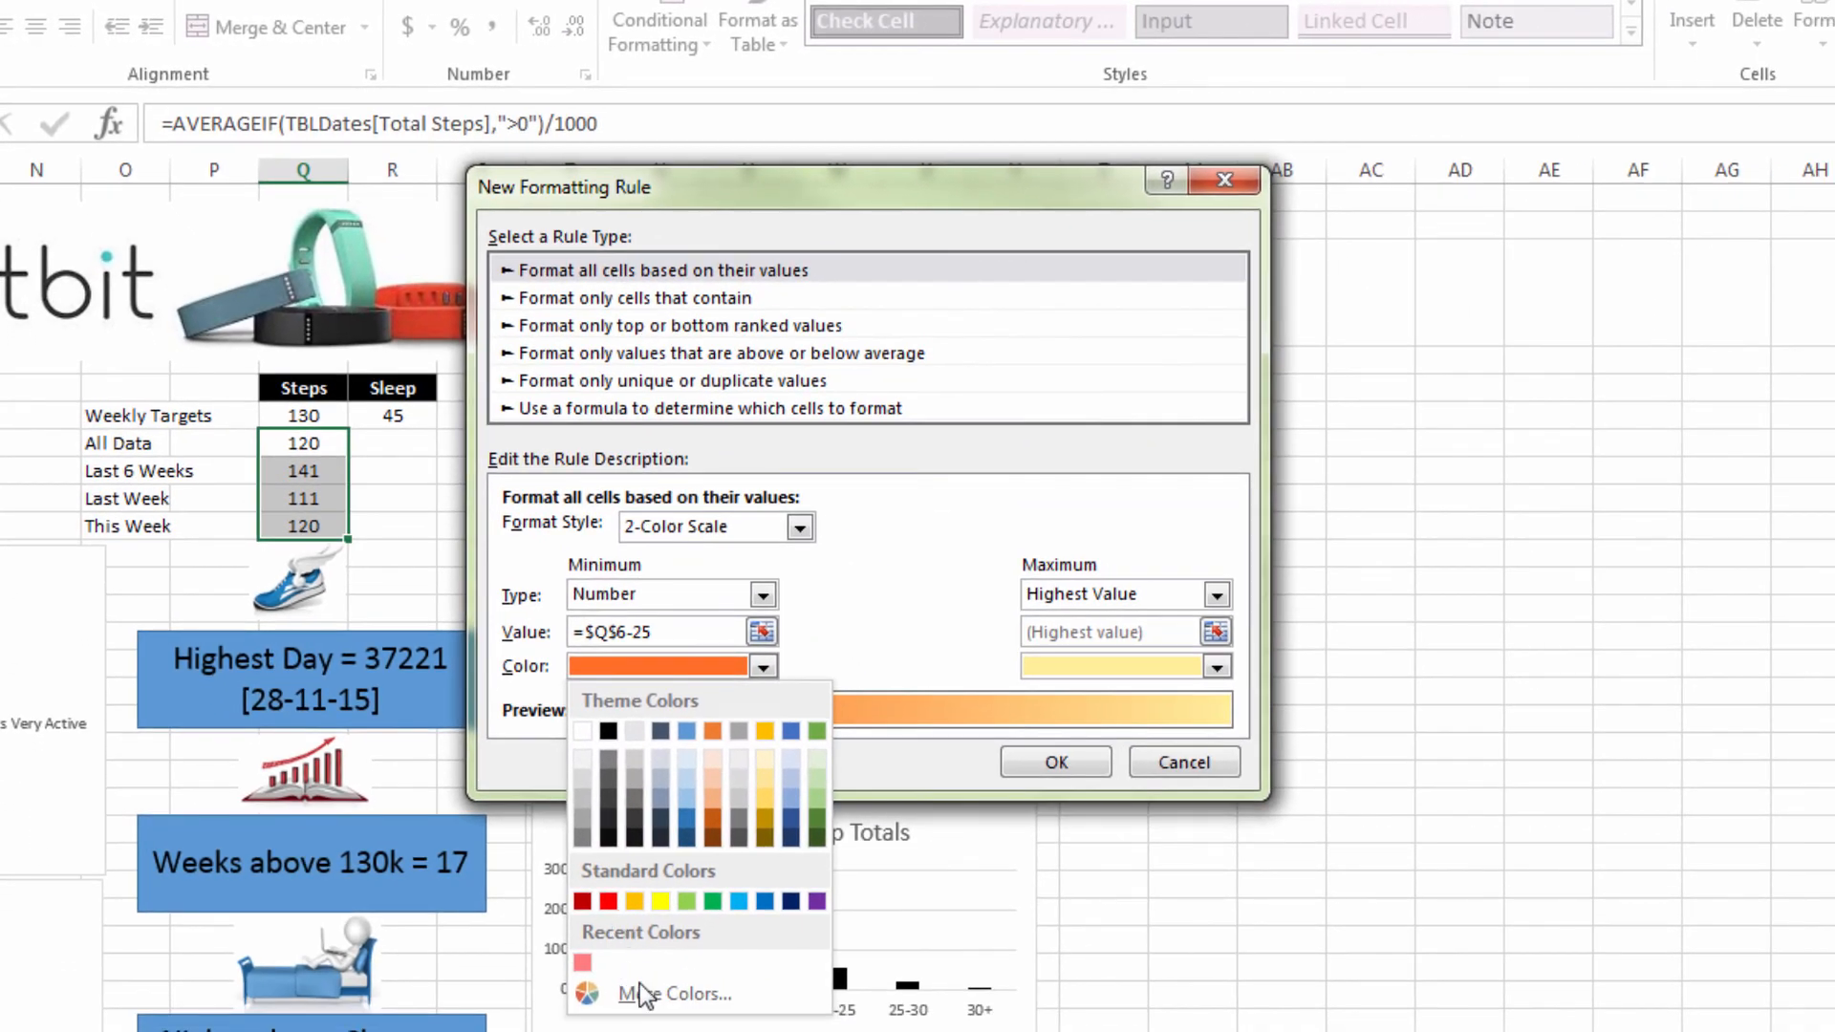
pyautogui.click(669, 994)
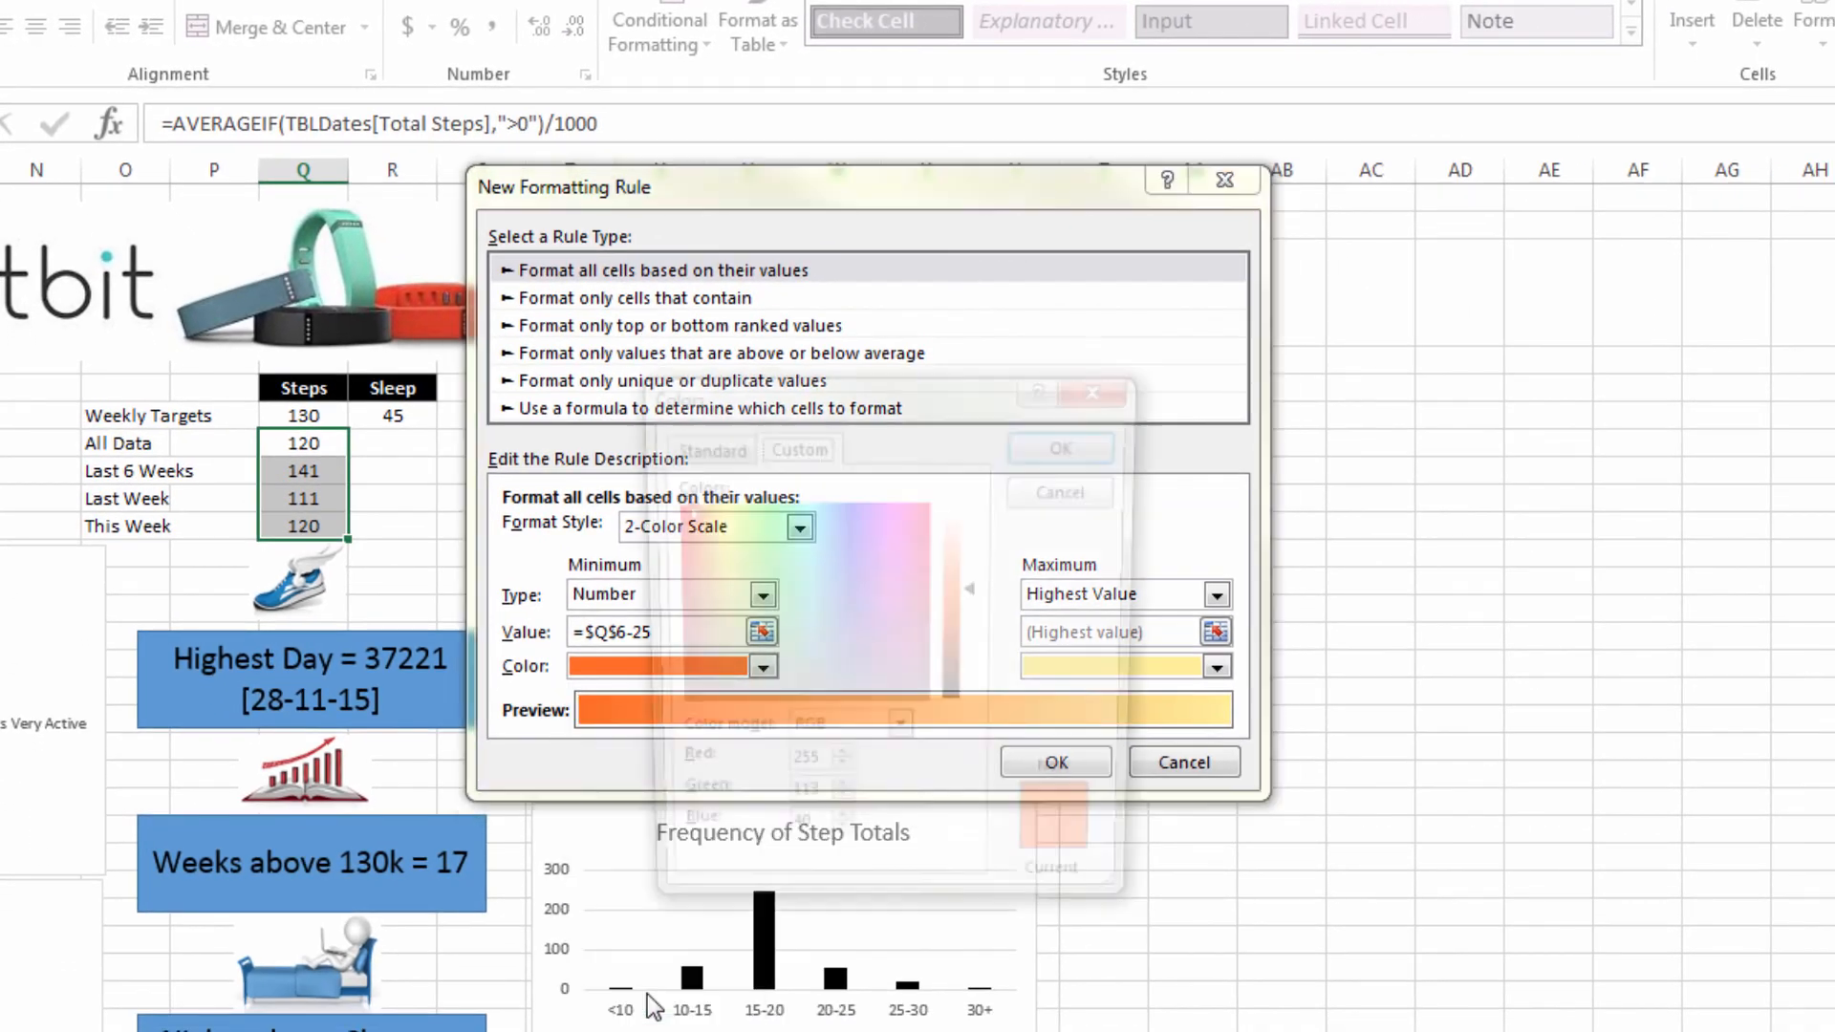
pyautogui.click(706, 445)
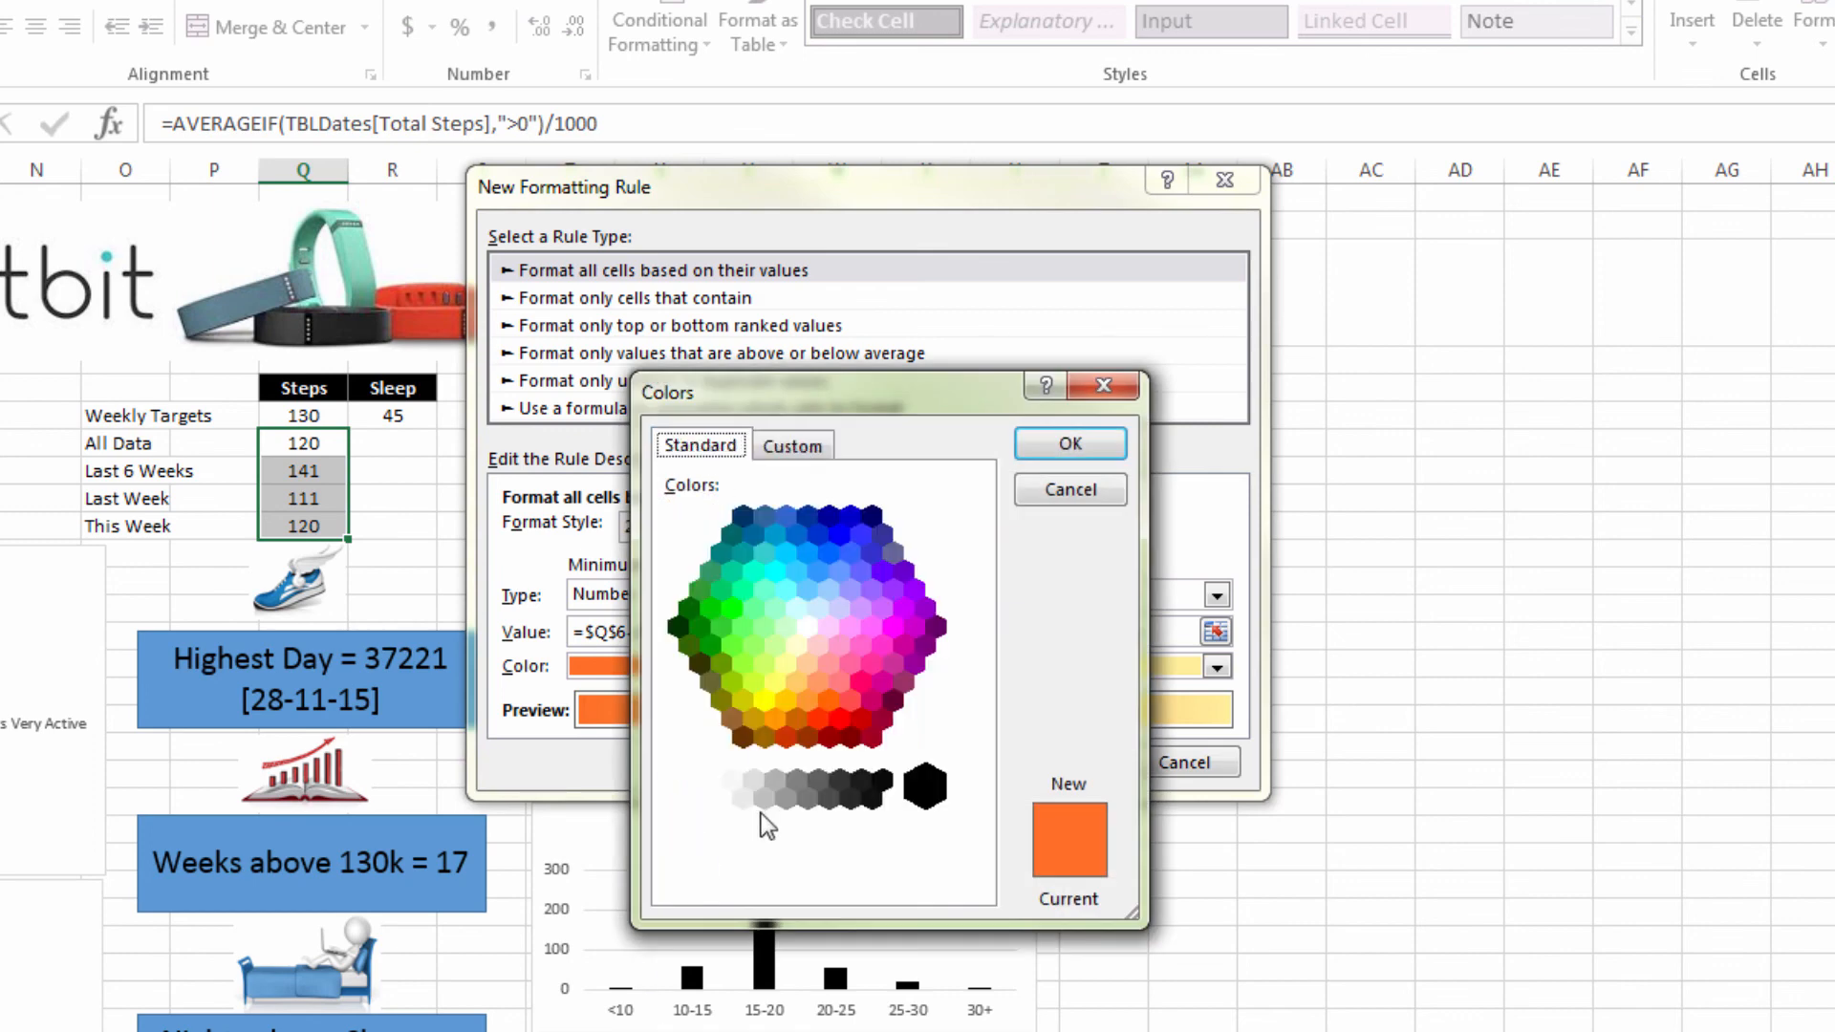
pyautogui.click(850, 697)
pyautogui.click(1070, 443)
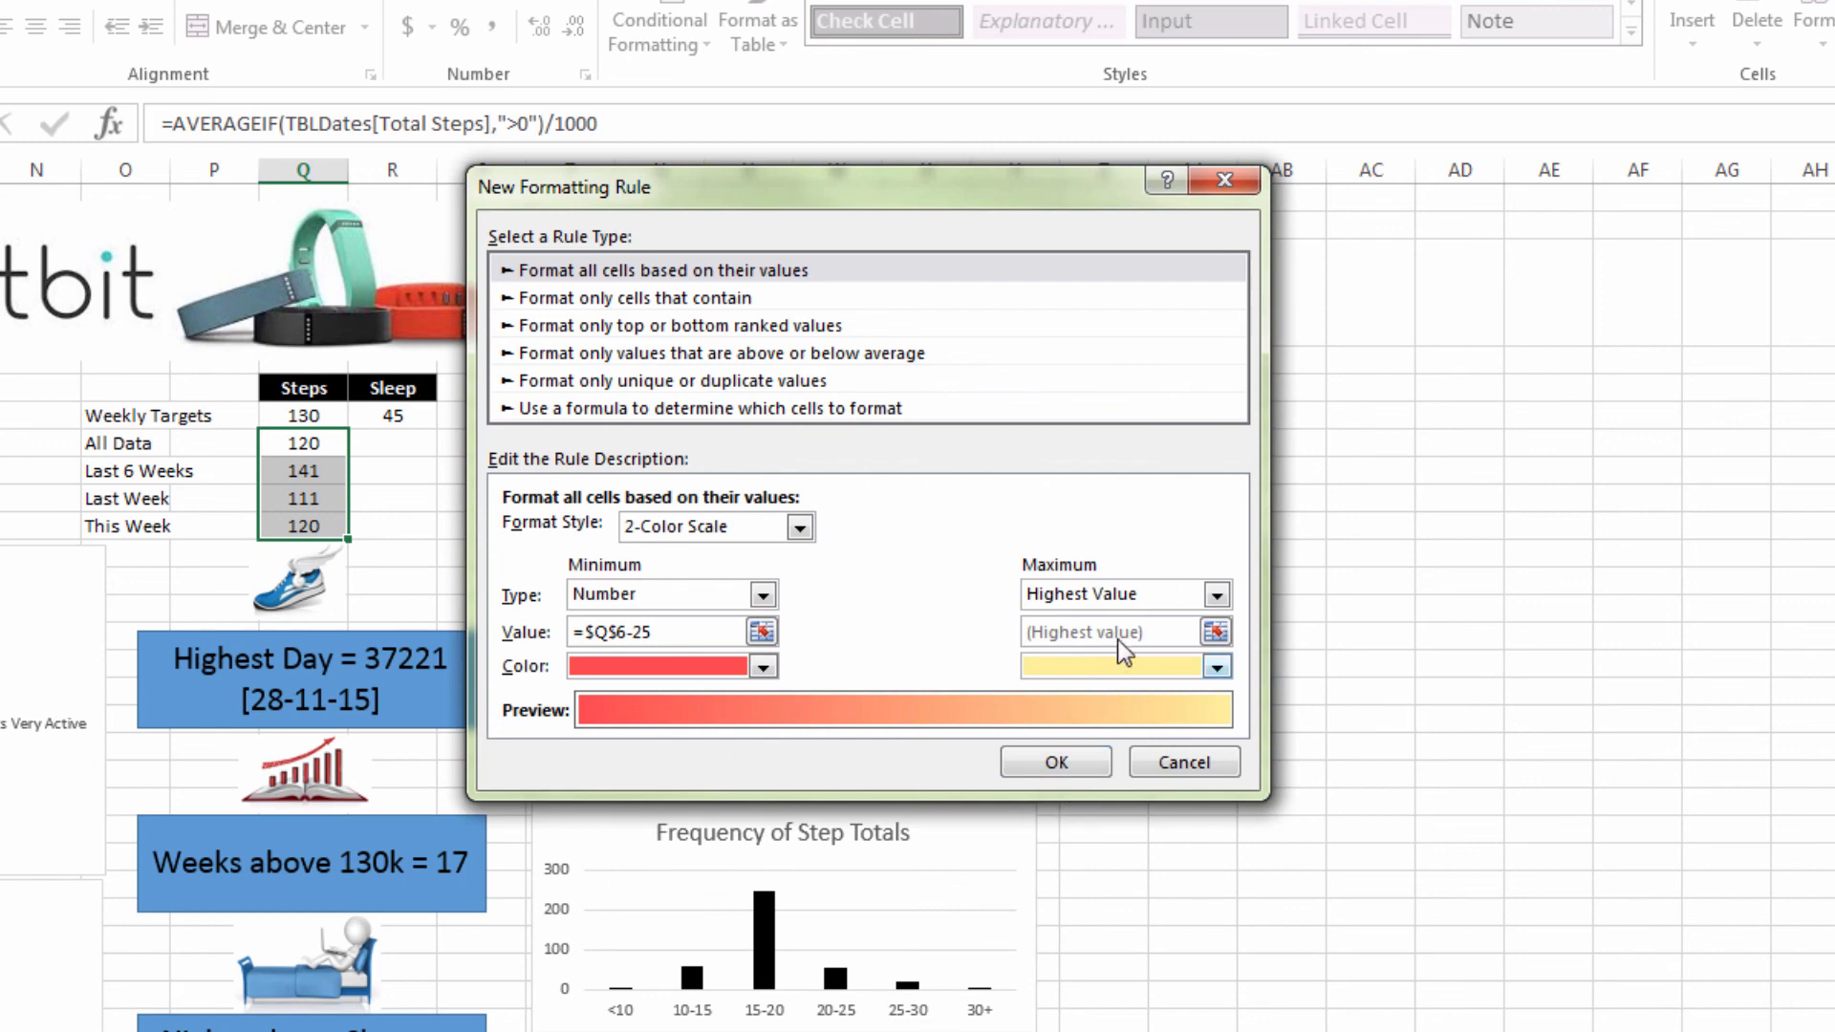
# Set the colour scale's maximum to Number with value =$Q$6+25 and a light green colour, and apply the rule
pyautogui.click(1217, 595)
pyautogui.click(1113, 646)
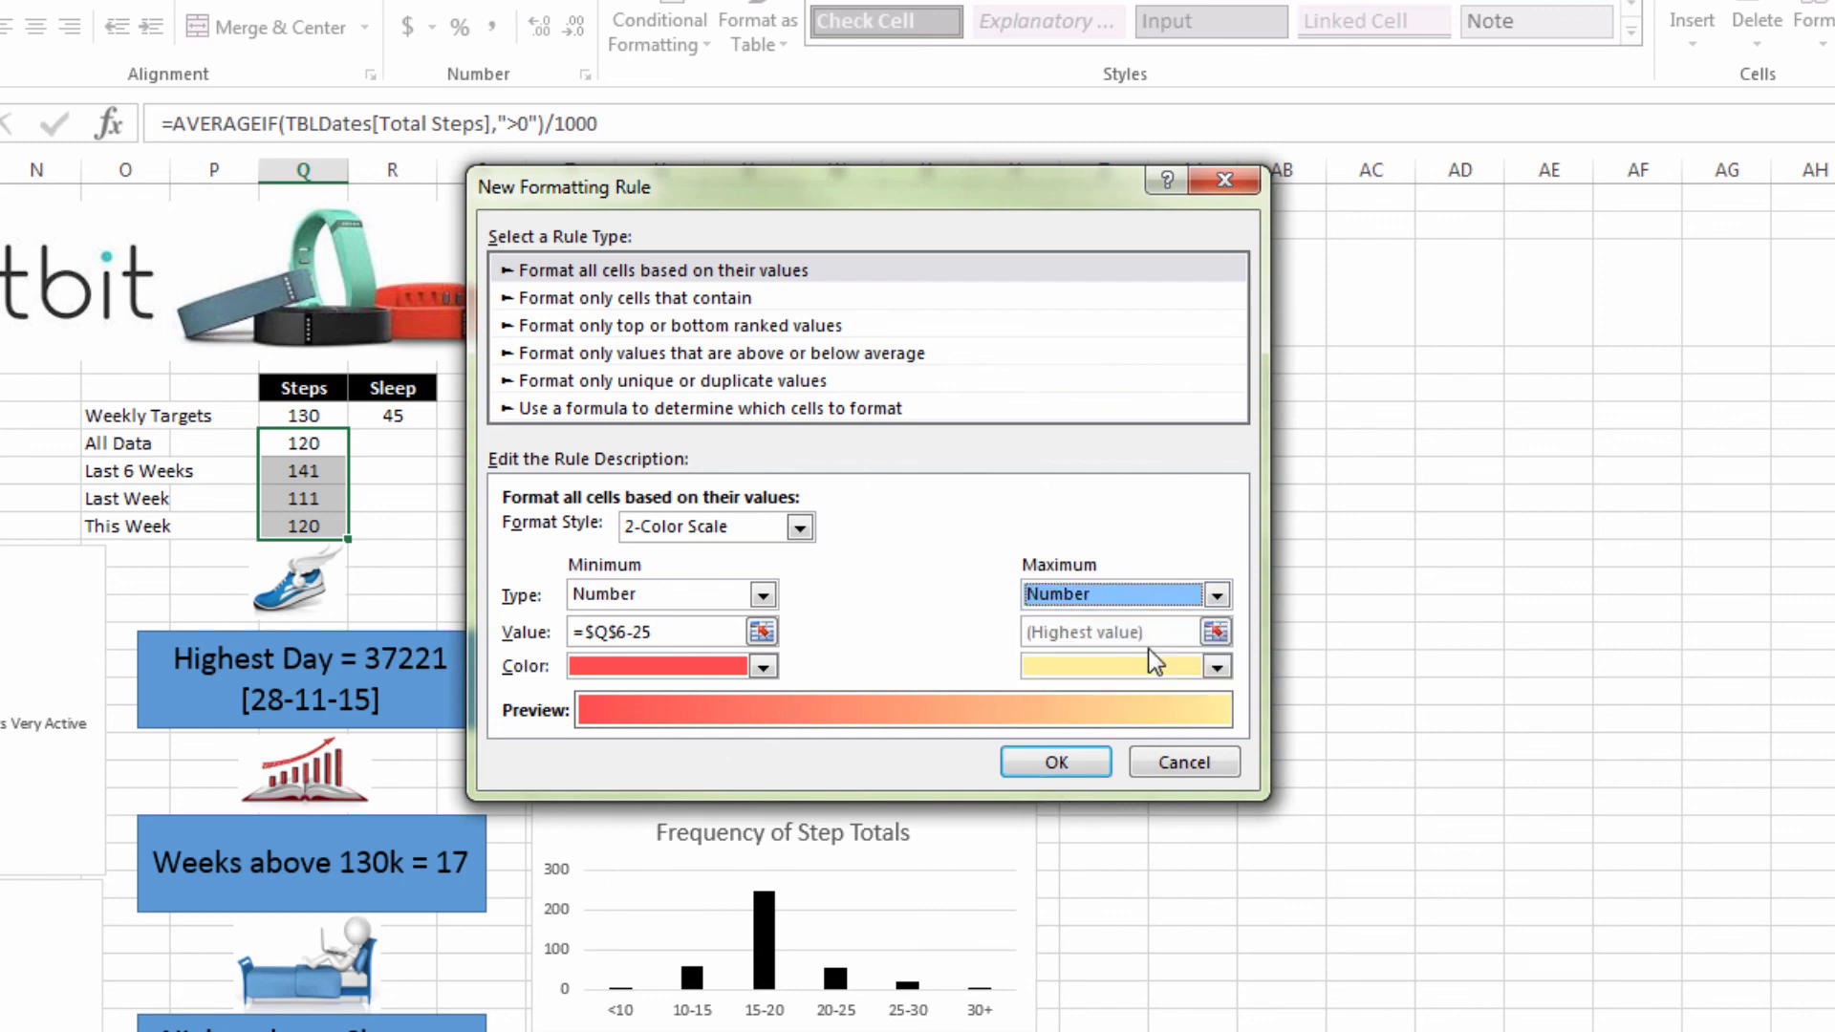
pyautogui.click(1065, 630)
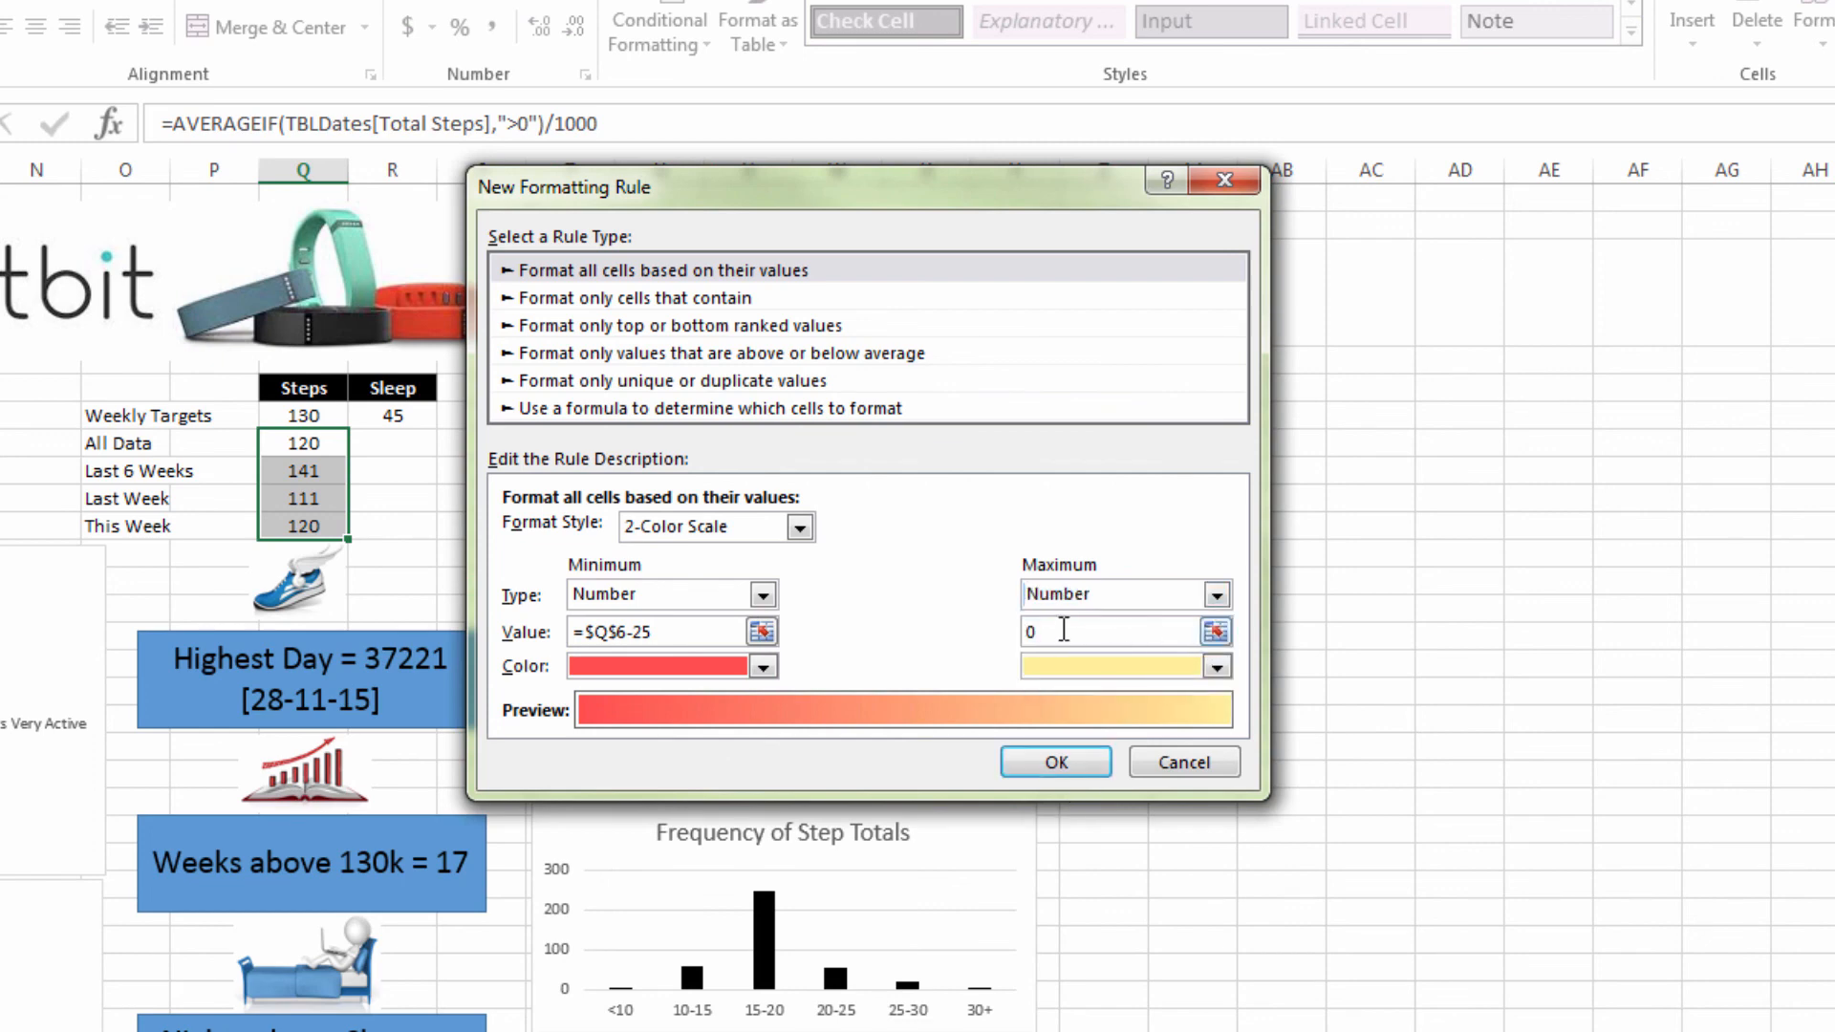
pyautogui.write('=')
pyautogui.click(318, 447)
pyautogui.write('+25')
pyautogui.click(1217, 668)
pyautogui.click(1143, 902)
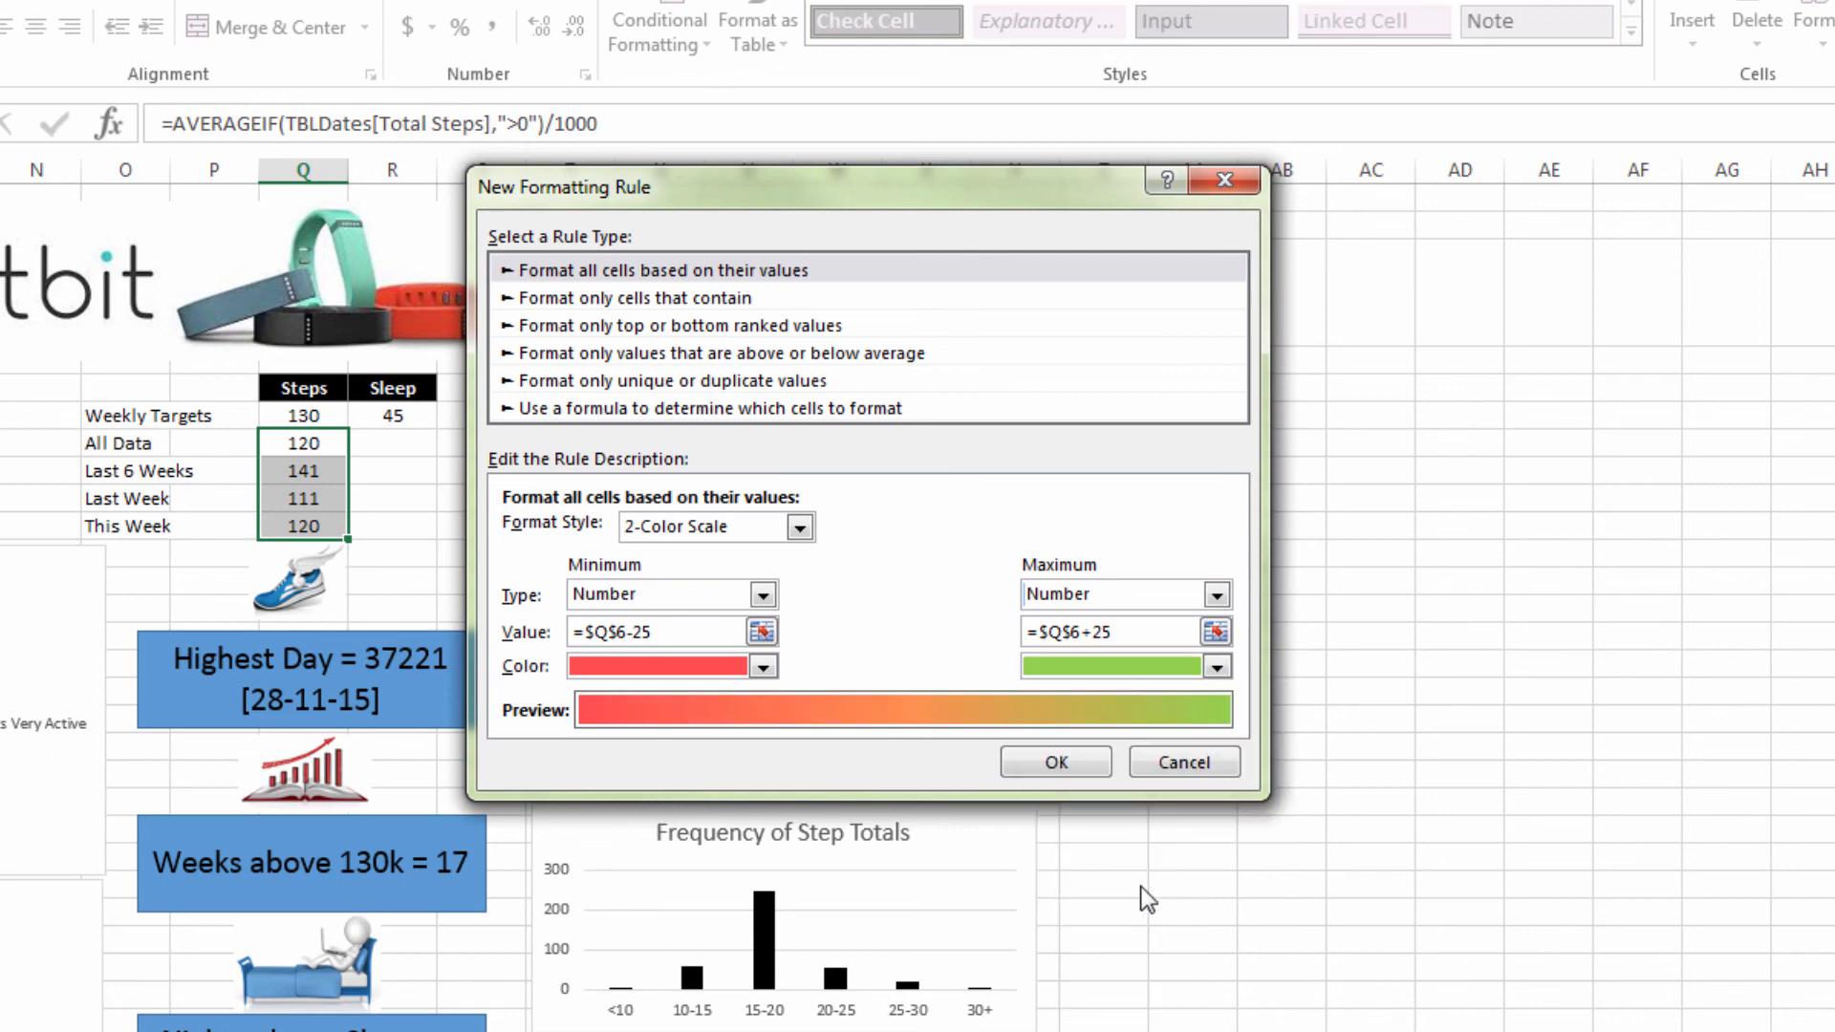
pyautogui.click(1033, 760)
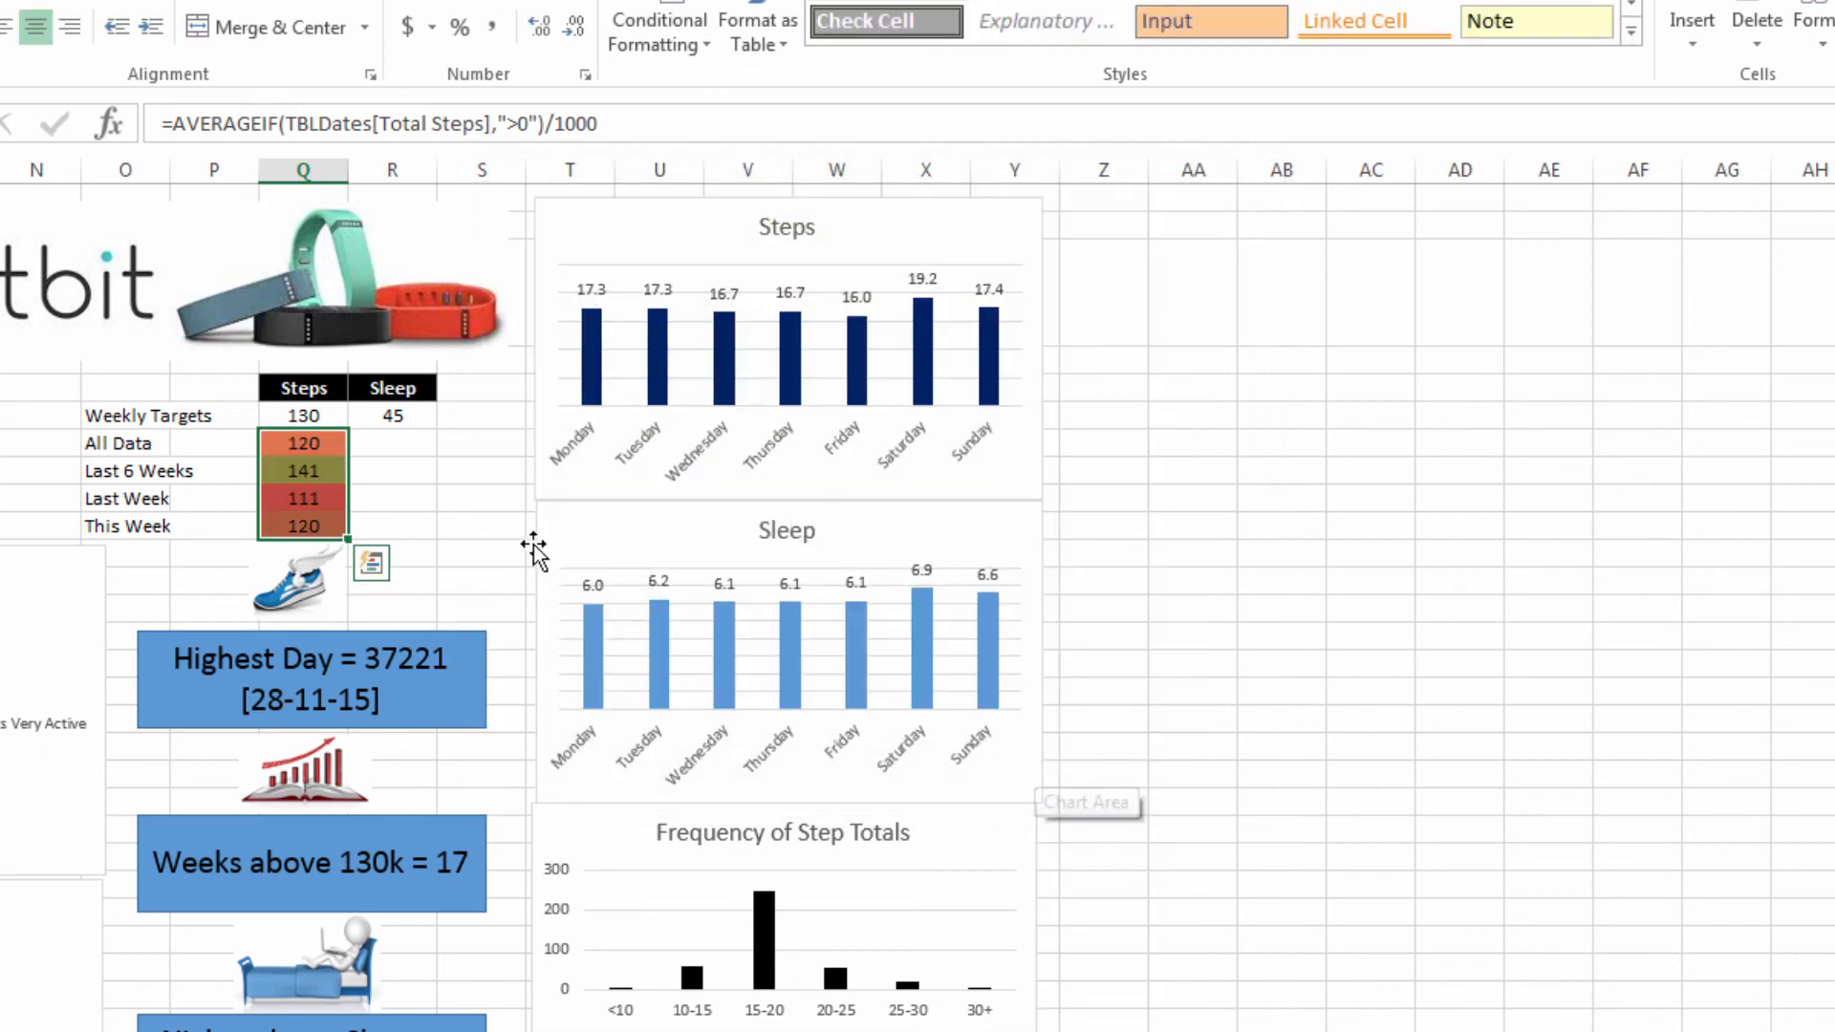
pyautogui.click(398, 446)
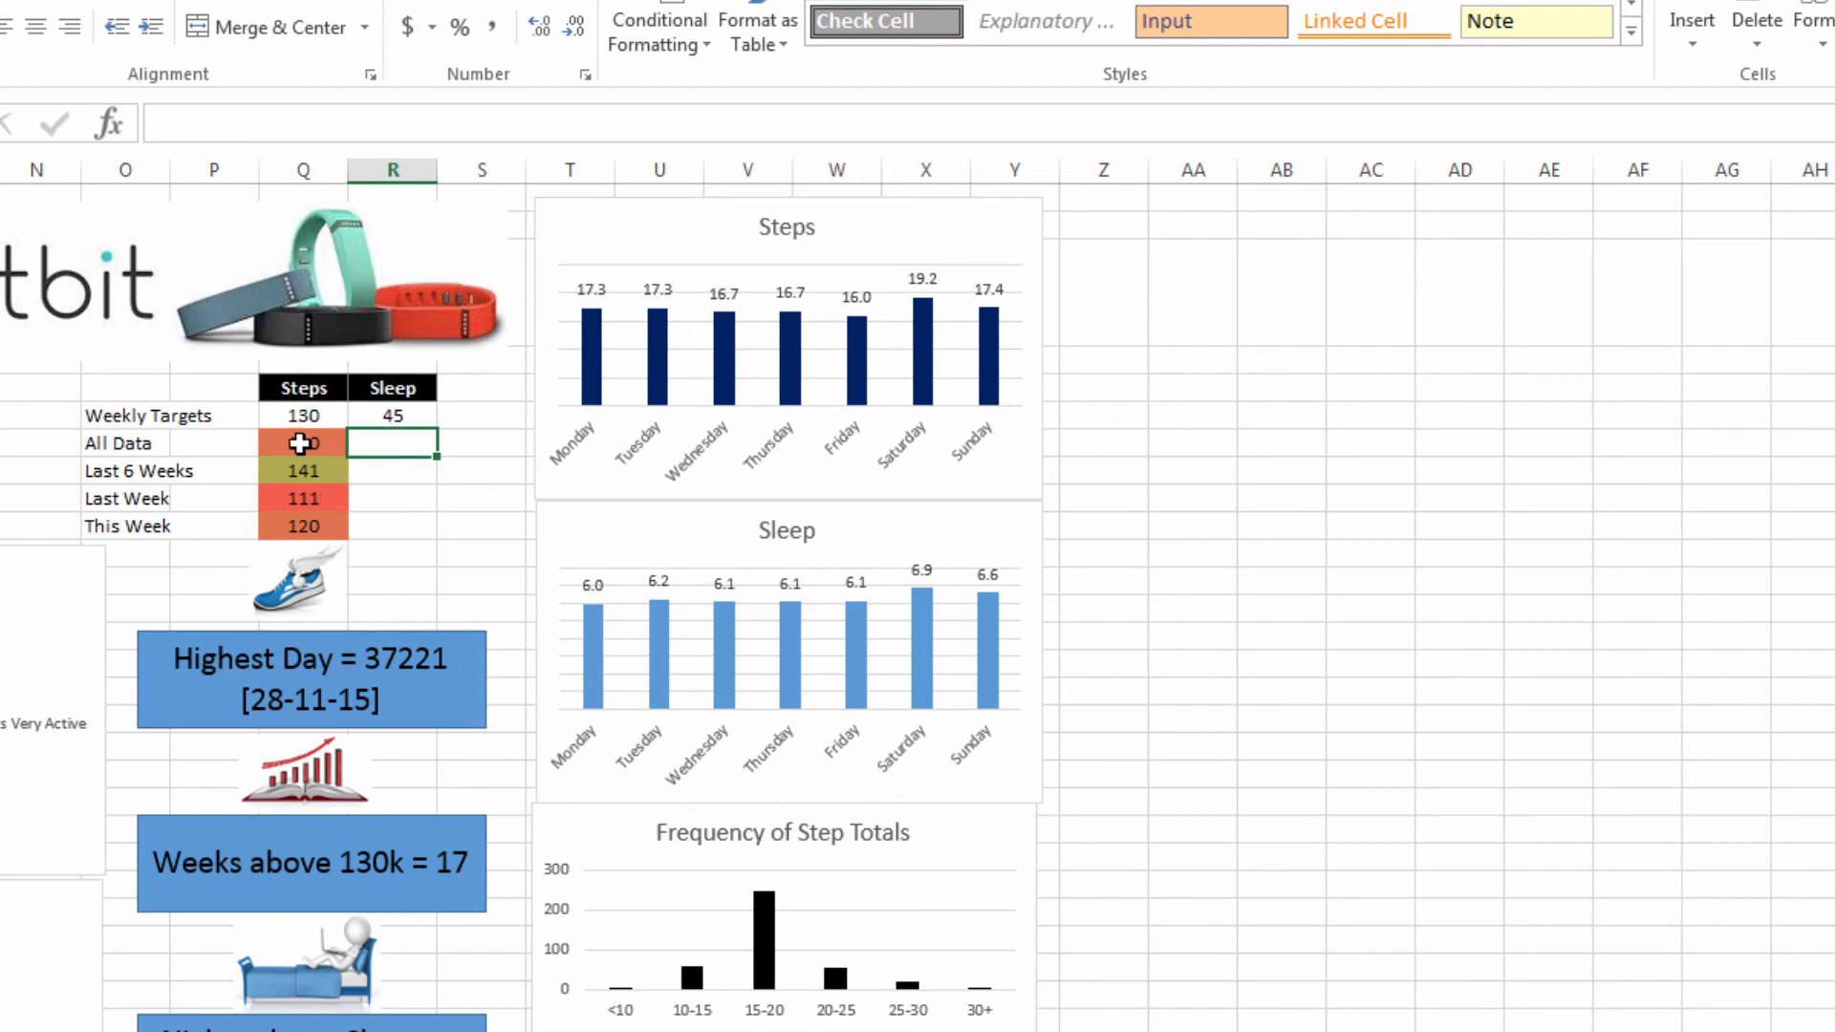
# Apply the unrimmed green, yellow and red circle icon set to the All Data to This Week steps figures
pyautogui.moveTo(303, 444); pyautogui.dragTo(304, 524)
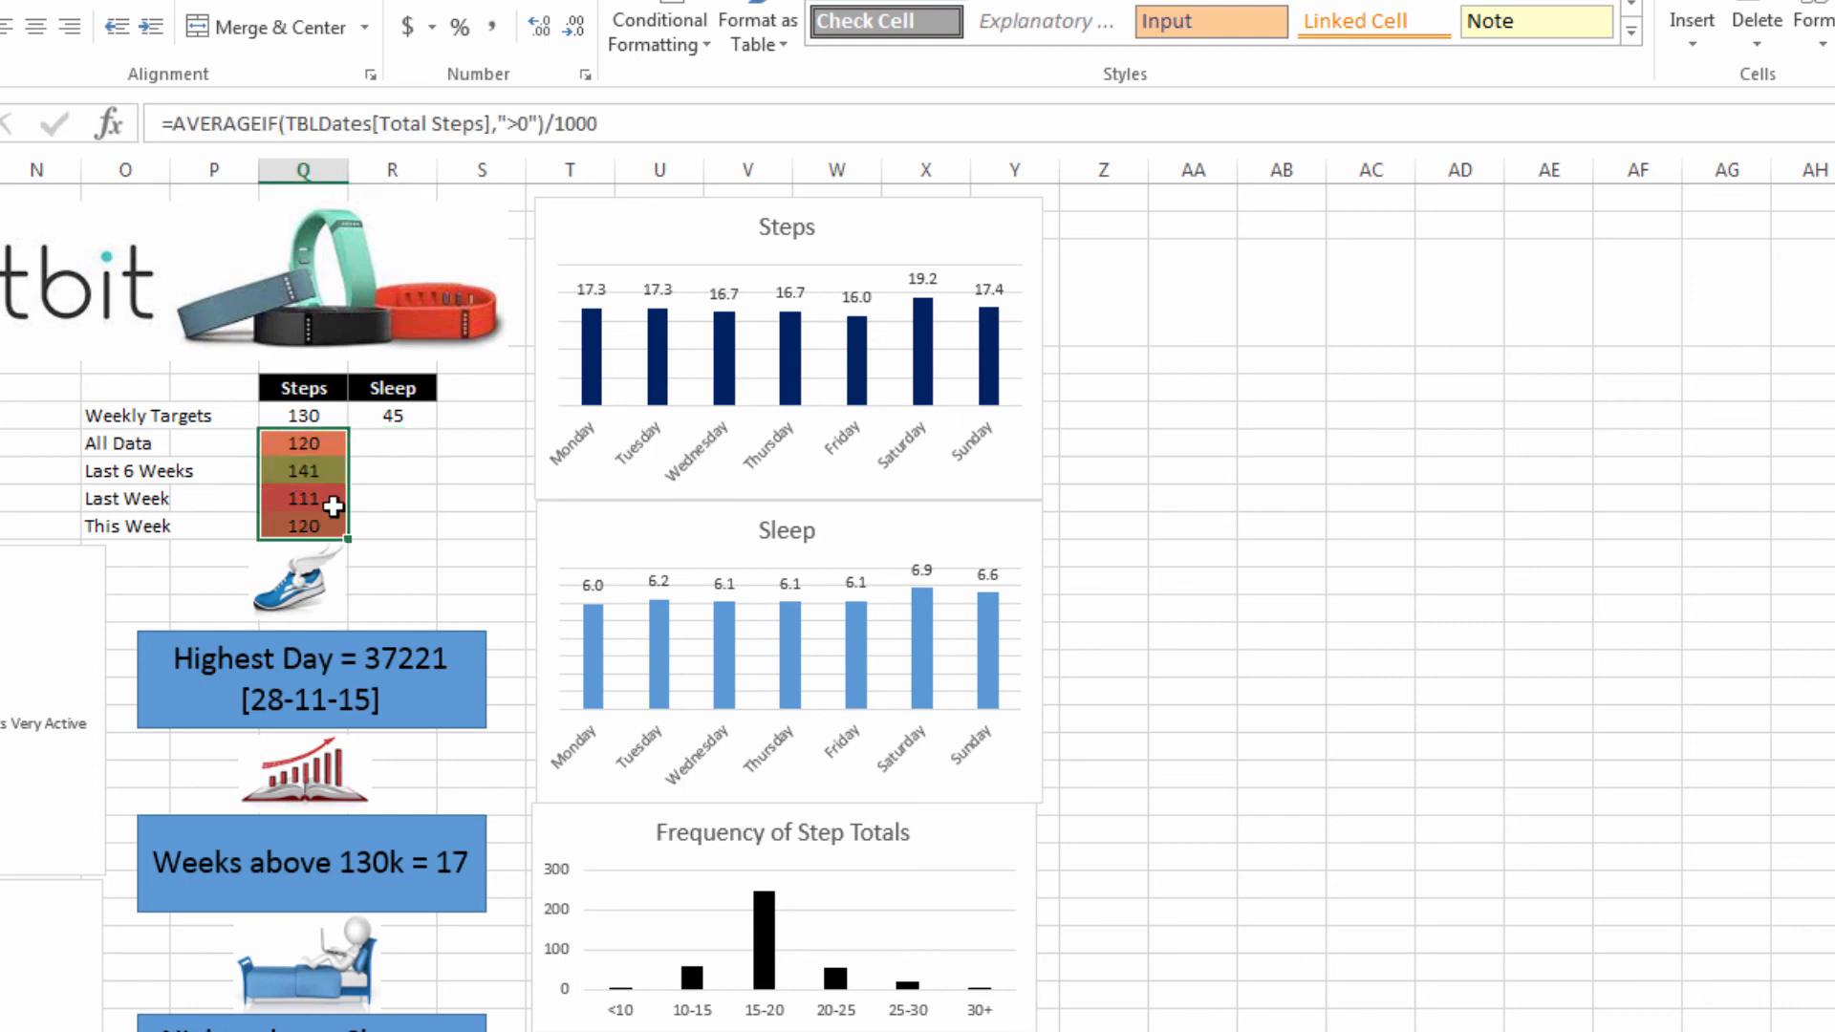
pyautogui.click(671, 44)
pyautogui.moveTo(691, 375)
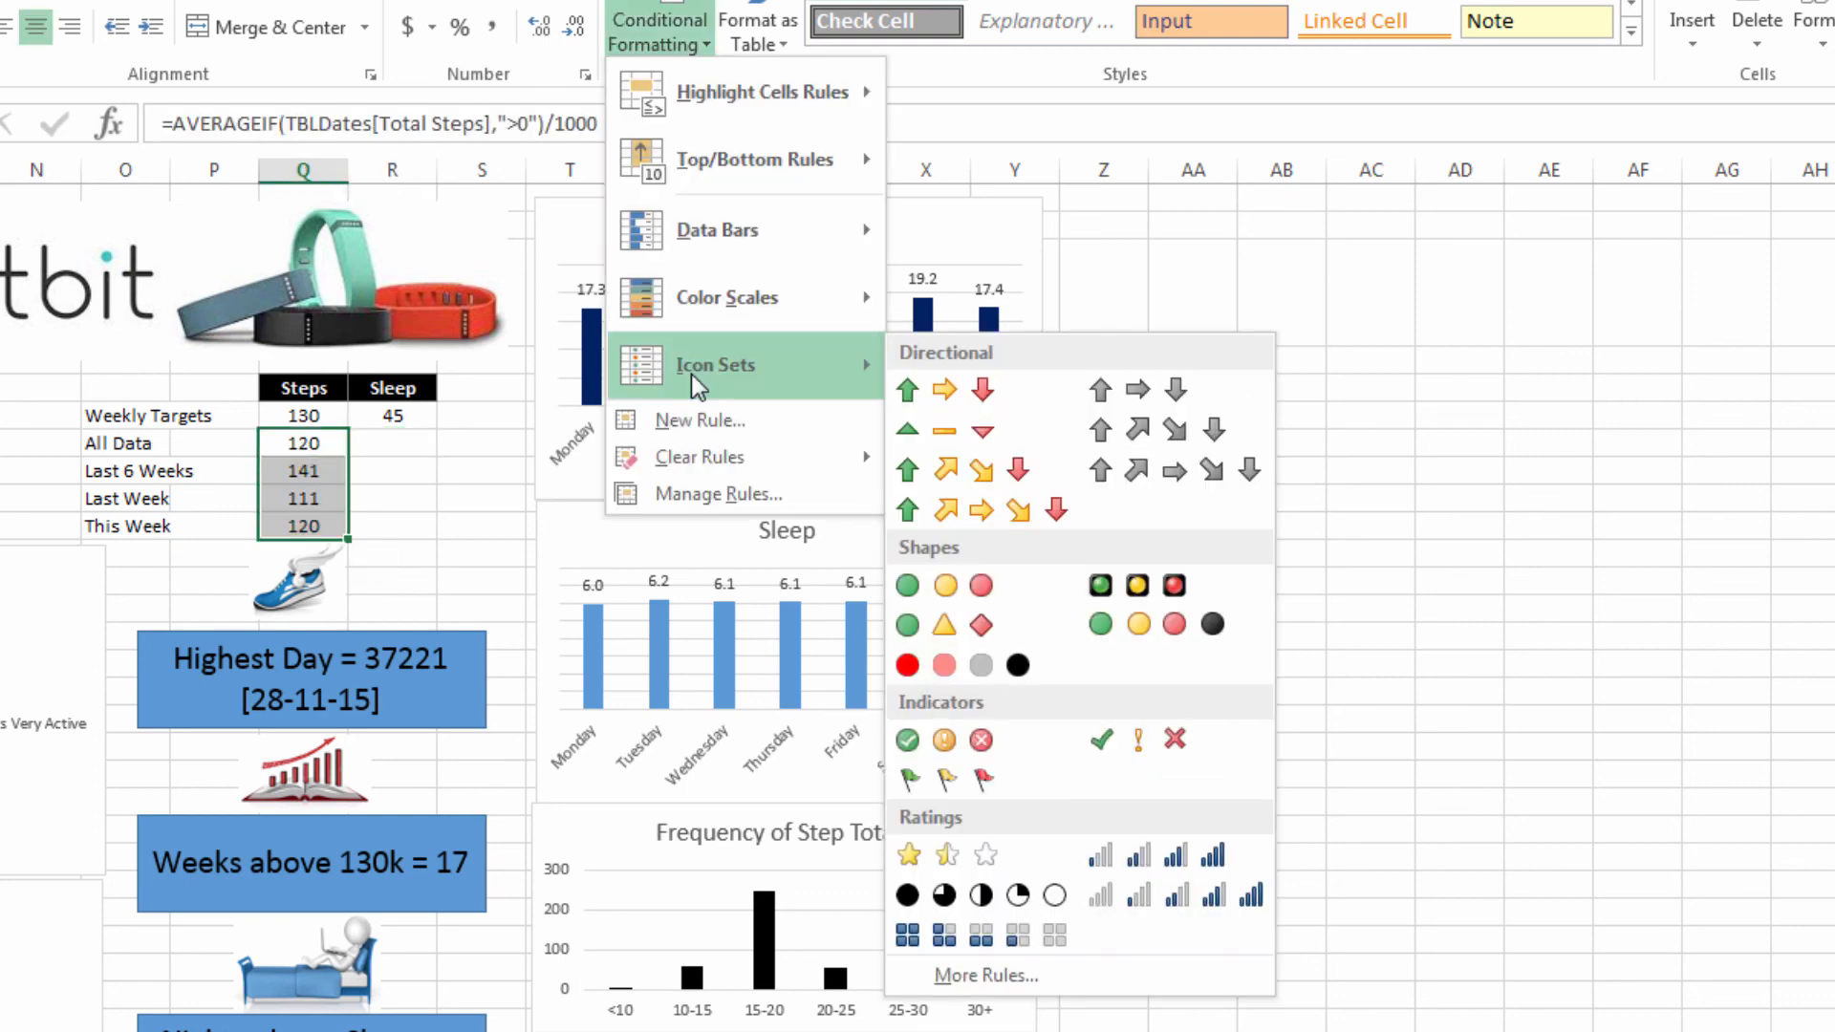
pyautogui.click(936, 591)
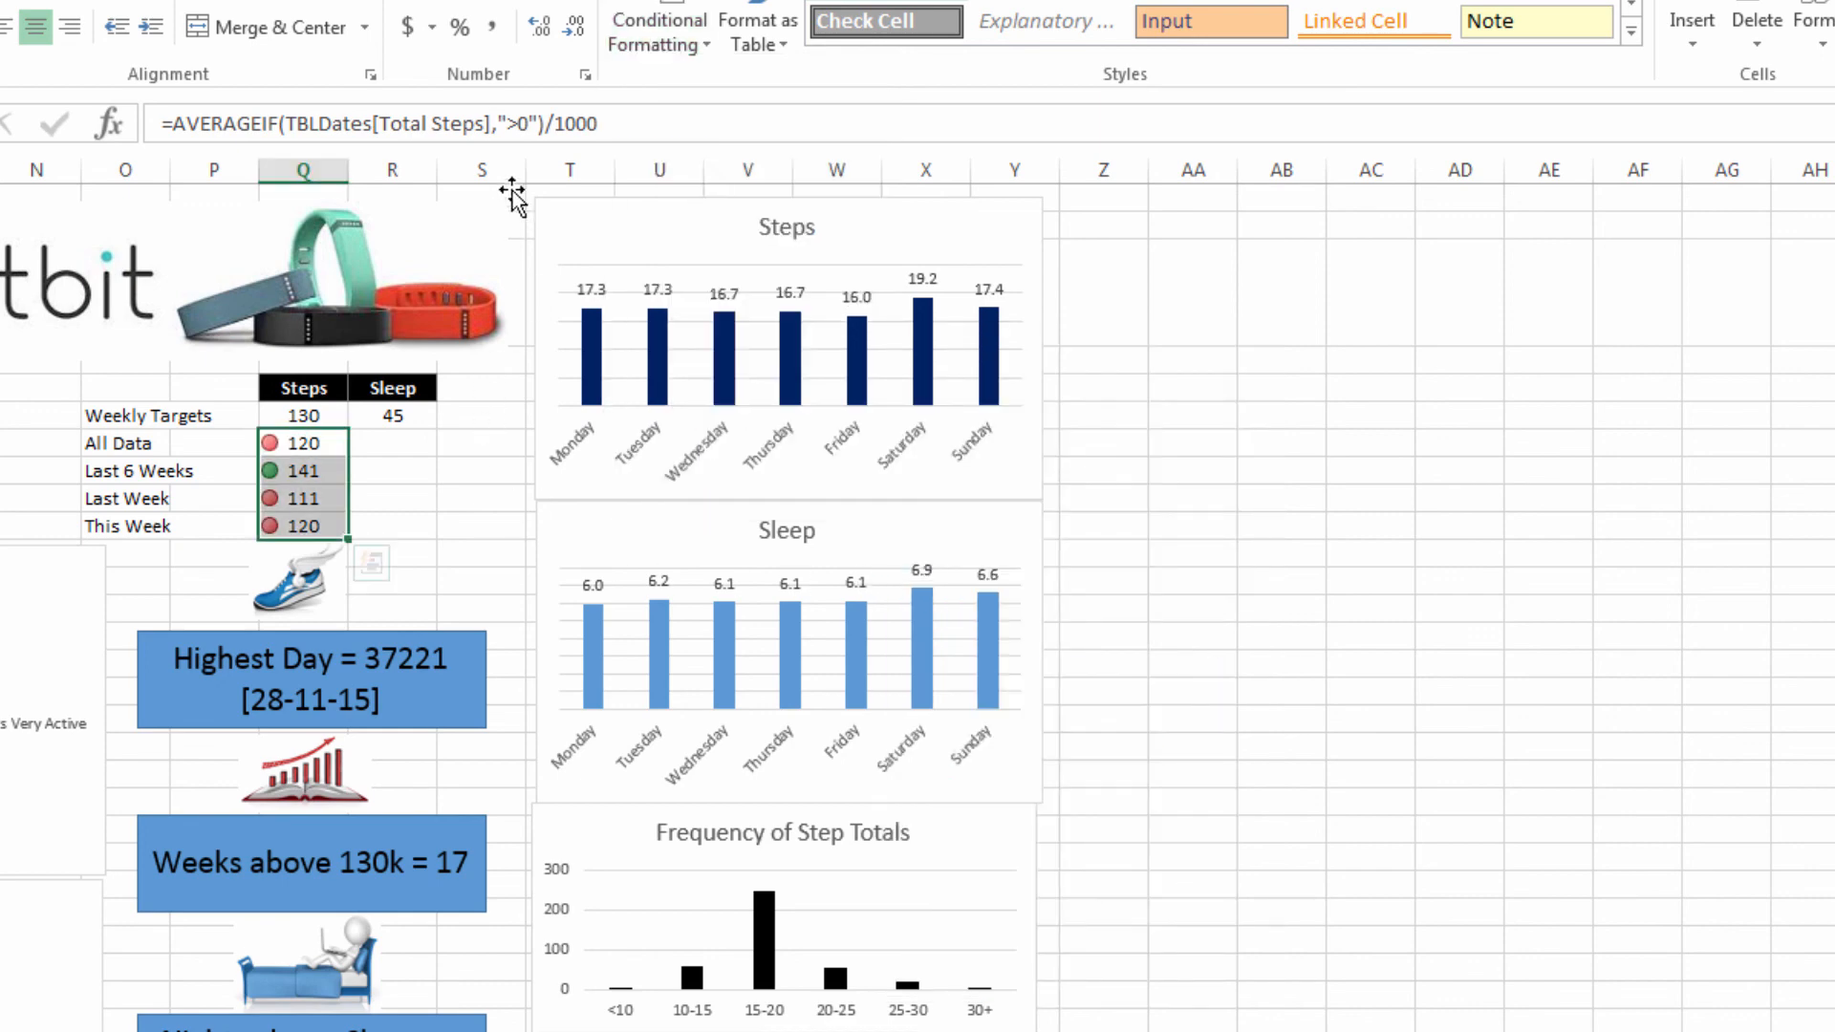
# Edit the icon set rule to use Number for both thresholds, with the green icon's value set to =$Q$6
pyautogui.click(680, 43)
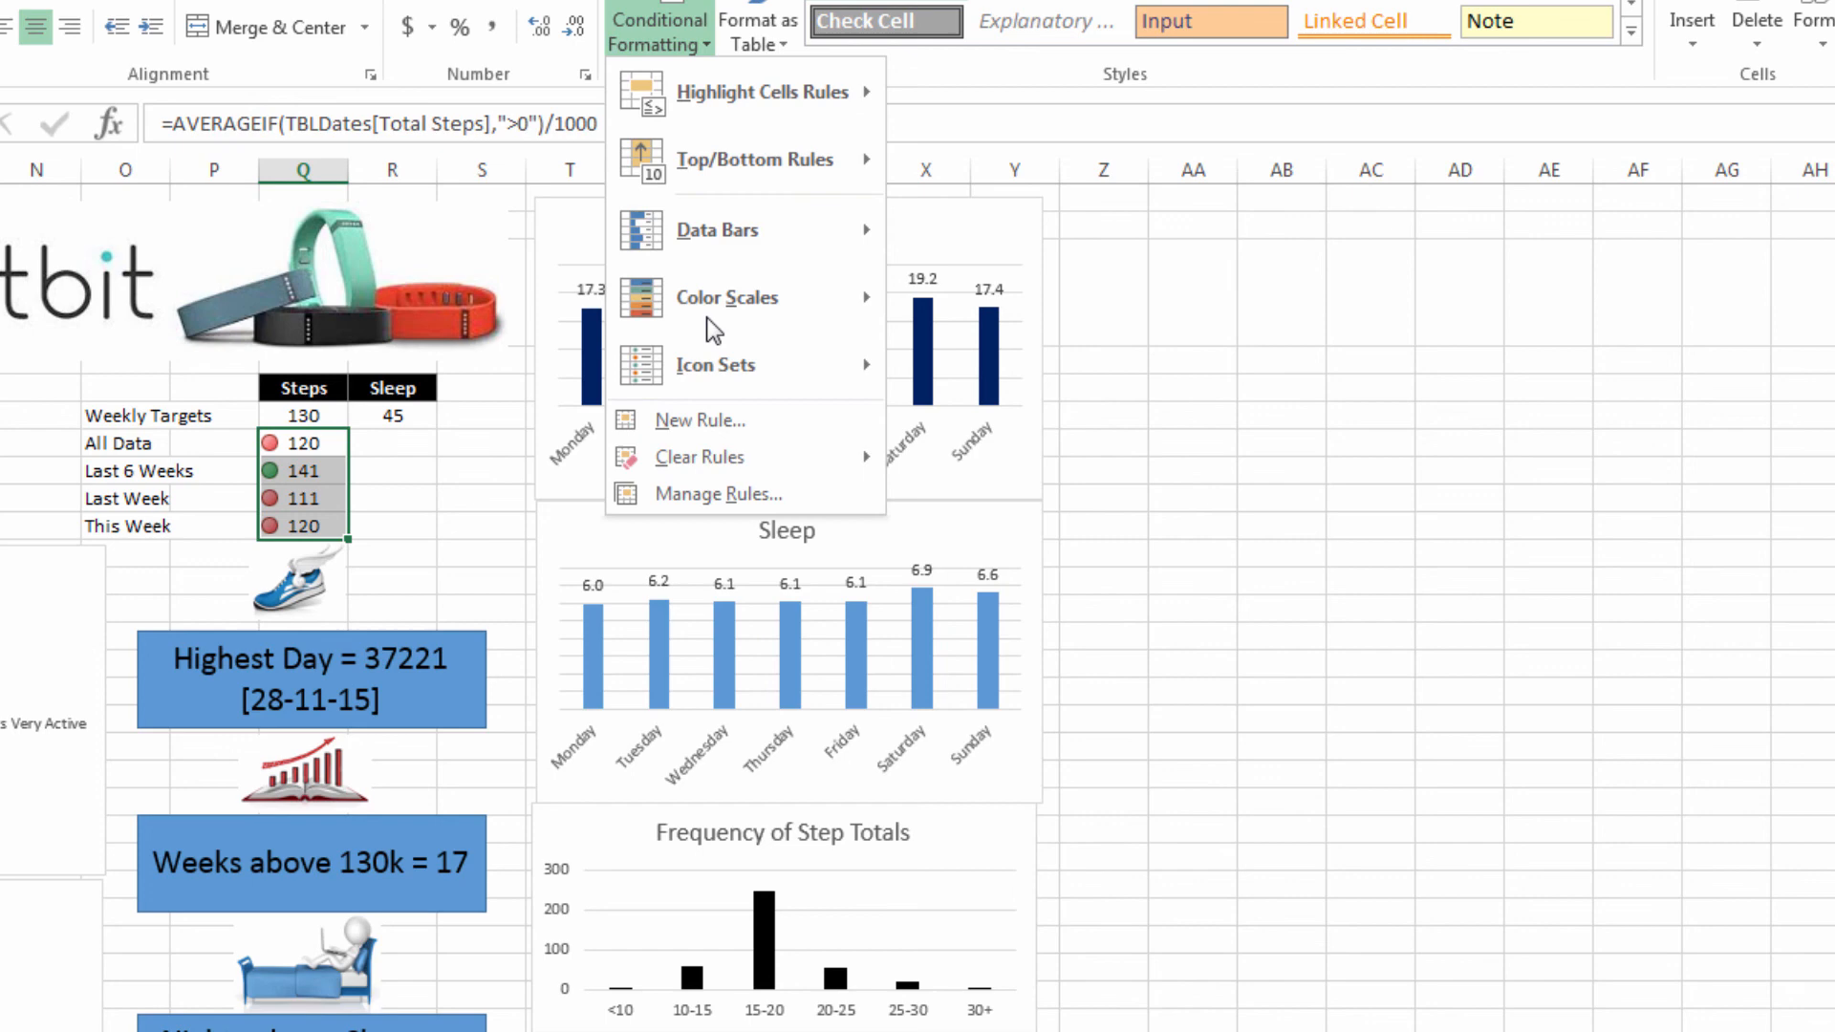
pyautogui.click(676, 489)
pyautogui.click(493, 452)
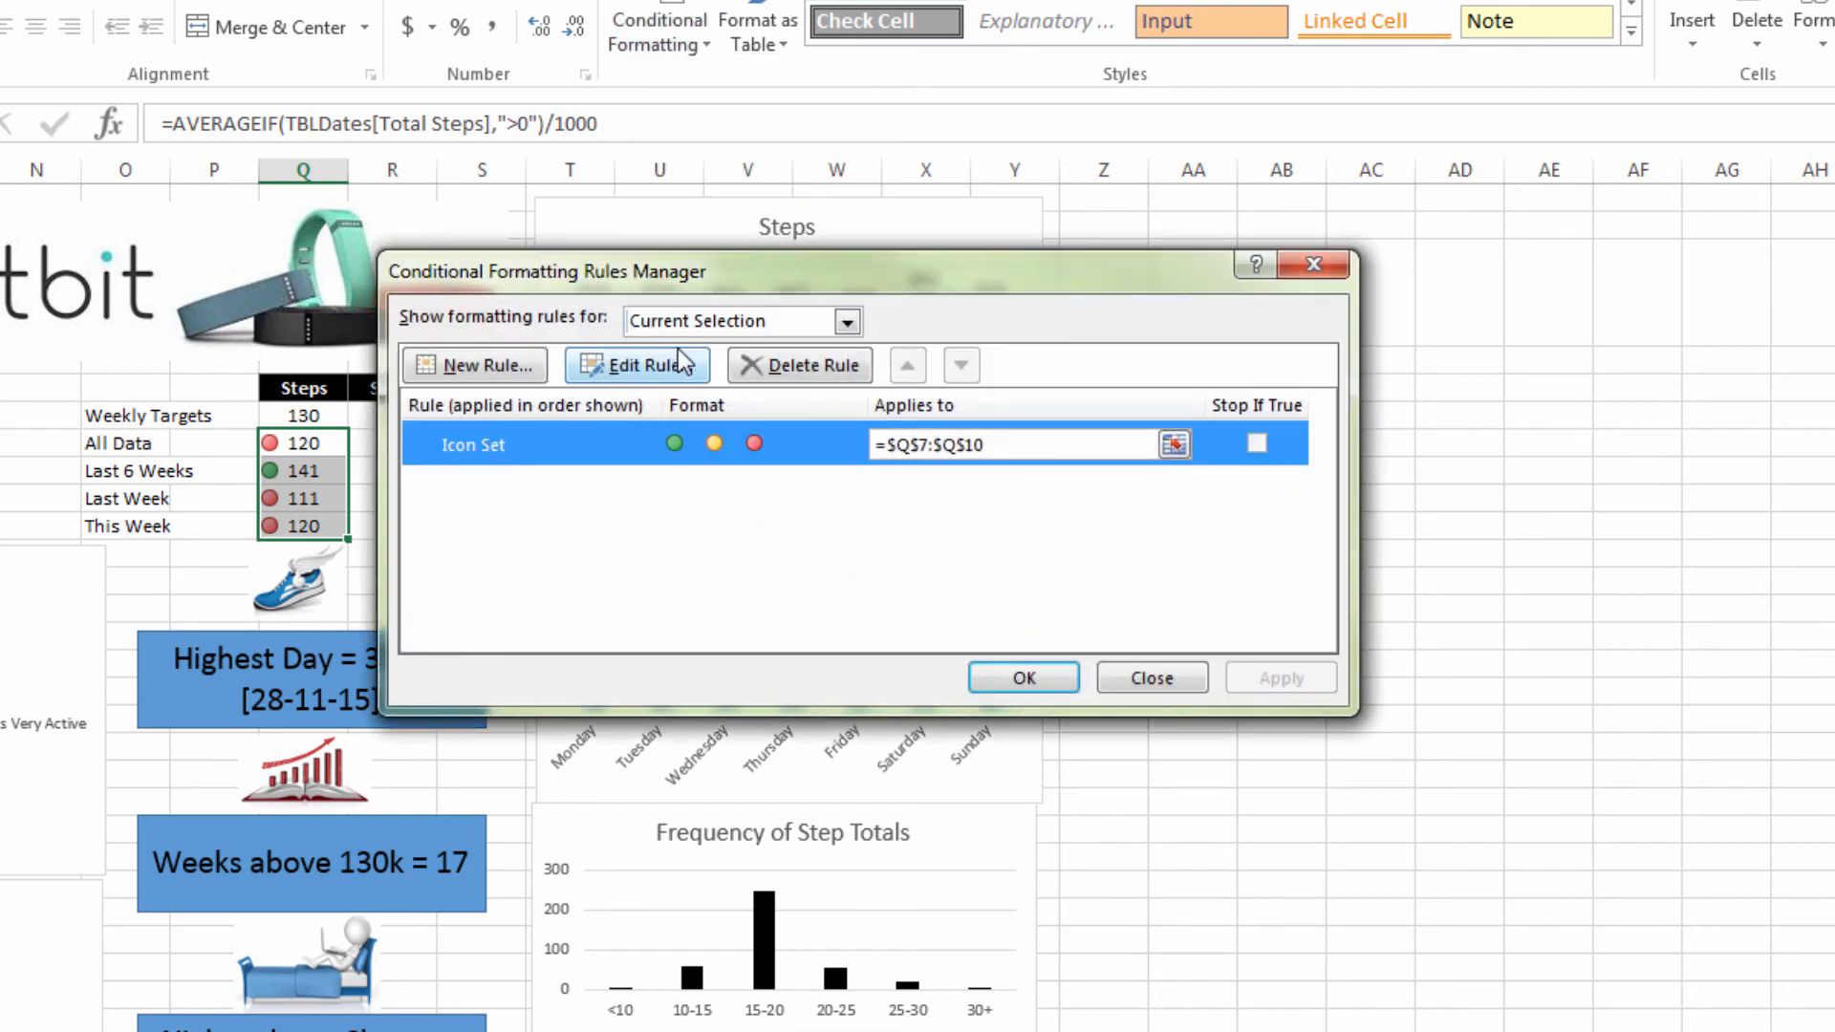
pyautogui.click(646, 365)
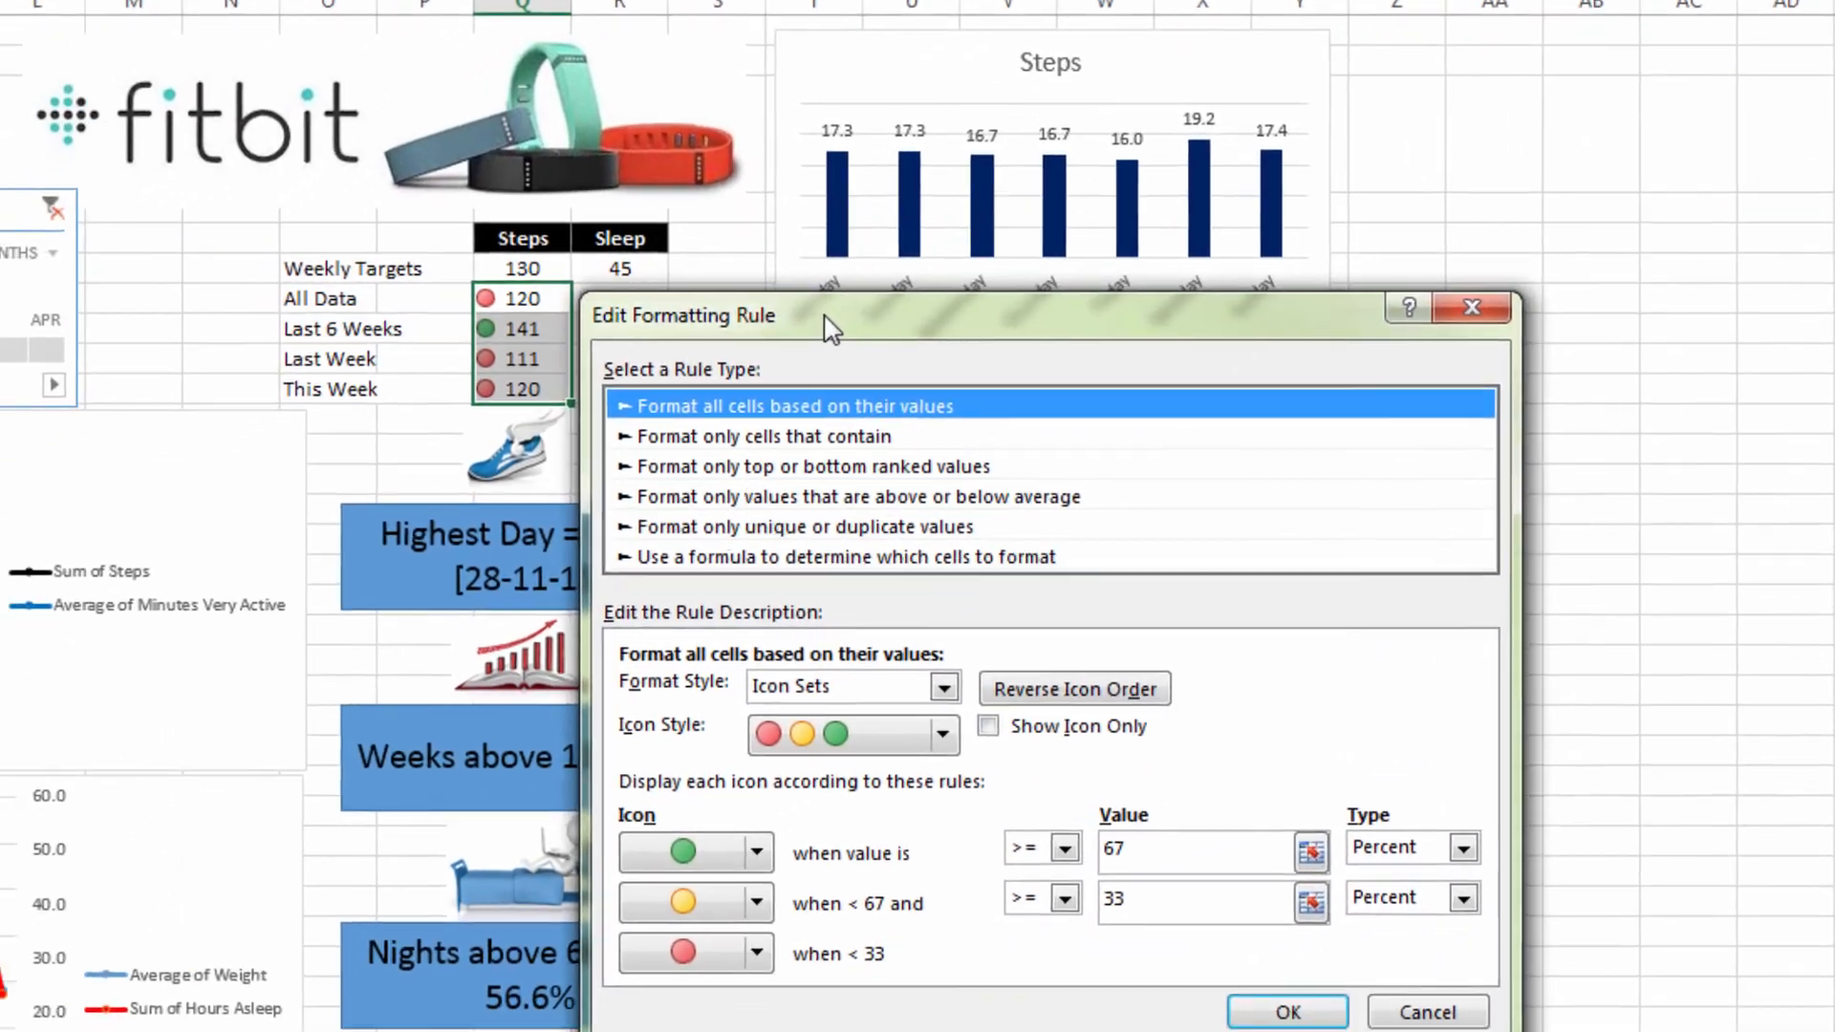
pyautogui.click(1649, 777)
pyautogui.click(1605, 809)
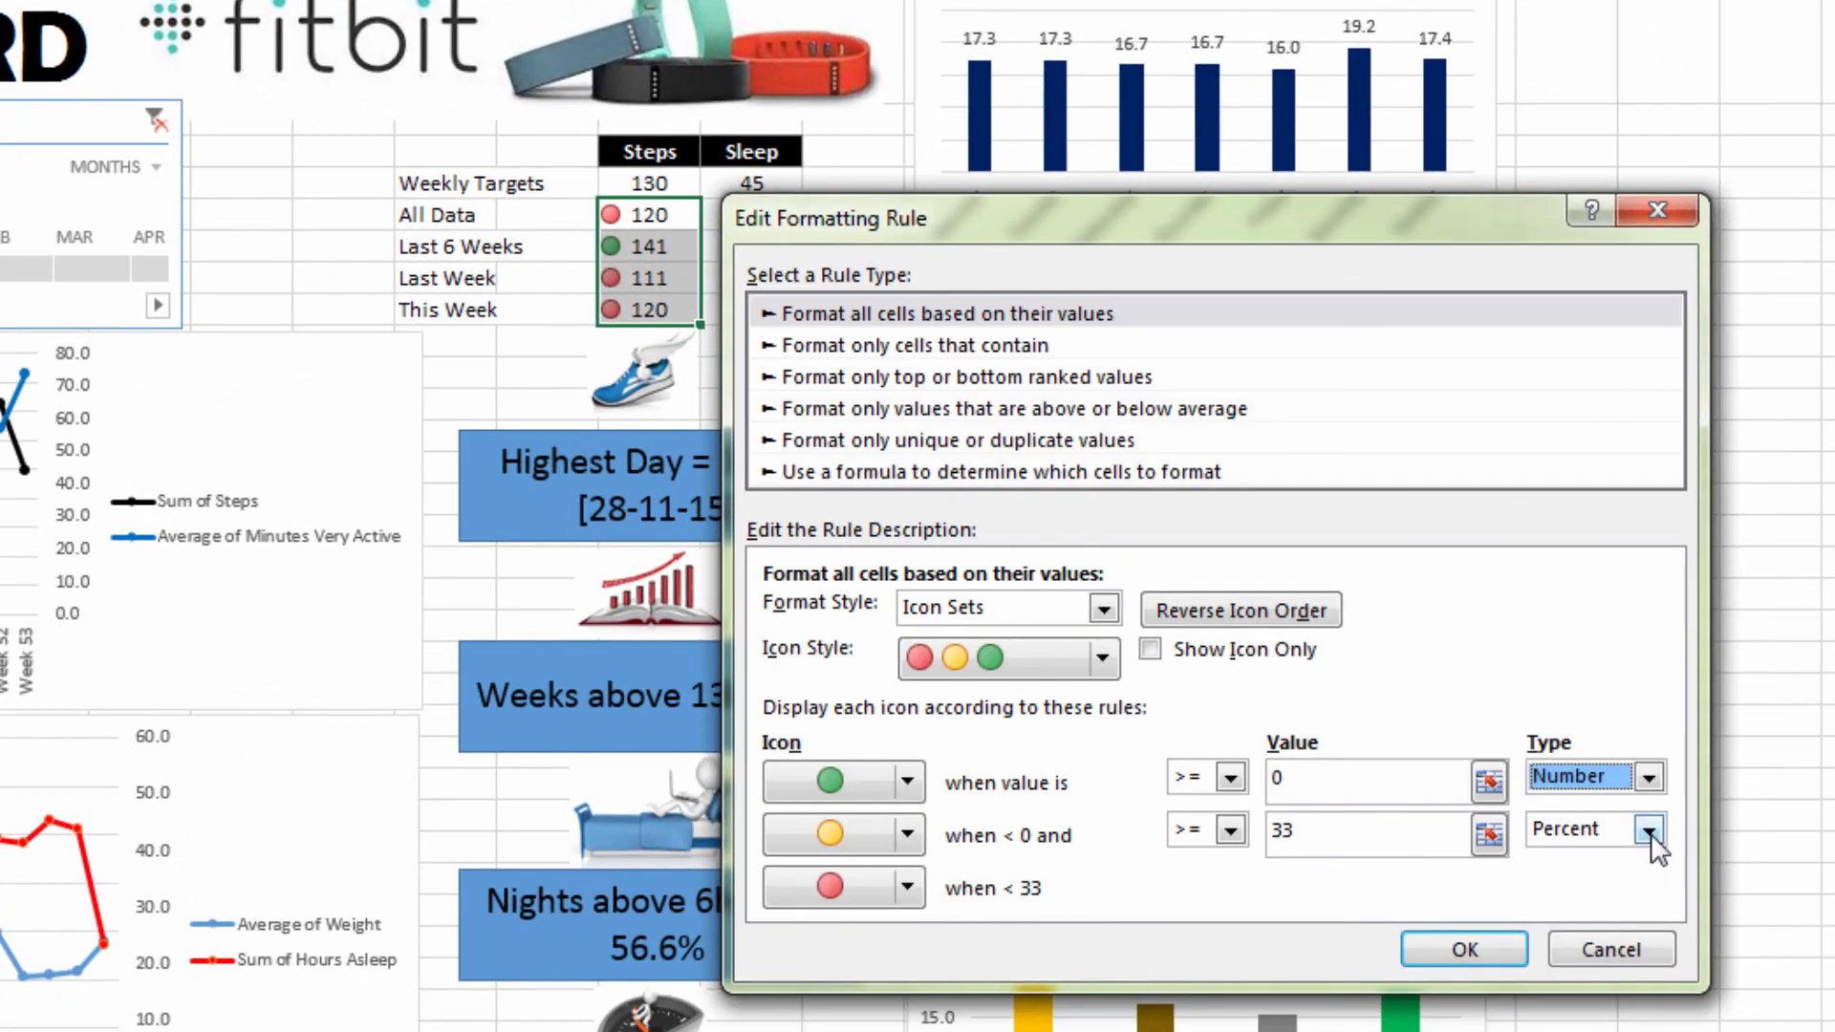
pyautogui.click(1650, 831)
pyautogui.click(1586, 861)
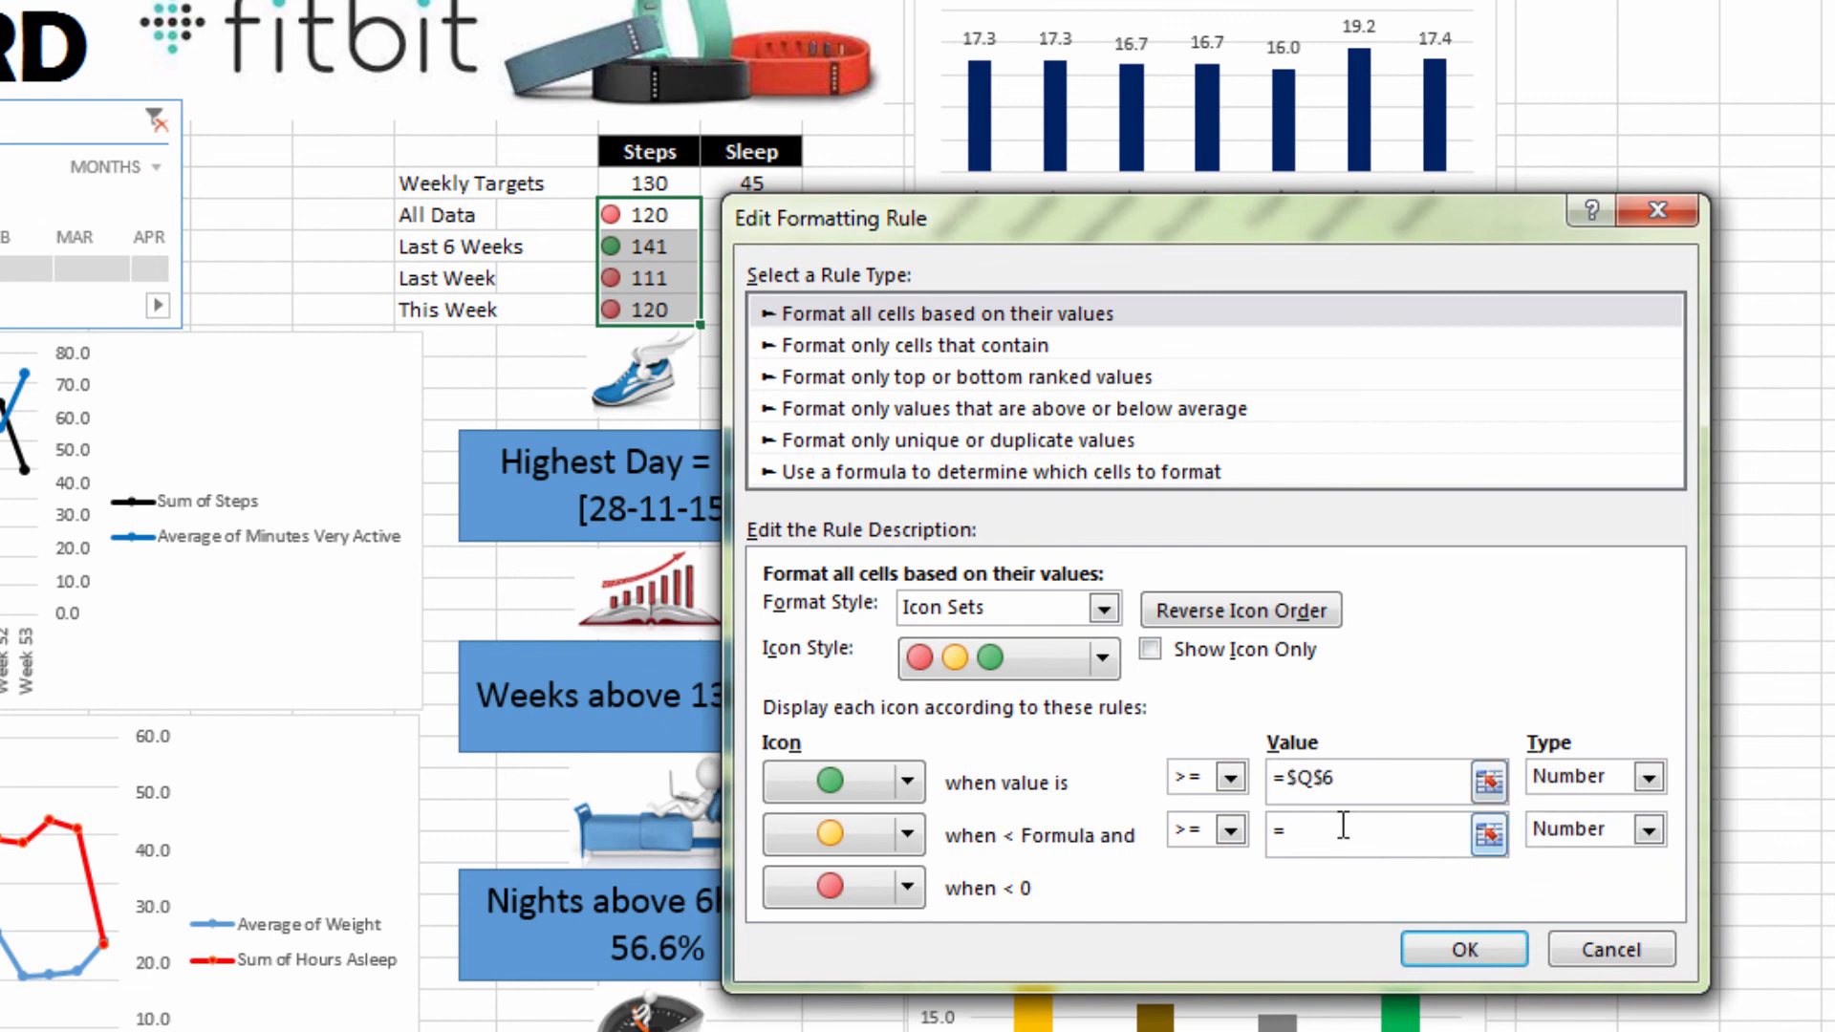
# Base the yellow icon's threshold on the weekly steps target in Q6 and apply the edited rule
pyautogui.click(649, 182)
pyautogui.click(1432, 950)
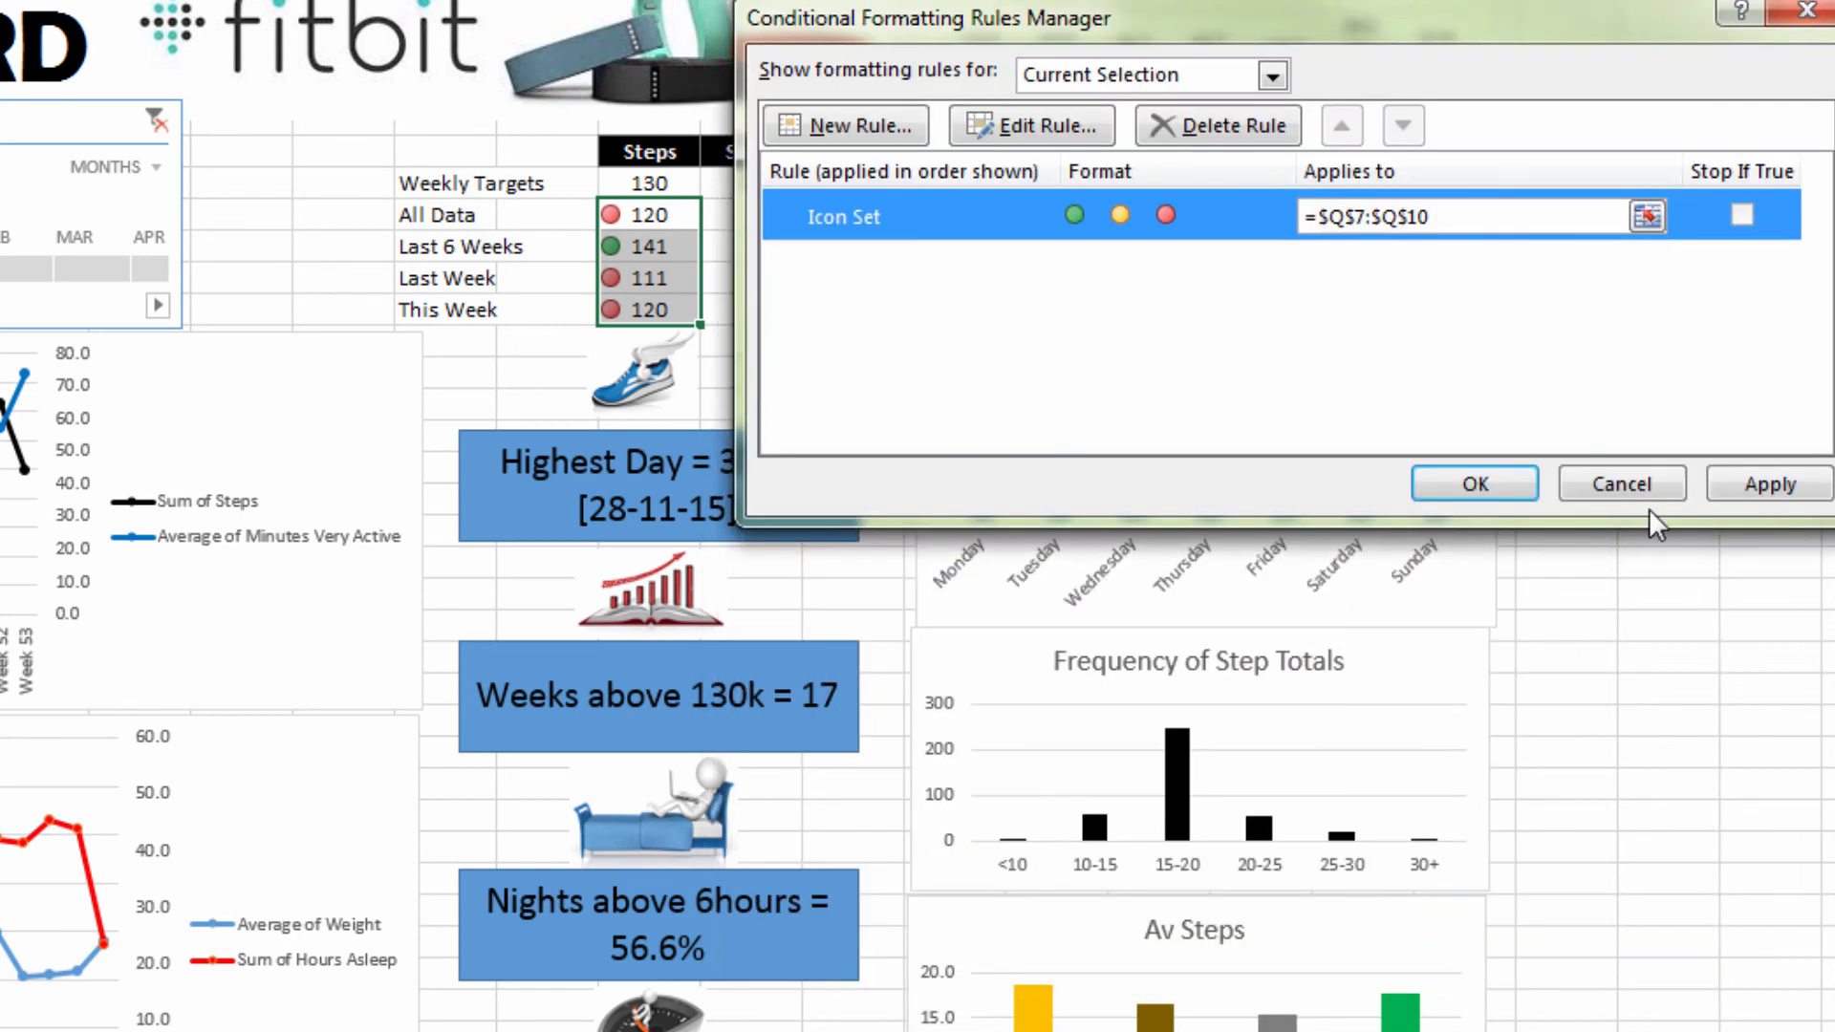
pyautogui.click(1732, 488)
pyautogui.click(1477, 484)
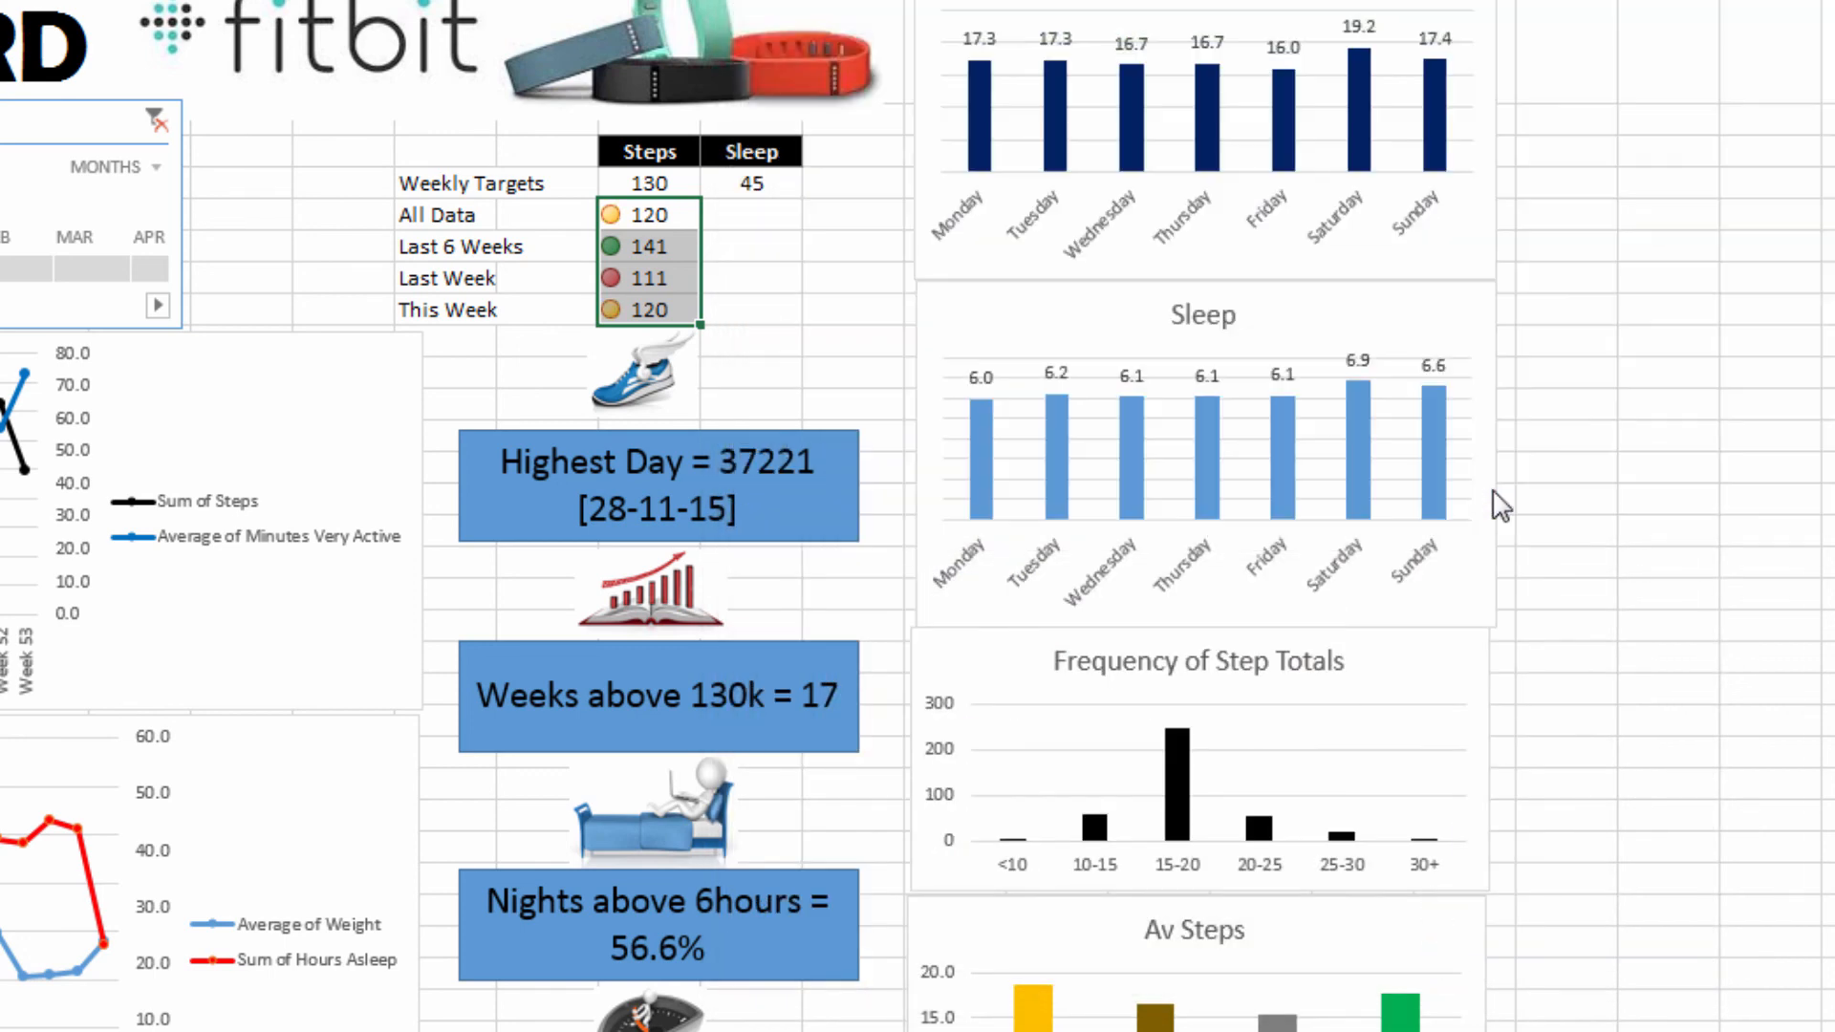
pyautogui.click(319, 218)
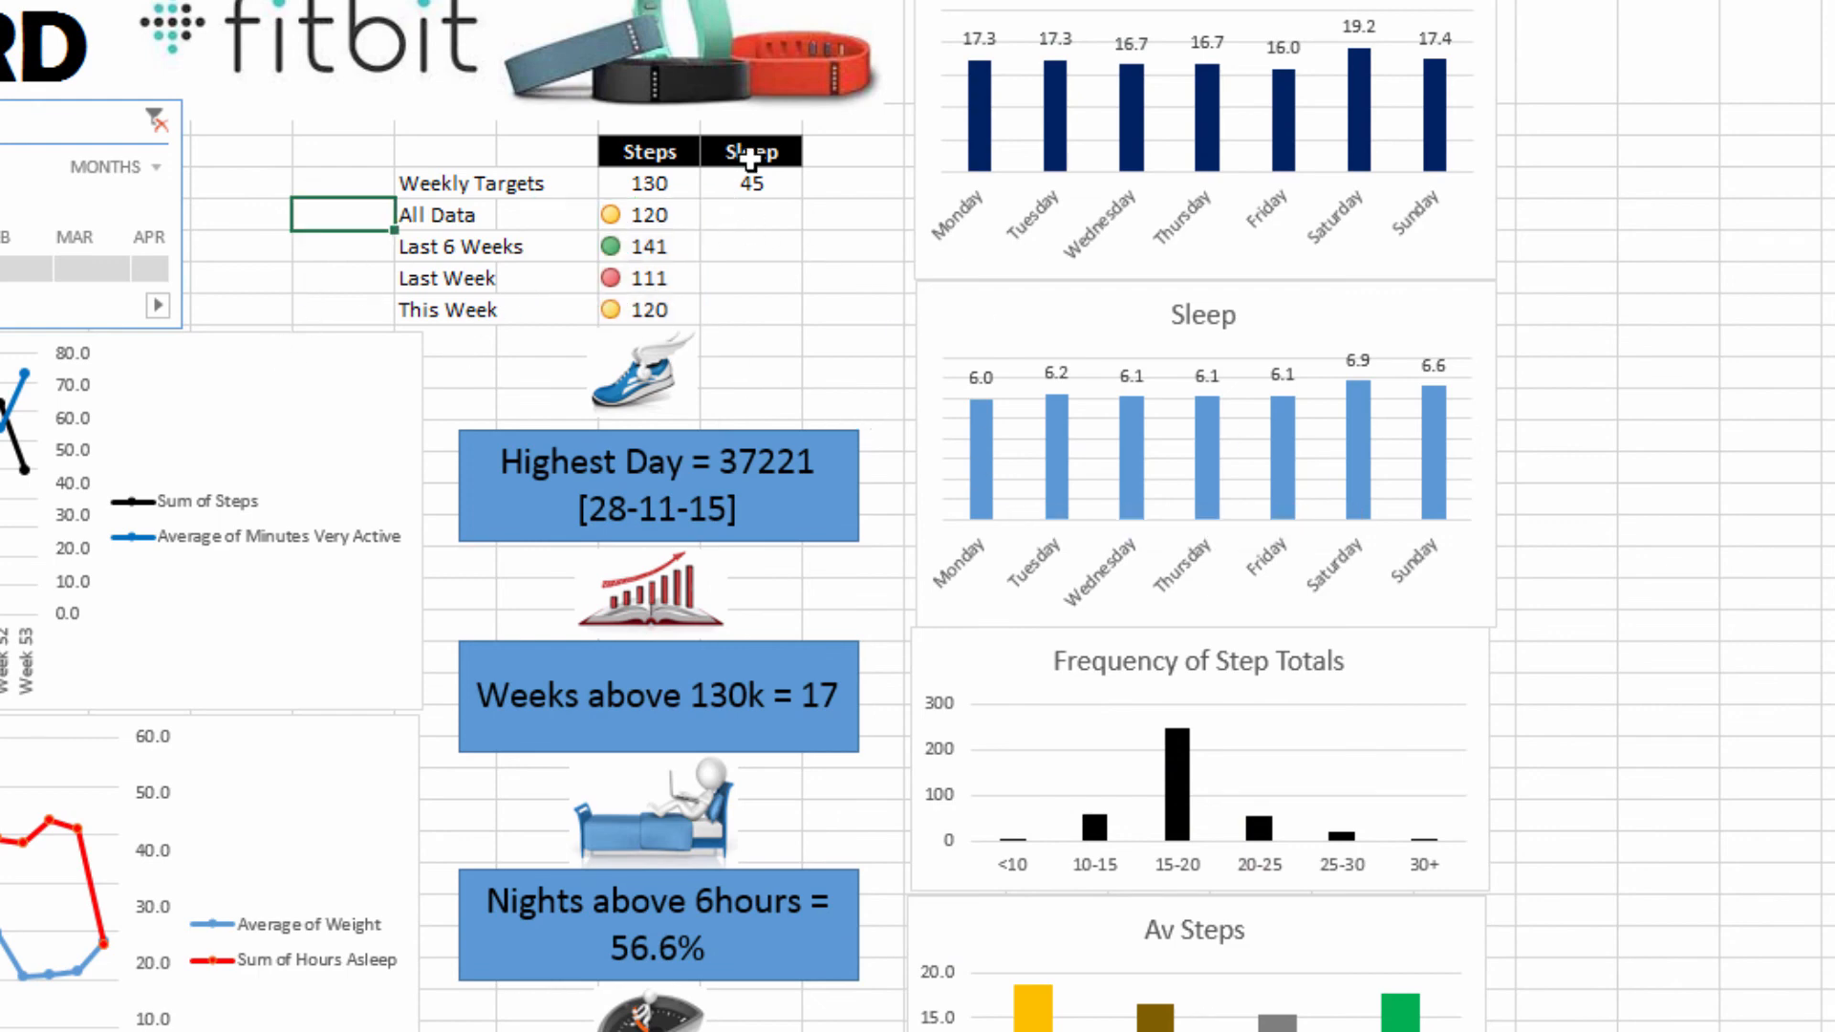
# Copy the All Data steps formula text into the All Data cell of the Sleep column
pyautogui.click(669, 218)
pyautogui.press('F2')
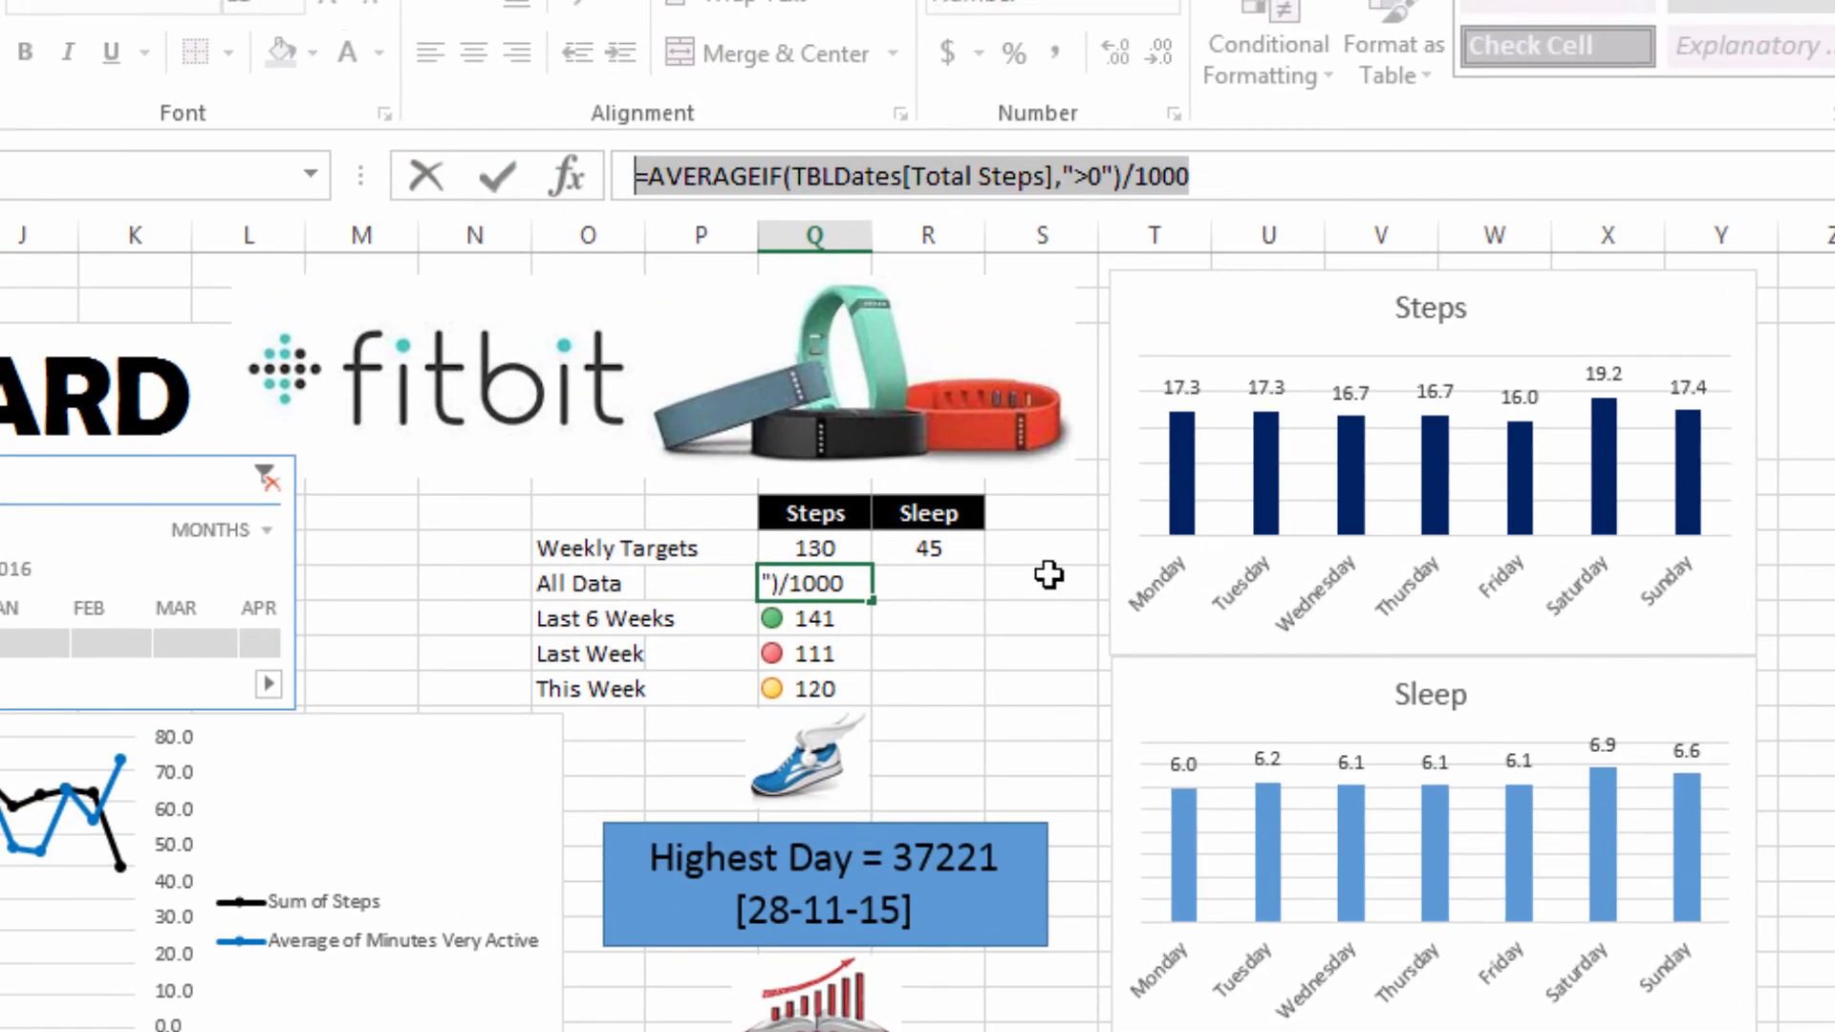
pyautogui.press('Escape')
pyautogui.click(960, 585)
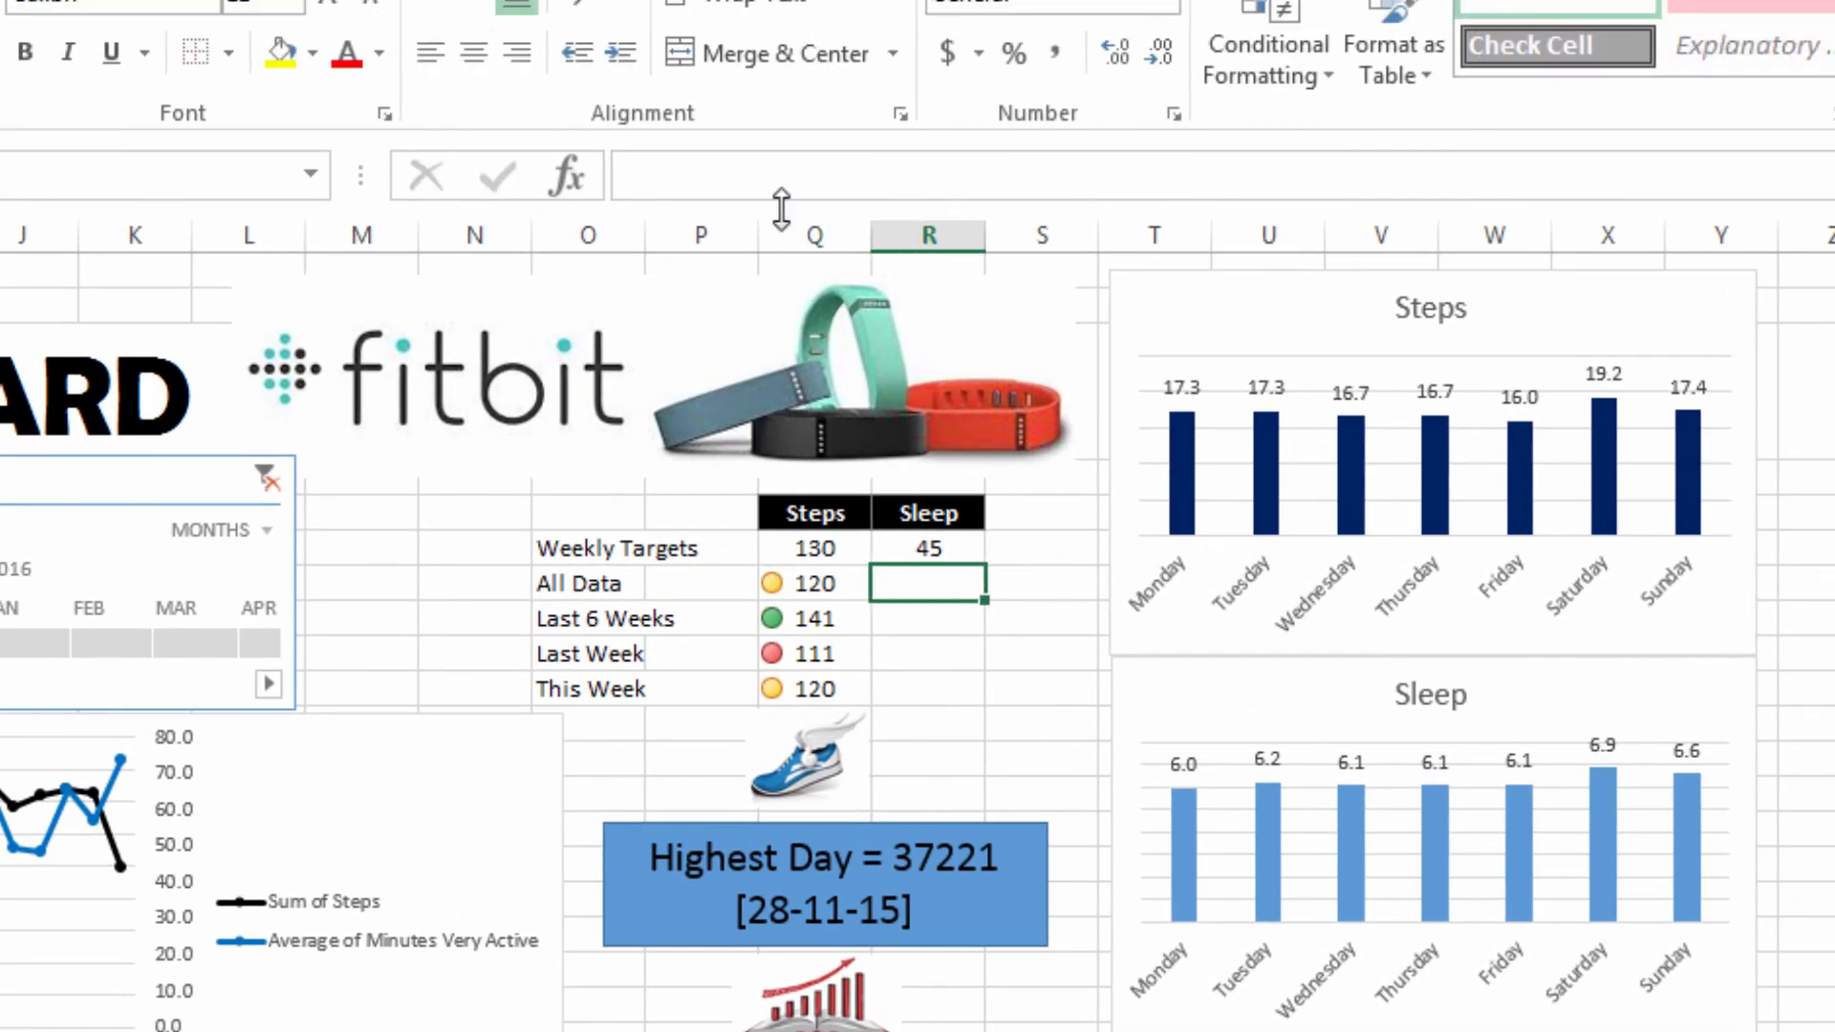
pyautogui.hotkey('ctrl', 'v')
pyautogui.hotkey('ctrl', 'Return')
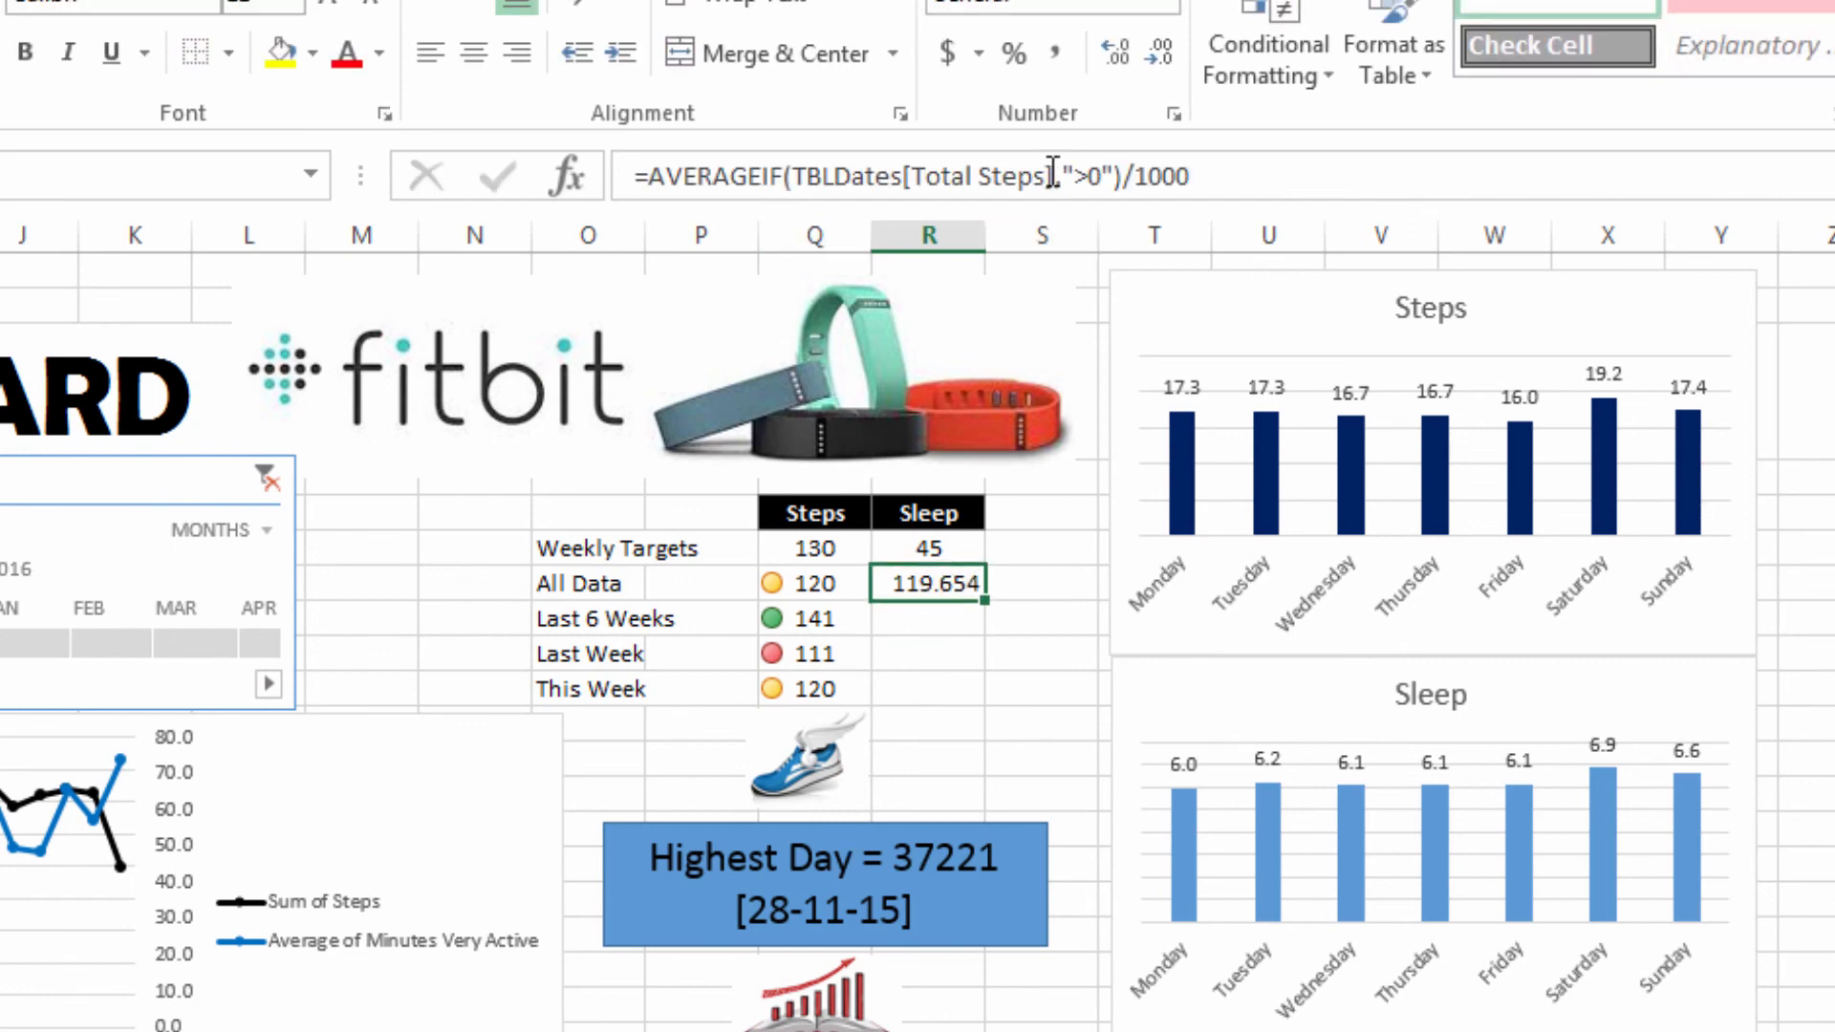
# Change the column referenced in the All Data sleep formula to Total Sleep
pyautogui.moveTo(1048, 176); pyautogui.dragTo(978, 176)
pyautogui.press('BackSpace')
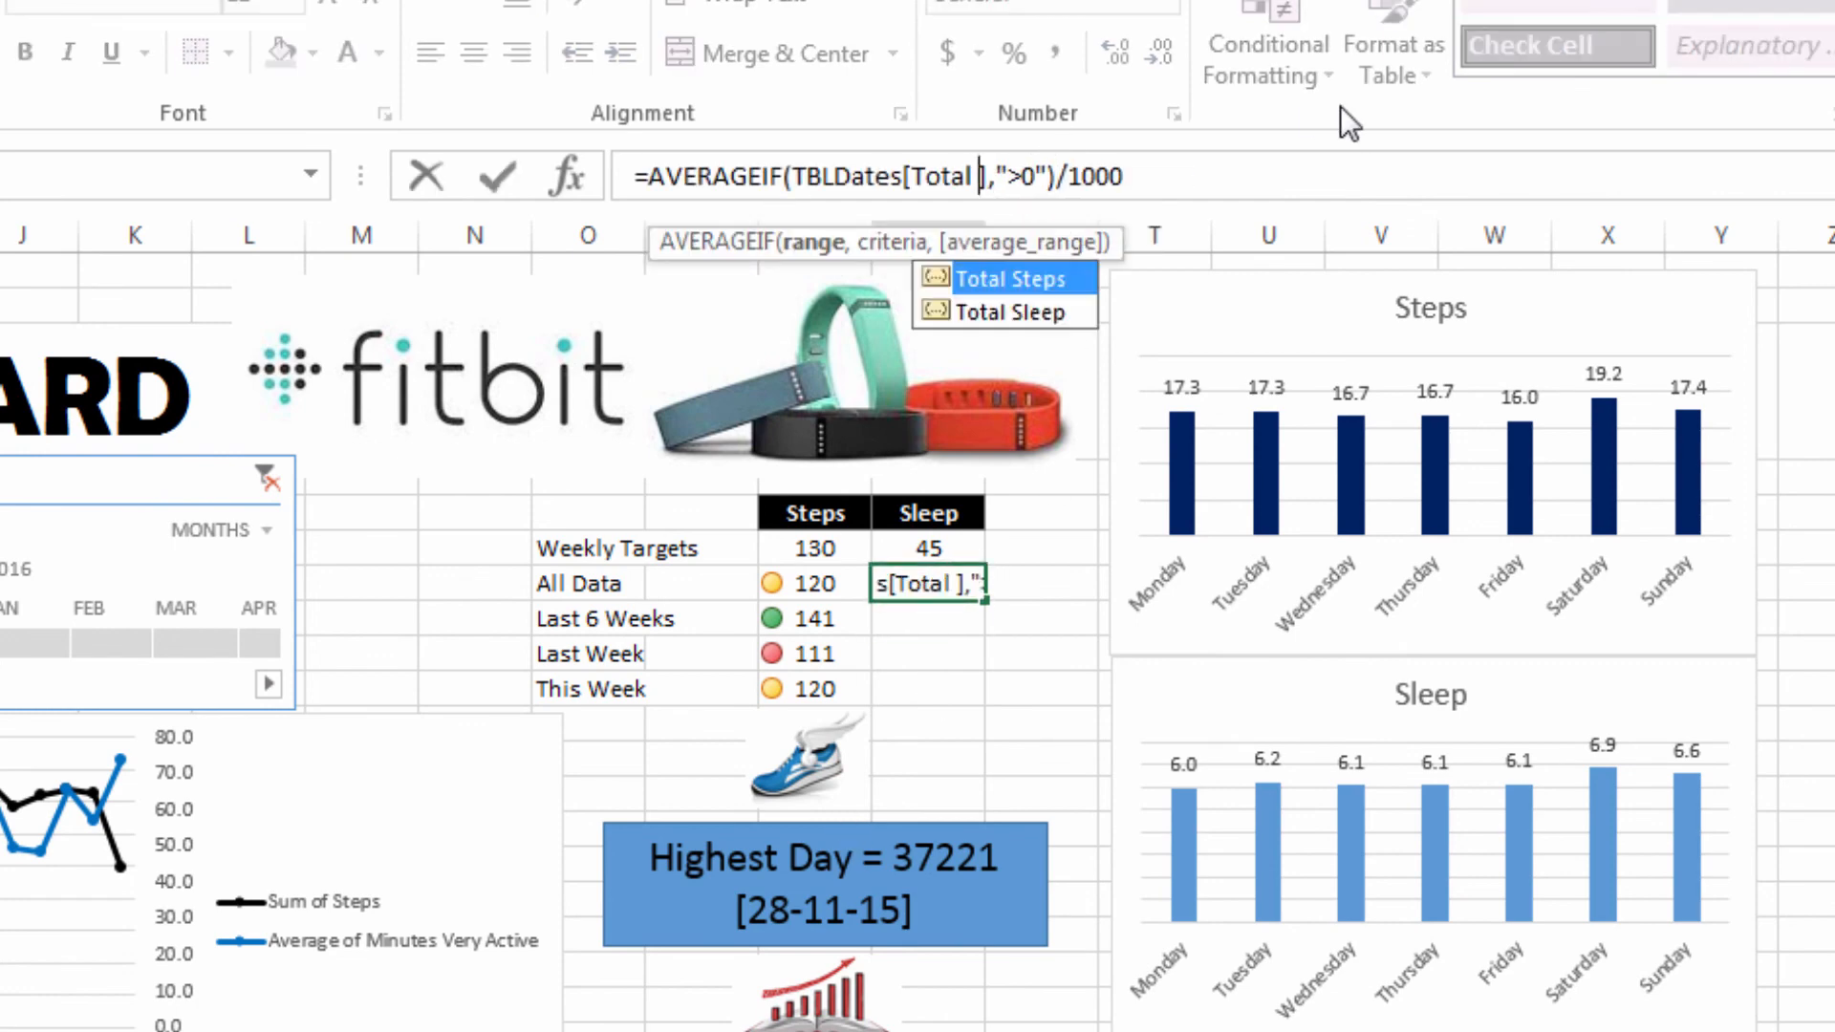
pyautogui.doubleClick(986, 311)
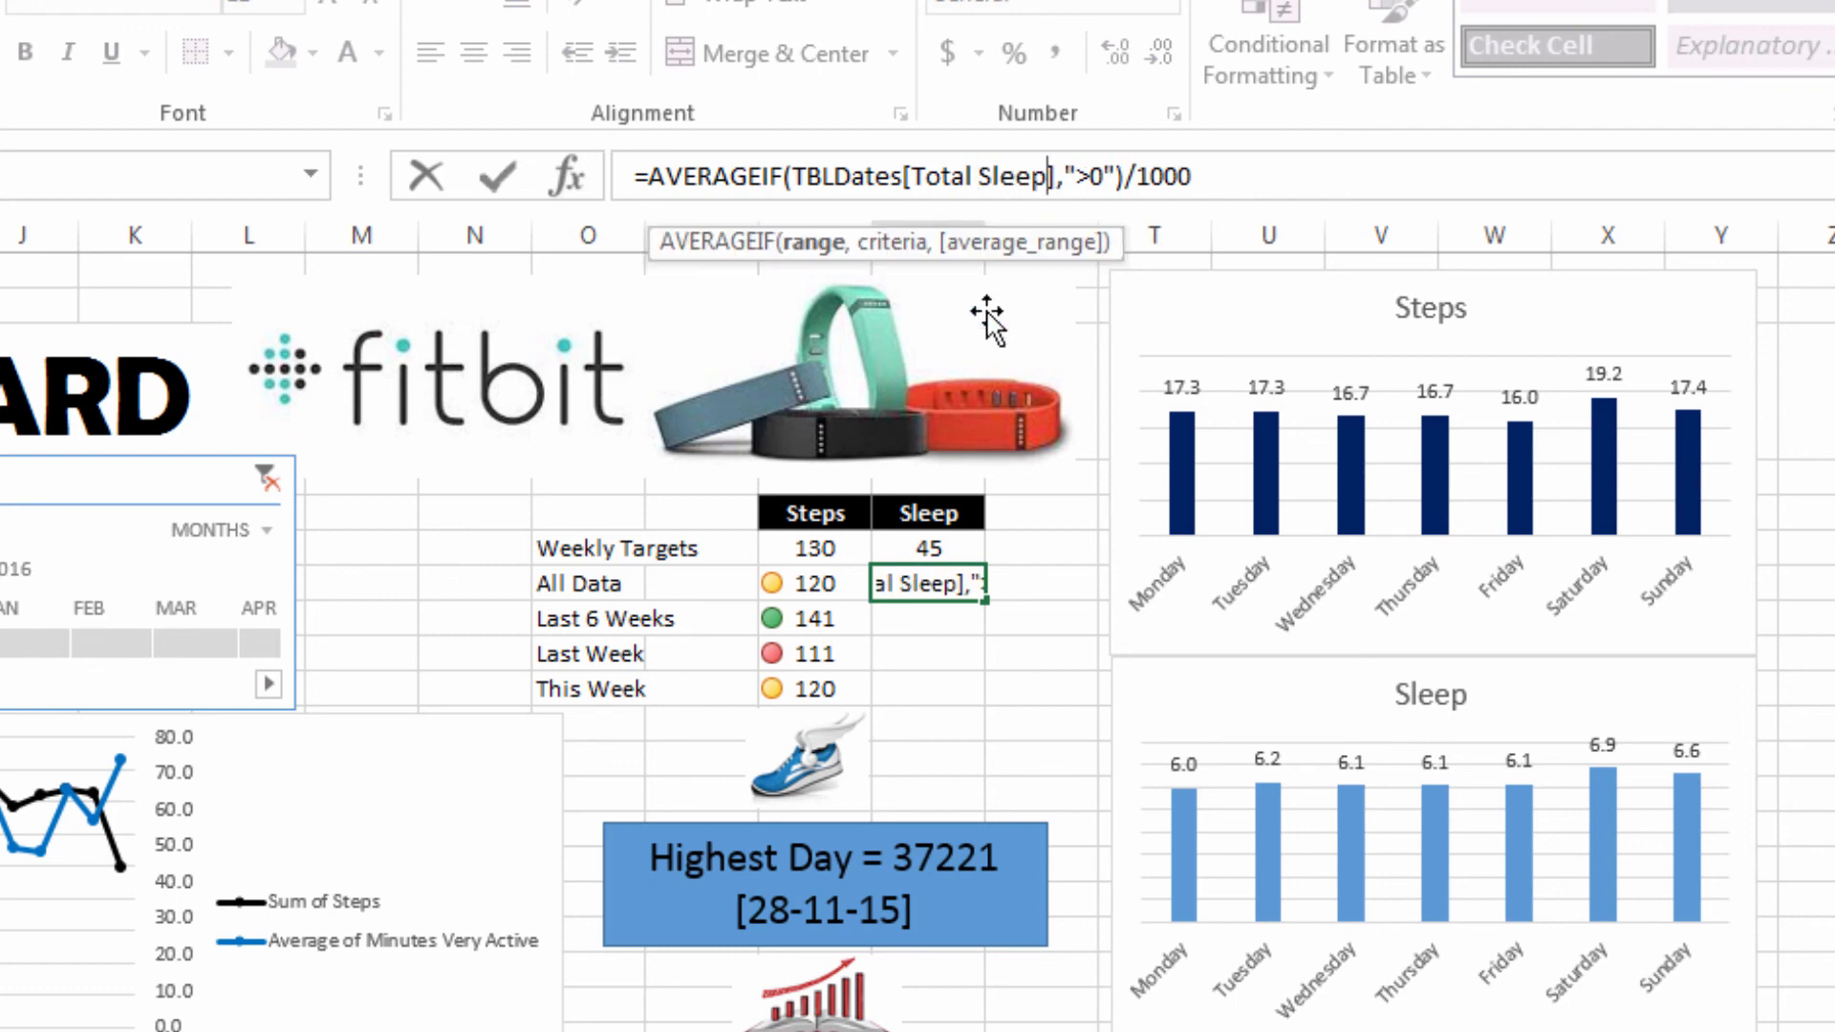
pyautogui.press('Return')
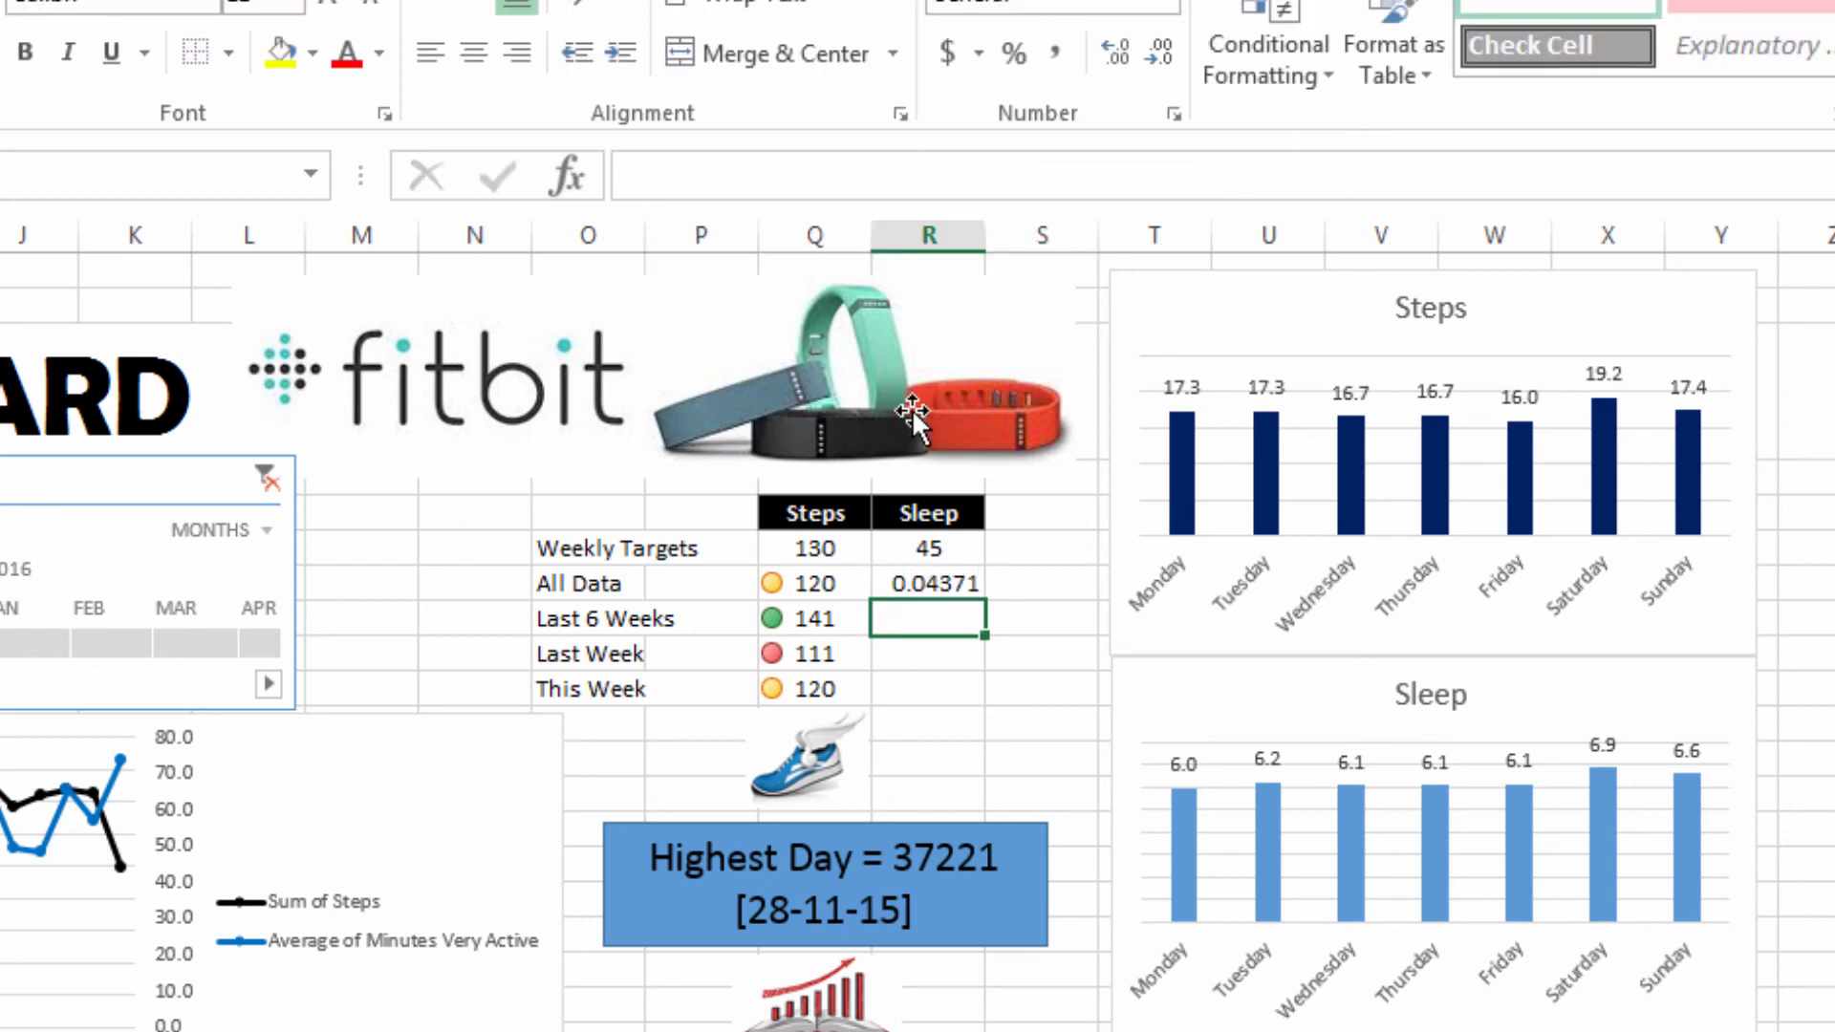
# Remove the division by 1000 from the All Data formula in the Sleep column
pyautogui.click(951, 580)
pyautogui.click(1218, 177)
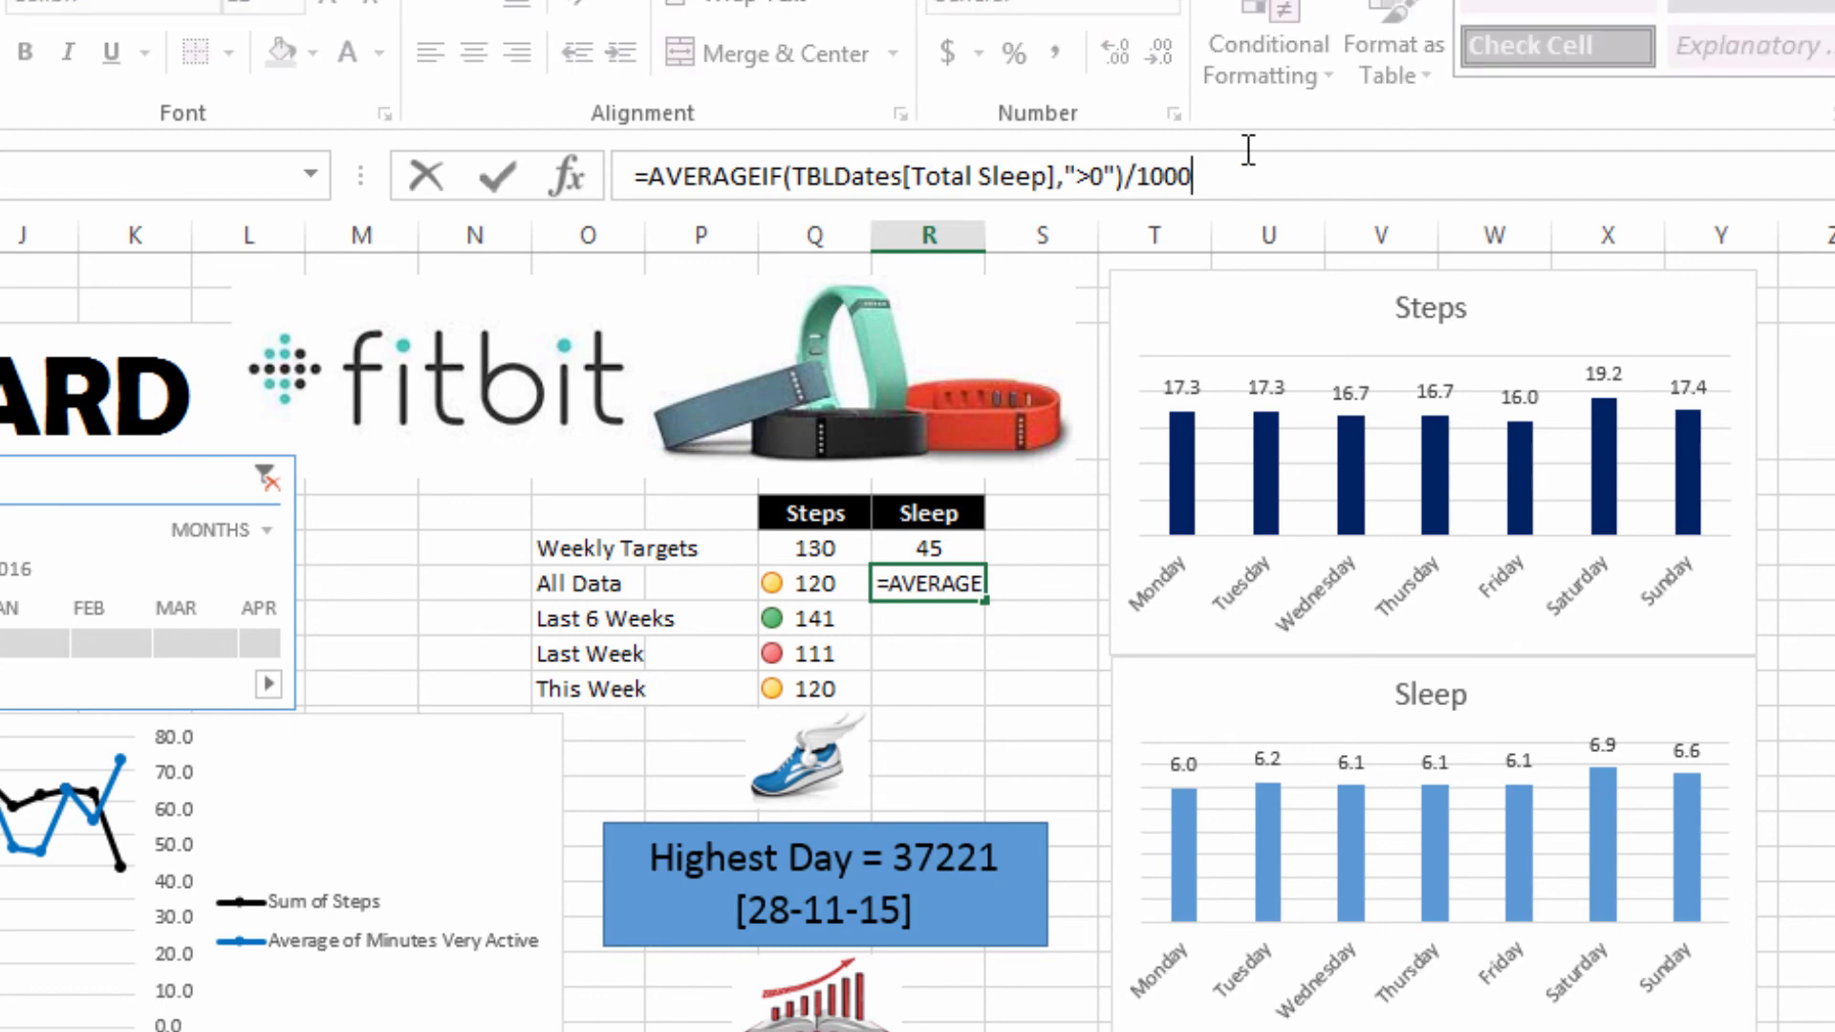
pyautogui.press('BackSpace')
pyautogui.press('BackSpace')
pyautogui.press('BackSpace')
pyautogui.press('BackSpace')
pyautogui.press('BackSpace')
pyautogui.press('Return')
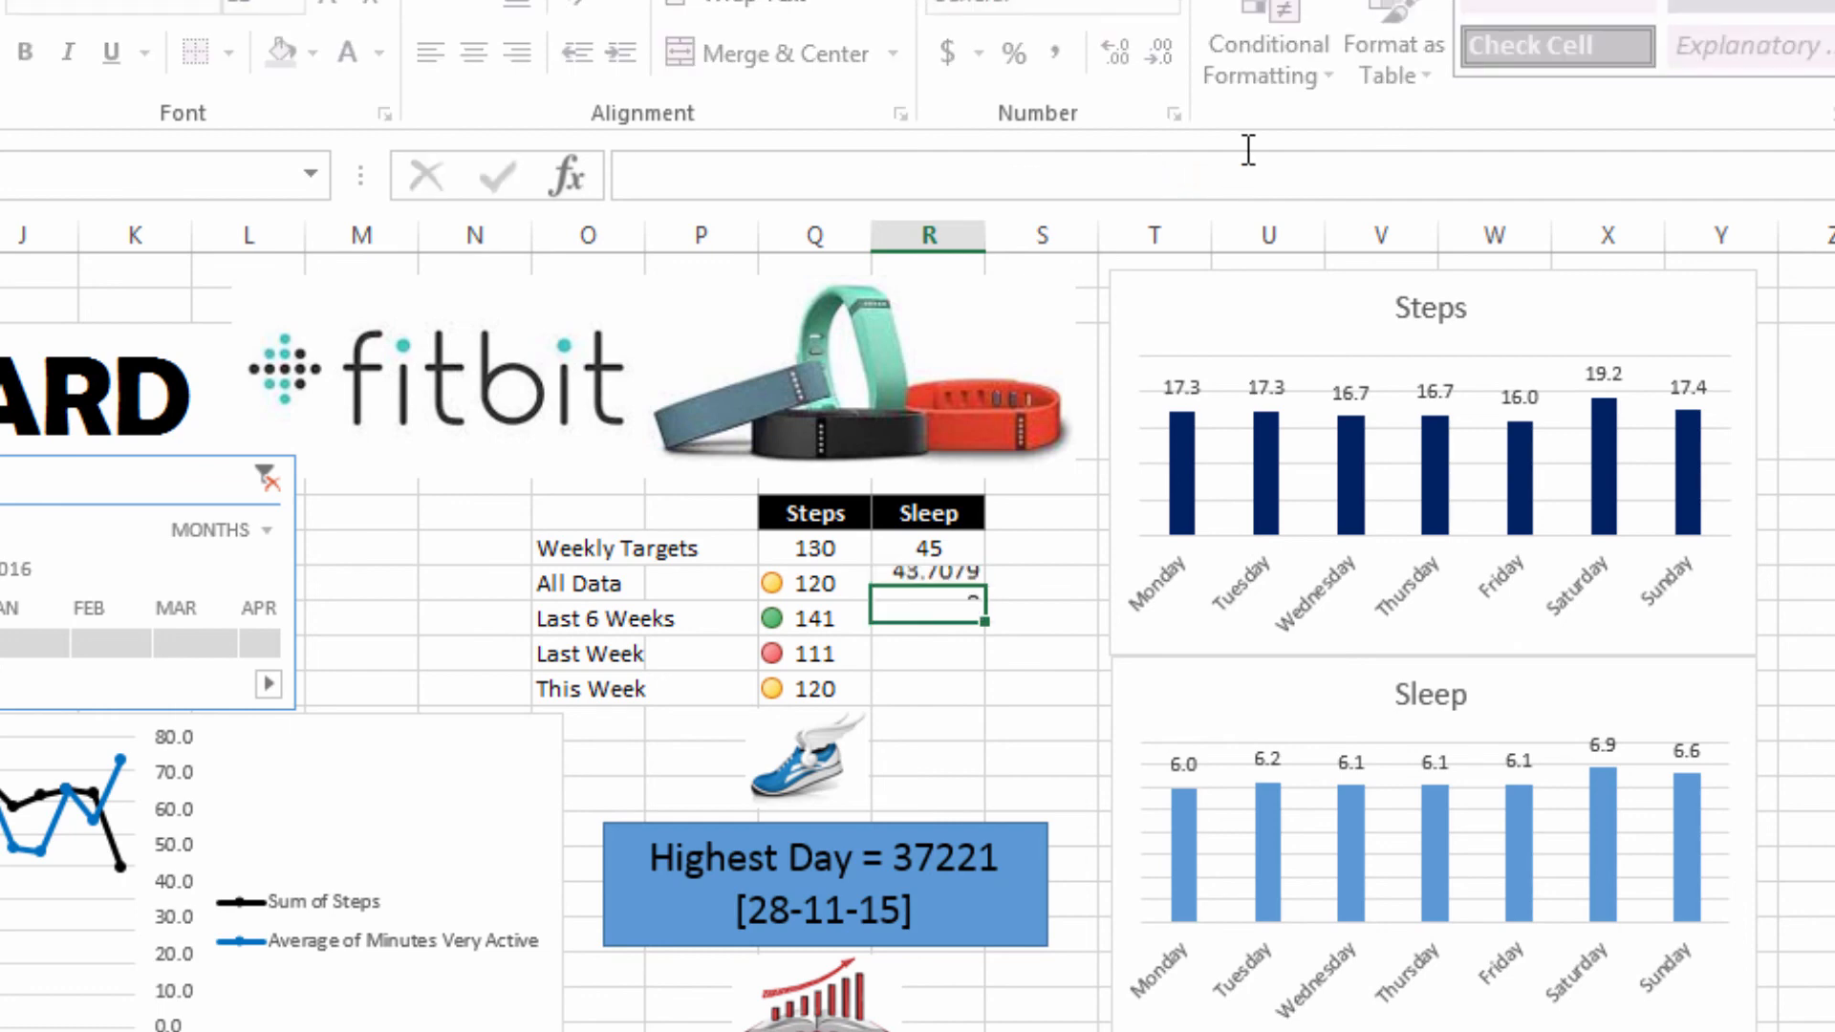
# Display the All Data sleep value without decimals and centre it in its cell
pyautogui.click(923, 587)
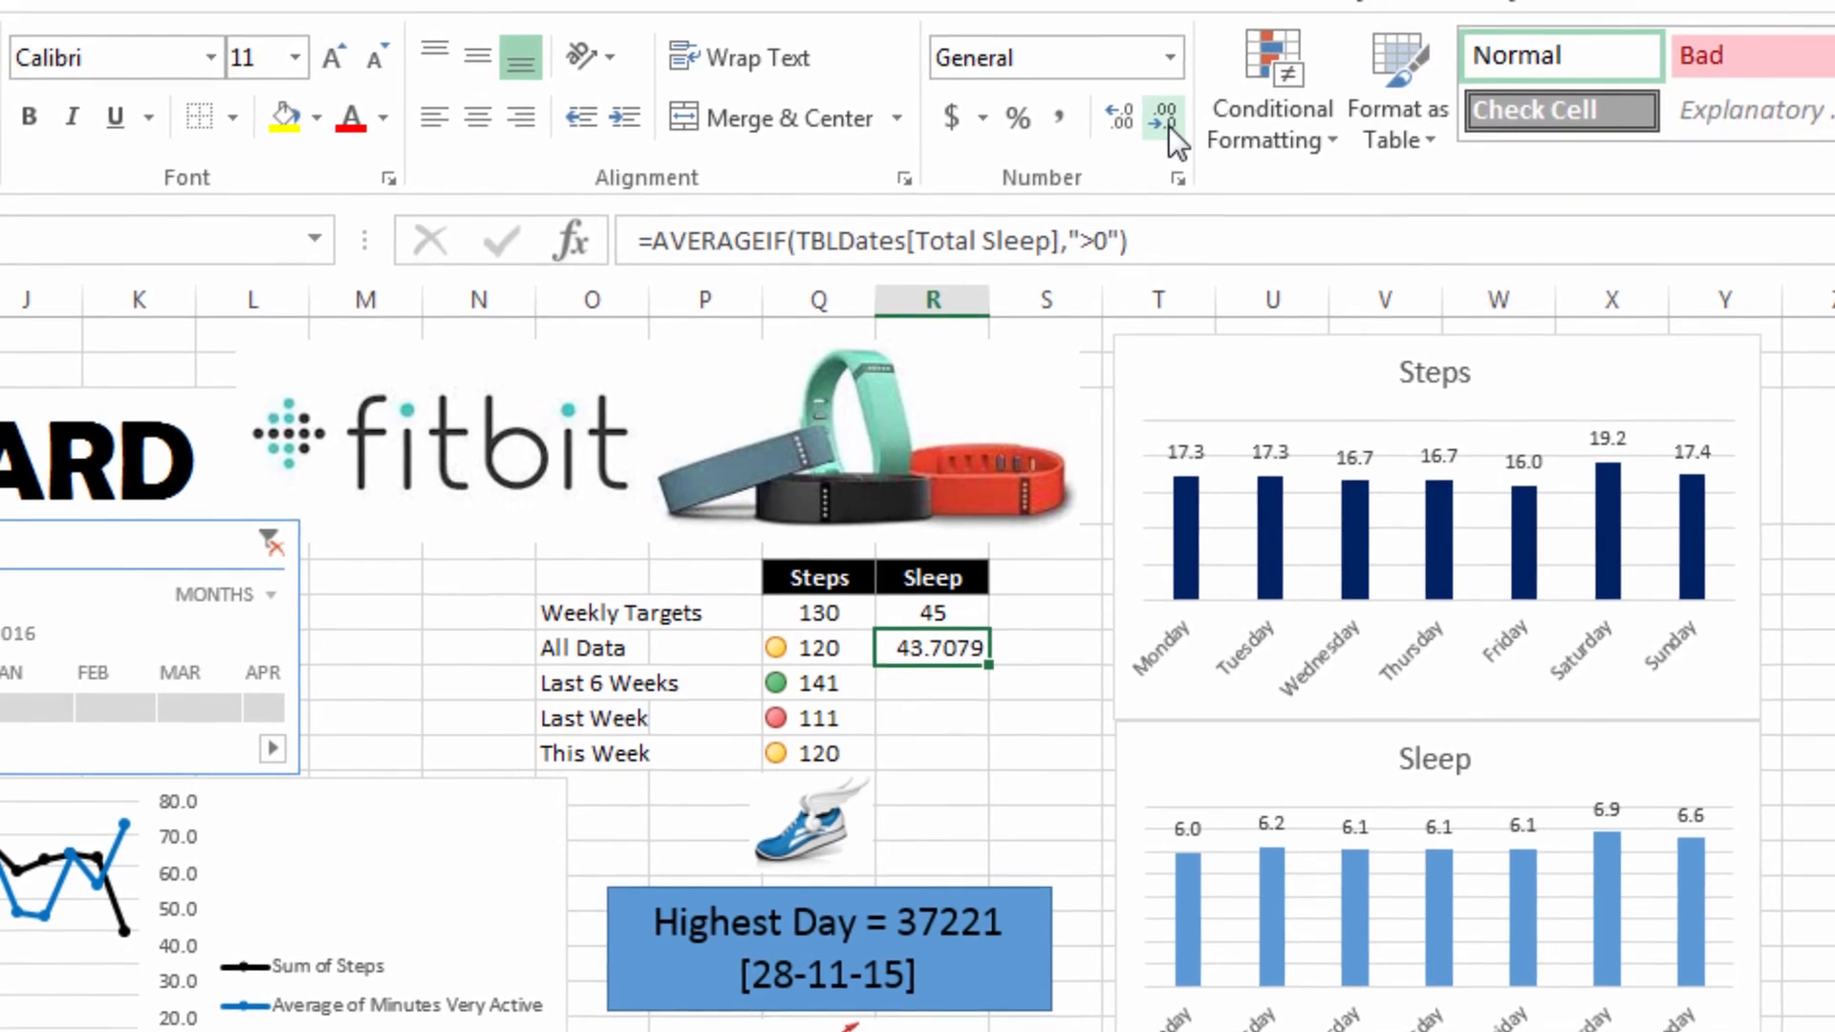
pyautogui.click(1159, 53)
pyautogui.click(1159, 53)
pyautogui.click(1160, 53)
pyautogui.click(1159, 53)
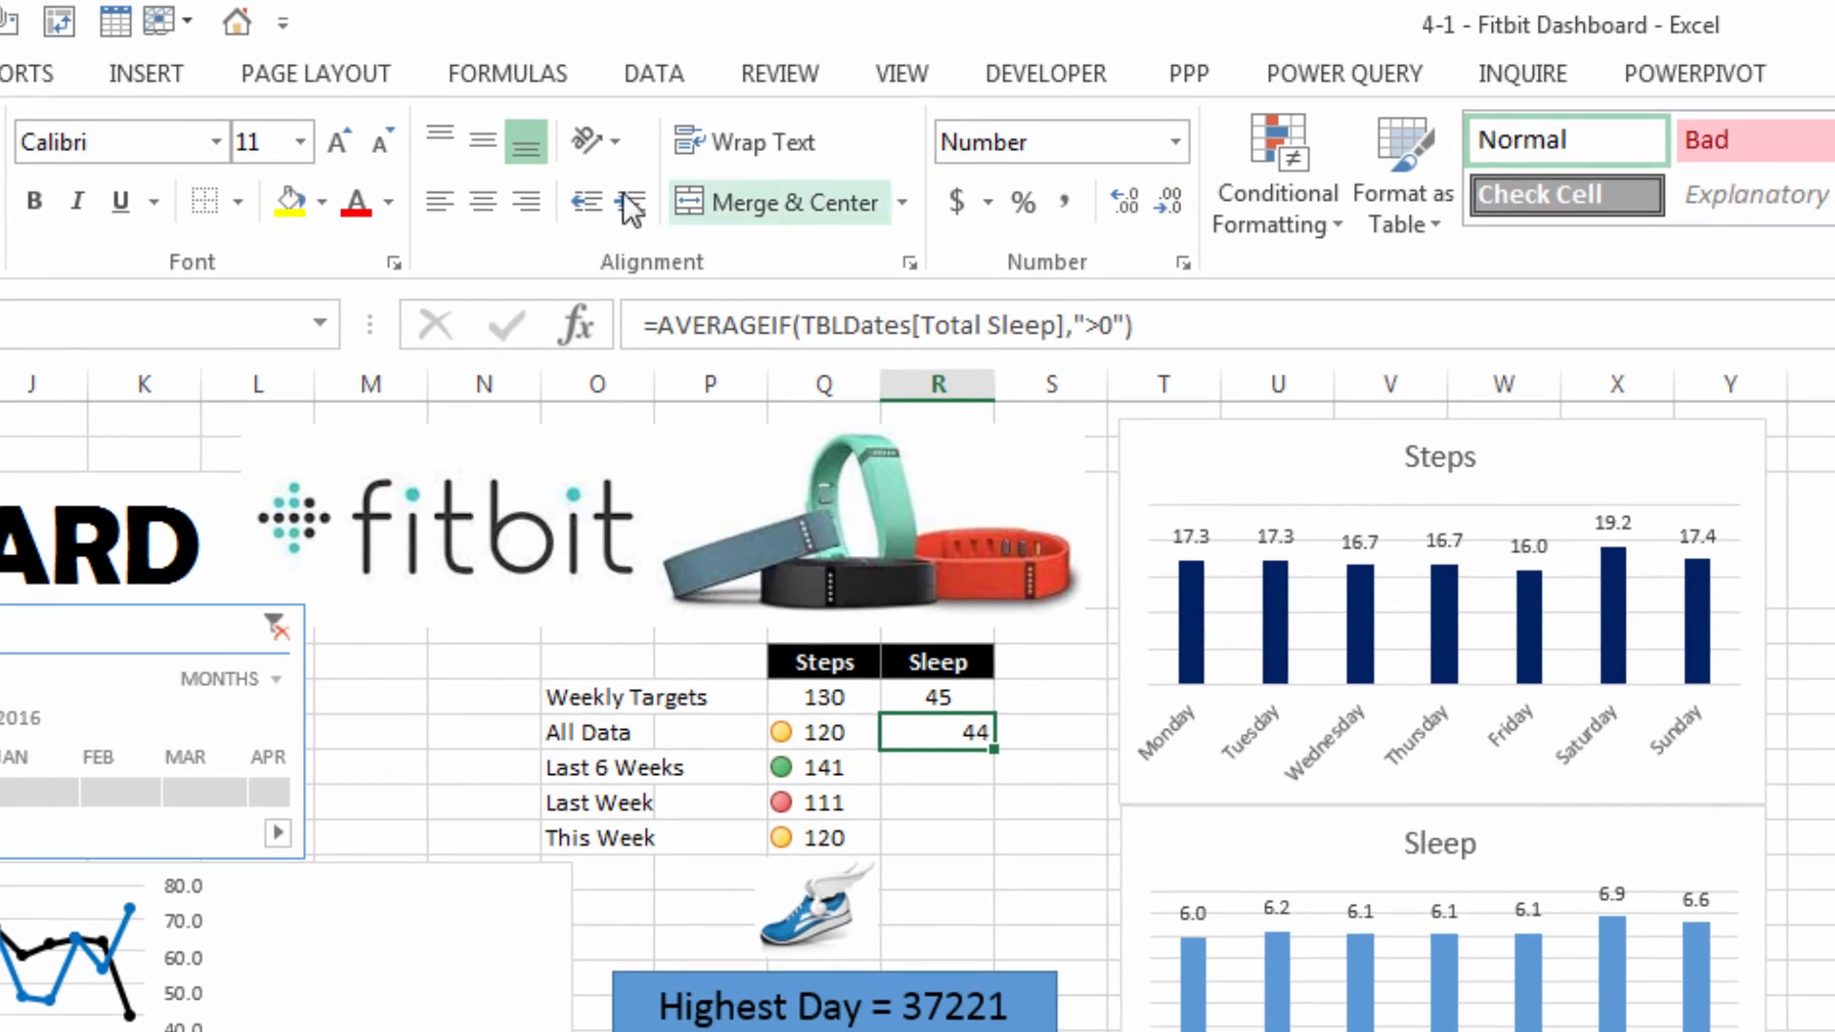
pyautogui.click(486, 204)
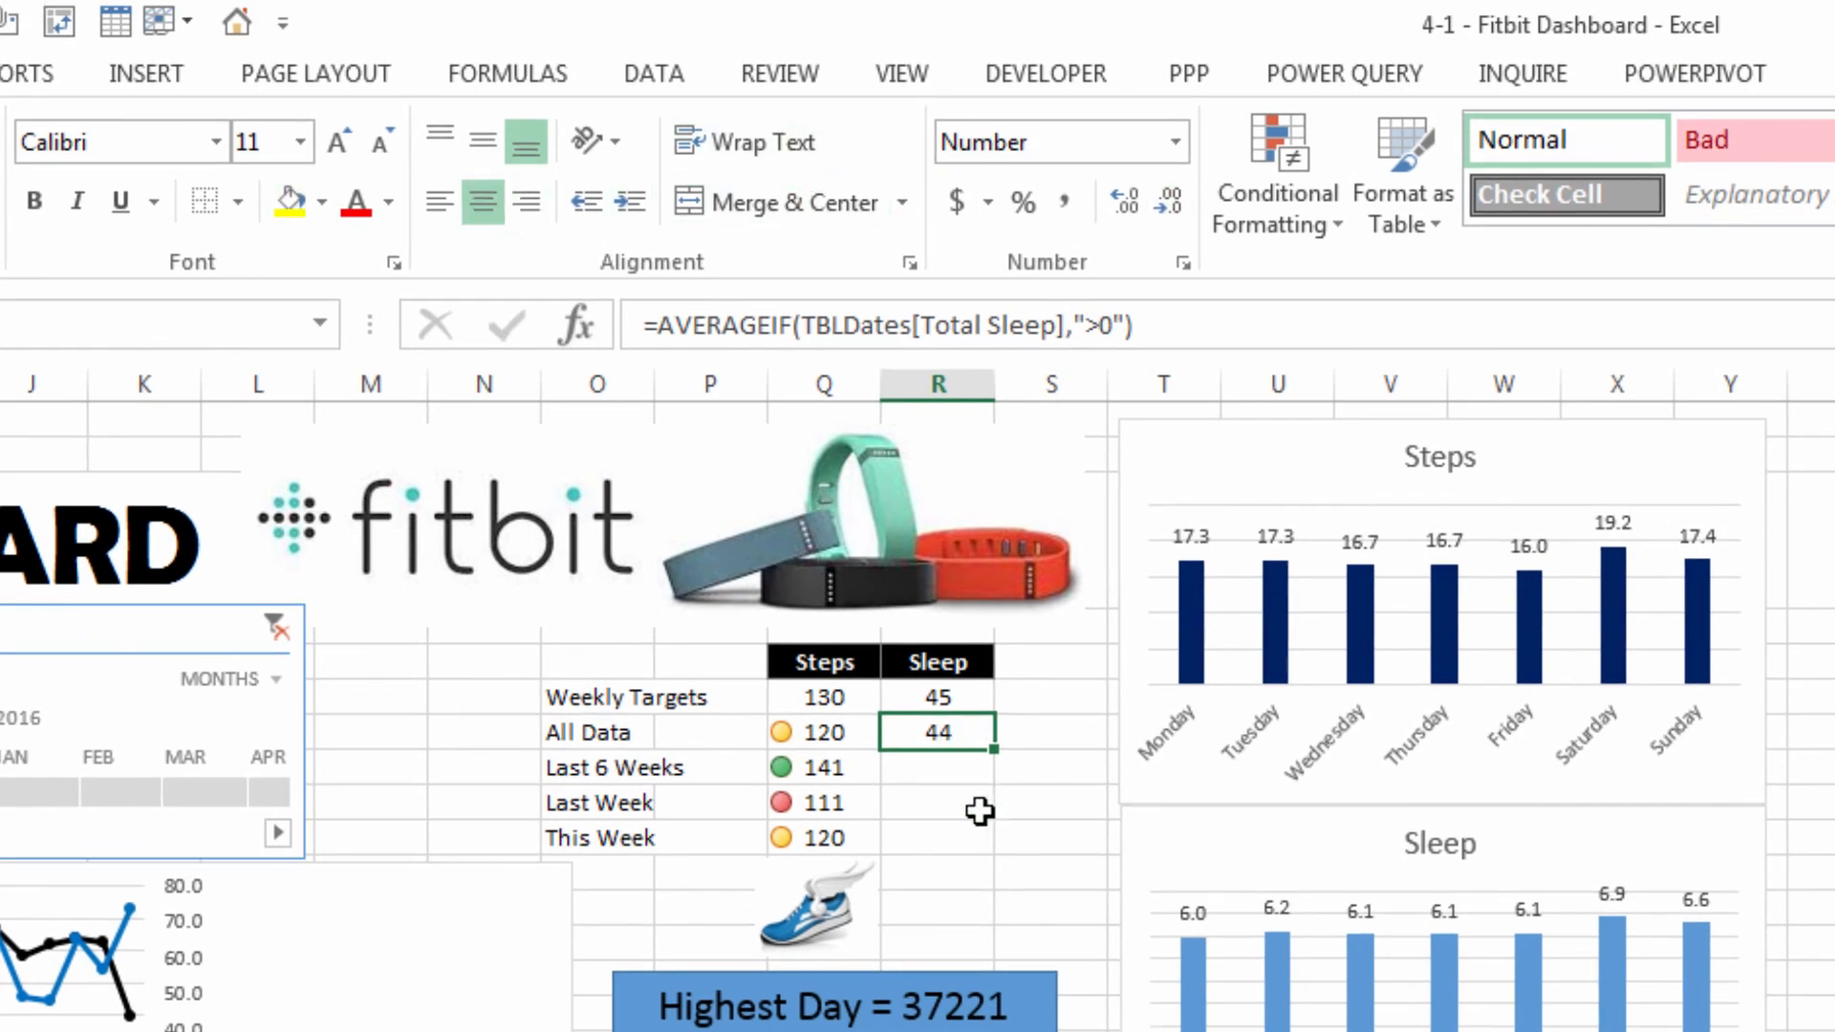
# Copy the Last 6 Weeks steps formula, without the division by 1000, into the Last 6 Weeks cell of the Sleep column
pyautogui.click(829, 767)
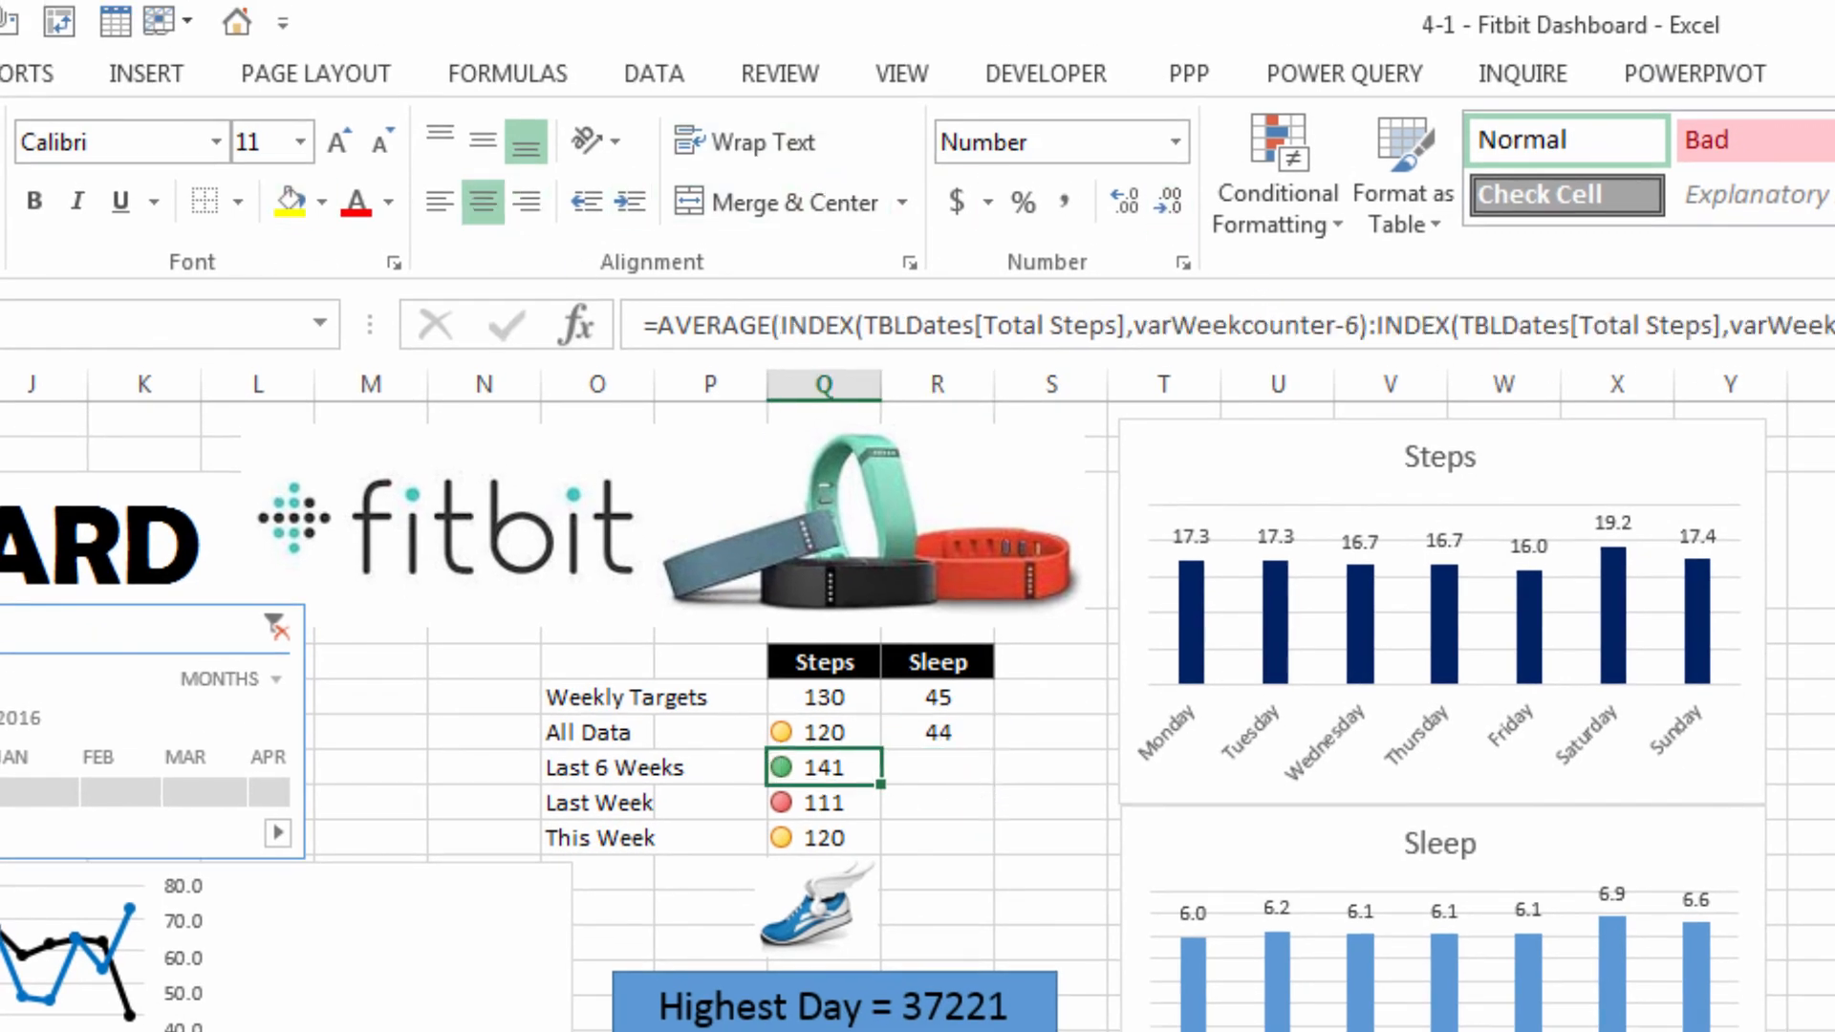
pyautogui.moveTo(1820, 319); pyautogui.dragTo(663, 325)
pyautogui.hotkey('ctrl', 'c')
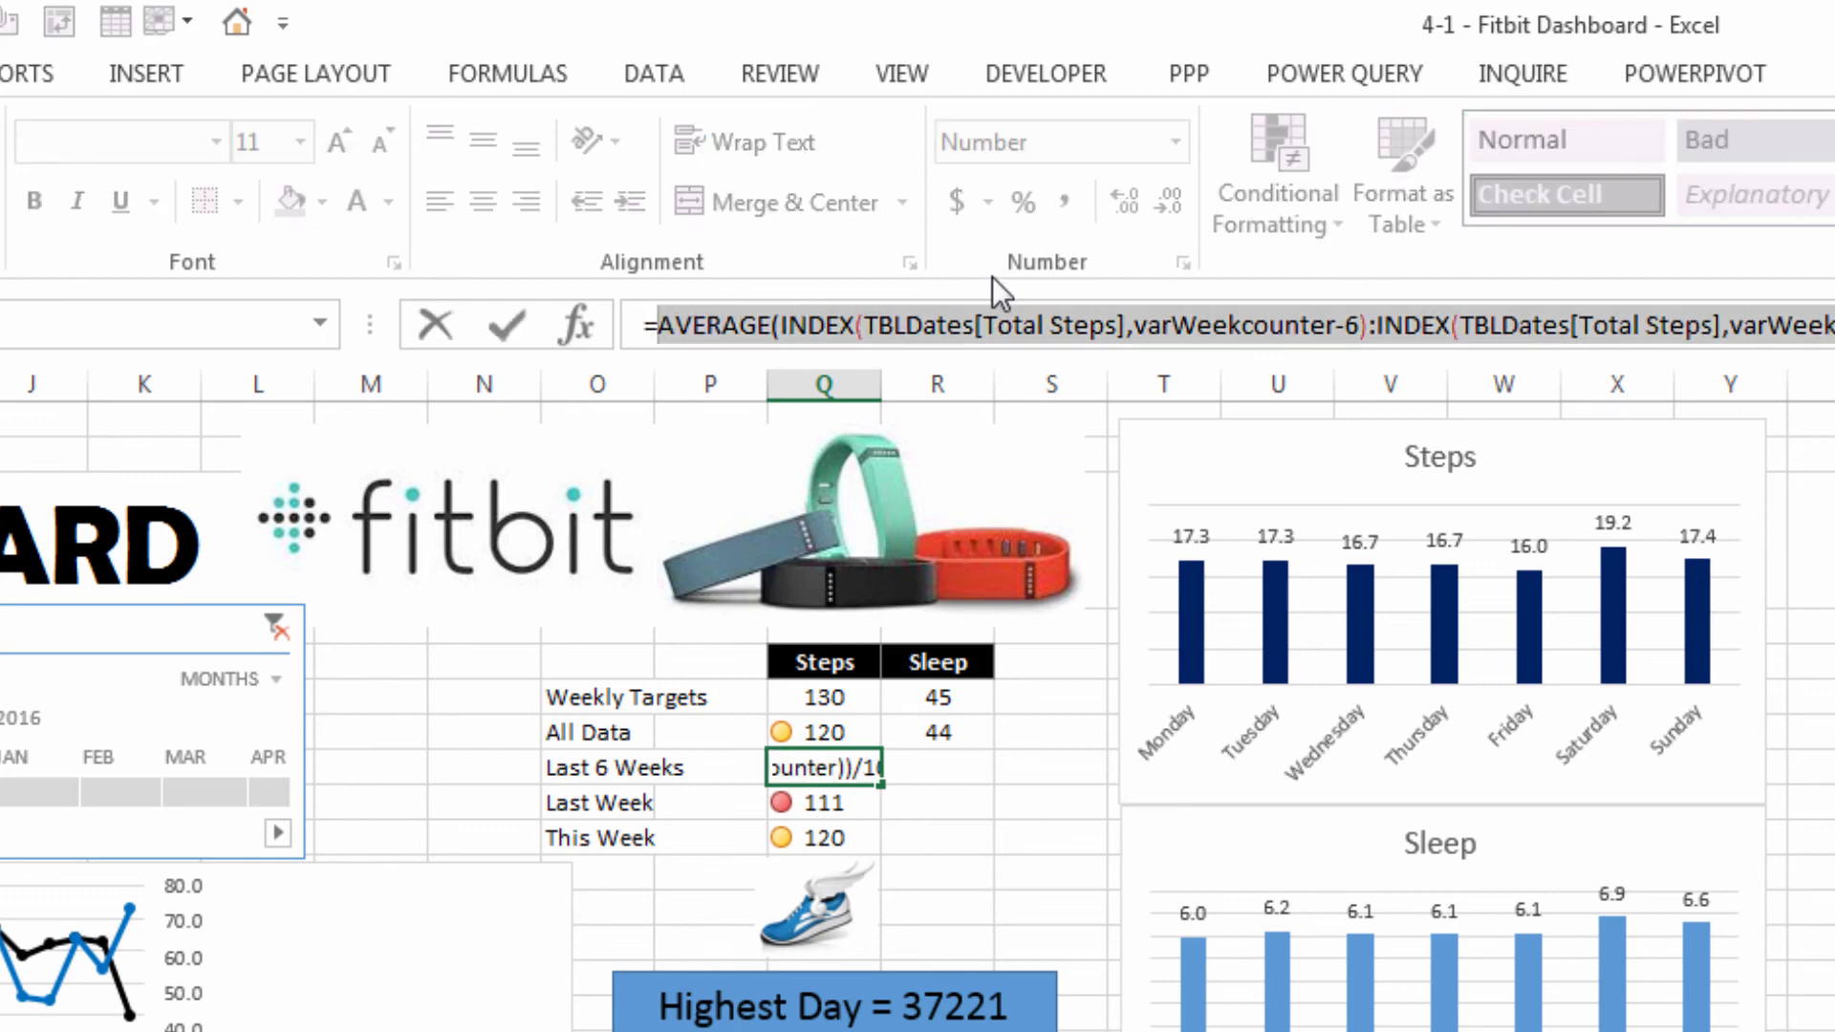
pyautogui.press('Escape')
pyautogui.click(934, 755)
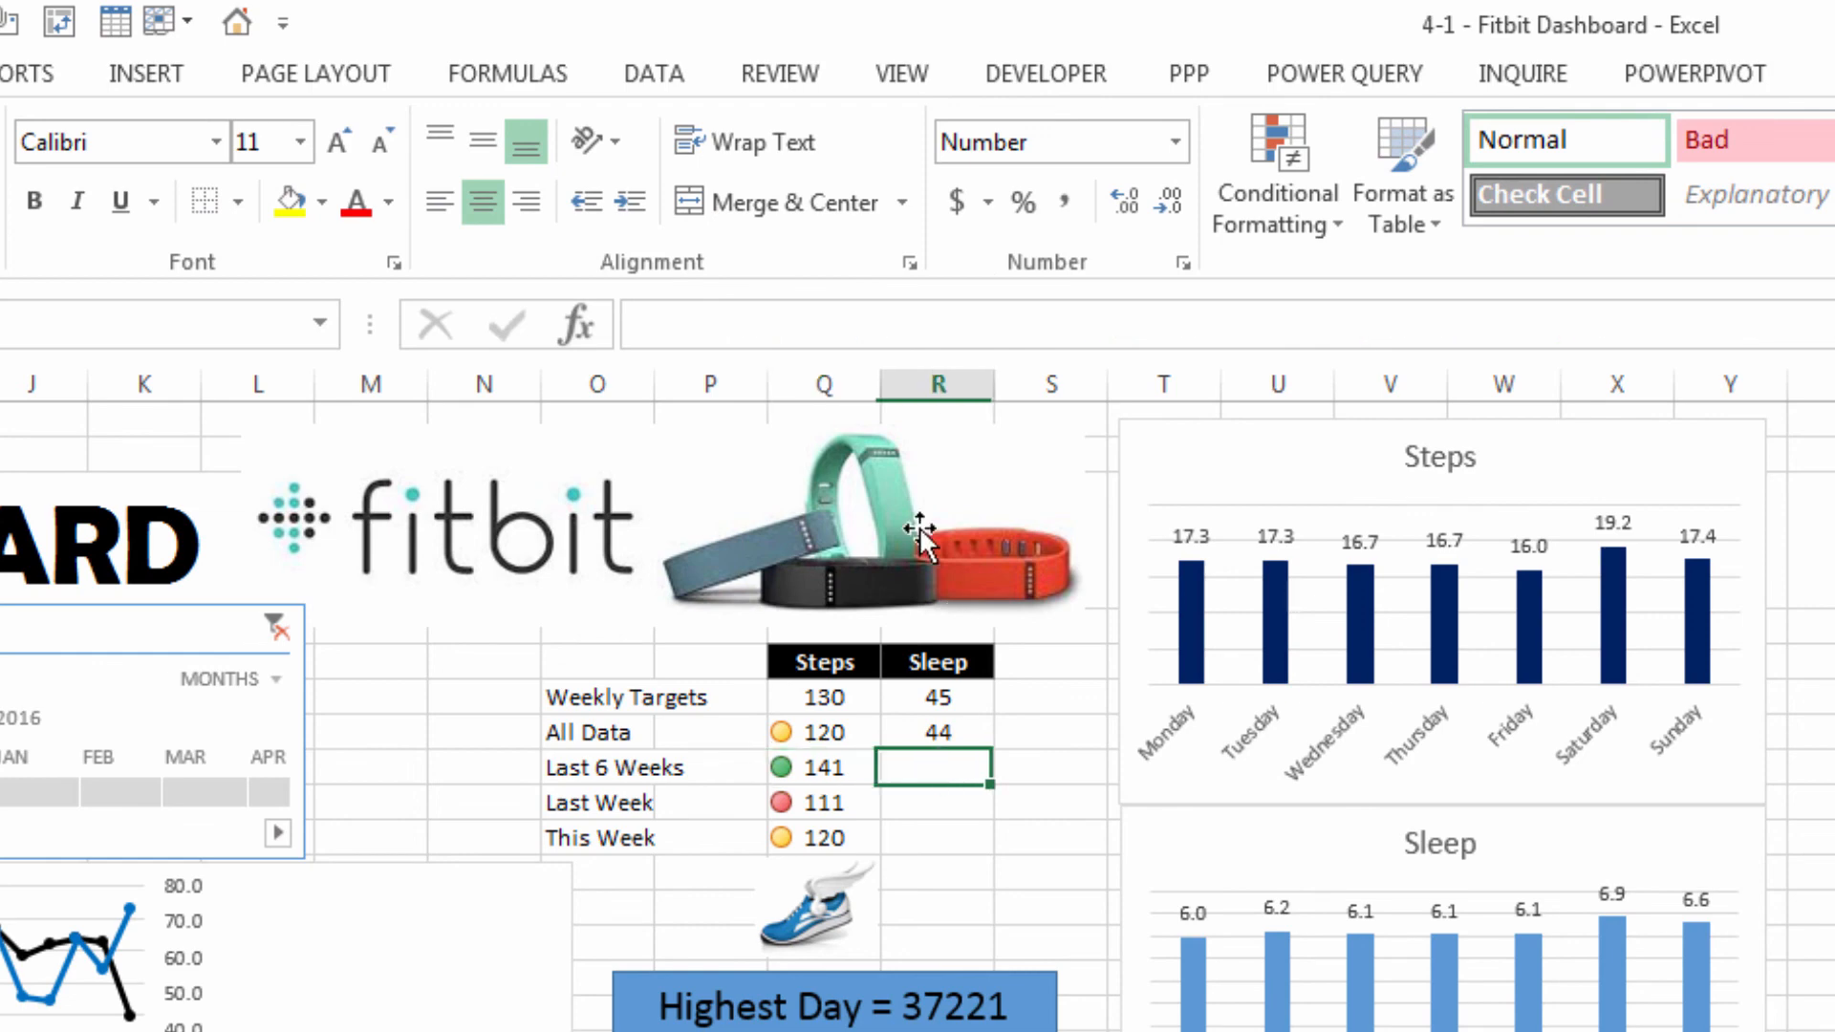
pyautogui.click(810, 347)
pyautogui.write('=')
pyautogui.hotkey('ctrl', 'v')
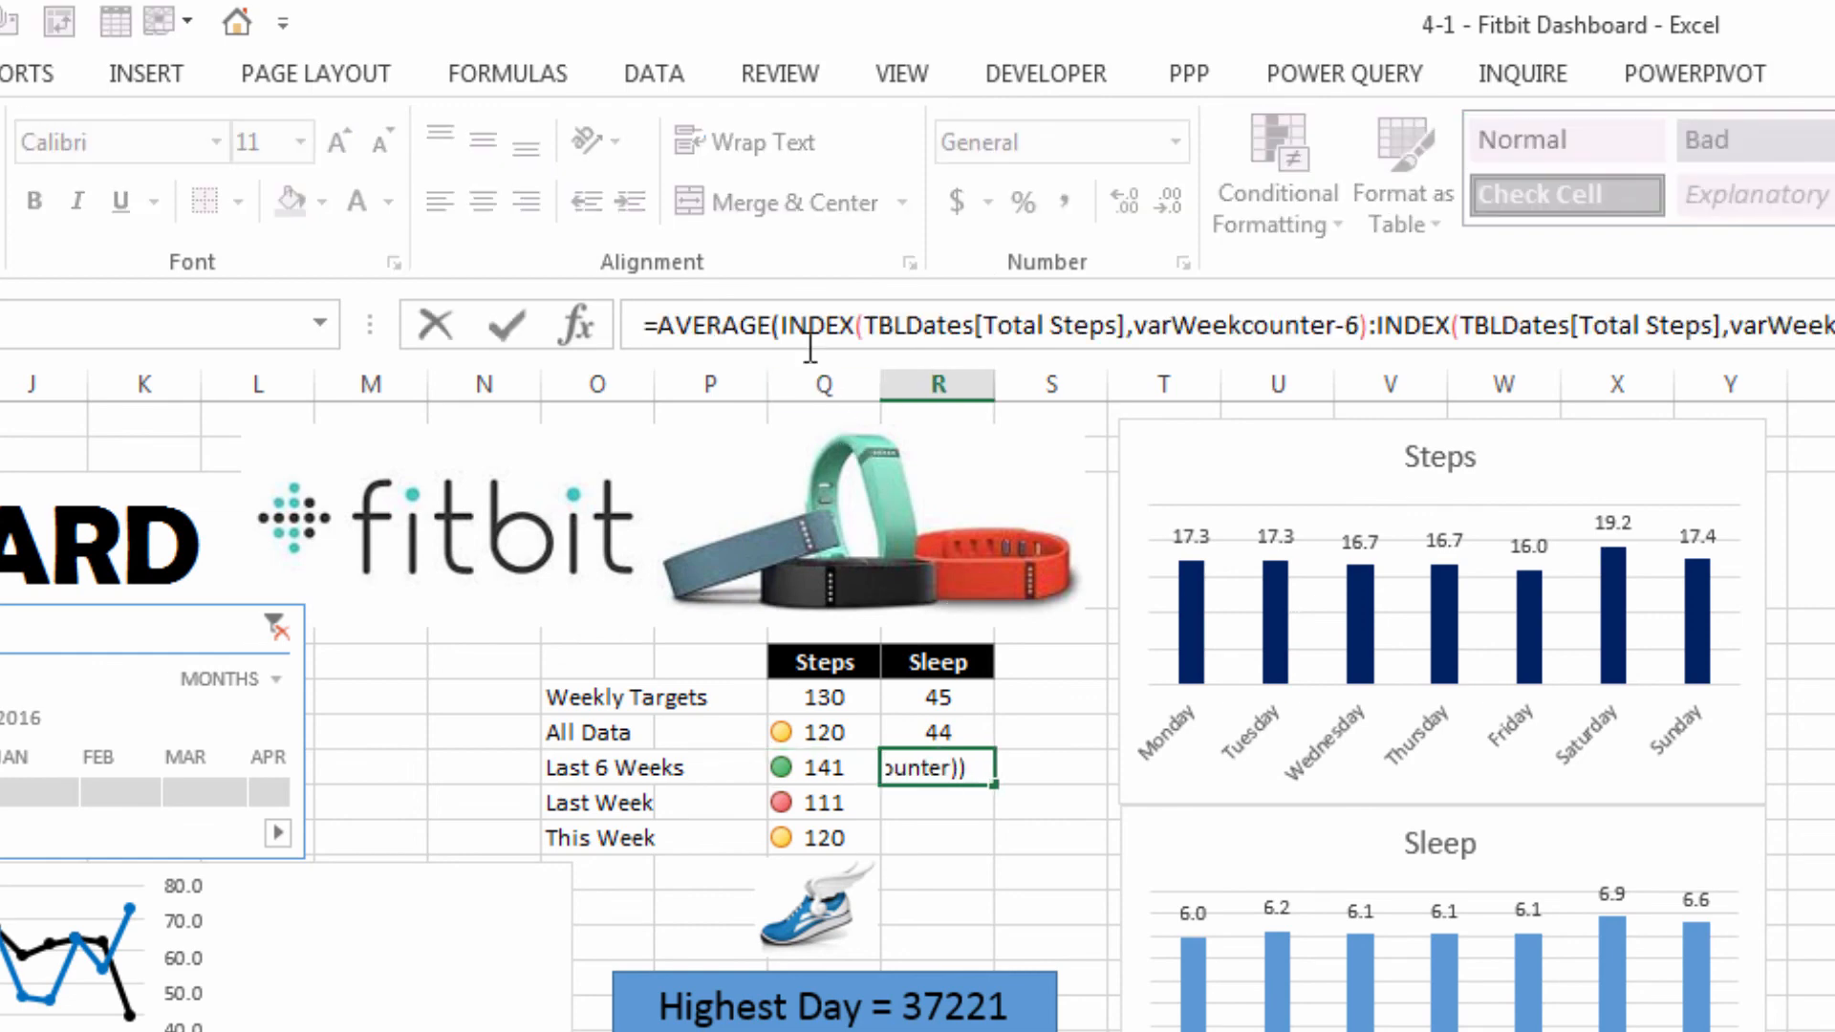
pyautogui.press('Return')
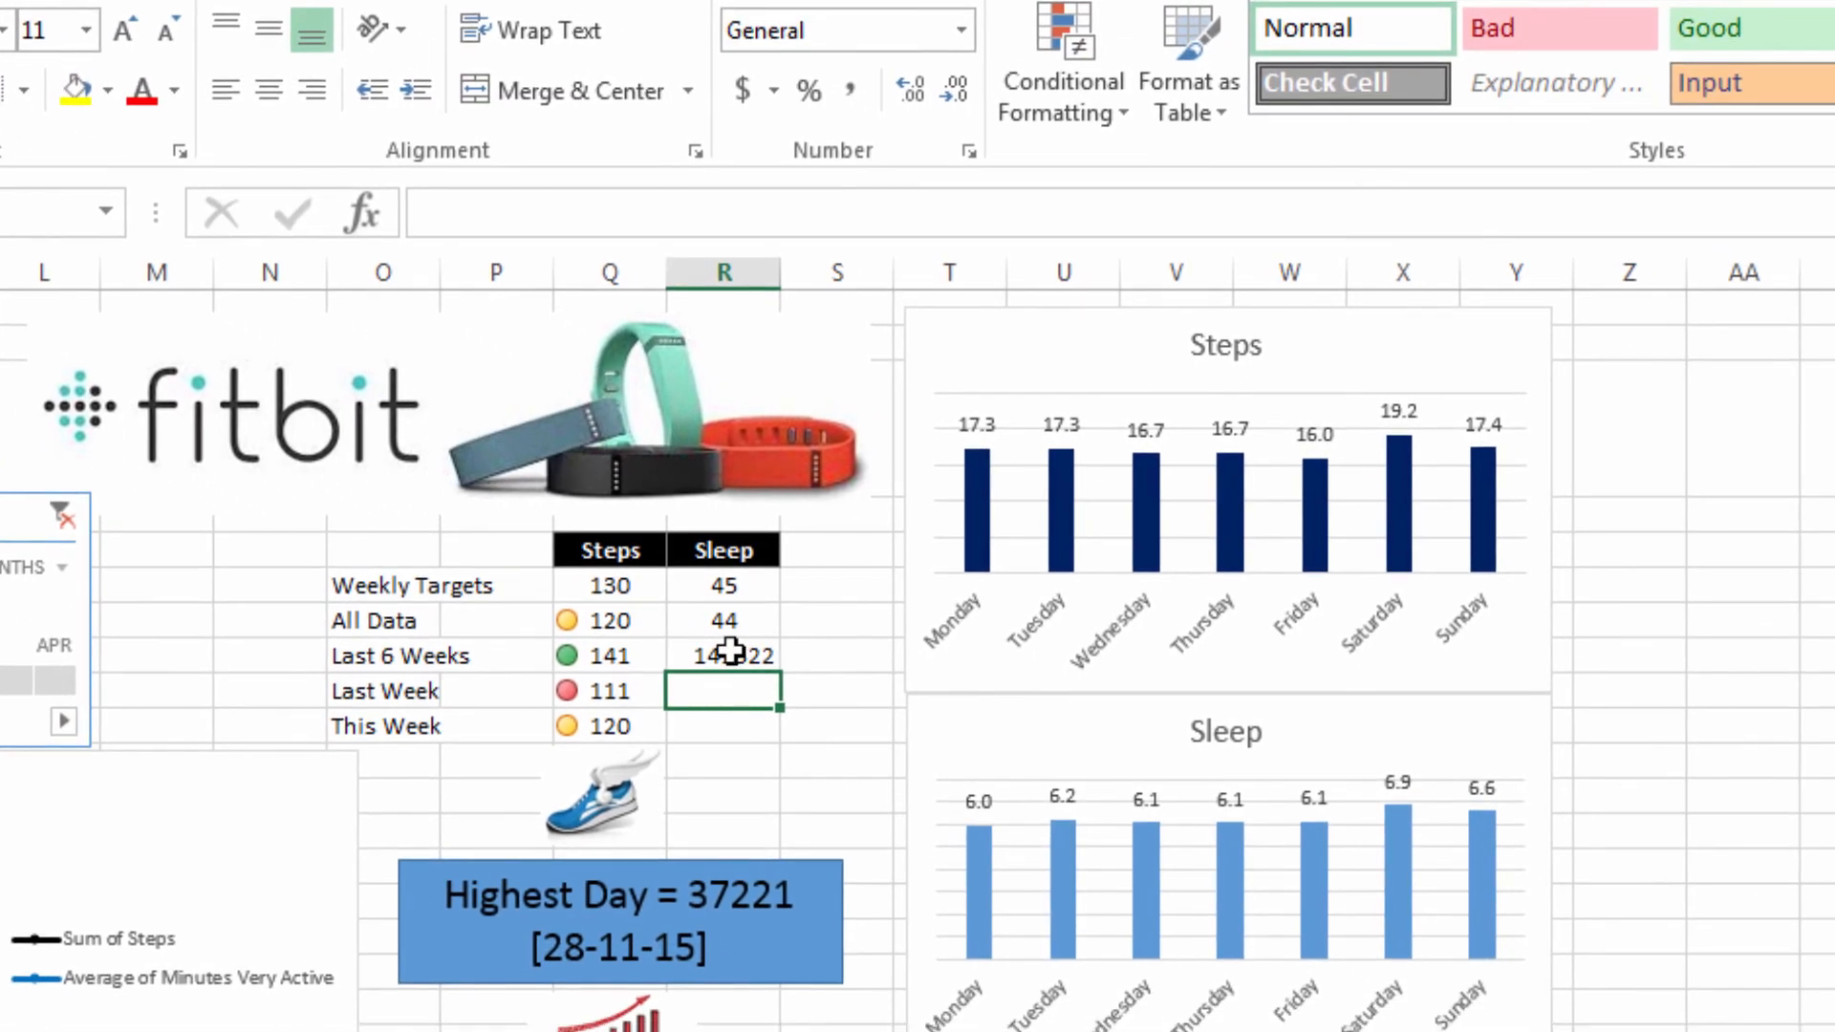
# Change both column references in the Last 6 Weeks sleep formula from Total Steps to Total Sleep
pyautogui.click(731, 651)
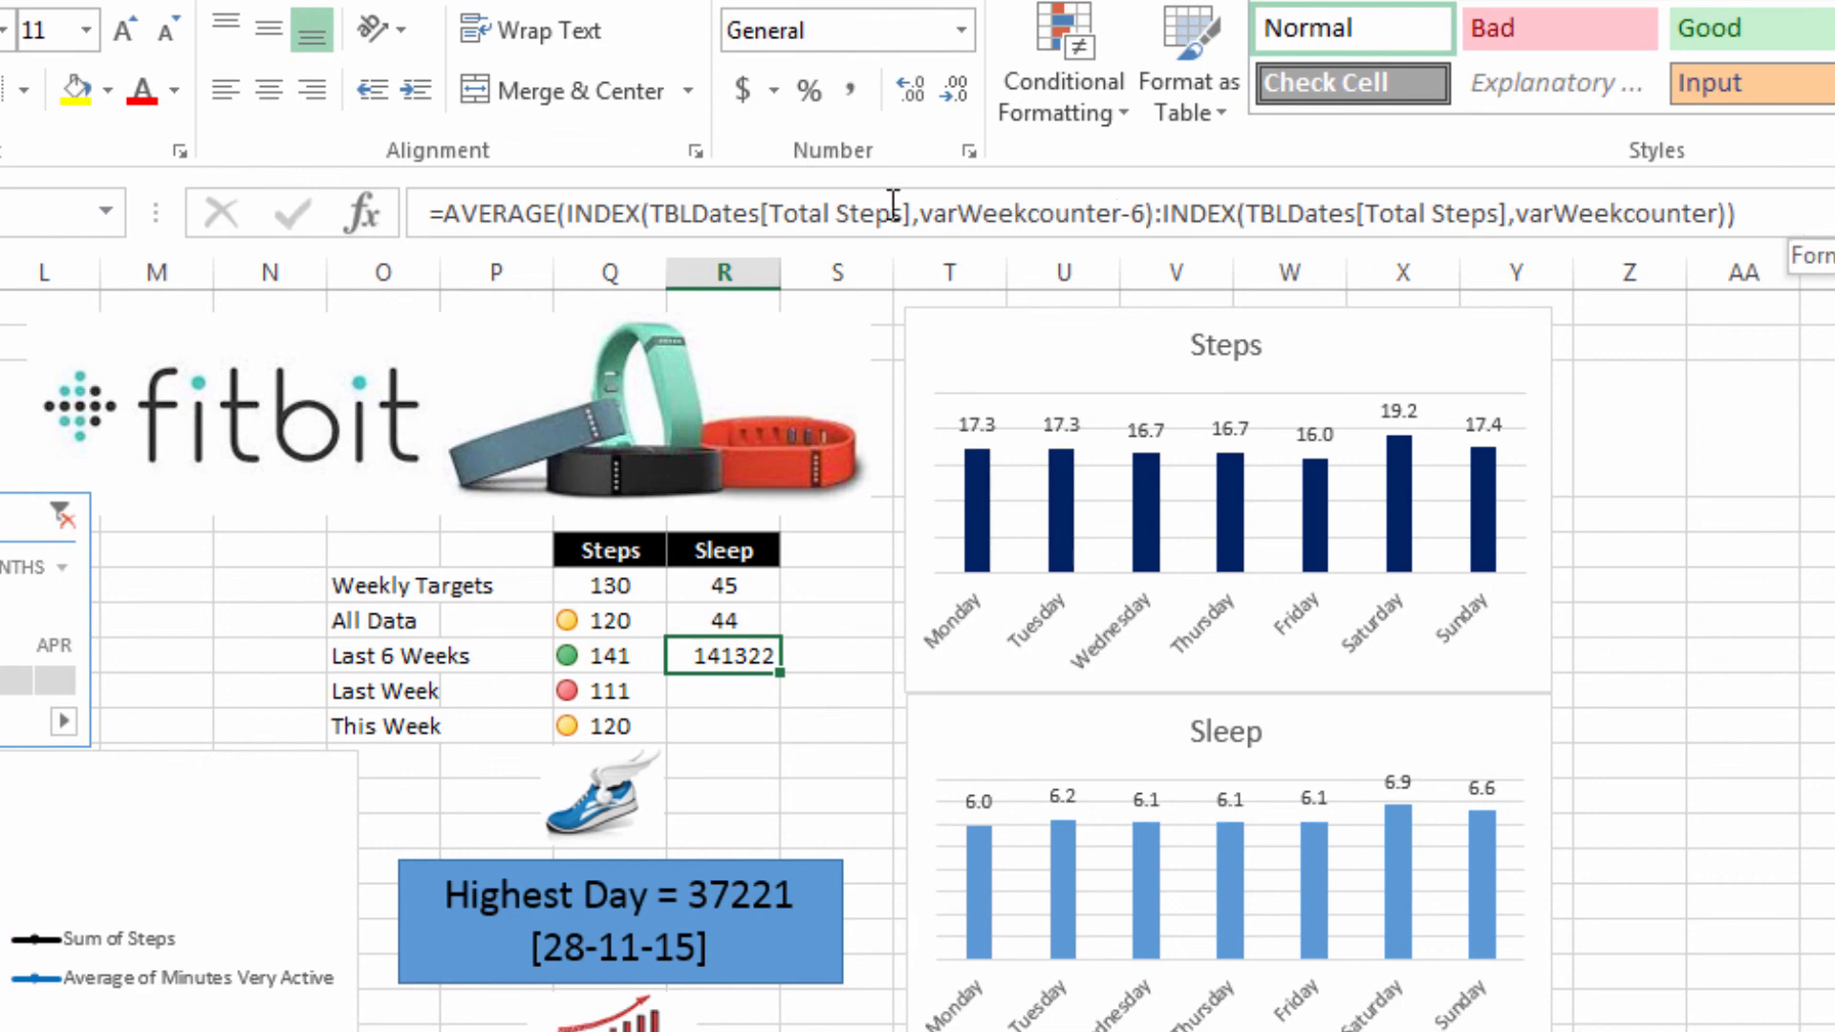
pyautogui.moveTo(906, 217); pyautogui.dragTo(848, 214)
pyautogui.press('BackSpace')
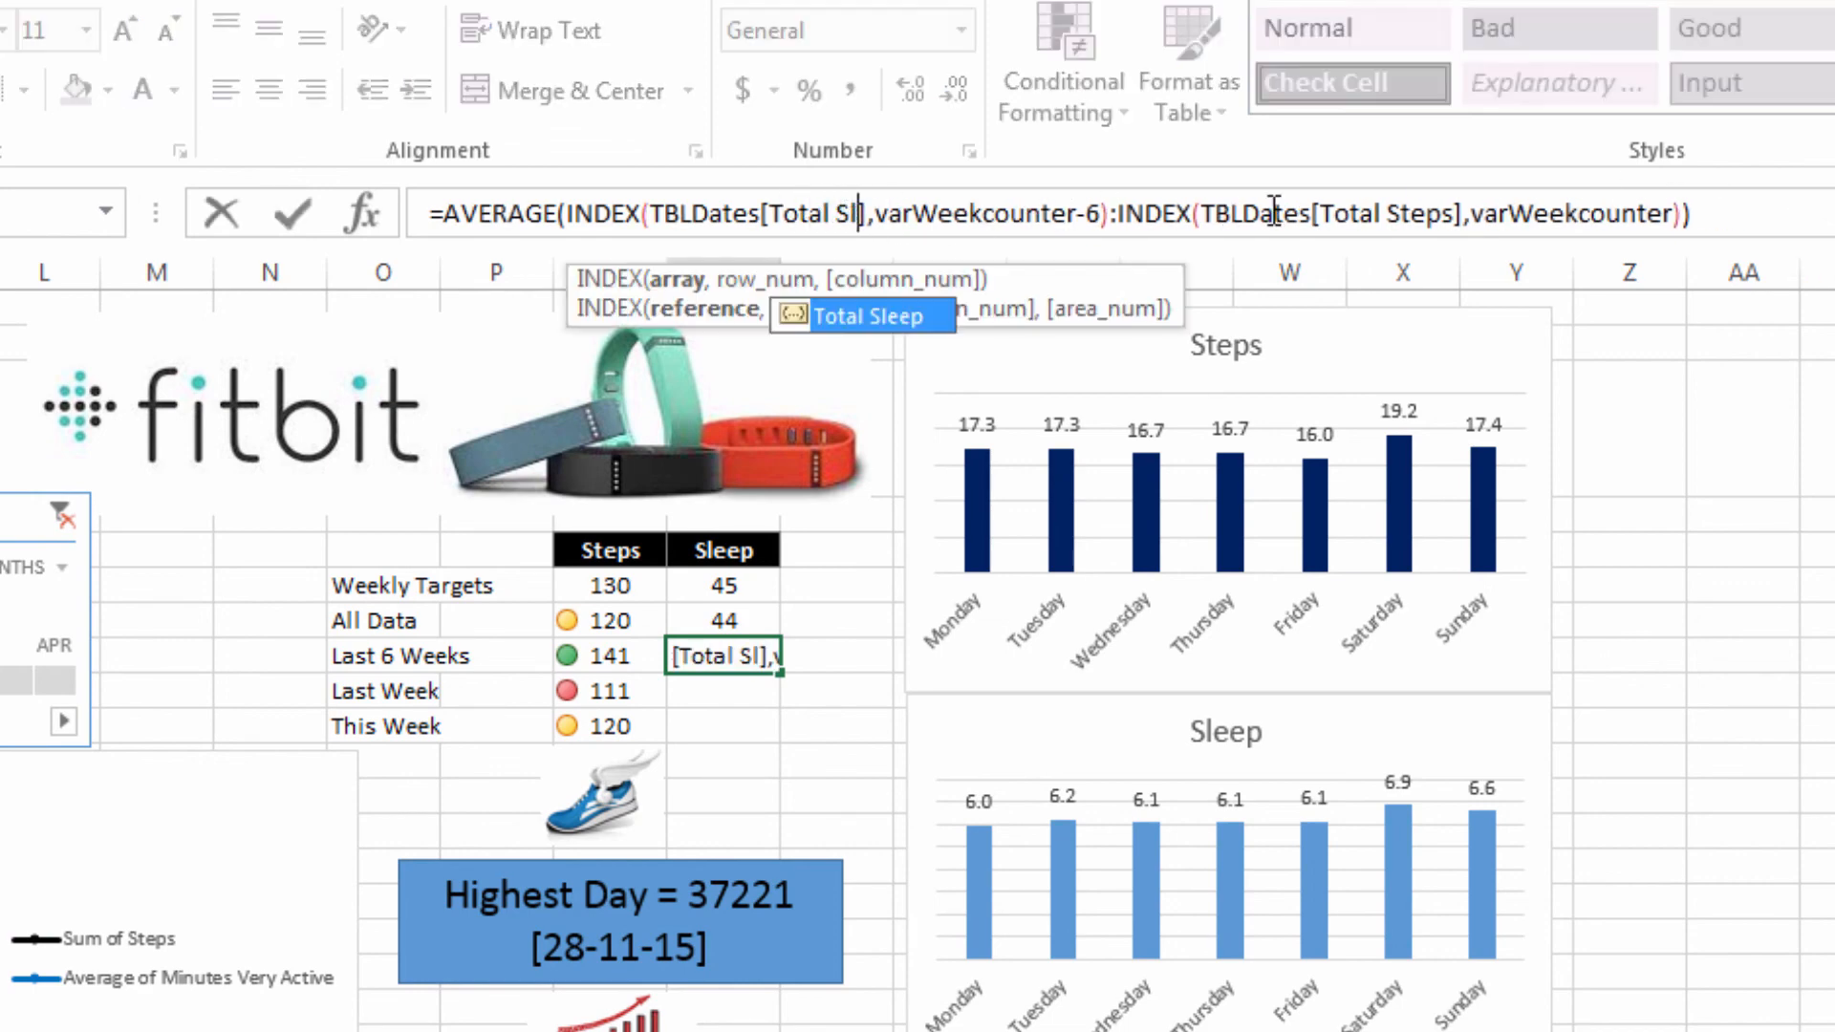
pyautogui.doubleClick(836, 319)
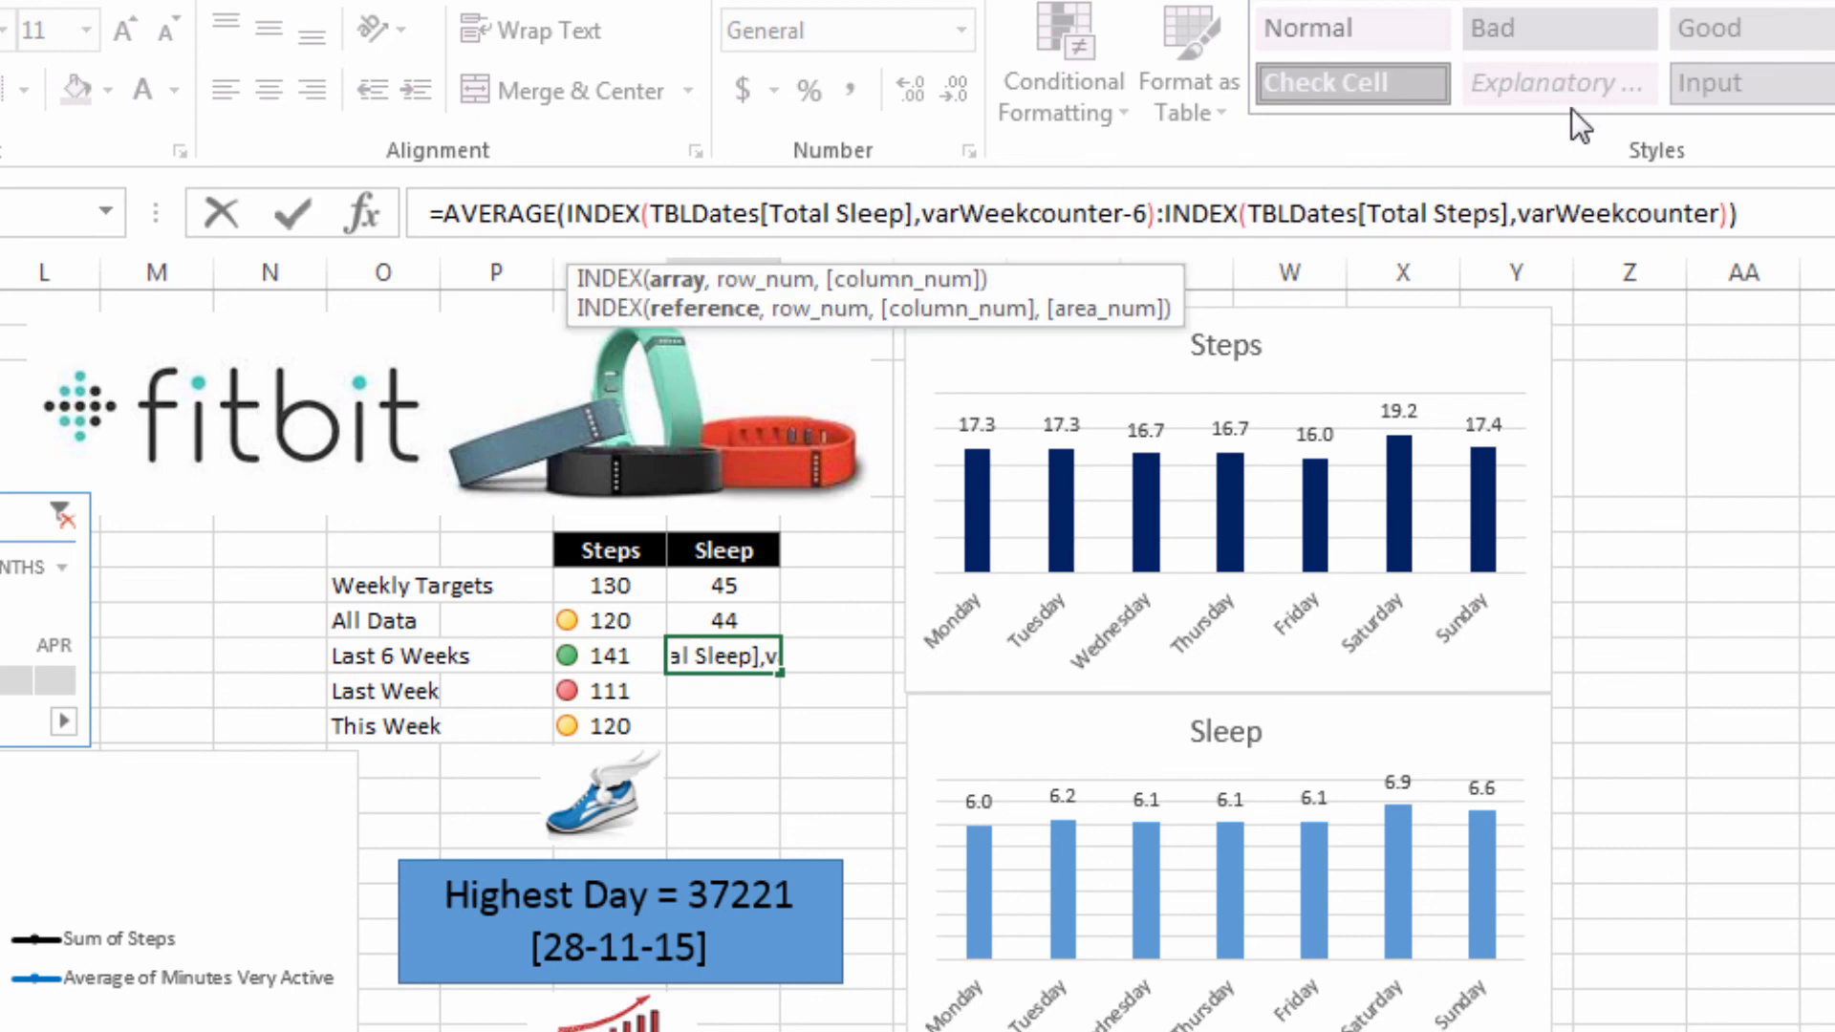
pyautogui.moveTo(1505, 214); pyautogui.dragTo(1446, 214)
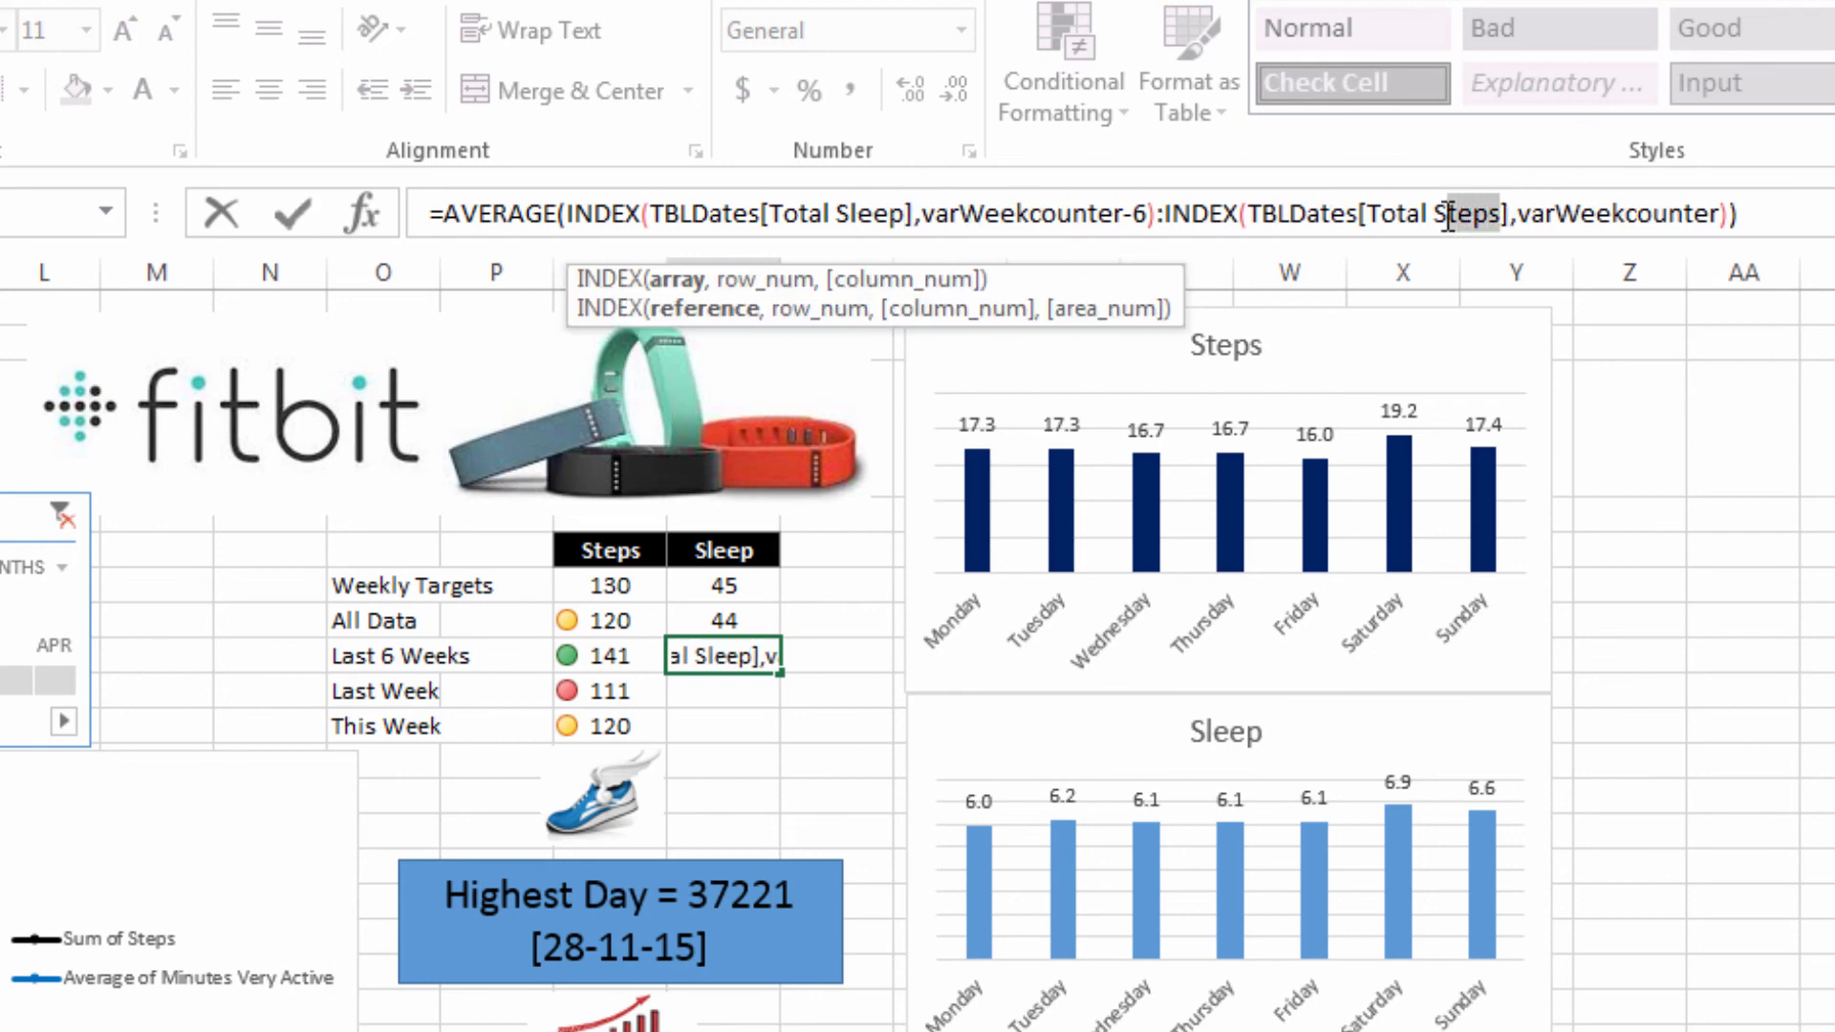
pyautogui.write('l')
pyautogui.press('Tab')
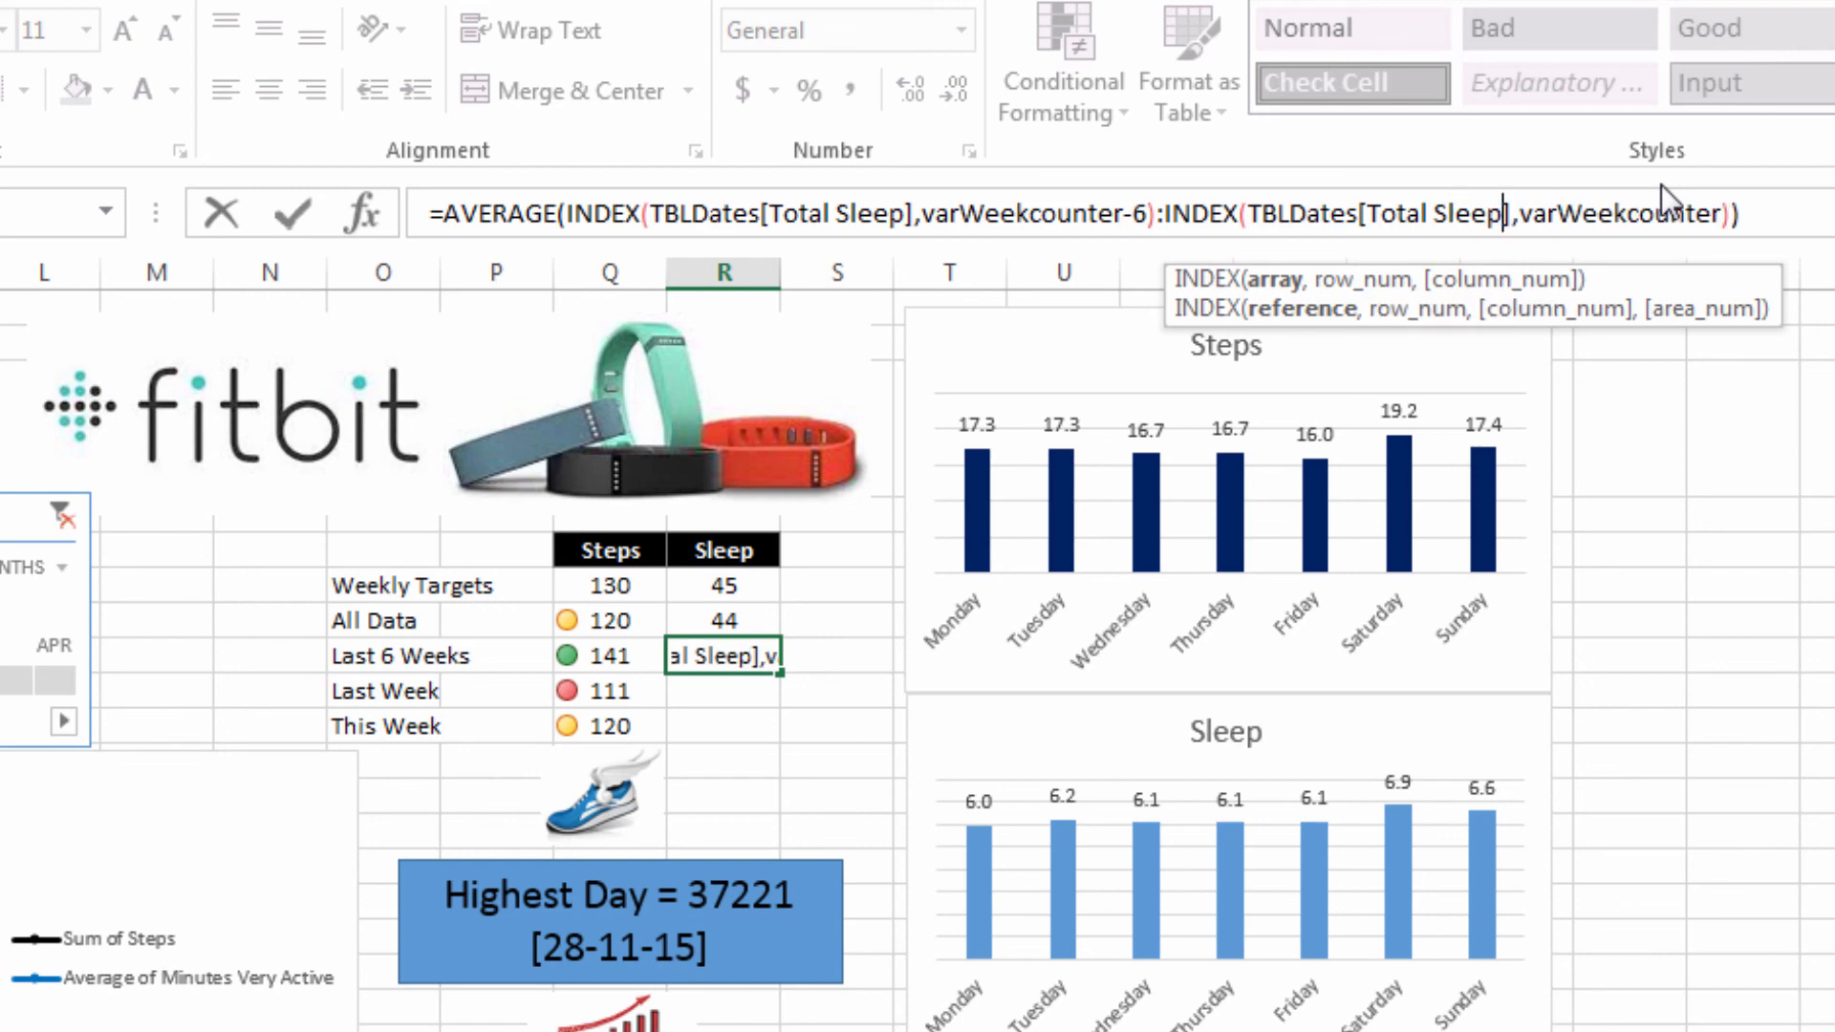
pyautogui.press('Return')
# Display the Last 6 Weeks sleep value without decimals and centre it in its cell
pyautogui.click(737, 653)
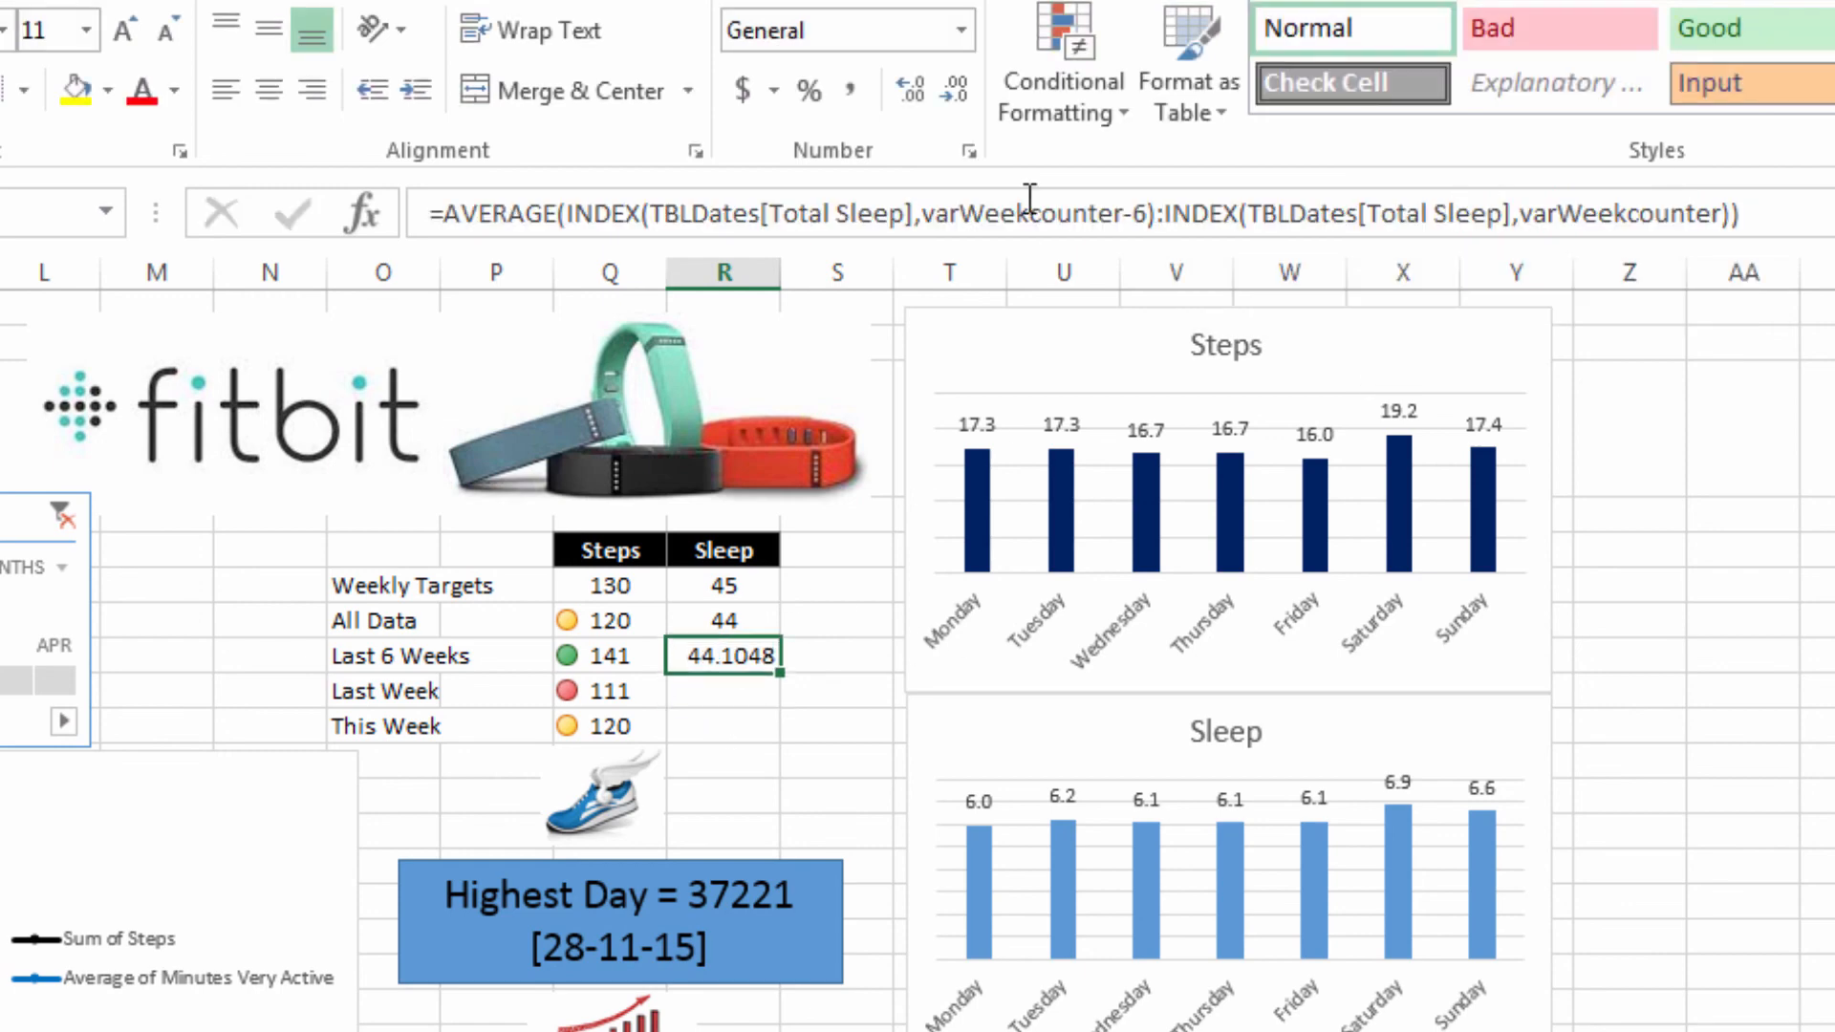
pyautogui.click(957, 91)
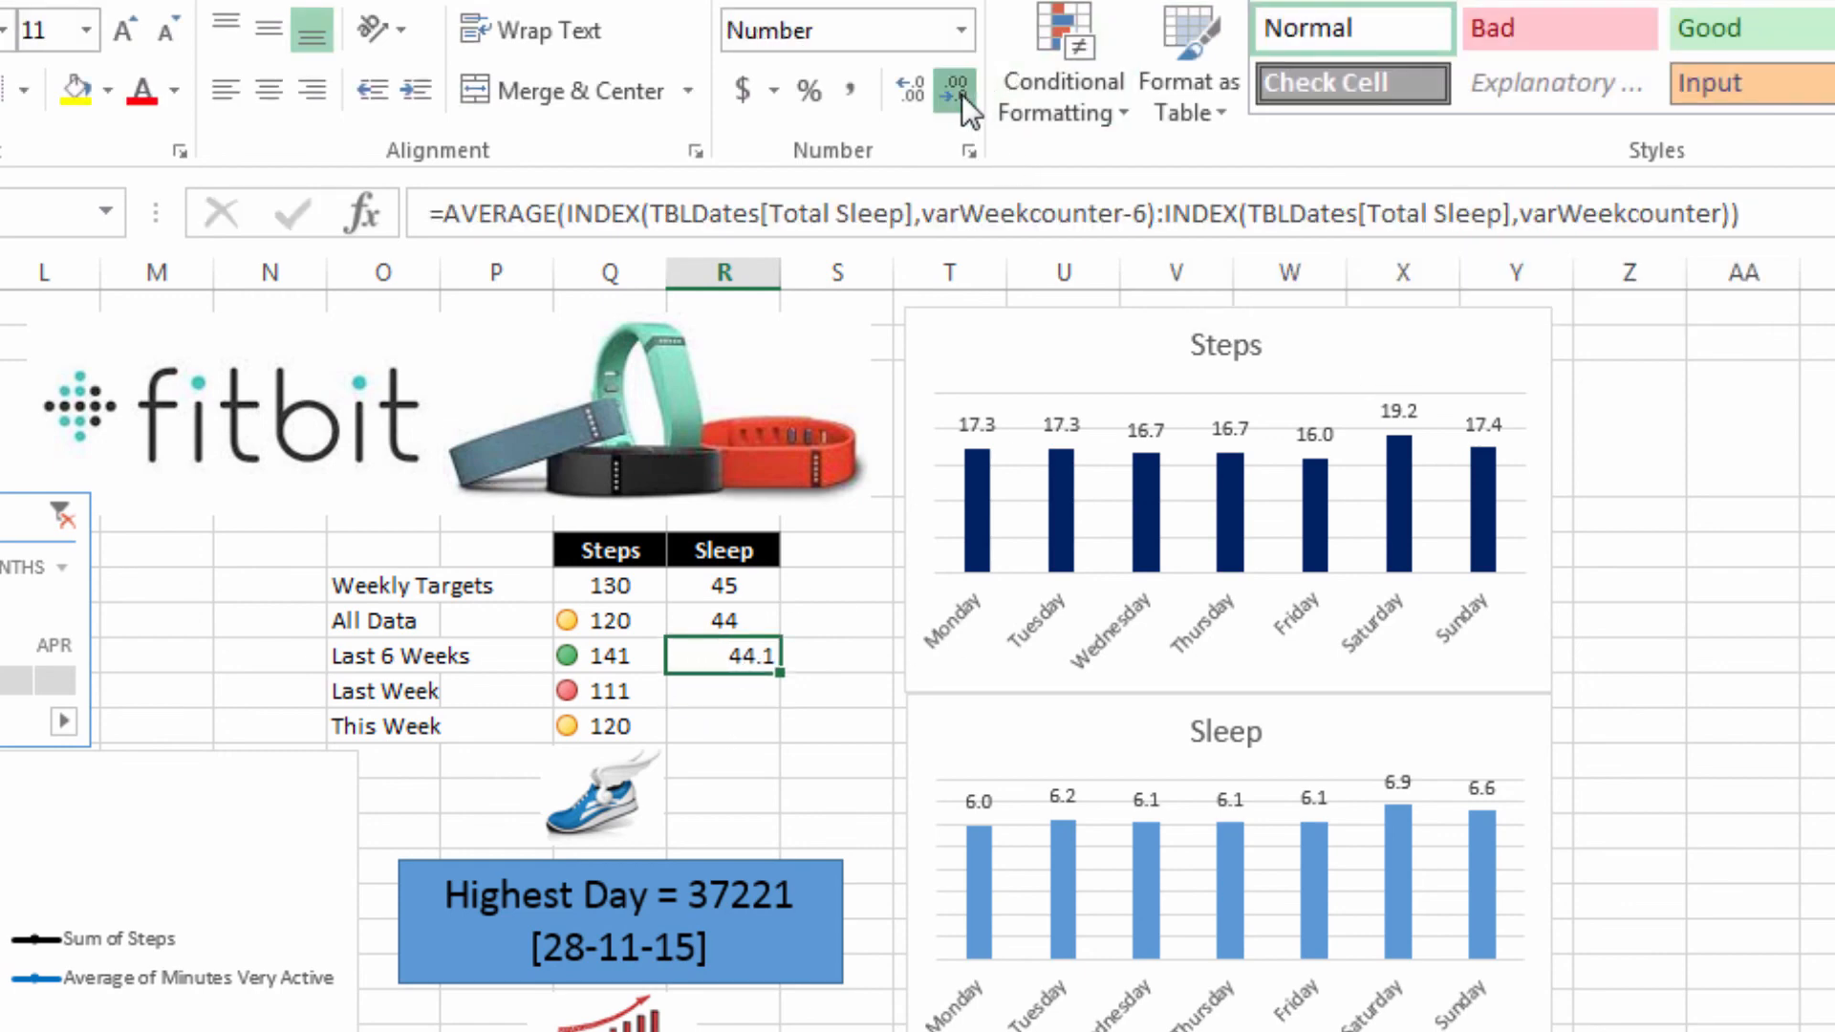
pyautogui.click(269, 88)
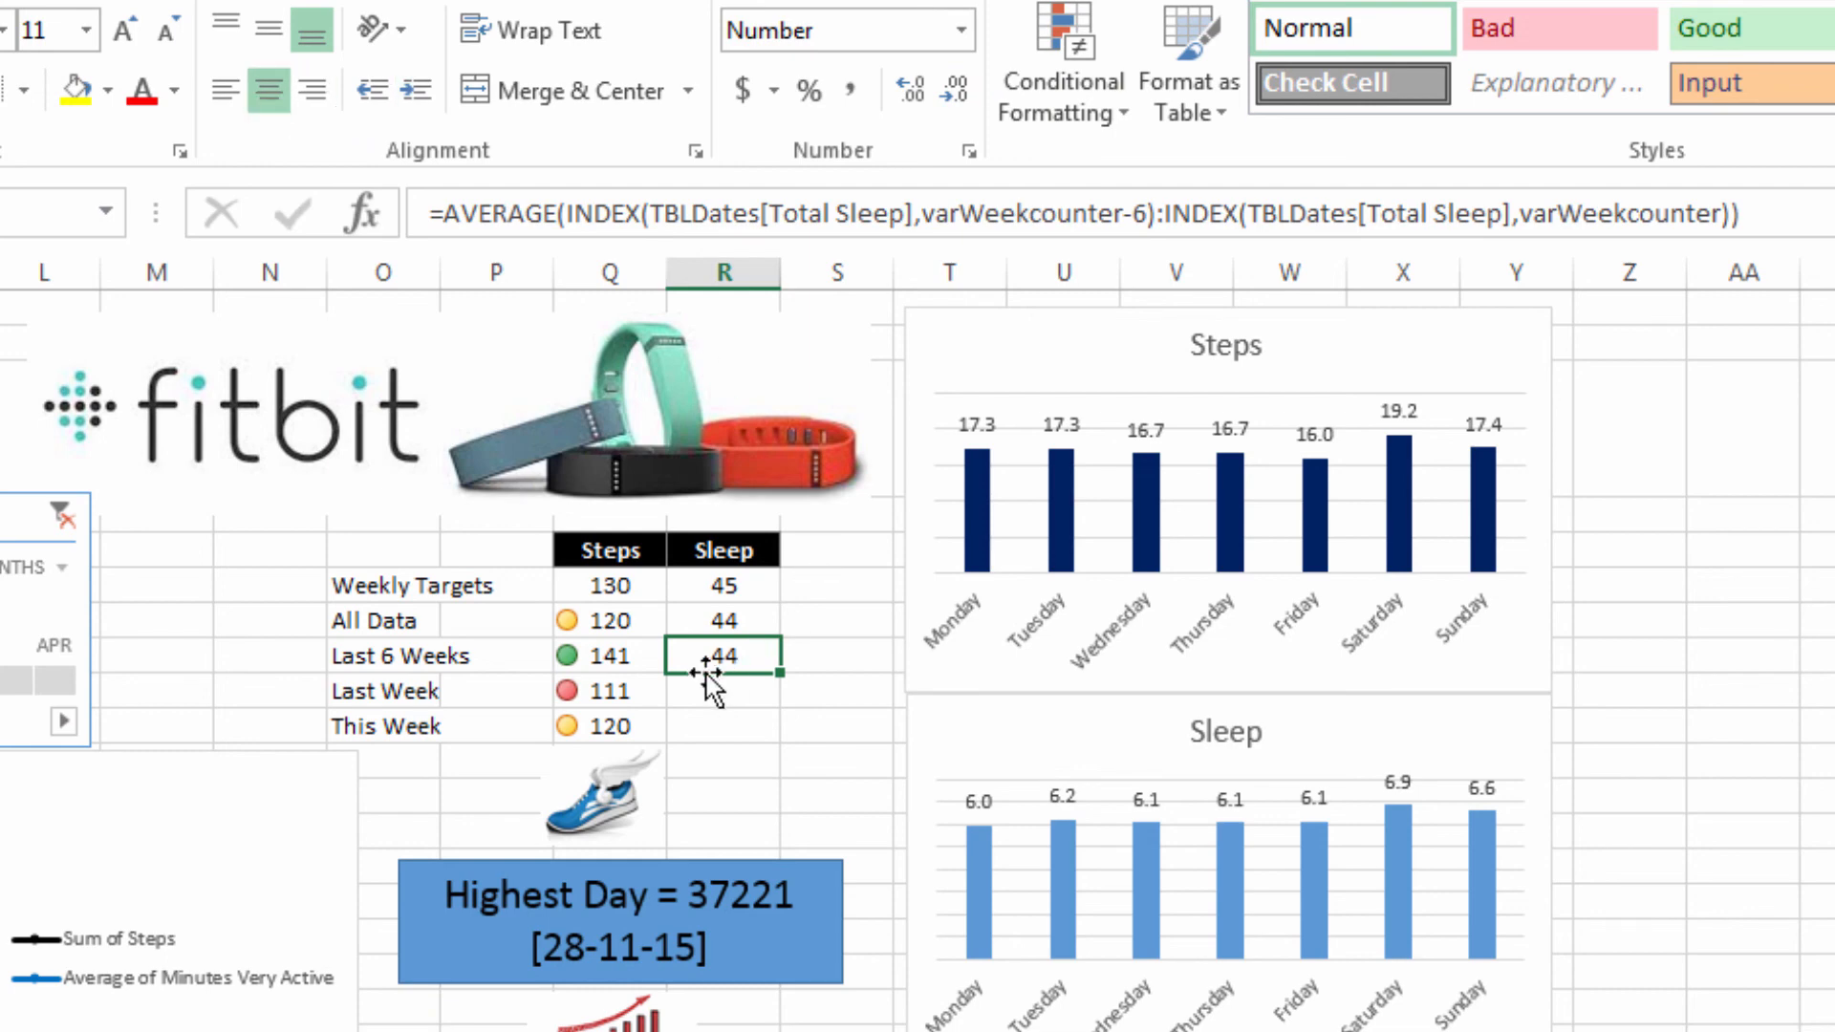
# Copy the Last Week steps formula, without the division by 1000, into the Last Week cell of the Sleep column
pyautogui.click(606, 688)
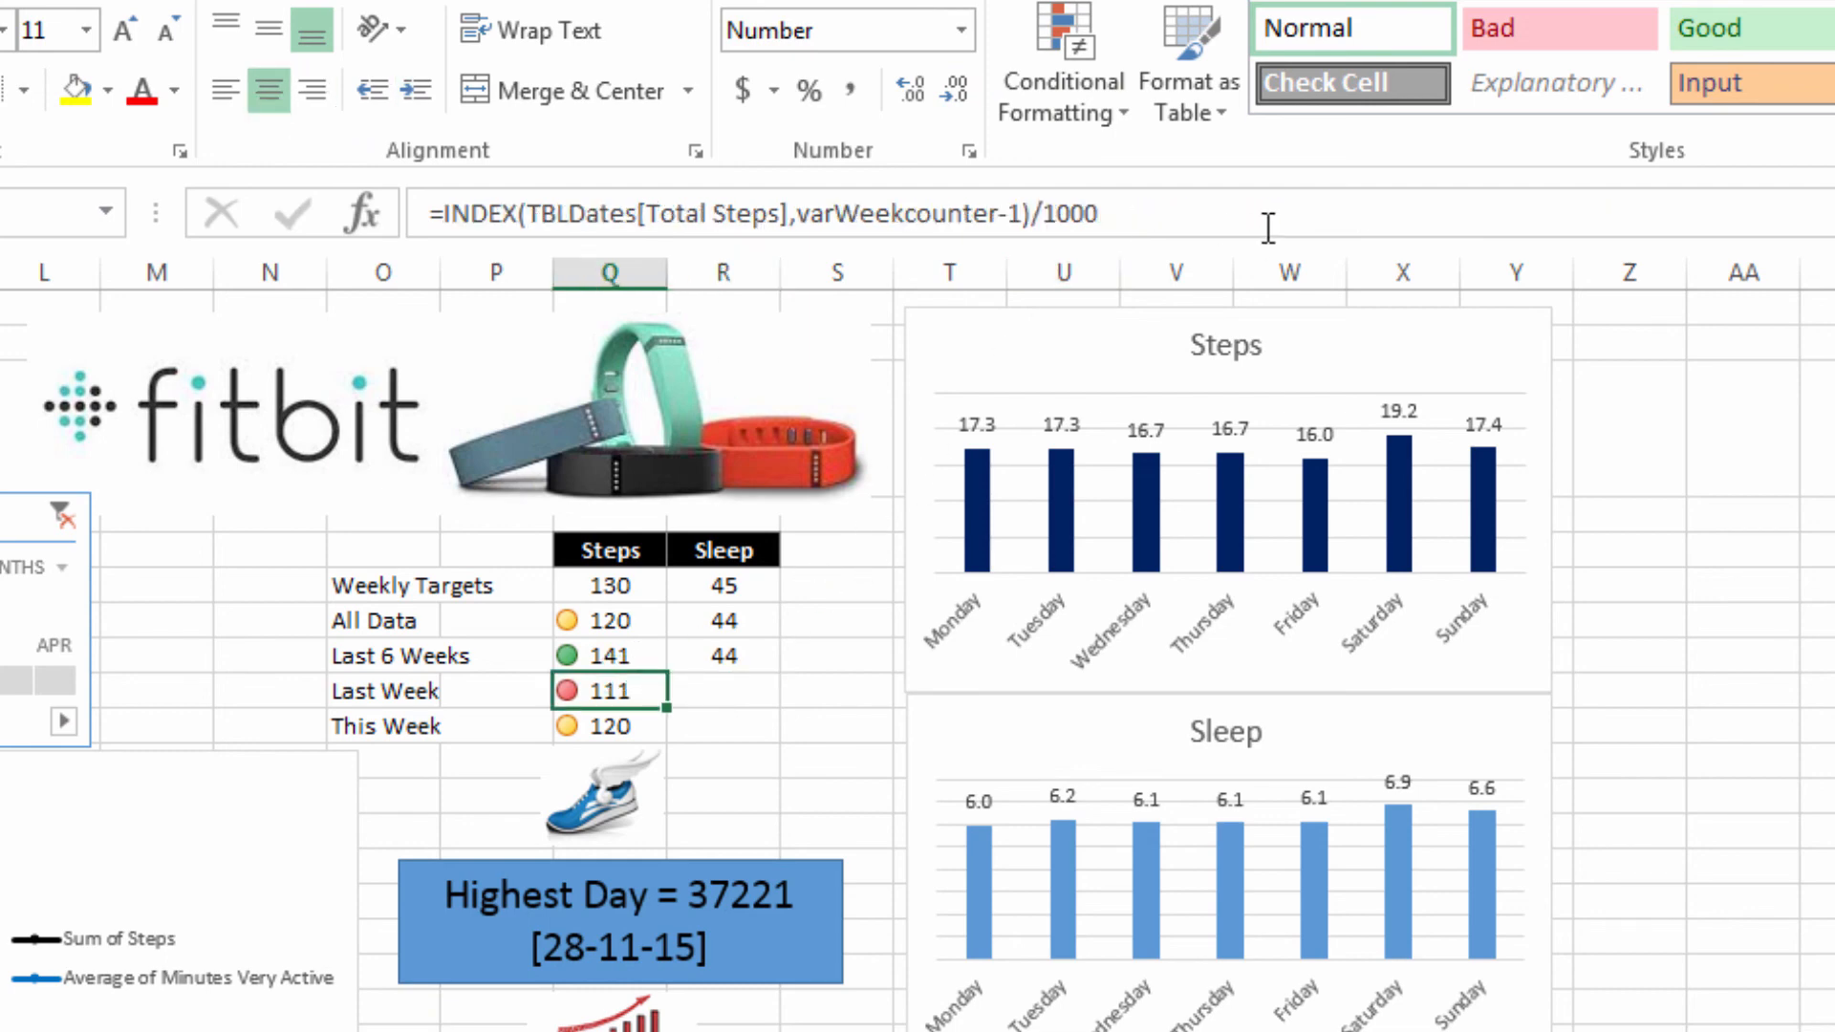
pyautogui.moveTo(1033, 212); pyautogui.dragTo(425, 210)
pyautogui.hotkey('ctrl', 'c')
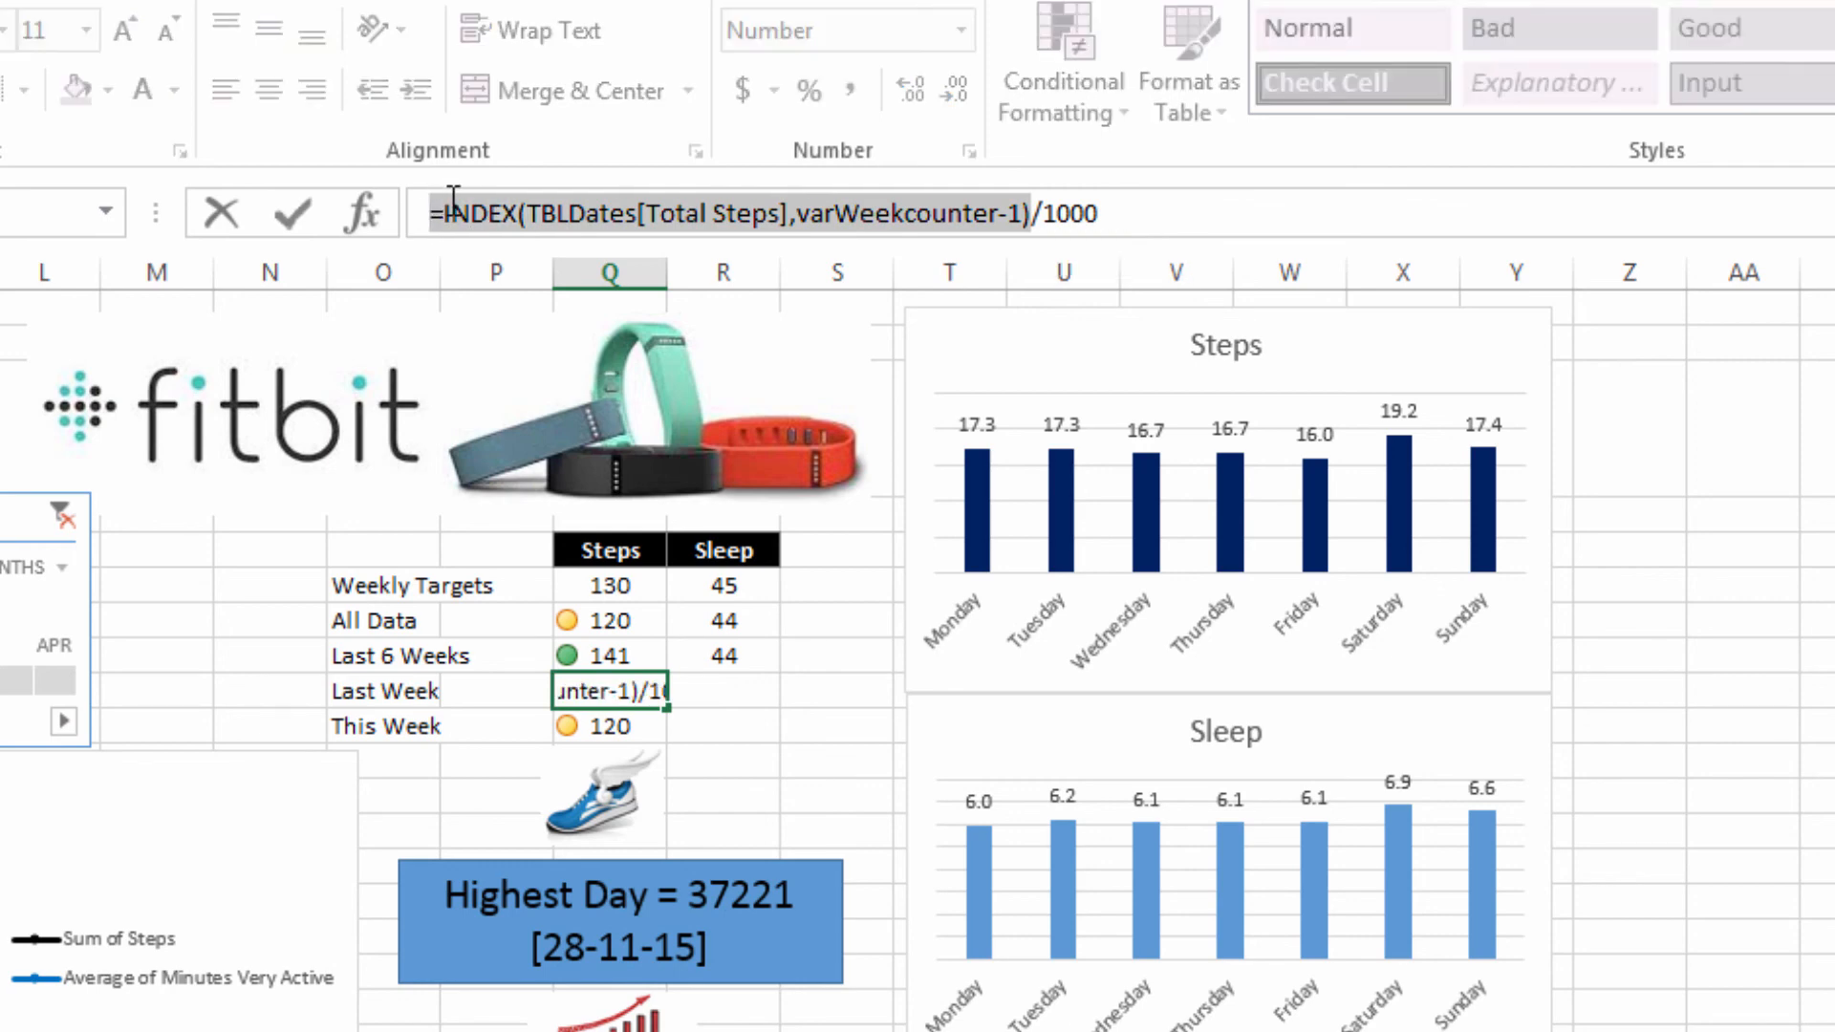
pyautogui.press('Escape')
pyautogui.click(734, 682)
pyautogui.click(621, 202)
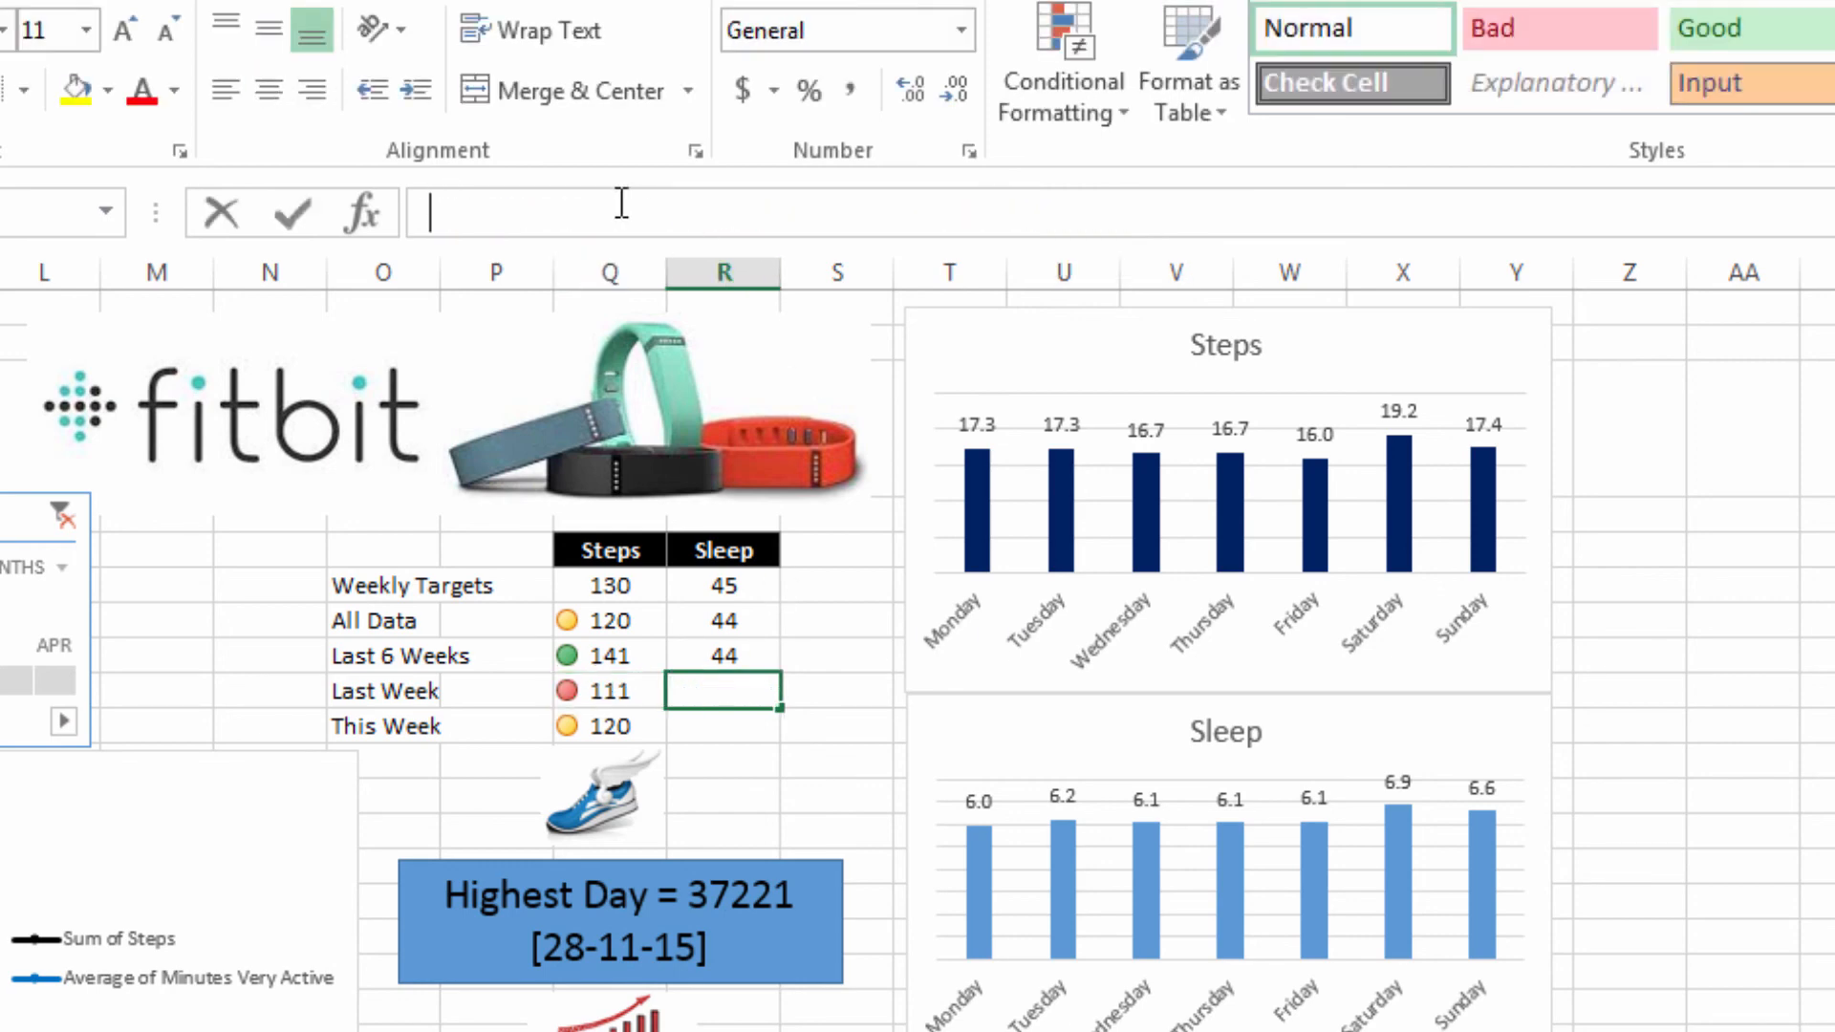
pyautogui.hotkey('ctrl', 'v')
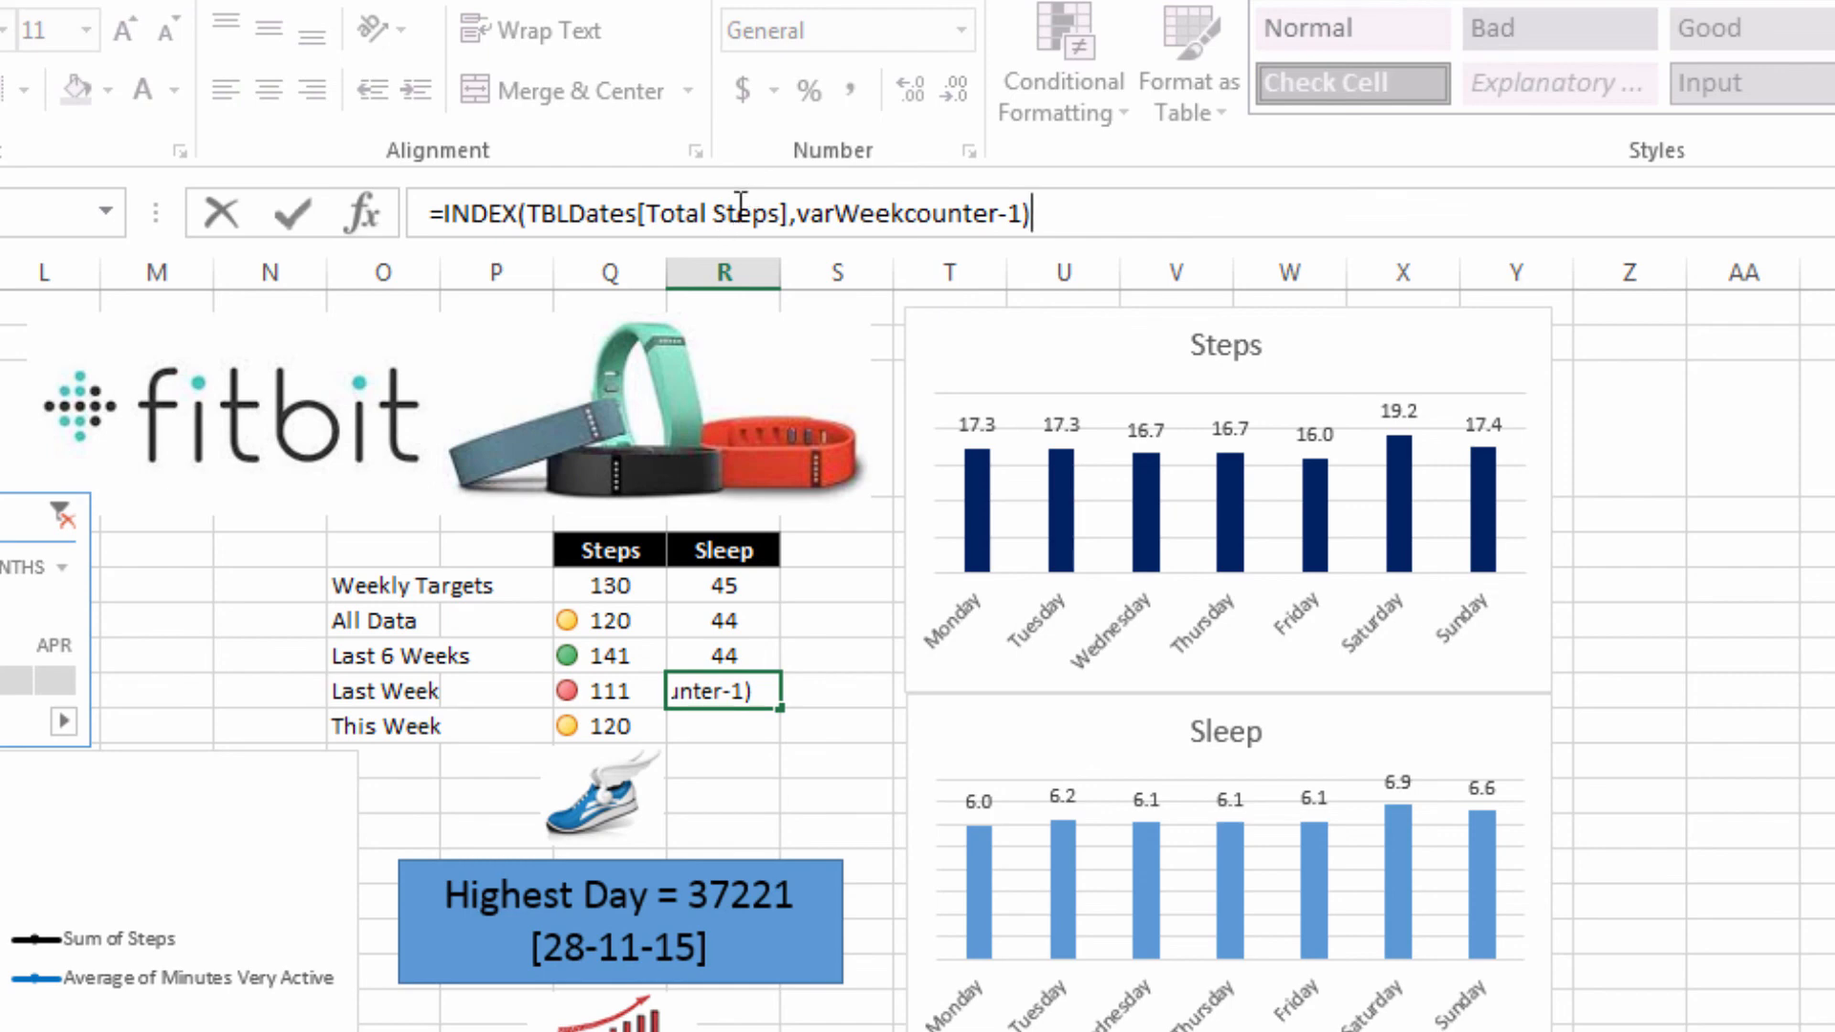
# Change the column referenced in the Last Week sleep formula to Total Sleep
pyautogui.press('Left')
pyautogui.press('Left')
pyautogui.press('Left')
pyautogui.press('Left')
pyautogui.press('Left')
pyautogui.press('Left')
pyautogui.press('Left')
pyautogui.press('Left')
pyautogui.press('Left')
pyautogui.press('Left')
pyautogui.press('Left')
pyautogui.press('Left')
pyautogui.press('Left')
pyautogui.press('Left')
pyautogui.press('Left')
pyautogui.press('Left')
pyautogui.press('Left')
pyautogui.press('Left')
pyautogui.press('Left')
pyautogui.press('Left')
pyautogui.press('Delete')
pyautogui.press('Delete')
pyautogui.press('Delete')
pyautogui.press('Delete')
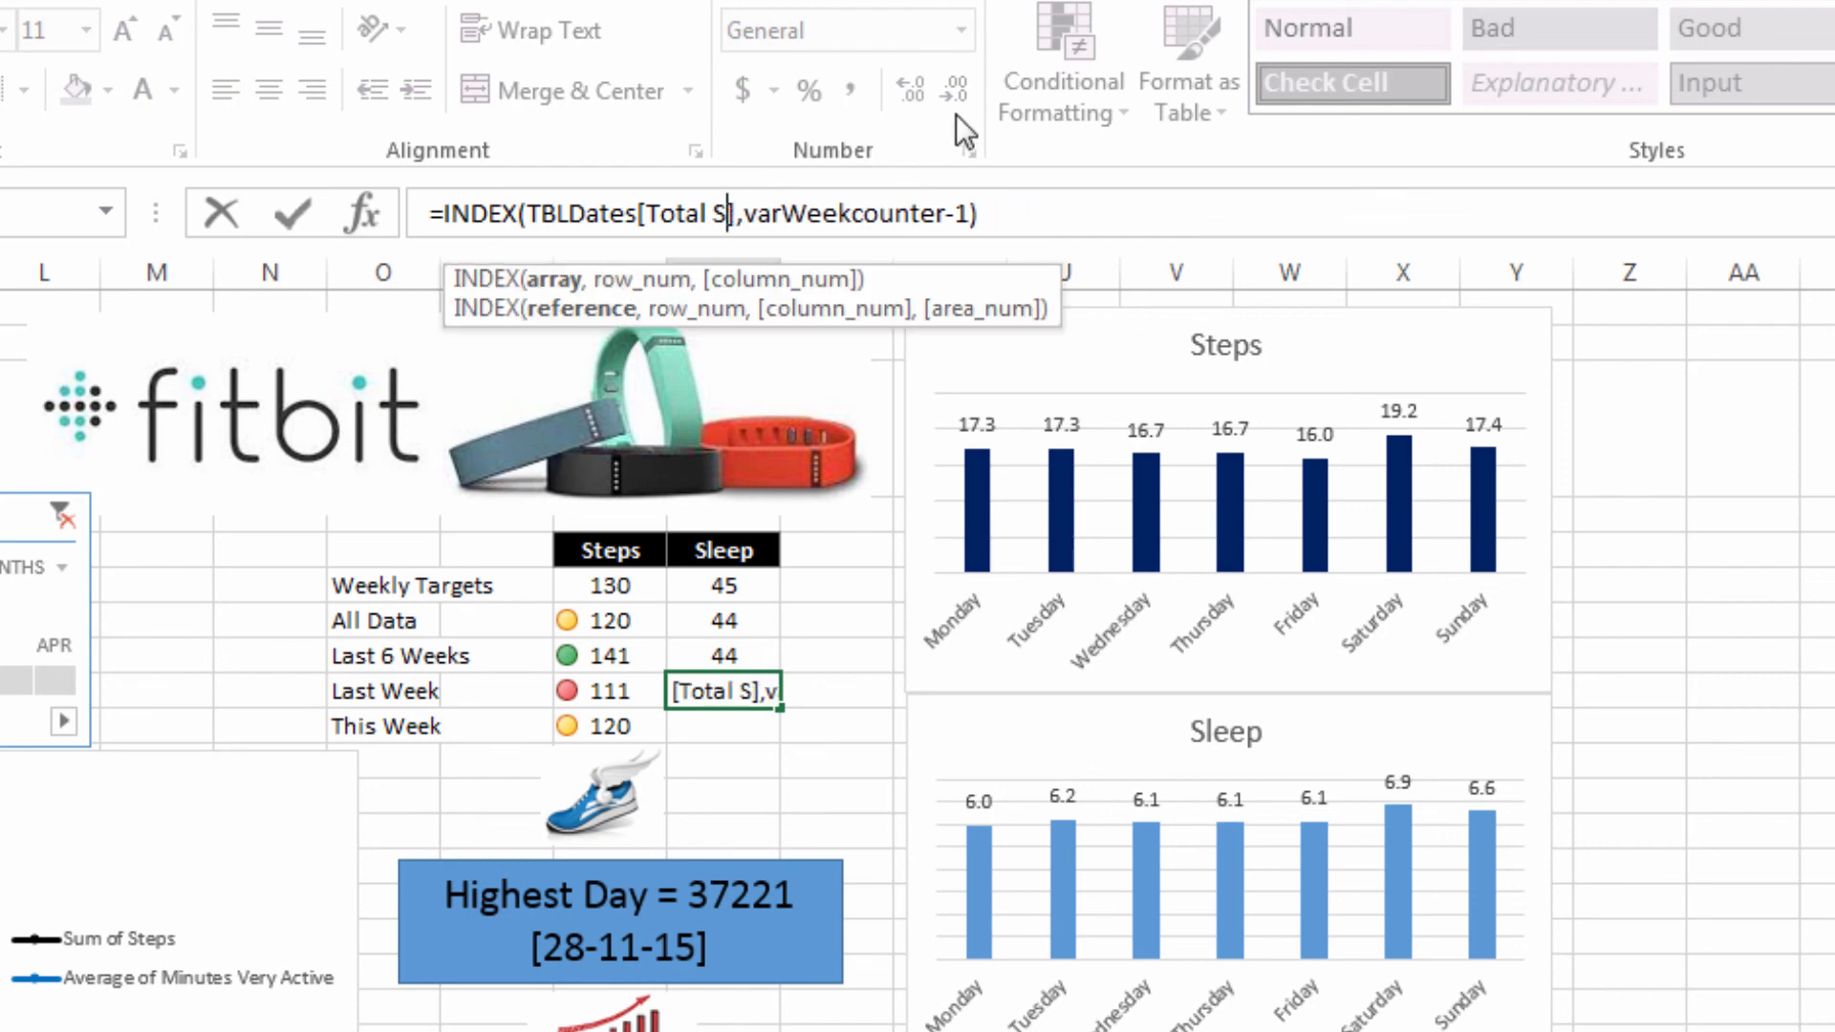
pyautogui.write('leep')
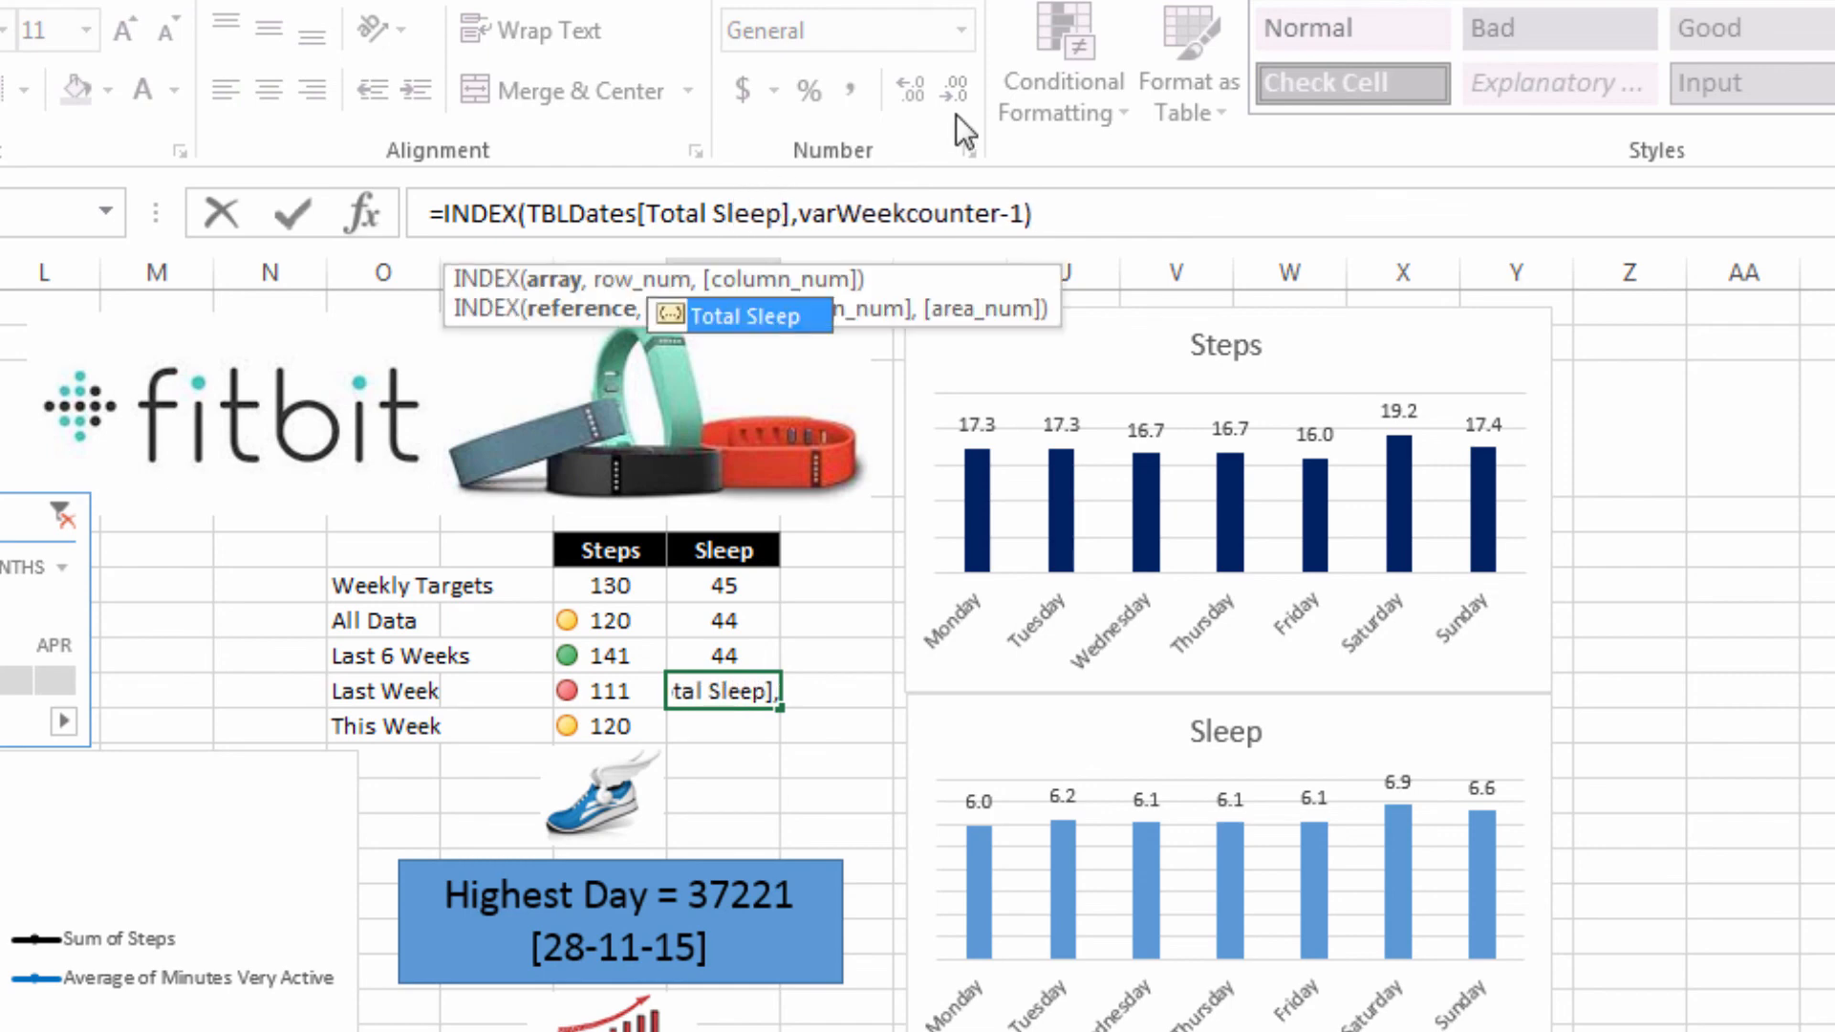
pyautogui.press('Return')
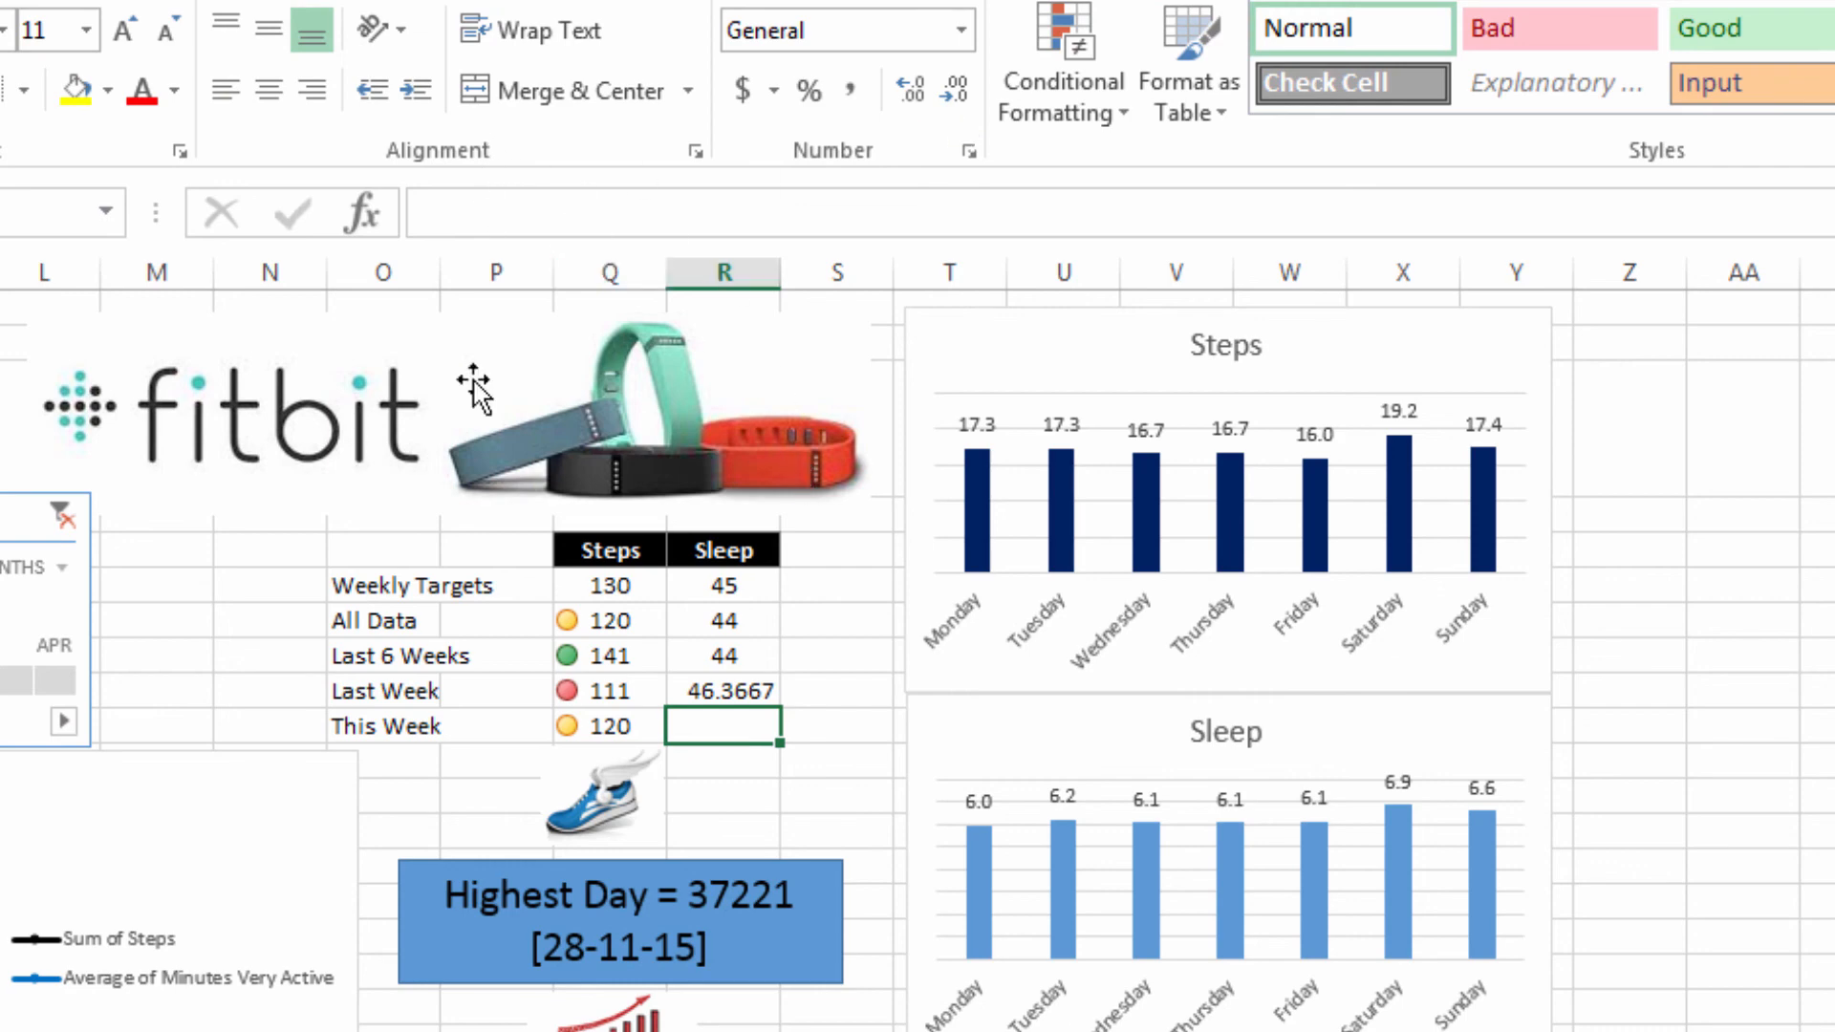
# Copy the This Week steps formula, without the division by 1000, into the This Week cell of the Sleep column
pyautogui.click(610, 722)
pyautogui.click(1106, 210)
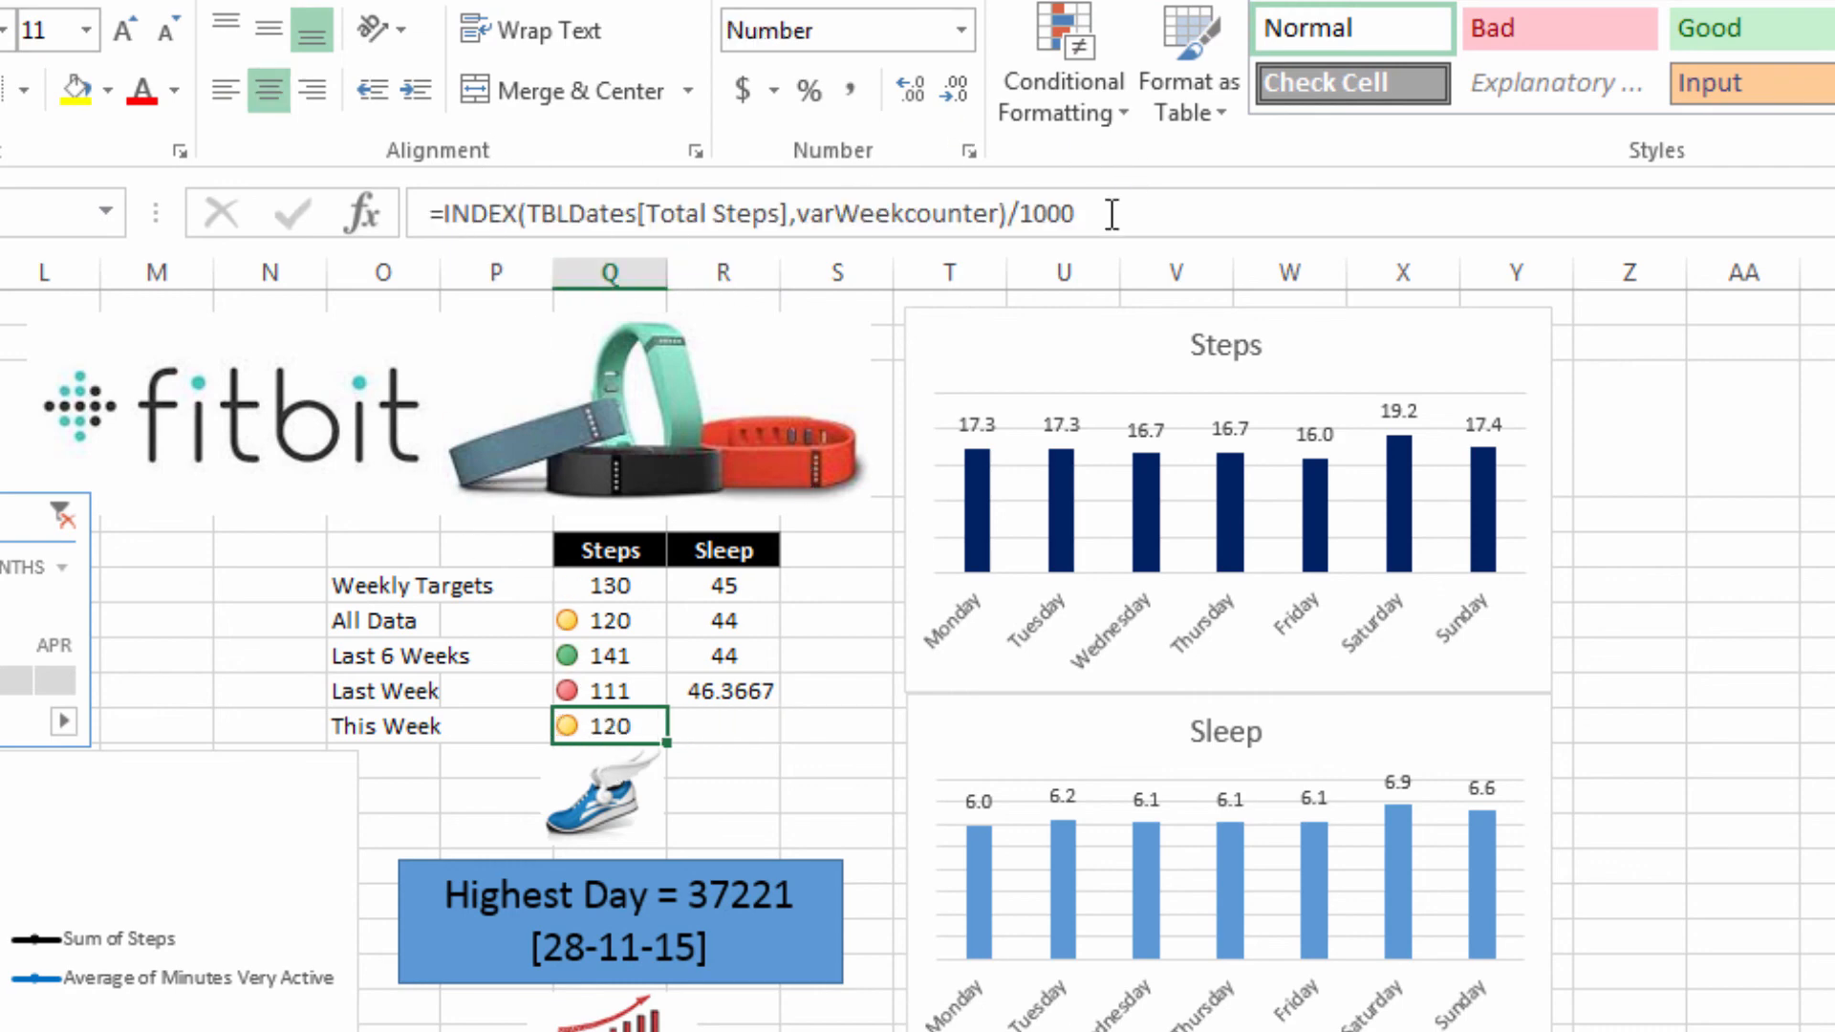
pyautogui.moveTo(1006, 212); pyautogui.dragTo(424, 197)
pyautogui.press('Tab')
pyautogui.click(482, 210)
pyautogui.hotkey('ctrl', 'v')
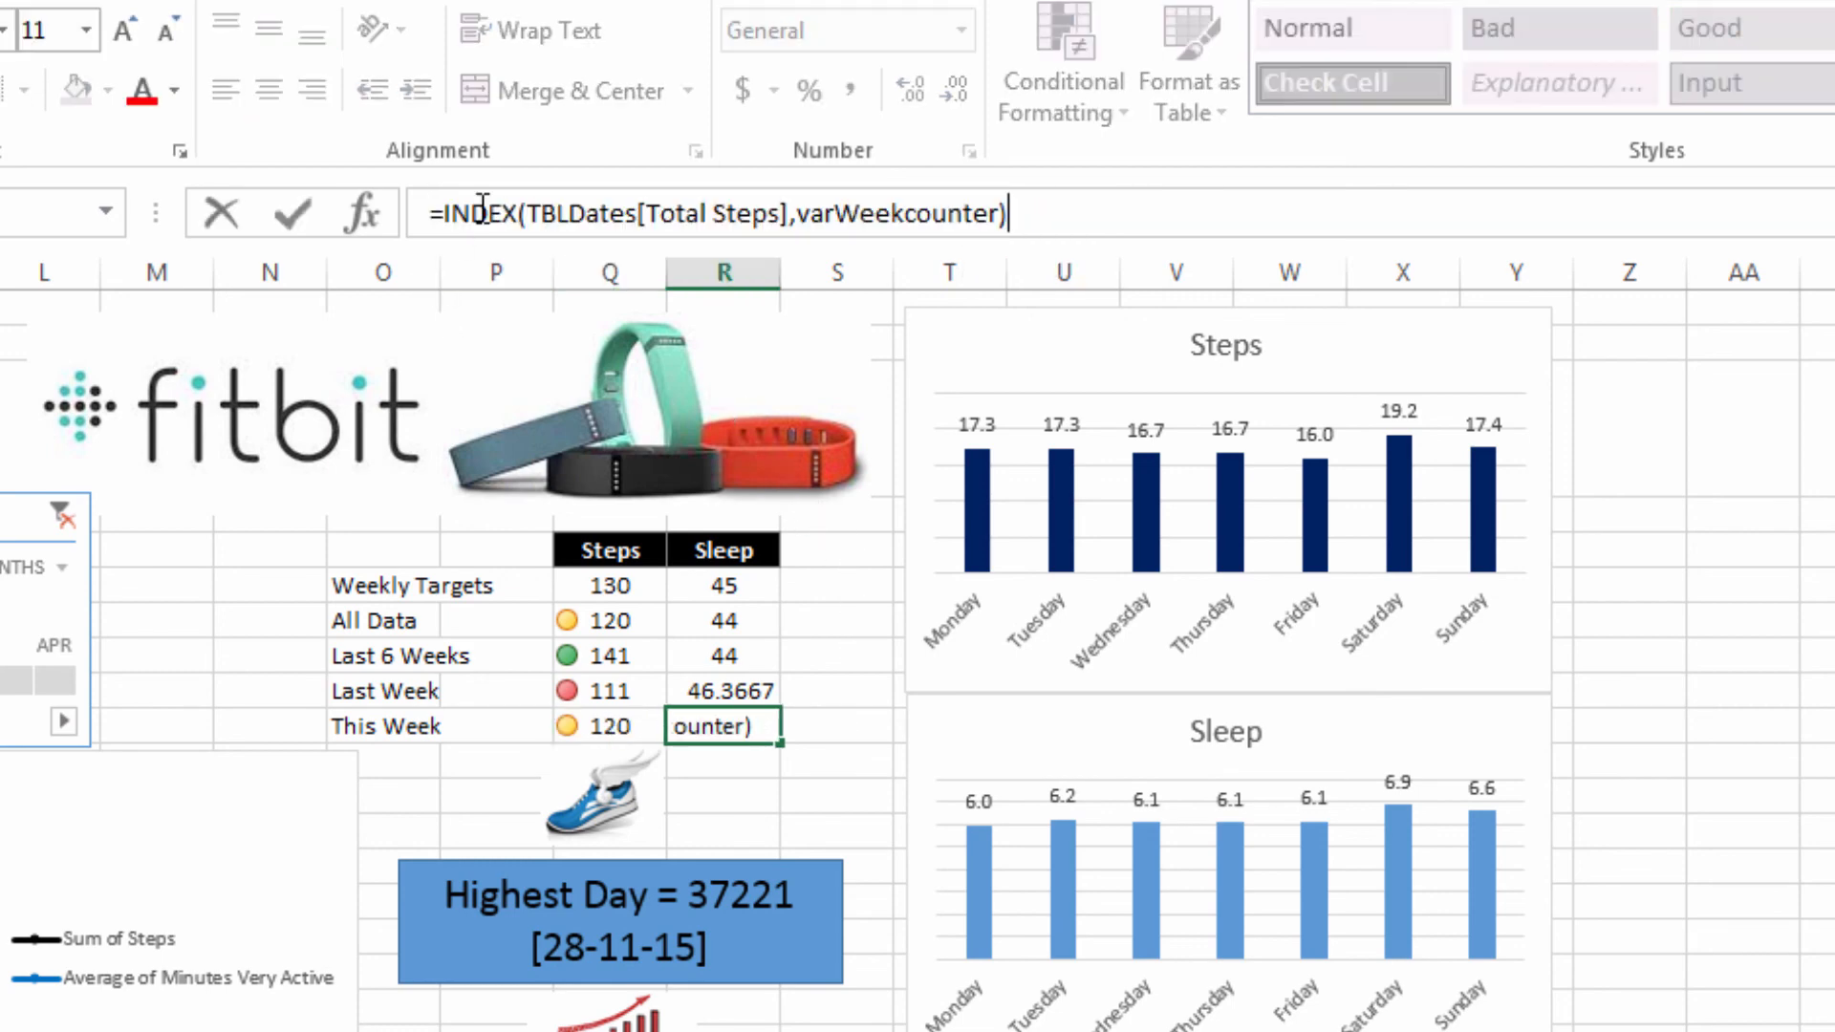
# Change the column referenced in the This Week sleep formula to Total Sleep
pyautogui.click(724, 212)
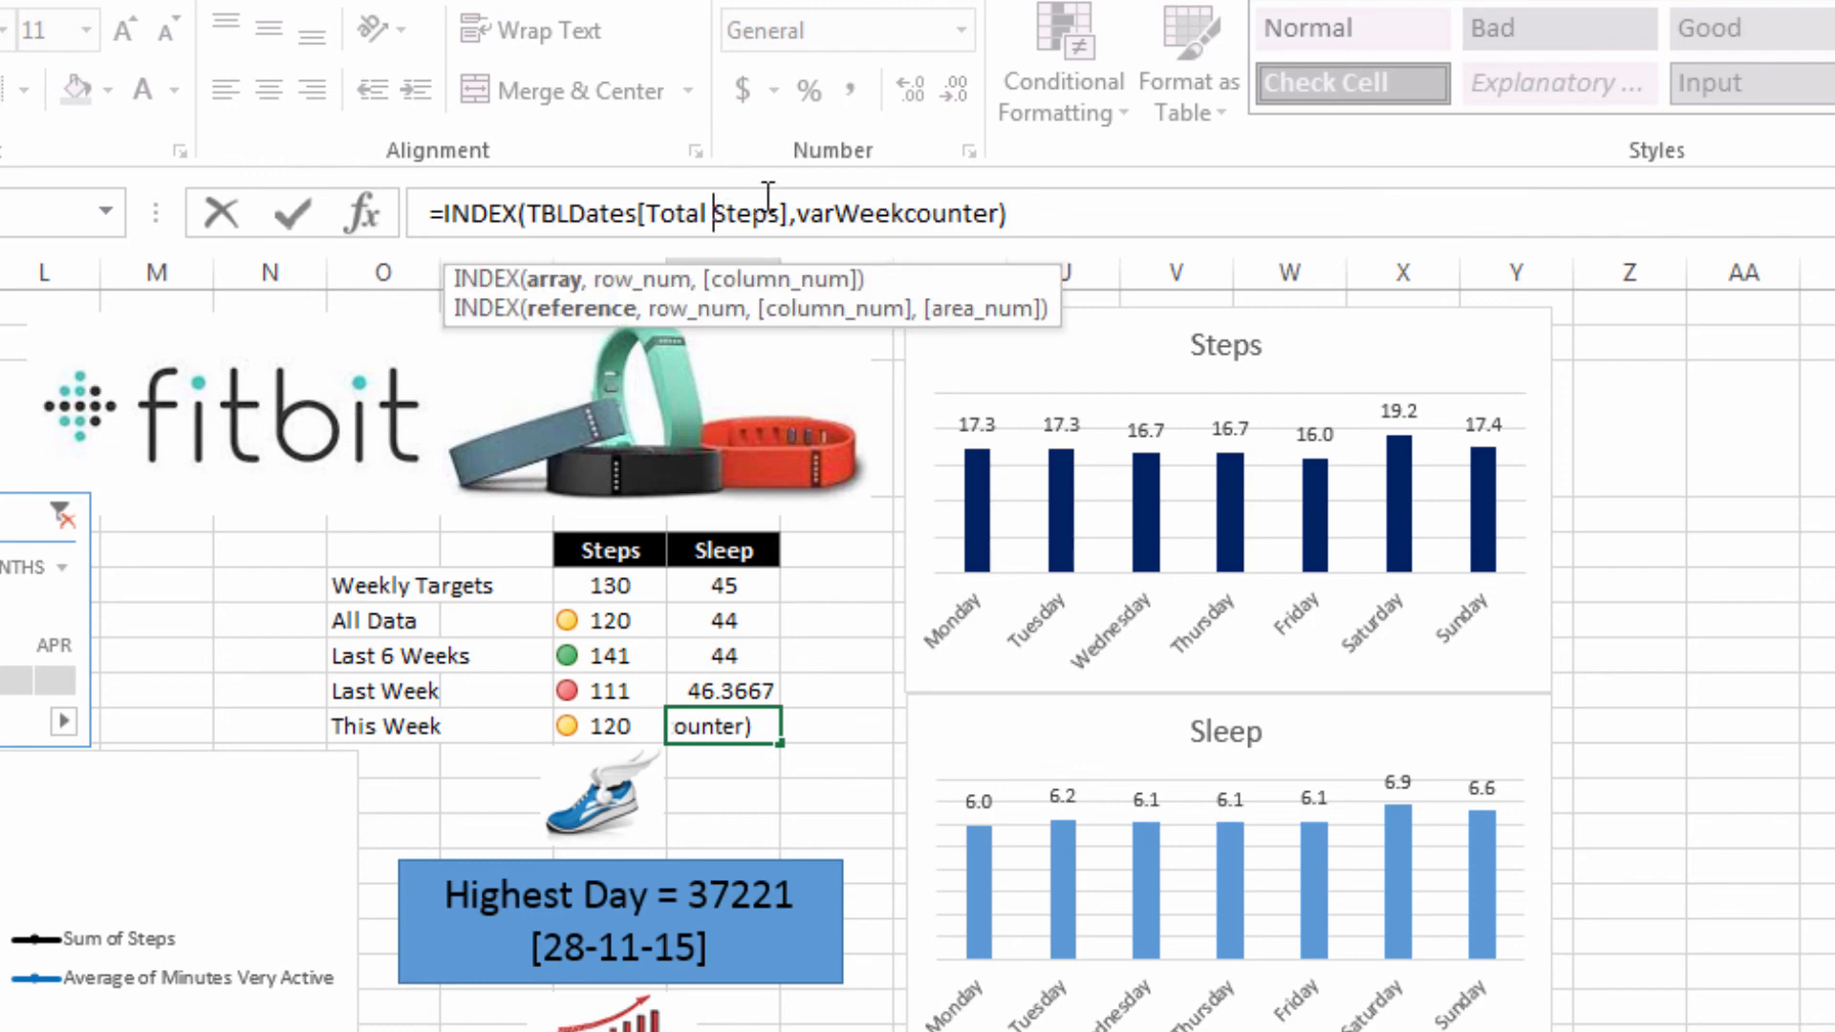
pyautogui.press('Delete')
pyautogui.press('Delete')
pyautogui.press('Delete')
pyautogui.press('Delete')
pyautogui.press('Delete')
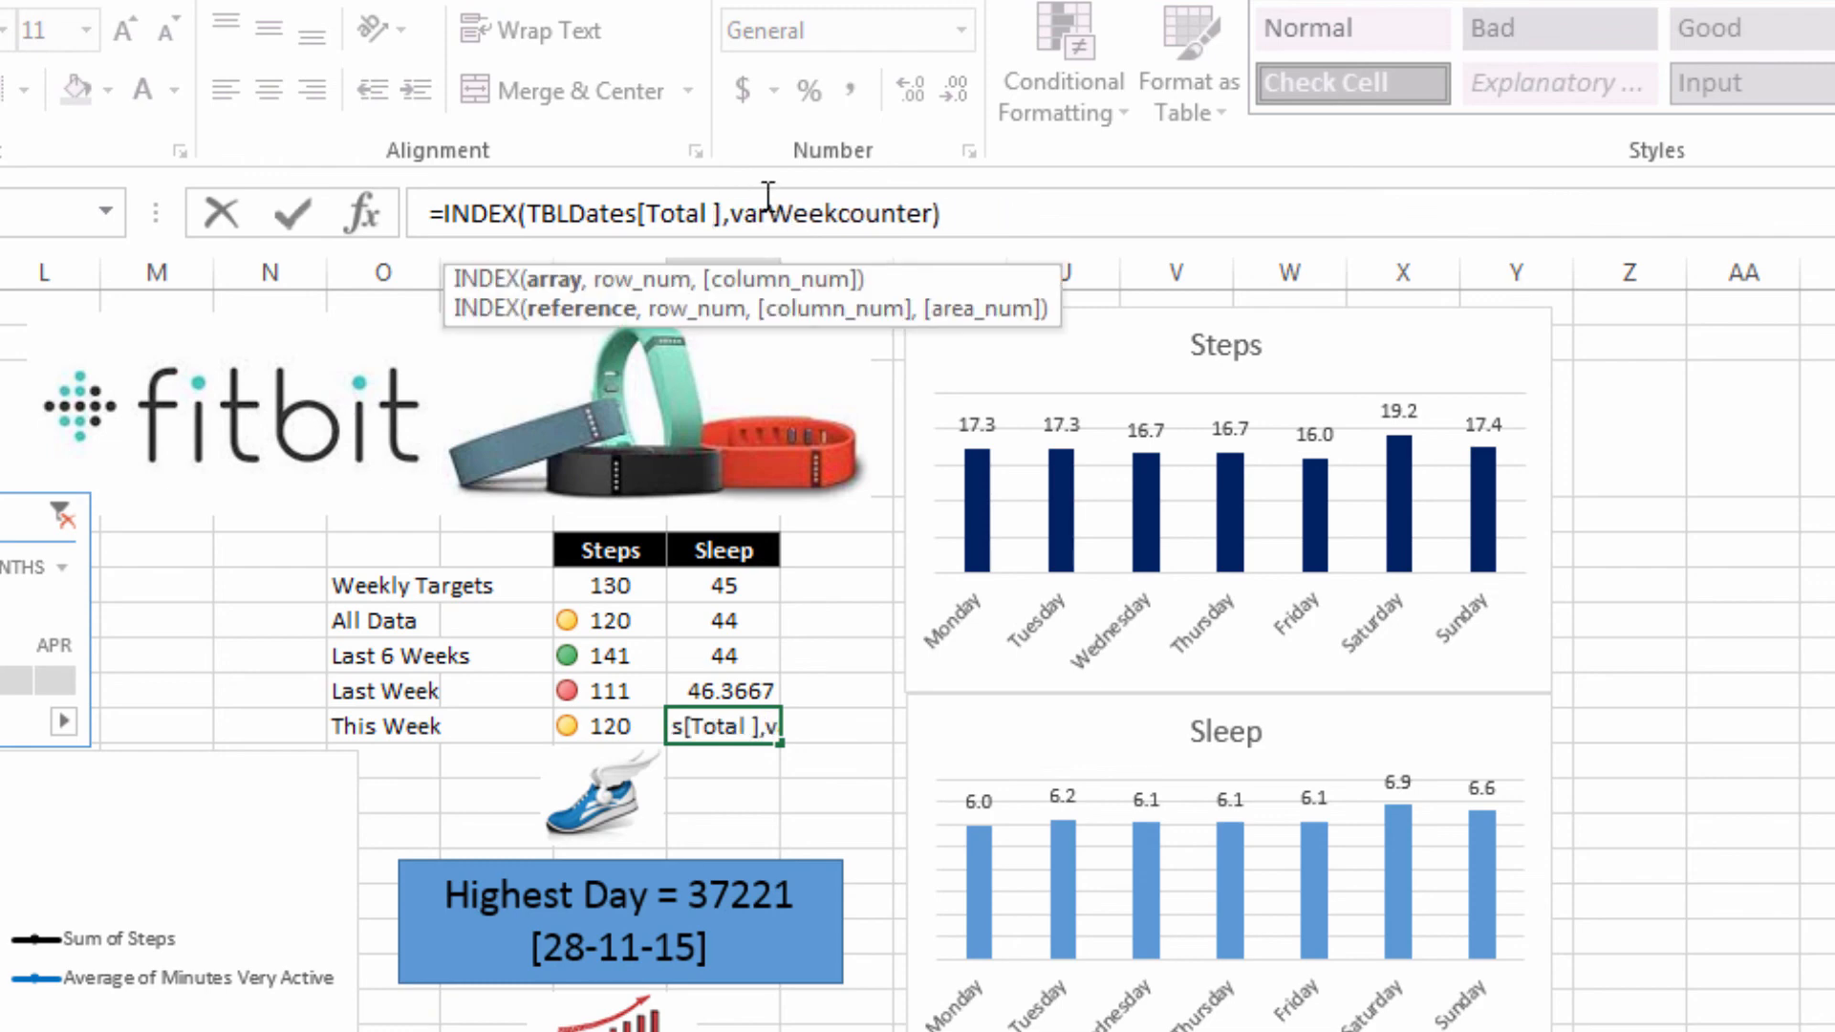
pyautogui.write('s')
pyautogui.press('Down')
pyautogui.press('Tab')
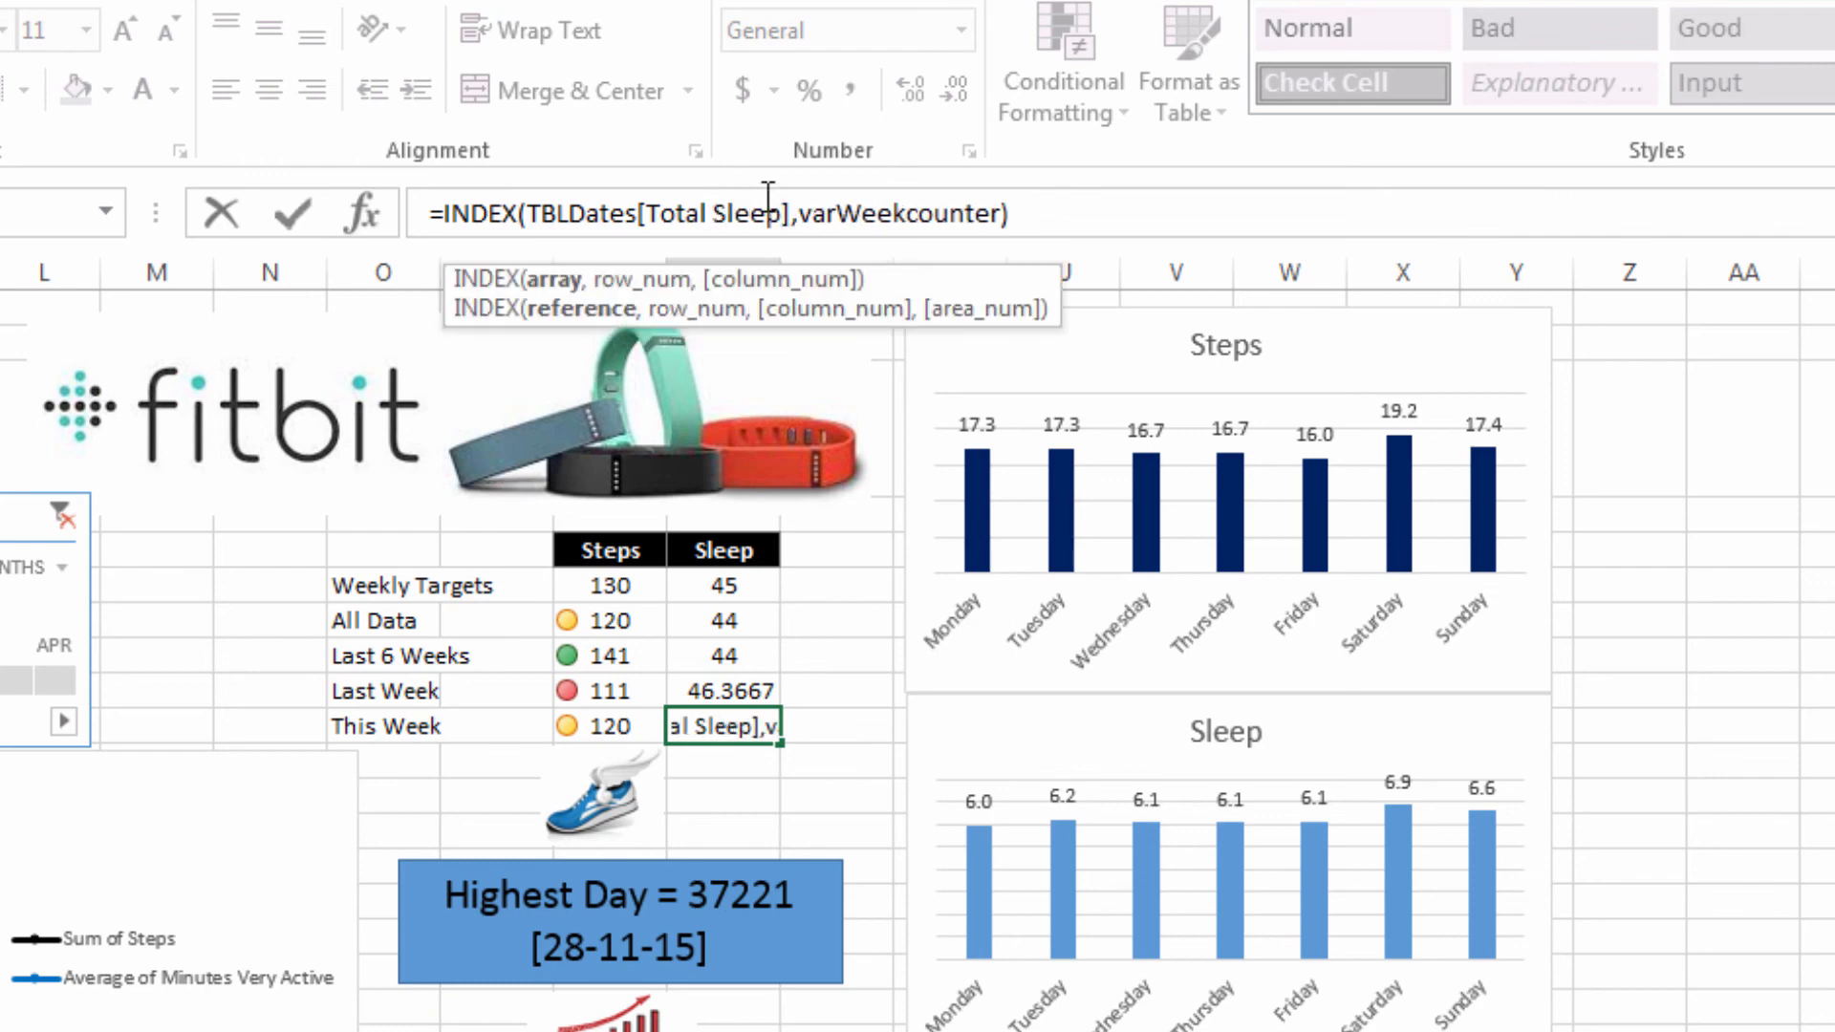
pyautogui.press('Return')
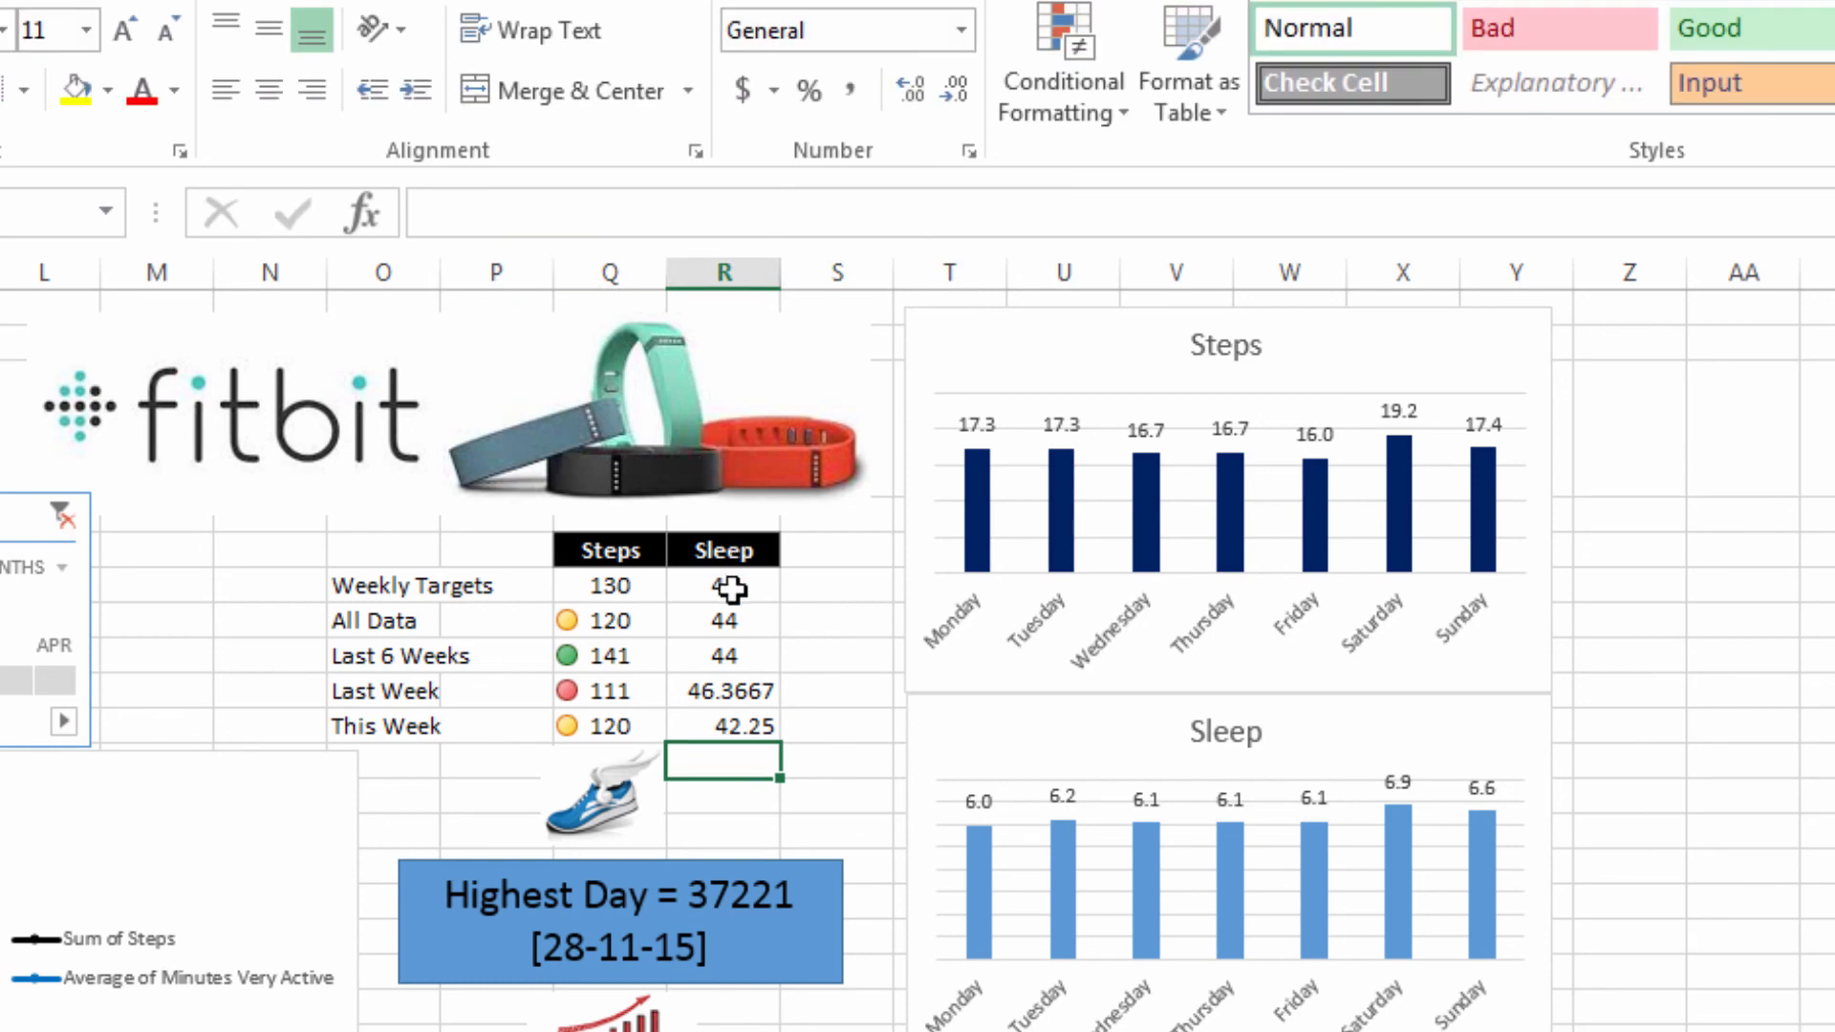
# Format all Sleep values from Weekly Targets to This Week as Number without decimals, centred in their cells
pyautogui.moveTo(729, 585); pyautogui.dragTo(730, 728)
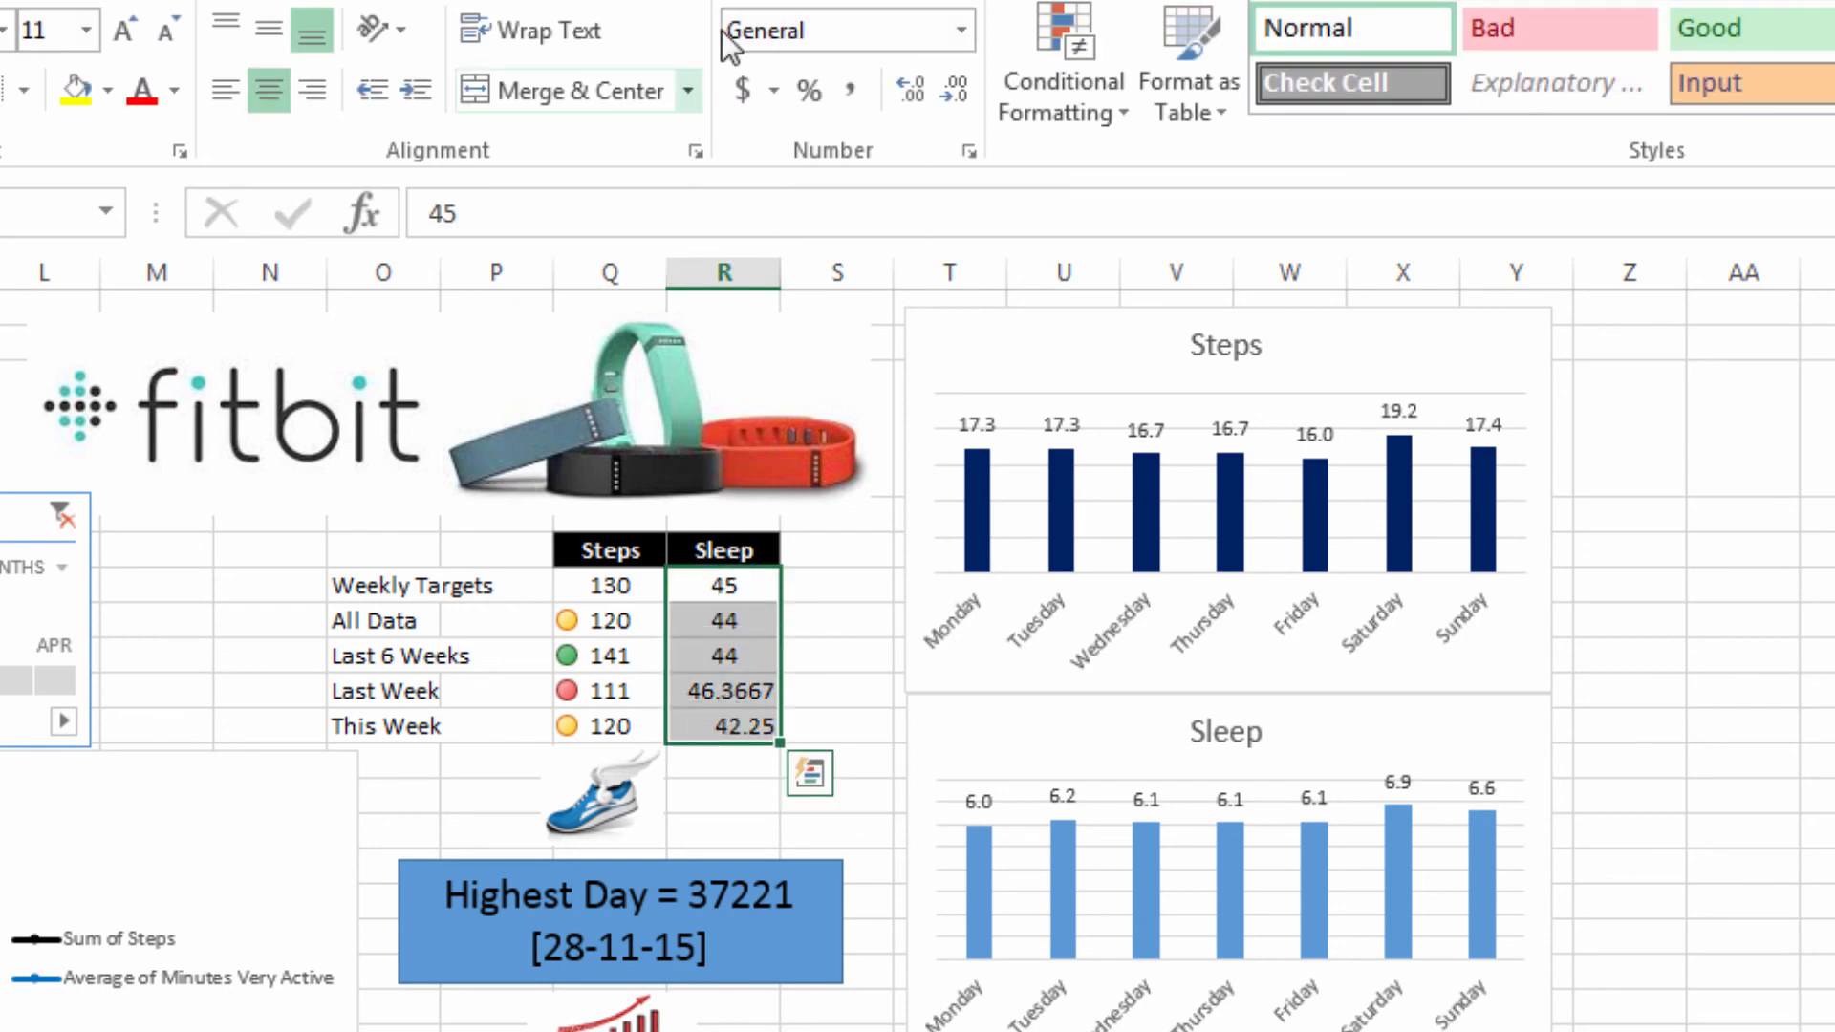
pyautogui.click(965, 32)
pyautogui.click(868, 164)
pyautogui.click(955, 86)
pyautogui.click(955, 86)
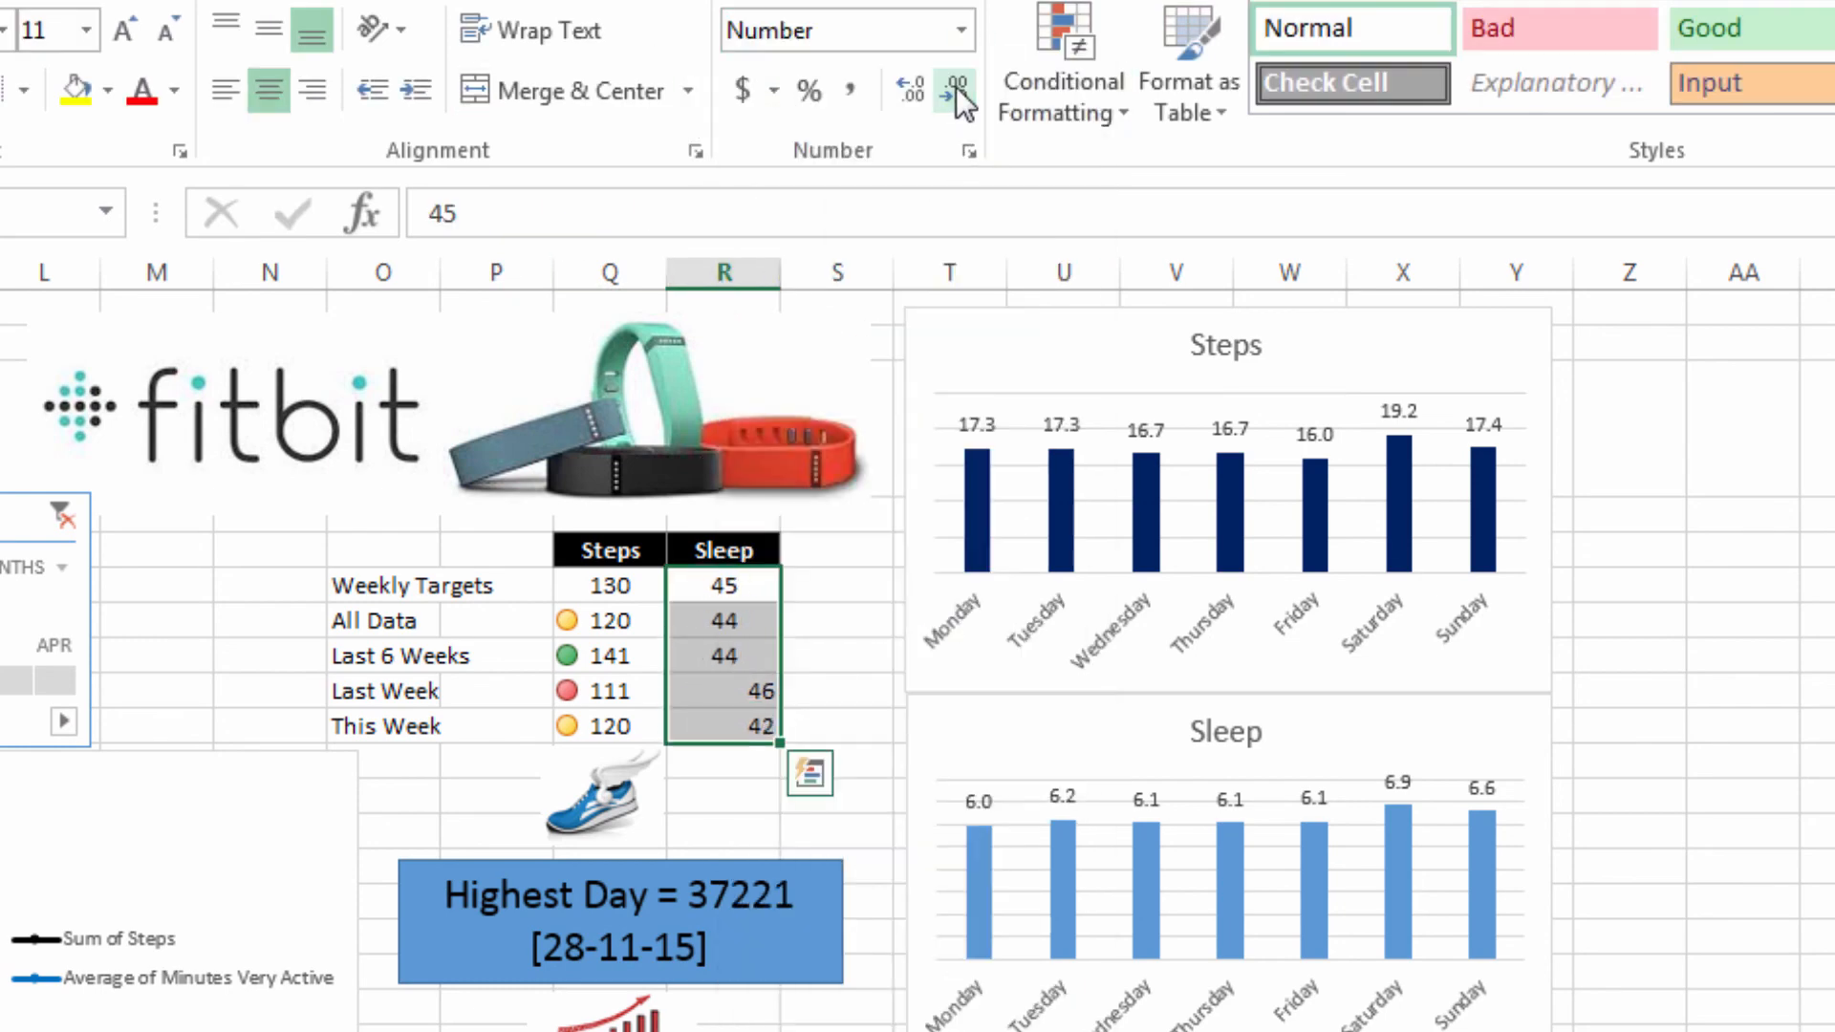
pyautogui.click(273, 99)
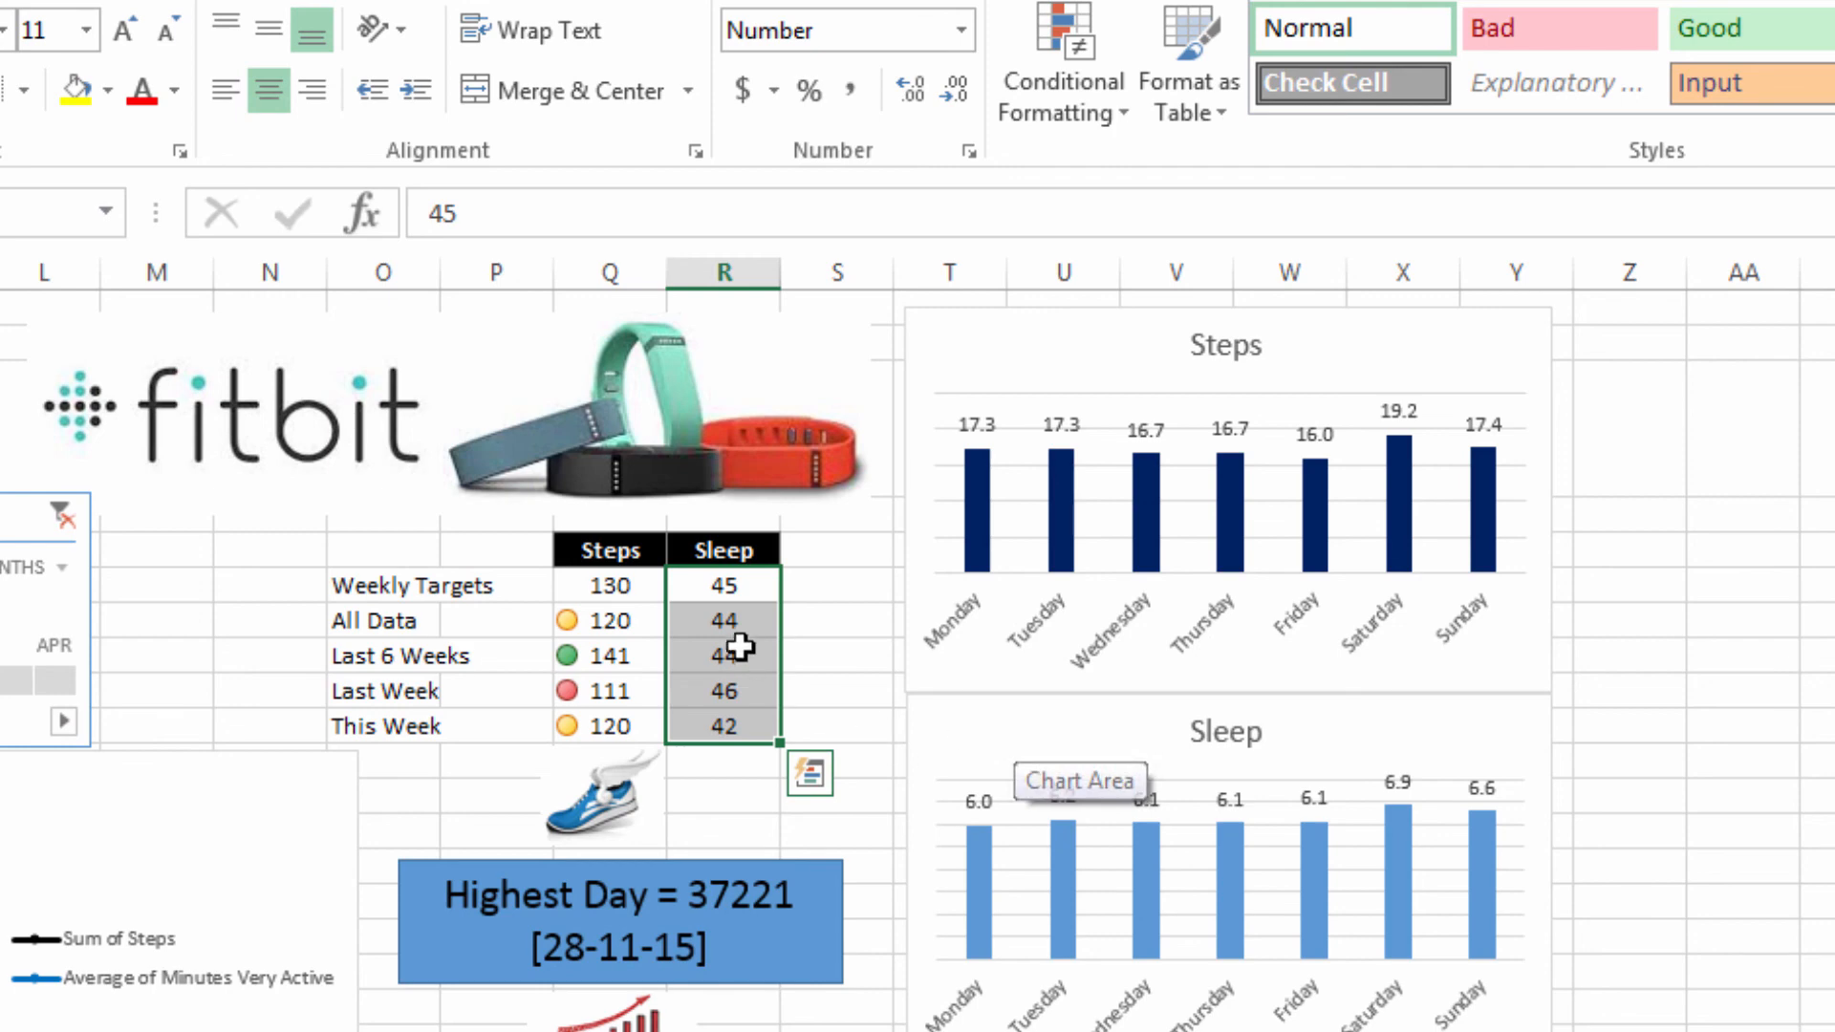
# Apply the three traffic-light icon set to the Sleep values from All Data to This Week
pyautogui.moveTo(740, 621); pyautogui.dragTo(731, 726)
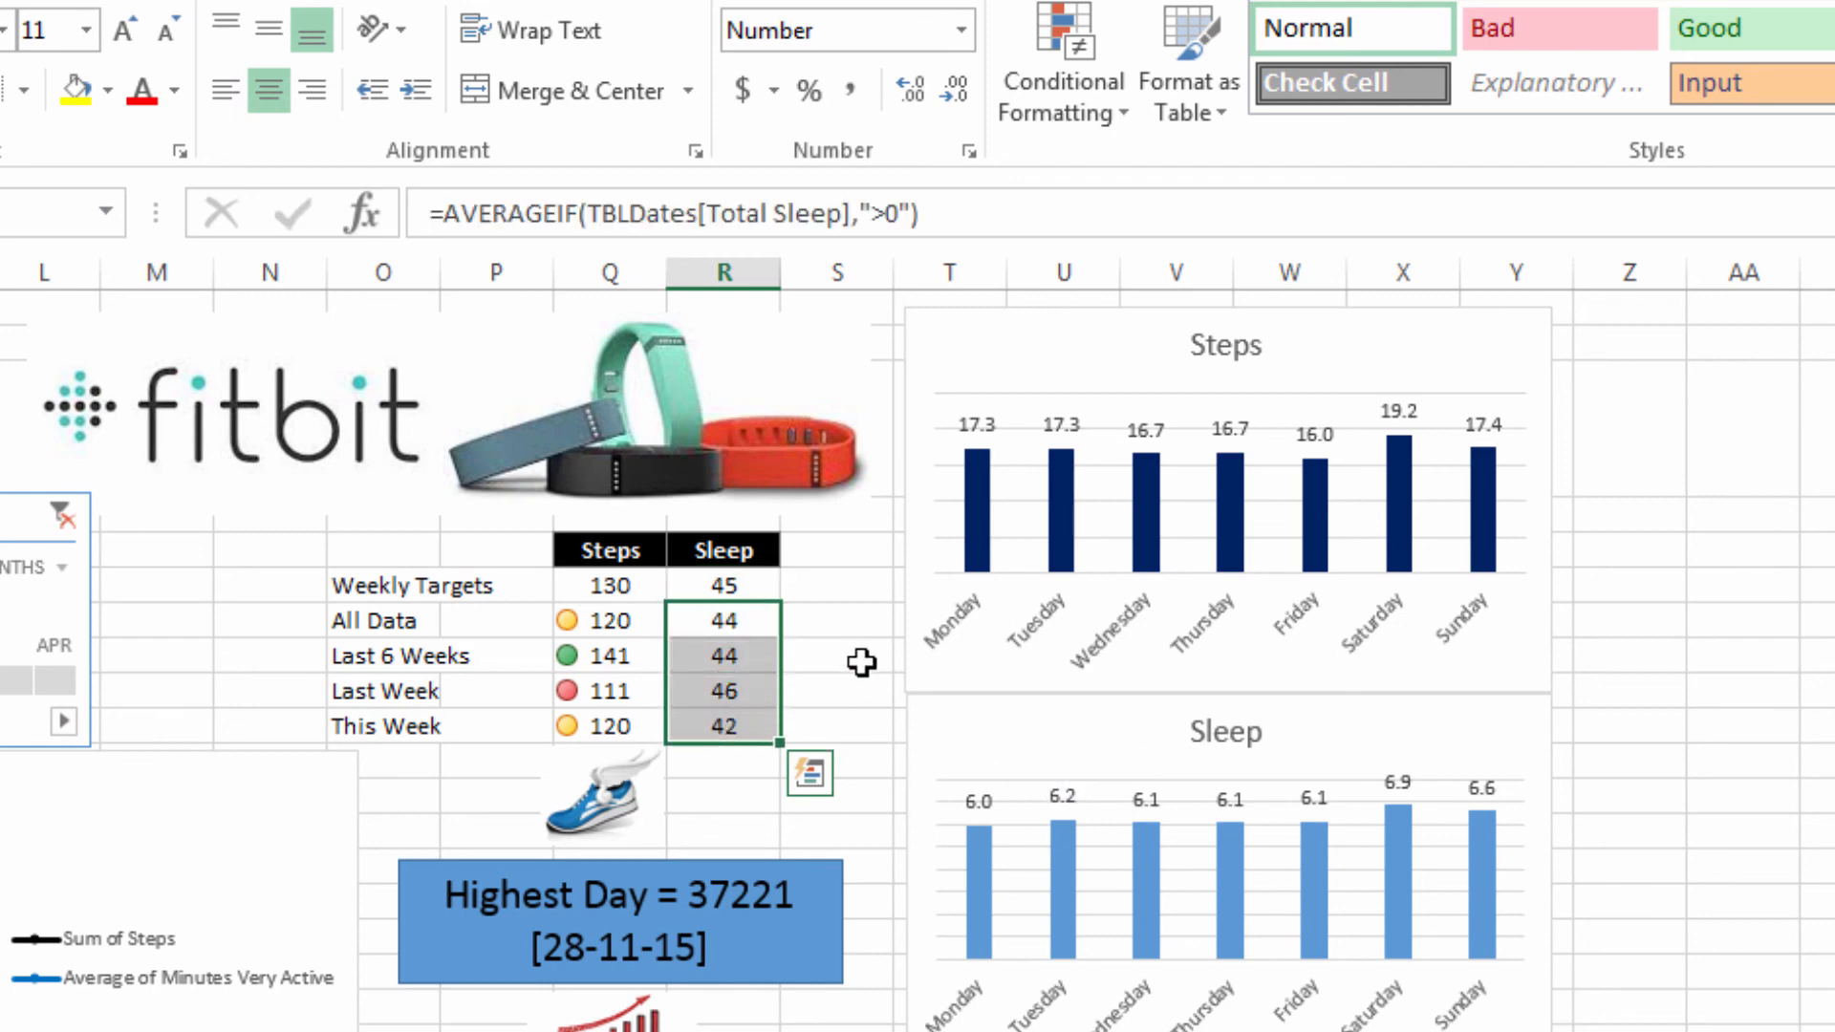
pyautogui.click(1109, 120)
pyautogui.moveTo(1080, 516)
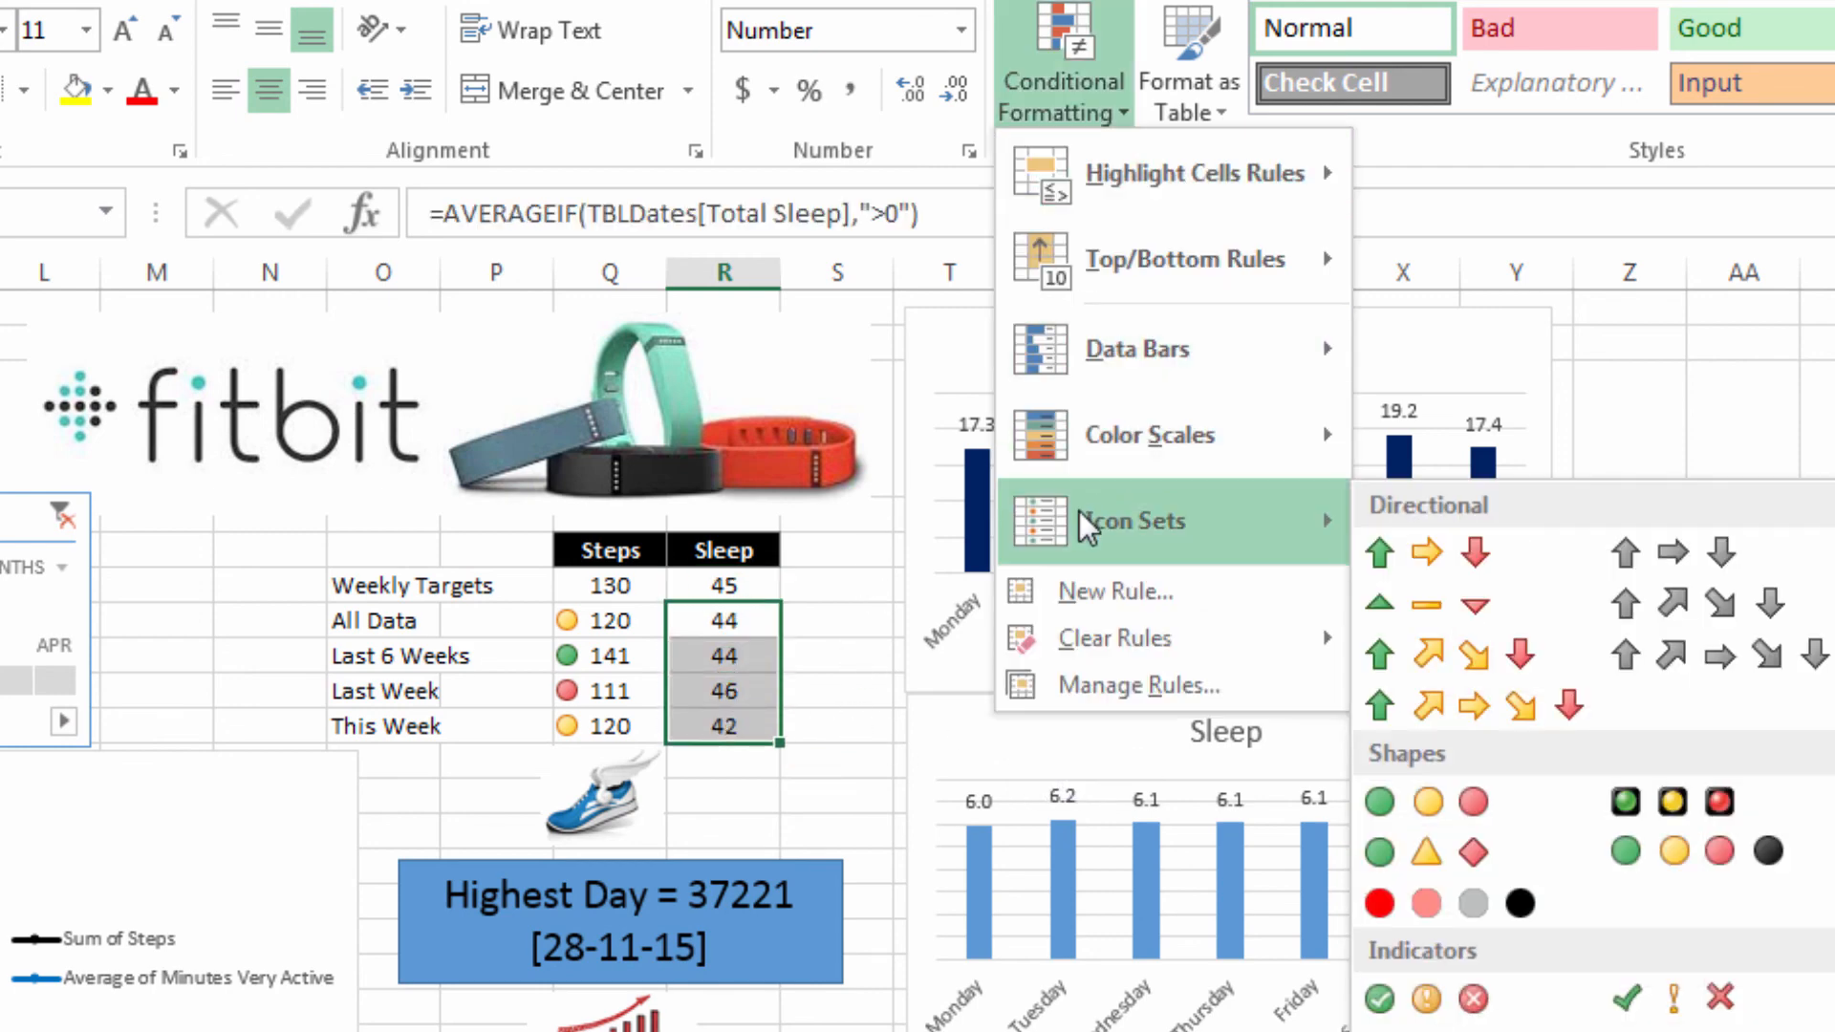
pyautogui.click(1391, 806)
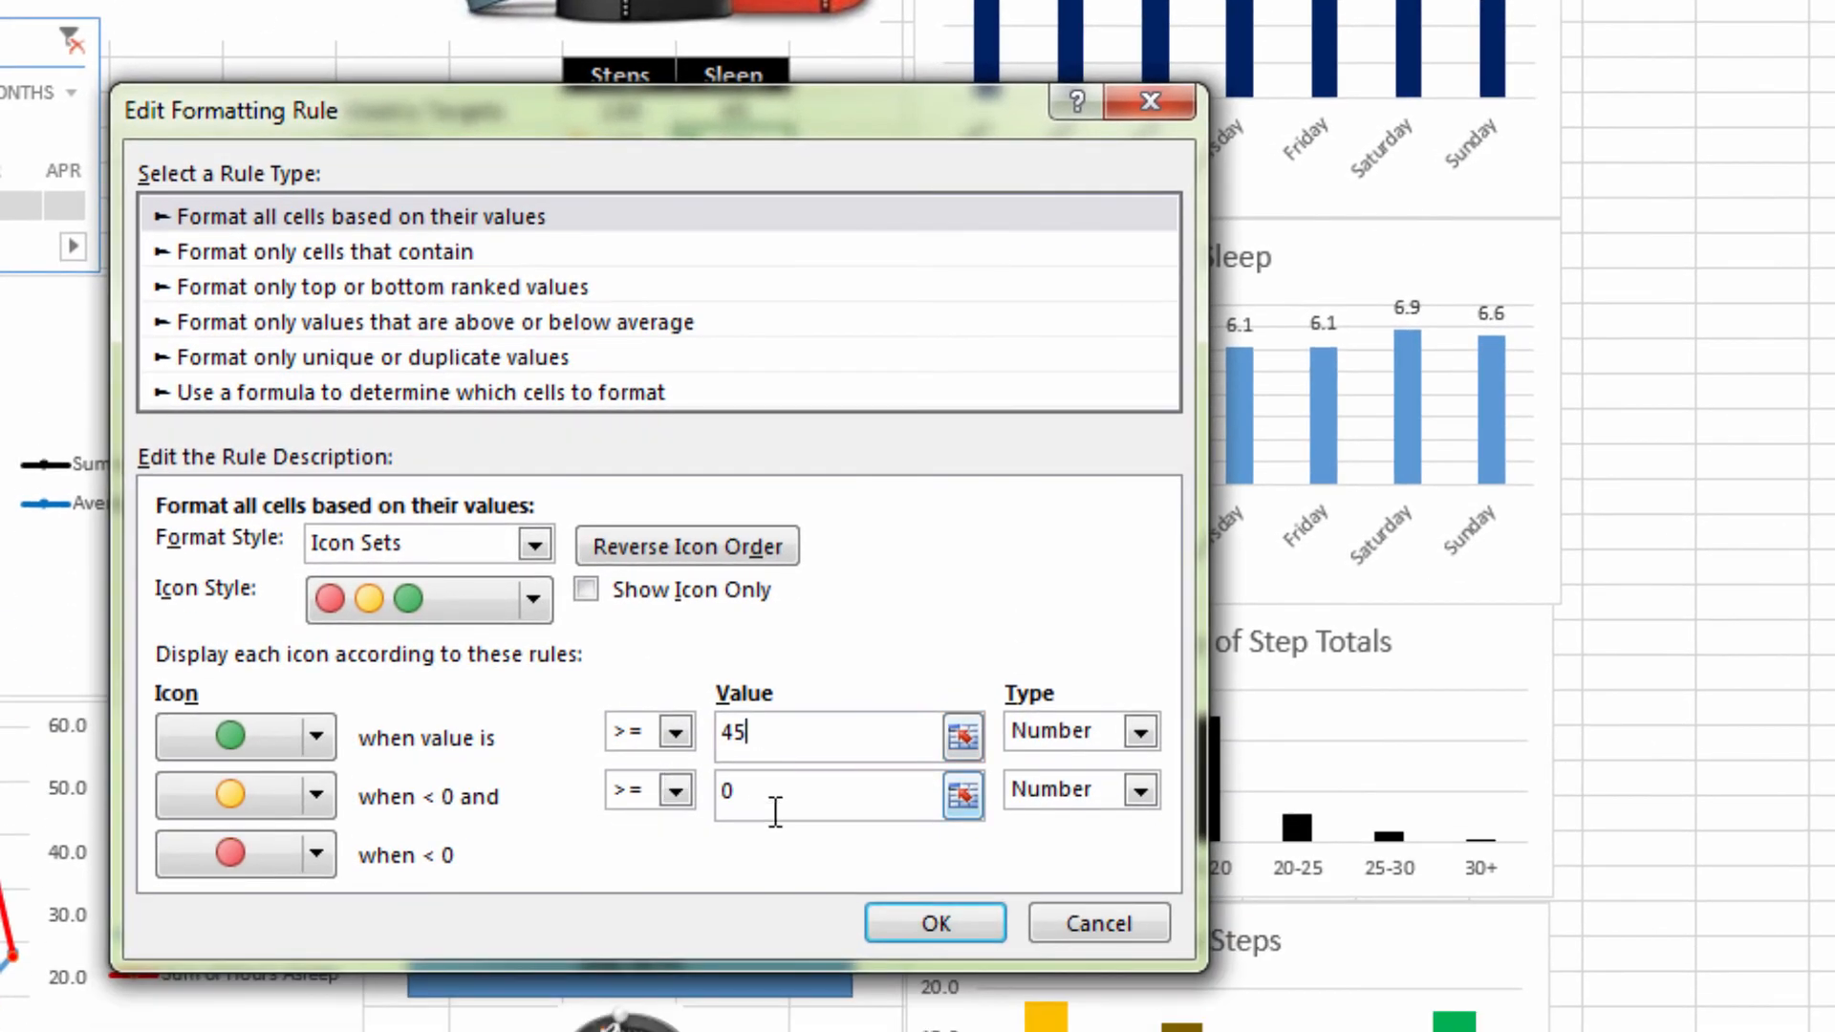
# Set the Sleep icon rule to show green from 45 and yellow from 40, as numbers, and apply it
pyautogui.click(778, 812)
pyautogui.press('BackSpace')
pyautogui.write('40')
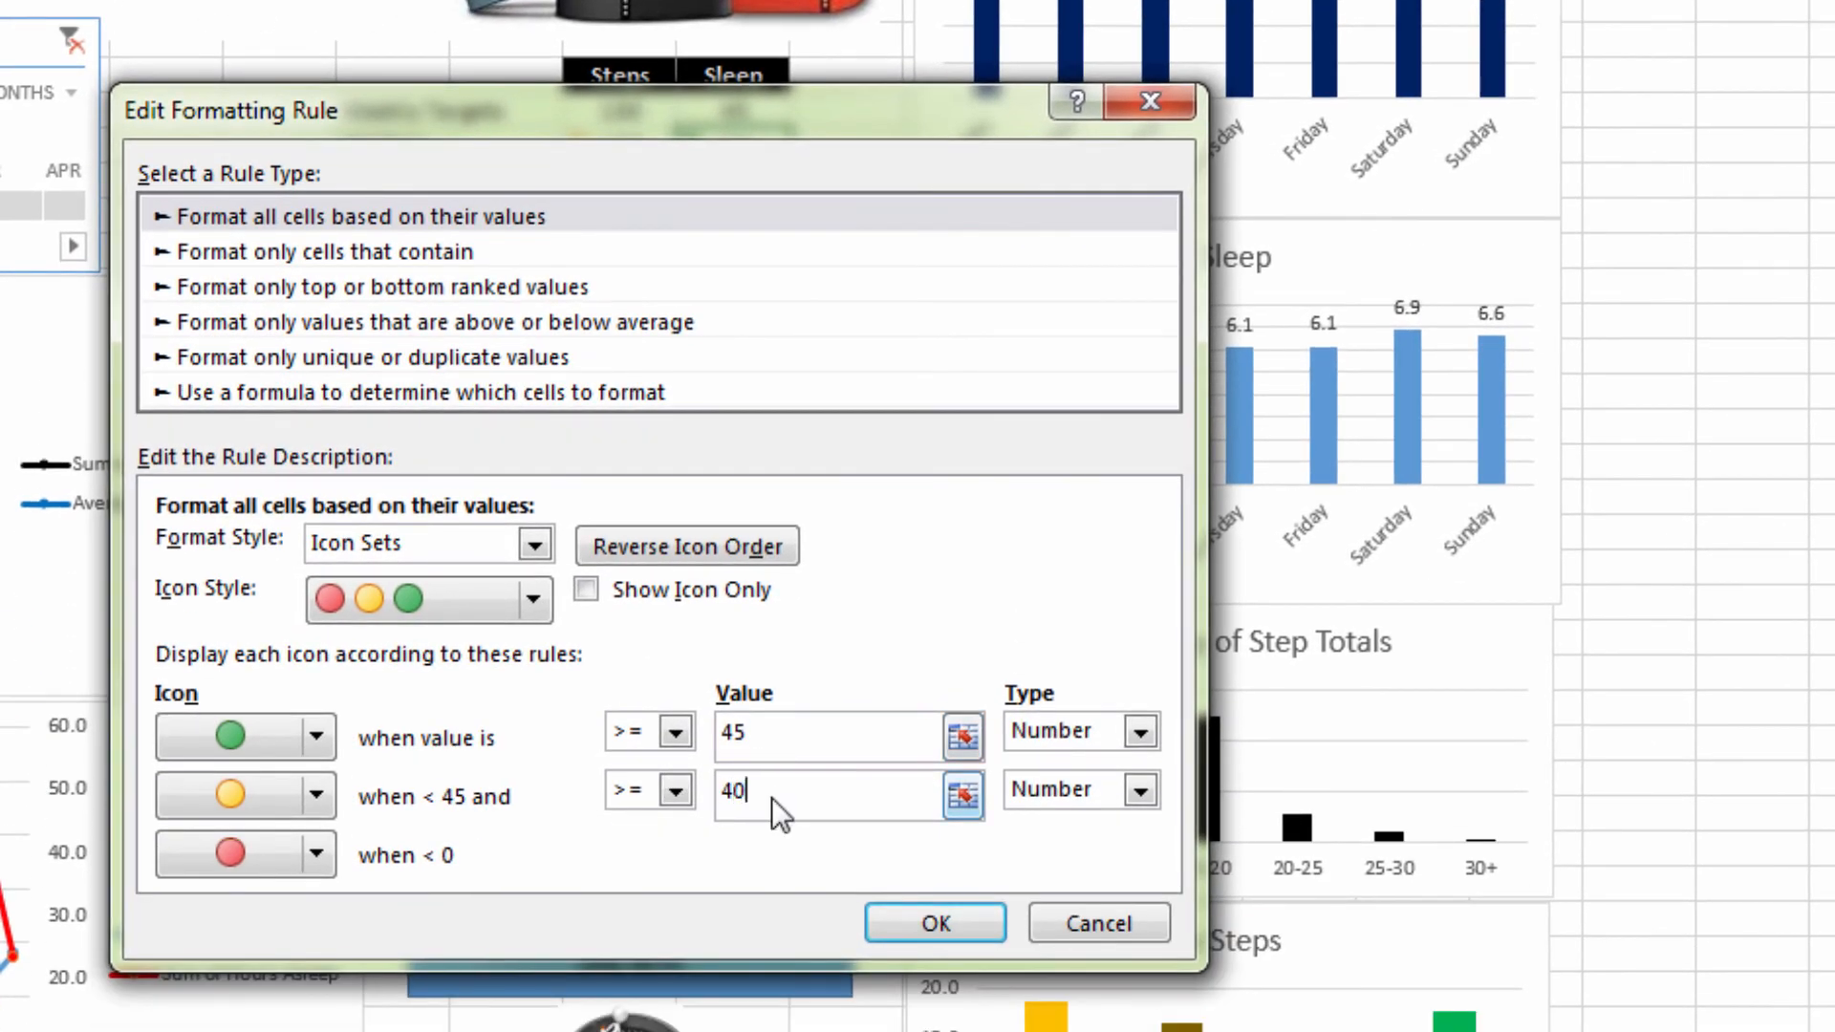
pyautogui.click(946, 924)
pyautogui.click(1147, 799)
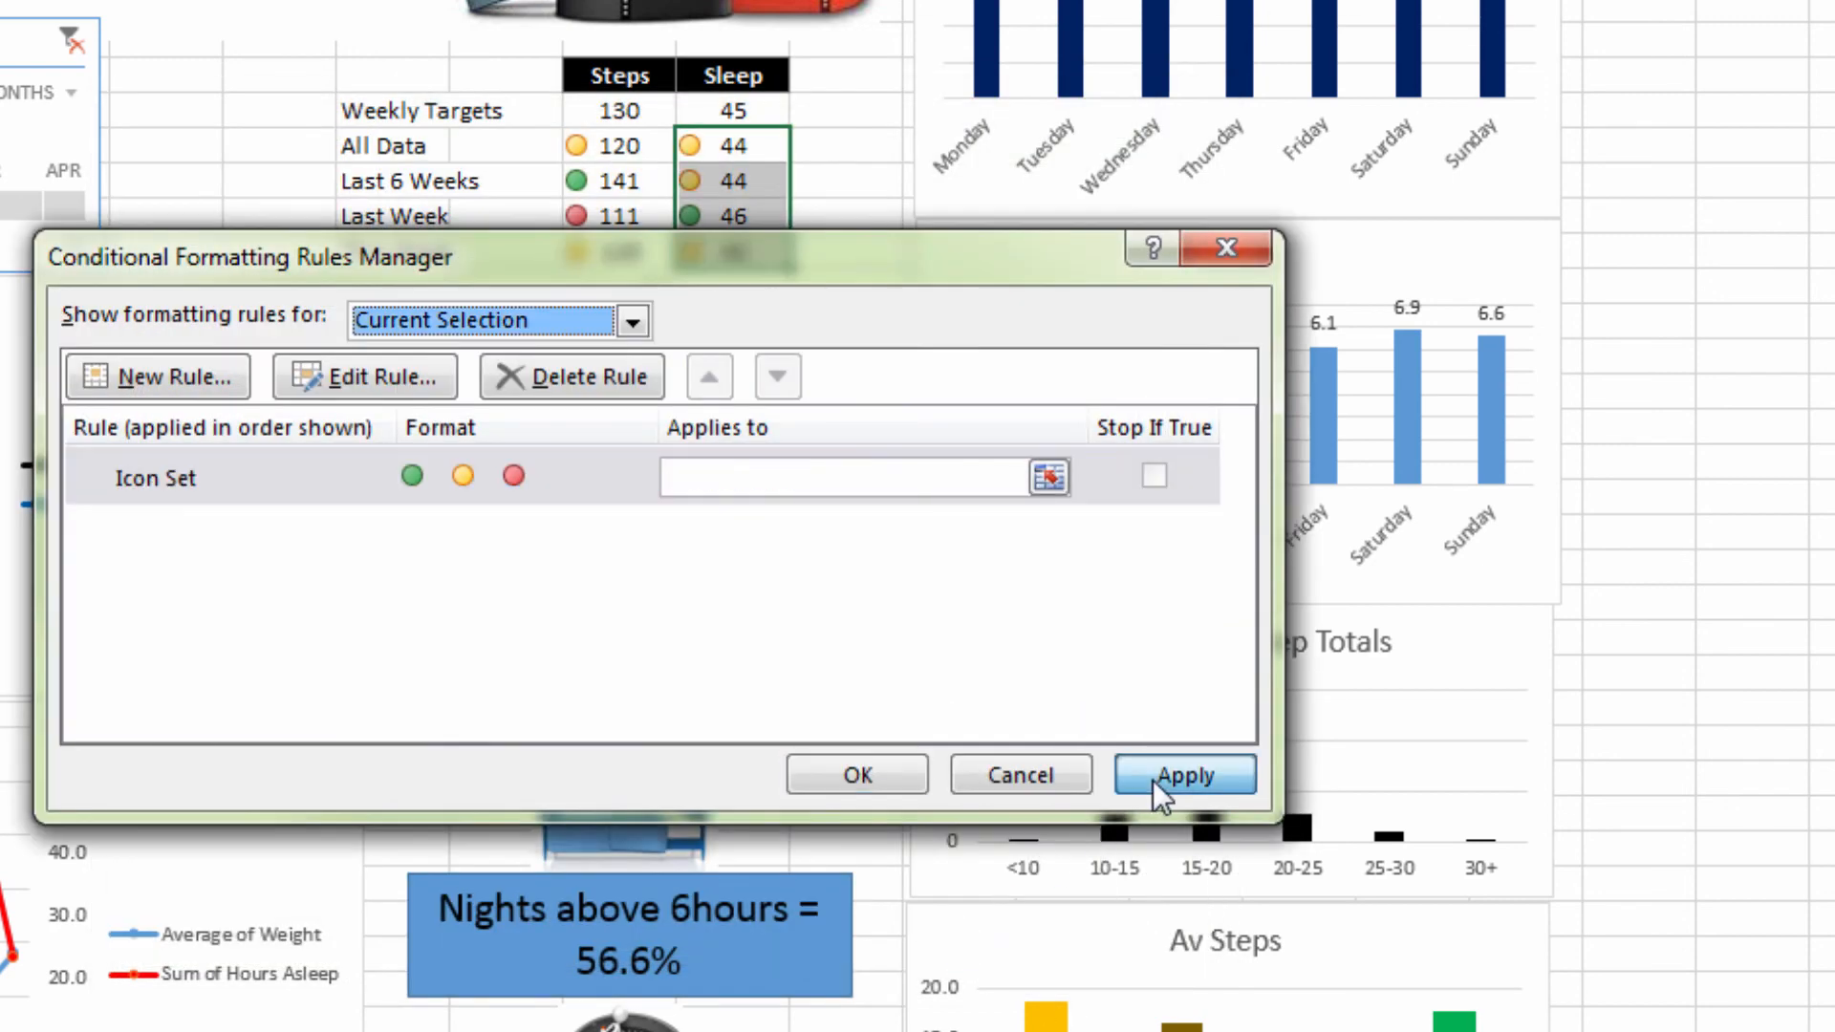
pyautogui.click(854, 776)
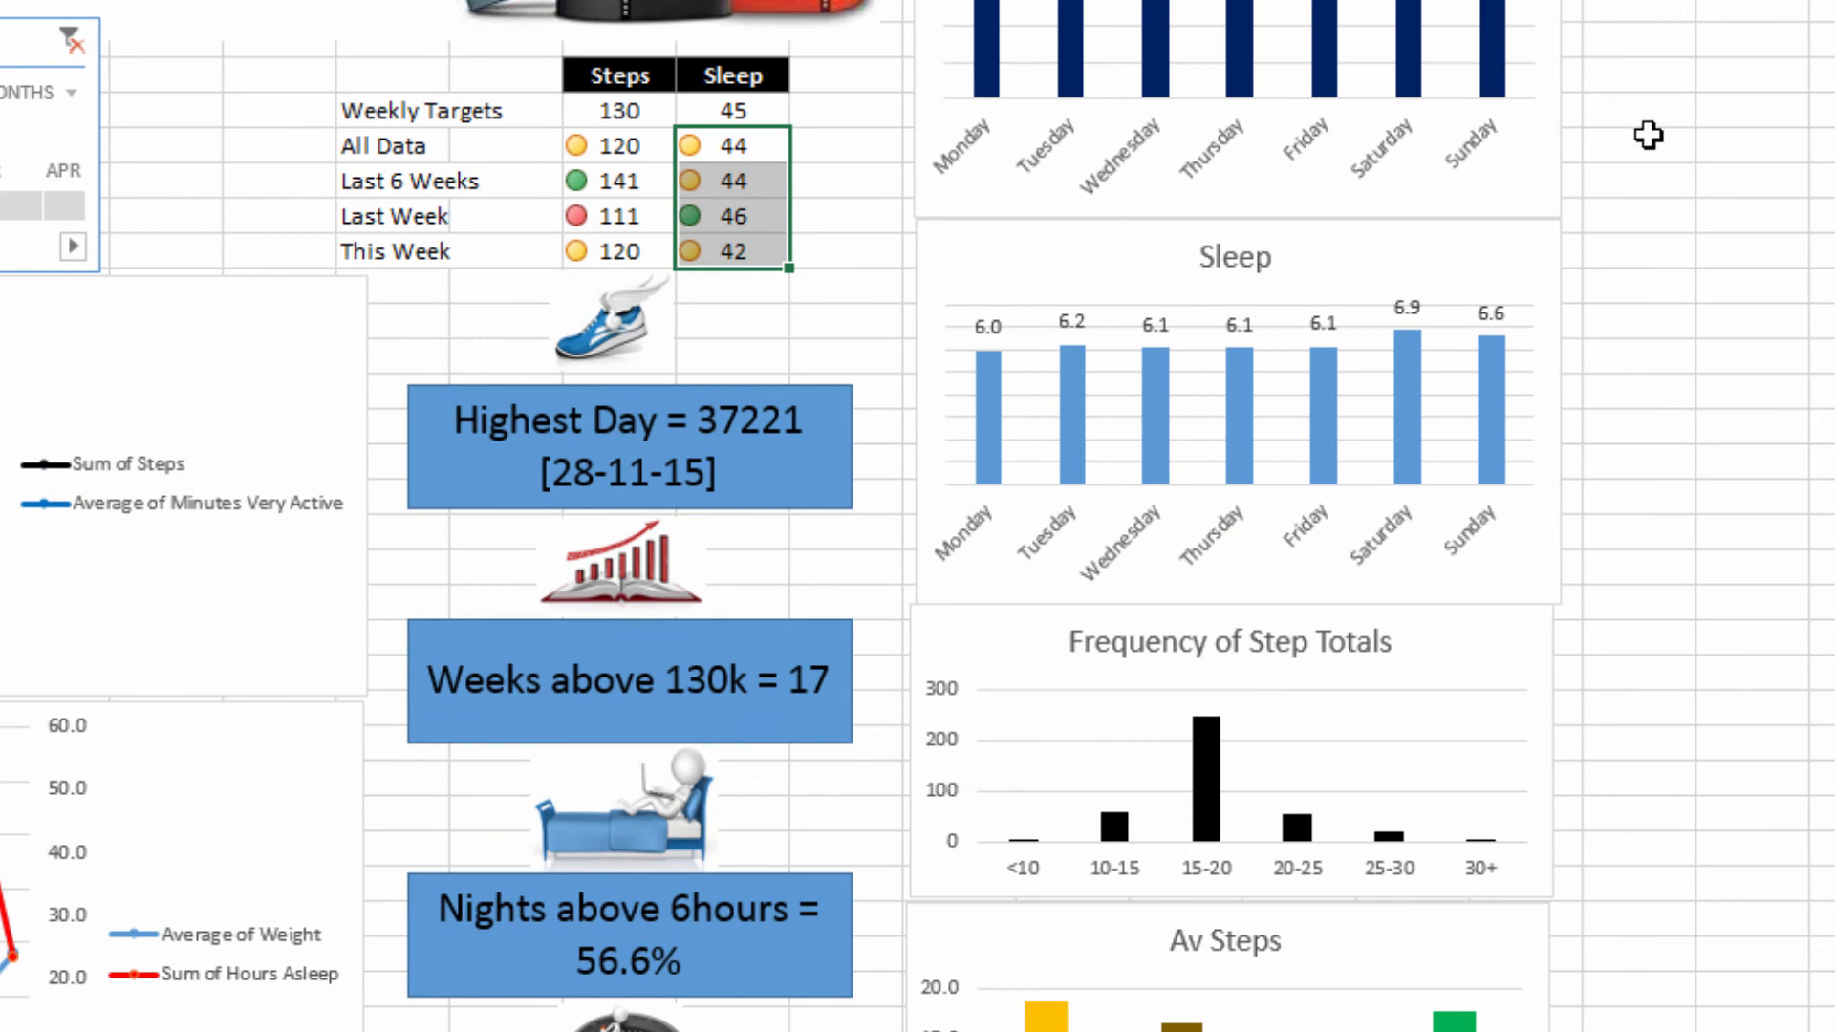
pyautogui.click(1643, 142)
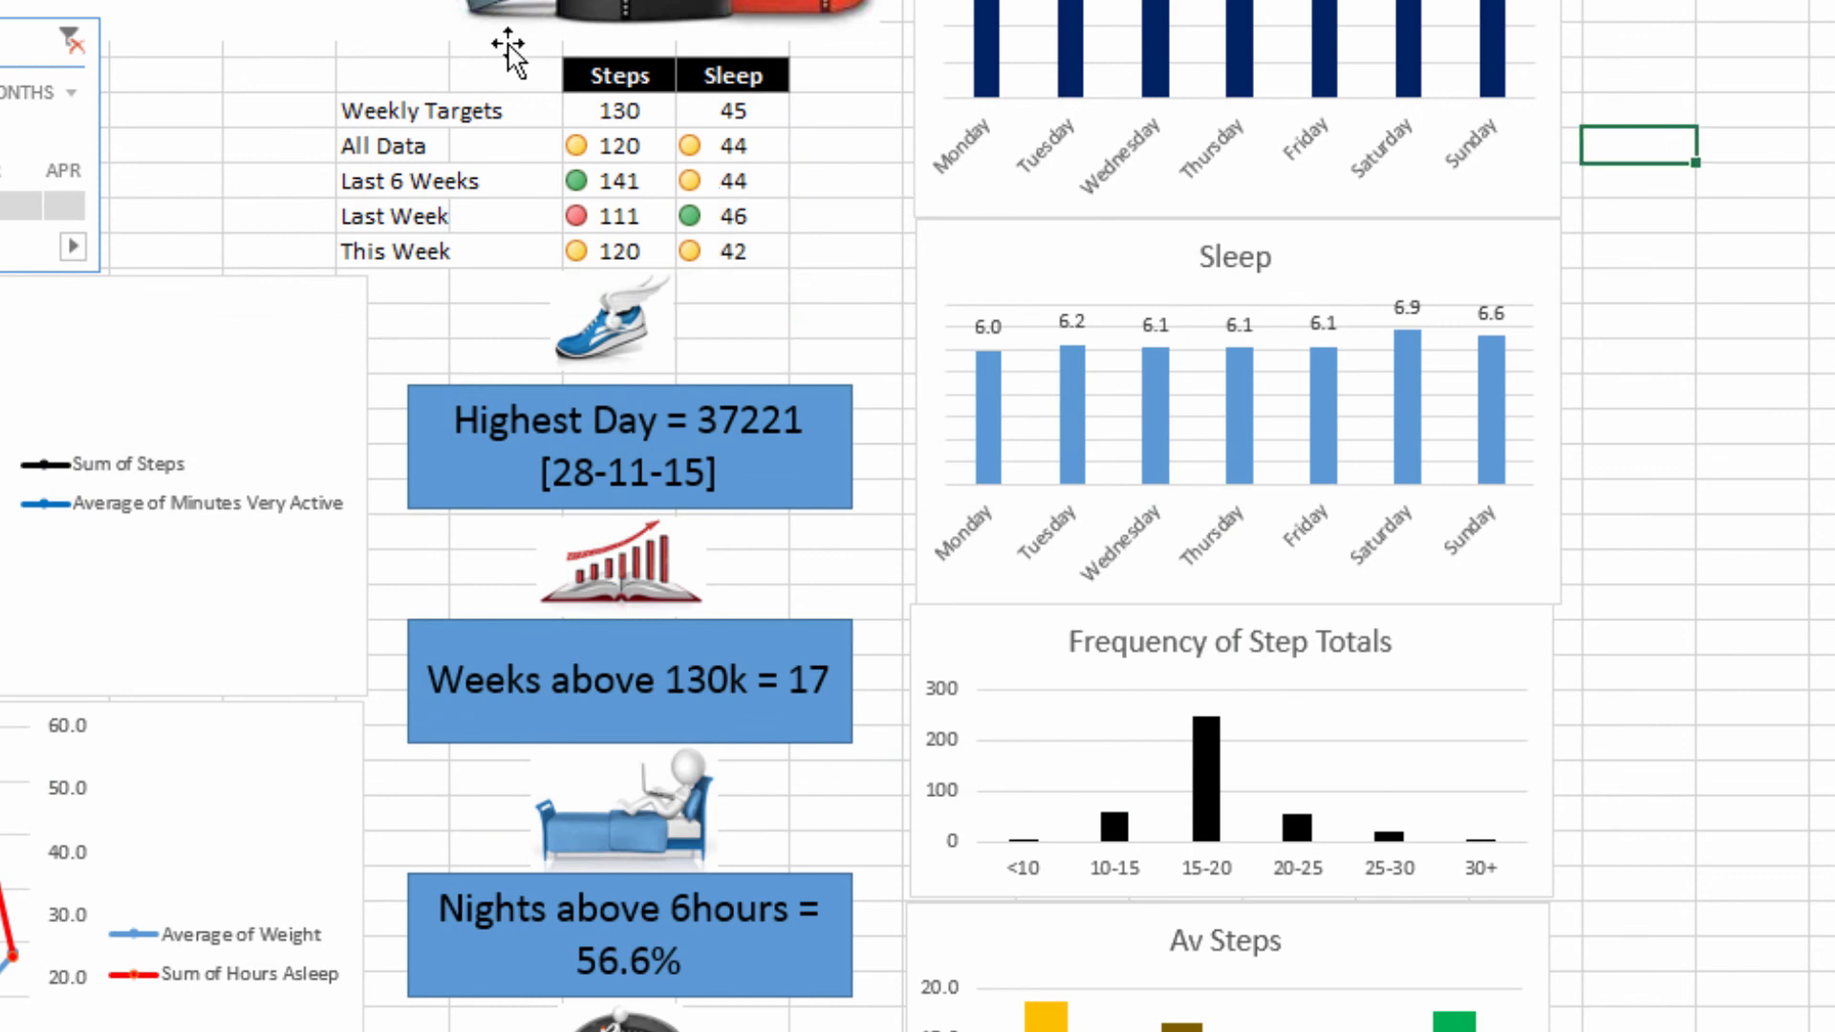
# Add borders around the weekly targets table and hide the dashboard sheet's gridlines
pyautogui.moveTo(363, 110); pyautogui.dragTo(621, 145)
pyautogui.moveTo(714, 228); pyautogui.dragTo(739, 260)
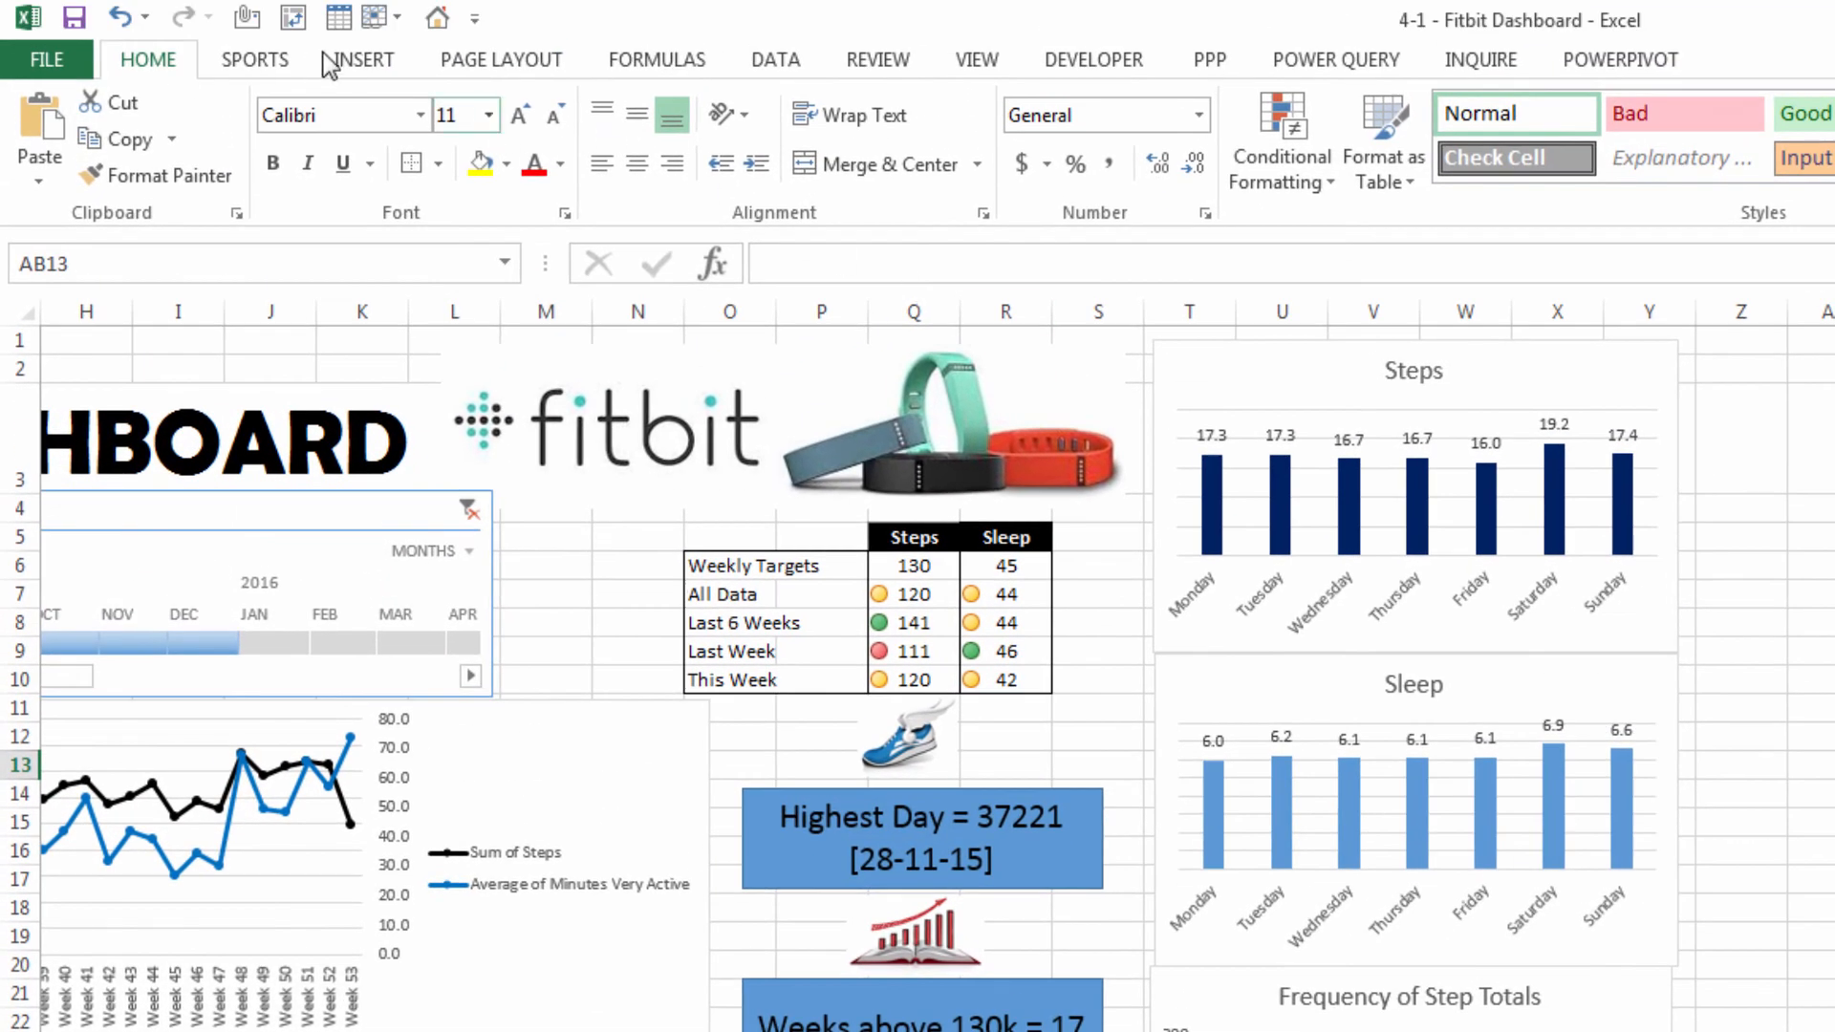
pyautogui.click(975, 60)
pyautogui.click(372, 172)
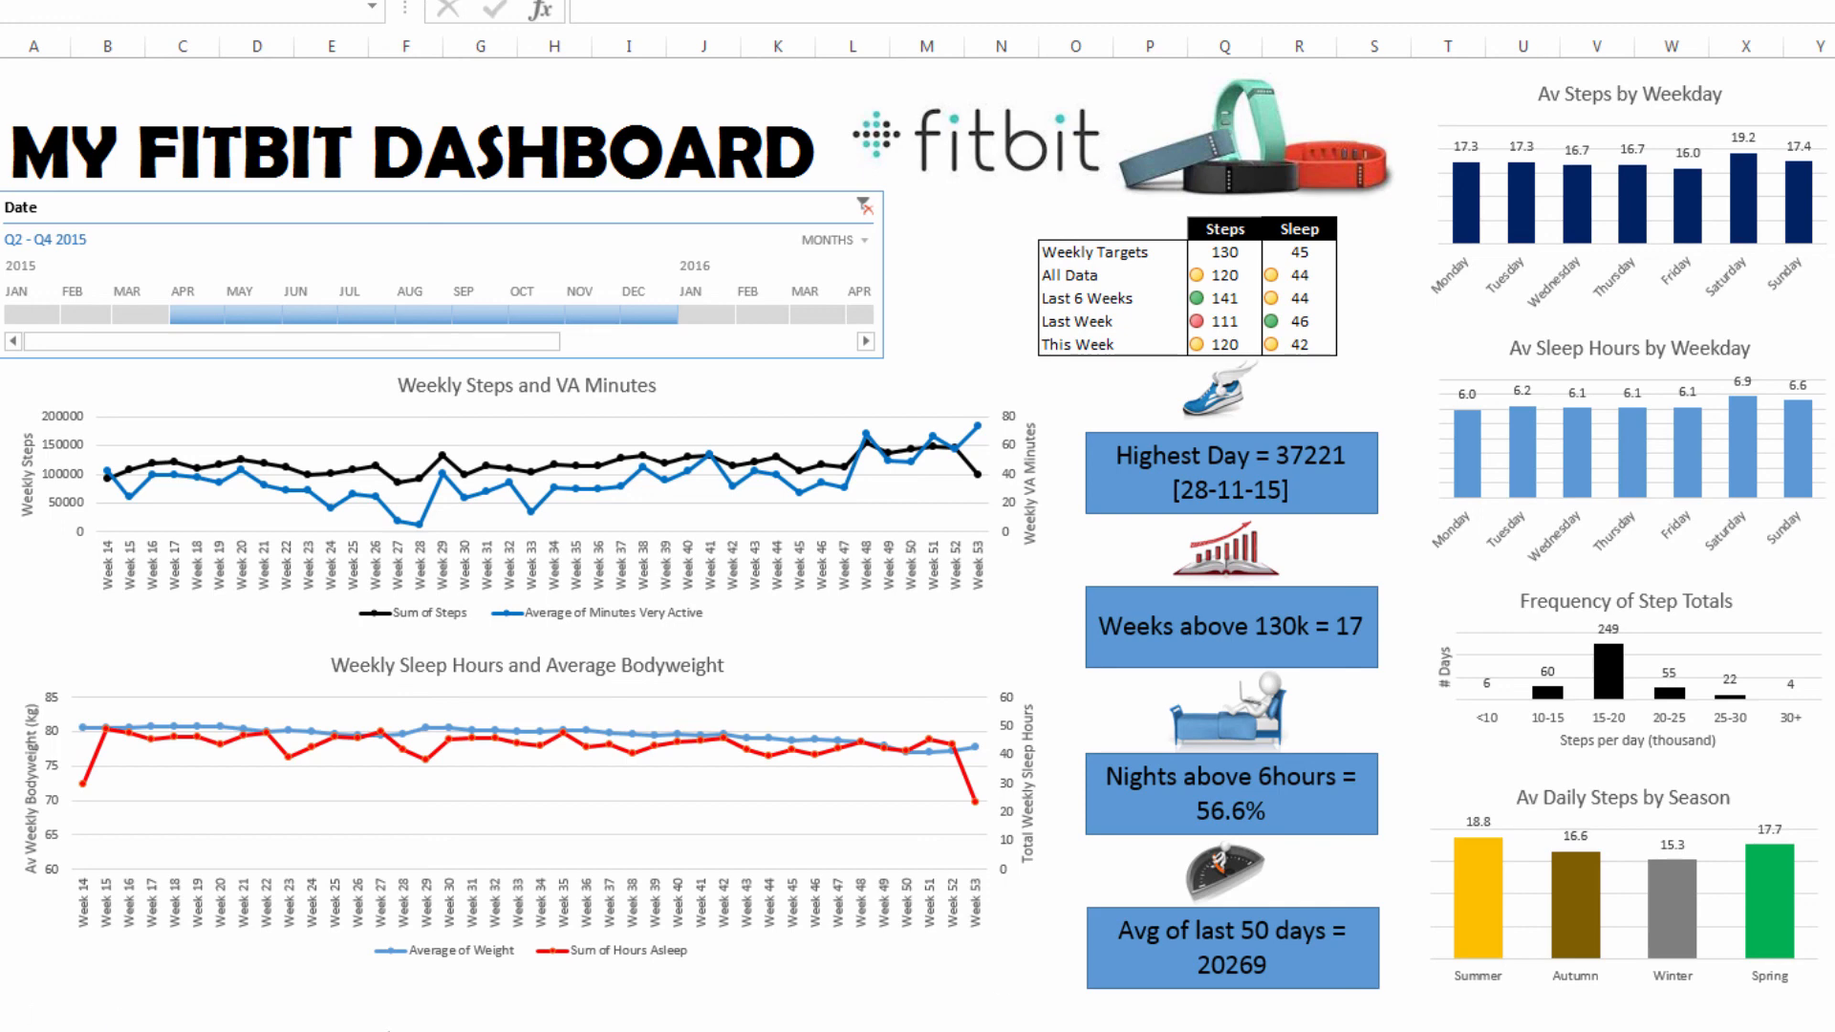
# Colour the Total Weekly Sleep Hours axis title and its axis numbers red to match the Sum of Hours Asleep line
pyautogui.click(1027, 769)
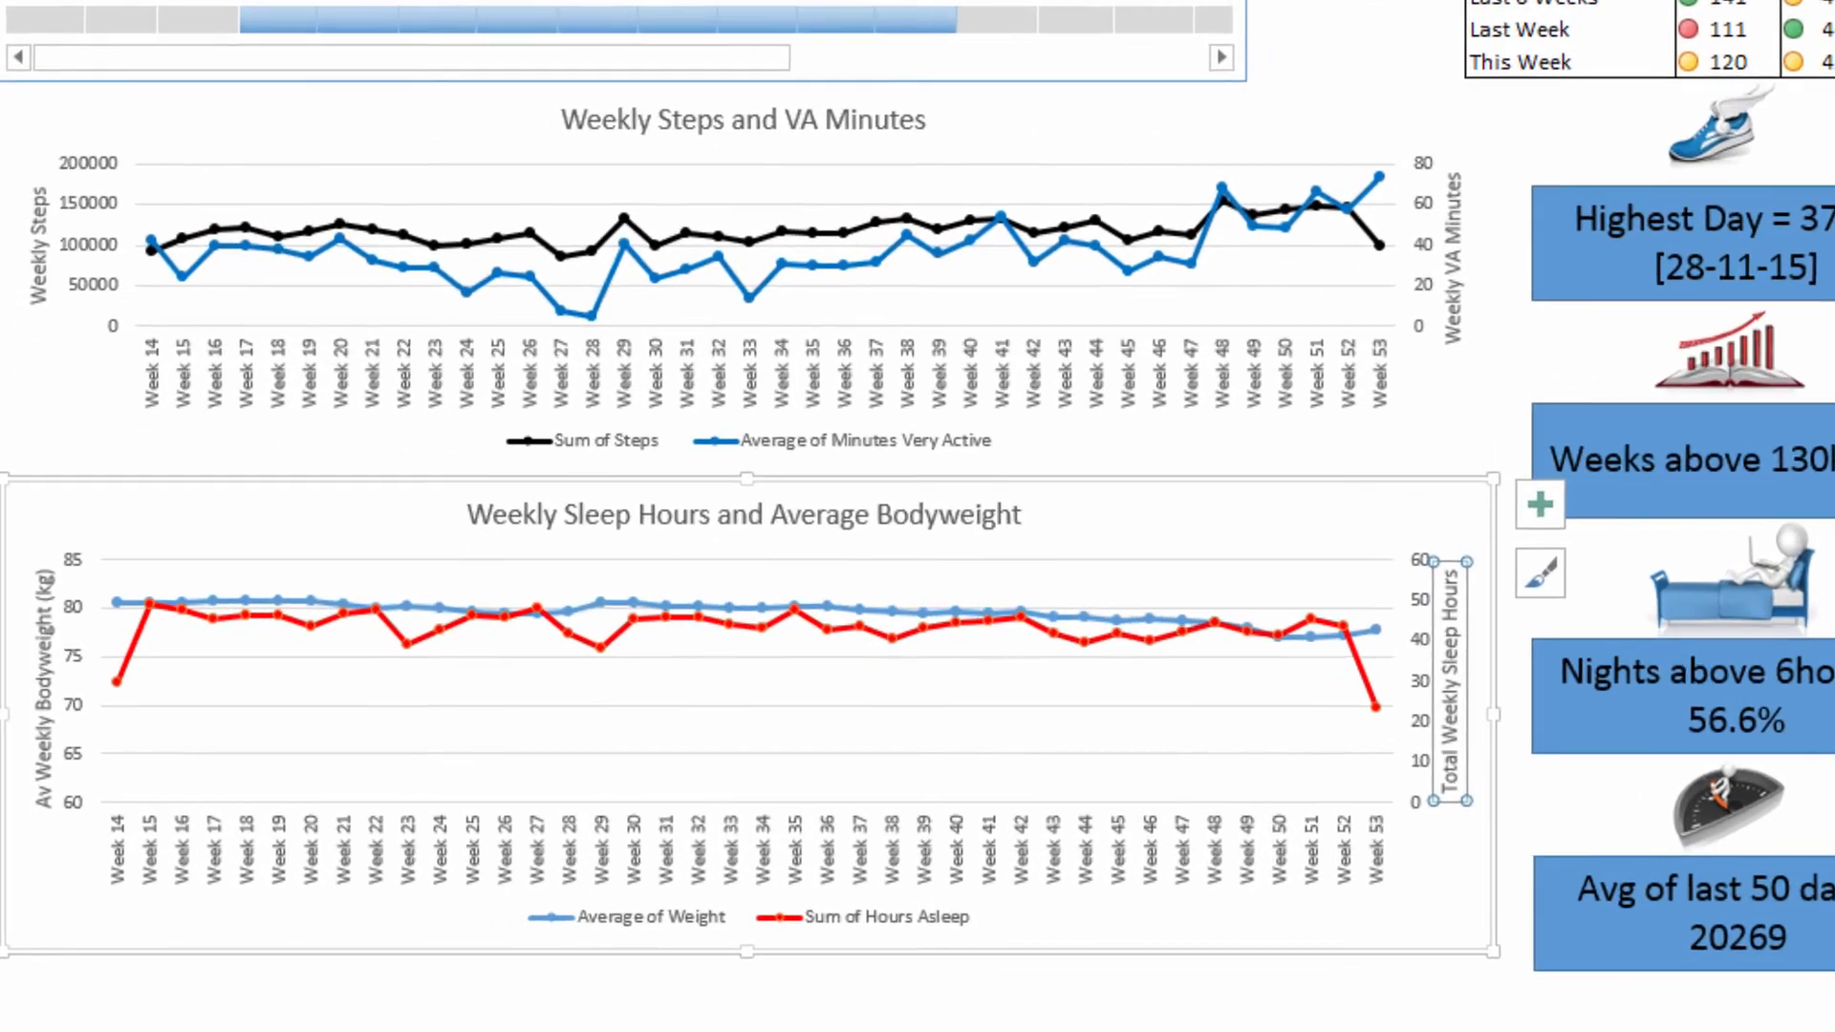
pyautogui.click(335, 0)
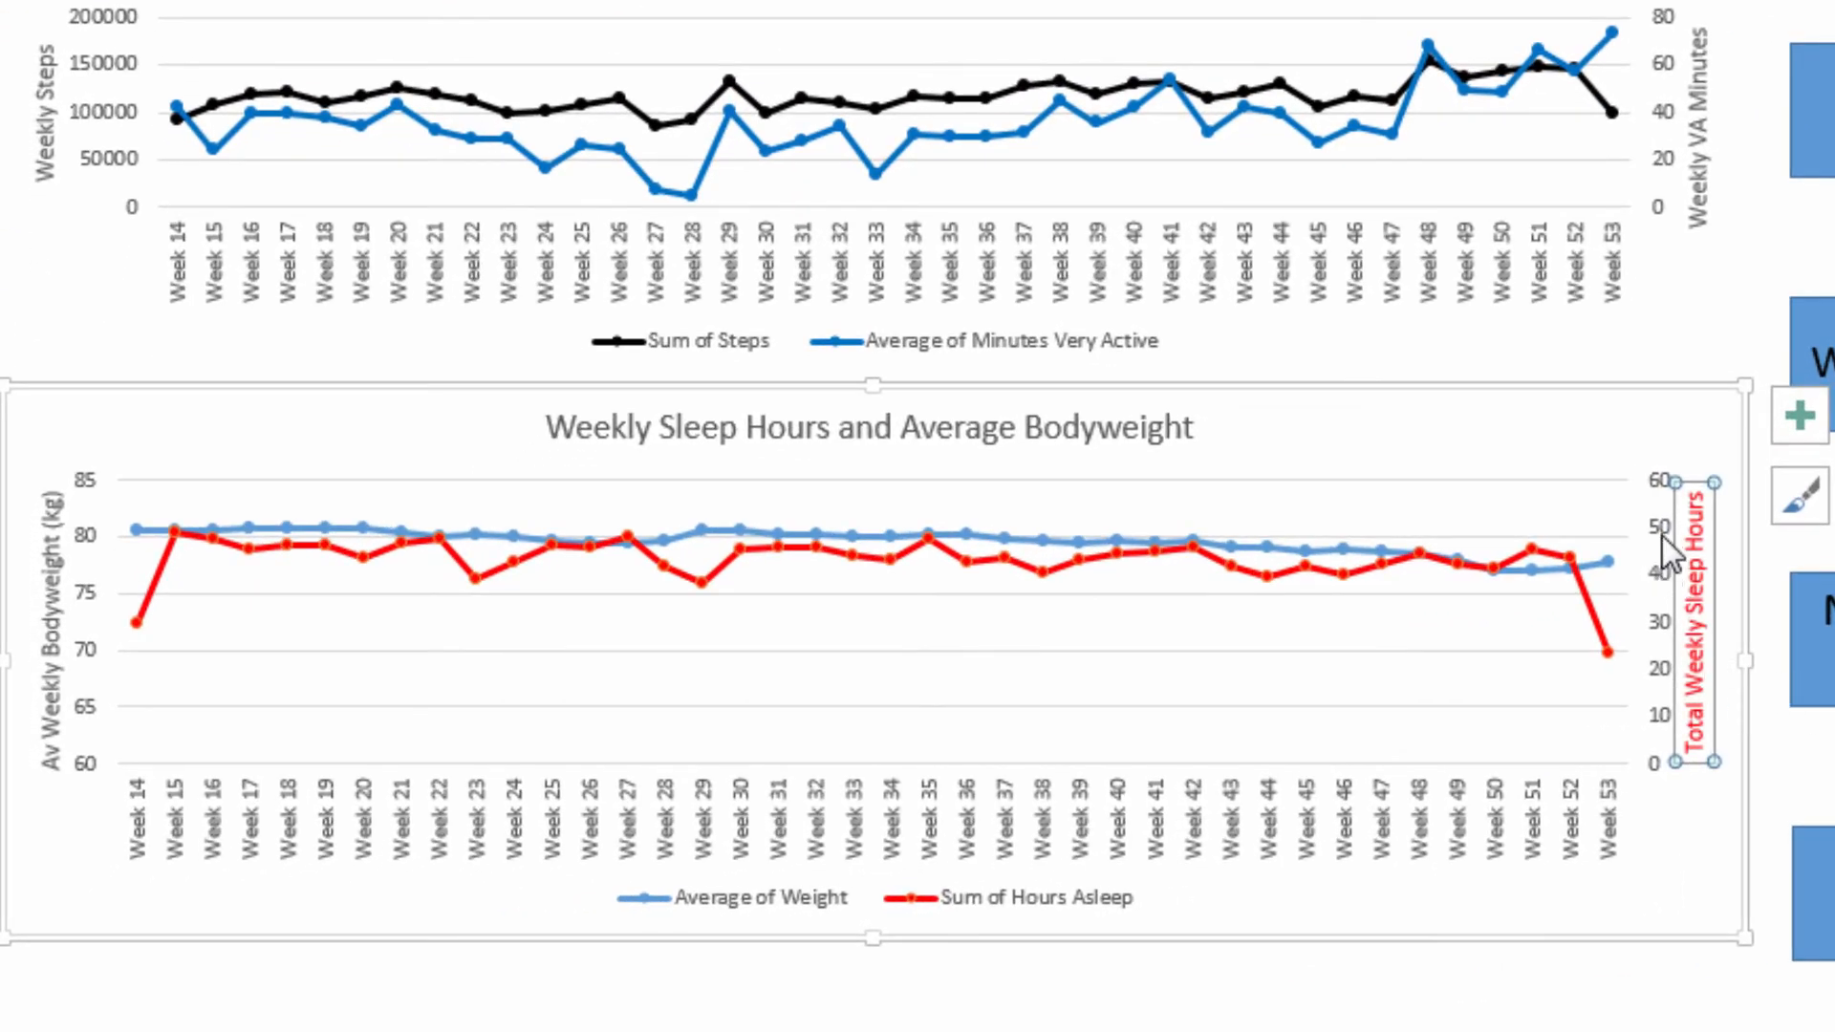
pyautogui.click(1661, 537)
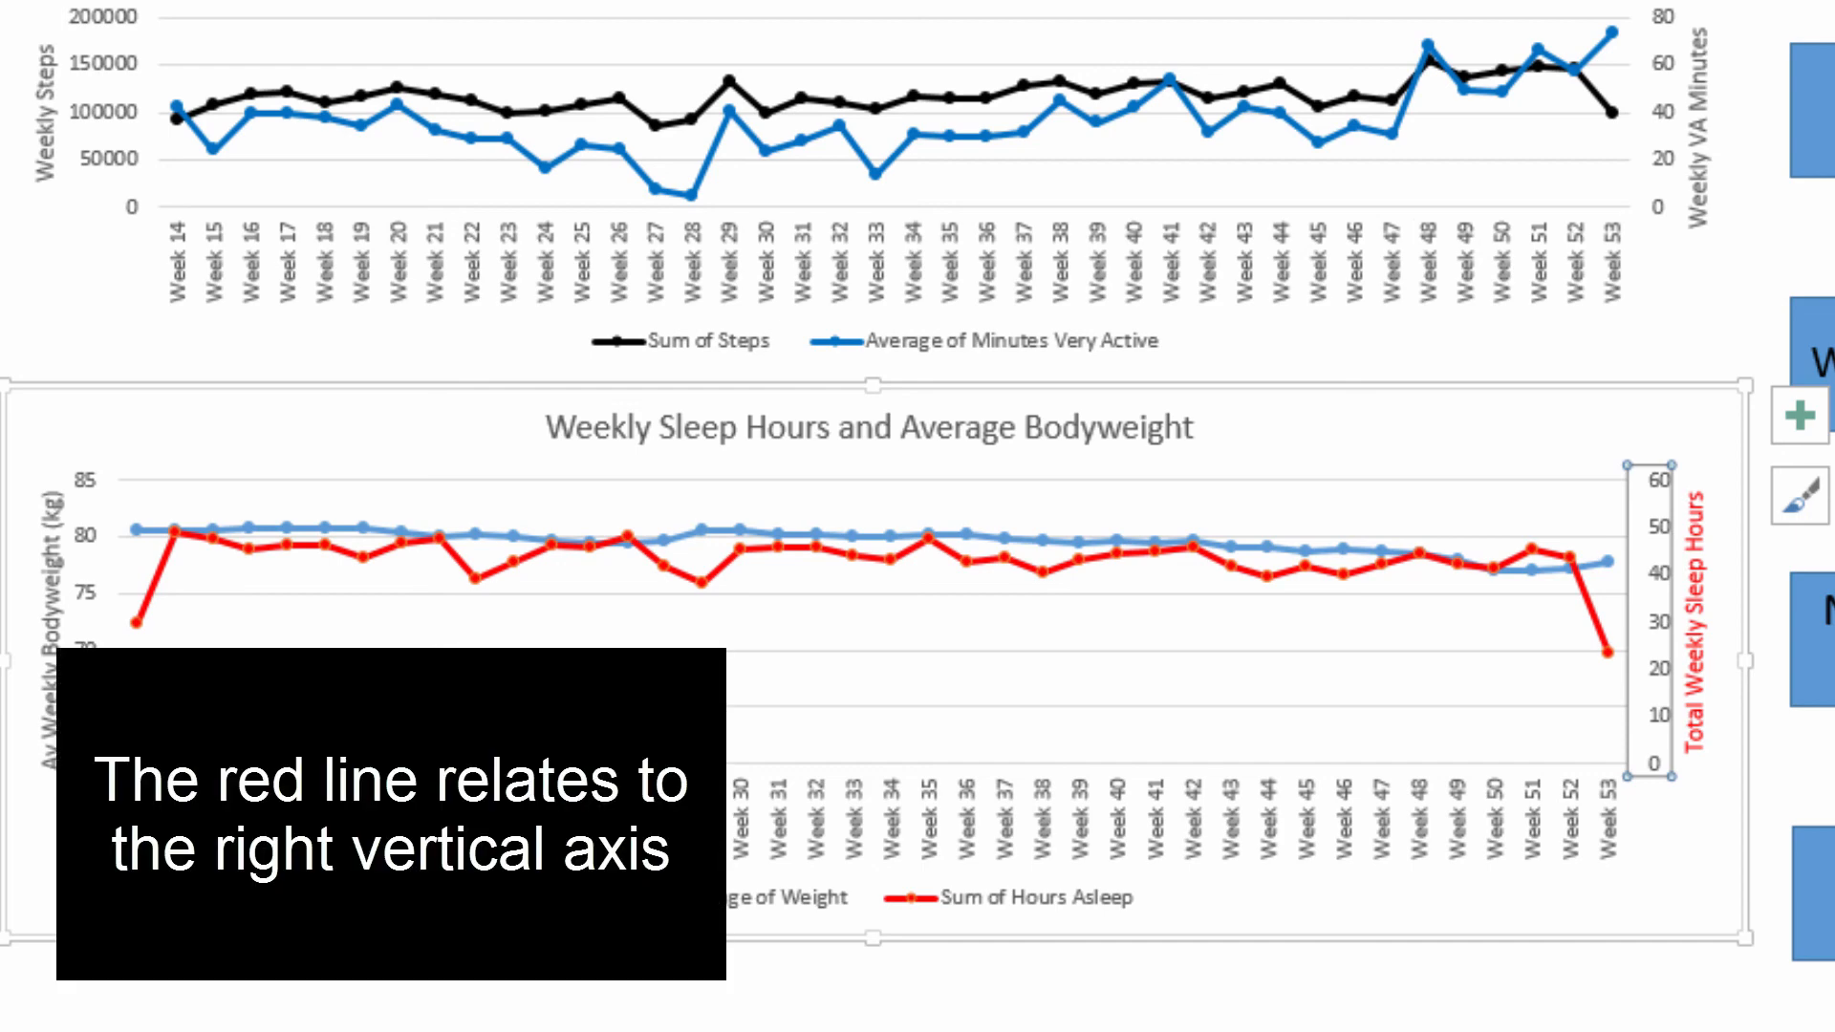
pyautogui.click(1032, 0)
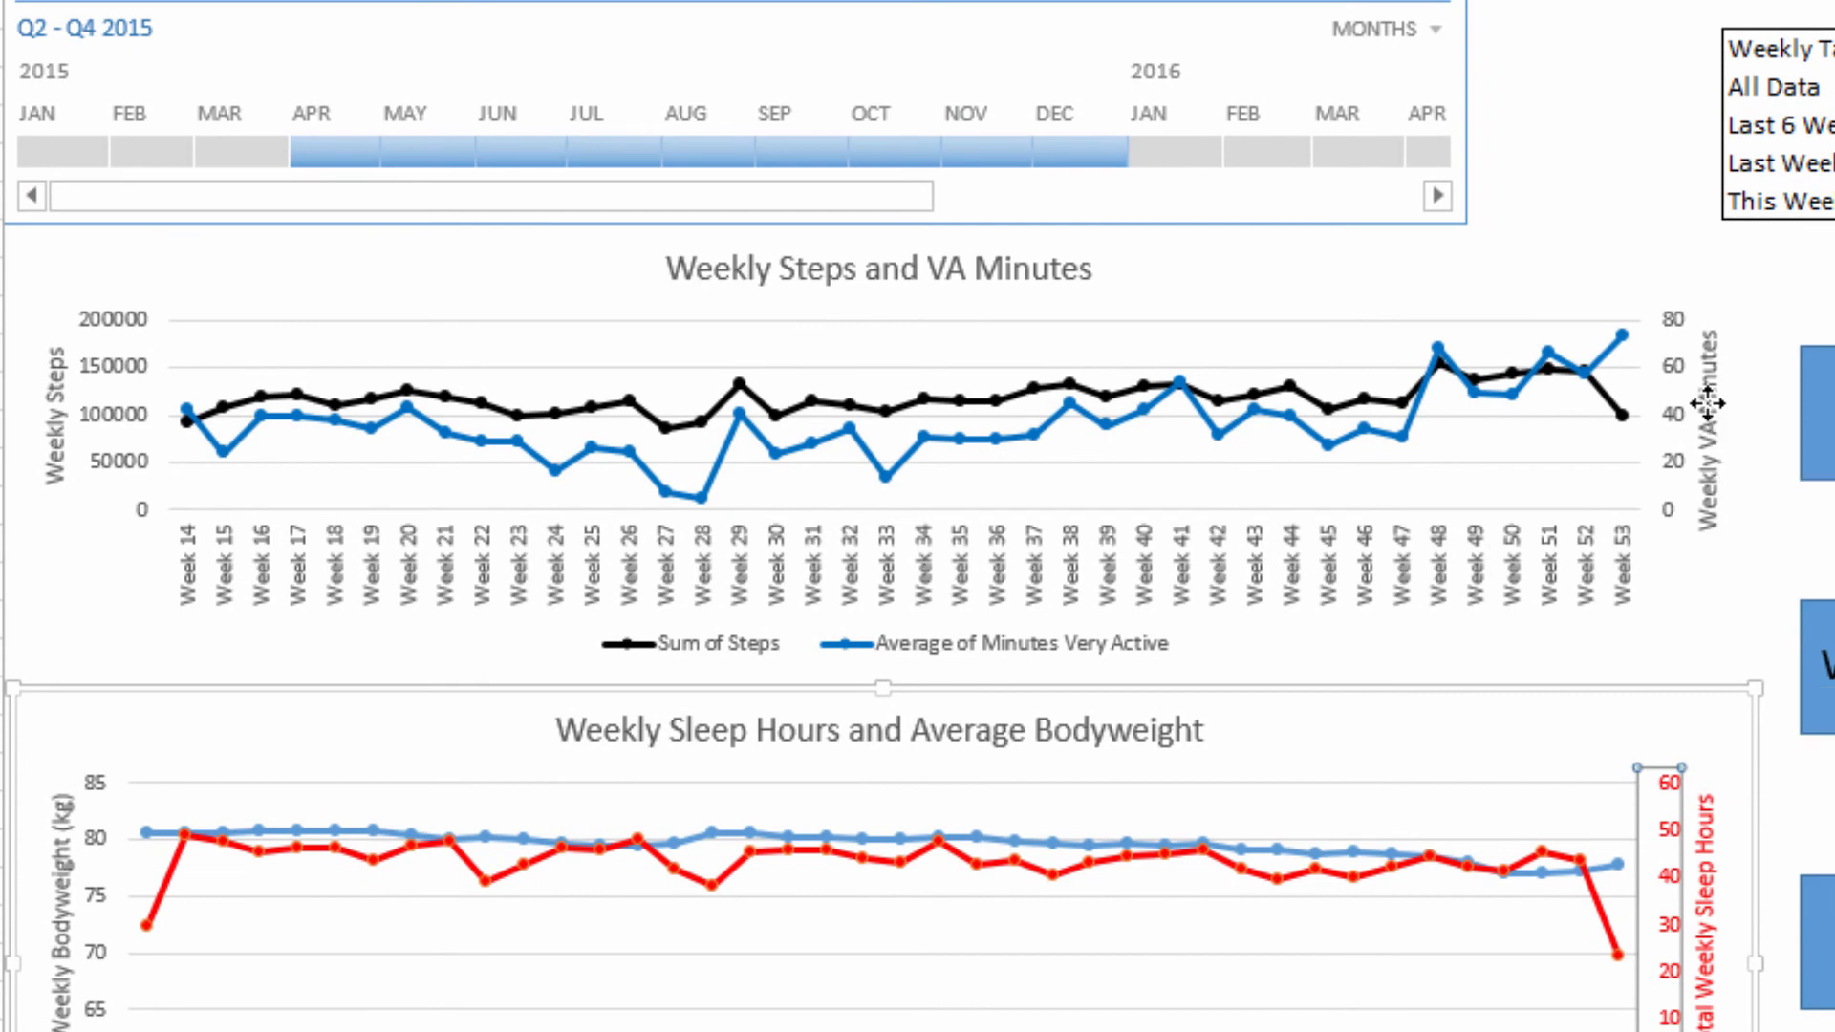
# Colour the Weekly VA Minutes axis title and its axis numbers blue to match the Average of Minutes Very Active line
pyautogui.click(1707, 403)
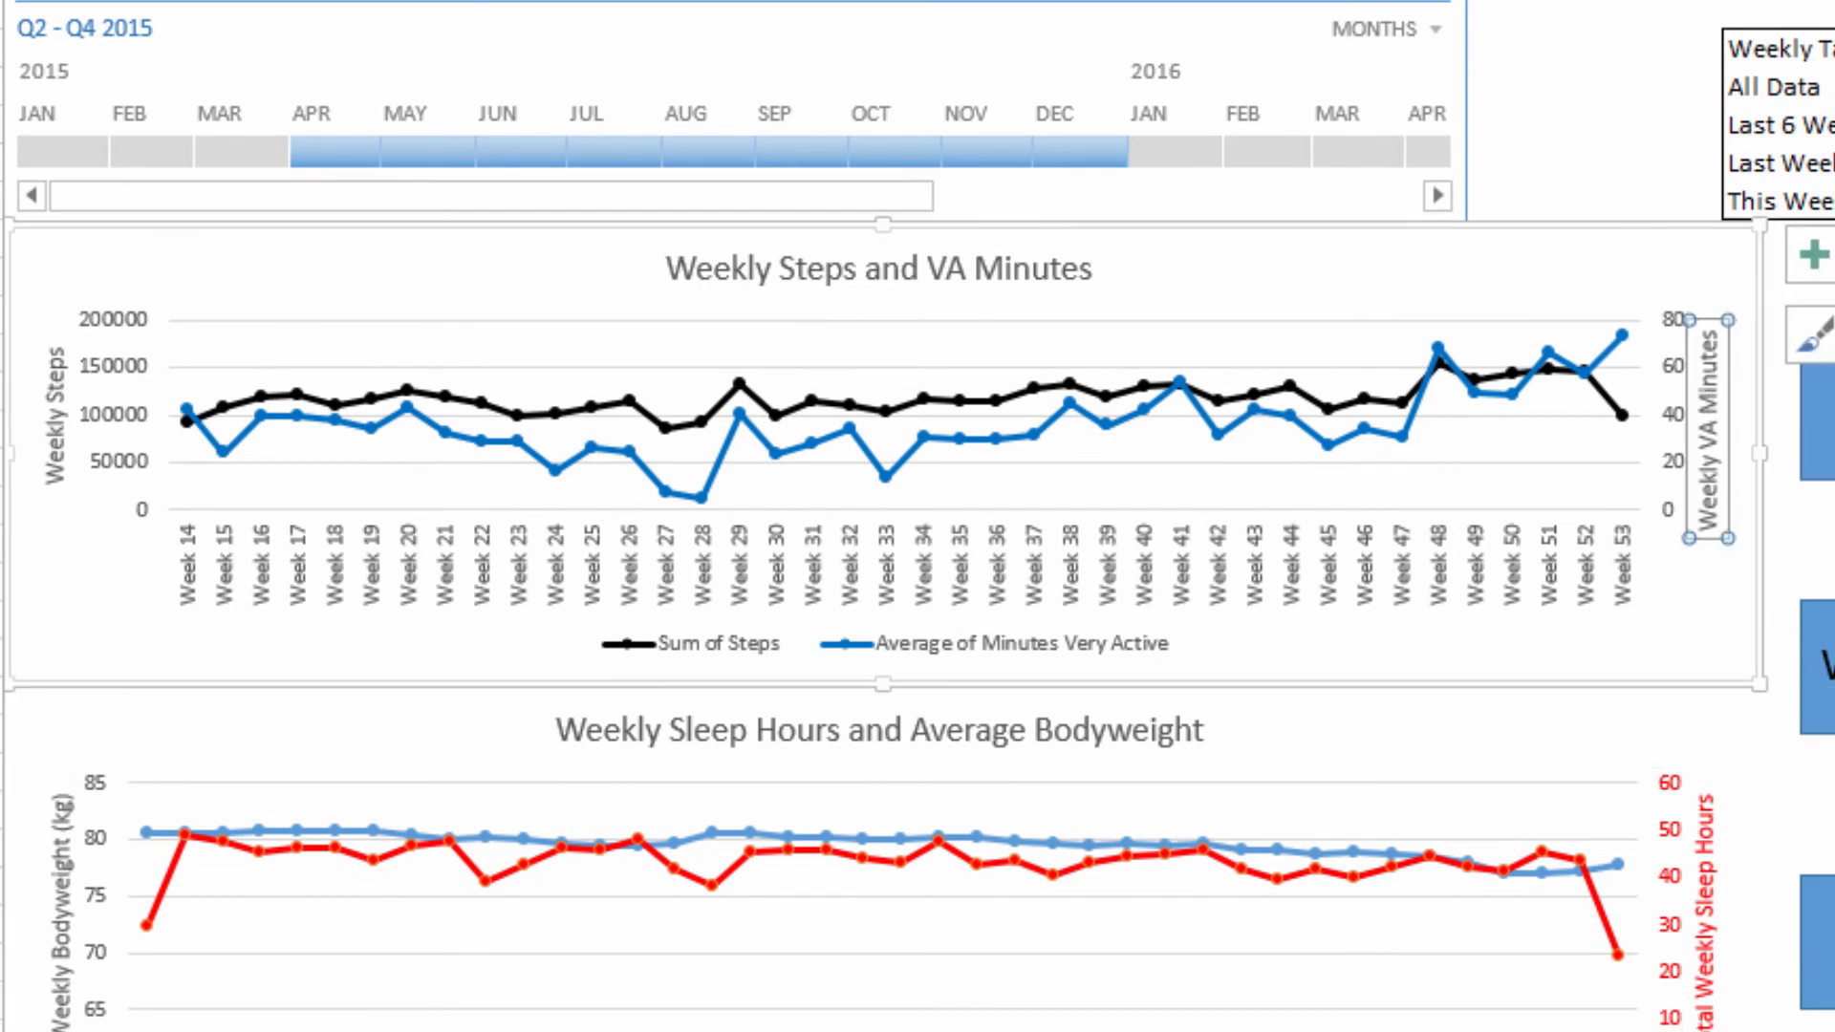
pyautogui.click(696, 2)
pyautogui.click(908, 2)
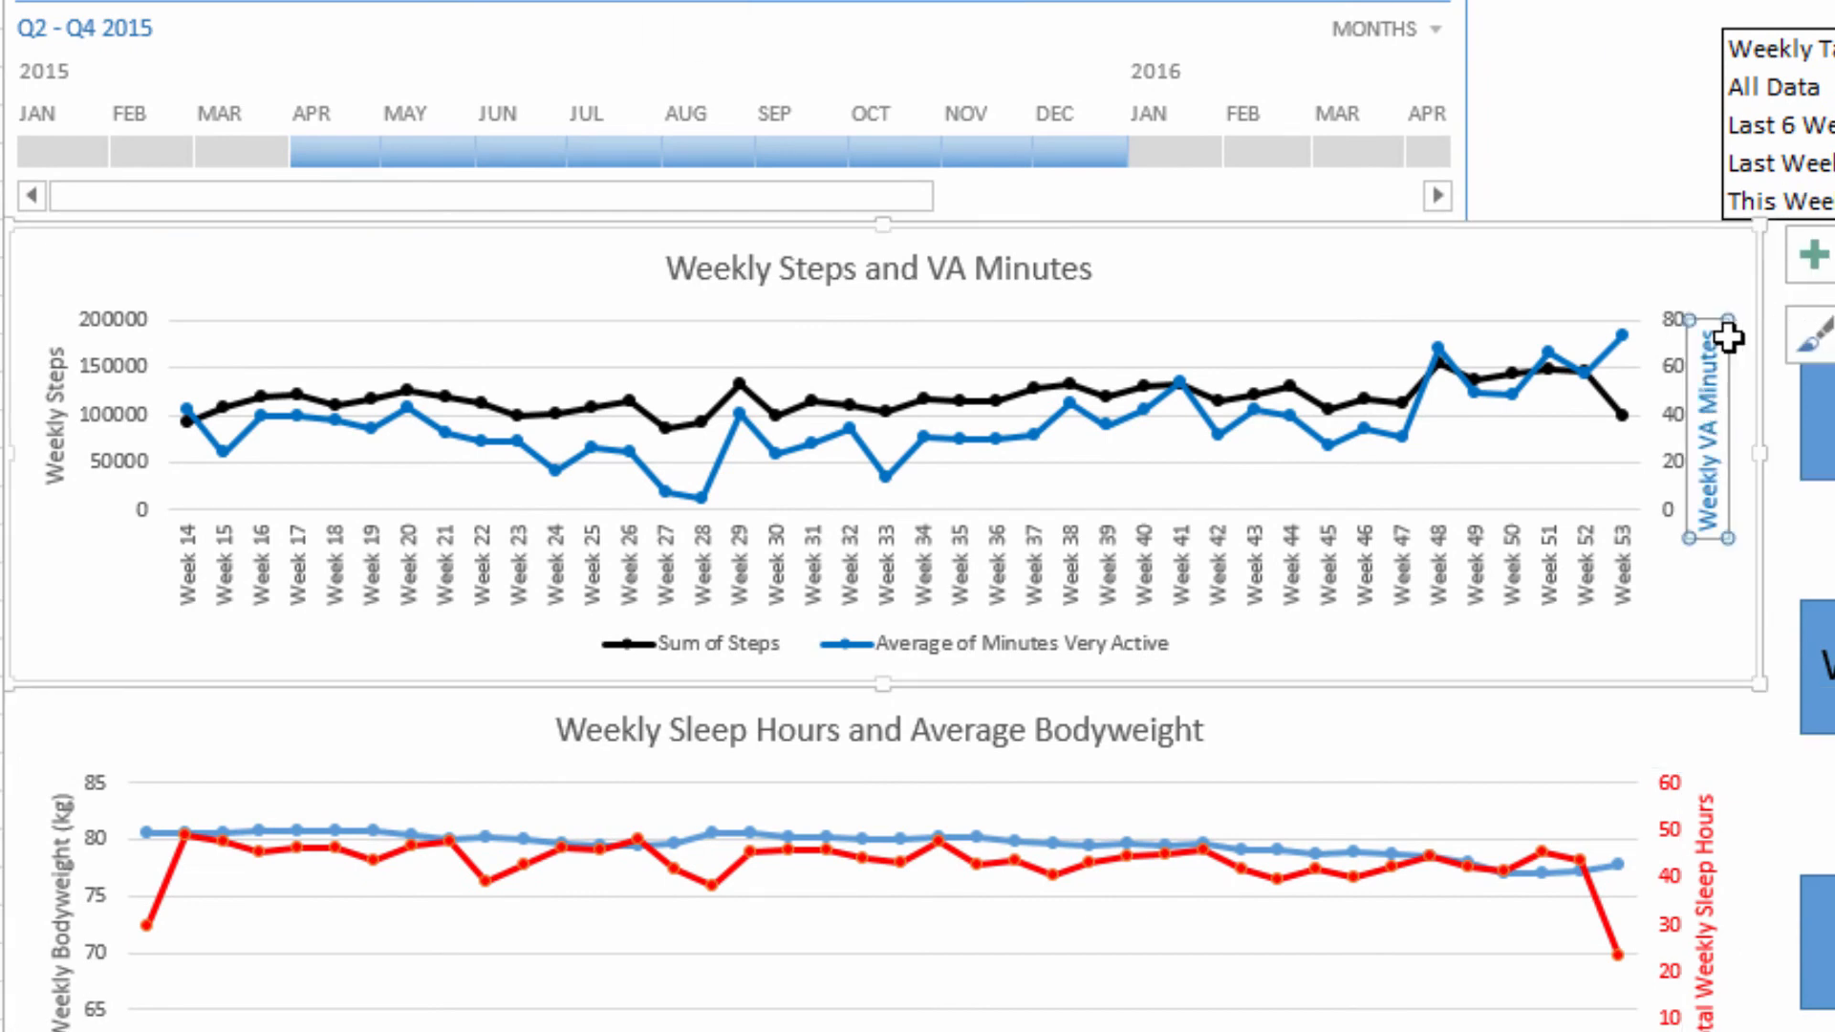
pyautogui.click(1671, 371)
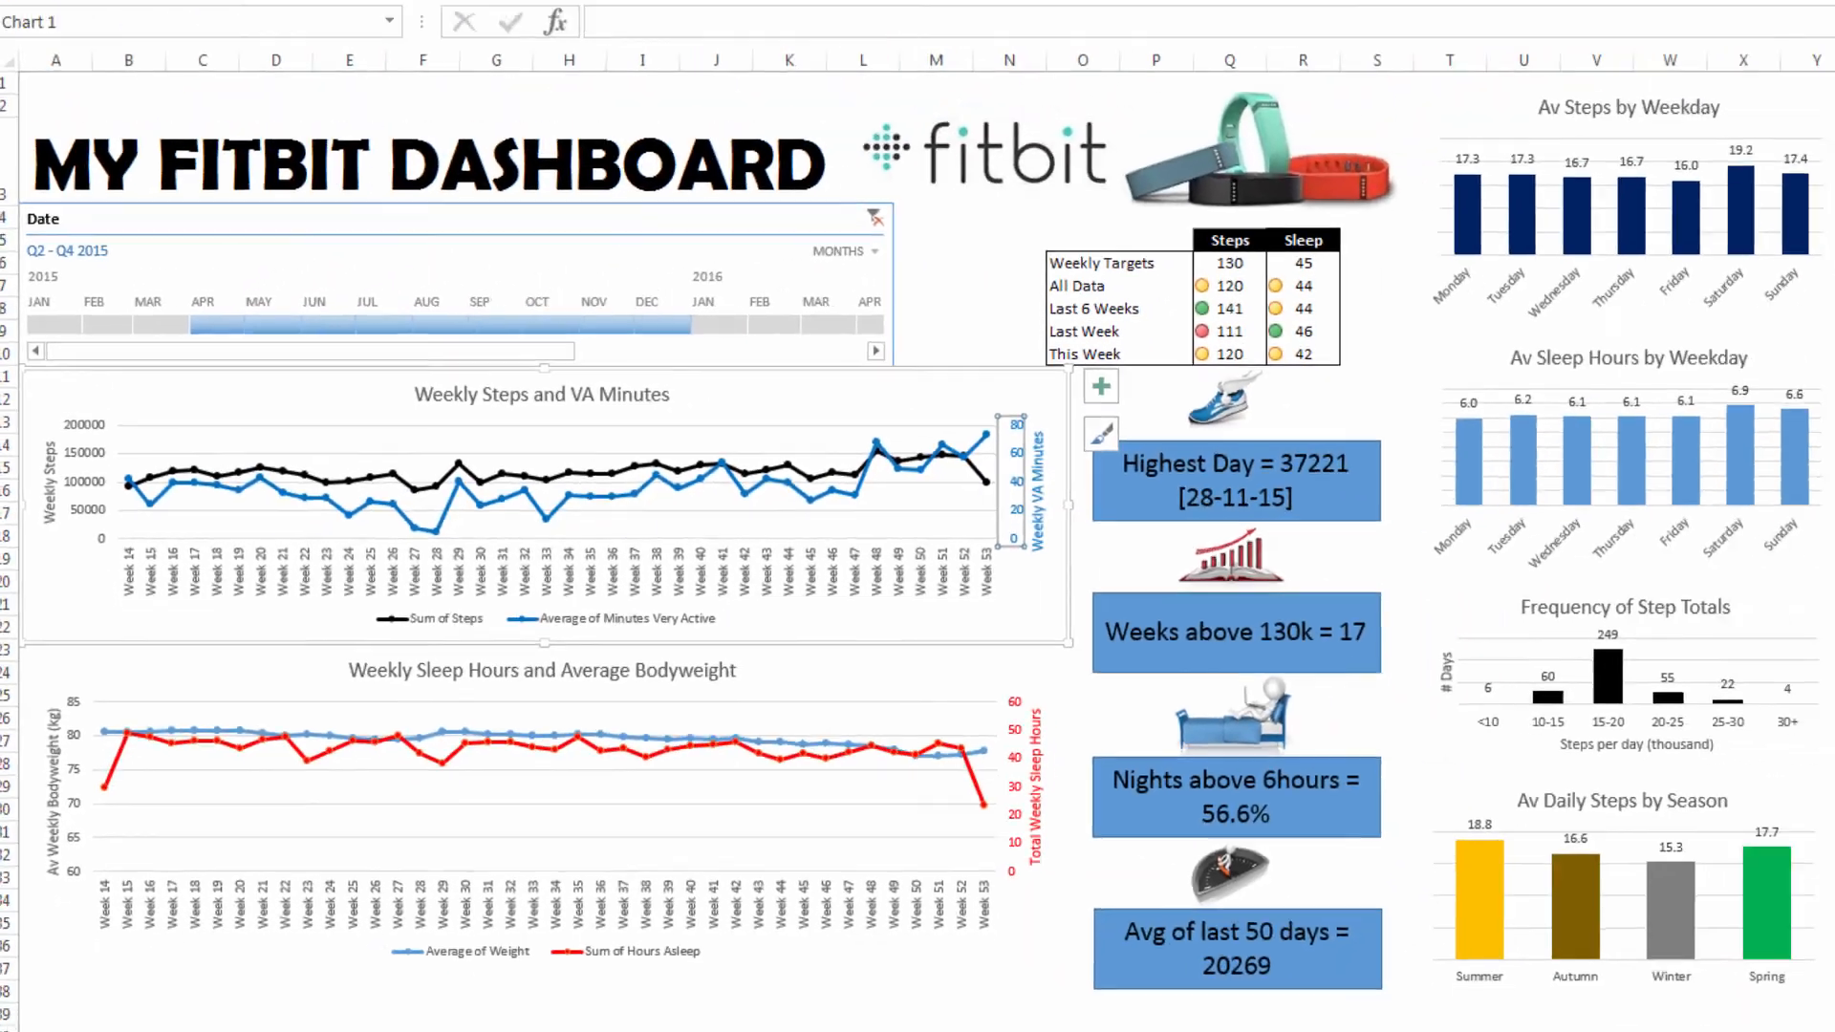
pyautogui.click(1472, 516)
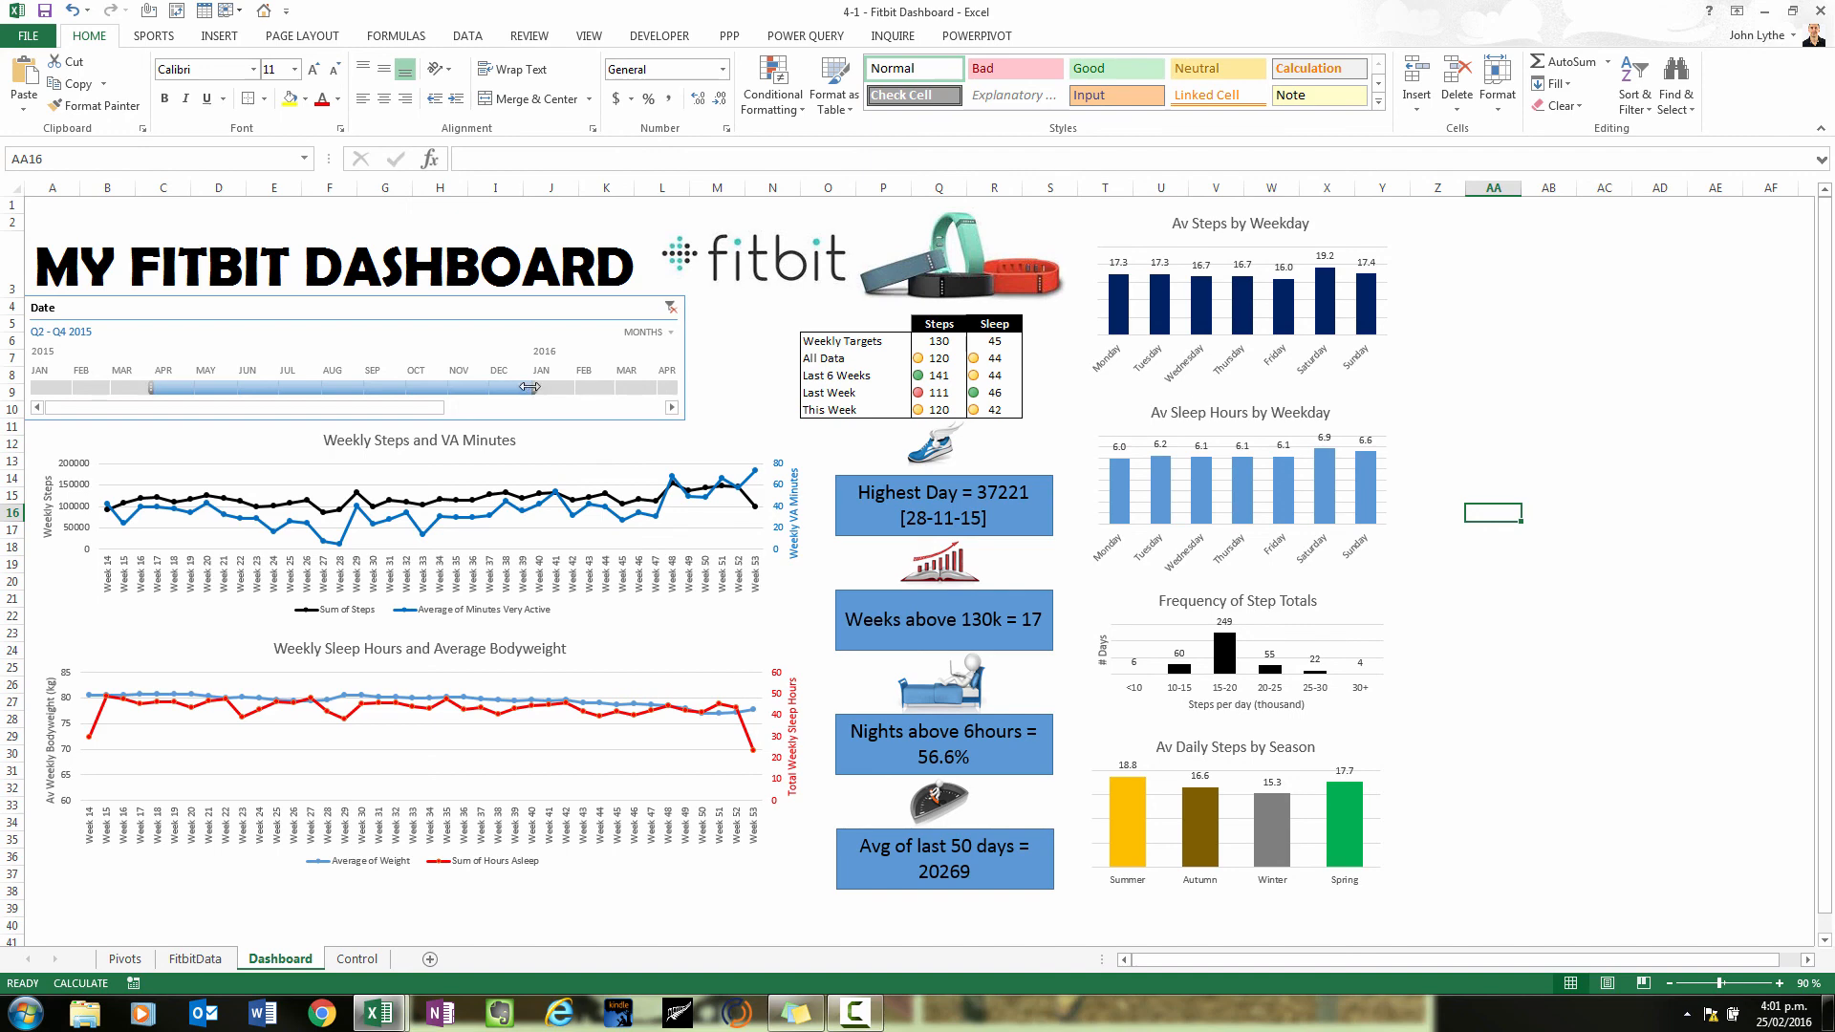
# Try the dashboard's date timeline with the periods Q2 - Q3 2015 and Sep 2015 - Jan 2016
pyautogui.moveTo(529, 387); pyautogui.dragTo(423, 394)
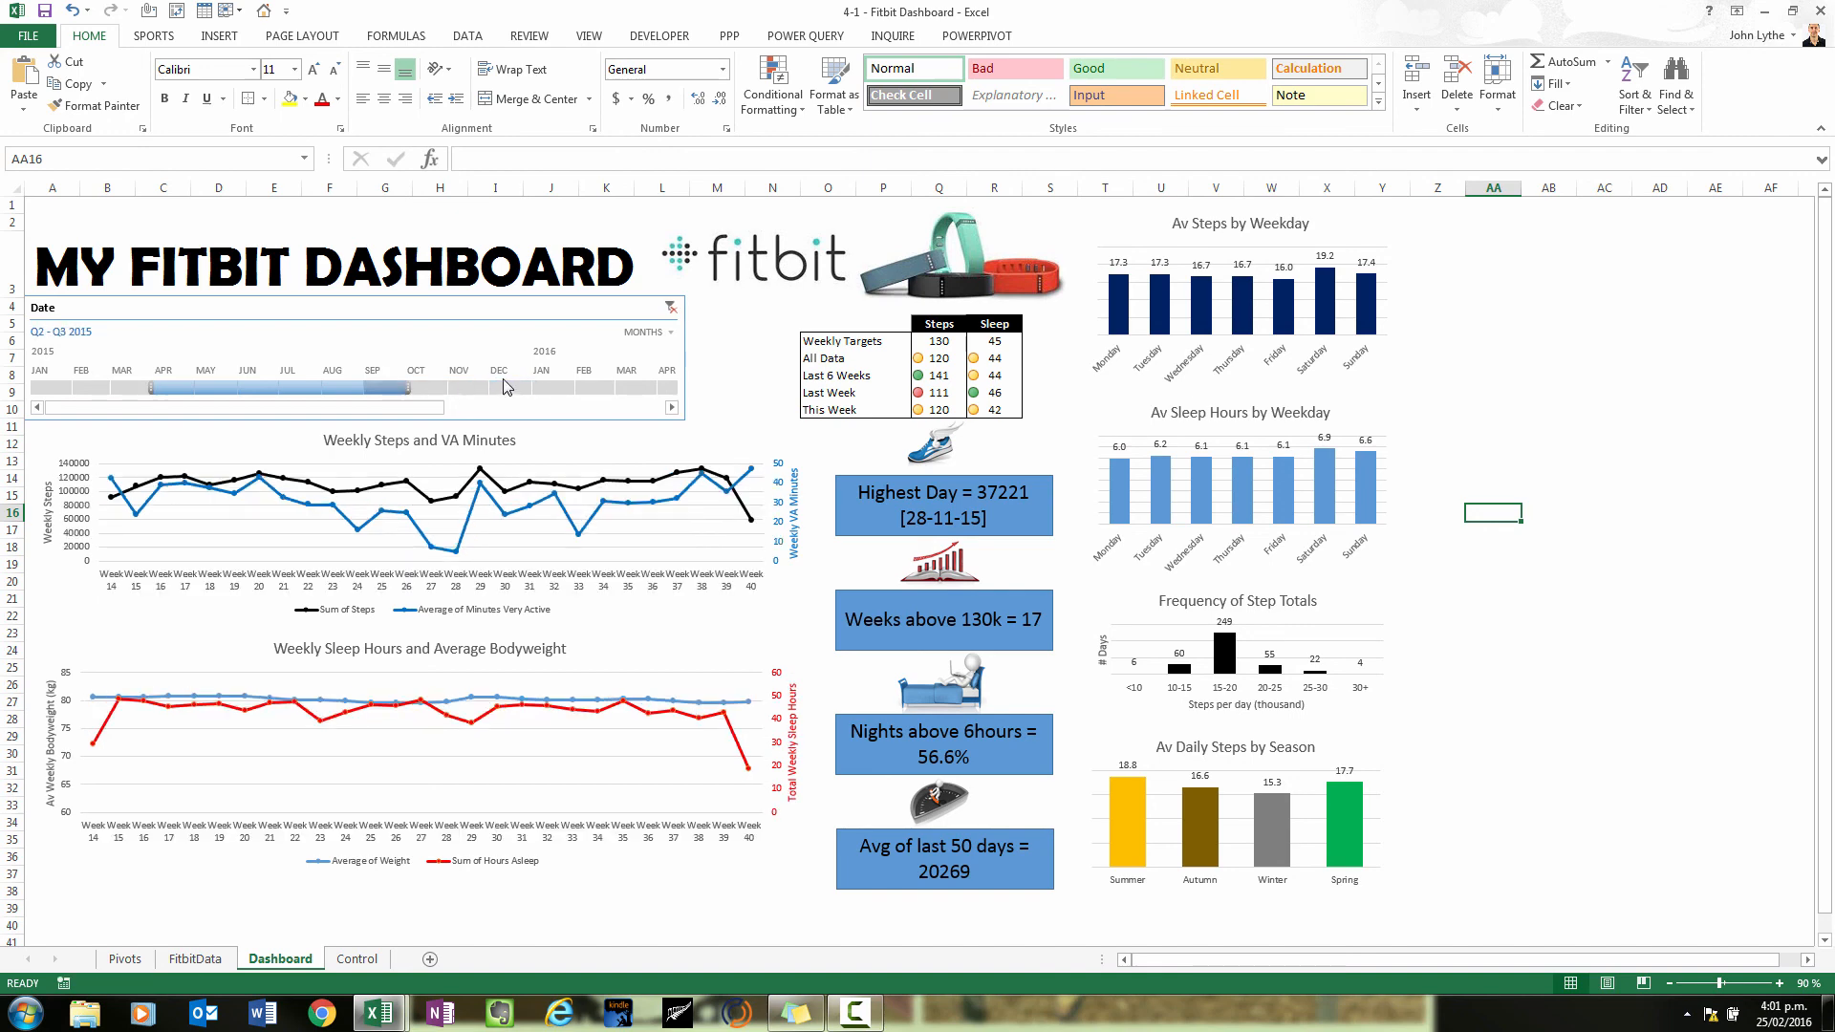
pyautogui.moveTo(542, 388); pyautogui.dragTo(363, 399)
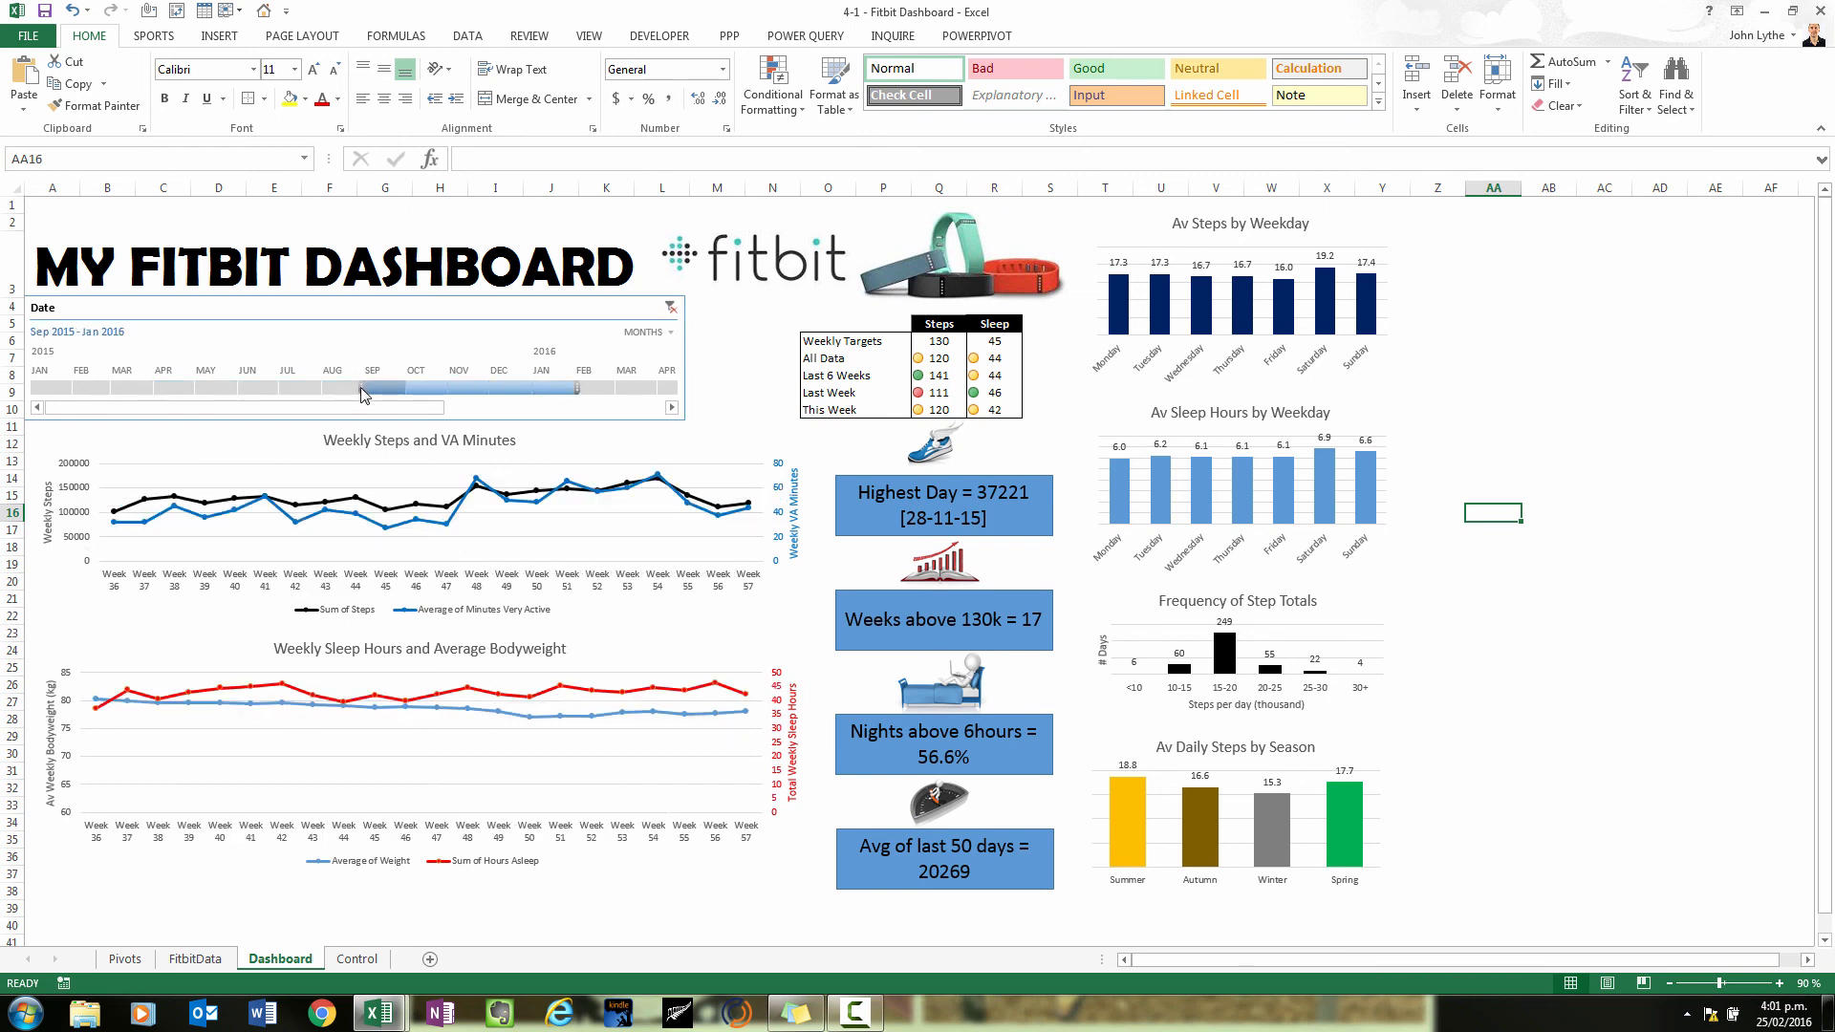
pyautogui.moveTo(254, 383); pyautogui.dragTo(239, 384)
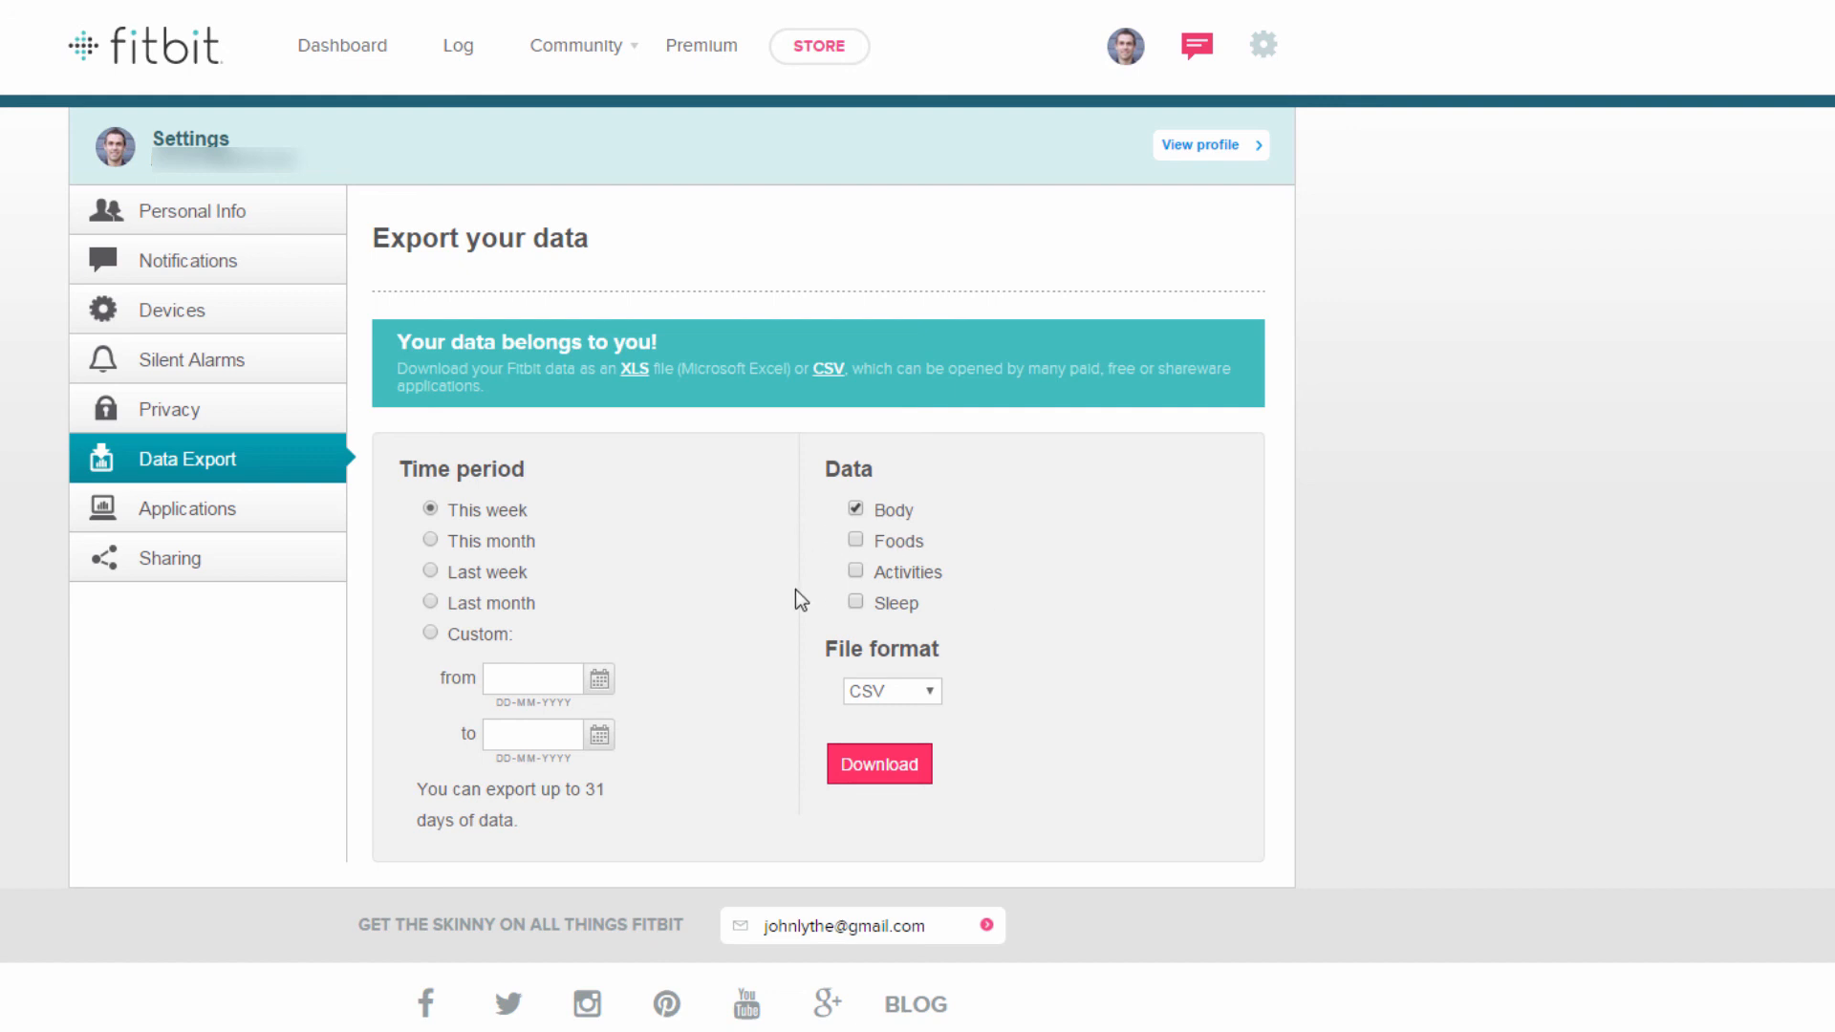
# On the Fitbit data export page, set a custom period from 01-02-2016 to 24-02-2016 and include Sleep data
pyautogui.click(599, 681)
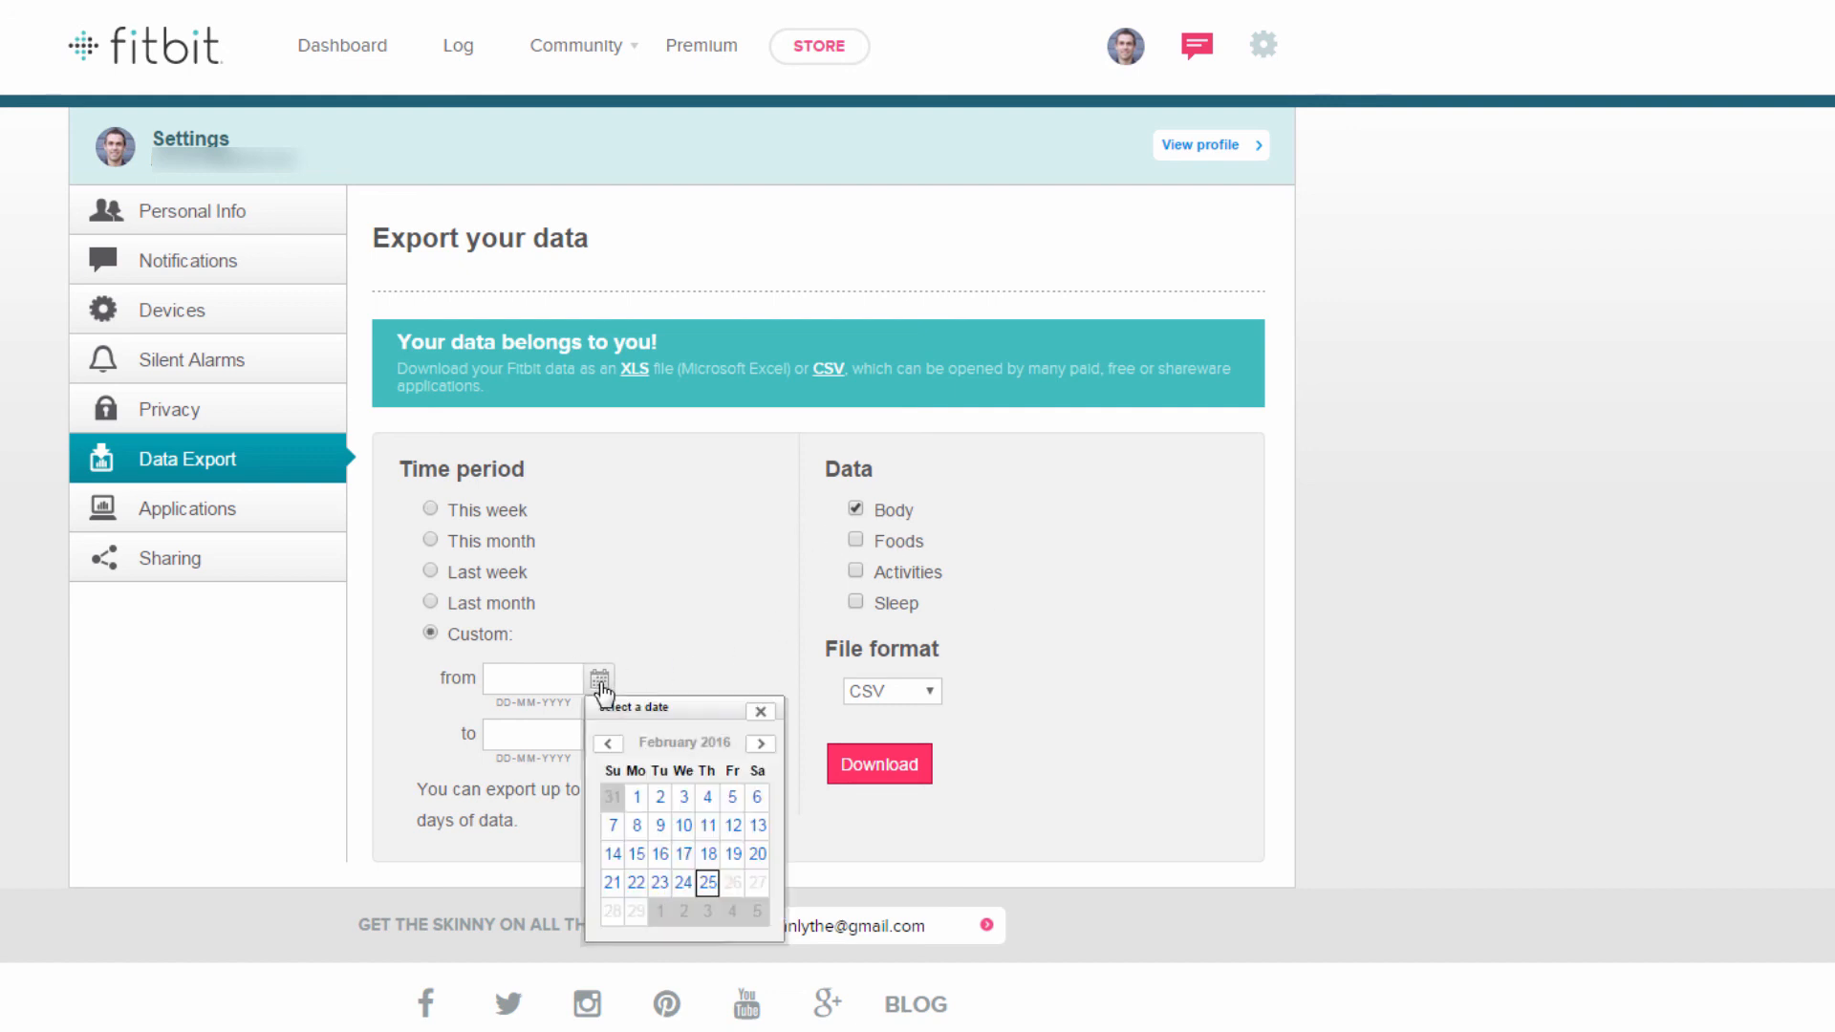
pyautogui.click(636, 798)
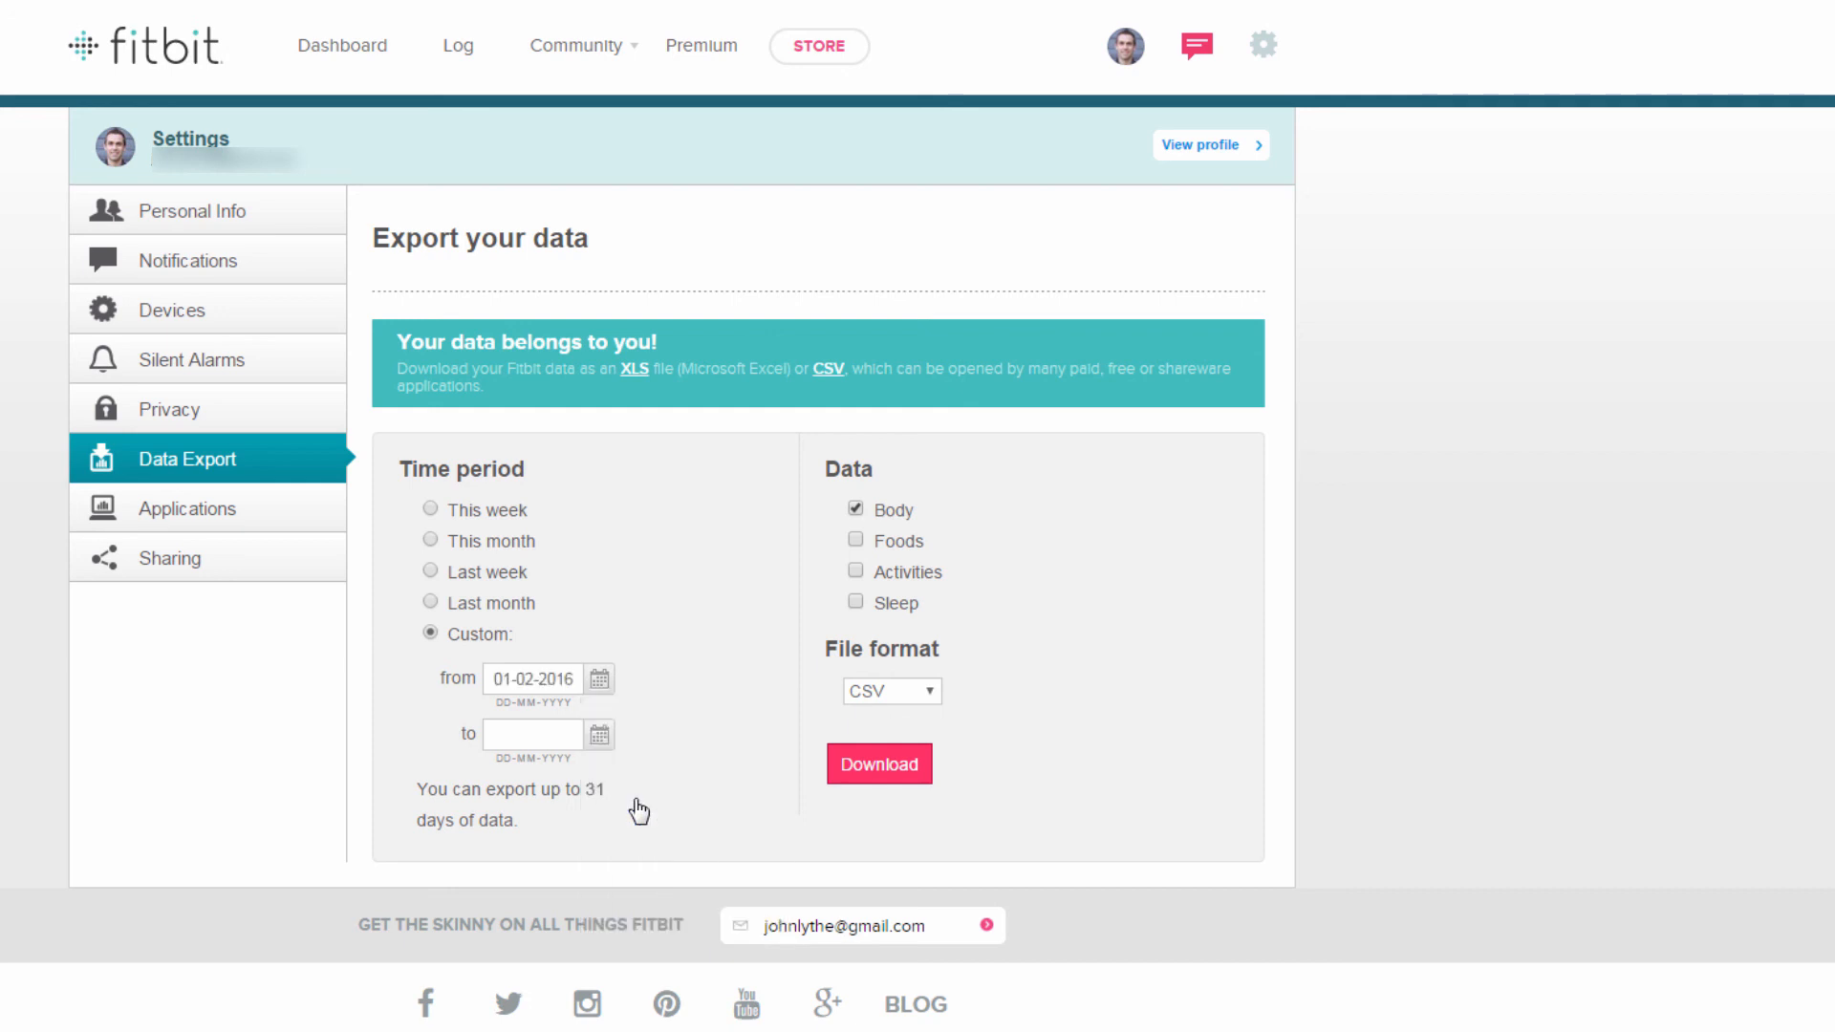
pyautogui.click(600, 737)
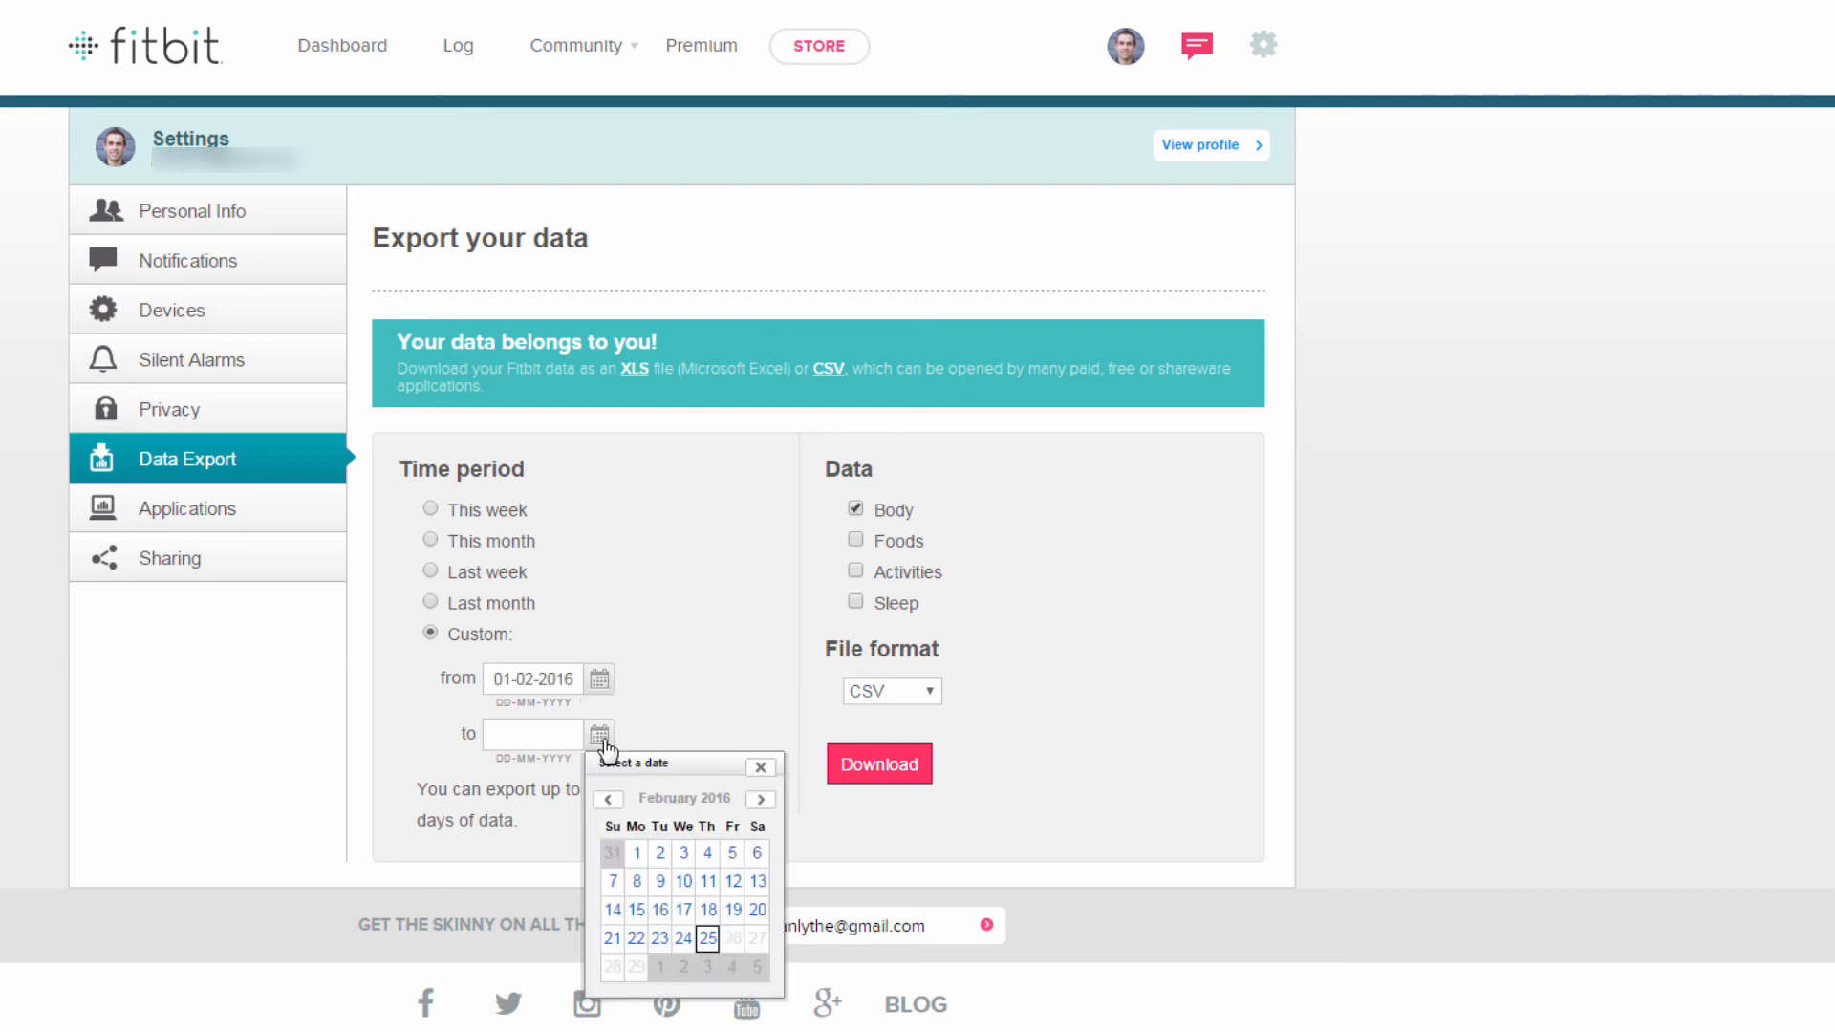
pyautogui.click(684, 939)
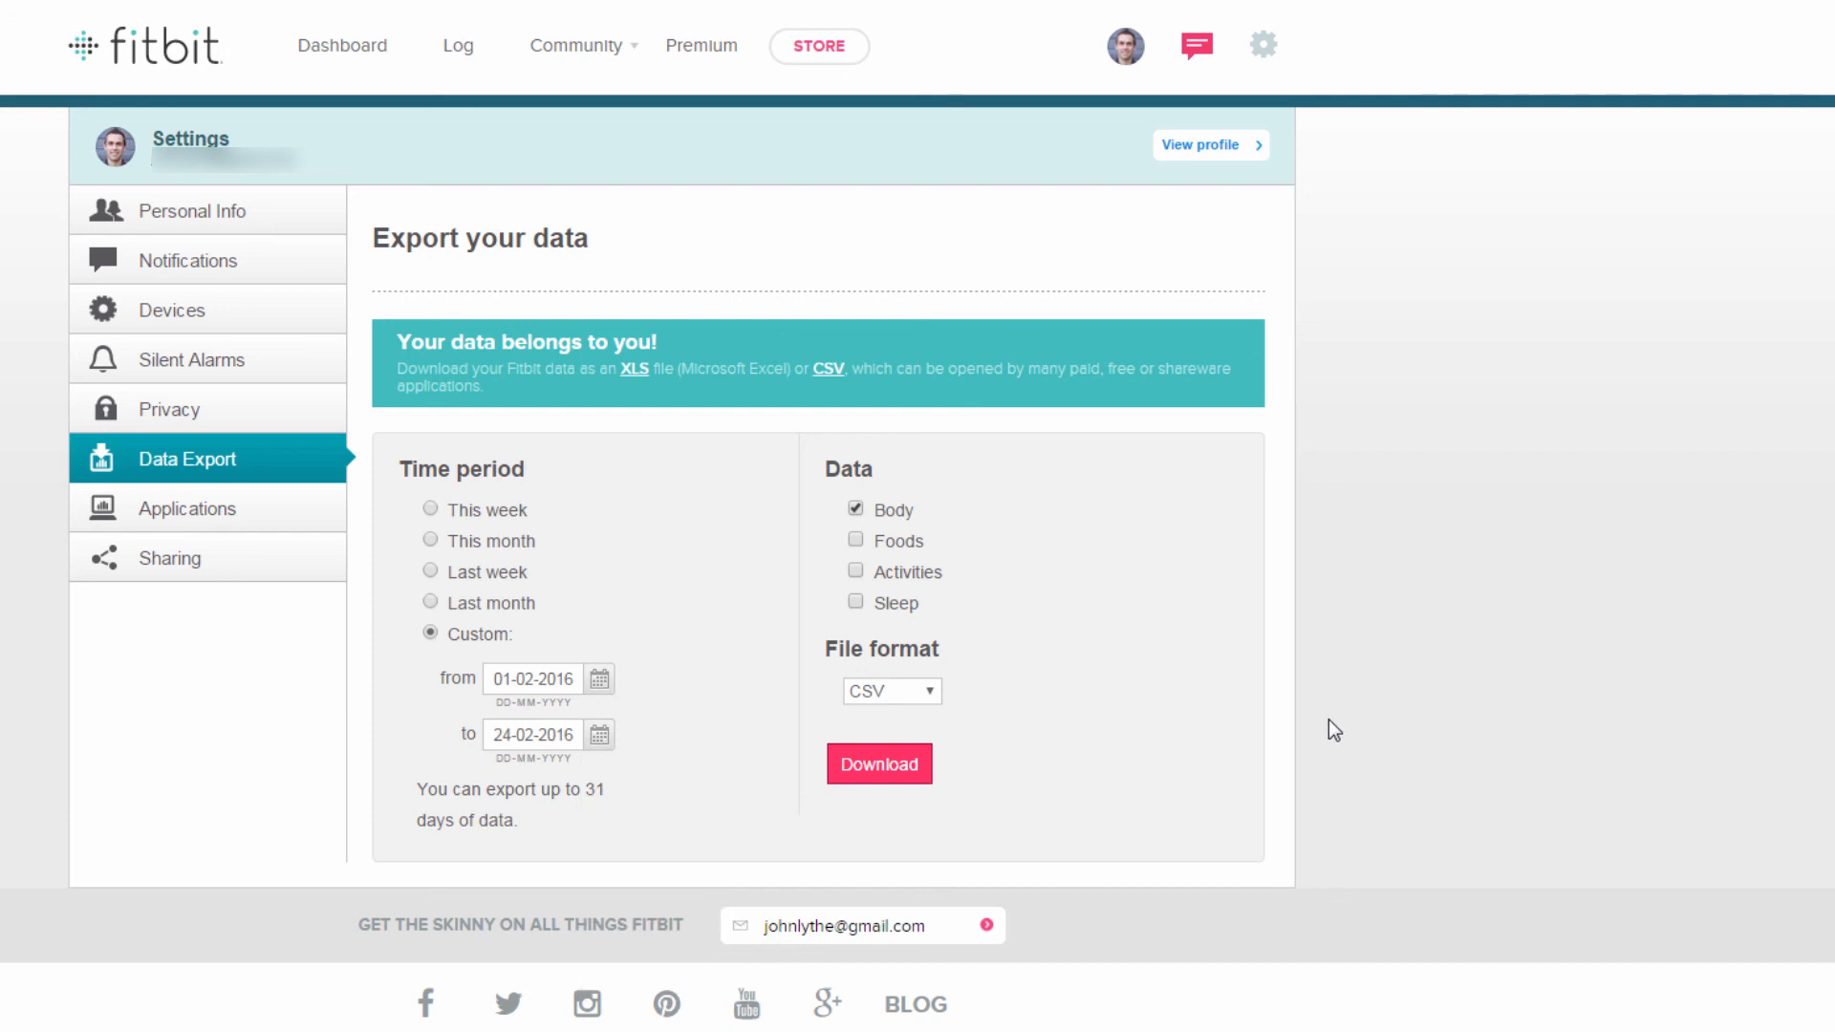
pyautogui.click(856, 603)
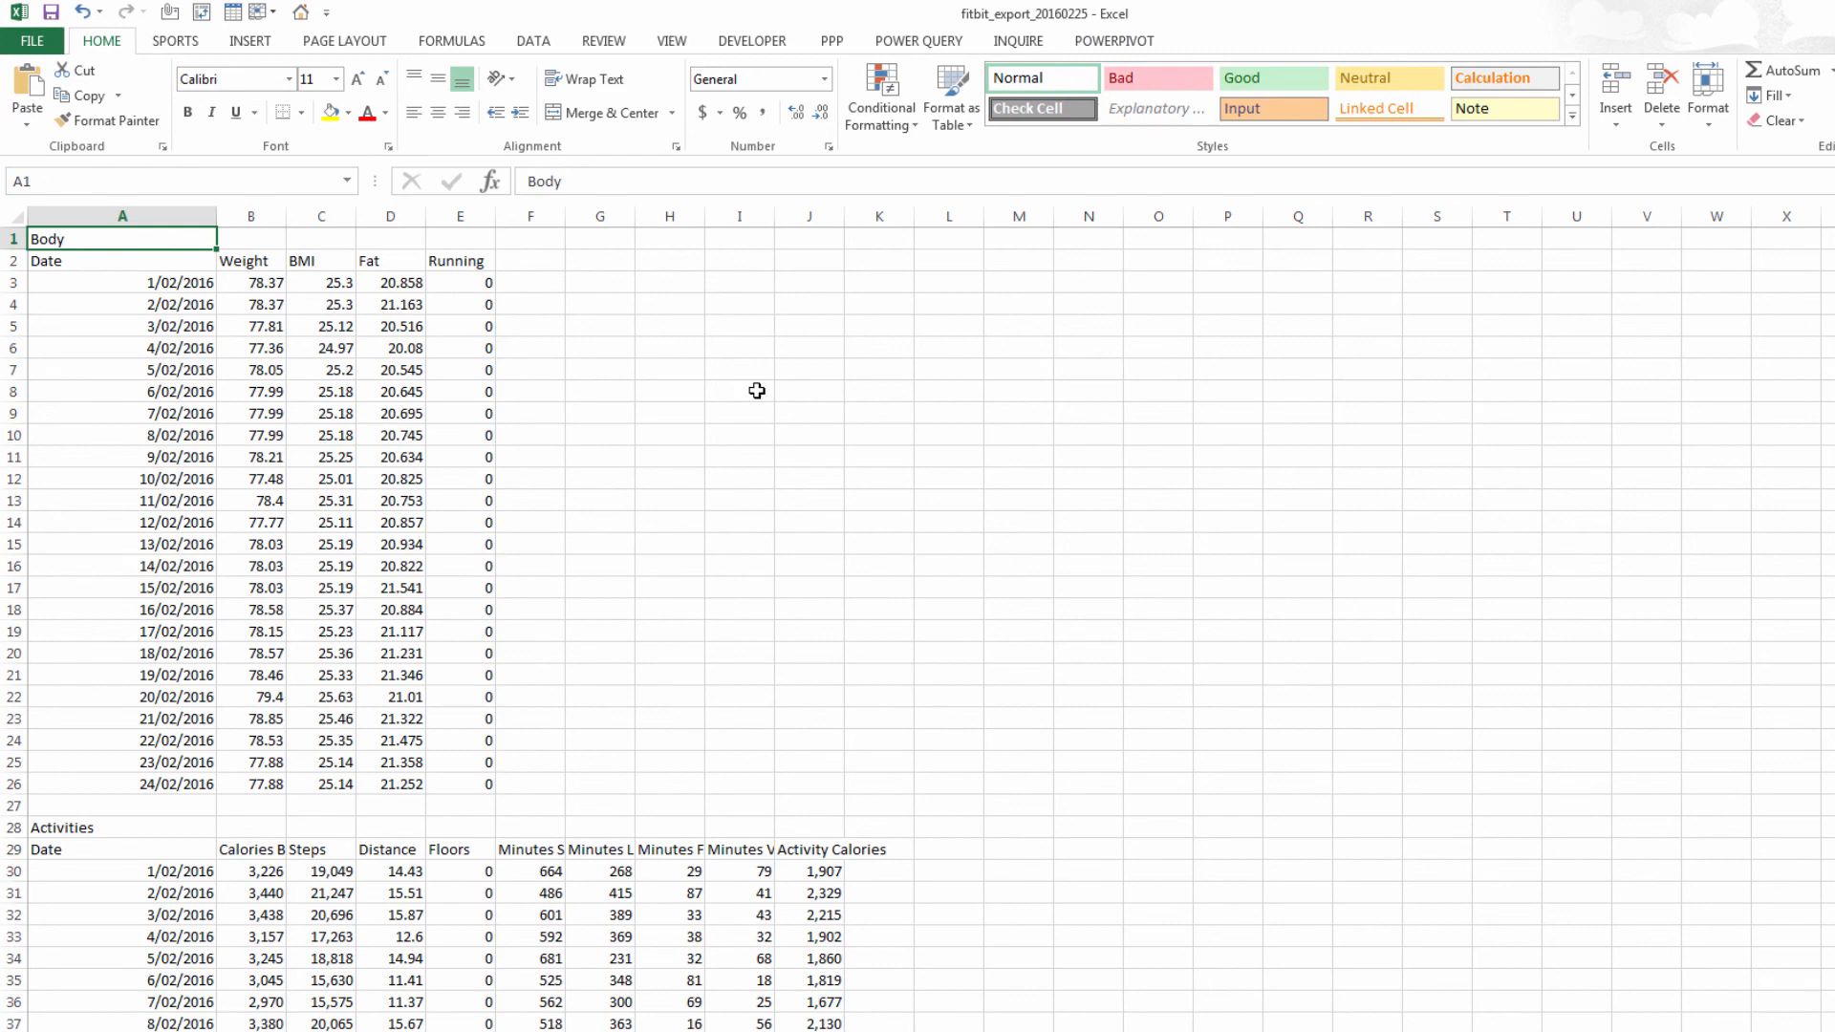
# Copy the February dates from the fitbit_export_20160225 workbook and paste them as values below the last date in the dashboard workbook's data table
pyautogui.moveTo(153, 283); pyautogui.dragTo(155, 785)
pyautogui.rightClick(115, 353)
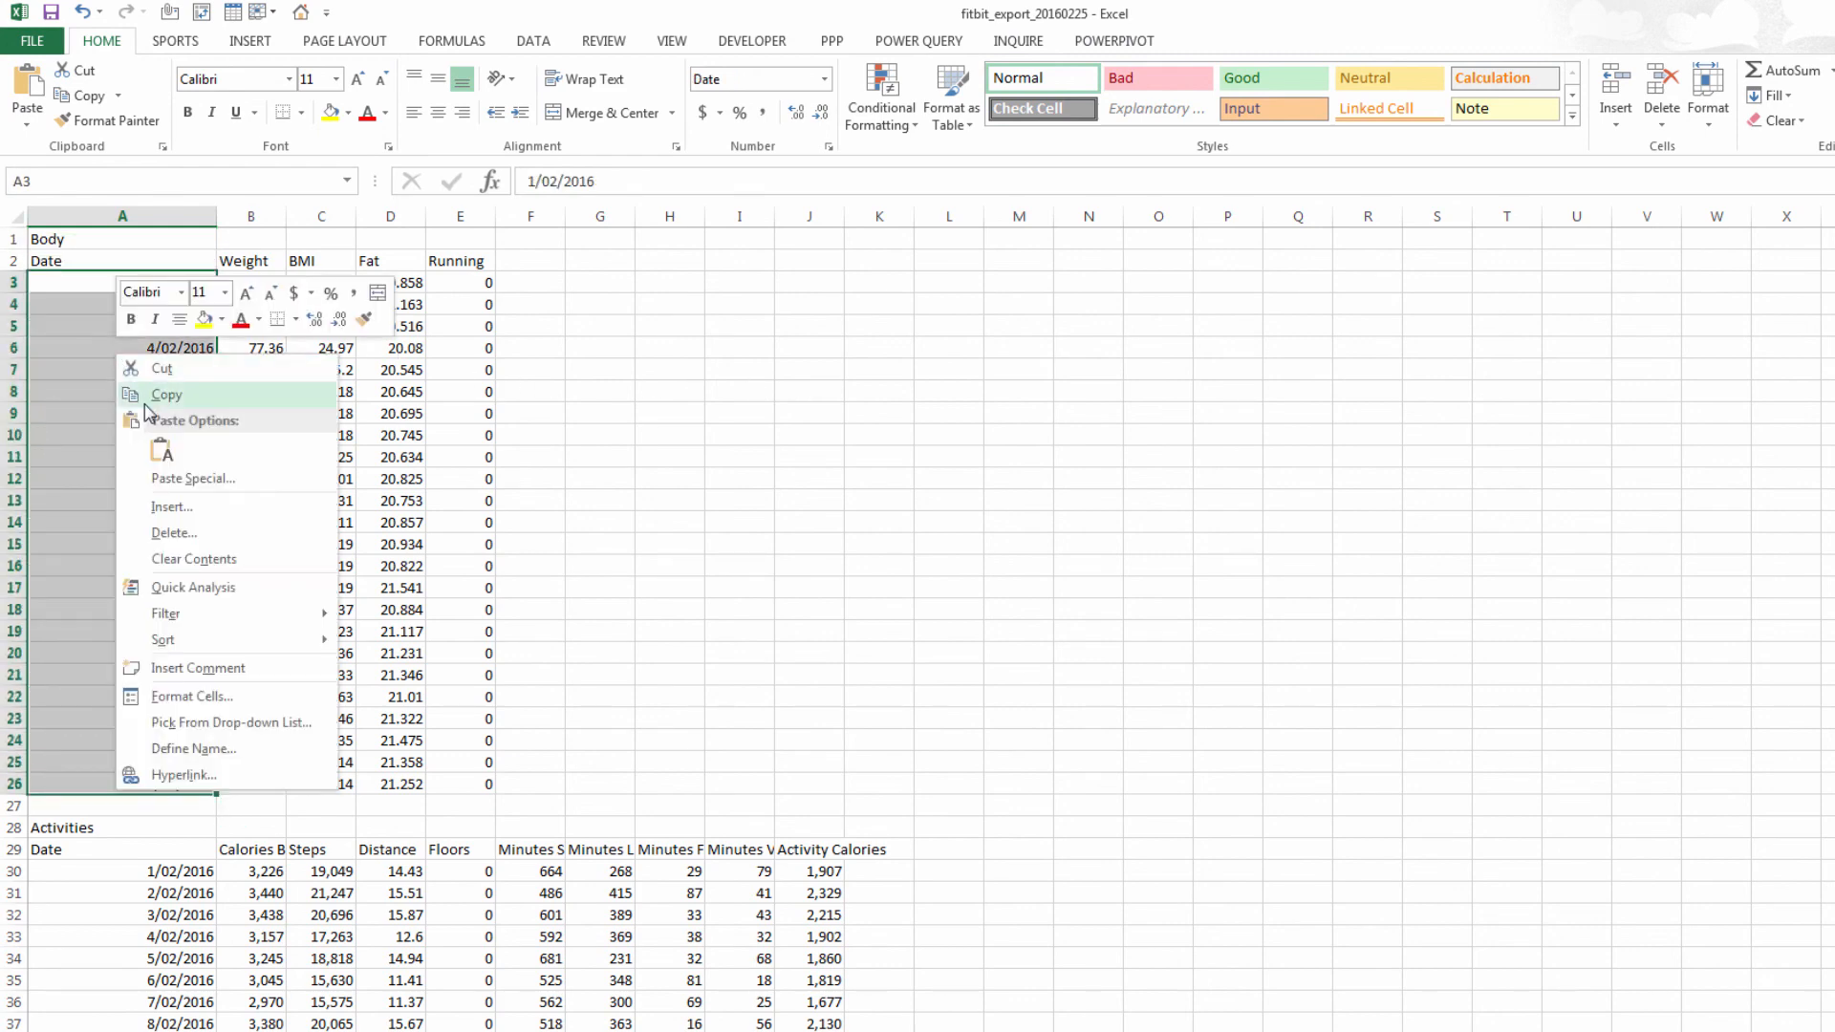
pyautogui.click(149, 397)
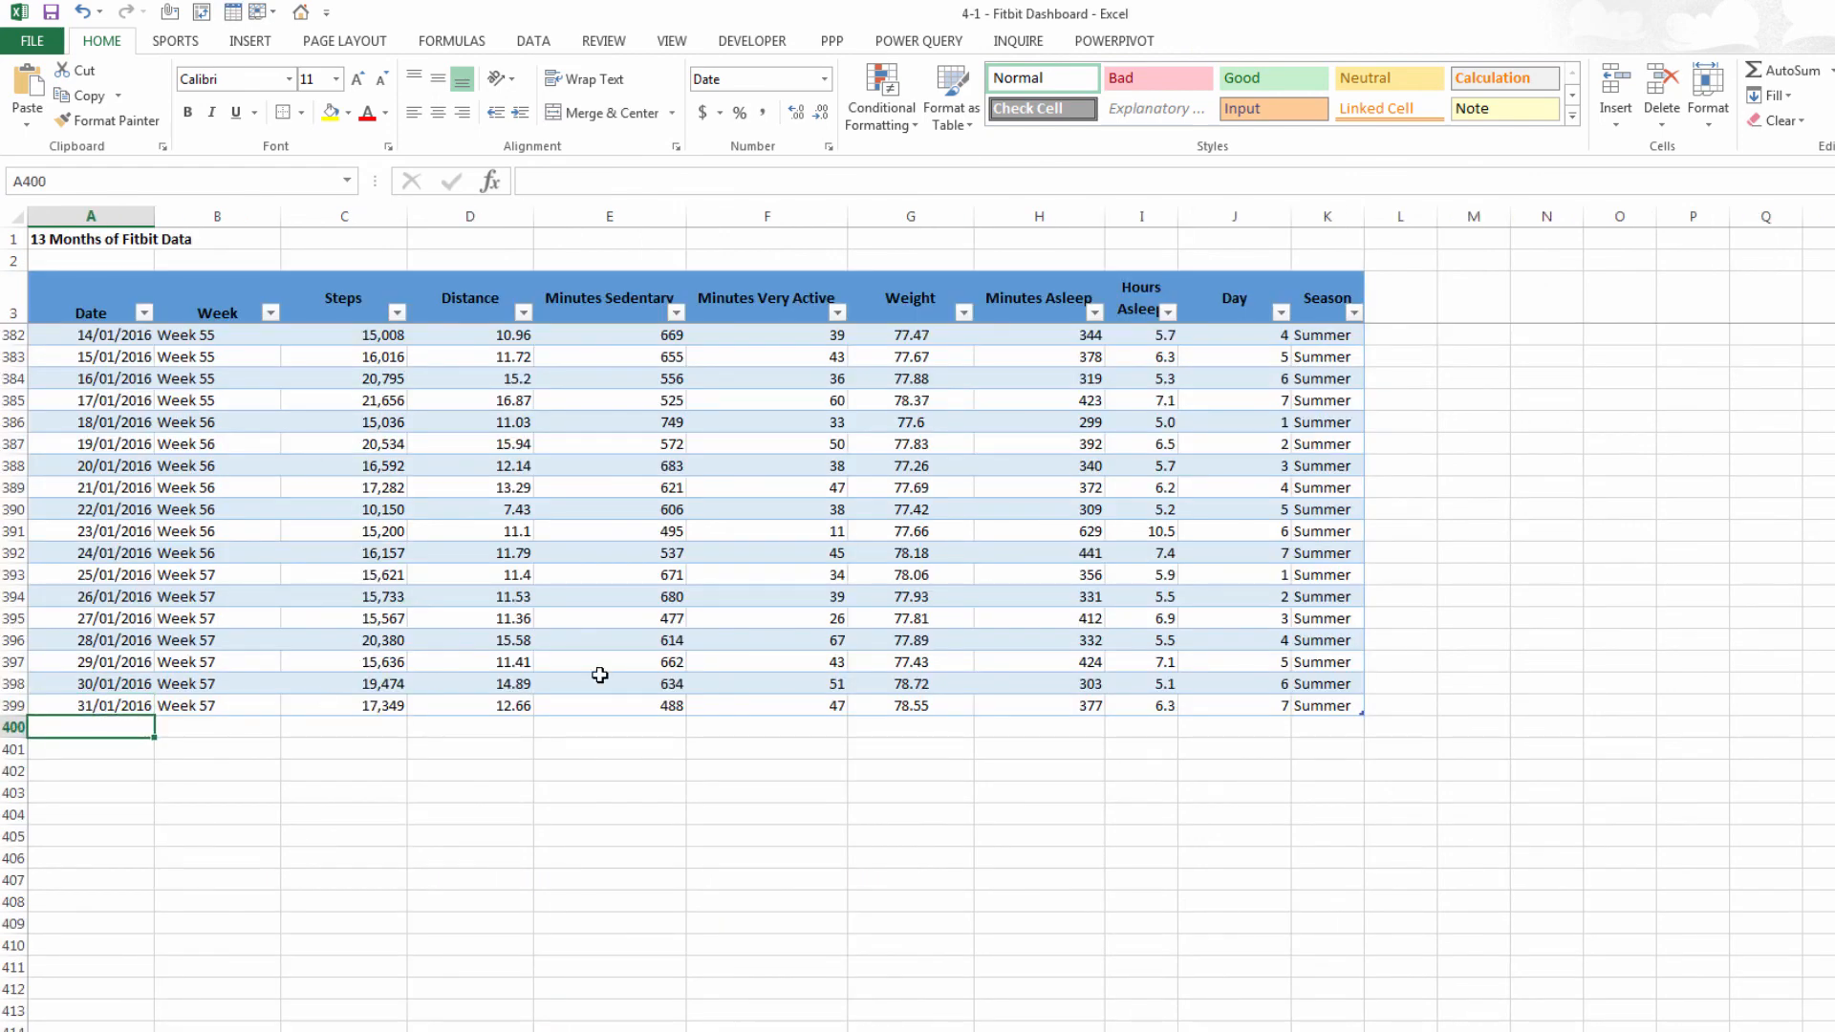
pyautogui.click(26, 124)
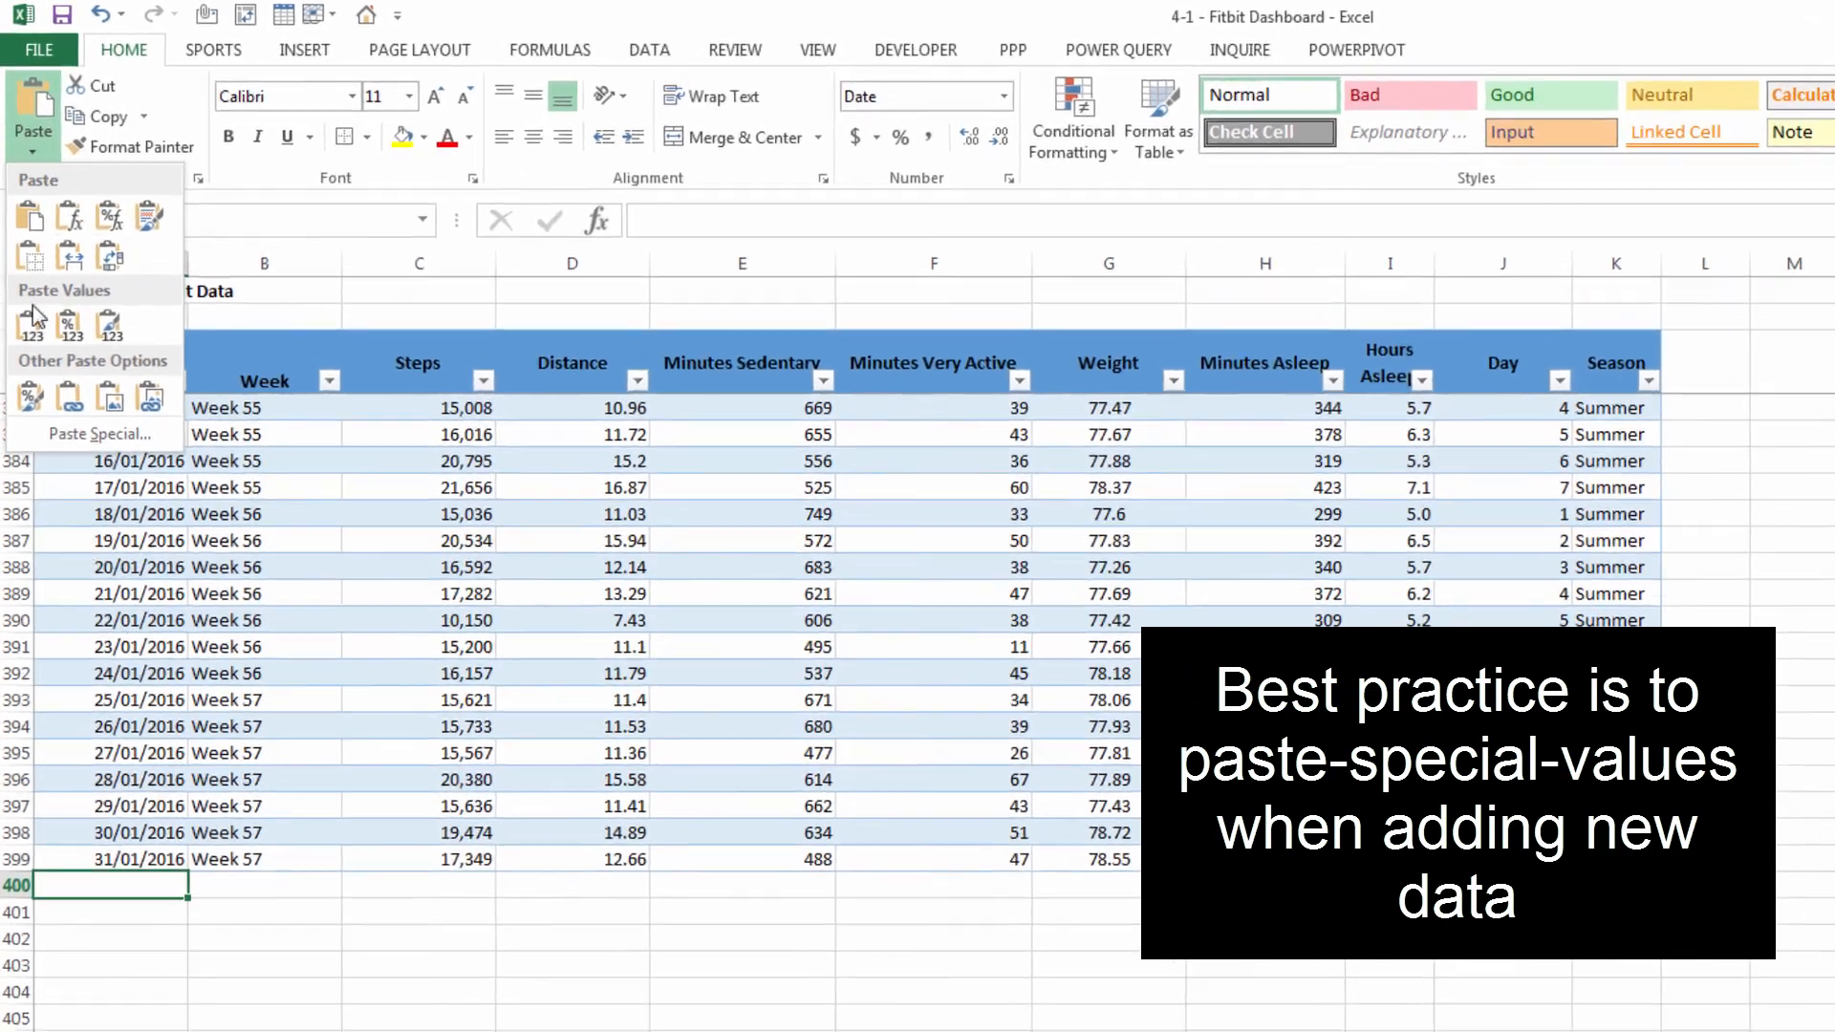
pyautogui.click(34, 320)
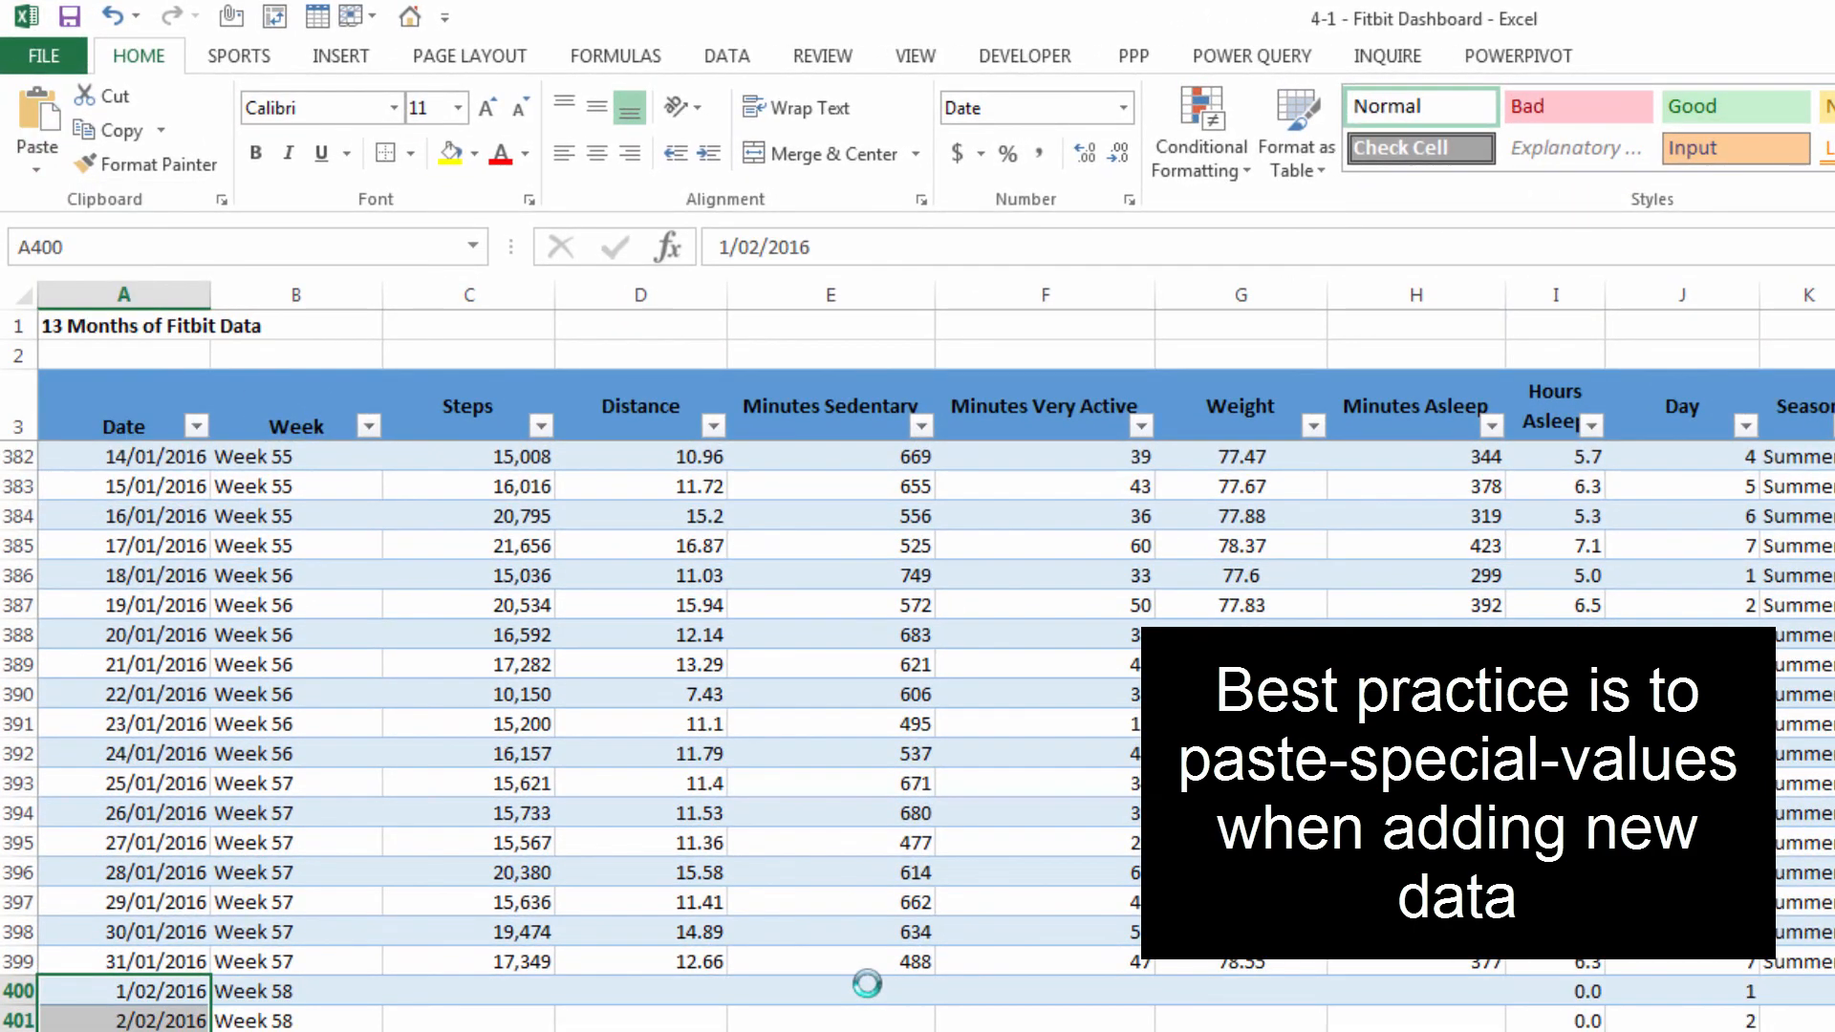
pyautogui.scroll(-4, 357, 995)
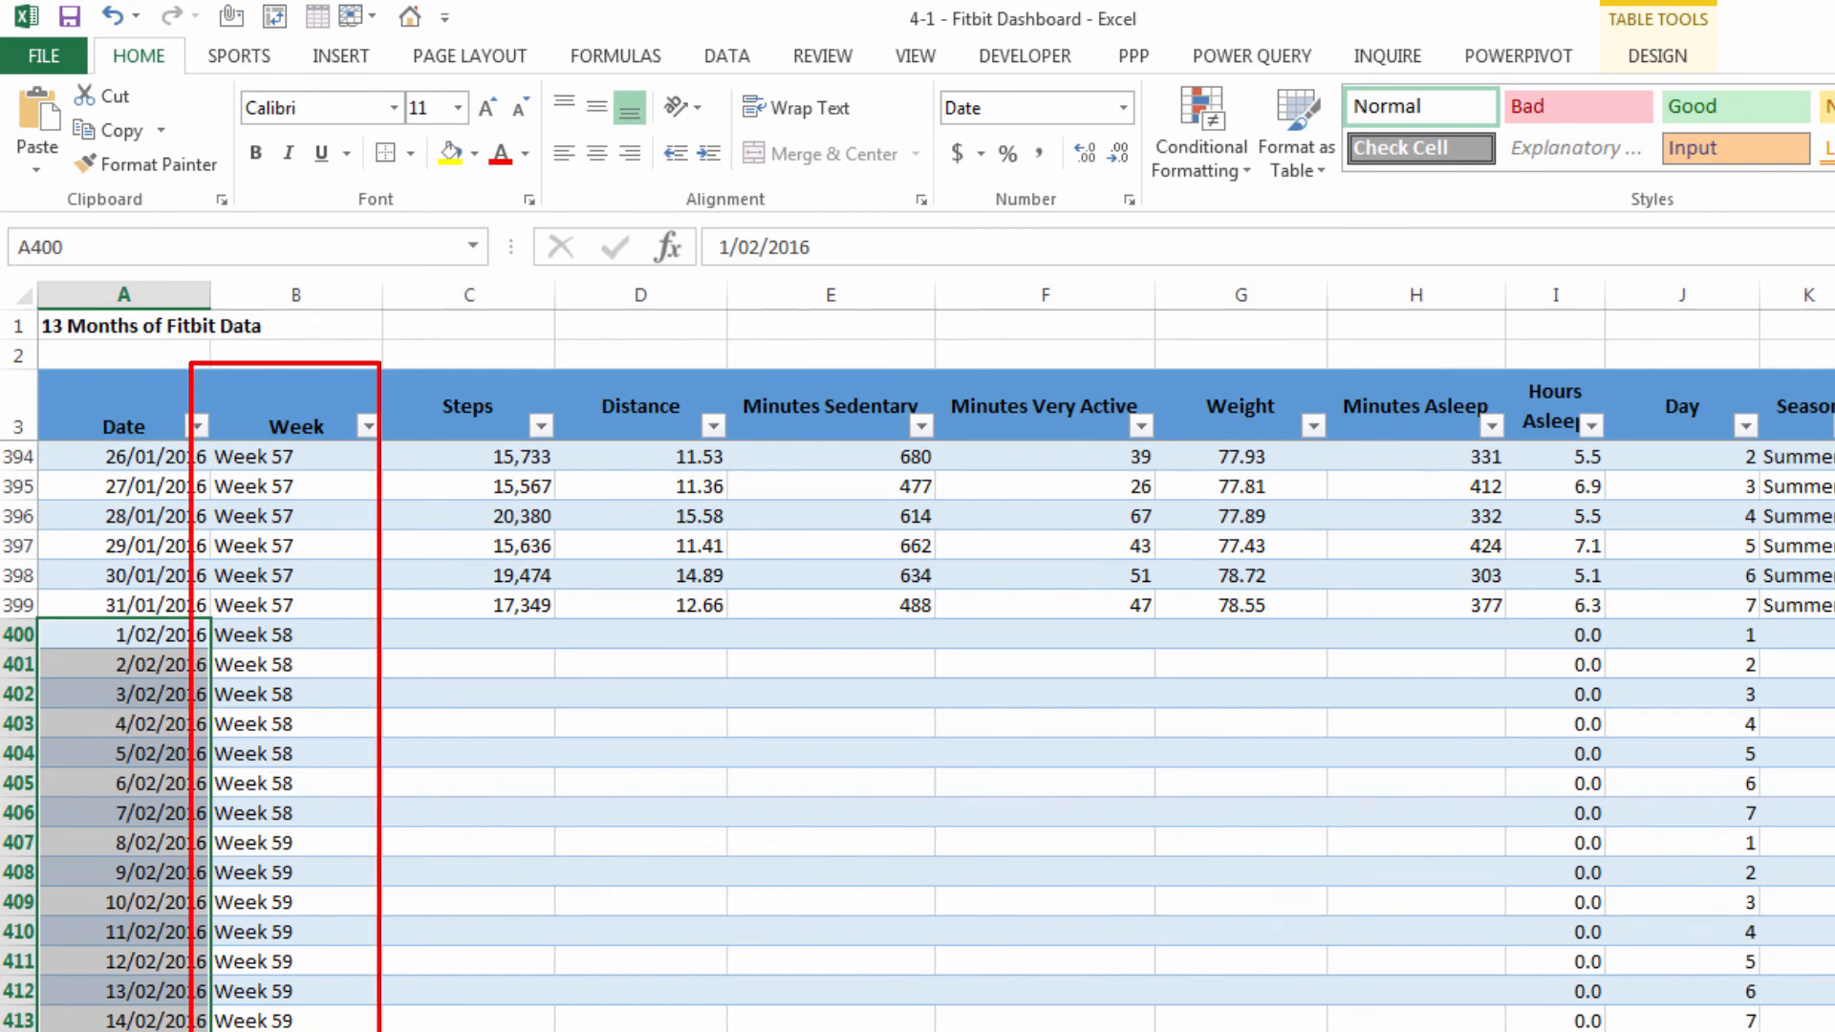
# Copy the February weights from the export workbook into the Weight column of the dashboard's data table, starting at 1/02/2016
pyautogui.click(508, 647)
pyautogui.hotkey('ctrl', 'Tab')
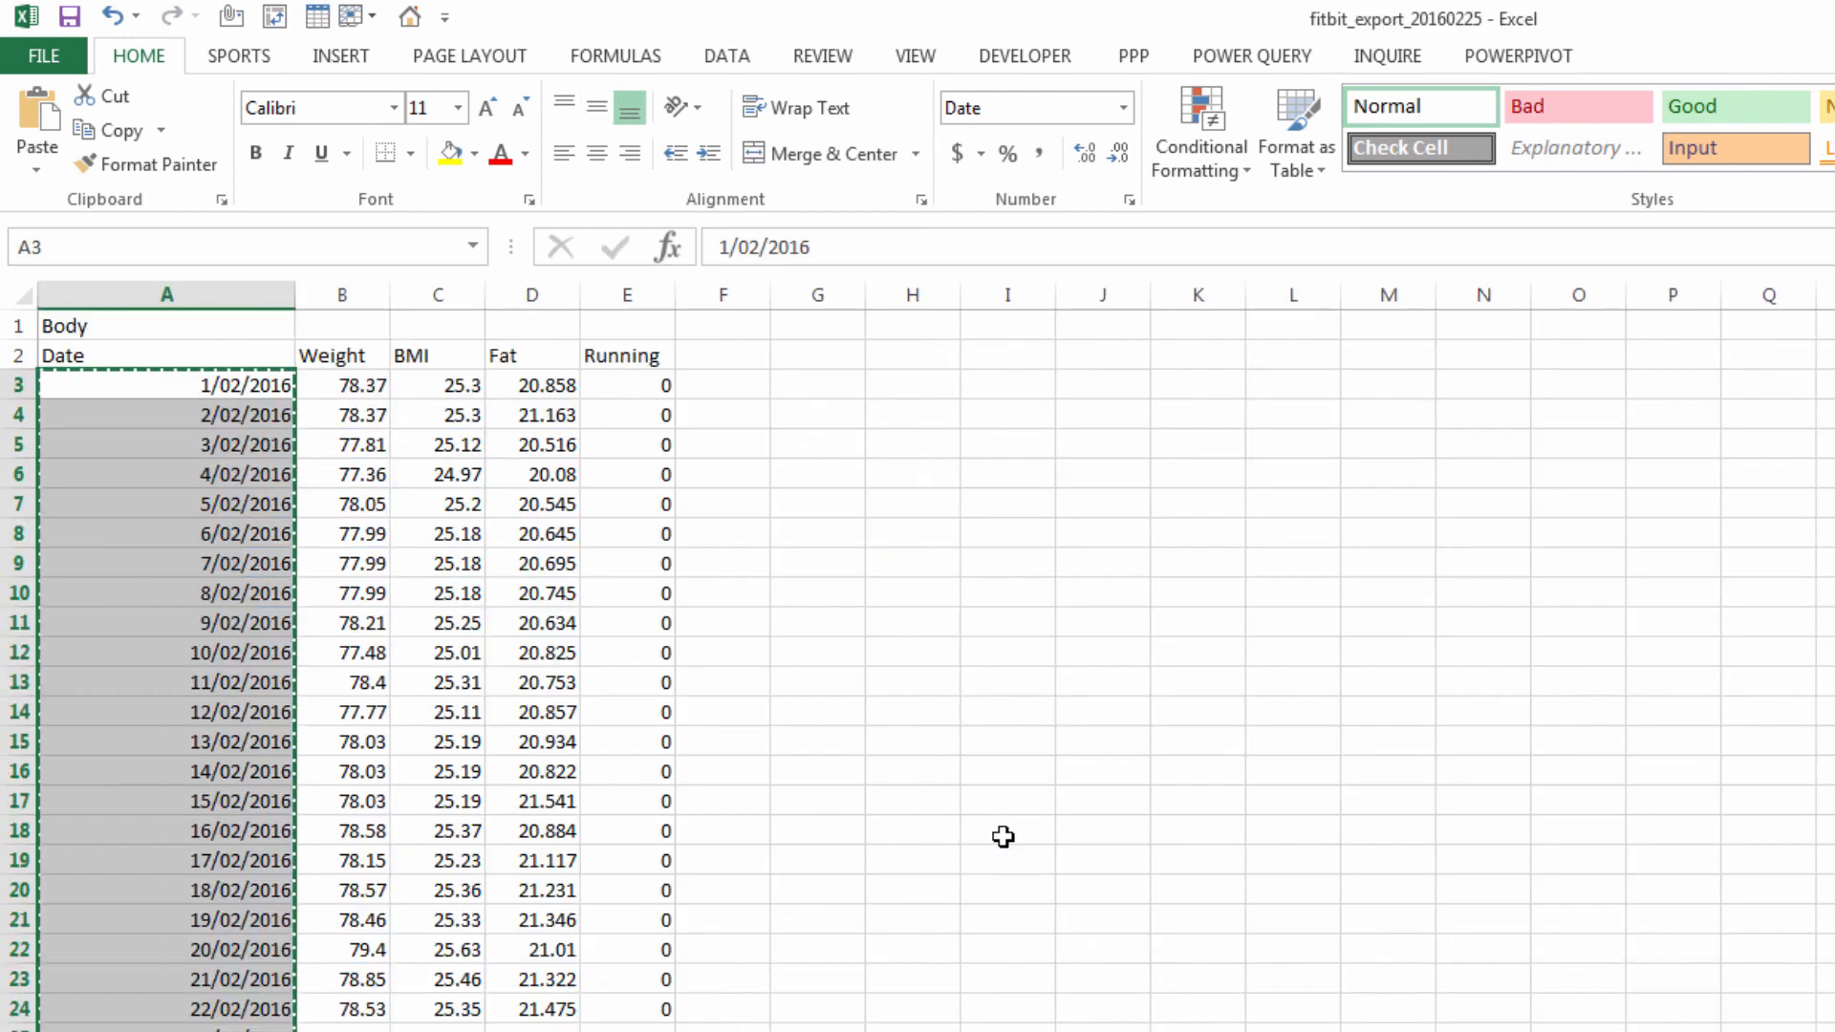
pyautogui.moveTo(344, 387); pyautogui.dragTo(354, 1030)
pyautogui.hotkey('ctrl', 'c')
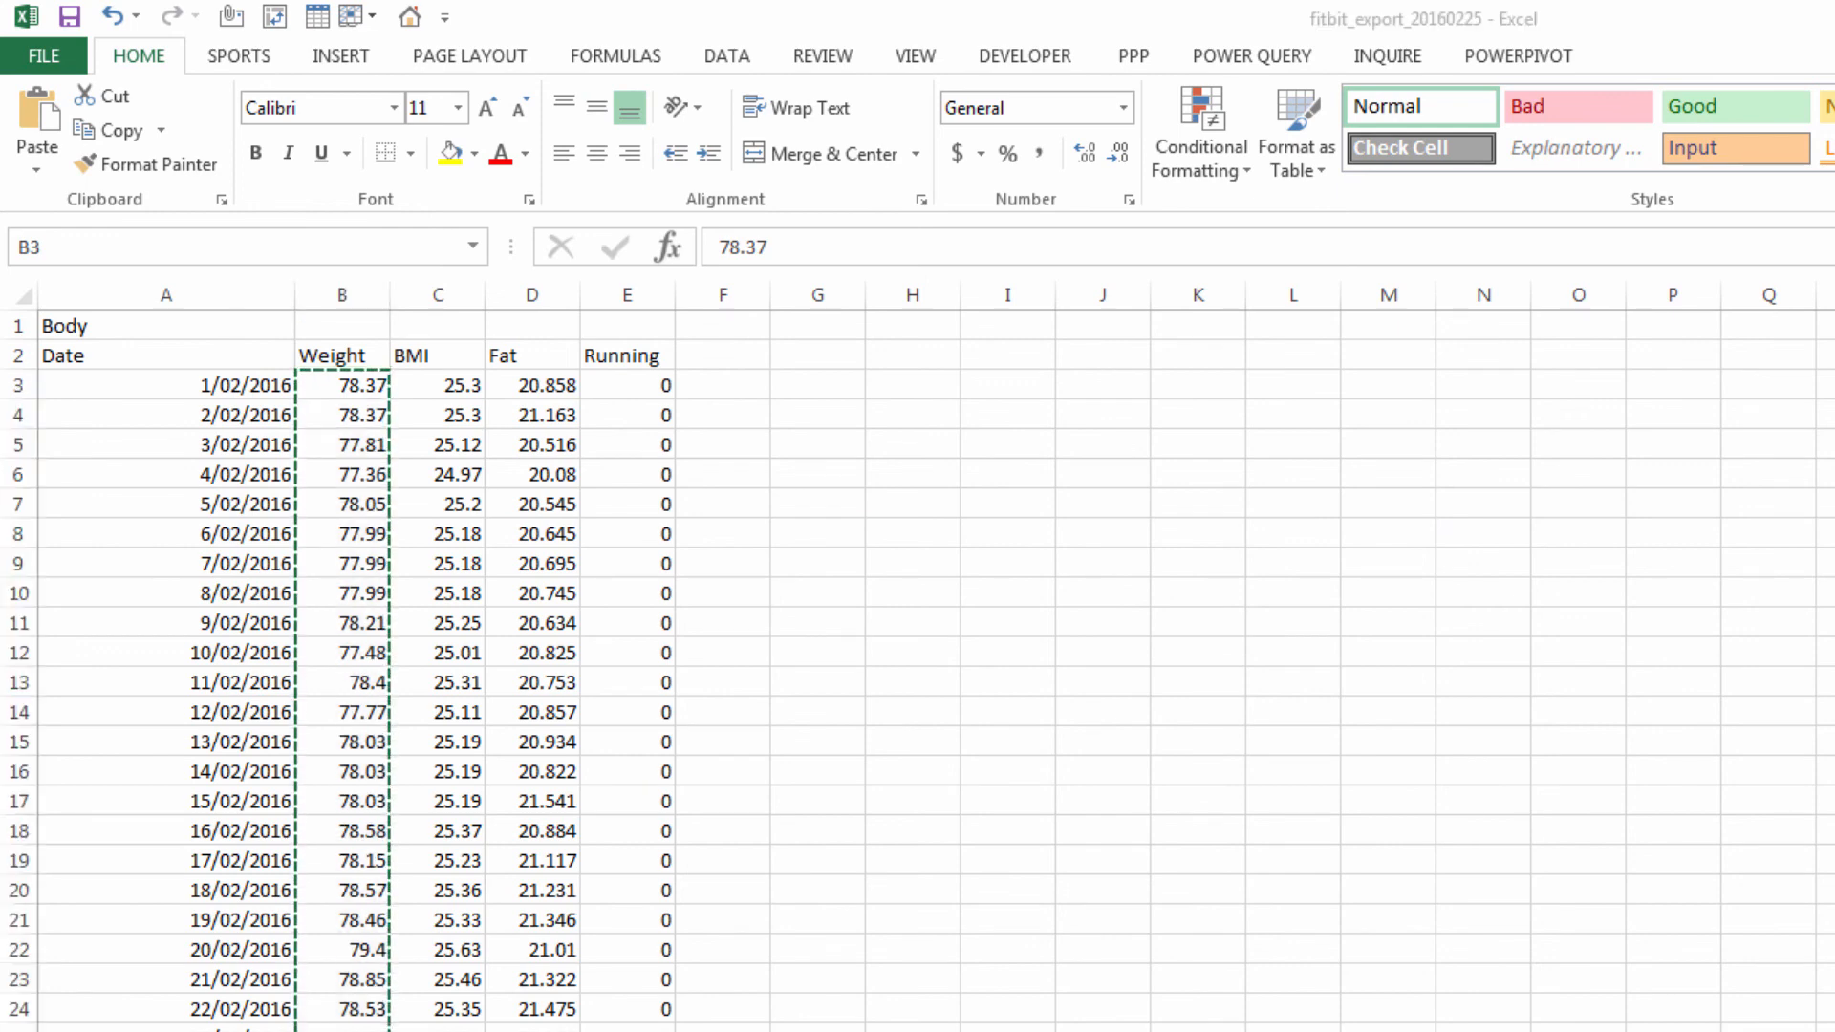
pyautogui.hotkey('ctrl', 'Tab')
pyautogui.click(1247, 637)
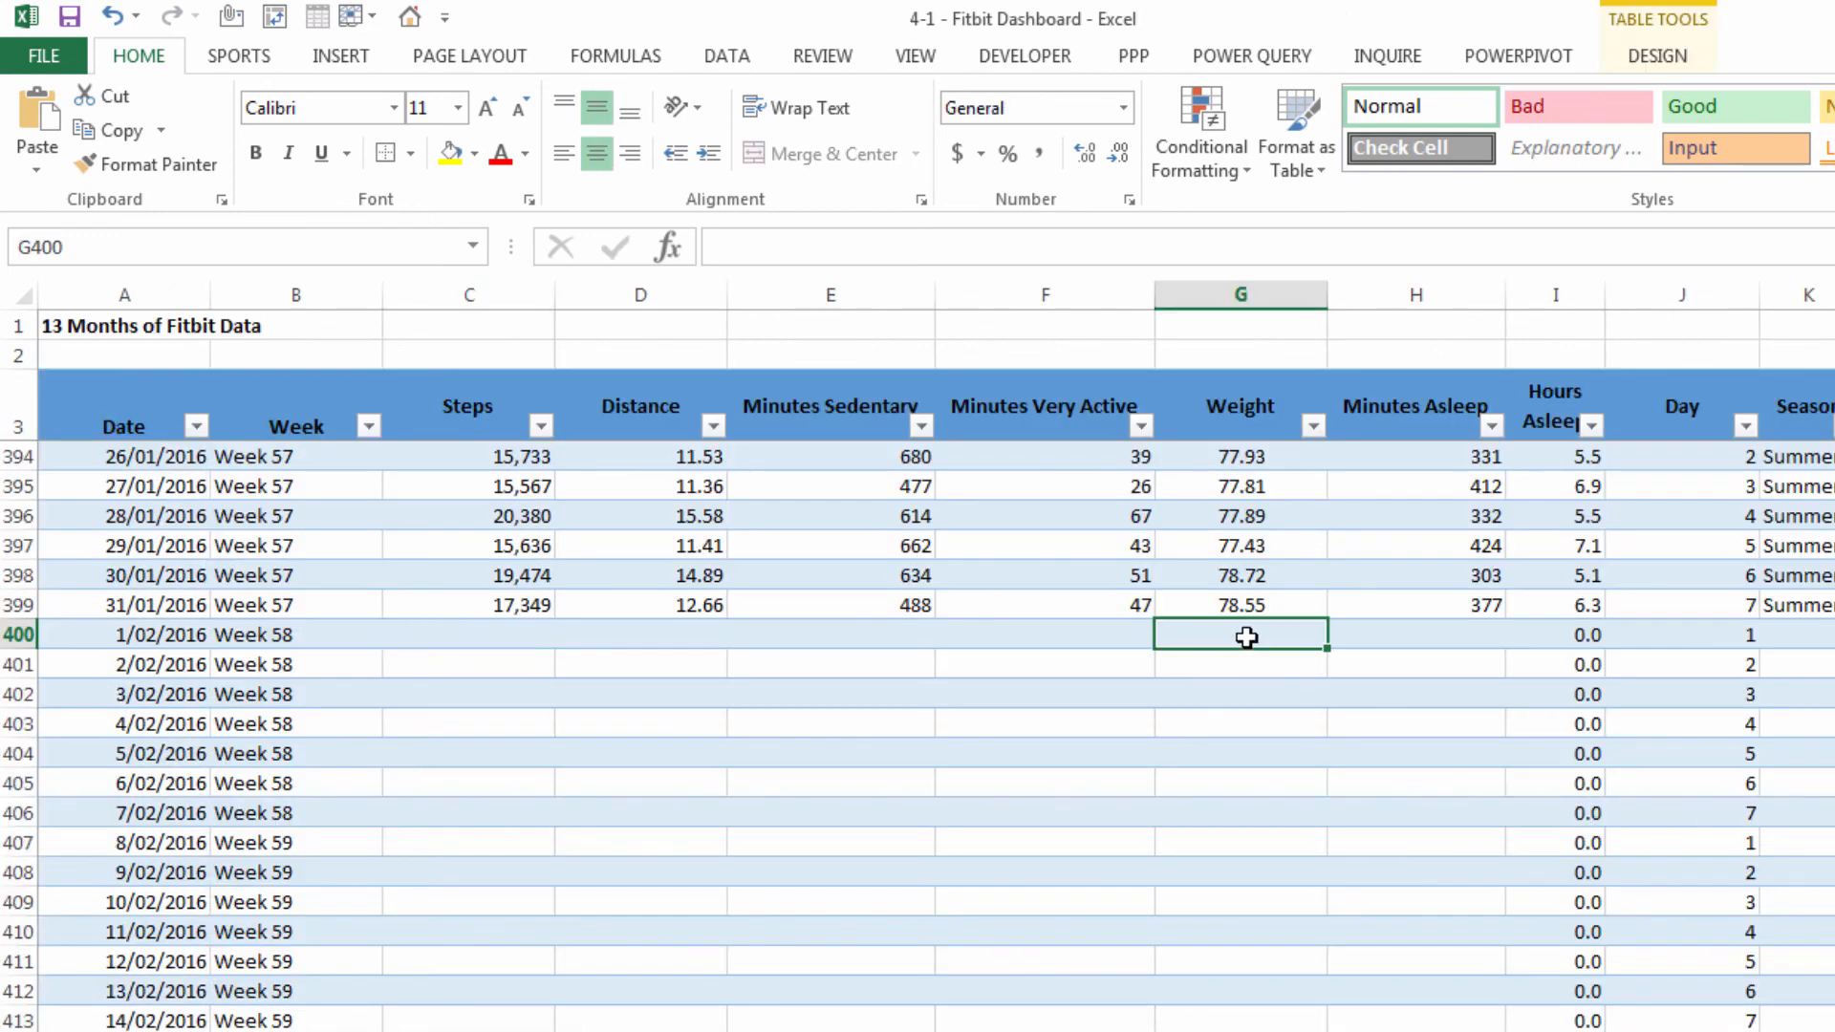
pyautogui.hotkey('ctrl', 'v')
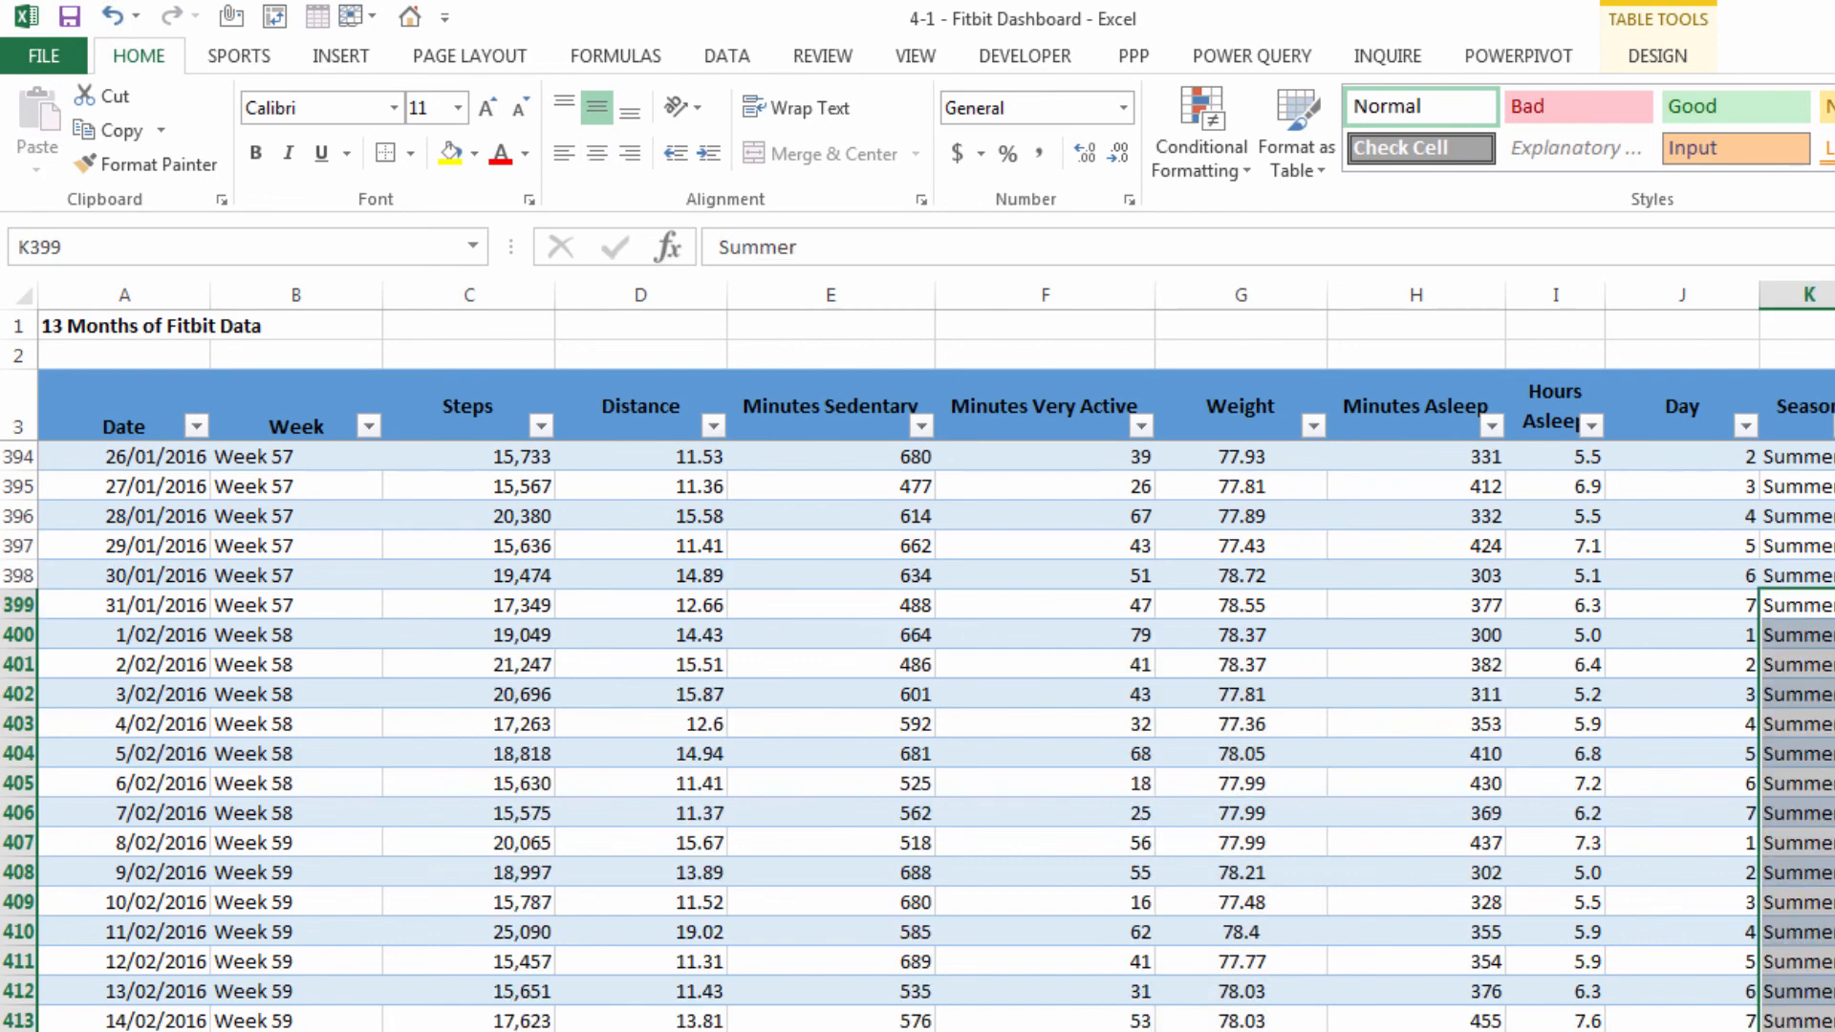
# Filter the dashboard's date timeline to Dec 2015 - Feb 2016
pyautogui.click(125, 1031)
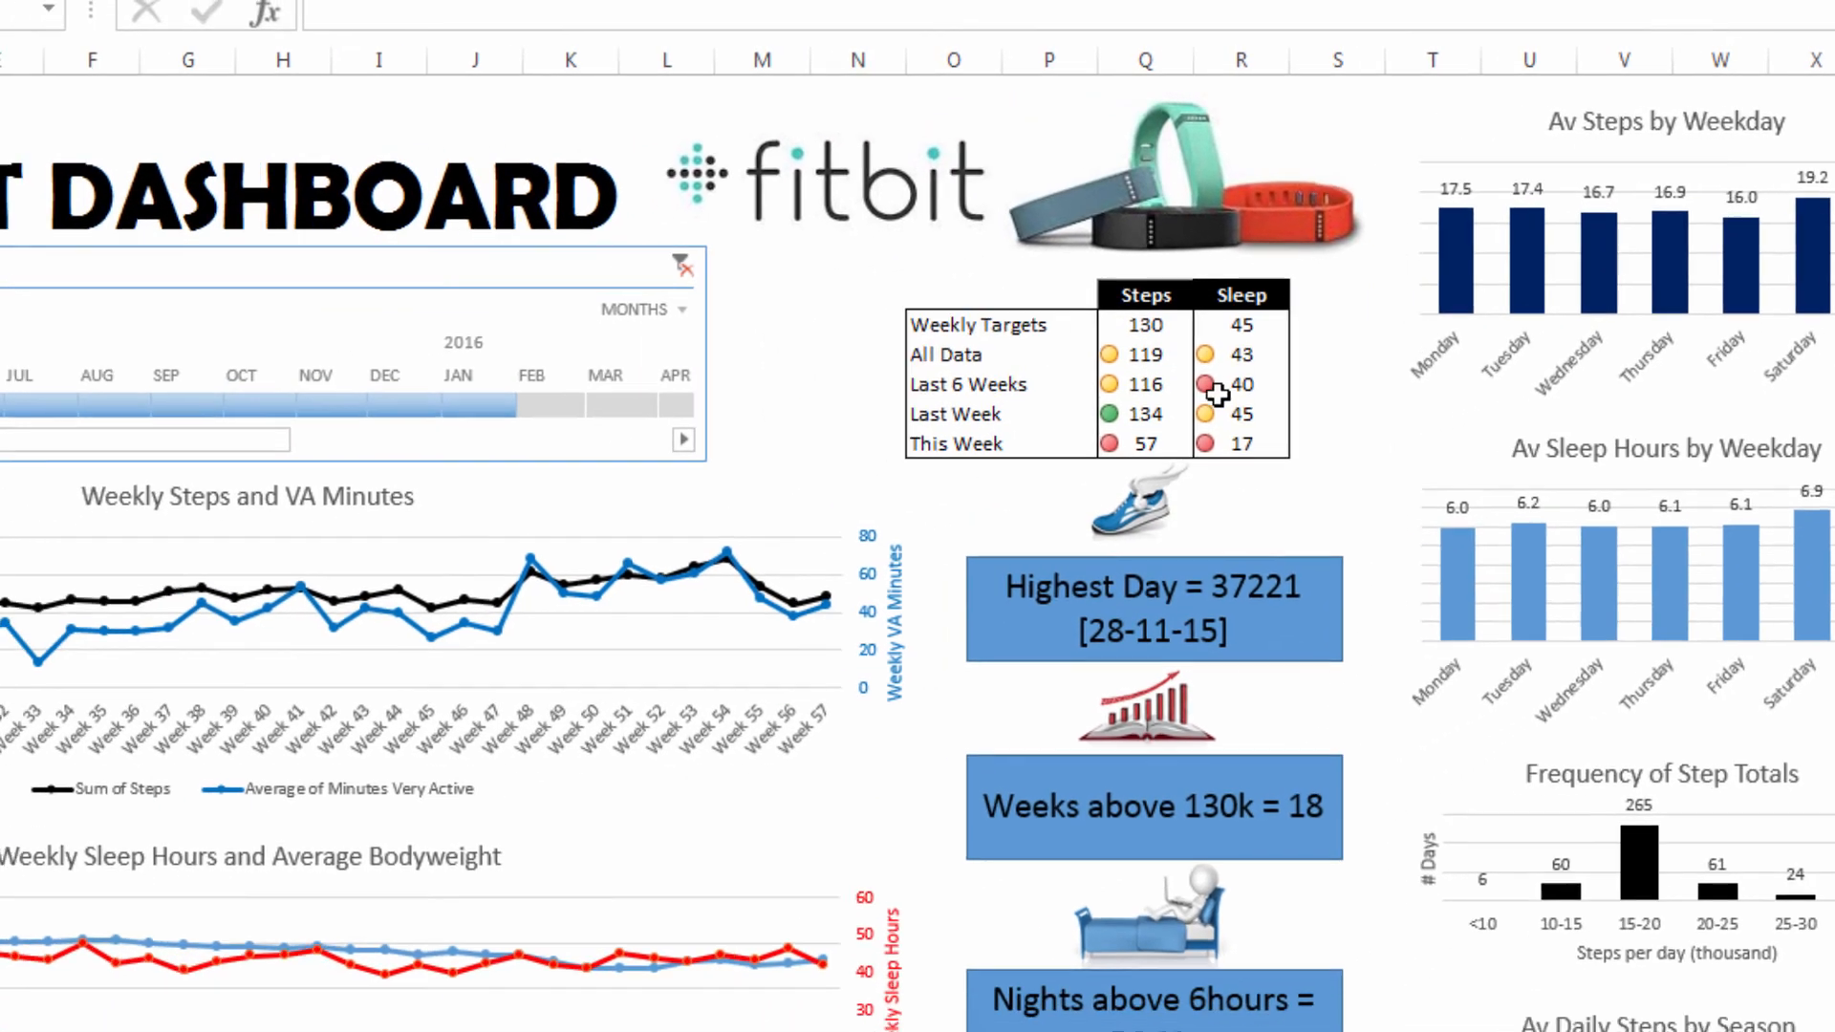
pyautogui.moveTo(861, 361); pyautogui.dragTo(717, 360)
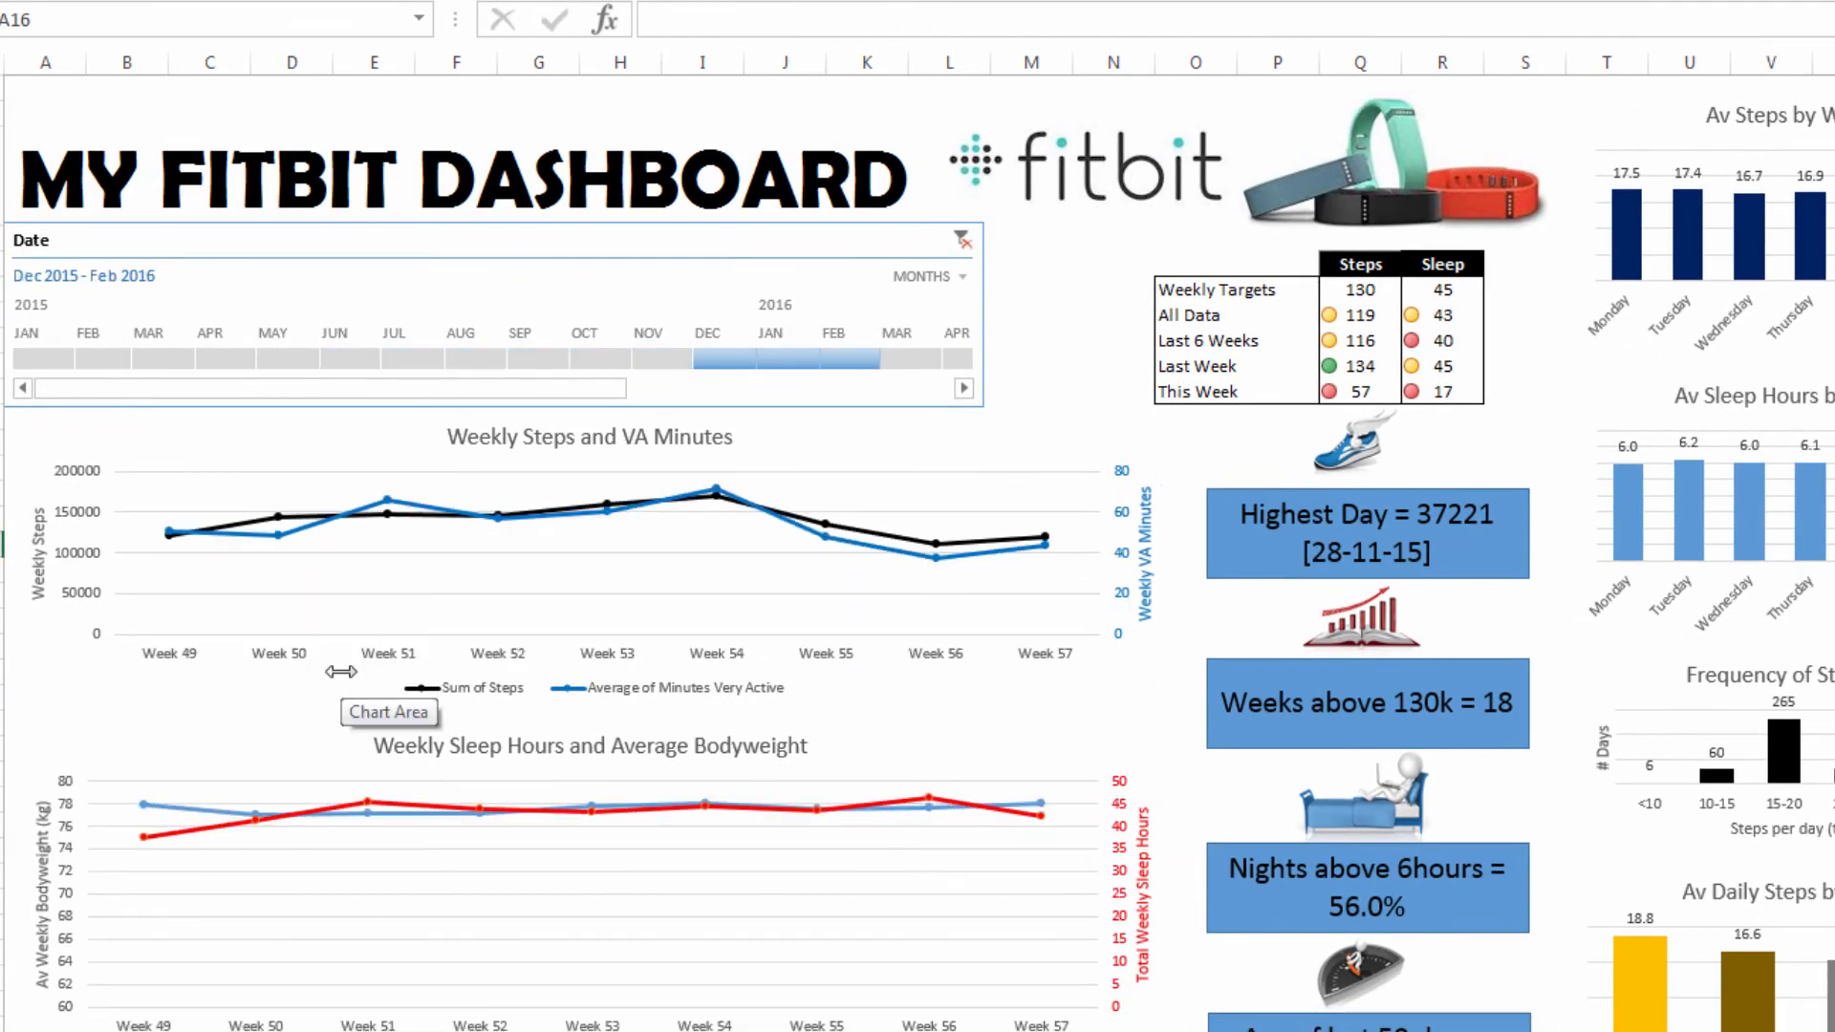